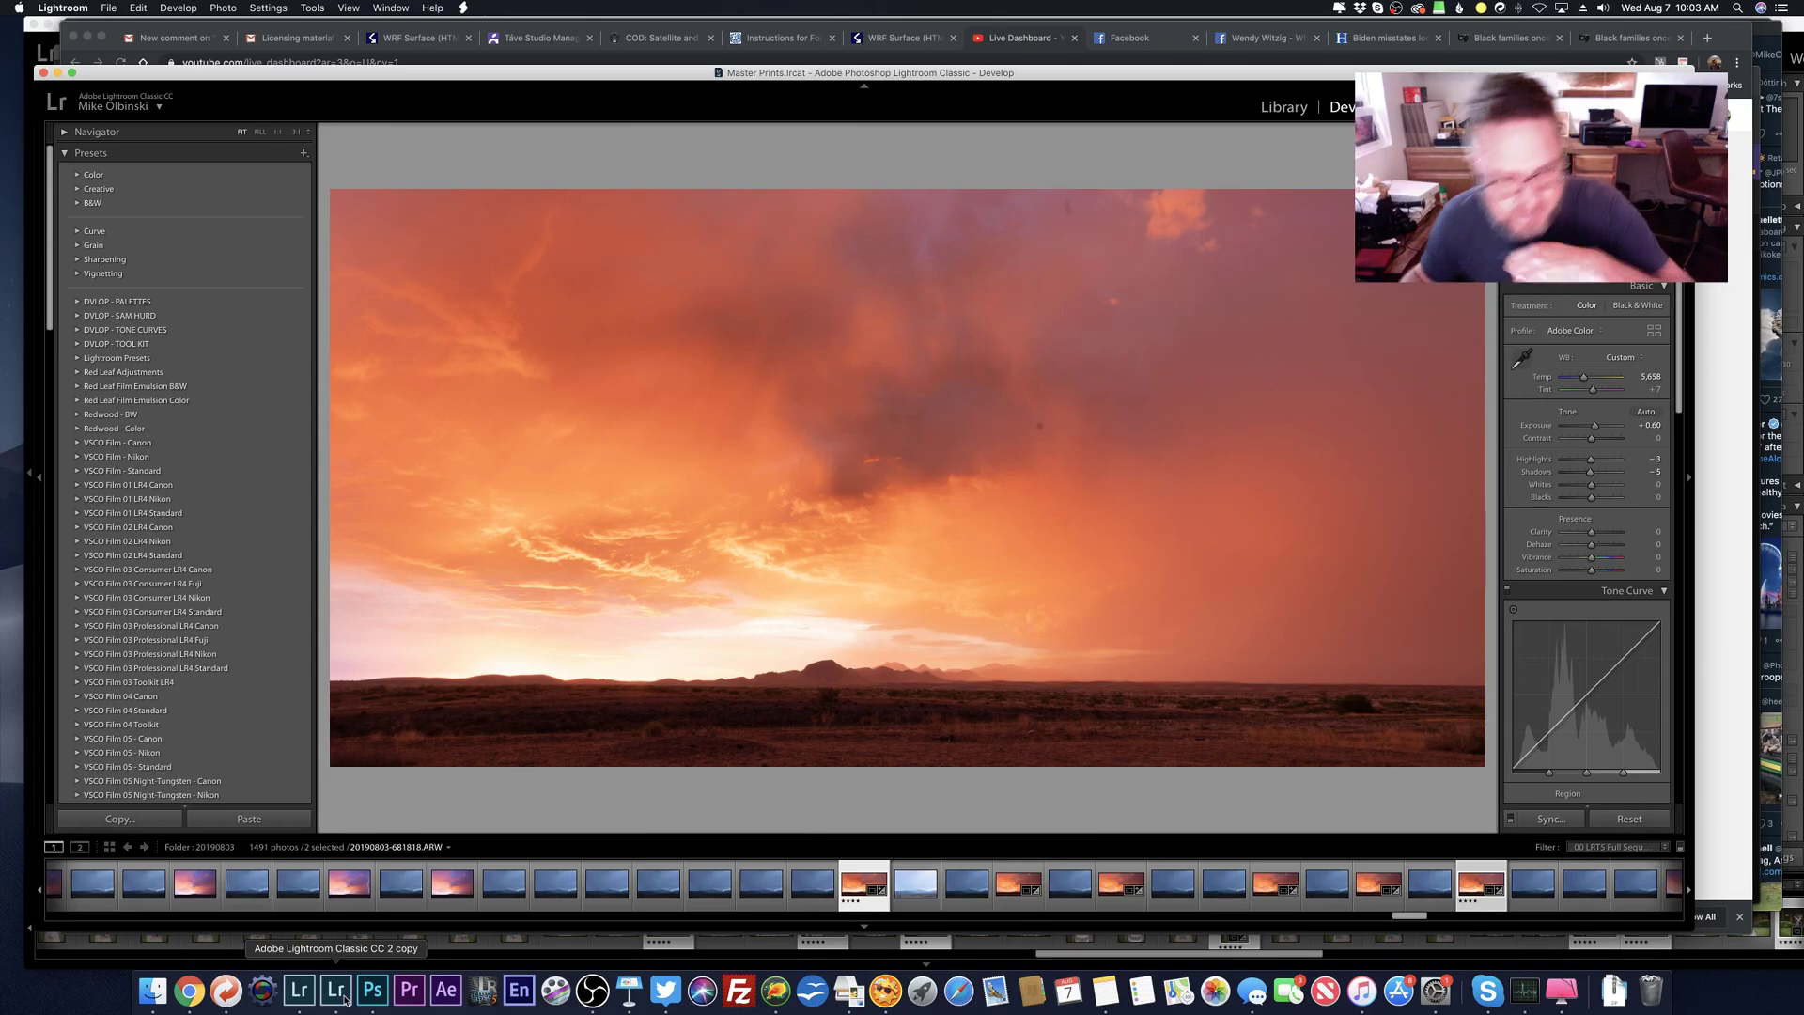
Step: Switch to Chrome and search for "artemis fowl disney" in a new tab
left_click(189, 989)
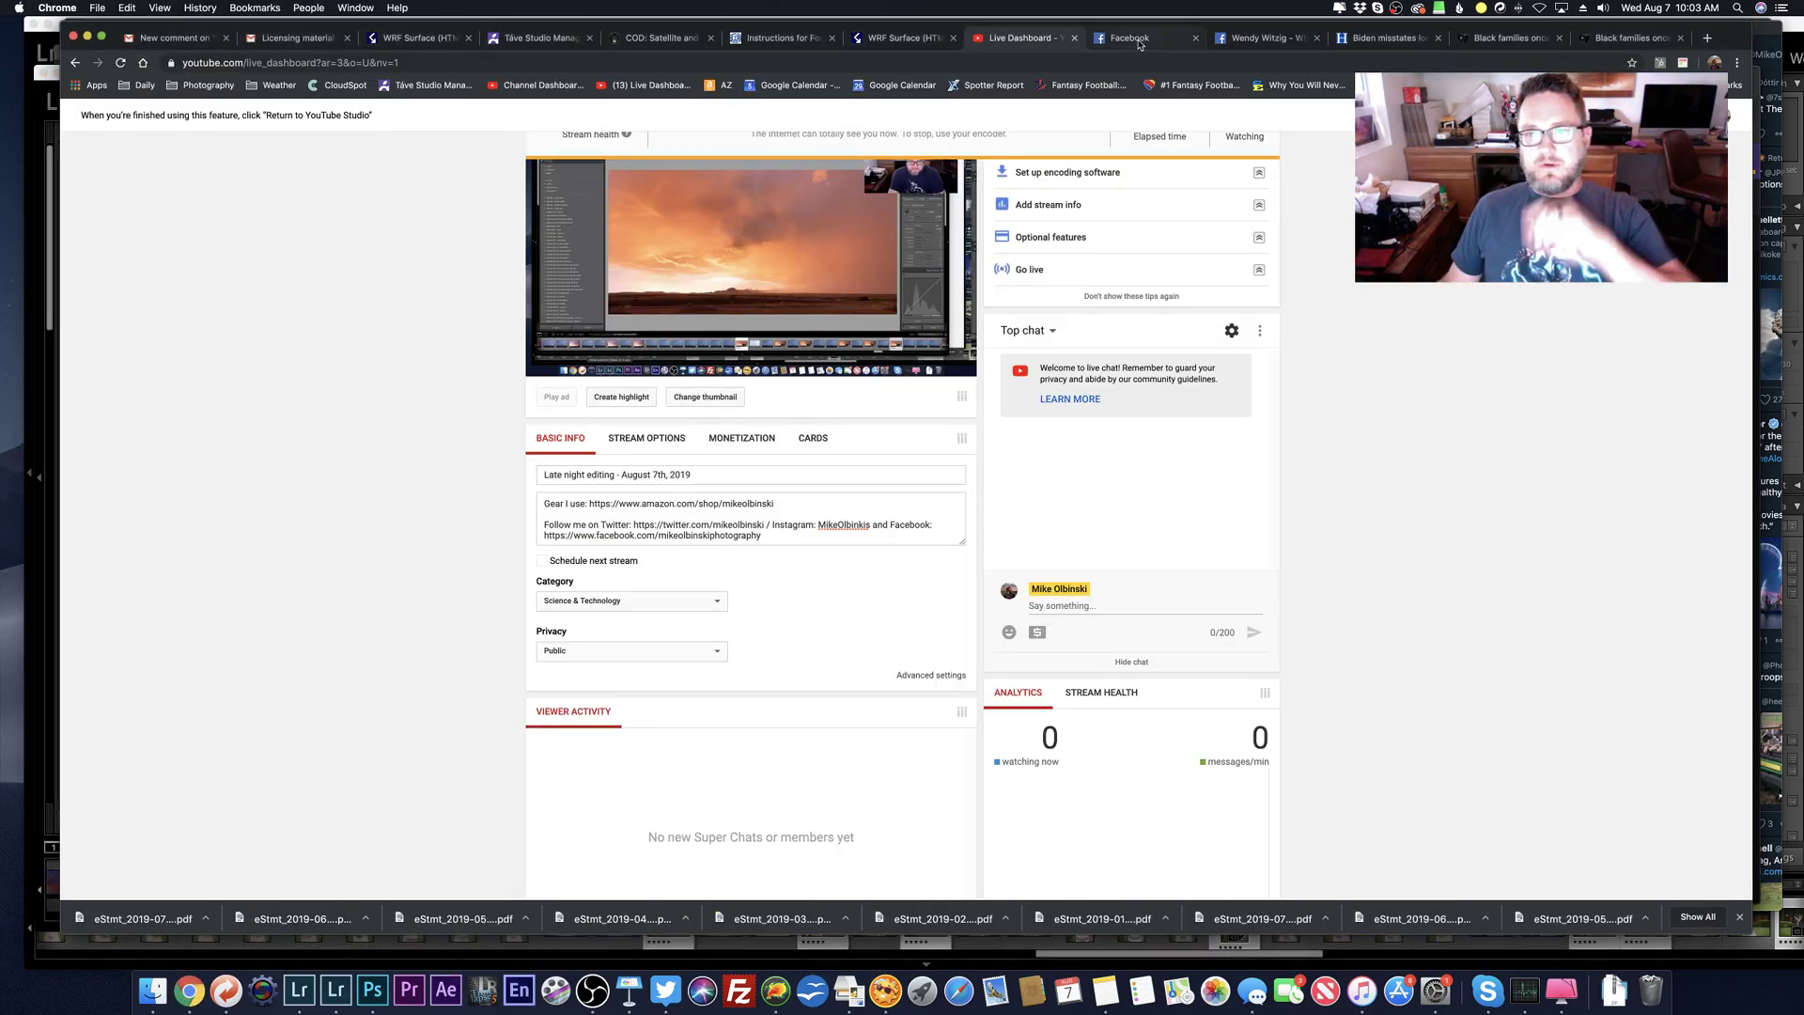
left_click(1706, 39)
type("artre")
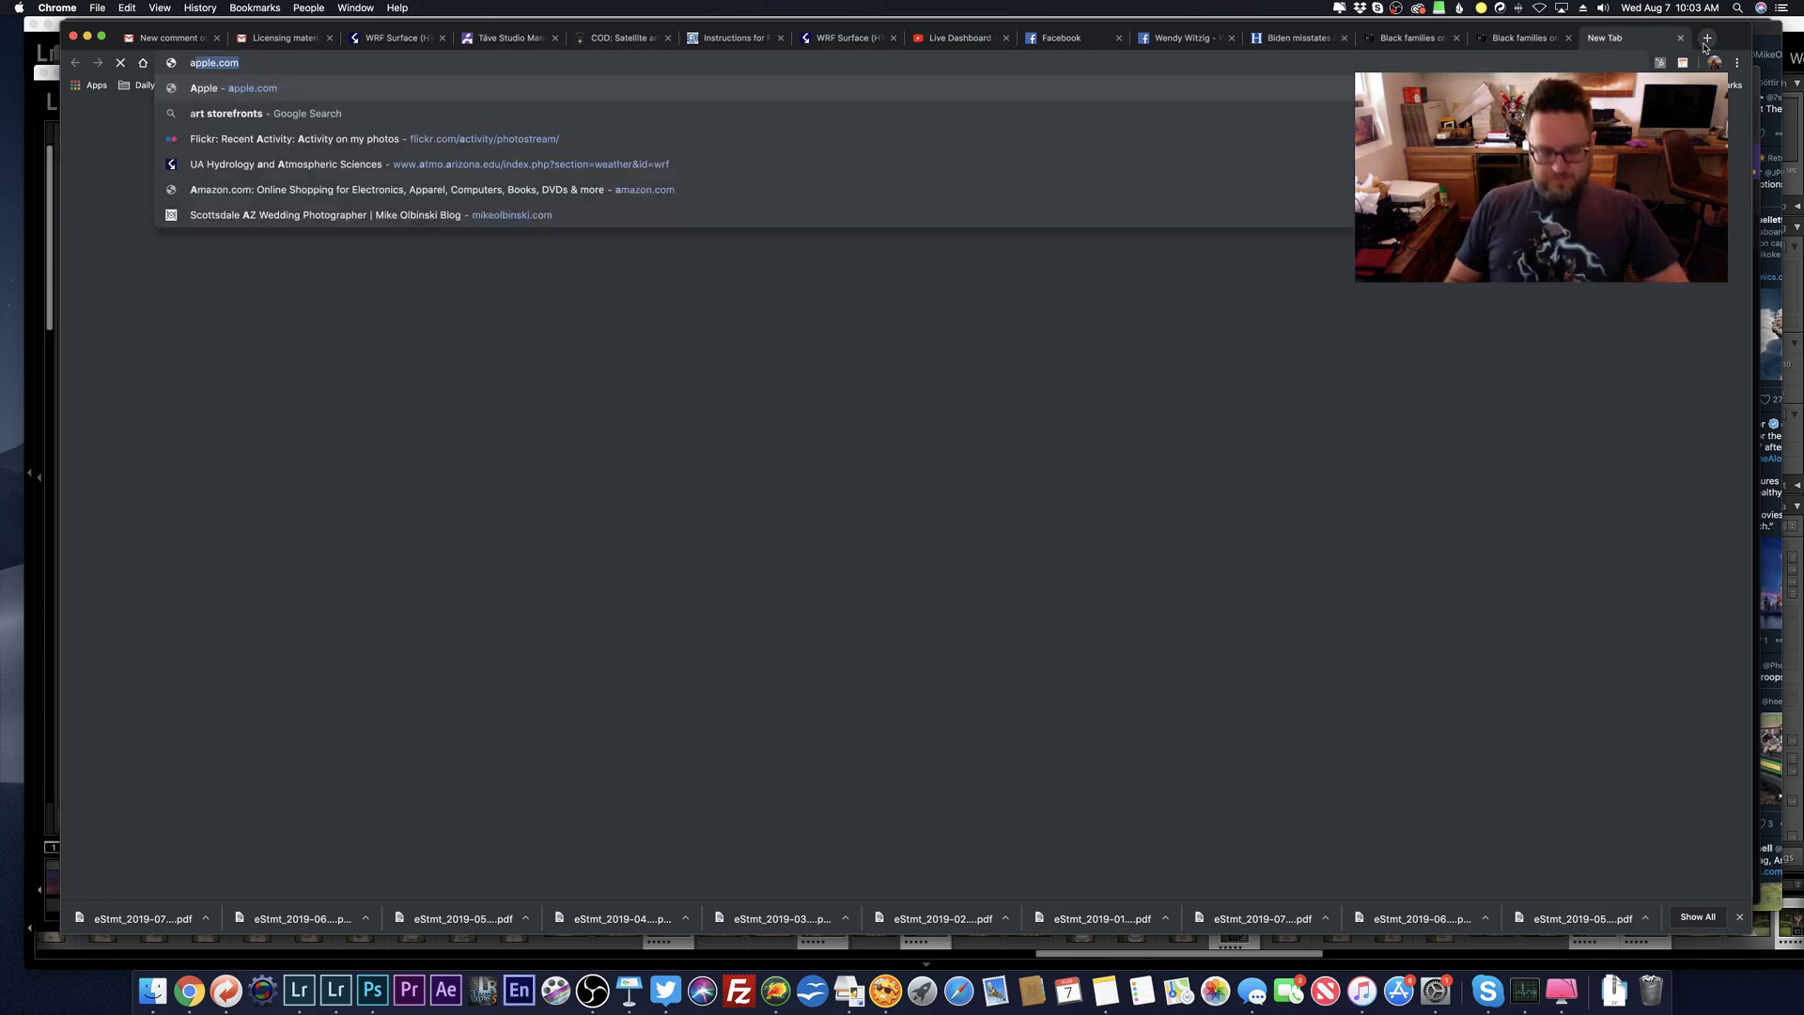
key("BackSpace")
key("BackSpace")
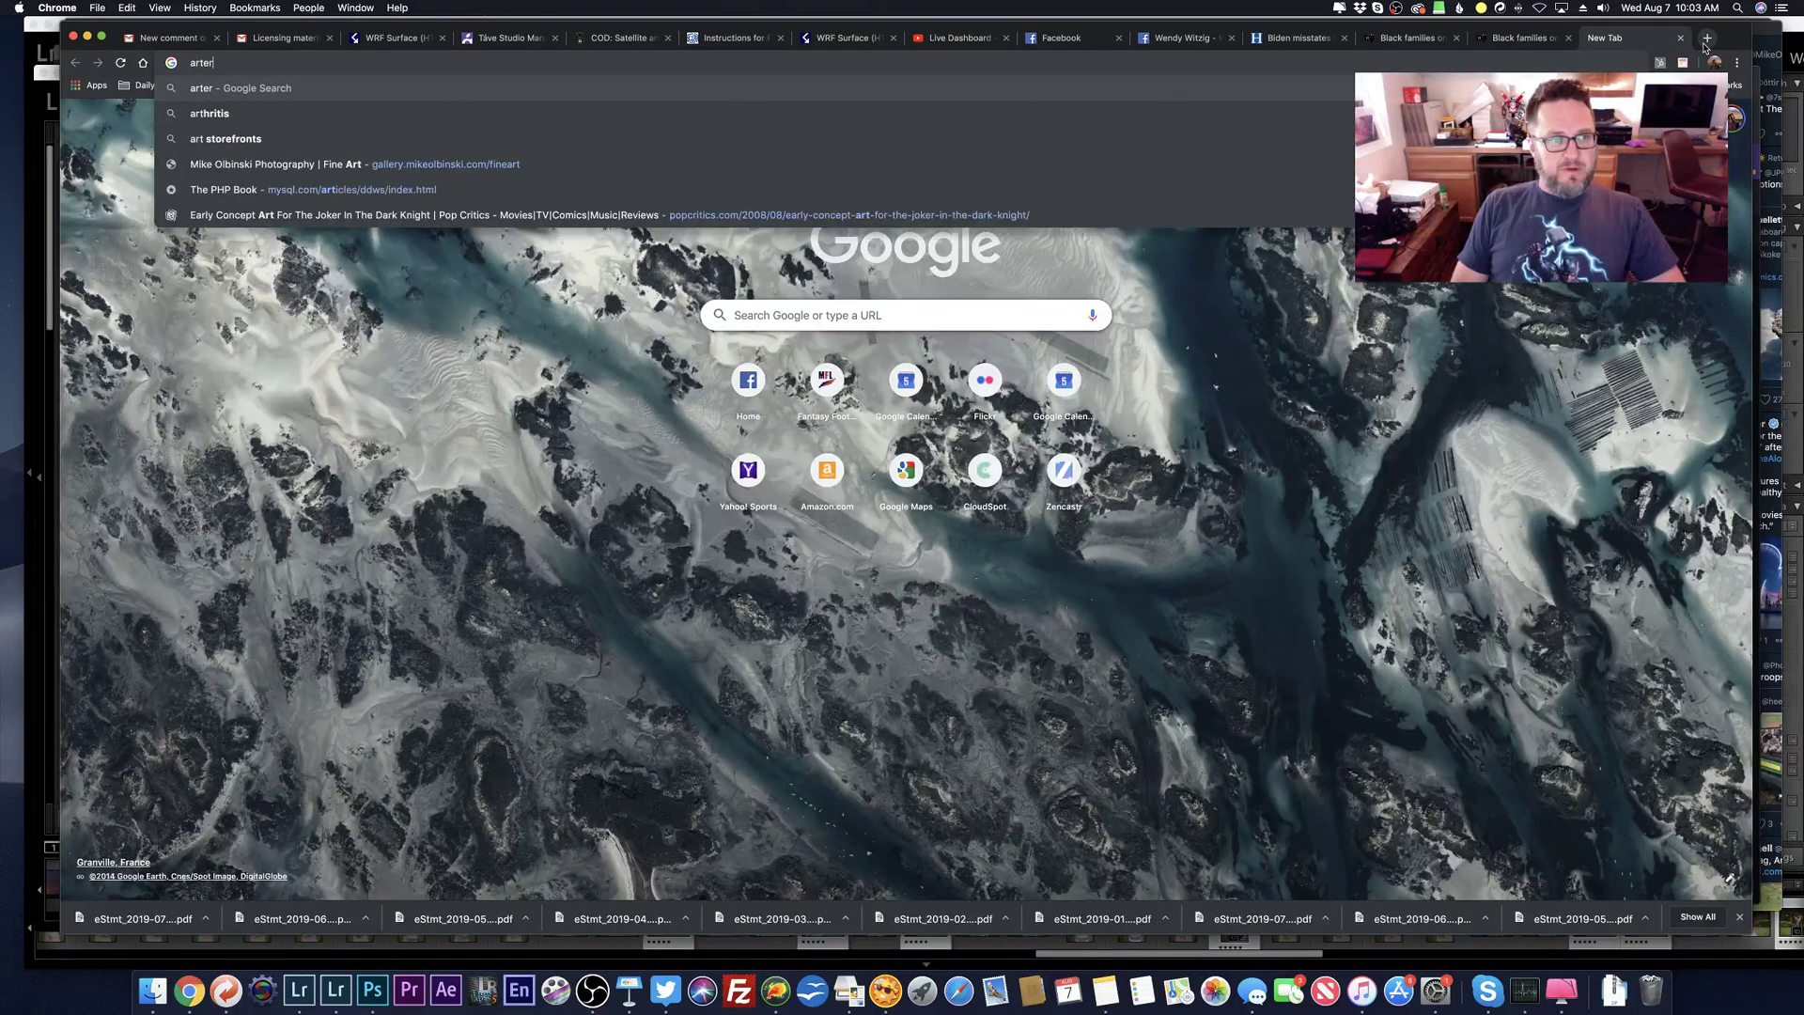
type("er")
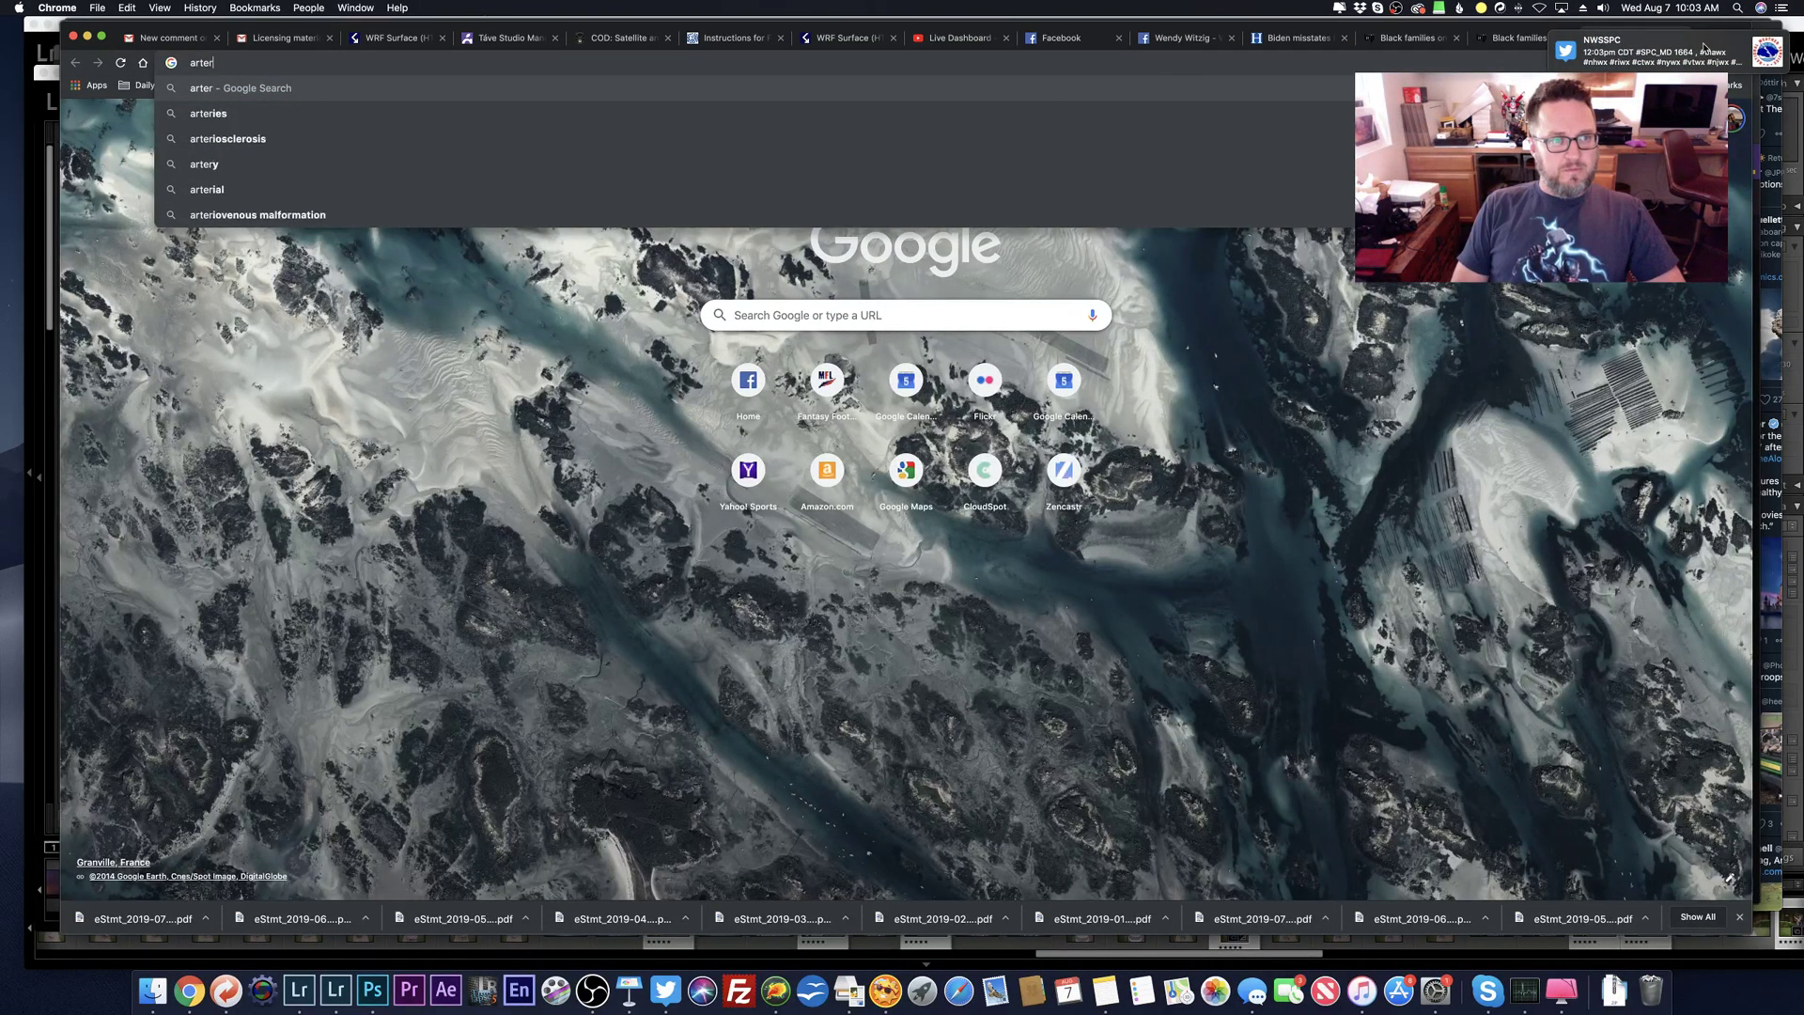
key("BackSpace")
type("mis fowl i")
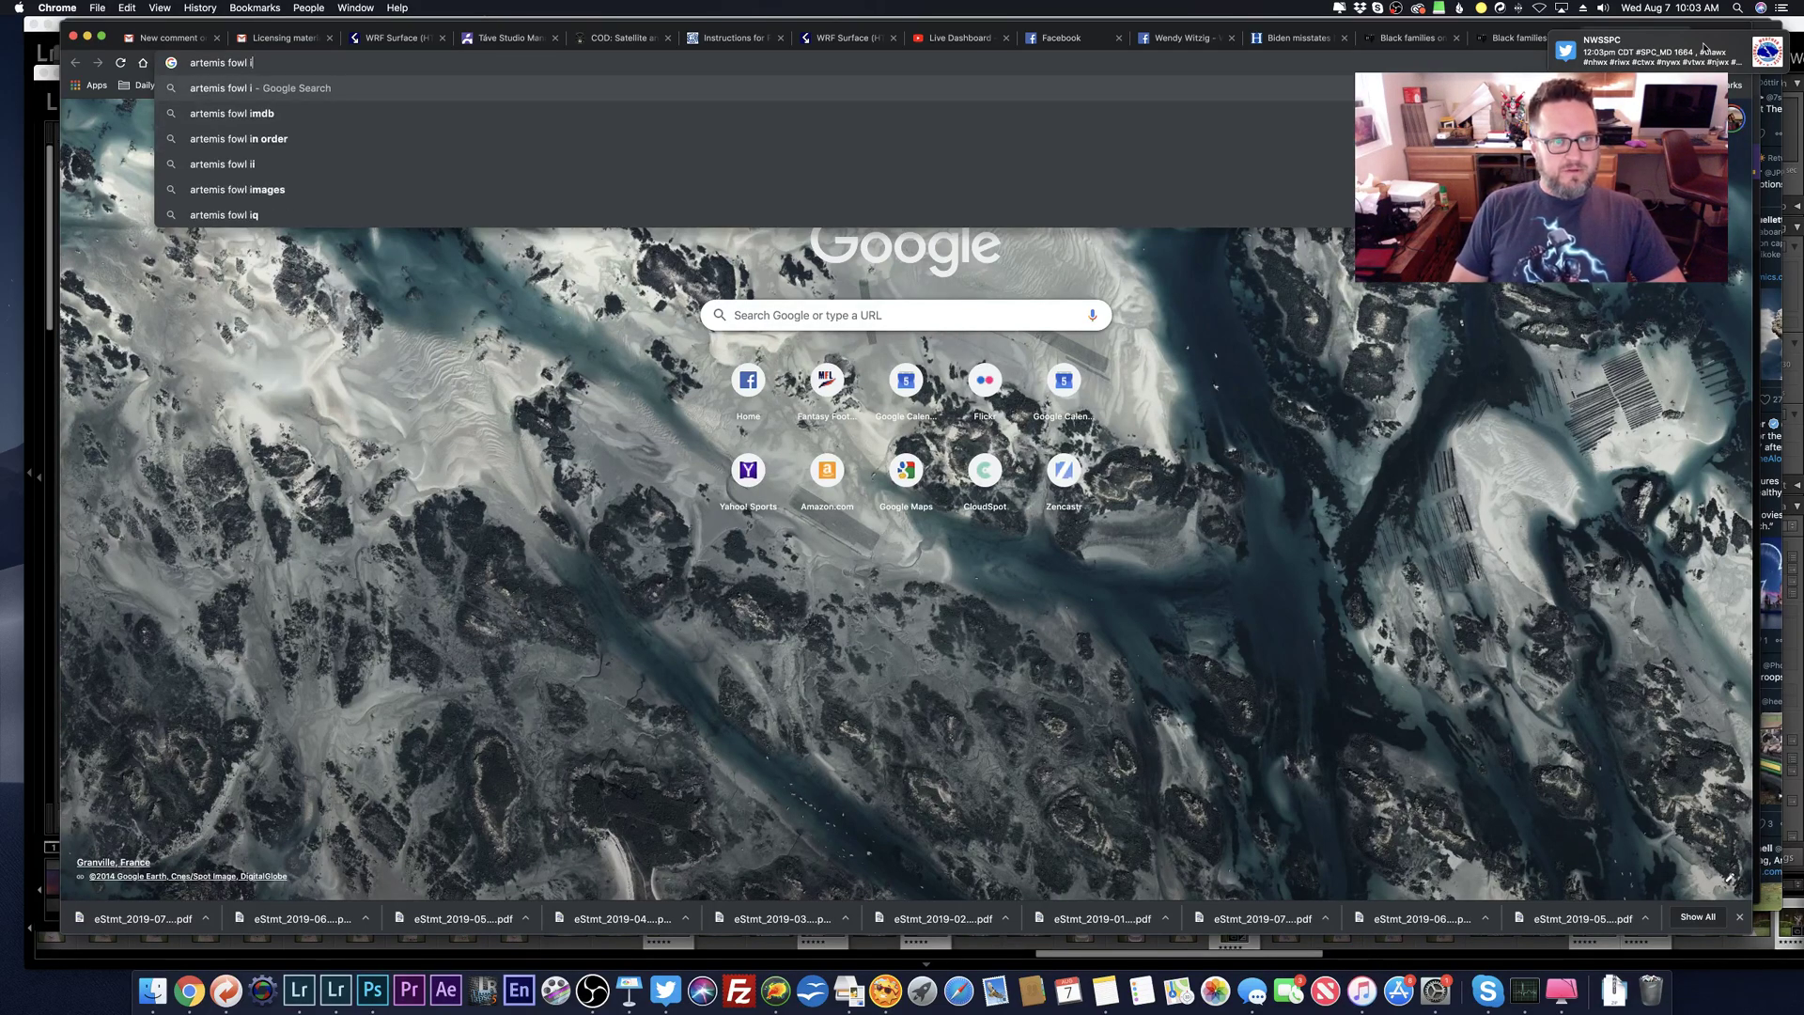
key("BackSpace")
type("disney")
key("Return")
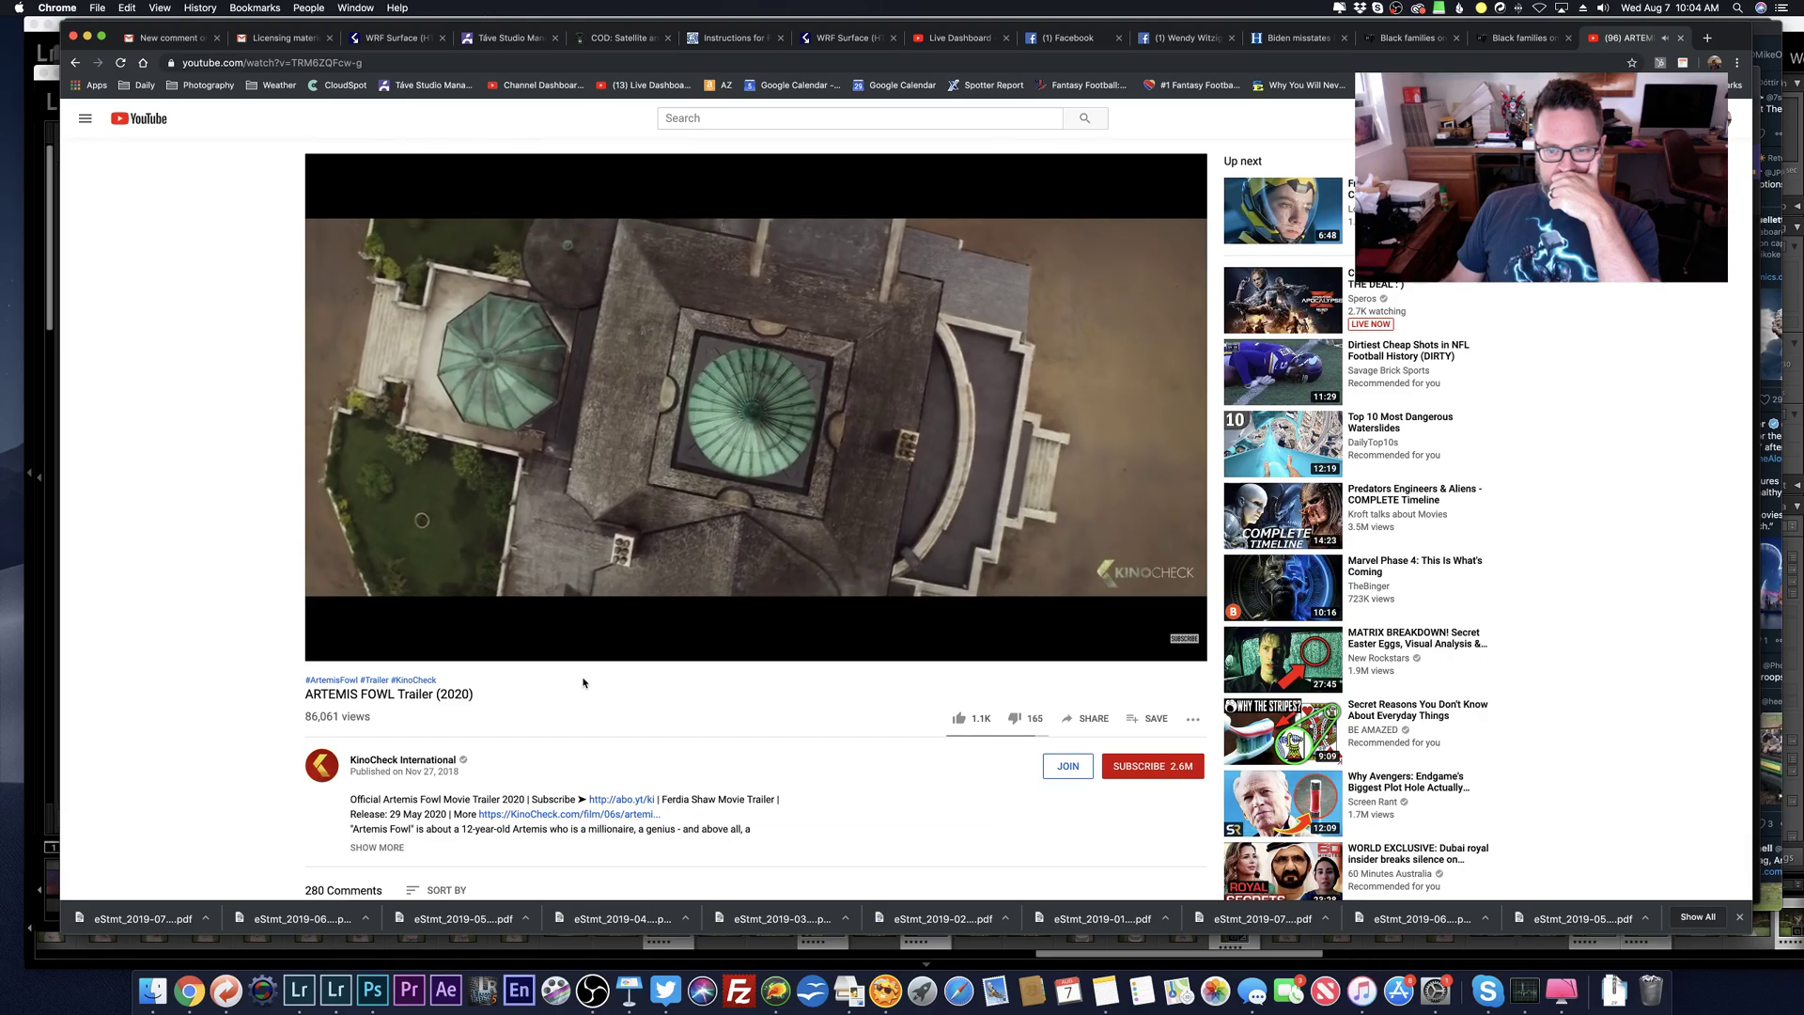
Step: Switch to iTunes, postpone the iPhone software update, and return to the browser
left_click(1363, 998)
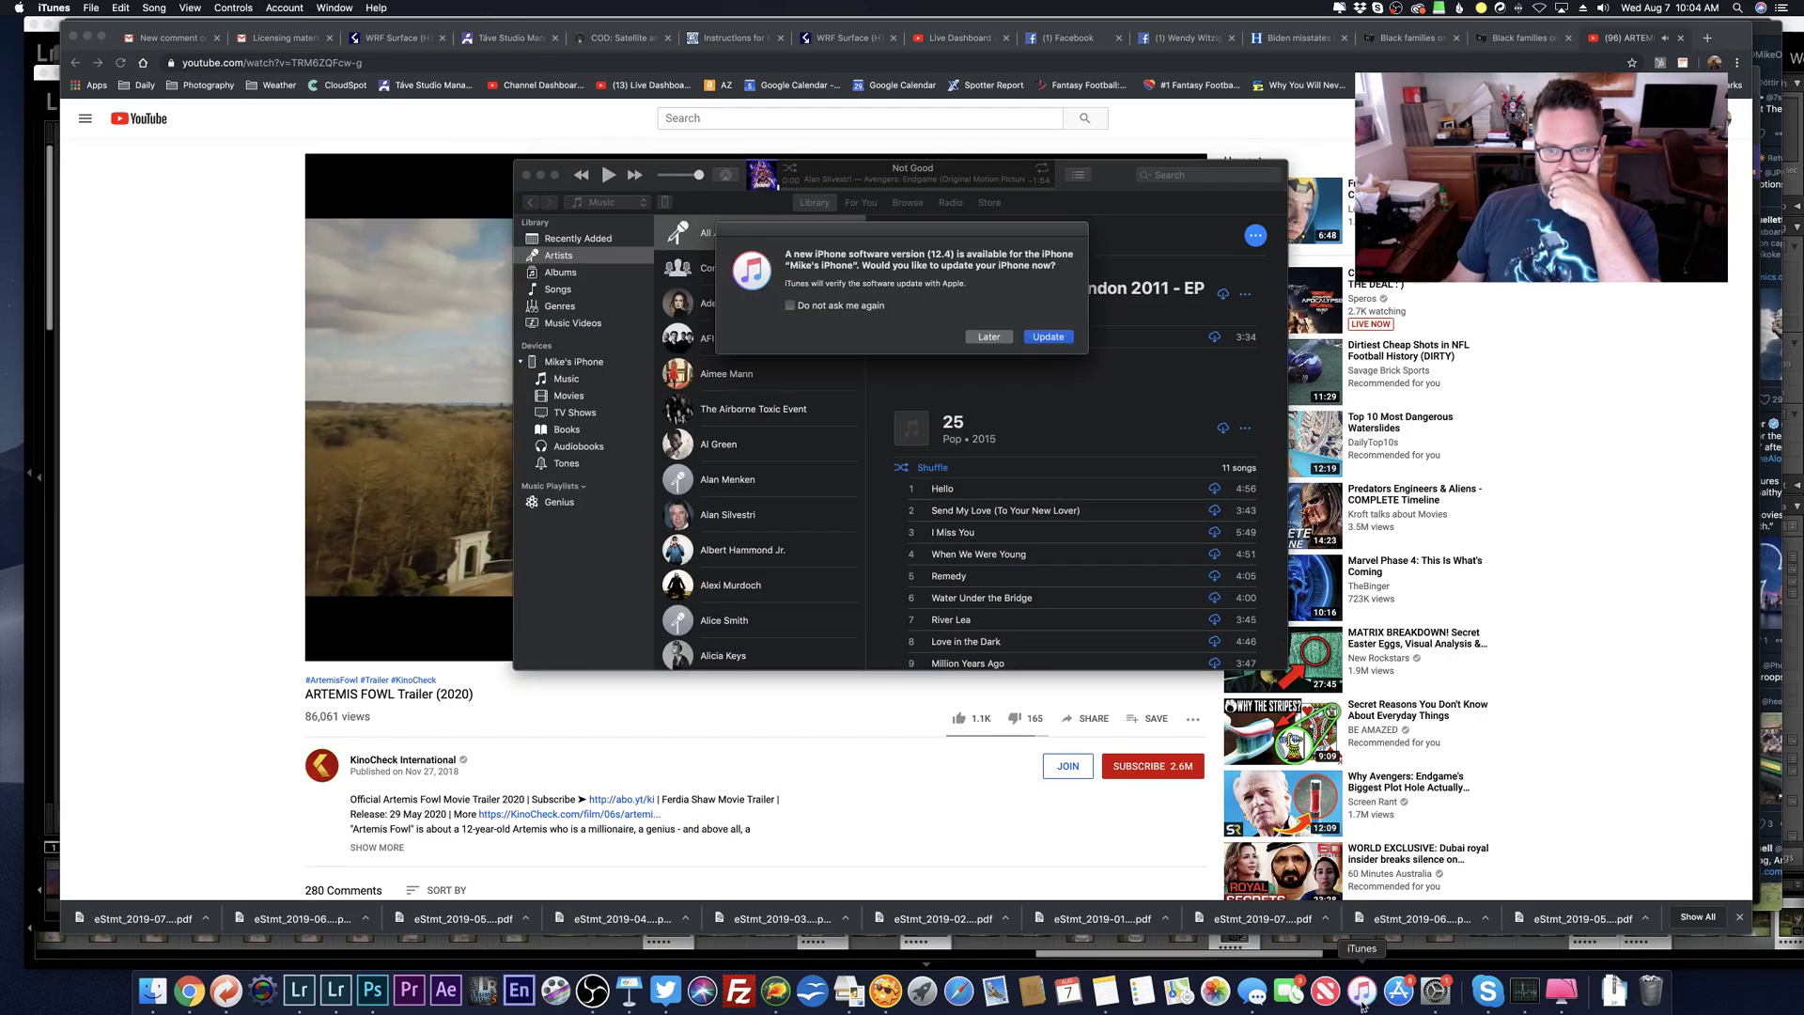
left_click(989, 337)
left_click(863, 773)
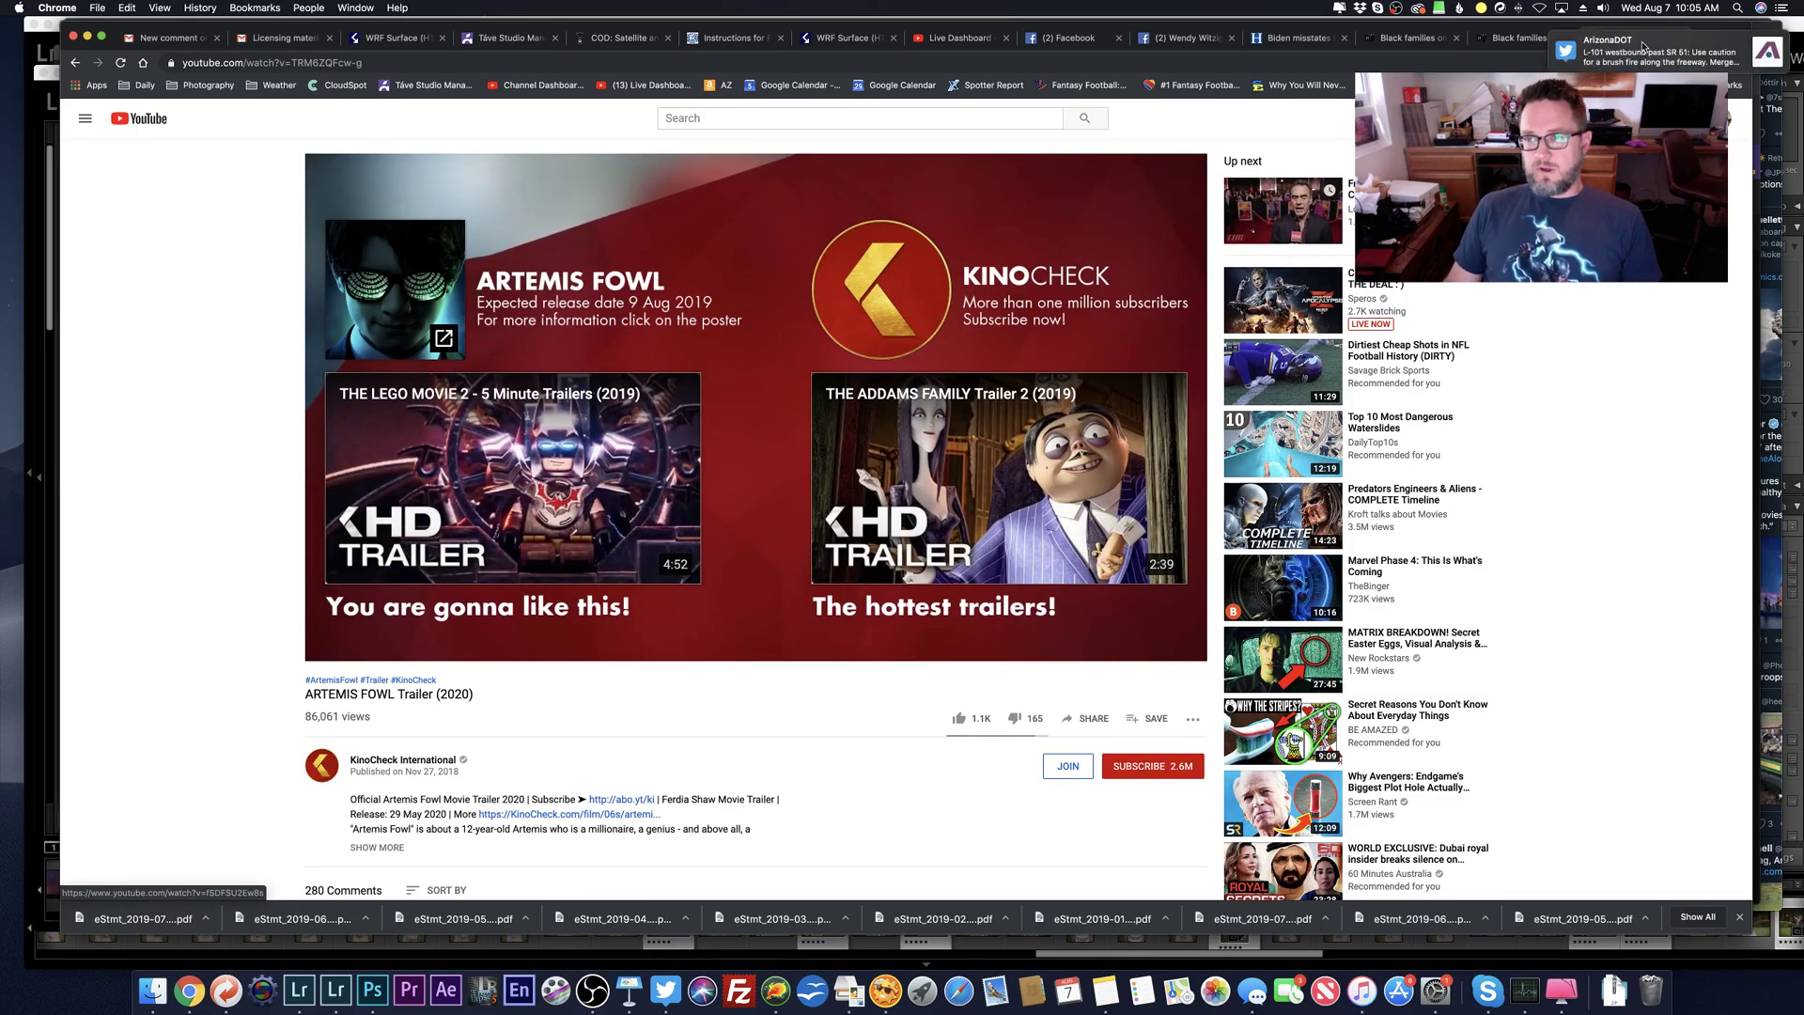
Step: Dismiss the notification, hide iTunes, and switch to the Lightroom window with the Master Prints catalog
left_click_drag(1634, 59, 1720, 57)
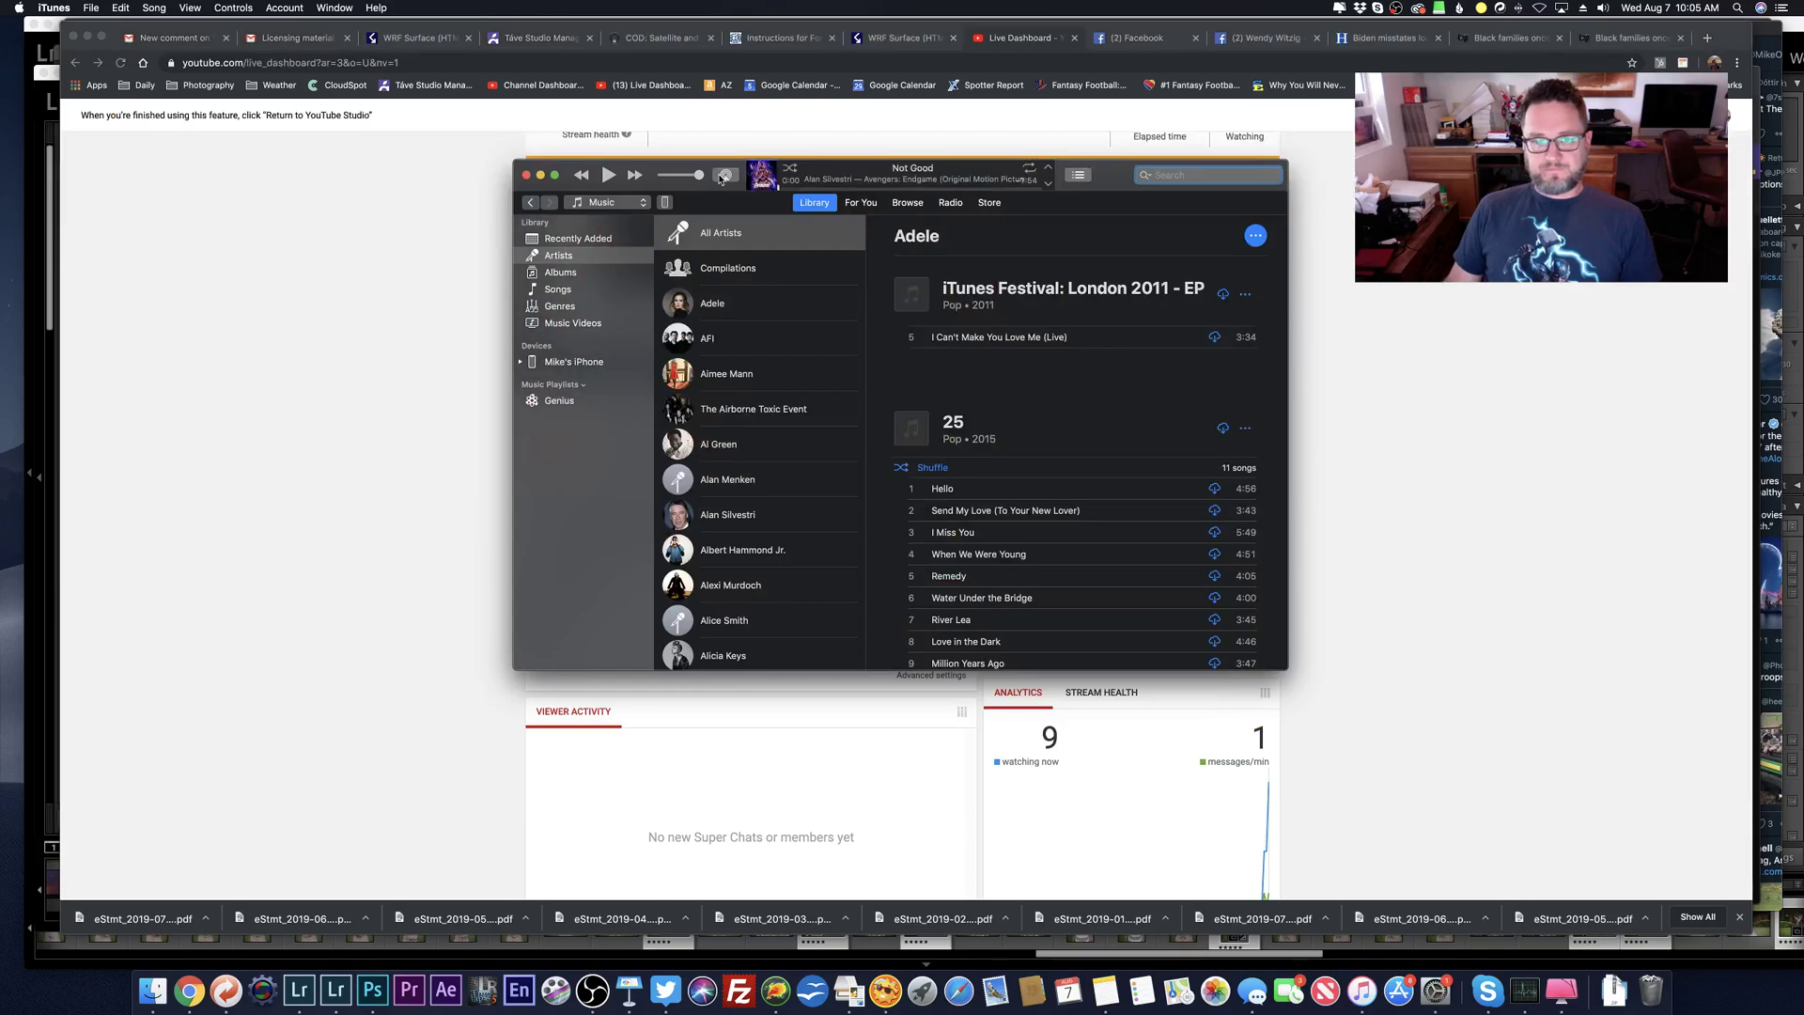
key("super+Tab")
key("super+Tab")
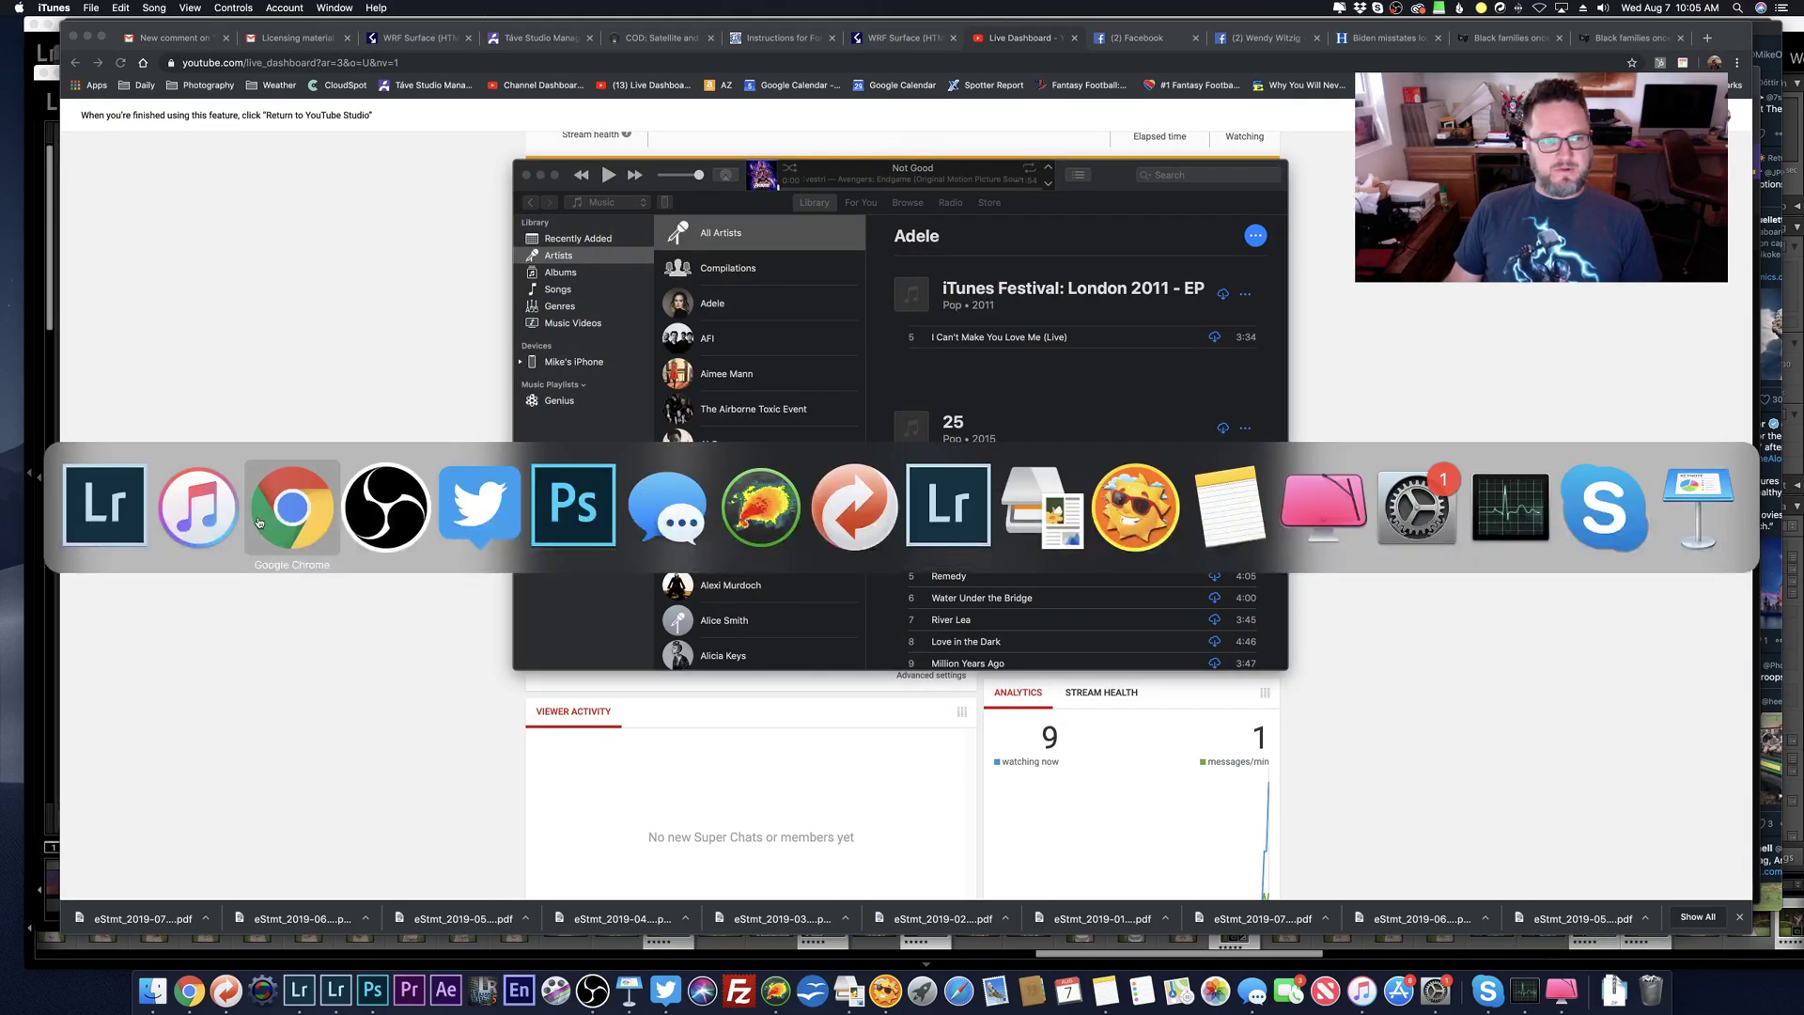
left_click(134, 503)
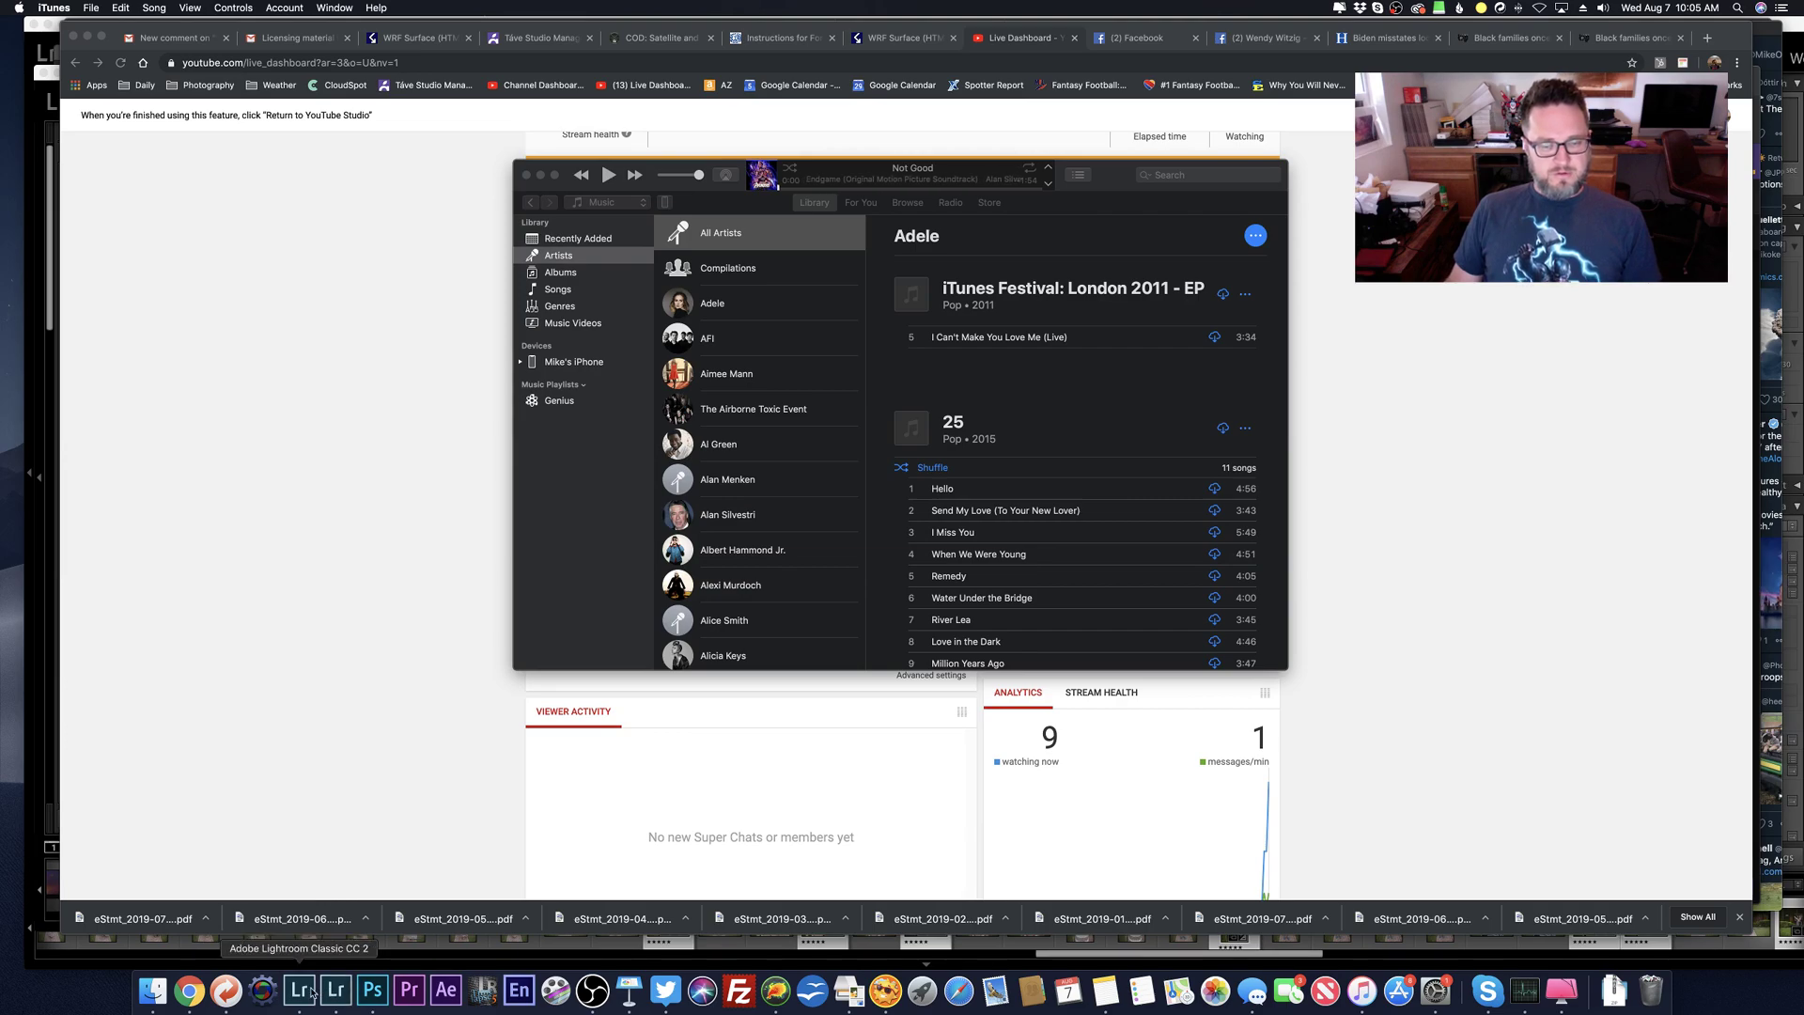
key("super+h")
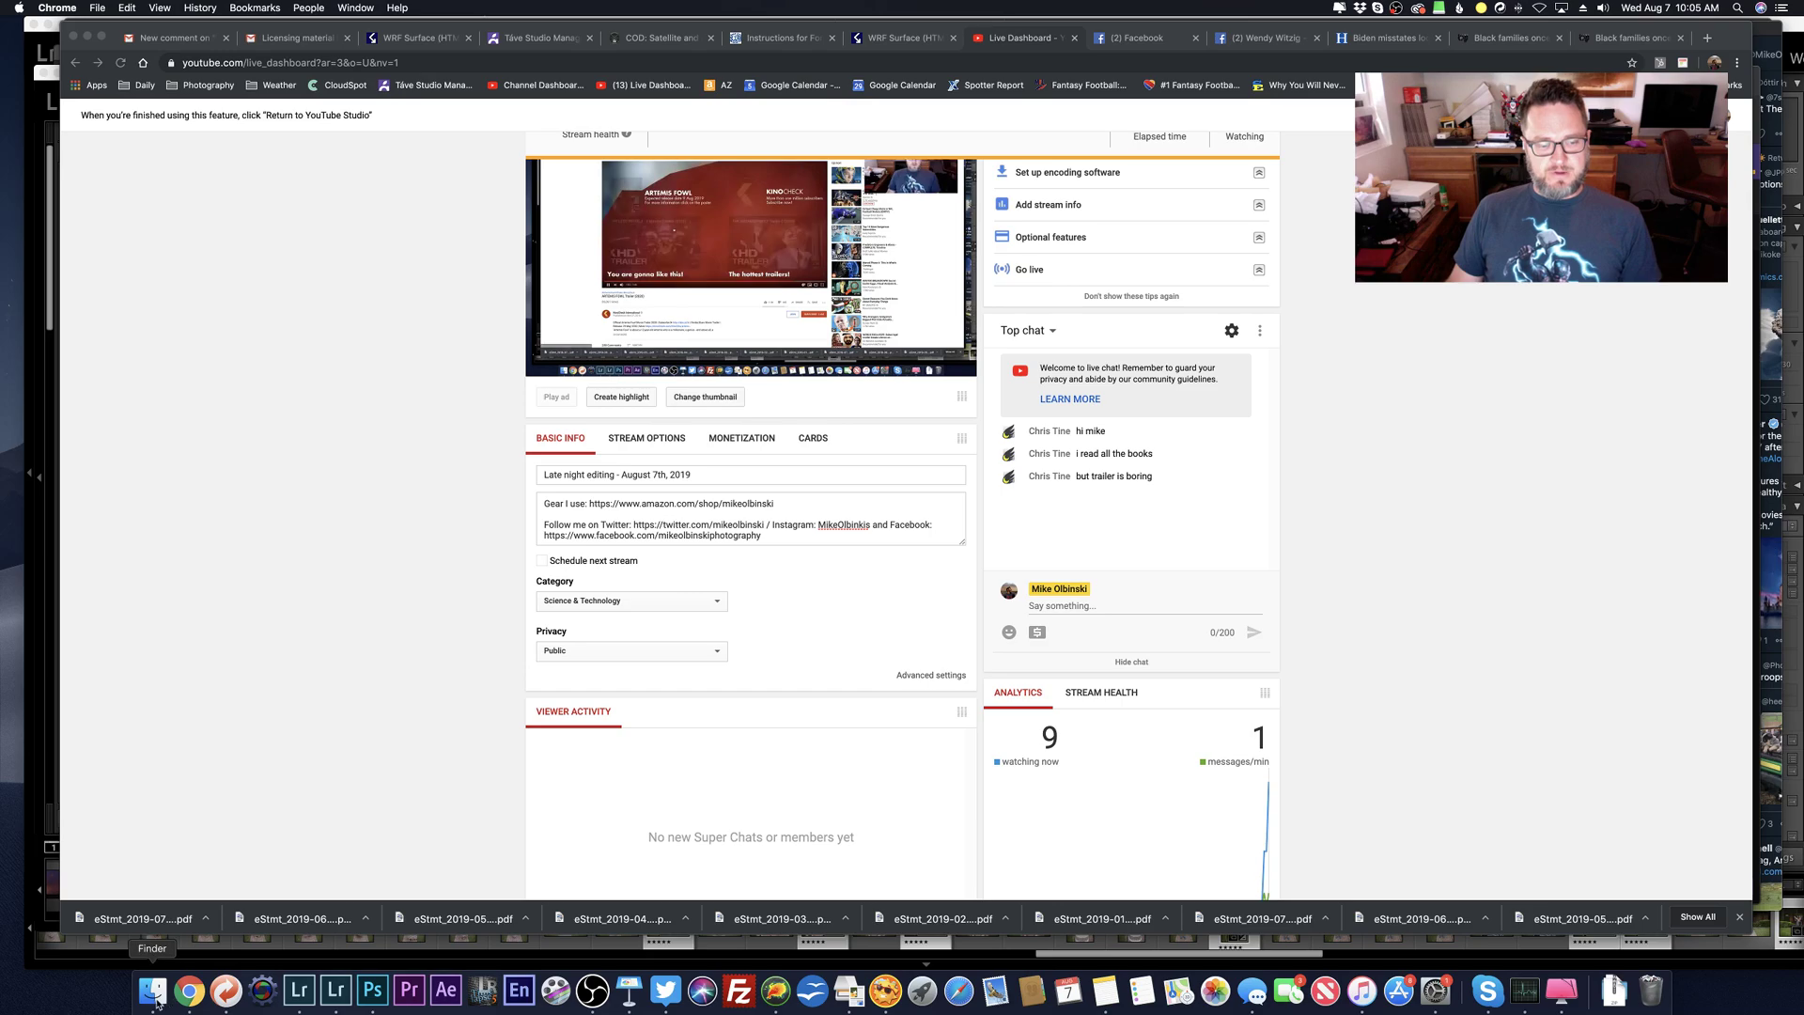
left_click(481, 947)
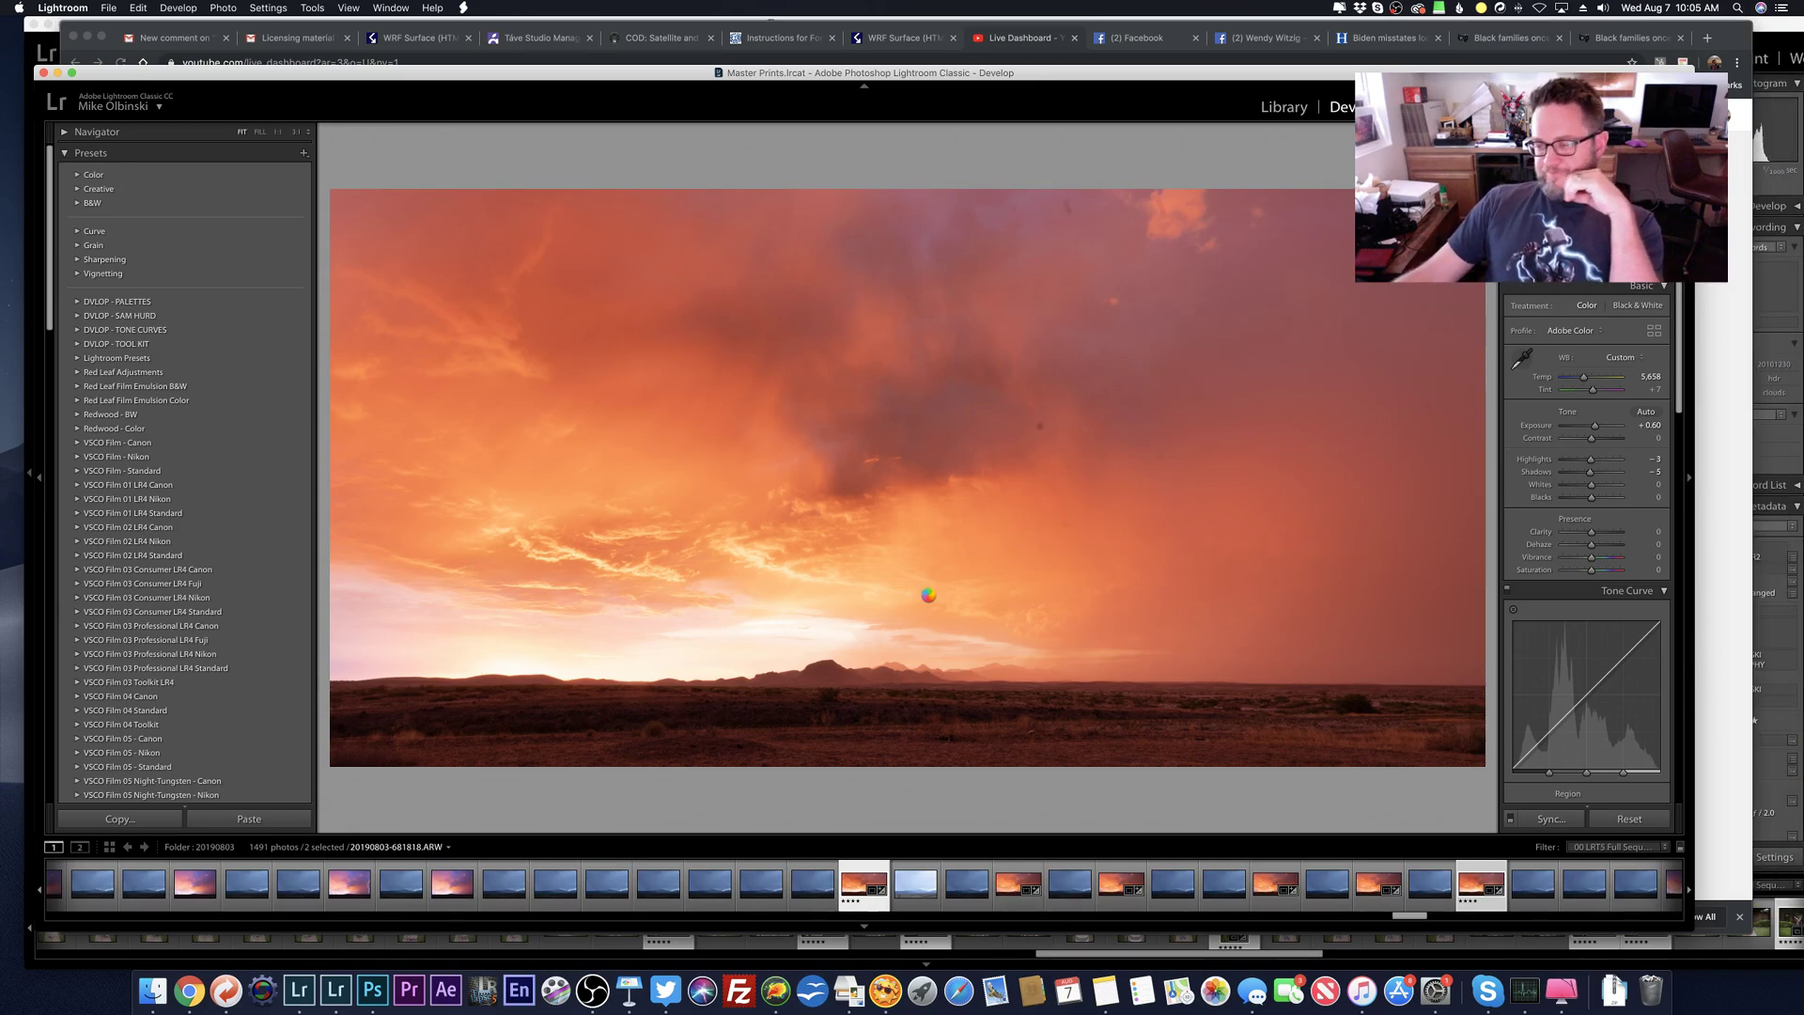
left_click(909, 897)
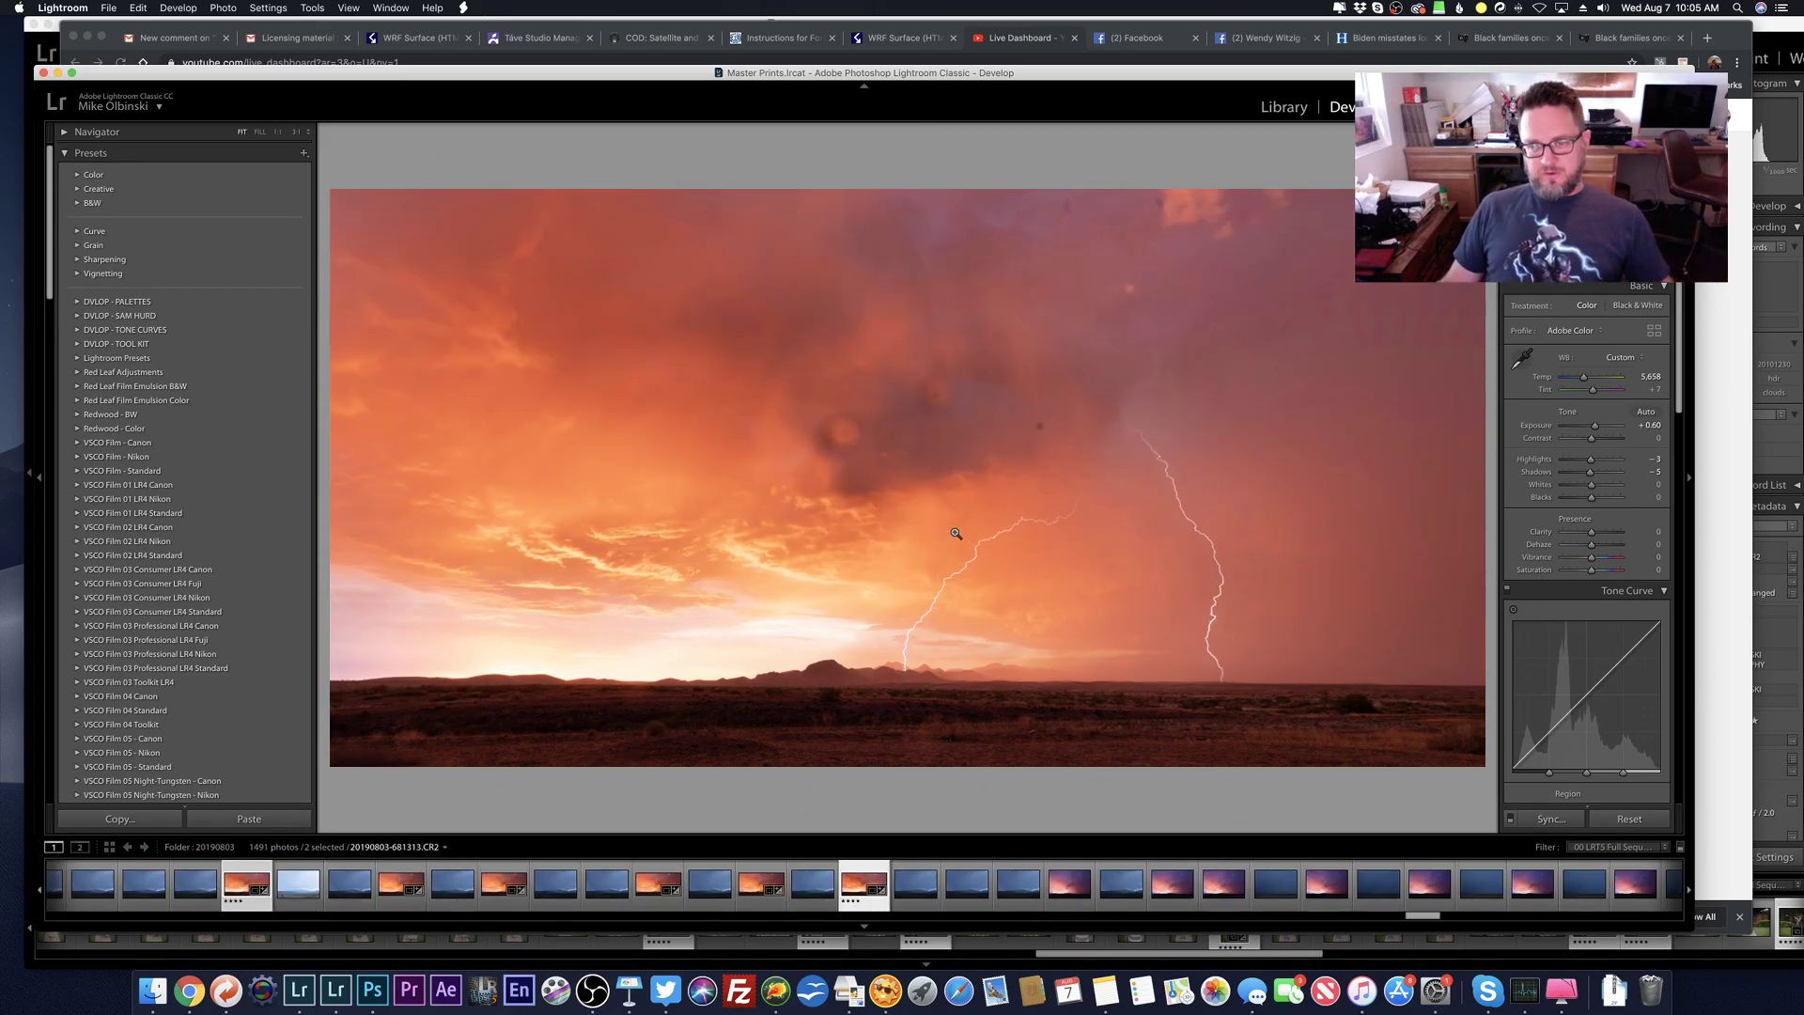
right_click(880, 576)
mouse_move(967, 665)
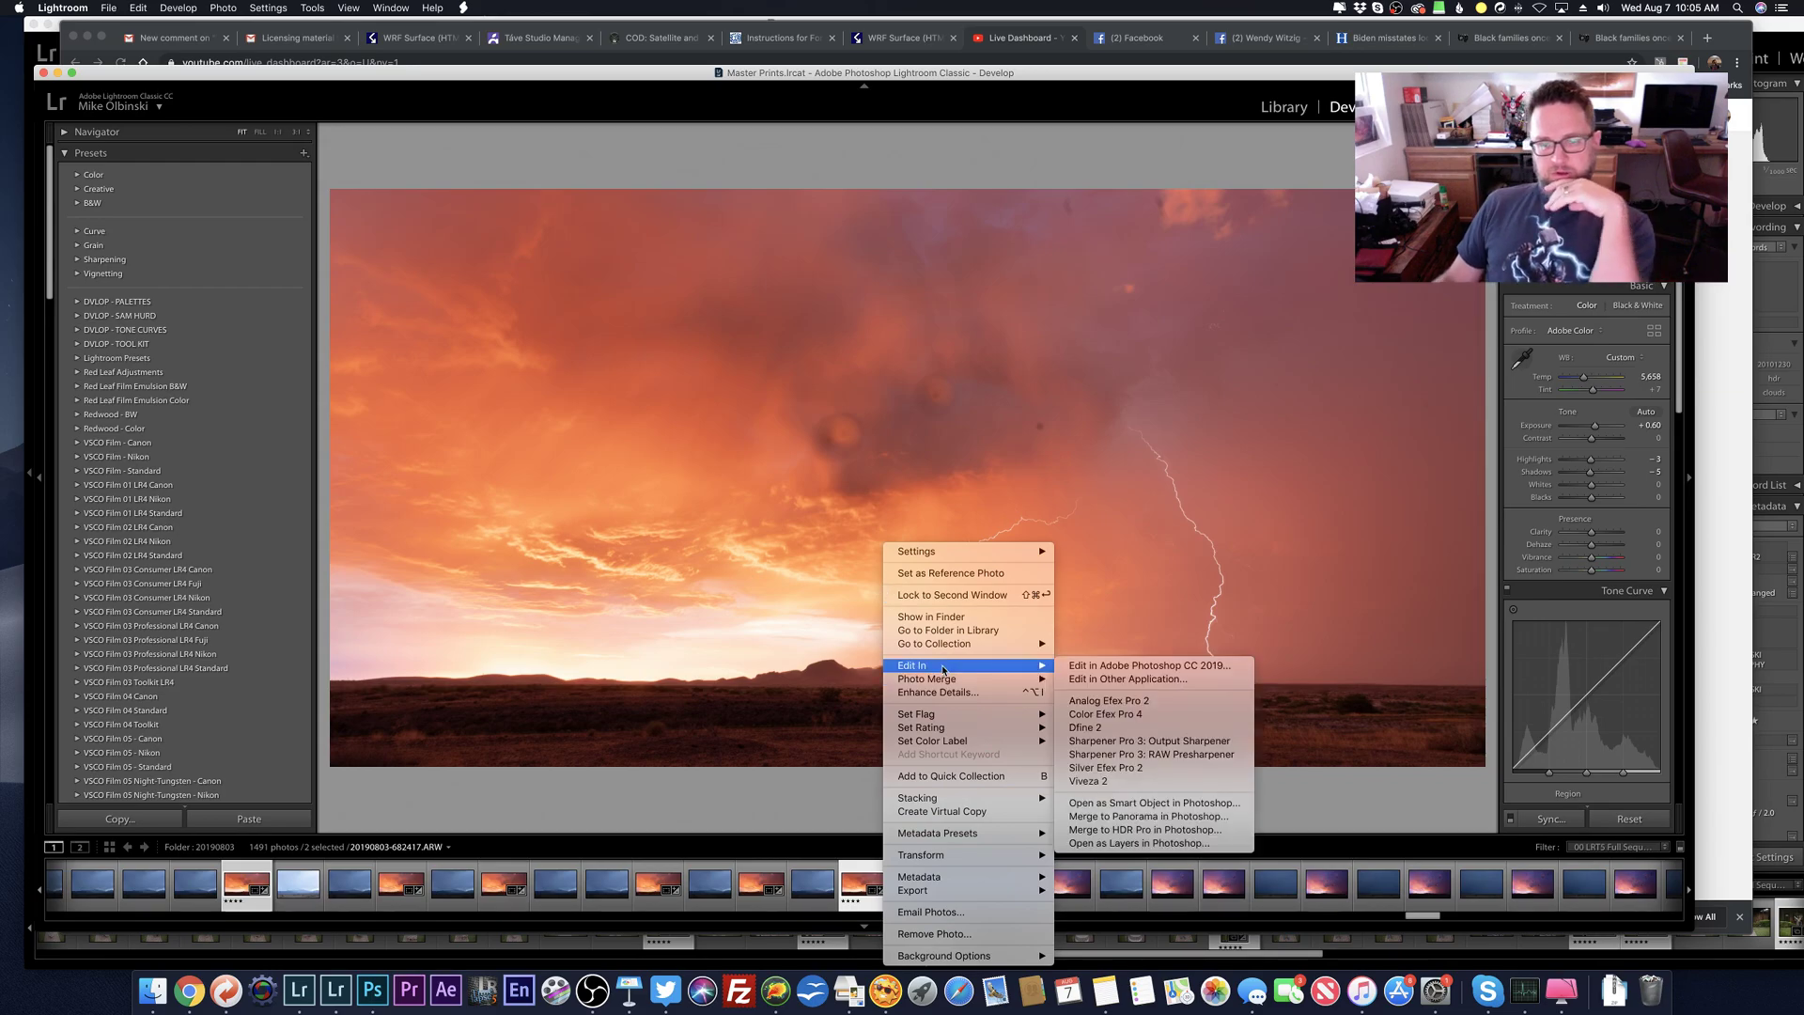
left_click(1133, 804)
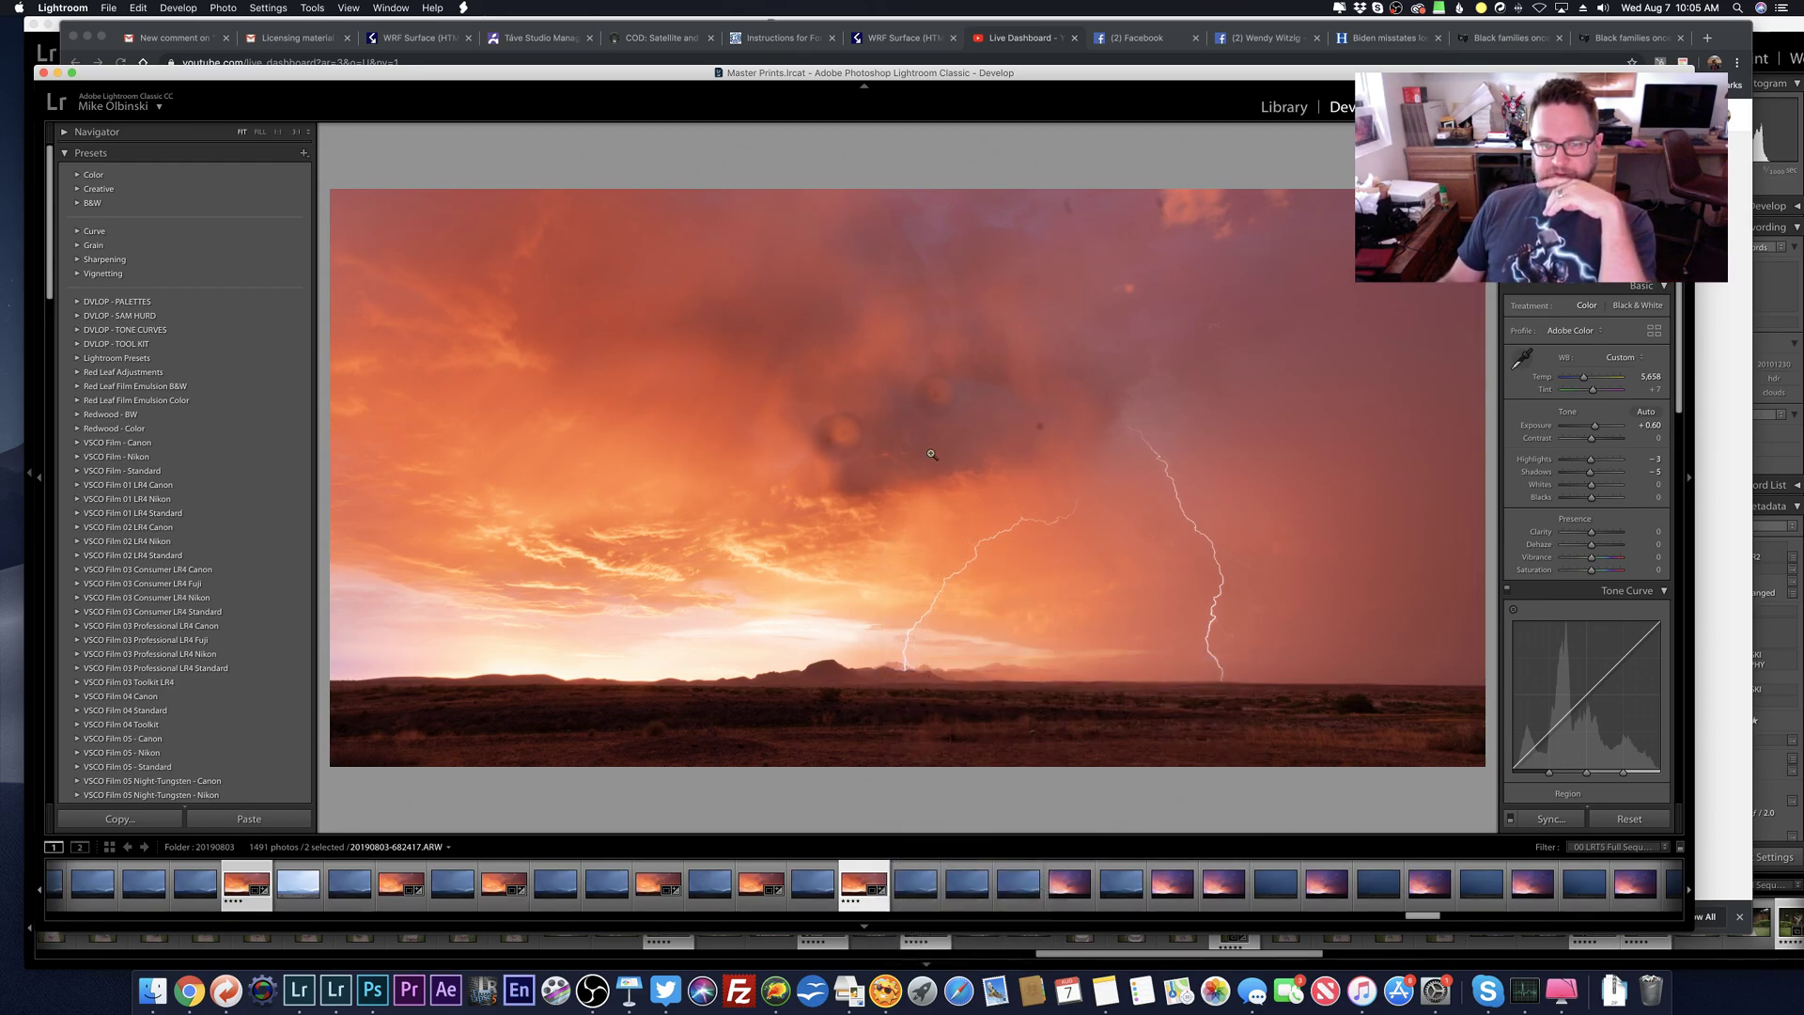
left_click(836, 431)
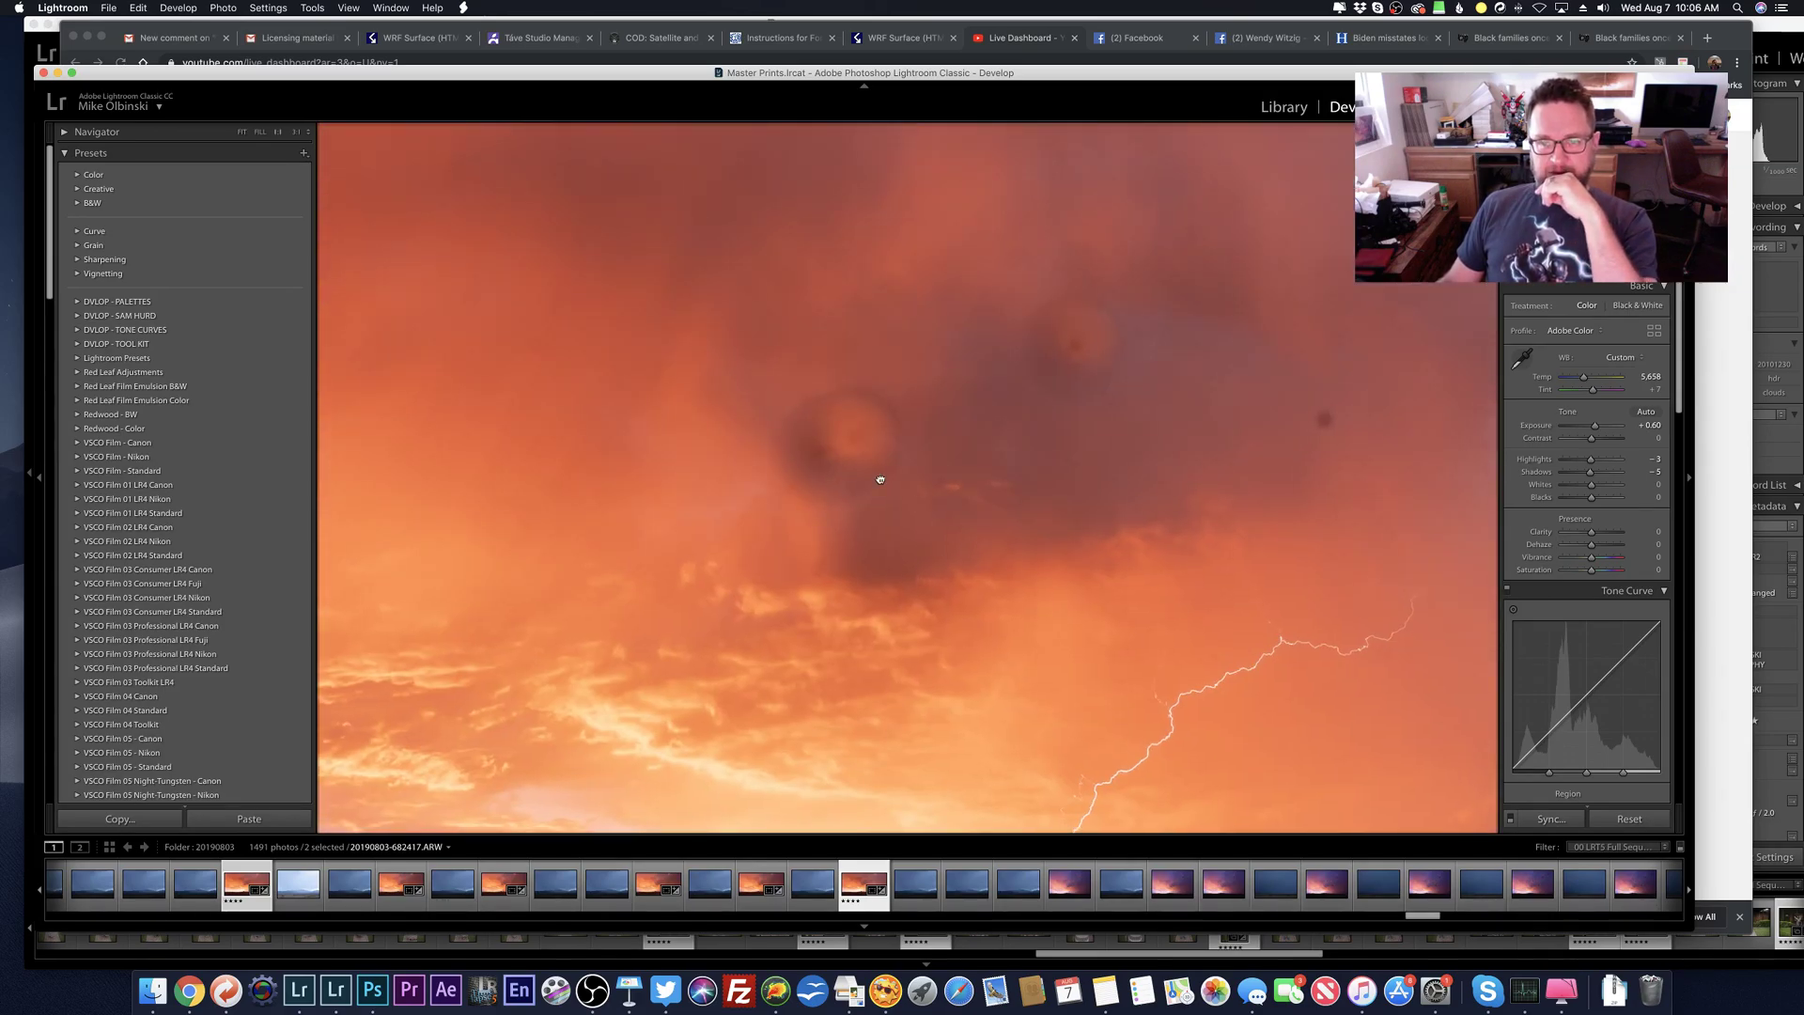
left_click(939, 467)
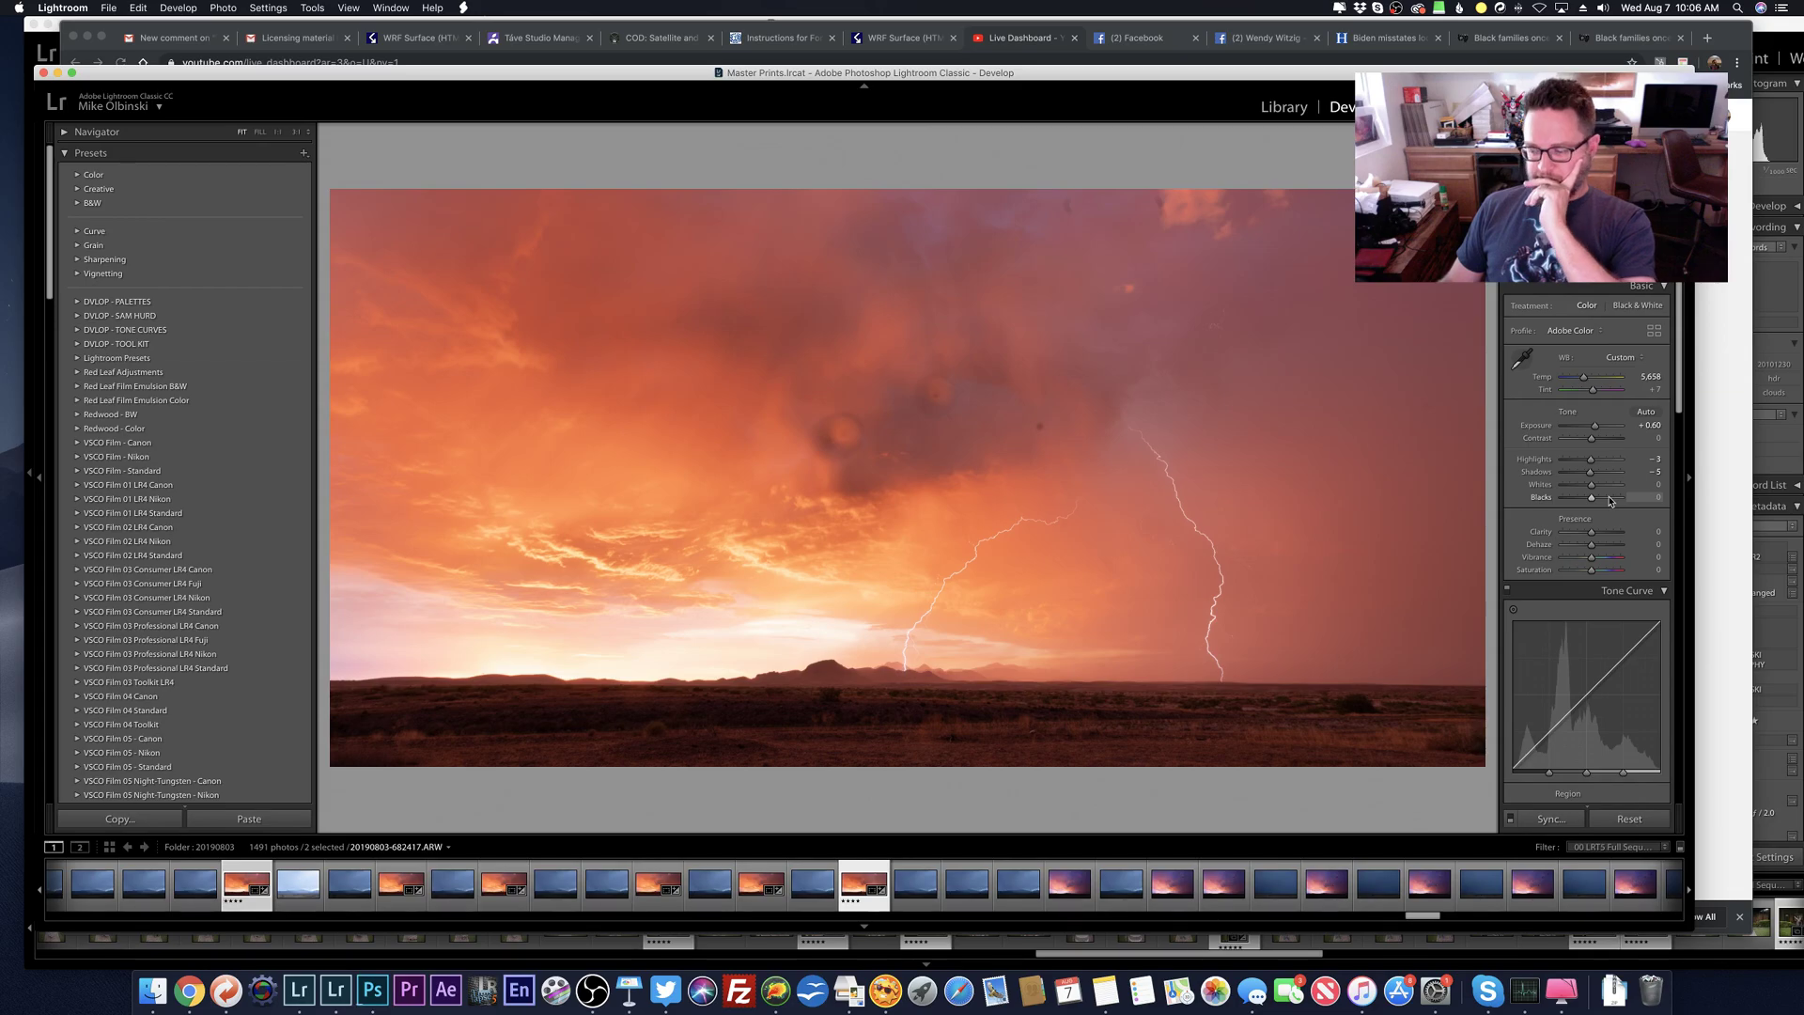
scroll(1609, 501, "down", 5)
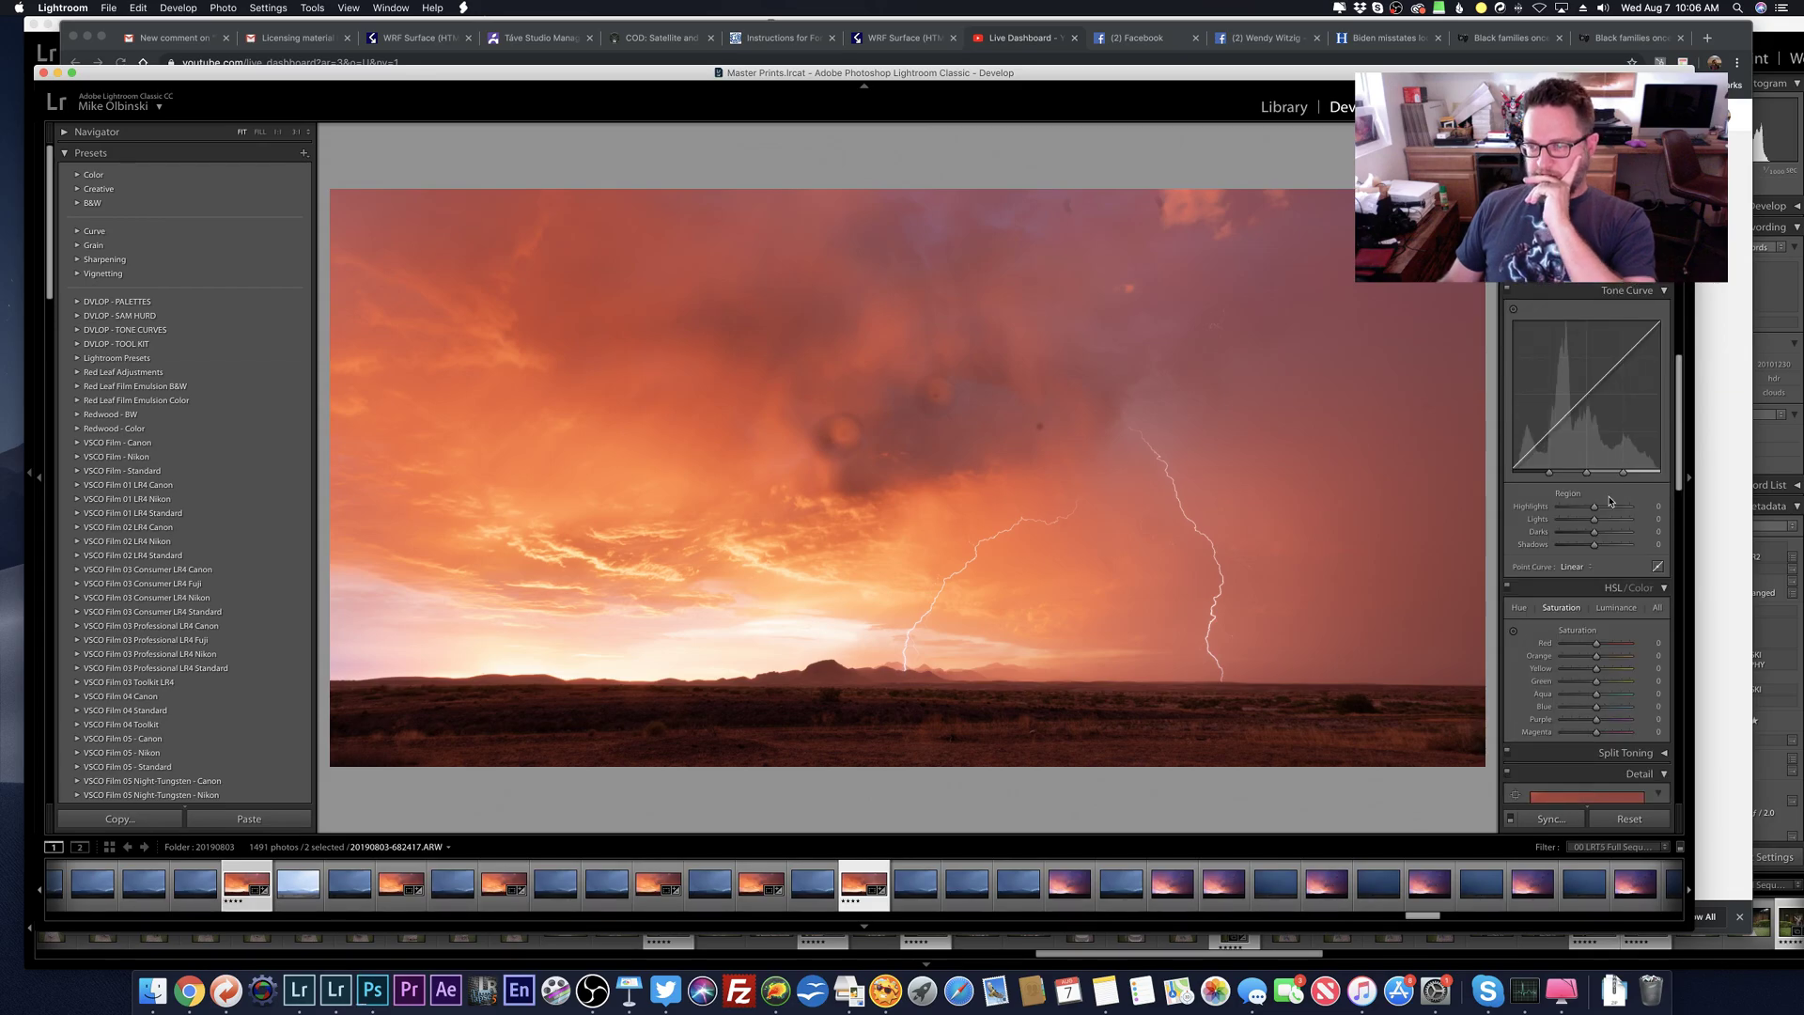
scroll(1616, 500, "down", 10)
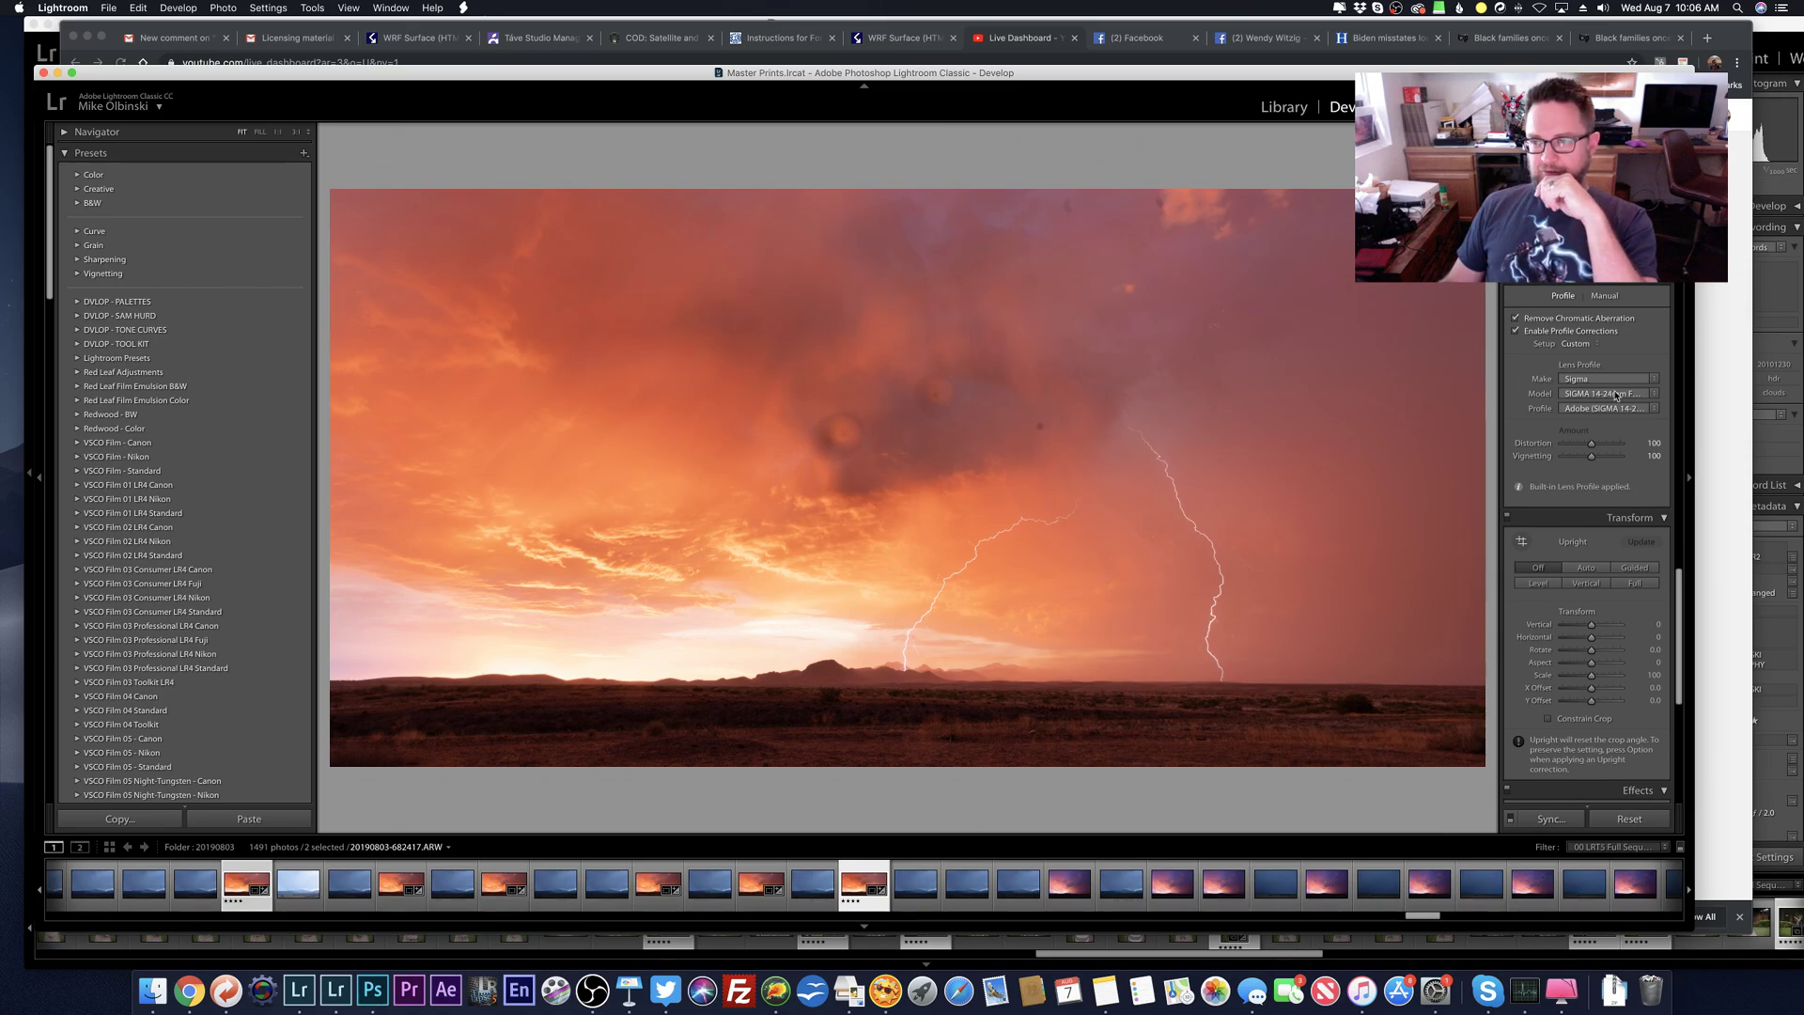
key("super+e")
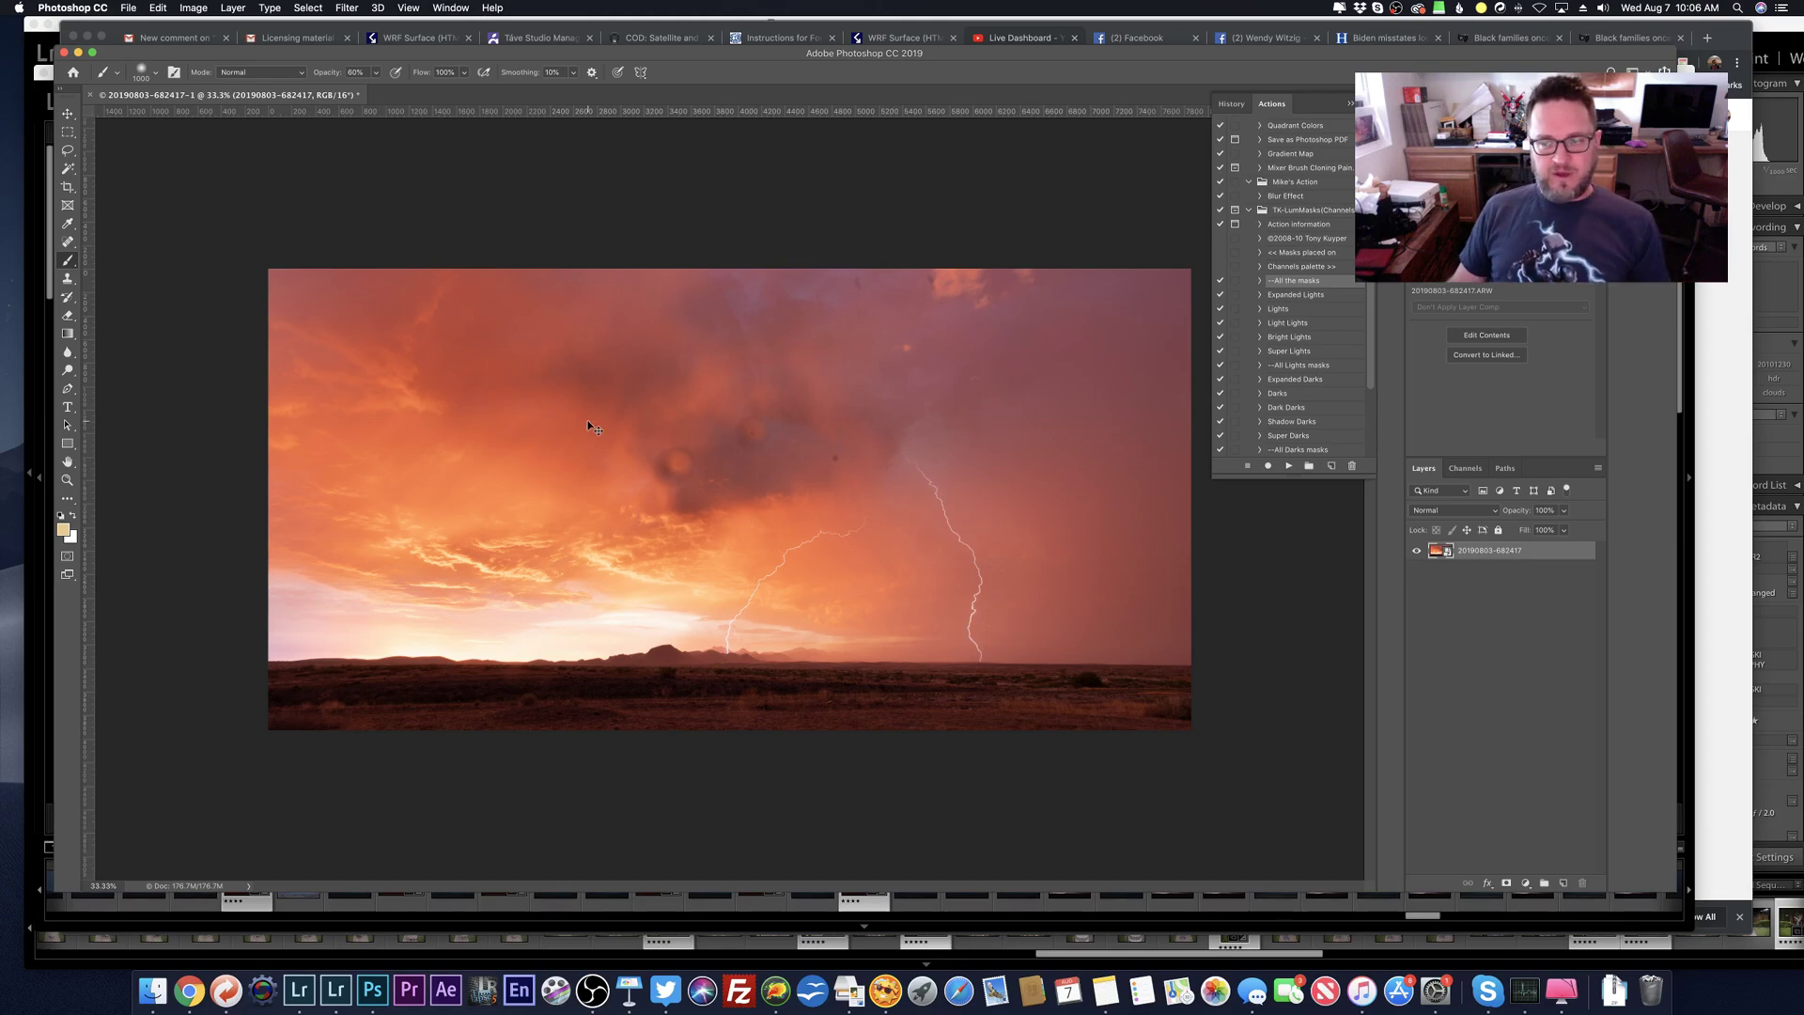
Step: Return to Lightroom and open the matching photo without lightning, 20190803-681818.ARW, in Photoshop
key("super+Tab")
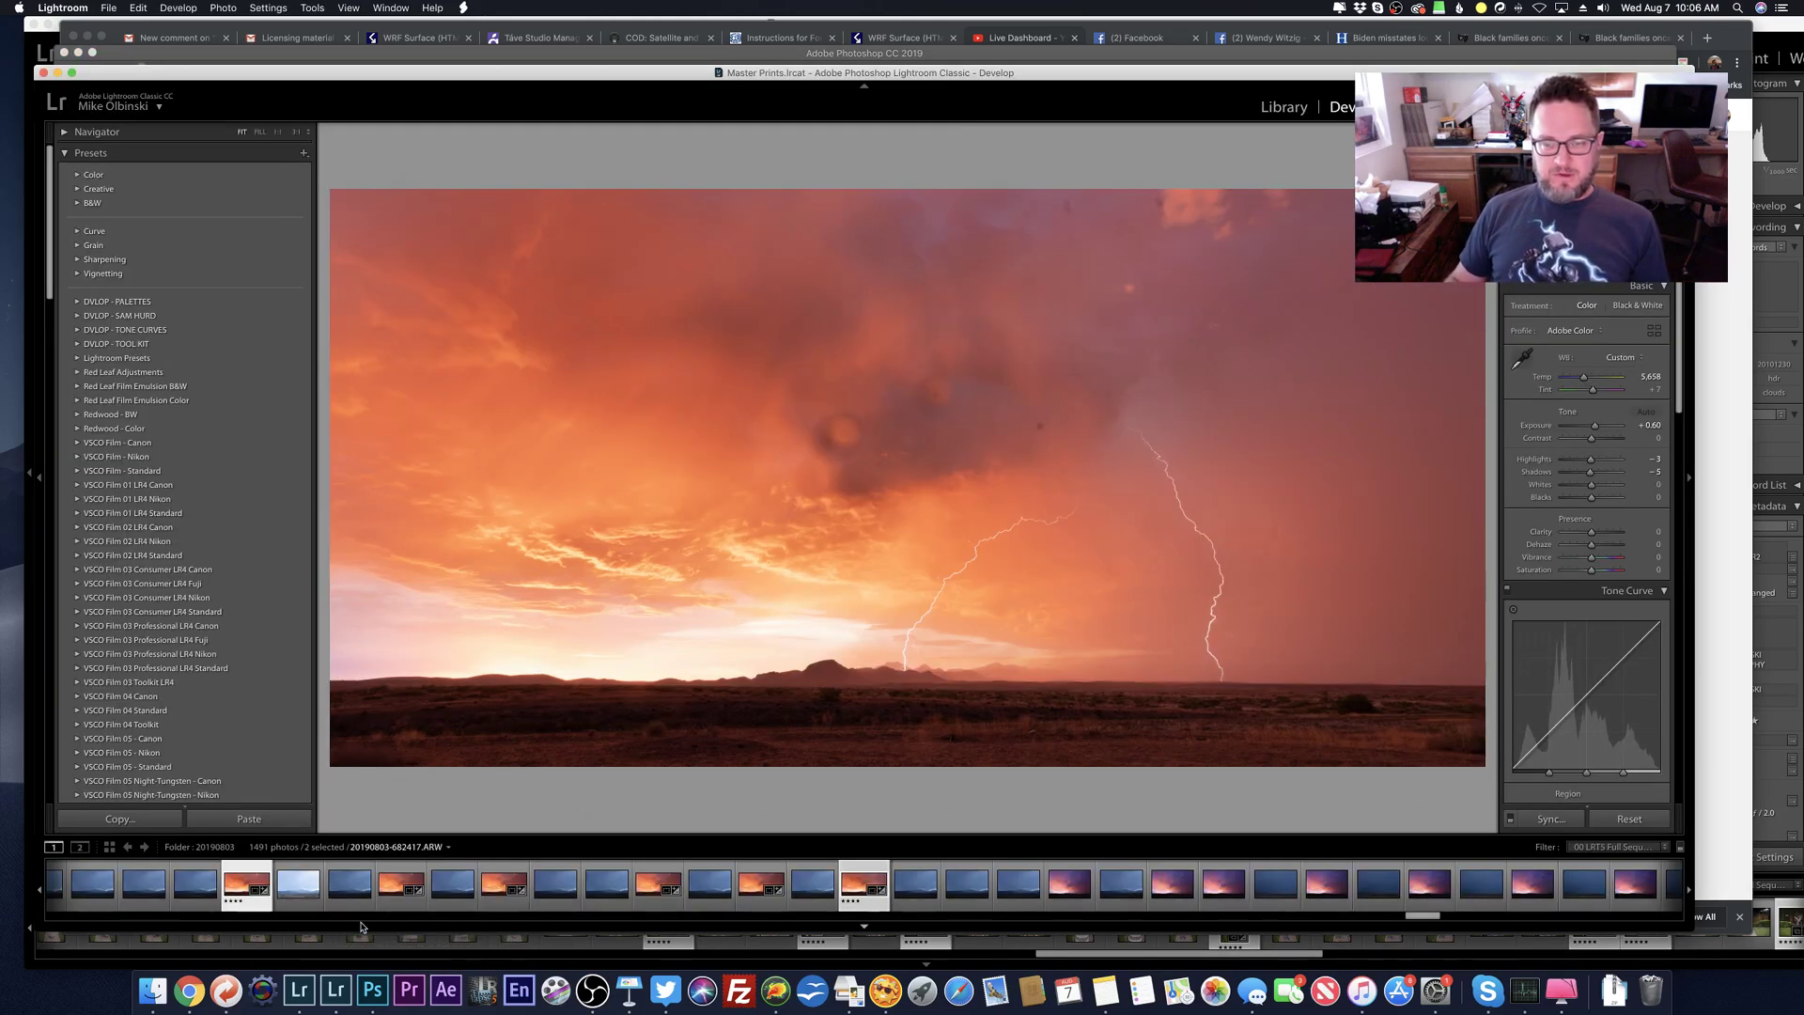
key("Right")
right_click(690, 446)
key("Escape")
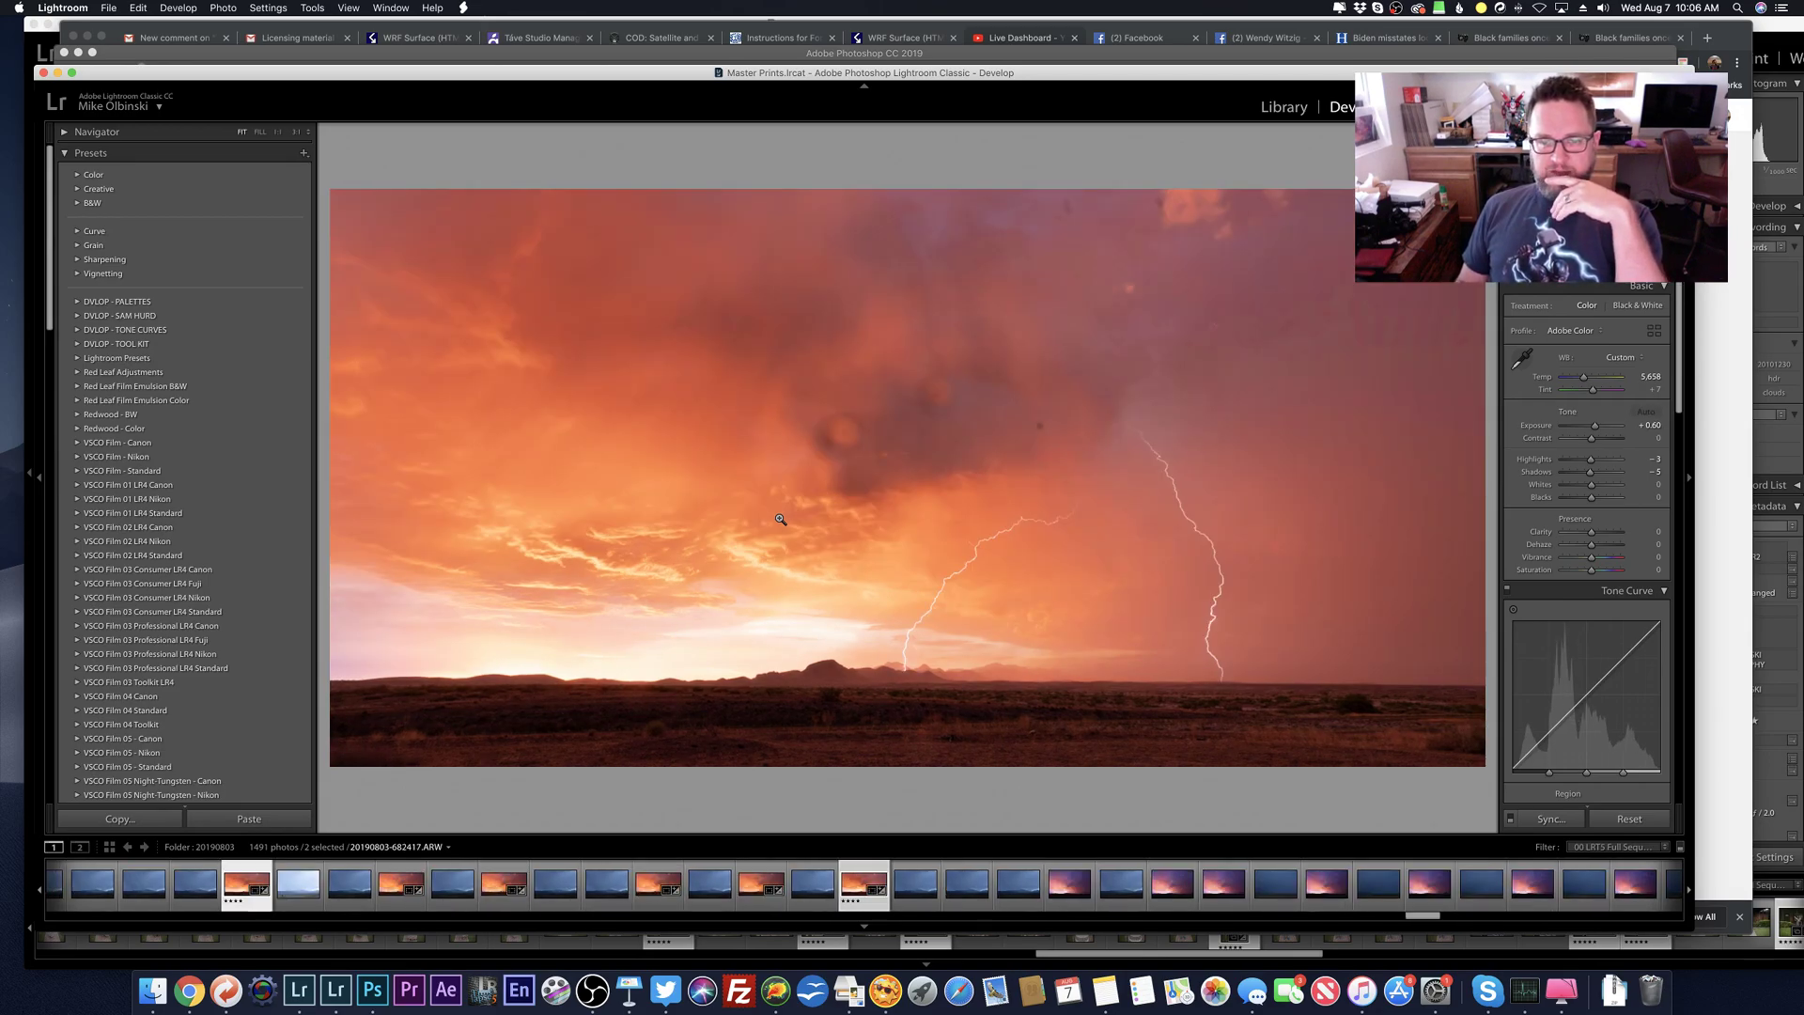
key("super+Right")
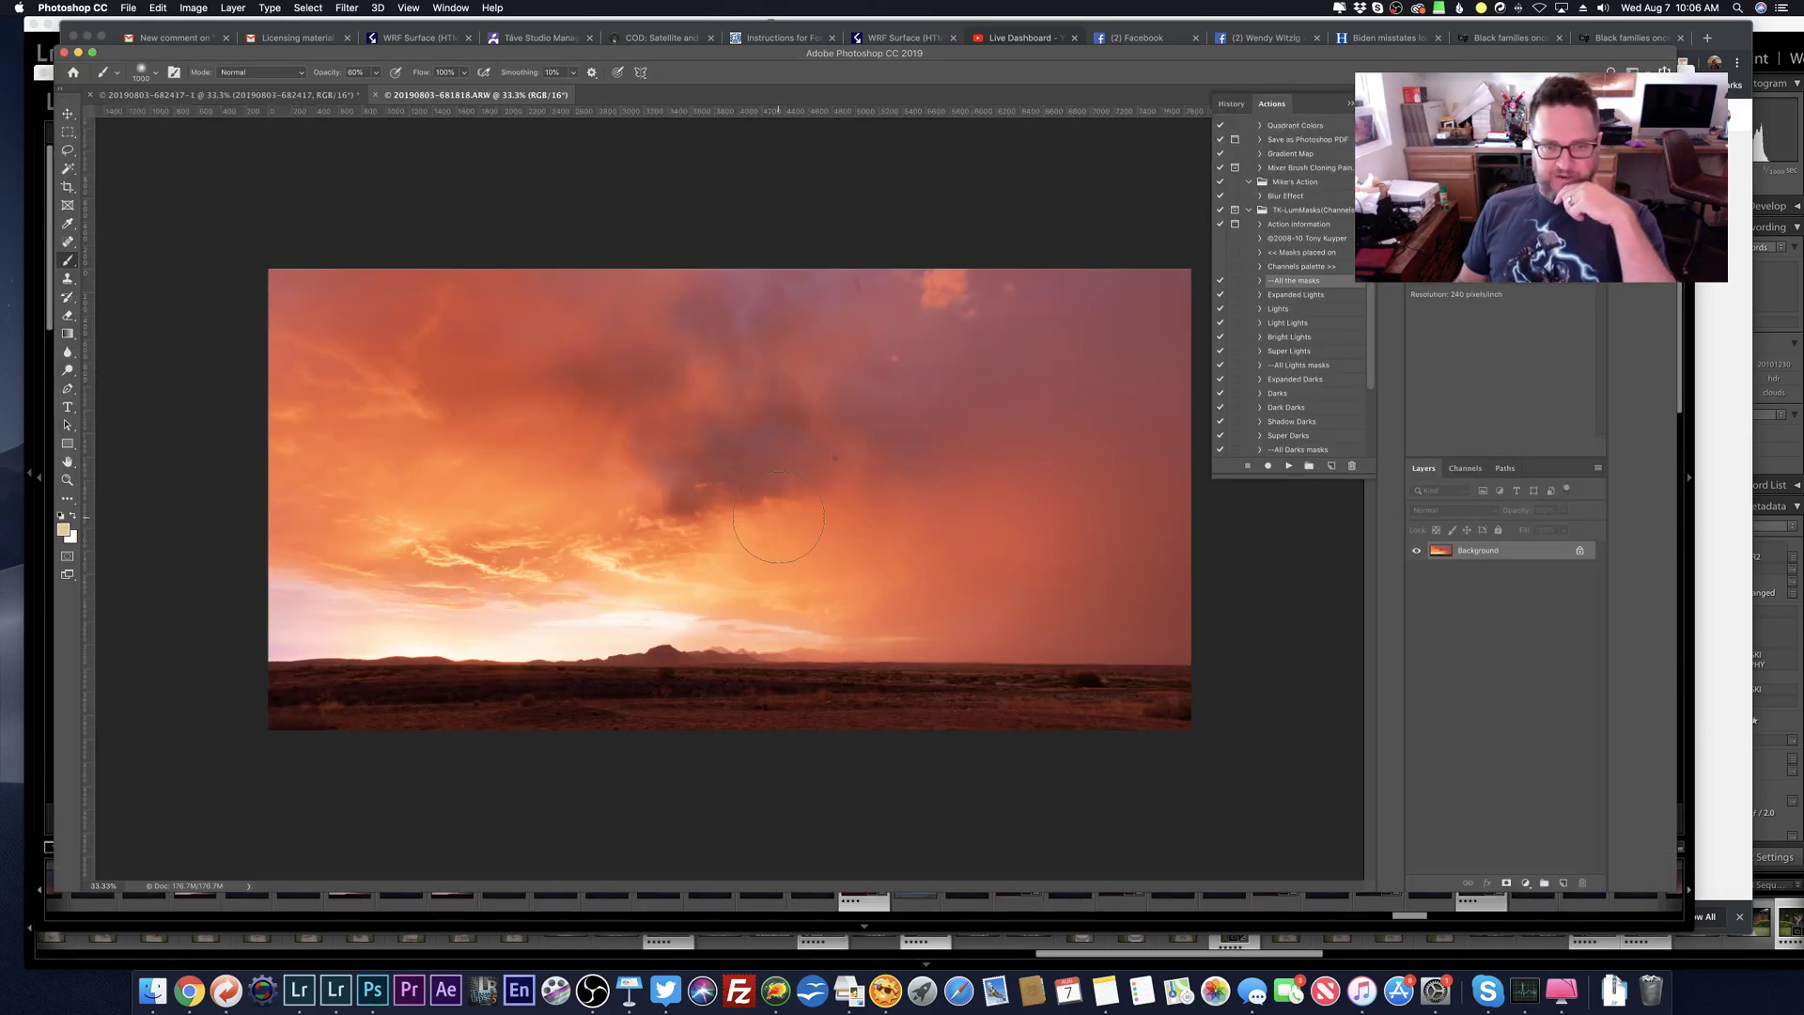
Step: Paste the whole lightning-free photo as a layer above the lightning photo and hide it with a black layer mask
left_click(231, 95)
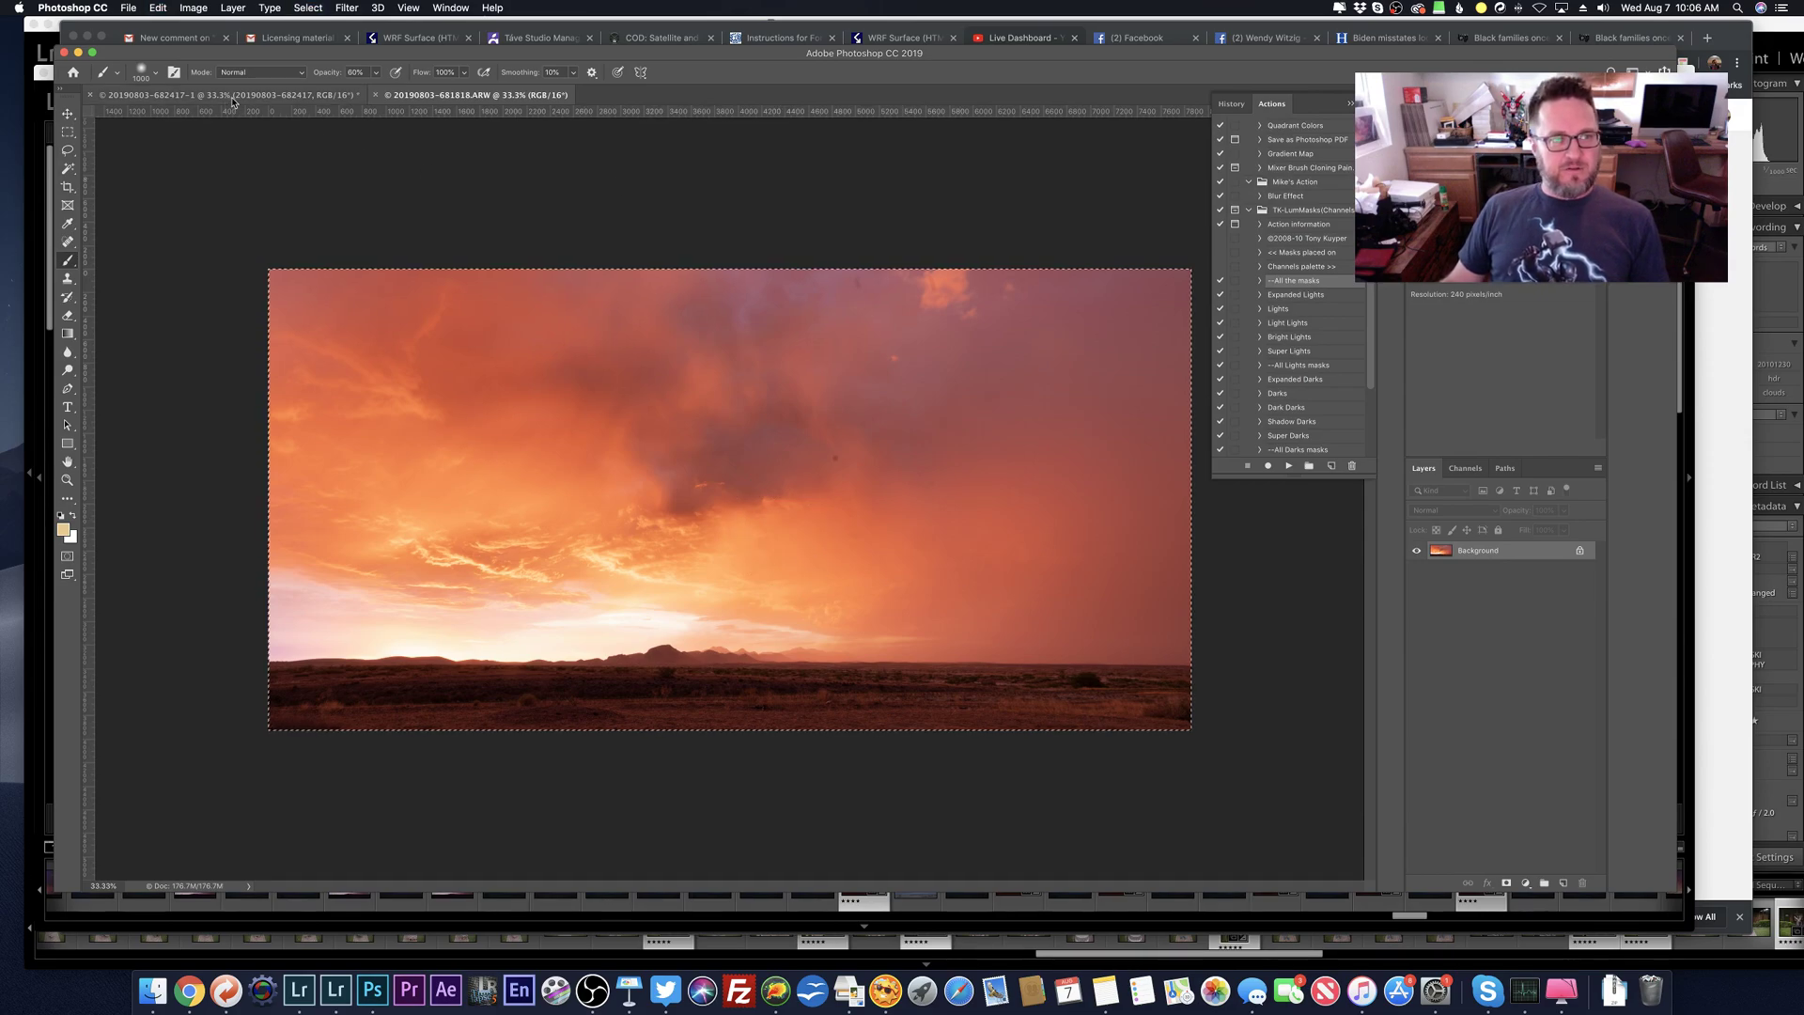
key("super+v")
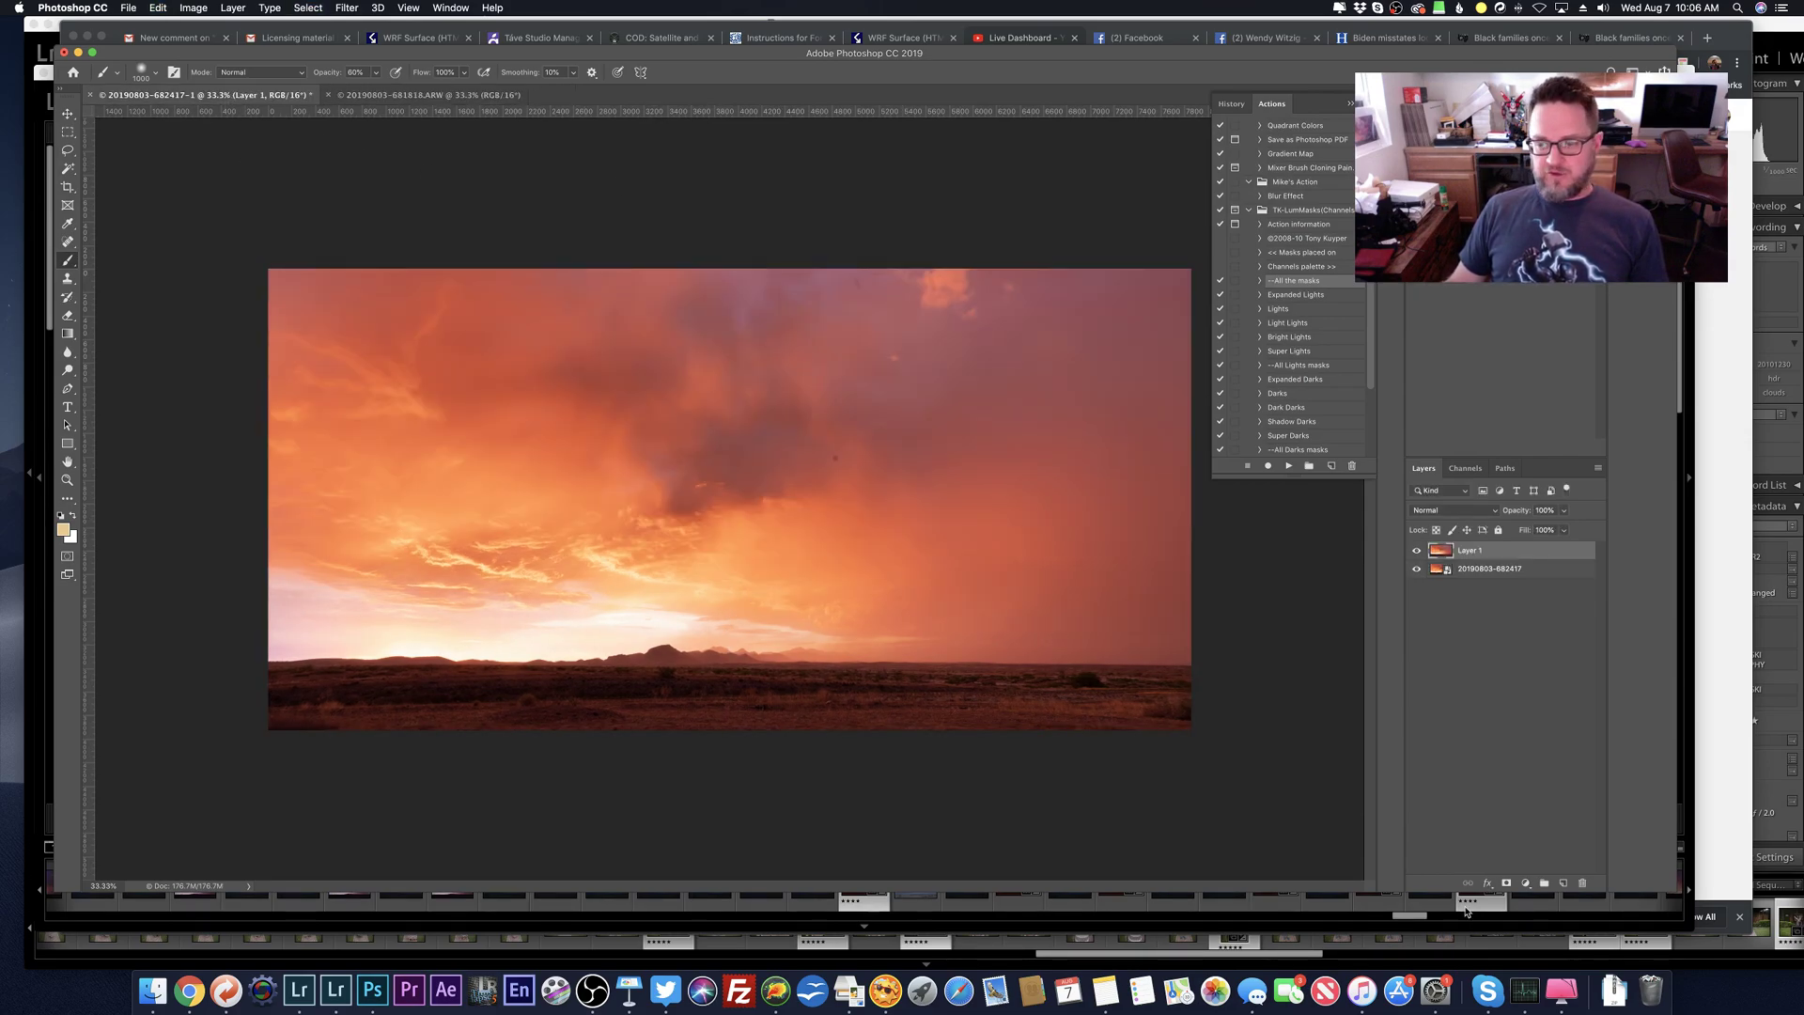
left_click(1506, 884, "alt")
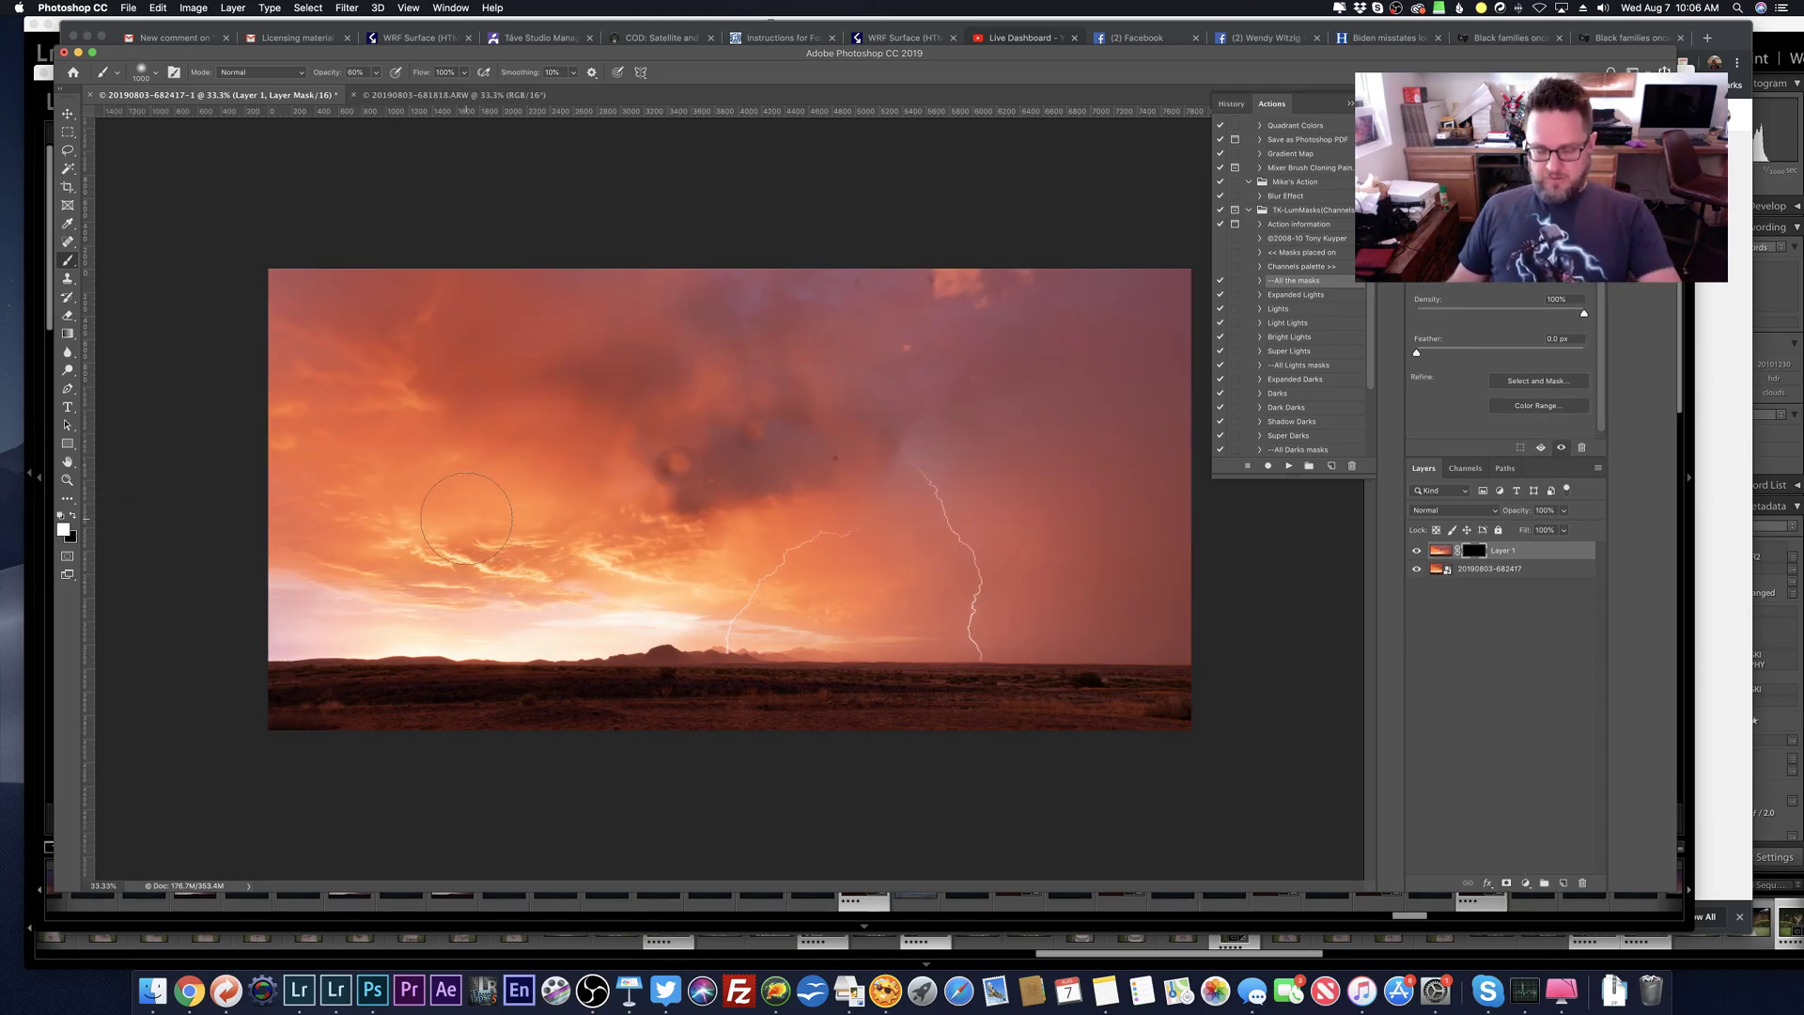
Step: Shrink the brush and paint white on the mask to reveal clean sky over the round spots in the dark cloud
key("bracketleft")
key("bracketleft")
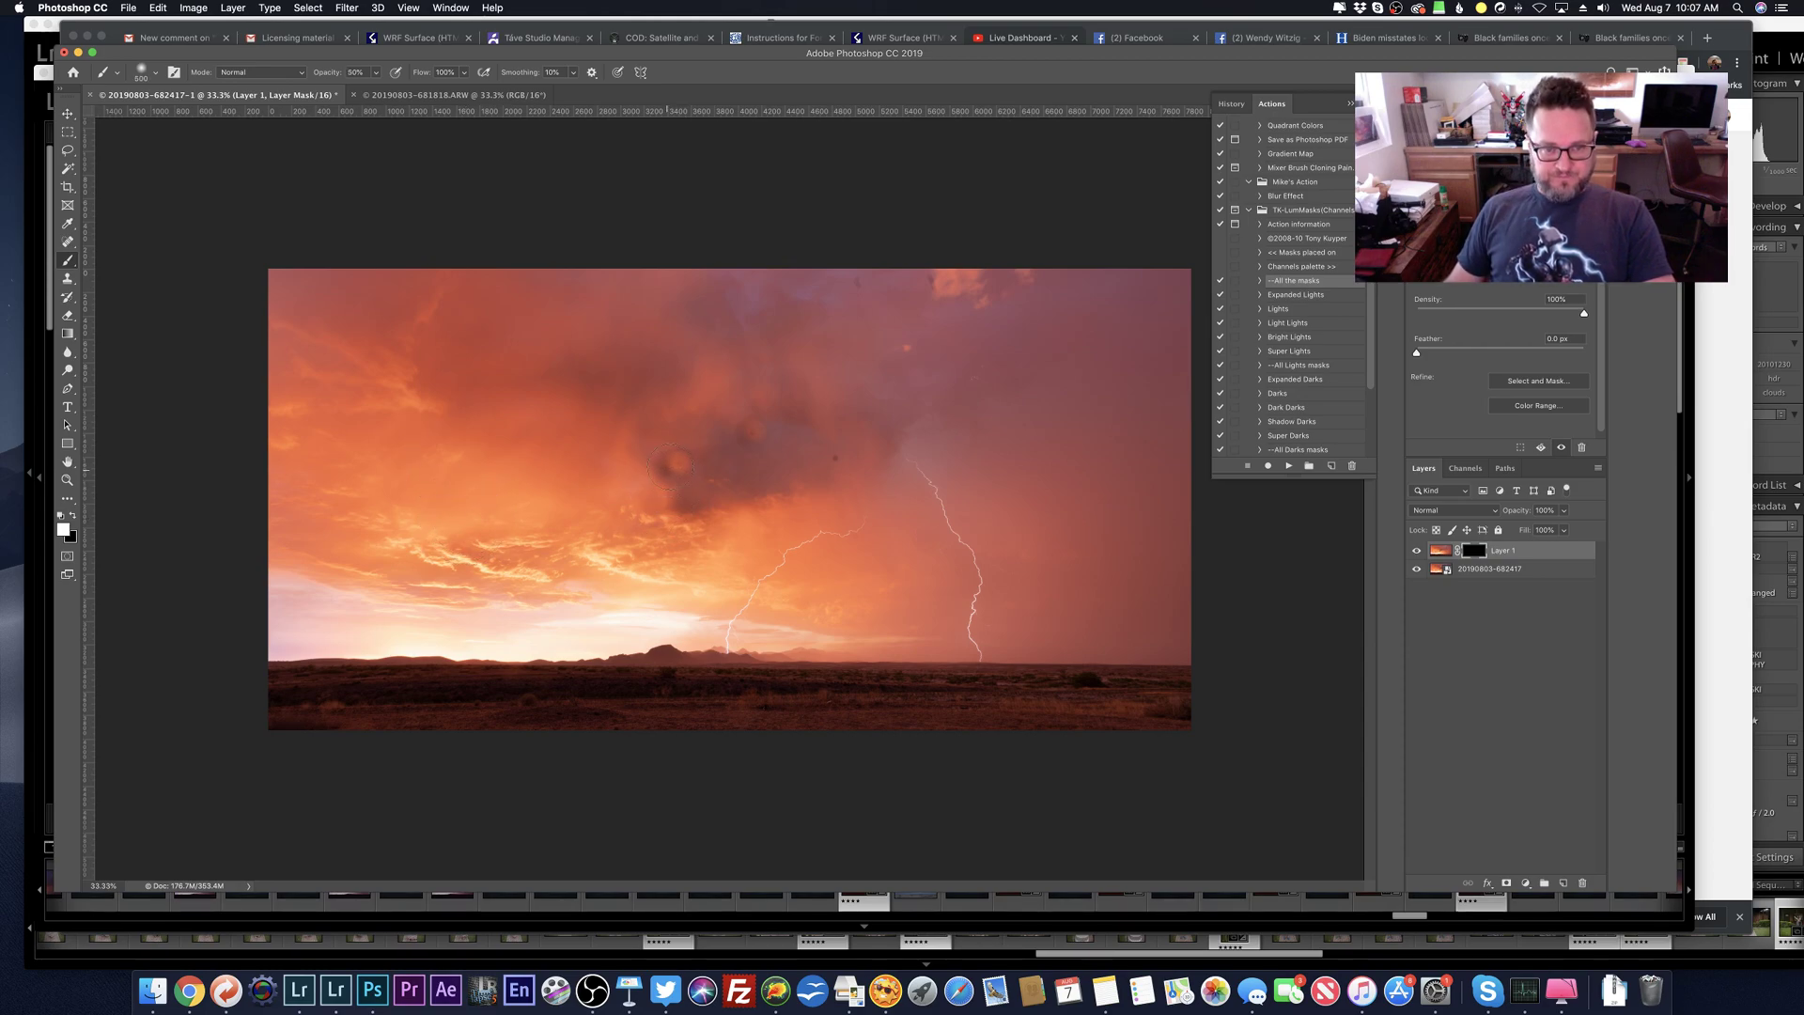
key("bracketleft")
key("bracketleft")
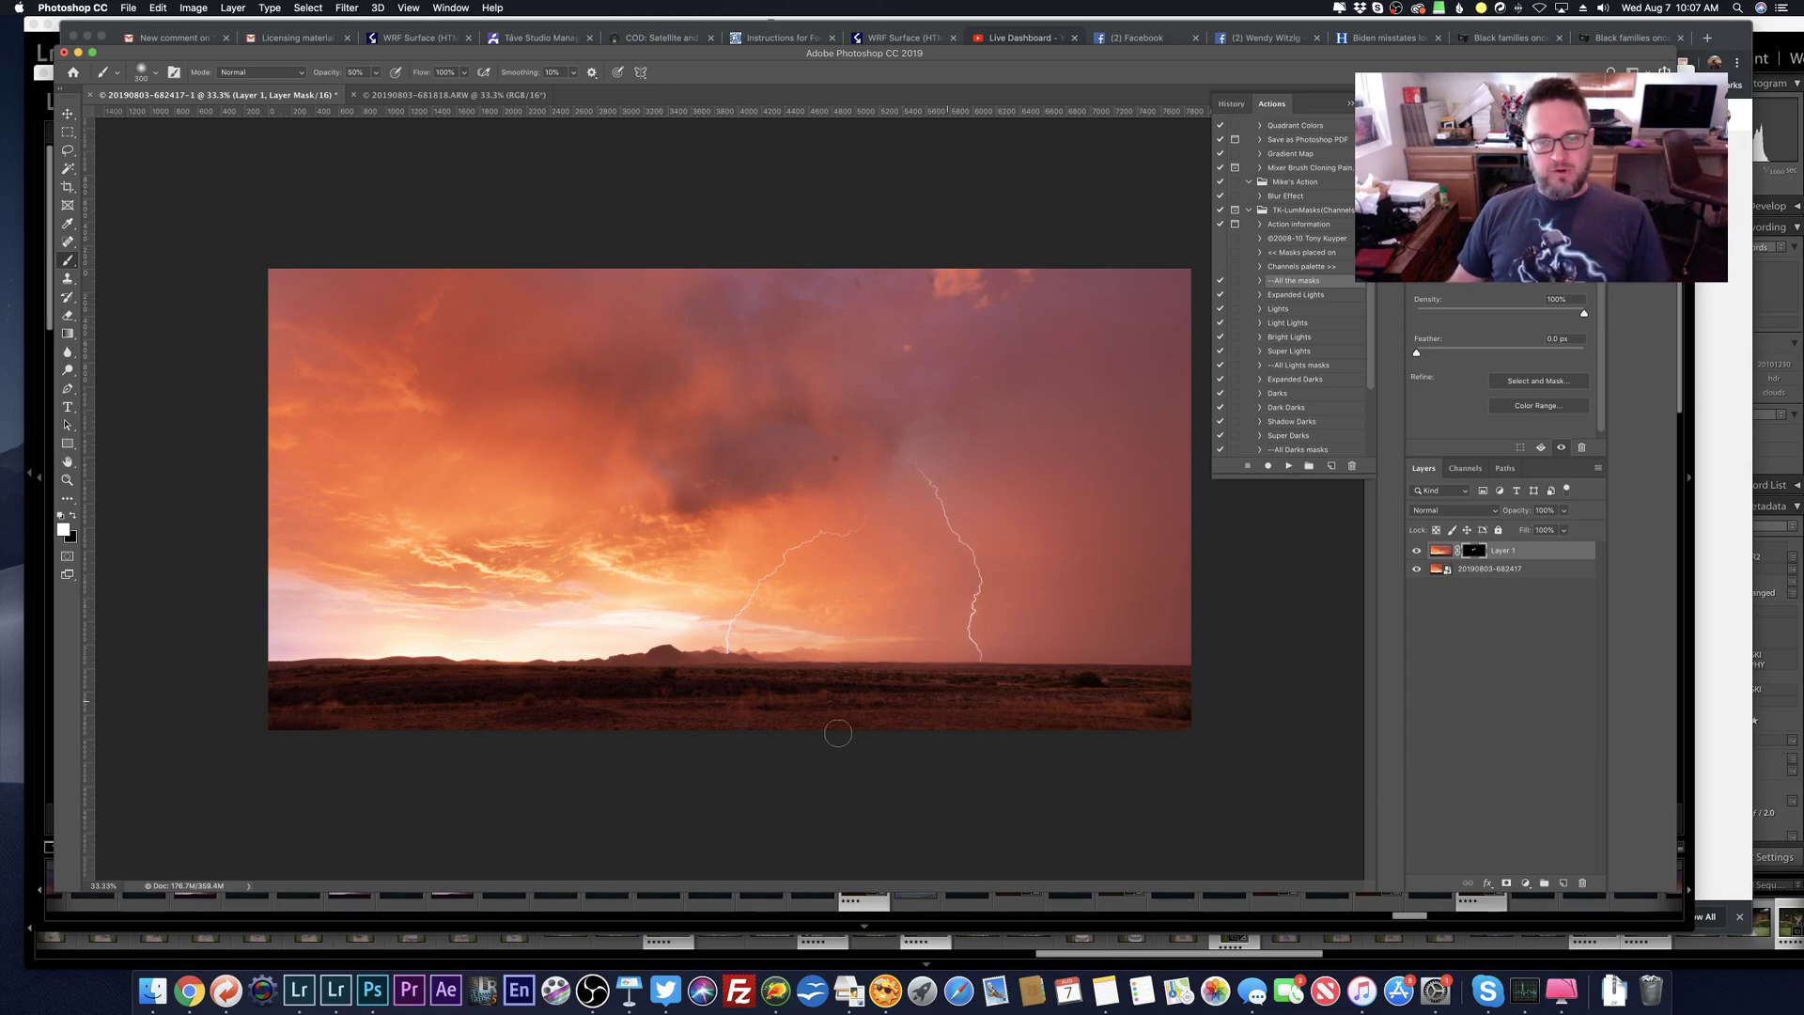
Step: Create a merged copy of the masked layer and the lightning photo as a new top layer
left_click(1539, 572, "shift")
left_click_drag(1514, 552, 1519, 679)
key("super+j")
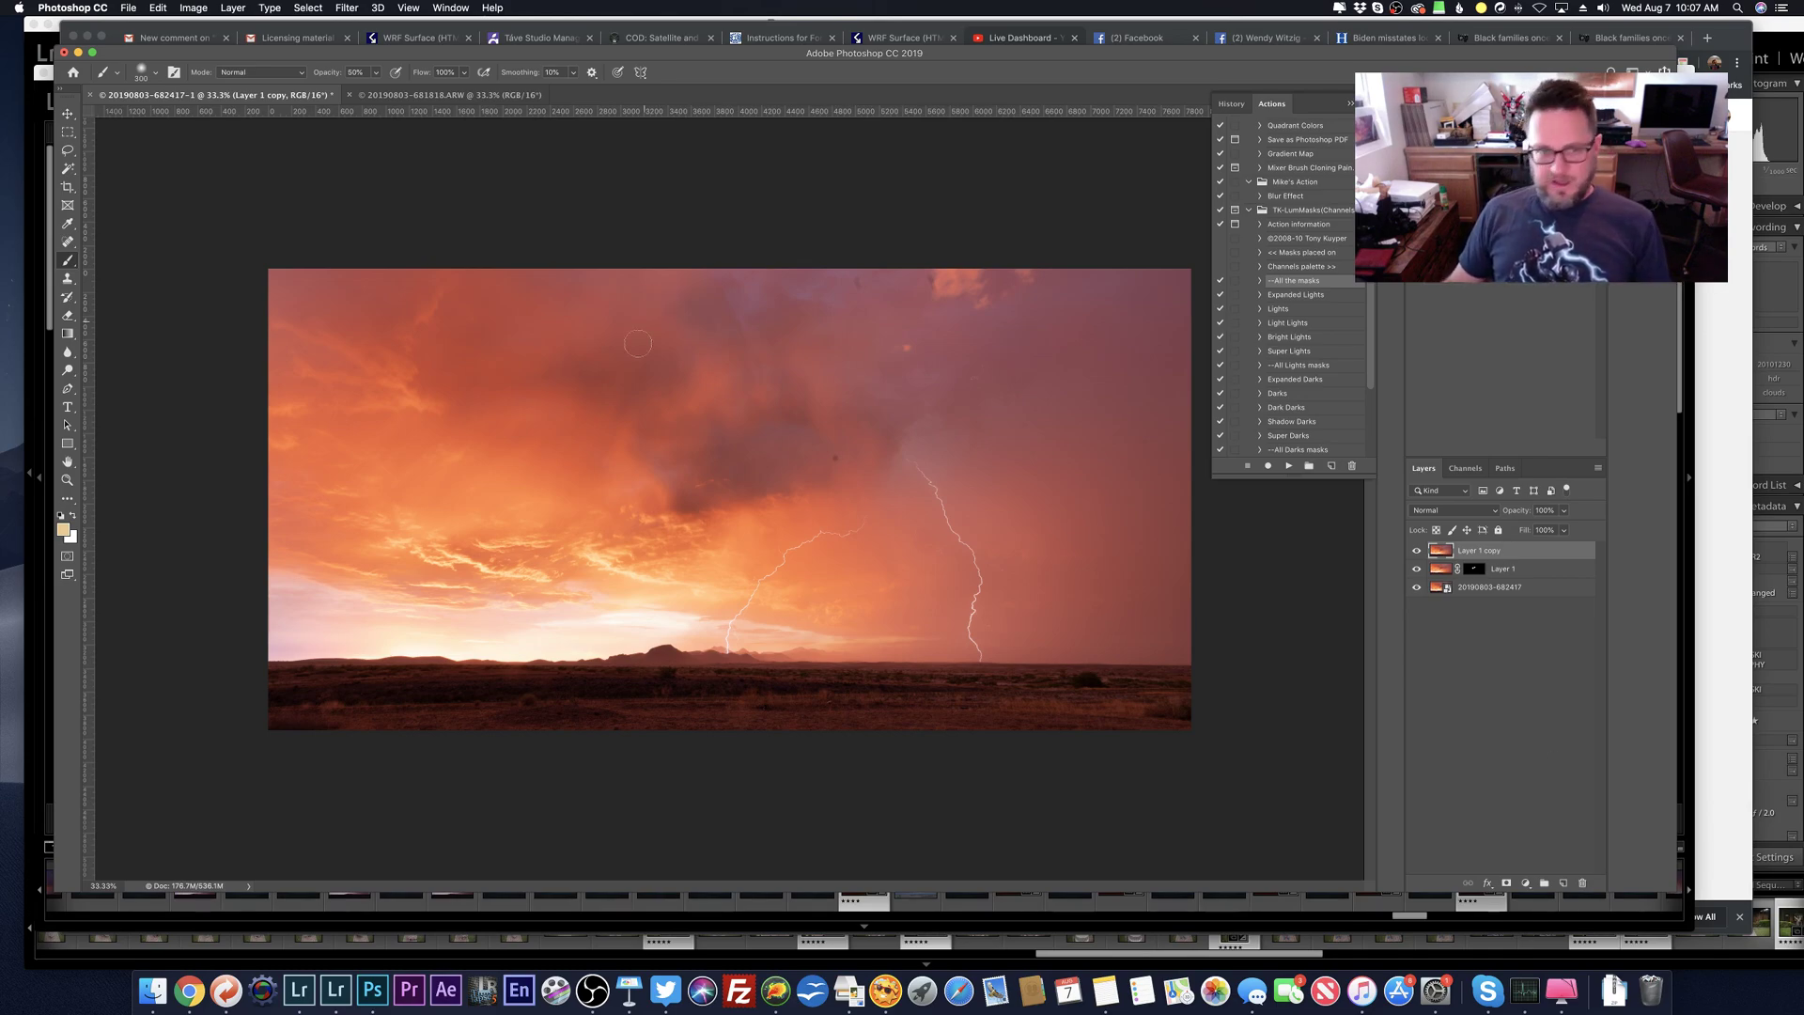
Step: Remove the dark dust spots along the sky's upper edge with the content-aware Spot Healing Brush
left_click(67, 242)
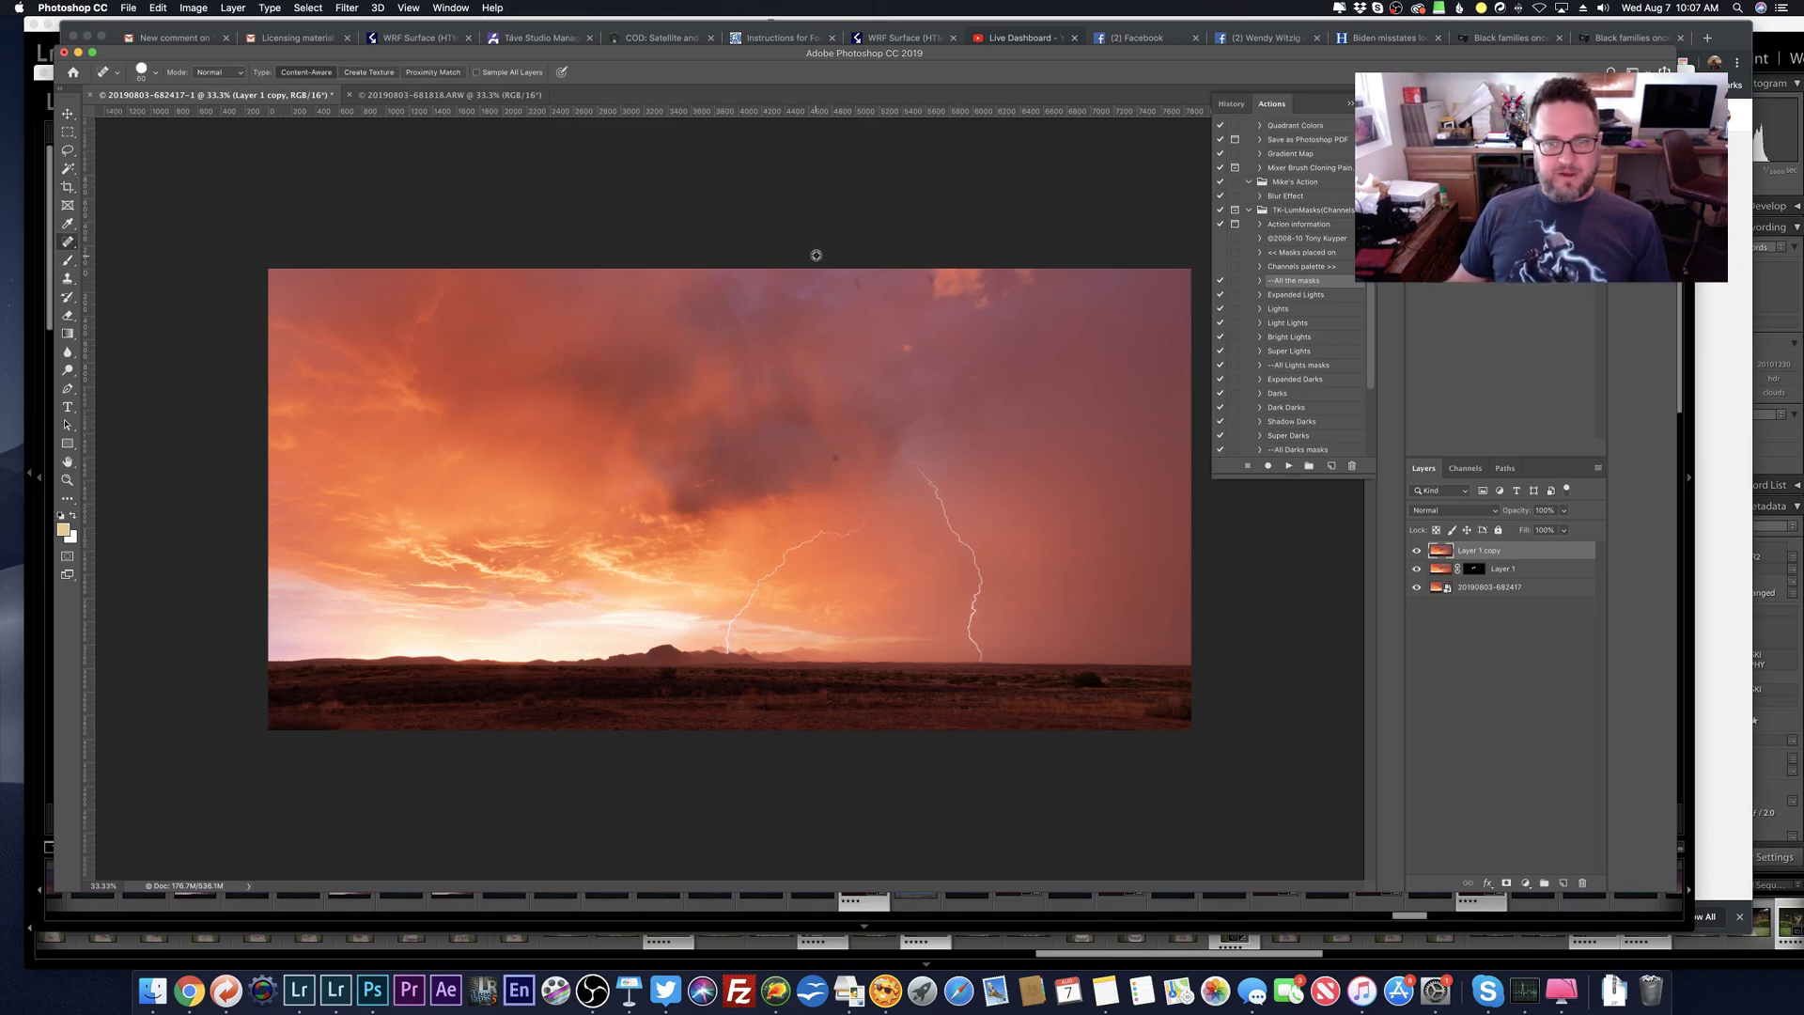
scroll(841, 259, "up", 3)
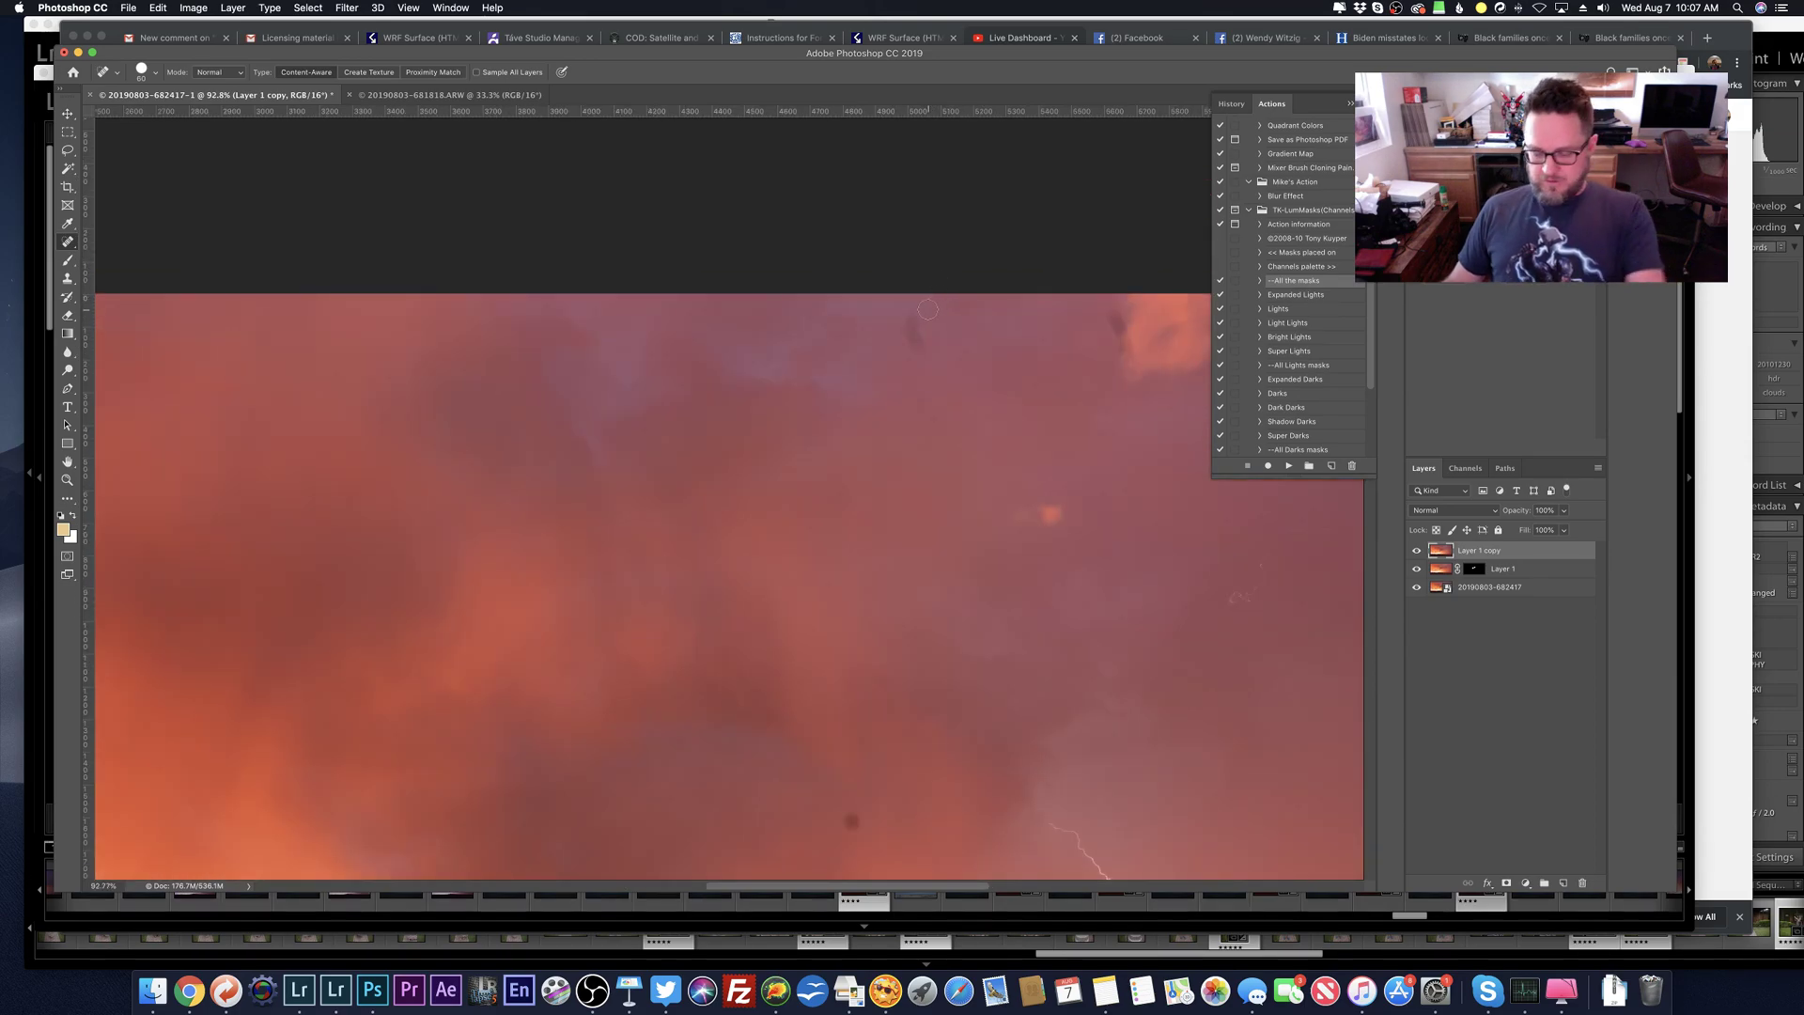
left_click_drag(928, 309, 907, 362)
left_click_drag(1108, 308, 1130, 374)
scroll(1033, 441, "down", 3)
scroll(1080, 432, "up", 4)
left_click(1115, 416)
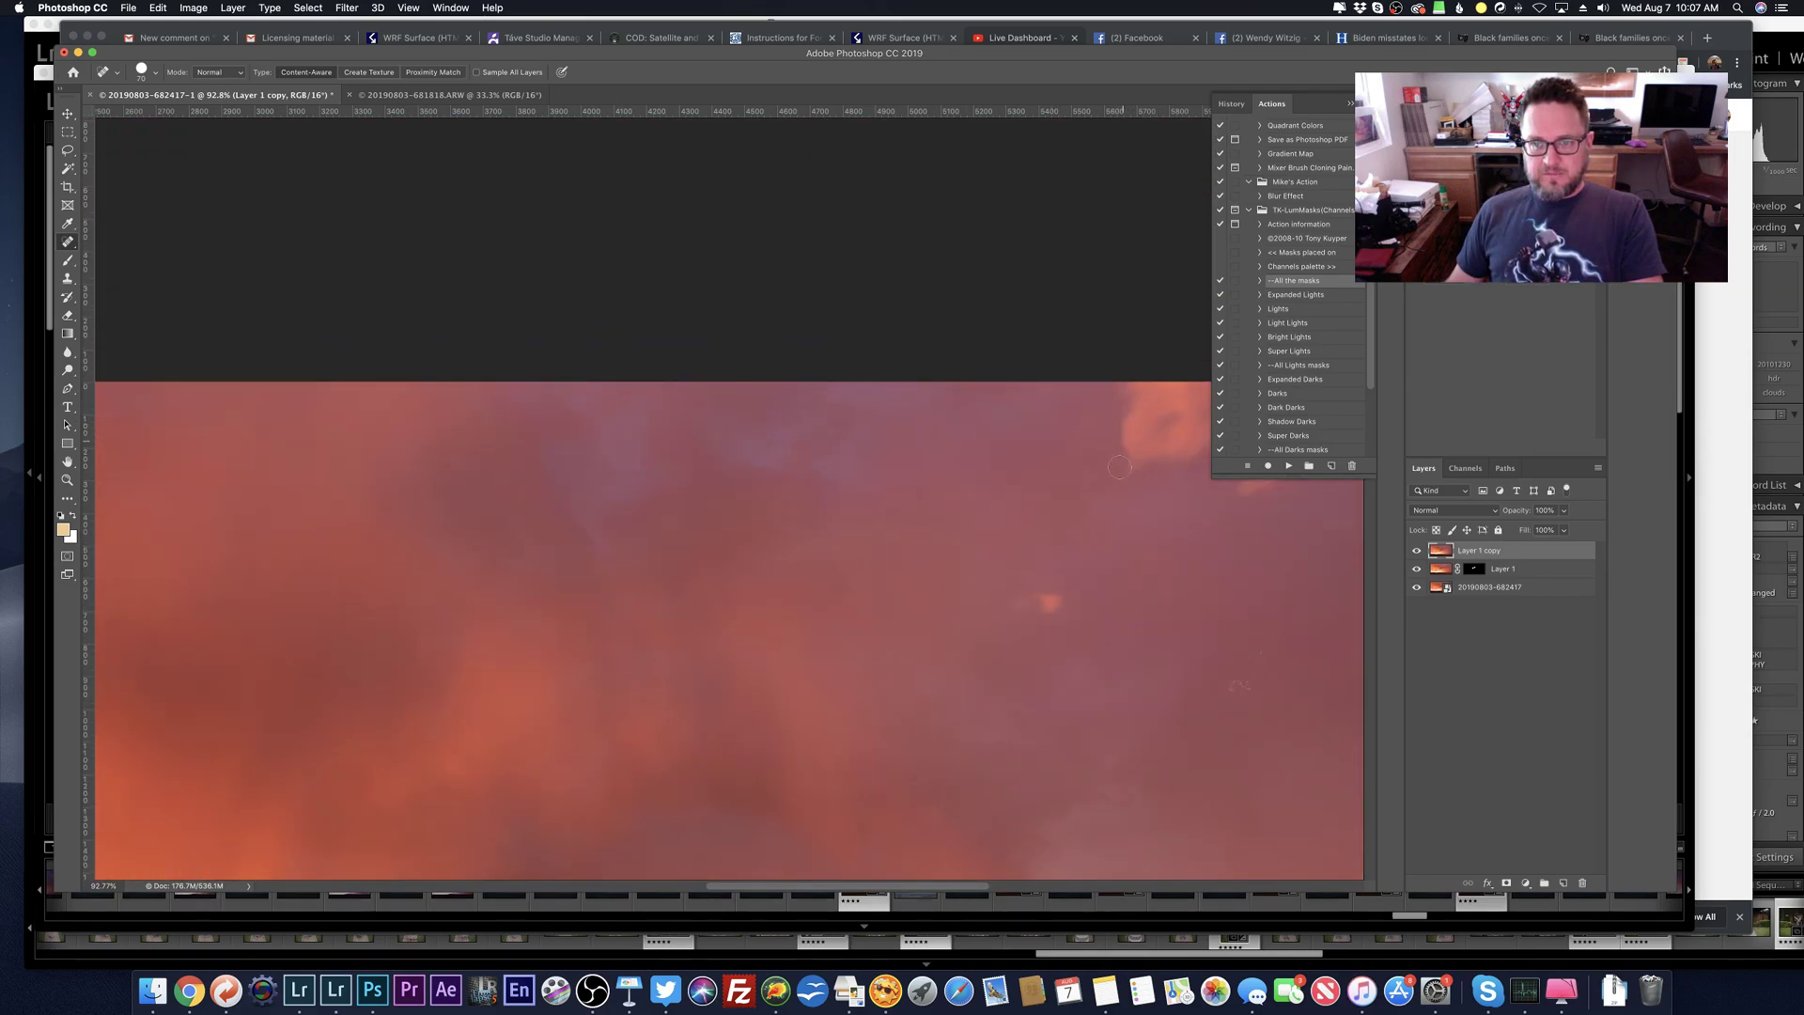
Step: Heal the dark spot in the storm cloud and the blemish in the sky beyond the taller lightning bolt
scroll(1085, 484, "down", 3)
scroll(1085, 484, "down", 5)
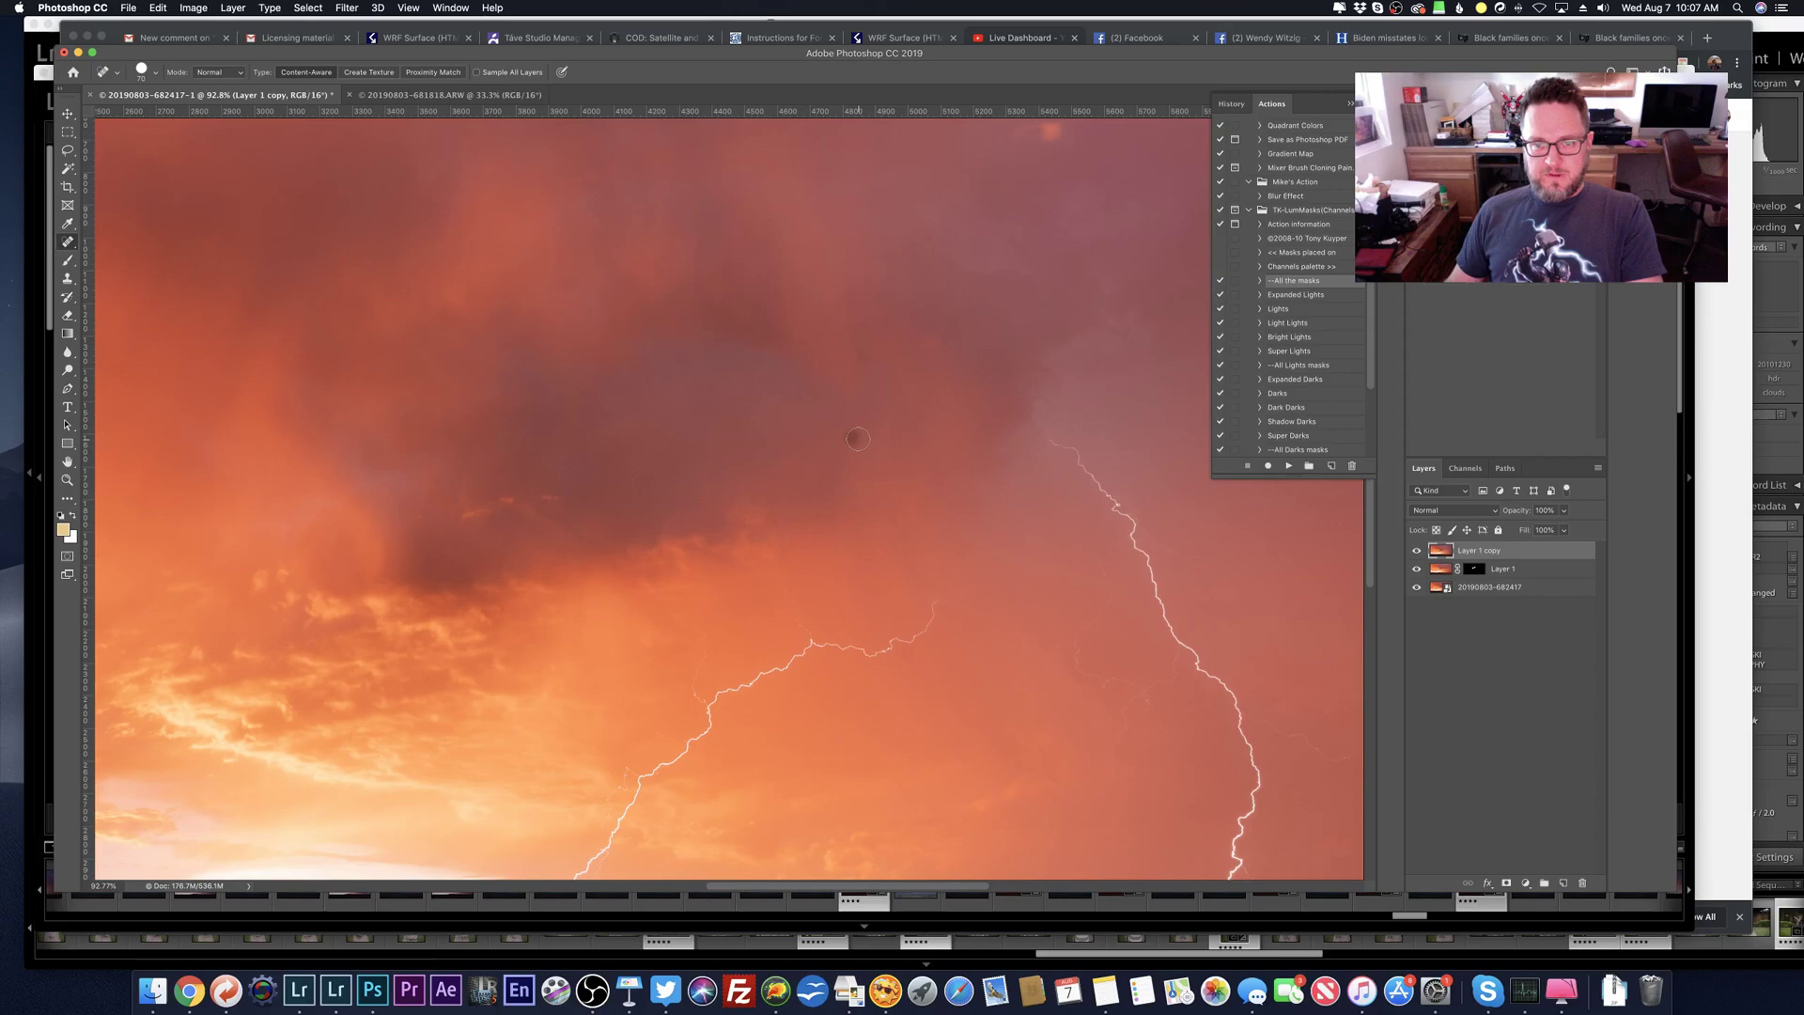
scroll(1034, 434, "right", 5)
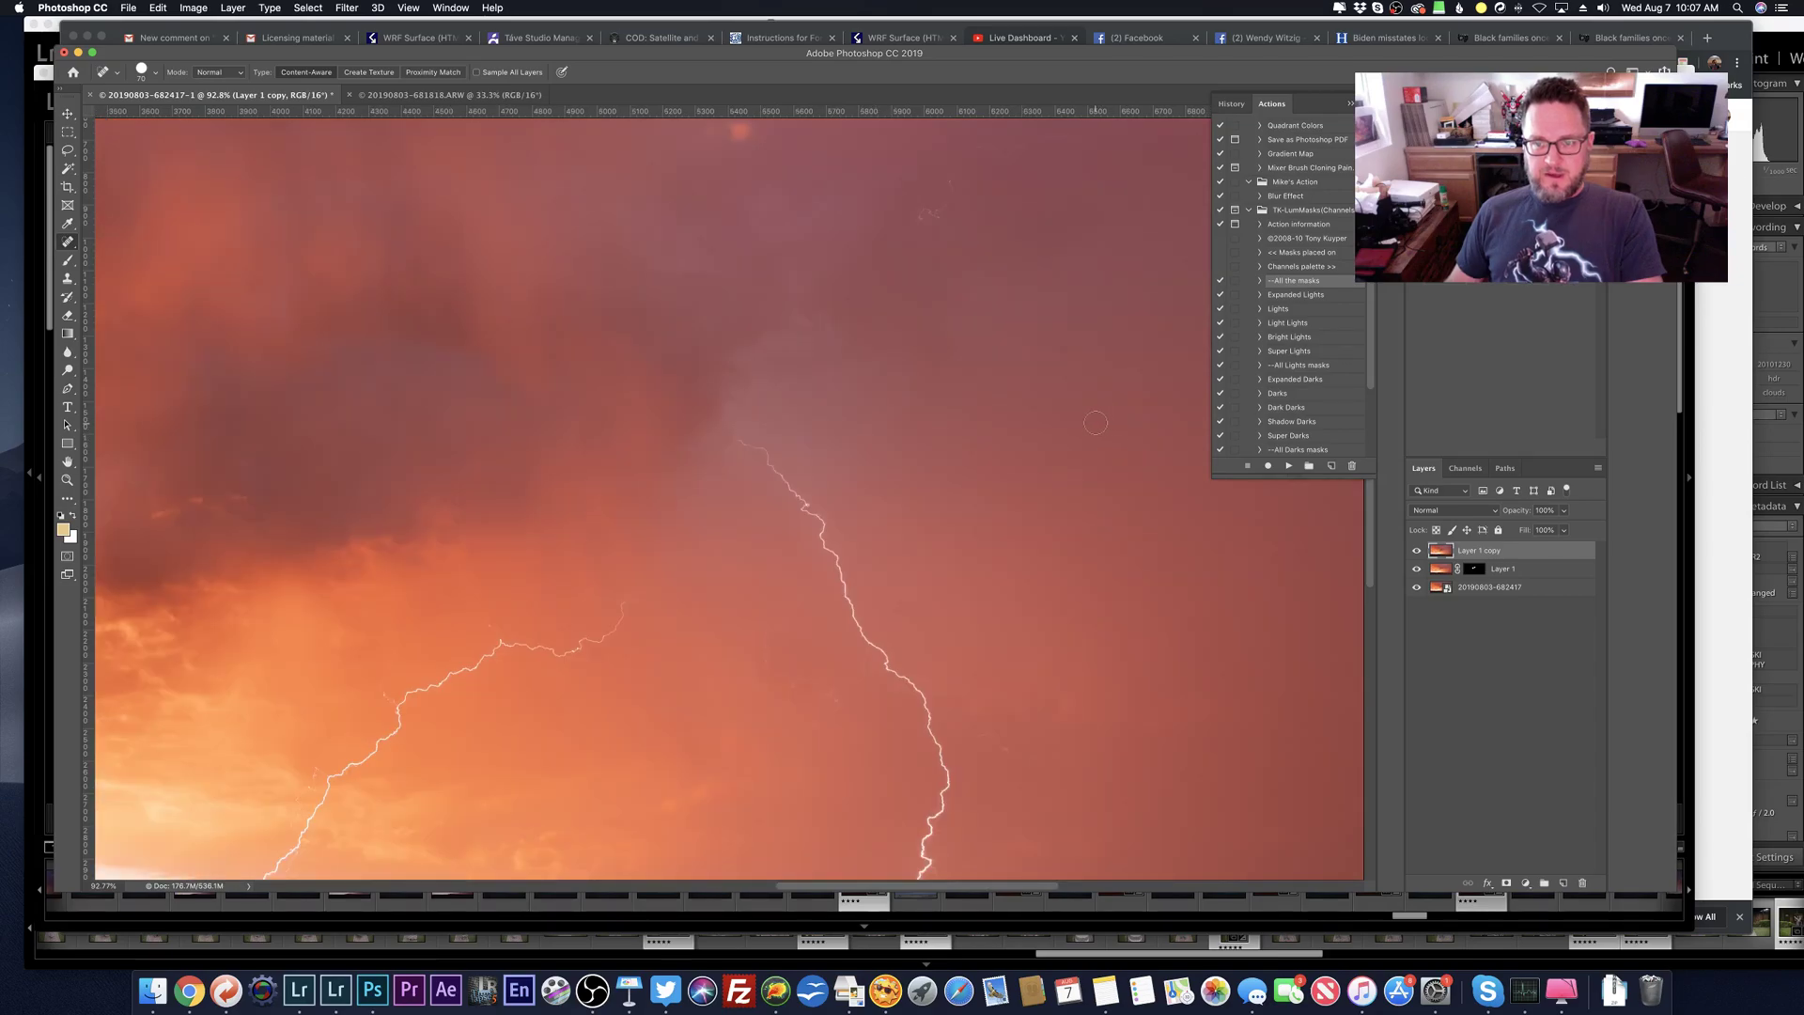
left_click(1064, 348)
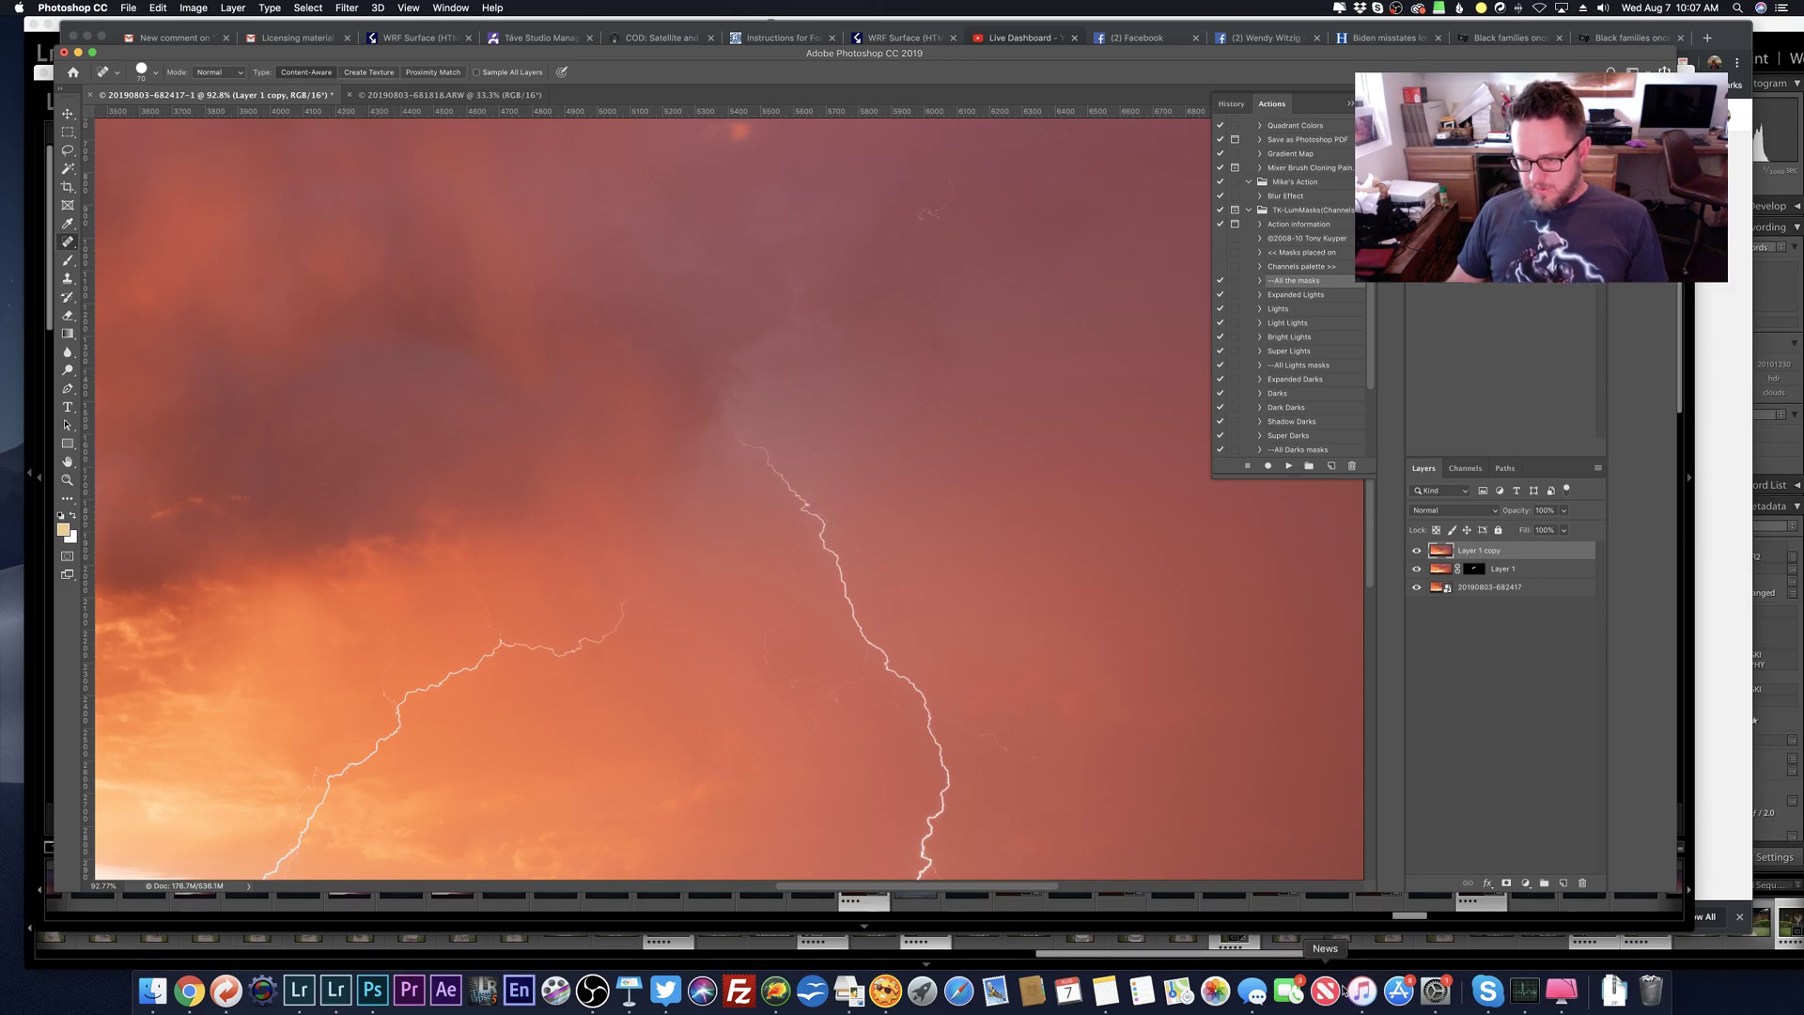
key("Return")
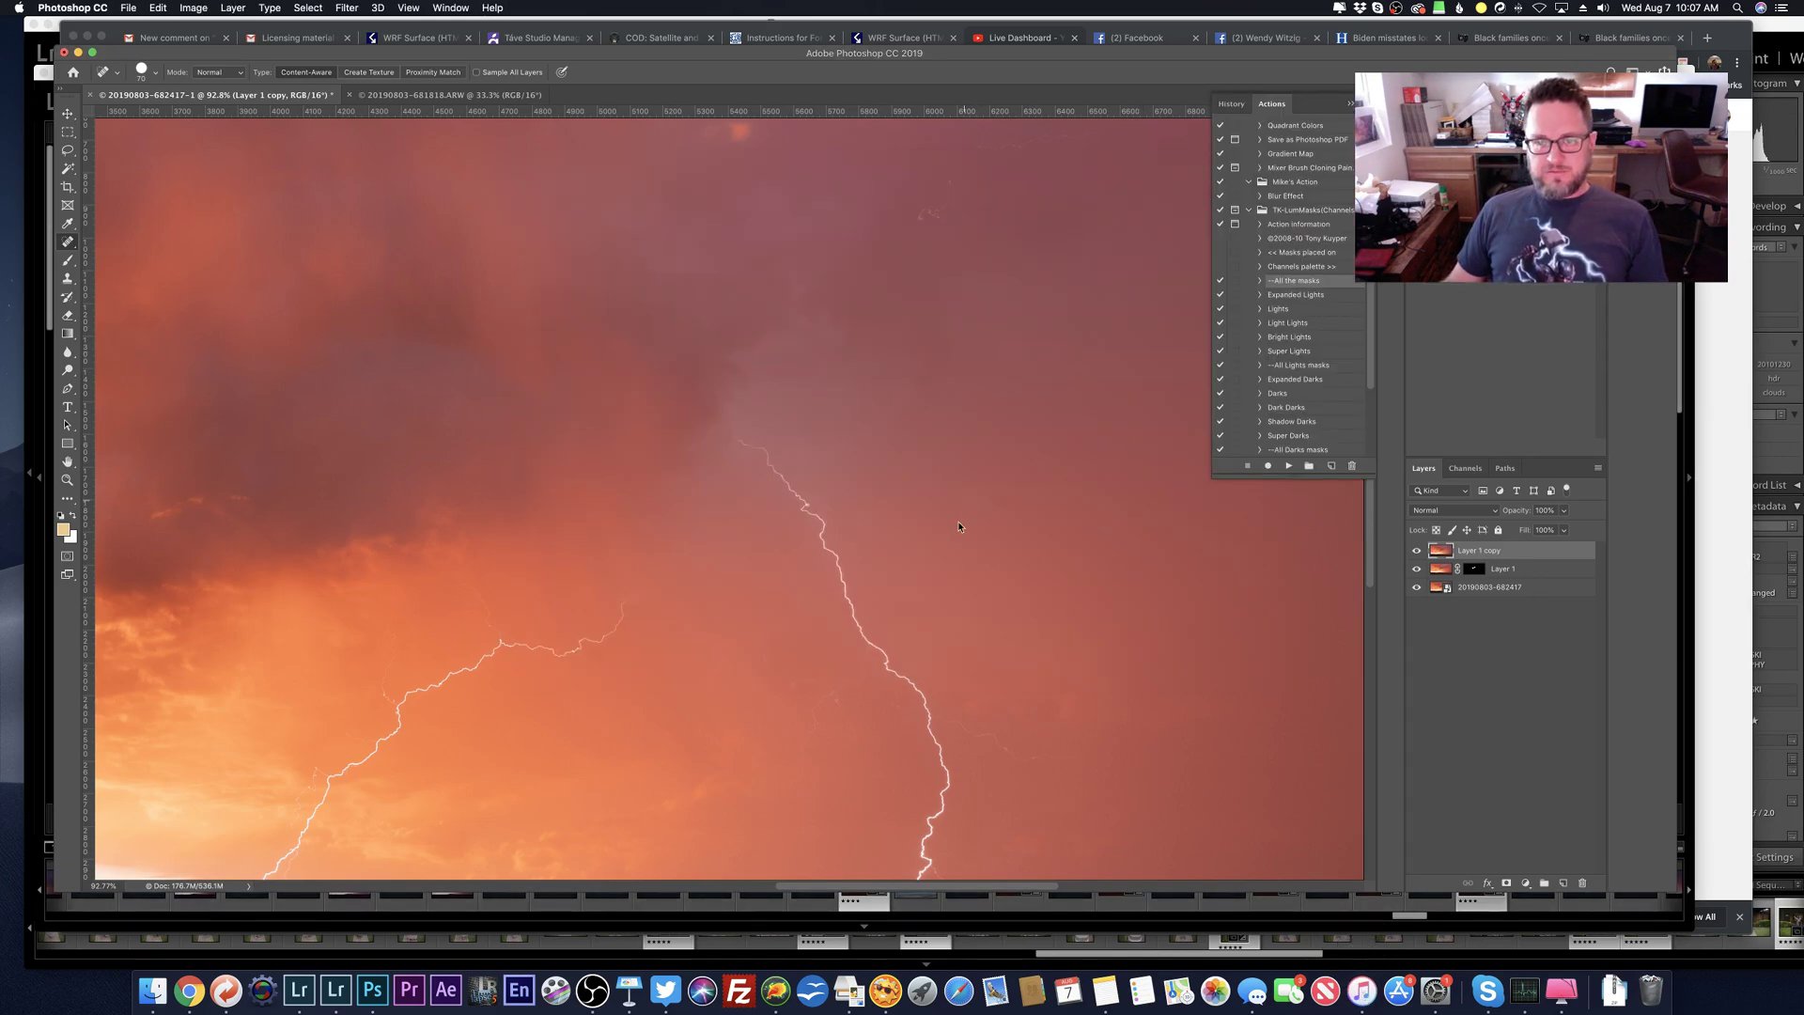
key("super+0")
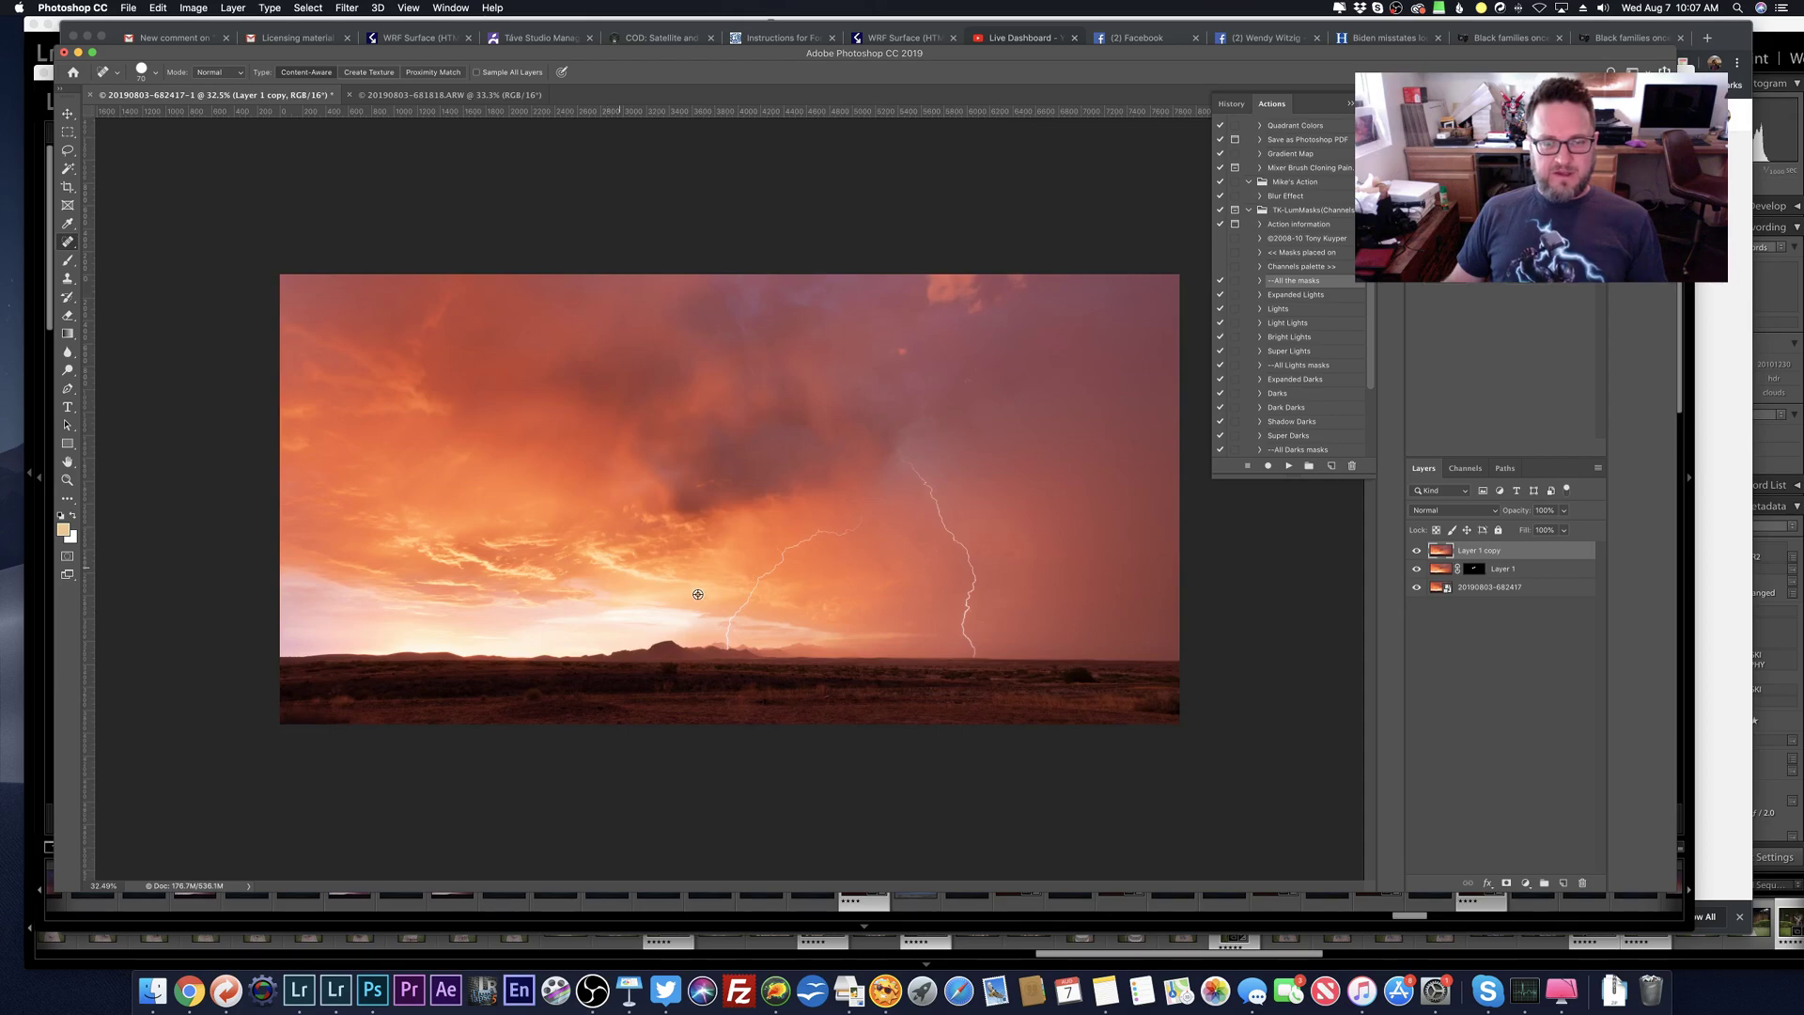
Step: Switch to Lightroom, browse the 20190803 folder's thumbnails and open the early blue-sky frame 20190803-680518.CR2 at large size
key("super+Tab")
key("super+Tab")
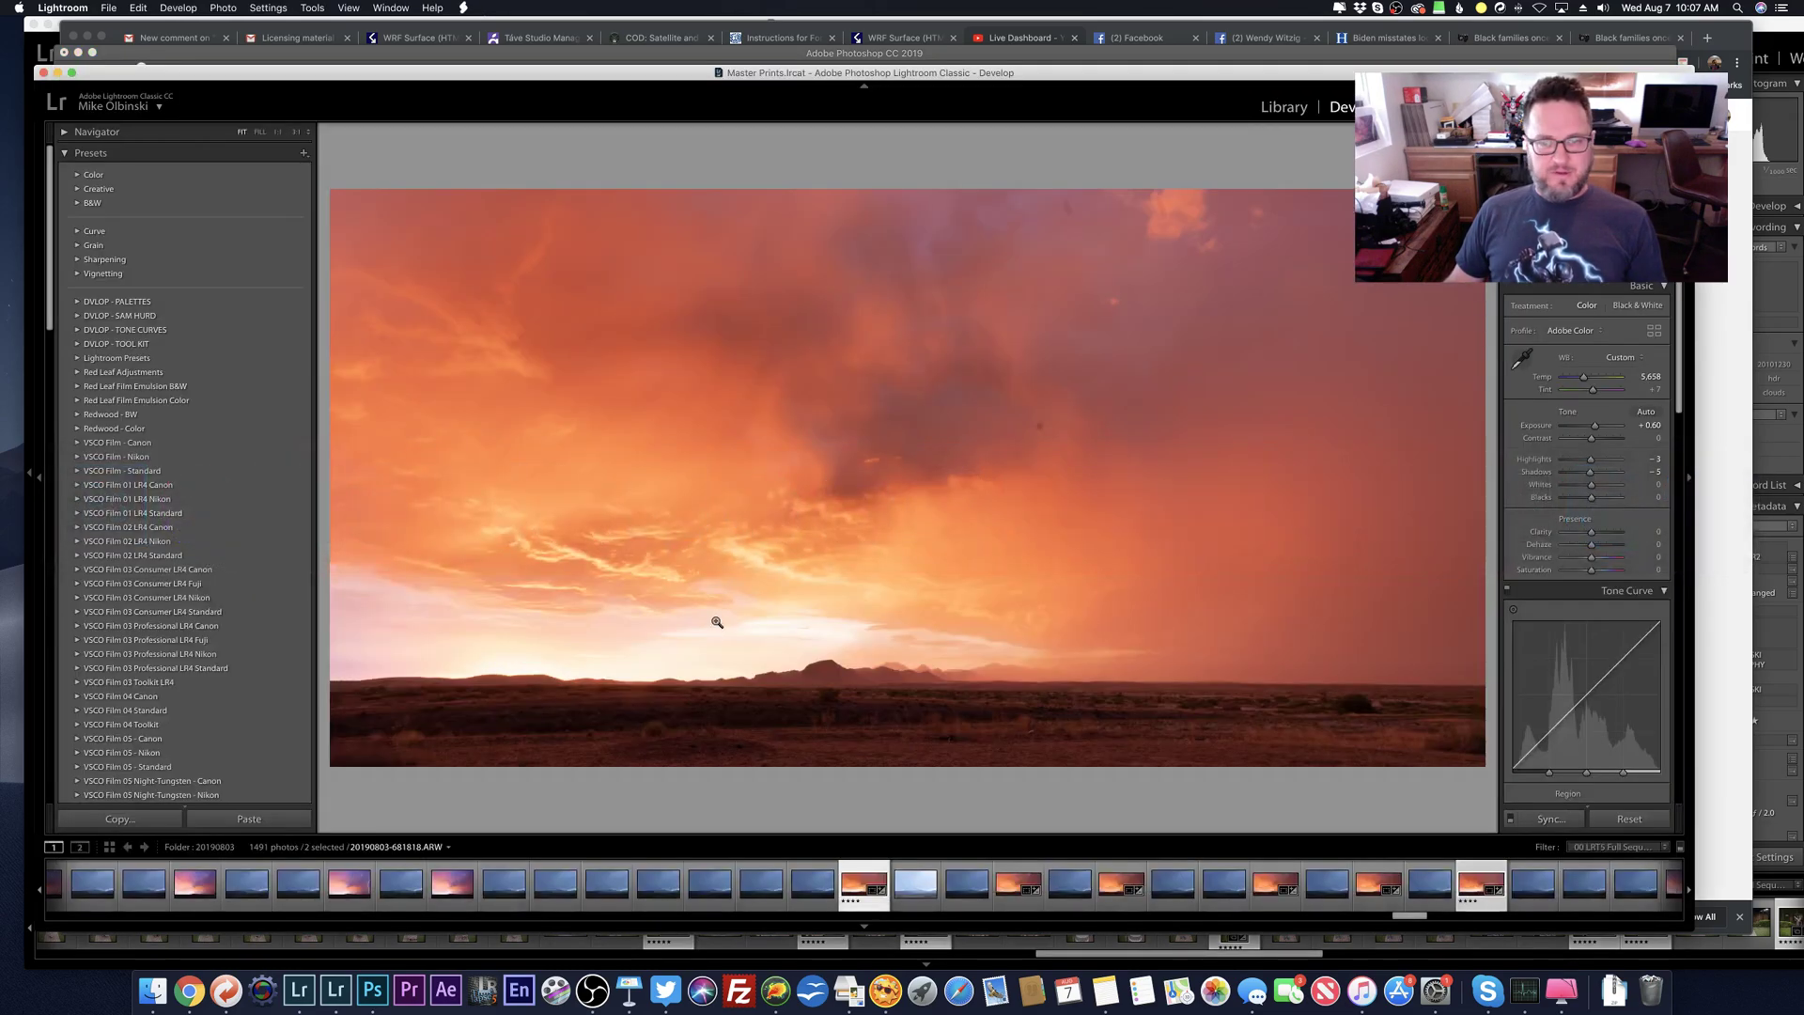
key("e")
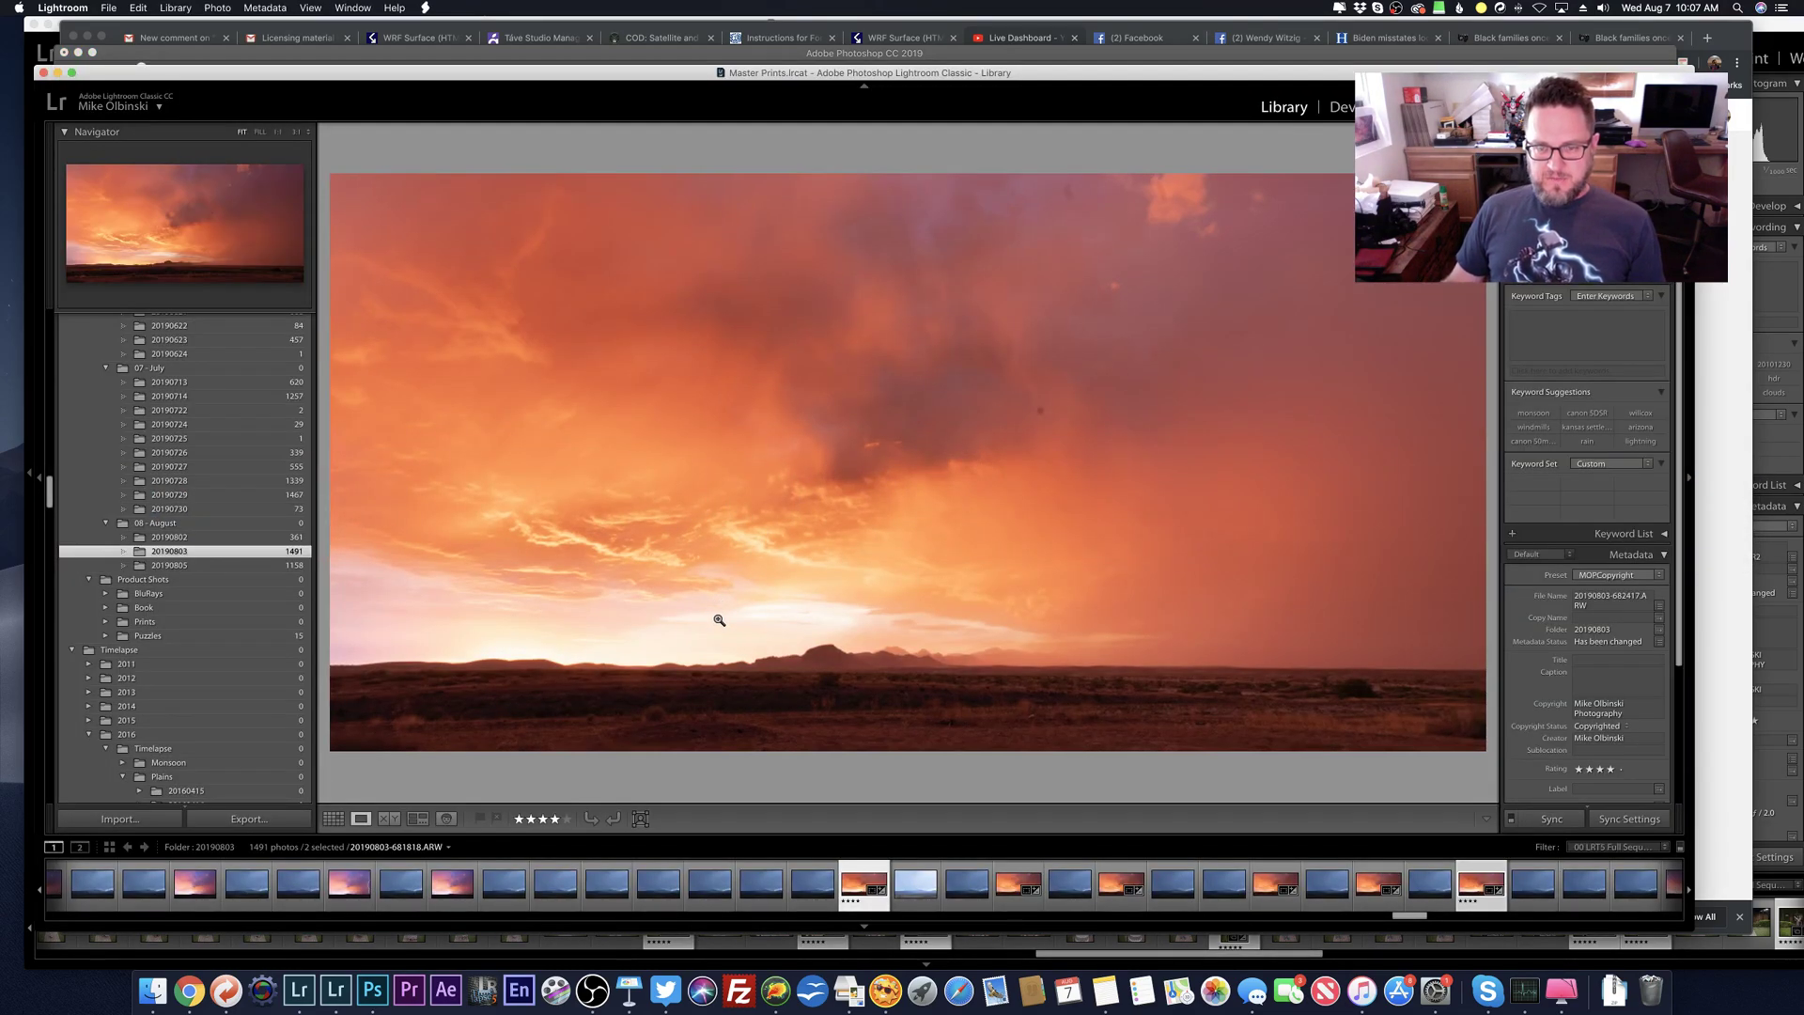
key("g")
scroll(718, 620, "down", 20)
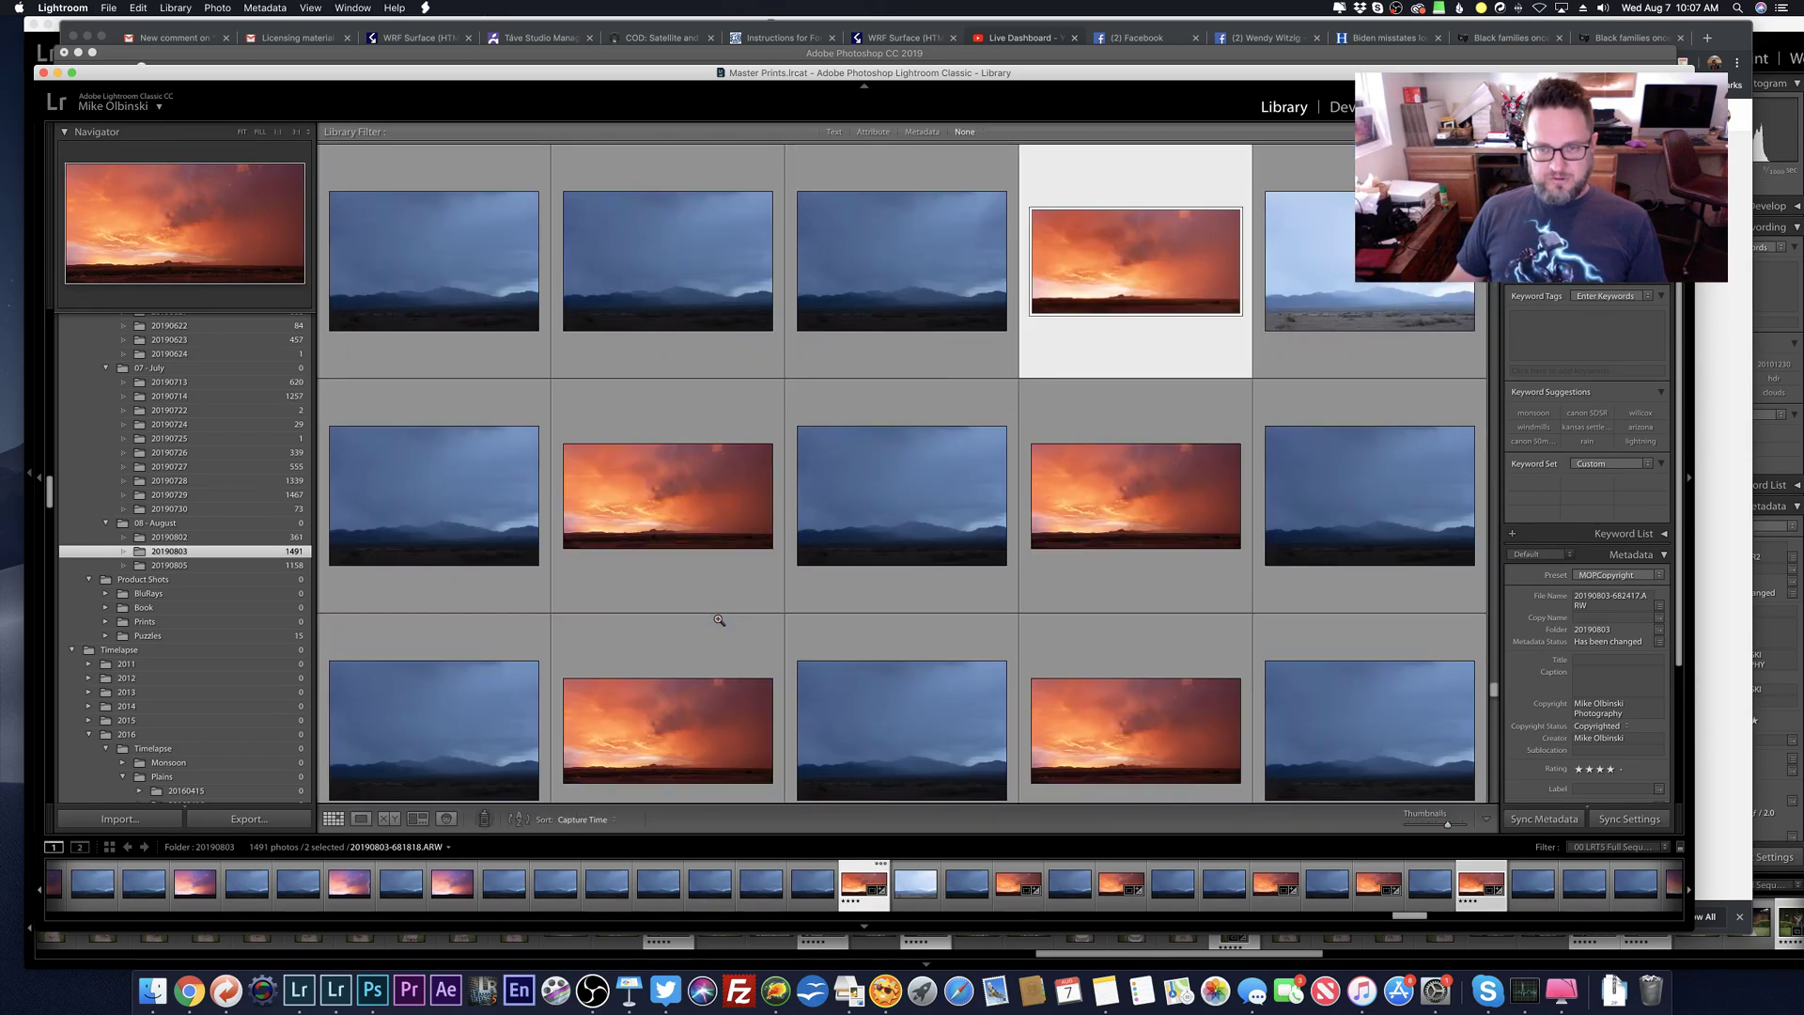
scroll(718, 622, "up", 15)
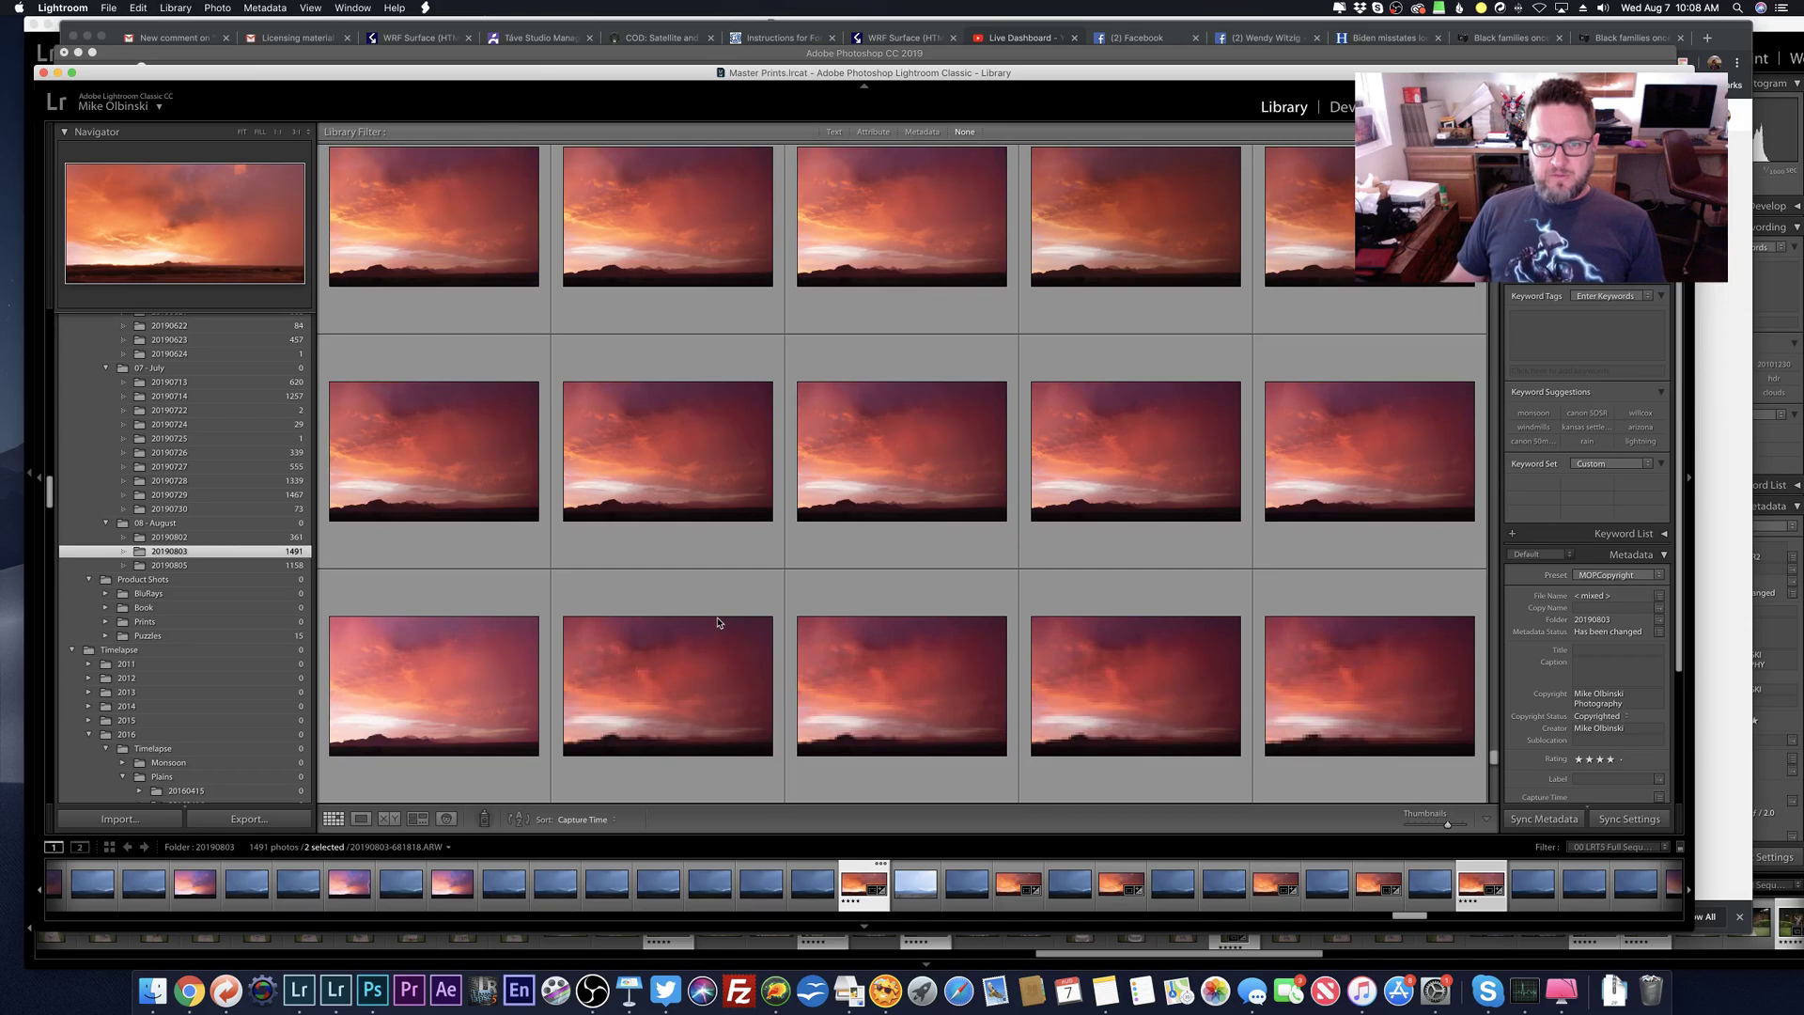
scroll(719, 621, "up", 10)
scroll(718, 621, "down", 5)
scroll(719, 622, "up", 3)
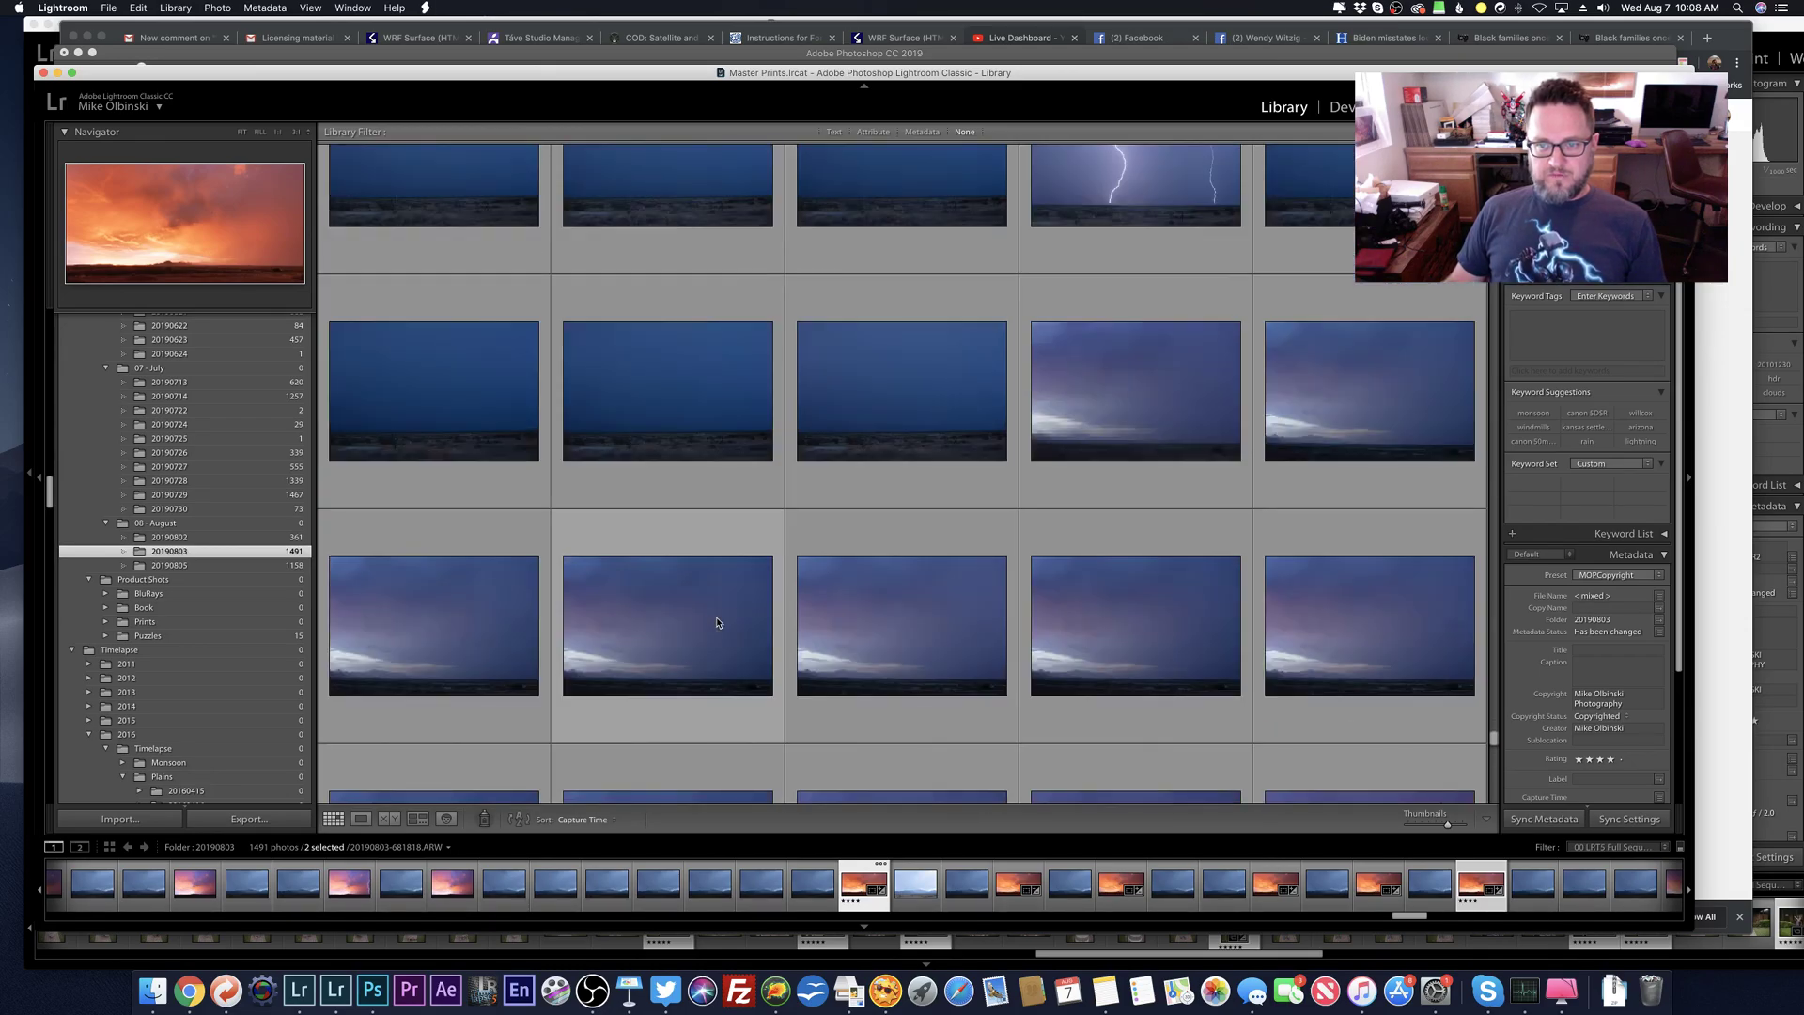
scroll(719, 622, "up", 1)
double_click(1088, 413)
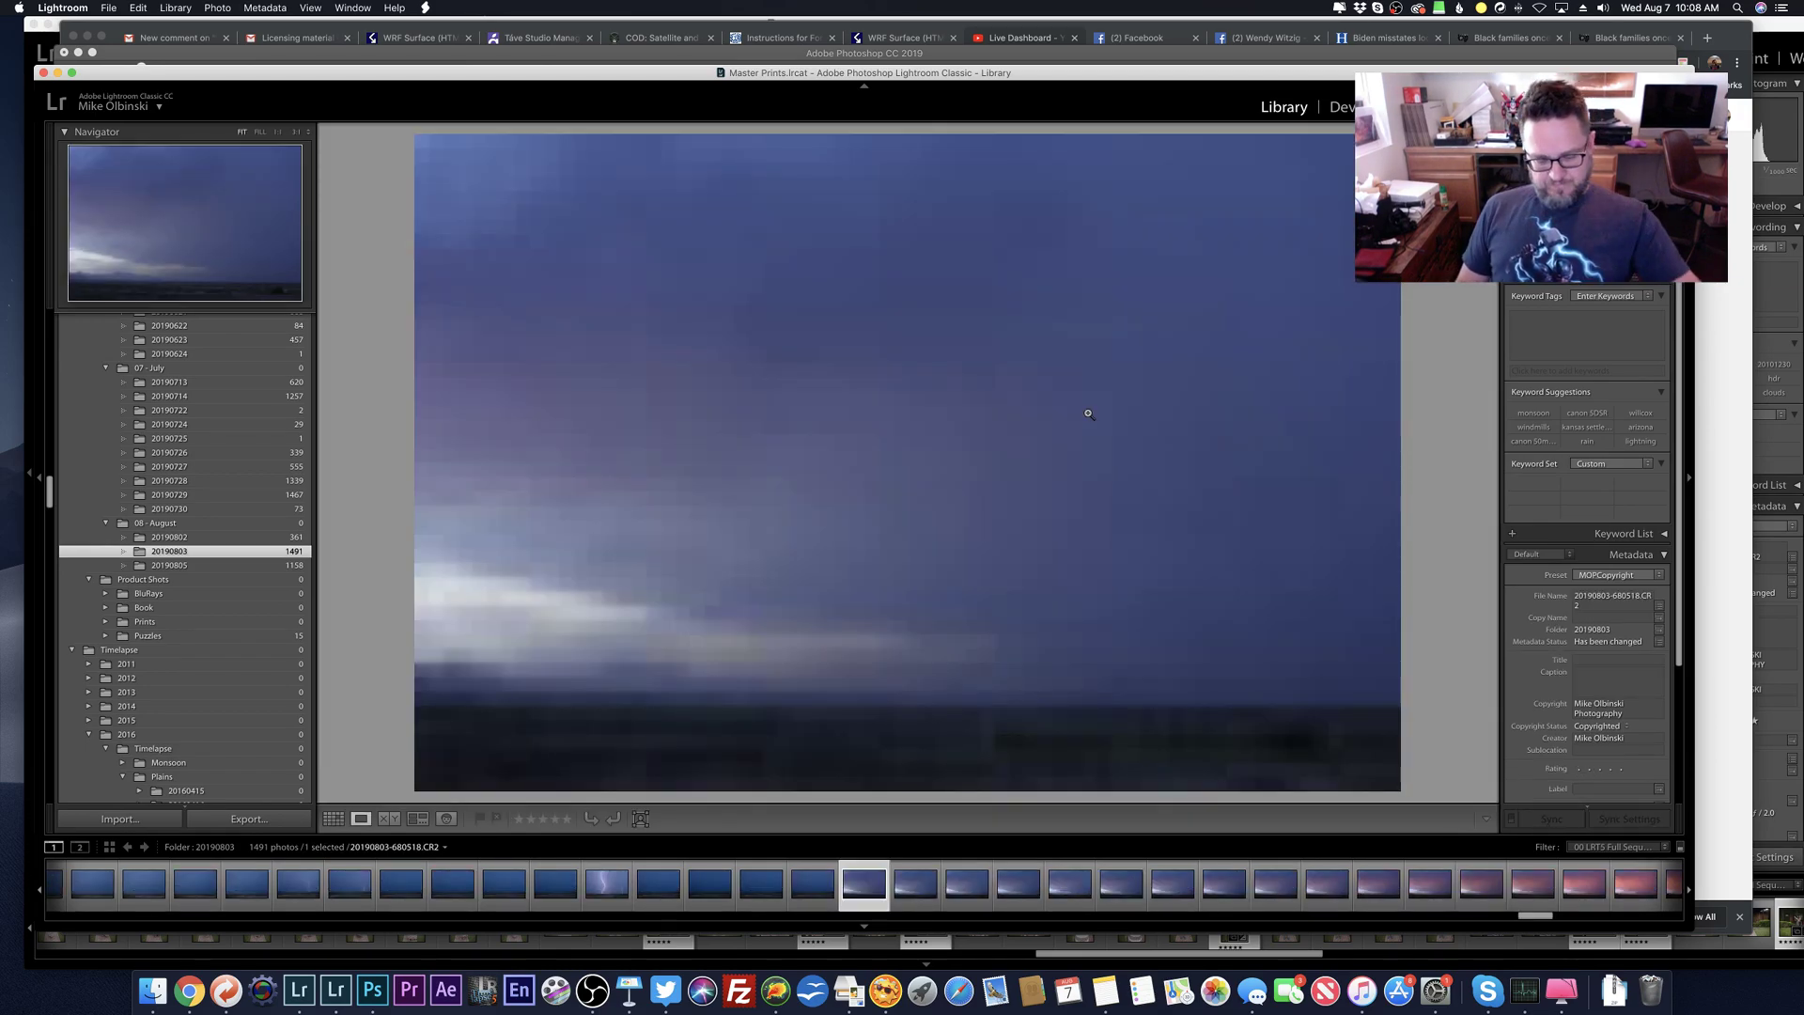
Step: Step forward through the storm sequence to examine how the sky's colour changes from frame to frame
key("Right")
key("Right")
key("Right")
key("Right")
key("Right")
key("Right")
key("Right")
key("Right")
key("Right")
key("Right")
key("Right")
key("Right")
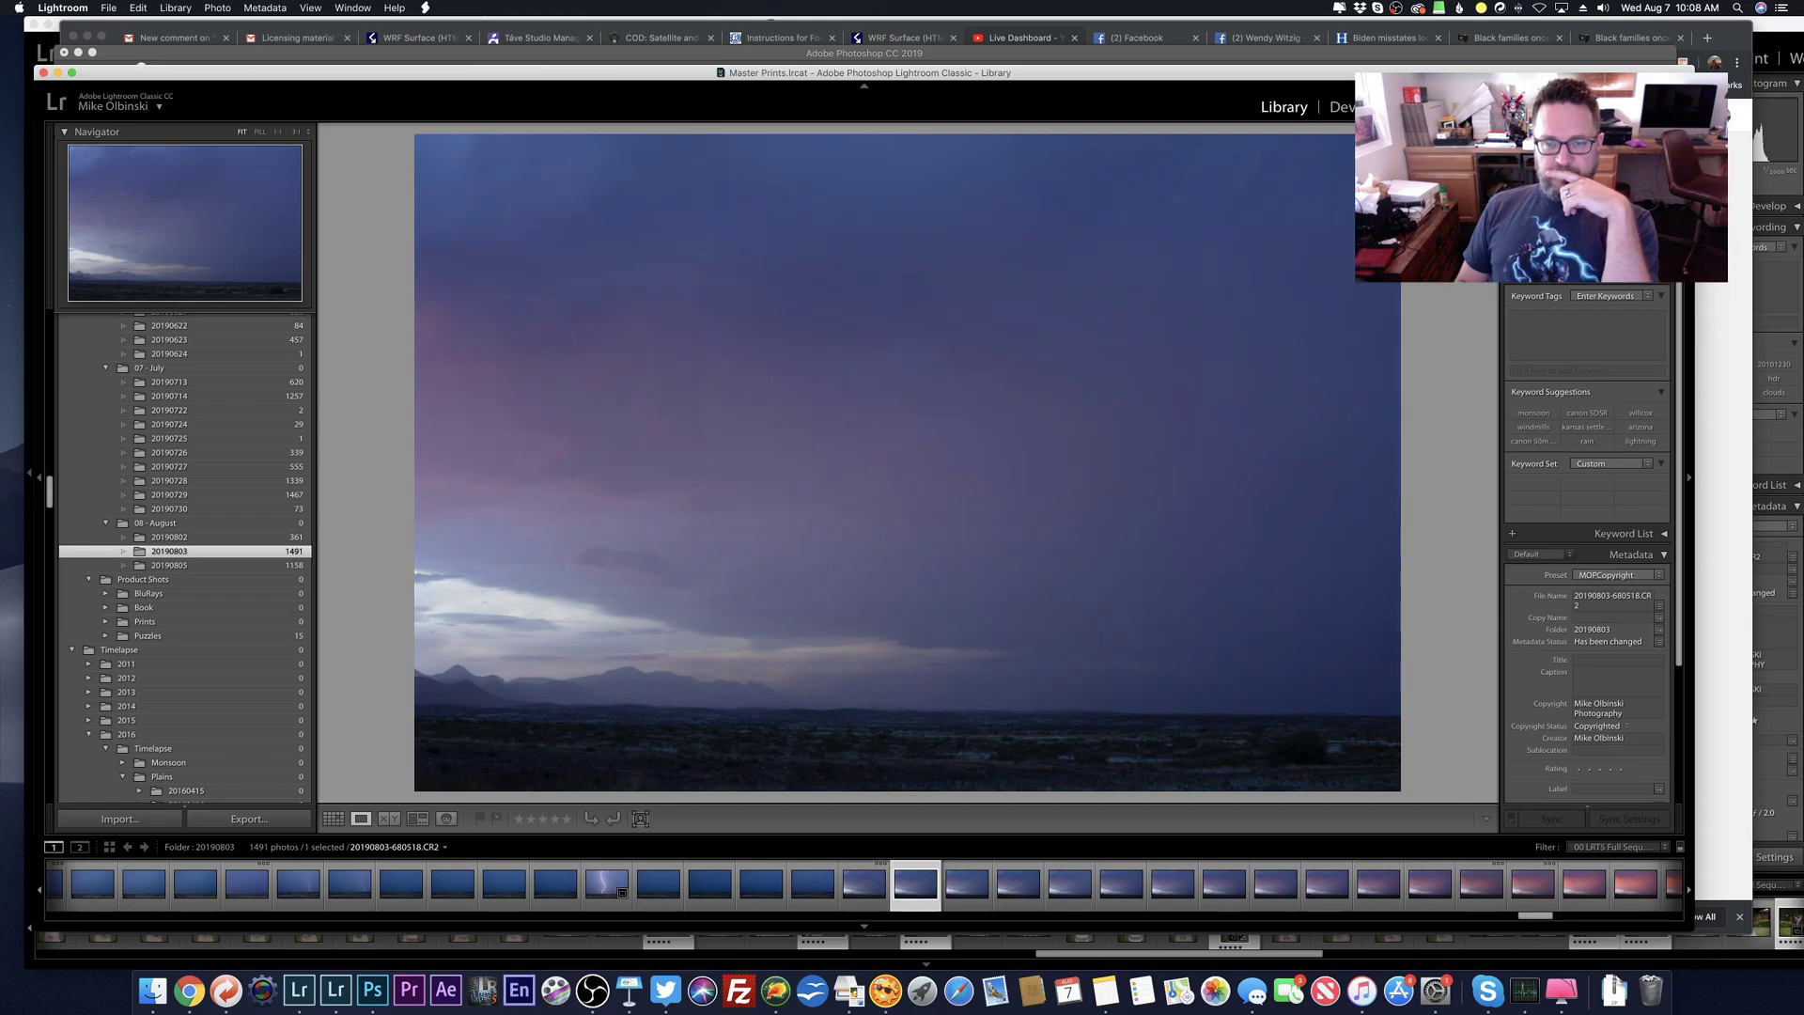
key("Right")
key("Right")
key("Right")
key("Right")
key("Right")
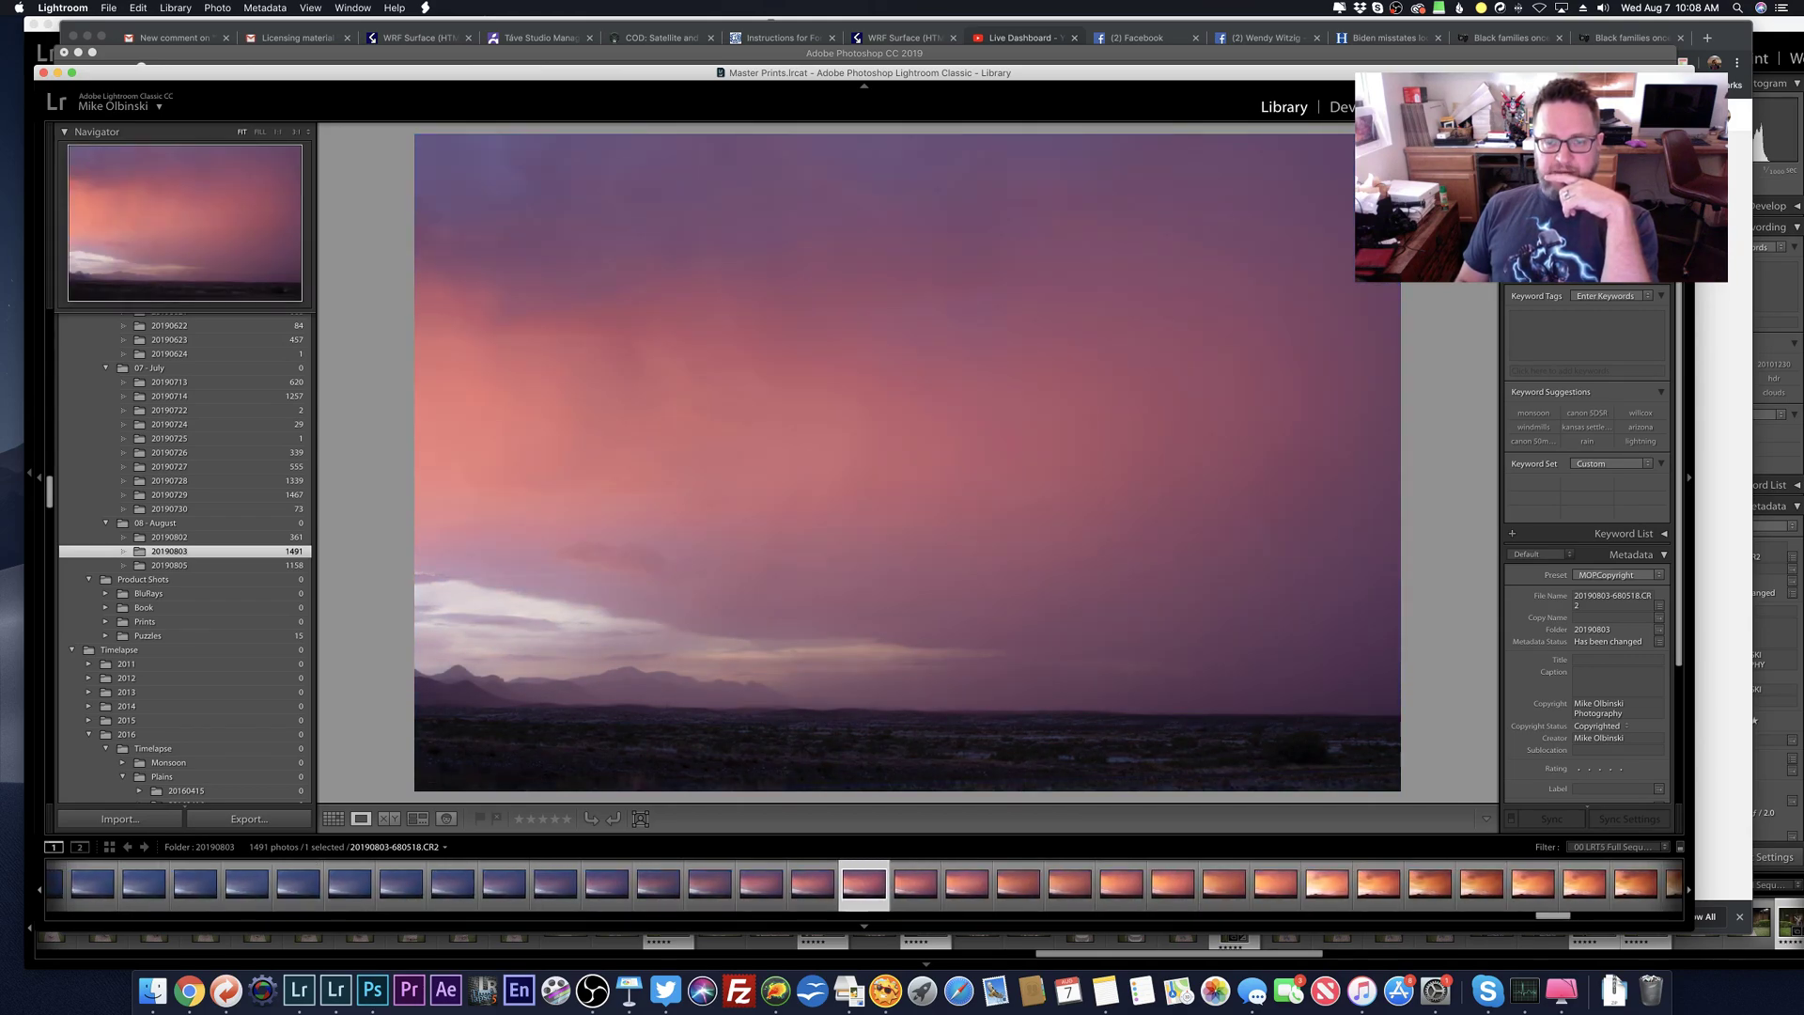
key("Right")
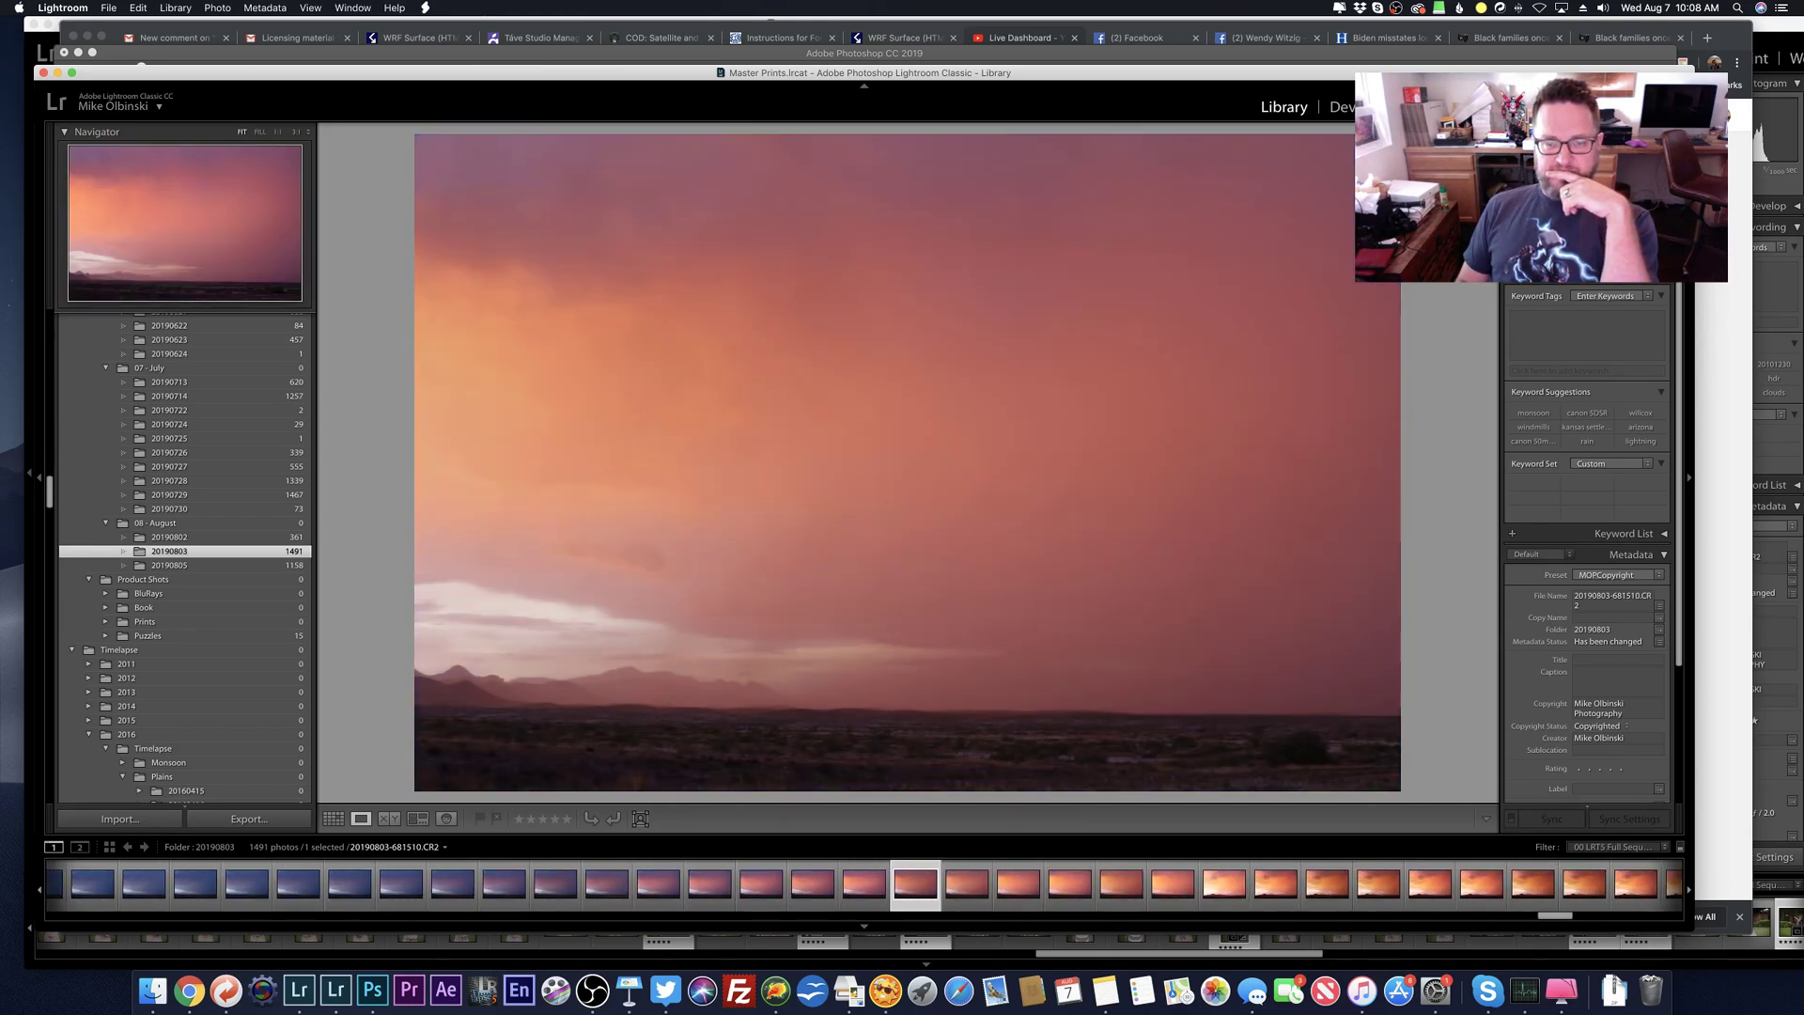
key("Right")
key("Right")
key("Right")
key("Right")
key("Right")
key("Right")
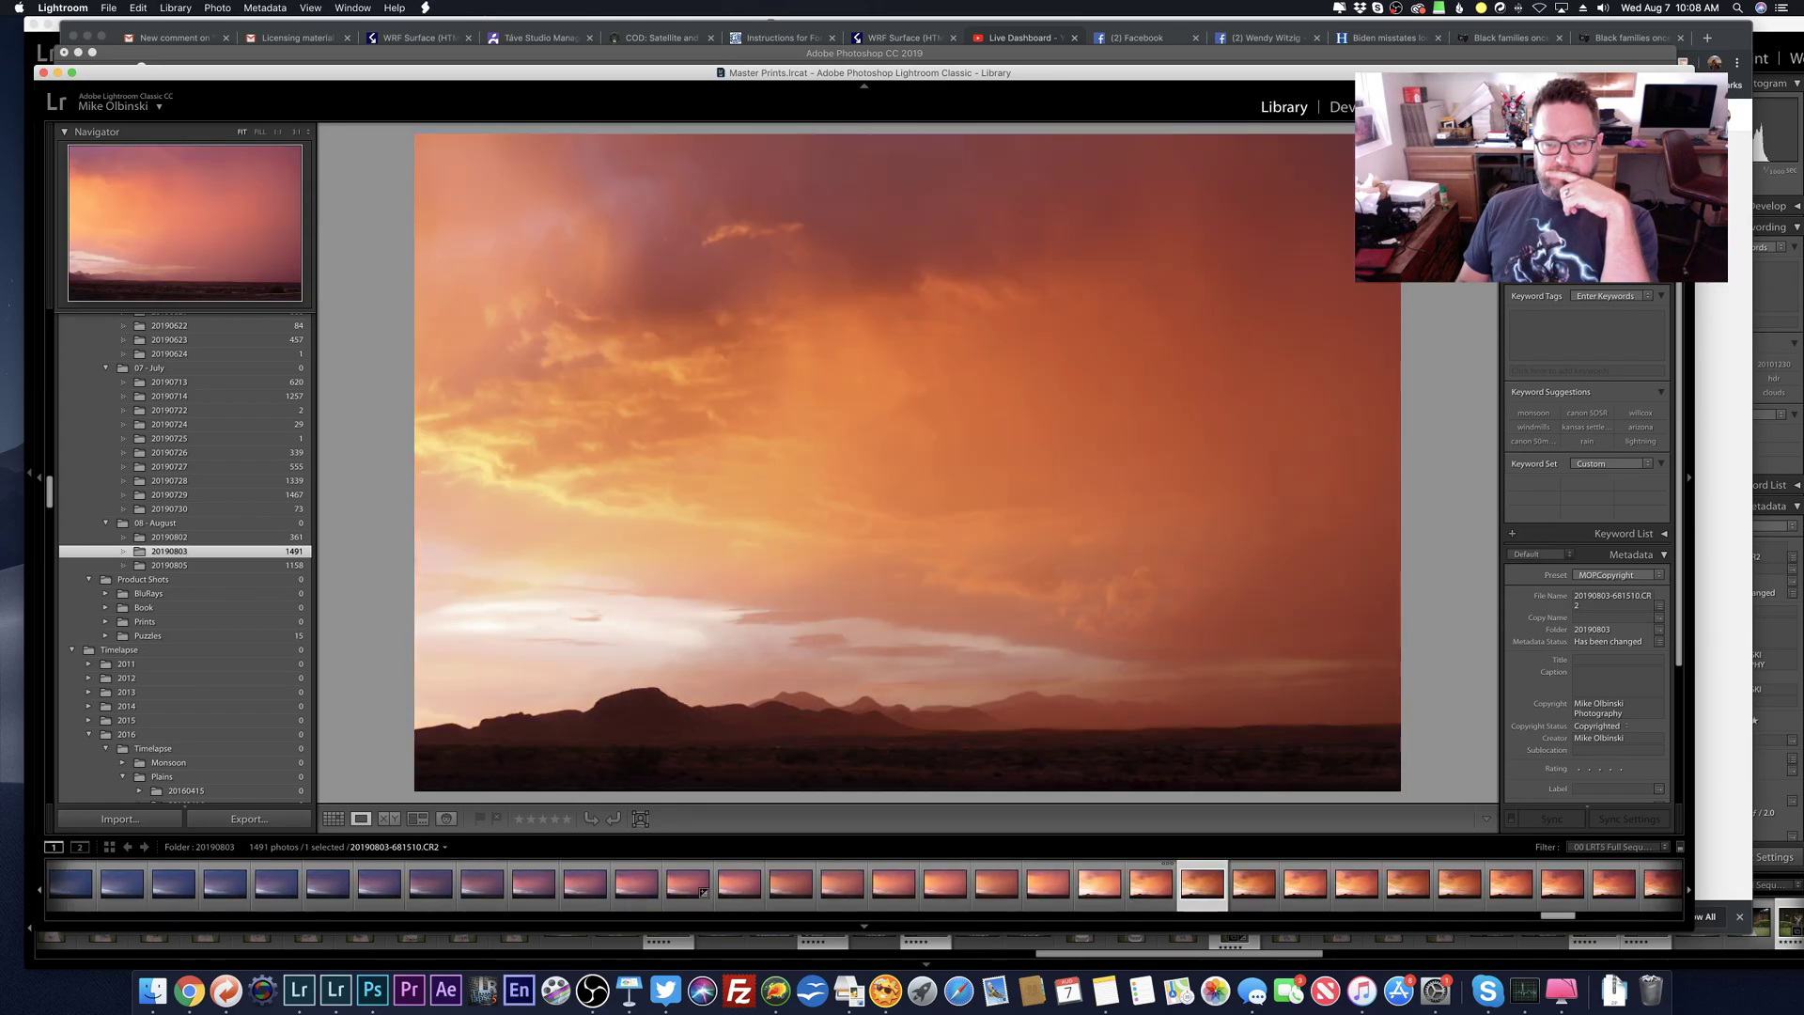
key("Right")
key("Right")
key("Right")
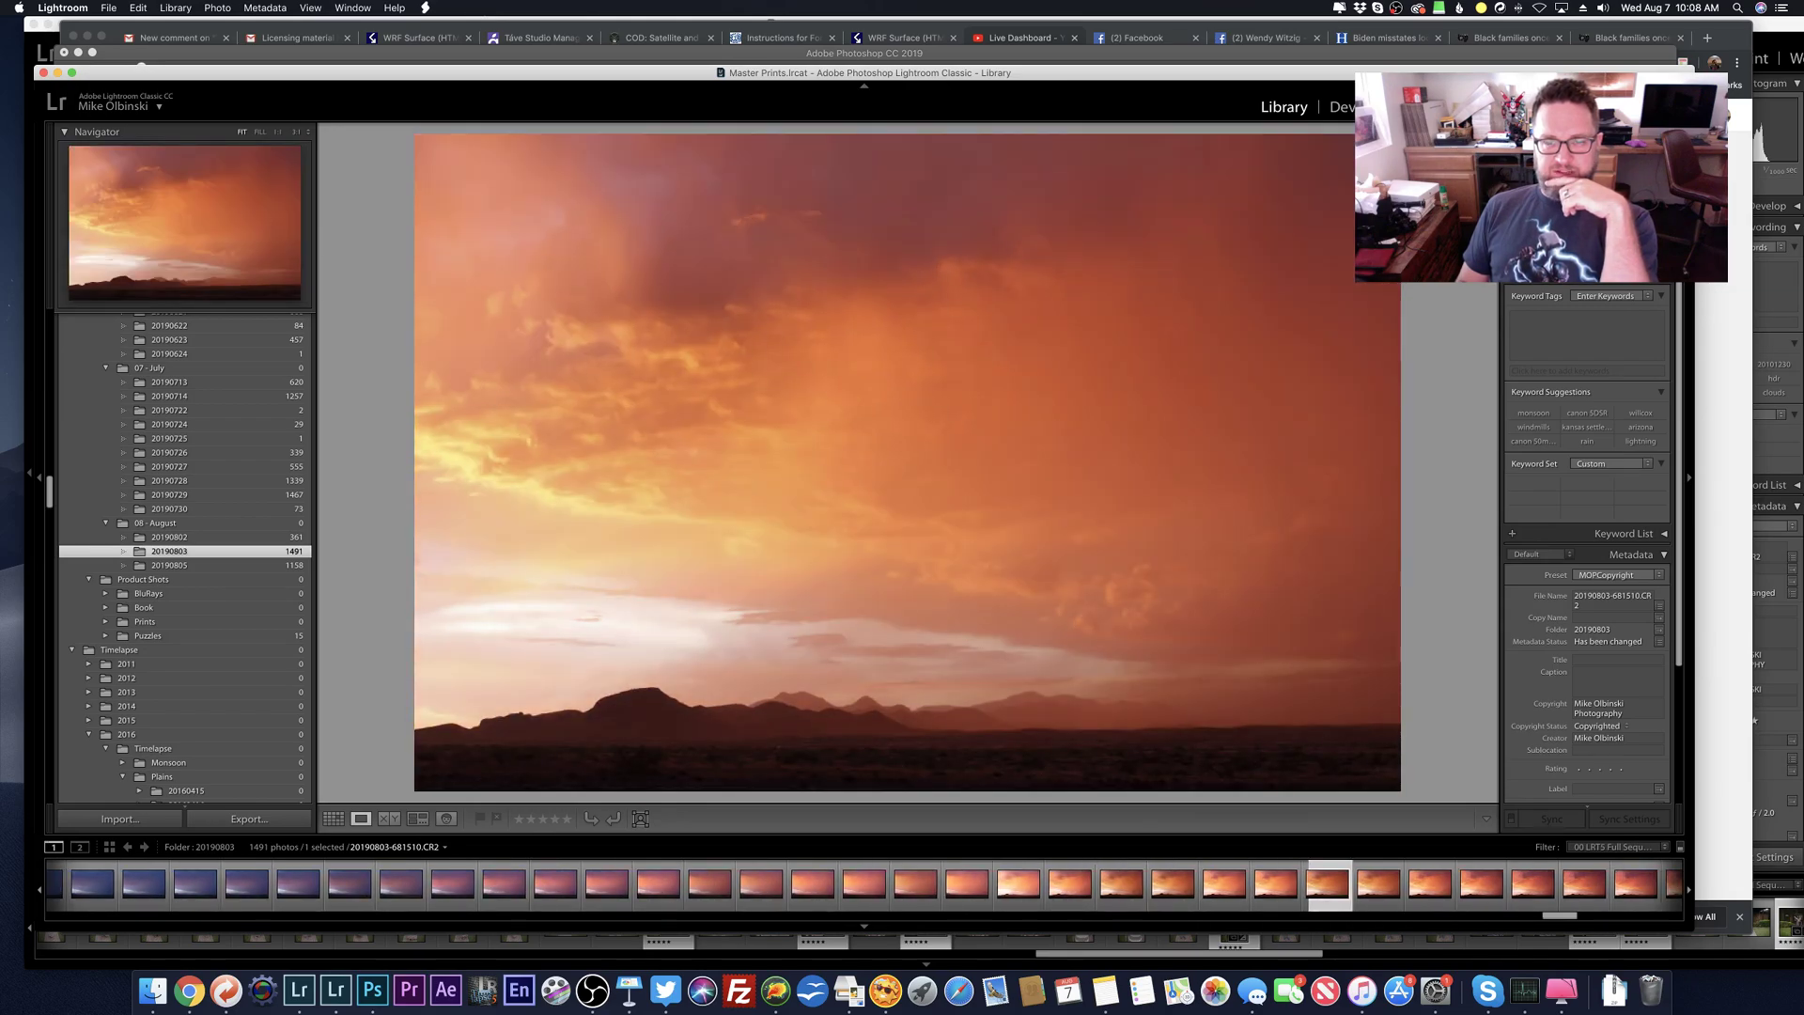
key("Right")
key("Right")
key("Right")
key("Right")
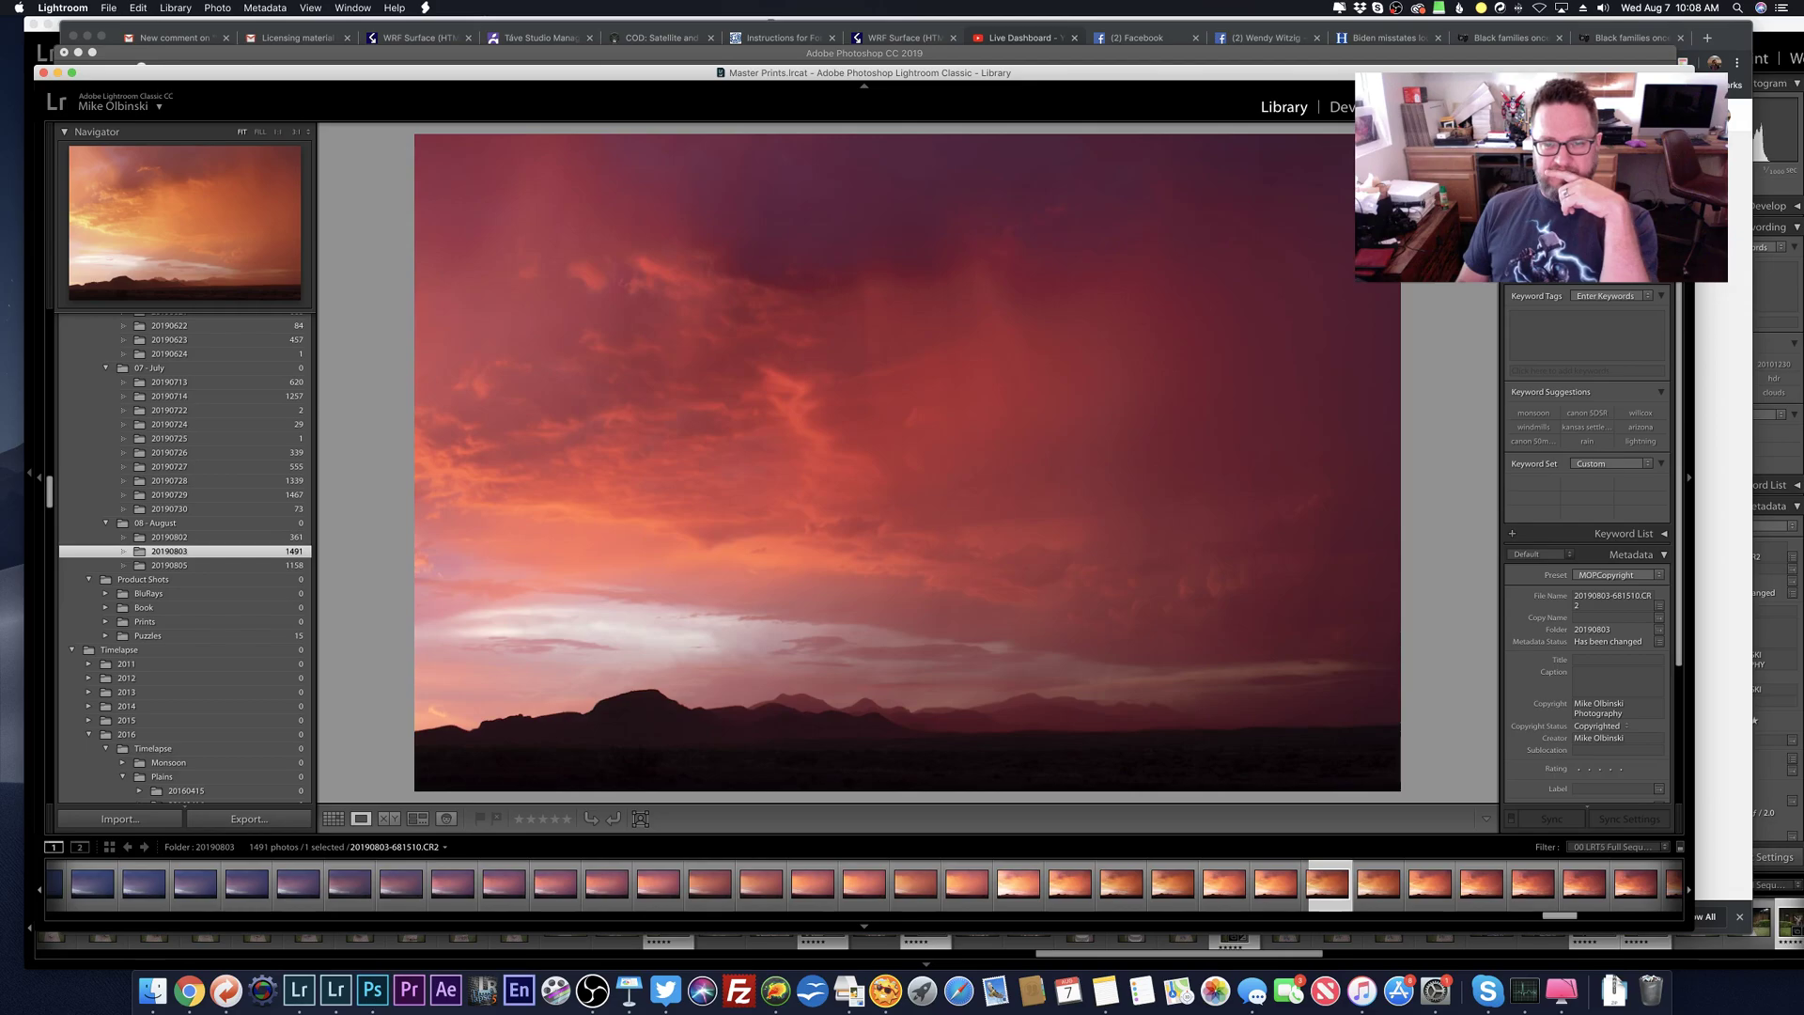
key("Right")
key("Right")
key("Right")
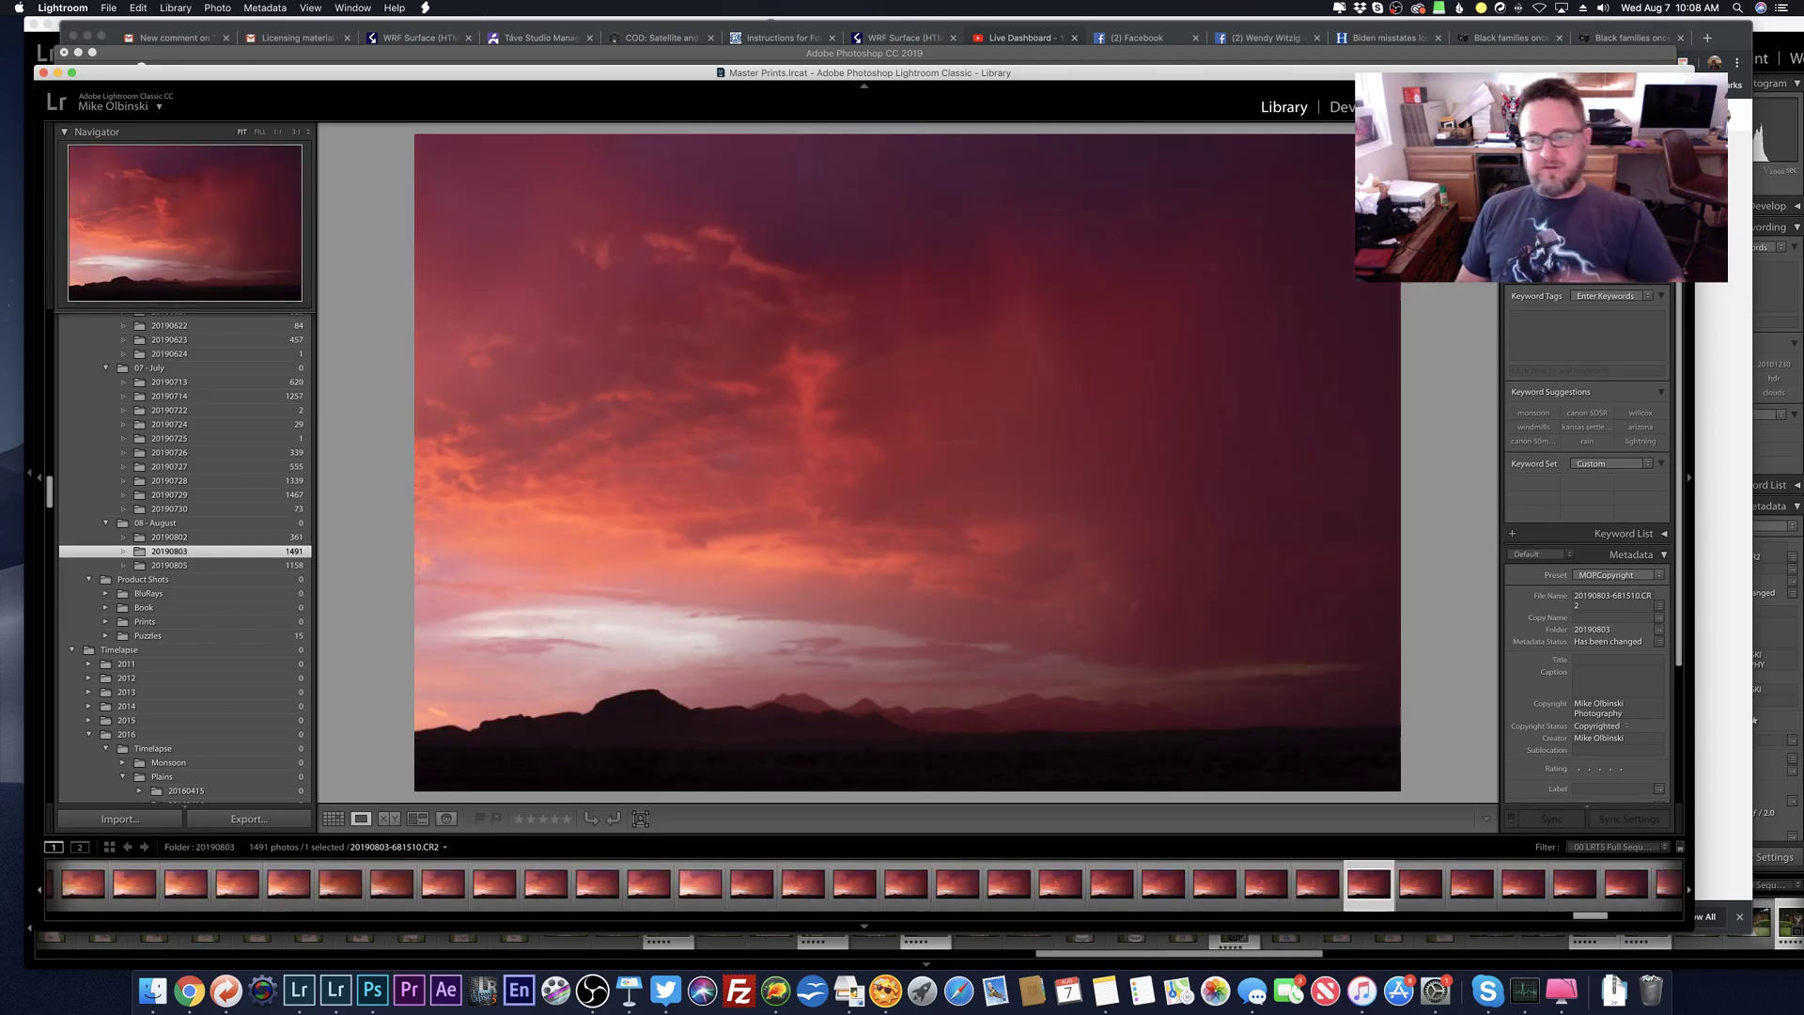
key("Right")
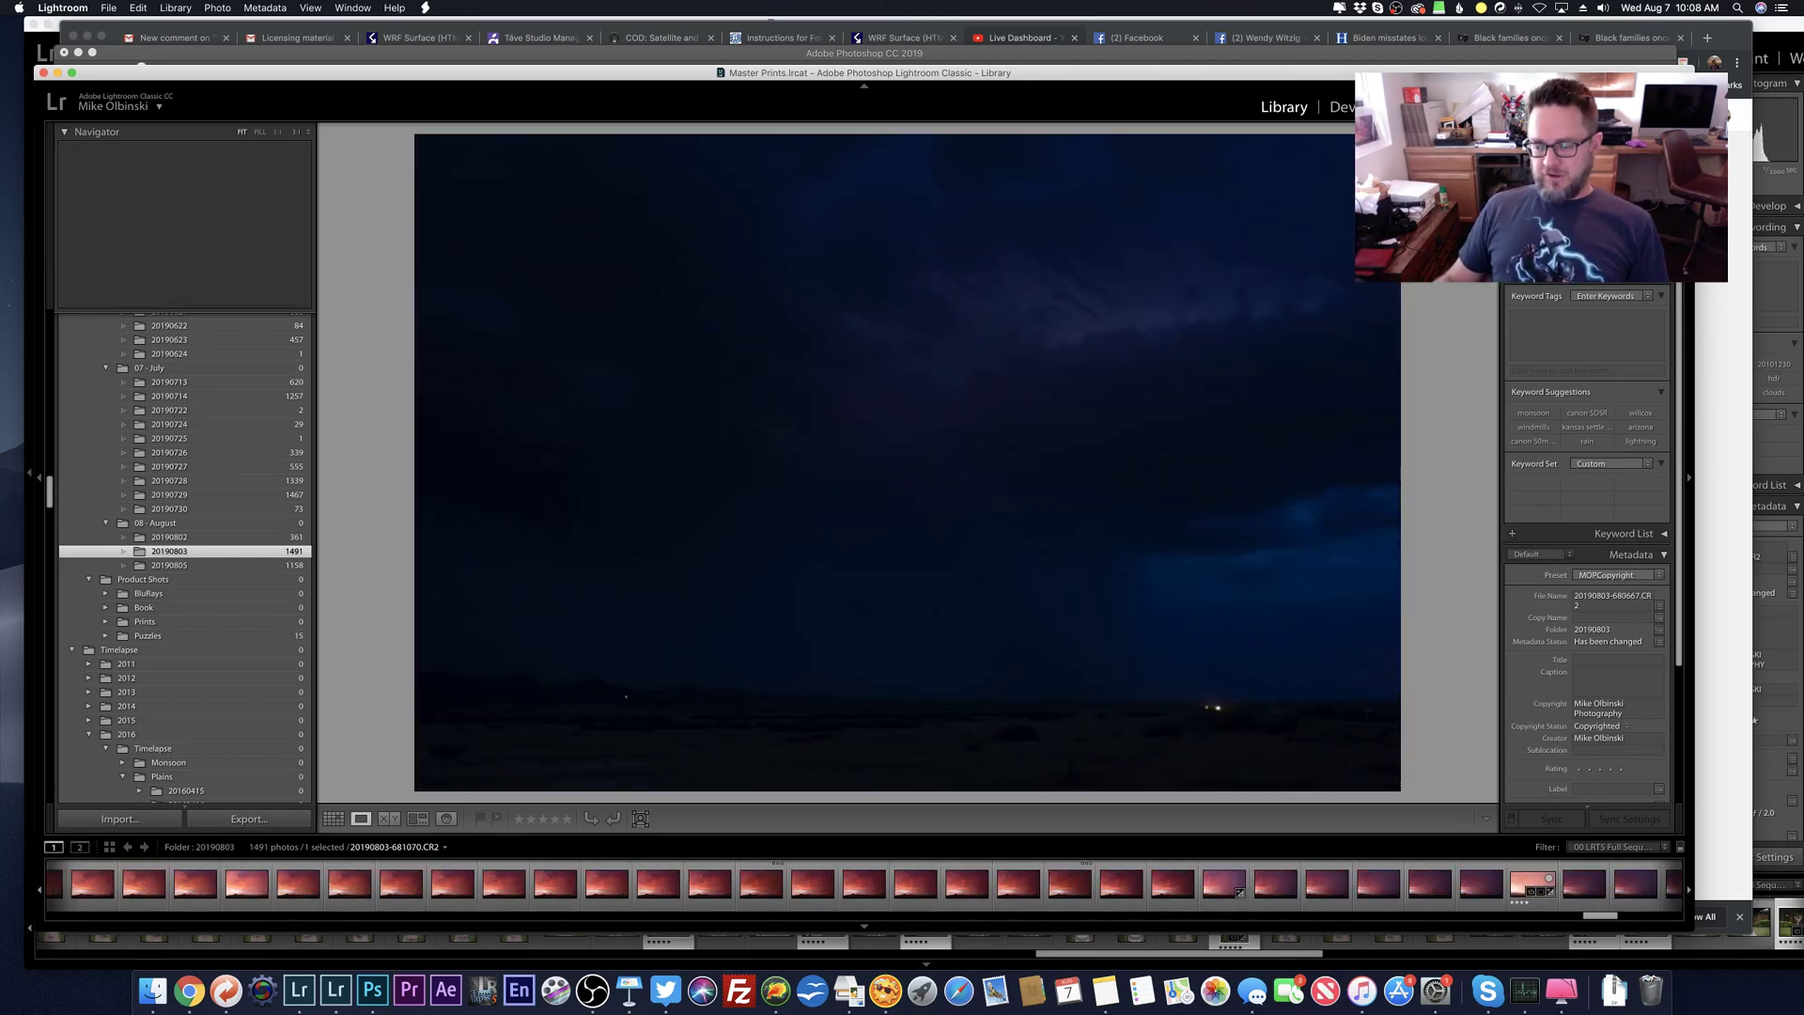
Step: Return to Photoshop and heal the dust spot in the red sky just above the horizon, beyond the taller lightning bolt
key("super+Tab")
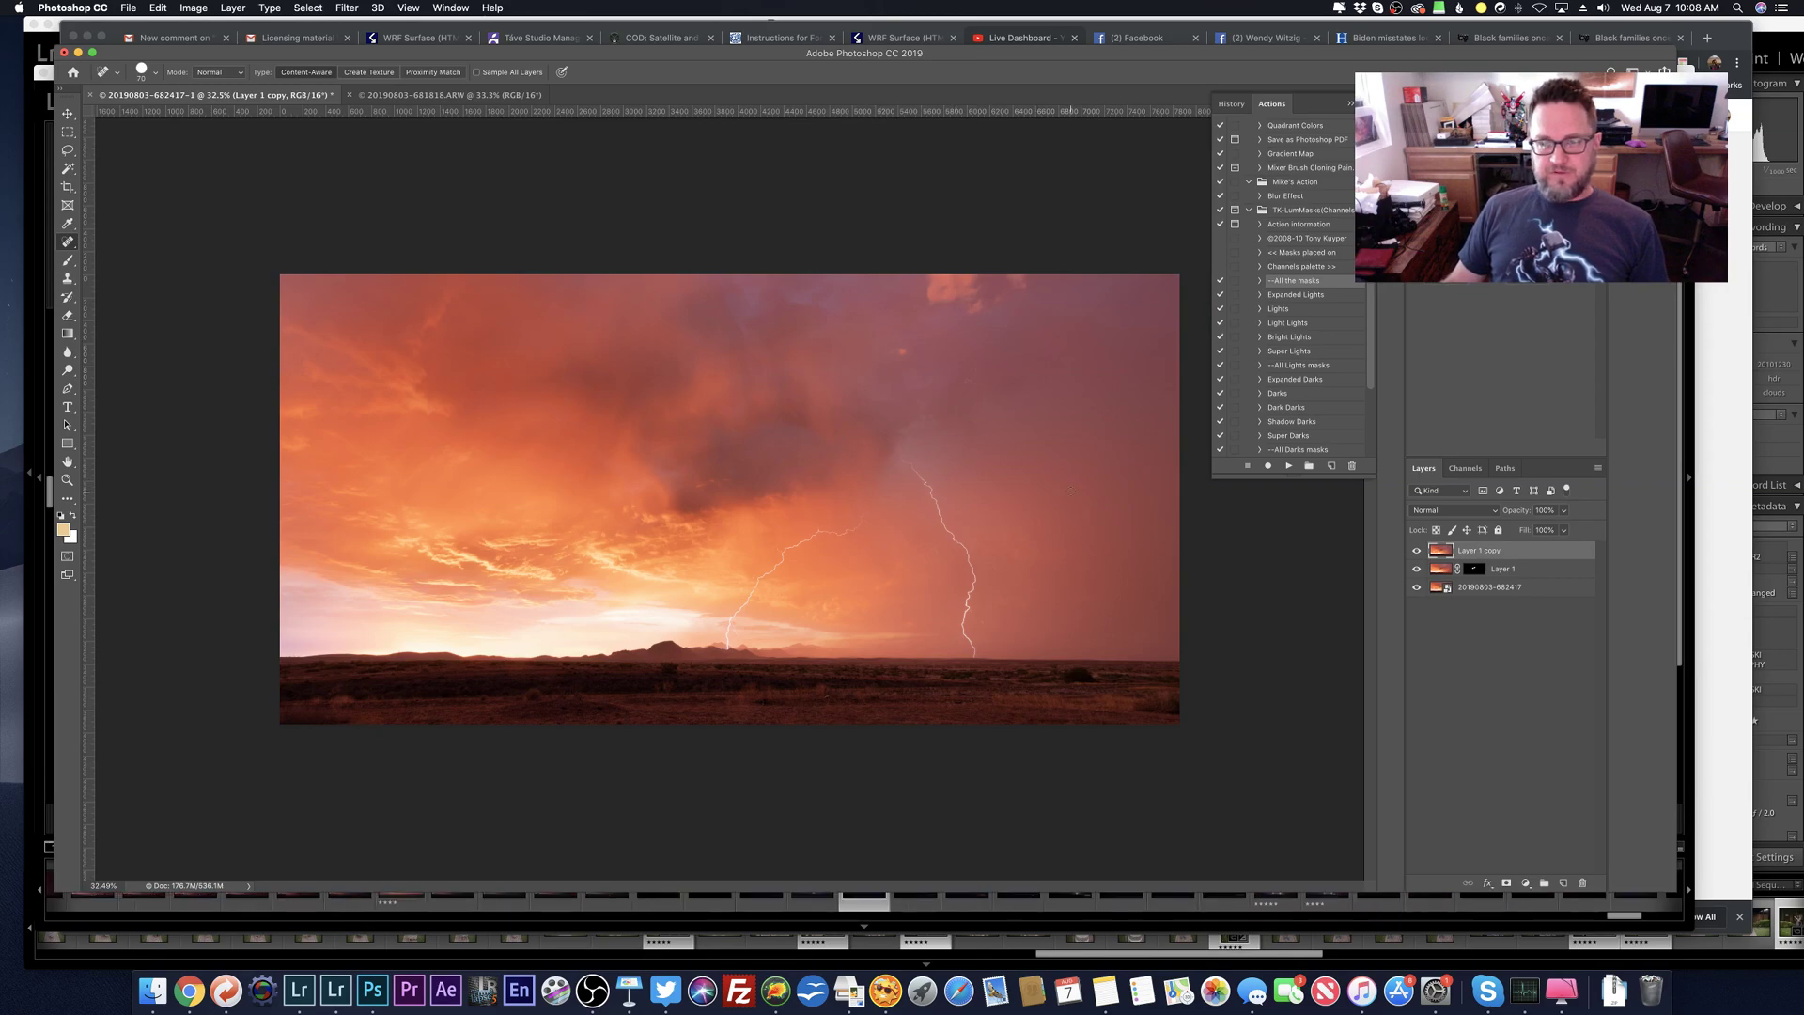
scroll(568, 626, "up", 2)
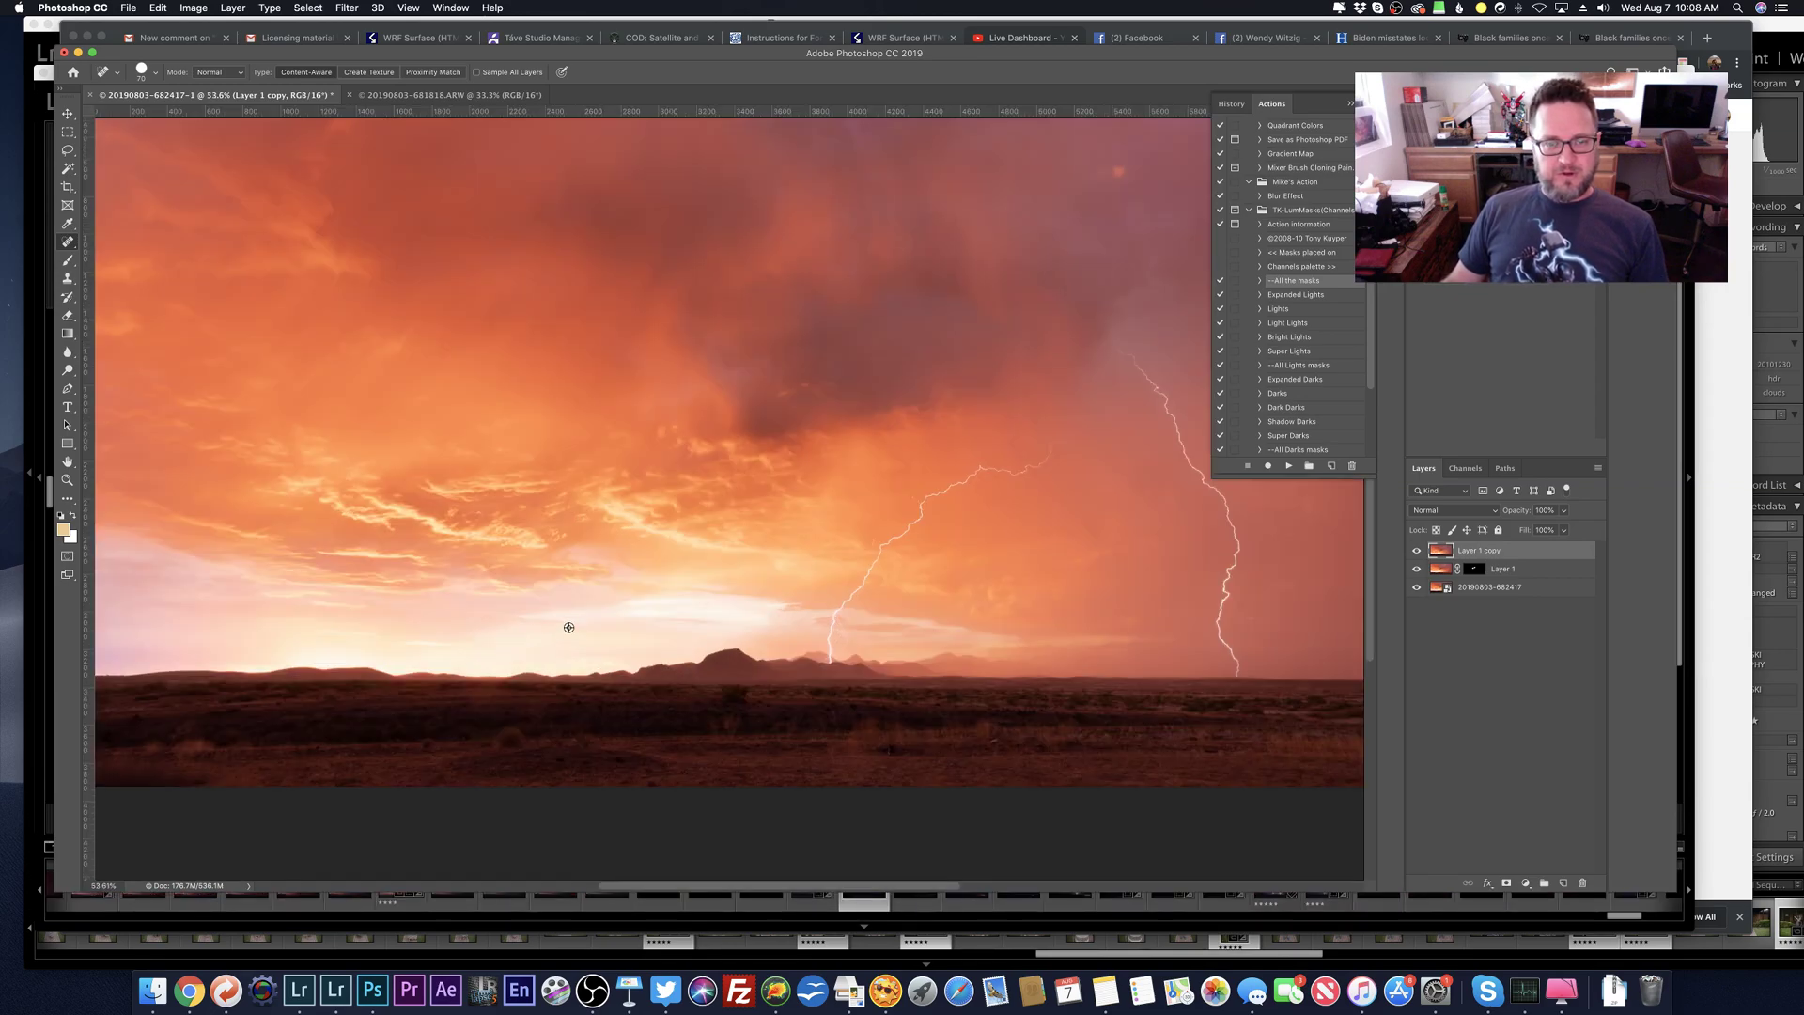
scroll(920, 518, "up", 2)
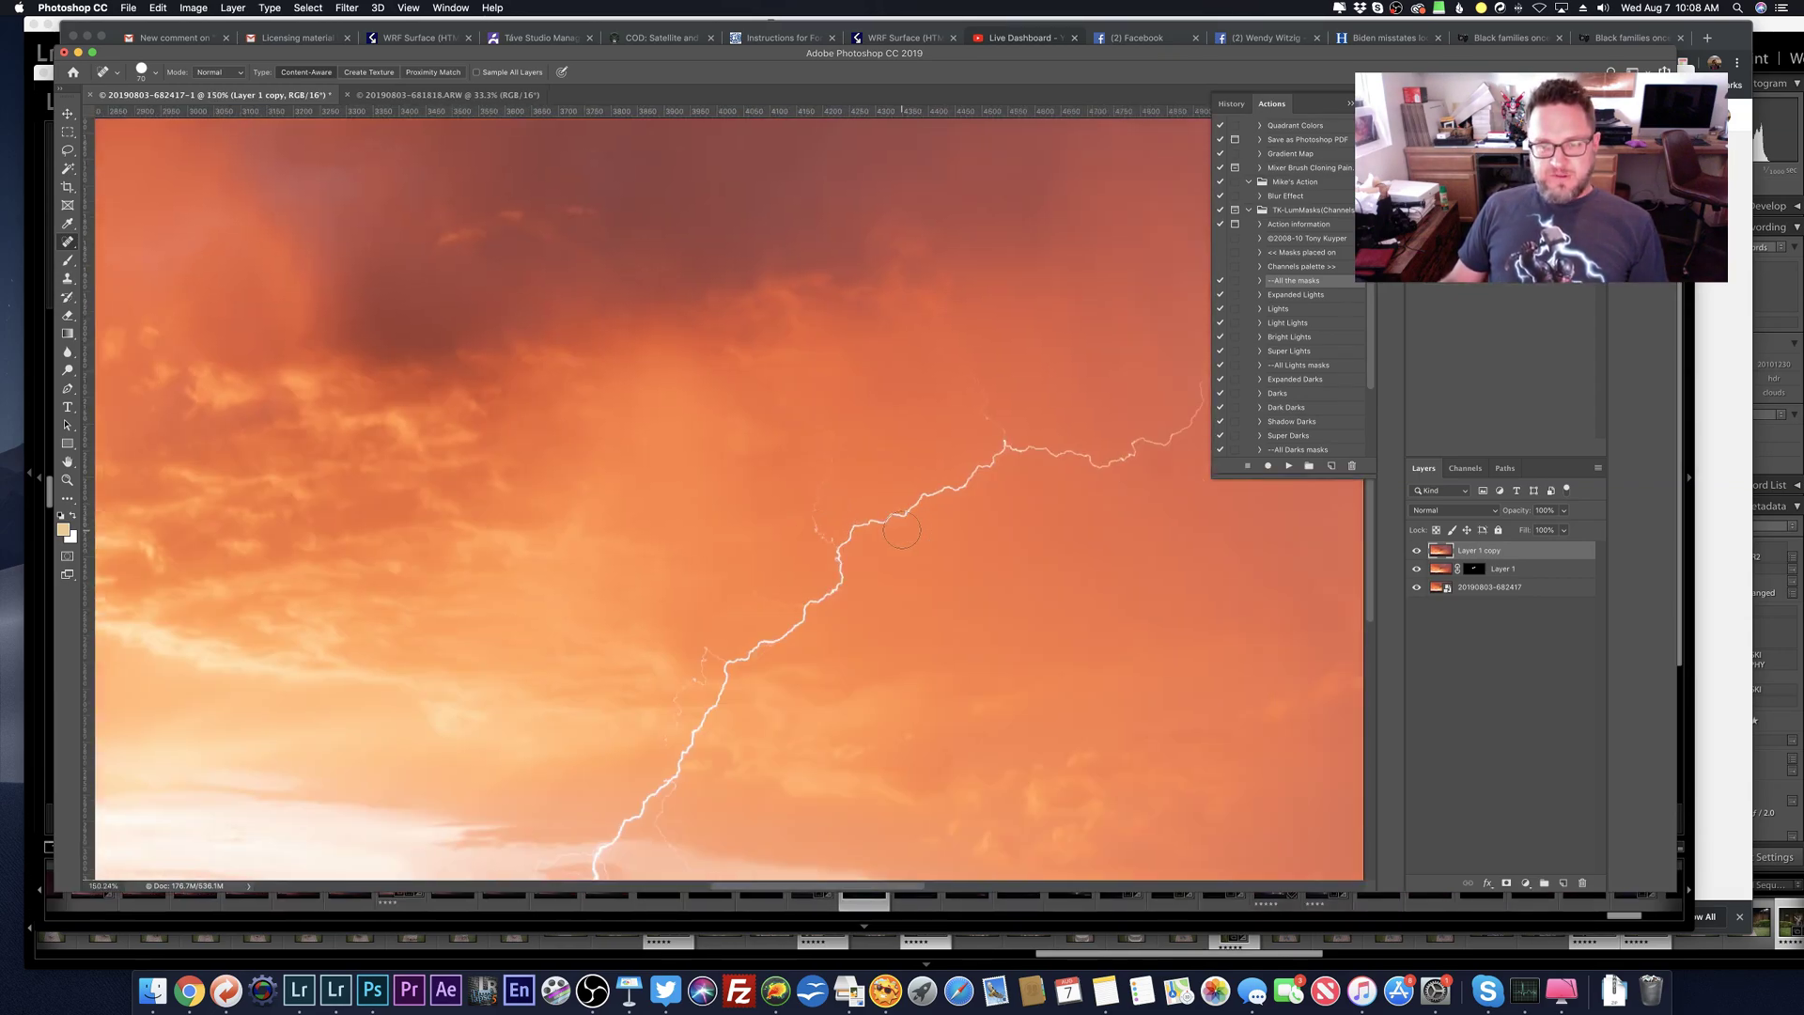
scroll(901, 529, "right", 5)
scroll(901, 528, "right", 4)
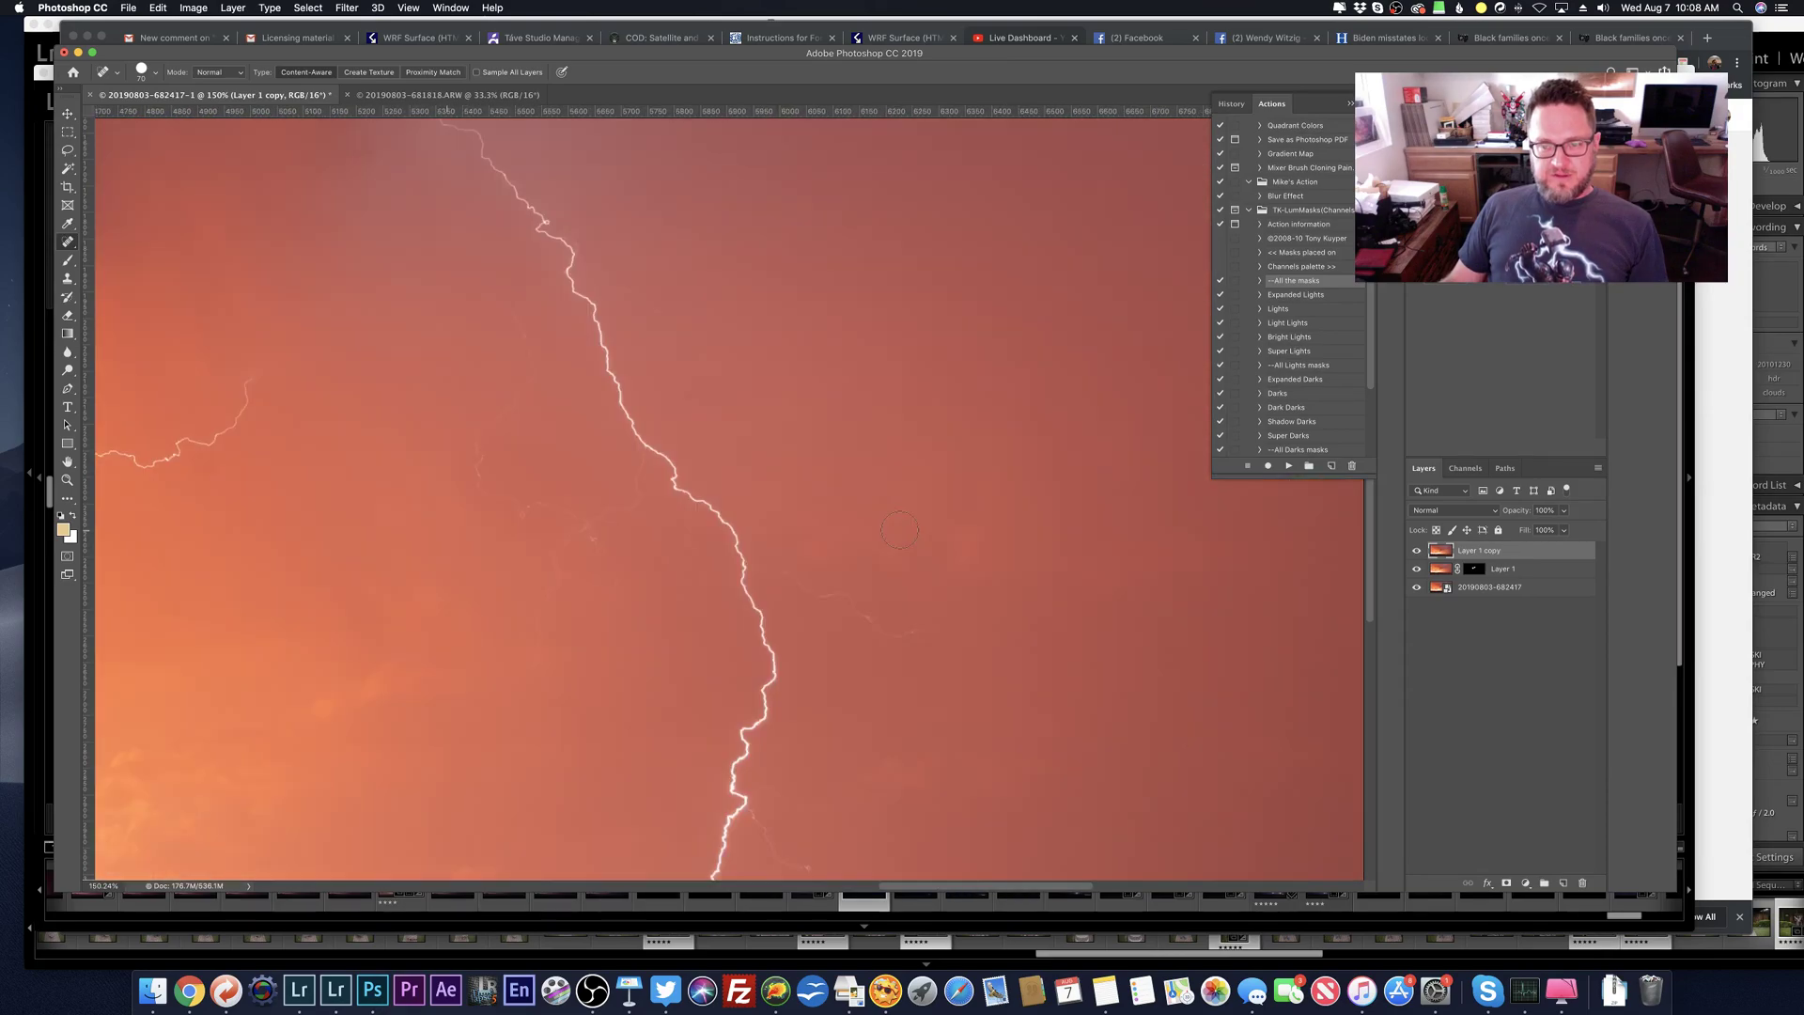
scroll(899, 531, "right", 3)
scroll(859, 752, "down", 3)
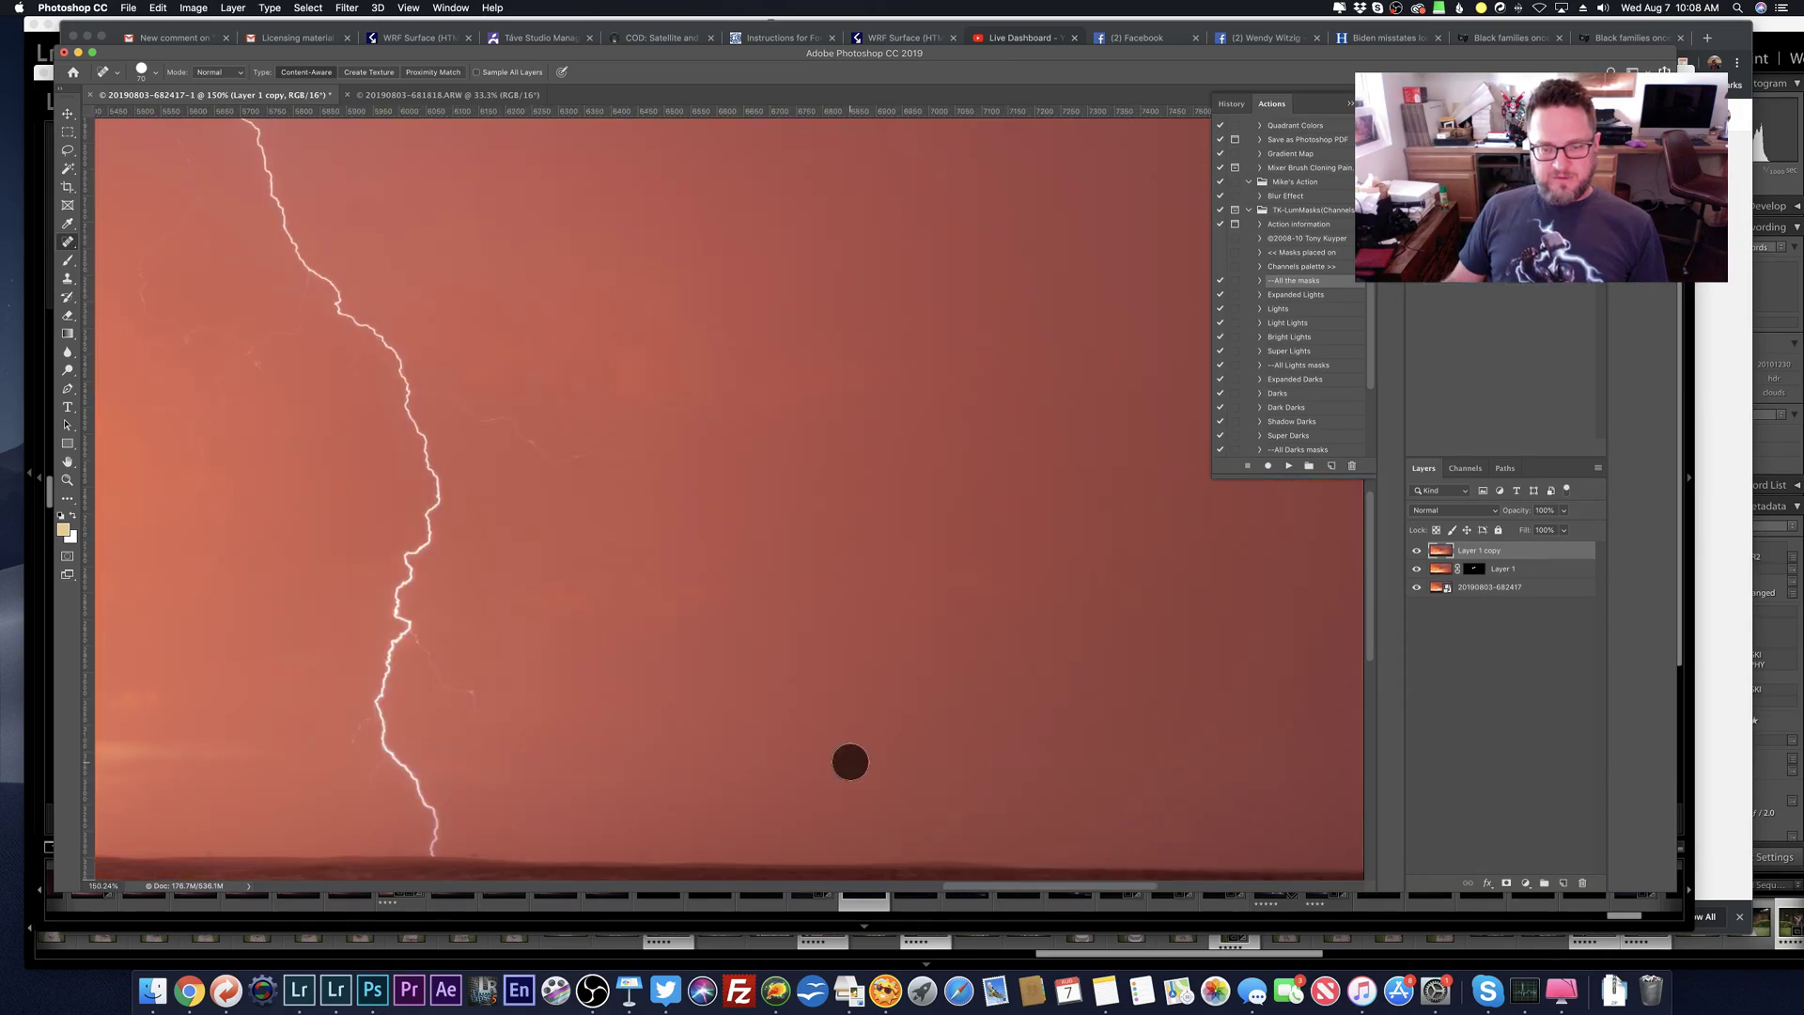
scroll(851, 761, "right", 4)
scroll(837, 758, "left", 4)
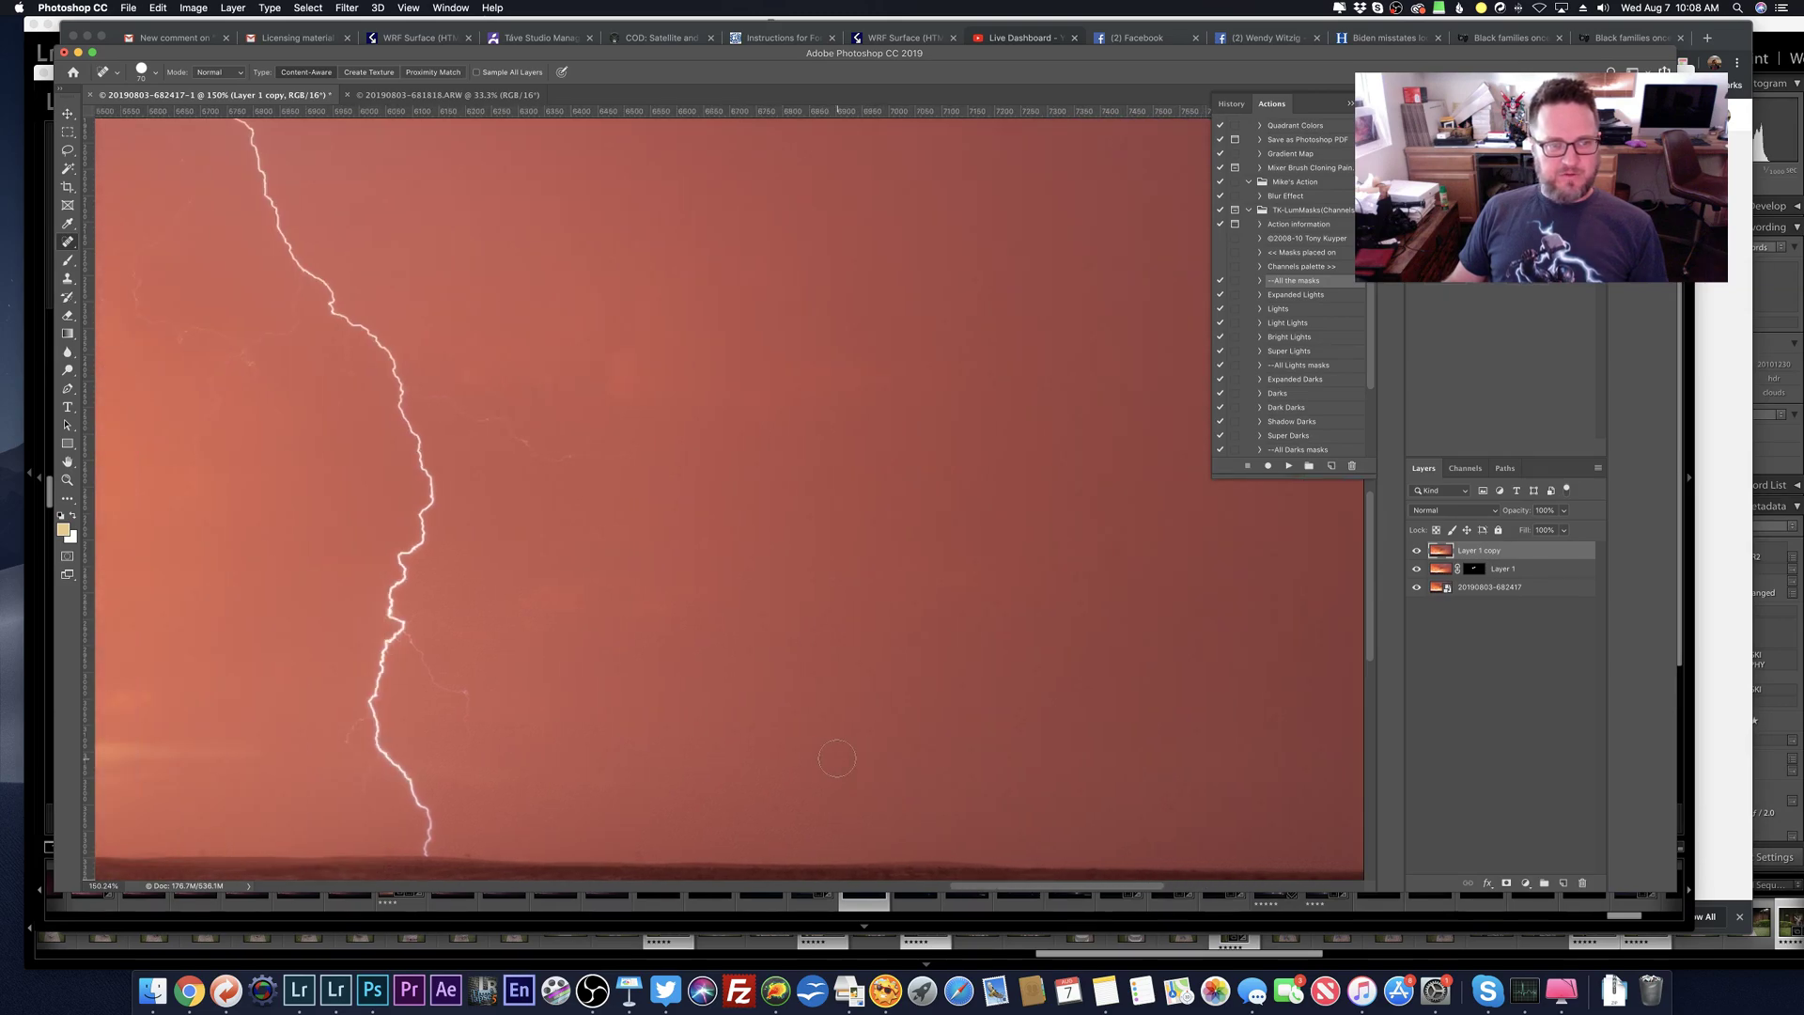
Step: Retouch the blemish beneath the upper branch of the lightning bolt that strikes the mountains, reducing the healing brush size
scroll(837, 758, "left", 10)
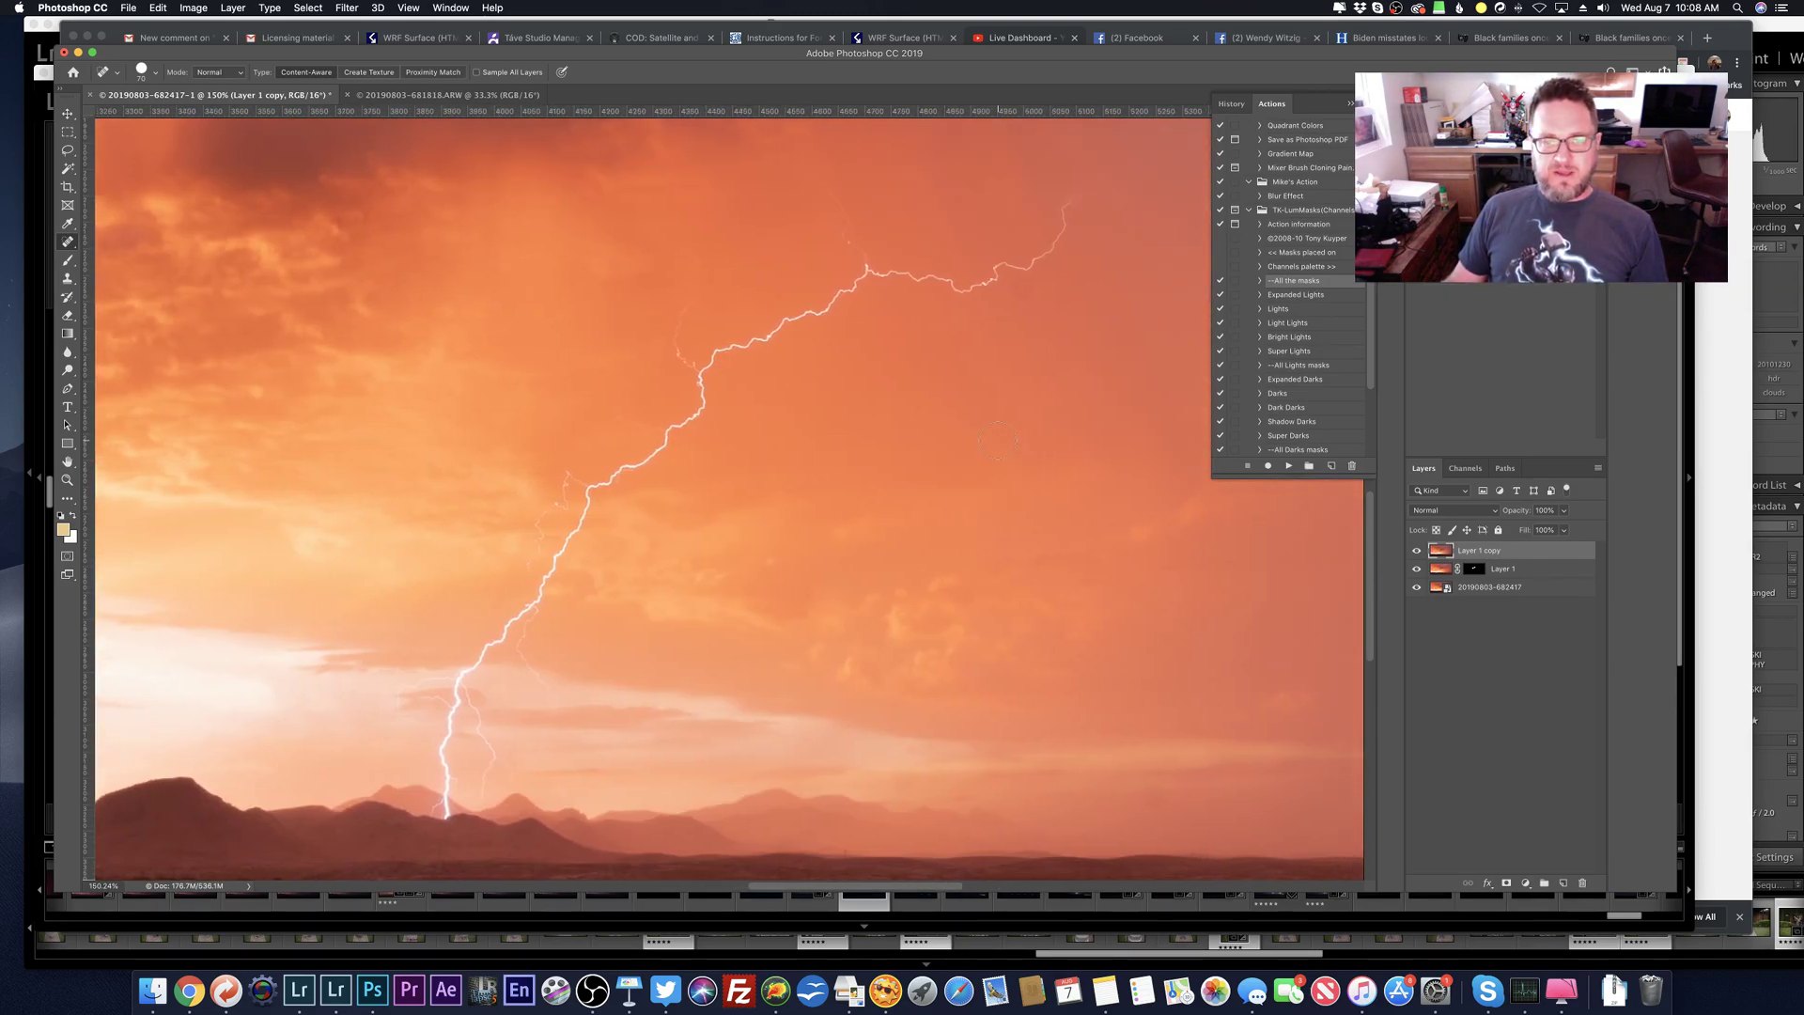
left_click(1019, 294)
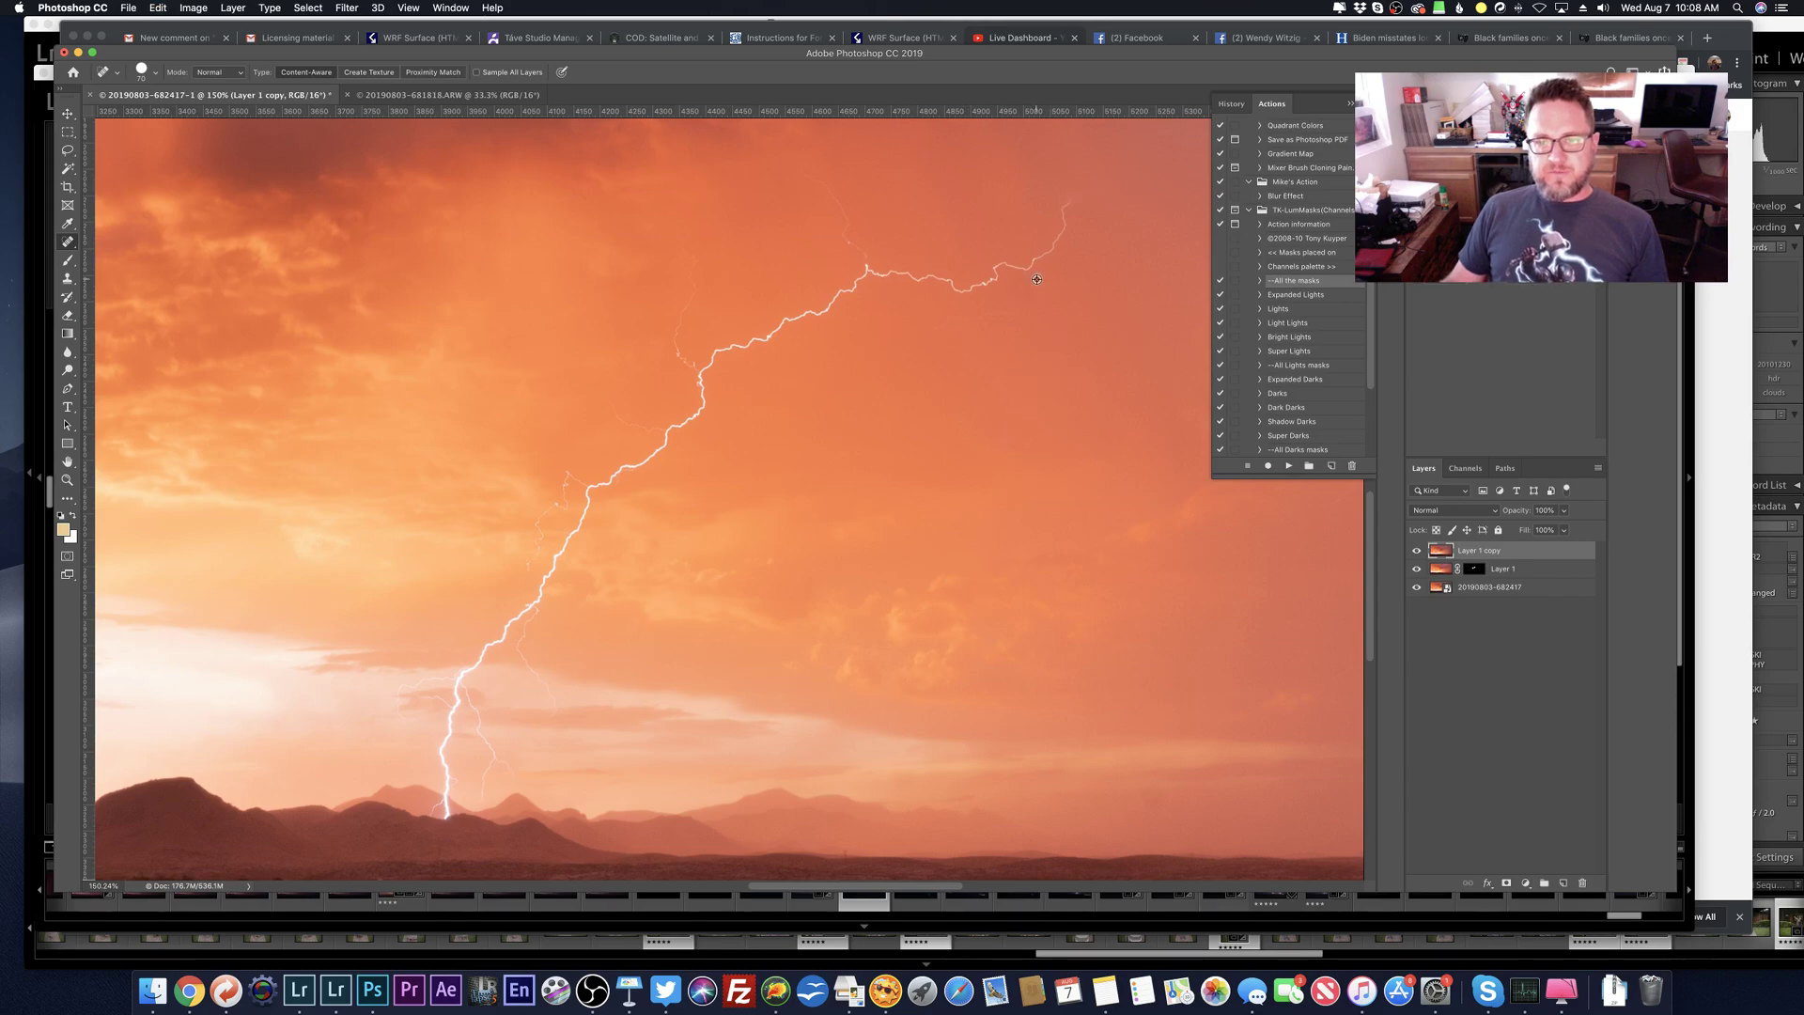
scroll(1043, 277, "up", 3)
key("bracketleft")
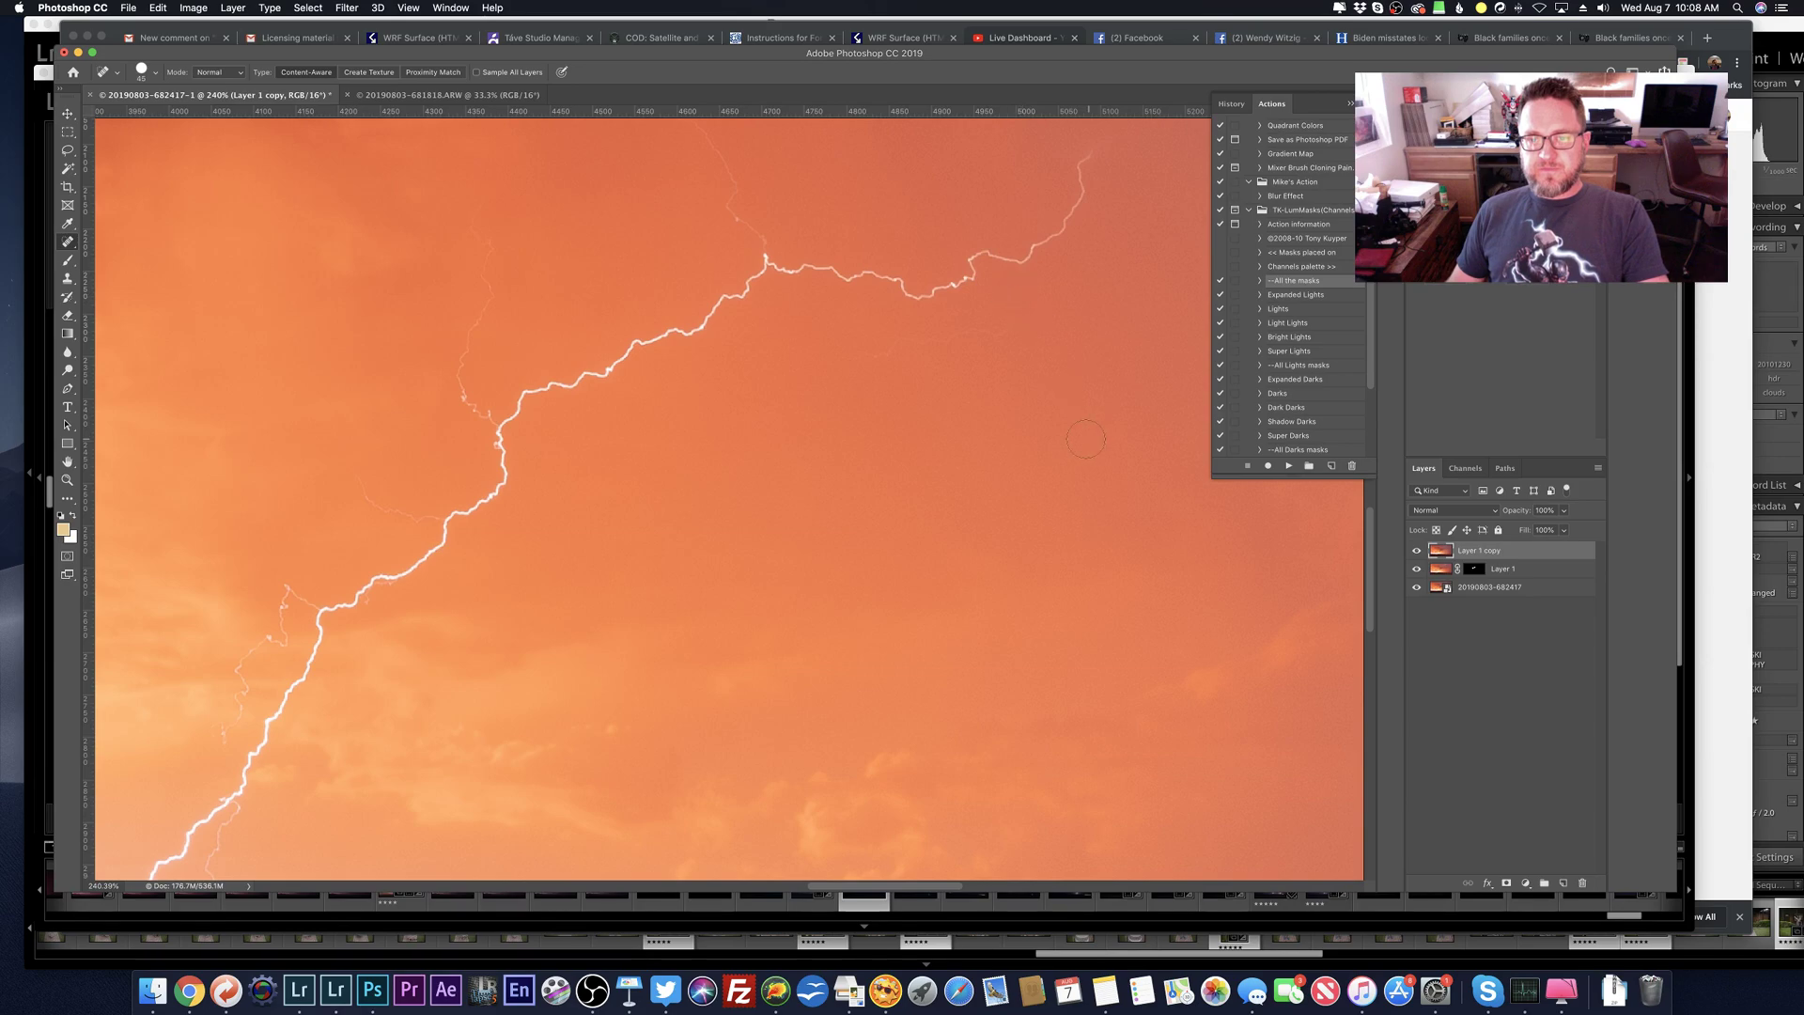
scroll(1019, 376, "down", 3)
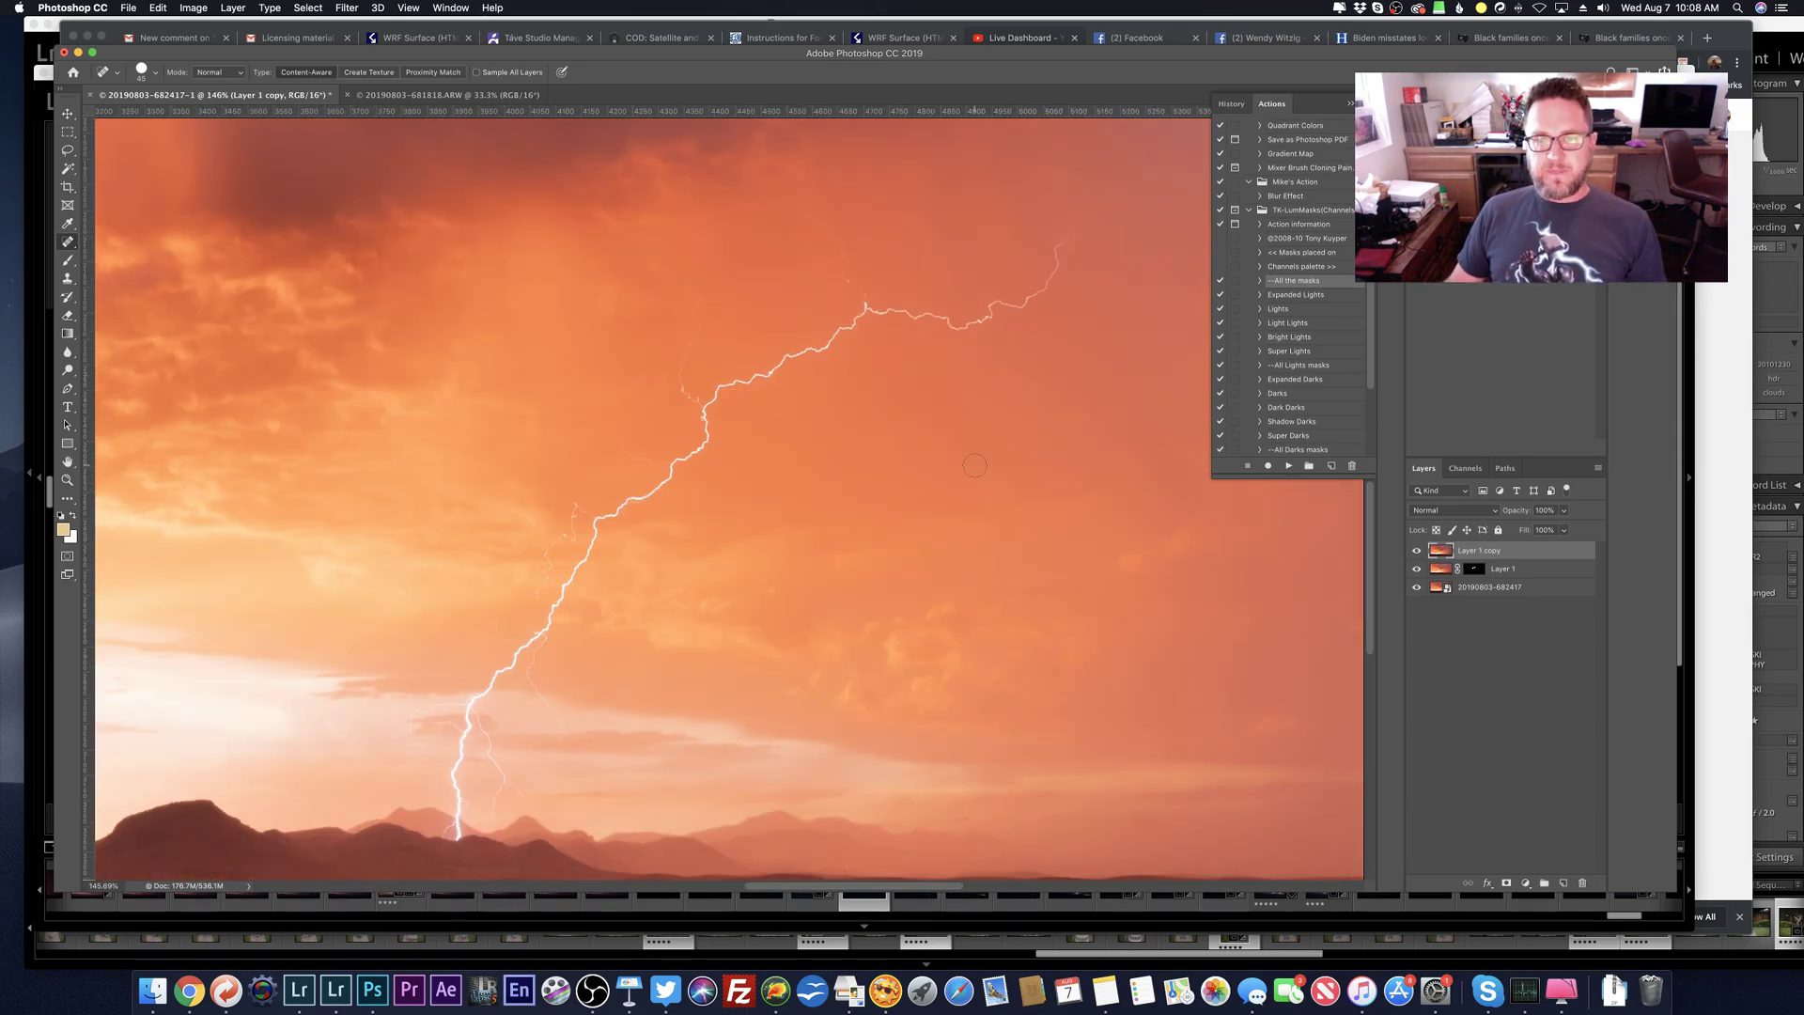
Step: Heal the faint spots in the upper sky beyond the taller lightning bolt and enlarge the healing brush
scroll(974, 465, "right", 15)
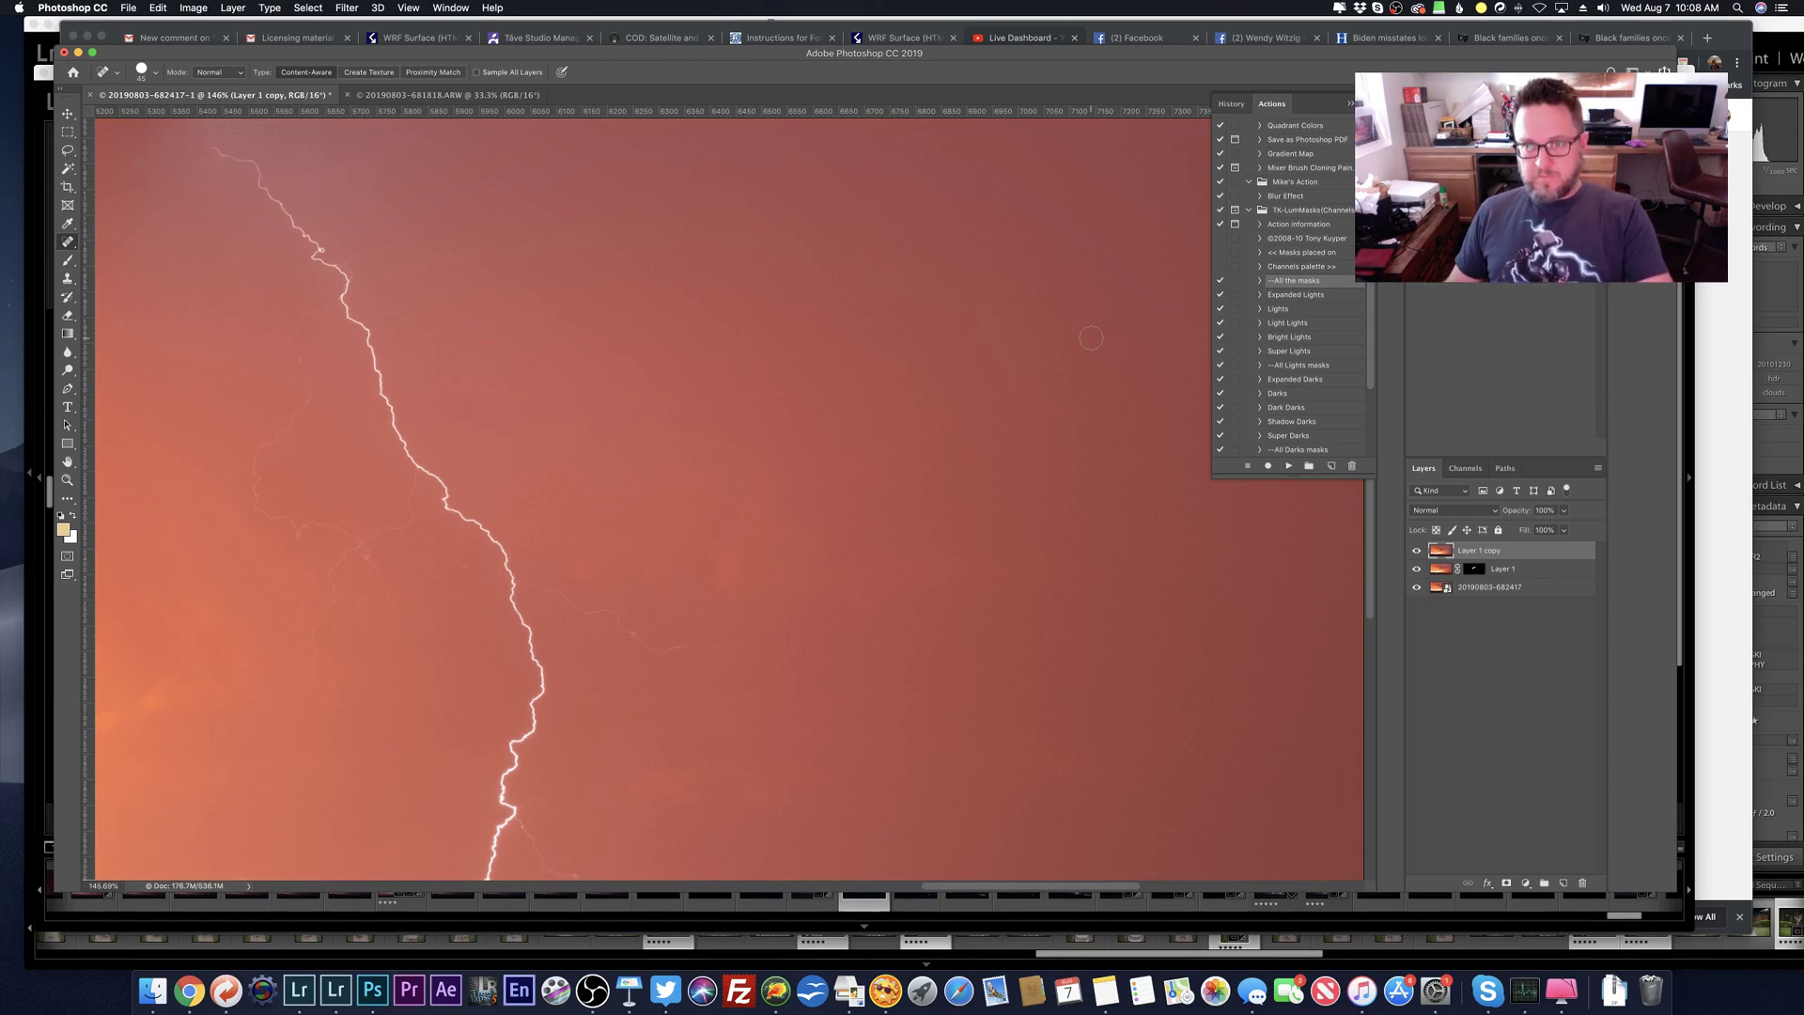
left_click(1099, 330)
left_click(969, 322)
key("bracketright")
key("bracketright")
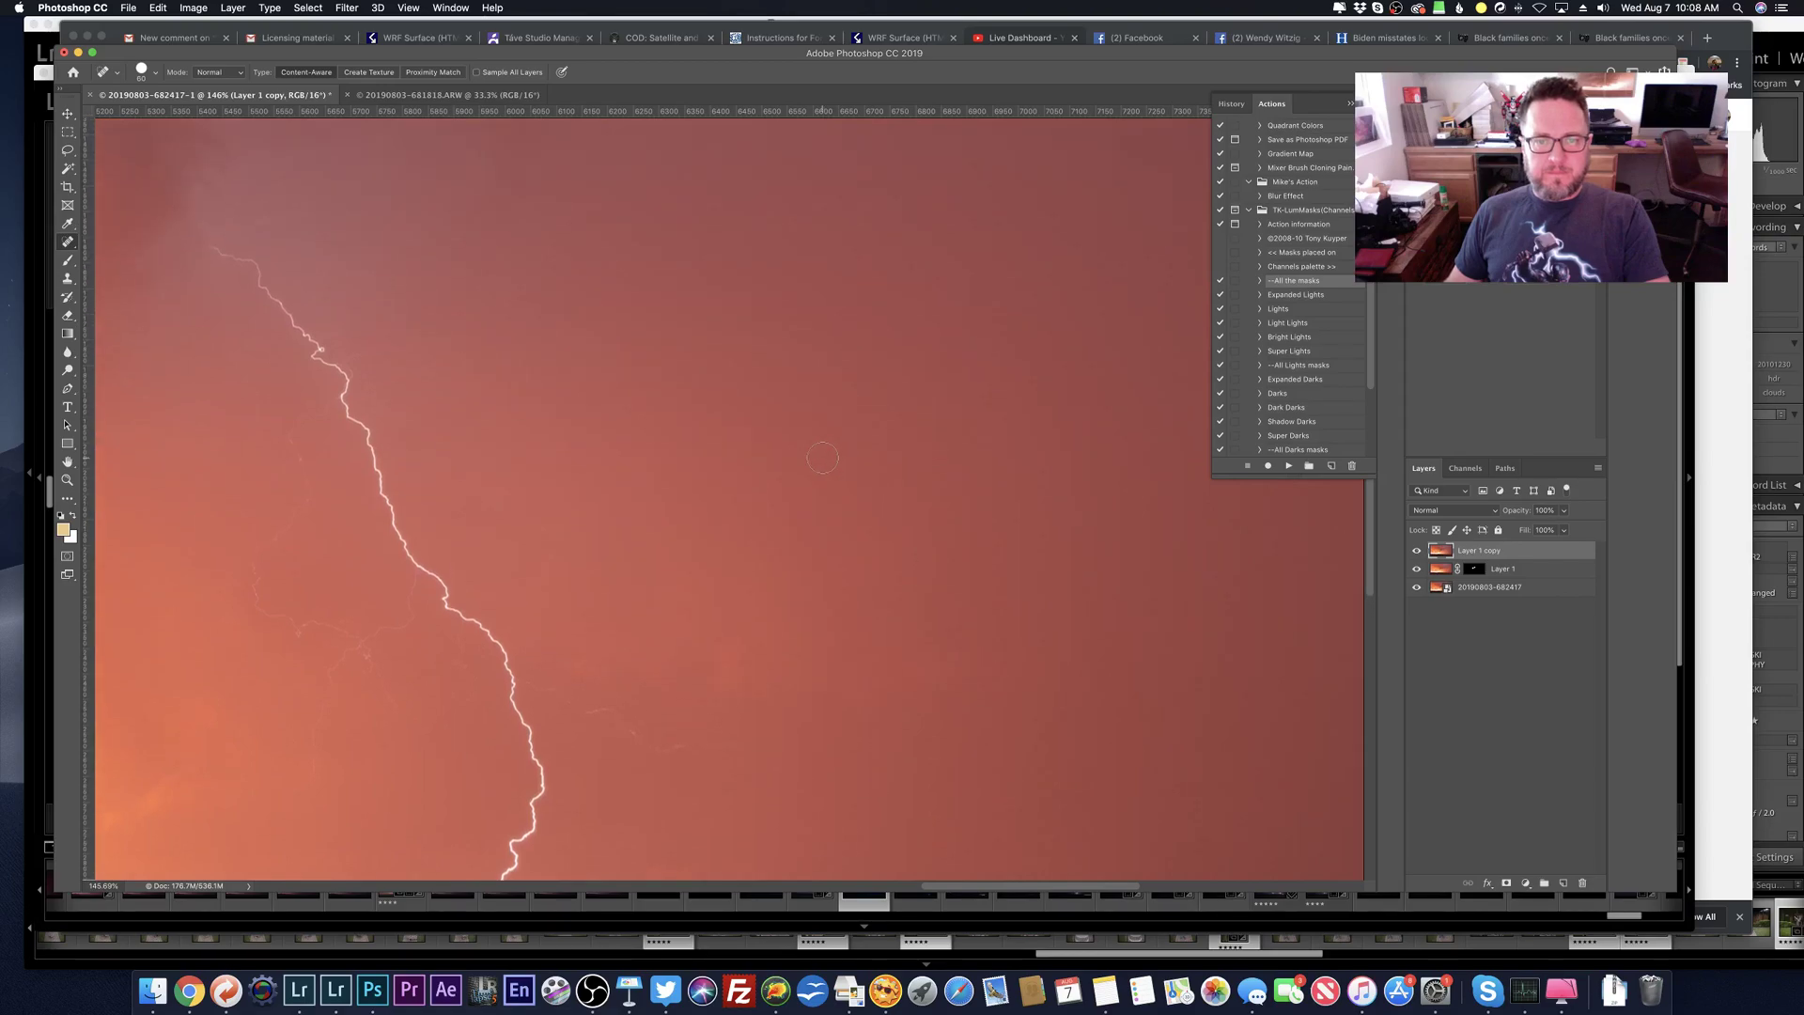
scroll(822, 457, "right", 10)
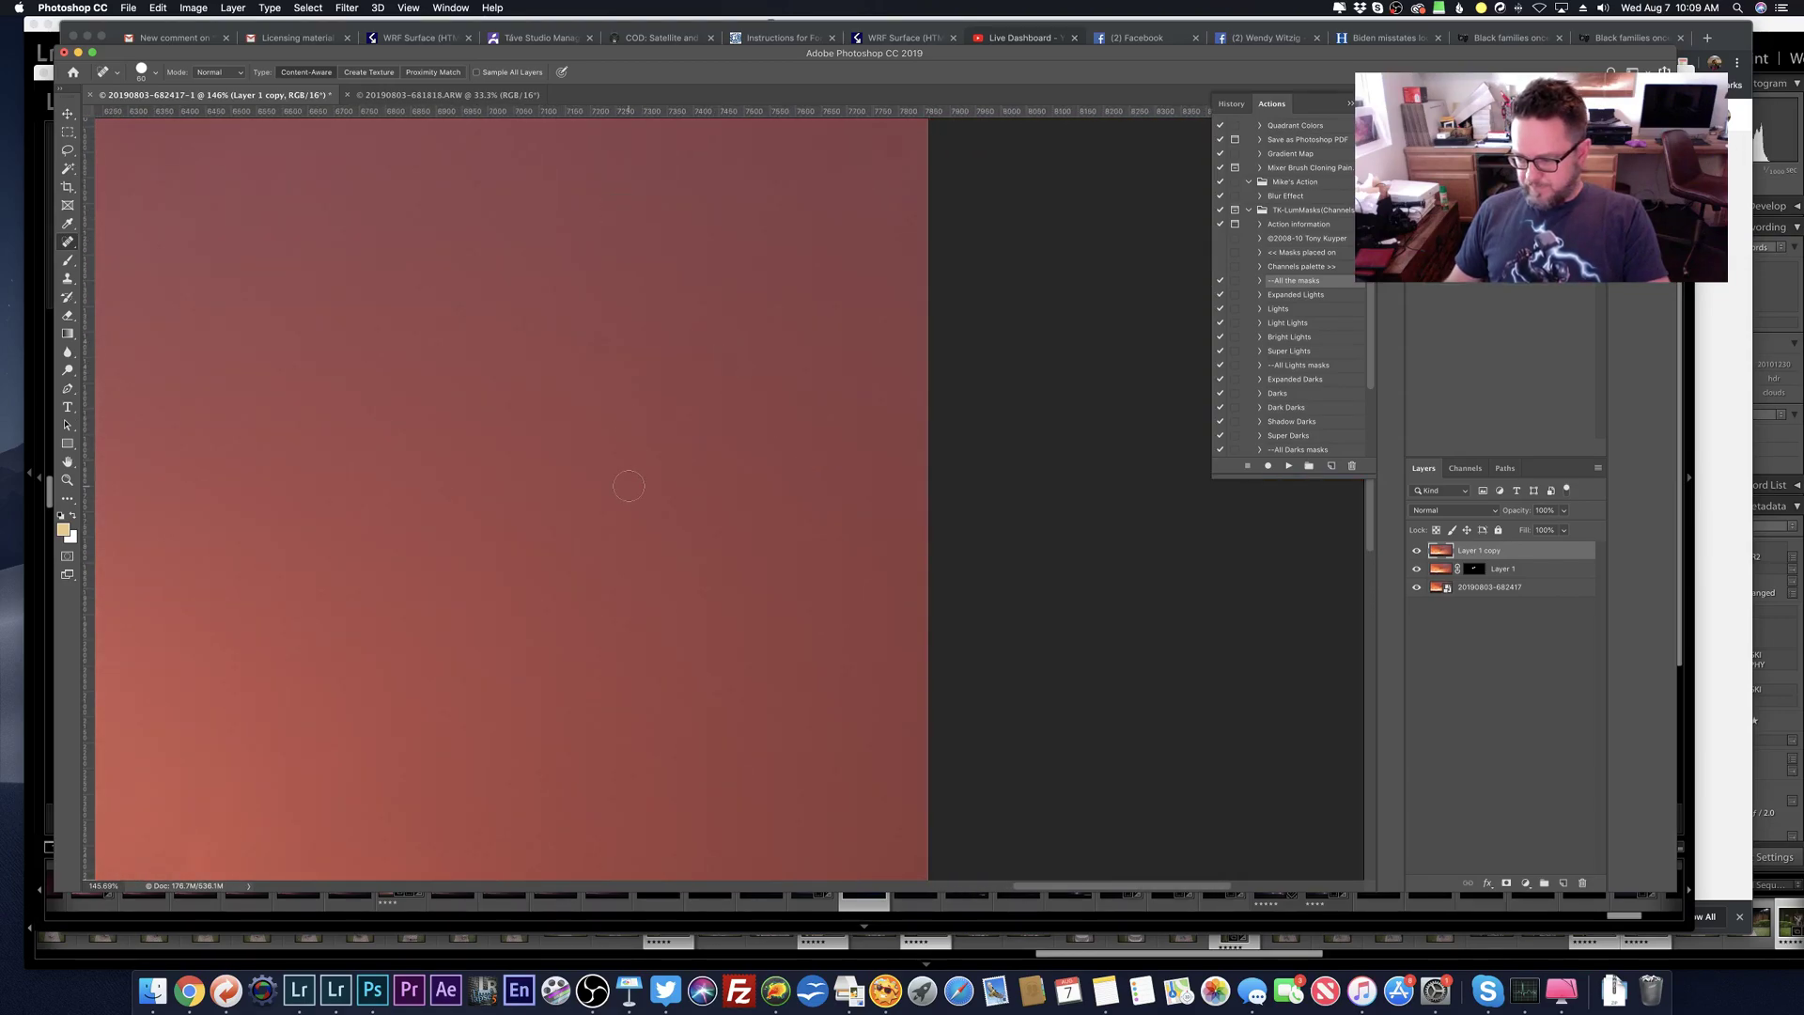
Step: Heal the faint dust spots in the purple and orange clouds along the image's upper edge
scroll(629, 486, "up", 5)
scroll(628, 486, "down", 3)
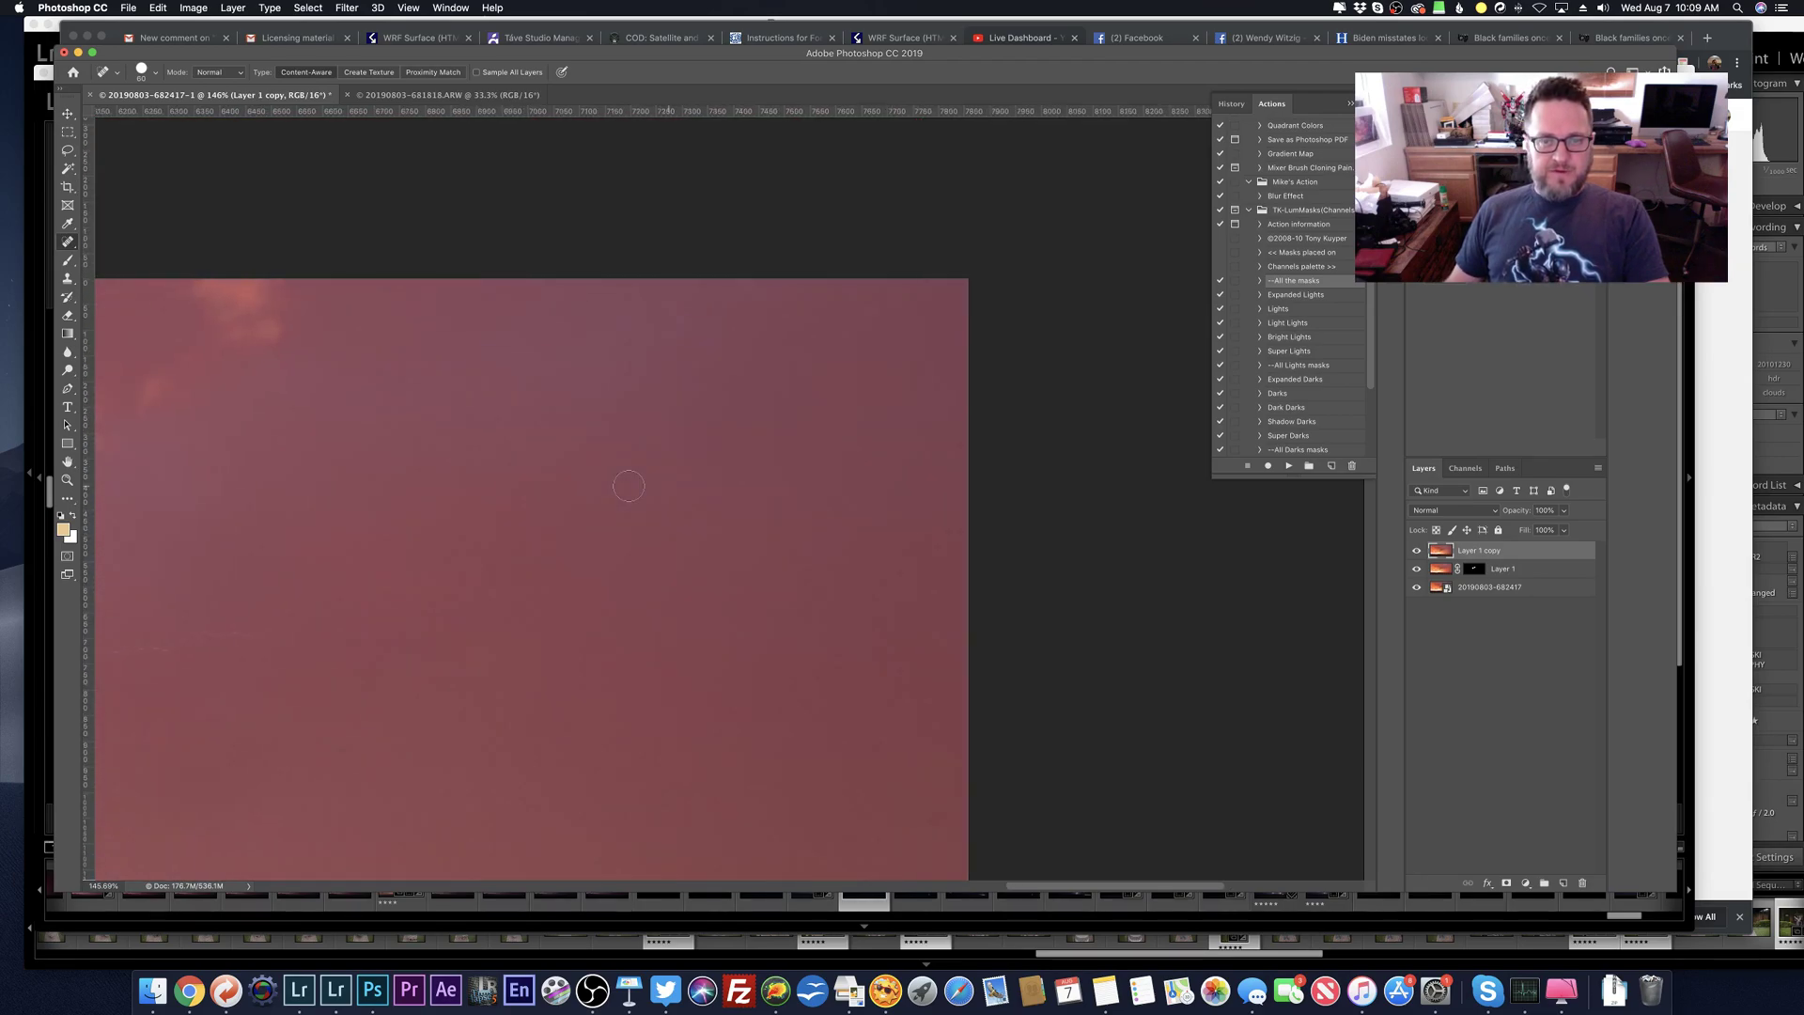
scroll(628, 485, "left", 10)
scroll(628, 486, "left", 7)
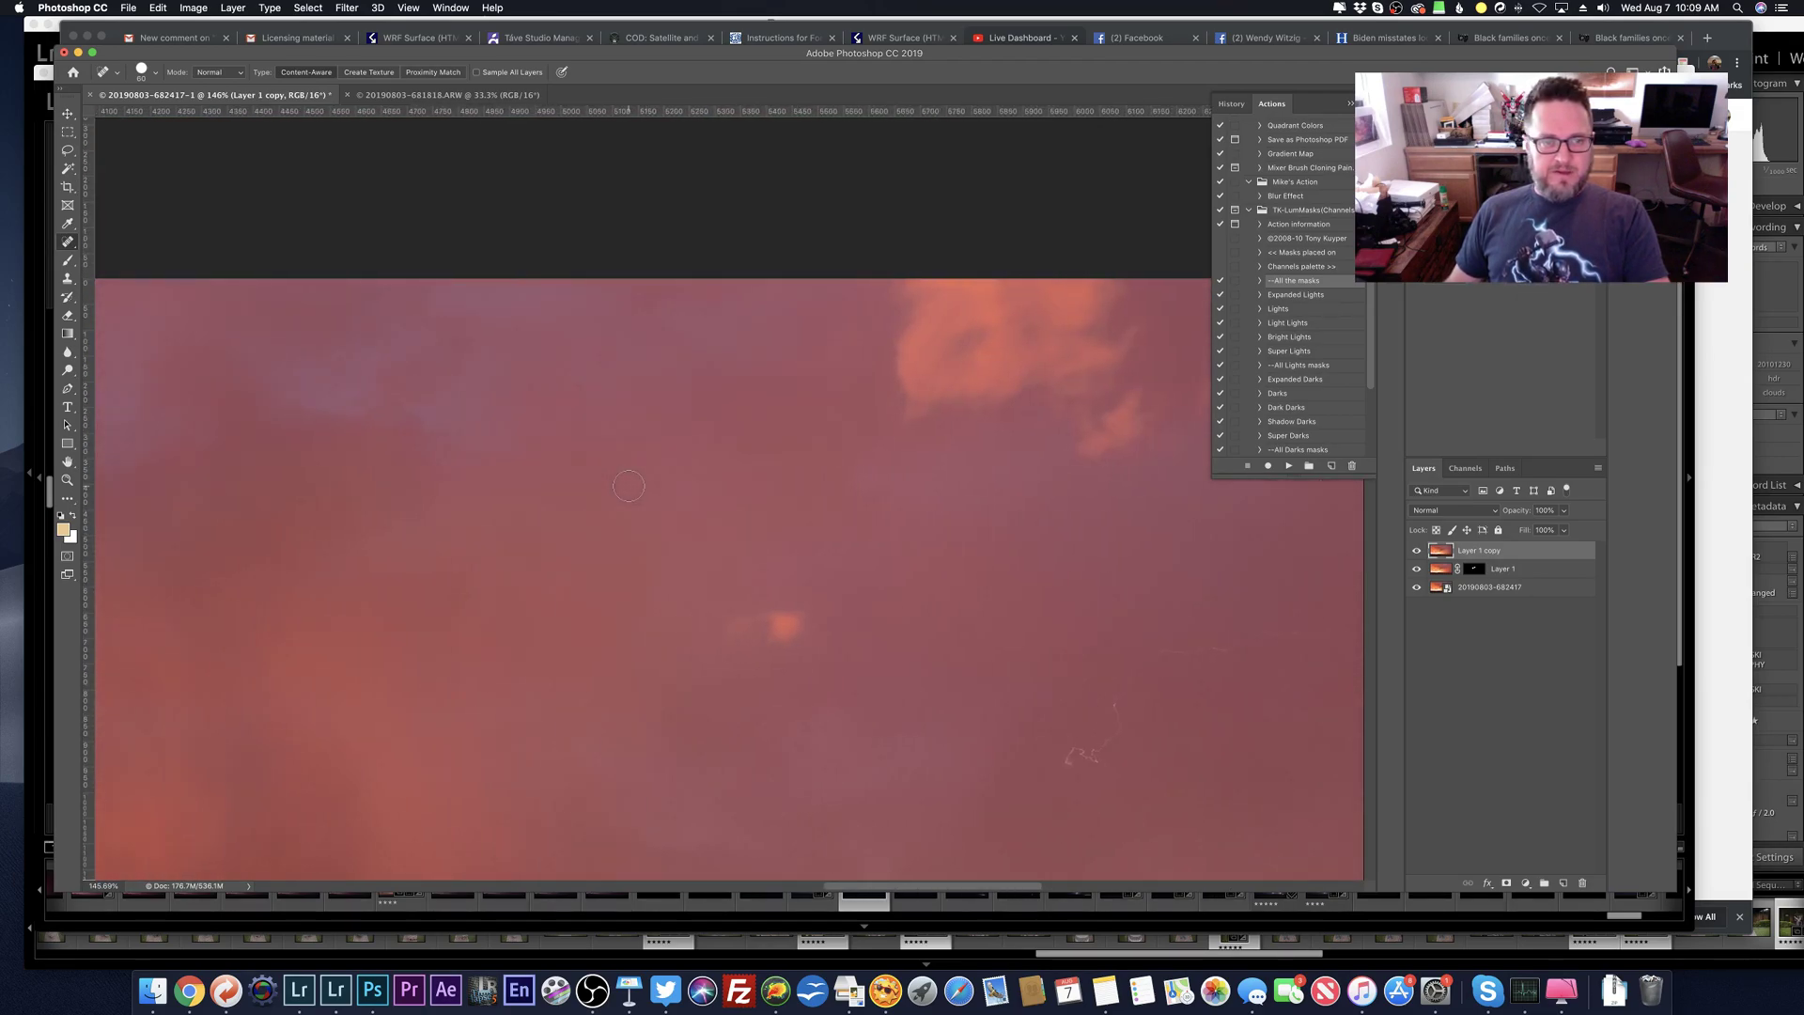
scroll(714, 442, "left", 7)
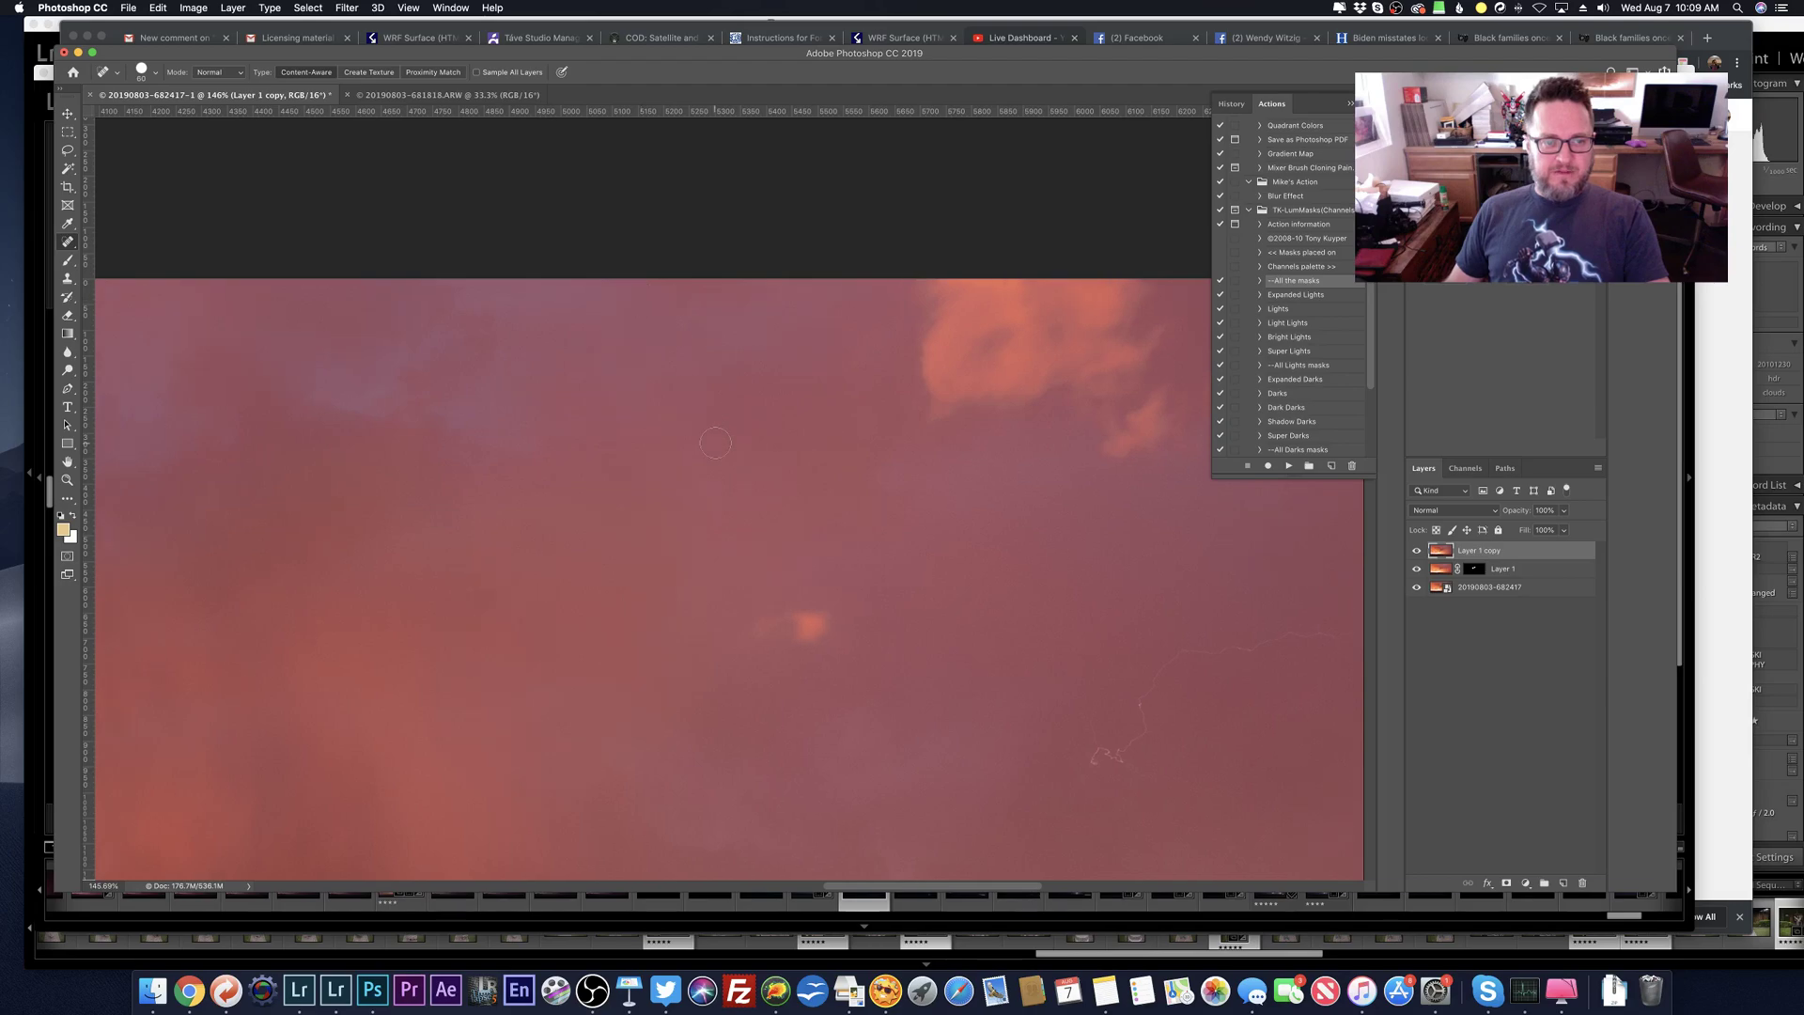
left_click(912, 599)
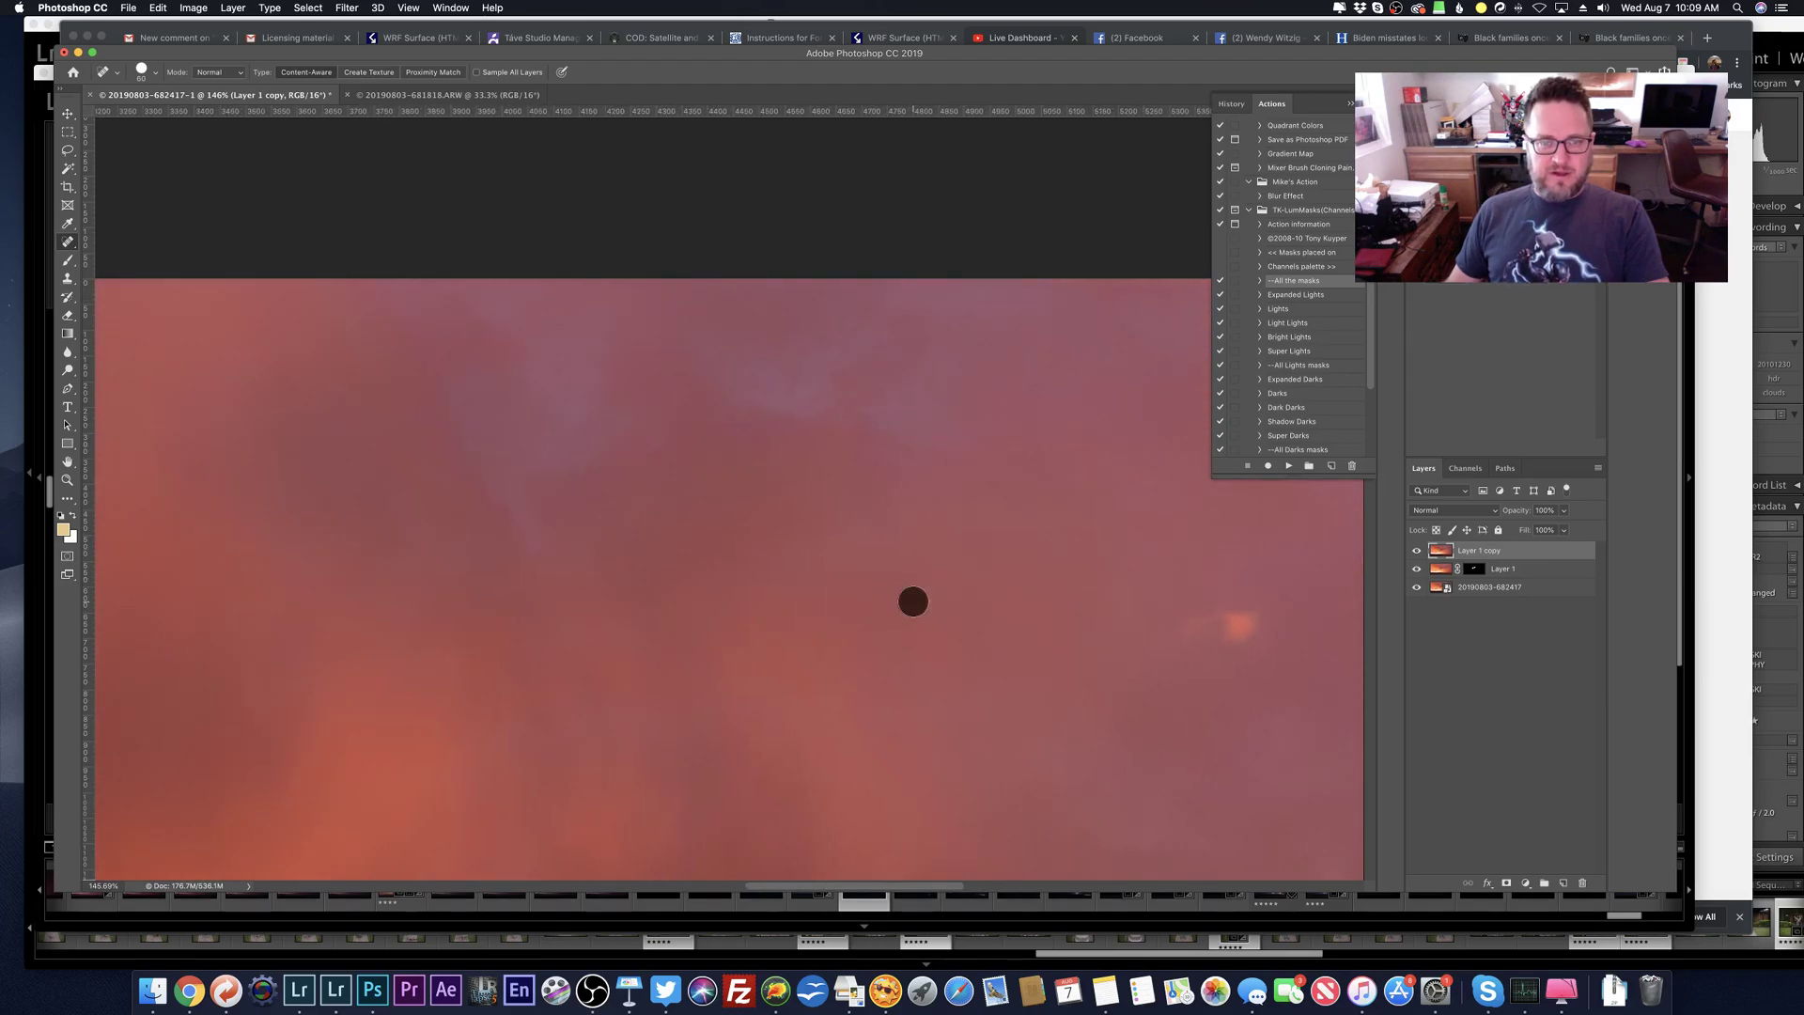
scroll(588, 454, "left", 5)
left_click(557, 472)
left_click(846, 335)
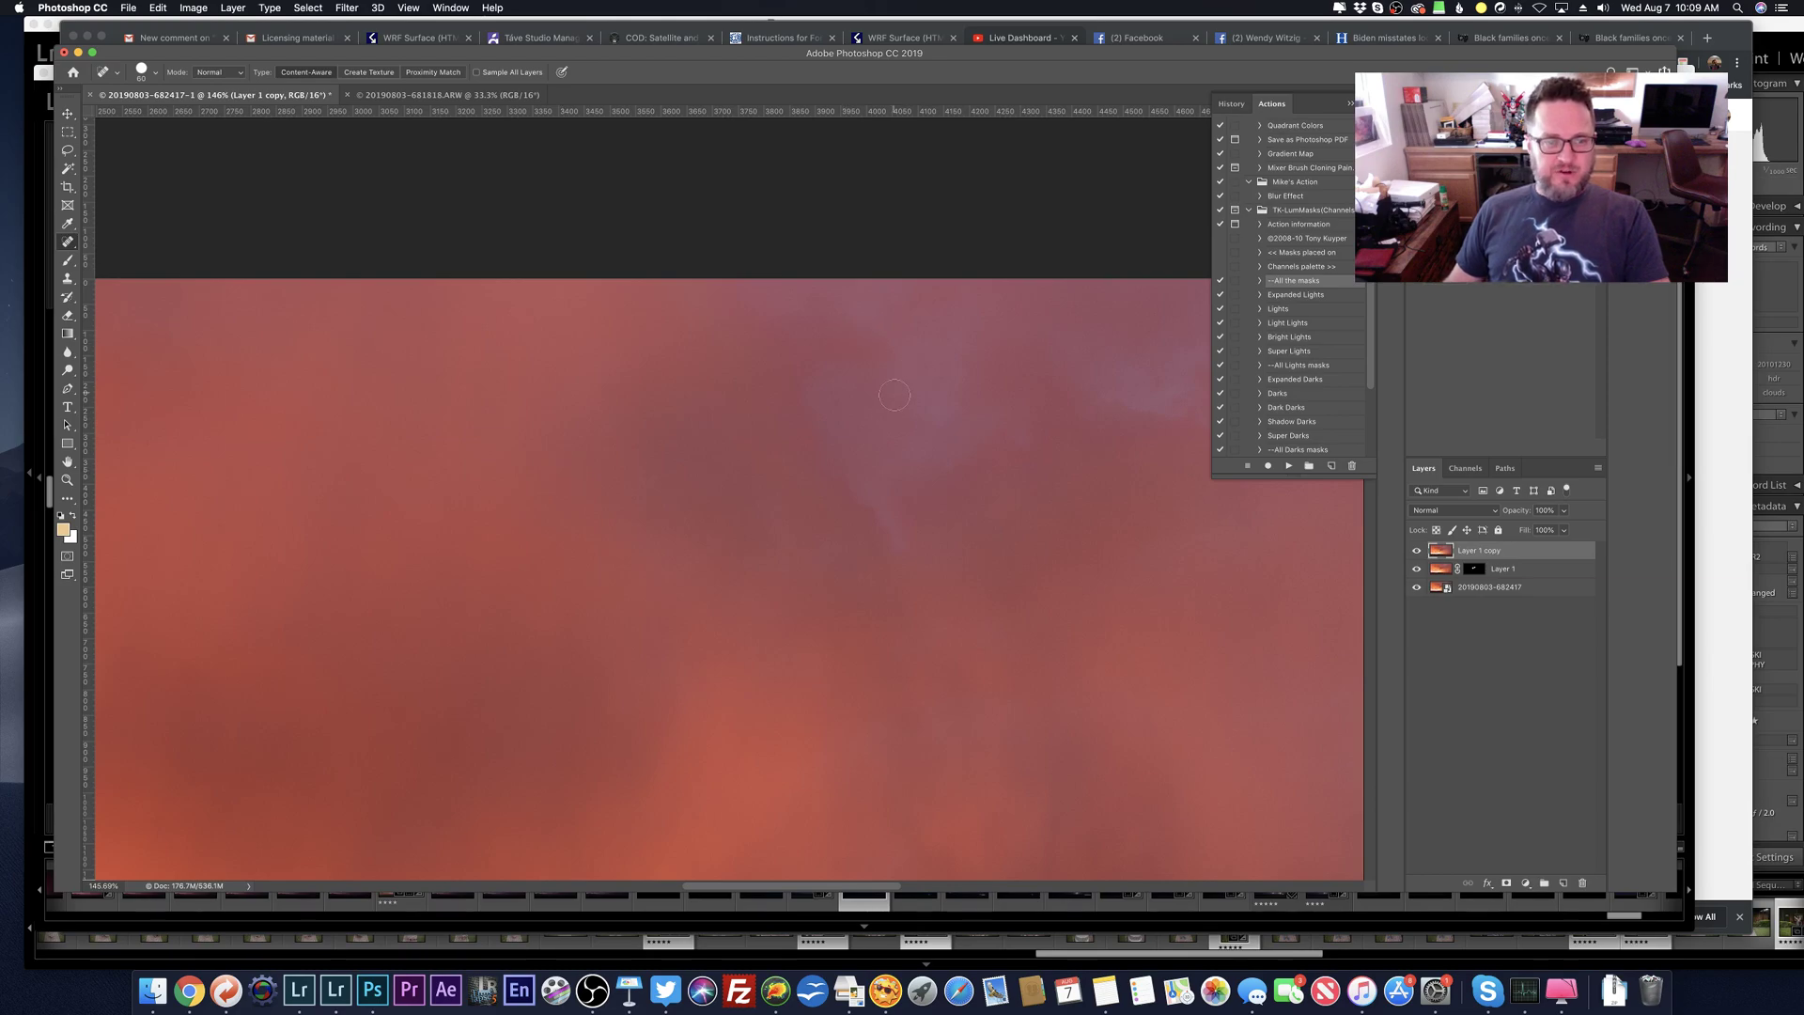
Step: Inspect the orange clouds, the bright horizon and the dark desert foreground up close for remaining dust spots
scroll(873, 371, "left", 5)
scroll(894, 395, "down", 4)
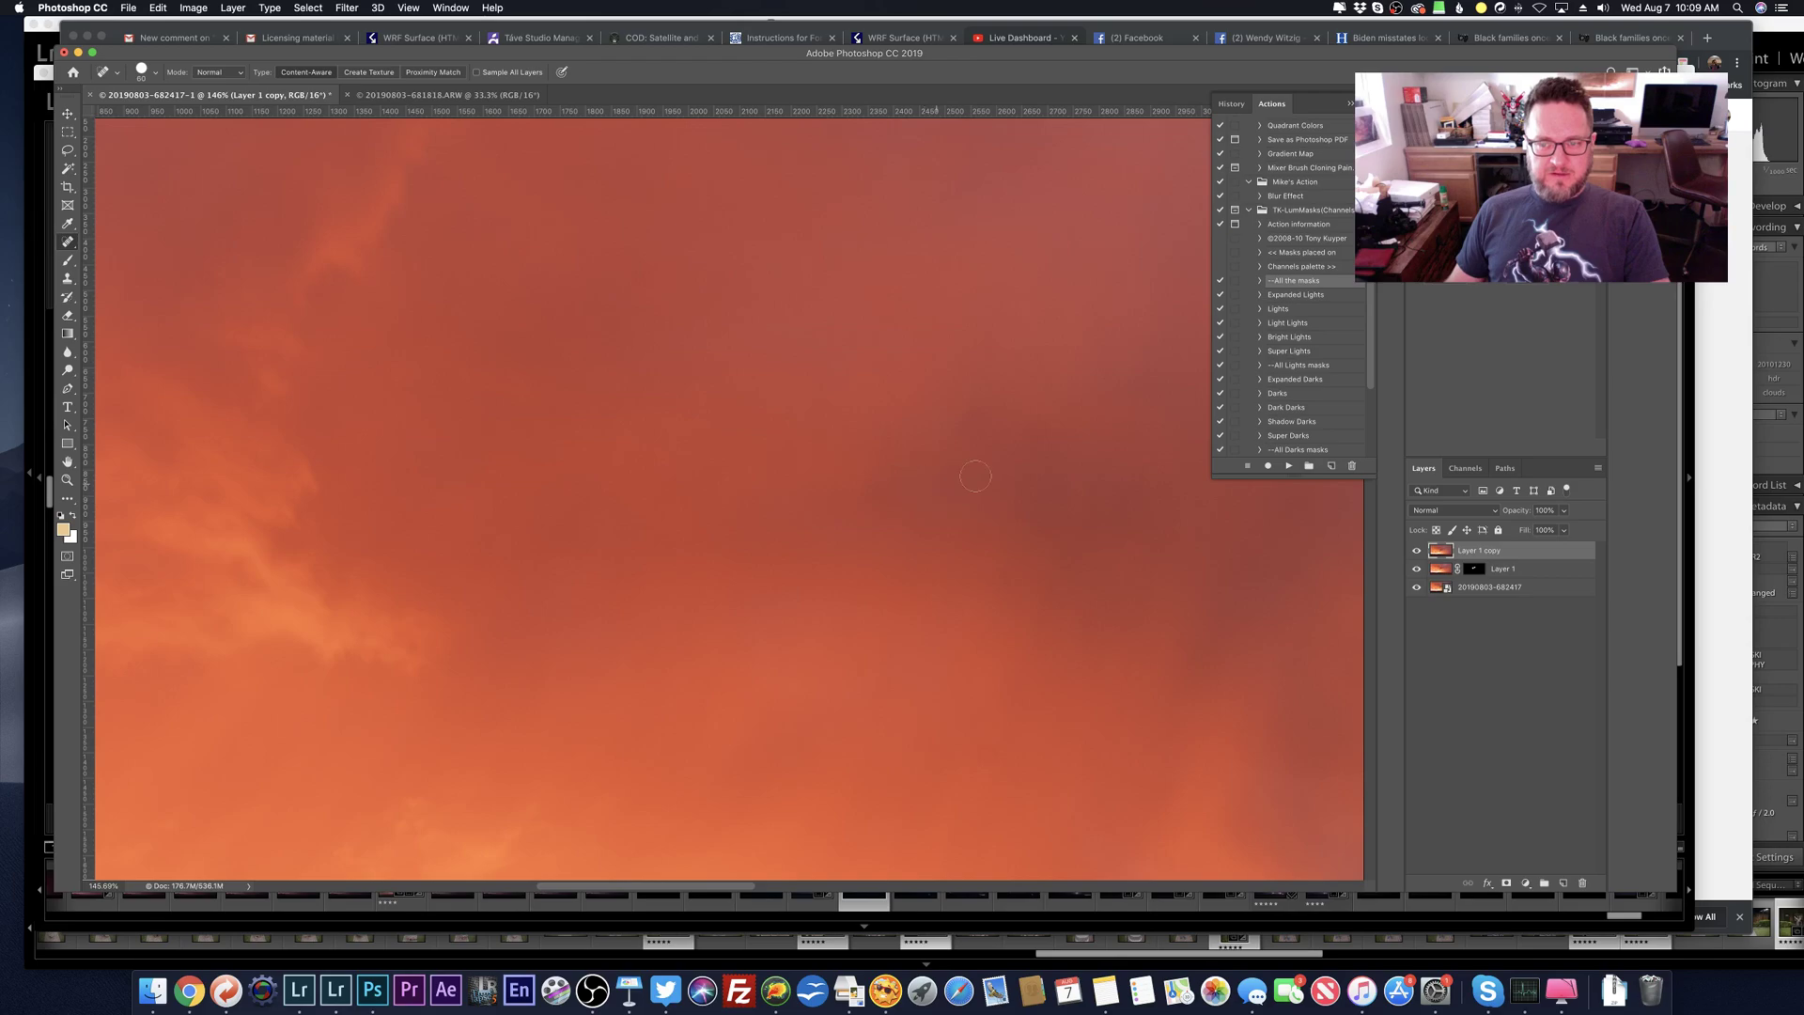
scroll(1036, 428, "left", 7)
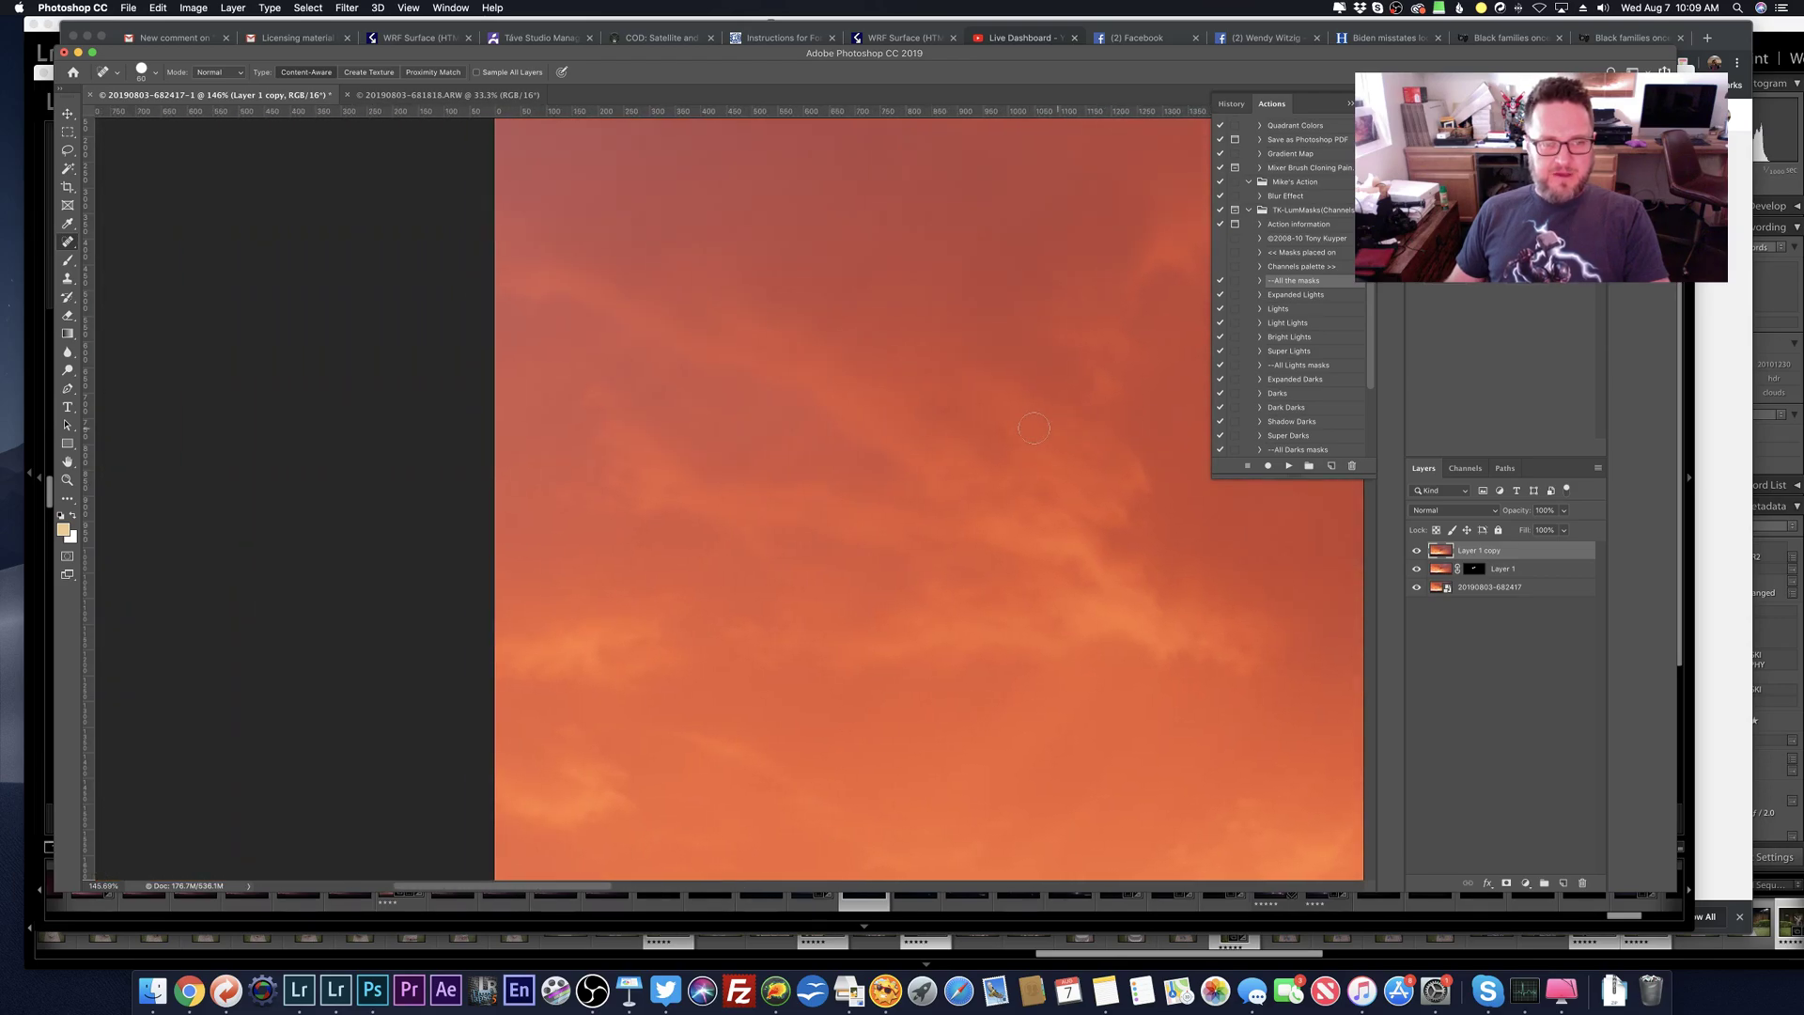
scroll(1034, 429, "up", 4)
scroll(1034, 428, "up", 2)
scroll(1033, 429, "down", 10)
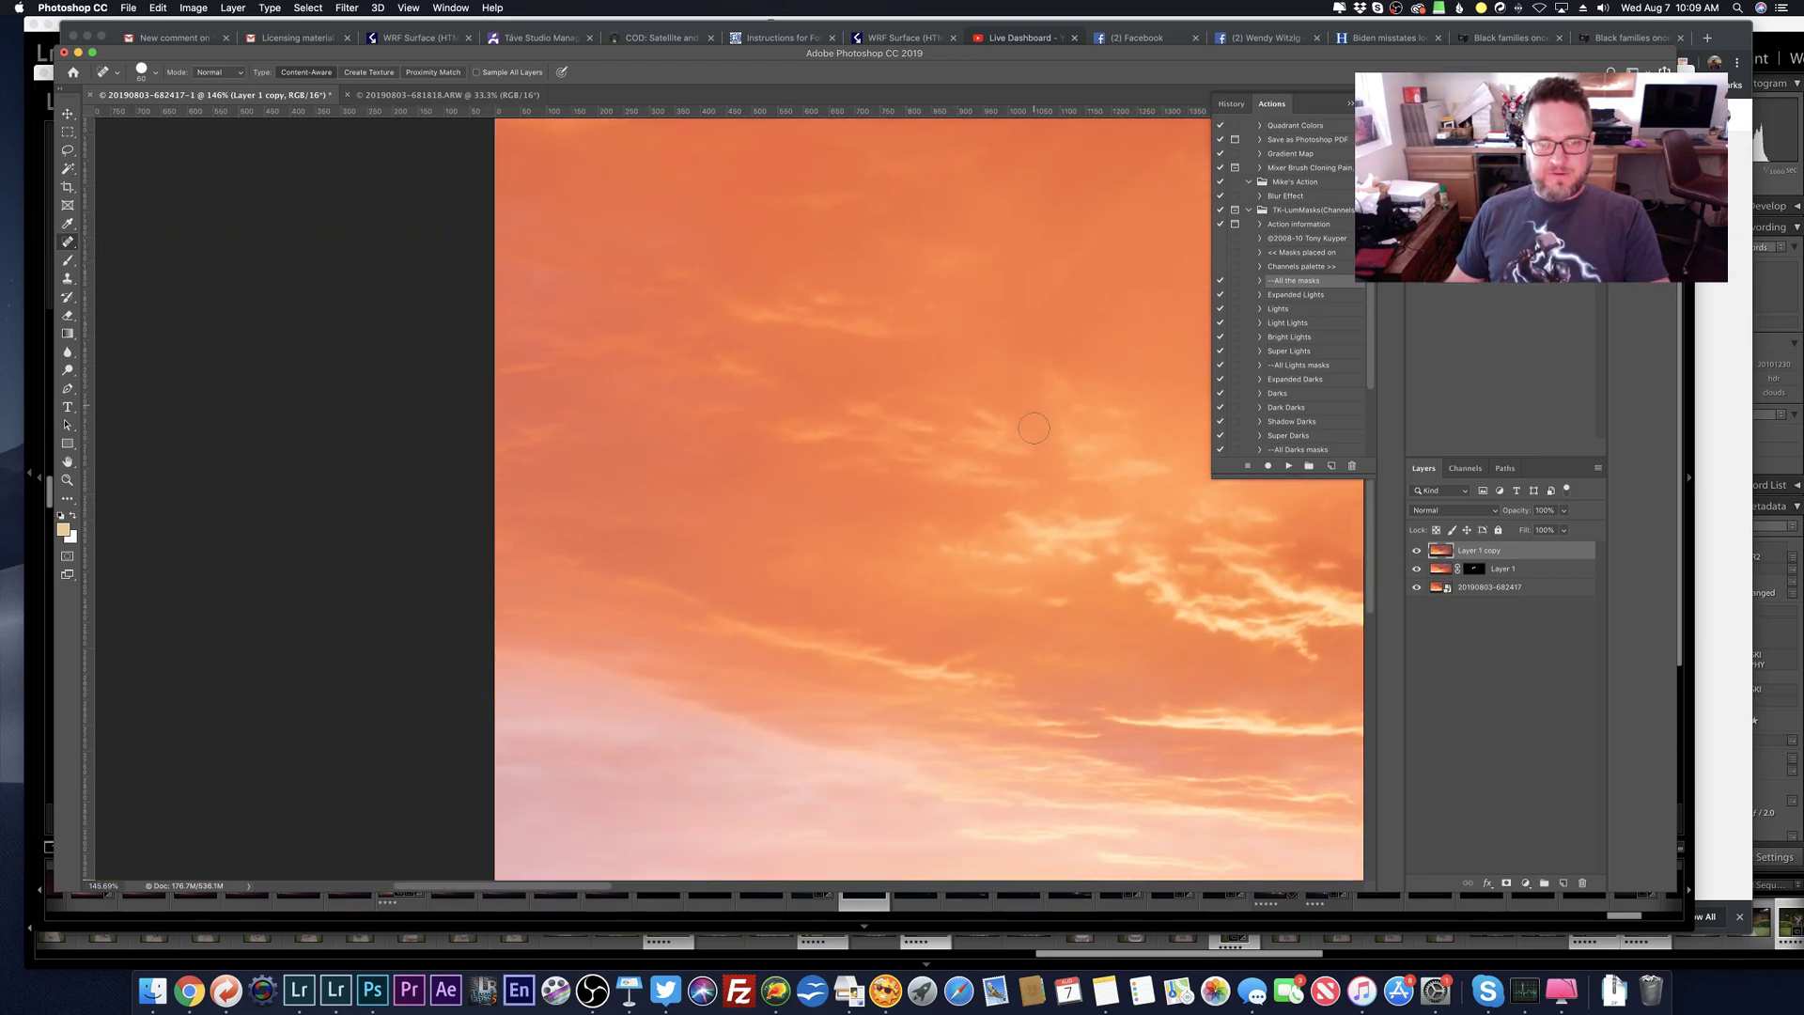
scroll(1034, 429, "down", 5)
scroll(1033, 428, "right", 10)
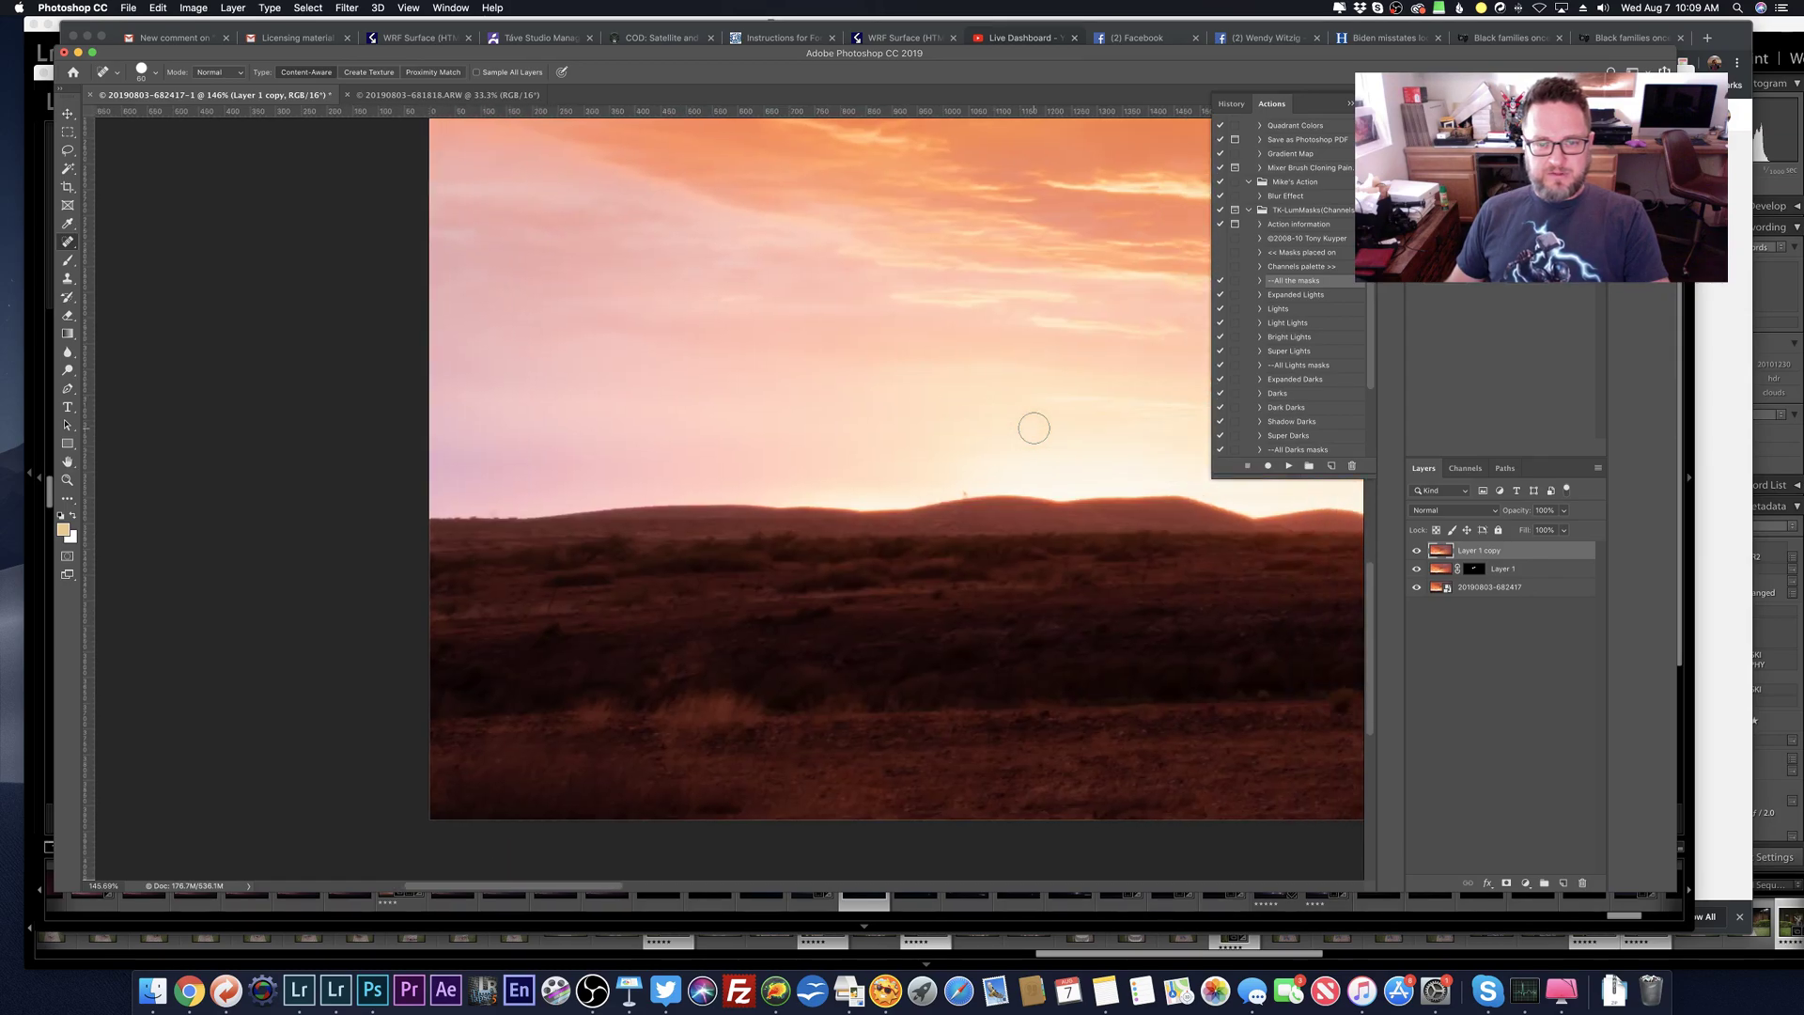
scroll(1034, 428, "right", 12)
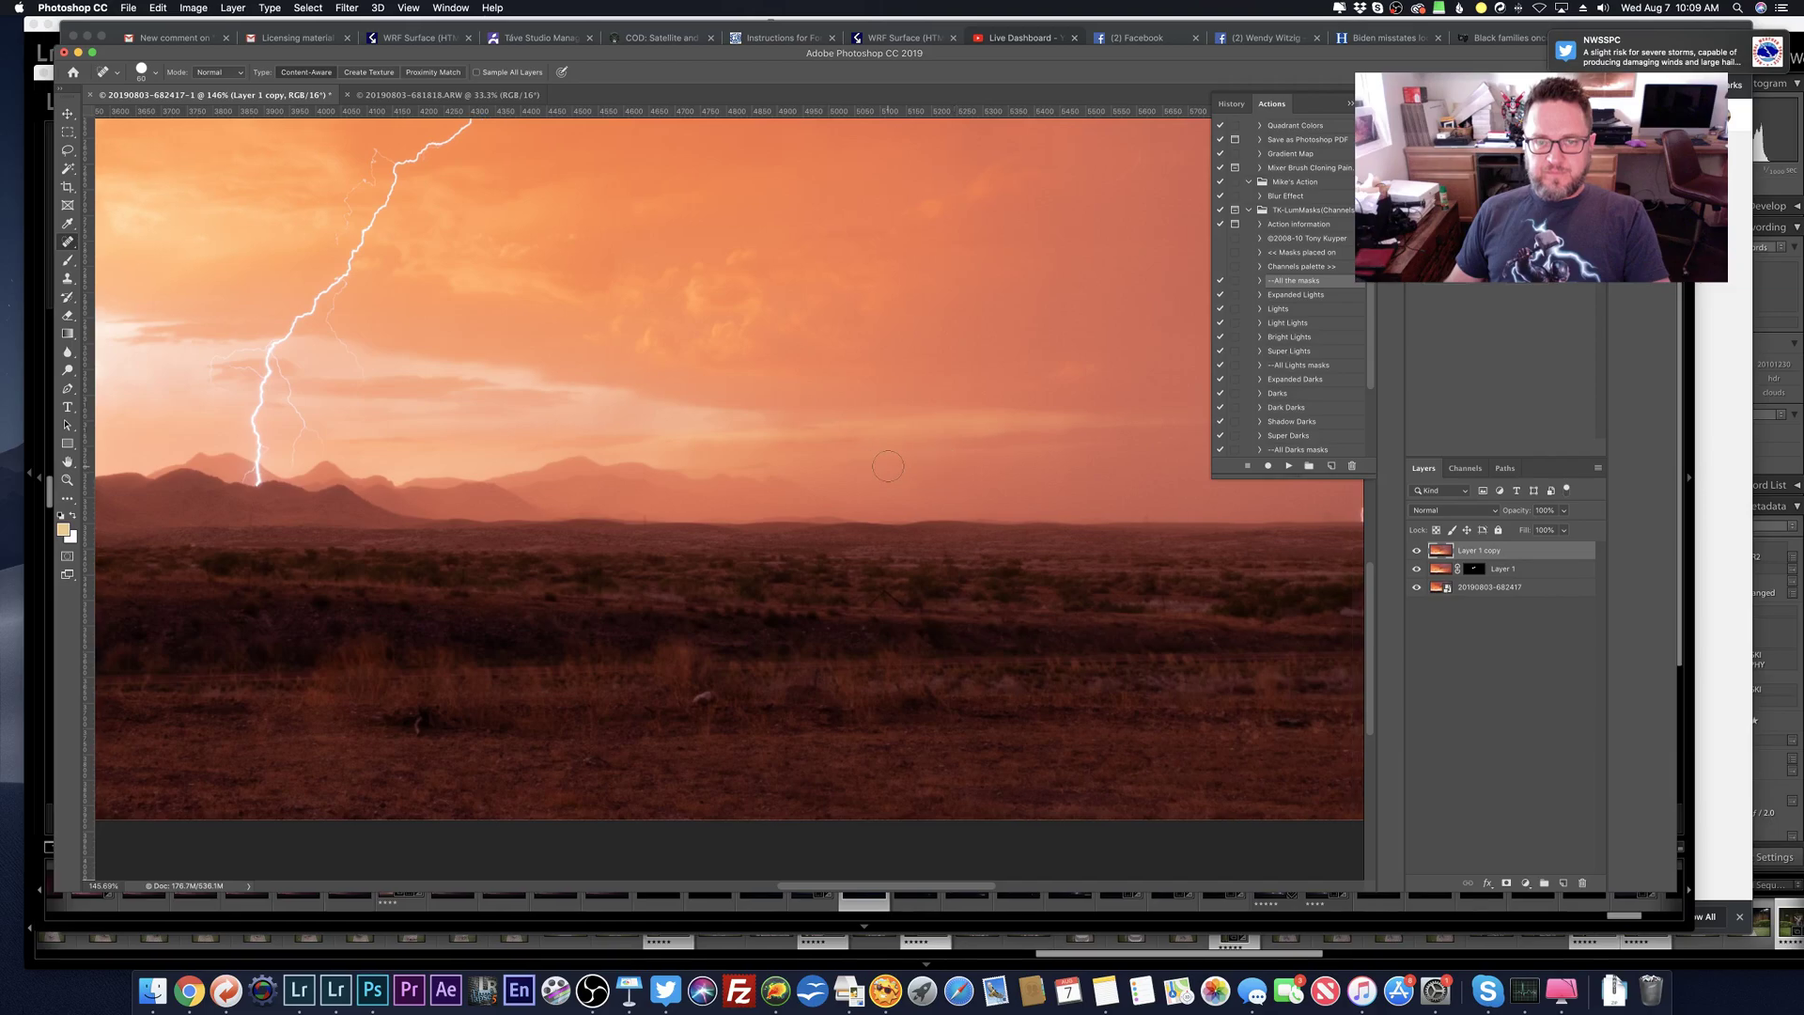
scroll(925, 462, "right", 10)
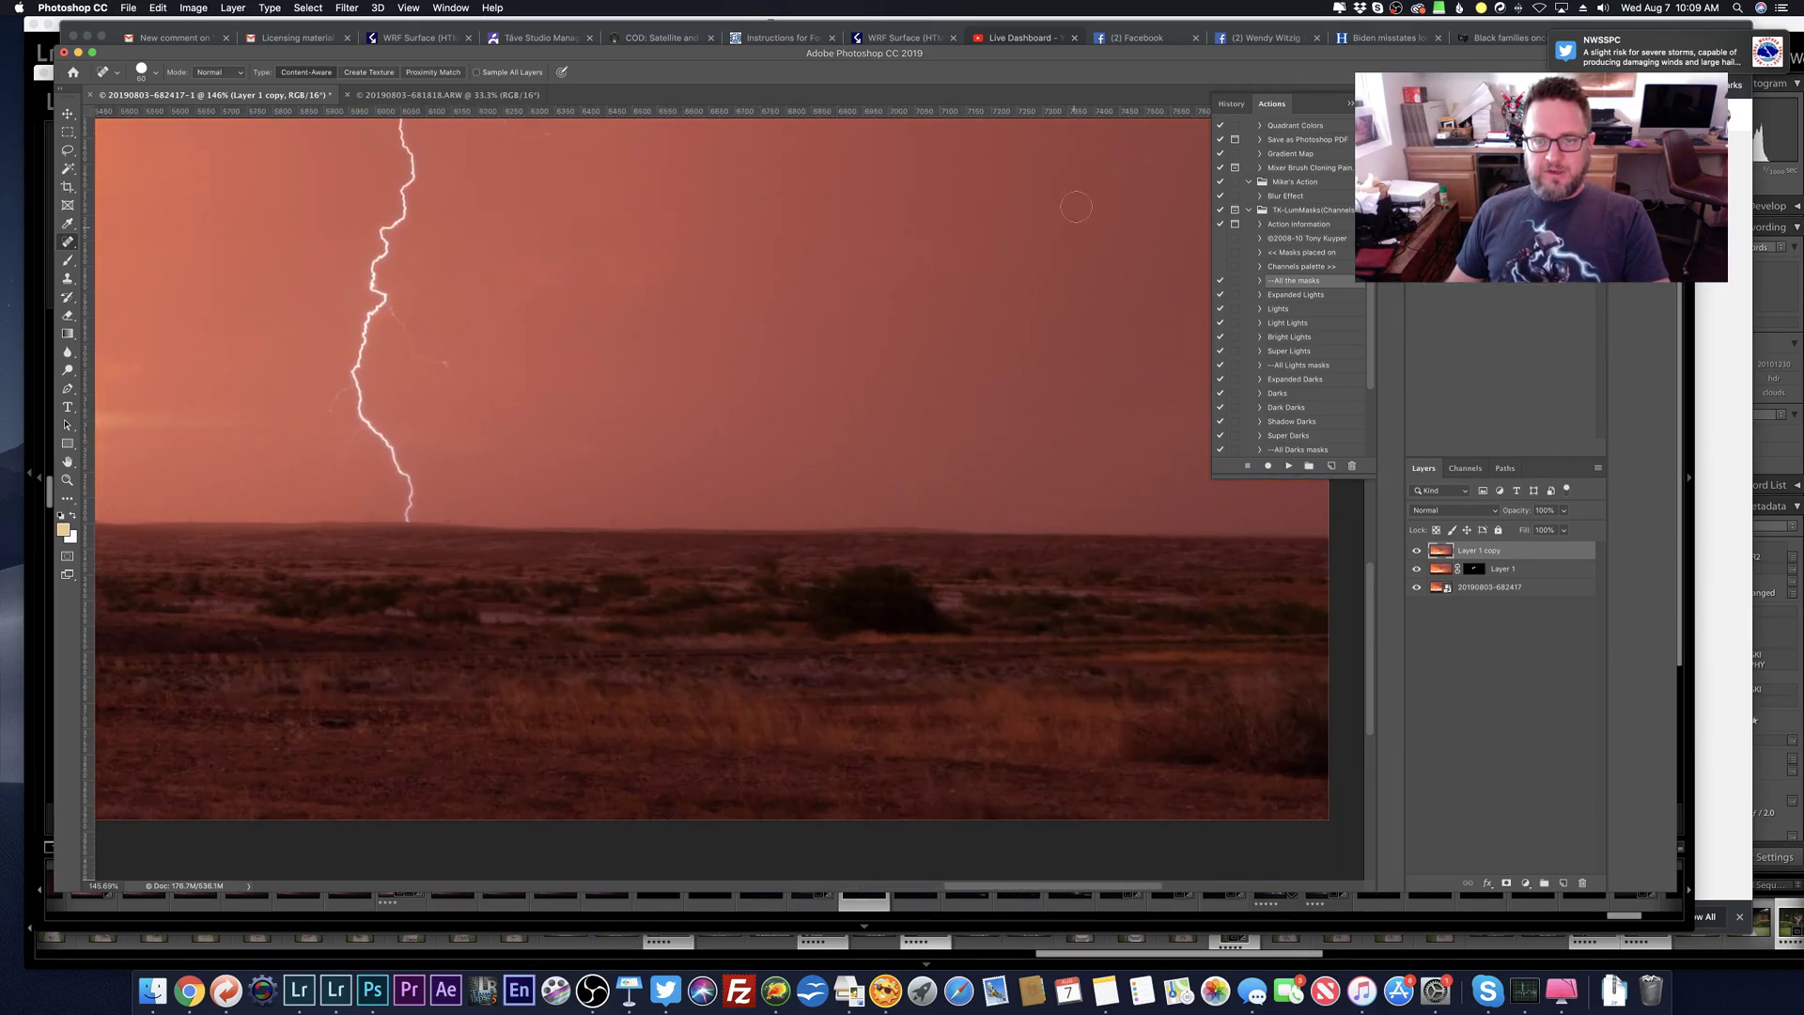
scroll(858, 382, "right", 3)
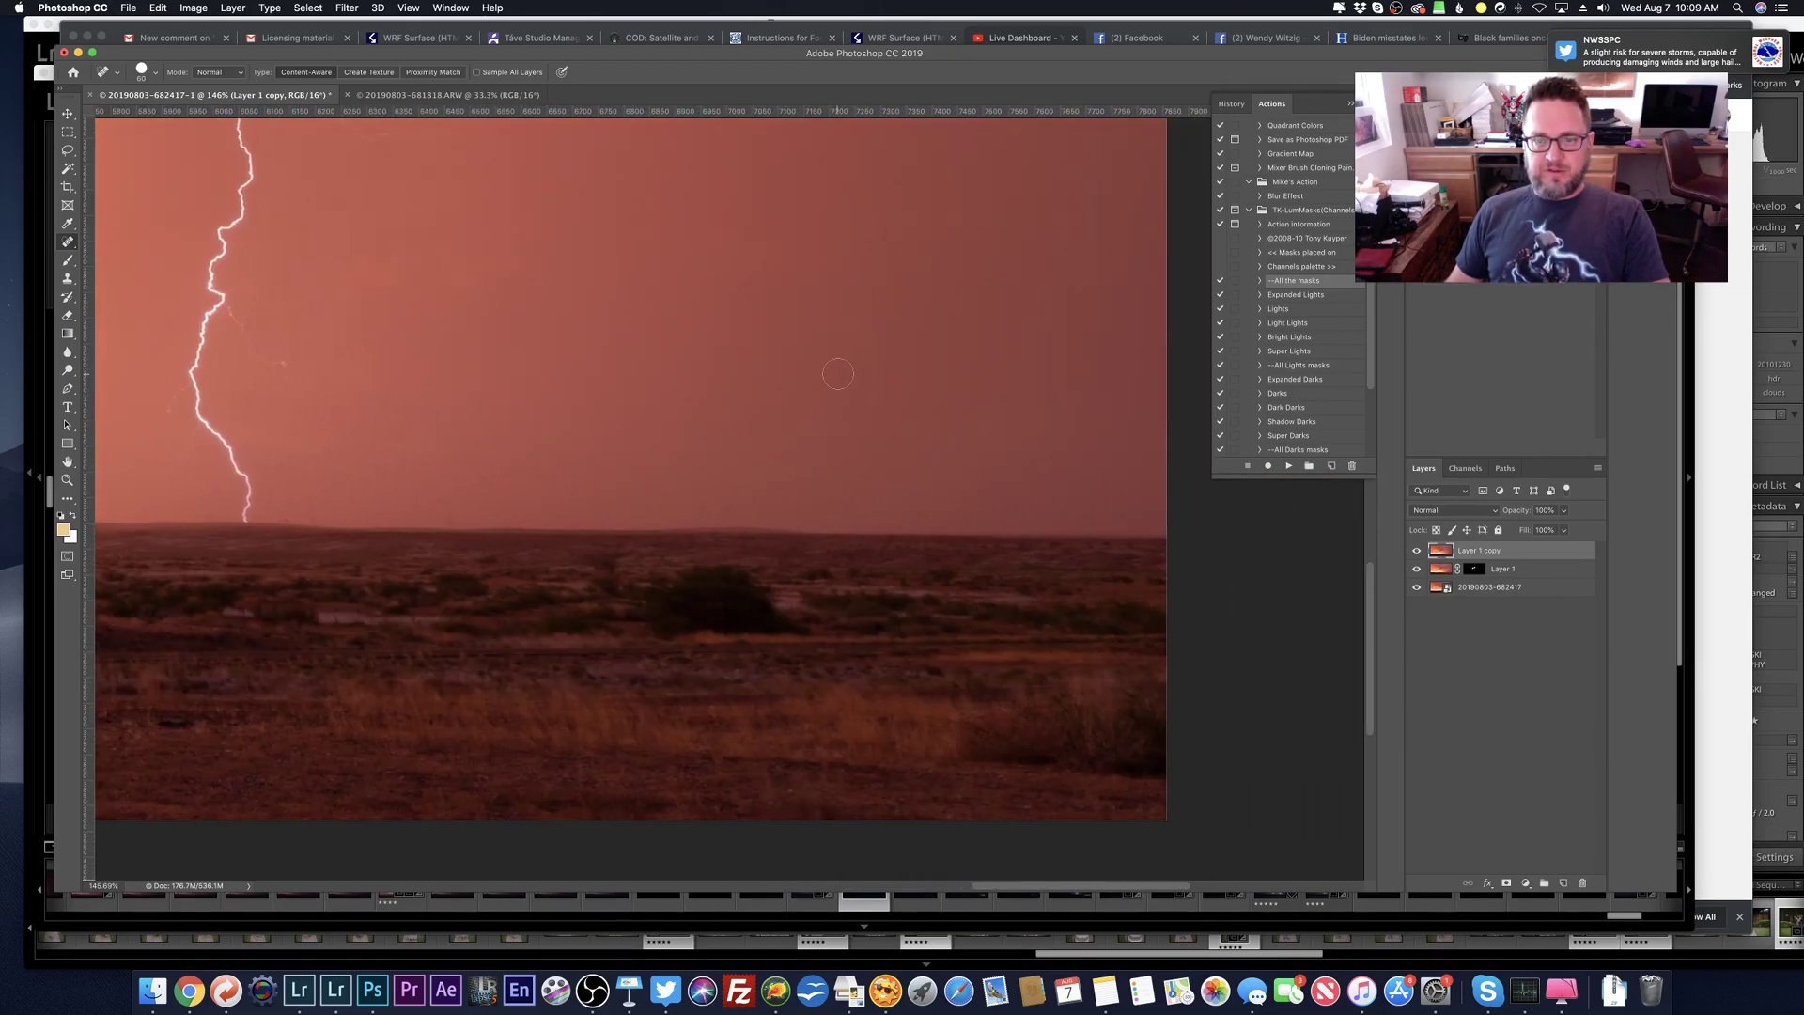
Step: Heal the faint spots in the red sky to the right of the taller lightning bolt
scroll(838, 374, "up", 4)
scroll(838, 374, "left", 3)
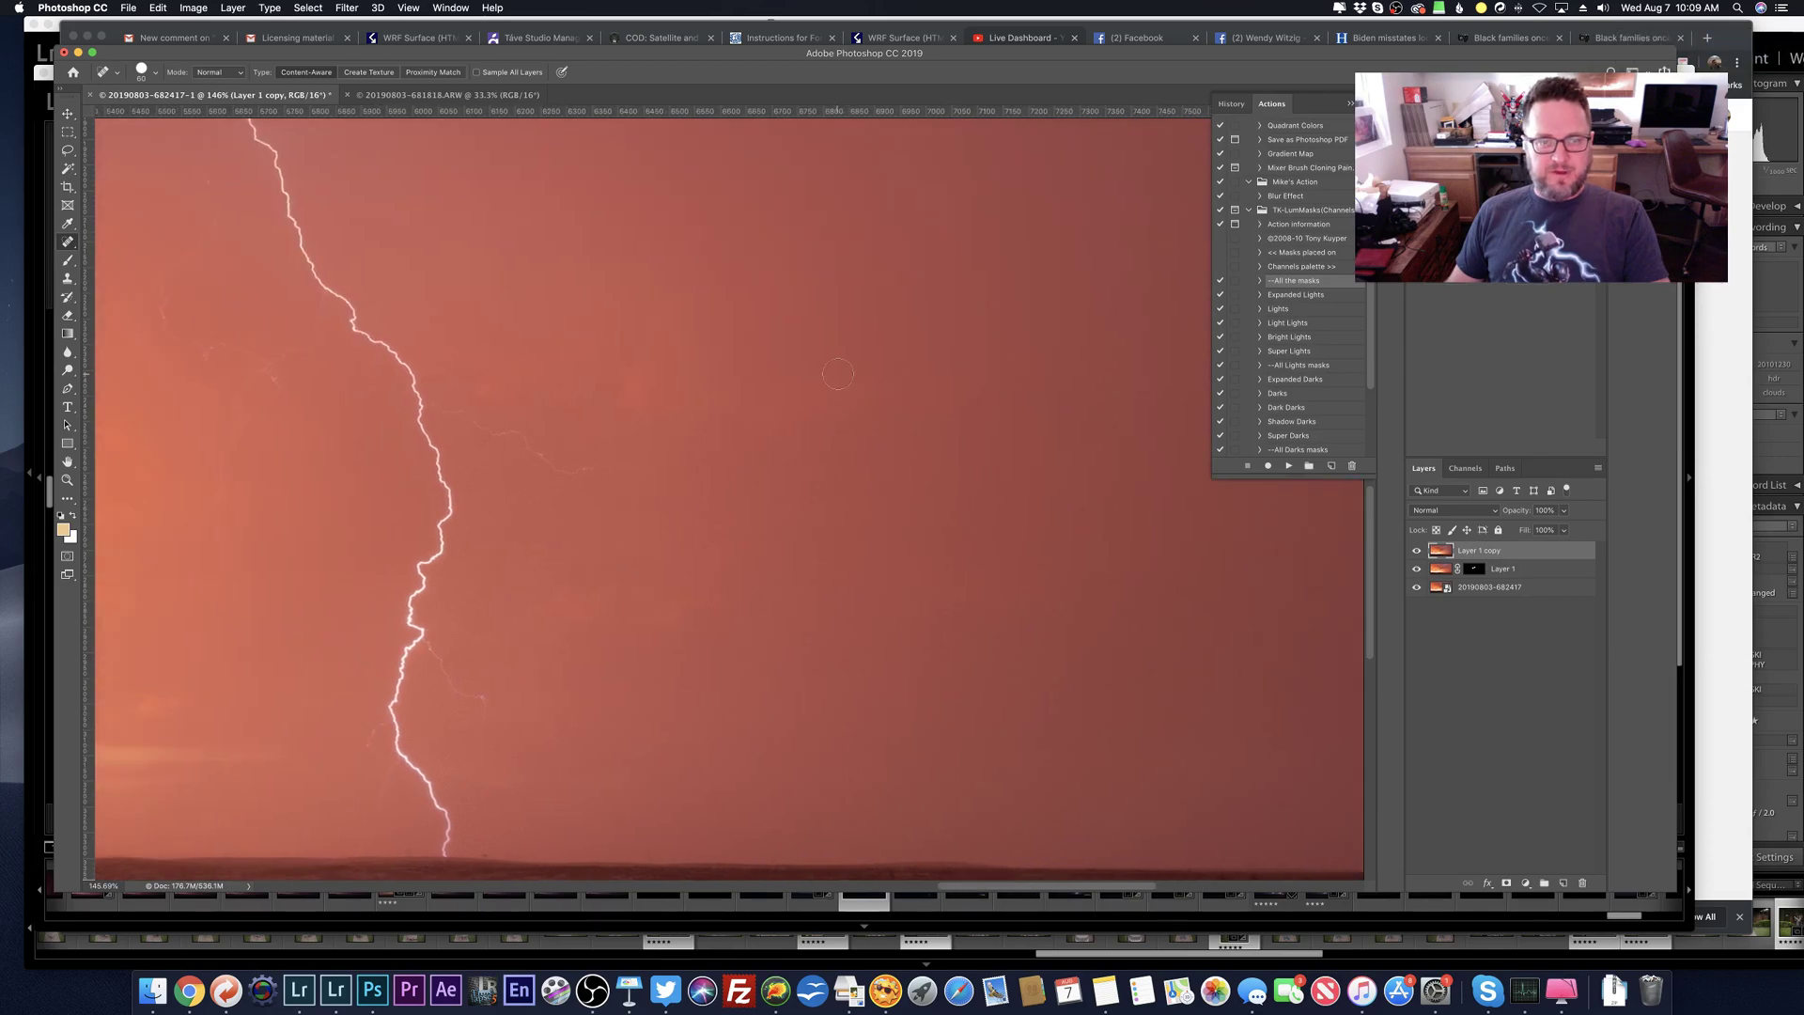
scroll(838, 374, "up", 2)
scroll(838, 374, "up", 1)
left_click(874, 347)
scroll(893, 427, "right", 4)
scroll(930, 254, "up", 4)
left_click(918, 224)
Step: Heal the remaining spots near the image's right edge and in the dark upper sky beyond the taller bolt
scroll(958, 310, "up", 3)
scroll(1093, 282, "up", 1)
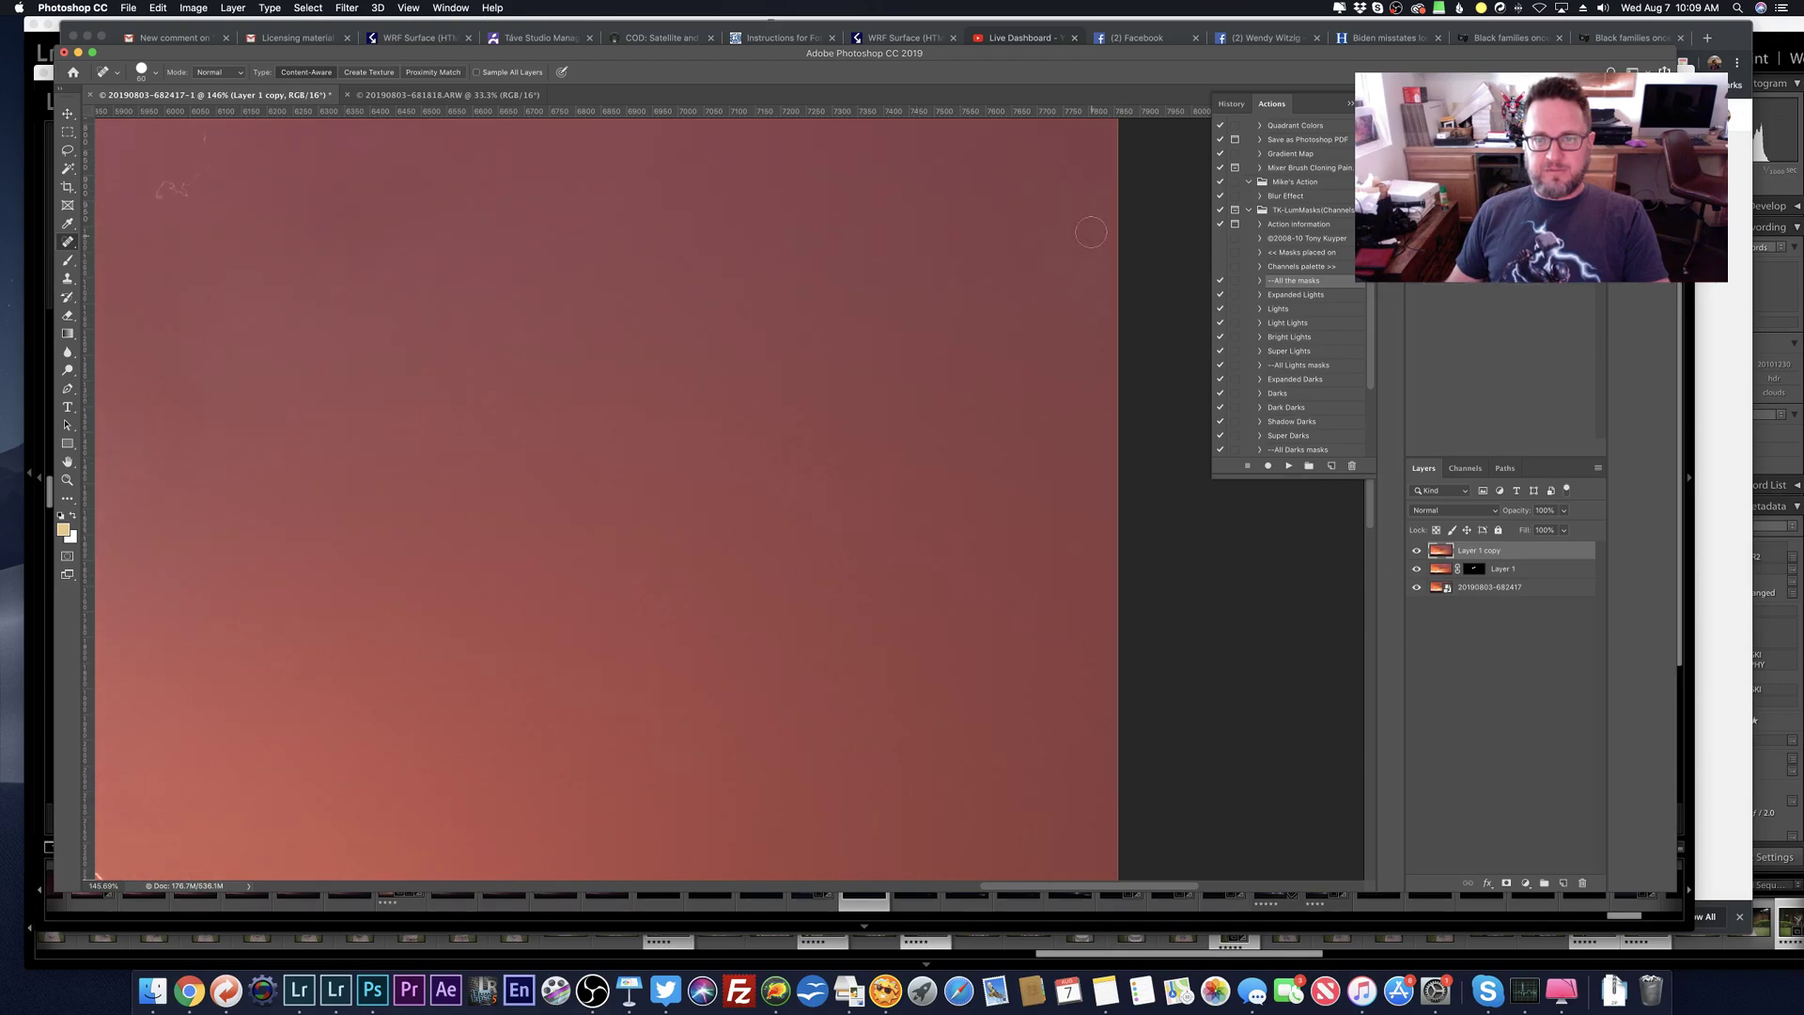
left_click(1082, 244)
scroll(898, 416, "left", 2)
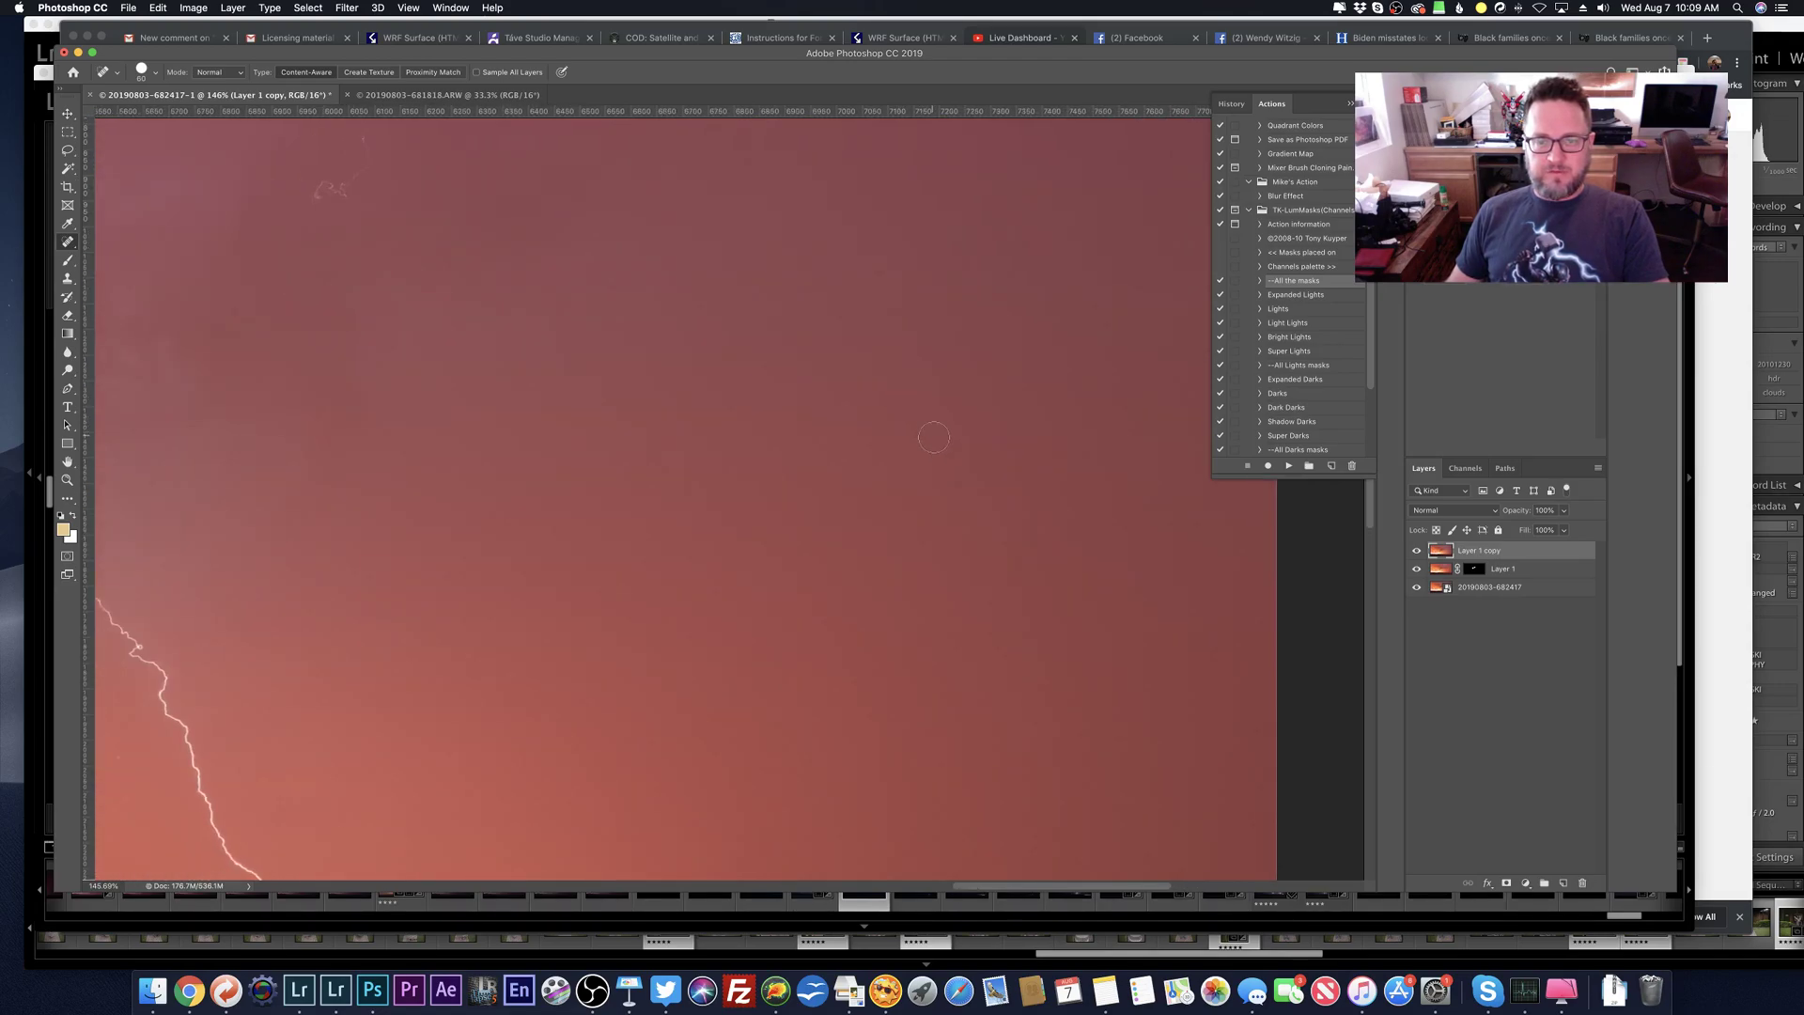
left_click(946, 445)
scroll(977, 489, "left", 2)
scroll(1015, 526, "right", 1)
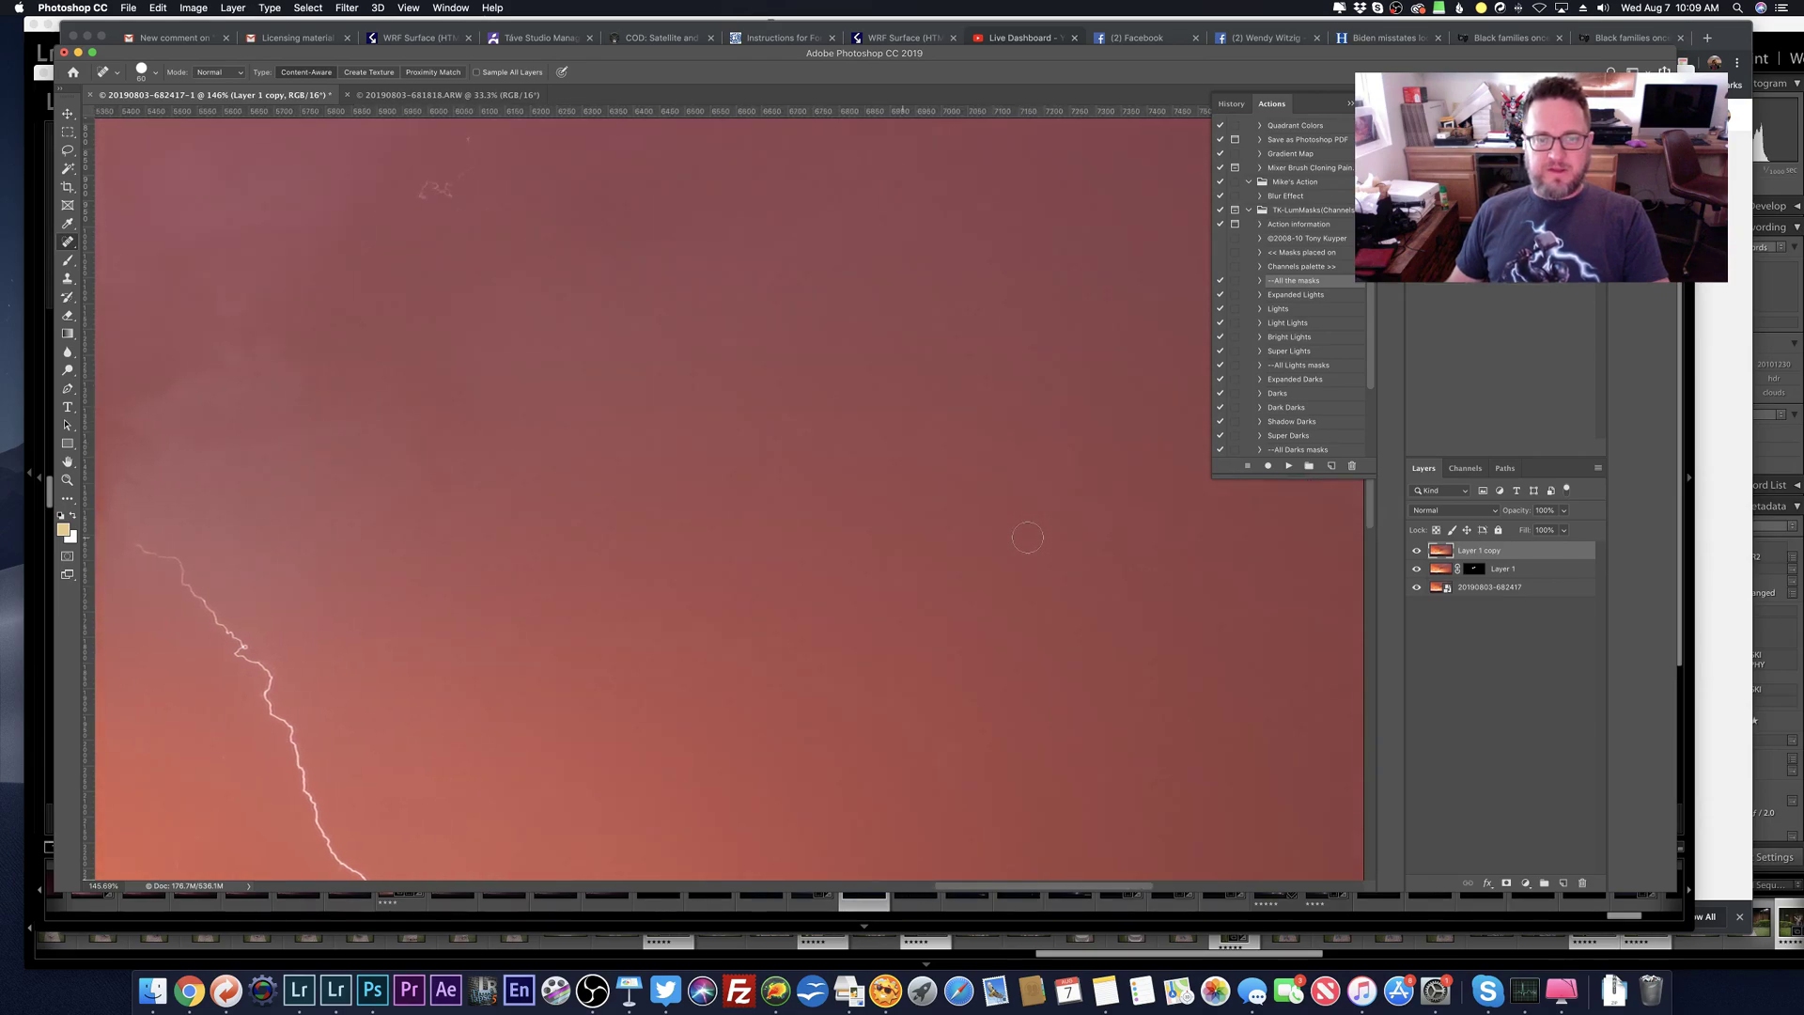
scroll(1028, 538, "right", 1)
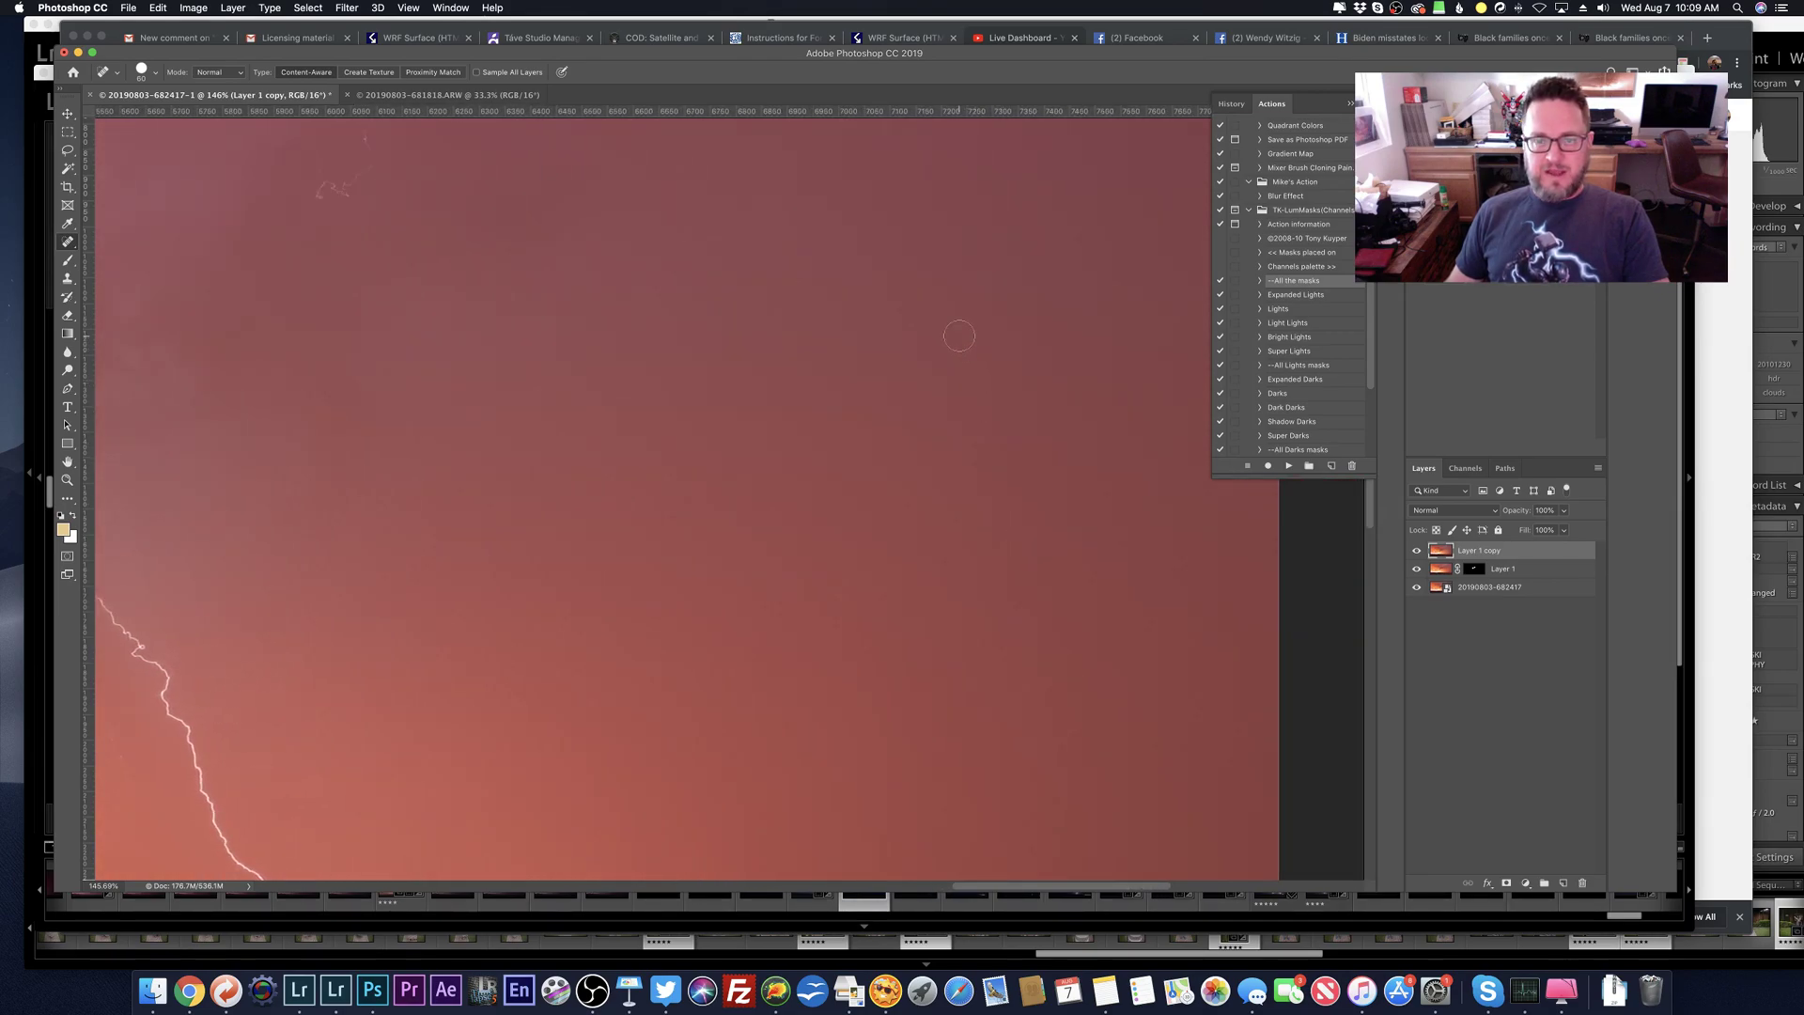
scroll(945, 487, "up", 7)
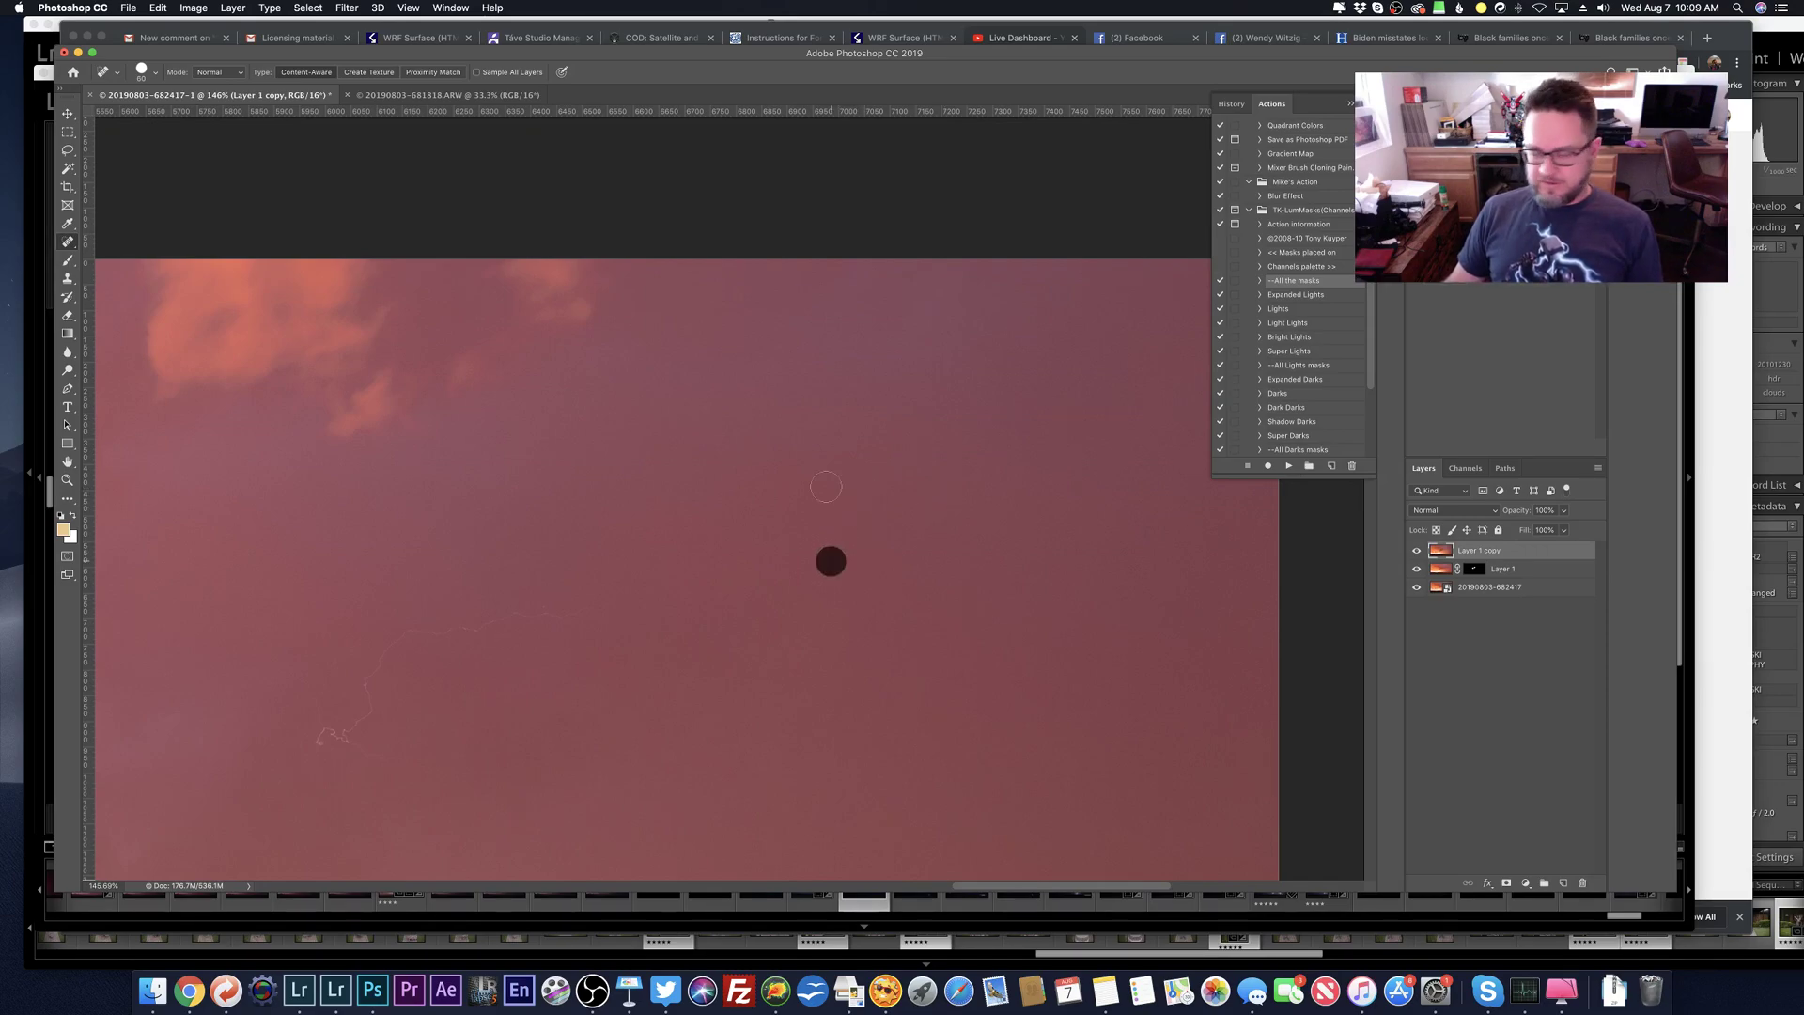
Step: Add a Levels adjustment layer with the midtones darkened to 0.50 and invert its mask to black
key("super+minus")
key("super+minus")
key("super+minus")
key("super+minus")
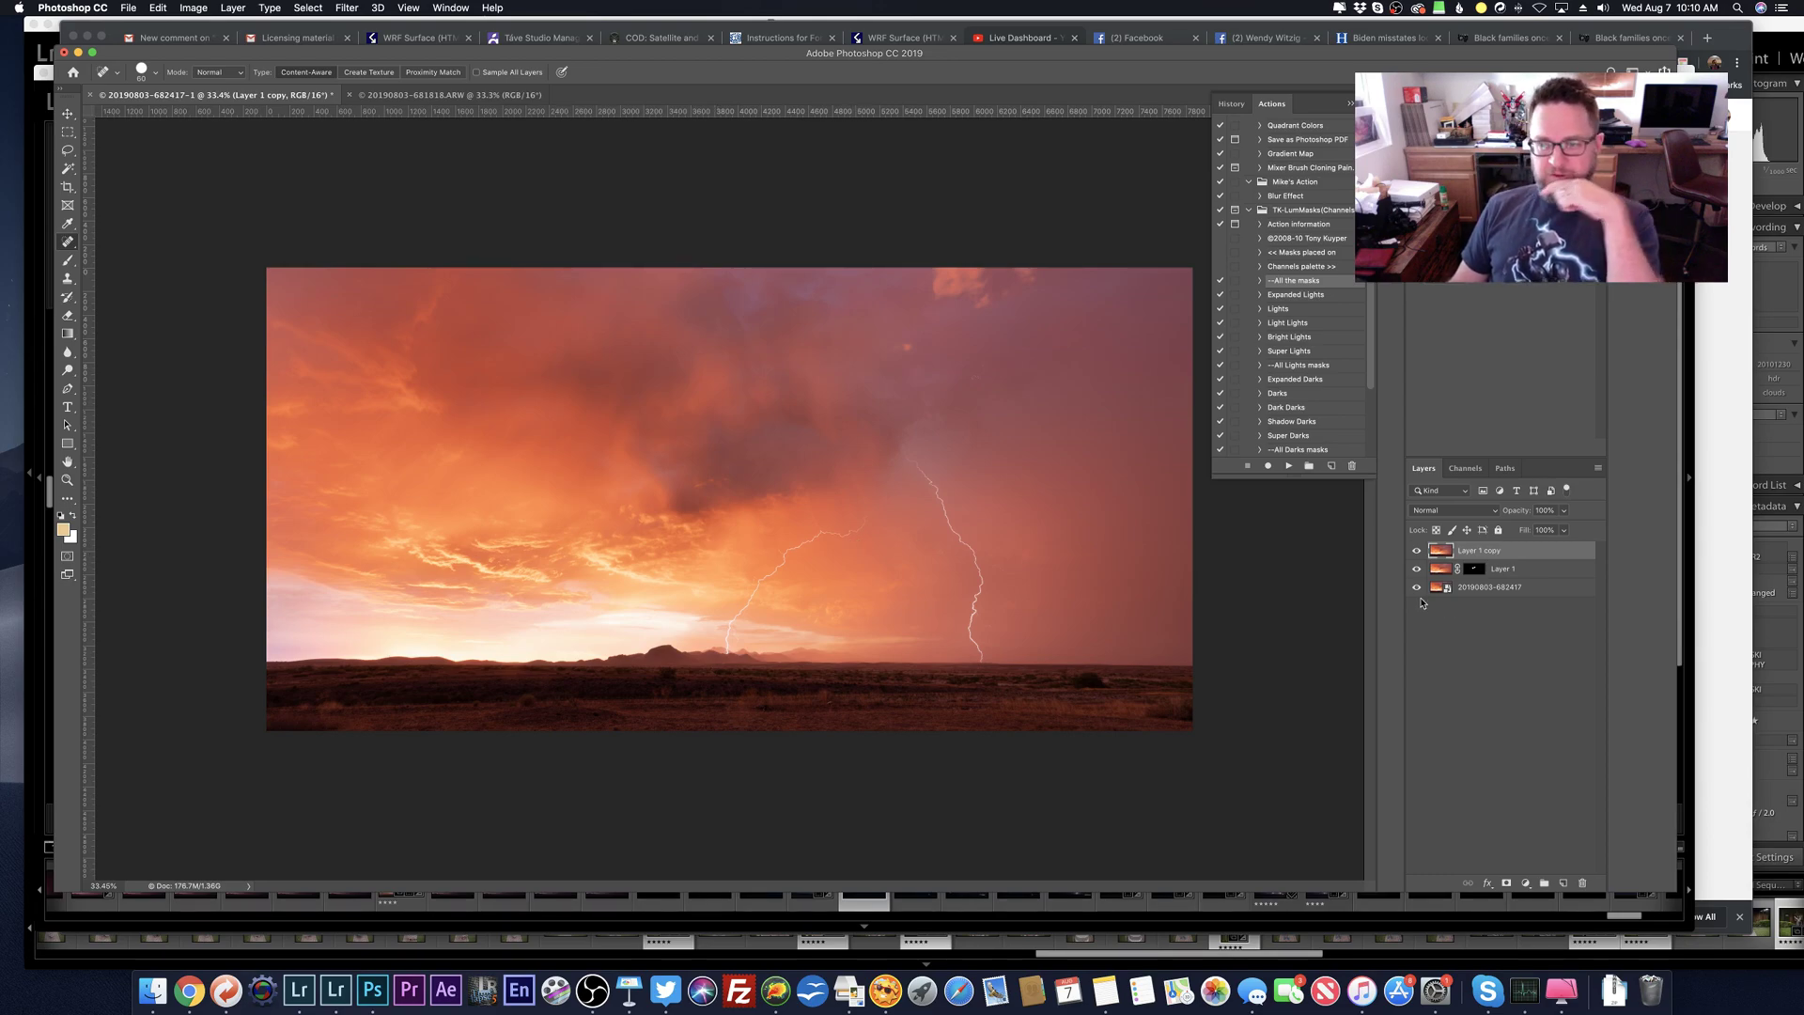
left_click(1525, 883)
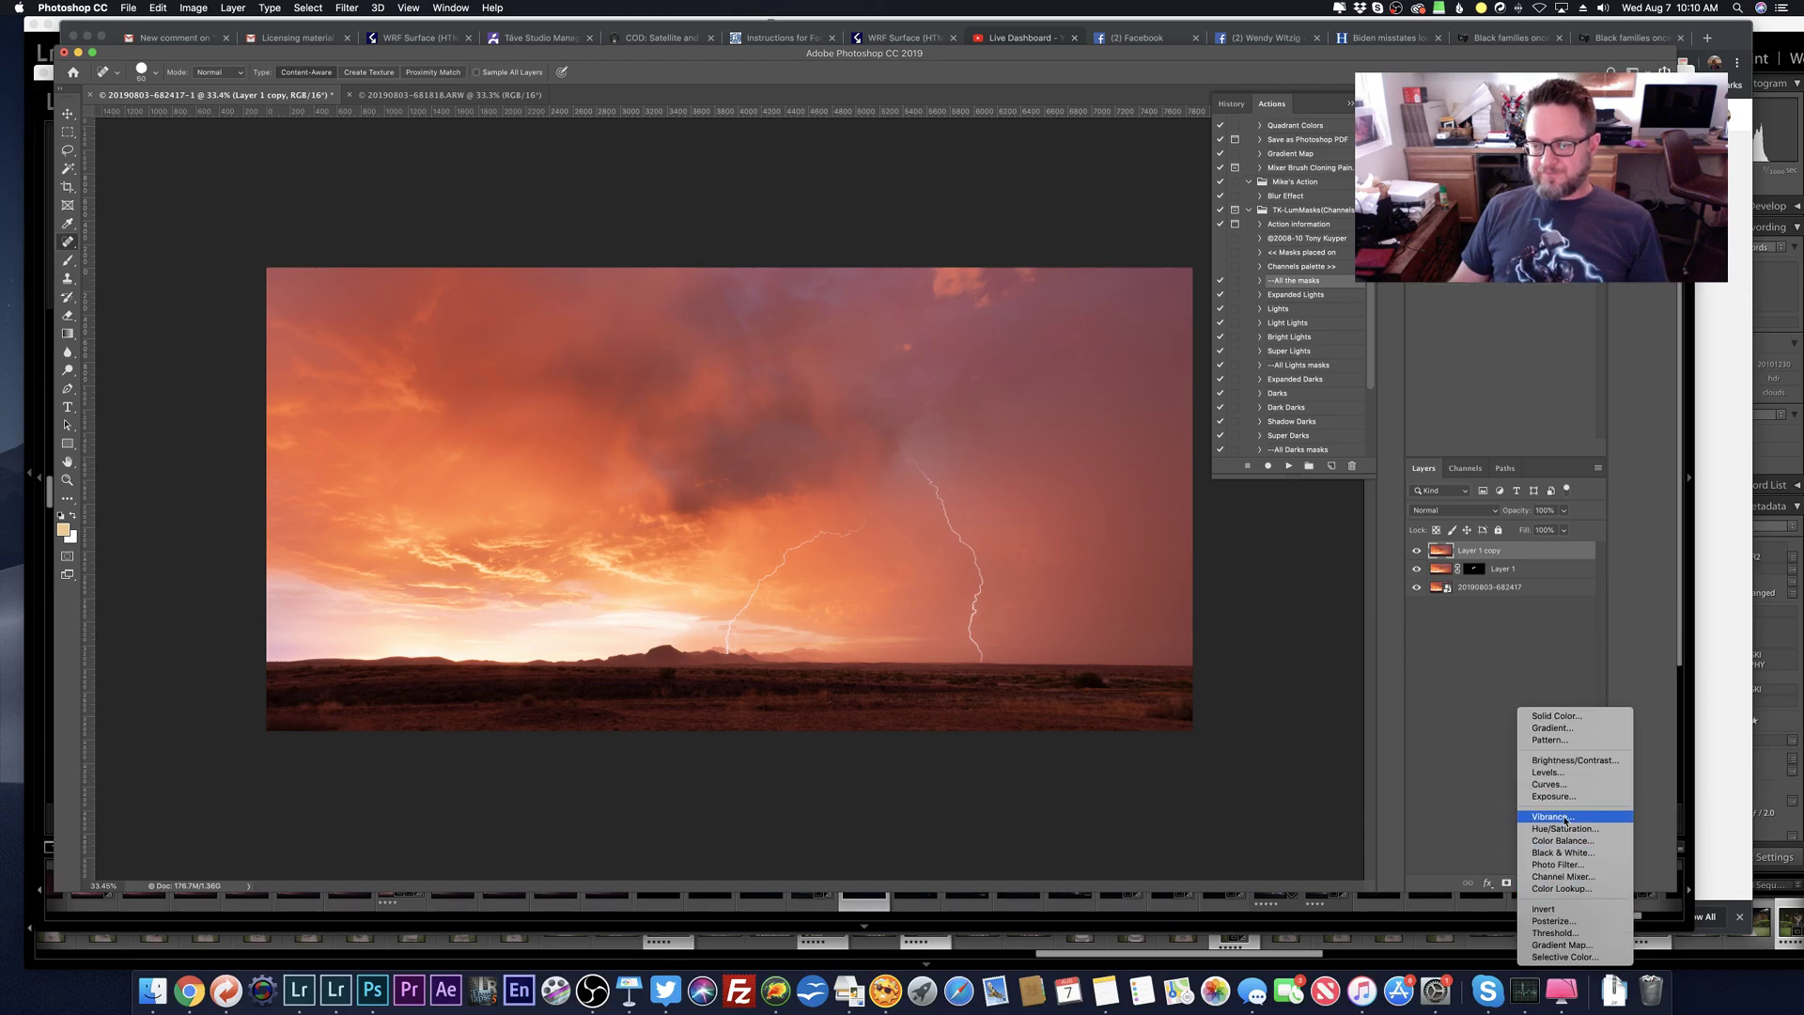
left_click(1563, 773)
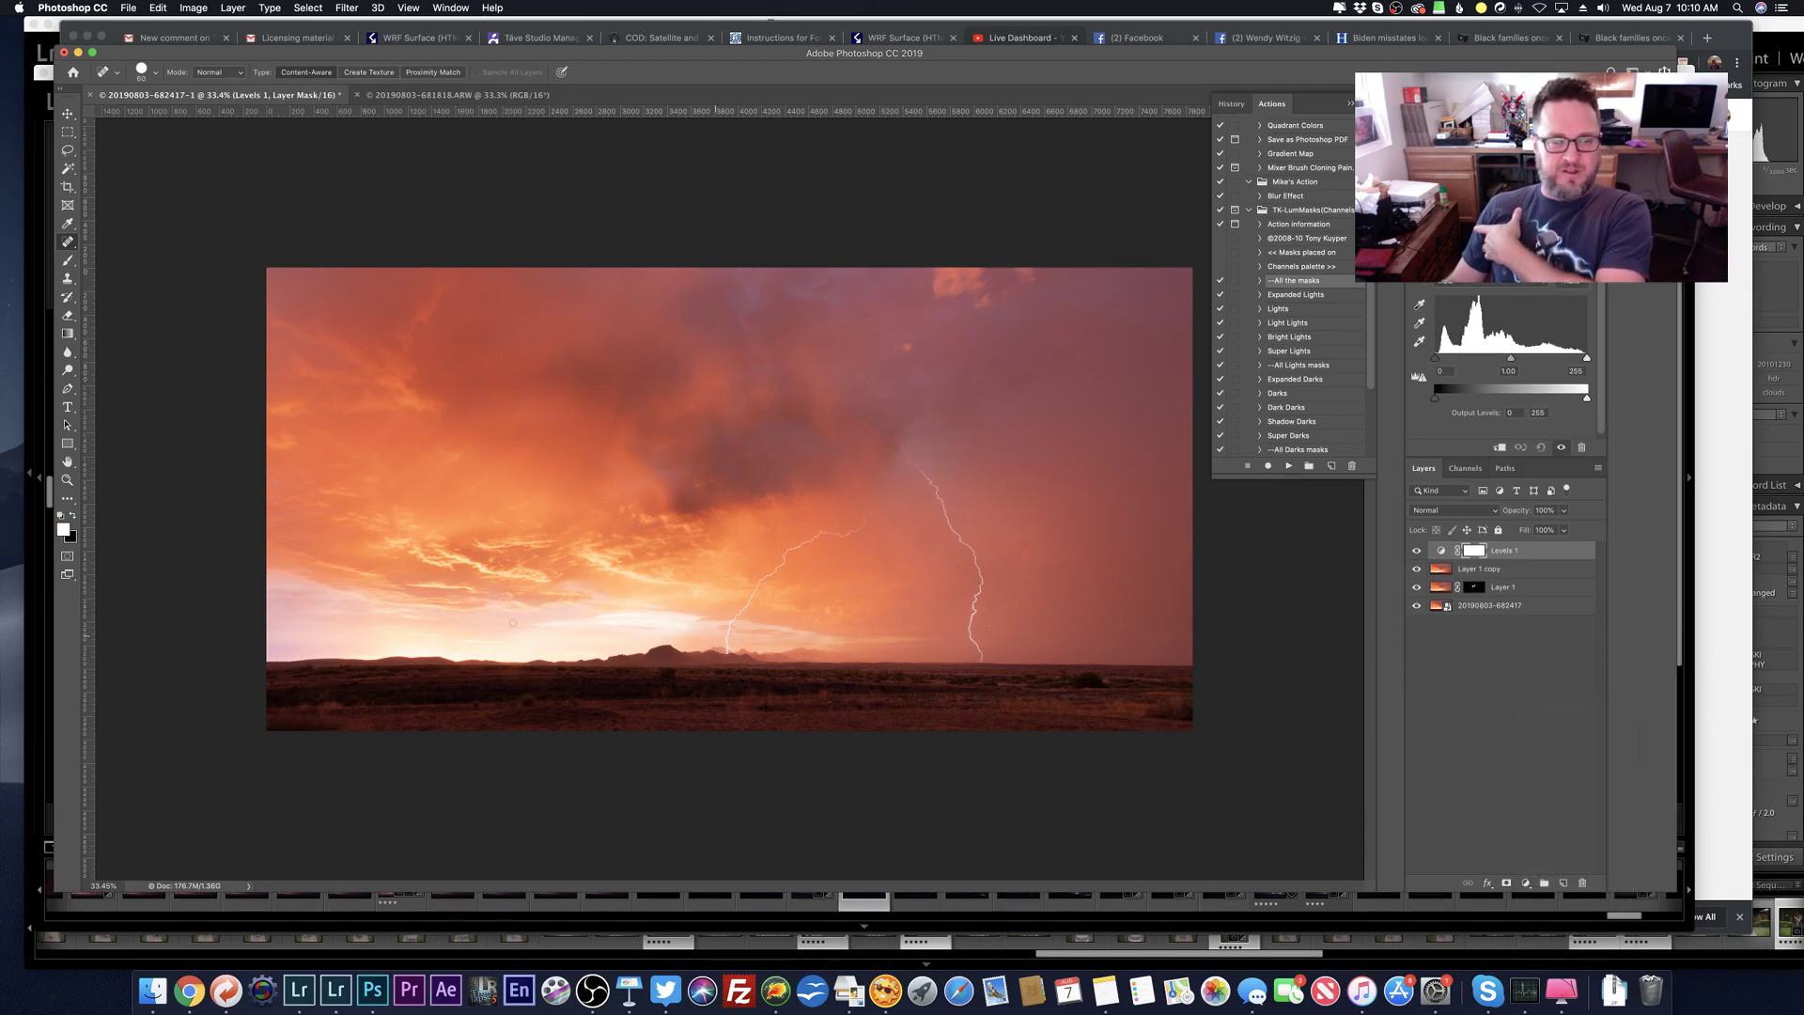
left_click_drag(1511, 360, 1548, 359)
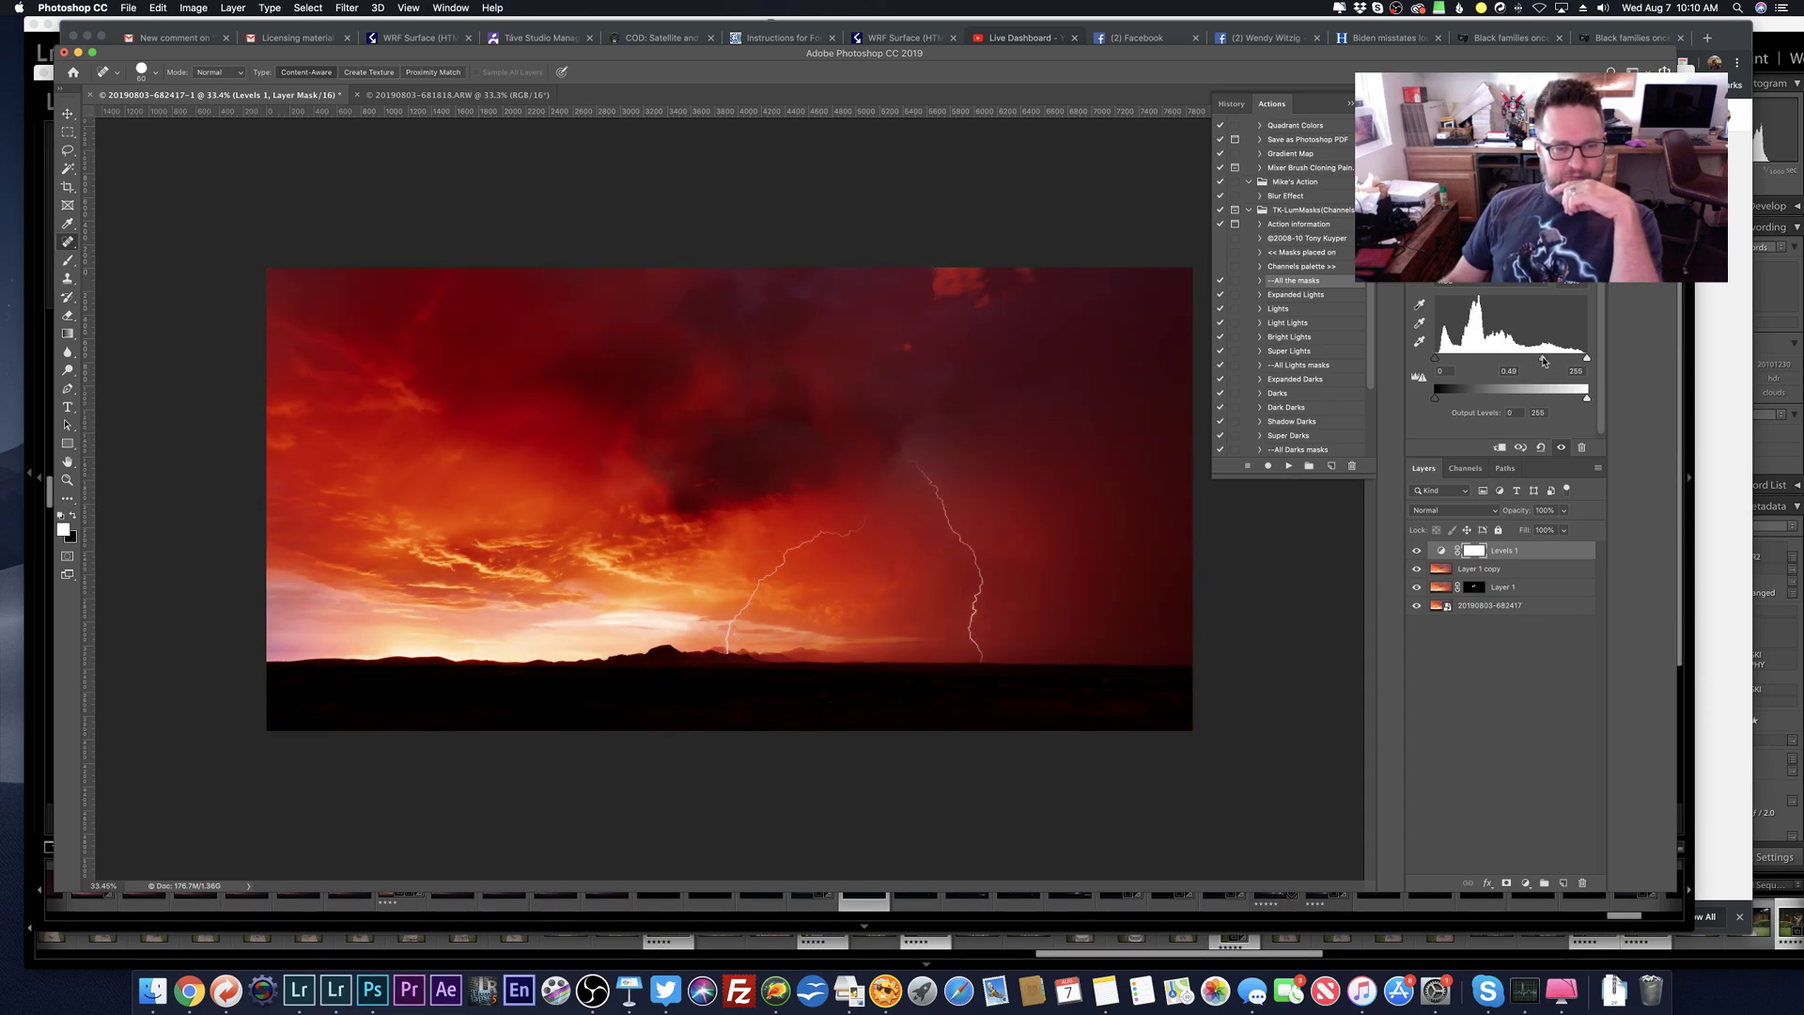
left_click_drag(1542, 361, 1542, 361)
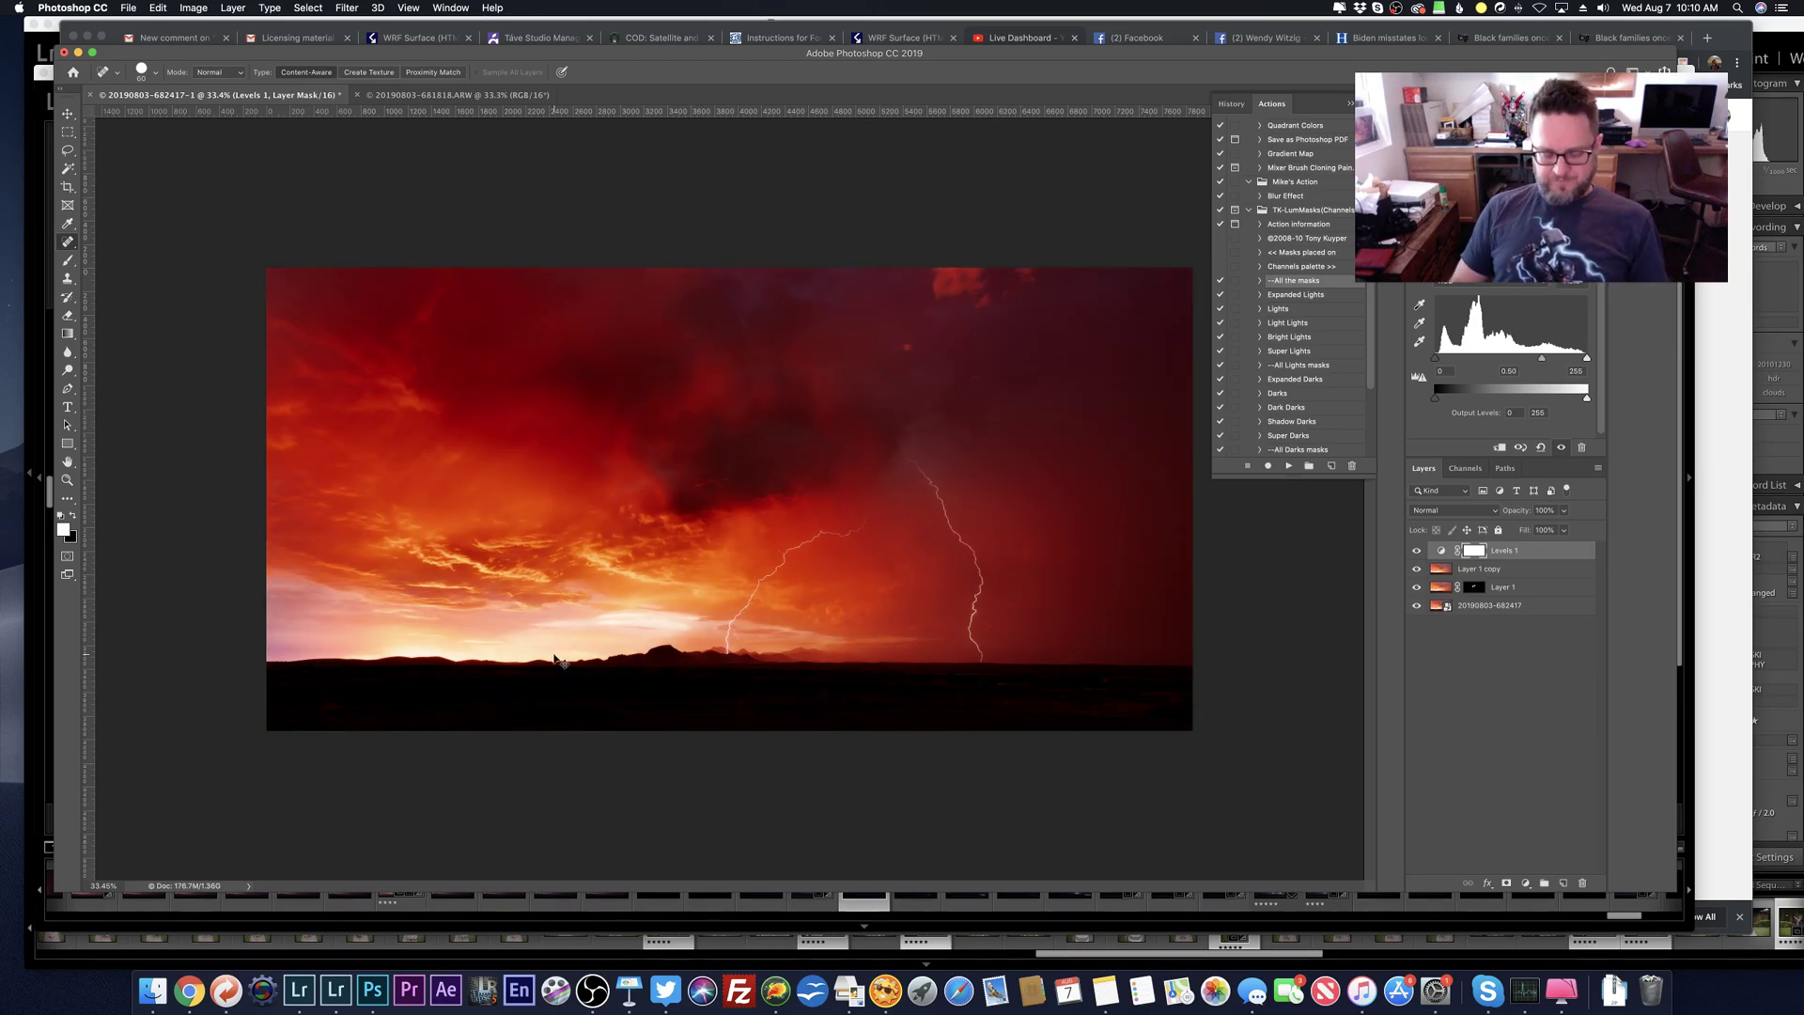
key("super+i")
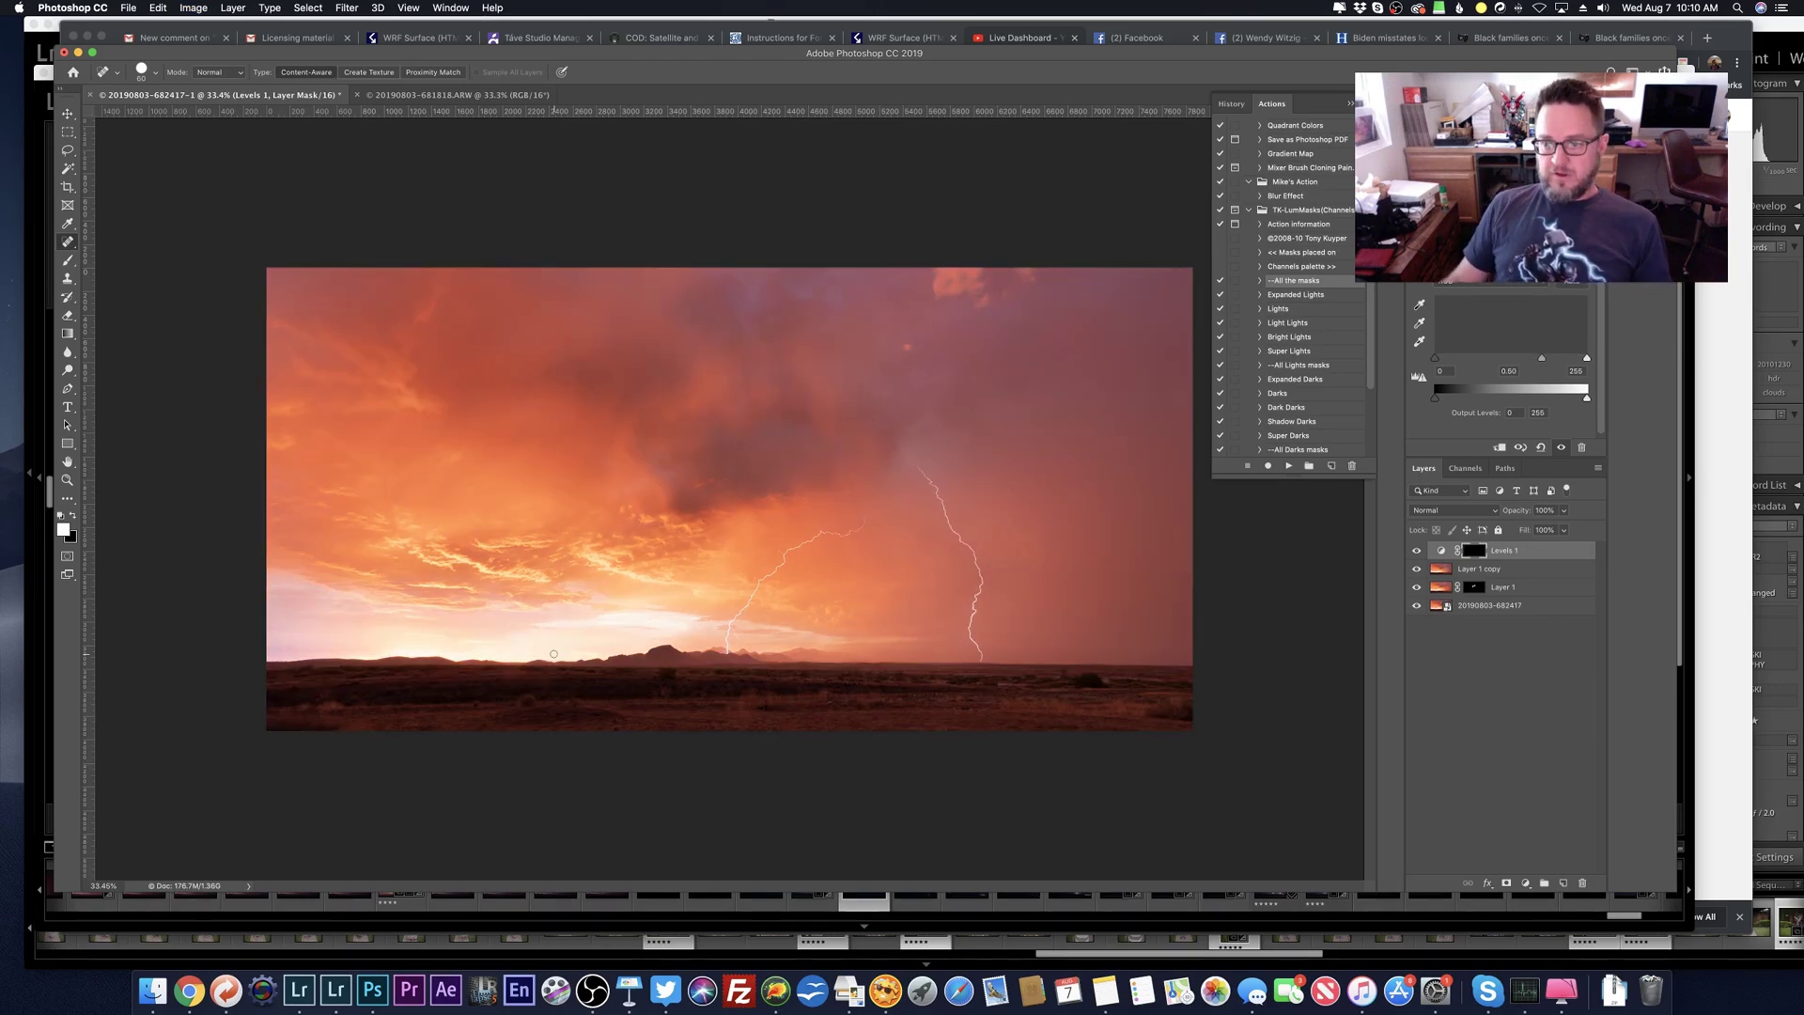
Step: Load the Bright Lights luminosity channel as a selection
left_click(1463, 468)
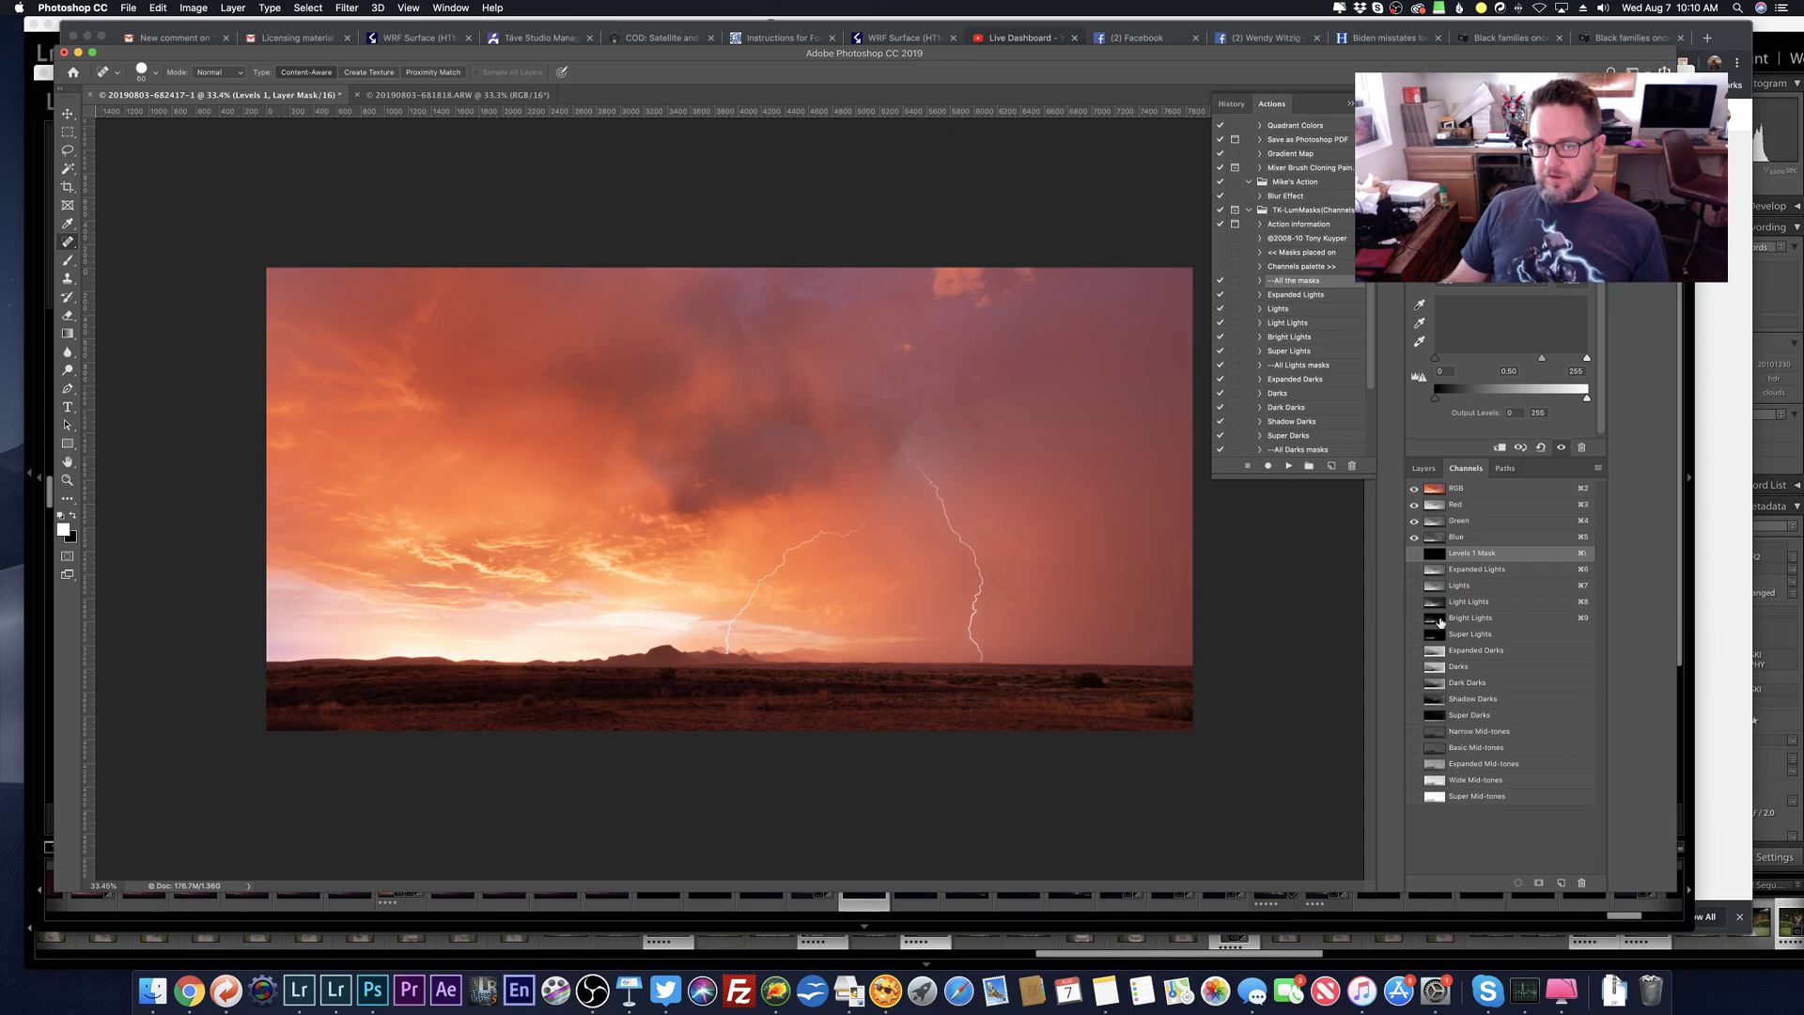
left_click(1442, 622)
left_click(1435, 618, "super")
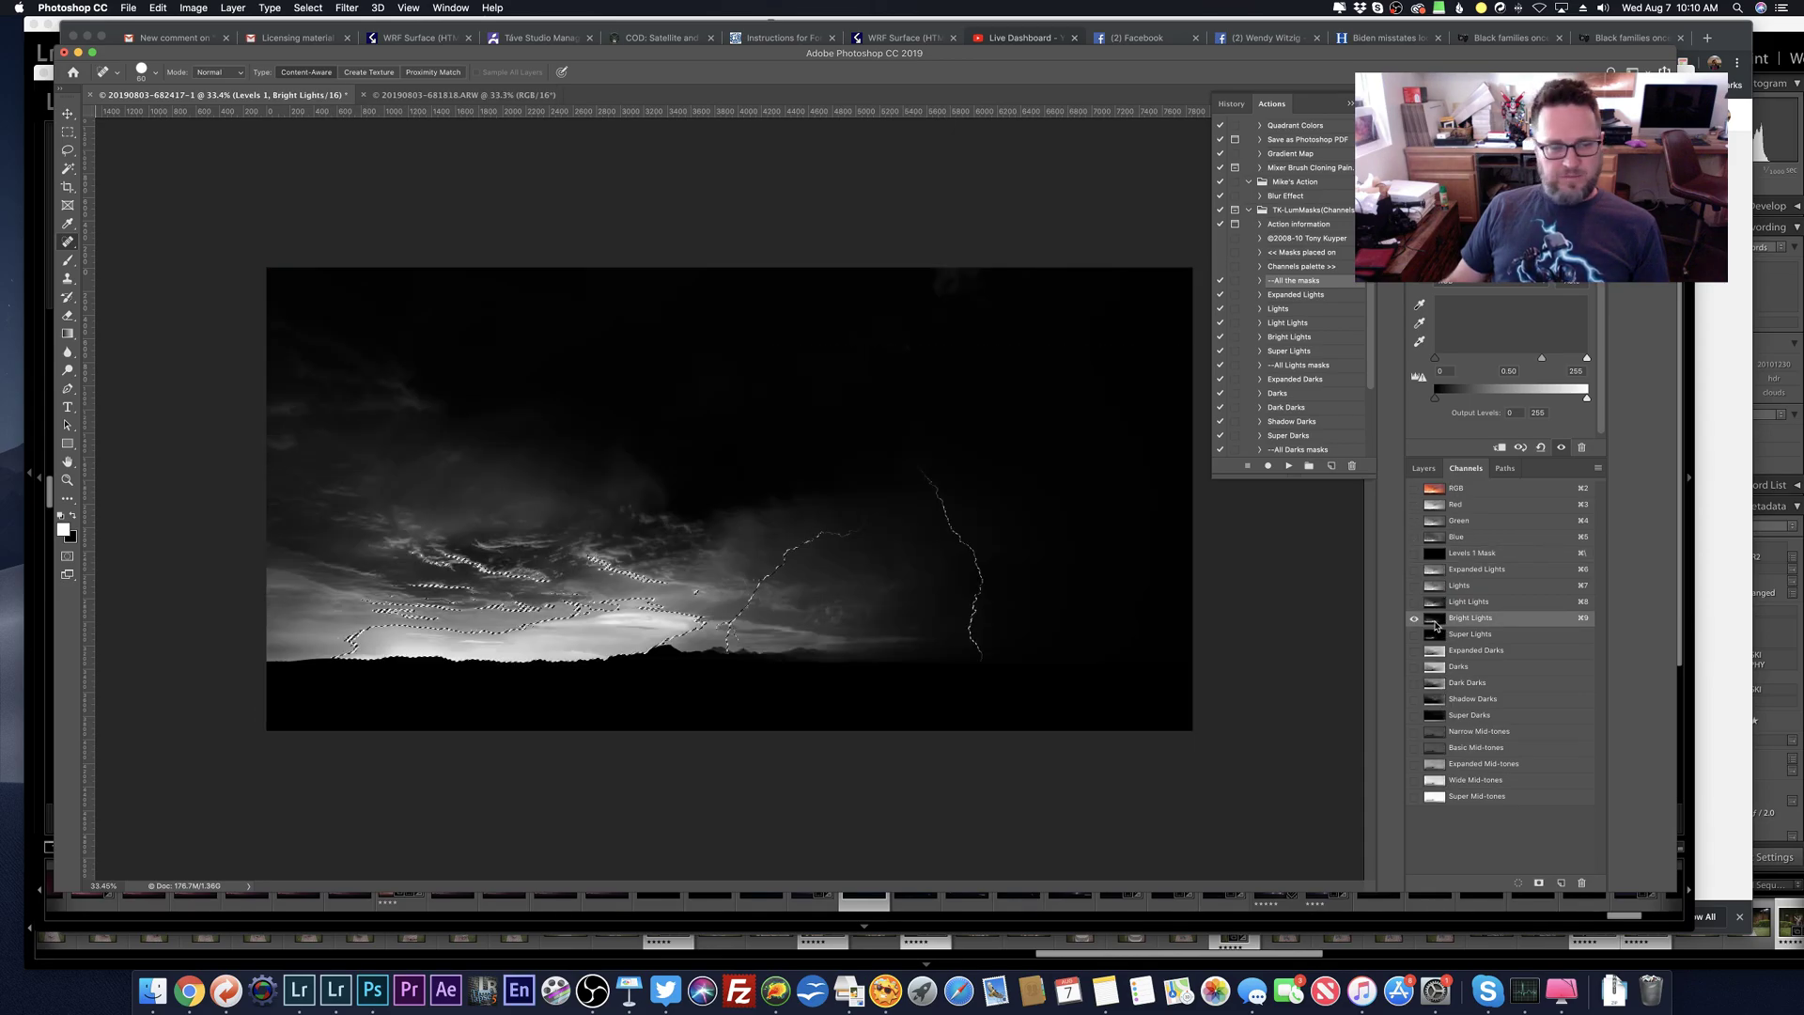
Step: Paint white at 50% opacity on the Levels mask over the bright horizon sky, hiding the Bright Lights selection outline
left_click(1421, 469)
key("super+2")
key("b")
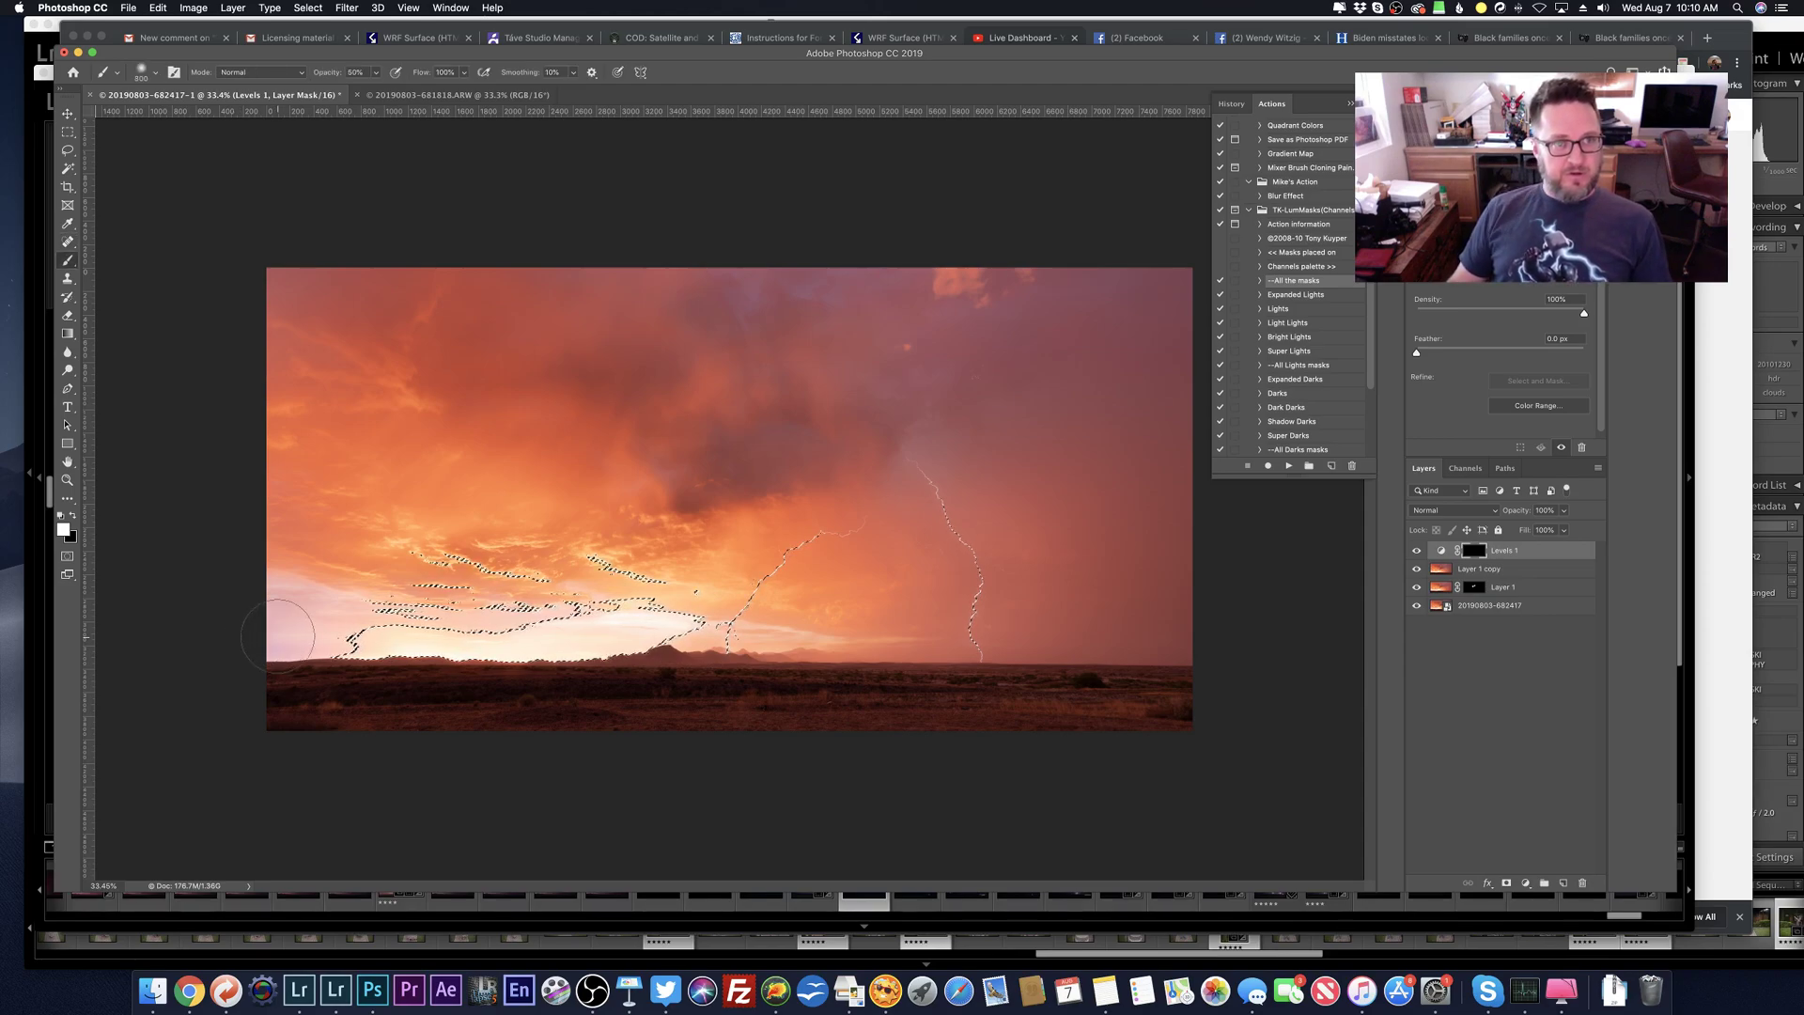
key("bracketright")
key("super+h")
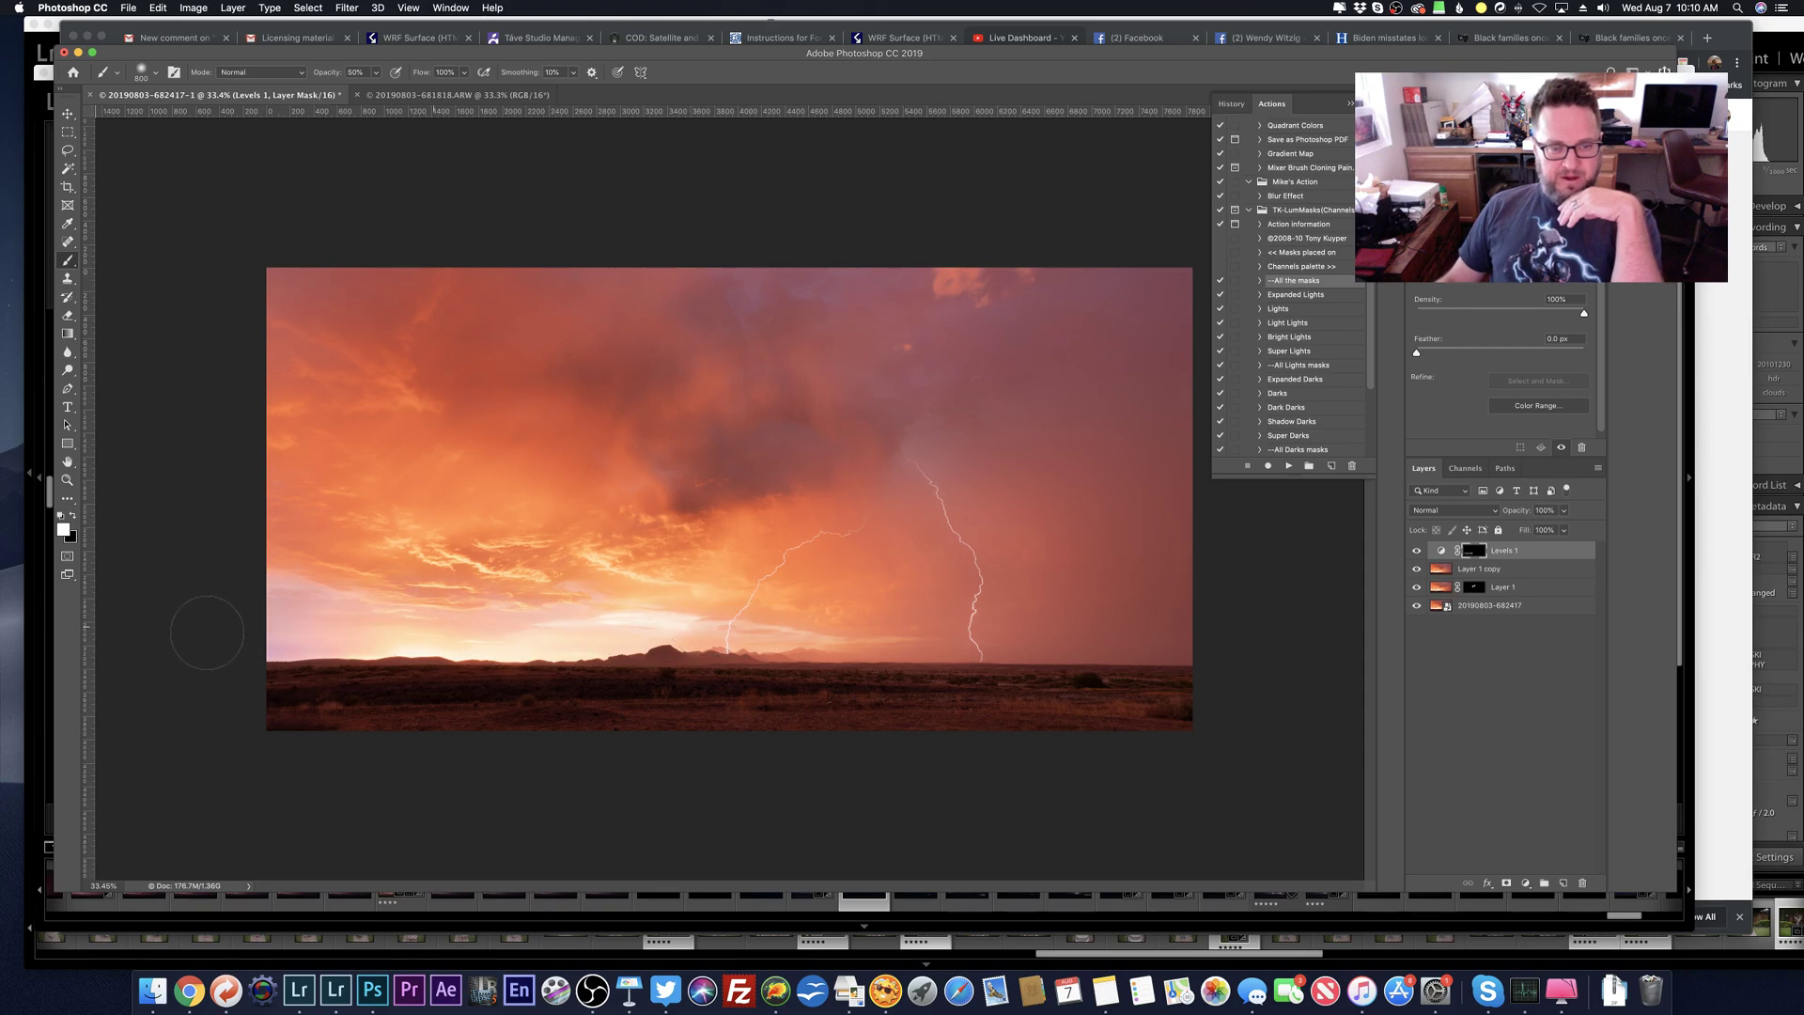
key("super+h")
key("super+h")
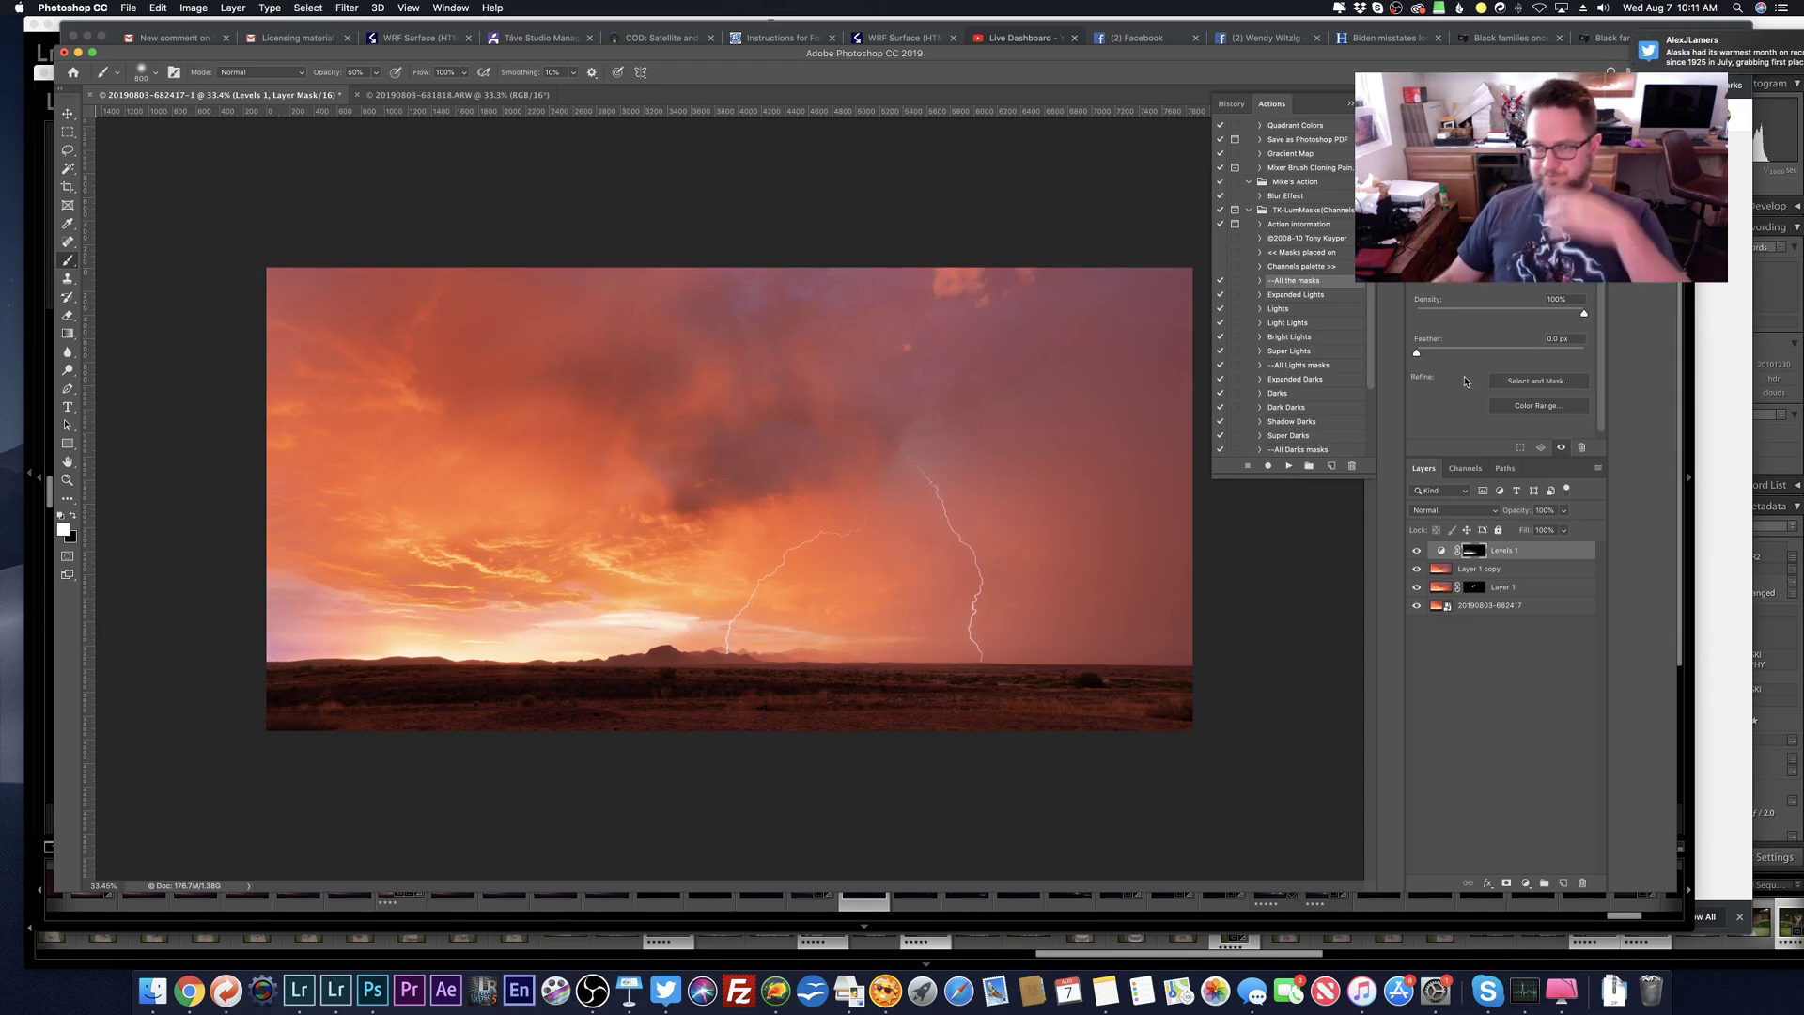
Step: Toggle the Levels adjustment's visibility repeatedly to compare the bright horizon with and without the darkening
left_click(1415, 552)
left_click(1415, 553)
left_click(1415, 553)
left_click(1415, 552)
left_click(1415, 552)
left_click(1415, 552)
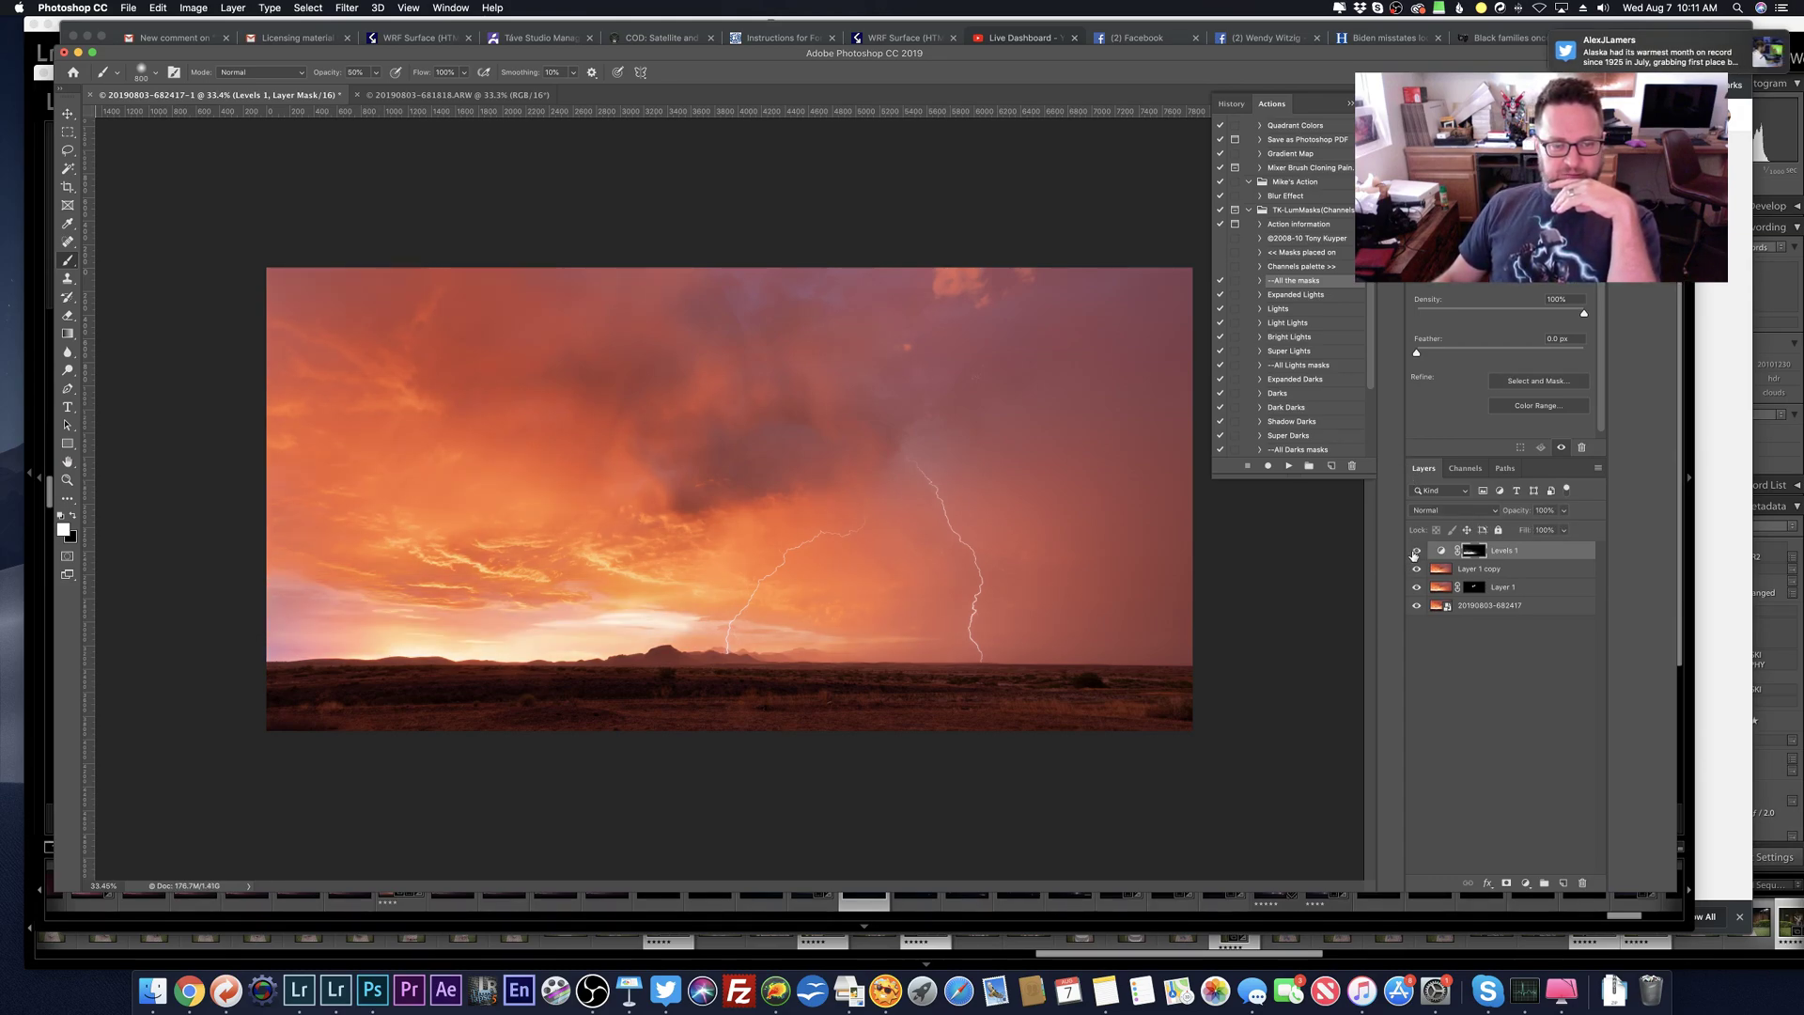
left_click(1414, 553)
left_click(1415, 553)
left_click(1415, 553)
left_click(1415, 554)
left_click(1415, 554)
left_click(1415, 553)
left_click(1415, 553)
left_click(1414, 553)
left_click(1415, 554)
left_click(1415, 554)
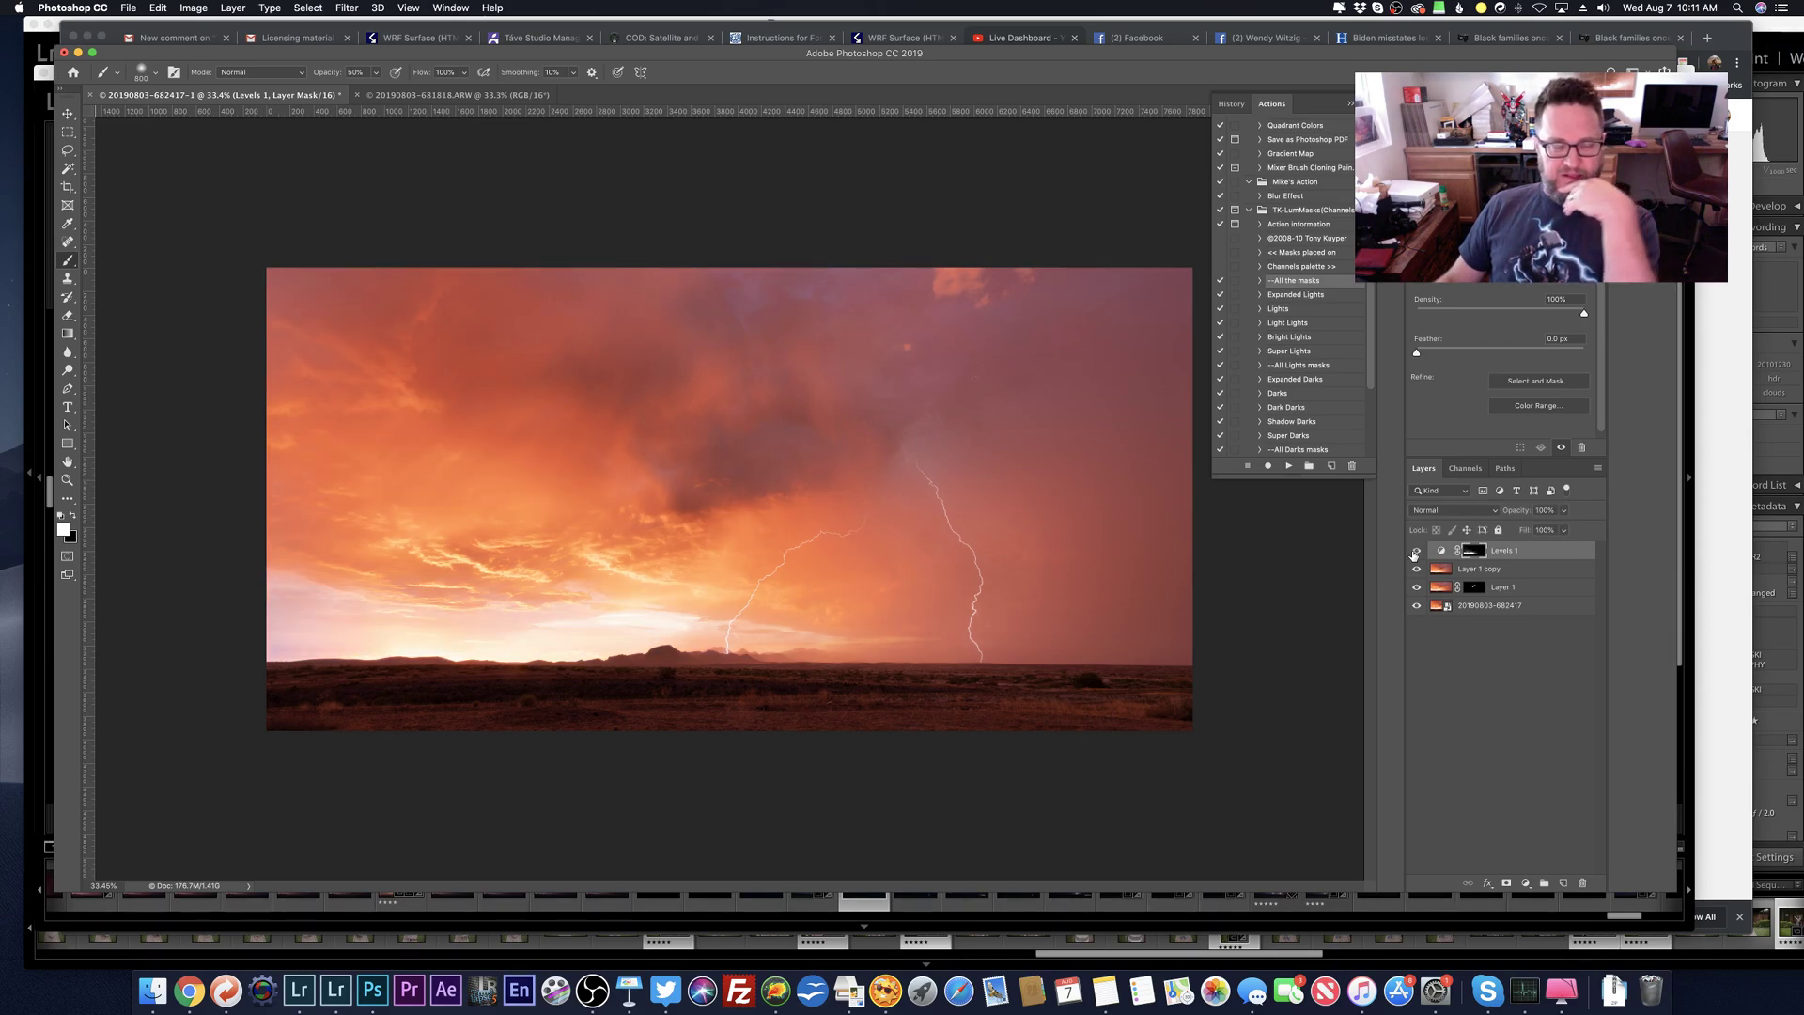
left_click(1415, 554)
left_click(1415, 553)
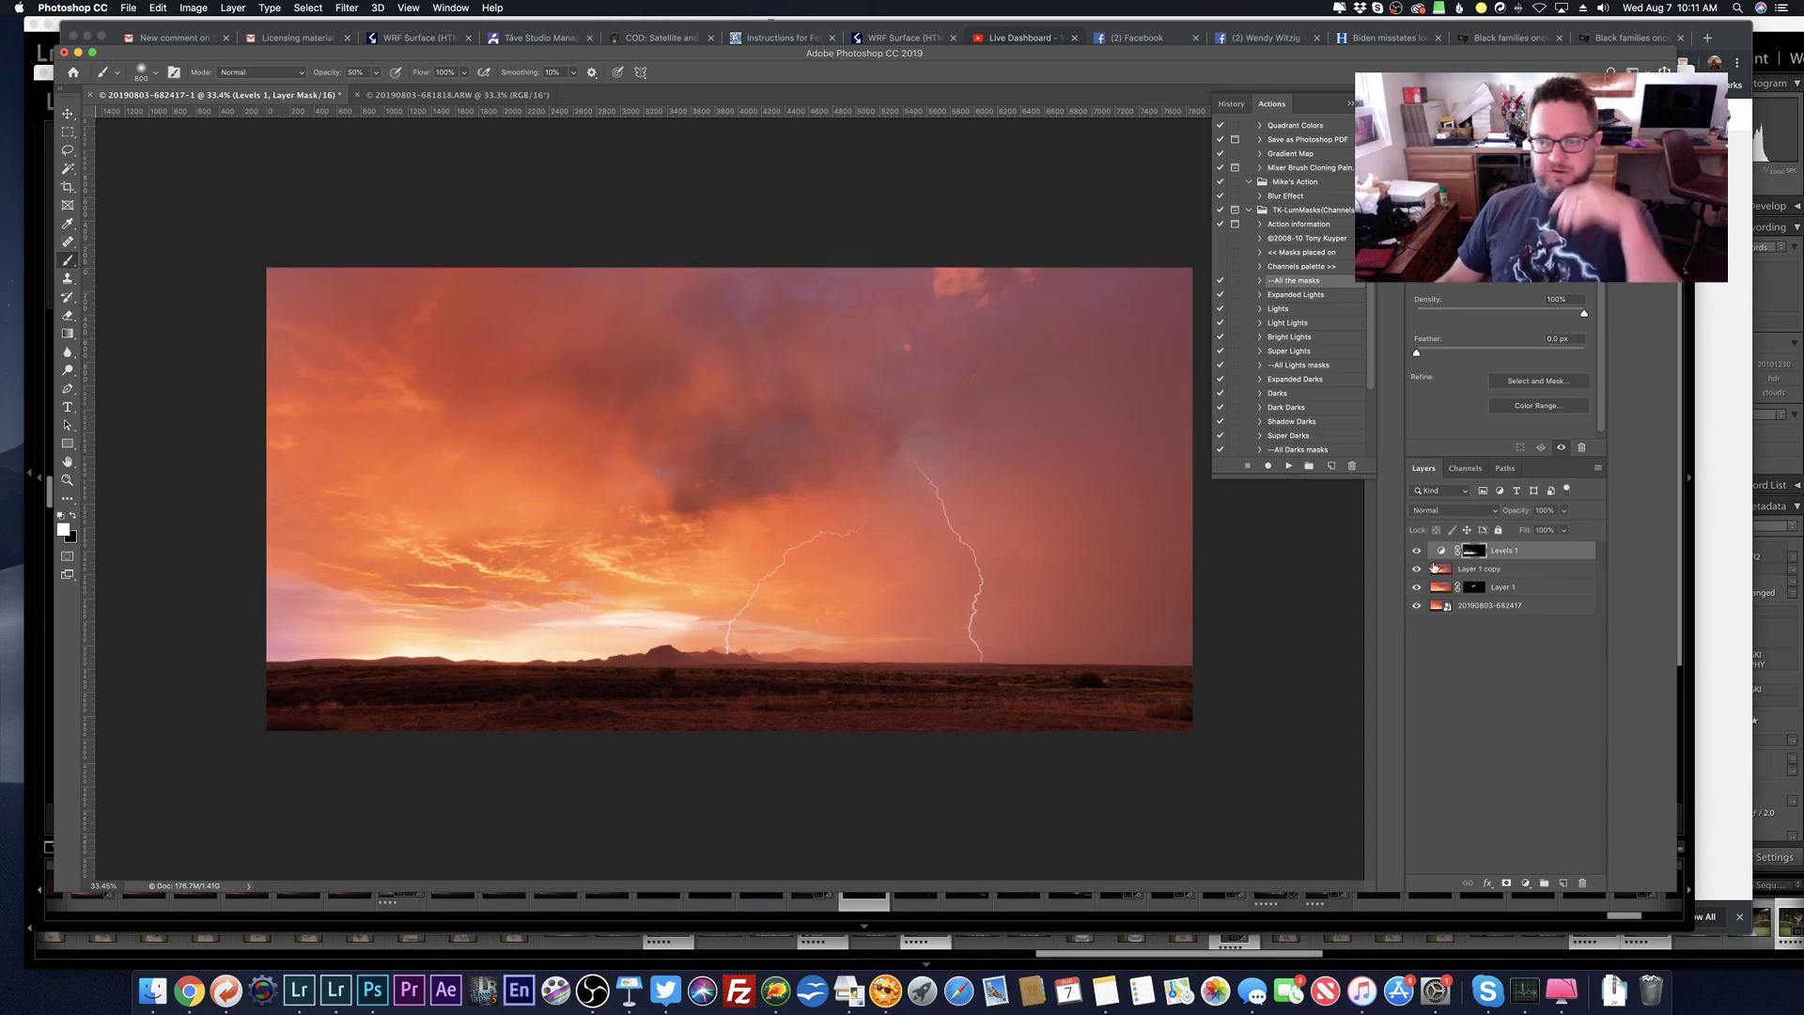
Step: Add a second Levels adjustment layer with a lowered white point and midtones at 0.85, and invert its mask to black
left_click(1525, 883)
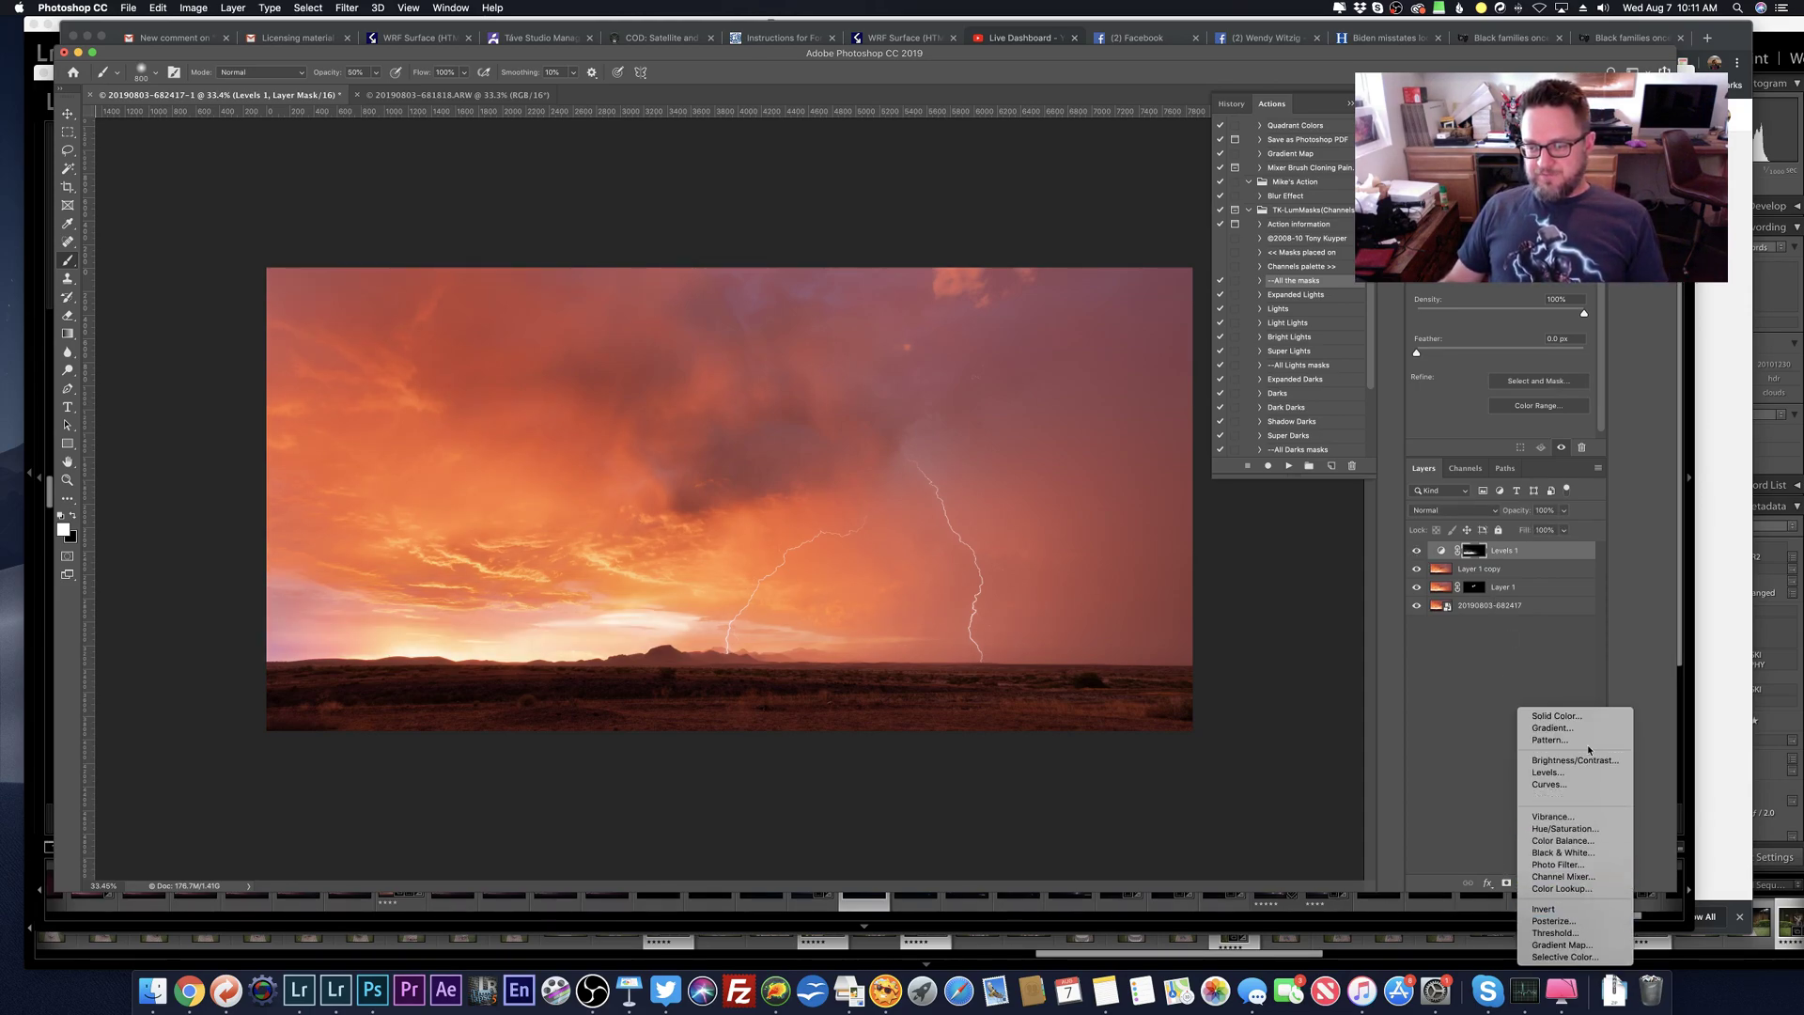
left_click(1588, 772)
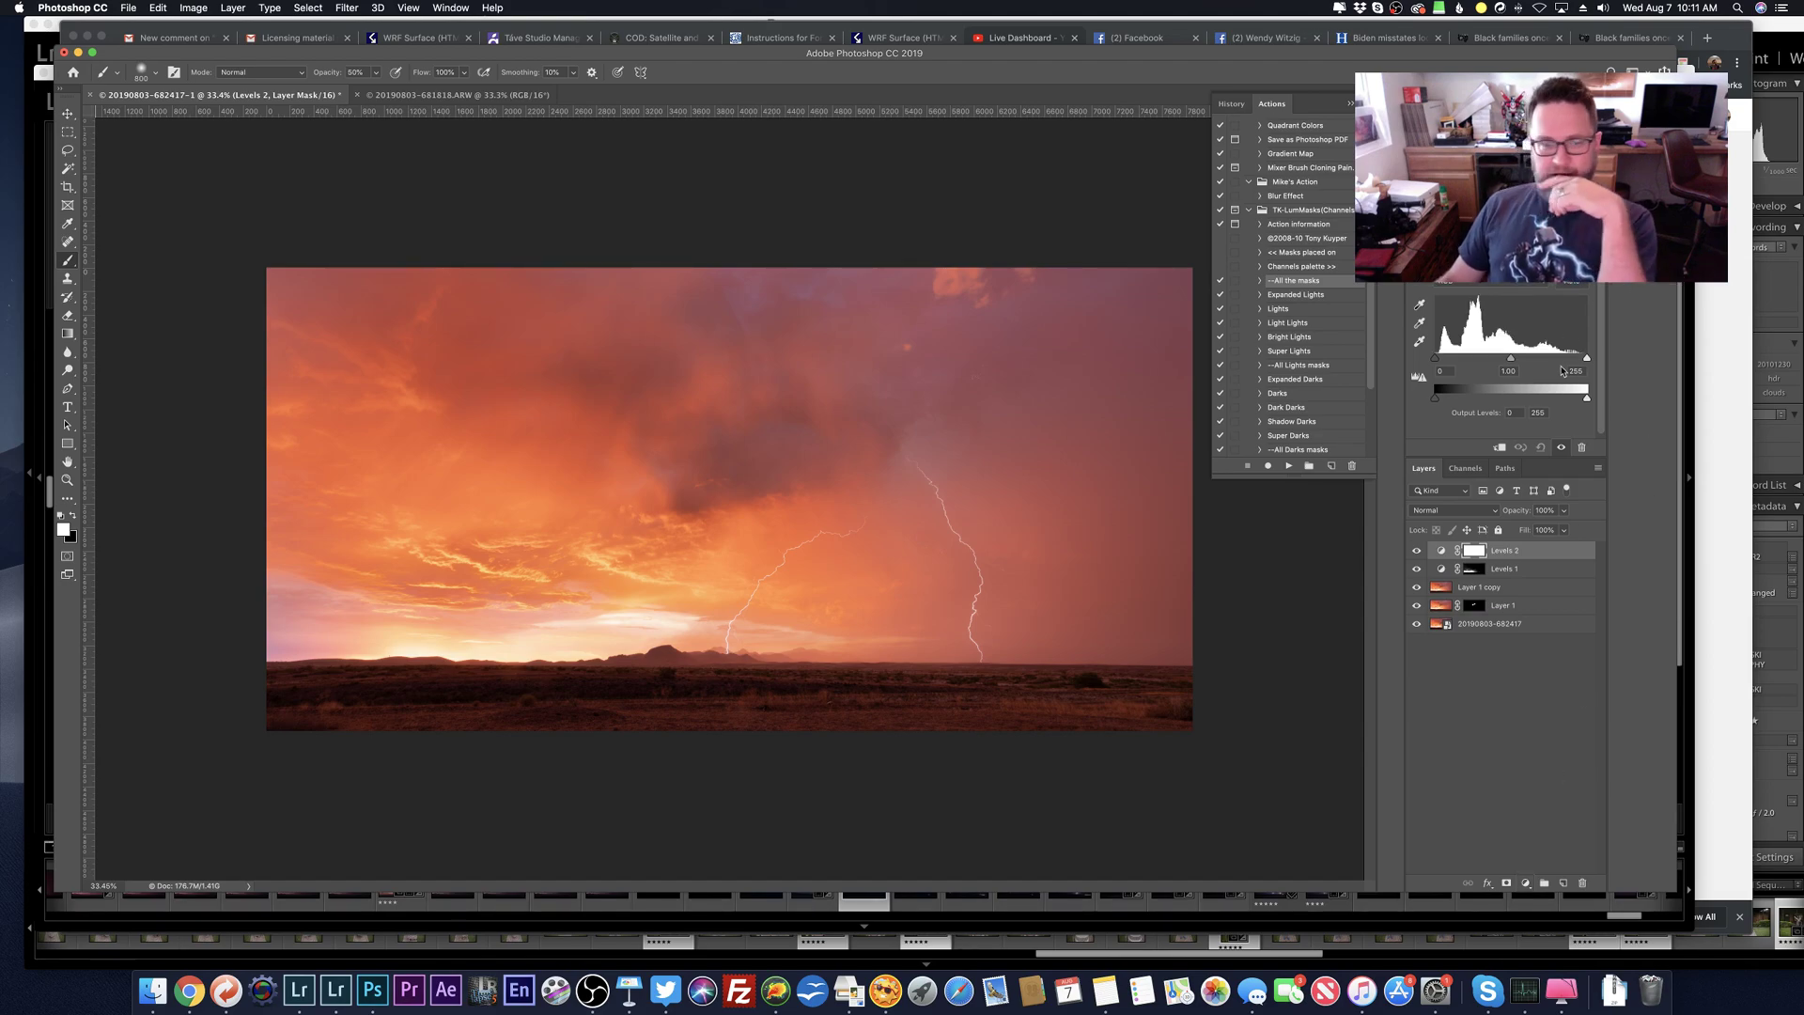
left_click_drag(1588, 359, 1517, 362)
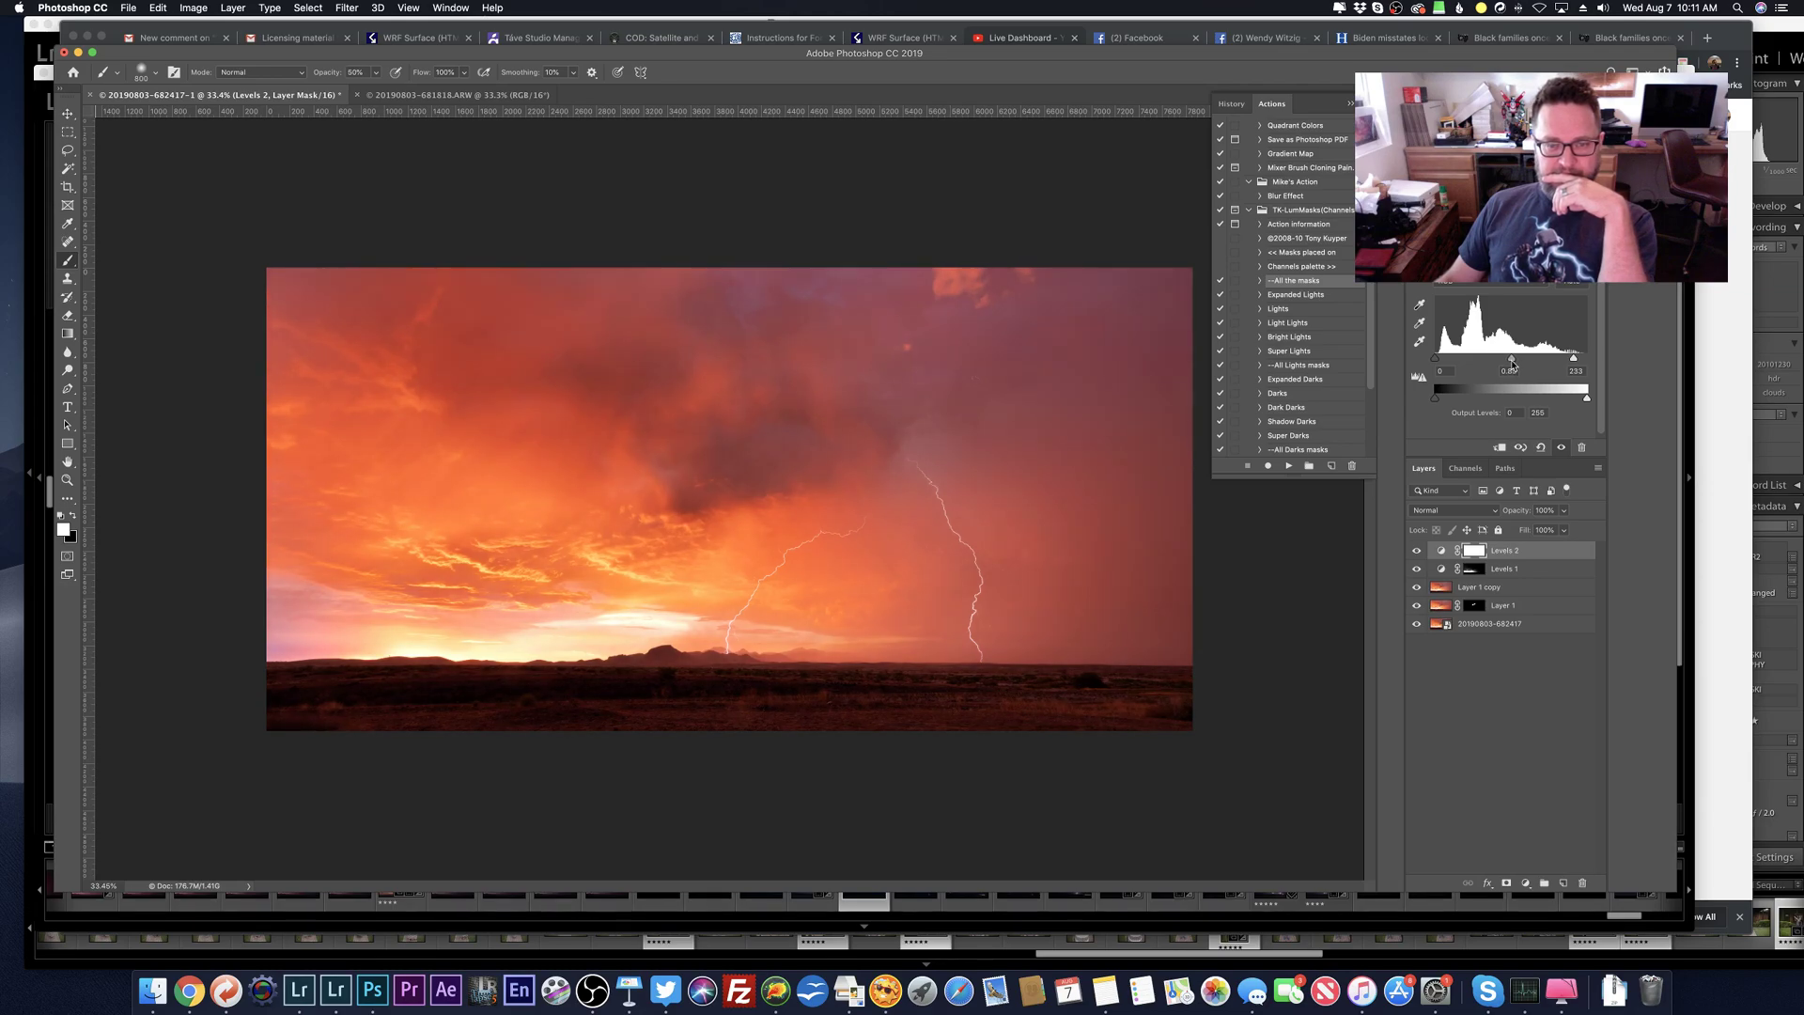
key("super+i")
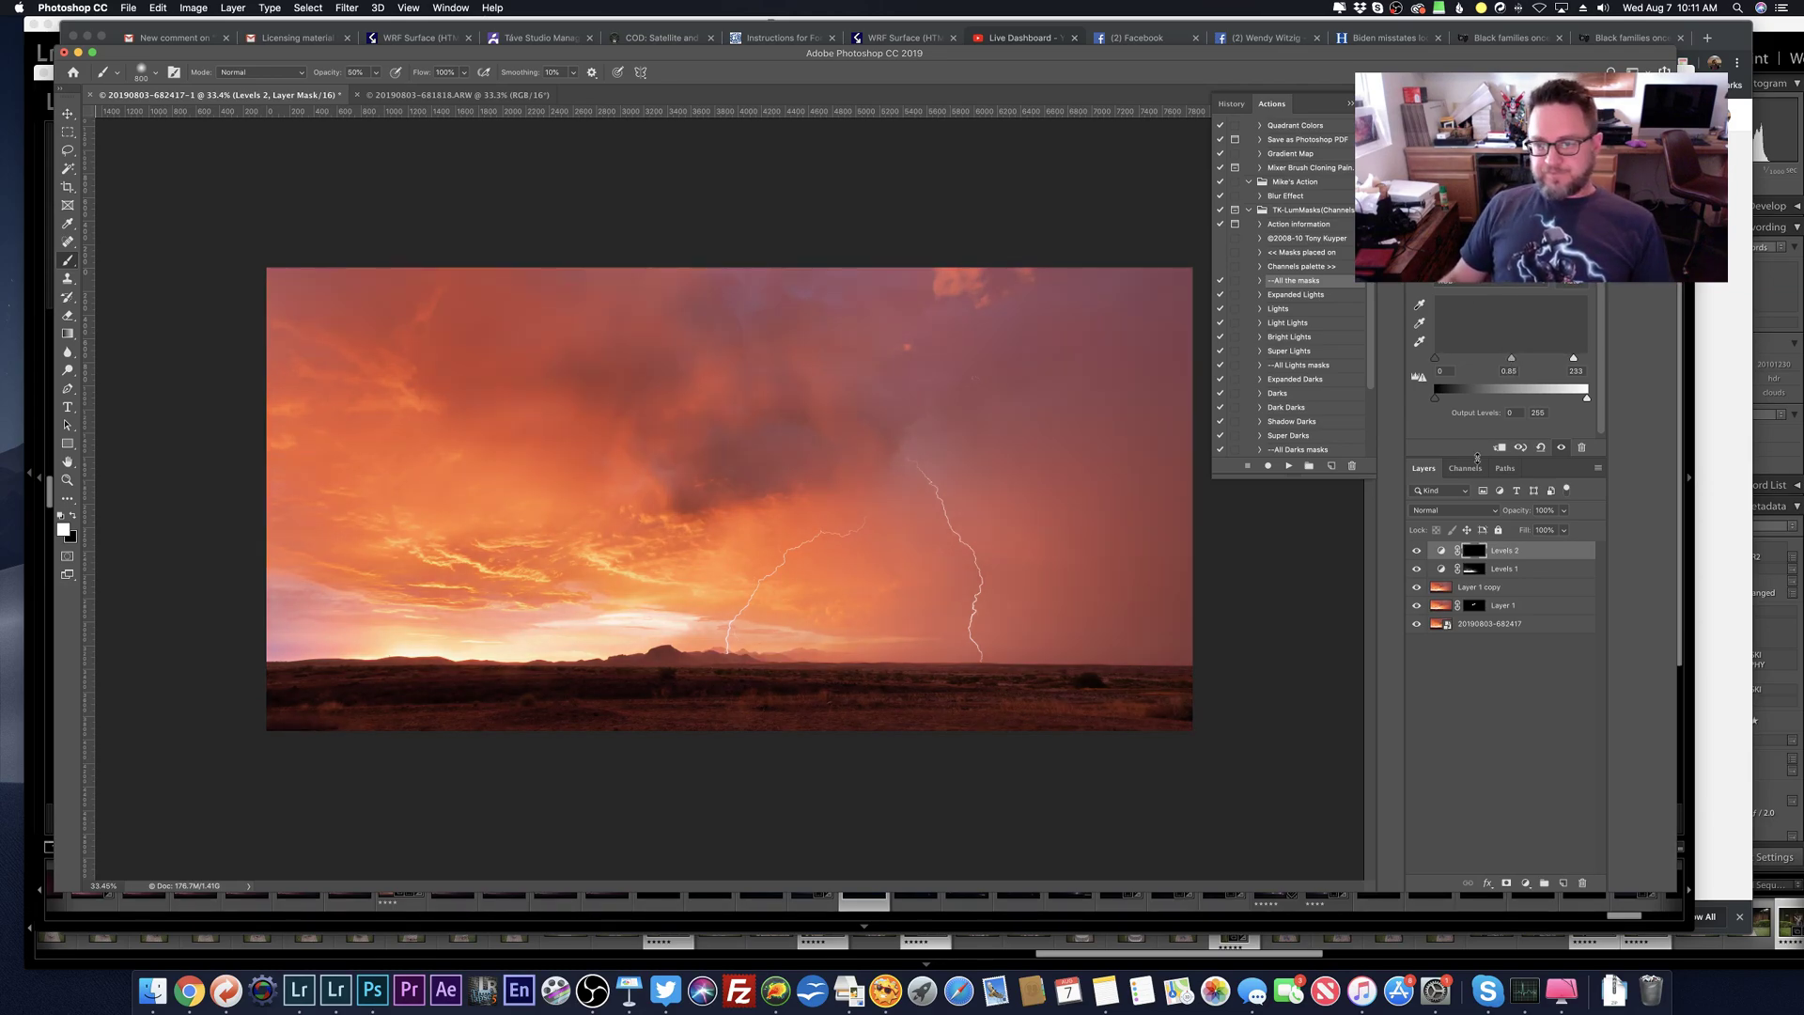
Step: Load the Darks luminosity channel as a selection and target the second Levels layer's mask
left_click(1465, 468)
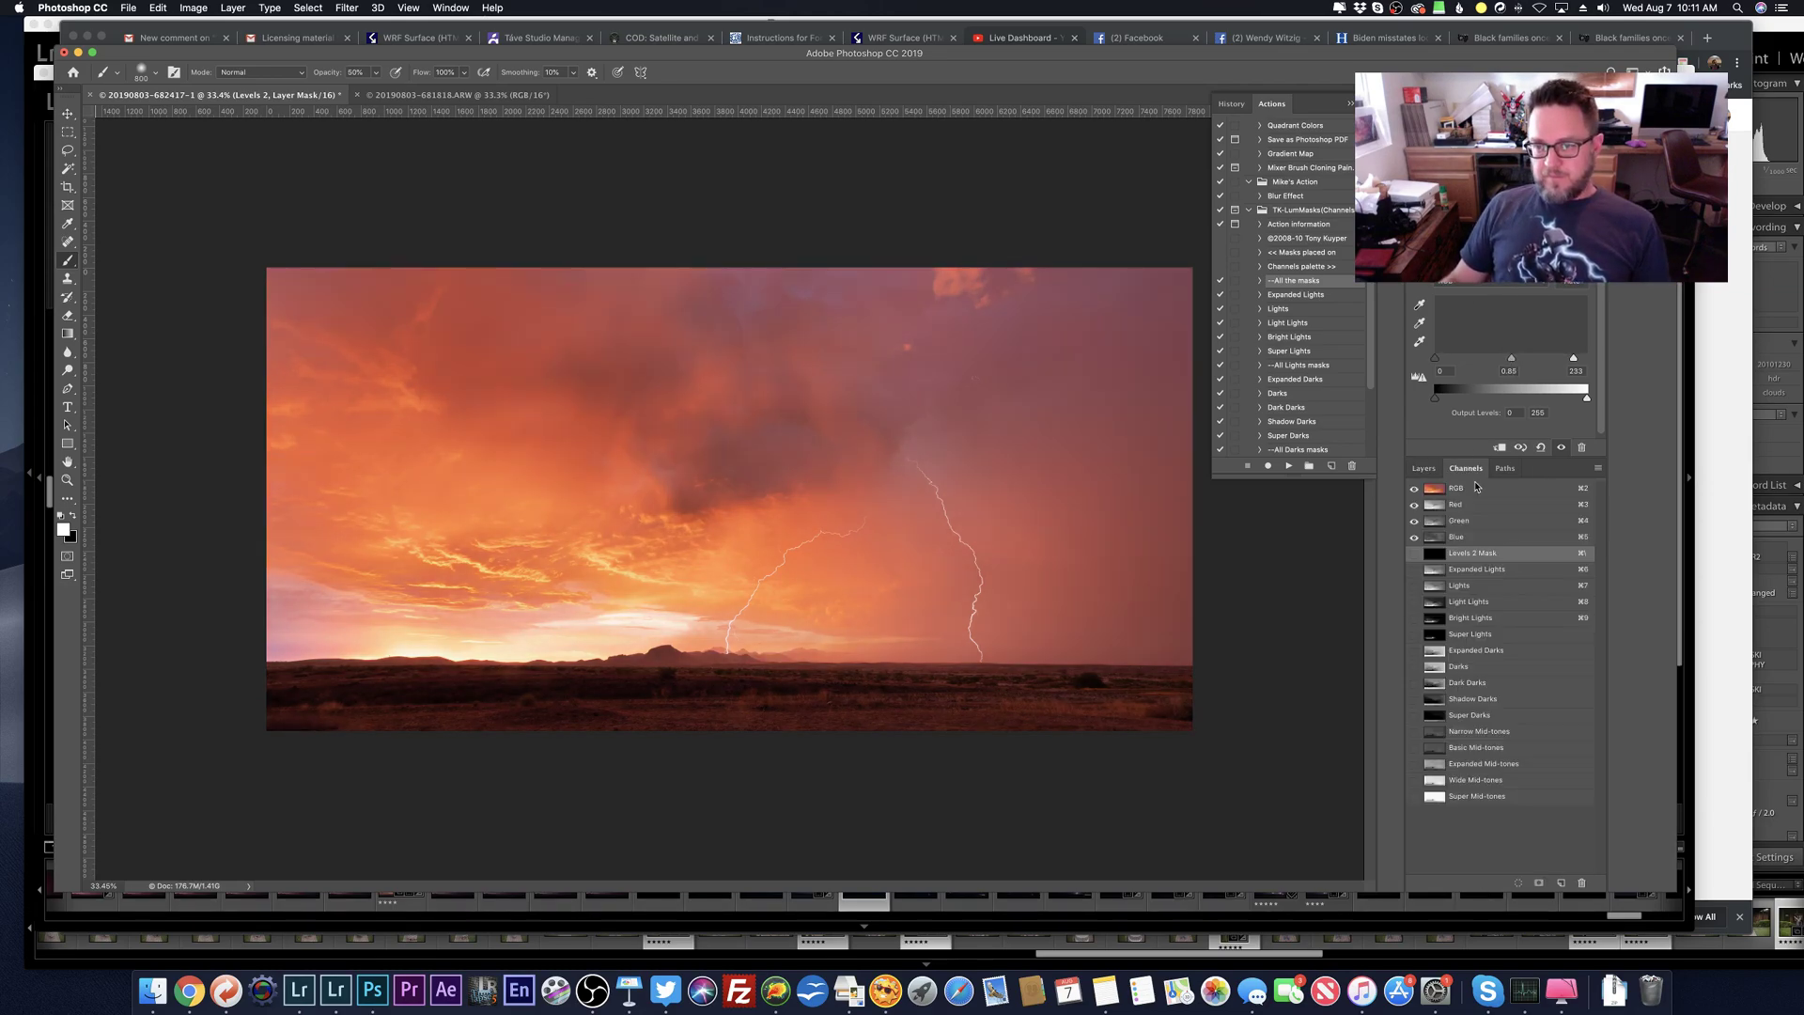
double_click(1437, 667)
key("Escape")
left_click(1435, 669, "super")
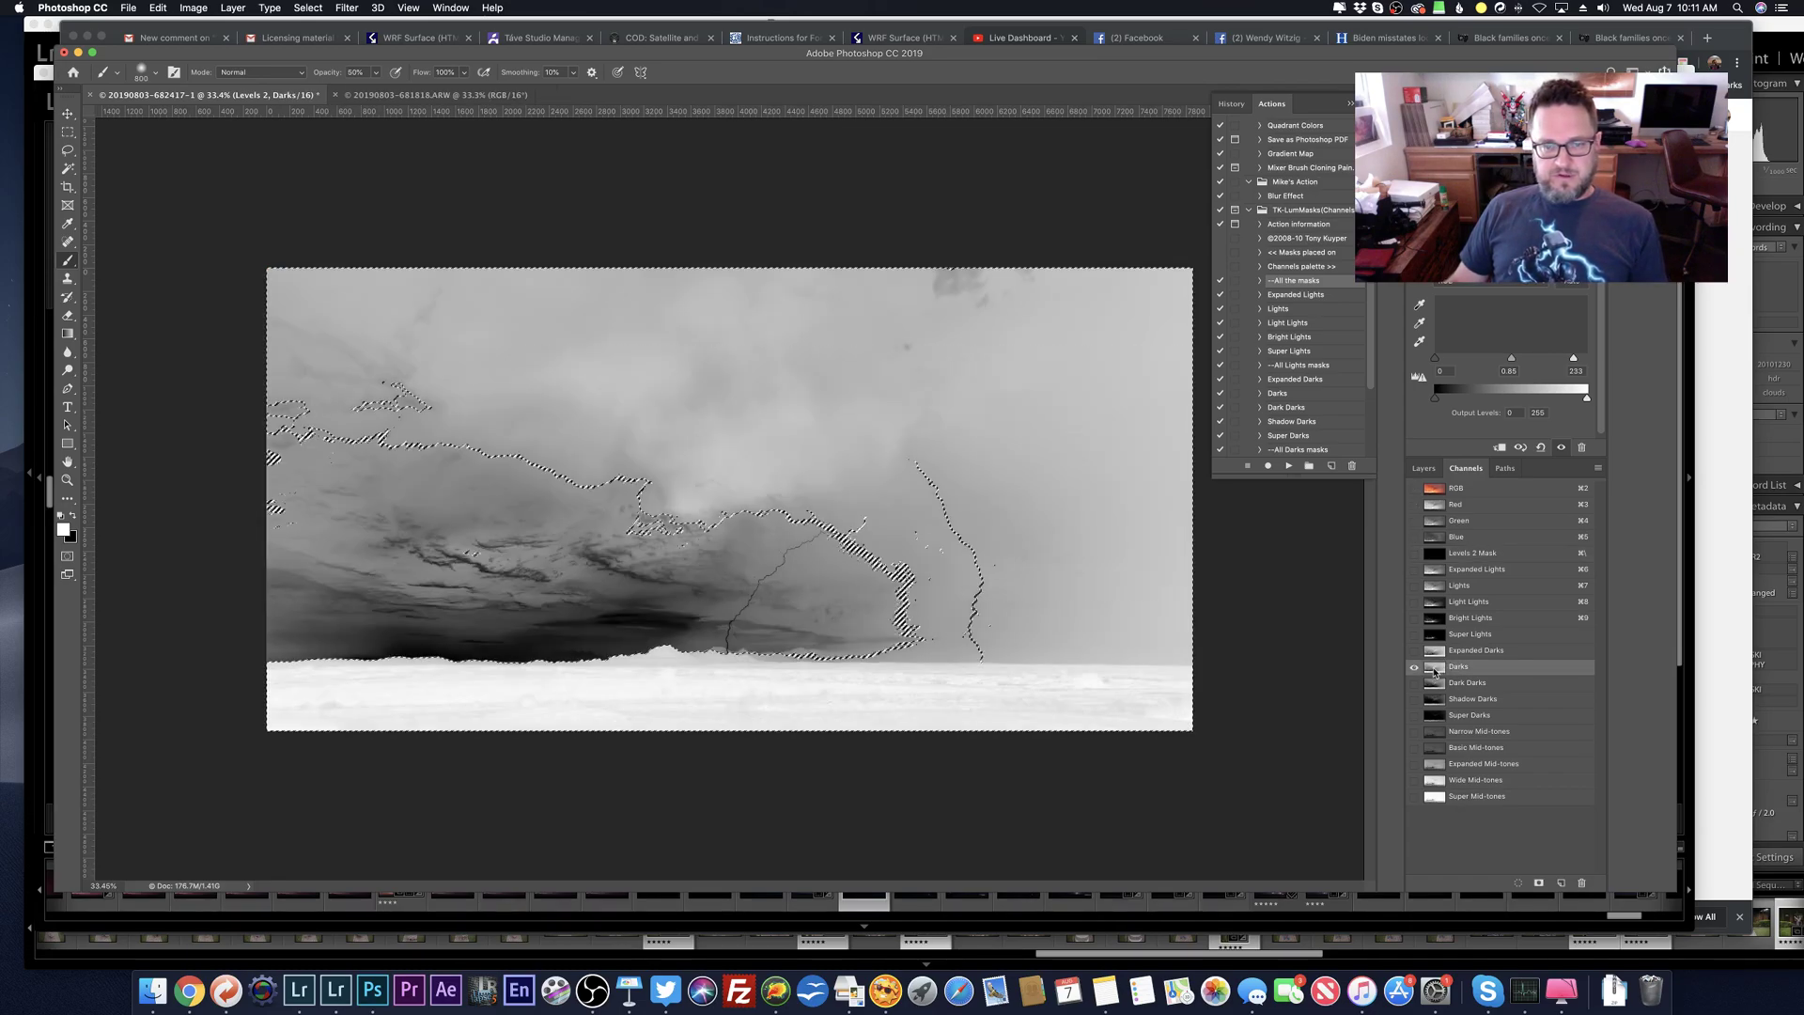
left_click(1422, 467)
left_click(1473, 551)
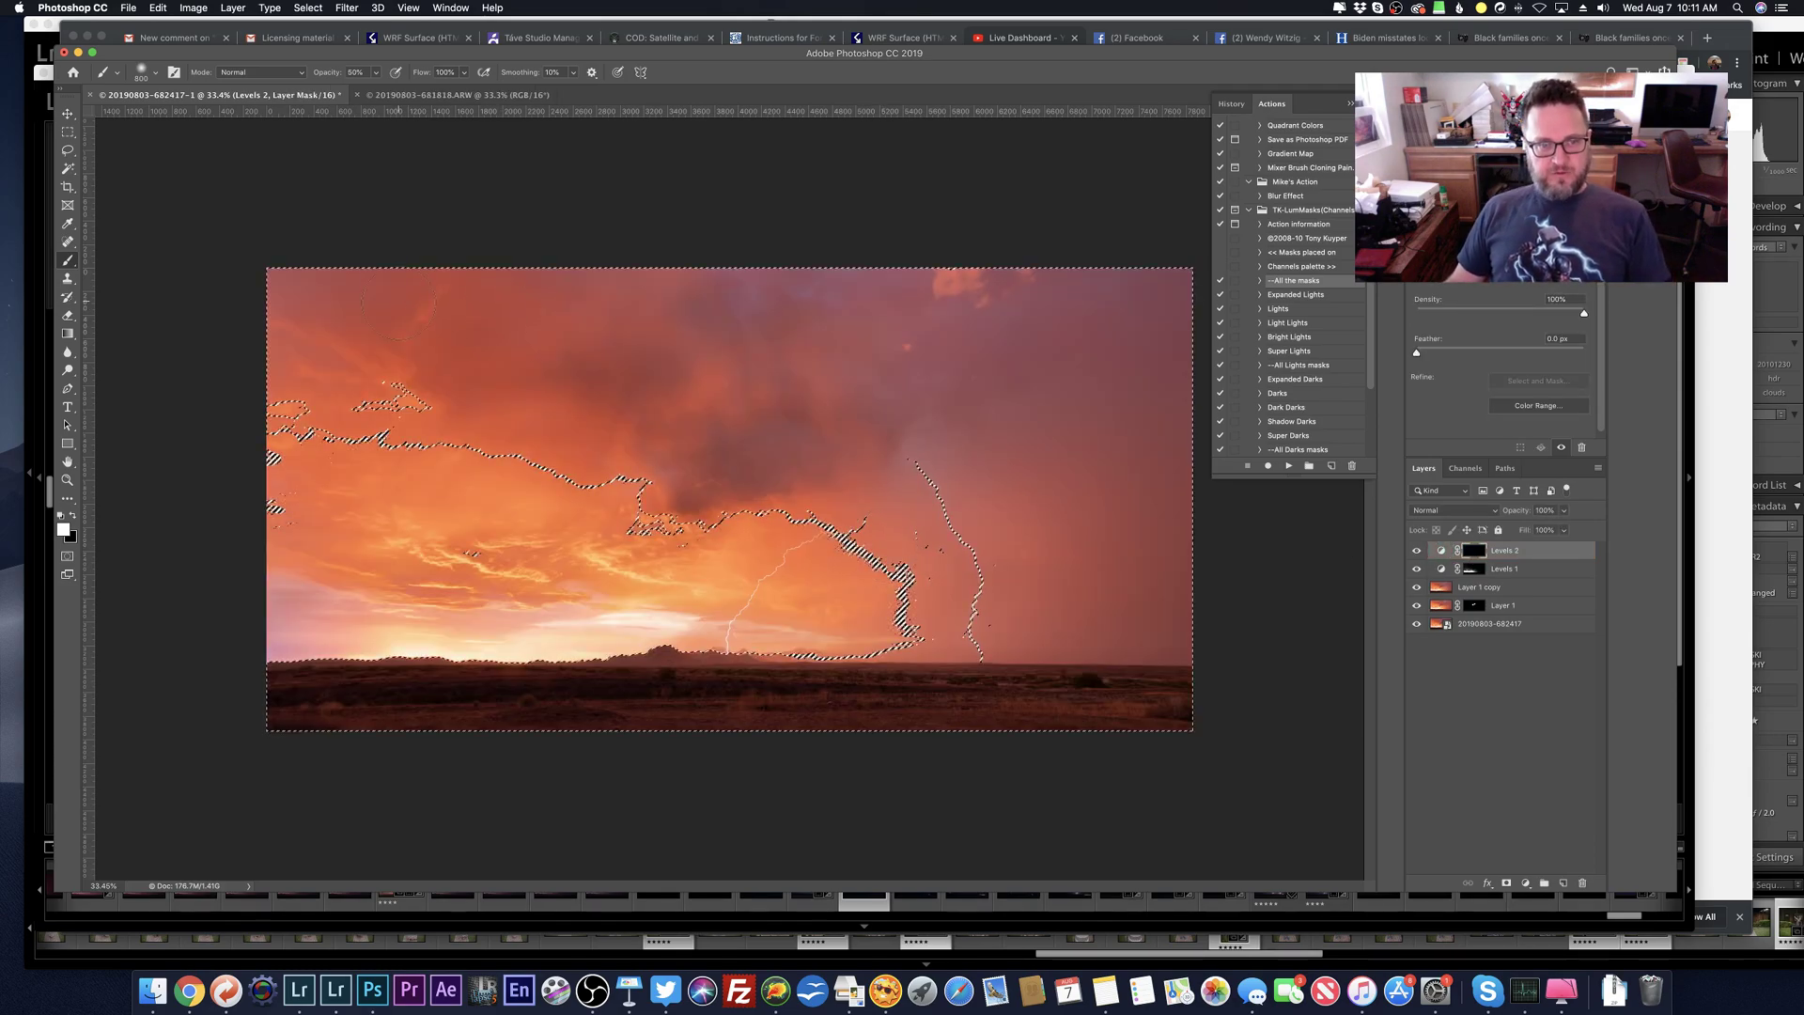
Step: With an enlarged brush and the Darks selection outline hidden, paint white at 50% opacity on the second Levels mask over the darker sky
key("bracketright")
key("bracketright")
key("bracketright")
key("bracketright")
key("bracketright")
key("bracketright")
key("bracketright")
key("bracketright")
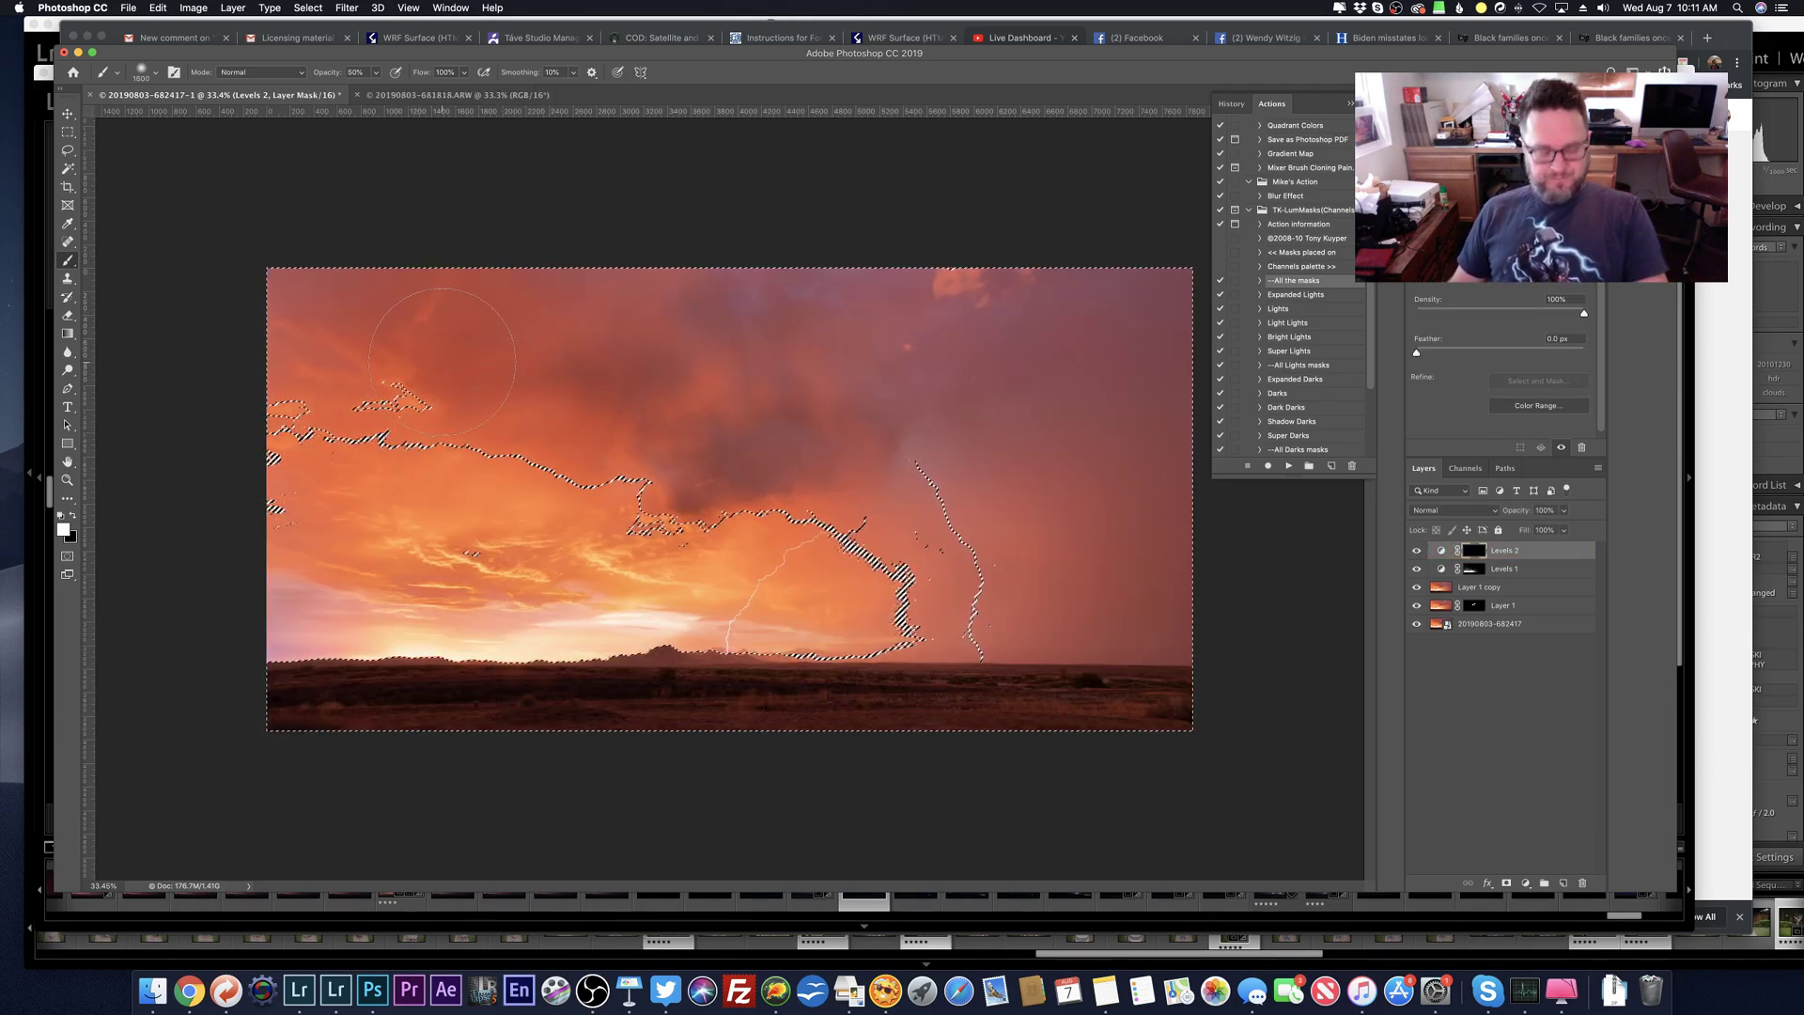
key("super+d")
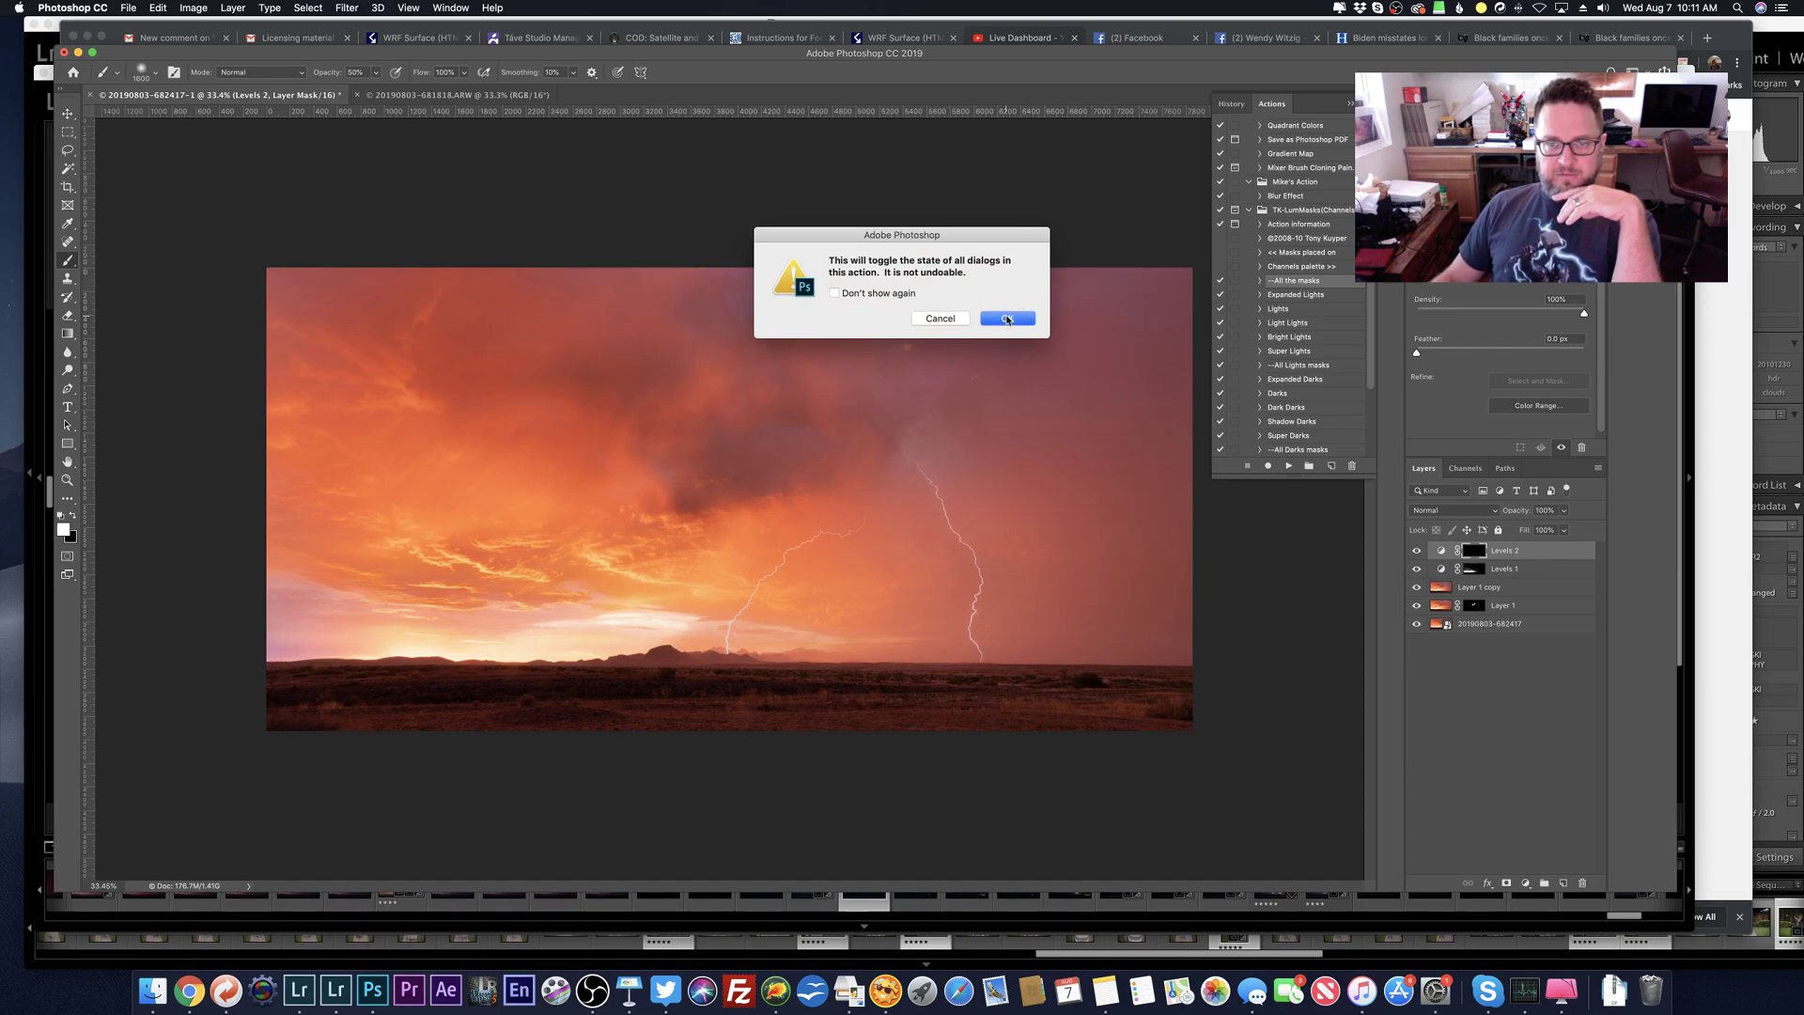
left_click(1007, 319)
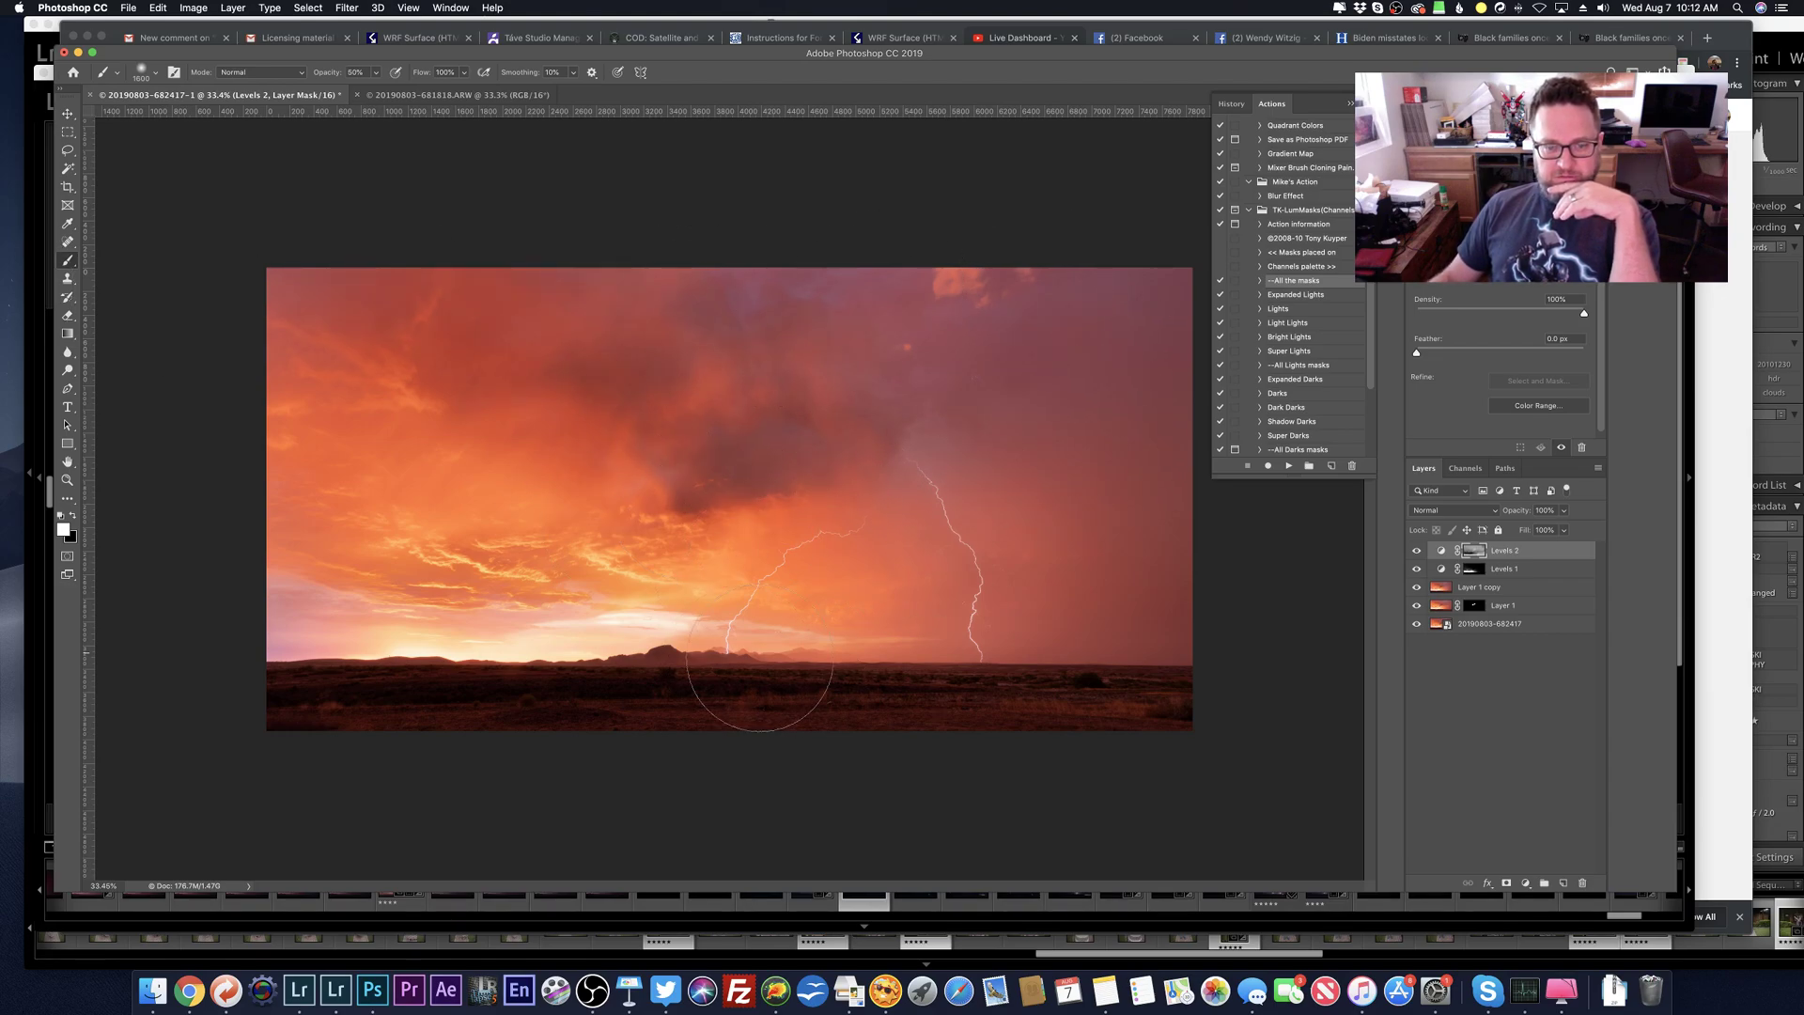
Step: Toggle the second Levels adjustment's visibility and check the overall image at smaller and larger sizes
left_click(1416, 552)
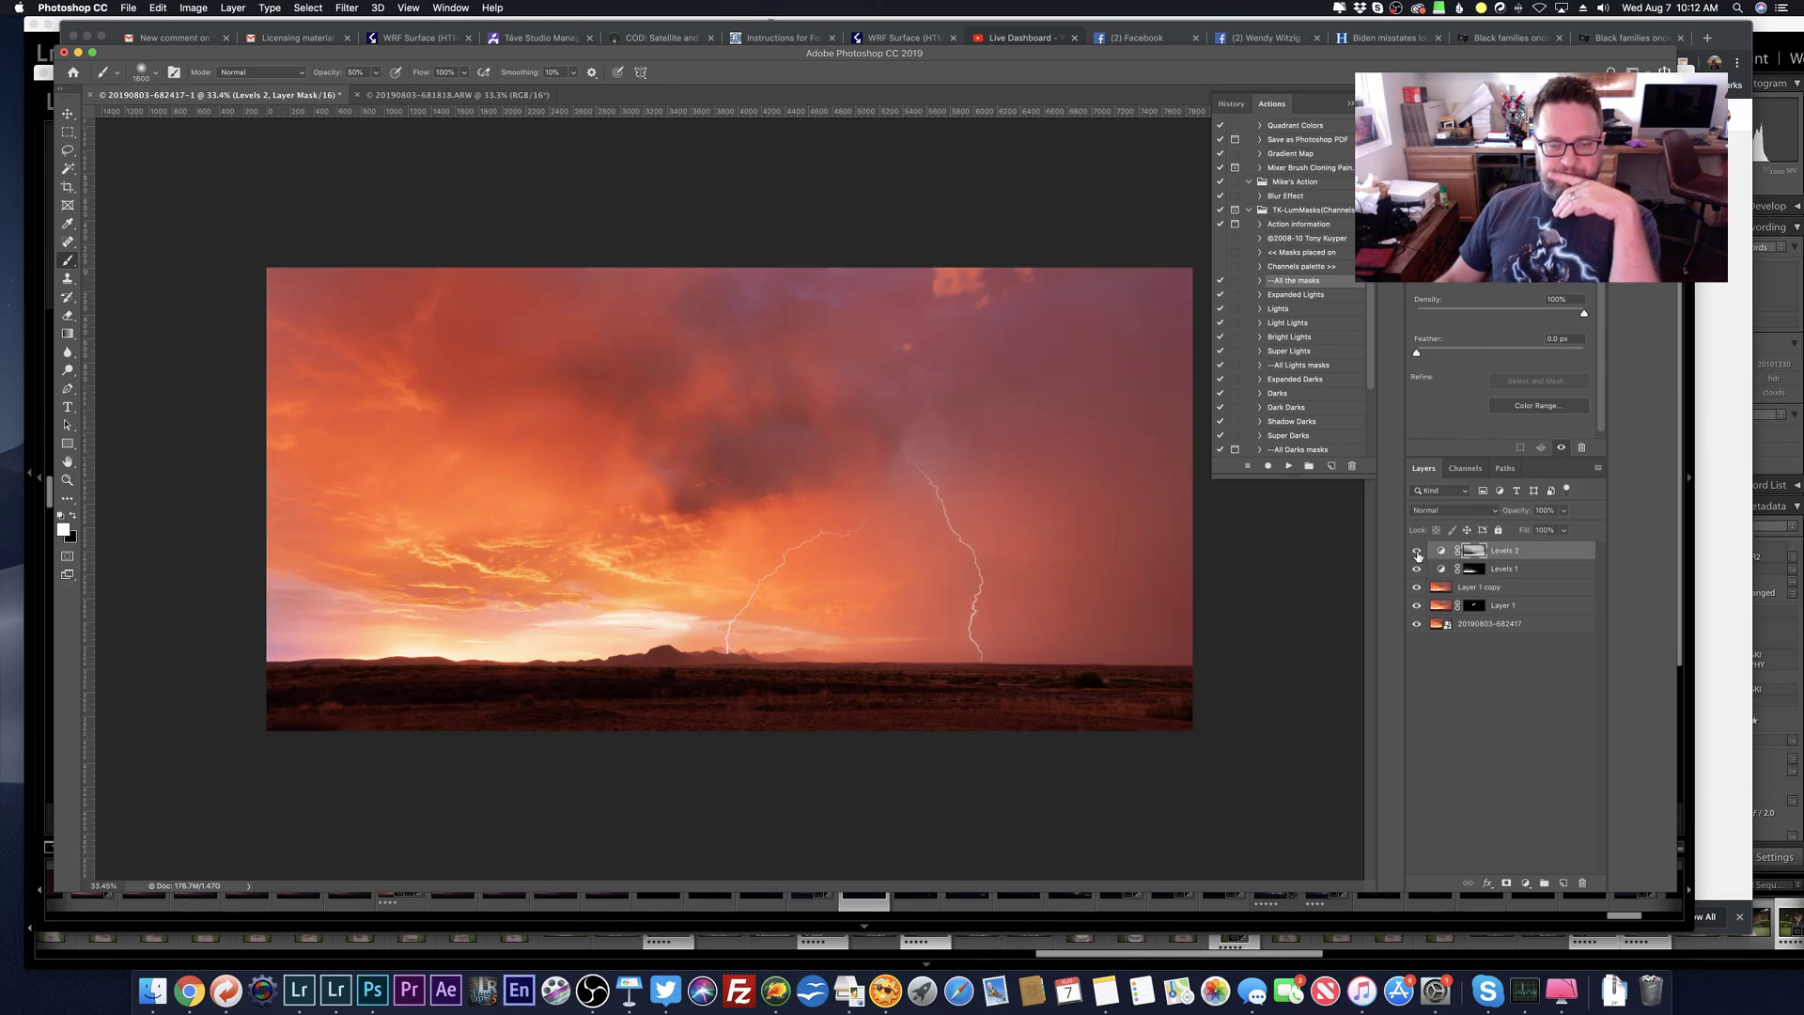
left_click(1417, 551)
scroll(1049, 678, "down", 10)
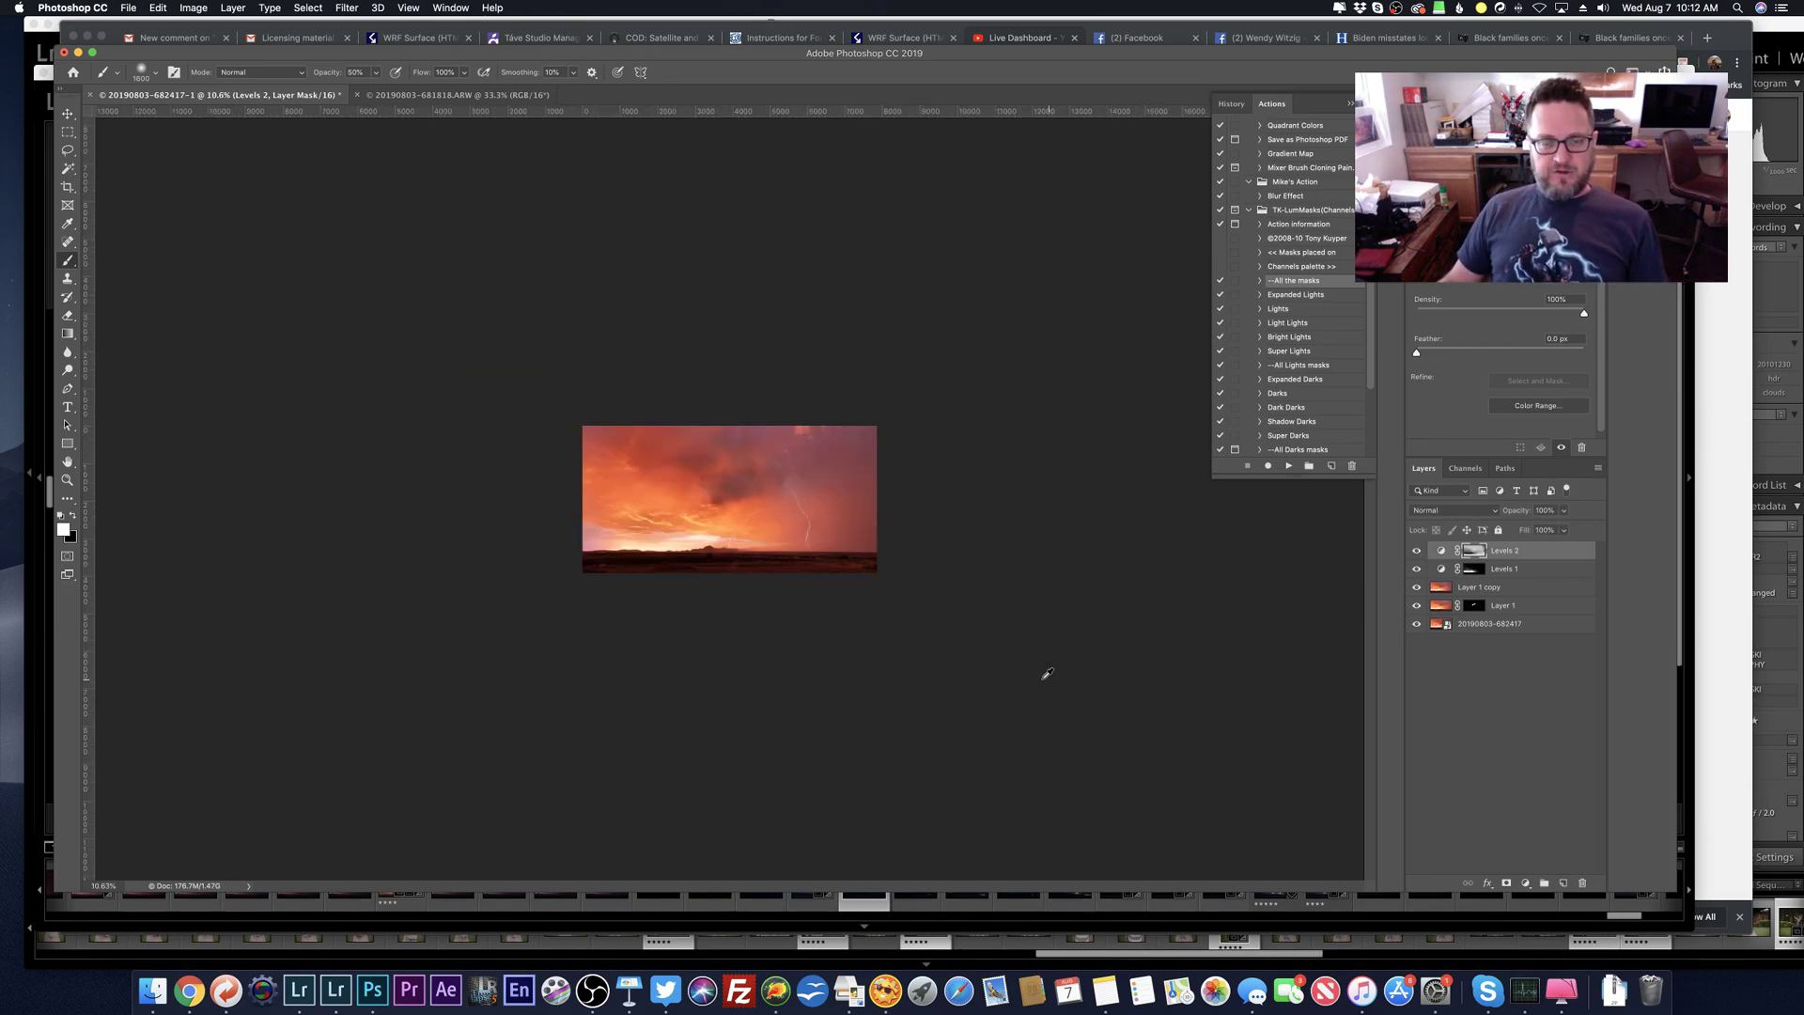
scroll(792, 628, "up", 12)
scroll(922, 707, "down", 5)
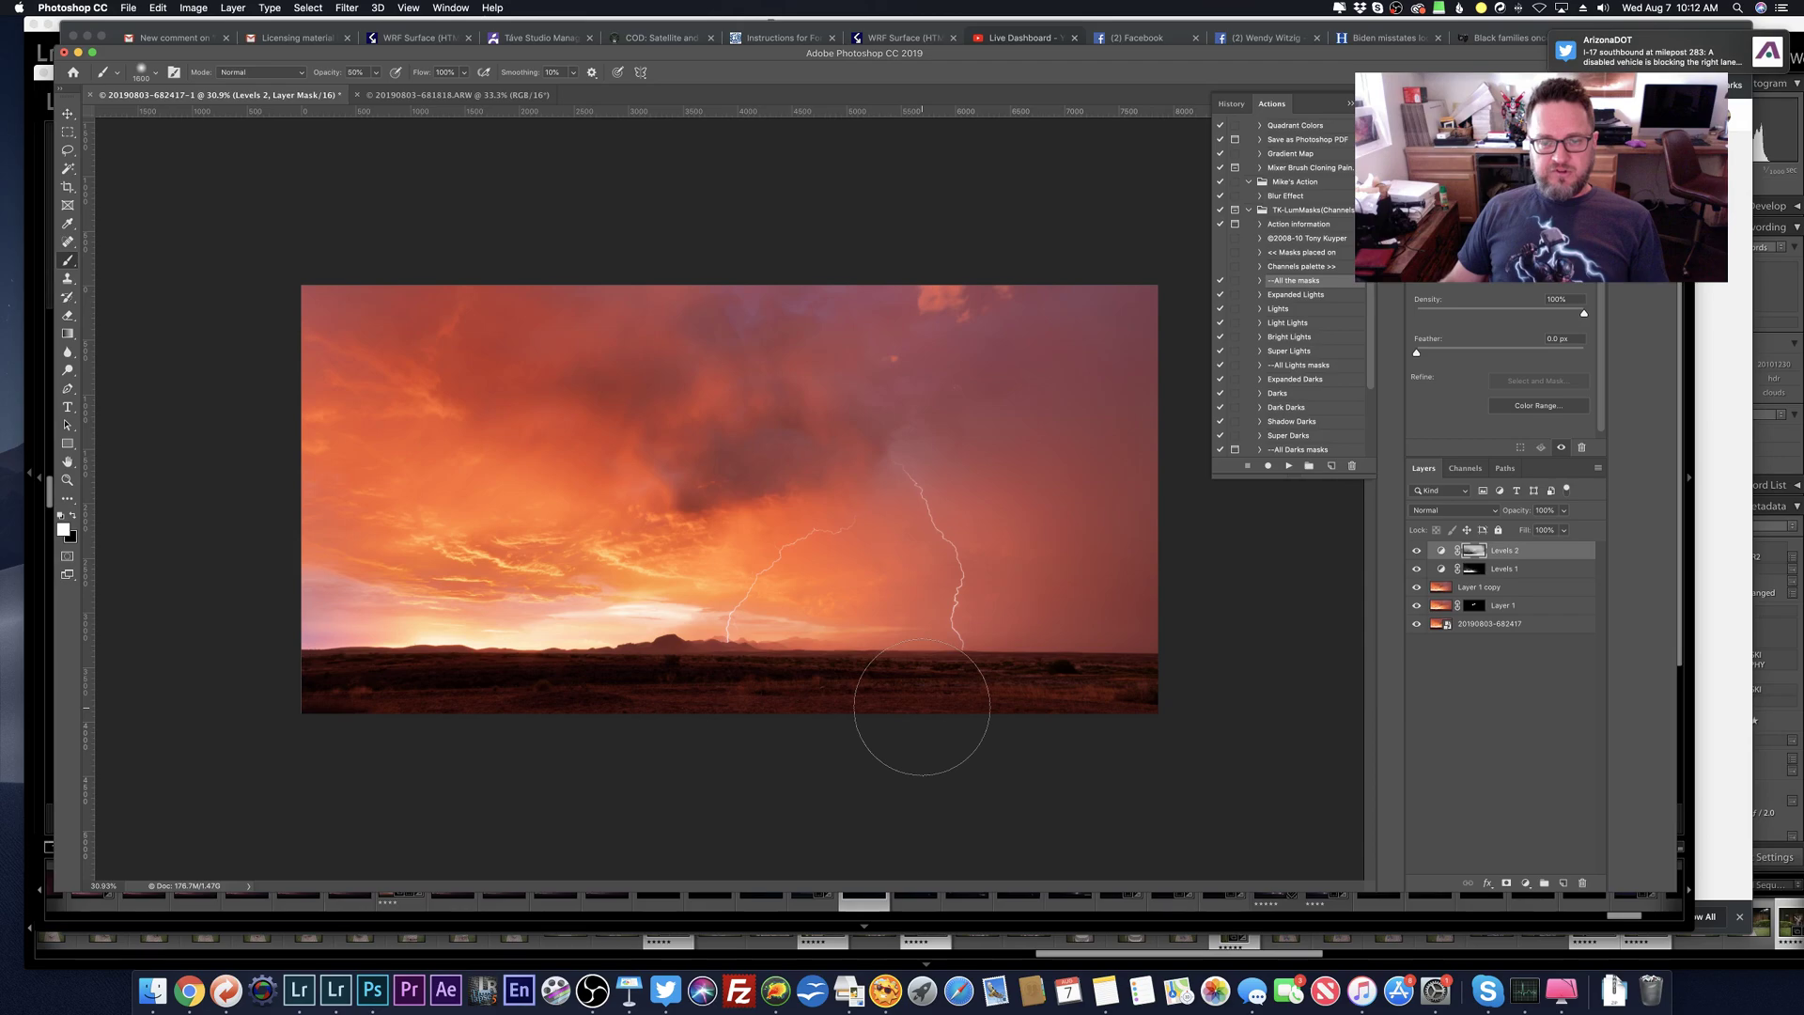
Step: Add a third Levels adjustment layer with the midtones darkened to 0.68 and invert its mask to black
left_click(1526, 881)
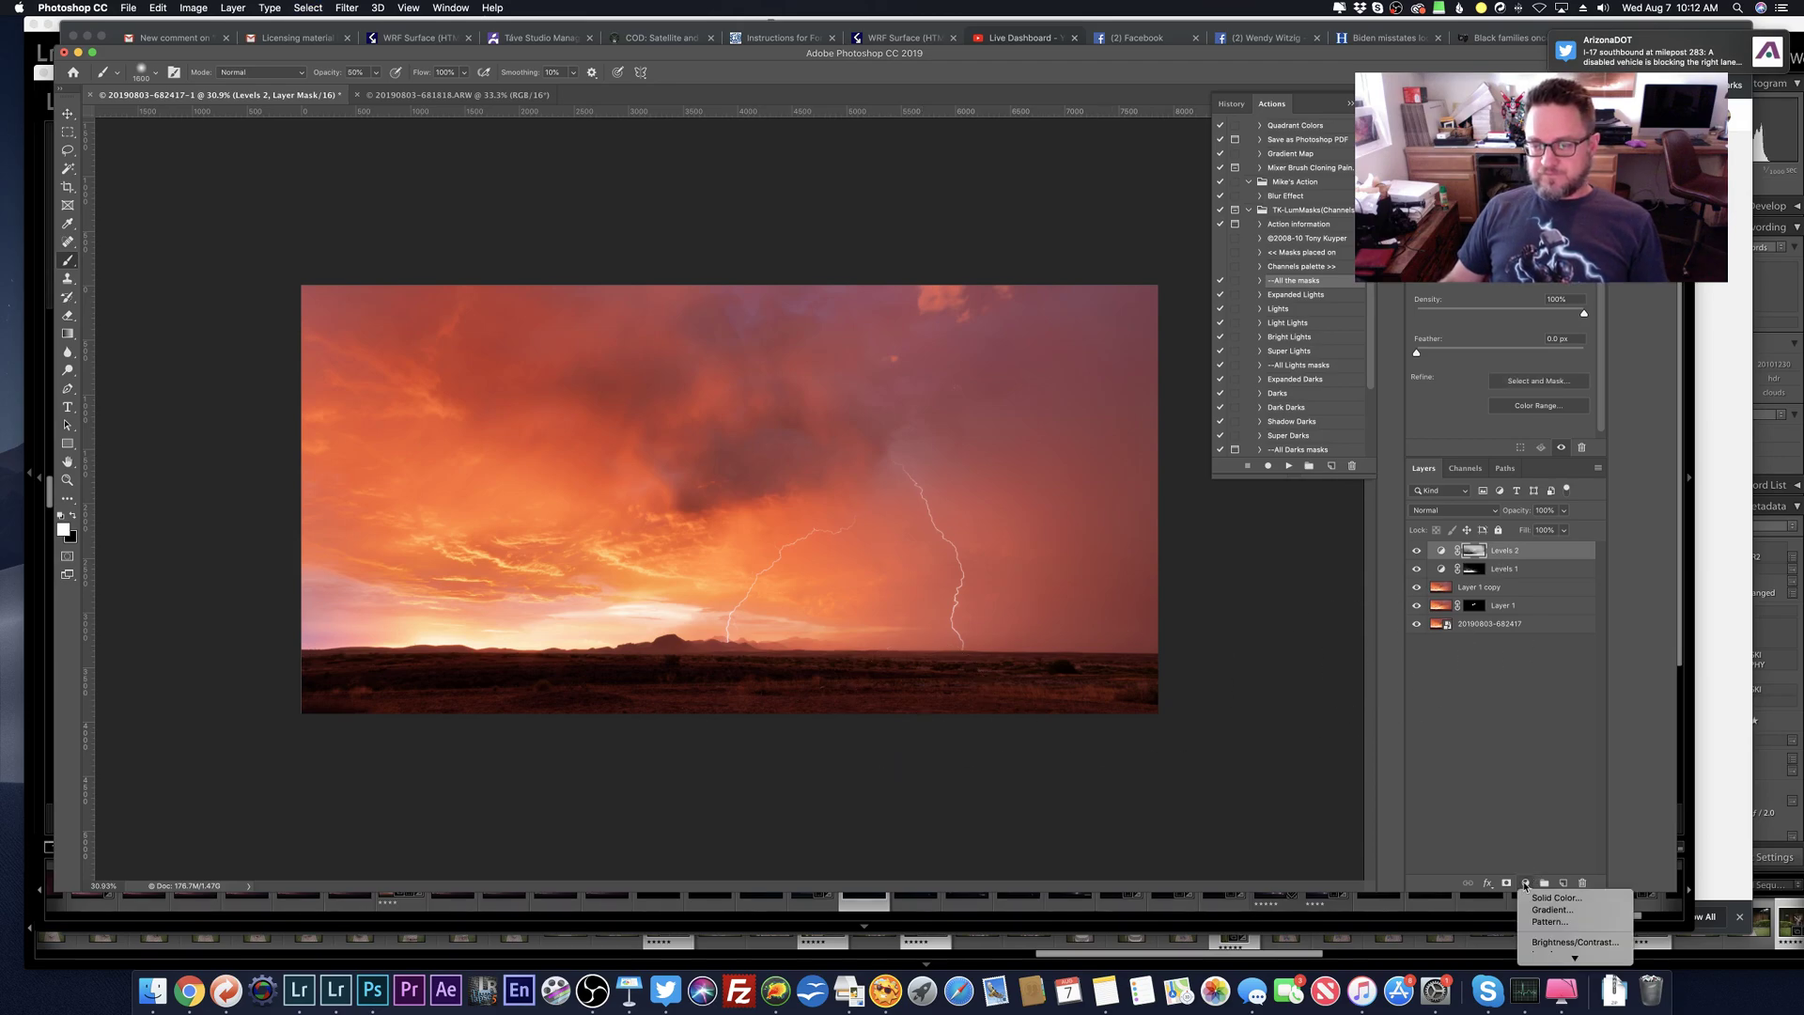
left_click(1547, 772)
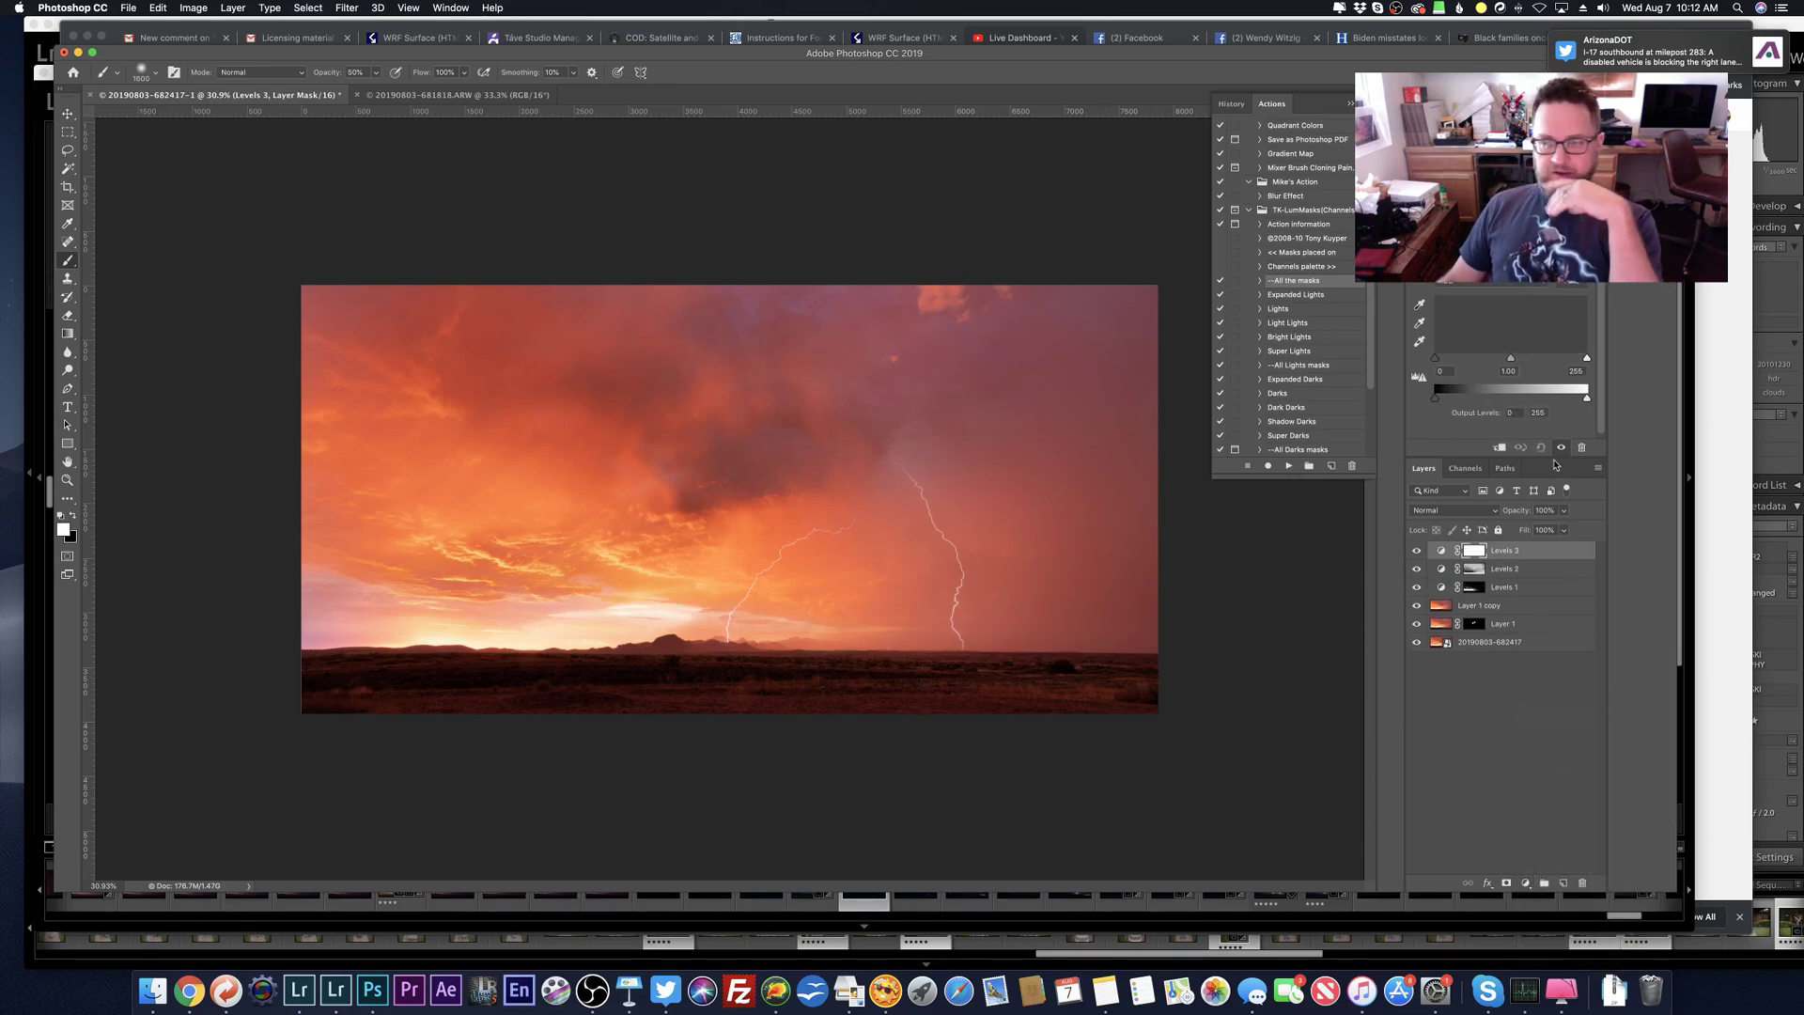
left_click_drag(1514, 361, 1528, 360)
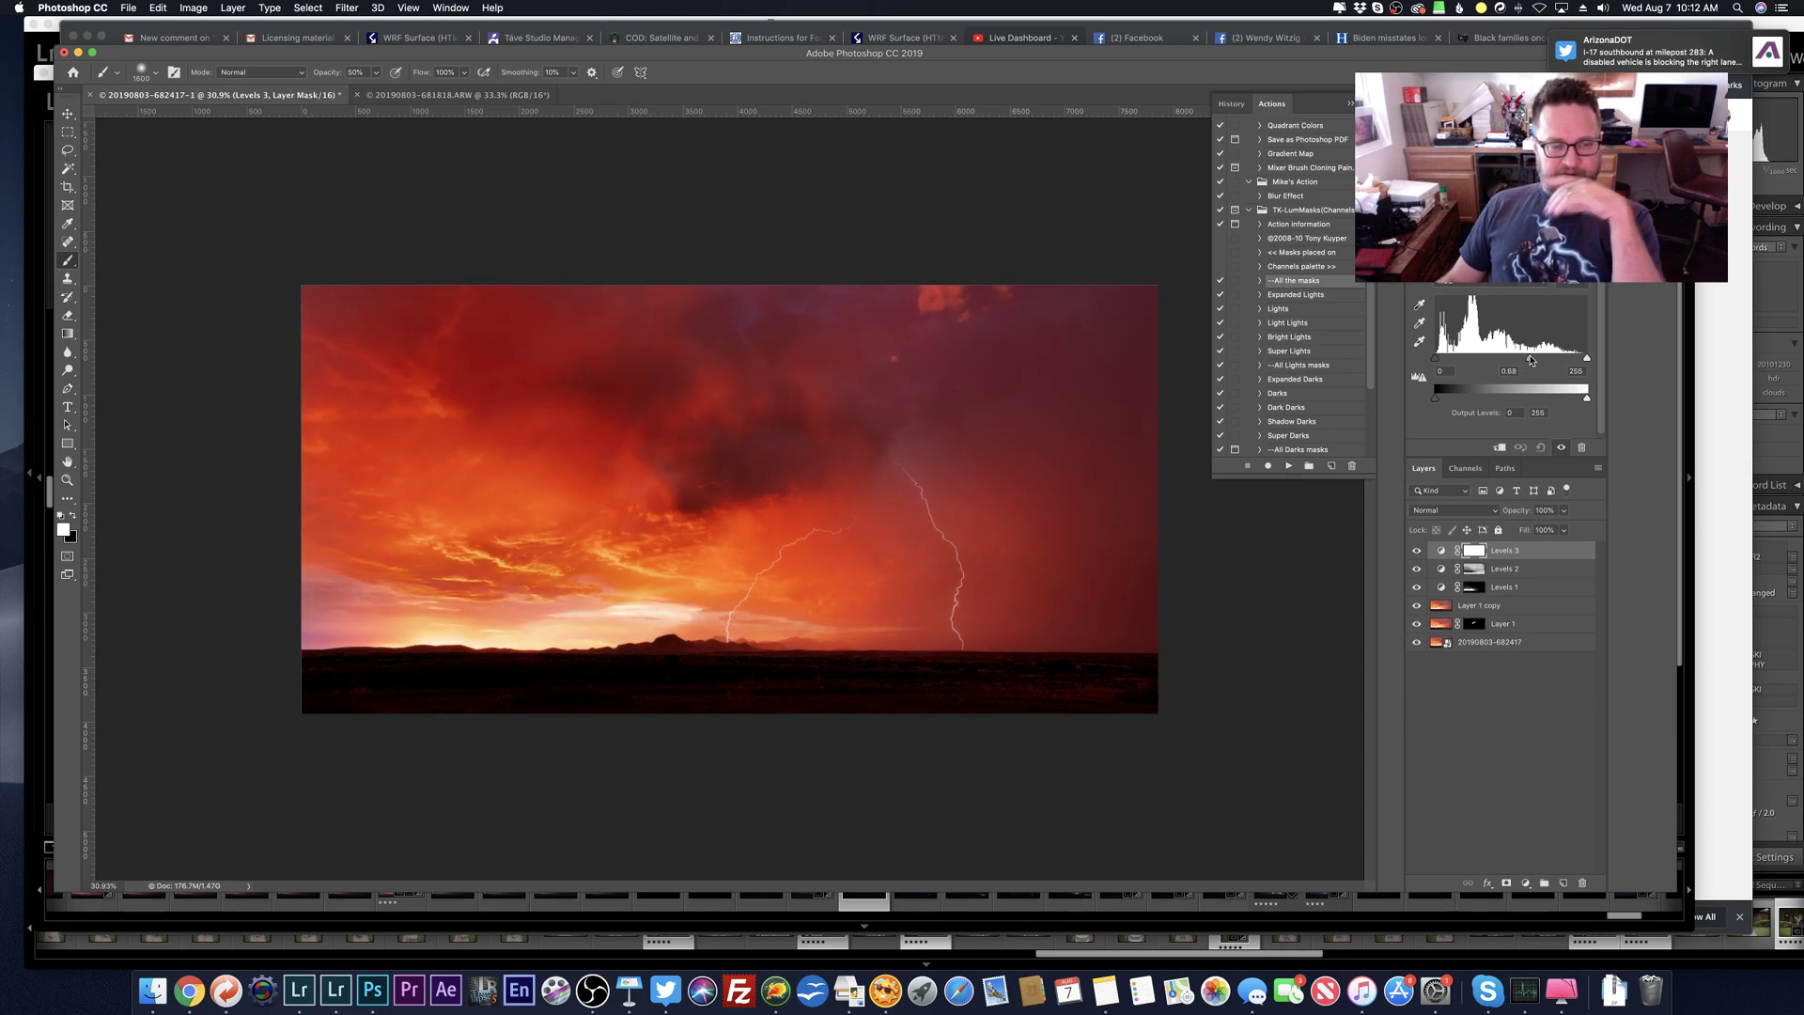
key("super+i")
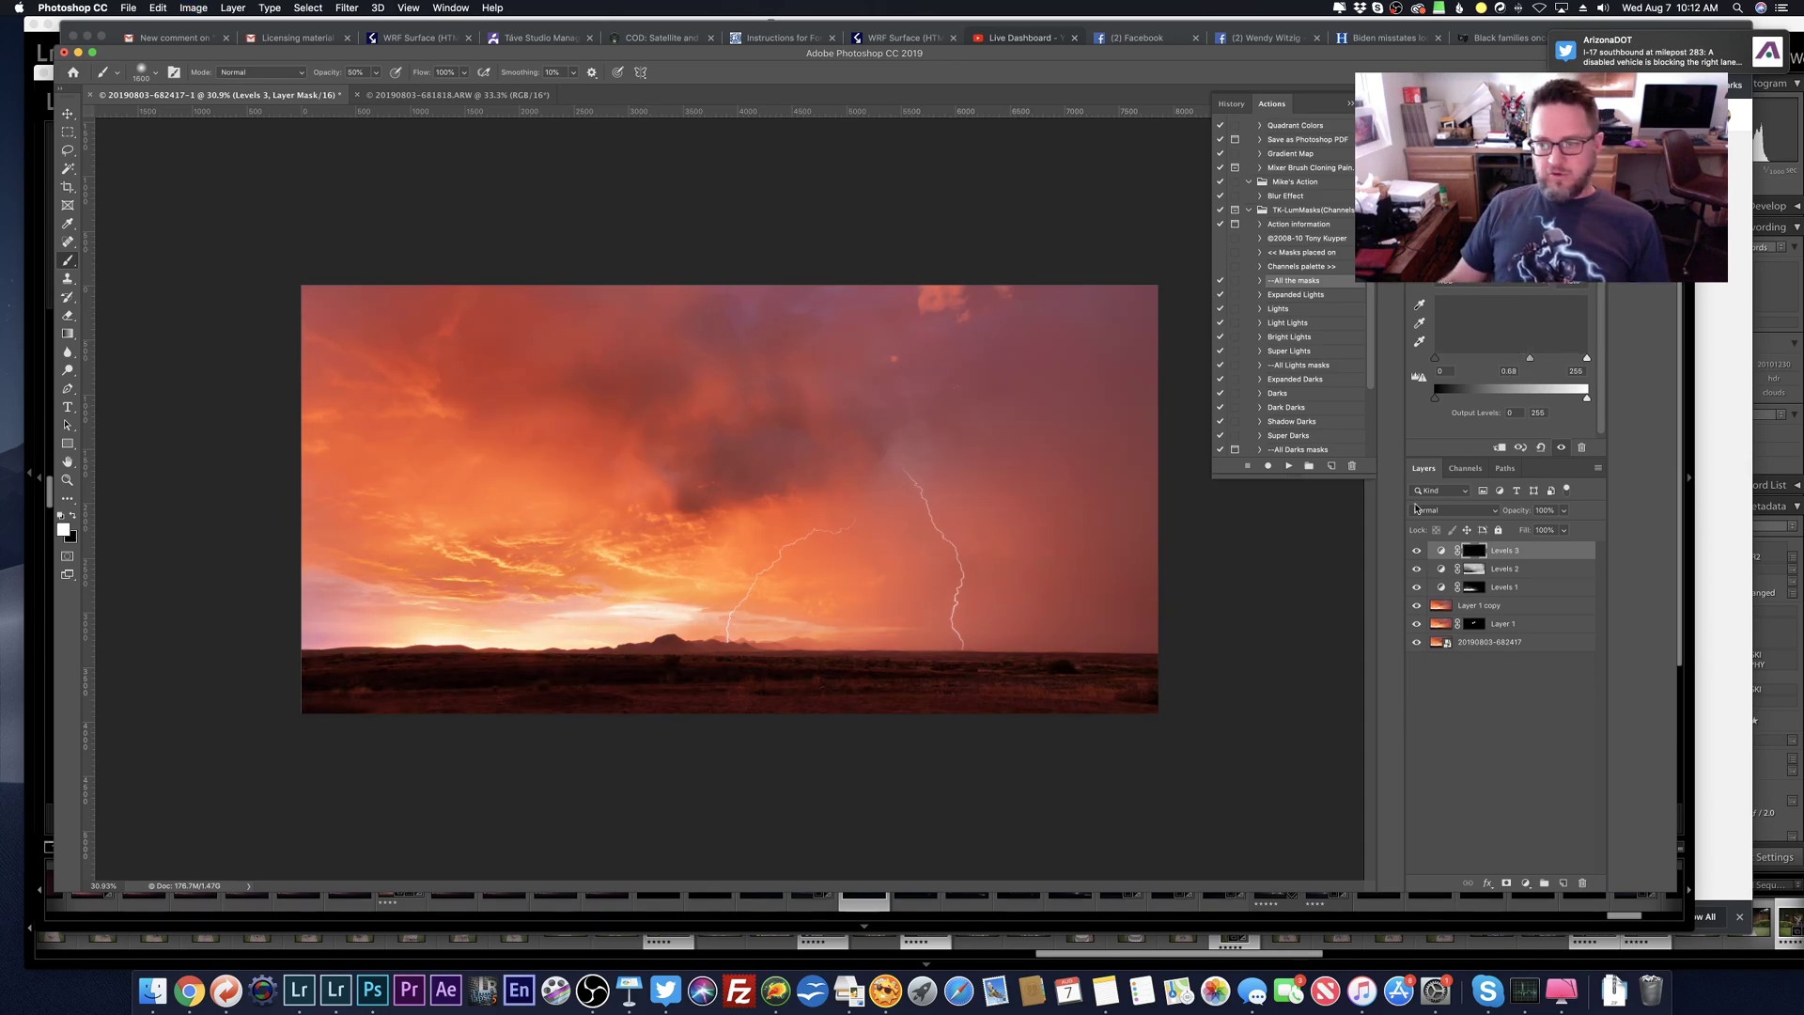
Step: Load the Bright Lights luminosity channel as a selection and target the third Levels layer's mask
left_click(1465, 467)
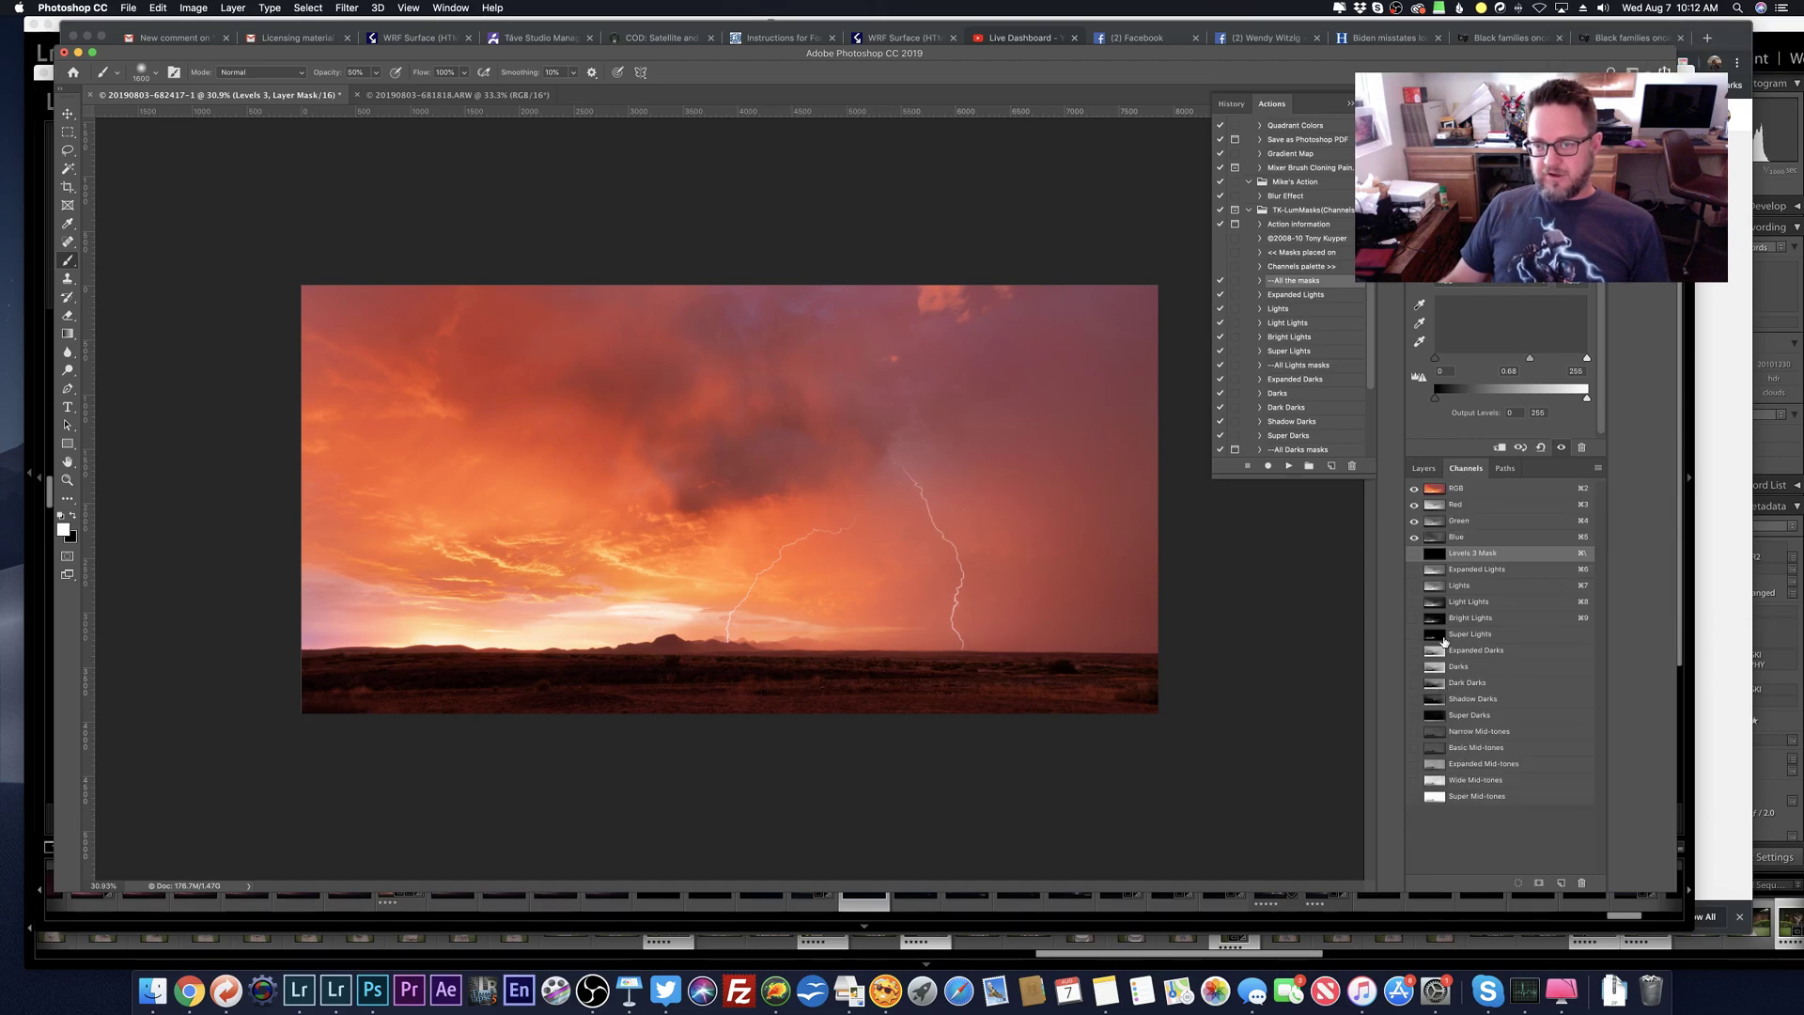
left_click(1447, 617)
left_click(1432, 617, "super")
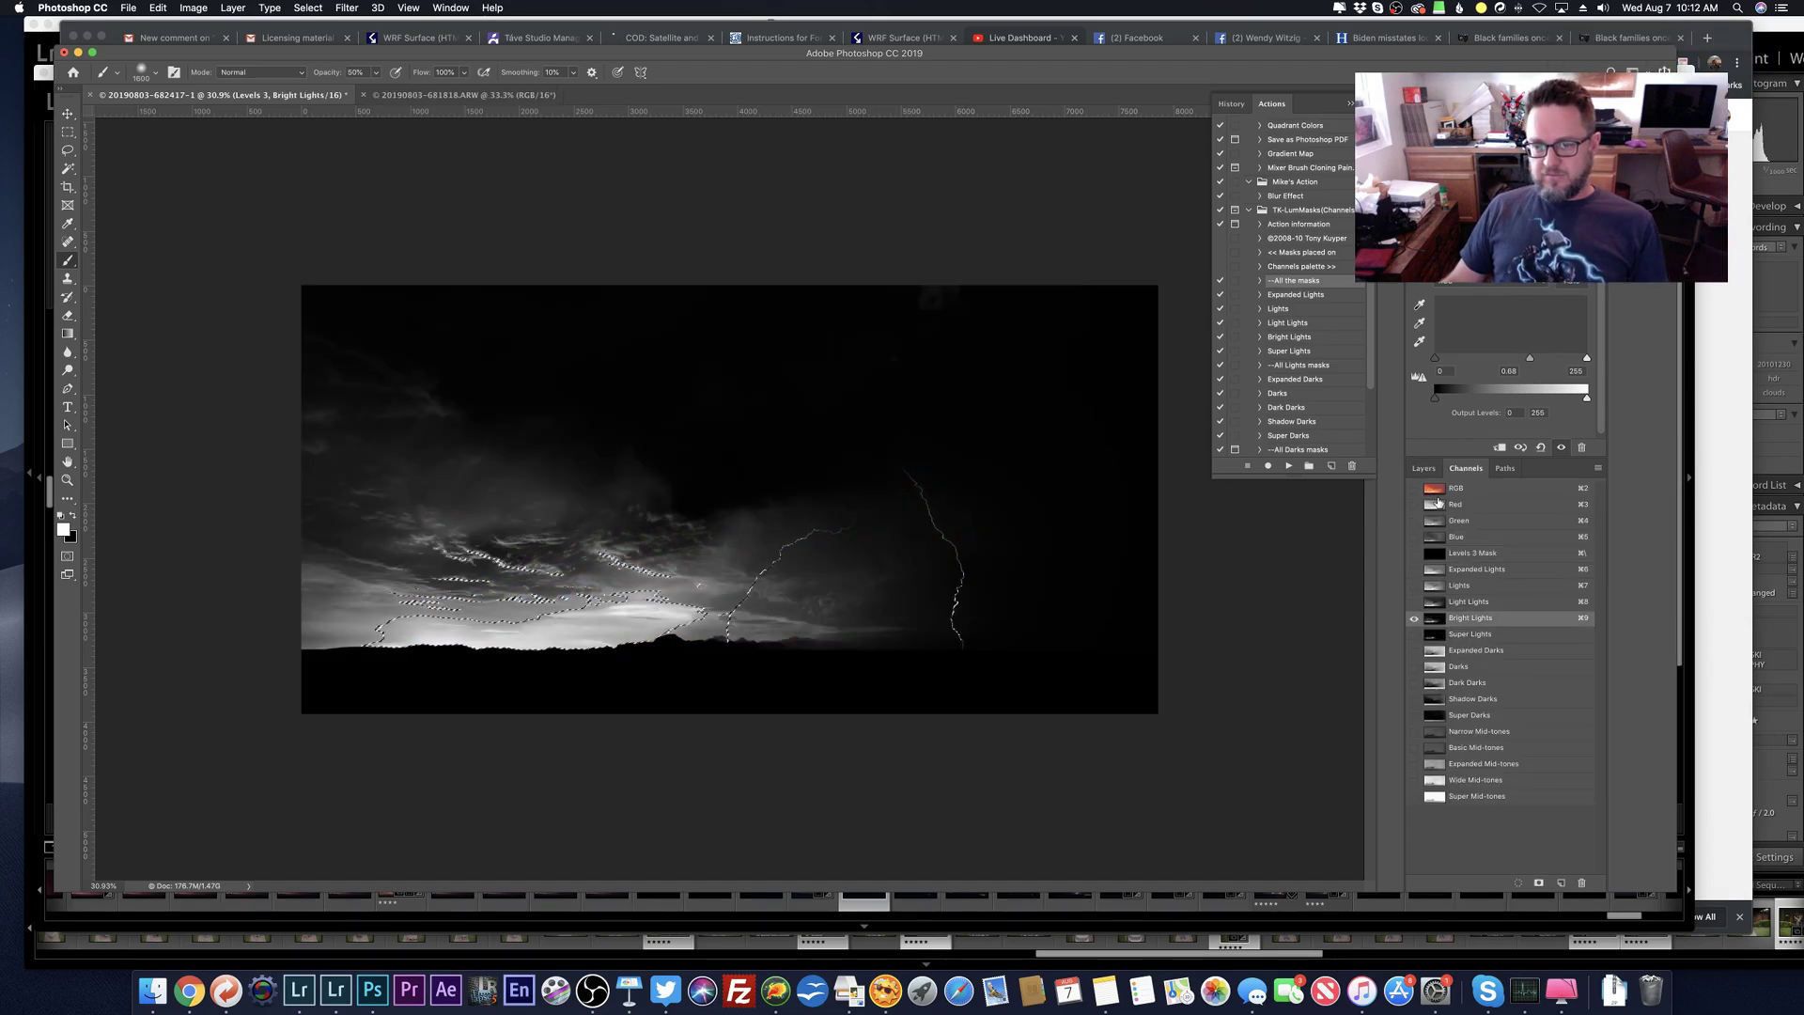
left_click(1424, 468)
left_click(1476, 561)
Step: Paint white with a smaller brush on the third Levels mask over the bright horizon sky, hiding the selection outline
key("bracketleft")
key("bracketleft")
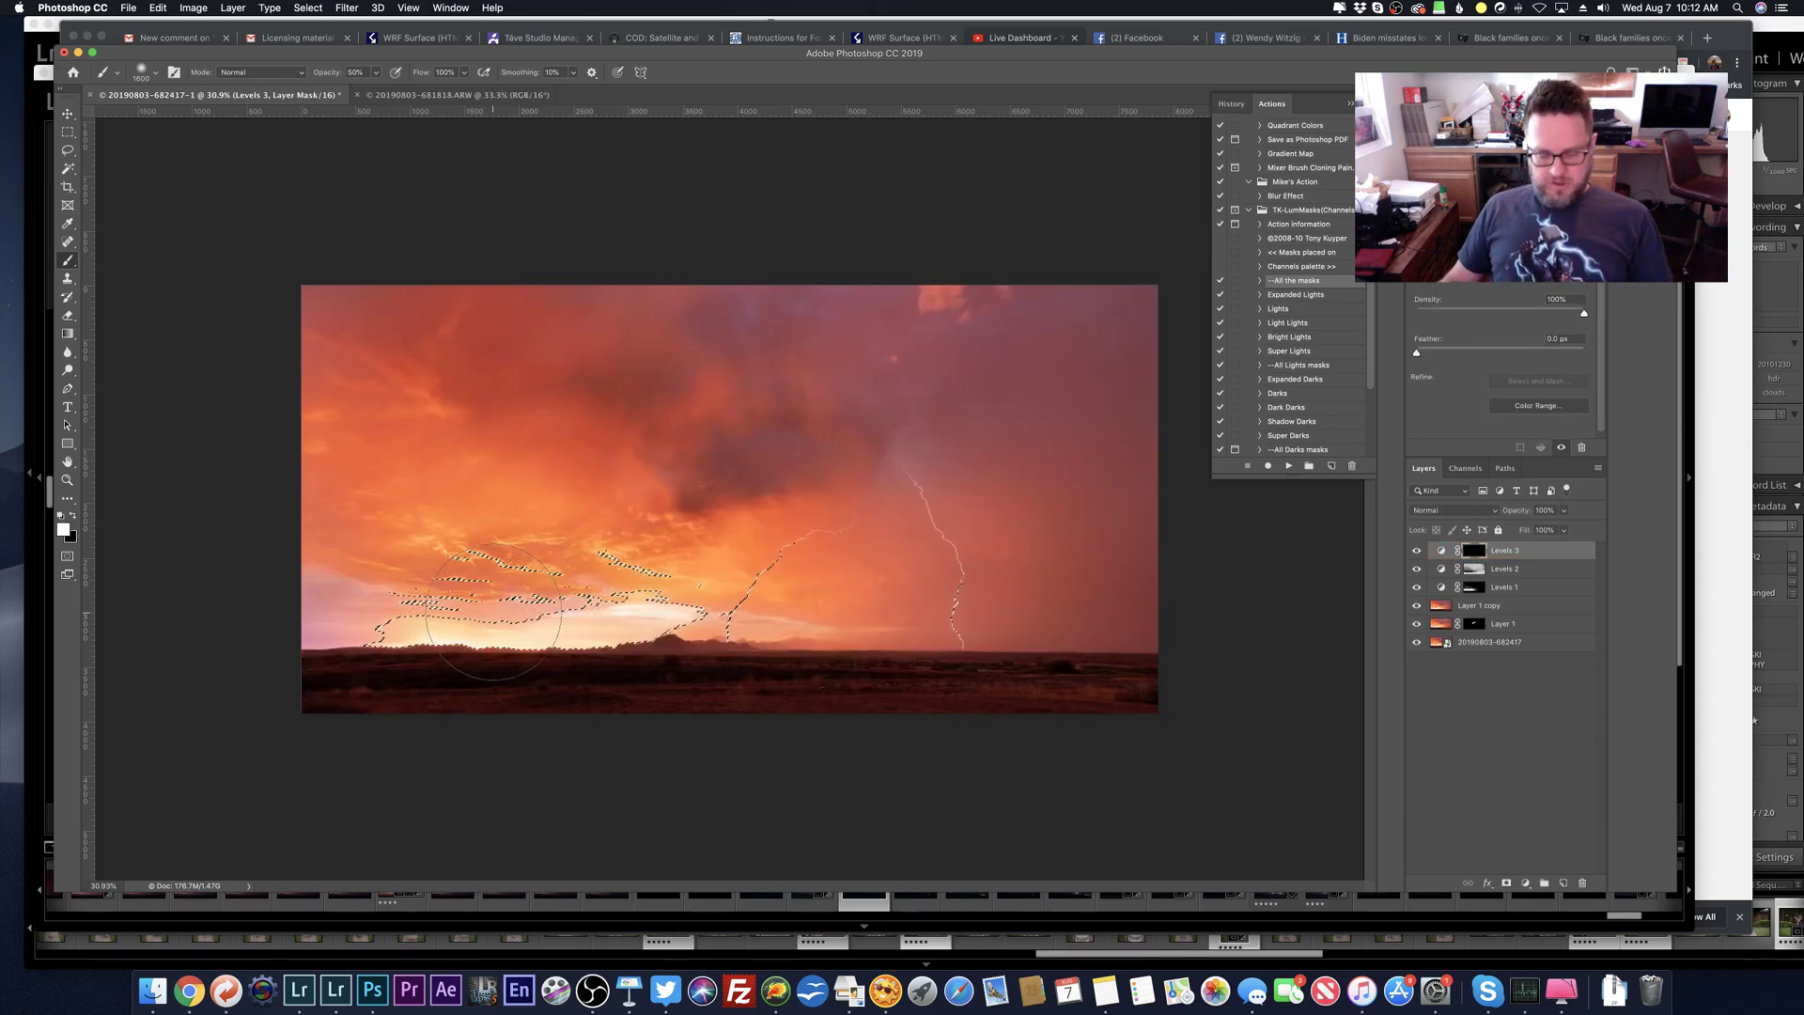
key("super+h")
key("bracketleft")
key("bracketleft")
key("bracketleft")
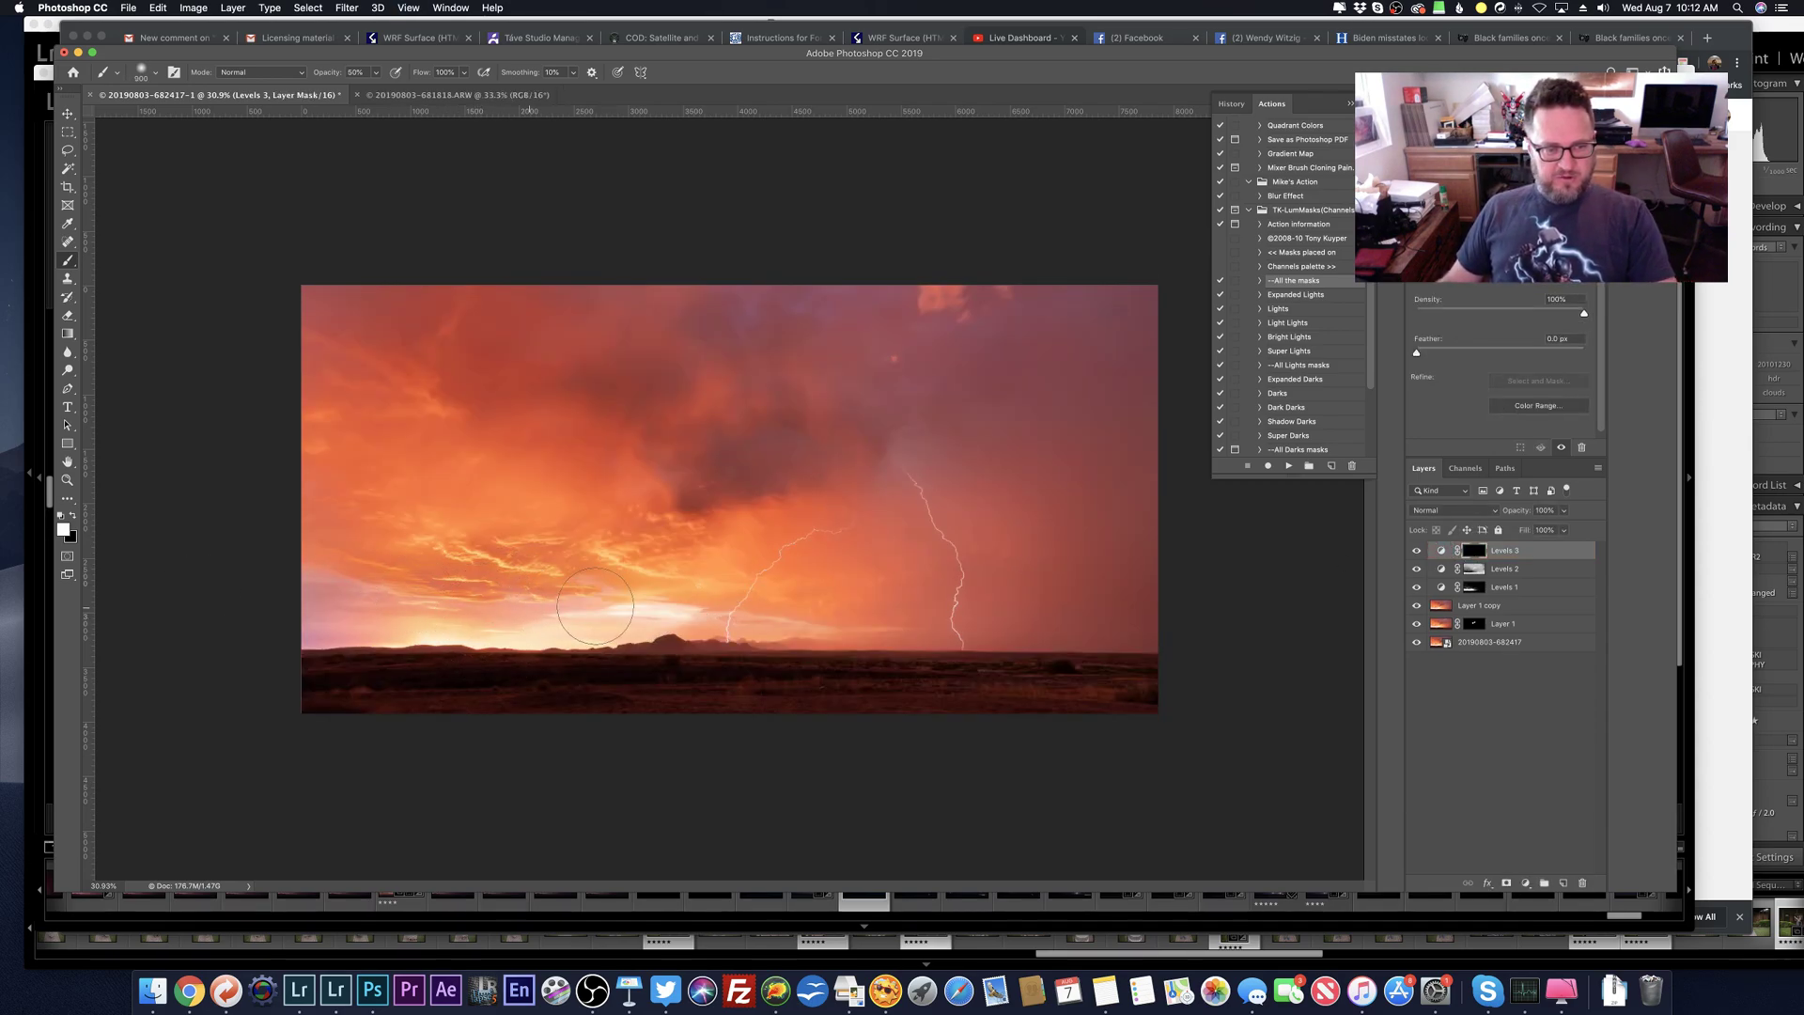
left_click_drag(594, 606, 470, 609)
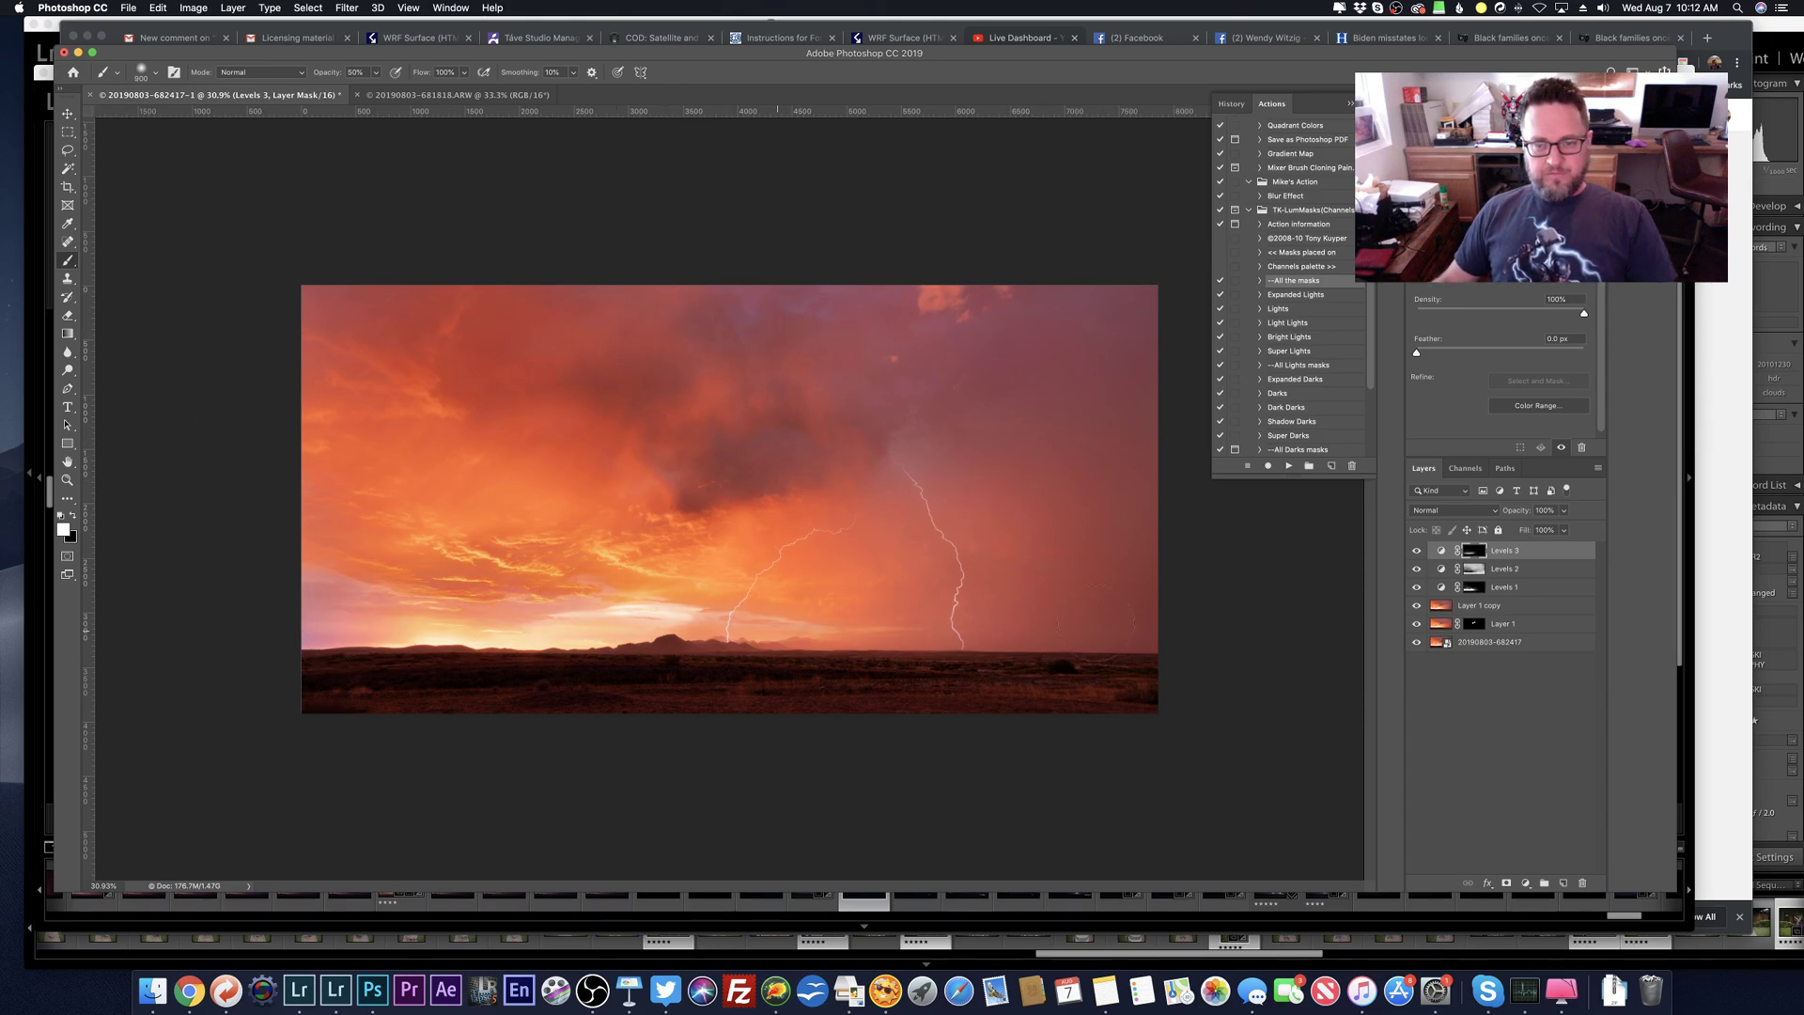
Step: Add a fourth Levels adjustment layer with the white point at 234 and midtones at 0.86, and invert its mask to black
left_click(1549, 884)
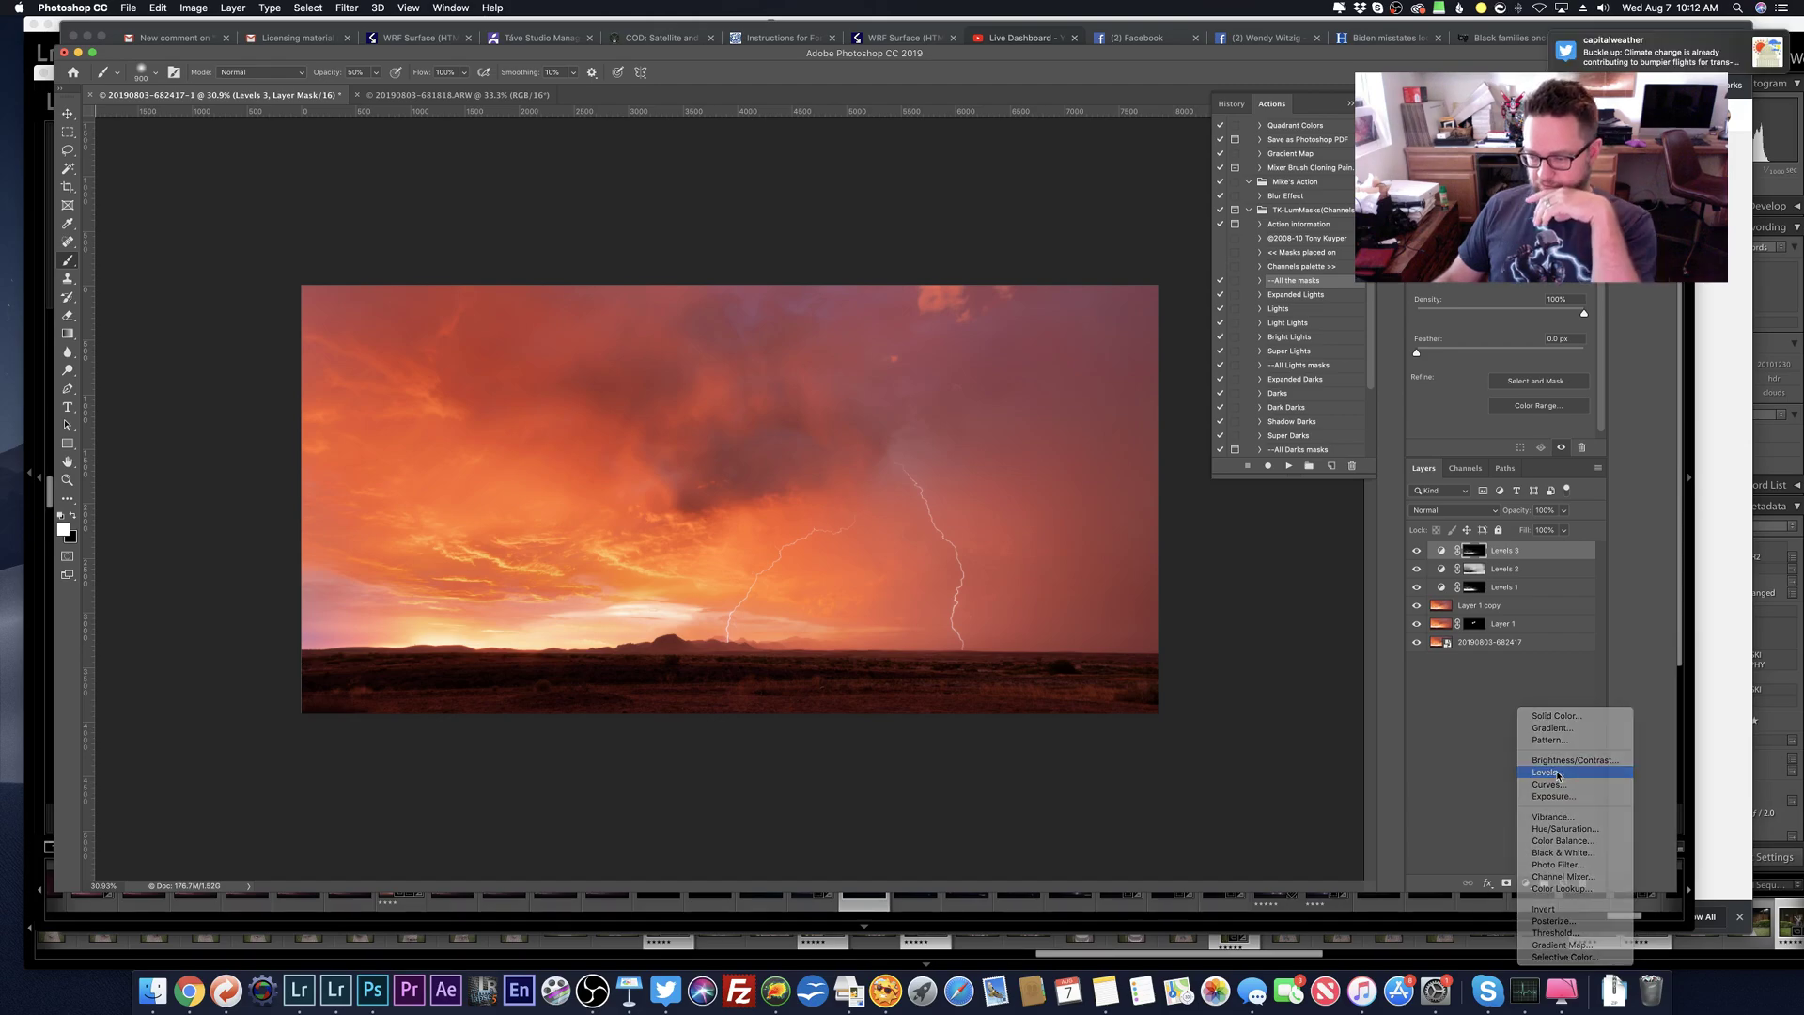
left_click(1573, 766)
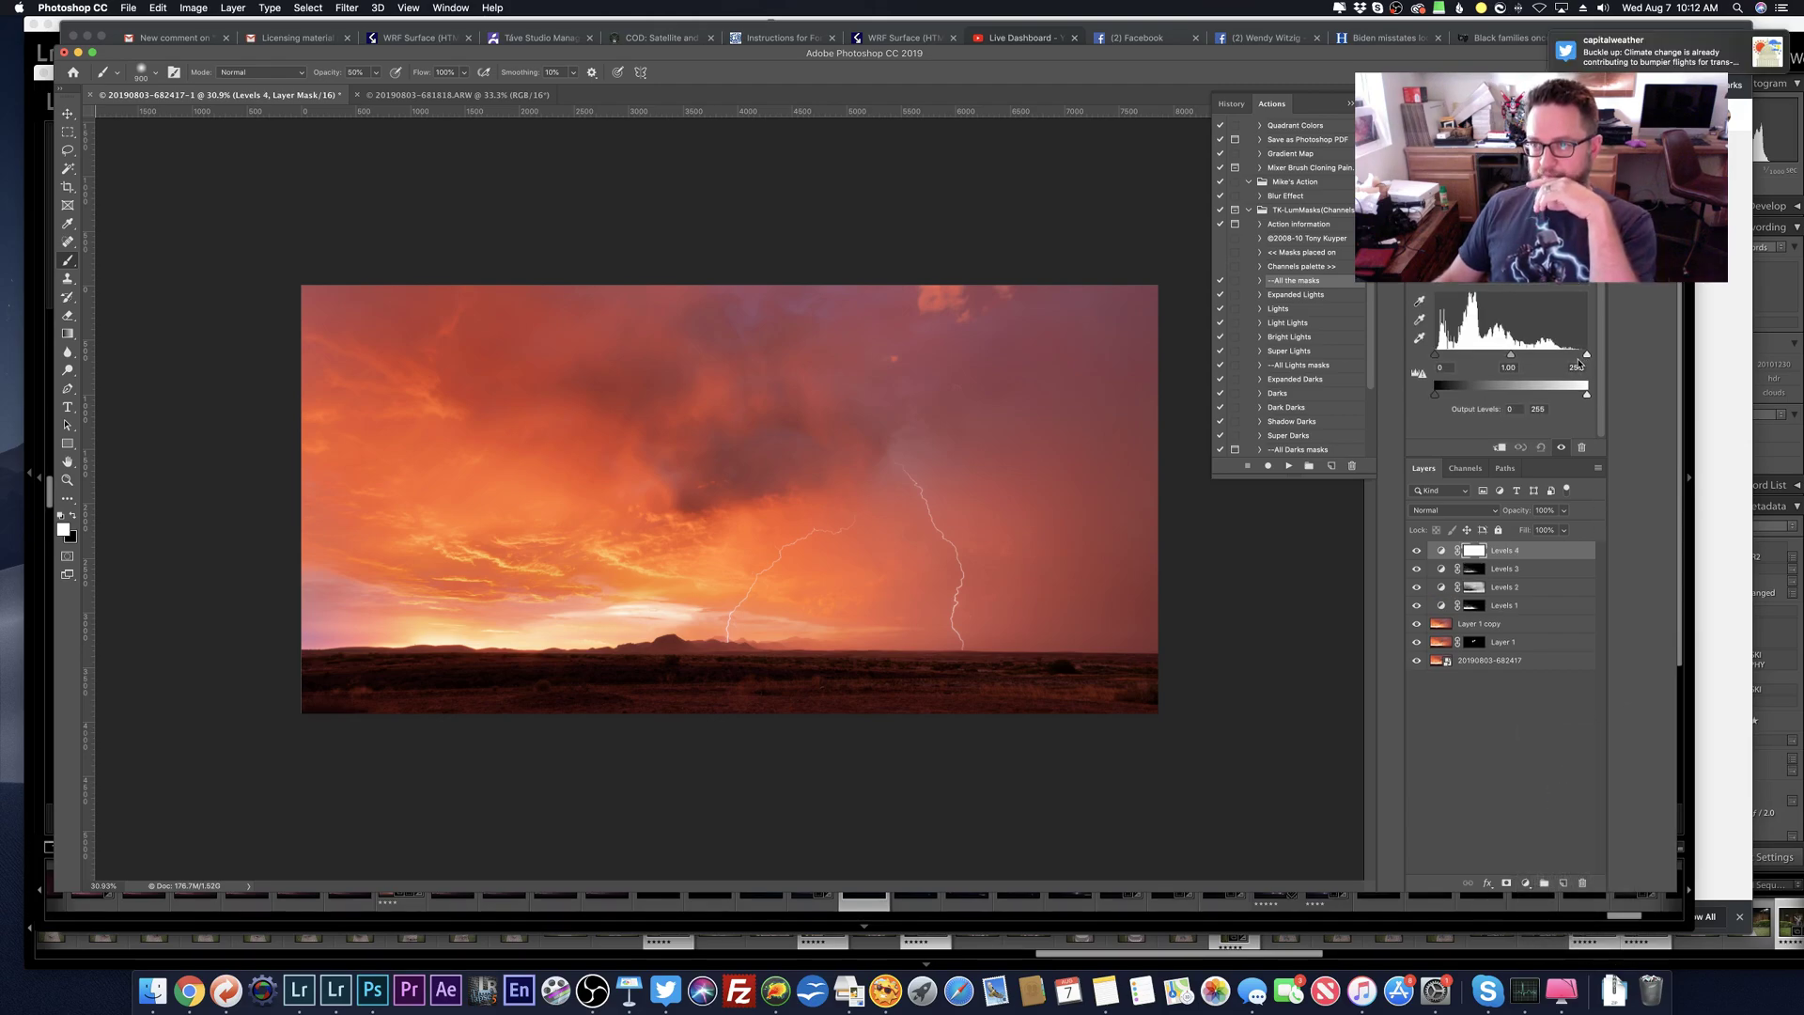
left_click_drag(1580, 361, 1508, 361)
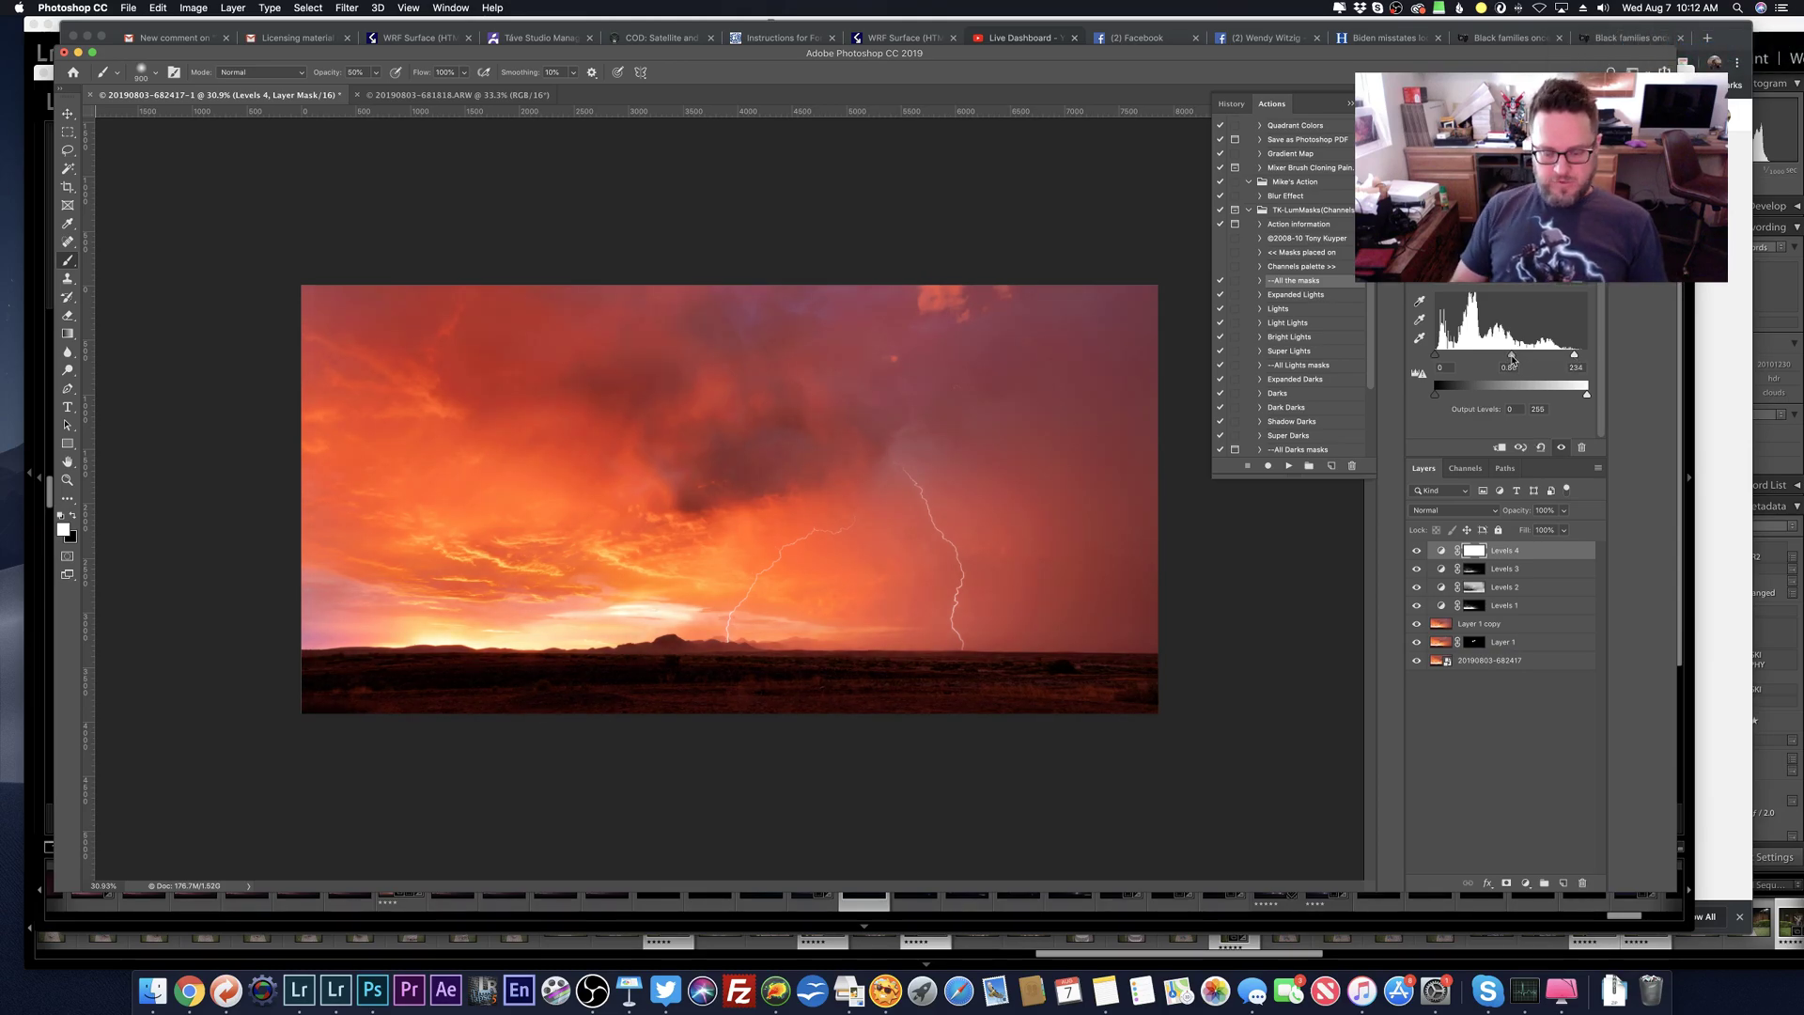
Step: Load the Darks luminosity channel as a selection and target the fourth Levels layer's mask
left_click(1465, 468)
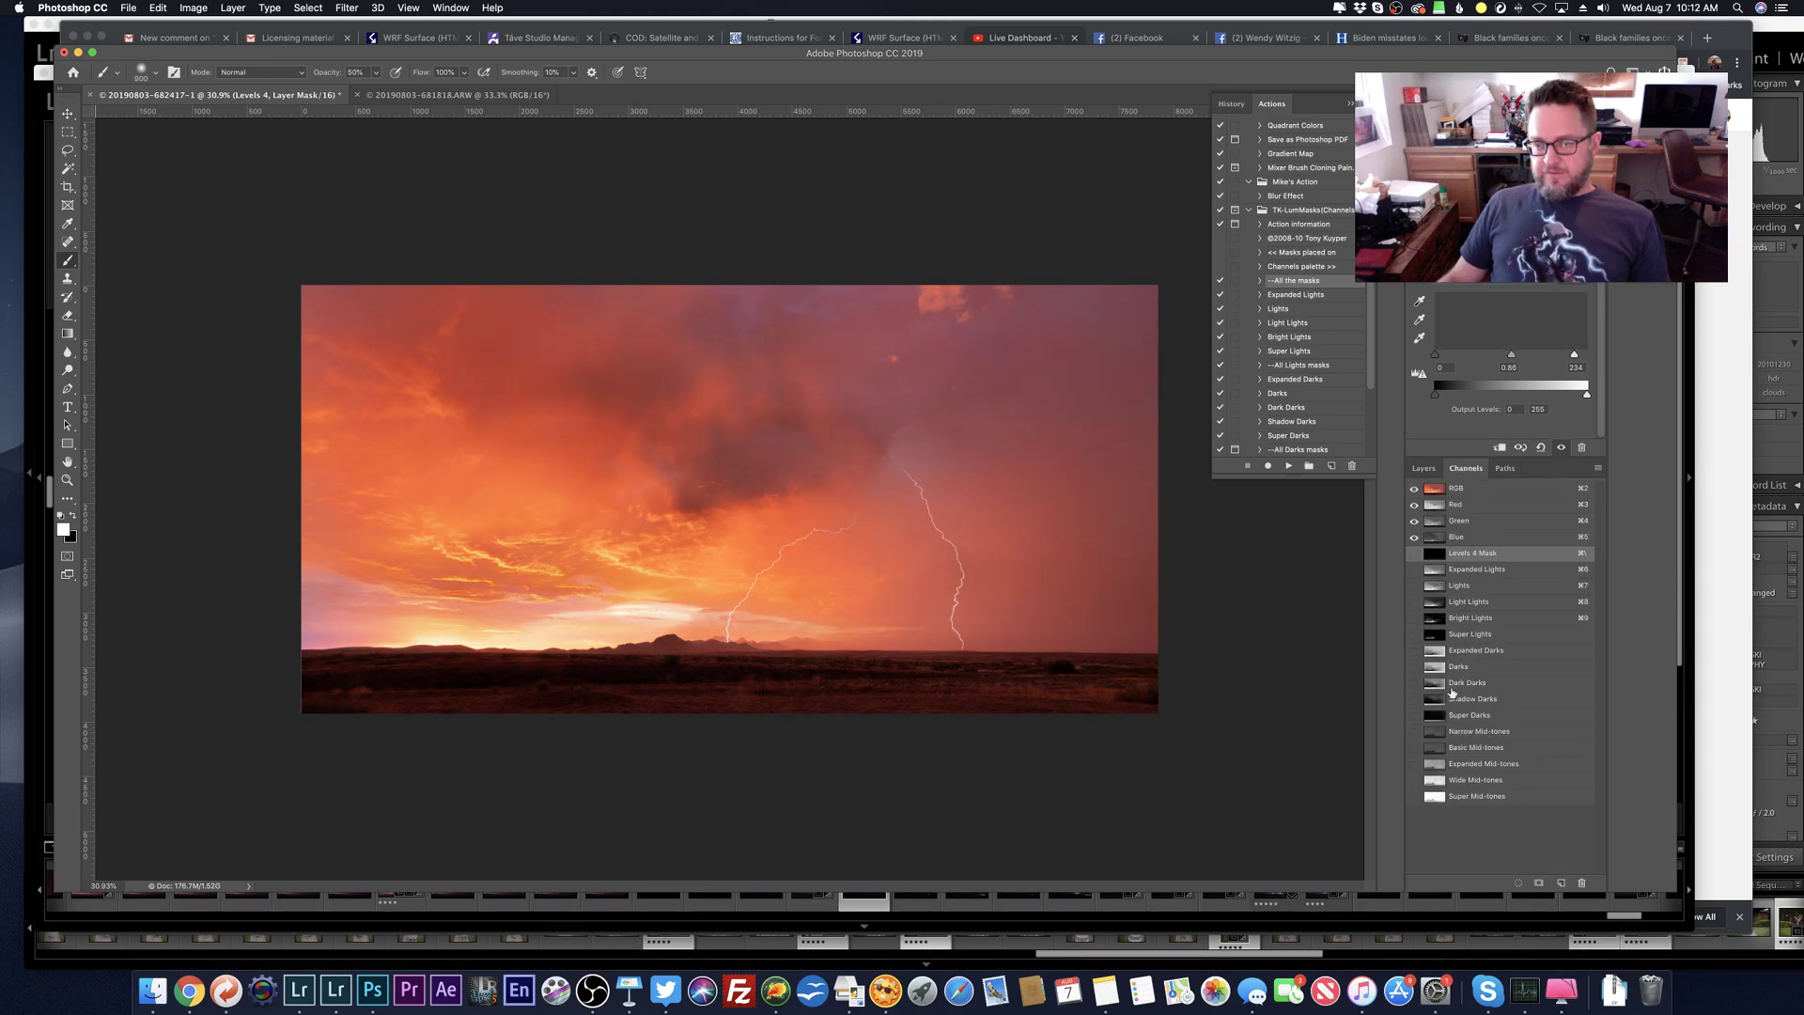
left_click(1434, 667)
left_click(1434, 667, "super")
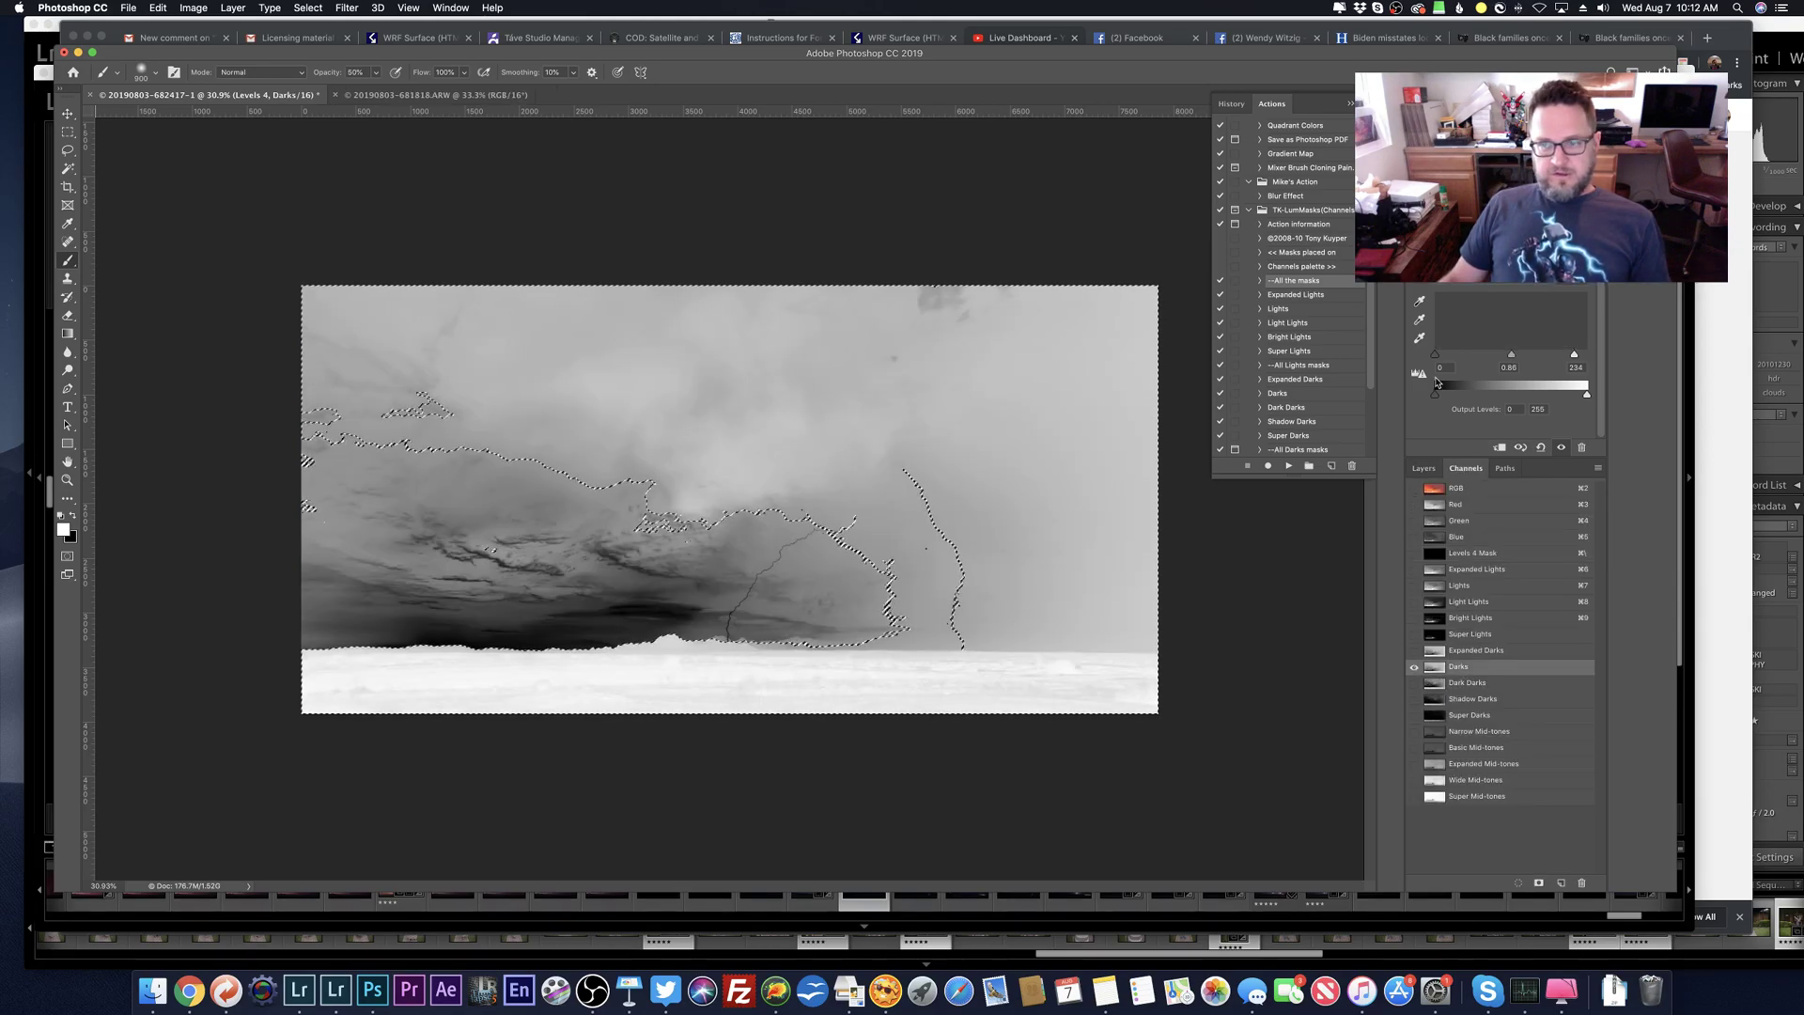
left_click(1423, 468)
left_click(1473, 550)
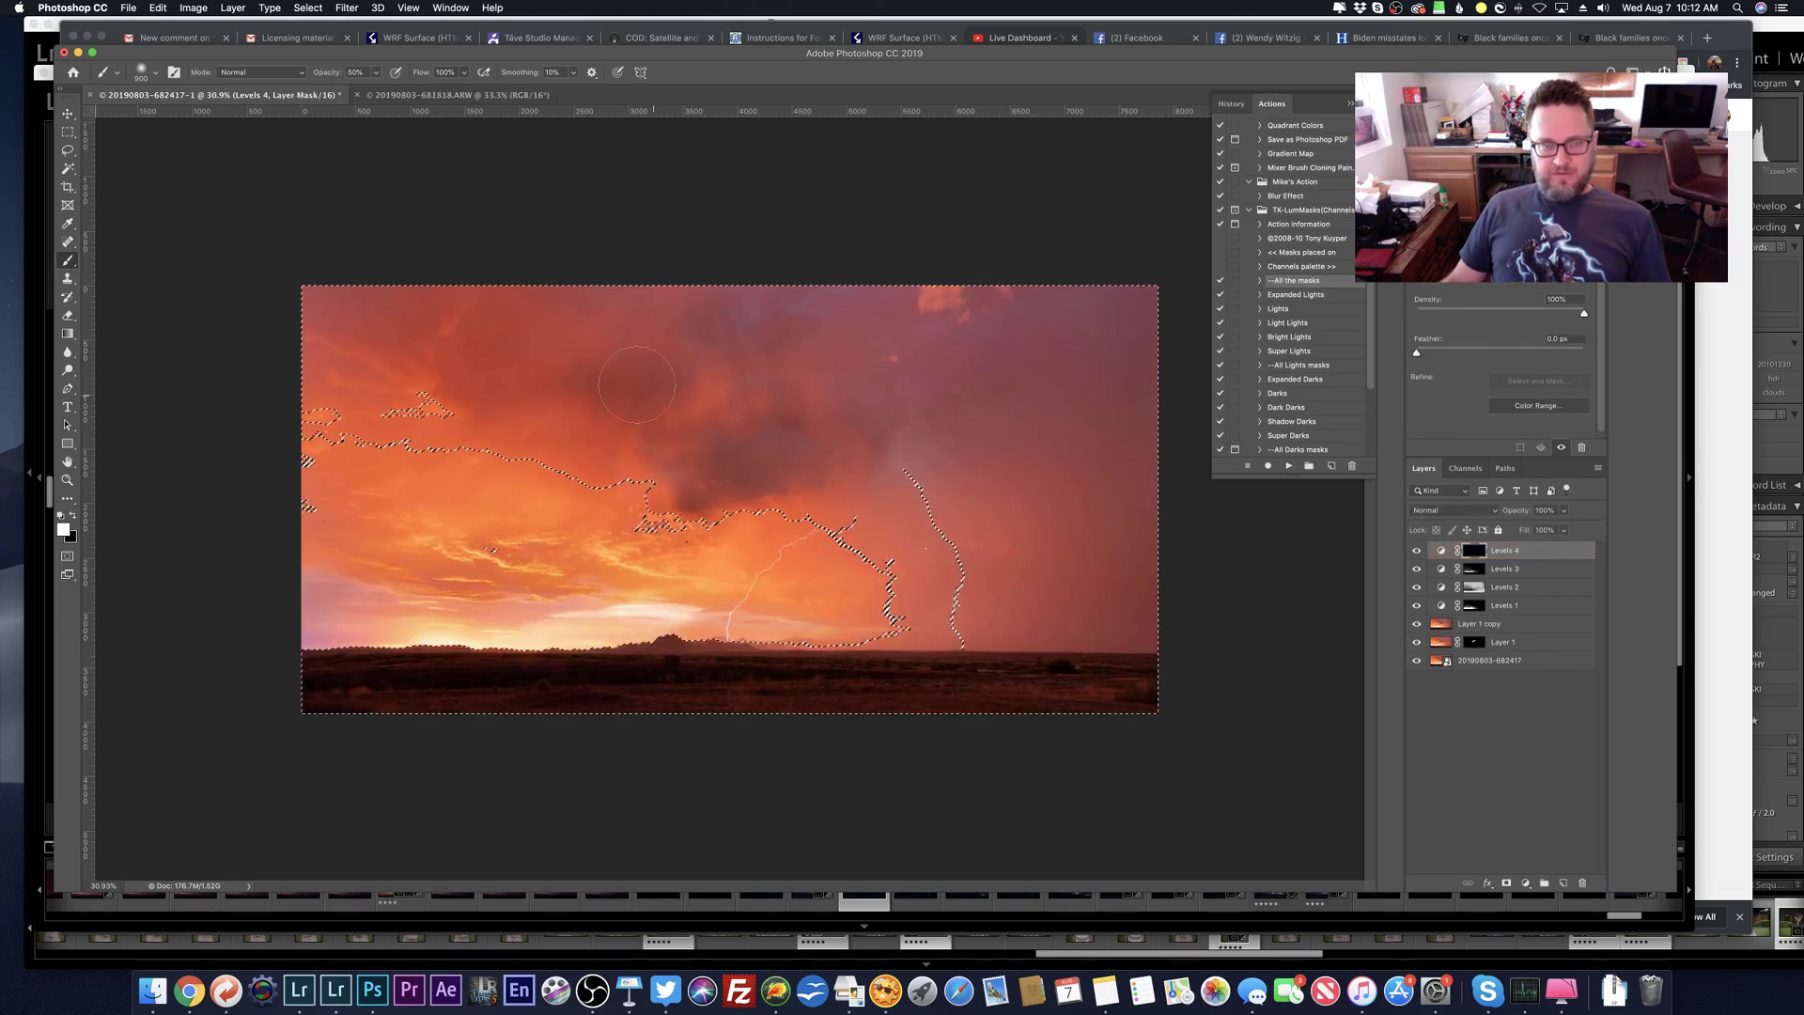
Step: Paint white with a larger brush across the upper sky on the fourth Levels mask with the selection outline hidden, and deselect
key("super+d")
key("bracketright")
key("bracketright")
key("bracketright")
key("bracketright")
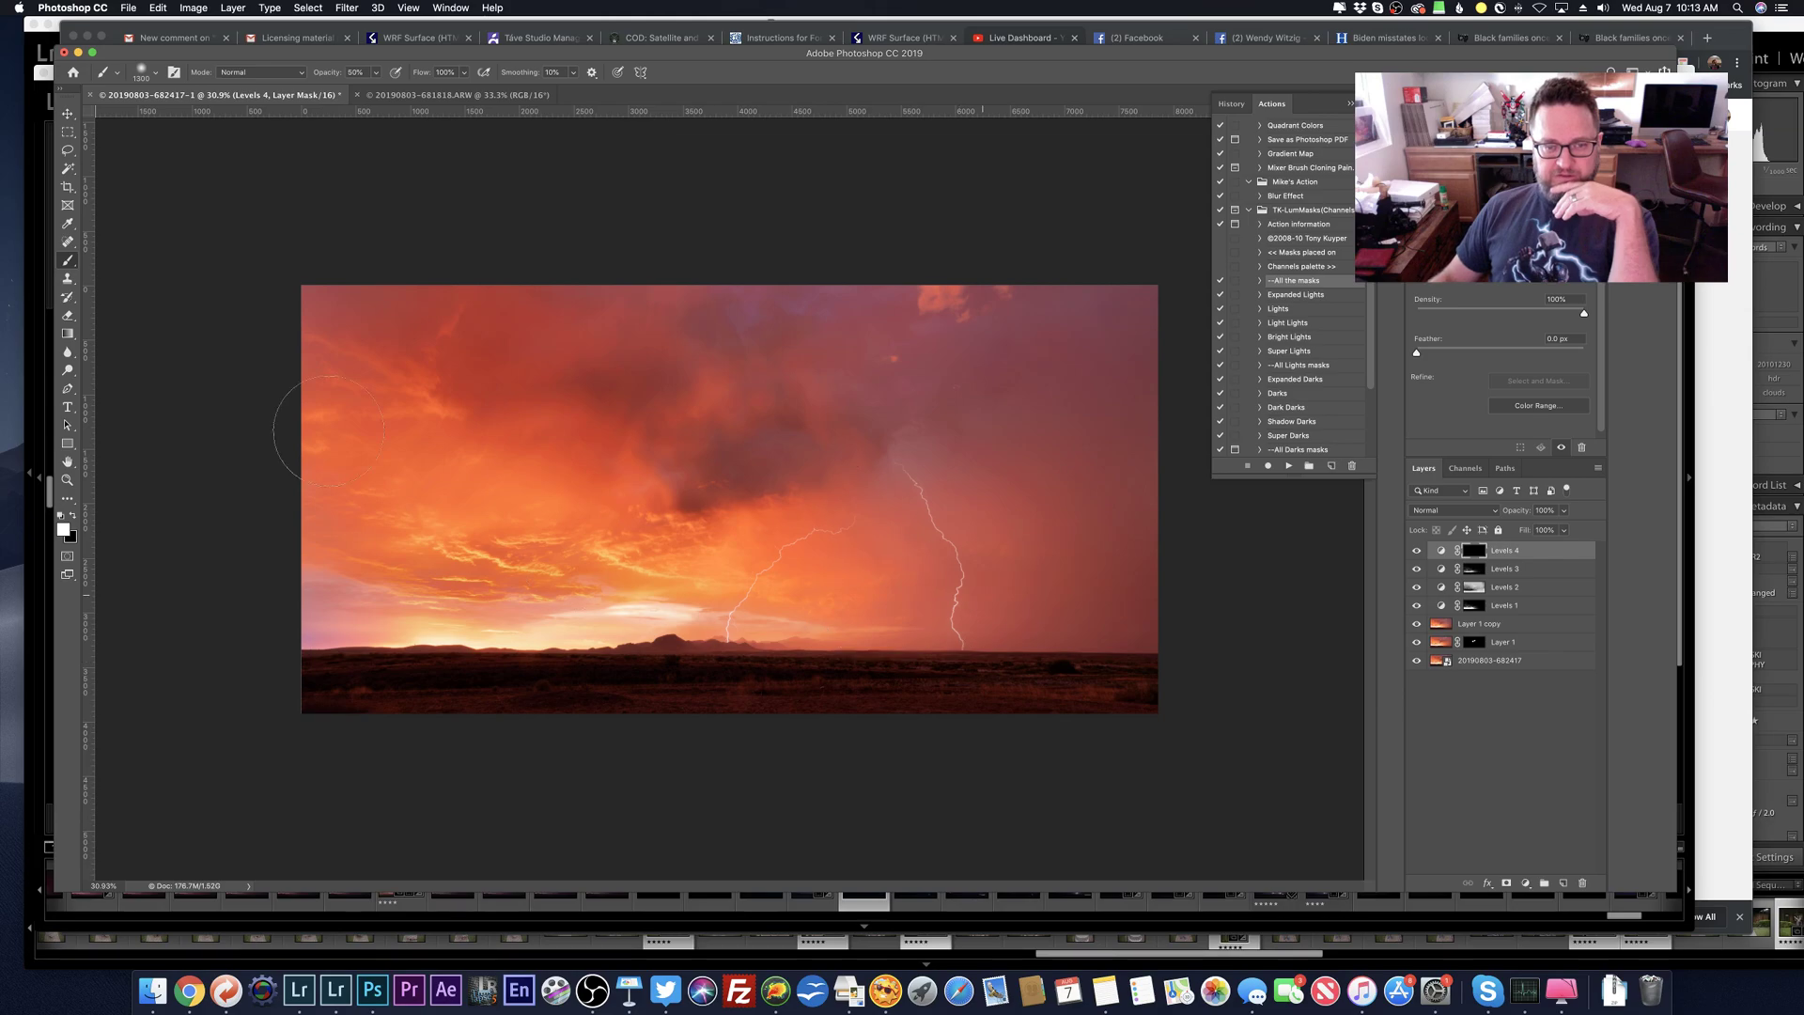
mouse_move(217, 291)
left_mouse_down()
mouse_move(1140, 290)
mouse_move(1003, 391)
left_mouse_up()
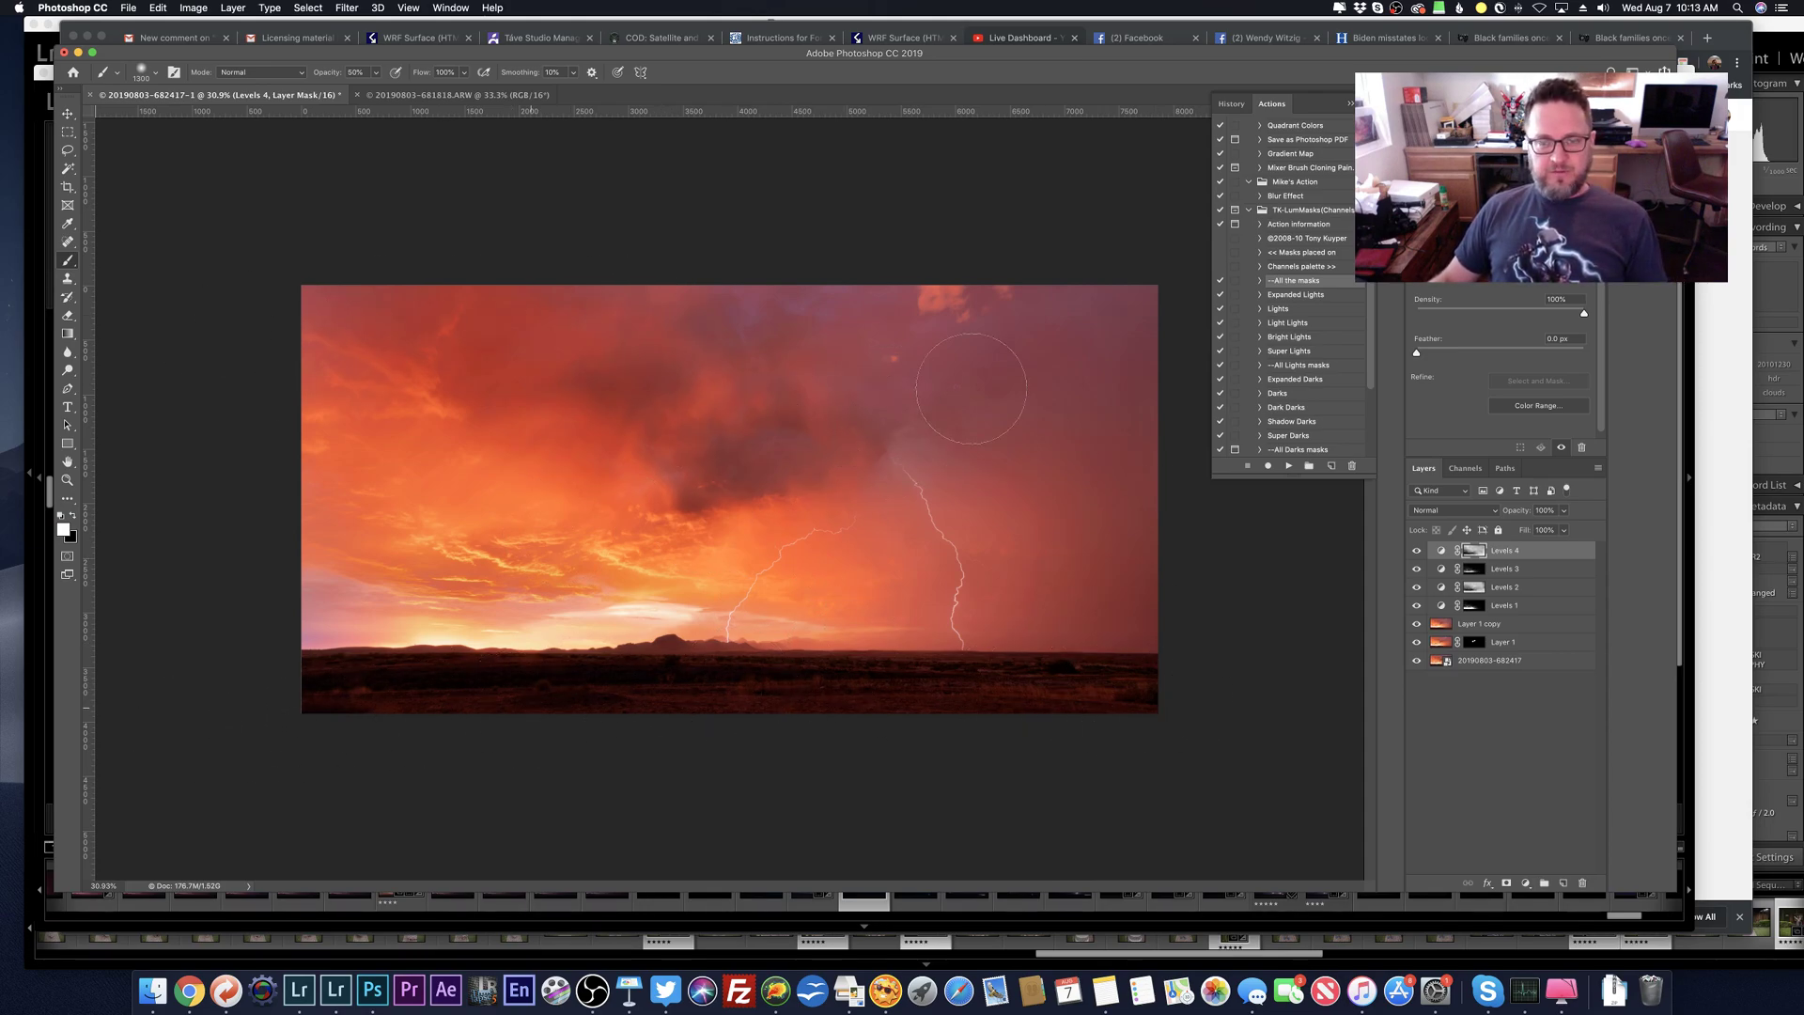
key("super+a")
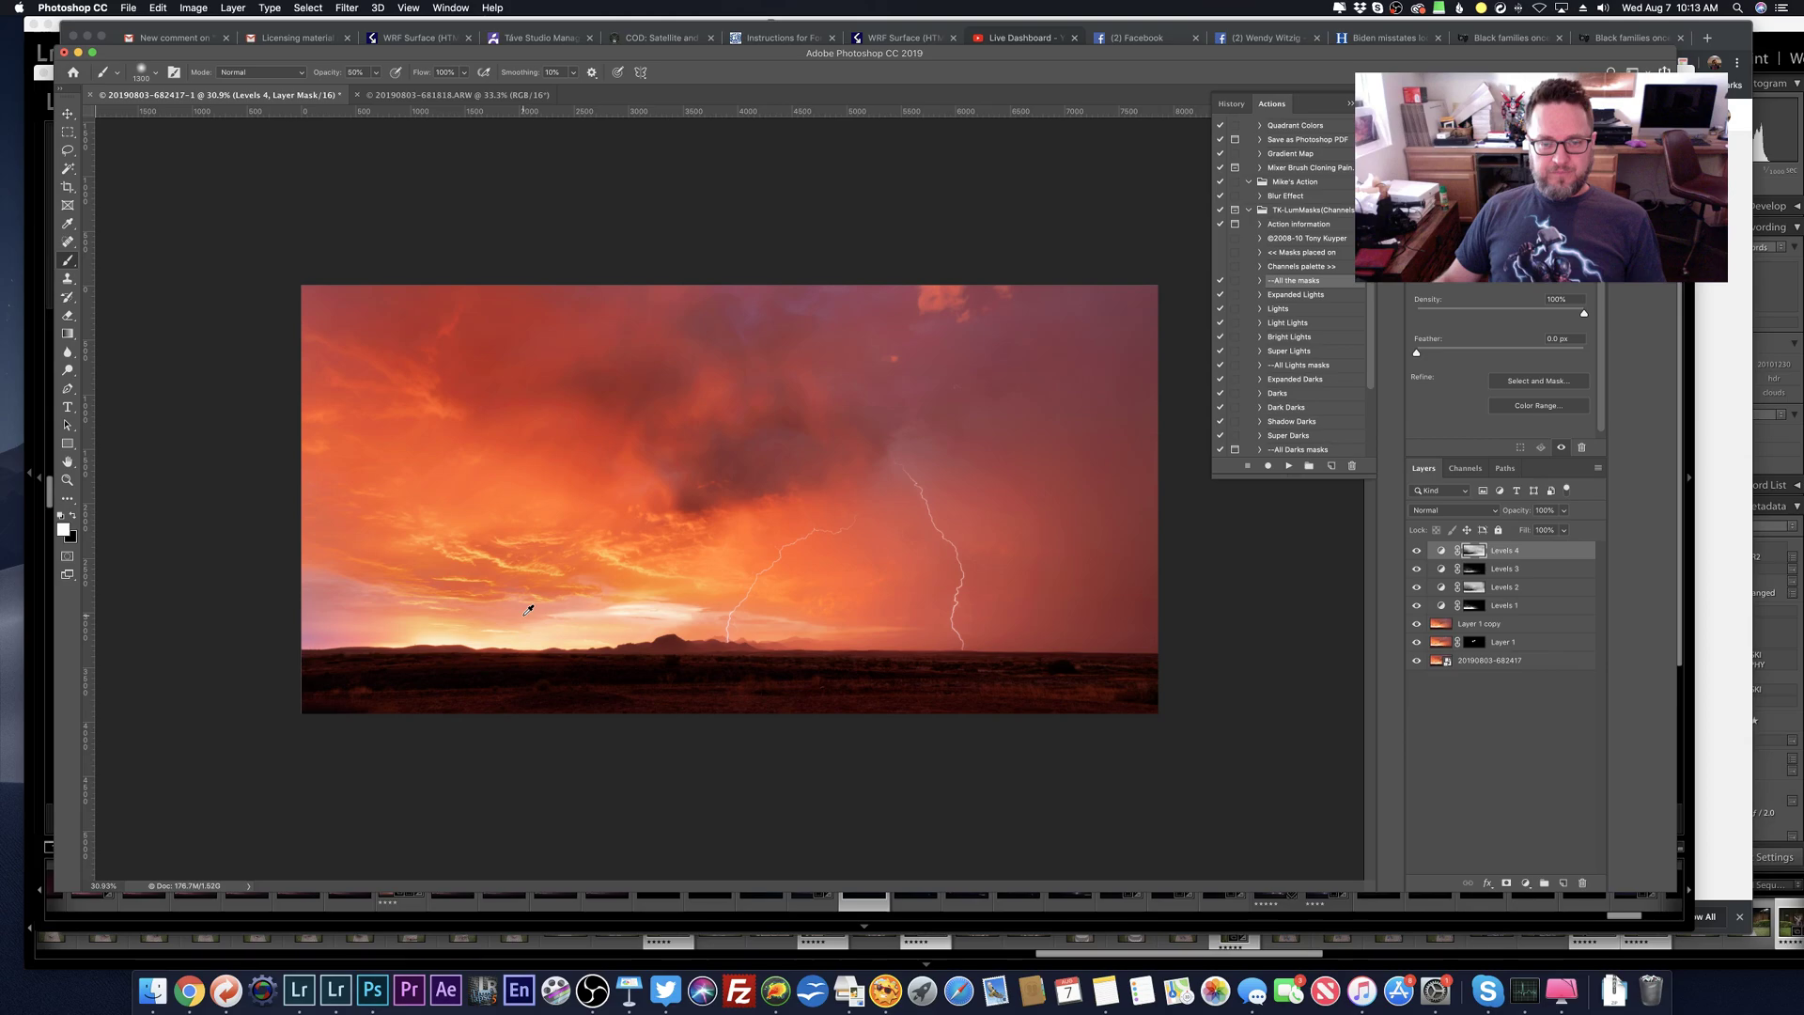
Step: Toggle all layers above the original photo off and on to compare before and after, and inspect the left lightning bolt up close
scroll(528, 610, "down", 3)
left_click(1416, 550)
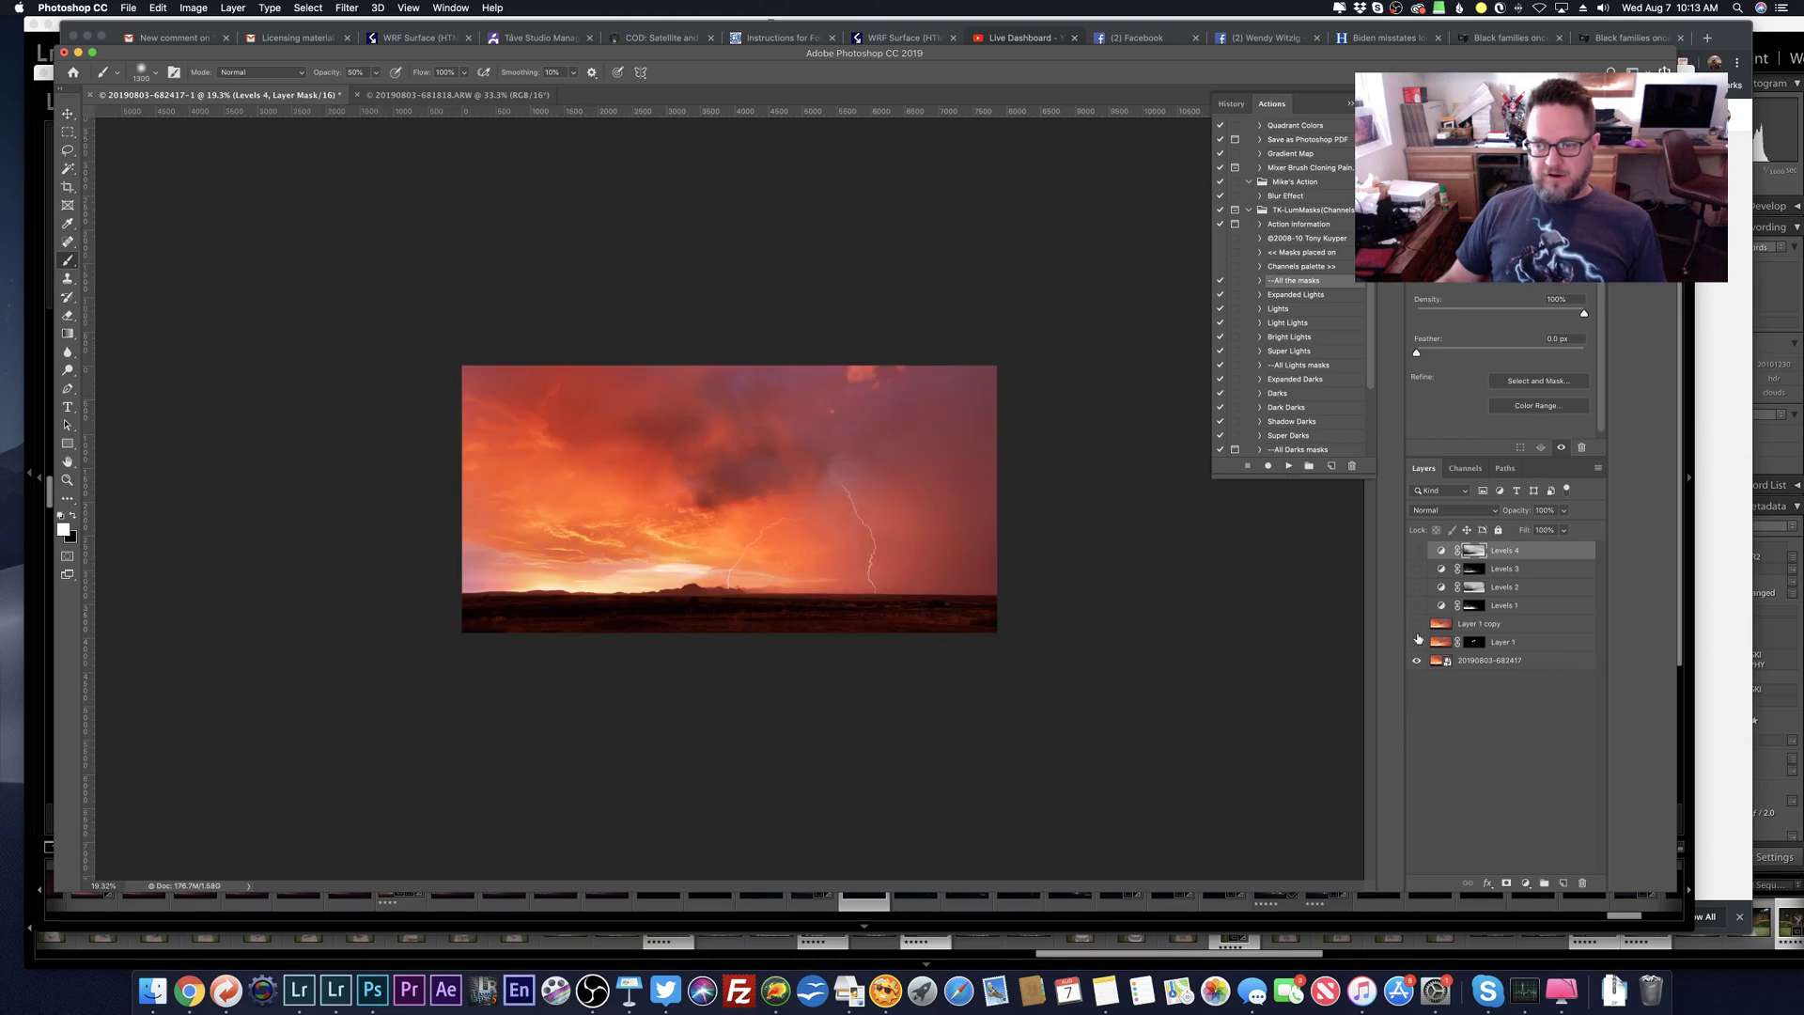
left_click(1418, 641)
left_click(1415, 552)
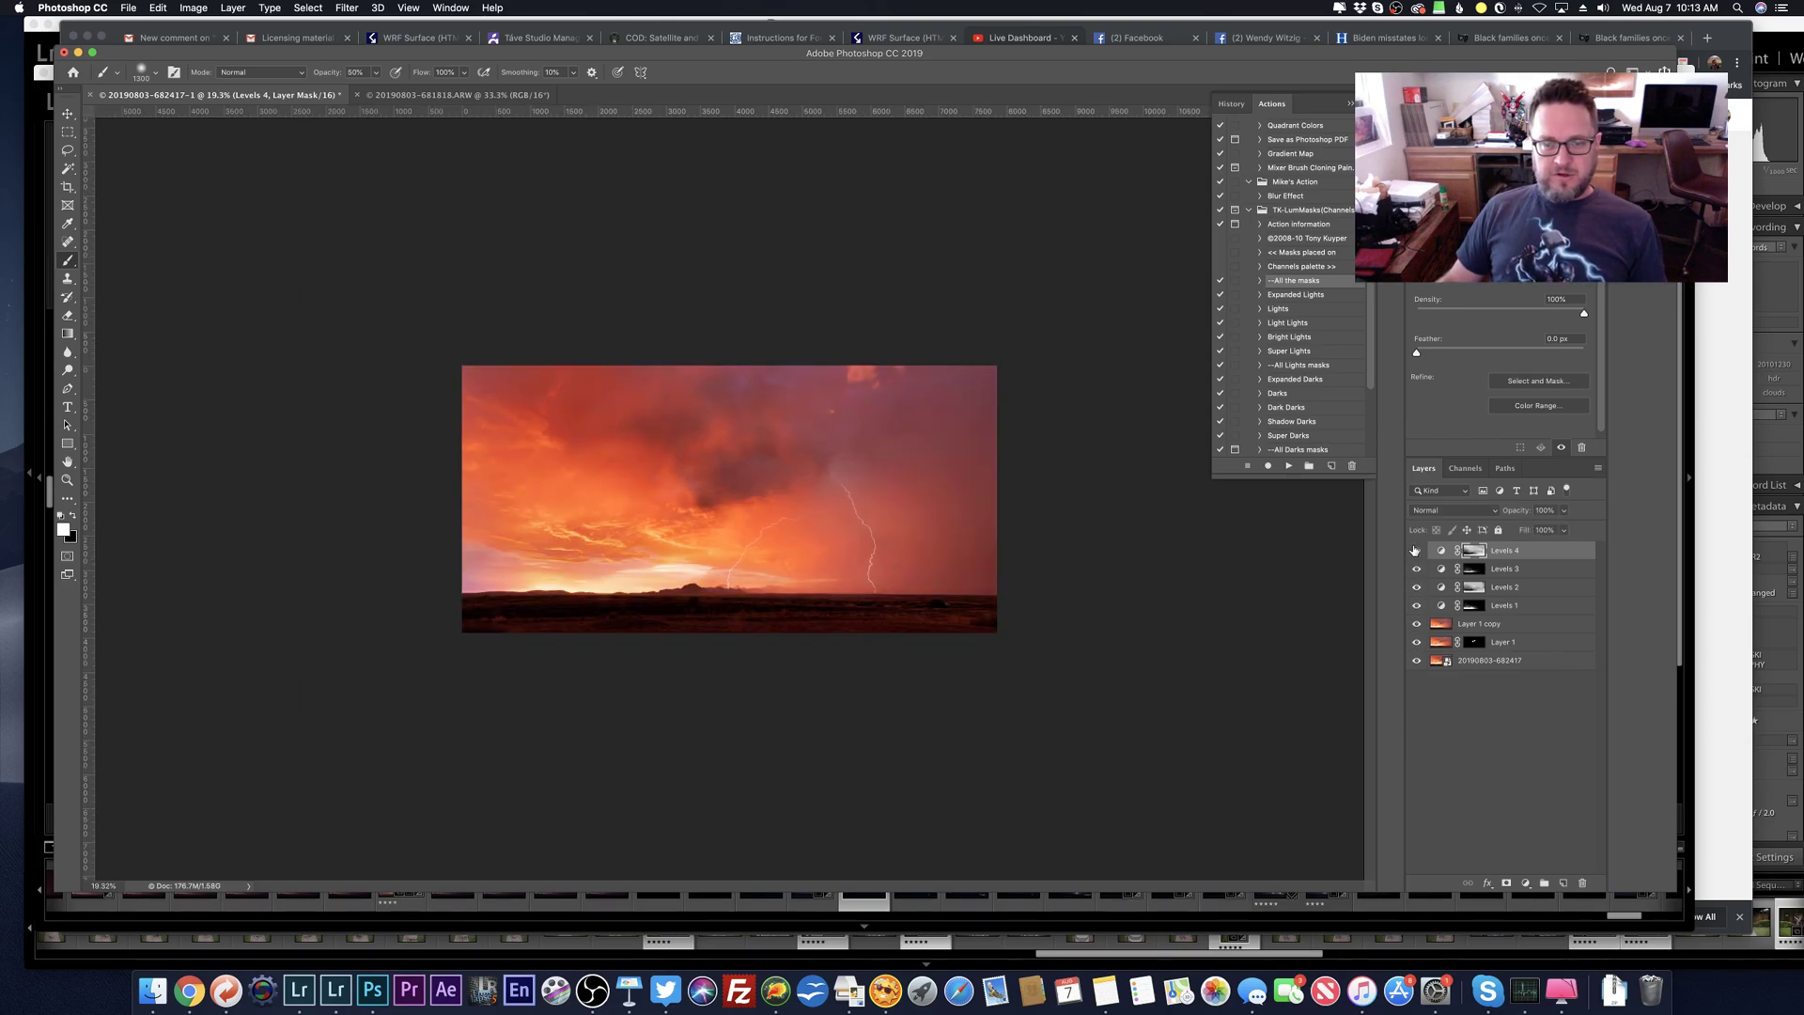
left_click_drag(1417, 627, 1417, 645)
left_click(1411, 553)
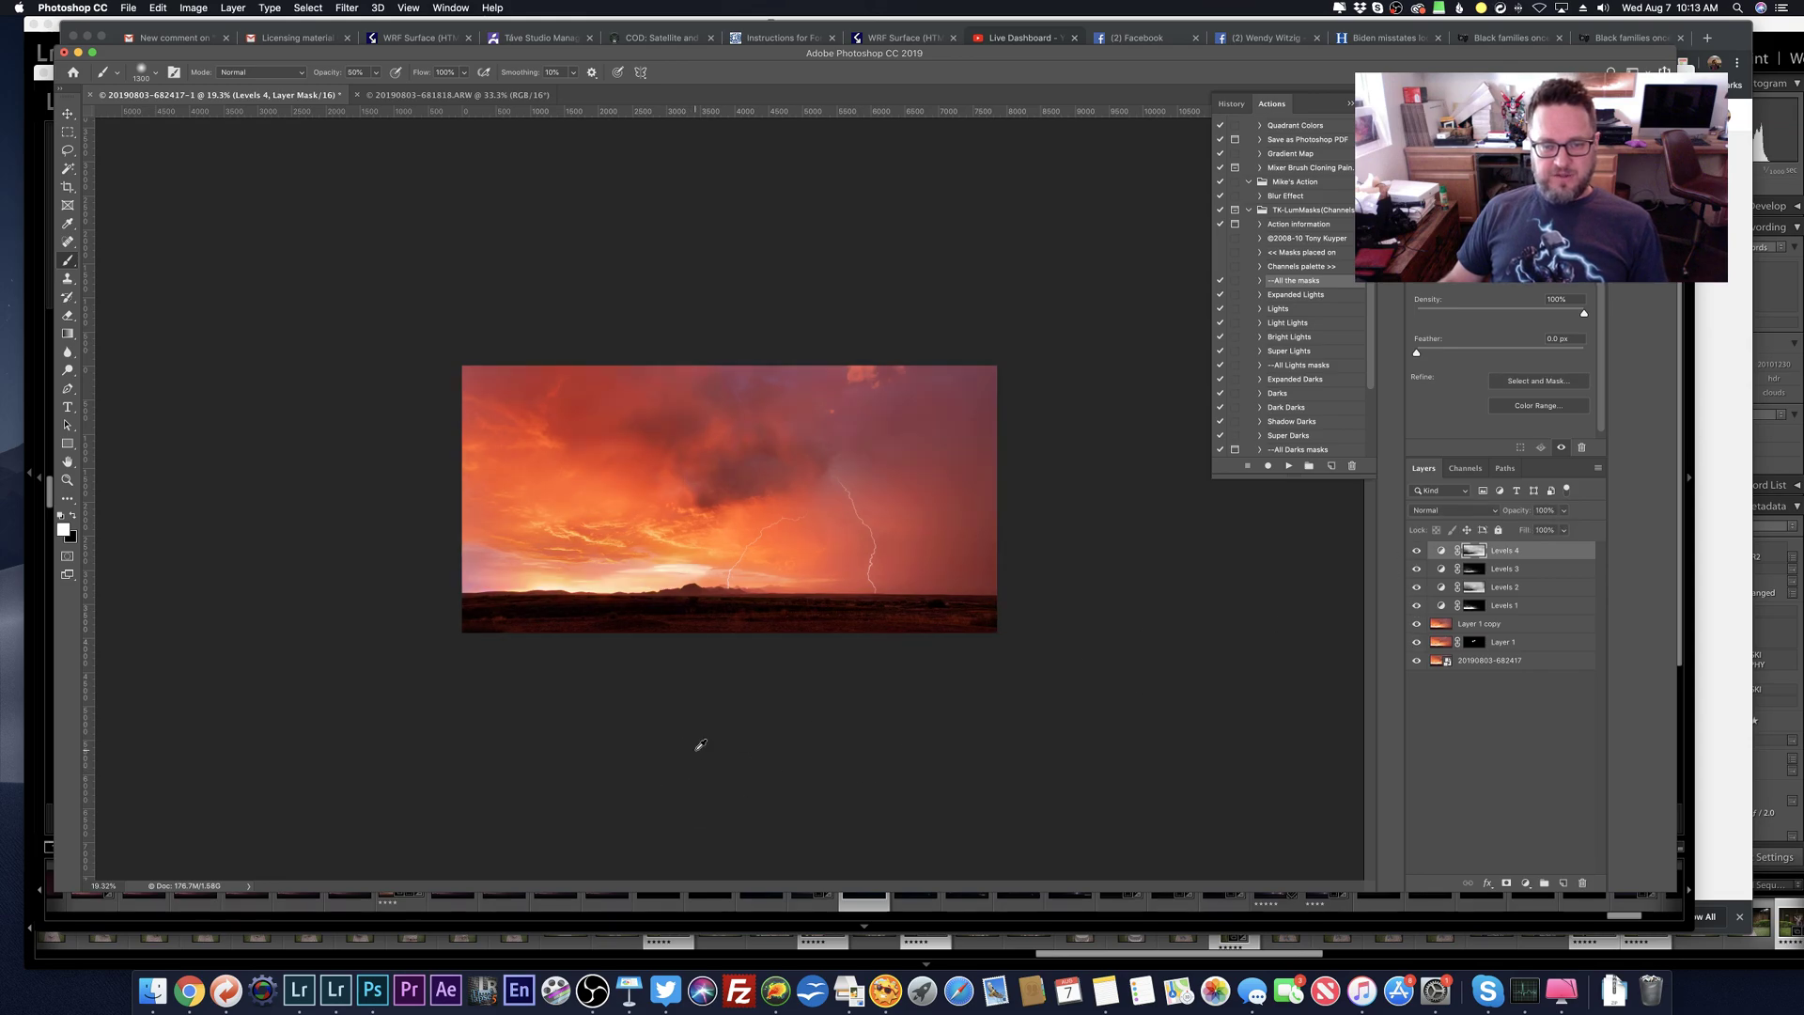
scroll(739, 571, "up", 5)
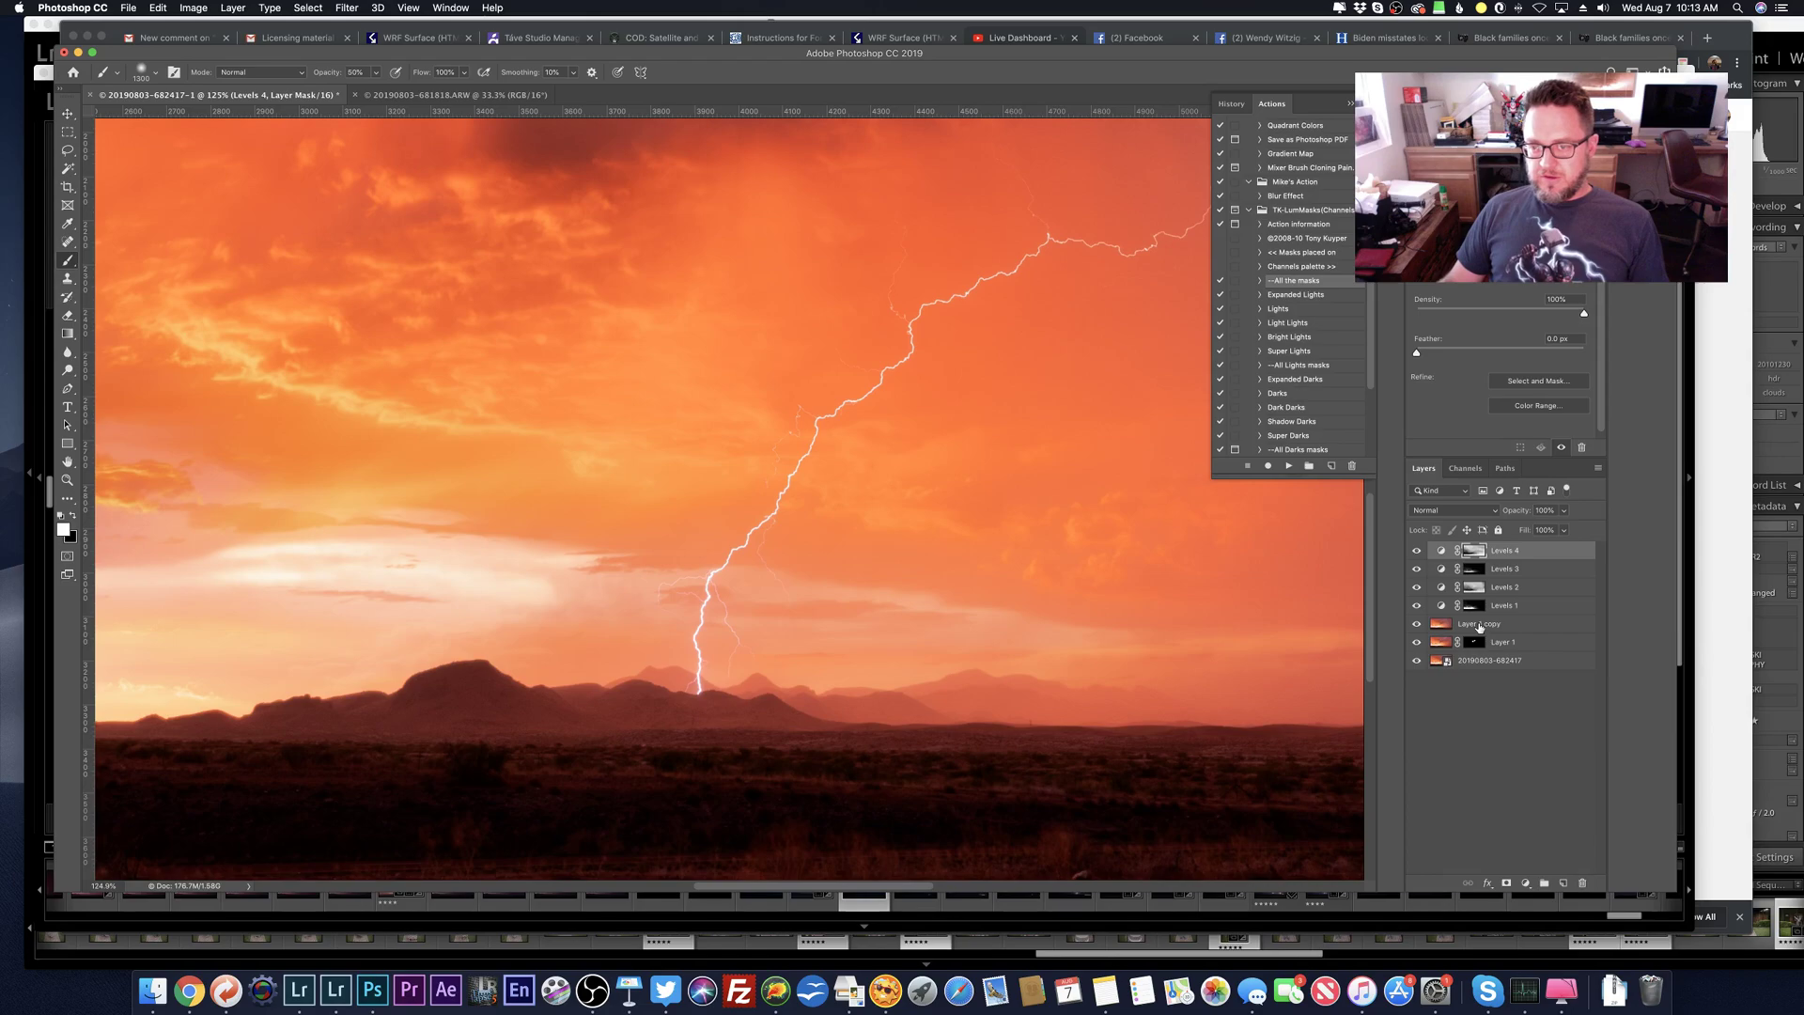
Step: Duplicate the four Levels adjustments together with Layer 1 copy and merge the duplicates into one layer
left_click(1480, 627, "shift")
key("super+j")
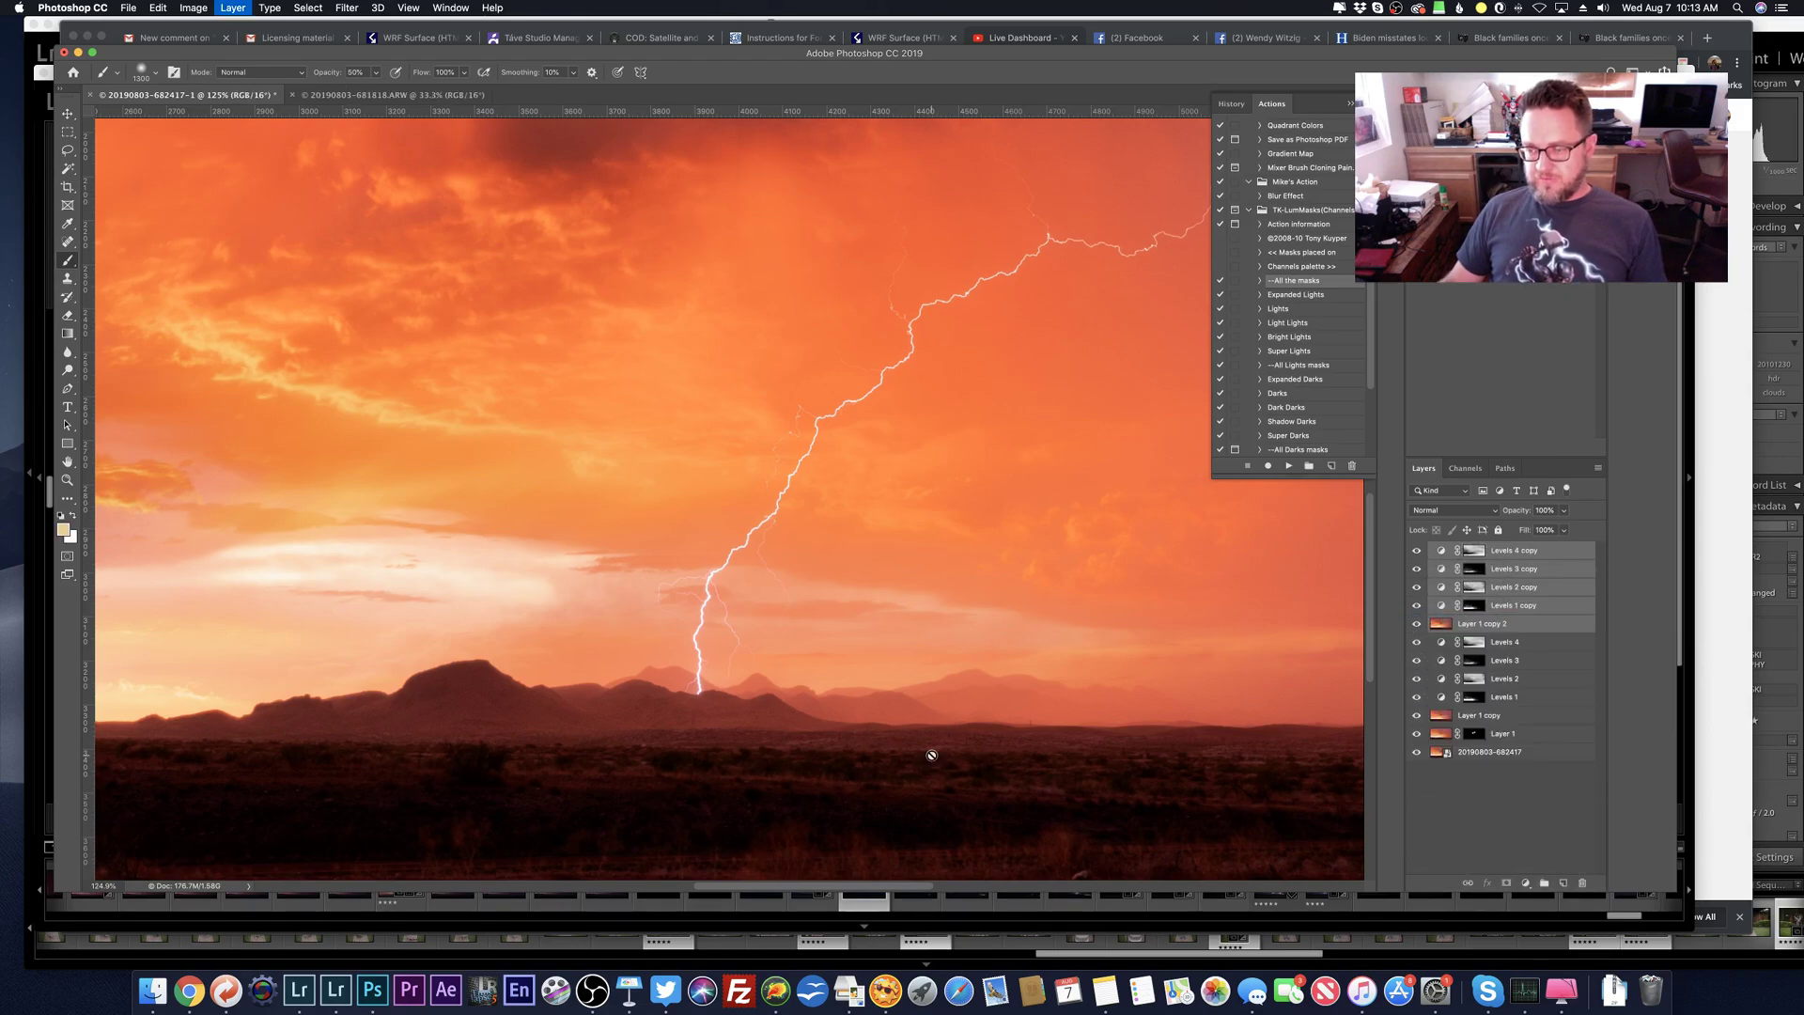
key("super+e")
Step: Add a fifth Levels adjustment layer above the merged layer with the white point at 163, and invert its mask to black
scroll(930, 751, "down", 2)
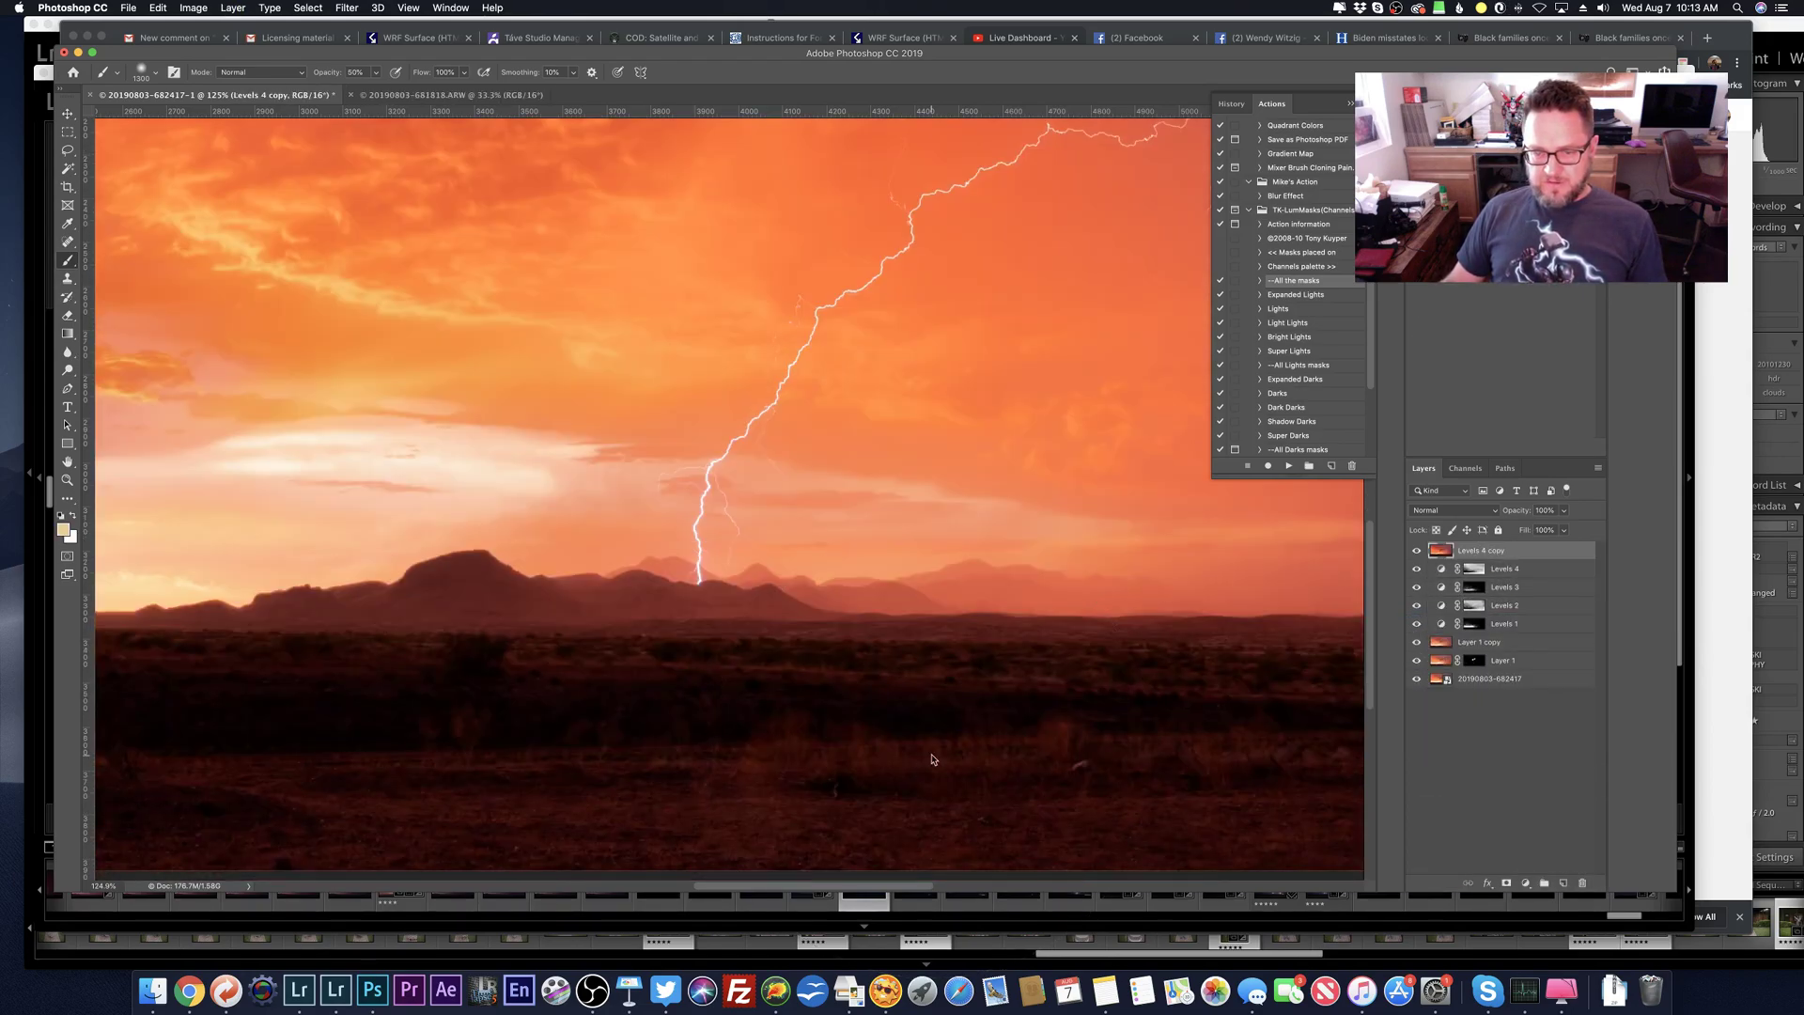
scroll(936, 749, "down", 5)
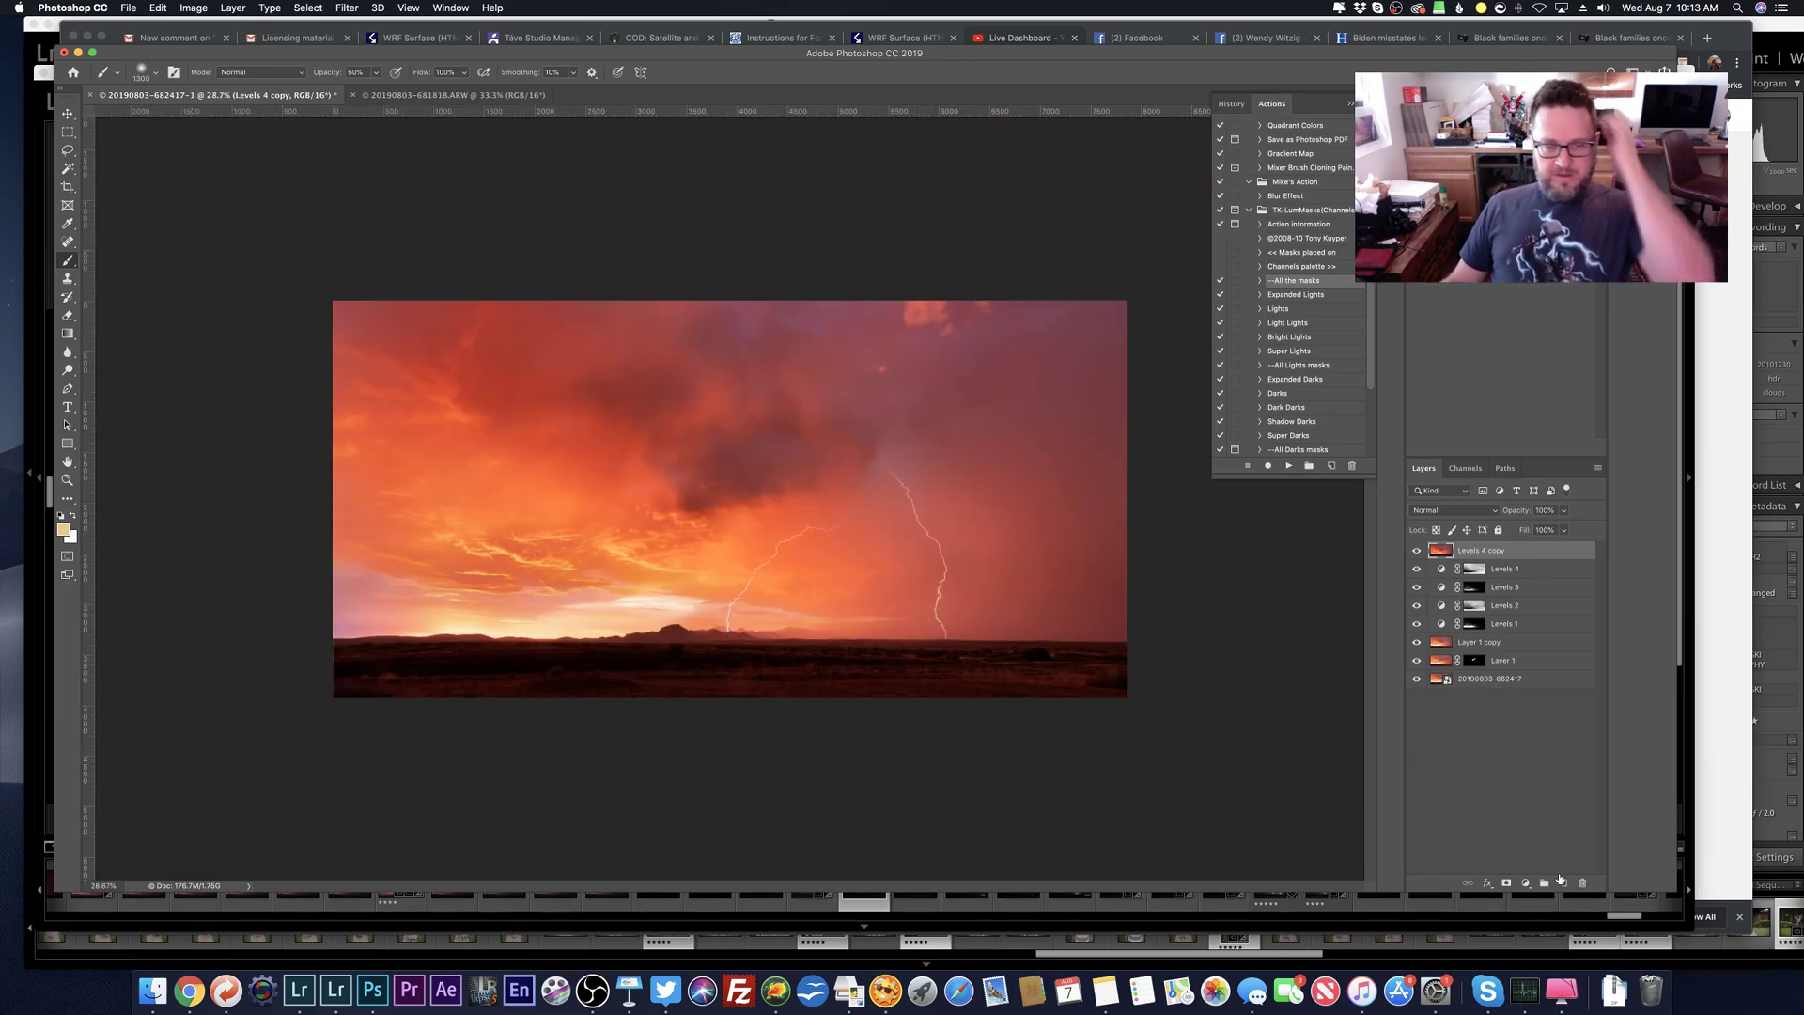
left_click(1524, 882)
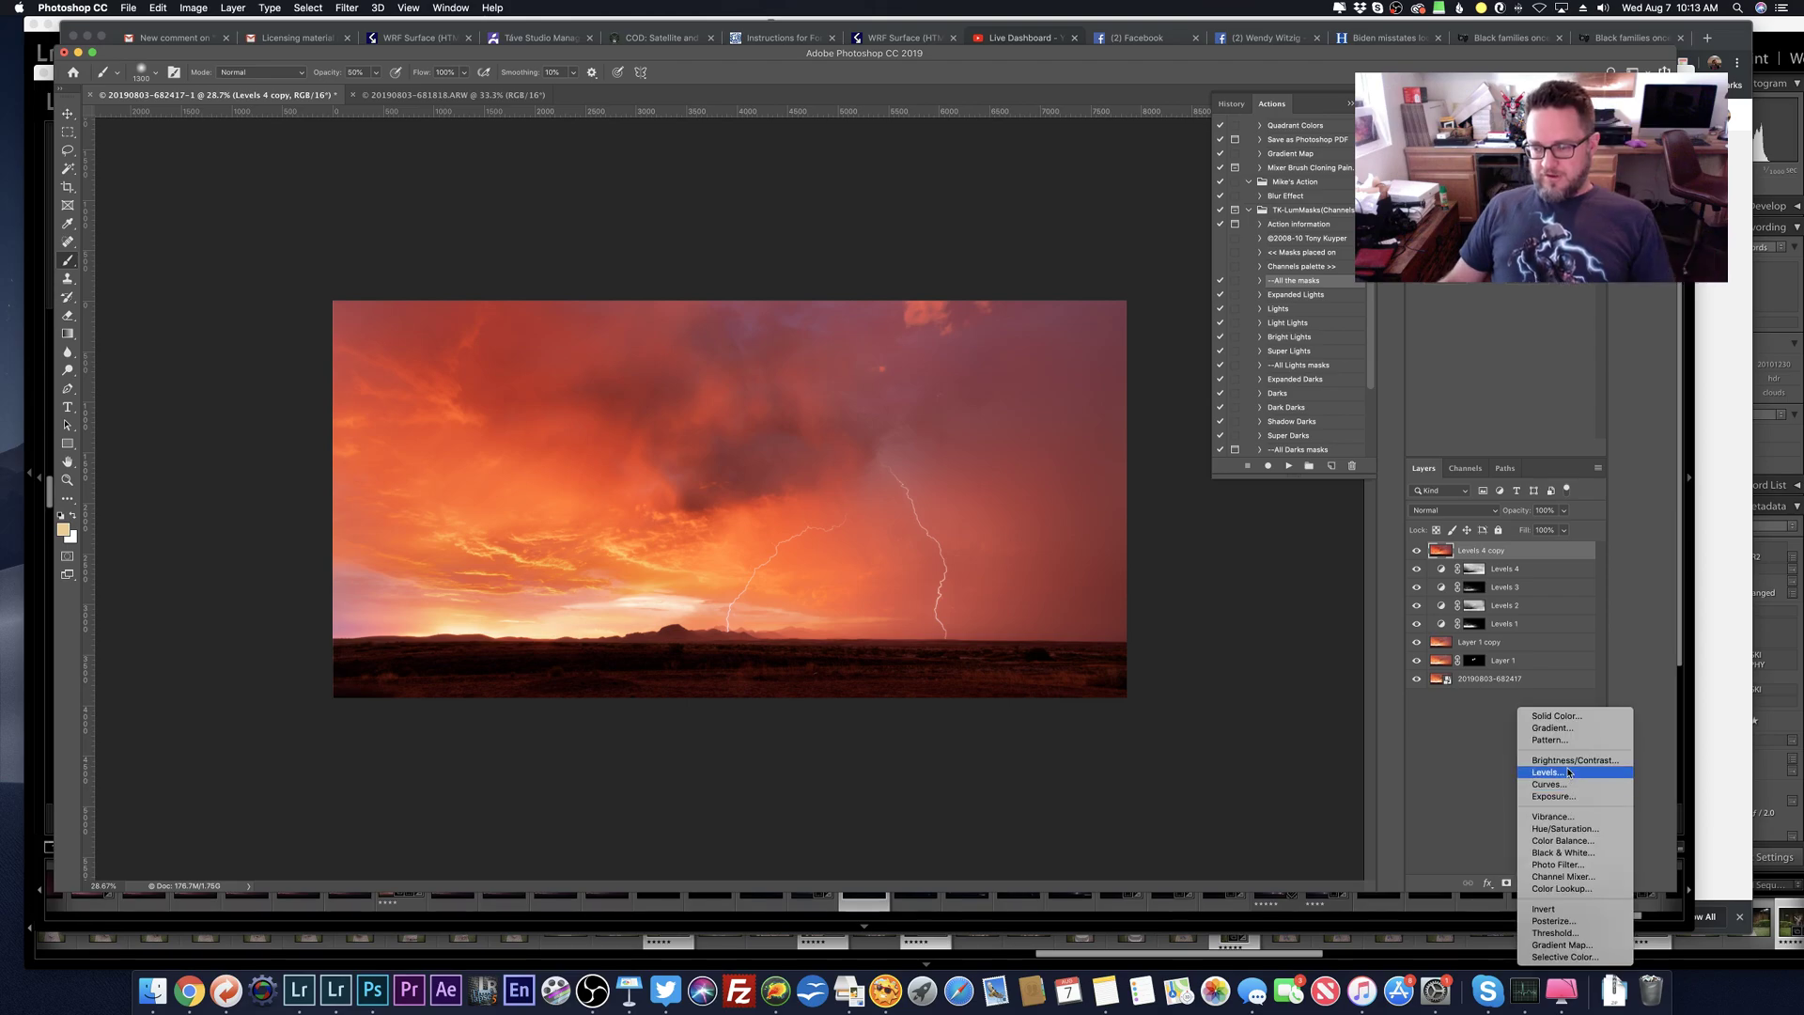
left_click(1550, 786)
left_click_drag(1585, 359, 1534, 376)
key("super+i")
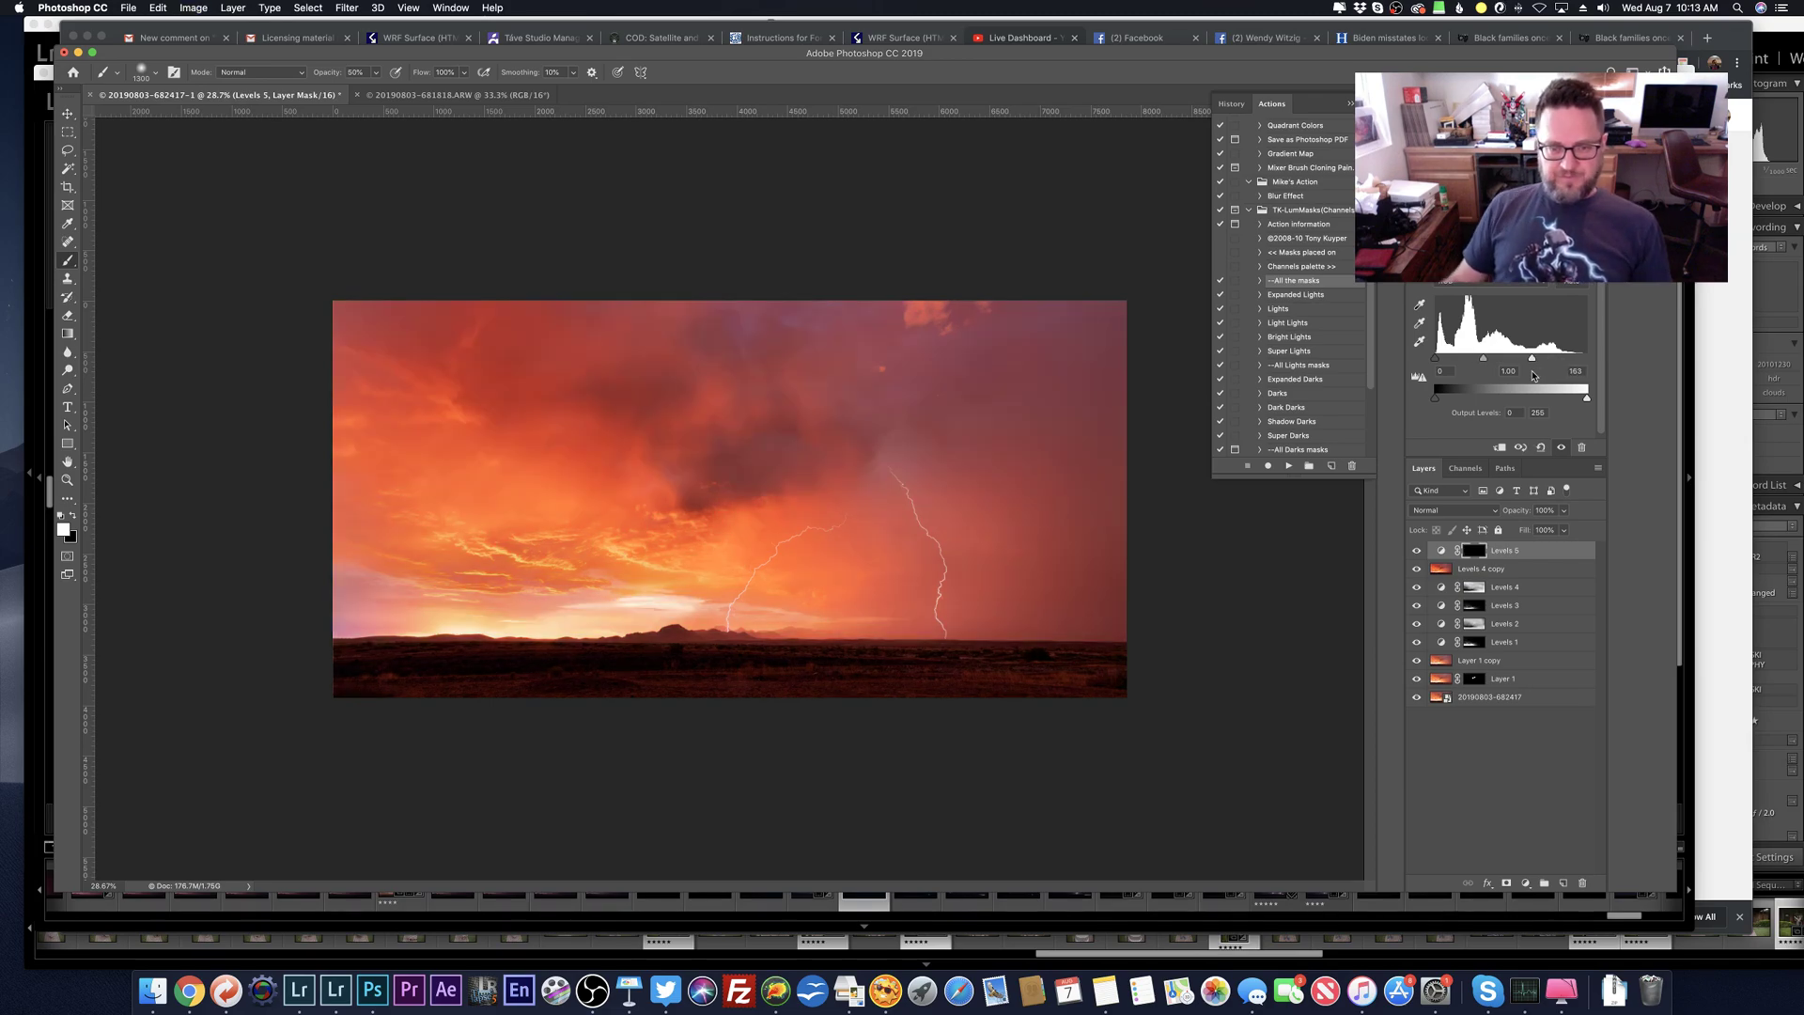
Step: Load the Dark Darks luminosity channel as a selection and target the fifth Levels layer's mask
left_click(1471, 470)
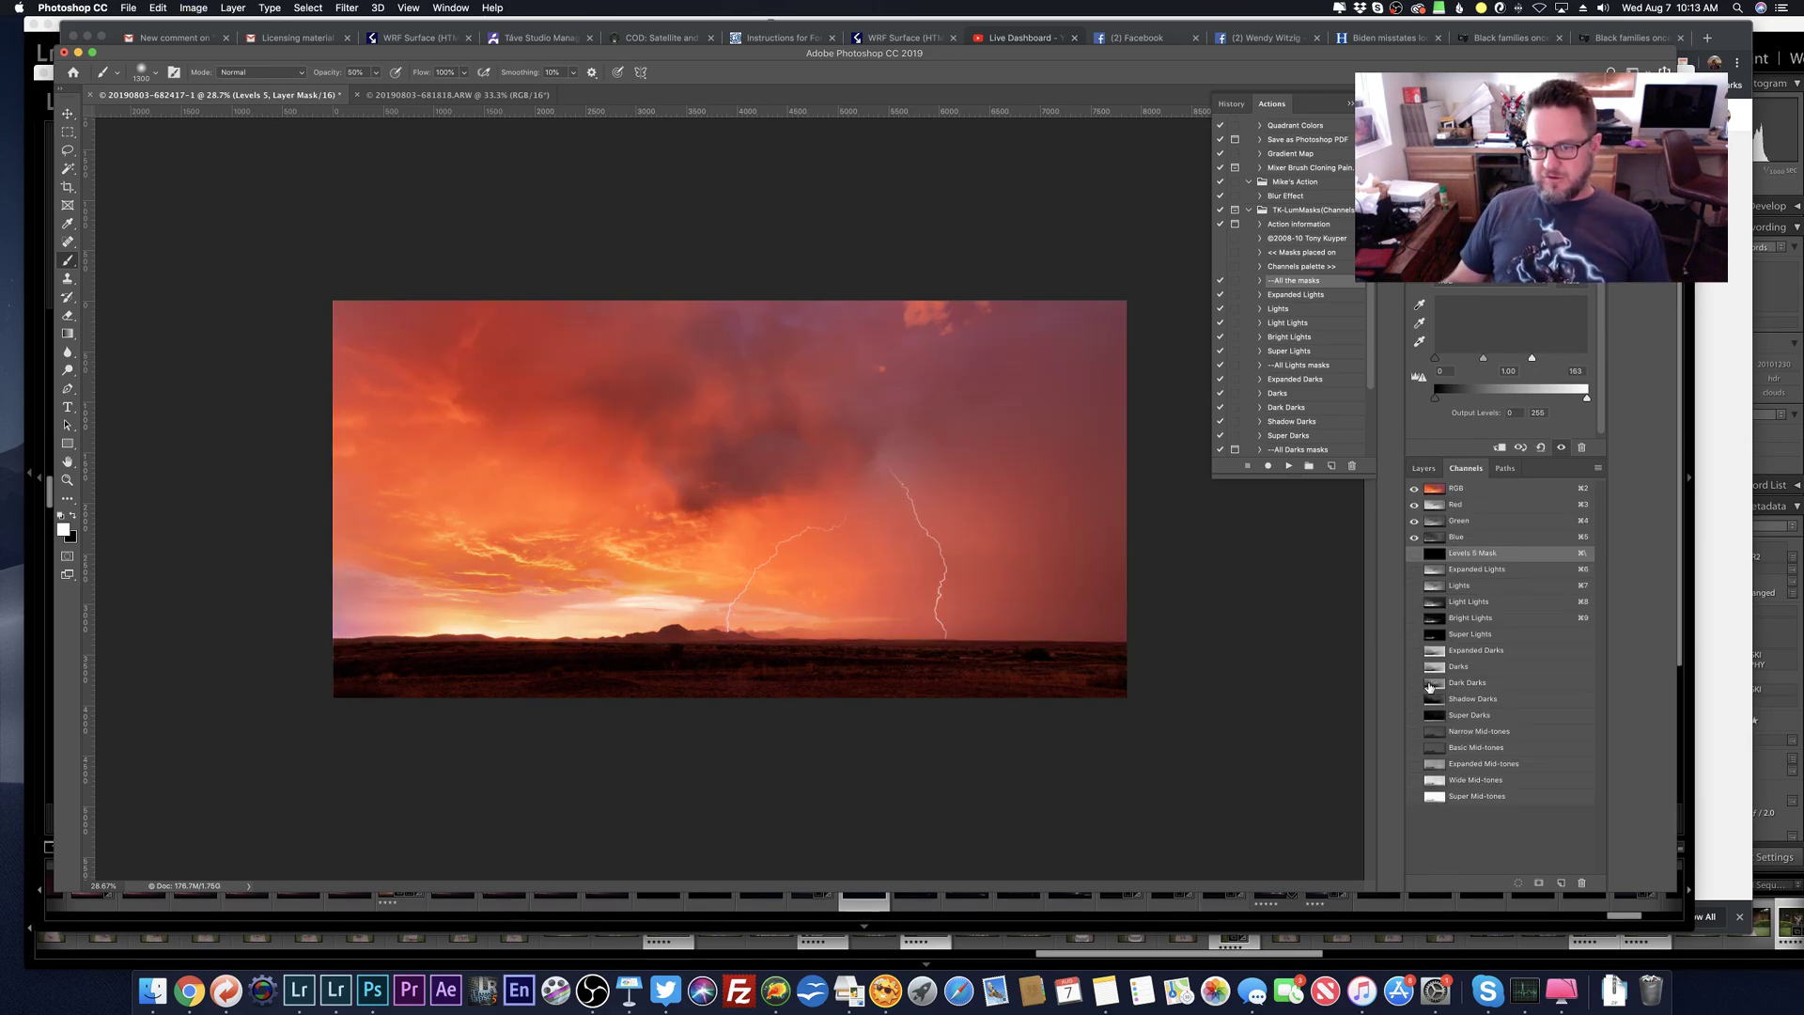
double_click(1429, 686)
key("Return")
left_click(1433, 687, "super")
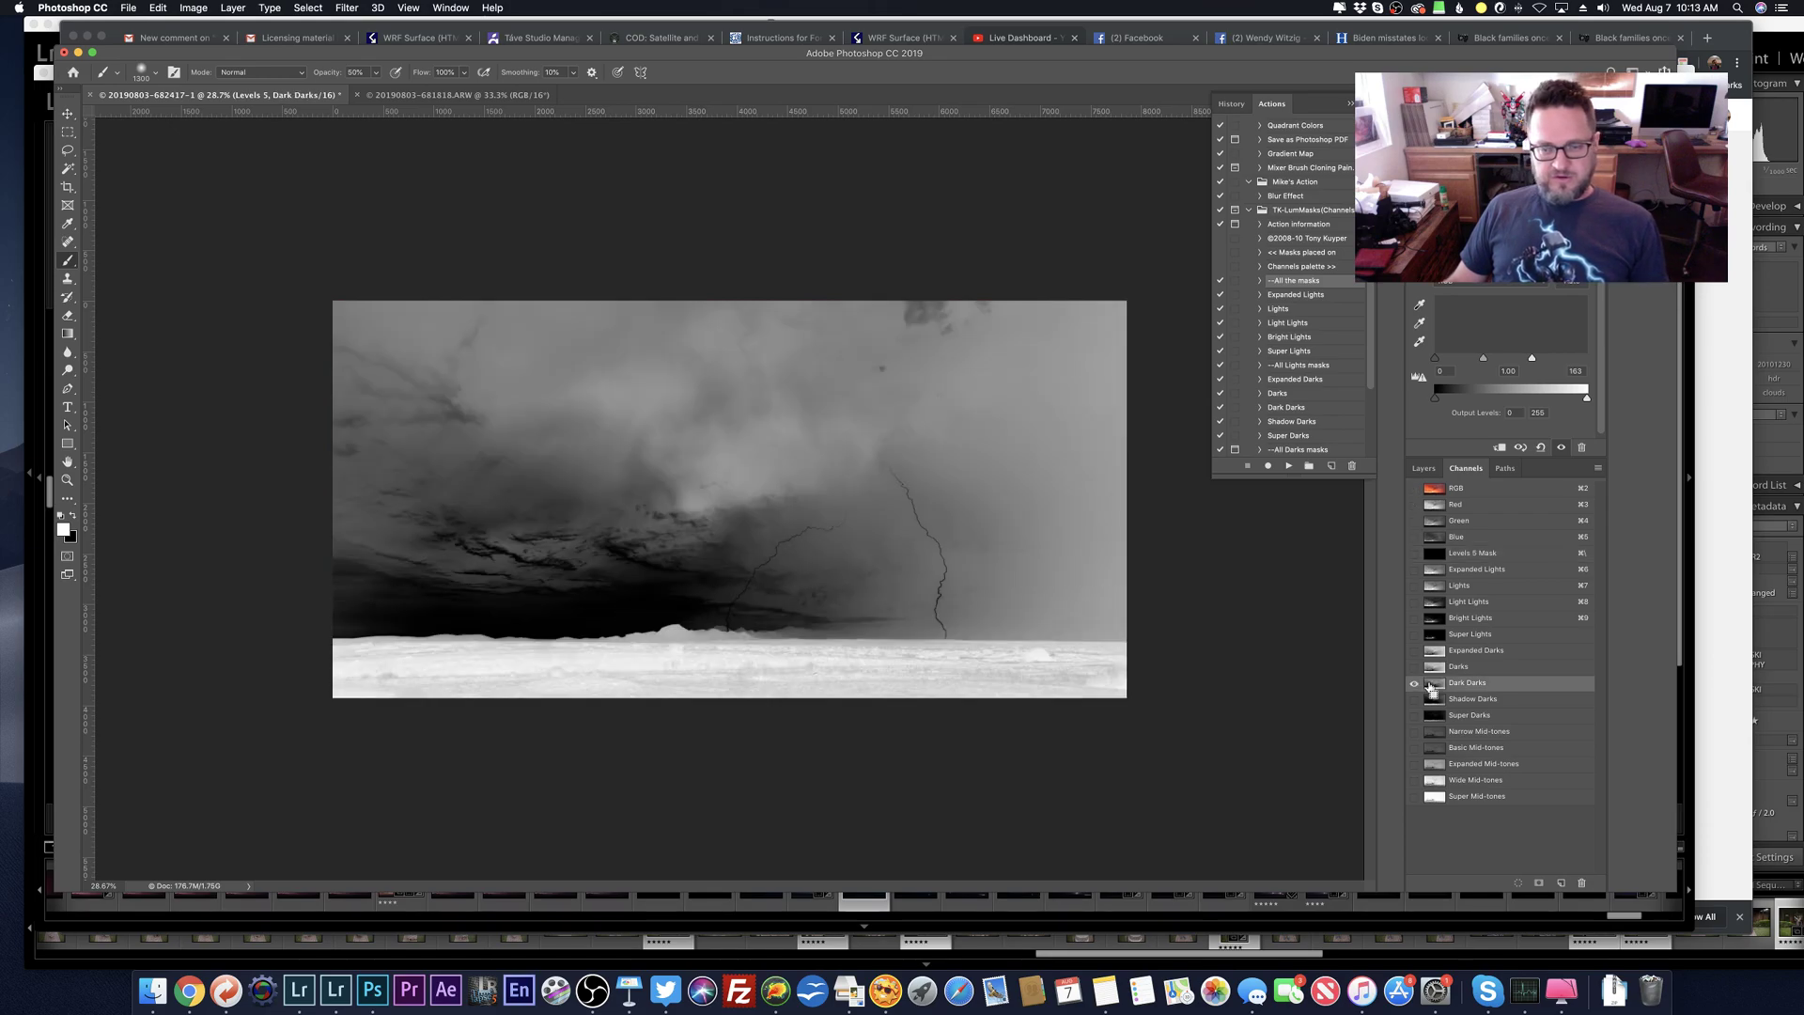
left_click(1424, 468)
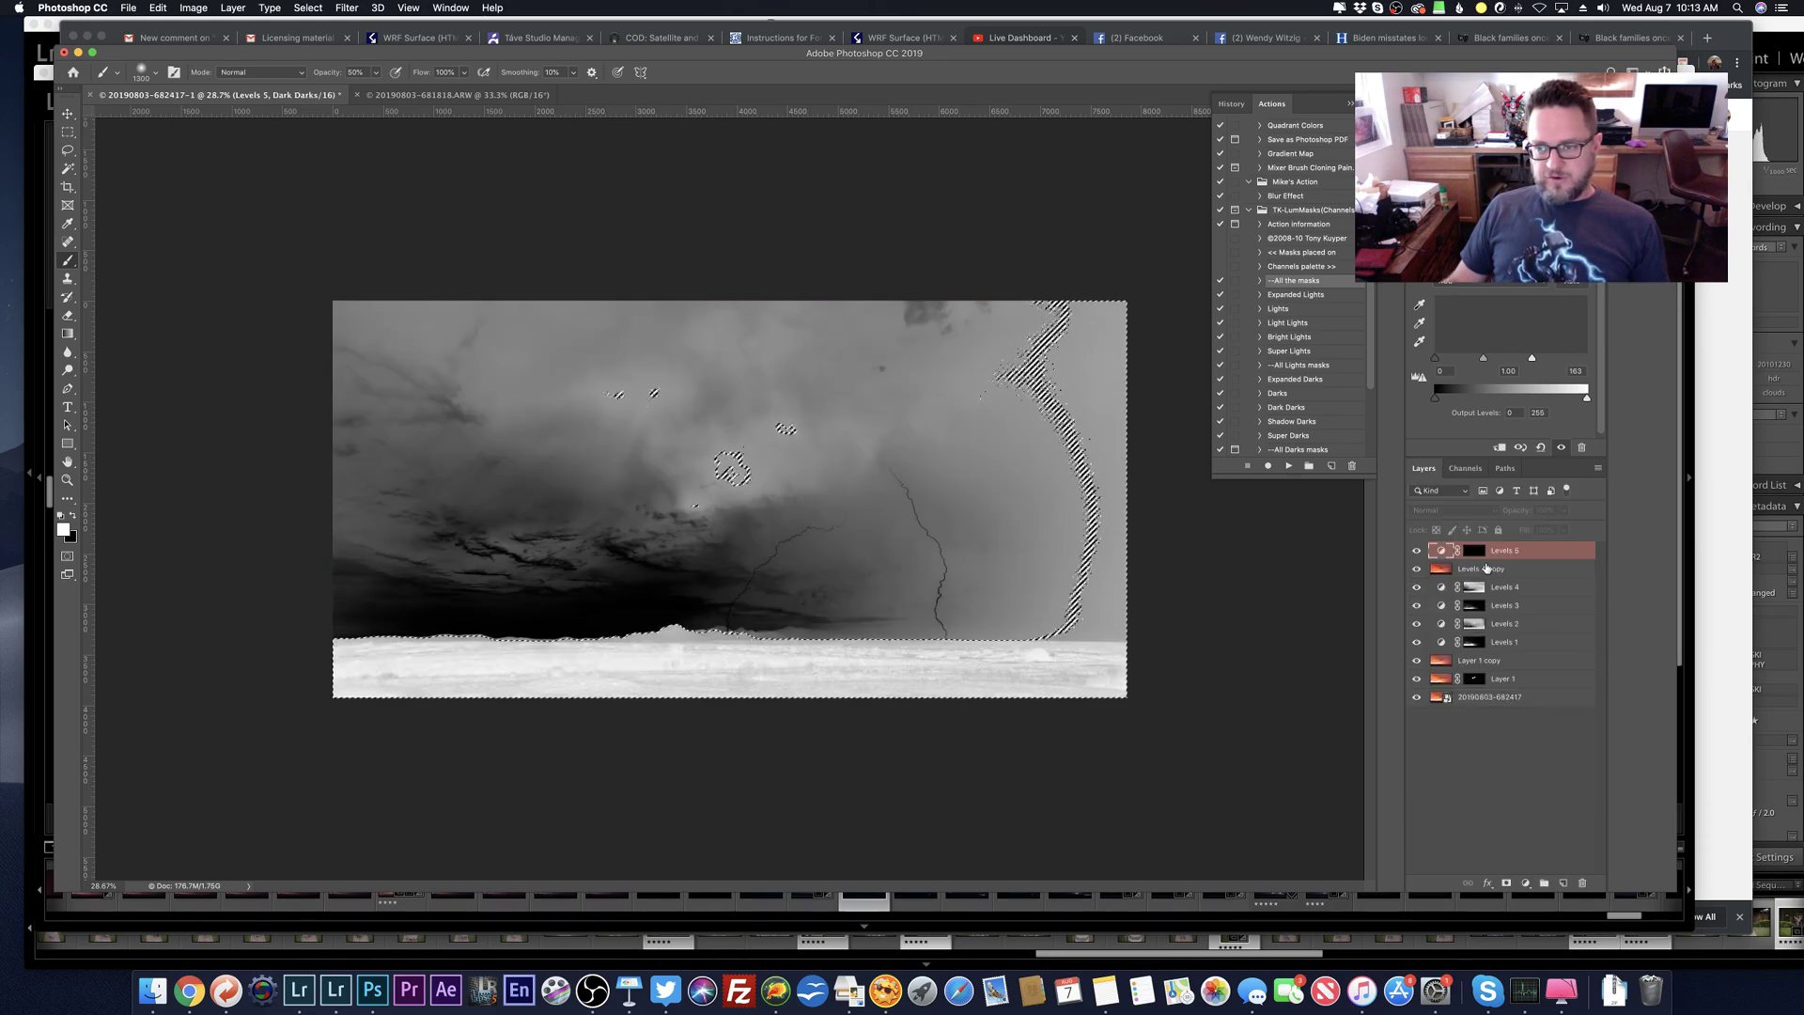
left_click(1473, 550)
Step: Hide the selection outline and paint white at 40% opacity with a smaller brush across the desert foreground on the fifth Levels mask
key("super+h")
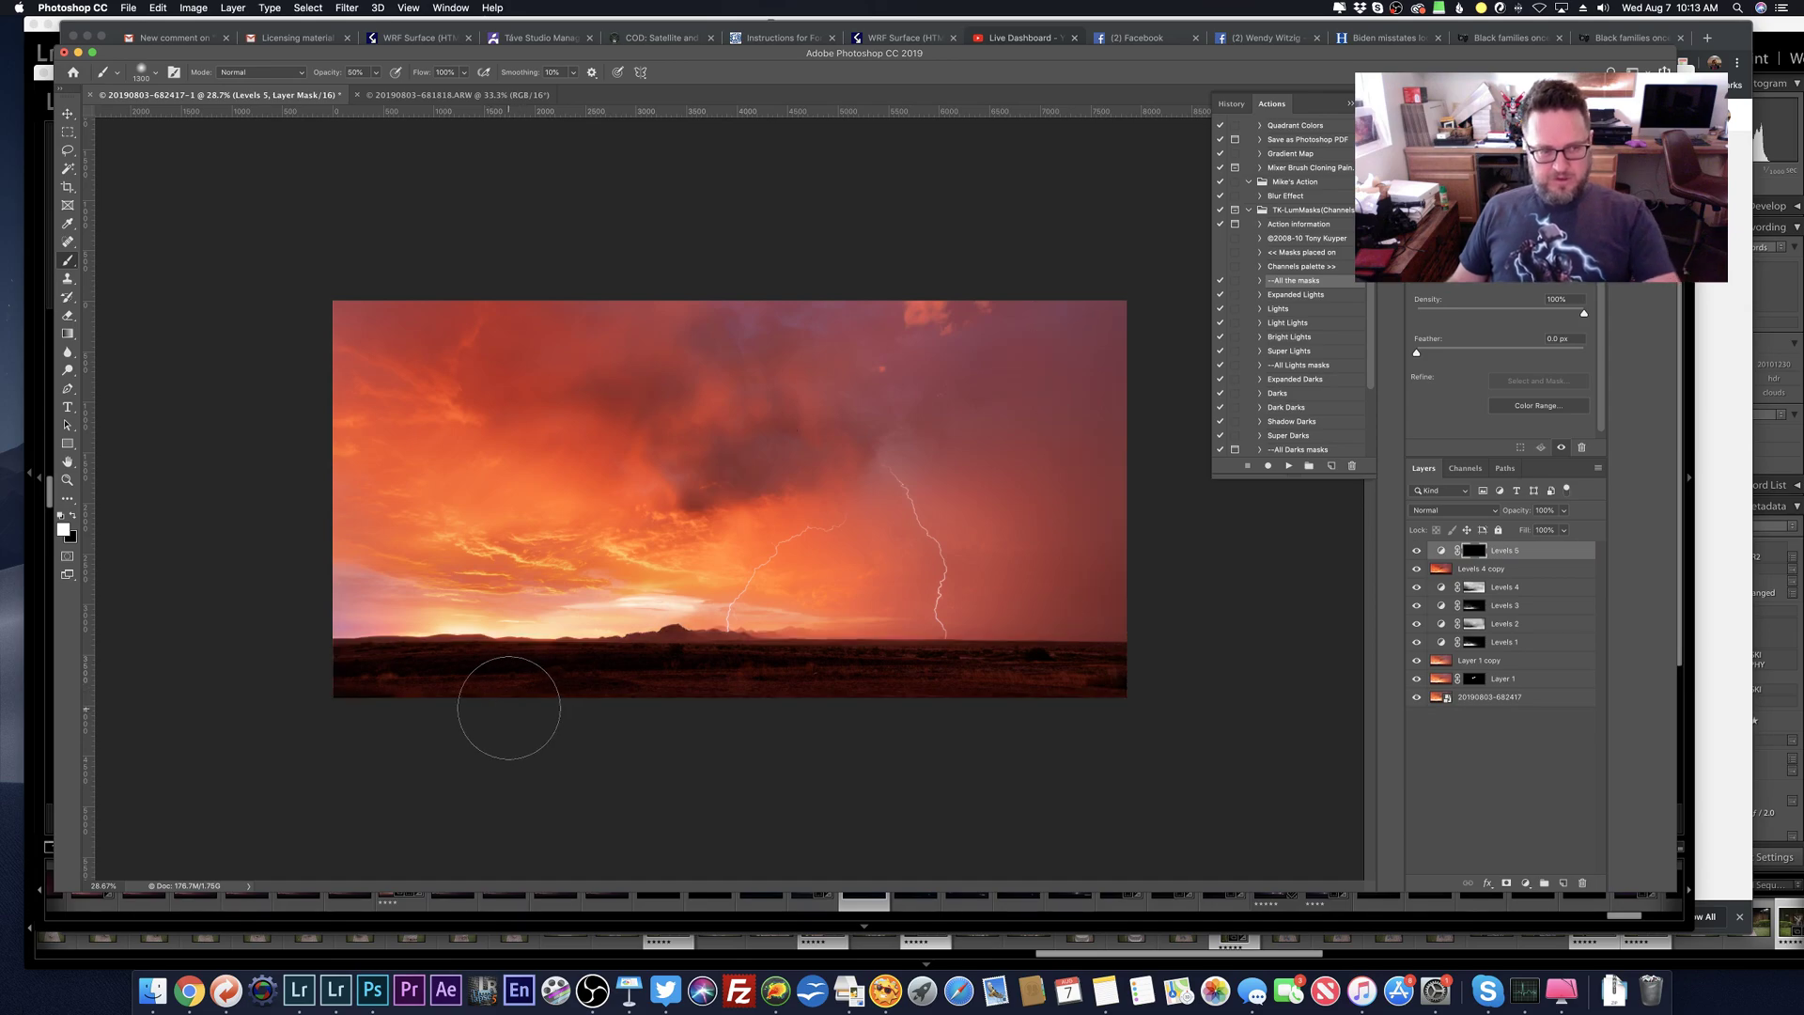
key("4")
key("bracketleft")
key("bracketleft")
mouse_move(407, 692)
left_mouse_down()
mouse_move(708, 684)
mouse_move(603, 686)
left_mouse_up()
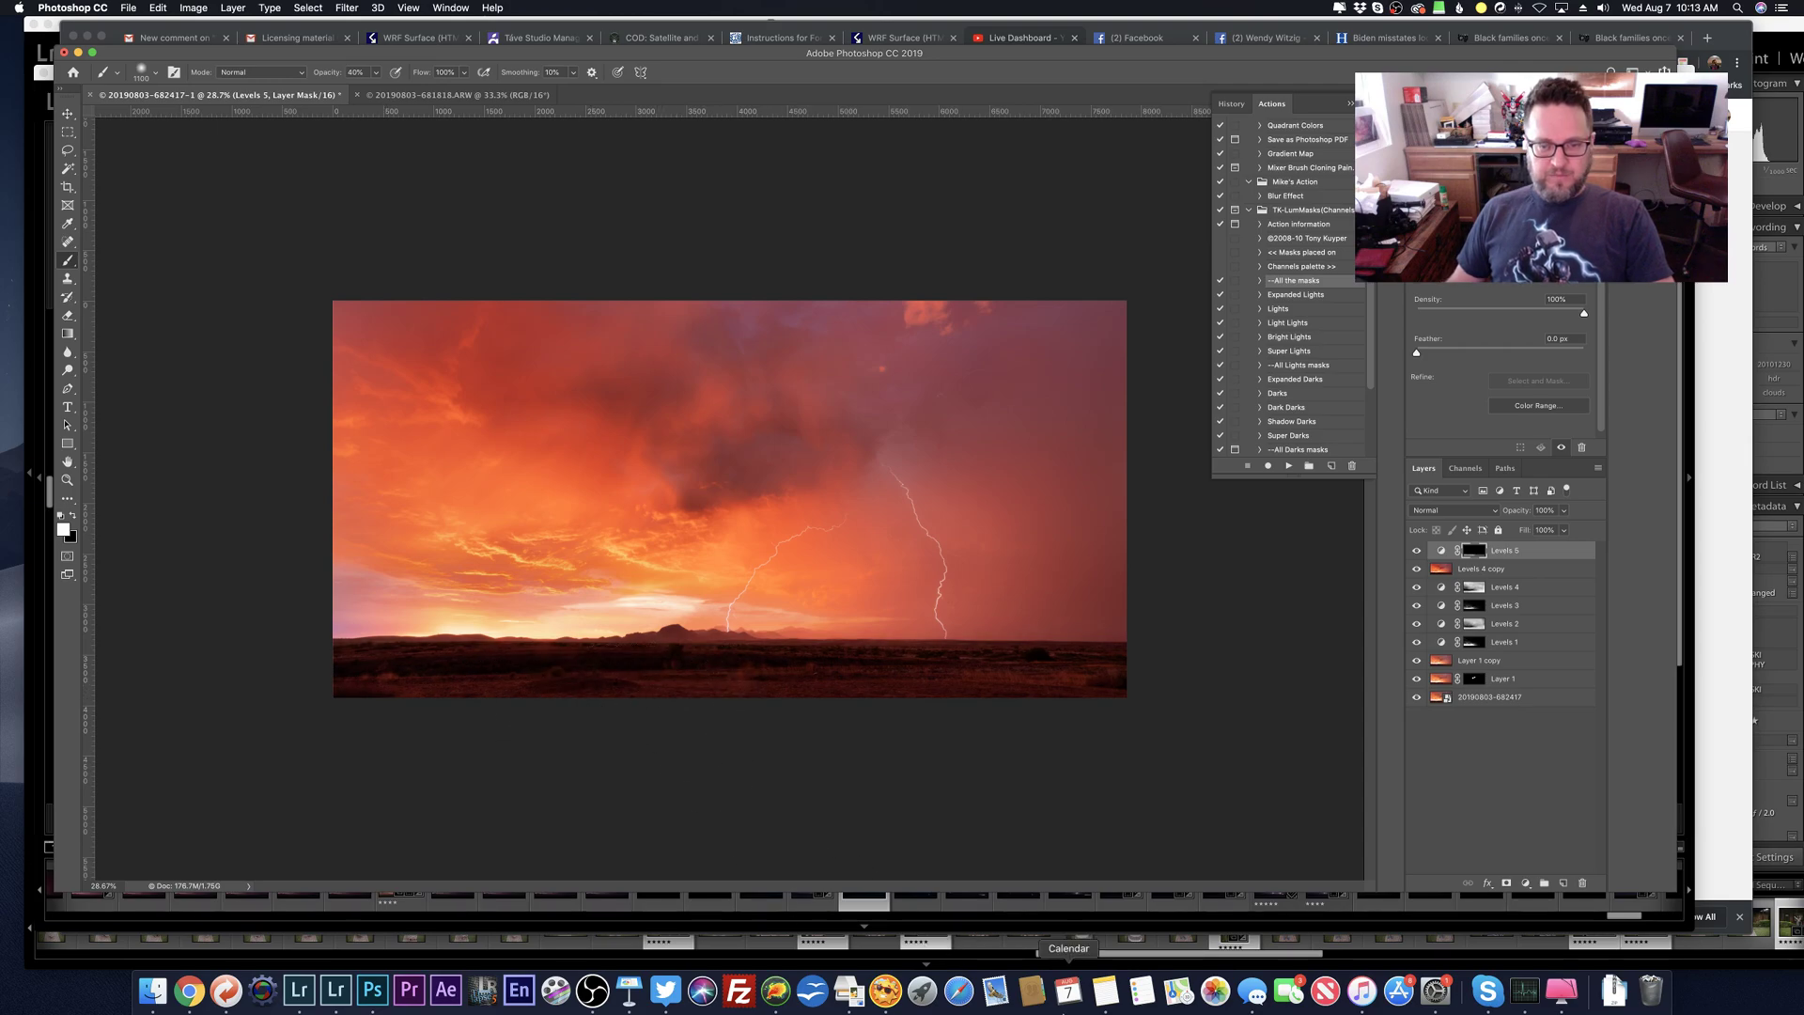
Step: Toggle the fifth Levels layer off and on to compare its effect on the foreground up close
left_click(1414, 551)
left_click(1414, 551)
left_click(1414, 551)
scroll(706, 674, "up", 5)
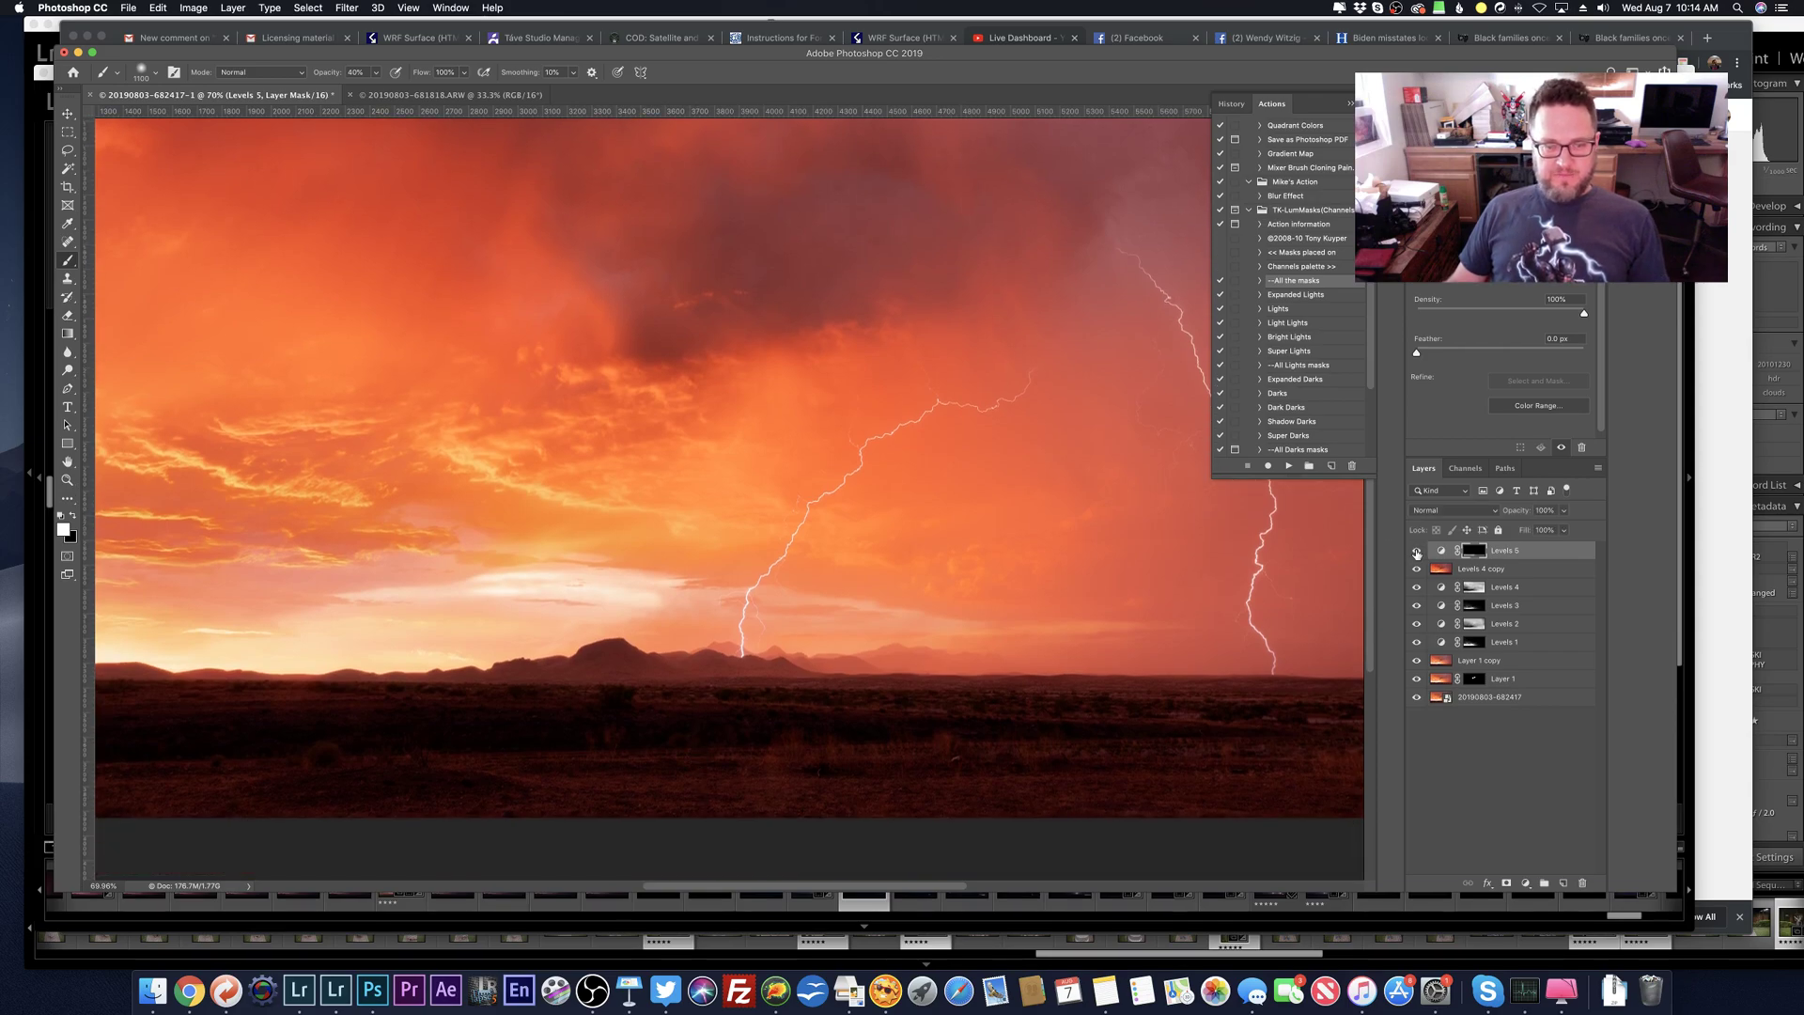
left_click(1415, 552)
left_click(1416, 552)
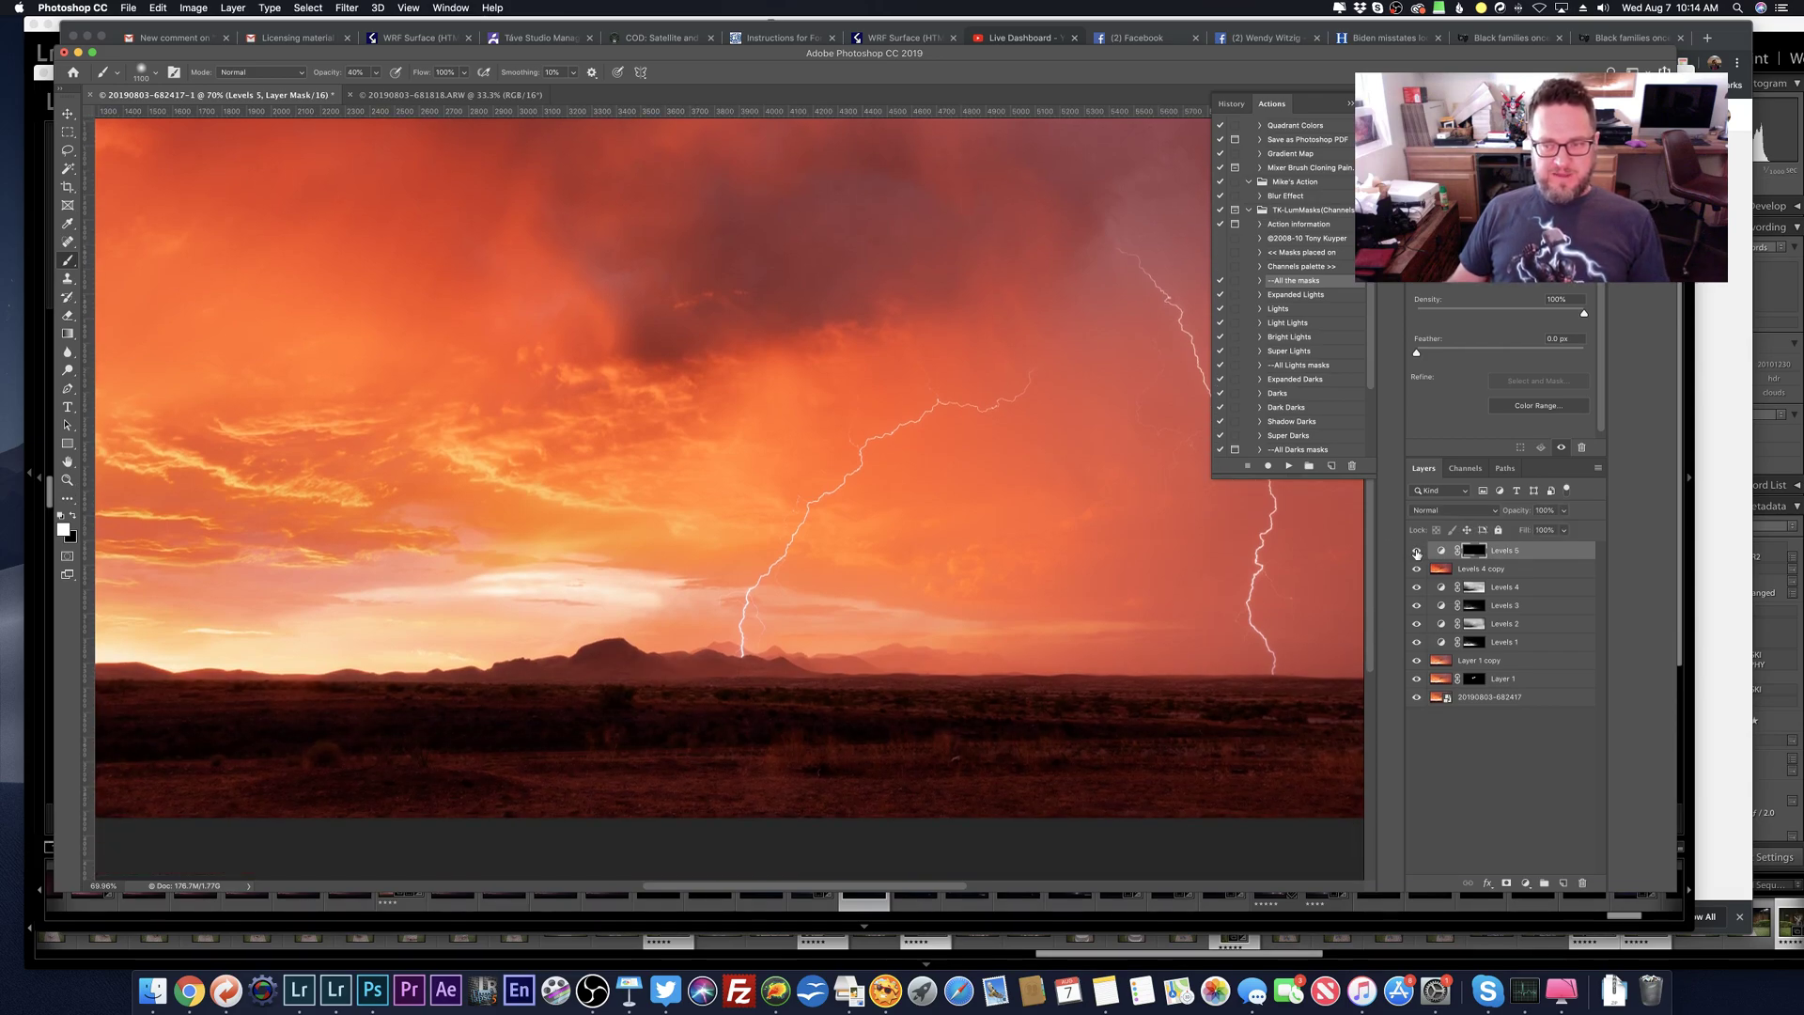
Step: Paint black at 100% opacity with a much smaller brush along the mountains and horizon on the fifth Levels mask
key("x")
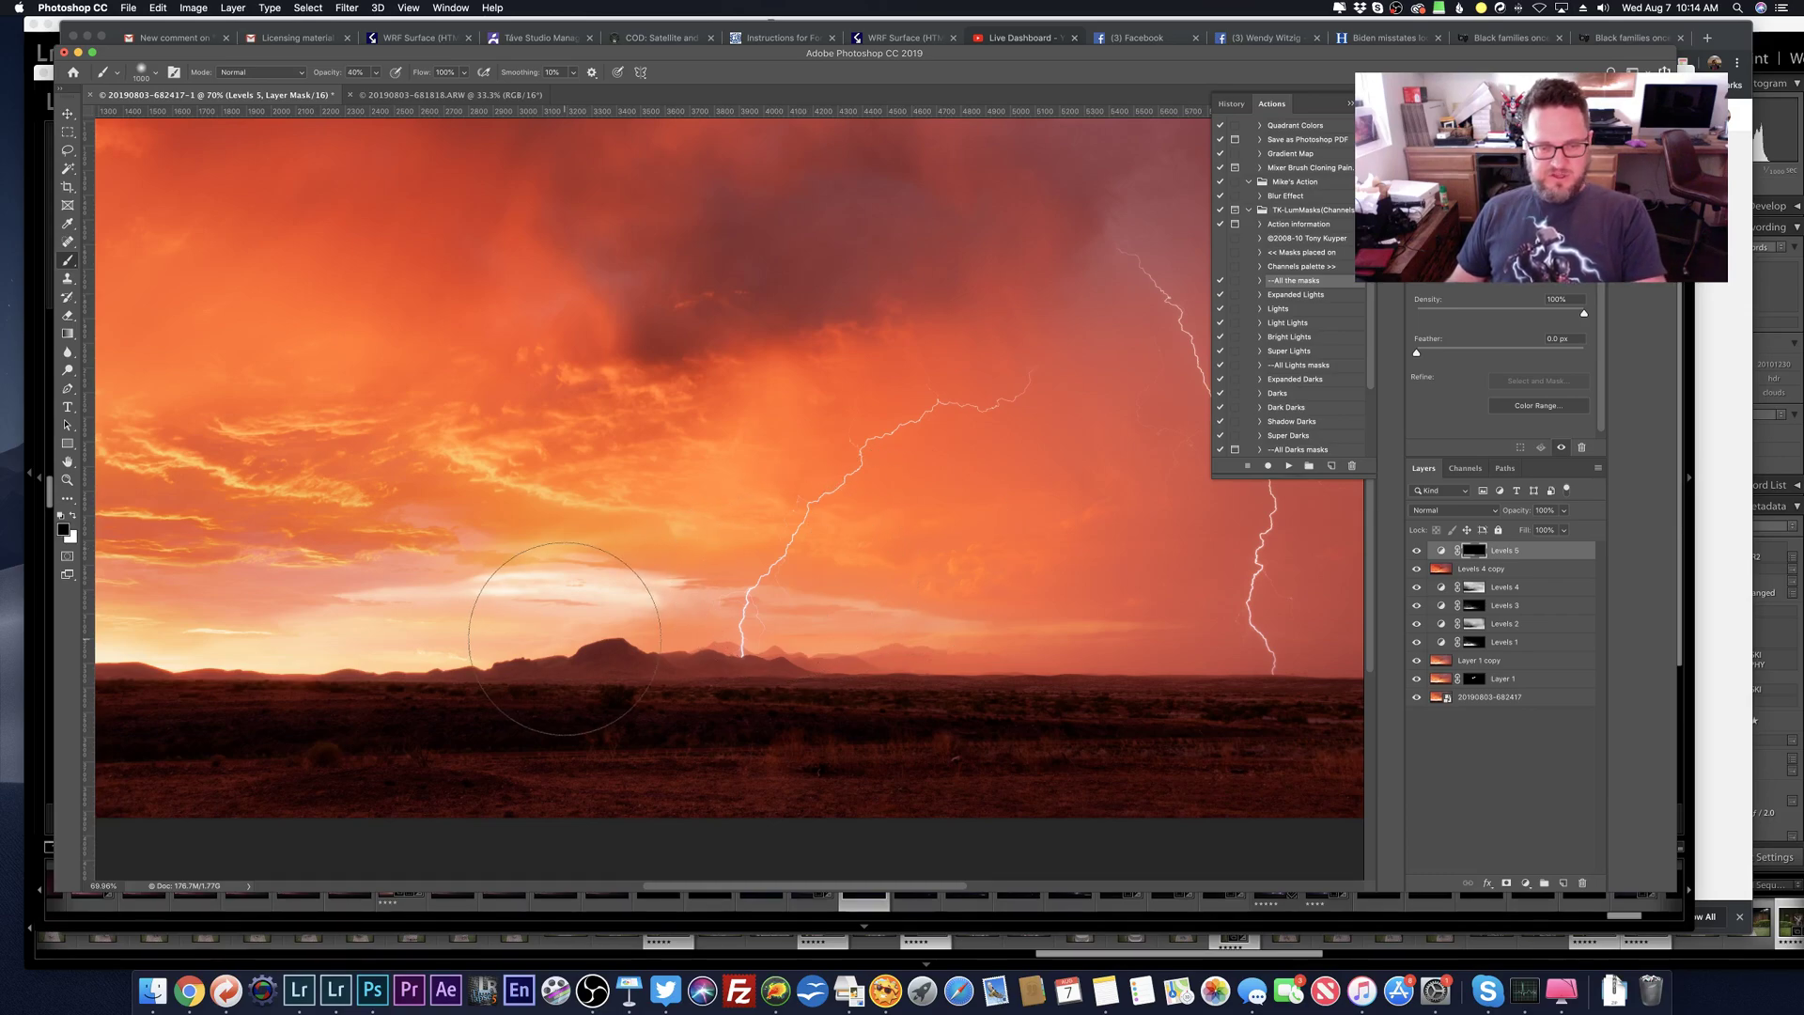
key("bracketleft")
key("bracketleft")
key("bracketleft")
key("bracketleft")
key("bracketleft")
key("bracketleft")
key("bracketleft")
key("bracketleft")
key("bracketleft")
key("bracketleft")
key("bracketleft")
key("bracketleft")
key("bracketleft")
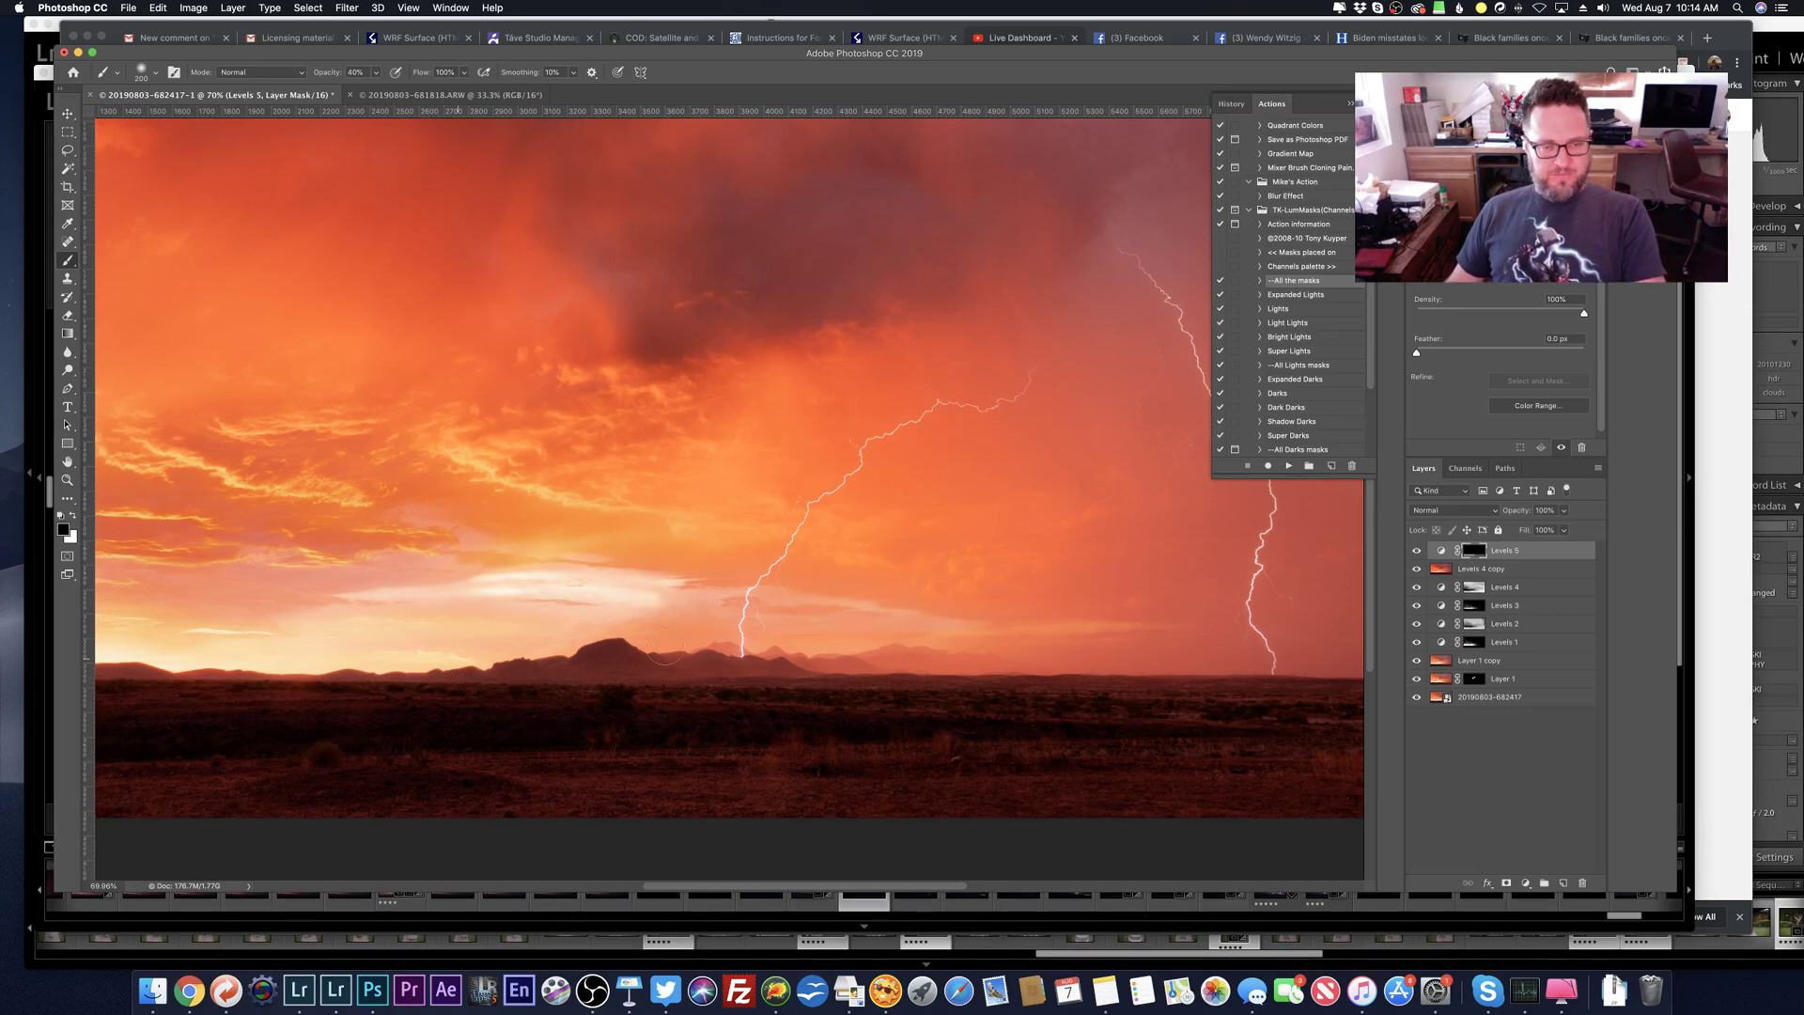
key("1")
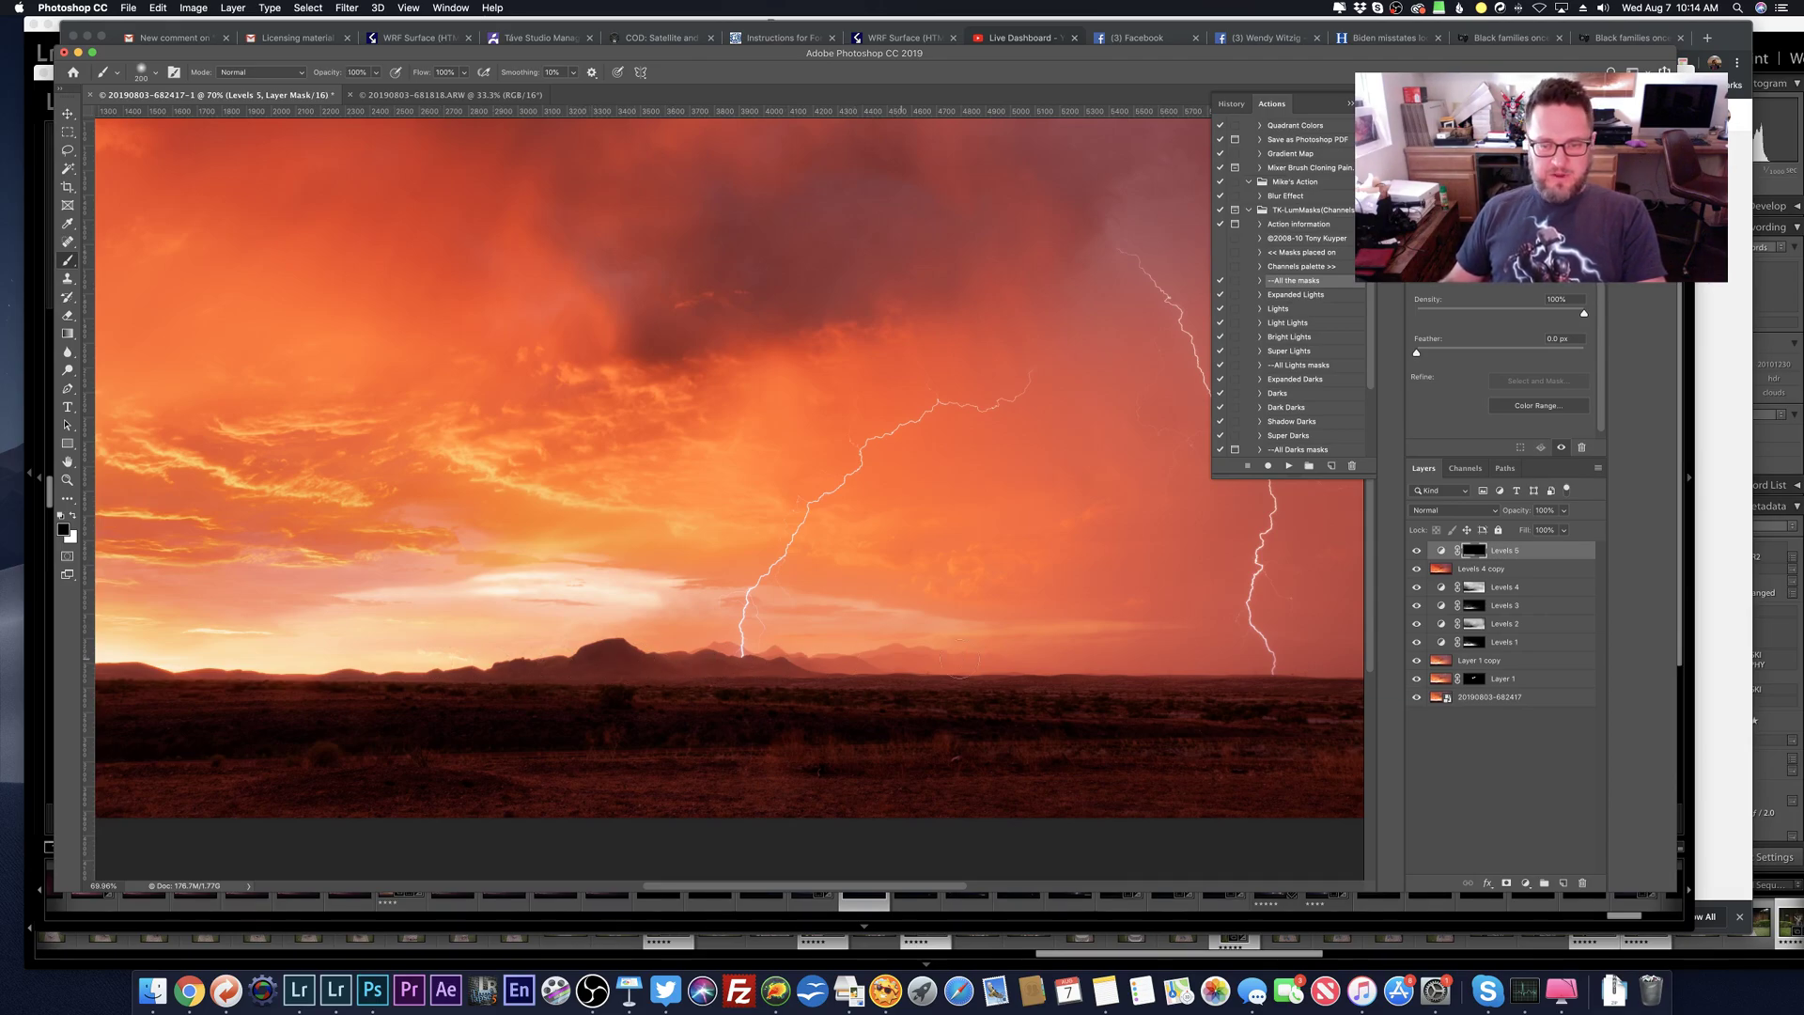
scroll(1034, 653, "right", 6)
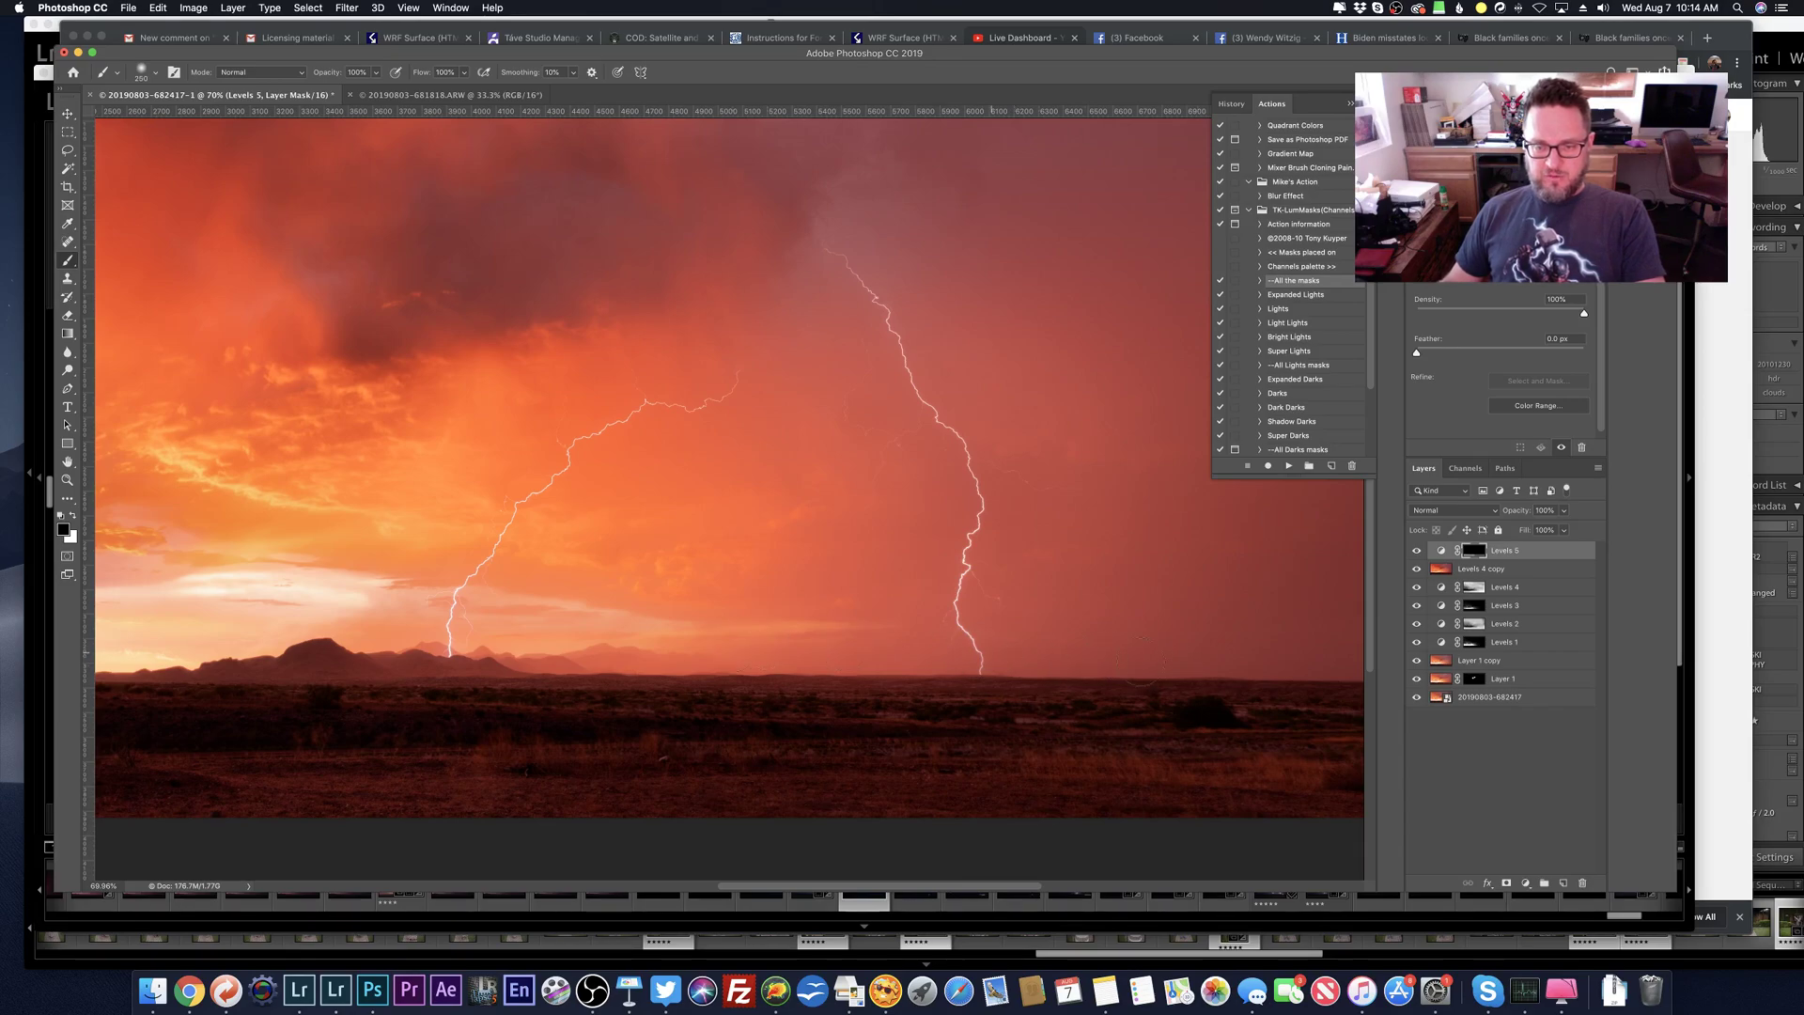
scroll(1072, 664, "right", 7)
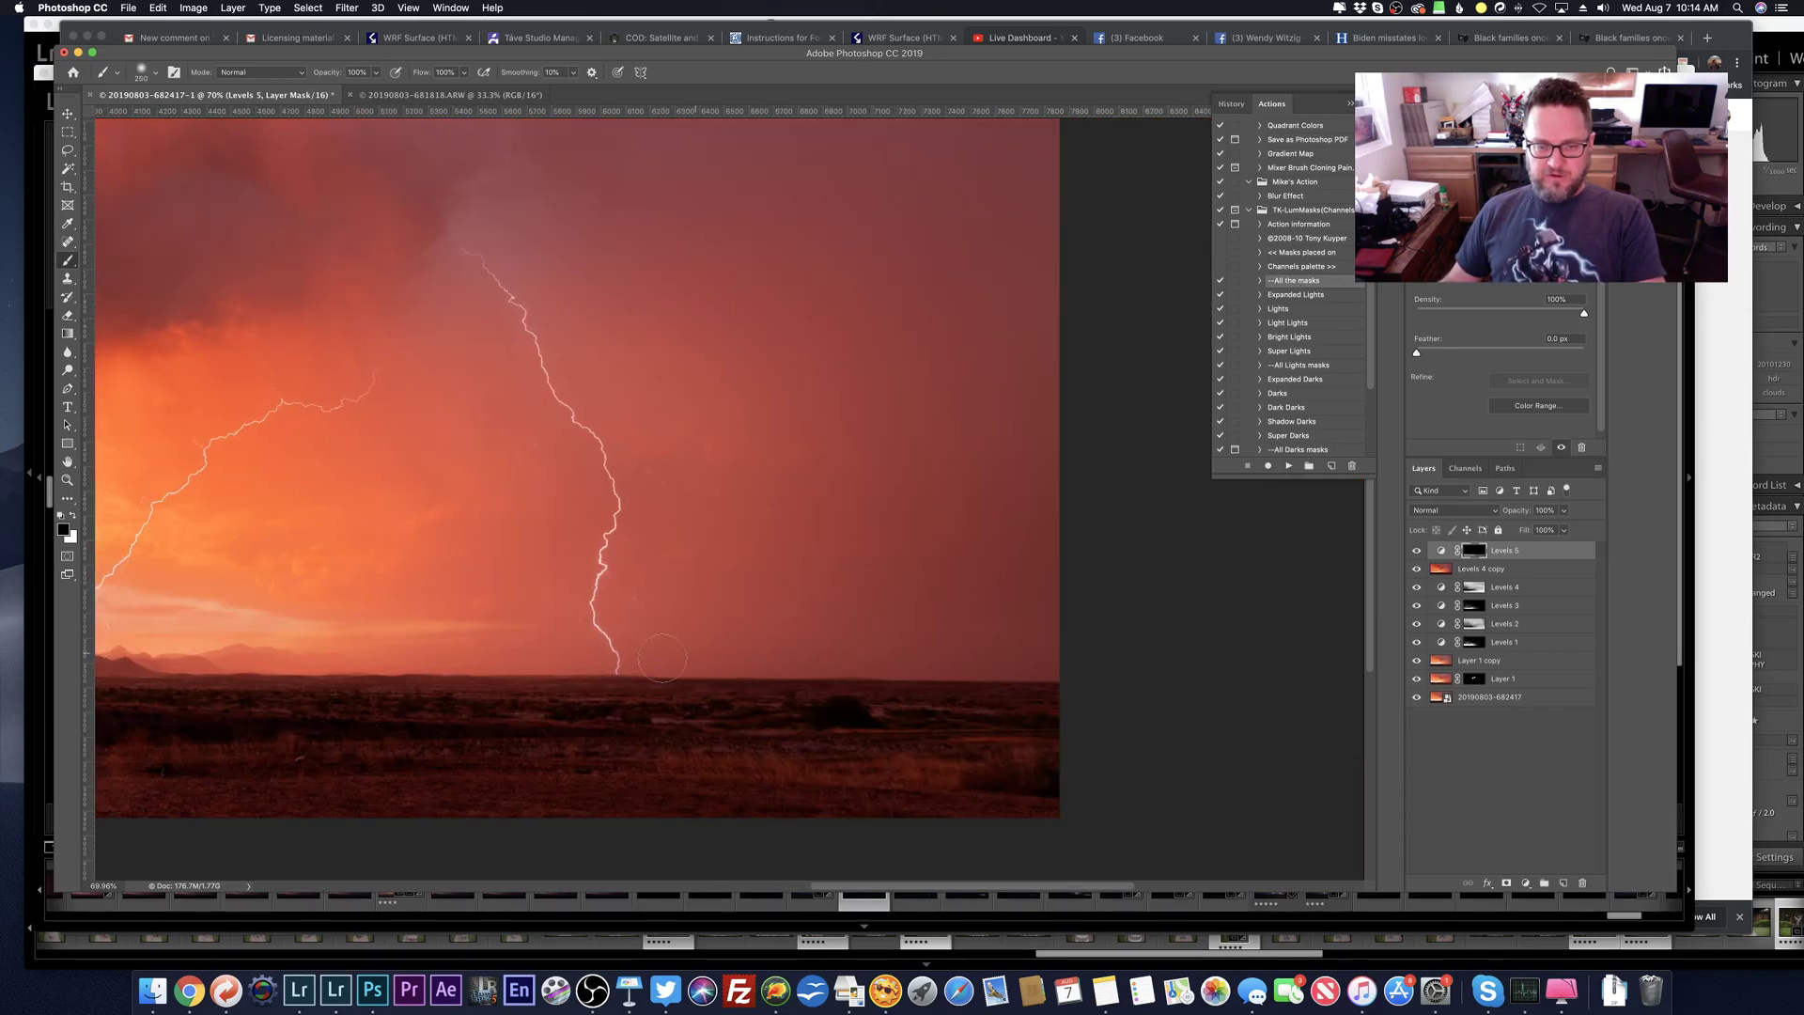
scroll(466, 651, "left", 20)
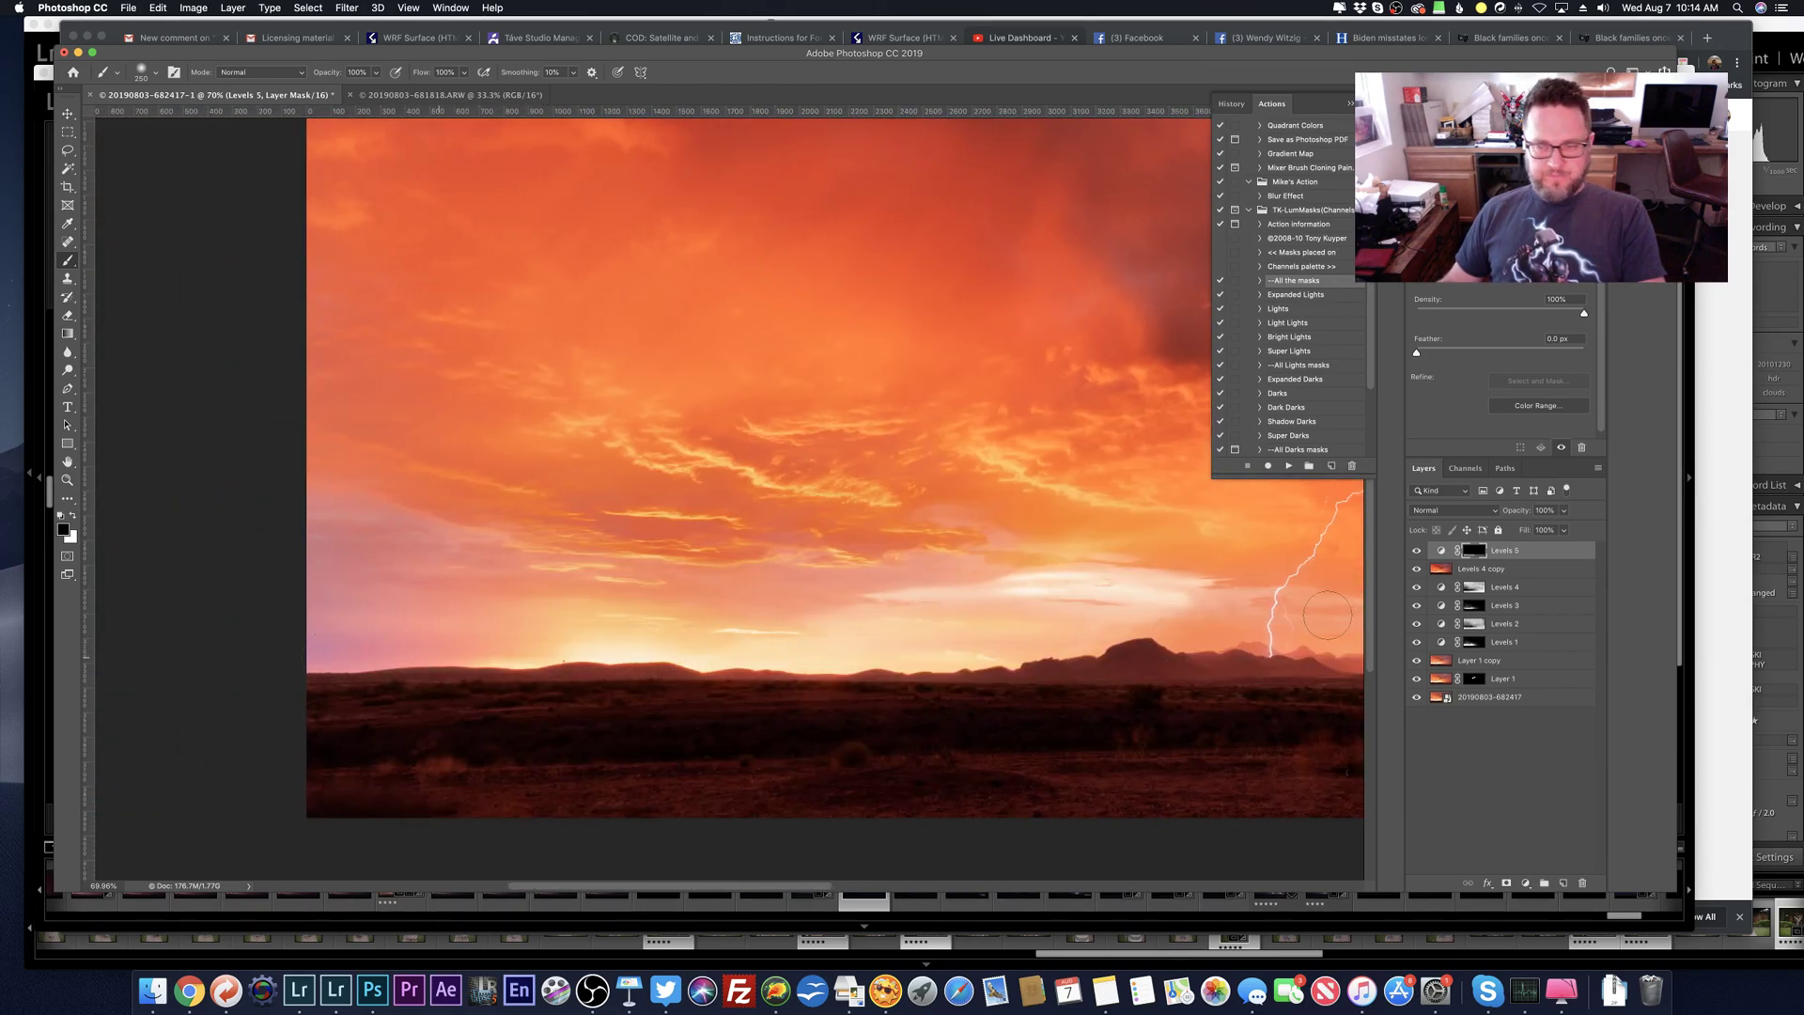
scroll(984, 634, "right", 7)
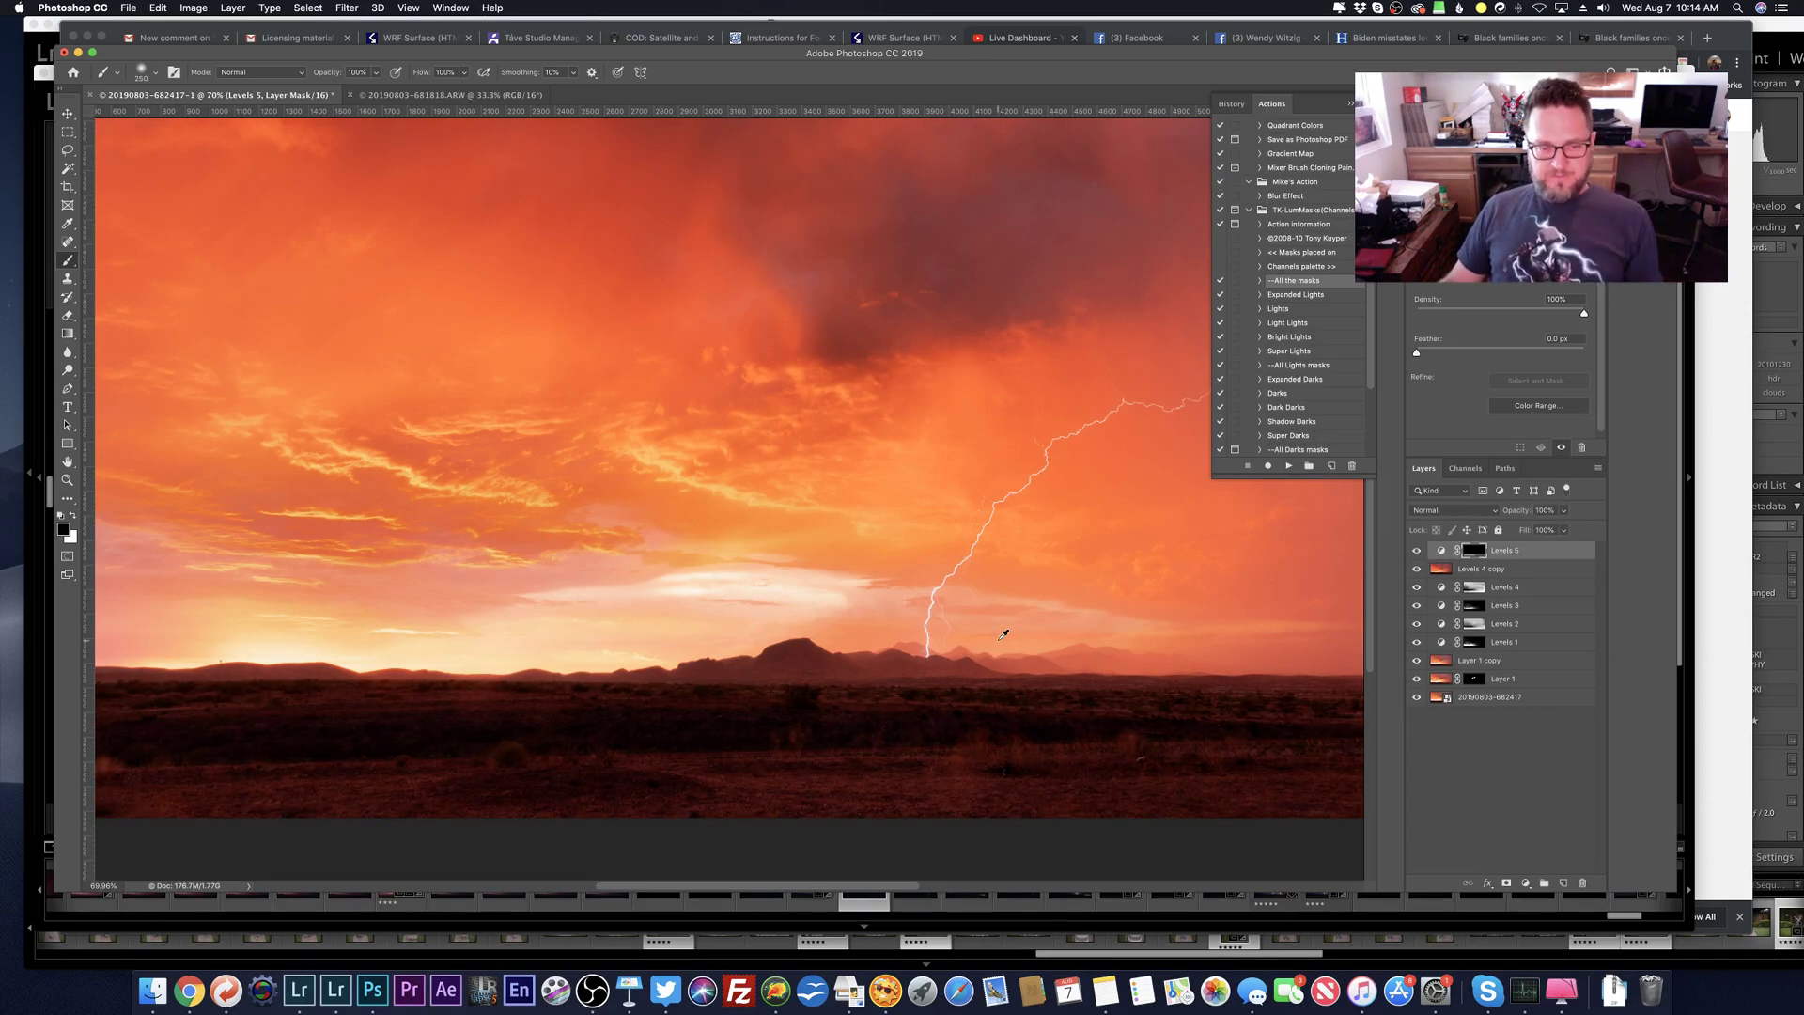
Step: Duplicate the fifth Levels layer together with the merged Levels 4 copy layer and merge the duplicates into one layer
scroll(1003, 635, "down", 5)
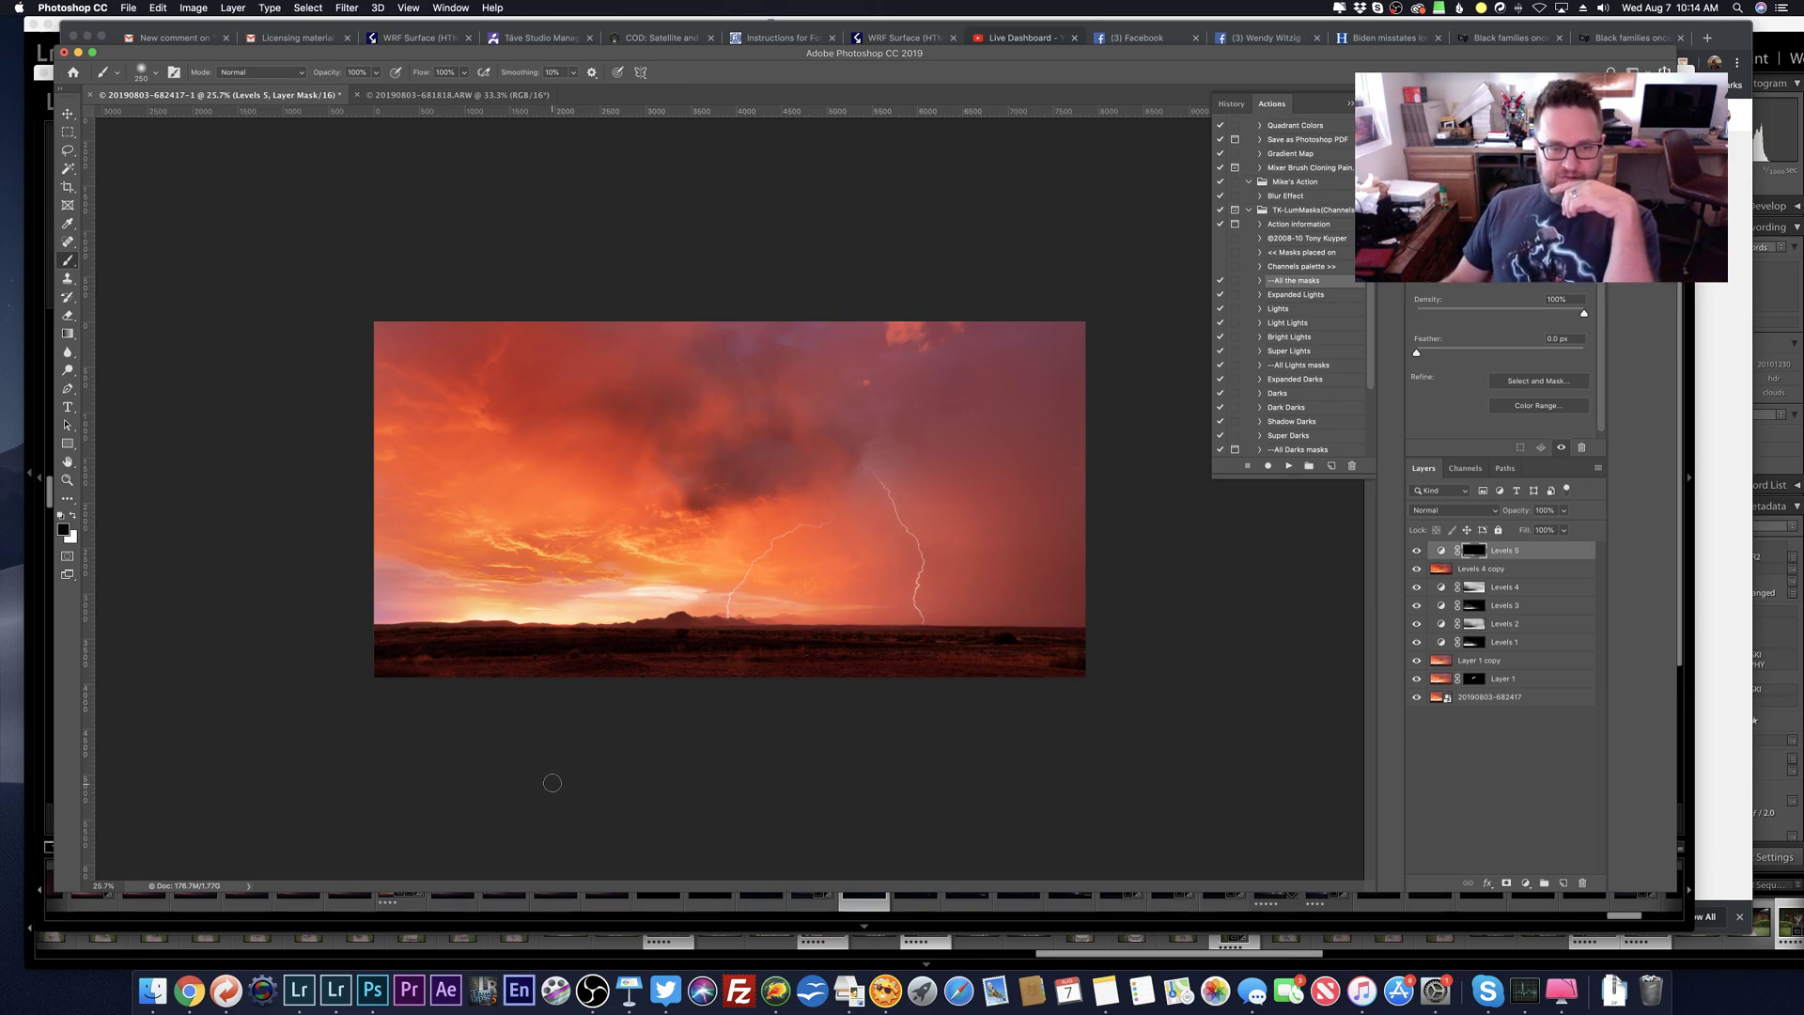
left_click(1555, 570, "shift")
left_click_drag(1555, 570, 1564, 884)
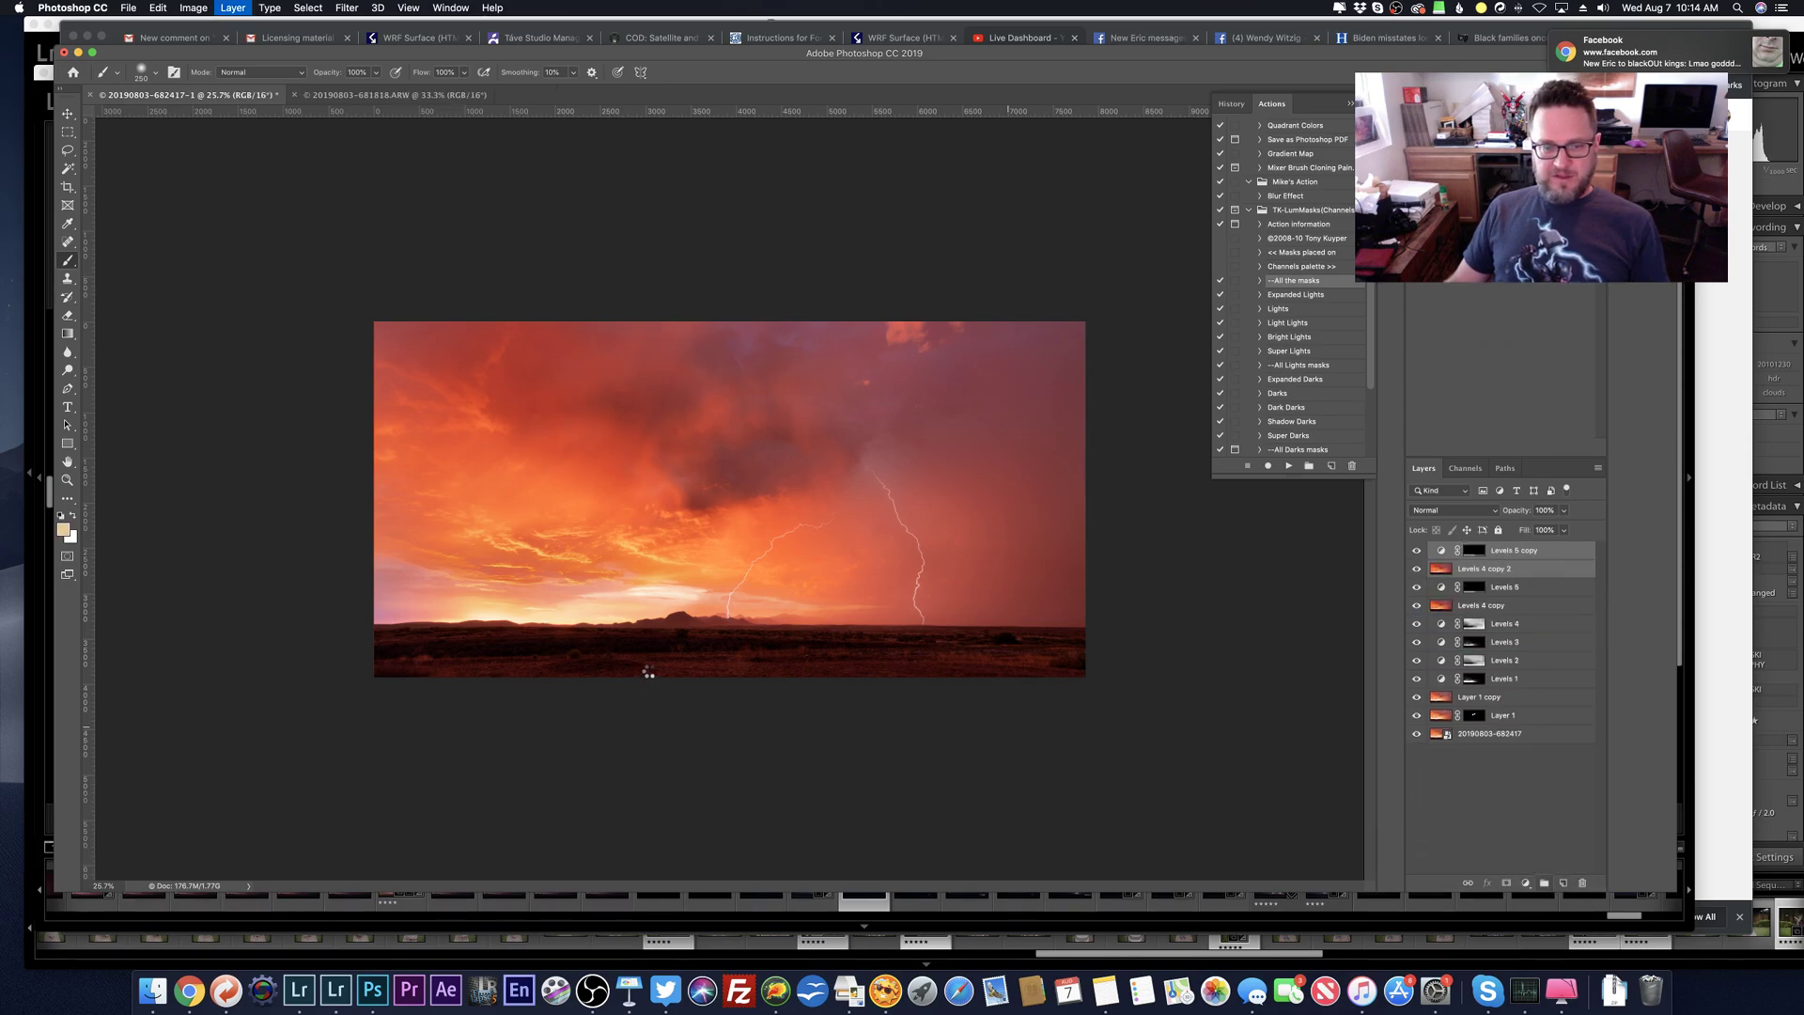
Step: Remove the dust spots in the sky beside and above the right lightning bolt with the Spot Healing Brush on the new merged layer
scroll(646, 671, "up", 3)
scroll(648, 669, "up", 5)
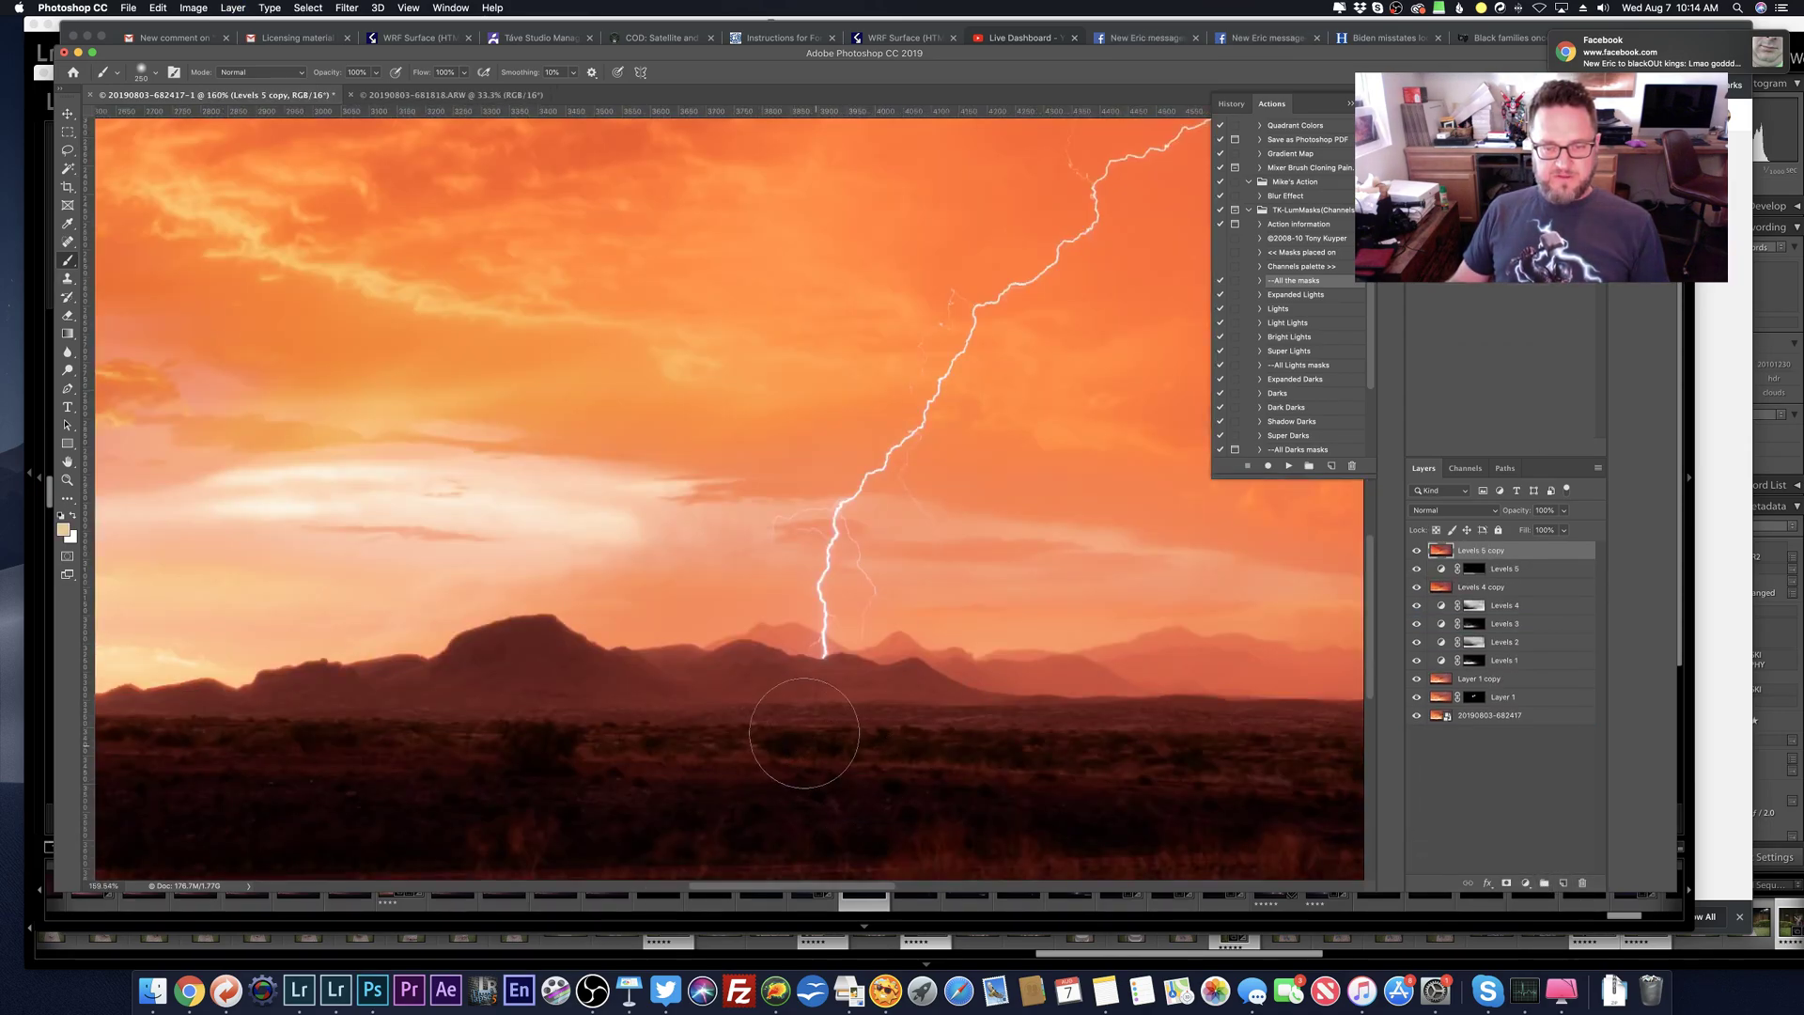
scroll(807, 733, "right", 6)
scroll(807, 732, "right", 5)
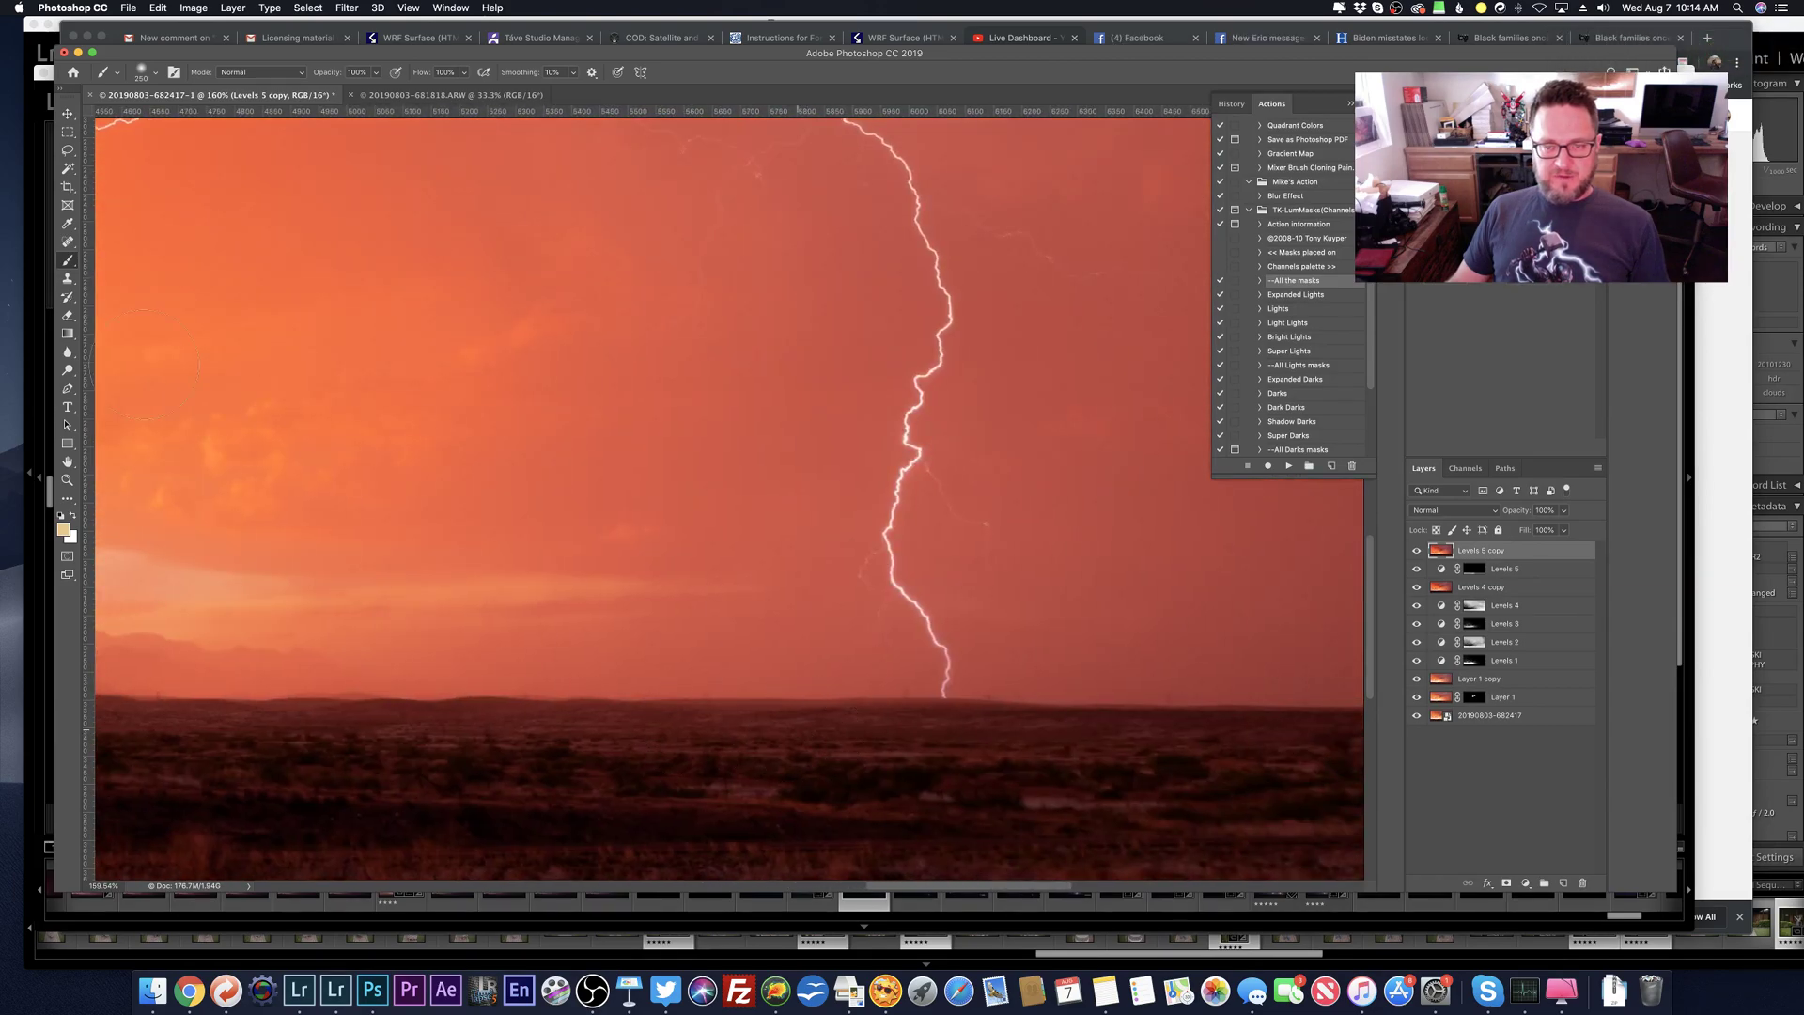
left_click(67, 242)
scroll(804, 633, "right", 7)
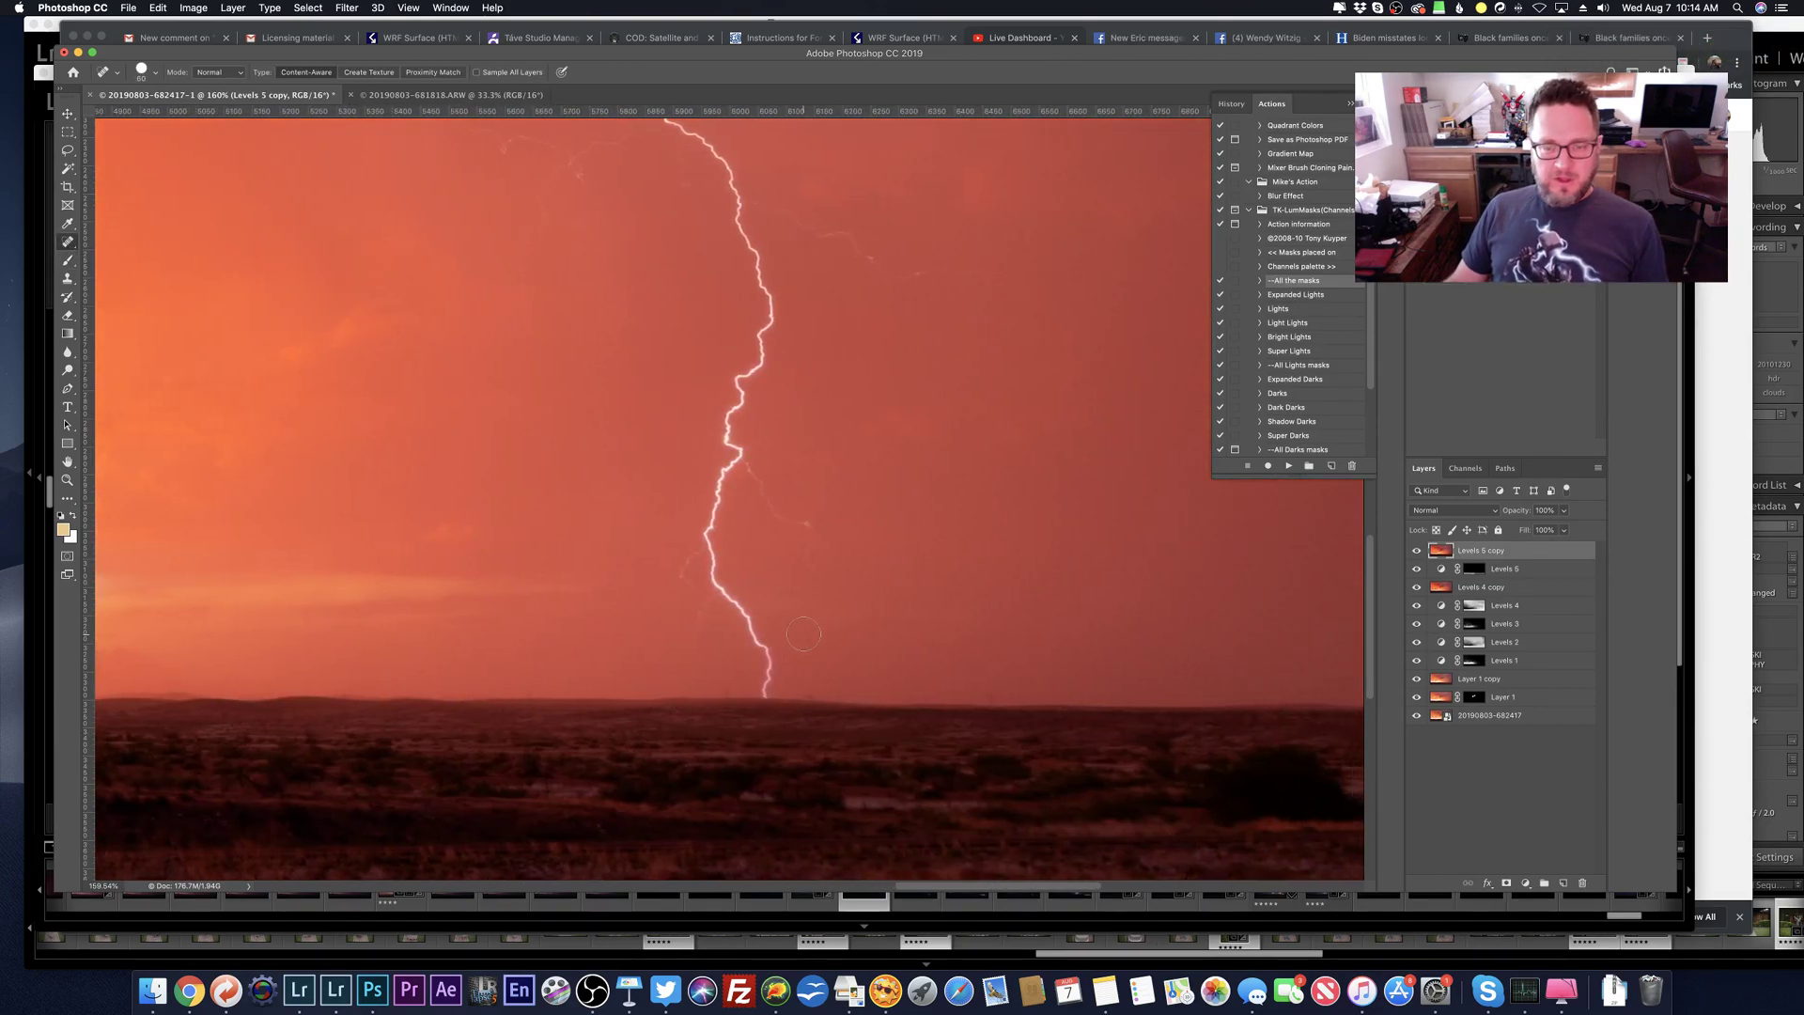
scroll(806, 692, "right", 2)
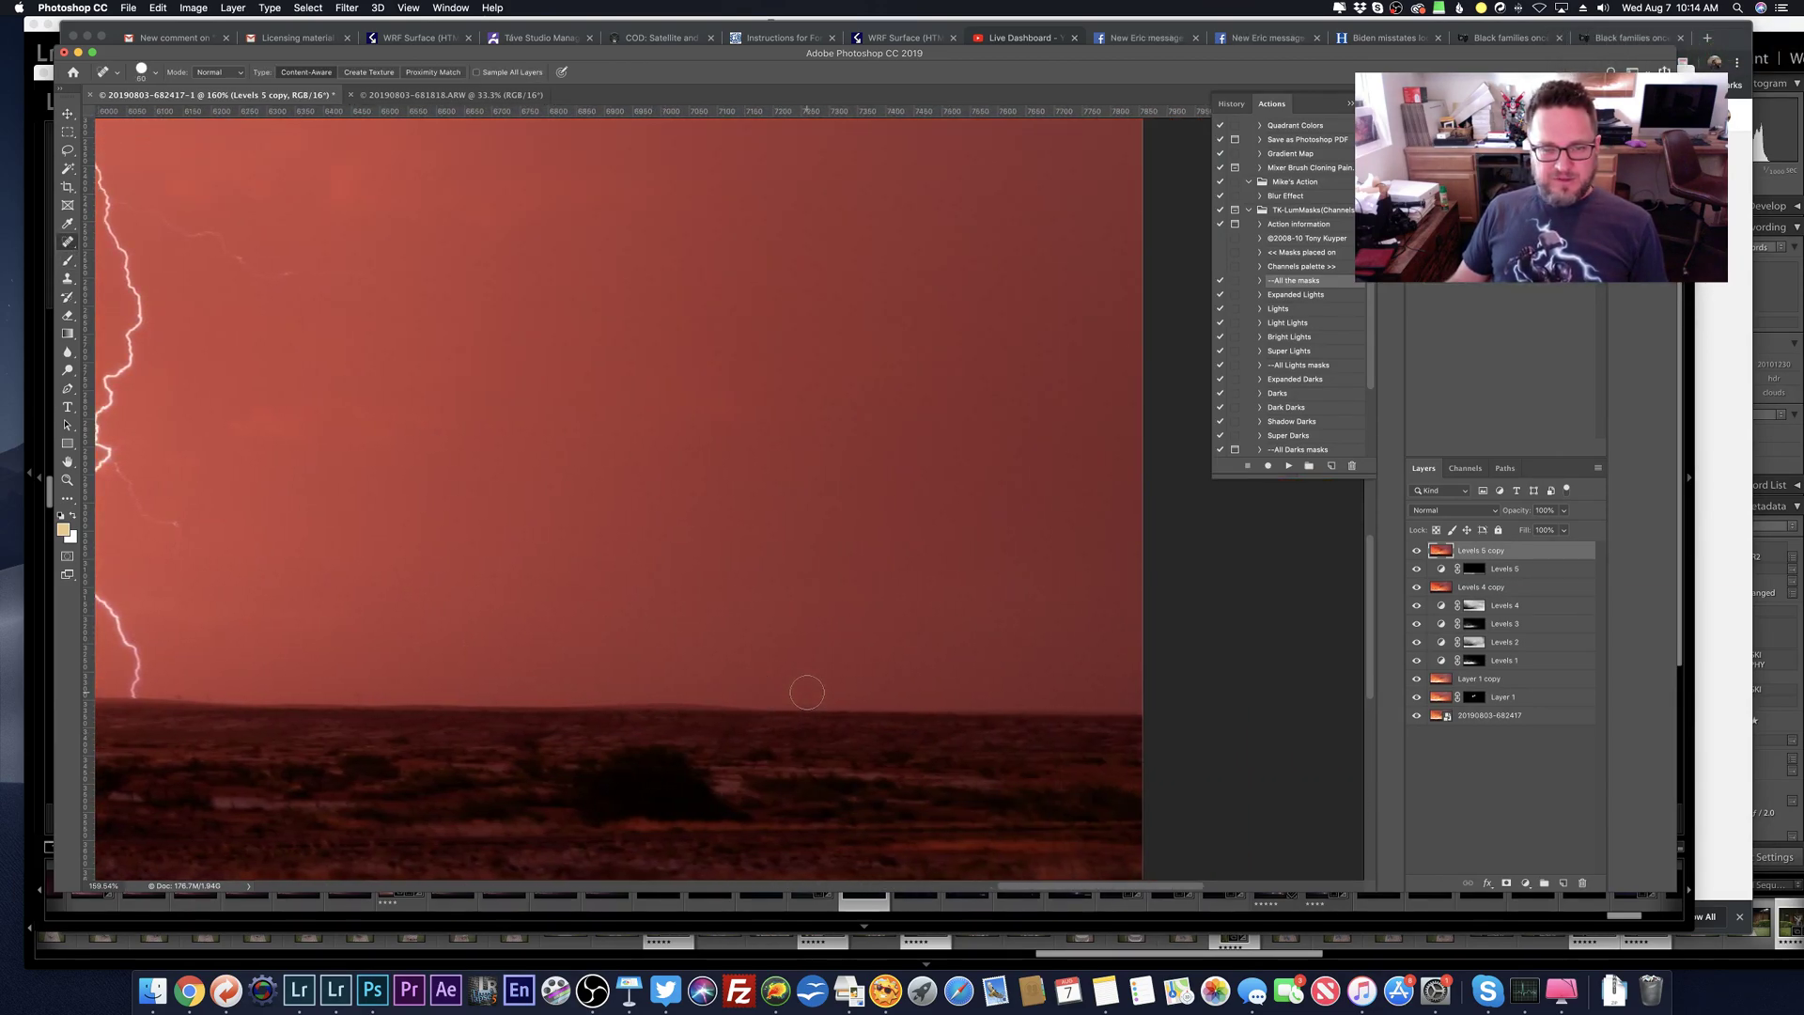
left_click(592, 567)
scroll(723, 702, "up", 3)
scroll(722, 703, "up", 5)
scroll(723, 703, "right", 1)
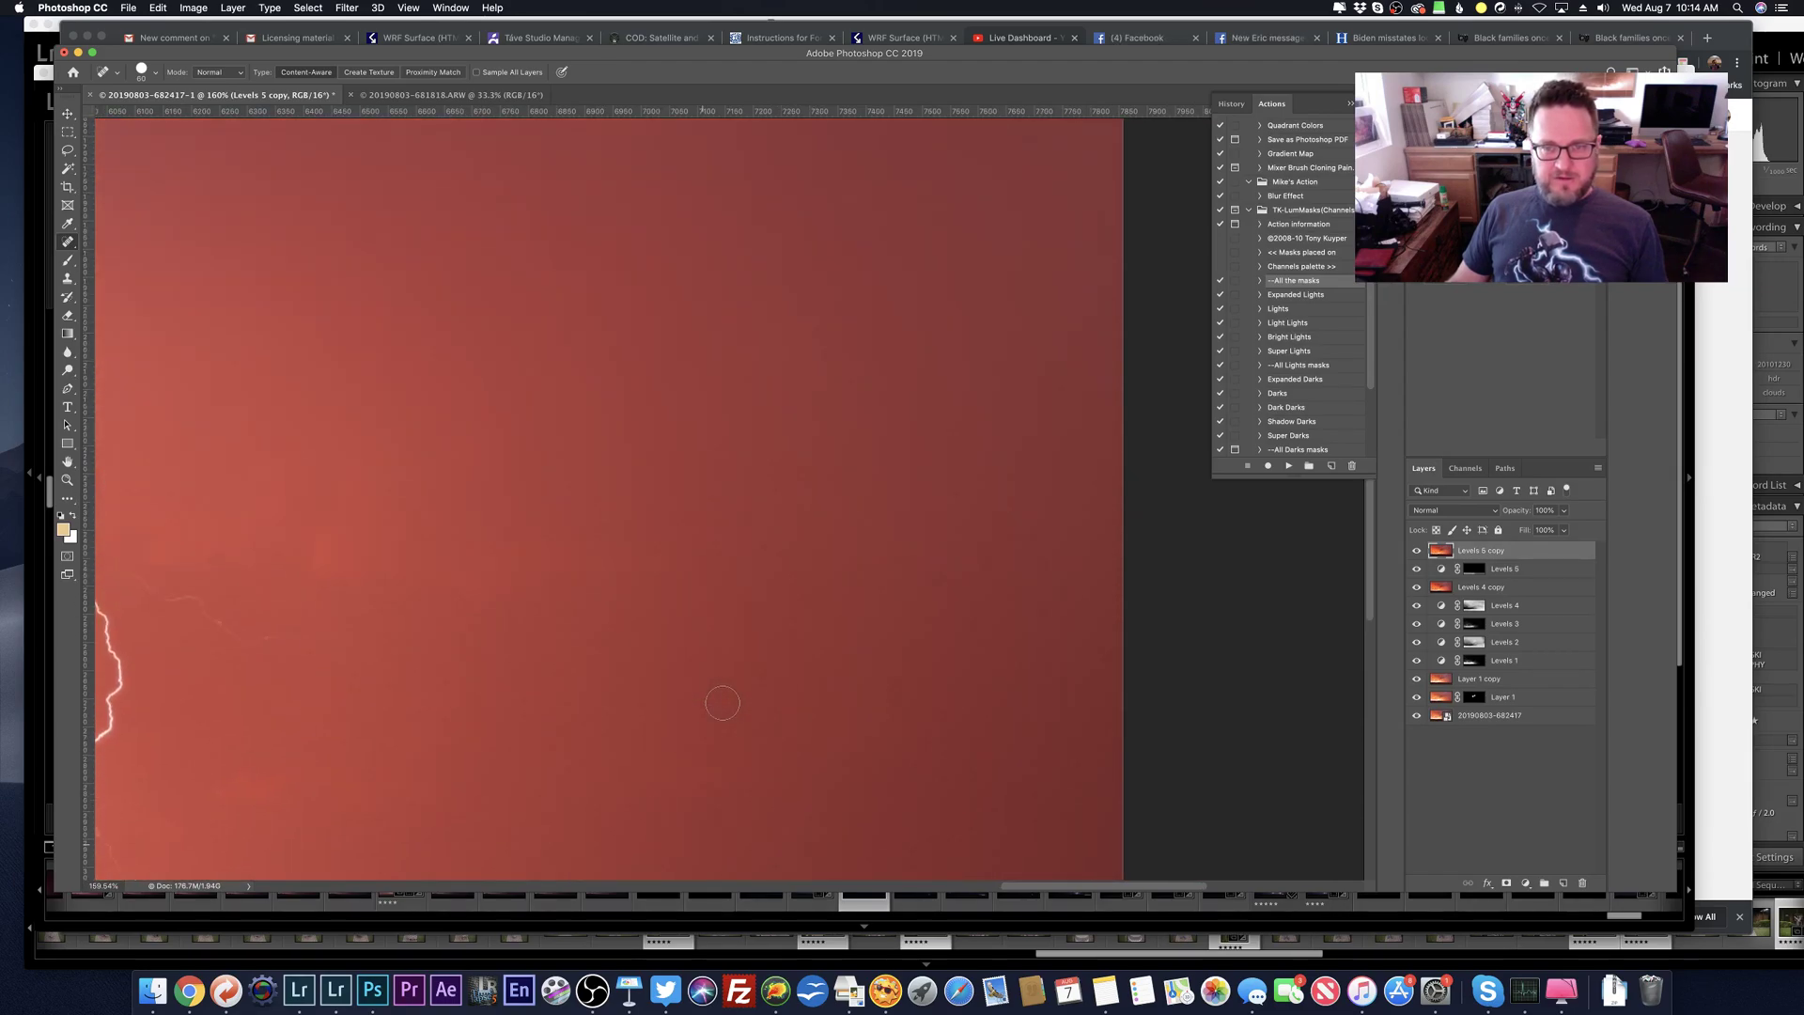
scroll(723, 702, "right", 2)
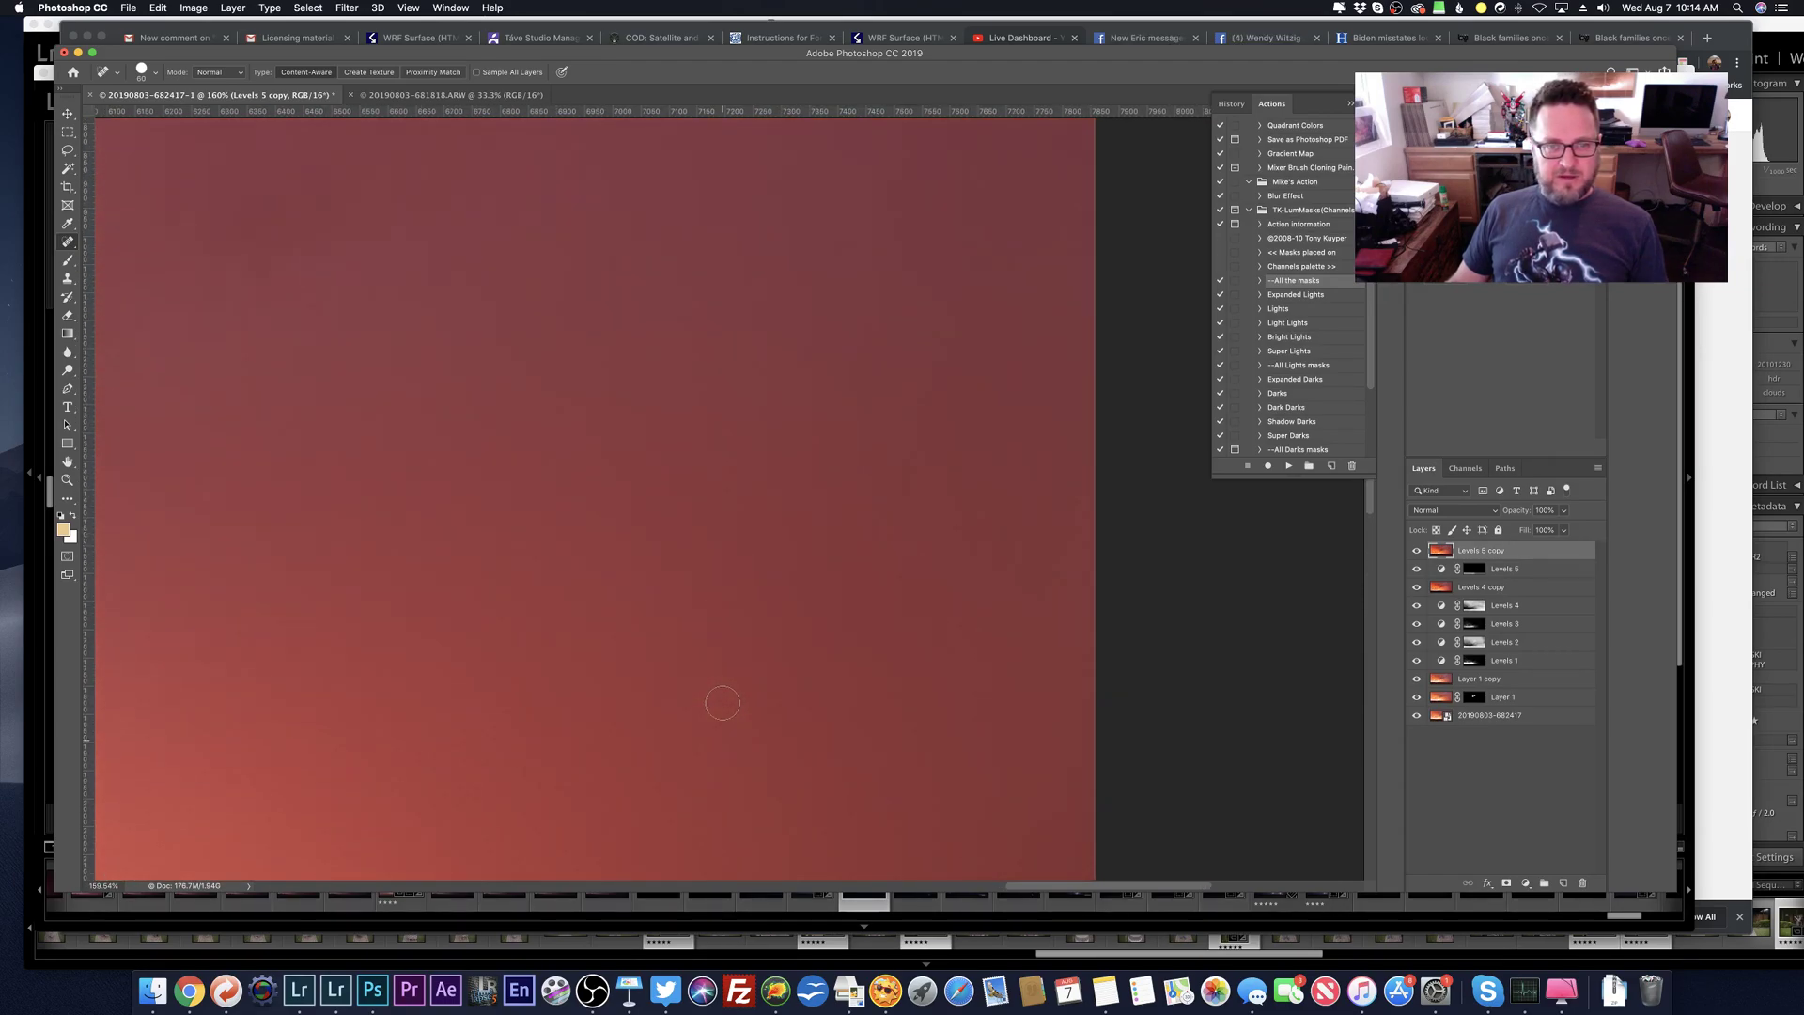
scroll(722, 703, "up", 3)
left_click(512, 429)
scroll(726, 544, "left", 5)
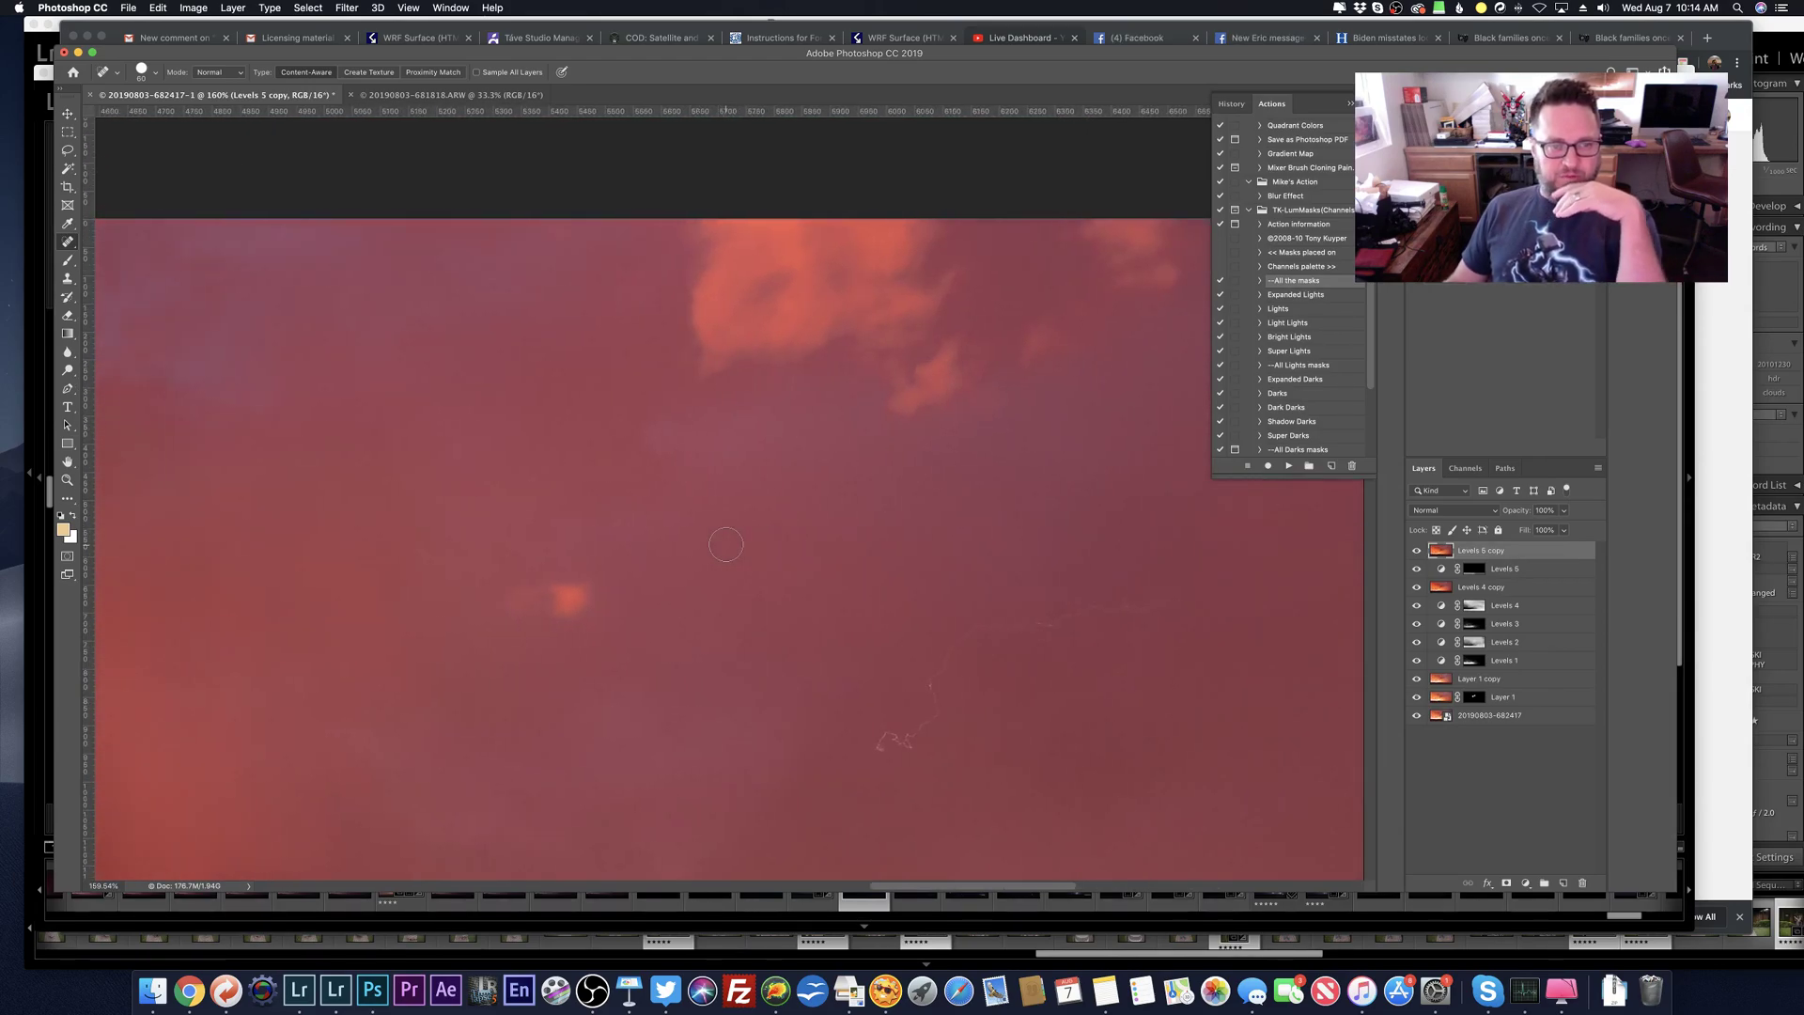
Step: Remove a dust spot in the orange sky left of the dark central cloud with the Spot Healing Brush
scroll(732, 571, "down", 3)
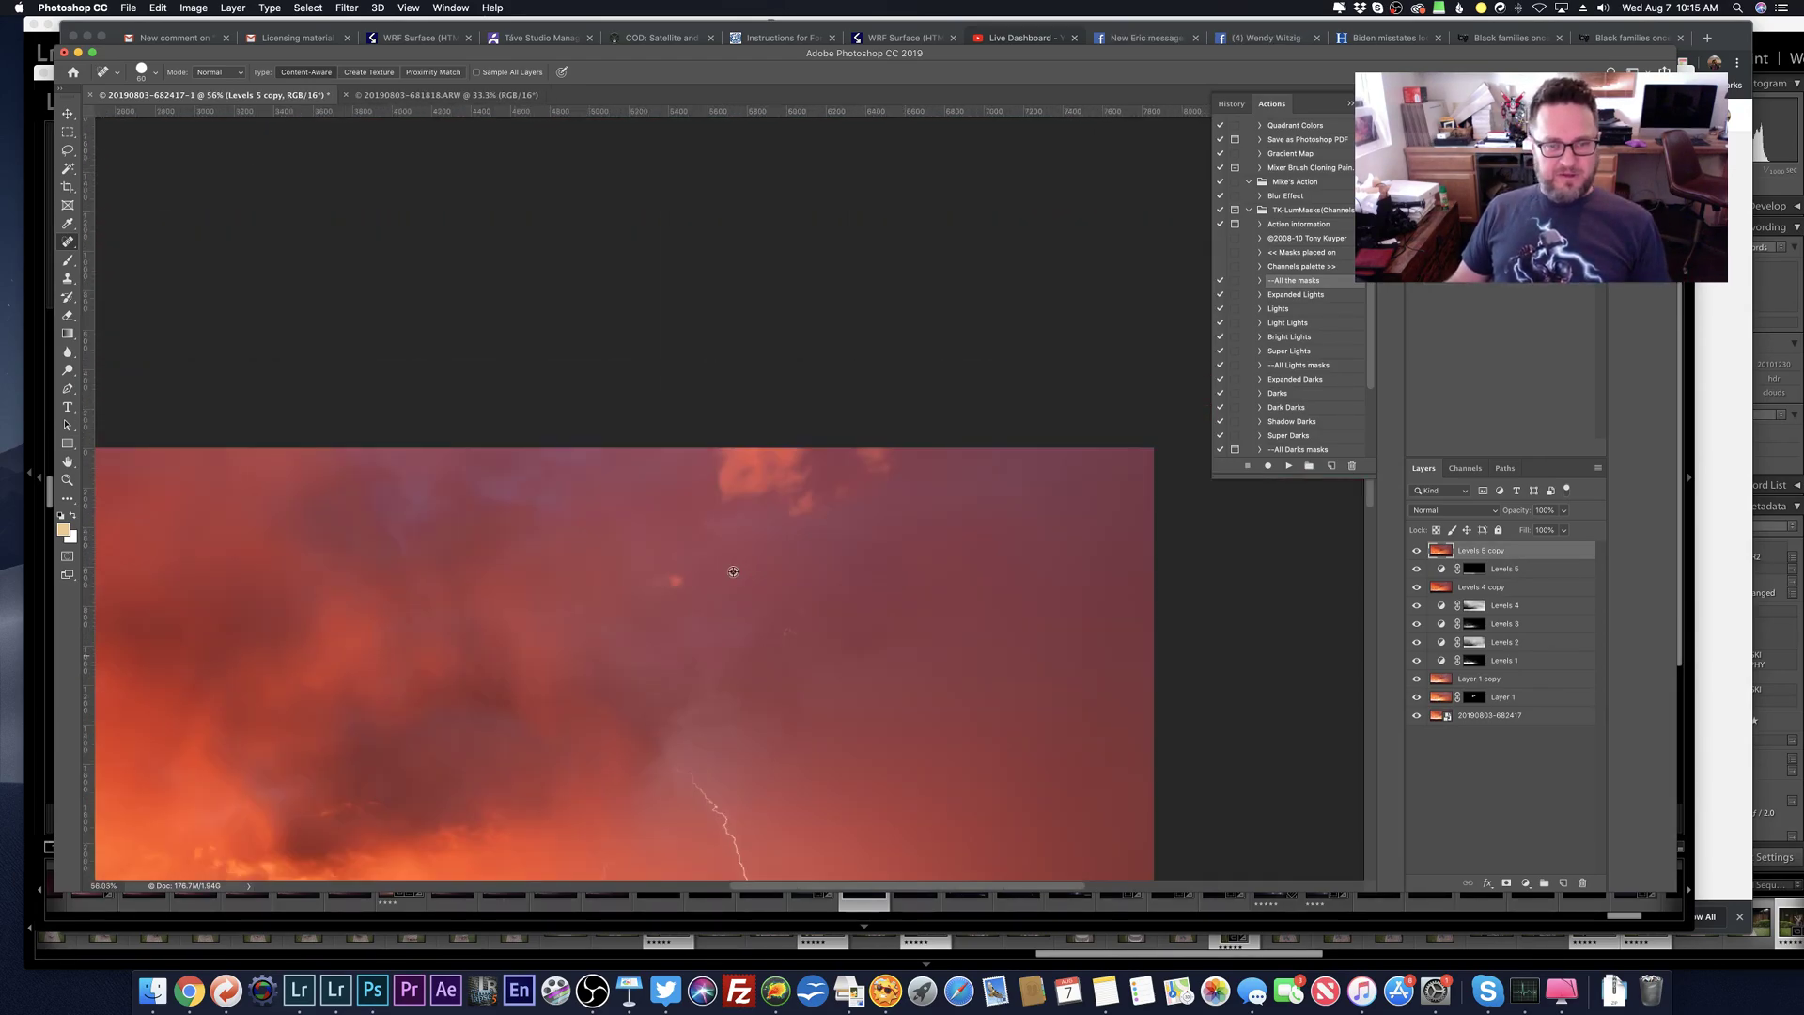
scroll(732, 572, "down", 5)
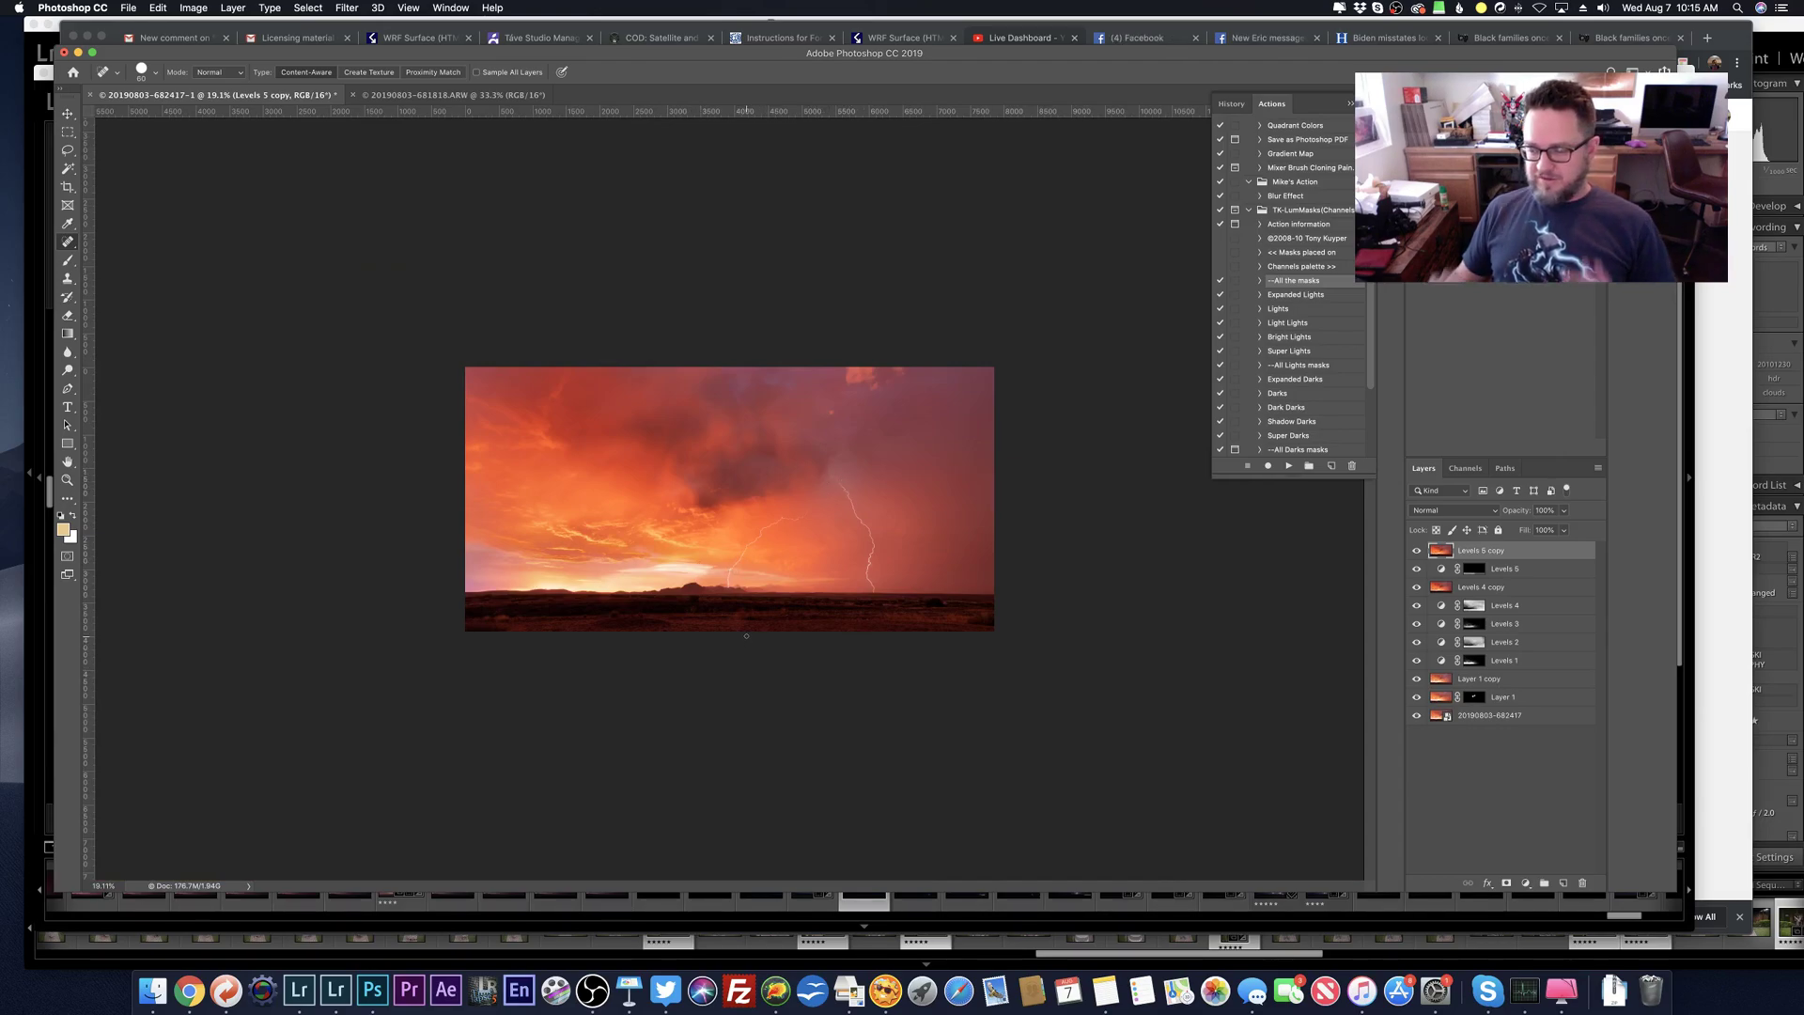
scroll(495, 453, "up", 8)
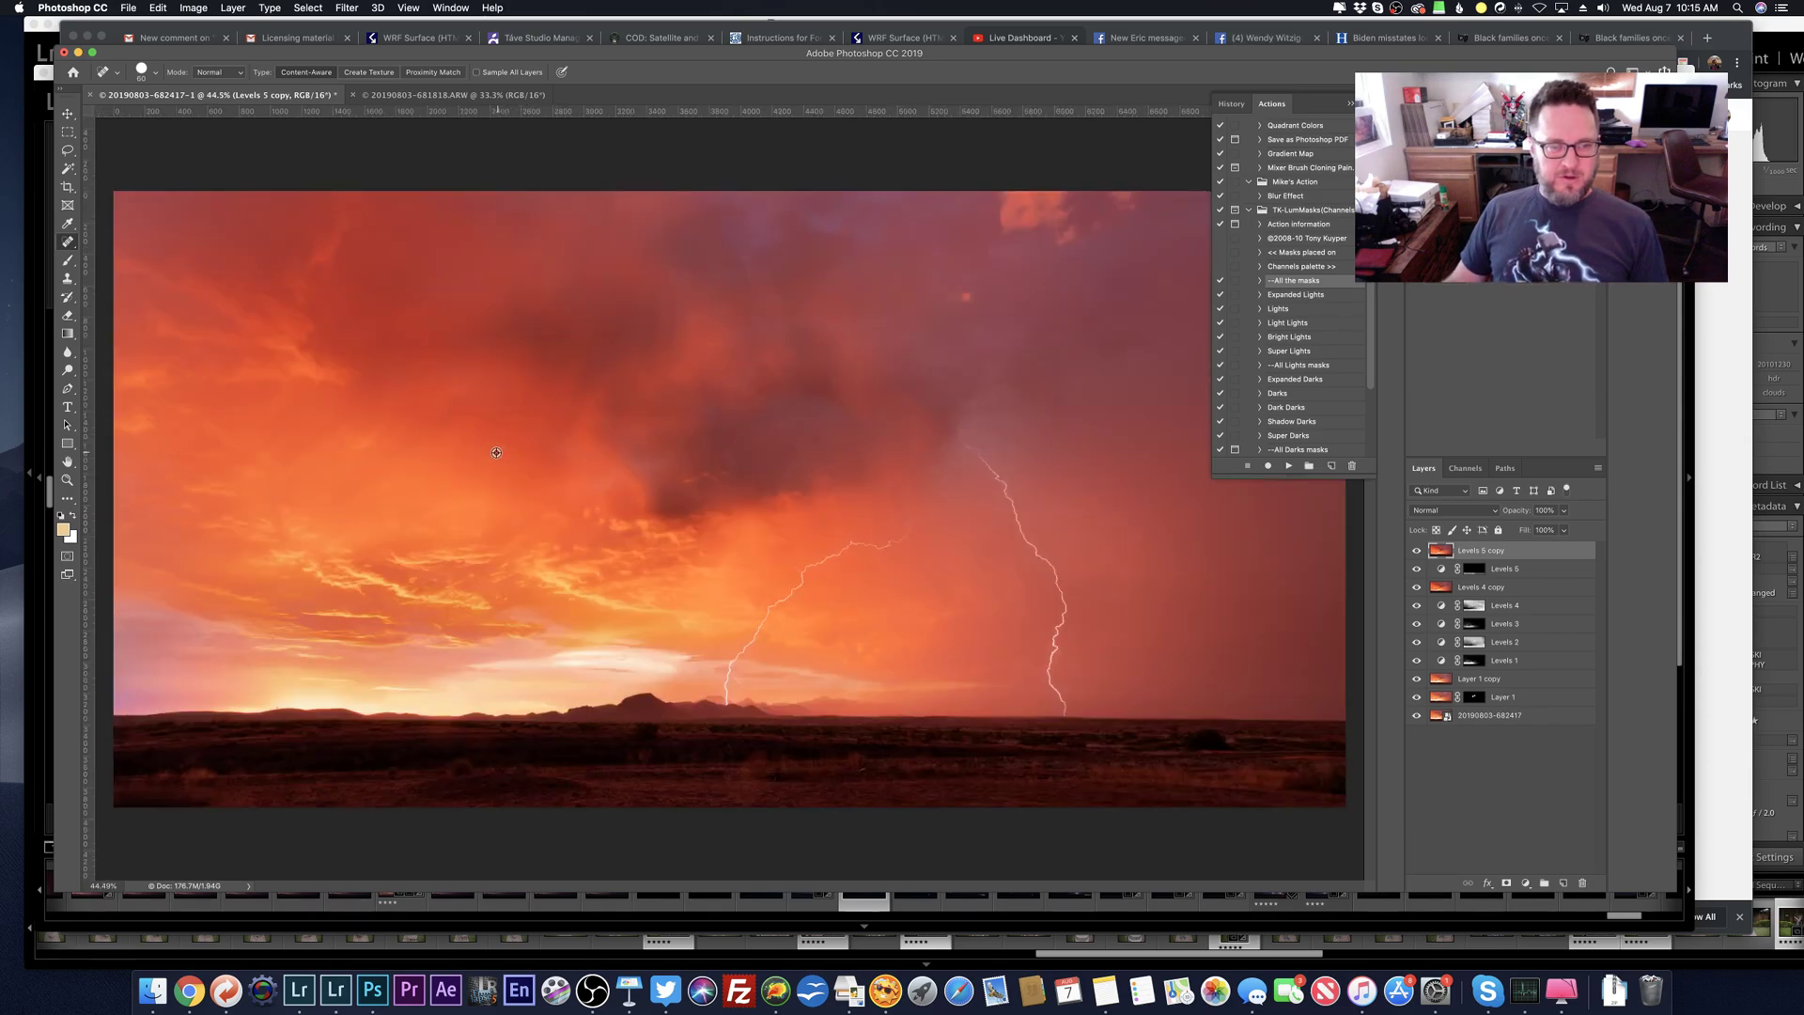
scroll(588, 536, "down", 1)
scroll(577, 451, "up", 3)
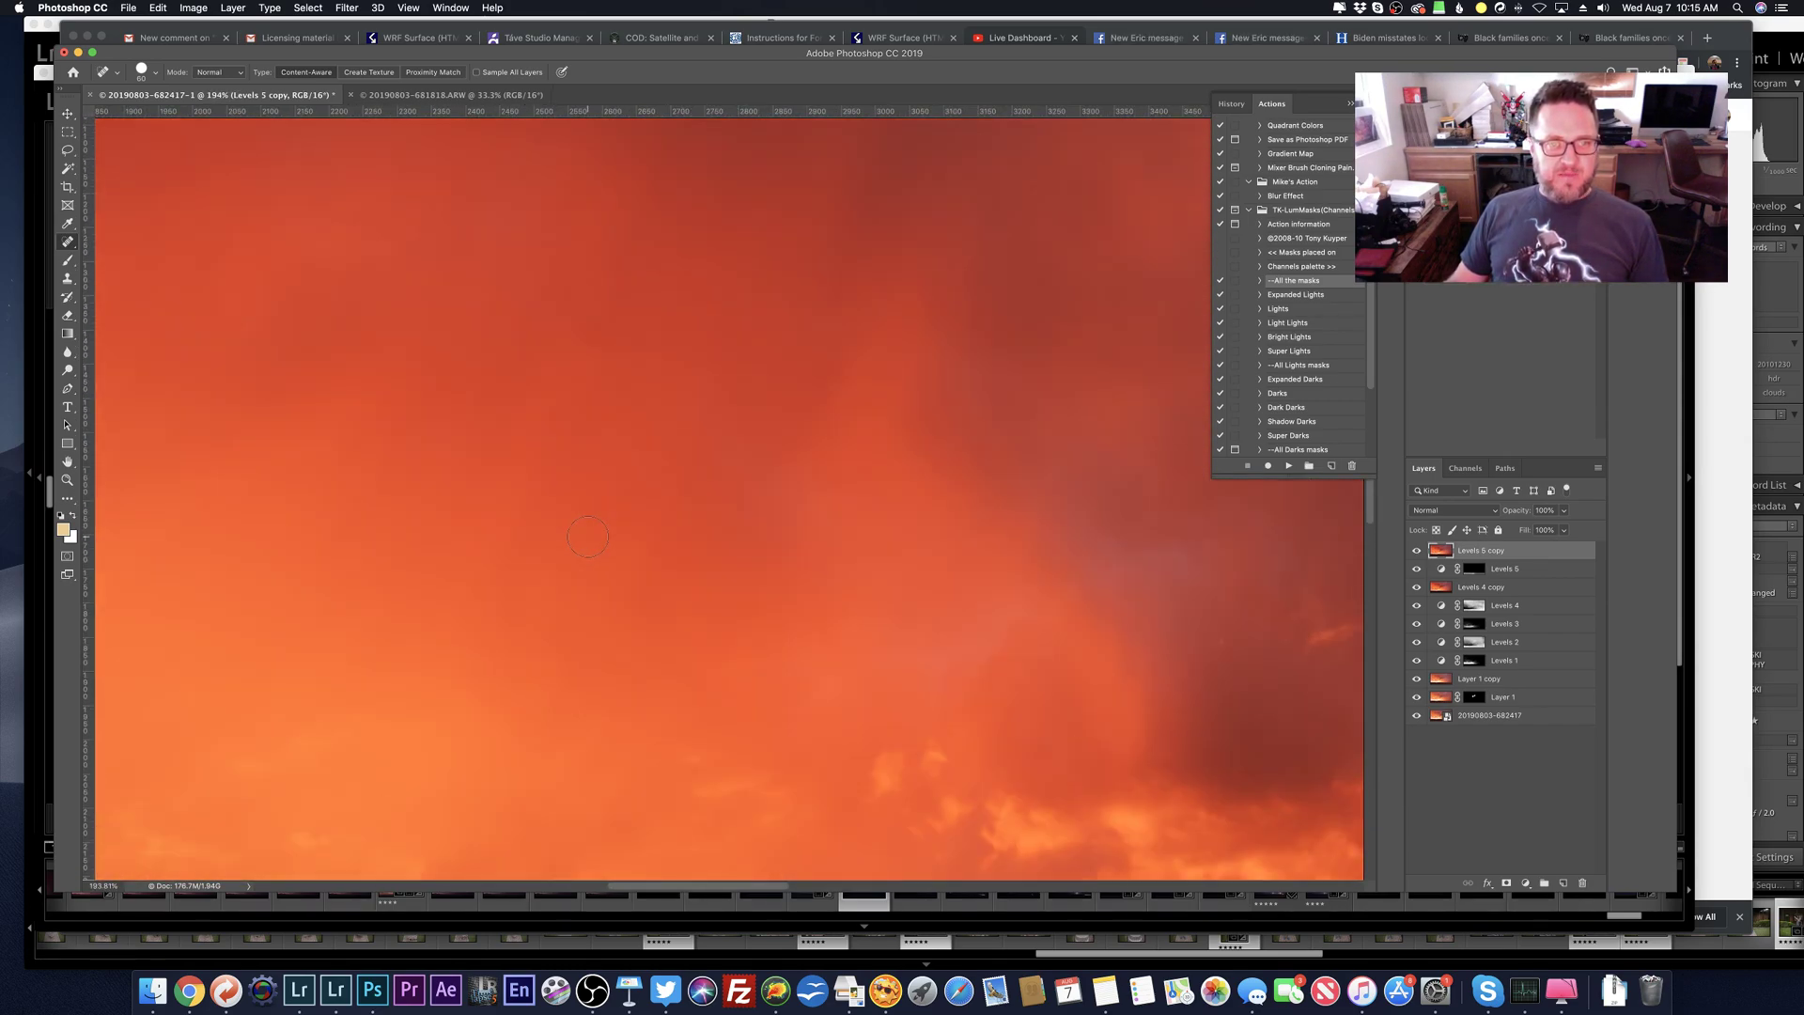
left_click(590, 361)
Step: Remove the dust spot in the red sky near the image's upper-left corner with the Spot Healing Brush
scroll(601, 488, "left", 10)
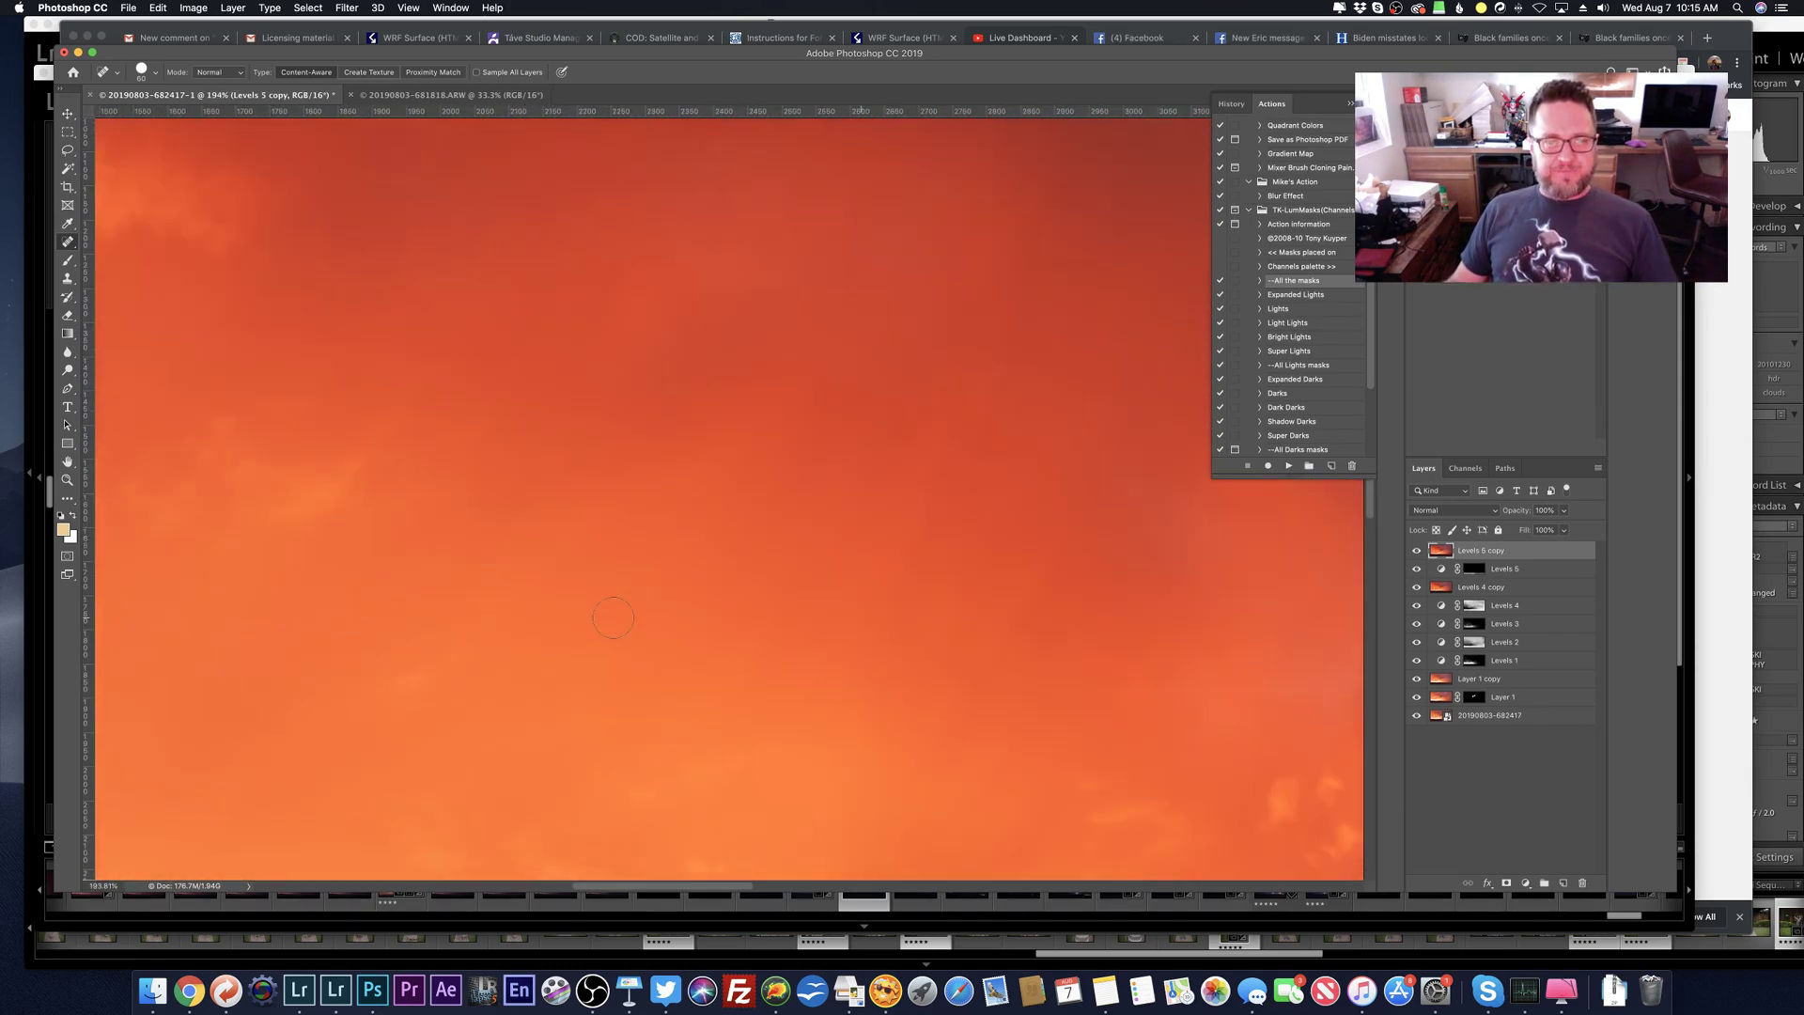
scroll(613, 617, "down", 2)
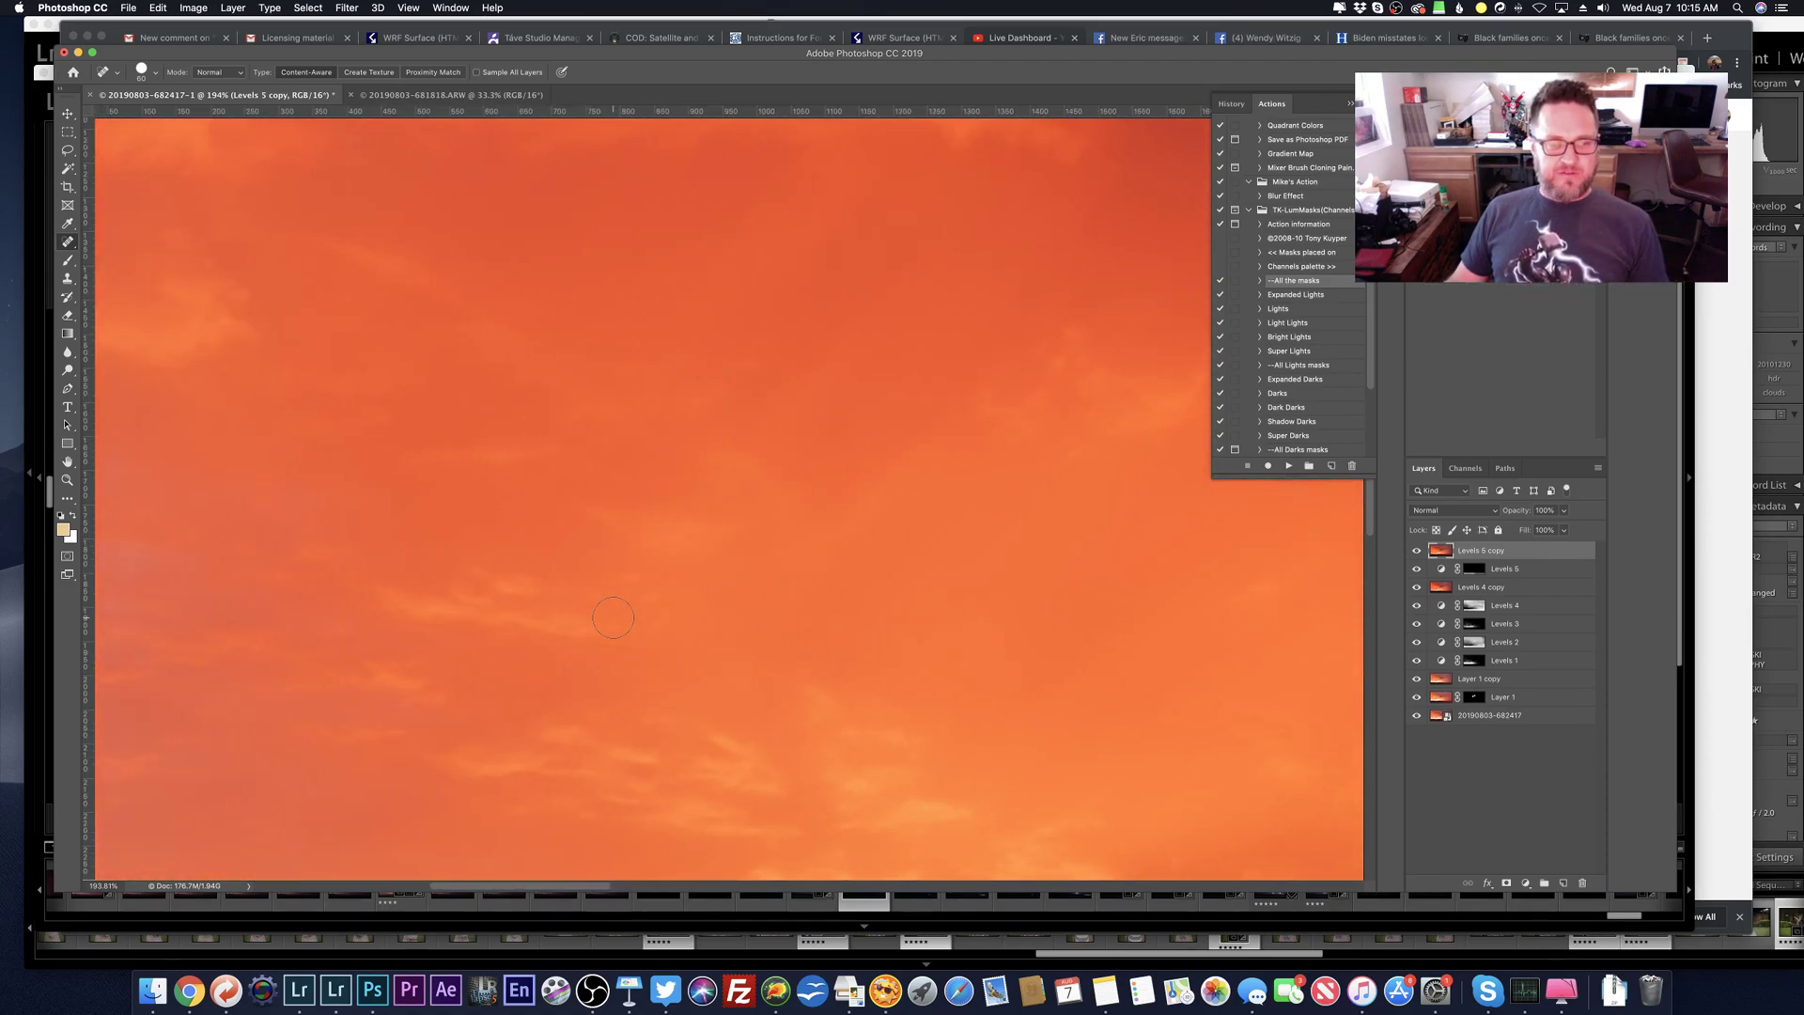
scroll(614, 617, "left", 6)
scroll(614, 618, "up", 10)
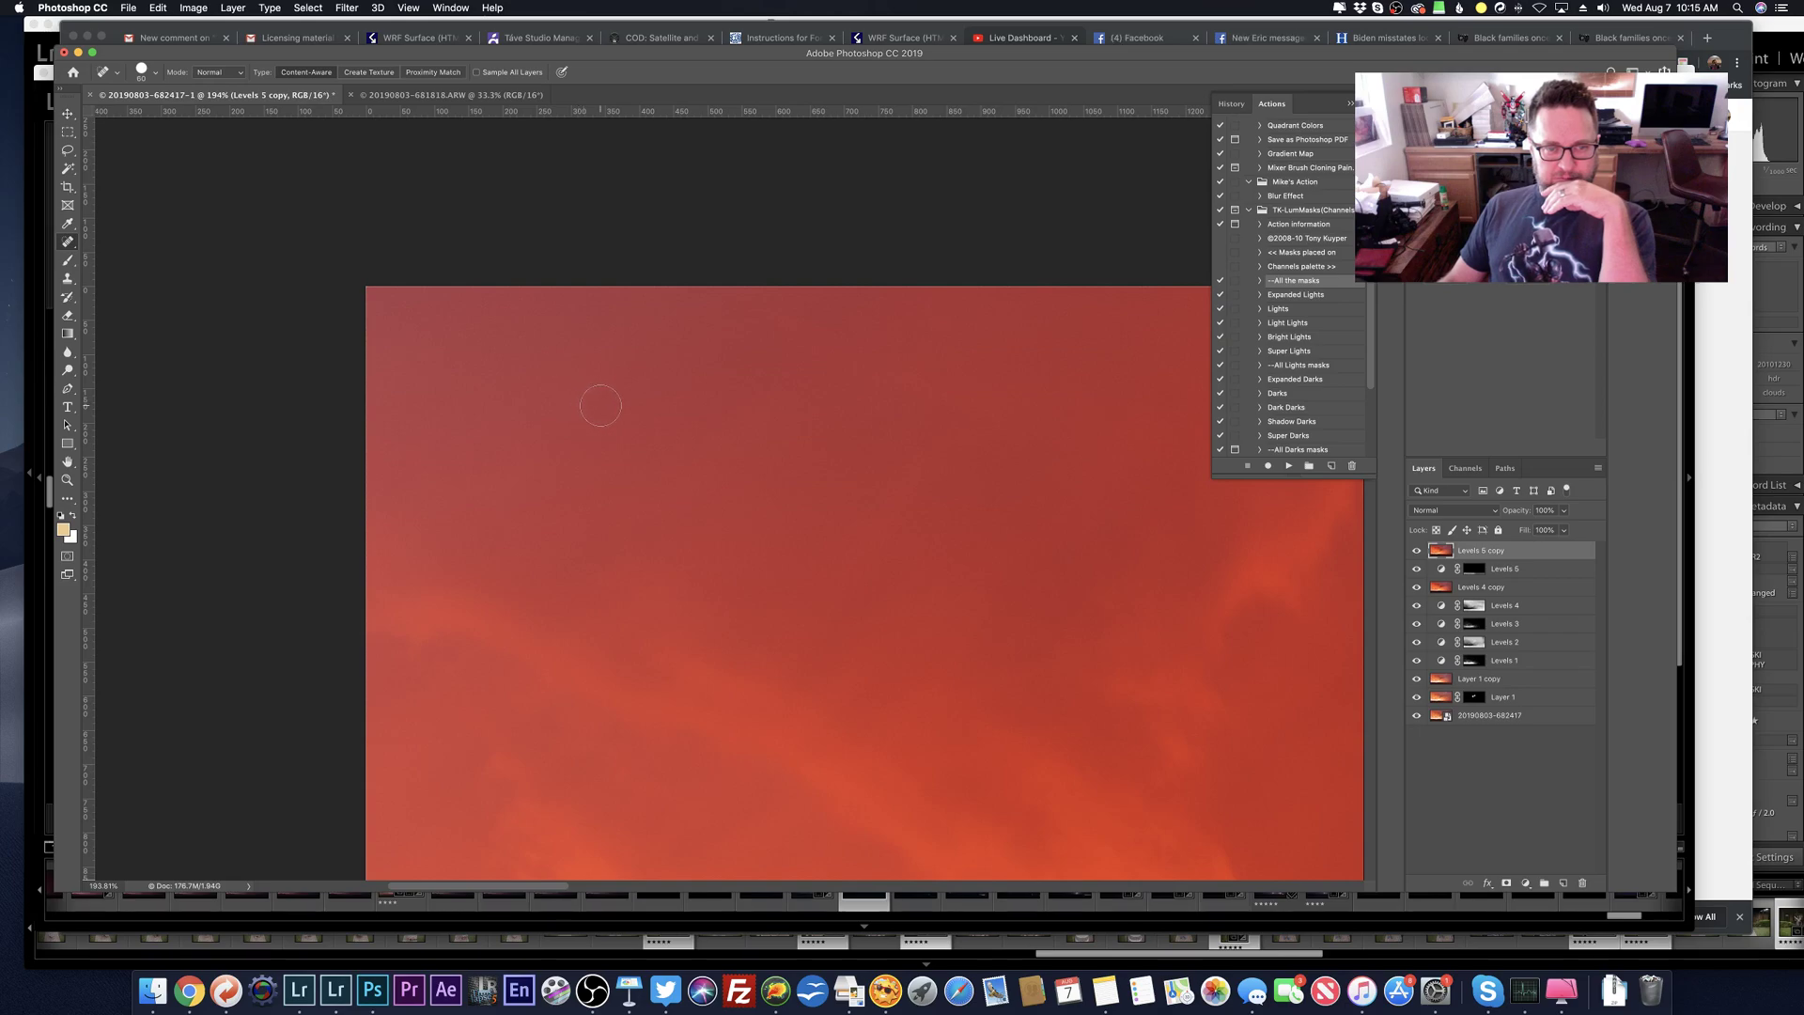
left_click(600, 404)
Step: Heal the dust spot beneath the bluish cloud patch in the upper middle of the sky
scroll(567, 471, "right", 8)
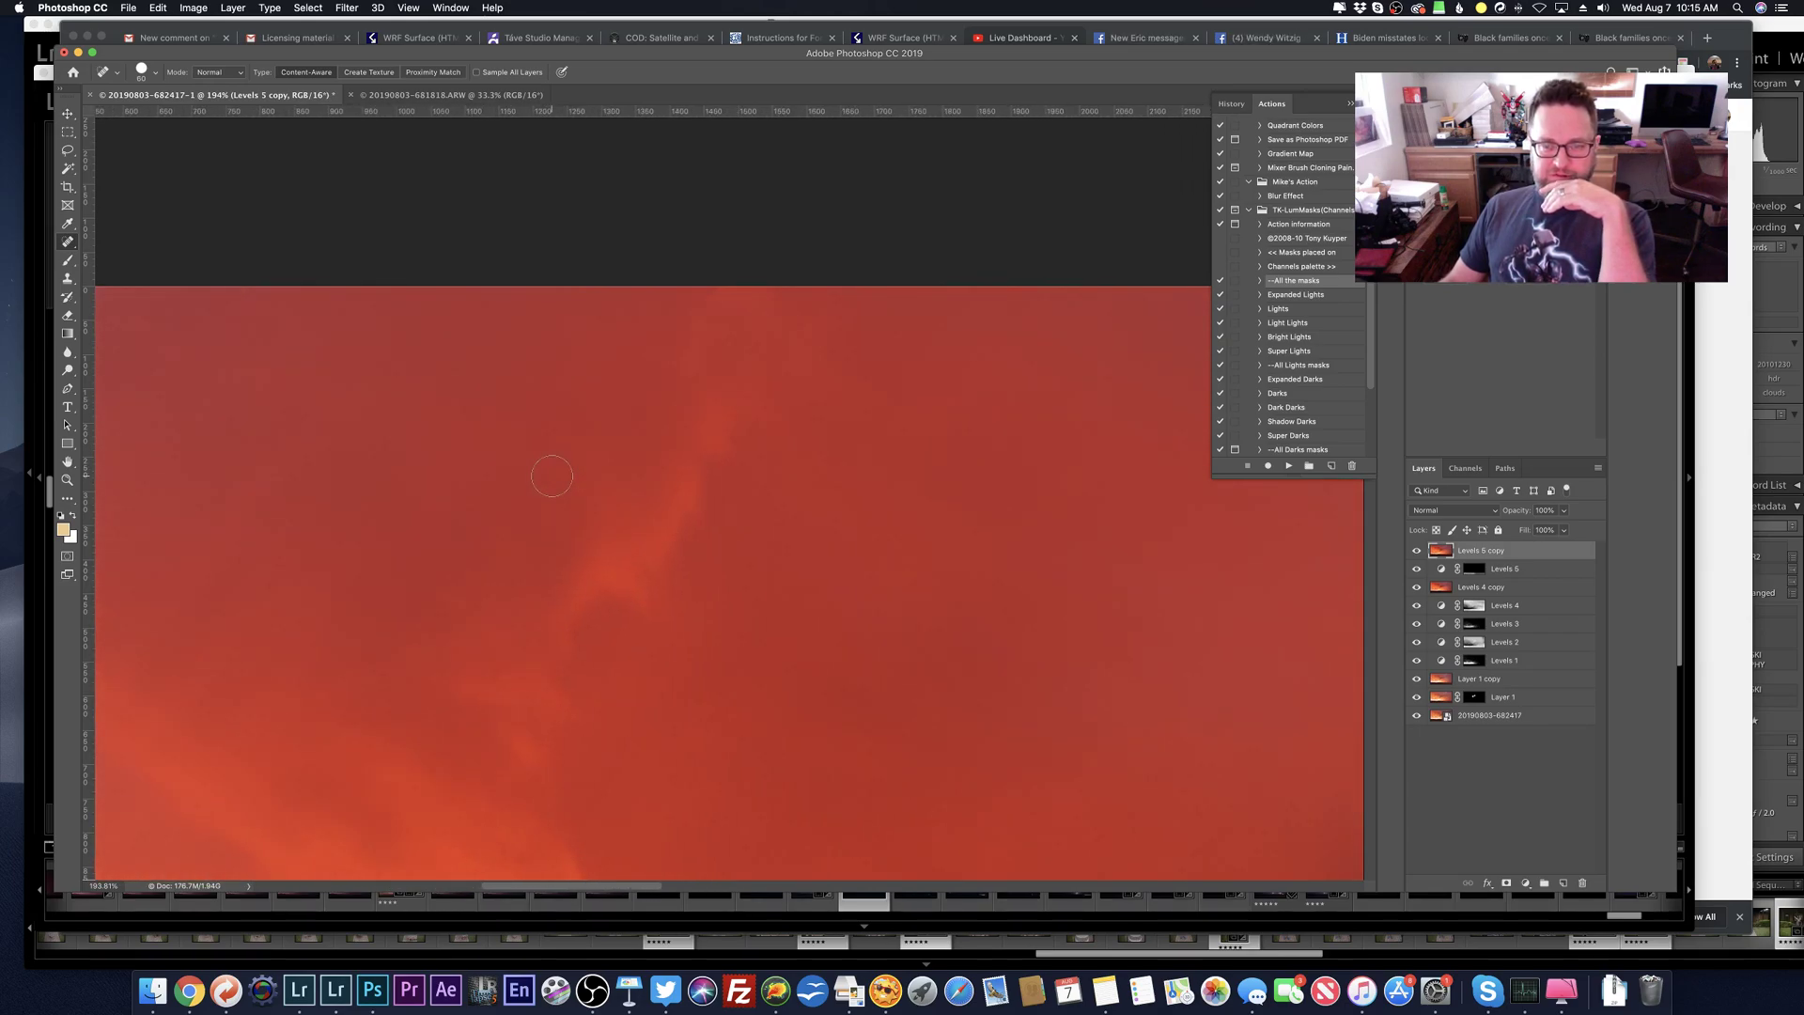
scroll(551, 476, "down", 2)
scroll(551, 476, "right", 8)
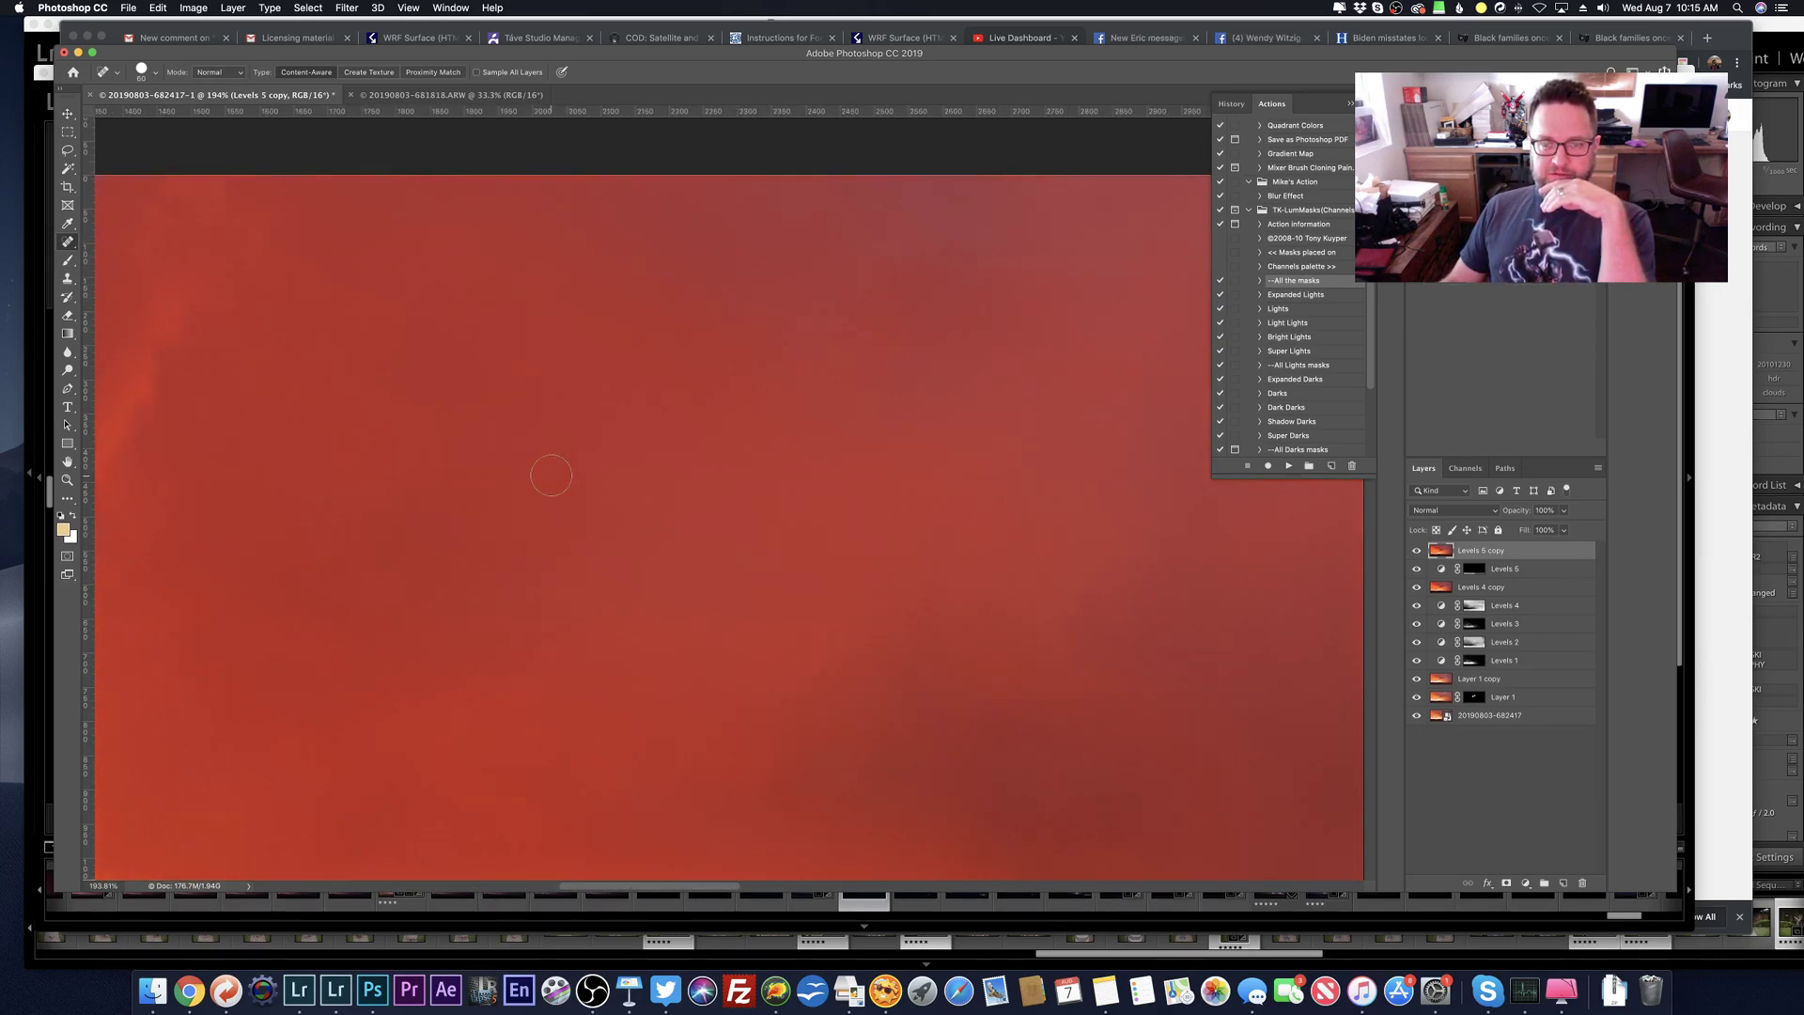
scroll(550, 475, "right", 12)
scroll(549, 475, "right", 6)
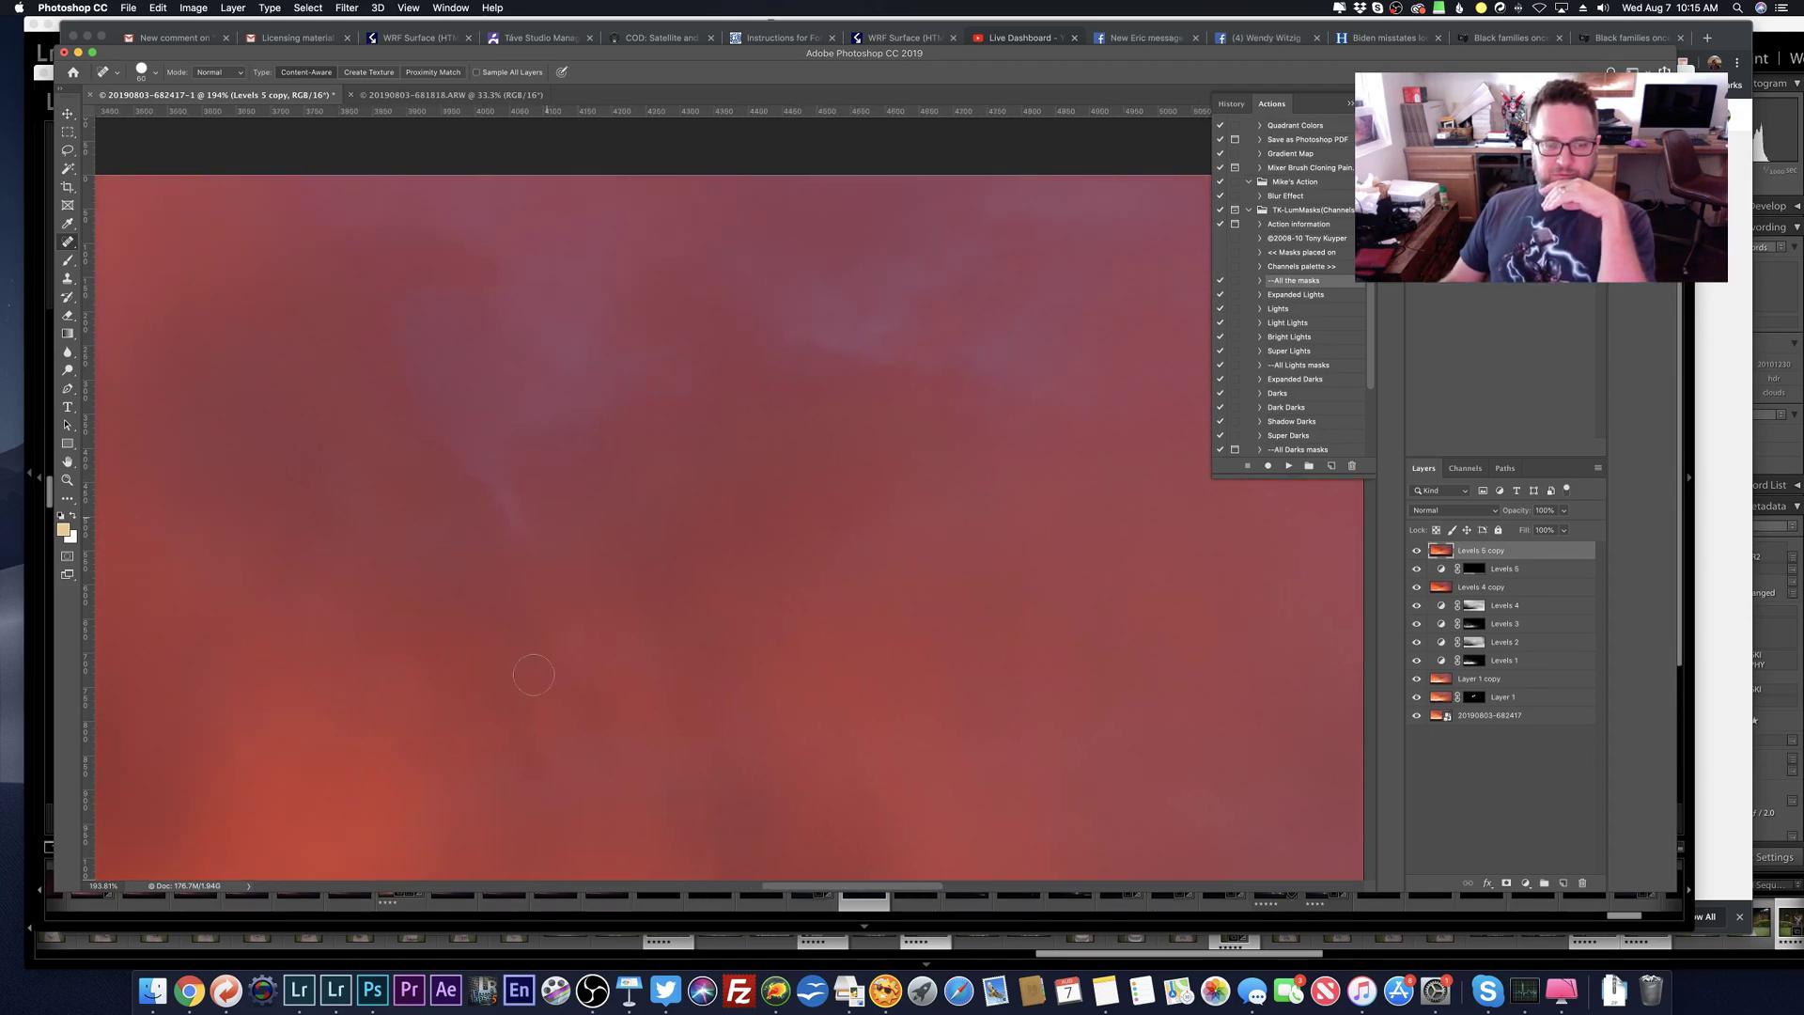
left_click(540, 761)
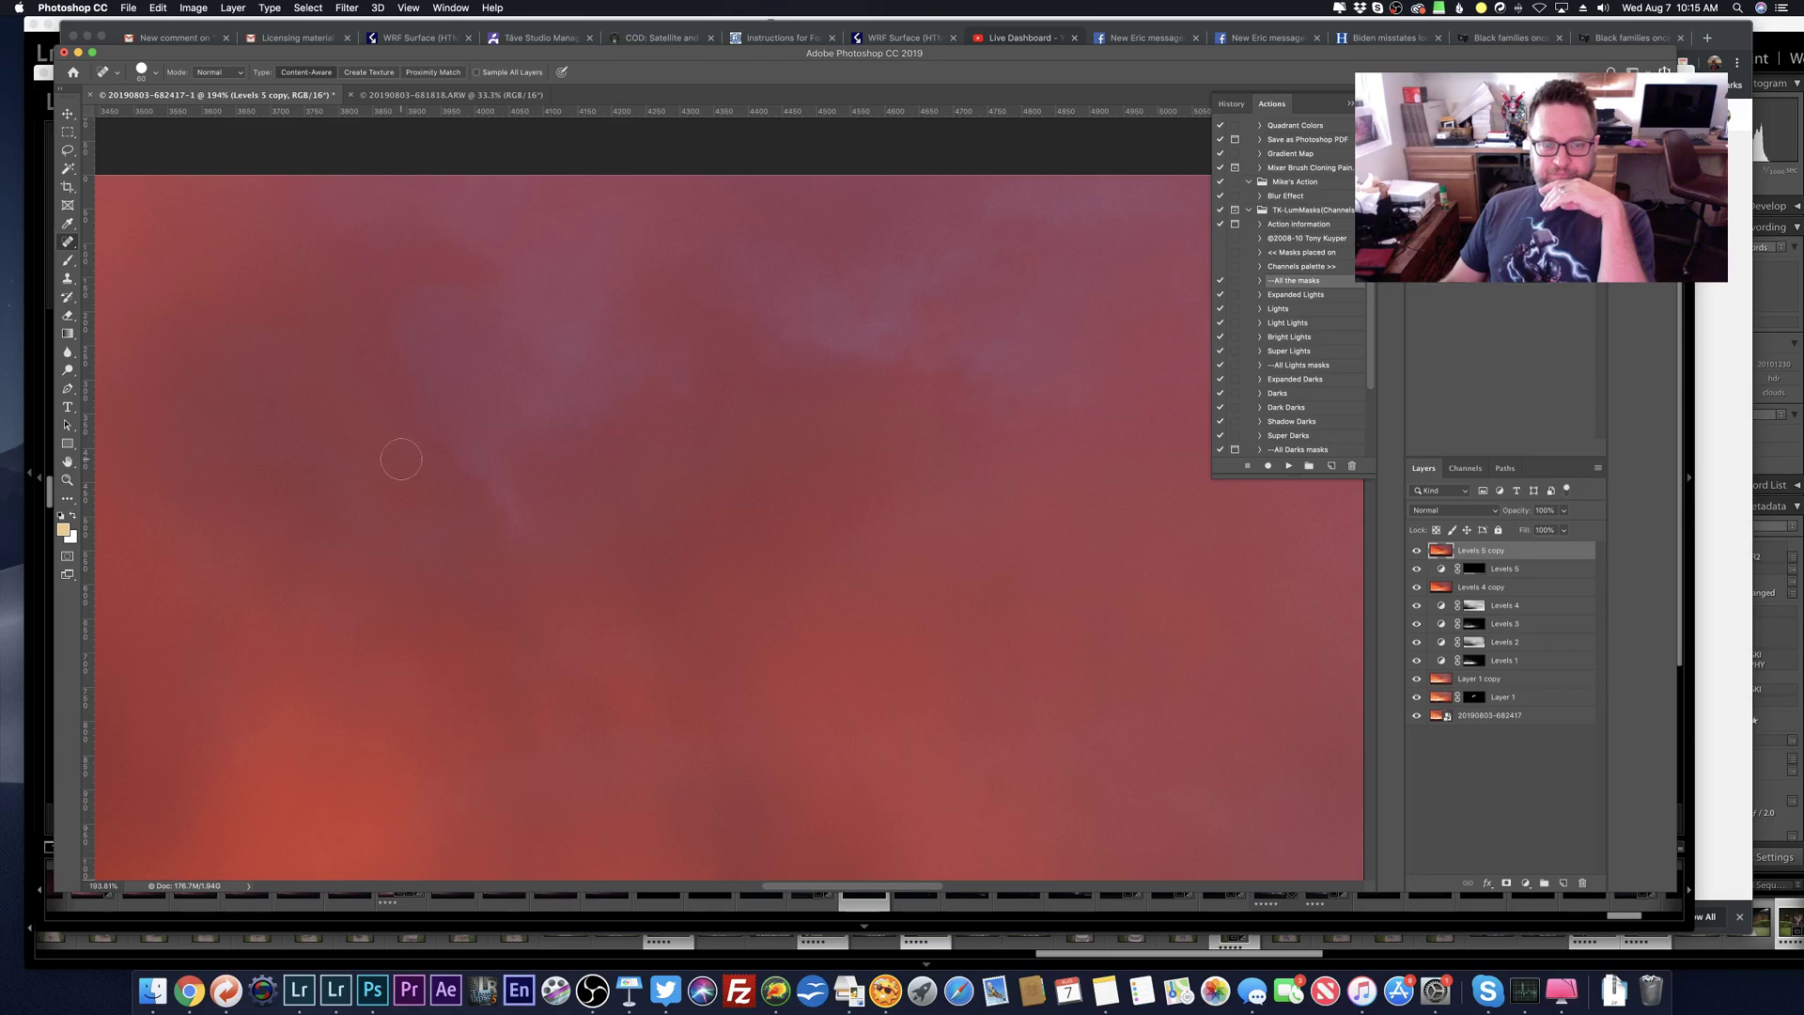
Step: Heal a dust spot in the reddish sky below and left of the small isolated orange cloud
scroll(401, 458, "right", 6)
scroll(399, 460, "down", 3)
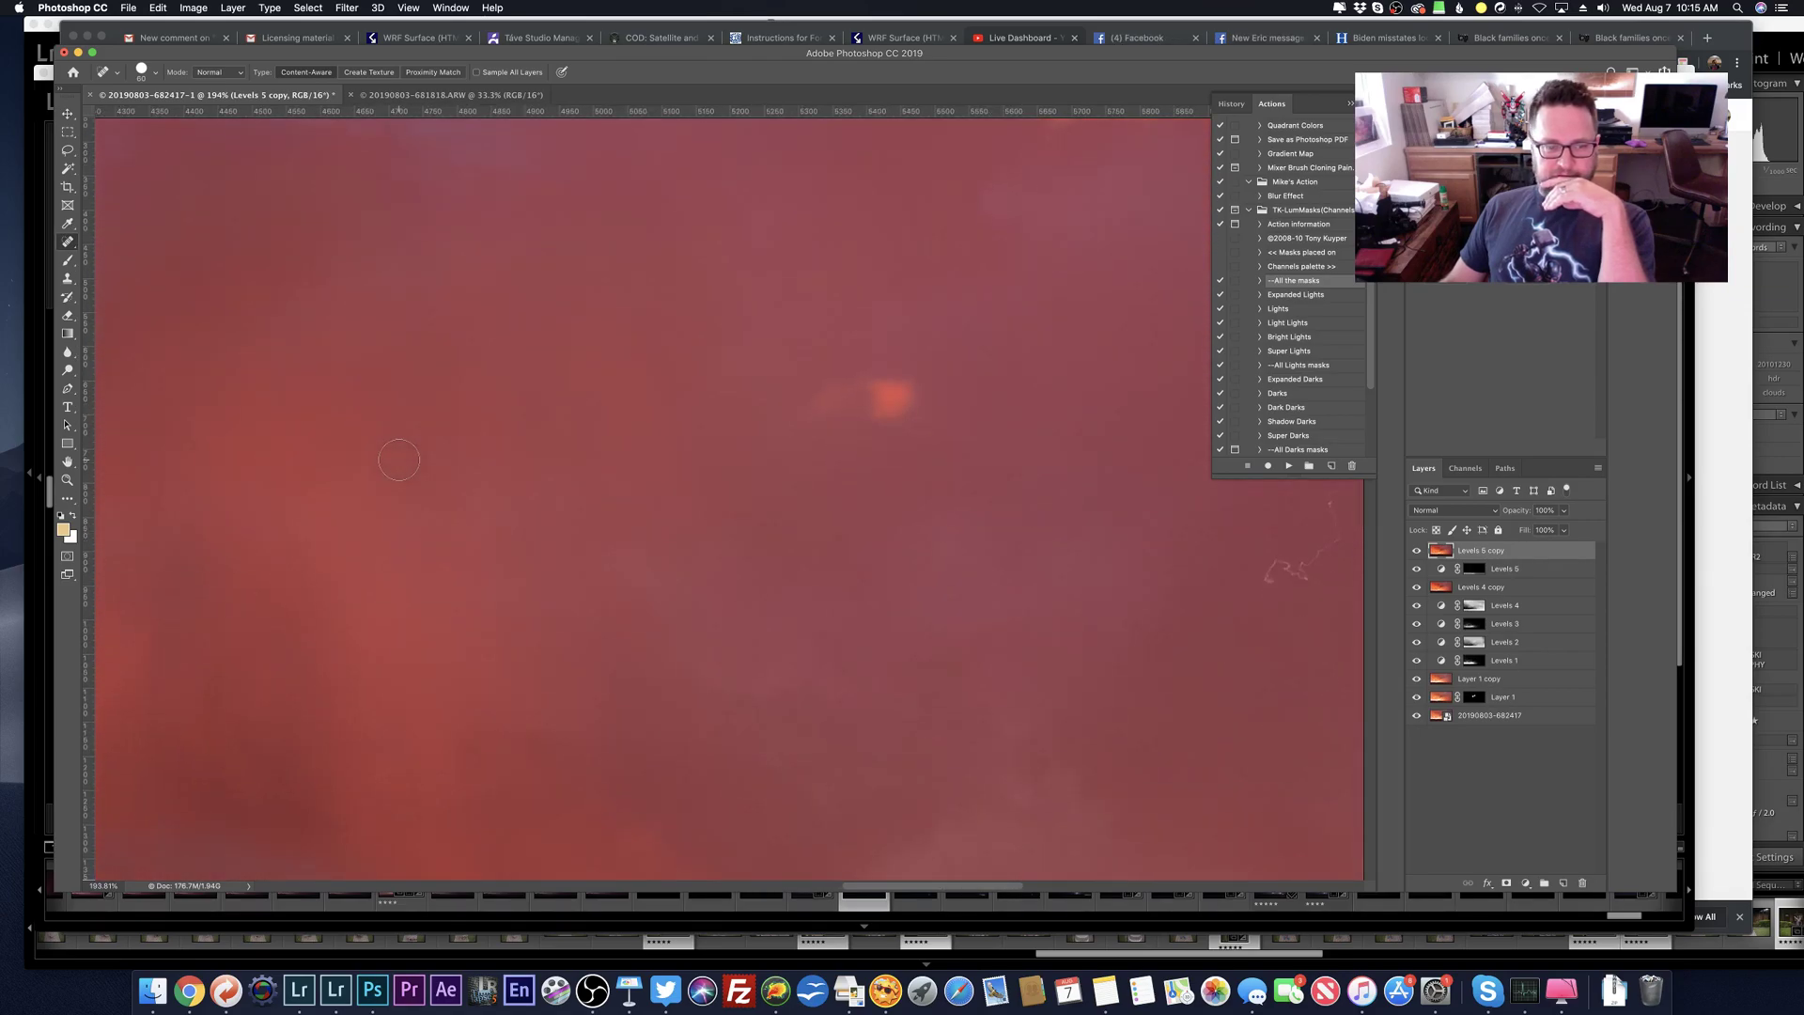
left_click(530, 741)
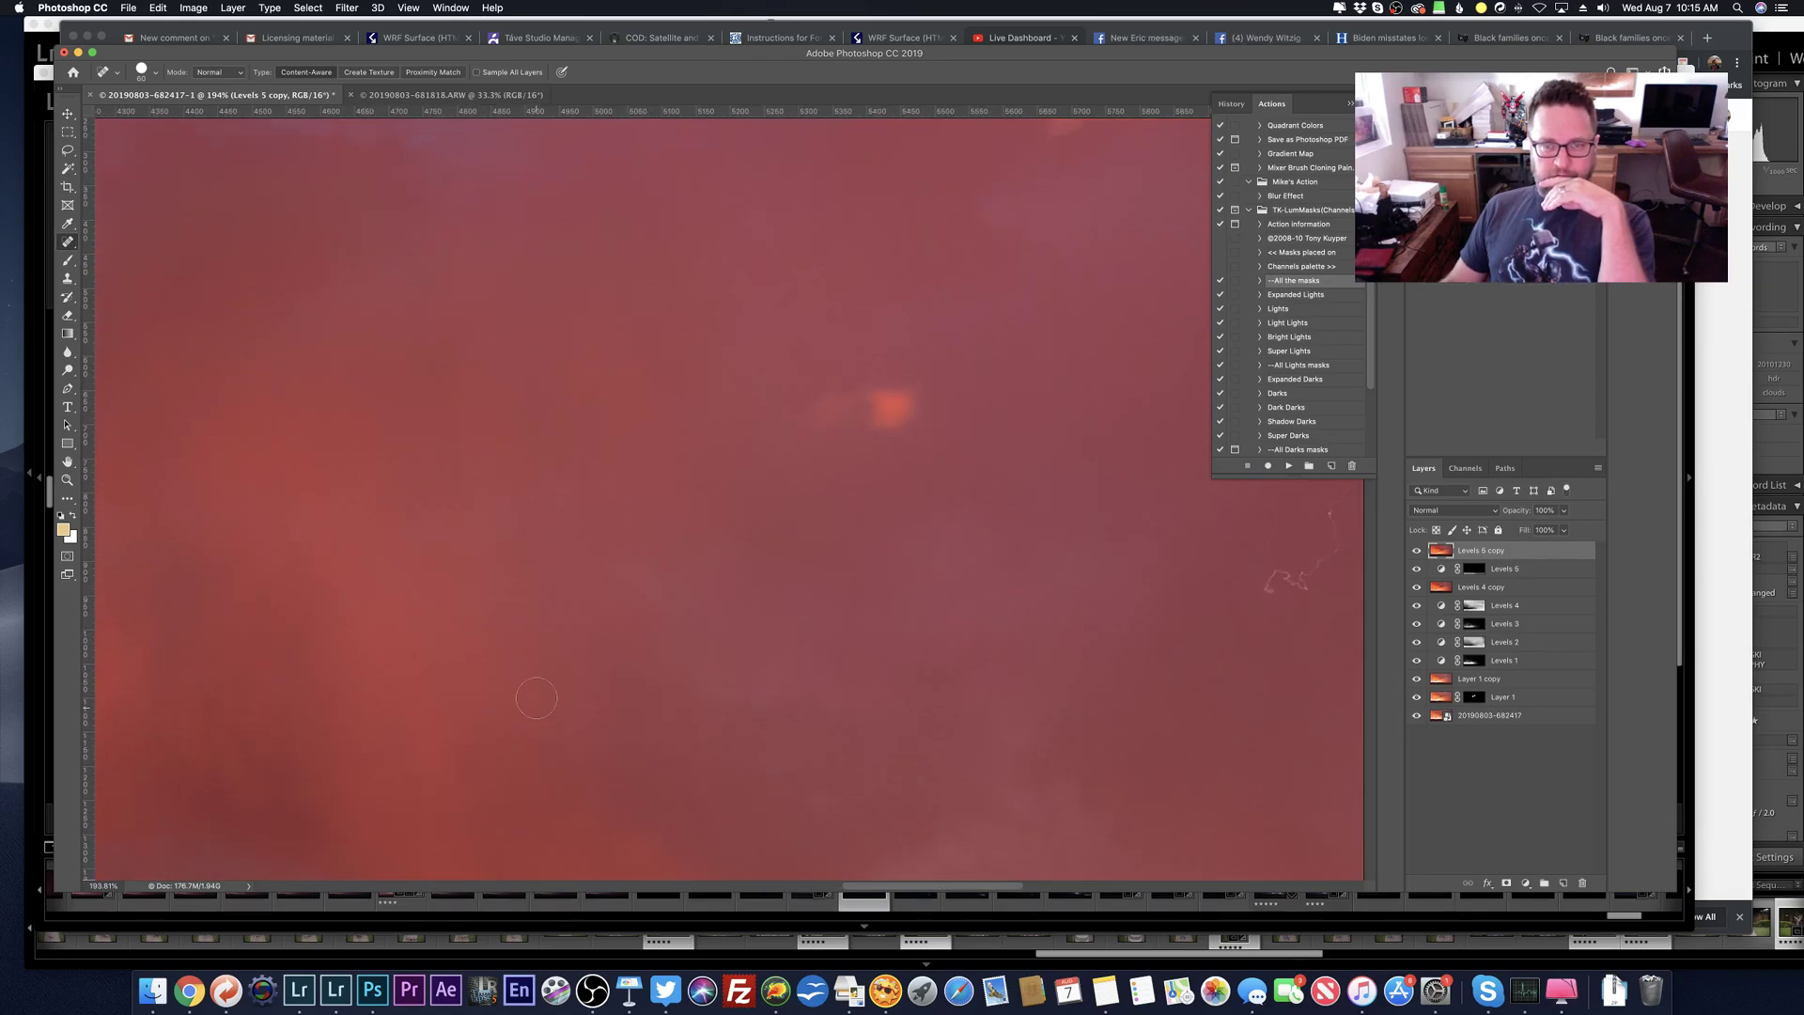
Step: Inspect the sky for remaining dust spots from the upper-right corner down around the right lightning bolt to the horizon
scroll(533, 724, "up", 4)
scroll(535, 698, "right", 12)
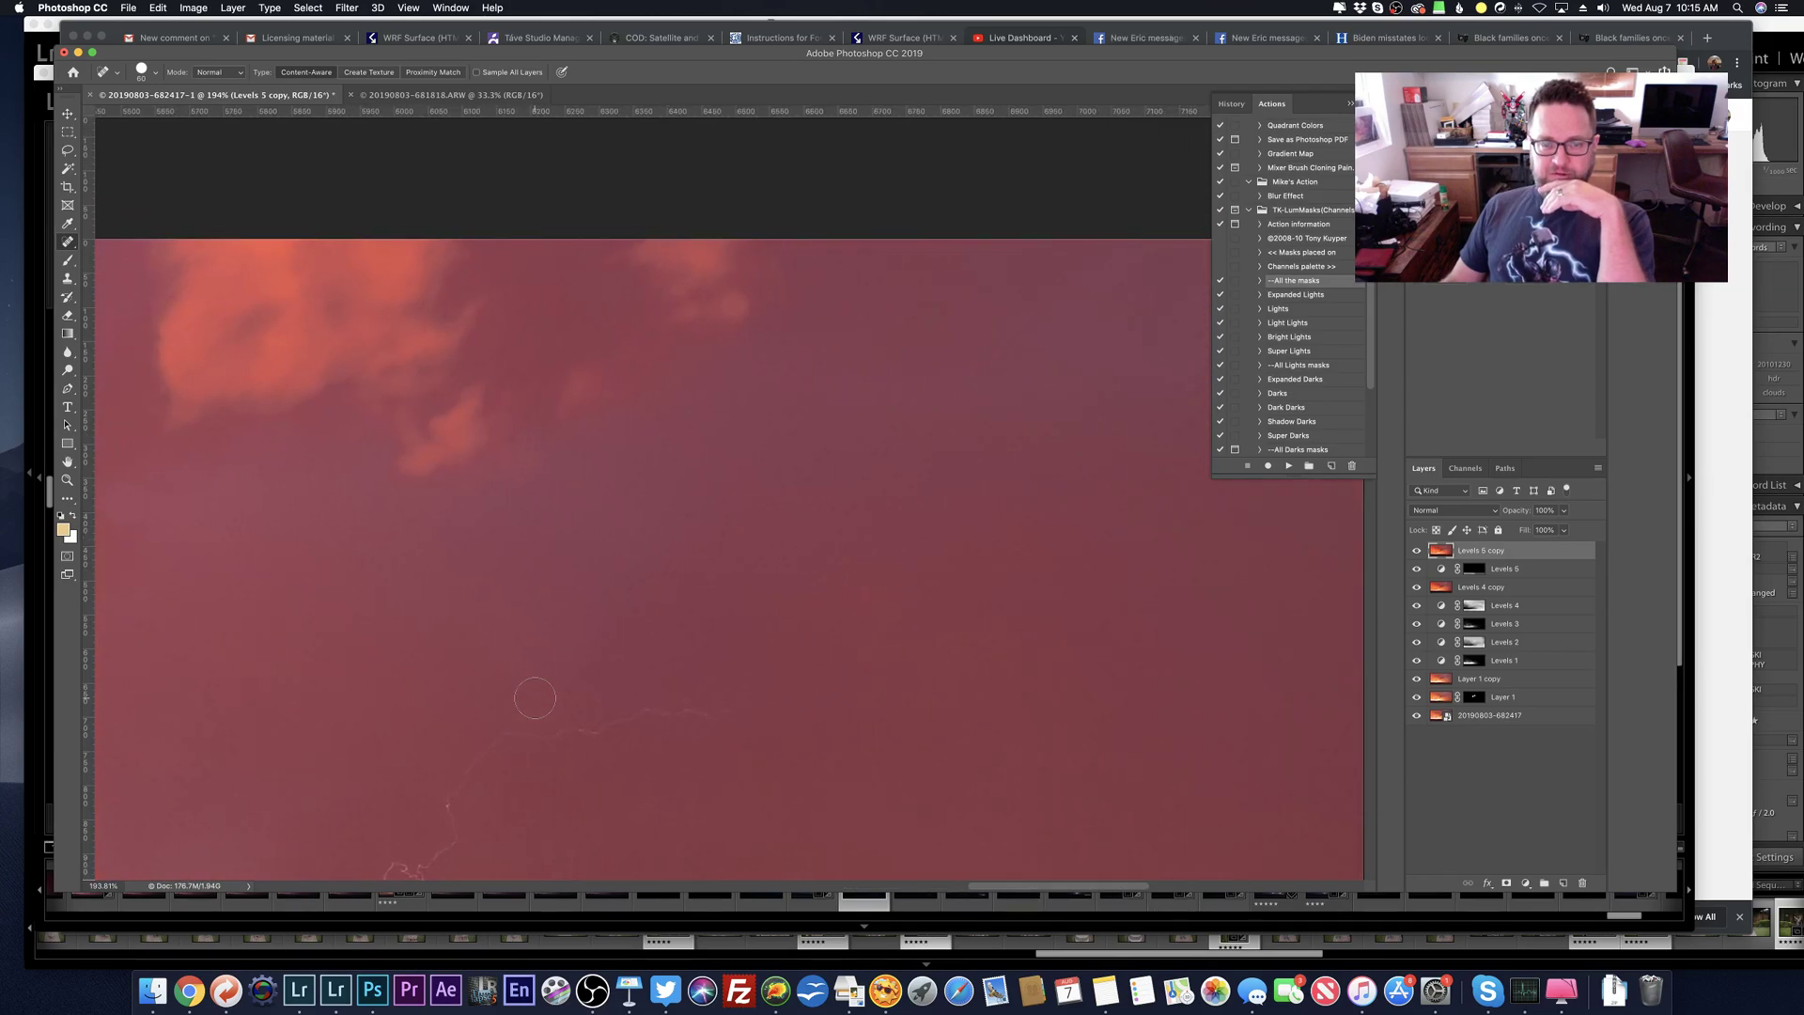
scroll(533, 698, "down", 2)
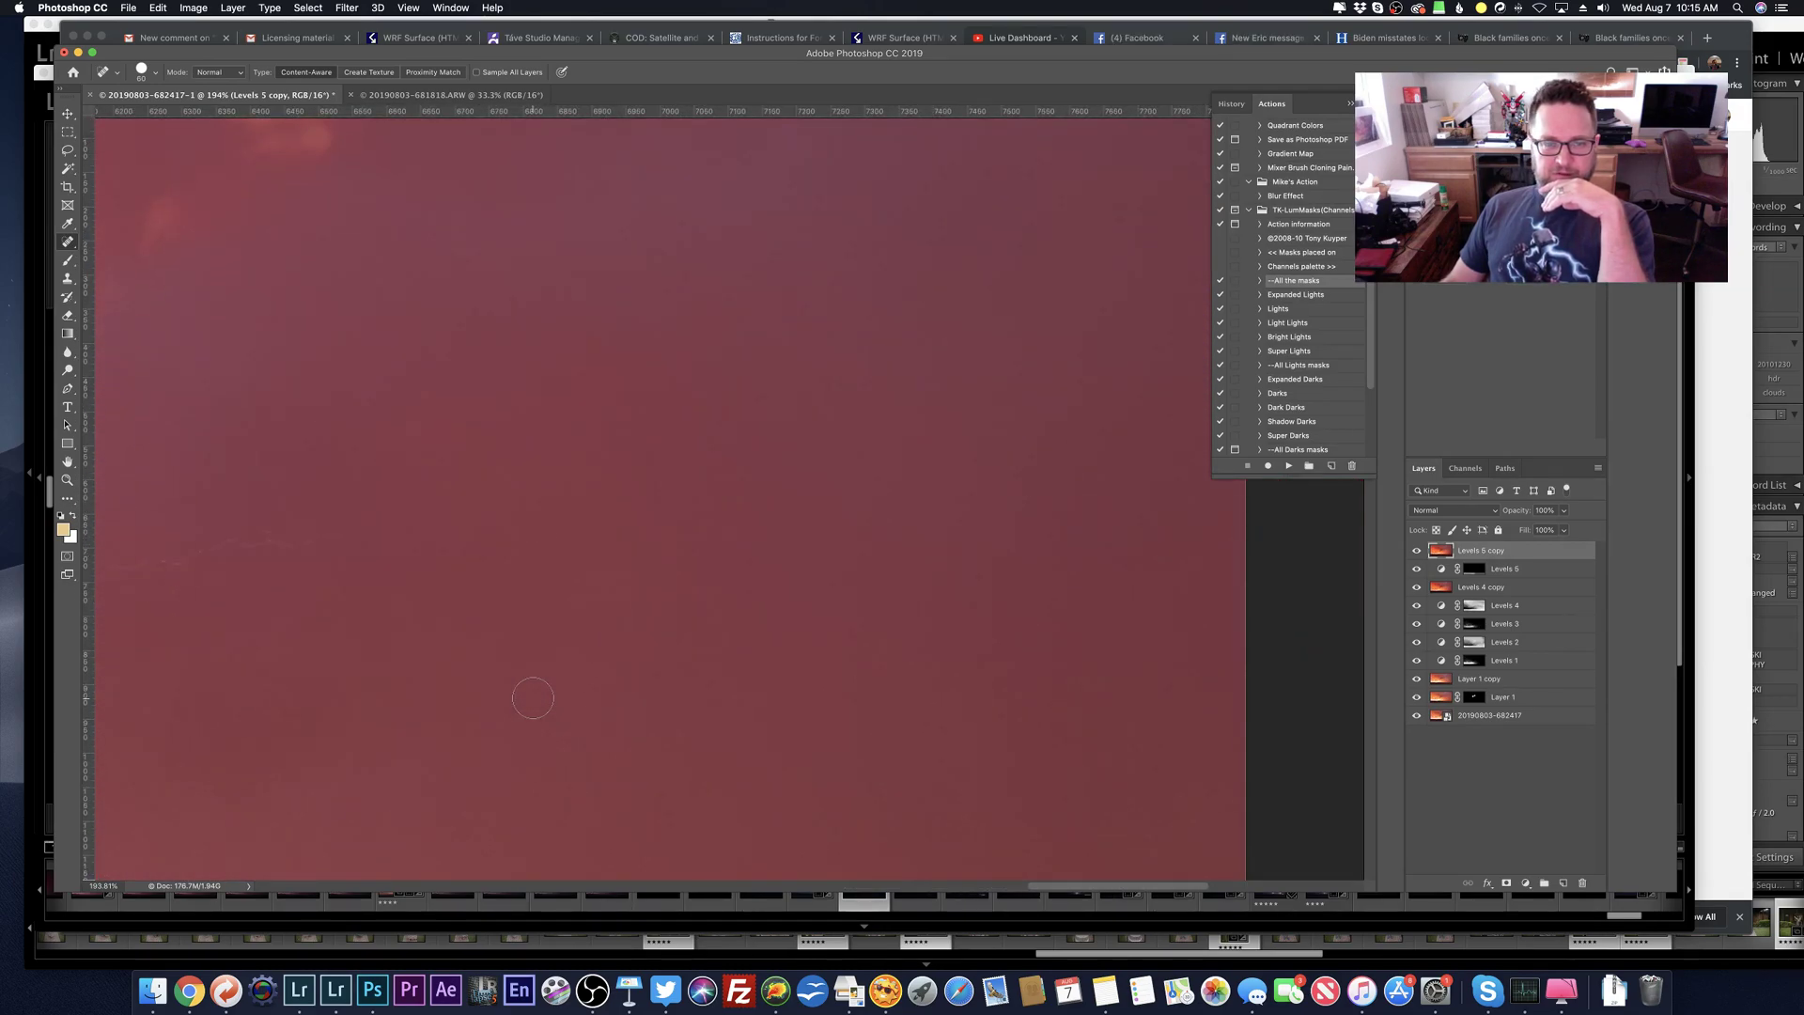
scroll(533, 698, "left", 8)
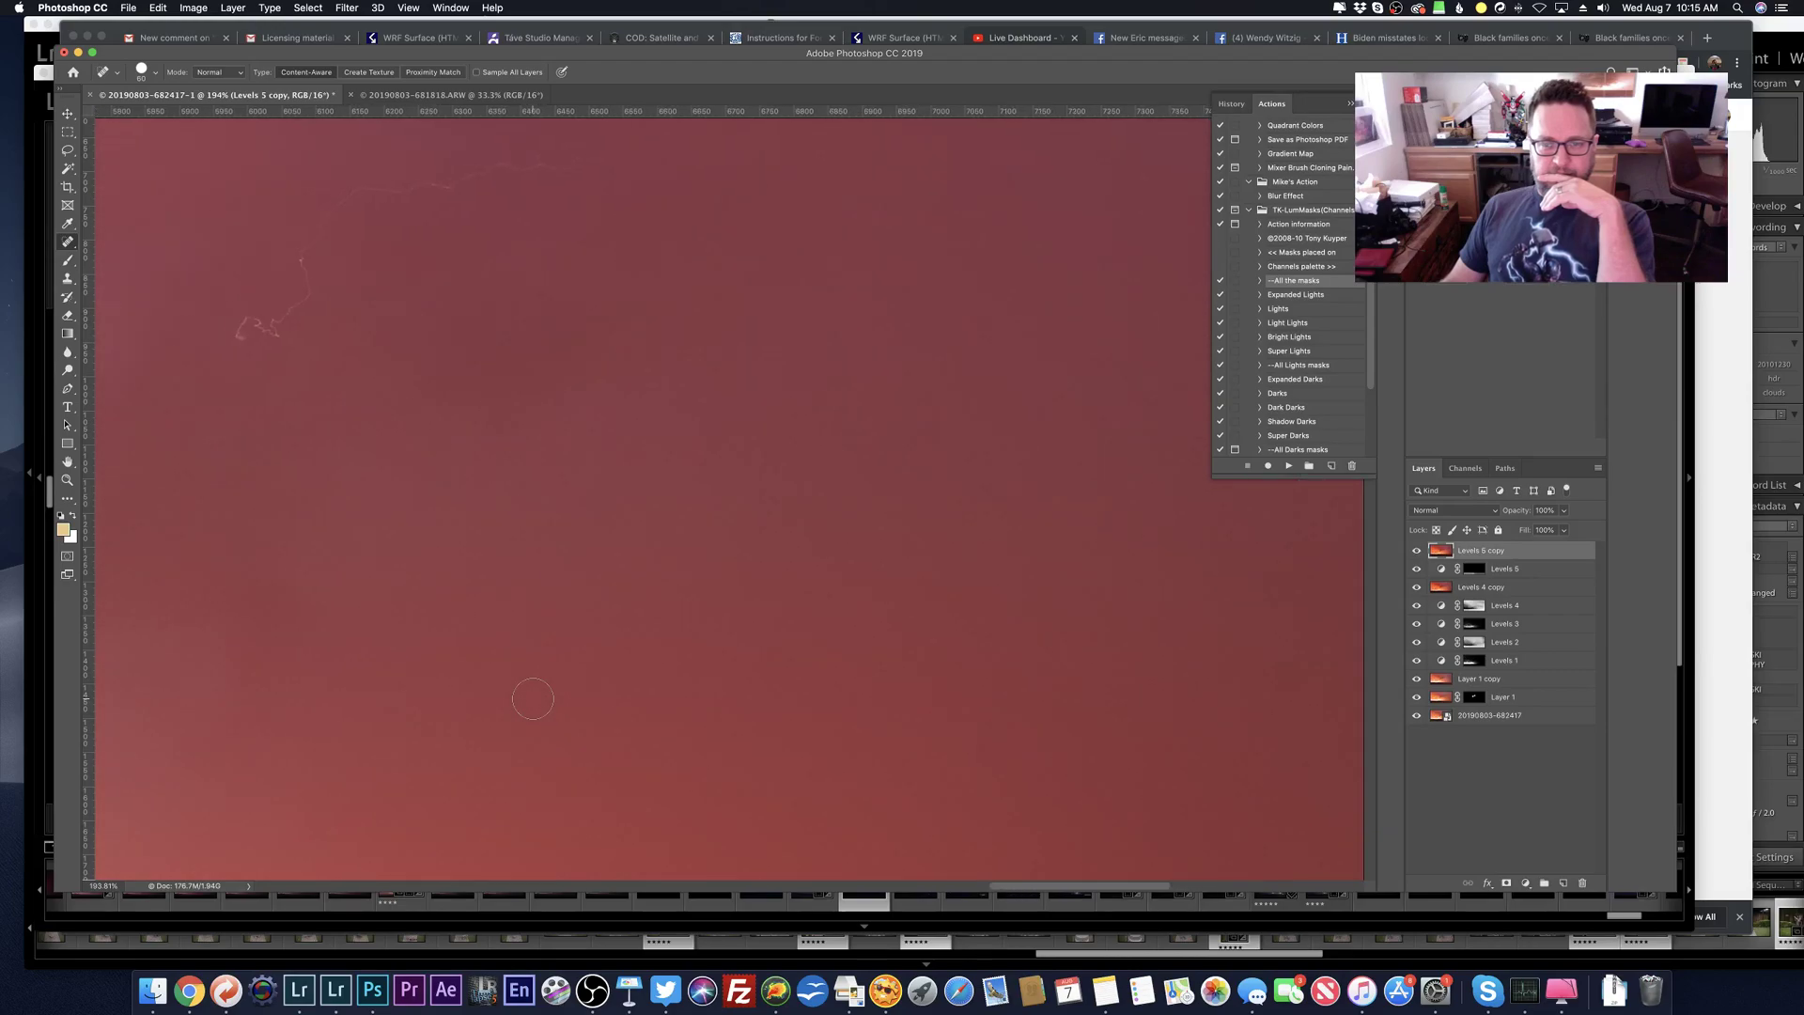
scroll(533, 698, "left", 6)
scroll(533, 698, "down", 8)
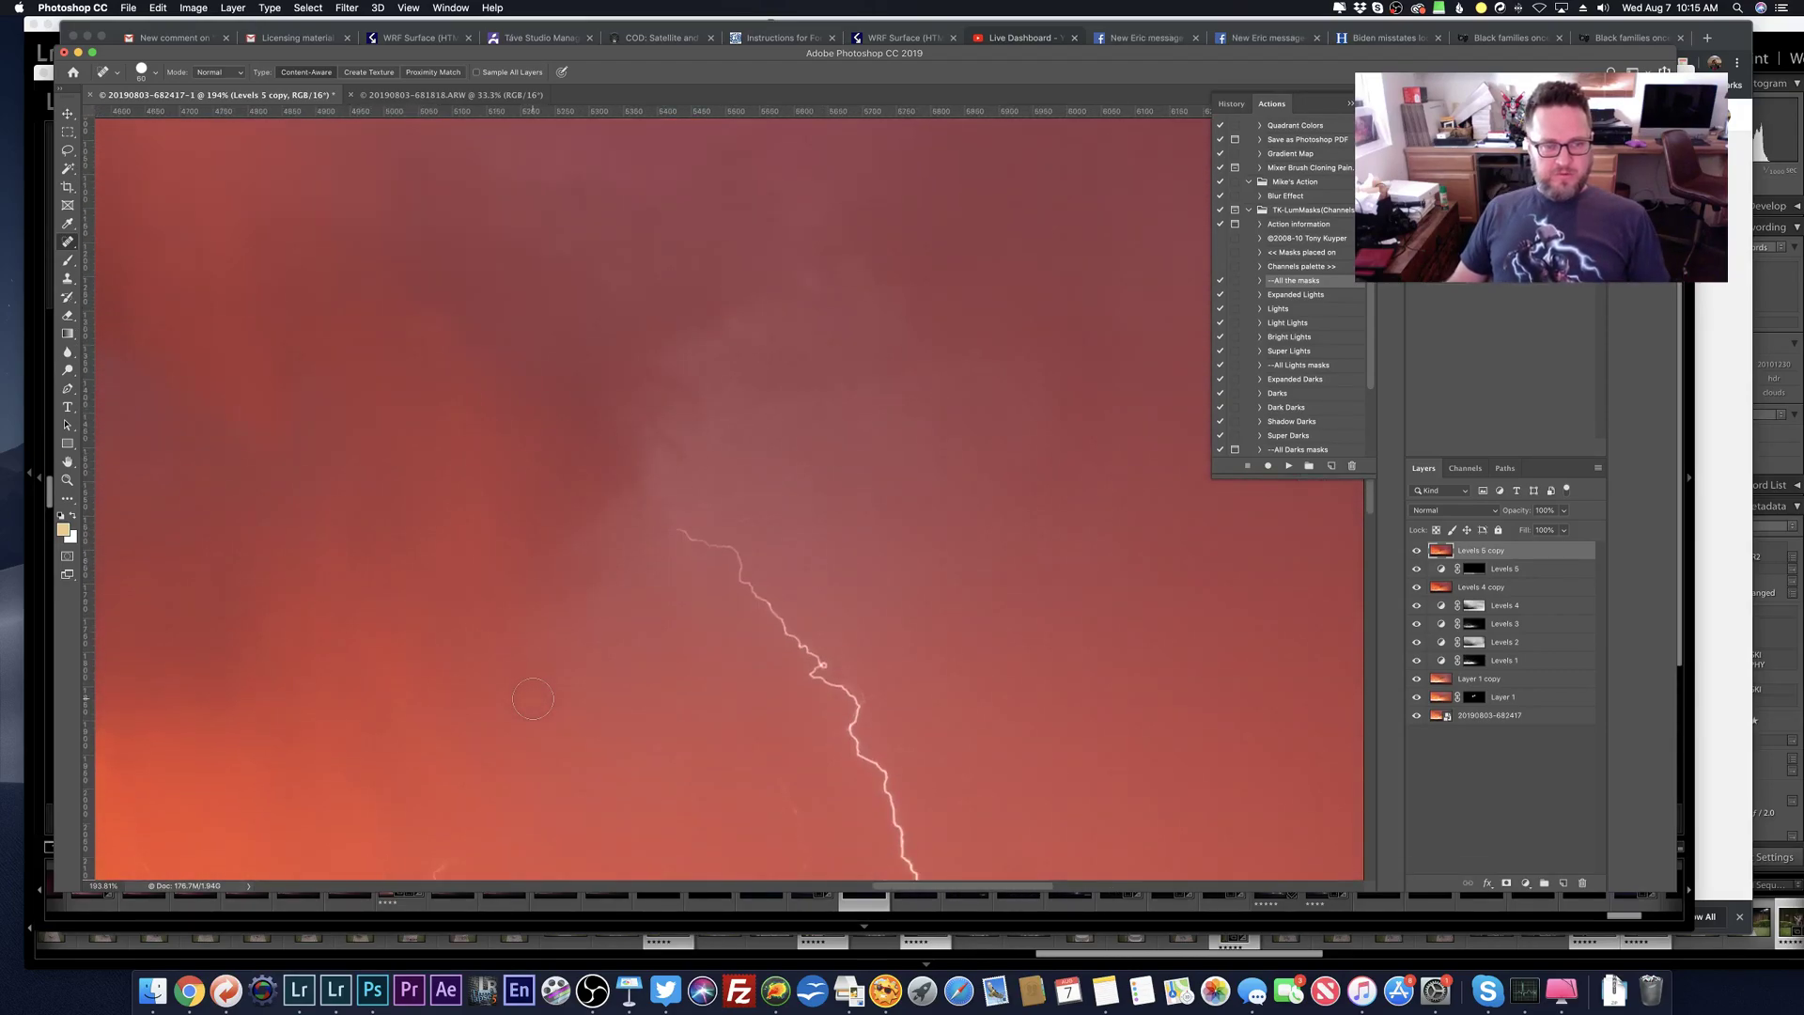
scroll(532, 698, "down", 5)
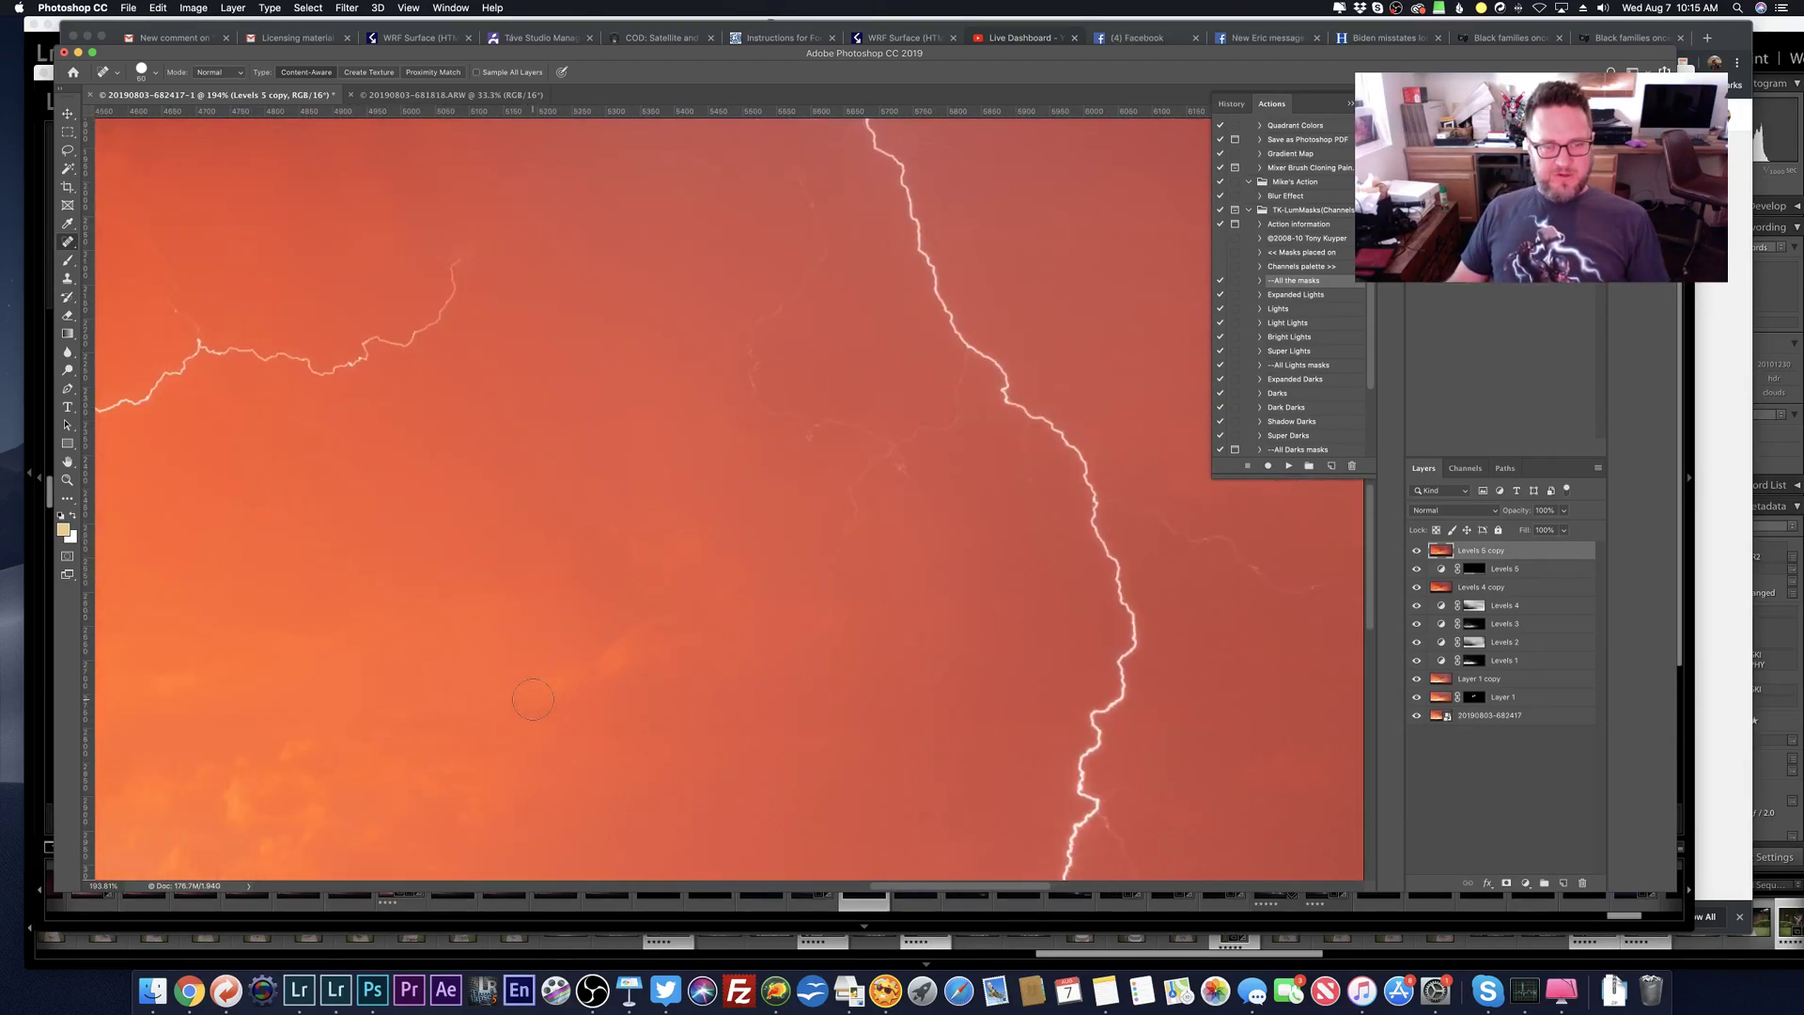
scroll(533, 698, "right", 3)
scroll(532, 698, "left", 8)
scroll(532, 698, "down", 8)
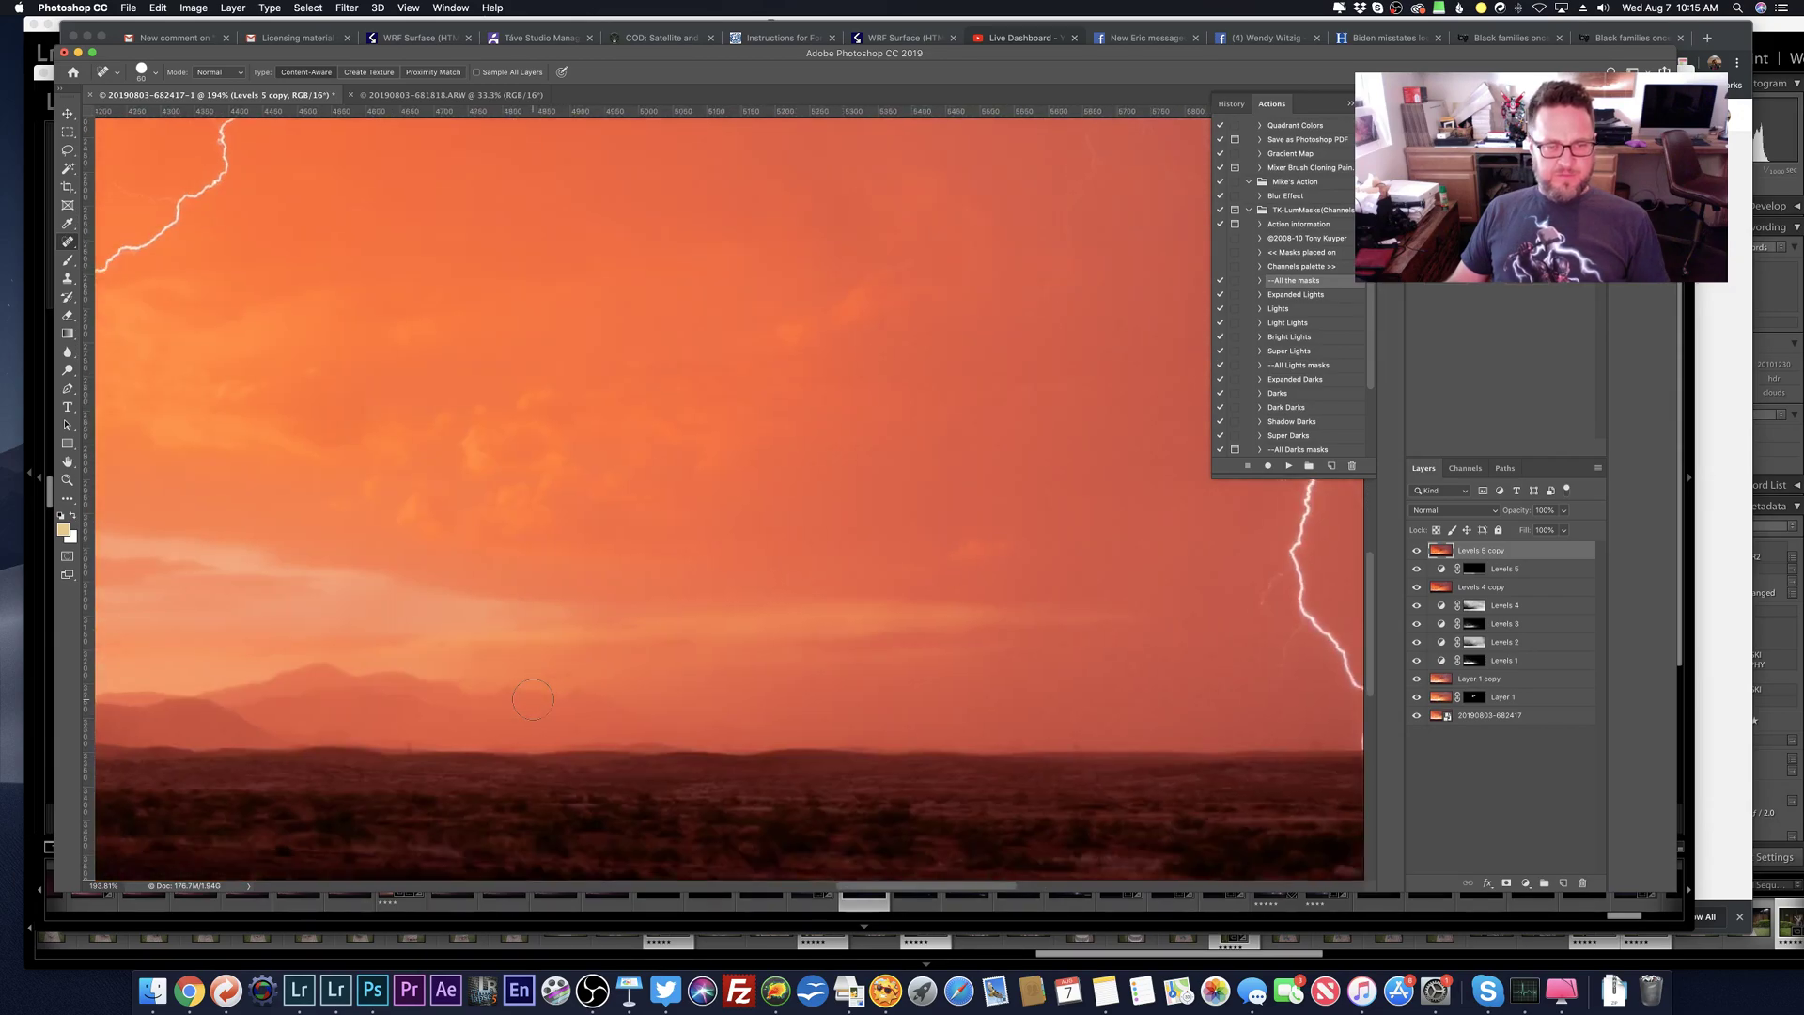
scroll(532, 698, "right", 15)
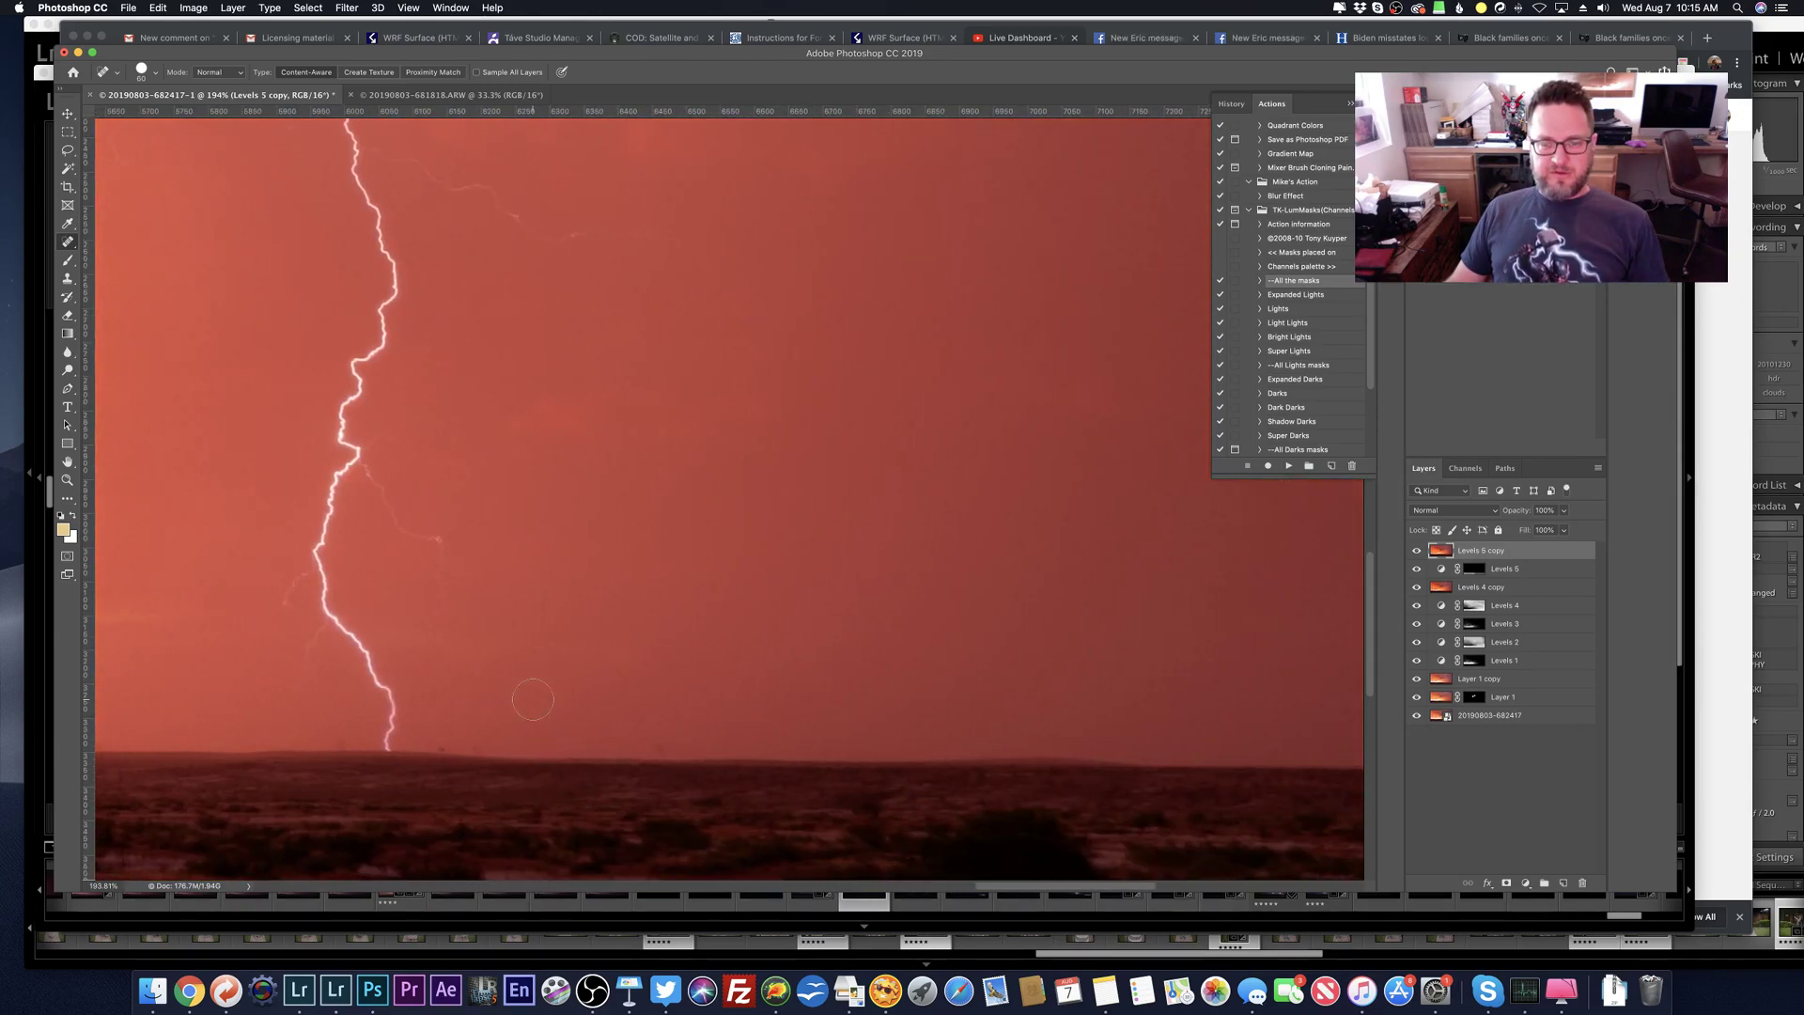
scroll(532, 698, "right", 6)
Step: Check the sky along the image's right edge for dust spots, from near the horizon up to the top
scroll(532, 698, "up", 3)
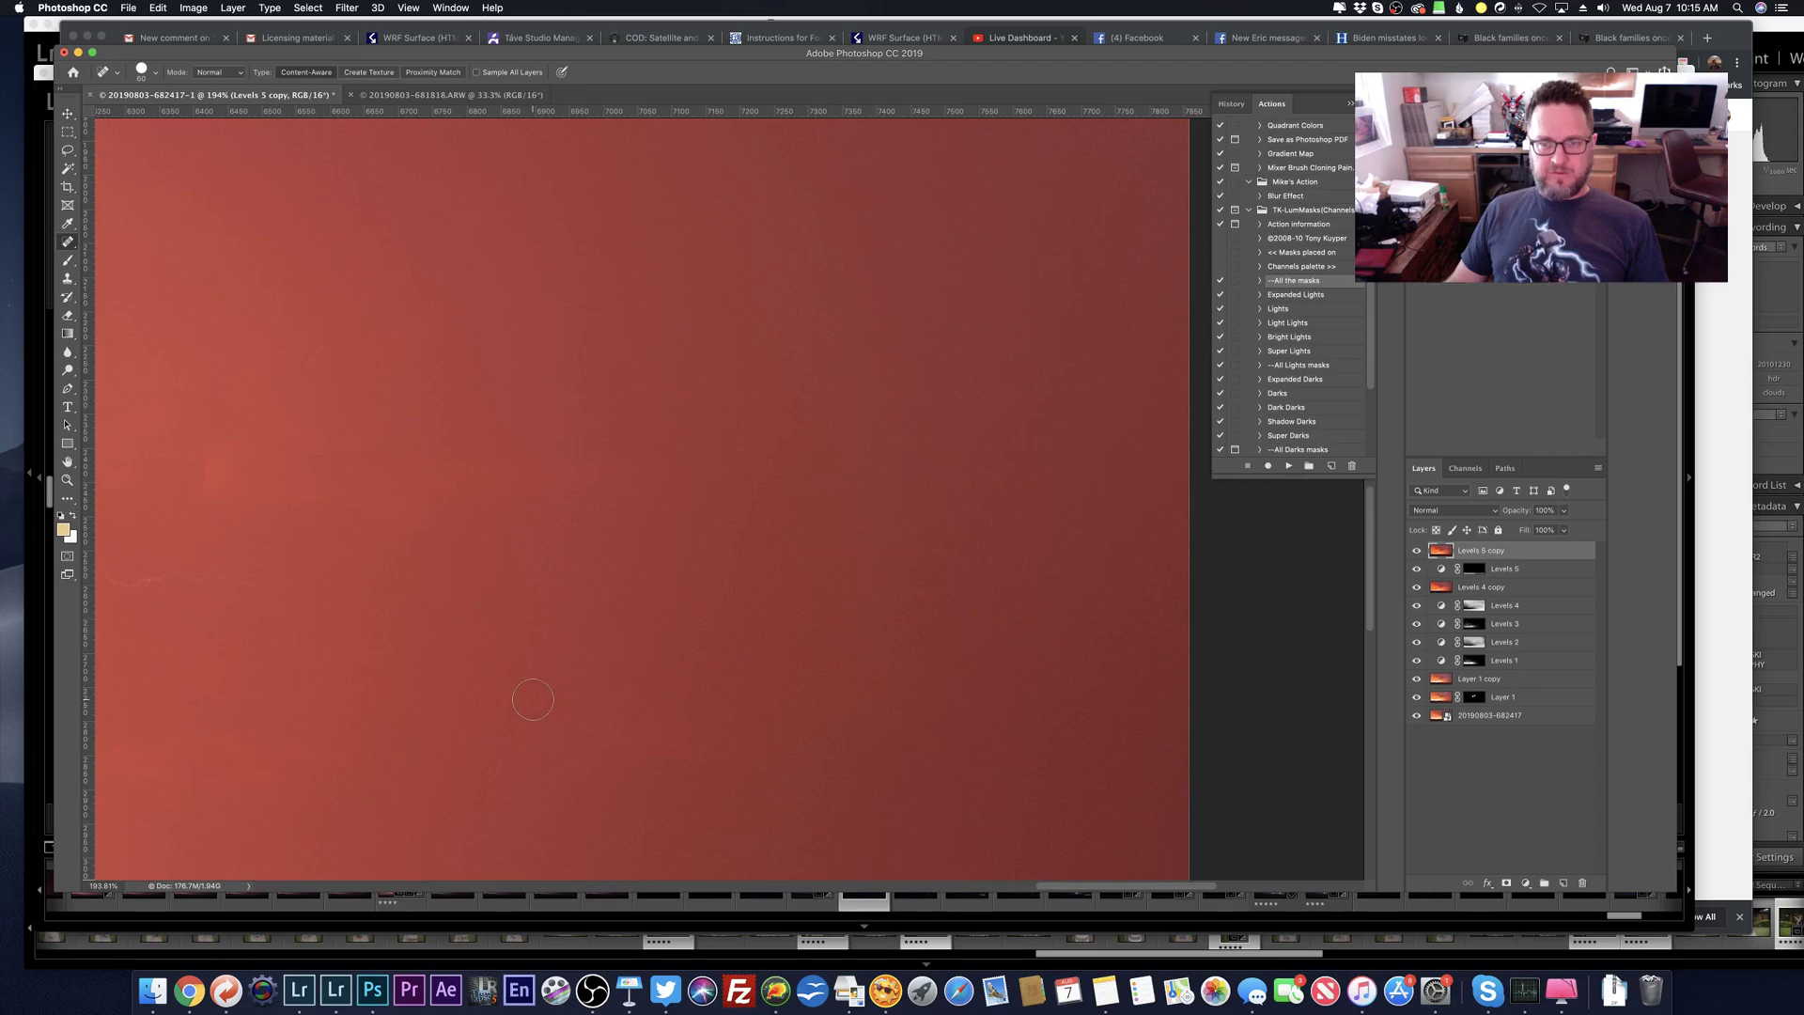
scroll(532, 698, "up", 3)
scroll(532, 699, "left", 3)
scroll(533, 698, "right", 5)
scroll(533, 699, "left", 2)
scroll(533, 699, "right", 1)
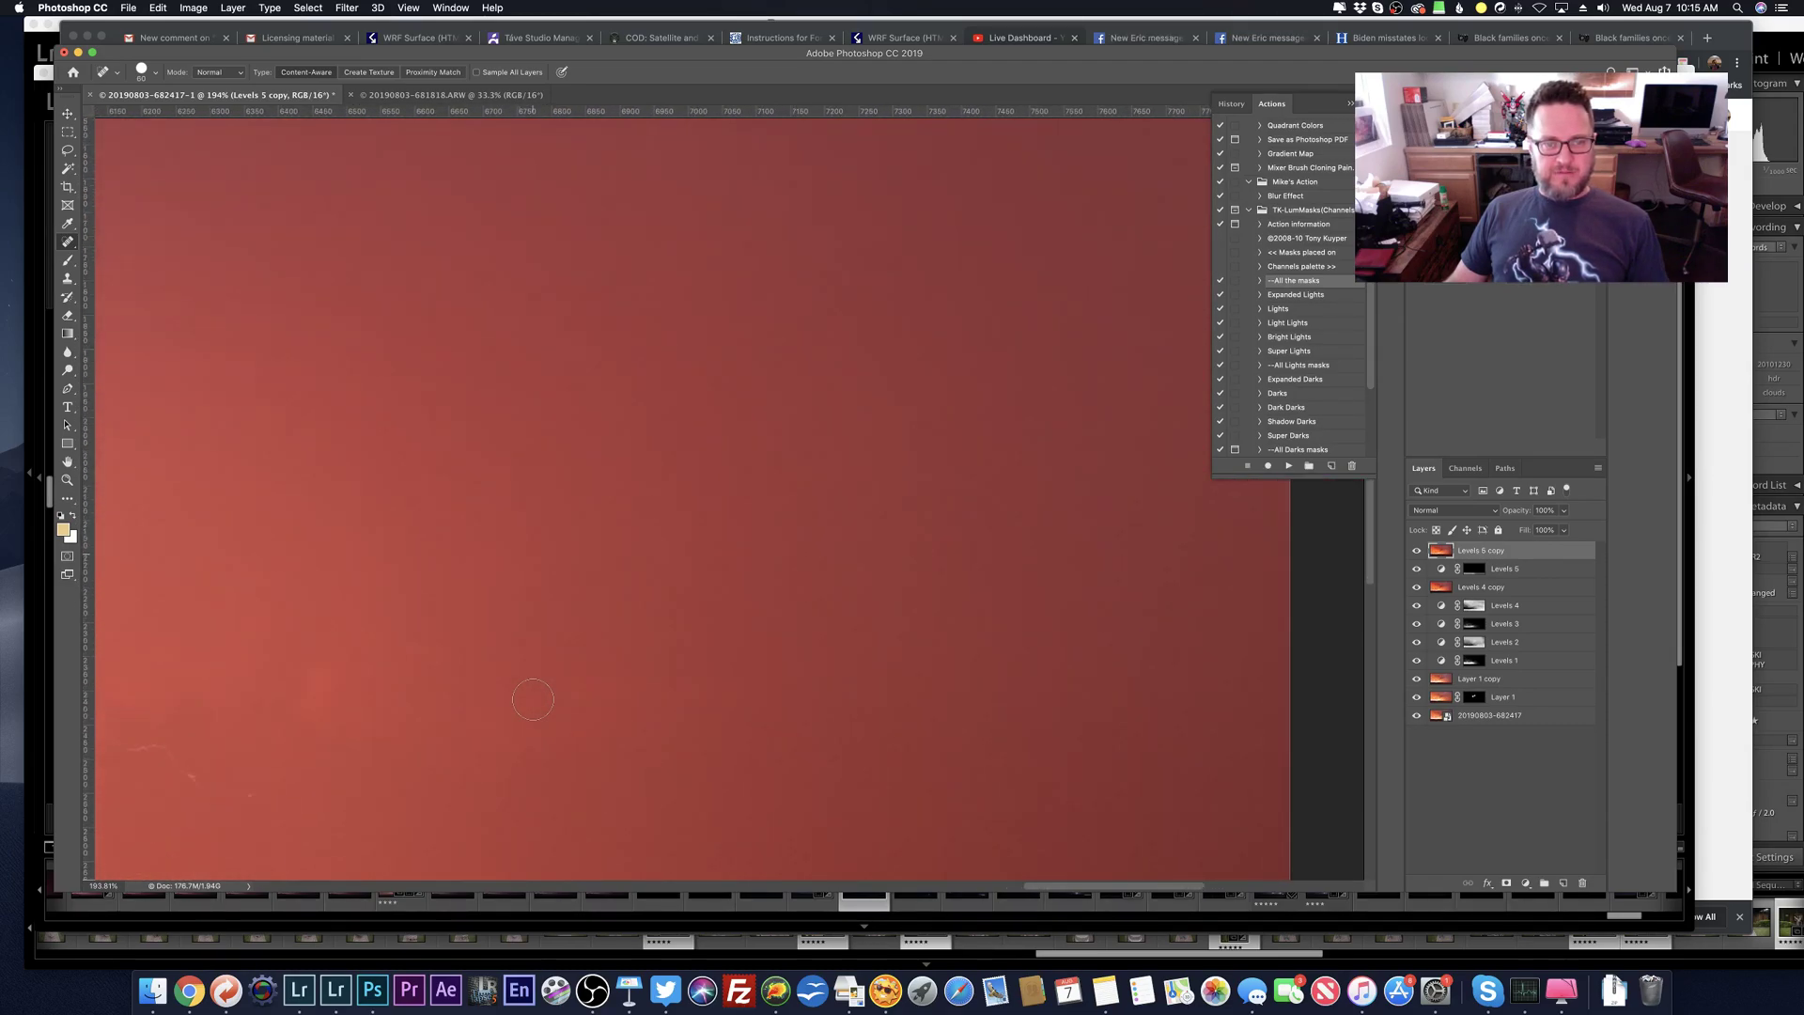
scroll(532, 699, "up", 5)
scroll(532, 699, "right", 1)
scroll(532, 699, "right", 1)
scroll(532, 699, "up", 4)
scroll(532, 699, "left", 4)
scroll(533, 699, "left", 6)
scroll(533, 699, "down", 8)
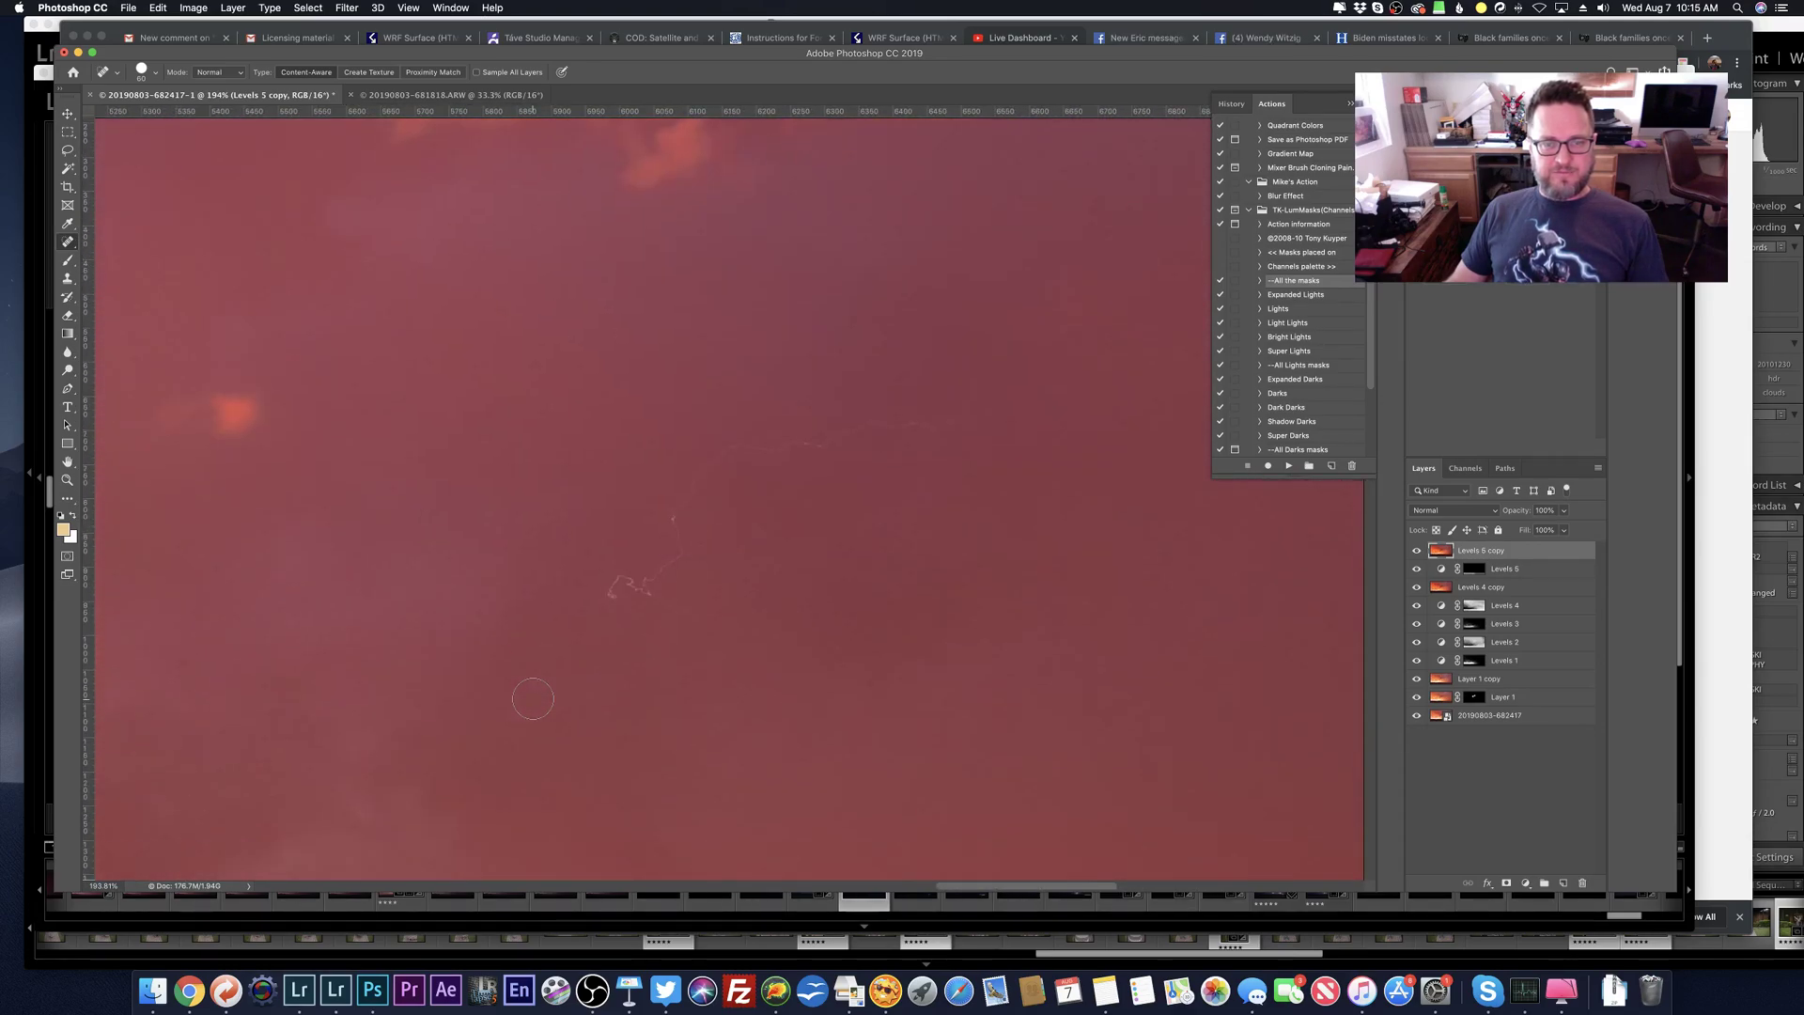
Step: Examine the right lightning bolt and its surrounding sky down to the horizon for dust spots
scroll(533, 699, "down", 12)
scroll(533, 699, "left", 1)
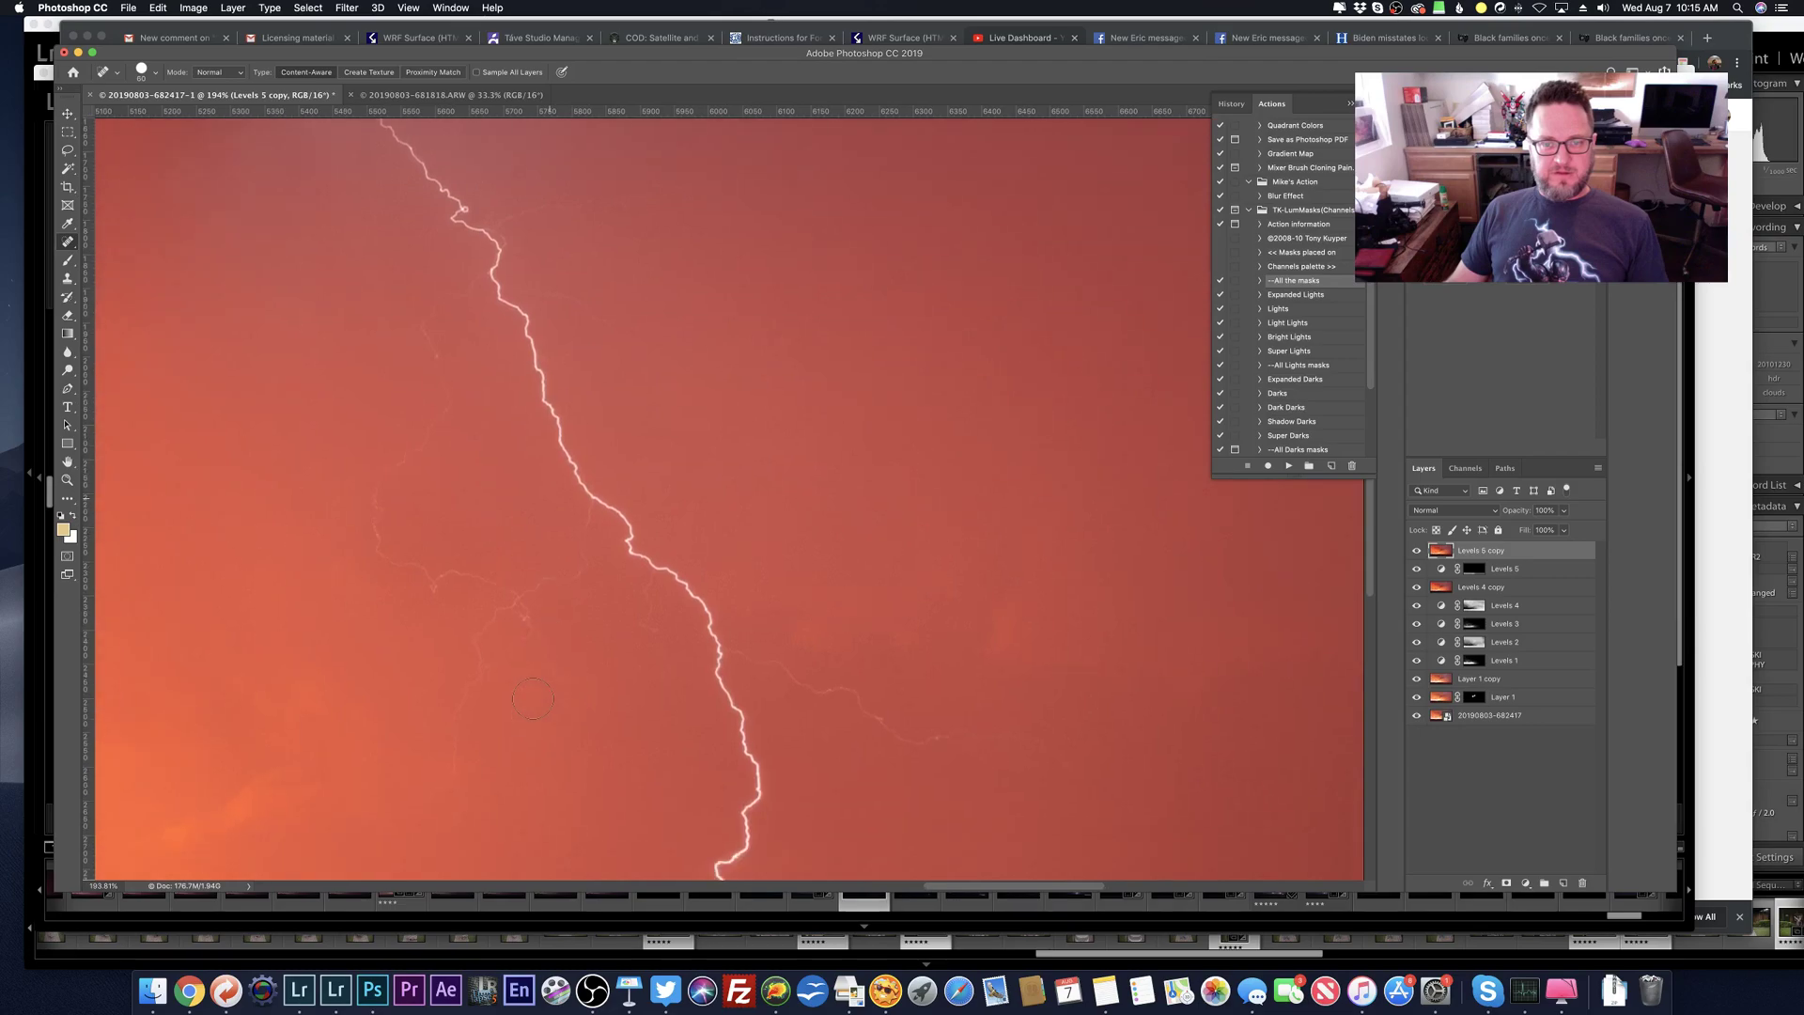
scroll(533, 699, "down", 3)
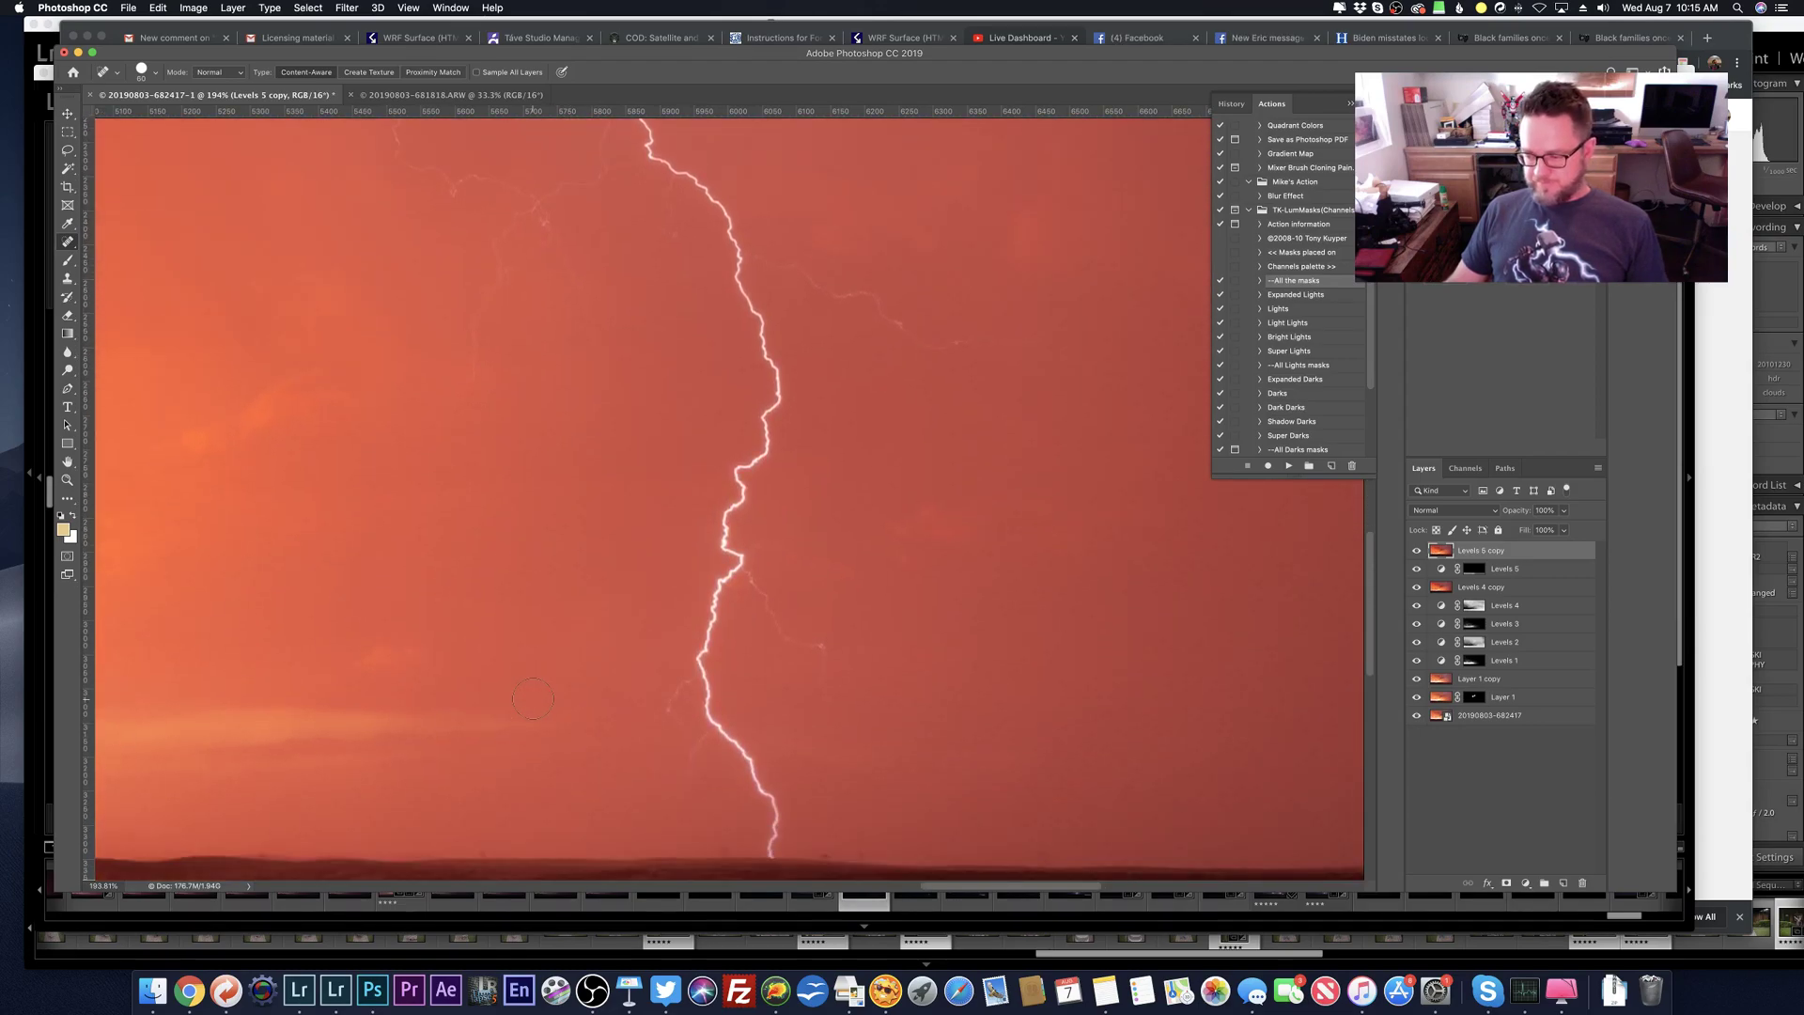
scroll(533, 699, "down", 4)
scroll(533, 699, "up", 3)
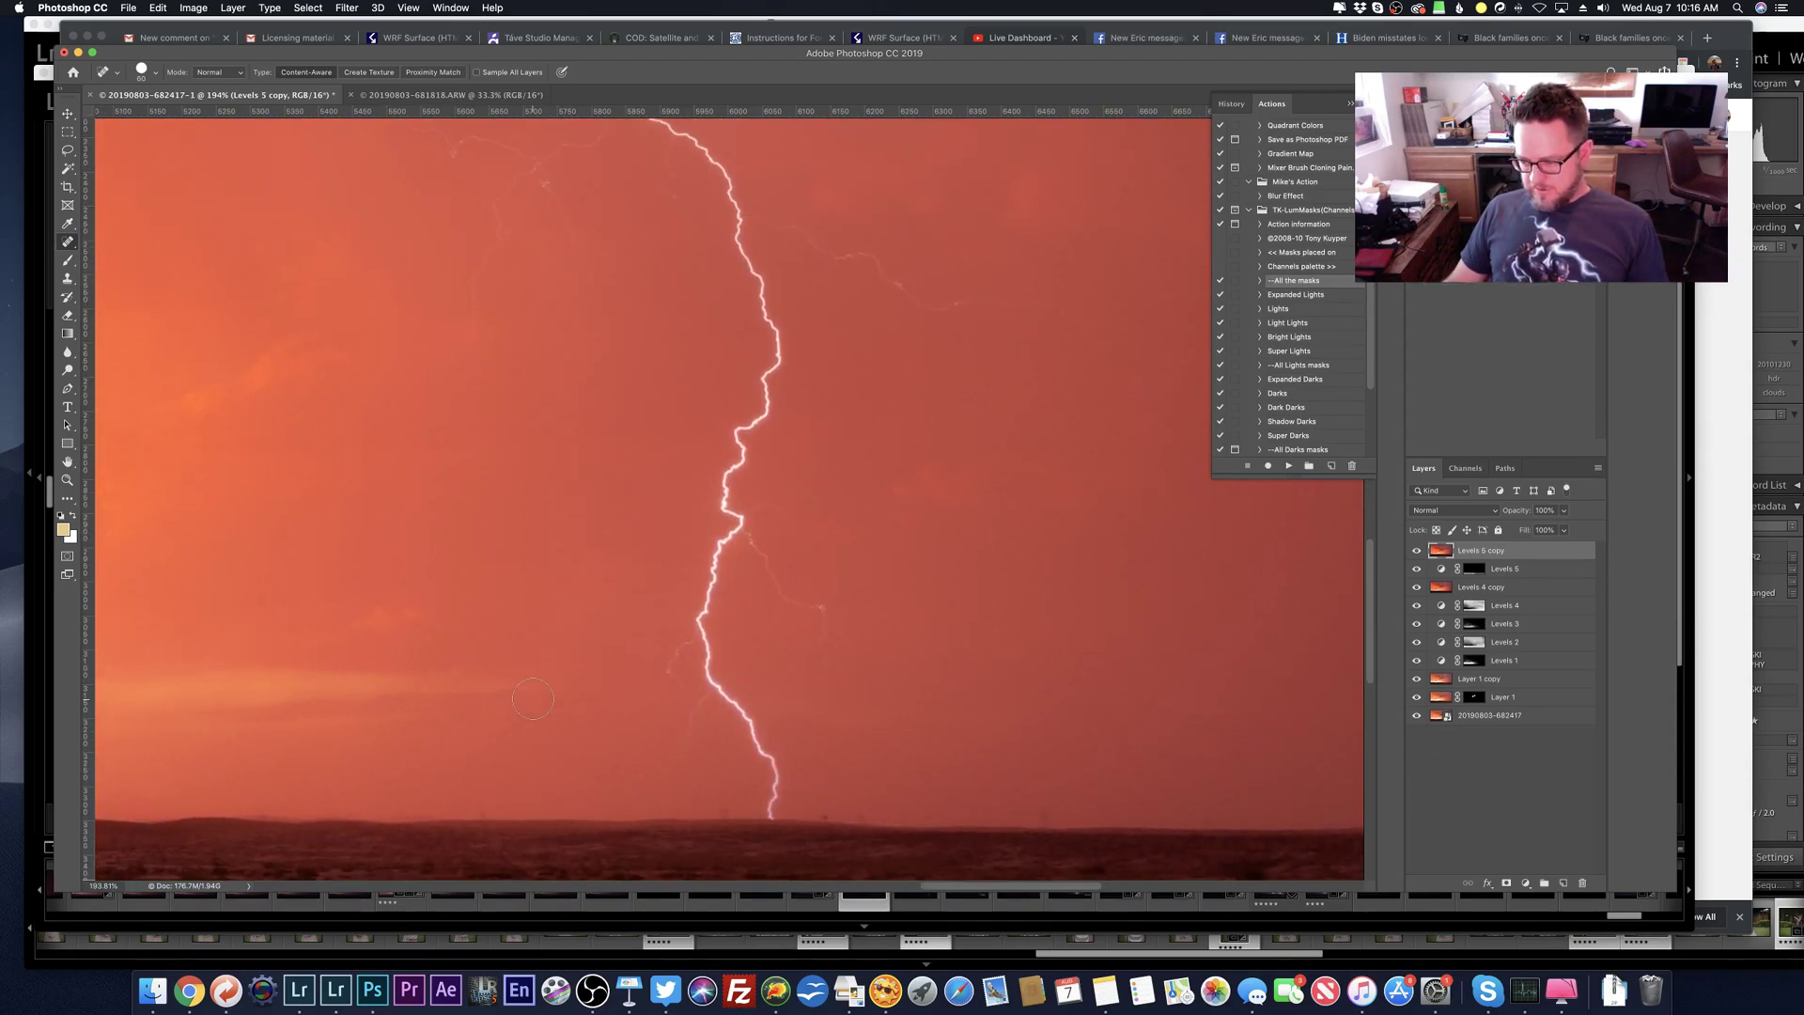
scroll(532, 699, "left", 5)
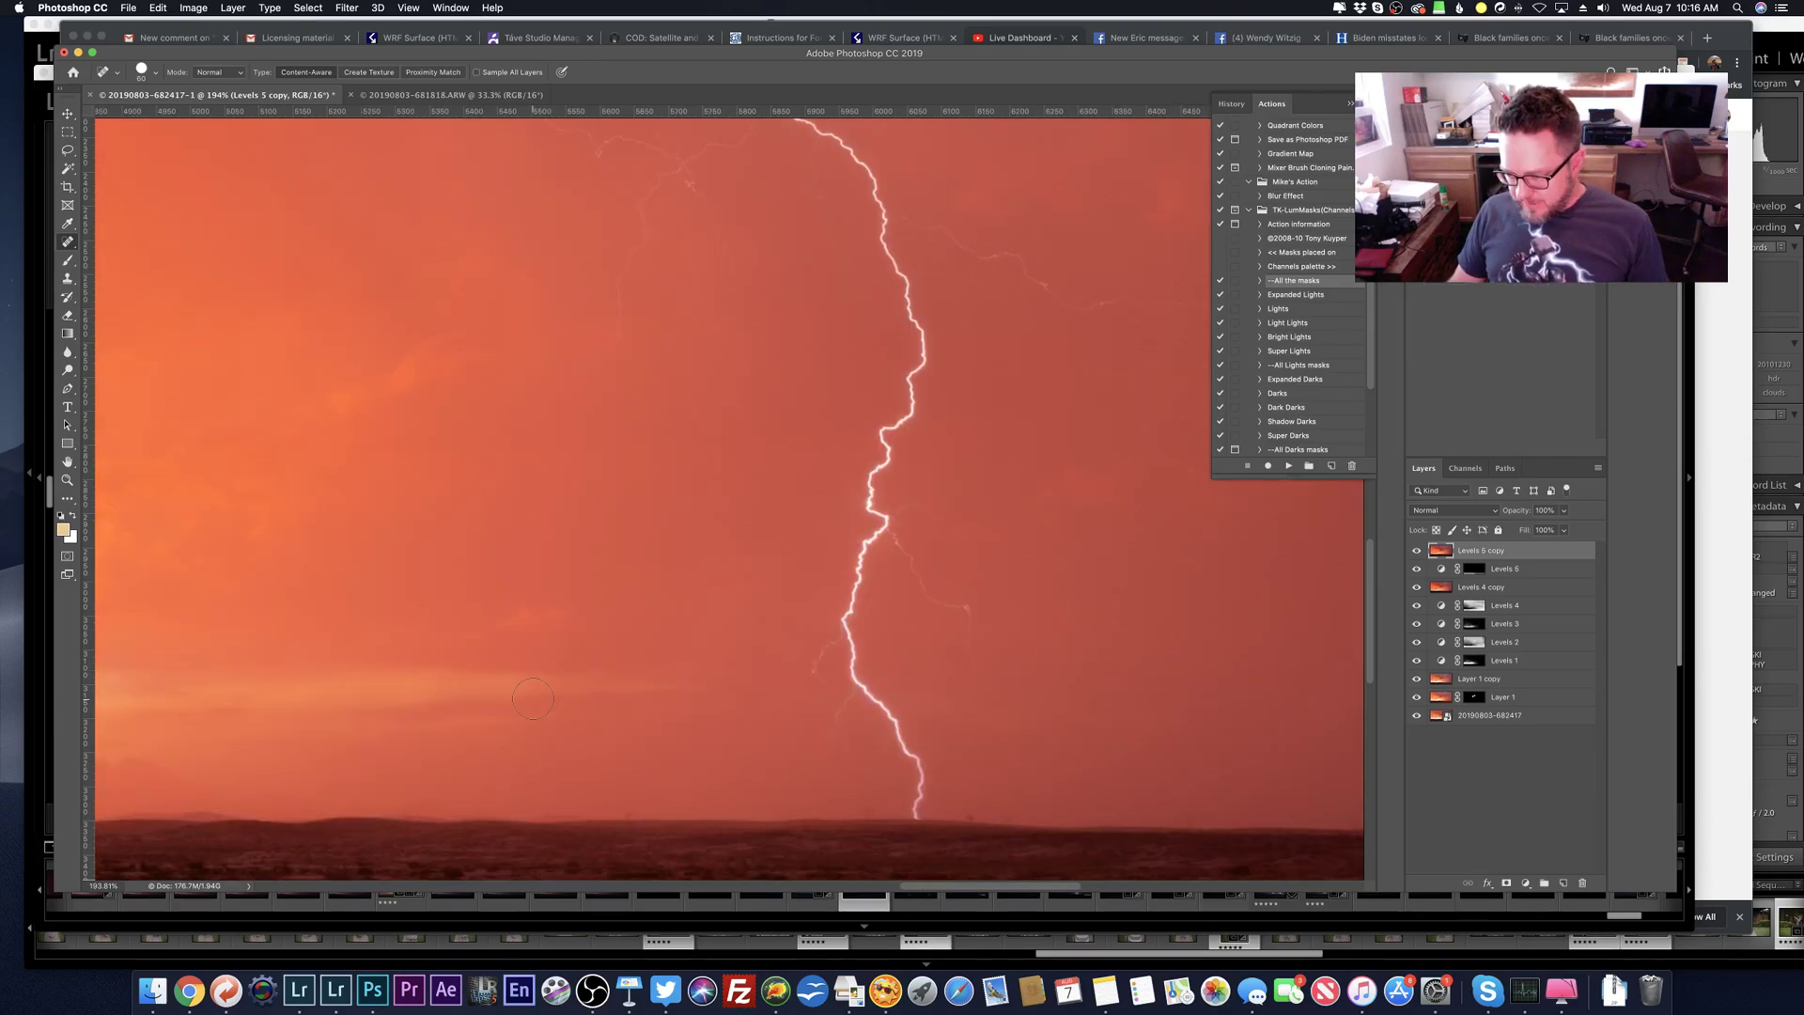
scroll(532, 699, "left", 8)
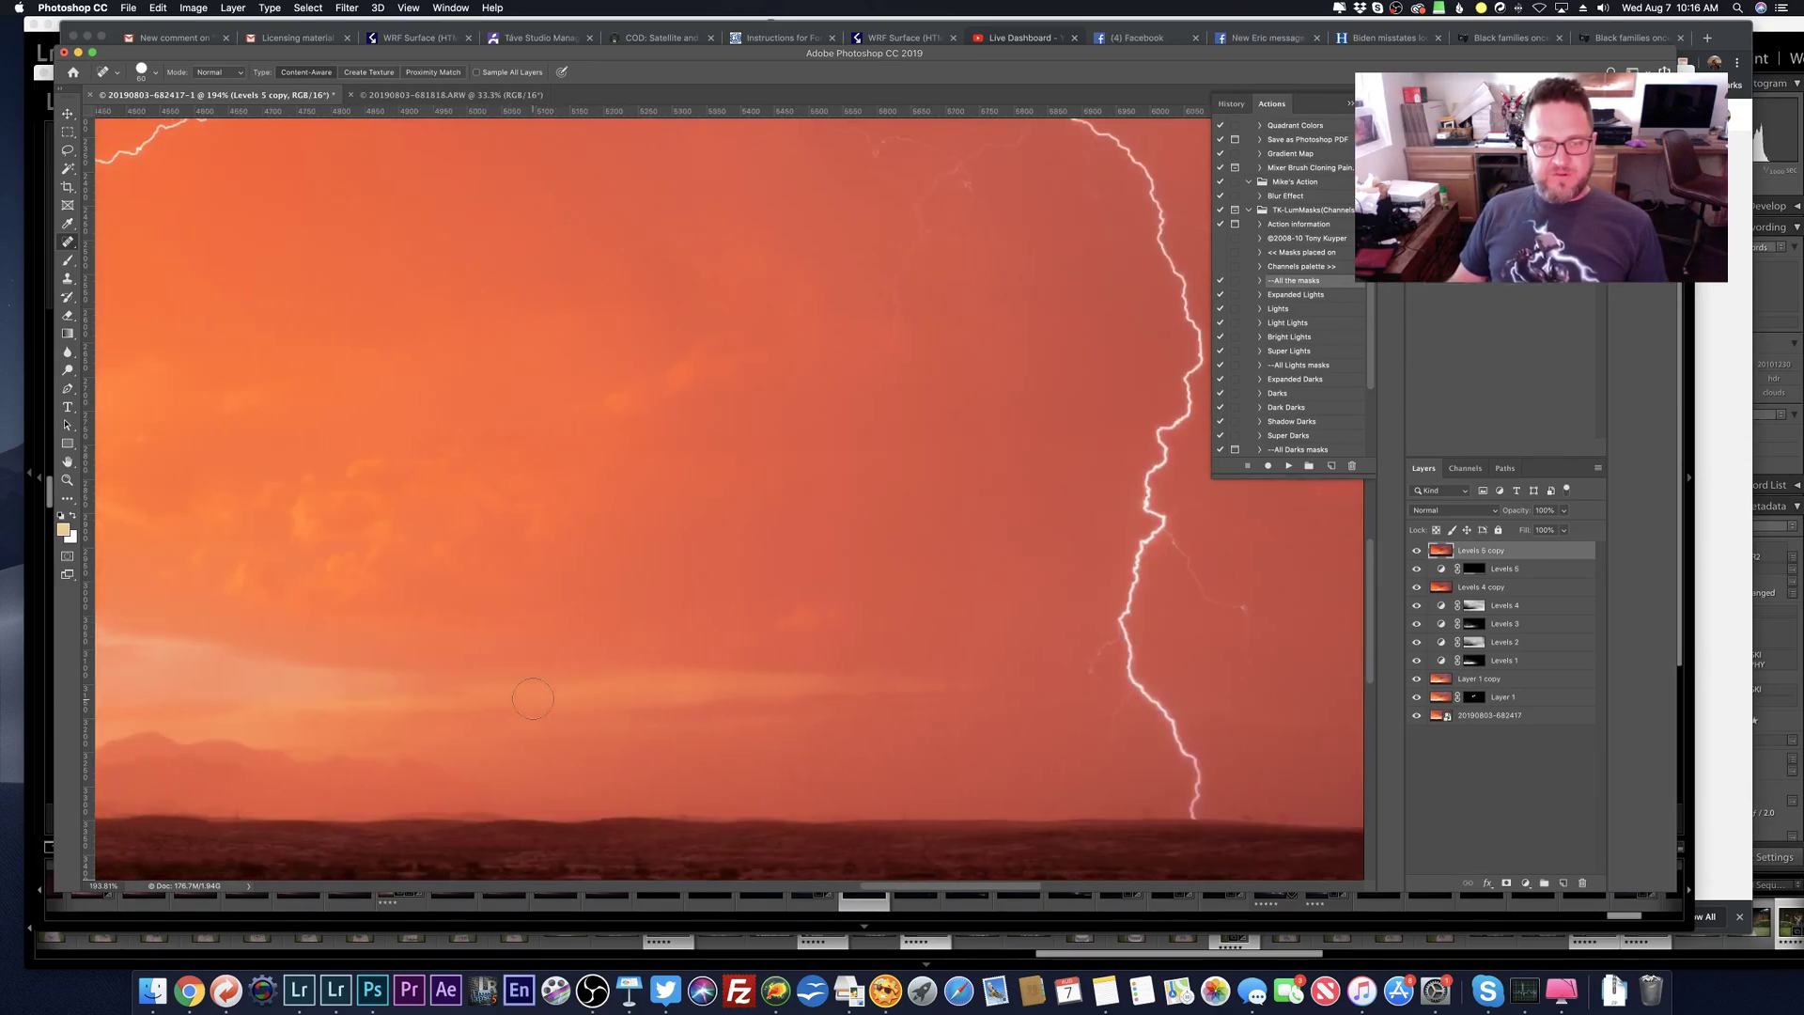
Step: Look for leftover dust spots in the sky between the two bolts and across the upper middle clouds
scroll(533, 699, "up", 4)
scroll(533, 698, "up", 10)
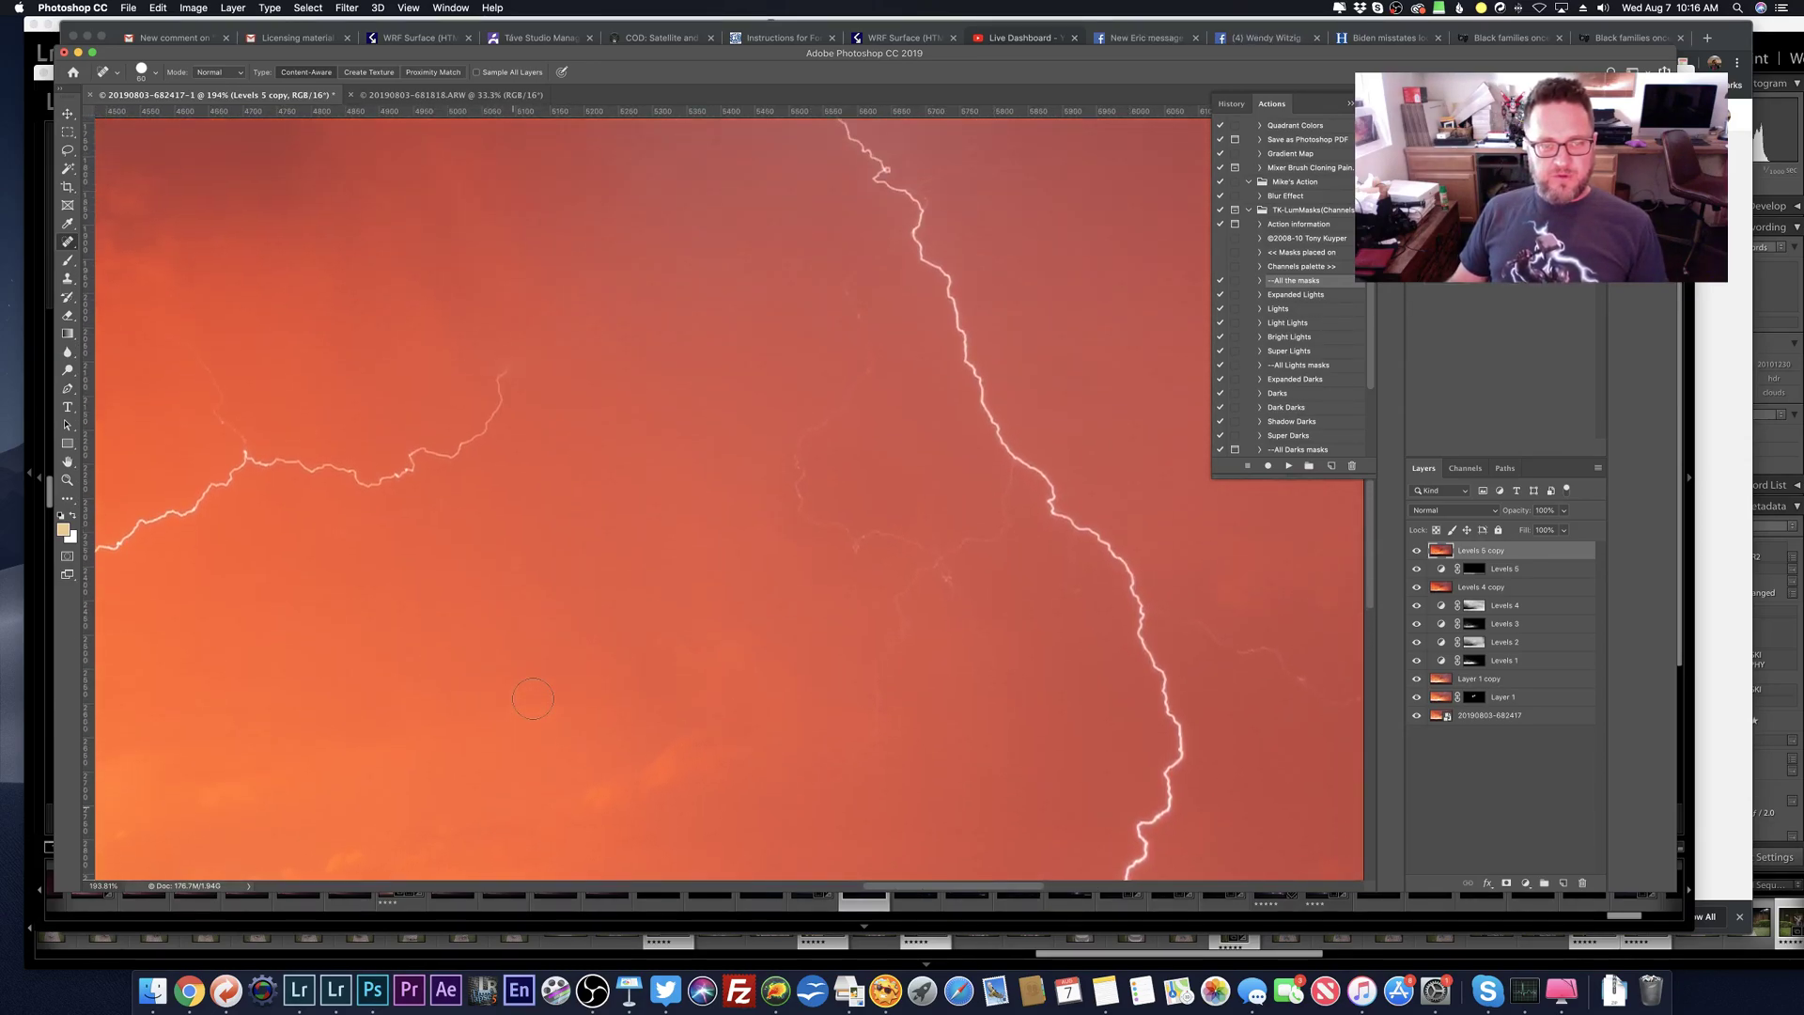
scroll(533, 698, "up", 10)
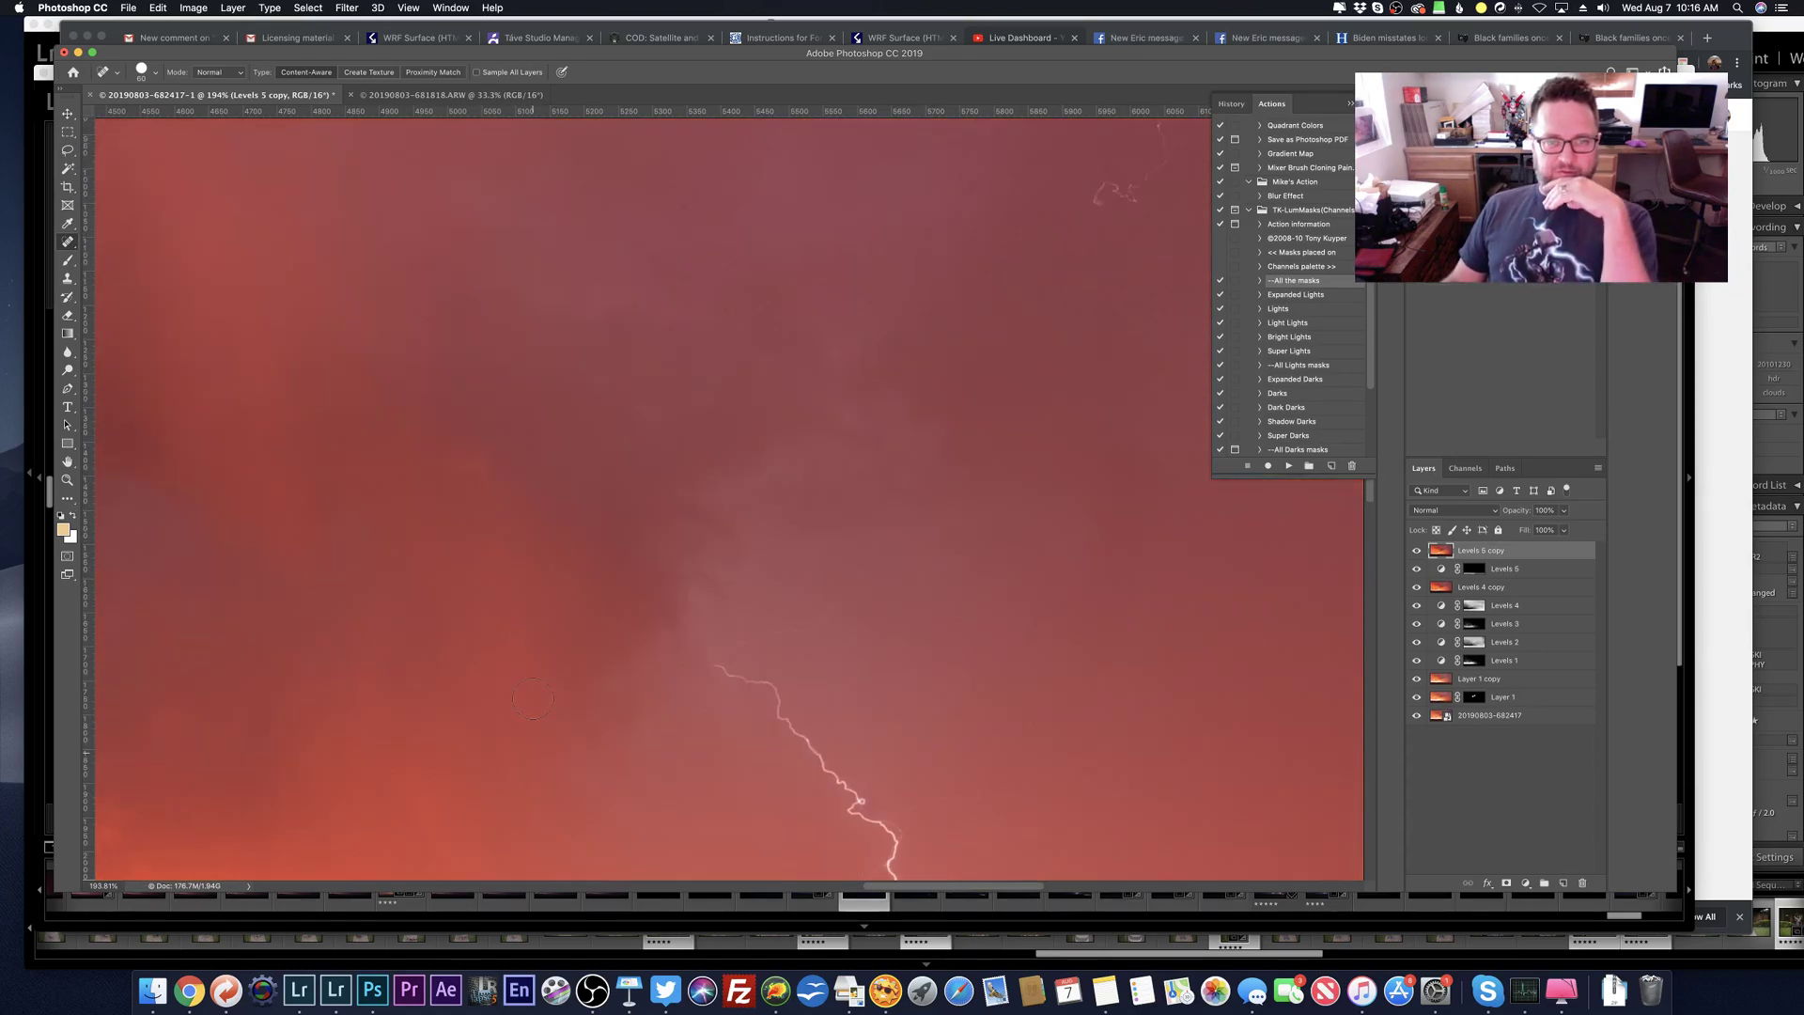
scroll(533, 698, "up", 10)
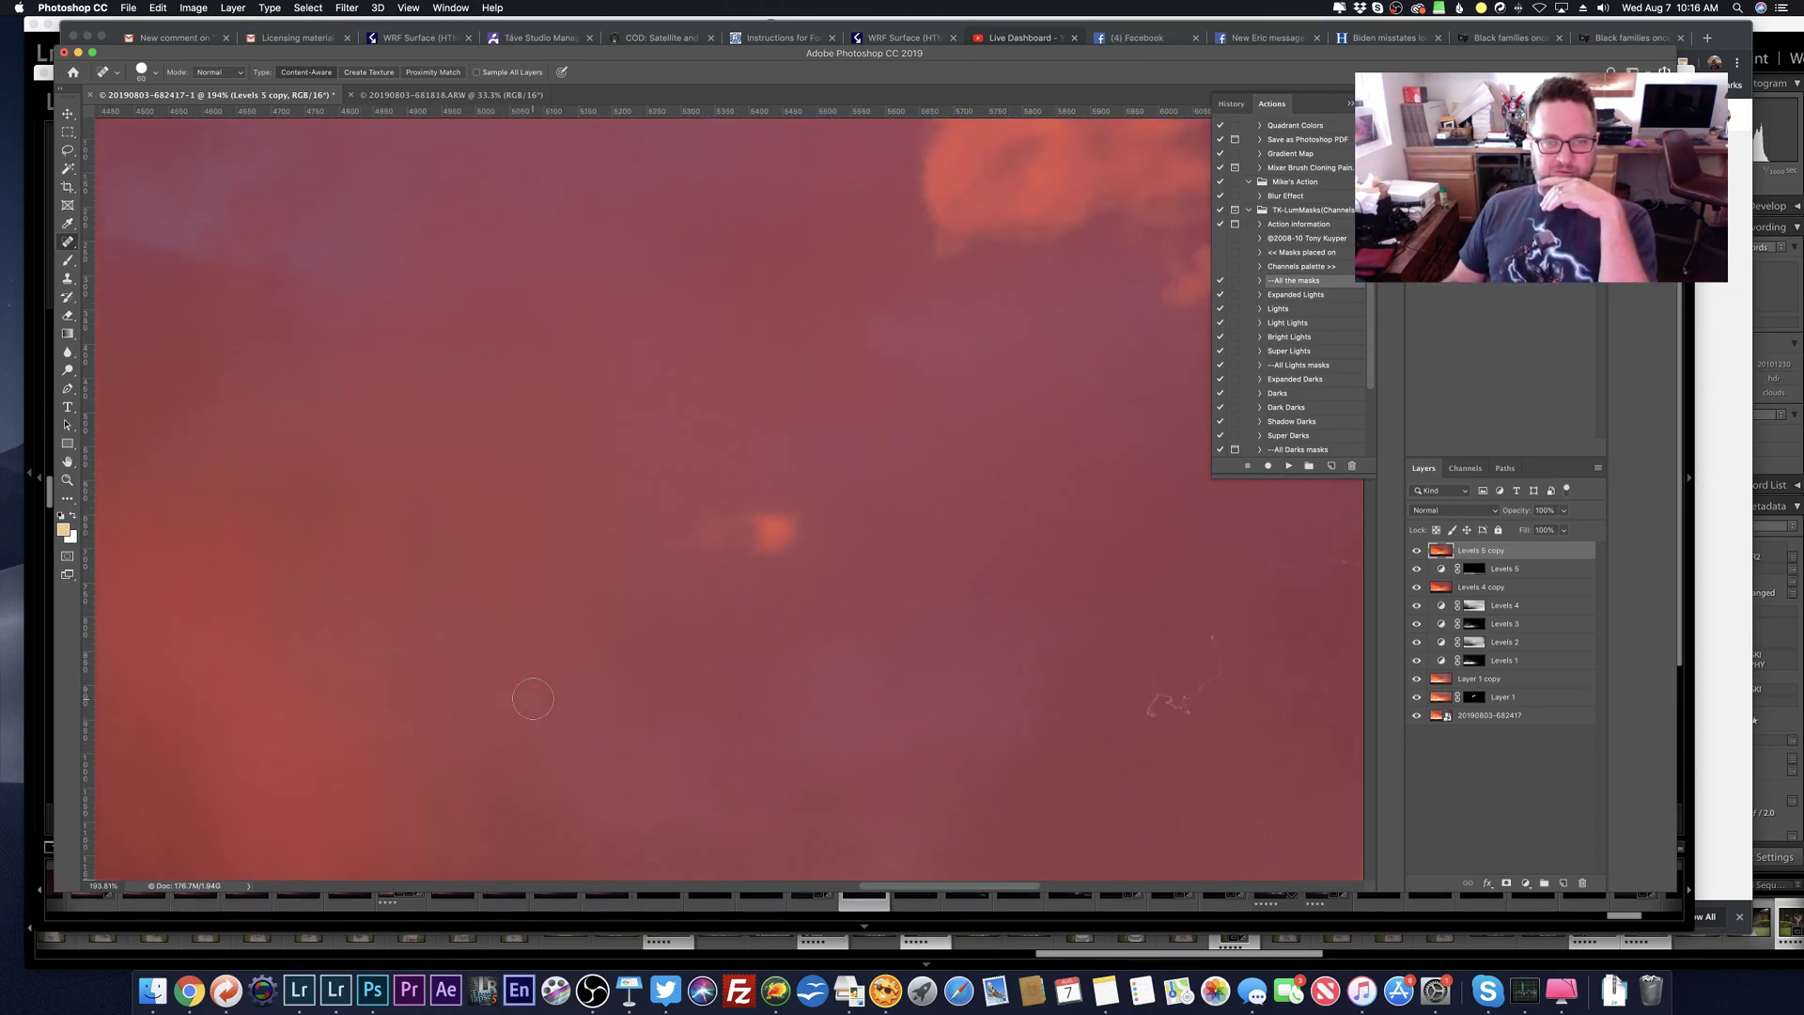
scroll(532, 698, "left", 10)
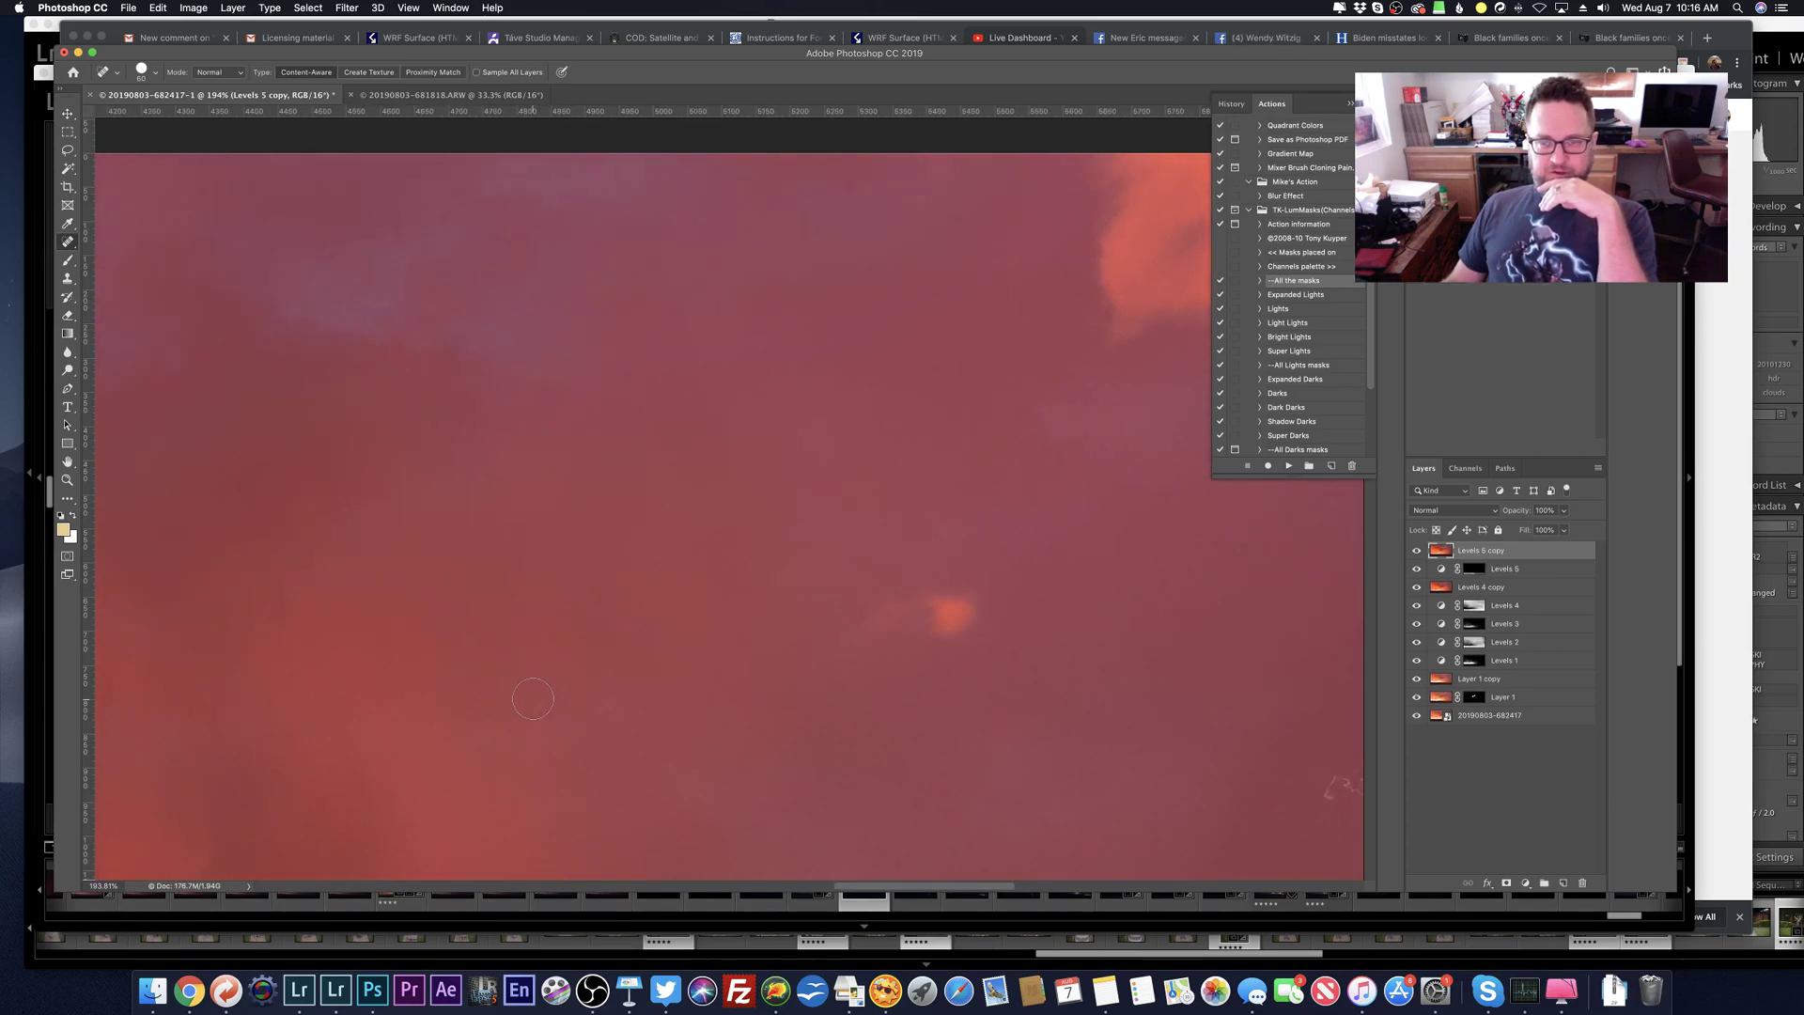
scroll(532, 698, "left", 5)
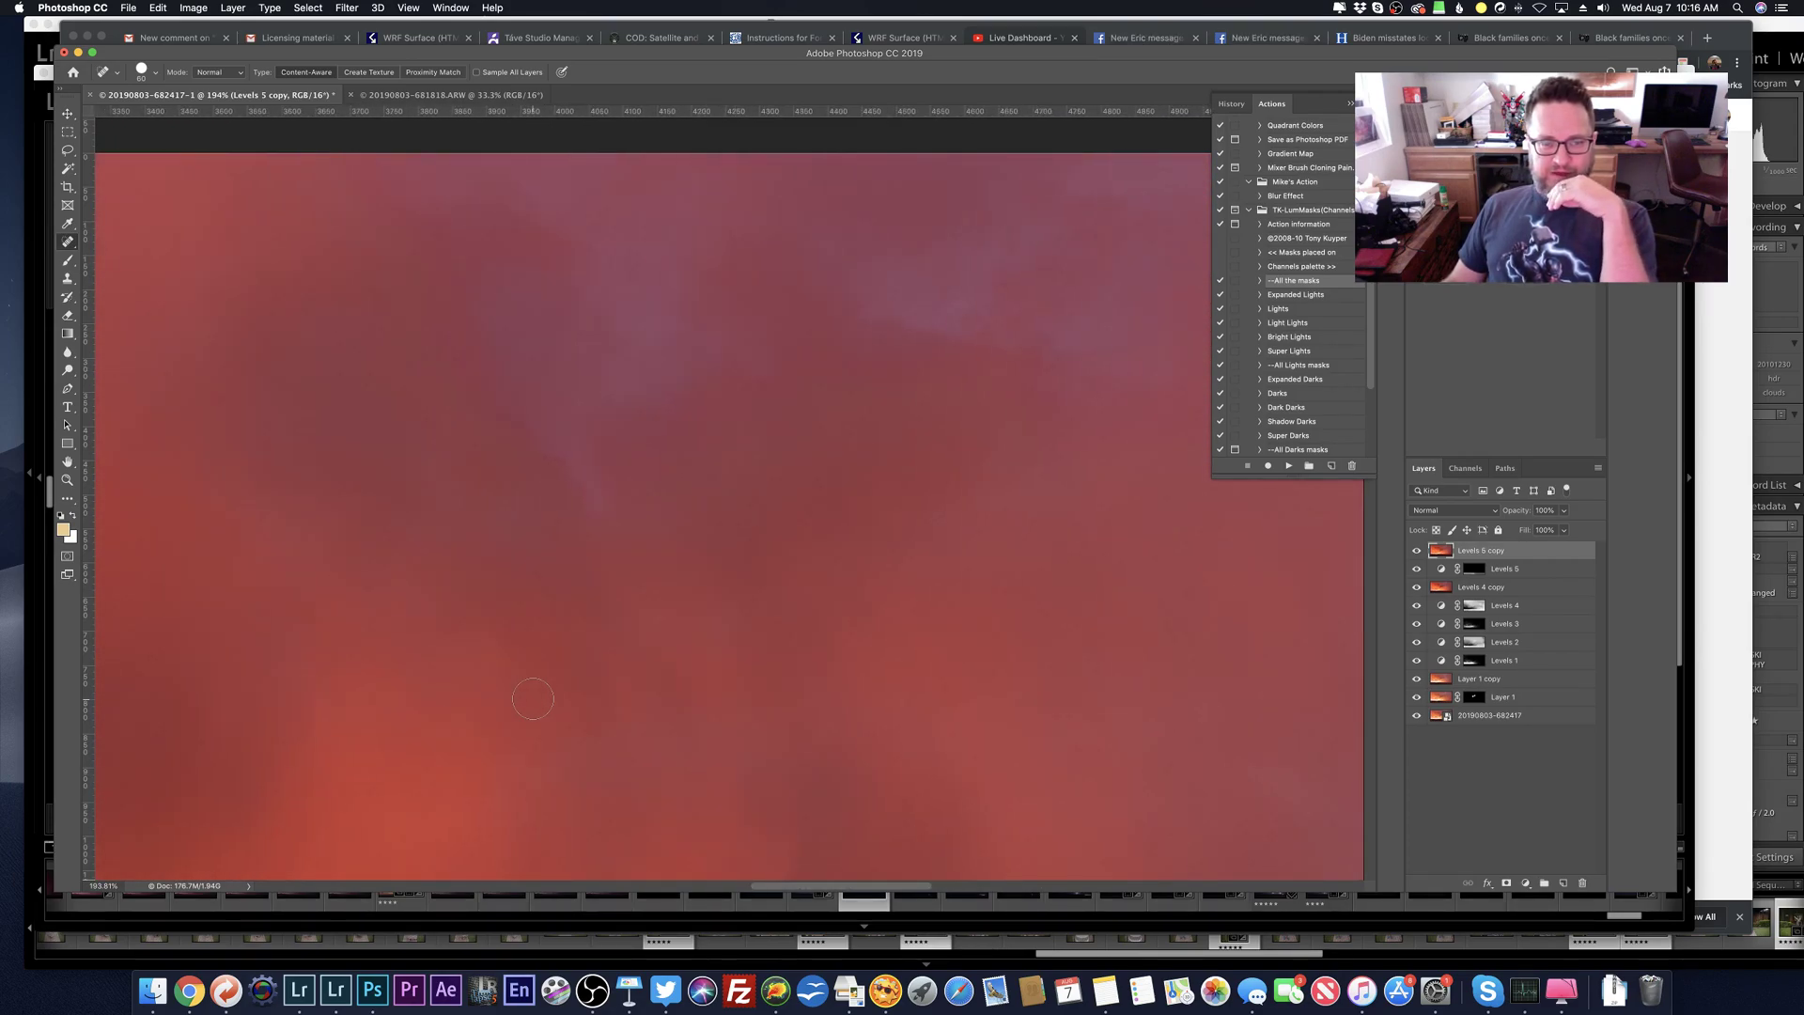
scroll(533, 698, "up", 5)
scroll(533, 698, "left", 5)
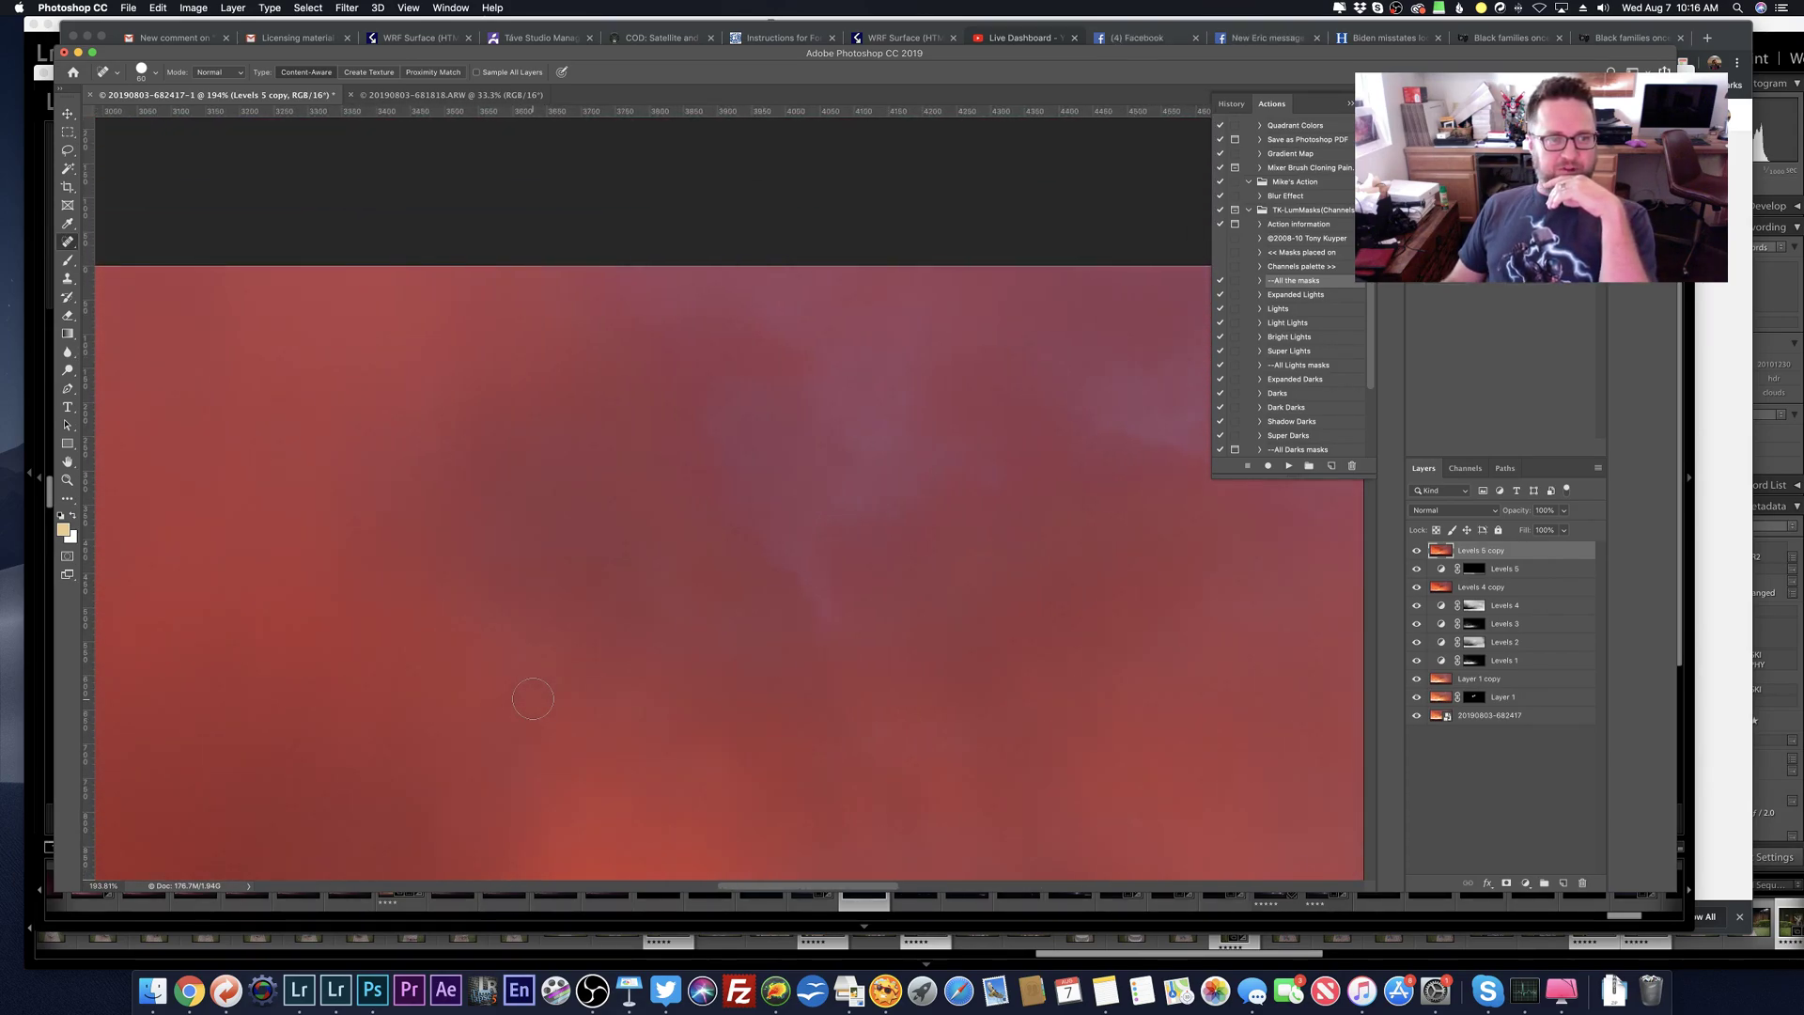
scroll(533, 698, "right", 7)
scroll(533, 698, "down", 5)
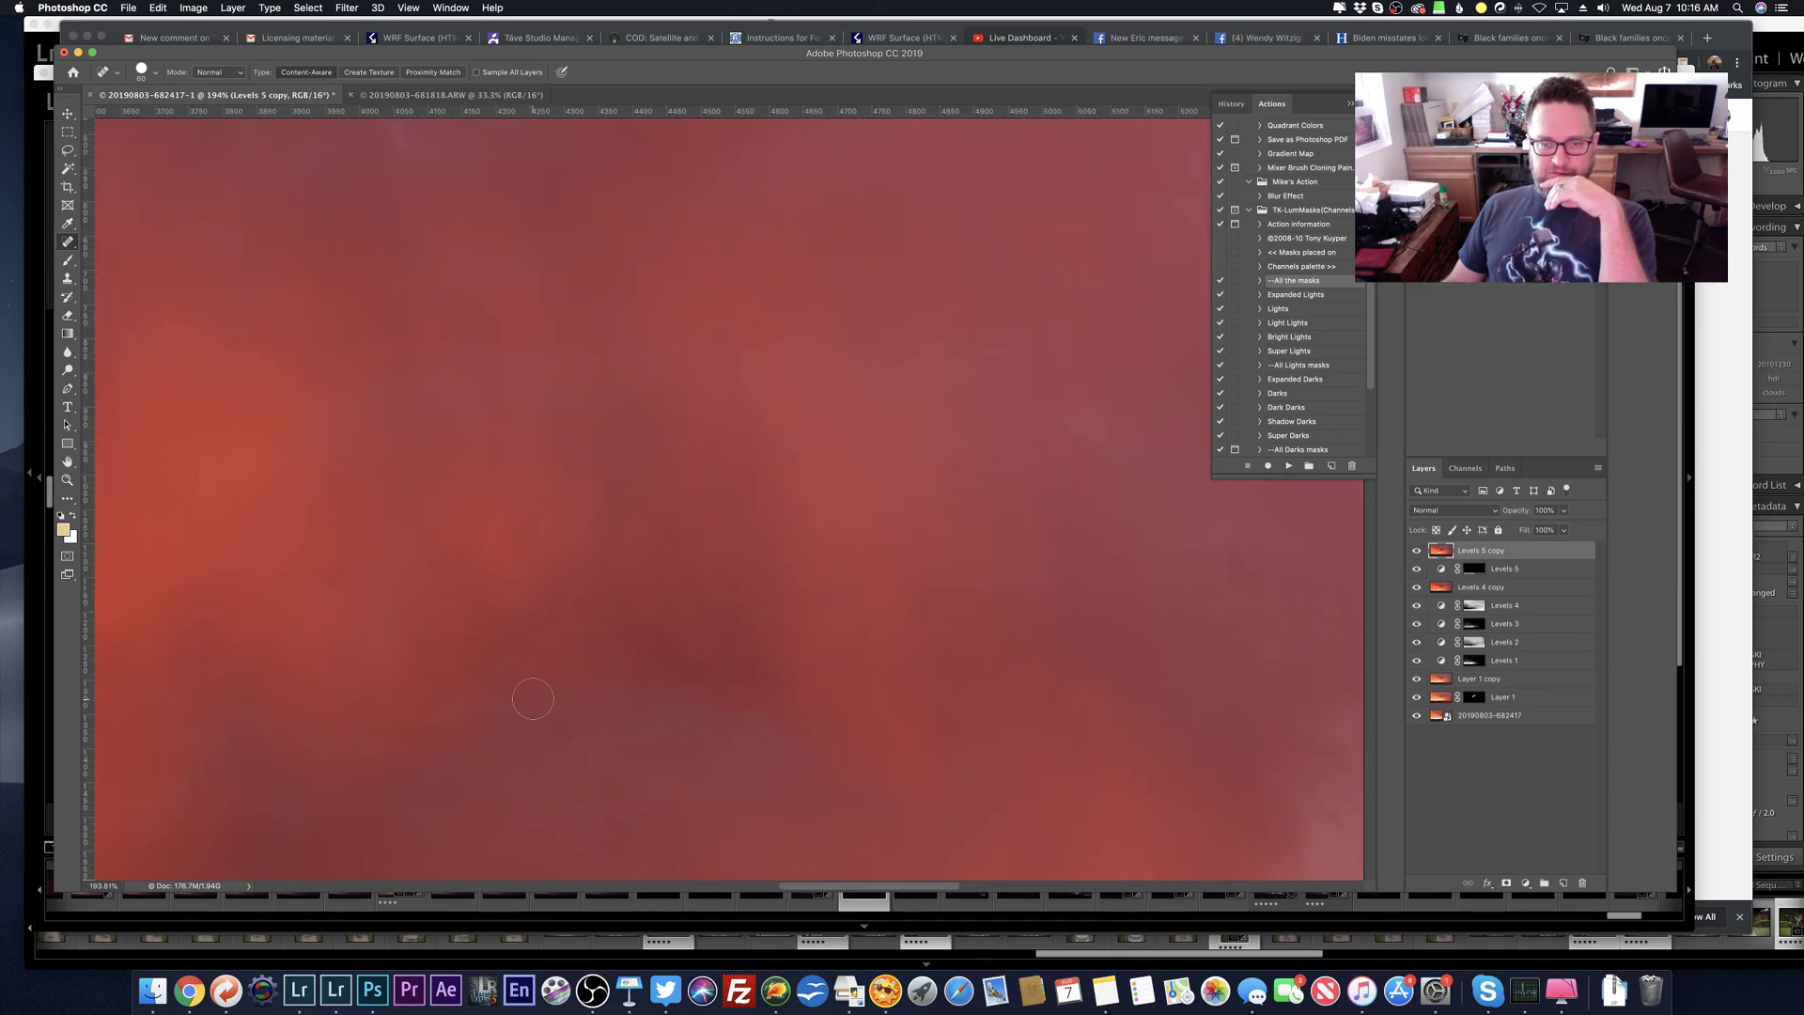
Step: Heal the dust spot in the dark red clouds above the left lightning bolt with the content-aware Spot Healing Brush
left_click(566, 683)
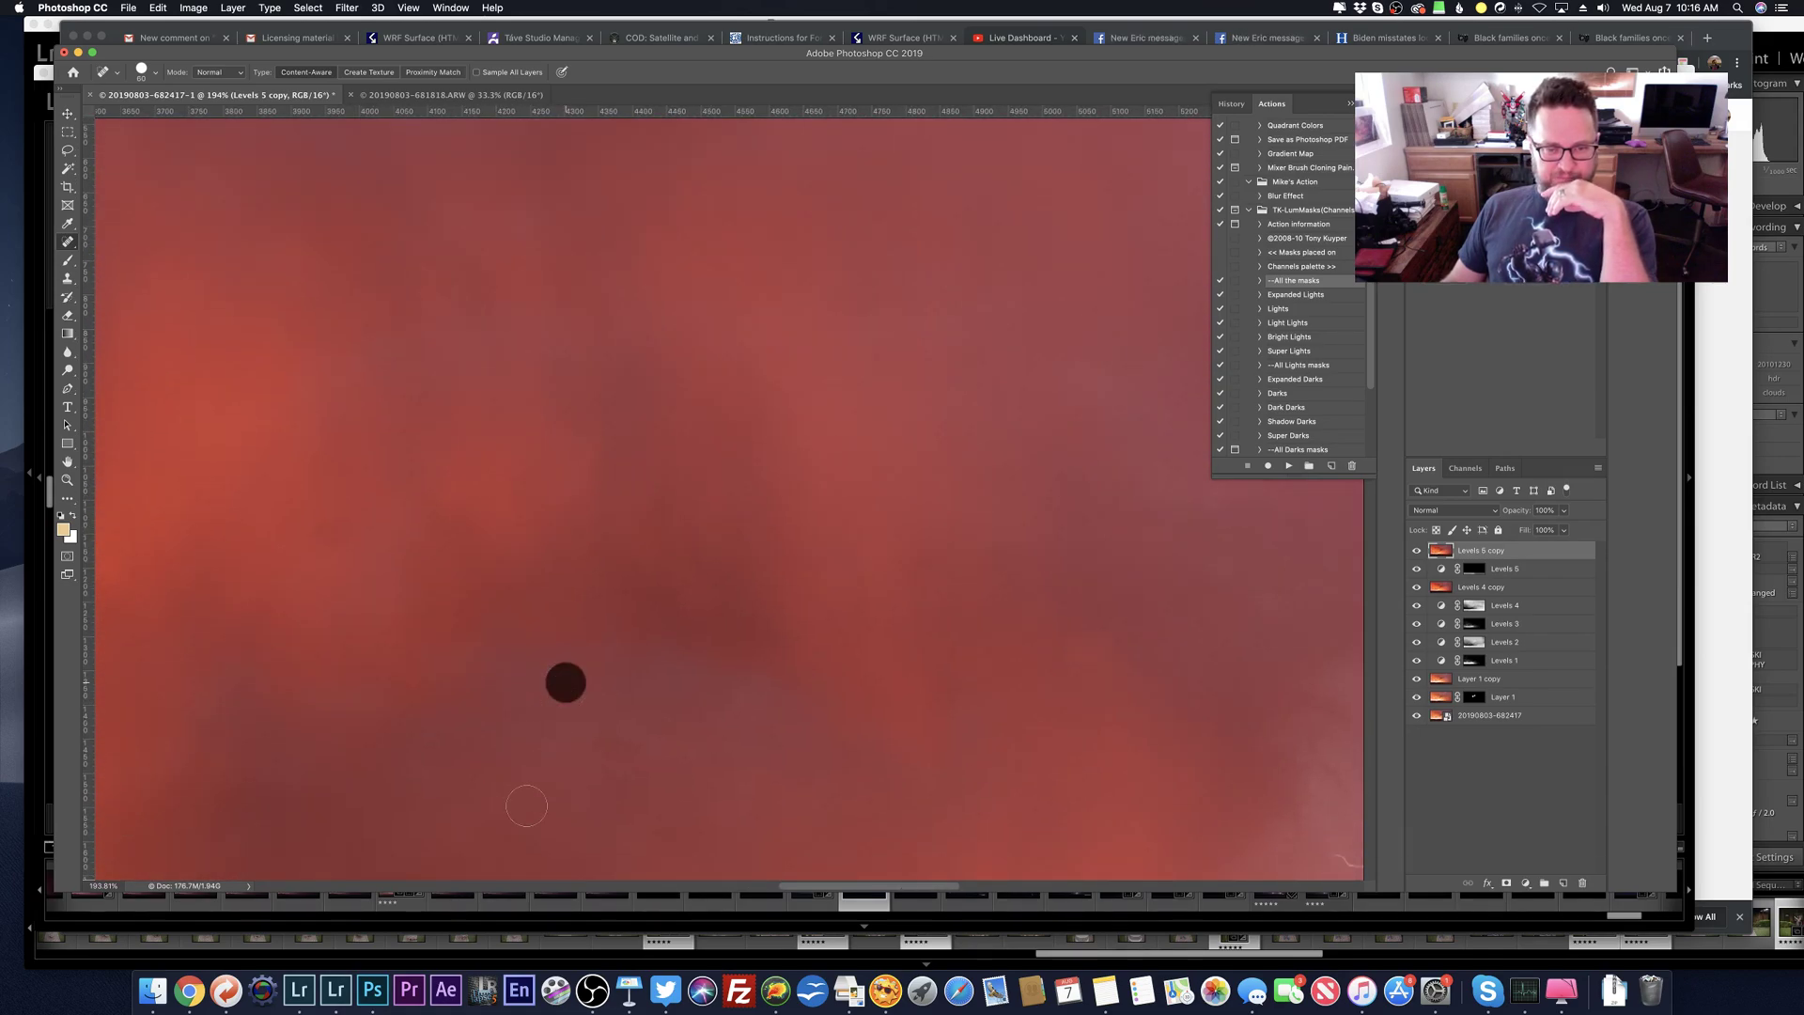
scroll(758, 773, "down", 5)
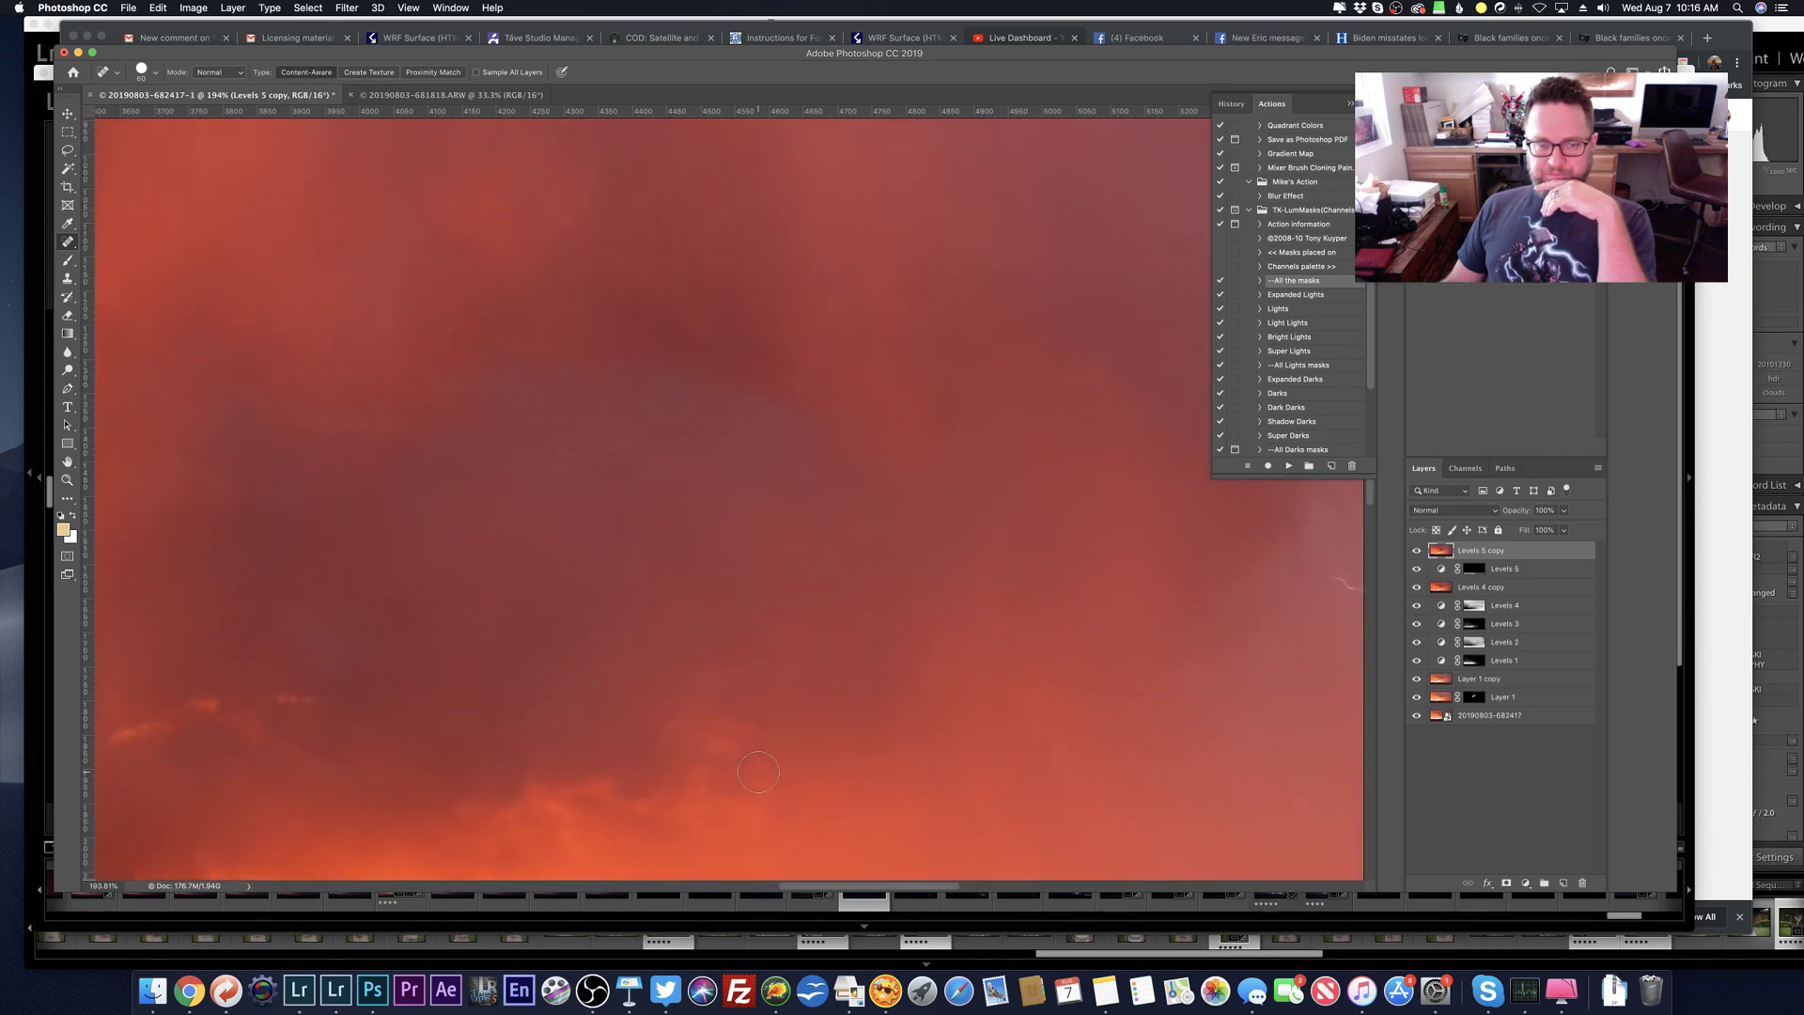
scroll(758, 772, "down", 10)
scroll(758, 772, "right", 5)
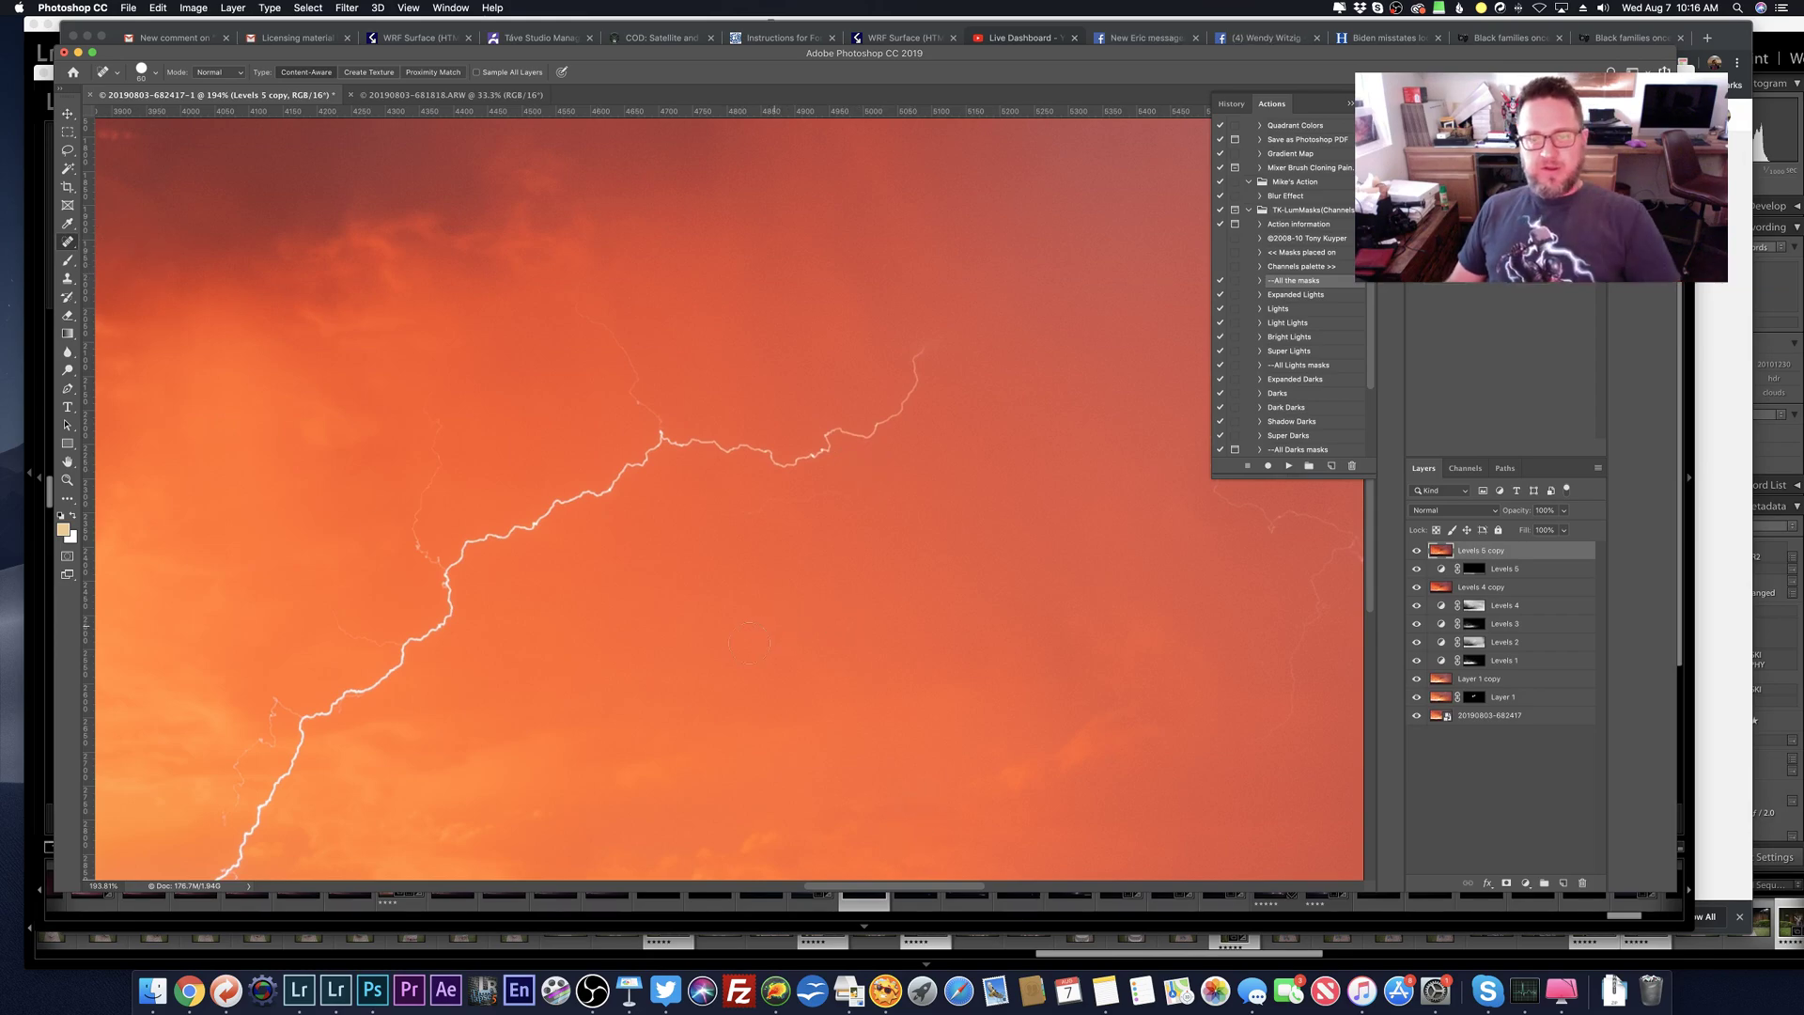
Step: Inspect the sky around the left bolt and westward across the glowing orange clouds for leftover dust spots
scroll(709, 741, "down", 6)
scroll(709, 741, "down", 1)
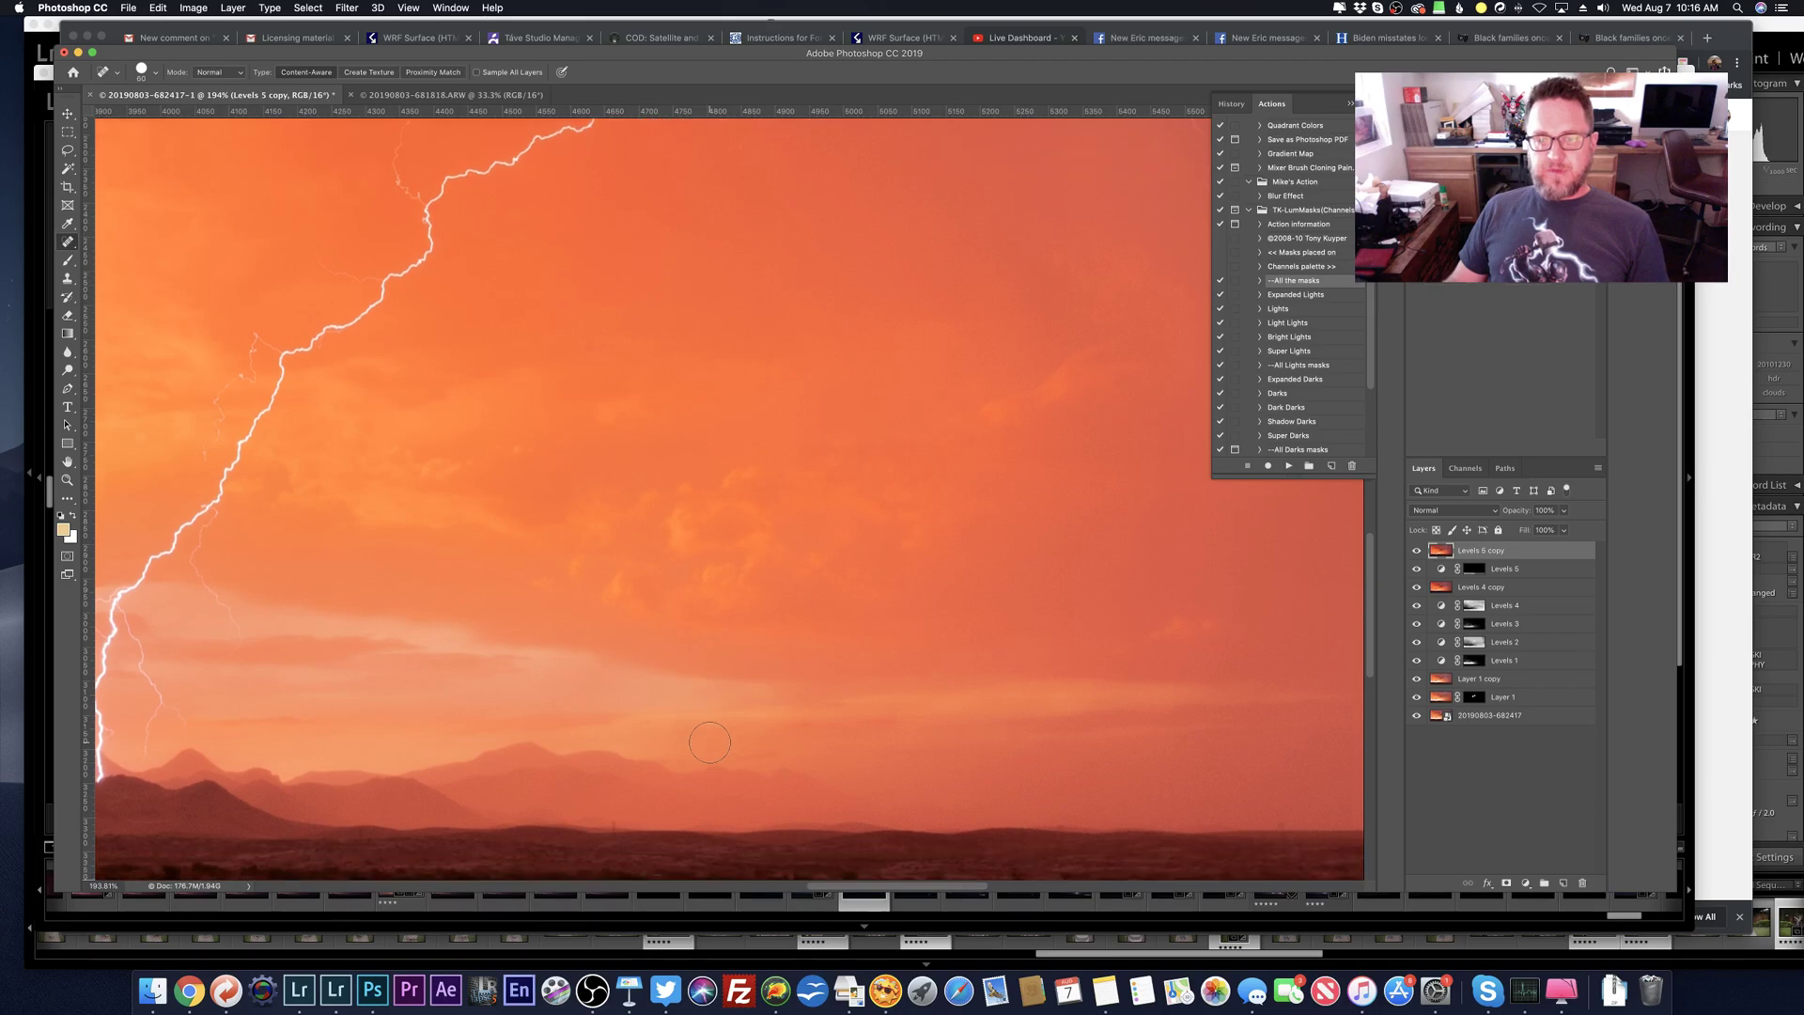
scroll(709, 741, "left", 5)
scroll(709, 741, "left", 7)
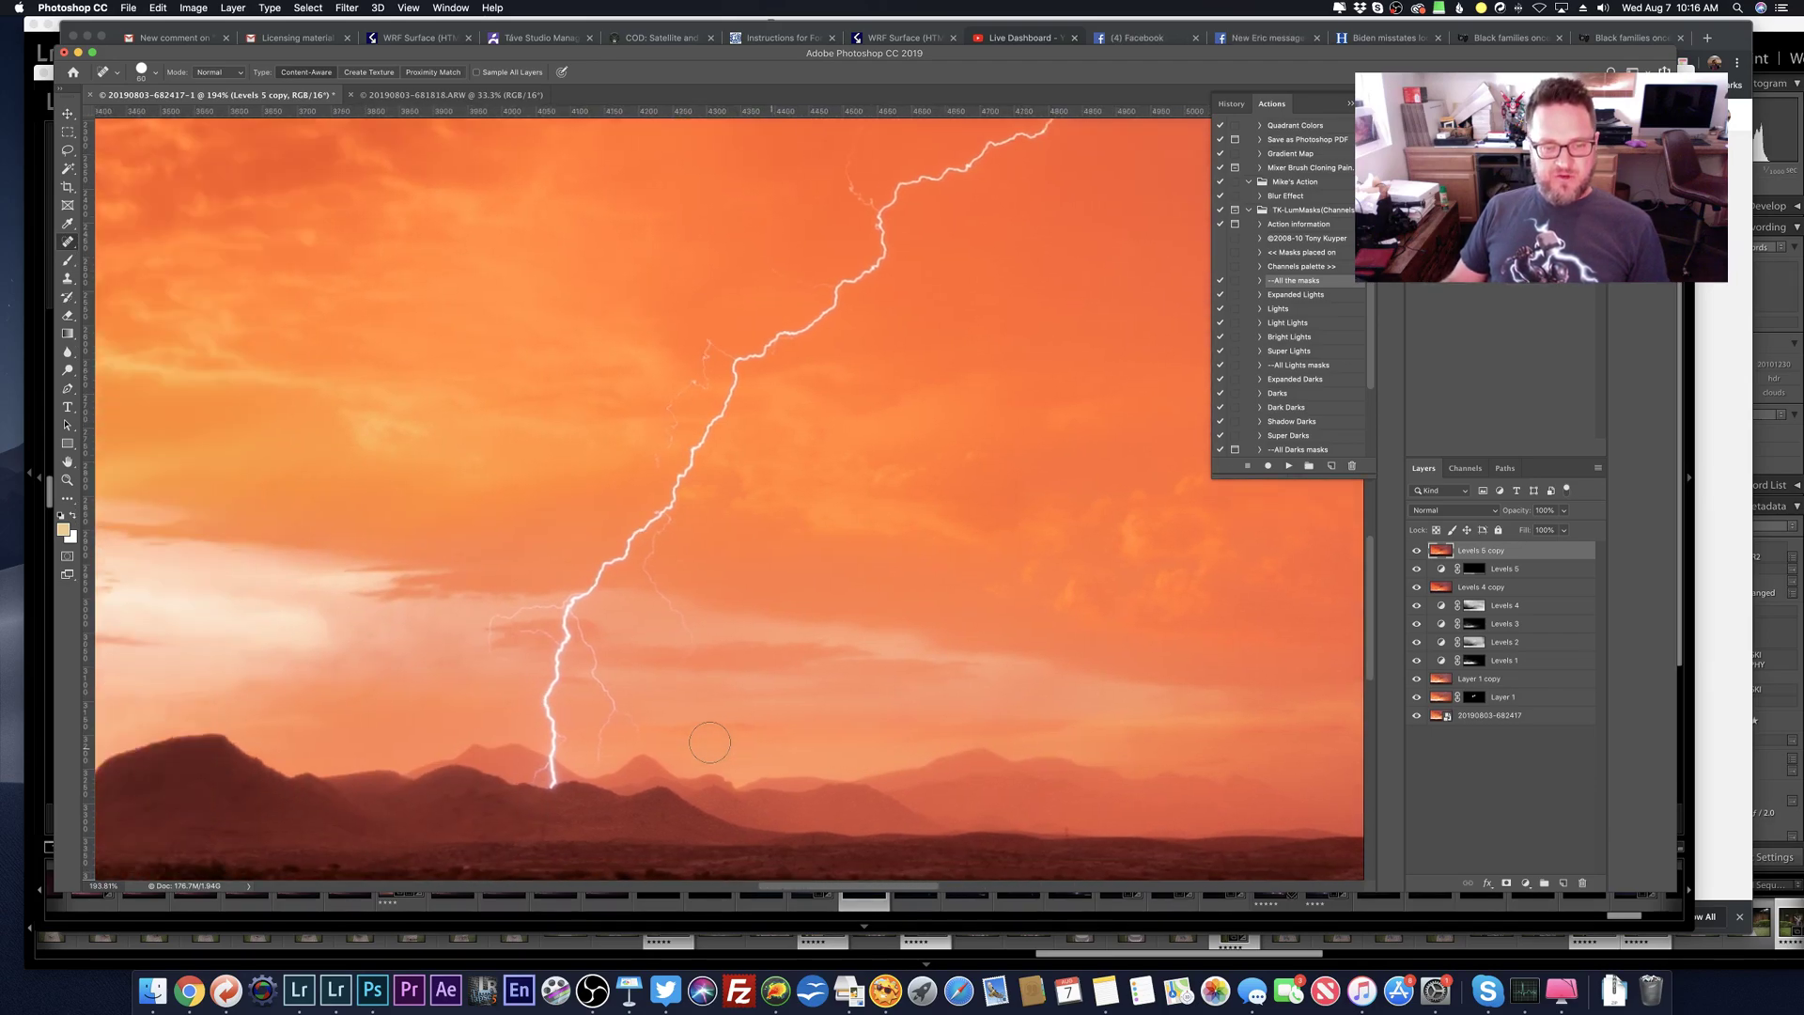
scroll(709, 741, "up", 8)
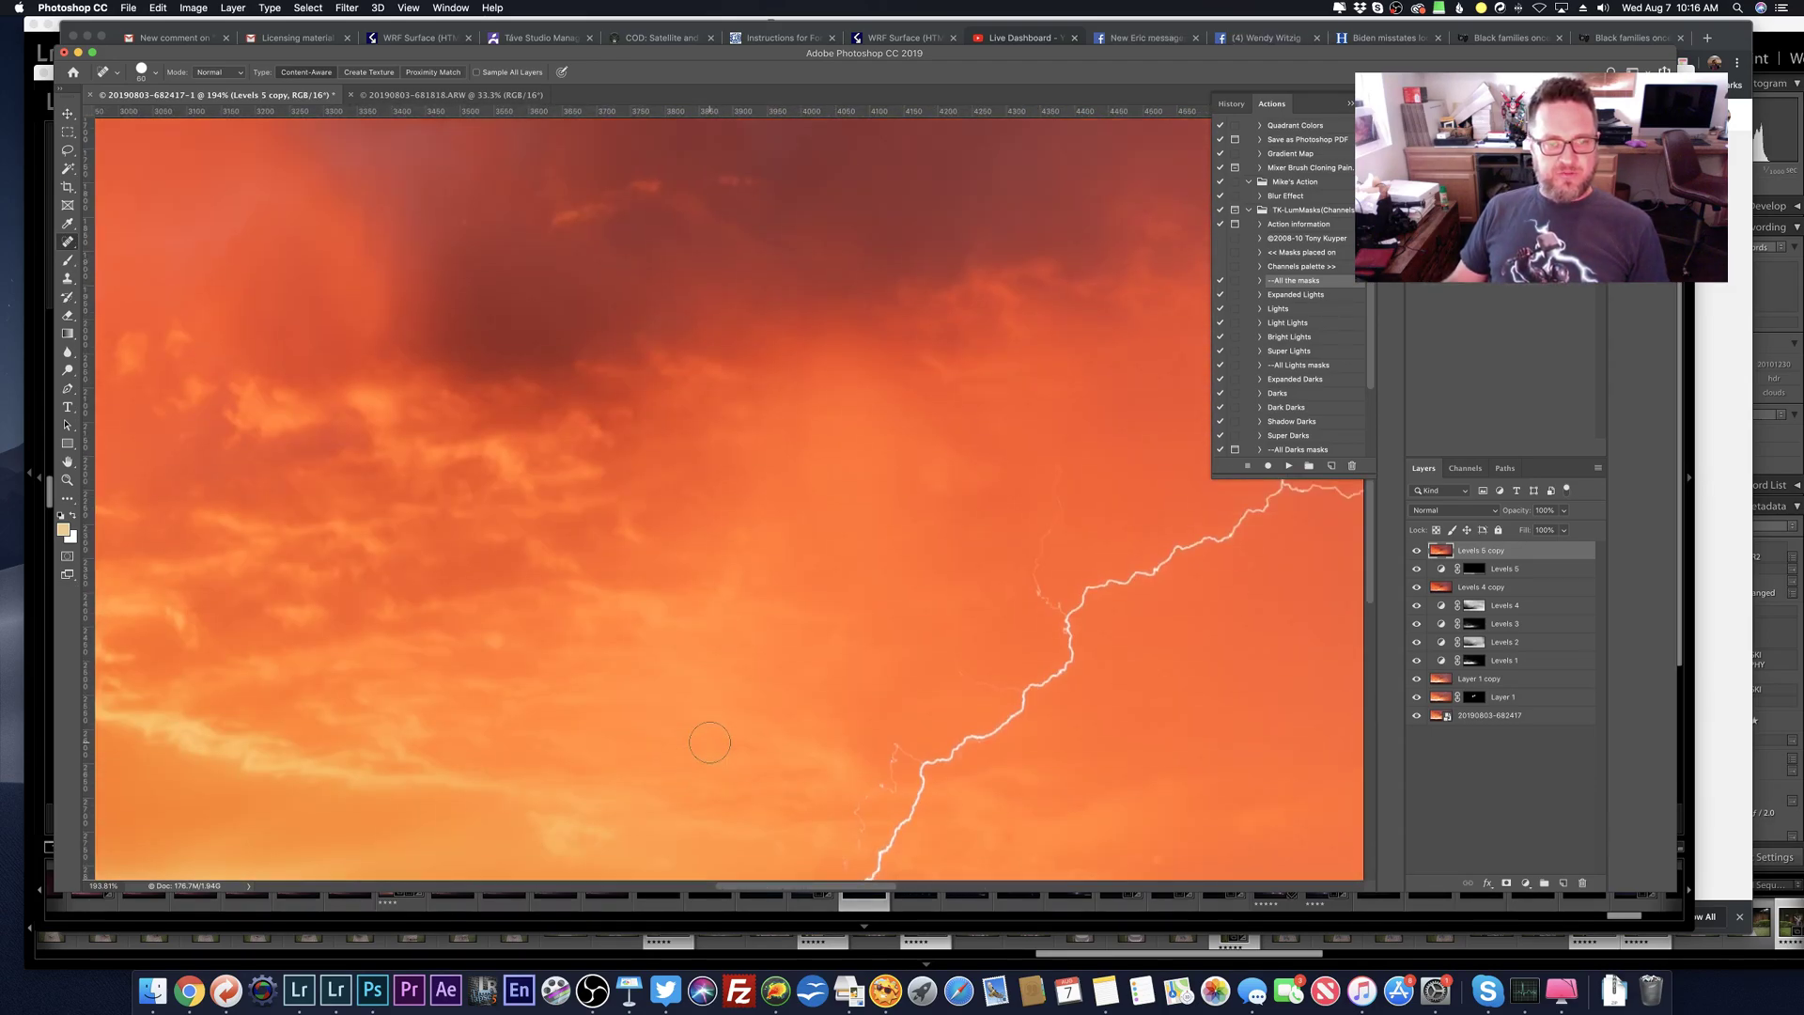
scroll(709, 742, "left", 20)
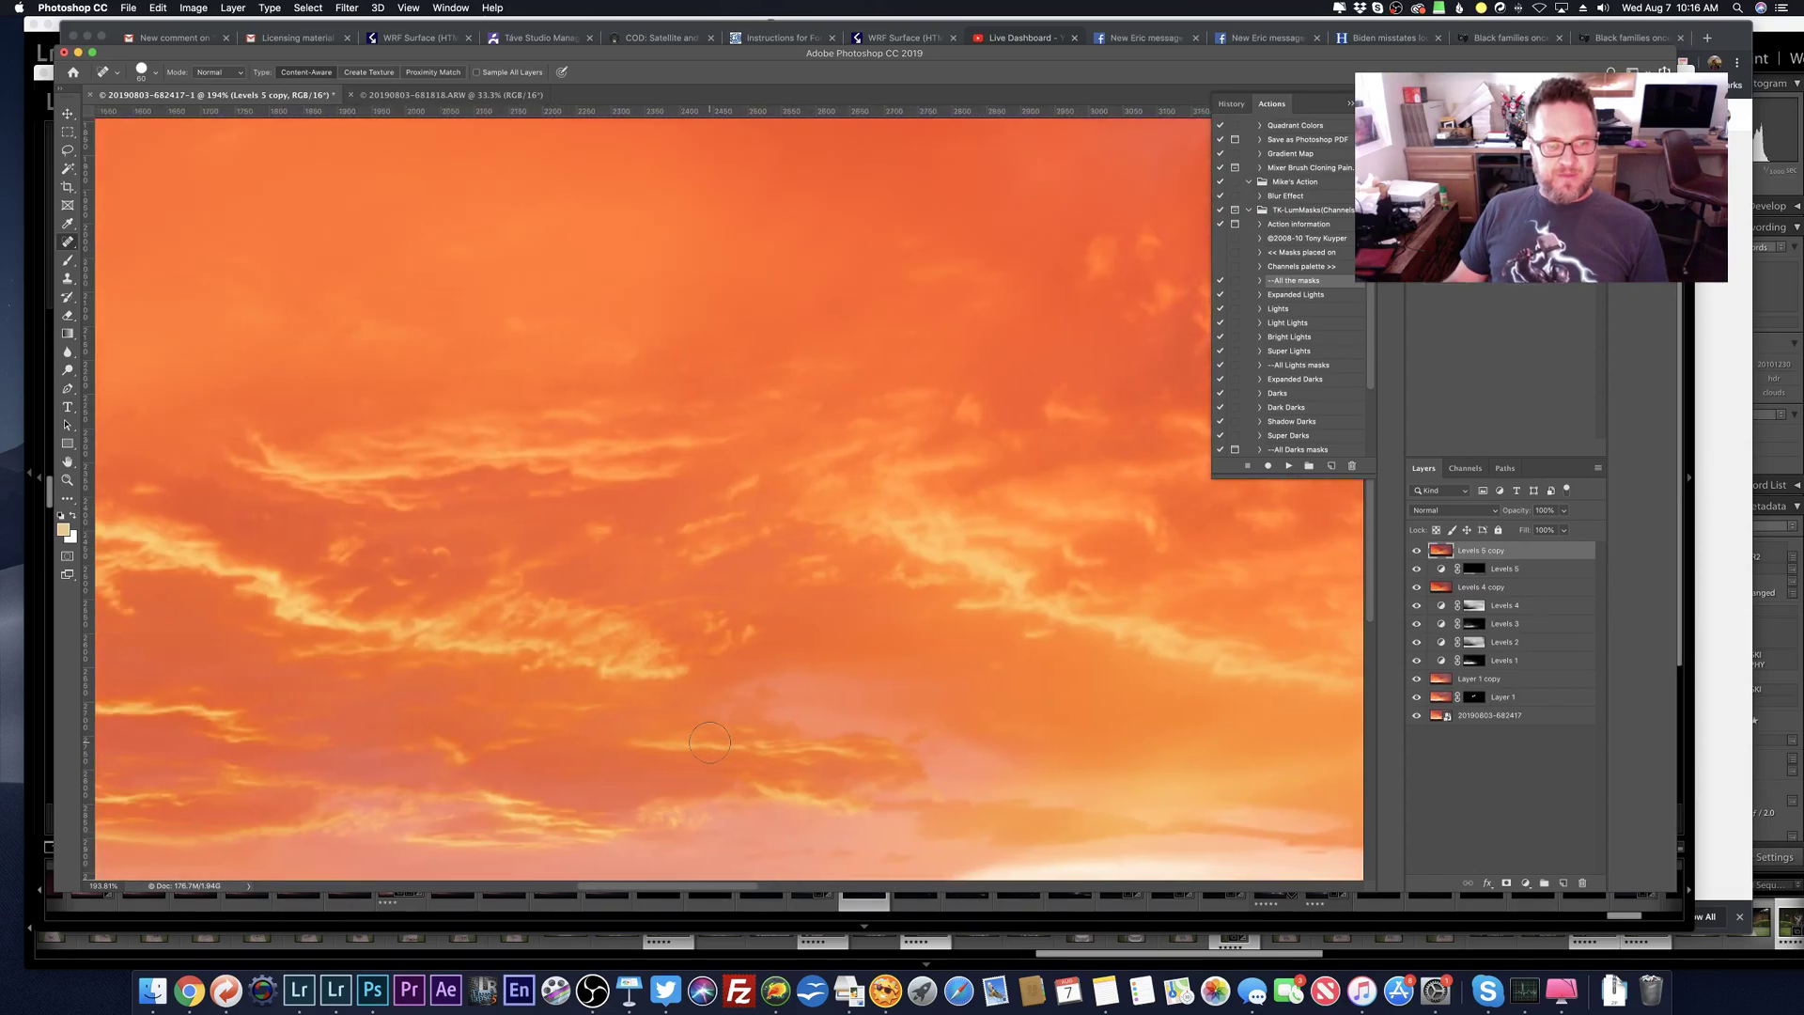
scroll(710, 742, "left", 14)
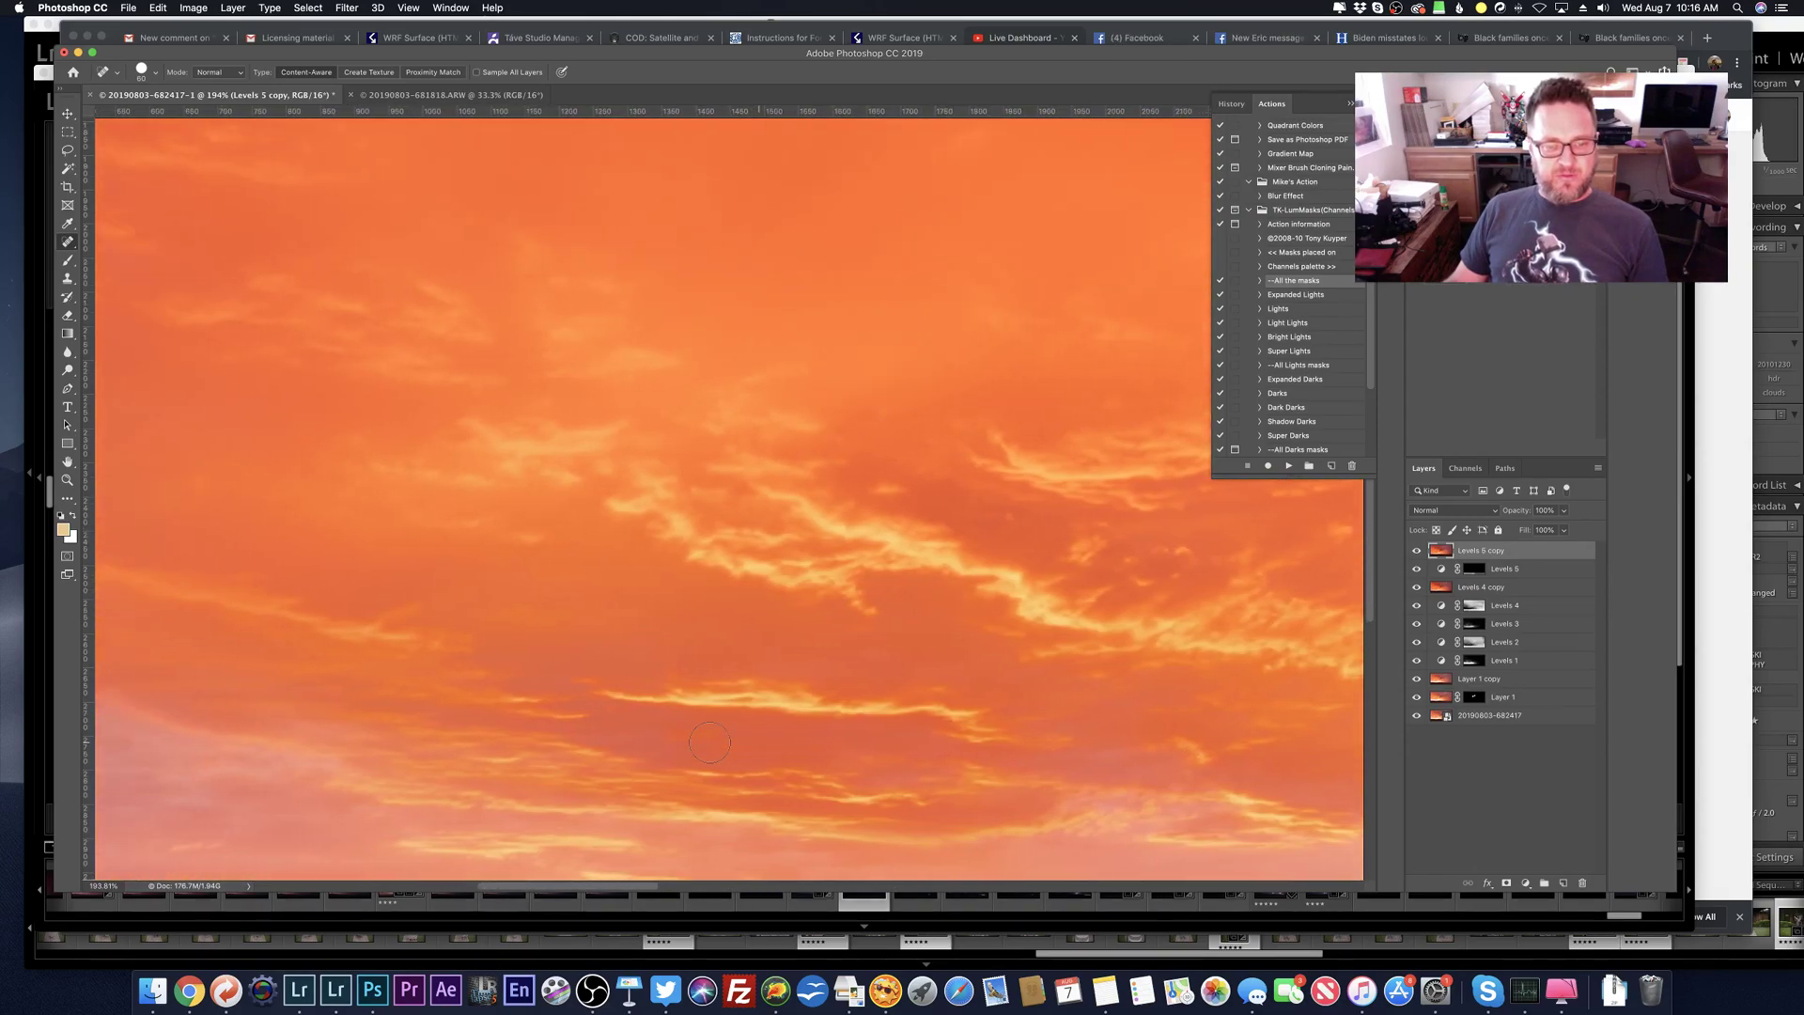
scroll(709, 742, "left", 2)
Step: Check the horizon and dark desert foreground for blemishes, from the image's left edge across to beyond the left bolt
scroll(709, 742, "down", 8)
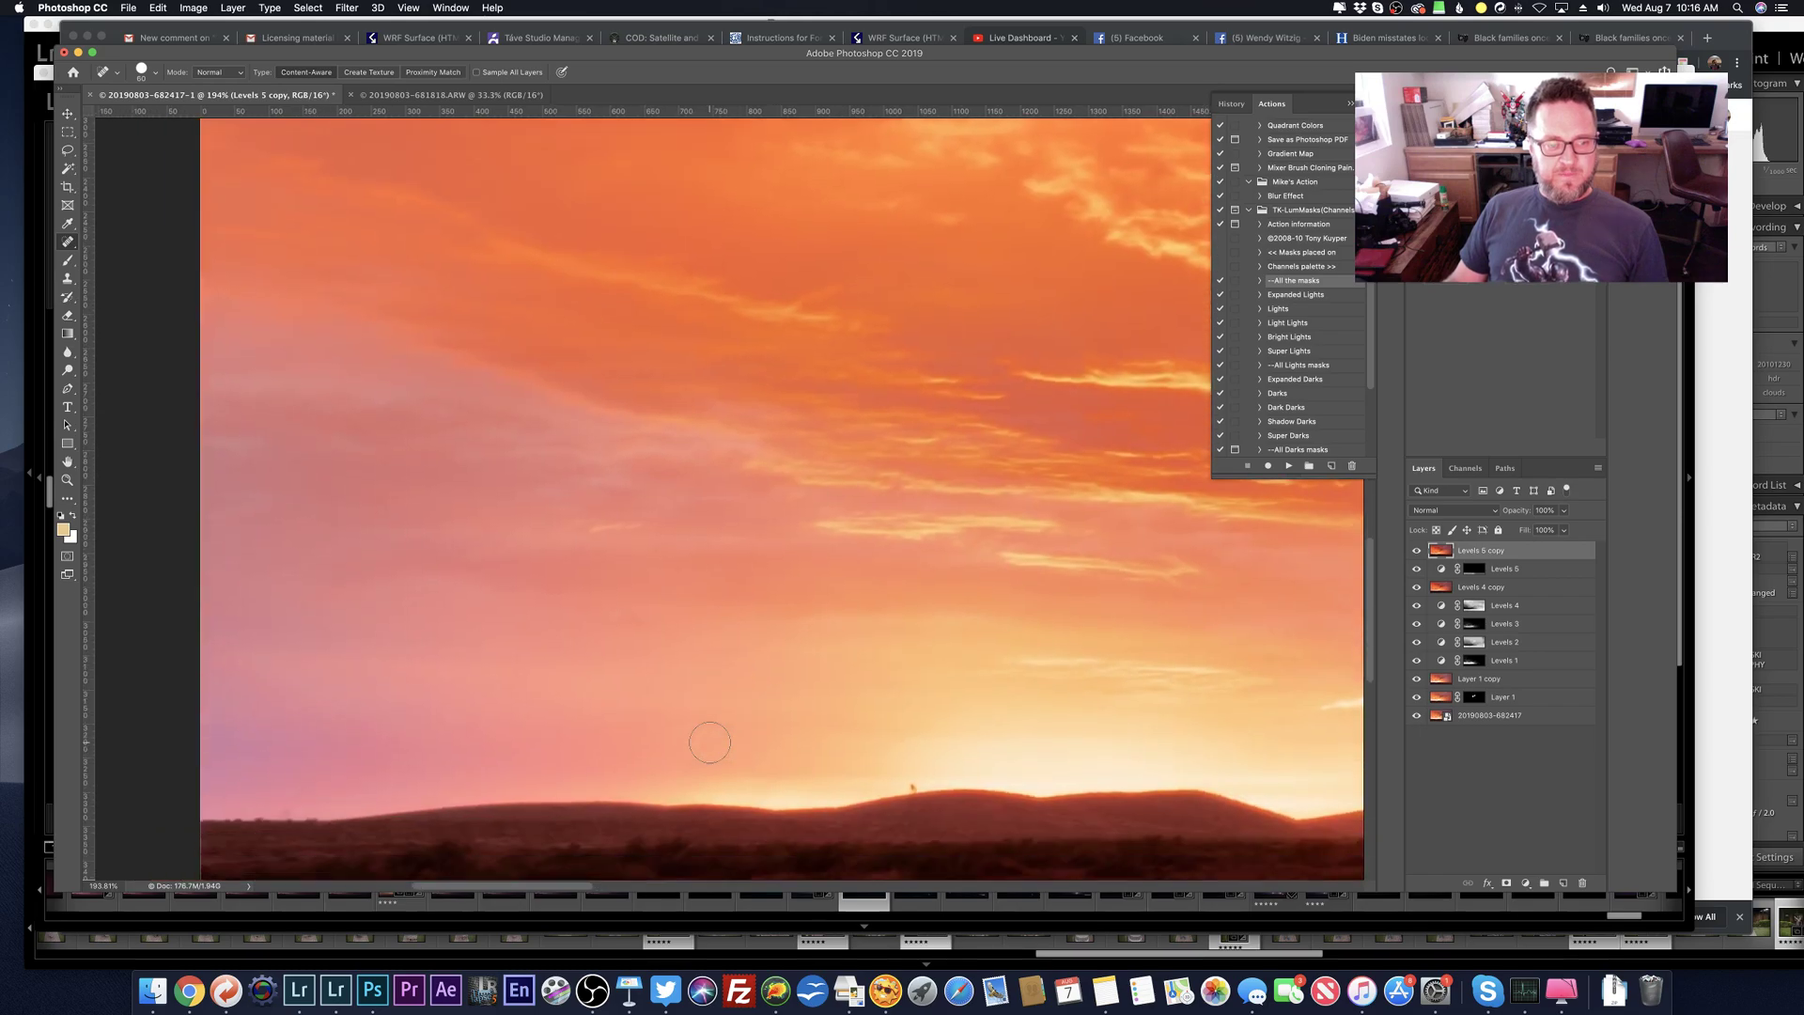
scroll(710, 742, "down", 5)
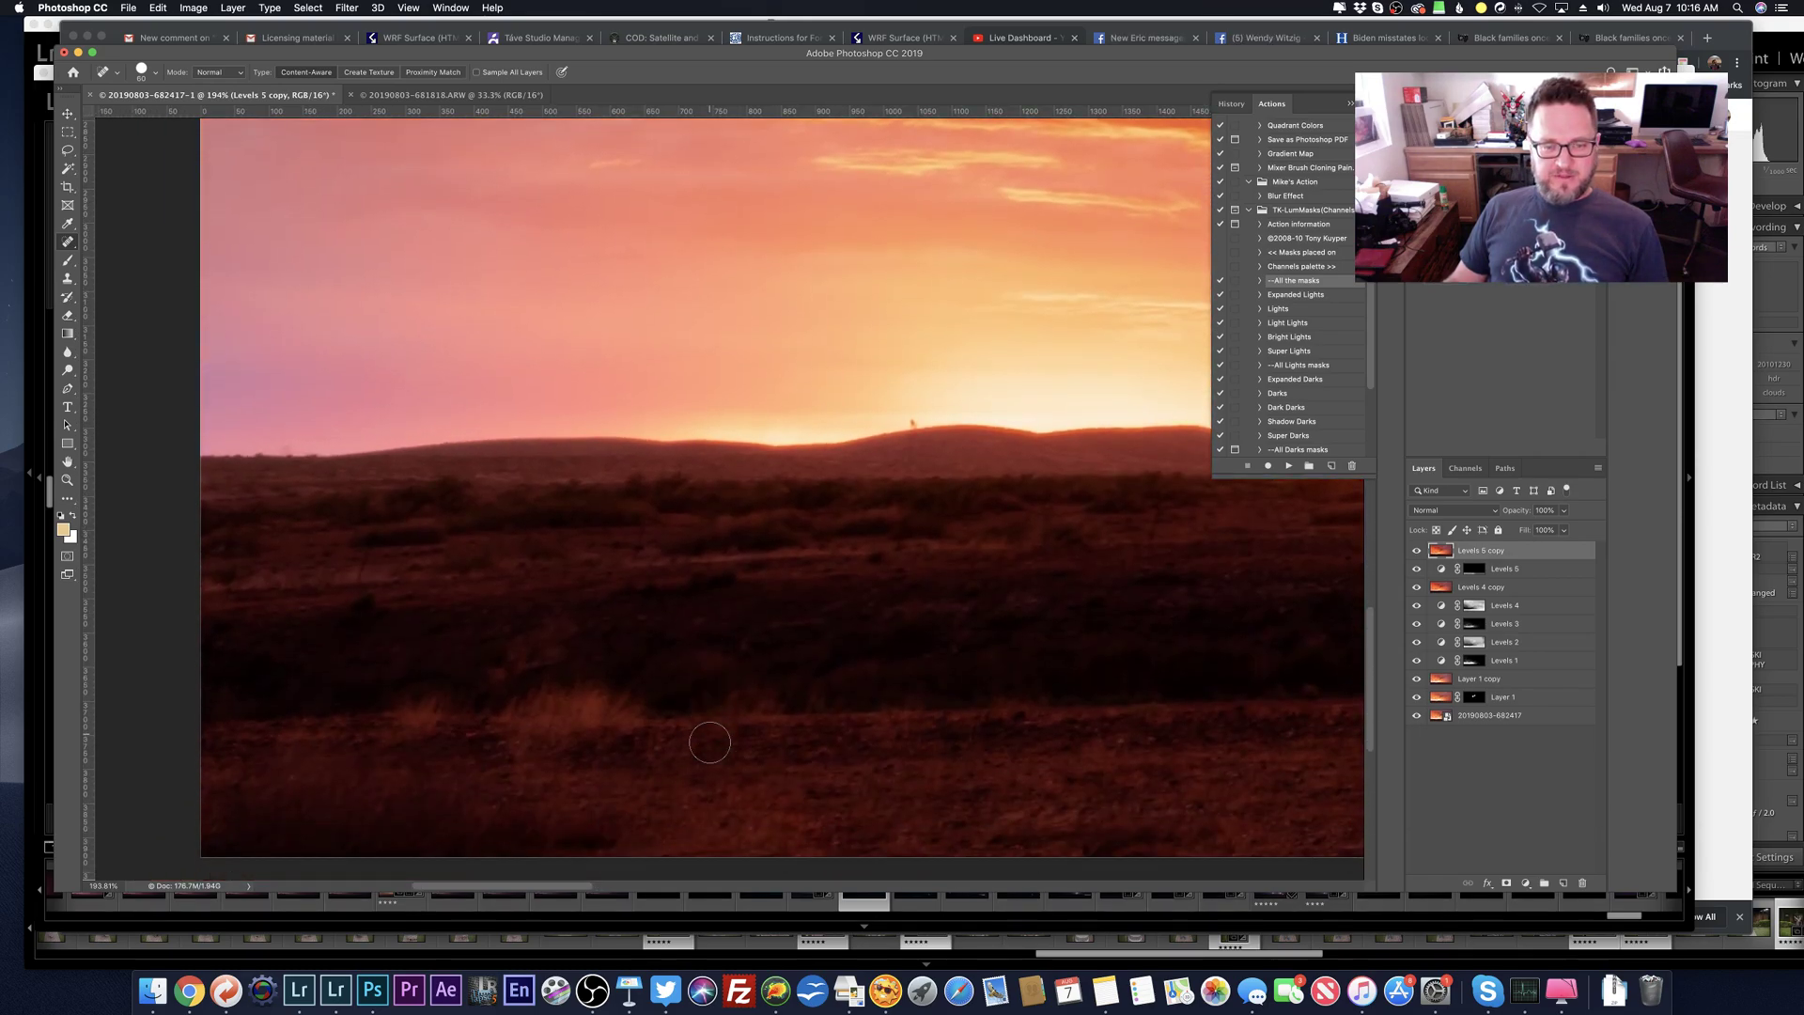
scroll(709, 742, "right", 15)
scroll(709, 742, "right", 20)
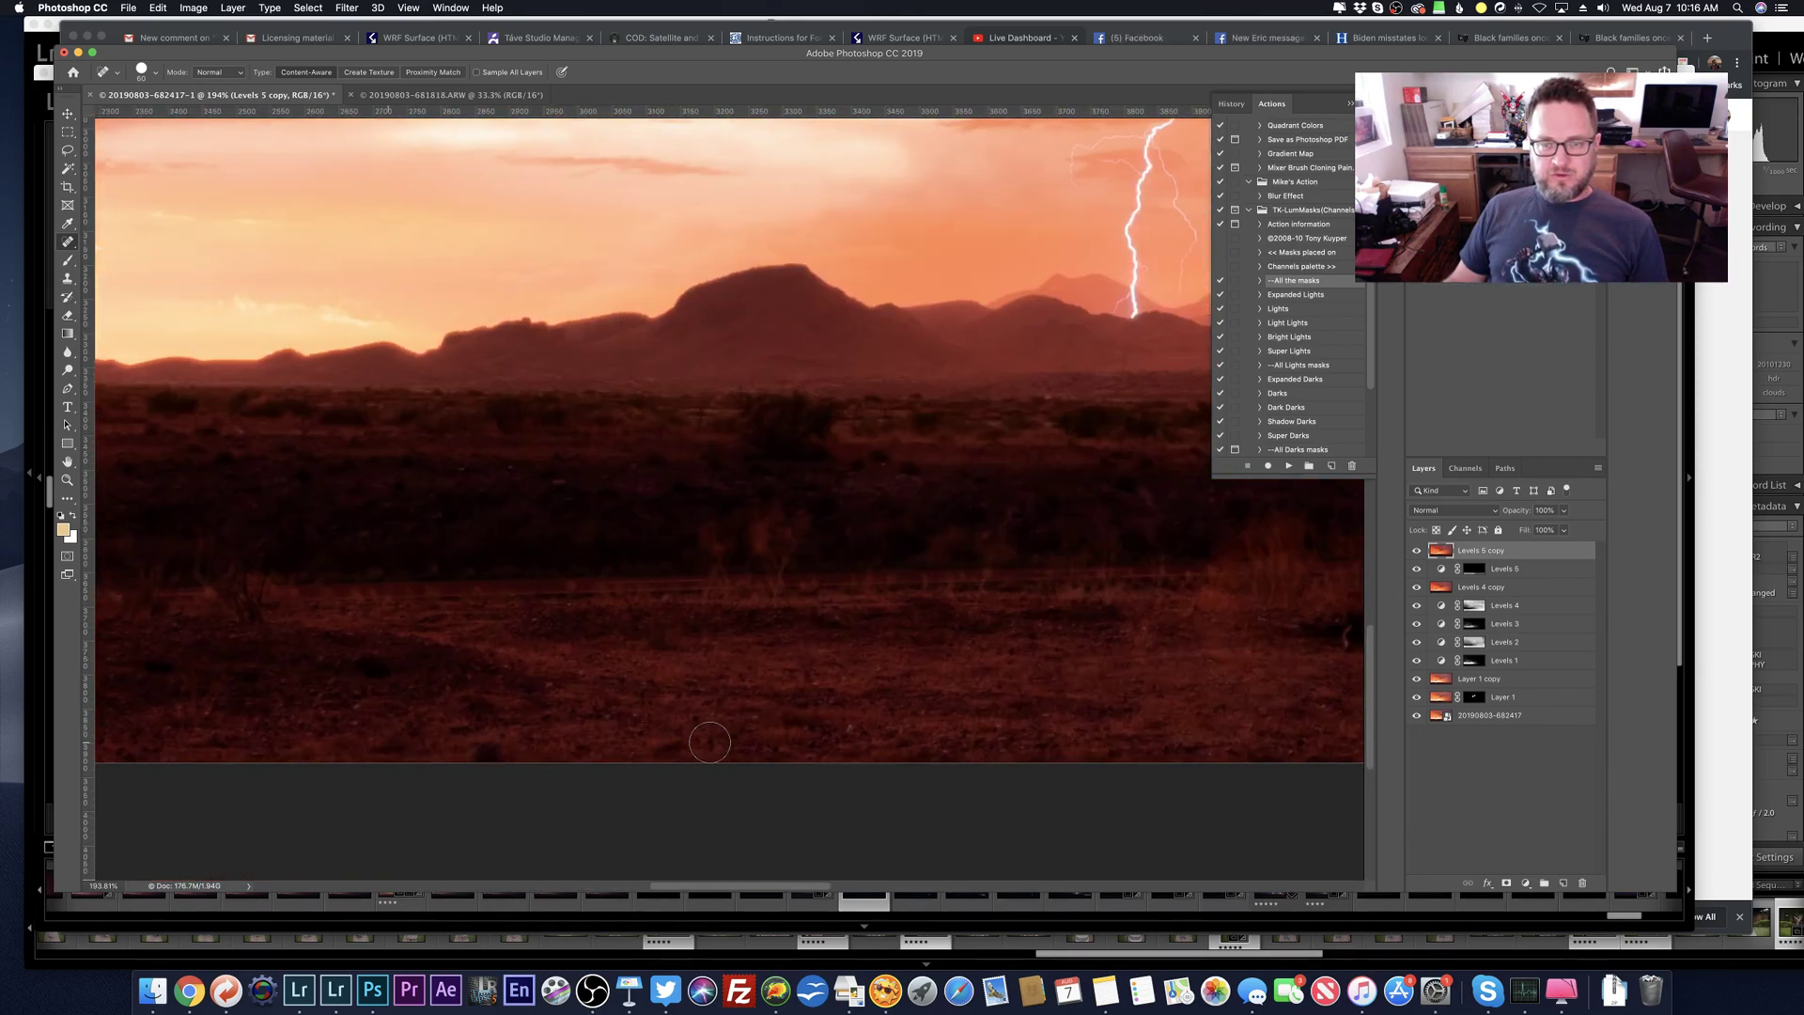
scroll(709, 742, "right", 8)
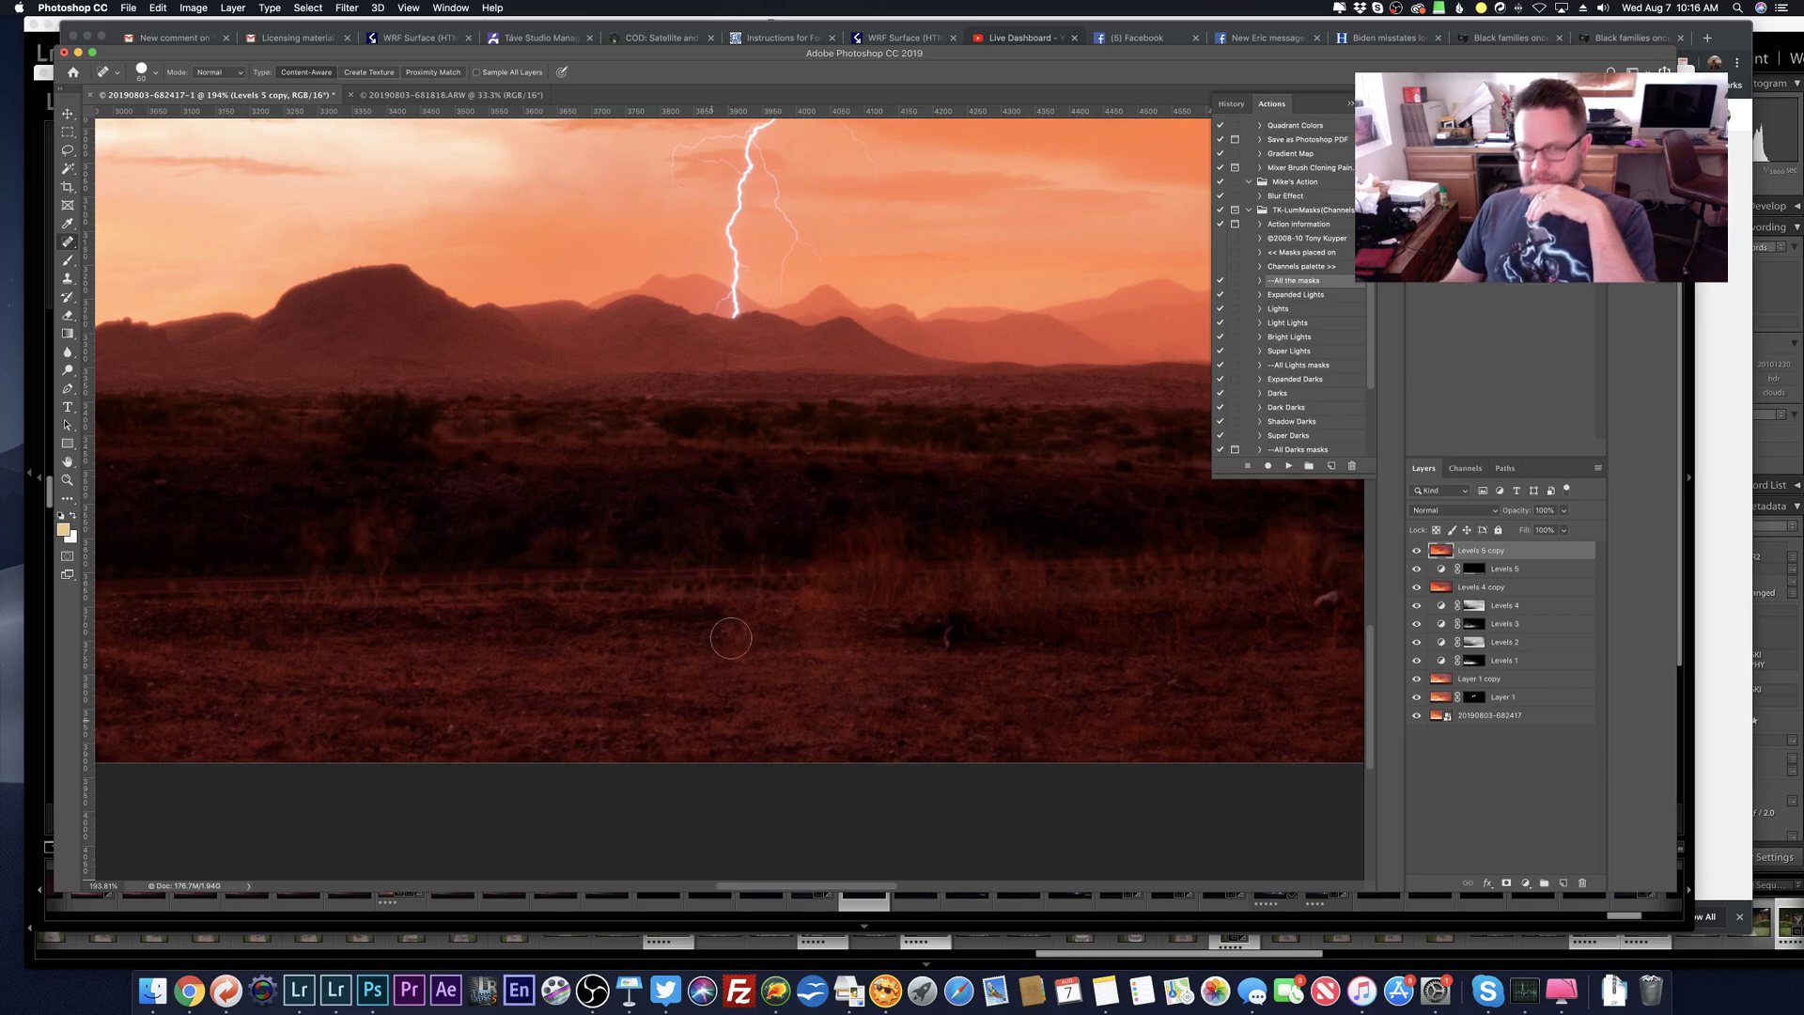
scroll(731, 634, "right", 10)
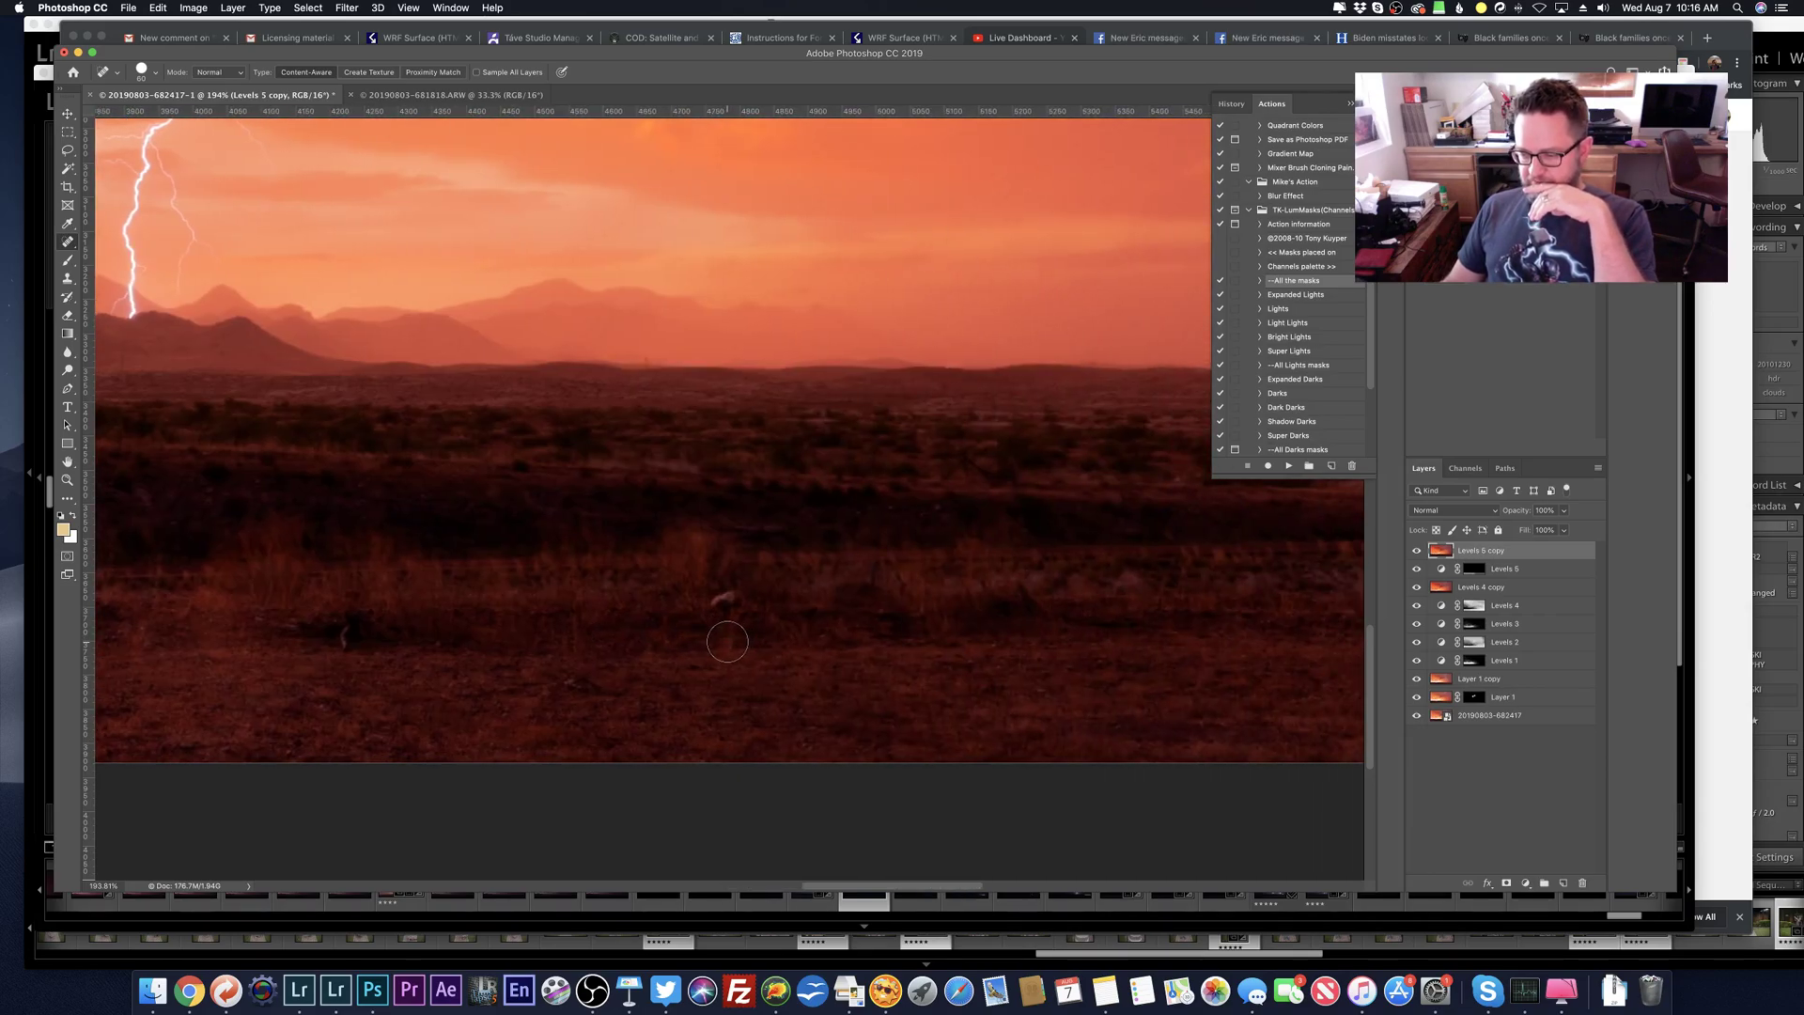
scroll(727, 642, "up", 5)
scroll(727, 642, "right", 2)
scroll(727, 641, "left", 10)
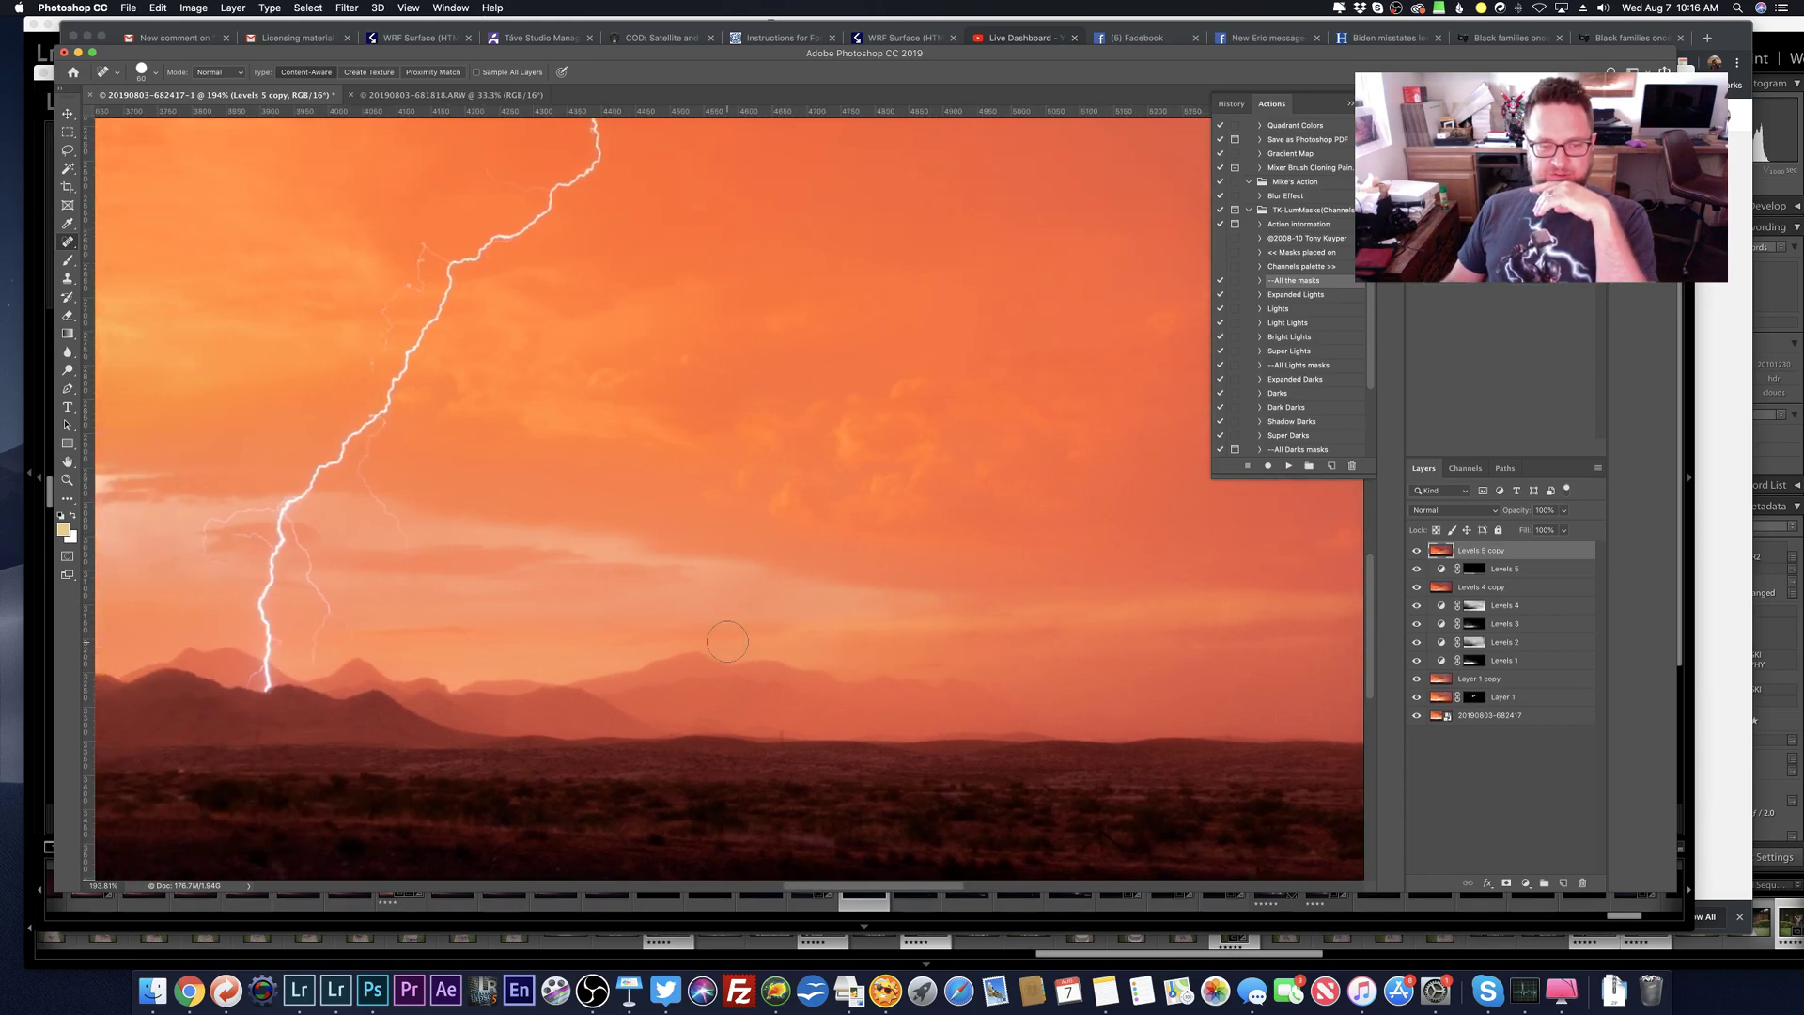
Step: Heal three faint dust spots in the dark red clouds above the left bolt
scroll(727, 642, "up", 3)
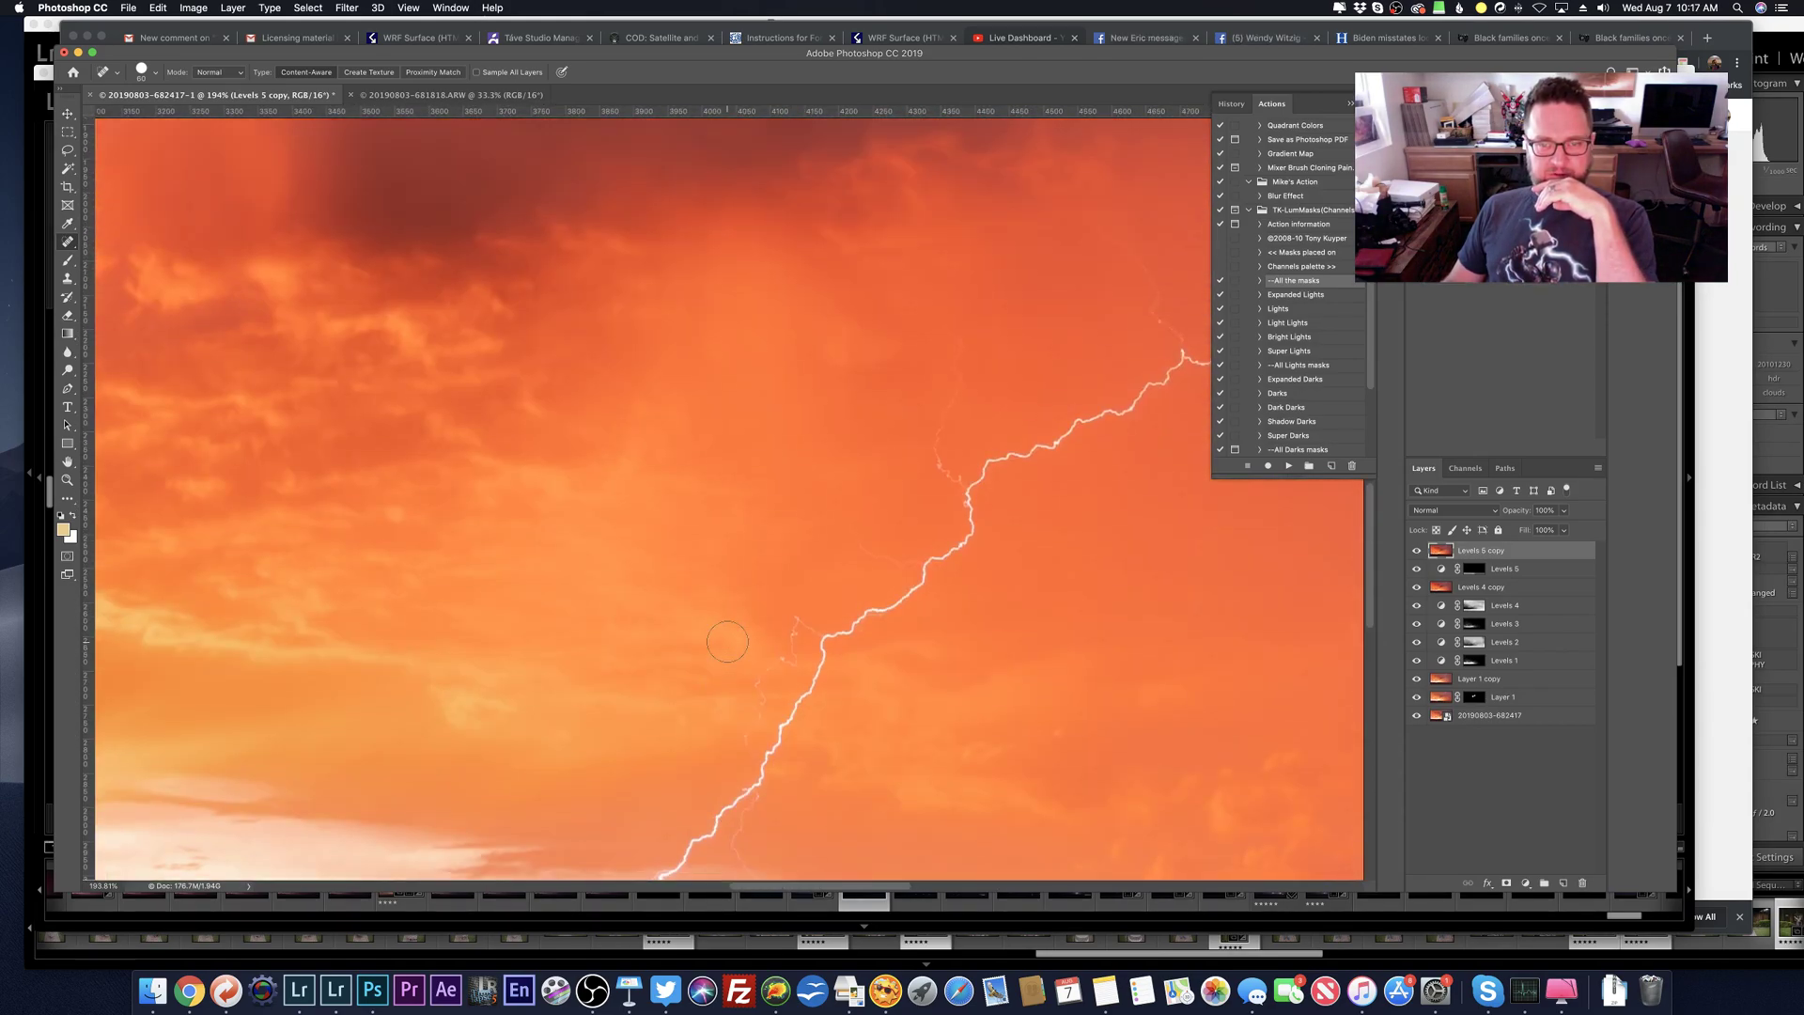
scroll(727, 641, "left", 2)
scroll(727, 642, "up", 7)
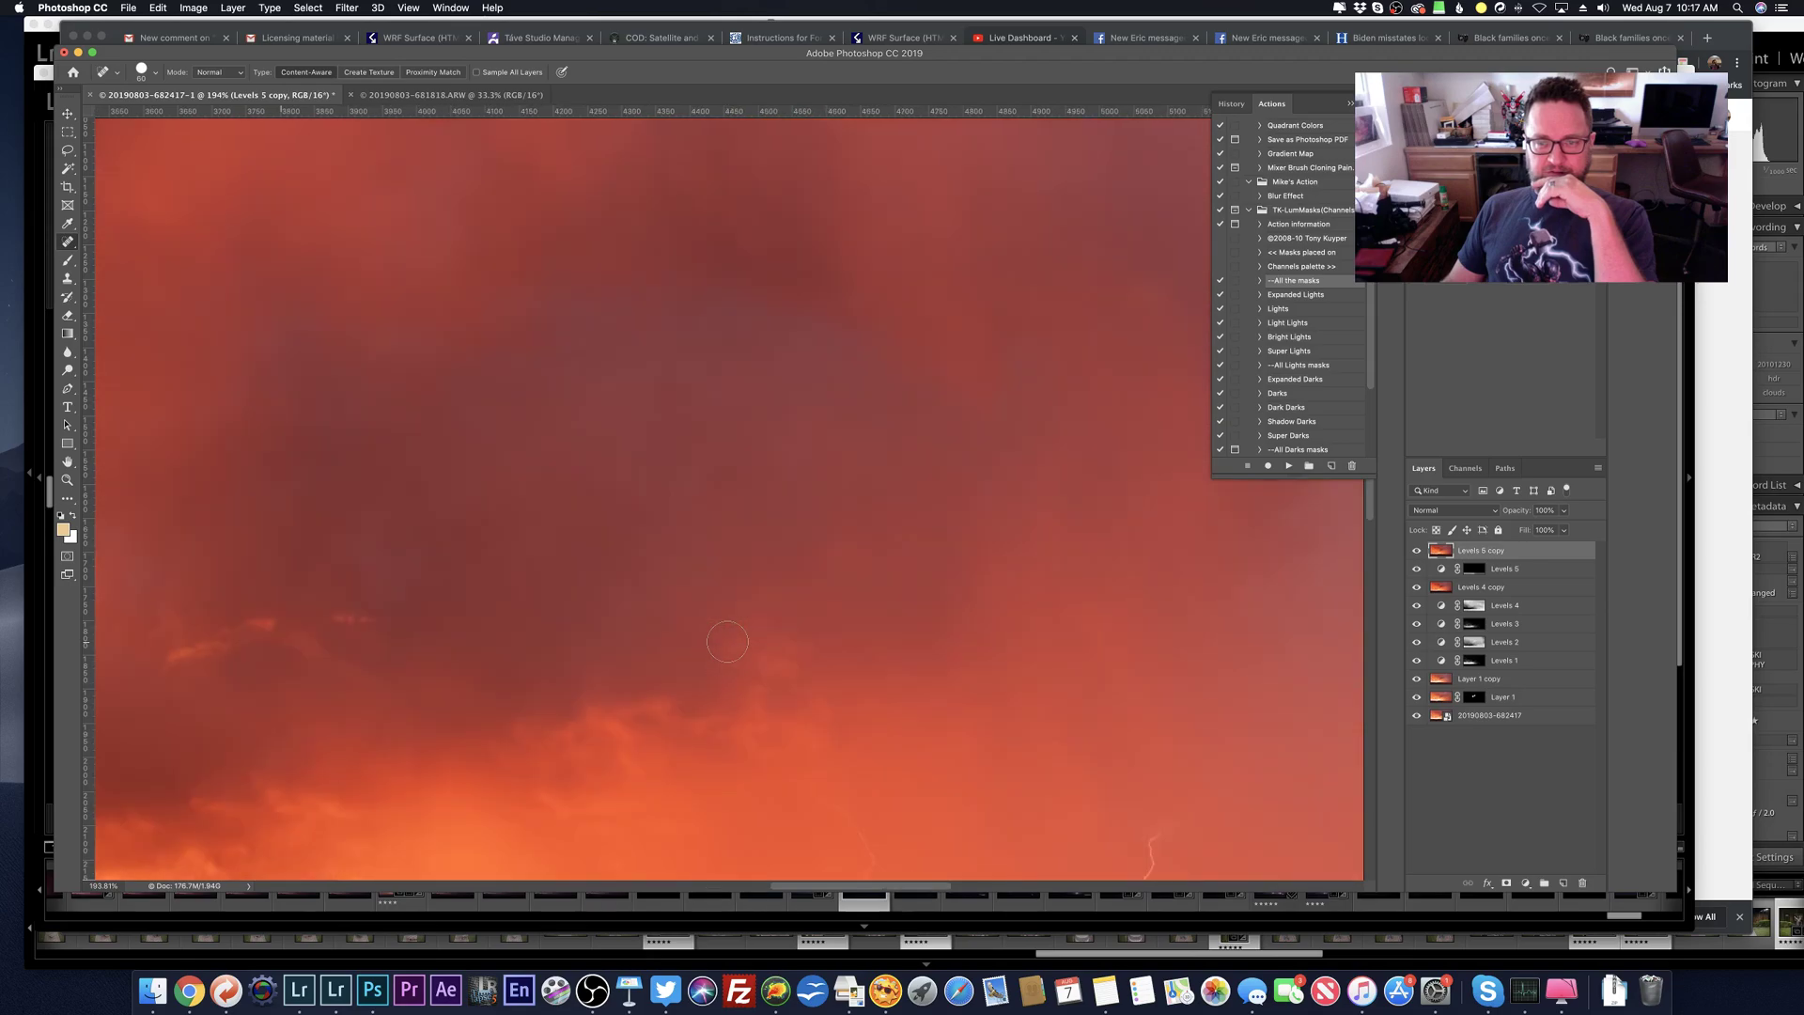
scroll(727, 642, "down", 3)
scroll(727, 642, "up", 6)
scroll(727, 642, "right", 3)
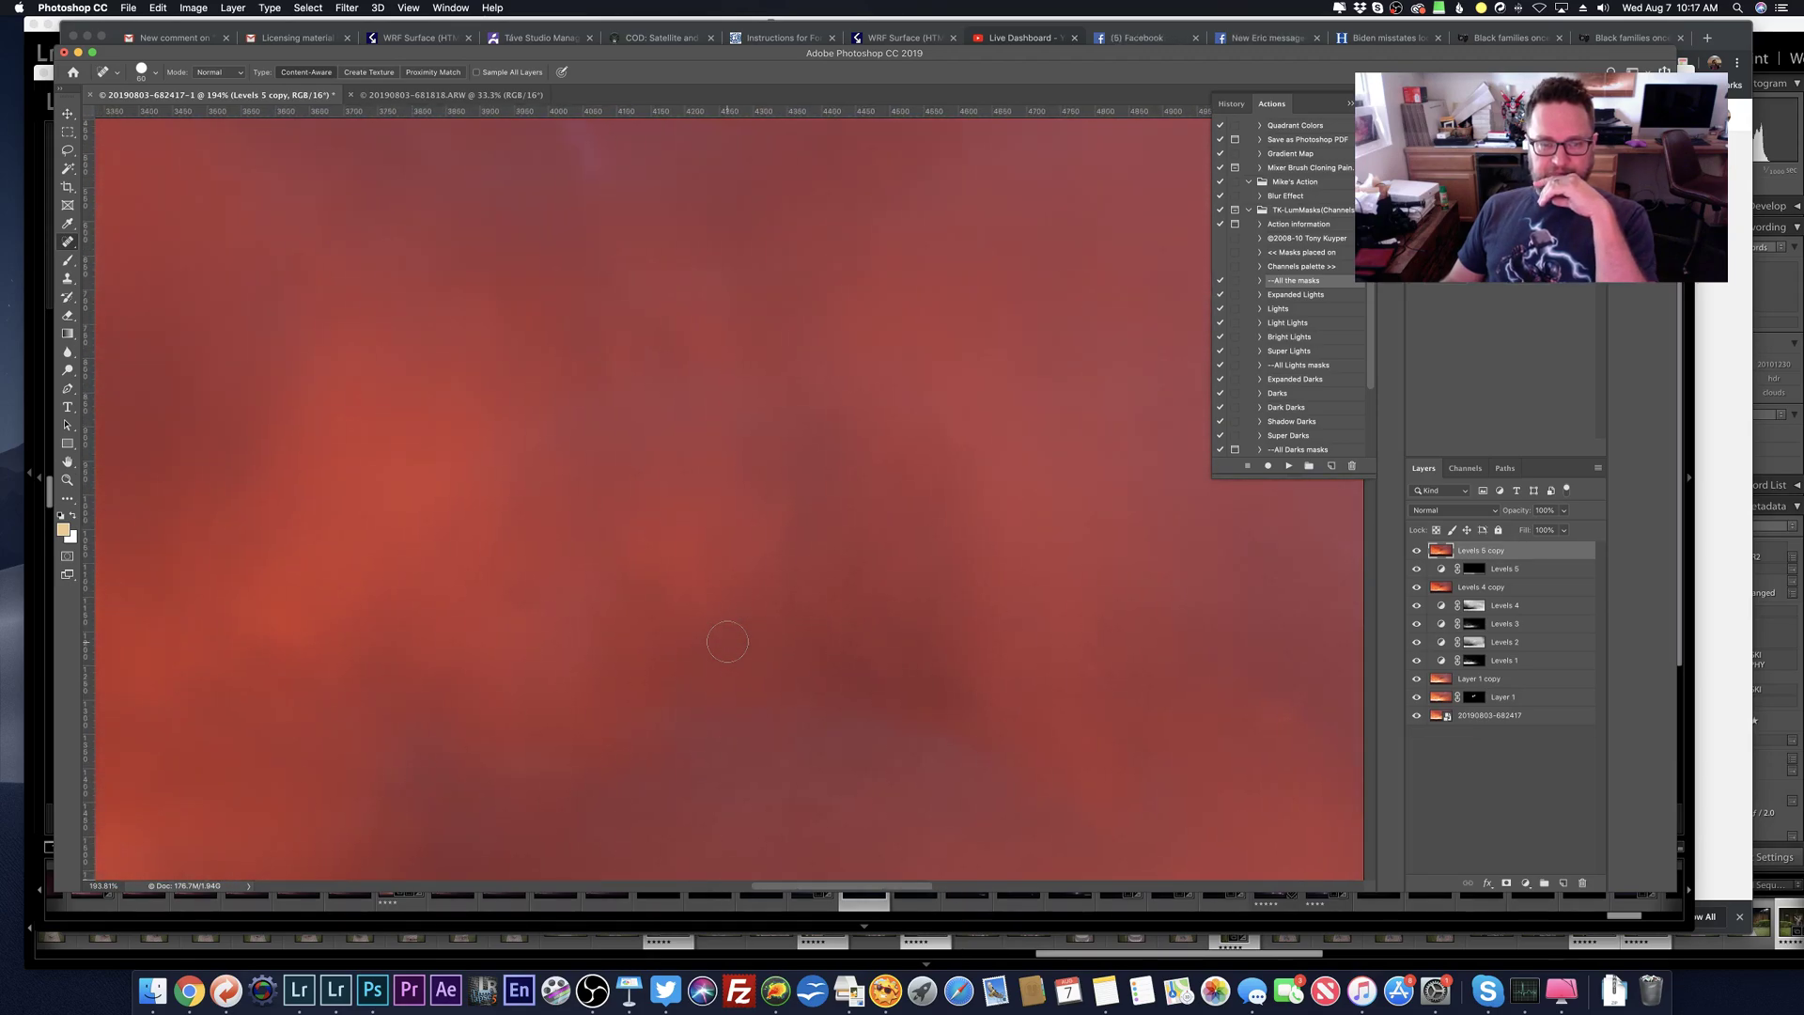
left_click(509, 594)
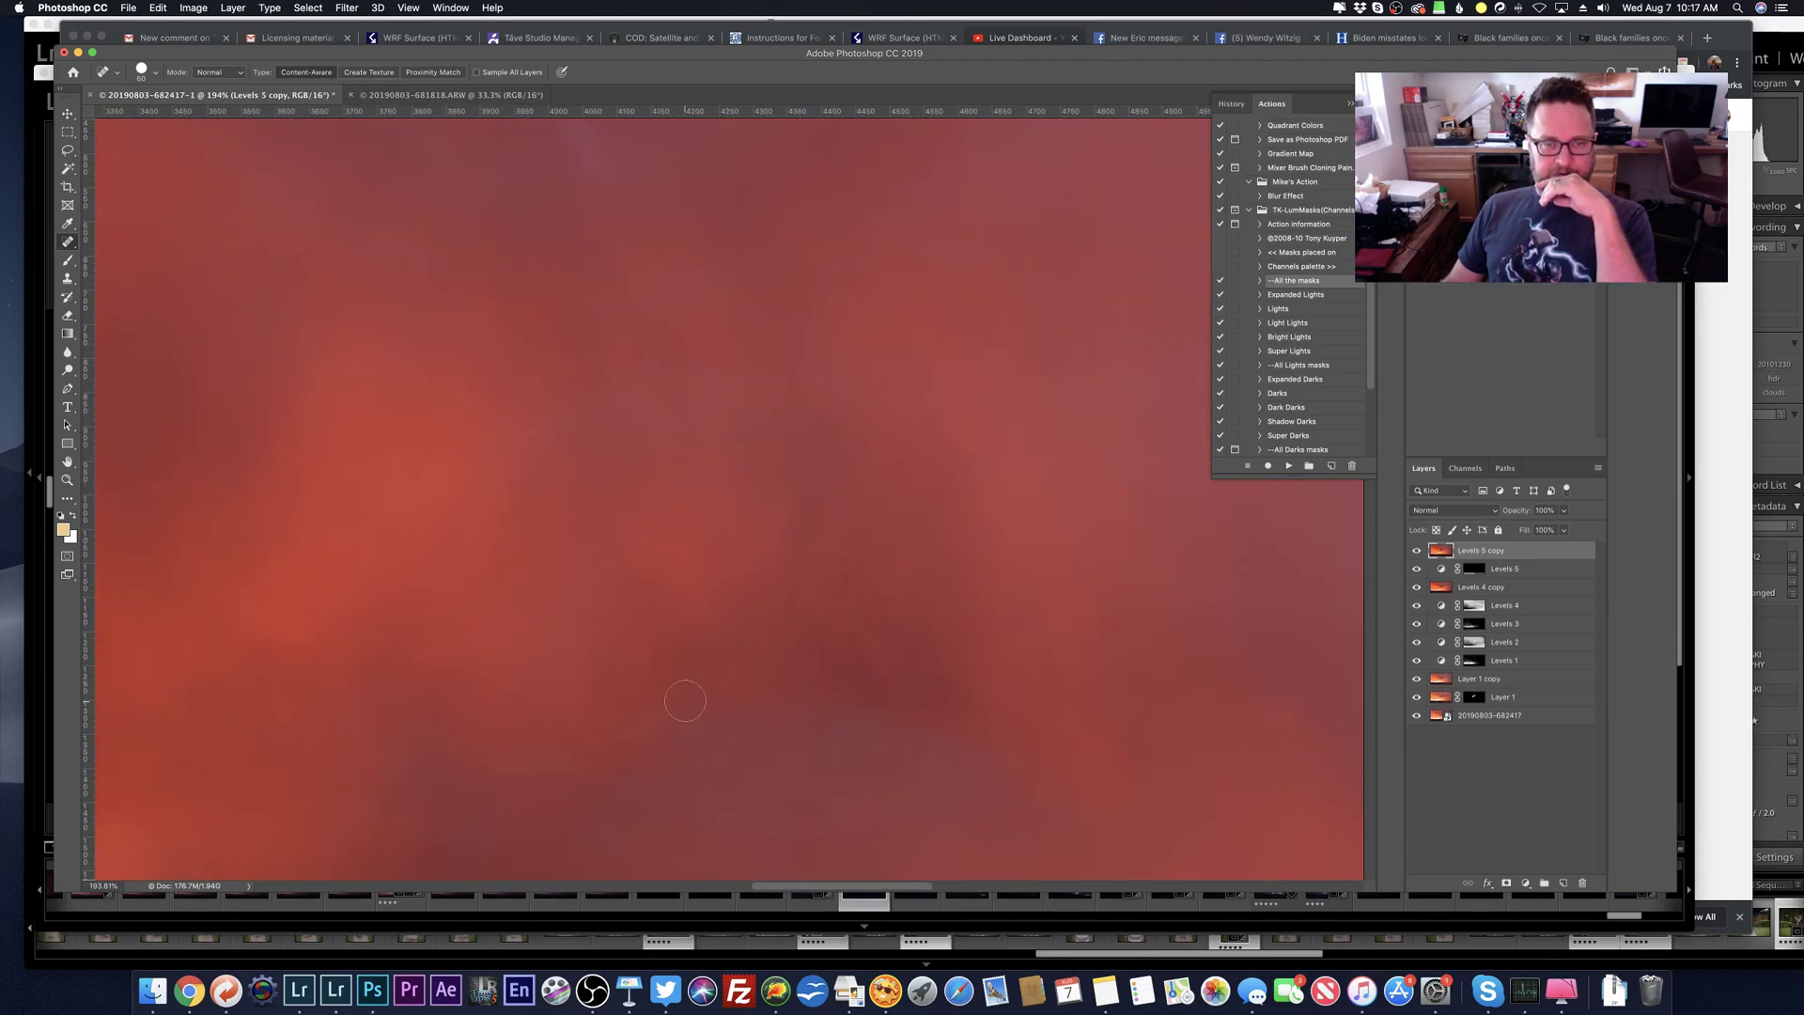
scroll(685, 700, "left", 4)
left_click(830, 595)
scroll(685, 780, "down", 3)
scroll(686, 781, "left", 3)
left_click(591, 471)
Step: Heal two dust spots in the red sky near the image's upper-left corner
scroll(658, 564, "left", 5)
scroll(730, 665, "up", 10)
scroll(730, 665, "left", 2)
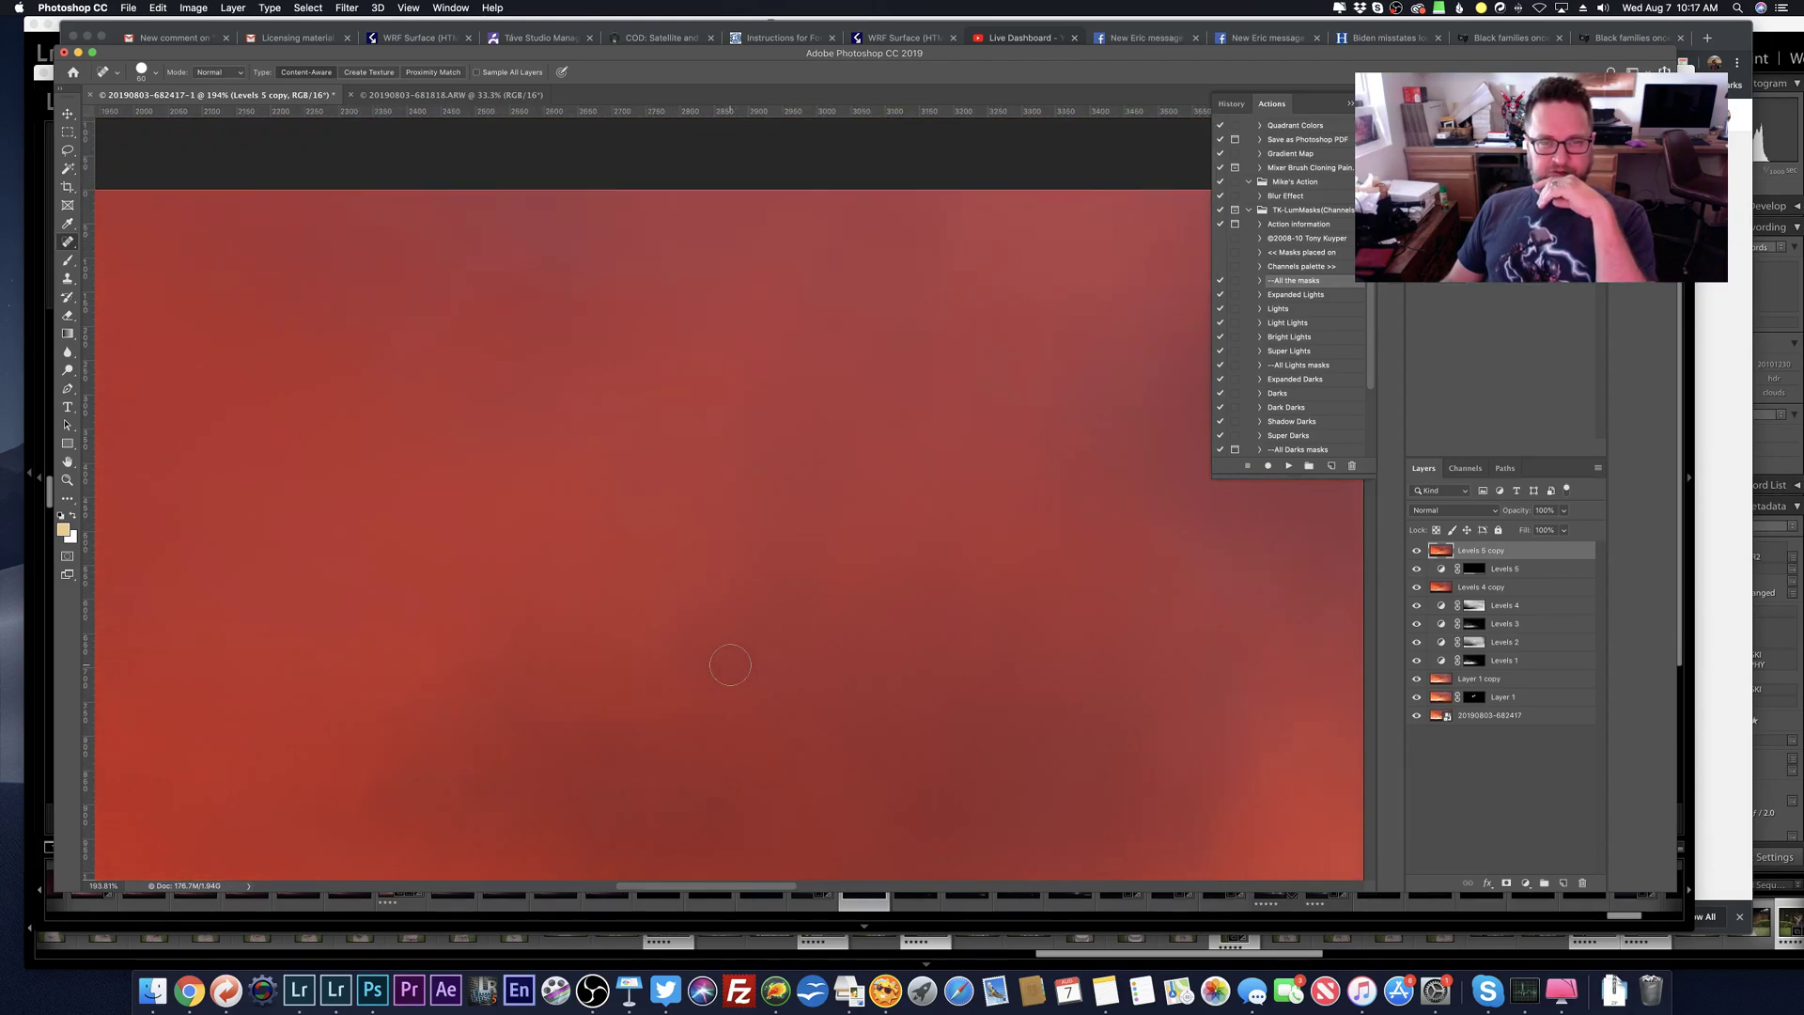
scroll(730, 665, "left", 10)
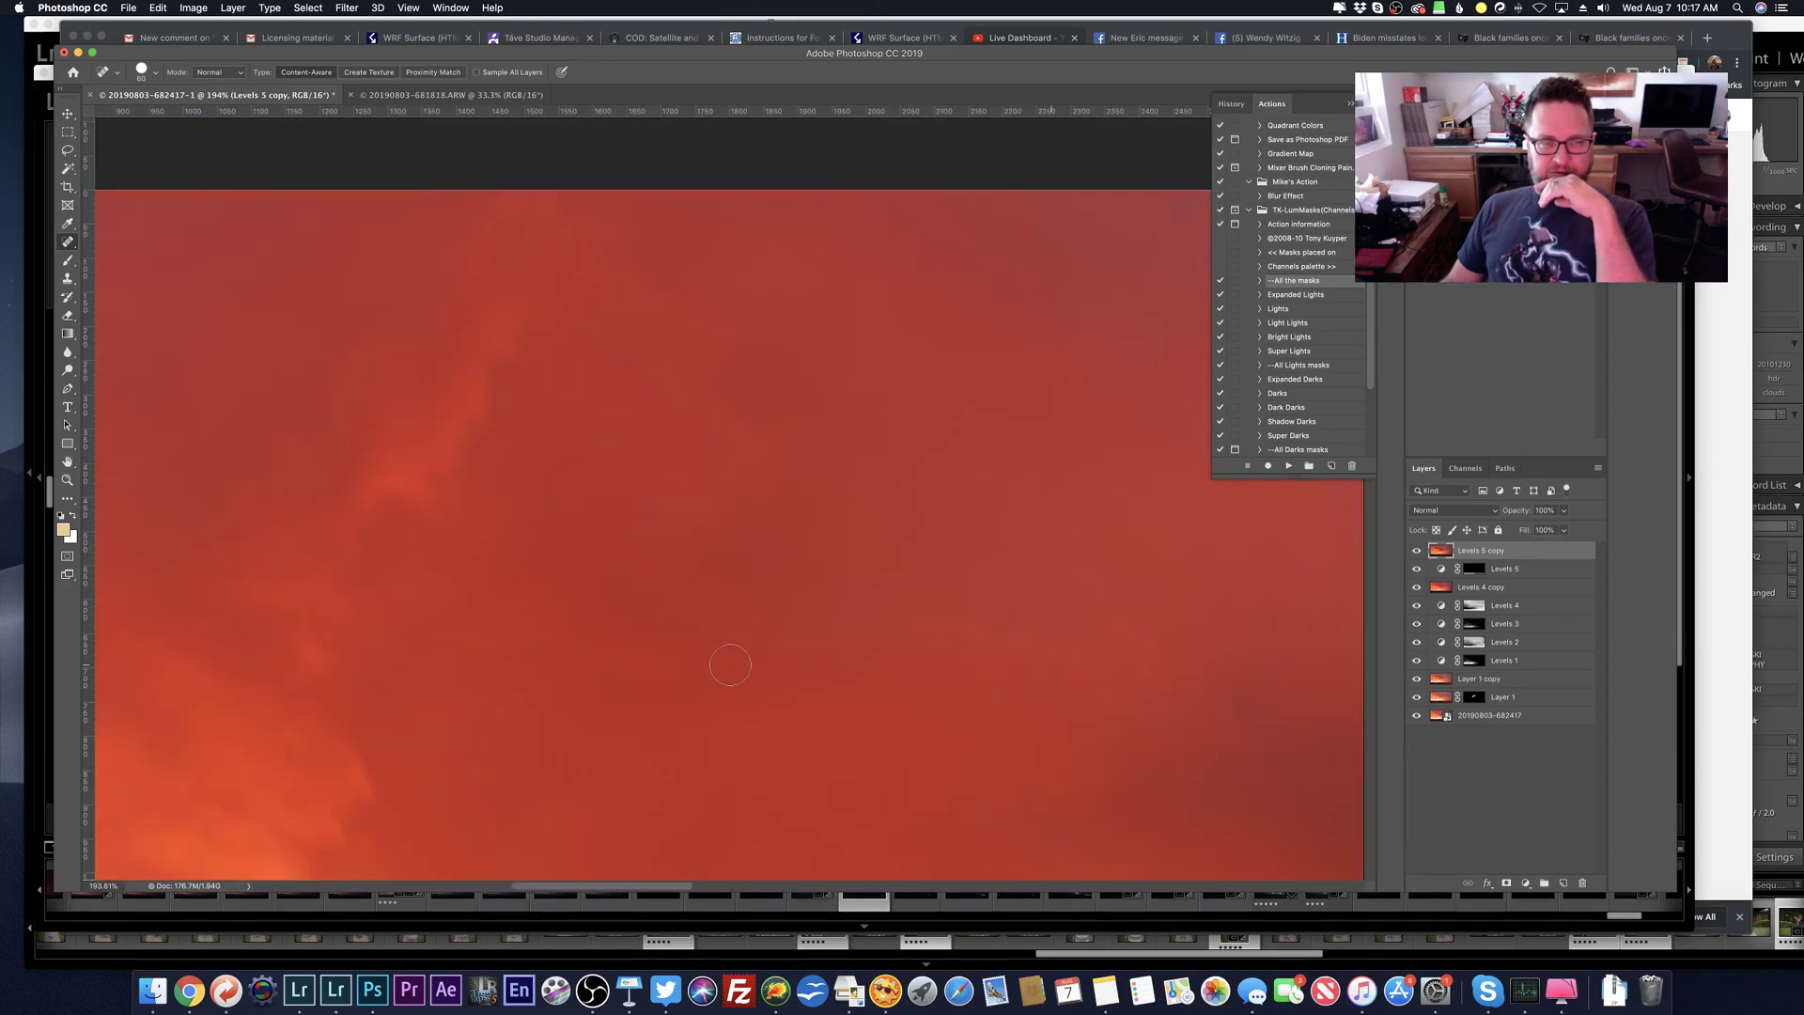
scroll(730, 665, "left", 8)
left_click(789, 384)
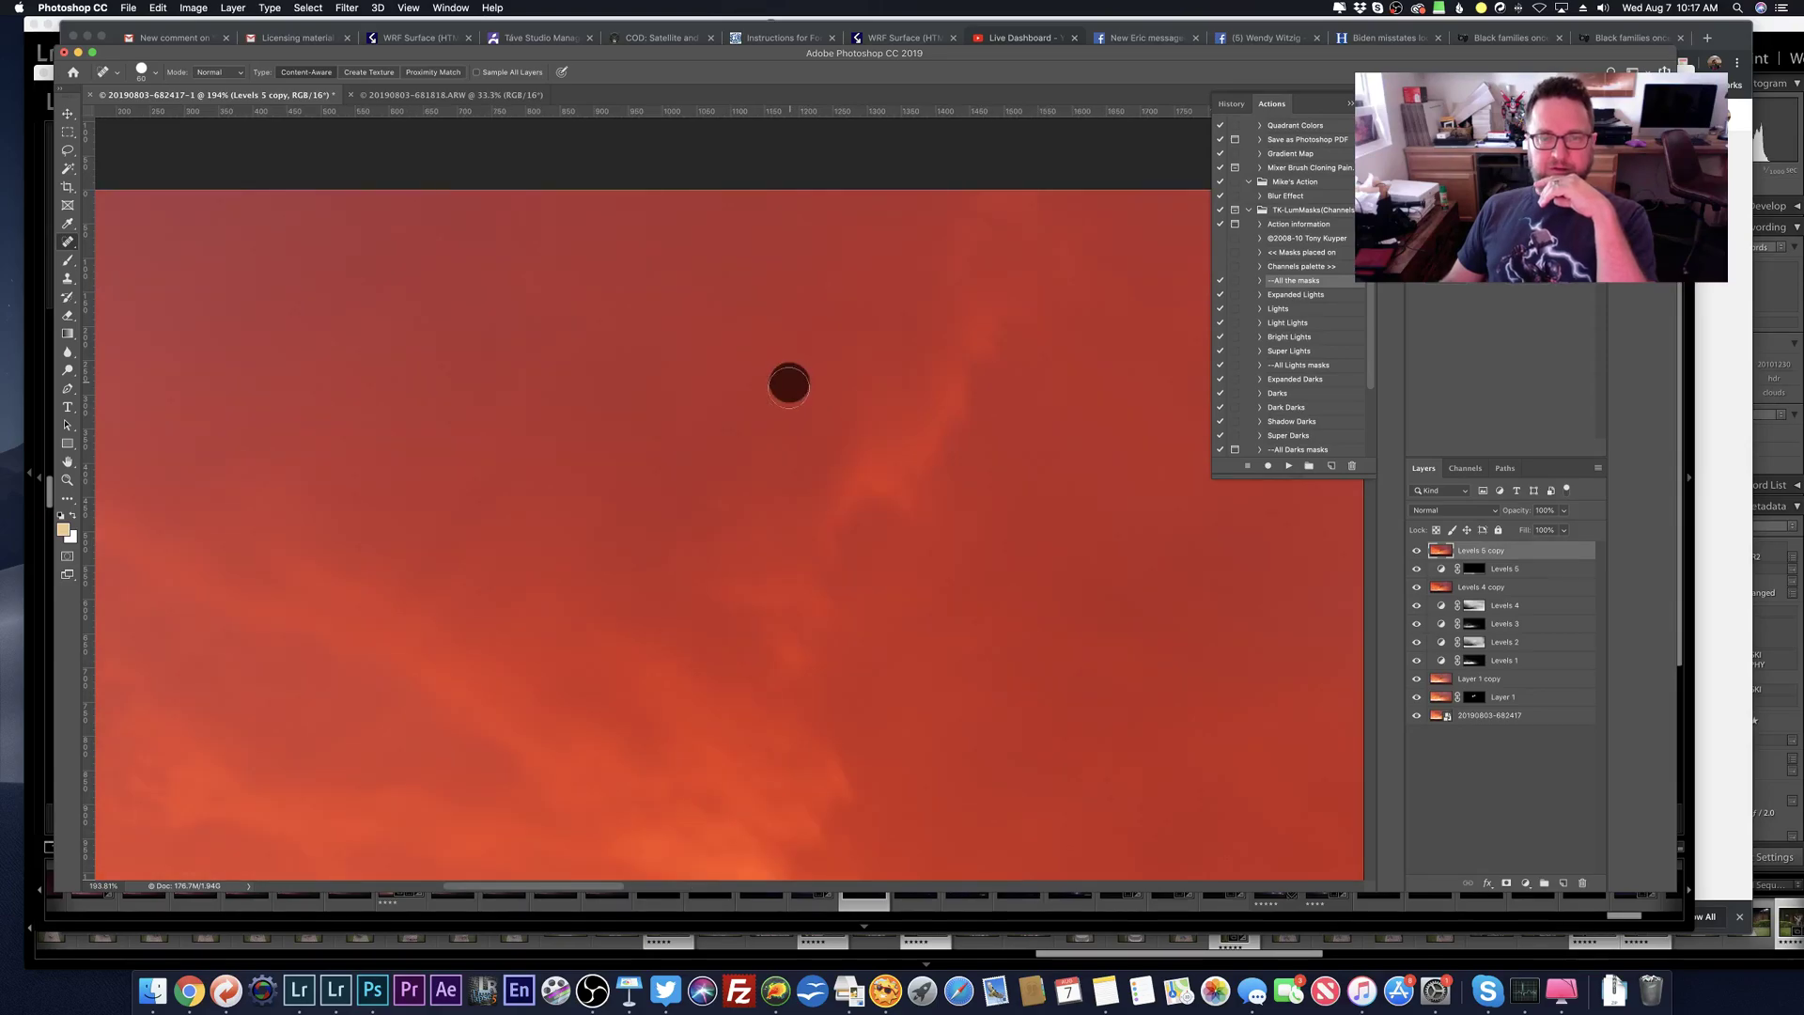
scroll(918, 355, "left", 1)
left_click(928, 296)
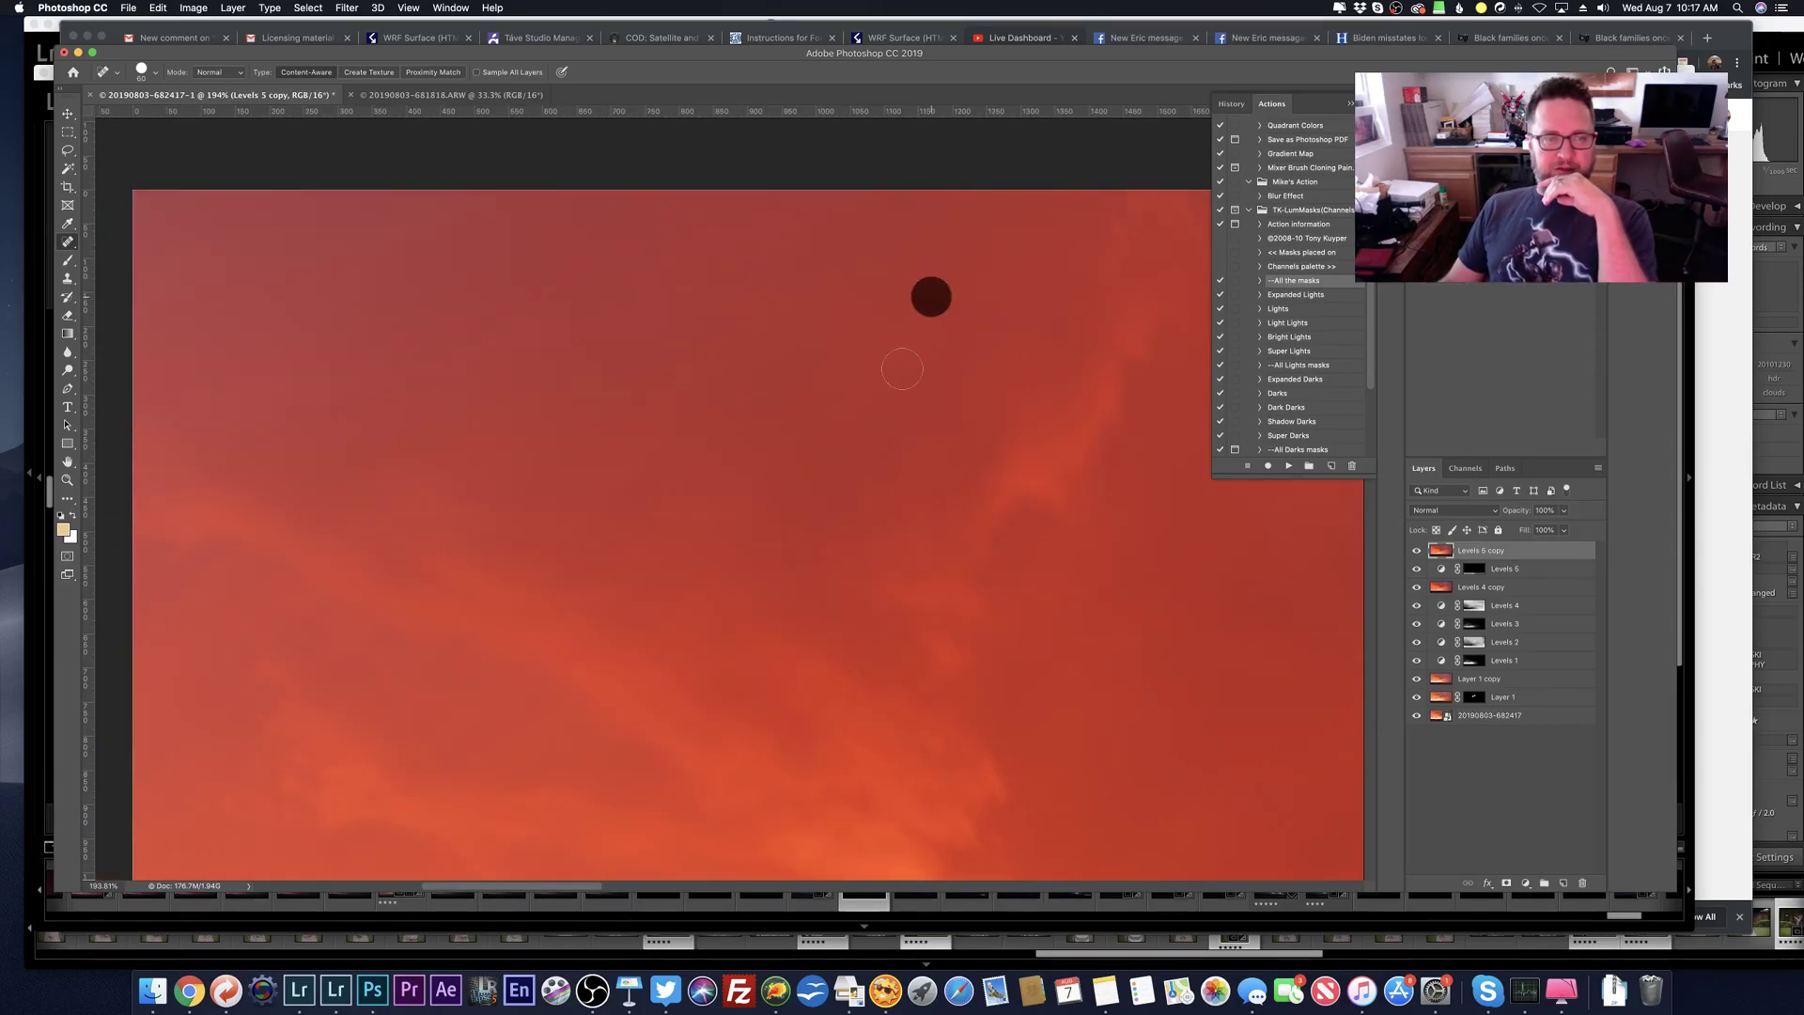
Step: Examine the left side of the sky, from the upper-left clouds down through the orange clouds, for remaining dust spots
scroll(874, 548, "right", 3)
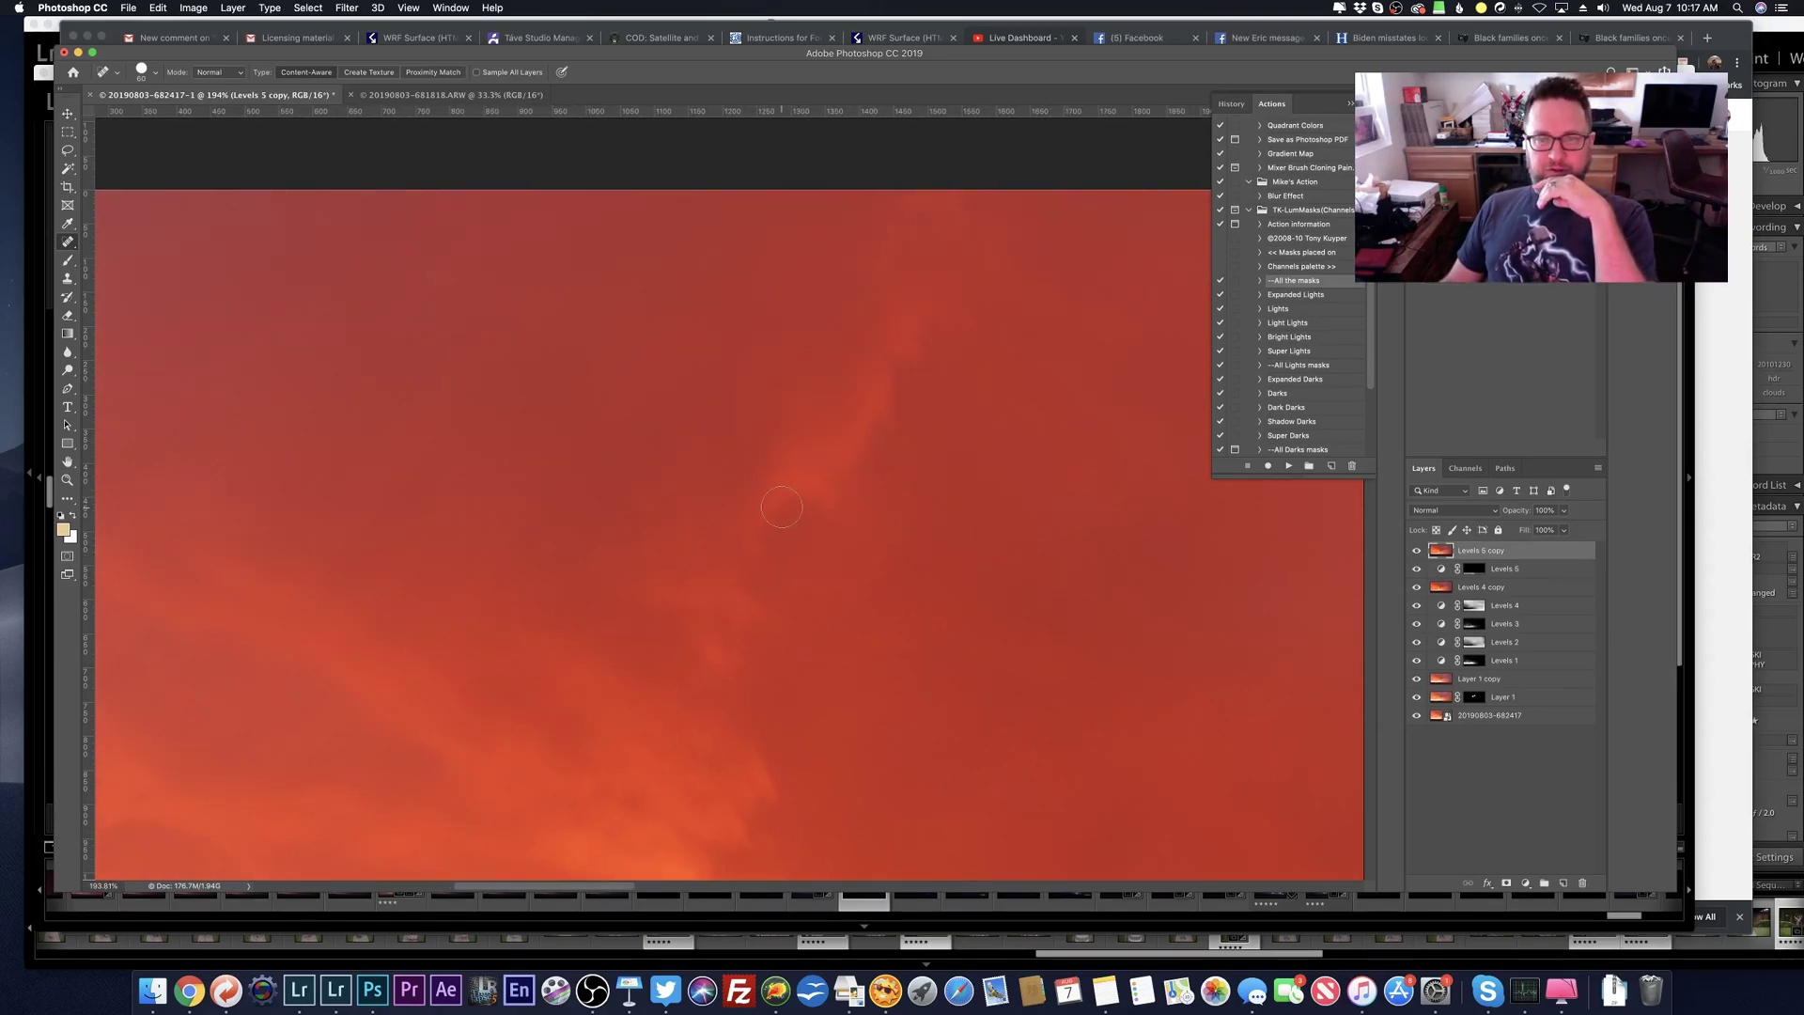
scroll(781, 507, "down", 3)
scroll(781, 507, "left", 3)
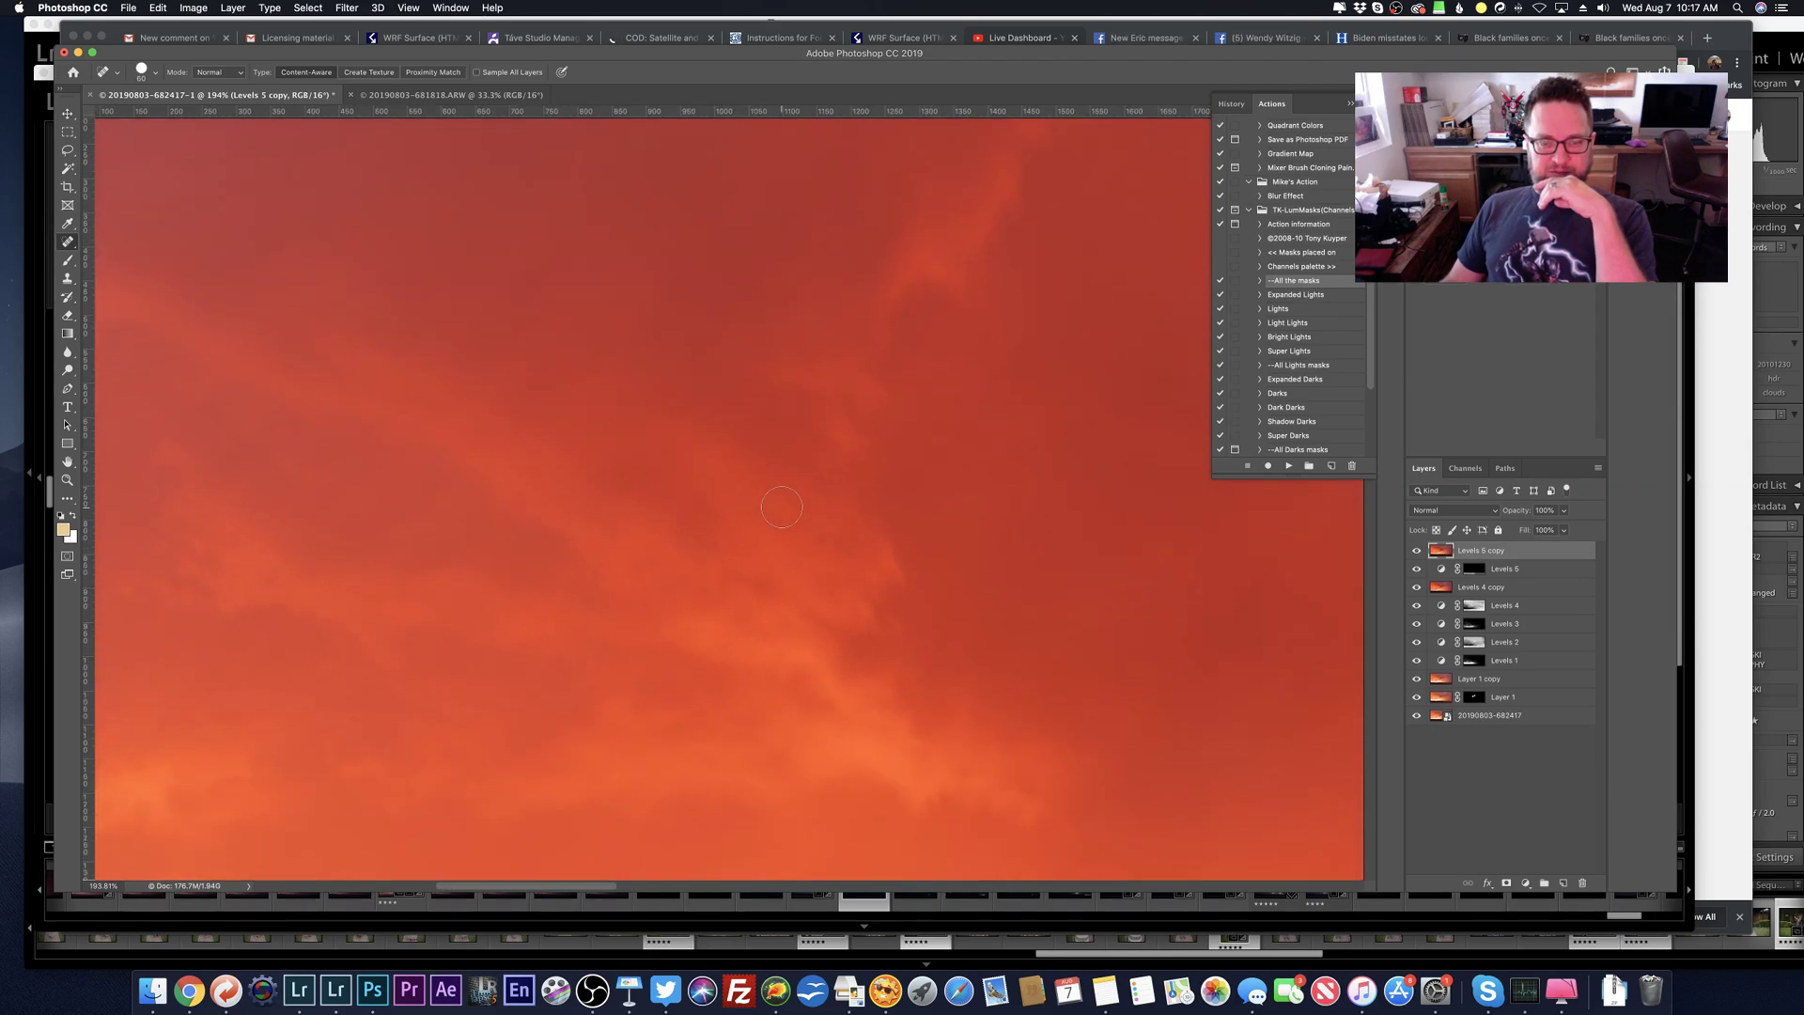
scroll(775, 553, "left", 4)
scroll(775, 552, "down", 3)
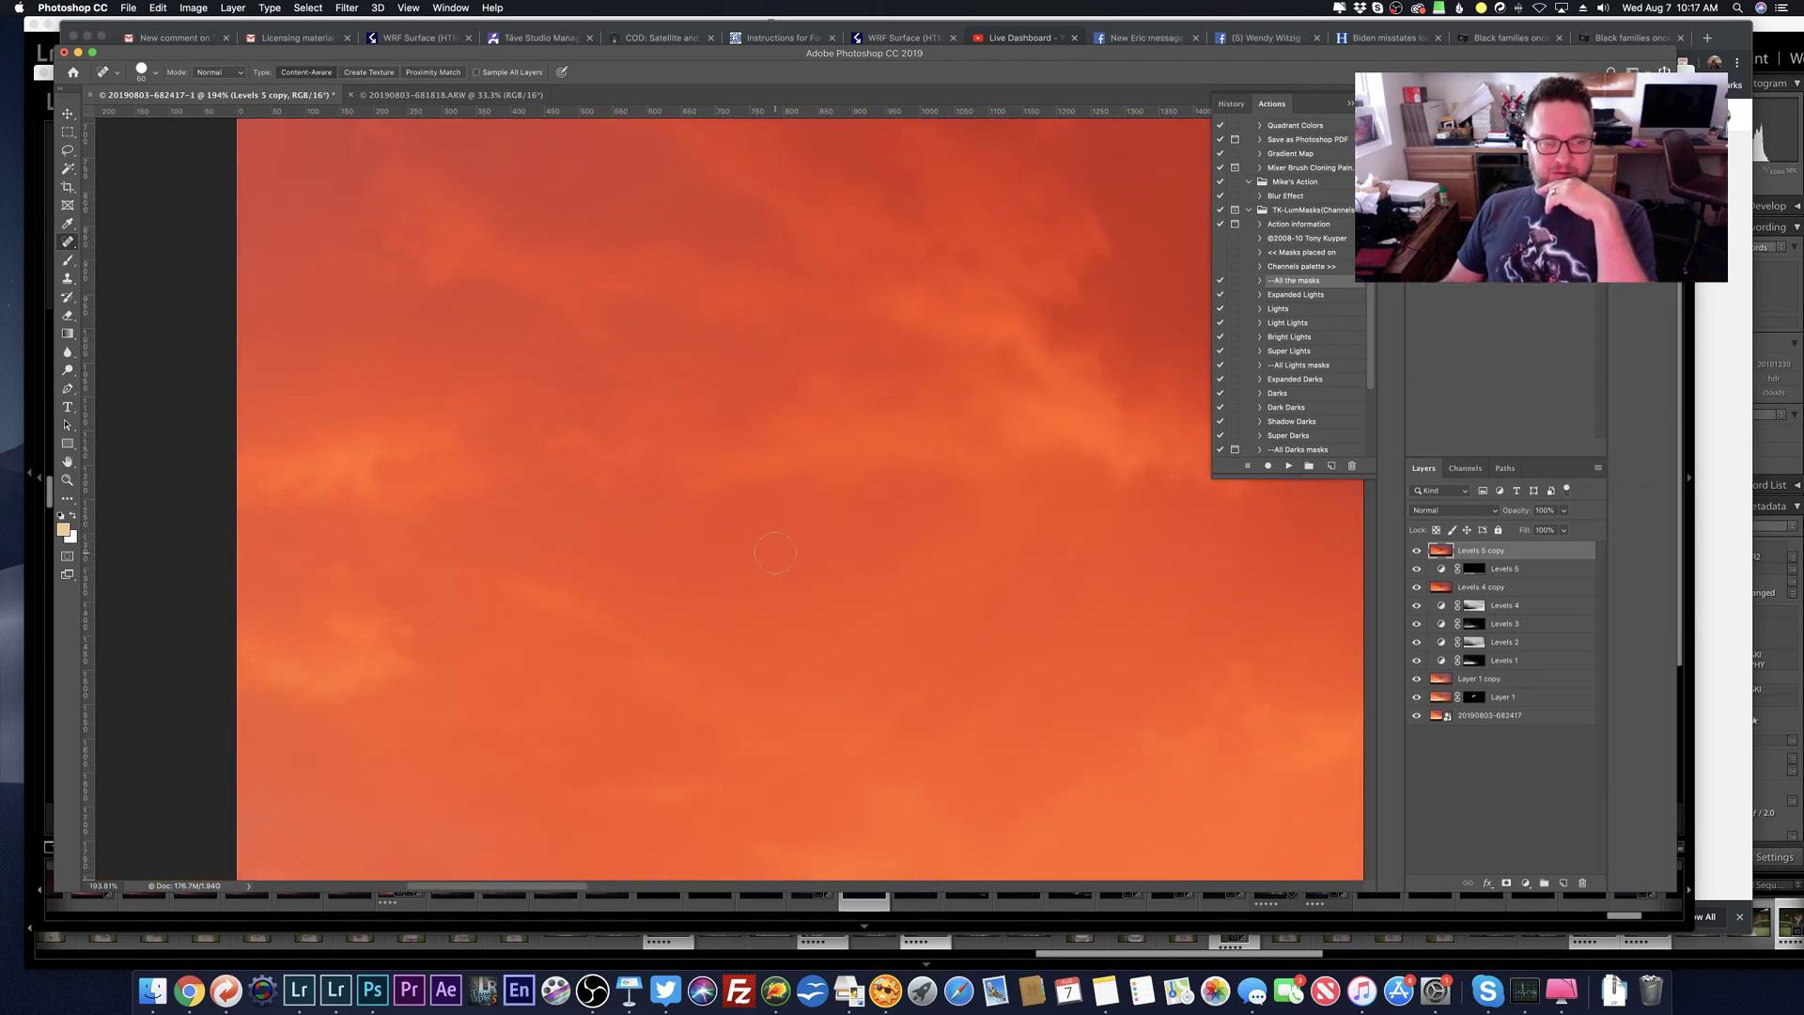
scroll(775, 552, "down", 3)
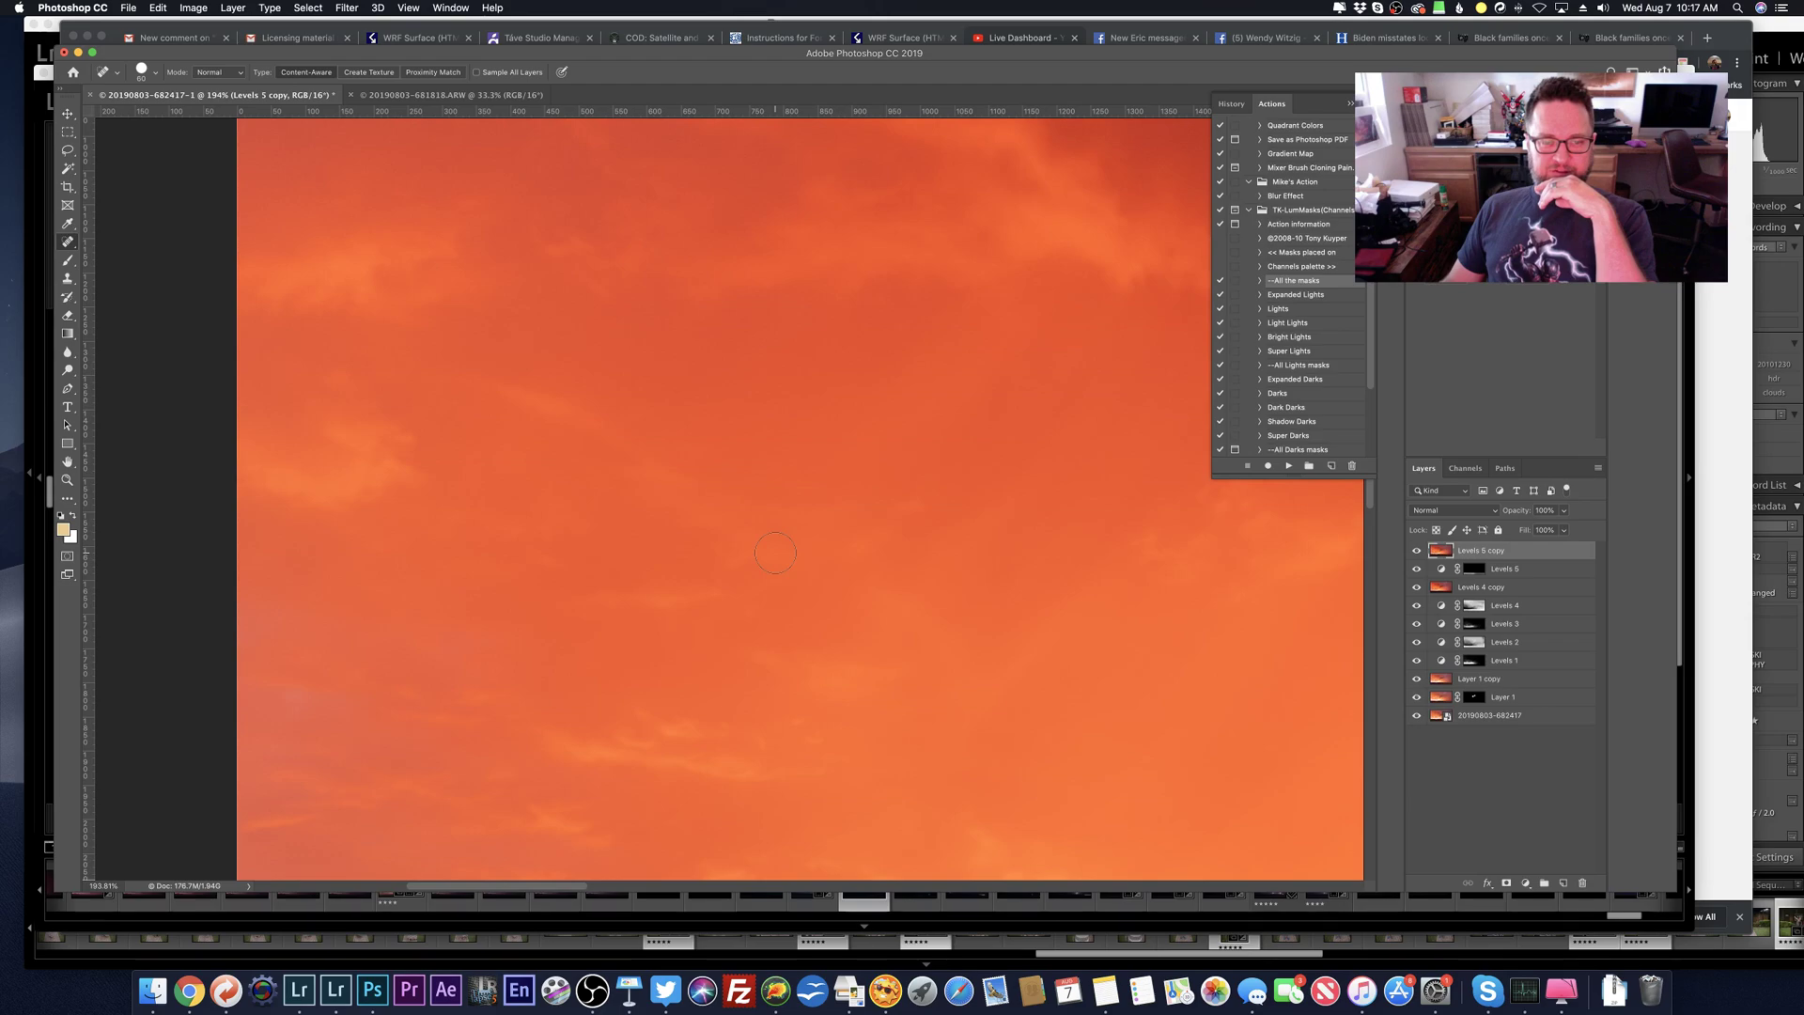
scroll(775, 553, "right", 10)
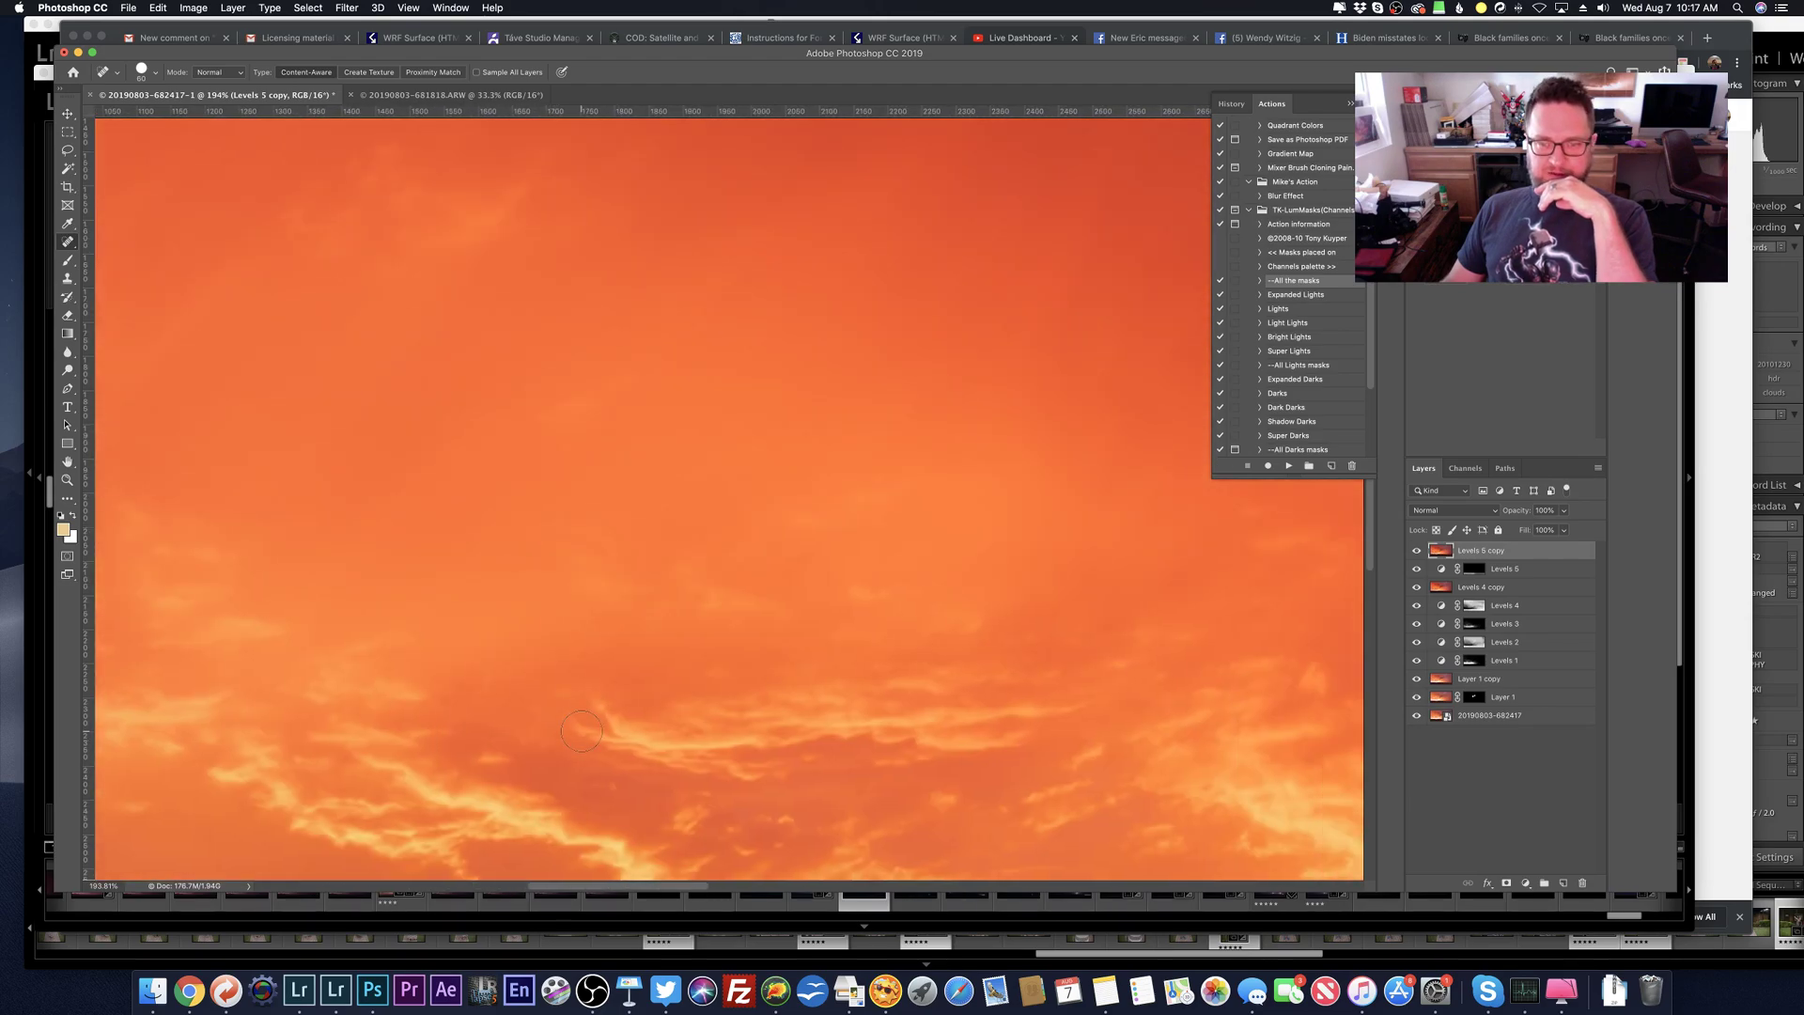
scroll(581, 731, "up", 10)
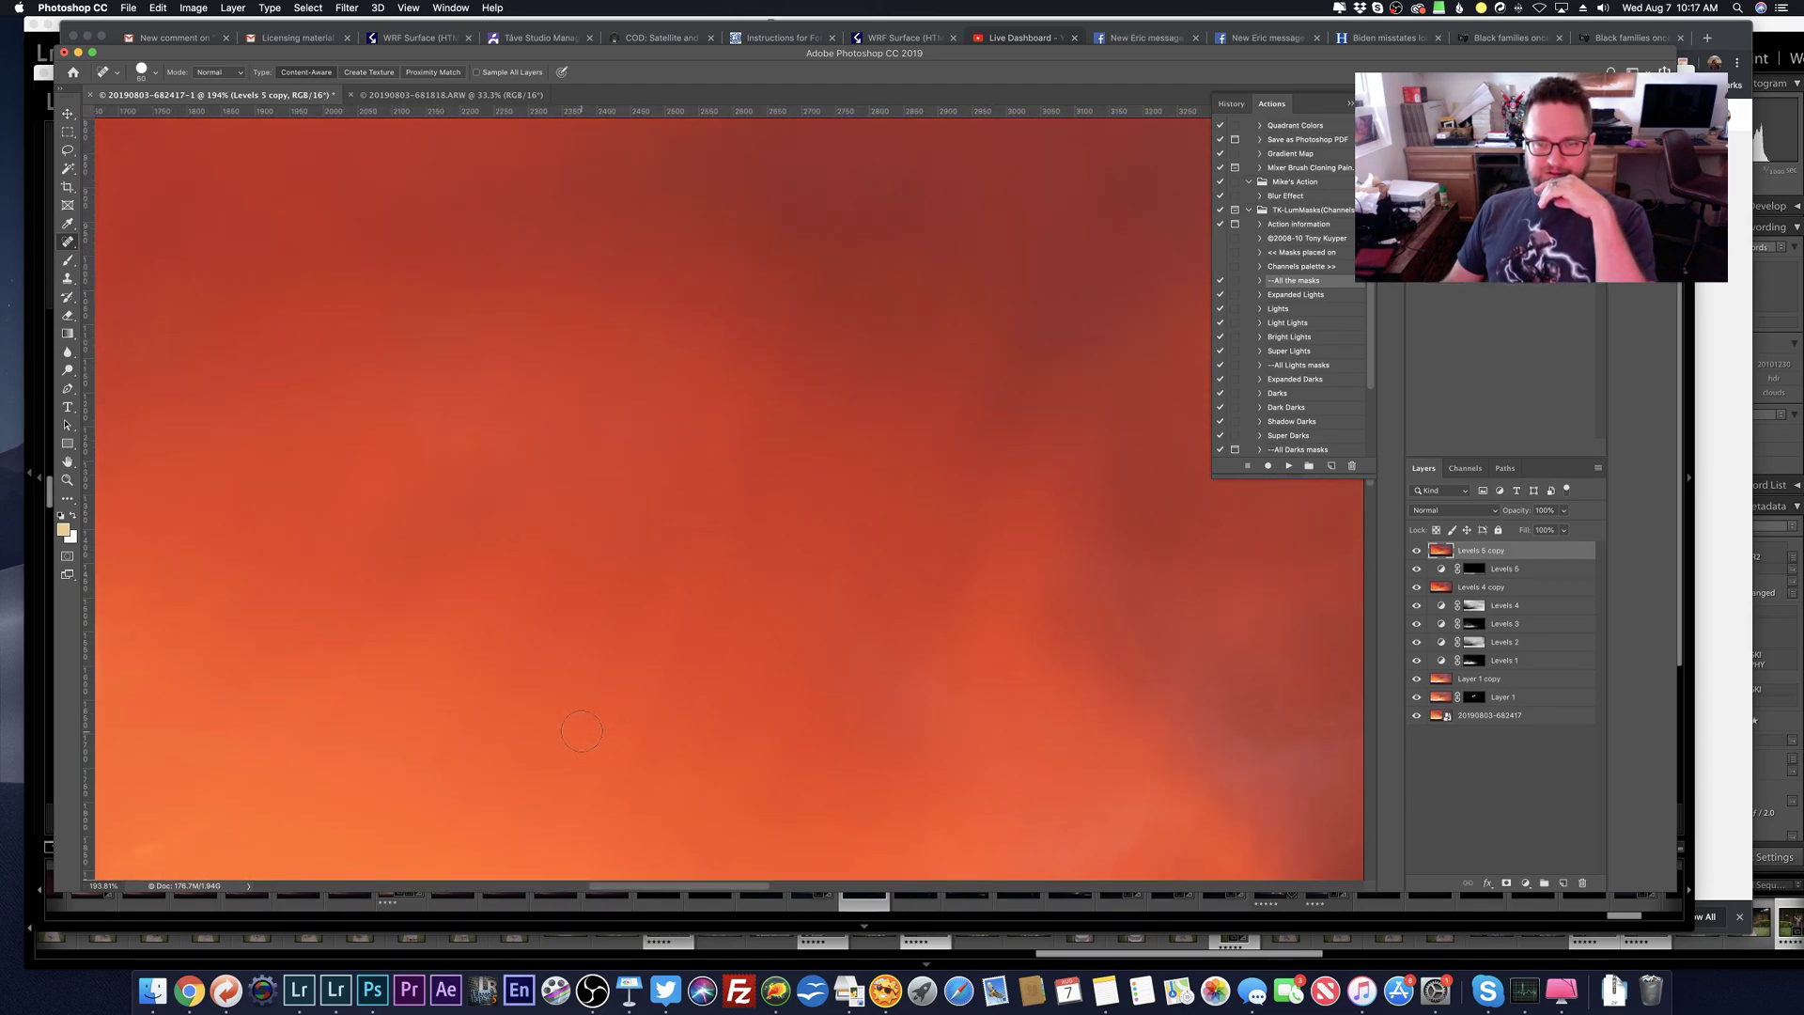
Step: Recheck the upper middle clouds and the sky around both lightning bolts down to the horizon for missed spots
scroll(582, 731, "right", 5)
scroll(582, 731, "up", 10)
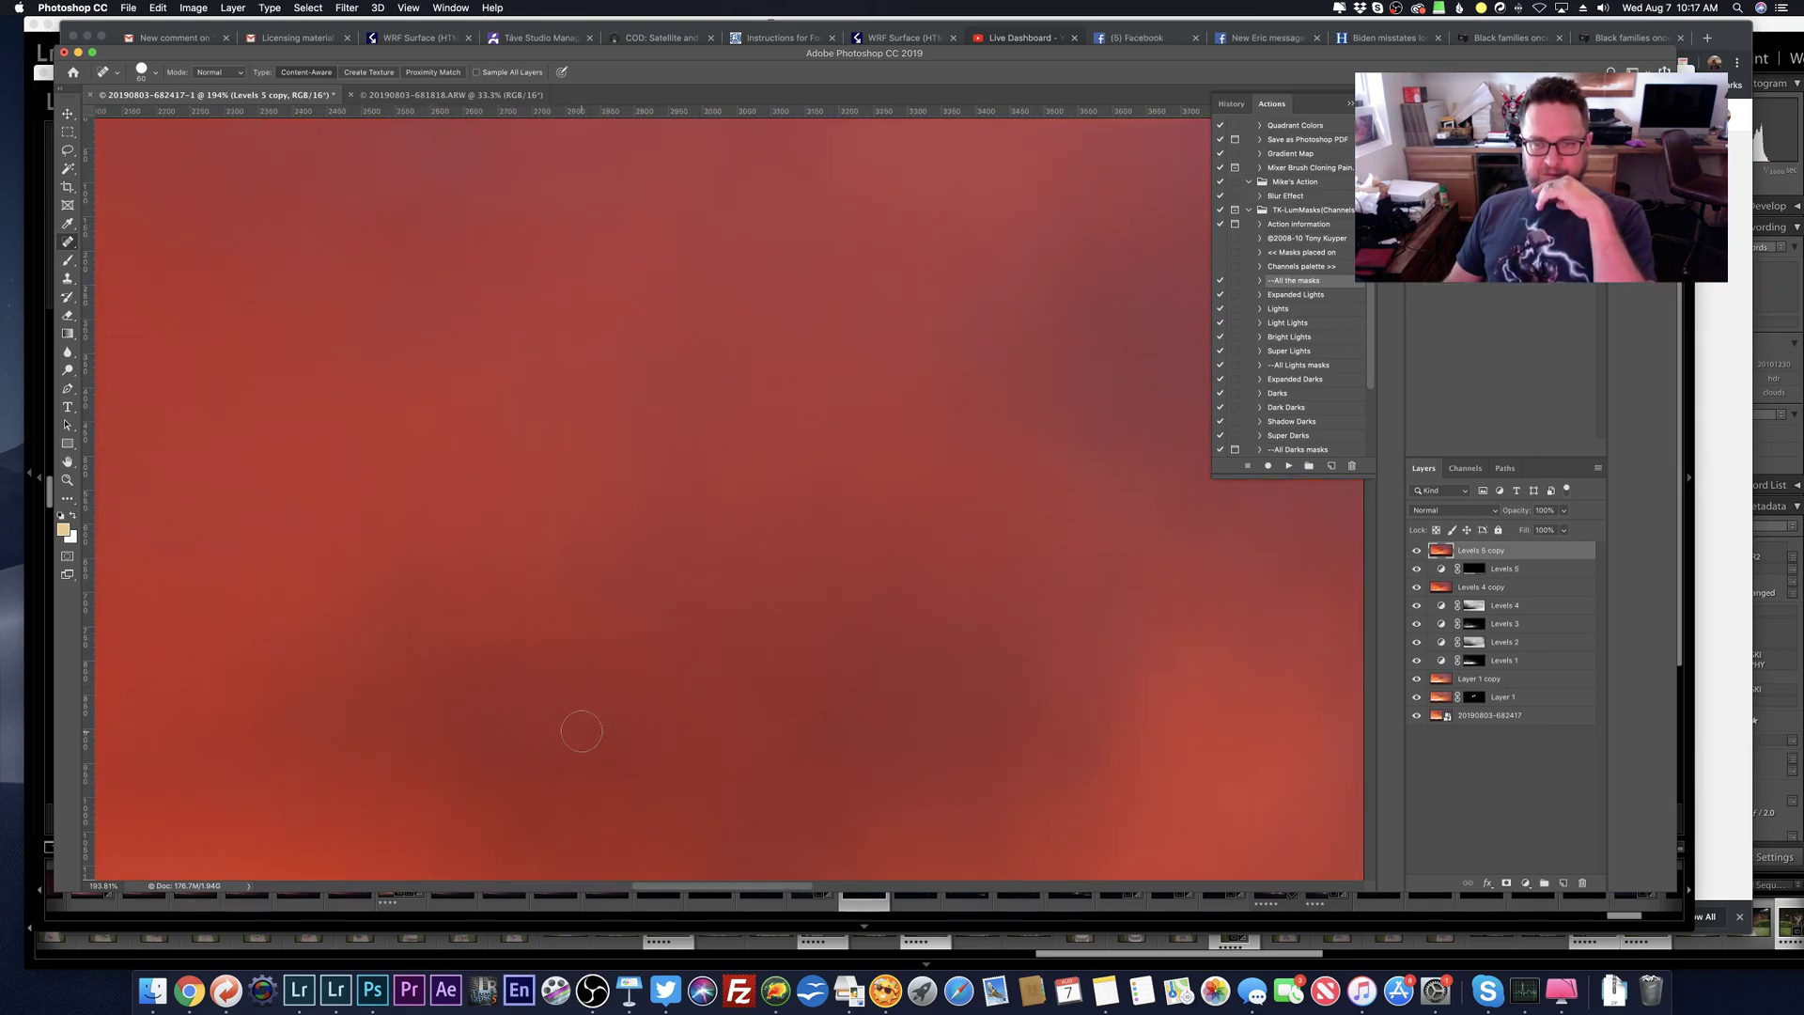
scroll(582, 731, "right", 5)
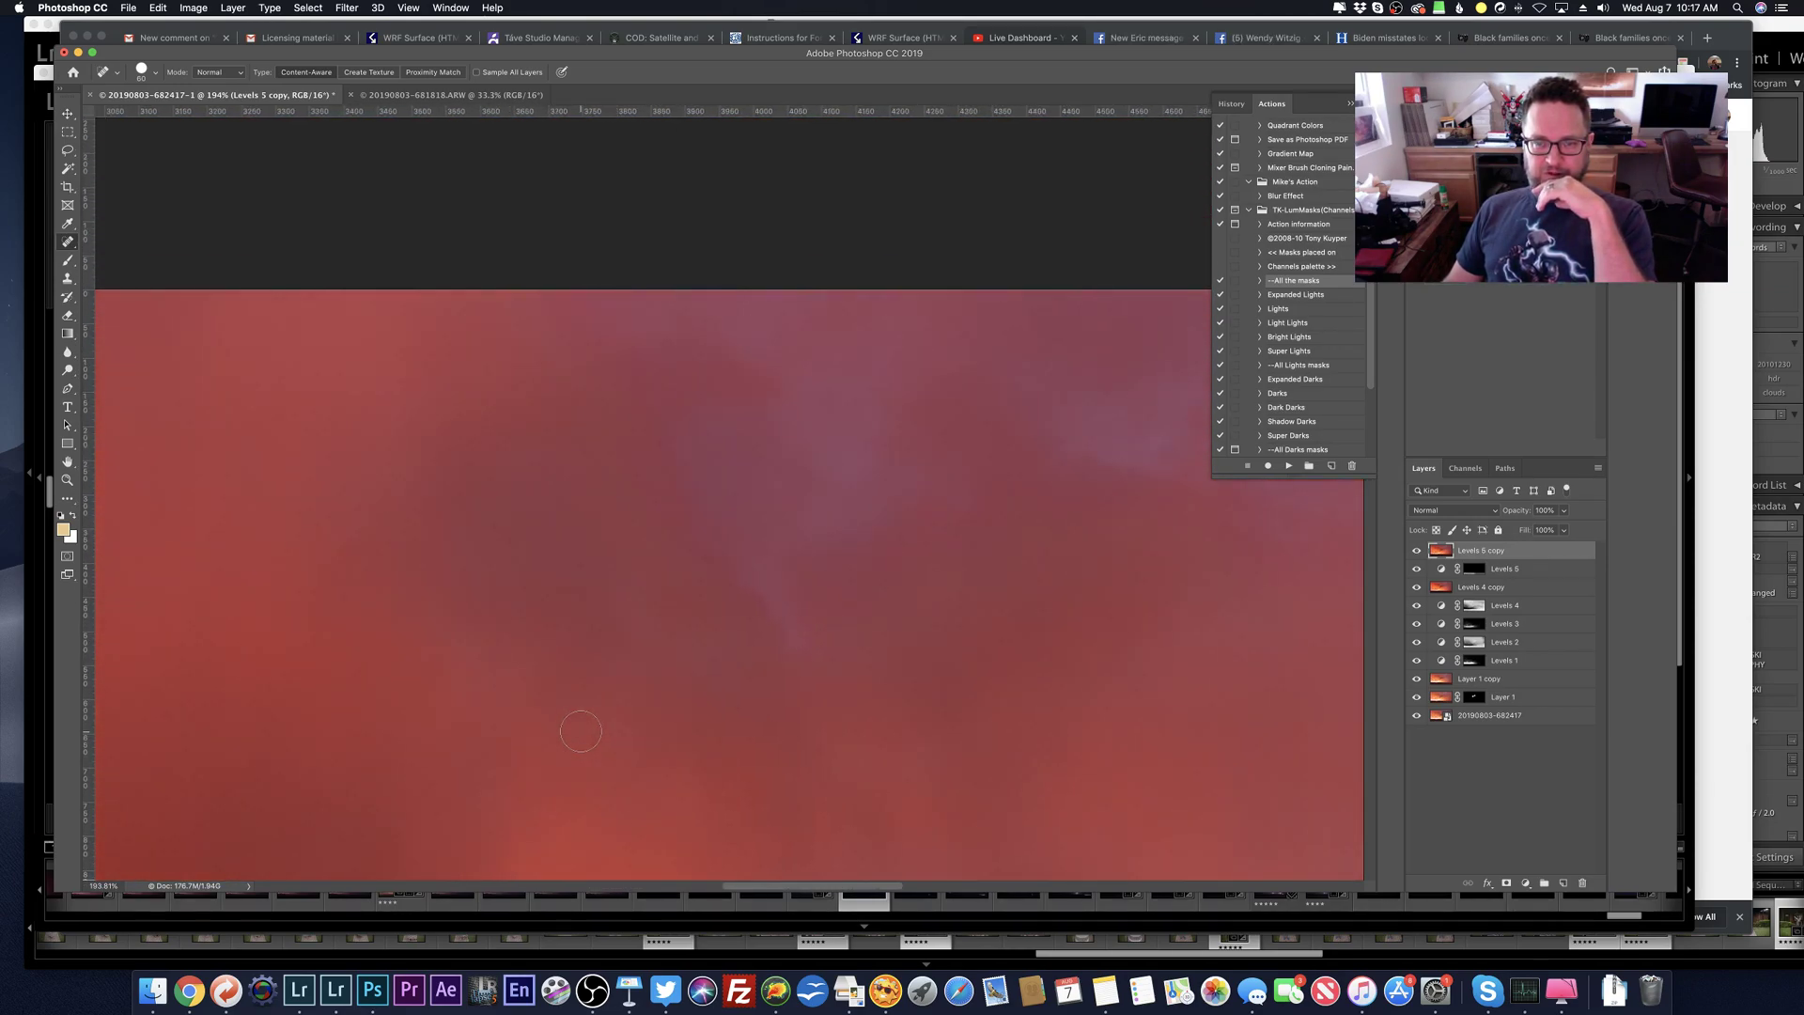
scroll(581, 731, "down", 5)
scroll(579, 731, "down", 5)
scroll(580, 731, "left", 1)
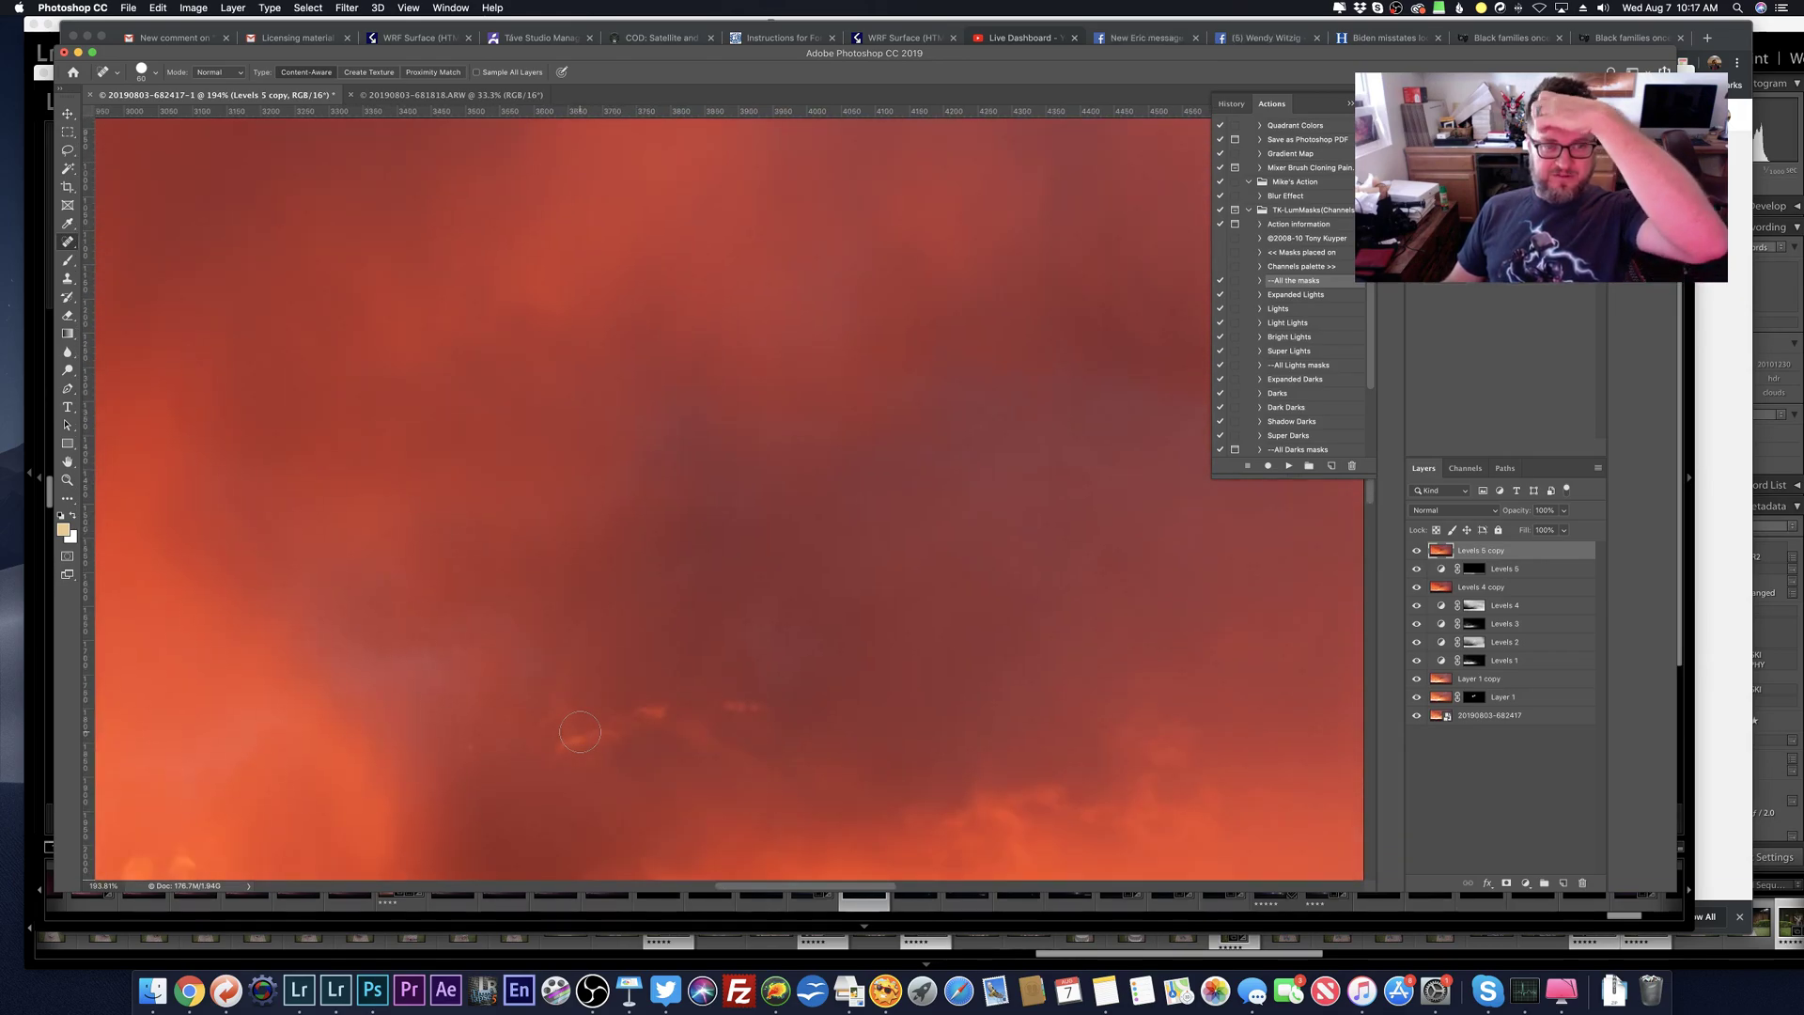
scroll(579, 731, "right", 15)
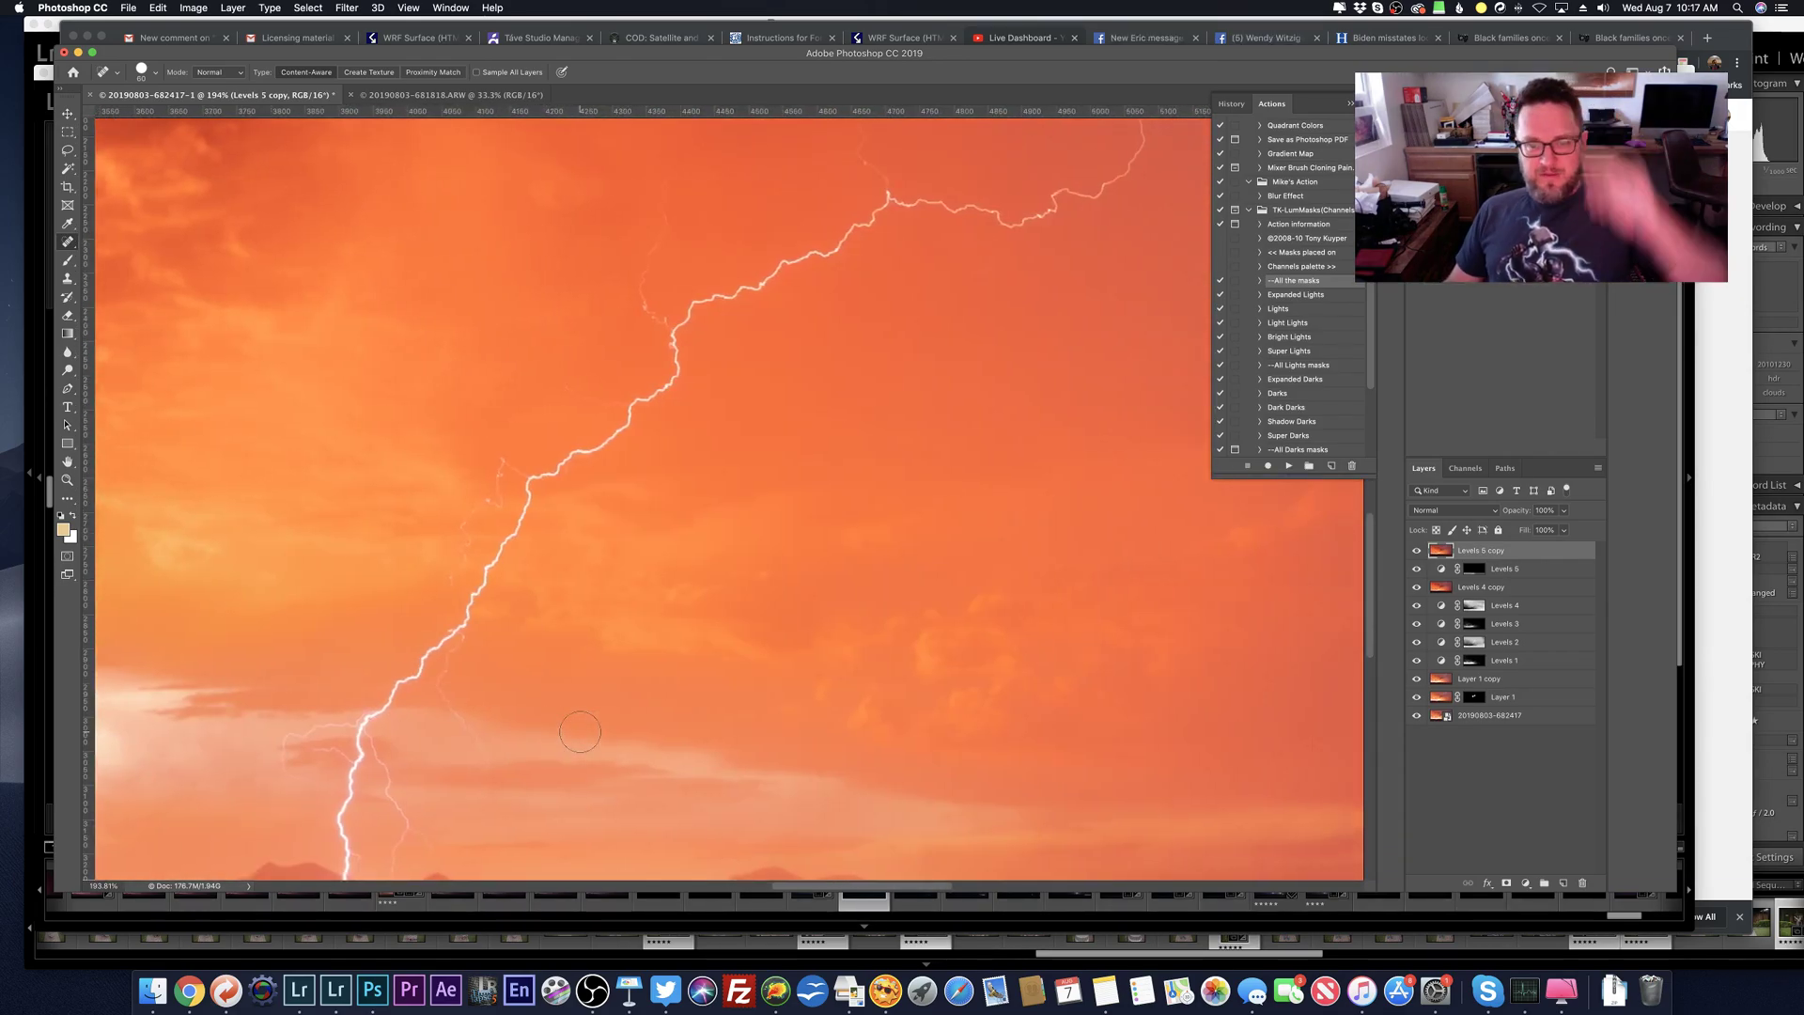
scroll(580, 731, "right", 3)
scroll(579, 730, "down", 5)
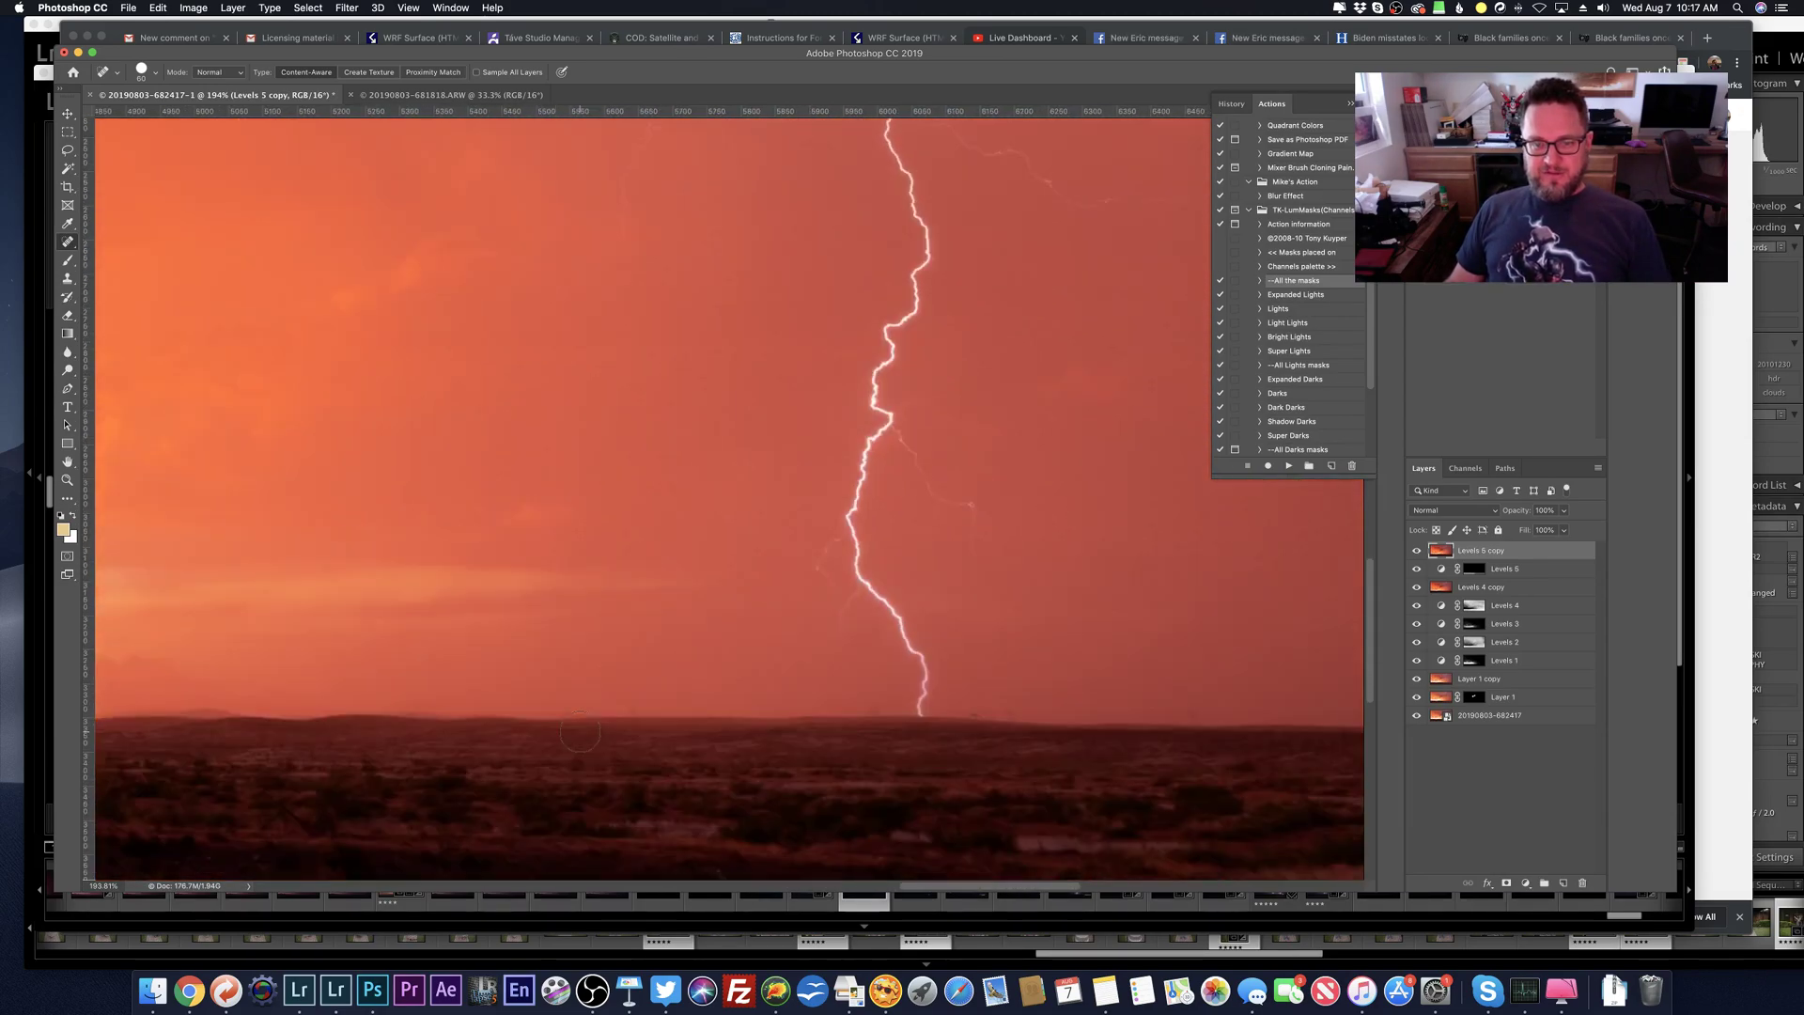
Step: Heal small spots along the horizon line near the right lightning bolt with a smaller healing brush
scroll(580, 731, "left", 16)
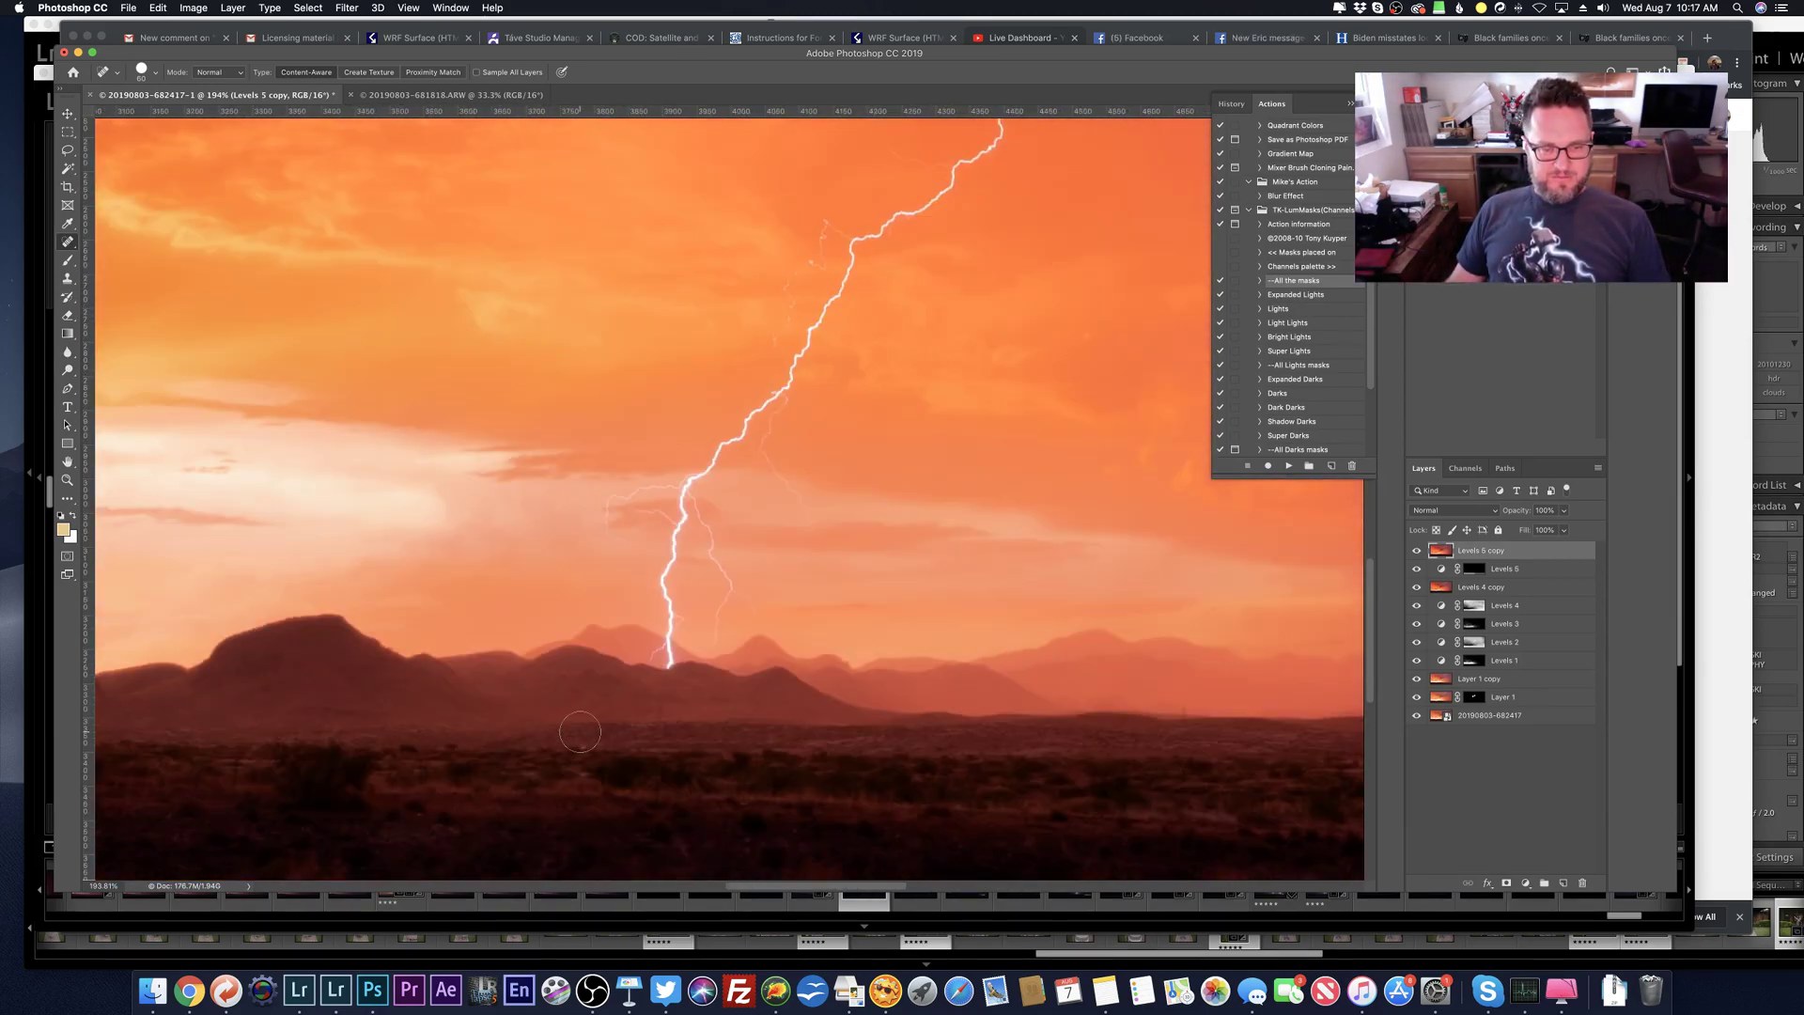
key("bracketleft")
key("bracketleft")
key("bracketleft")
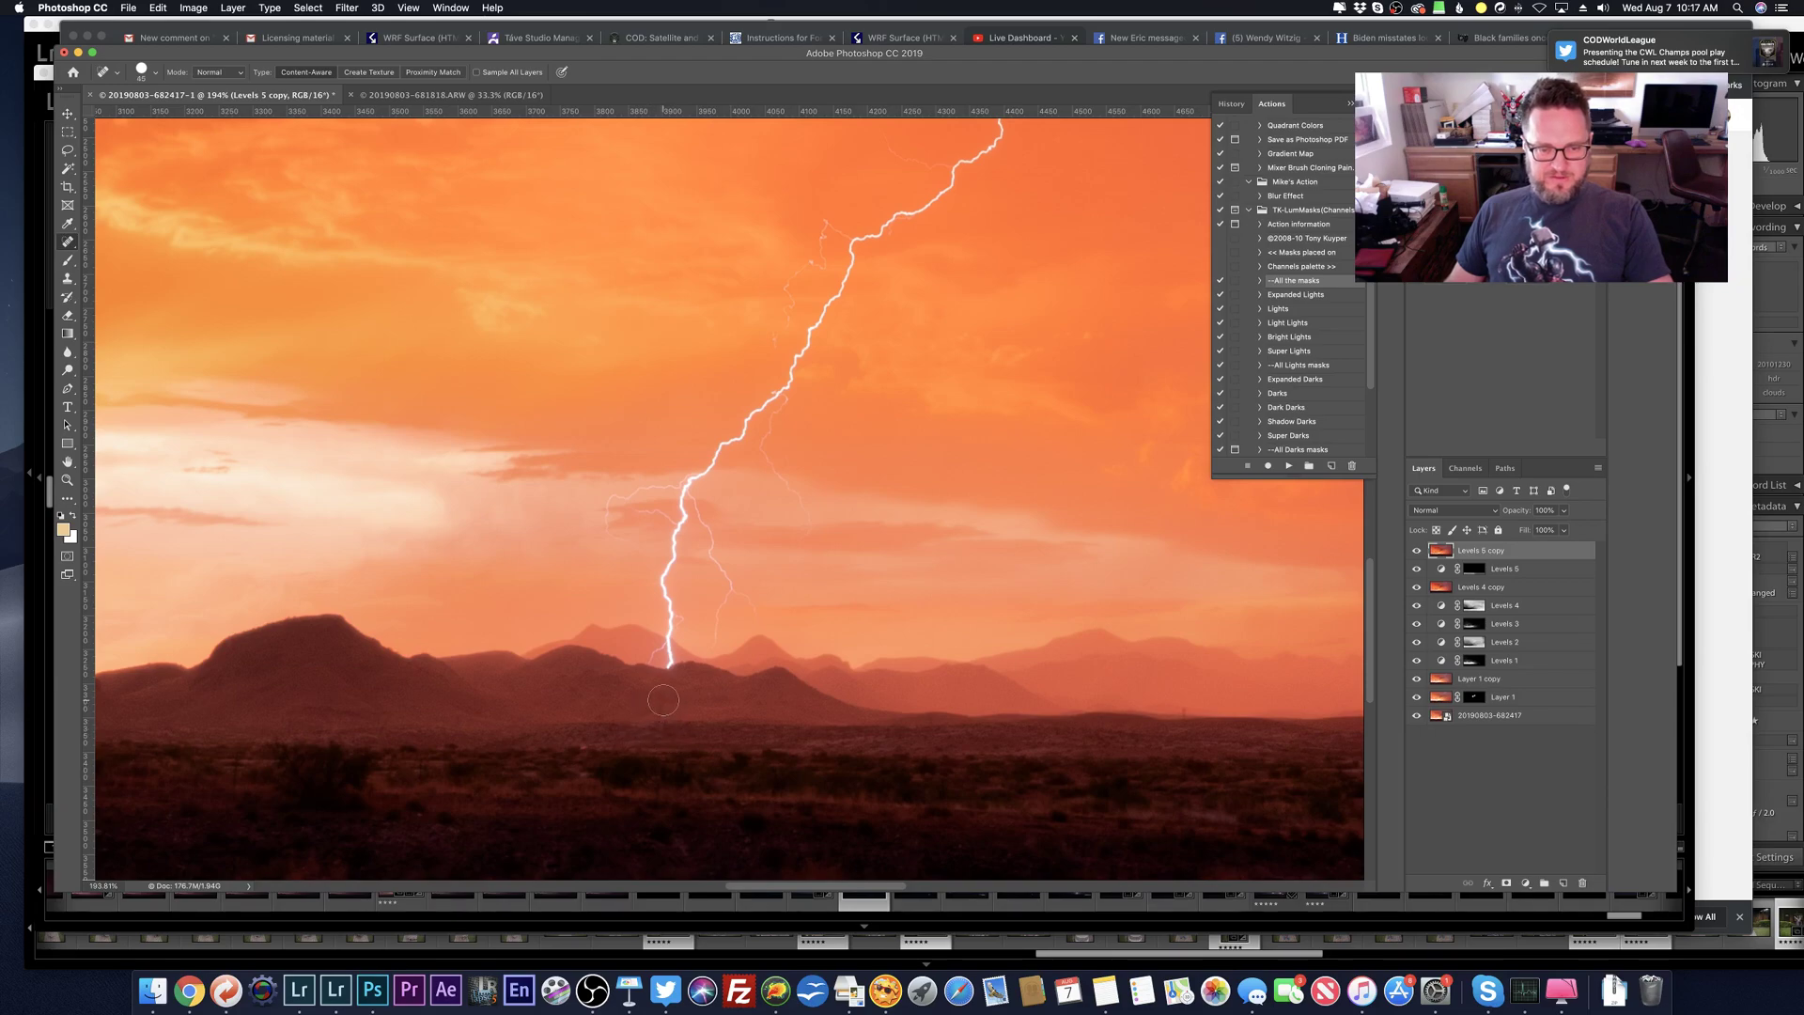
key("bracketleft")
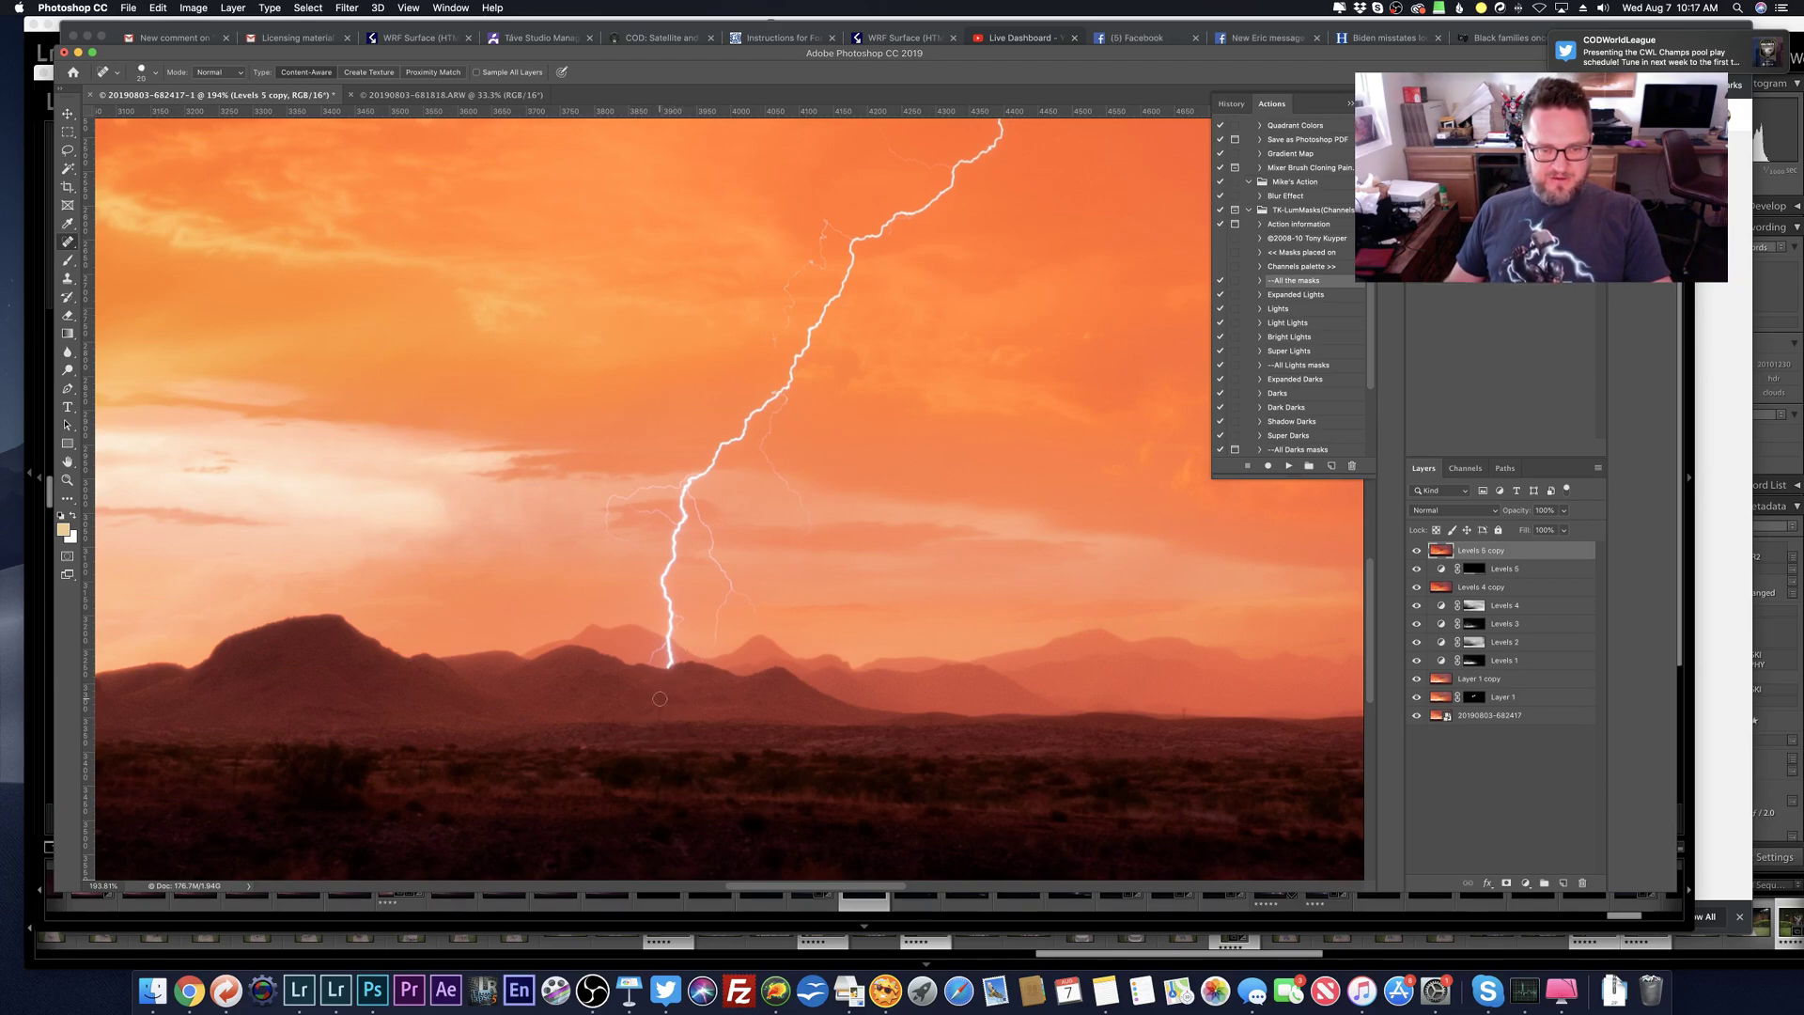
scroll(694, 833, "right", 2)
scroll(695, 833, "right", 15)
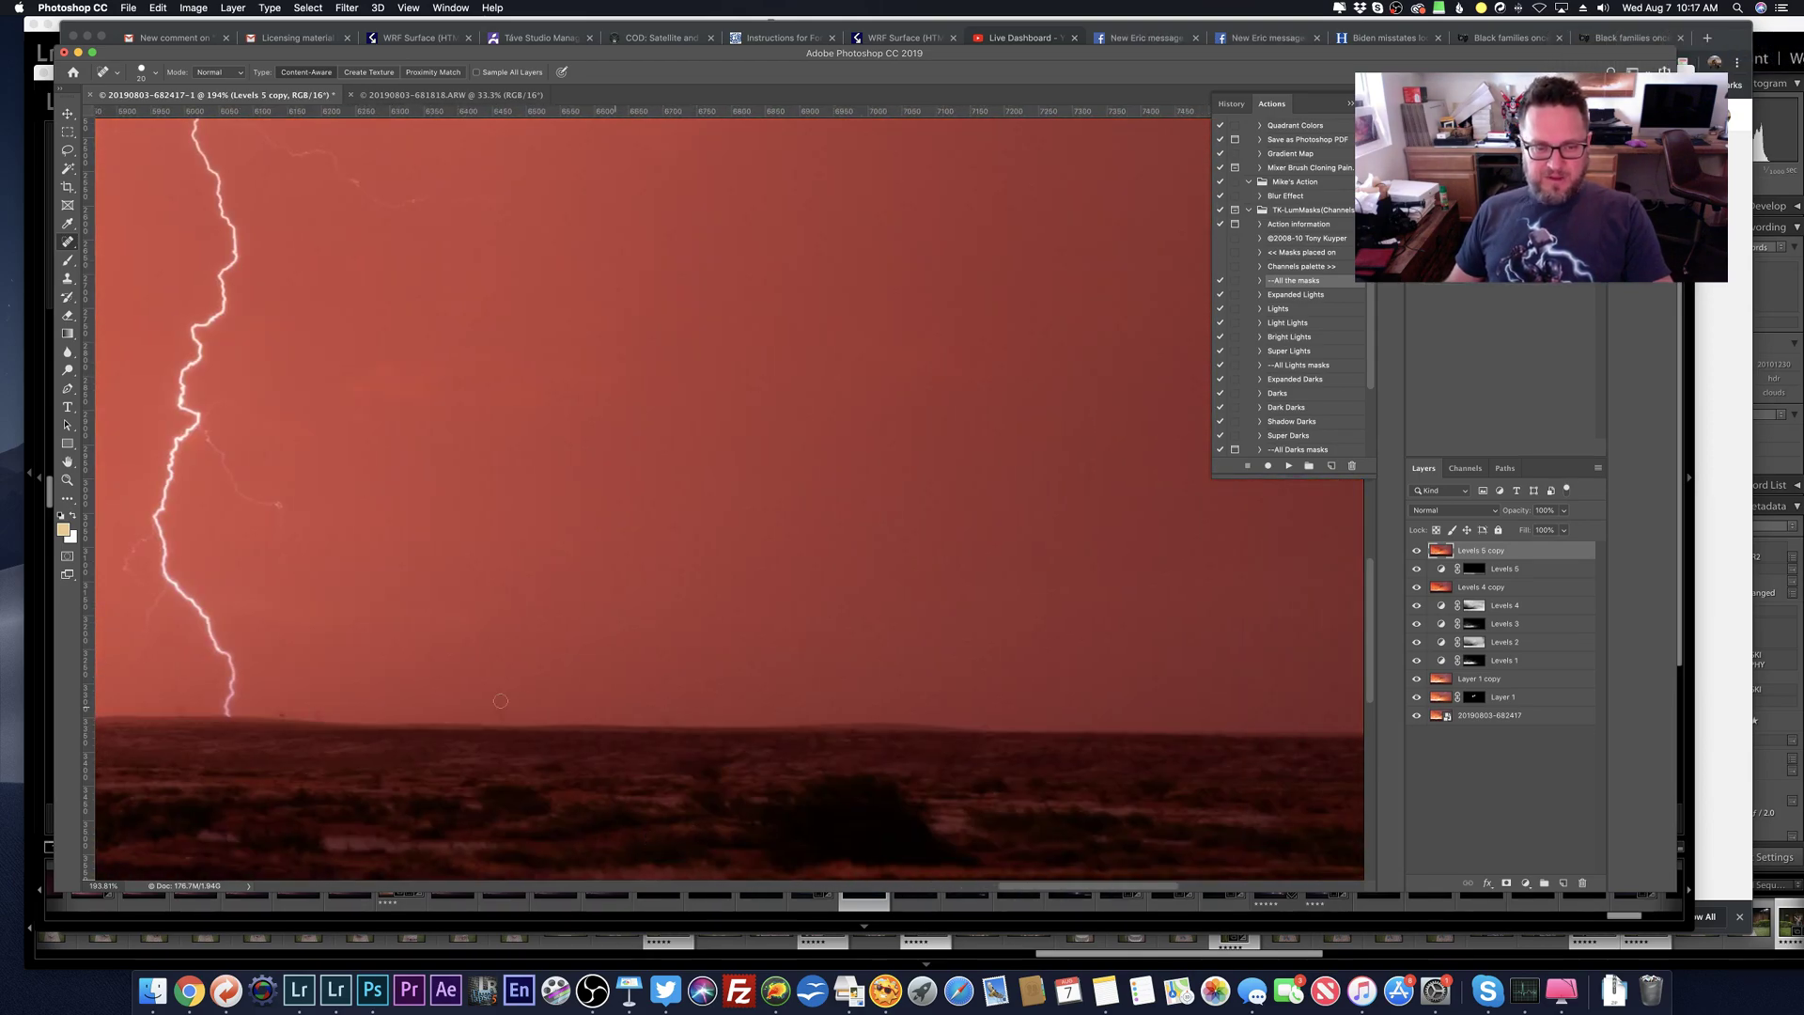
key("bracketright")
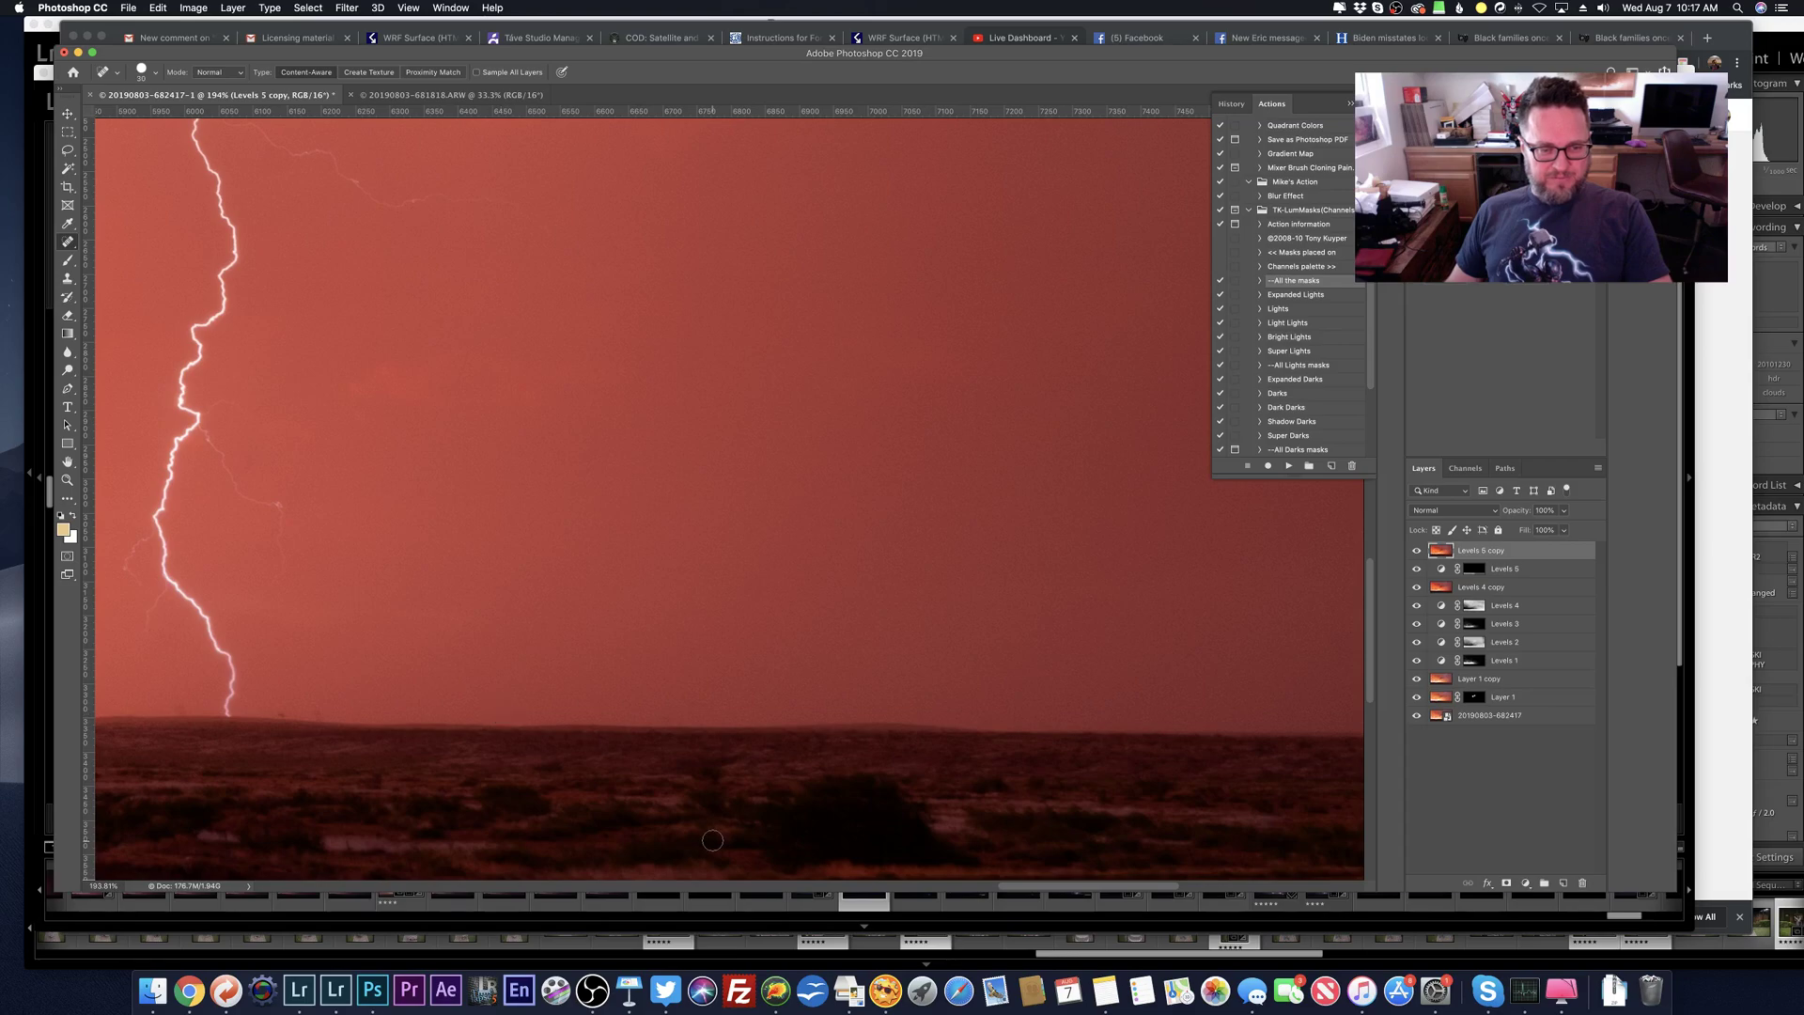
left_click(684, 730)
scroll(676, 723, "left", 10)
left_click(683, 708)
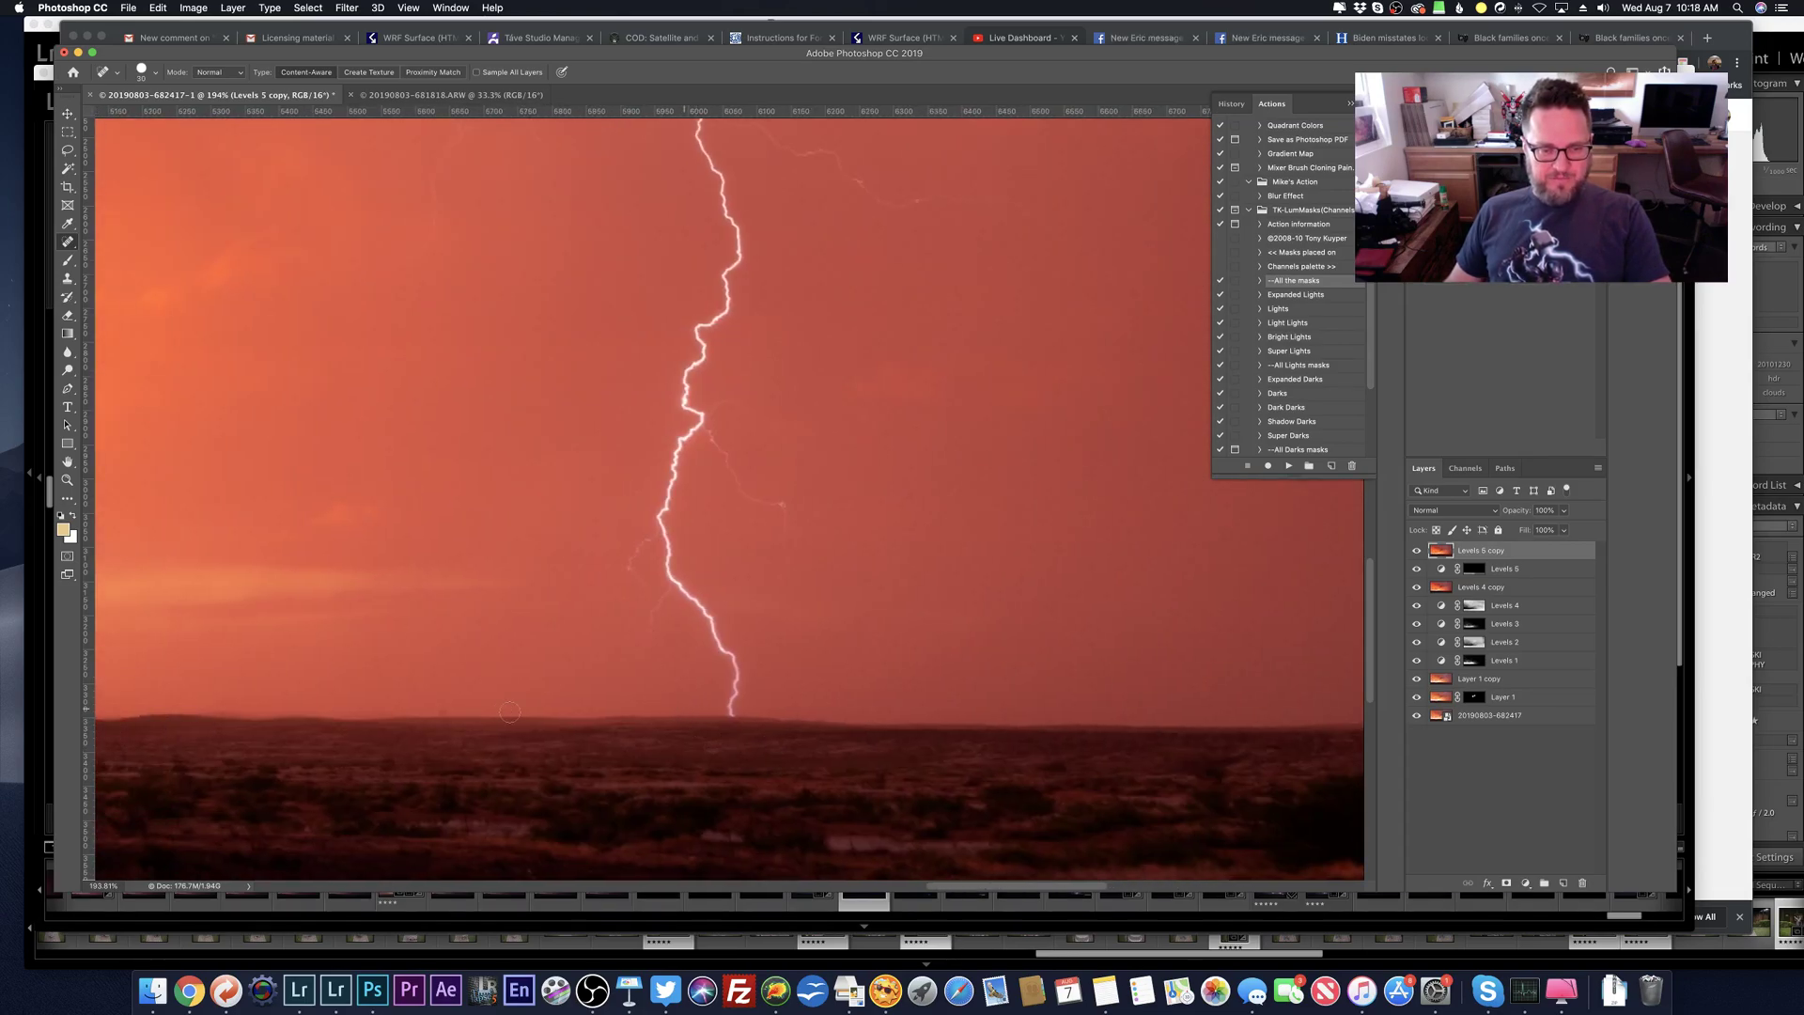
Step: Inspect the horizon between the two bolts and the full panorama for any remaining flaws
scroll(577, 742, "left", 10)
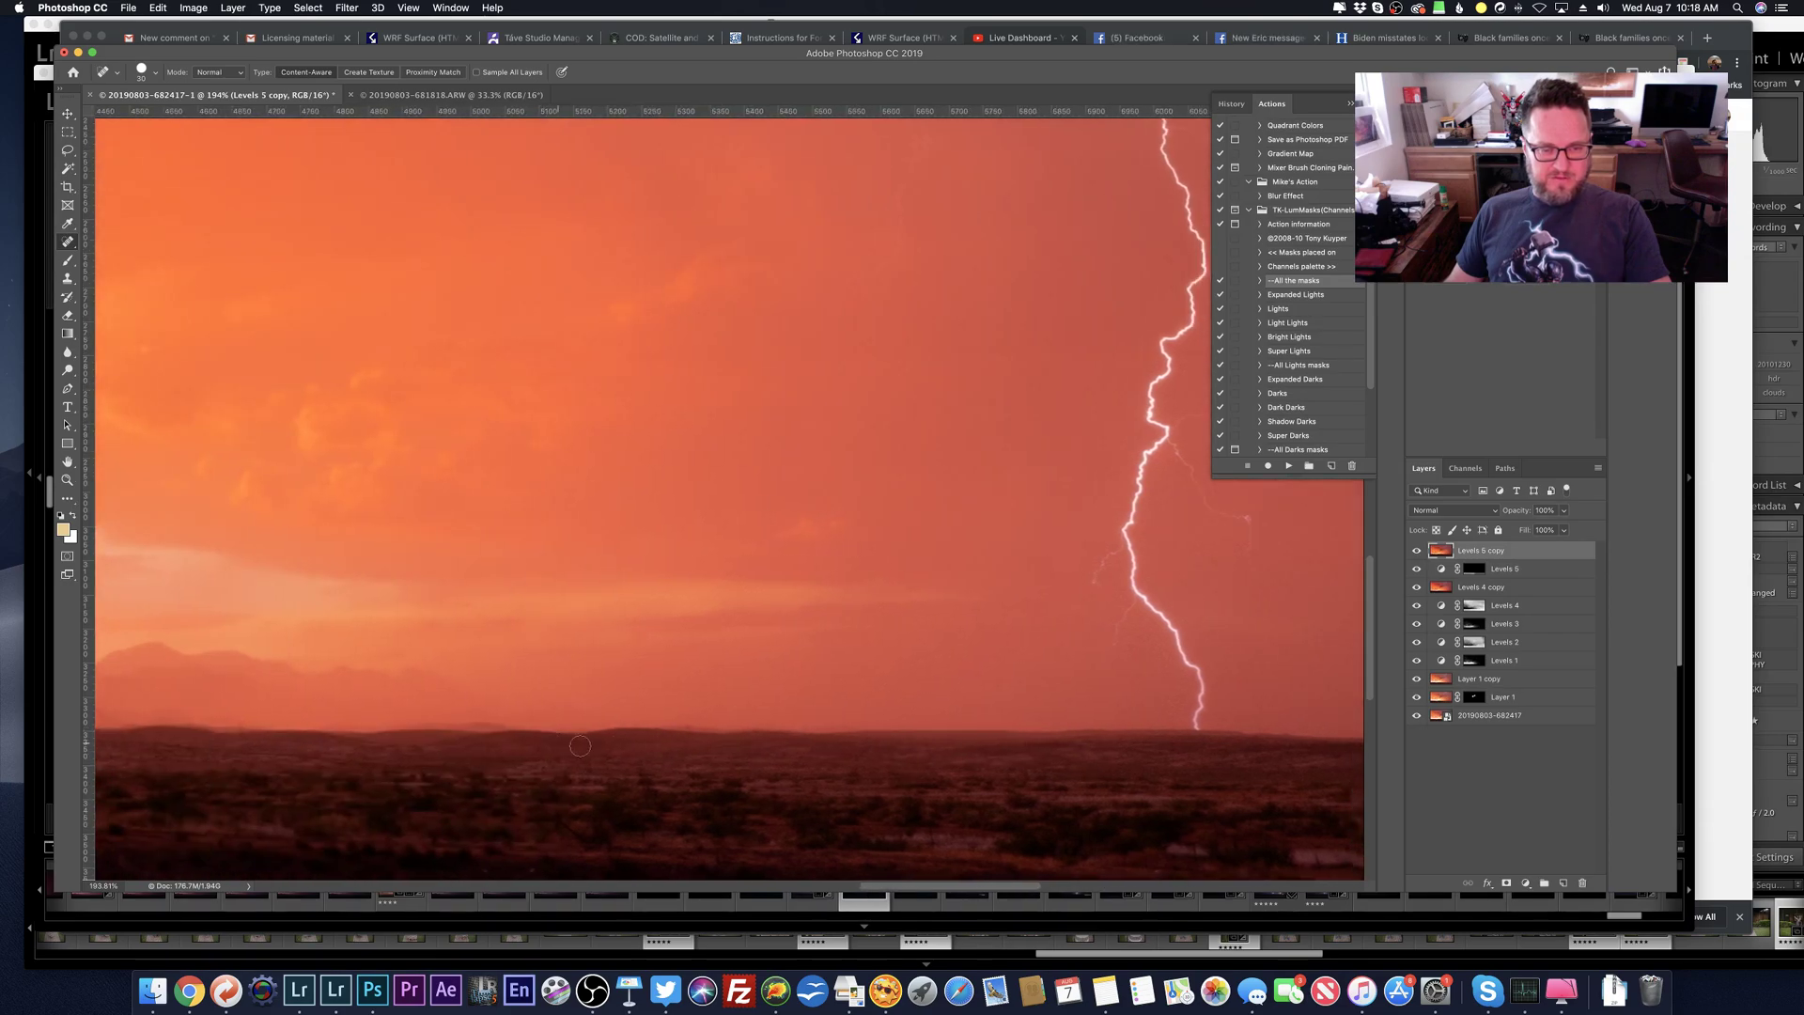
scroll(688, 772, "left", 8)
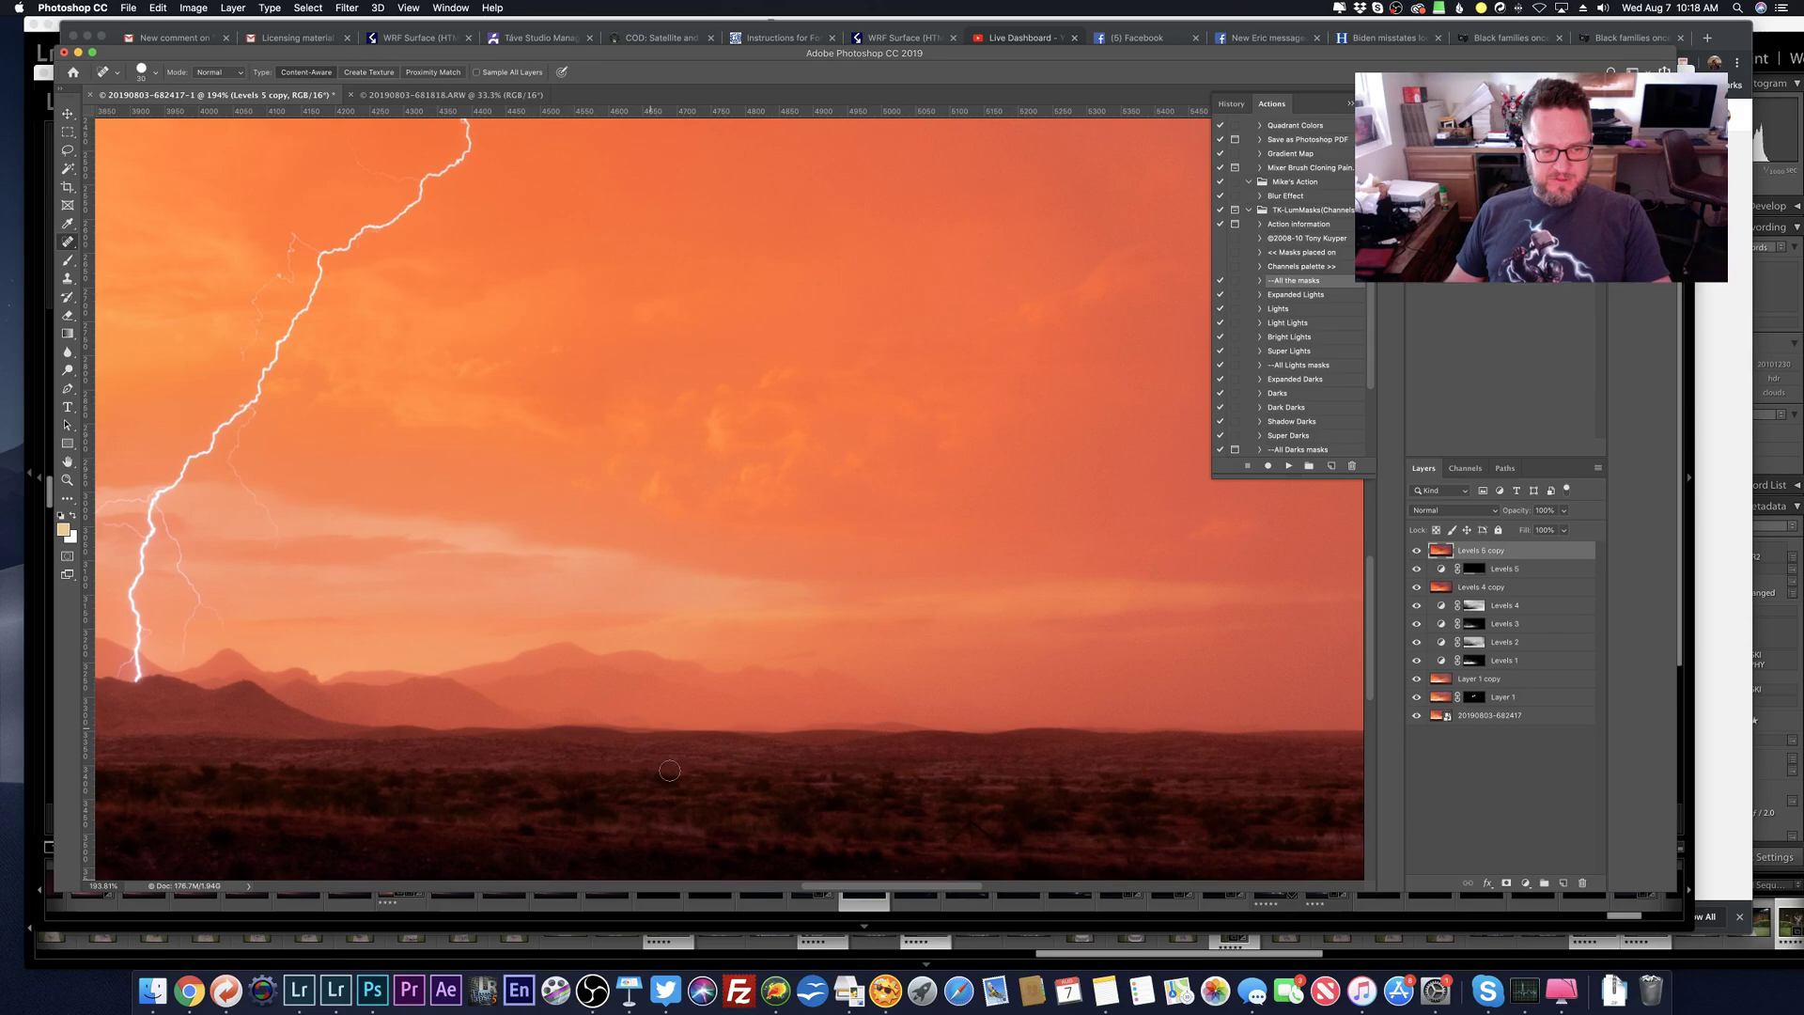
scroll(669, 770, "down", 8)
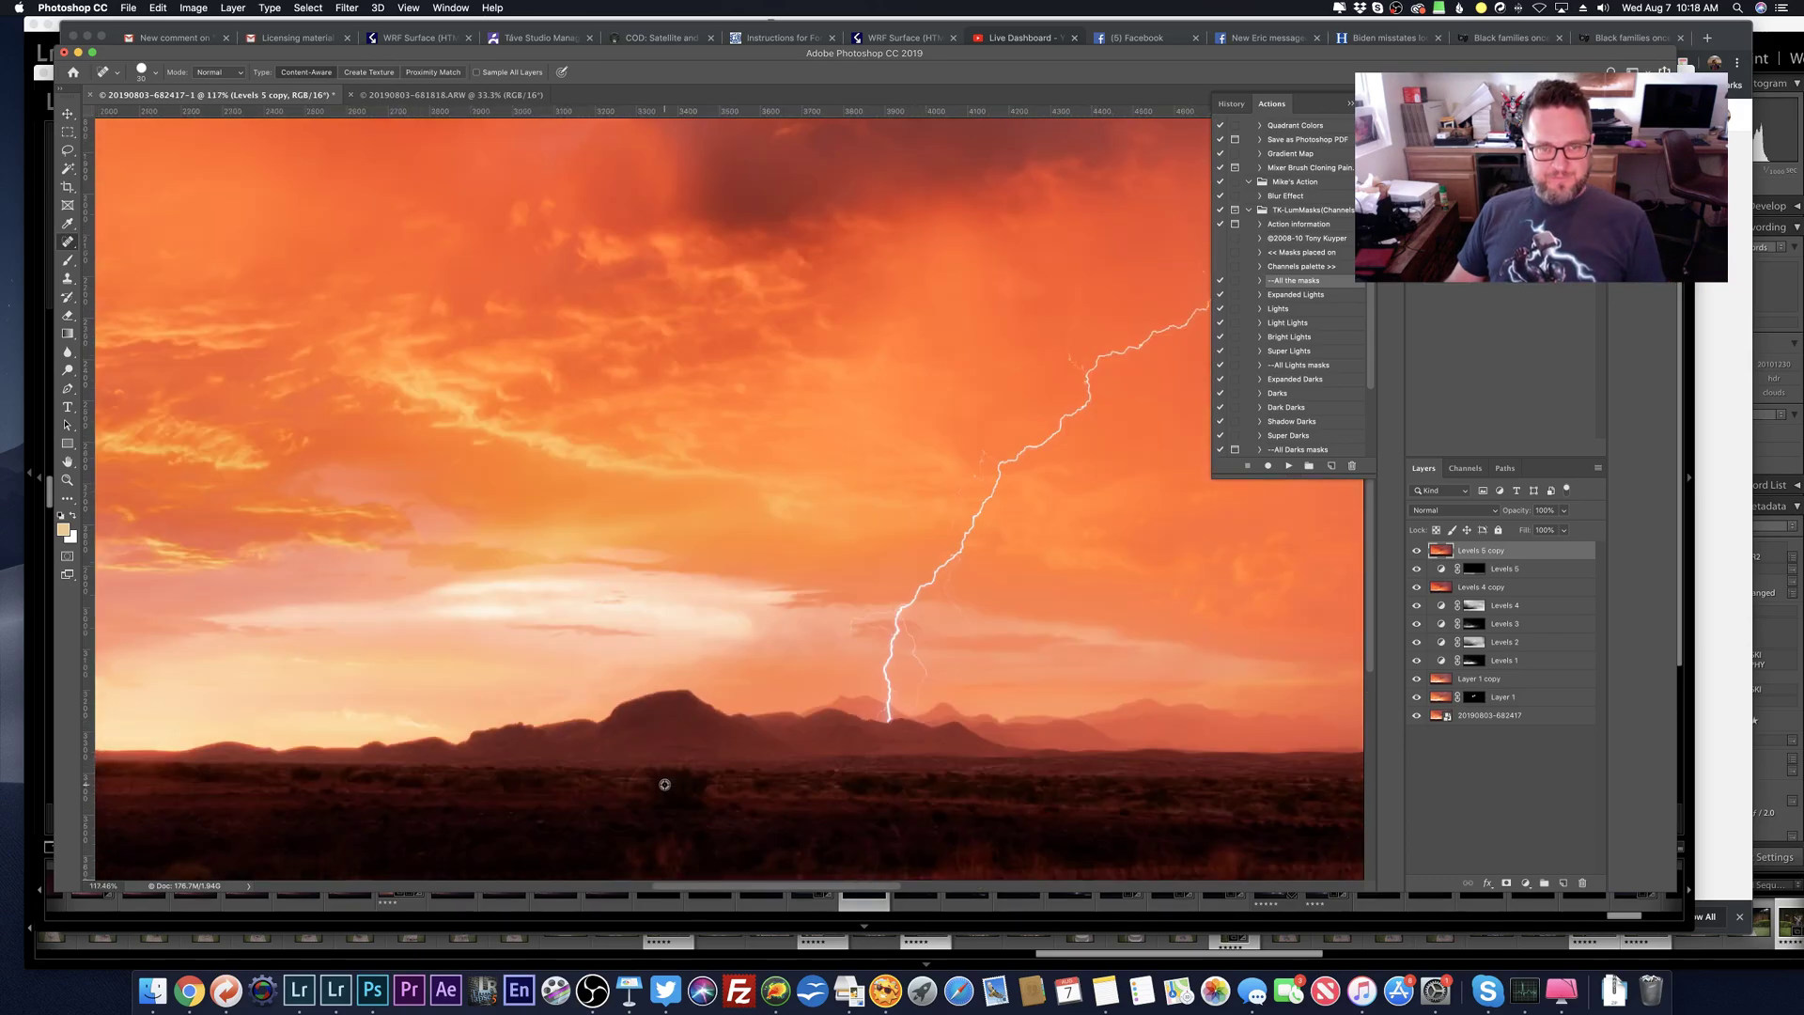
scroll(666, 788, "down", 3)
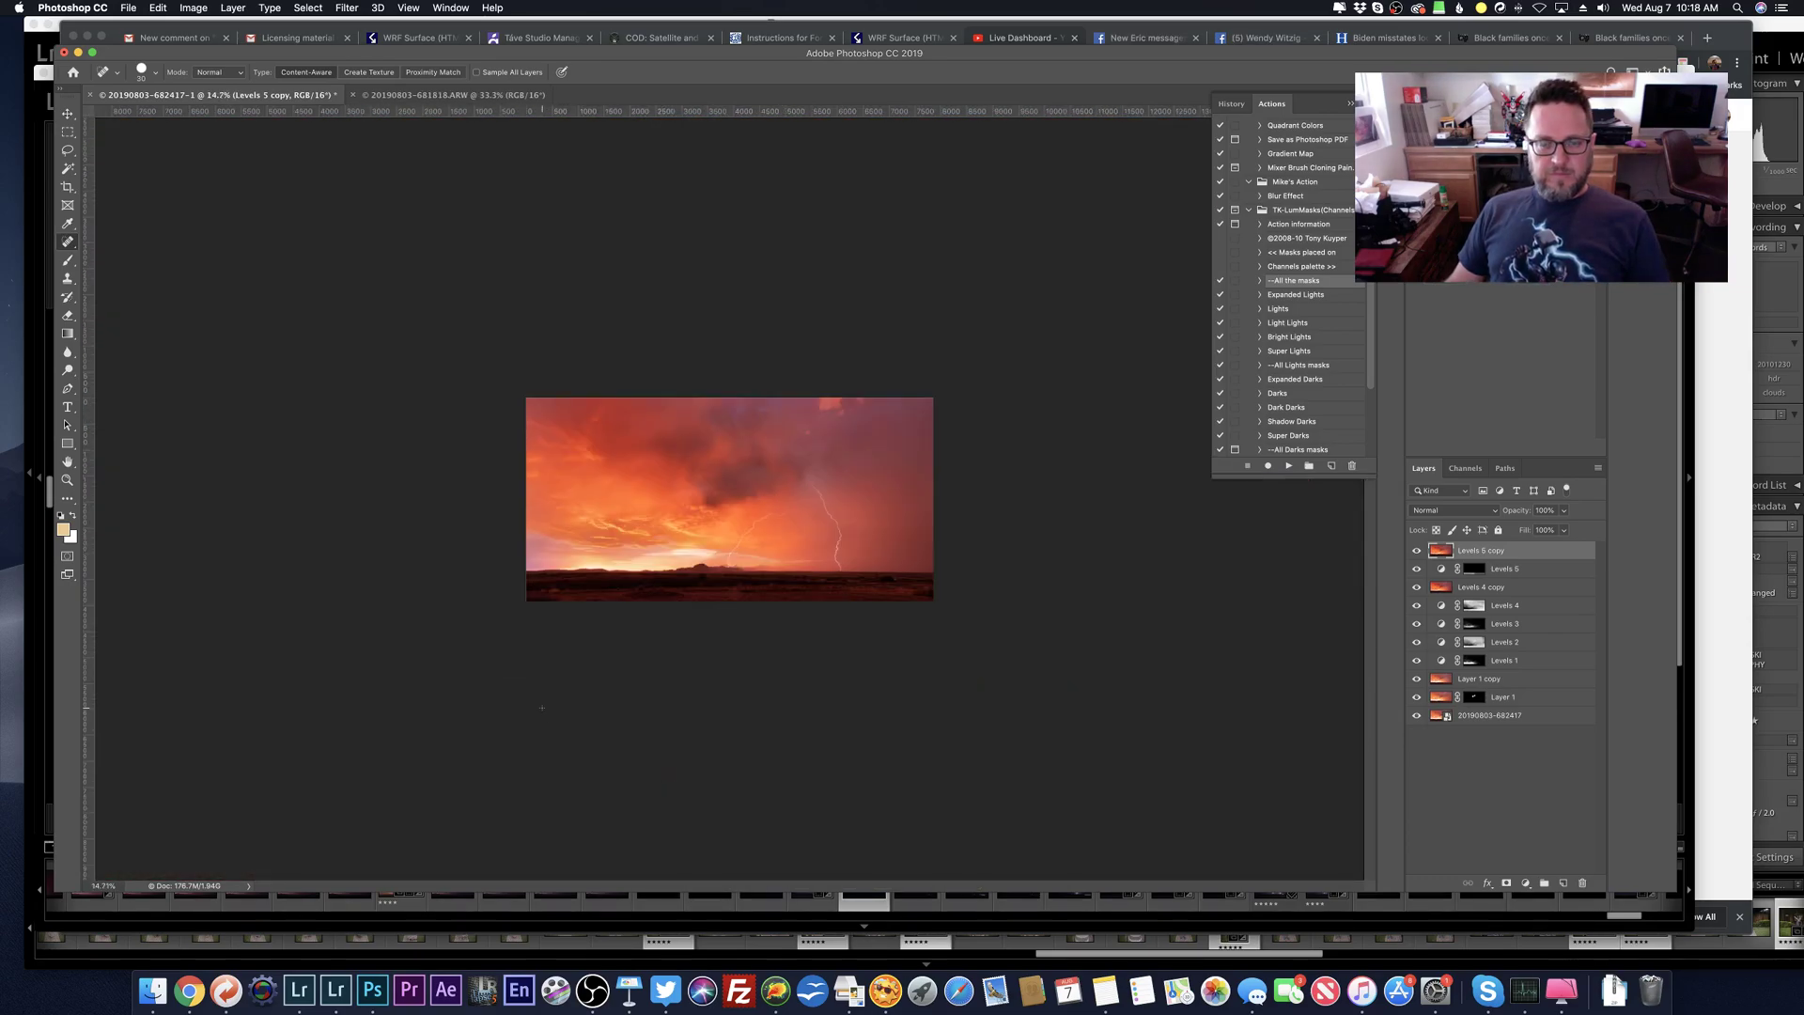
scroll(541, 707, "up", 3)
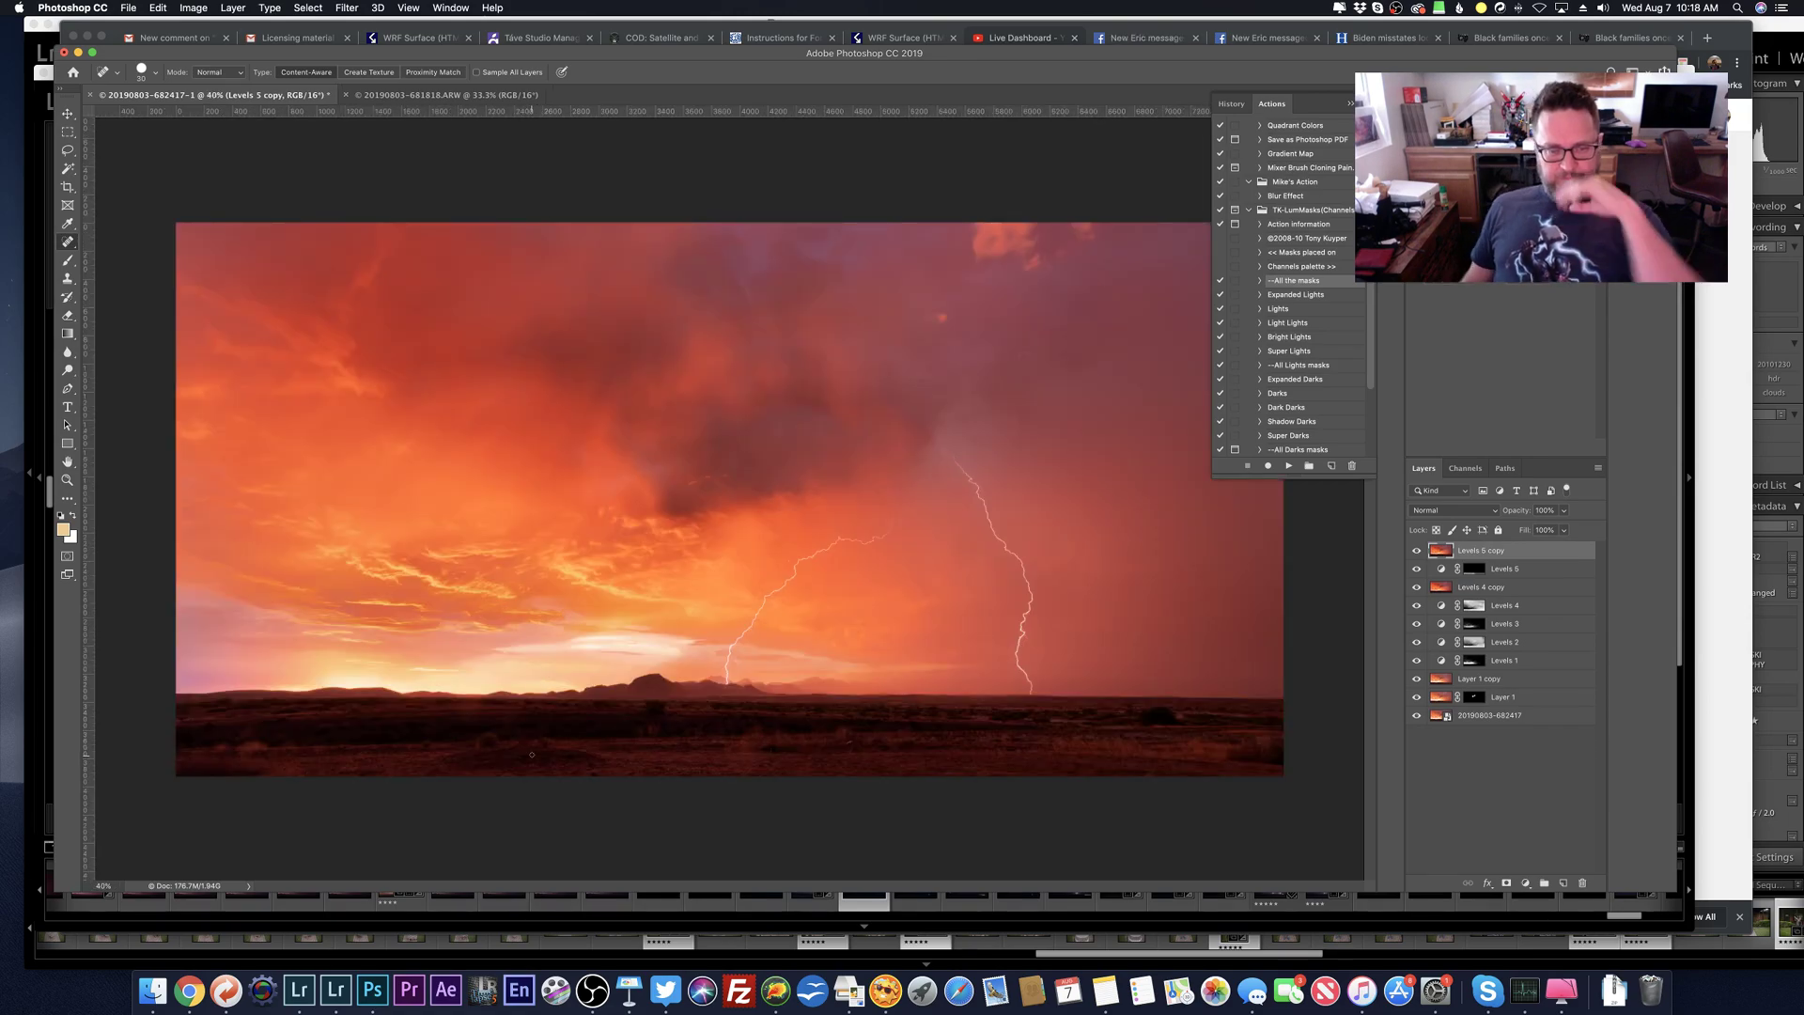
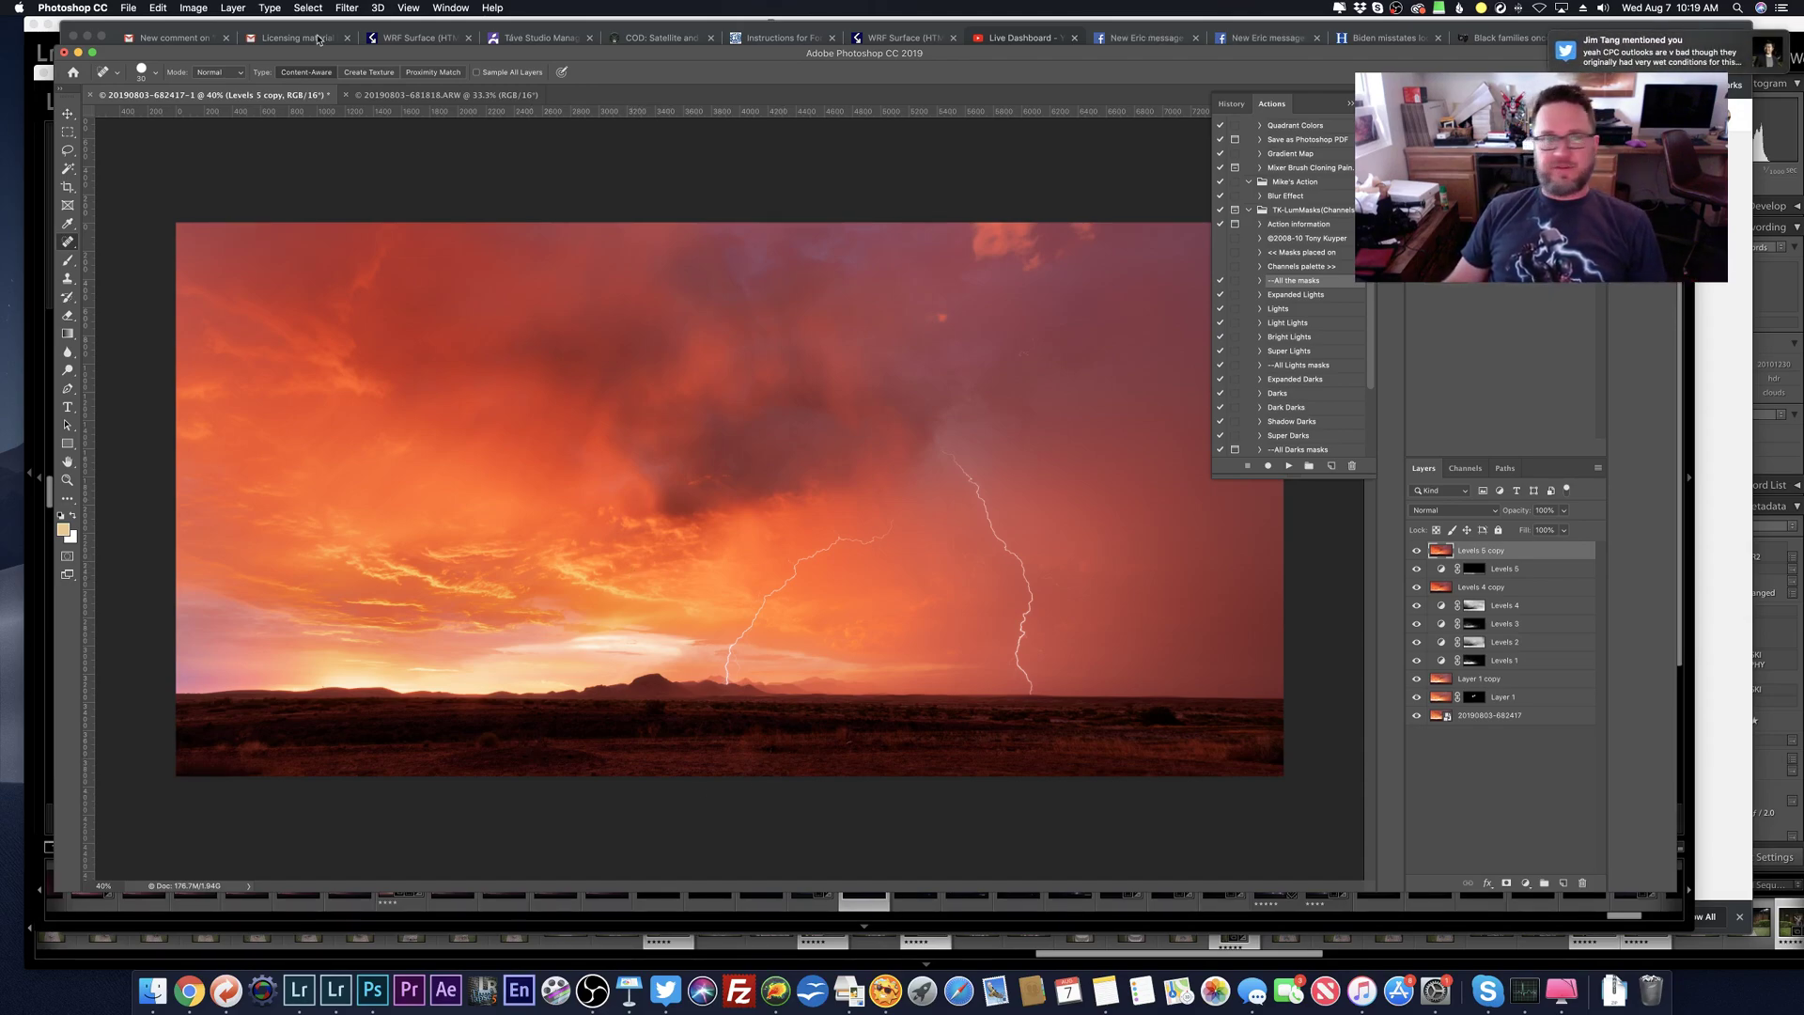
left_click(128, 8)
mouse_move(146, 81)
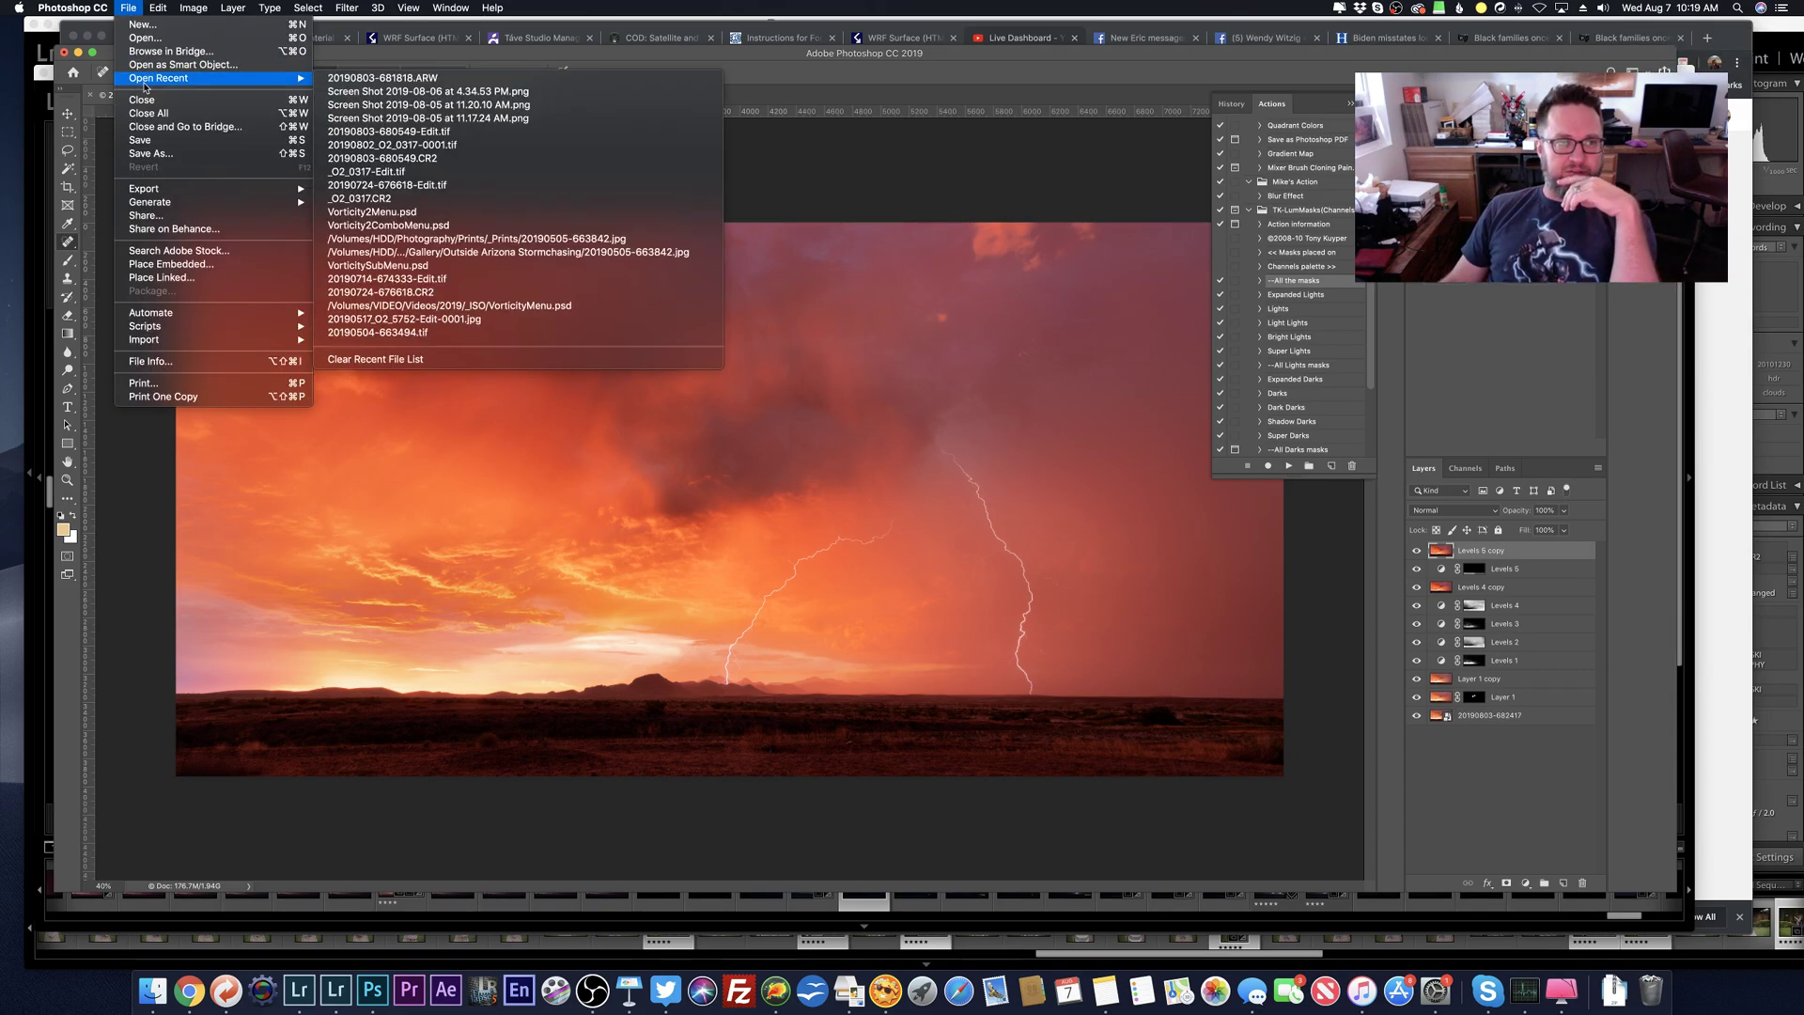
left_click(488, 133)
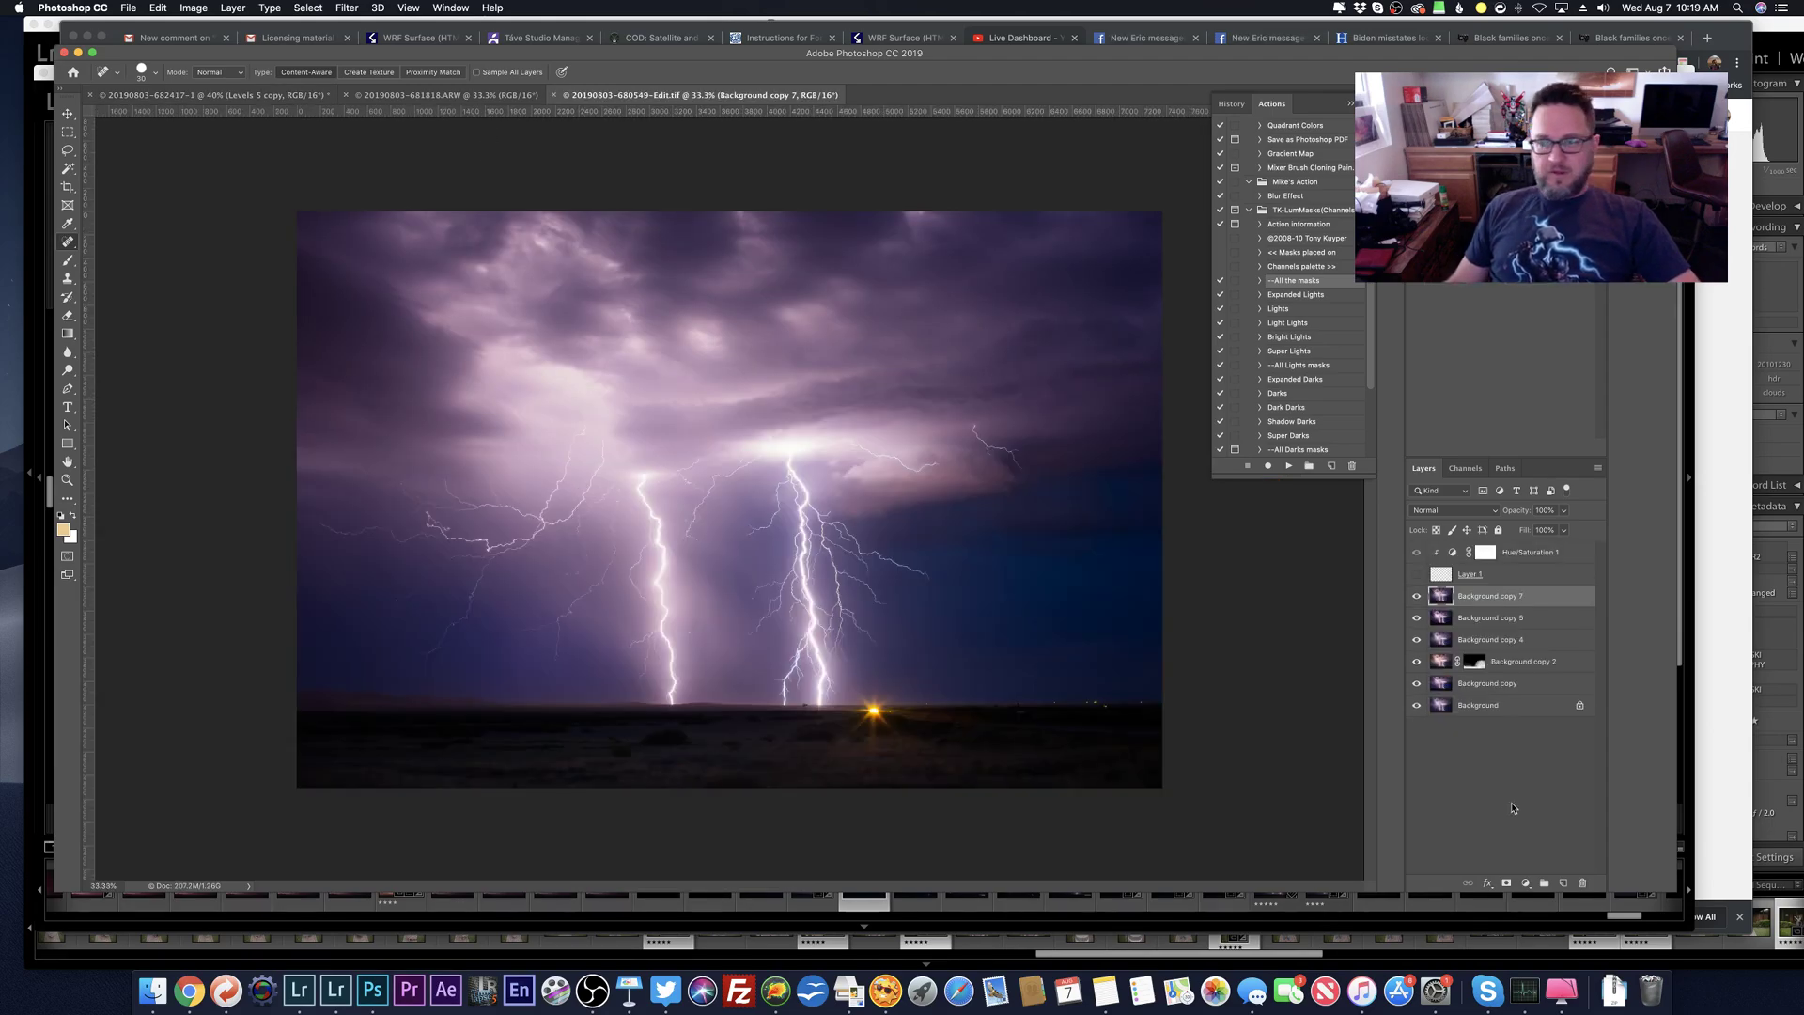
left_click(1415, 573)
key("alt+bracketright")
left_click(68, 132)
left_click_drag(638, 228, 835, 250)
key("cmd+c")
left_click(282, 95)
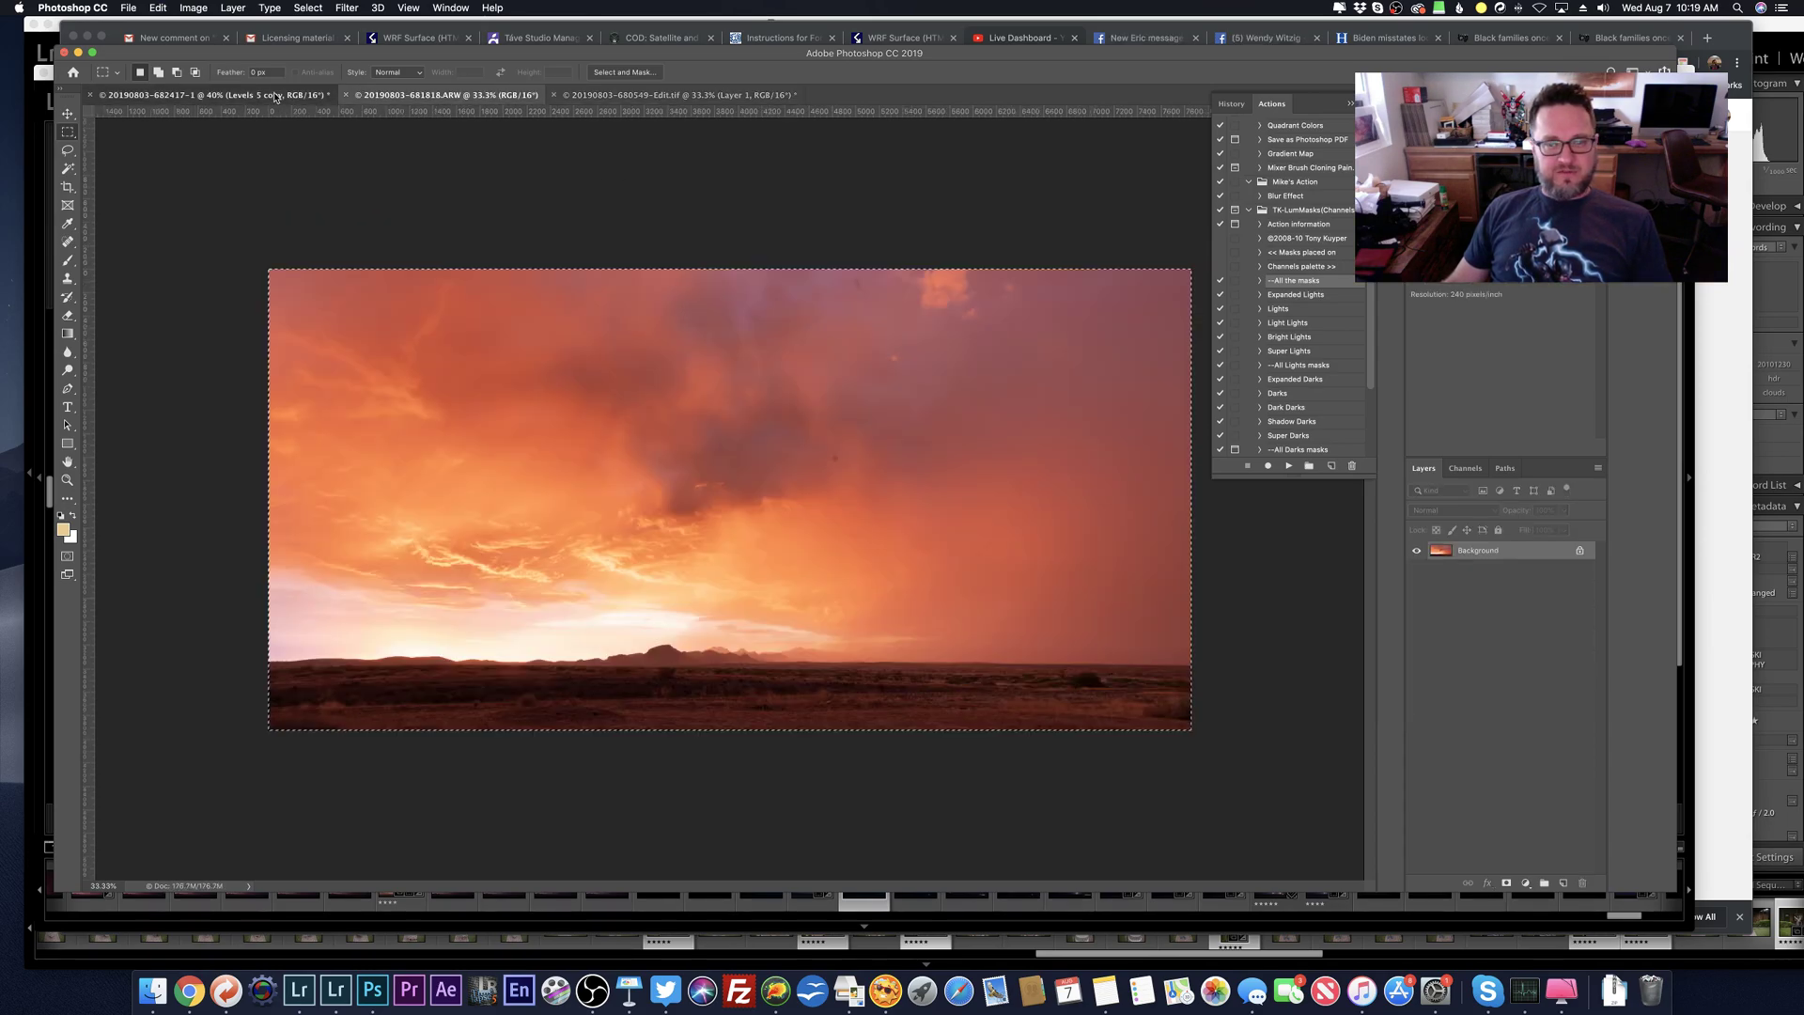
key("cmd+v")
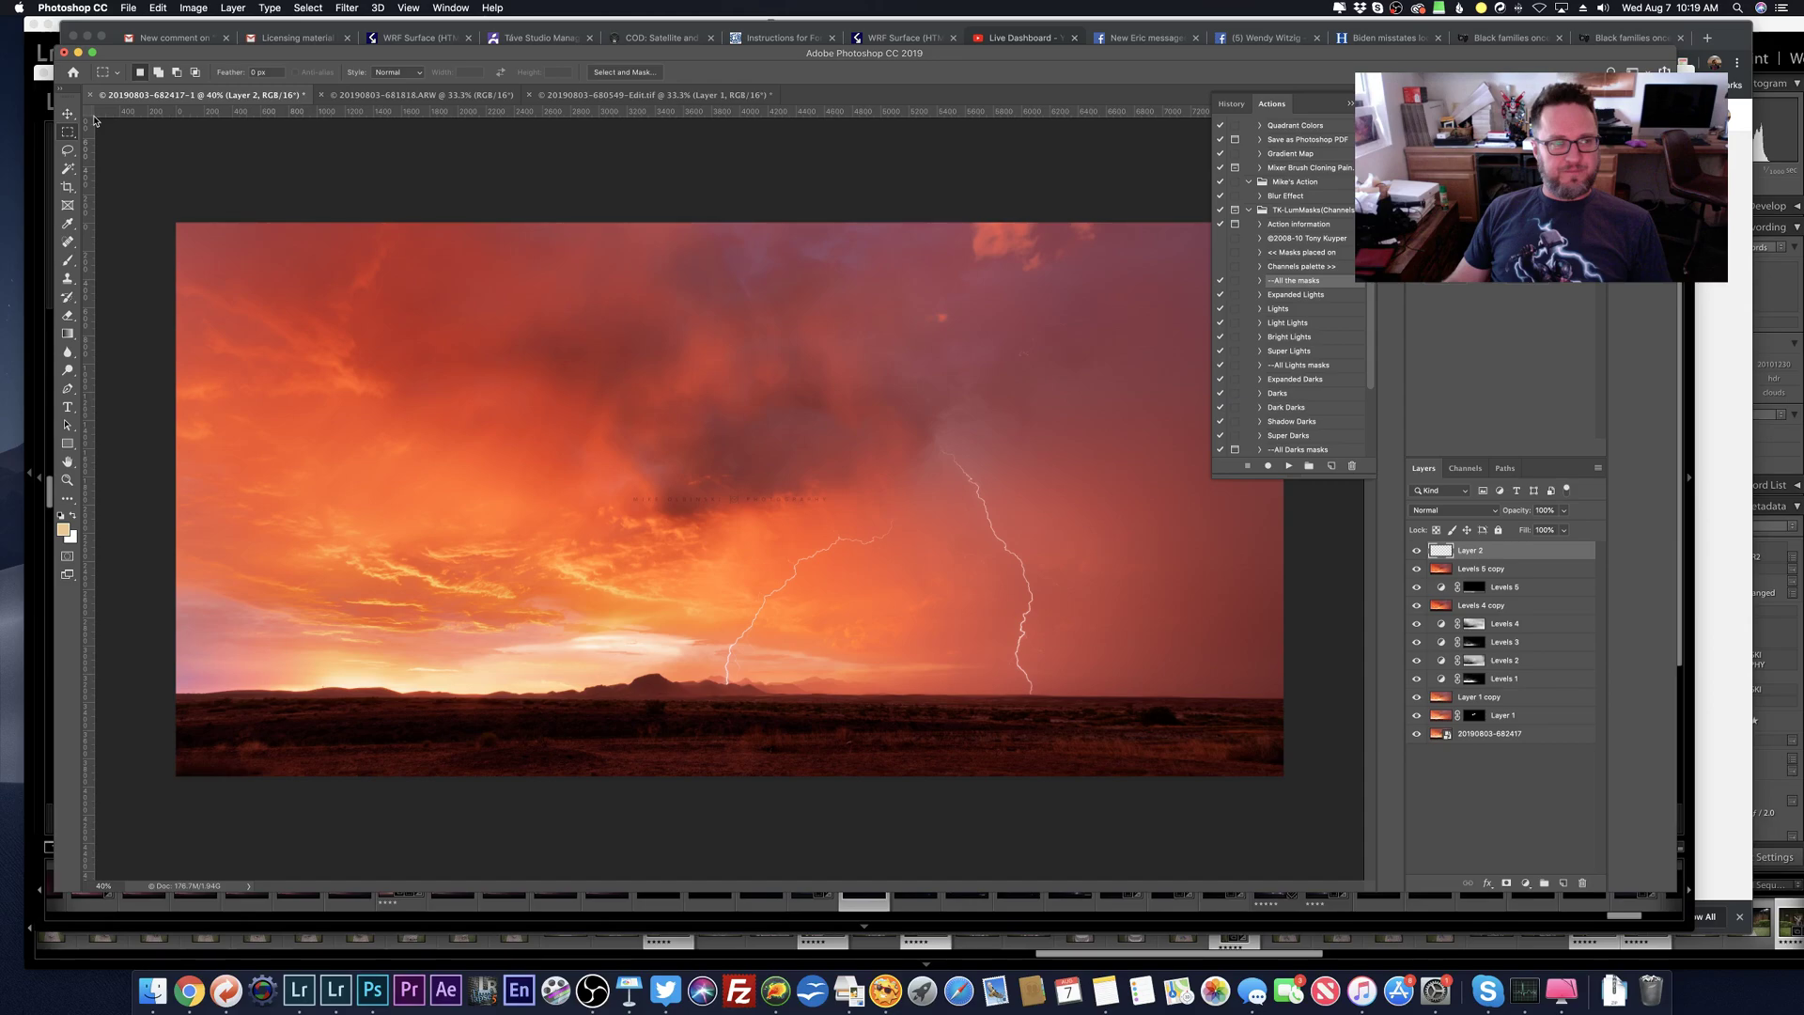
Step: Move the pasted watermark up to the top centre of the sunset sky
key("v")
left_click_drag(750, 501, 776, 249)
scroll(920, 247, "down", 3)
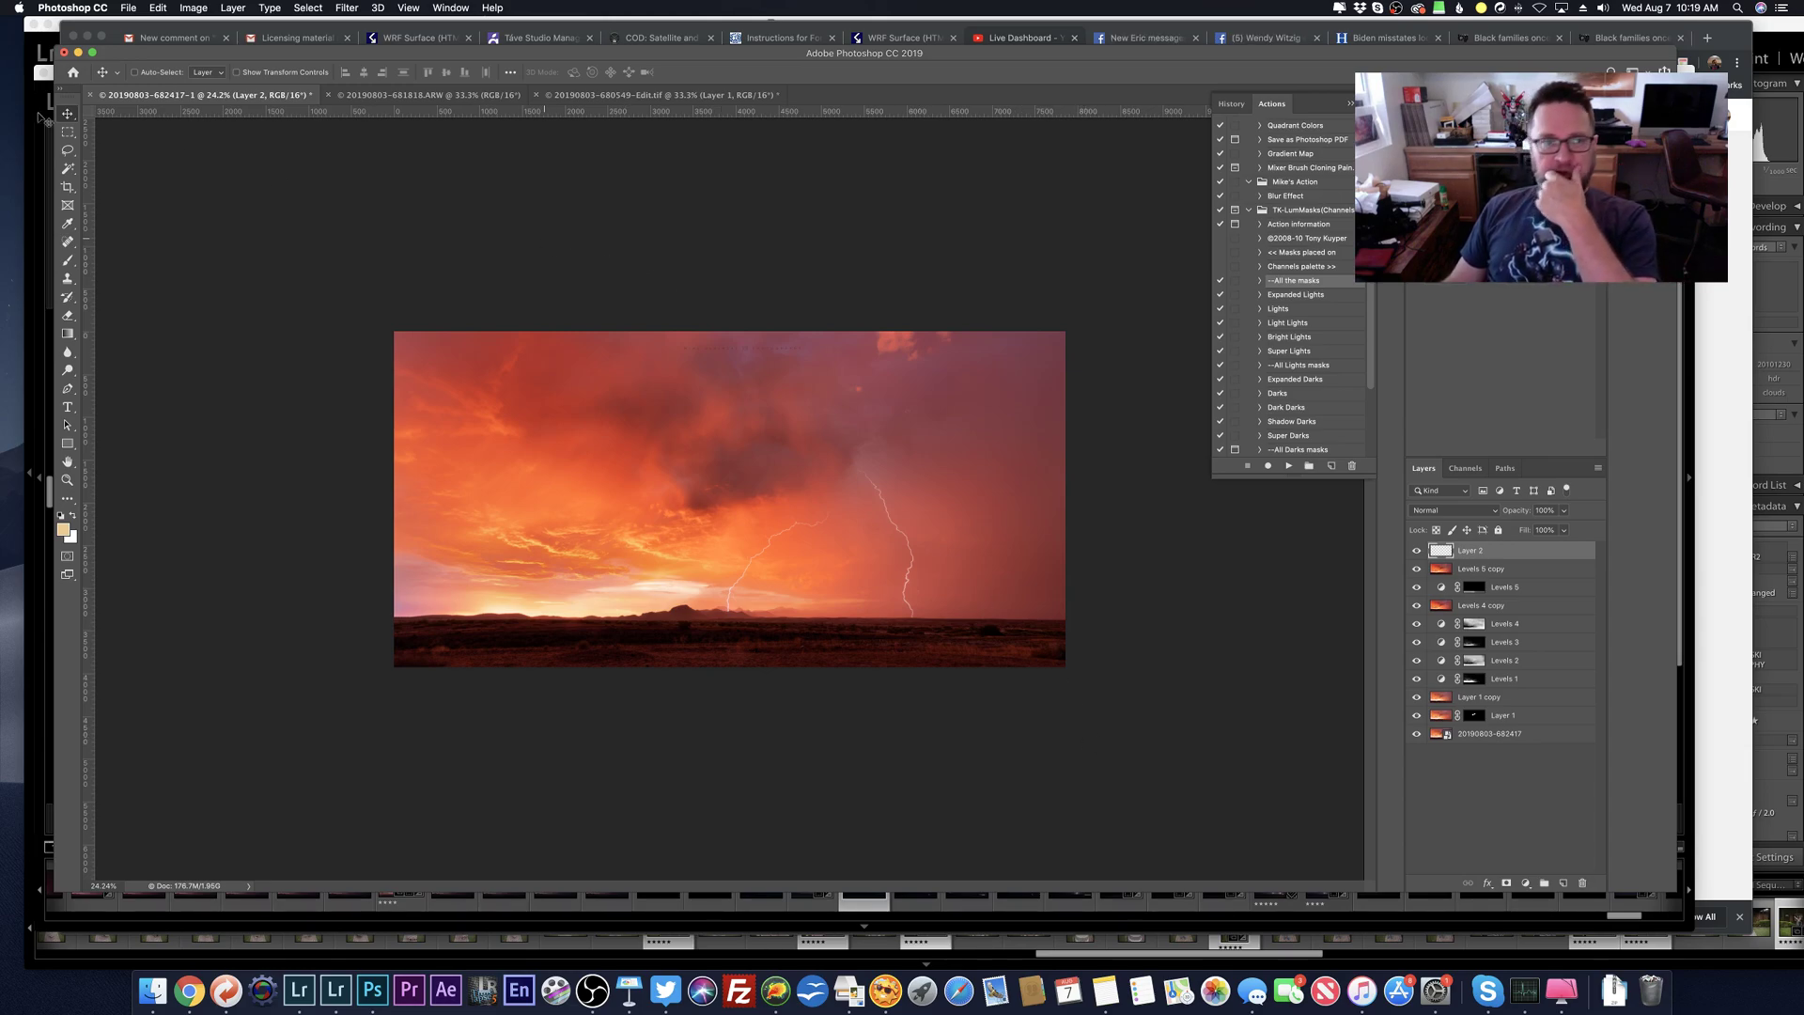
left_click(91, 95)
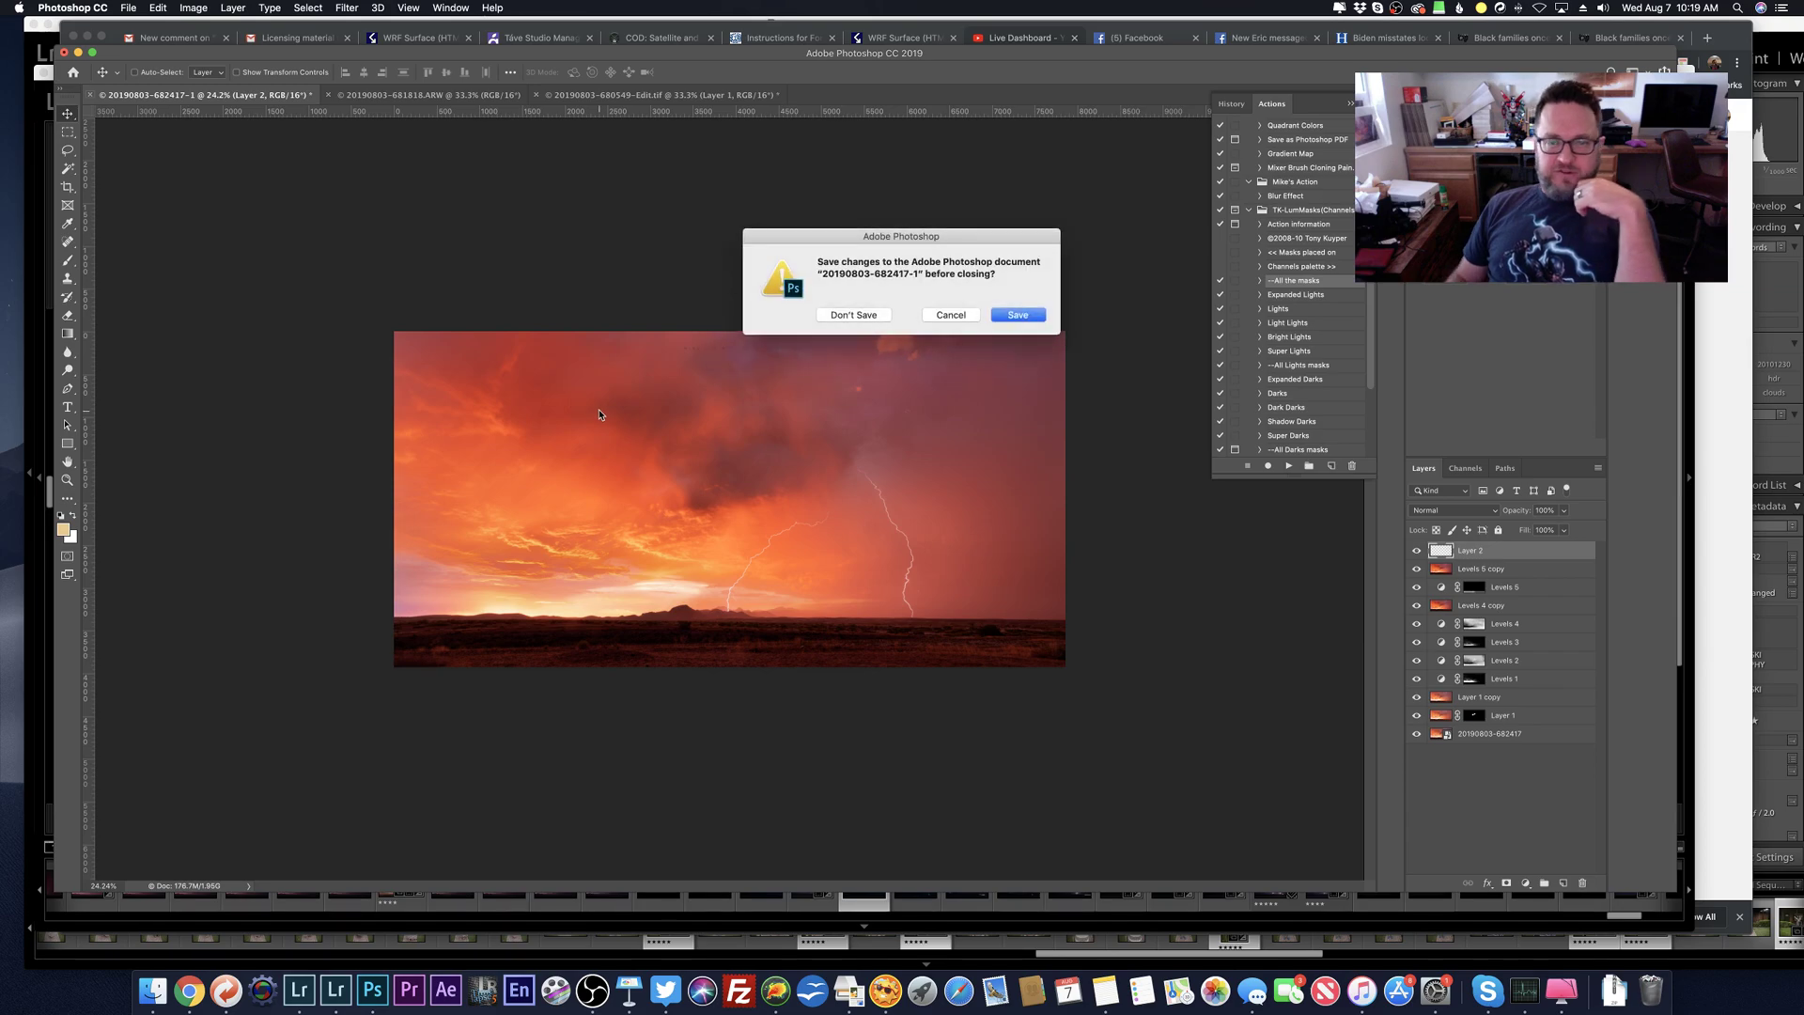
key("Return")
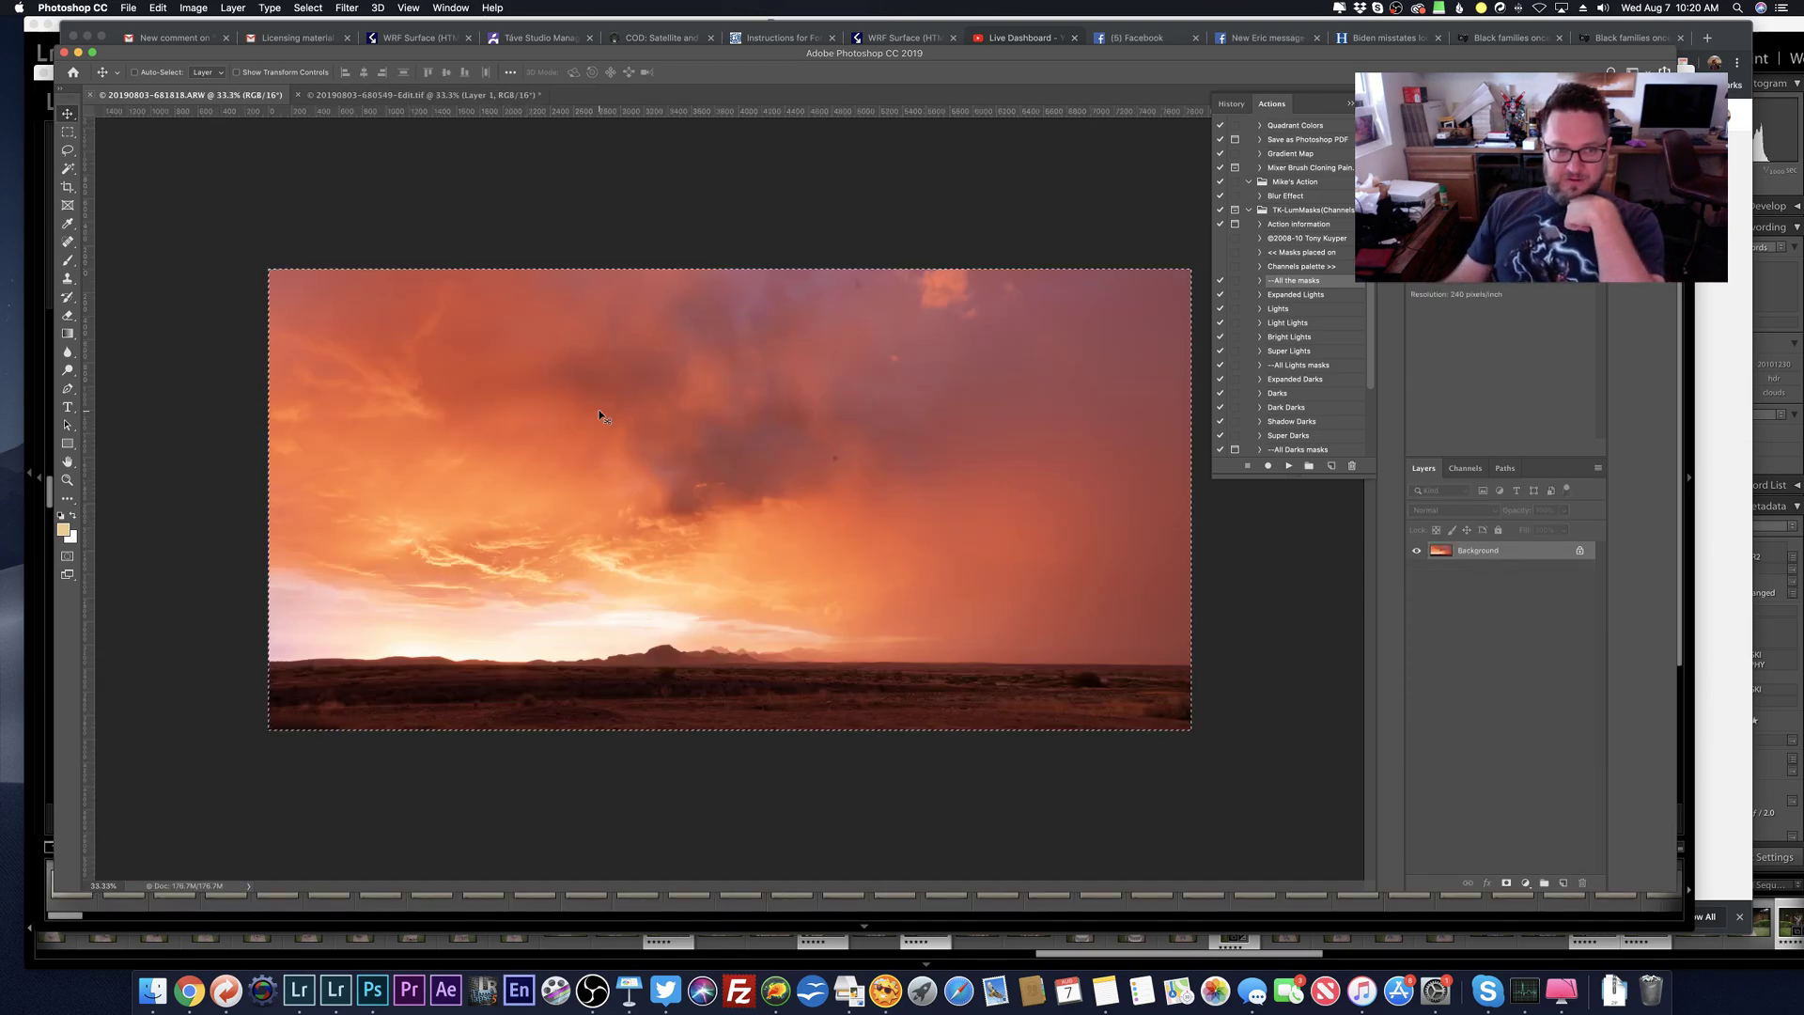
key("super+w")
left_click(850, 315)
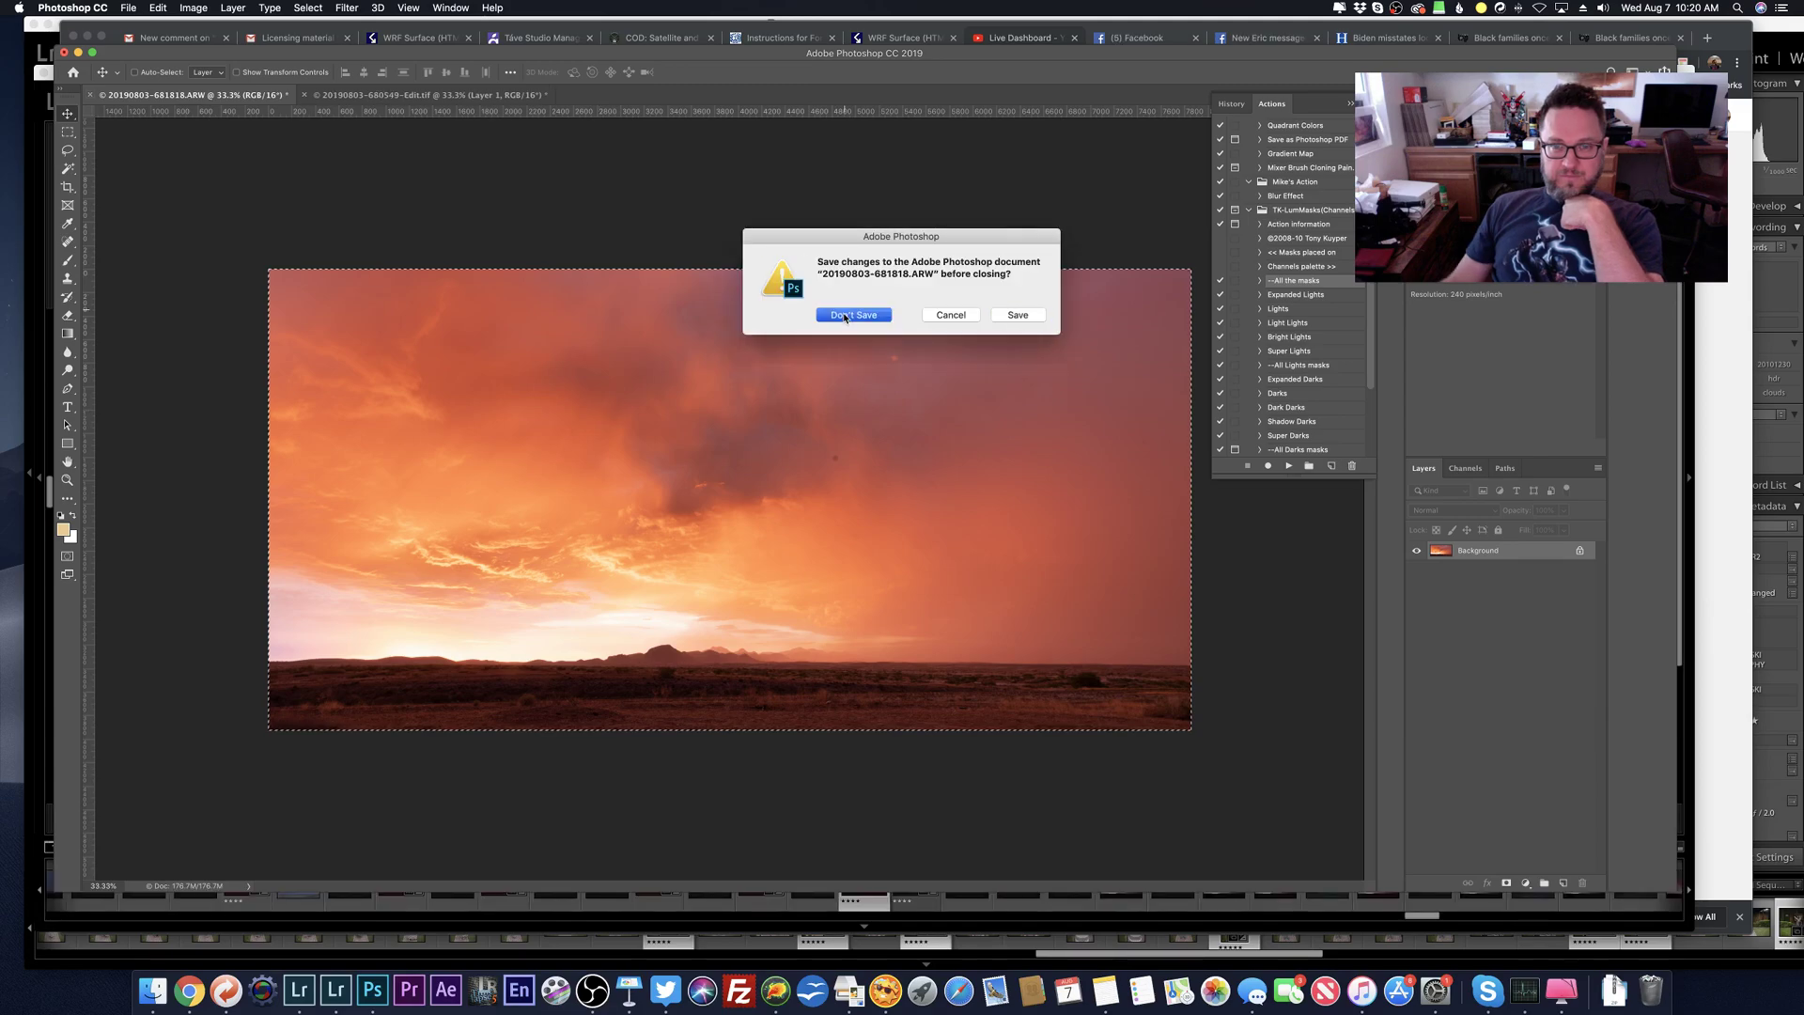
left_click(91, 95)
left_click(852, 315)
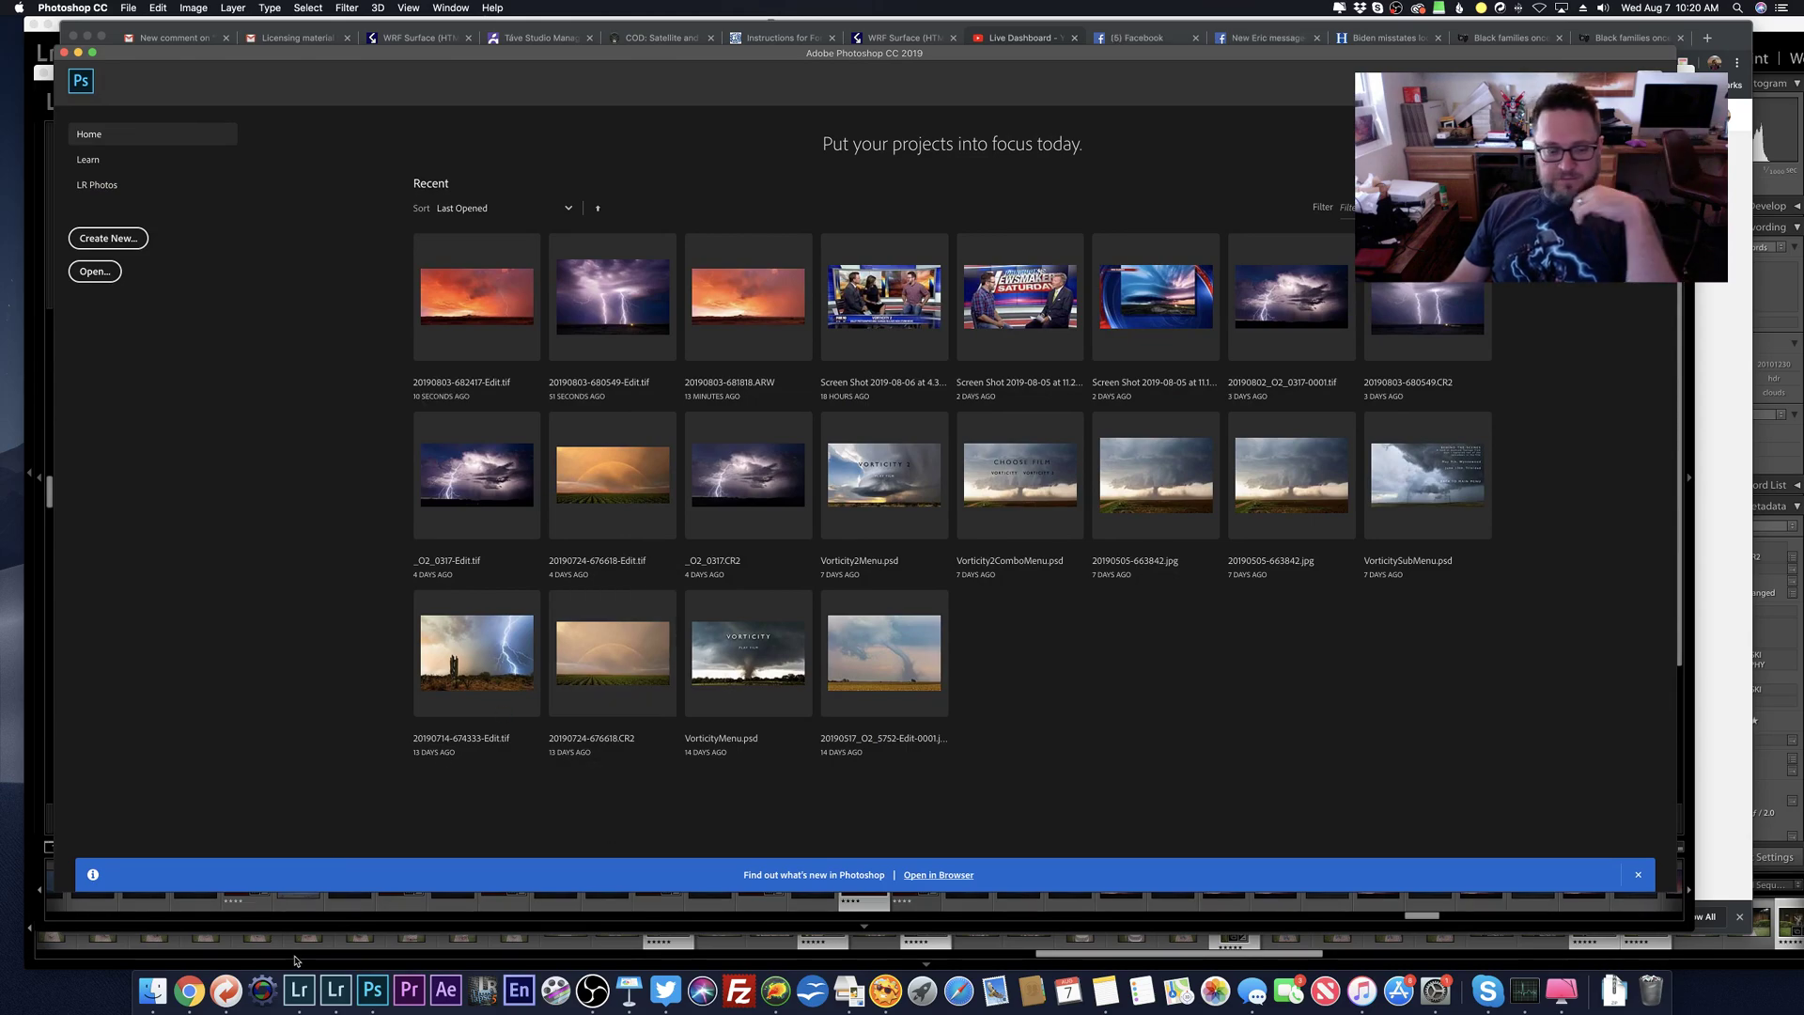
Step: Switch to Lightroom and enter the keywords 20190803 and Sony A7R3 for the edited sunset photo
left_click(300, 988)
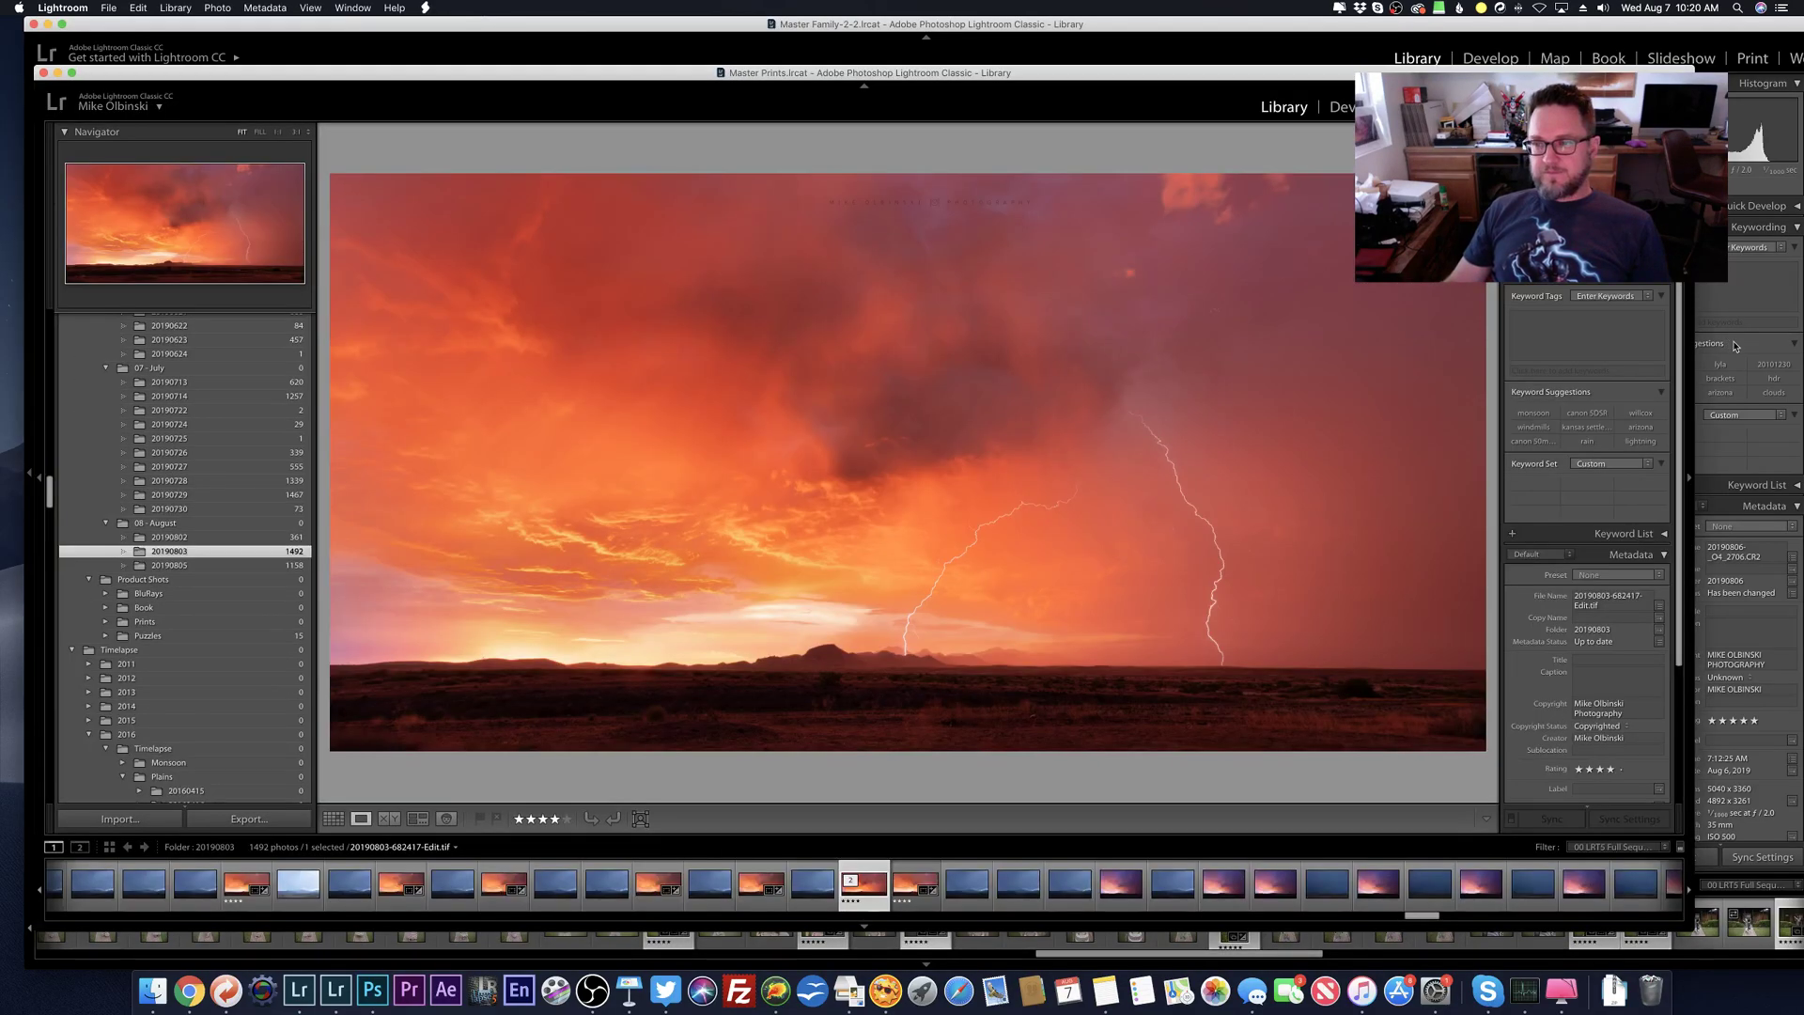
left_click(1630, 328)
type("201908")
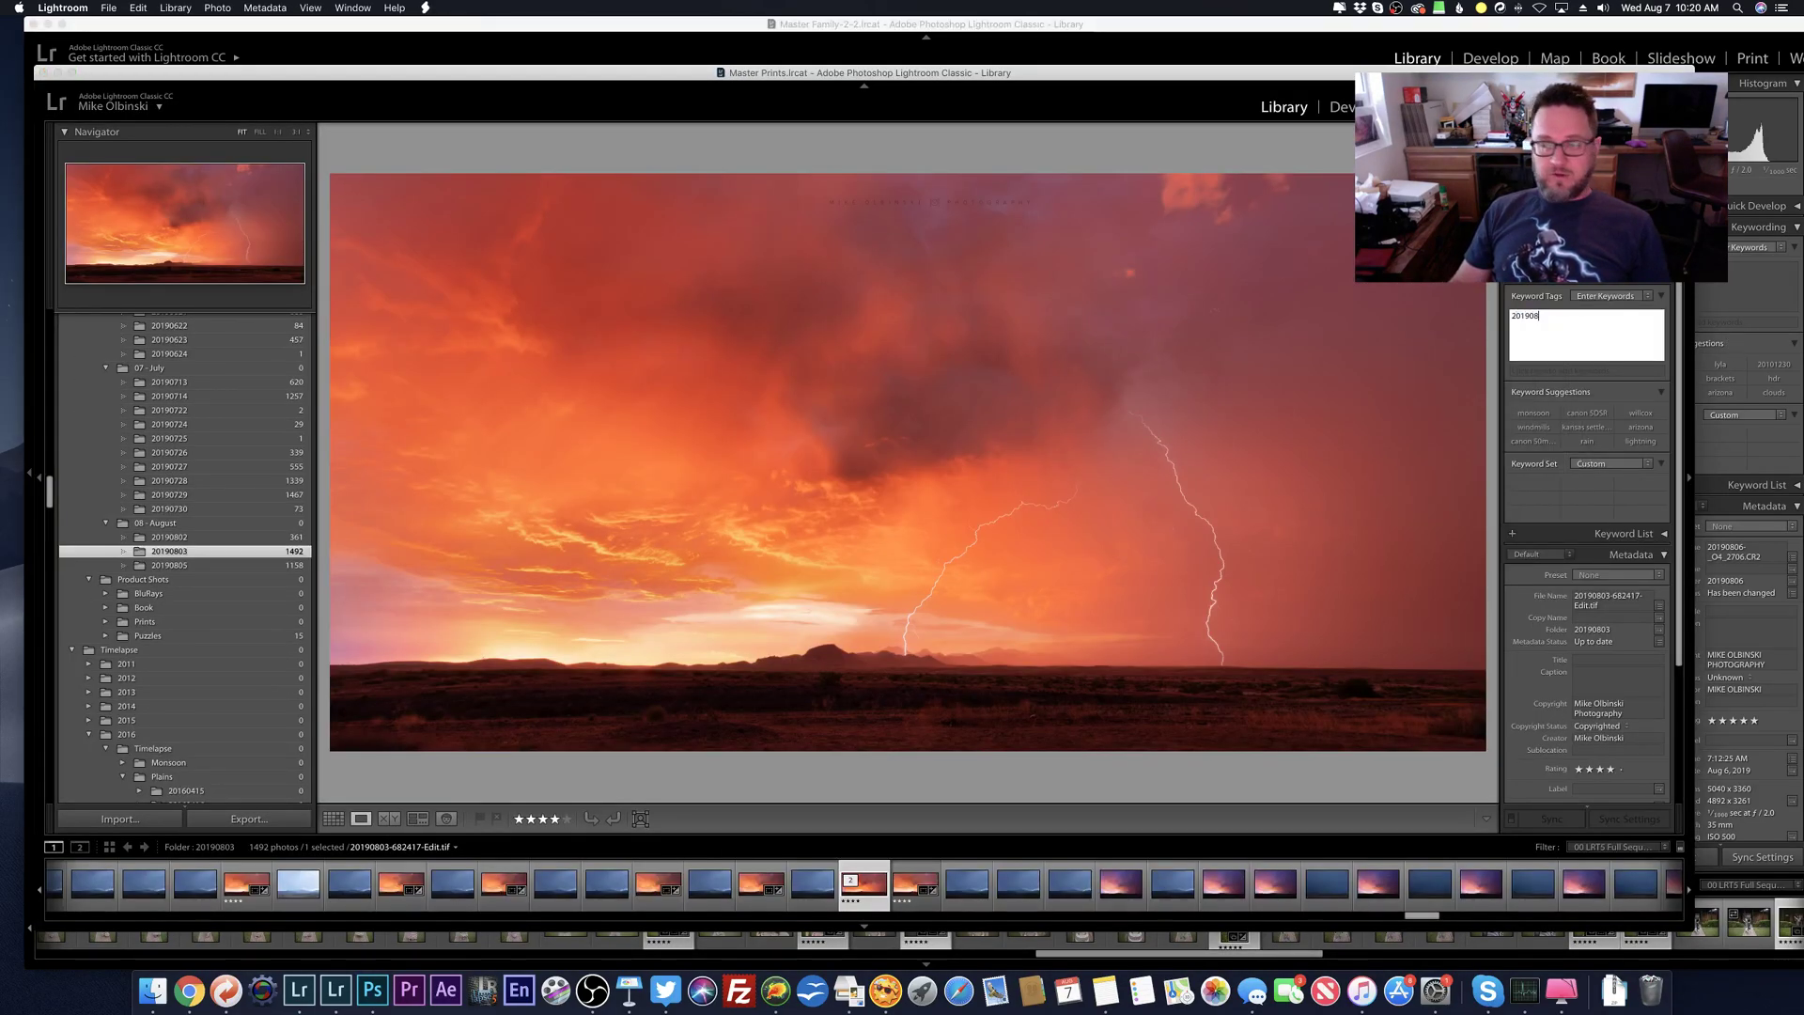
type("03, sony")
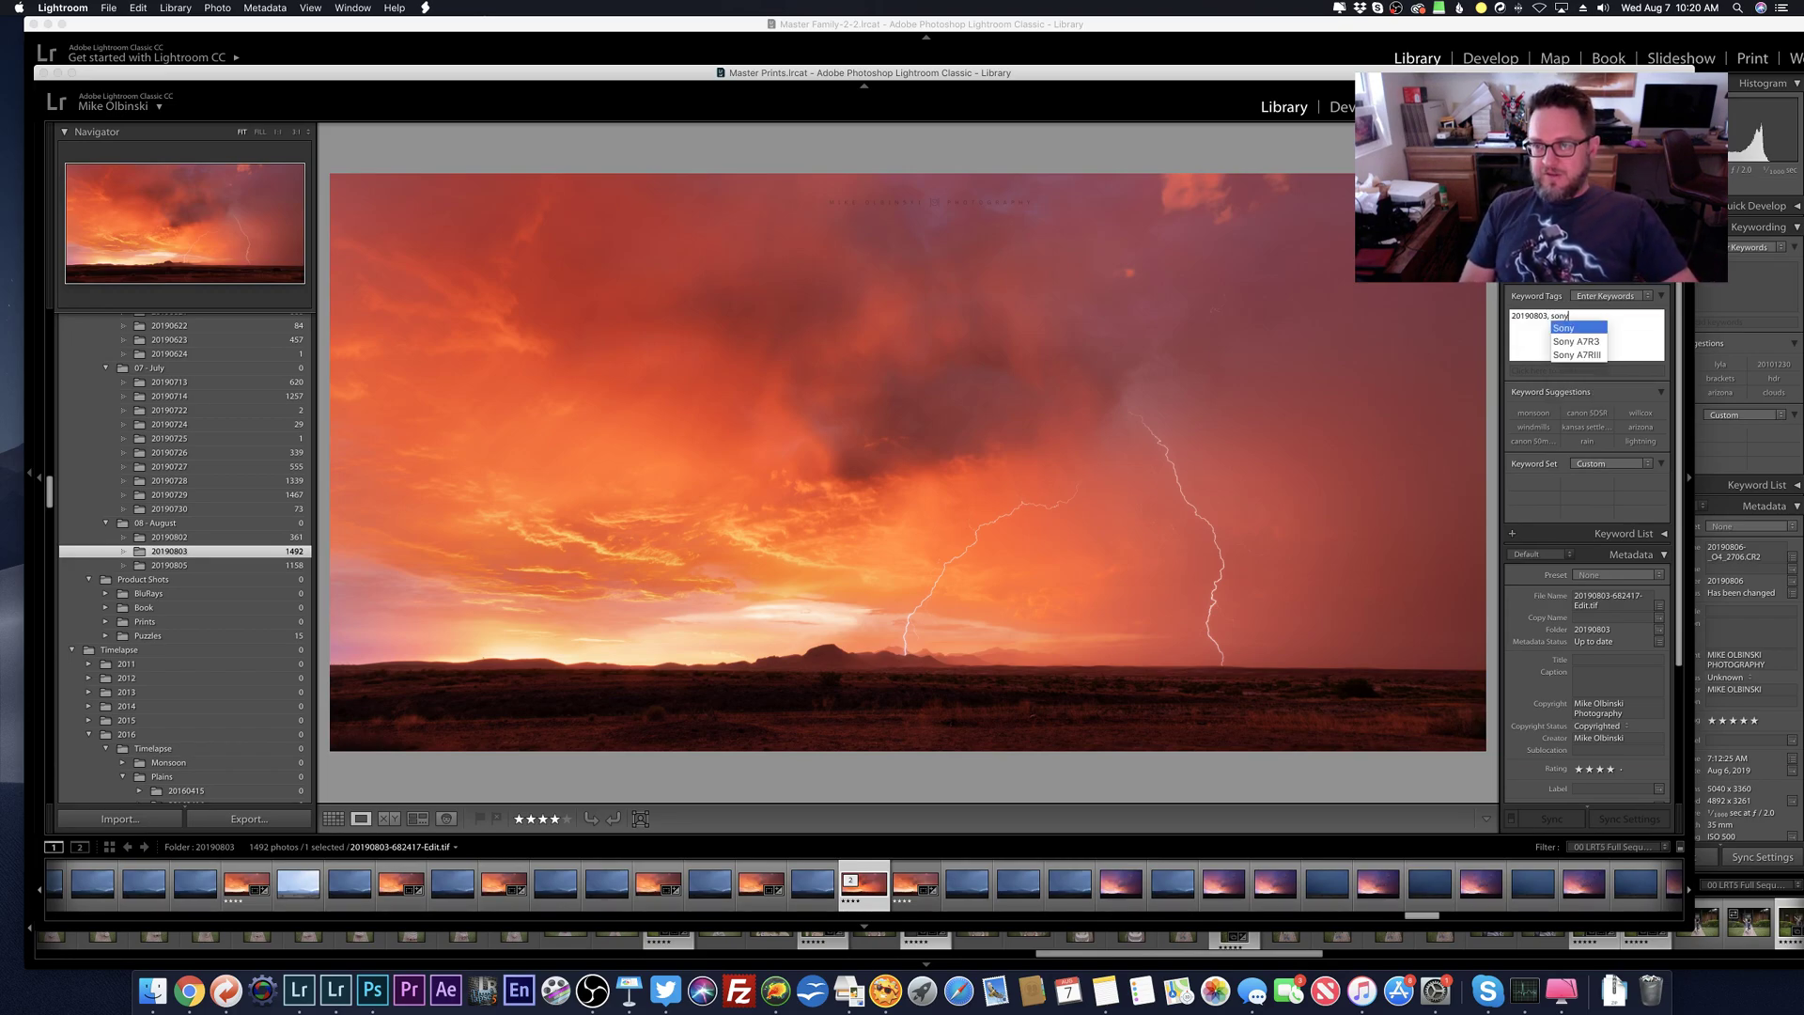
key("Down")
key("Return")
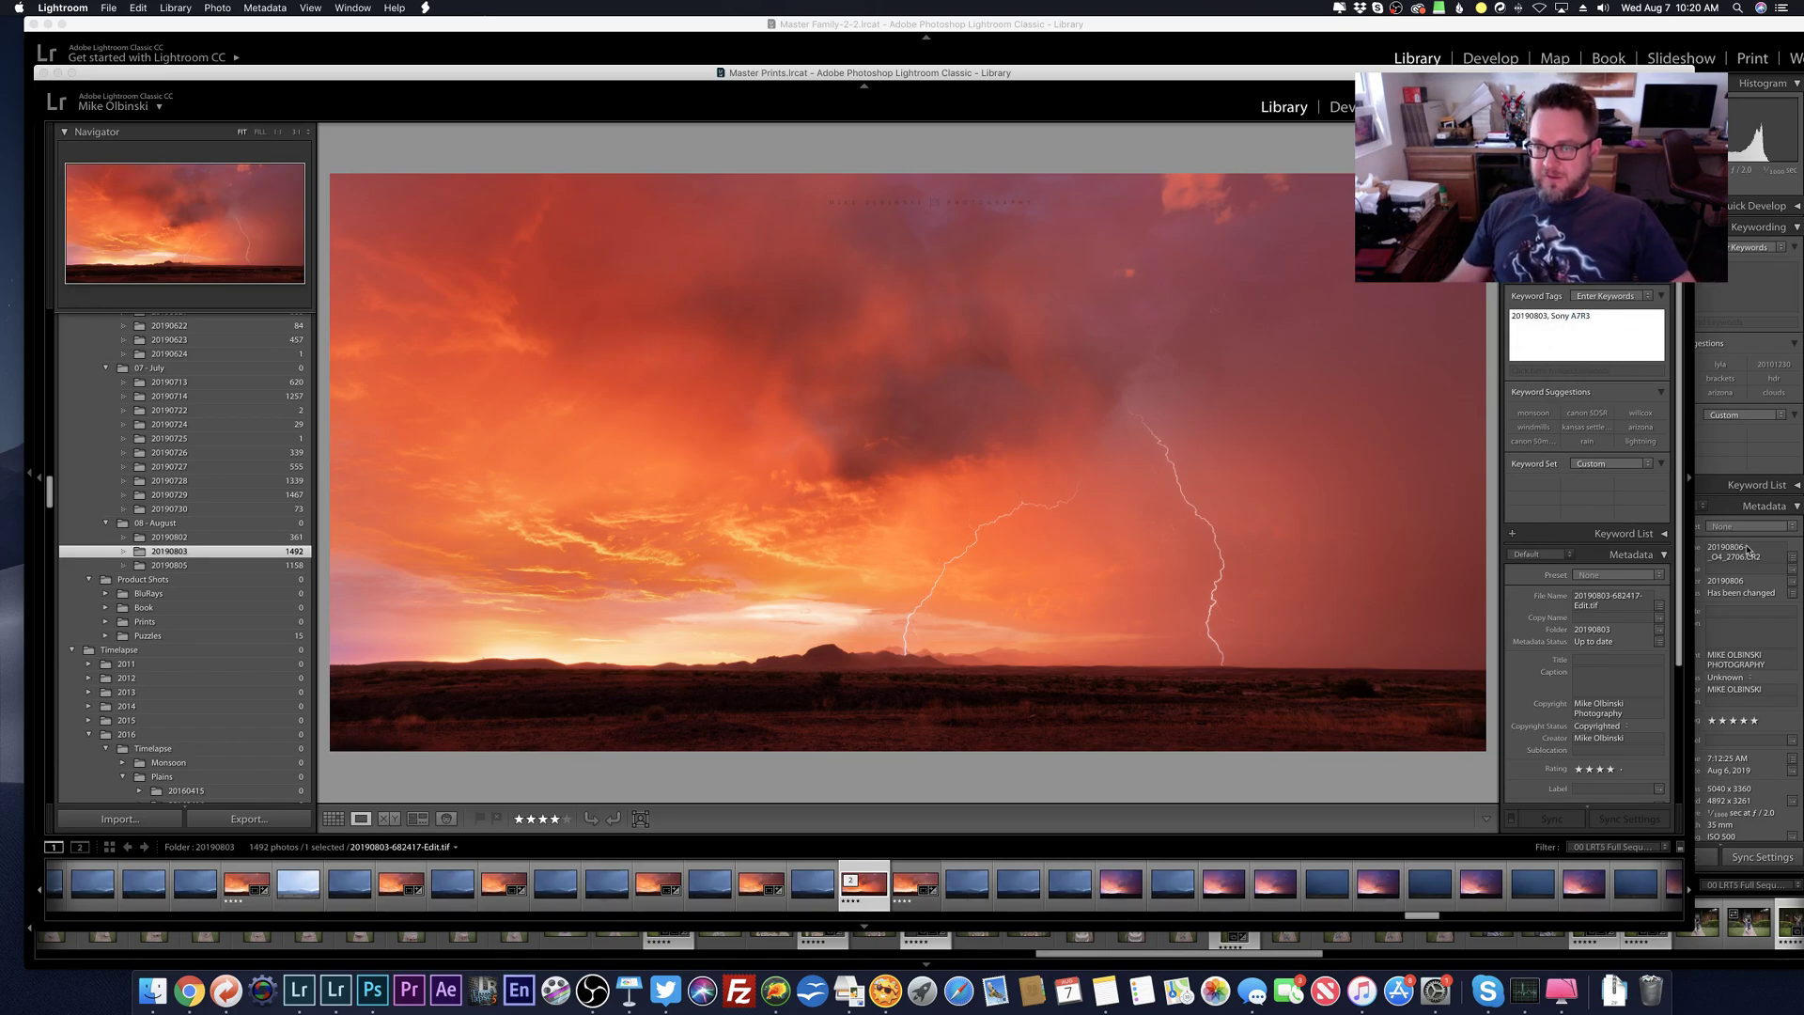
scroll(1596, 558, "down", 5)
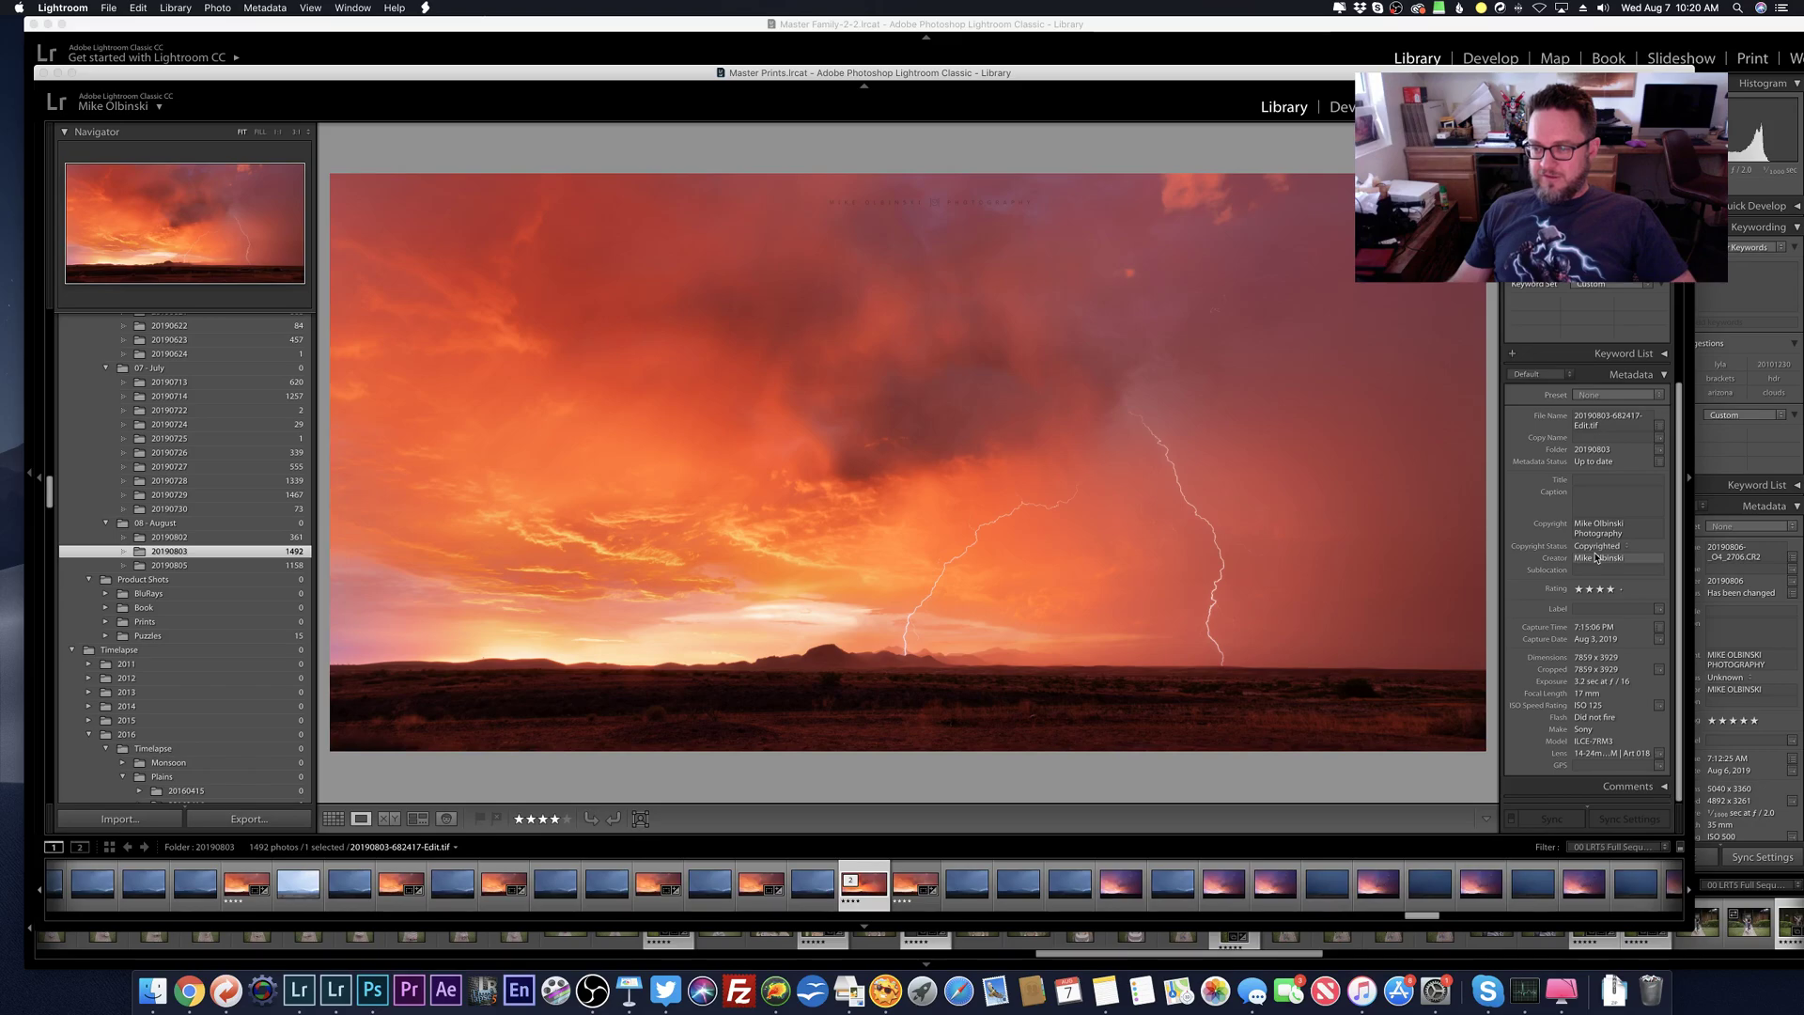
scroll(1602, 470, "up", 5)
type(", sig")
key("Return")
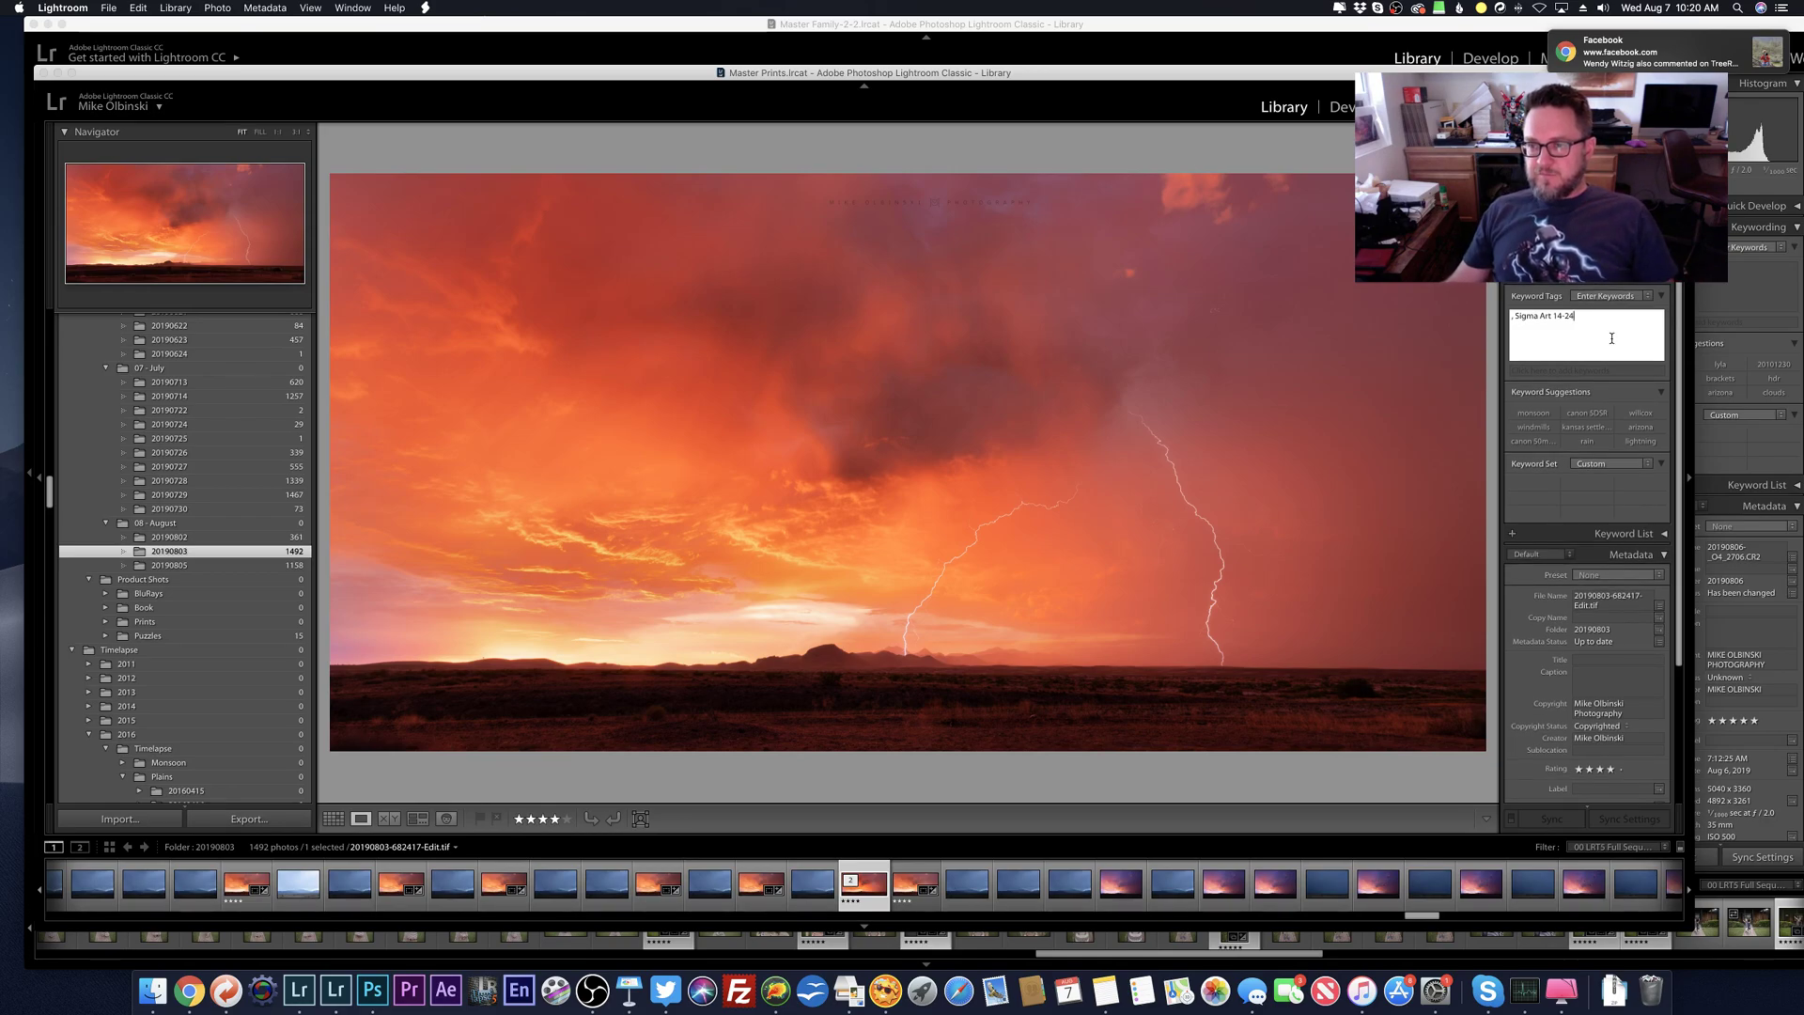
key("BackSpace")
key("BackSpace")
key("BackSpace")
key("BackSpace")
key("BackSpace")
key("BackSpace")
key("BackSpace")
key("BackSpace")
key("BackSpace")
key("BackSpace")
key("BackSpace")
key("BackSpace")
key("BackSpace")
key("BackSpace")
key("BackSpace")
key("BackSpace")
Step: Enter the camera and lens keywords Sony A7R3 and Sigma Art 14-24mm for the sunset photo
type("Sony A7R3")
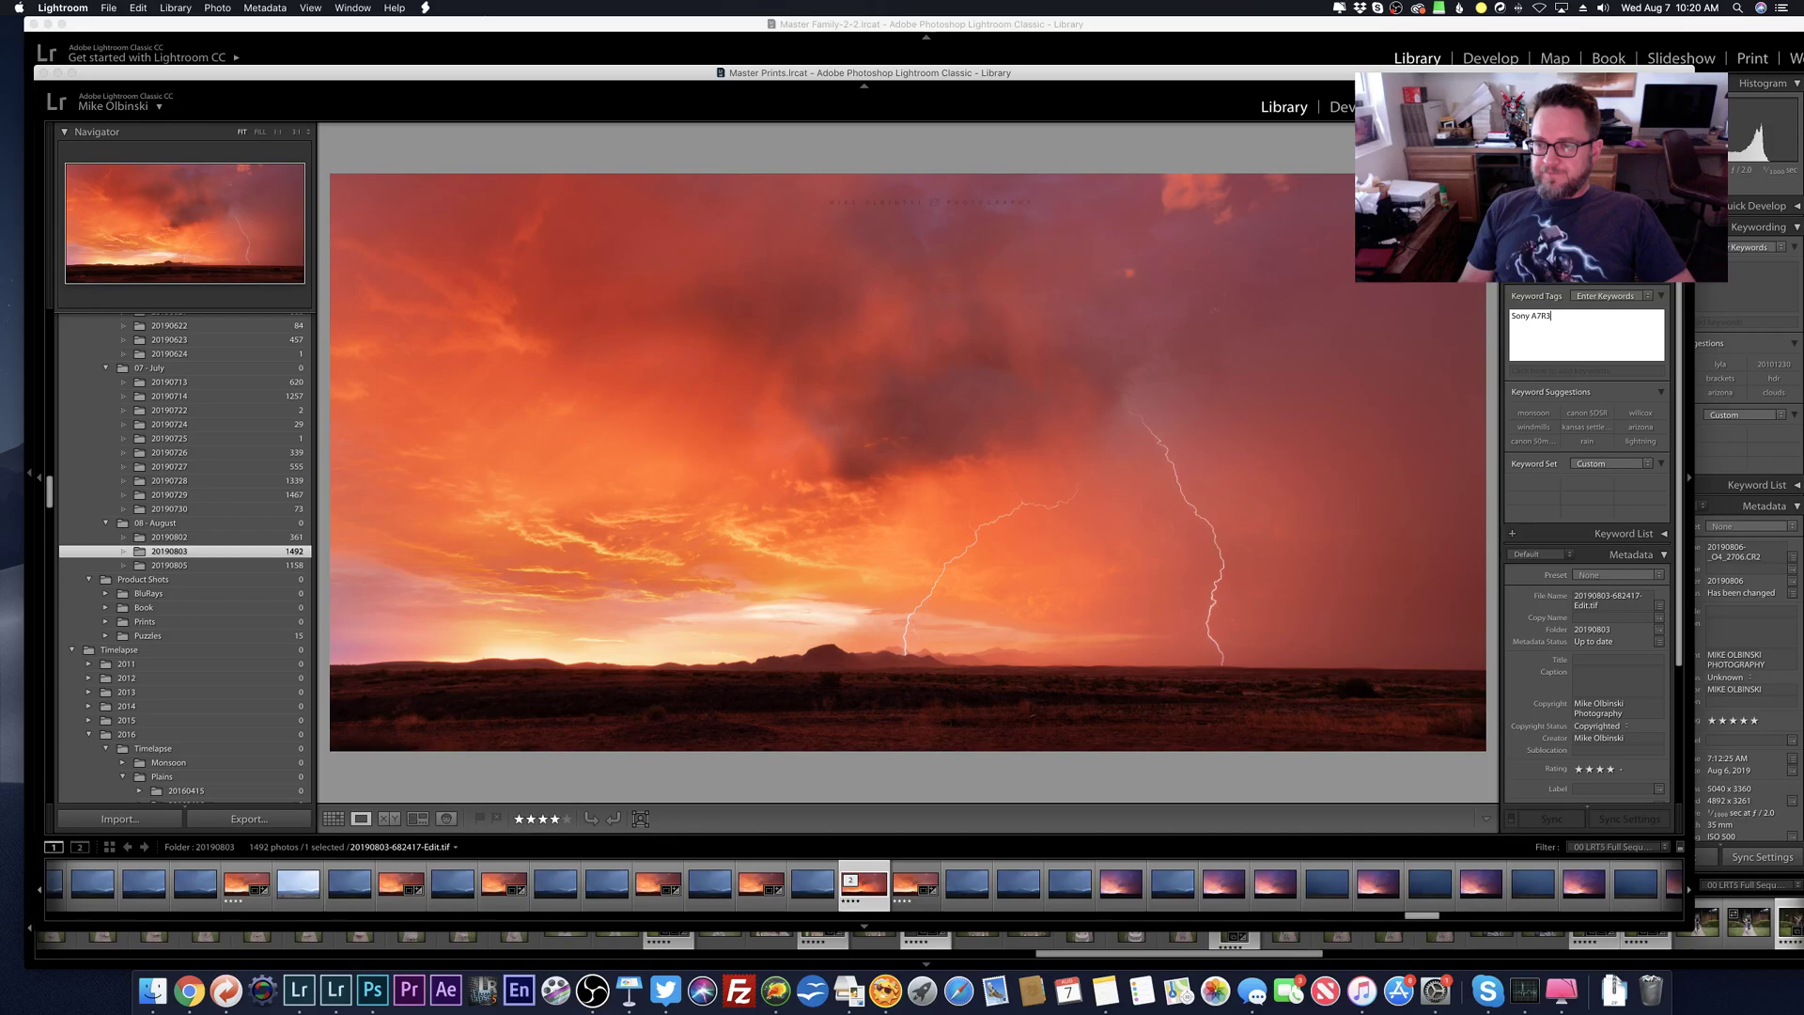
type(", sigm")
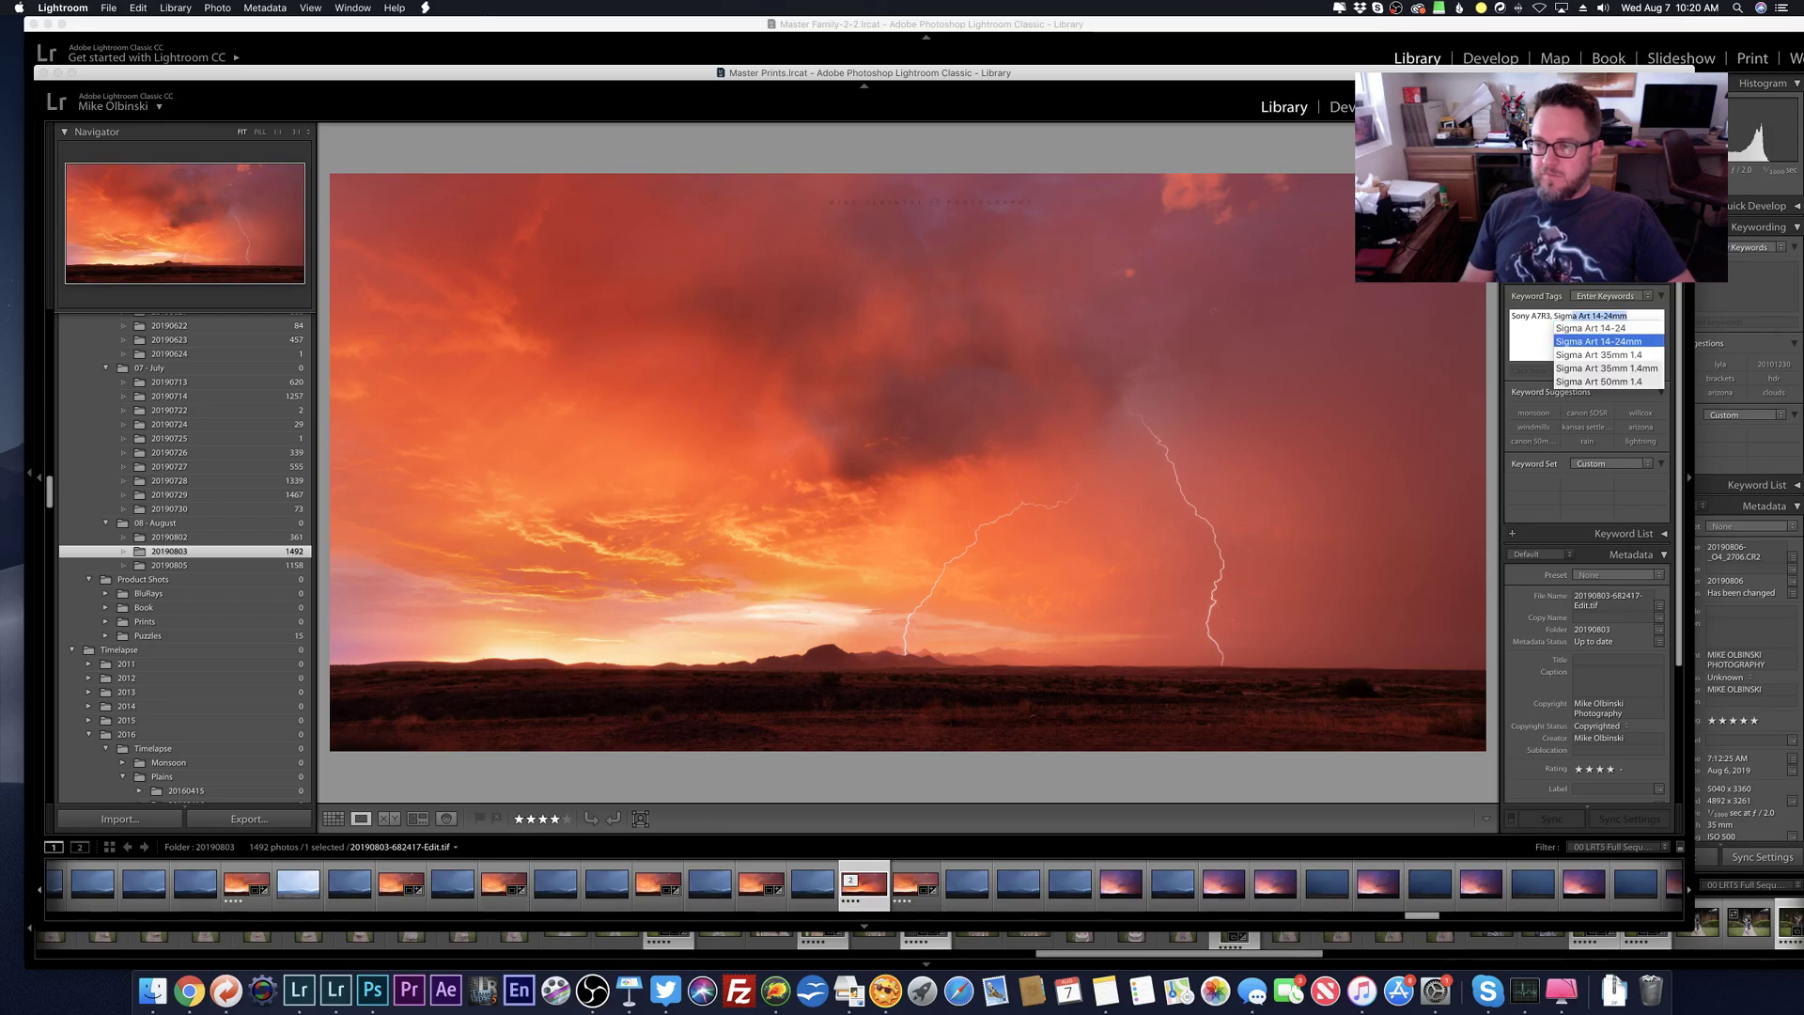
key("Return")
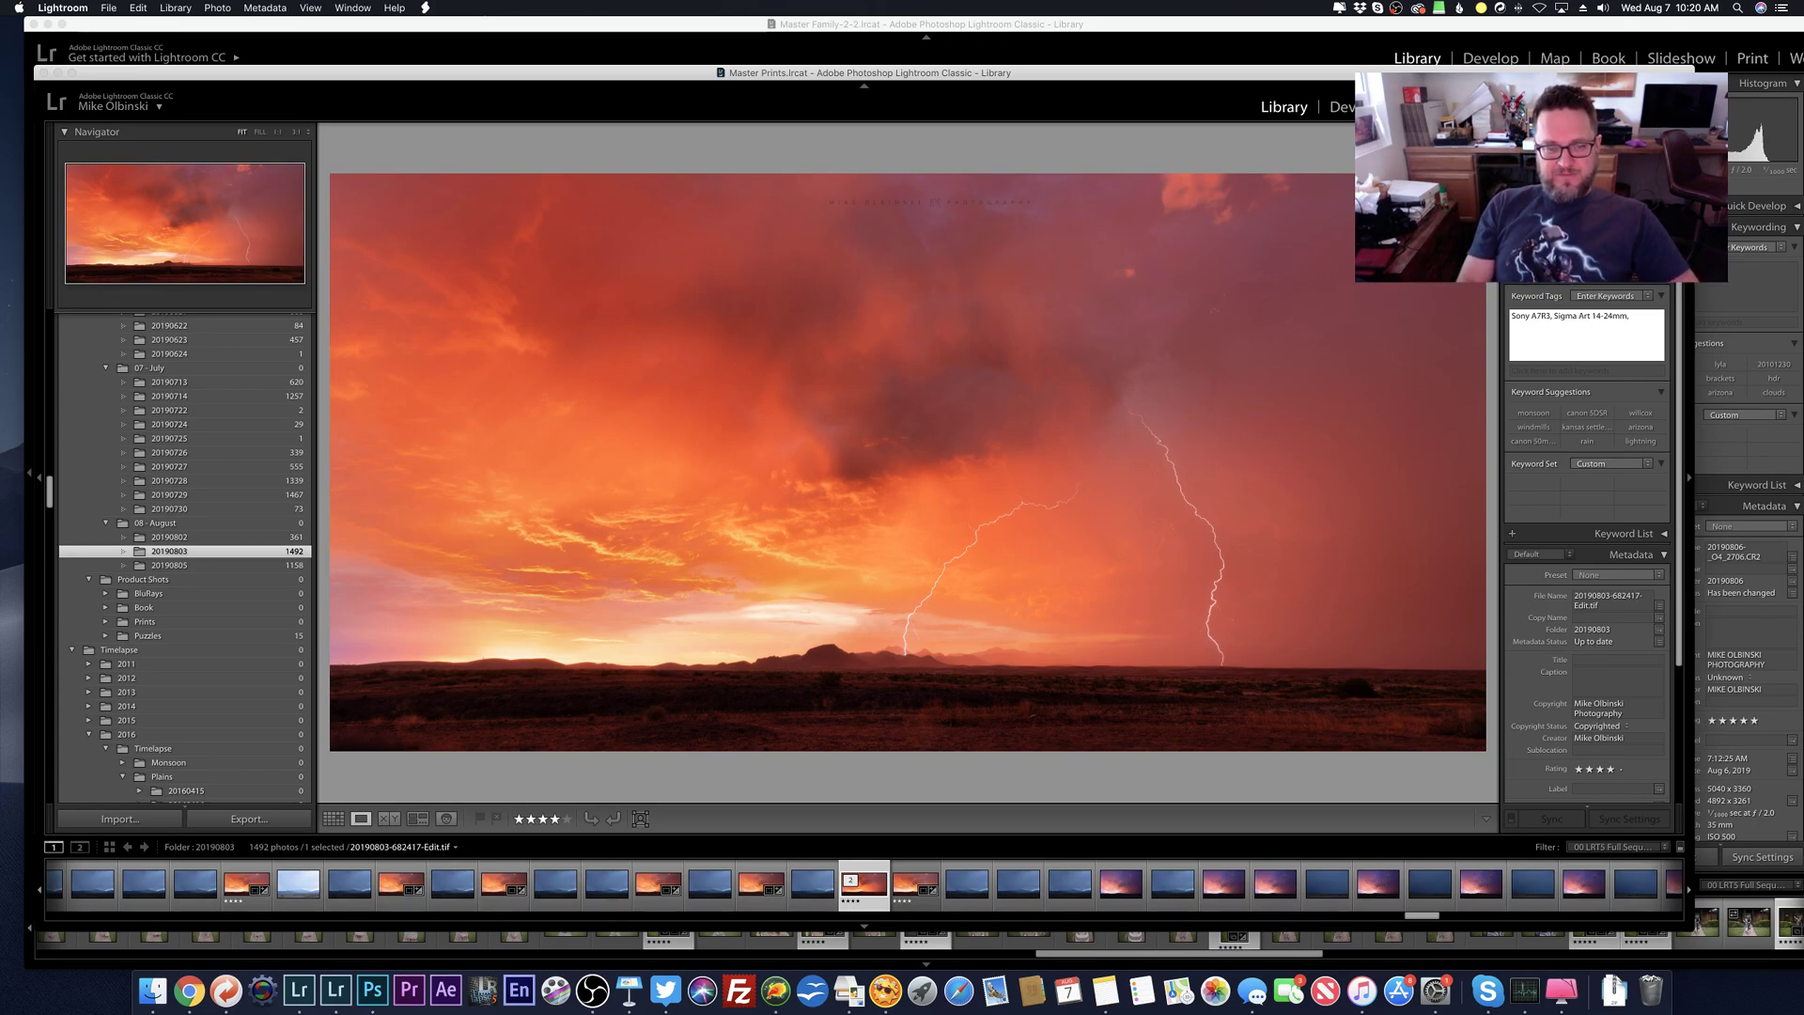
Step: Add the scene keywords arizona, monsoon, lightning, sunset and mountains
type("a")
type("rizon")
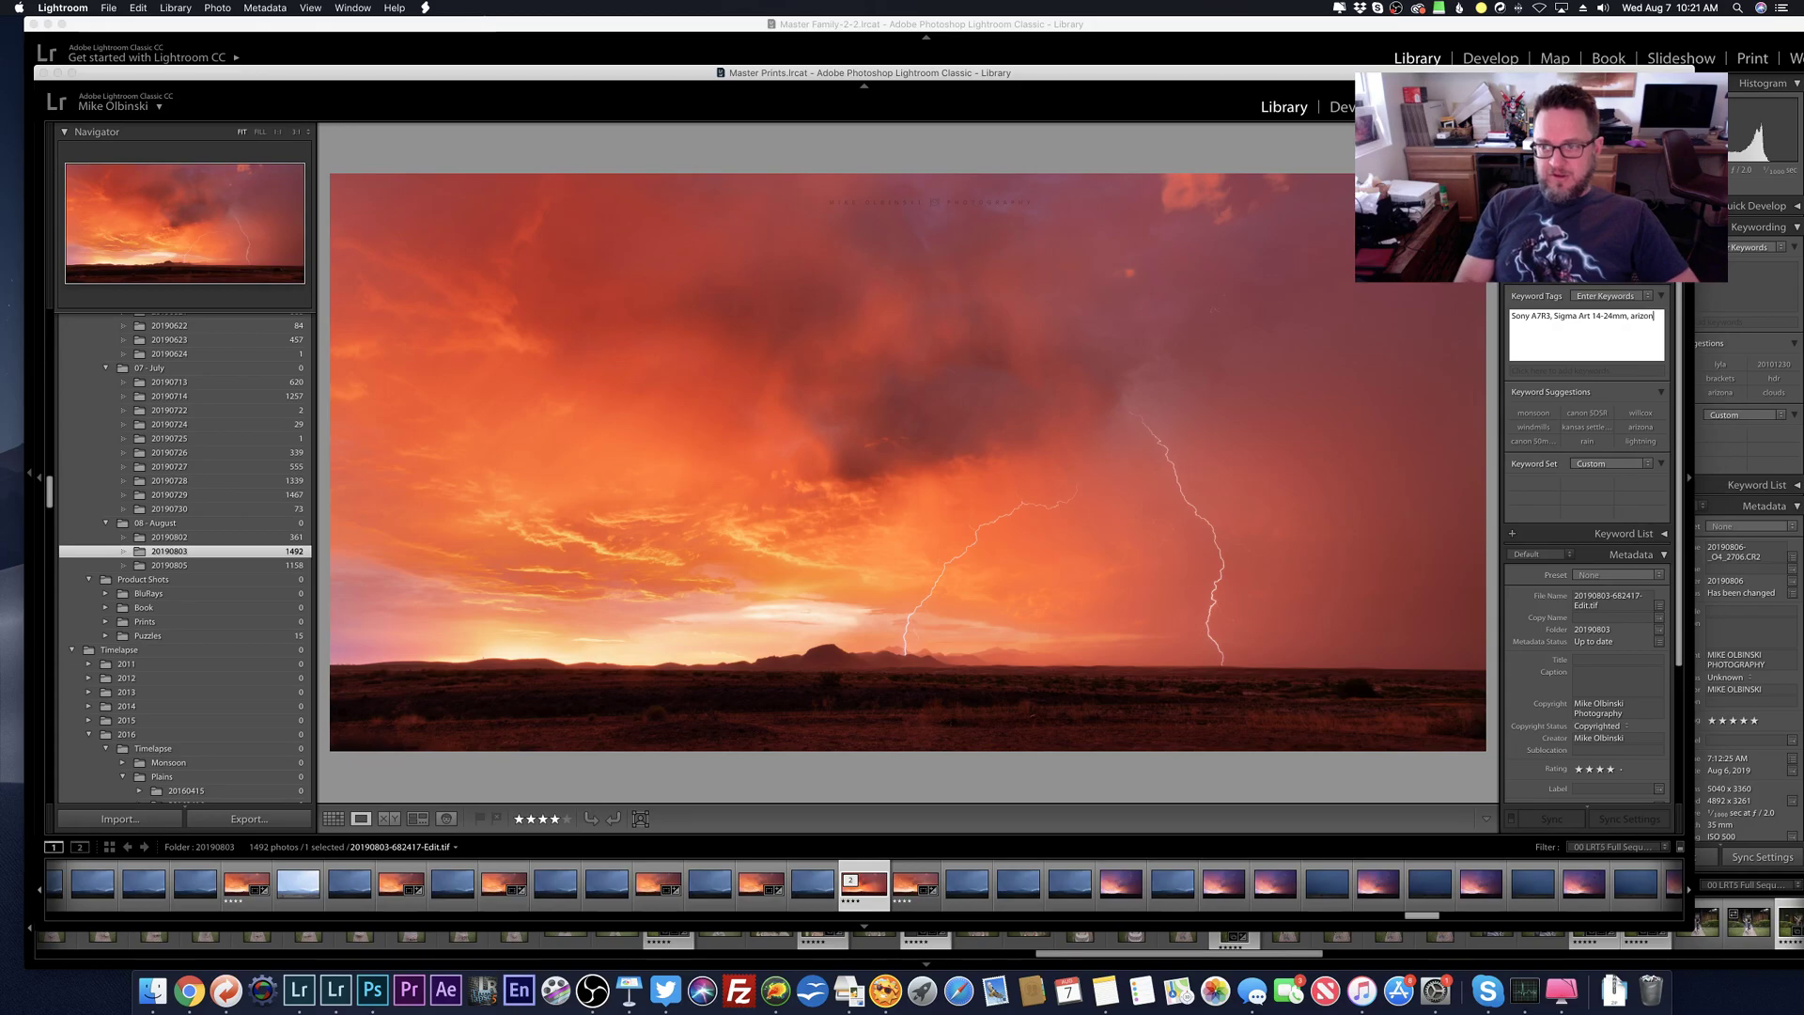
type("a, monsoon, lightning, sunset, mountains")
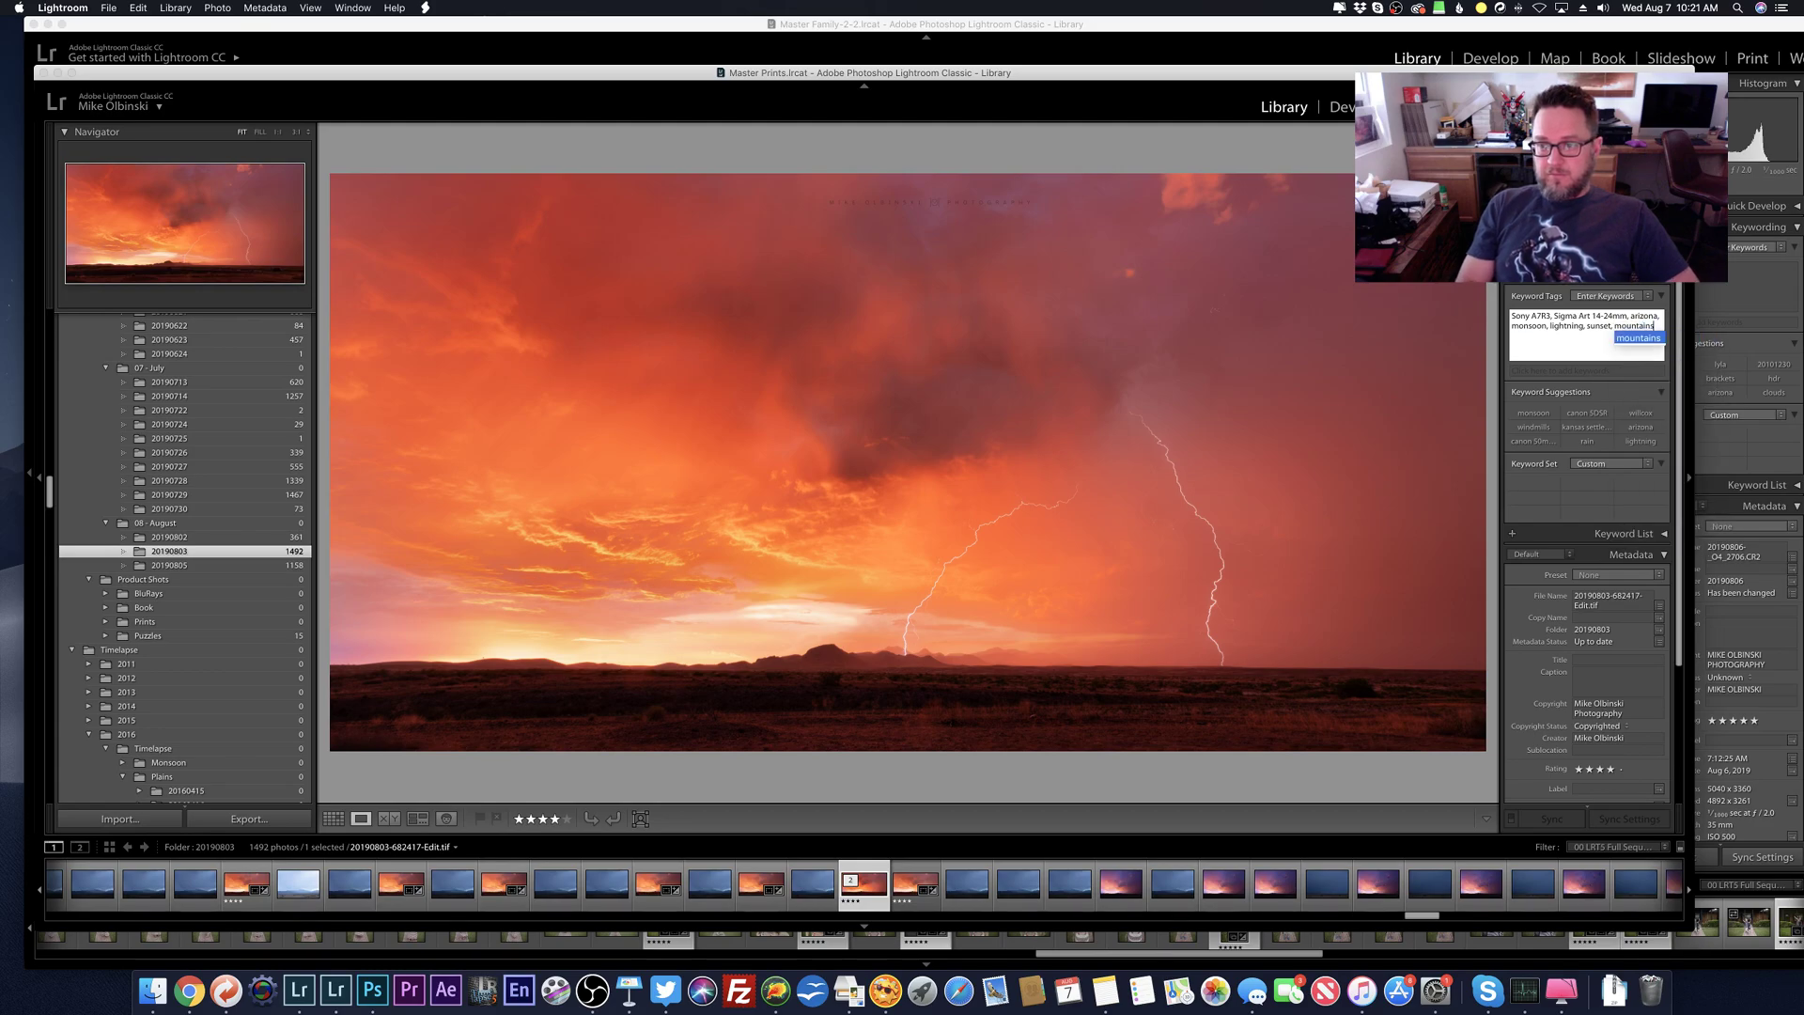
Step: Add the location keywords willcox and highway 191 to the sunset photo, removing the started interstate 10 entry
type(", will")
type("cox, high")
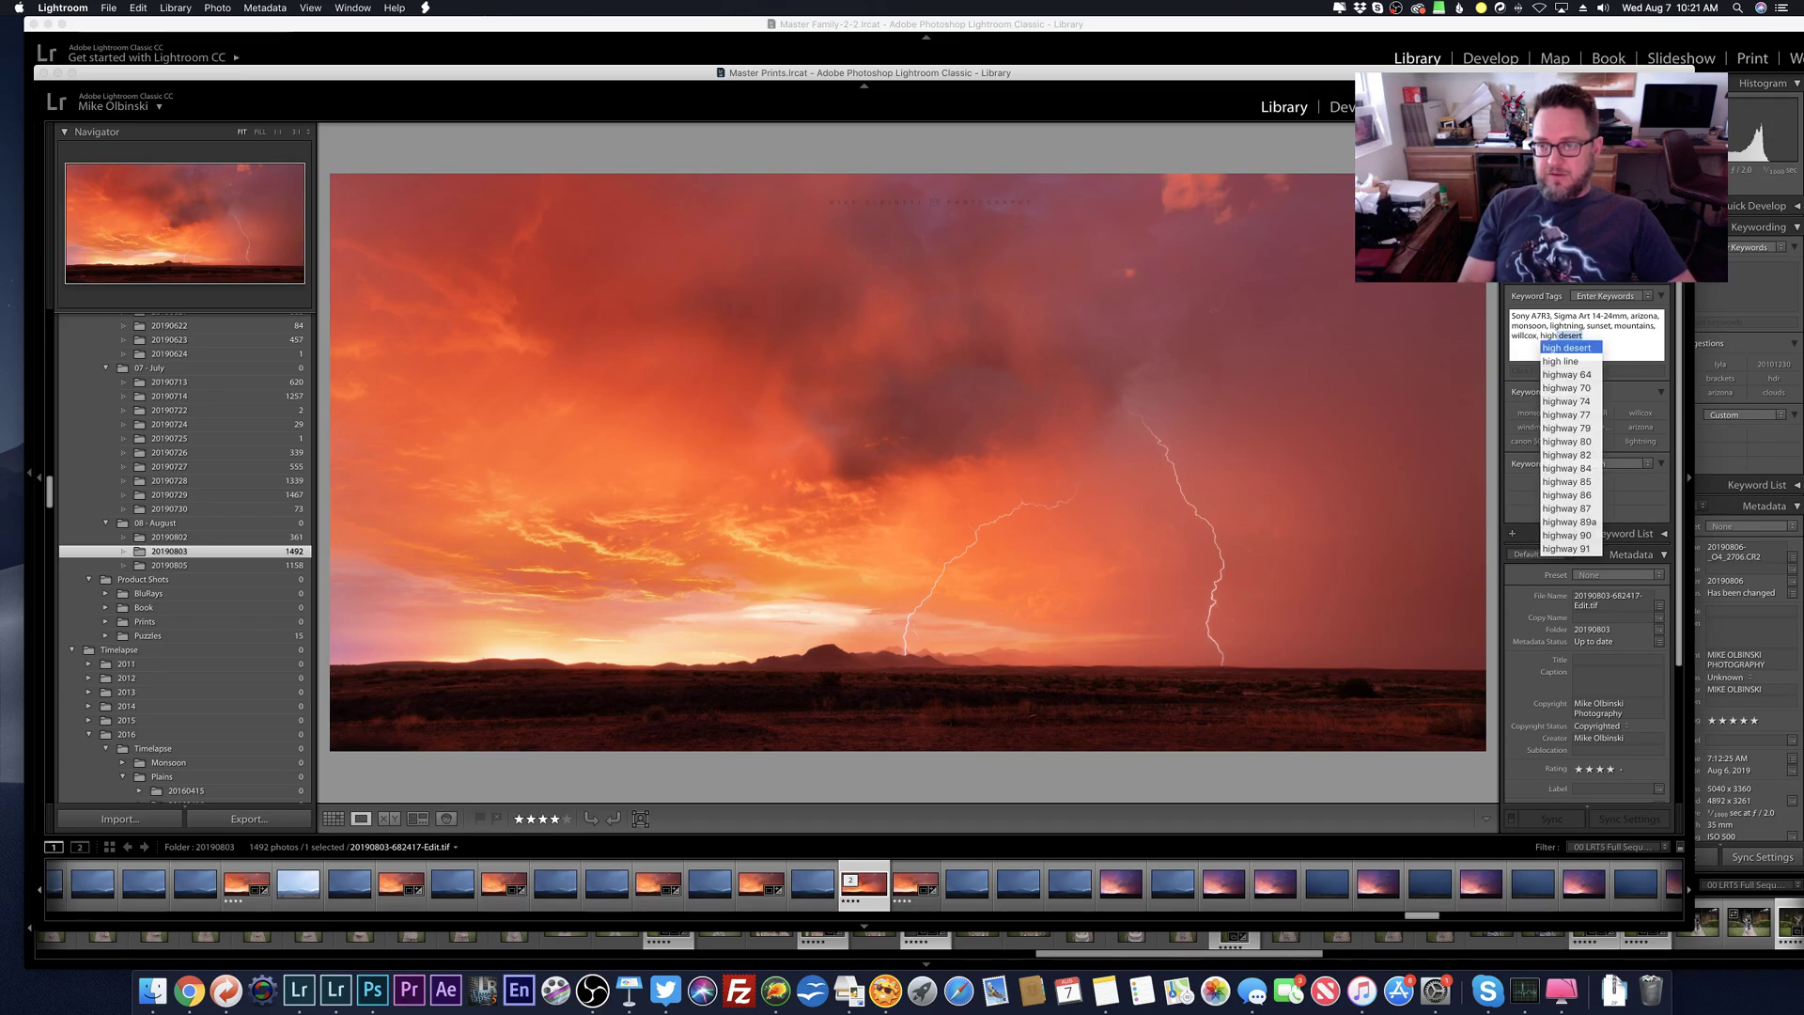
type("way ")
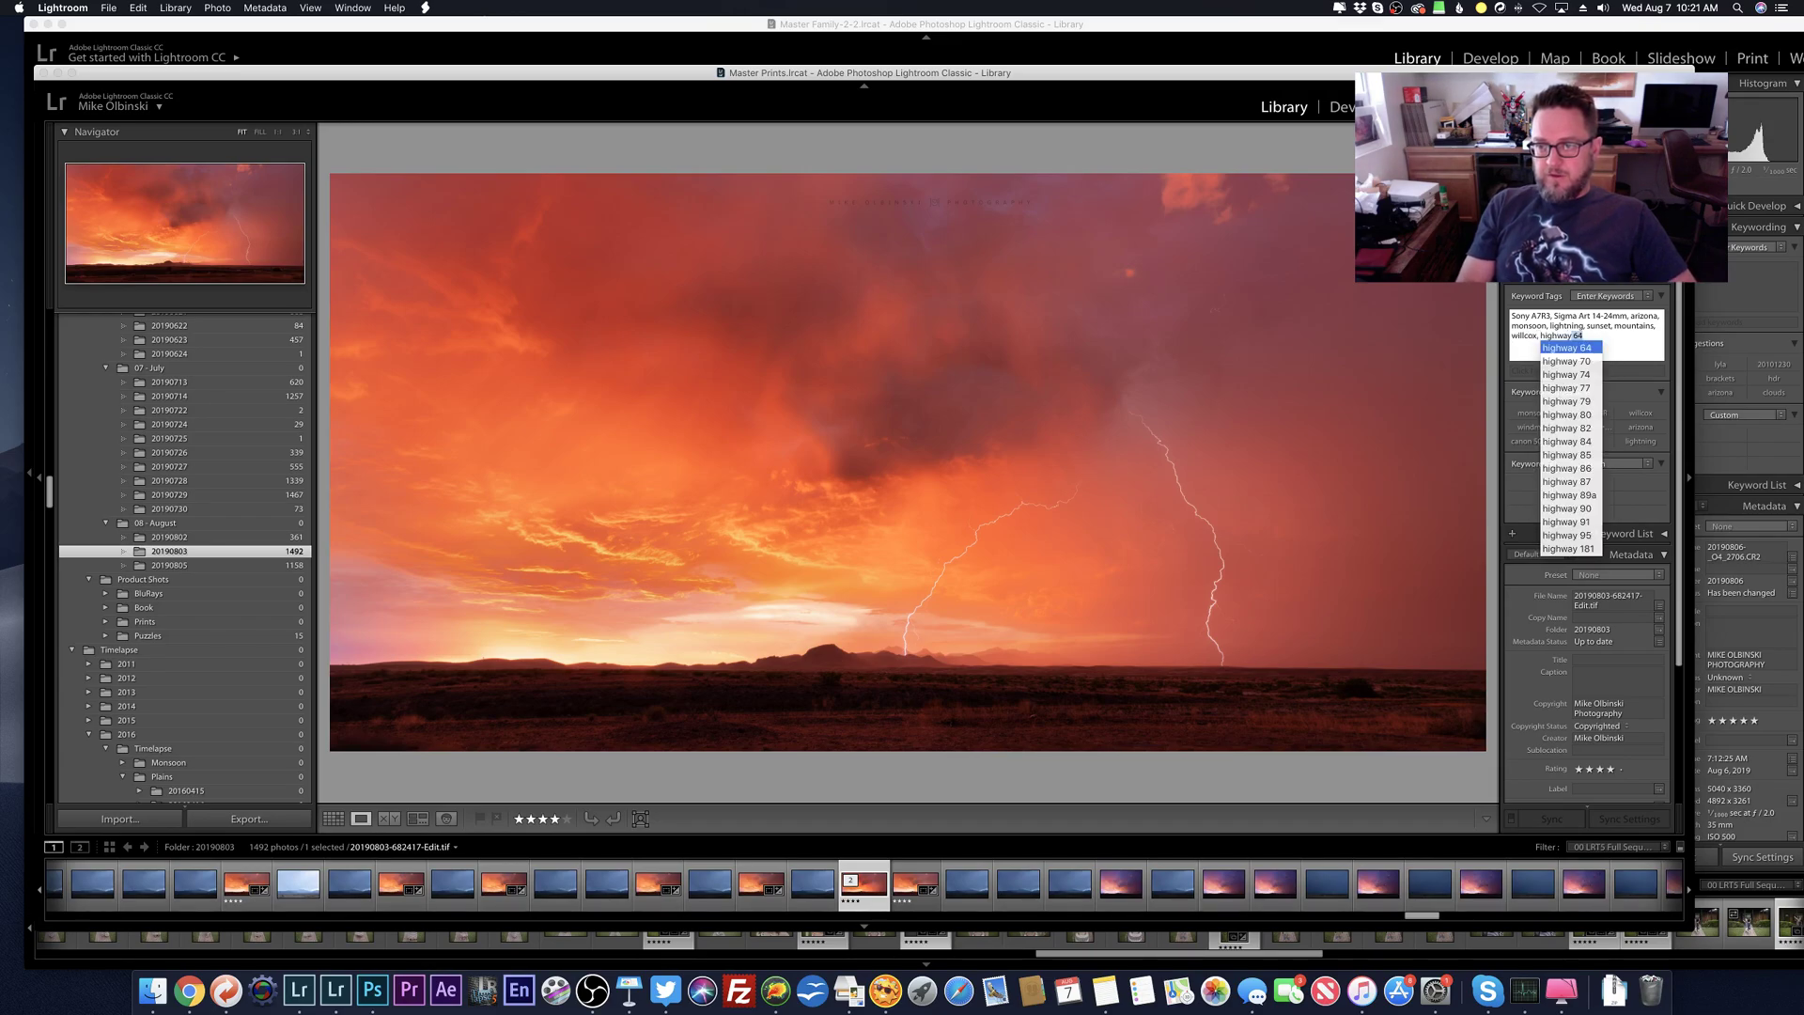
type("191, inter")
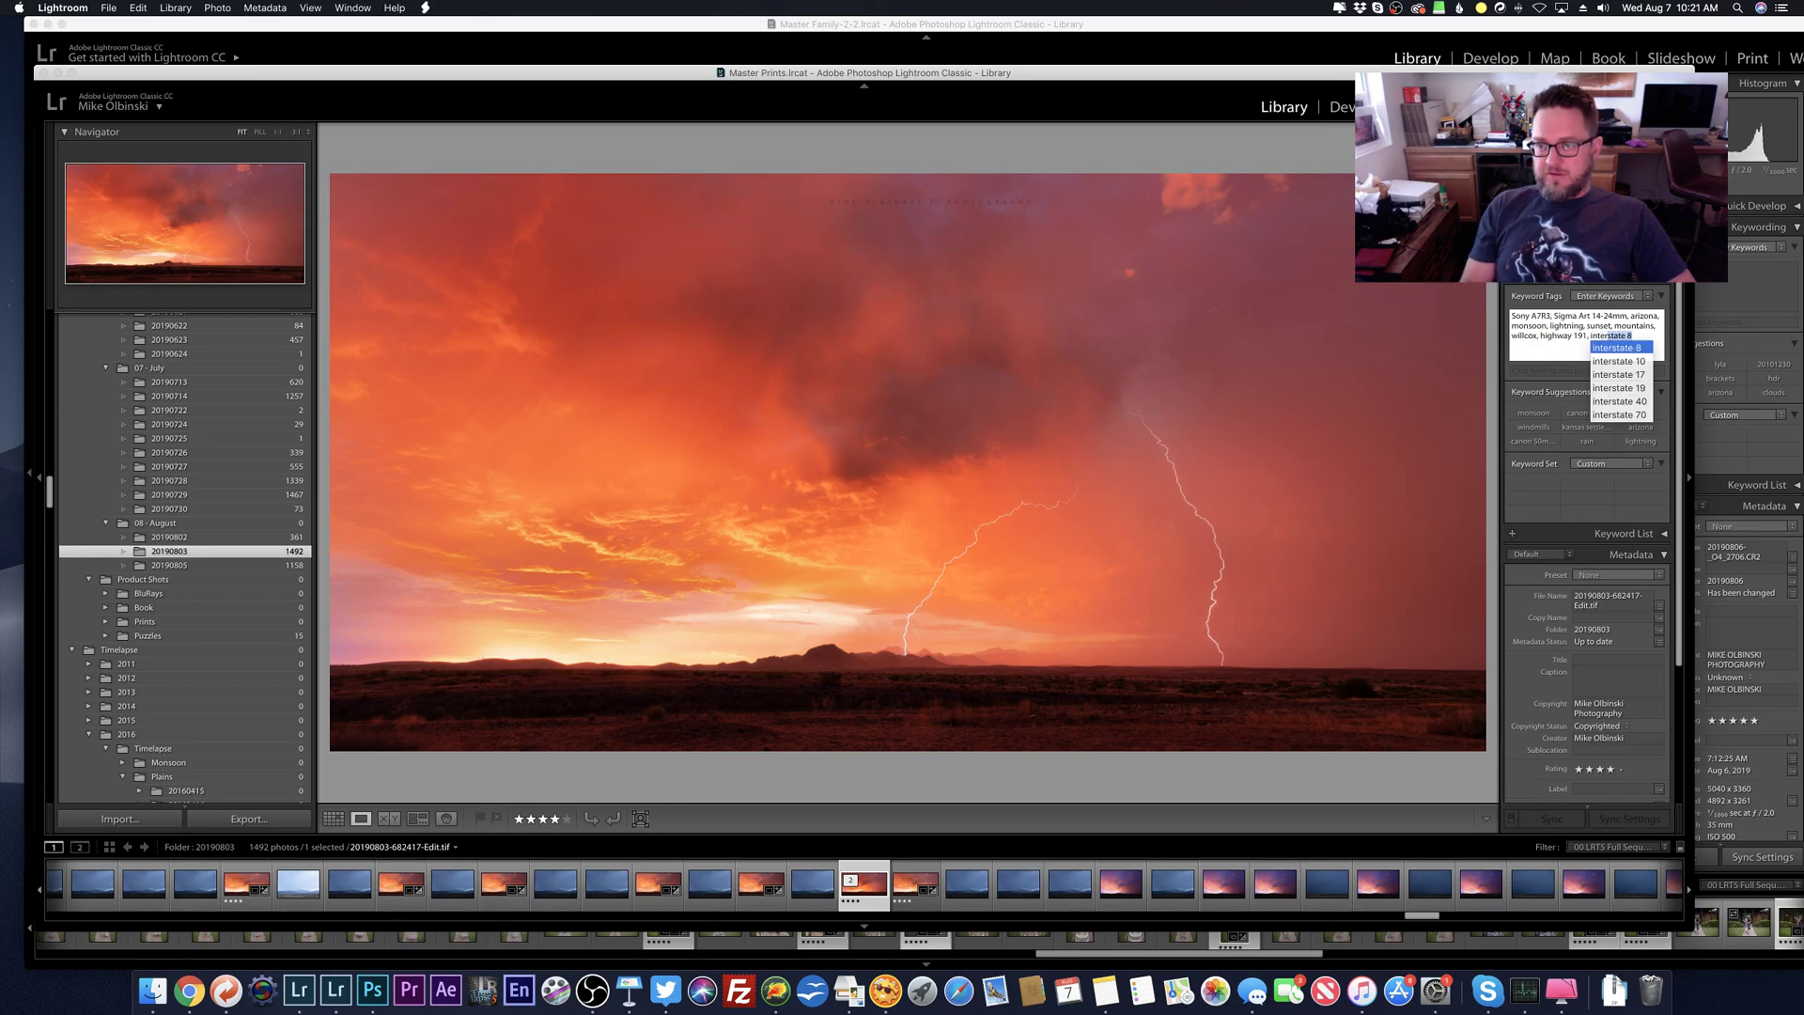
key("Down")
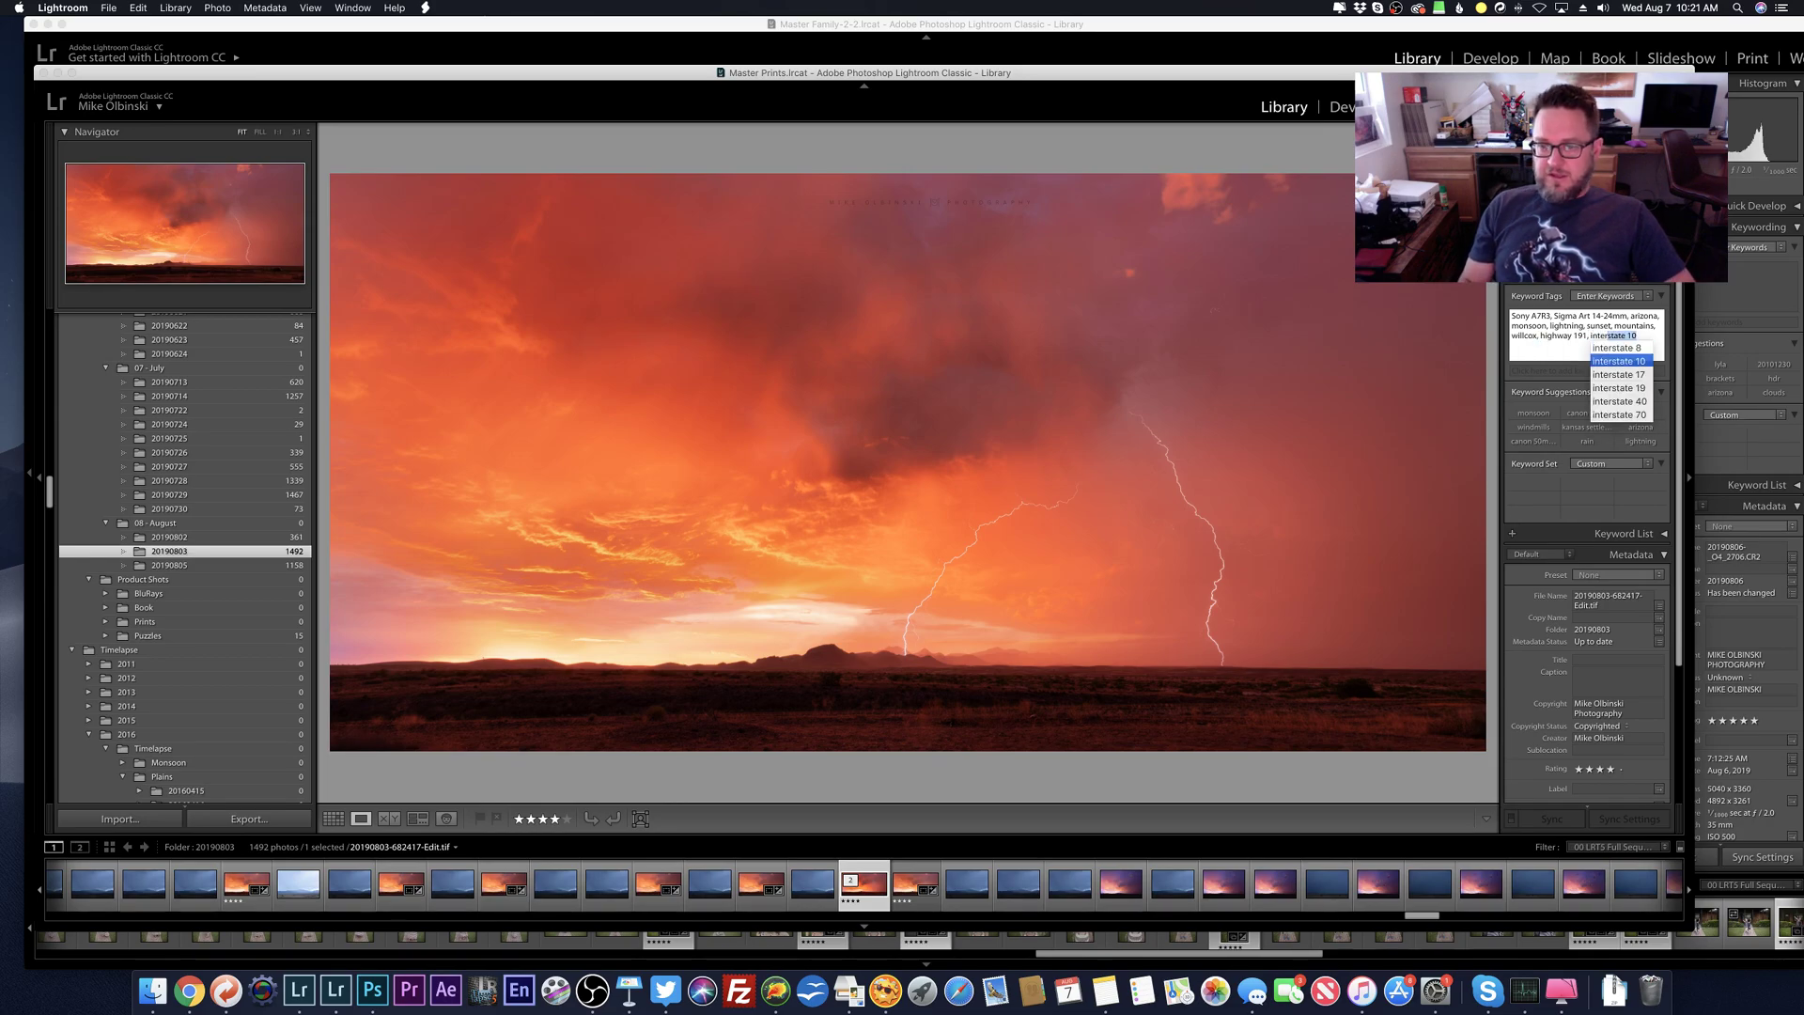
key("BackSpace")
key("BackSpace")
key("BackSpace")
key("BackSpace")
key("BackSpace")
key("BackSpace")
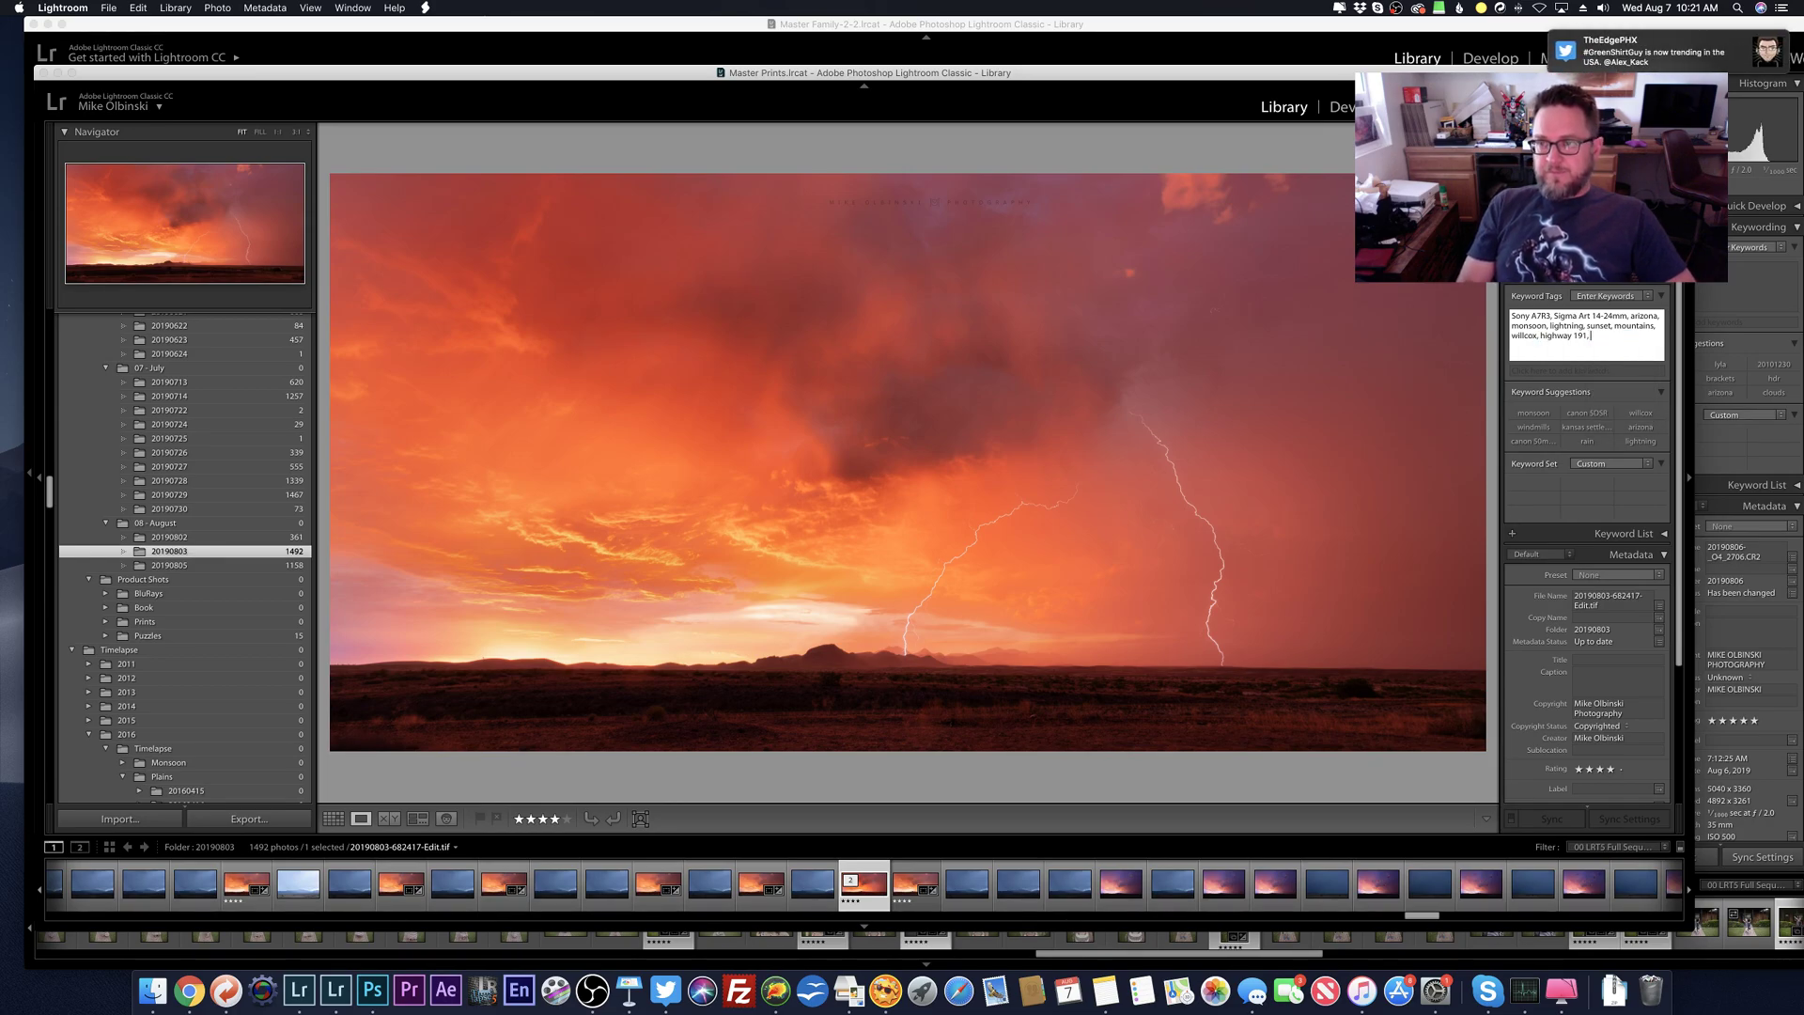
Step: Add the weather keywords rain, thunderstorm and storm chasing to the sunset photo
type("rain, thunderstorm")
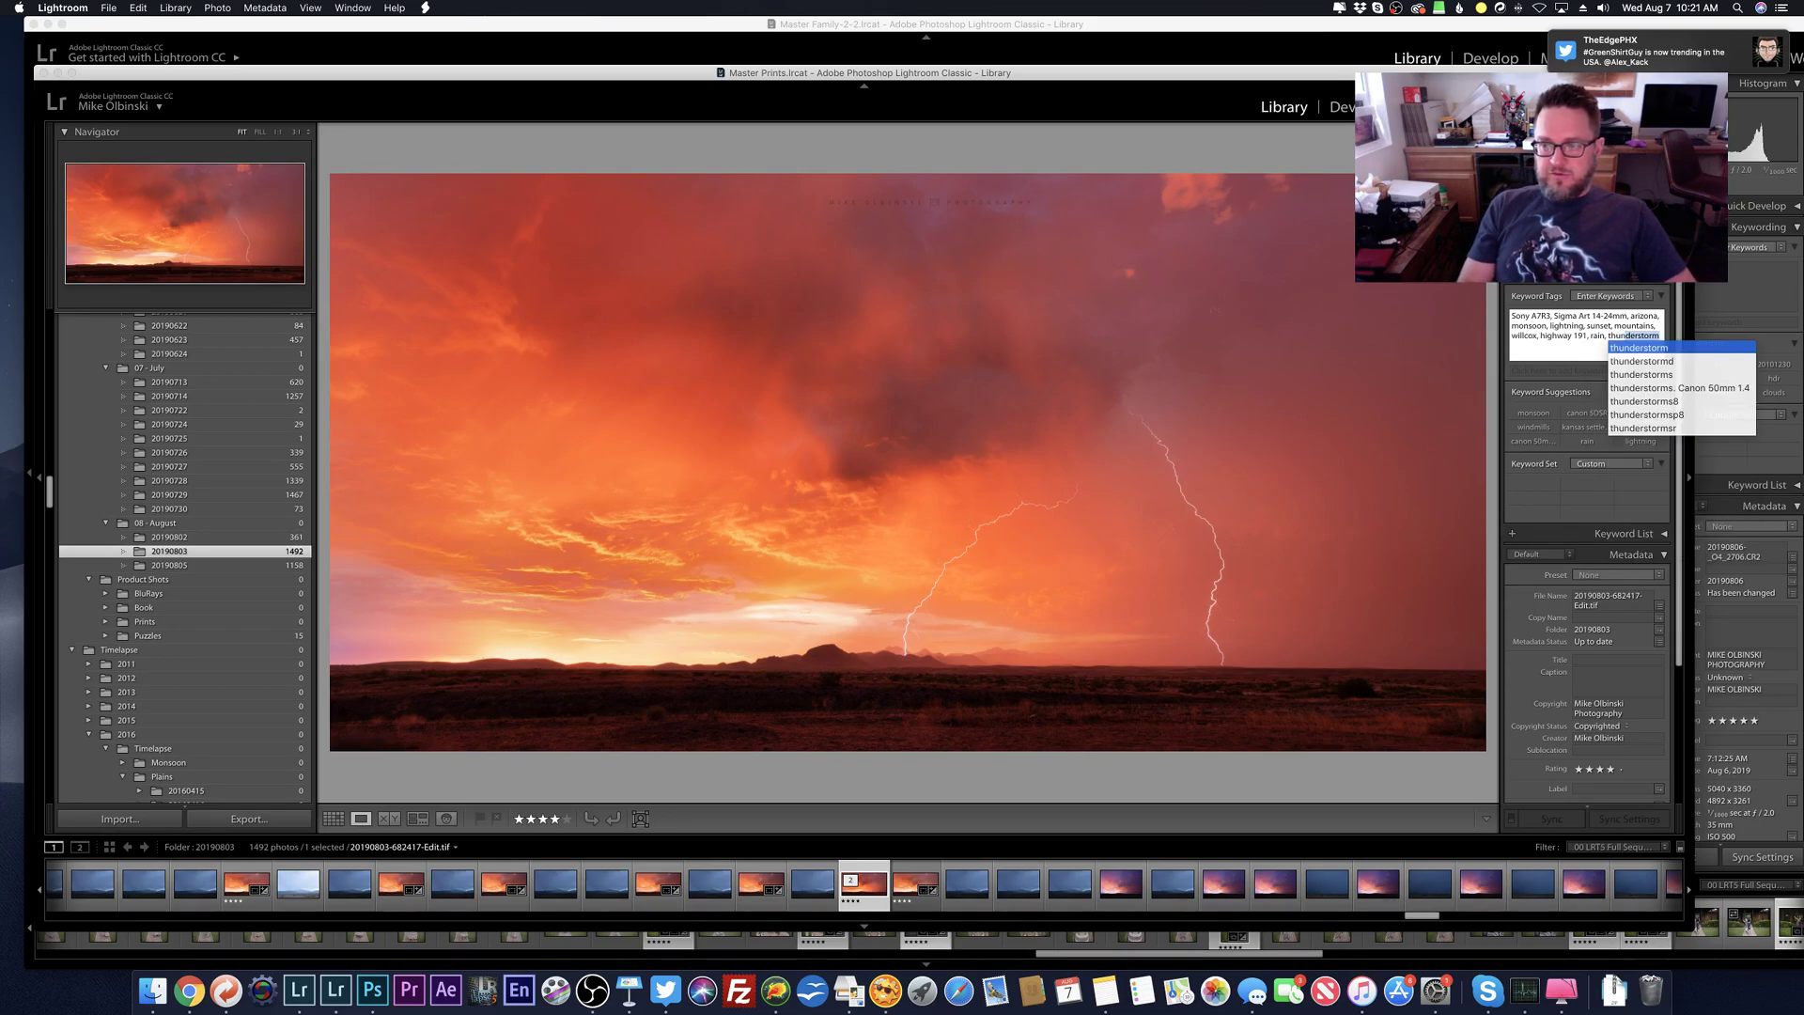
type(", storm chasing")
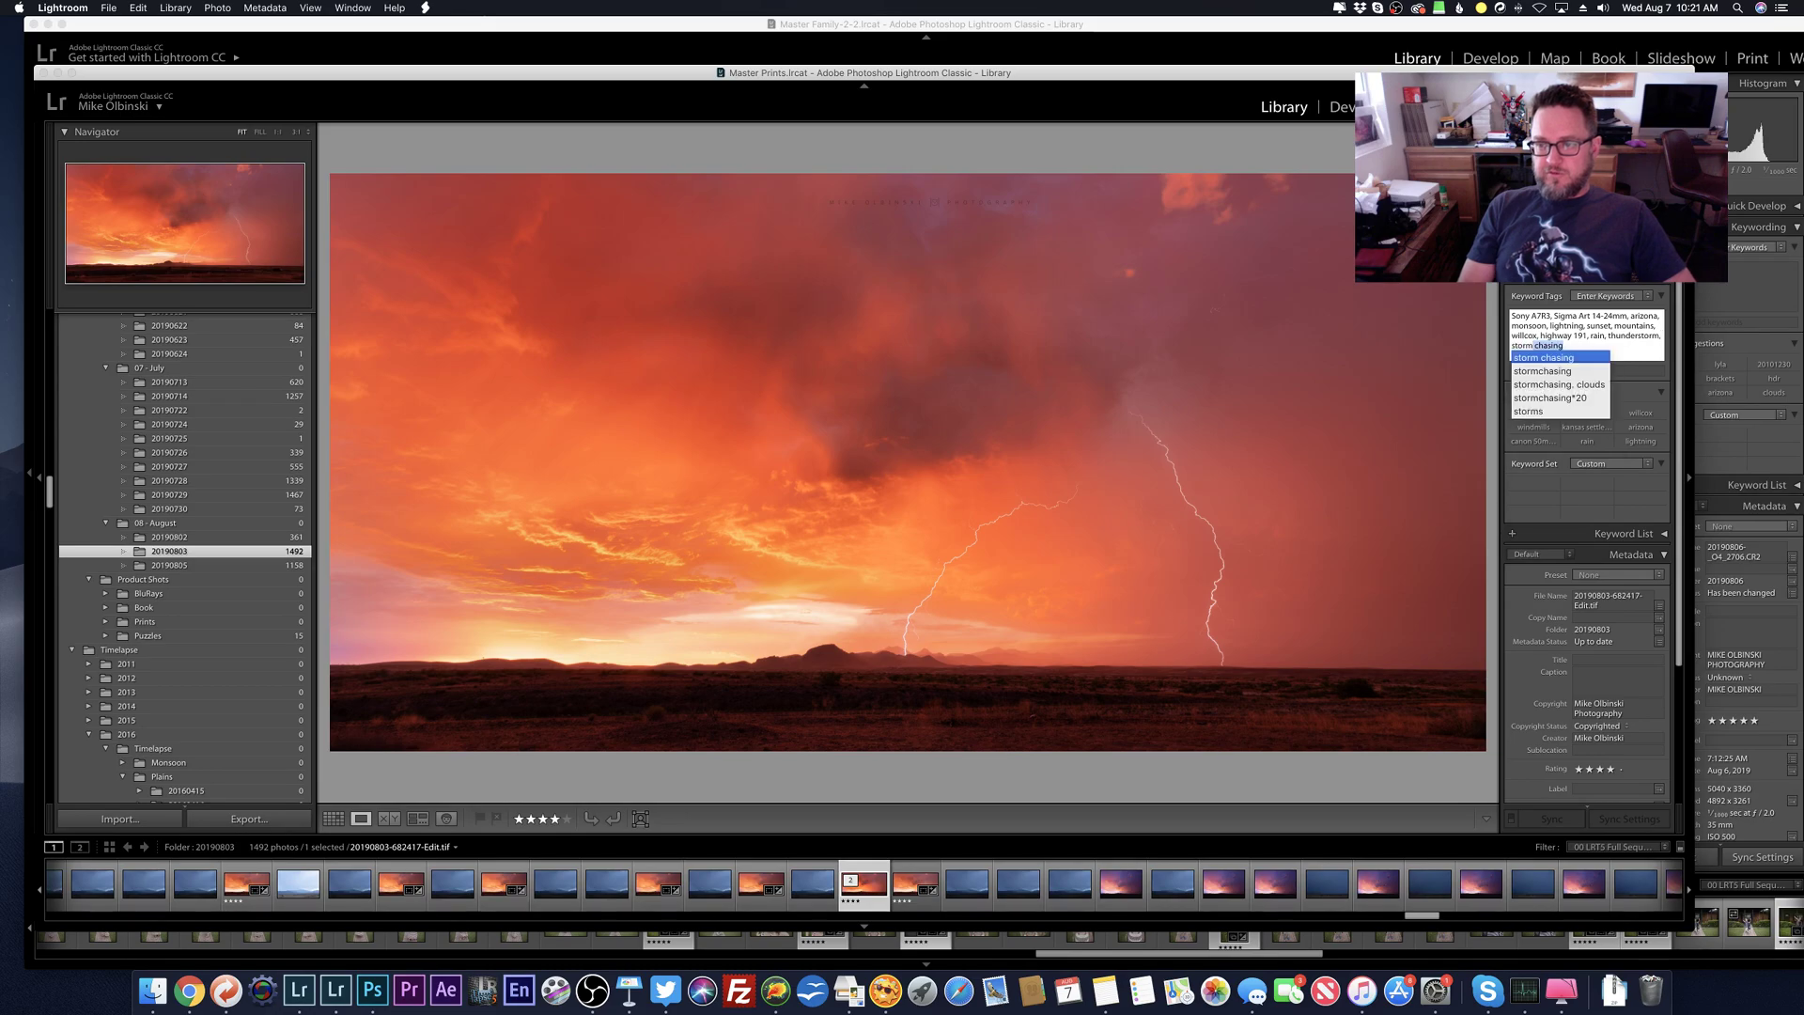
Step: Start the title of the edited sunset photo with S
left_click(1620, 660)
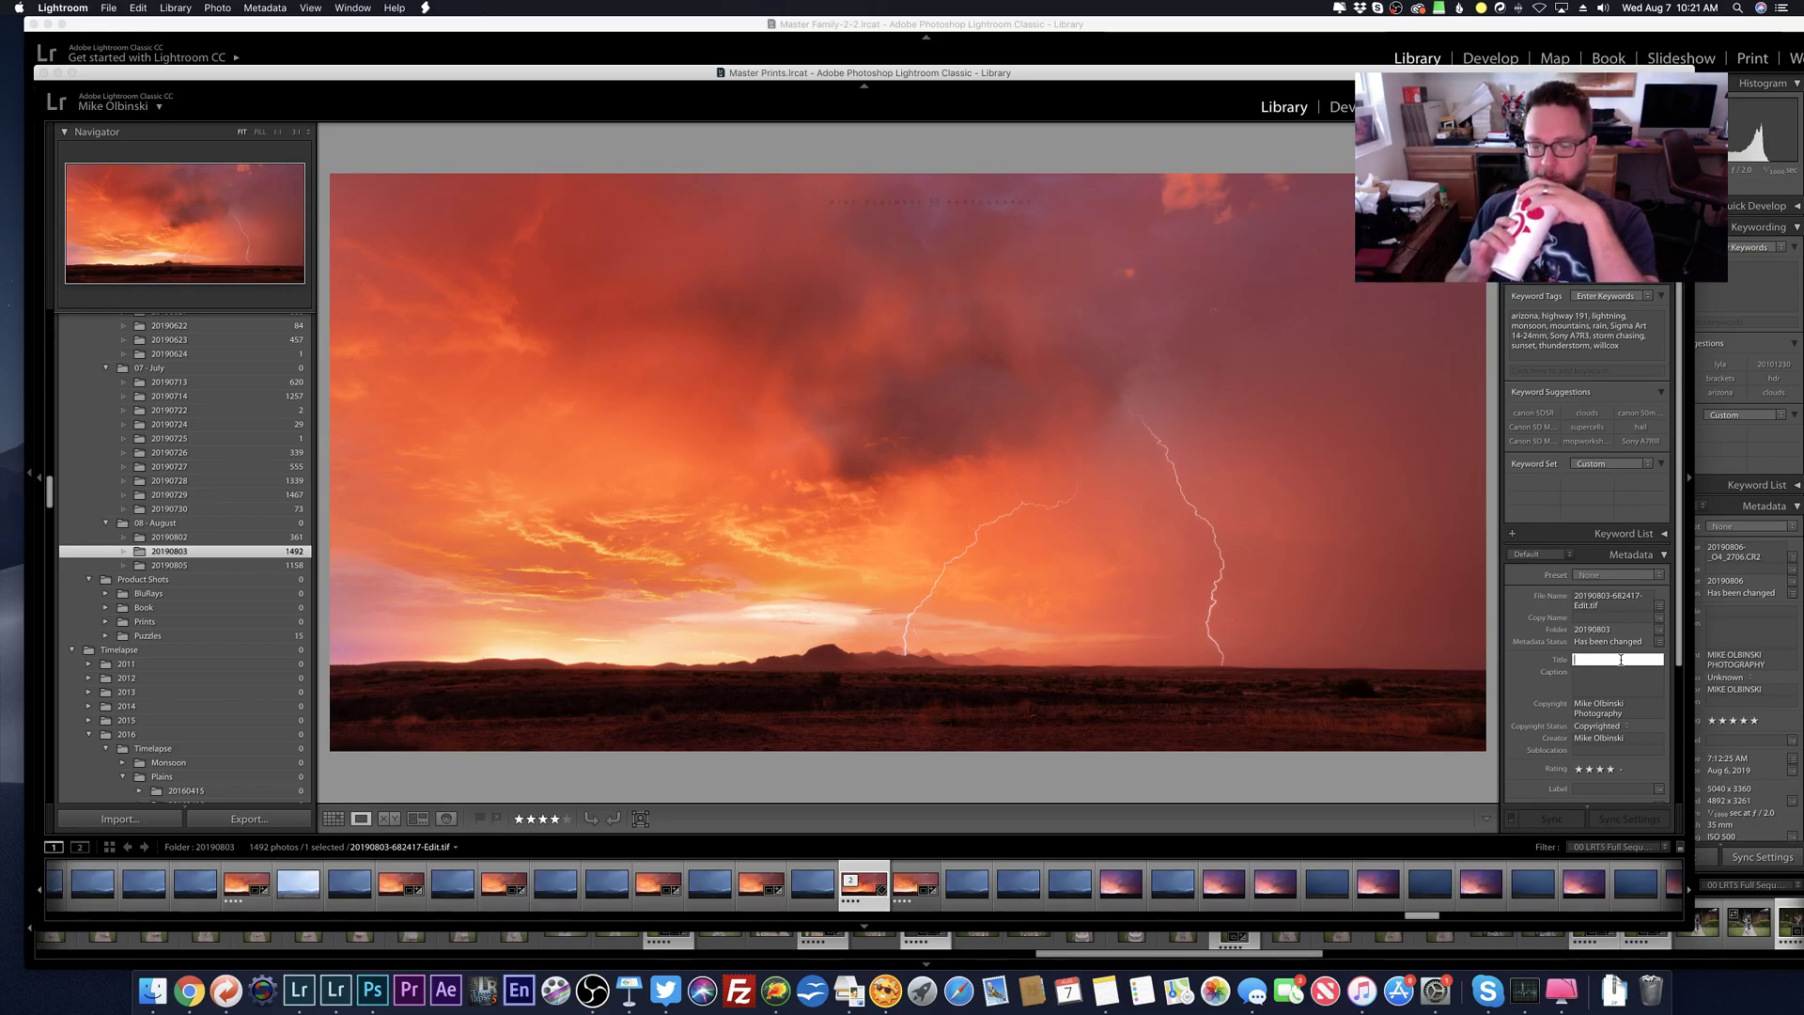
type("S")
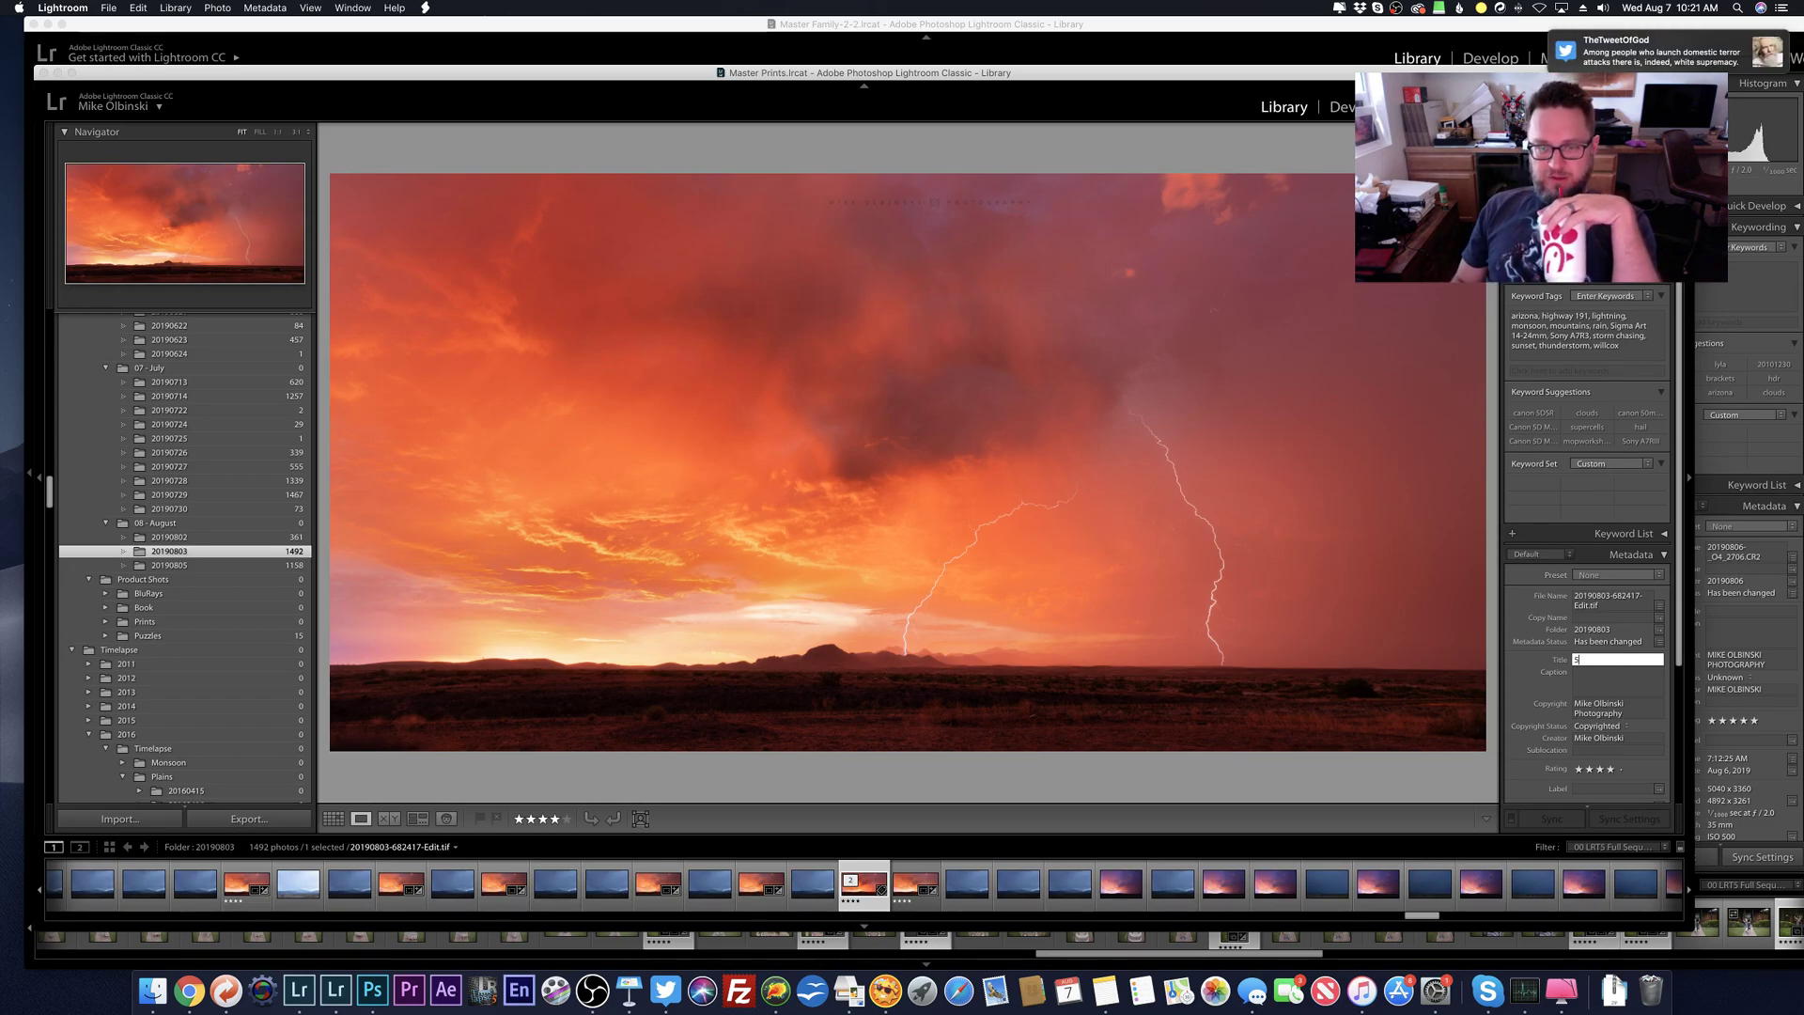
Step: Compare the original 20190803-682417.ARW with the edited TIF by switching between them several times
left_click(900, 887)
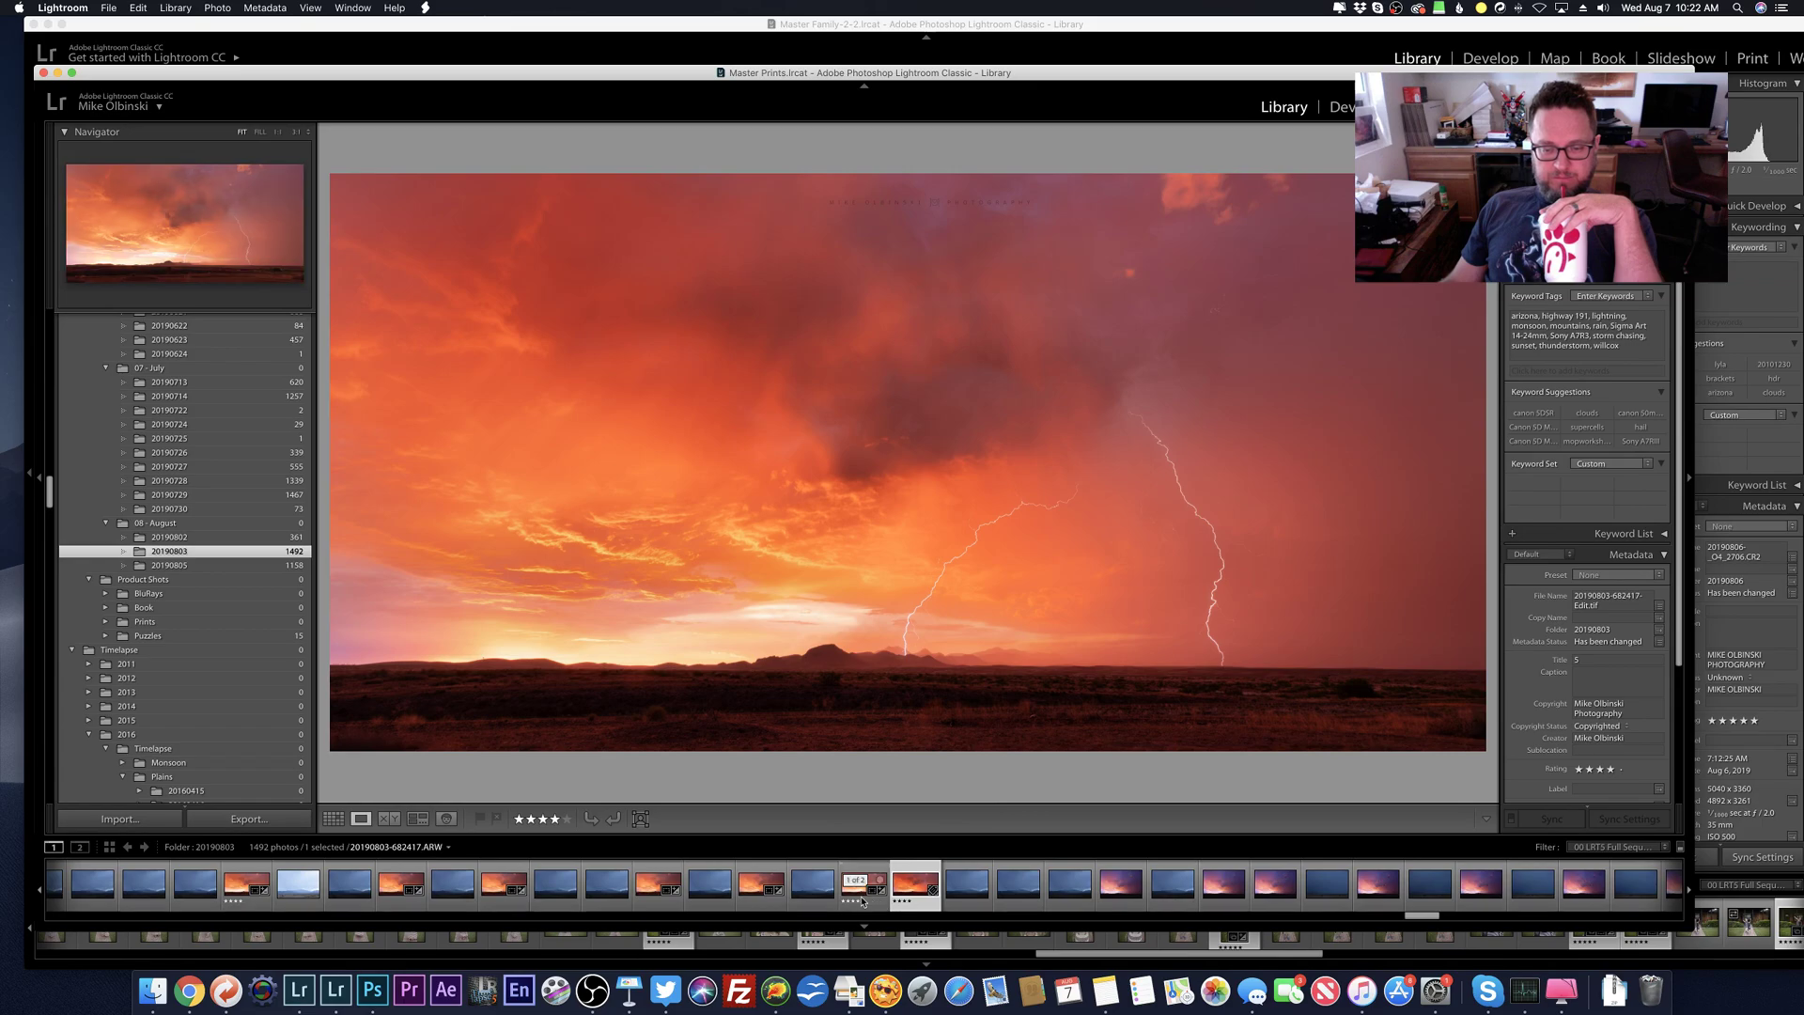
left_click(863, 900)
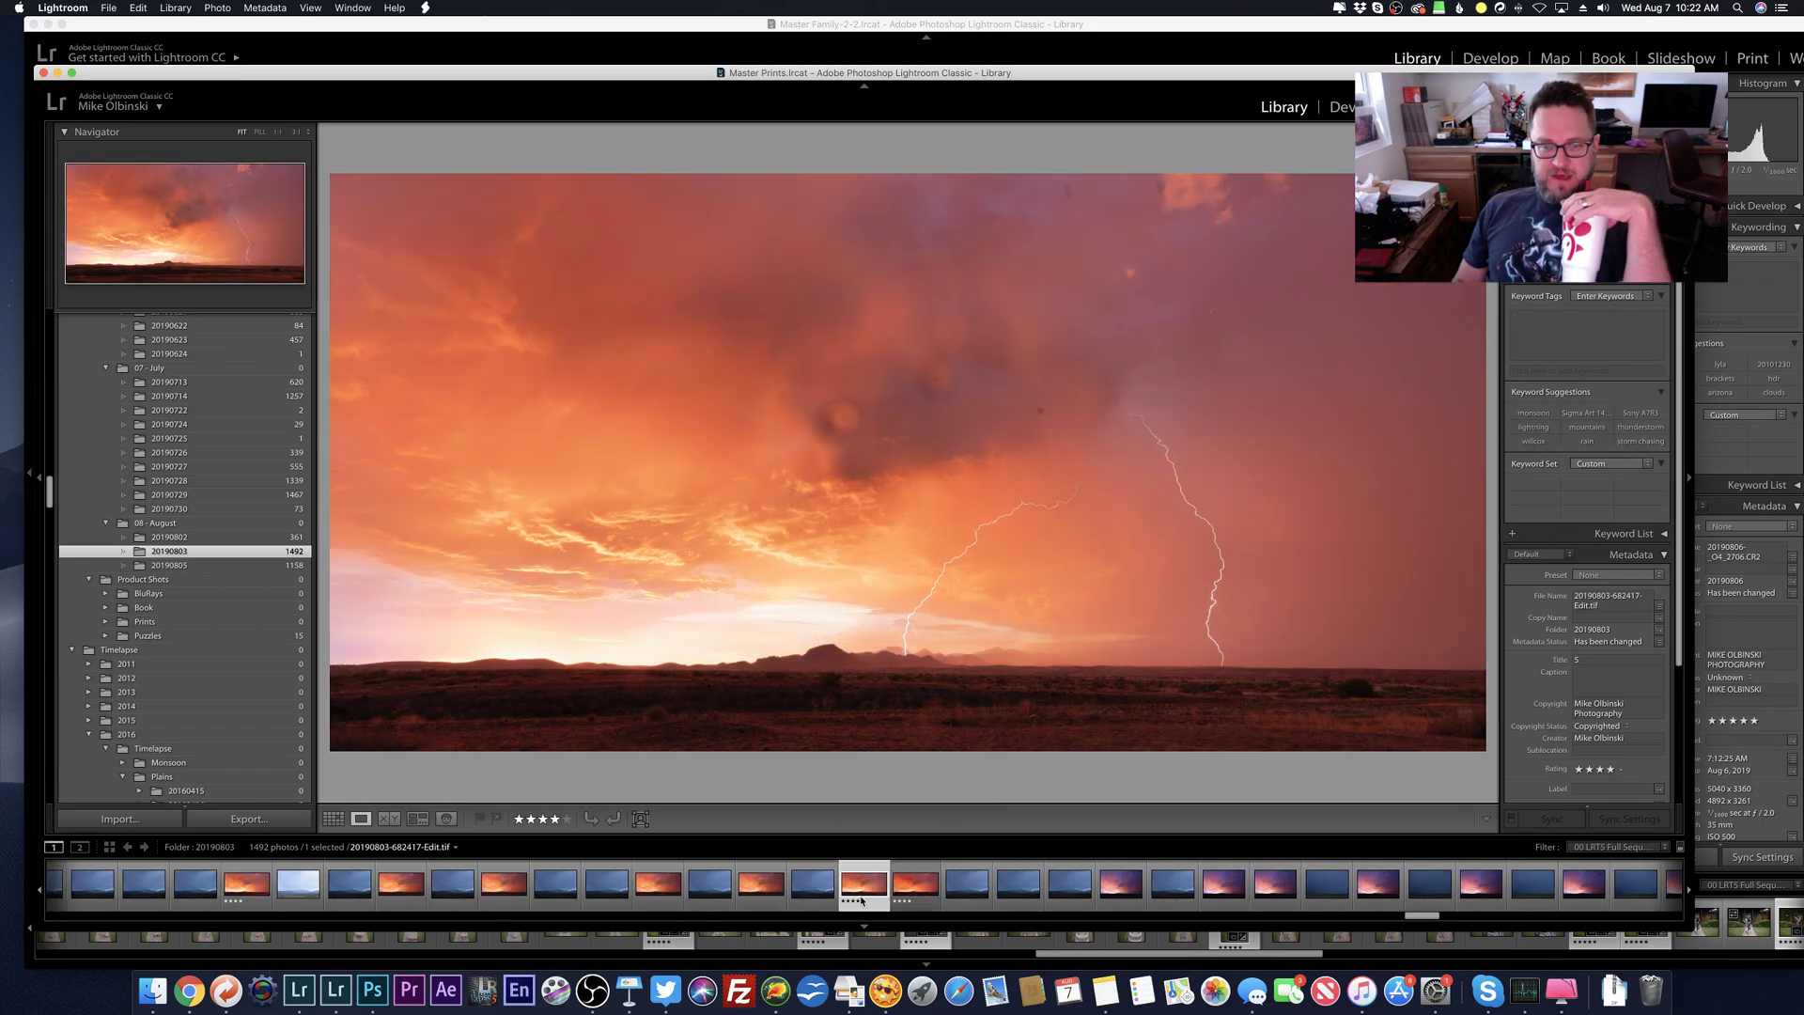
left_click(862, 900)
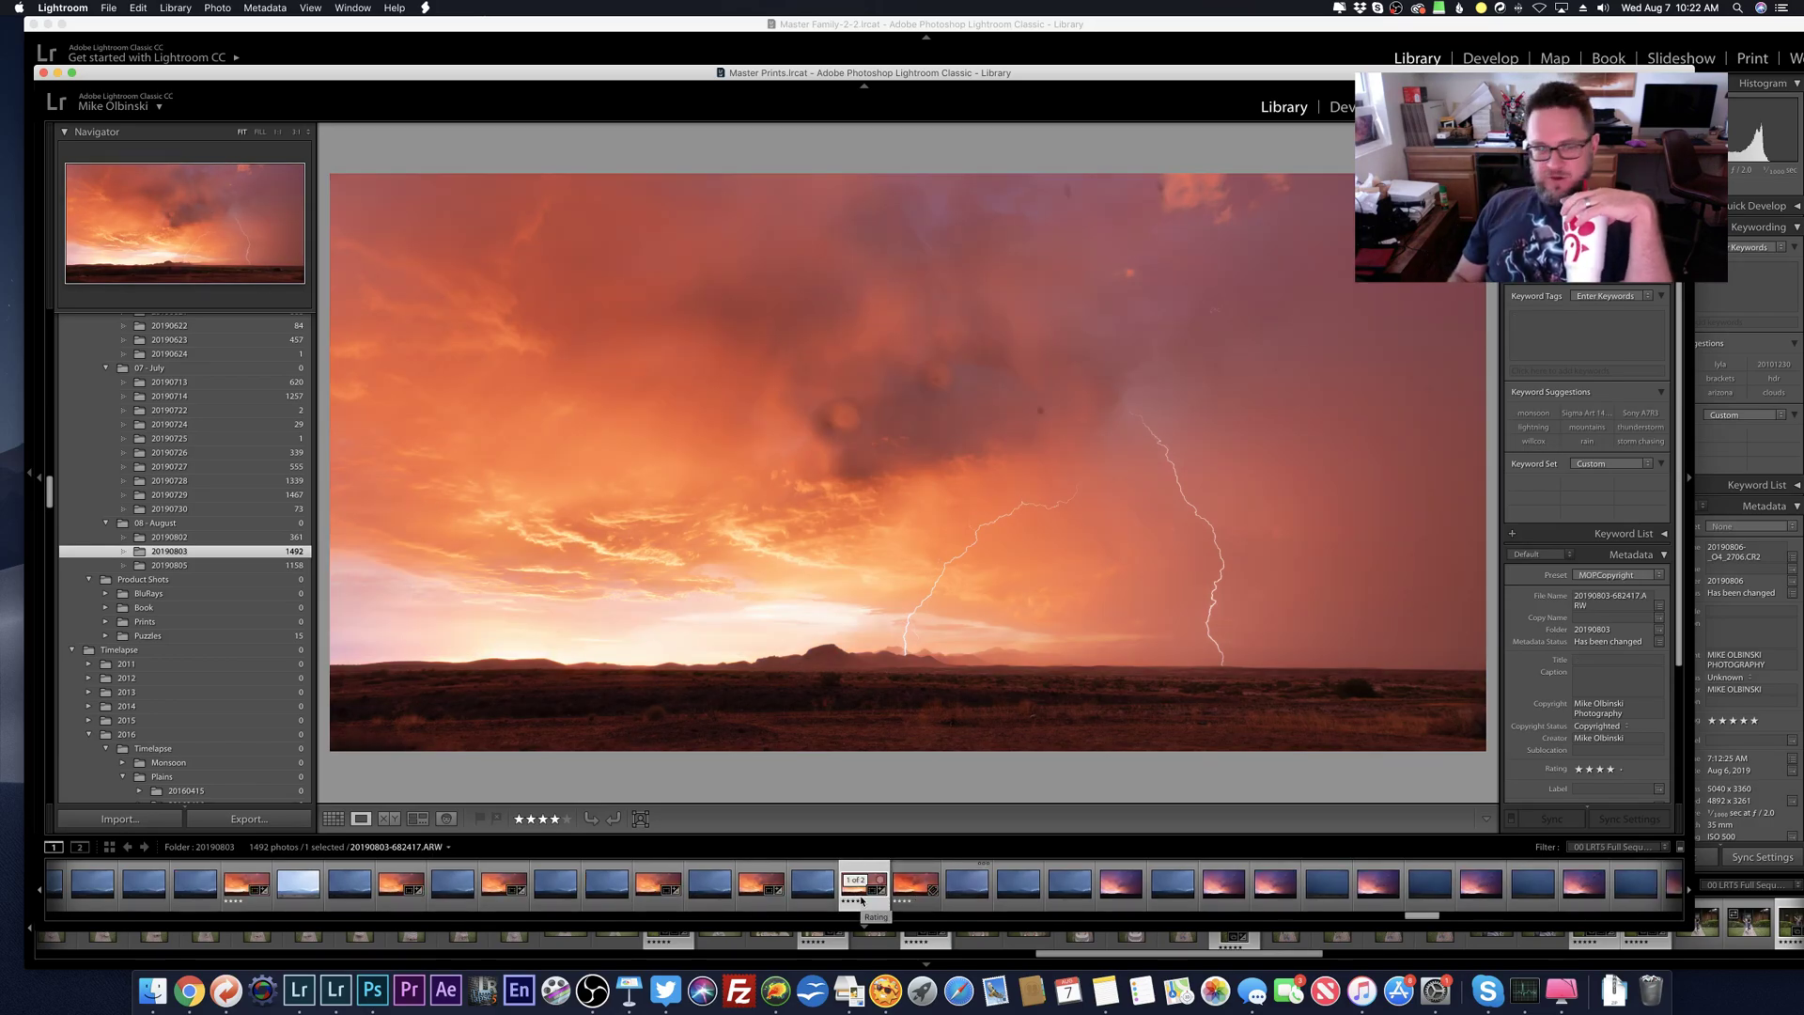
left_click(863, 900)
key("Left")
key("Right")
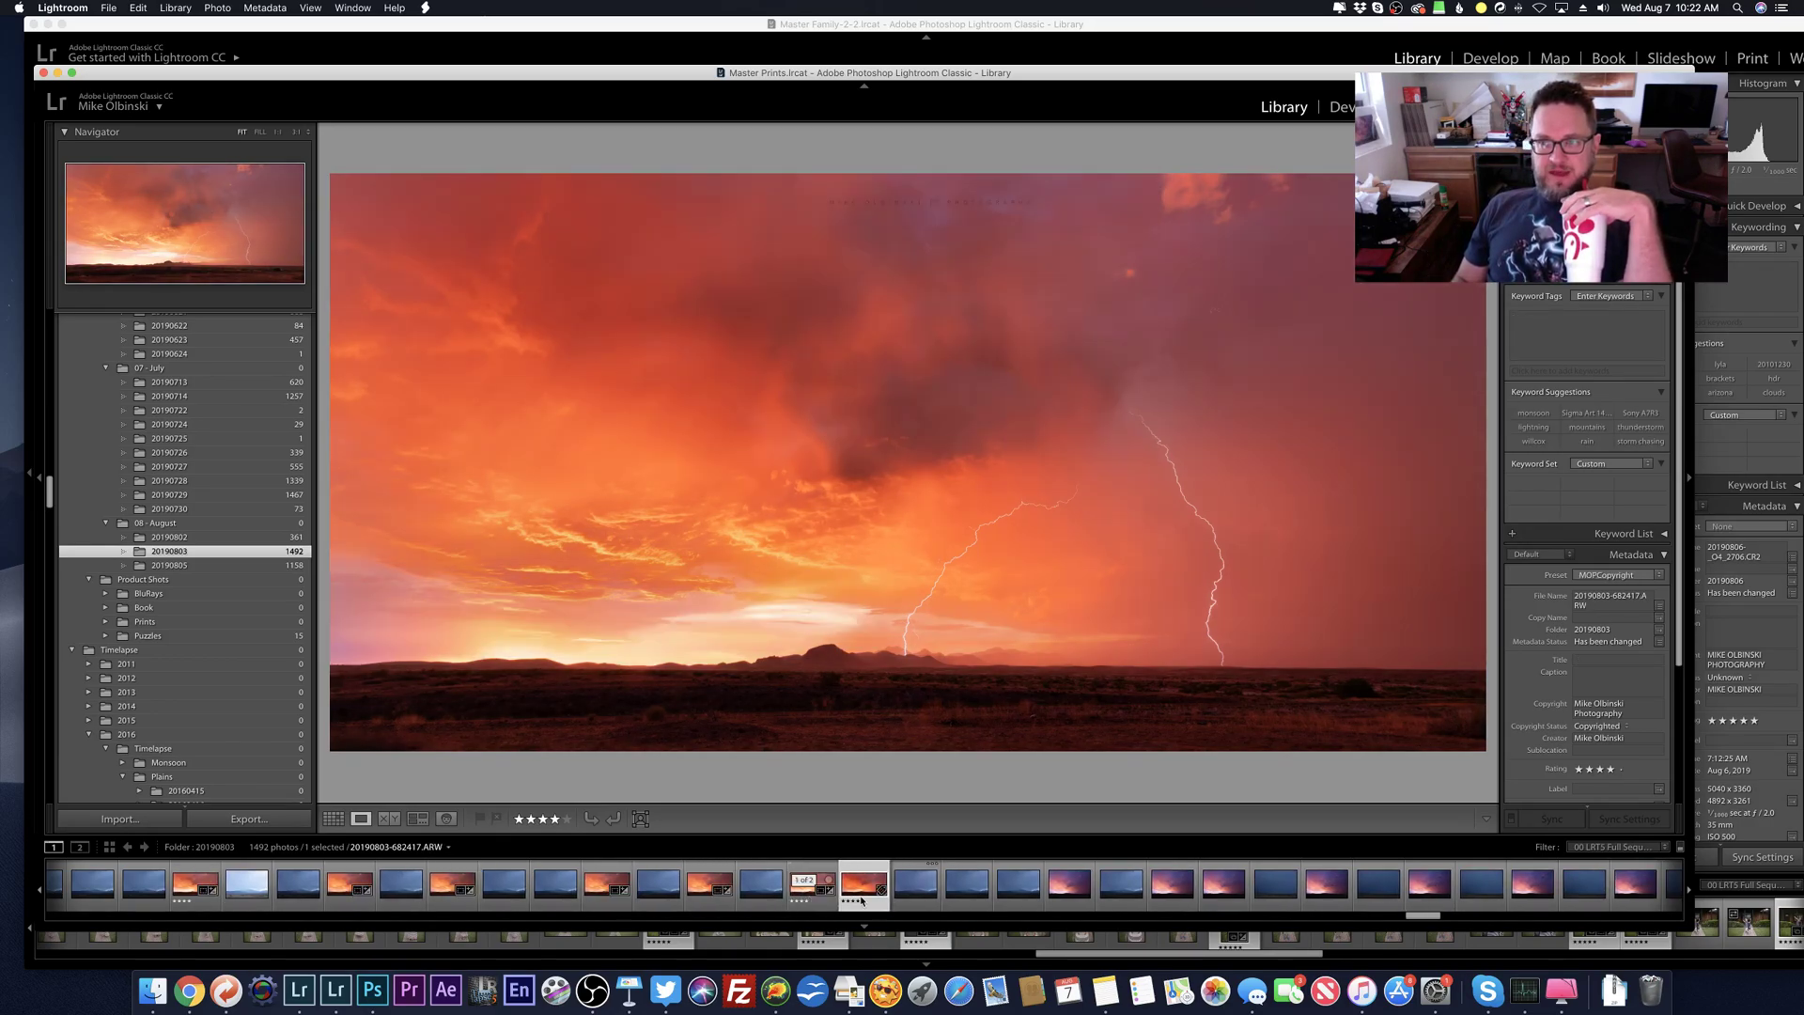
key("Left")
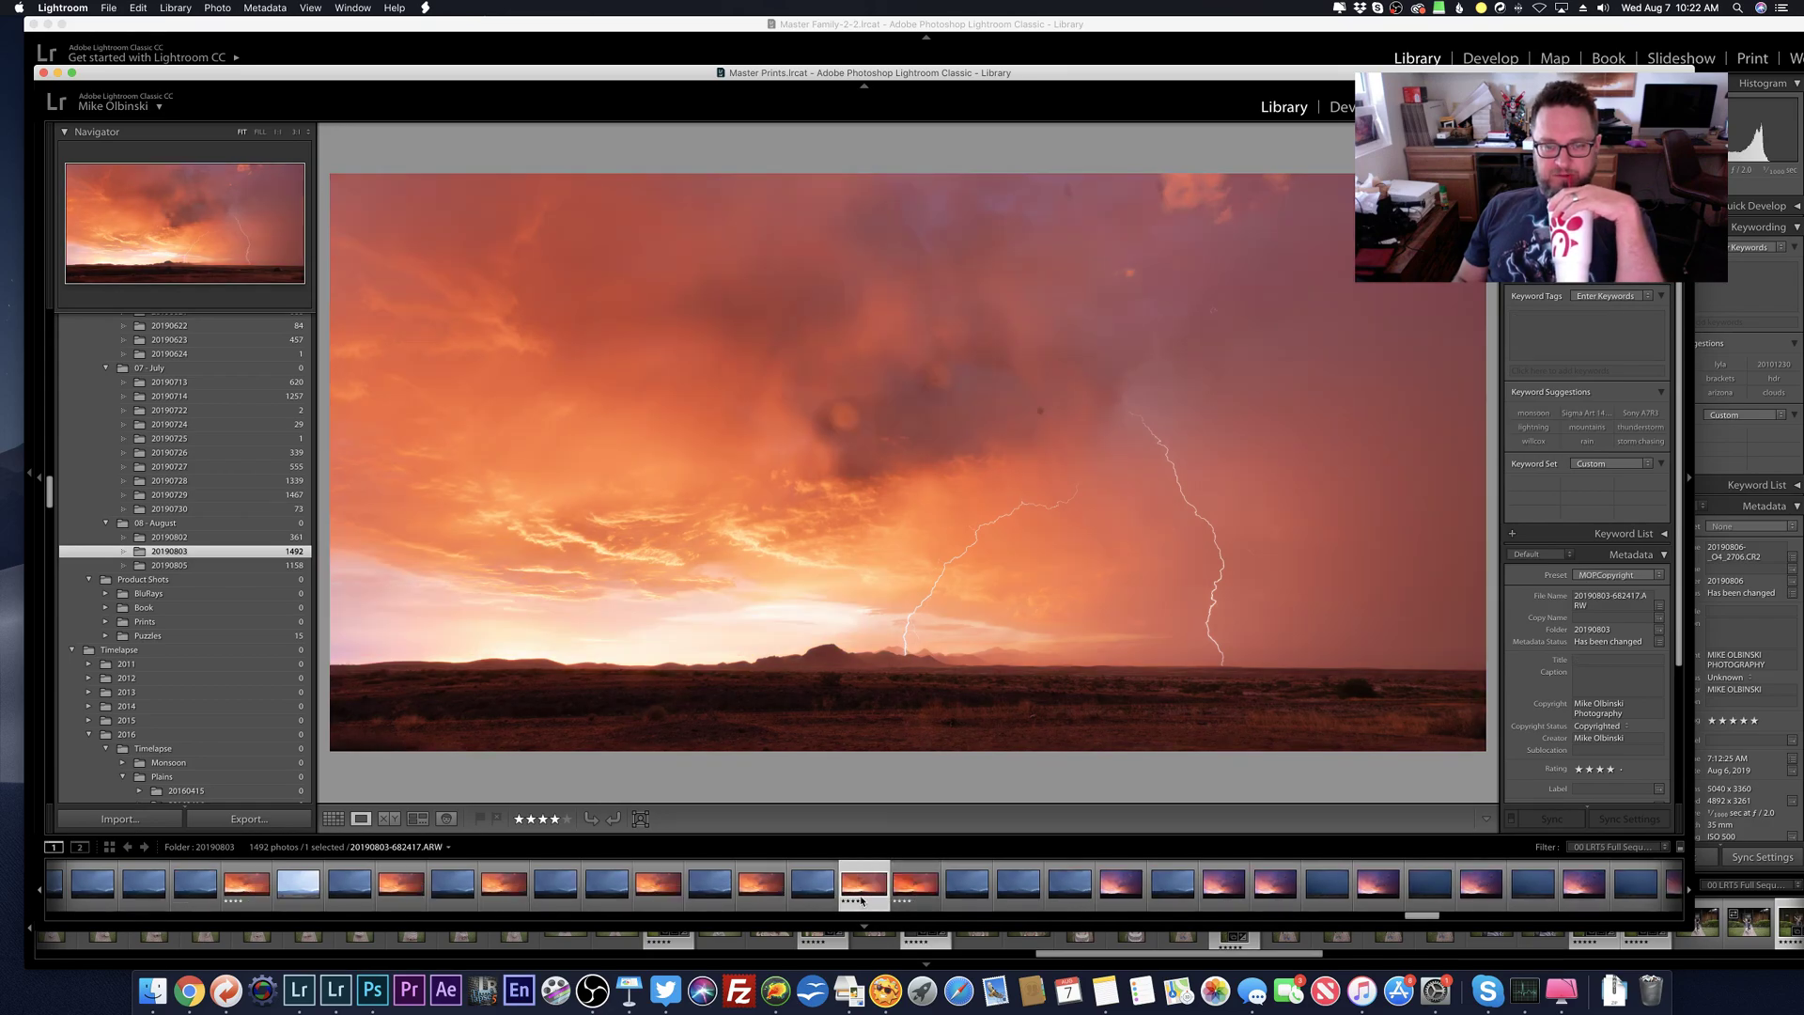
key("Right")
key("Left")
key("Right")
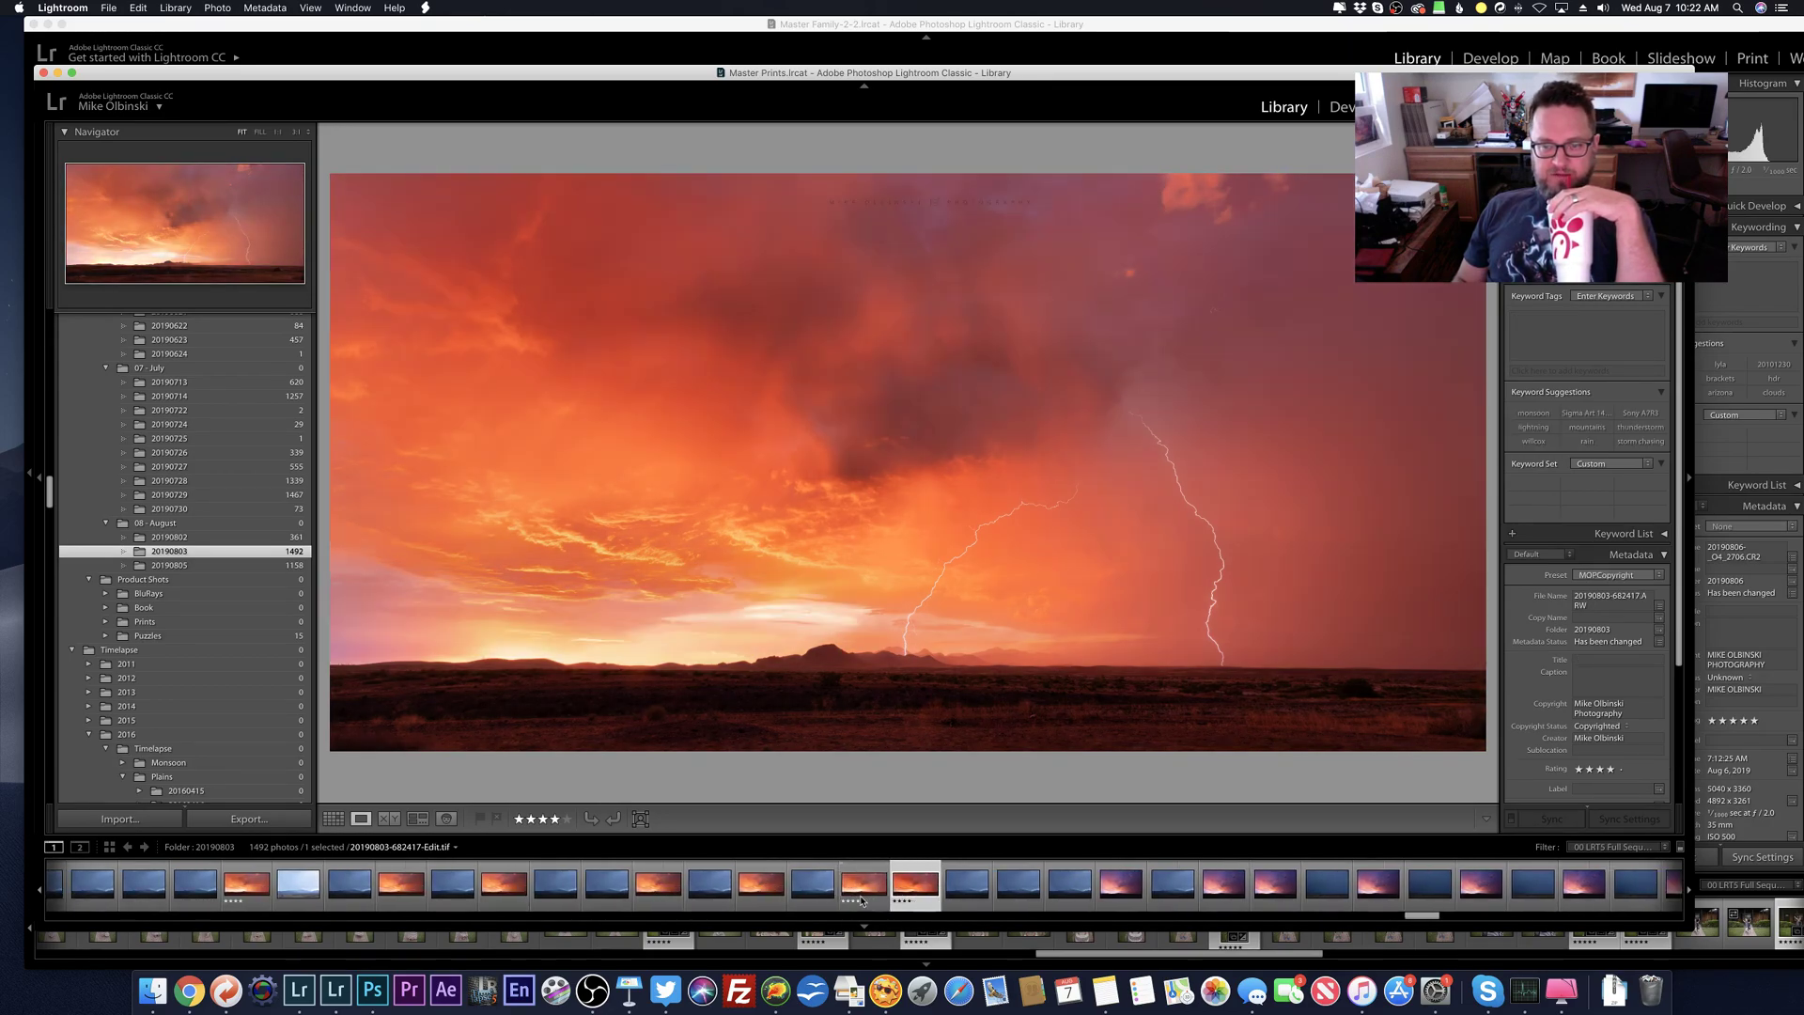
key("Left")
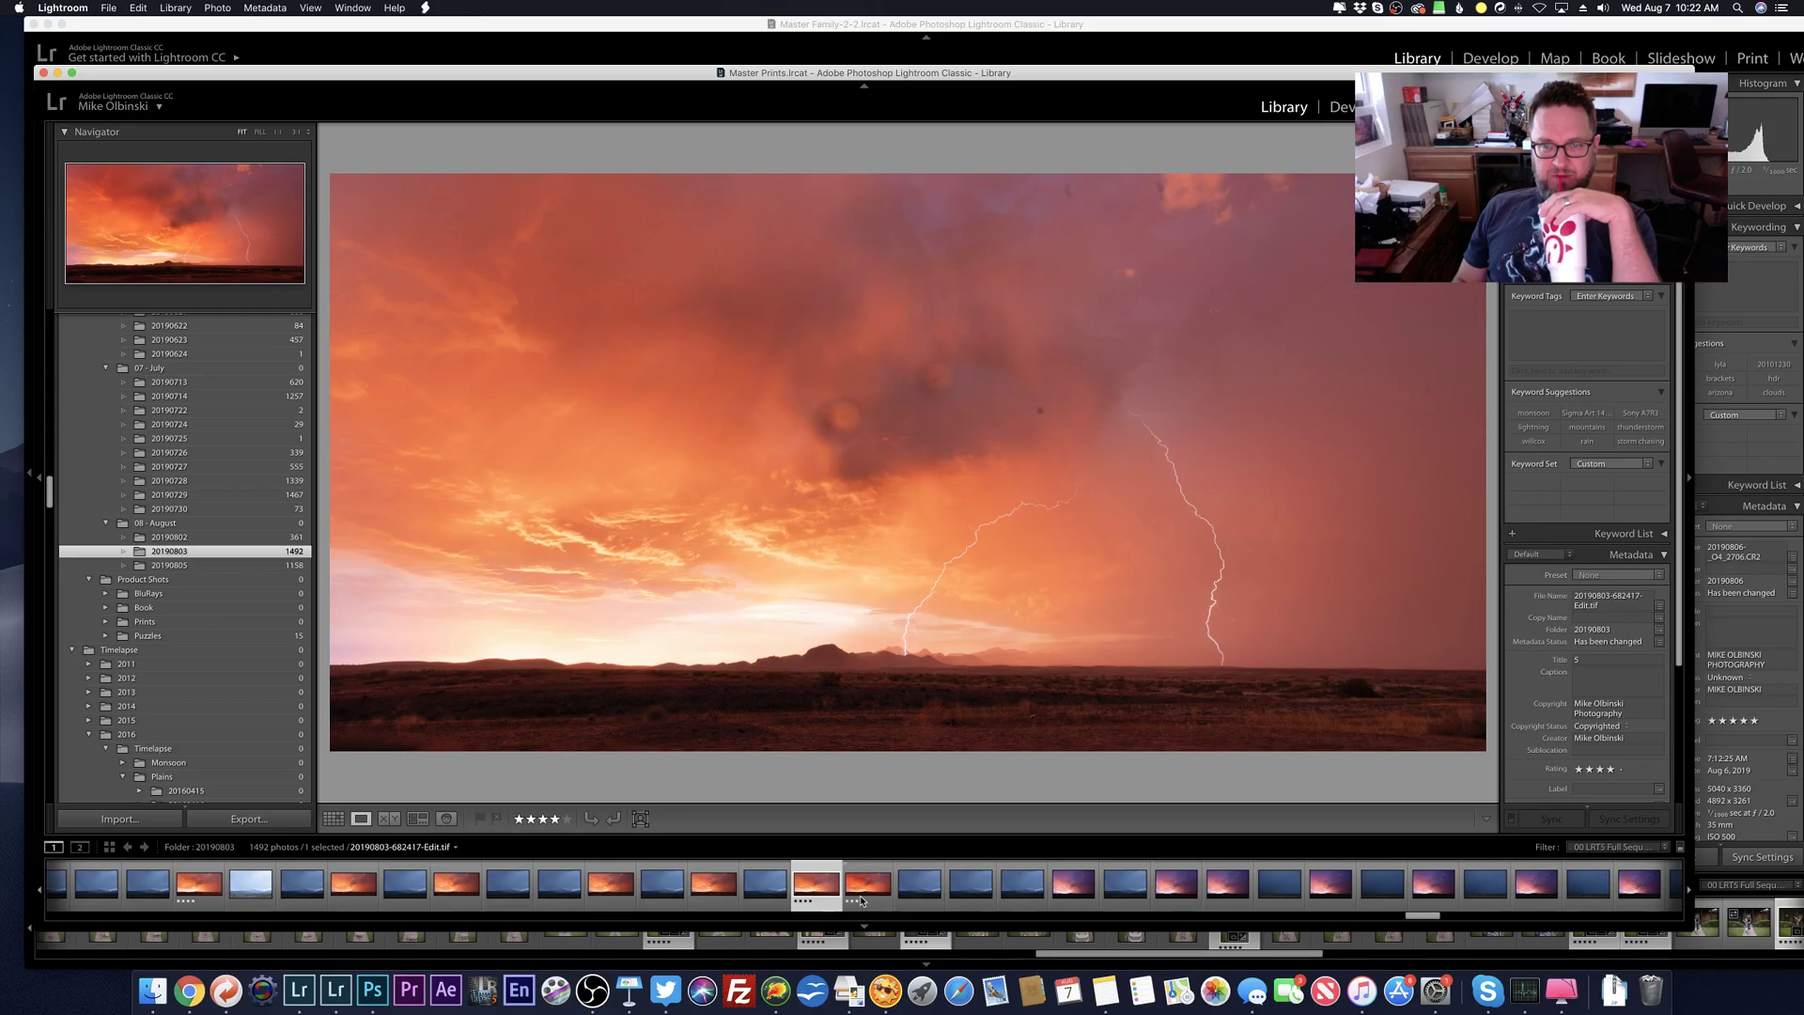
key("Right")
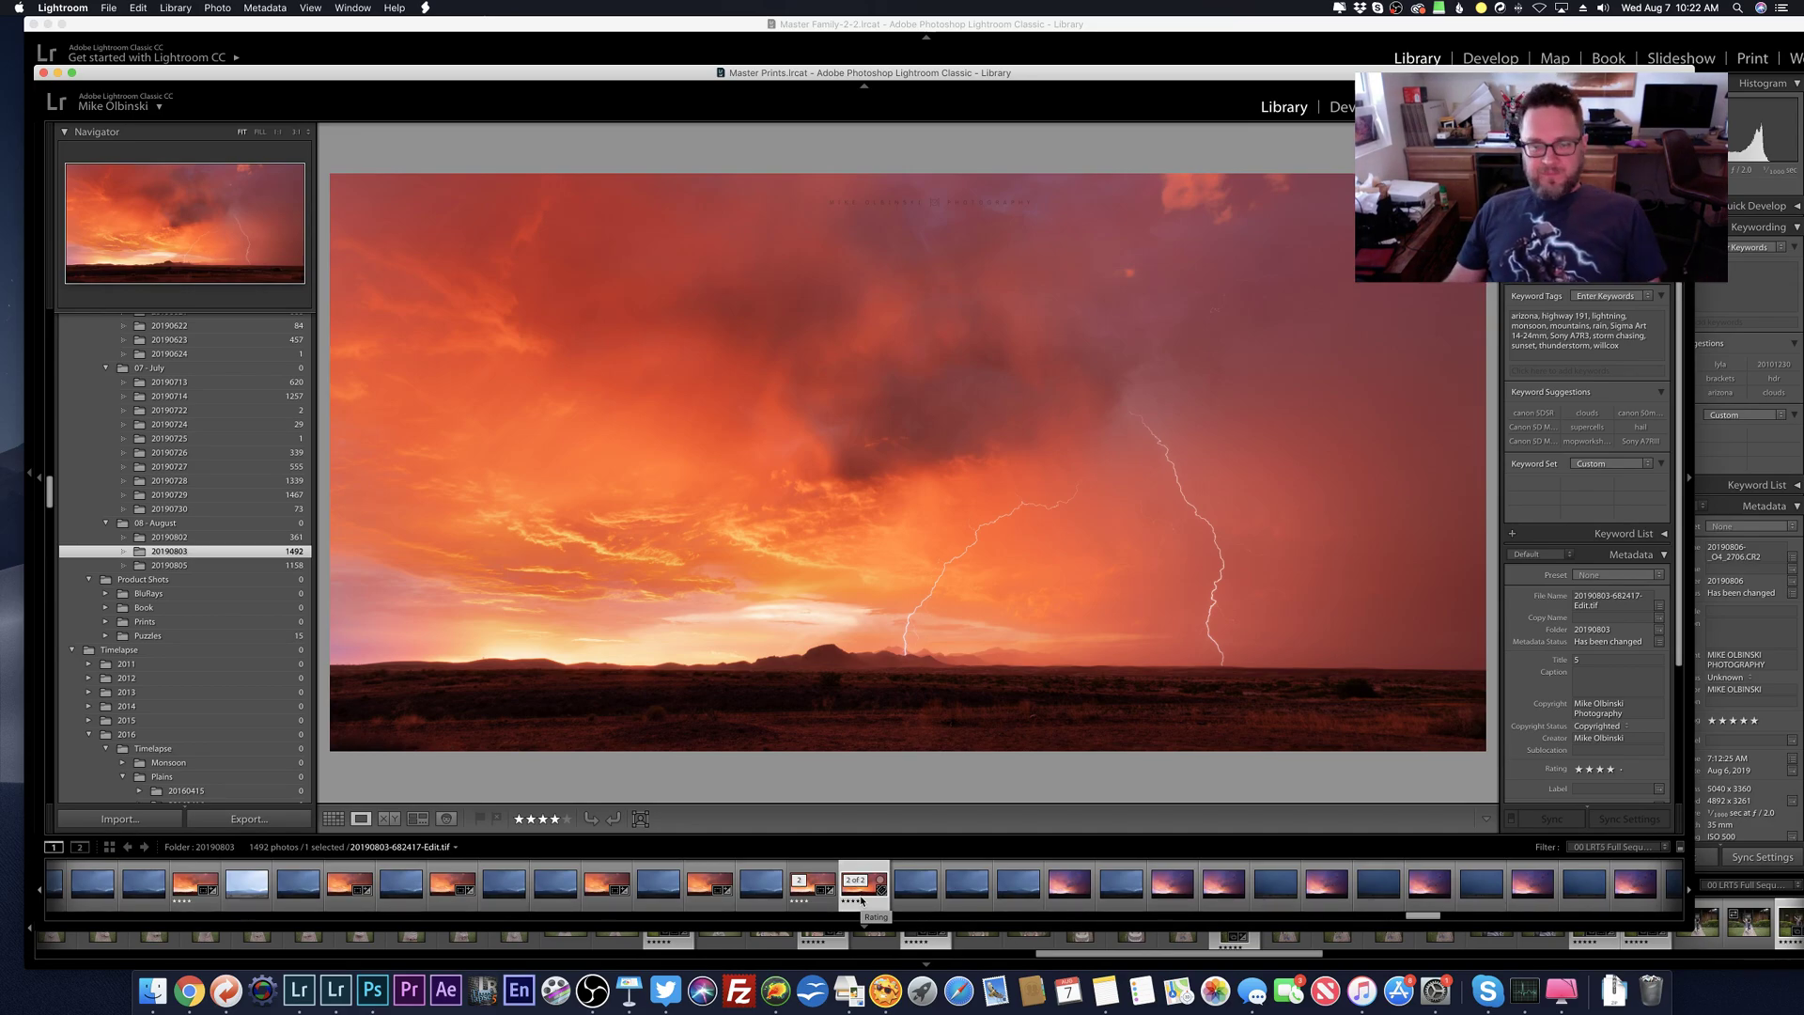
Step: Try a title beginning with The for the edited photo, and clear the title again
left_click(1582, 659)
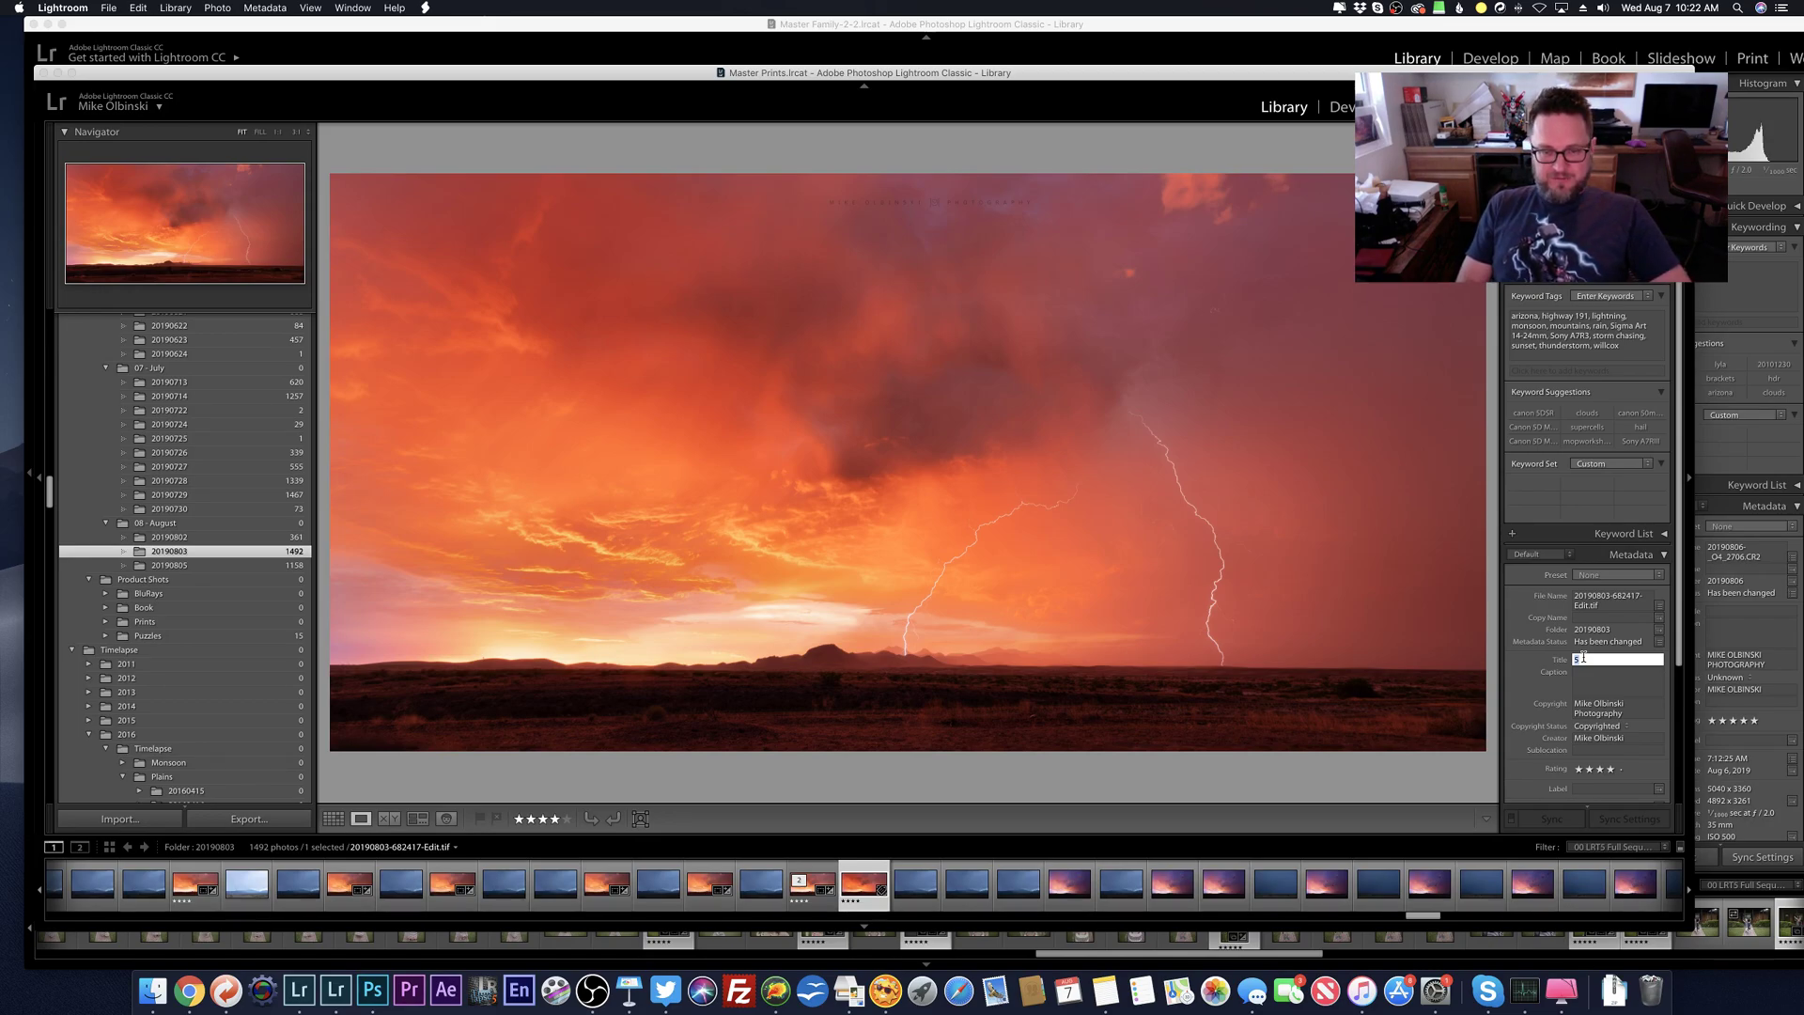
type("THe")
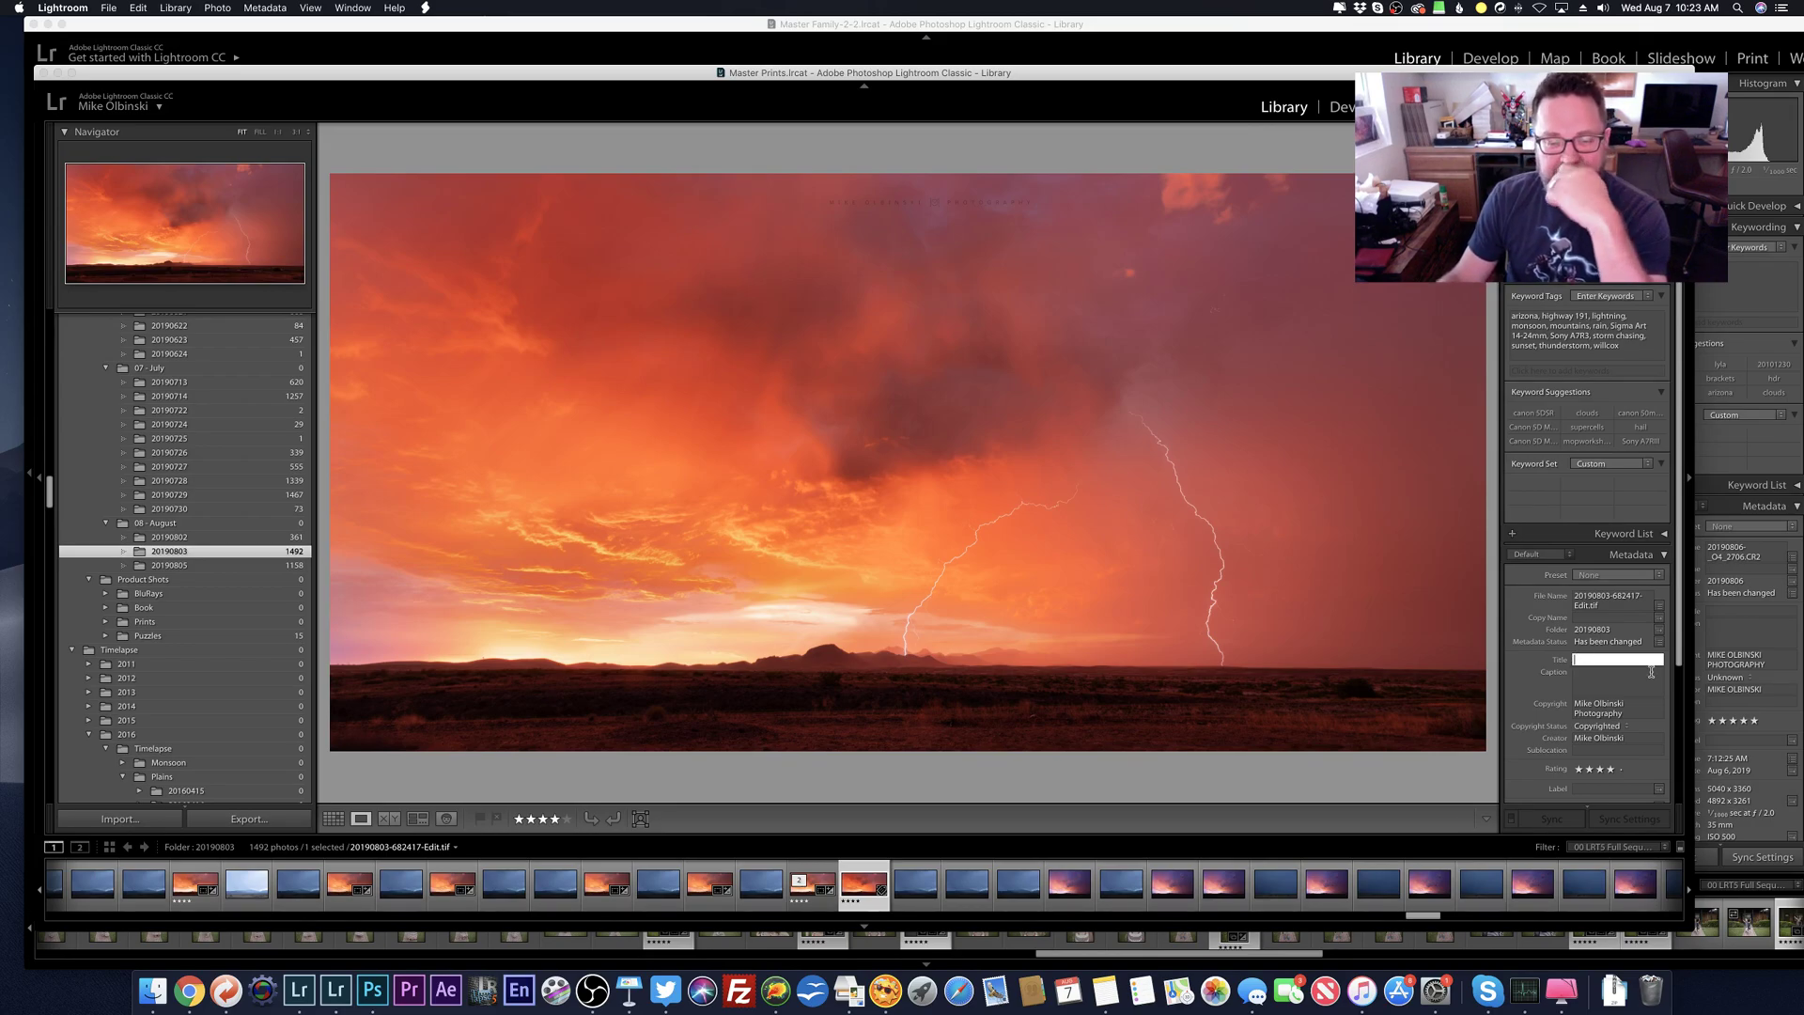
Step: Check the unedited purple sunset frame, and rate the edited lightning photo five stars
left_click(1076, 890)
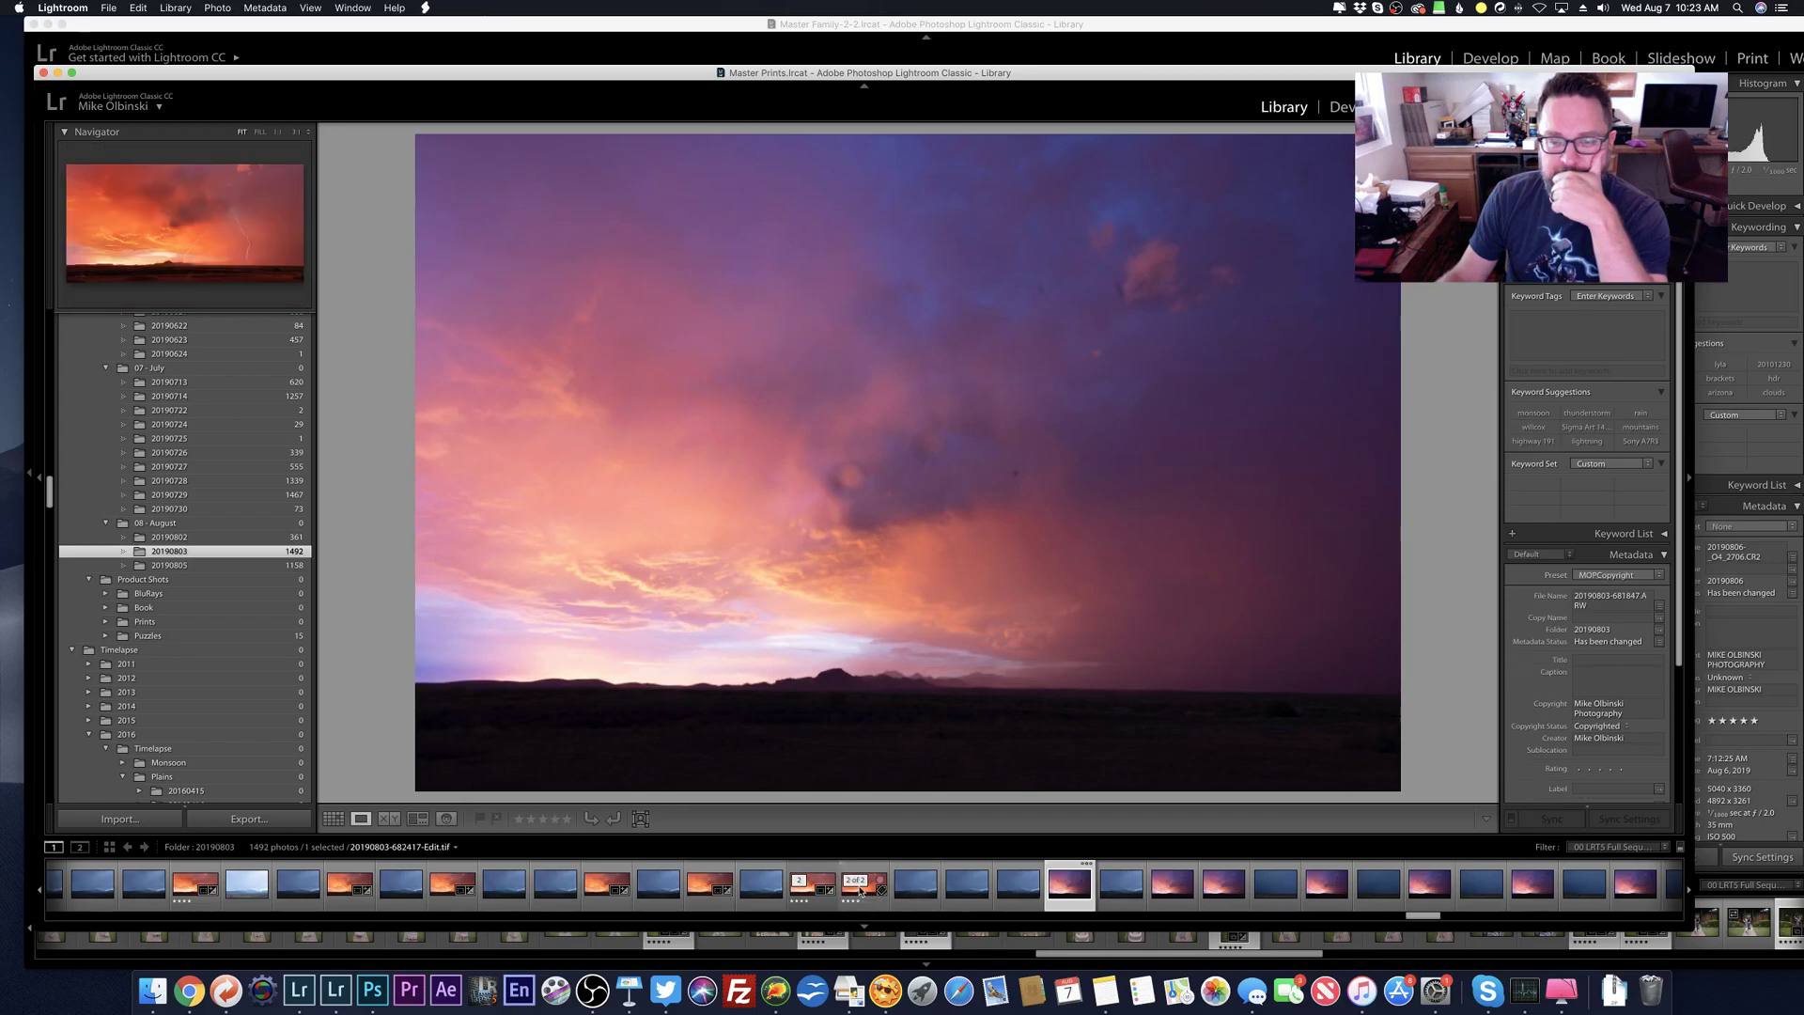
left_click(861, 890)
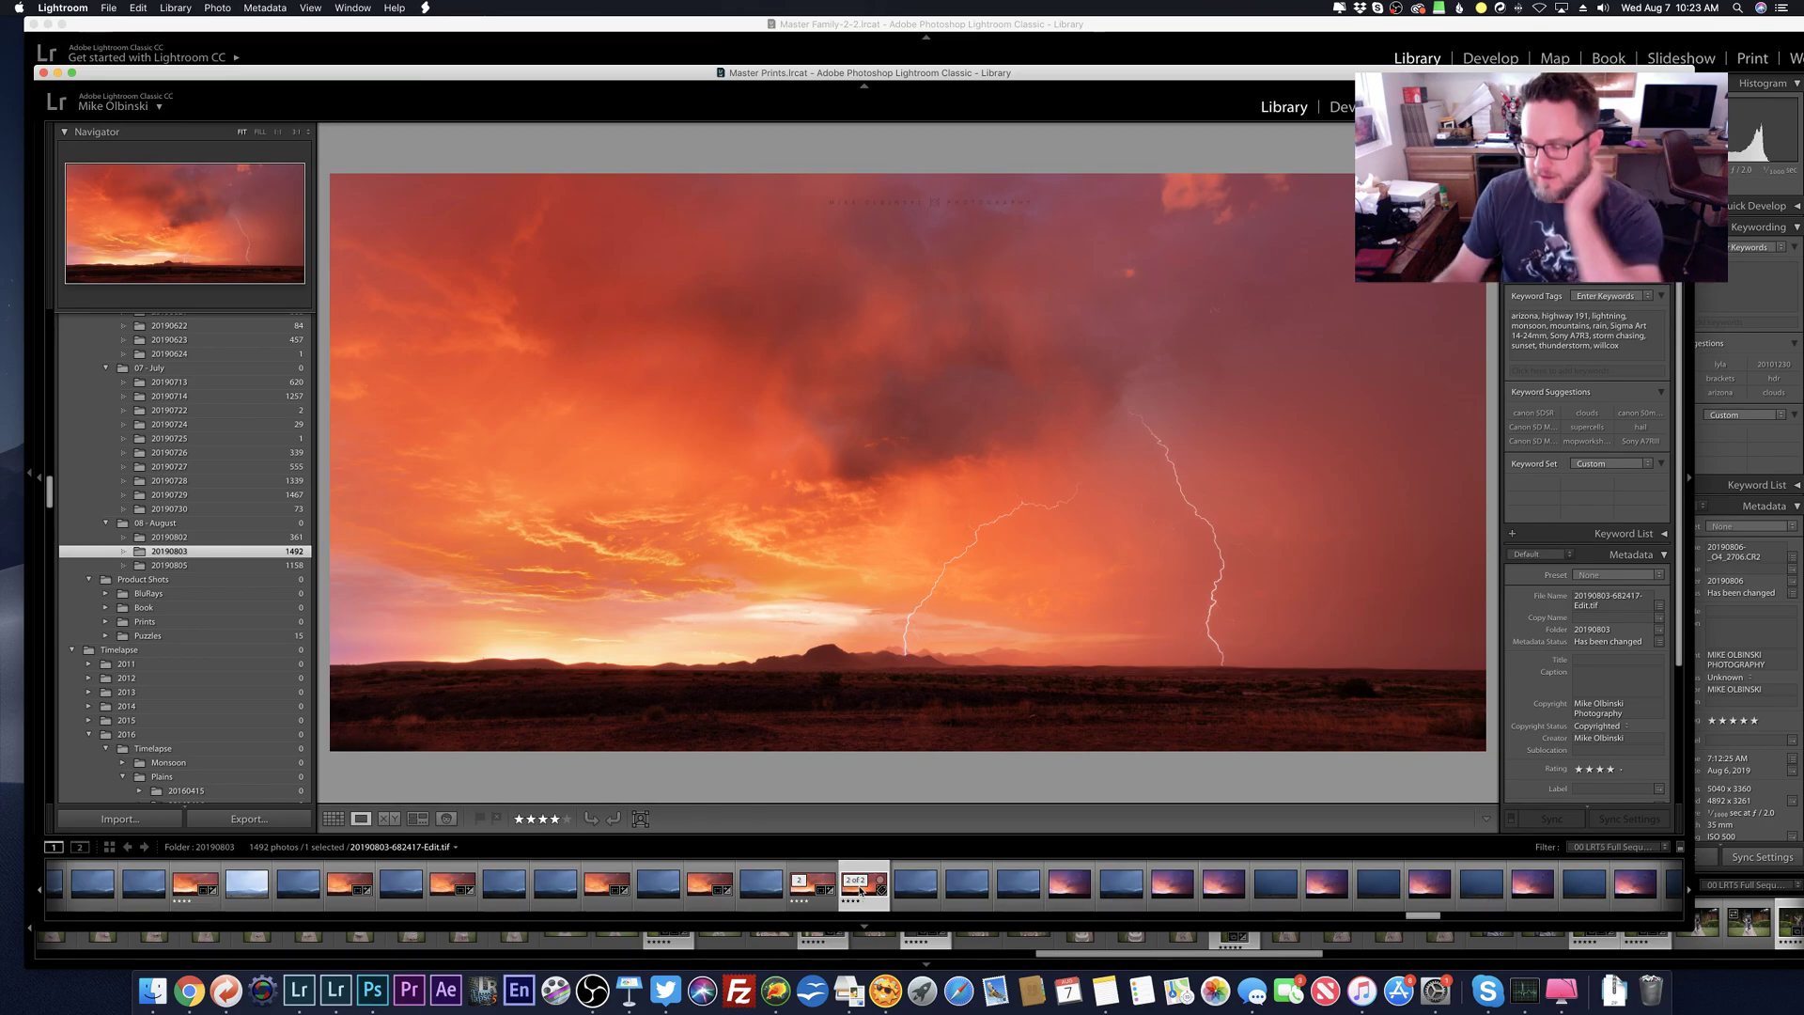
key("5")
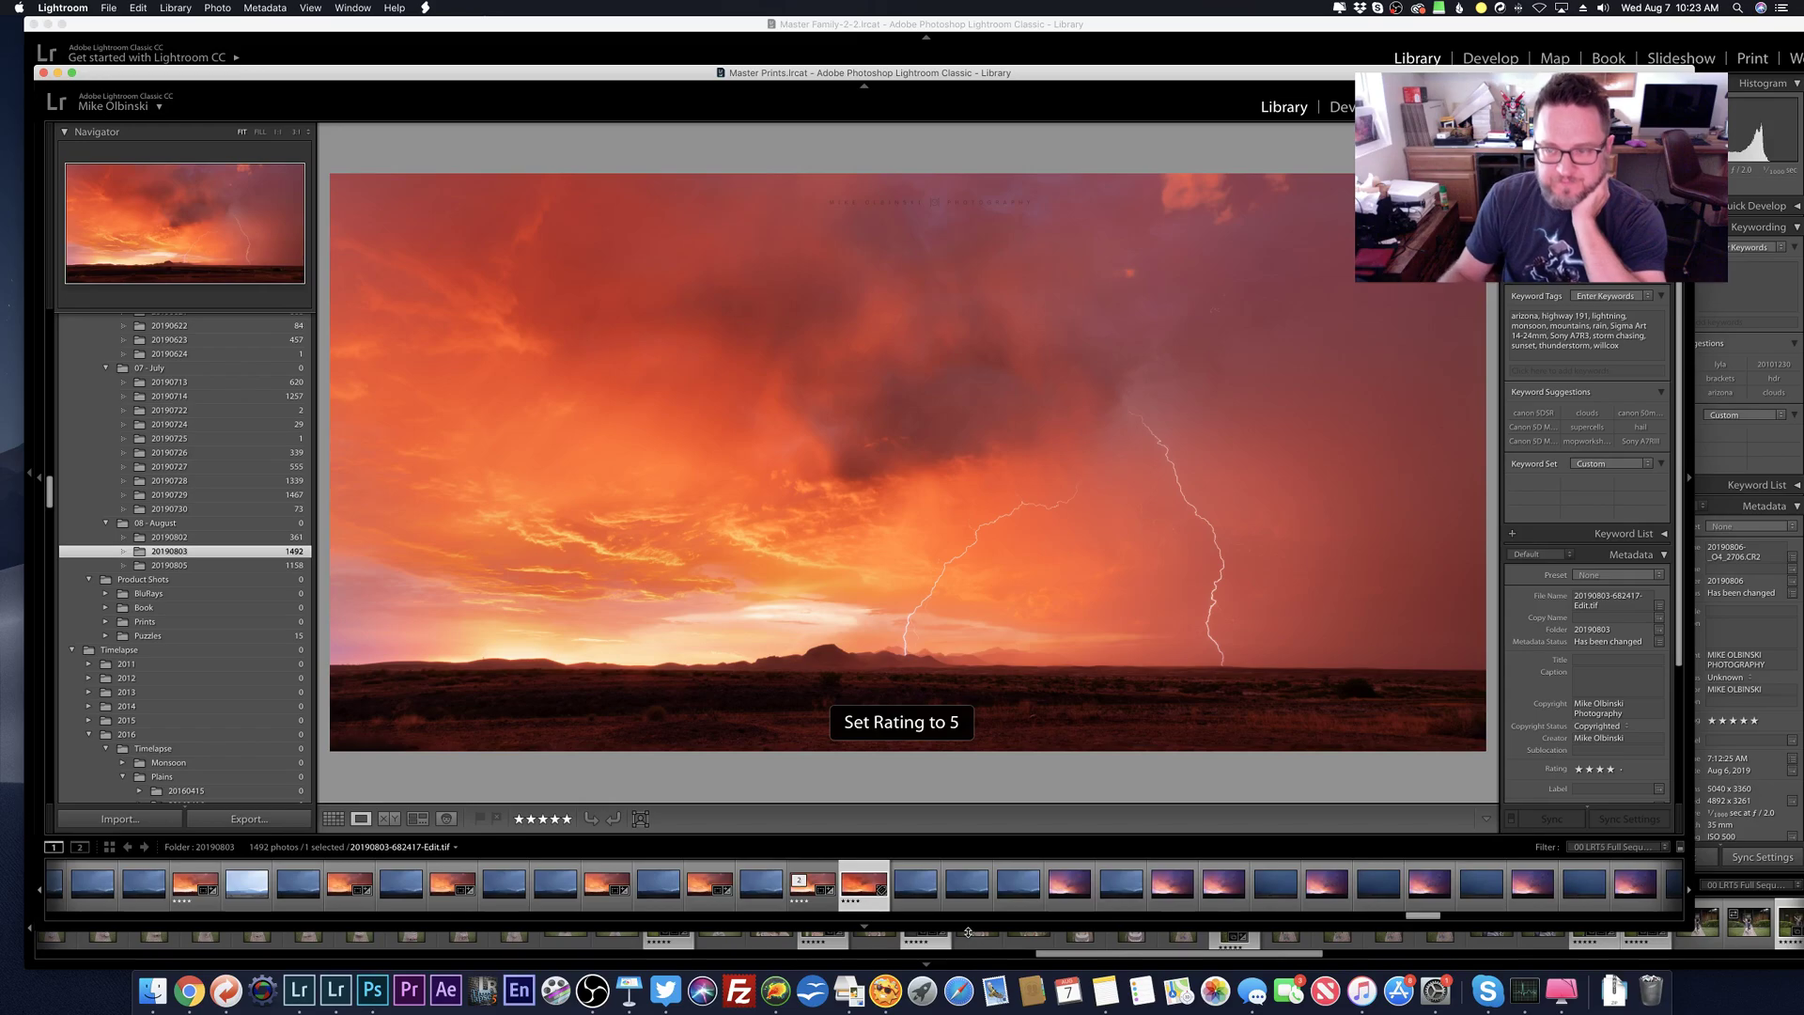
Step: Discard a title starting with Lig, title the edited photo Firestorm, and start its caption with "A bu"
left_click(1583, 661)
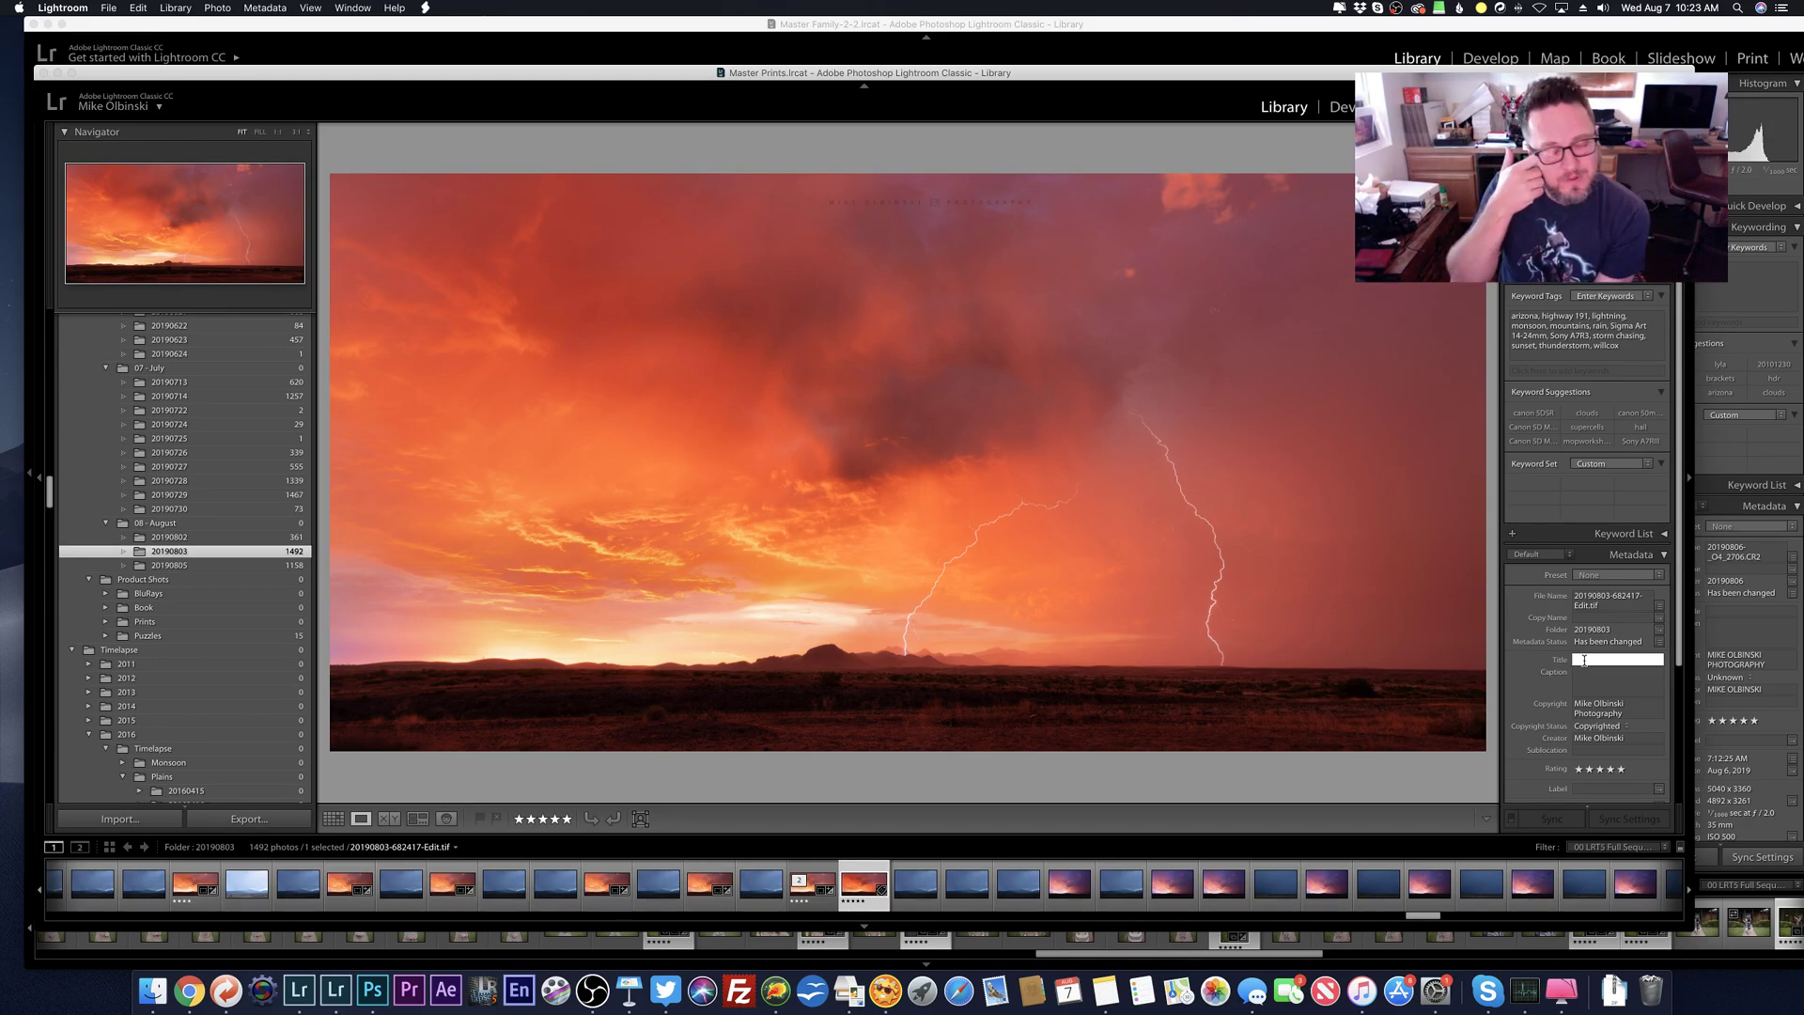
type("Light")
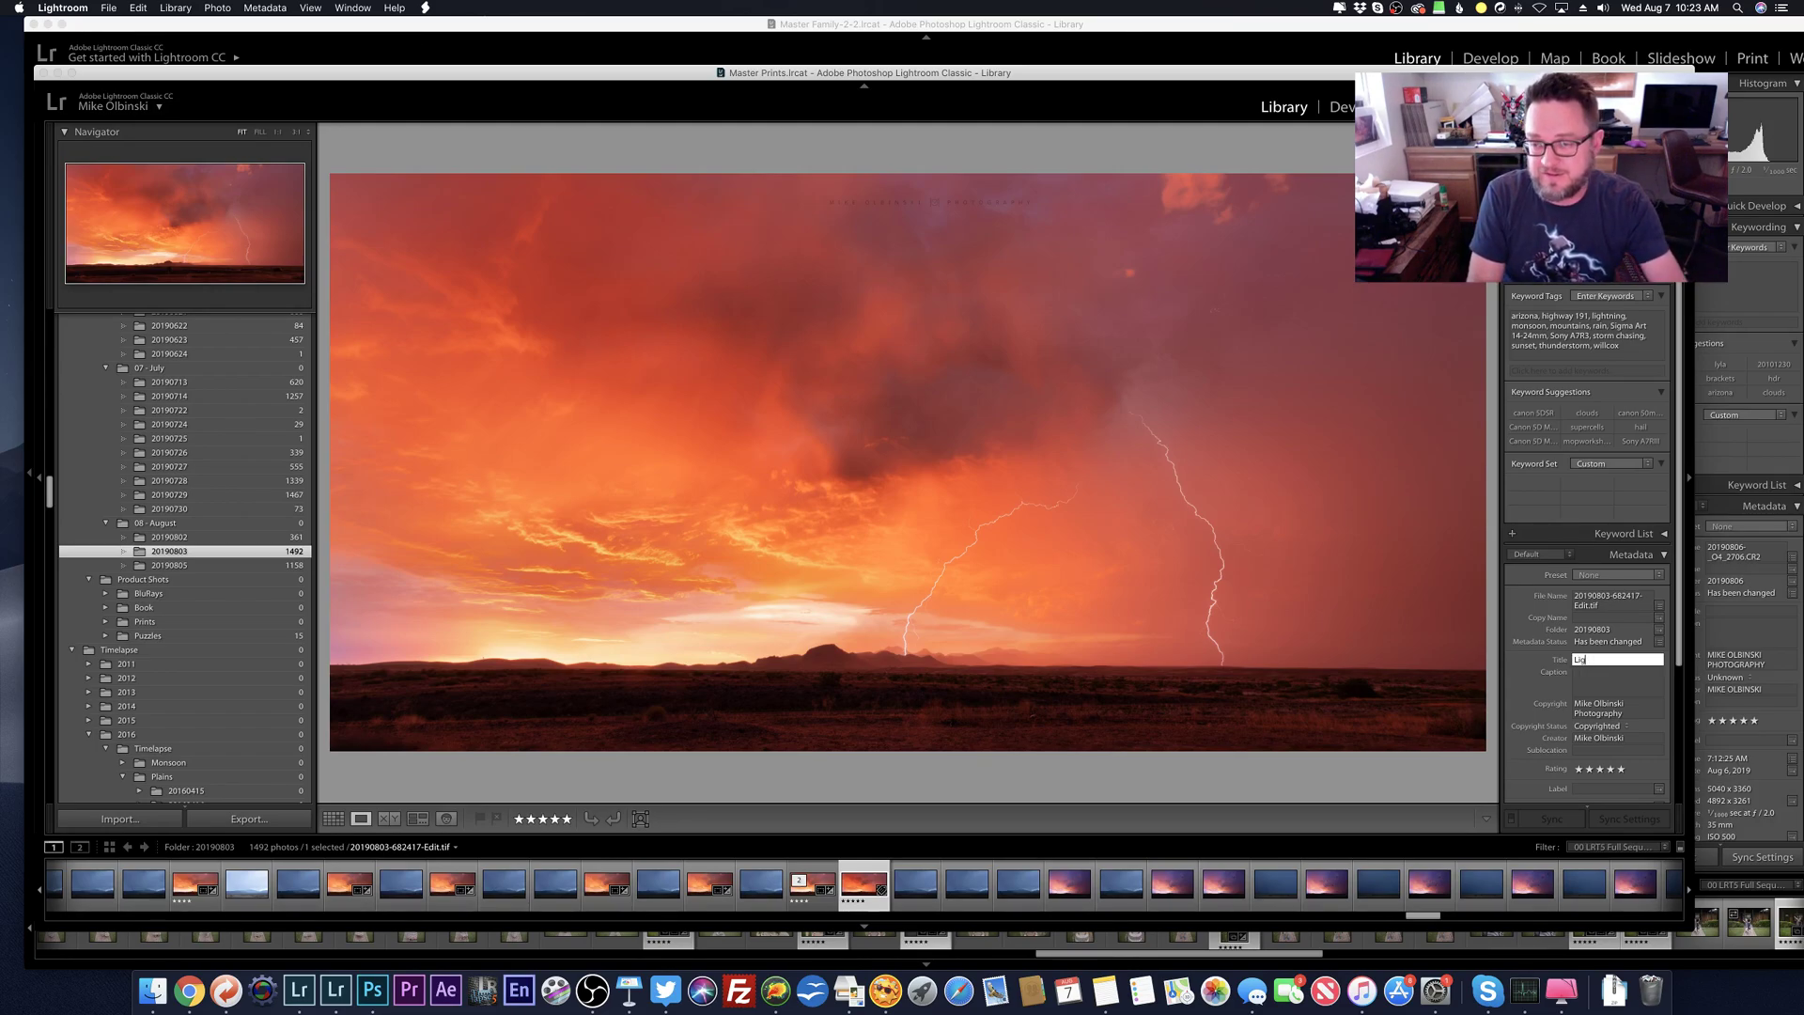
key("BackSpace")
key("BackSpace")
key("BackSpace")
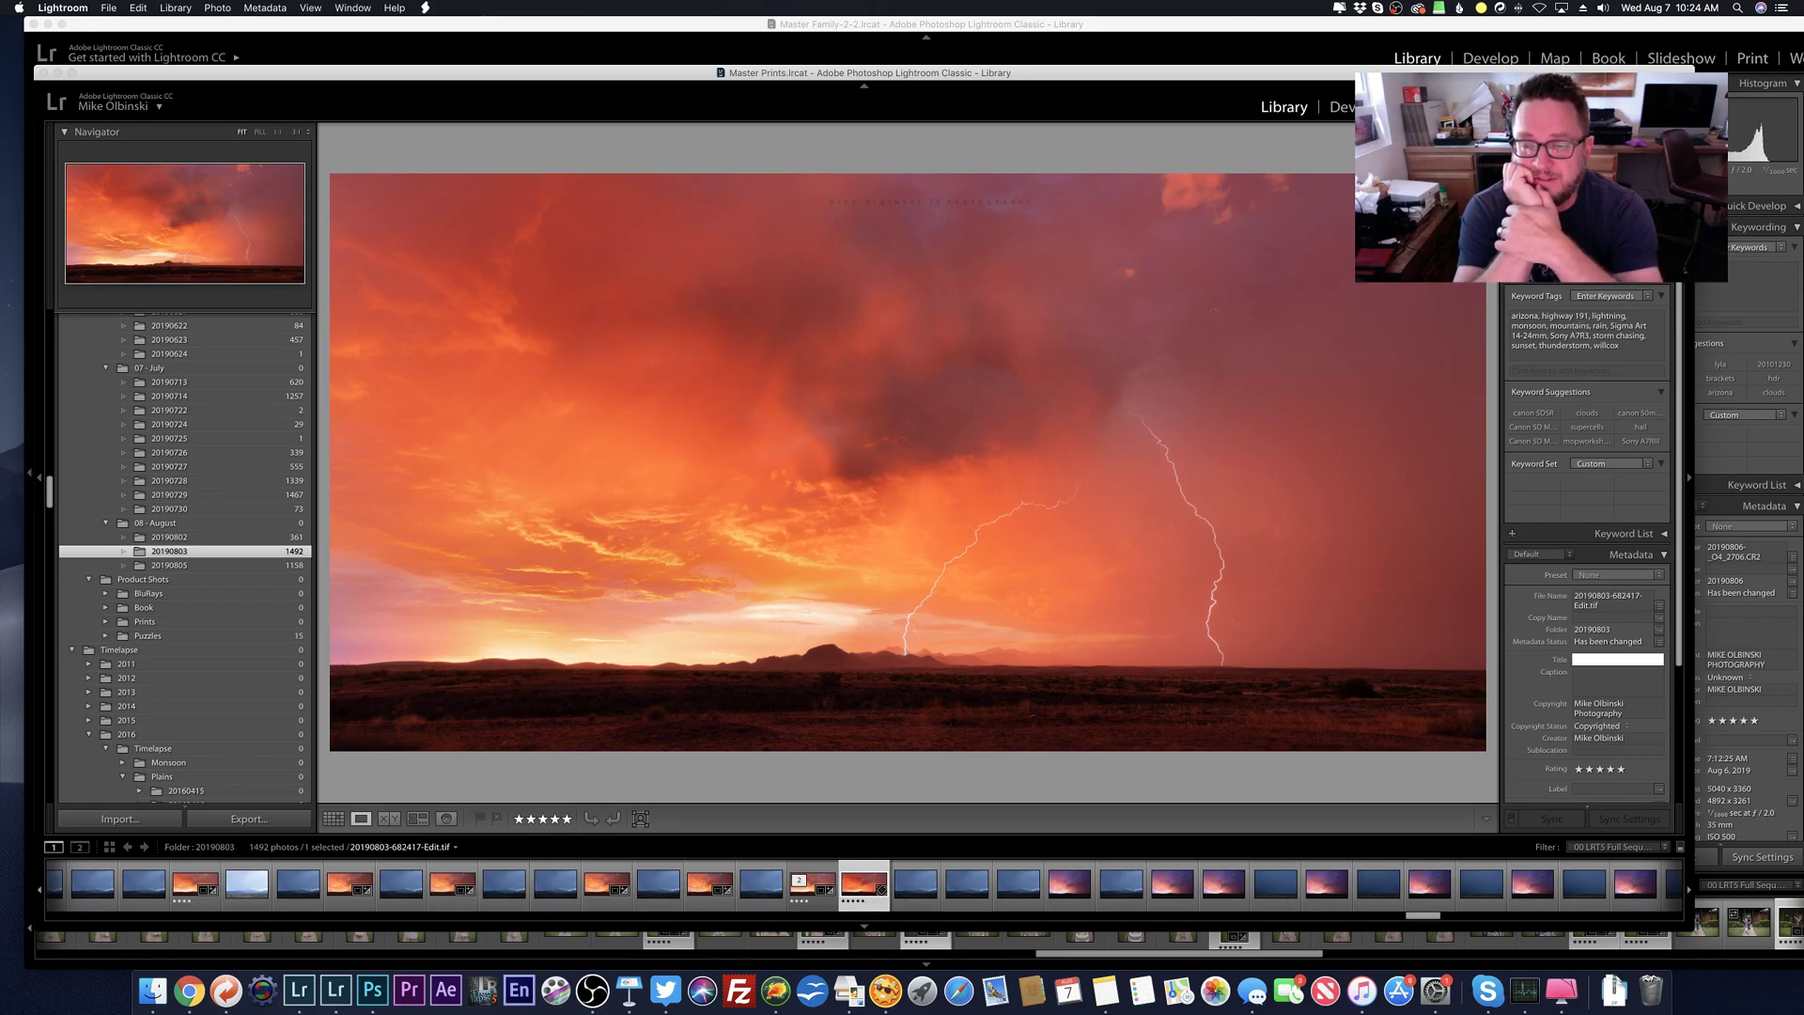
type("restorm")
key("Tab")
type("A bu")
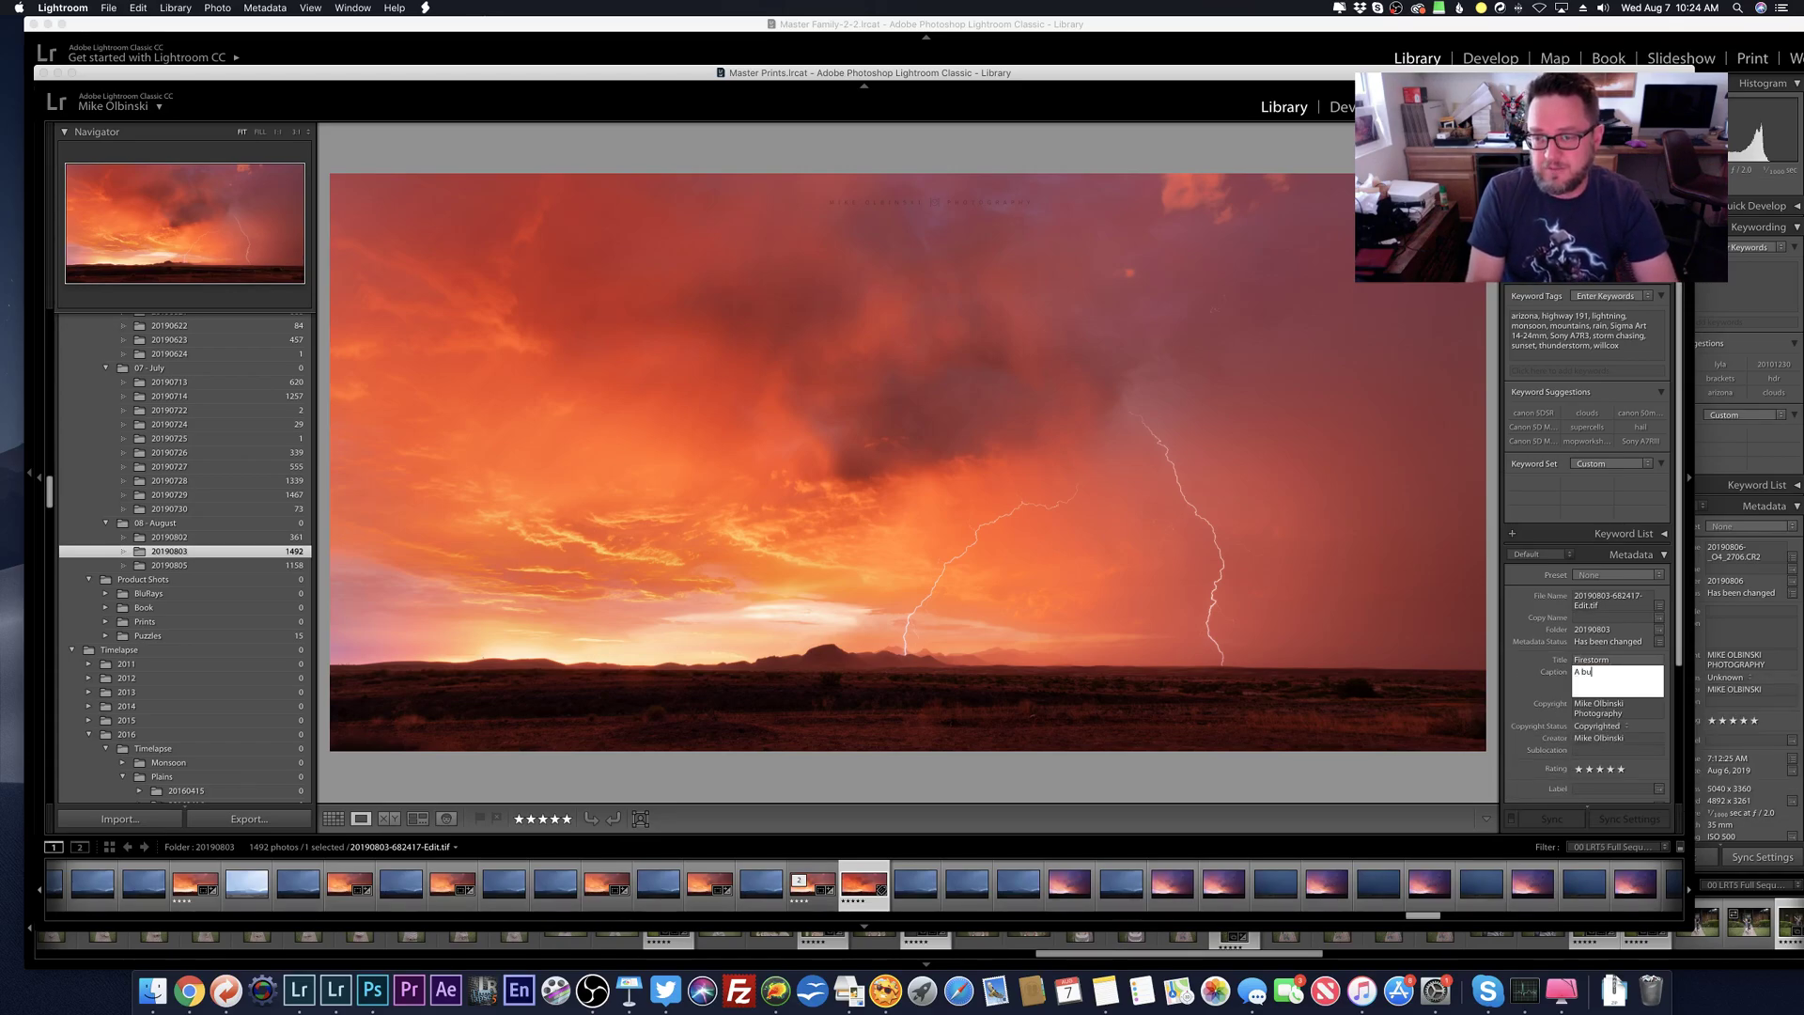
Step: Complete the caption as "A burning sunset, looking almost on fire, explodes with lightning northeast of Willcox, AZ" and save the photo's metadata to the file
type("rning sunset")
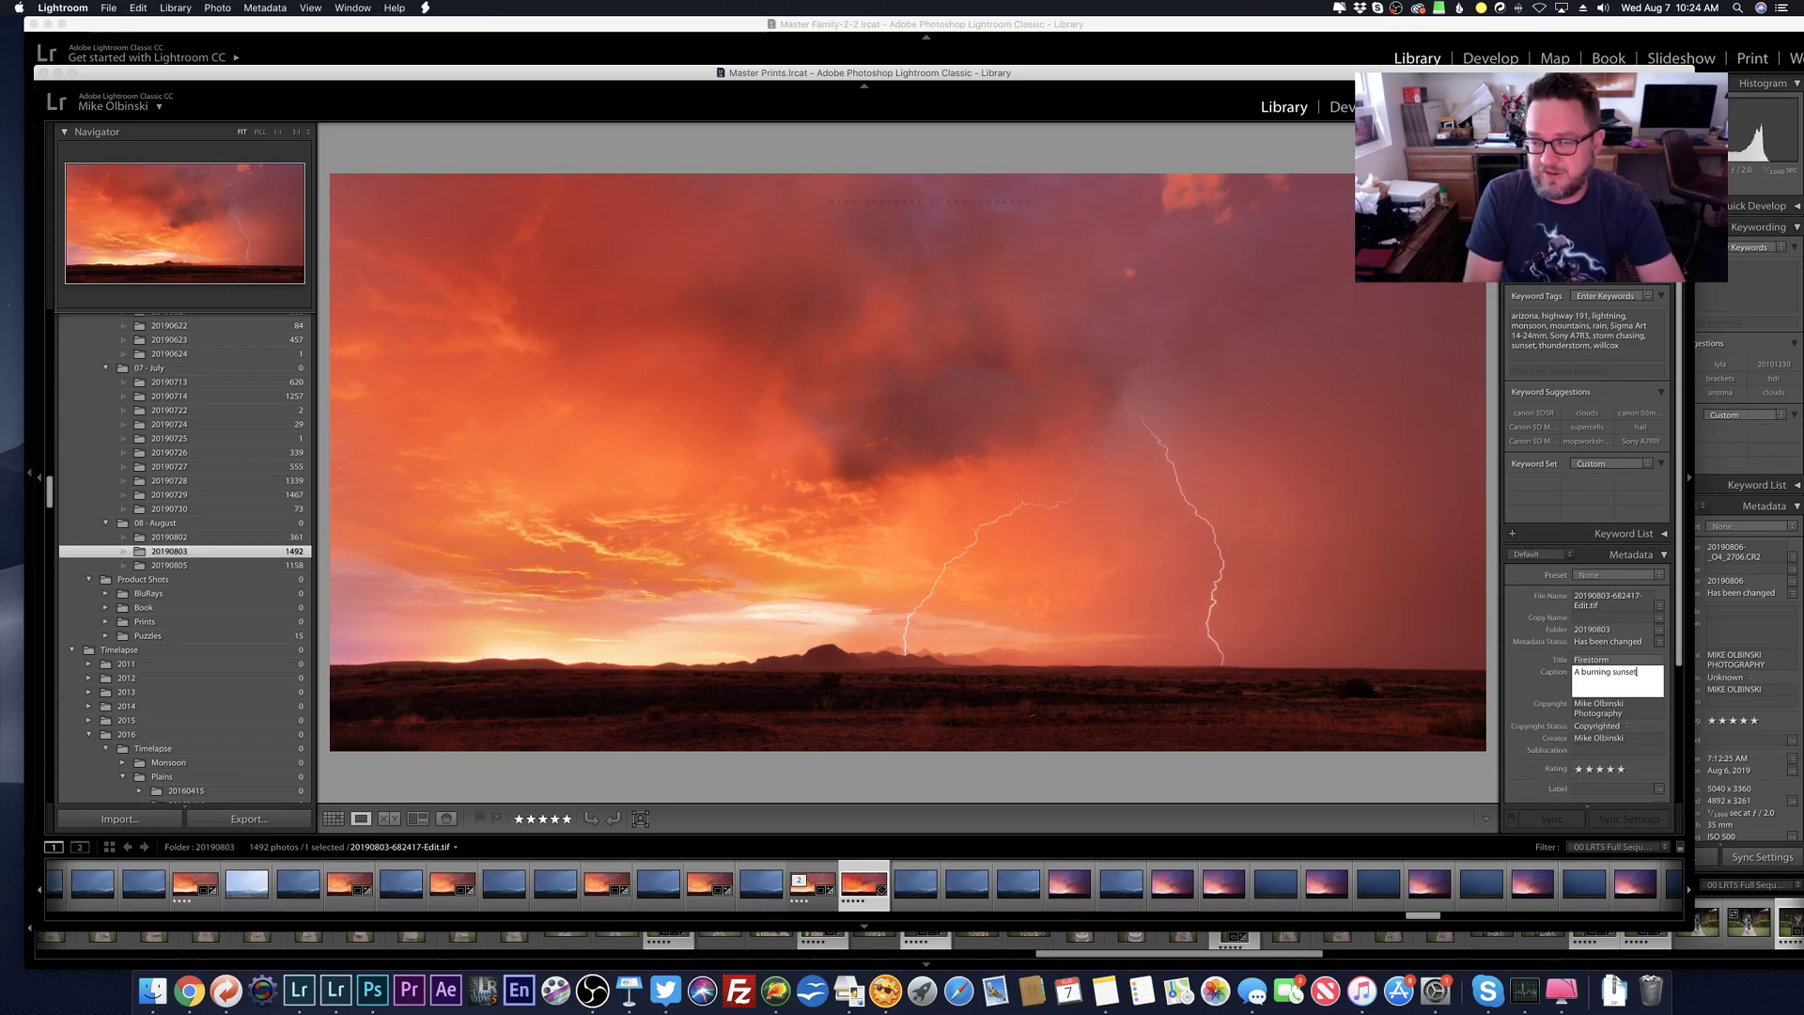
type(", lookin")
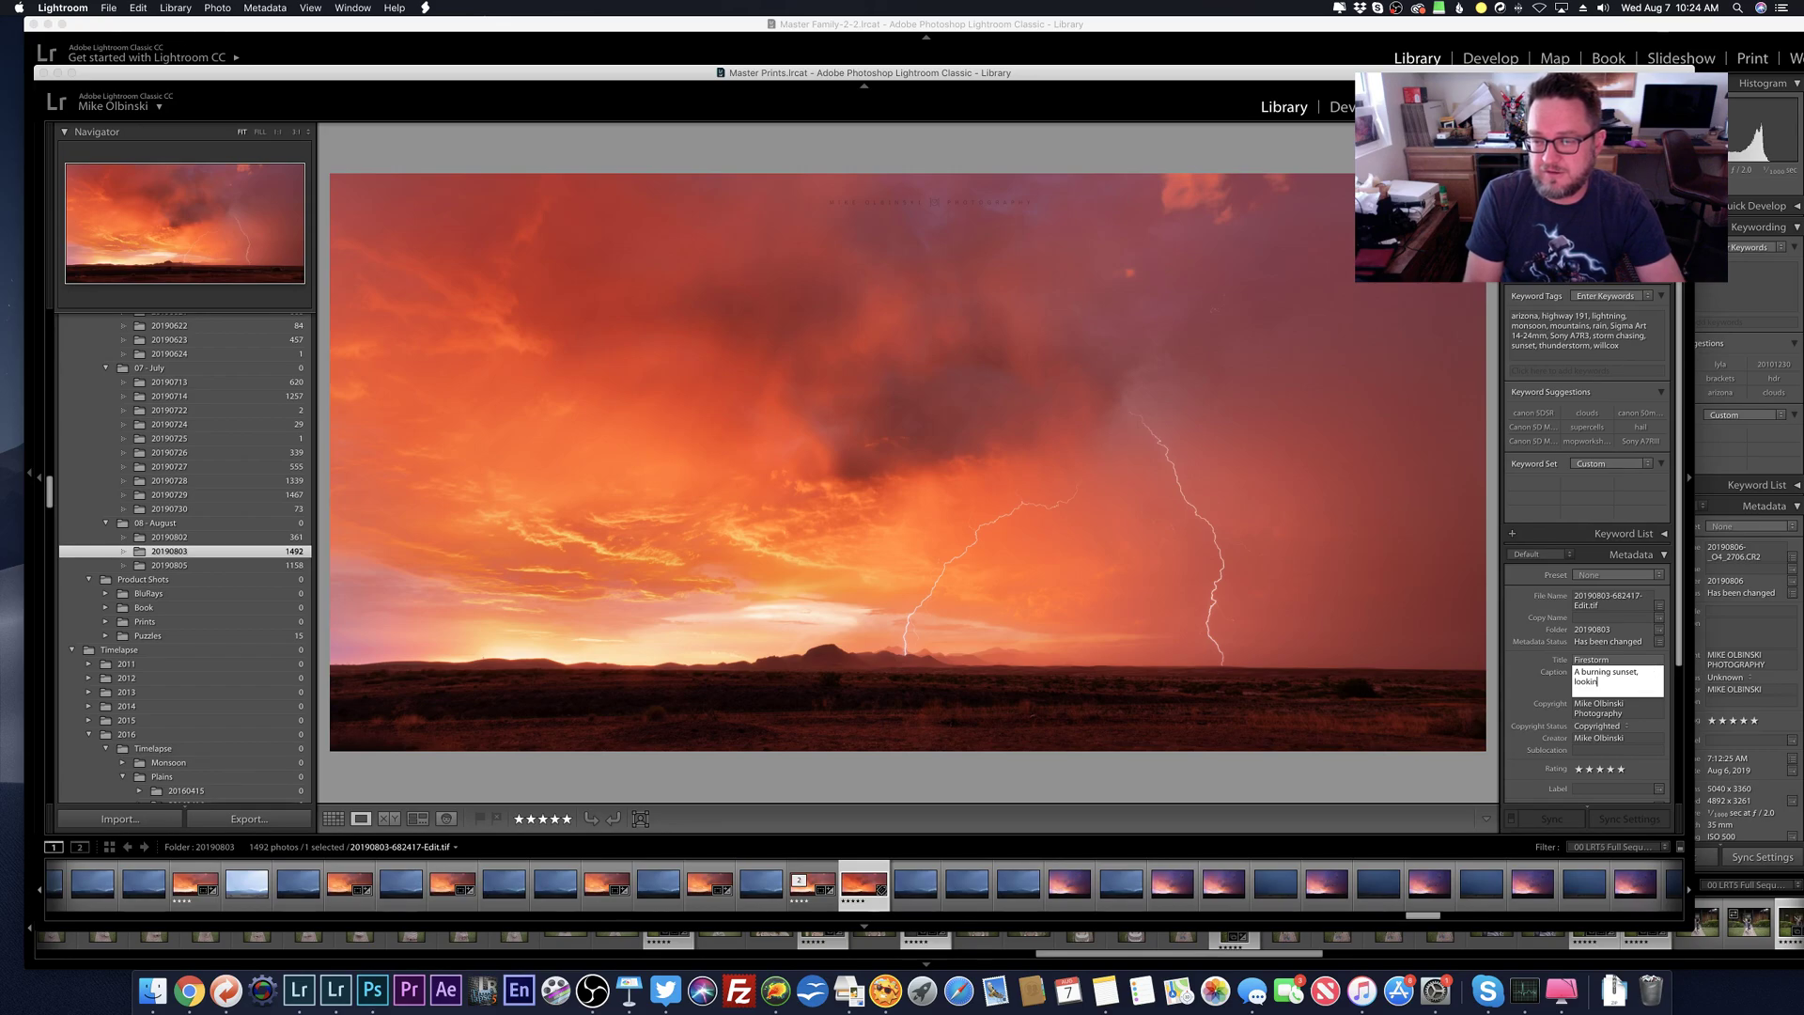
type("g almost on fire,")
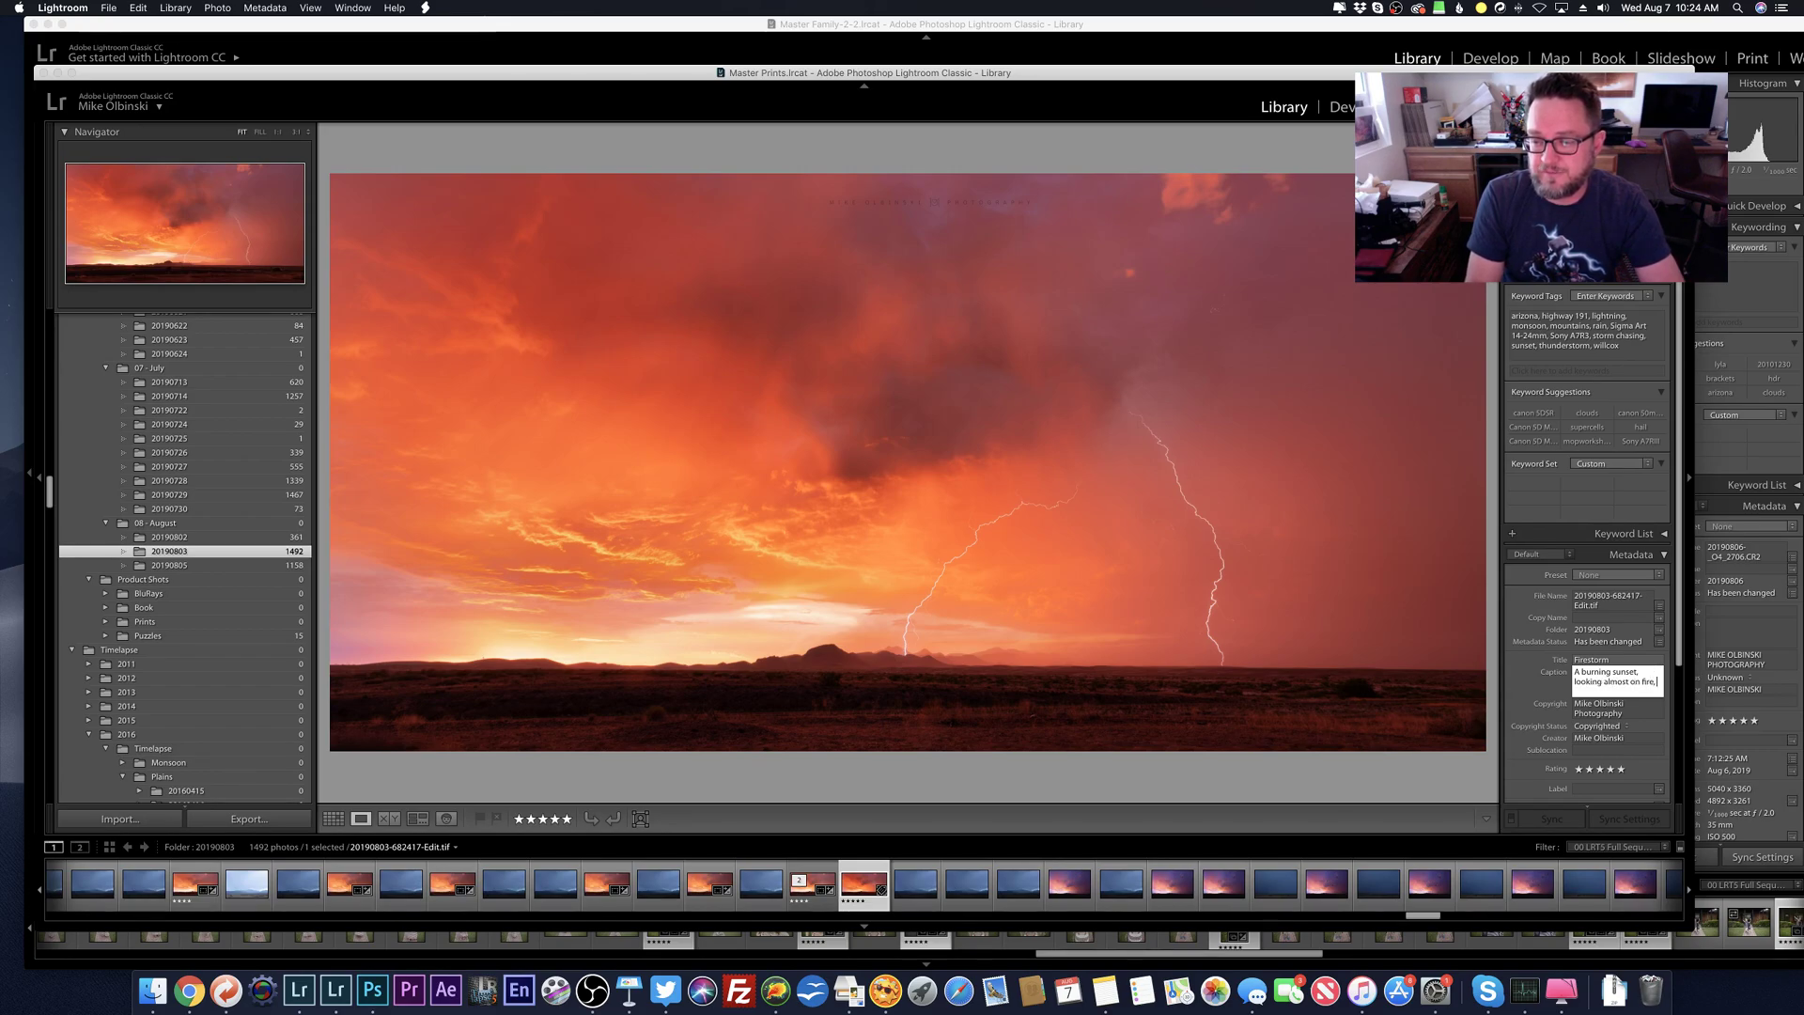
type(" exp")
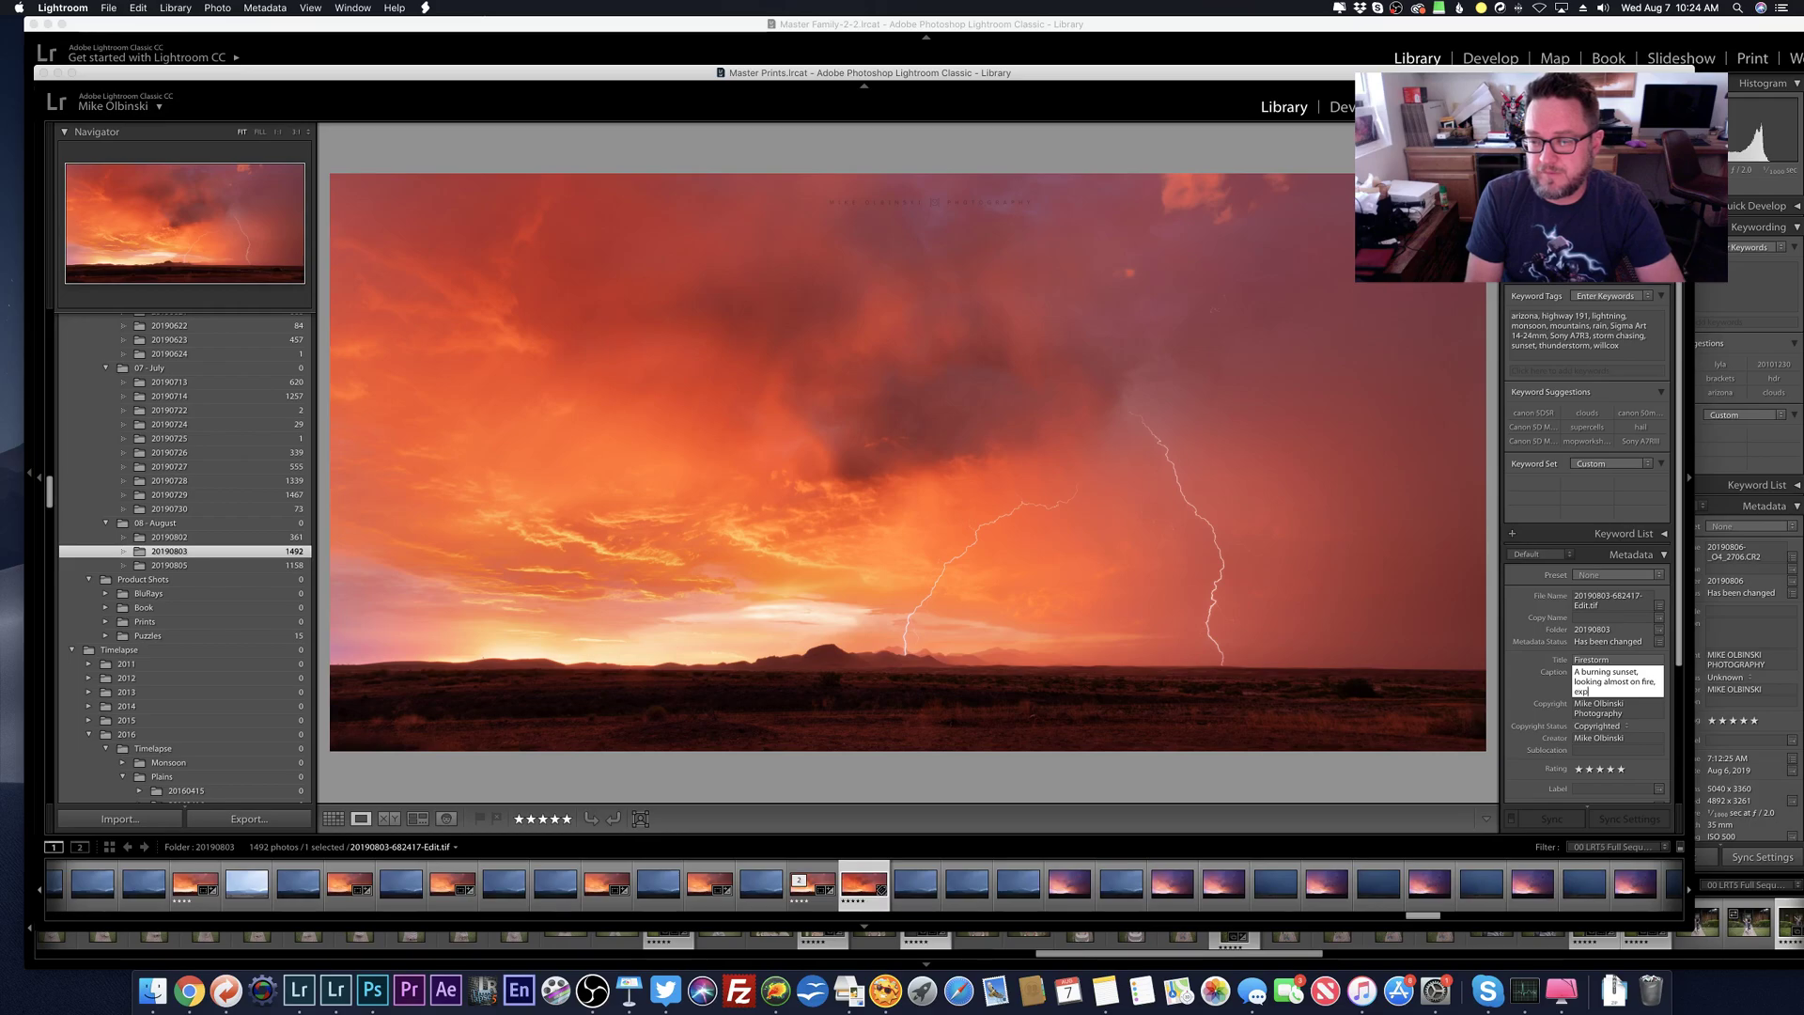
type("lodes with lightning n")
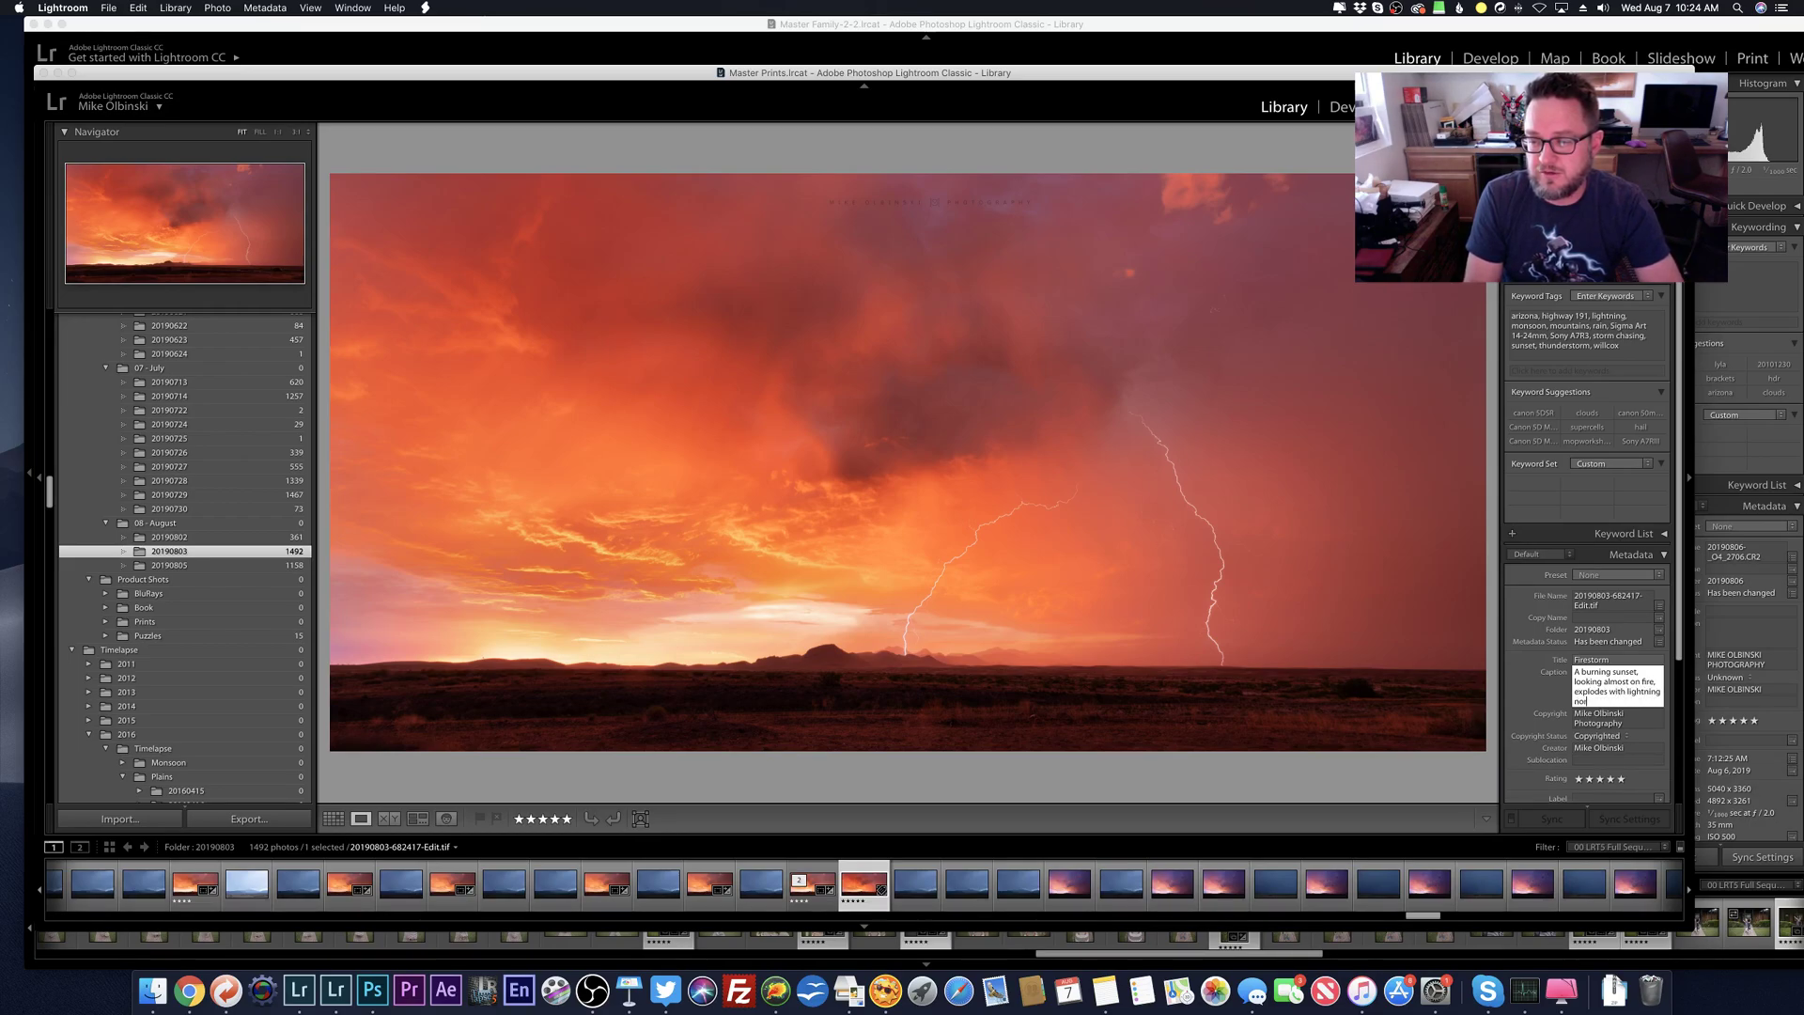
type("ortheast of Willcox, AZ")
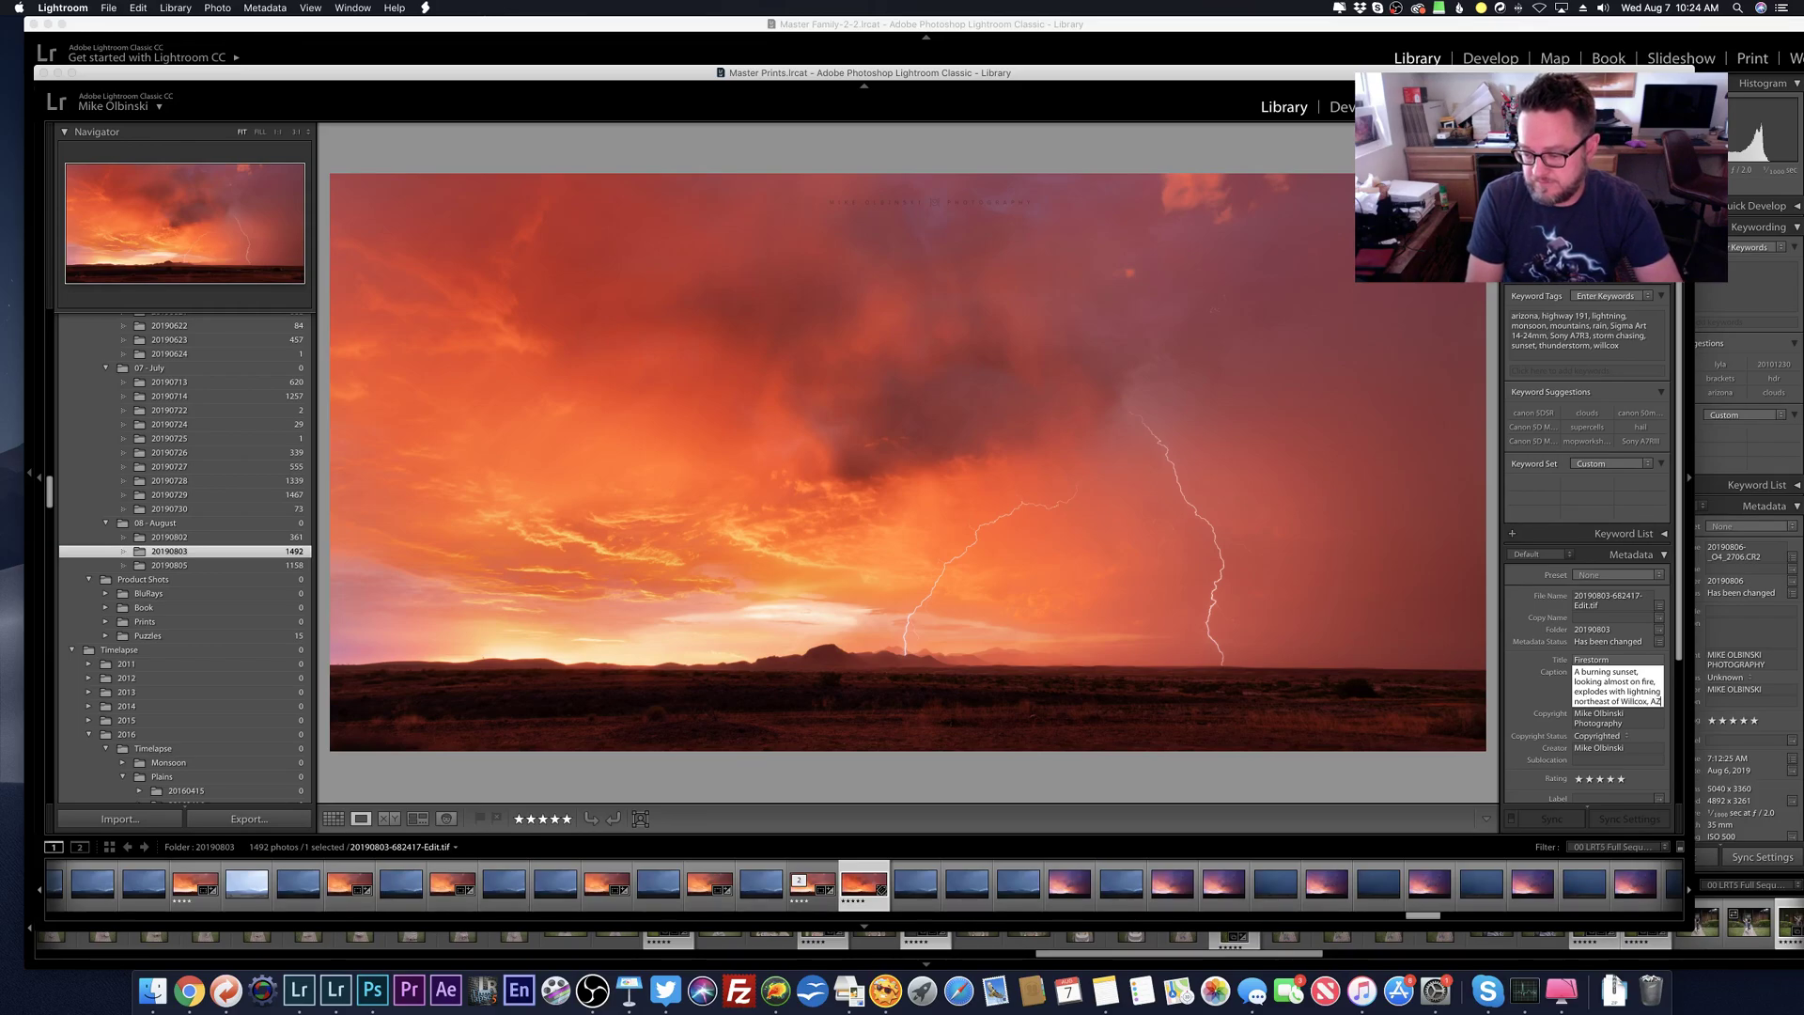
key("Return")
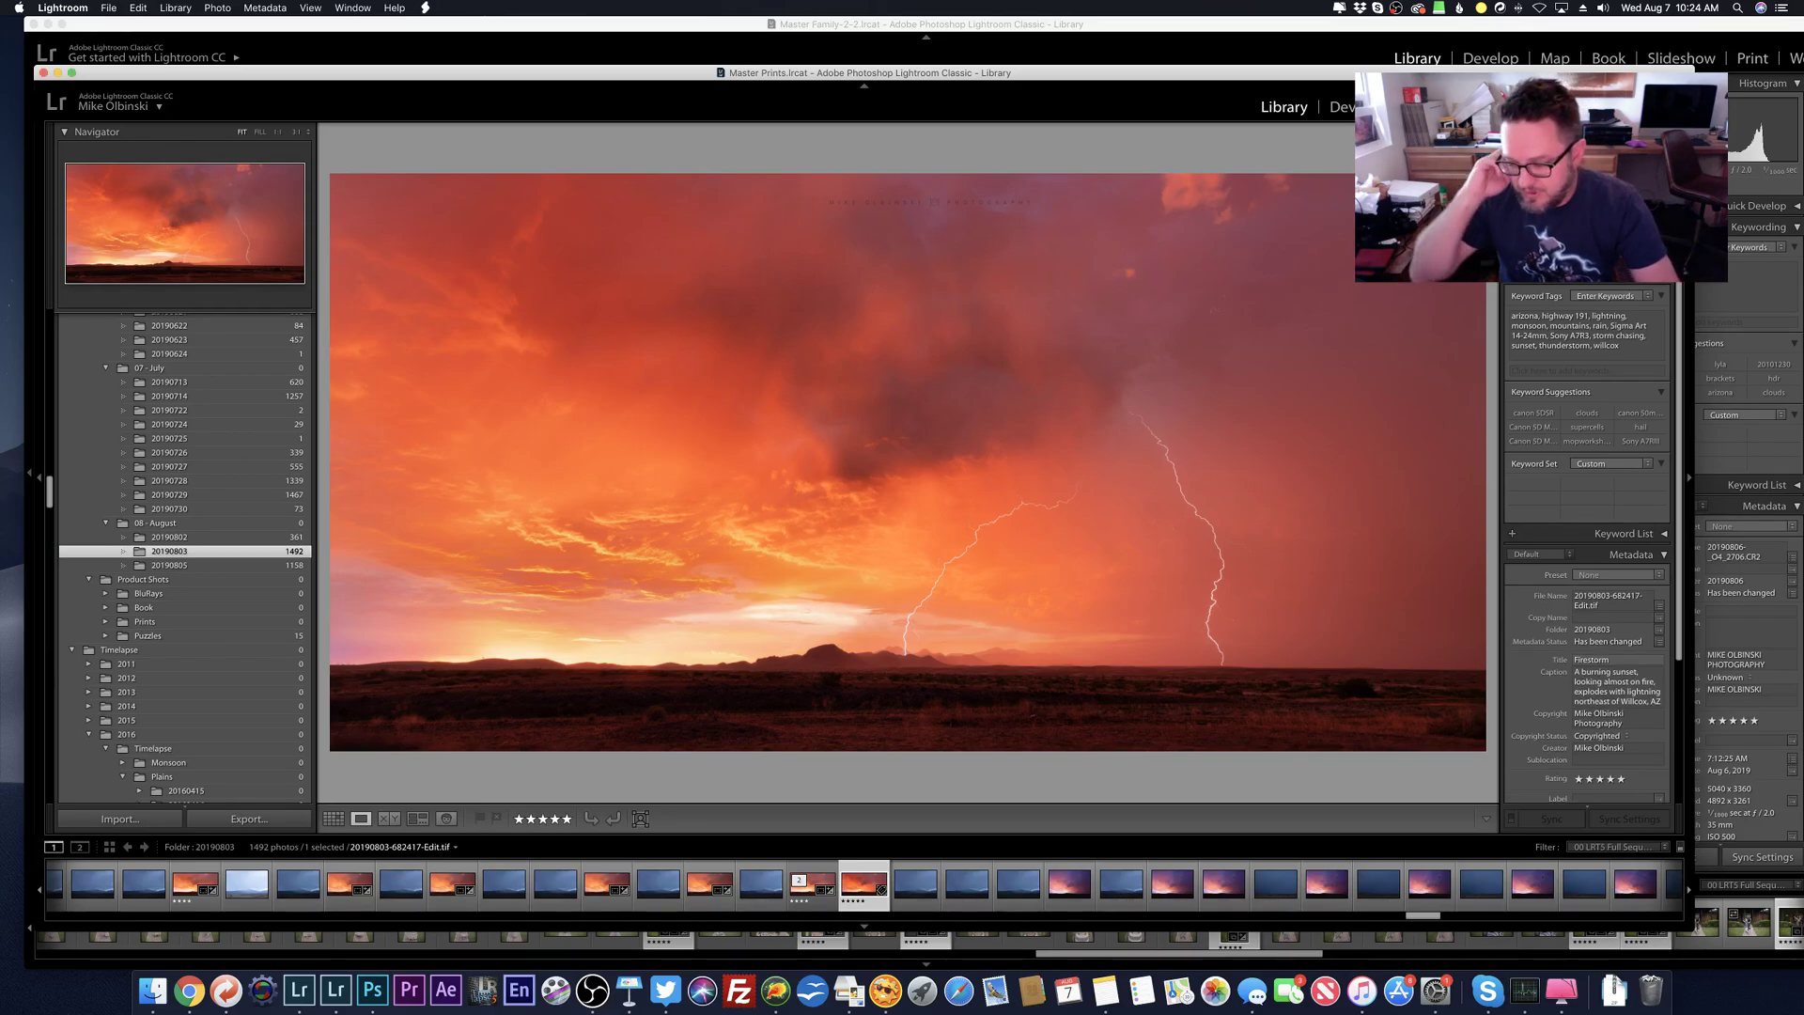
key("super+e")
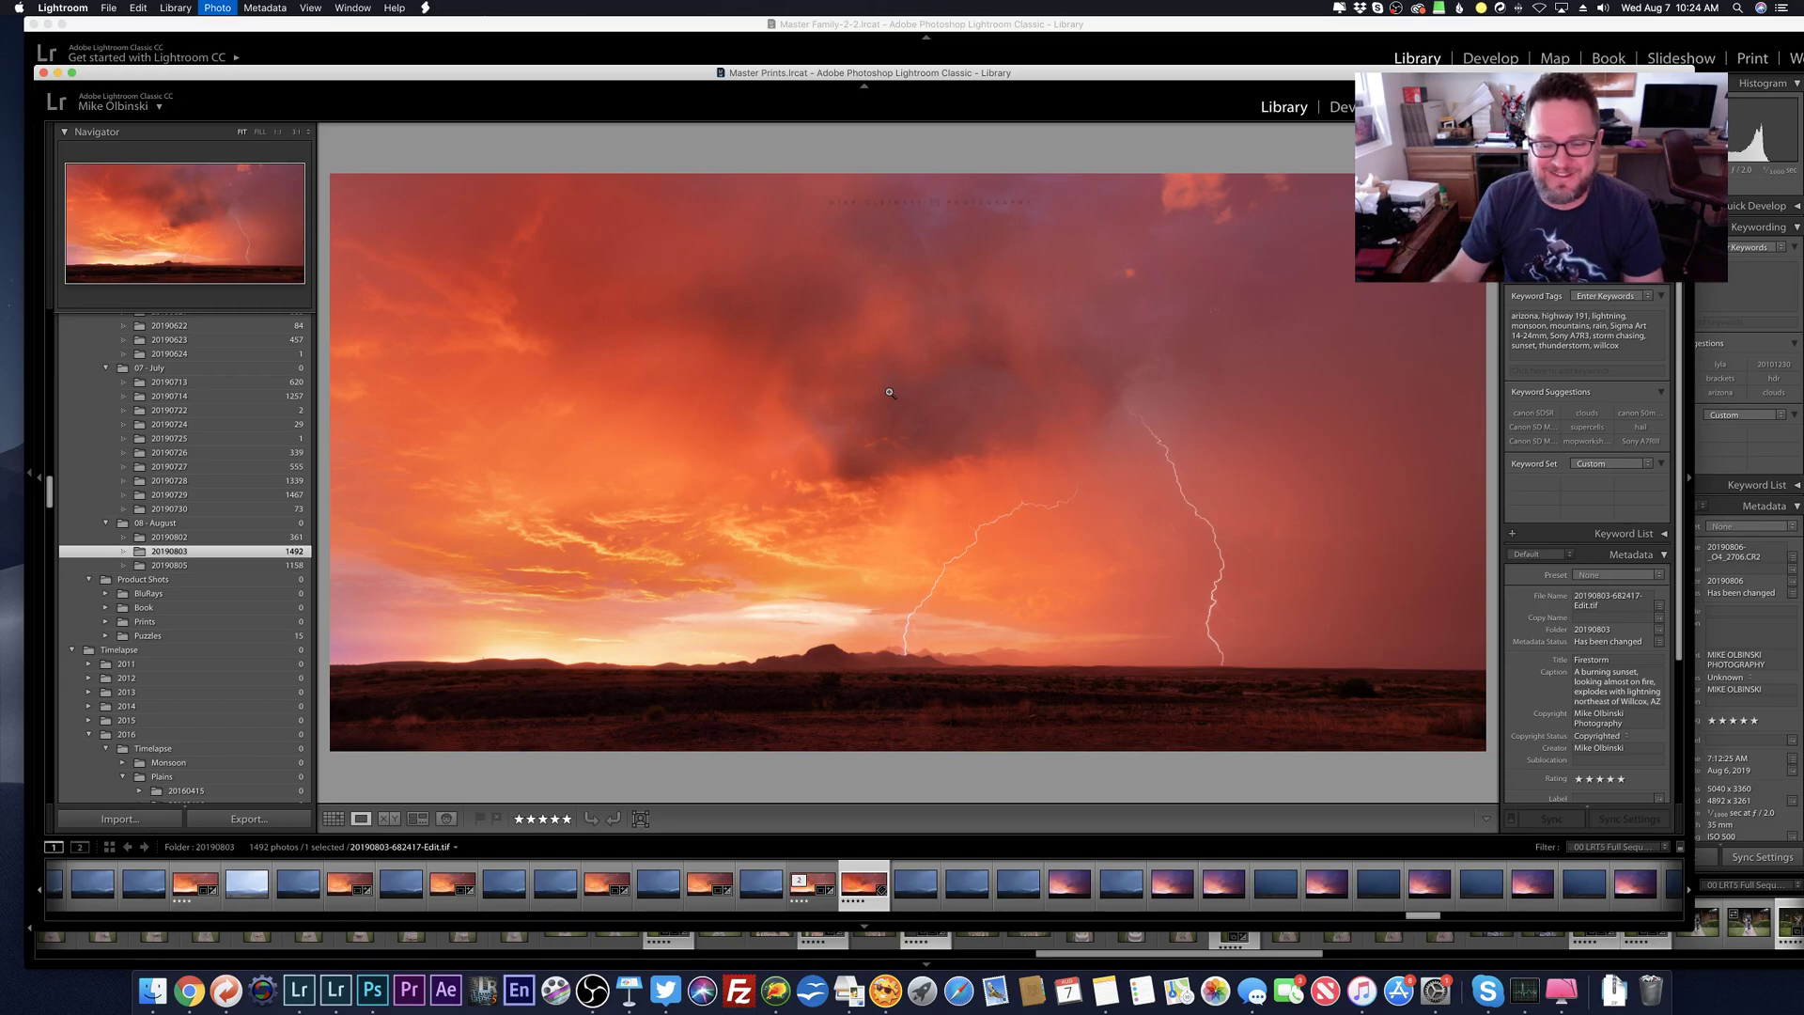
key("Return")
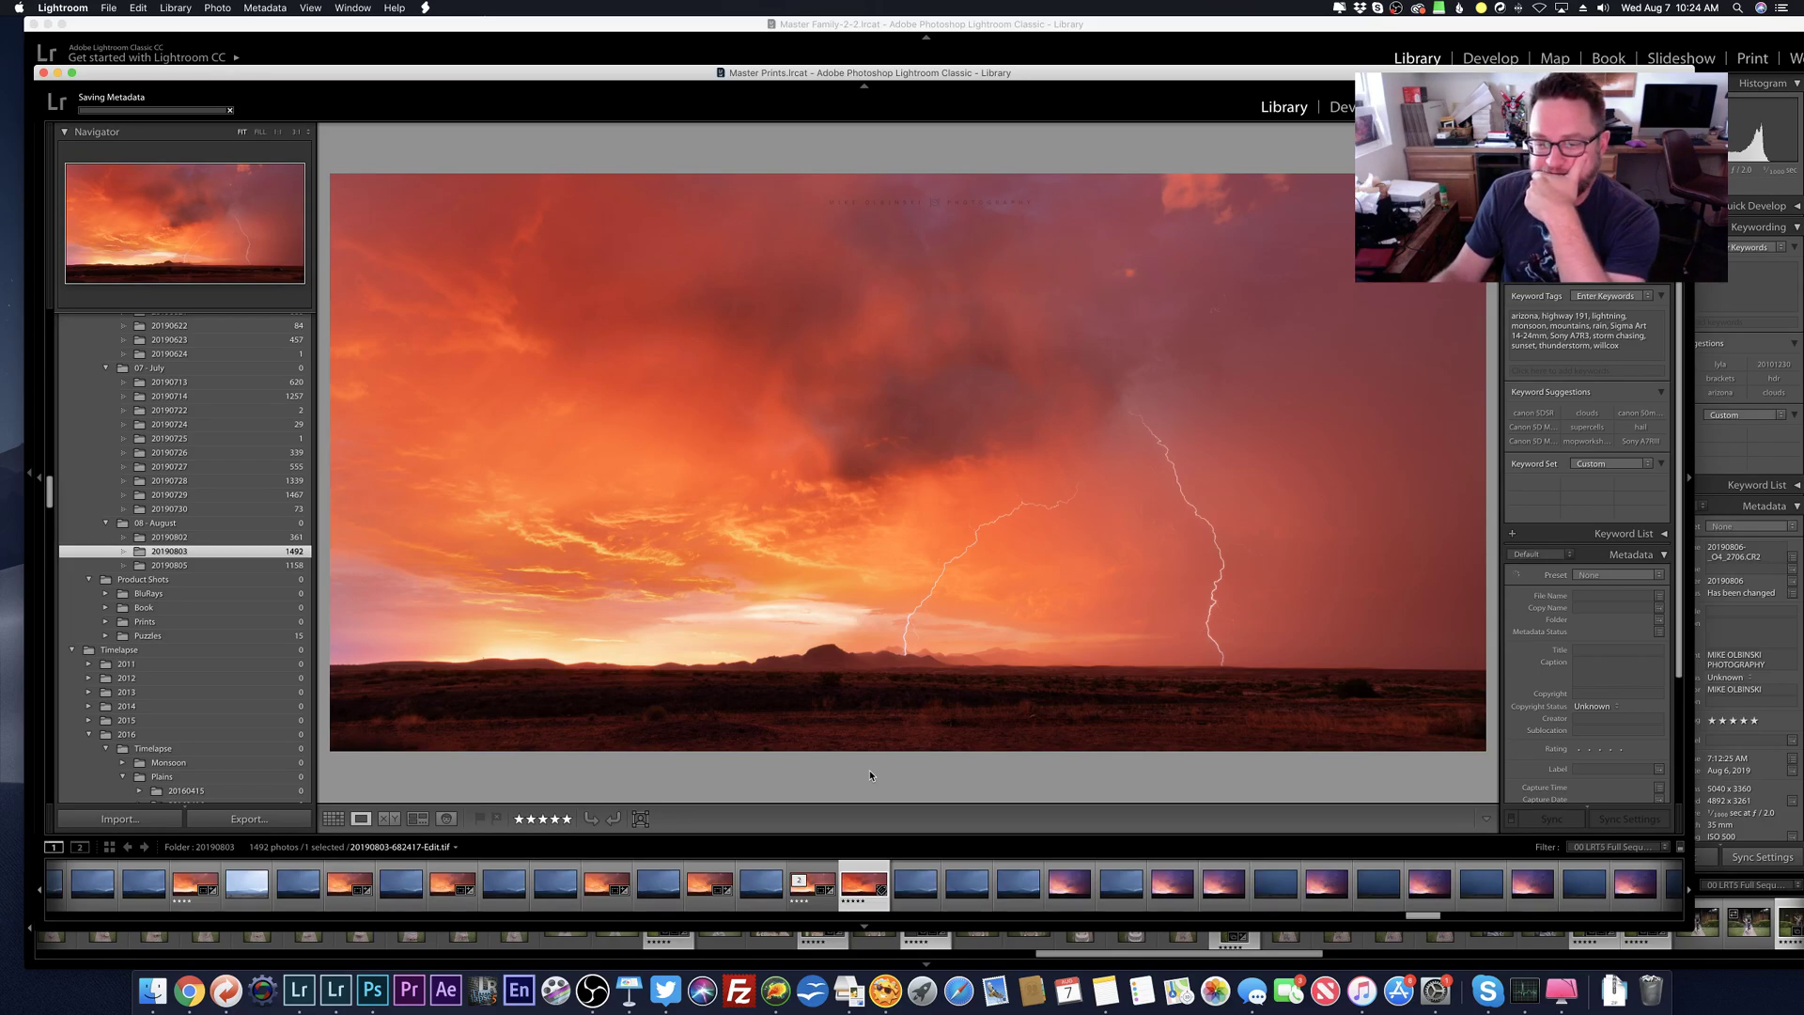
Step: Switch to Chrome and read the viewers' latest chat messages on the YouTube live dashboard
left_click(189, 991)
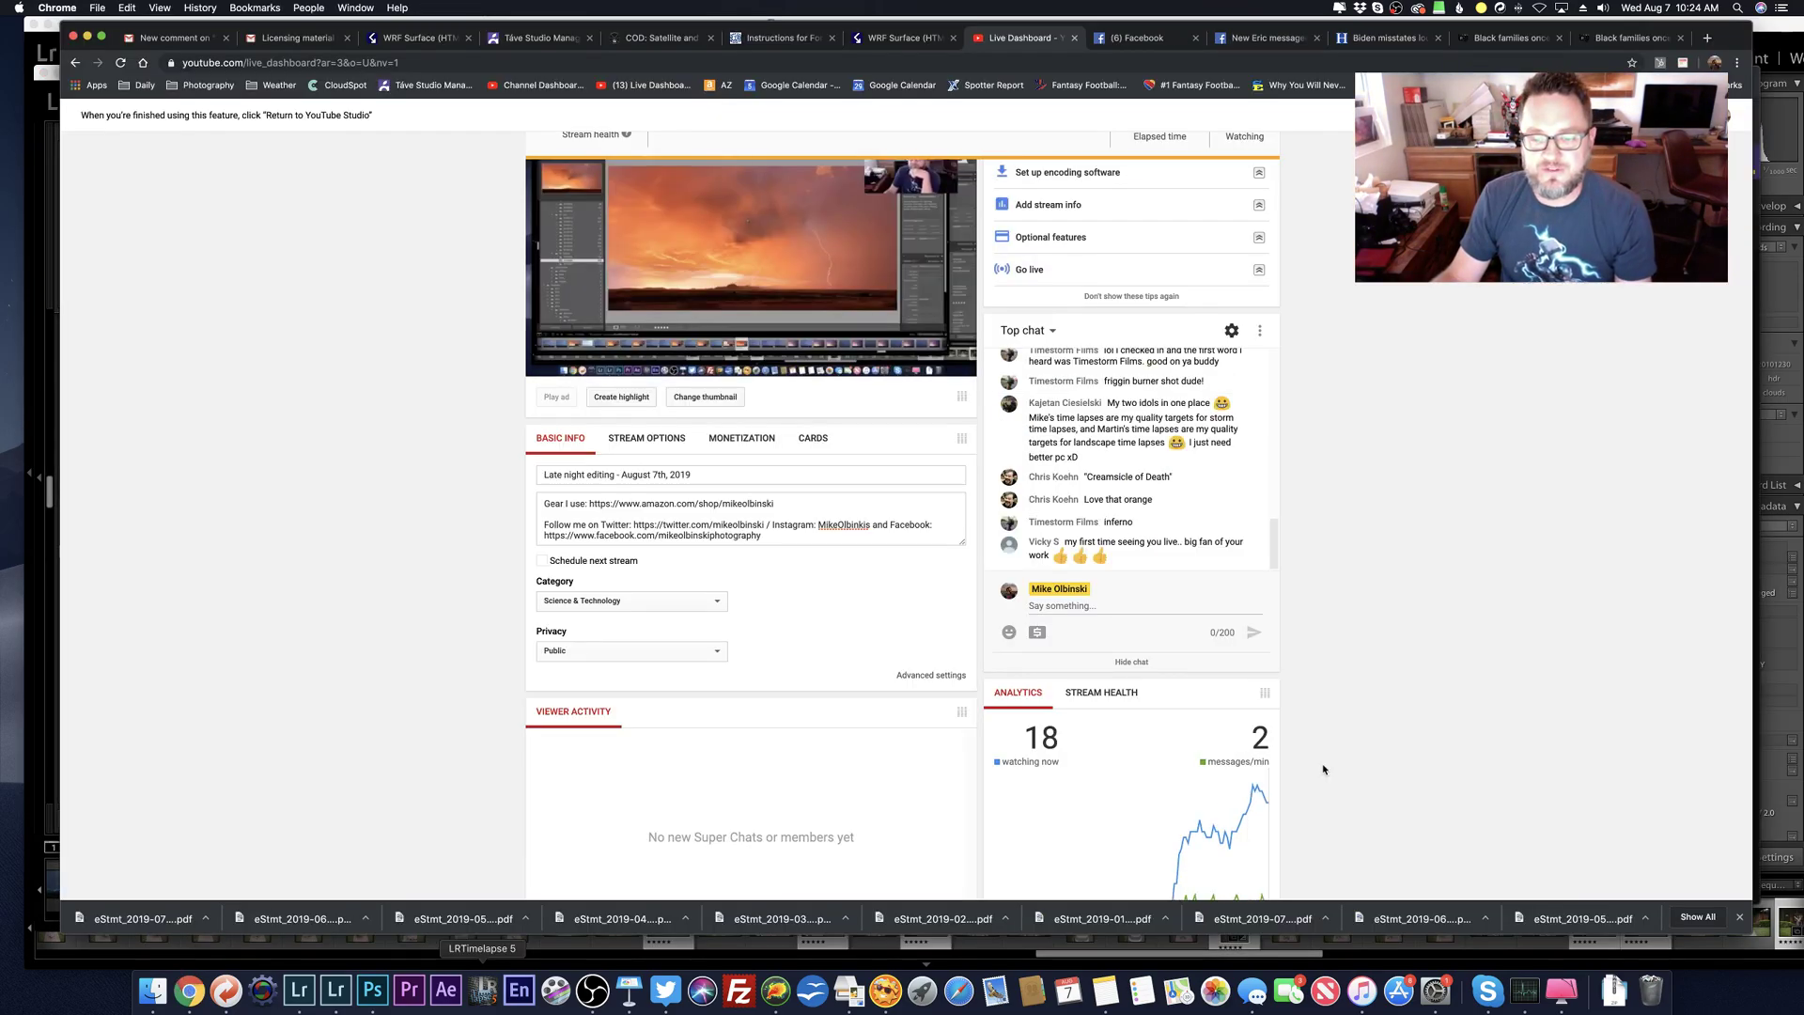
scroll(1417, 697, "down", 5)
scroll(1359, 785, "down", 1)
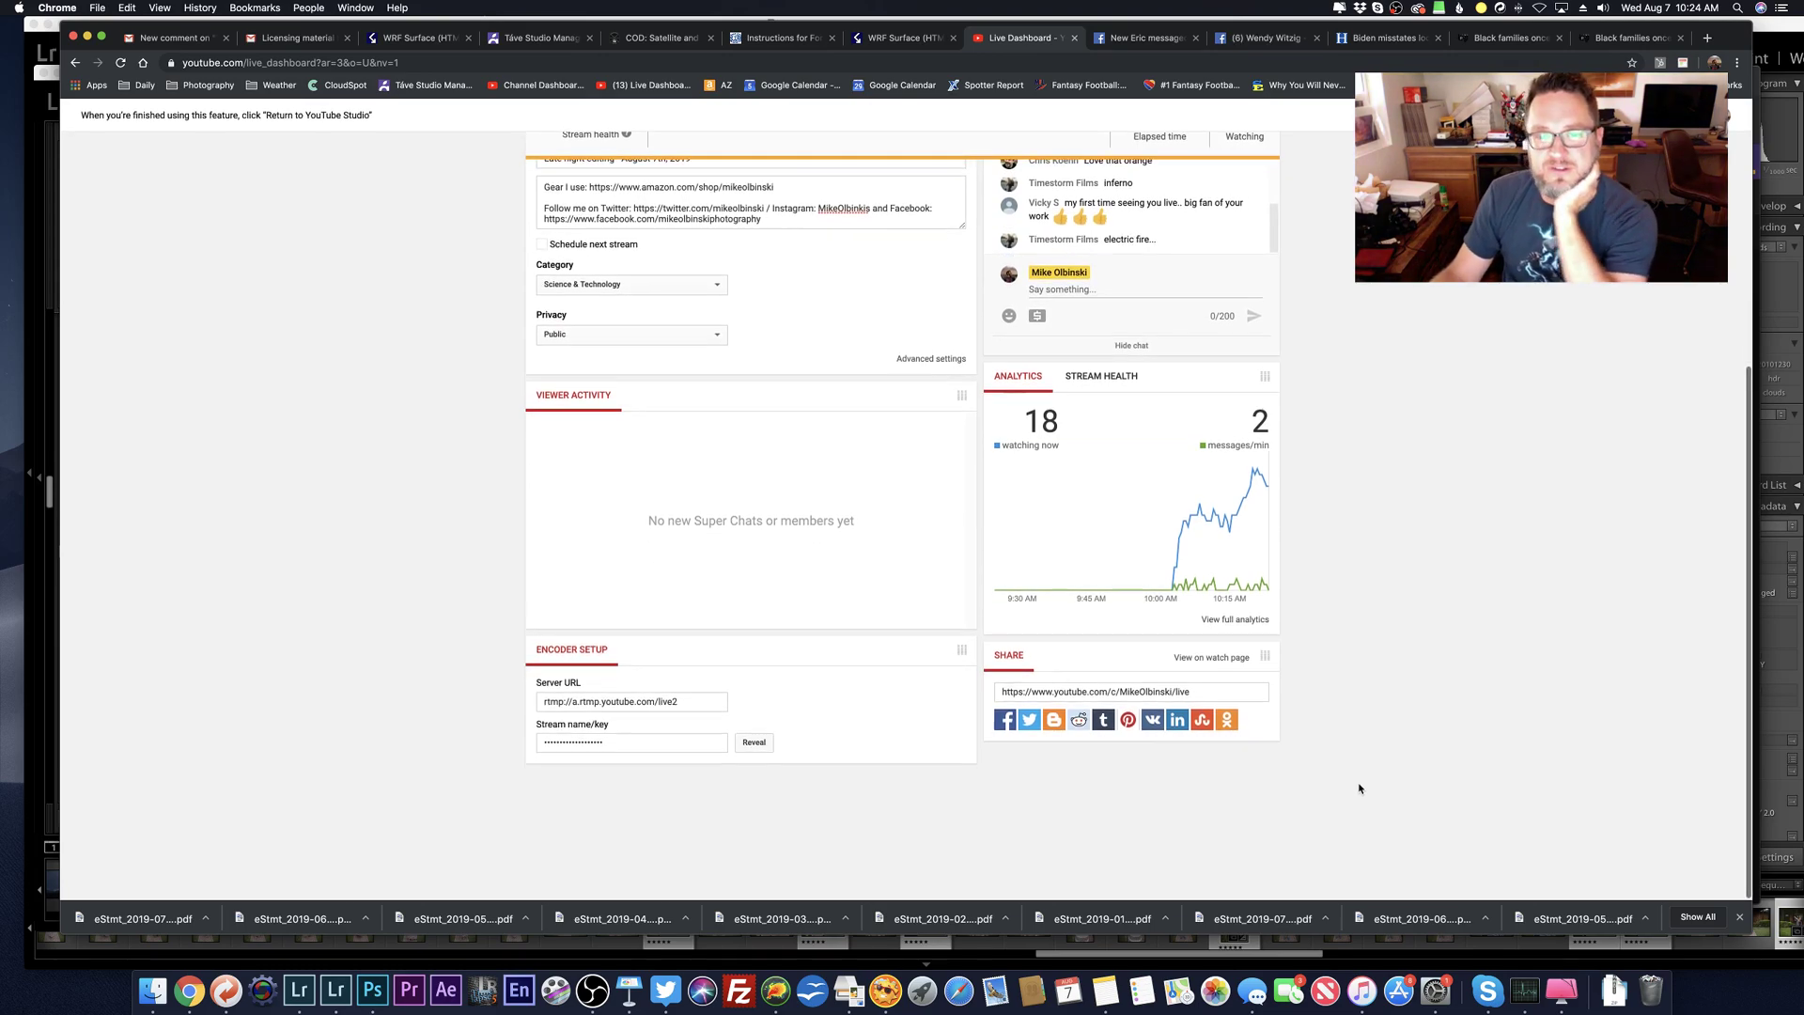
scroll(1359, 787, "up", 3)
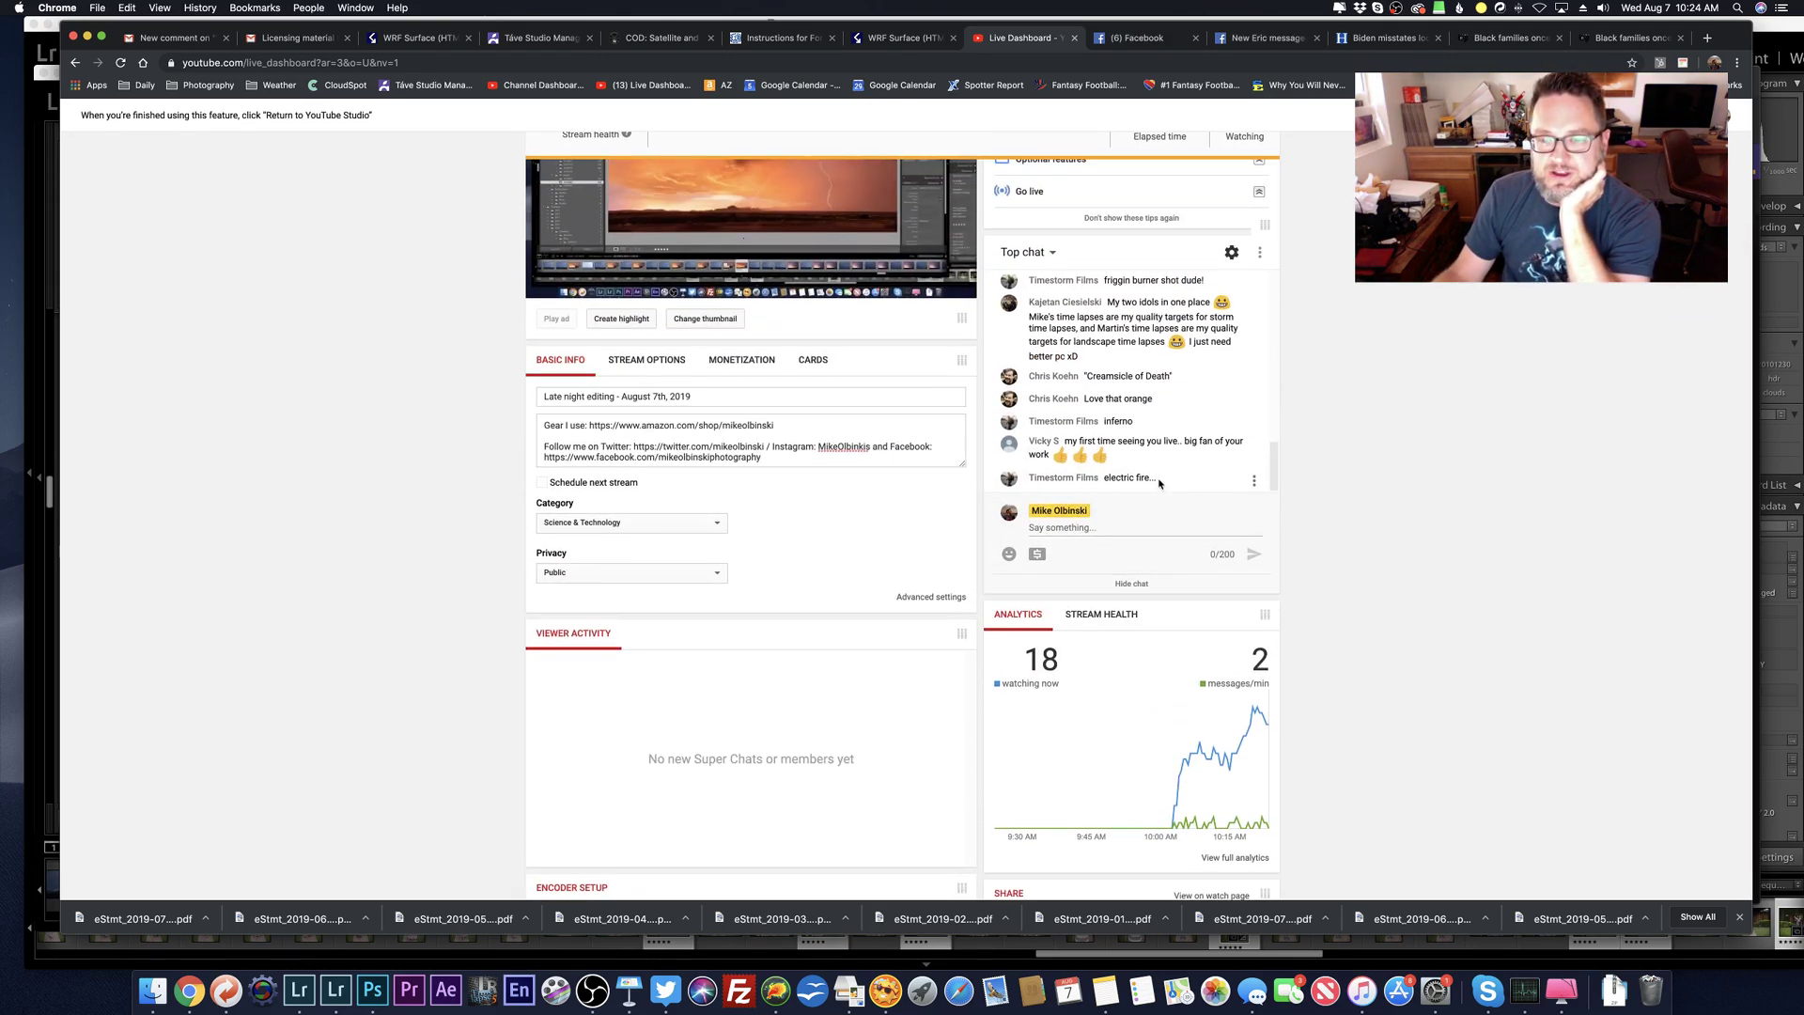
left_click(1301, 947)
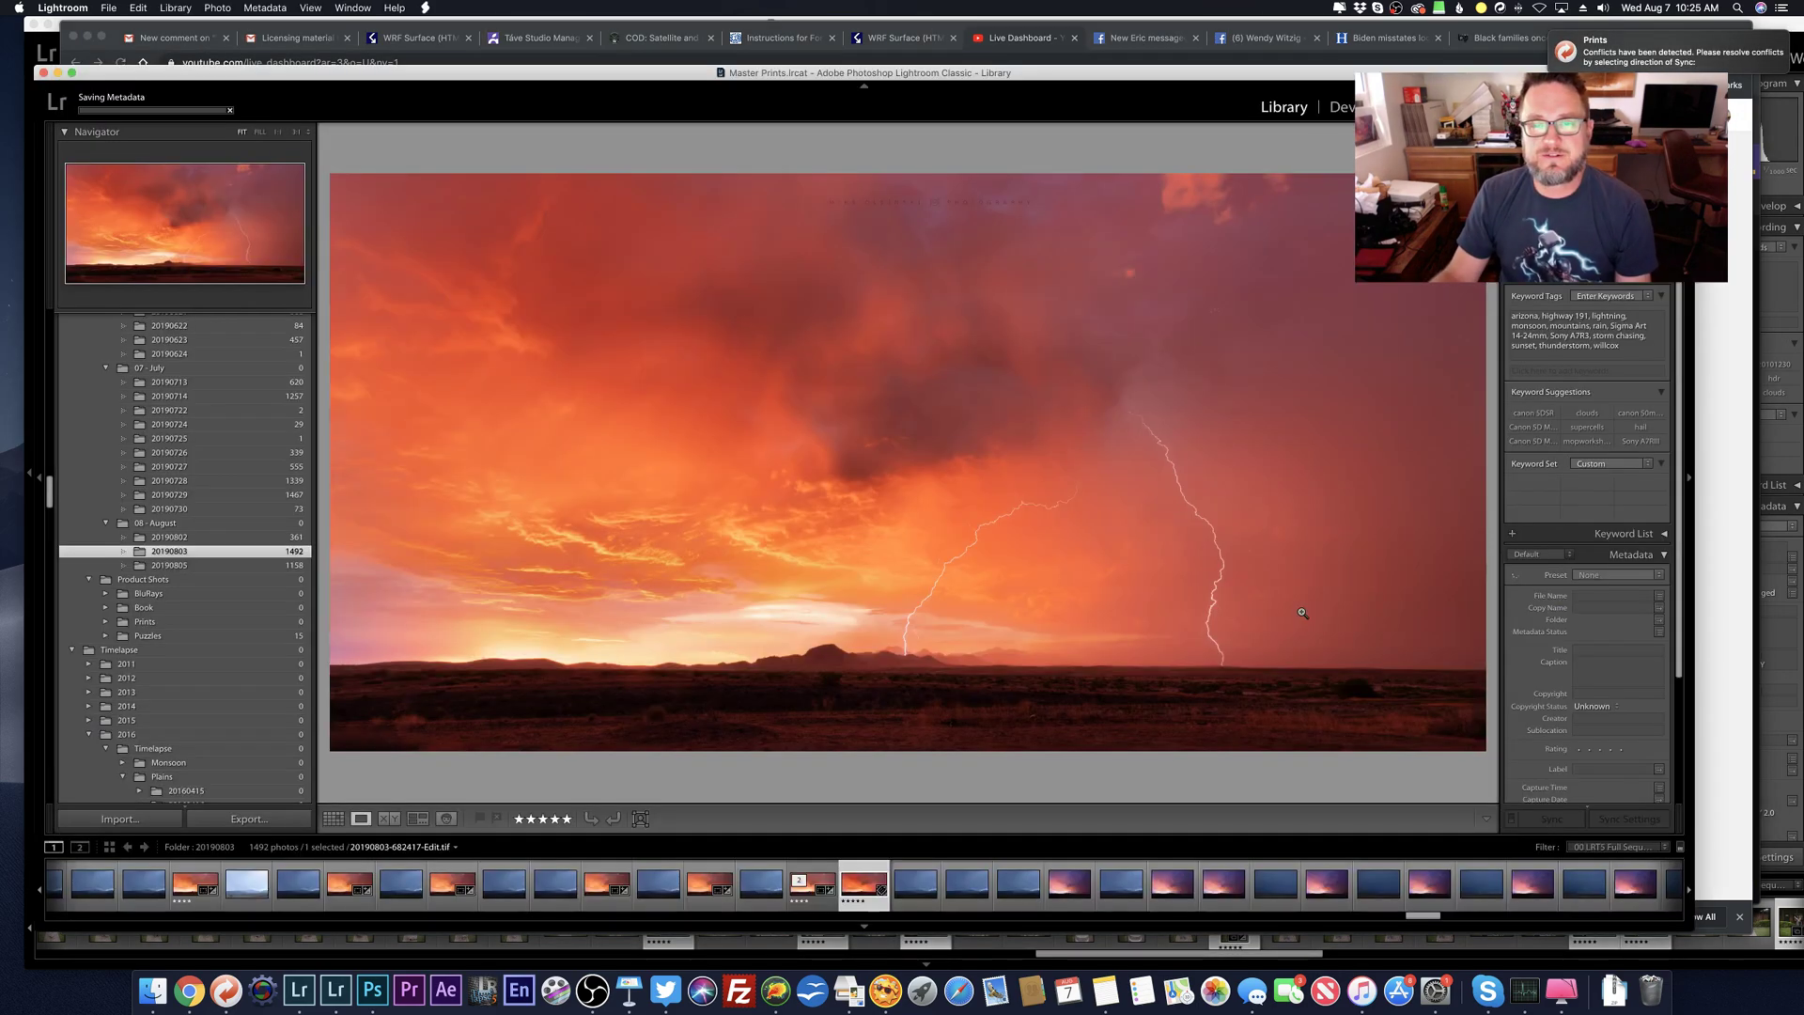
Step: Return to Chrome and correct the misspelled Instagram handle in the live stream's description
key("super+Tab")
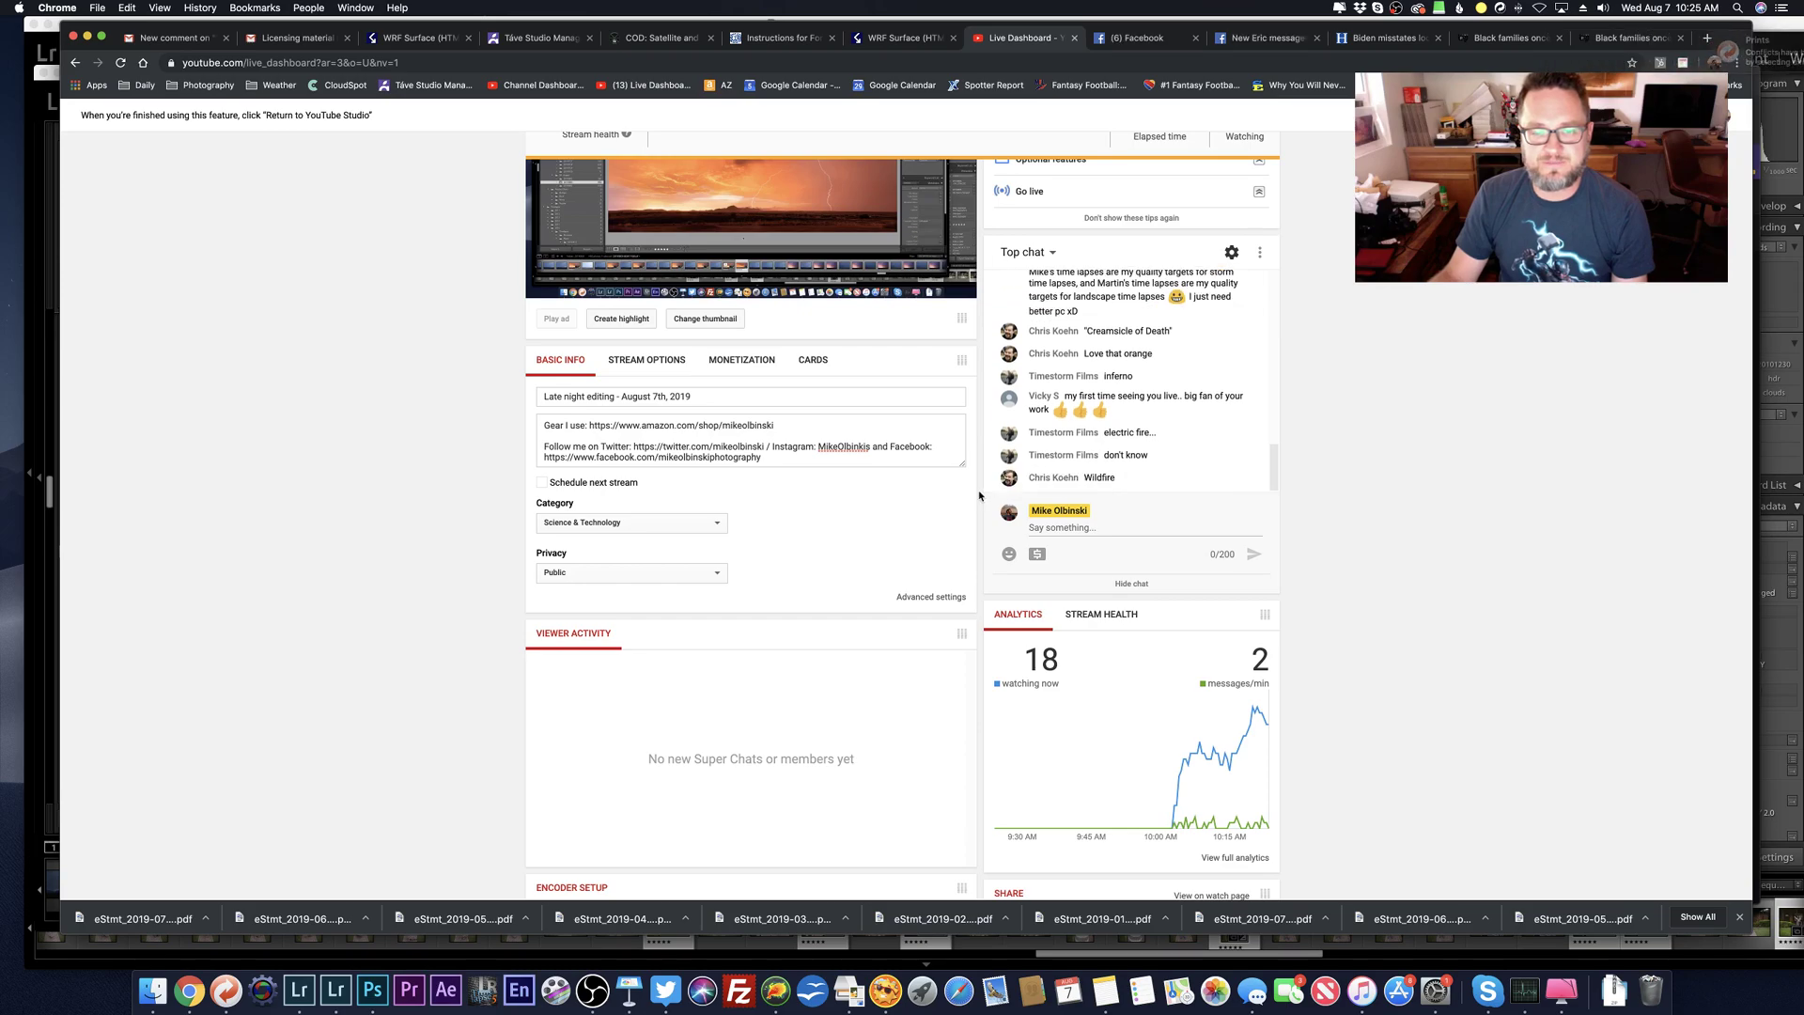
left_click(860, 448)
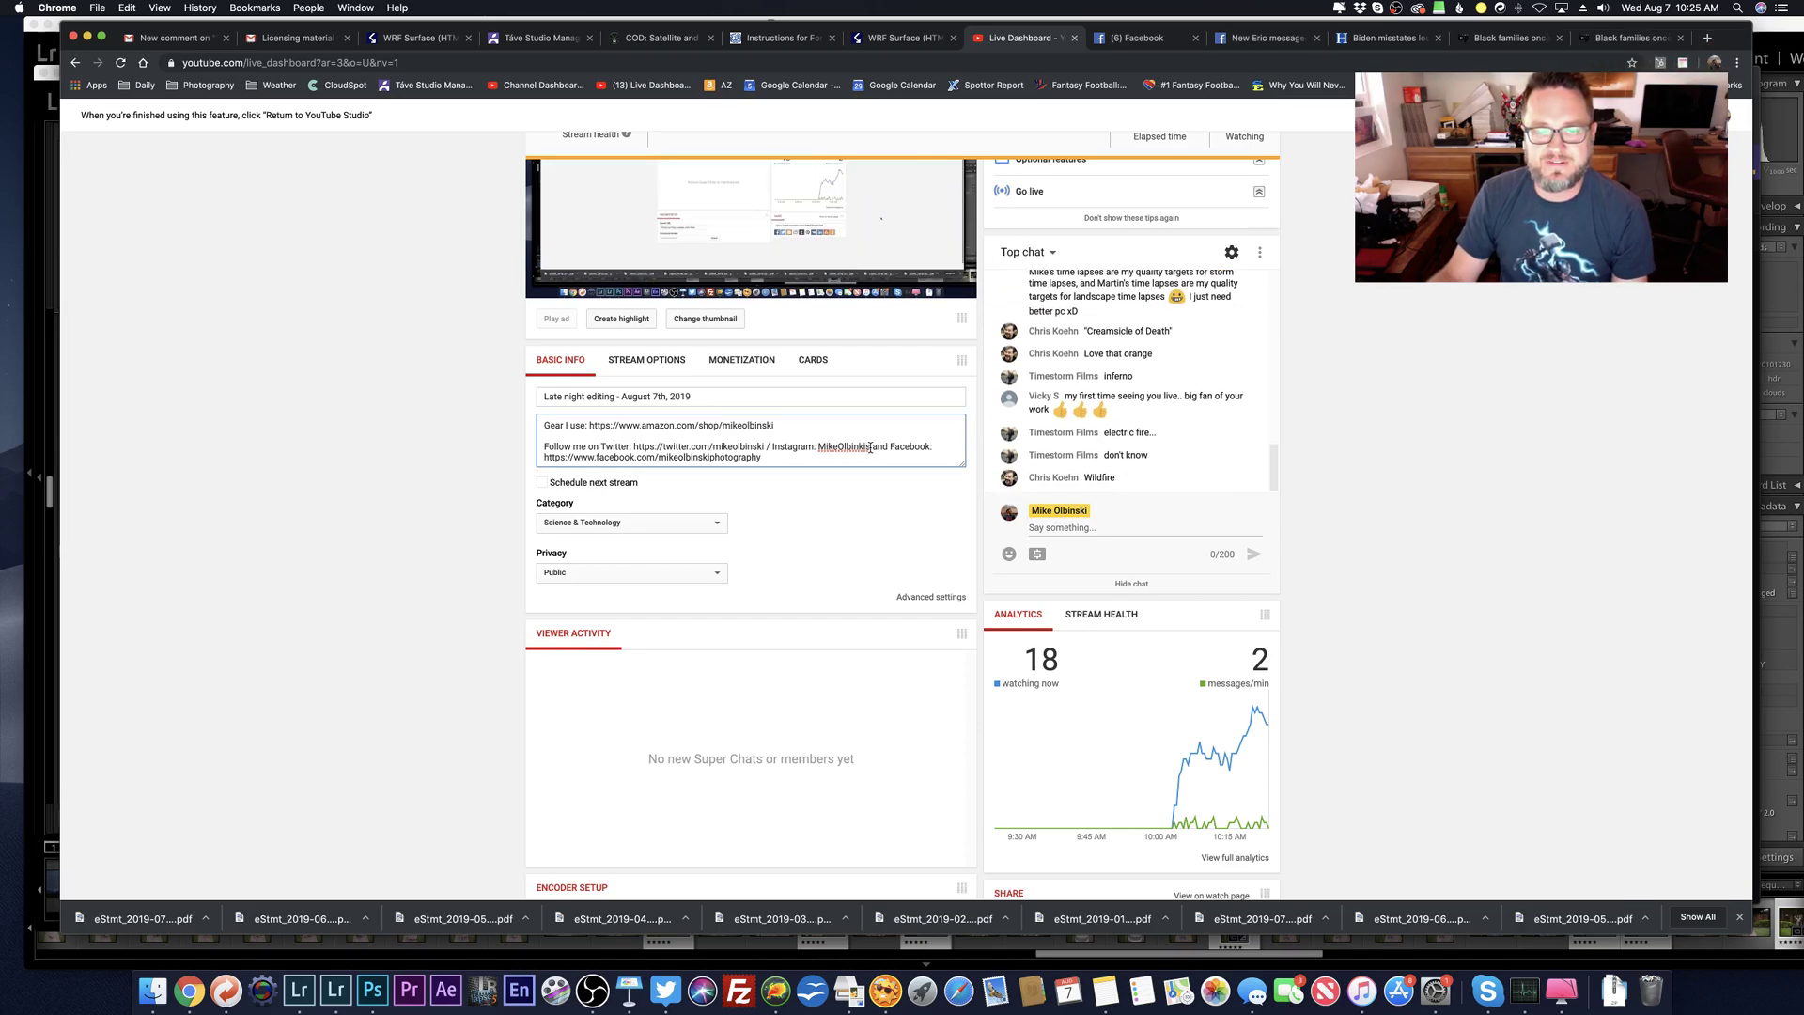
scroll(870, 448, "down", 5)
key("BackSpace")
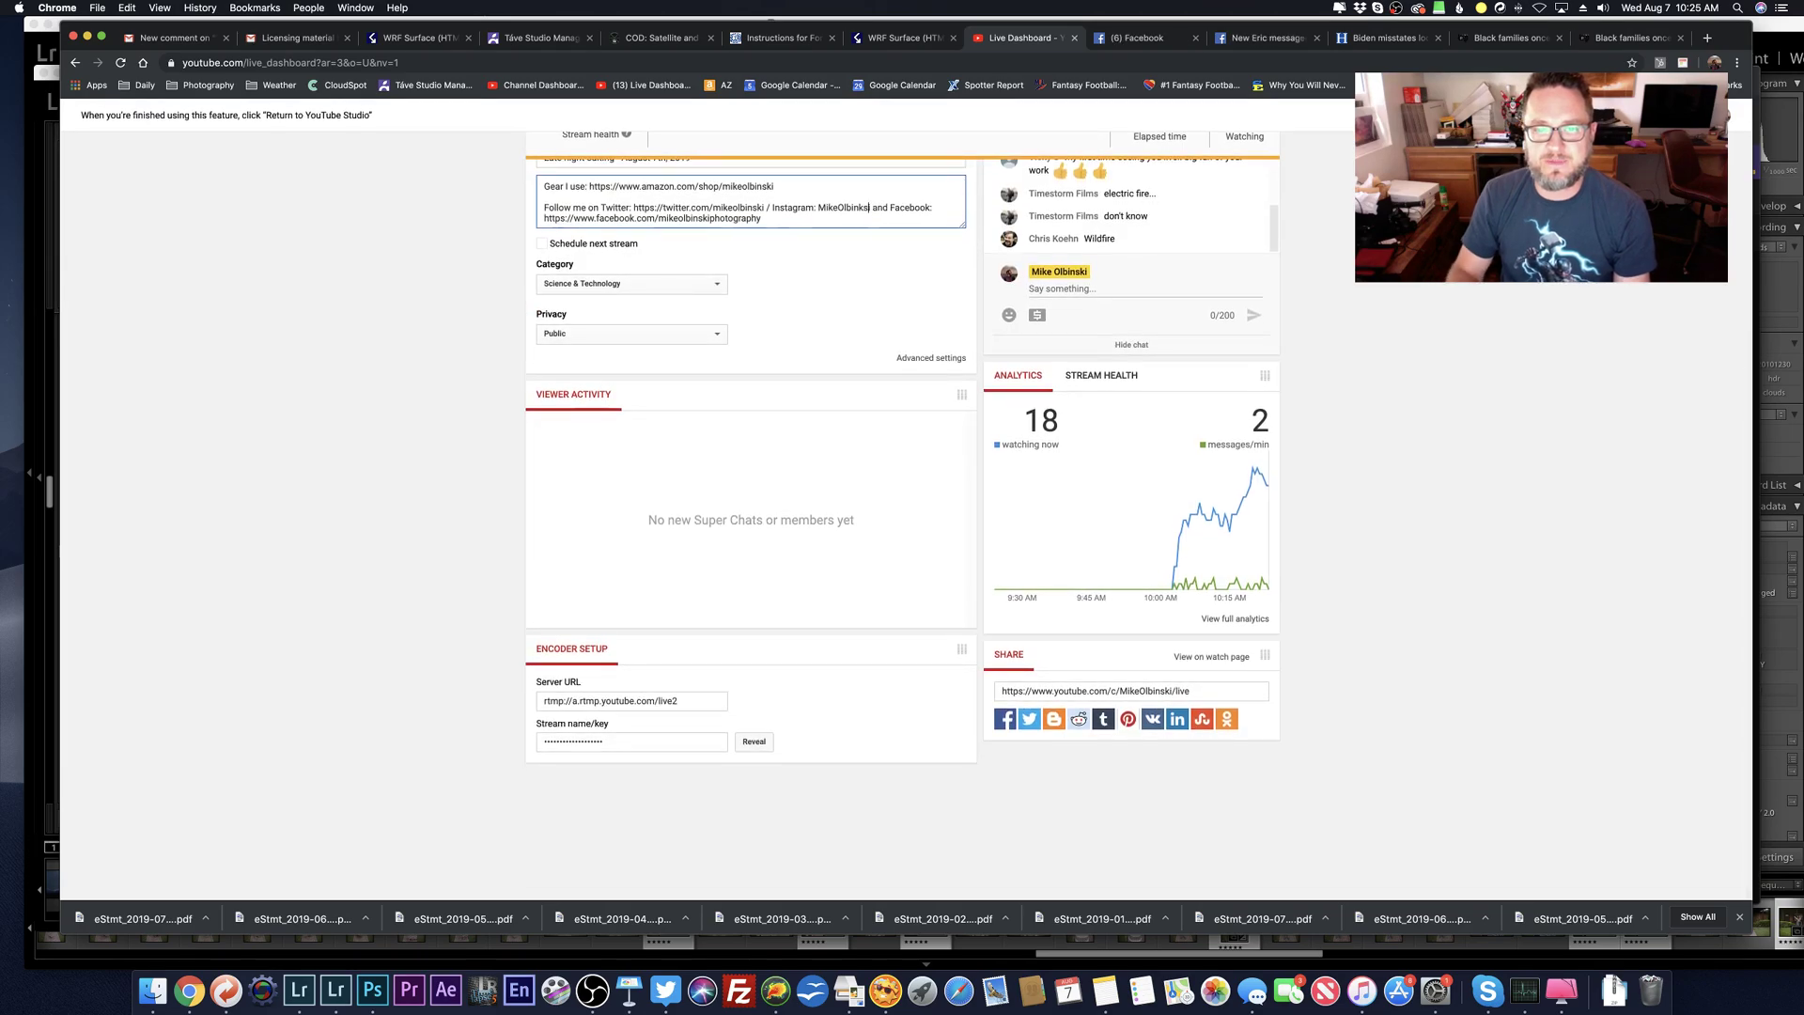
type("s")
left_click(1508, 477)
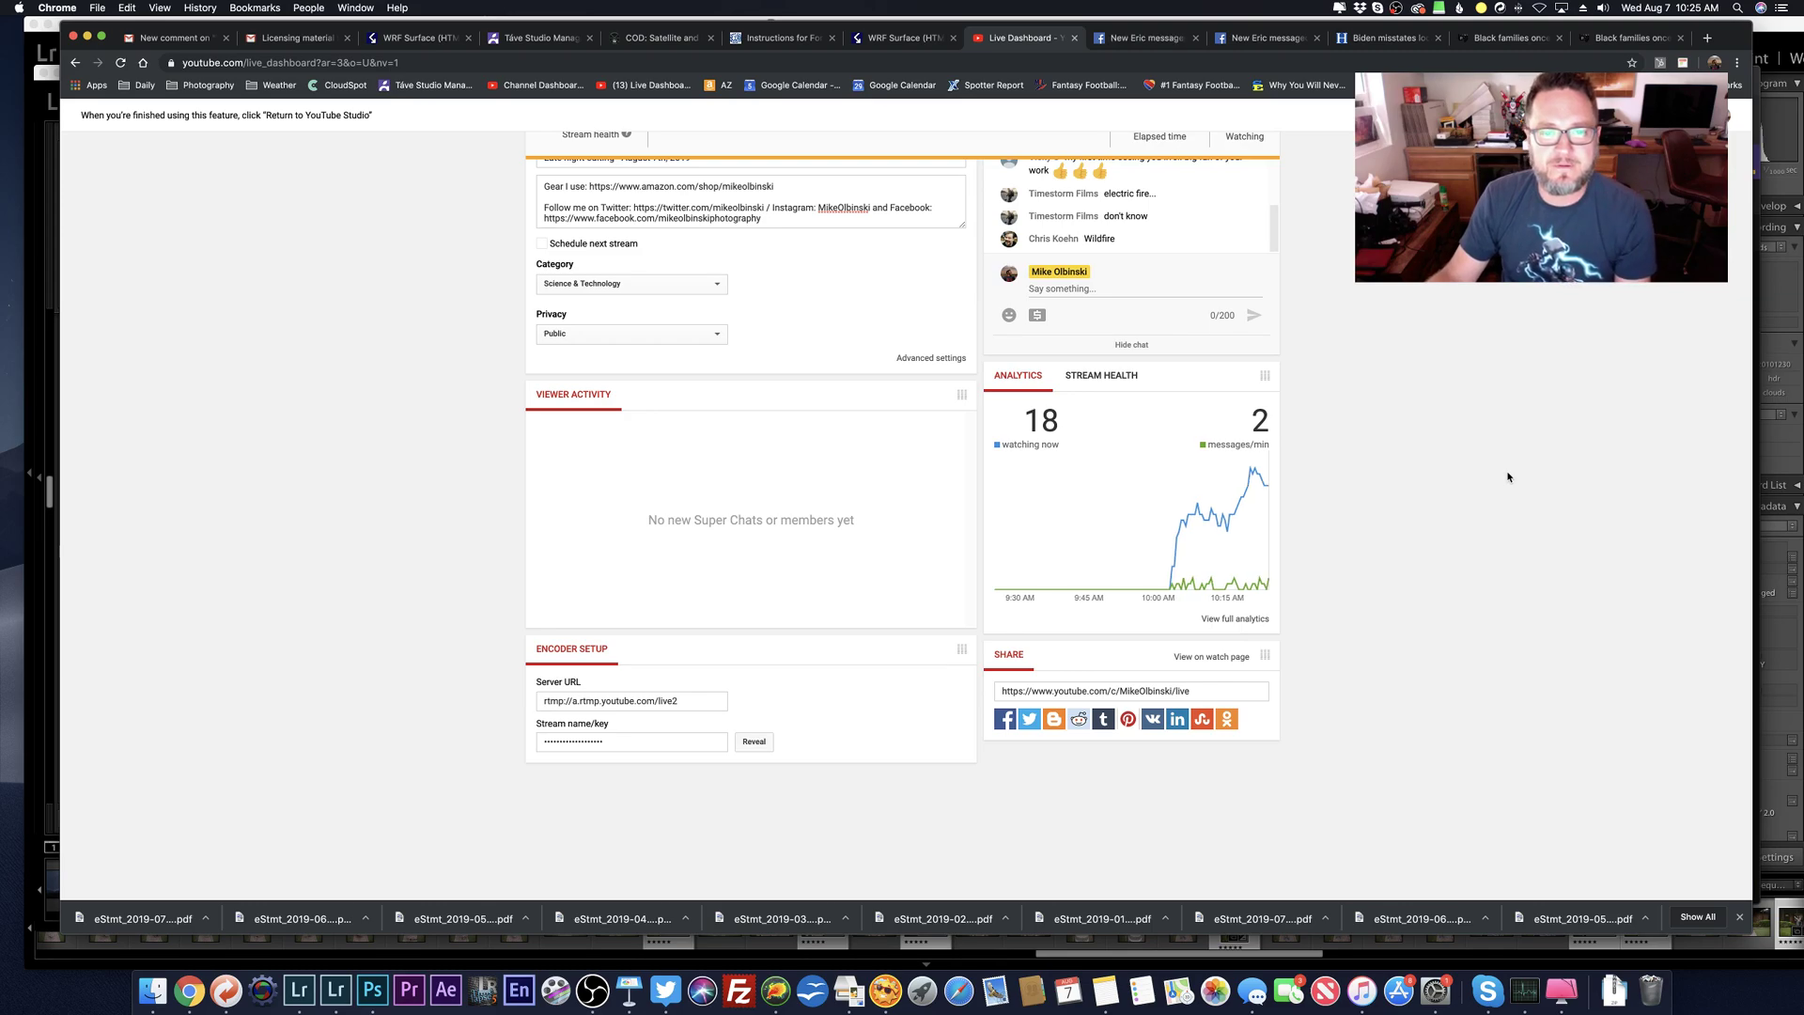
key("super+Tab")
key("super+Tab")
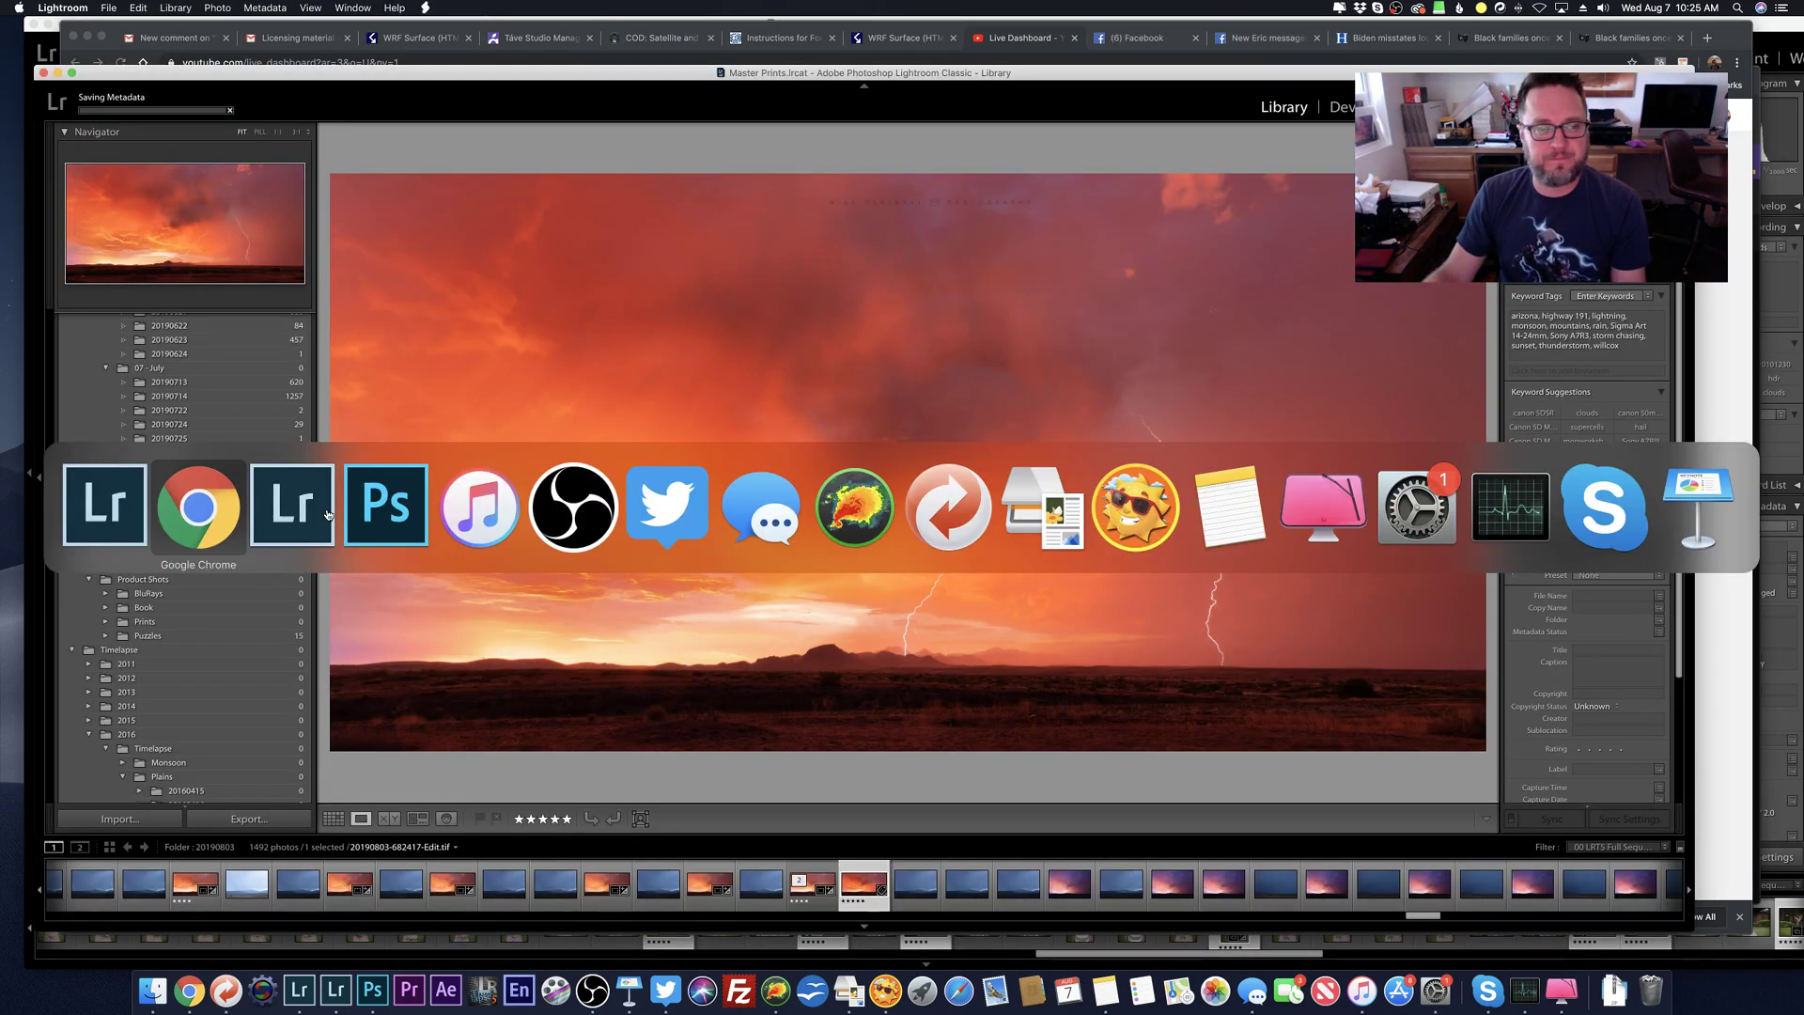
left_click(396, 511)
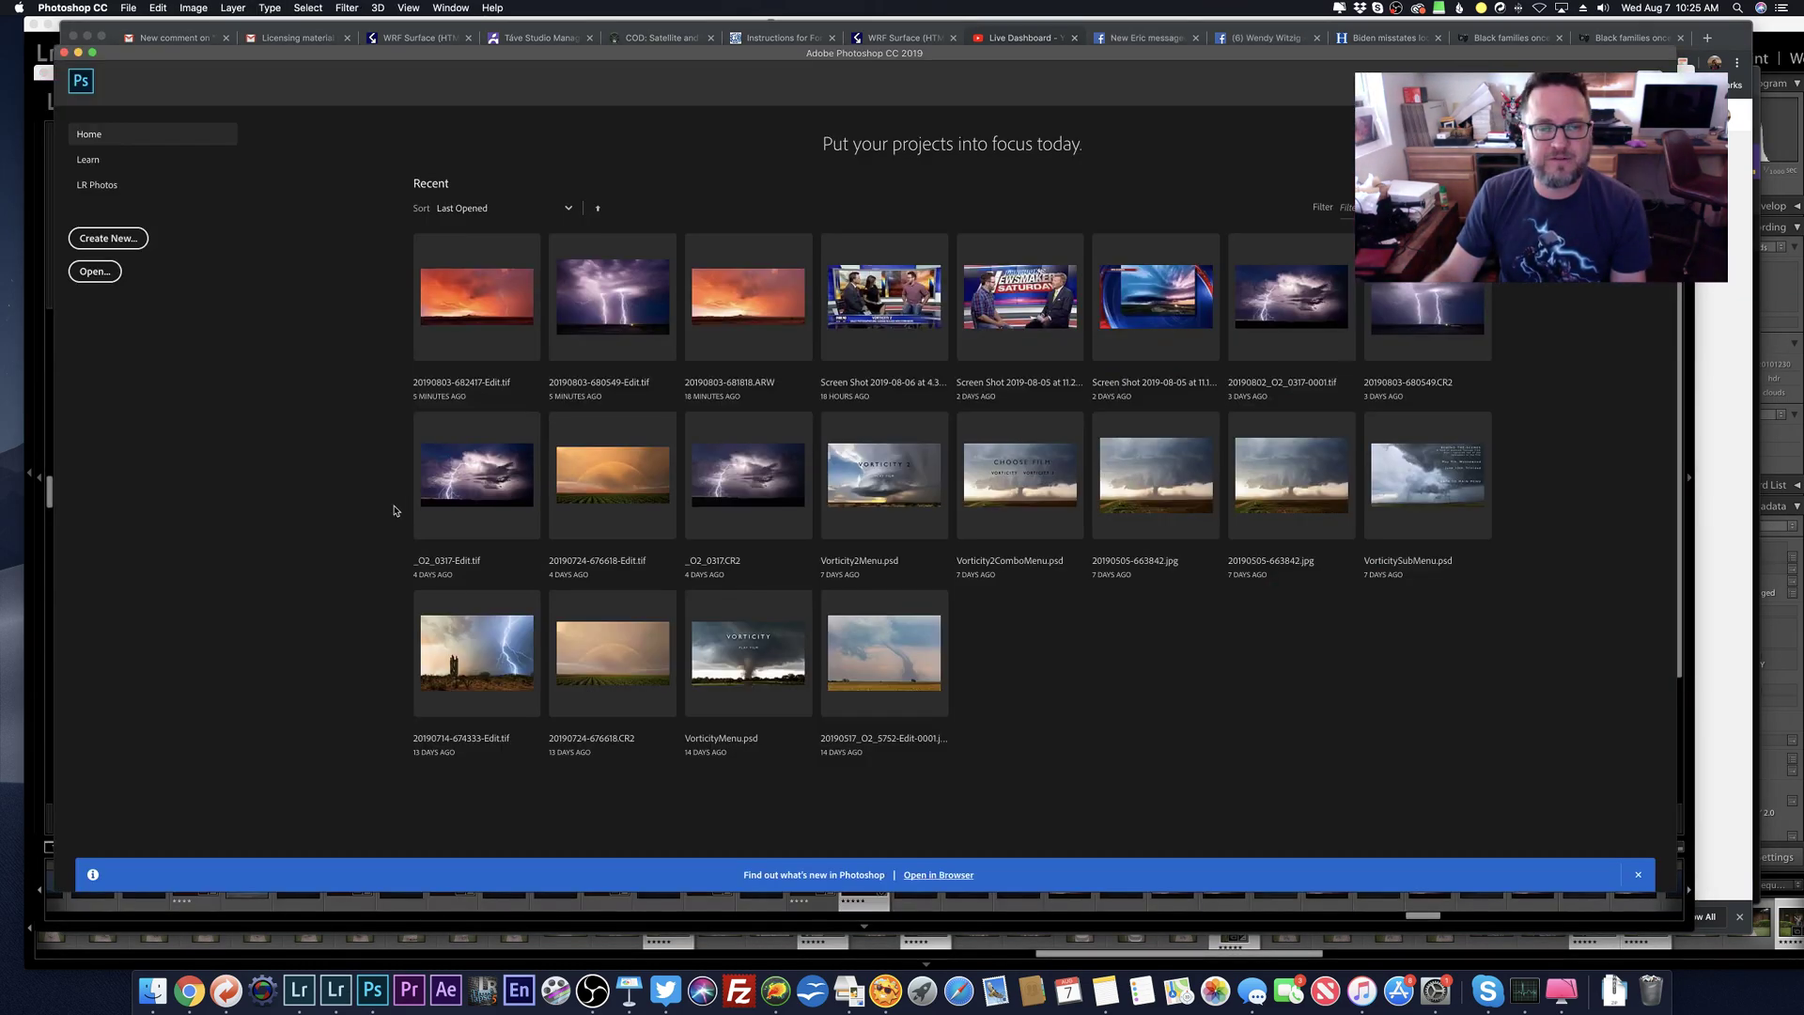
key("super+Tab")
key("super+Tab")
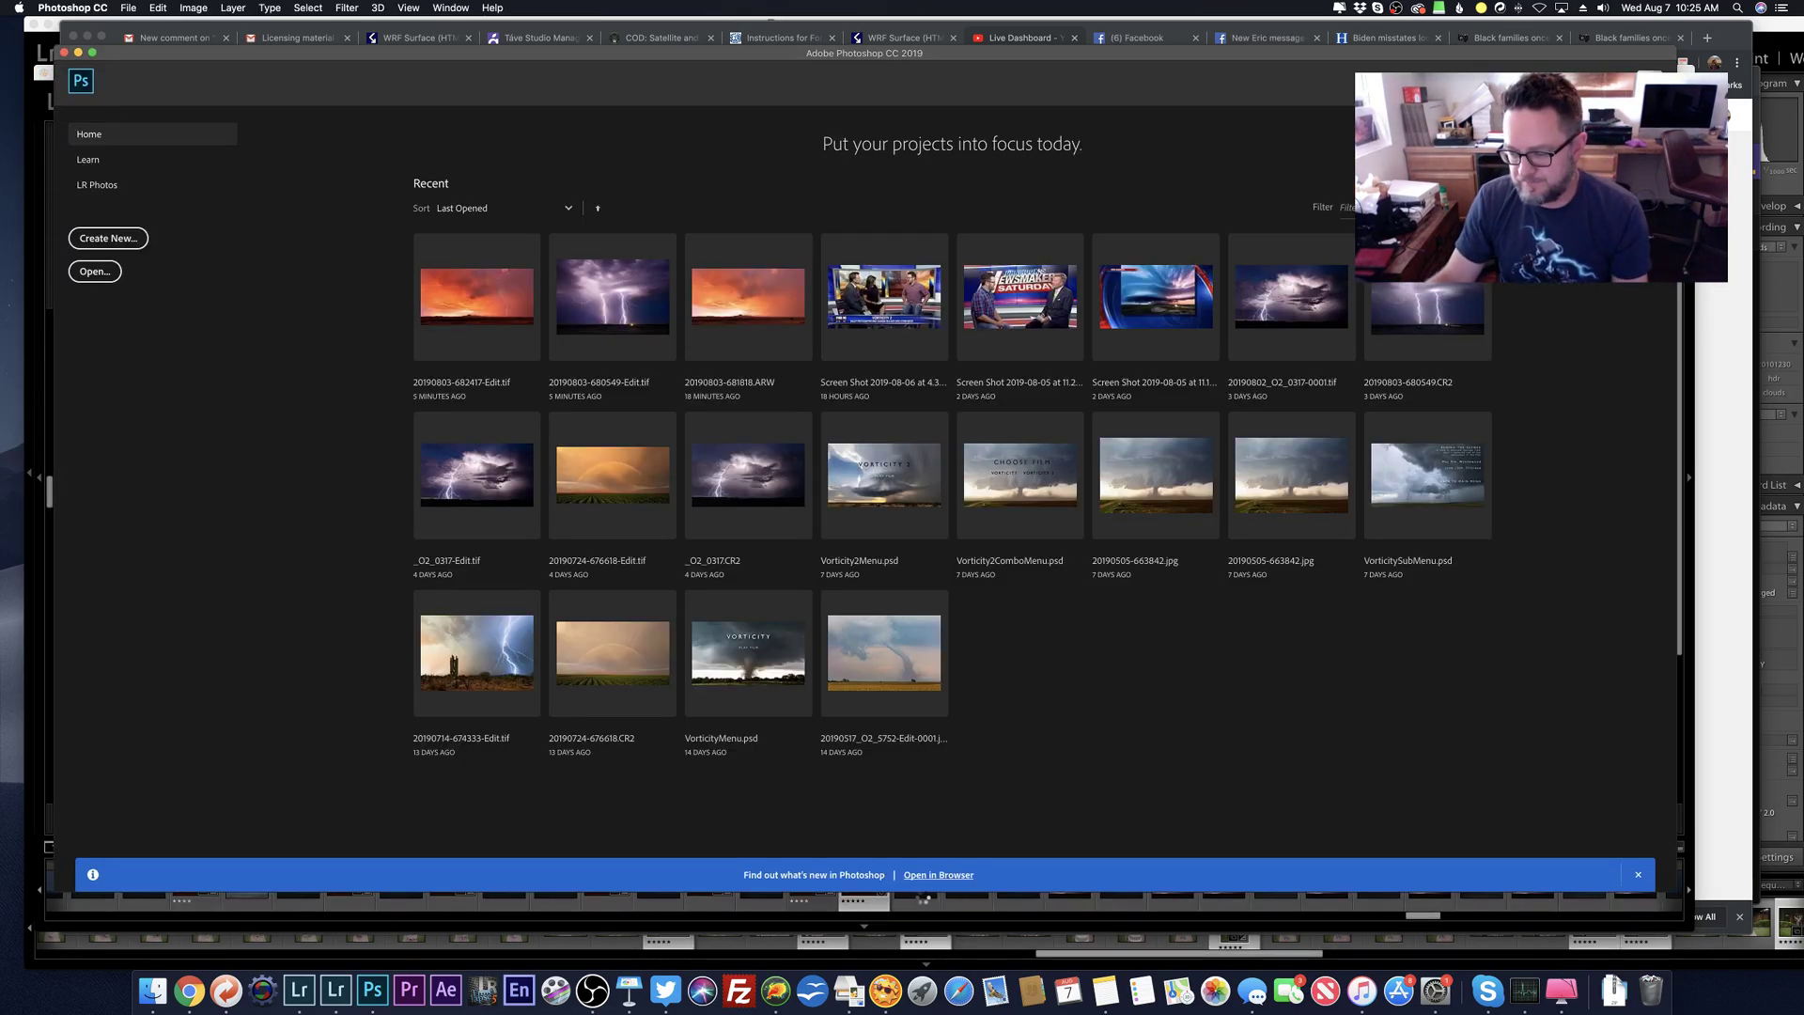
Step: Switch to Lightroom and change the lightning photo's title to Inferno
key("super+Tab")
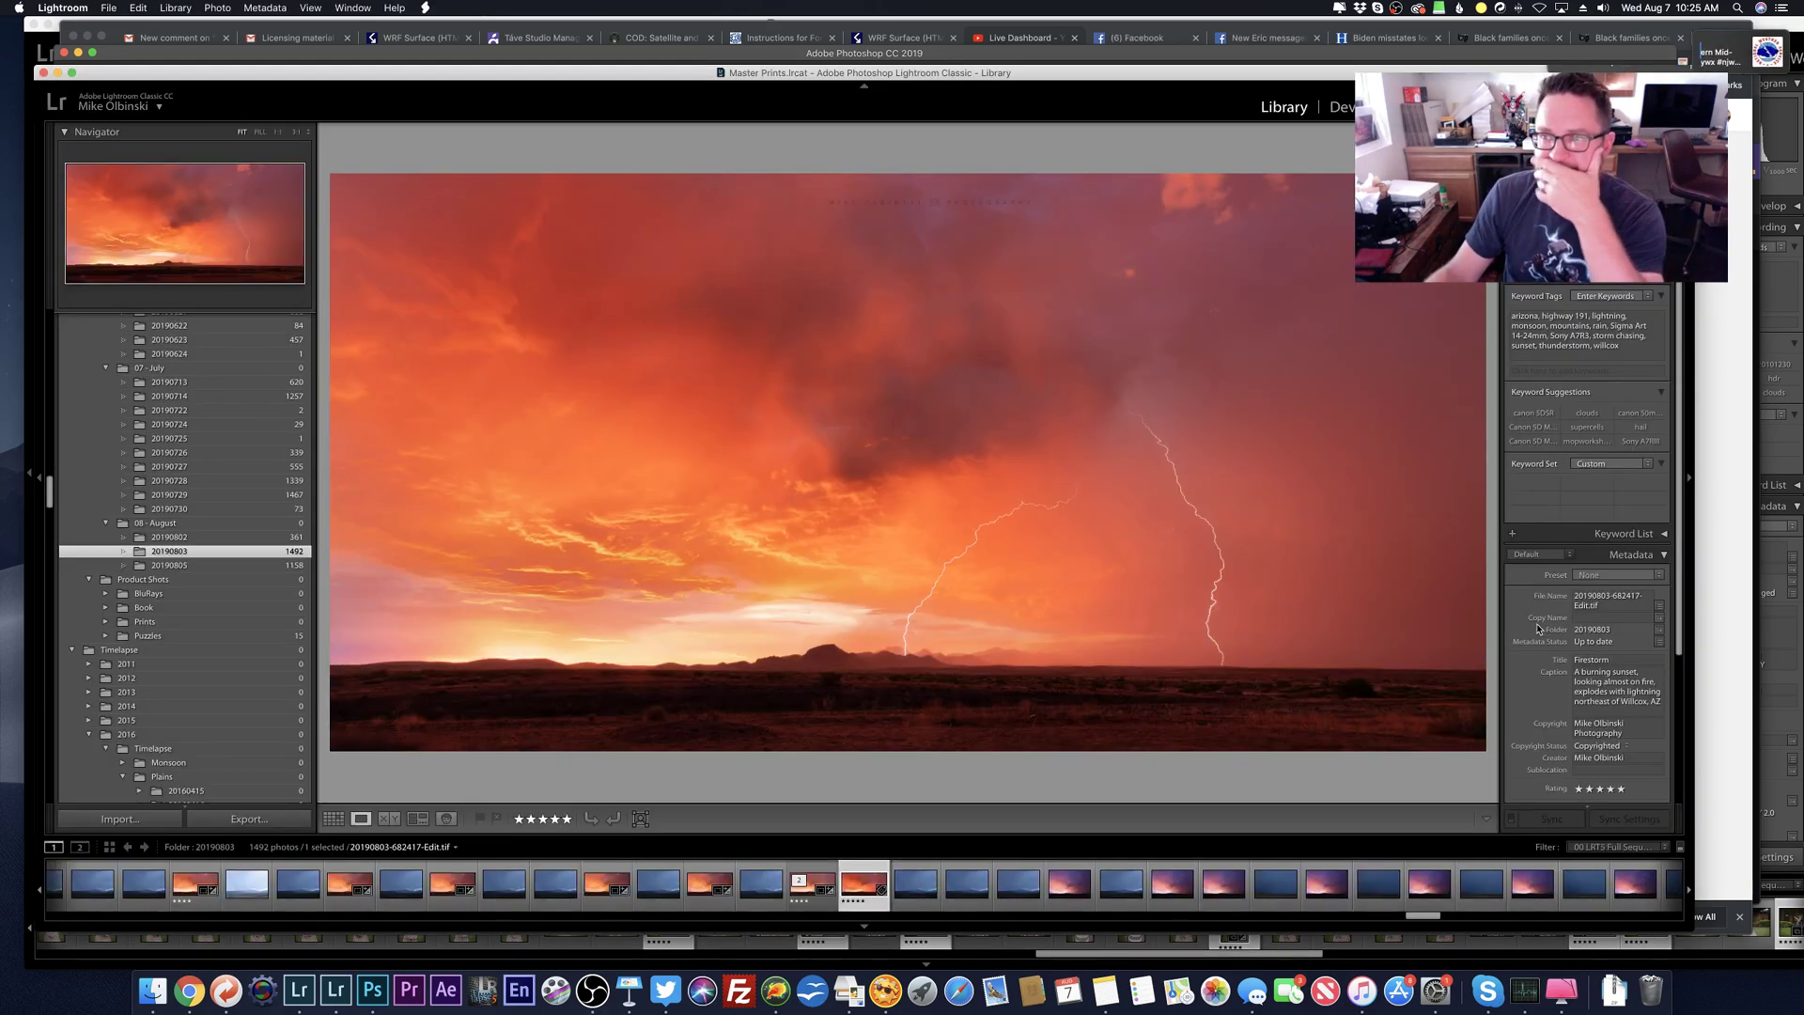
left_click(1584, 661)
key("BackSpace")
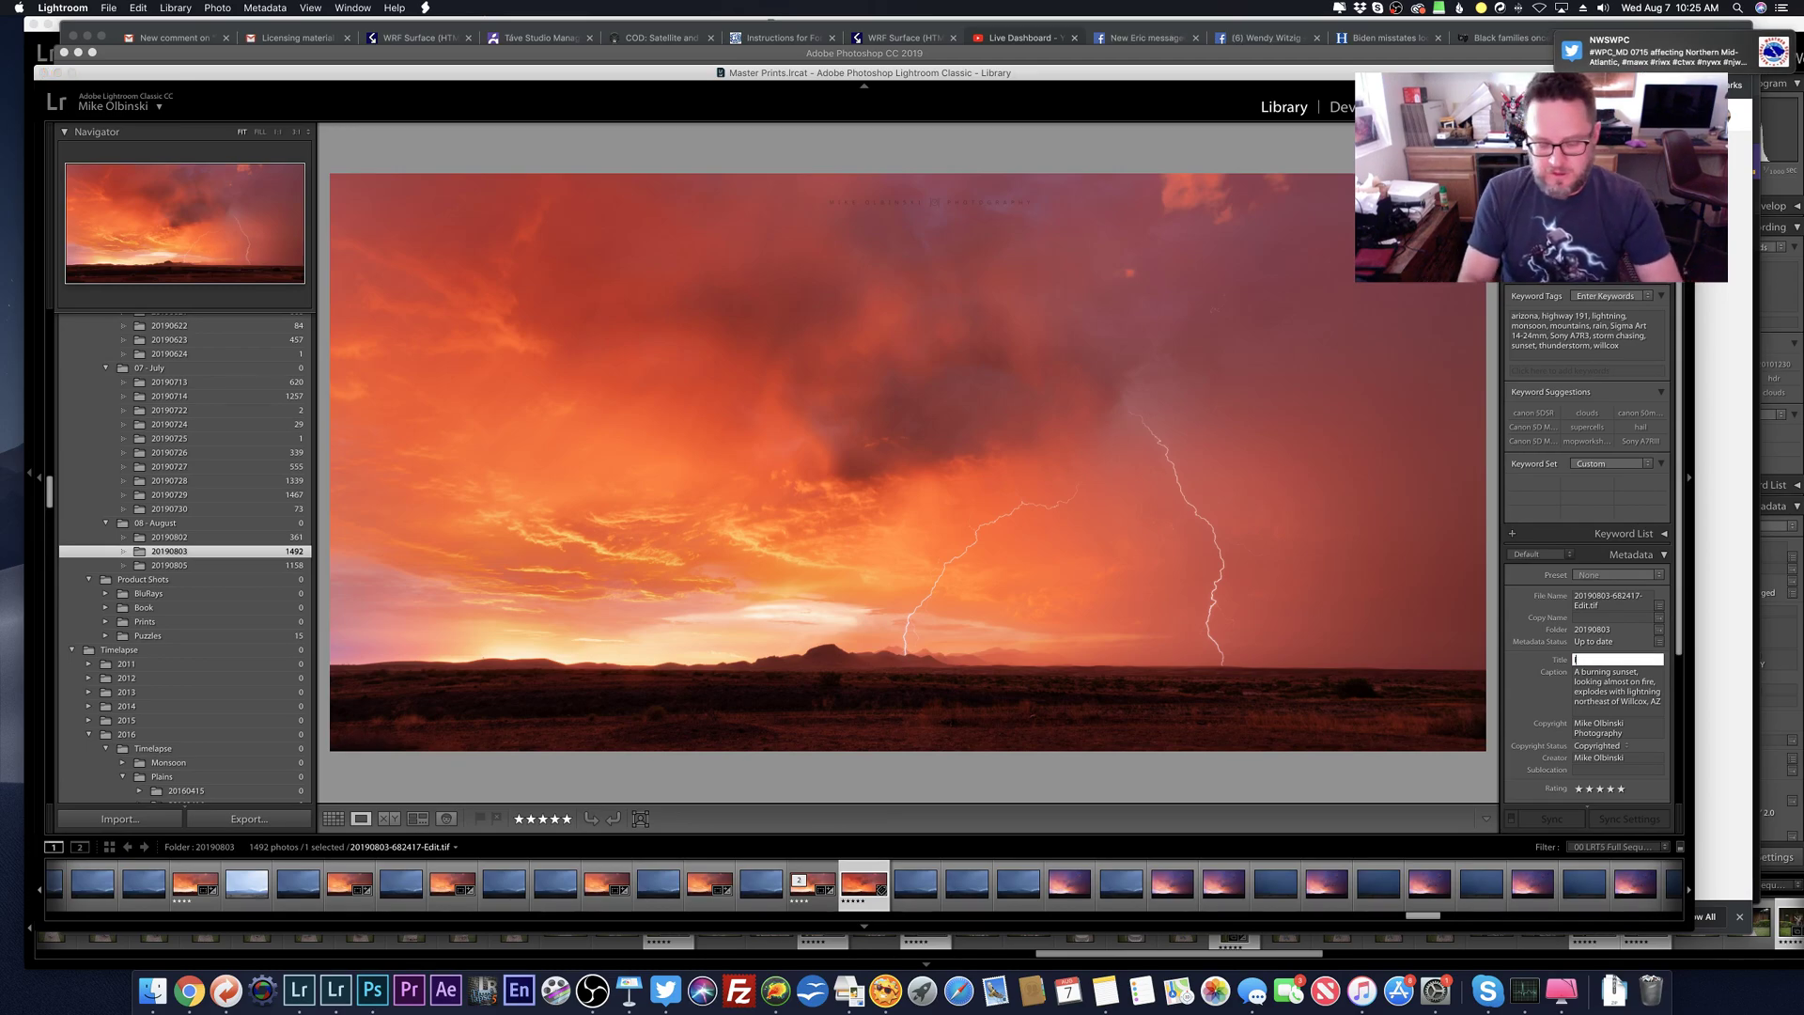
type("Fi")
type("rno")
key("Delete")
key("Delete")
type("o")
key("Tab")
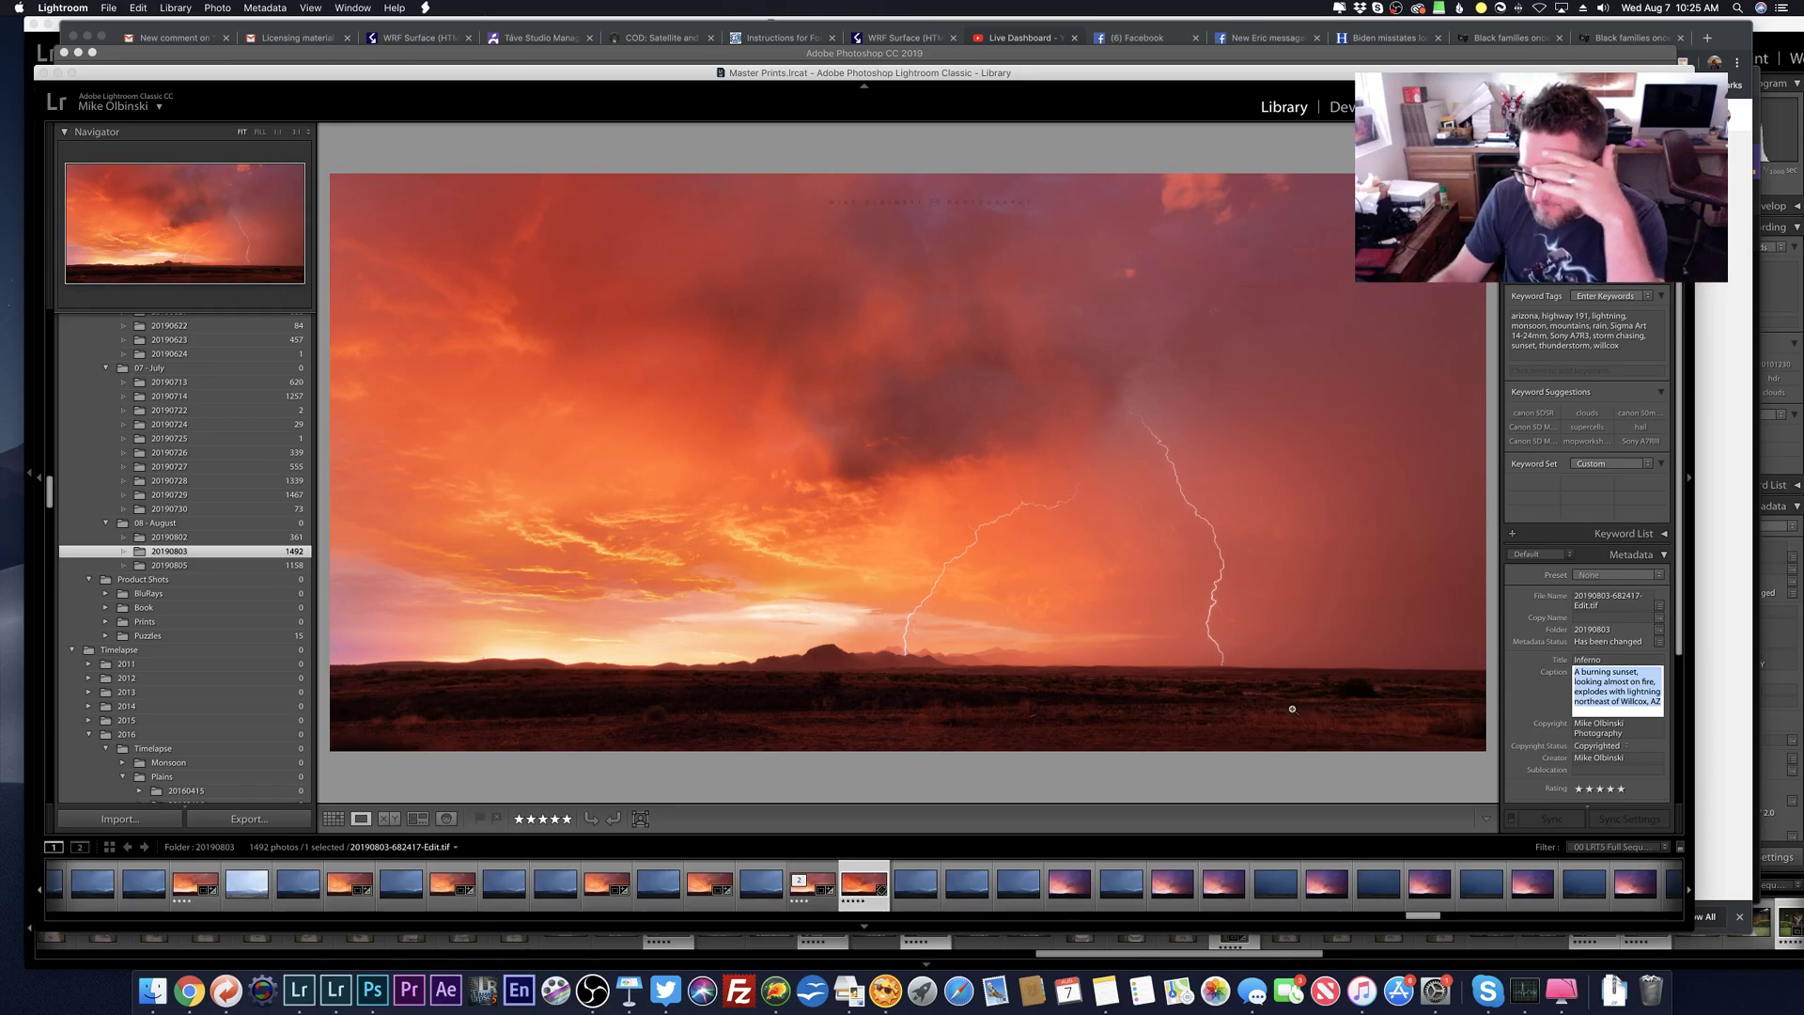
left_click(1187, 779)
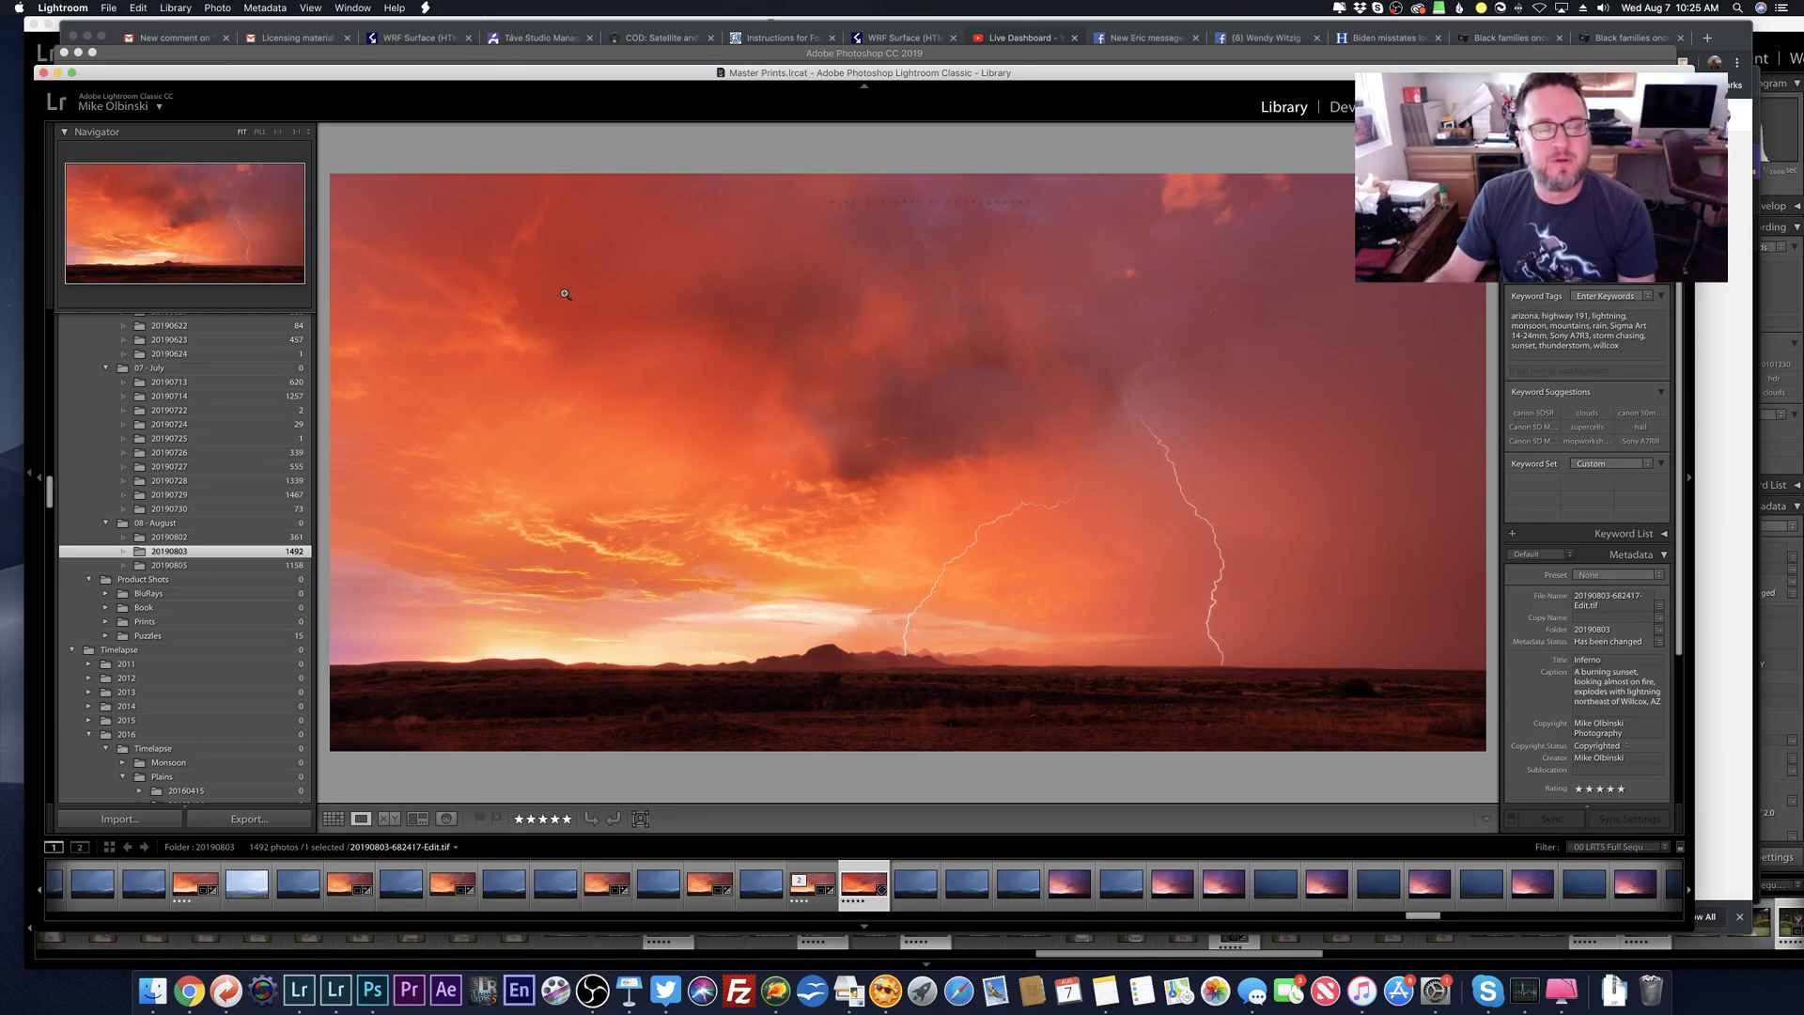
Step: Open the original lightning photo file for editing in Photoshop, using the Edit Original option
key("super+e")
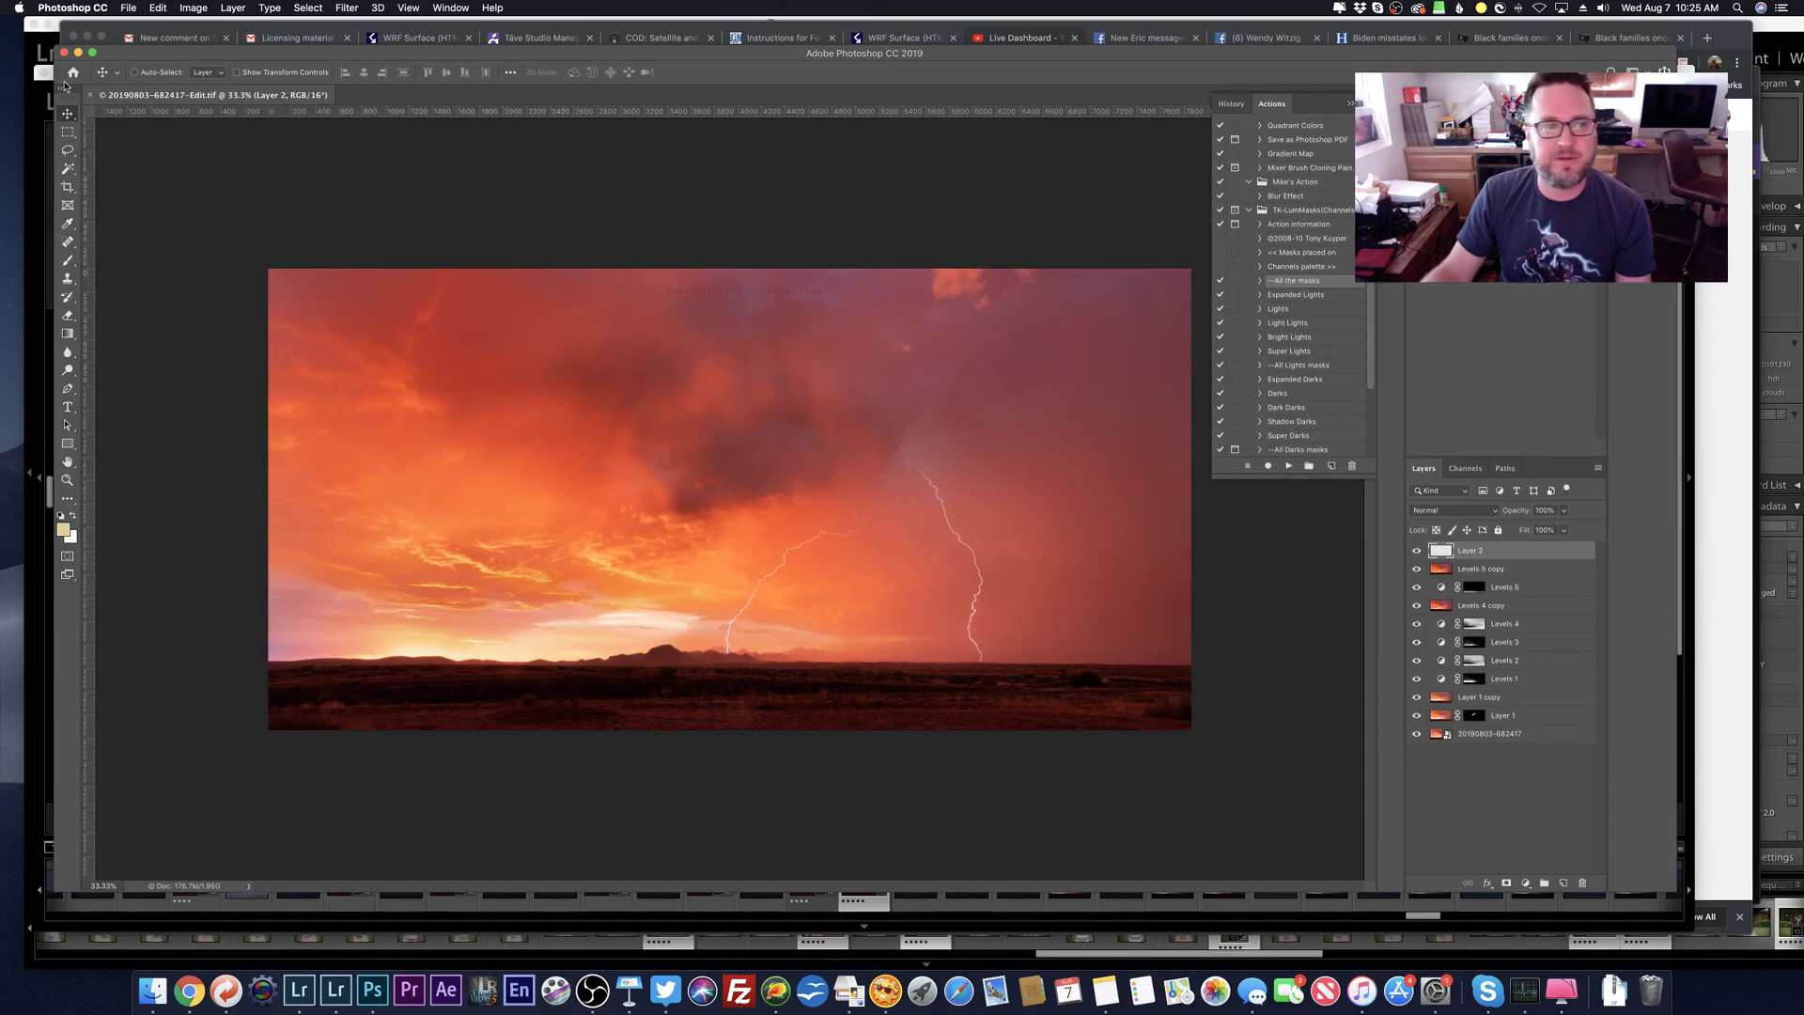
key("super+Tab")
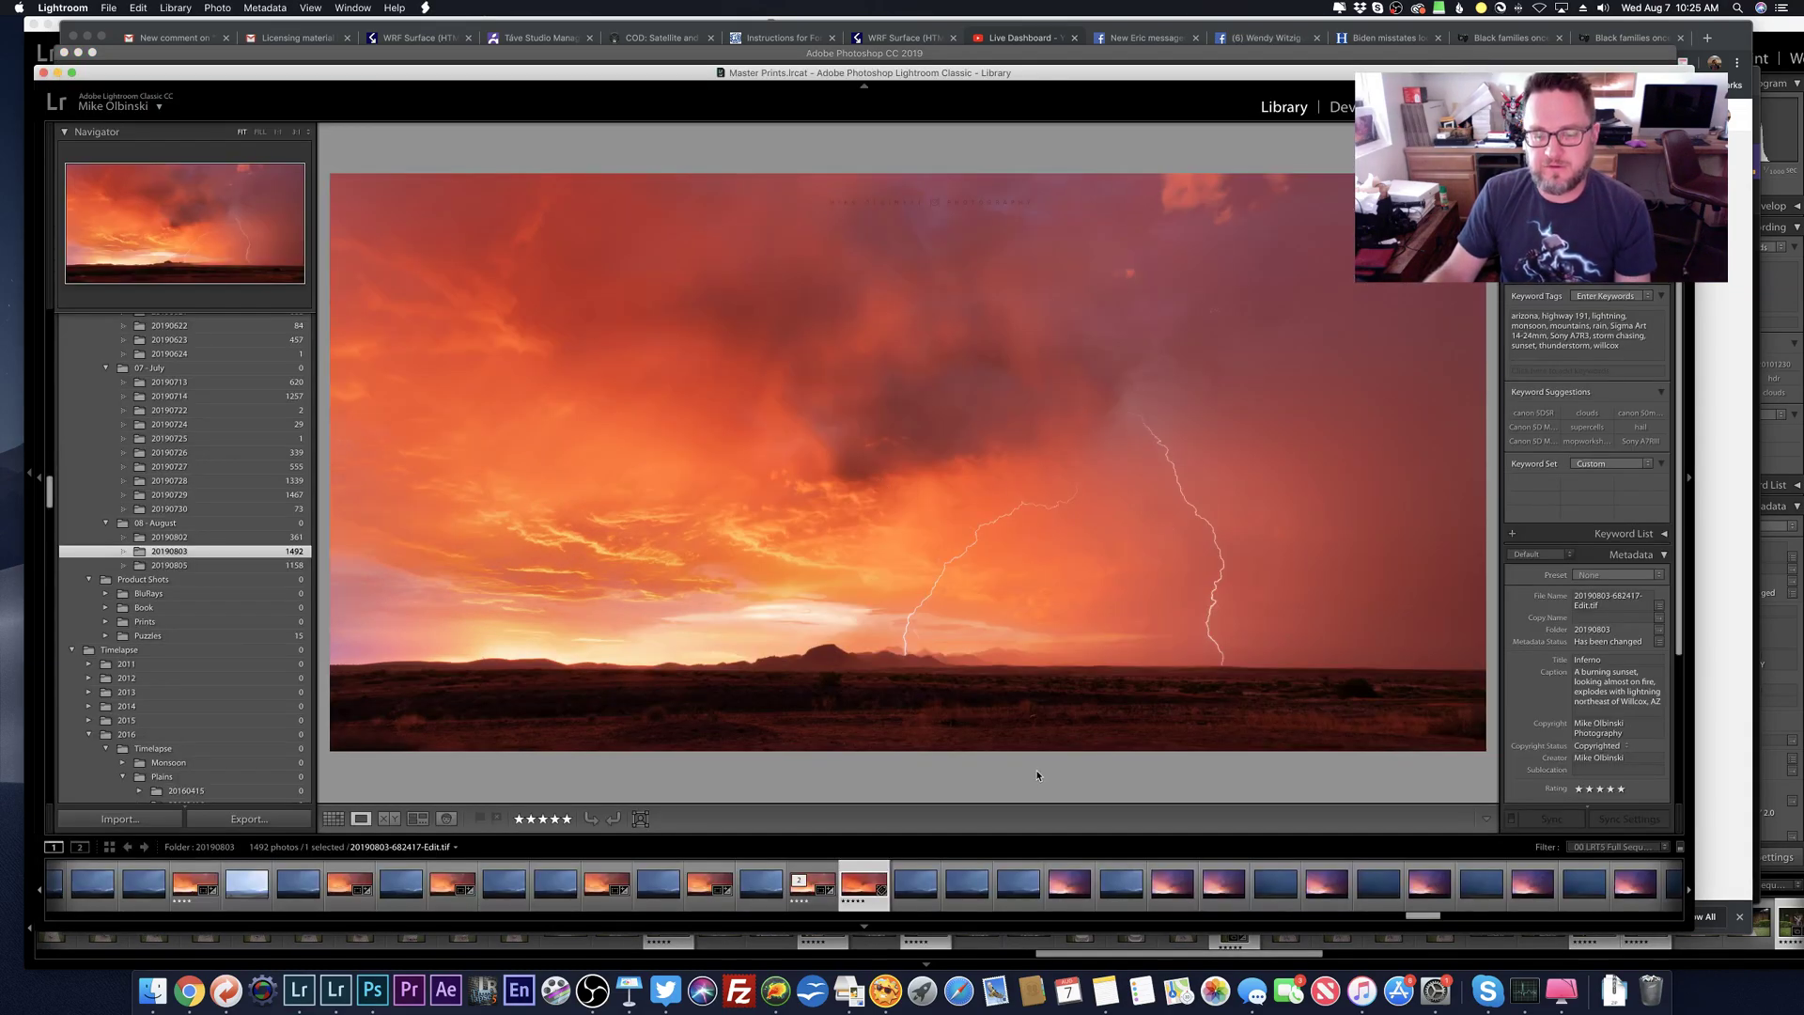
key("super+e")
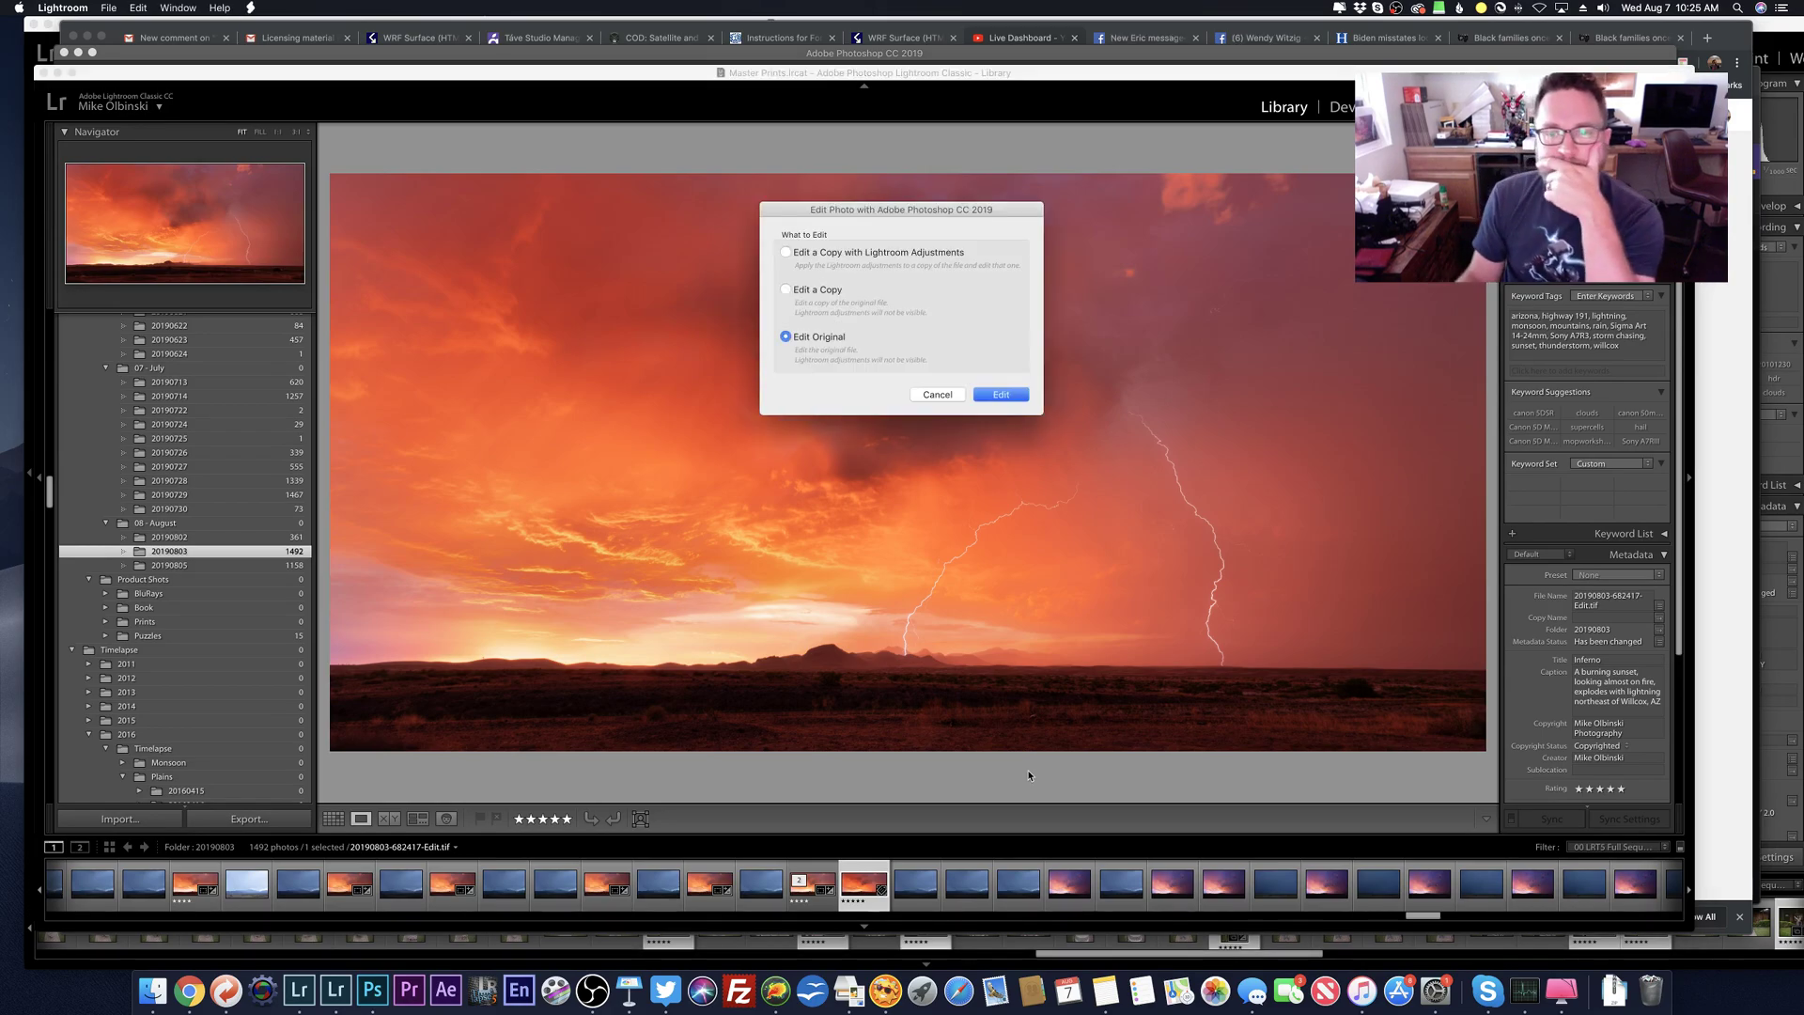
key("Return")
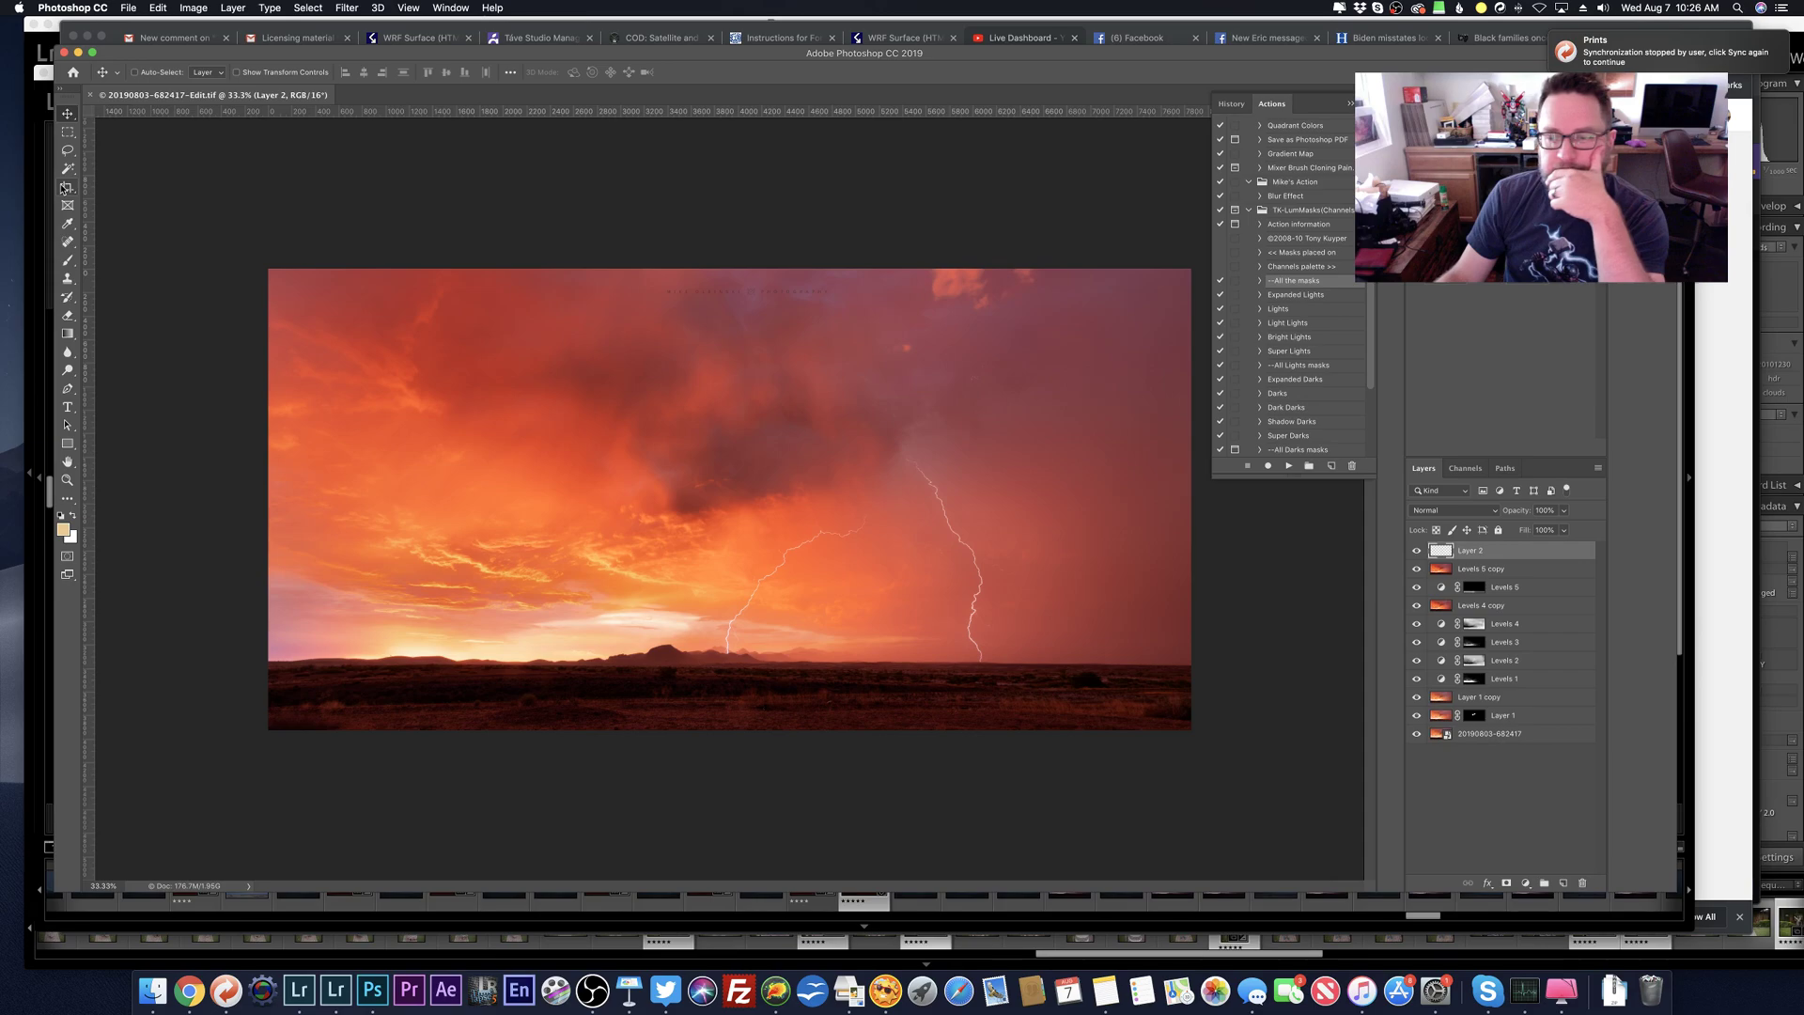
Step: Hide Layer 2 and make the Levels 5 copy layer active
left_click(1413, 553)
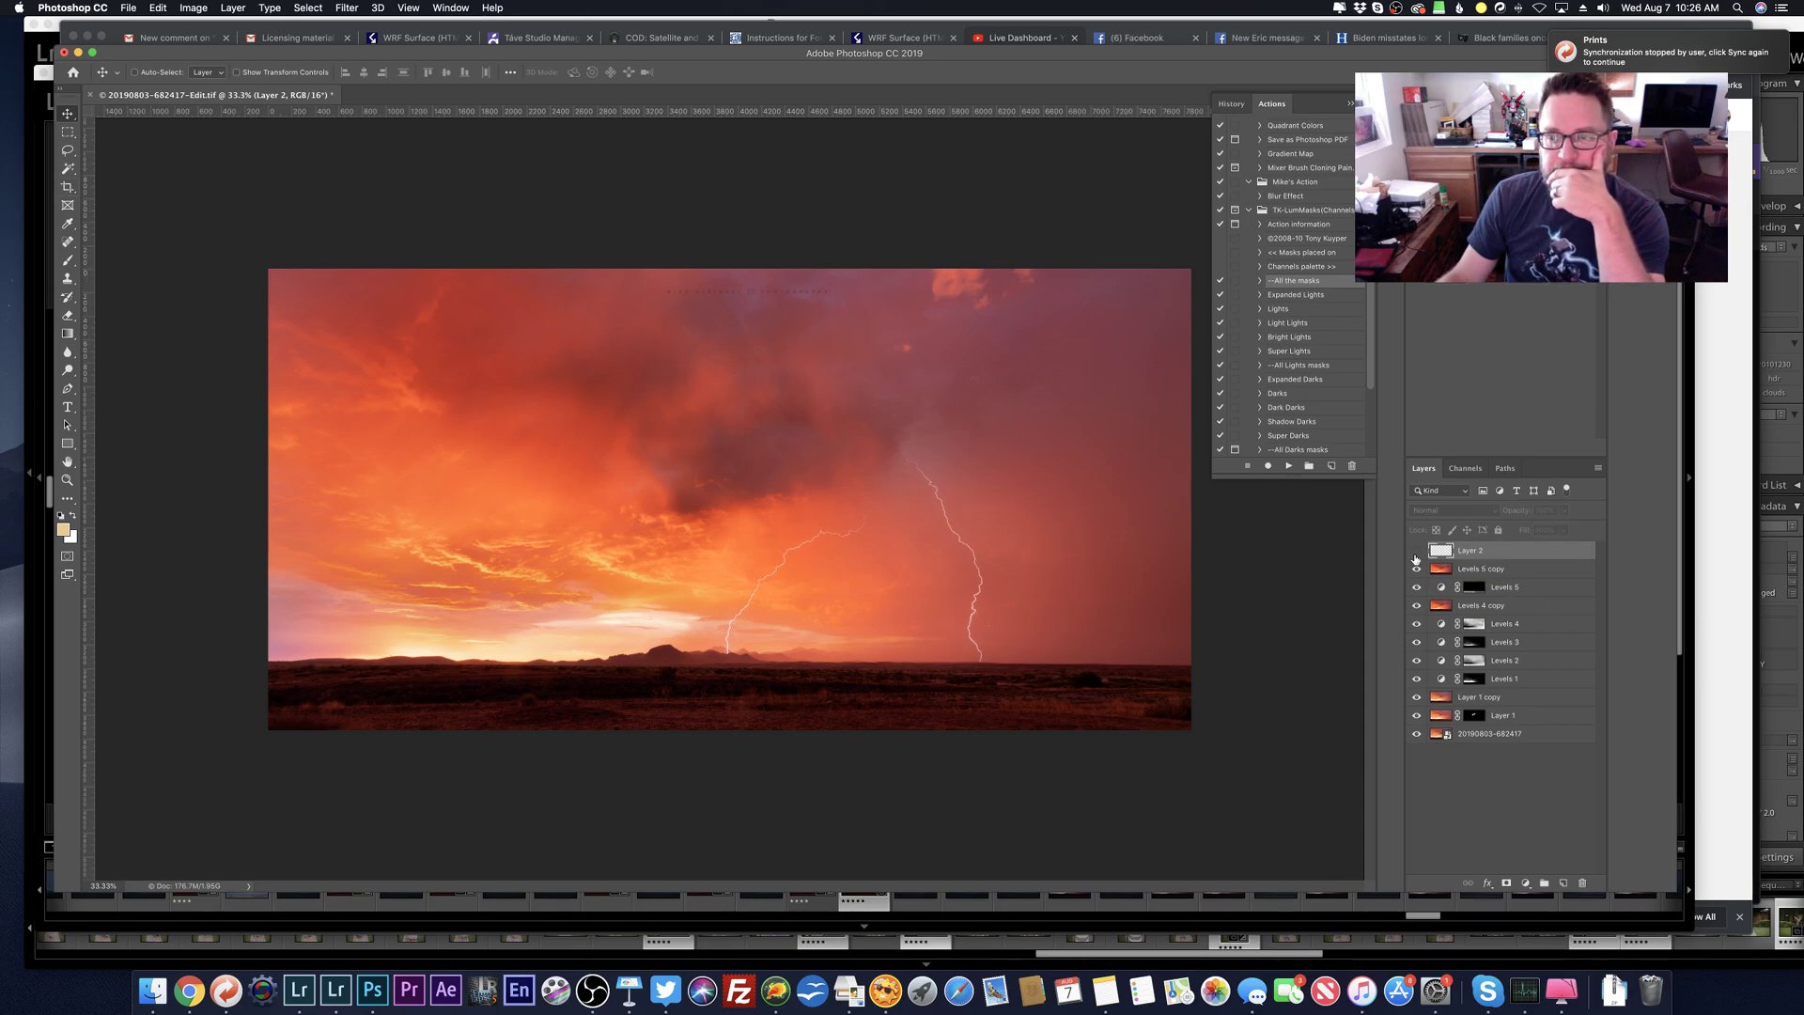
left_click(1503, 570)
Step: Try to crop the photo slightly inward using the Original Ratio preset, and undo the crop
left_click(63, 188)
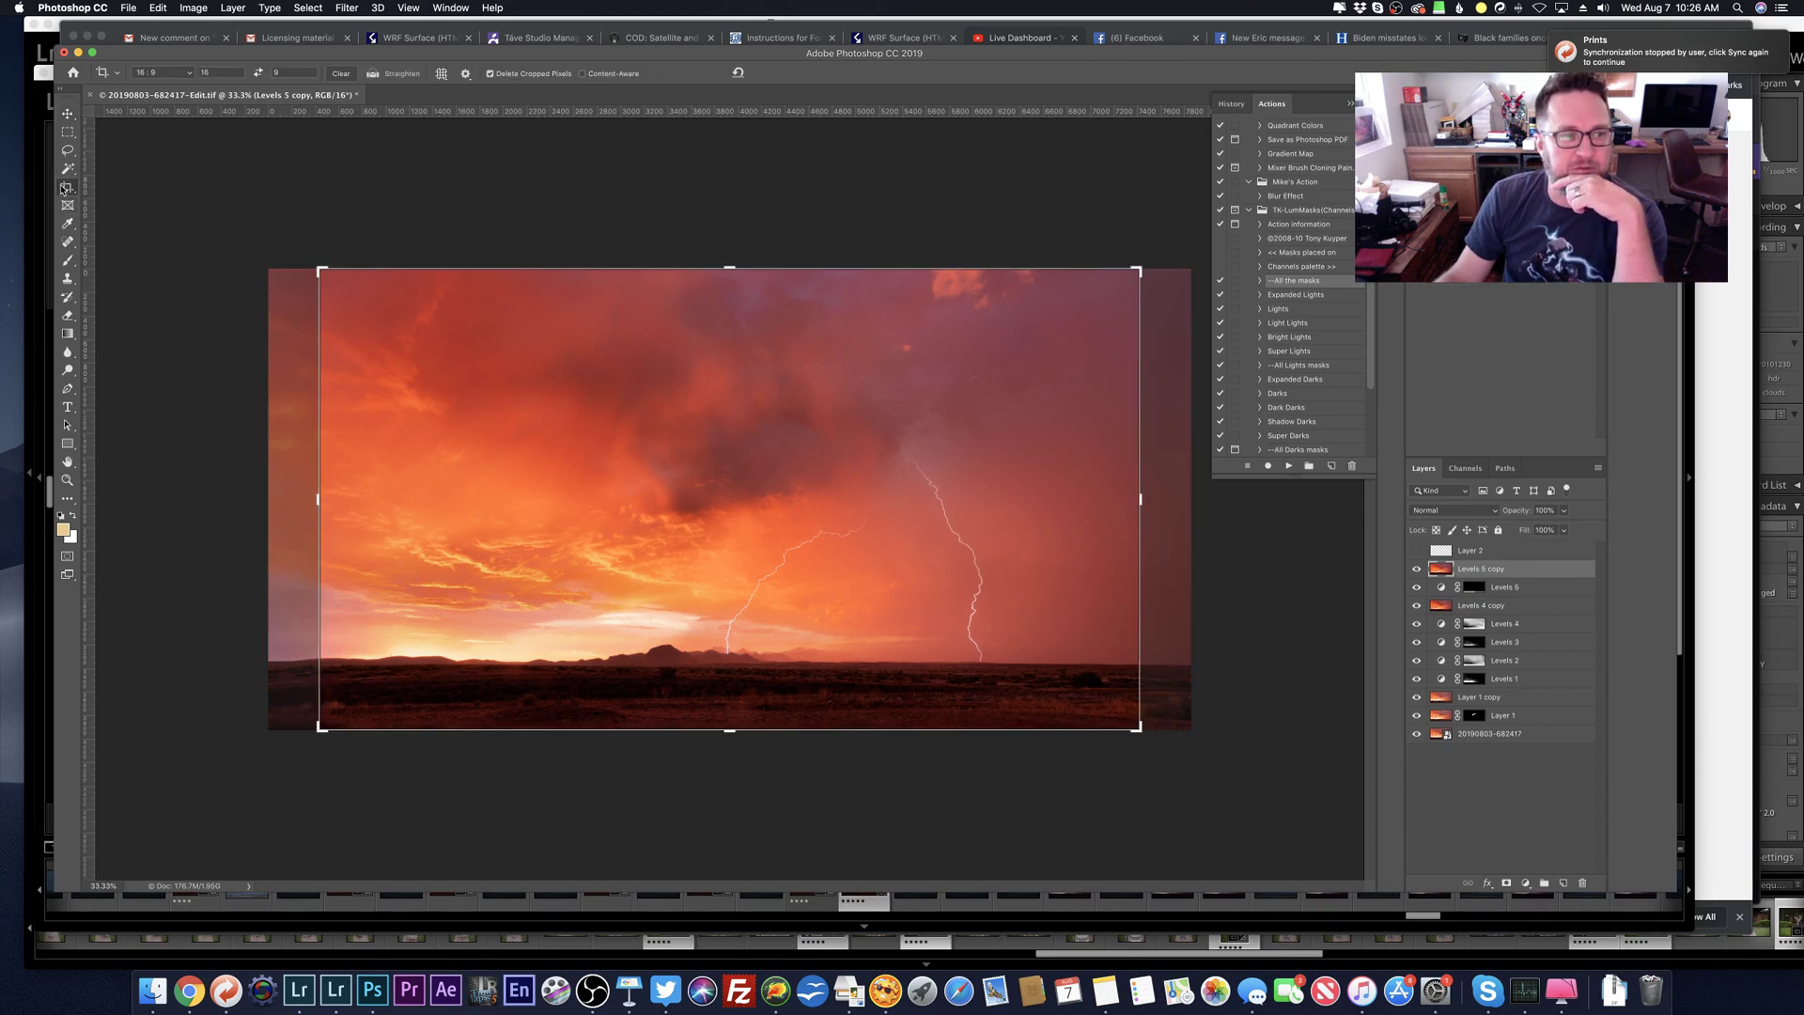
left_click(191, 73)
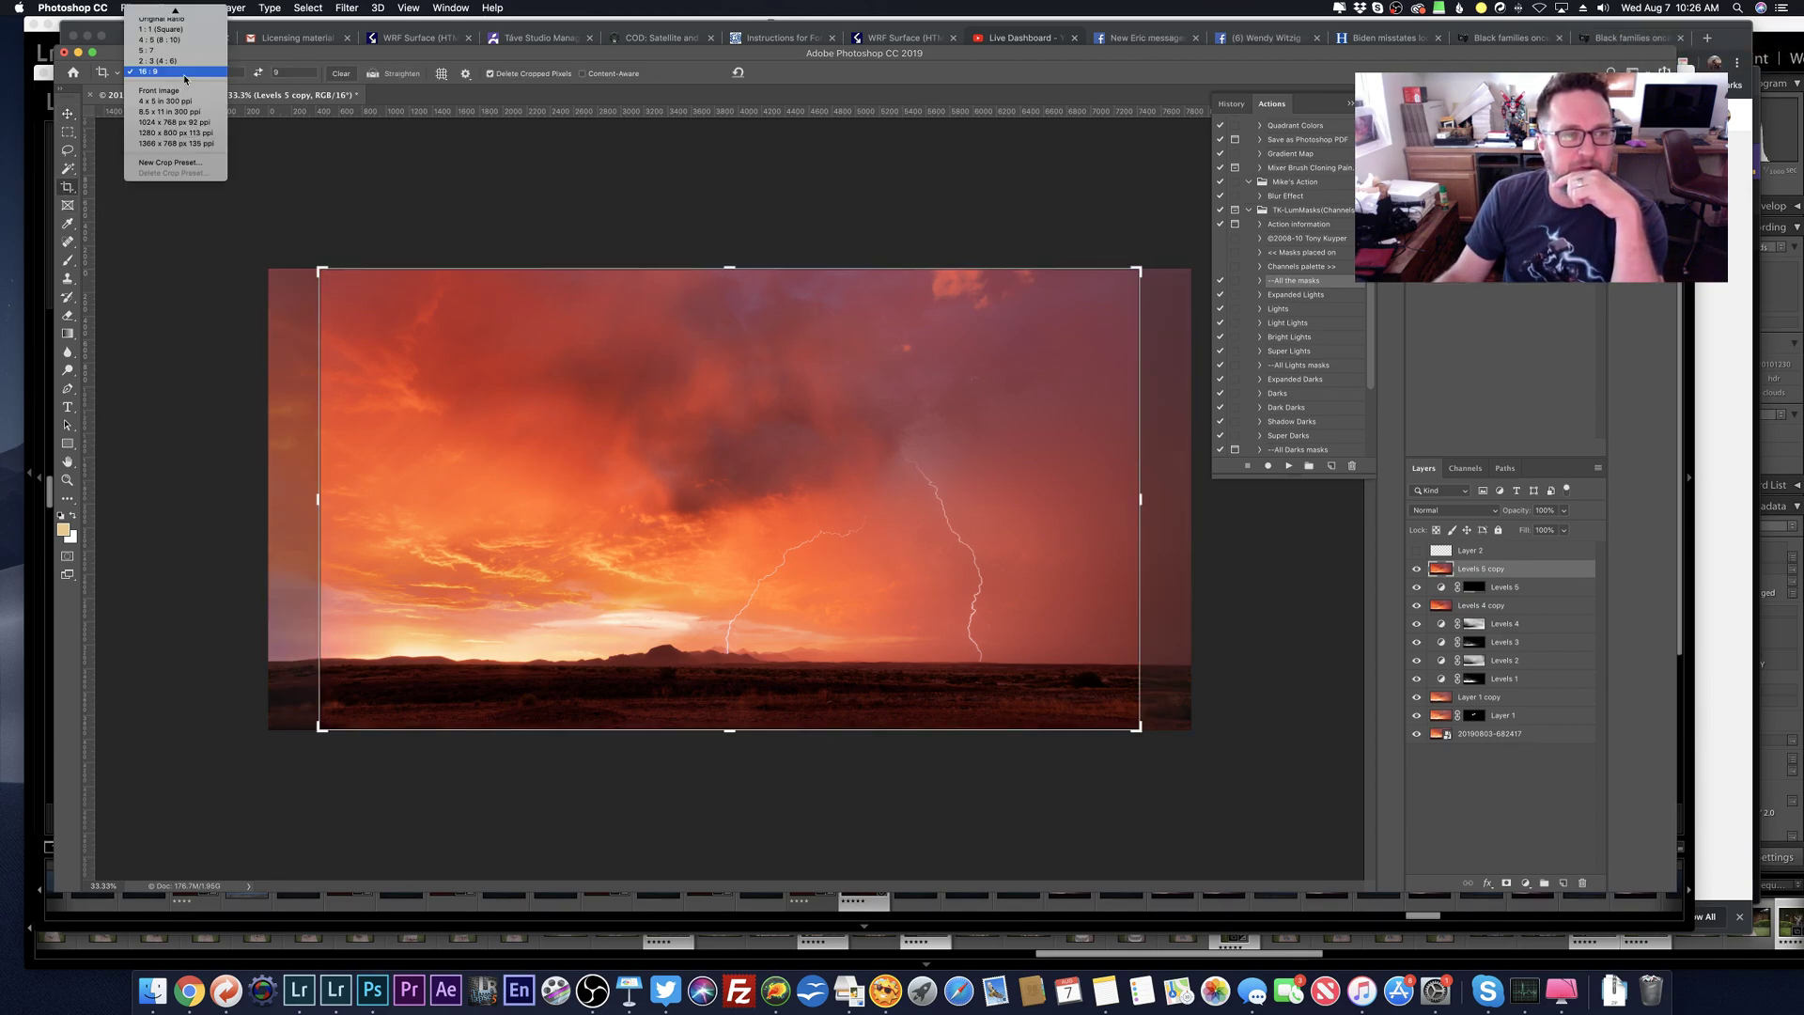
left_click(164, 28)
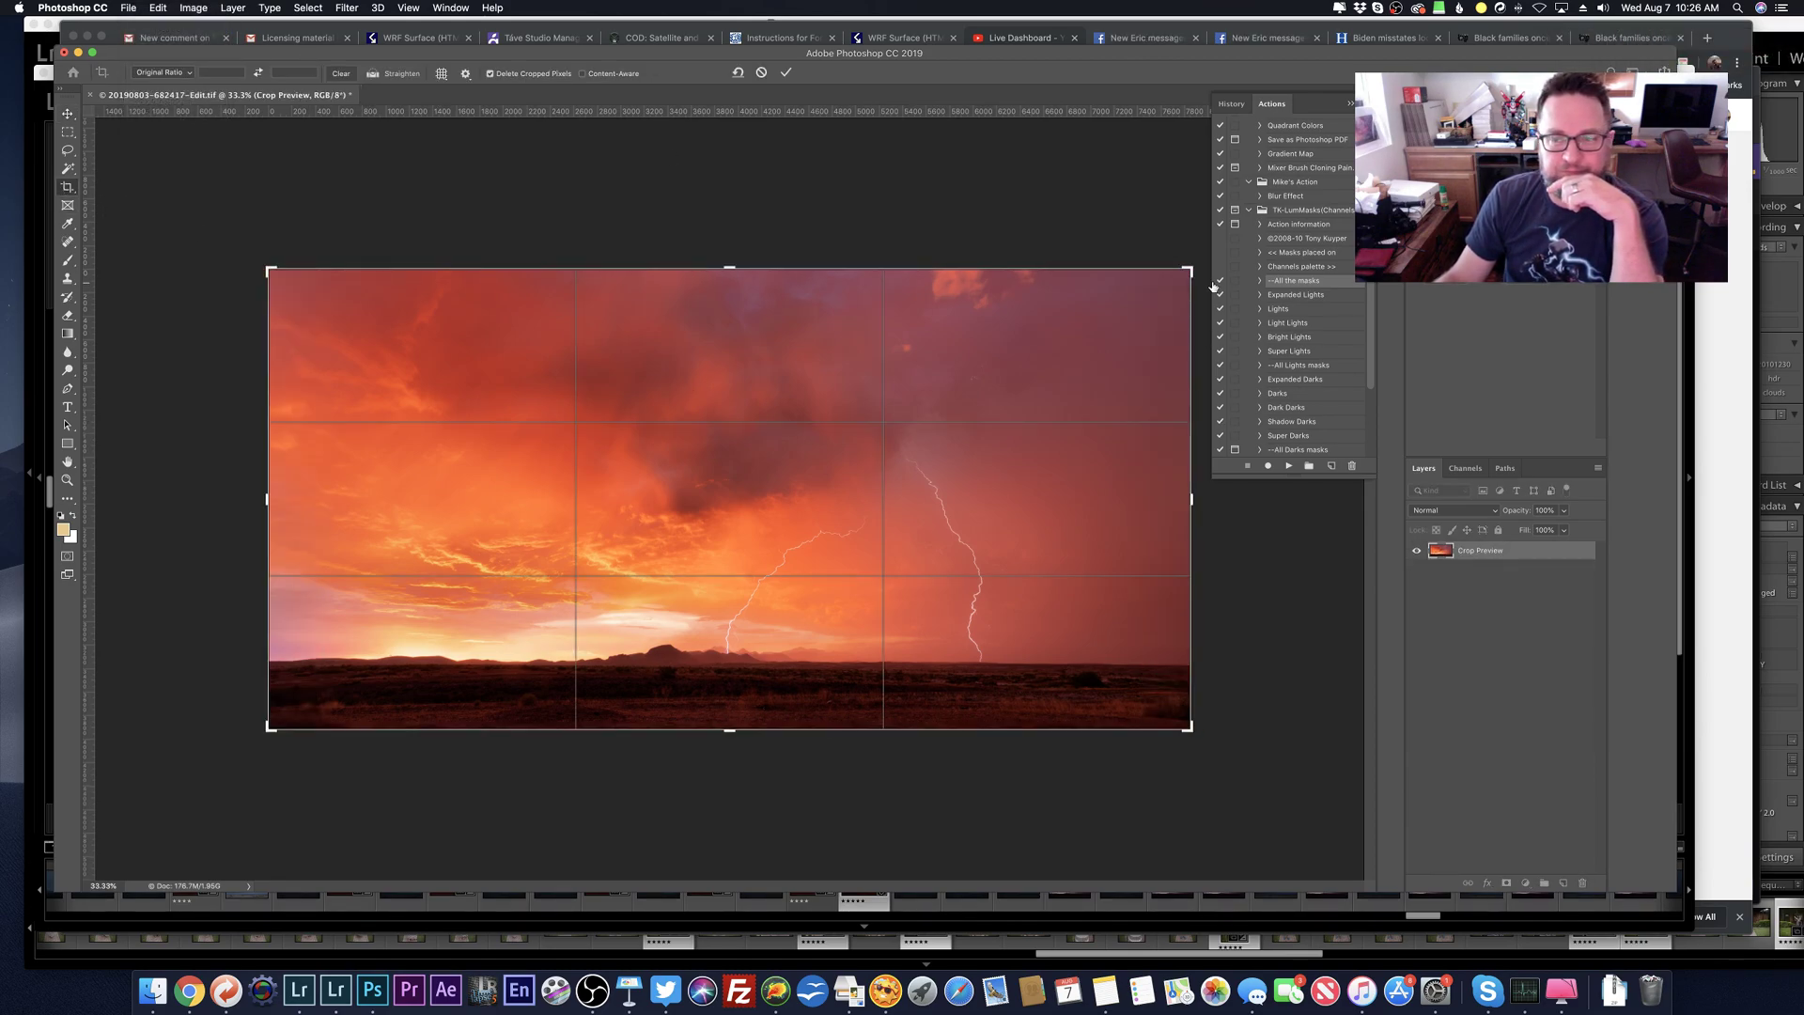
left_click_drag(1189, 272, 1156, 270)
key("super+r")
key("Return")
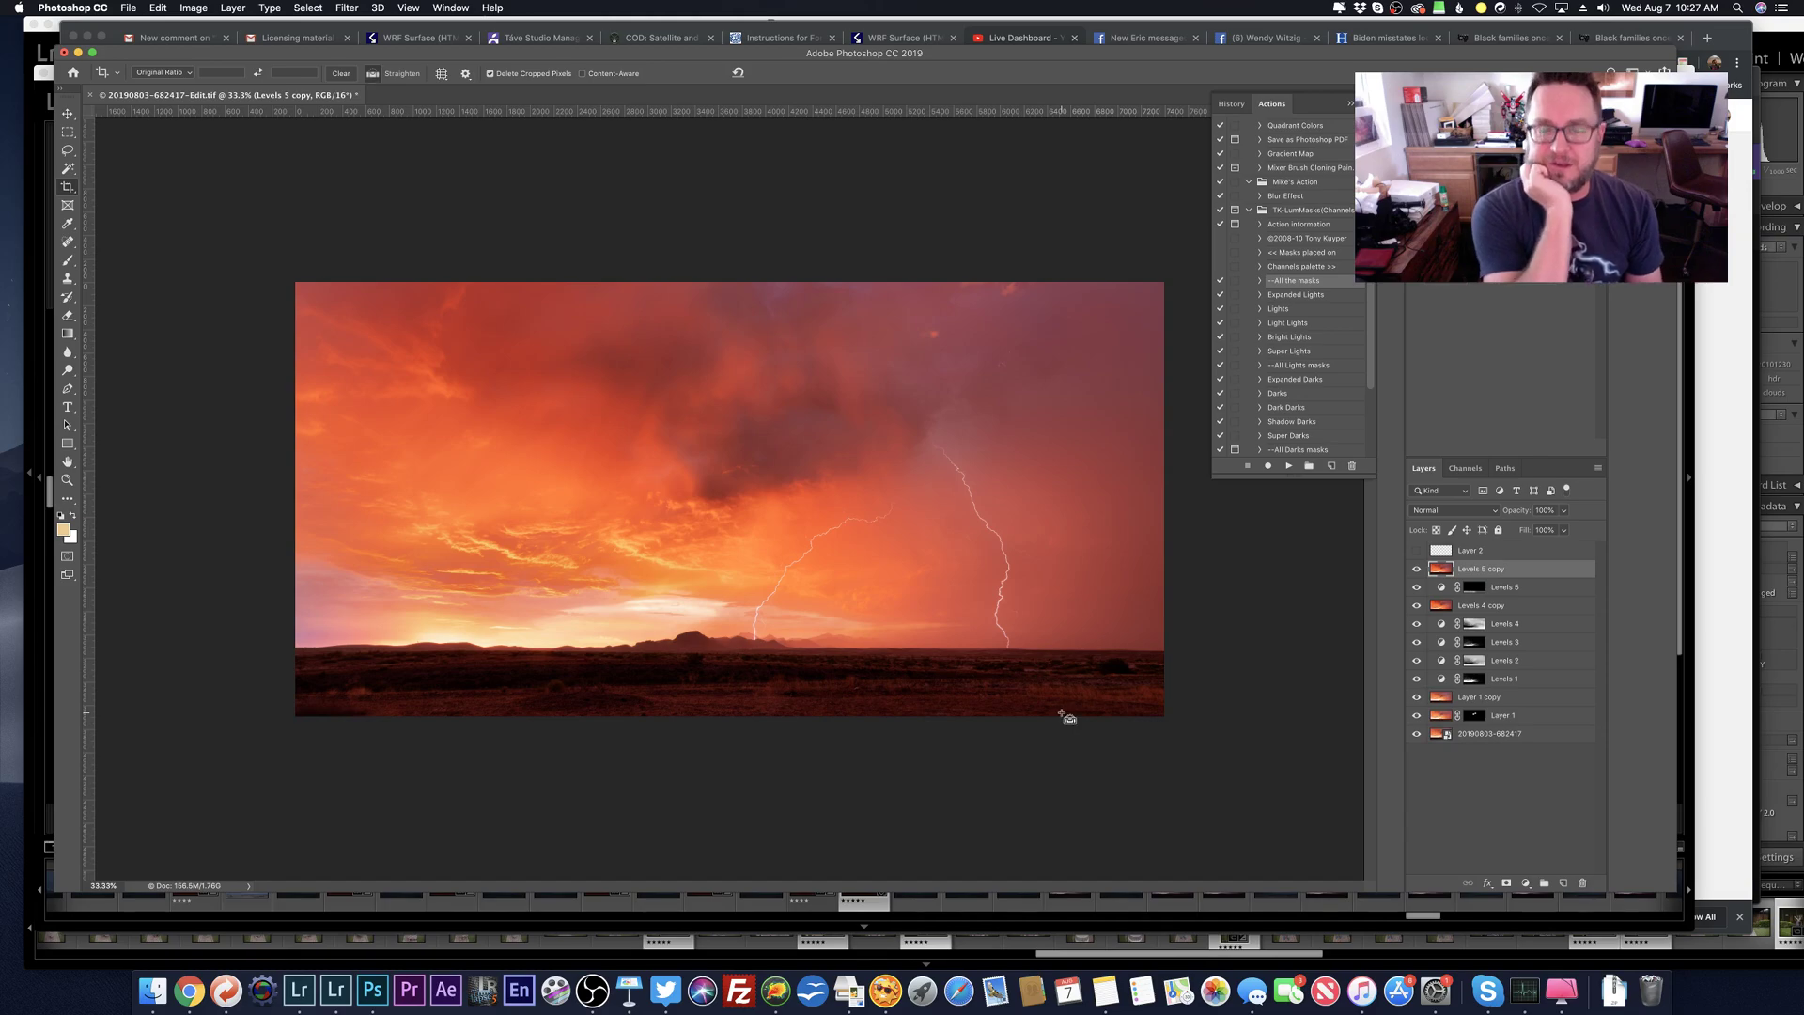
key("Escape")
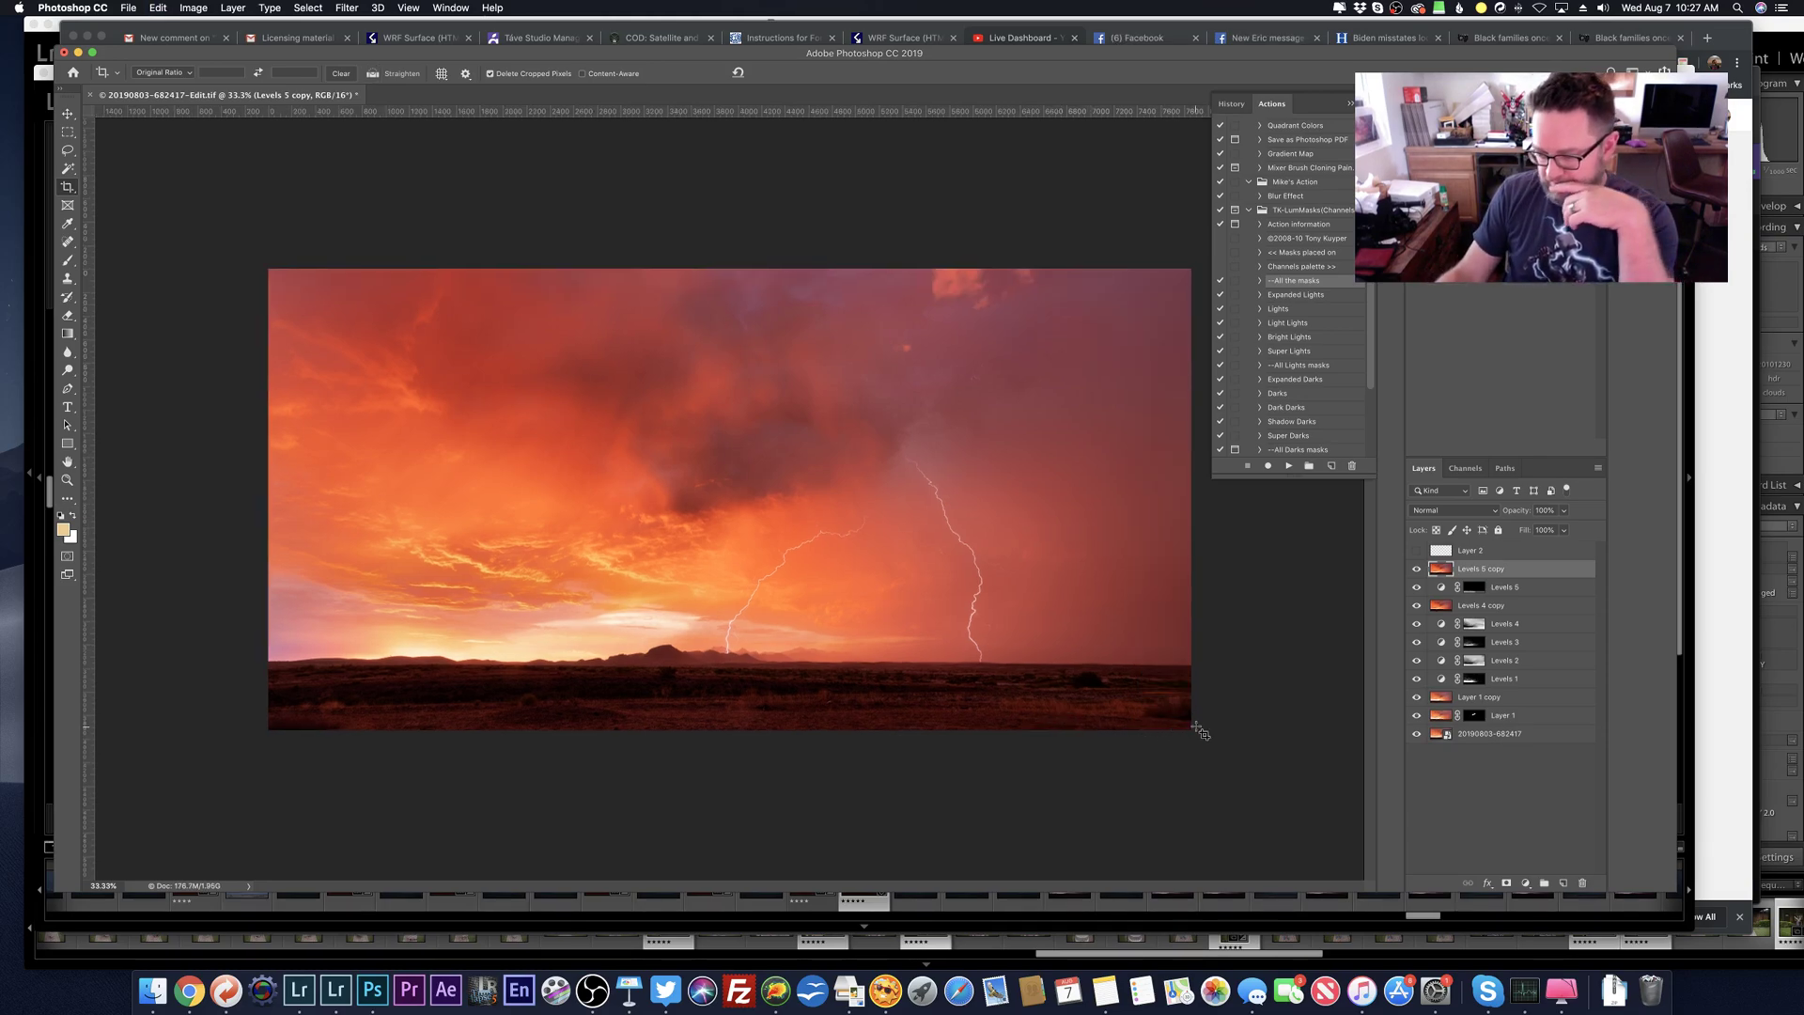
Step: Crop the lightning sunset photo slightly inward with the Original Ratio preset
left_click(194, 7)
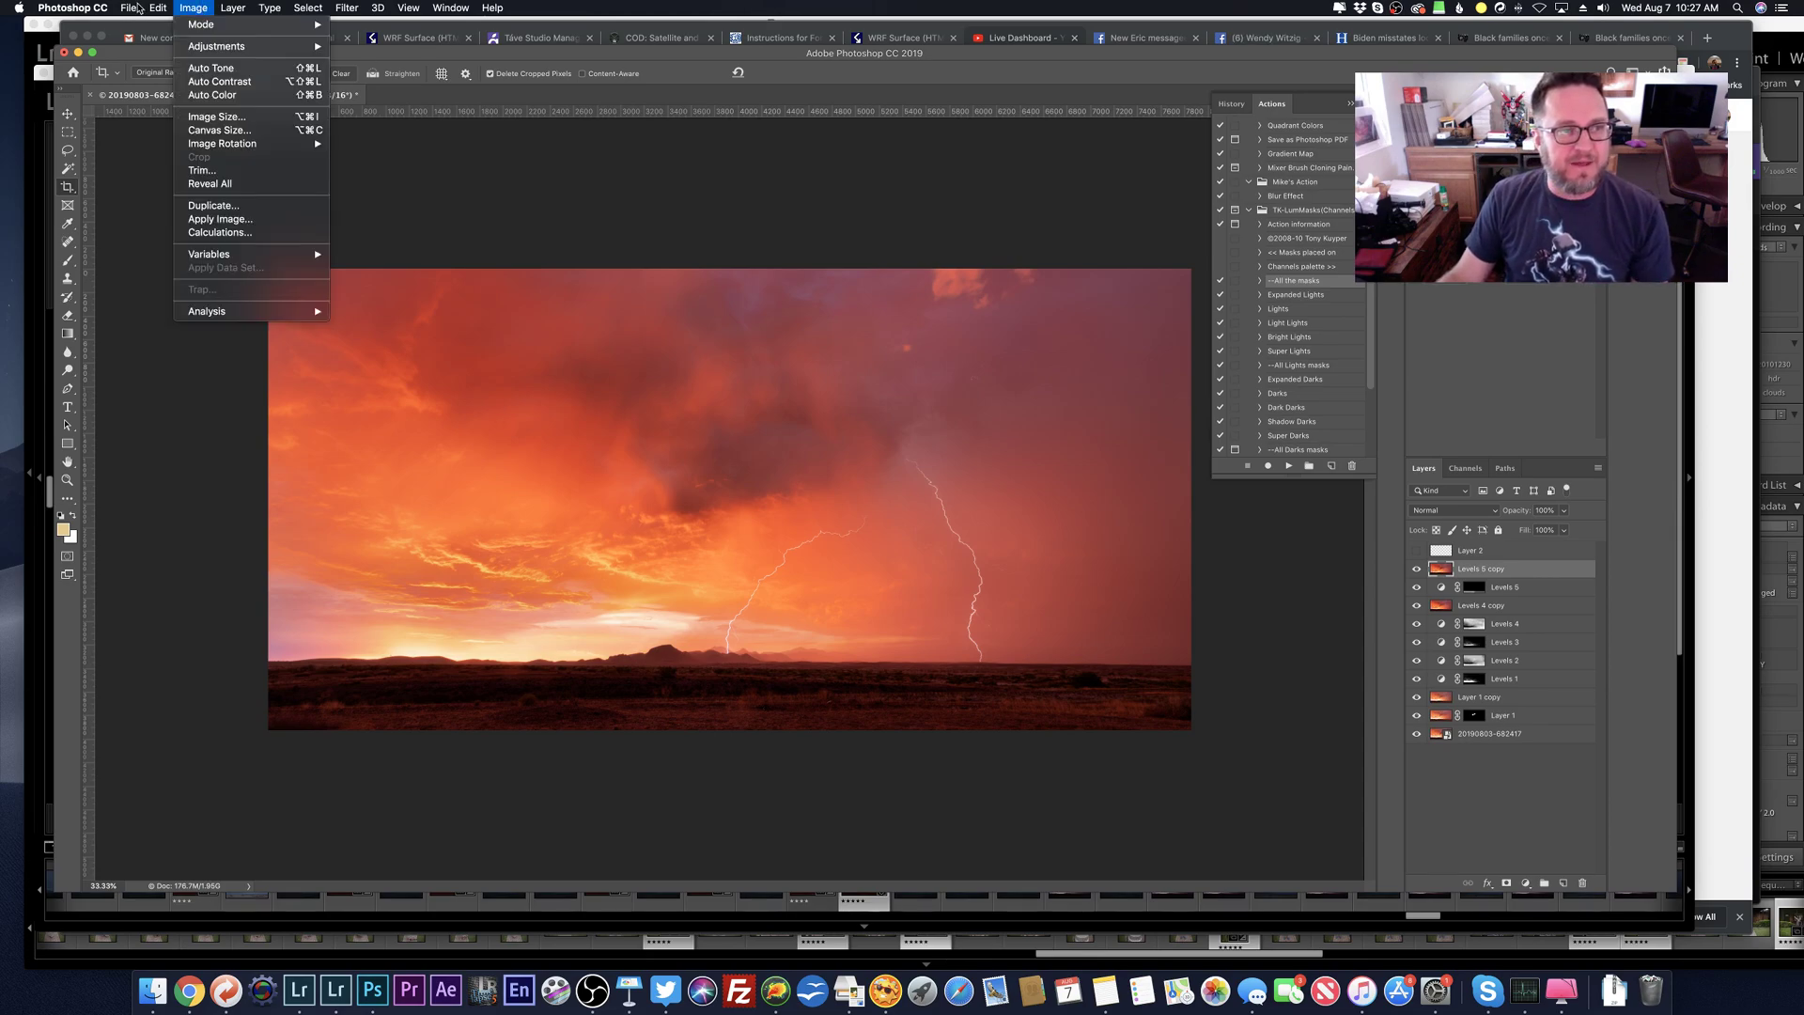
mouse_move(158, 7)
left_click(172, 38)
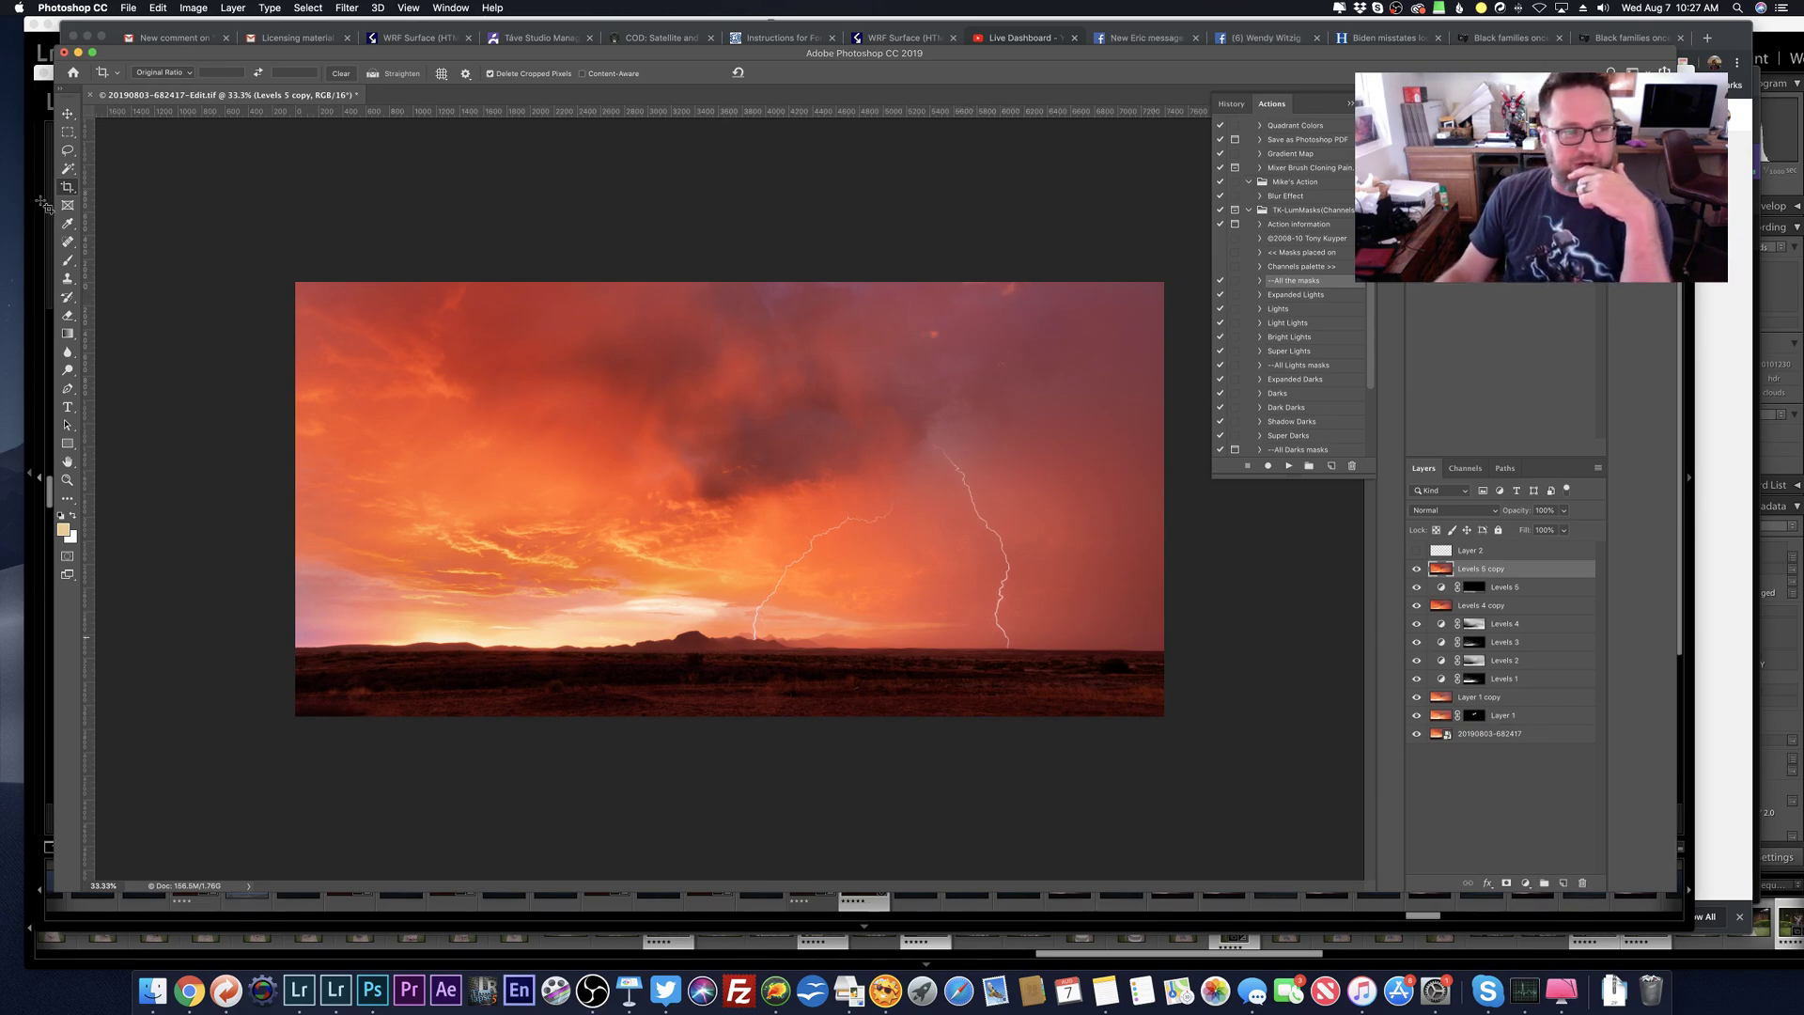
key("super+shift+a")
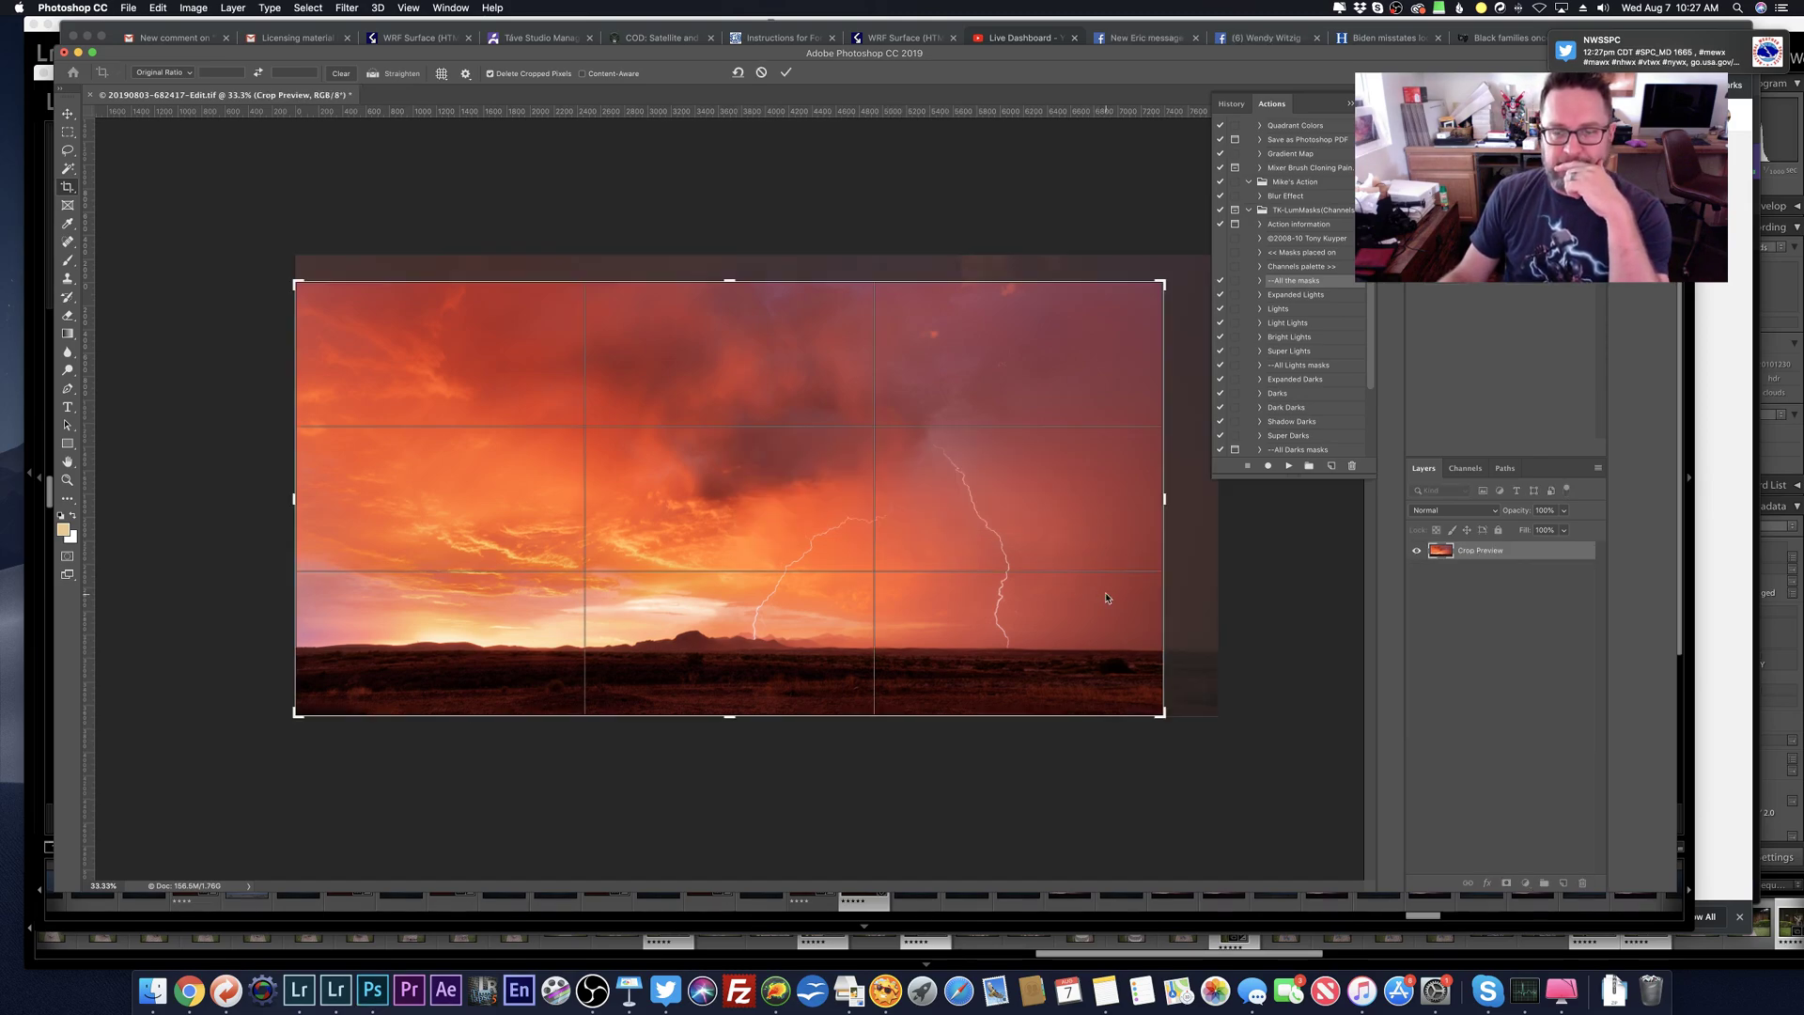
key("Return")
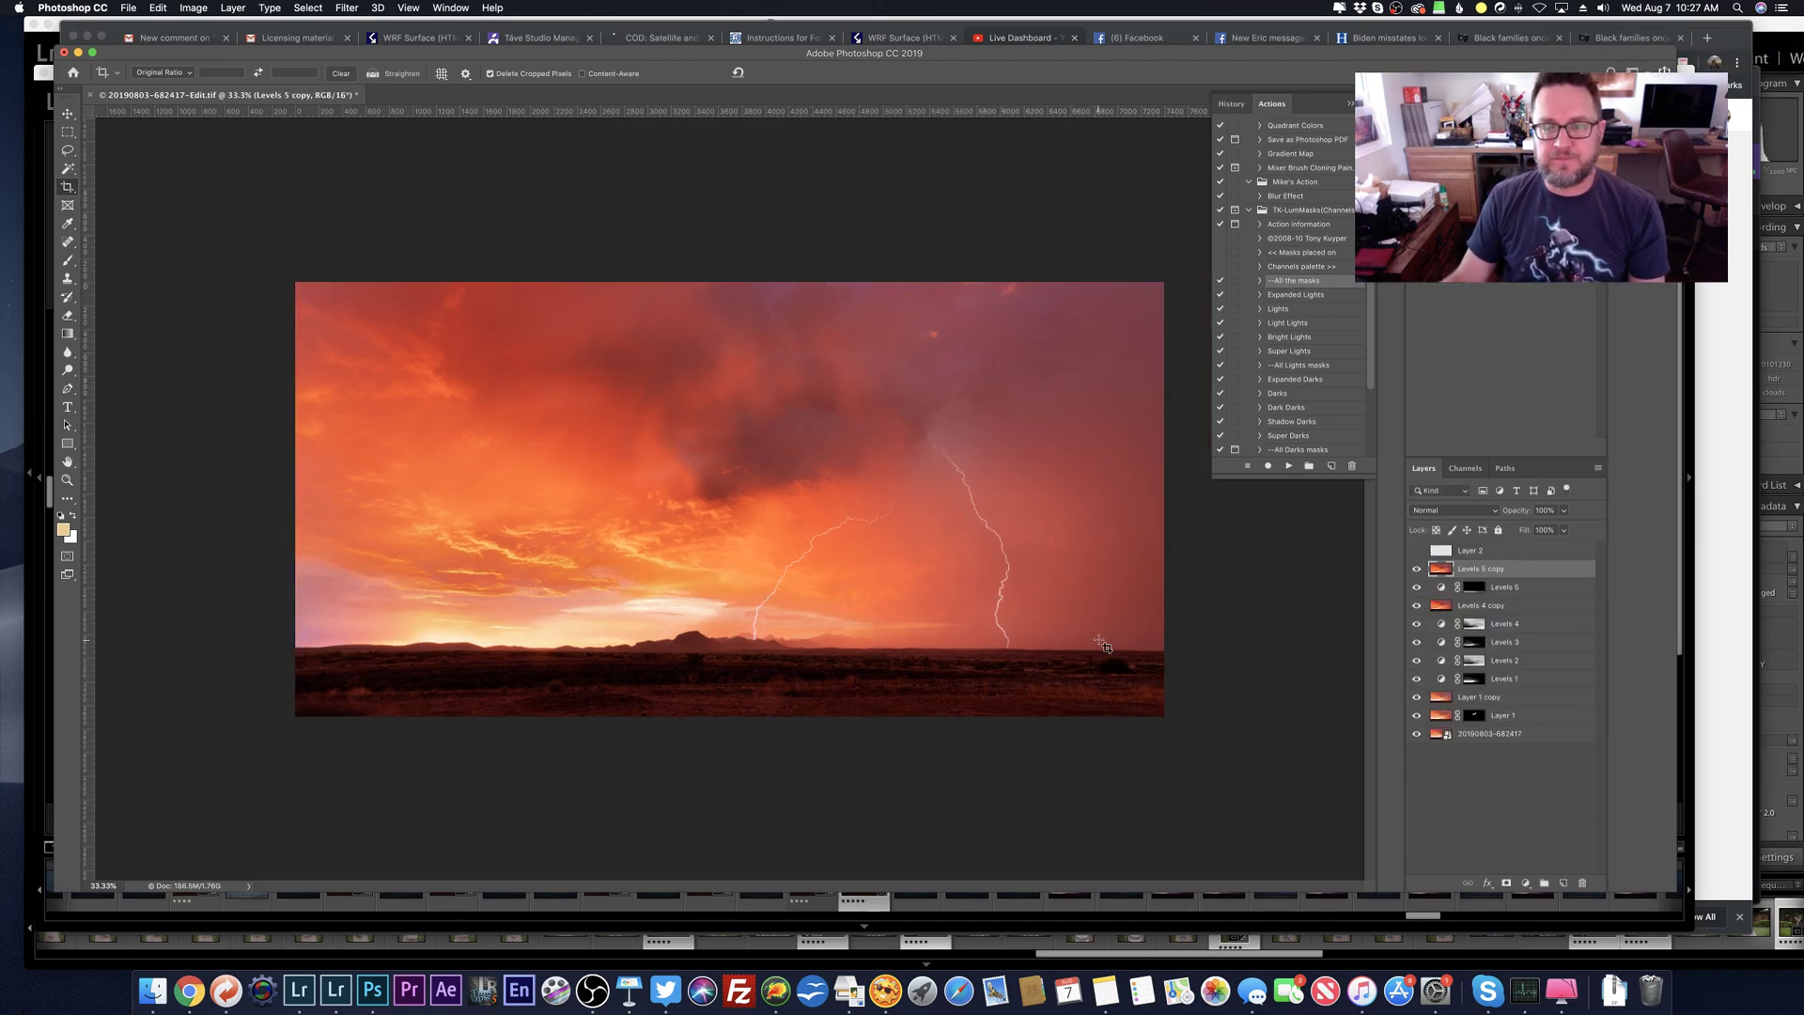
Step: Remove the bright cloud patch at the photo's upper edge and the small orange spot above the lightning with a size 125 Spot Healing Brush
left_click(67, 241)
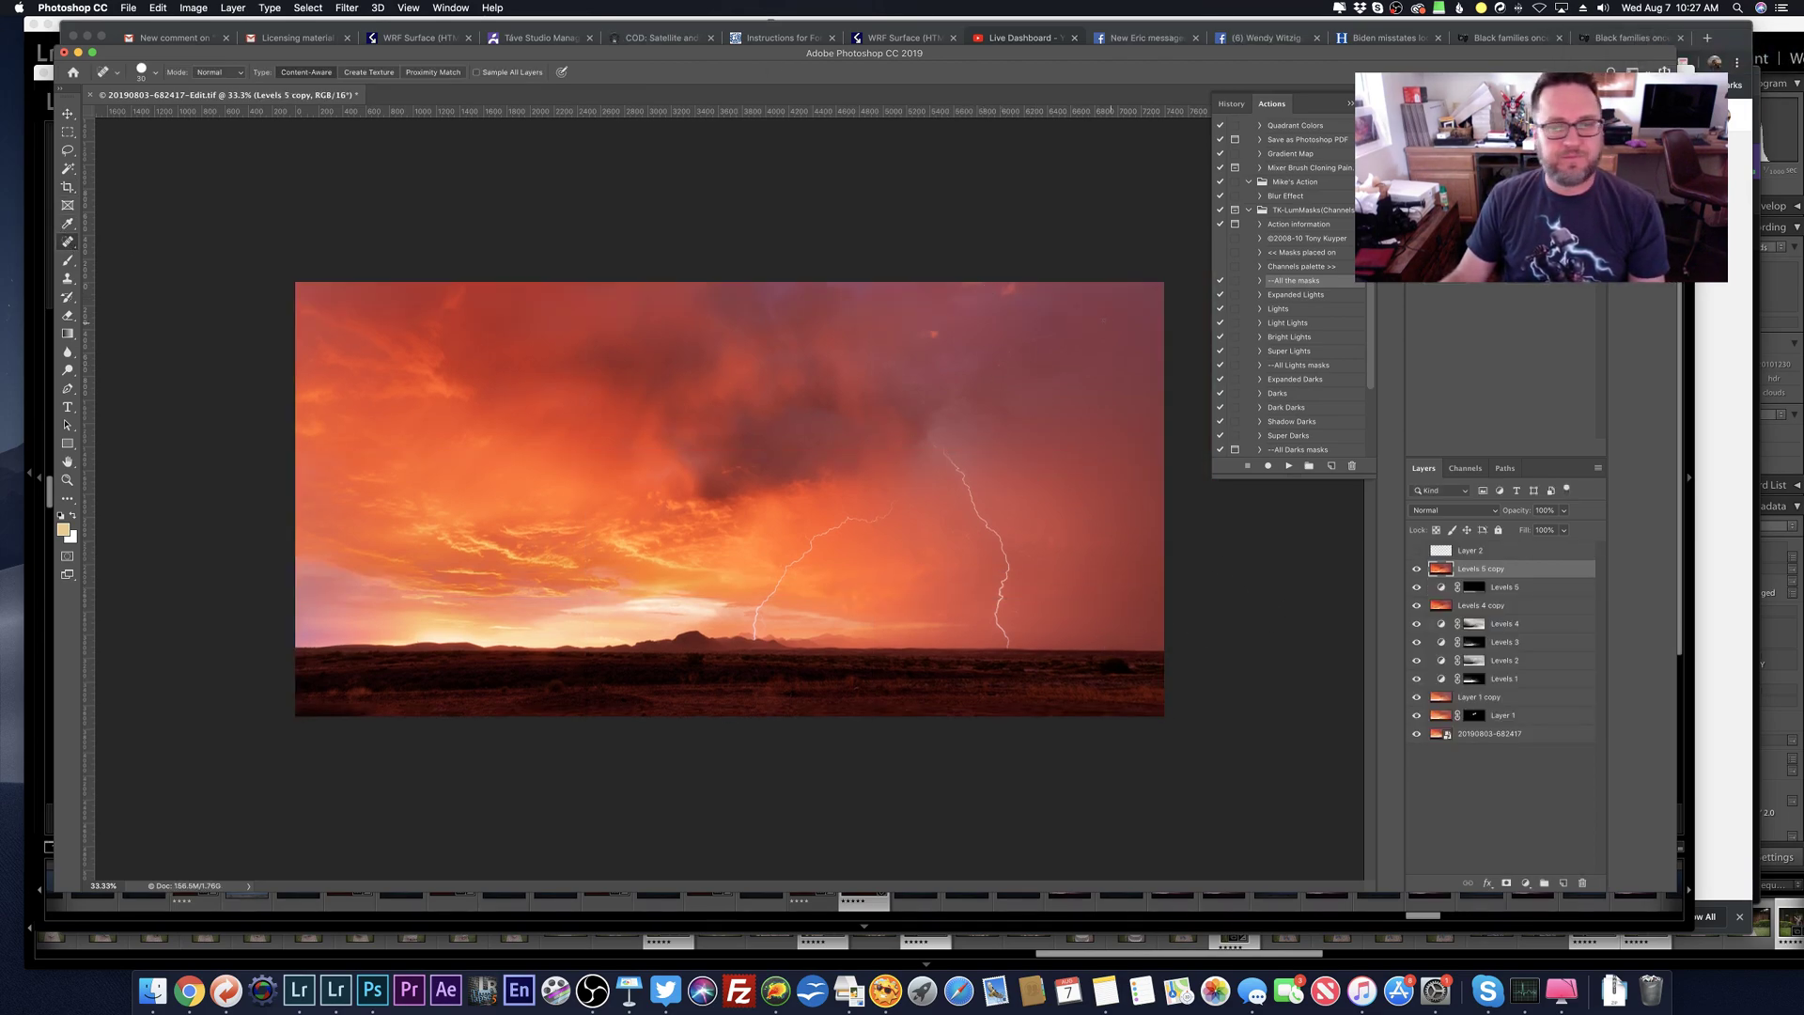
key("bracketright")
key("bracketright")
key("bracketright")
key("bracketright")
key("bracketright")
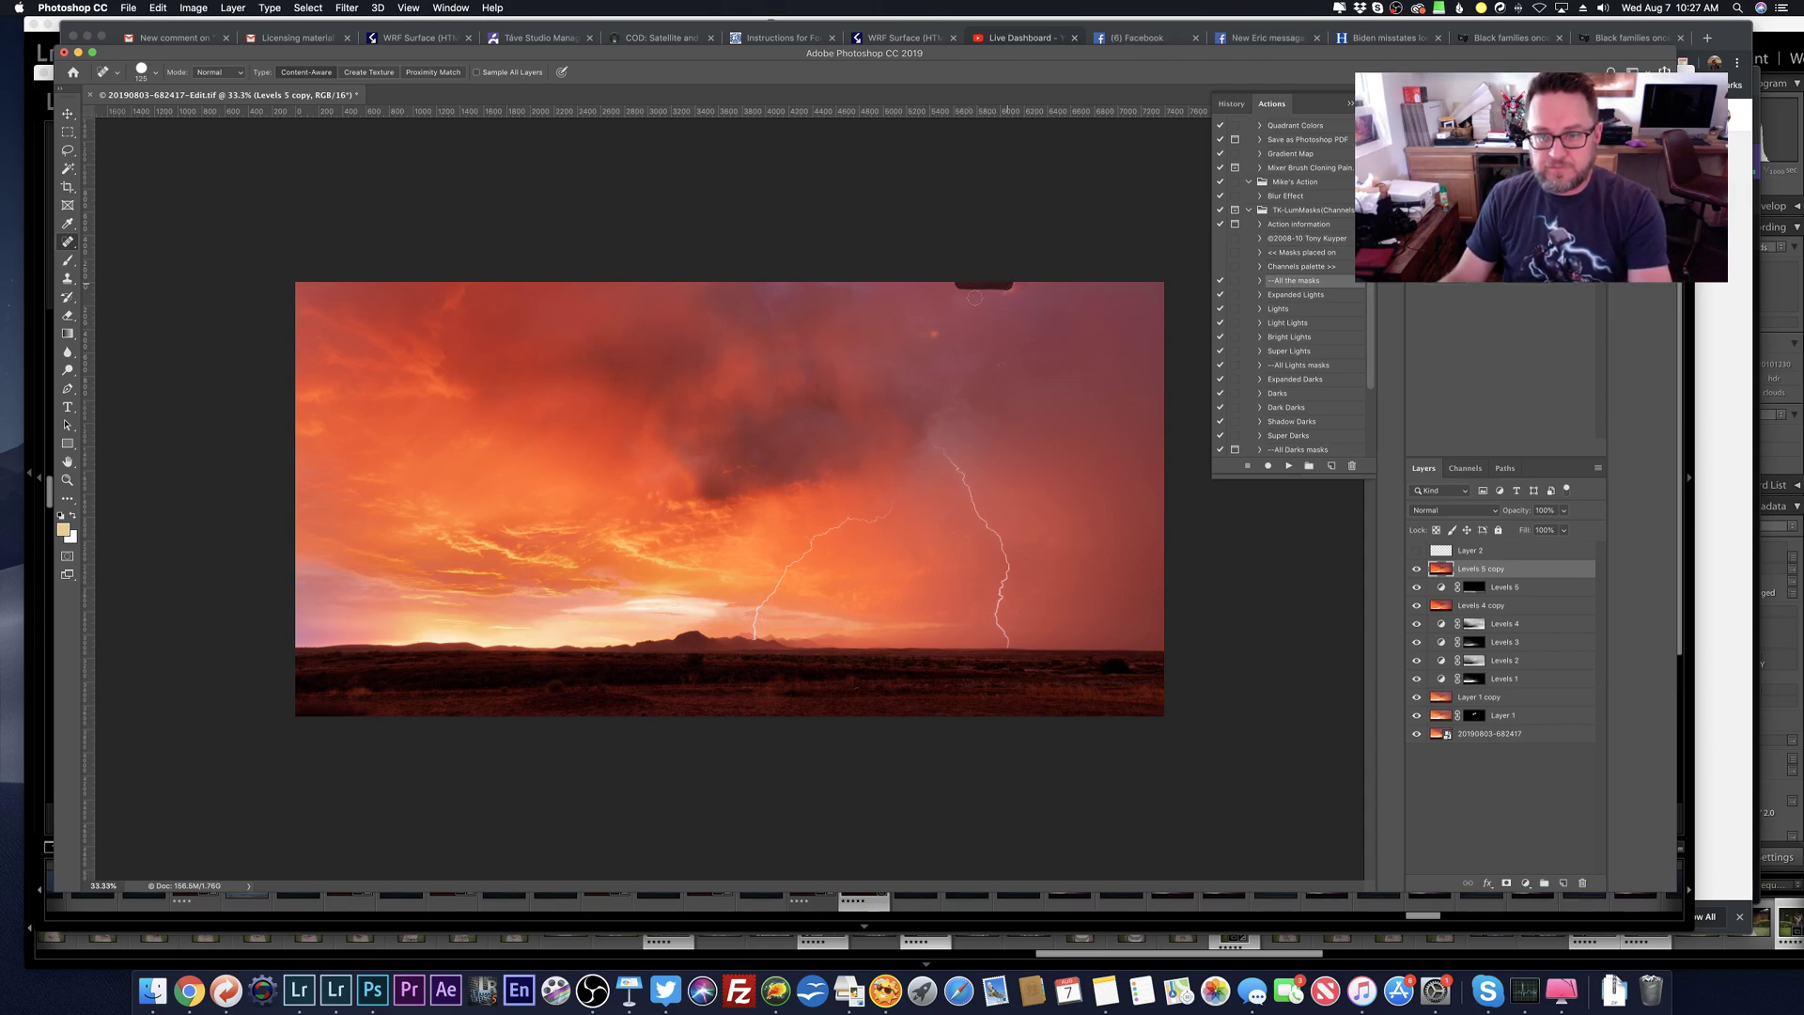
left_click_drag(1030, 282, 960, 287)
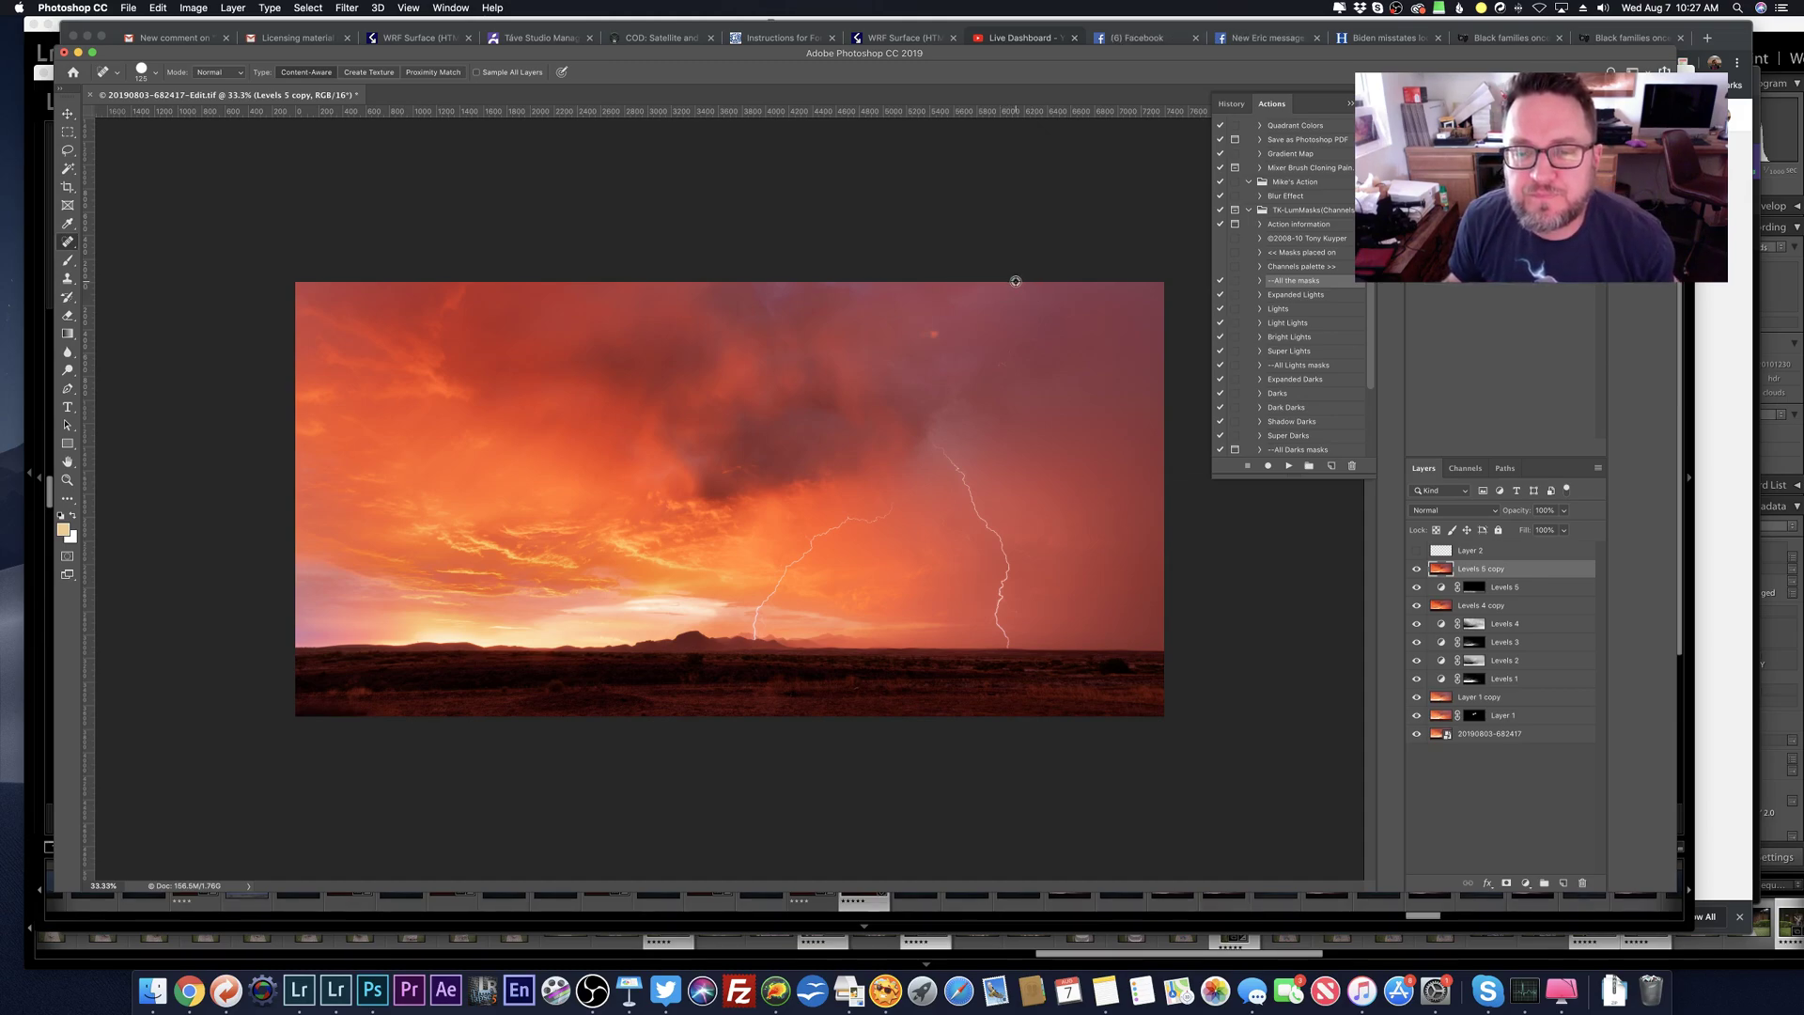
left_click_drag(941, 335, 917, 335)
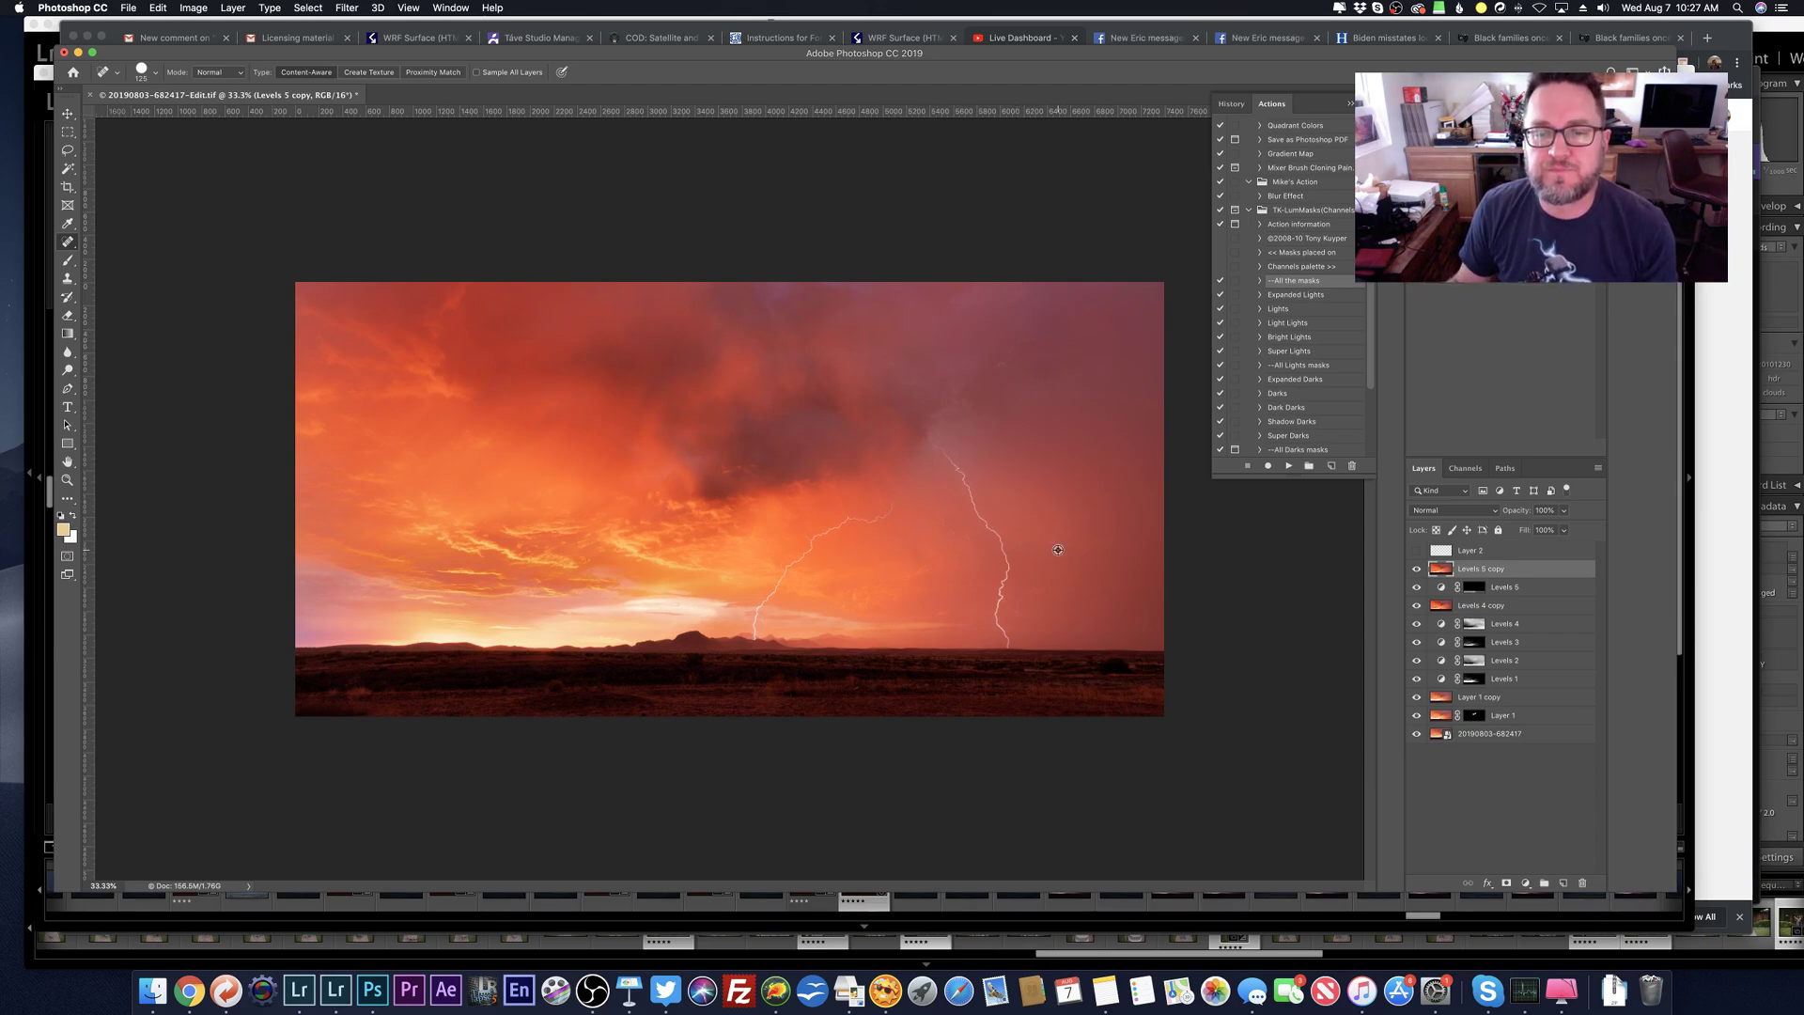
Step: Compare the sky before and after the last two spot healing strokes using the photo's history states
scroll(1056, 549, "down", 3)
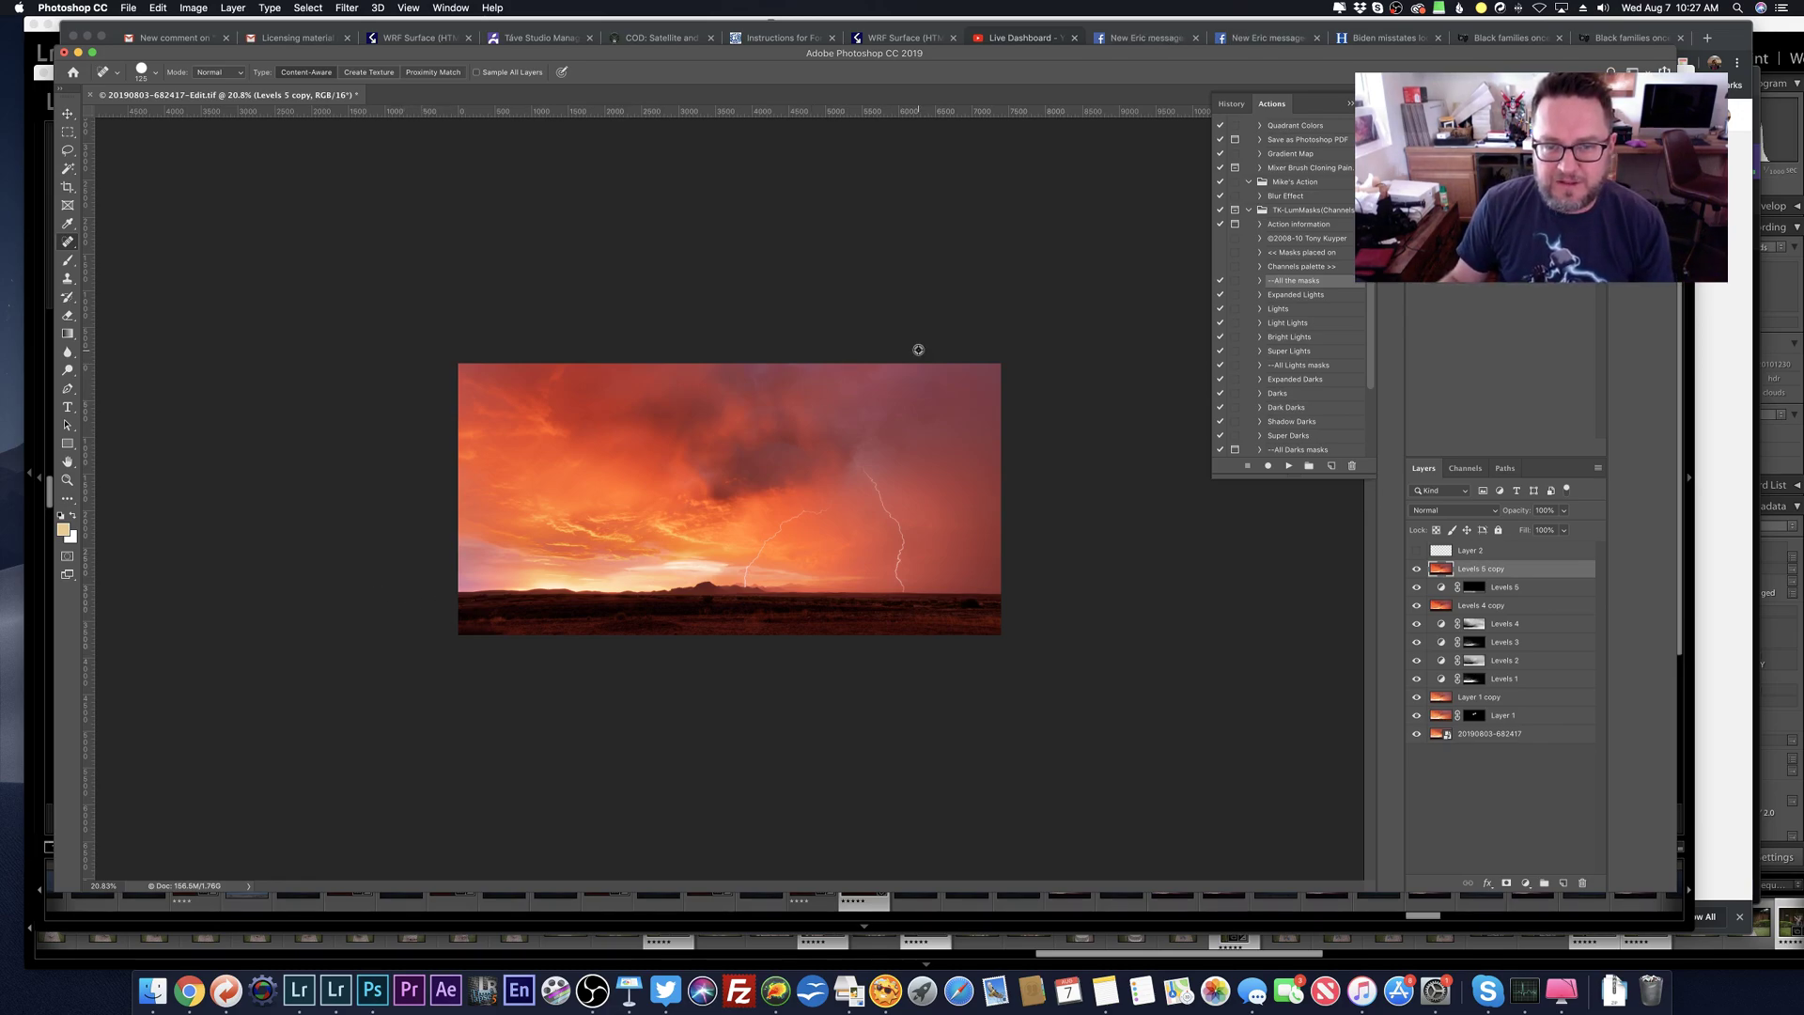
scroll(955, 385, "up", 5)
scroll(995, 435, "up", 3)
scroll(995, 435, "right", 4)
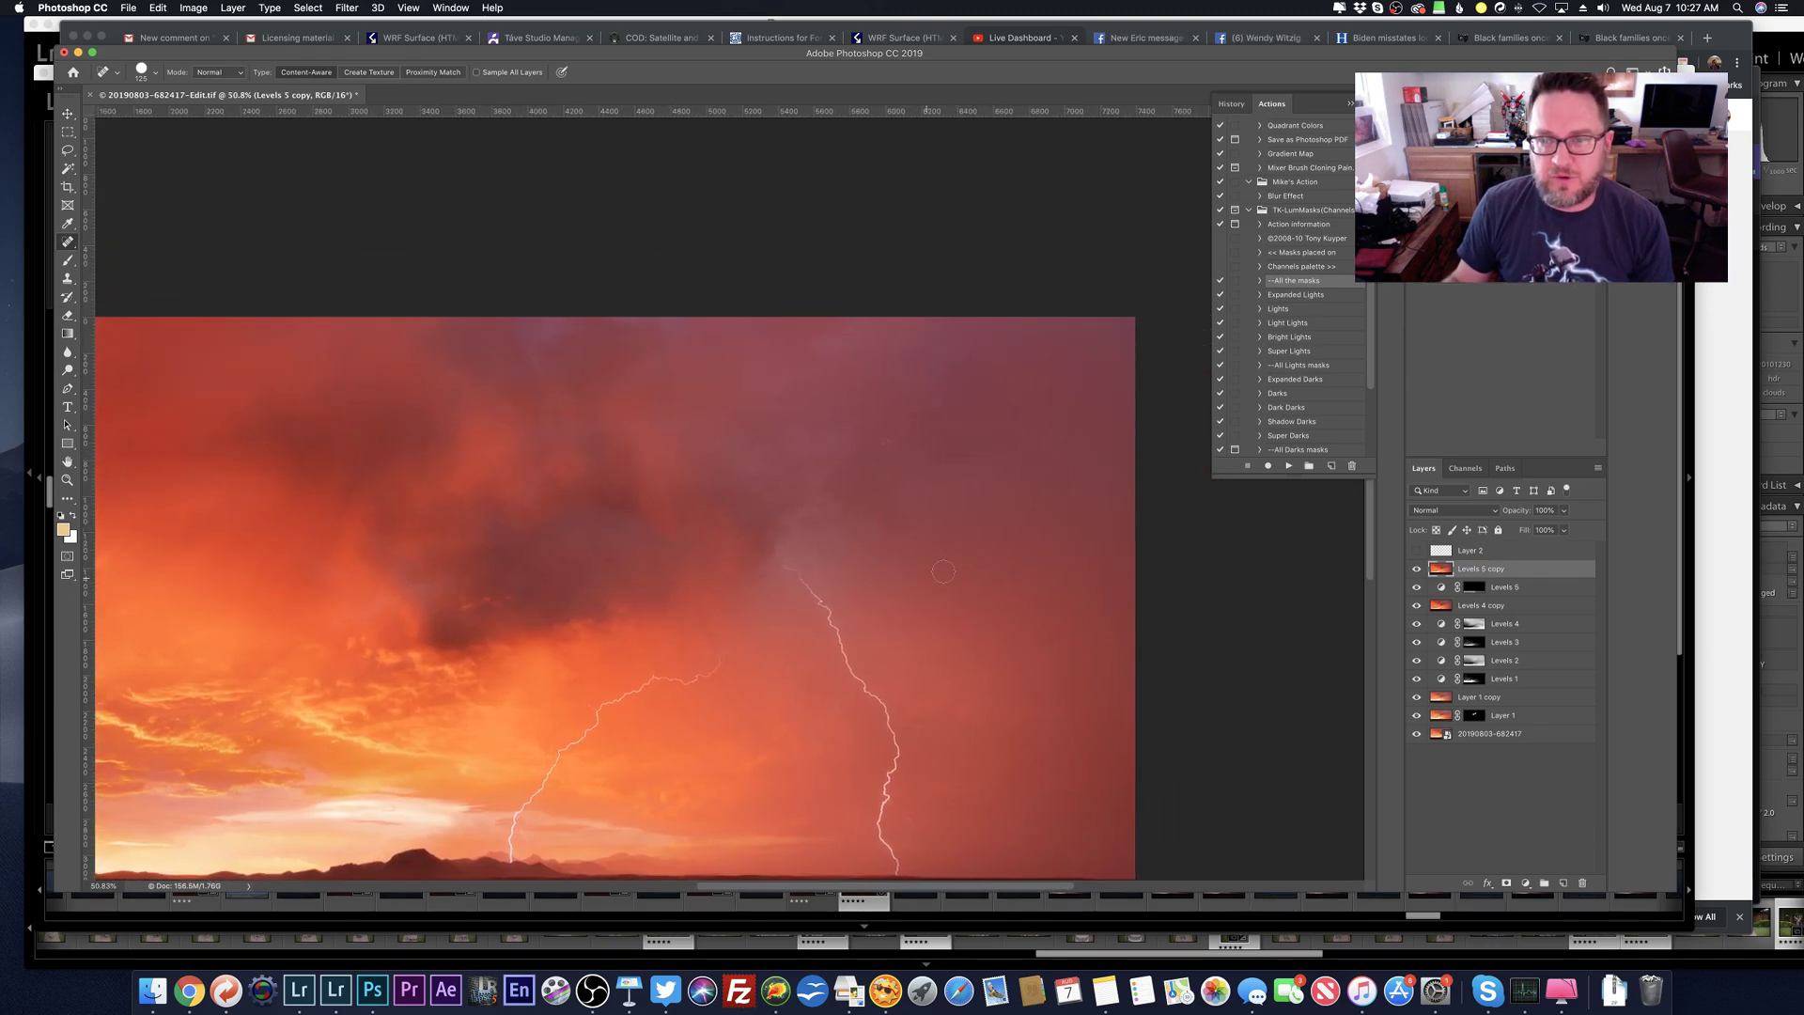
left_click(1231, 103)
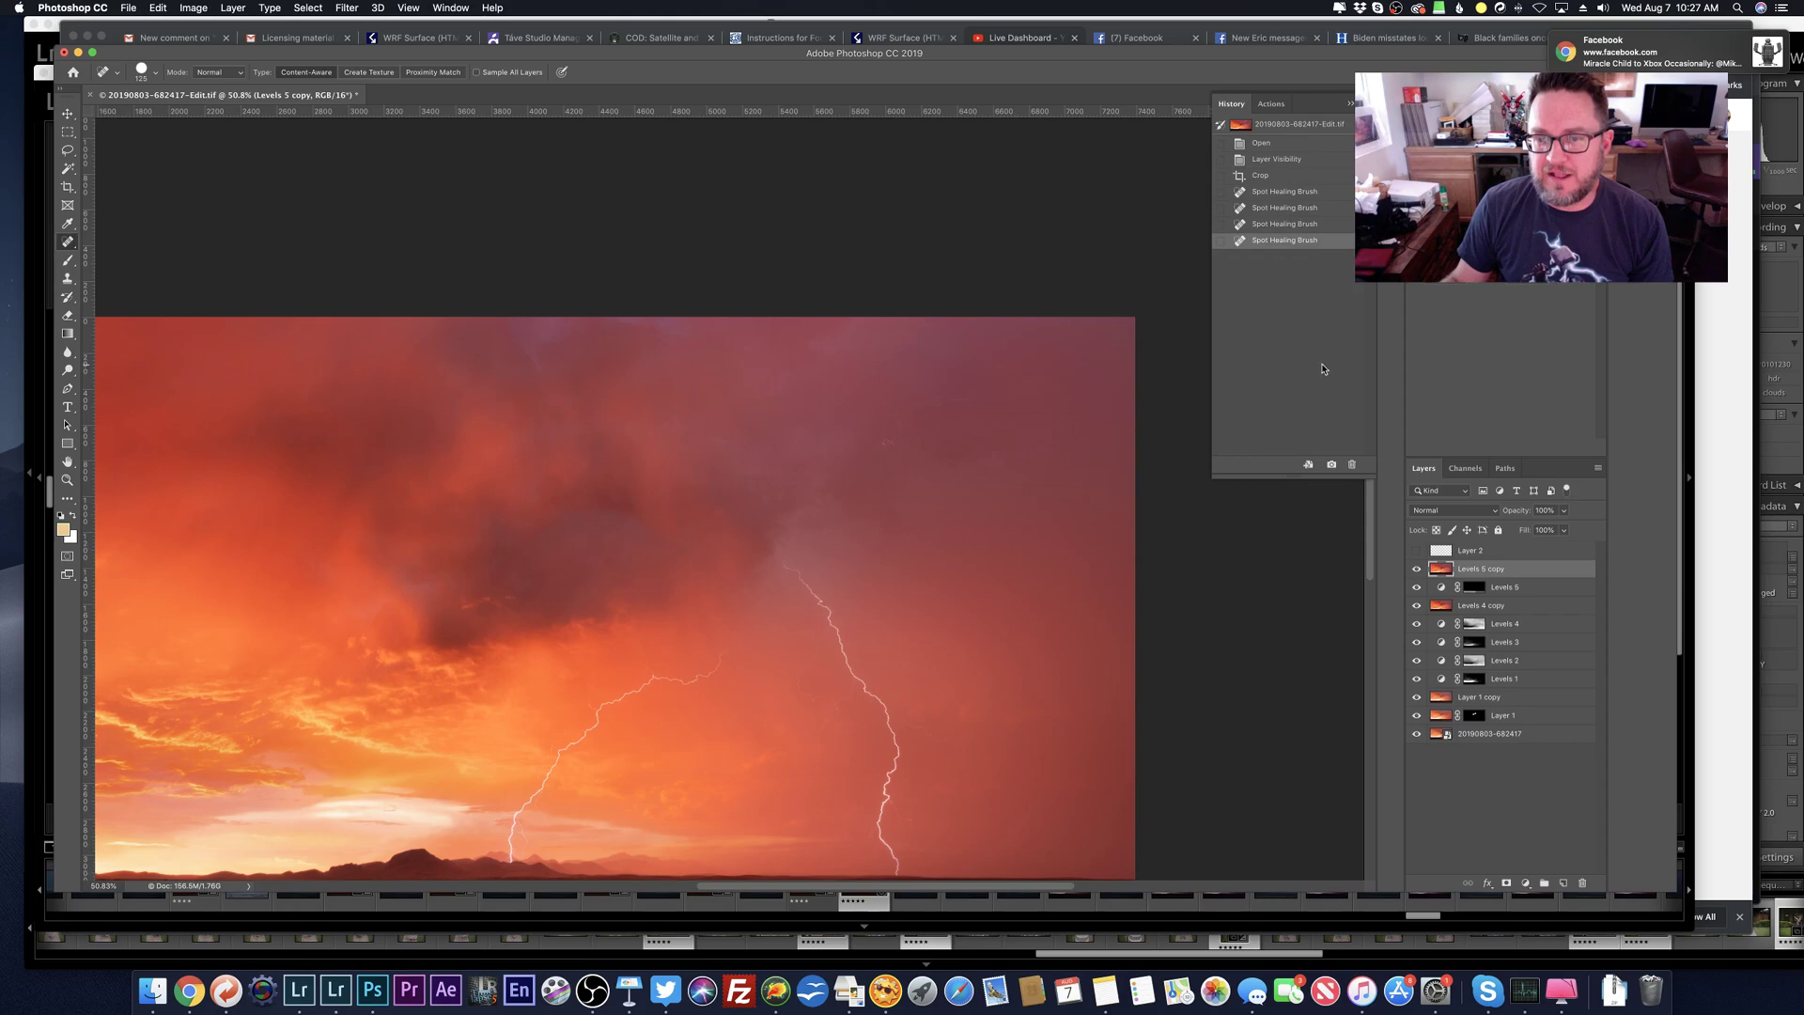
left_click(1279, 208)
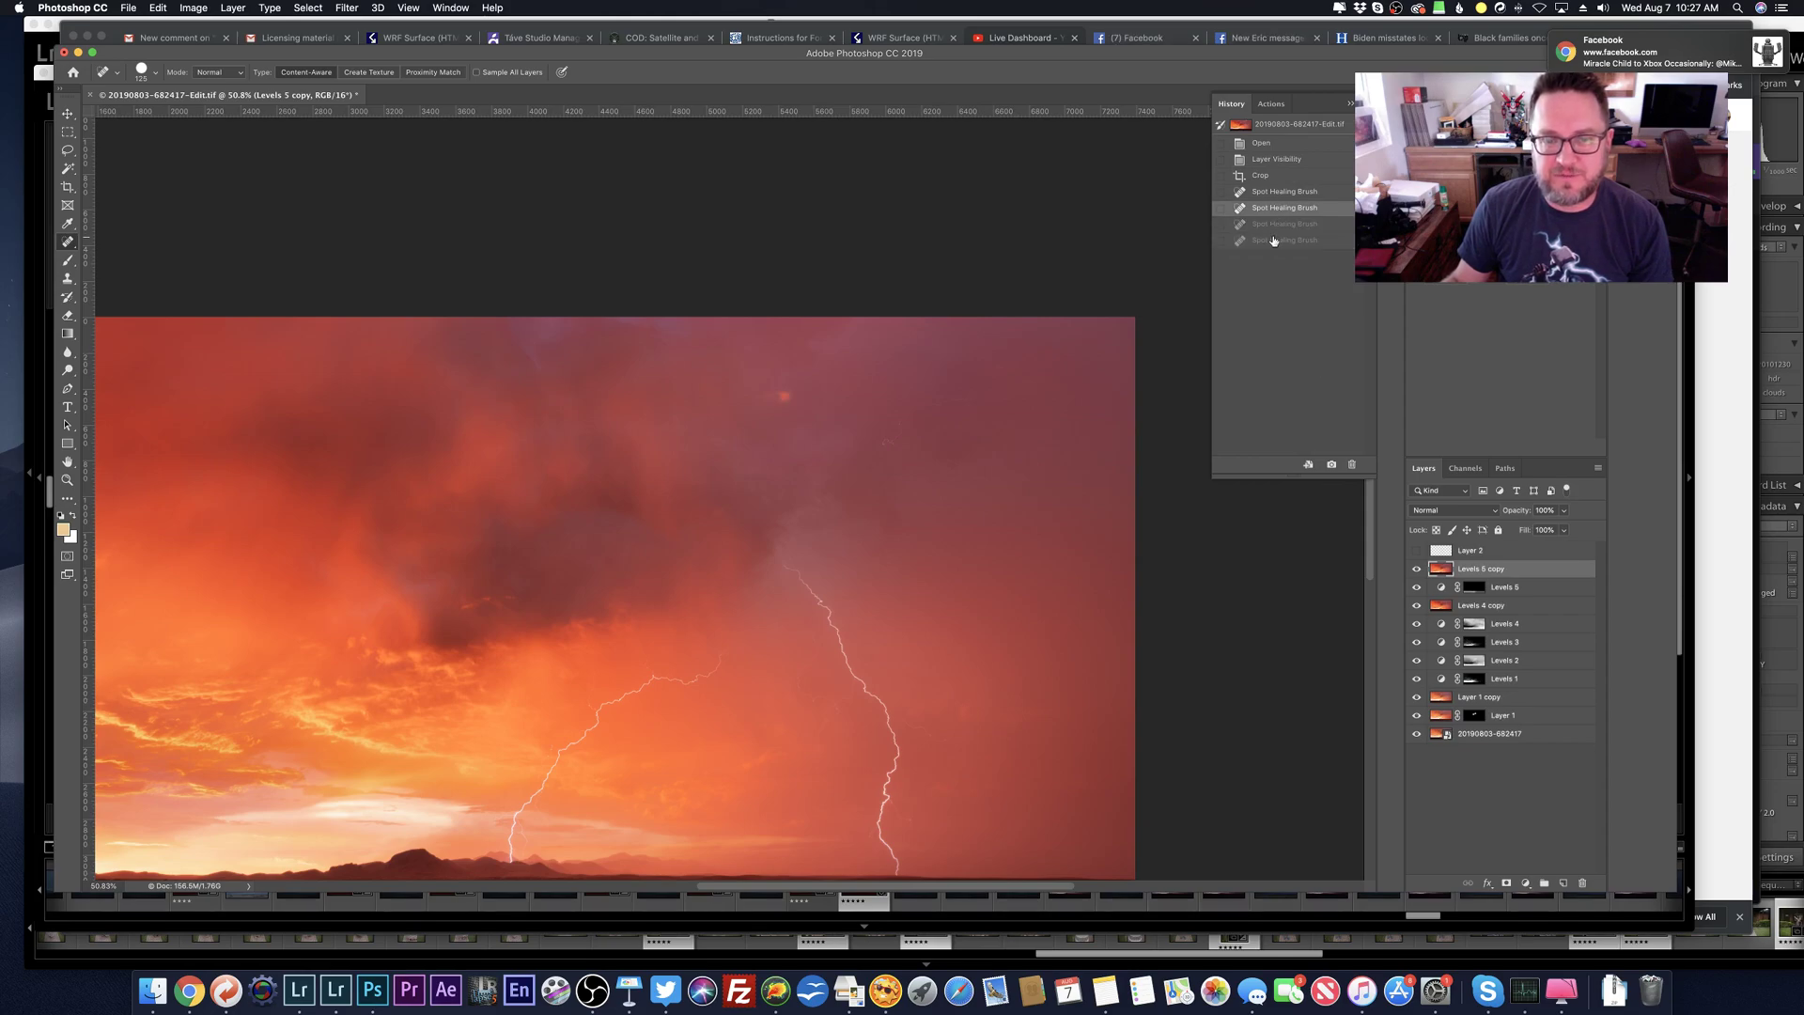
scroll(772, 355, "down", 3)
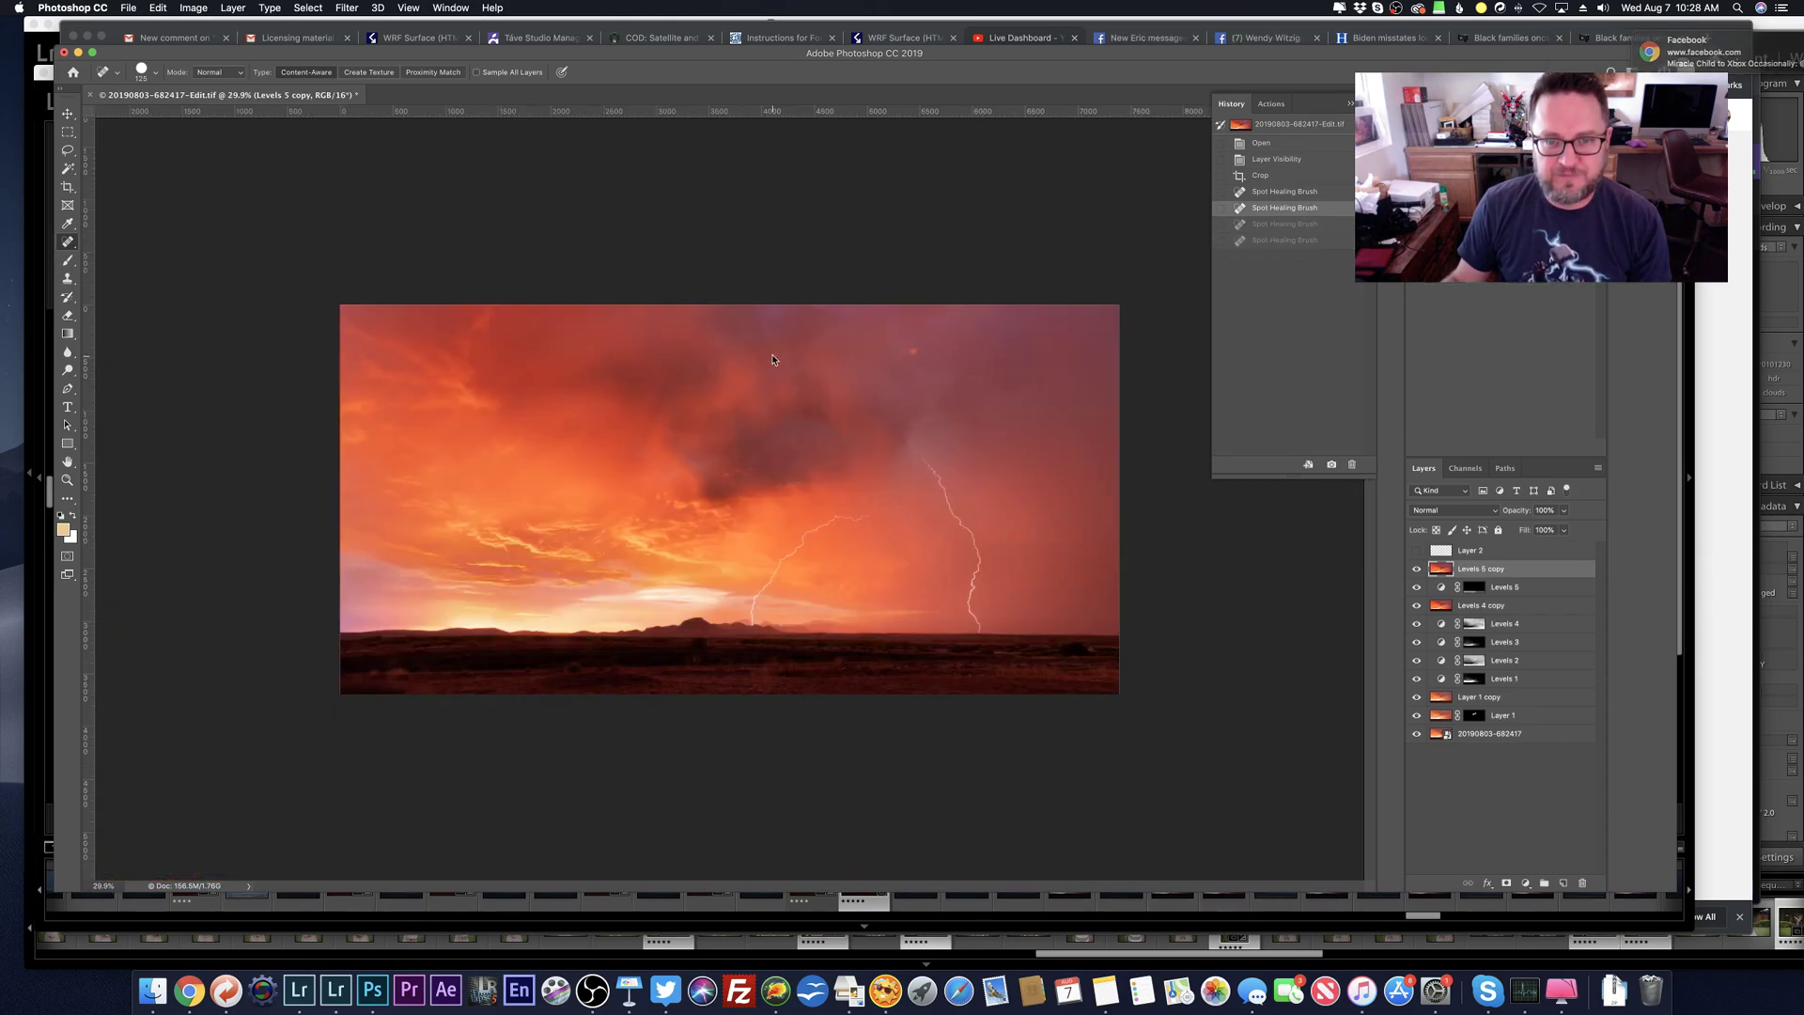
left_click(1285, 242)
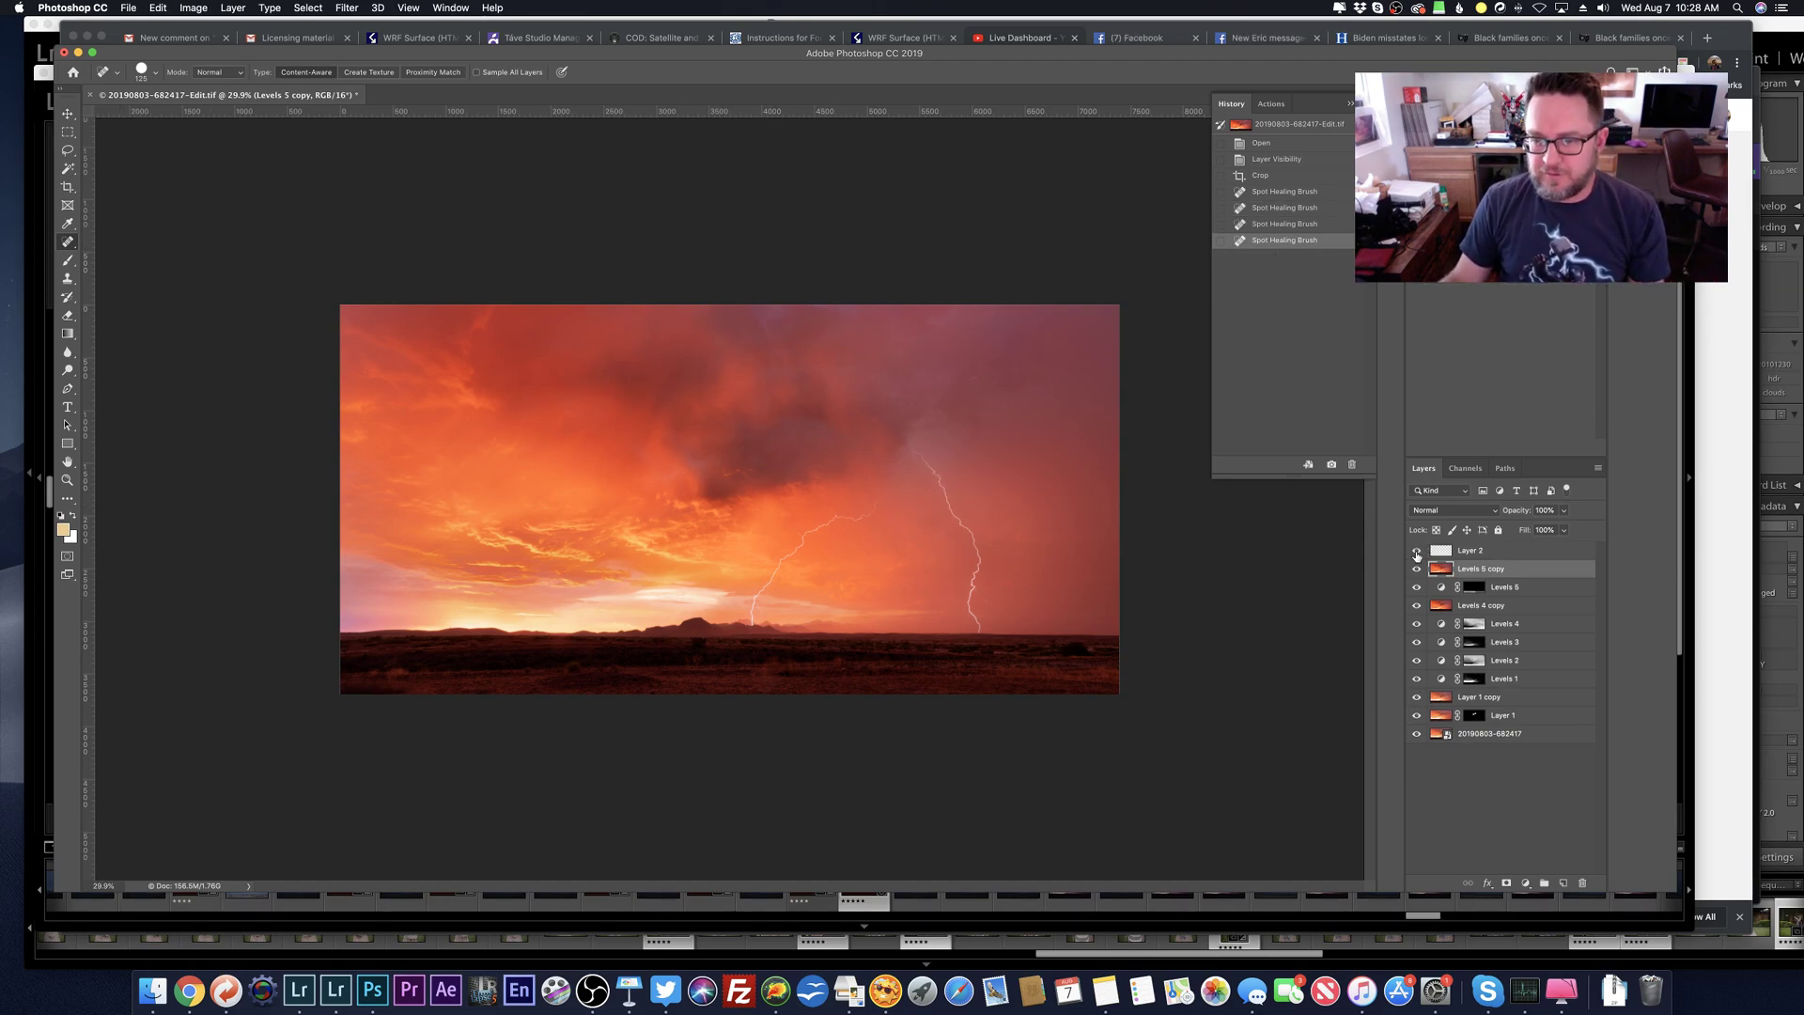
Step: Show the watermark on Layer 2, try repositioning it, and delete that layer
left_click(1415, 551)
left_click(1465, 550)
key("v")
left_click_drag(628, 319, 339, 447)
left_click_drag(1568, 556, 1582, 883)
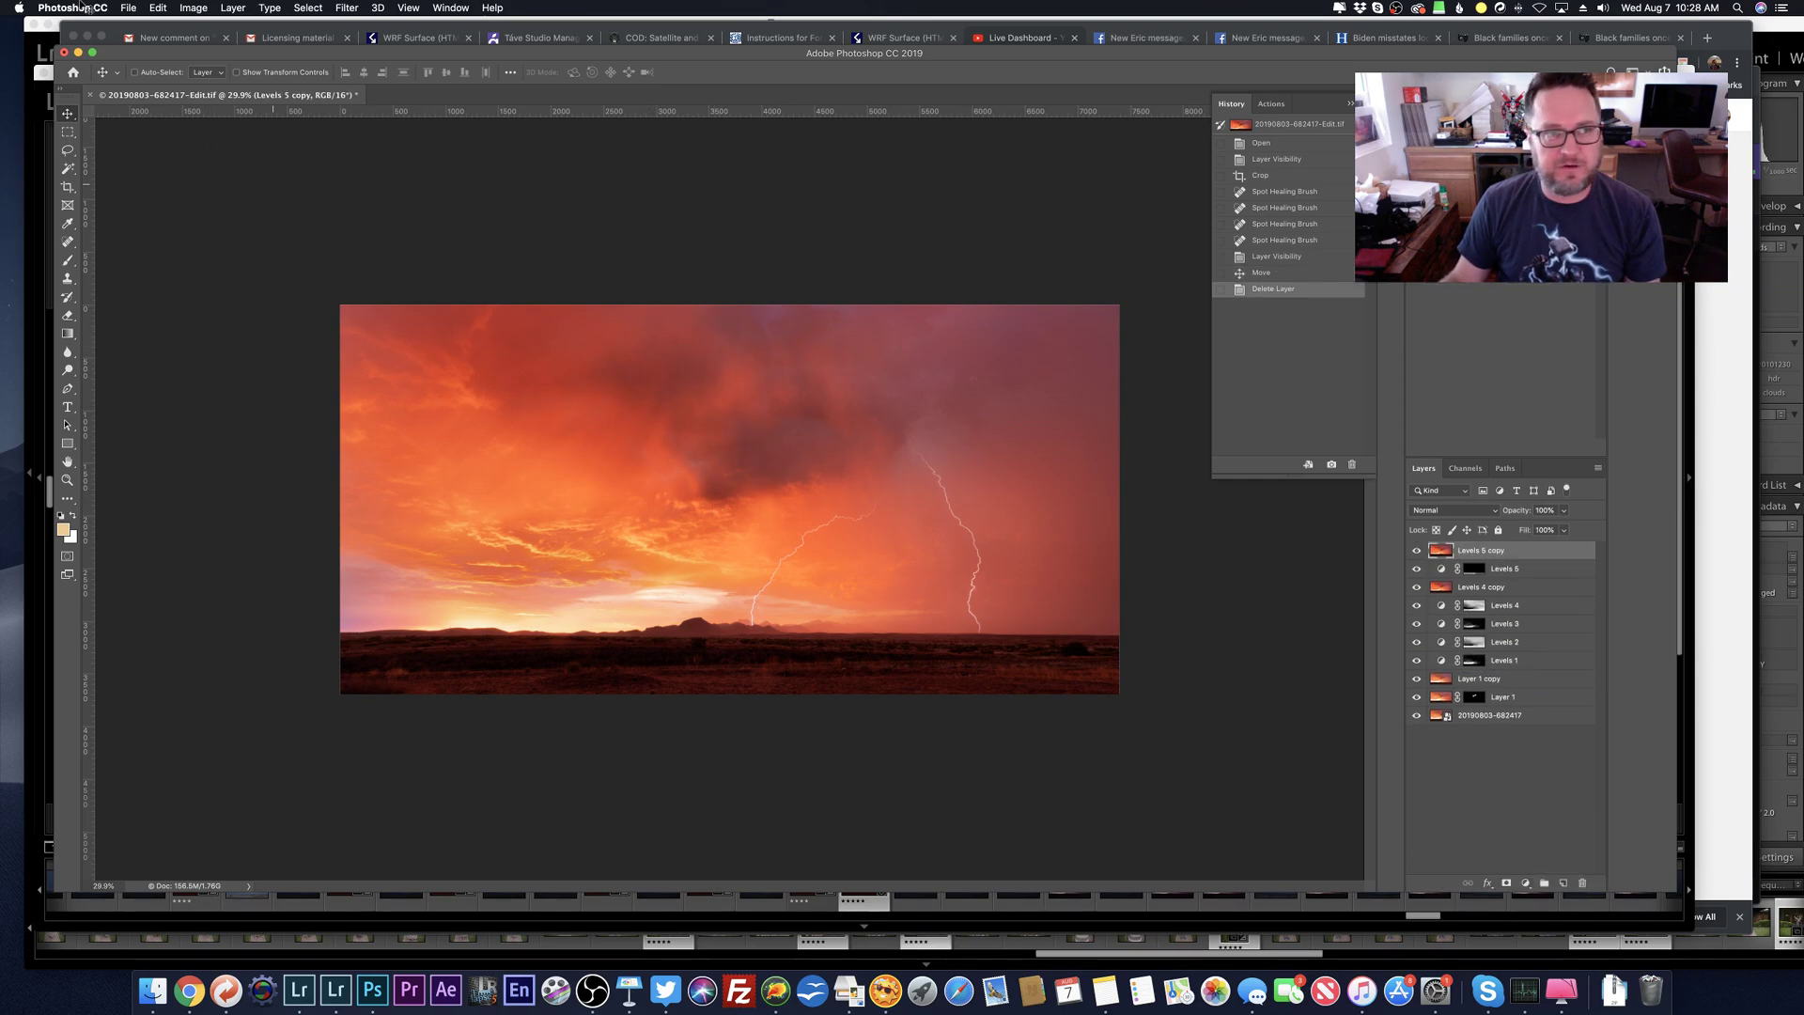
left_click(128, 7)
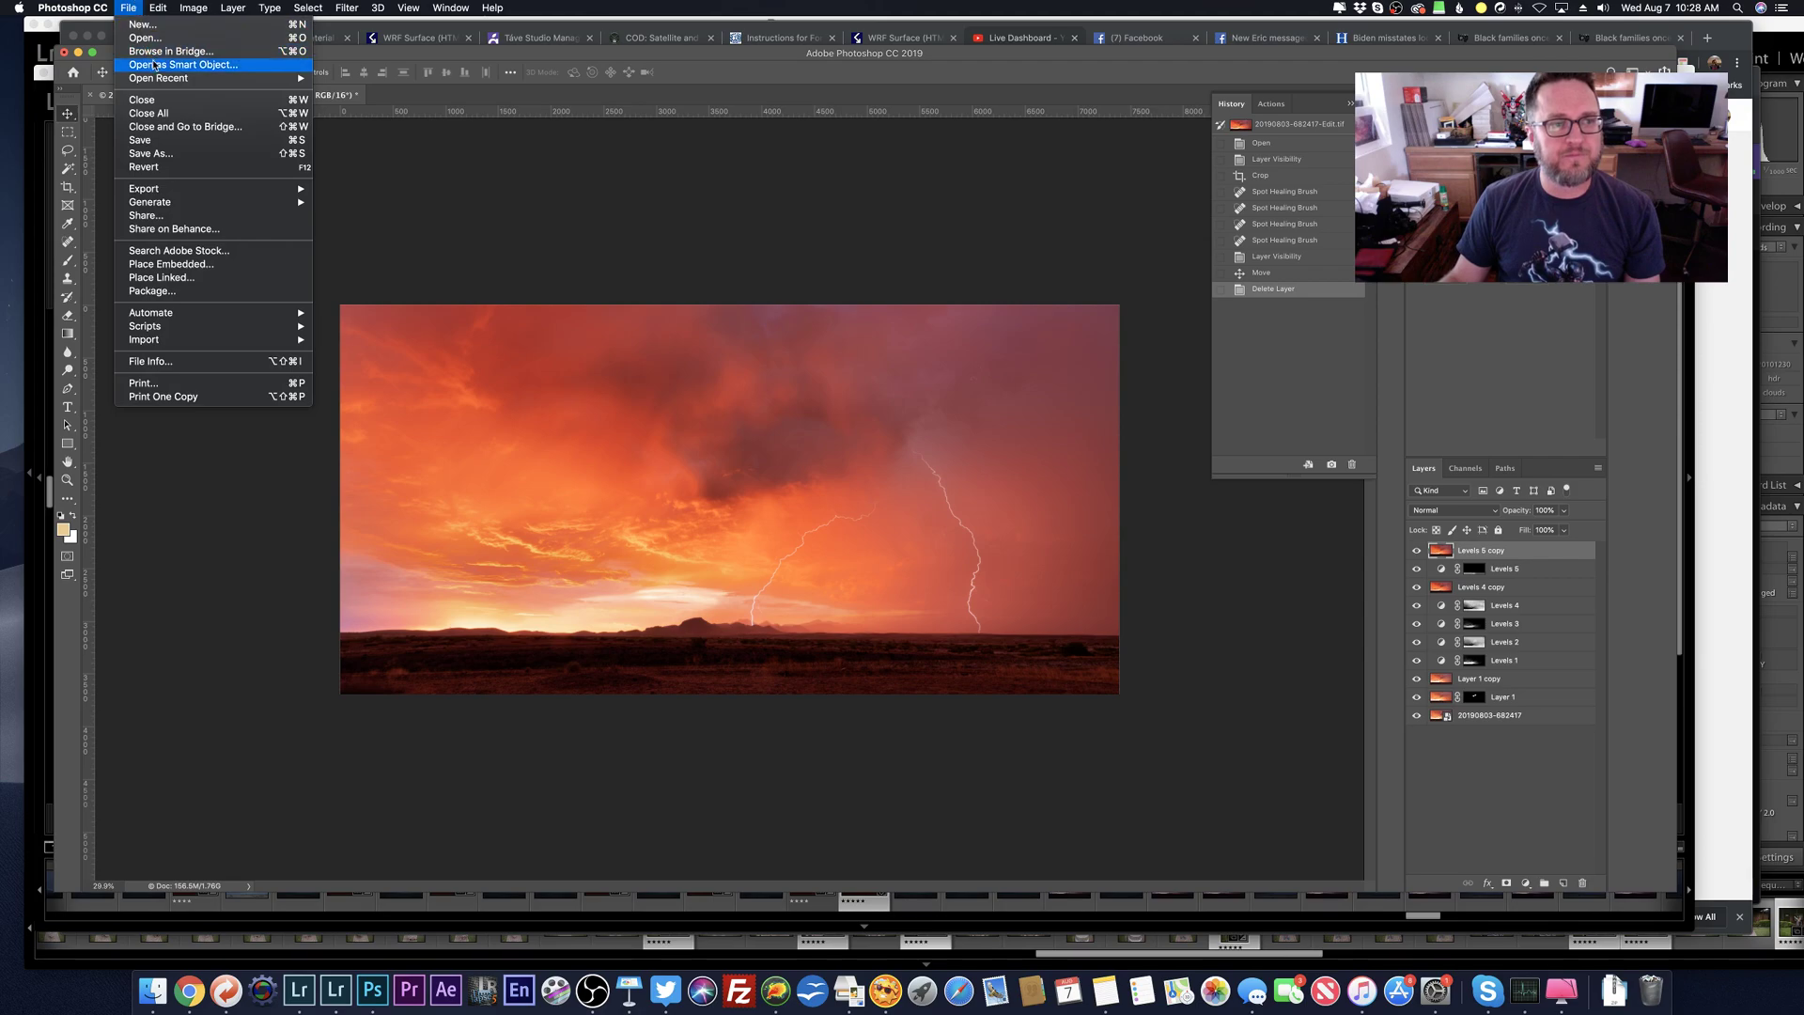
mouse_move(164, 78)
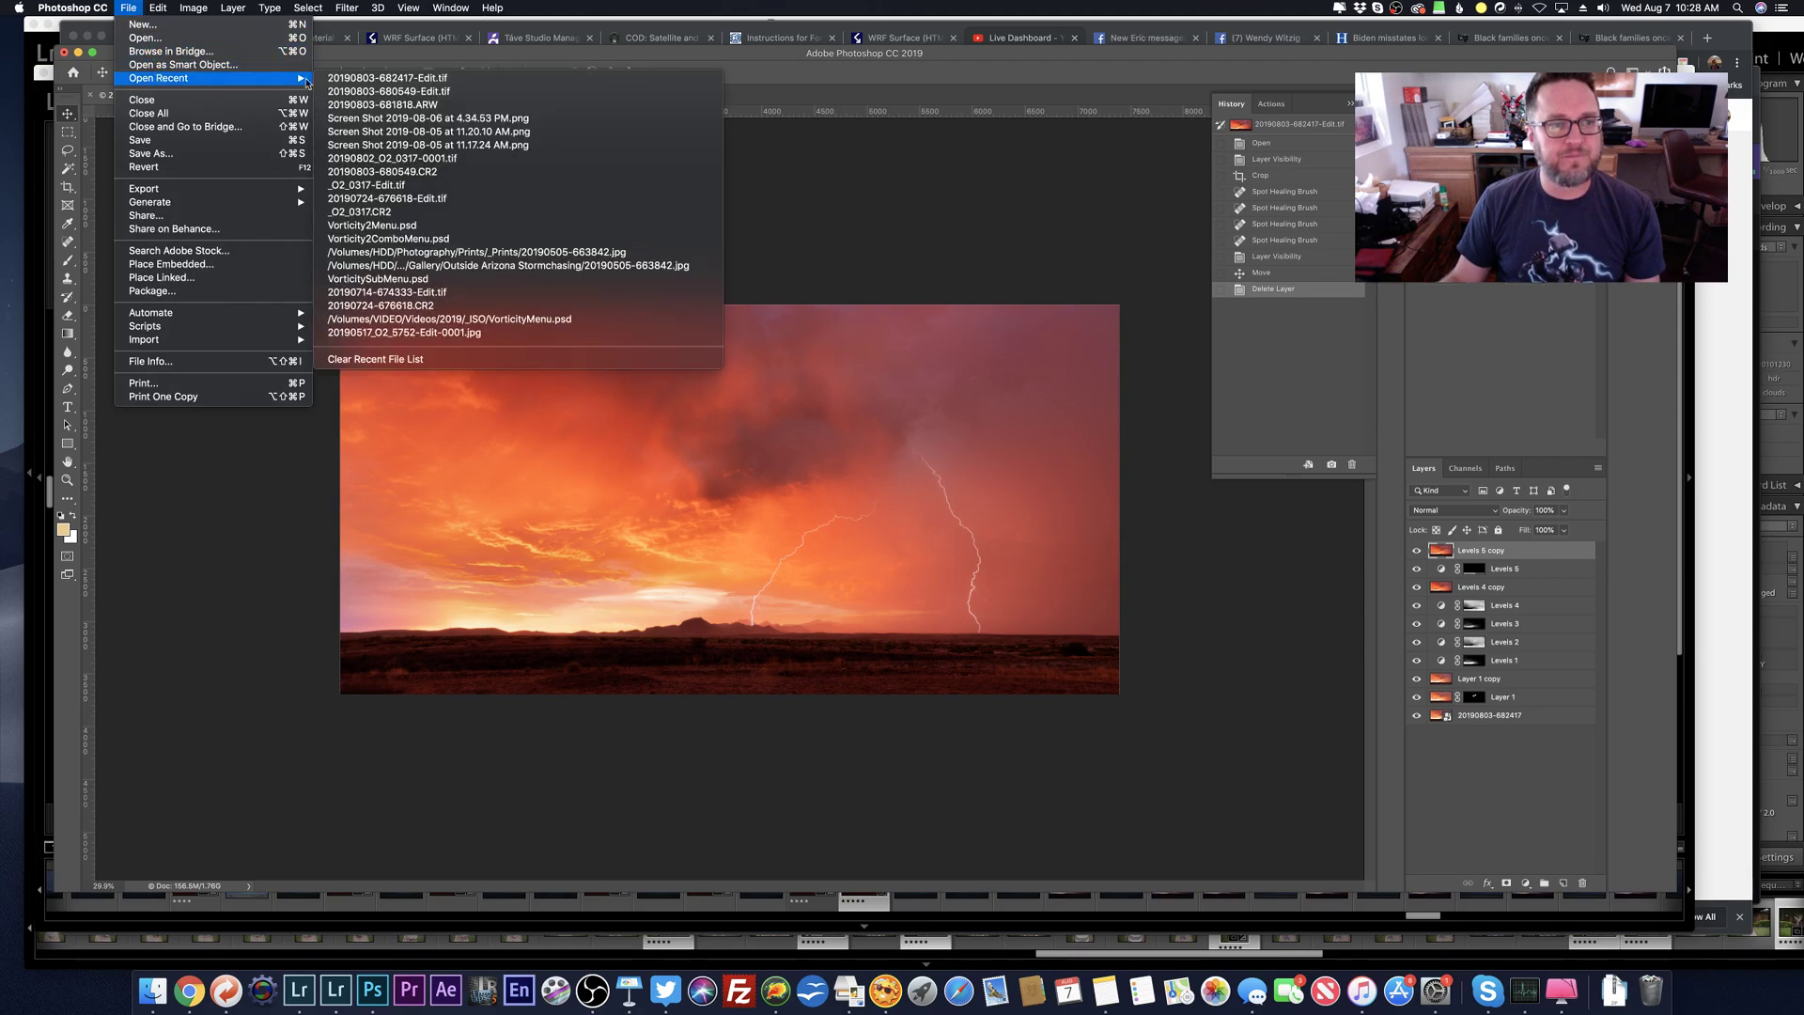
left_click(428, 91)
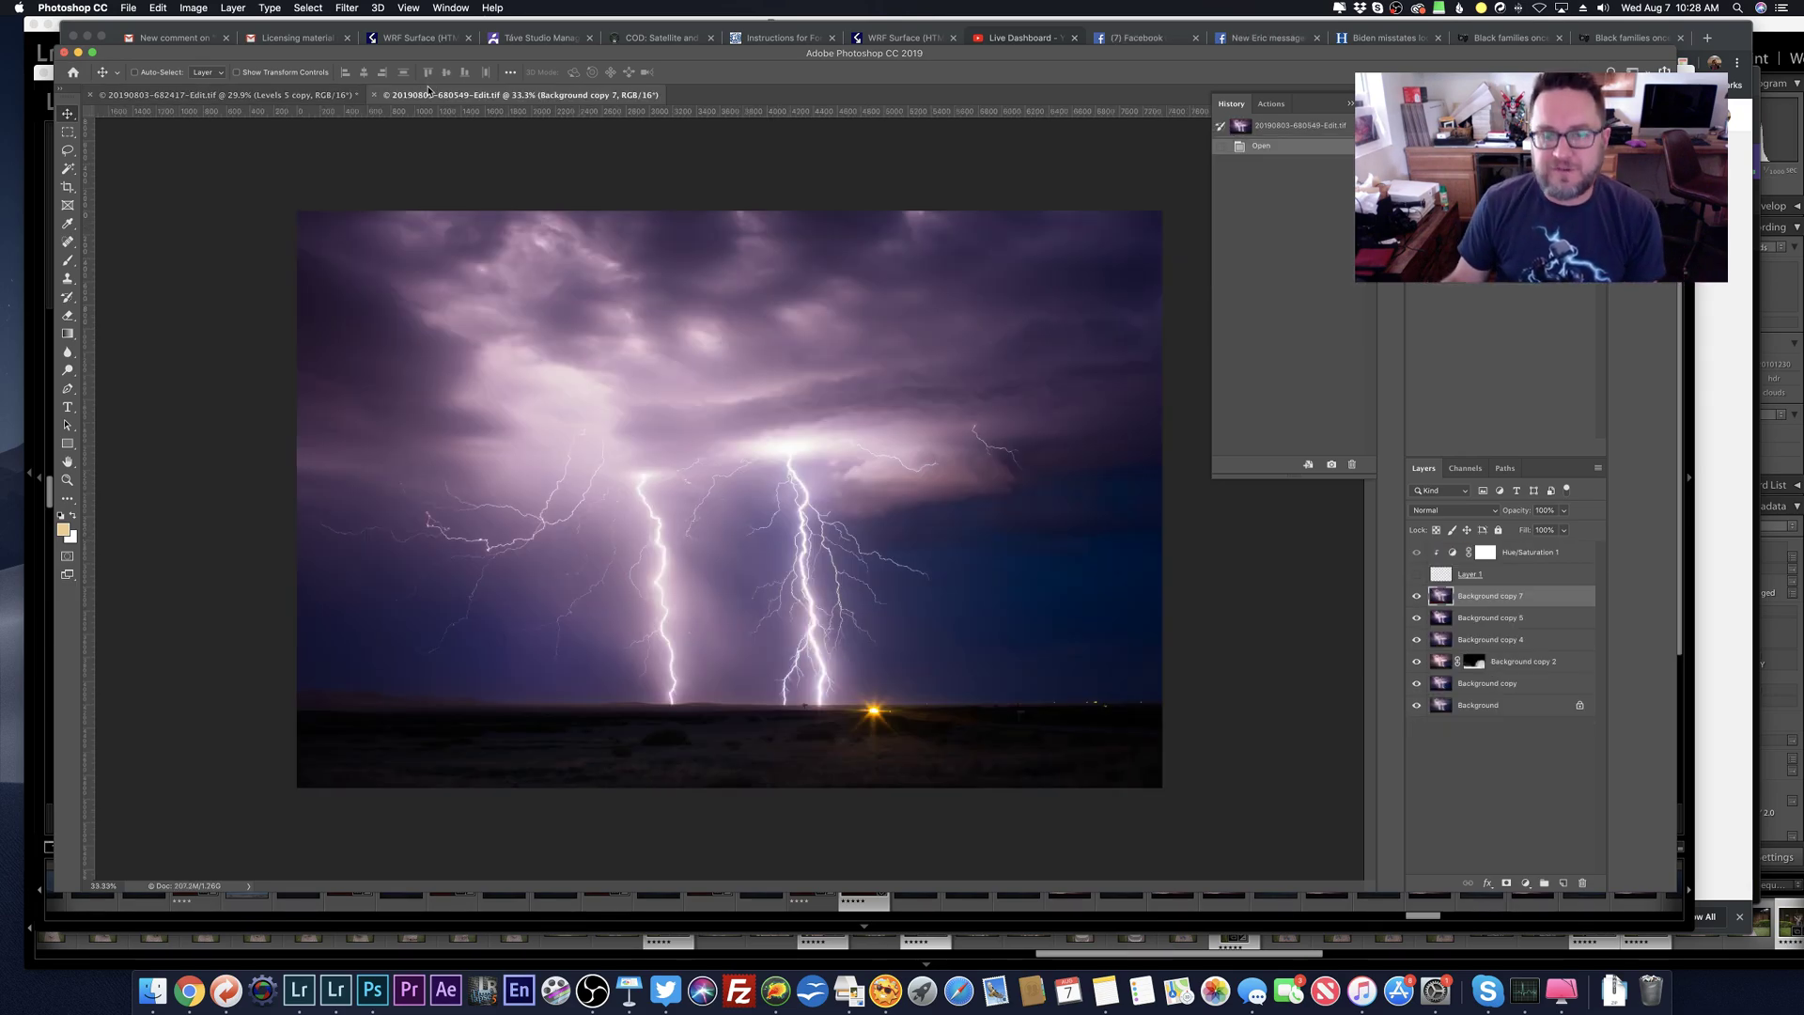
left_click(1501, 577)
left_click(1415, 574)
Step: Copy the watermark from Layer 1 with a rectangular selection into the sunset photo and place it near the middle of the photo's upper edge
left_click(67, 131)
left_click_drag(639, 229, 844, 244)
key("ctrl+c")
left_click(287, 95)
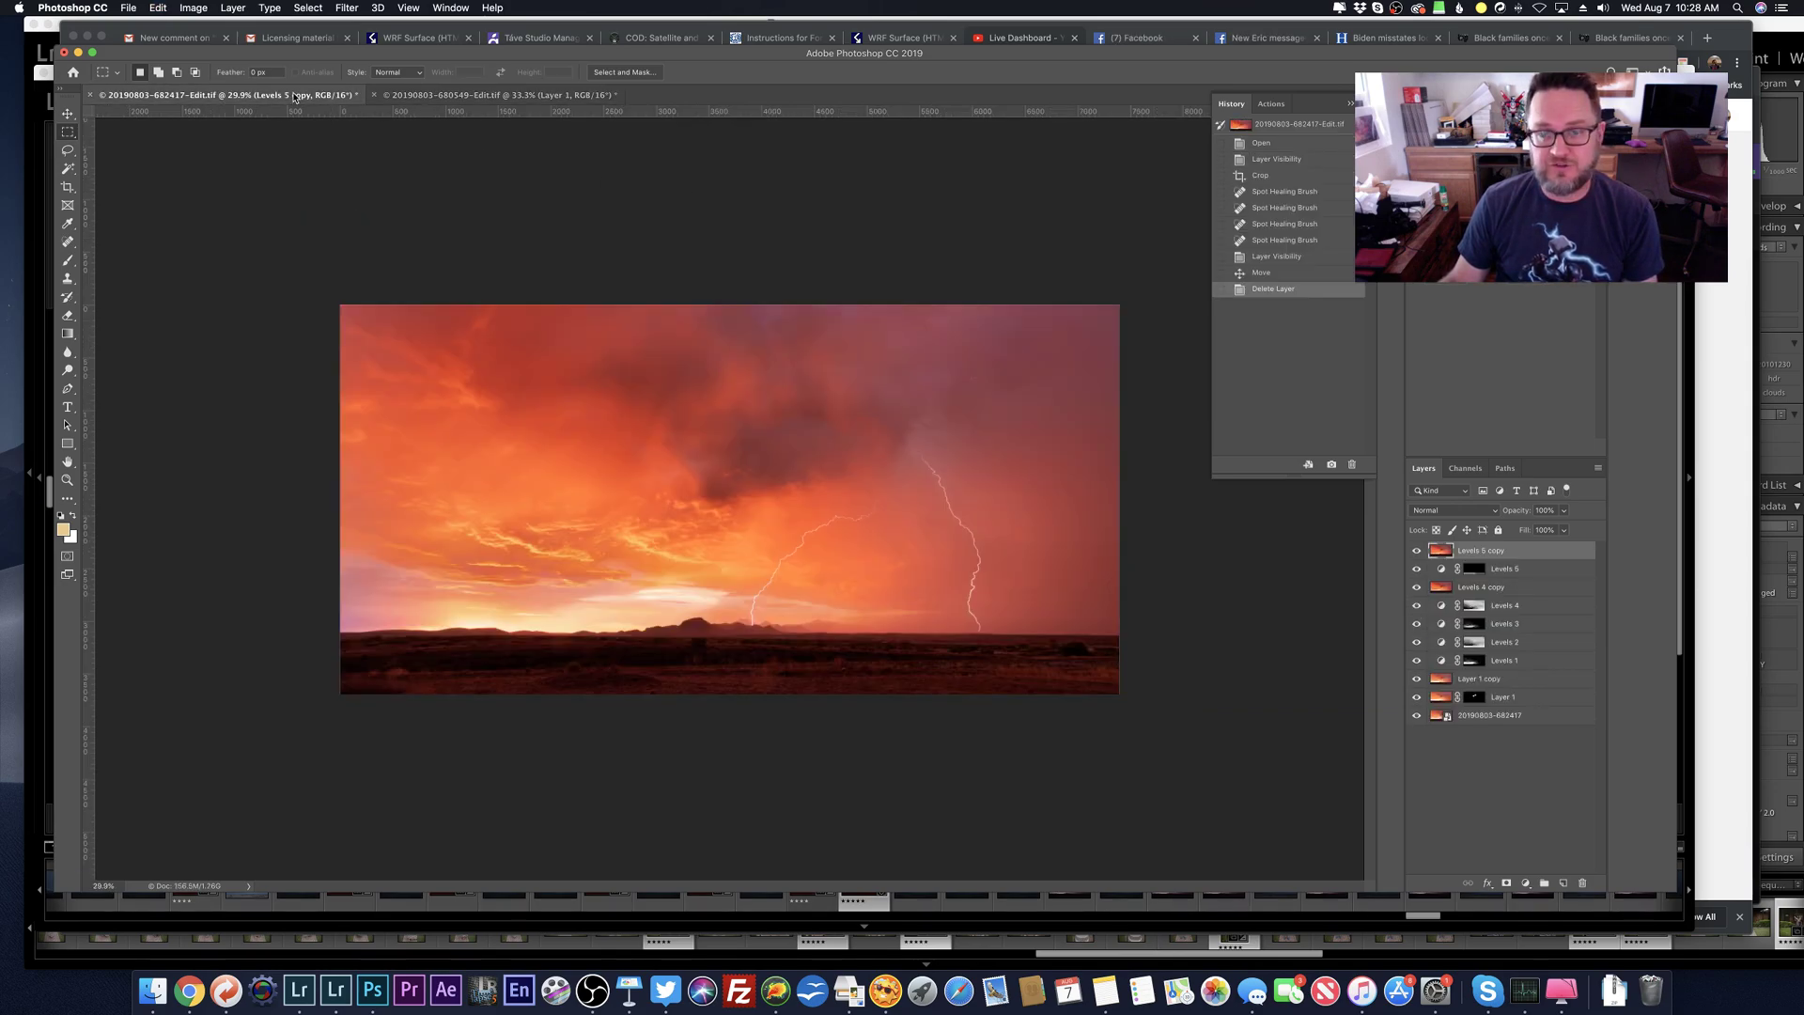
key("ctrl+v")
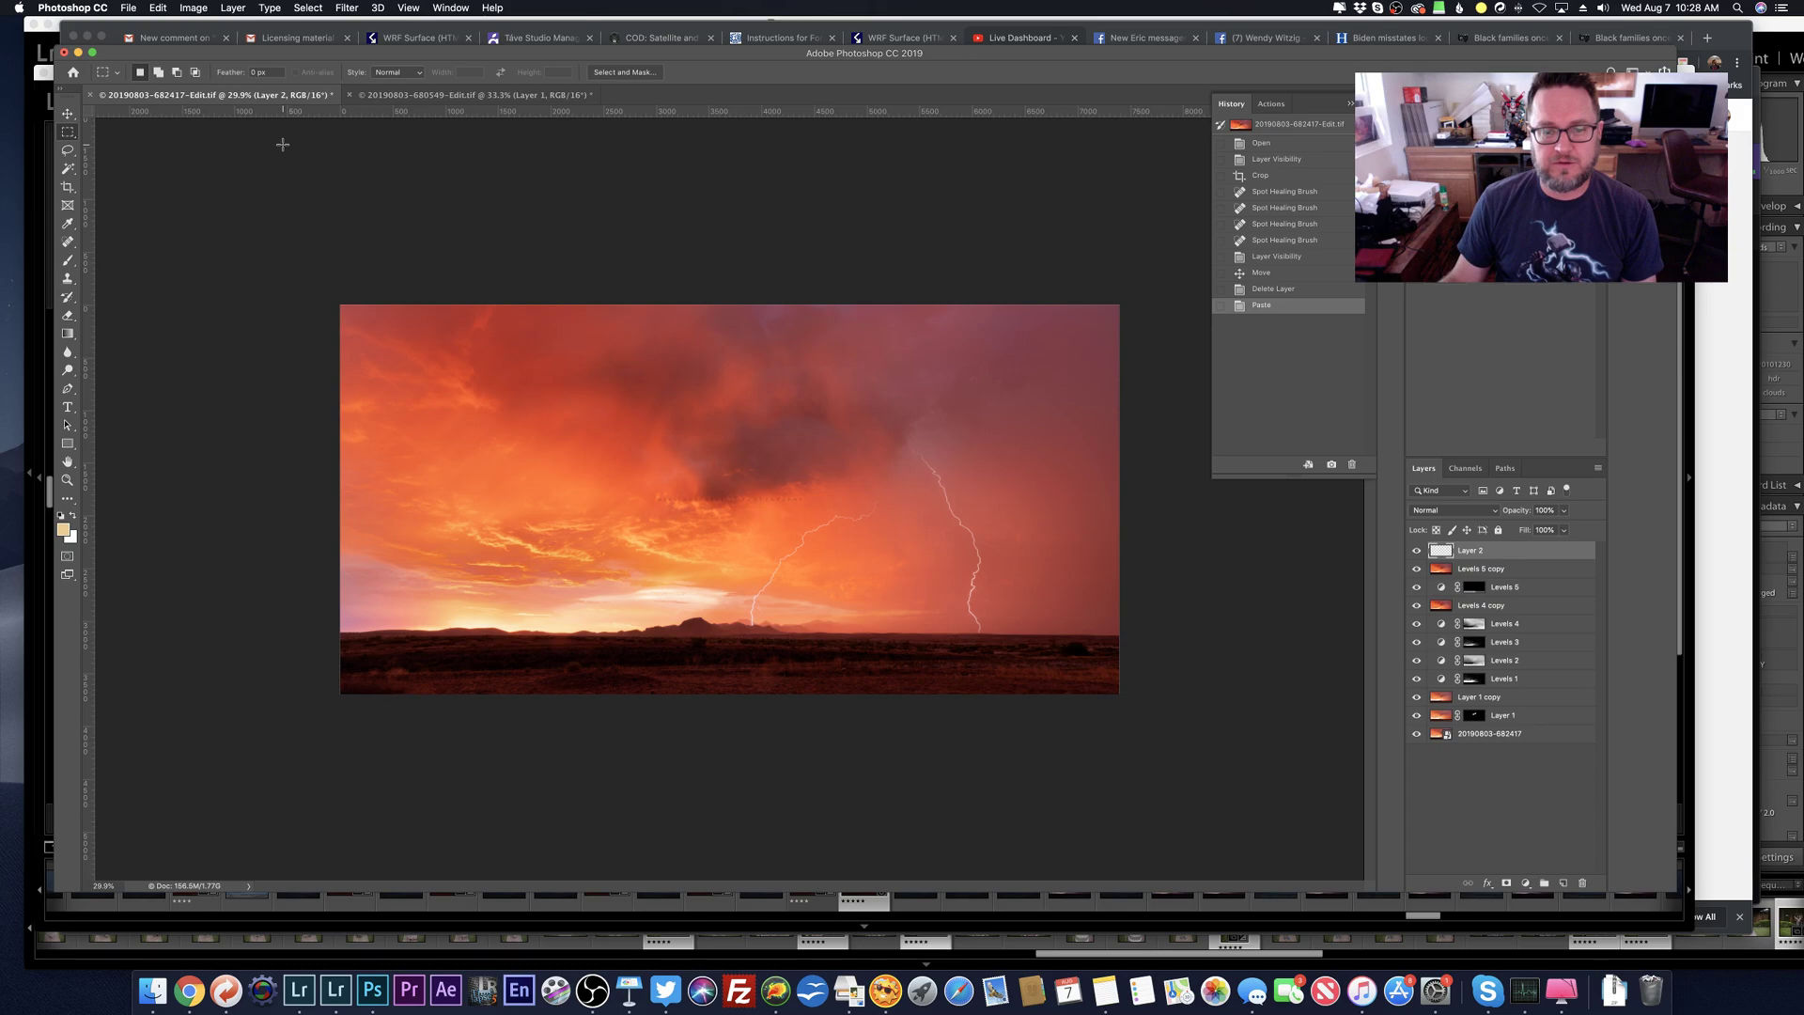
key("v")
left_click_drag(750, 413, 780, 334)
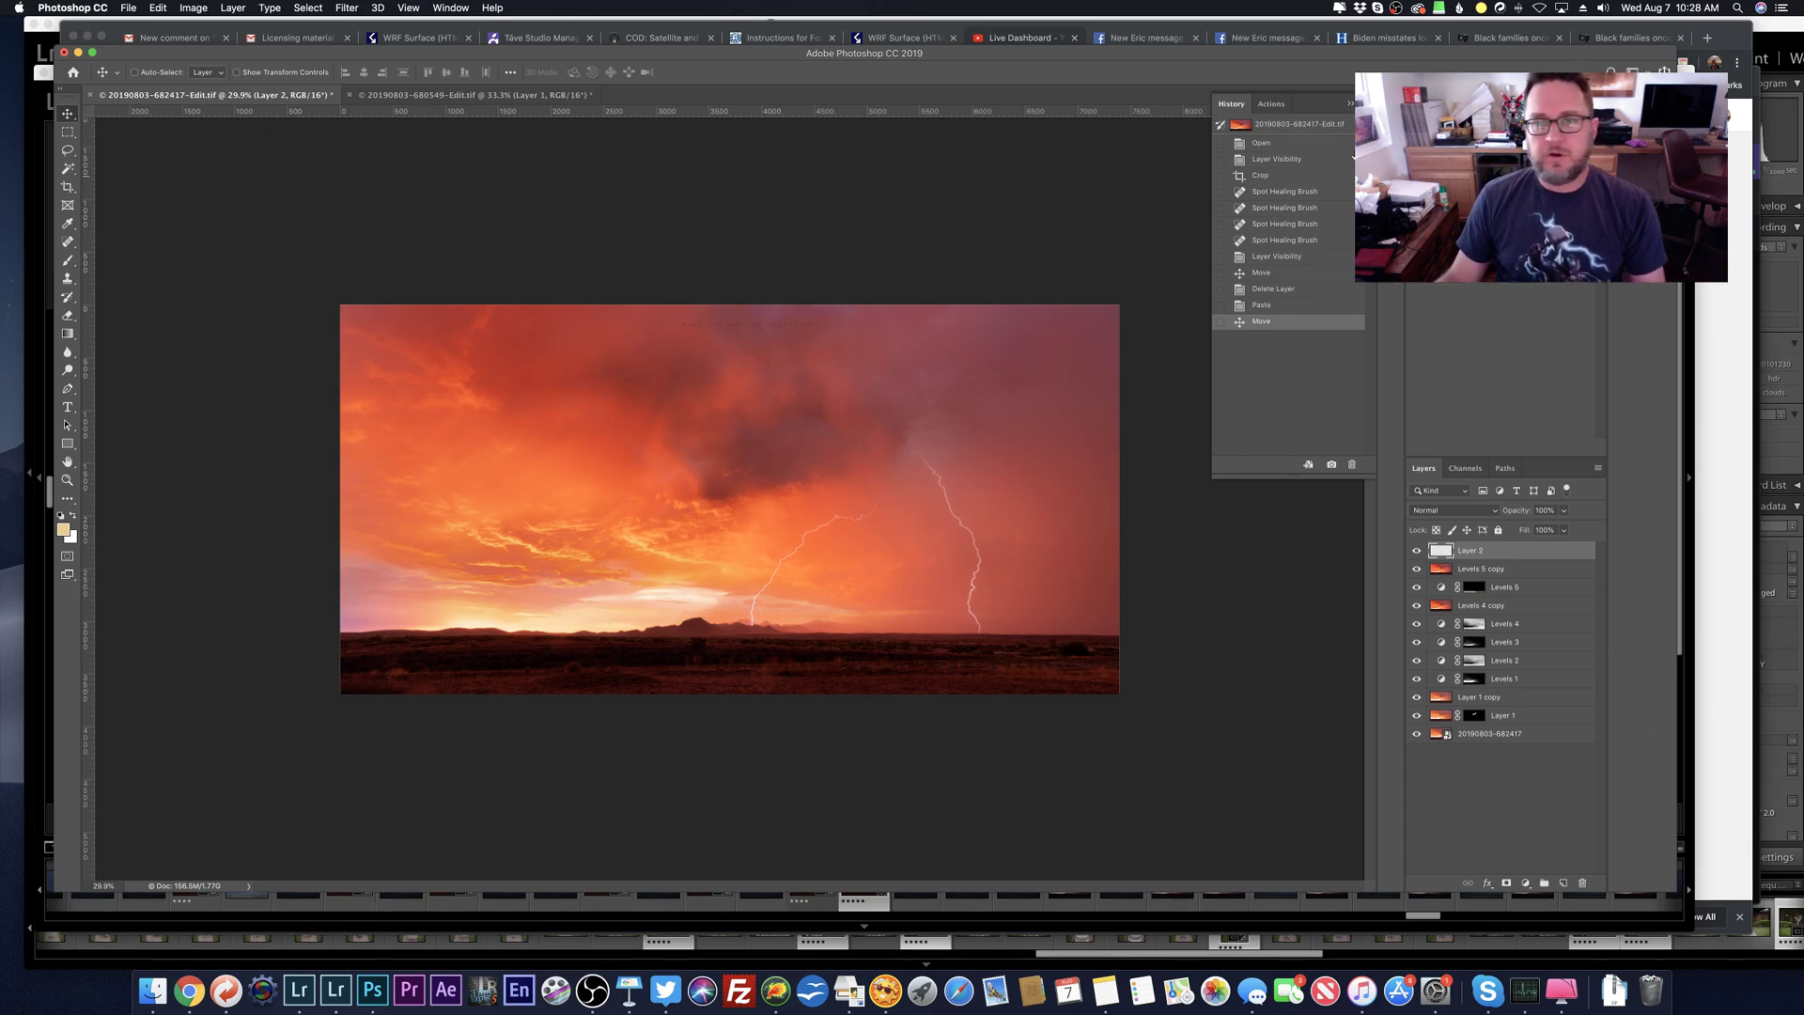
Step: Apply the Blur Effect action to the Levels 5 copy layer and fine-tune the position of the watermark on Layer 2
left_click(1498, 570)
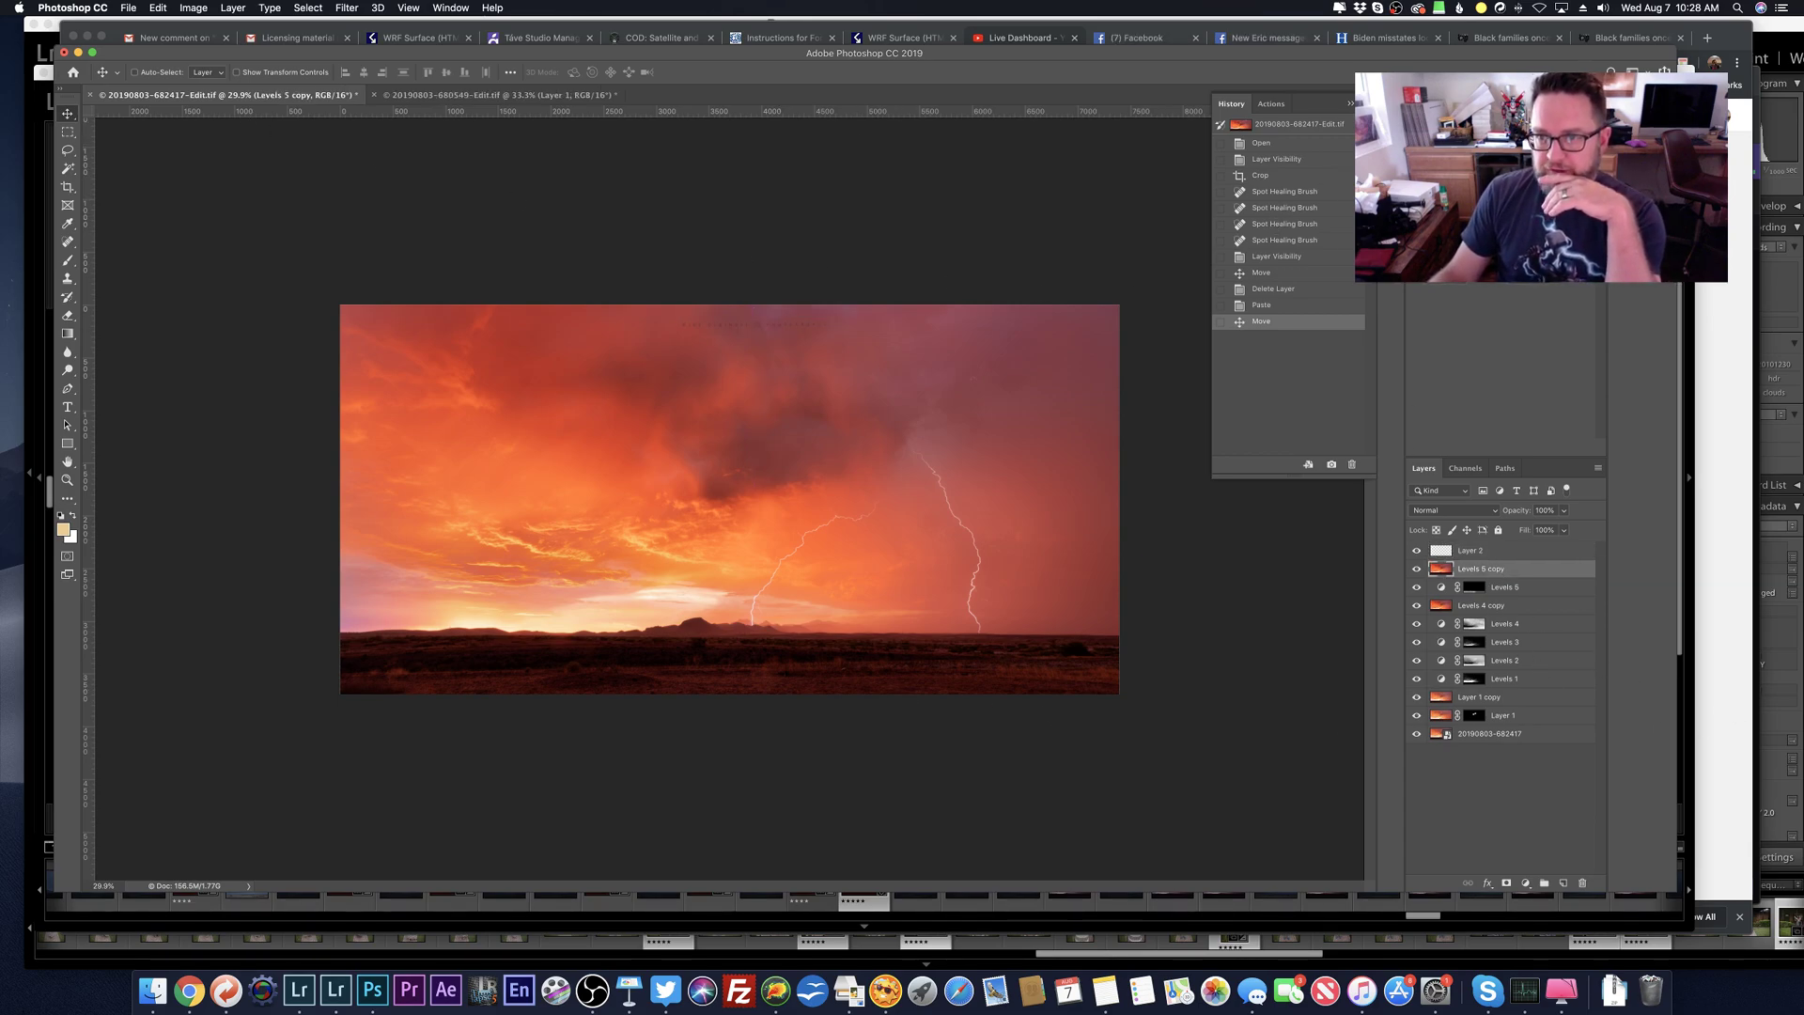
key("alt+F9")
scroll(1313, 345, "up", 5)
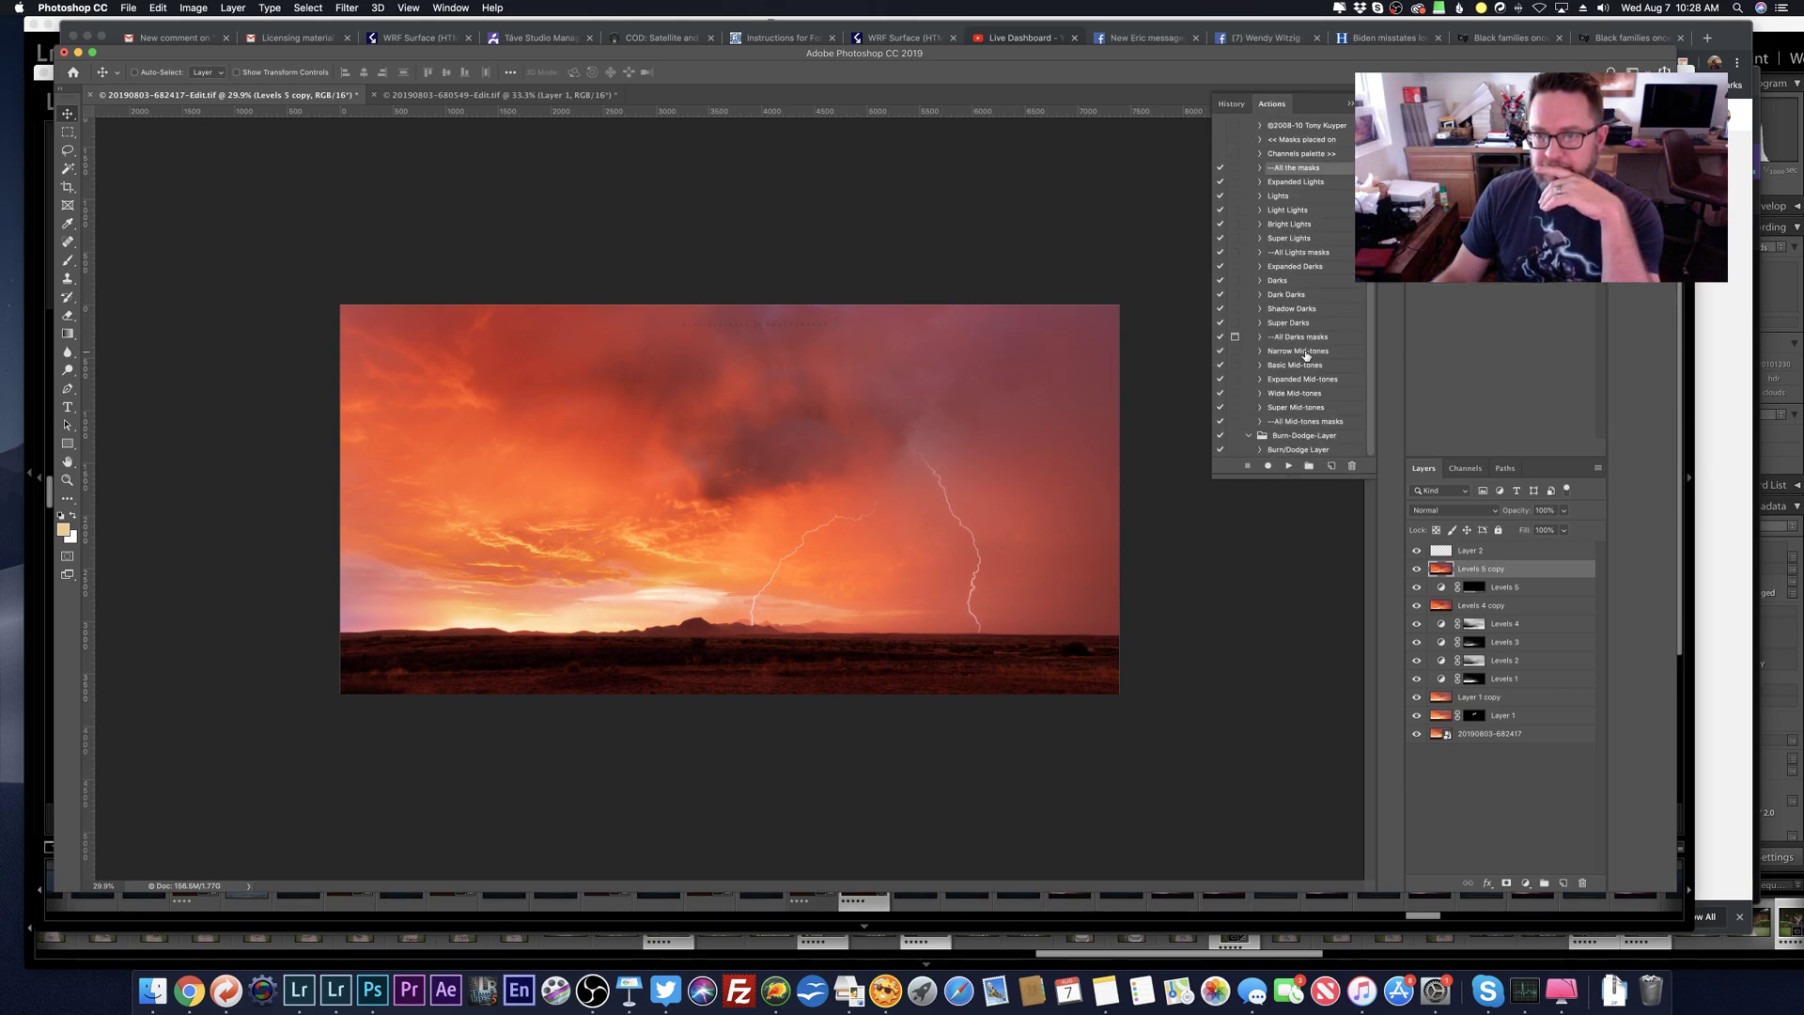
left_click(1285, 320)
left_click(1287, 465)
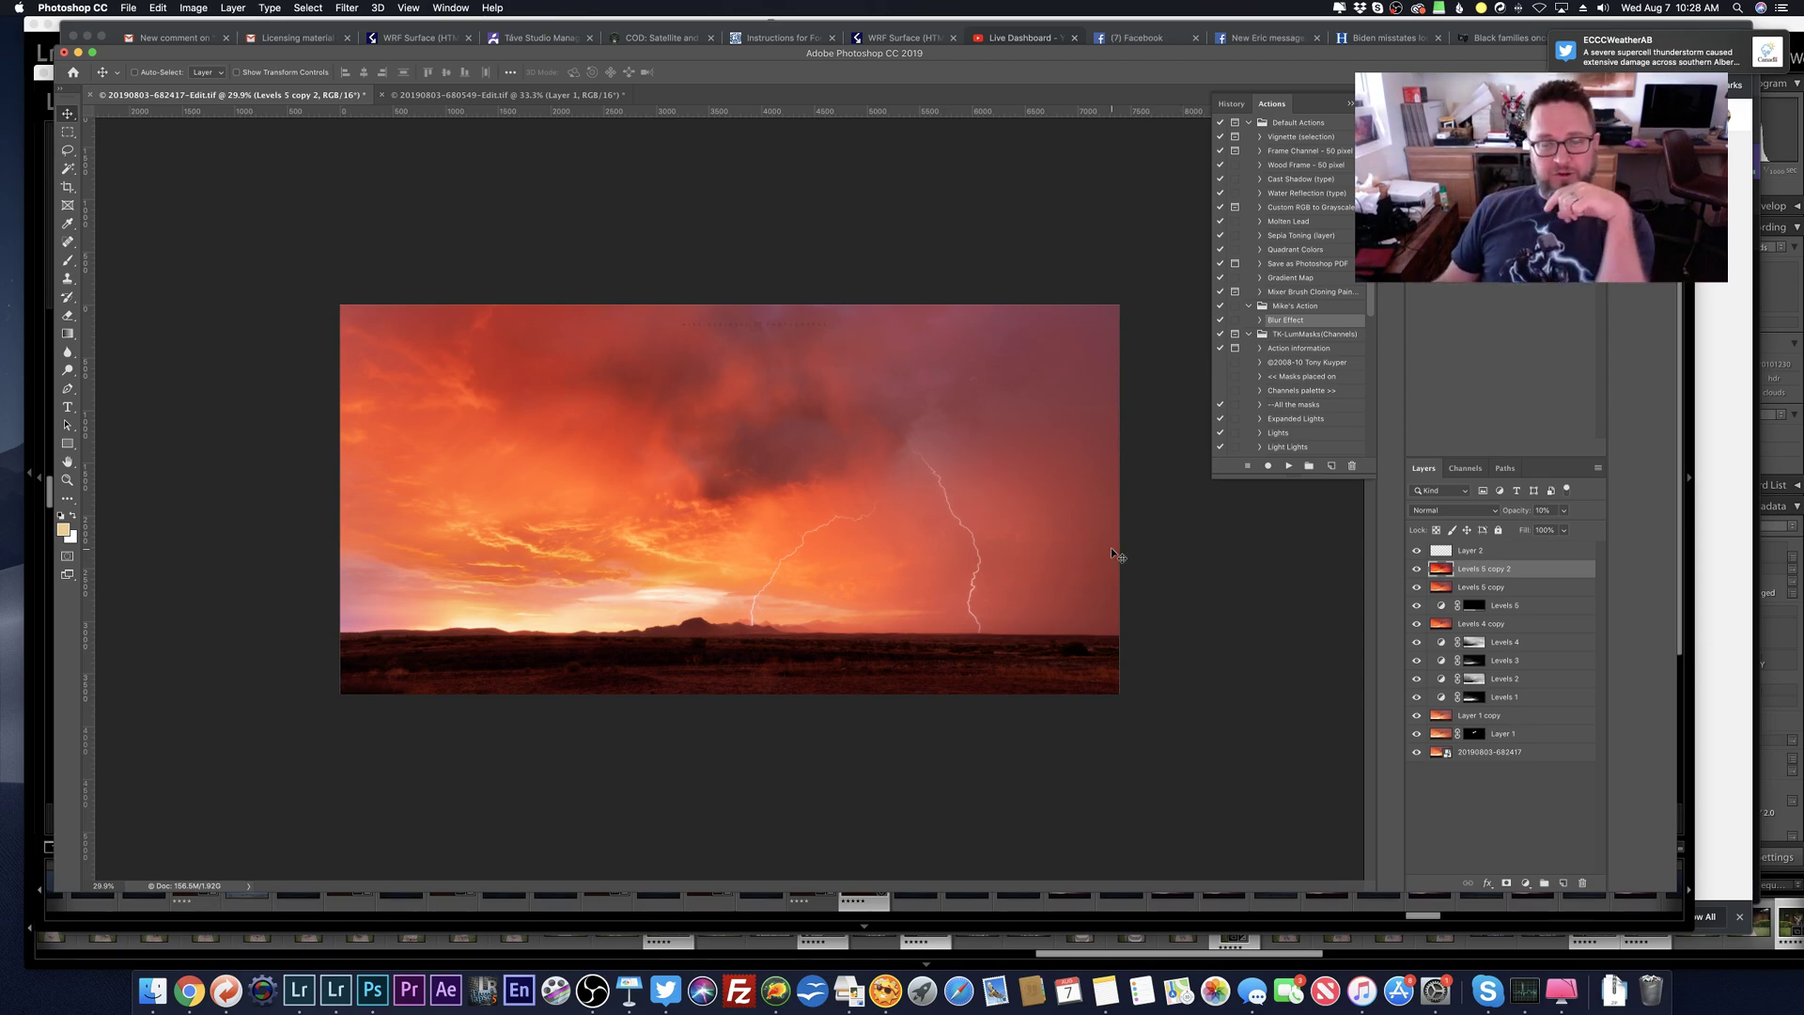
left_click(1487, 551)
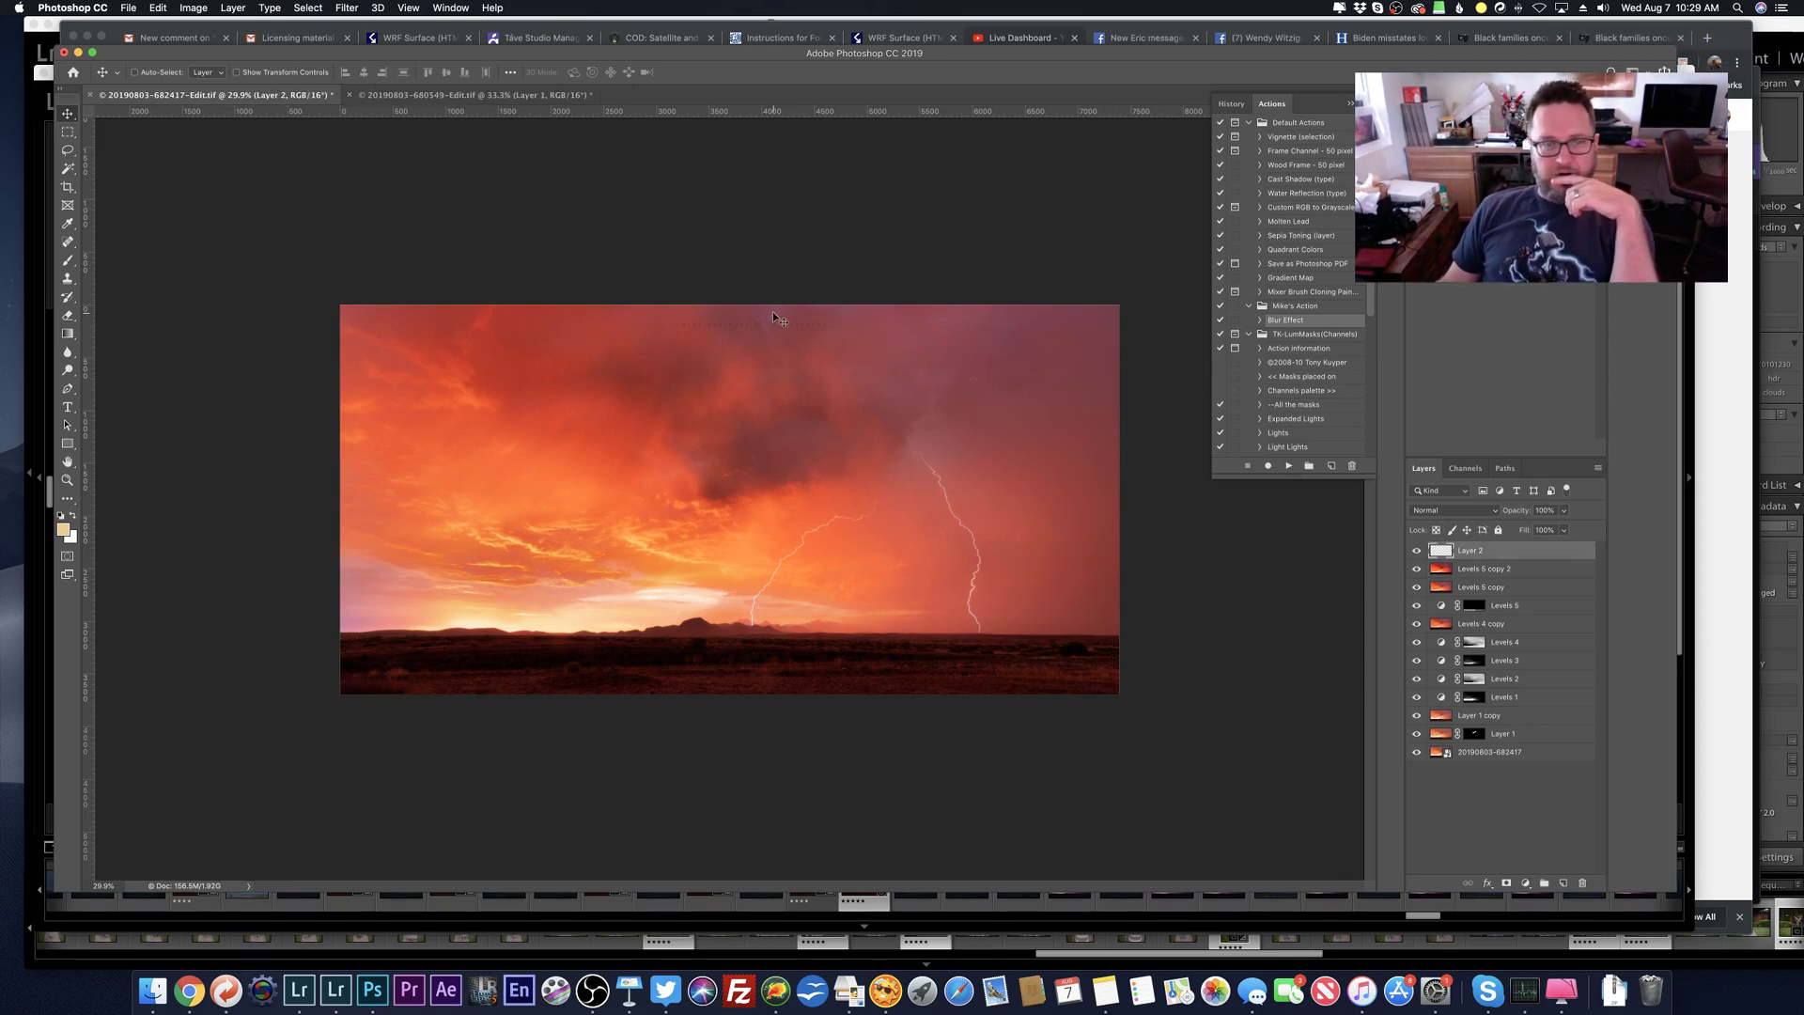
left_click_drag(777, 322, 770, 328)
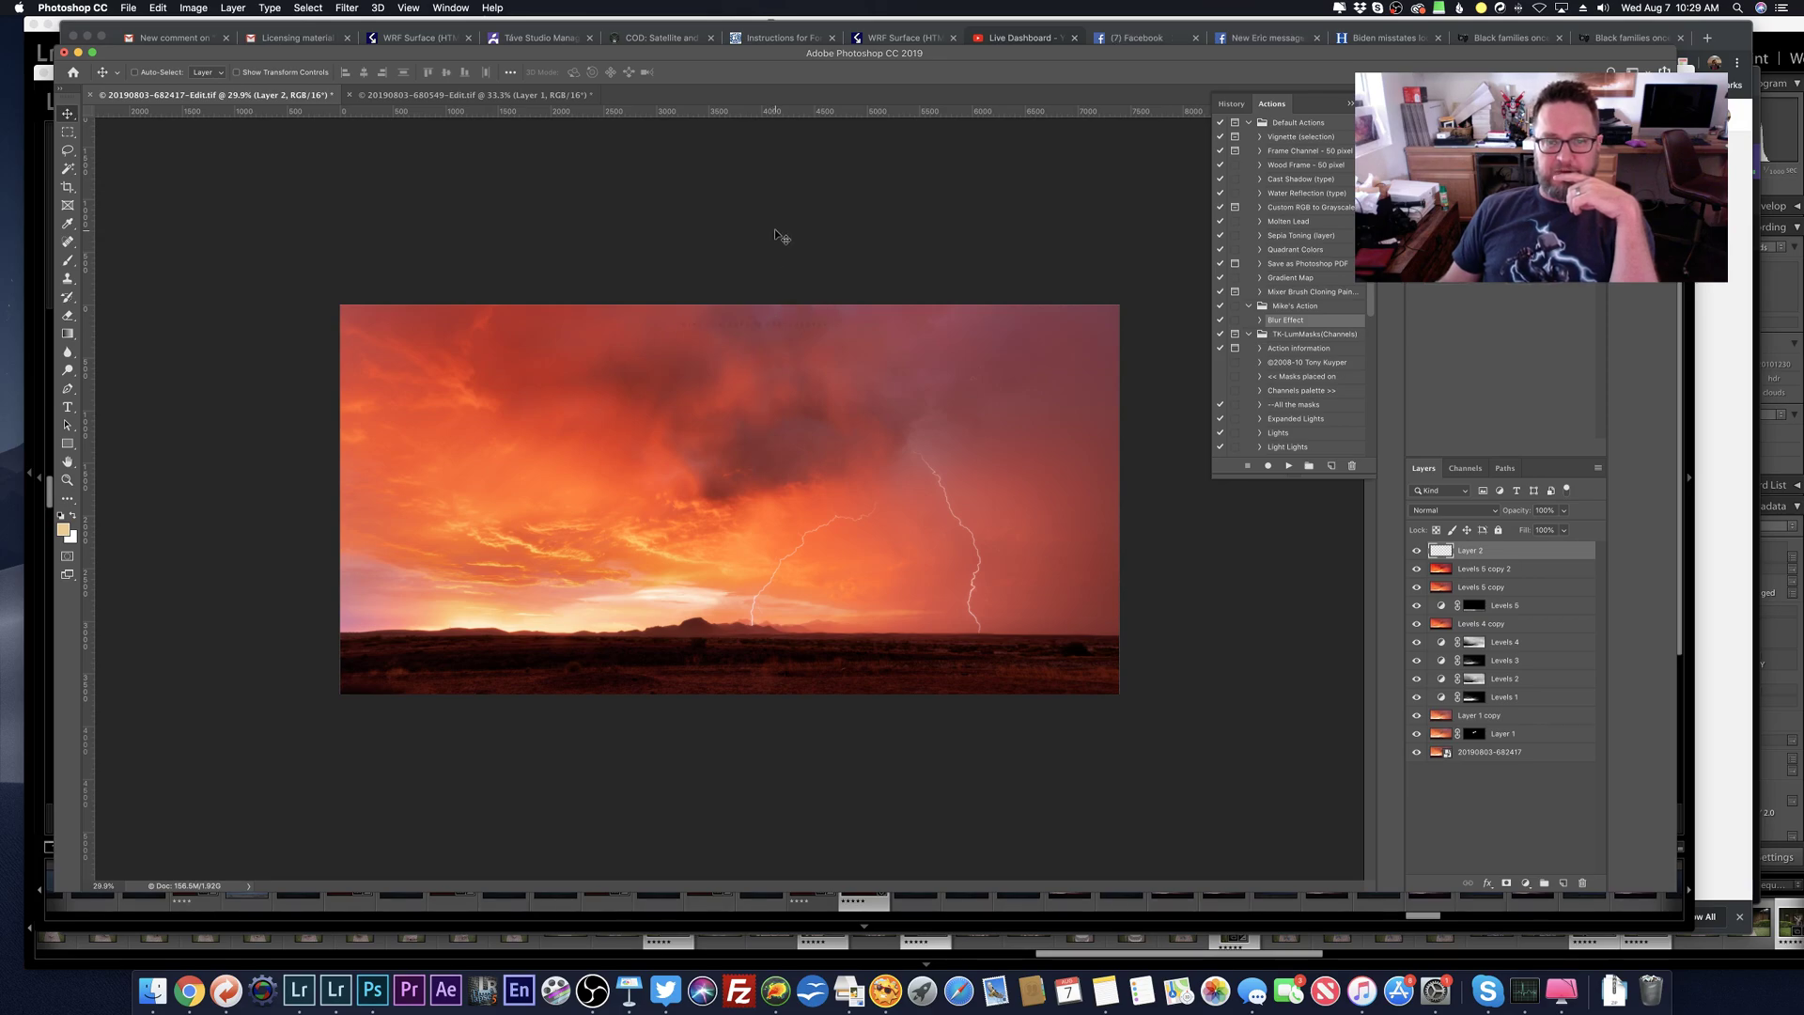
Step: Duplicate the Levels 5 copy layer together with the blurred copy above it, and merge the two duplicates into one layer
left_click(1507, 575)
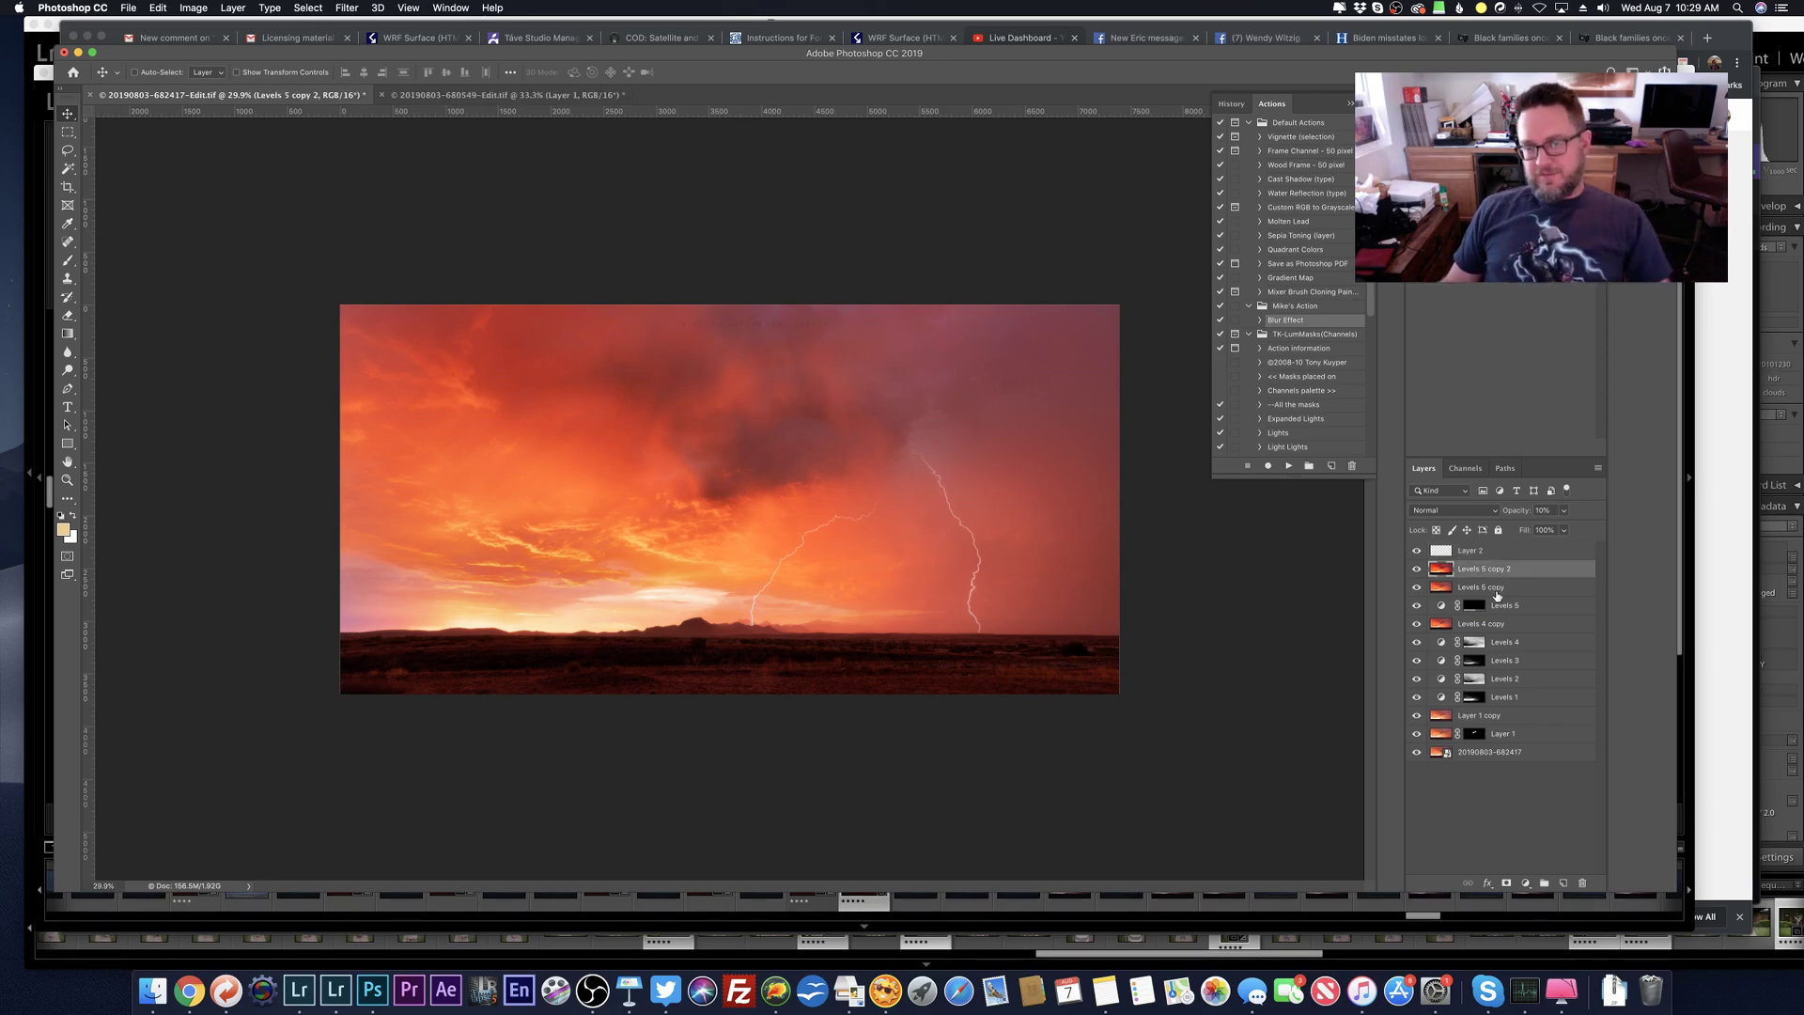
left_click(1498, 589, "shift")
left_click_drag(1498, 589, 1565, 883)
key("super+e")
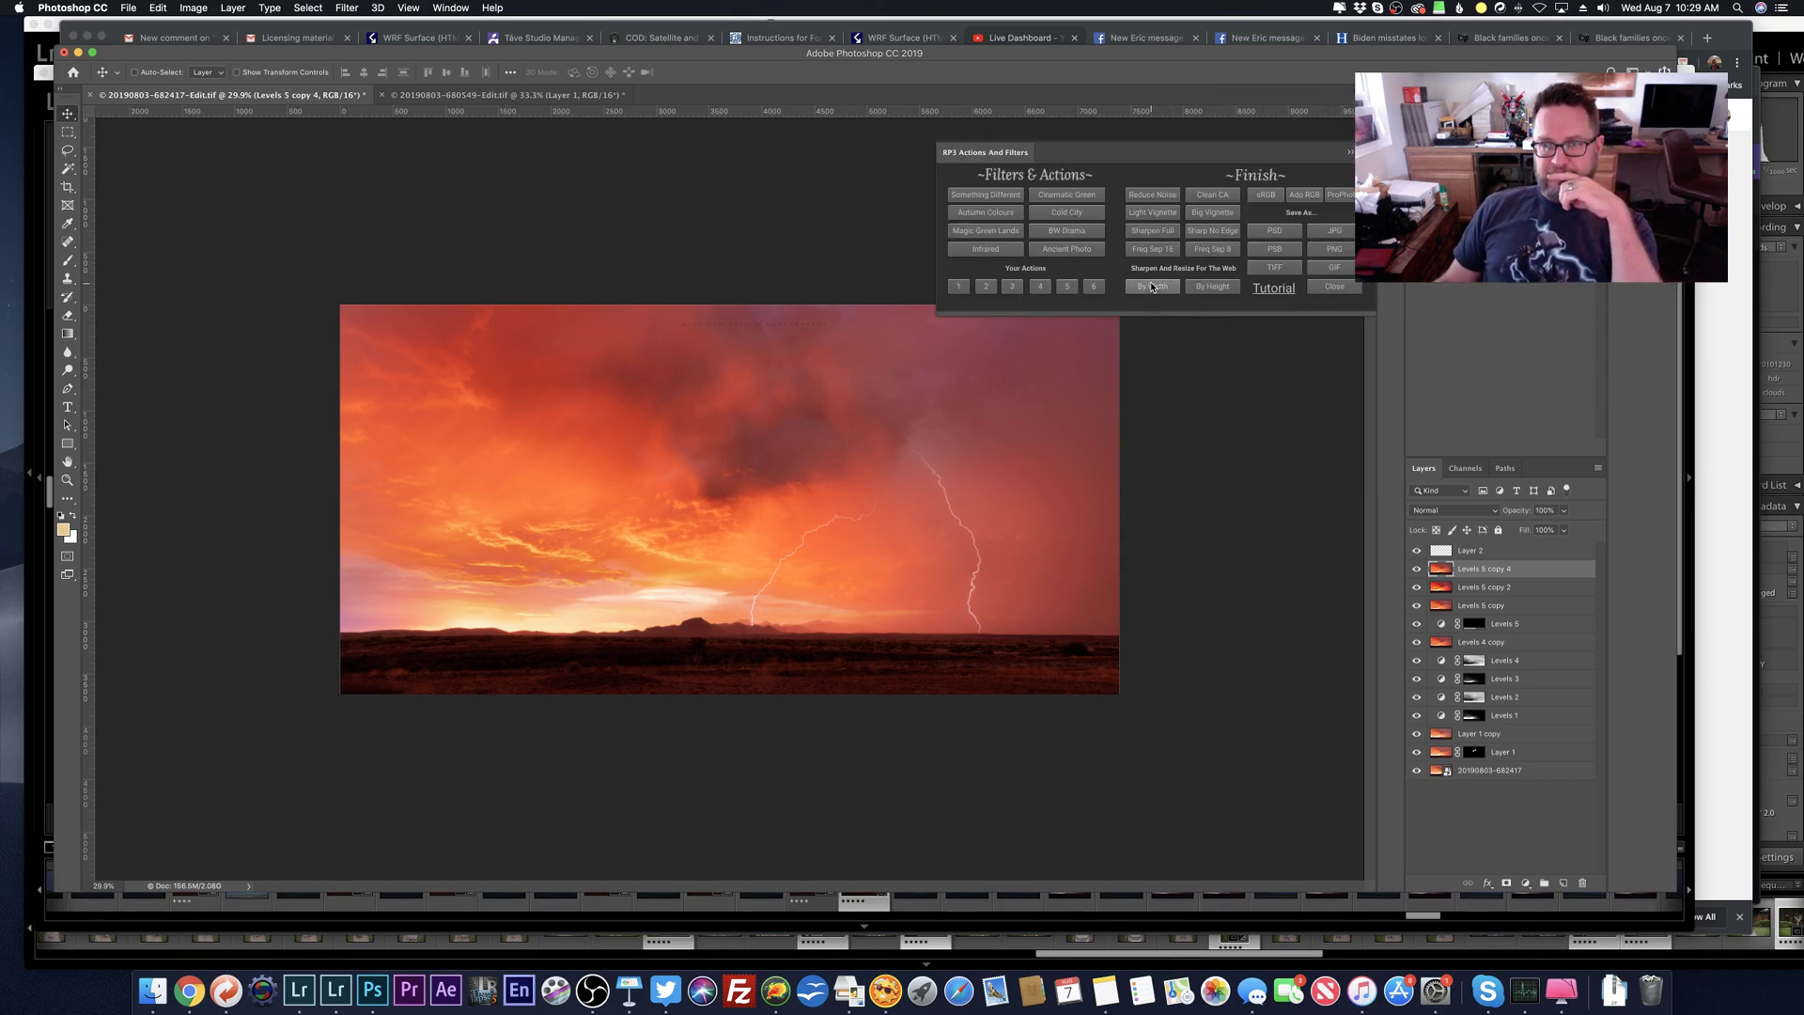
Step: Sharpen and resize the photo for the web by width at 2048 pixels, converting the colour profile to sRGB
left_click(1153, 287)
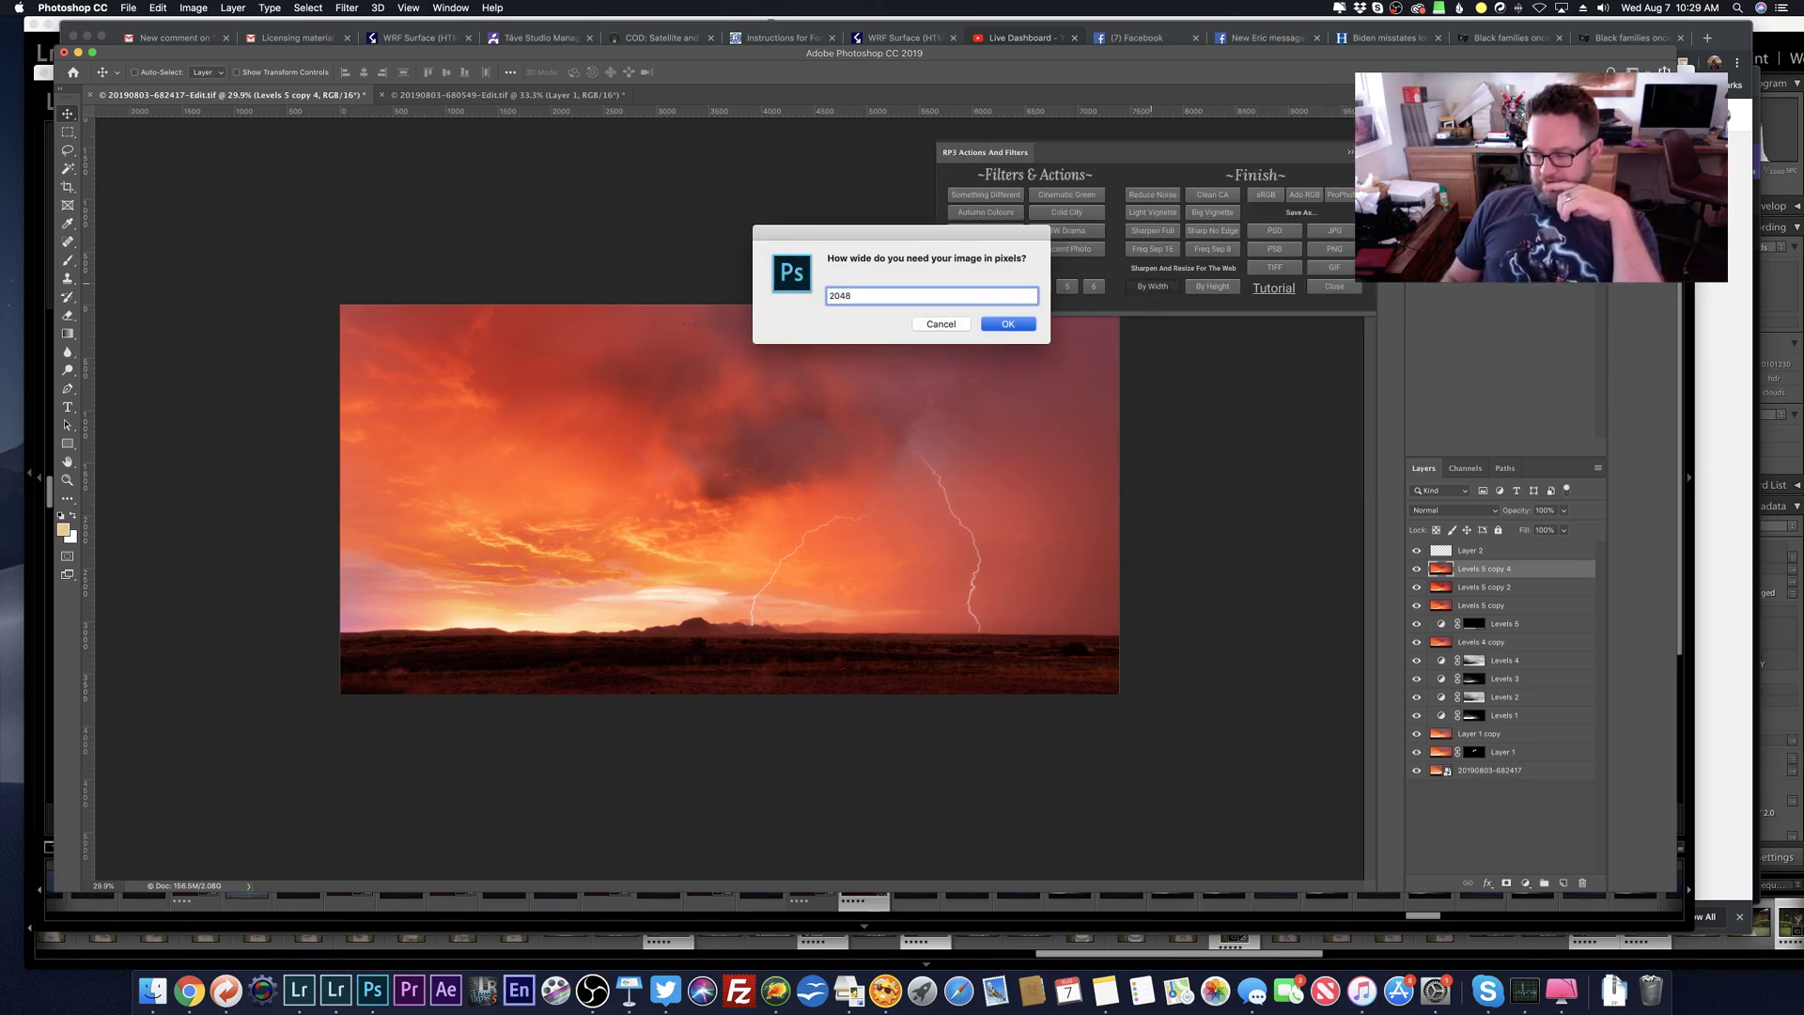
key("Return")
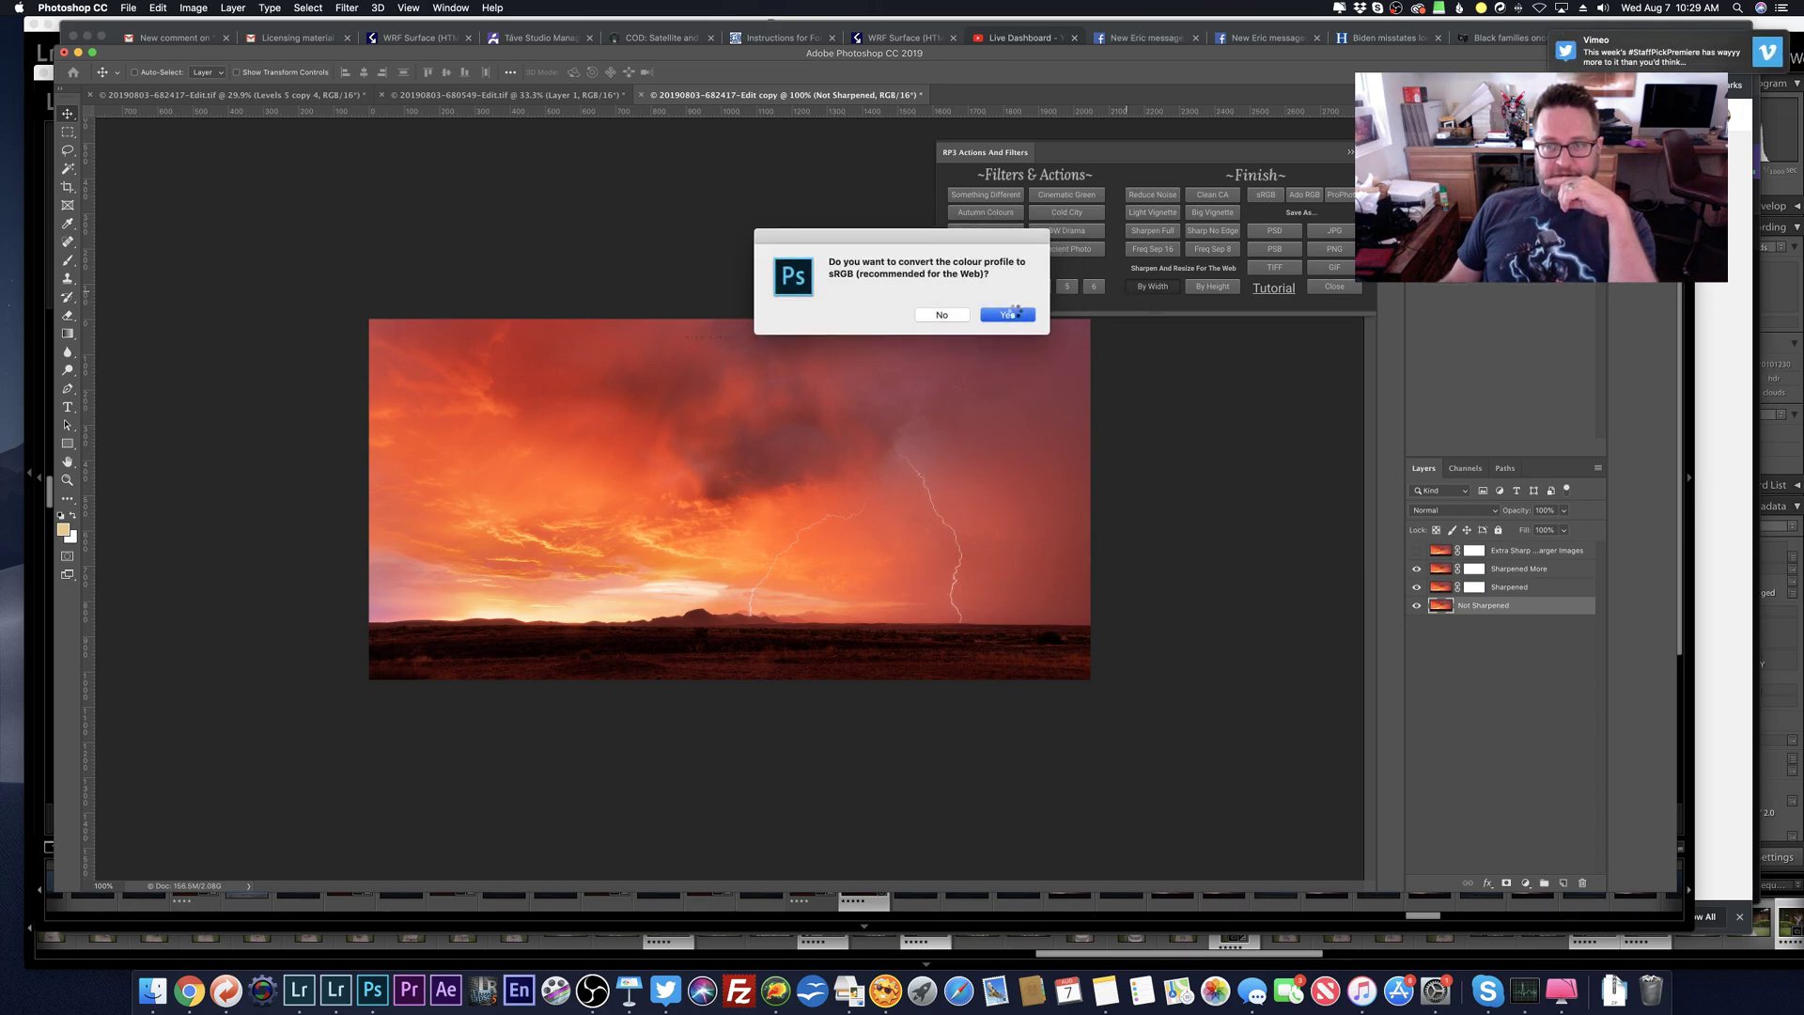
left_click(1009, 314)
left_click(1004, 315)
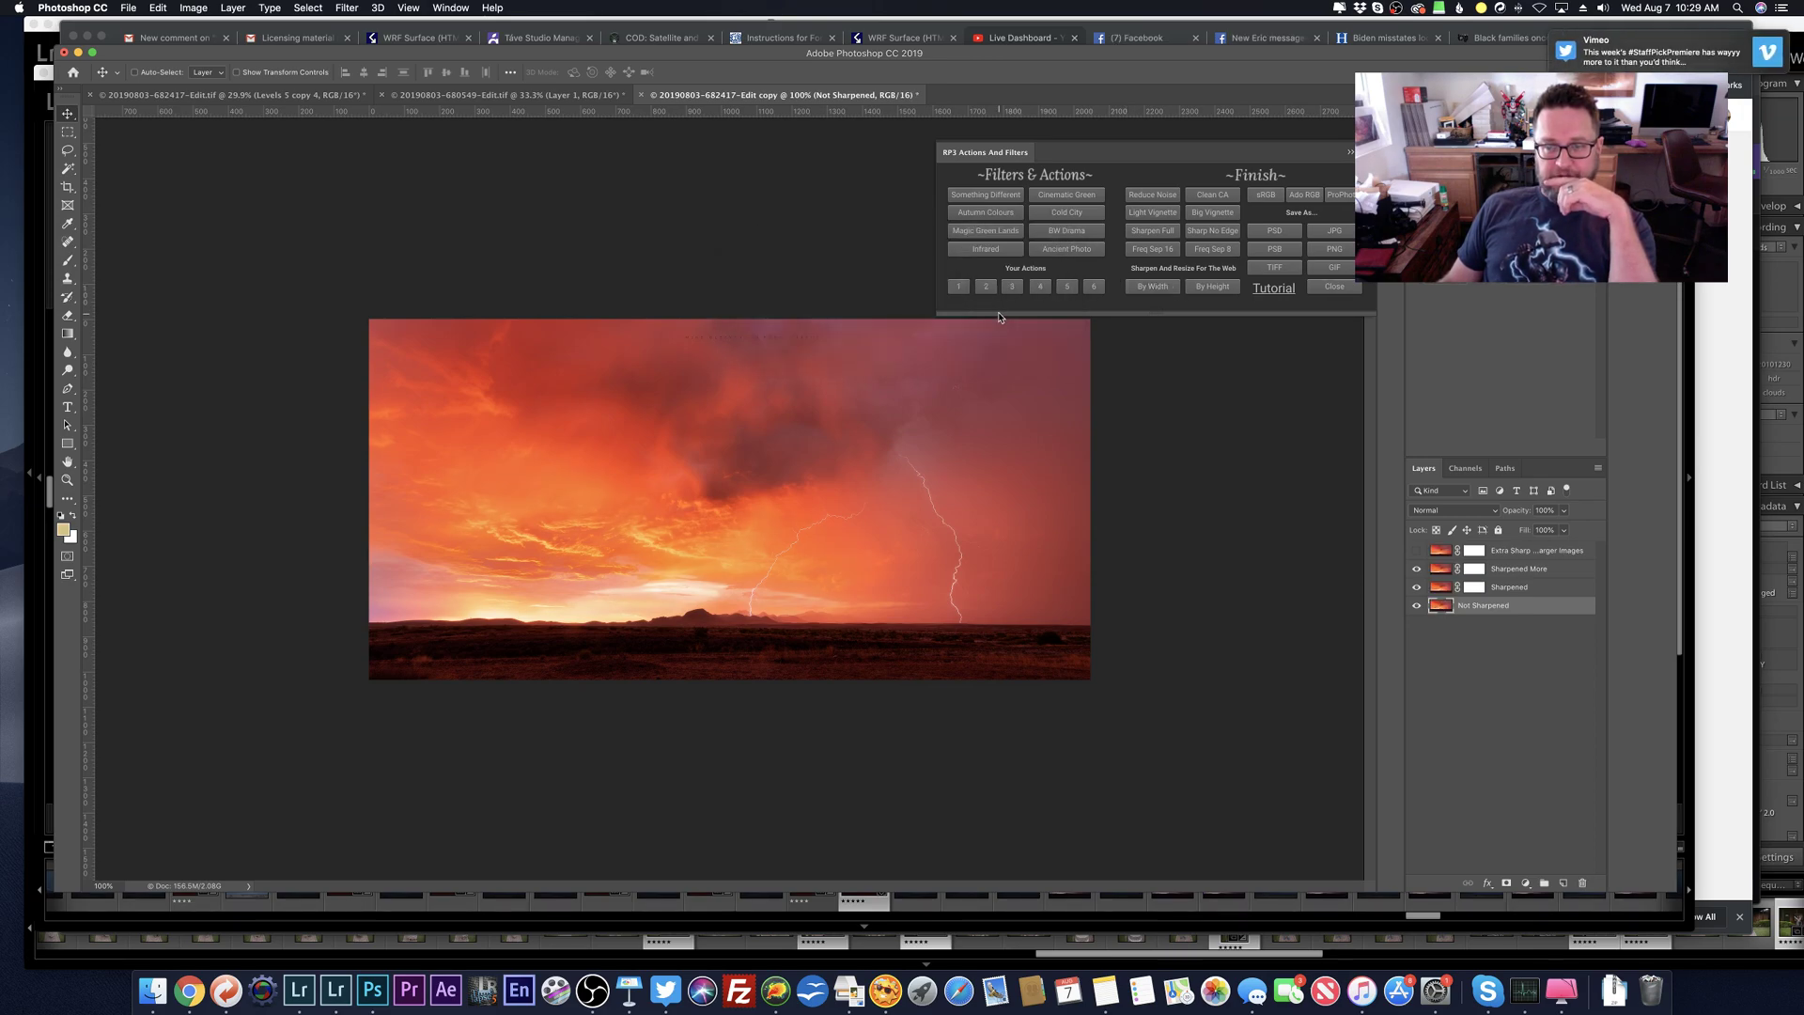
Step: Compare the resized photo with and without the Sharpened More layer, and examine the lightning and horizon up close
left_click(1541, 569)
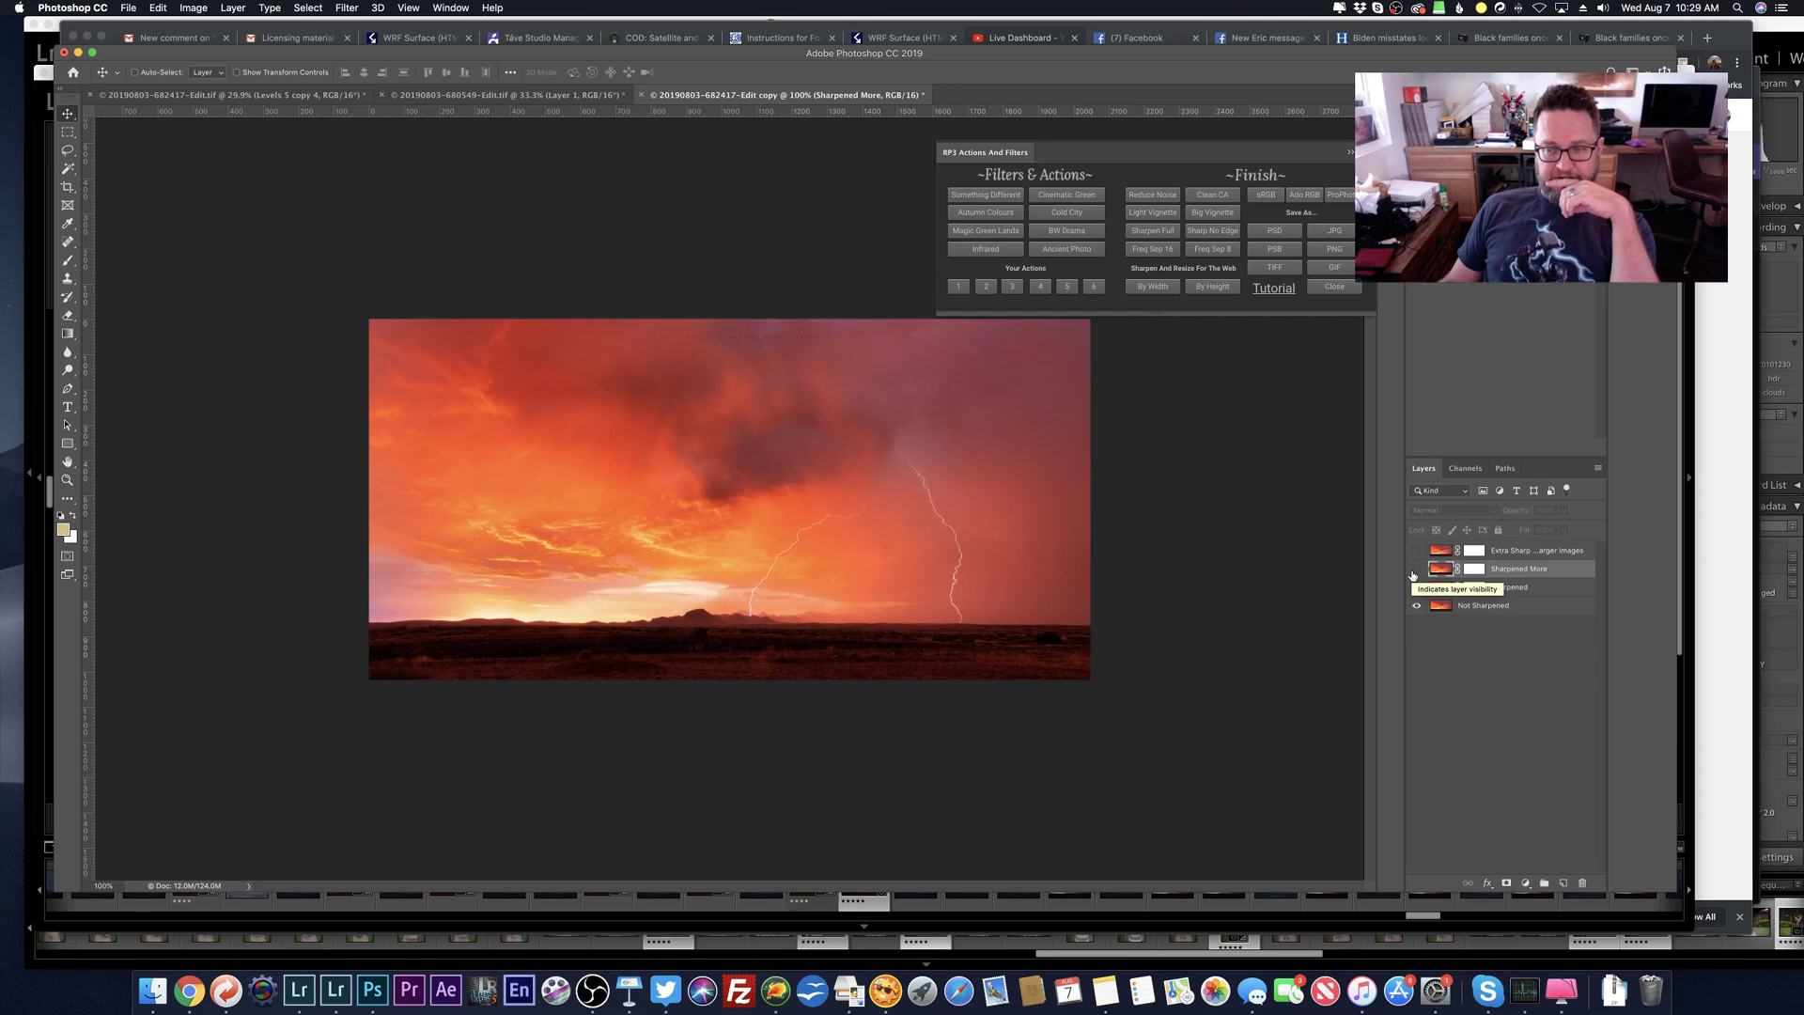
left_click(1414, 570)
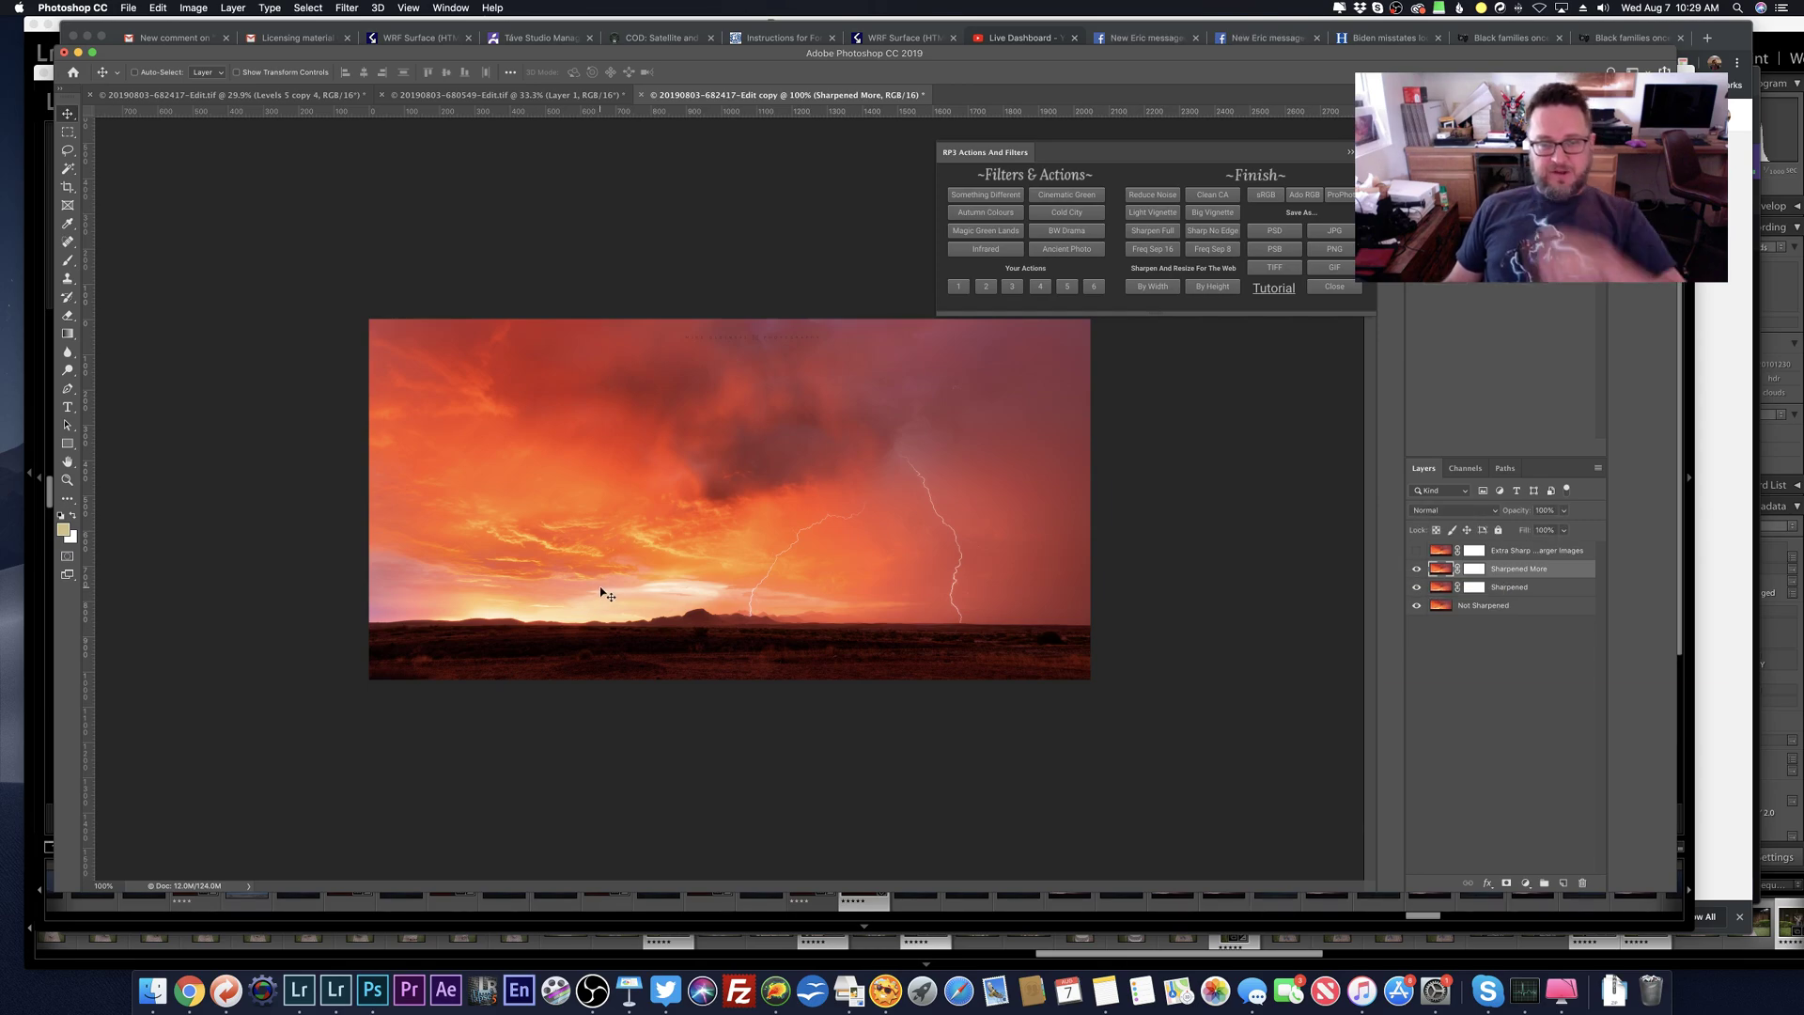
scroll(776, 640, "up", 5)
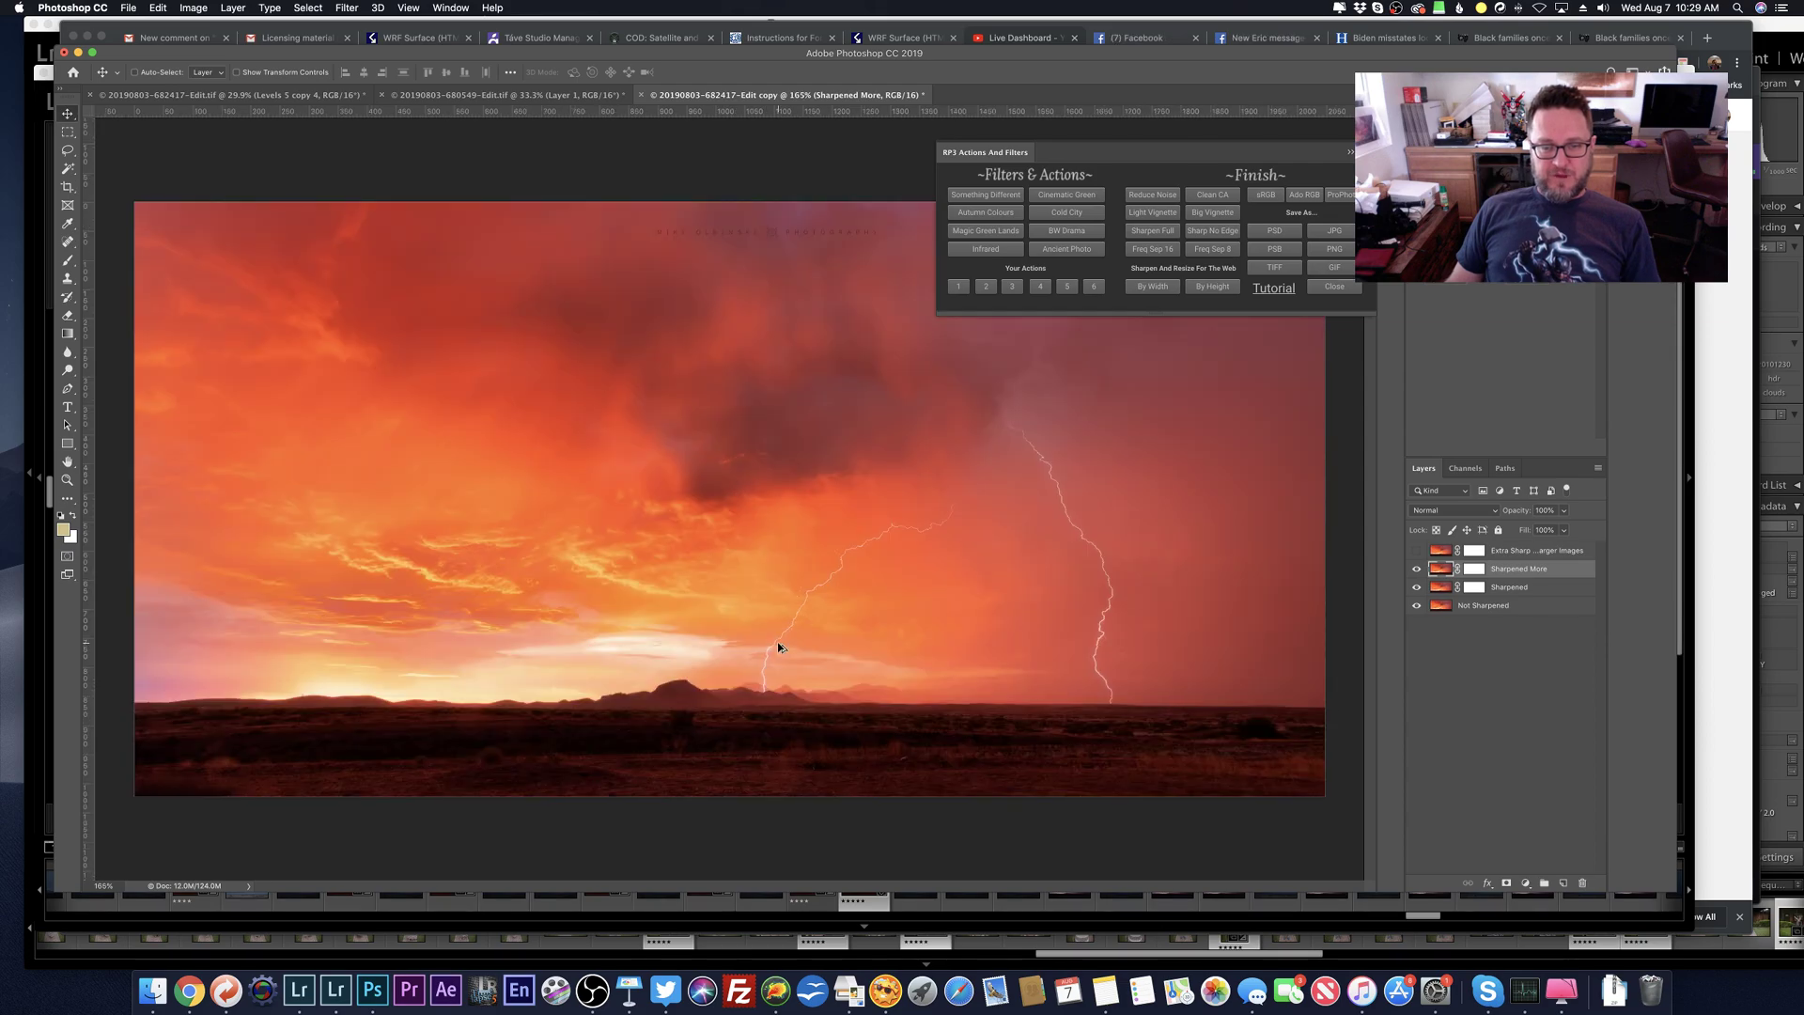
scroll(765, 646, "up", 4)
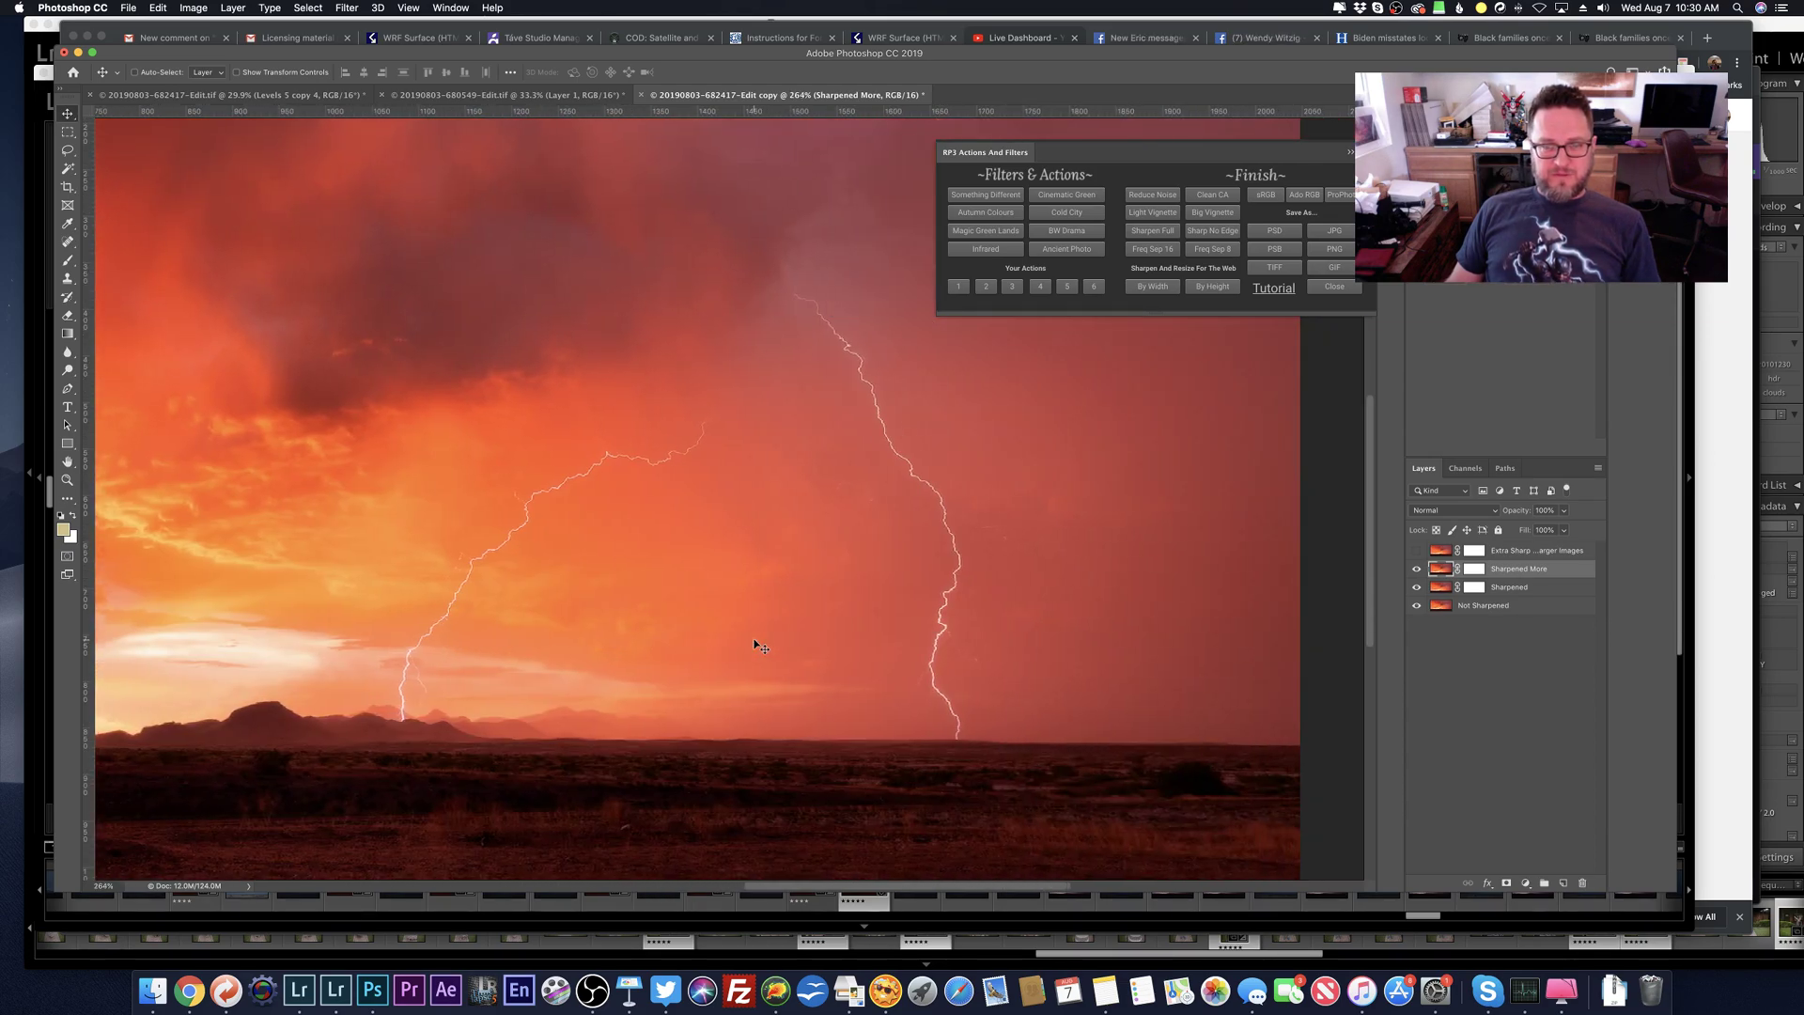
Step: Examine the sharpened web copy up close along the lightning bolts, the upper sky and the watermark area
scroll(754, 639, "up", 8)
scroll(754, 638, "right", 5)
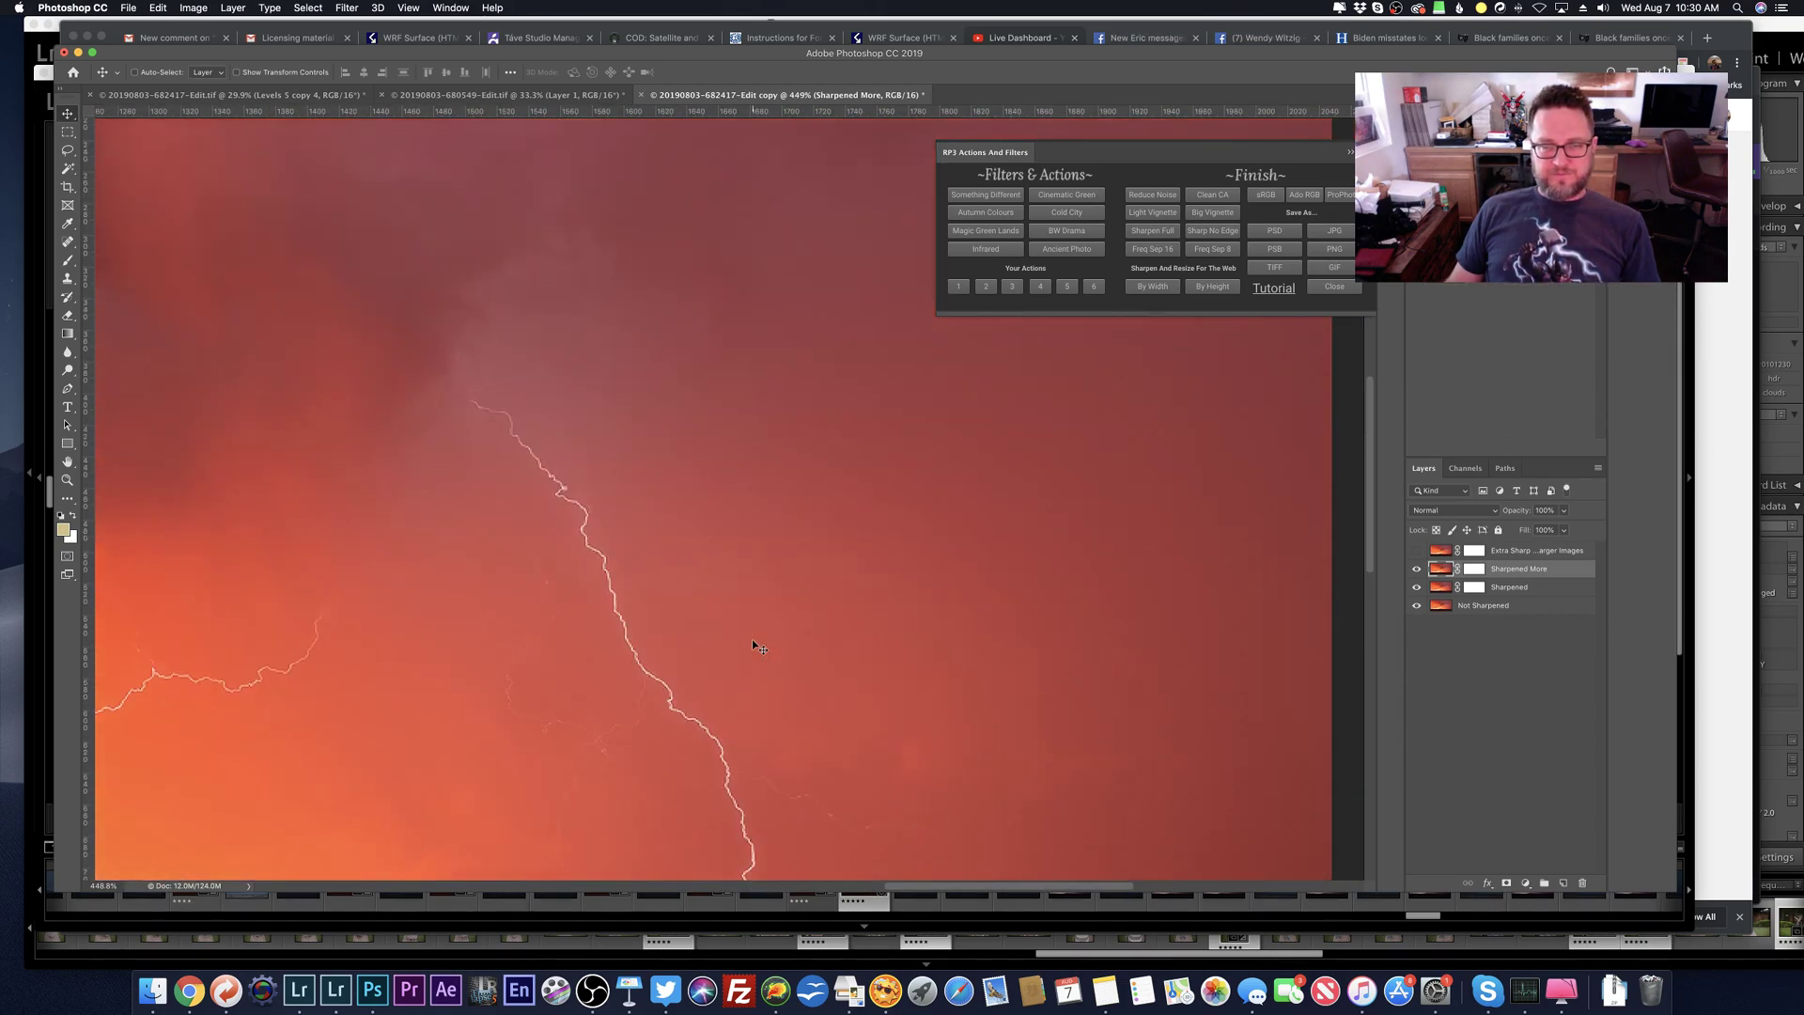
scroll(751, 639, "up", 6)
scroll(751, 639, "right", 3)
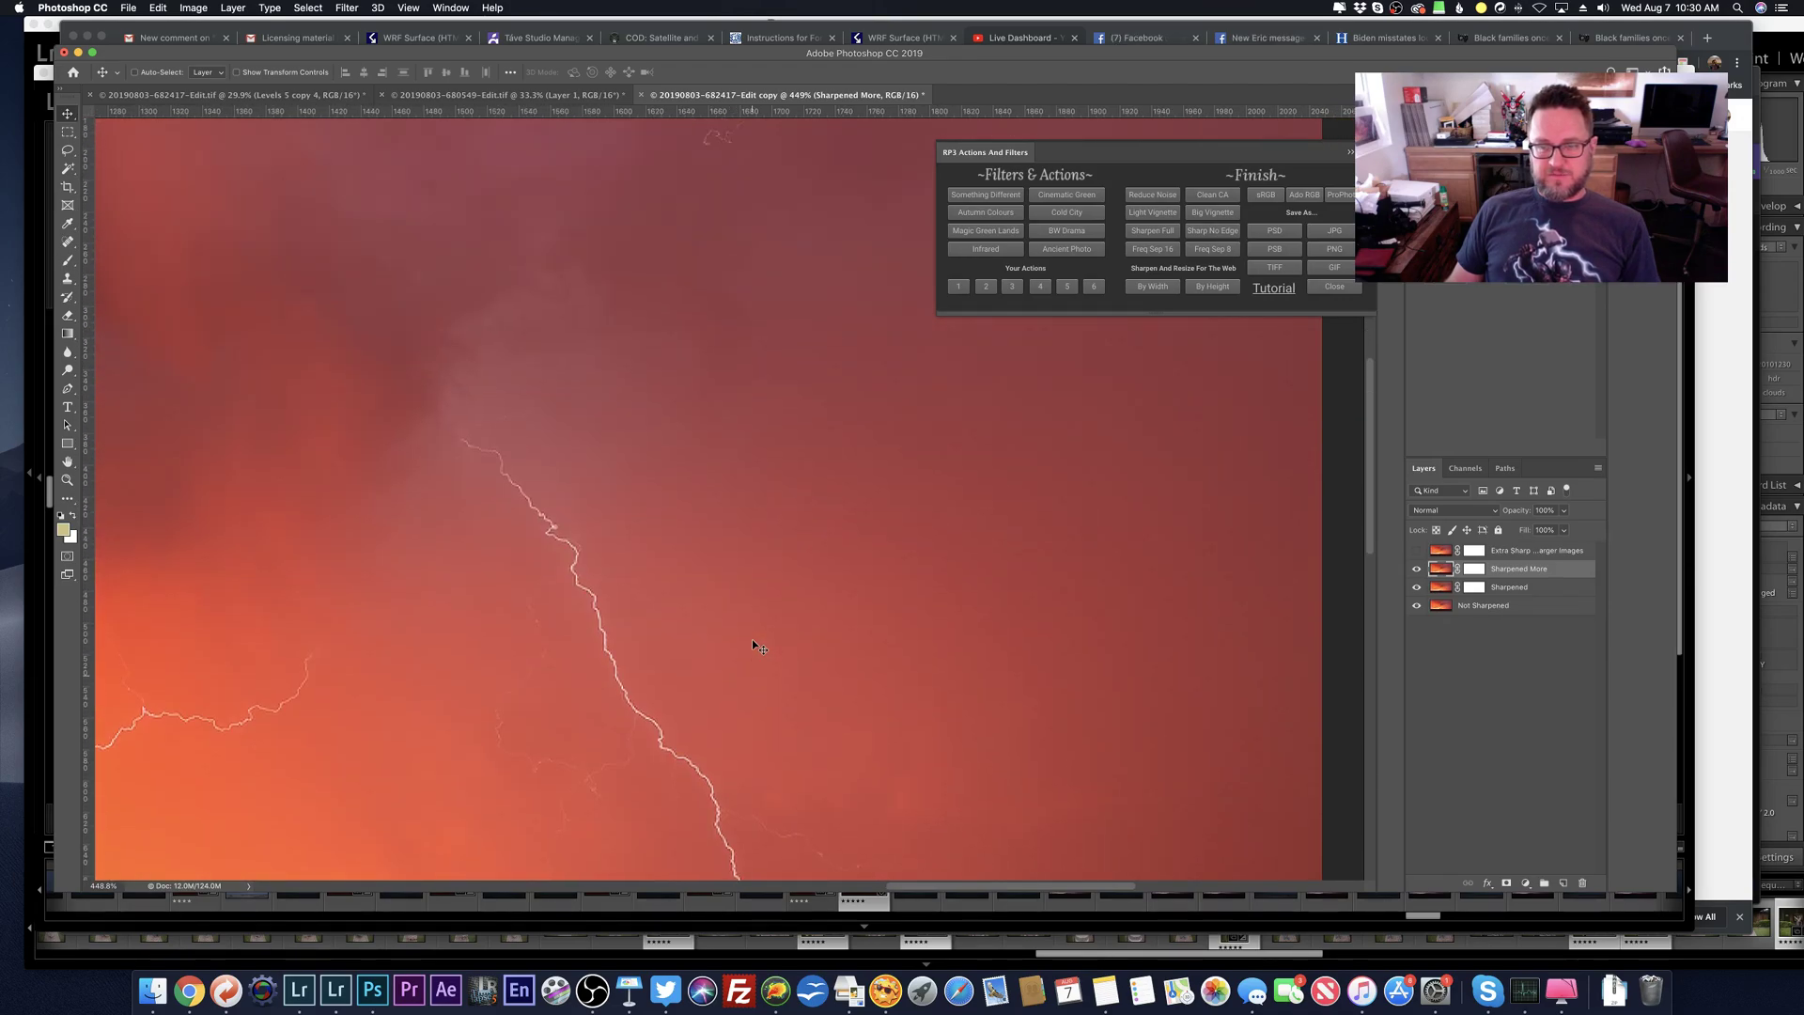
scroll(752, 639, "up", 5)
scroll(751, 639, "right", 2)
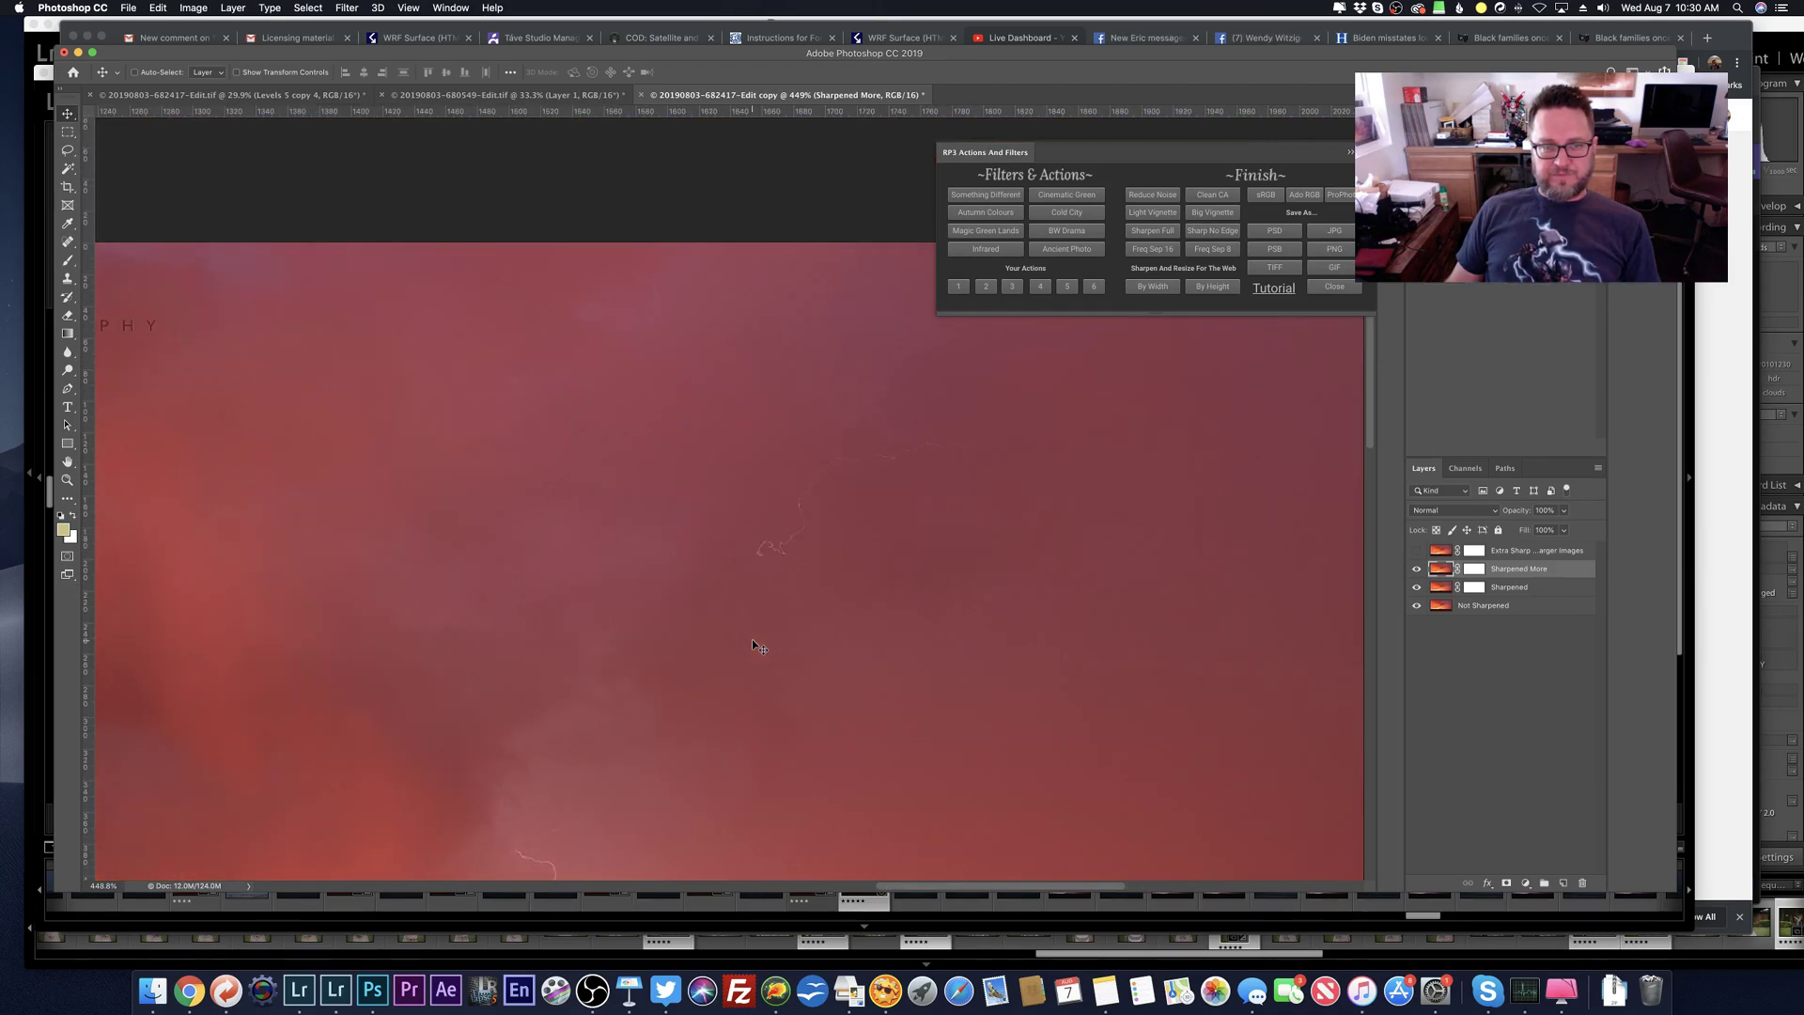
scroll(752, 640, "left", 6)
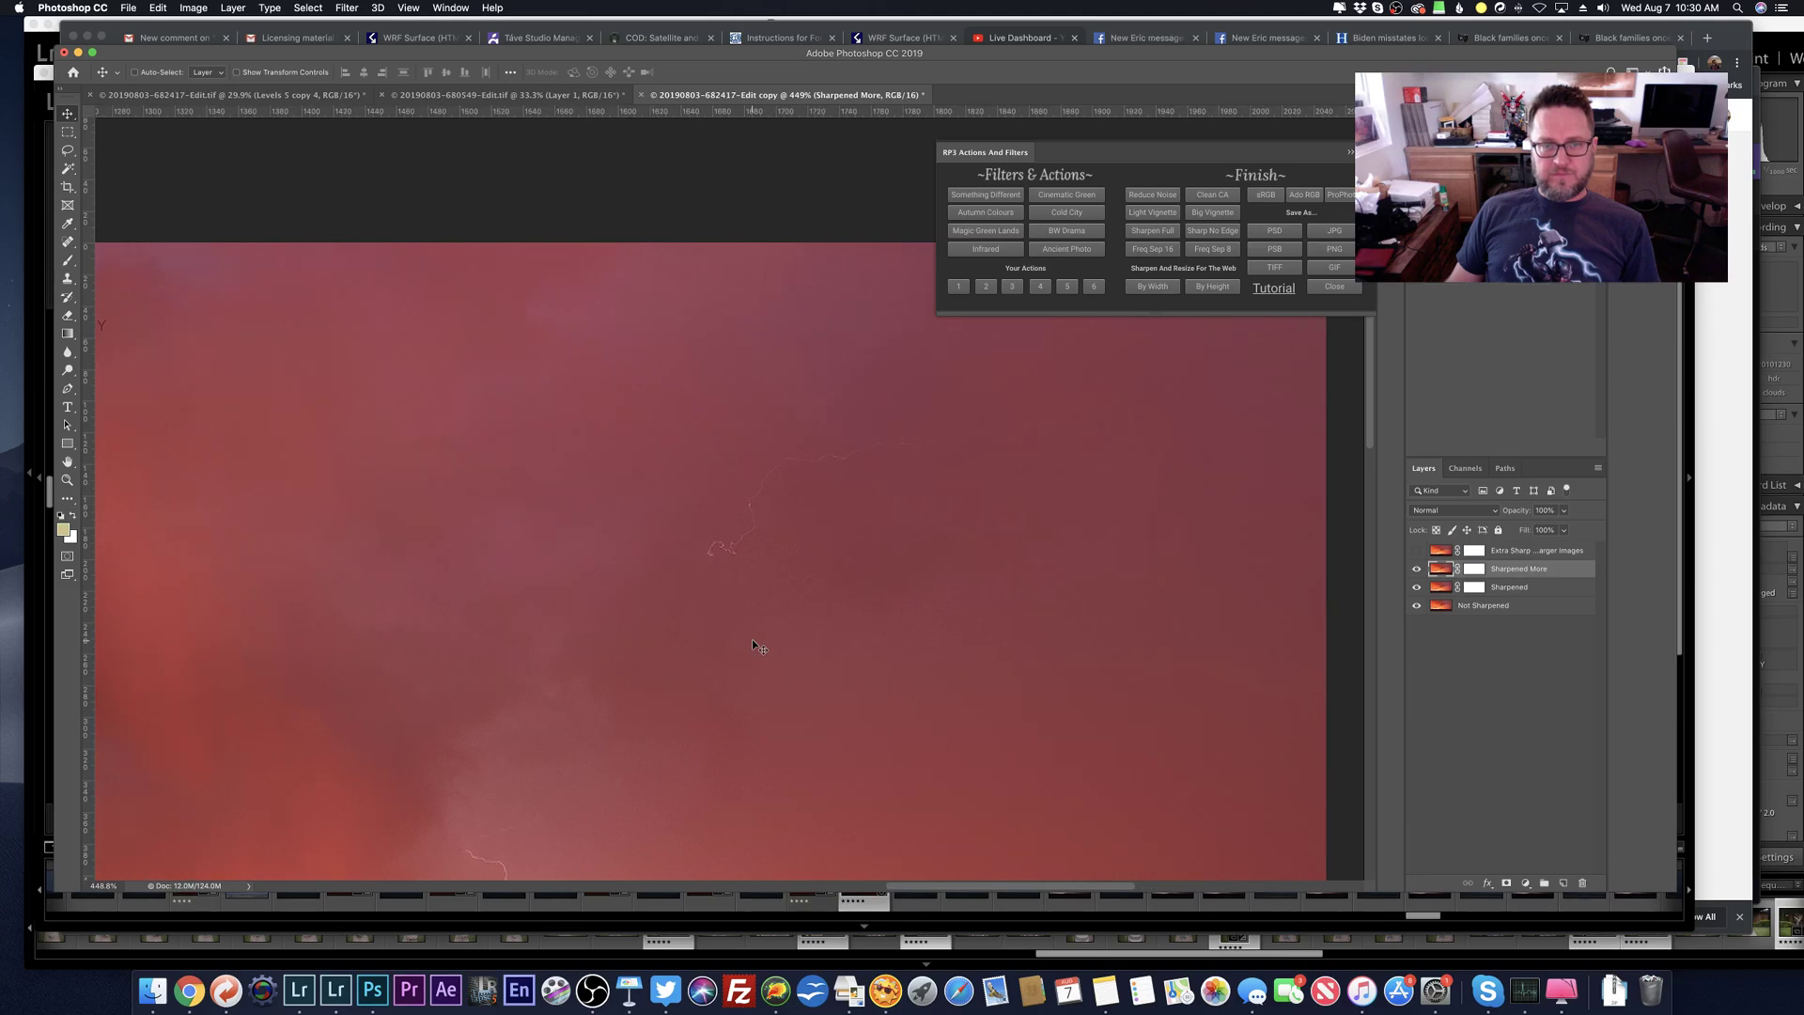
scroll(751, 639, "left", 12)
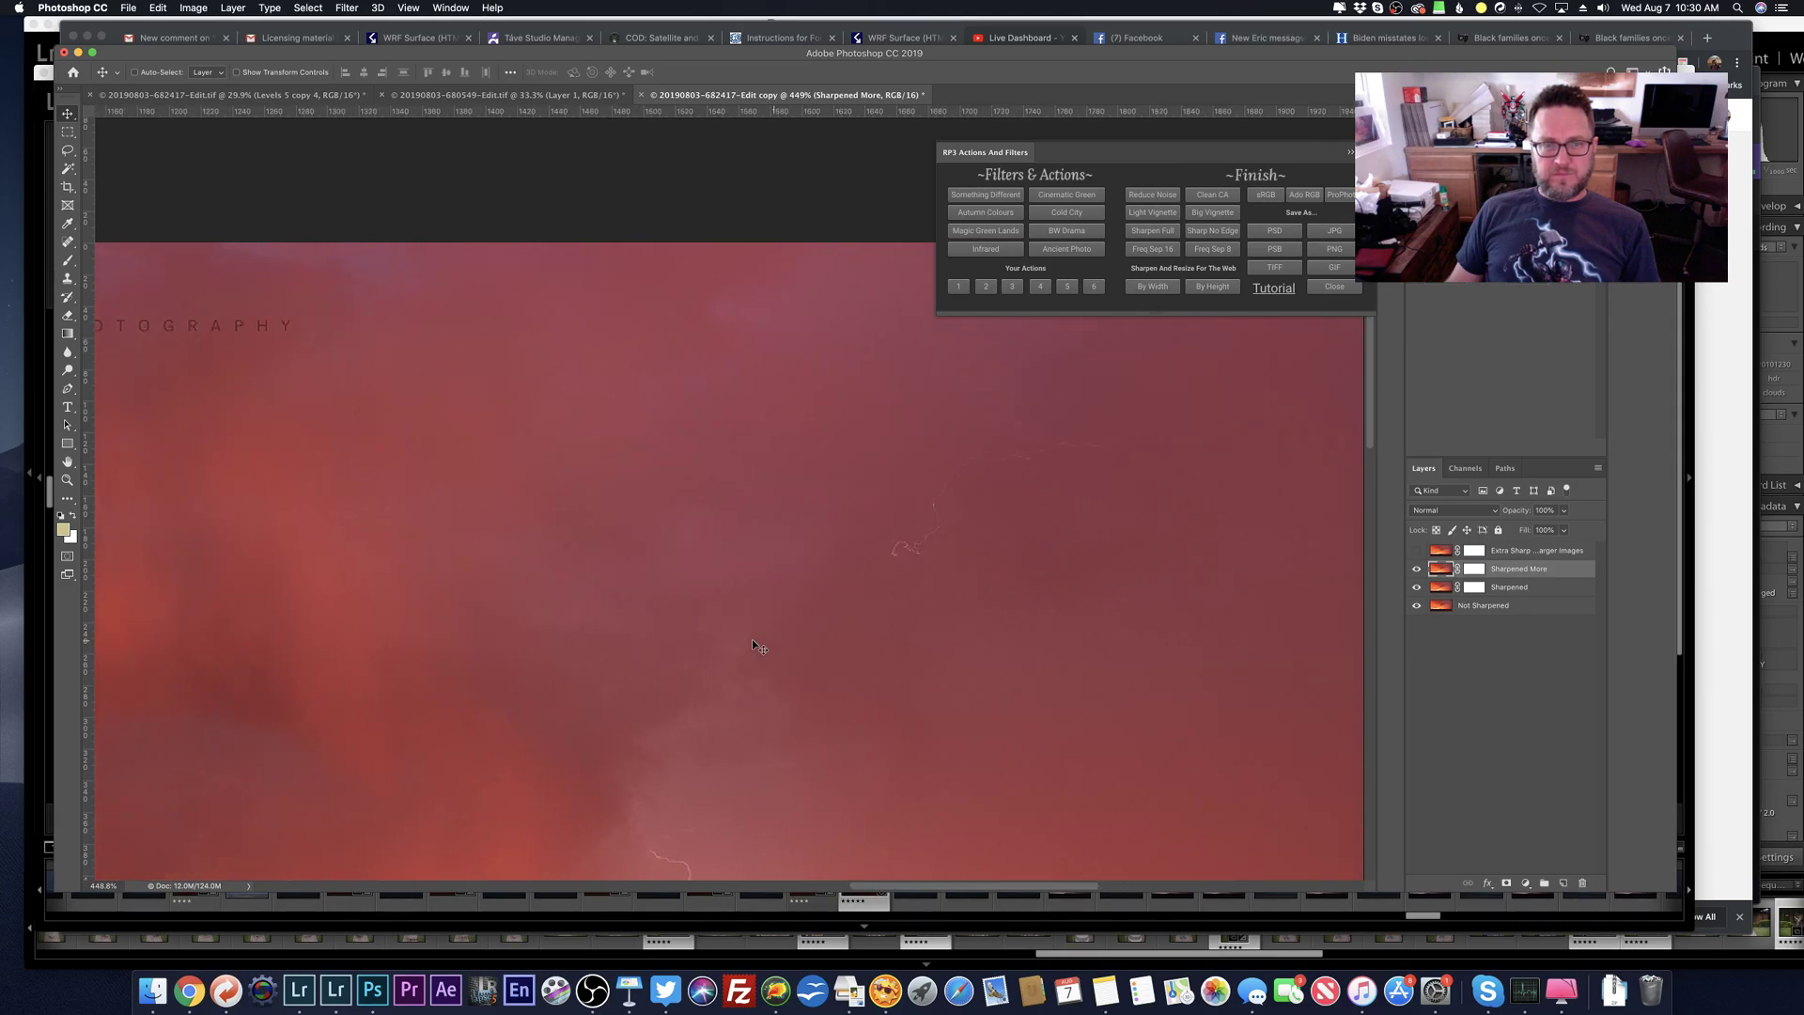
scroll(752, 639, "down", 6)
scroll(751, 639, "left", 20)
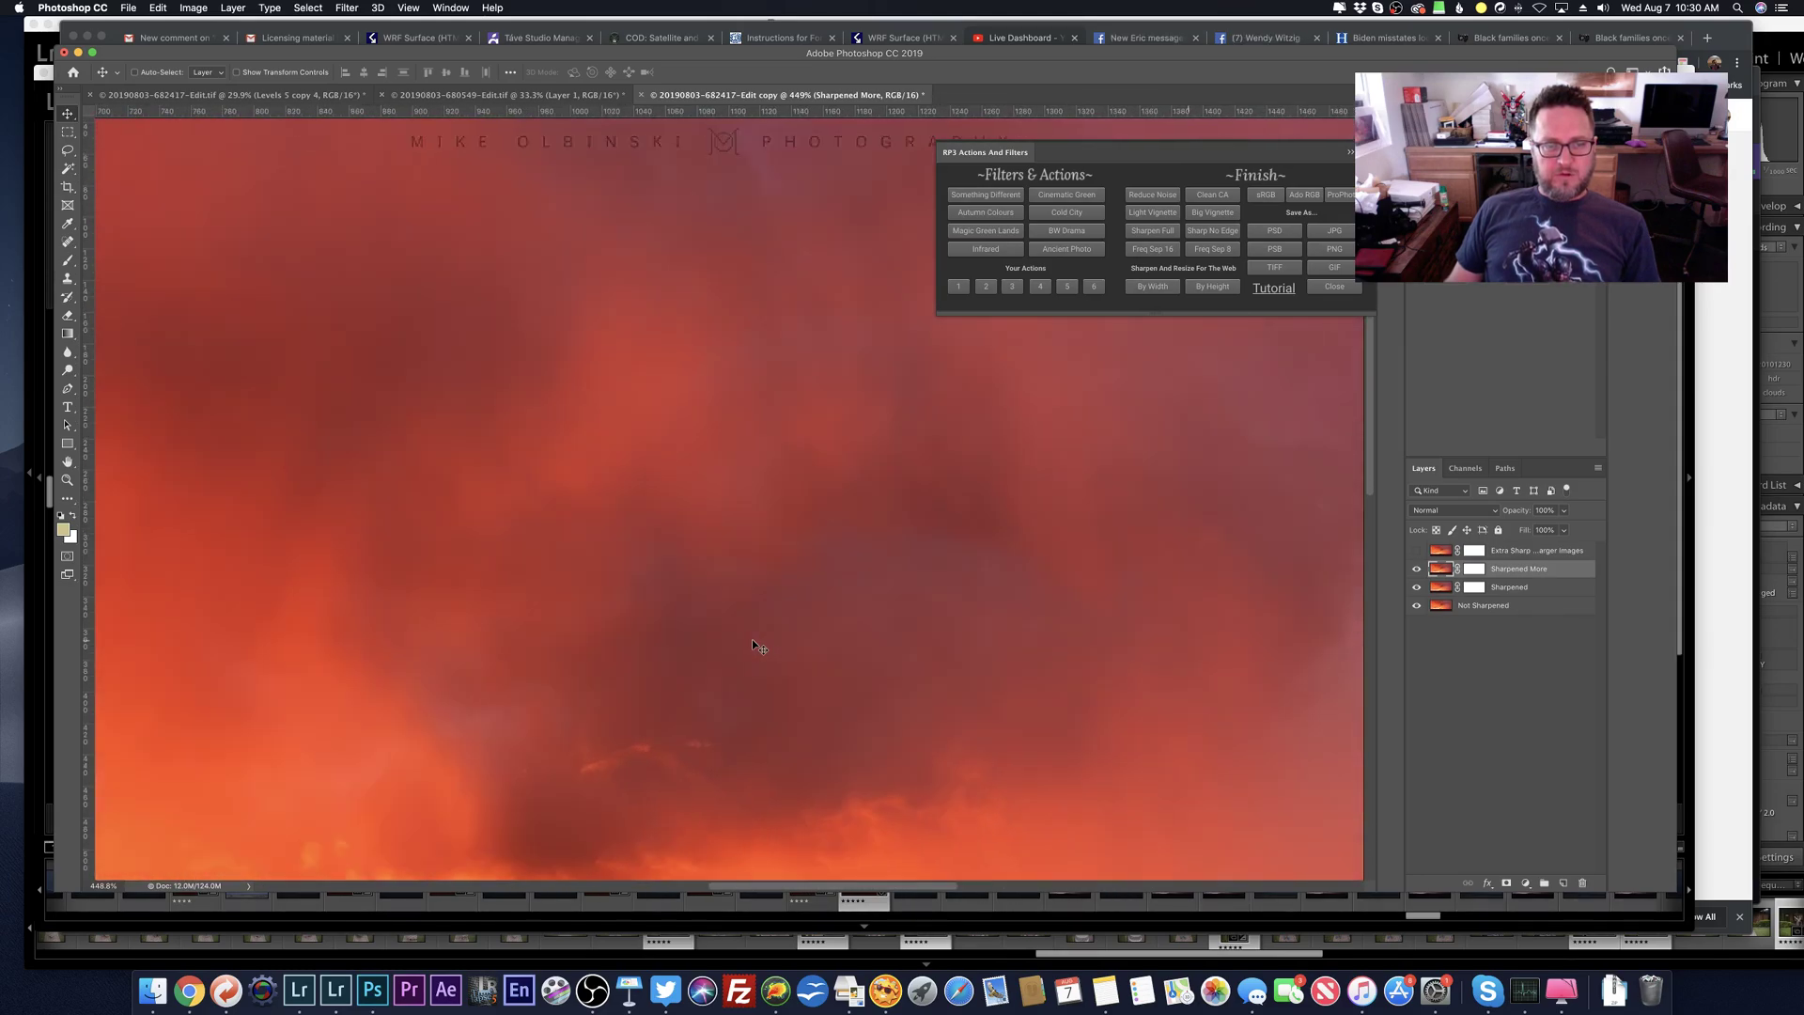
scroll(752, 639, "left", 6)
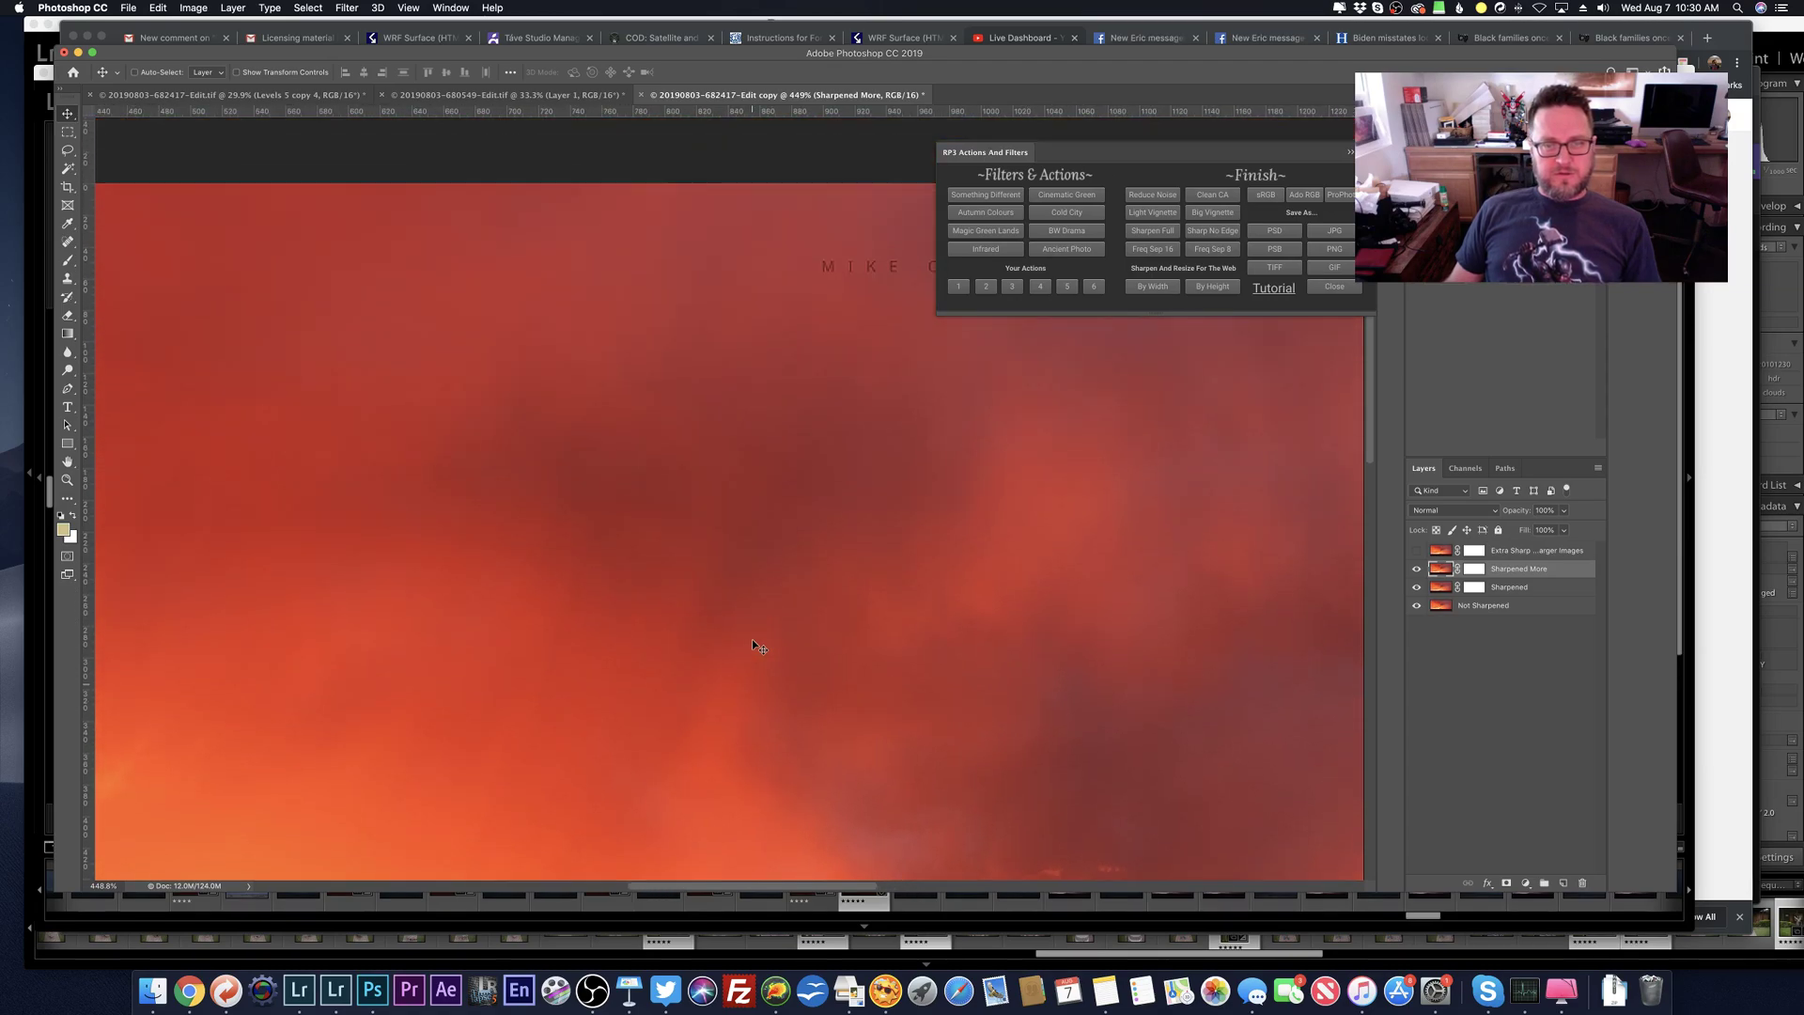
scroll(752, 639, "up", 3)
scroll(752, 639, "left", 8)
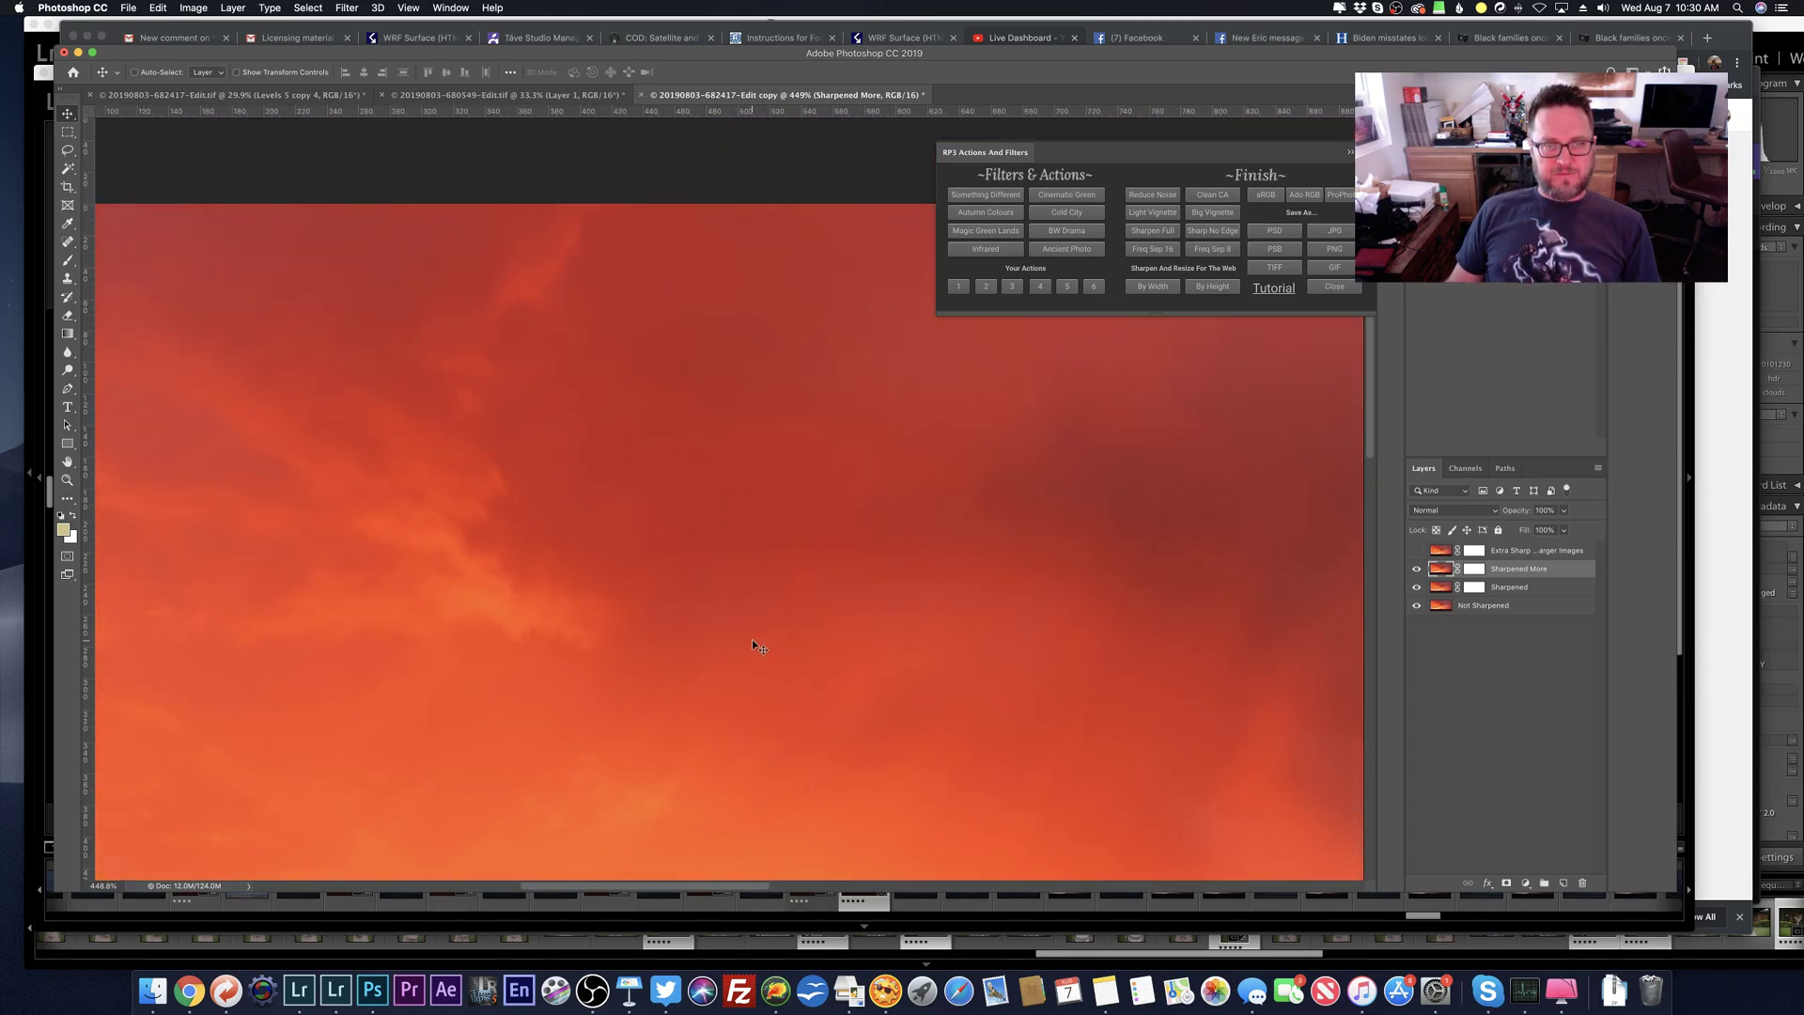
left_click(642, 94)
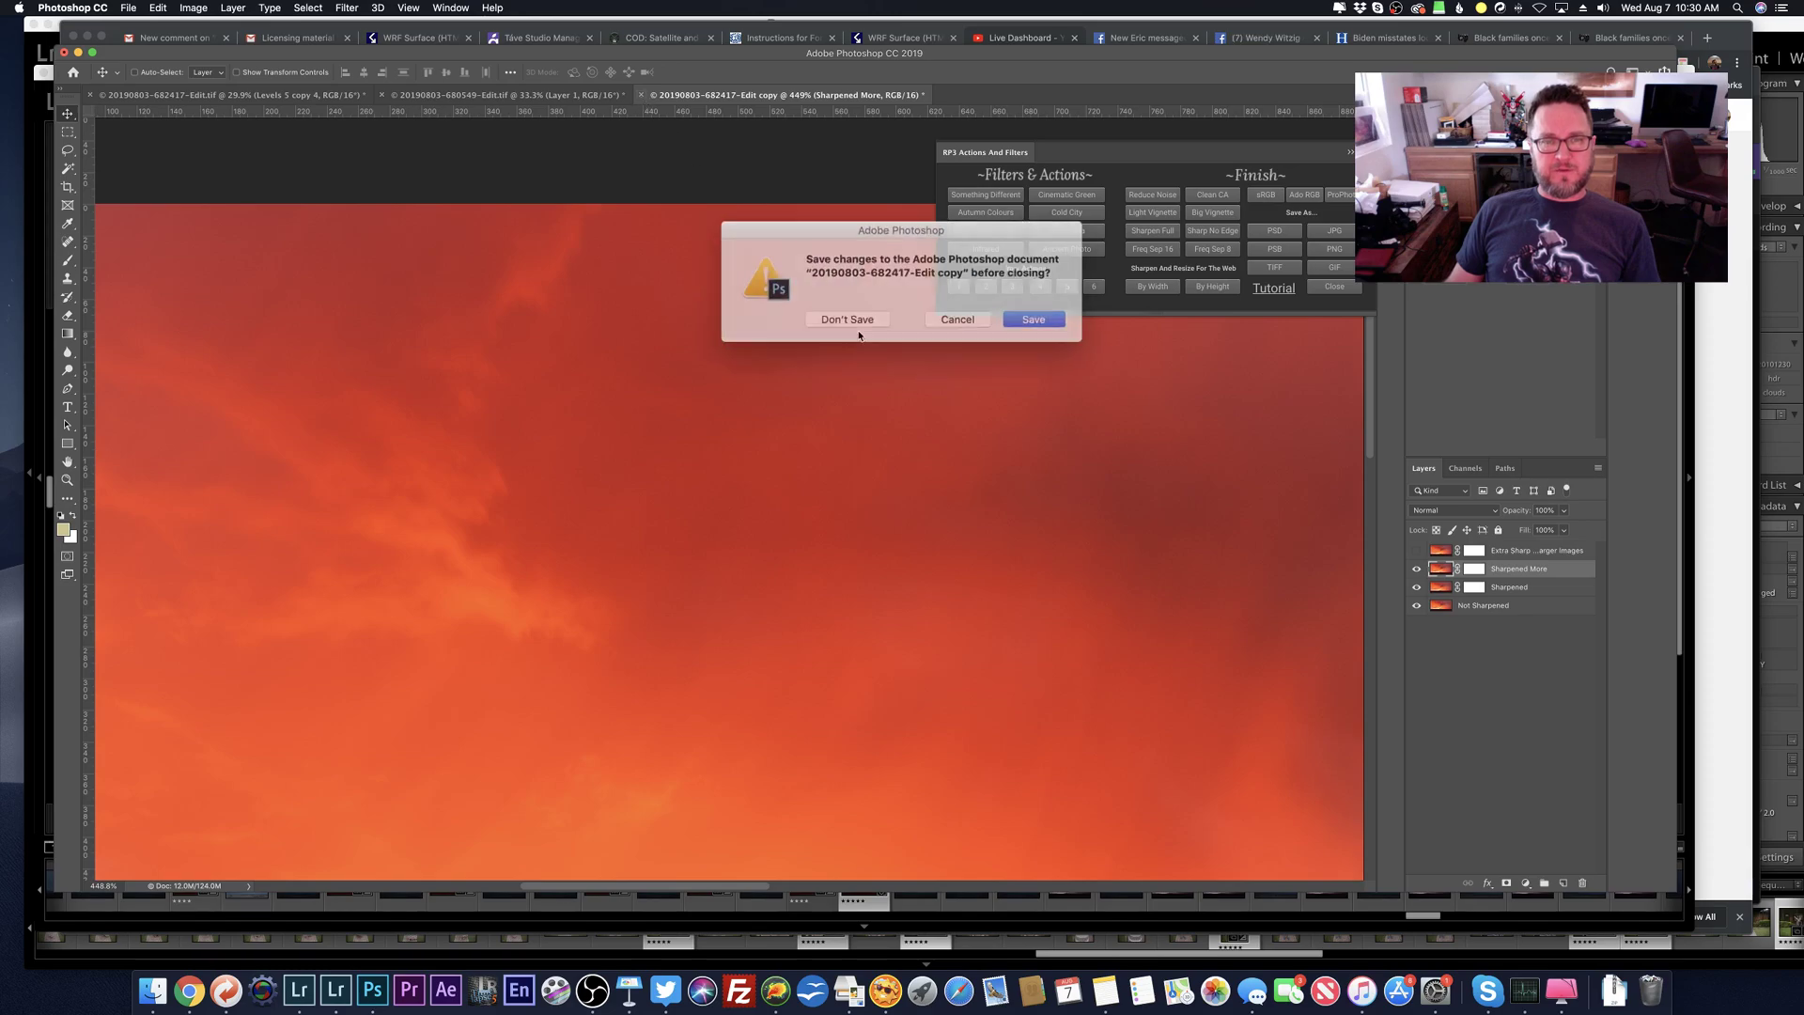
left_click(854, 316)
Step: Retouch a spot in the dark red upper sky on the Levels 5 copy 4 layer with the Spot Healing Brush
scroll(561, 306, "up", 6)
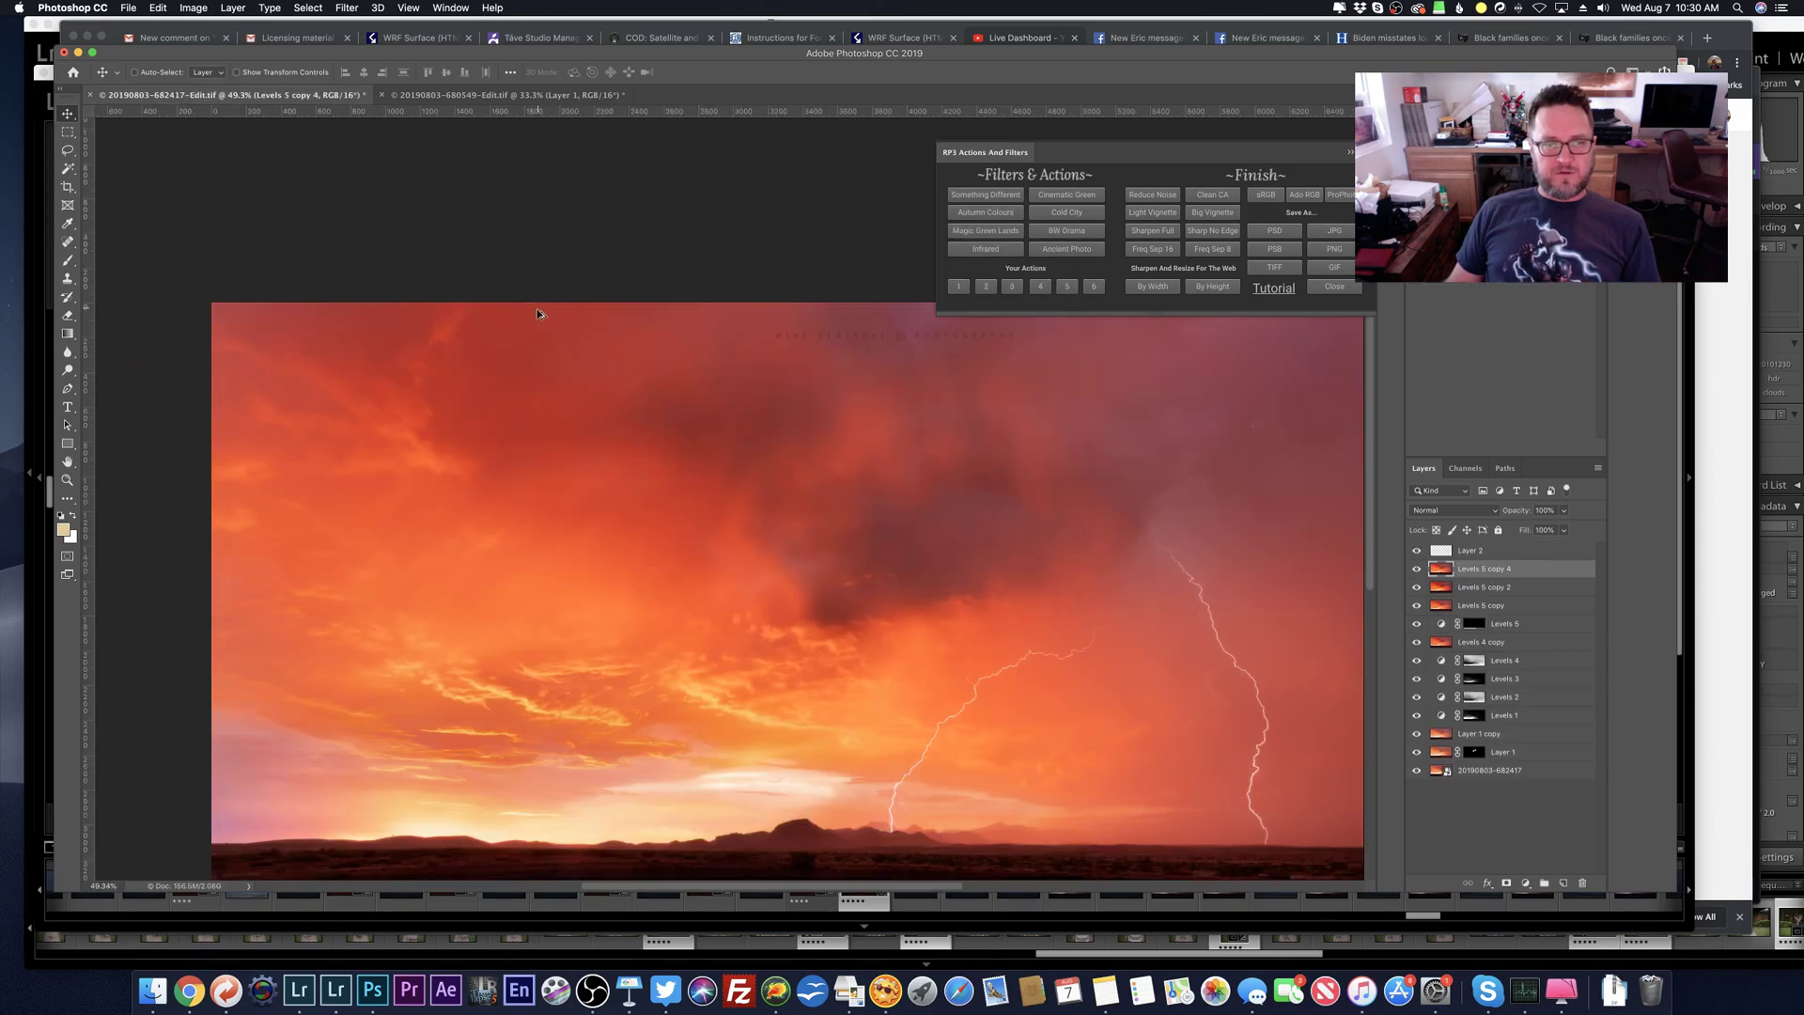
scroll(710, 388, "left", 2)
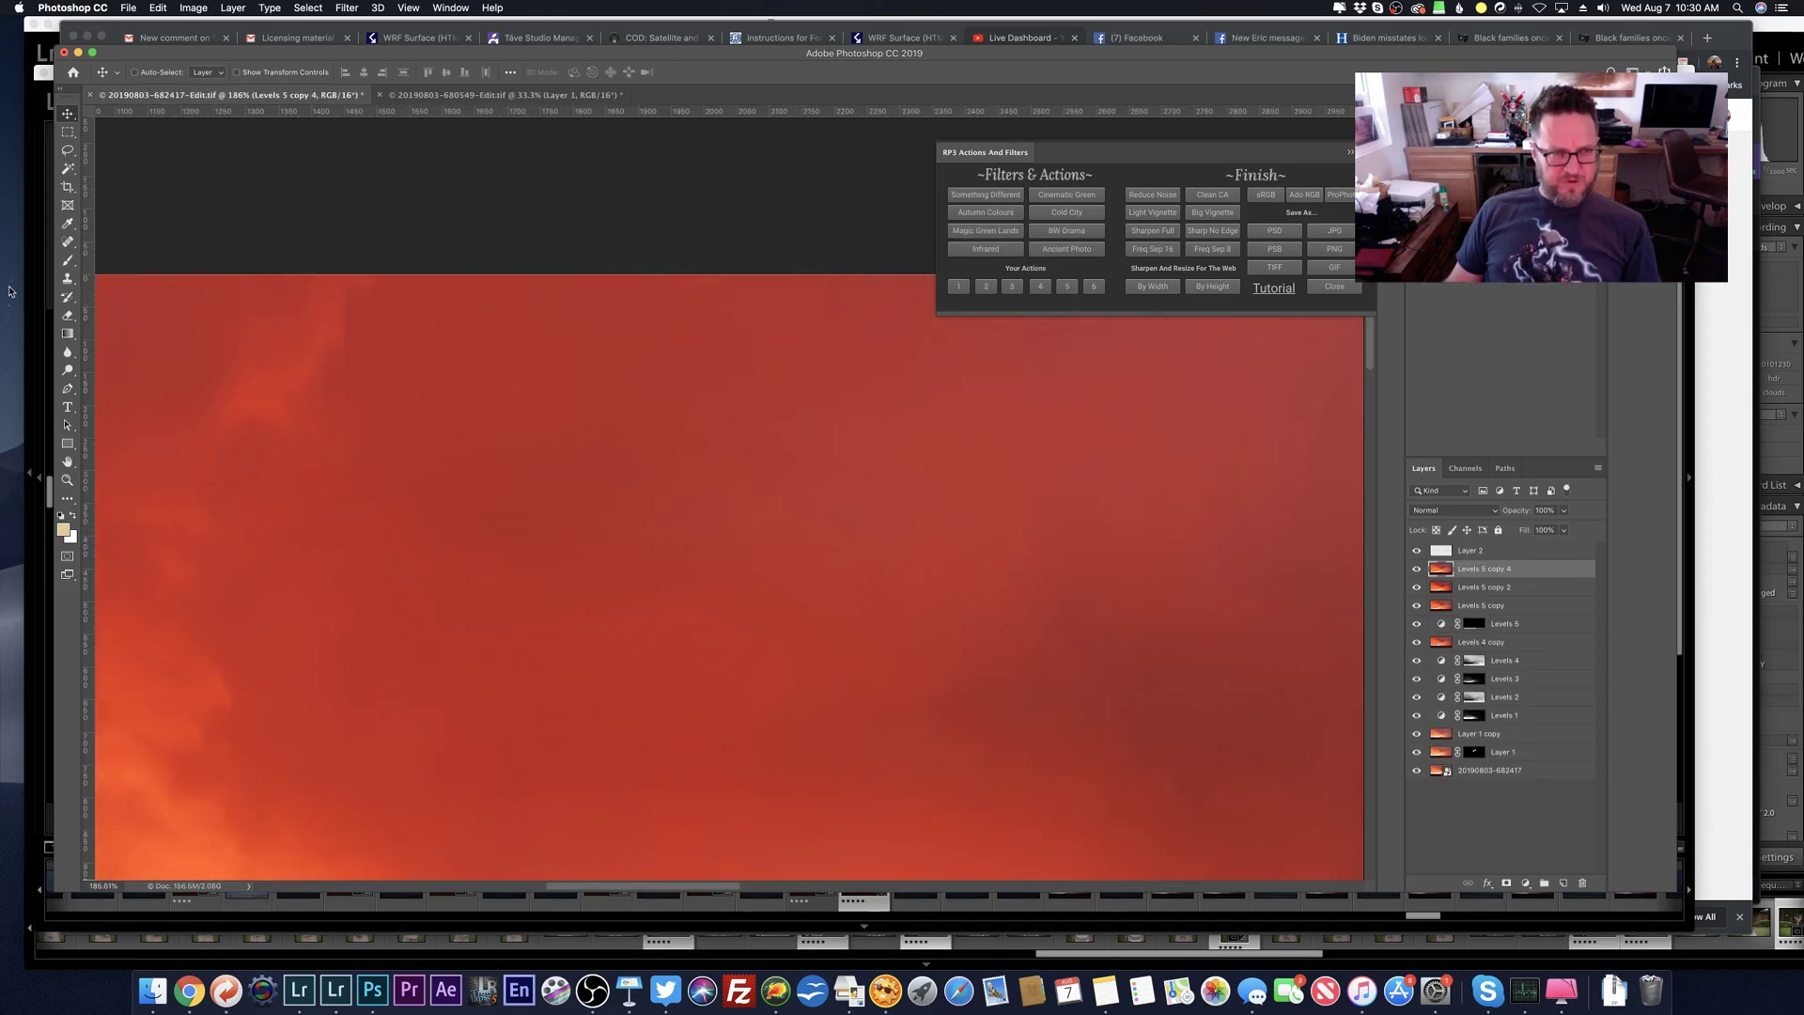
left_click(67, 243)
scroll(515, 496, "down", 1)
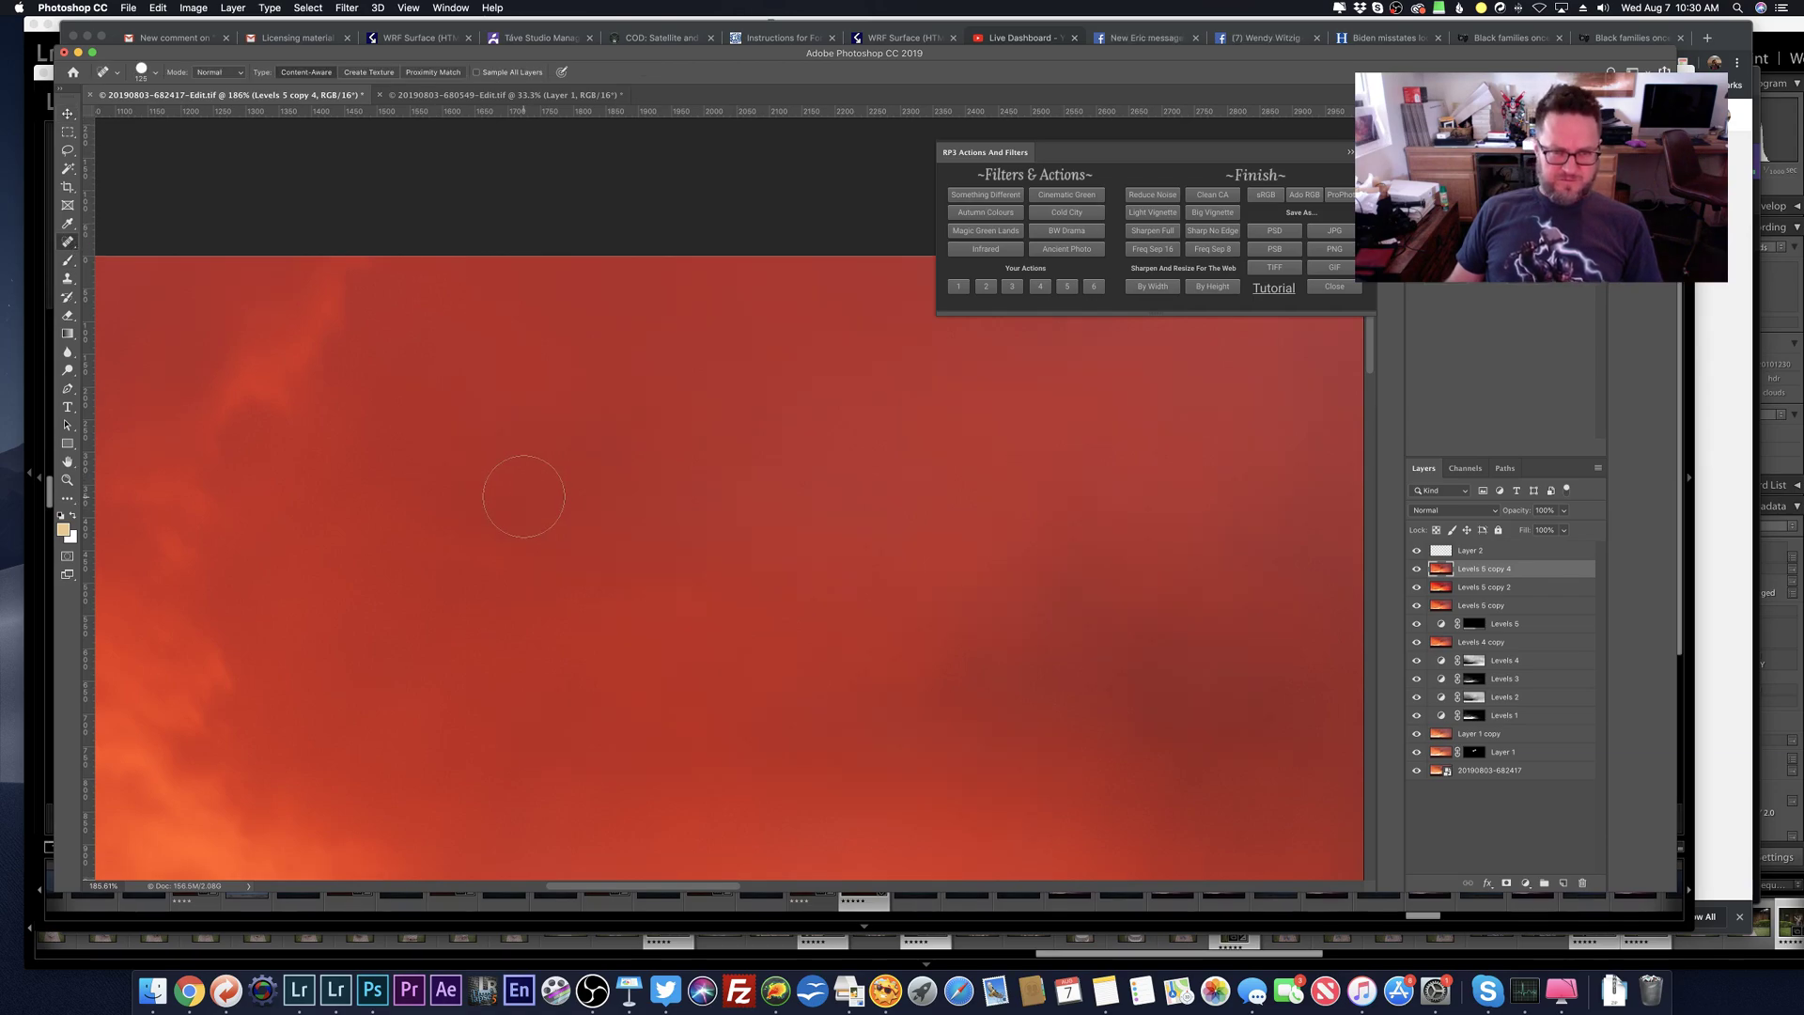
left_click(648, 412)
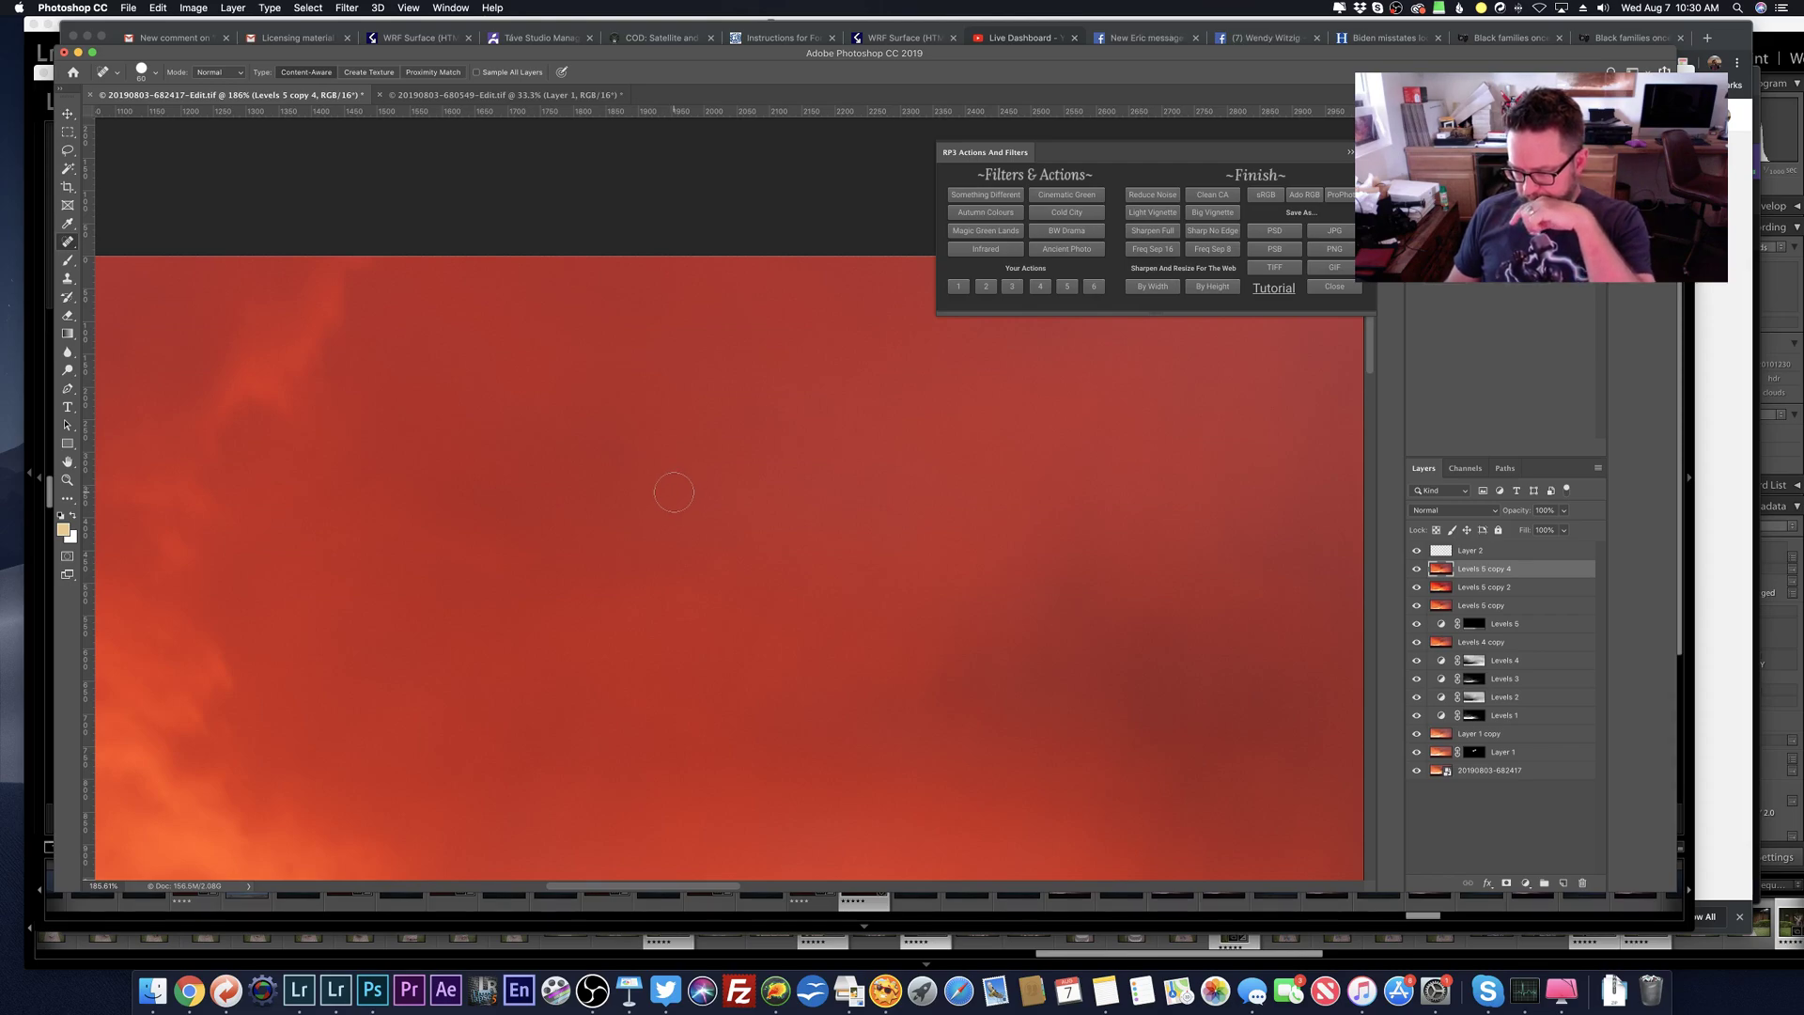
Step: Inspect the retouched full-size photo up close around the lightning, the watermark and the clouds near the left edge
scroll(673, 492, "down", 5)
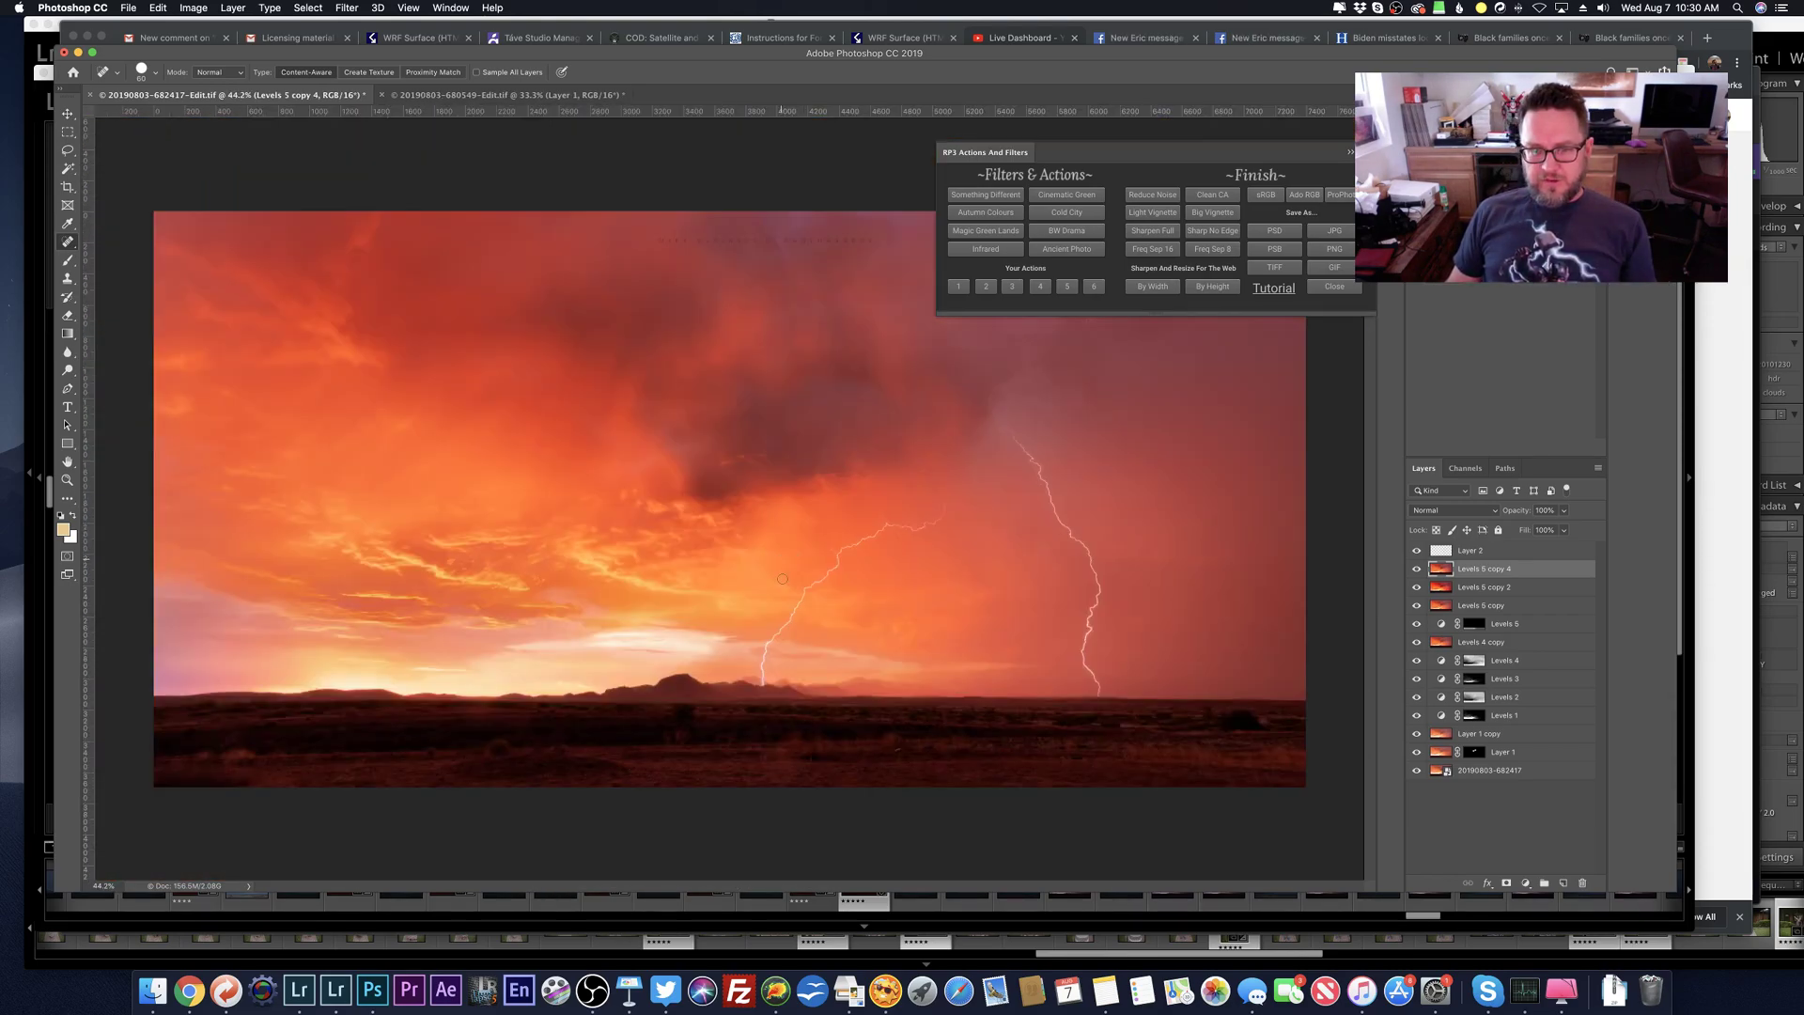
scroll(900, 609, "up", 5)
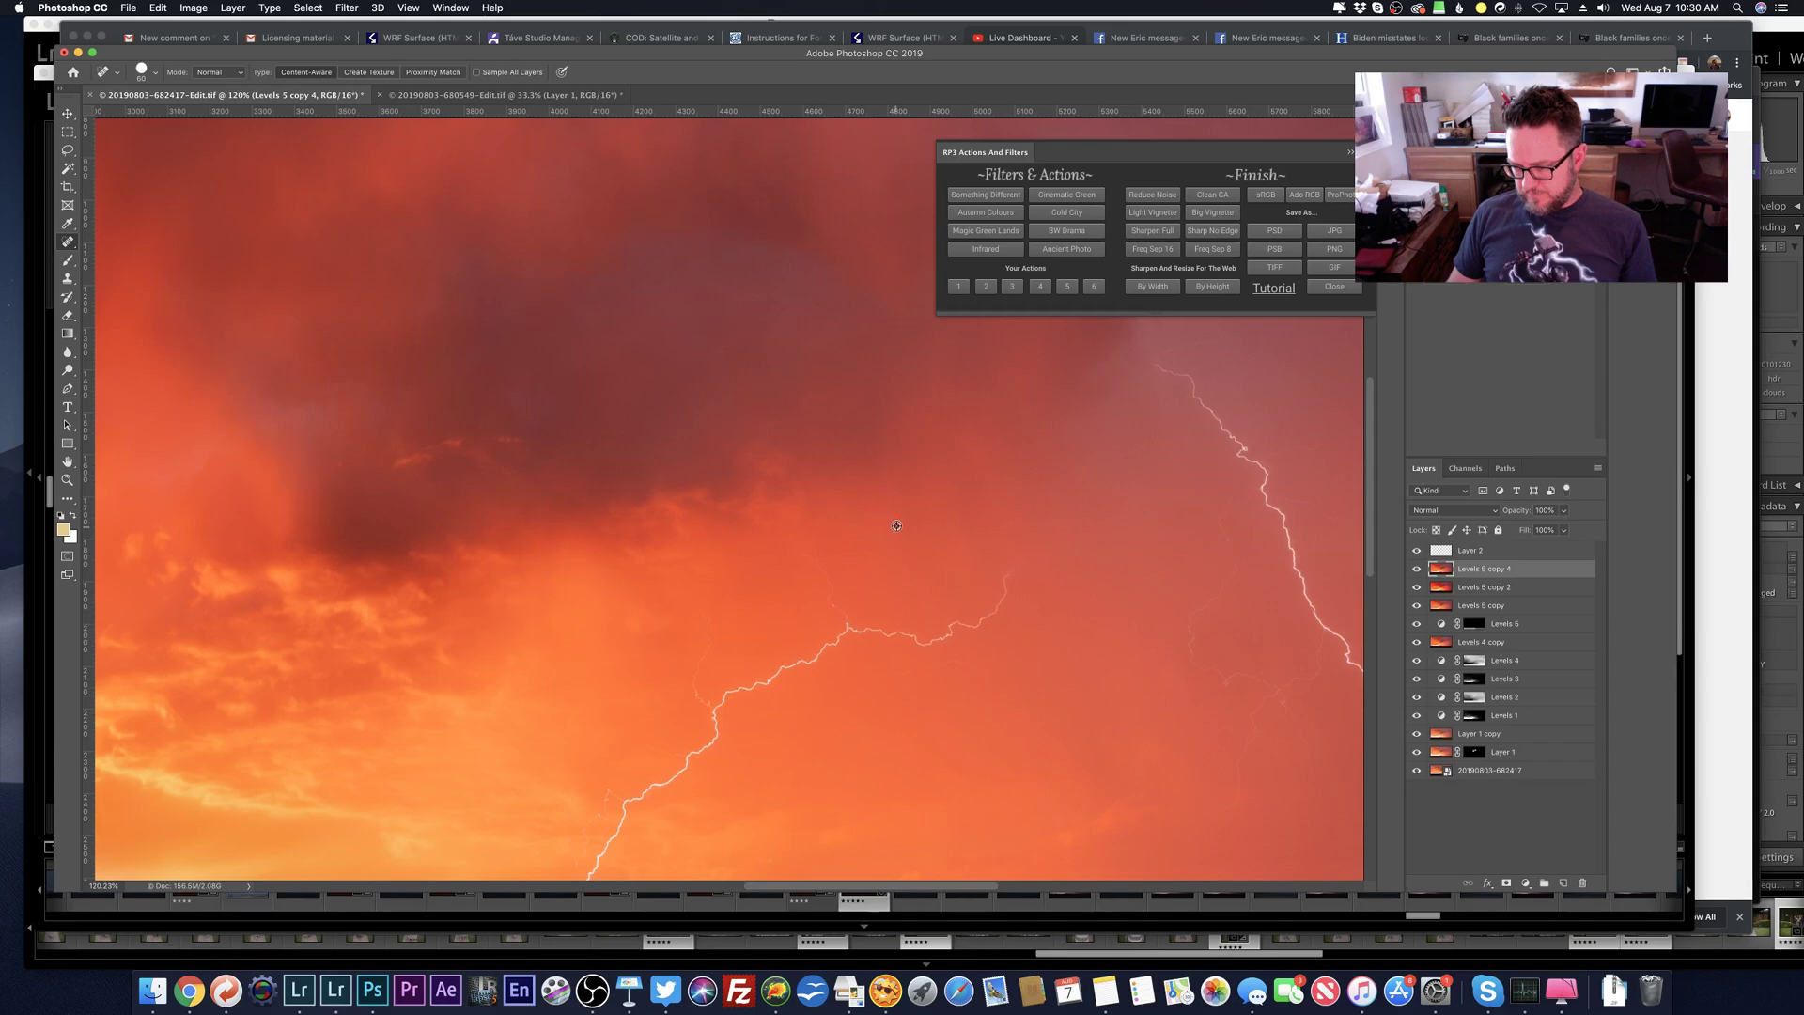
scroll(896, 525, "down", 3)
scroll(896, 525, "up", 1)
scroll(896, 525, "down", 3)
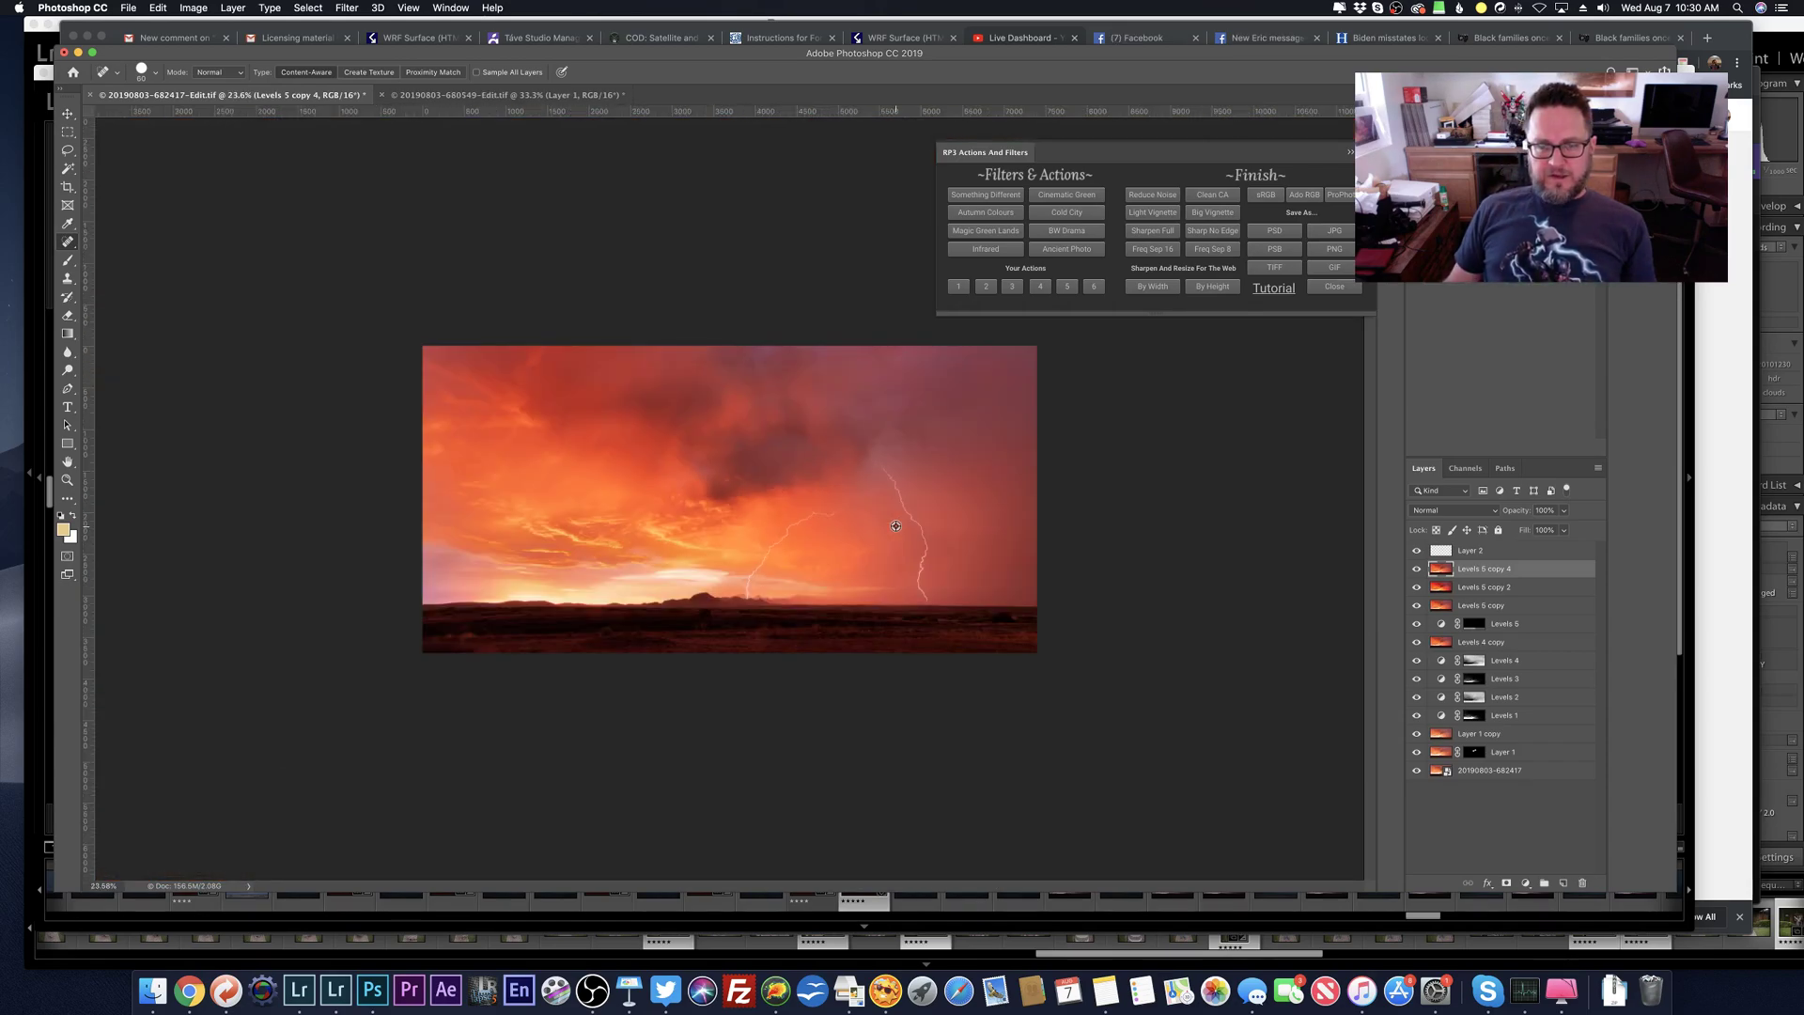
scroll(786, 598, "up", 6)
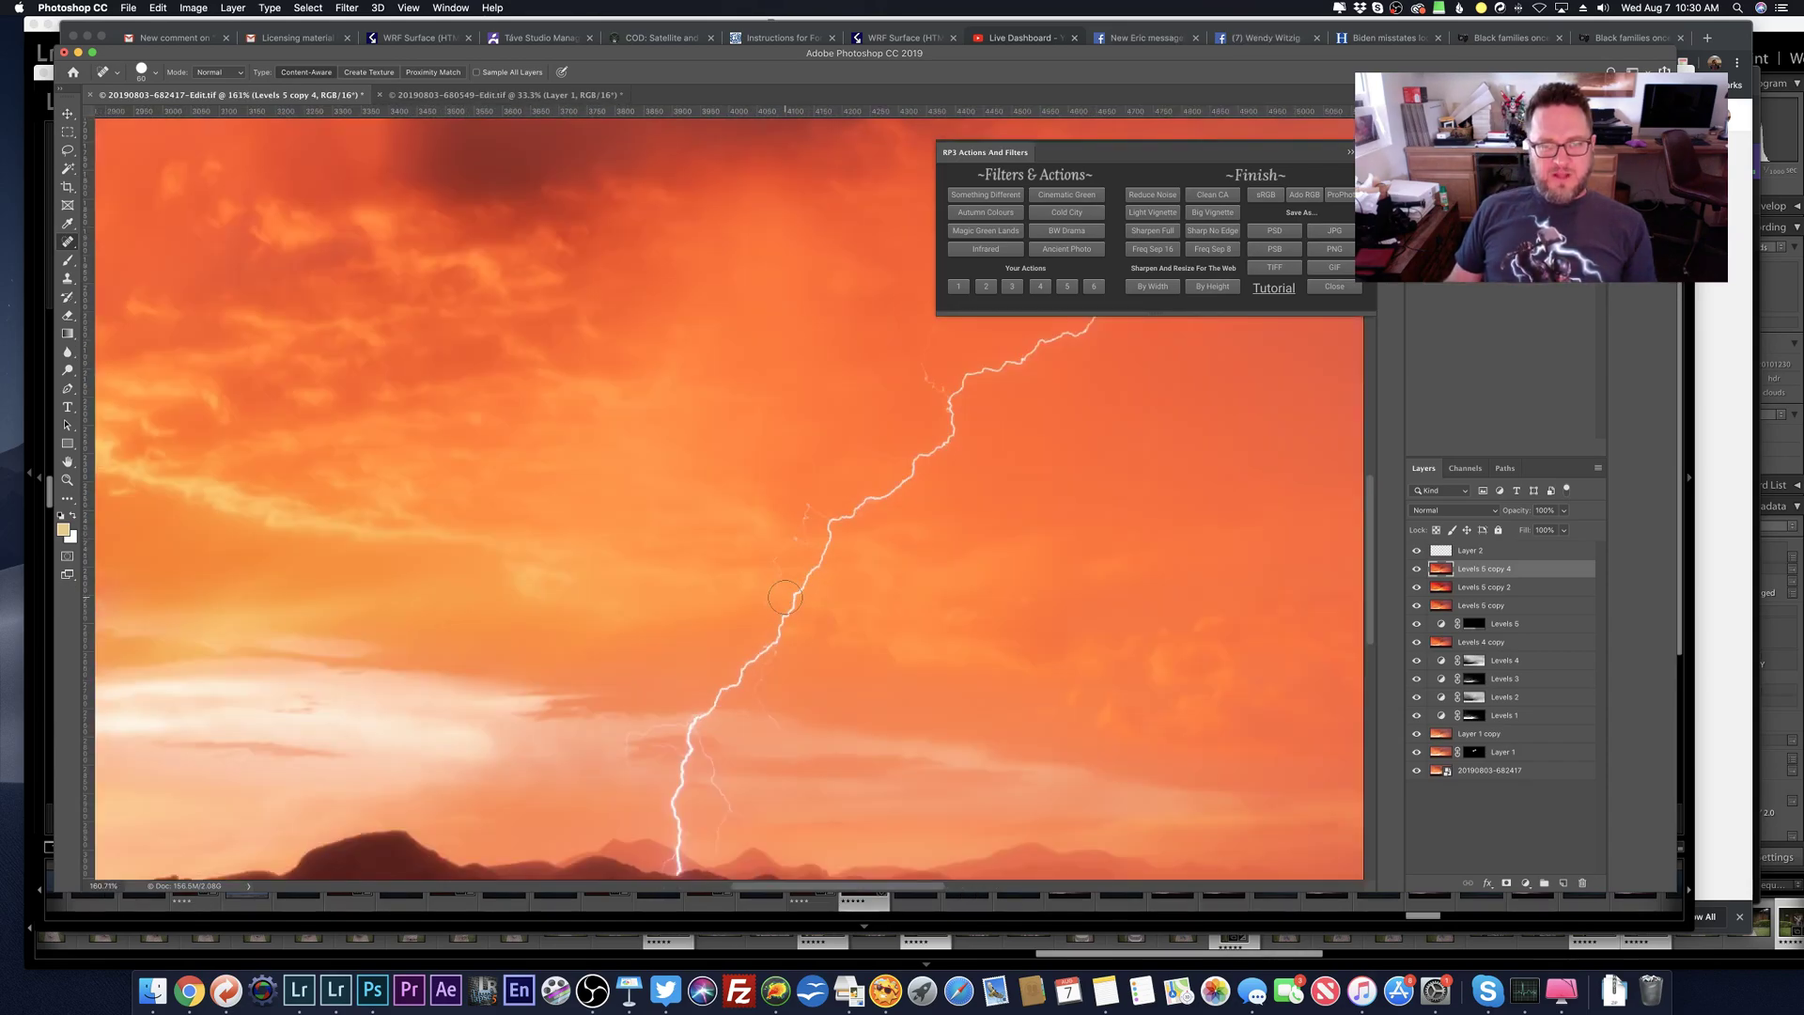
scroll(702, 593, "up", 5)
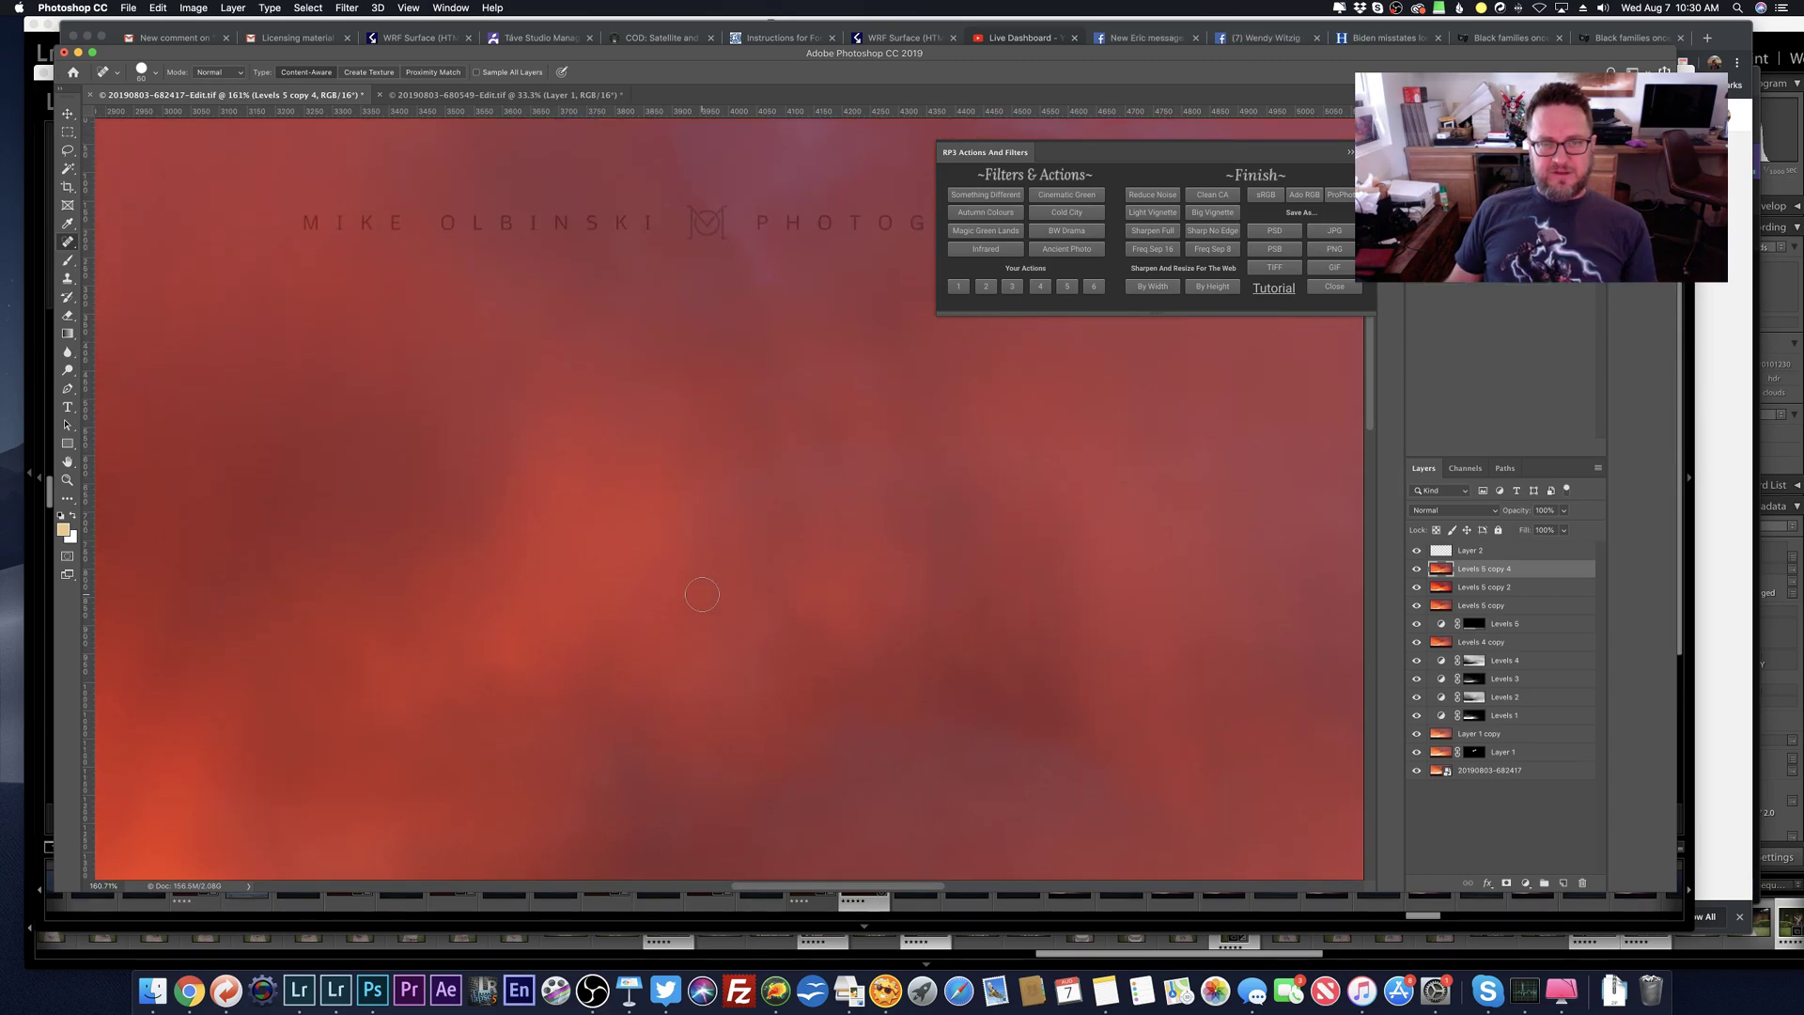
scroll(701, 593, "left", 8)
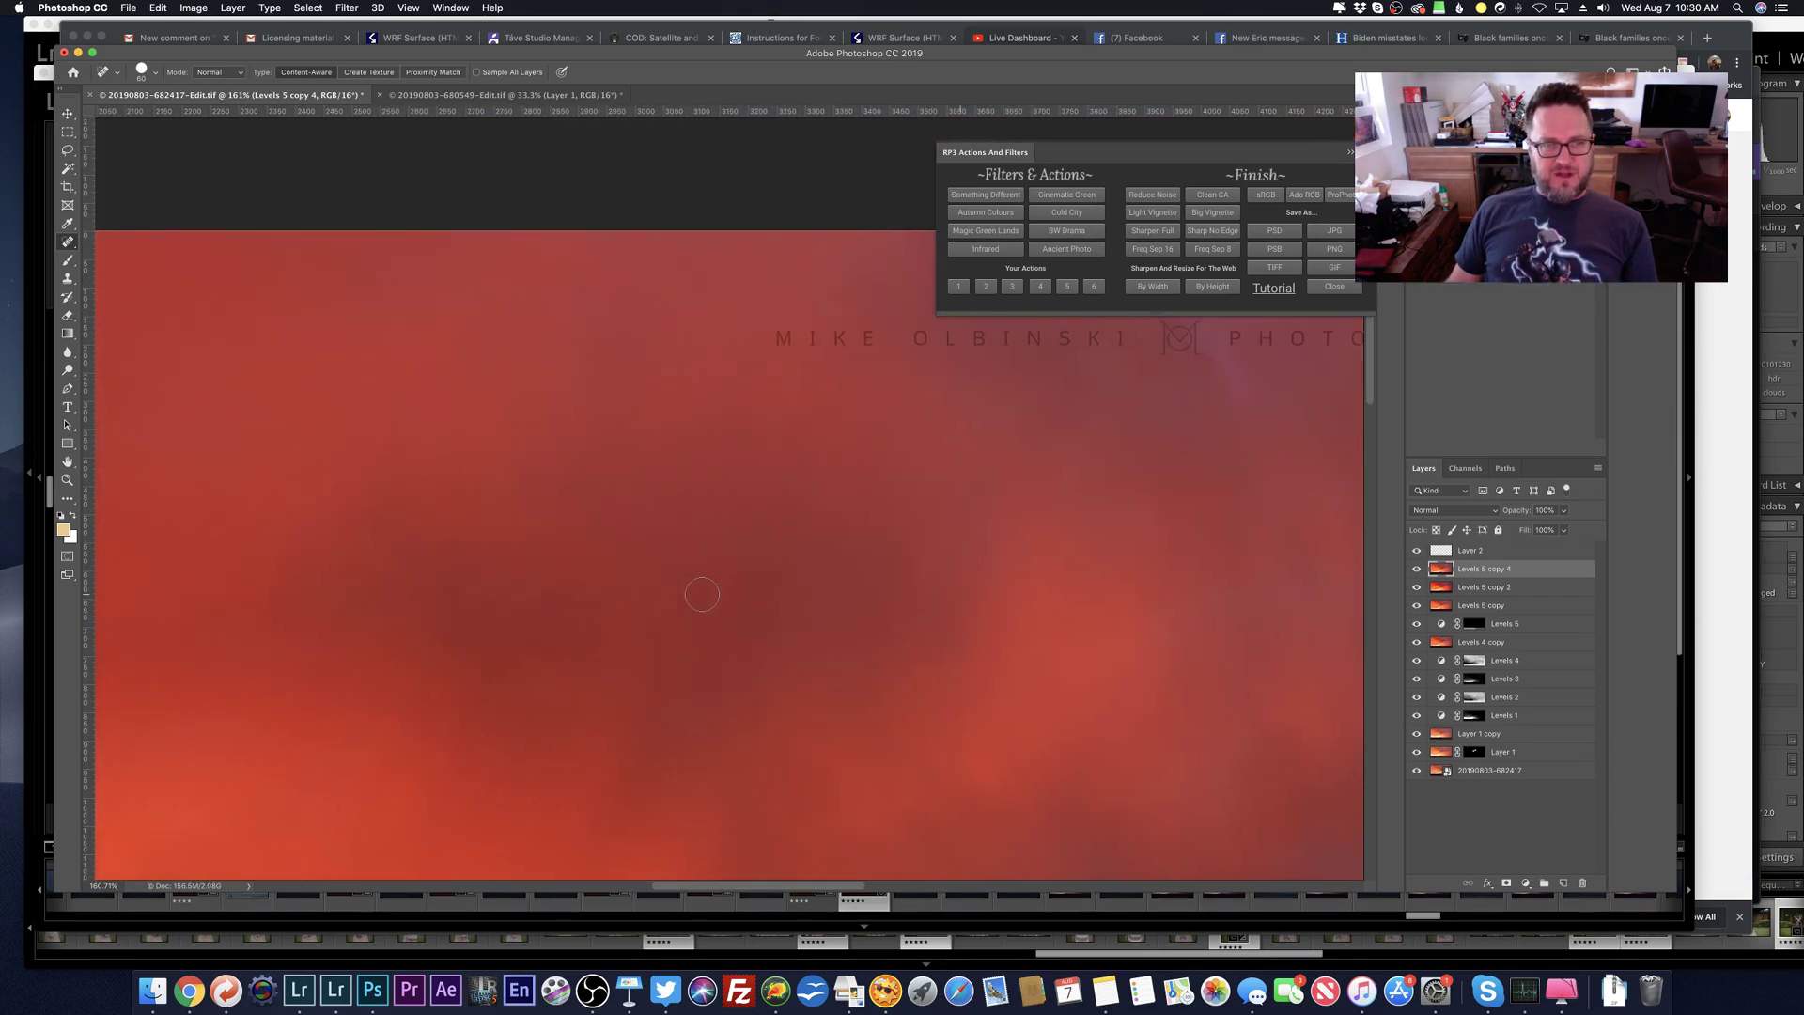
scroll(702, 594, "left", 3)
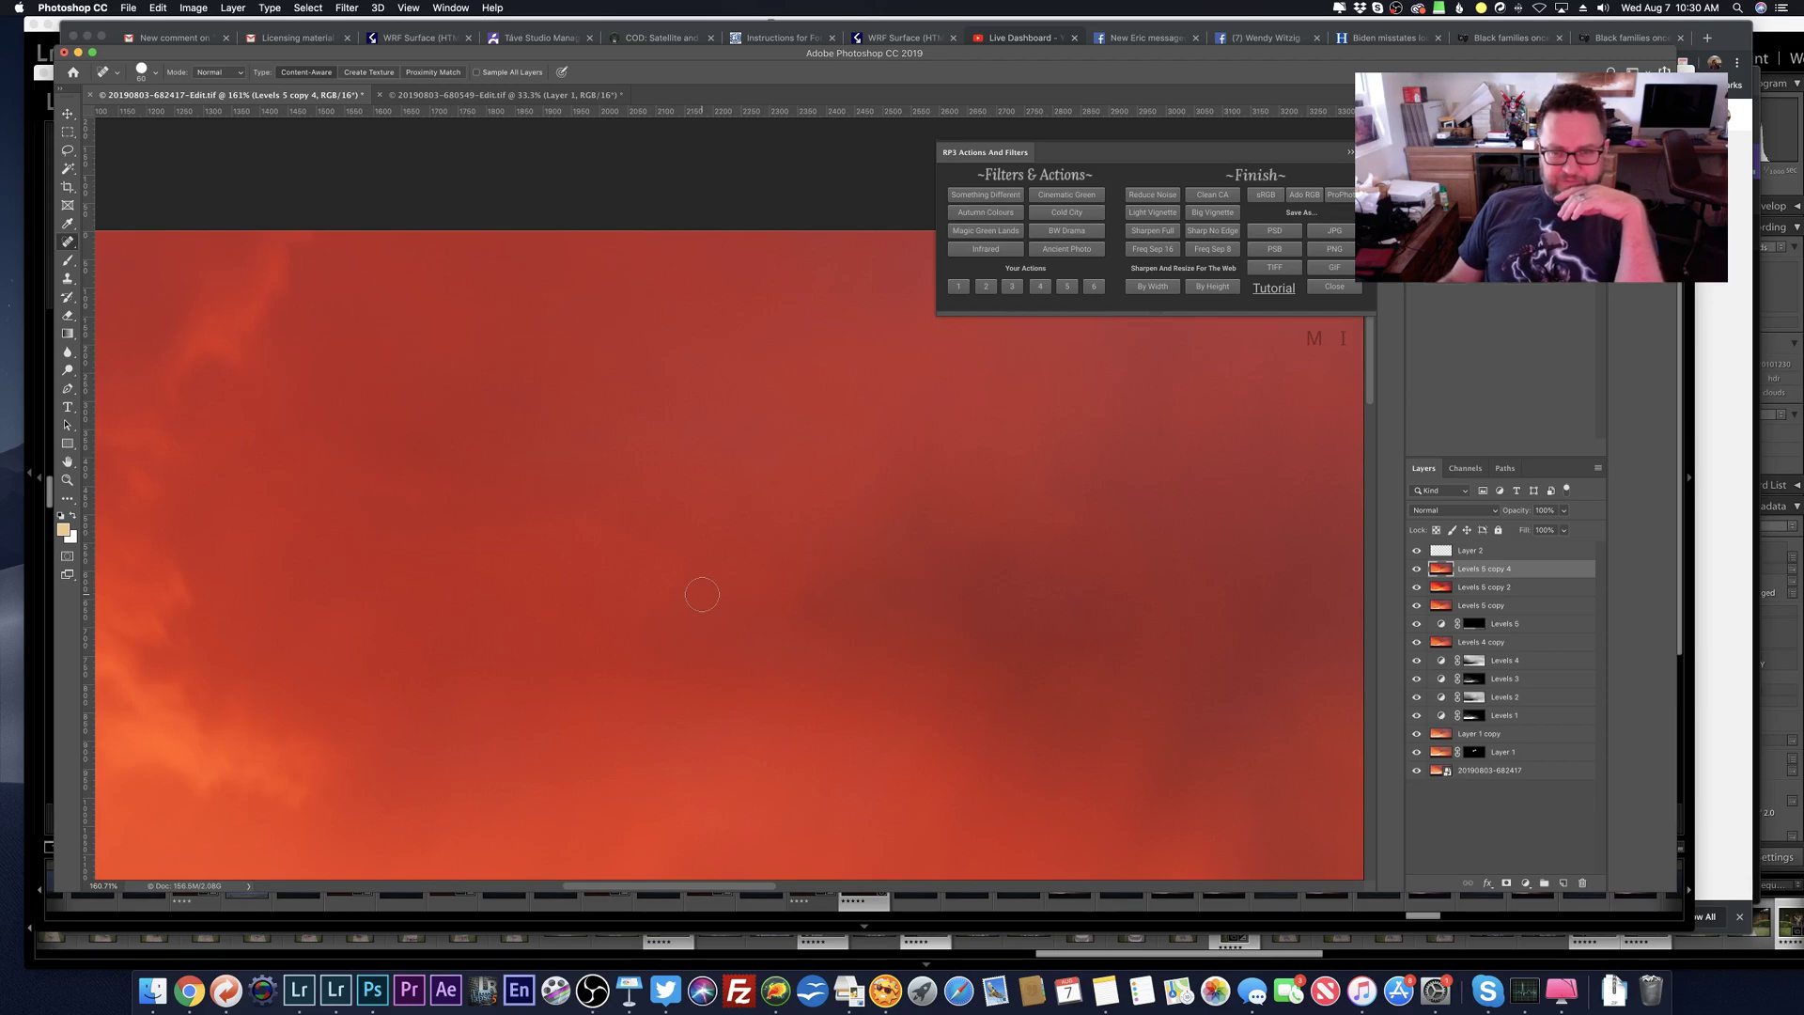
scroll(754, 535, "left", 10)
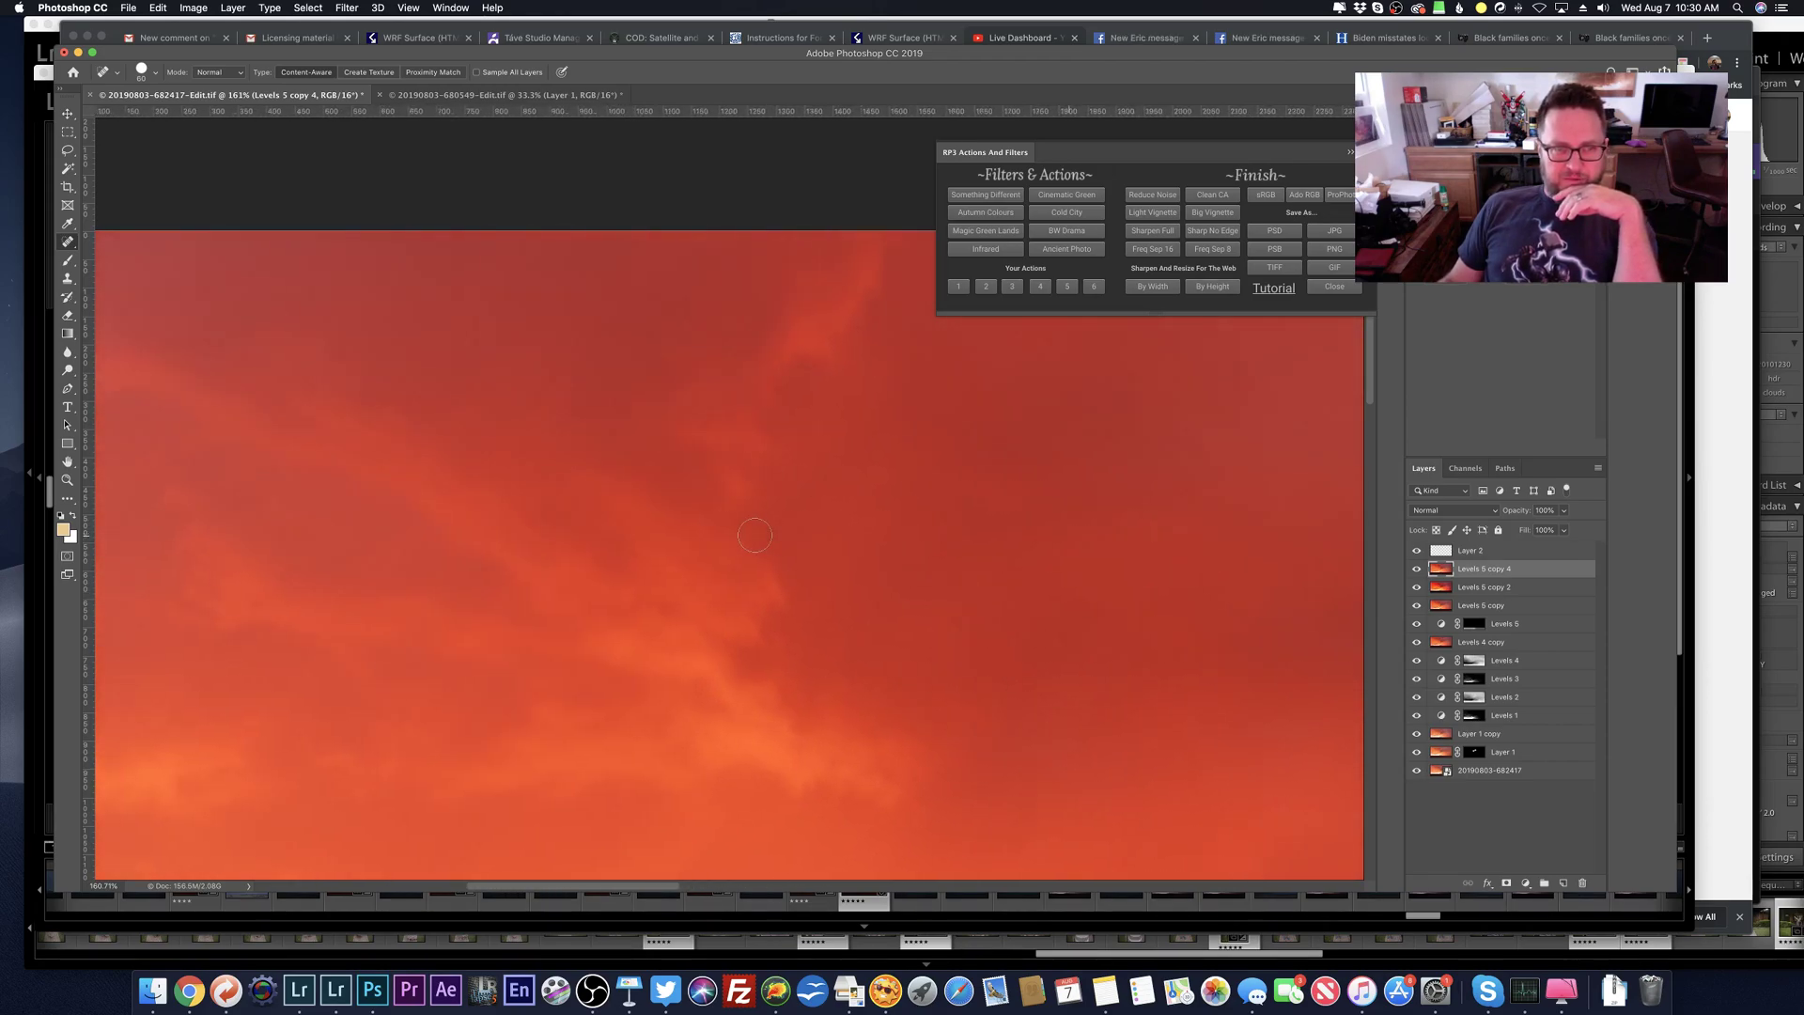
scroll(754, 534, "down", 10)
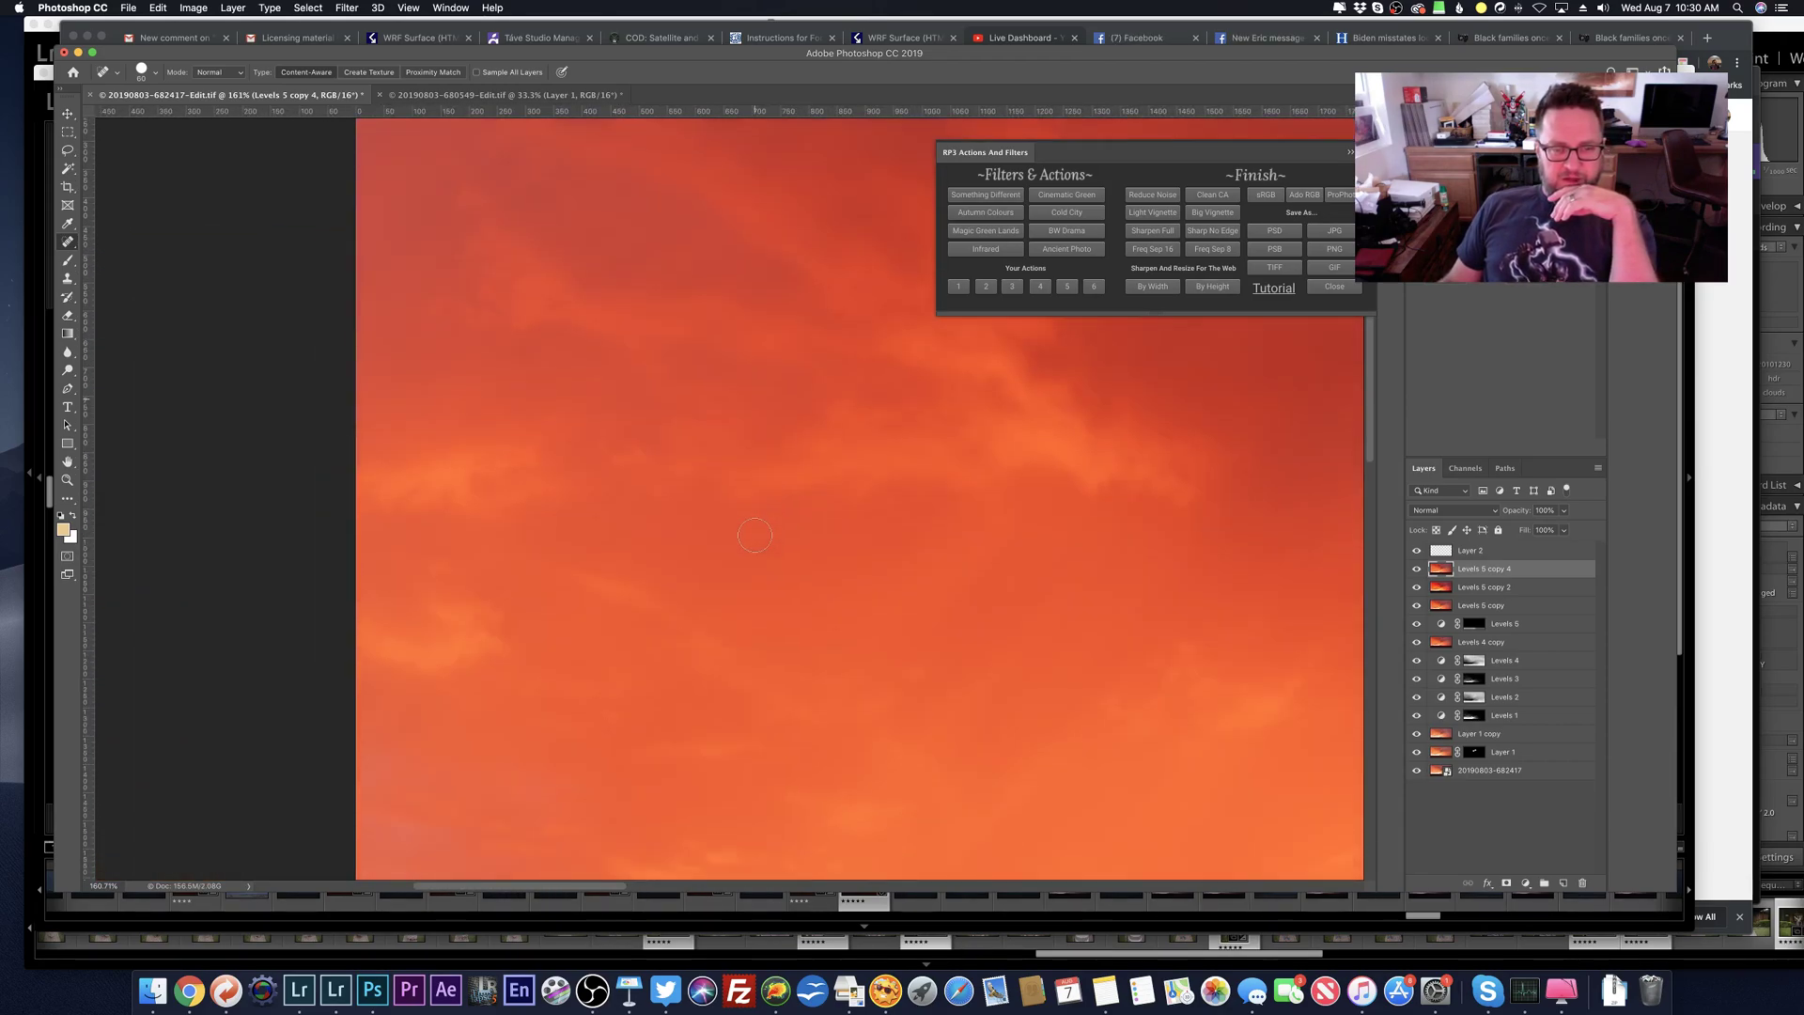
scroll(754, 535, "right", 3)
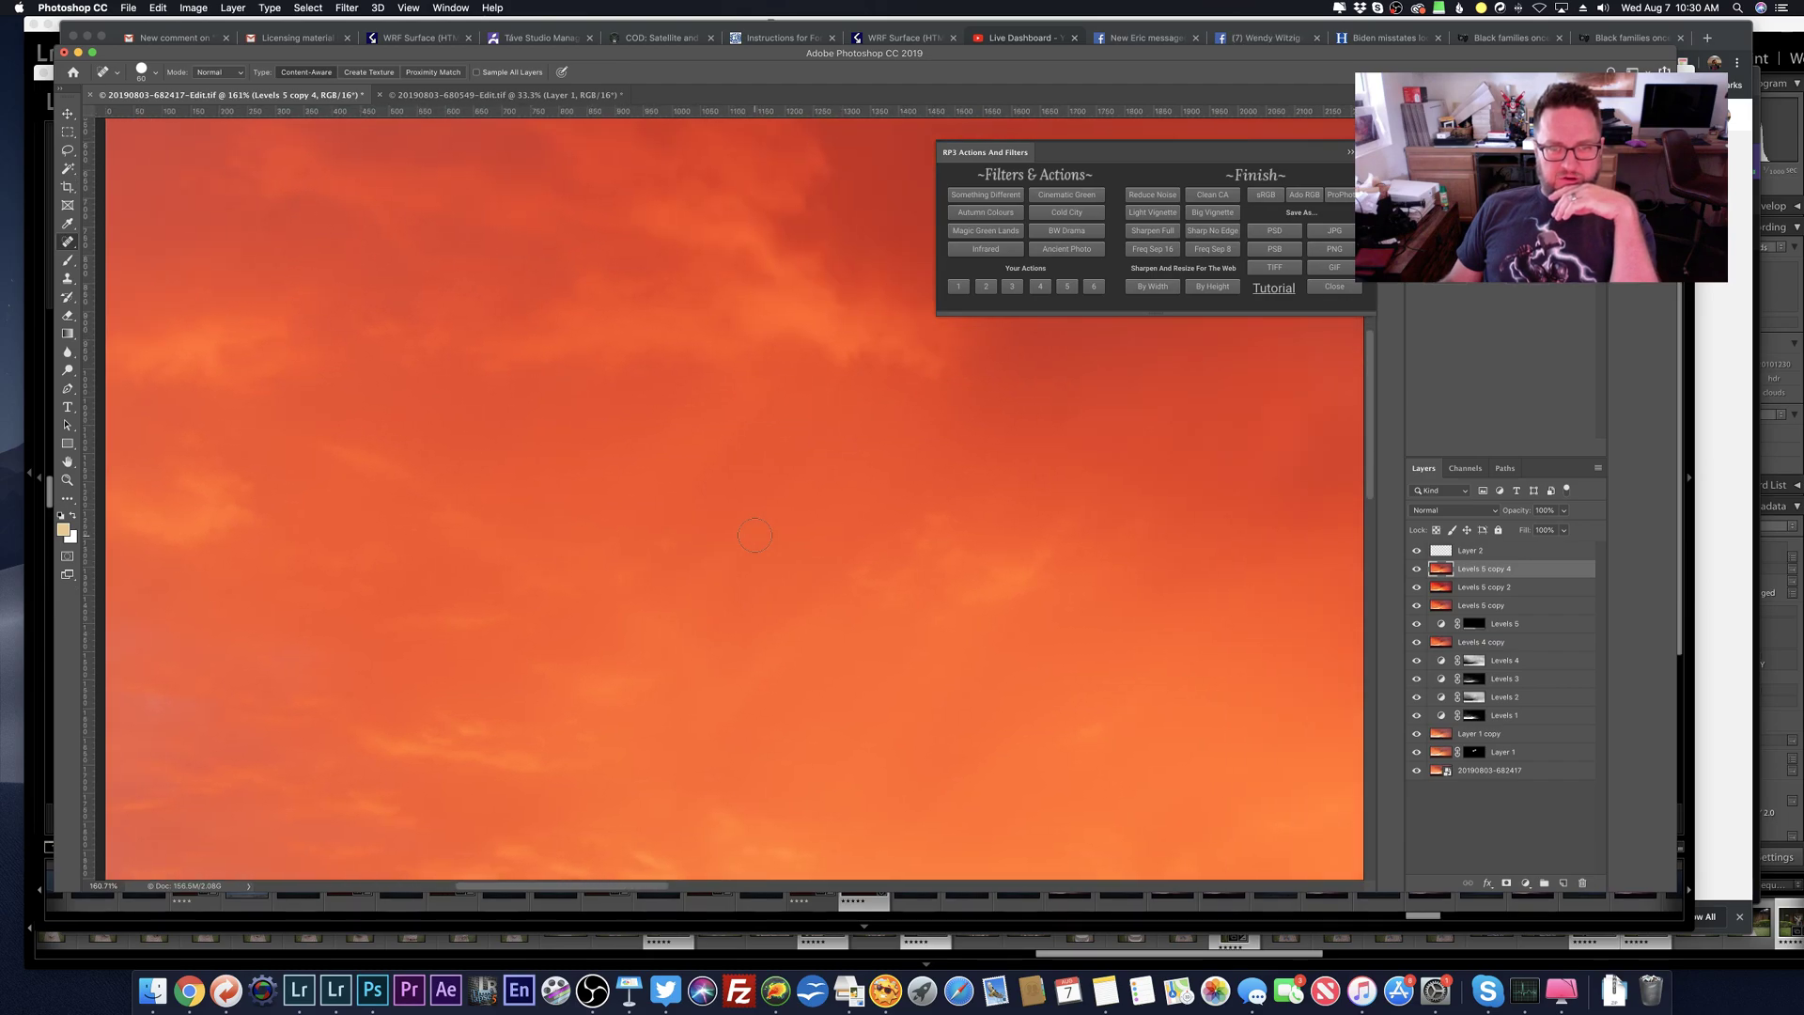
Step: Hide the RP3 Actions And Filters panel so the whole photo is unobstructed
scroll(754, 534, "down", 8)
scroll(755, 534, "up", 4)
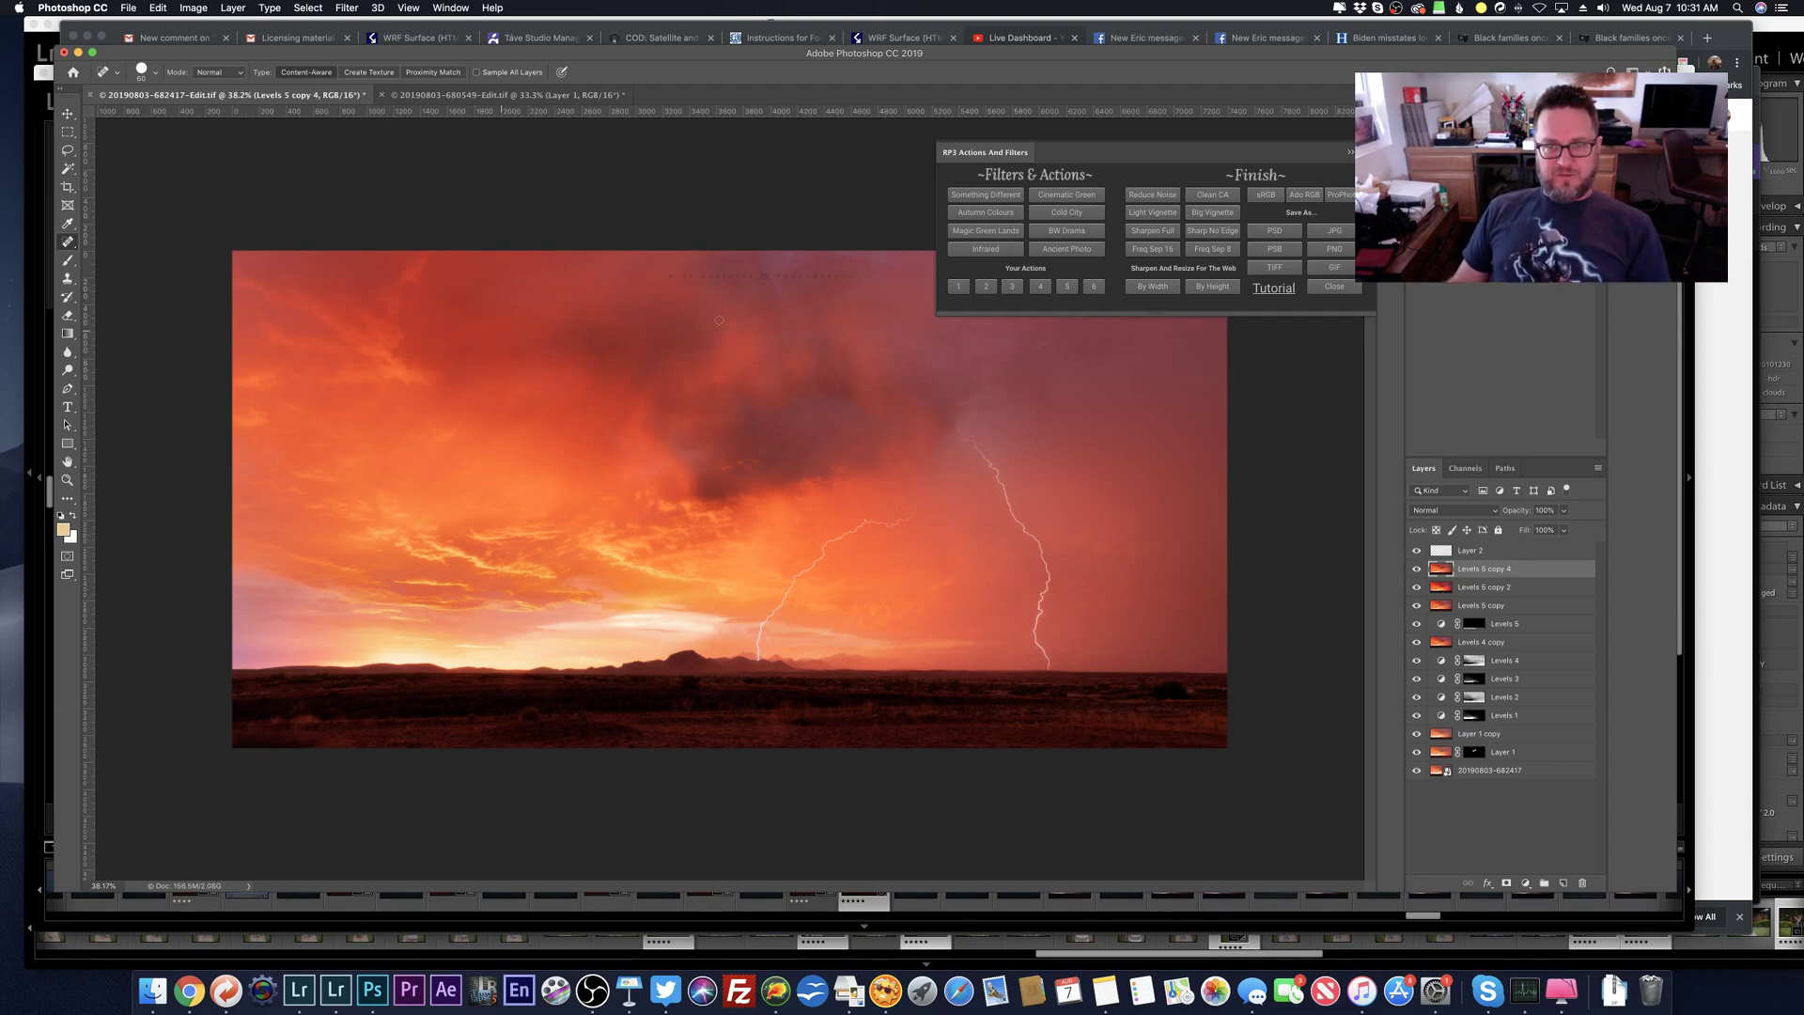
left_click(1347, 154)
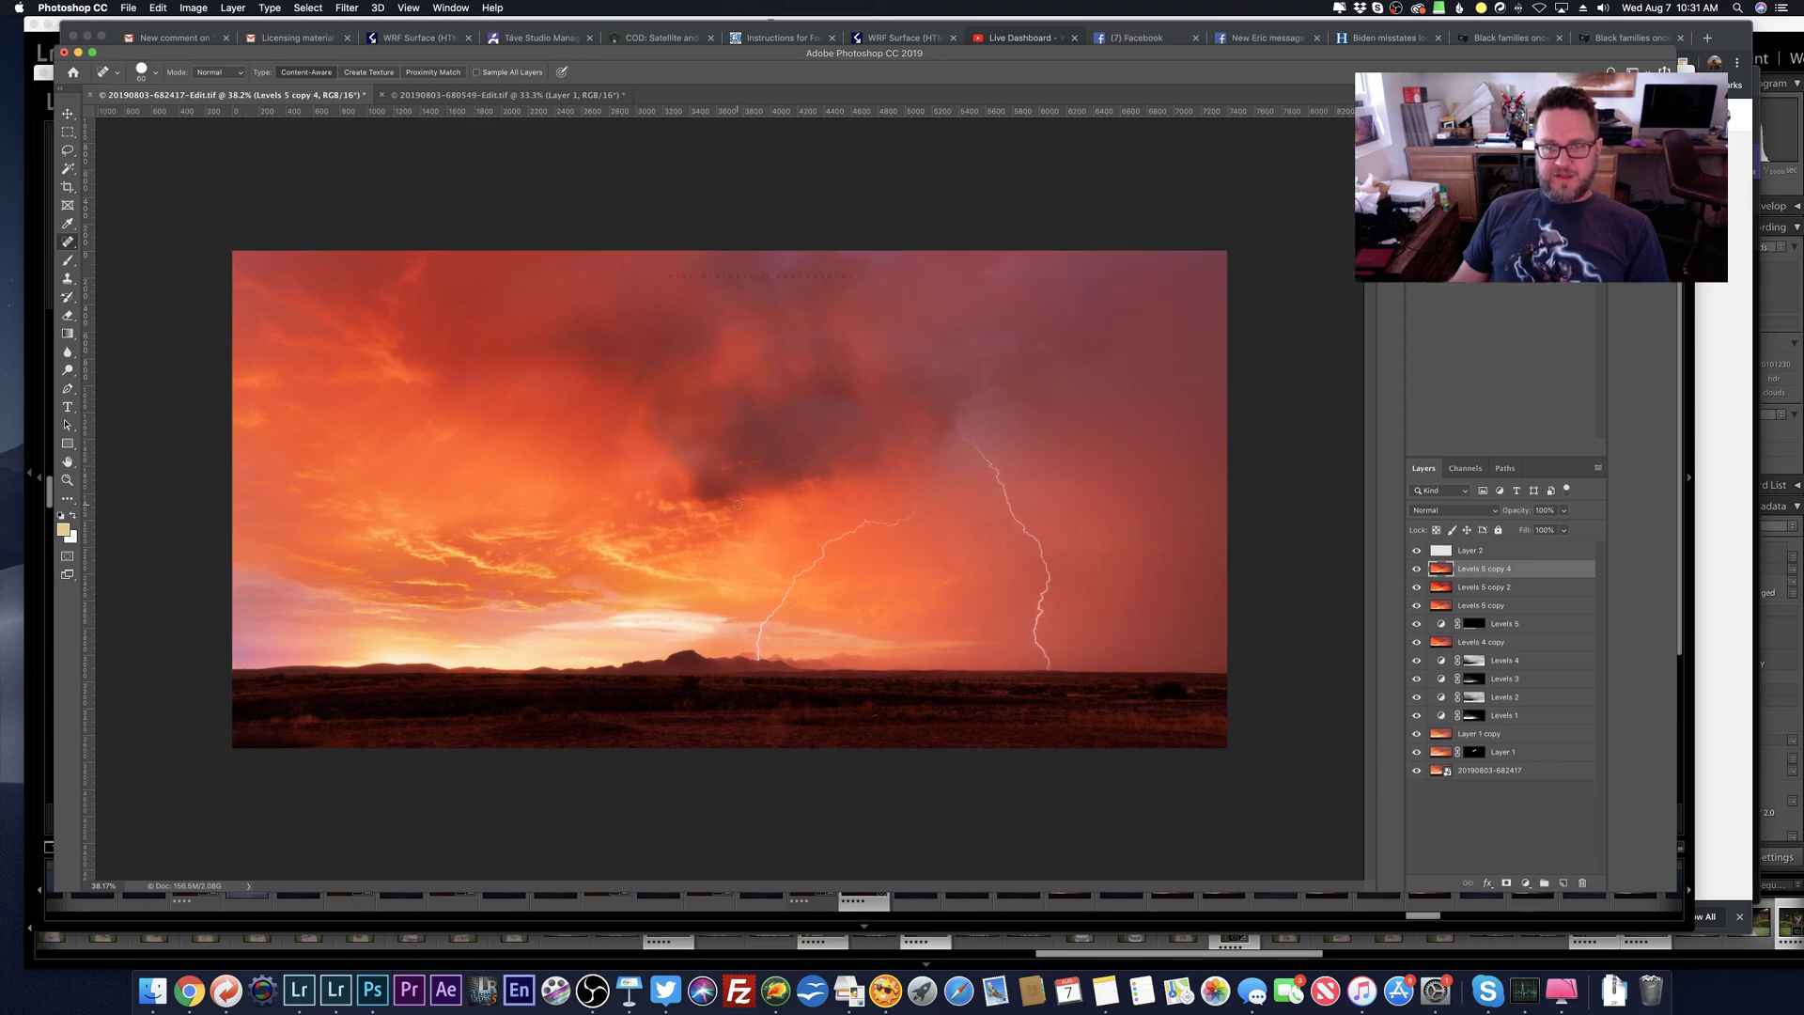
key("super+Tab")
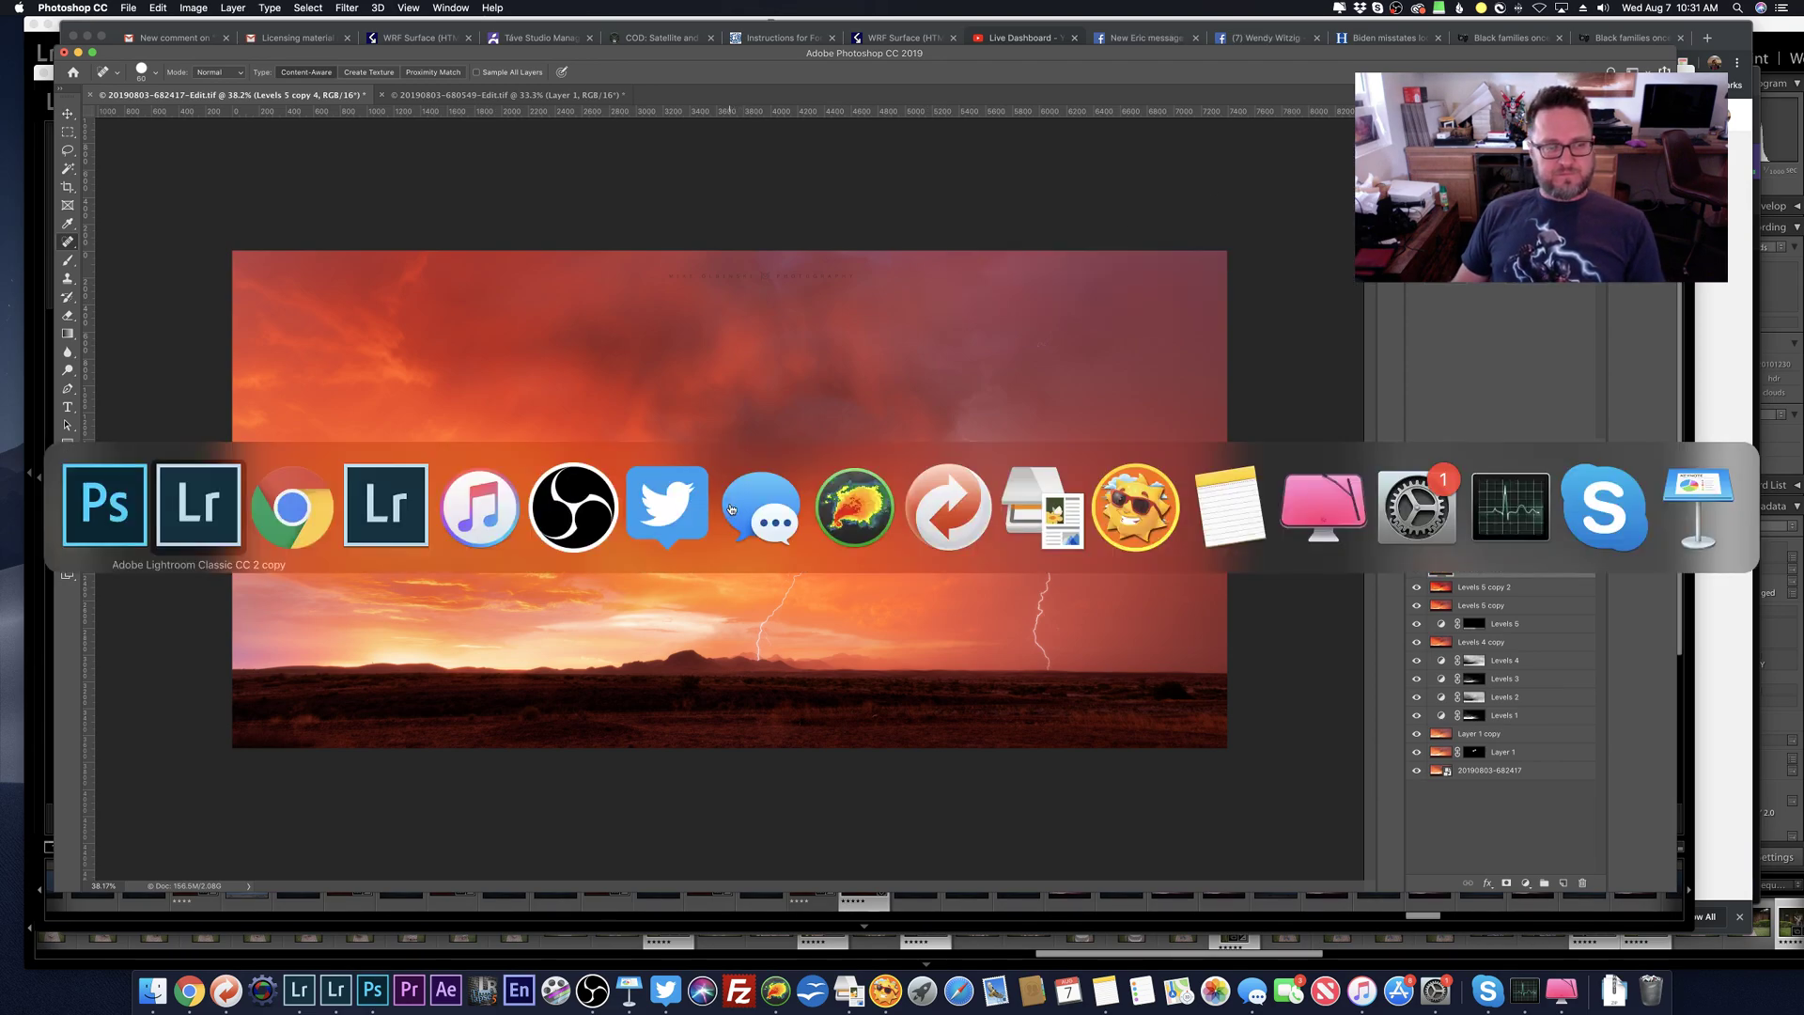
key("super+Tab")
key("super+Tab")
key("super+Tab")
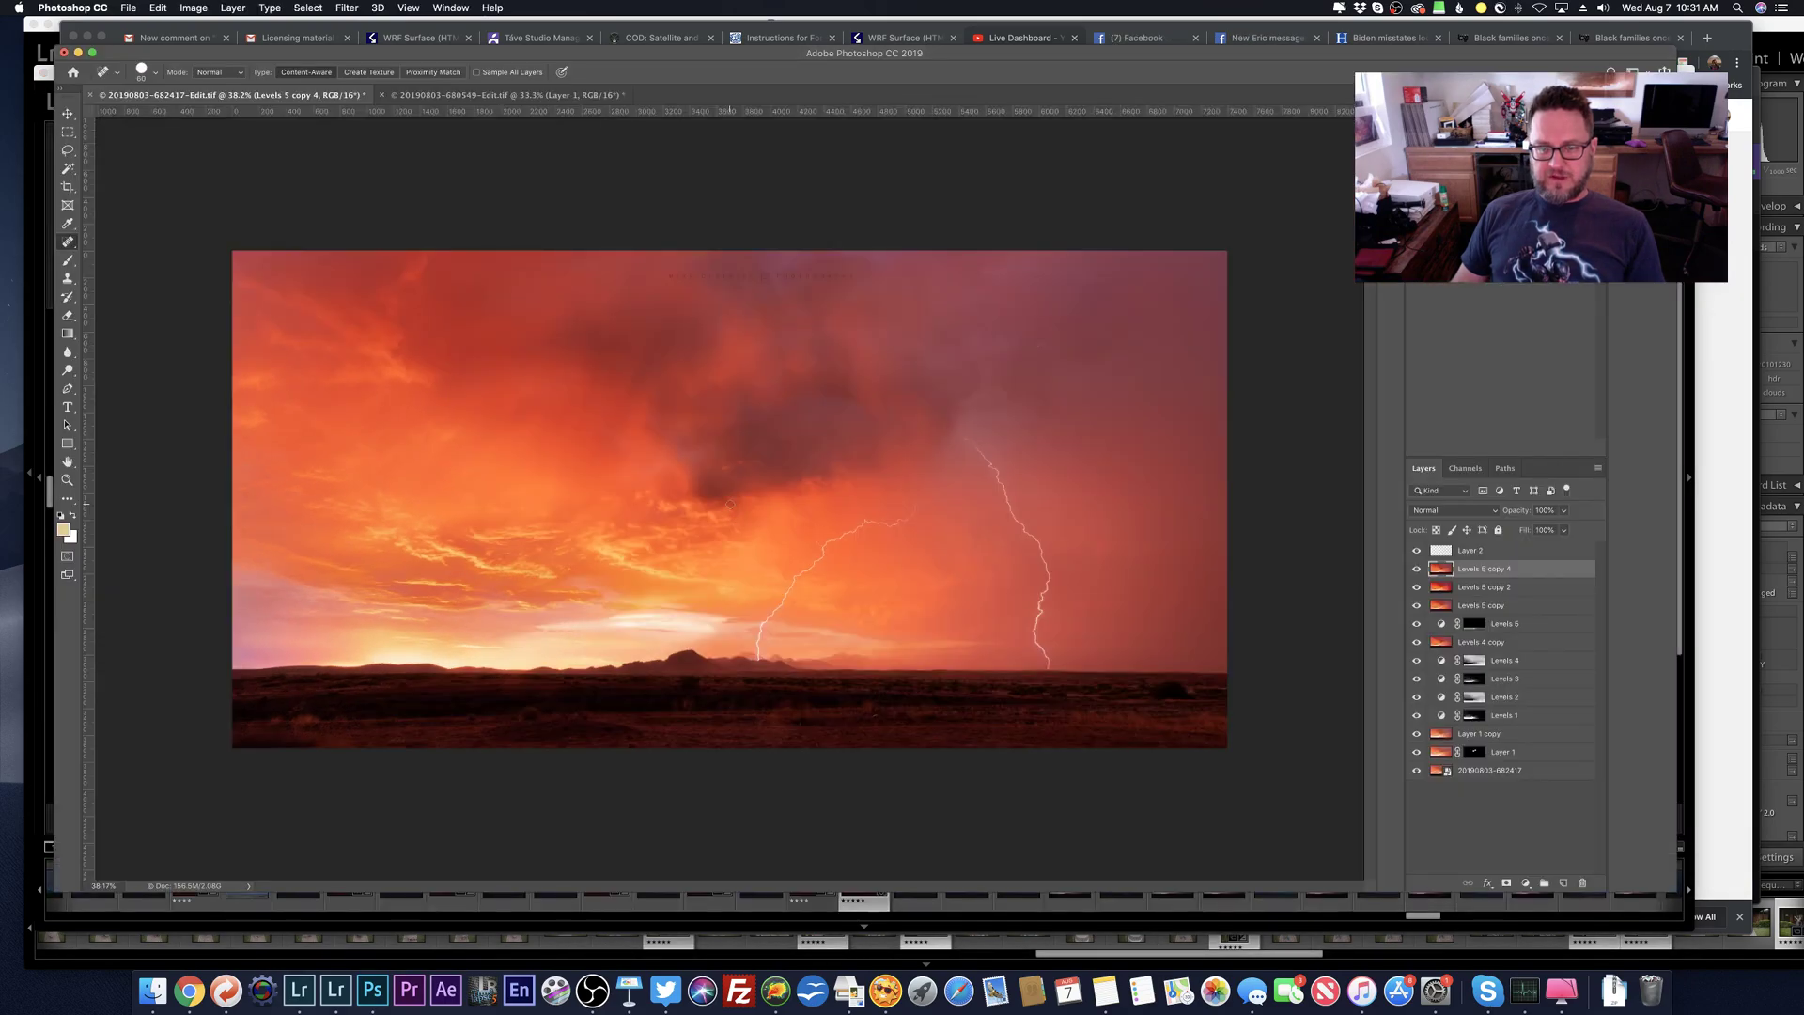
key("super+Tab")
key("super+Tab")
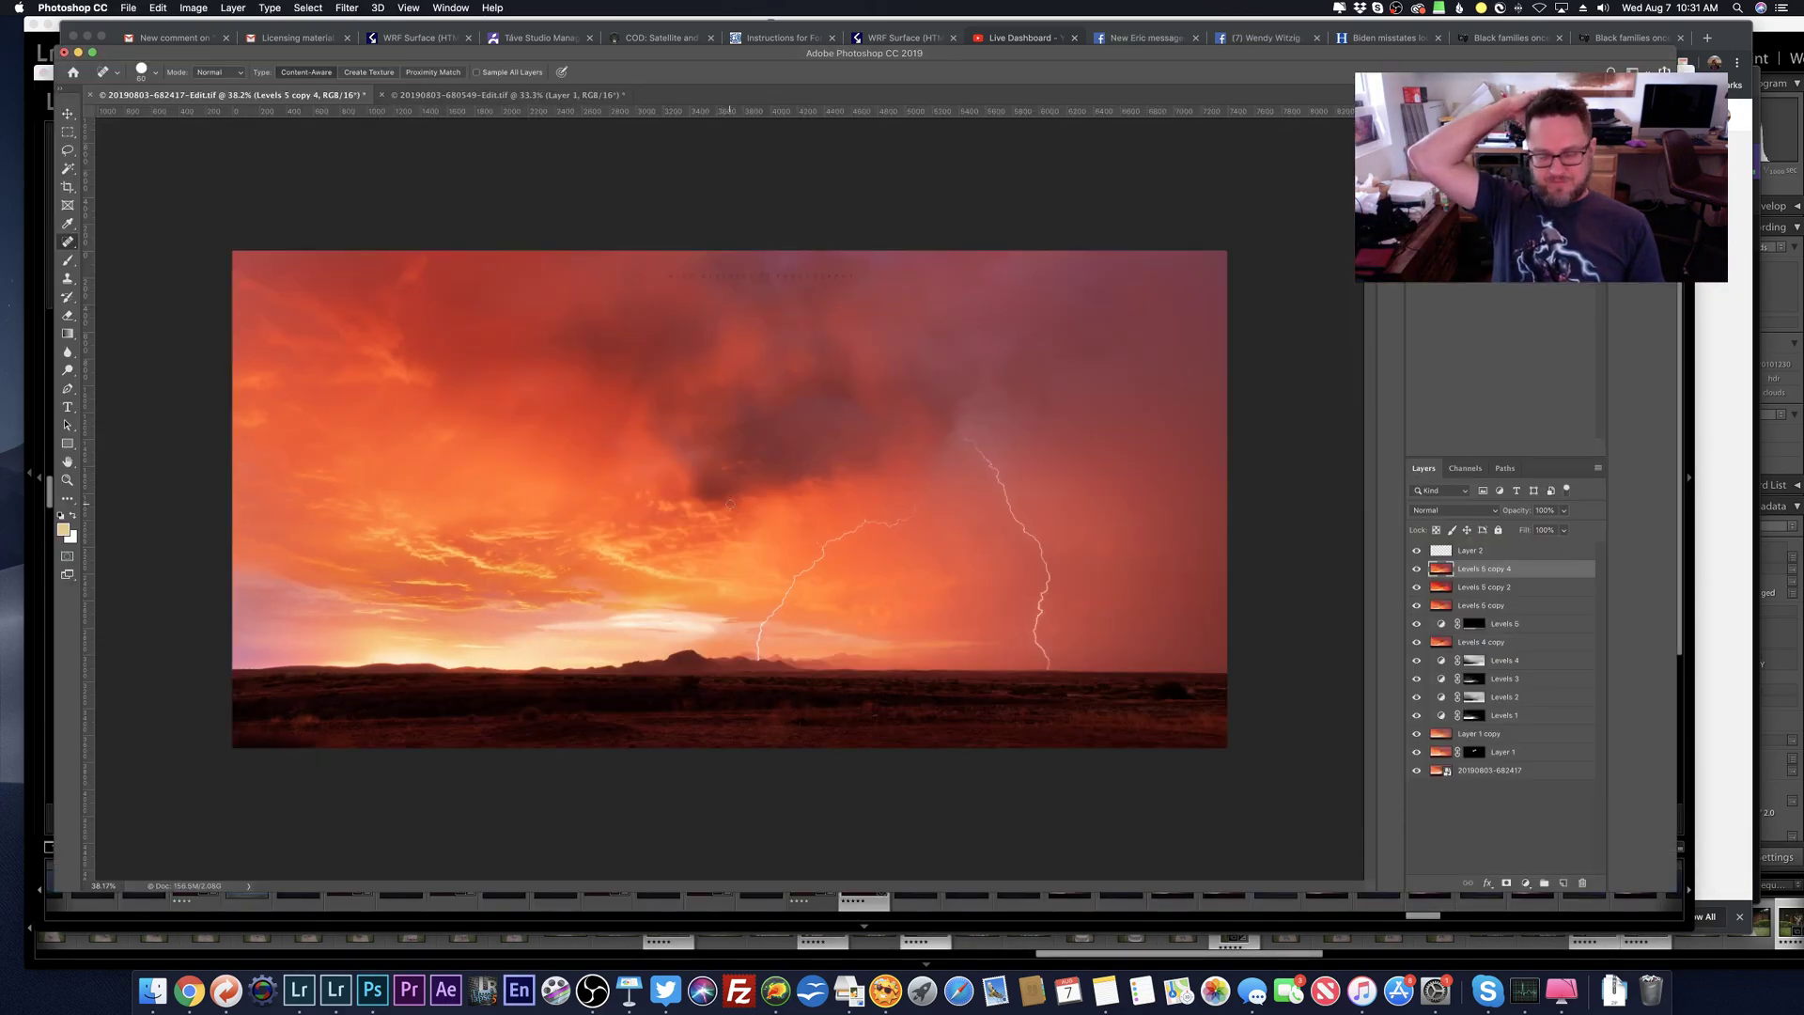
Step: Examine the photo from the left-edge clouds along the mountain horizon to the left lightning bolt
scroll(296, 436, "up", 5)
scroll(296, 438, "left", 5)
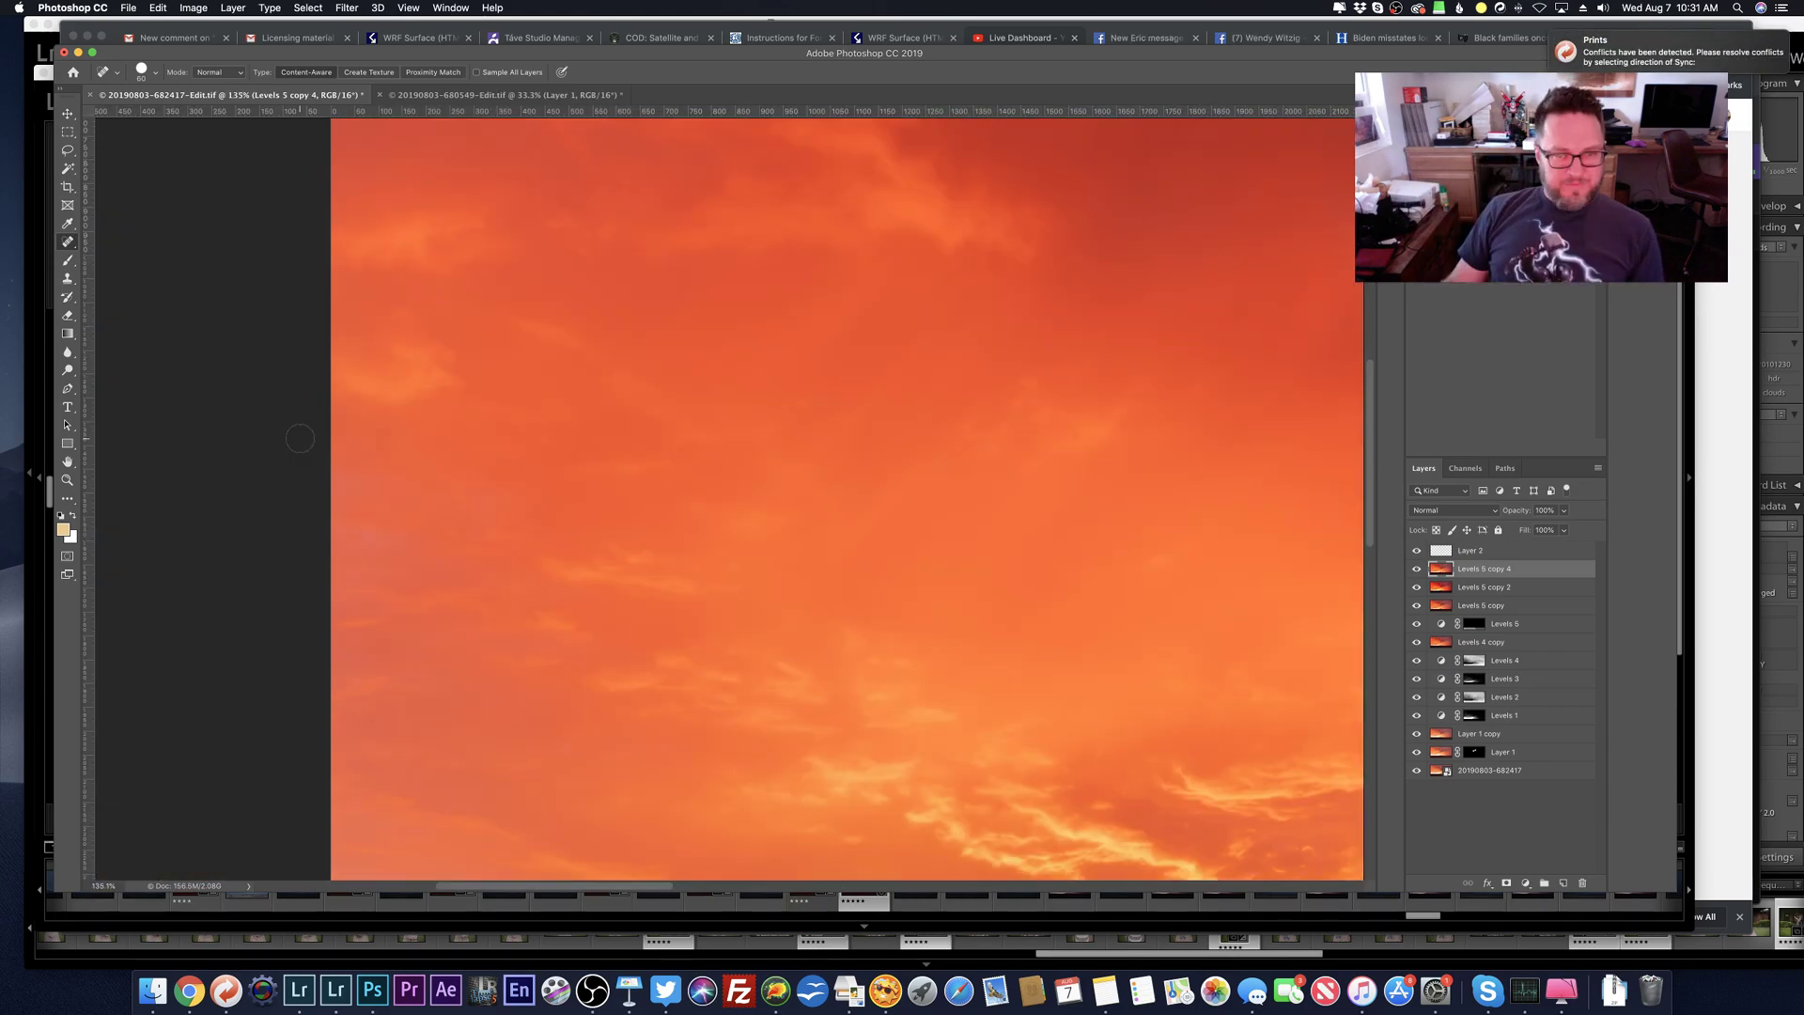
scroll(300, 437, "down", 10)
scroll(301, 437, "right", 5)
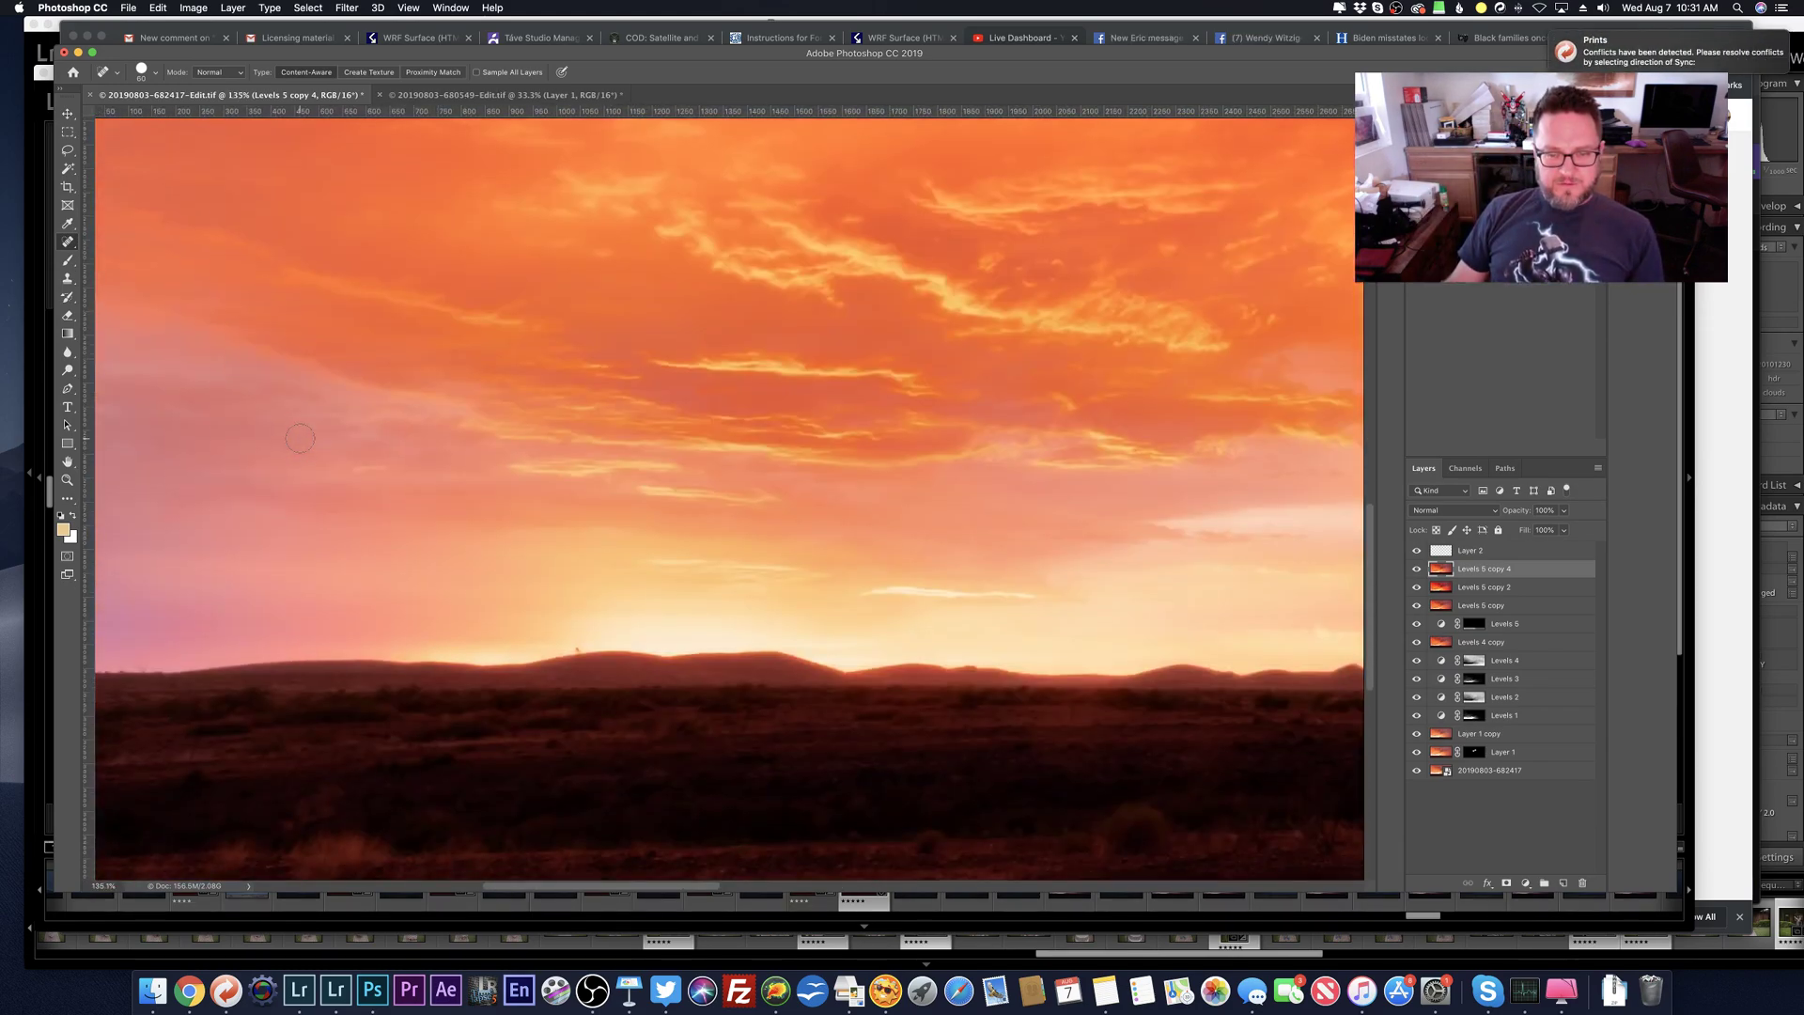
scroll(300, 437, "left", 3)
scroll(300, 438, "right", 15)
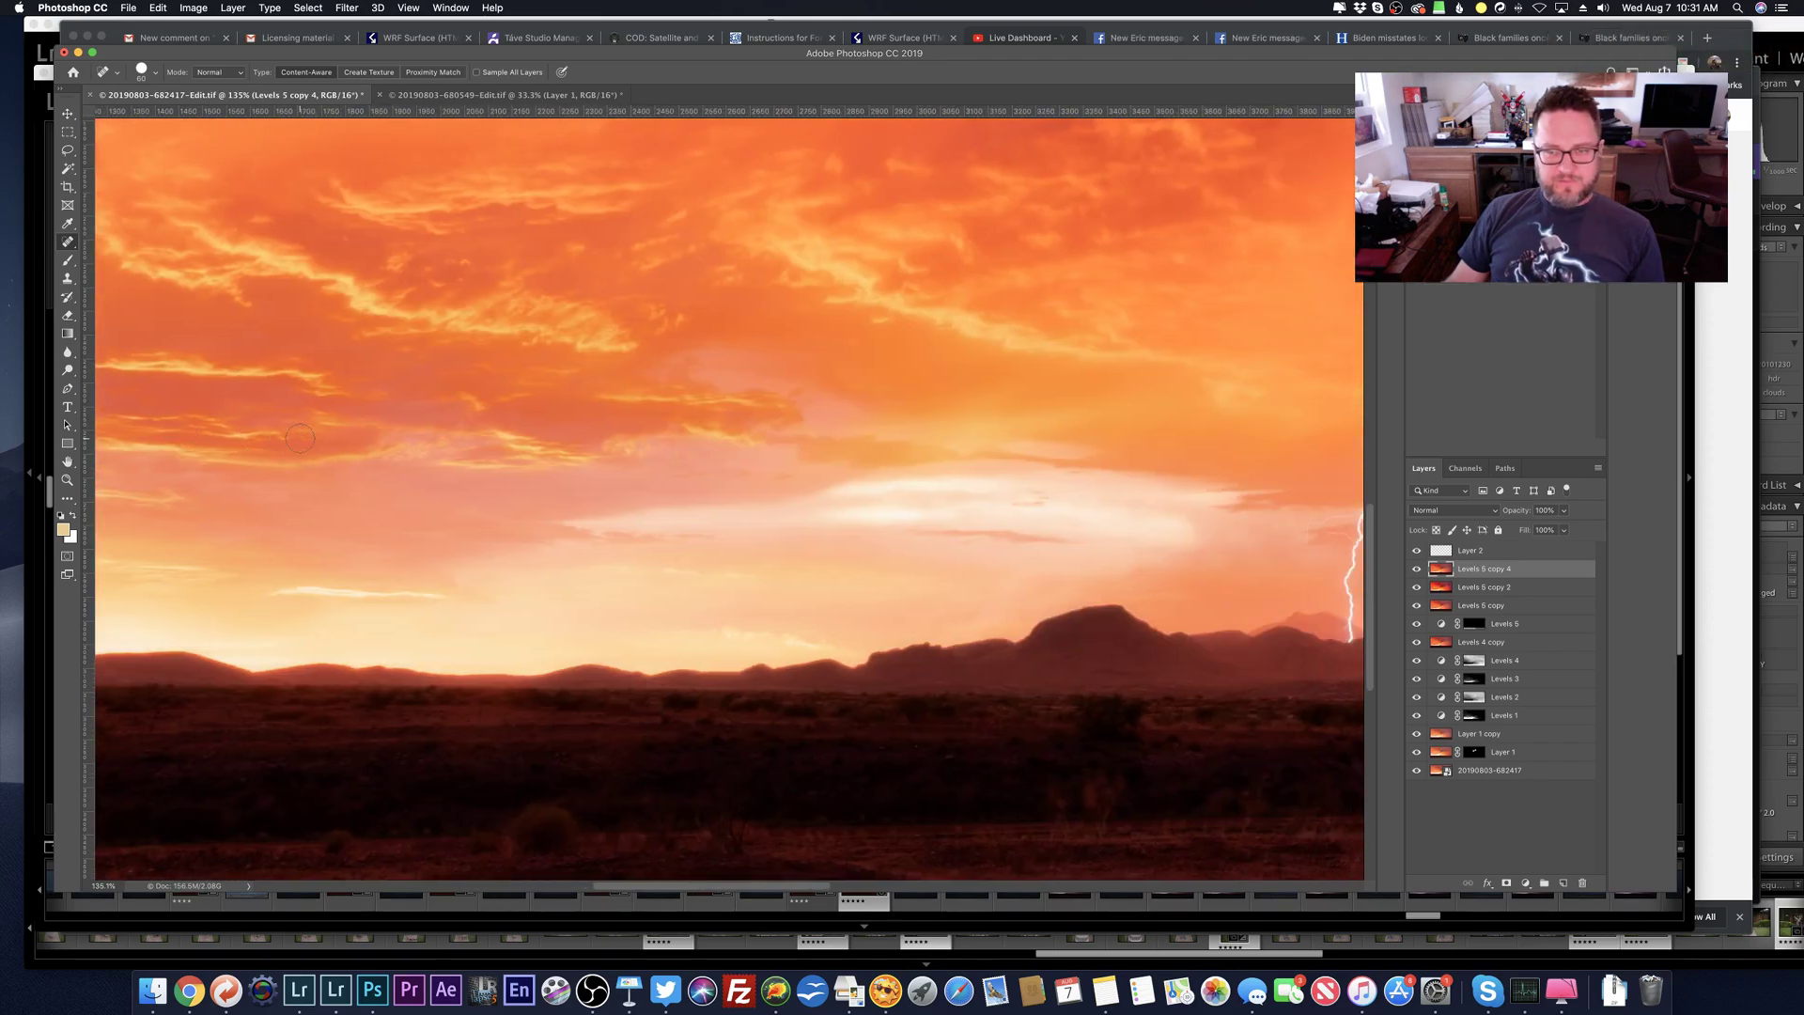
scroll(300, 437, "up", 2)
scroll(300, 438, "right", 5)
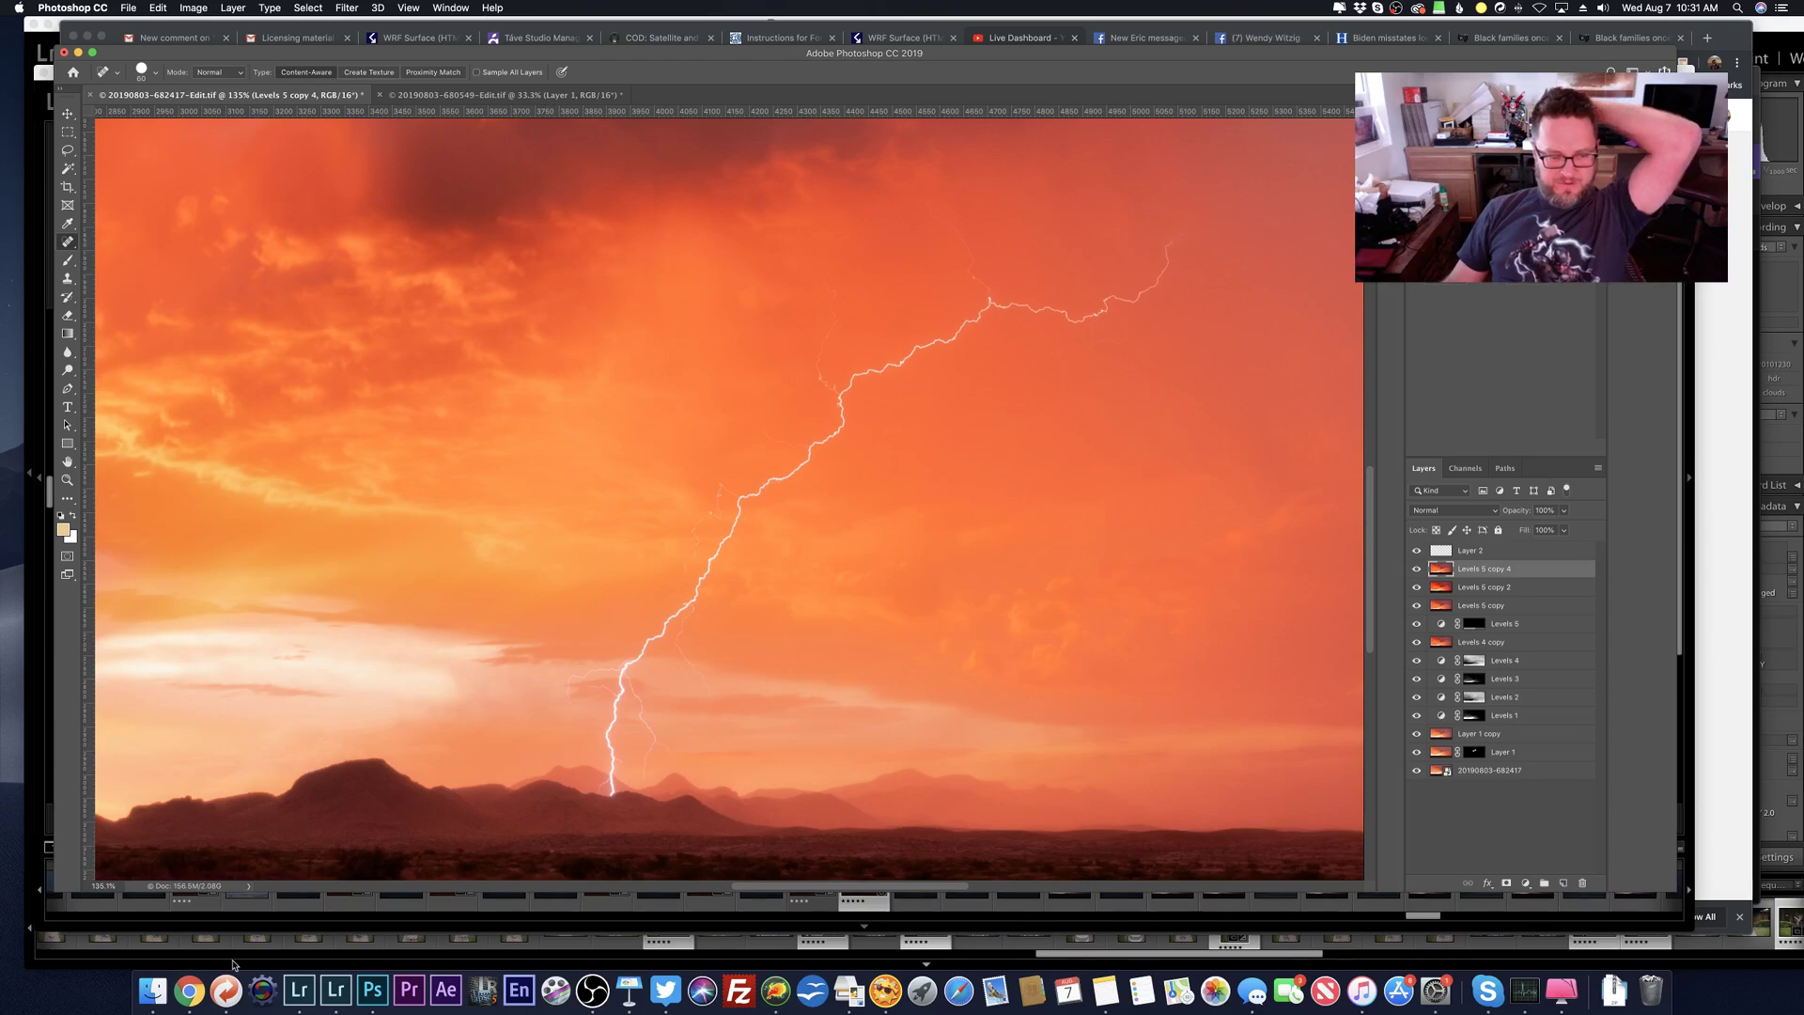
Step: Switch to the Master Prints catalog in Lightroom and open a sunset frame without lightning from the 20190803 folder in Loupe view
key("super+Tab")
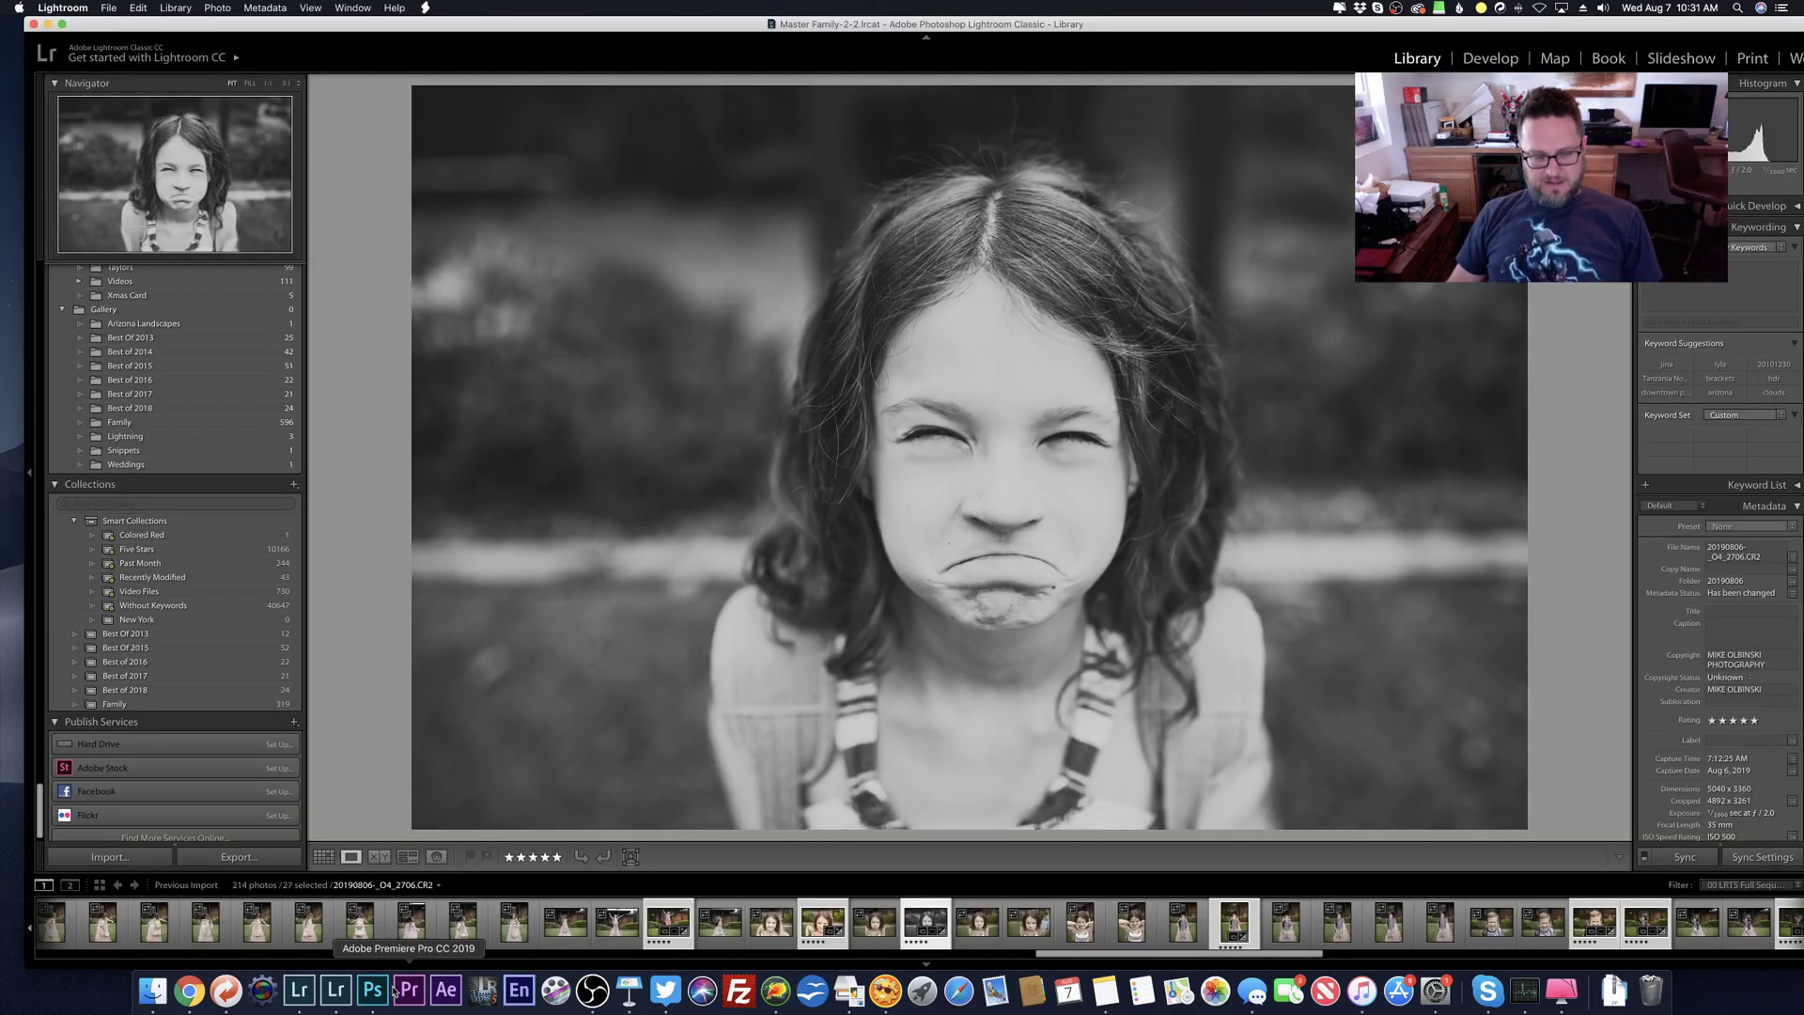
key("super+Tab")
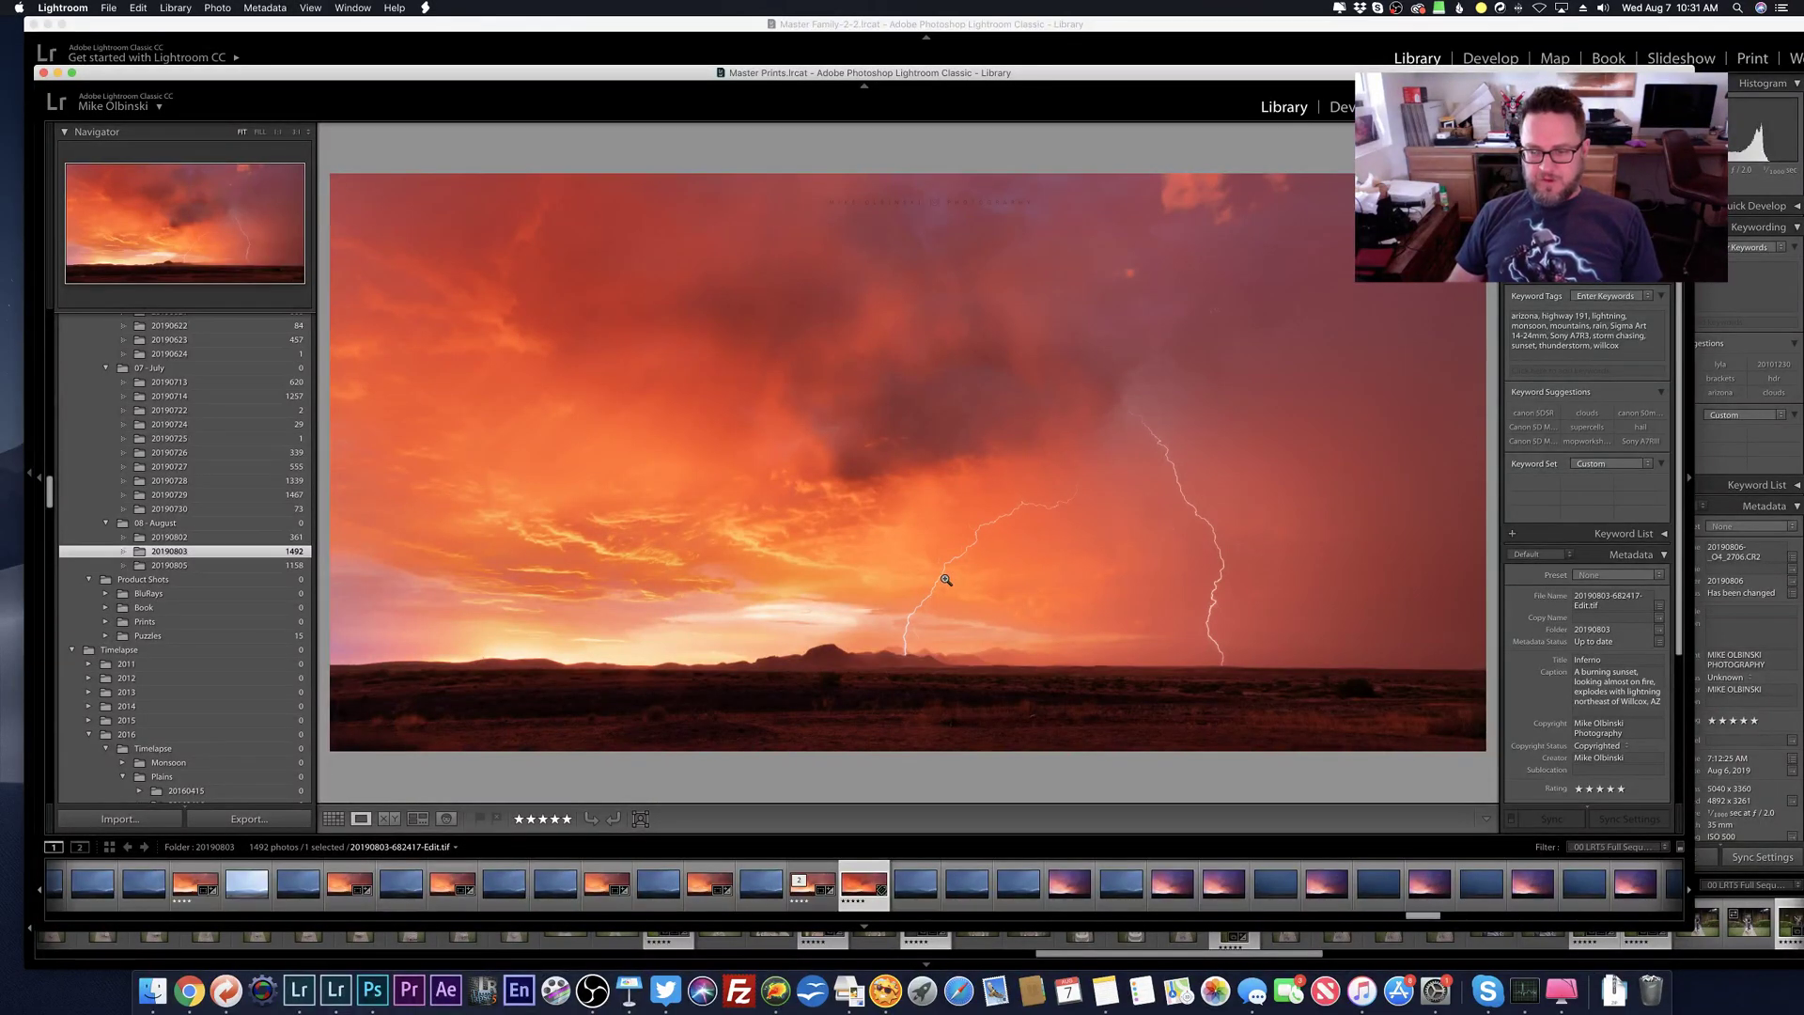
key("g")
scroll(943, 577, "down", 15)
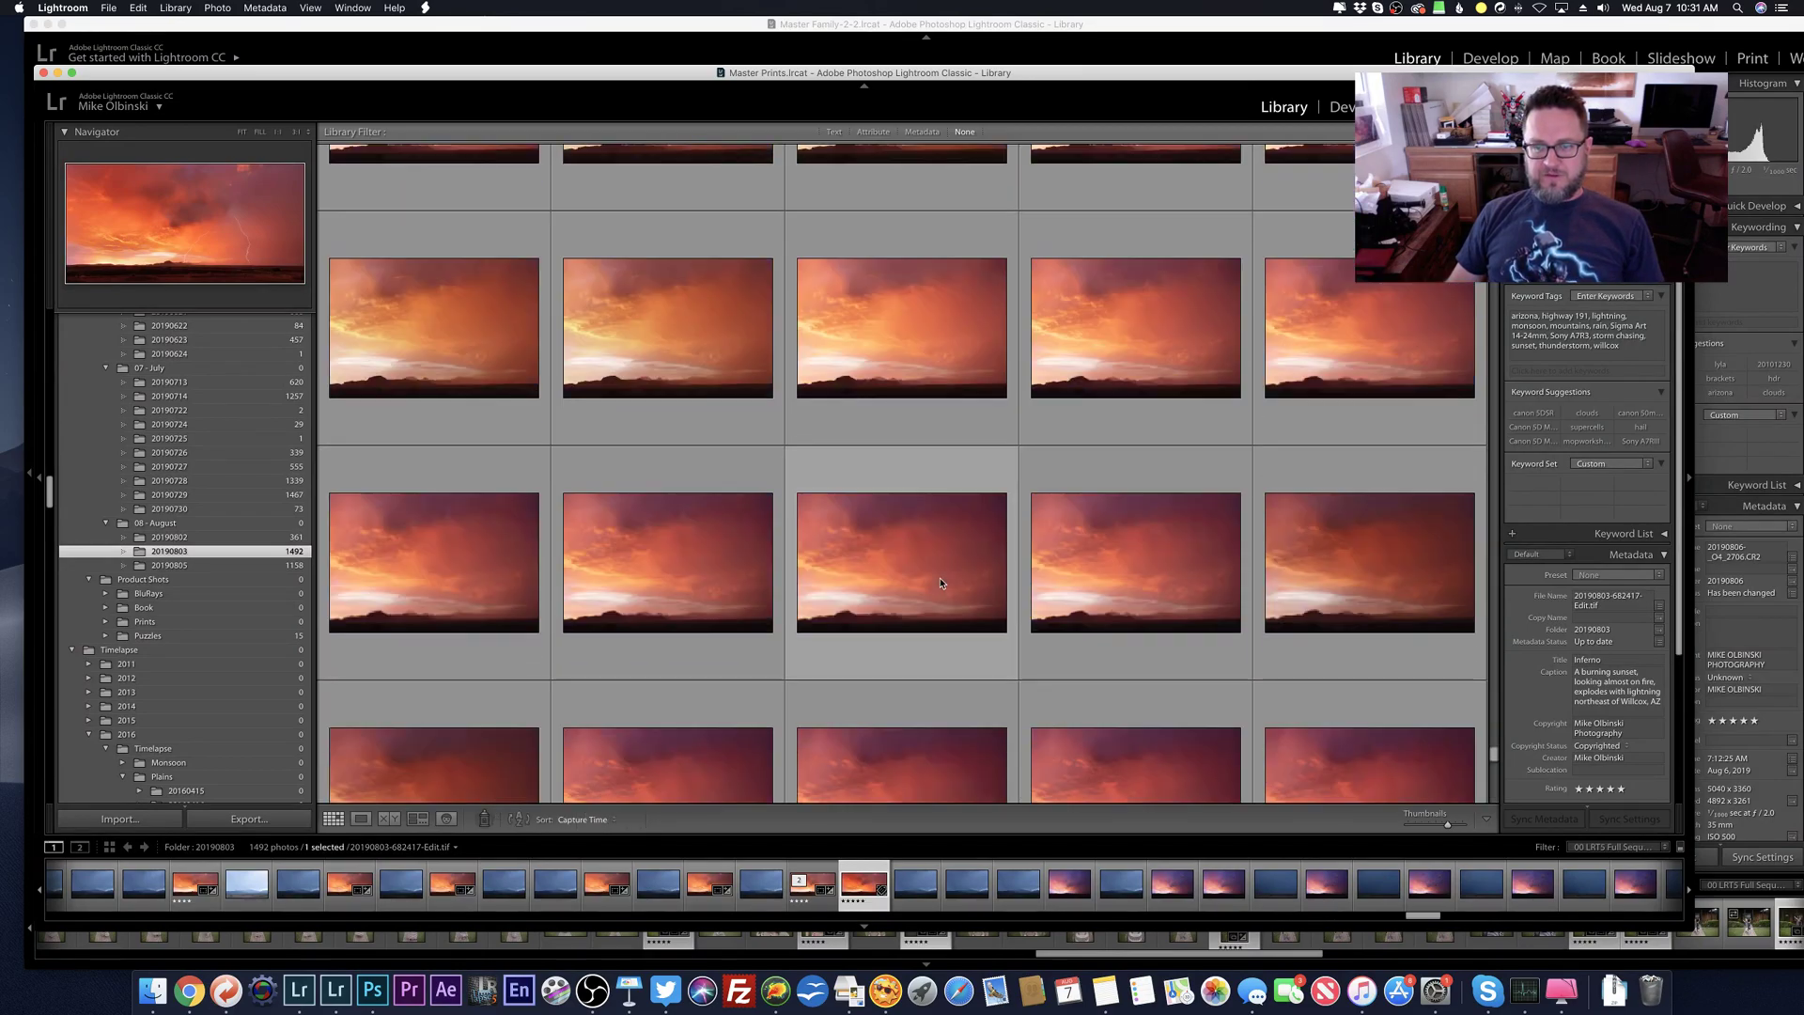
double_click(939, 504)
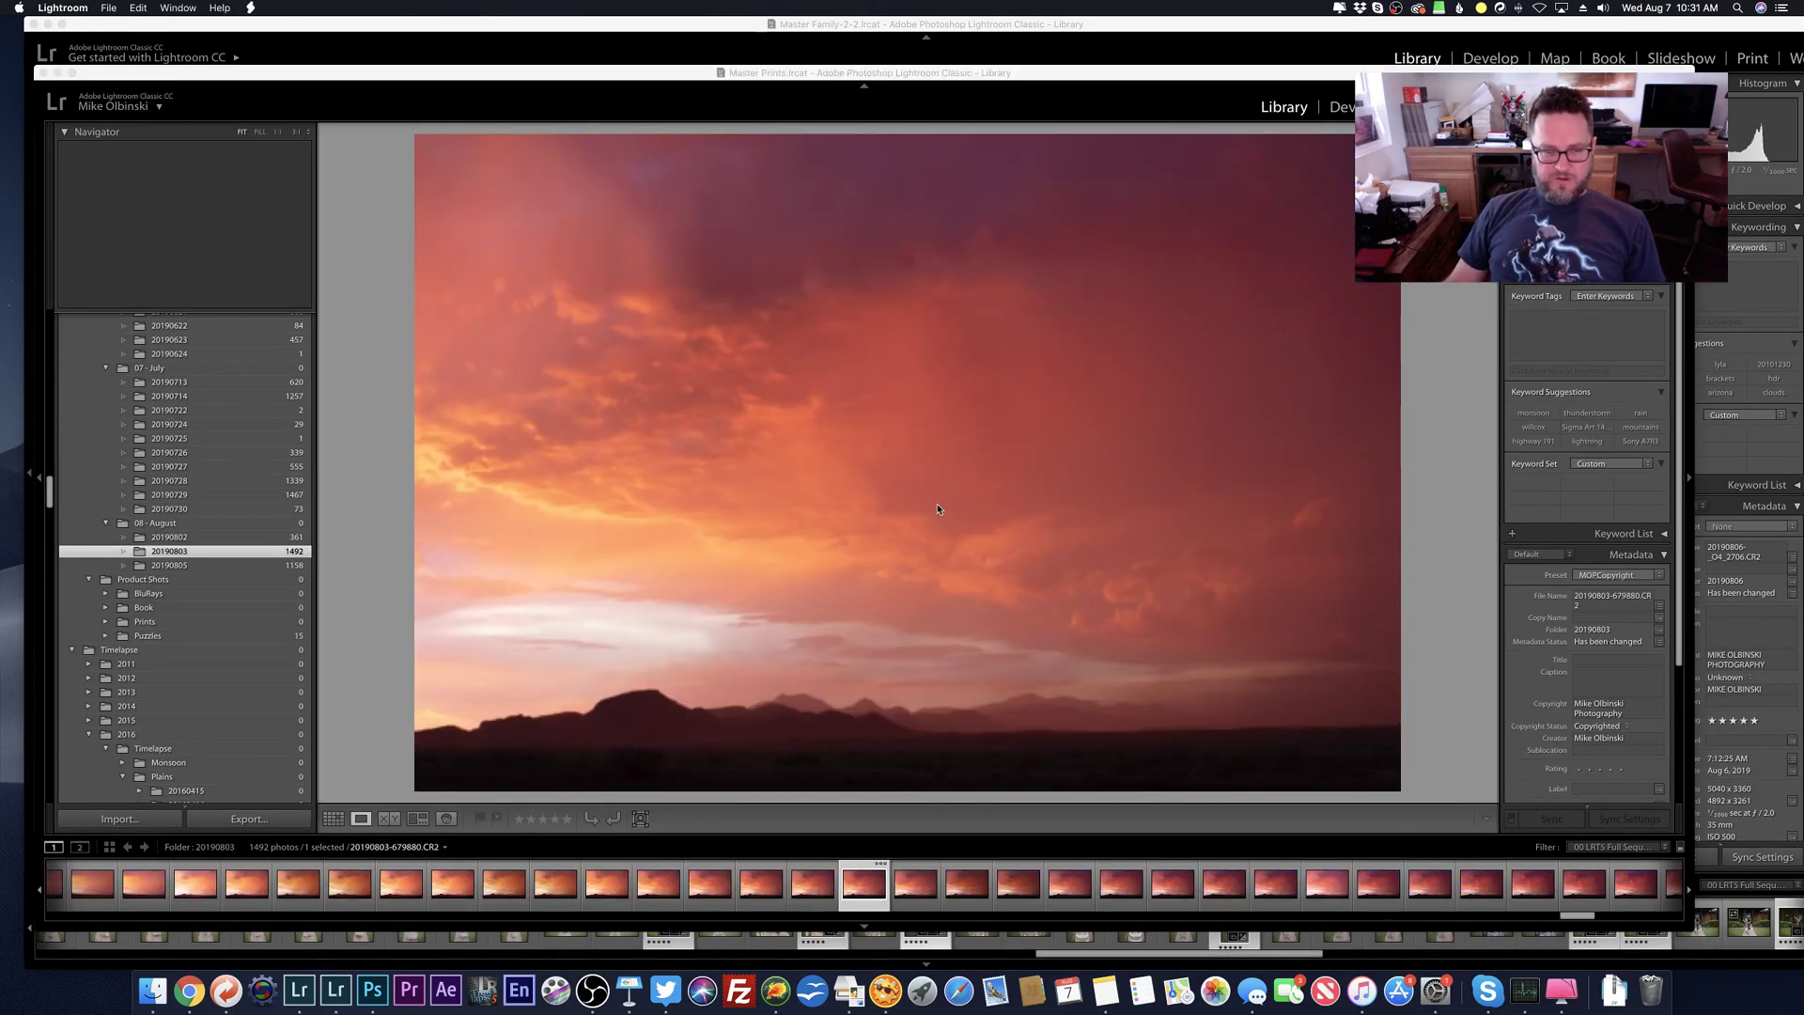
Step: Compare the opened sunset frame with the retouched lightning photo in Photoshop, ending back in the Lightroom catalog
key("super+Tab")
key("super+Tab")
key("super+Tab")
key("Tab")
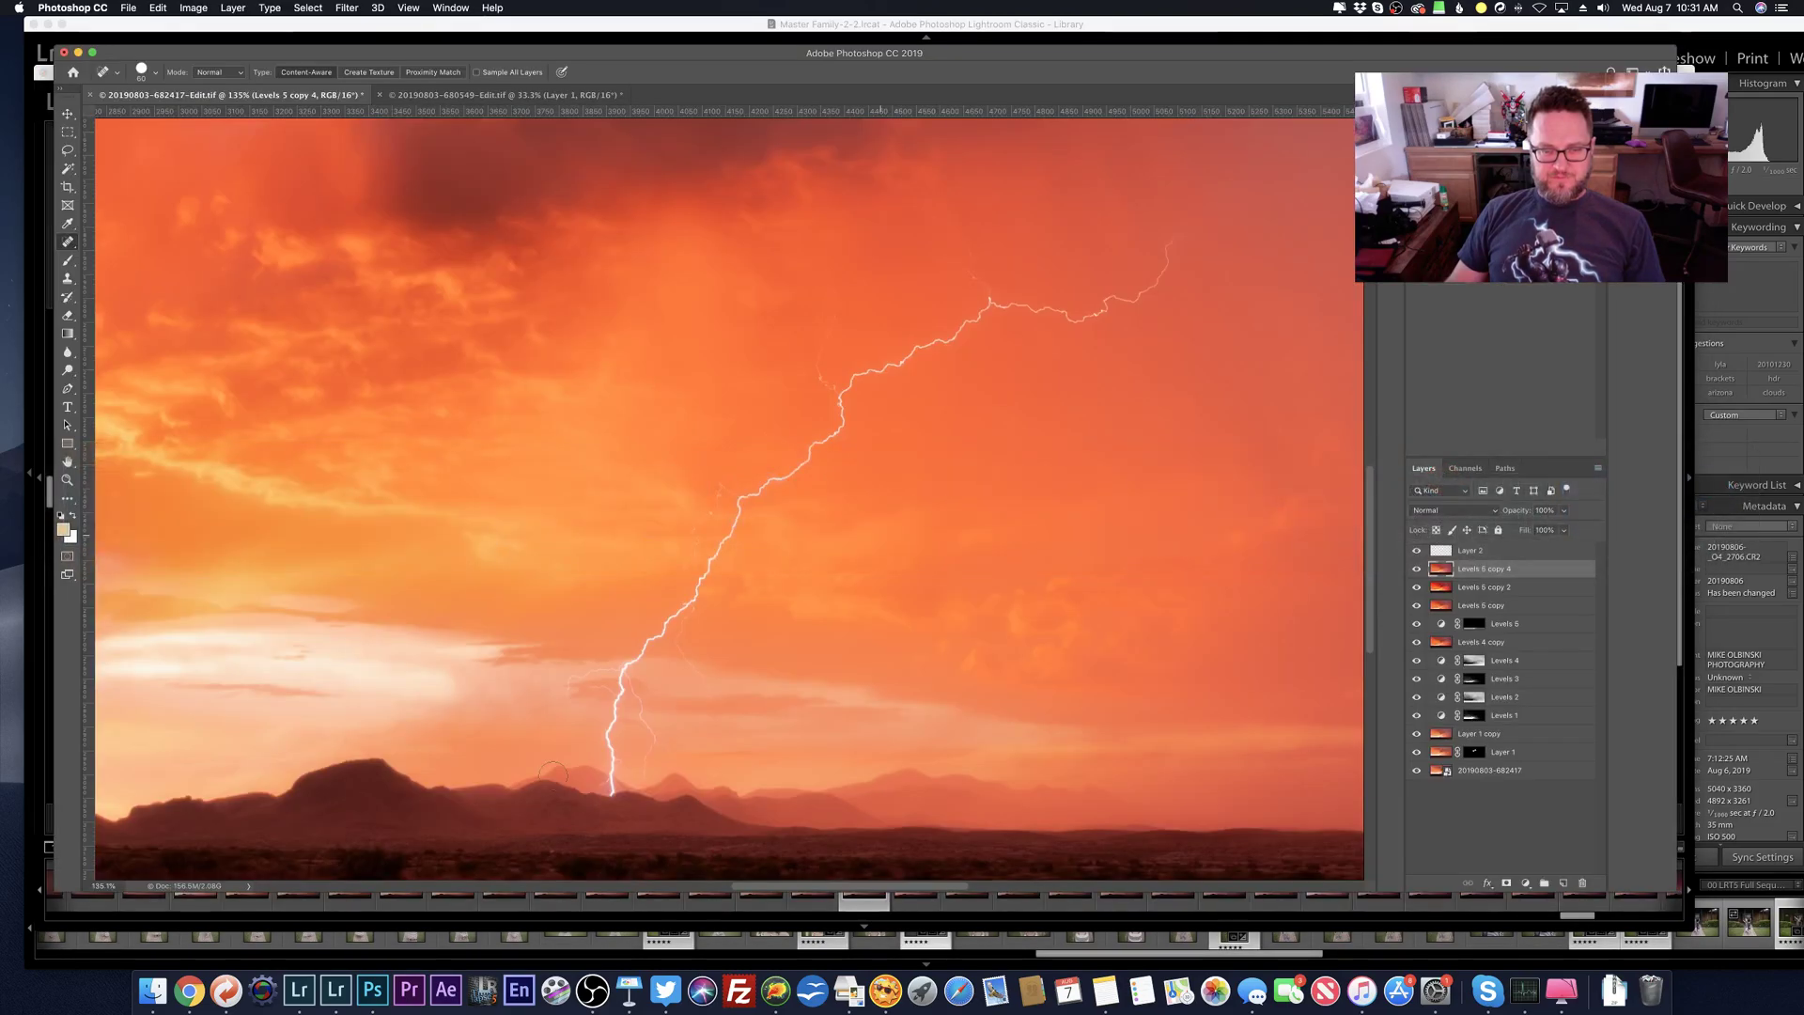
key("super+Tab")
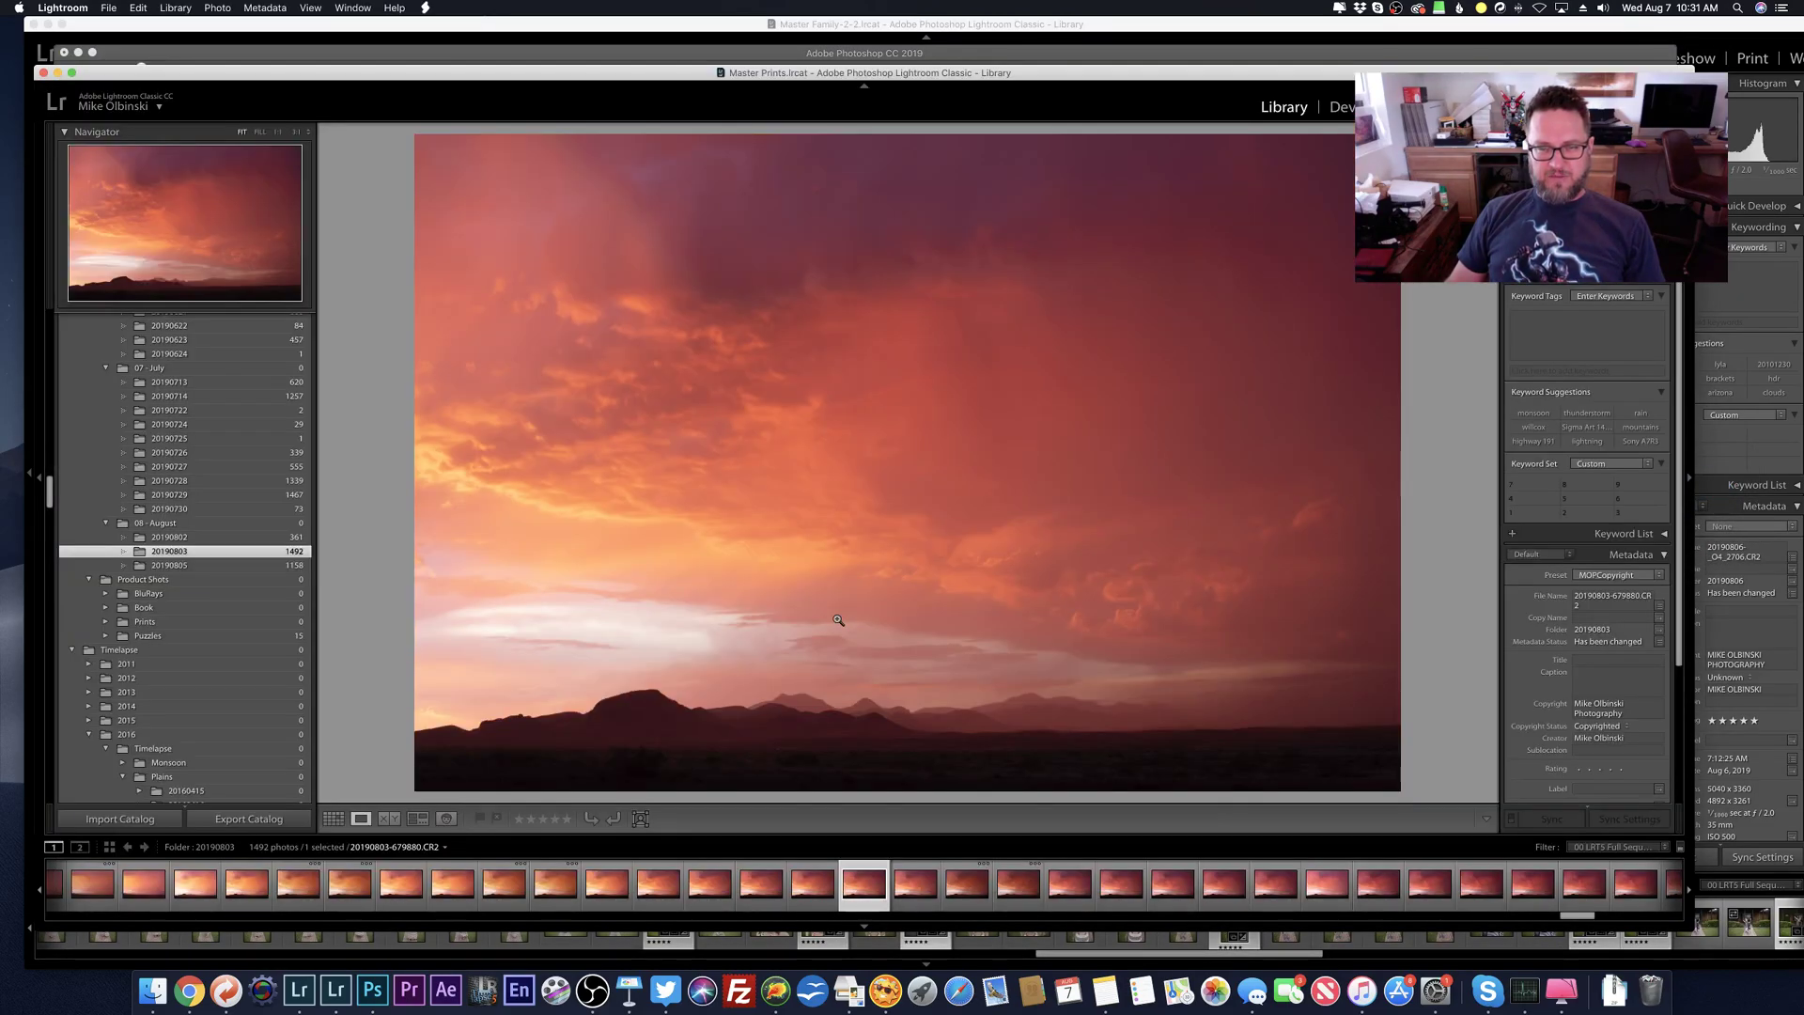
Step: Review the following sunset frames of the 20190803 shoot one by one, and look over the neighbouring thumbnails in the grid
key("Right")
key("Right")
key("Right")
key("Right")
key("Right")
key("Right")
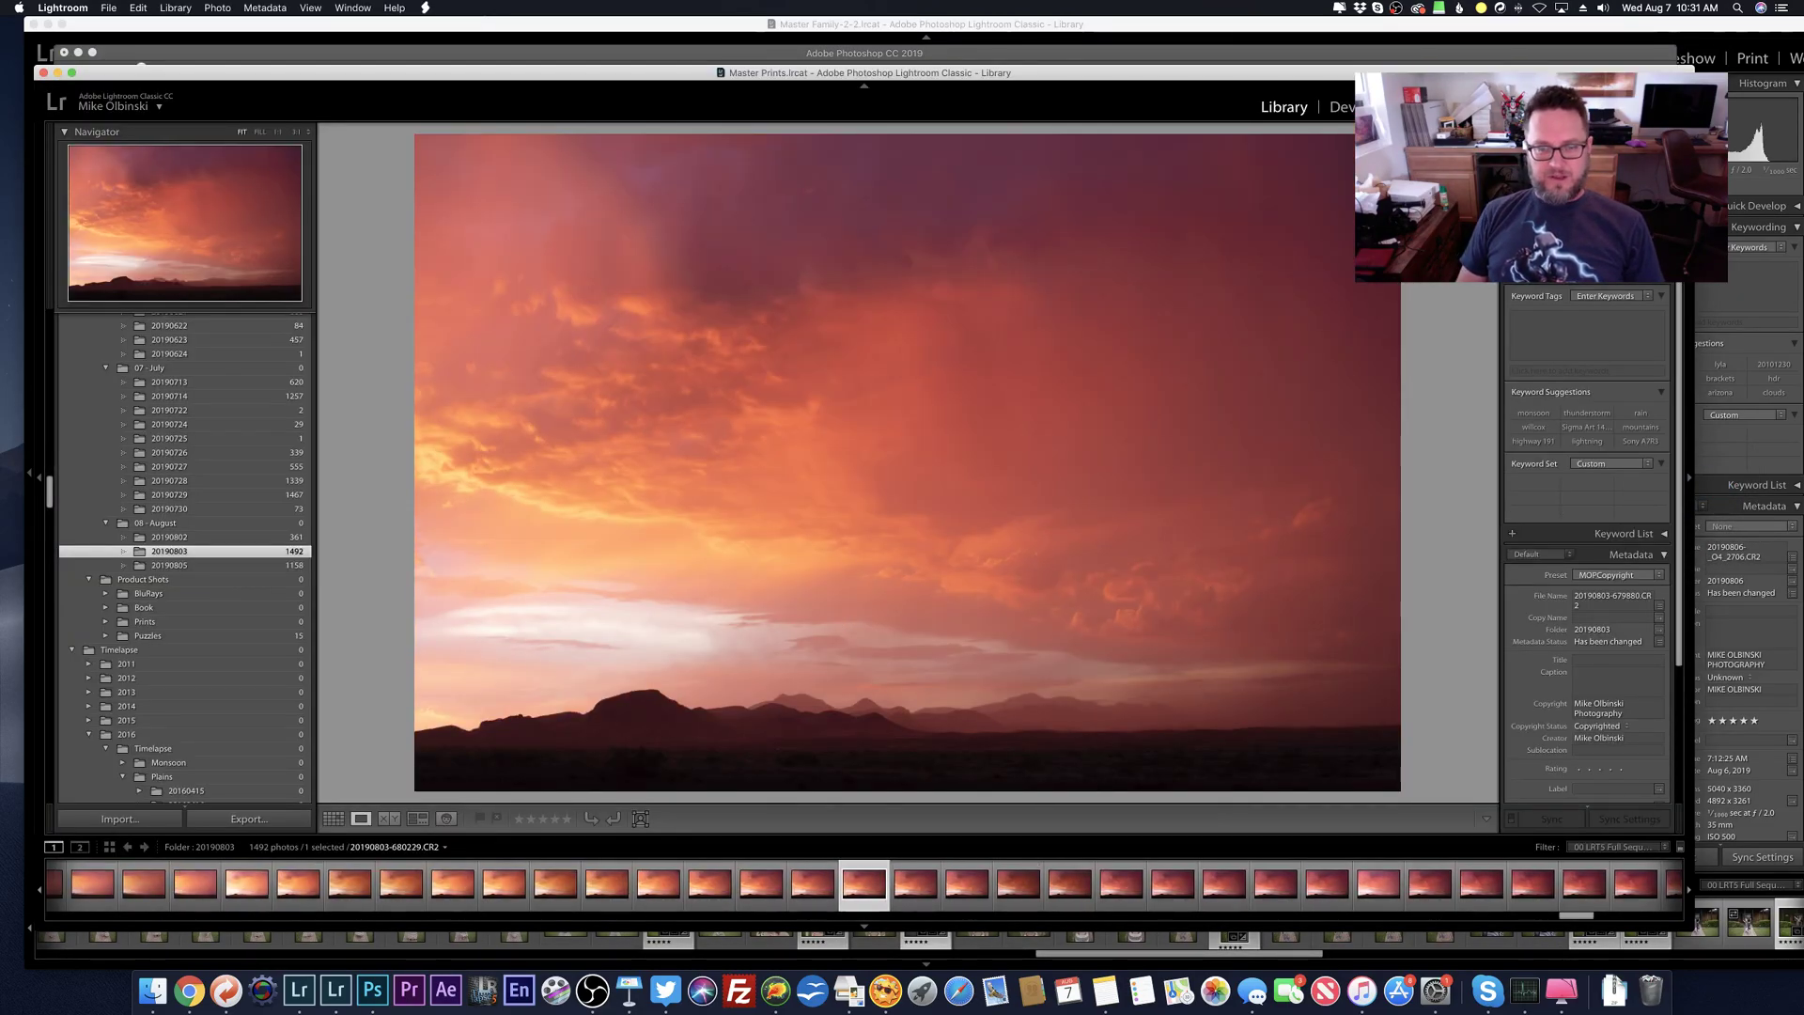
key("Right")
key("Right")
key("Right")
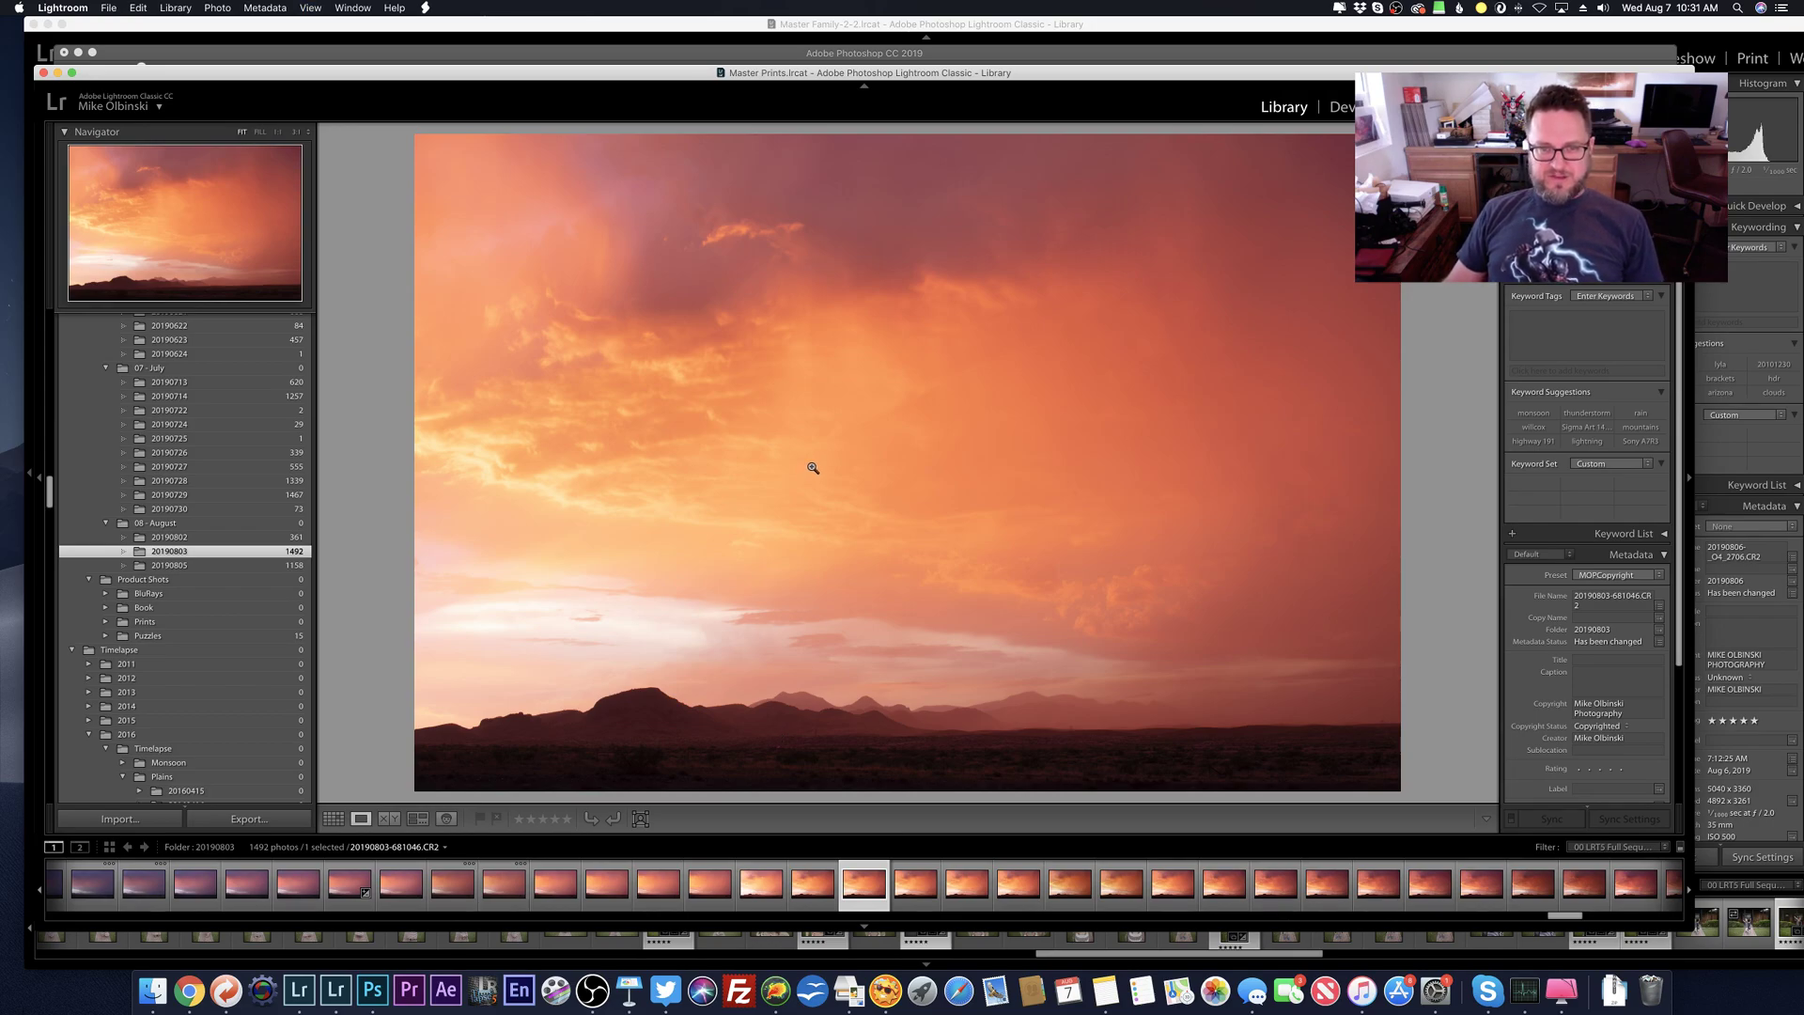
key("g")
scroll(807, 468, "up", 3)
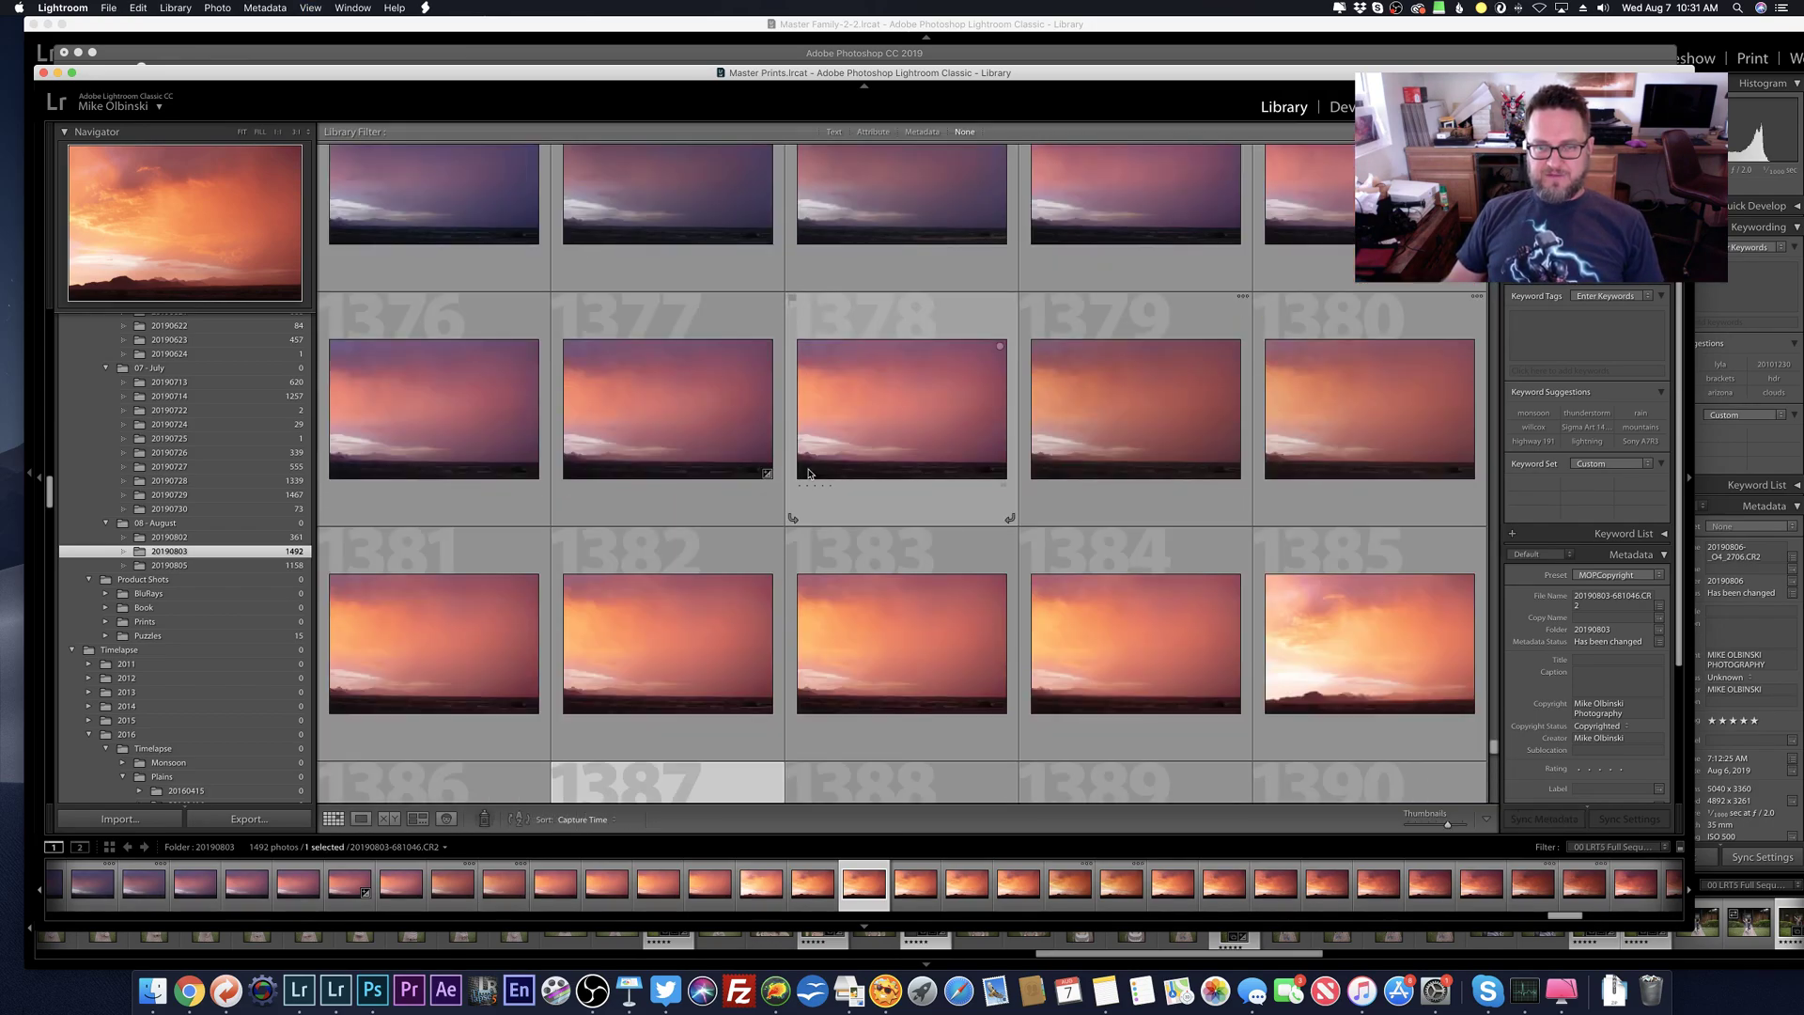
scroll(808, 472, "up", 5)
Step: Switch to Photoshop and examine the retouched photo as a whole, from the right edge to the left-edge clouds and the desert foreground
key("super+Tab")
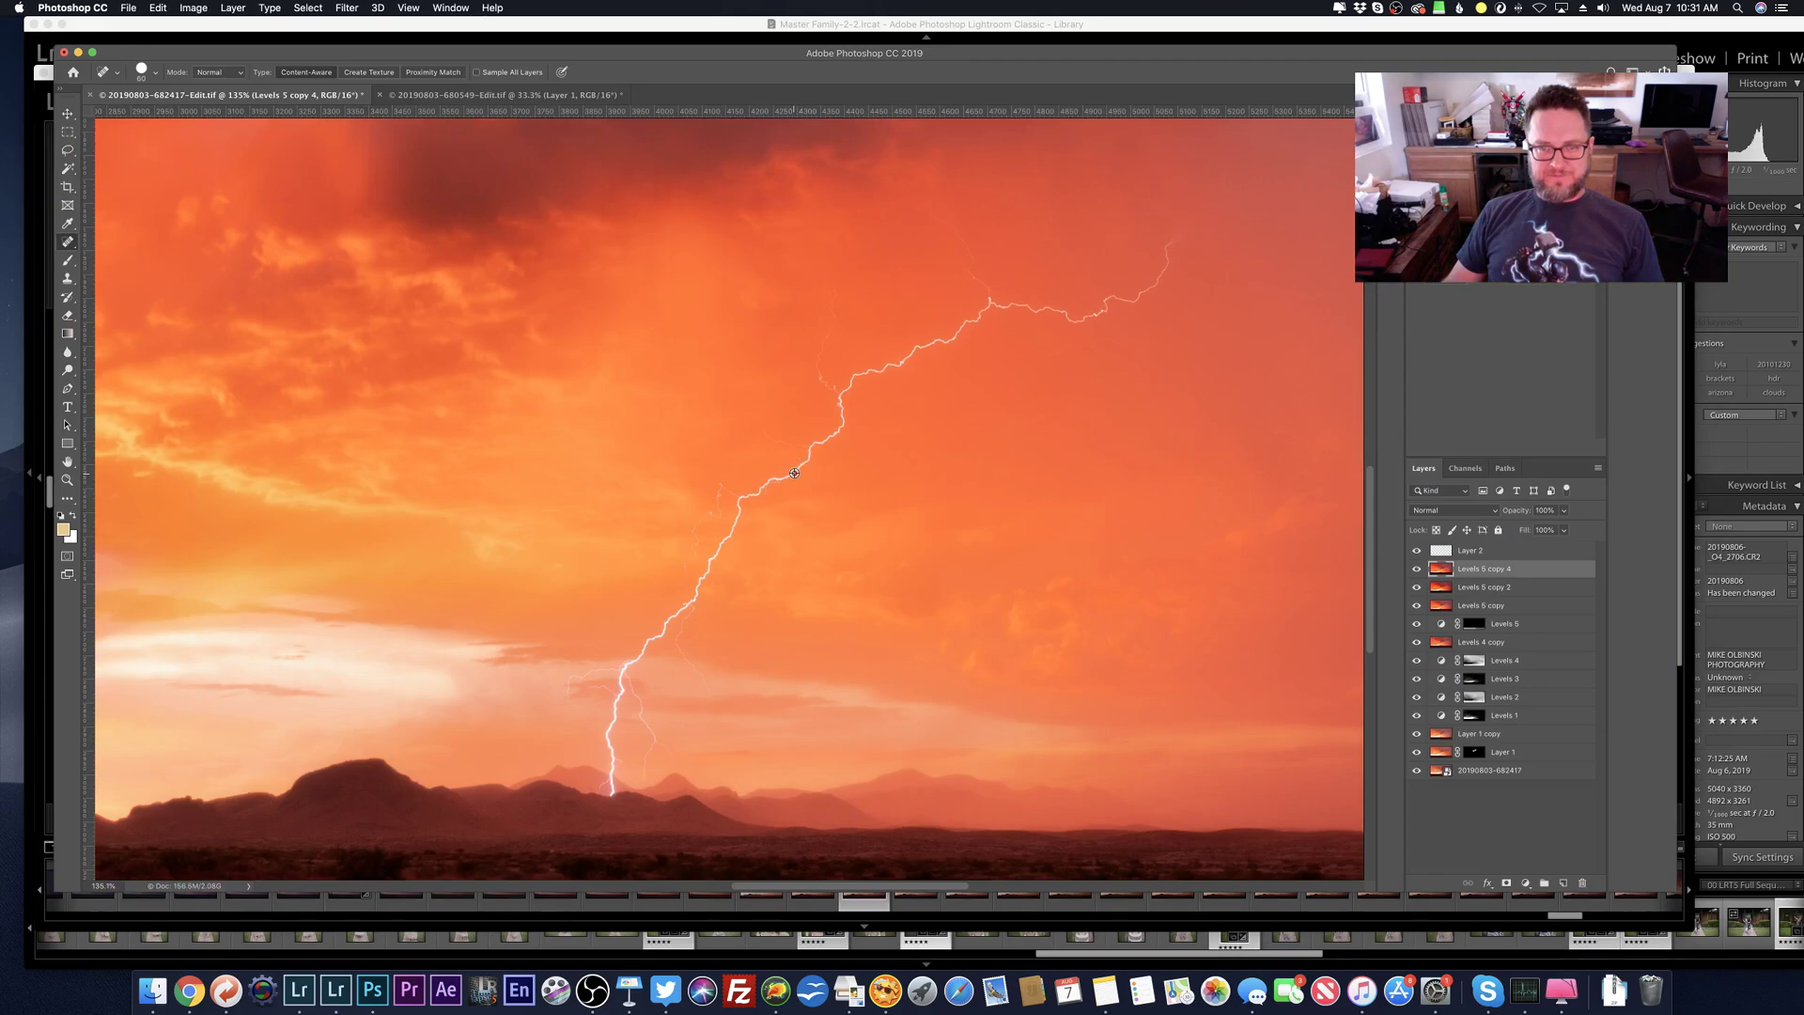
scroll(794, 473, "down", 3)
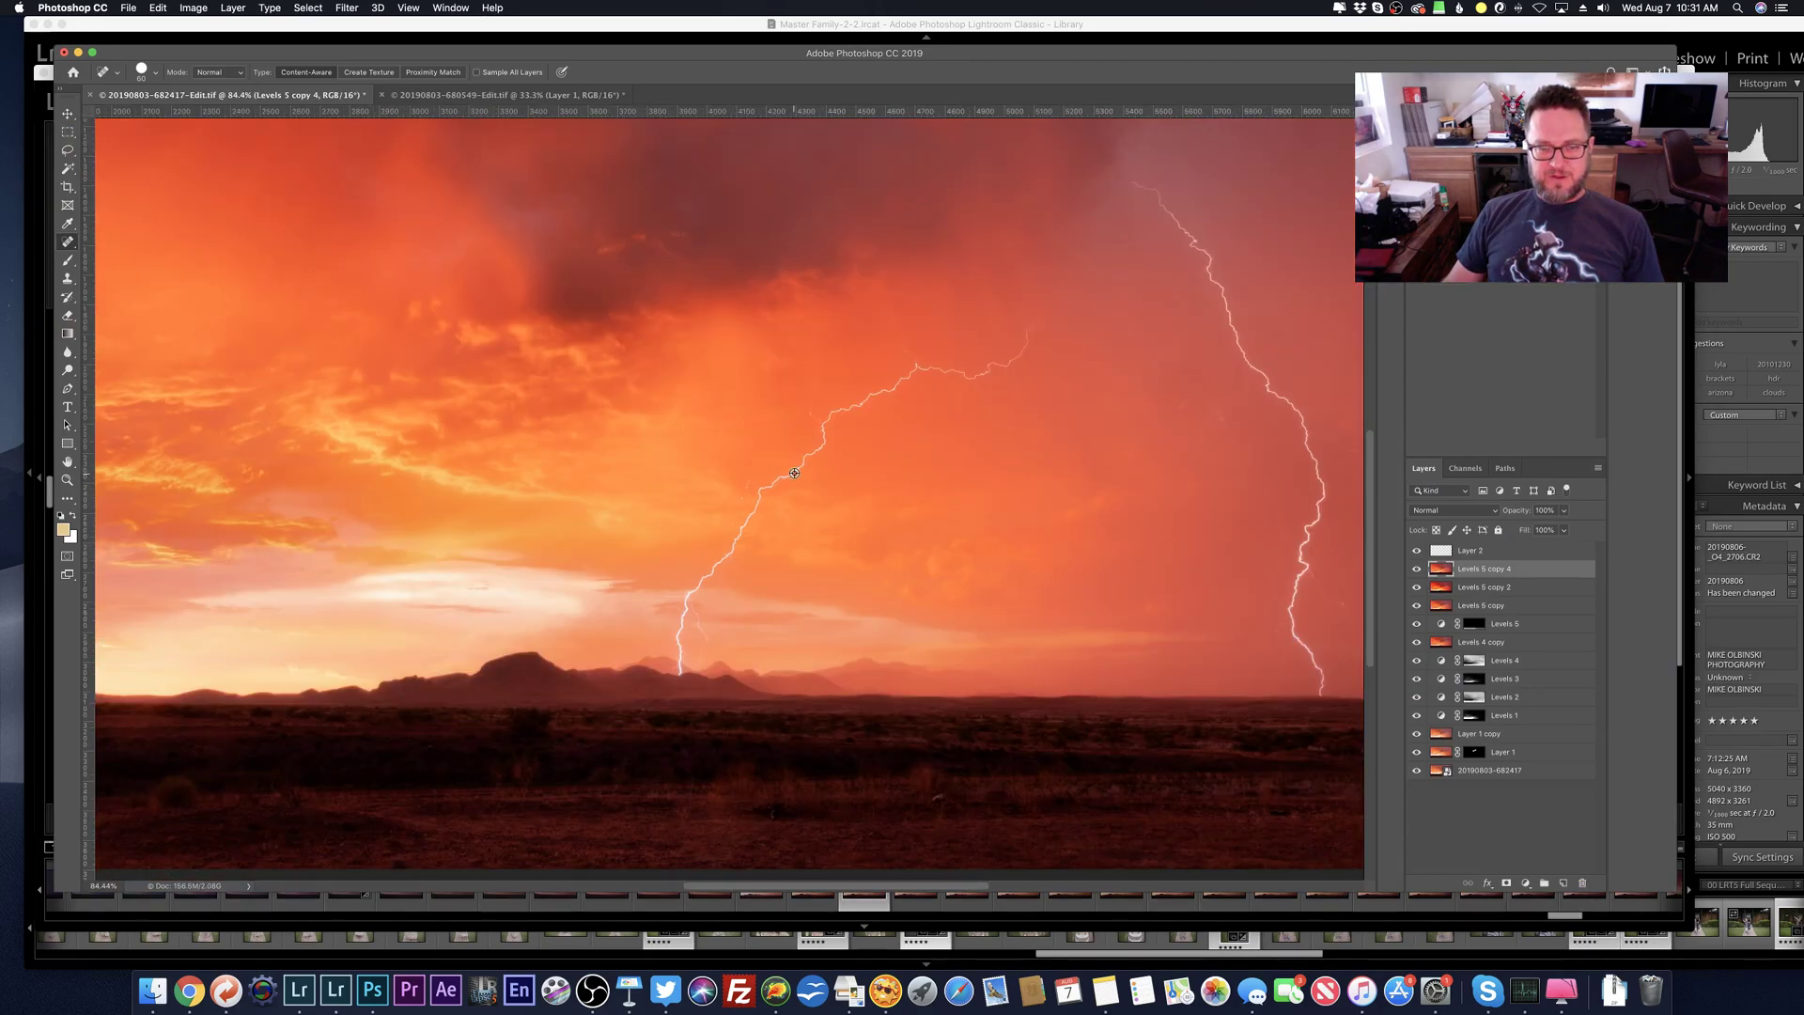
scroll(794, 472, "down", 3)
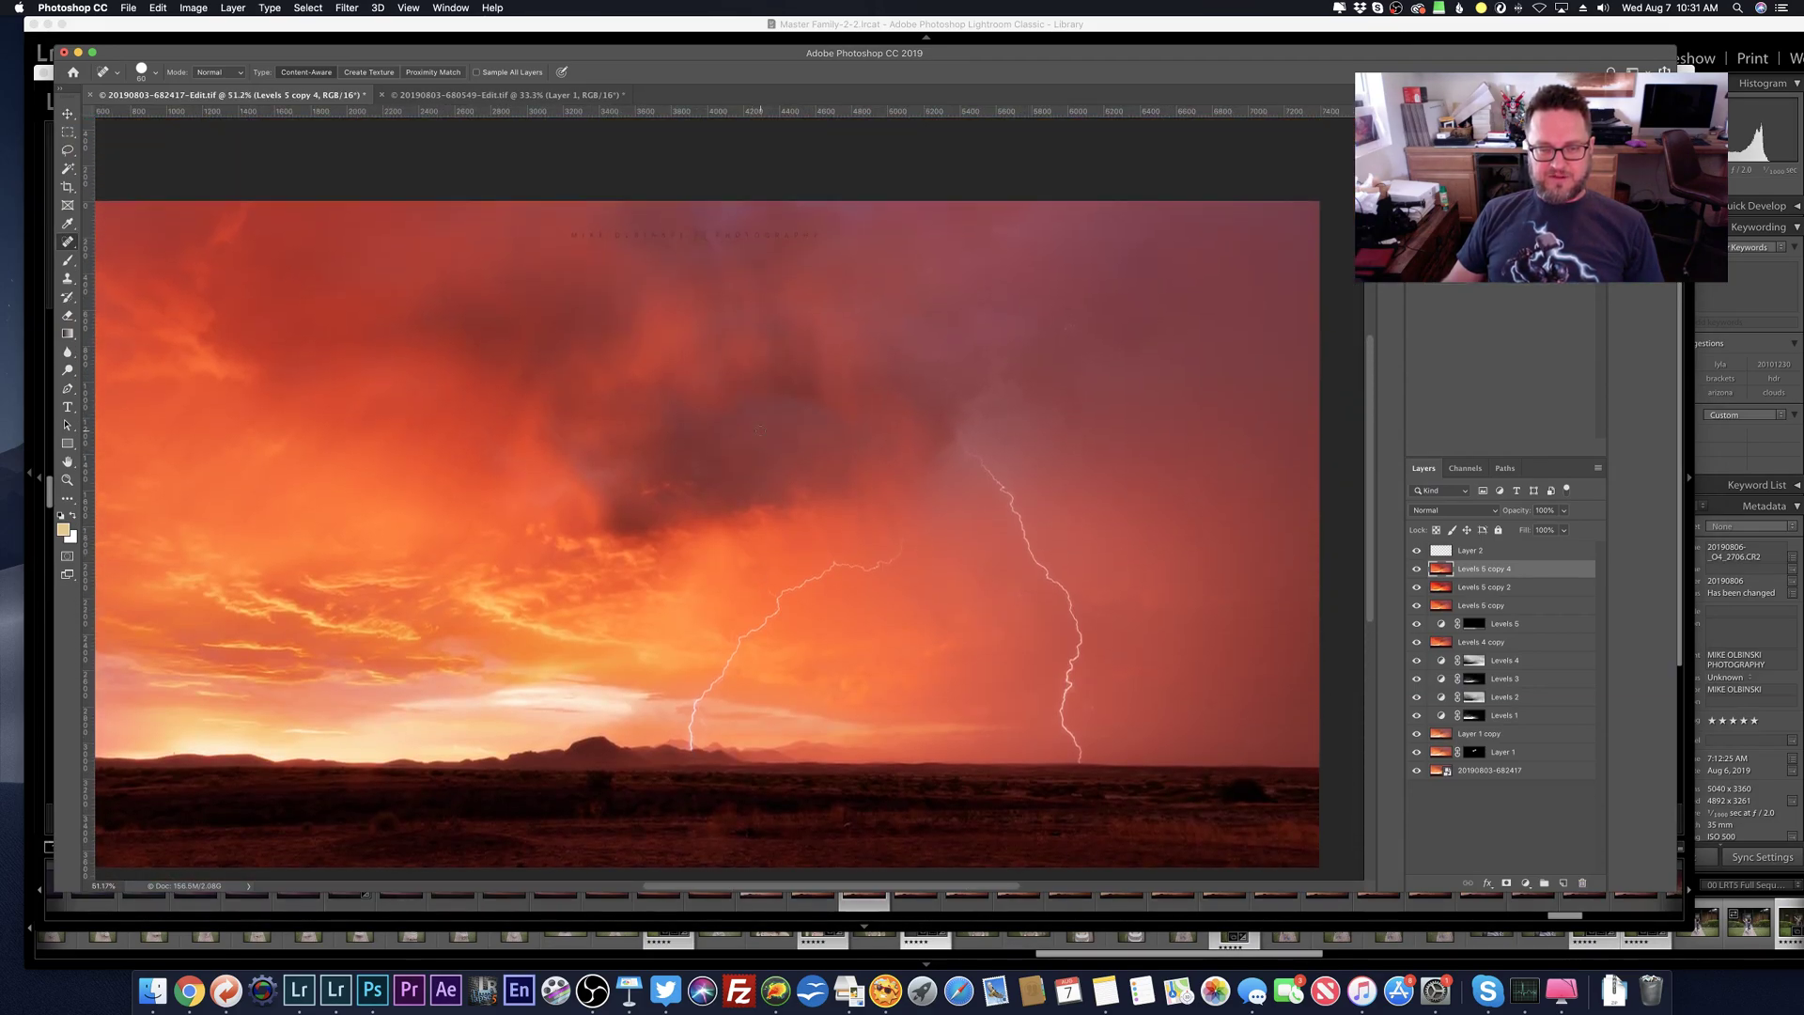
scroll(760, 431, "down", 1)
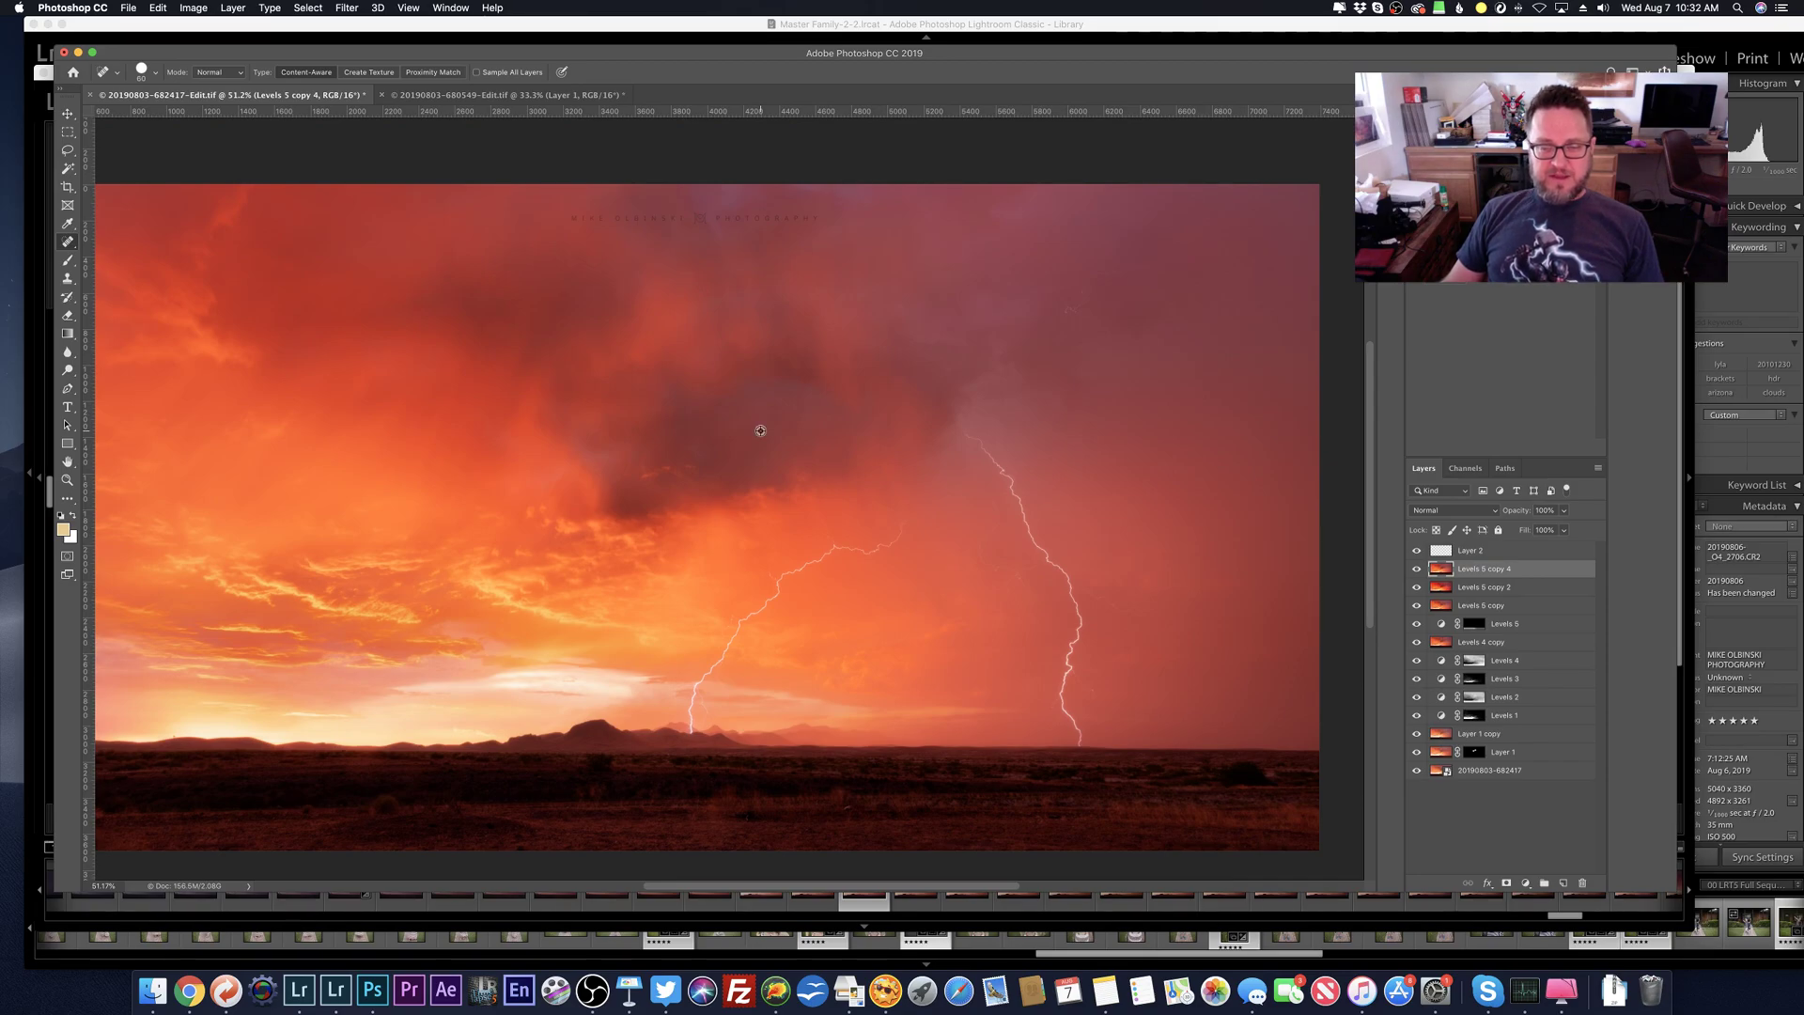
scroll(760, 430, "up", 2)
scroll(765, 434, "down", 2)
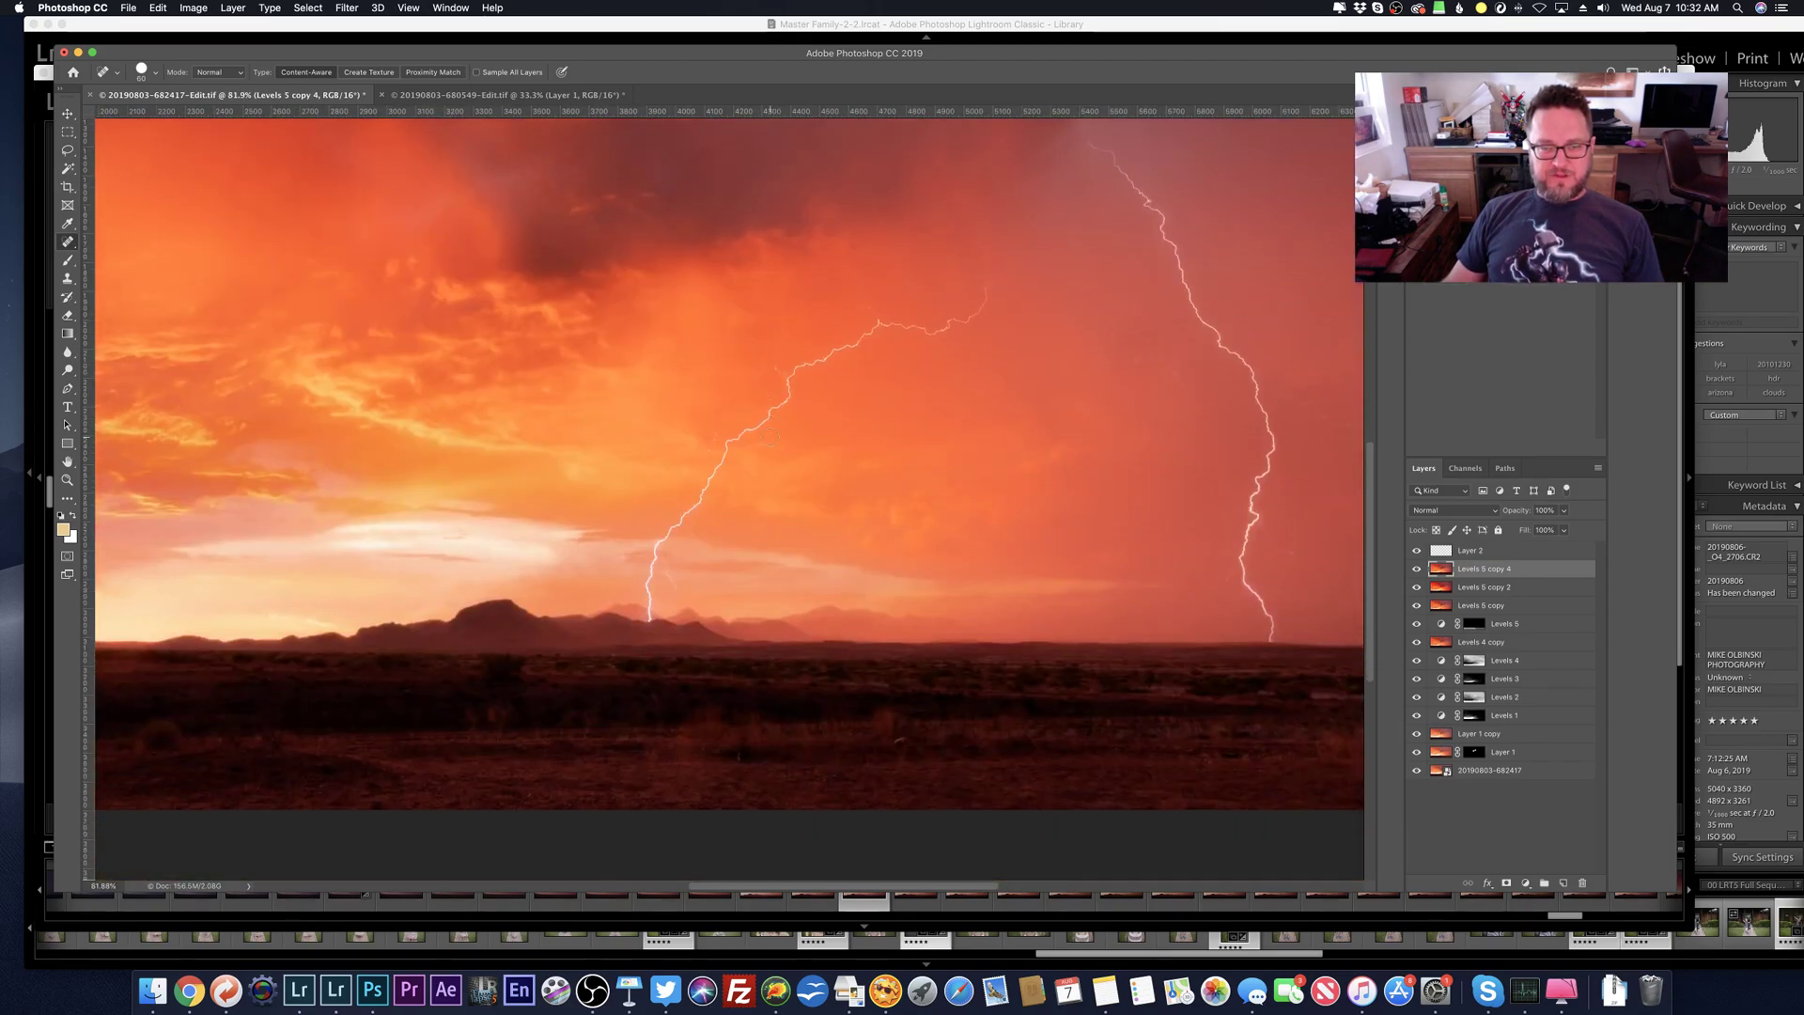
scroll(769, 437, "right", 10)
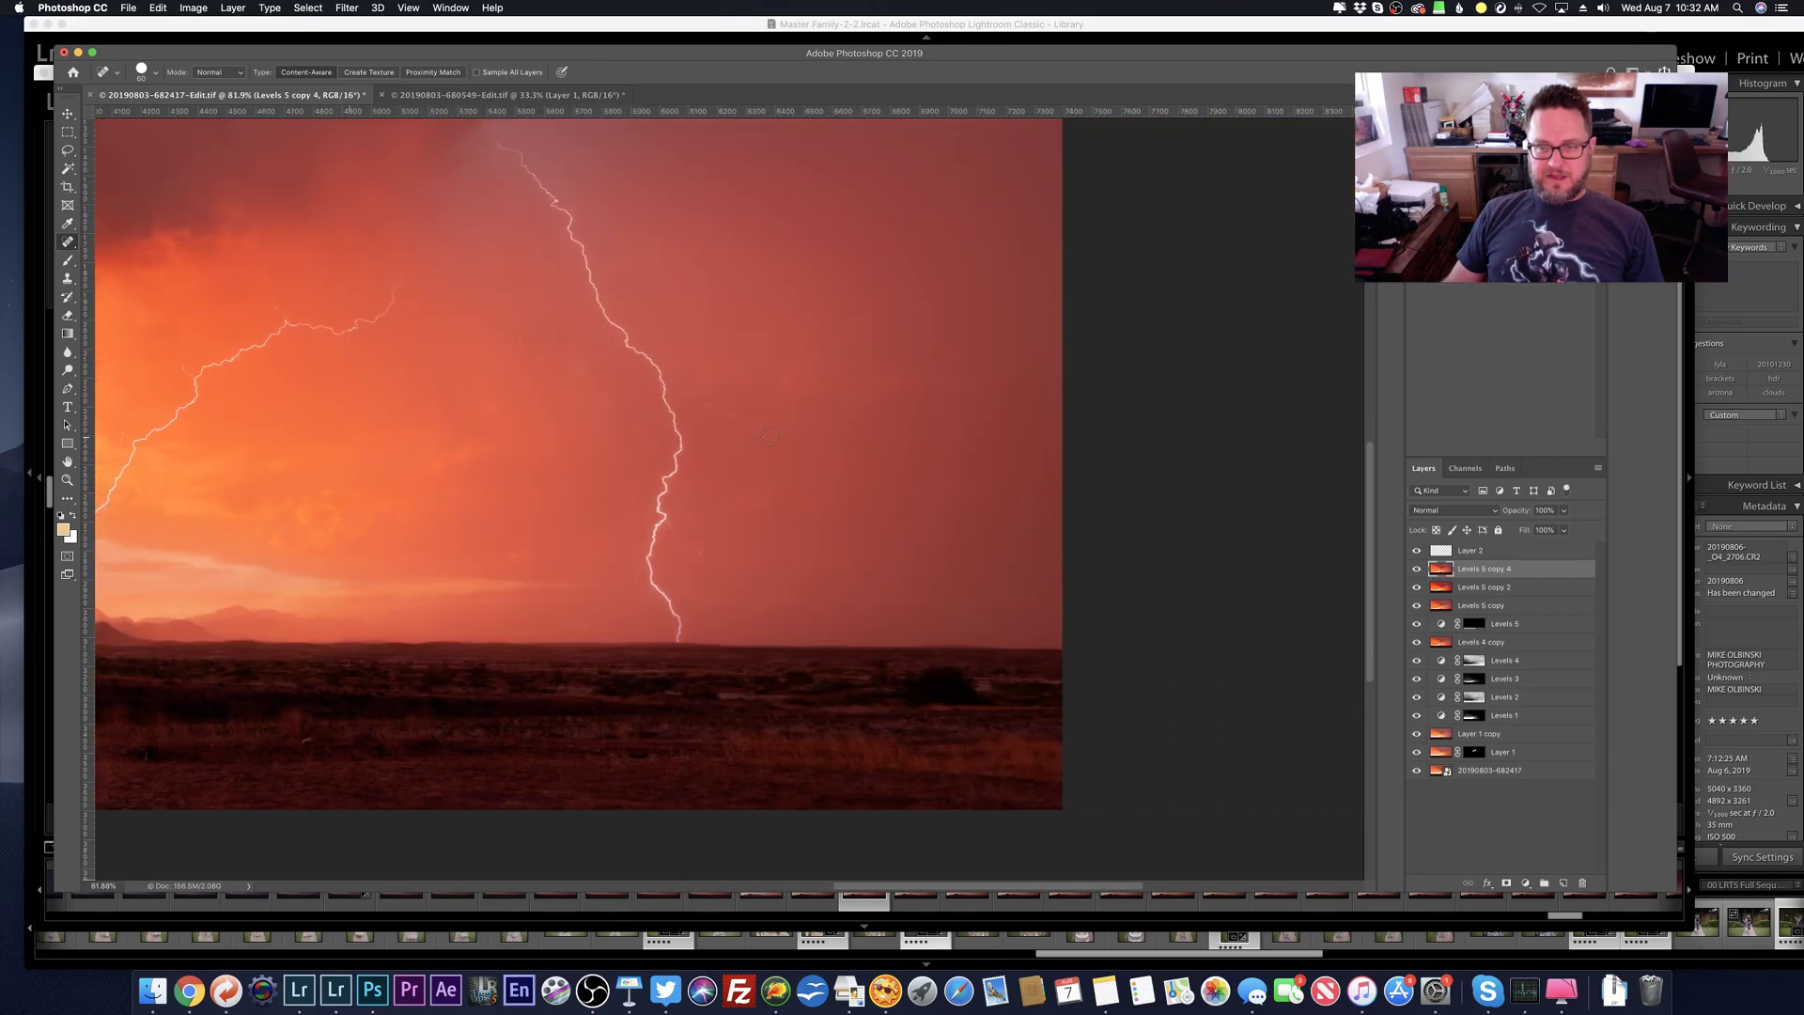
scroll(769, 437, "left", 20)
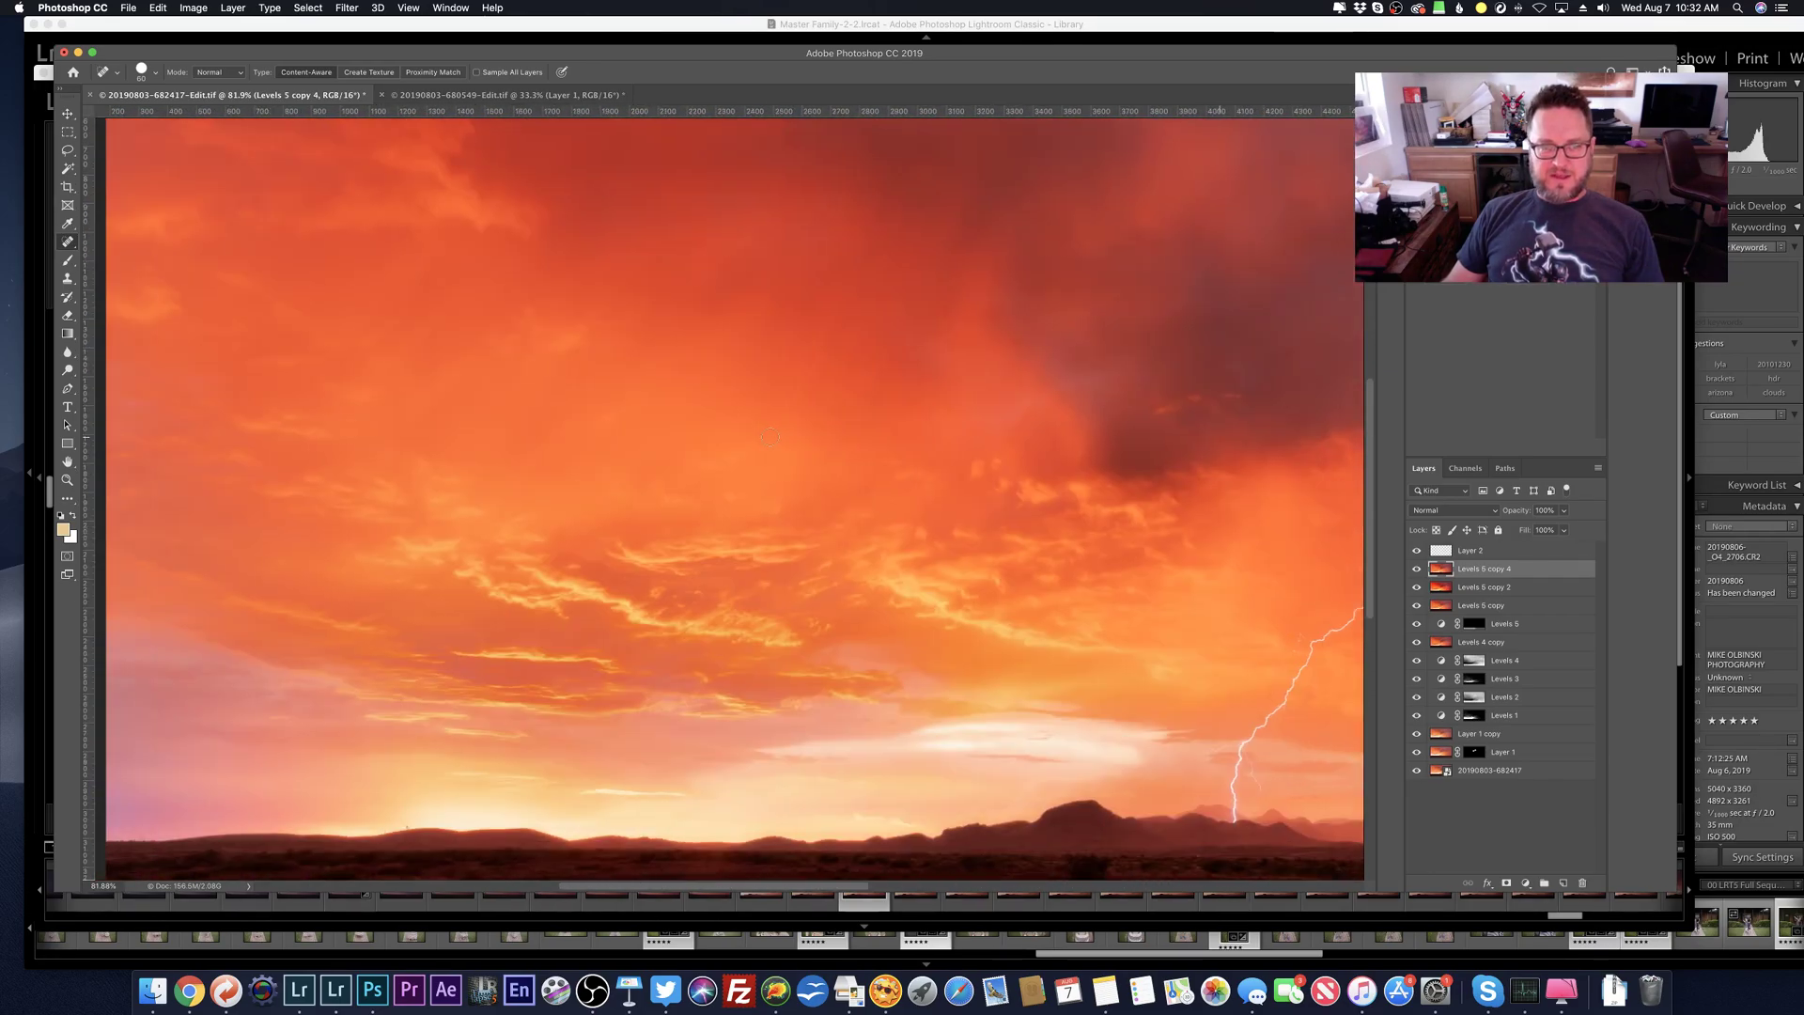
scroll(769, 437, "down", 3)
scroll(770, 437, "right", 8)
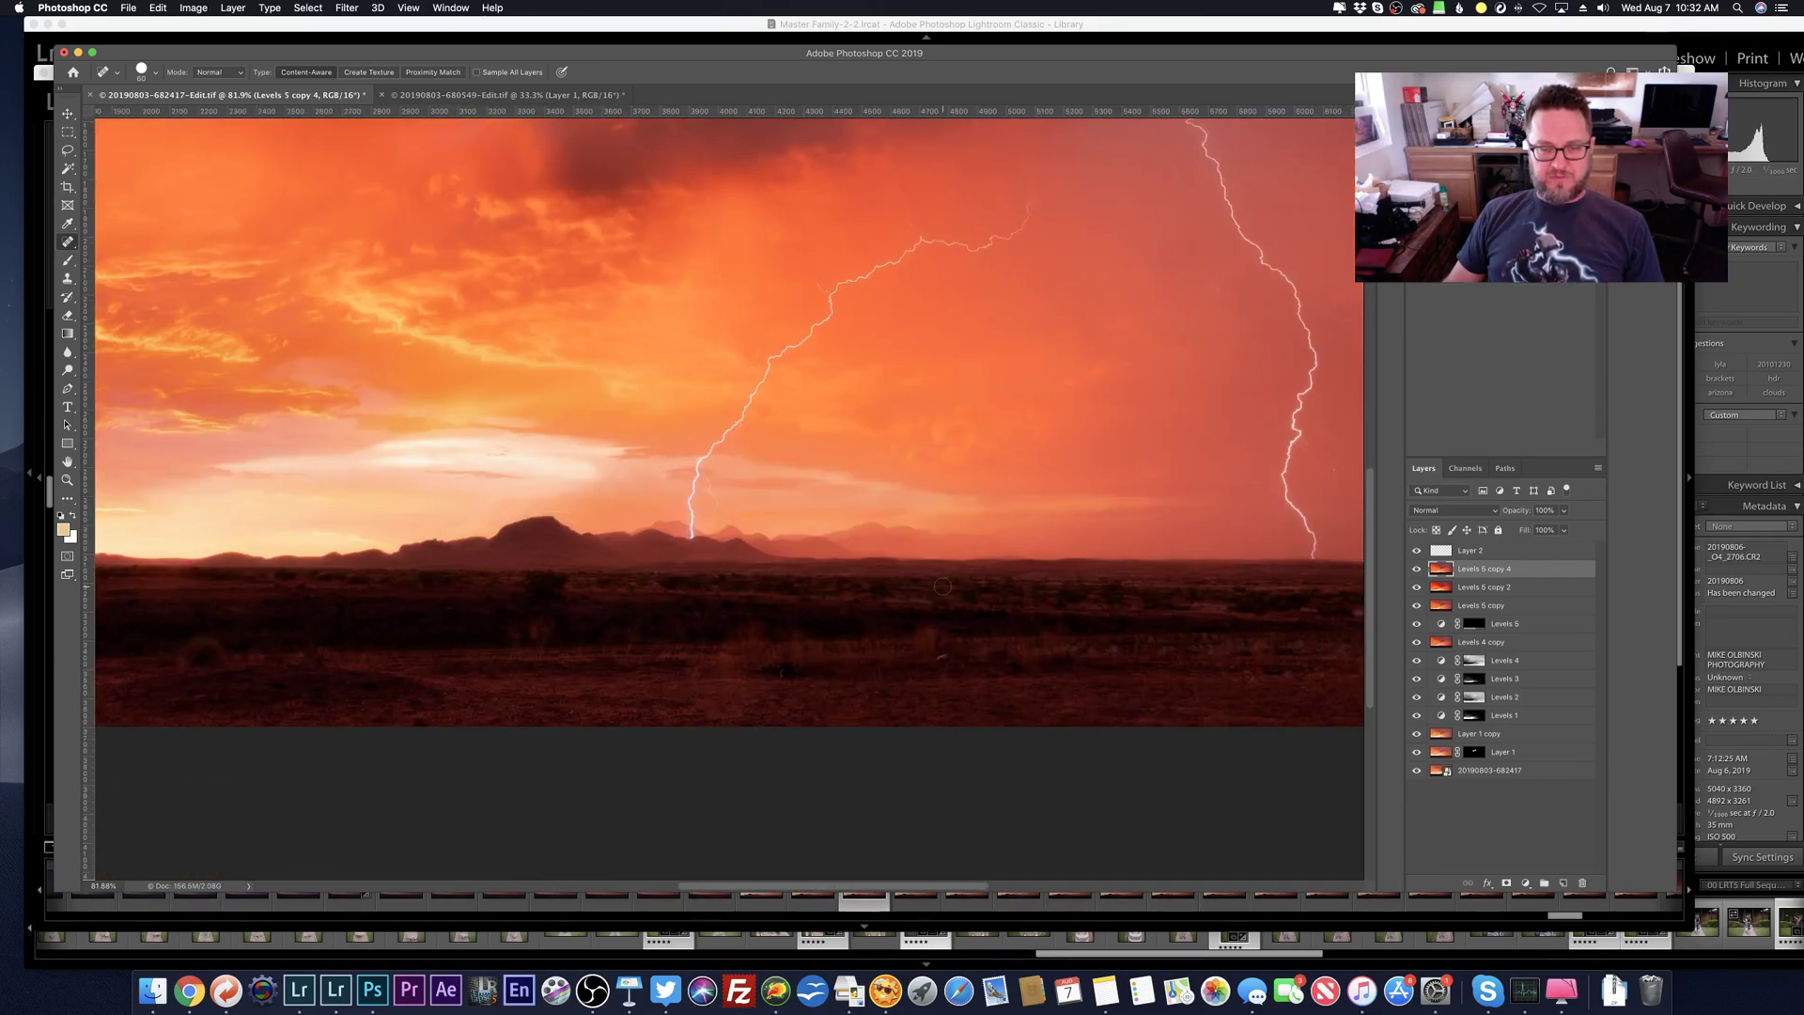
scroll(927, 546, "right", 2)
scroll(969, 556, "down", 6)
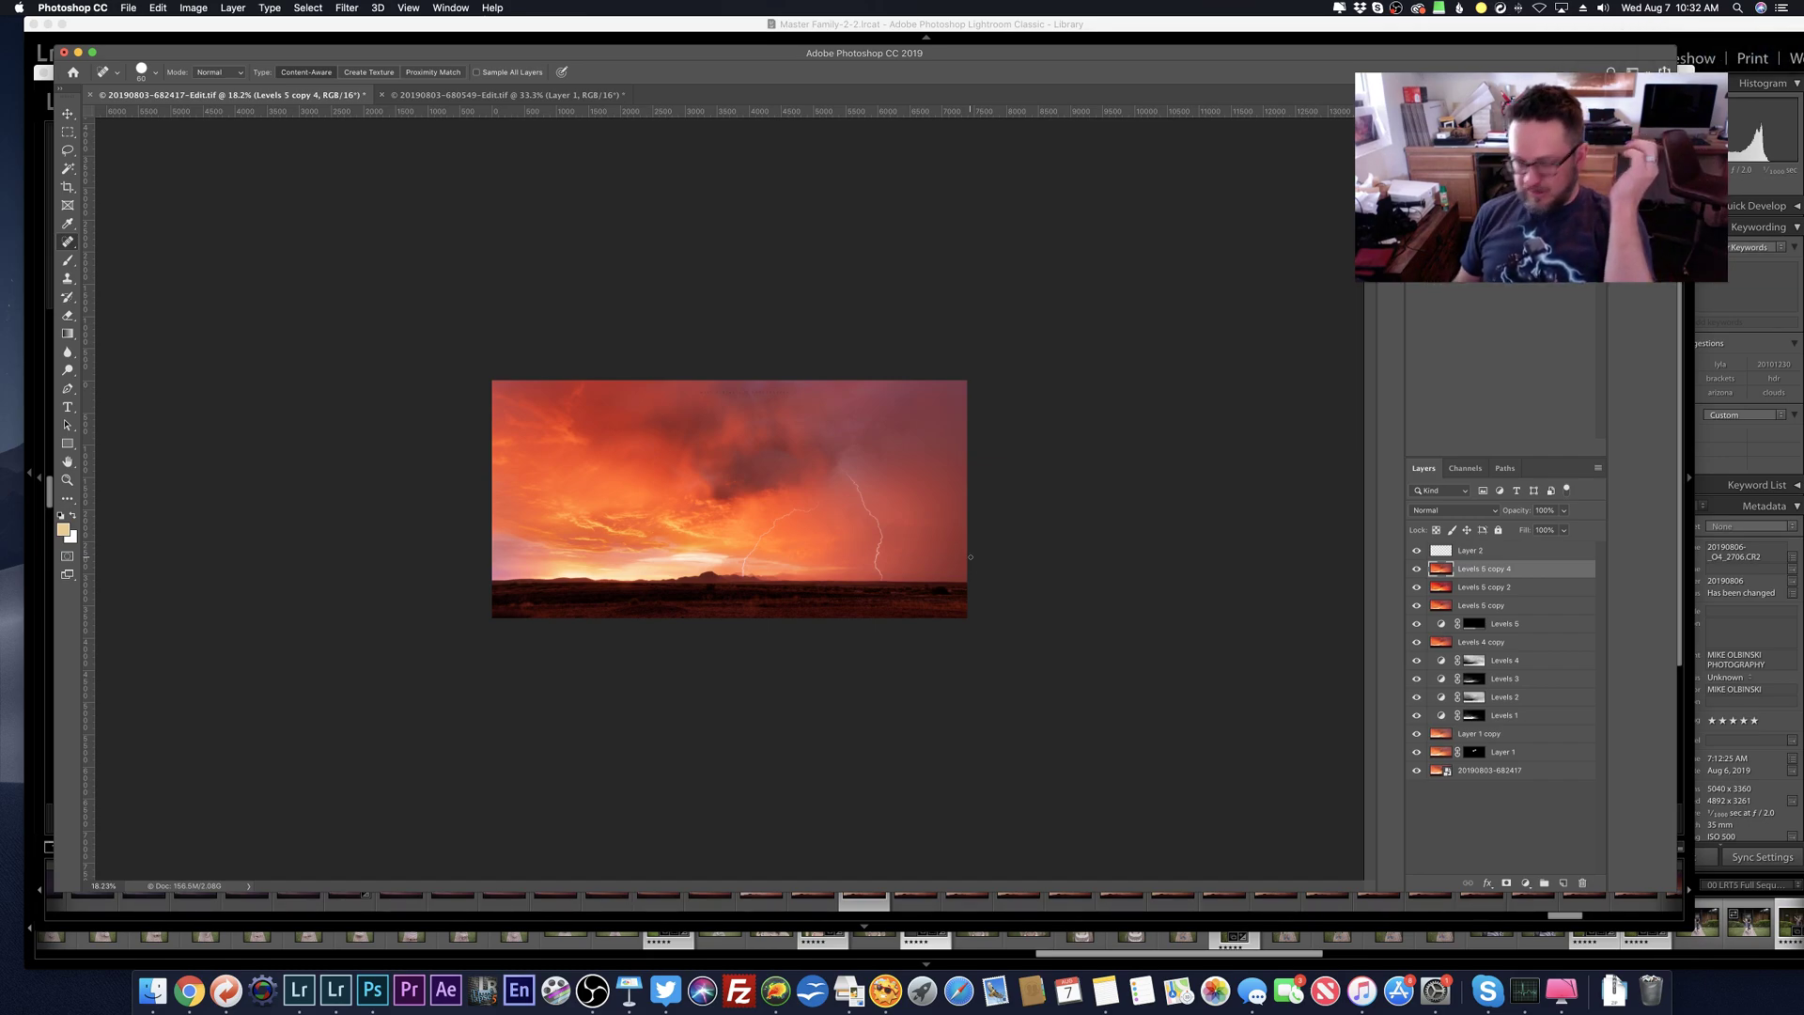
Step: Inspect the dark central cloud, both lightning bolts and the mountain horizon up close for leftover flaws
scroll(616, 422, "up", 5)
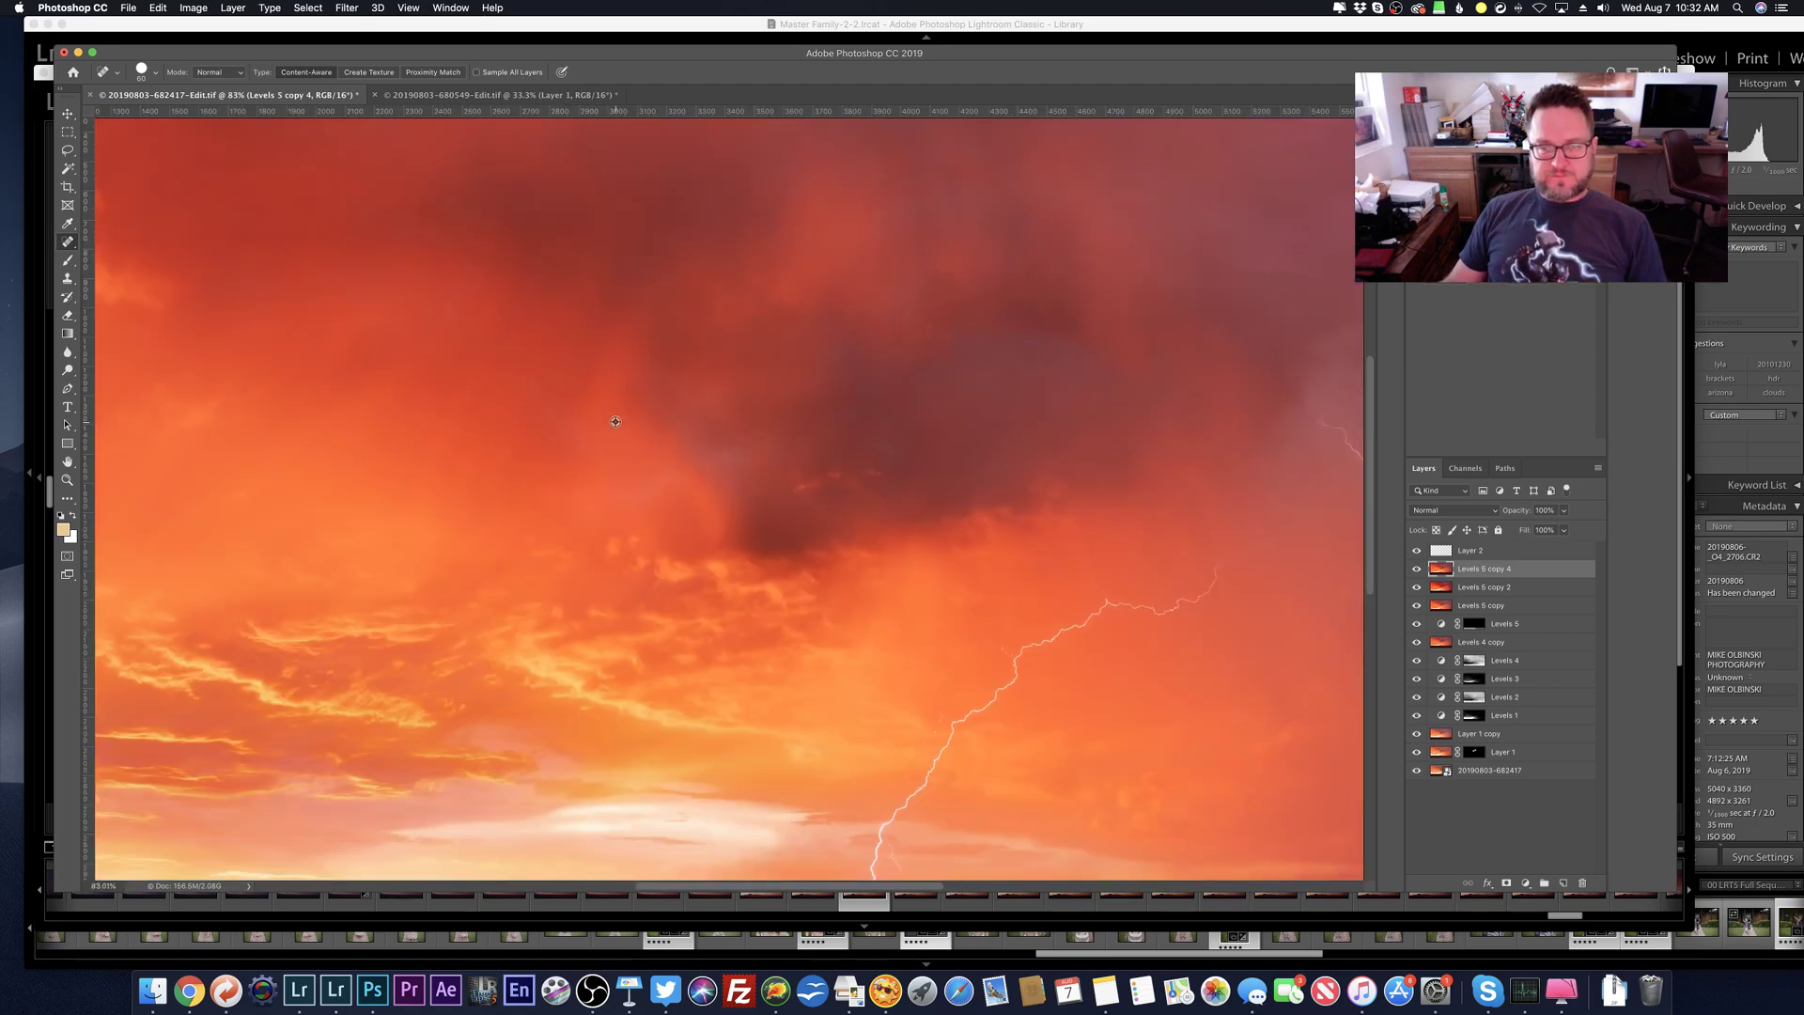
scroll(619, 513, "down", 5)
scroll(657, 545, "right", 8)
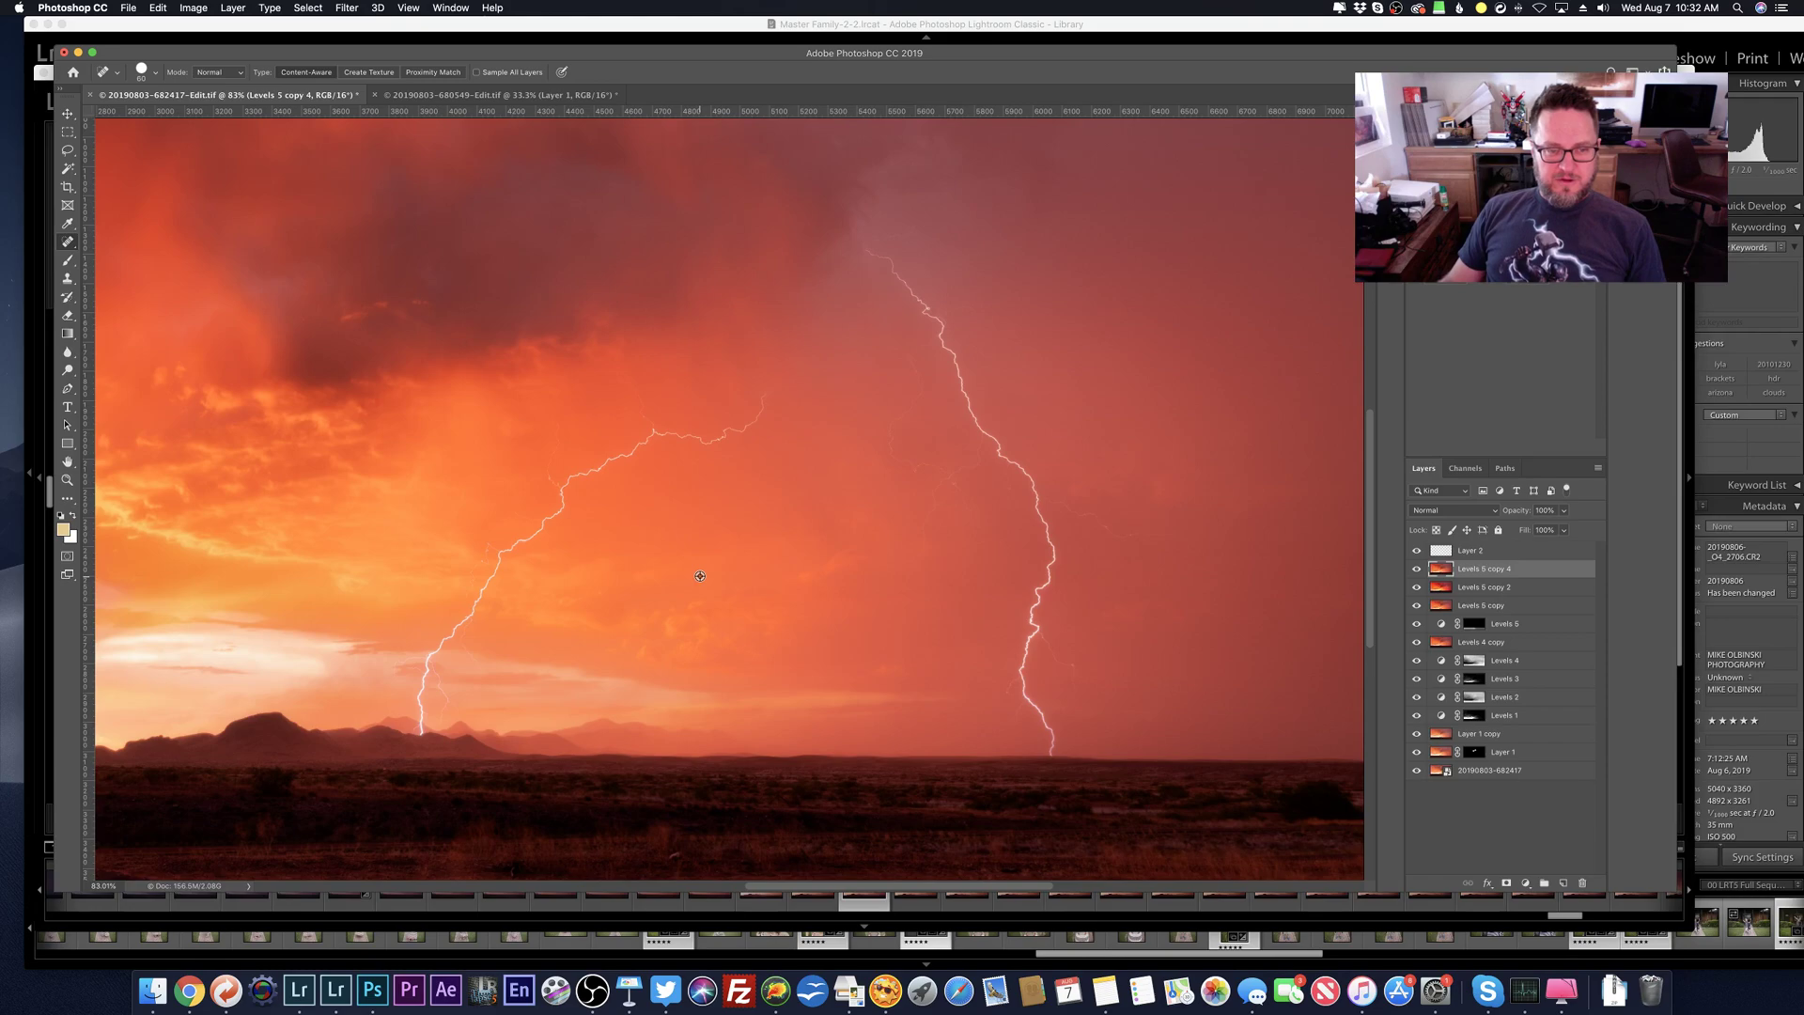
scroll(700, 576, "up", 4)
scroll(694, 573, "down", 5)
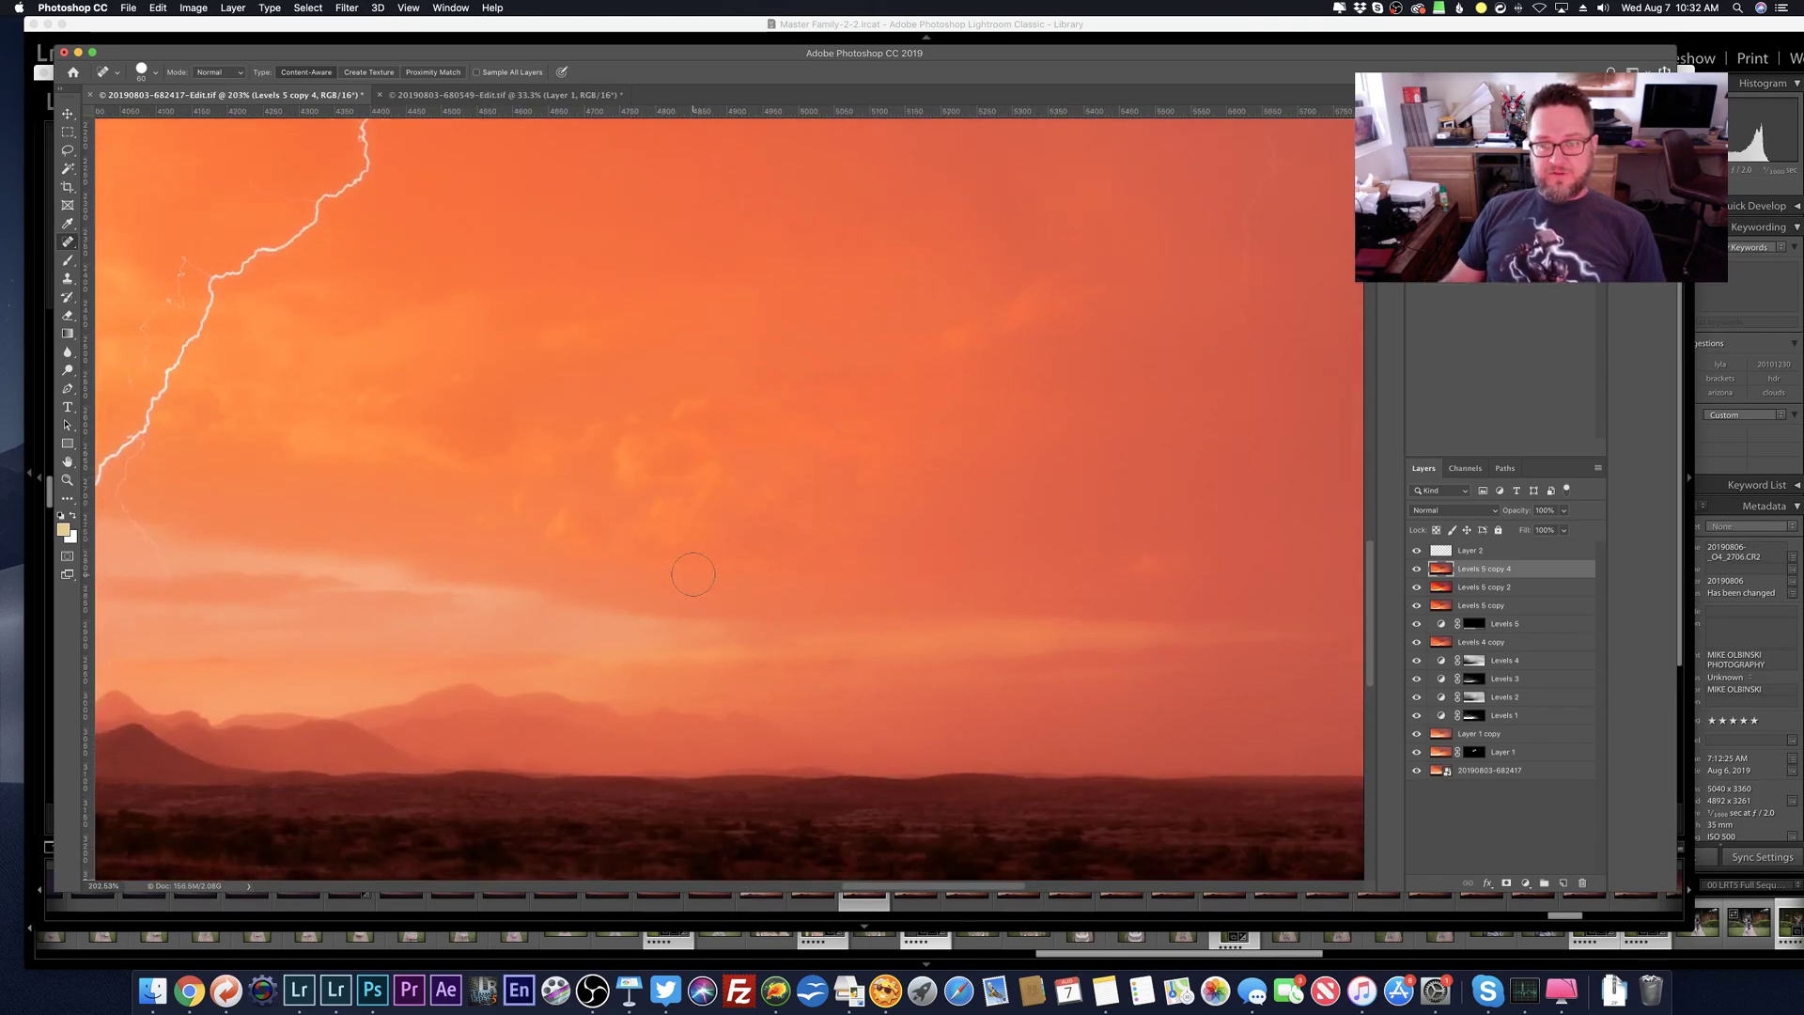
scroll(694, 574, "right", 8)
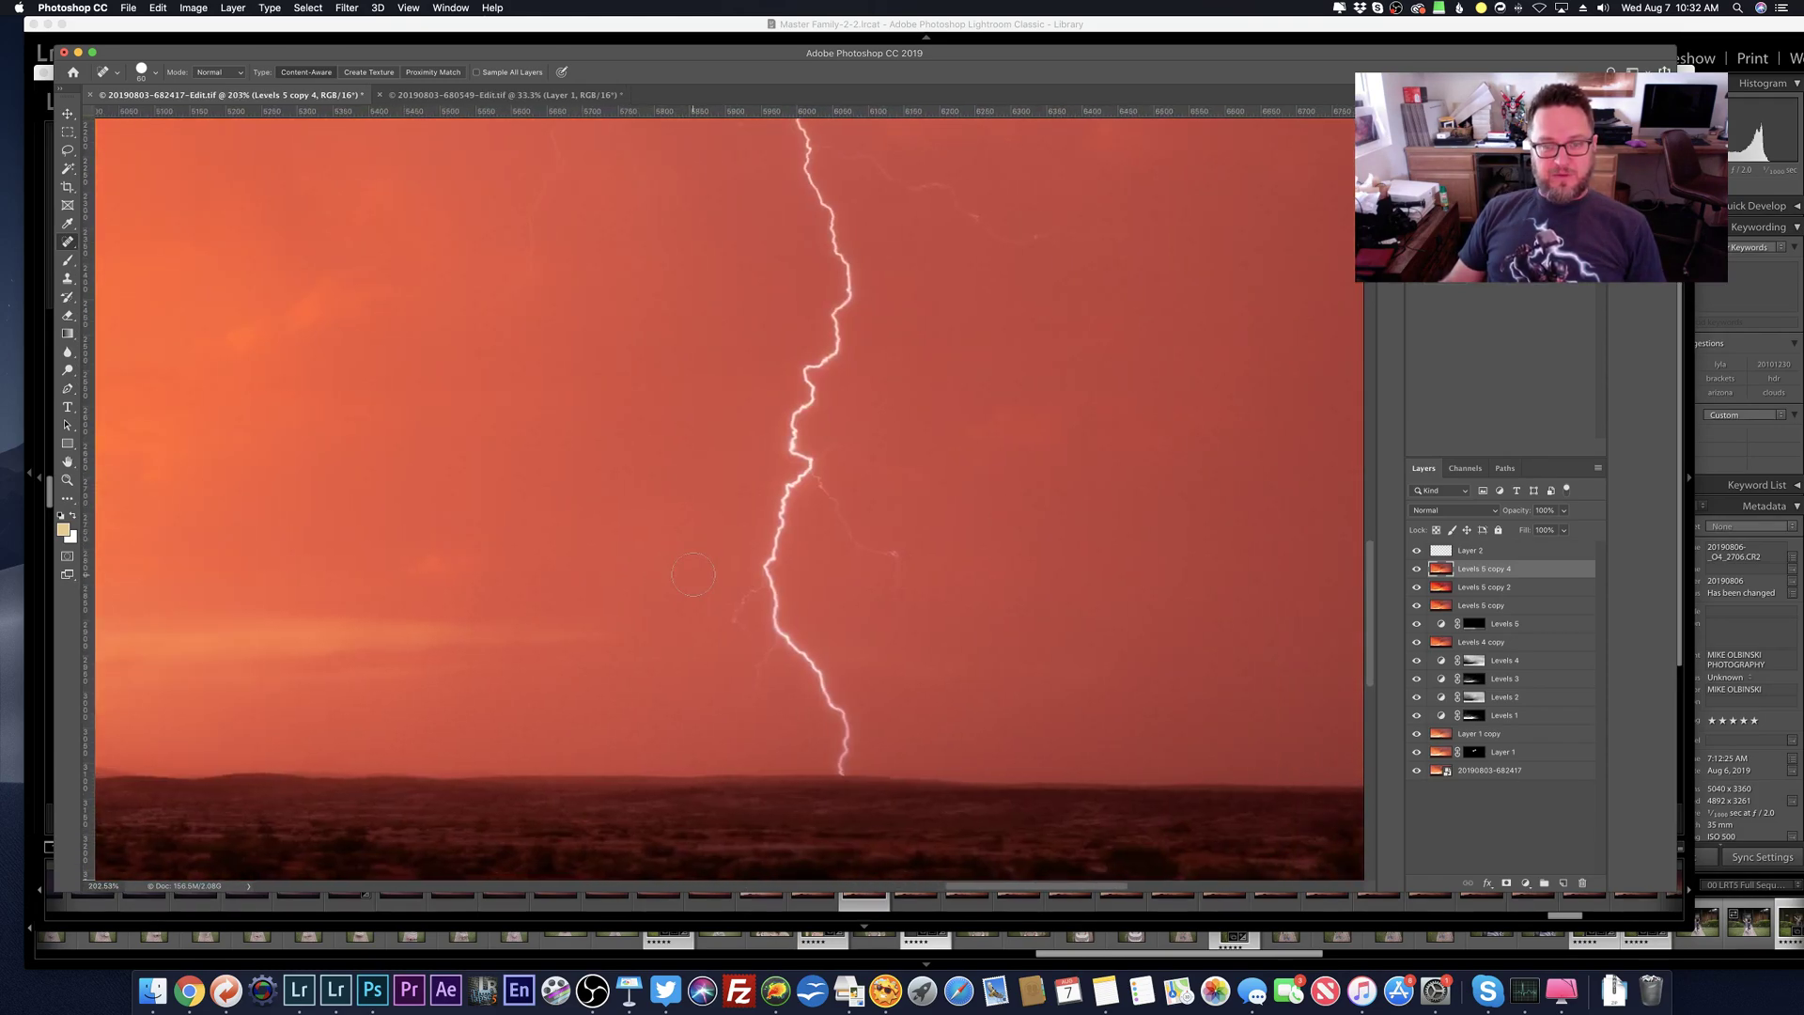
scroll(693, 574, "right", 8)
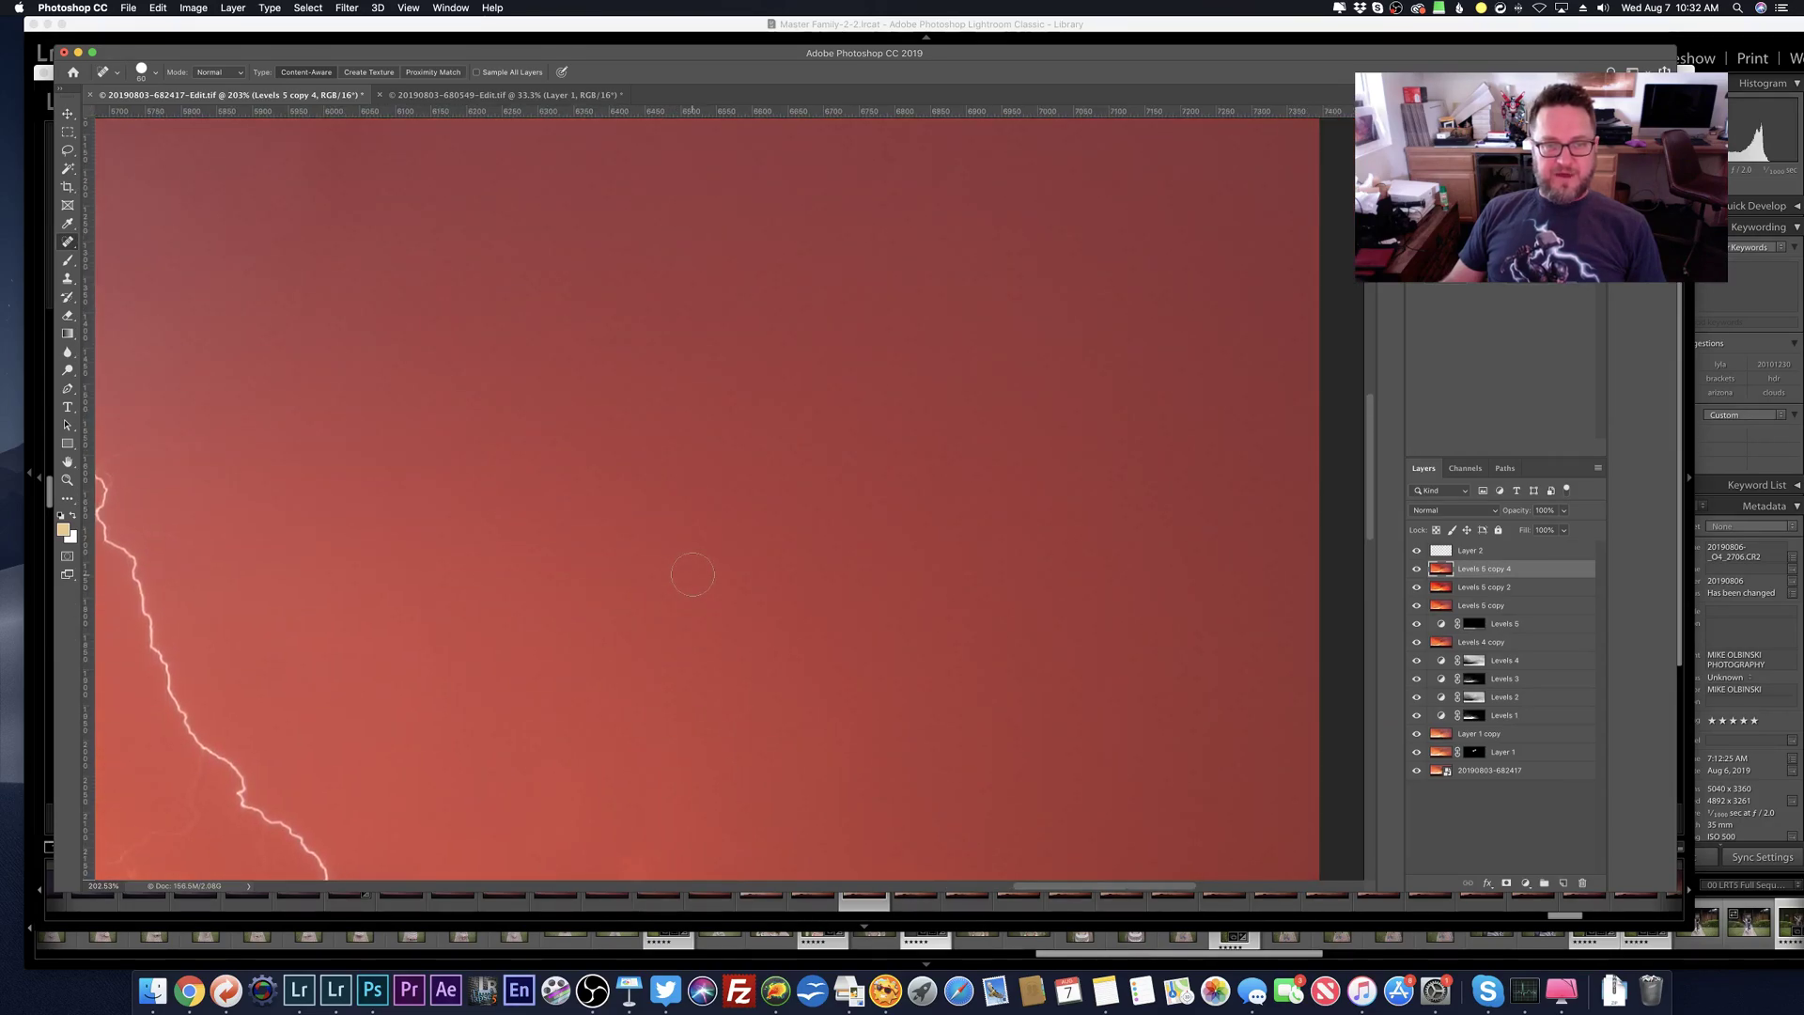
Step: Inspect the dark red sky in the photo's upper right, from the right edge across to the end of the watermark
scroll(692, 574, "up", 4)
scroll(692, 574, "up", 3)
scroll(692, 574, "left", 8)
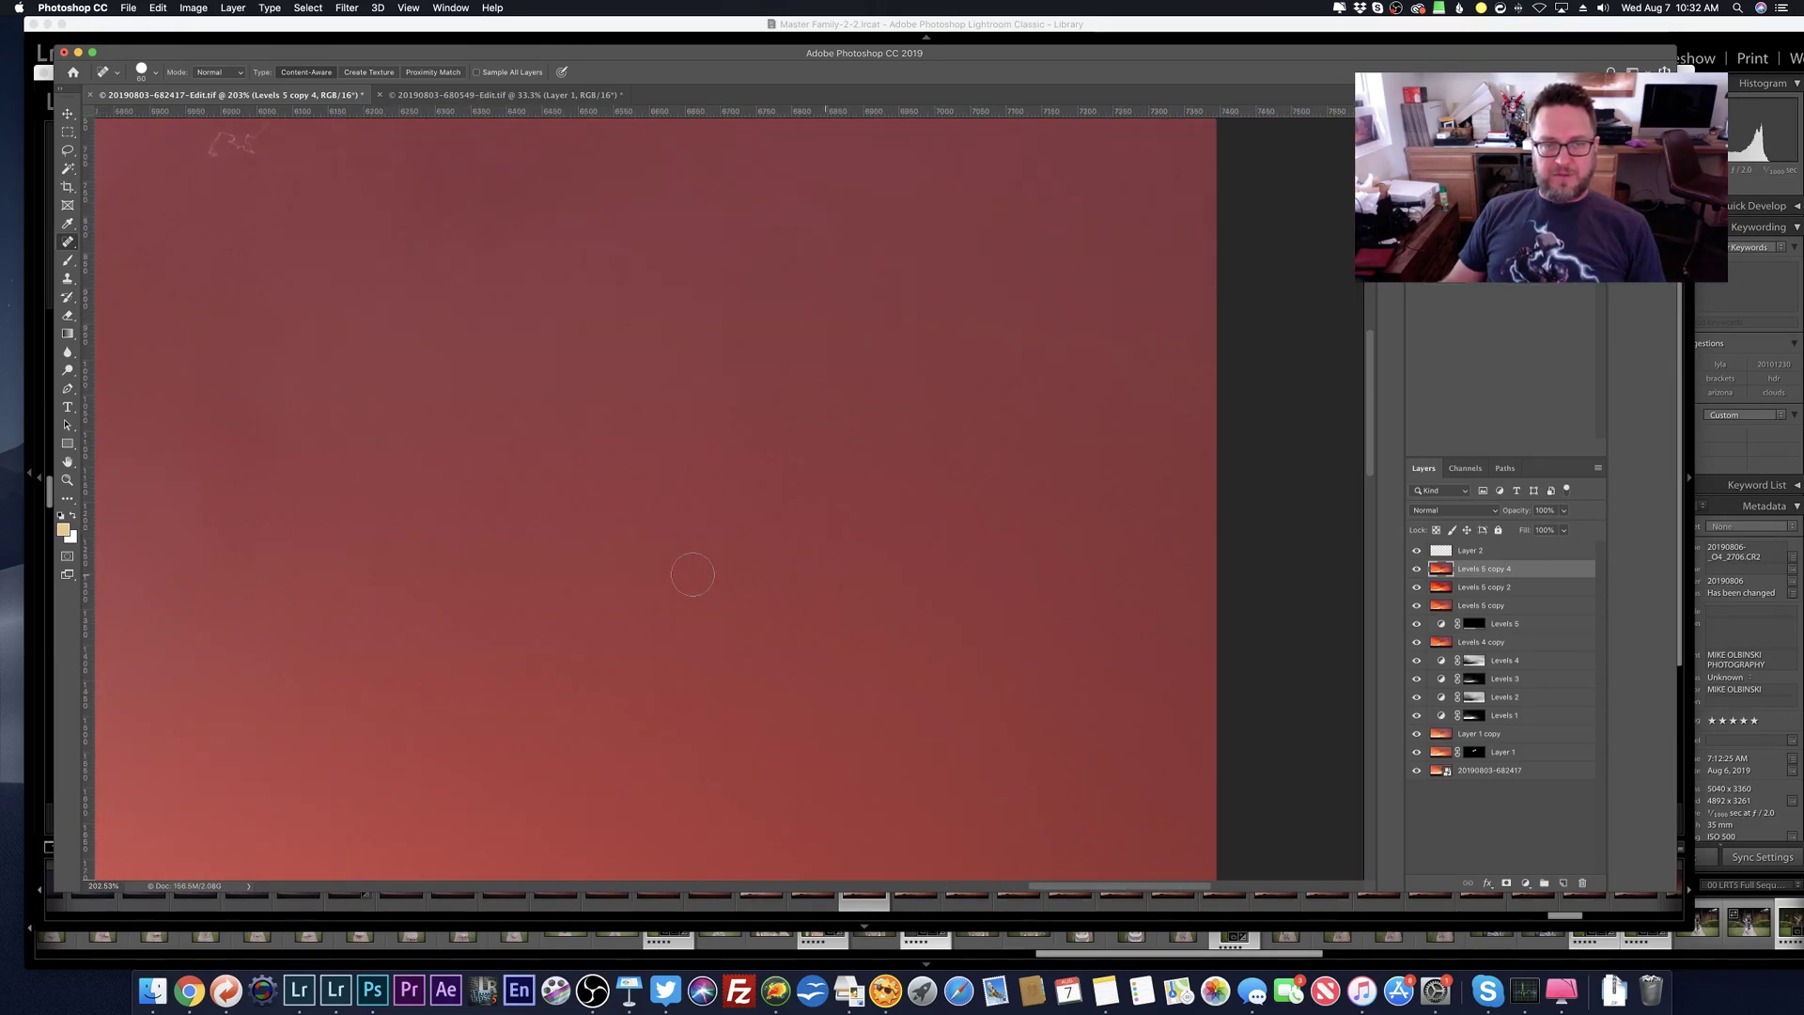
scroll(693, 574, "up", 5)
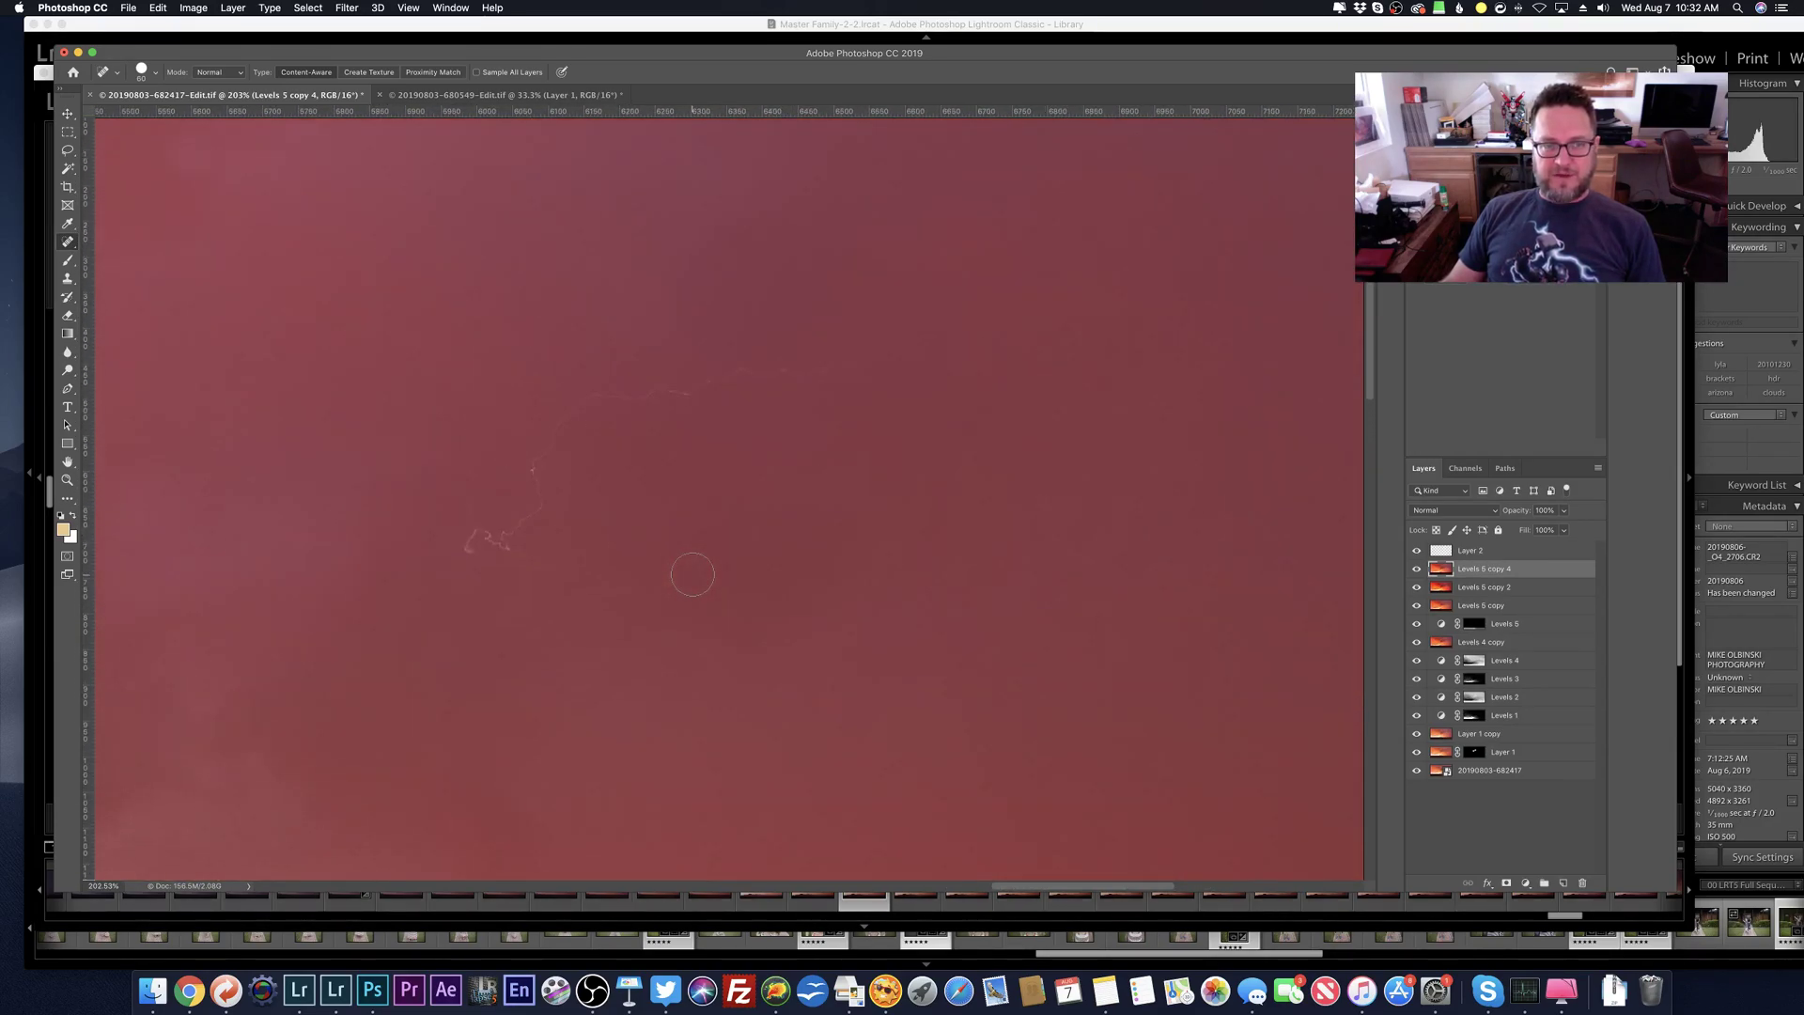
scroll(693, 574, "right", 3)
scroll(692, 574, "left", 20)
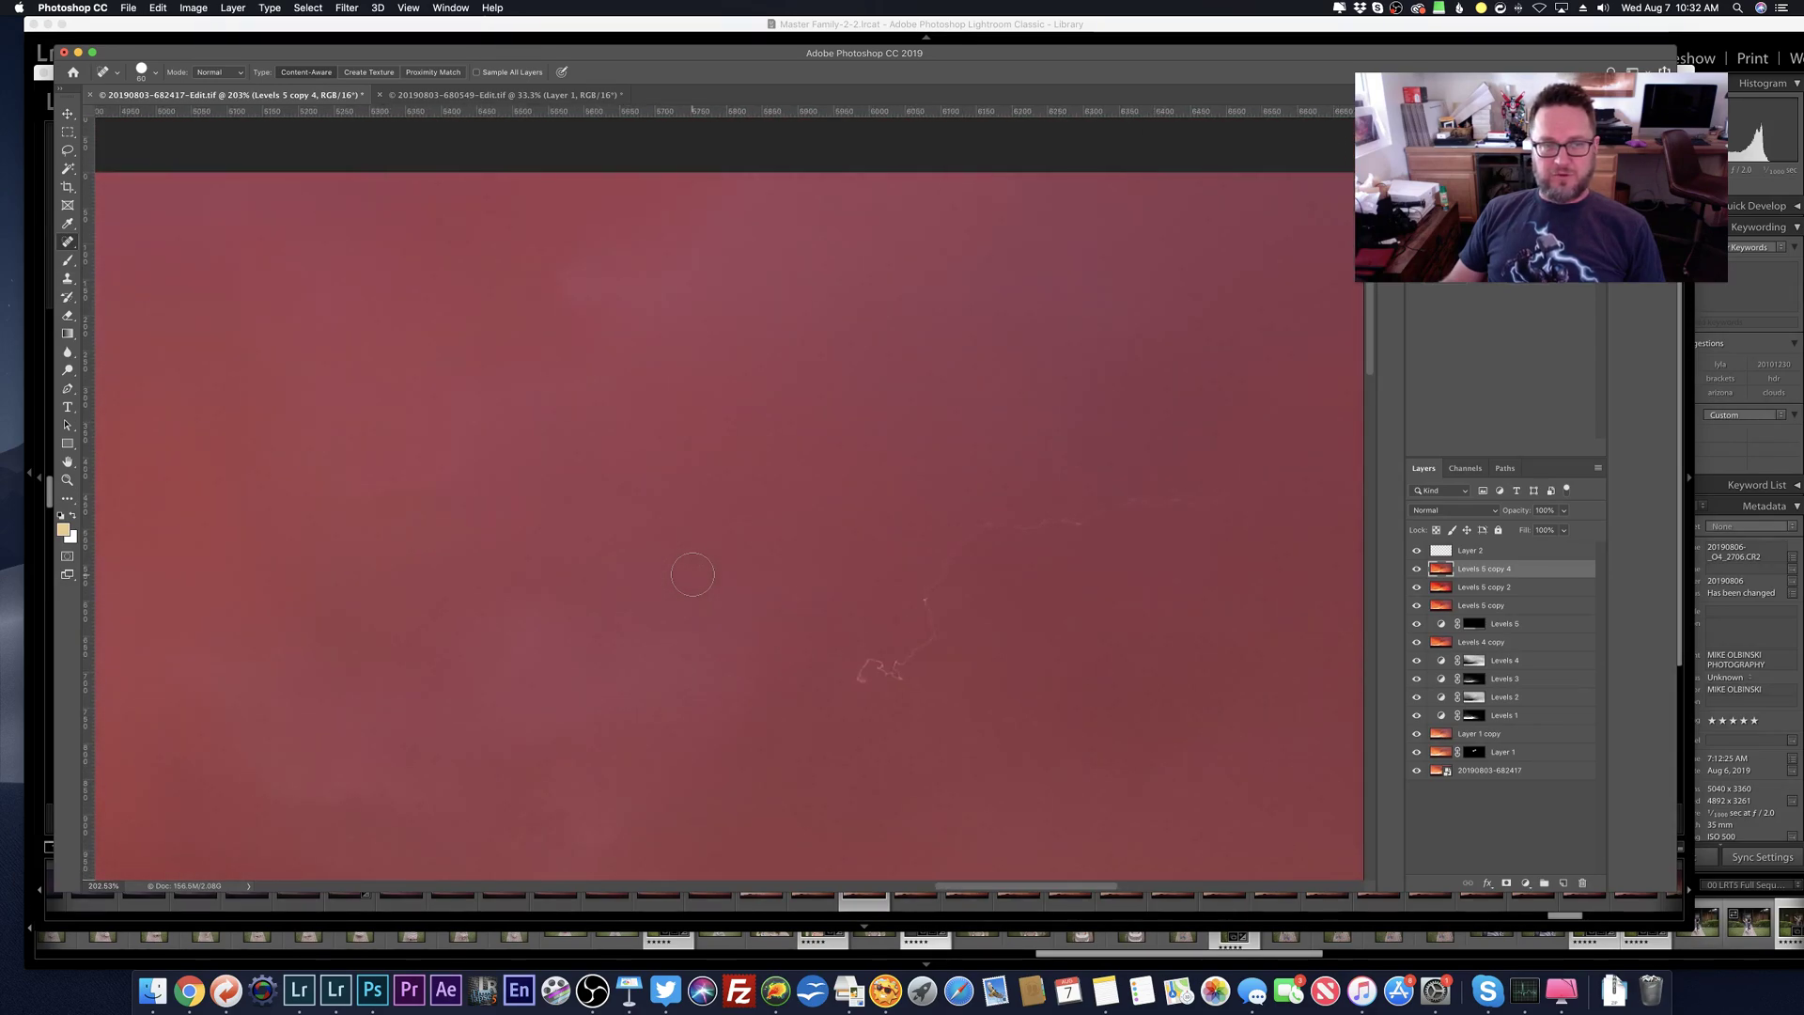
scroll(693, 574, "left", 2)
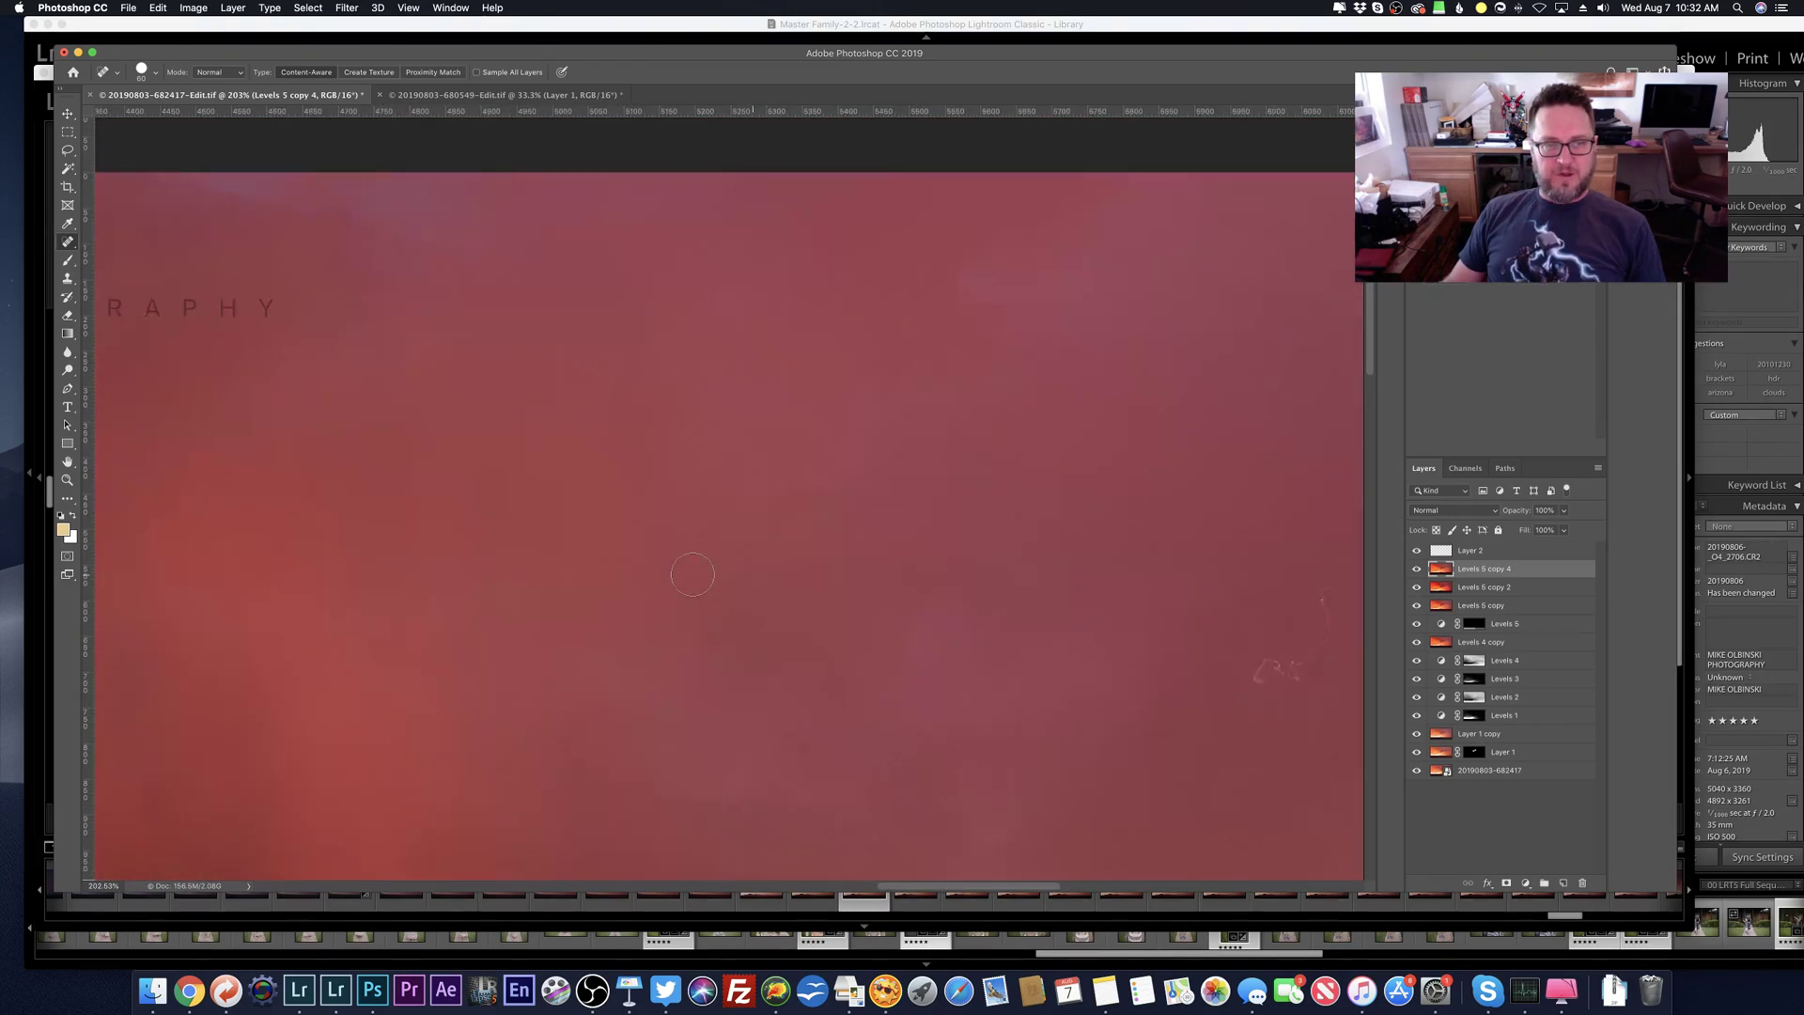
Step: Inspect the lightning branches, the sky below the watermark and the dark central cloud up close for remaining flaws
scroll(692, 574, "down", 10)
scroll(692, 574, "left", 8)
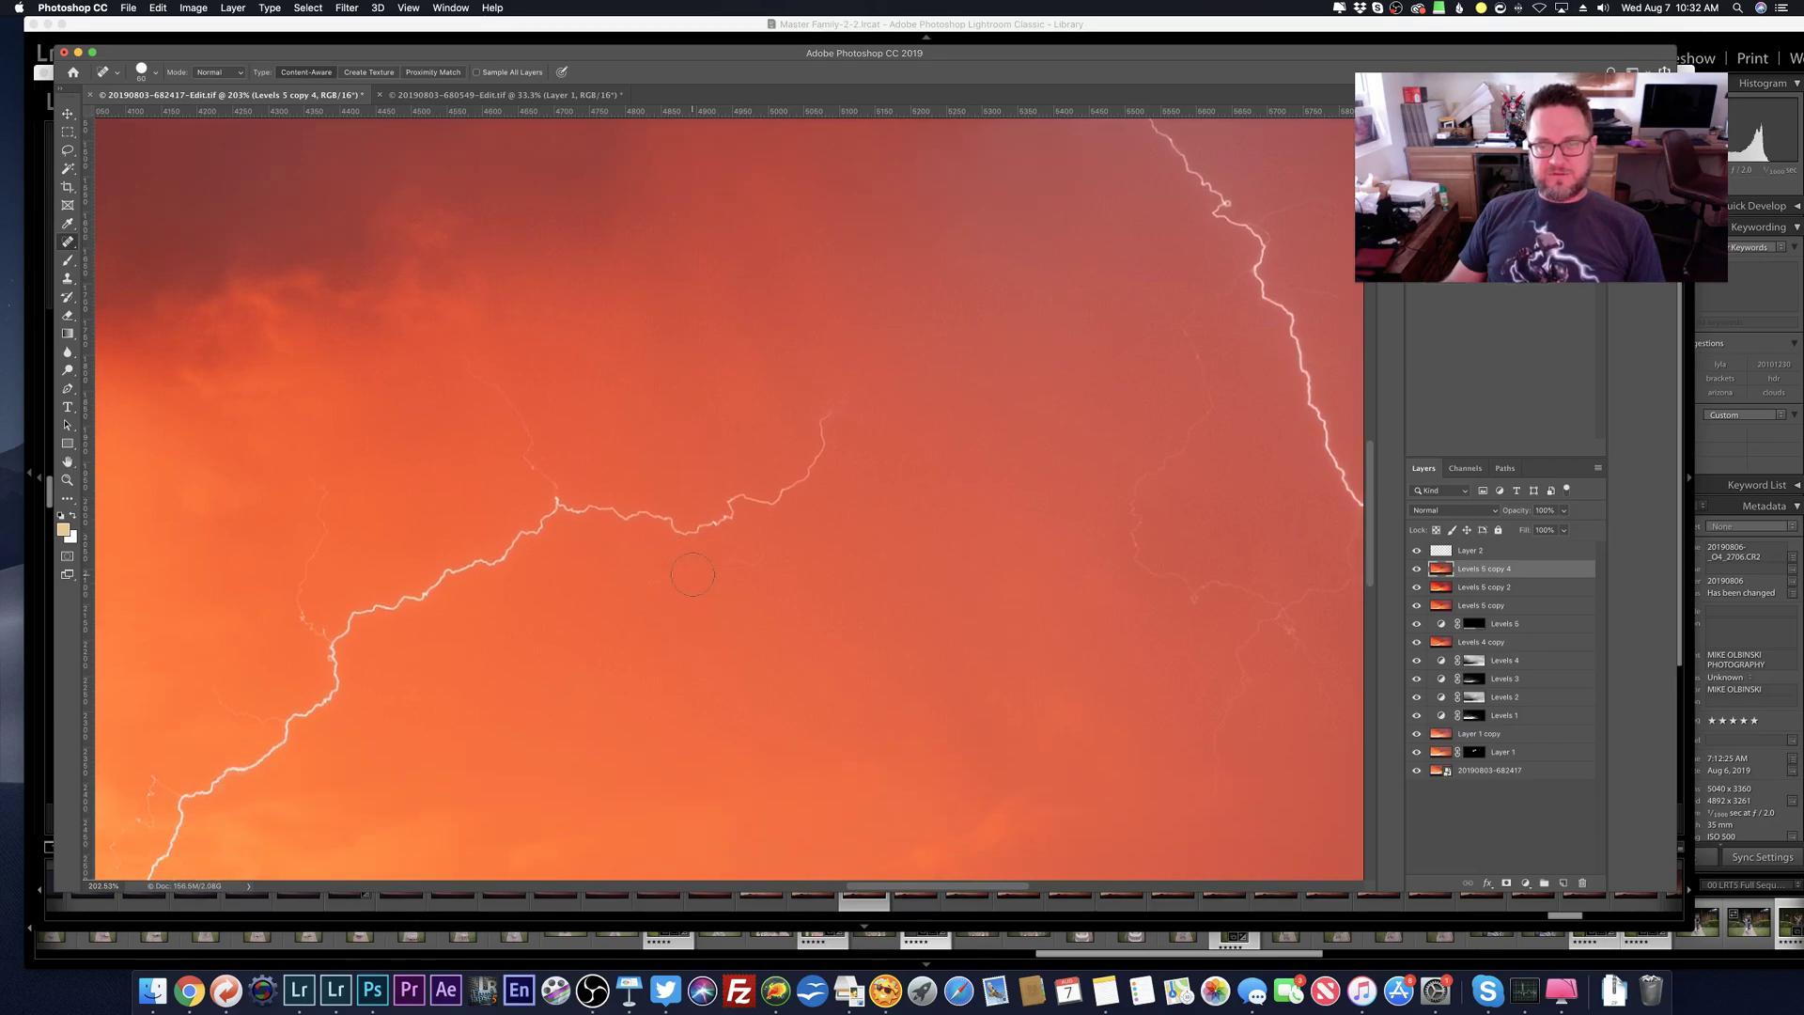
scroll(692, 574, "left", 6)
scroll(693, 574, "up", 10)
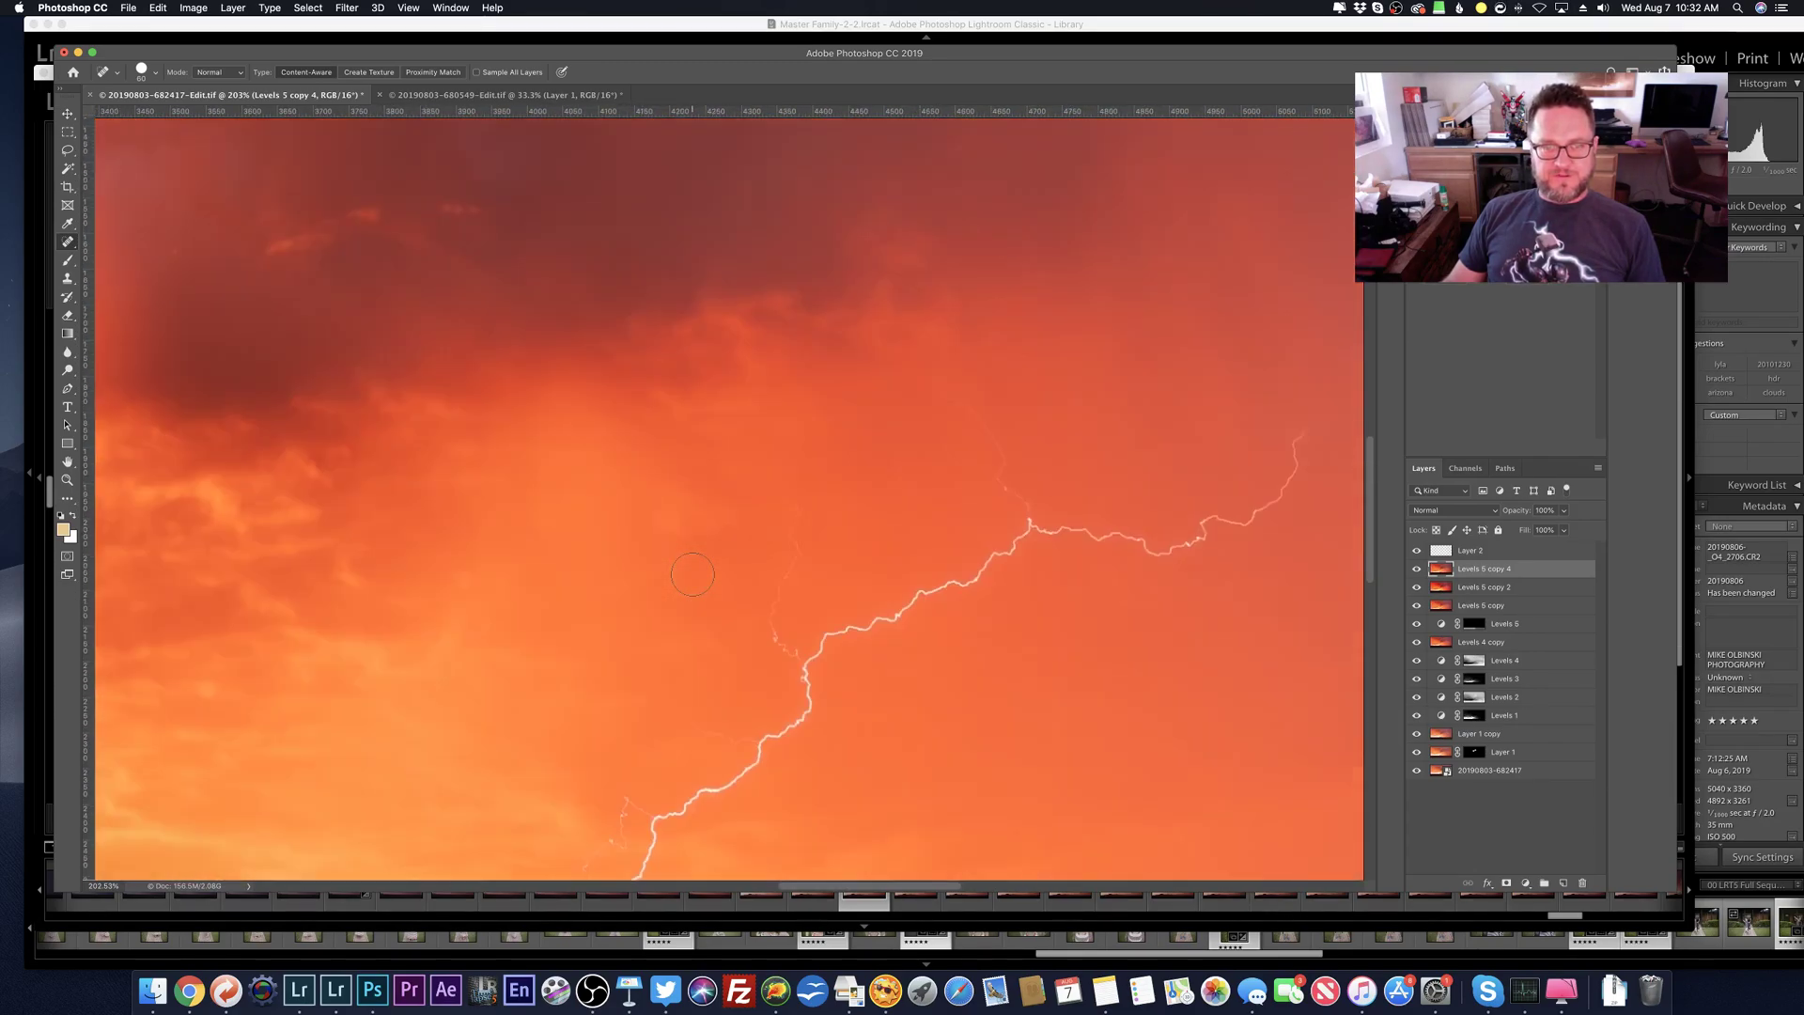
scroll(693, 574, "up", 10)
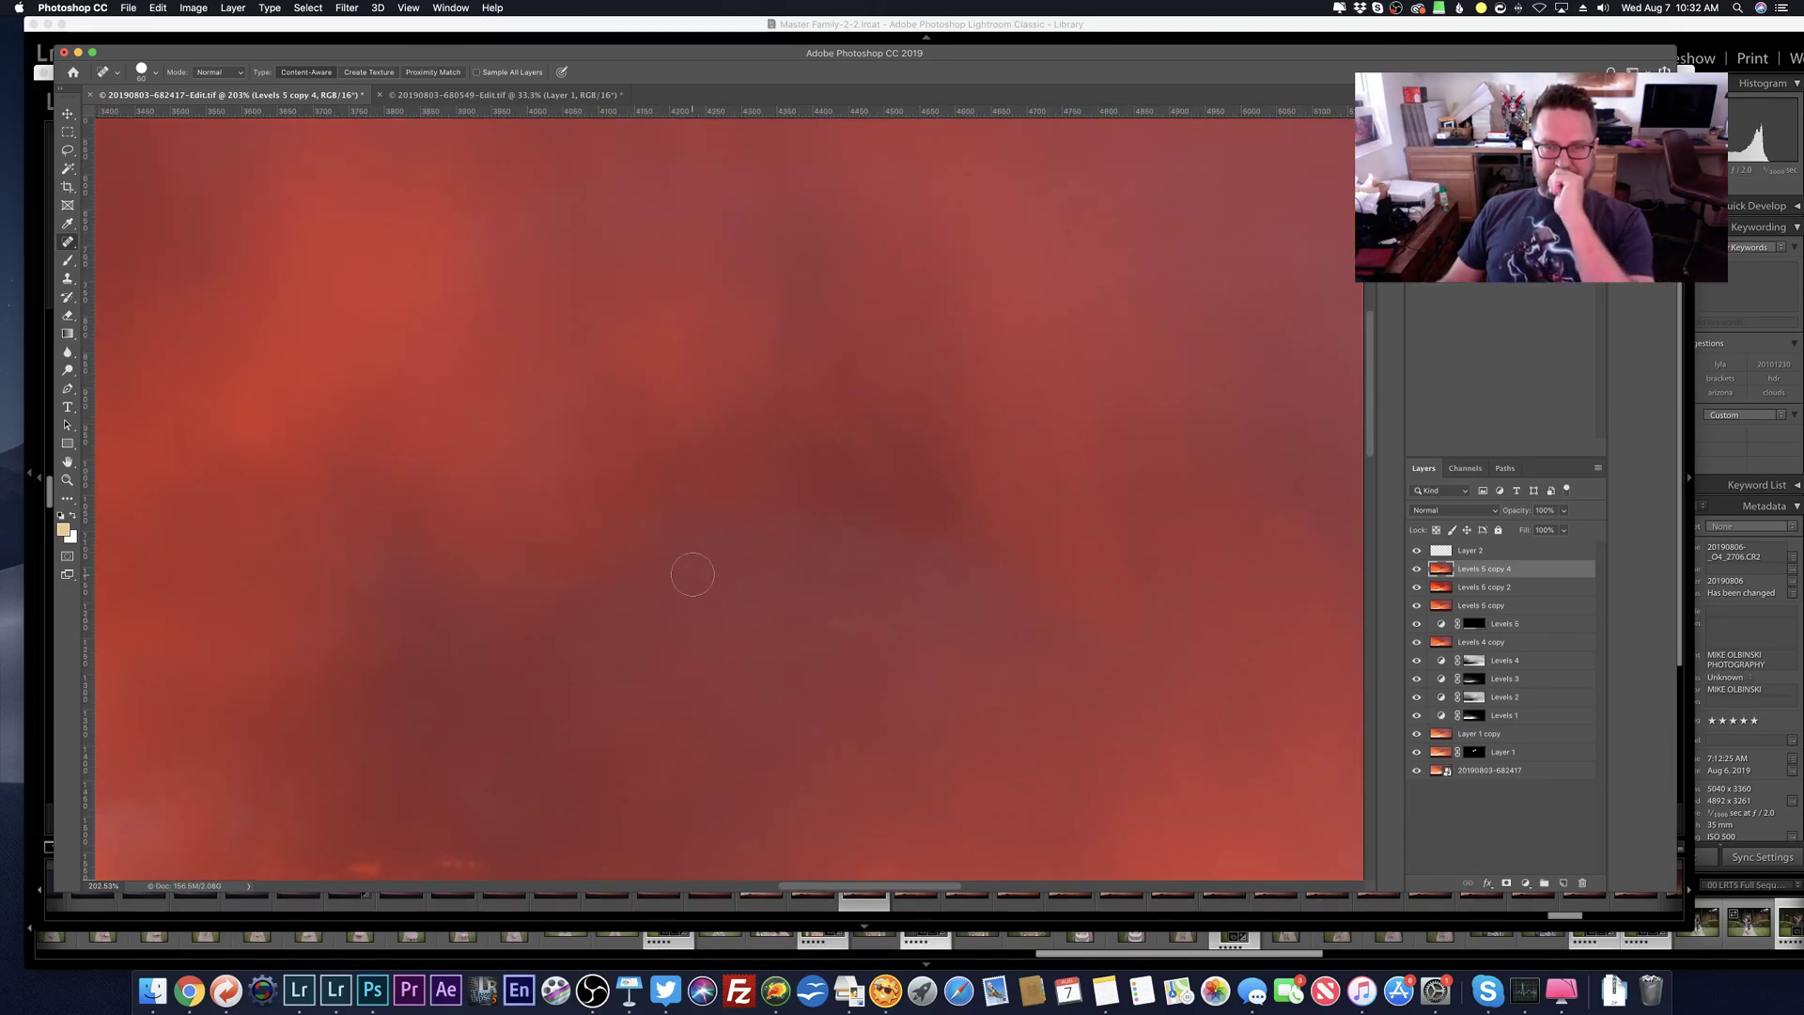
scroll(693, 574, "left", 5)
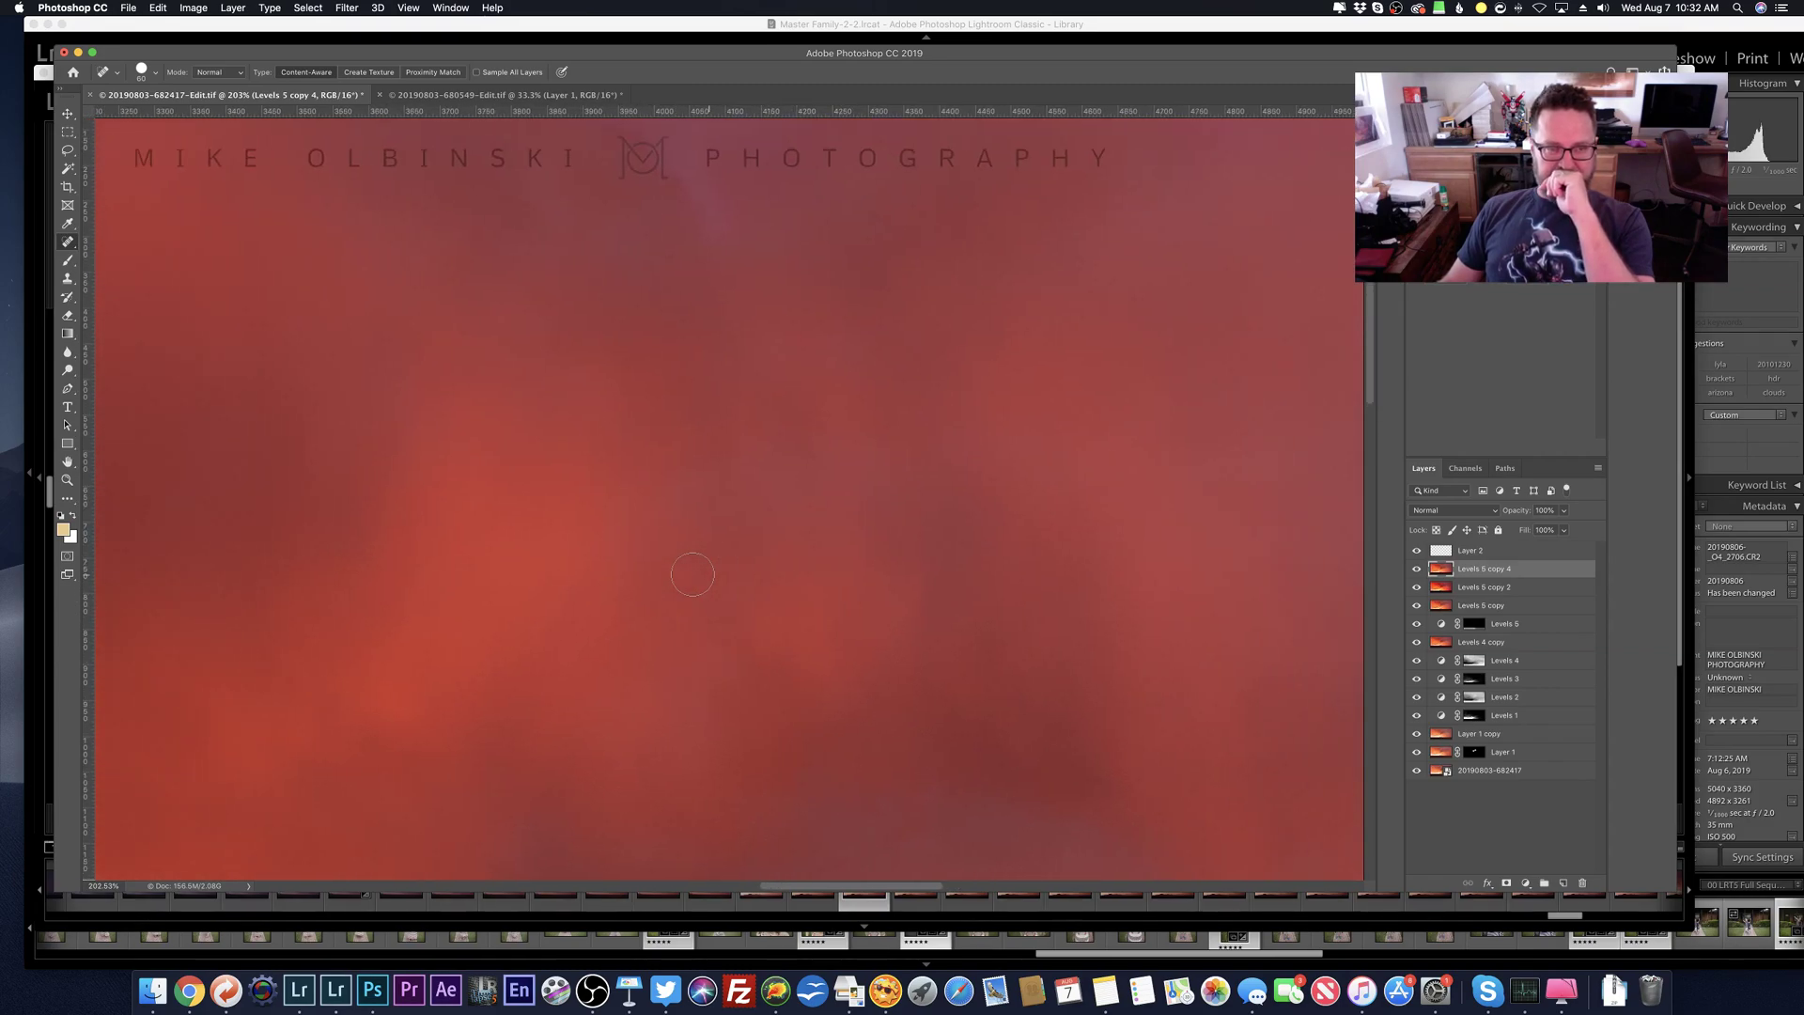
scroll(693, 574, "left", 5)
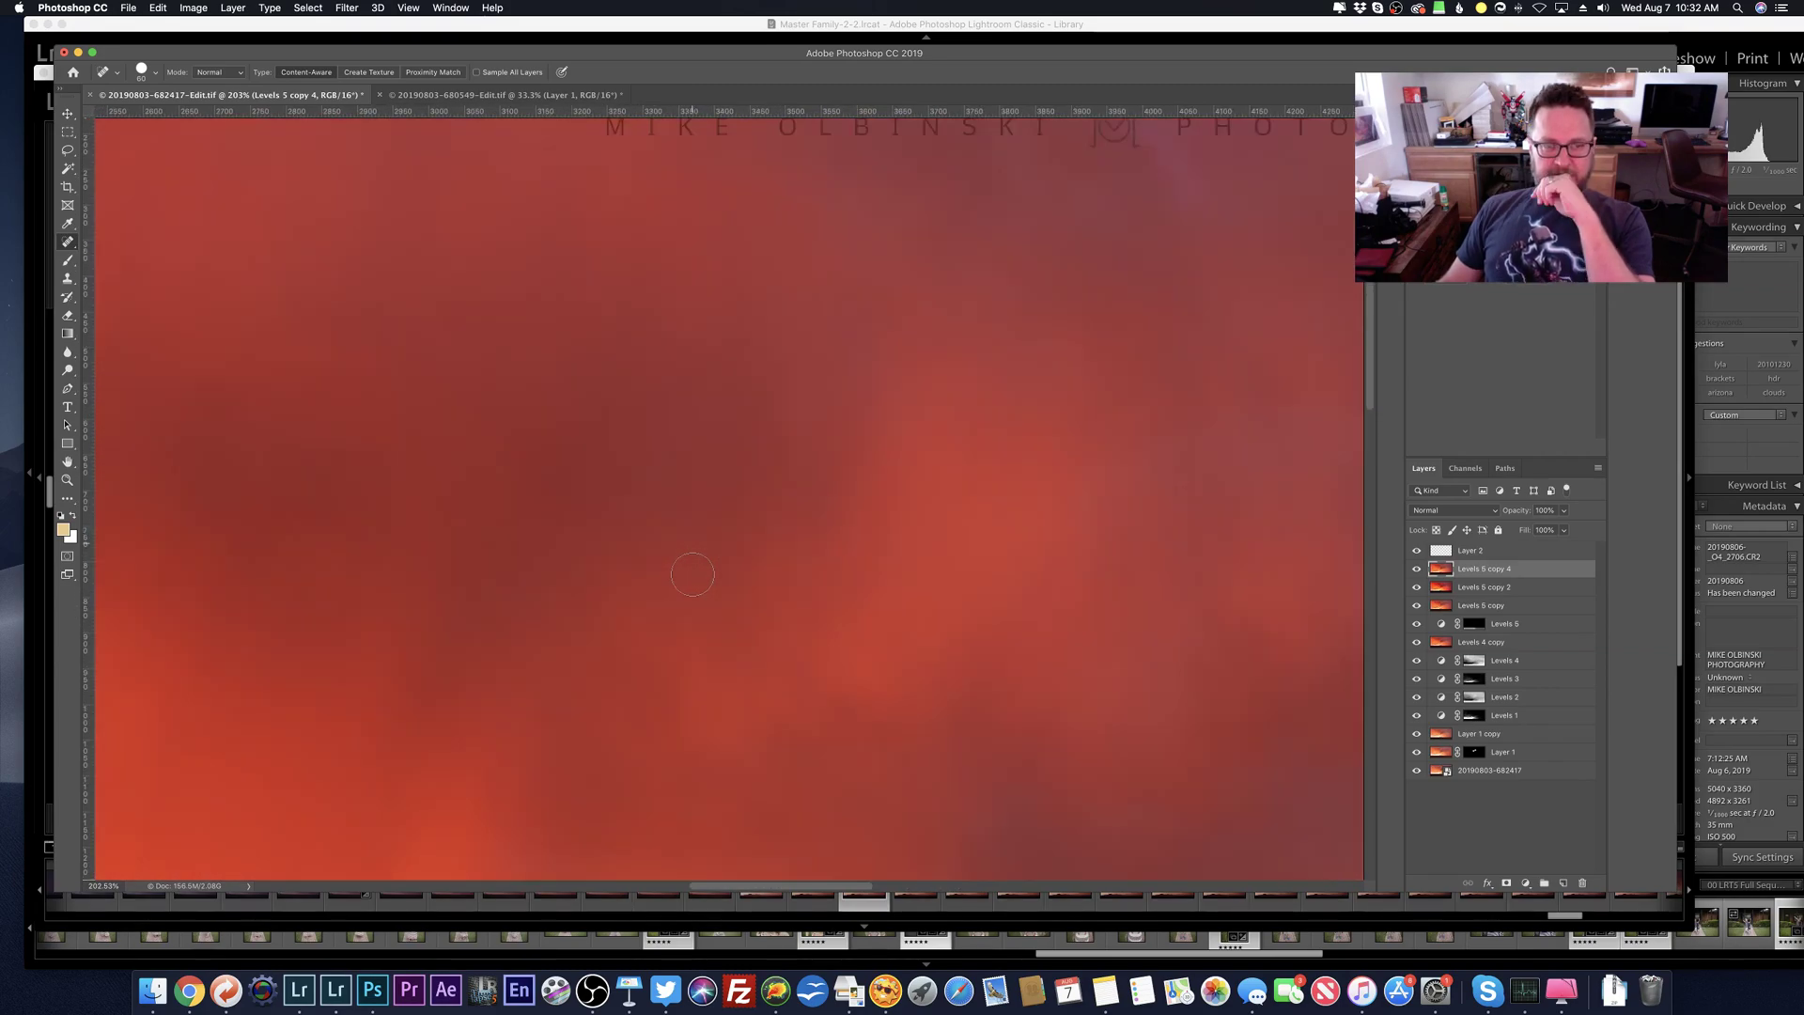
scroll(692, 574, "left", 8)
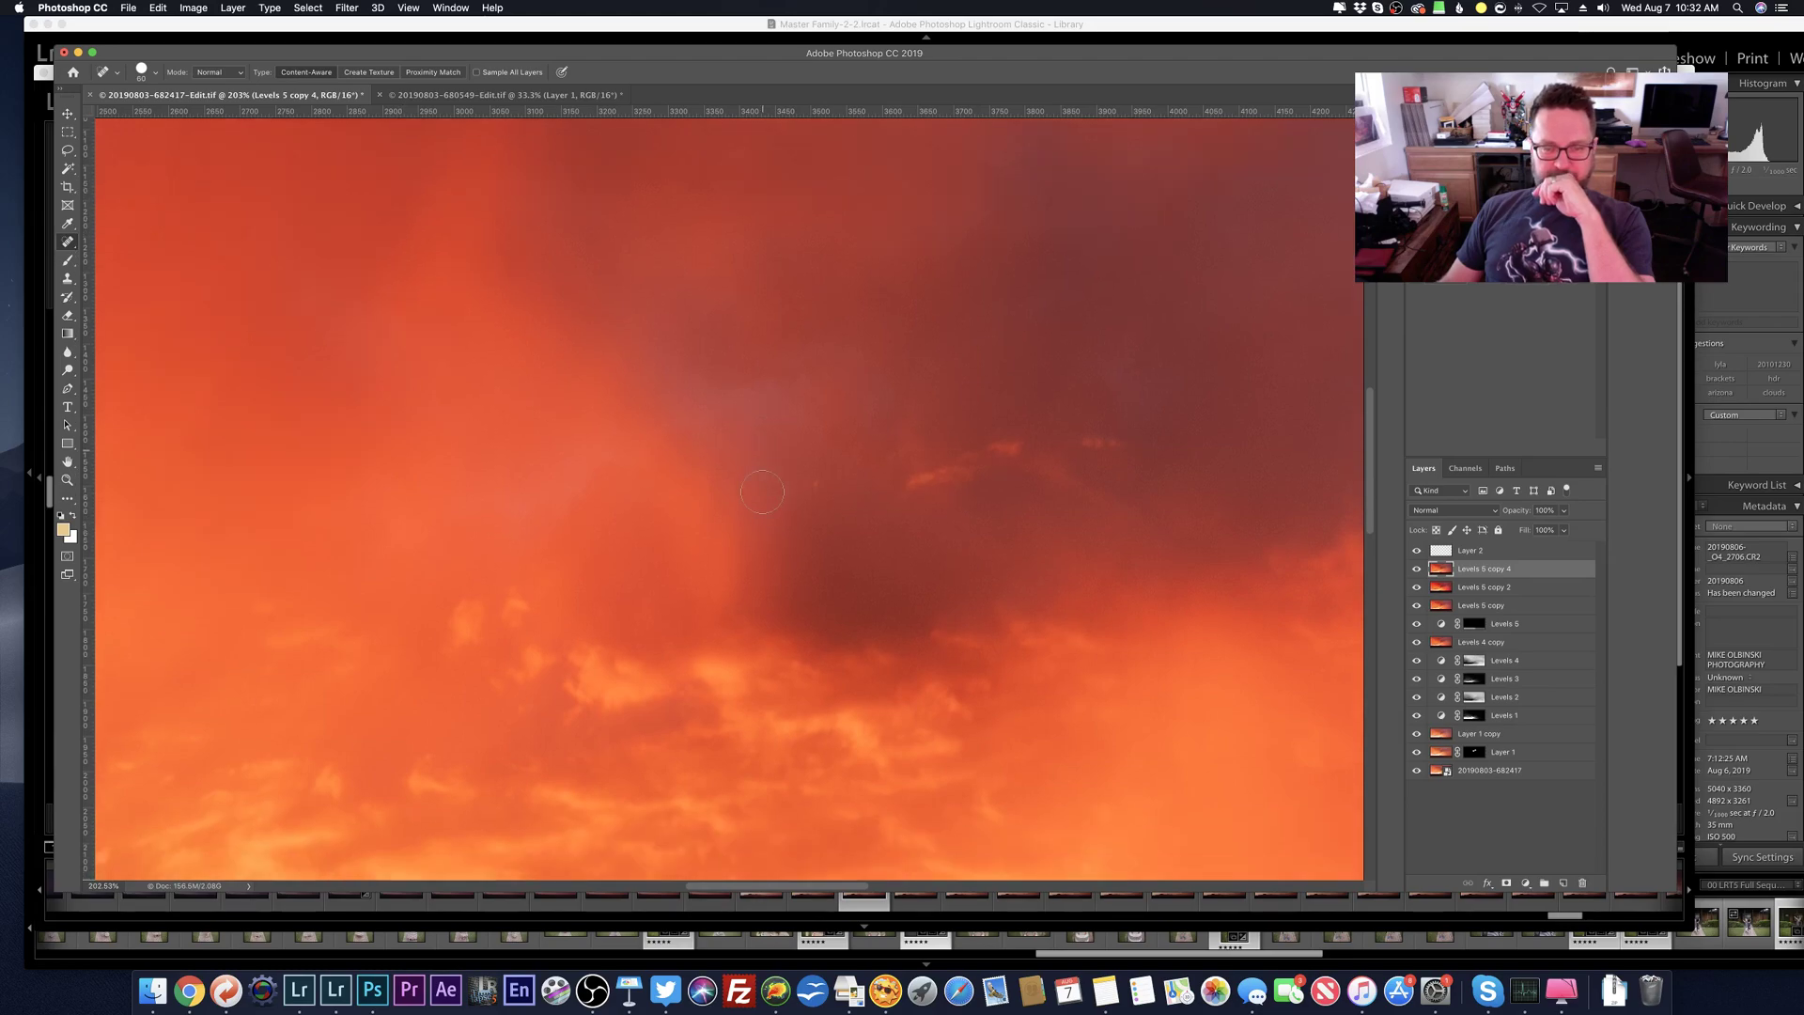
scroll(762, 492, "up", 10)
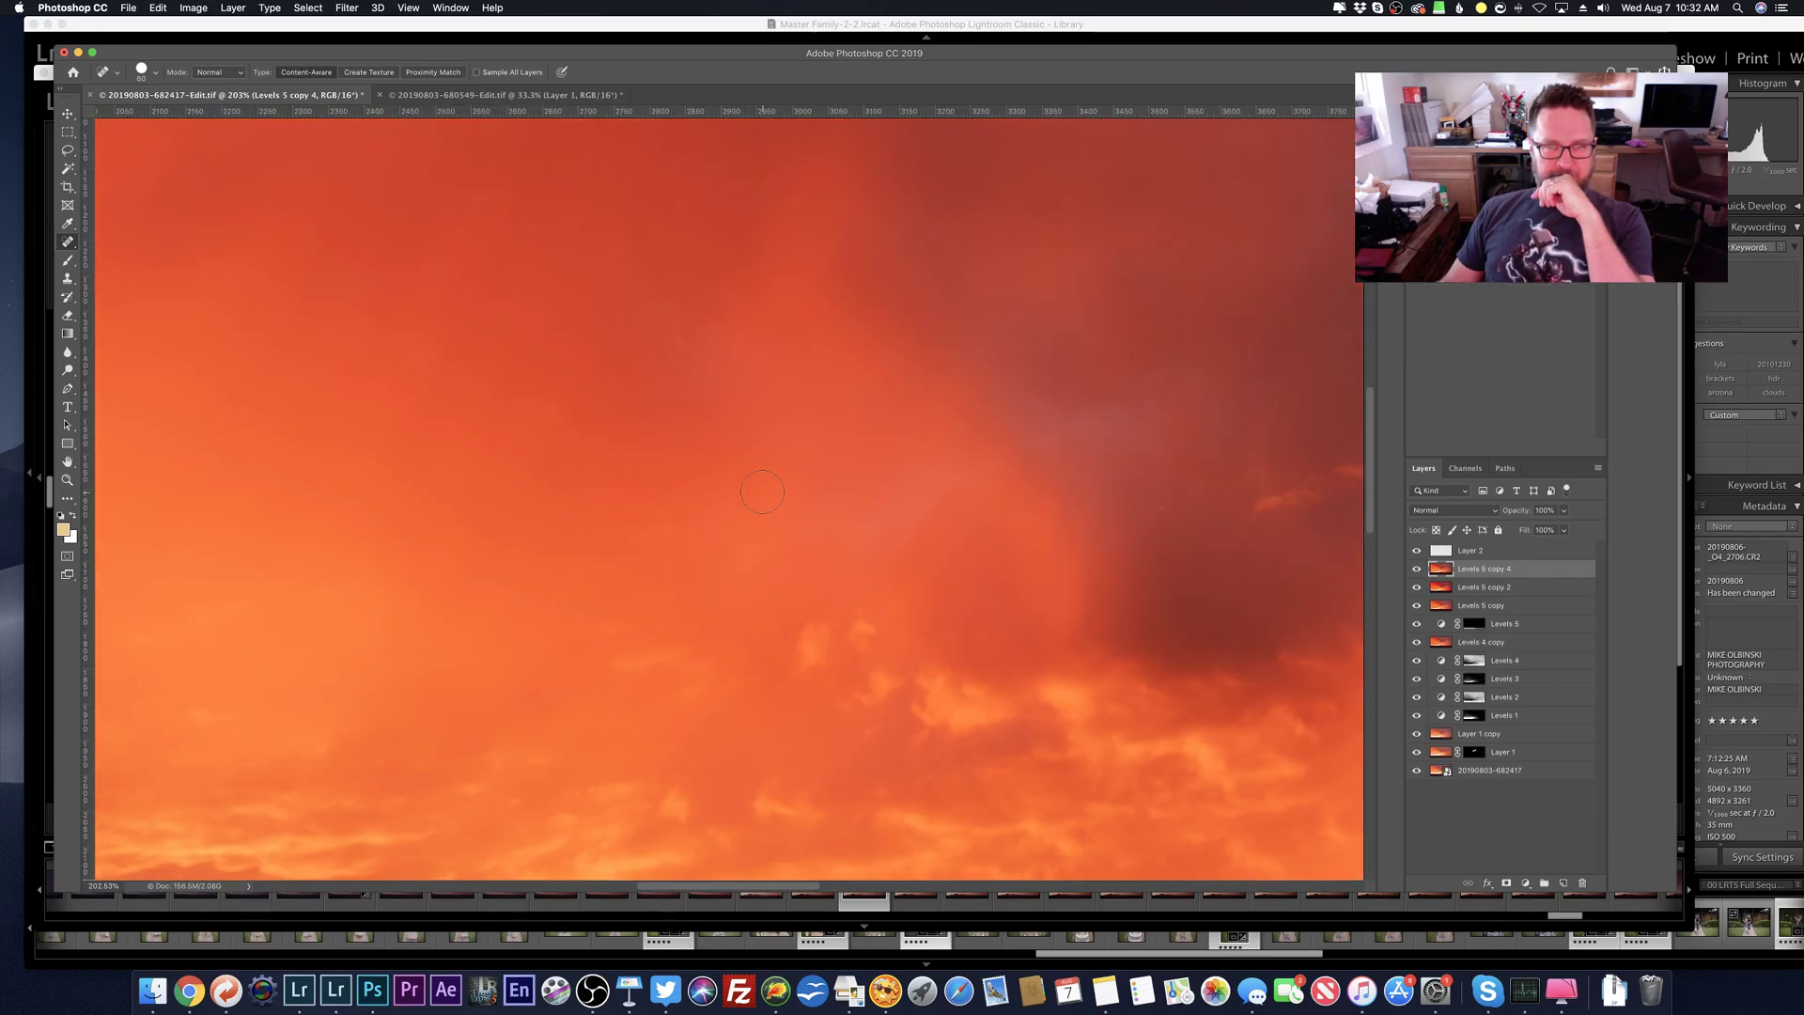
scroll(762, 492, "left", 2)
scroll(762, 493, "up", 10)
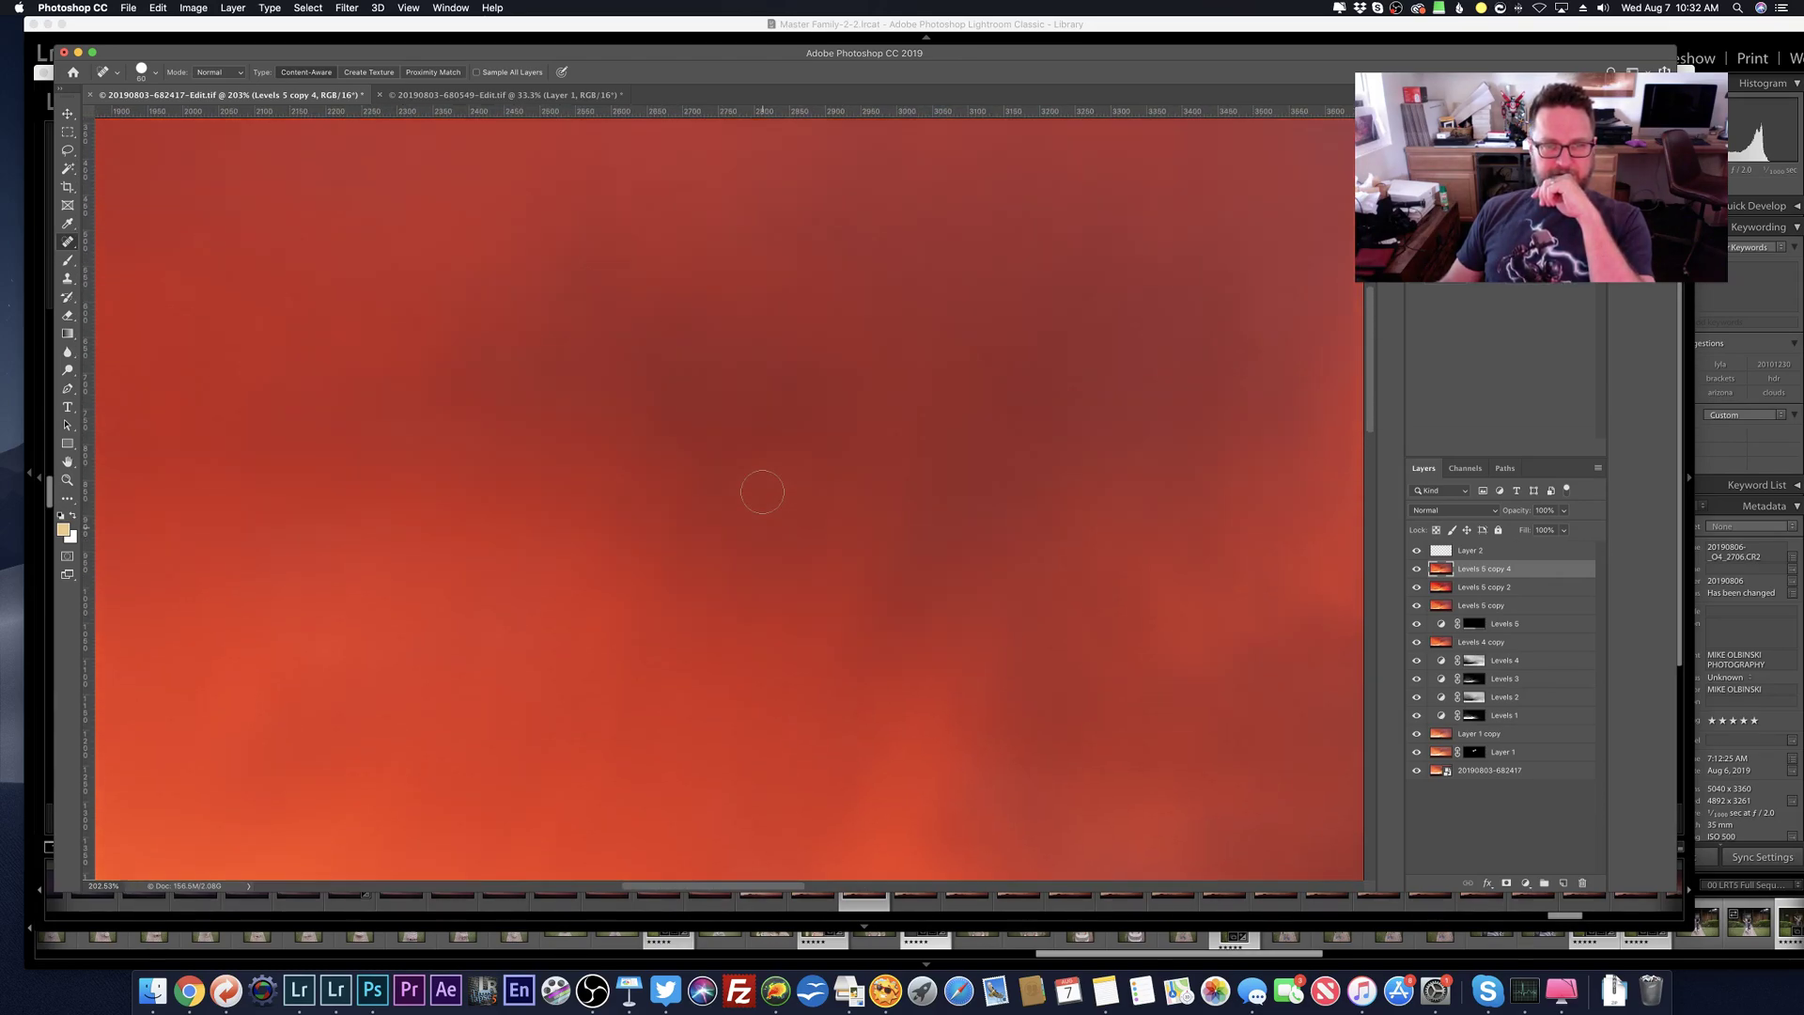
Step: Inspect the red upper-left sky and the orange clouds toward the photo's left edge for remaining flaws
scroll(761, 493, "left", 5)
scroll(762, 492, "up", 4)
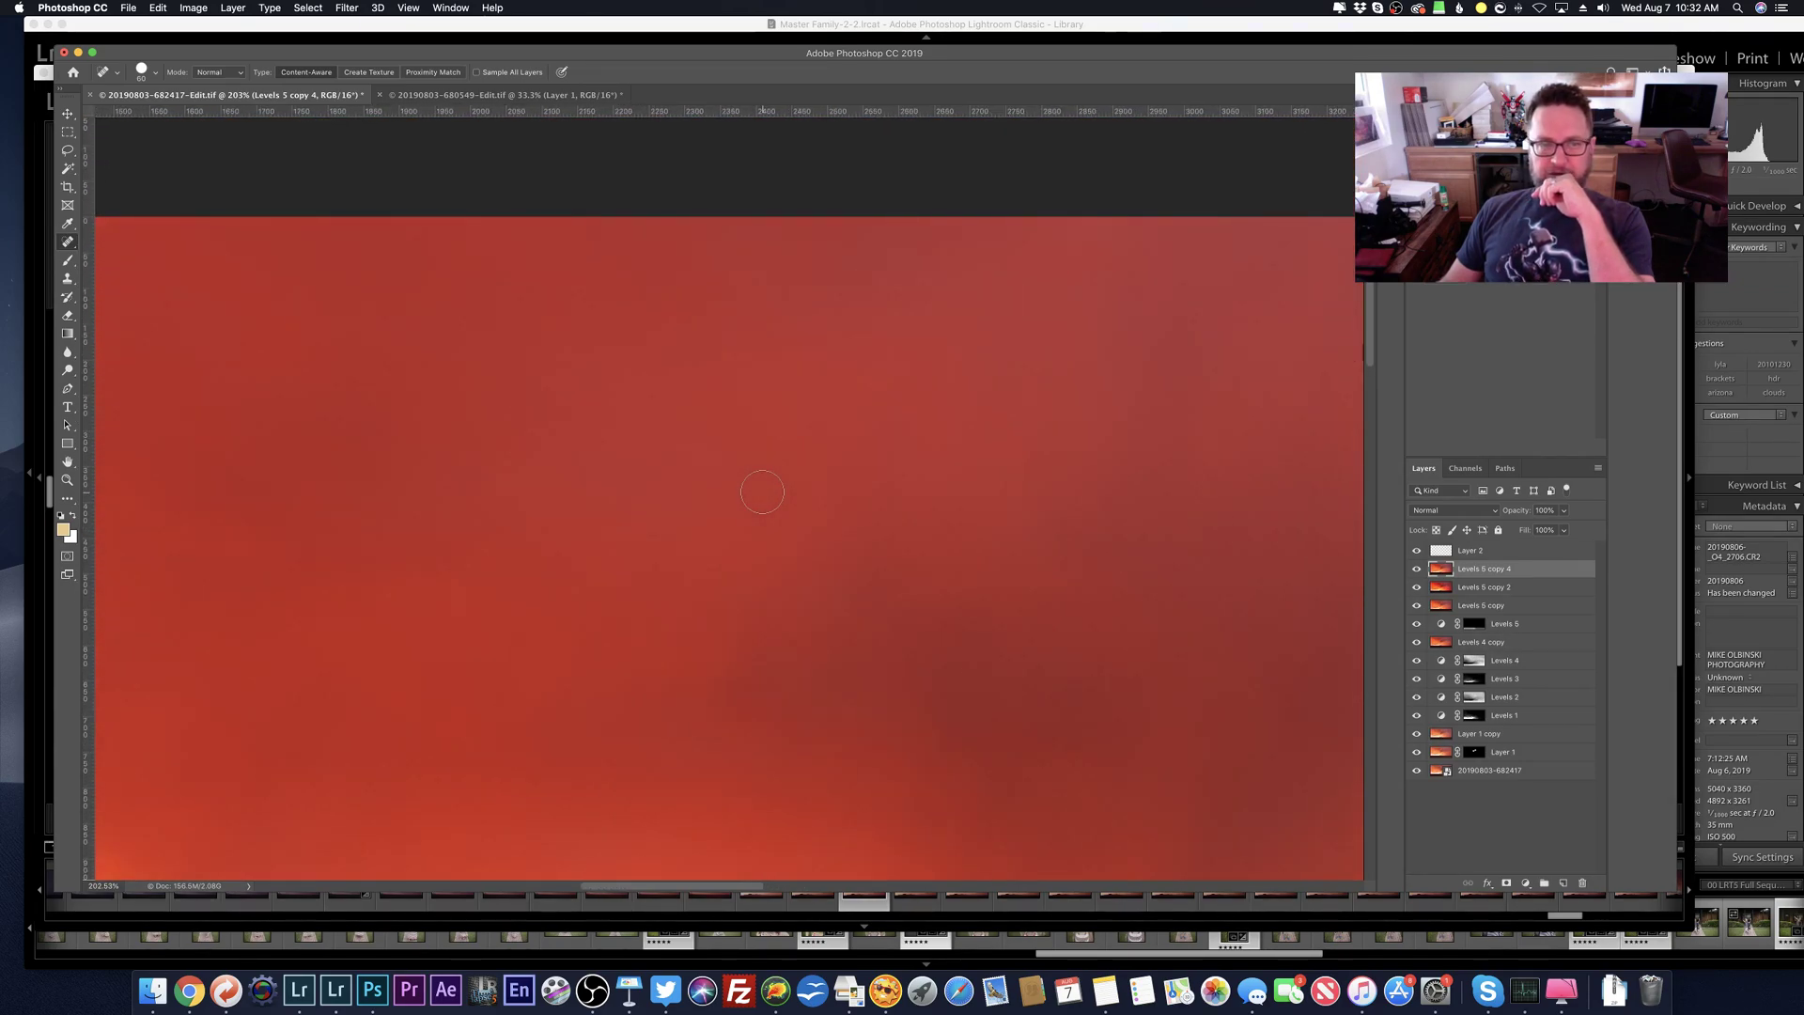
scroll(761, 493, "down", 3)
scroll(761, 492, "left", 2)
scroll(762, 492, "down", 4)
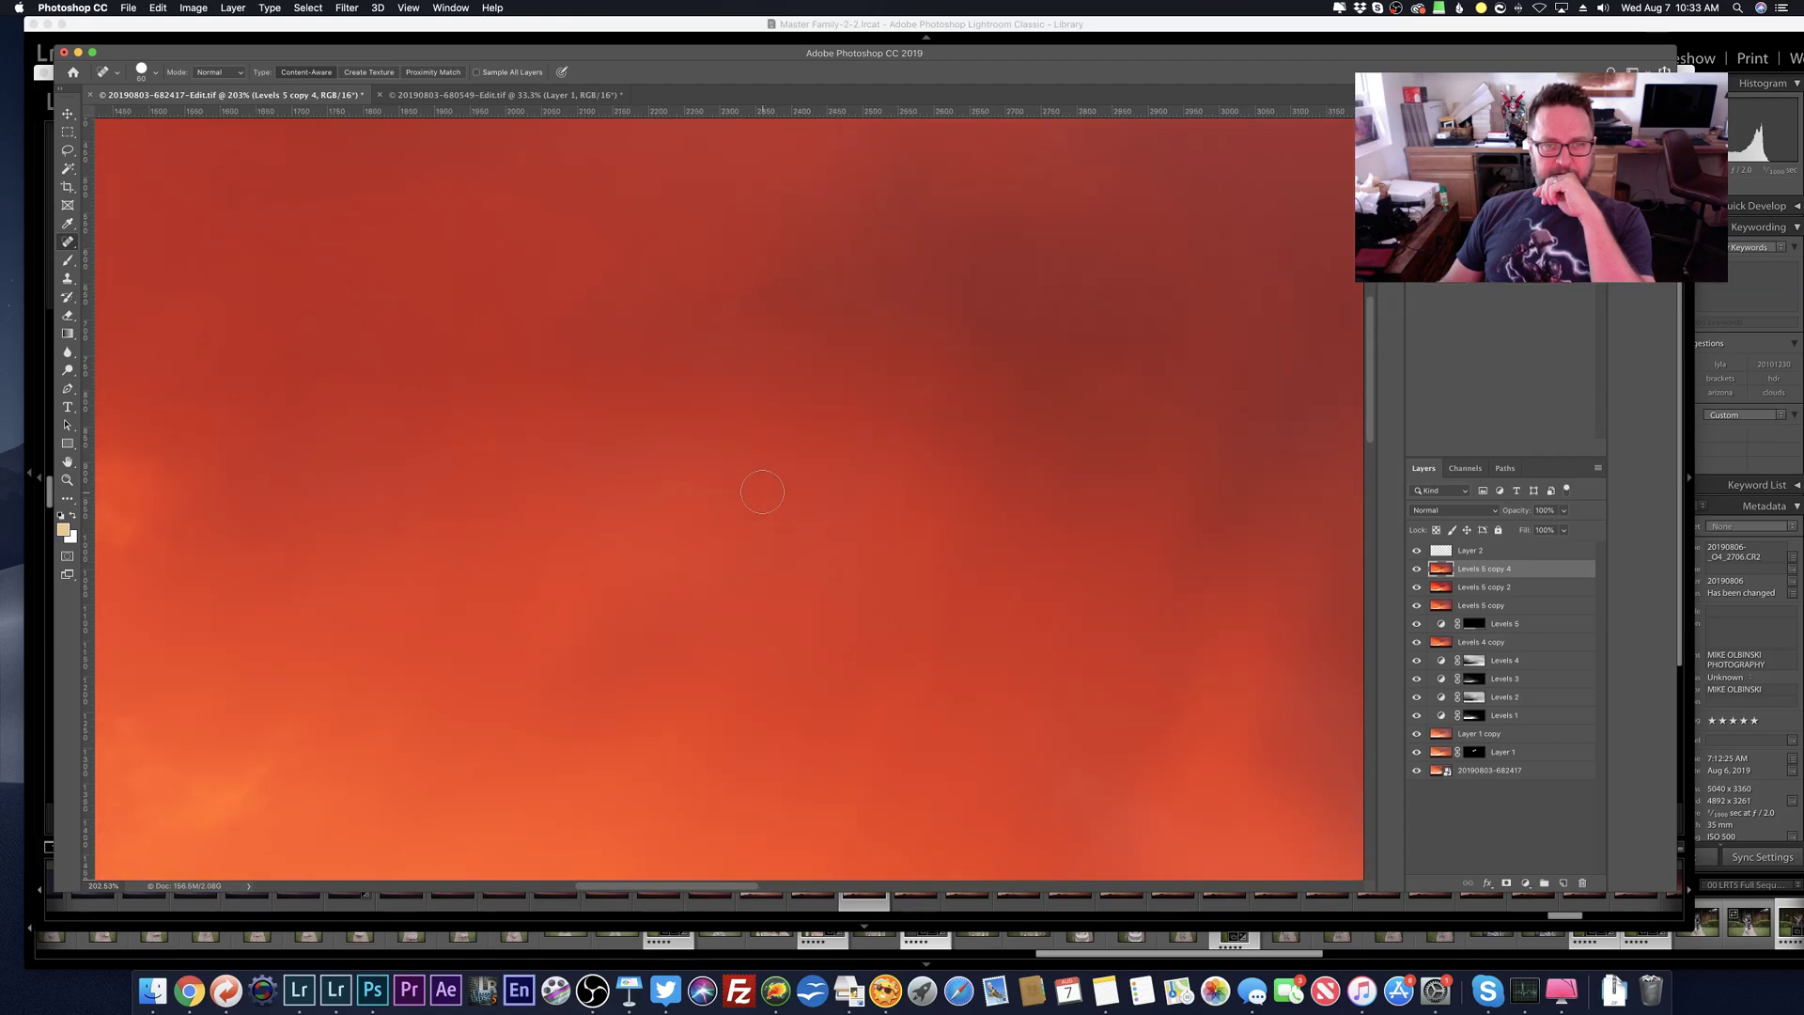
scroll(761, 492, "left", 1)
scroll(762, 493, "left", 15)
scroll(762, 493, "down", 5)
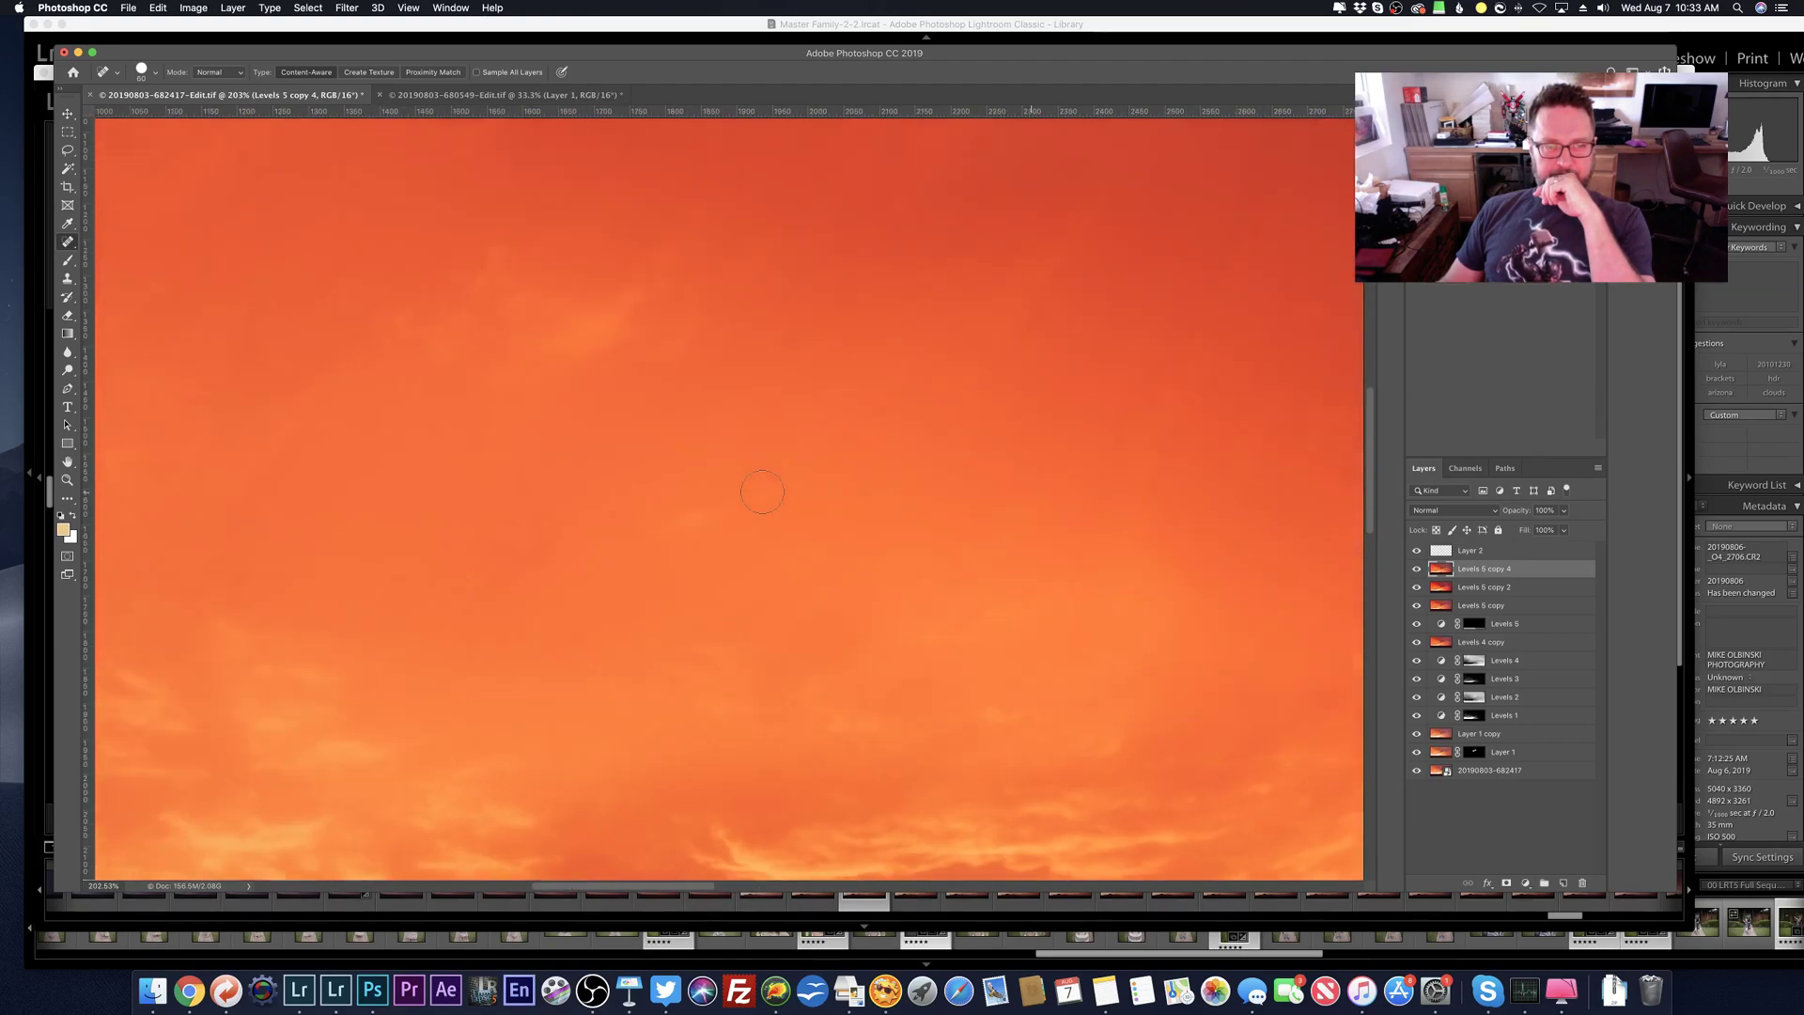
scroll(762, 496, "down", 3)
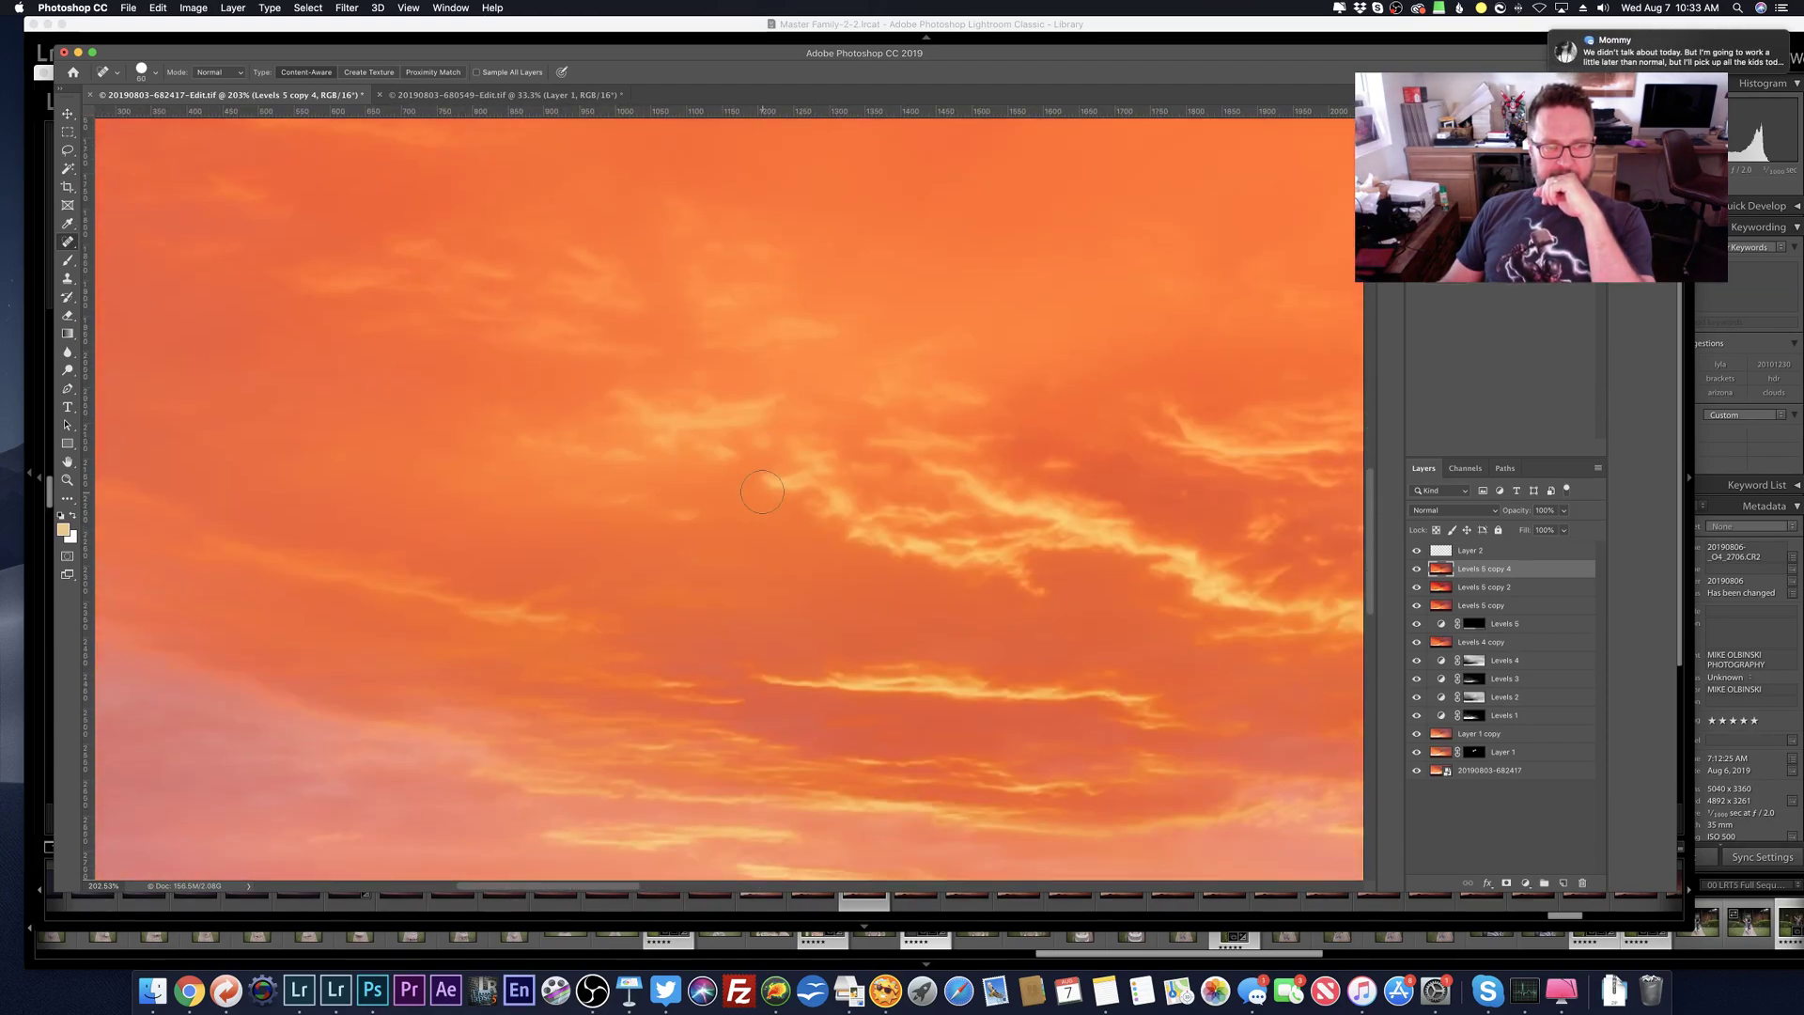
scroll(762, 496, "up", 12)
scroll(762, 492, "up", 1)
scroll(762, 491, "right", 1)
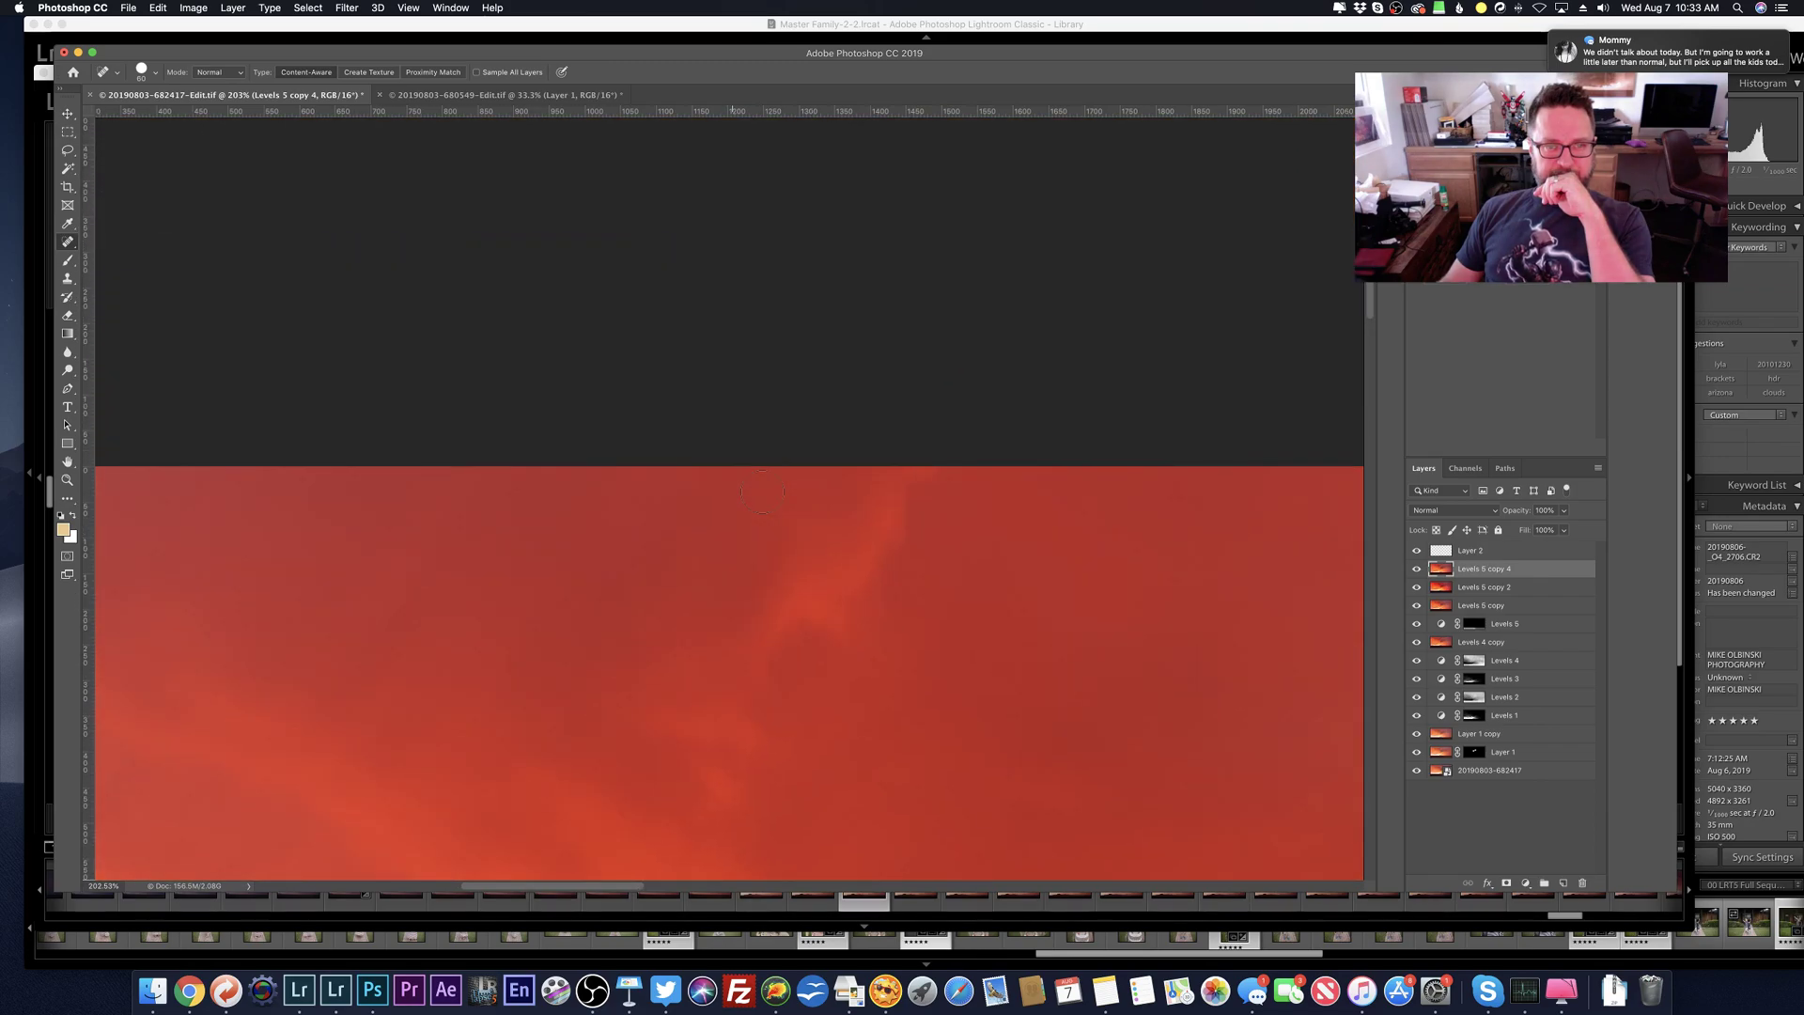
scroll(762, 491, "down", 8)
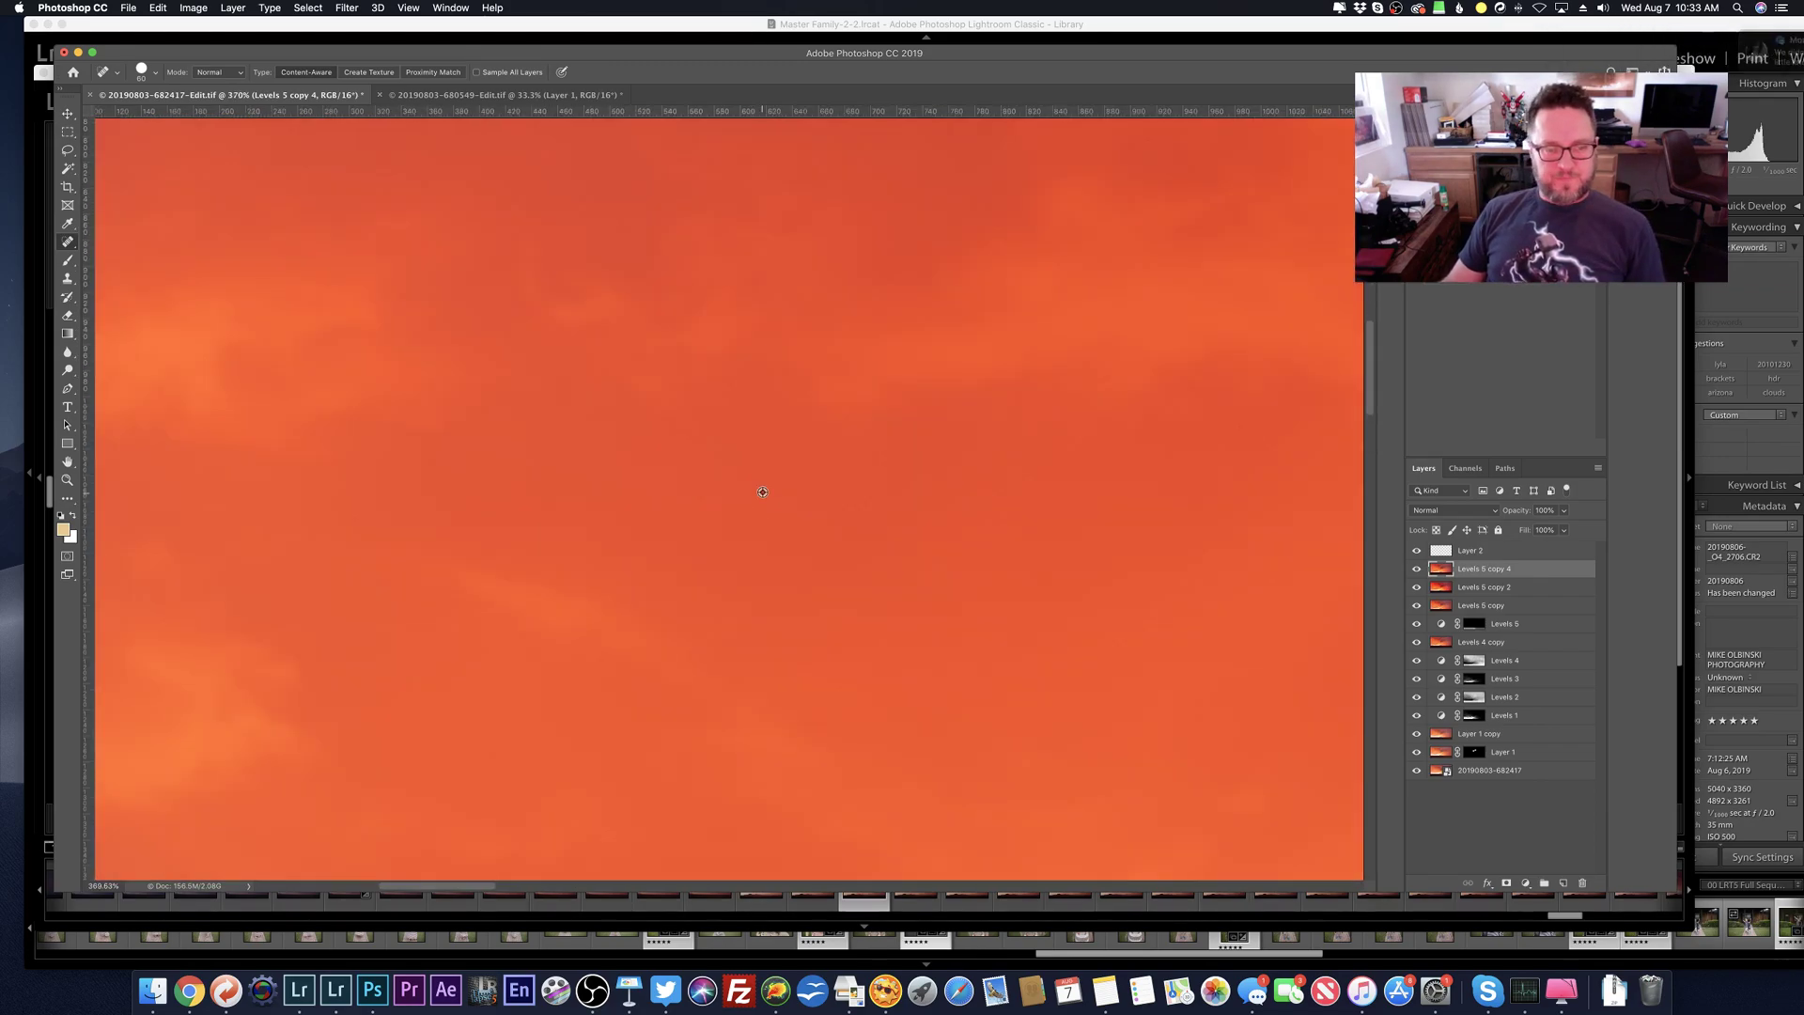
Step: Create a web-sharpened copy of the photo resized to 2048 pixels wide, with its colour profile converted to sRGB
key("super+0")
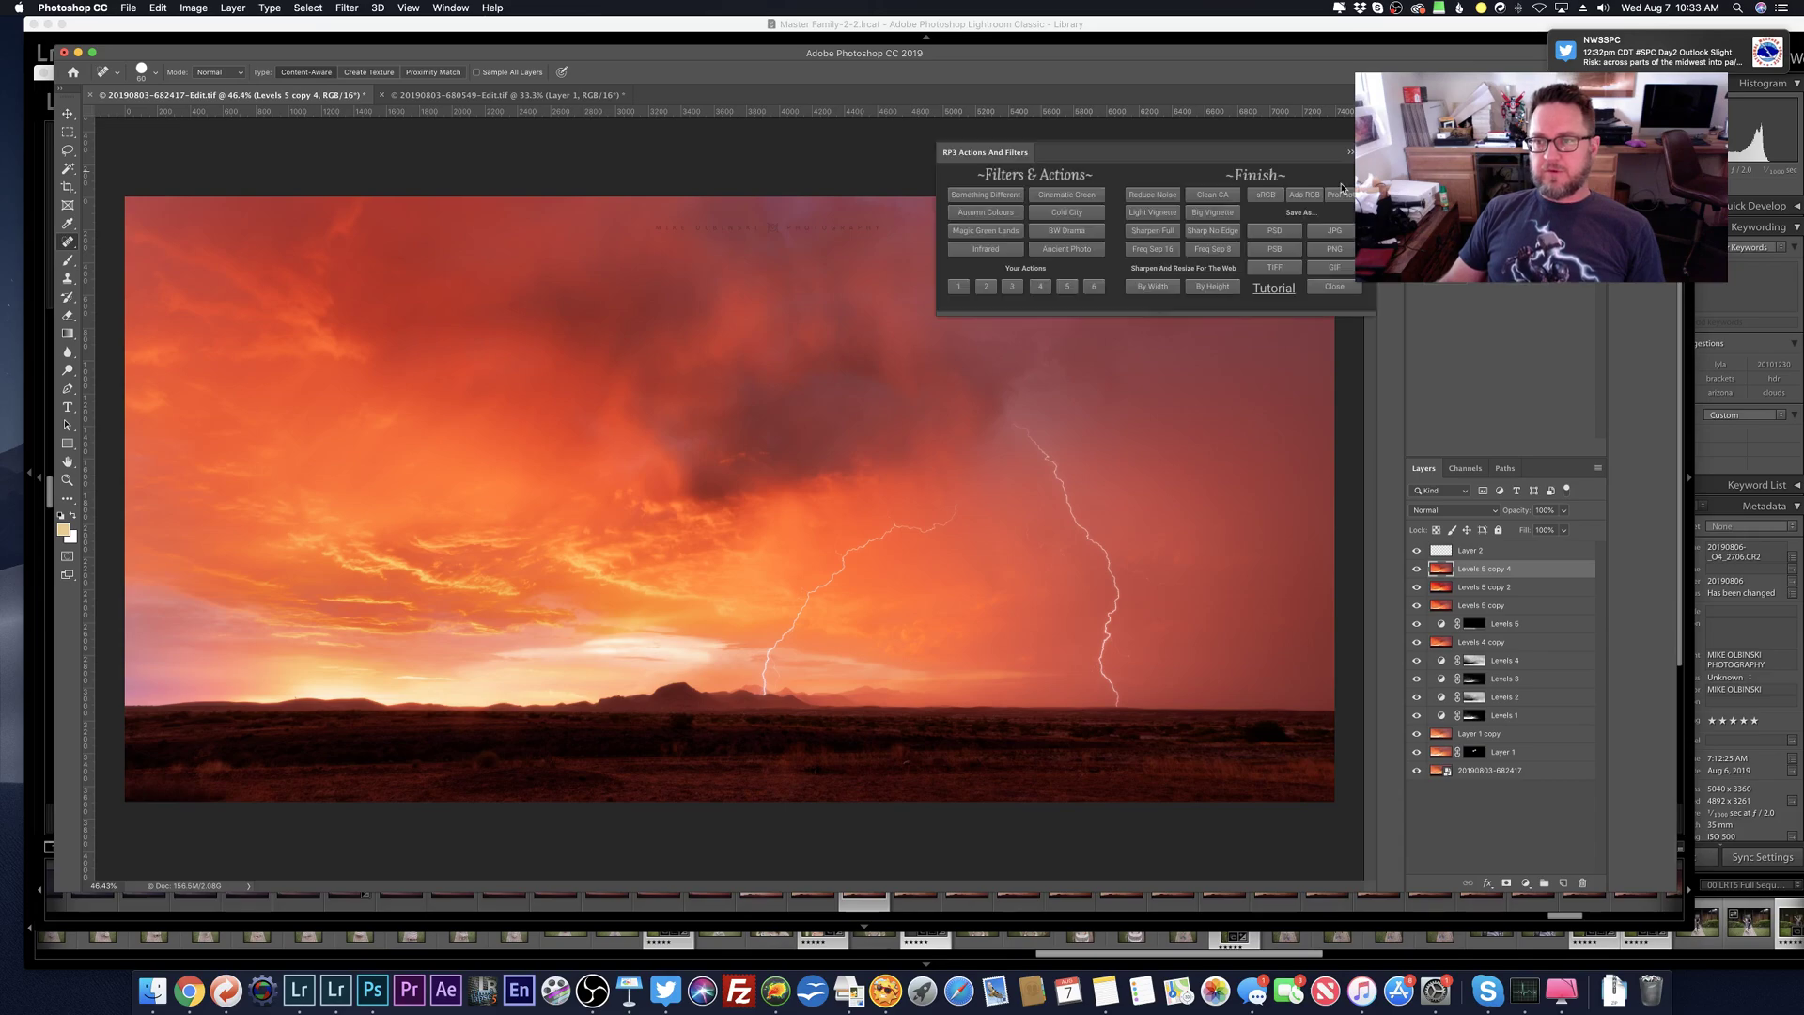
left_click(1152, 286)
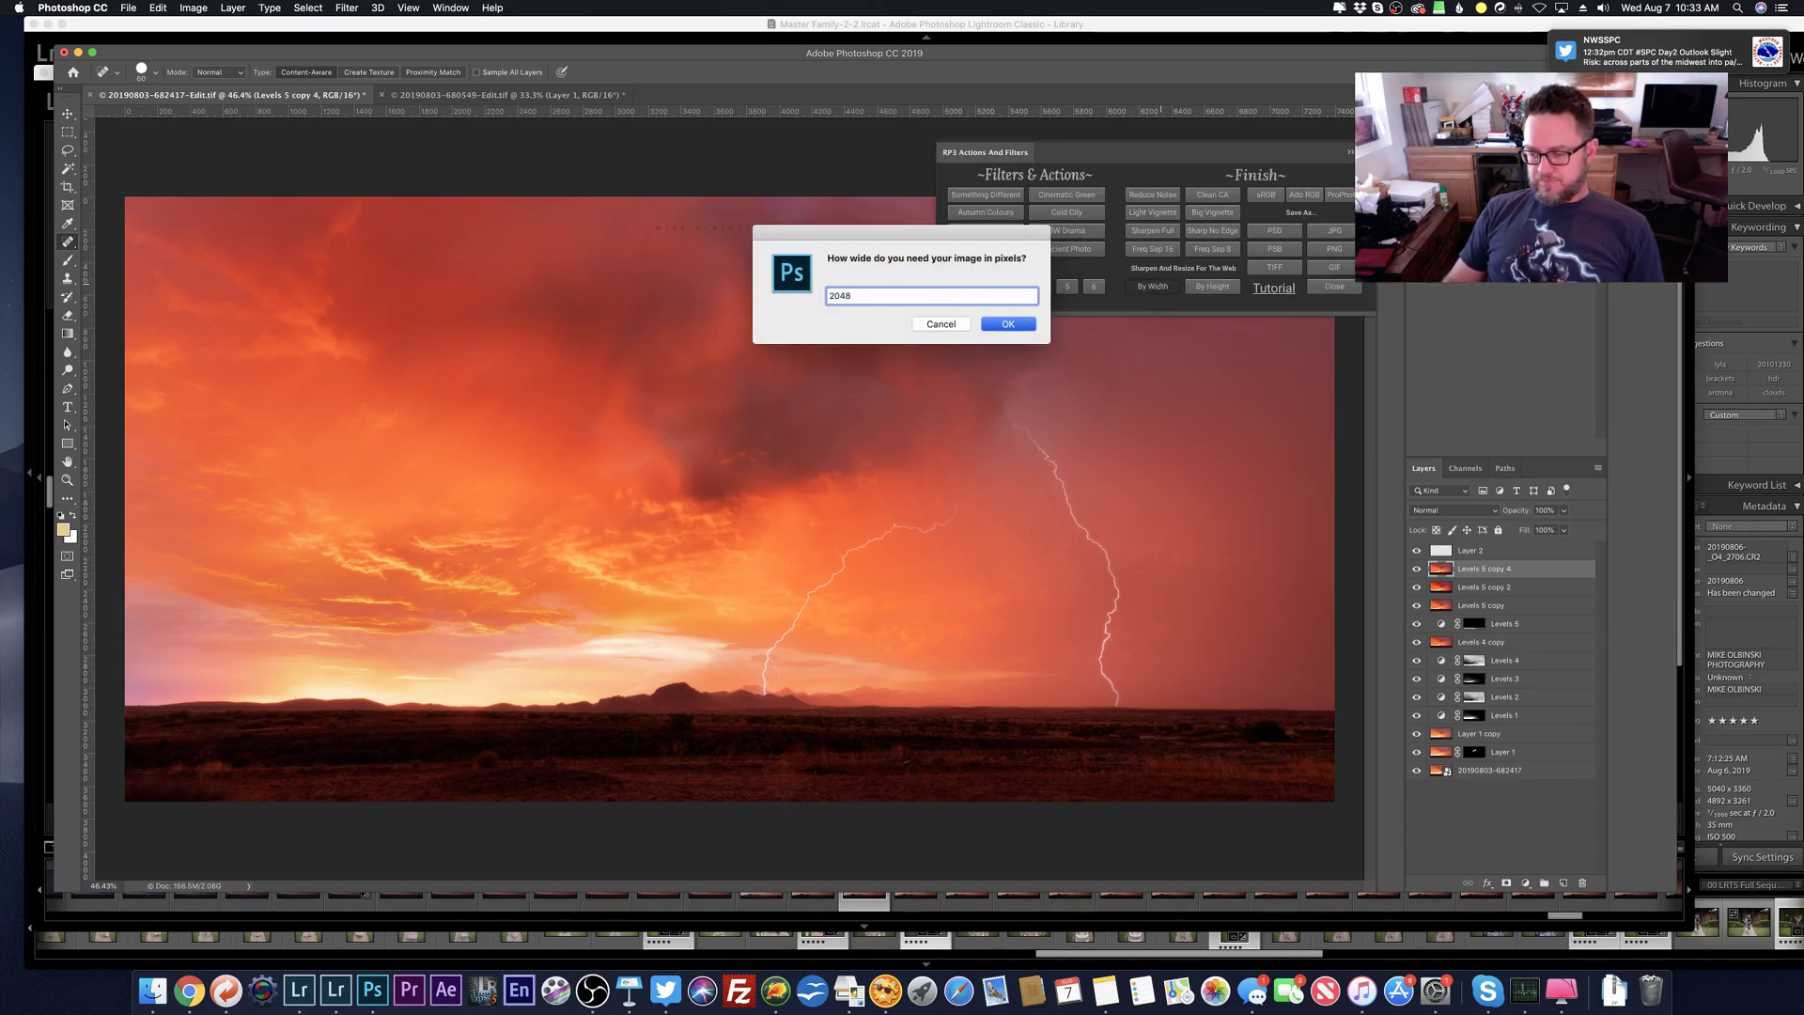
key("Return")
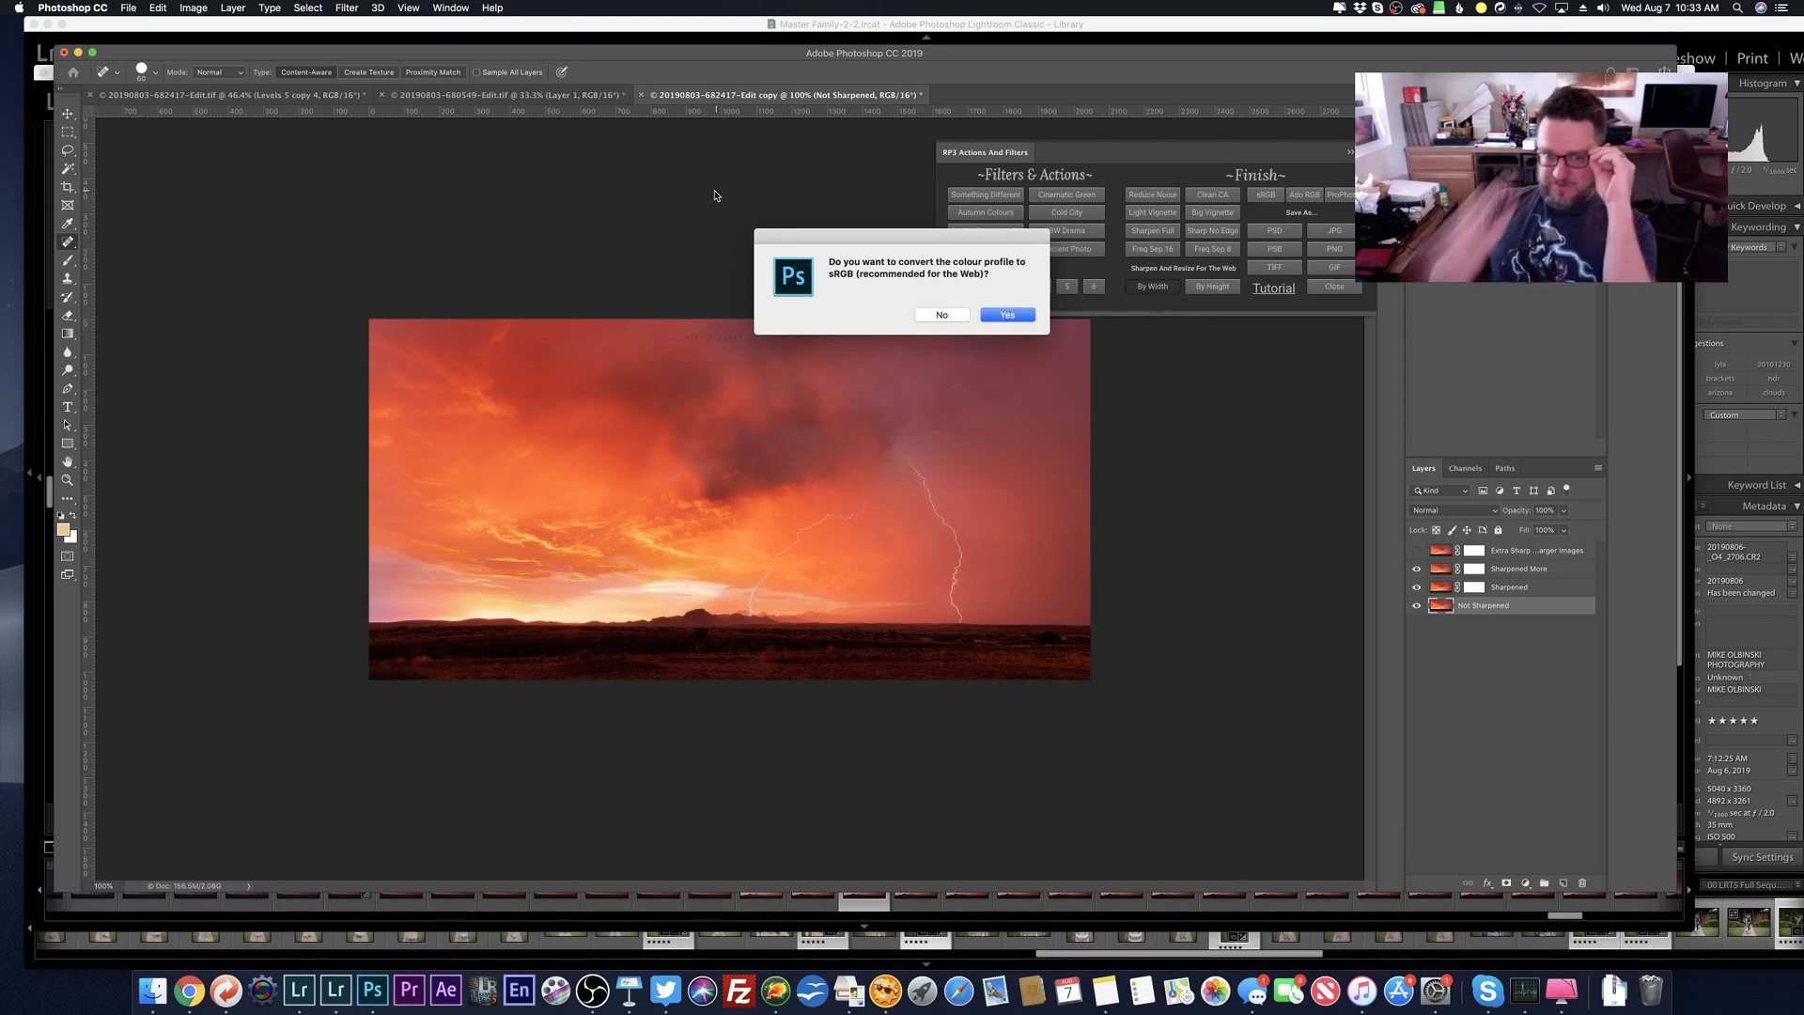
key("Return")
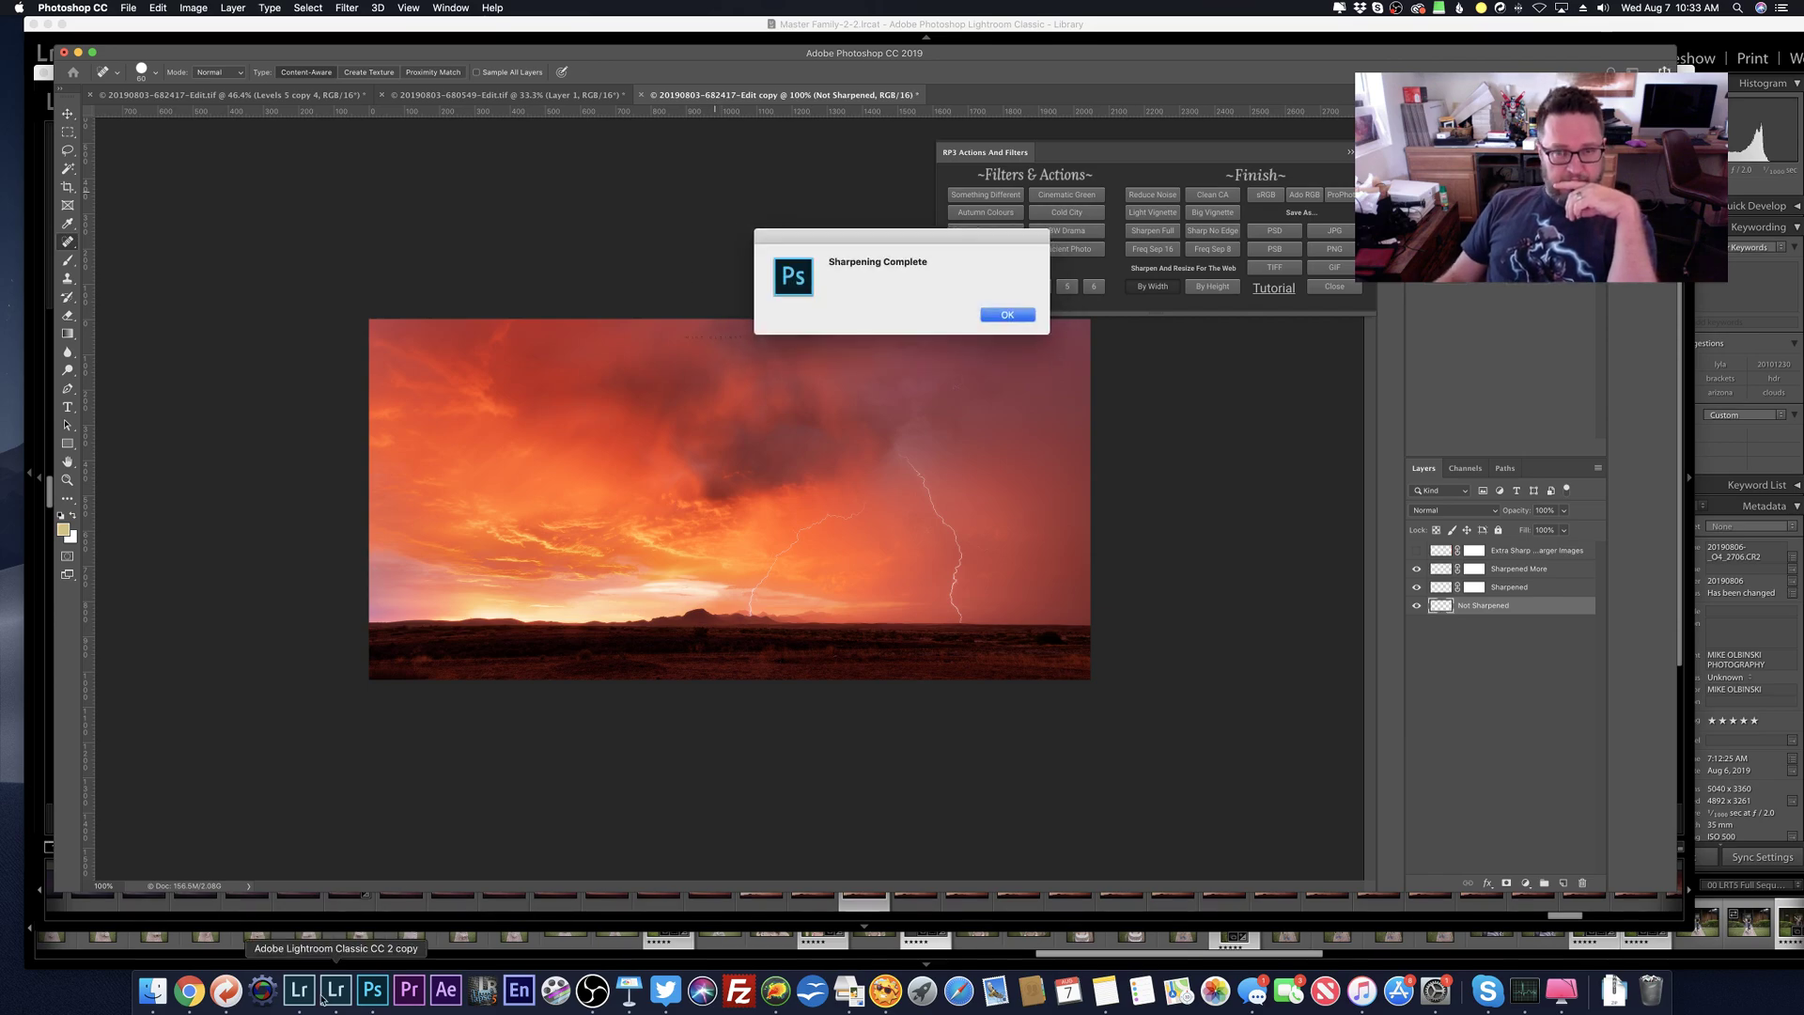
key("Return")
Step: Switch to the Master Prints catalog in Lightroom and browse the Stormchasing Arizona 2017 collection's thumbnails
left_click(322, 998)
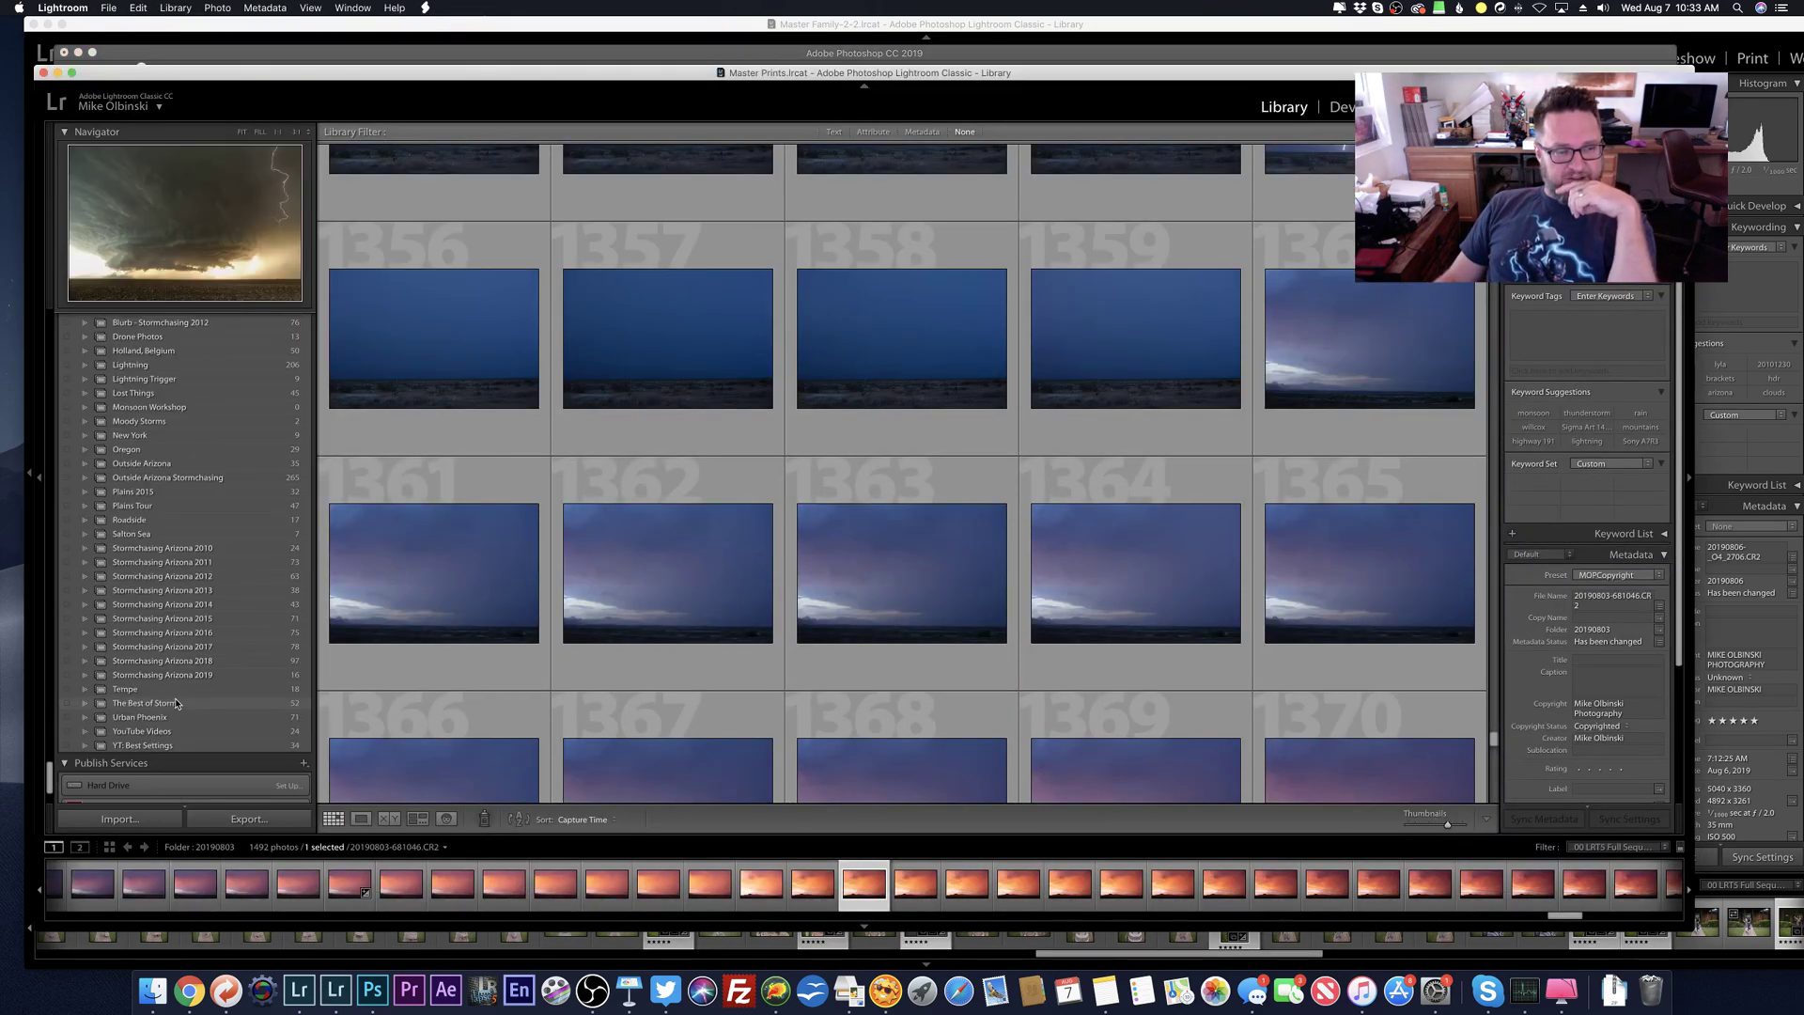
left_click(222, 647)
key("e")
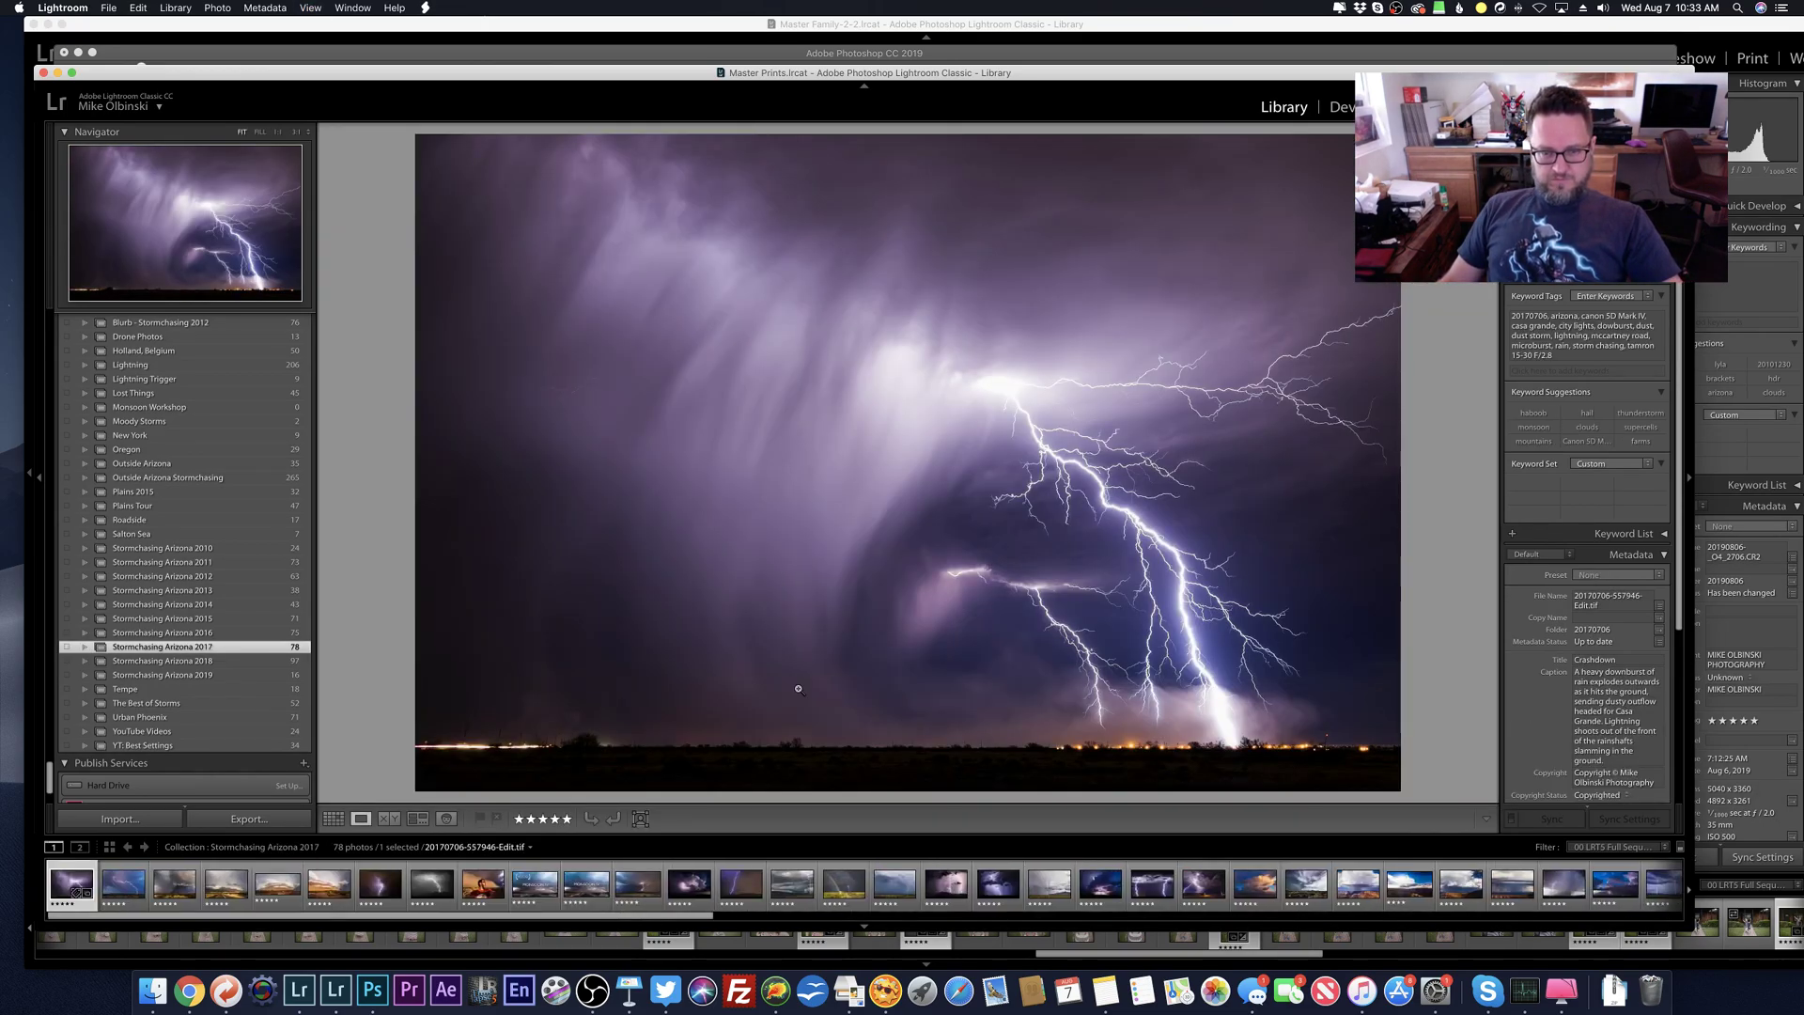
key("g")
scroll(798, 693, "down", 2)
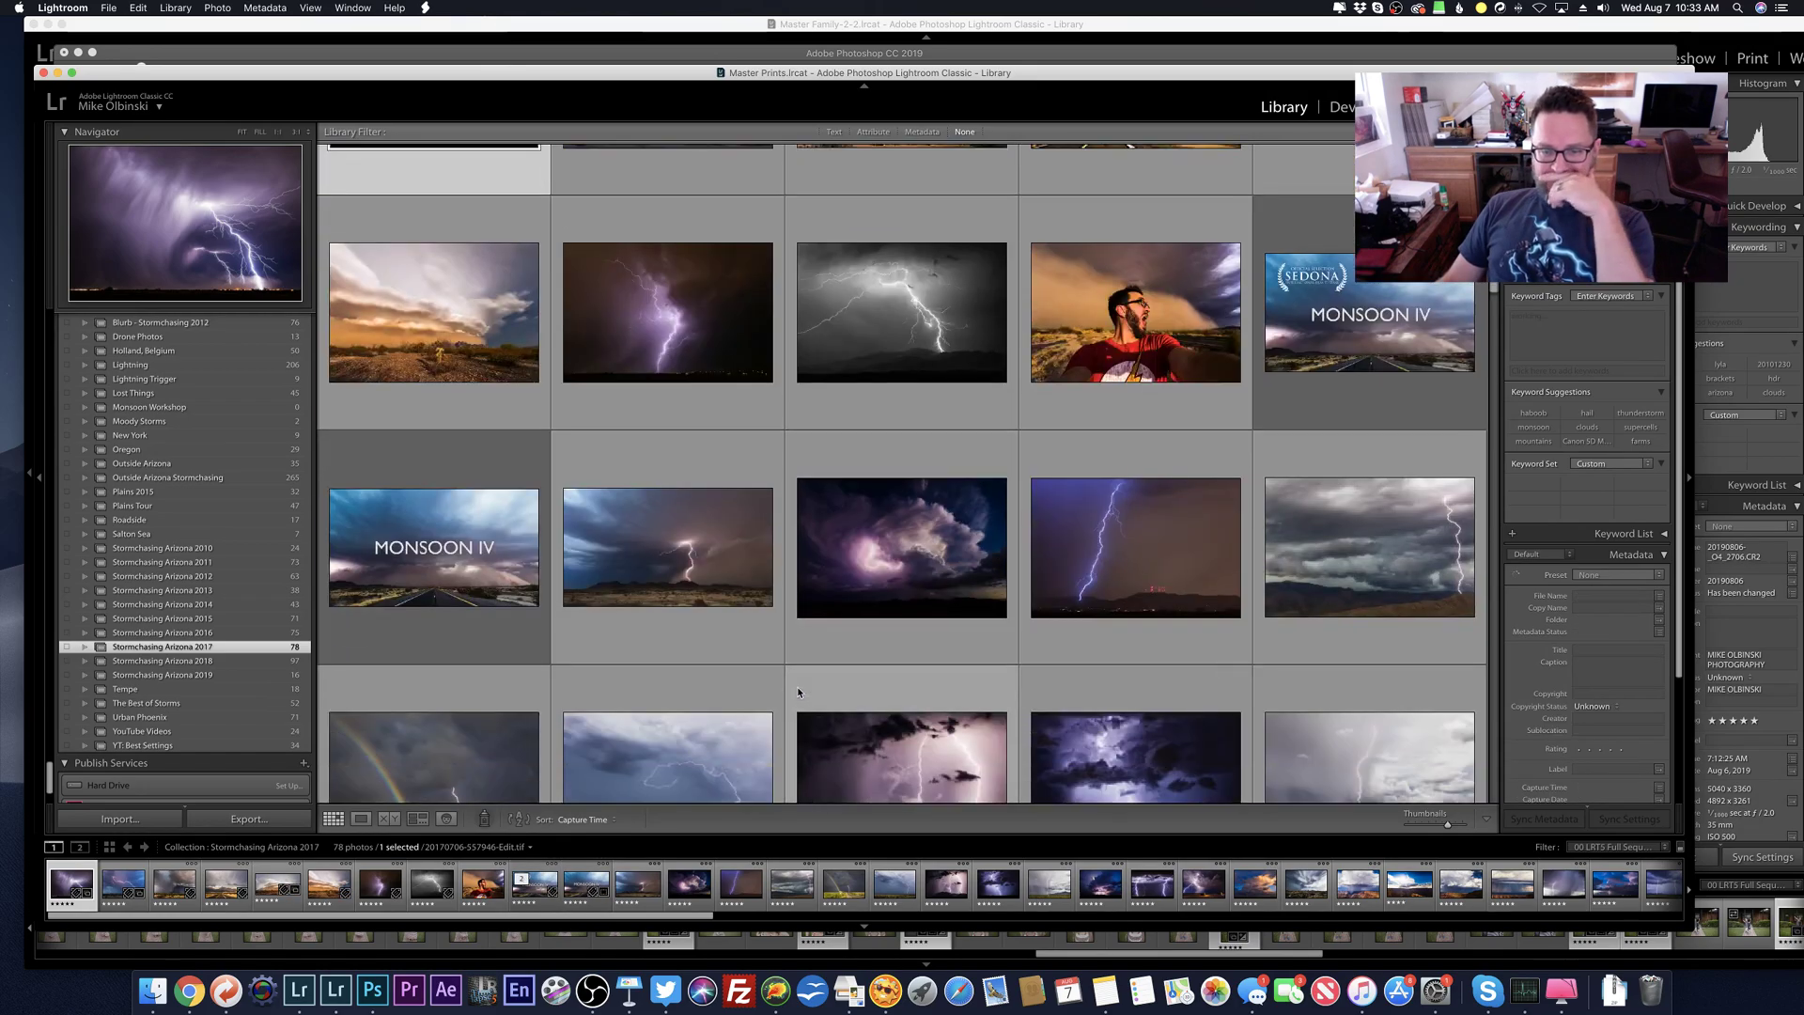
scroll(797, 693, "down", 5)
scroll(797, 692, "down", 8)
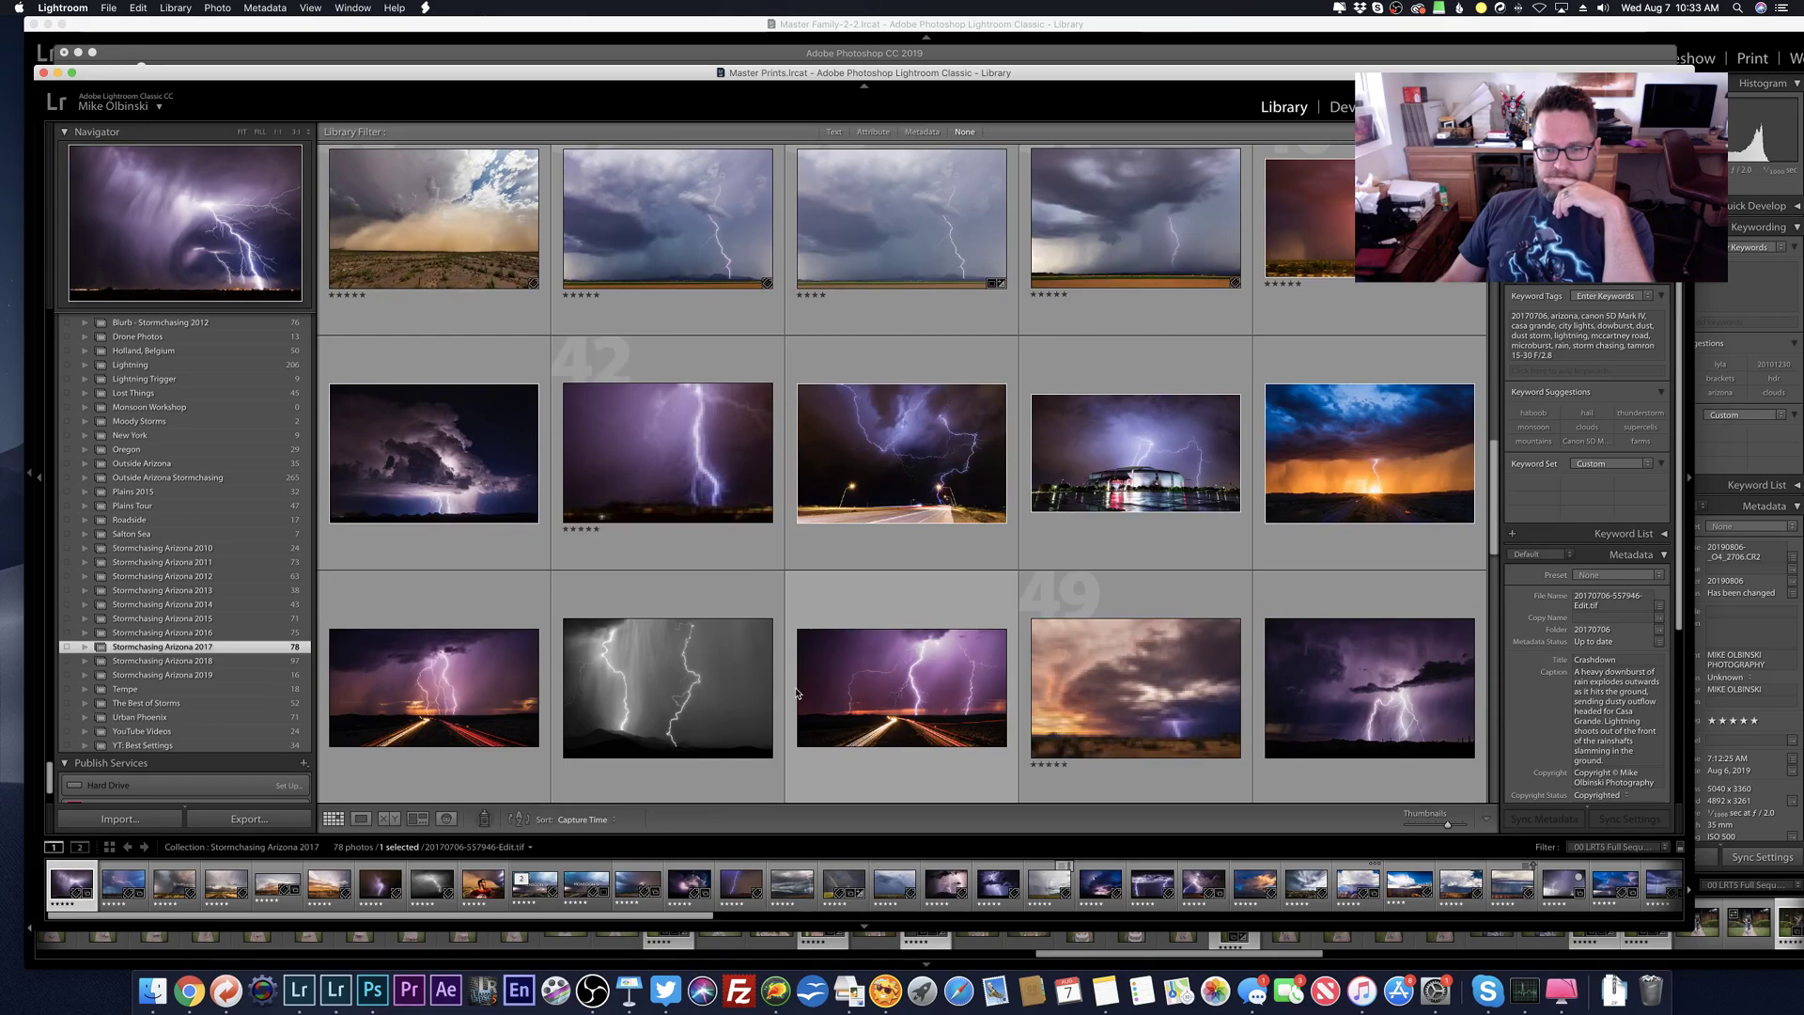
scroll(798, 693, "down", 5)
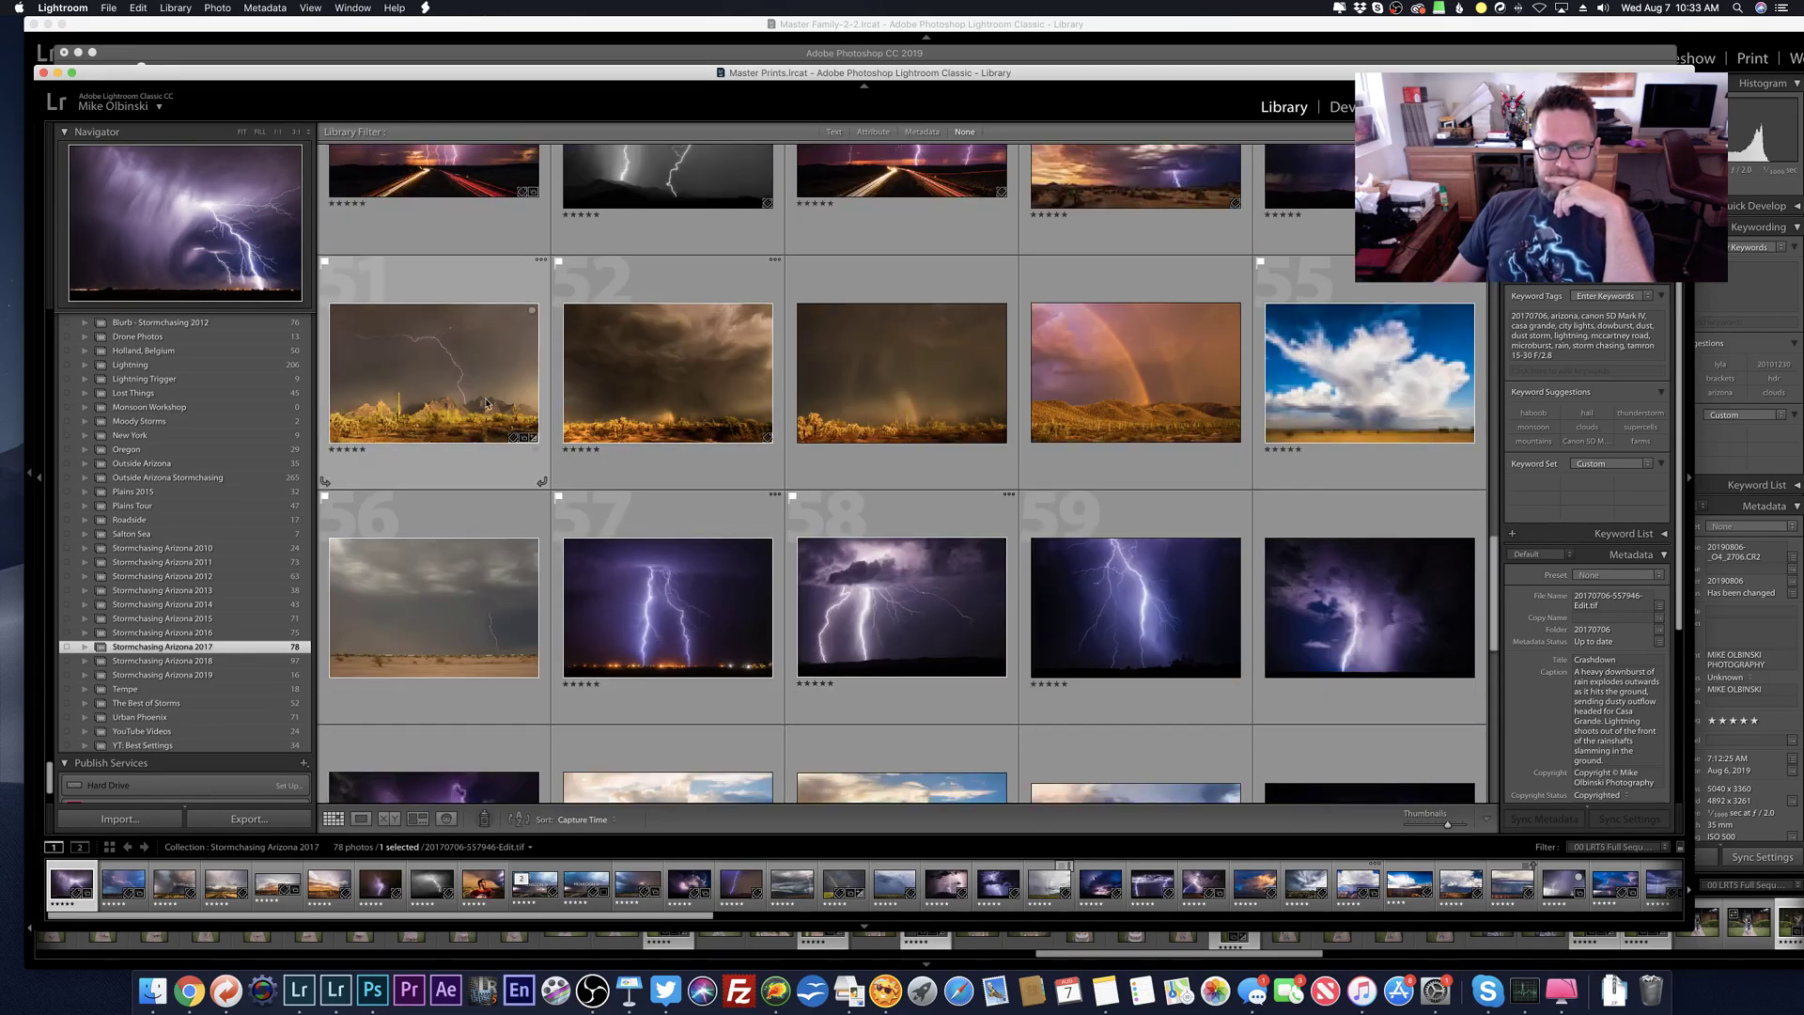
Step: View the desert lightning photo with the saguaro and mountains at full size and read its title, caption and capture metadata
double_click(434, 372)
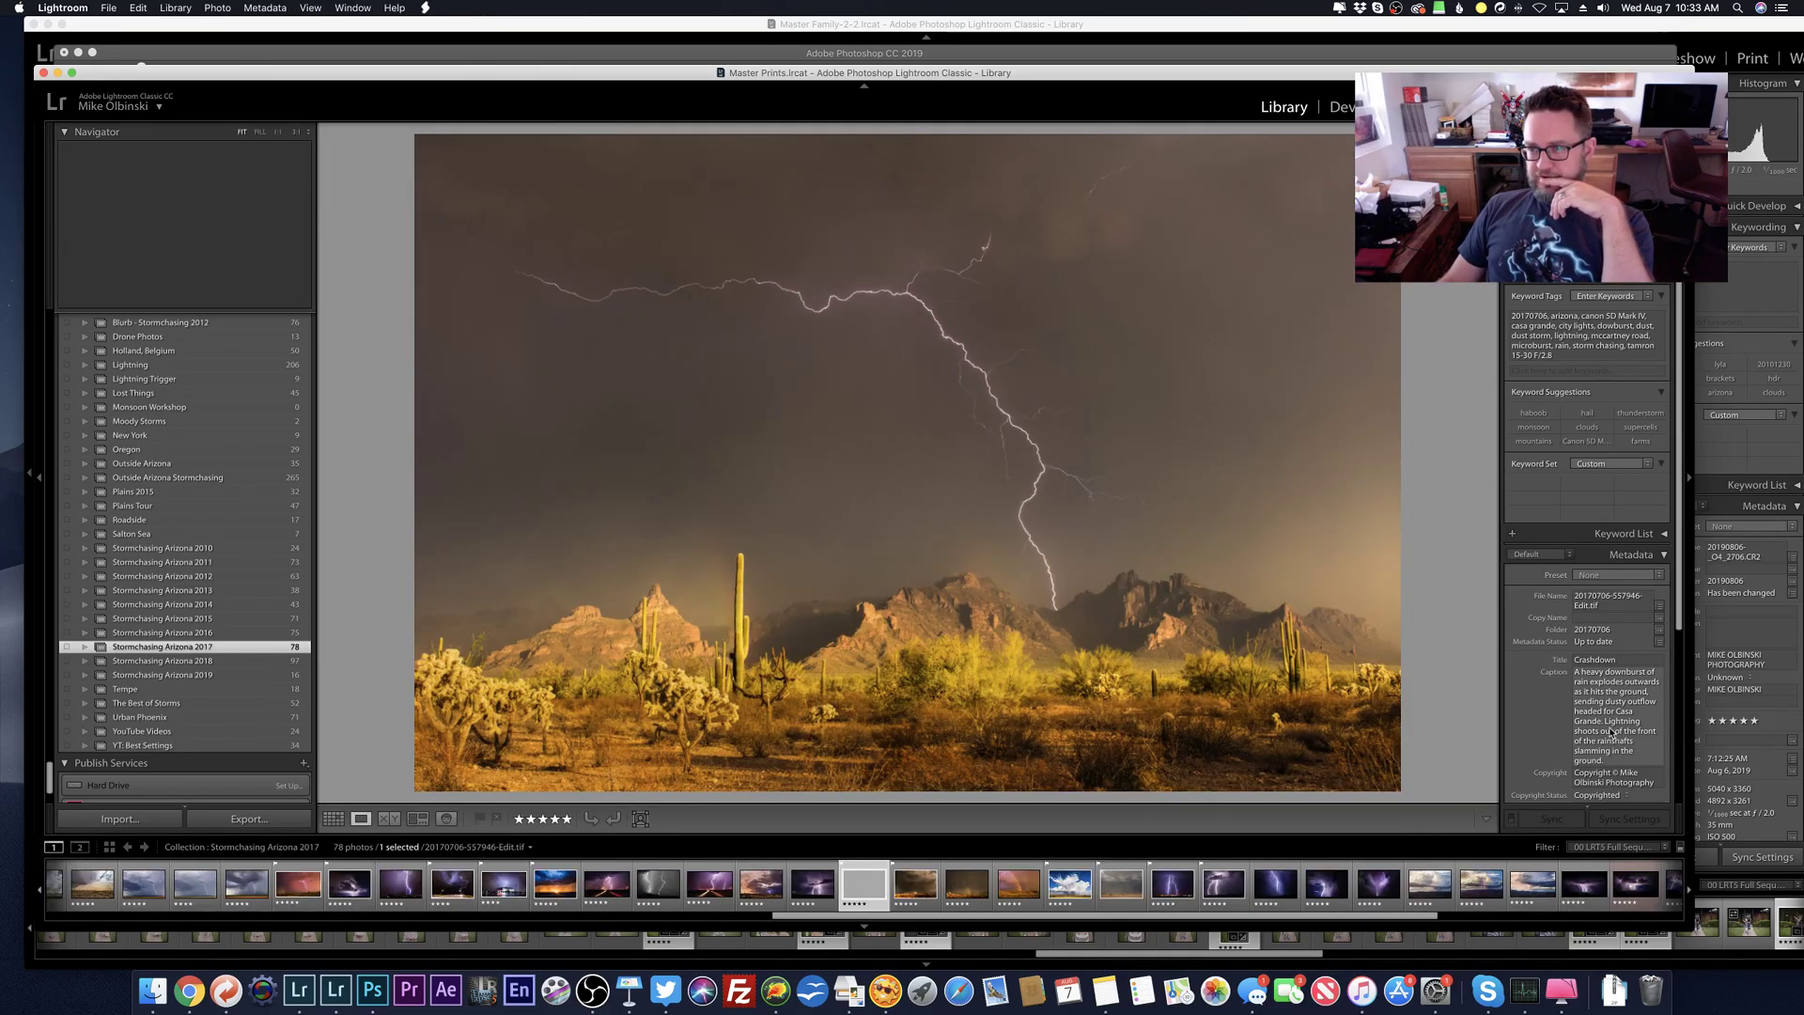
scroll(1561, 741, "down", 6)
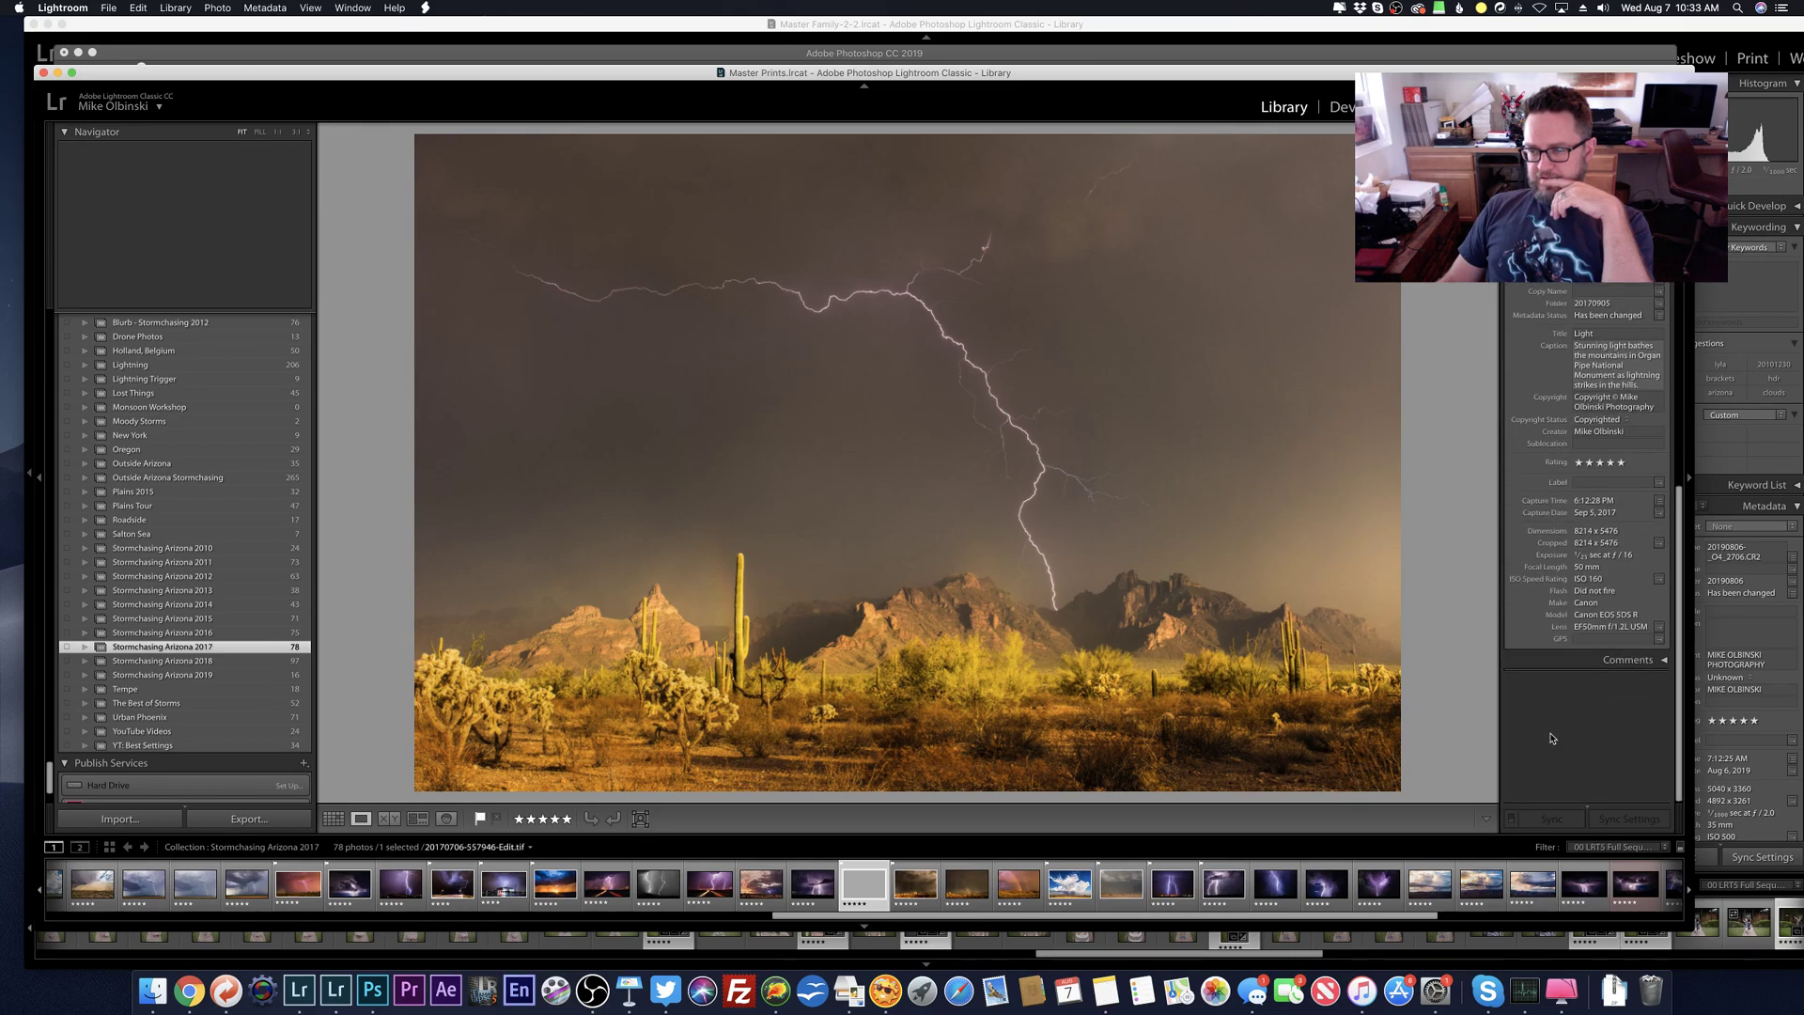
scroll(1552, 739, "up", 3)
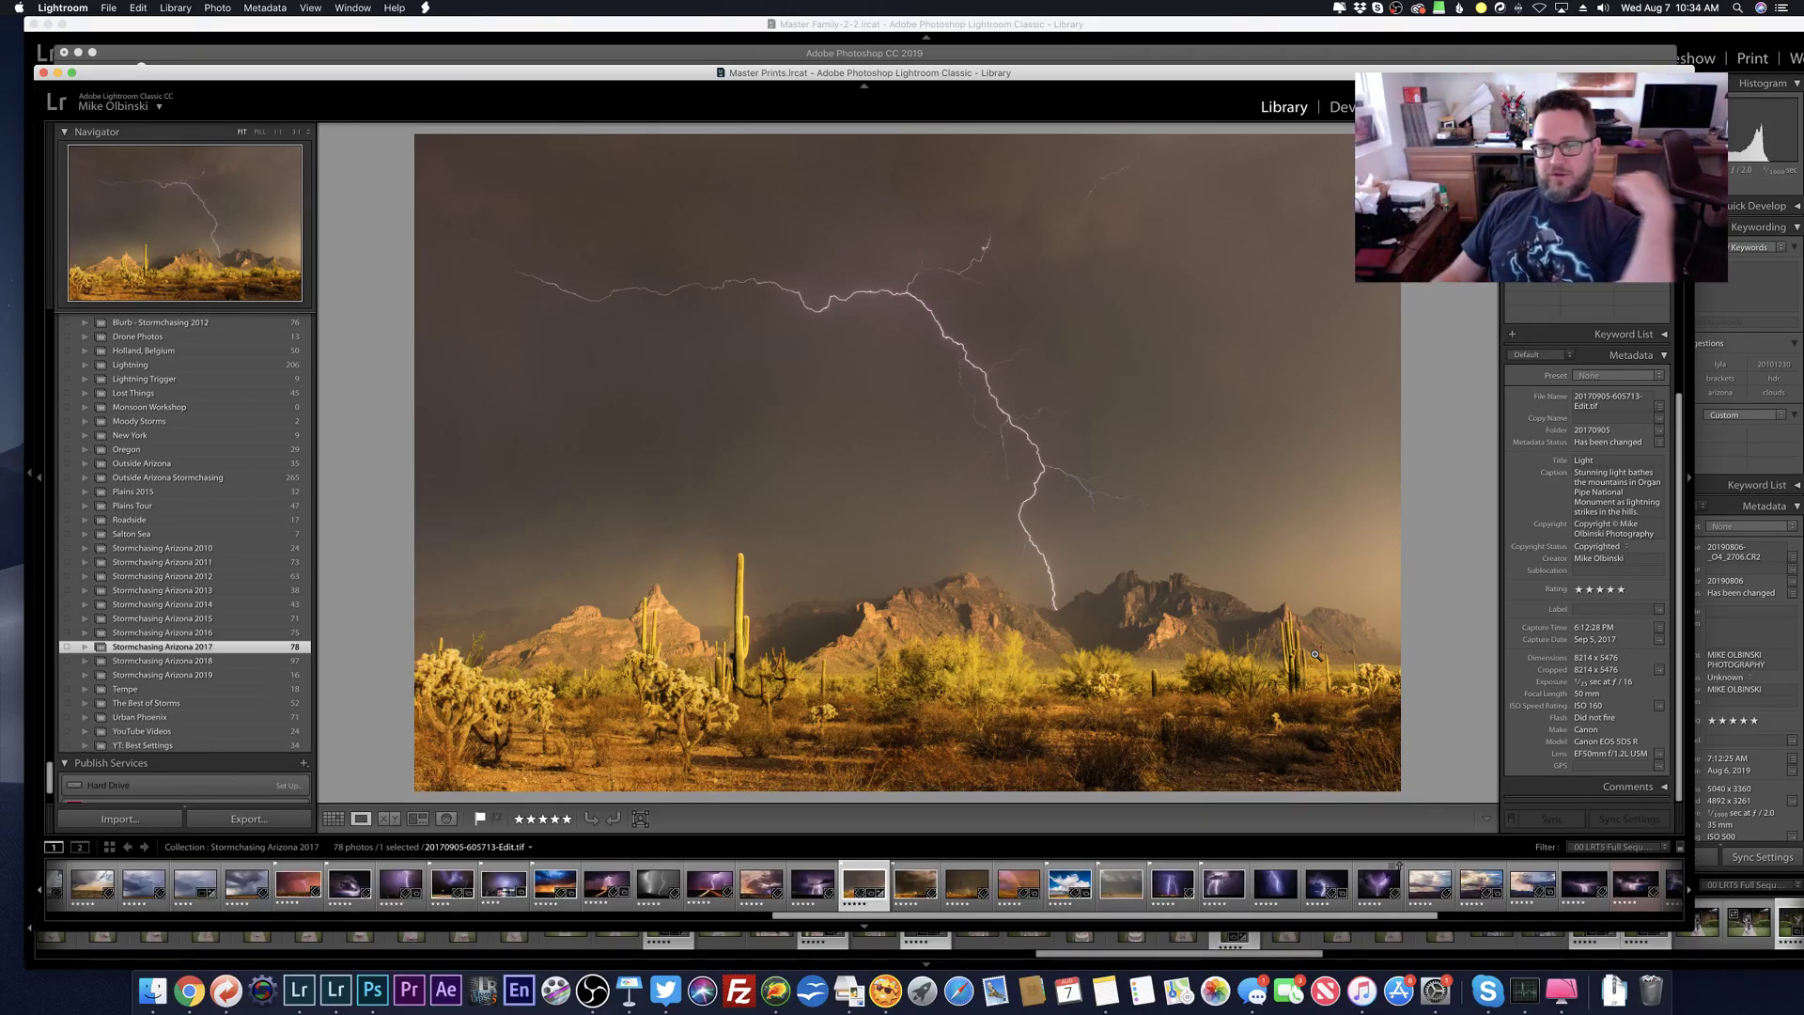
Step: Show the Quick Collection's photos as a grid of thumbnails
scroll(192, 594, "up", 15)
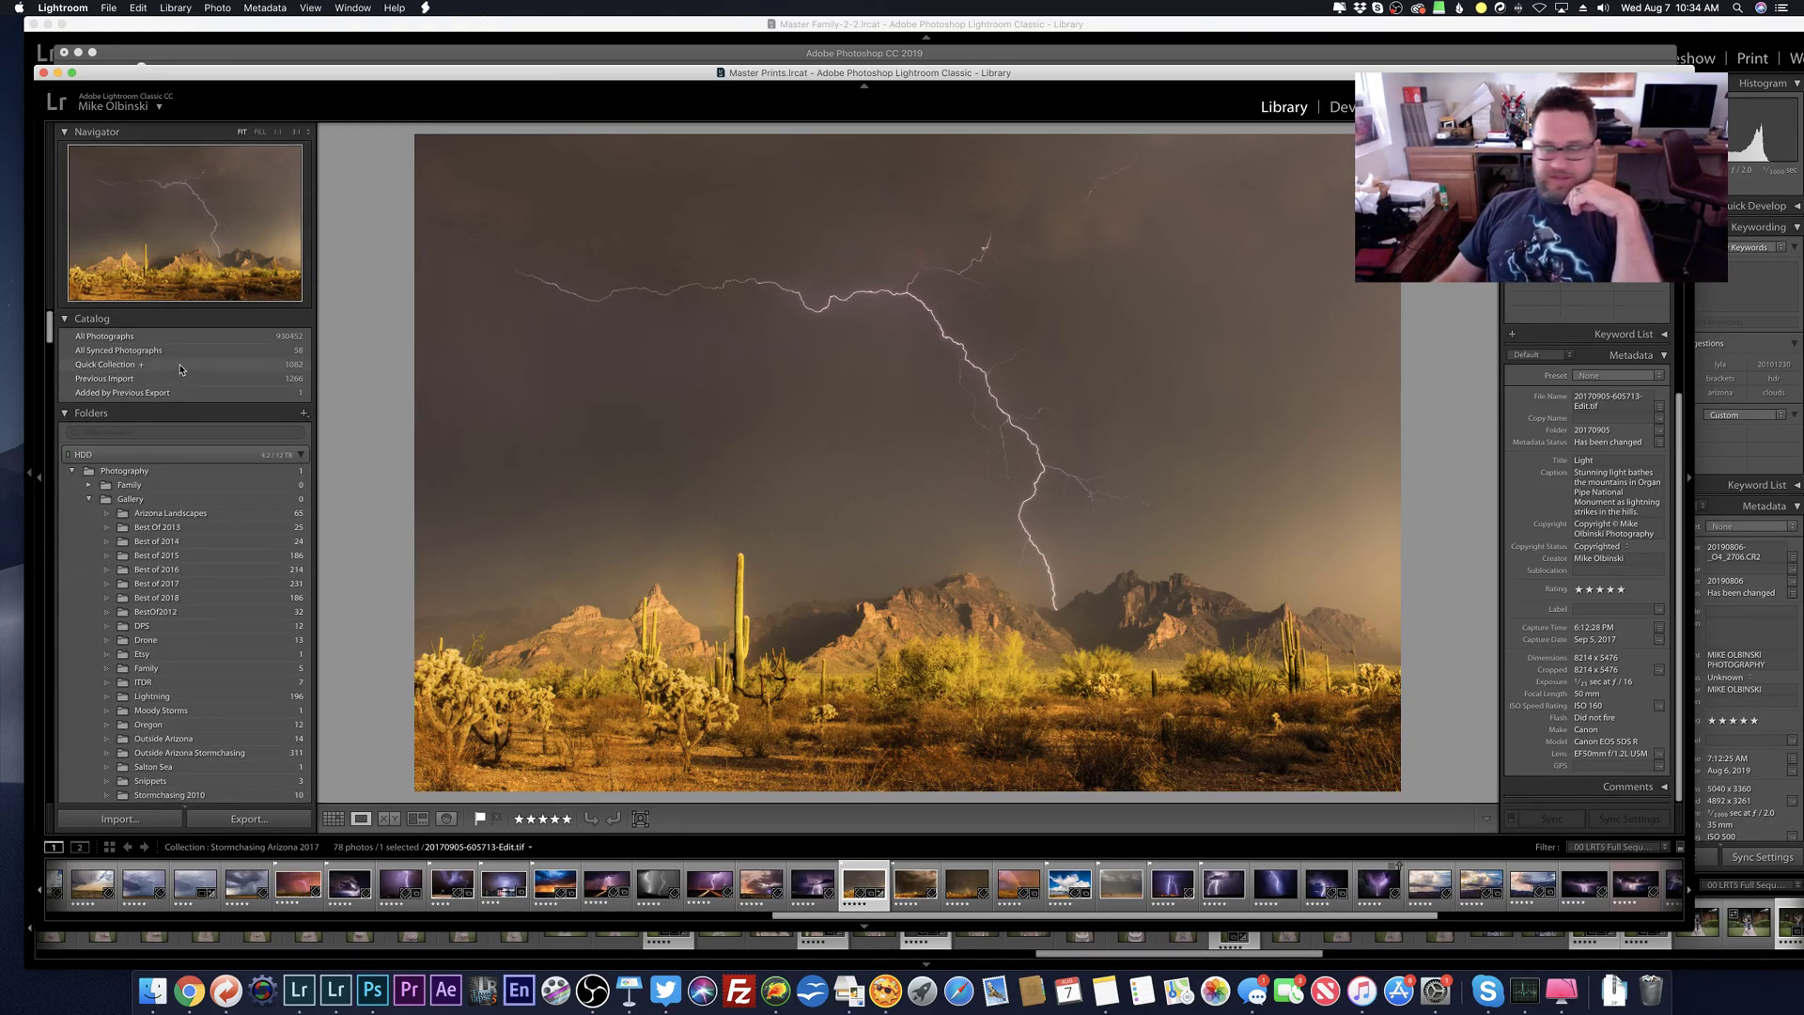
left_click(289, 361)
key("g")
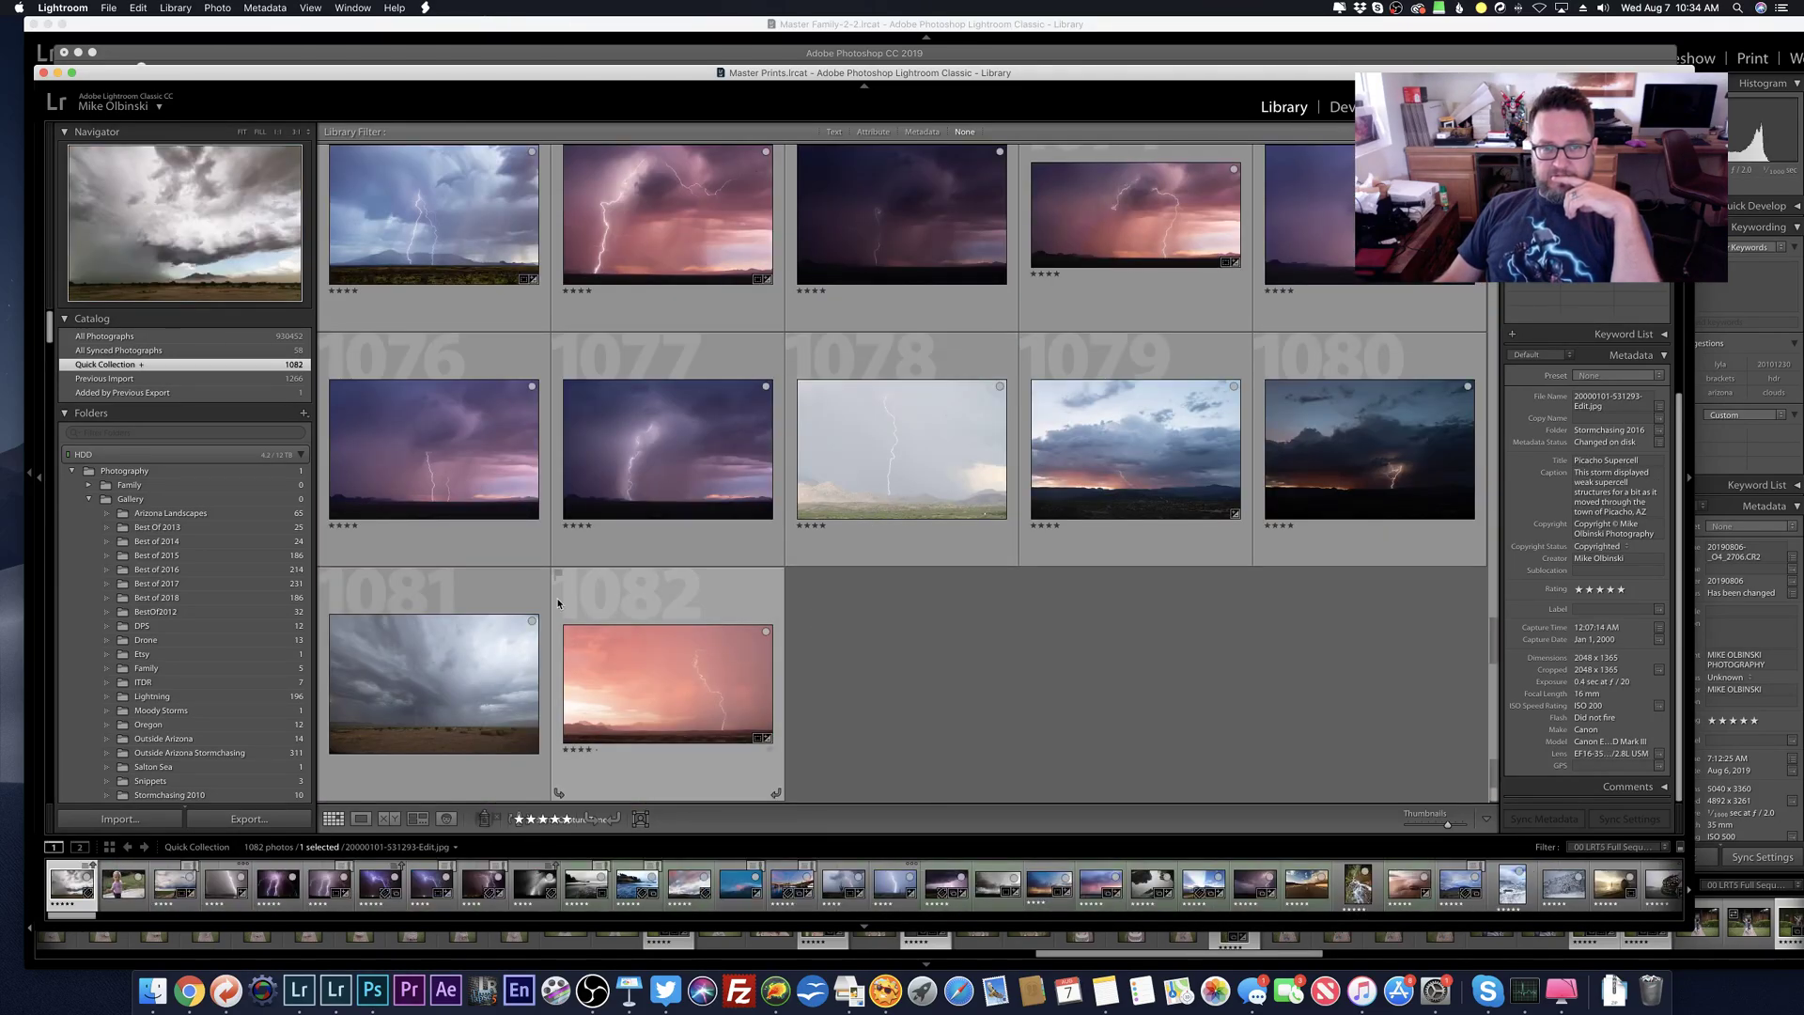
Step: Find the 08 - August folder under 2019 and open its 20190803 shoot
scroll(175, 568, "down", 5)
scroll(175, 568, "down", 10)
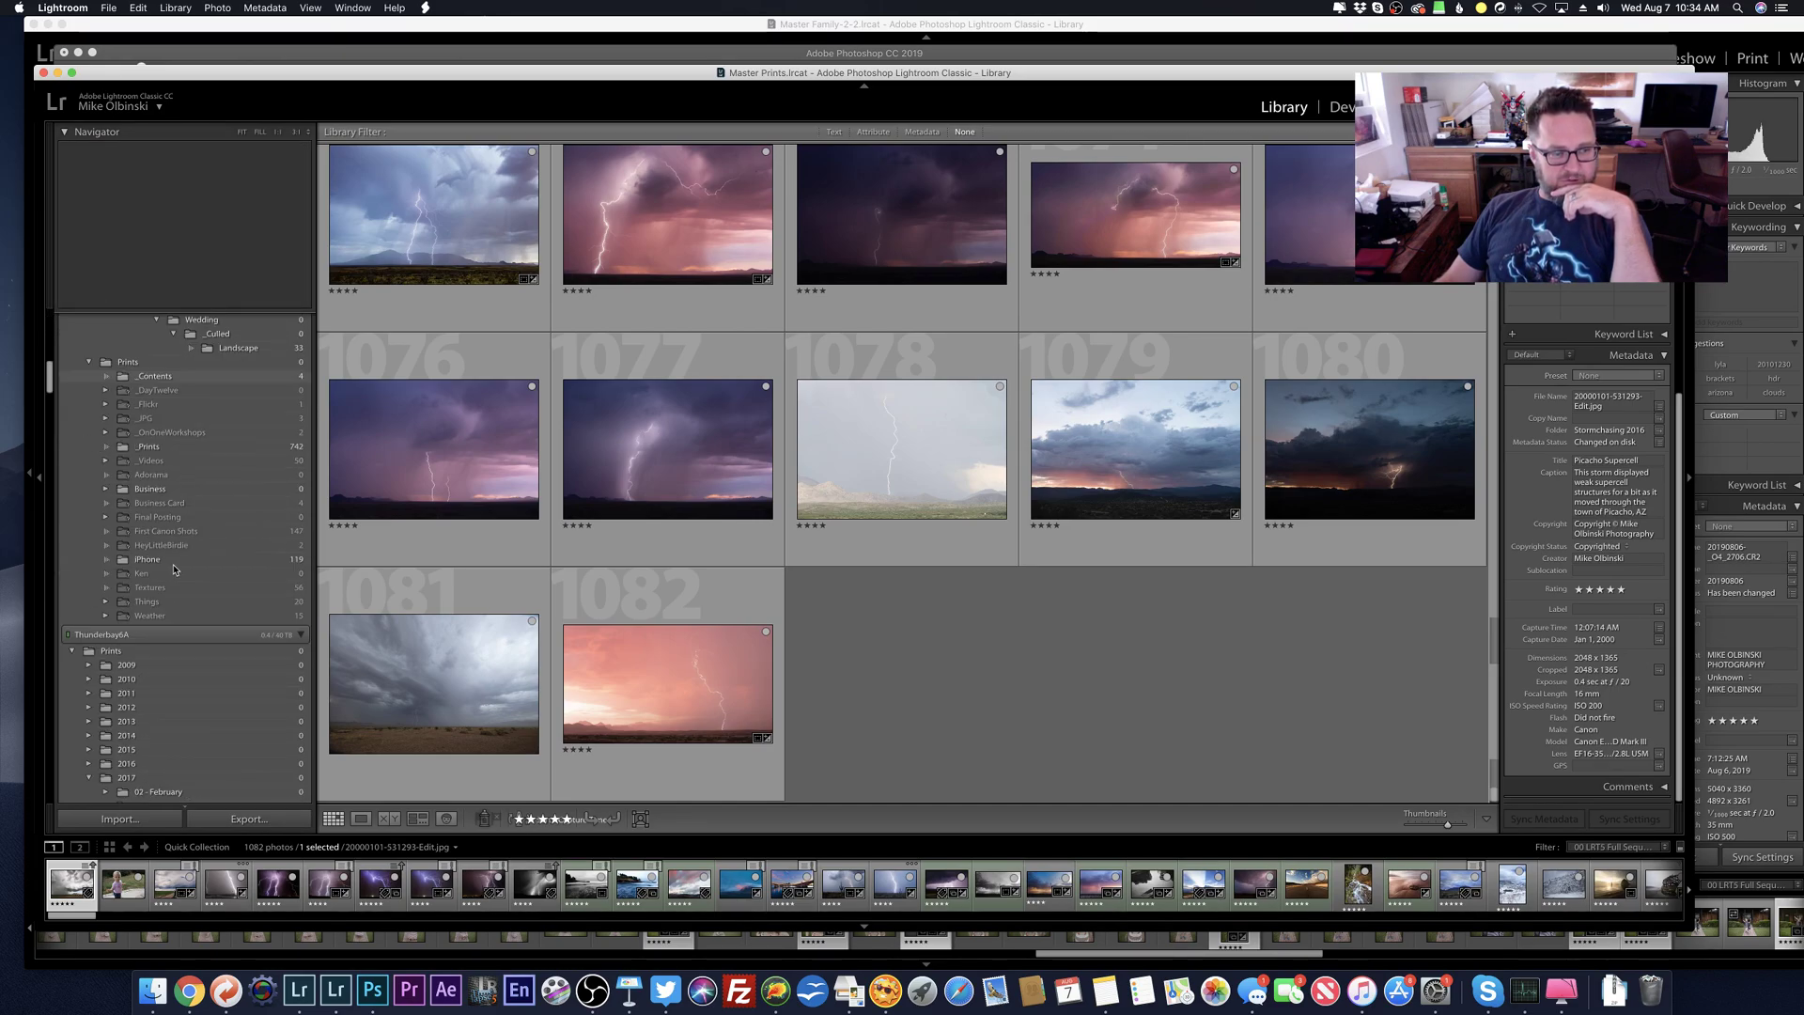
scroll(175, 569, "down", 10)
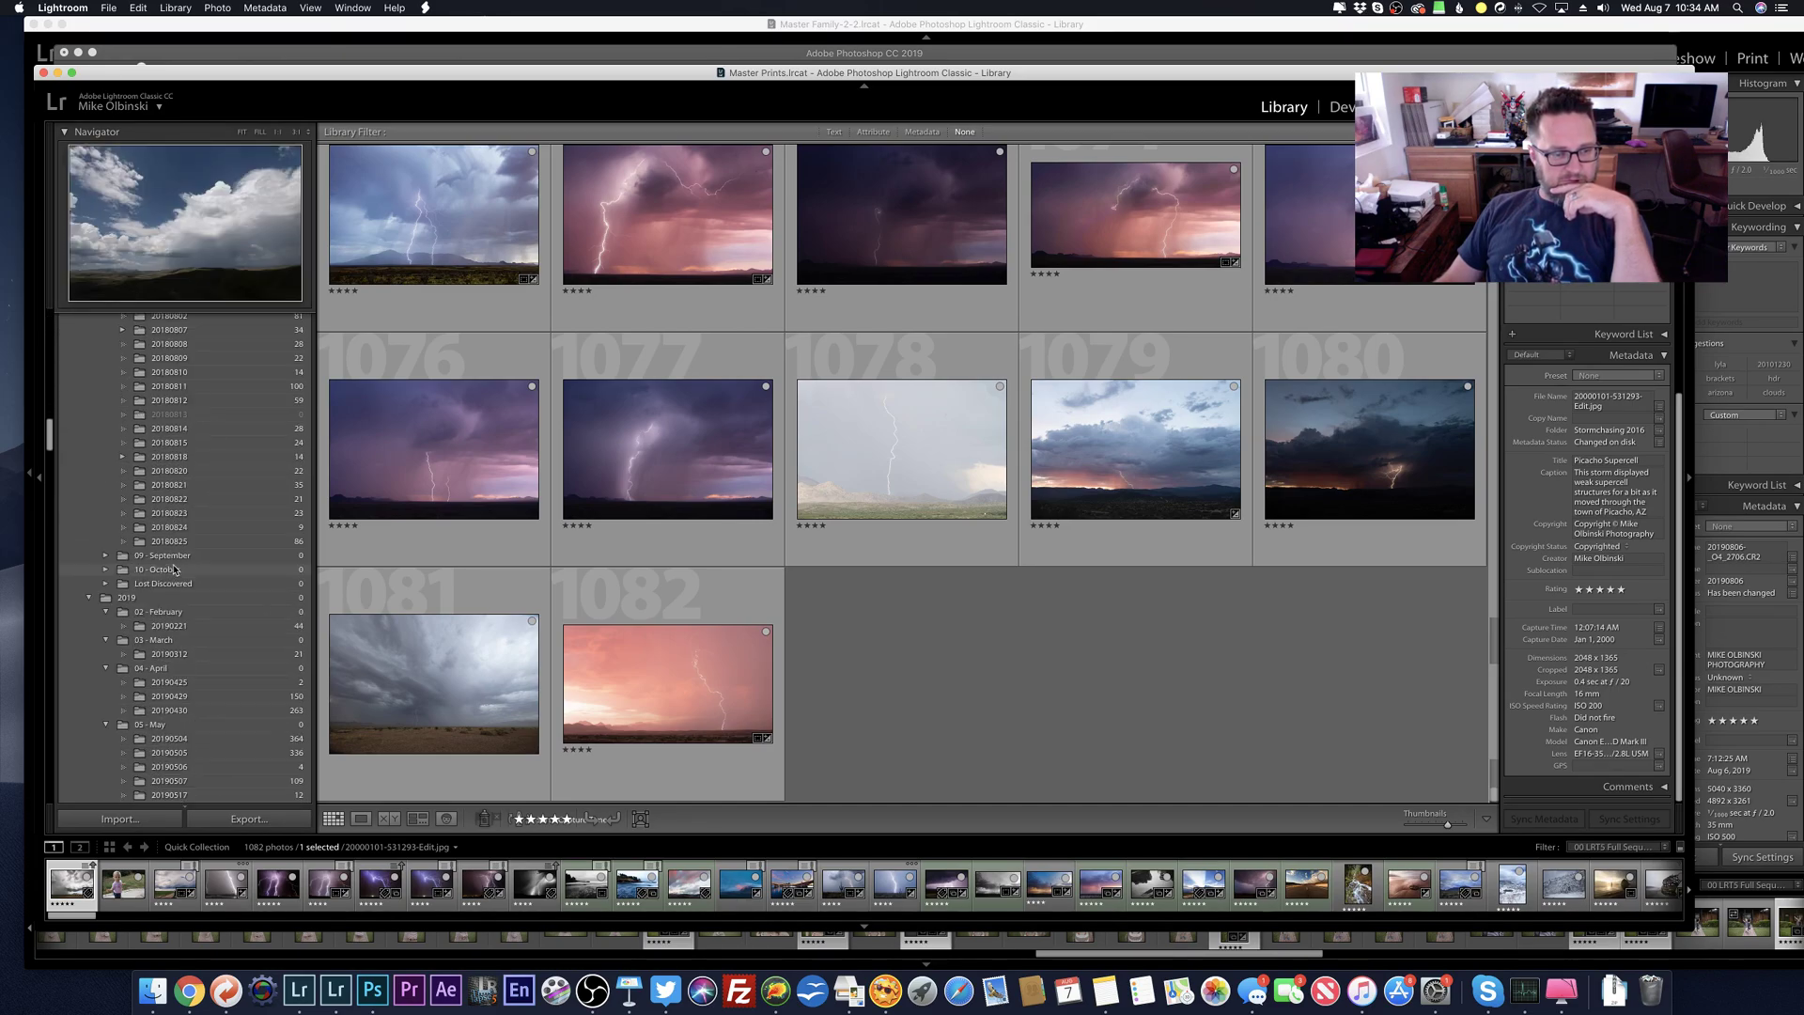
scroll(175, 568, "down", 8)
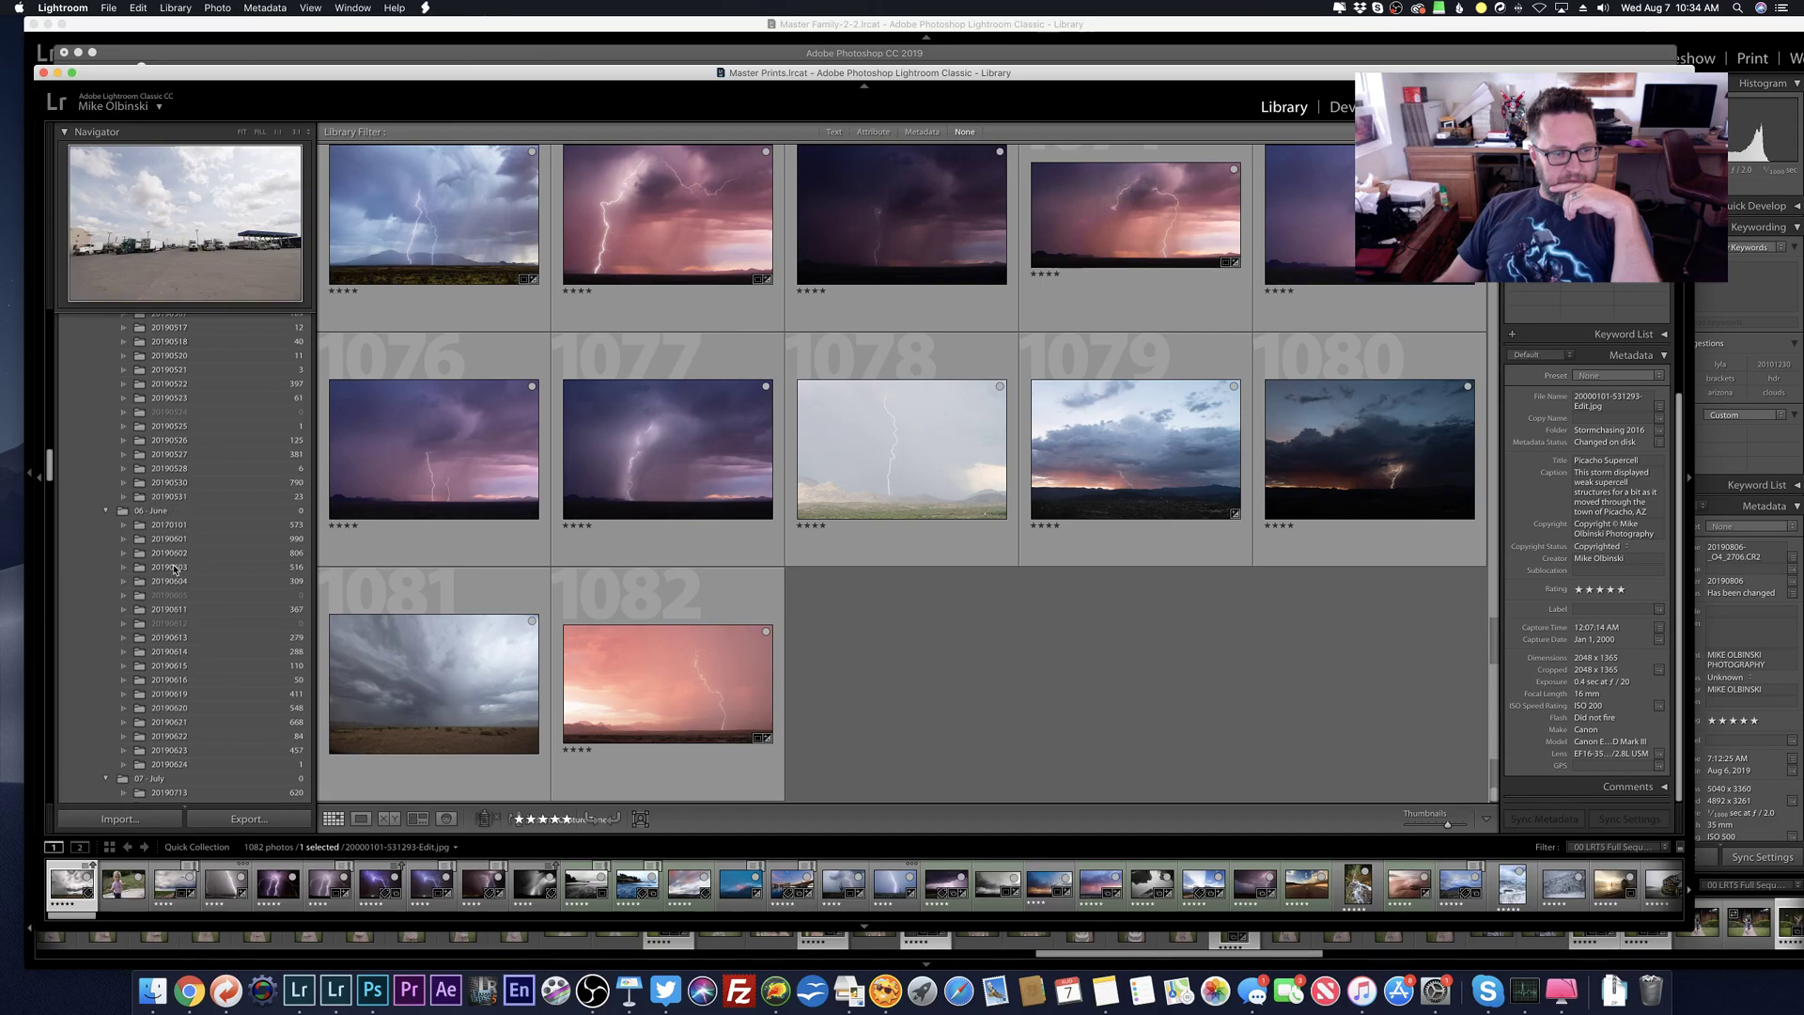
scroll(279, 752, "down", 7)
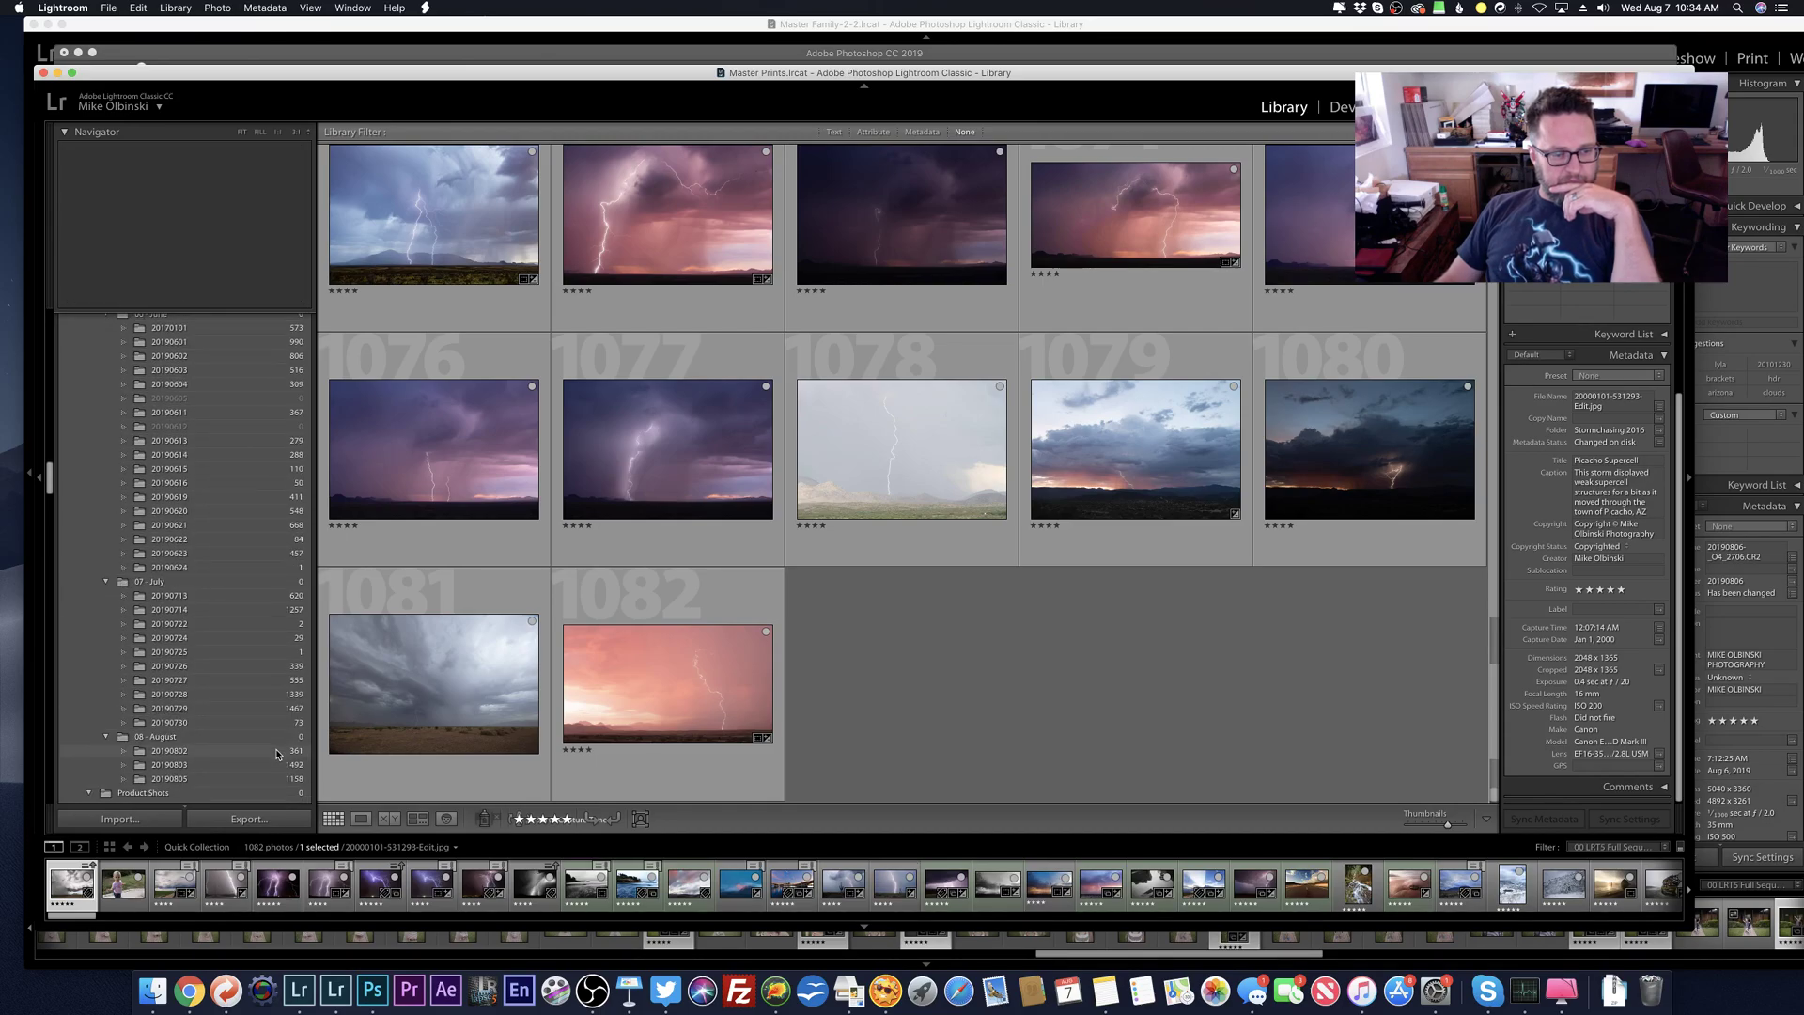
left_click(278, 652)
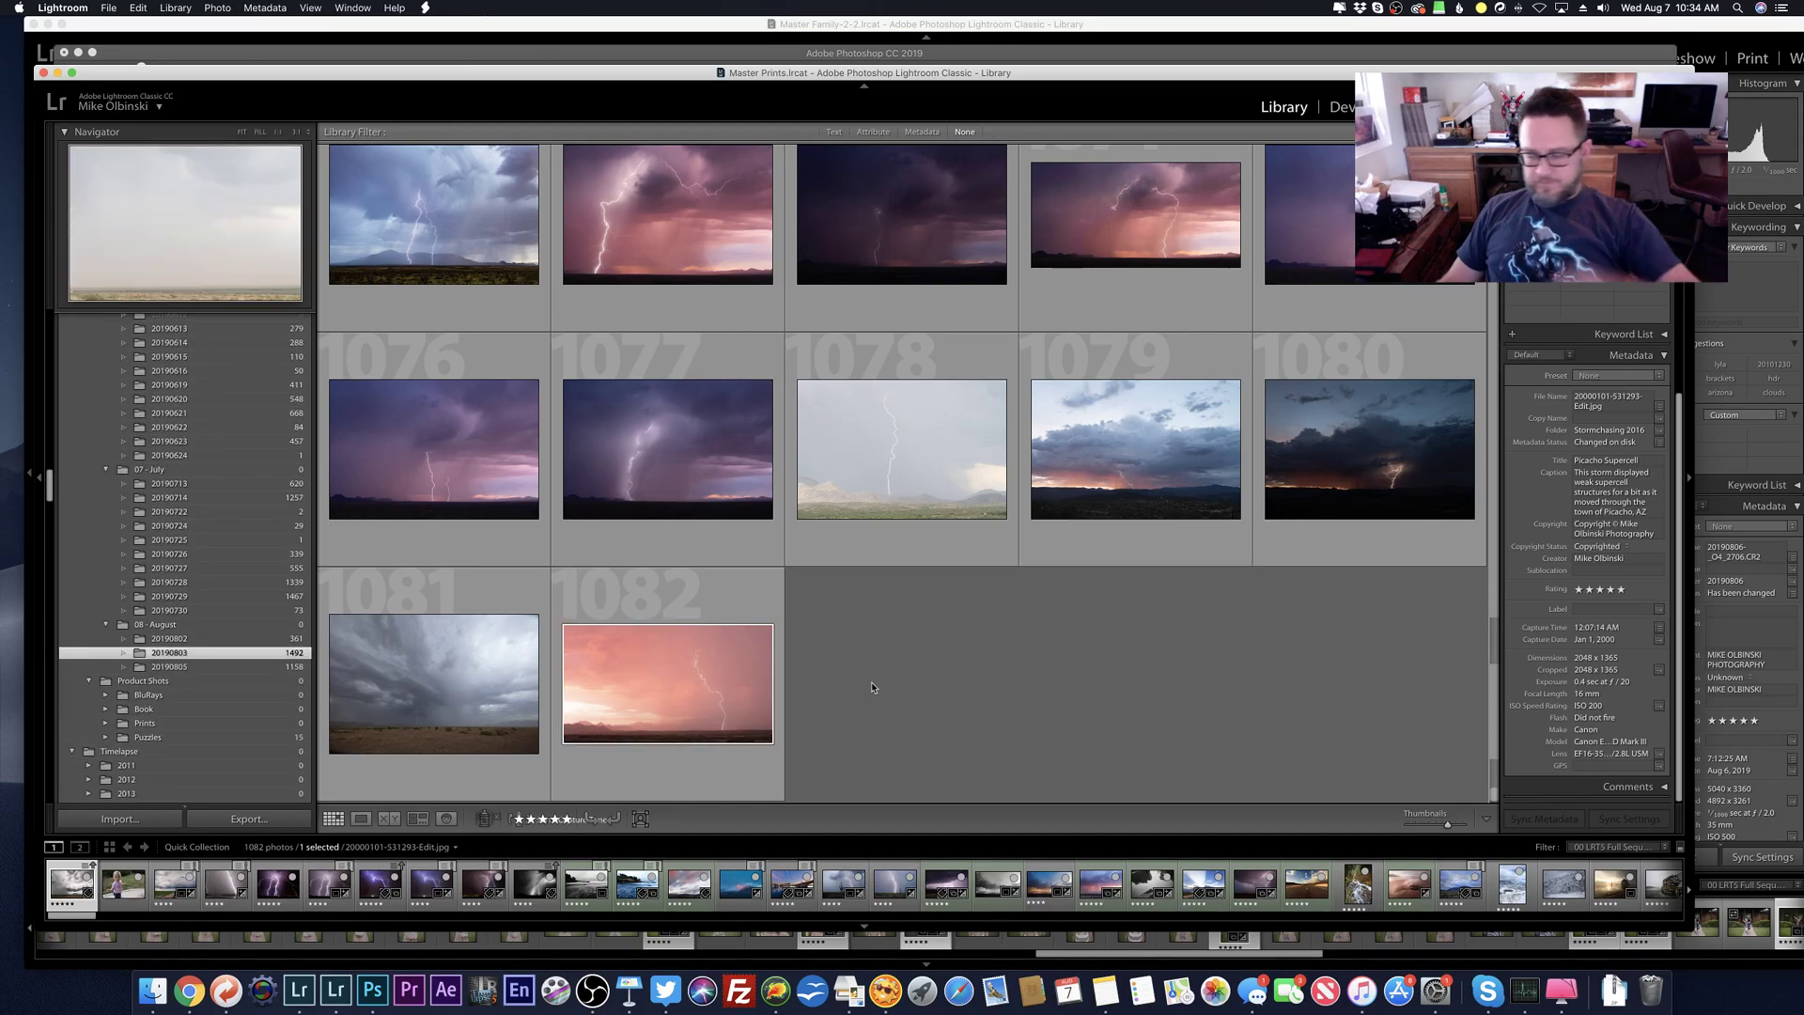
Step: Browse the 20190803 shoot's thumbnails from the grey storm frames to the final night frames
key("e")
key("g")
scroll(862, 688, "down", 20)
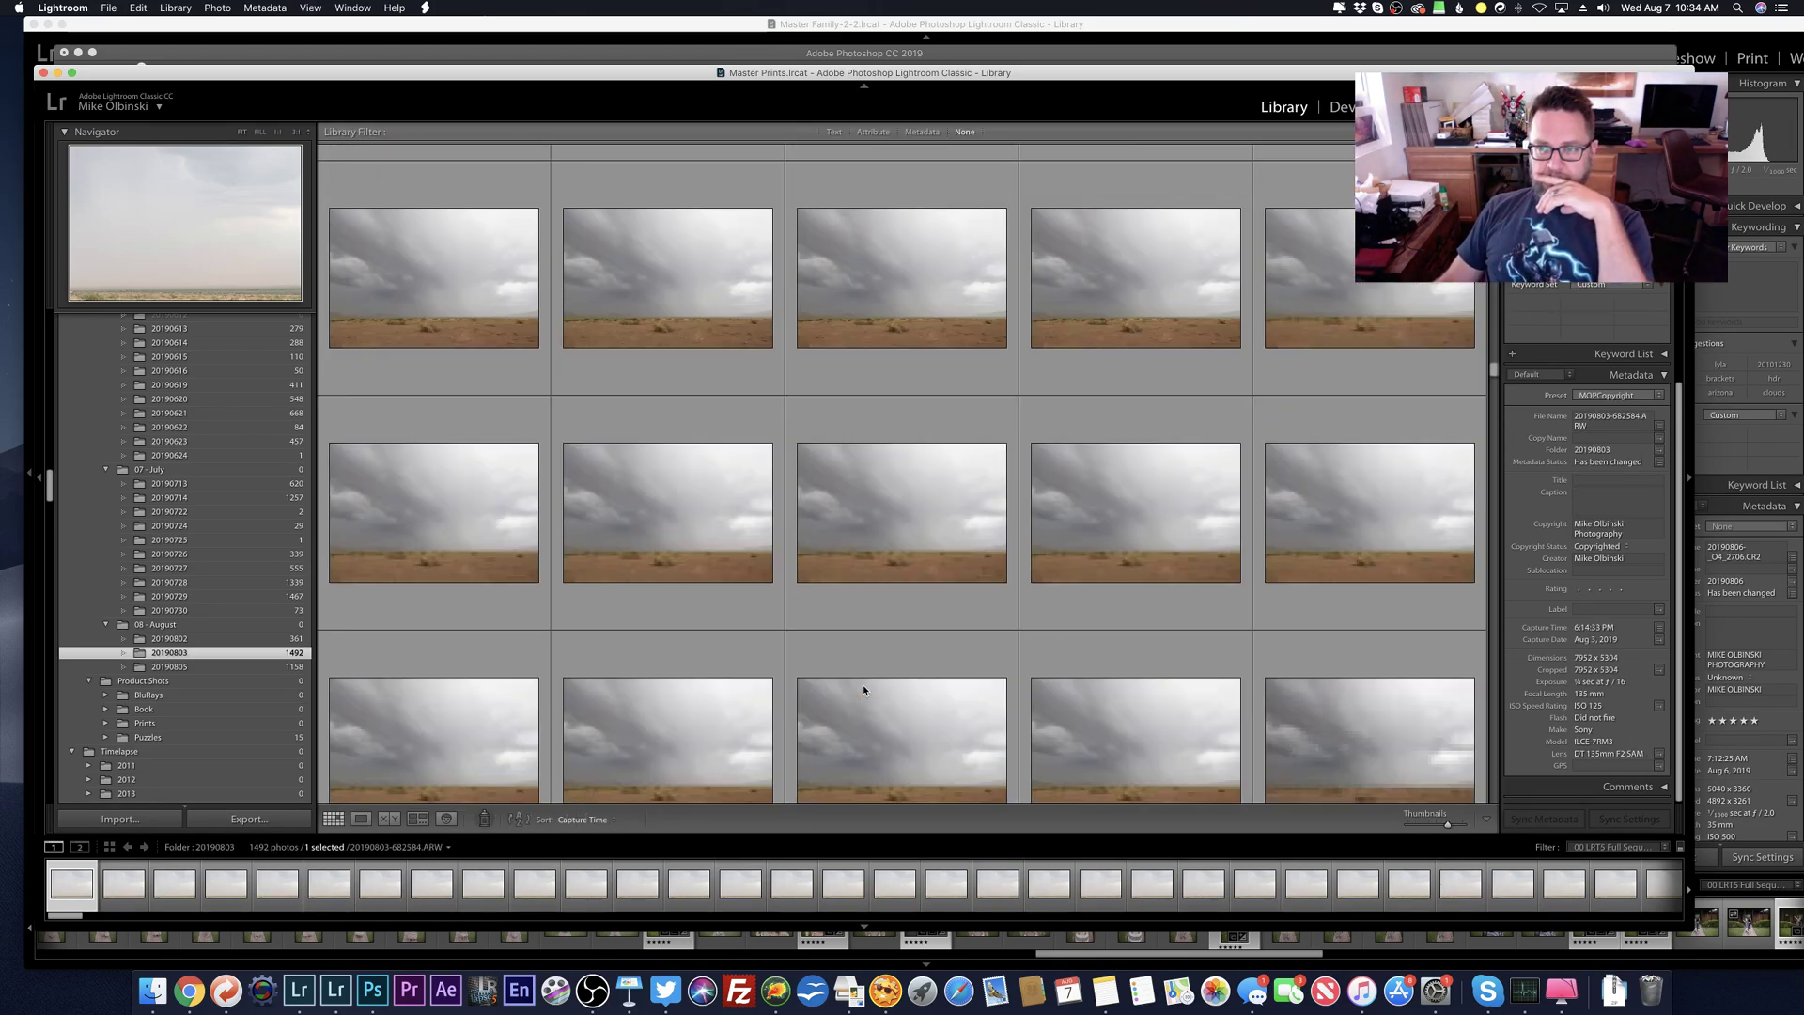
scroll(863, 689, "down", 10)
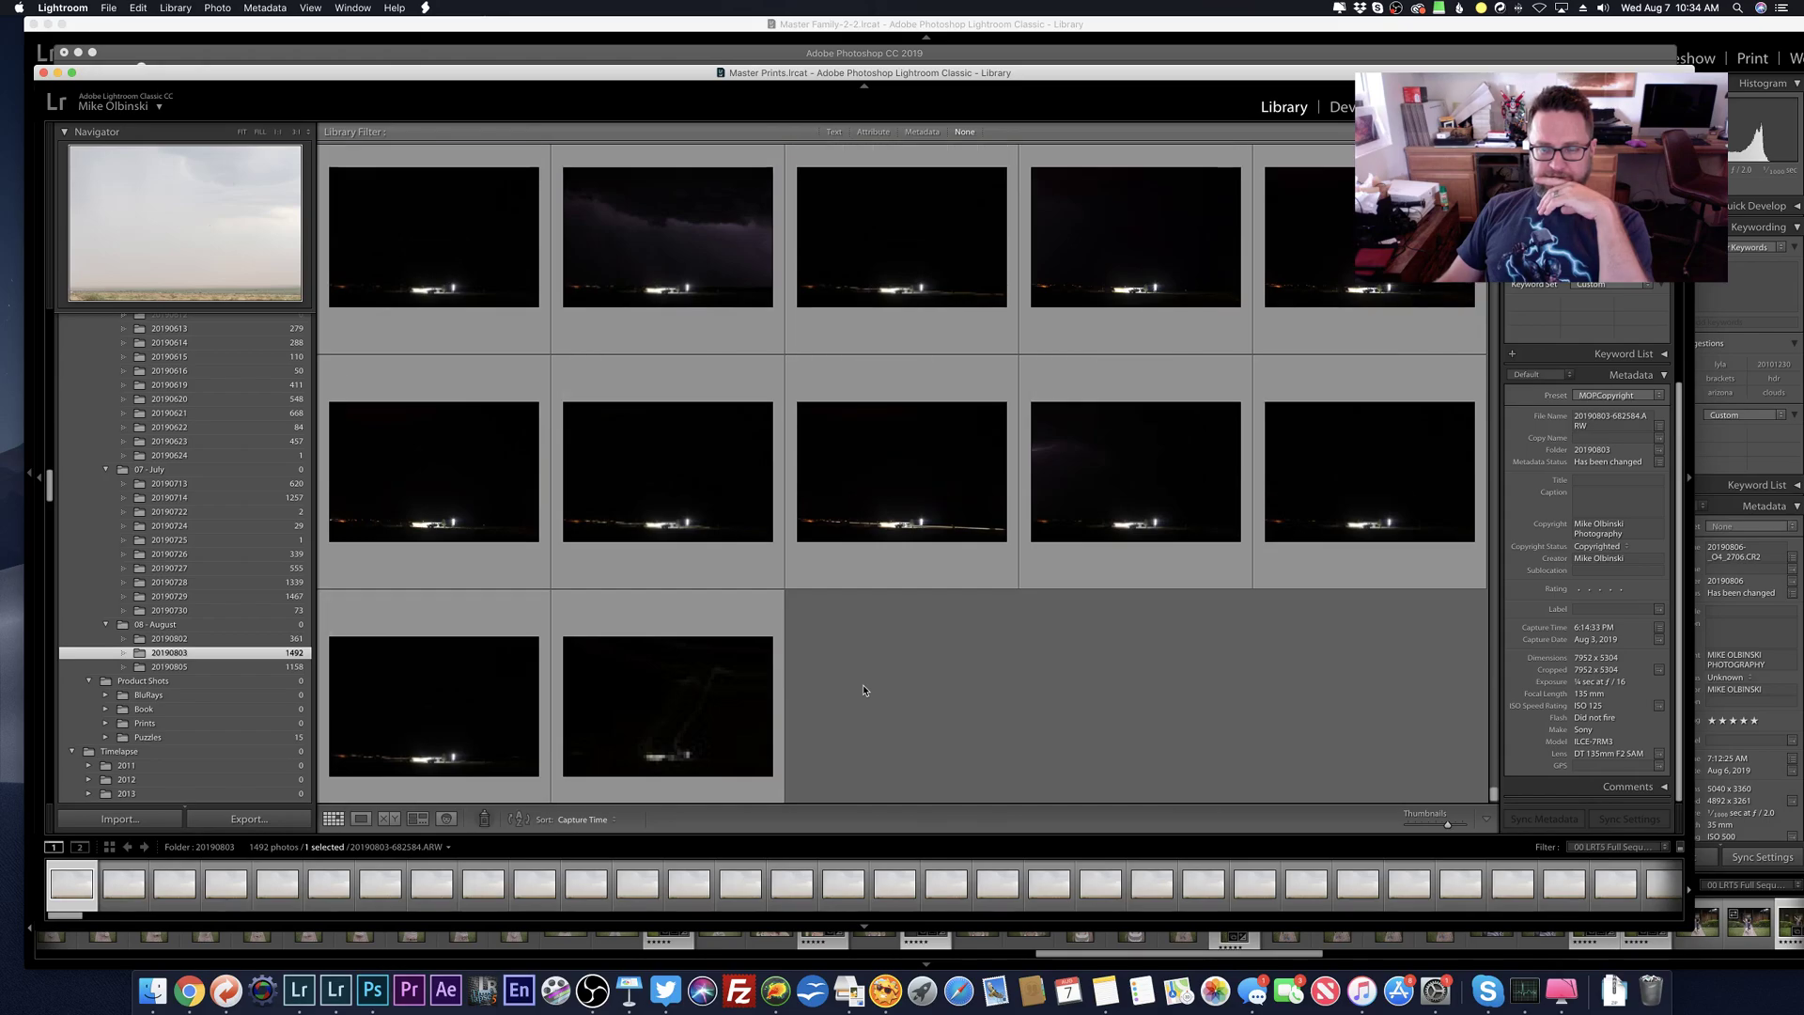
Step: Find the five-star edit of the orange lightning sunset in the 20190803 shoot and view it enlarged
scroll(864, 690, "up", 10)
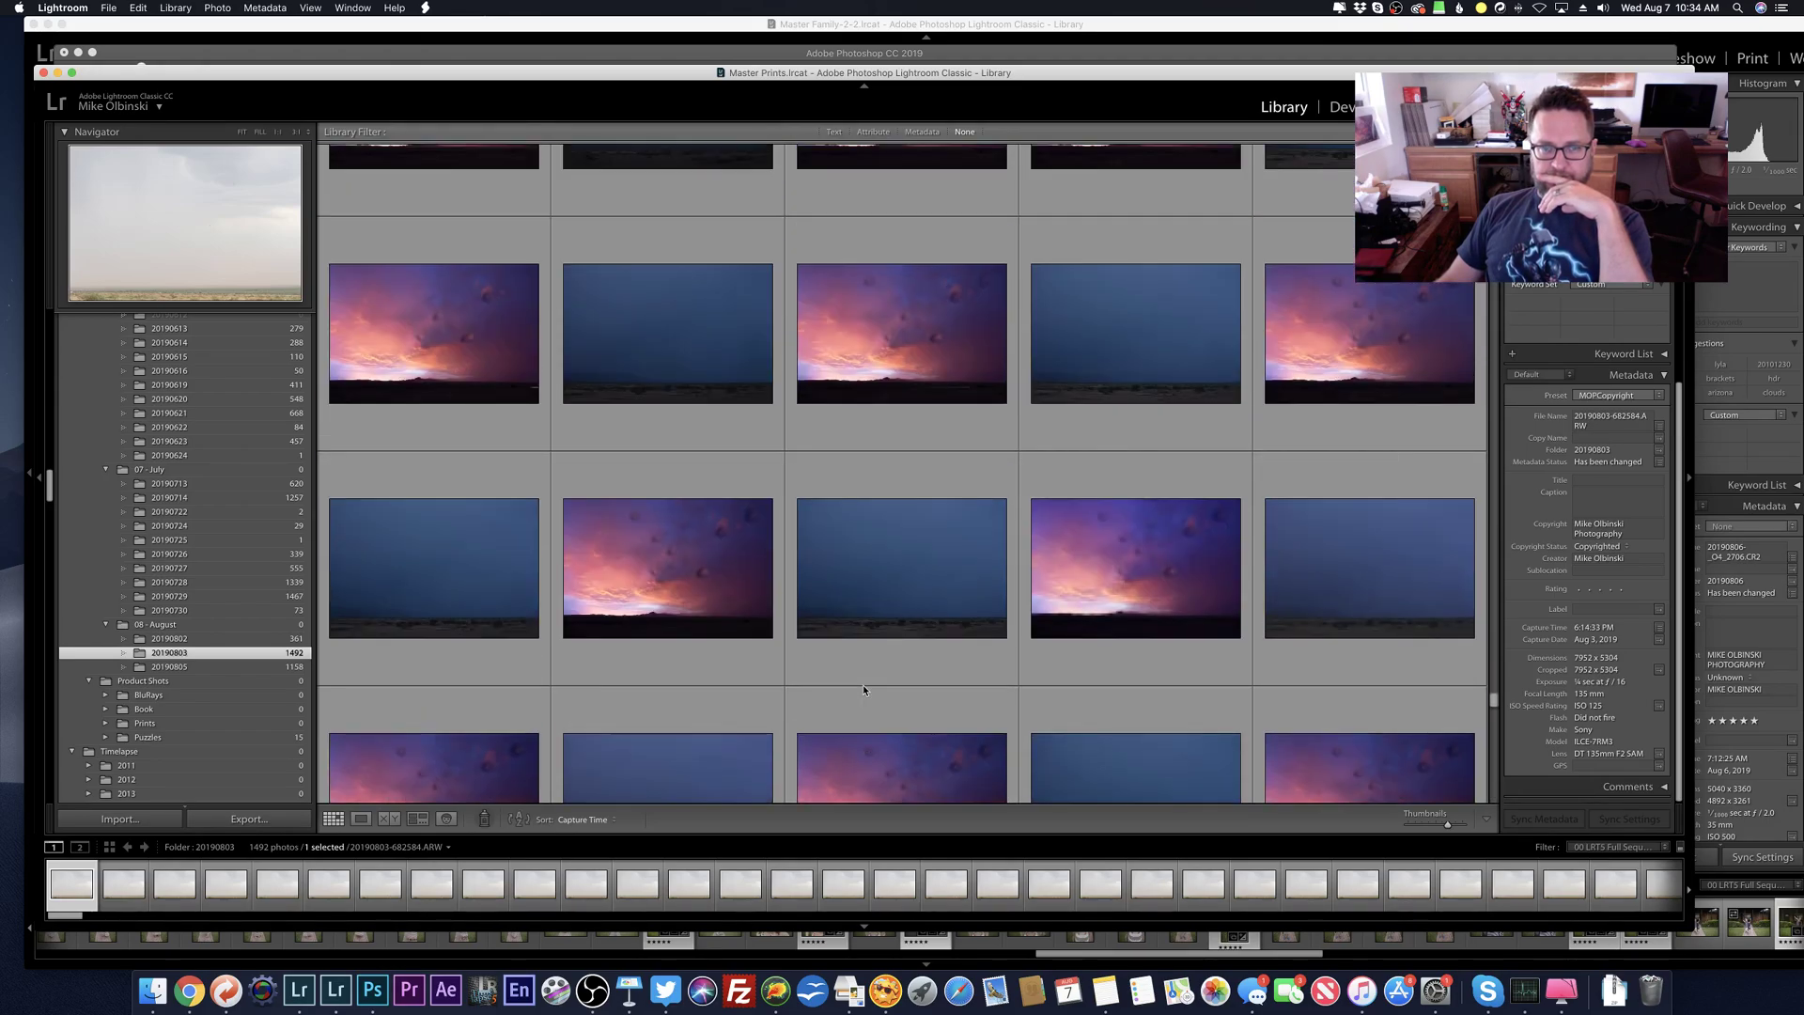
scroll(863, 690, "down", 3)
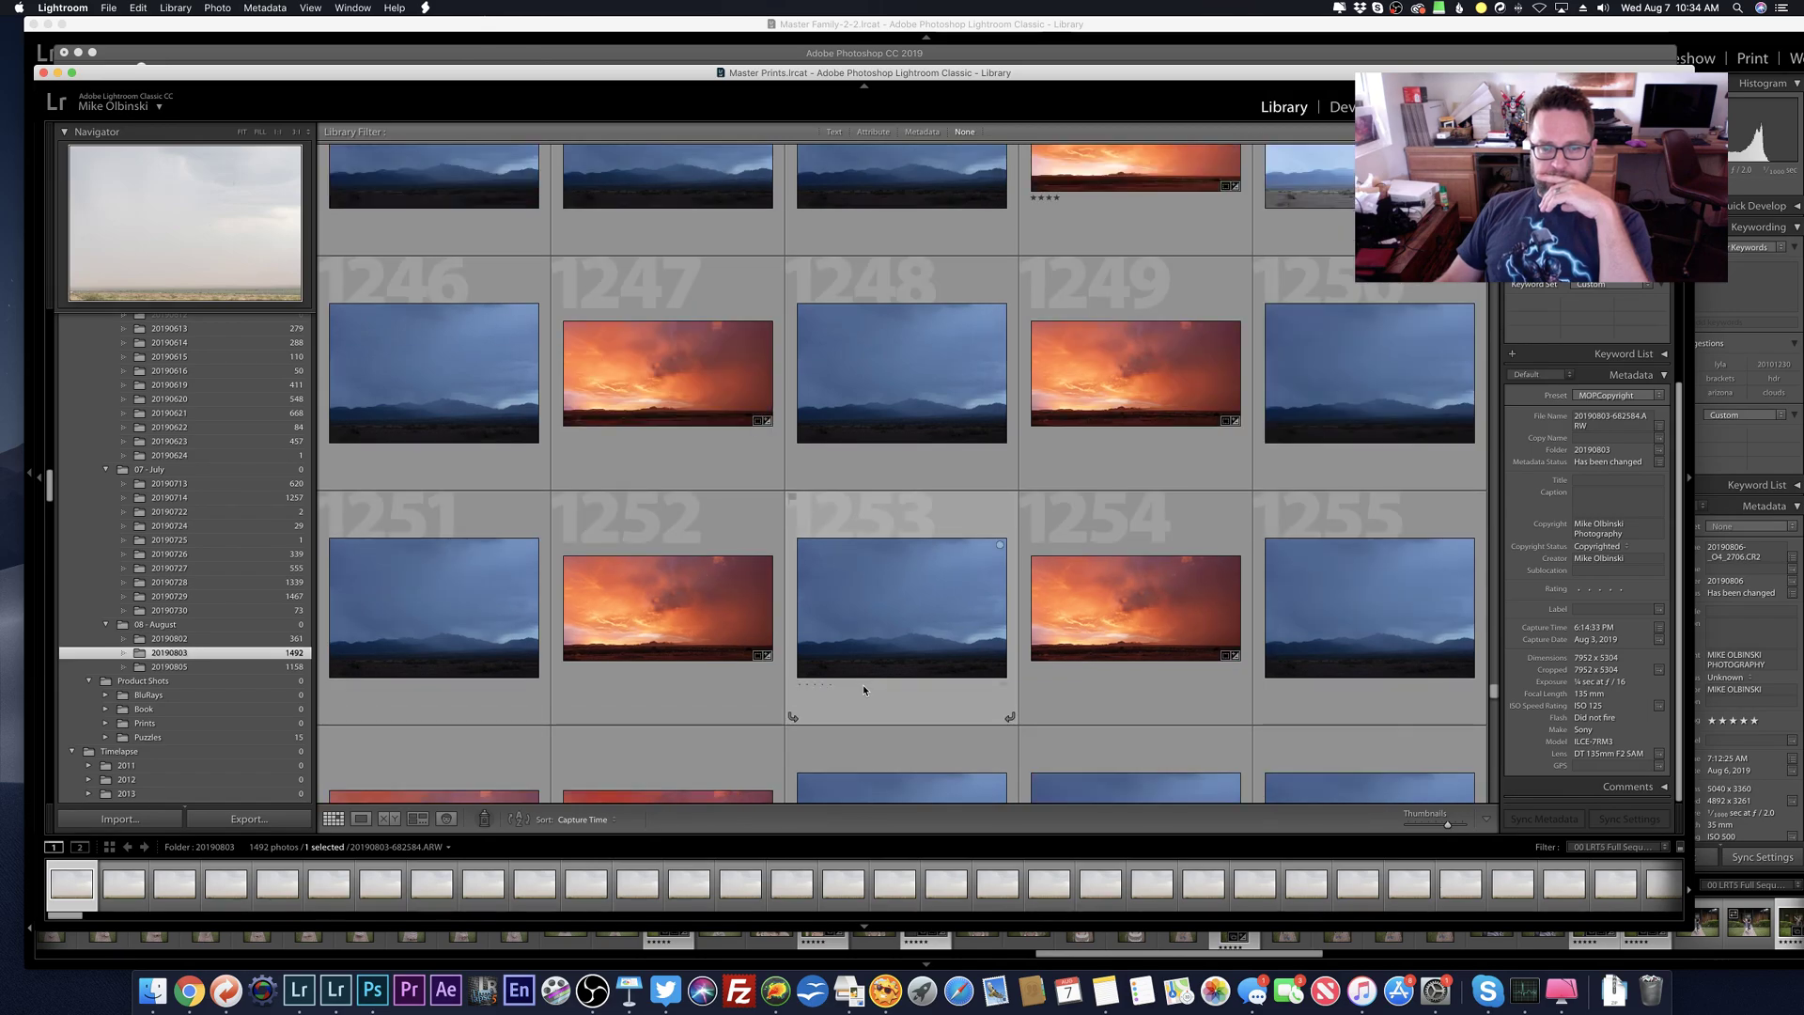
left_click(736, 657)
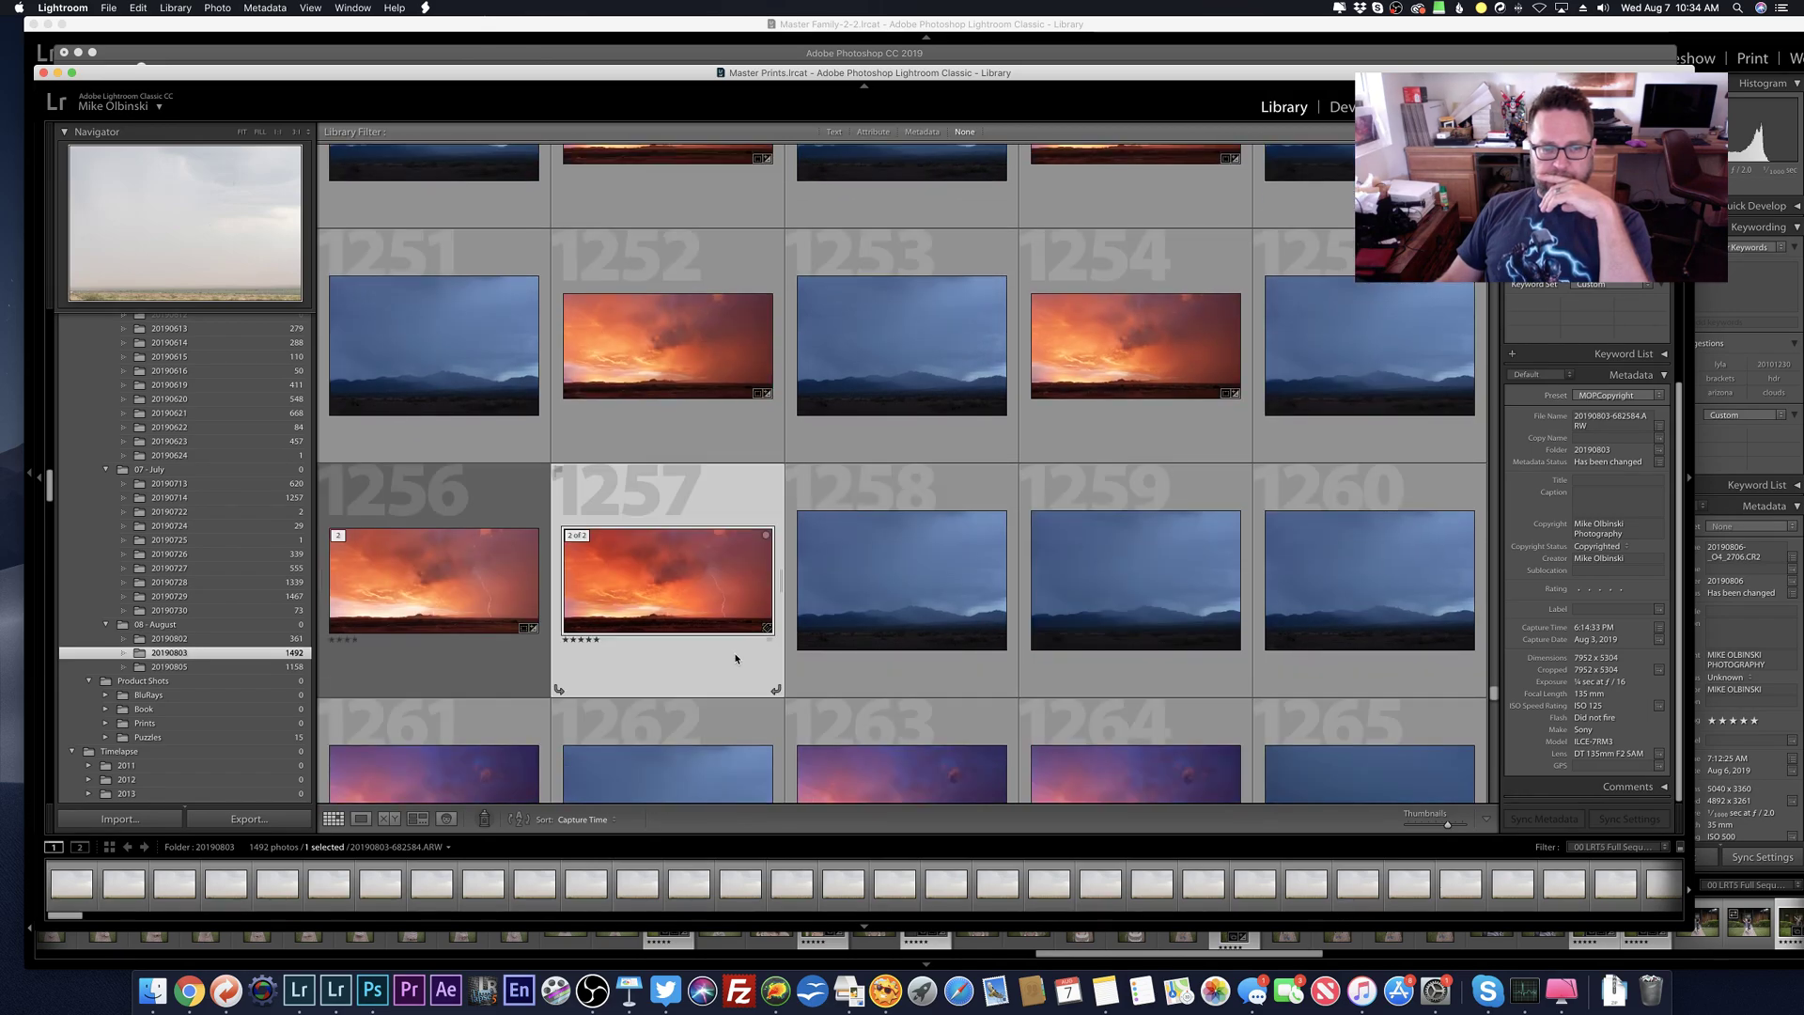
double_click(736, 657)
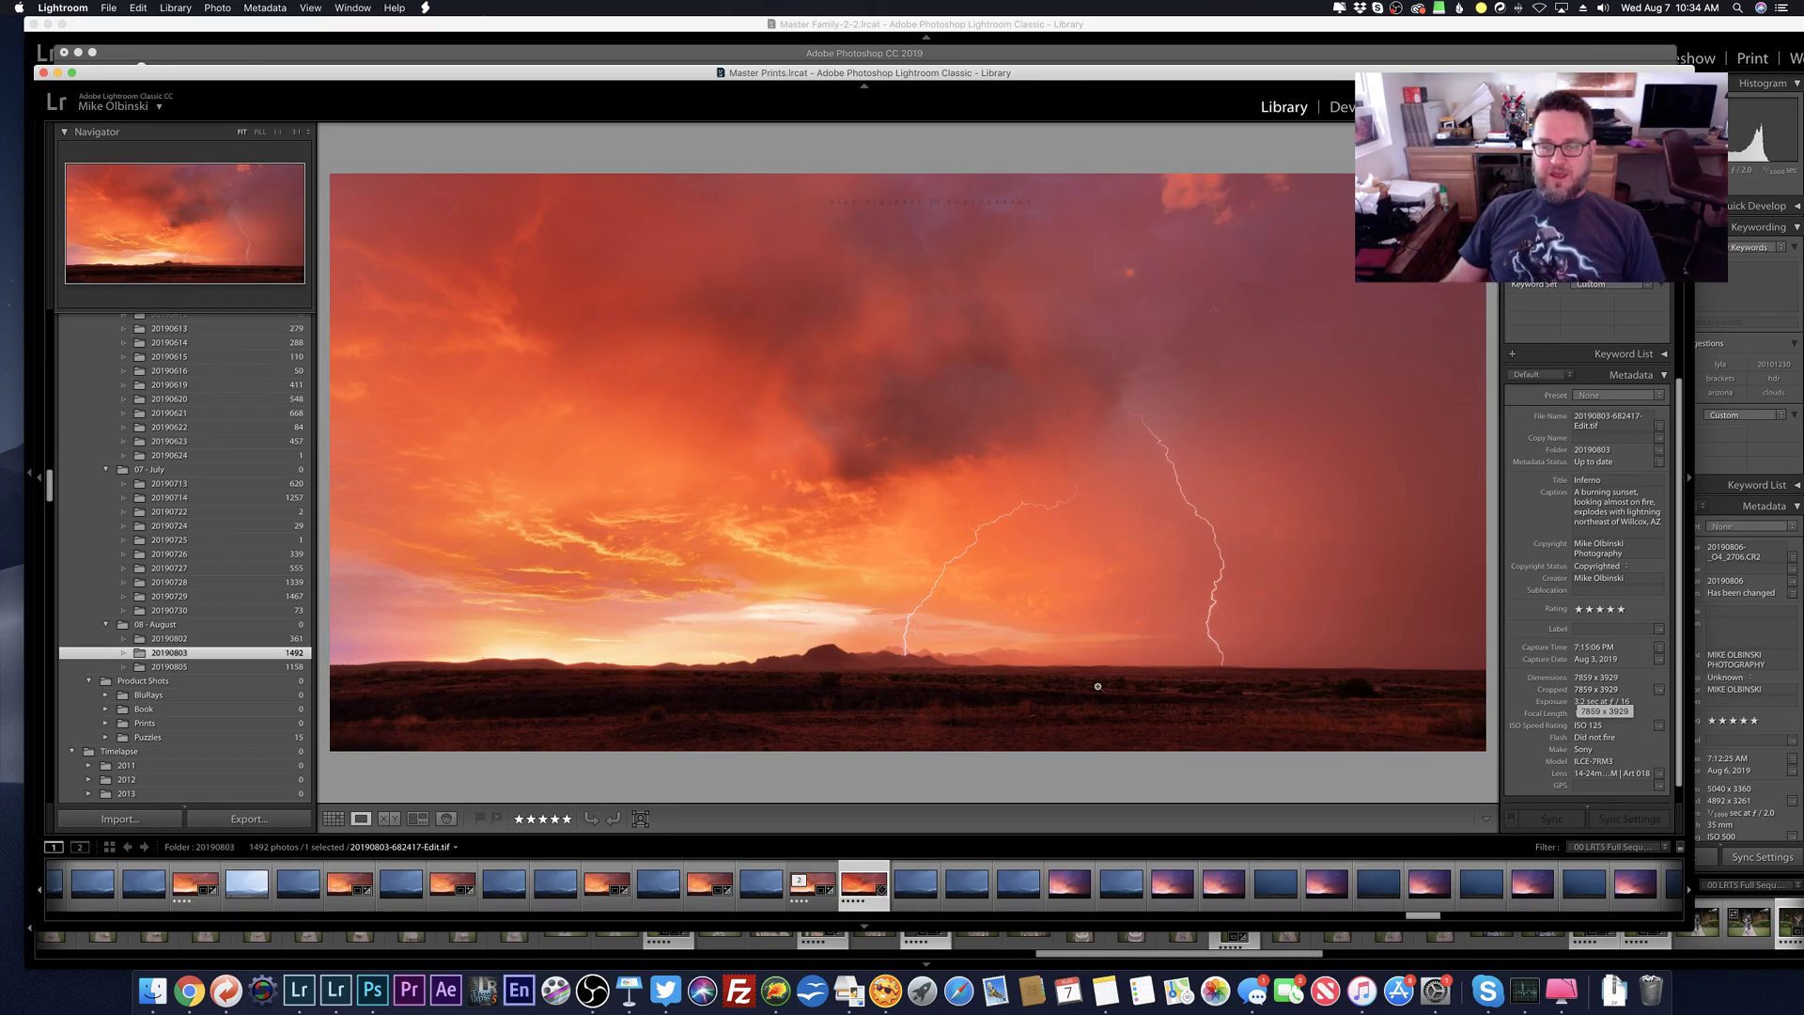
left_click(941, 702)
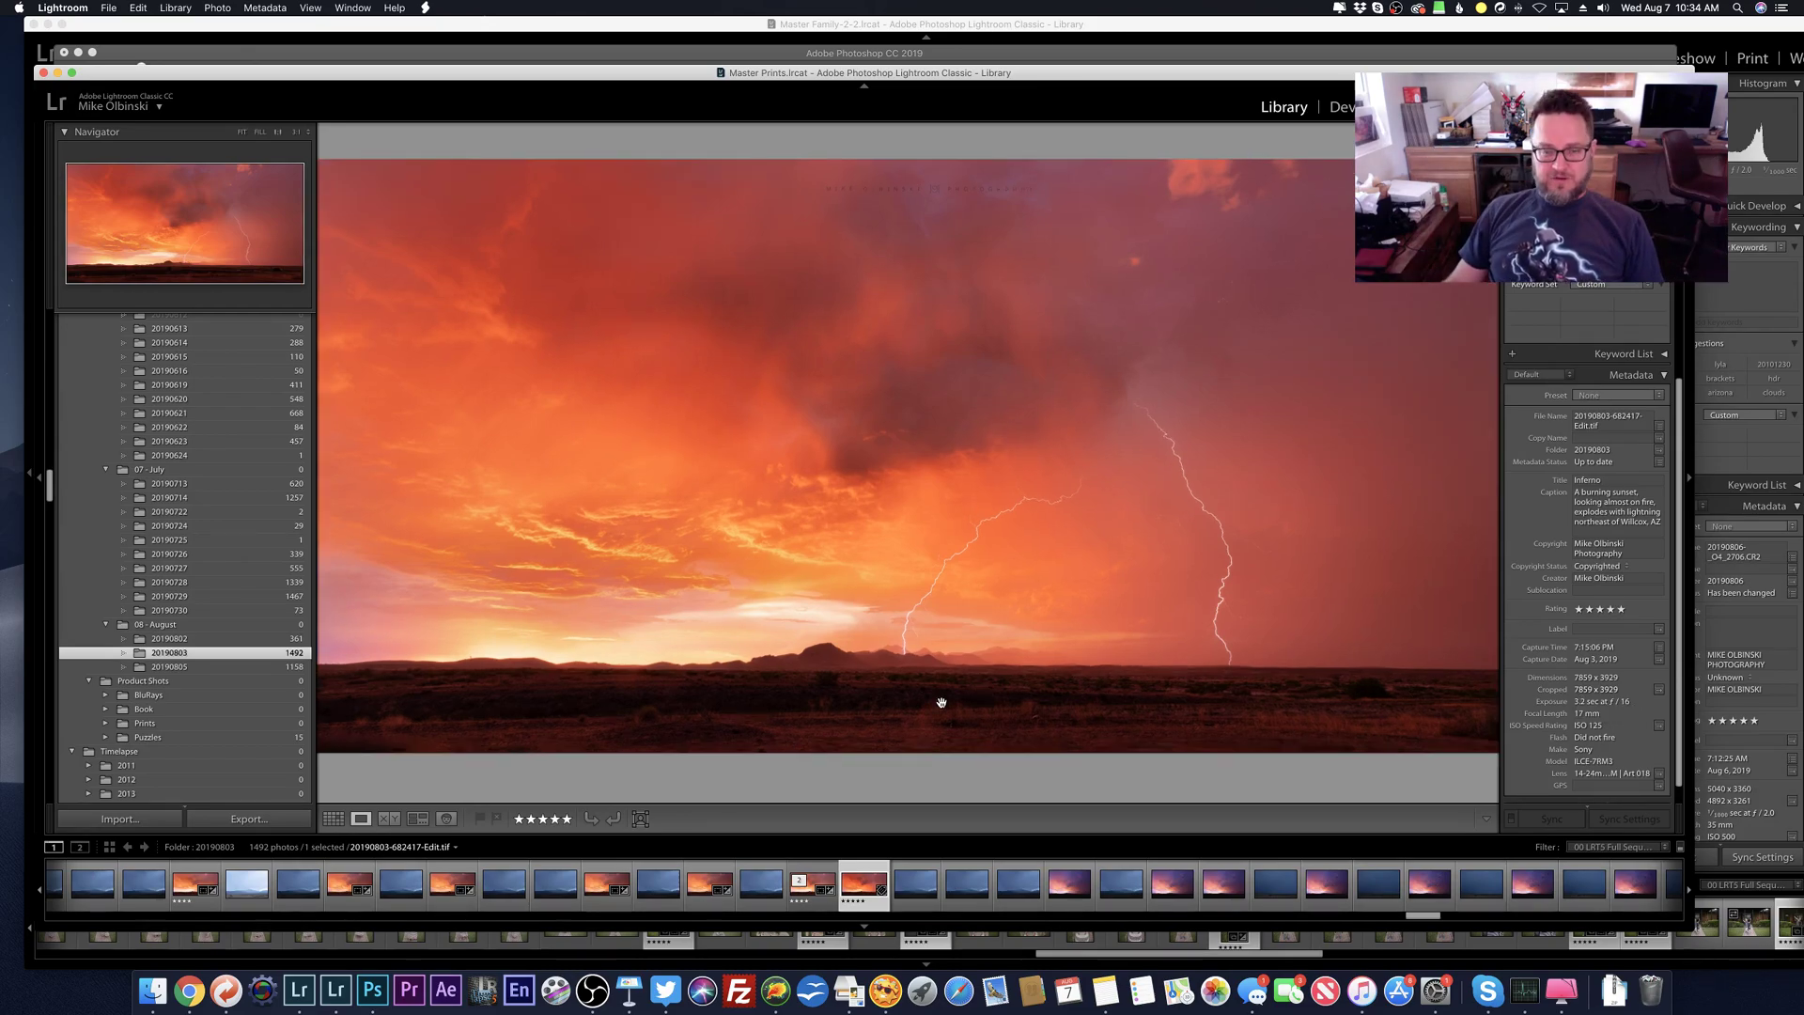
key("super+e")
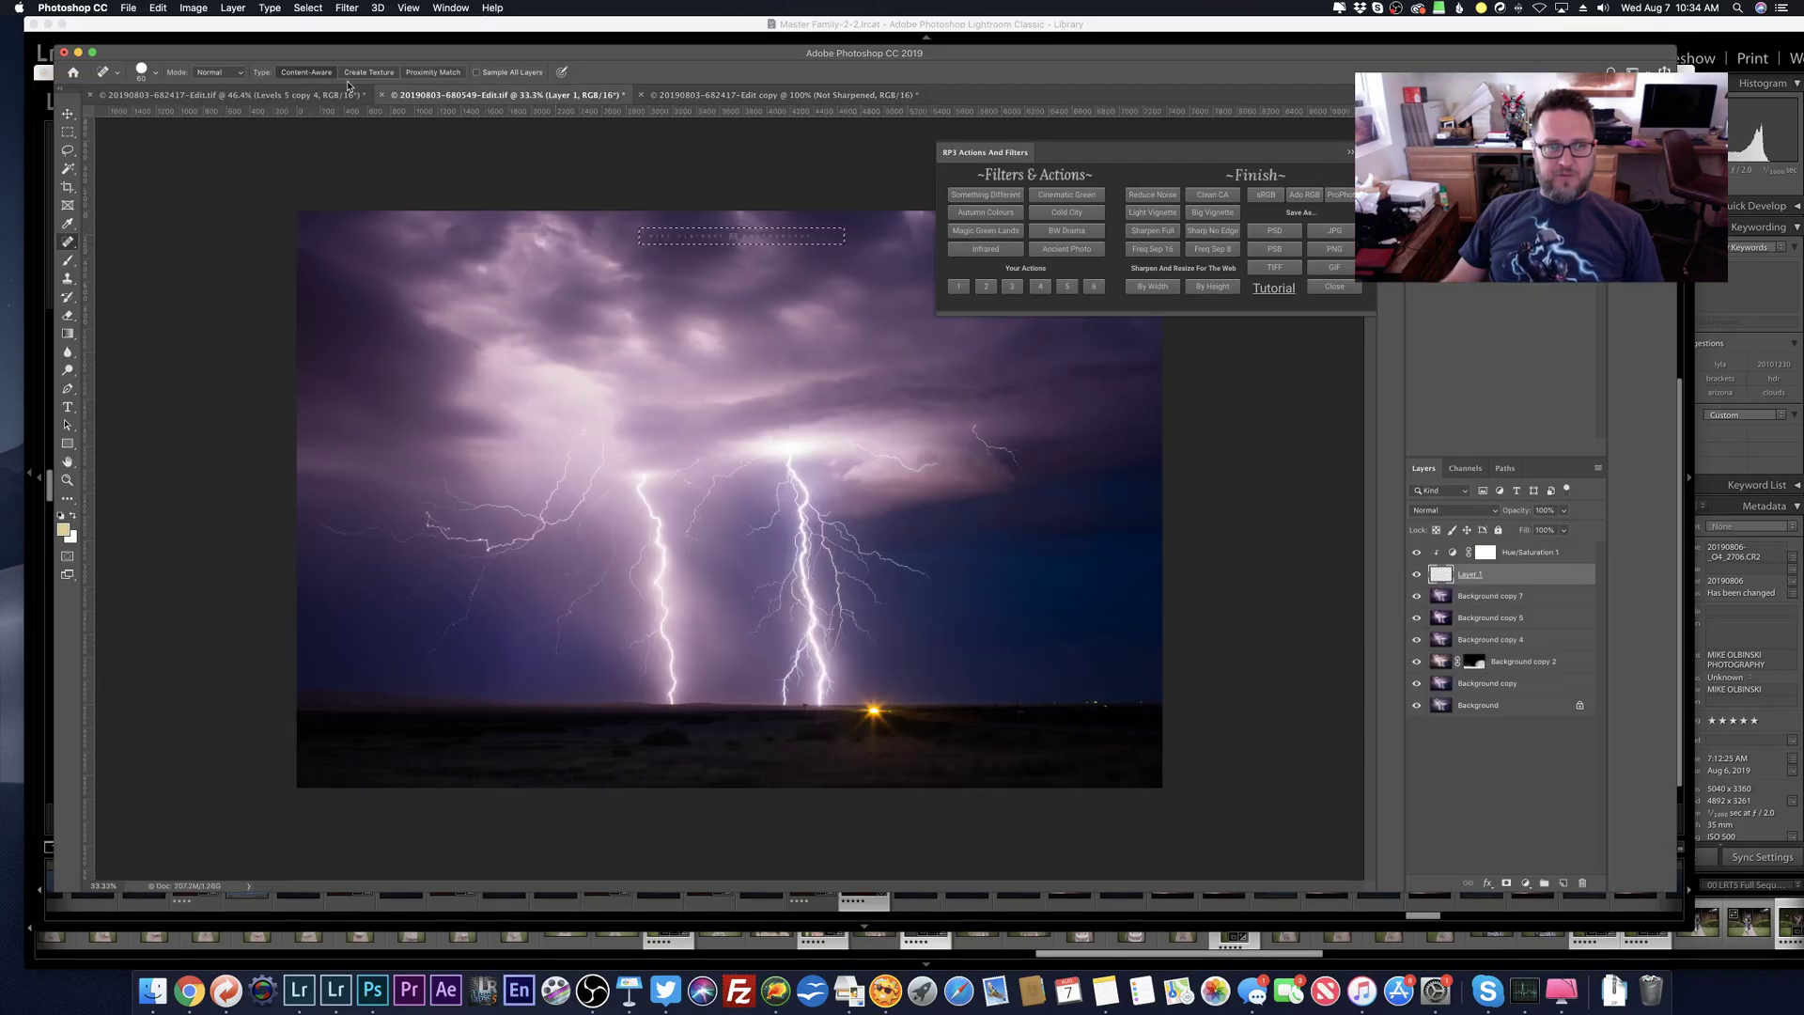
scroll(729, 726, "up", 15)
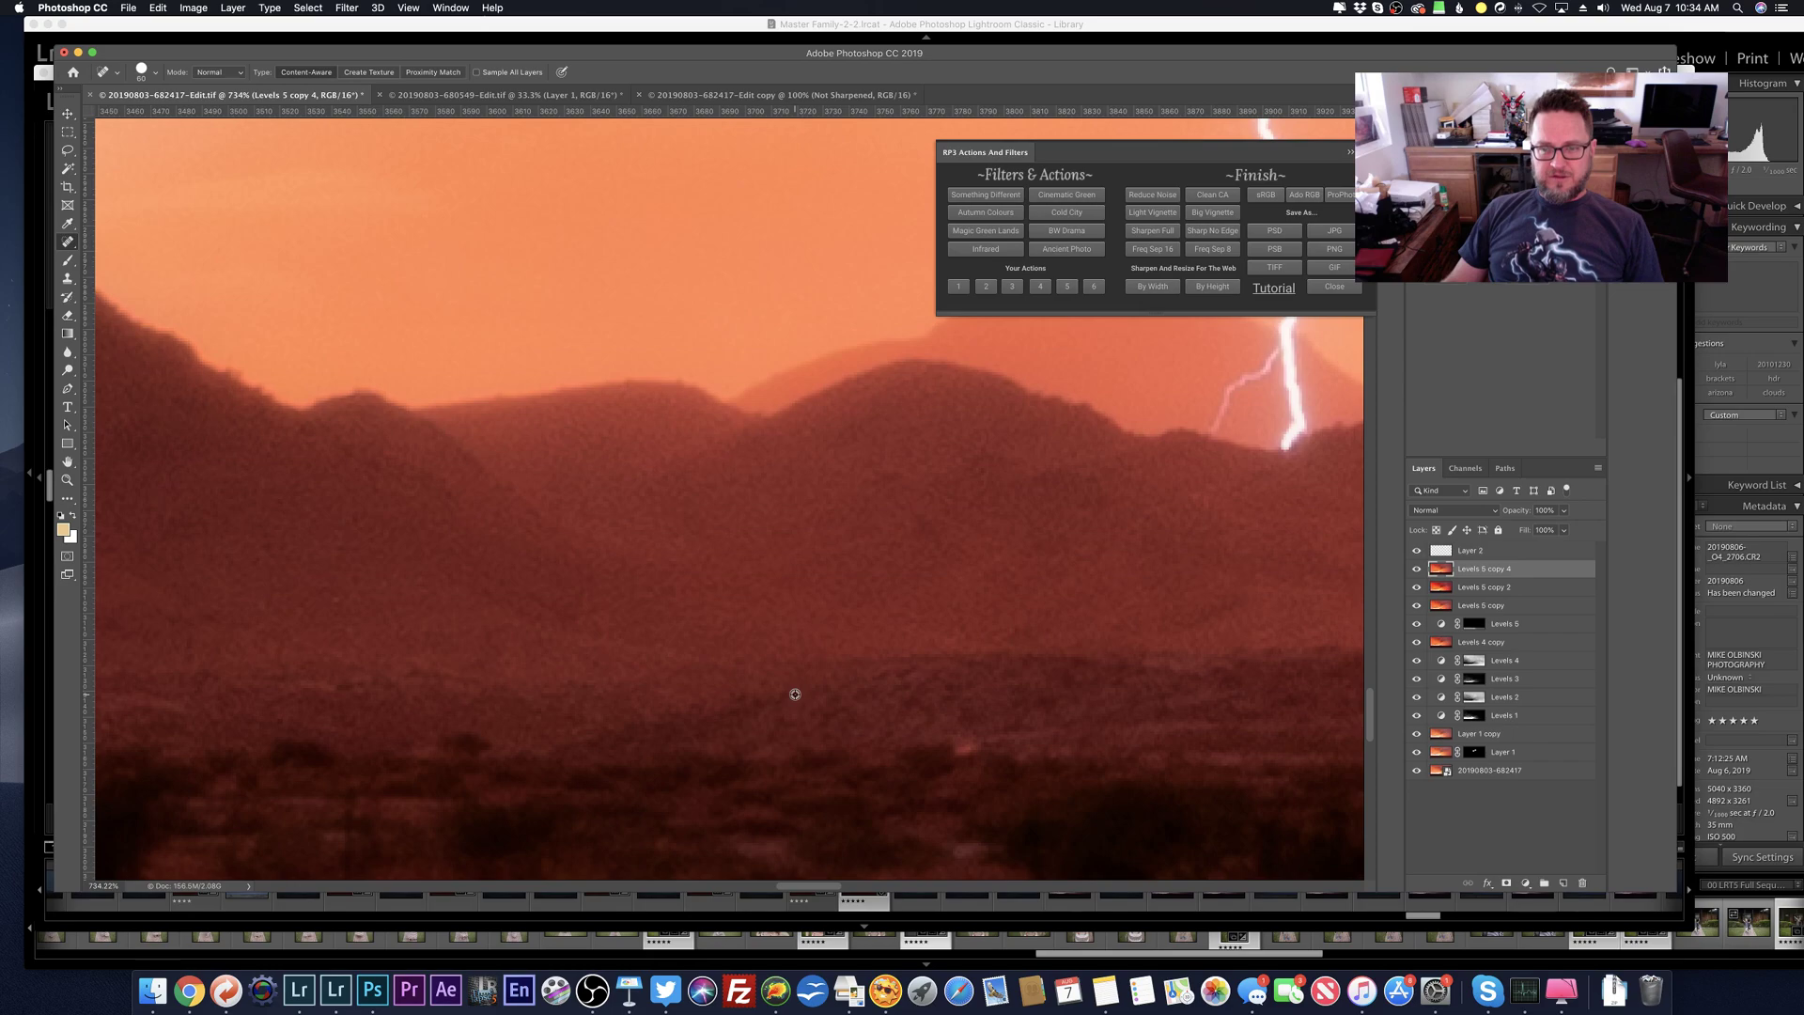
scroll(794, 694, "down", 5)
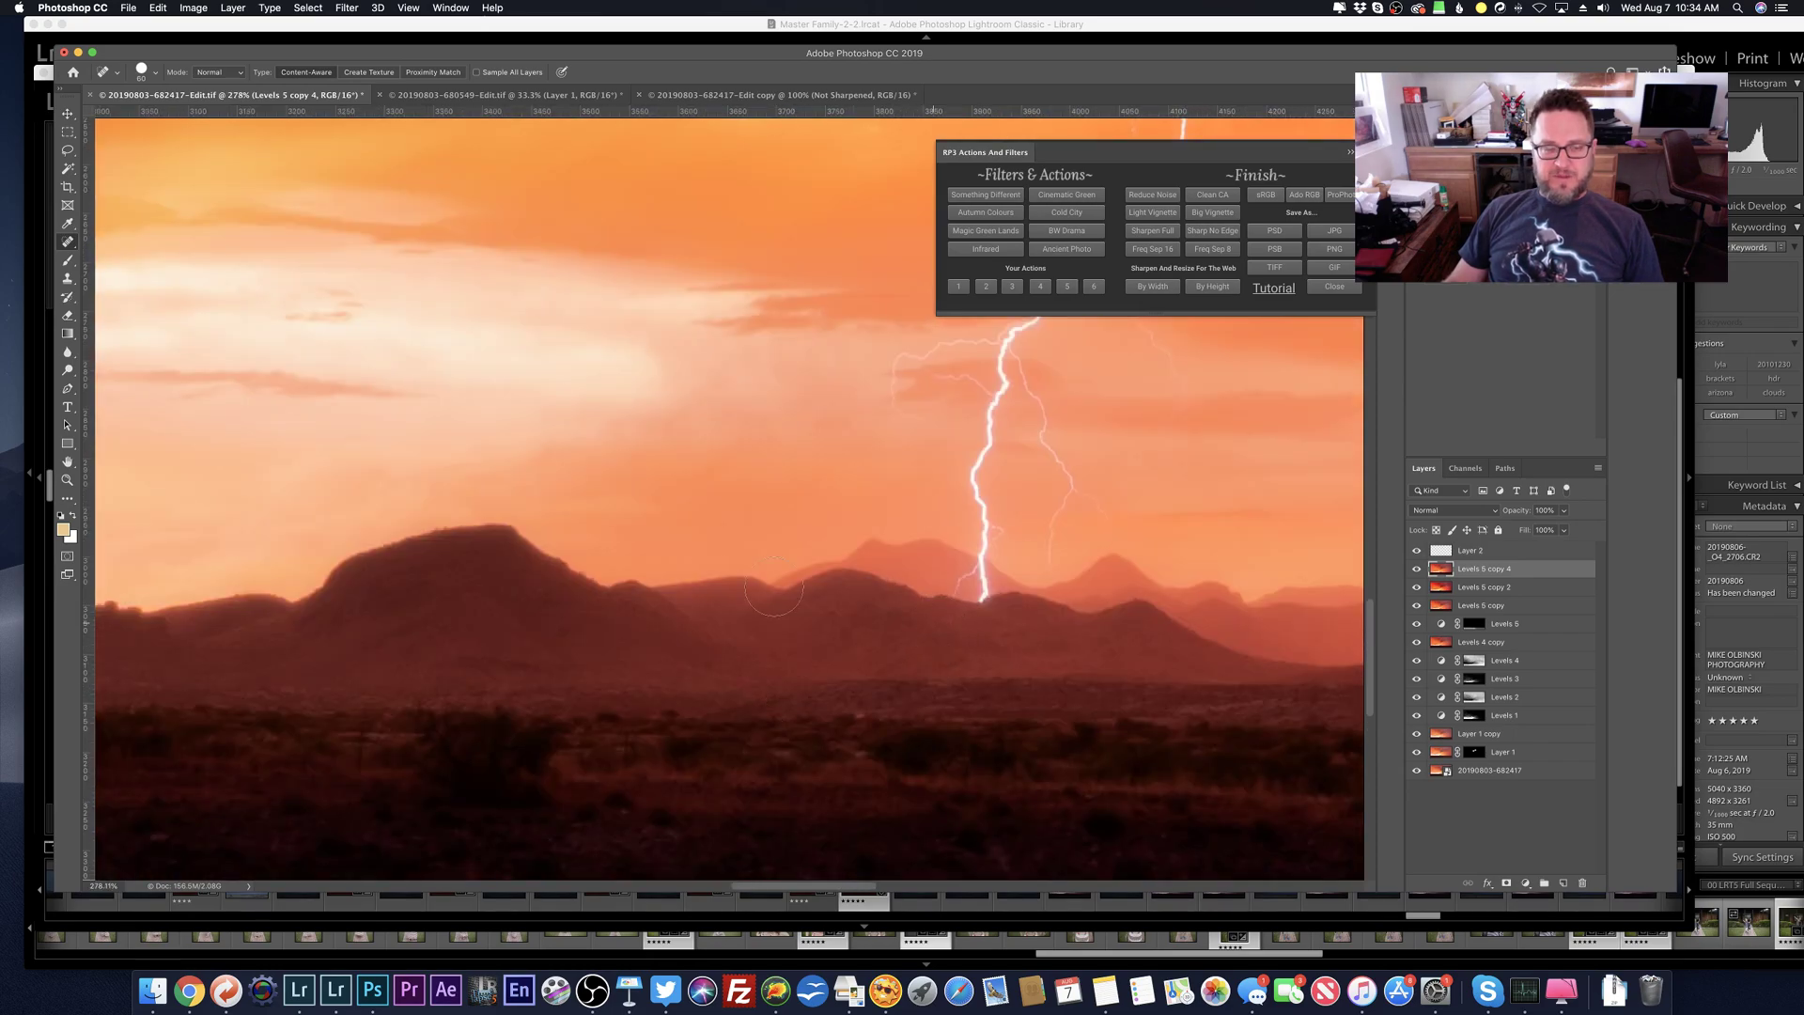
scroll(784, 662, "down", 3)
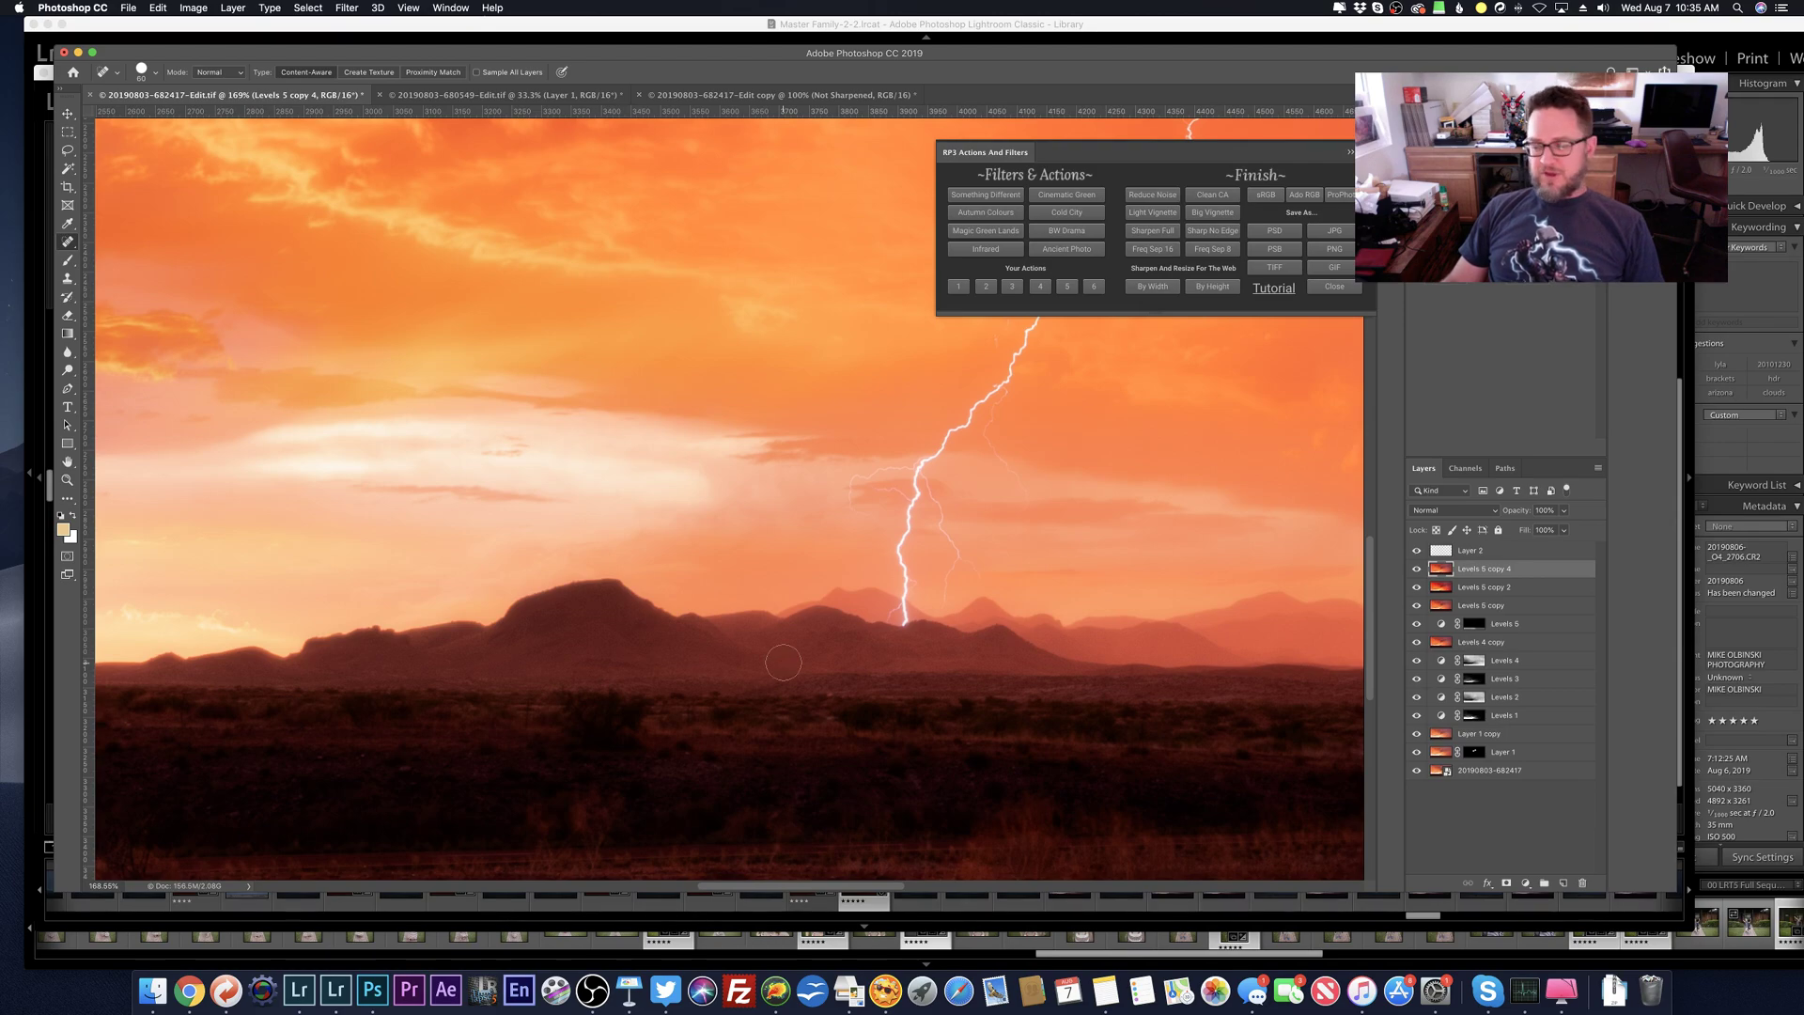
scroll(784, 662, "down", 6)
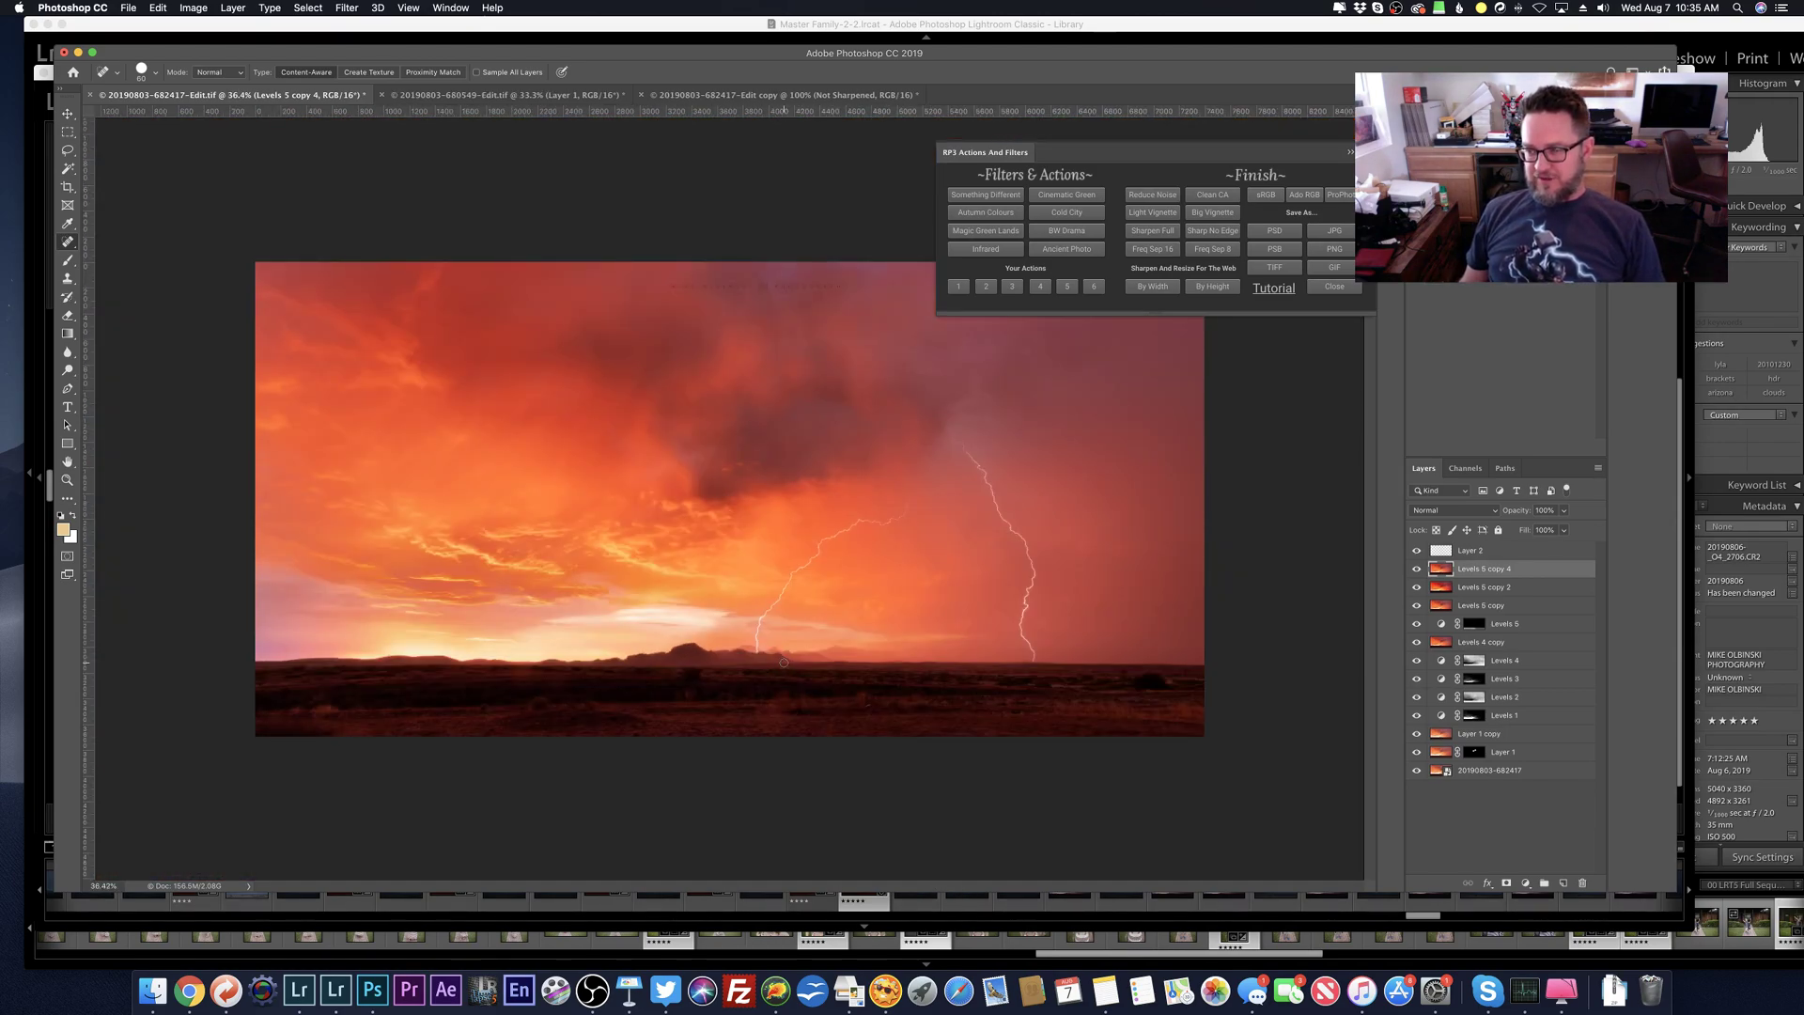
key("super+Tab")
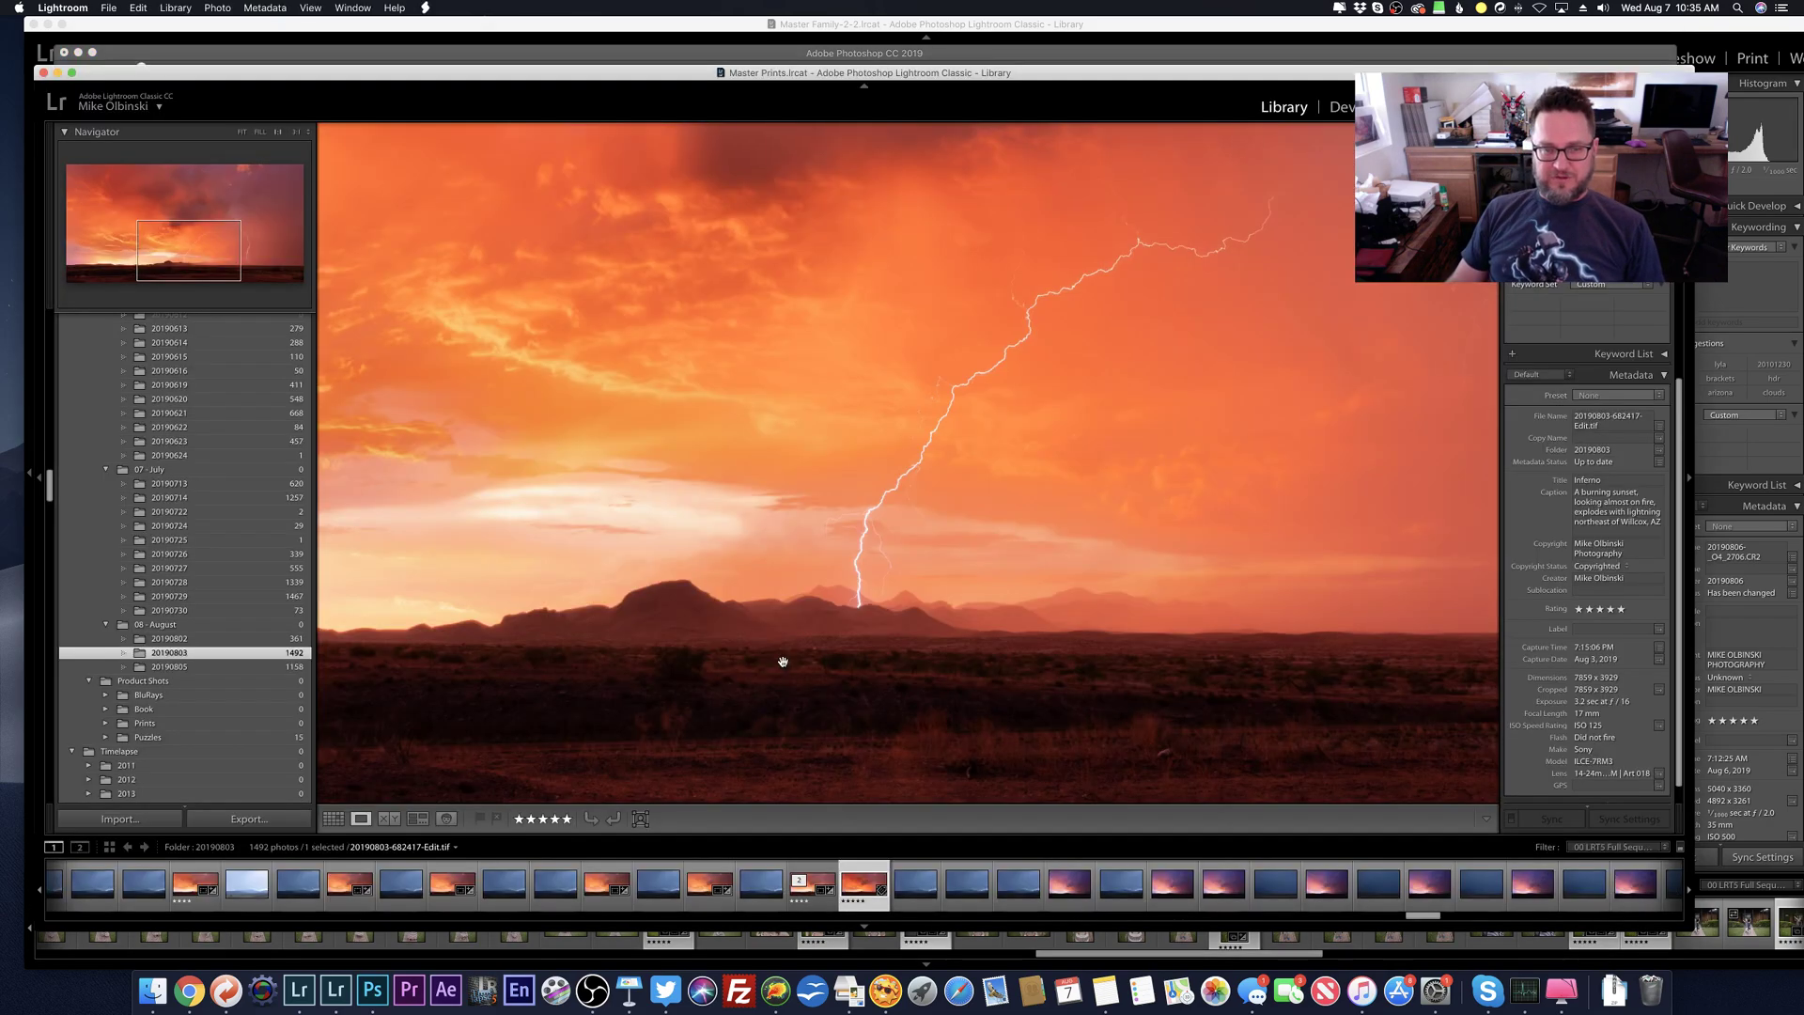
key("super+Tab")
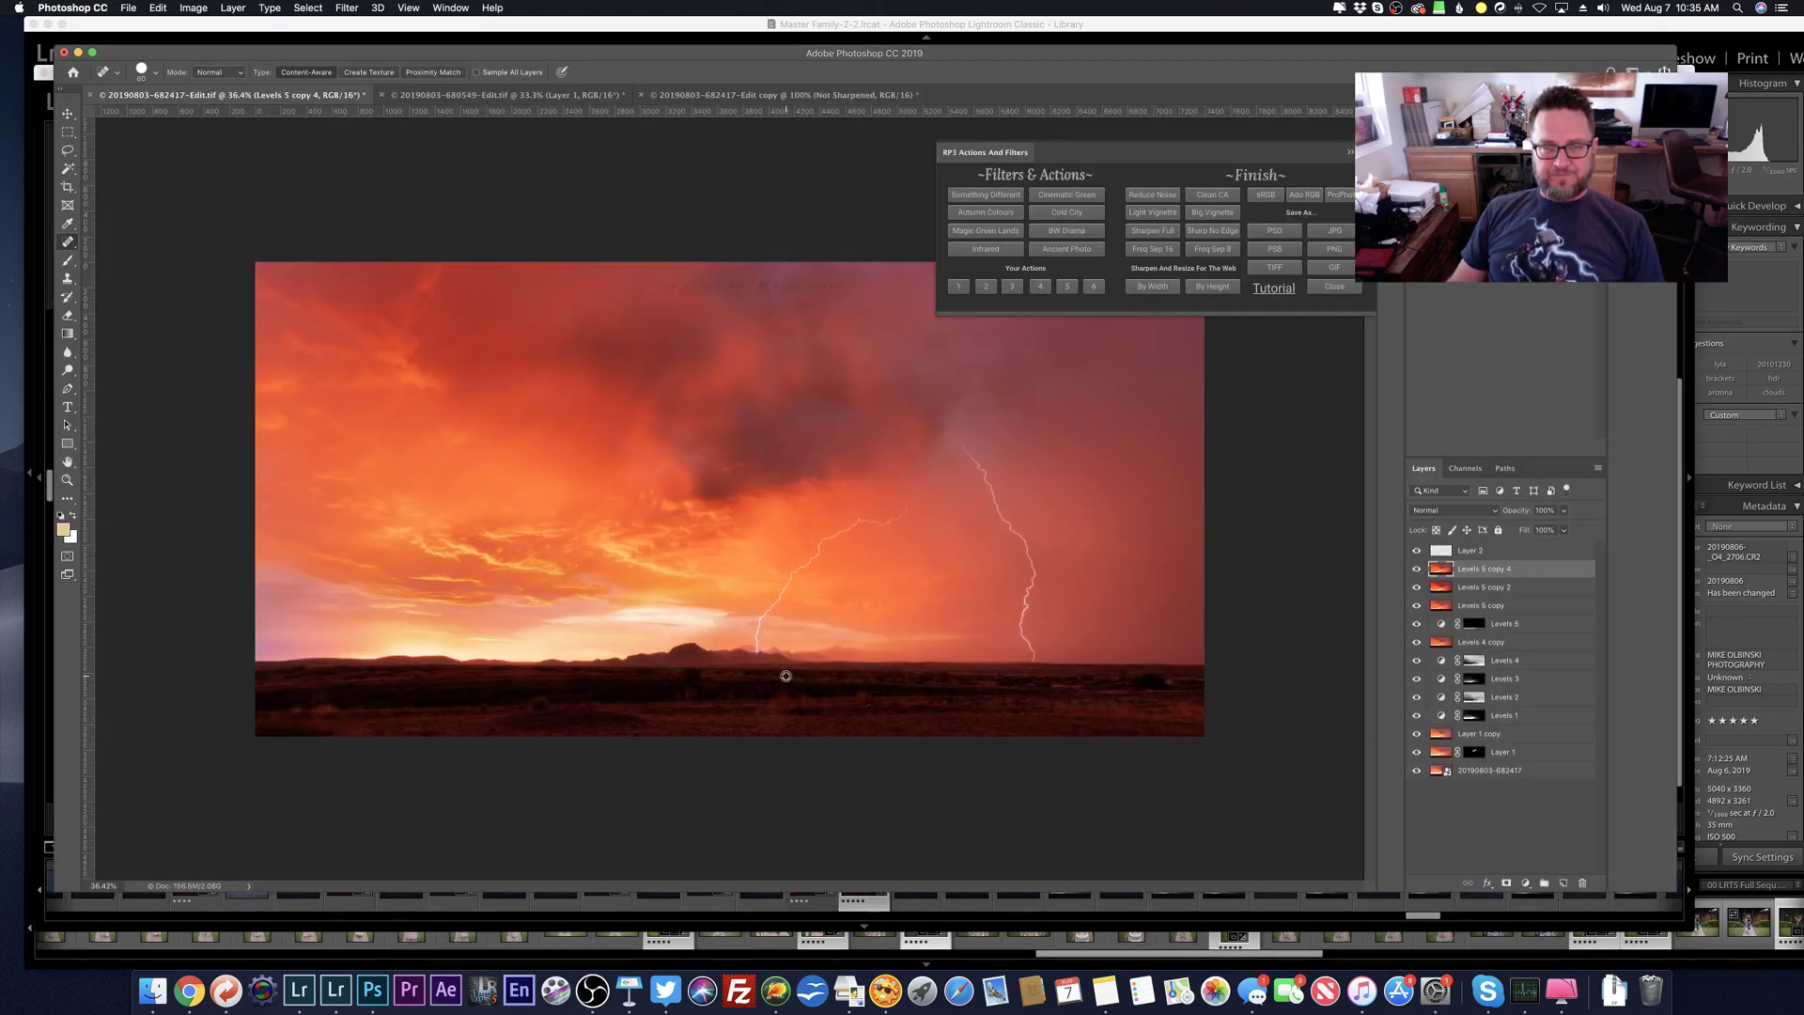
Step: Set the sharpened web copy to save as a JPEG in the Stormchasing 2019 folder
left_click(766, 95)
left_click(127, 8)
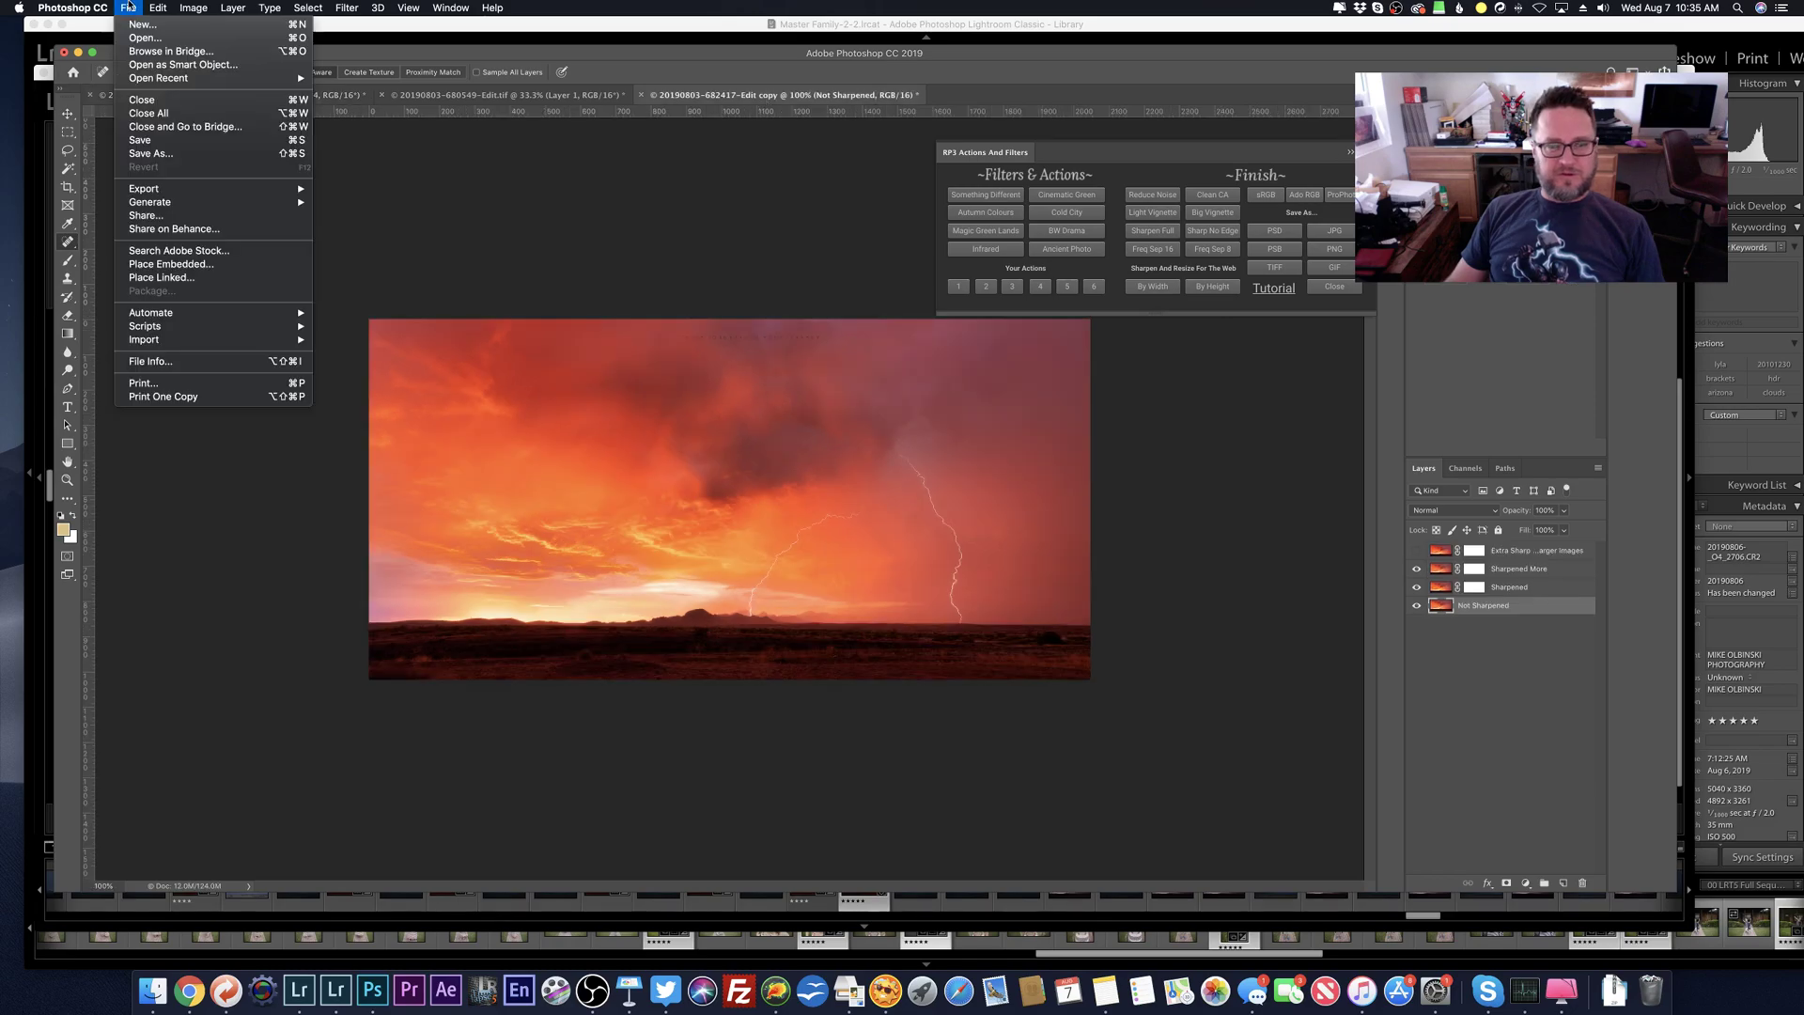
left_click(152, 154)
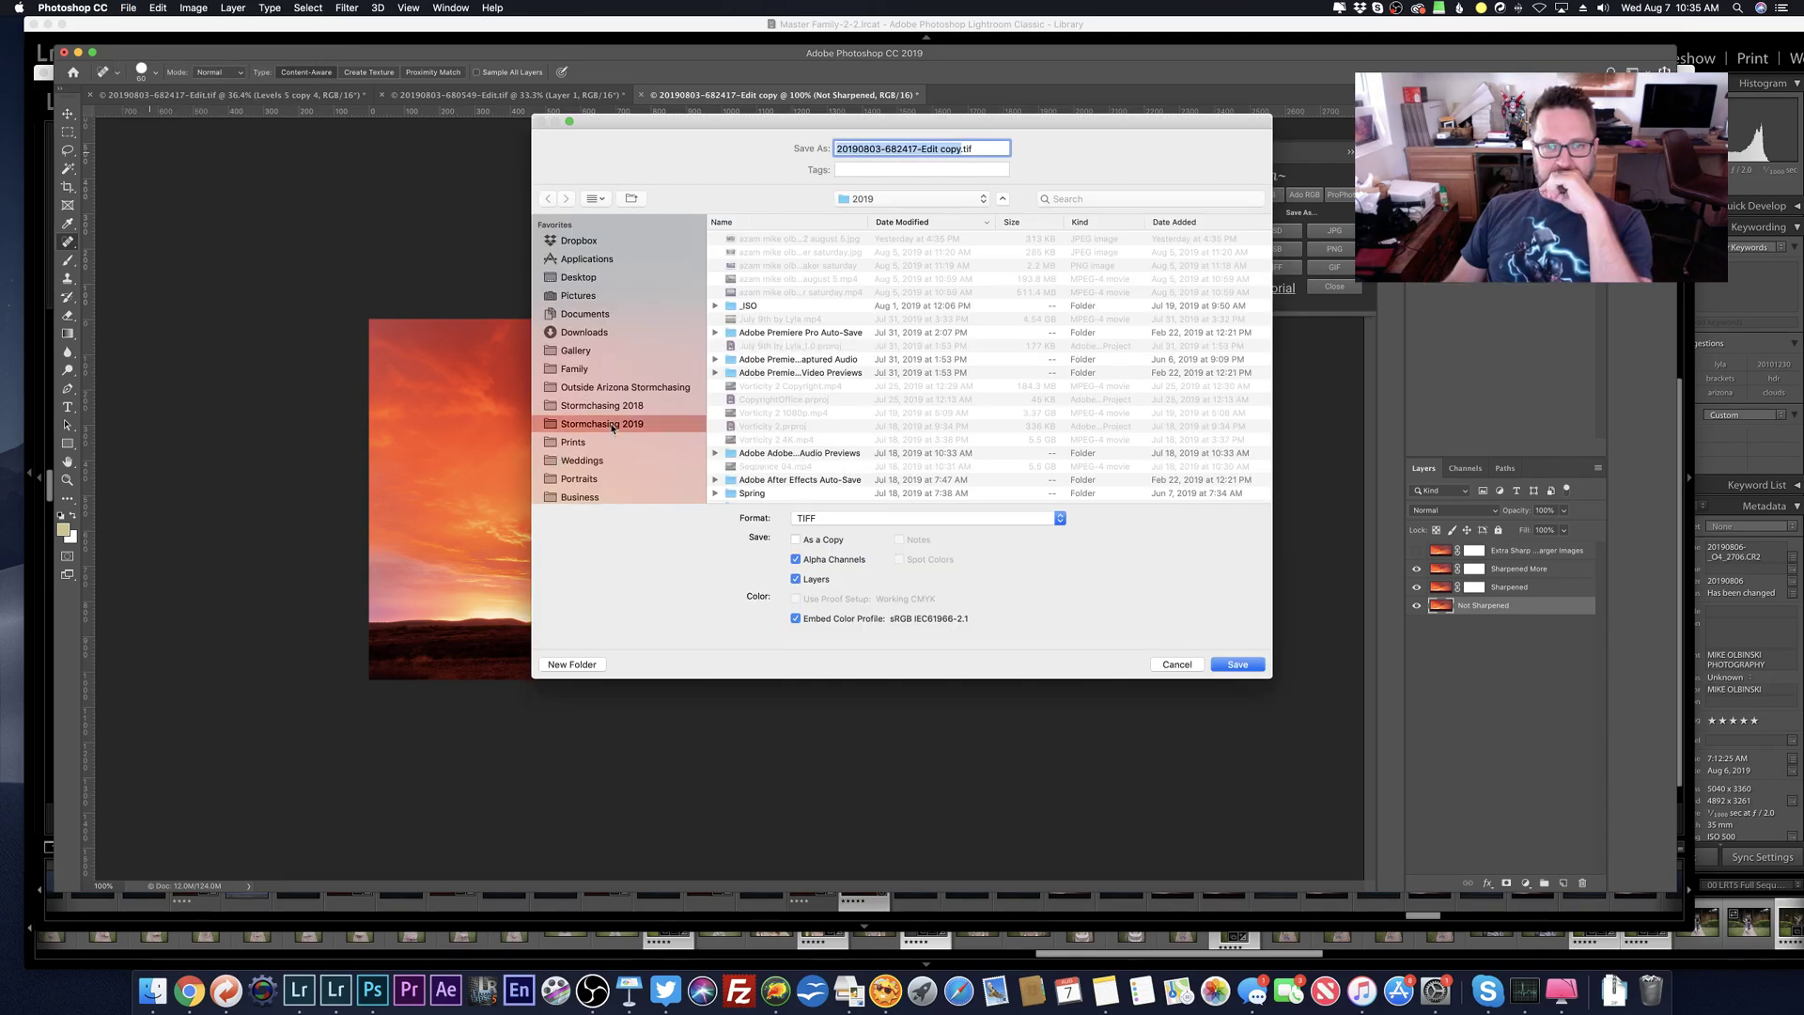
left_click(846, 517)
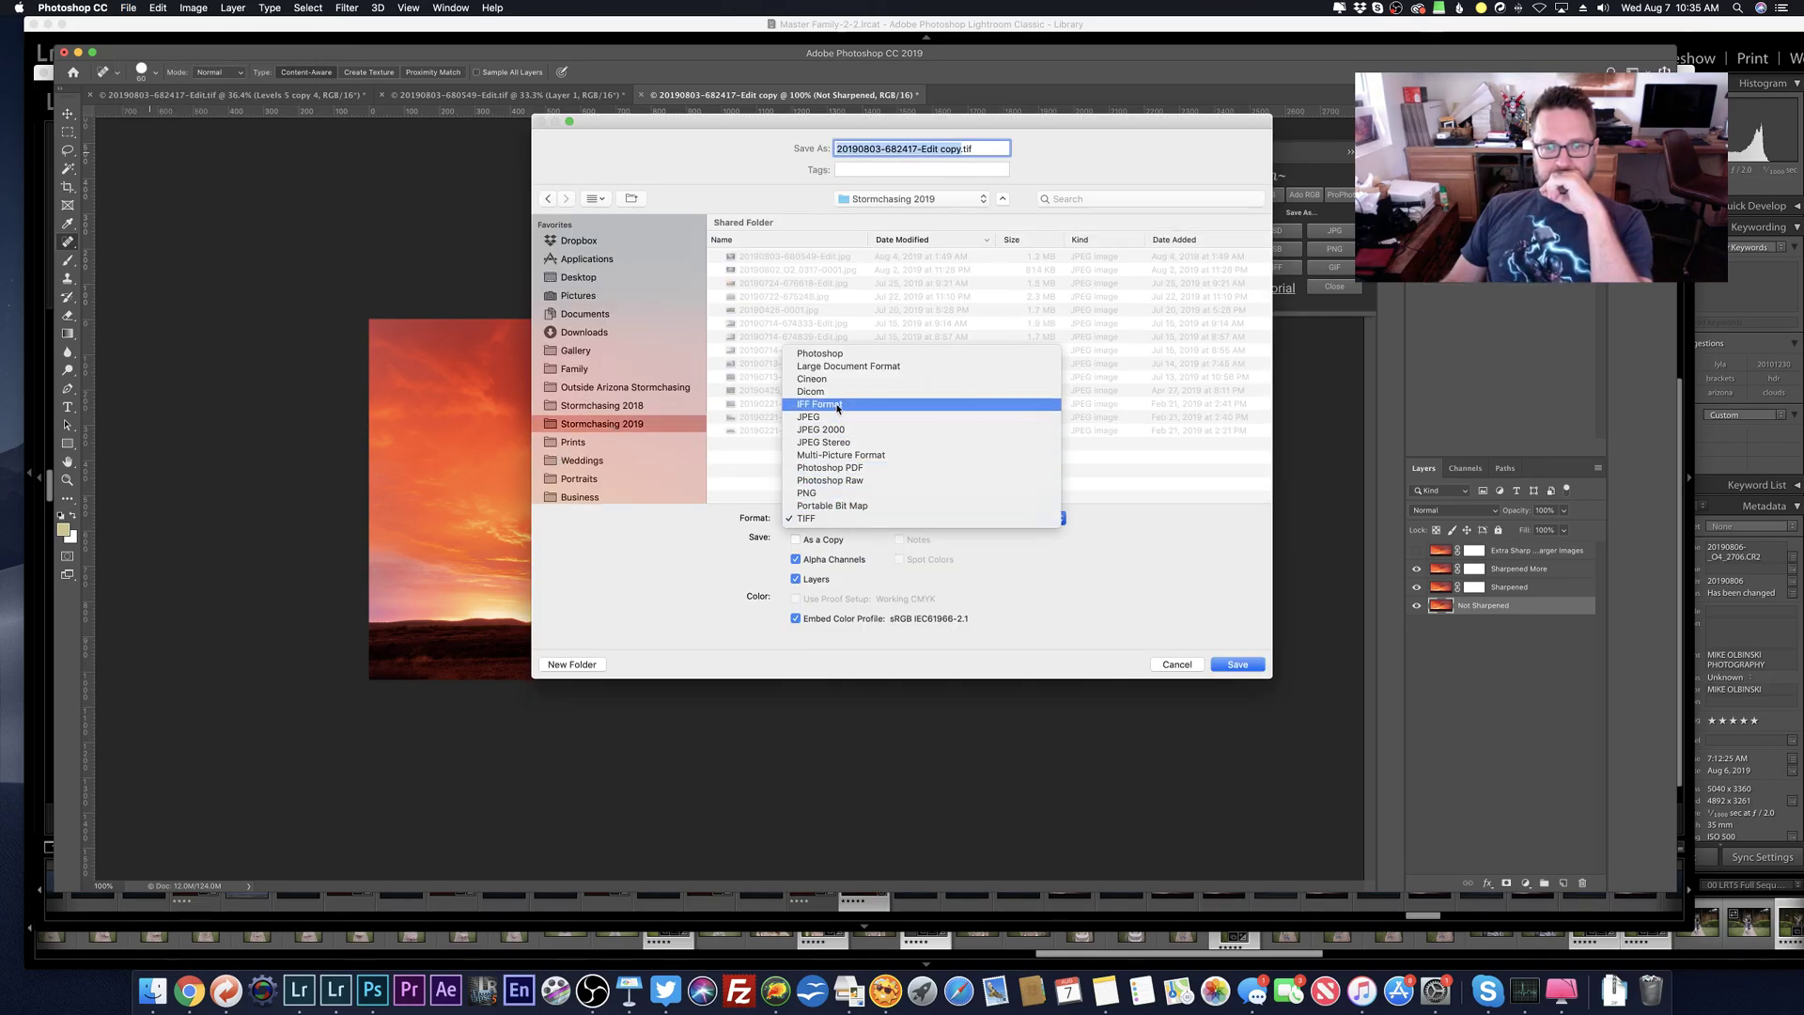
left_click(808, 416)
key("Right")
key("BackSpace")
key("BackSpace")
key("BackSpace")
key("BackSpace")
key("BackSpace")
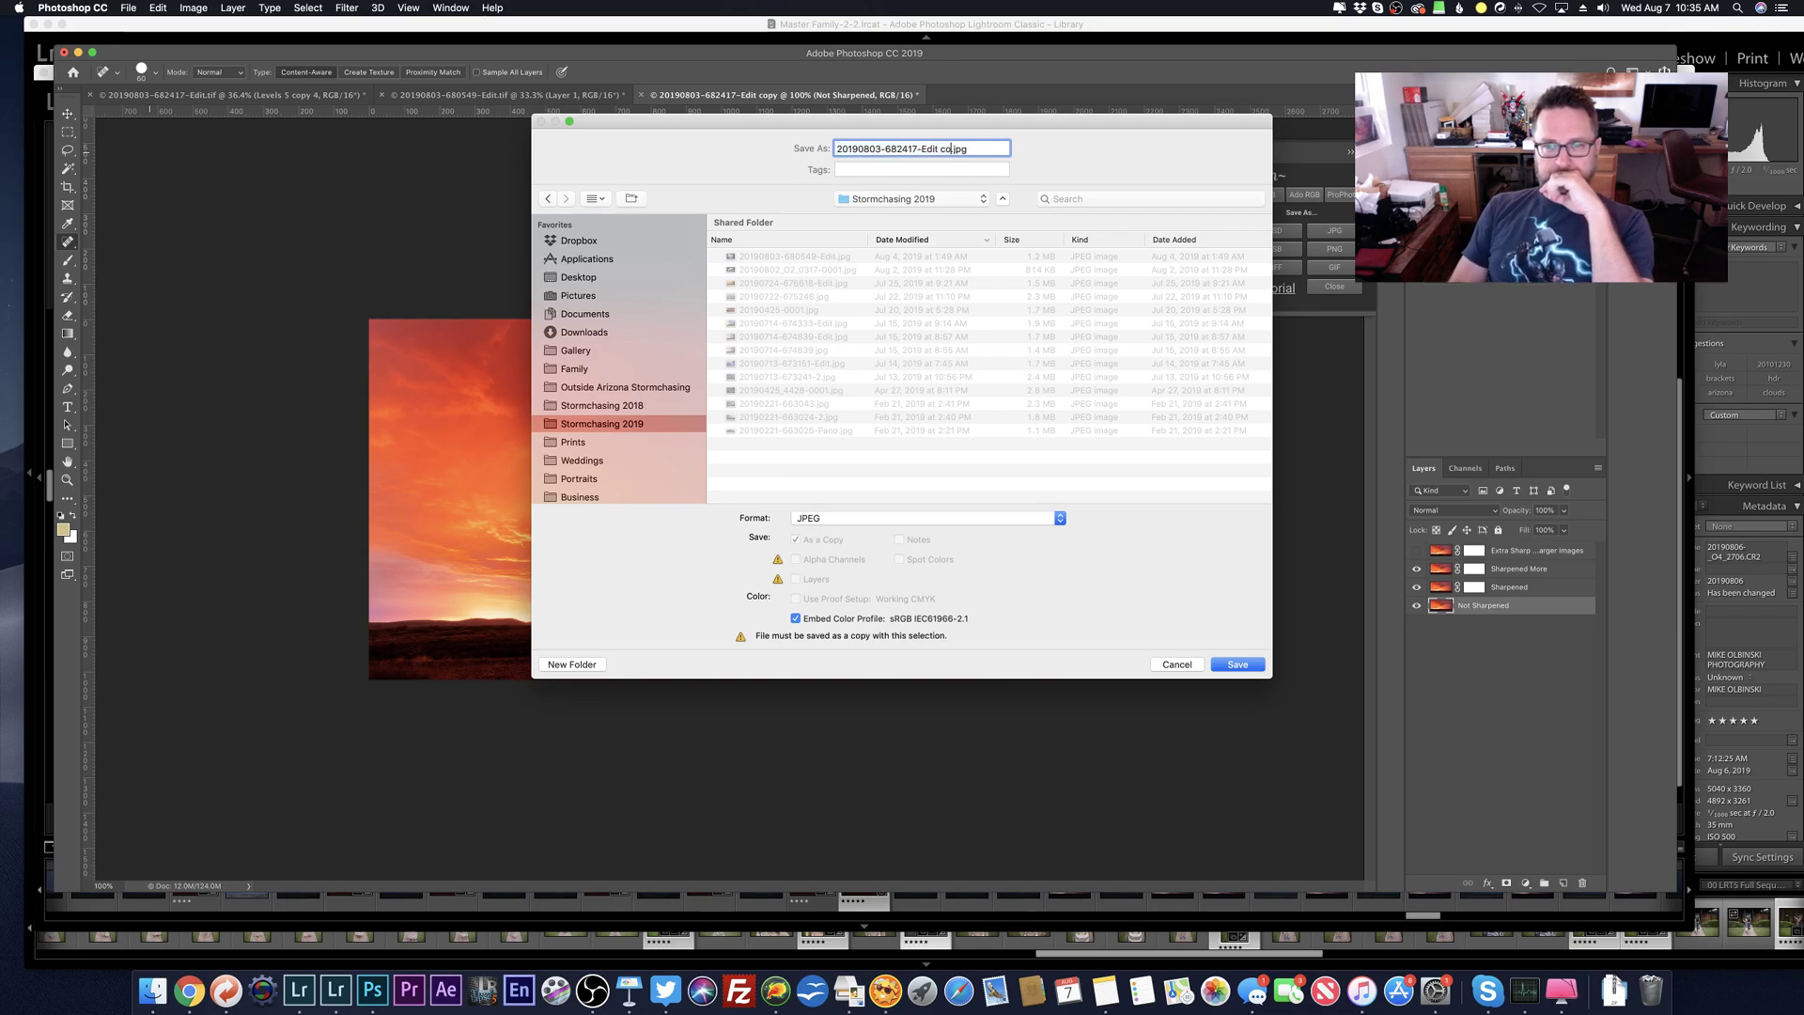
key("Return")
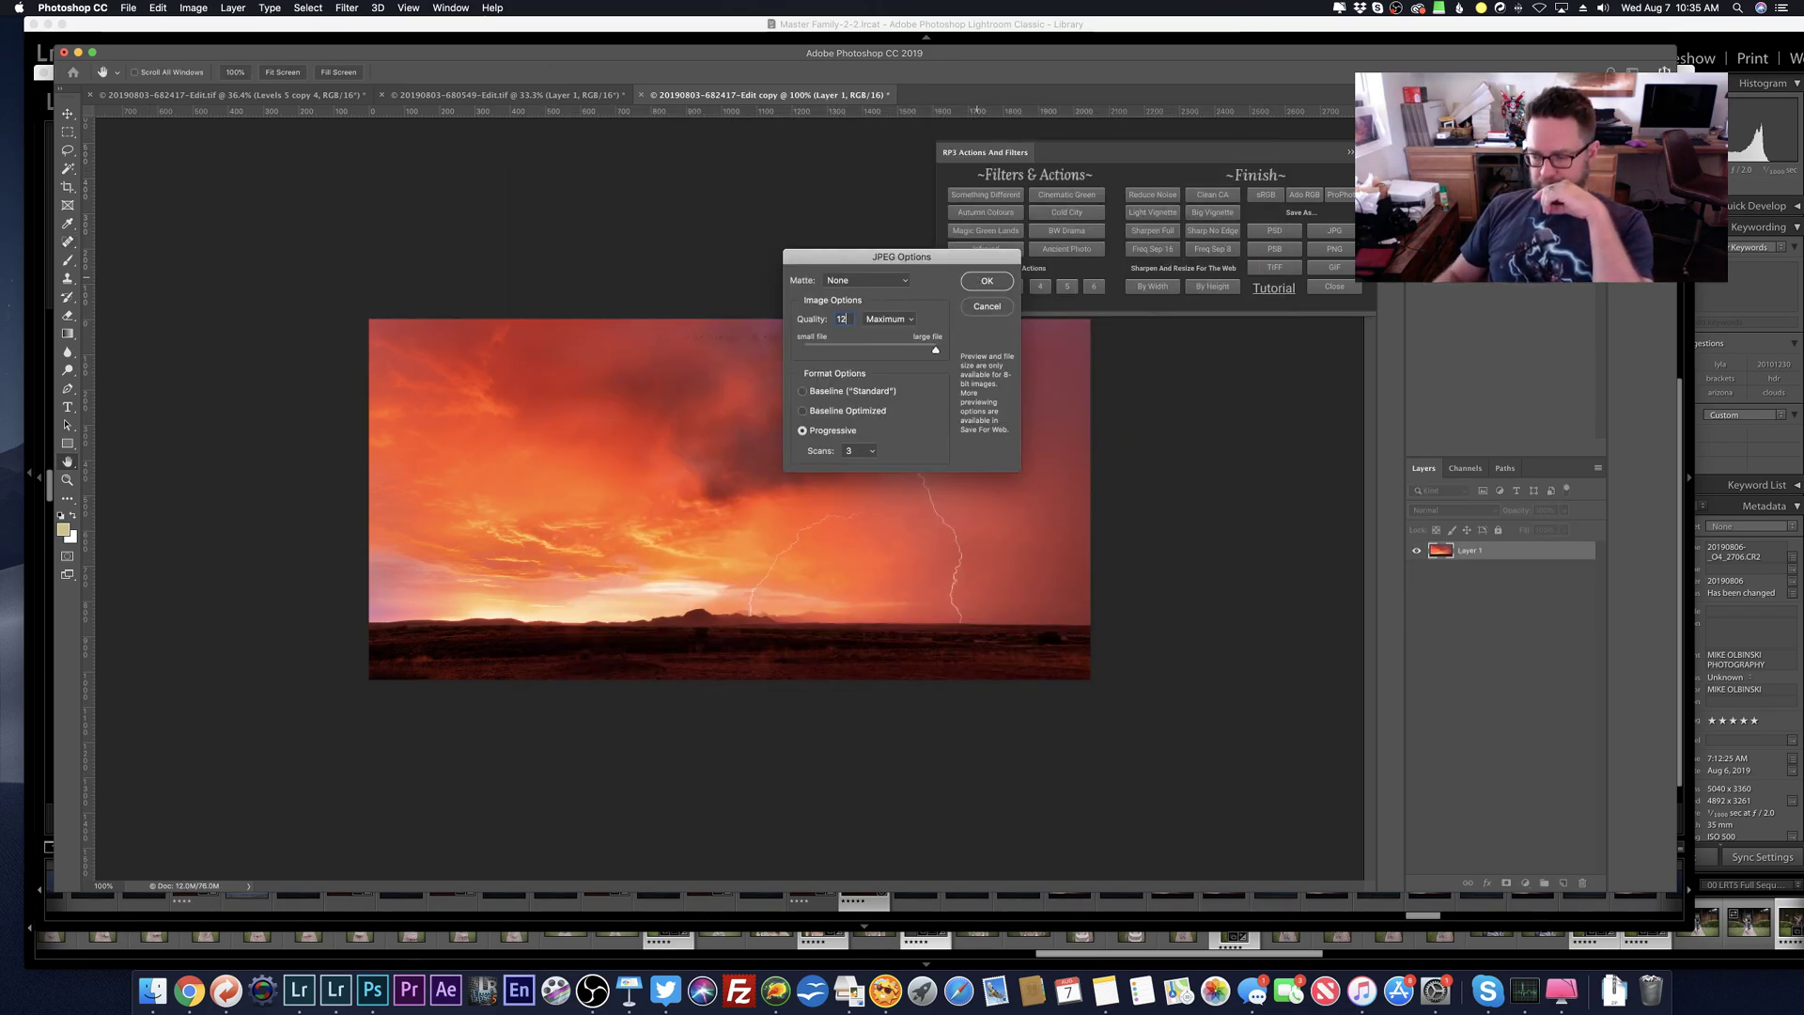
left_click(987, 280)
left_click(644, 96)
left_click(854, 316)
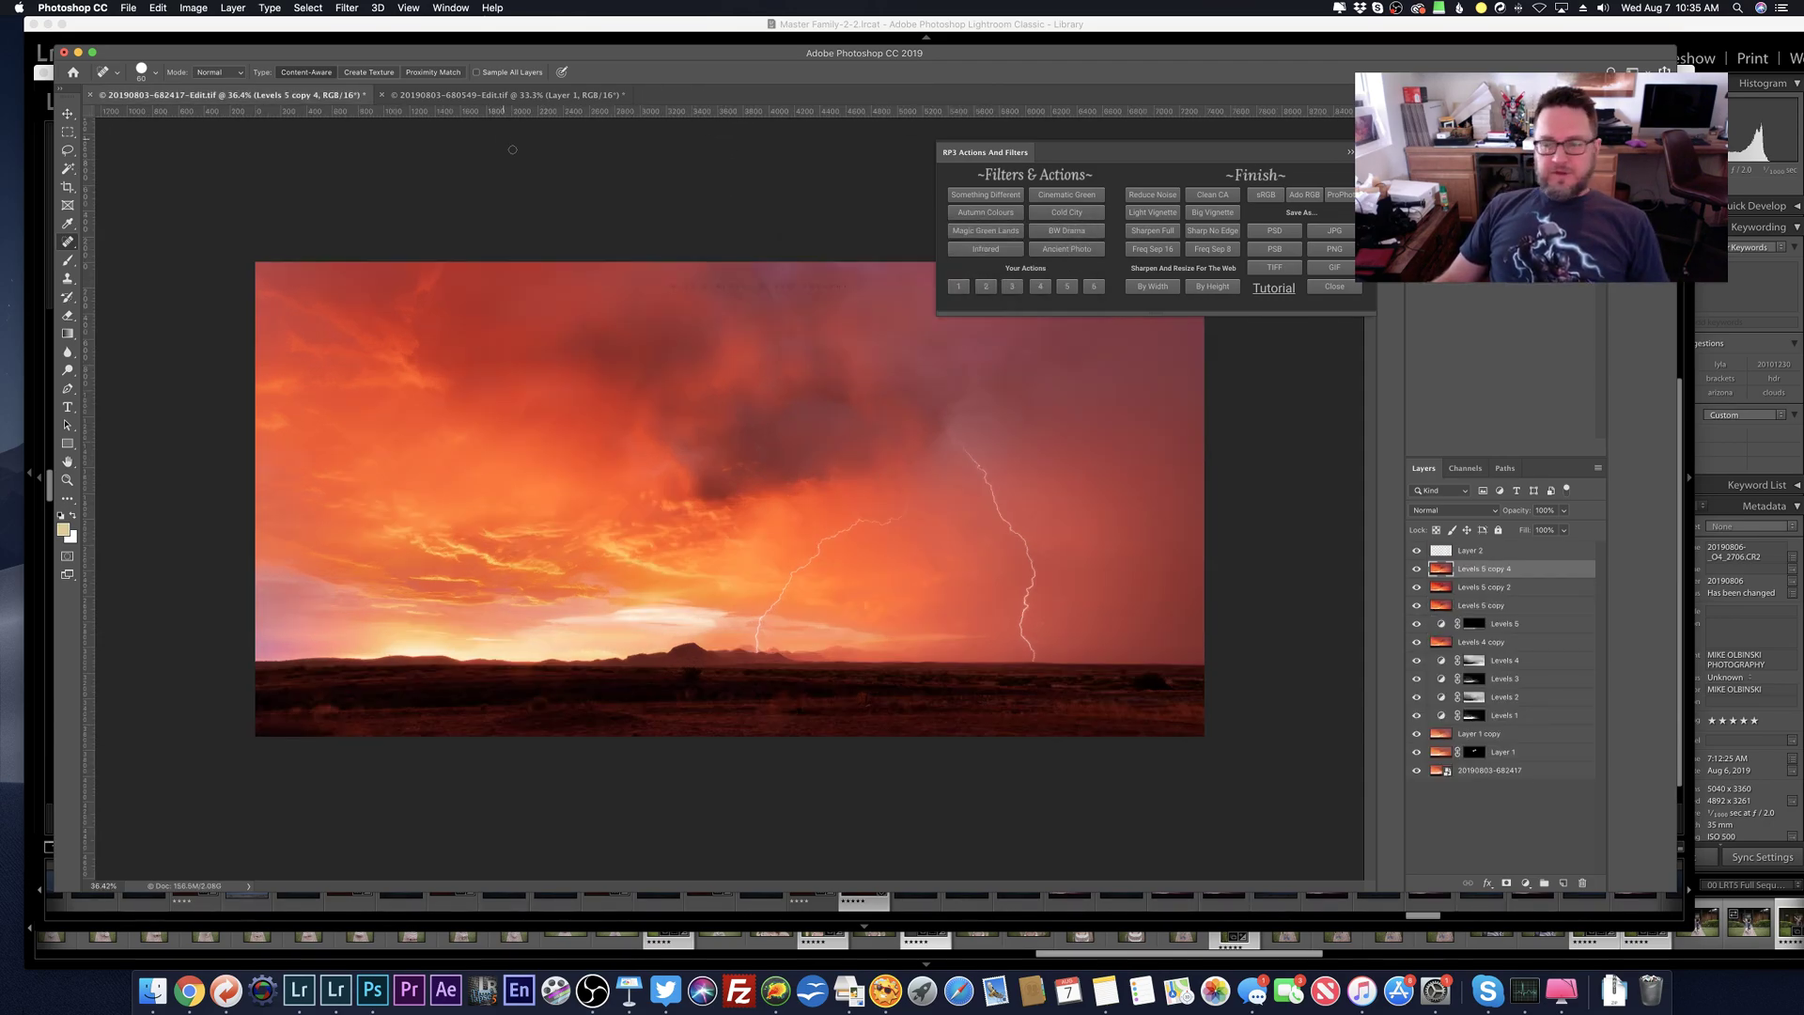
left_click(91, 95)
key("Return")
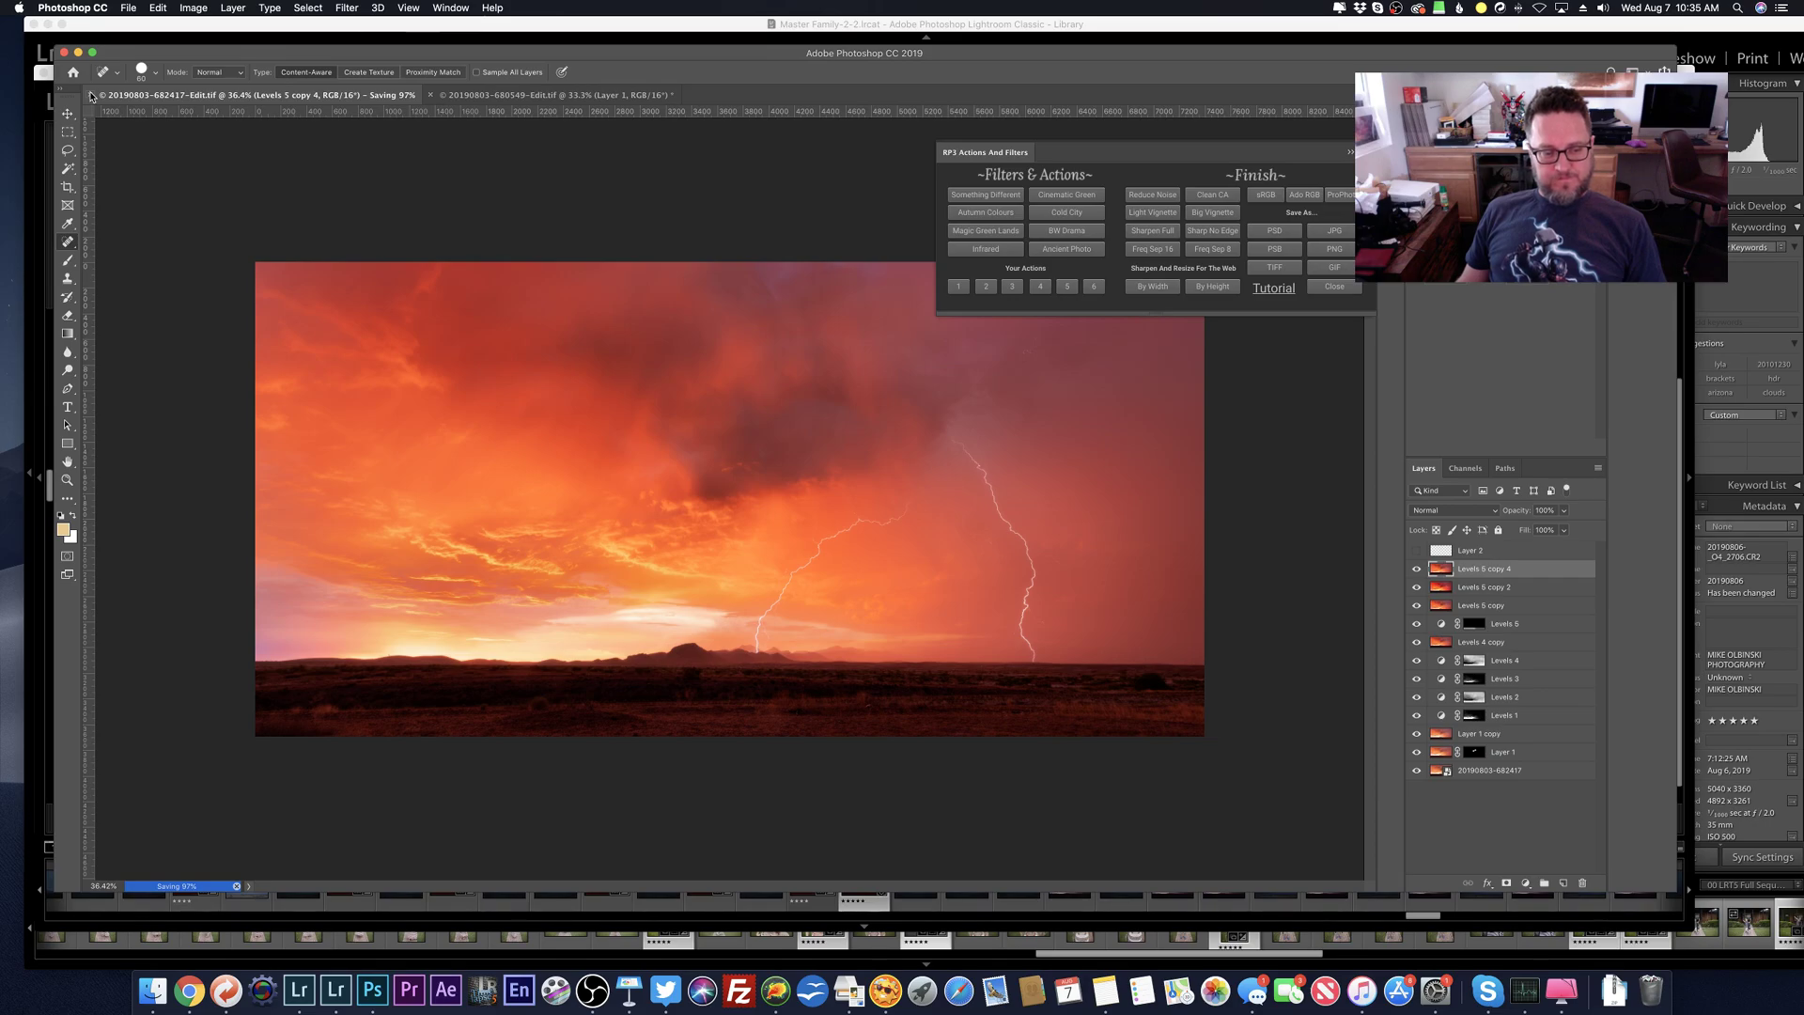
left_click(91, 95)
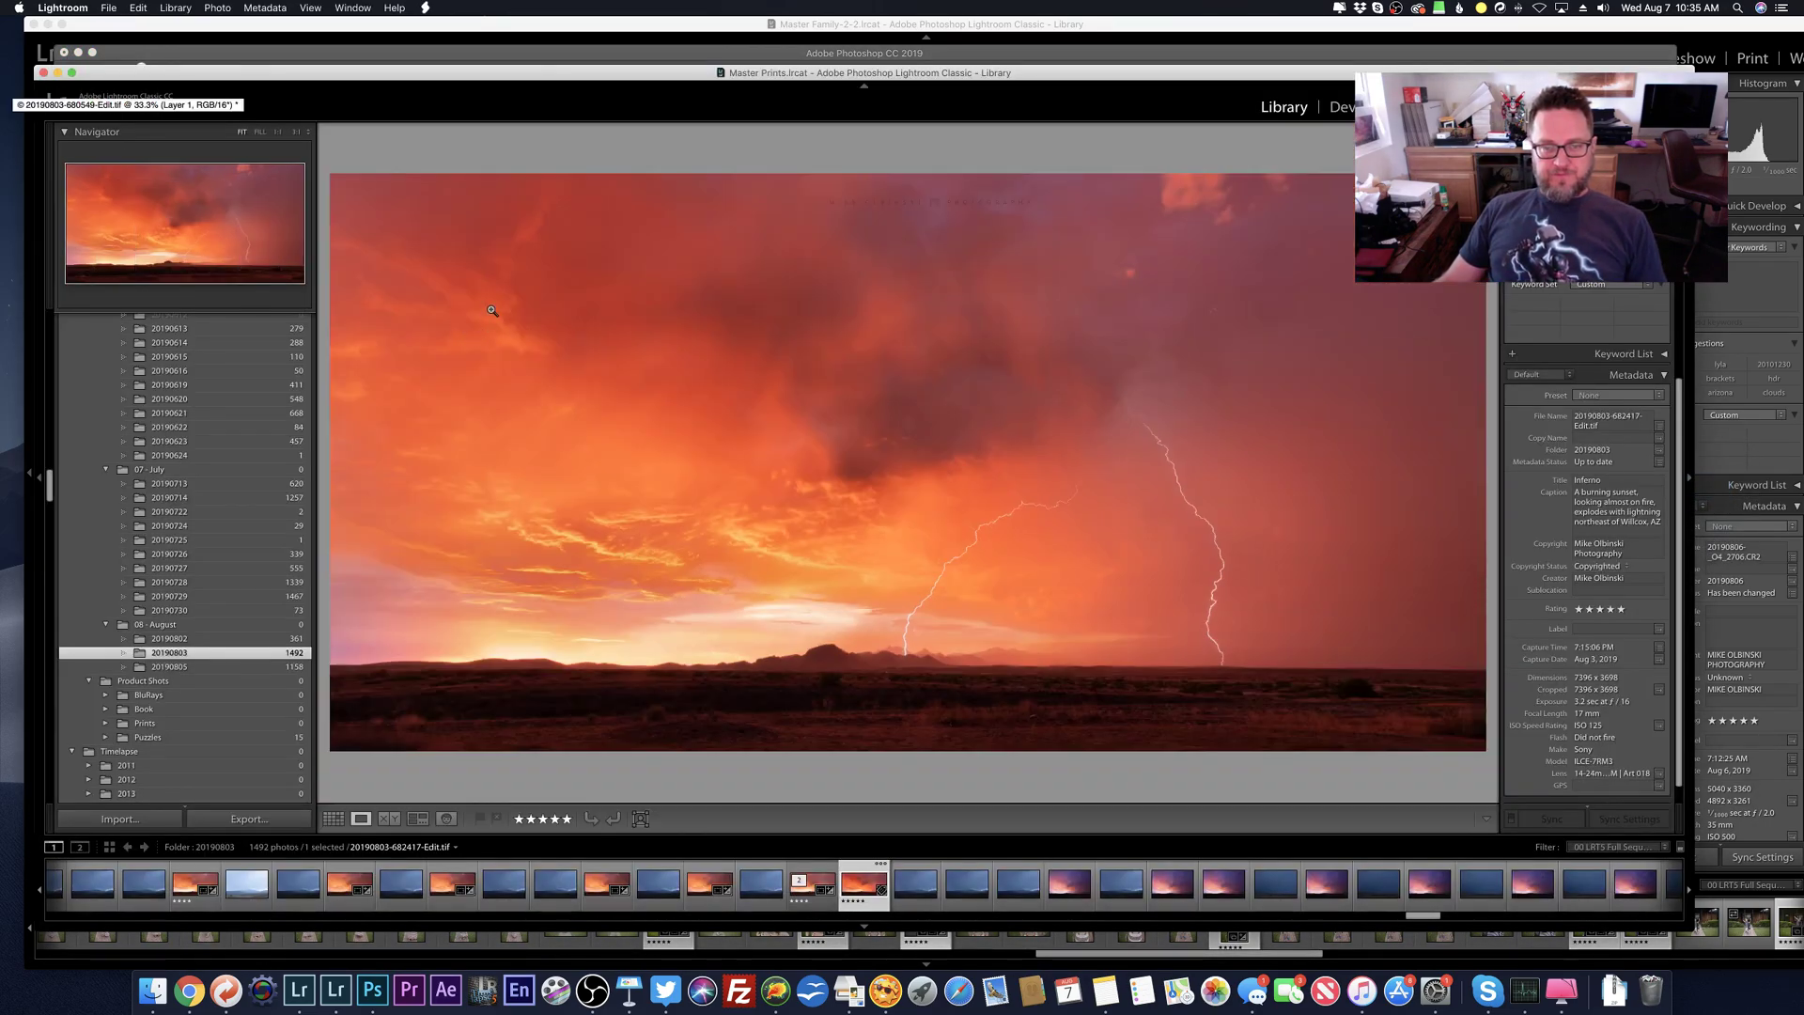
Step: Export the updated lightning sunset photo from Lightroom with the Export--Prints preset
right_click(490, 313)
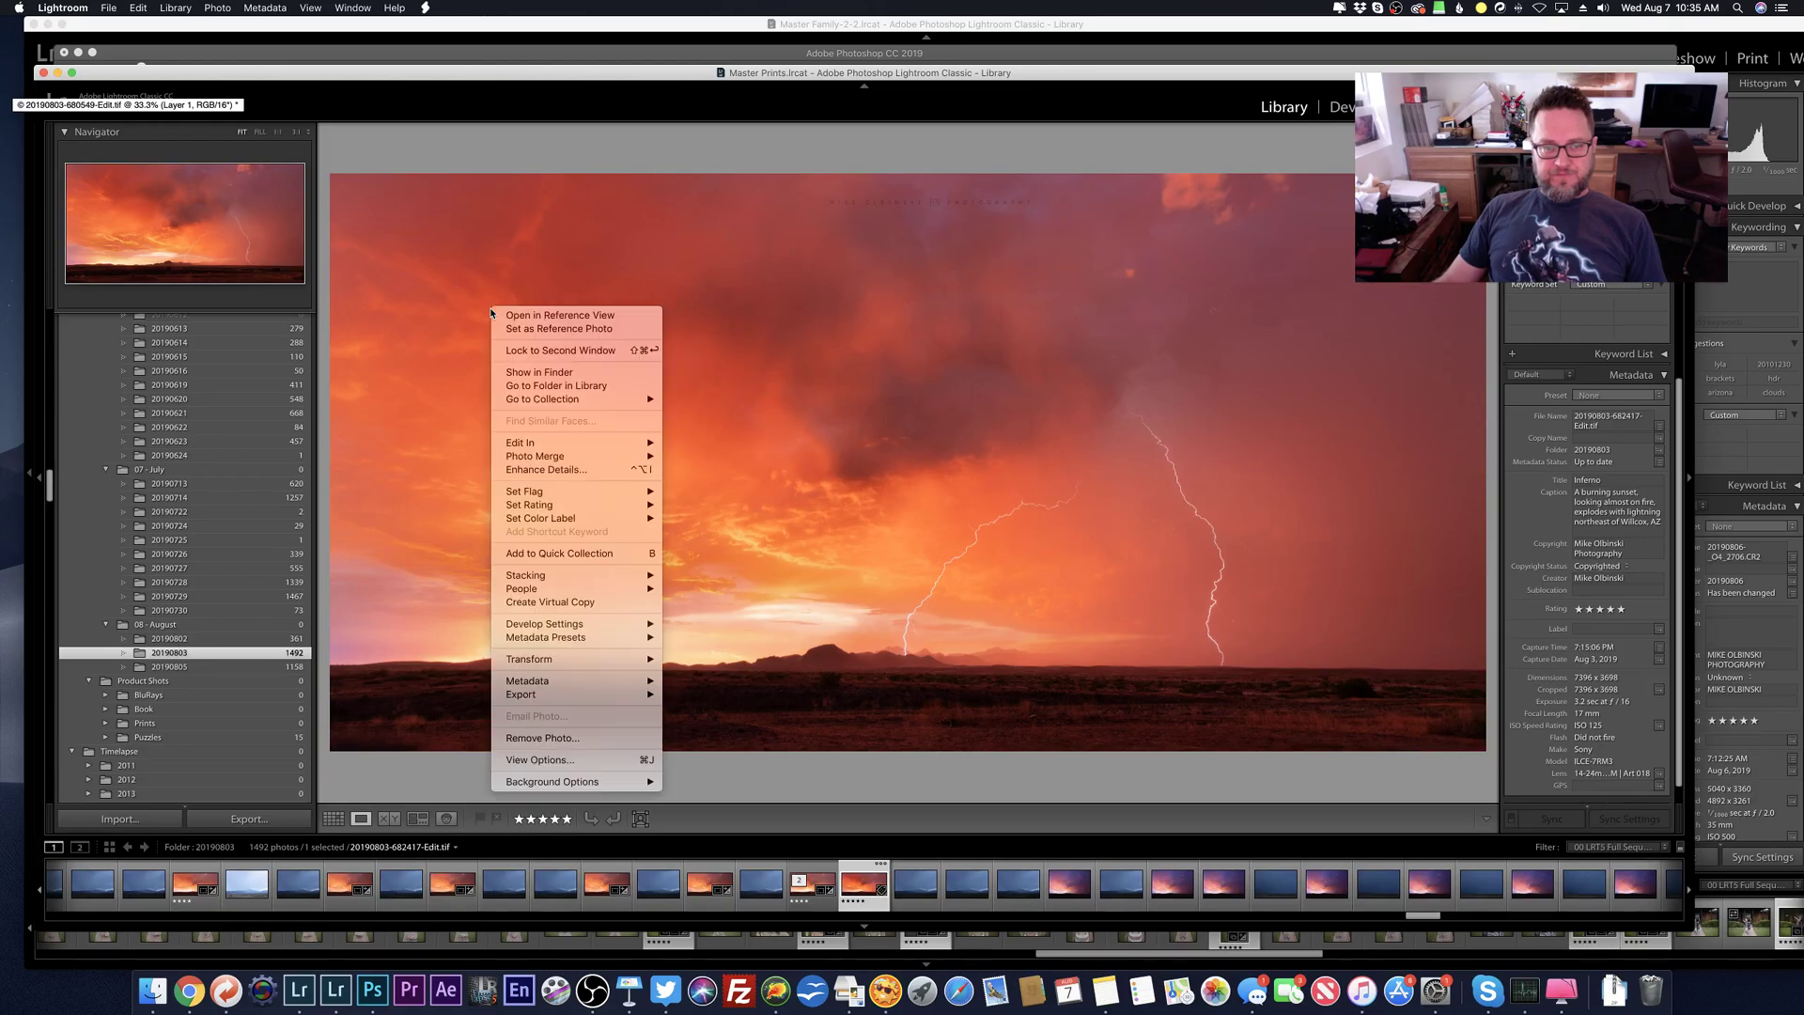
mouse_move(583, 693)
left_click(724, 759)
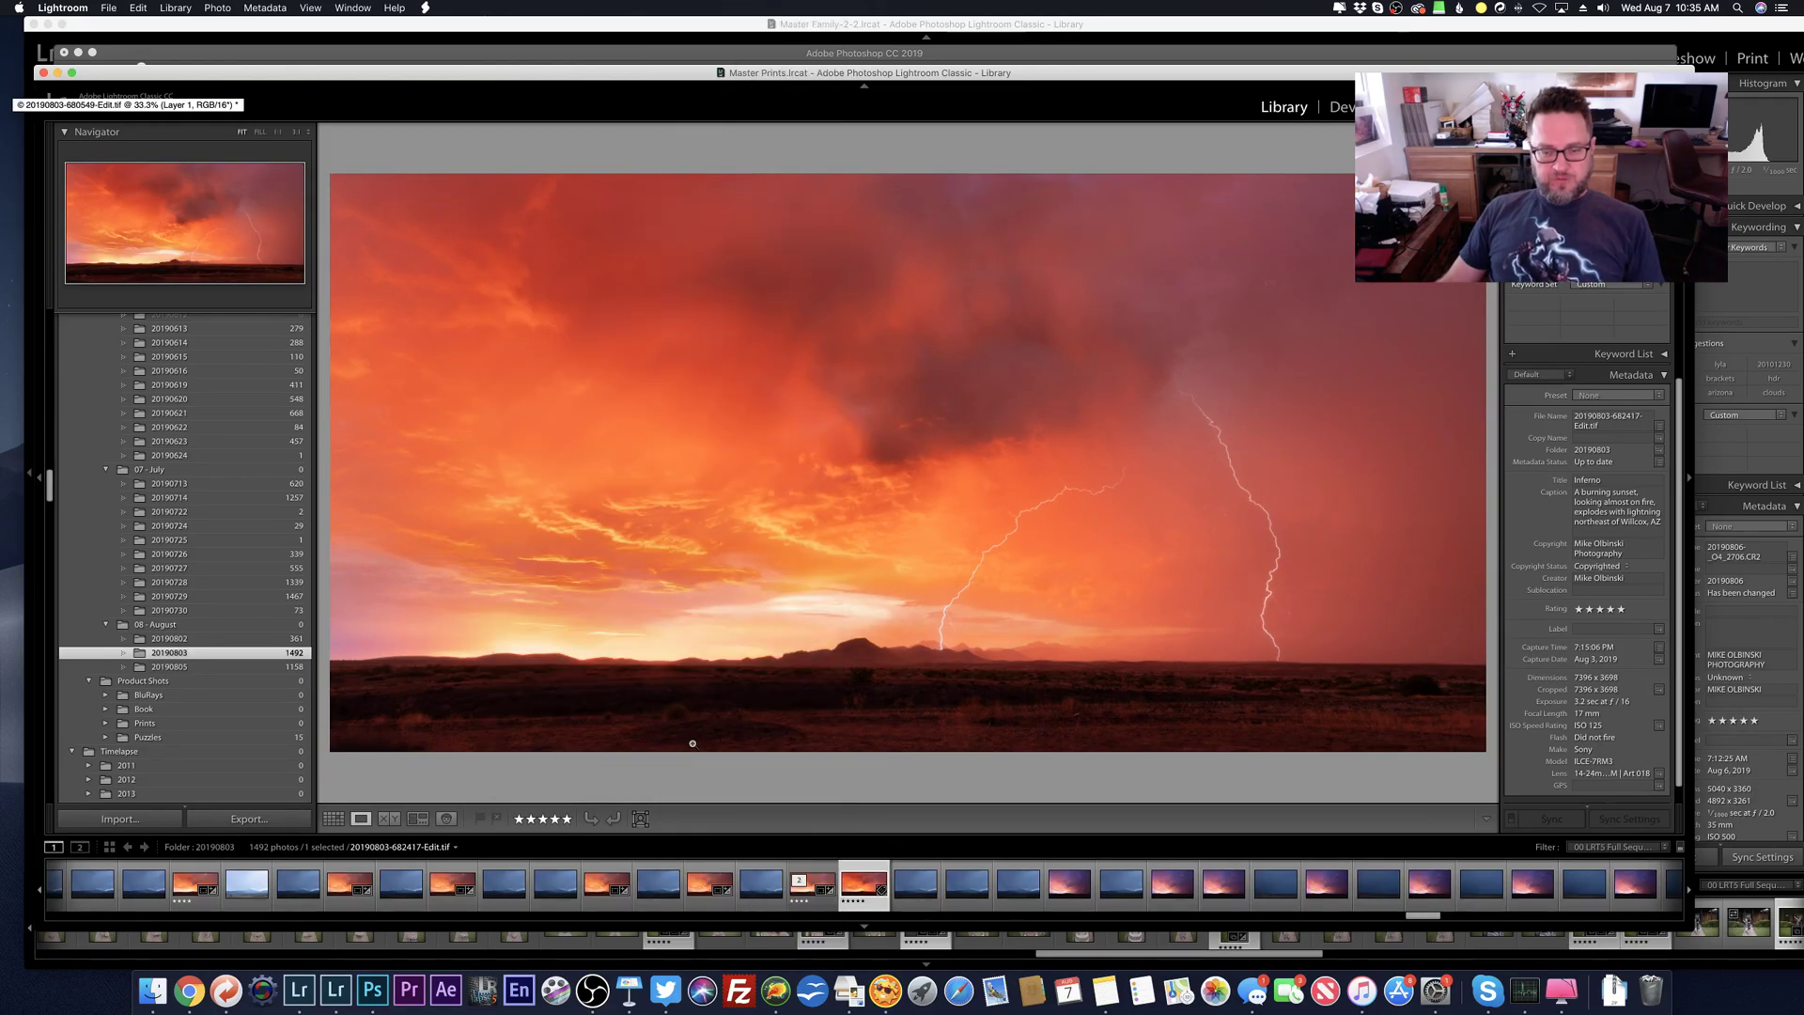
right_click(827, 742)
mouse_move(940, 868)
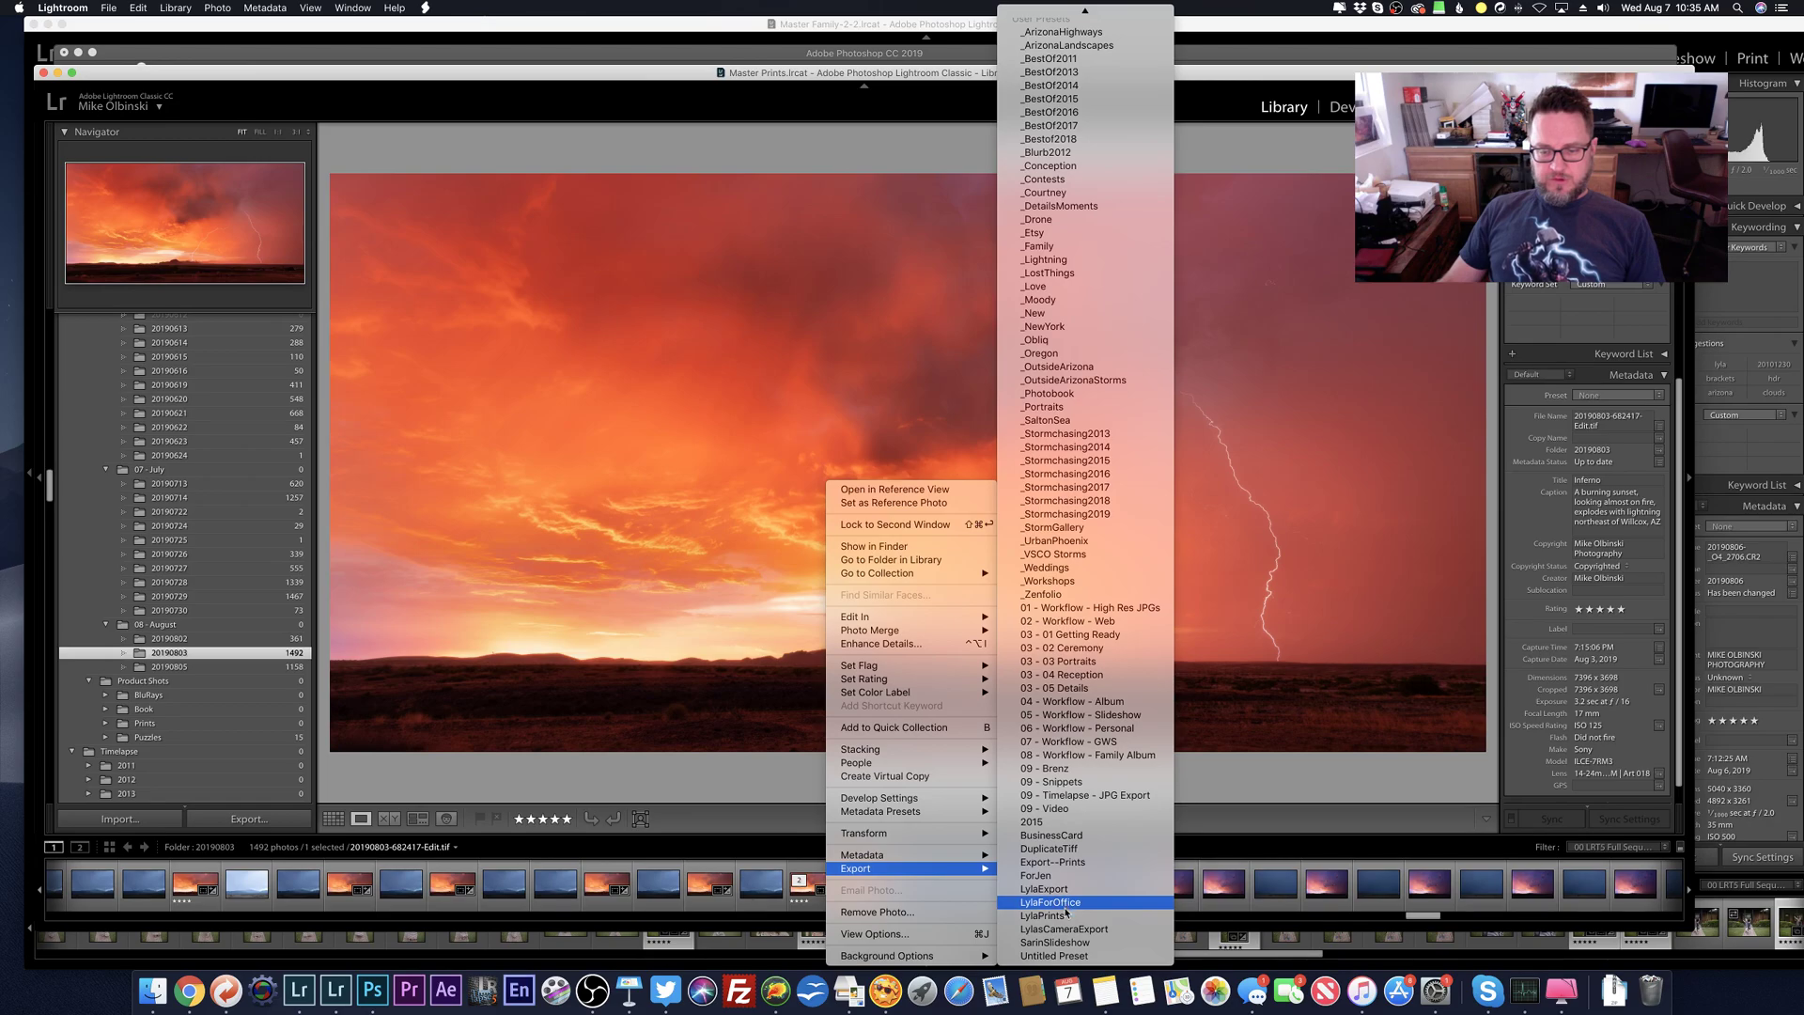
left_click(1053, 861)
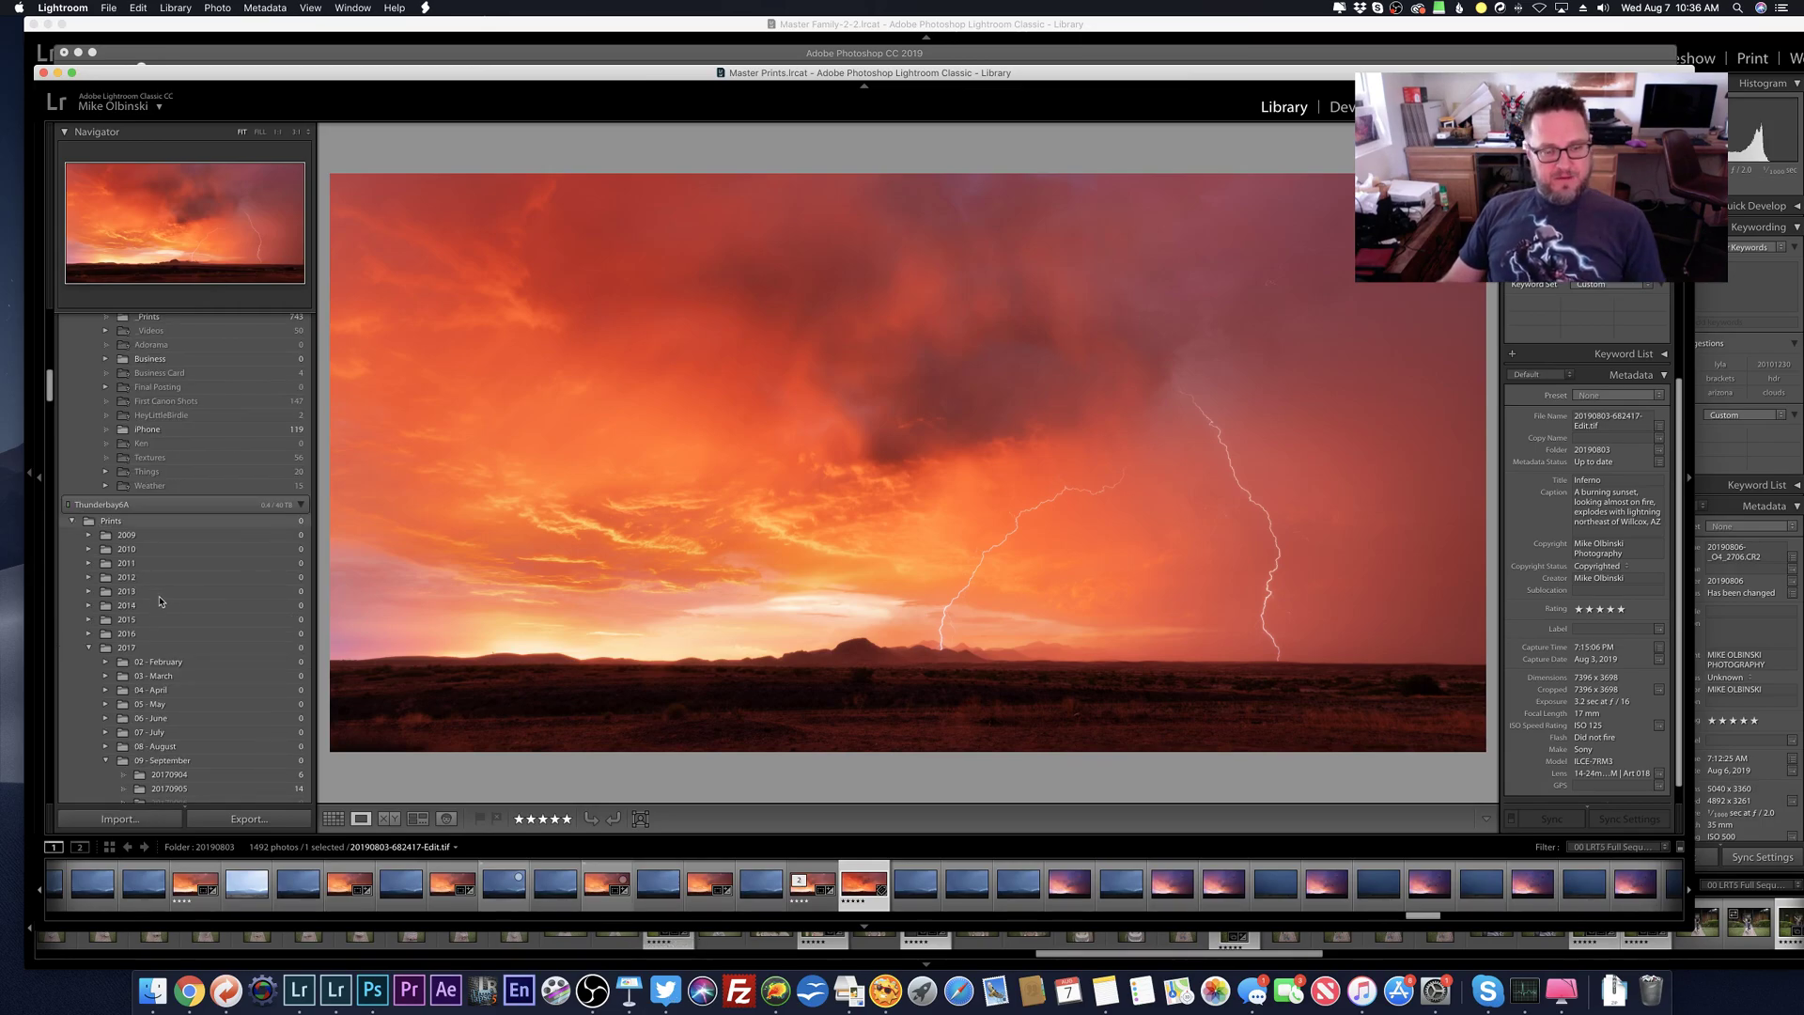
Step: Open the Quick Collection and view its last photo, the pink sunset with lightning over the desert
scroll(230, 528, "up", 1)
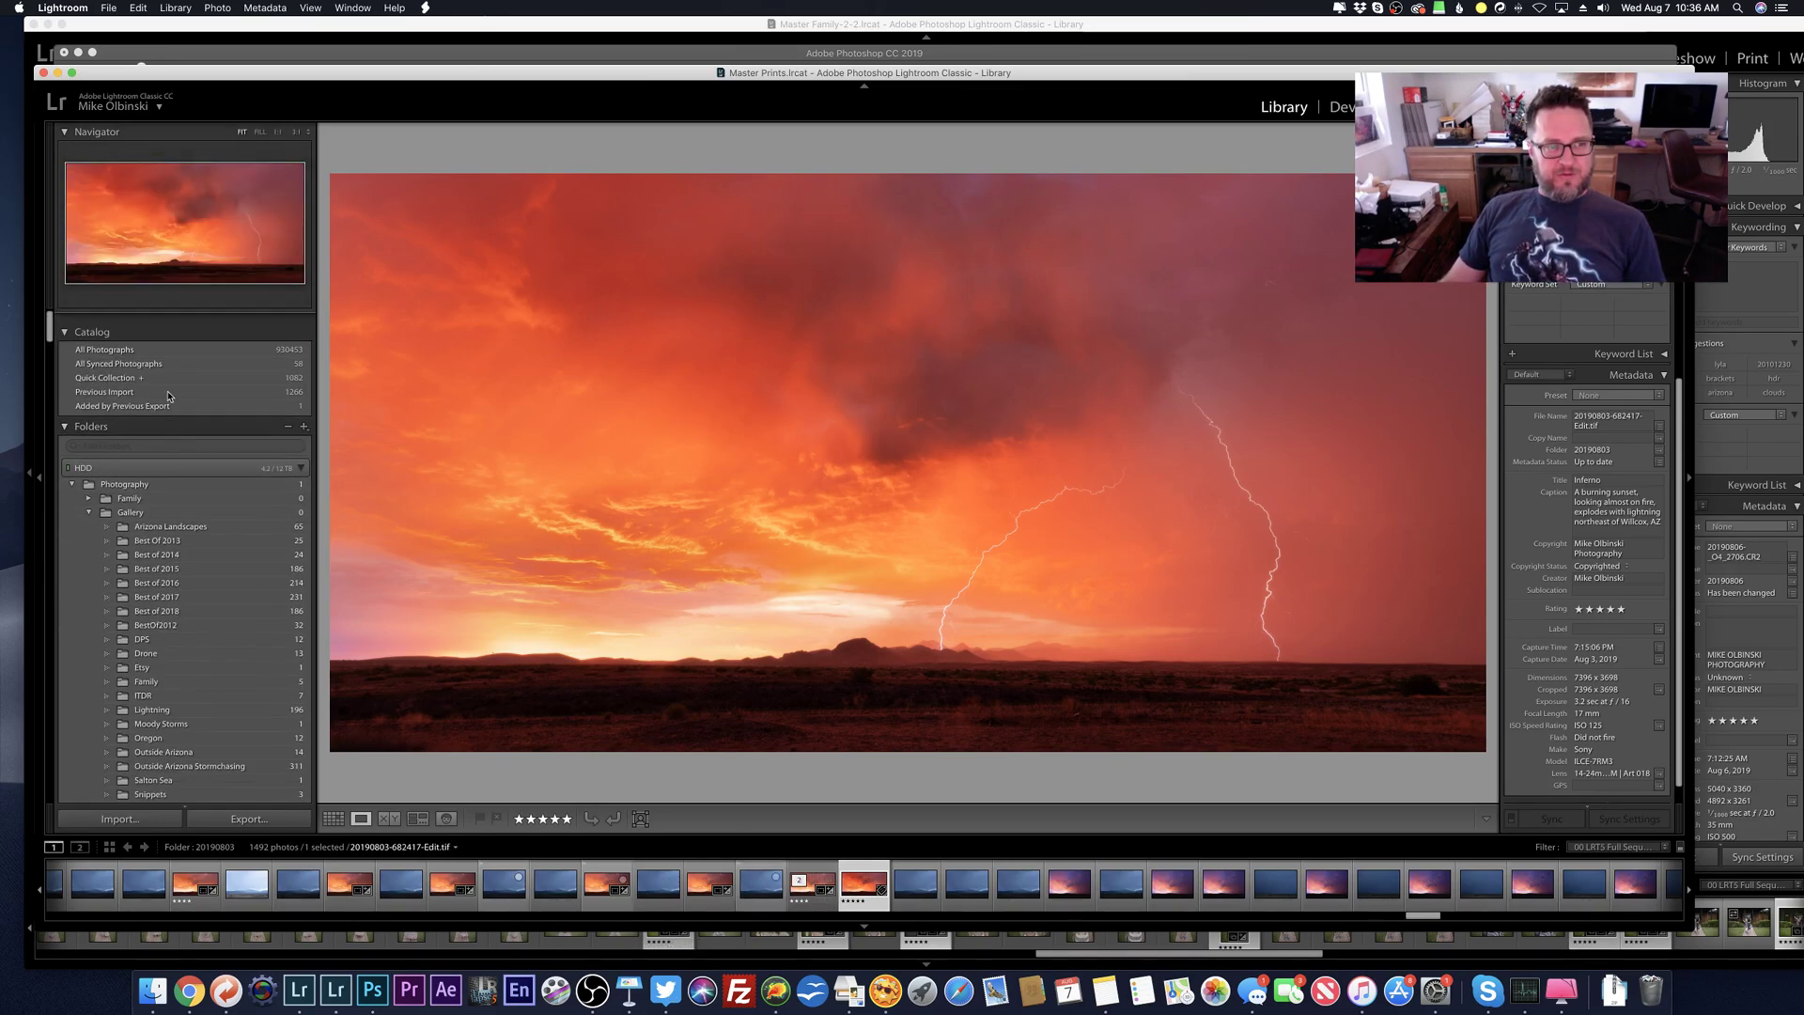
key("g")
scroll(422, 572, "down", 10)
scroll(422, 572, "down", 10)
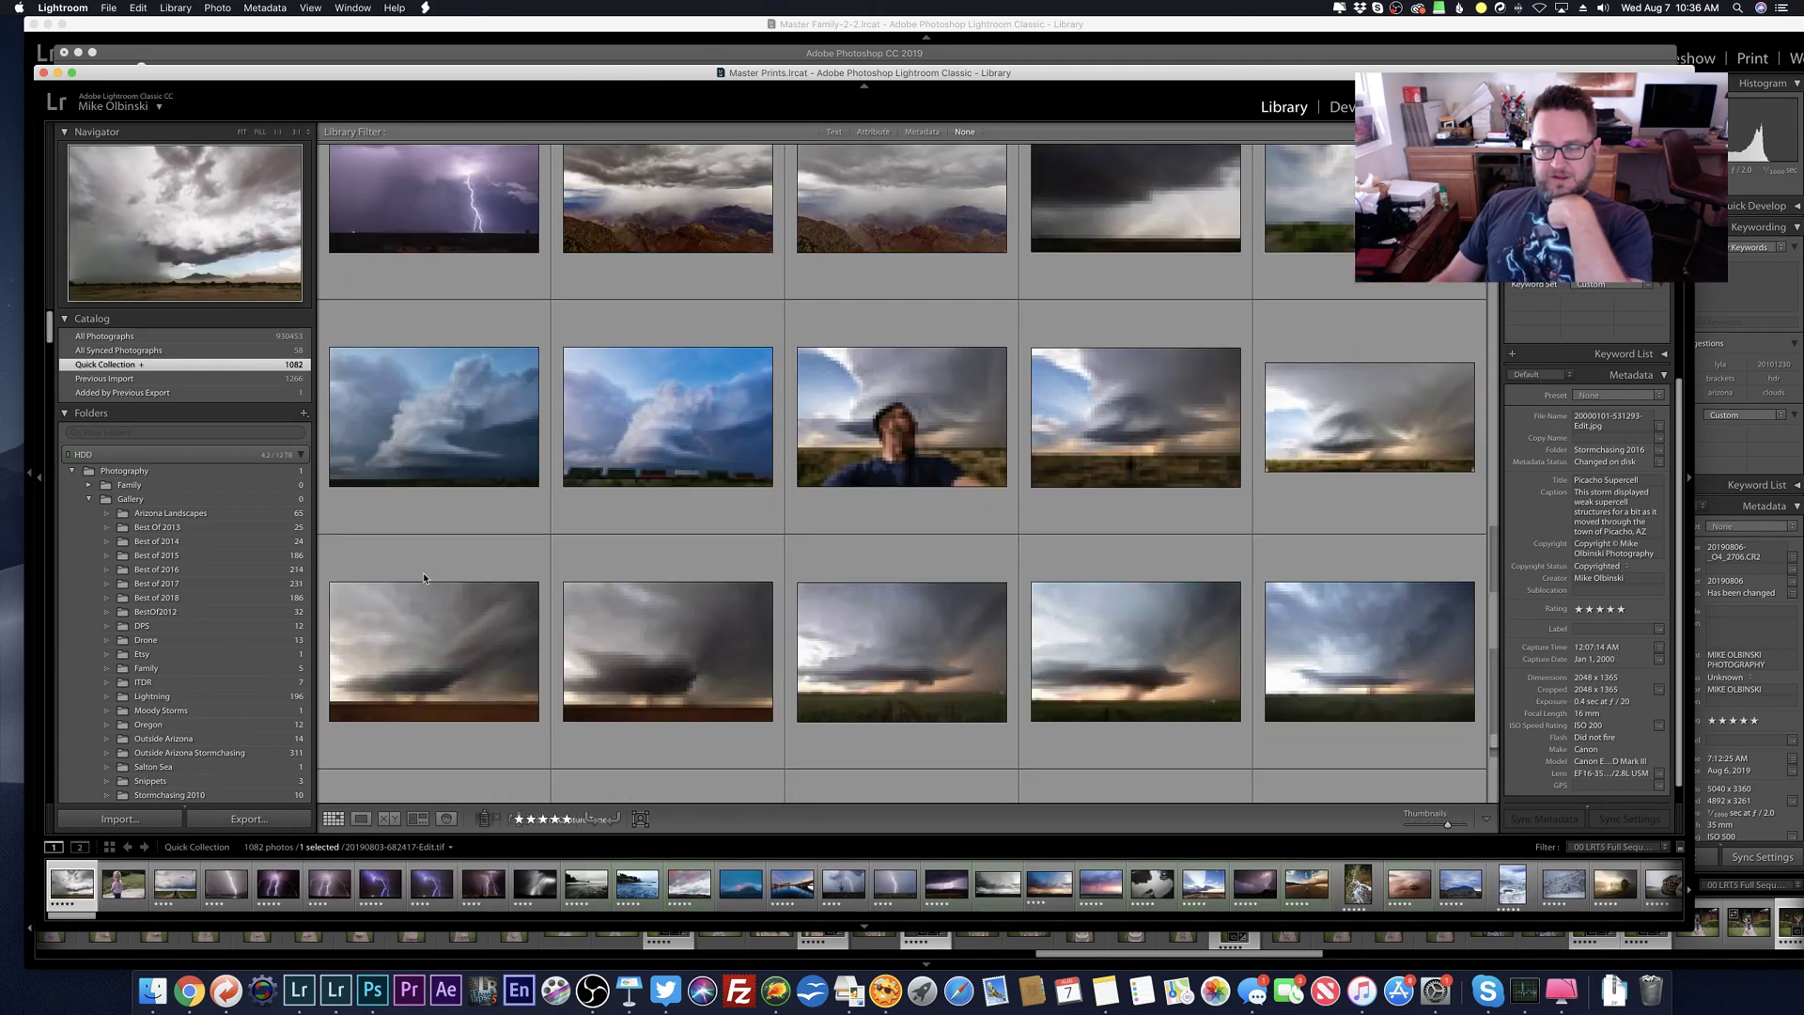
double_click(700, 683)
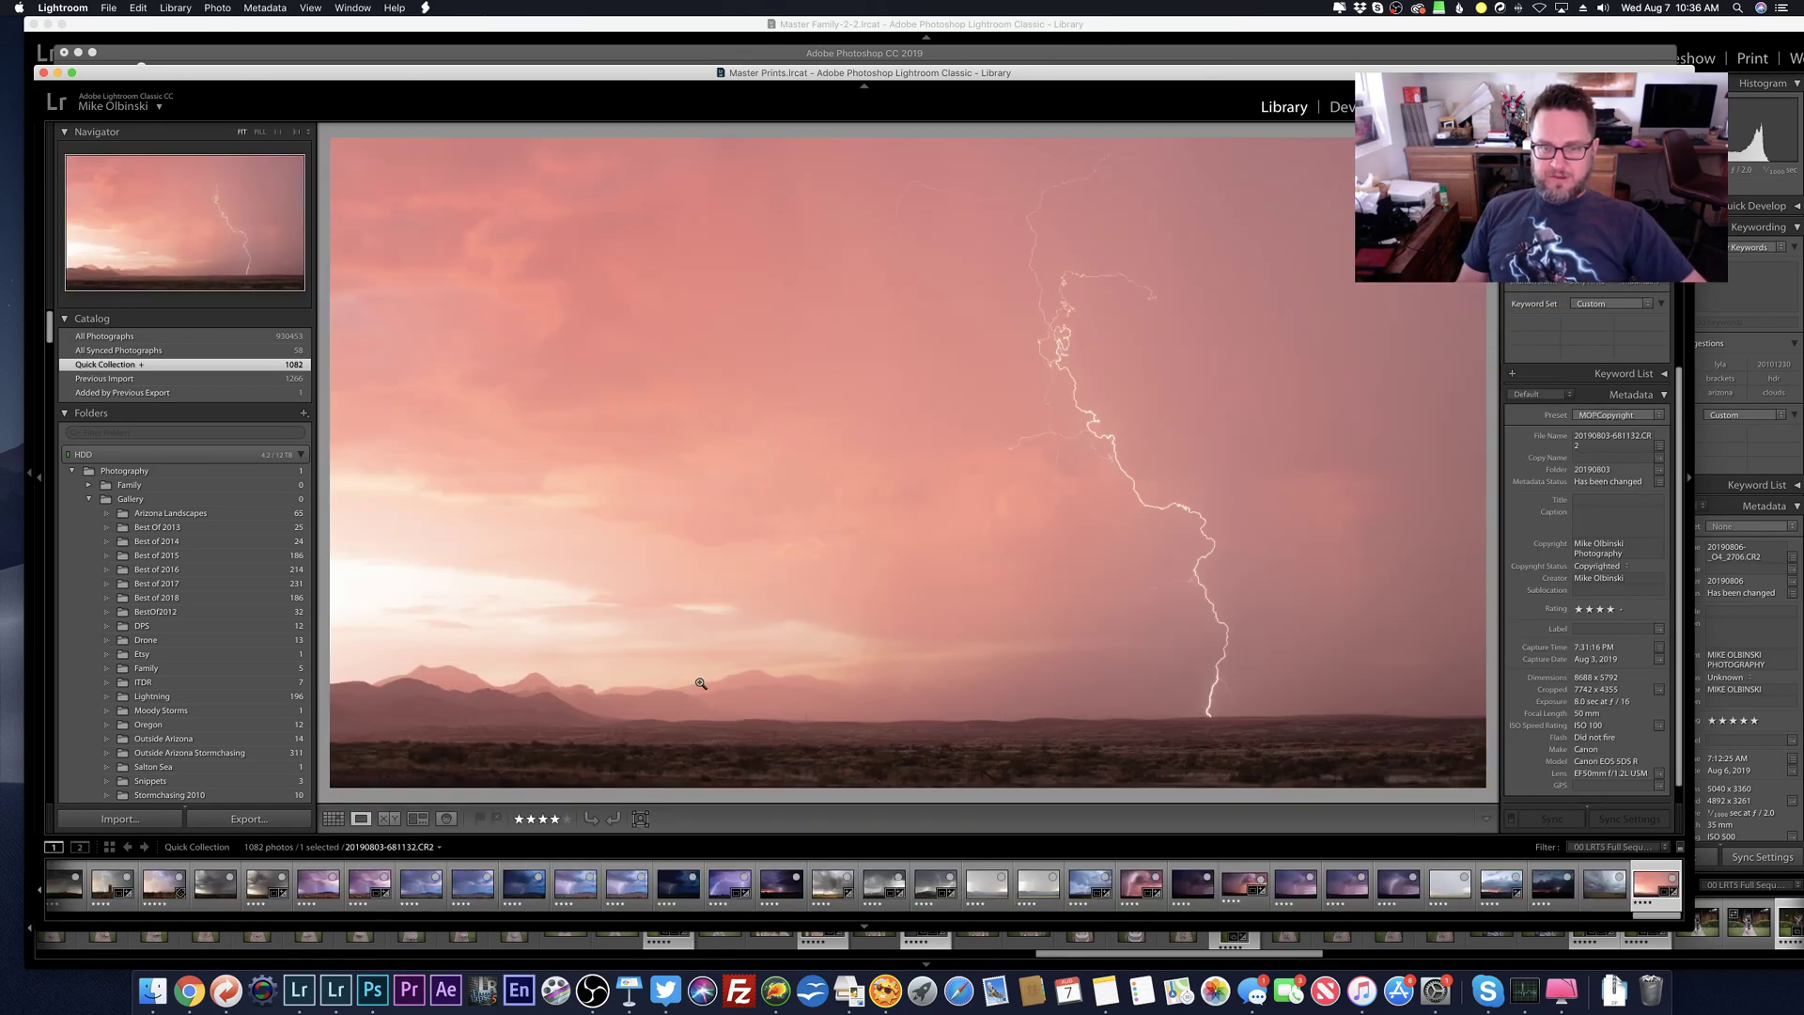
double_click(700, 683)
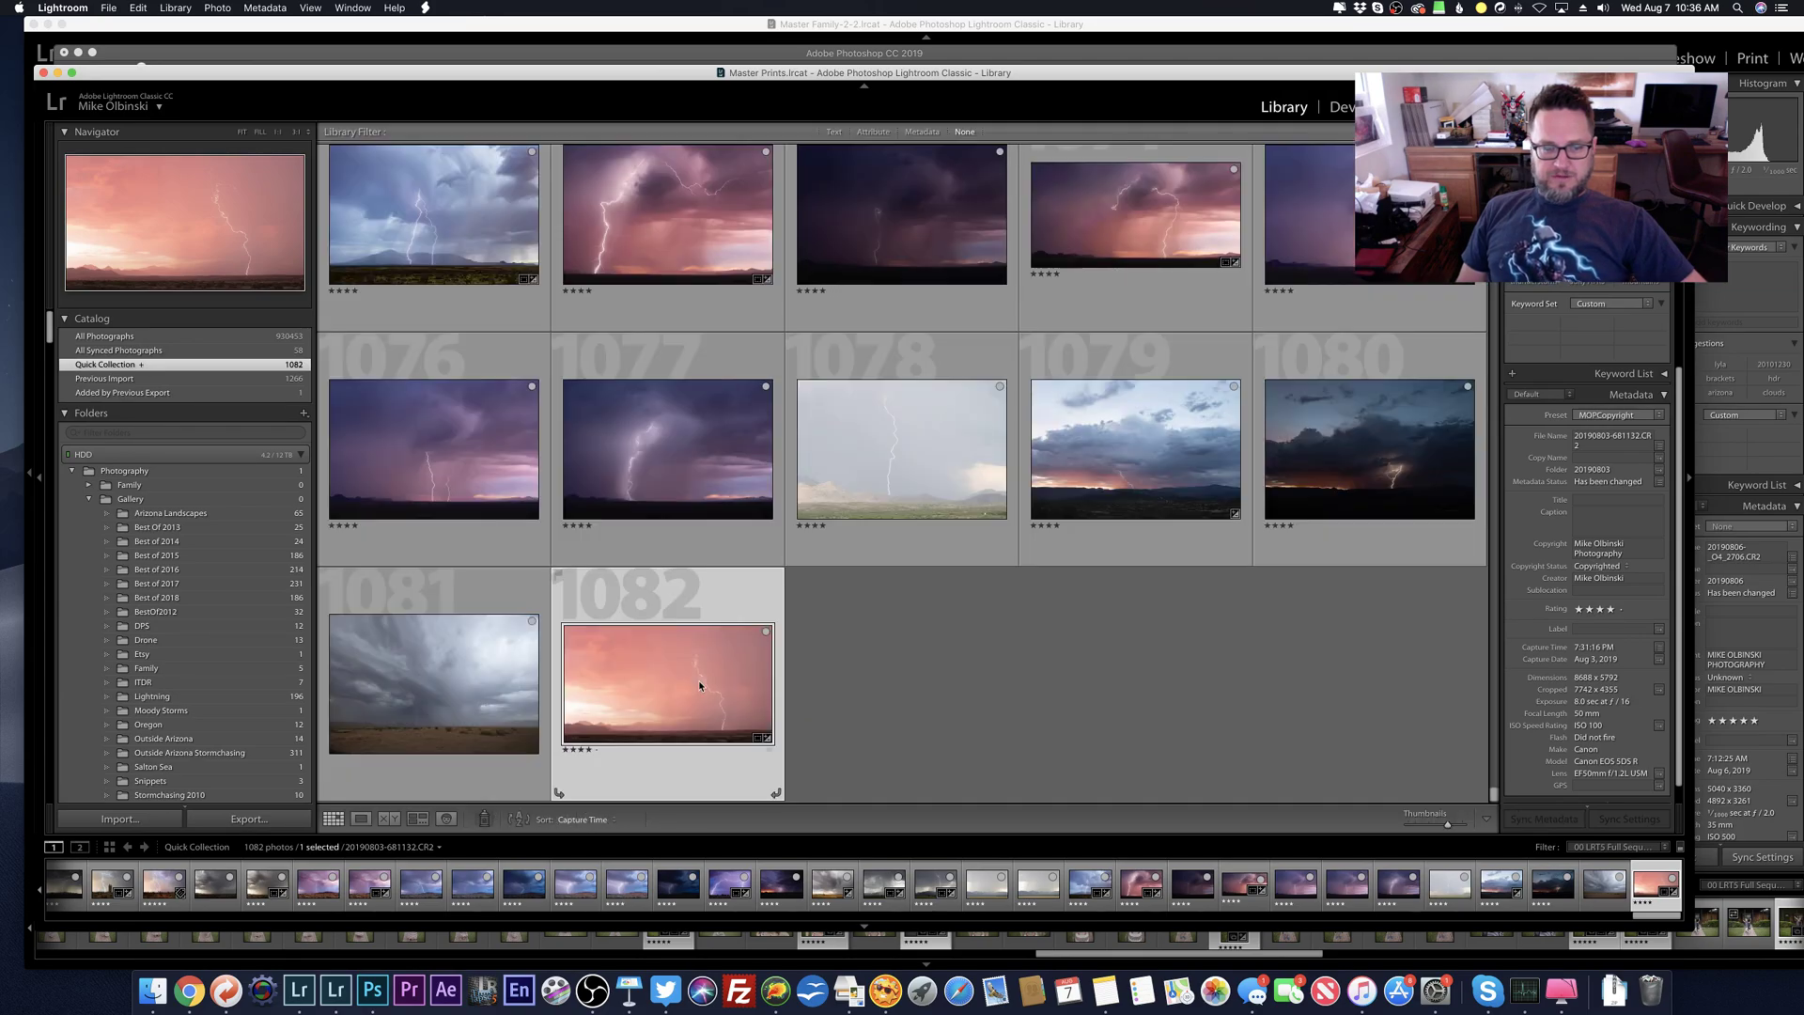
Step: Review the Quick Collection's storm photos one by one at full size, going backwards from the grey desert storm to the July lightning shots
key("Left")
key("e")
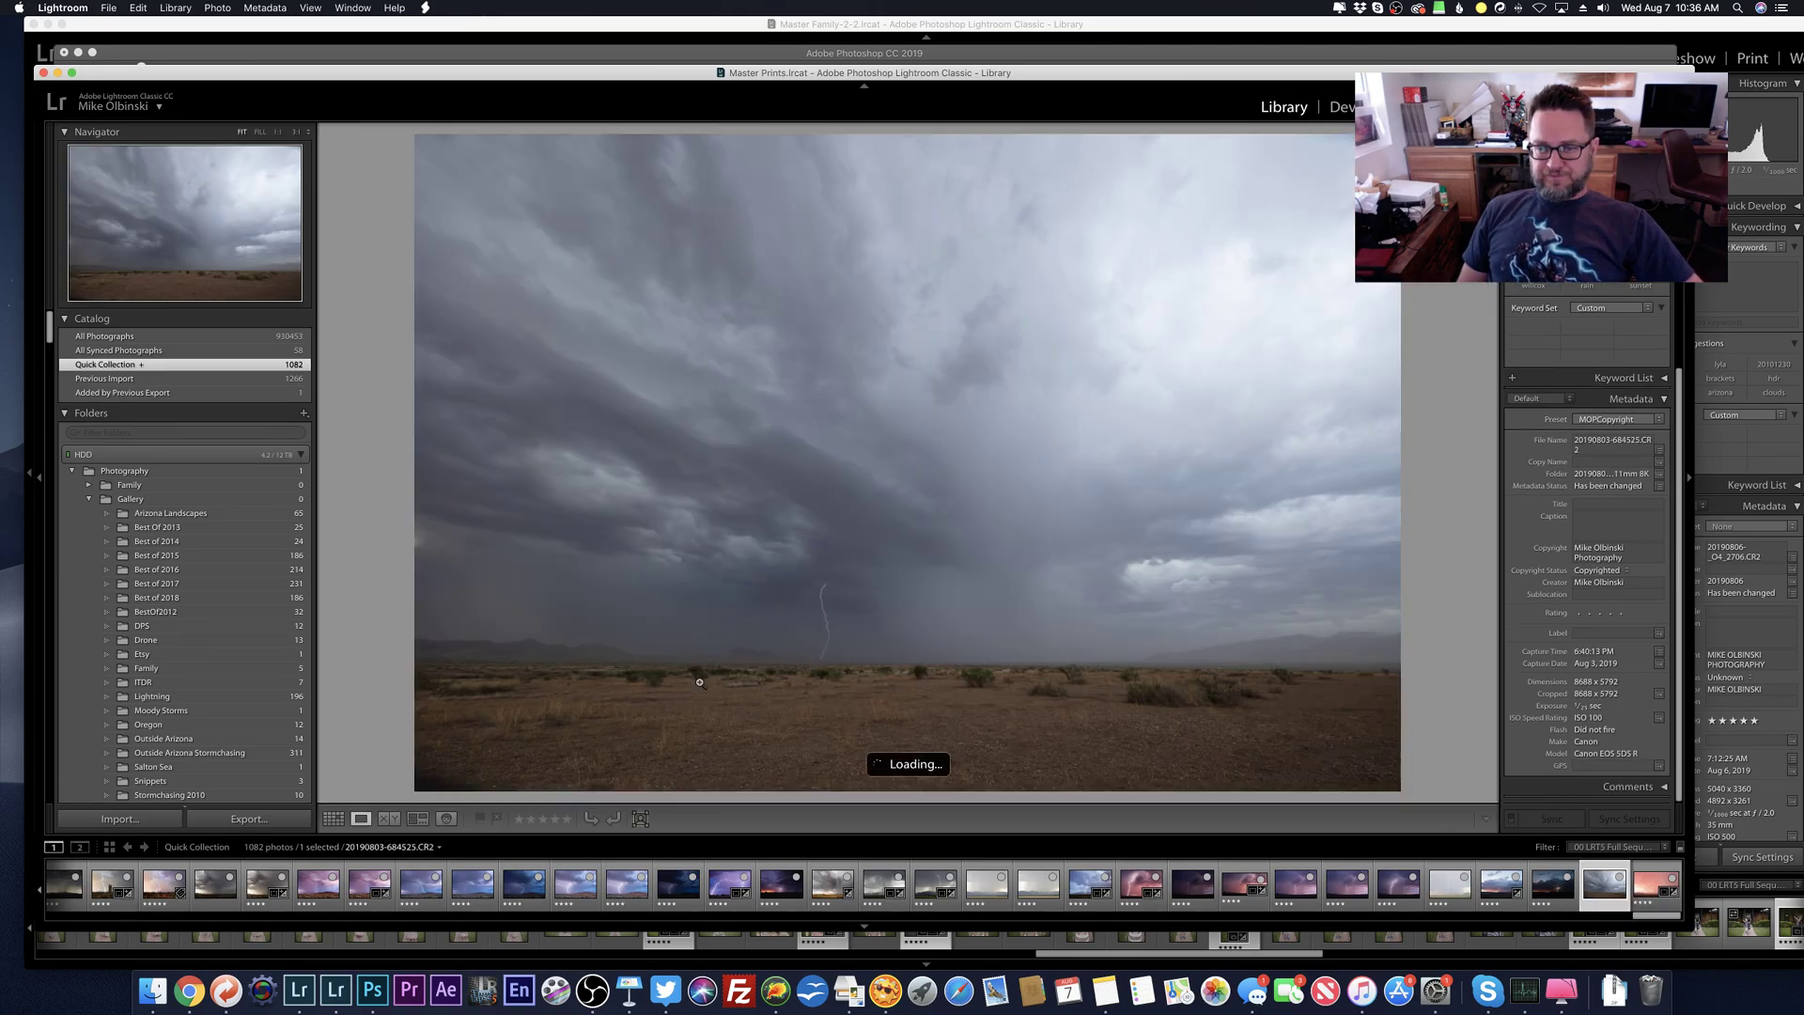
key("Left")
key("Left")
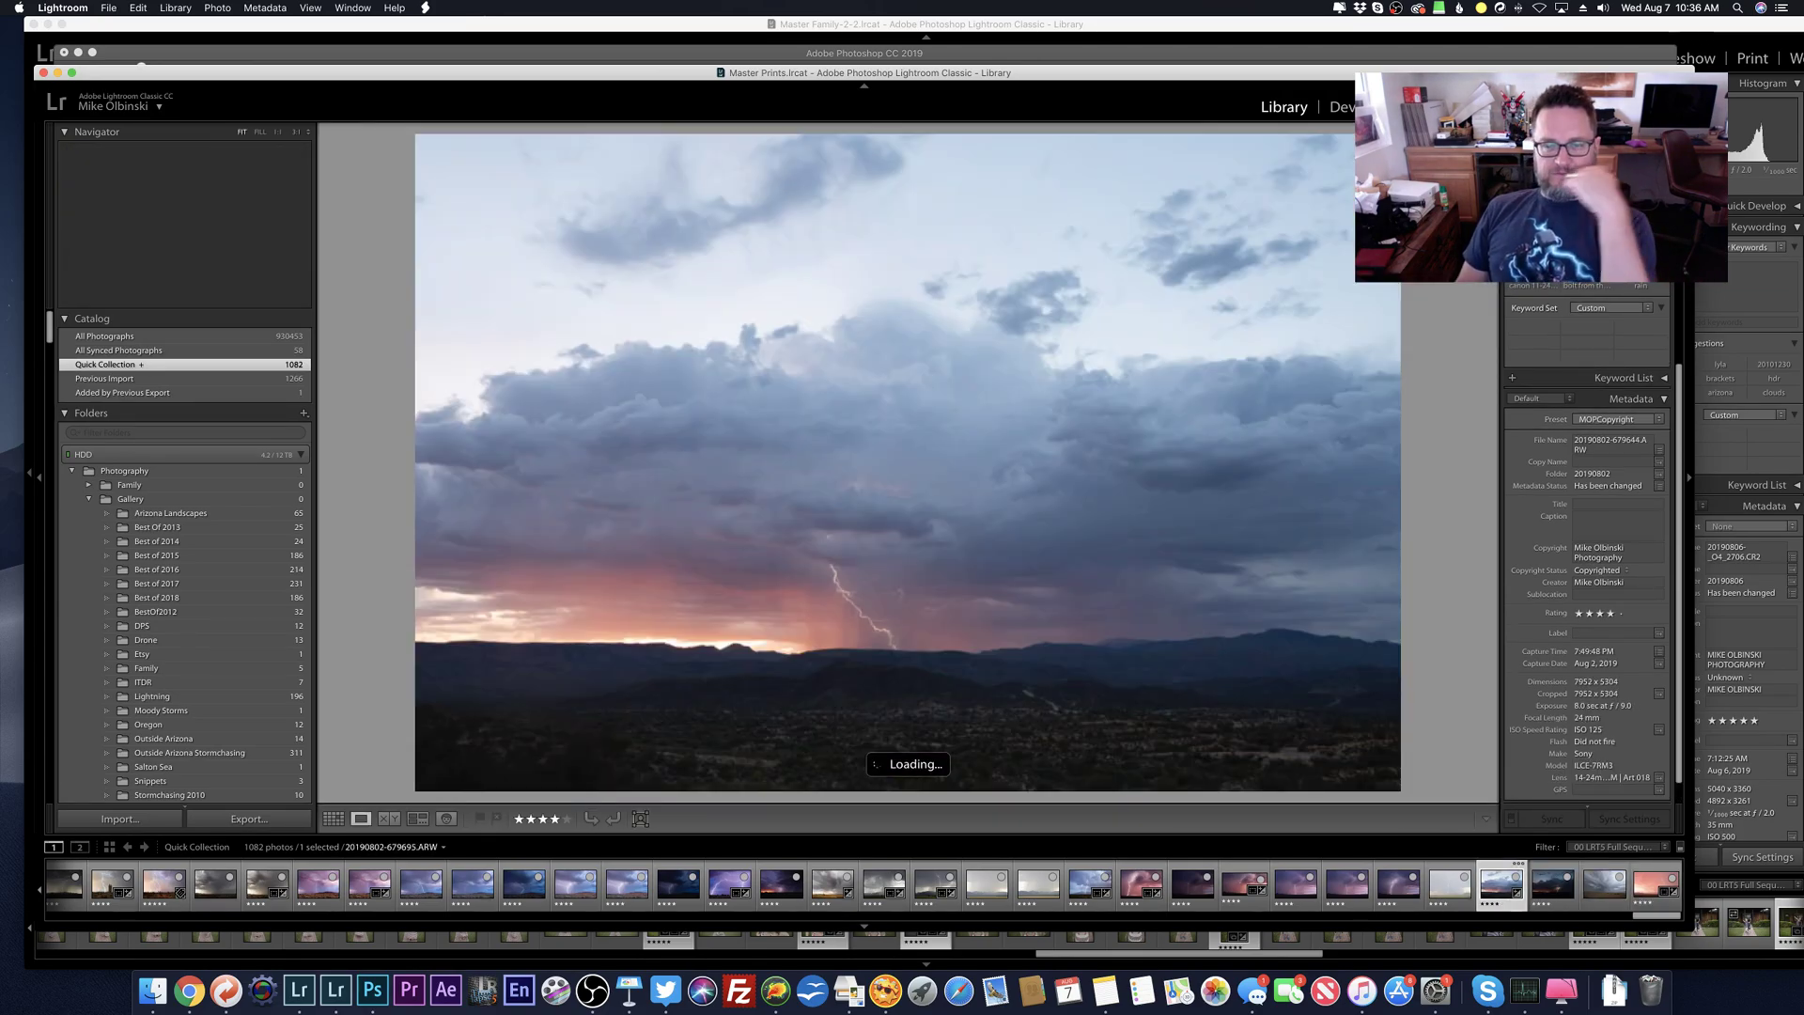
key("Left")
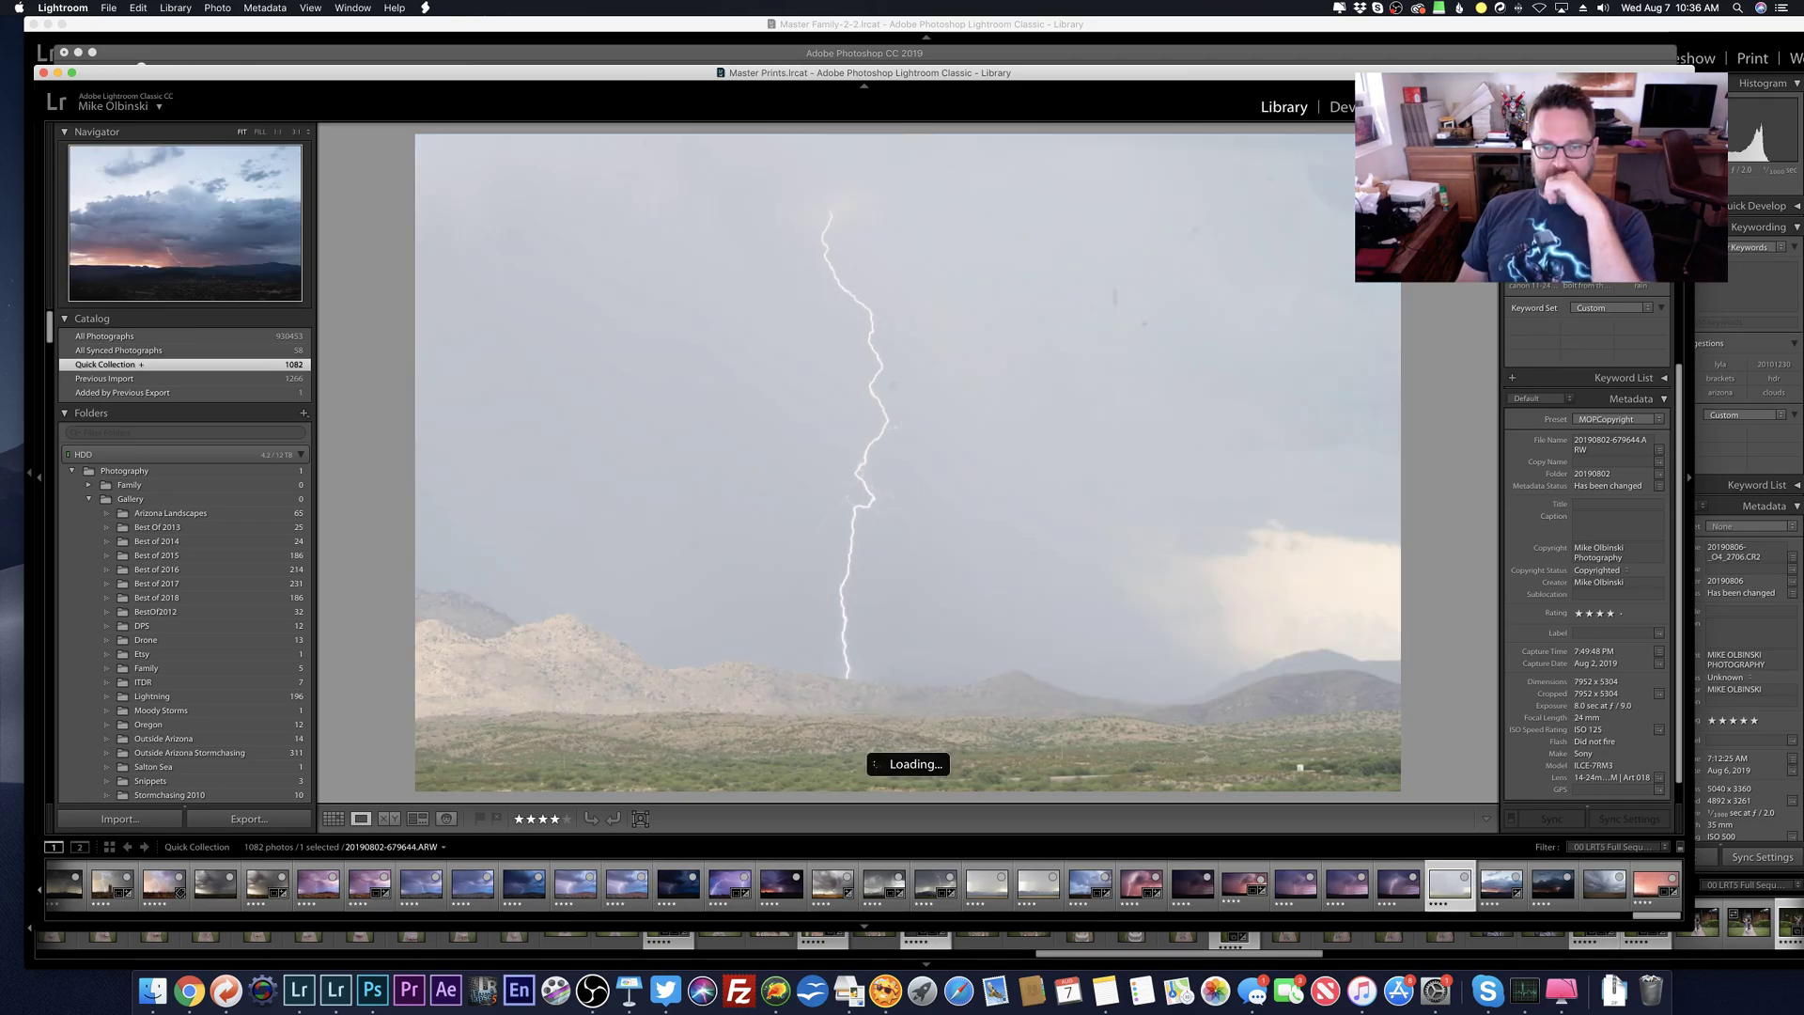
key("Left")
key("Left")
key("Left")
key("Left")
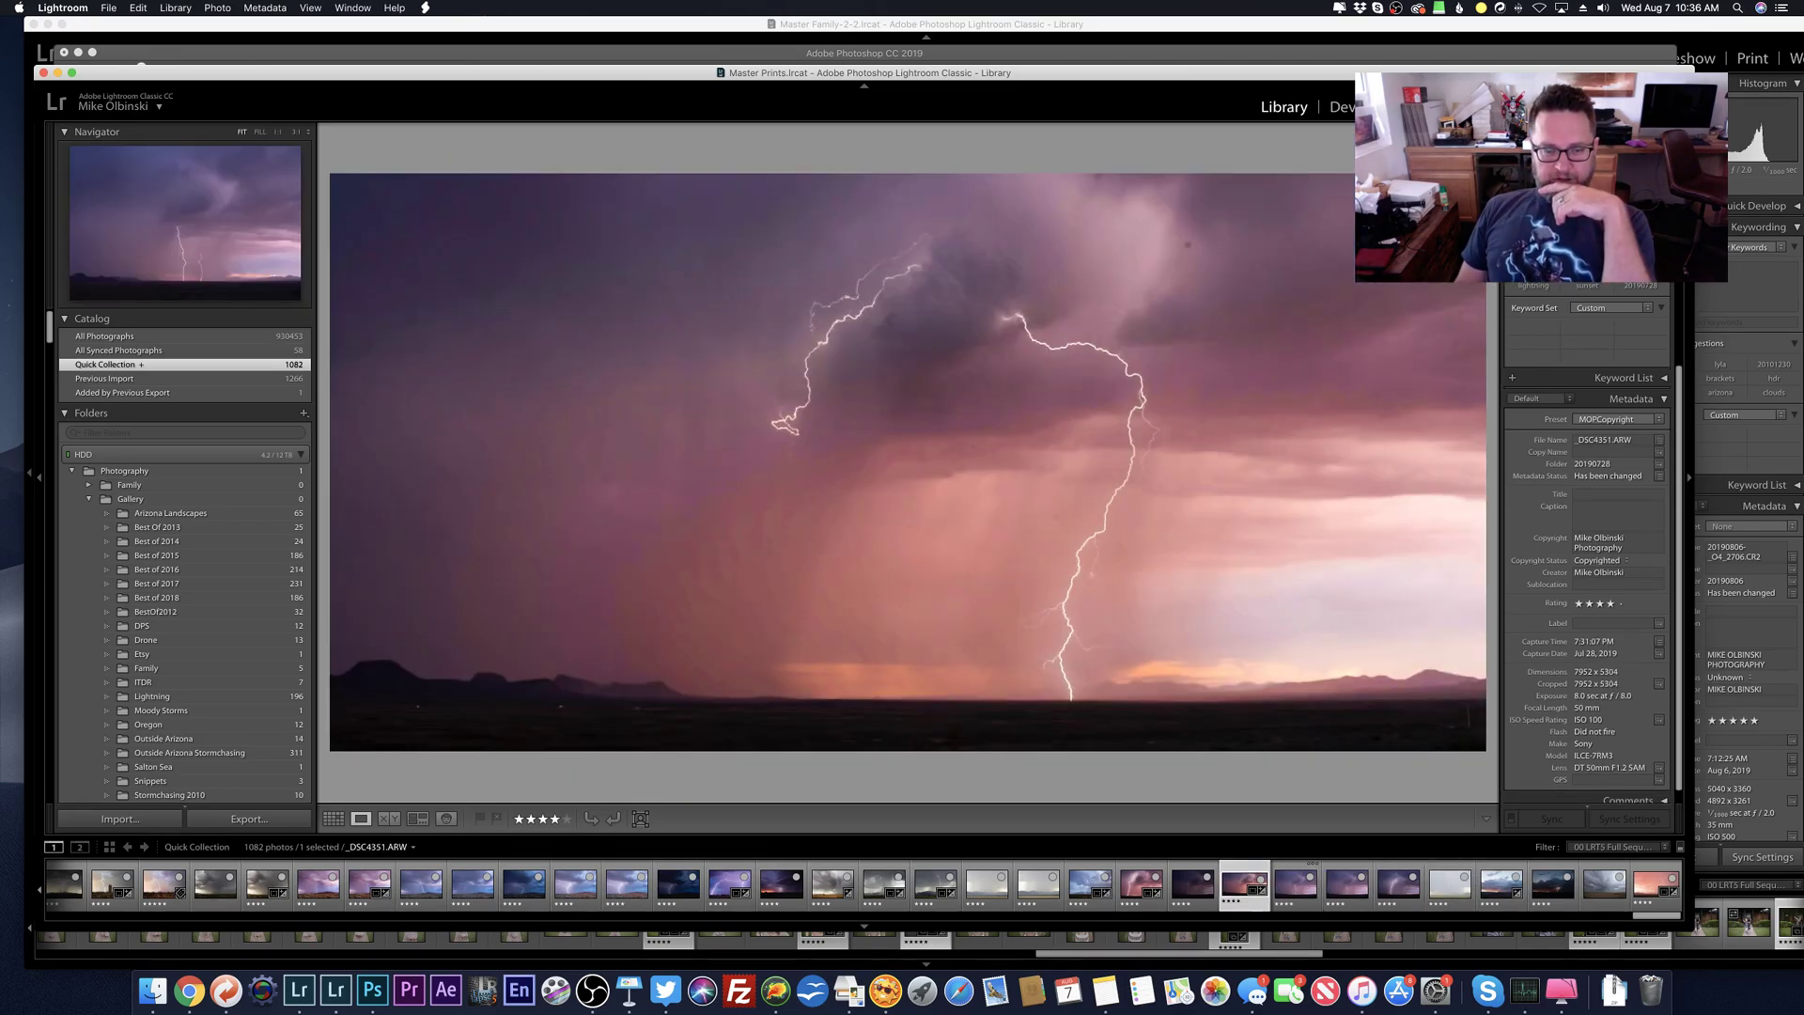
key("Left")
key("Left")
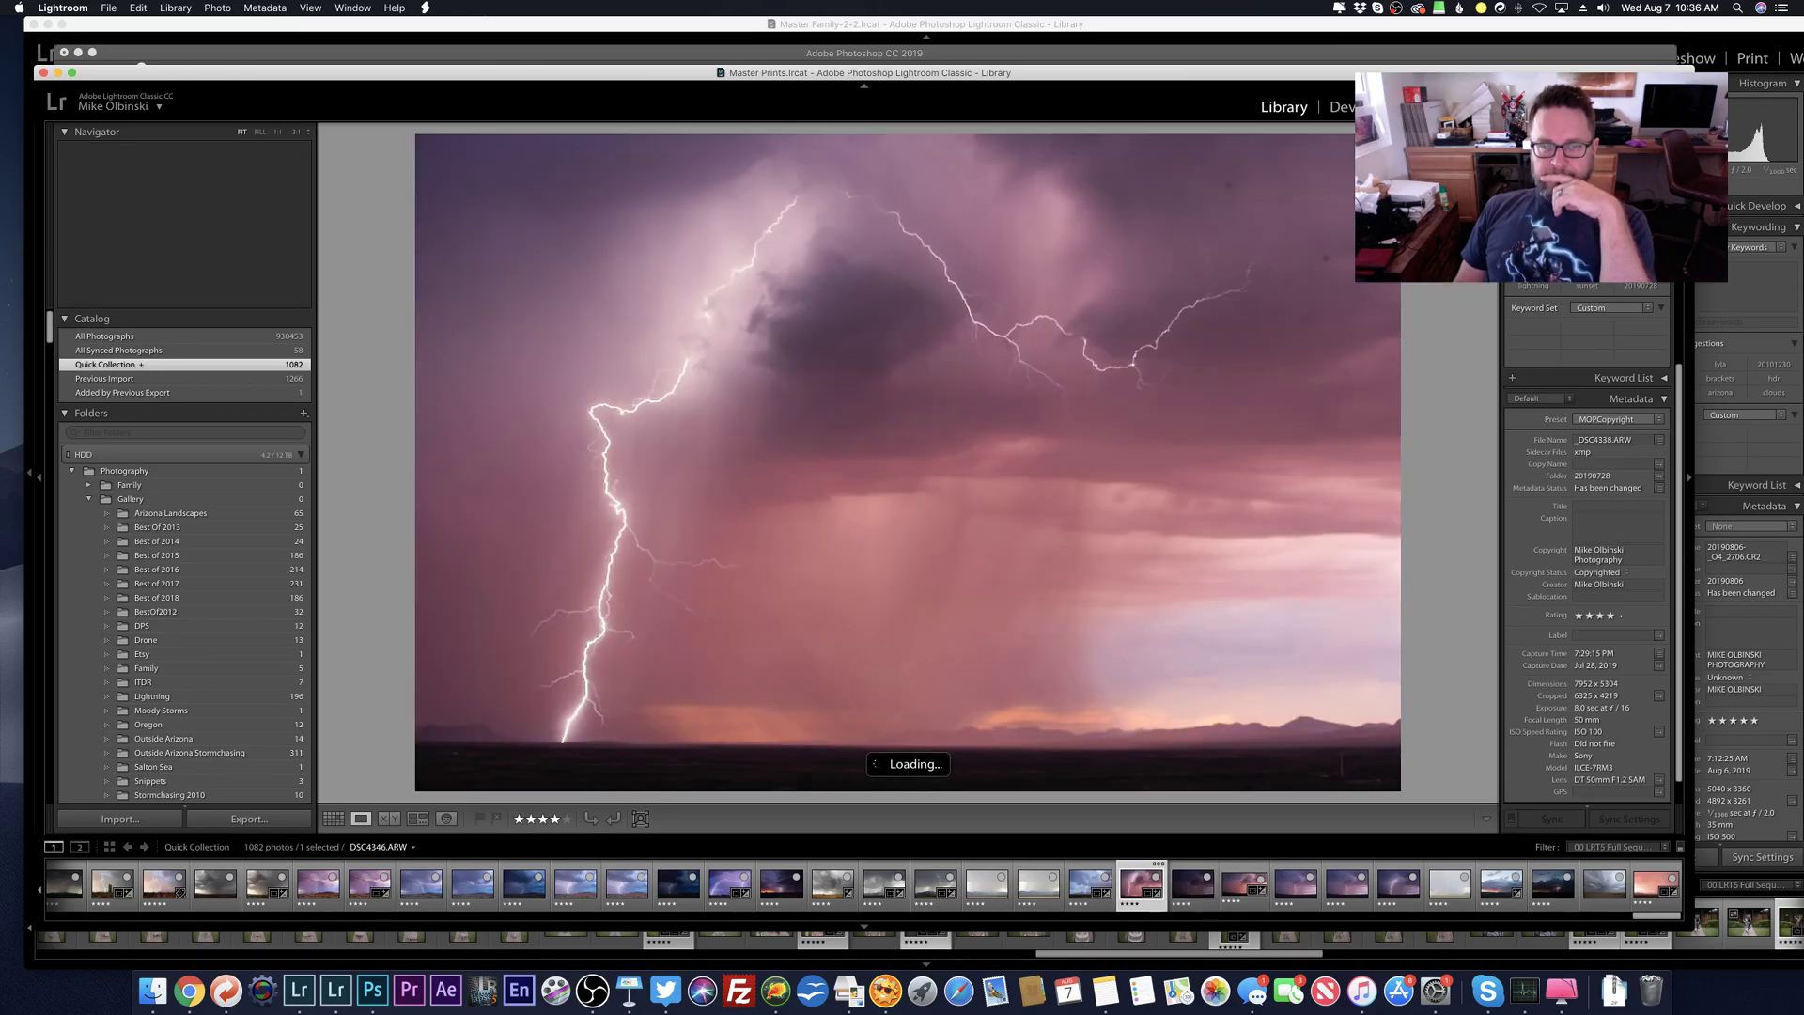
key("Left")
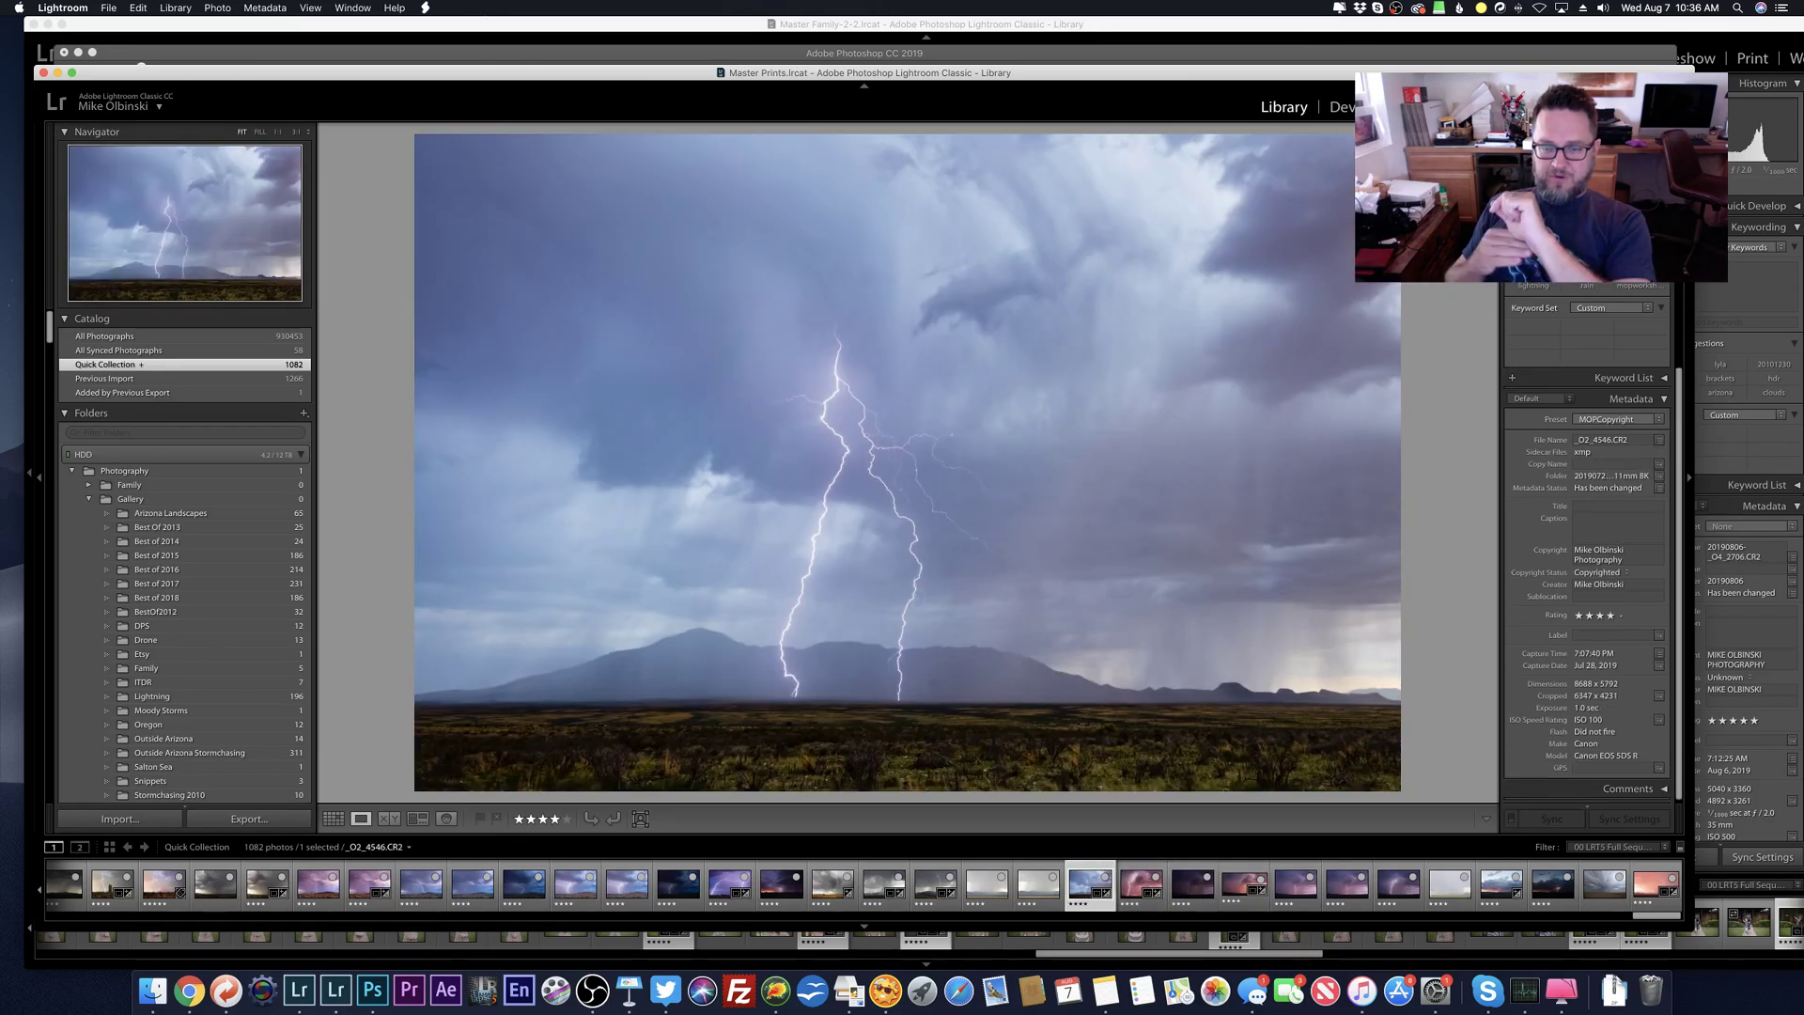
key("Right")
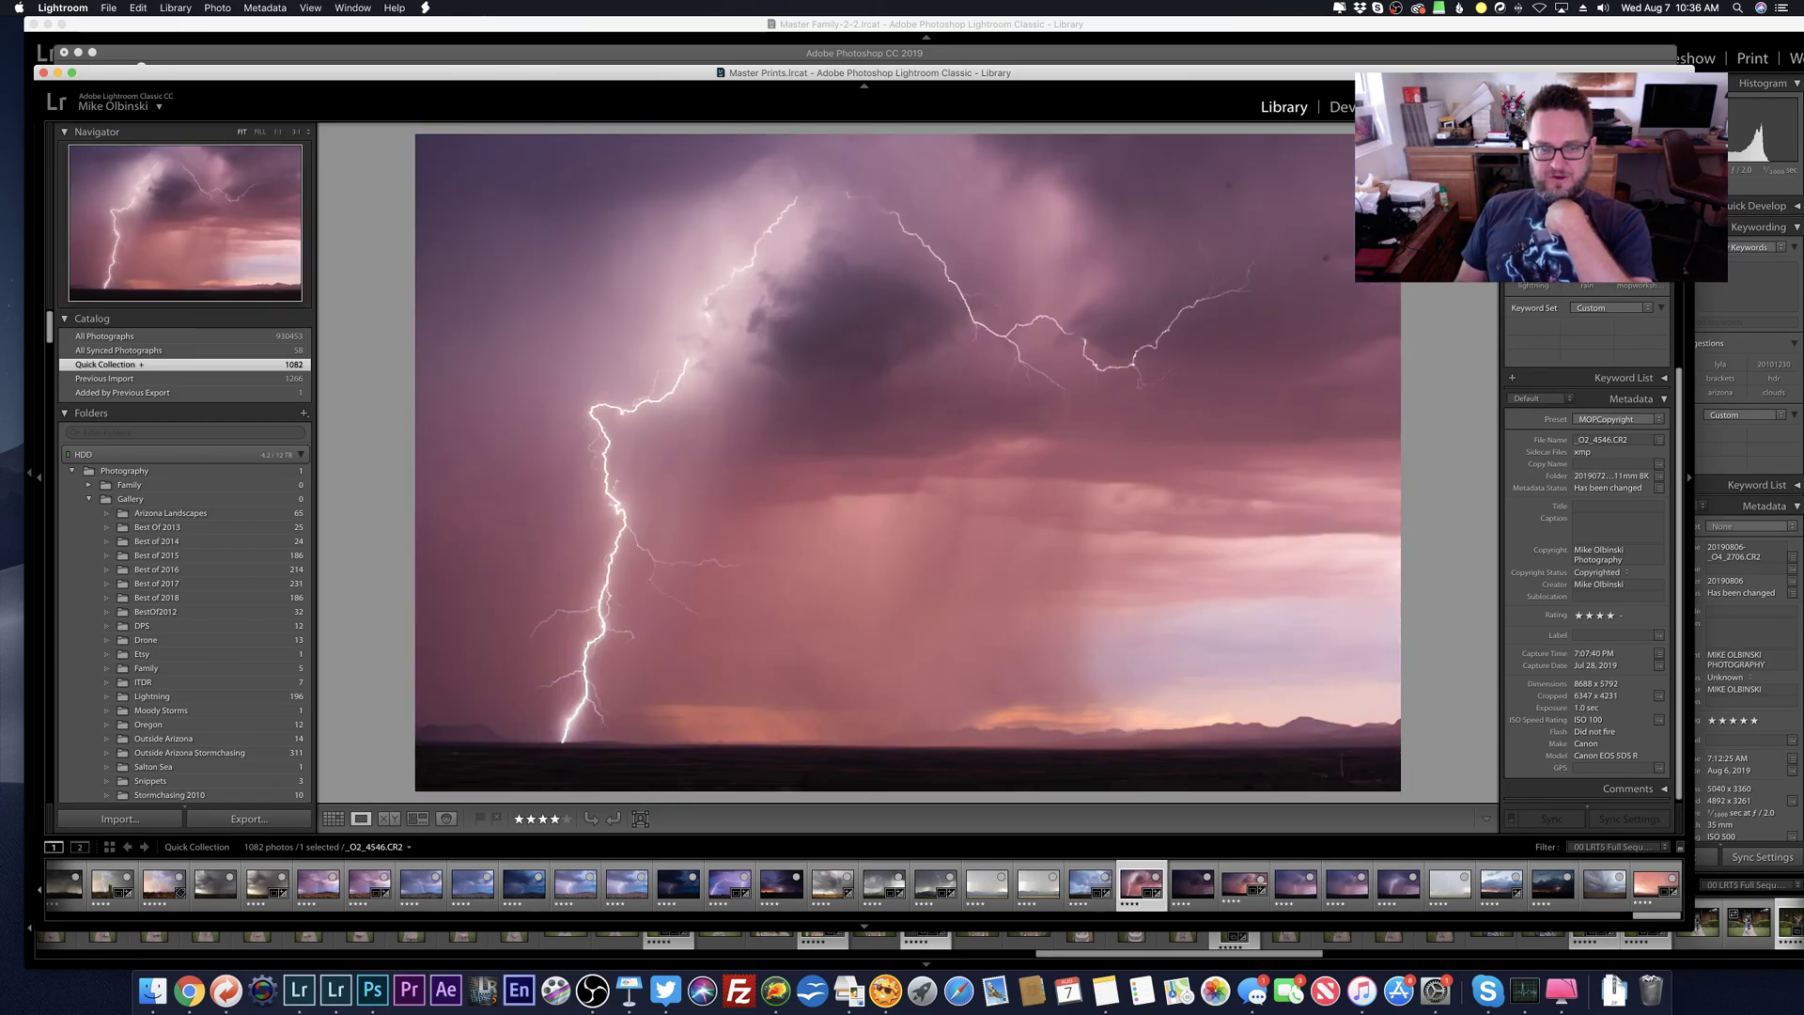
Step: Go backwards through the Quick Collection from the pink lightning photo to _DSC3230.ARW, the grey storm with a bolt over the mountains
key("Left")
key("Right")
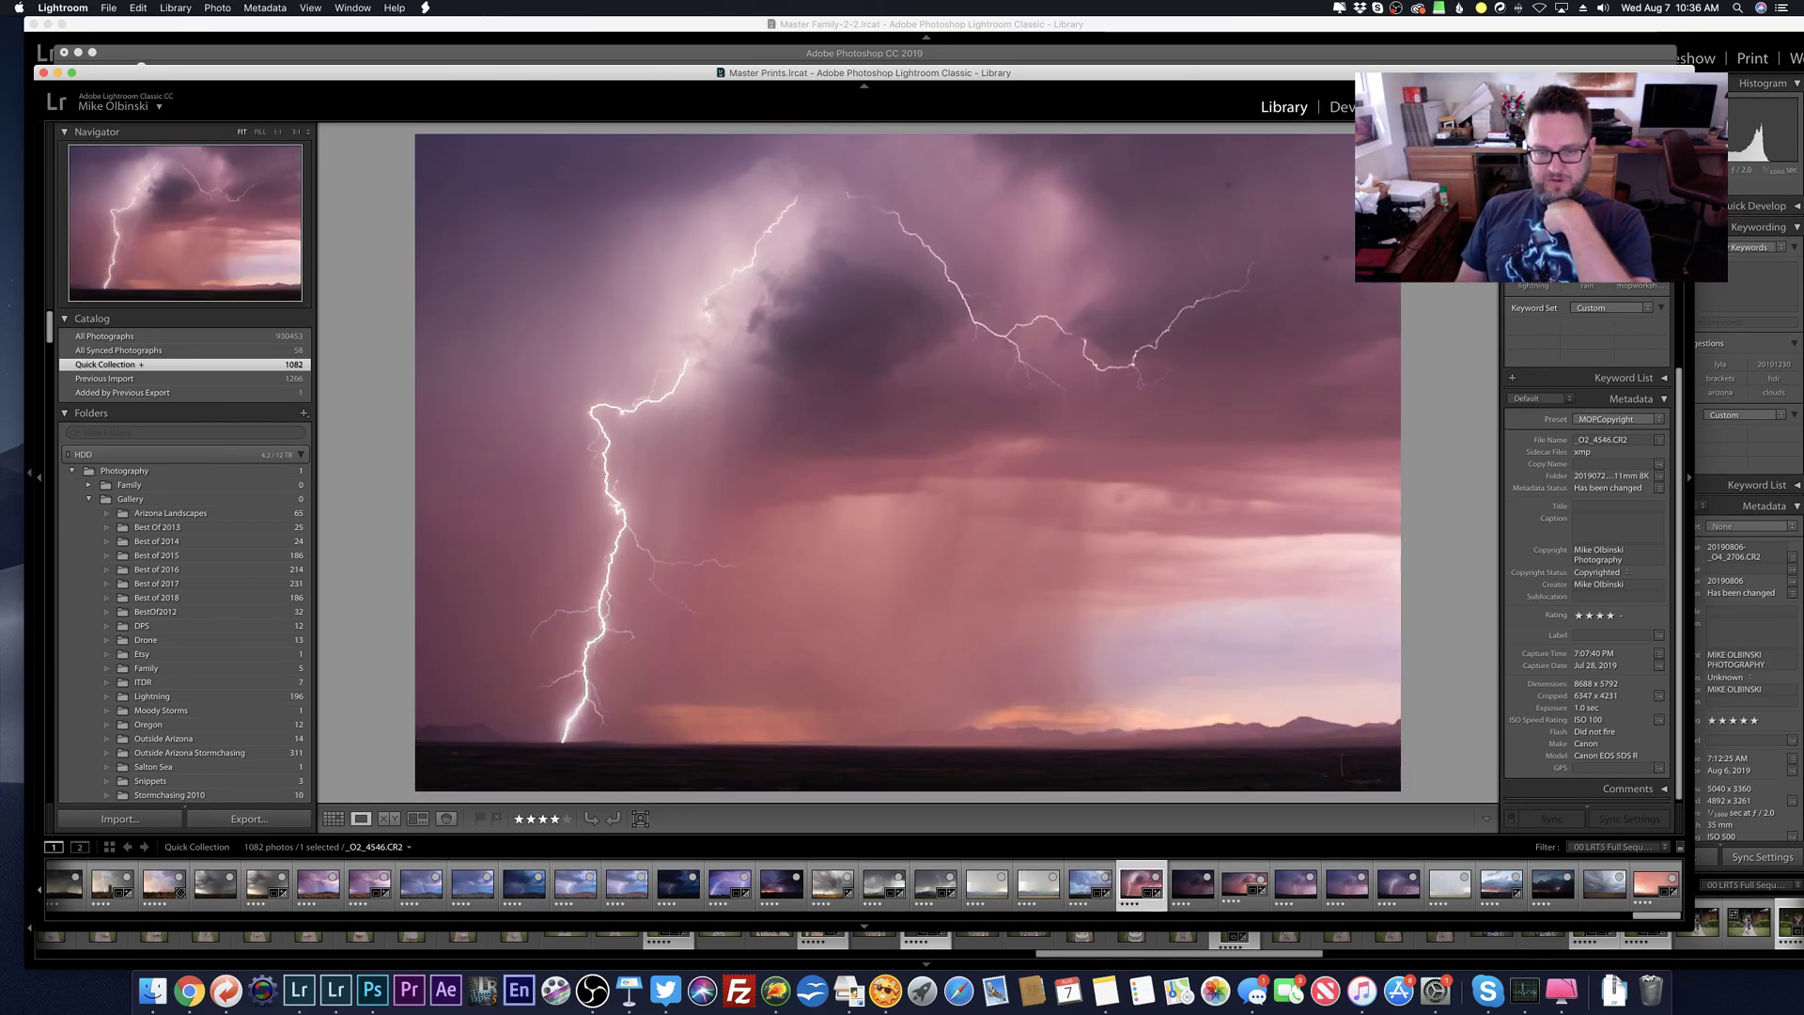
key("Left")
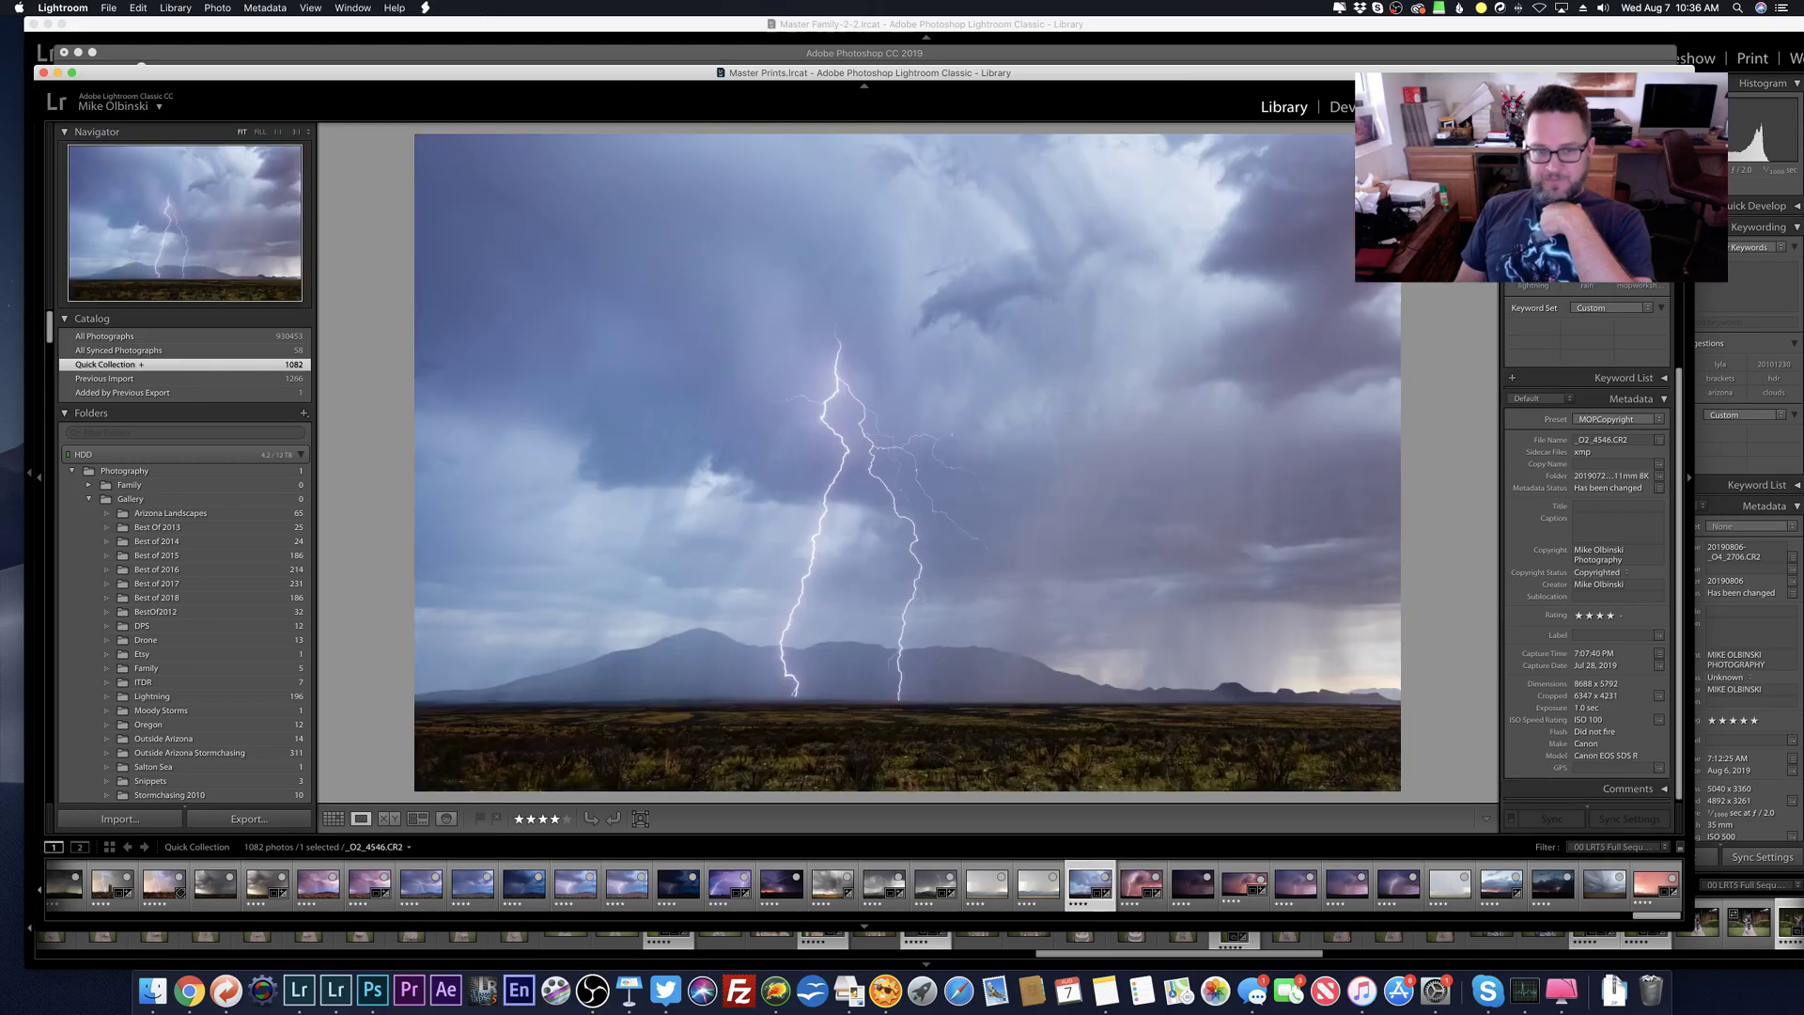
key("Left")
key("Left")
key("Left")
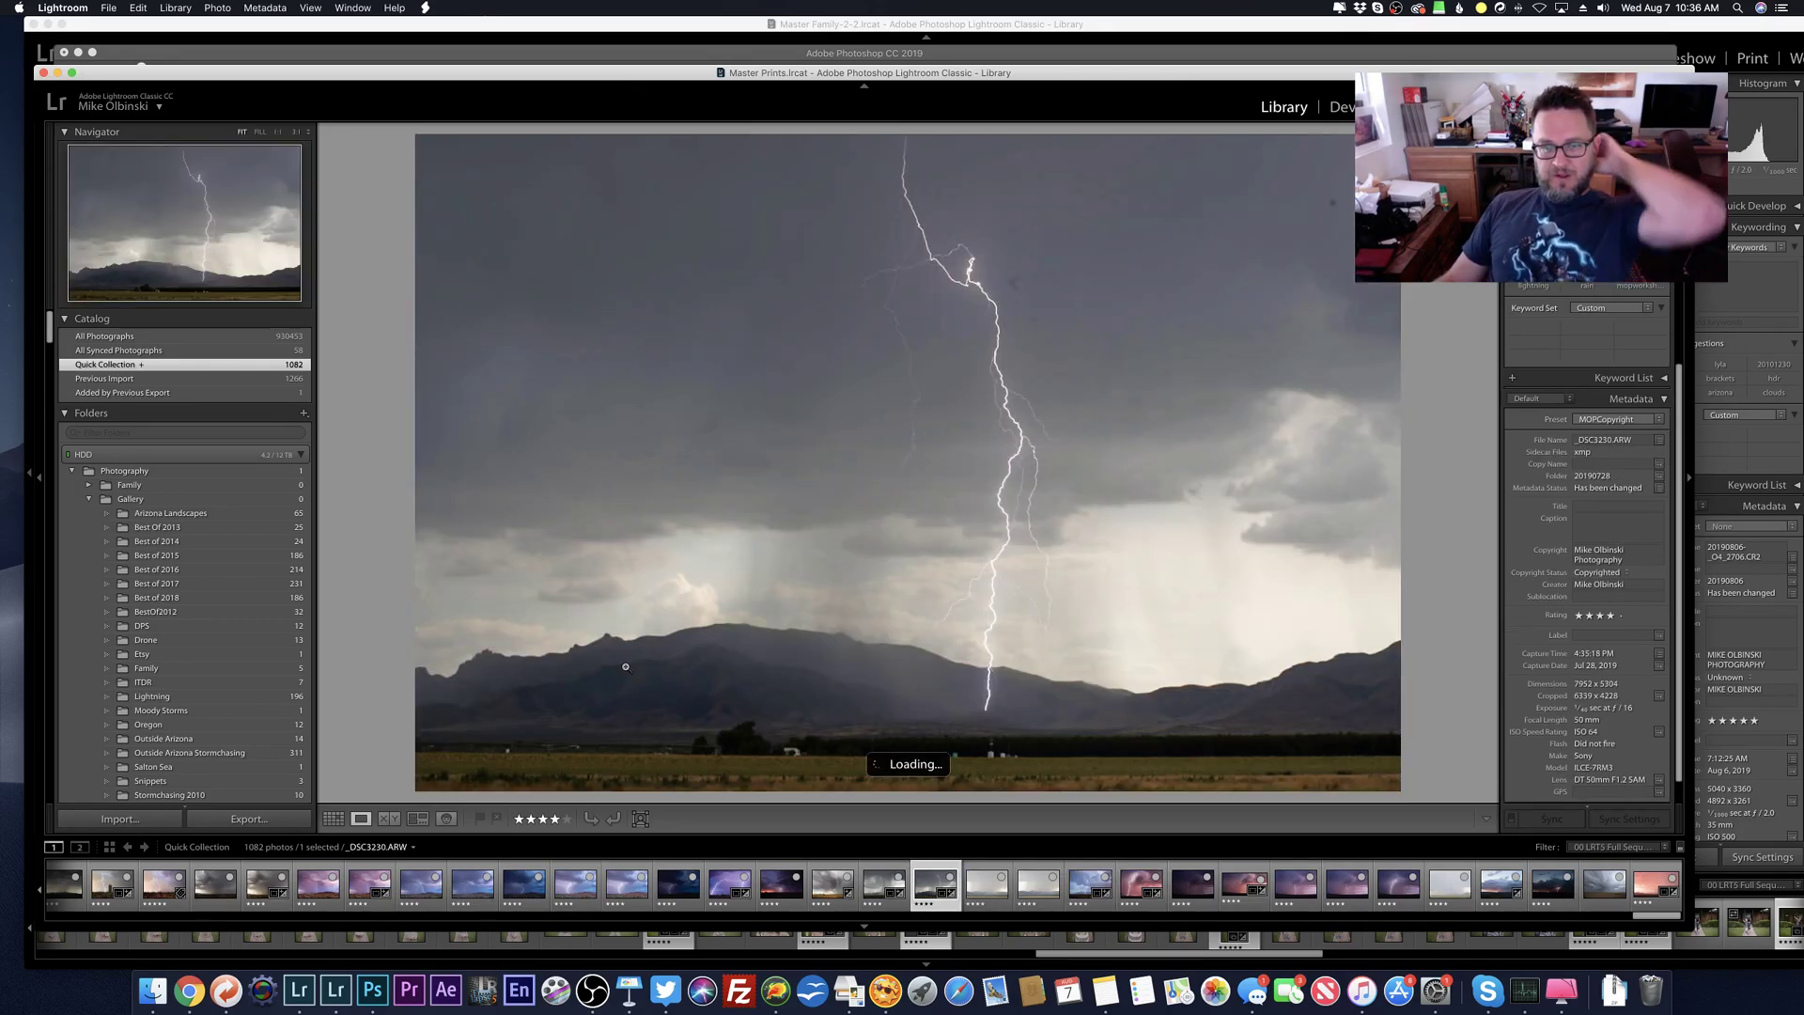
Step: Examine the lightning bolt in _DSC3230.ARW close up from its base to the upper branches, and return to the full photo
left_click(1011, 711)
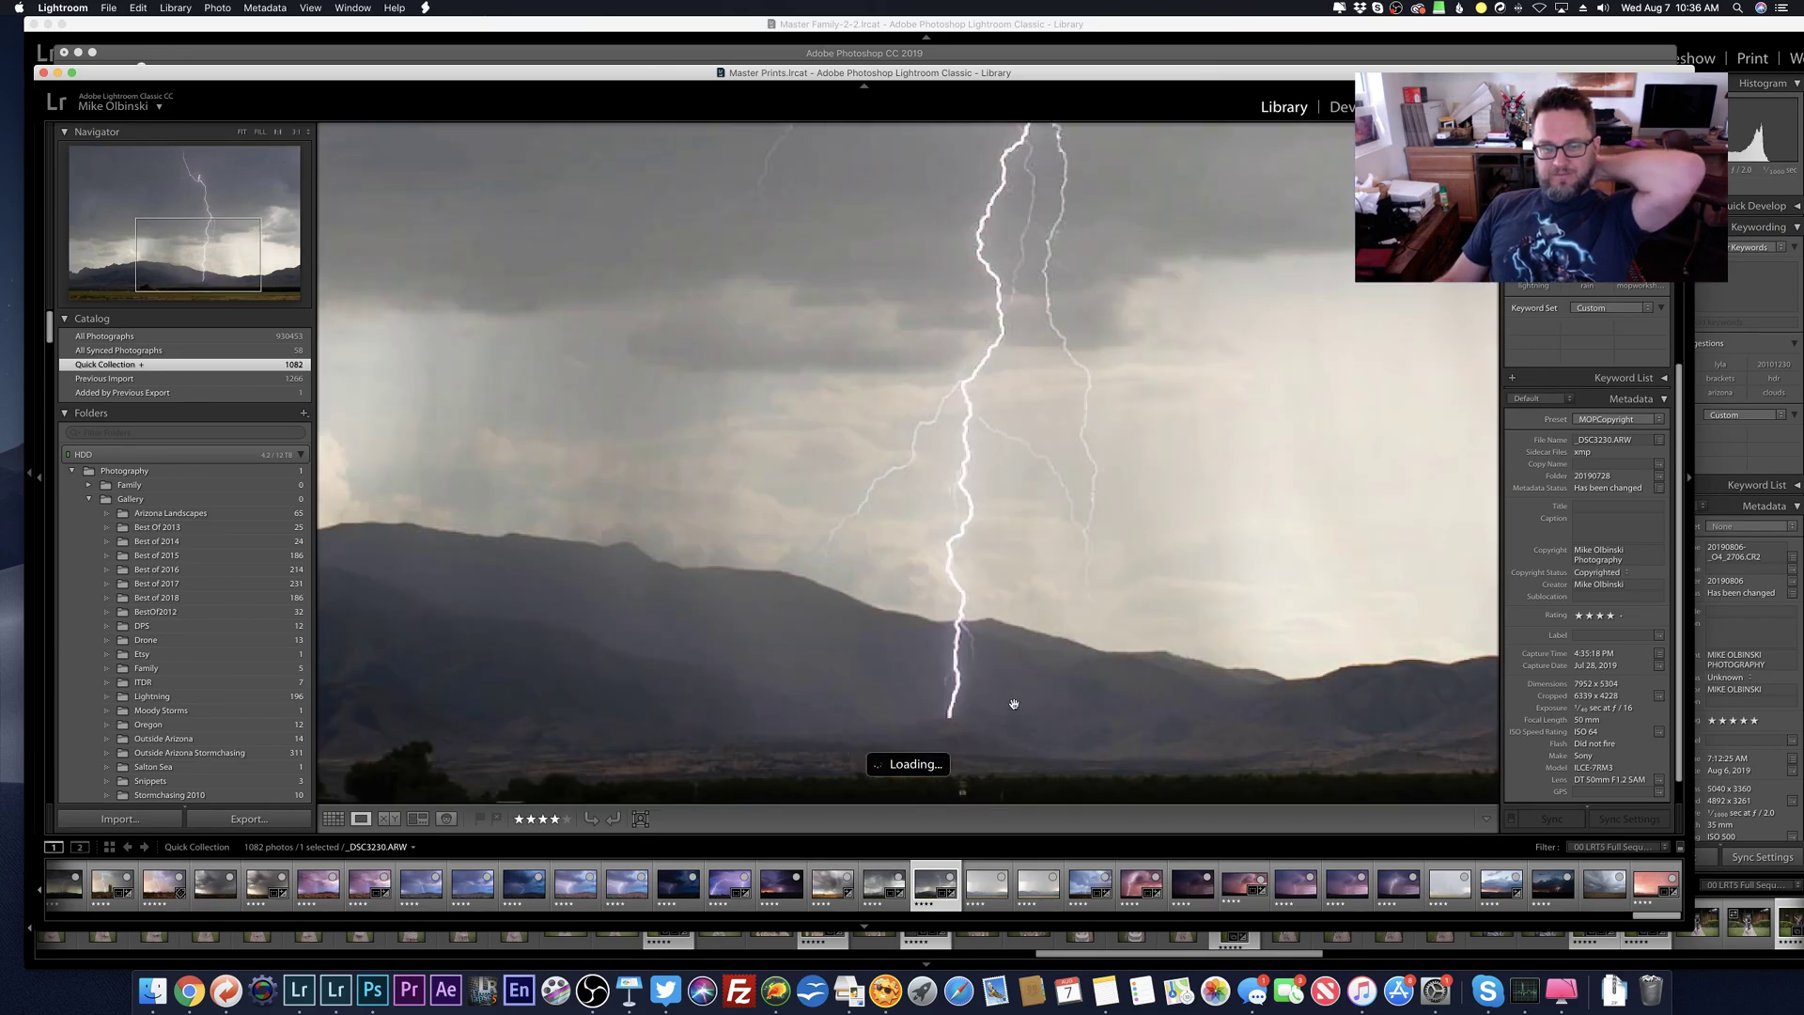
left_click_drag(1127, 616, 1005, 658)
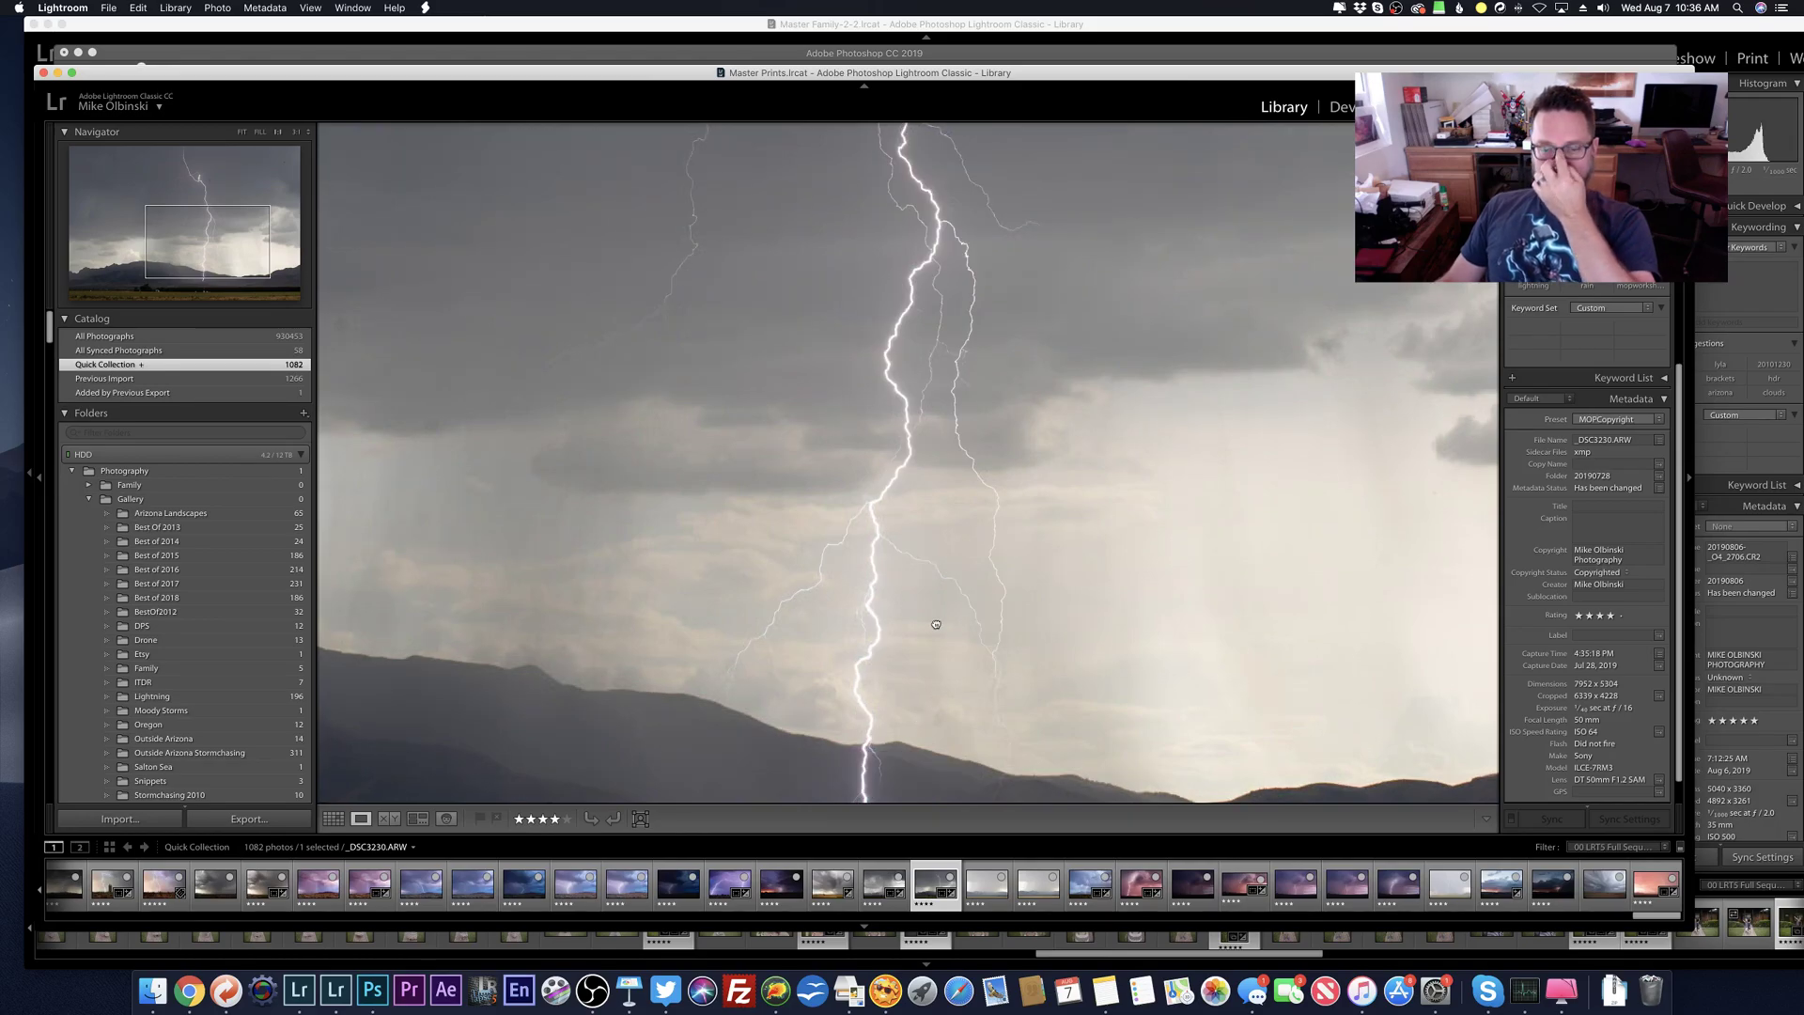
scroll(936, 663, "down", 3)
scroll(926, 464, "up", 5)
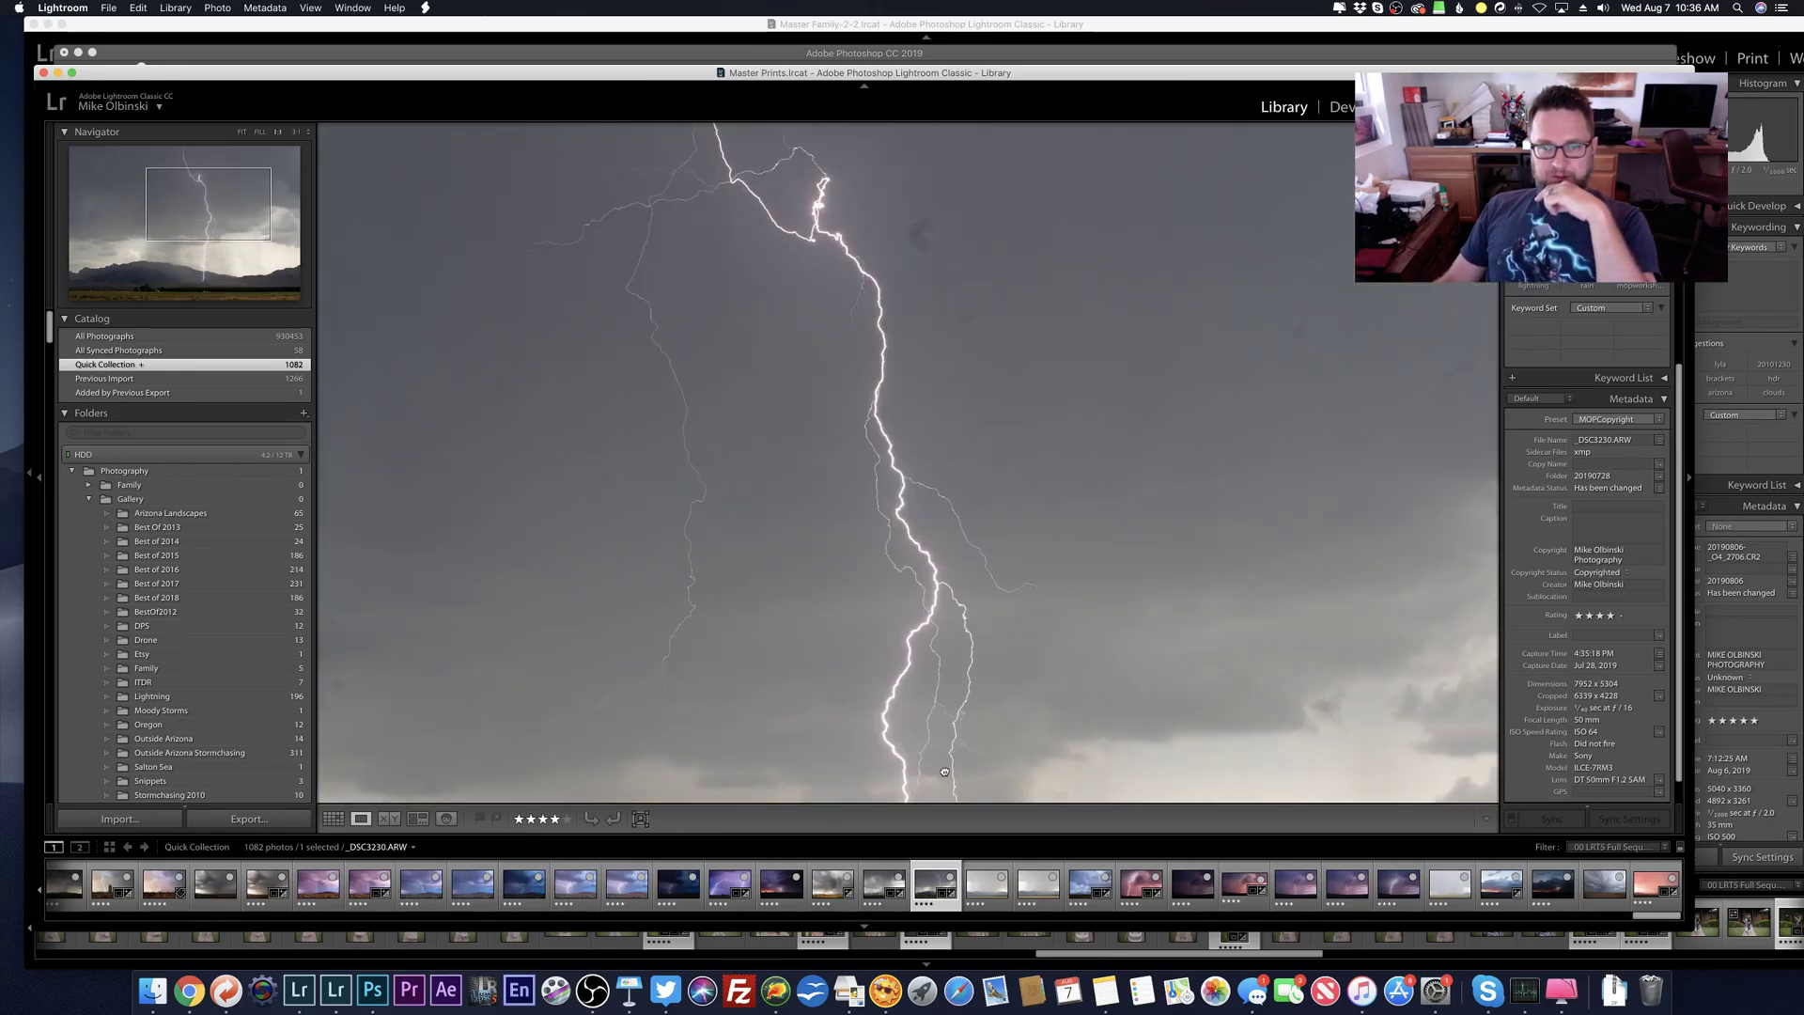
left_click(814, 655)
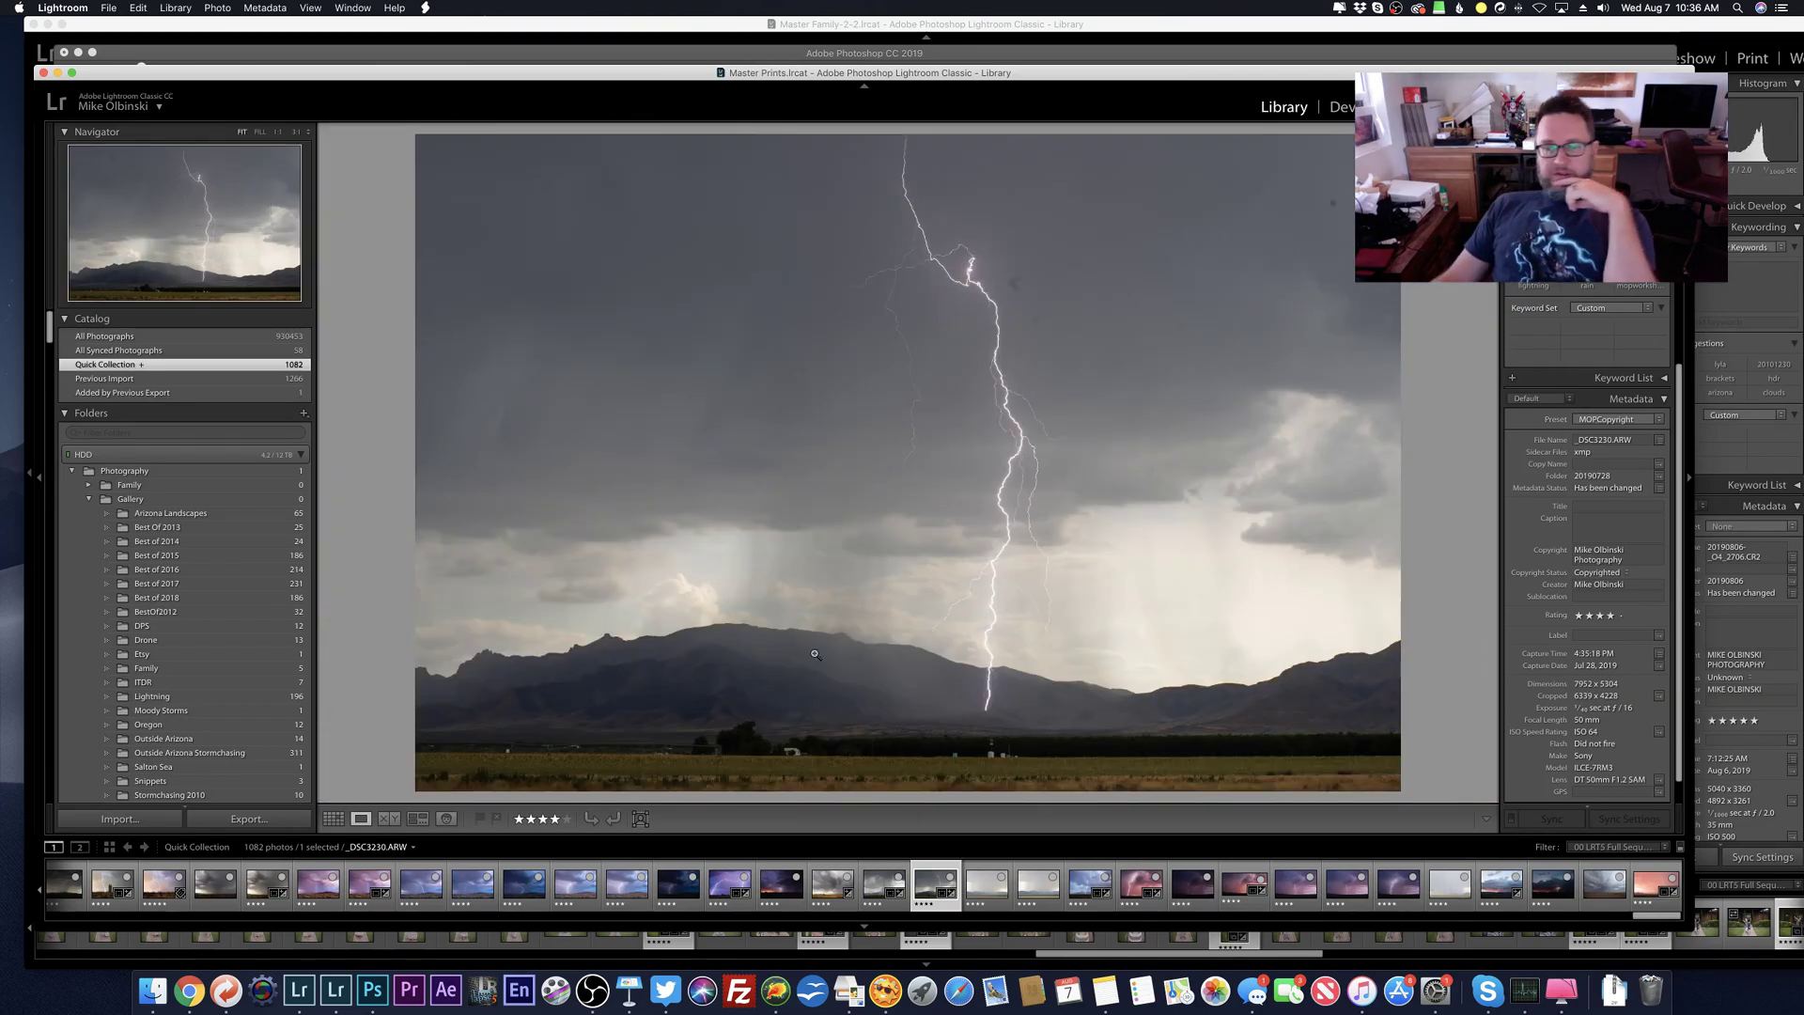
Step: Compare the neighbouring grey storm photos _DSC3481, _DSC3483, _DSC2672 and _DSC3185 with _DSC3230, checking the bolt of _DSC3481 close up
left_click(984, 892)
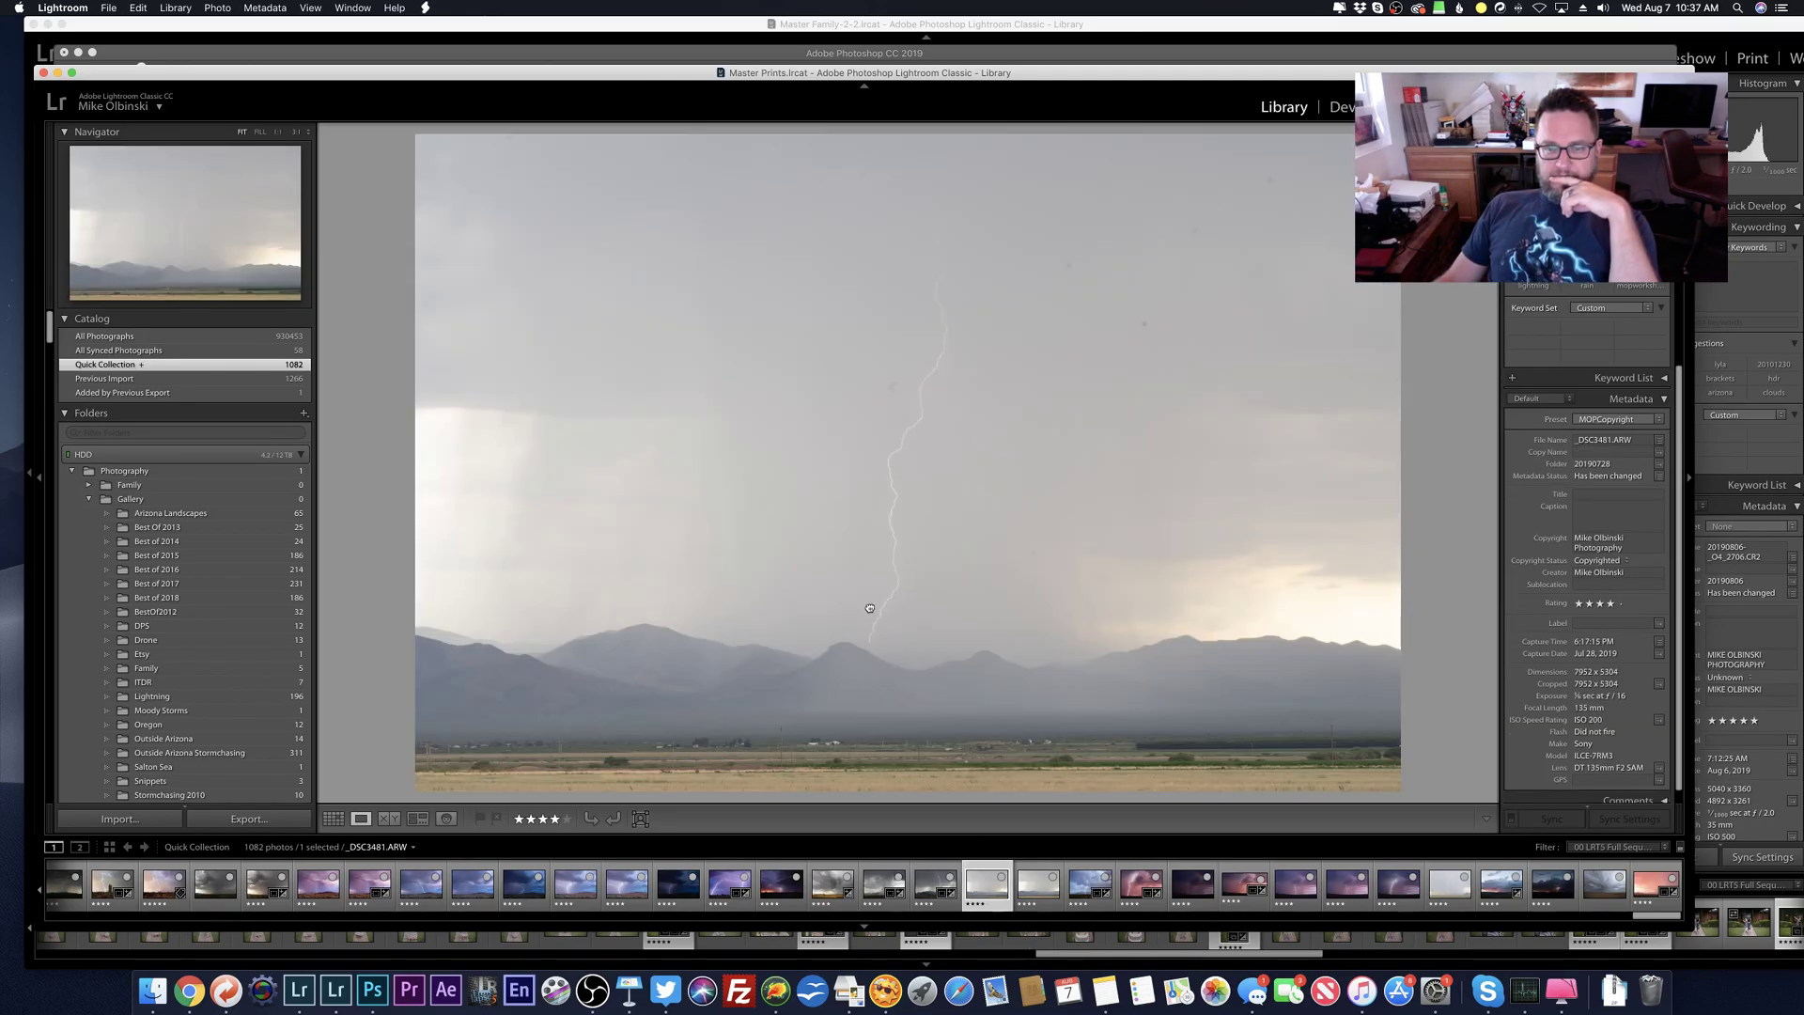
left_click(870, 608)
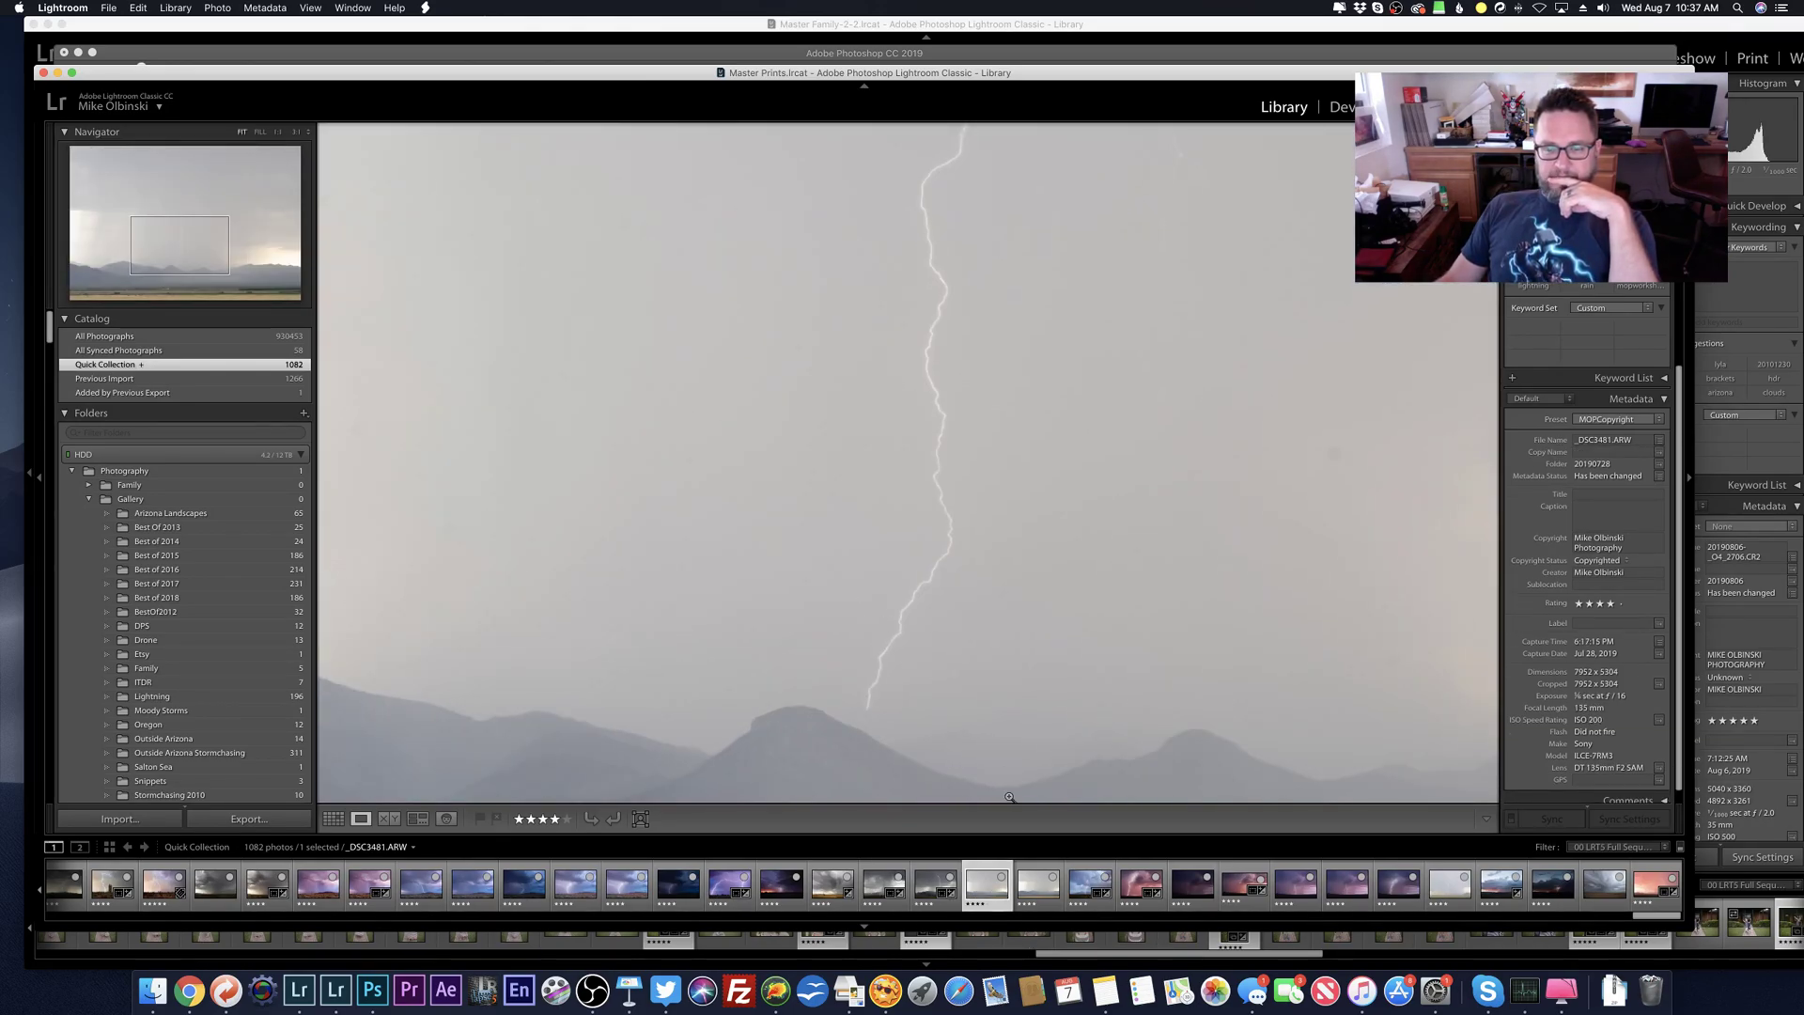
key("z")
left_click(1031, 894)
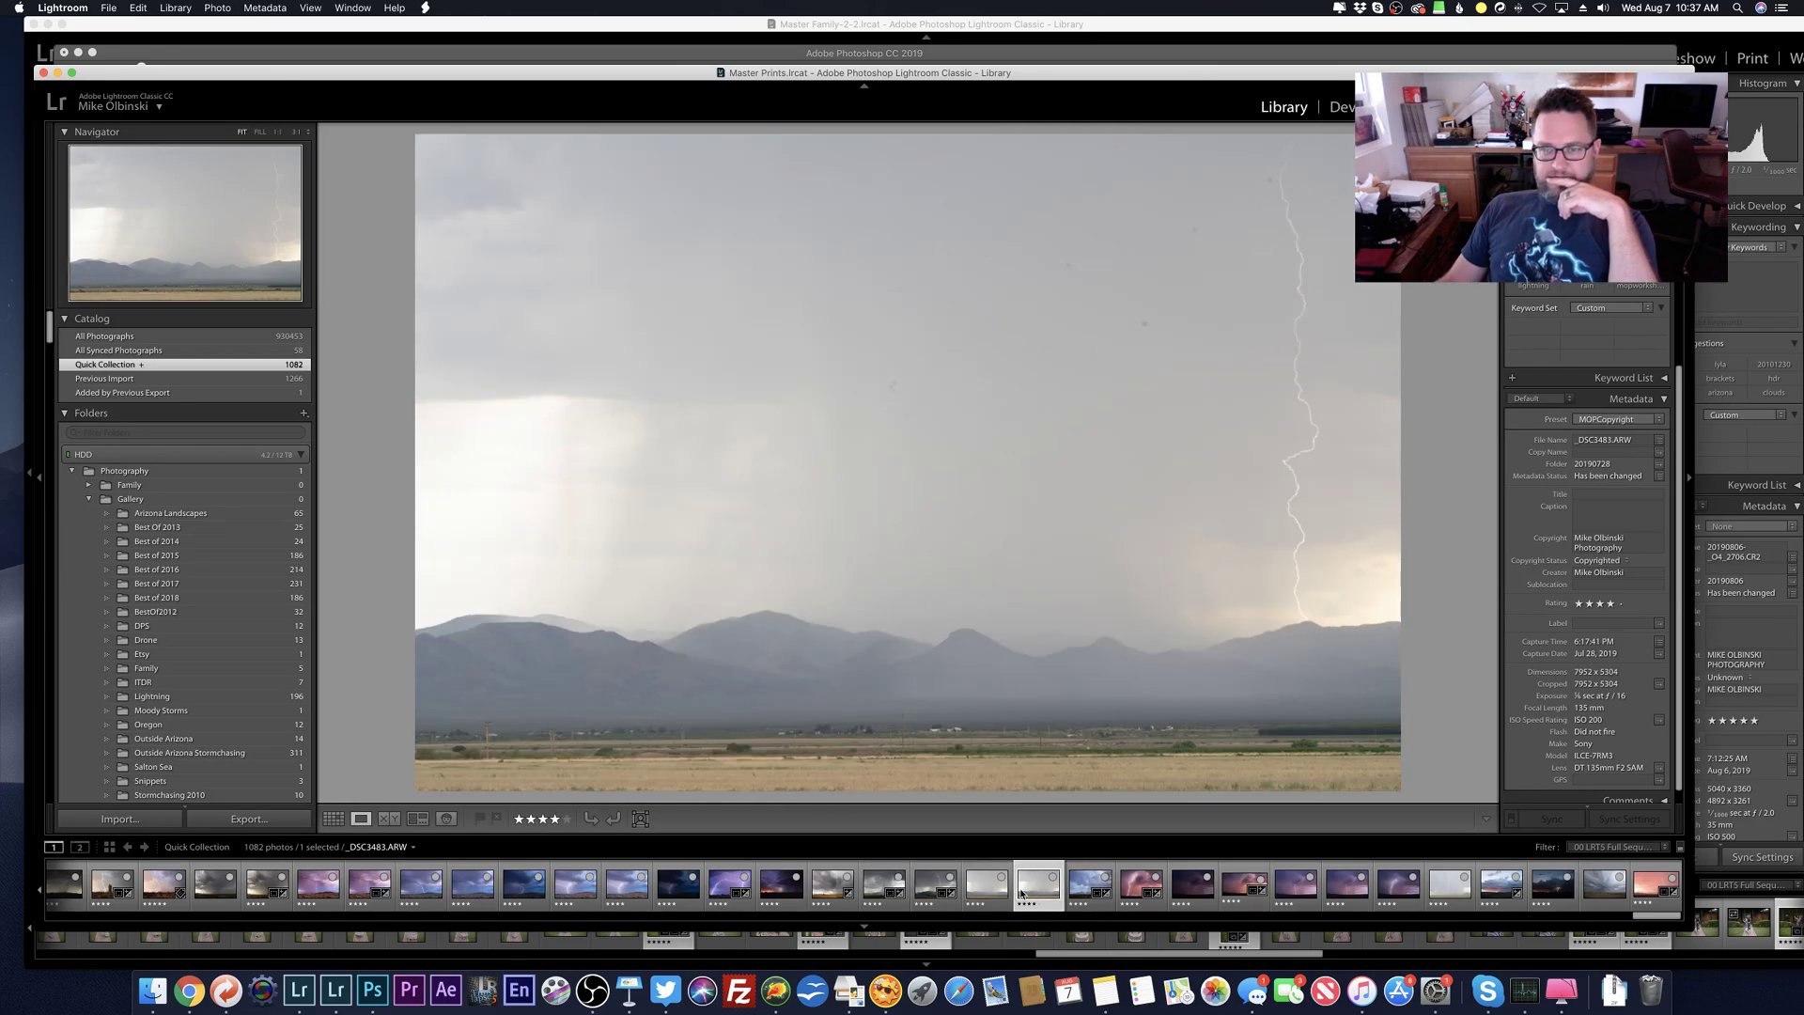
left_click(830, 891)
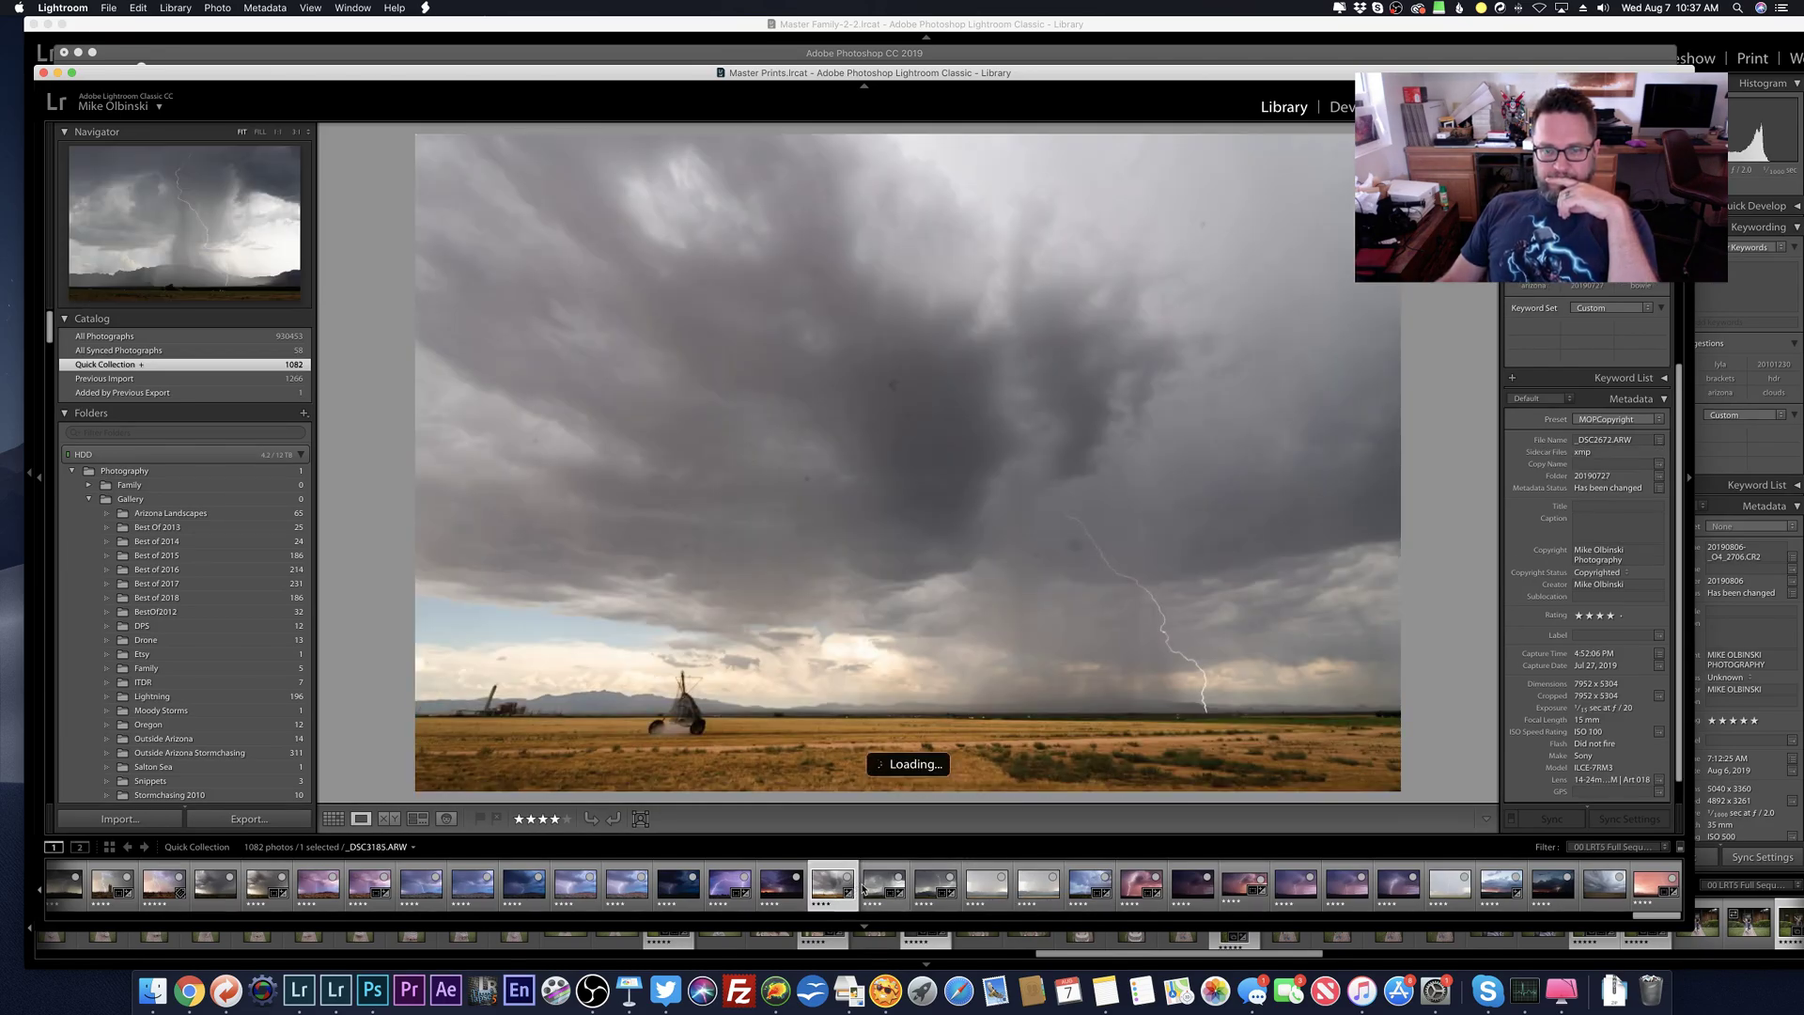
left_click(863, 889)
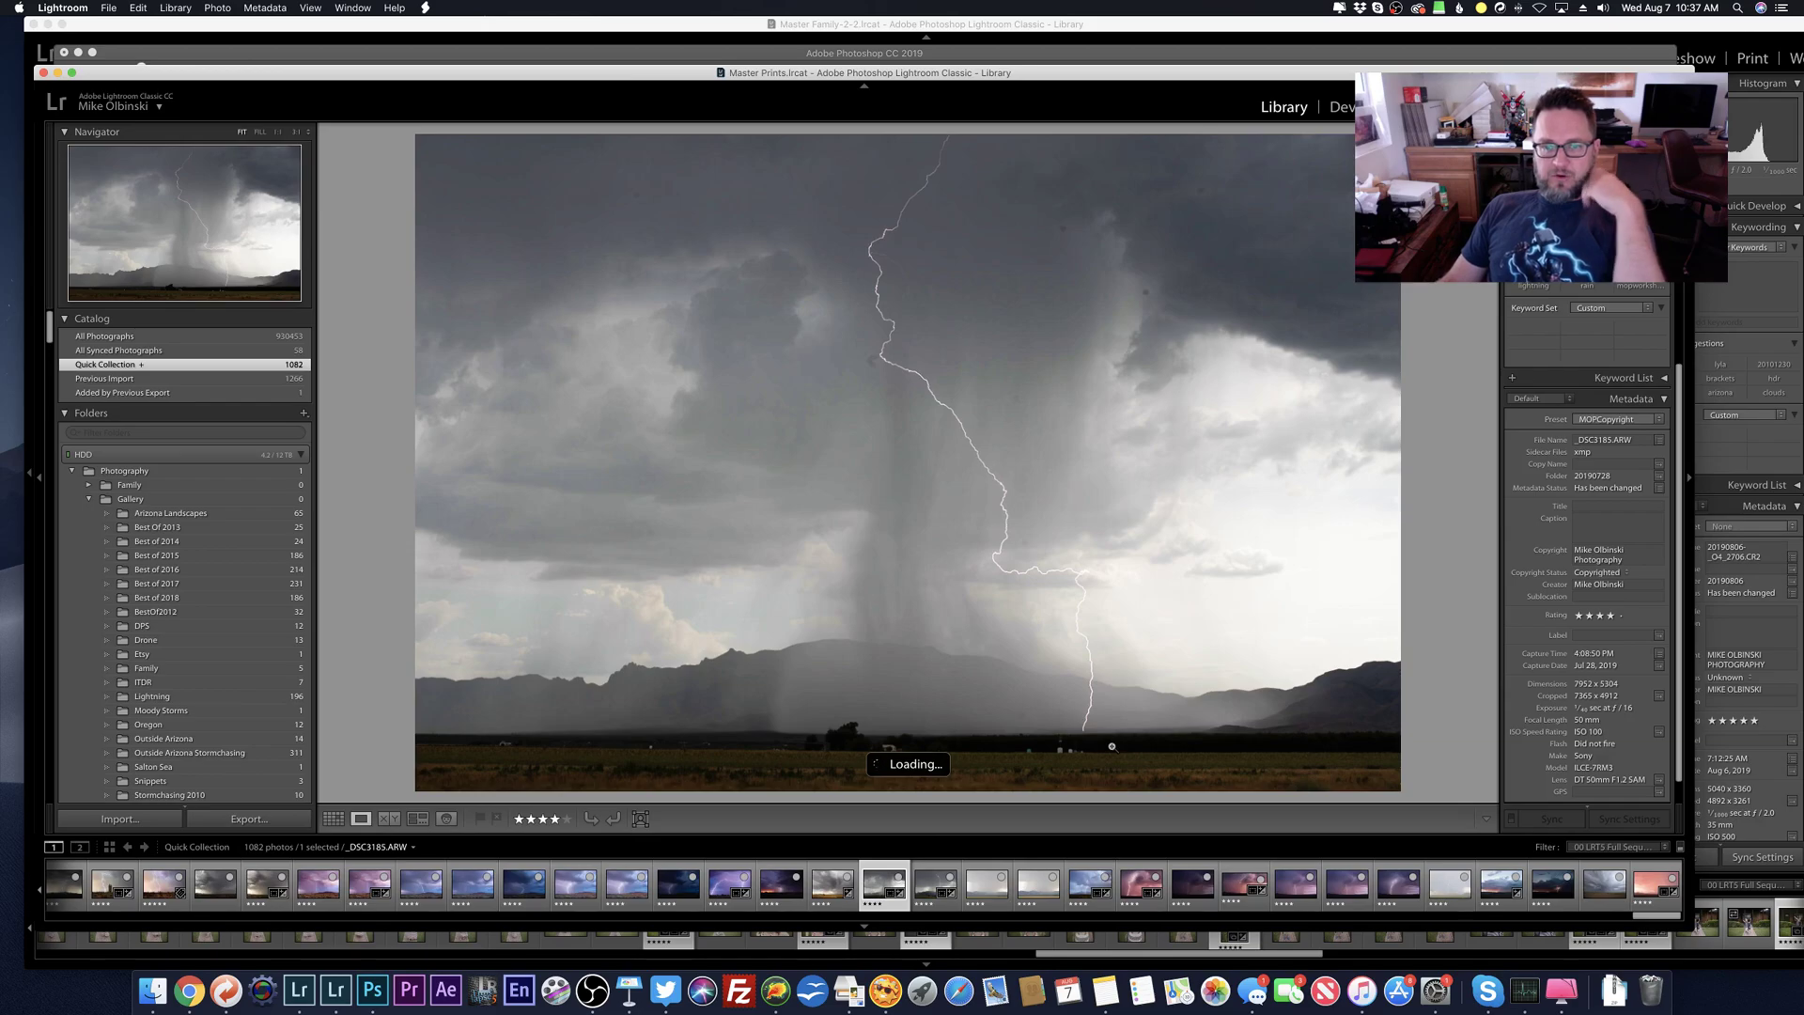
left_click(928, 884)
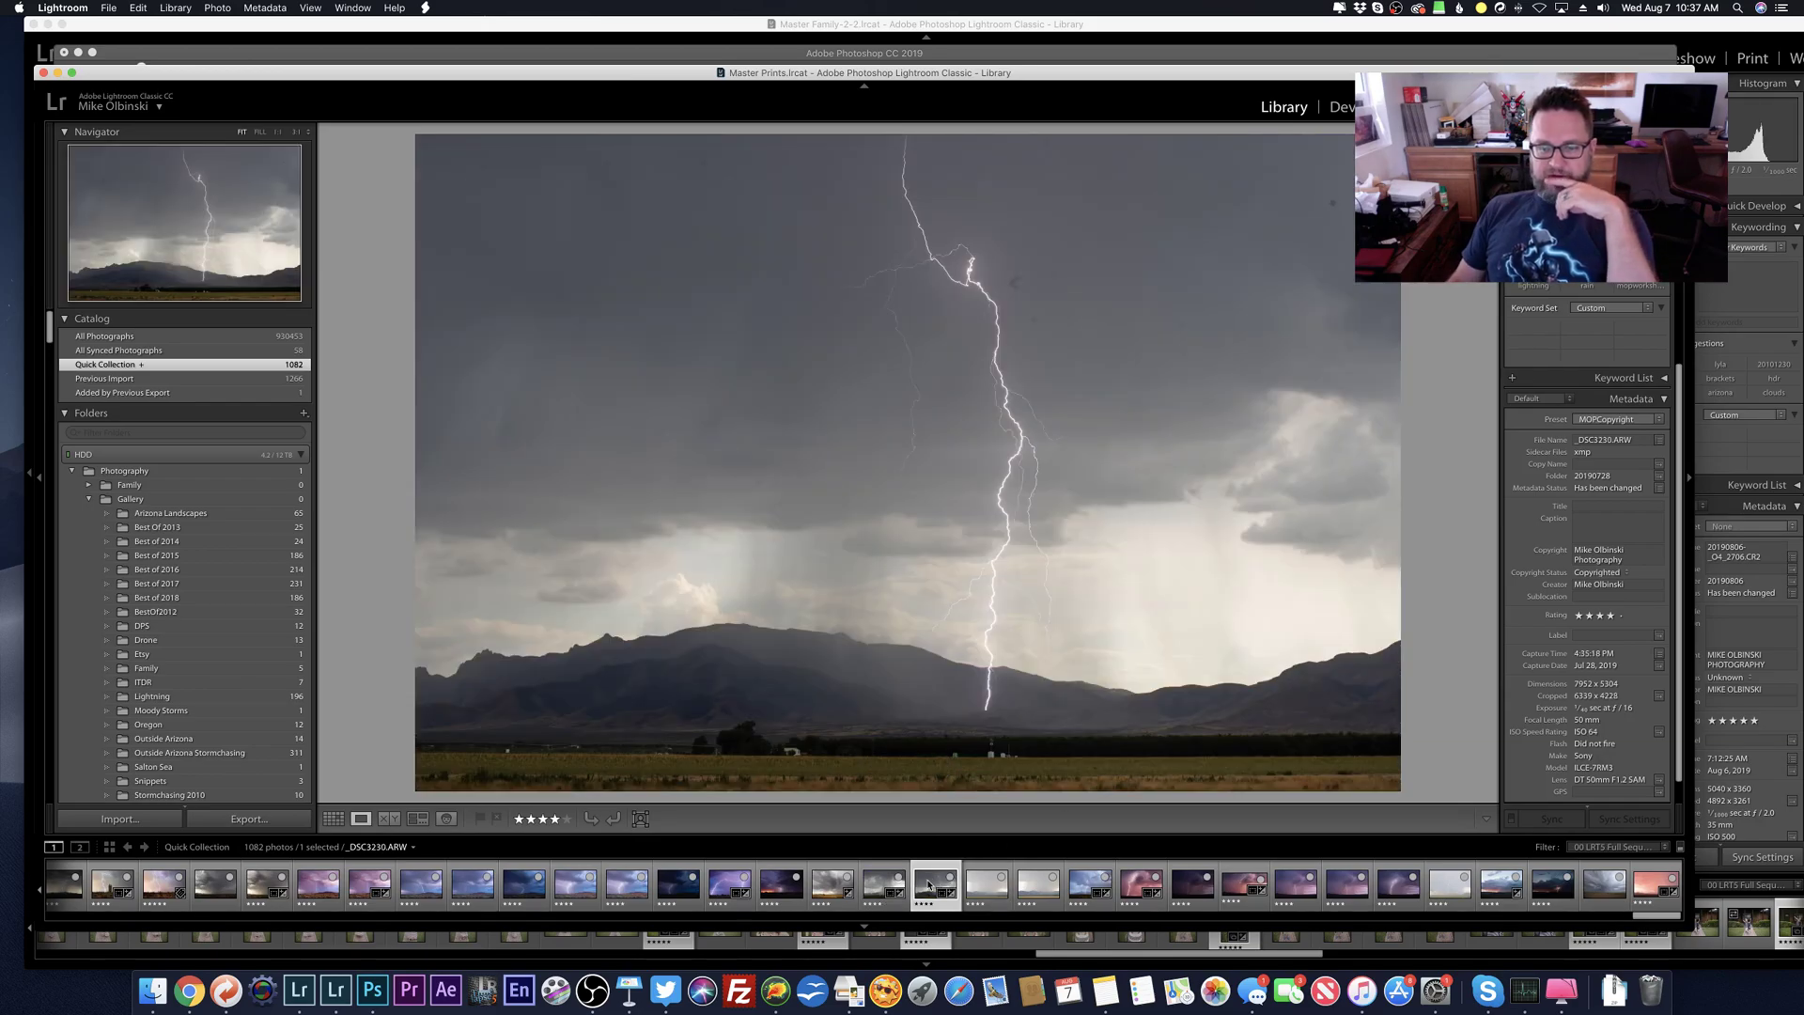
Step: Examine the mountains and the full length of the bolt in _DSC3185.ARW close up, and go on to the photo after it
key("Left")
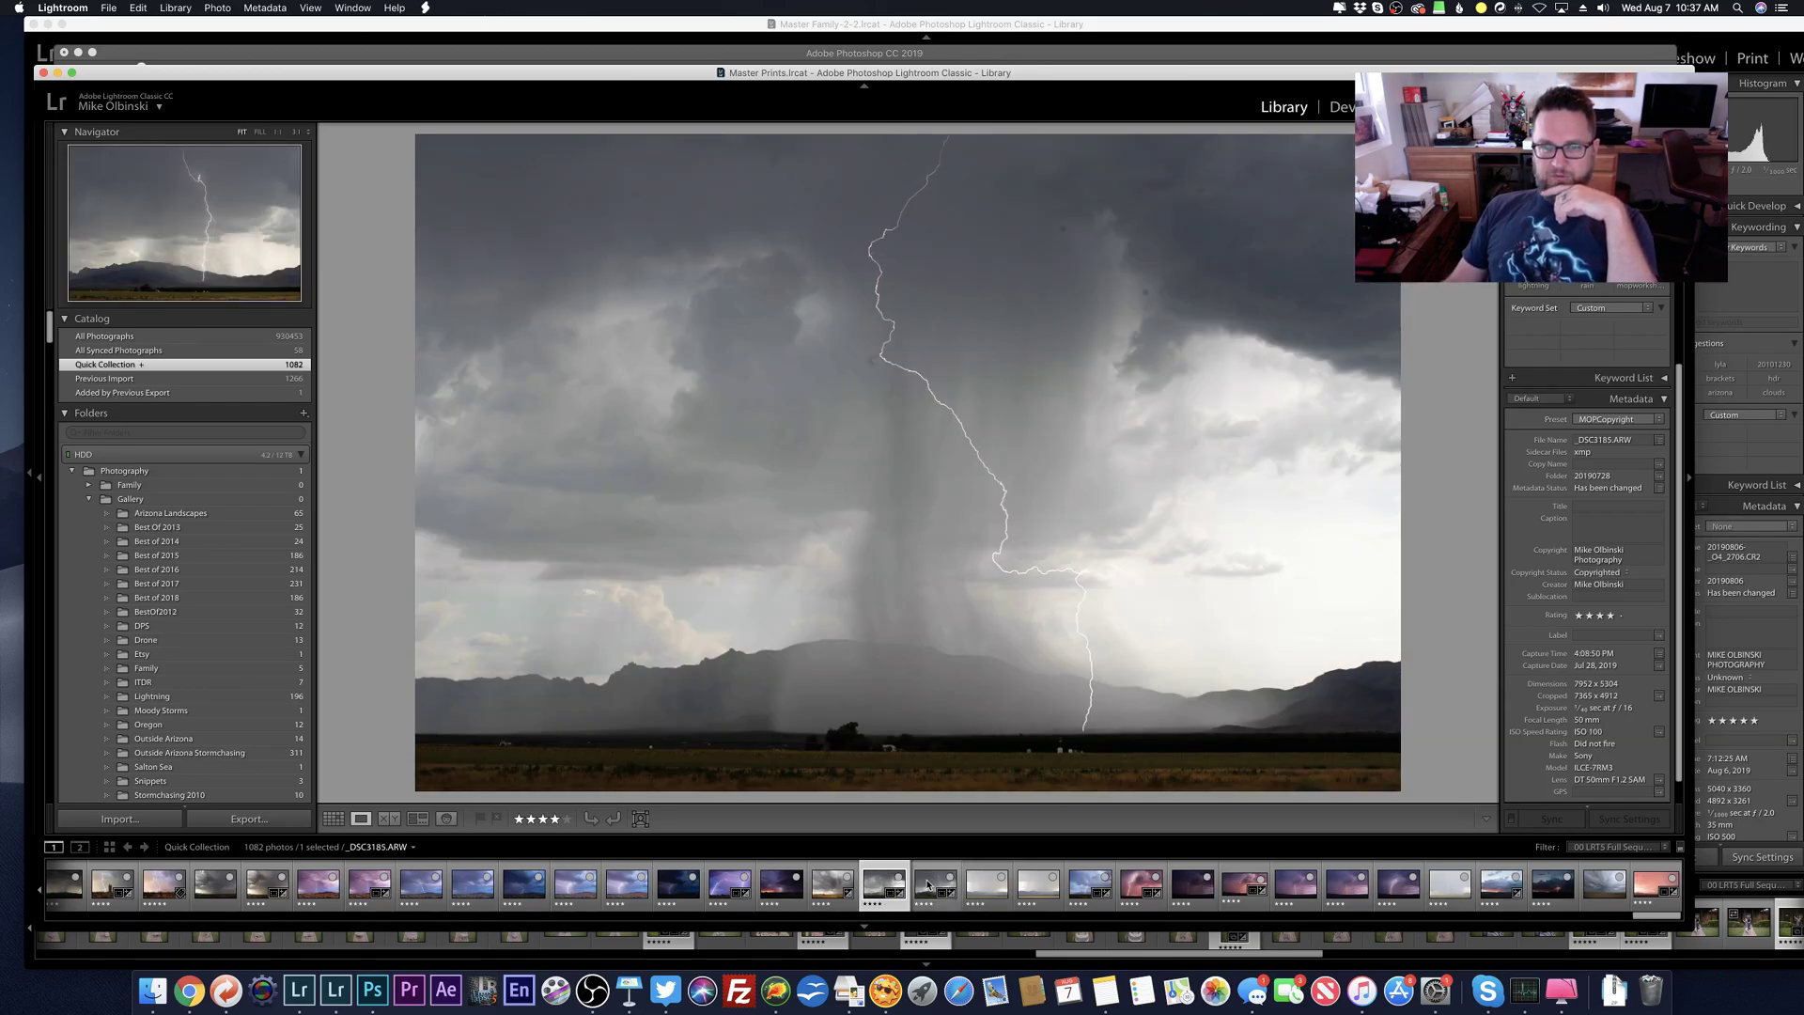
left_click(1093, 597)
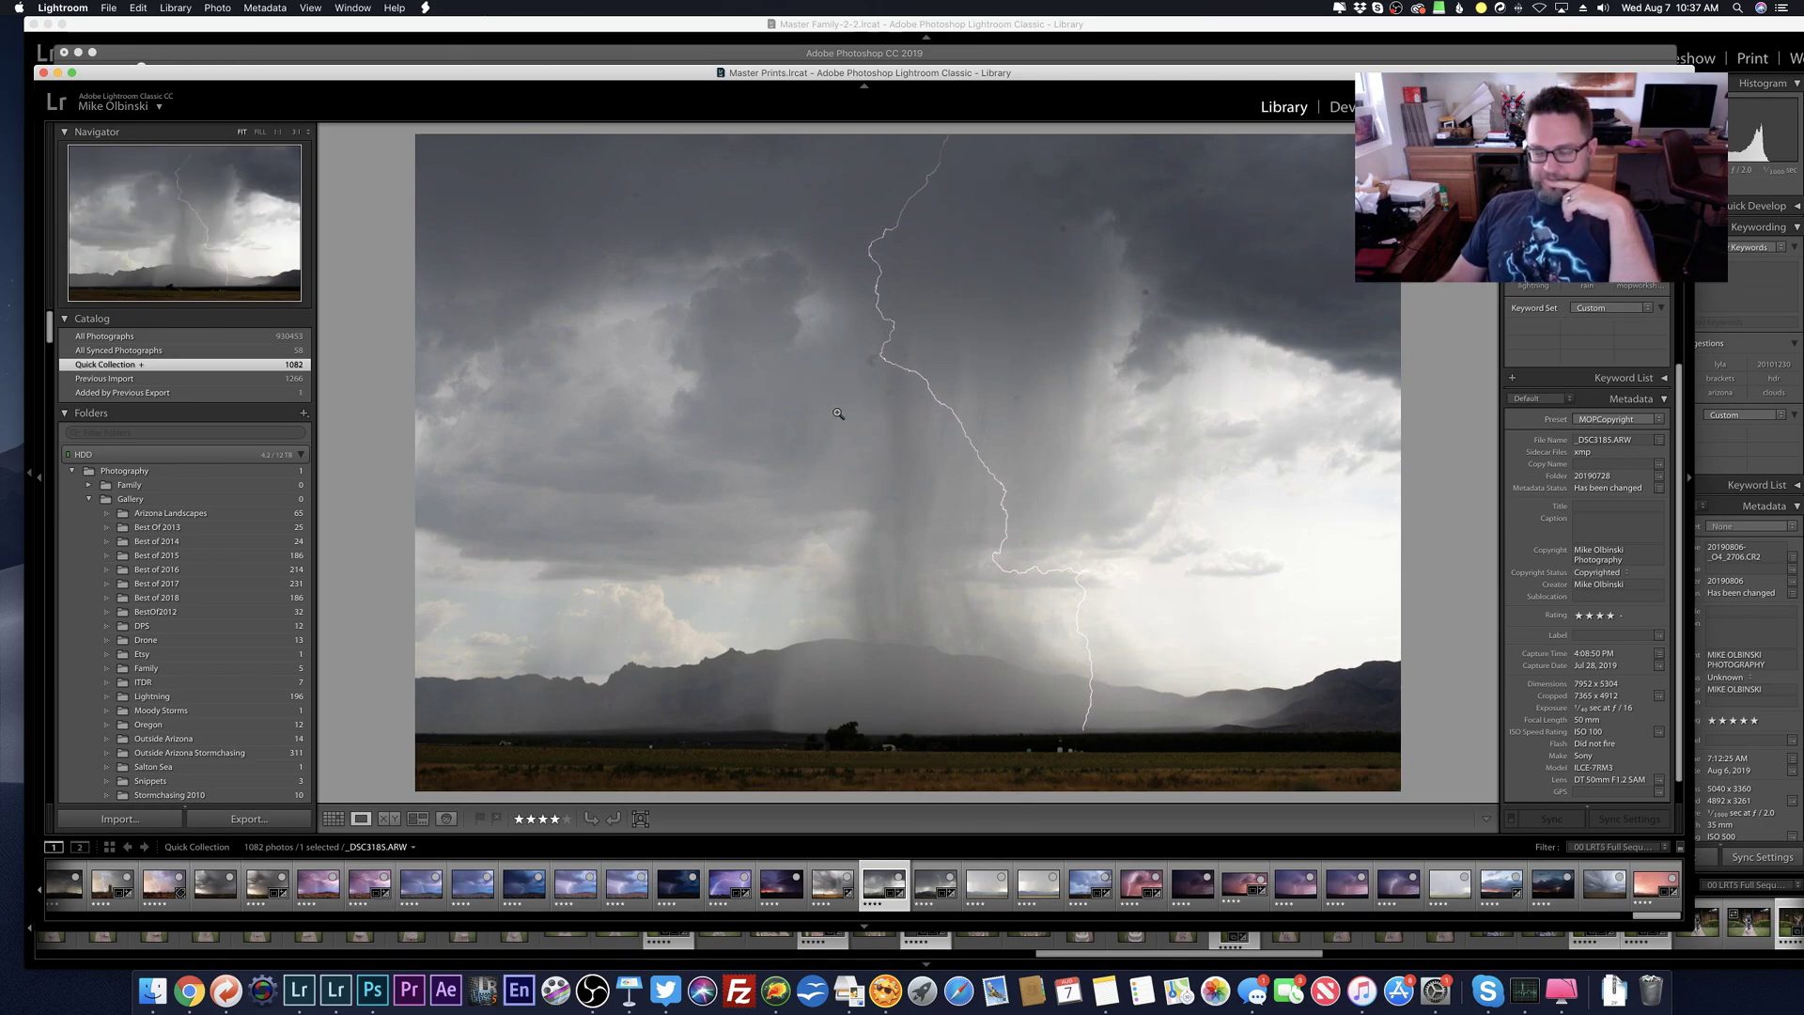
left_click(784, 751)
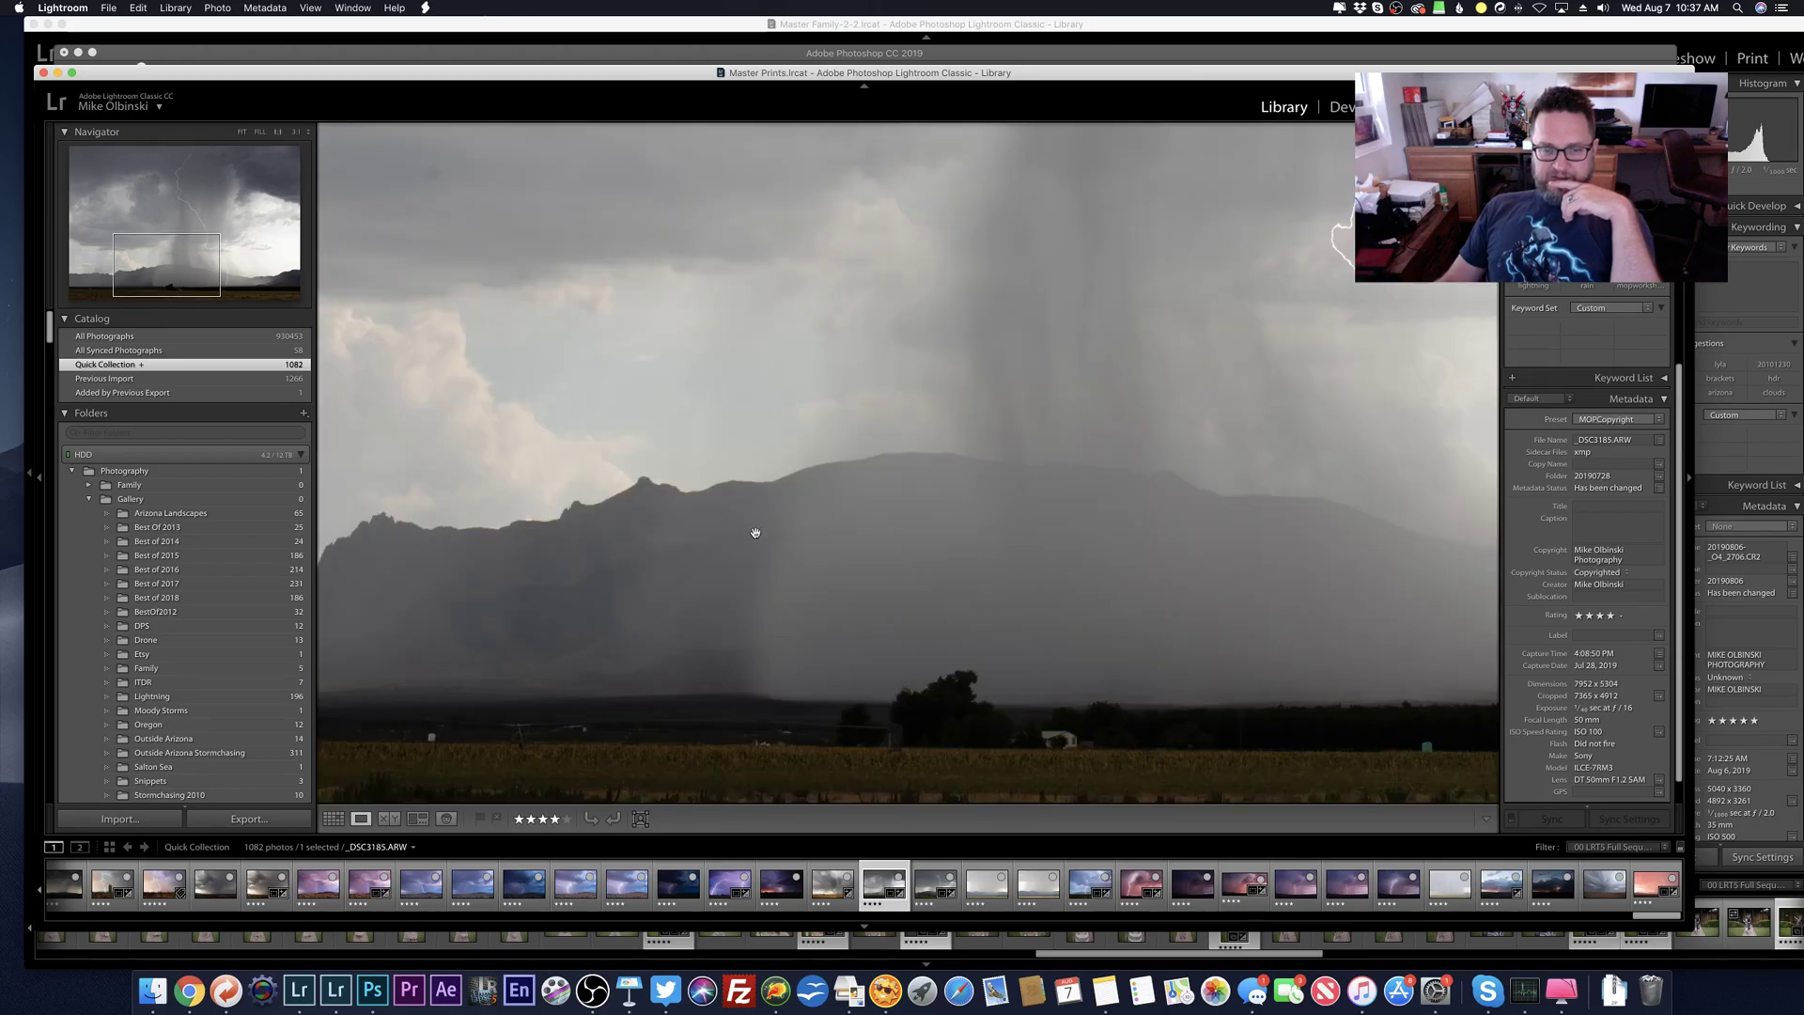
left_click(747, 697)
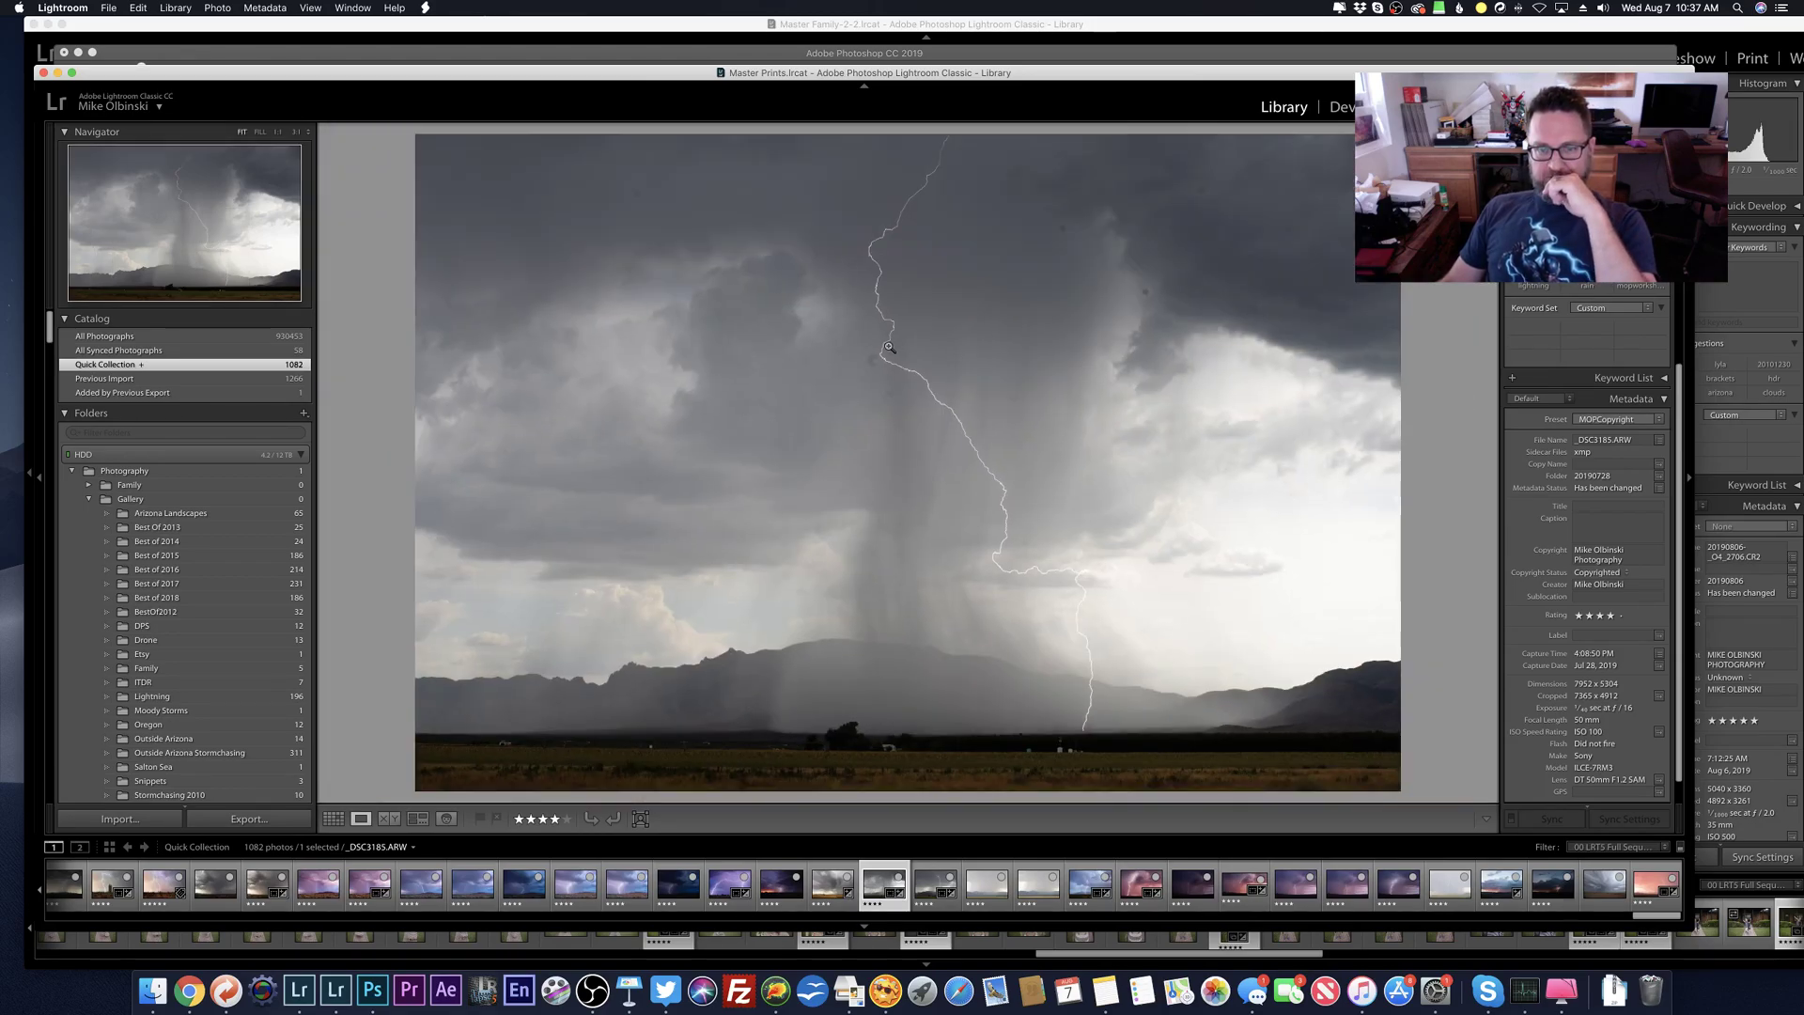
left_click(1037, 548)
left_click_drag(1055, 621, 967, 793)
left_click_drag(664, 310, 814, 779)
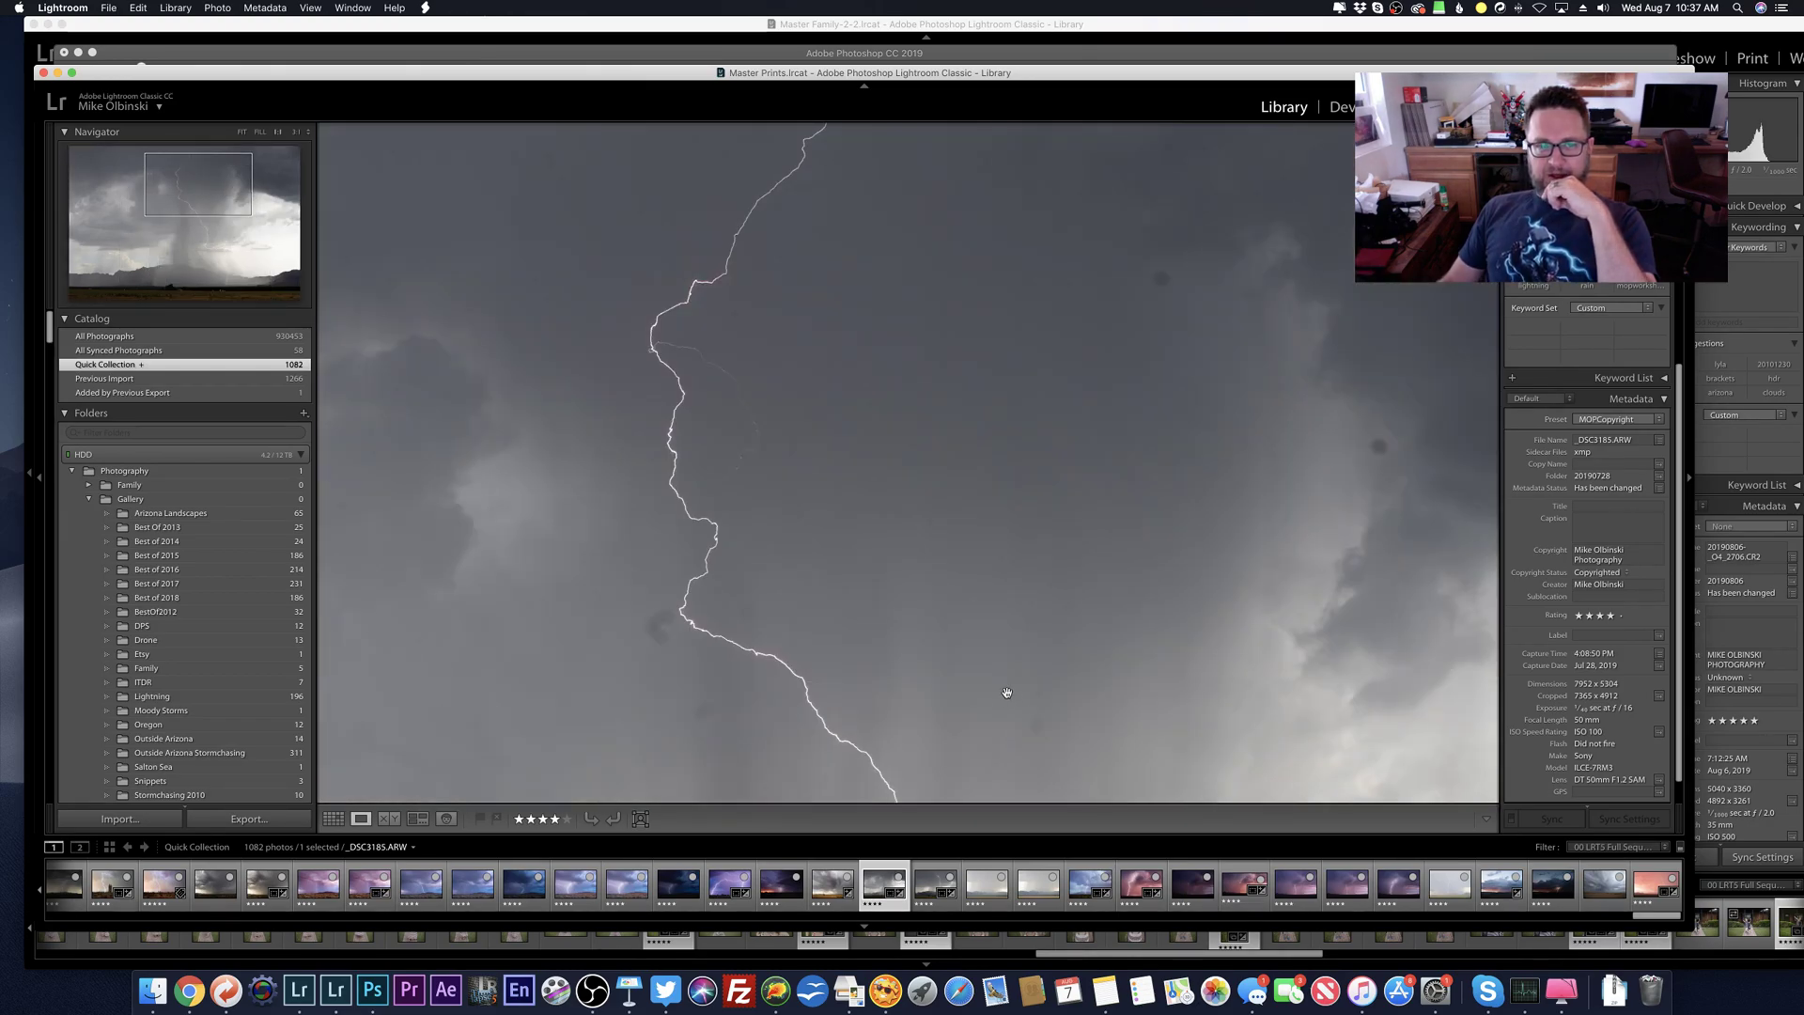
left_click_drag(821, 512, 949, 229)
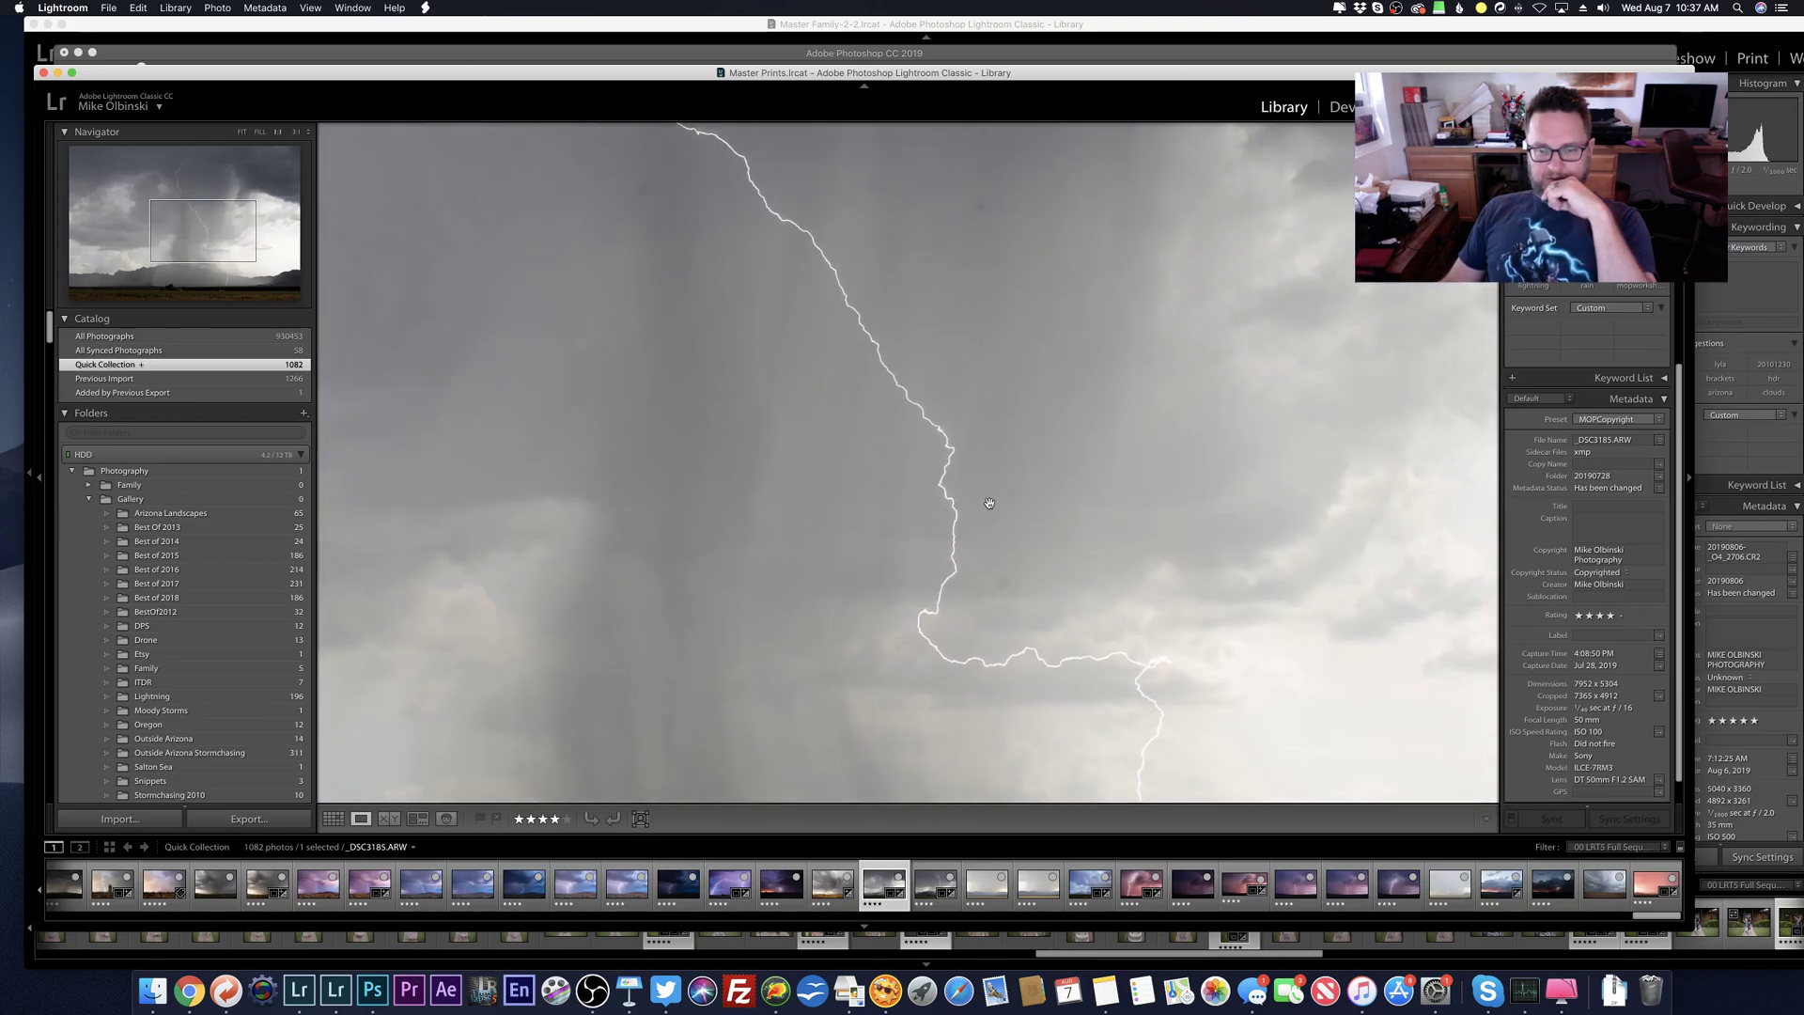
left_click(988, 505)
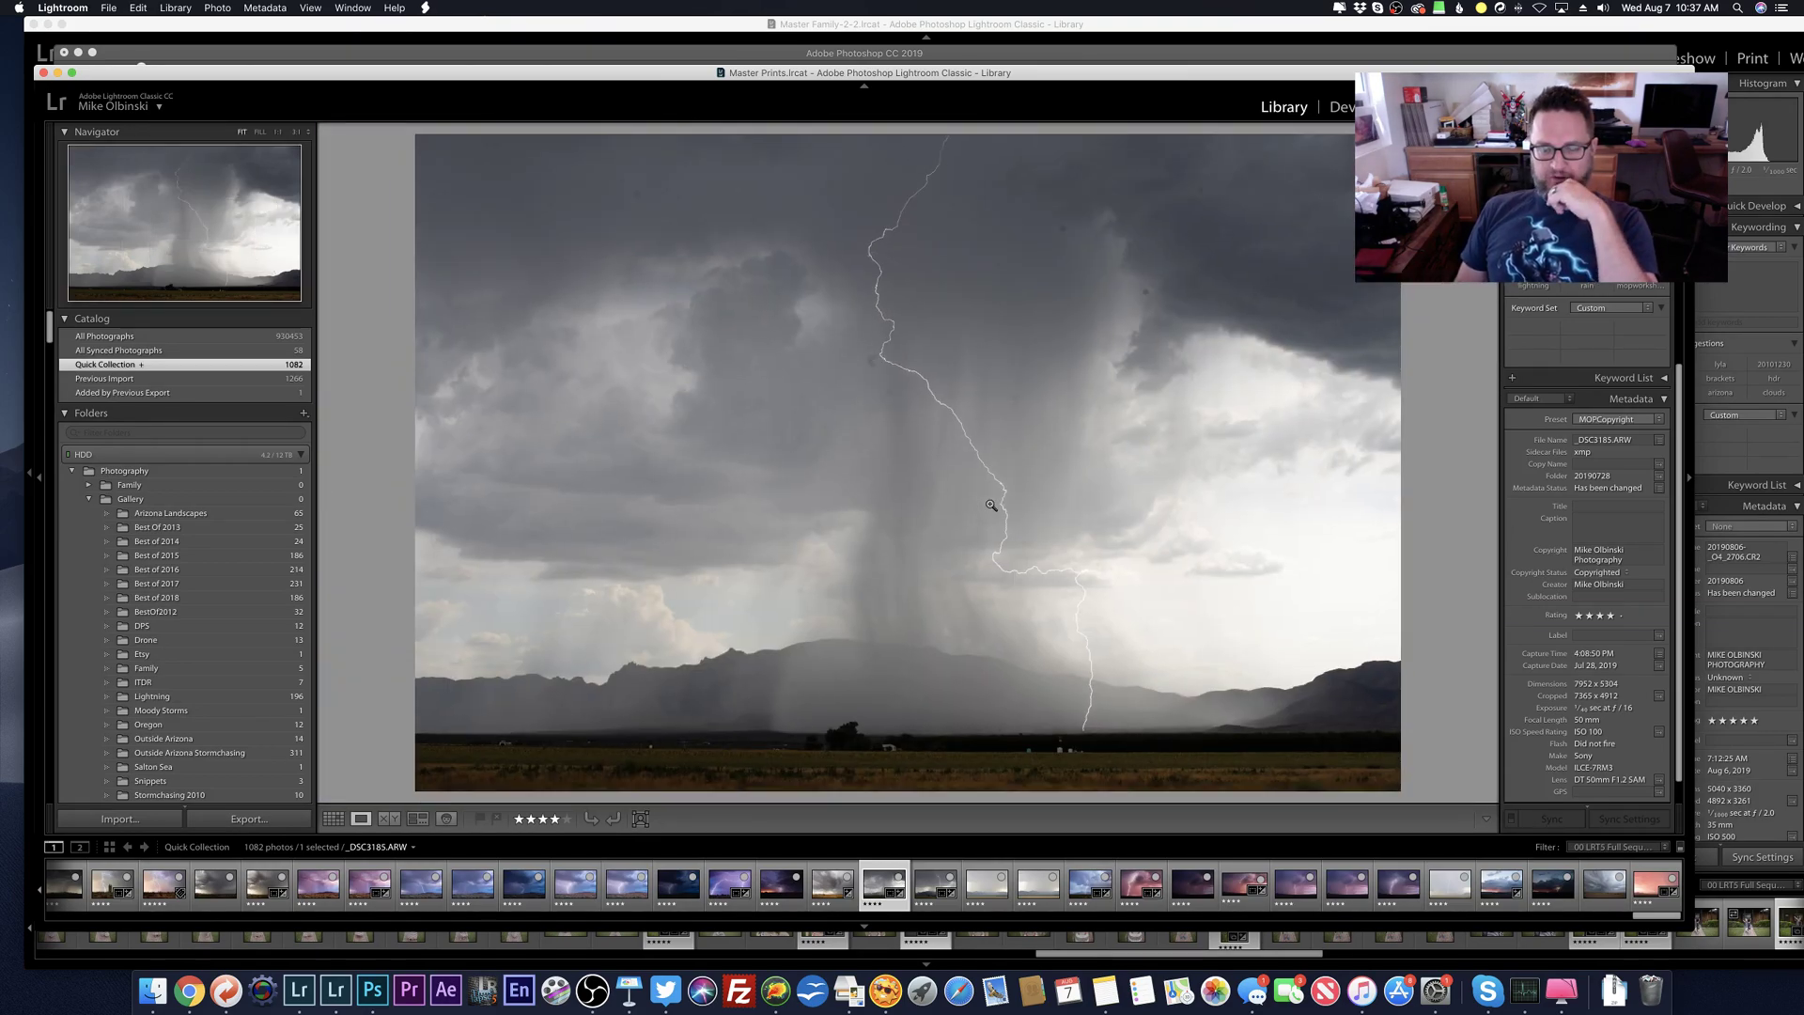
key("Right")
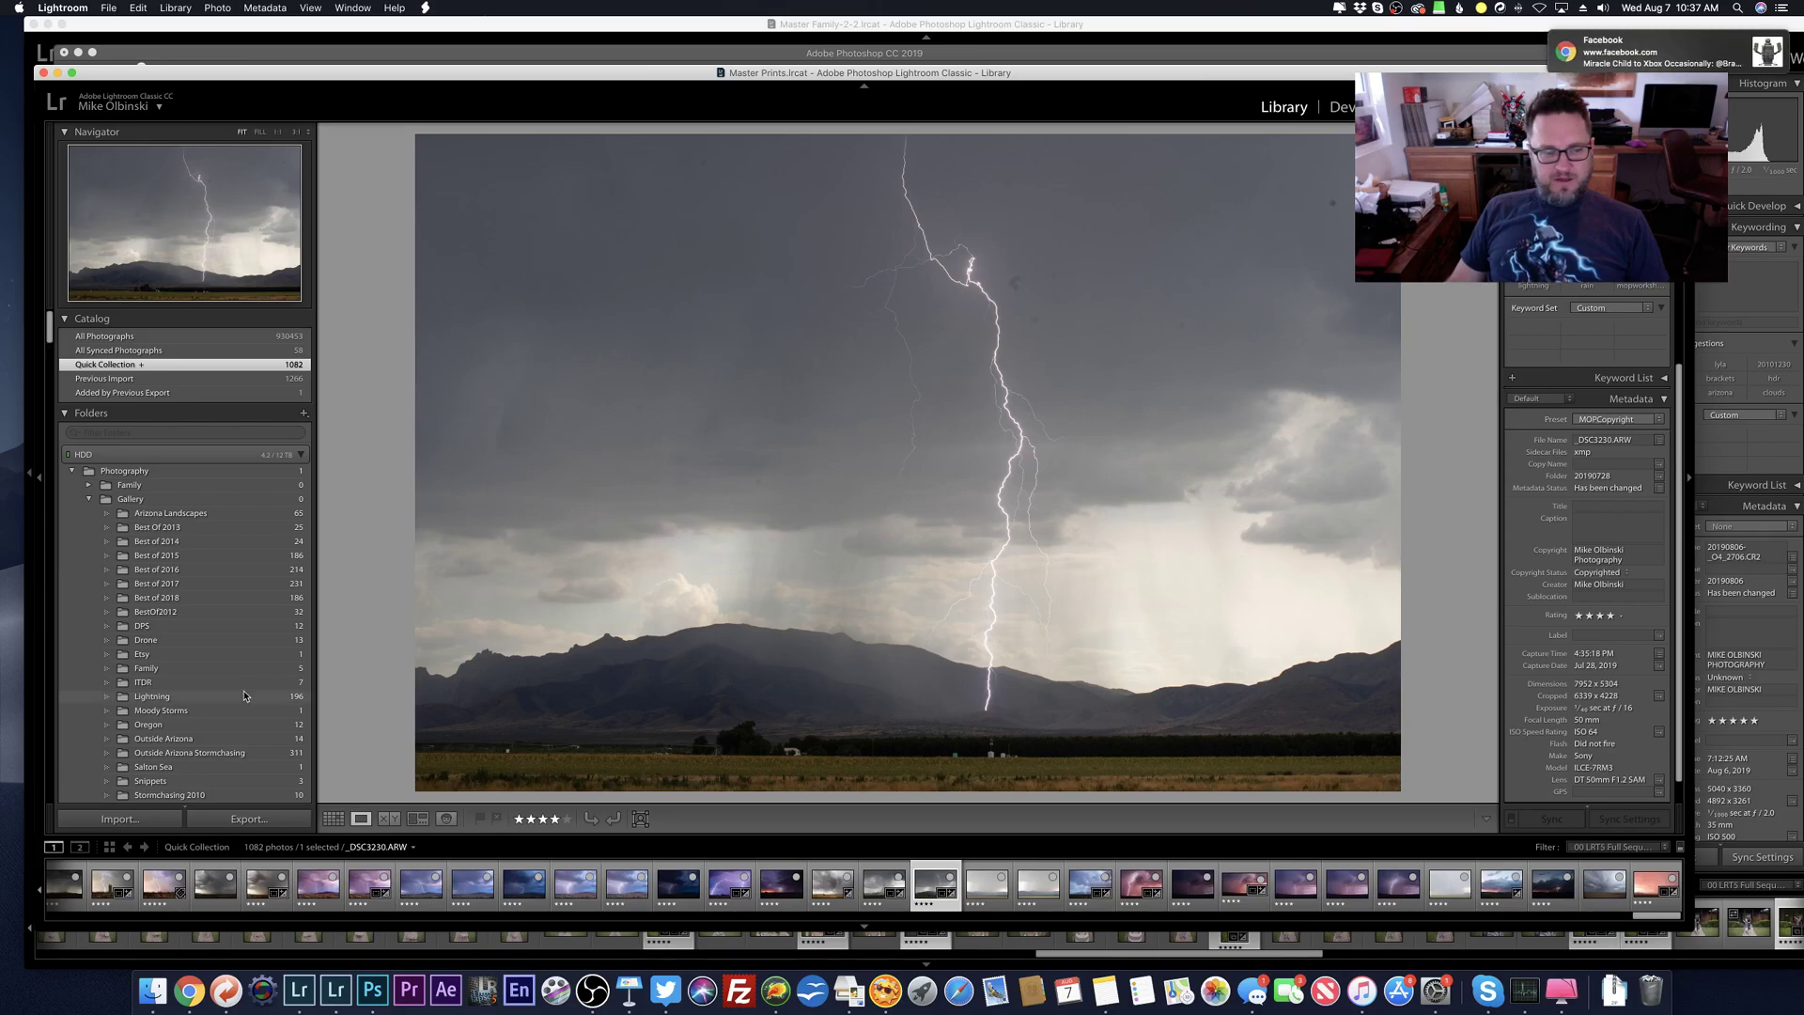
scroll(244, 695, "down", 15)
scroll(244, 696, "down", 4)
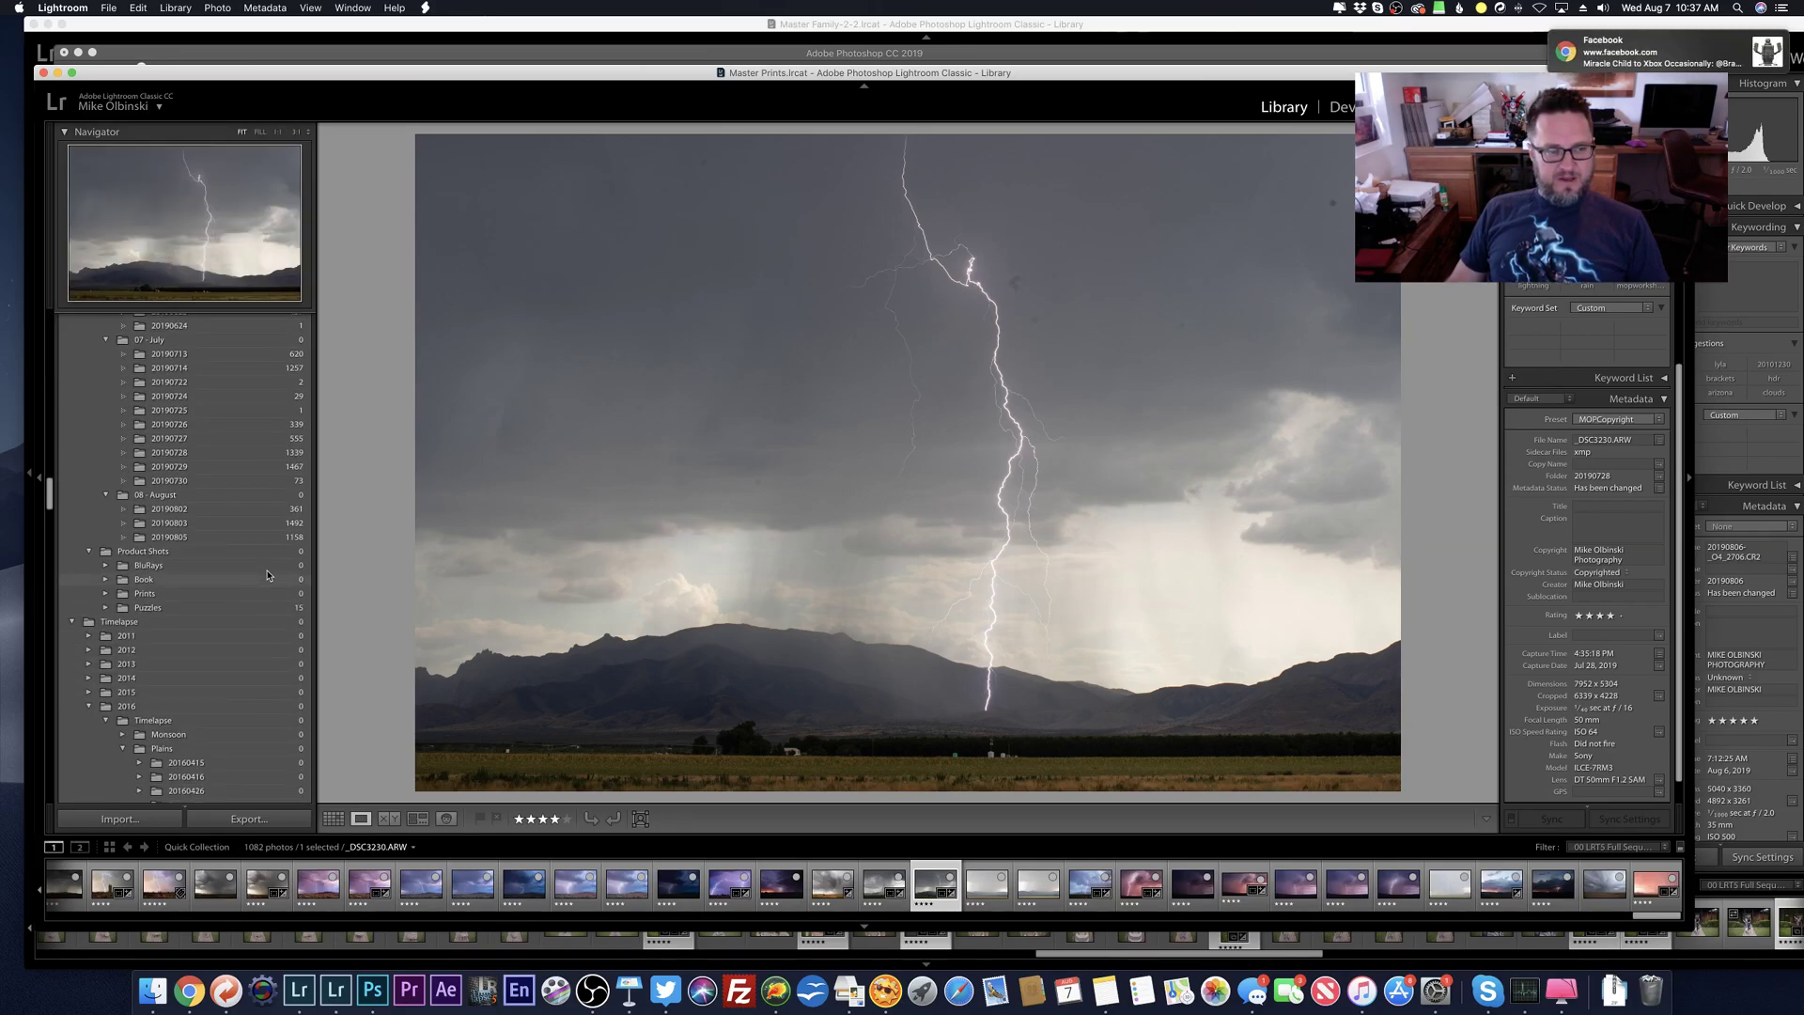
left_click(262, 522)
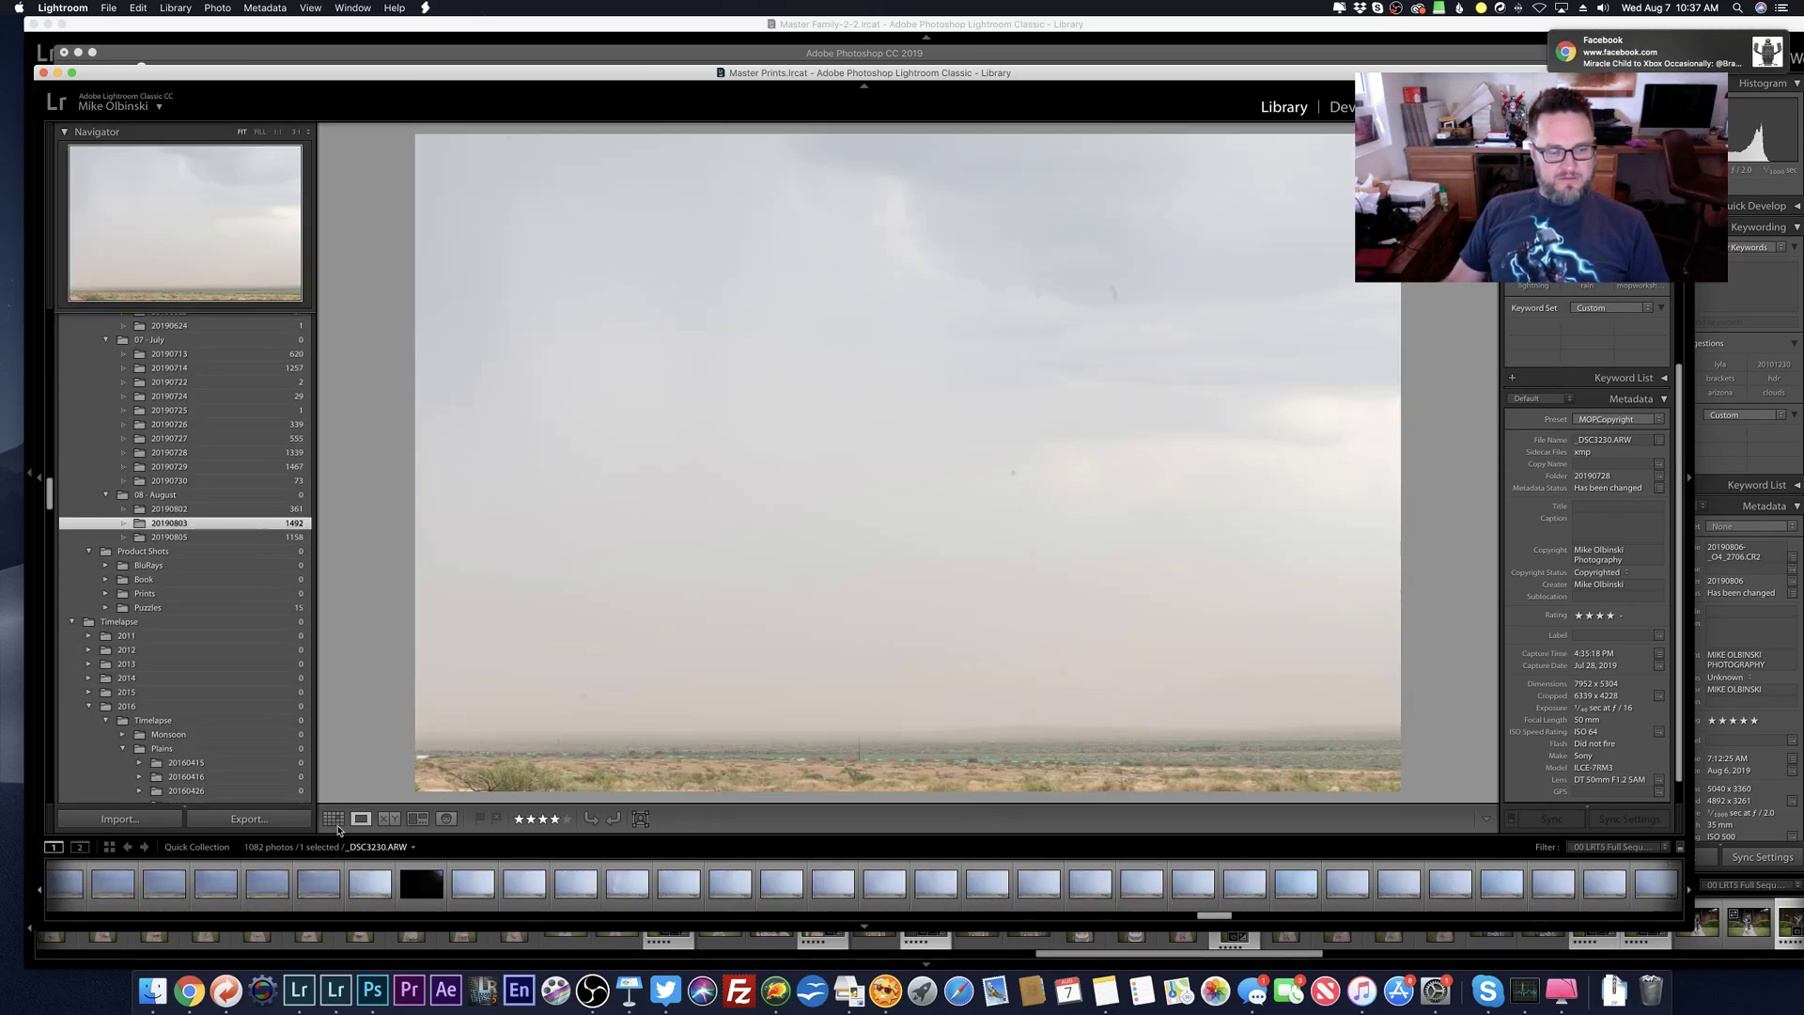
left_click(333, 818)
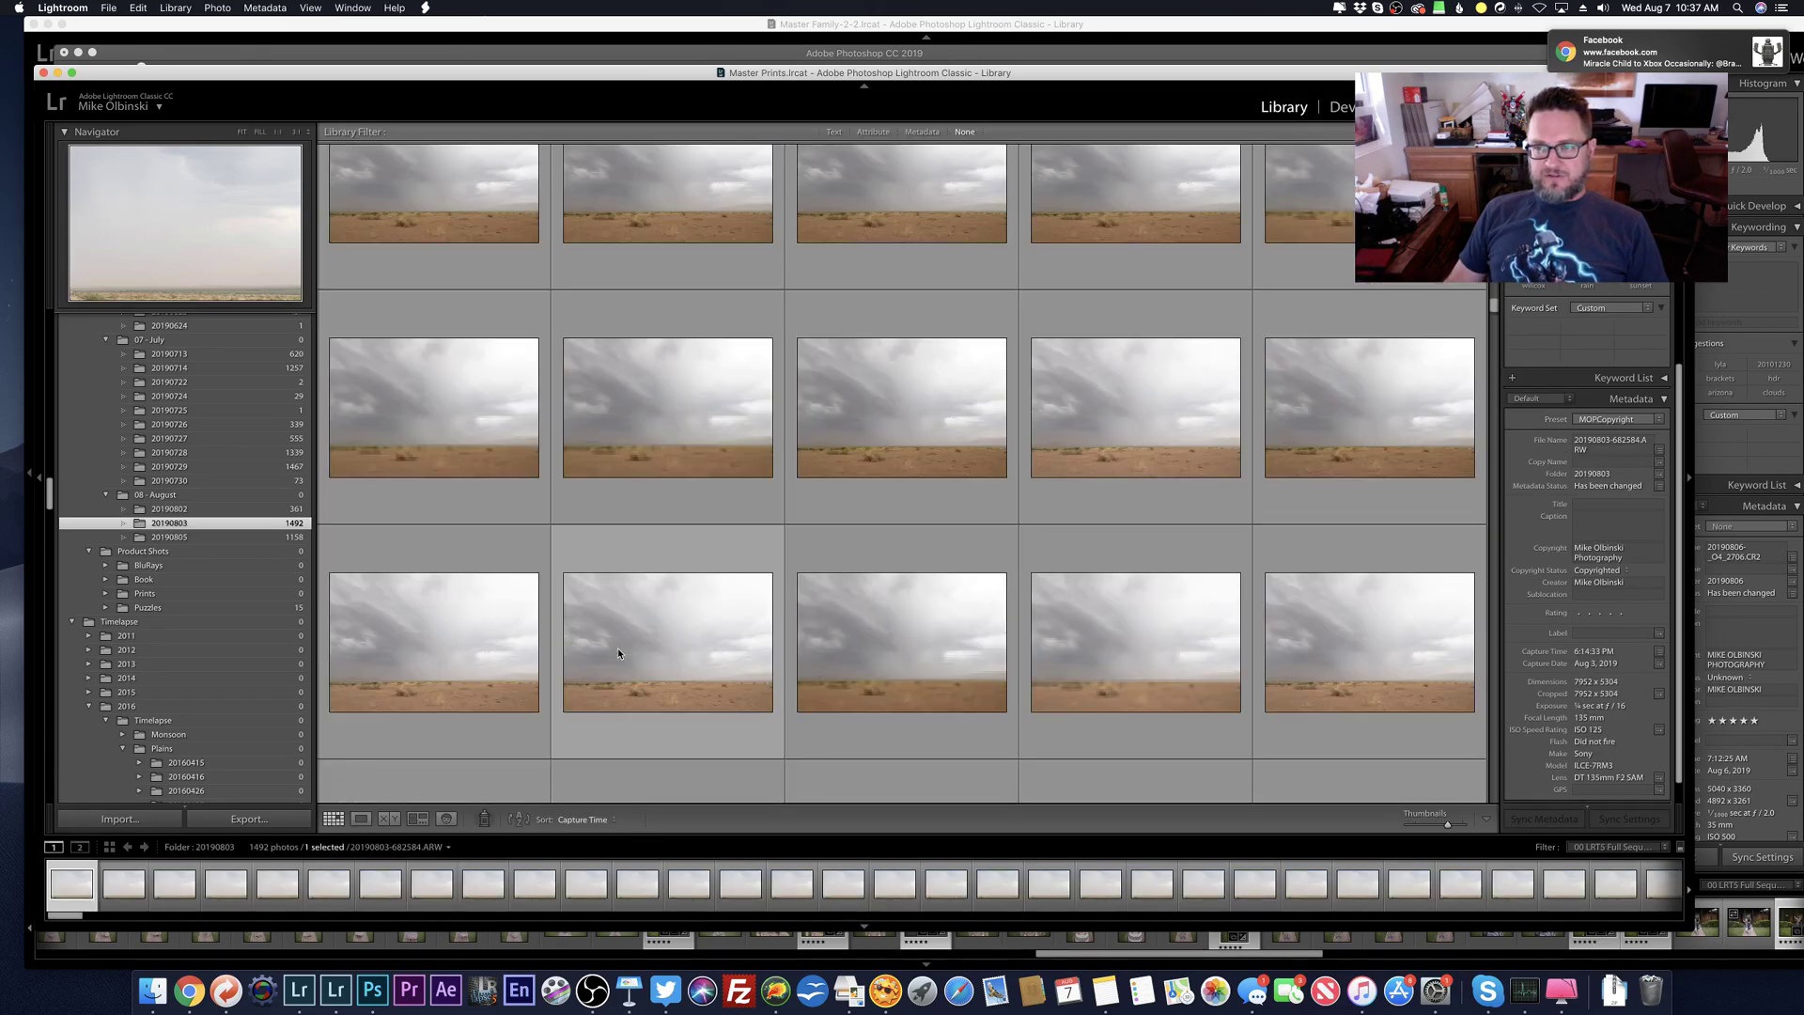
scroll(618, 647, "down", 20)
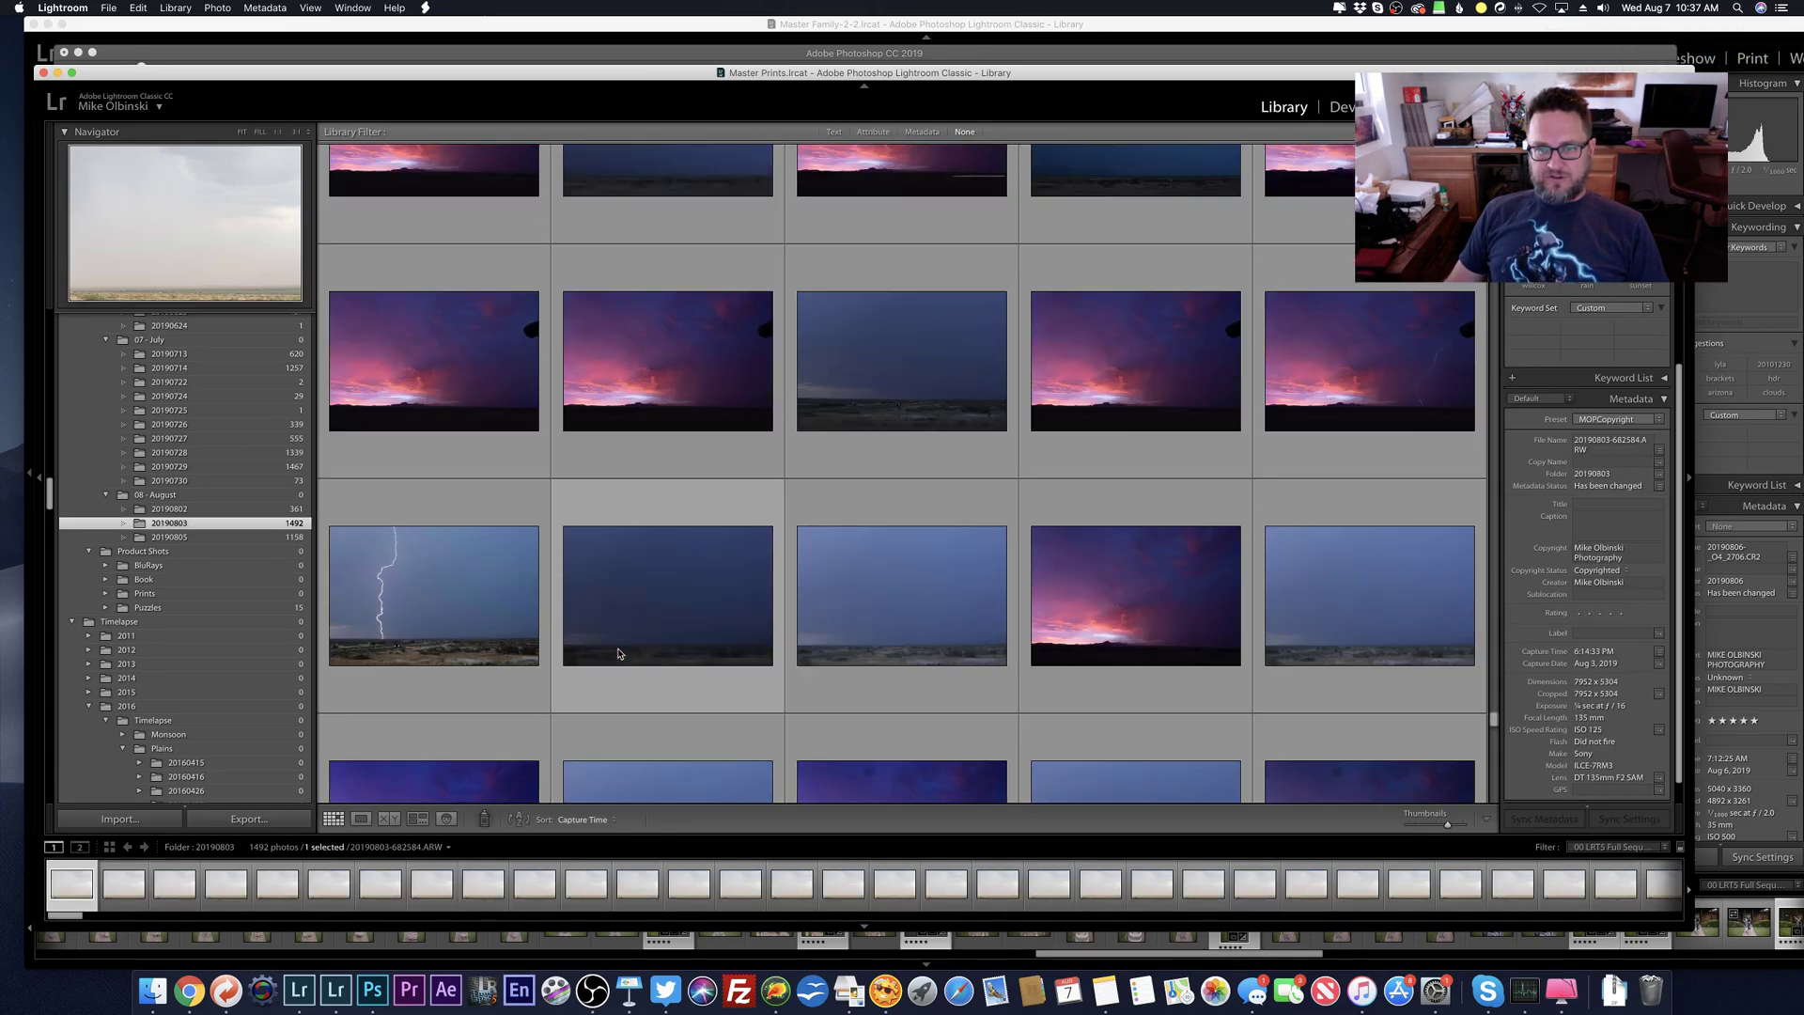
key("j")
scroll(617, 646, "up", 1)
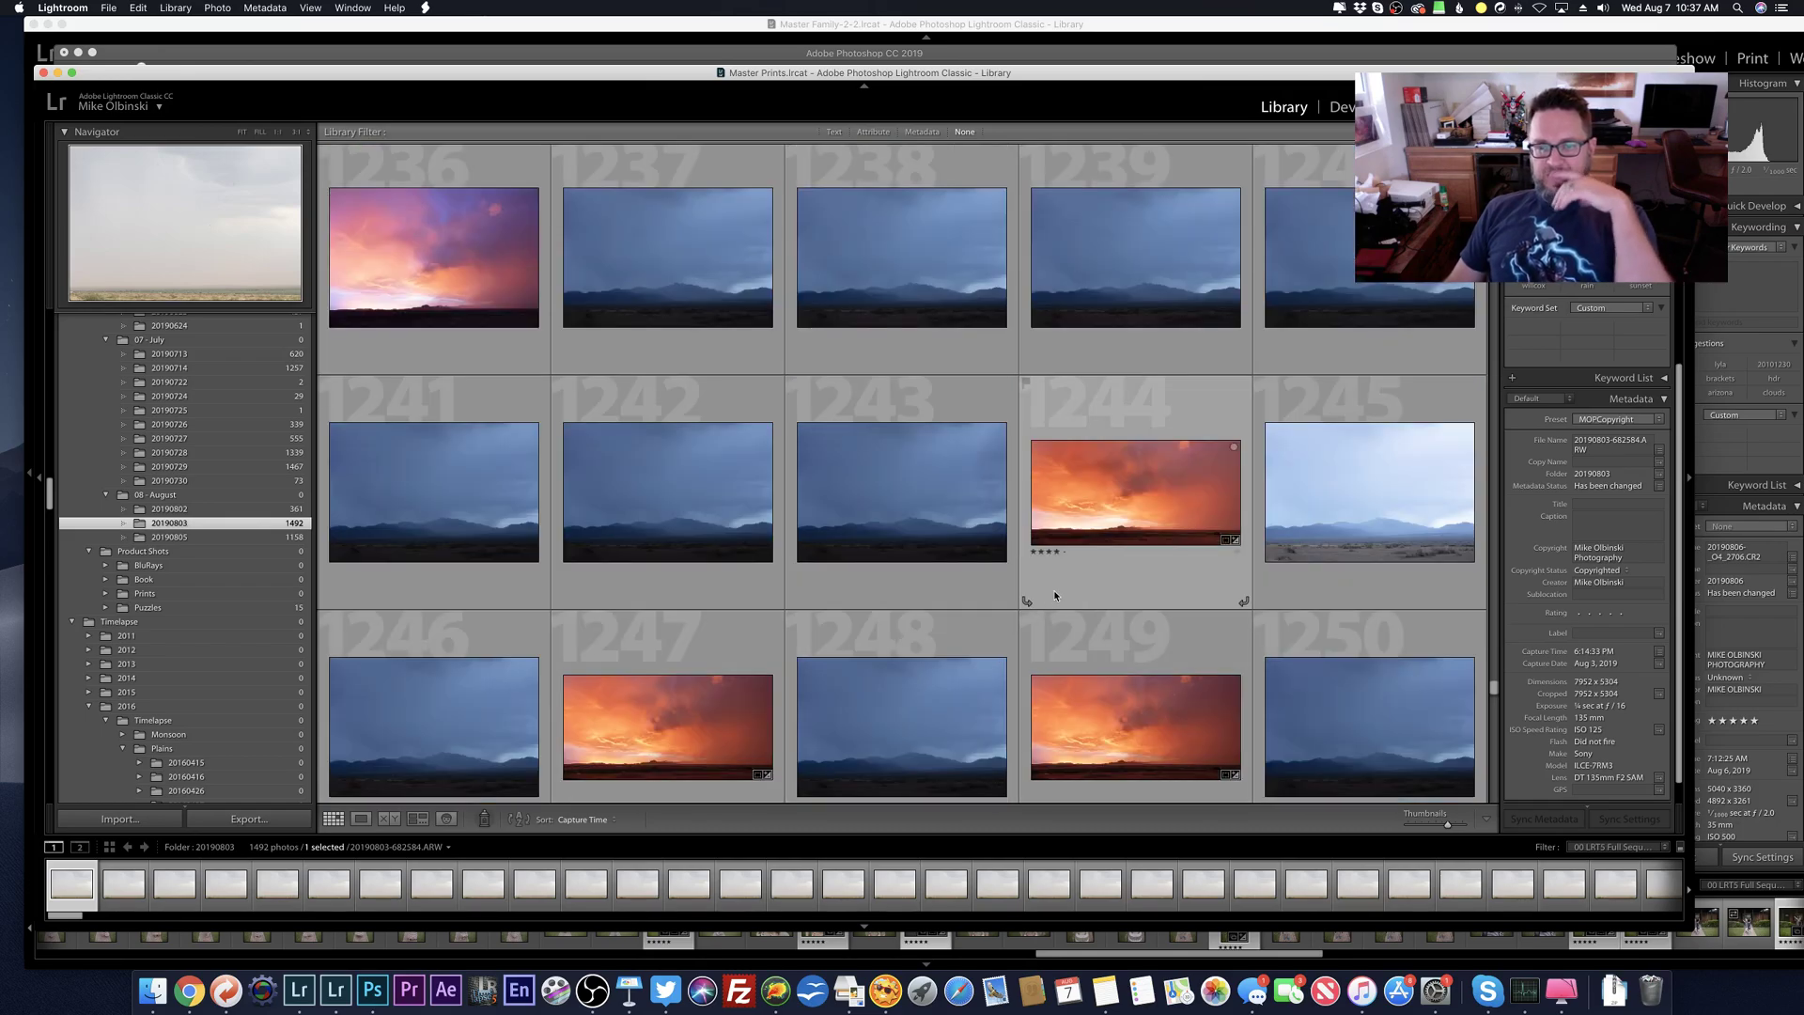
key("j")
scroll(1056, 633, "down", 2)
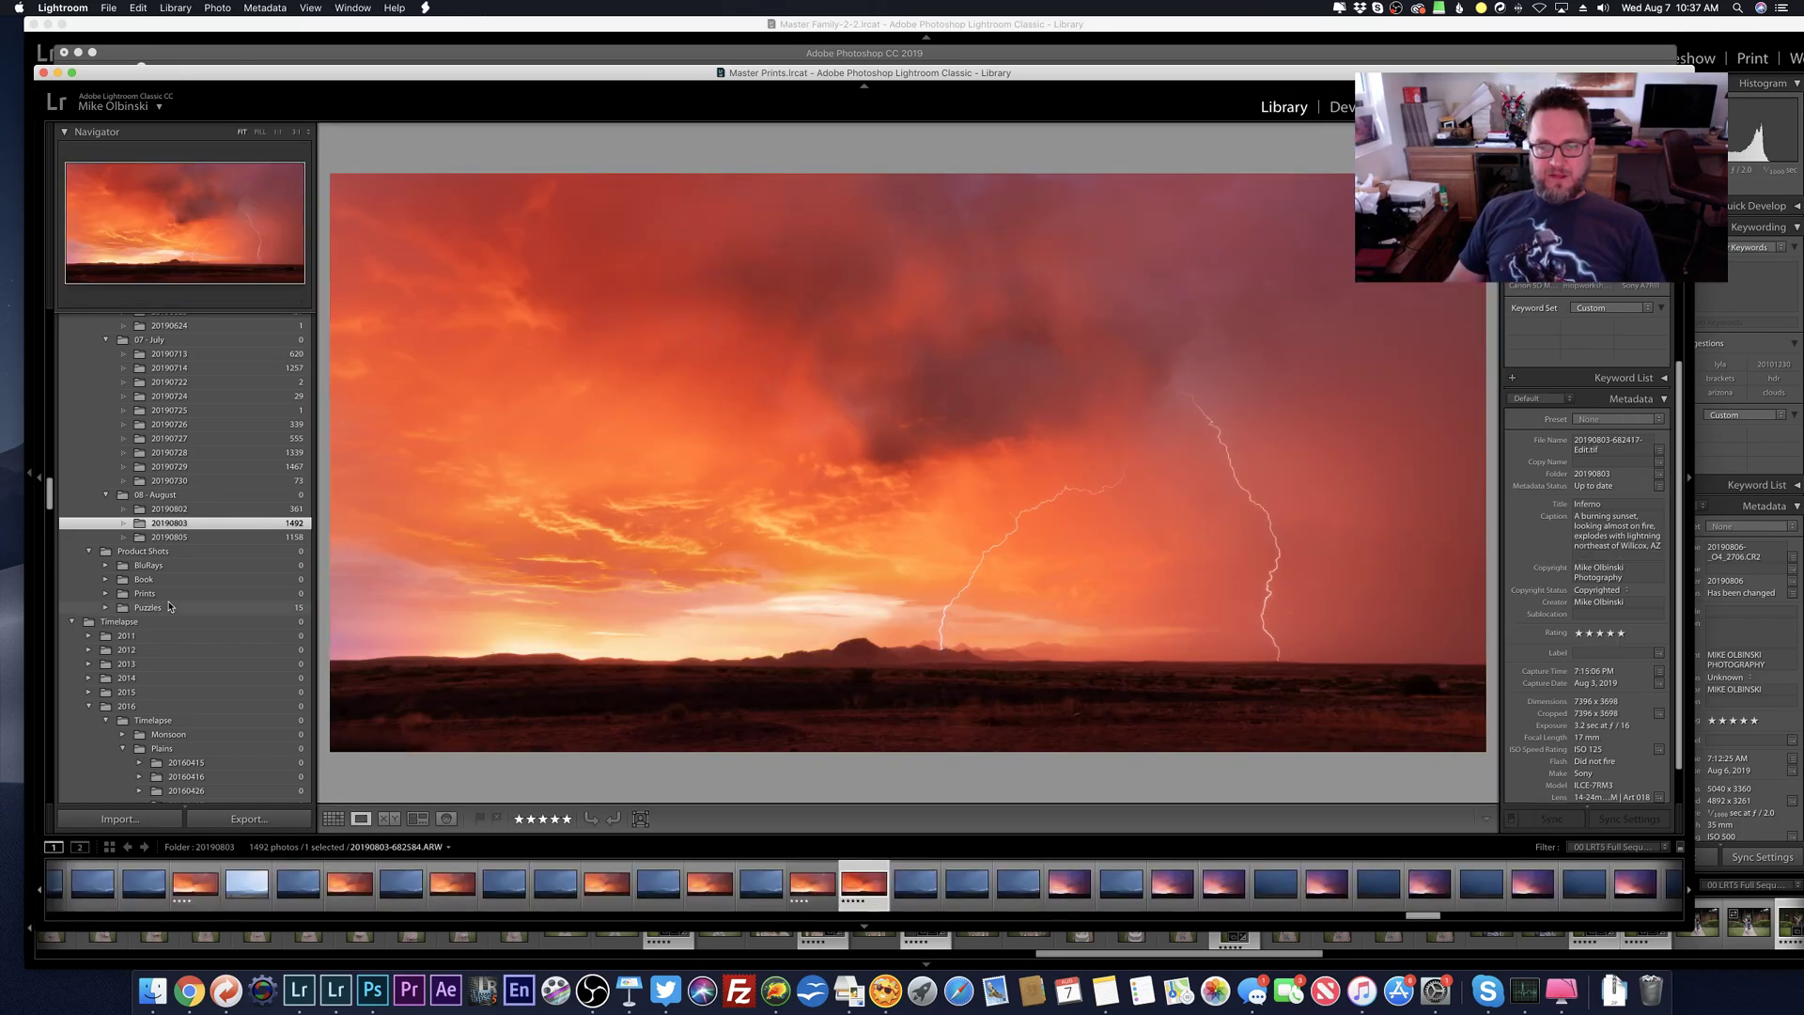
Step: Return to the Quick Collection's grid and open _DSC2672.ARW, the grey storm over the golden field, at full size
scroll(170, 606, "up", 10)
scroll(170, 606, "down", 15)
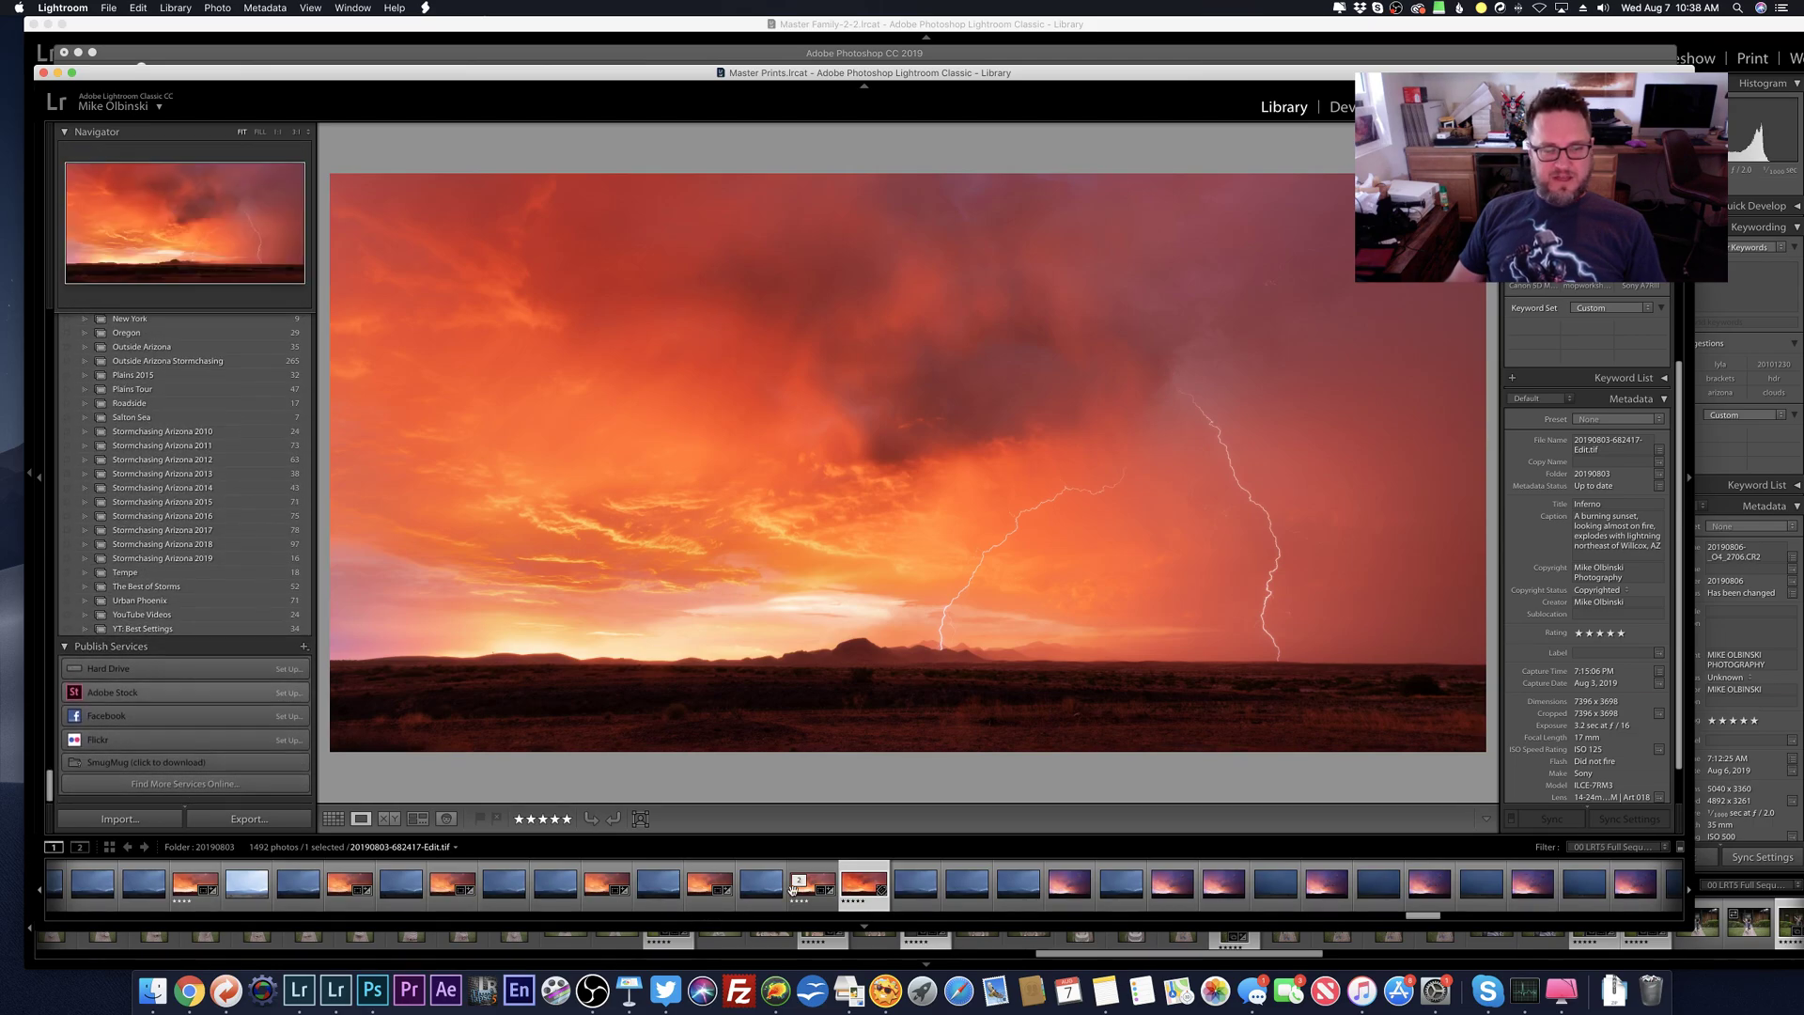
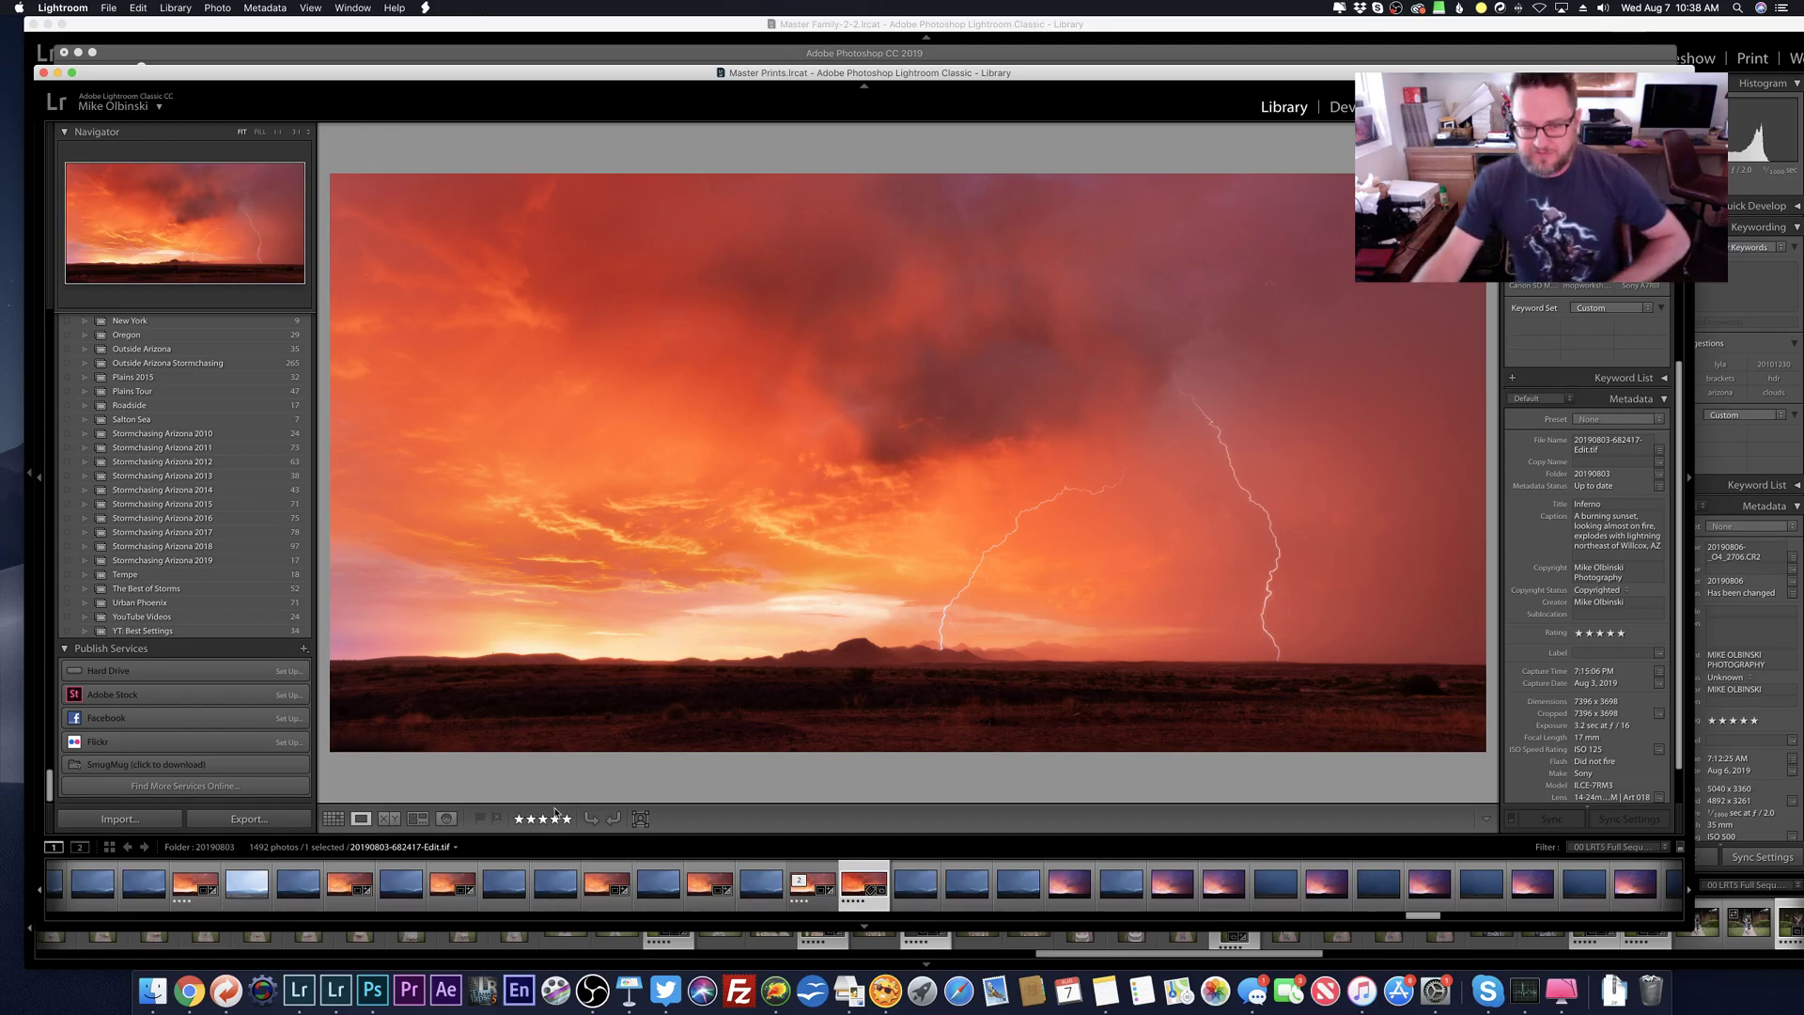
scroll(158, 593, "up", 5)
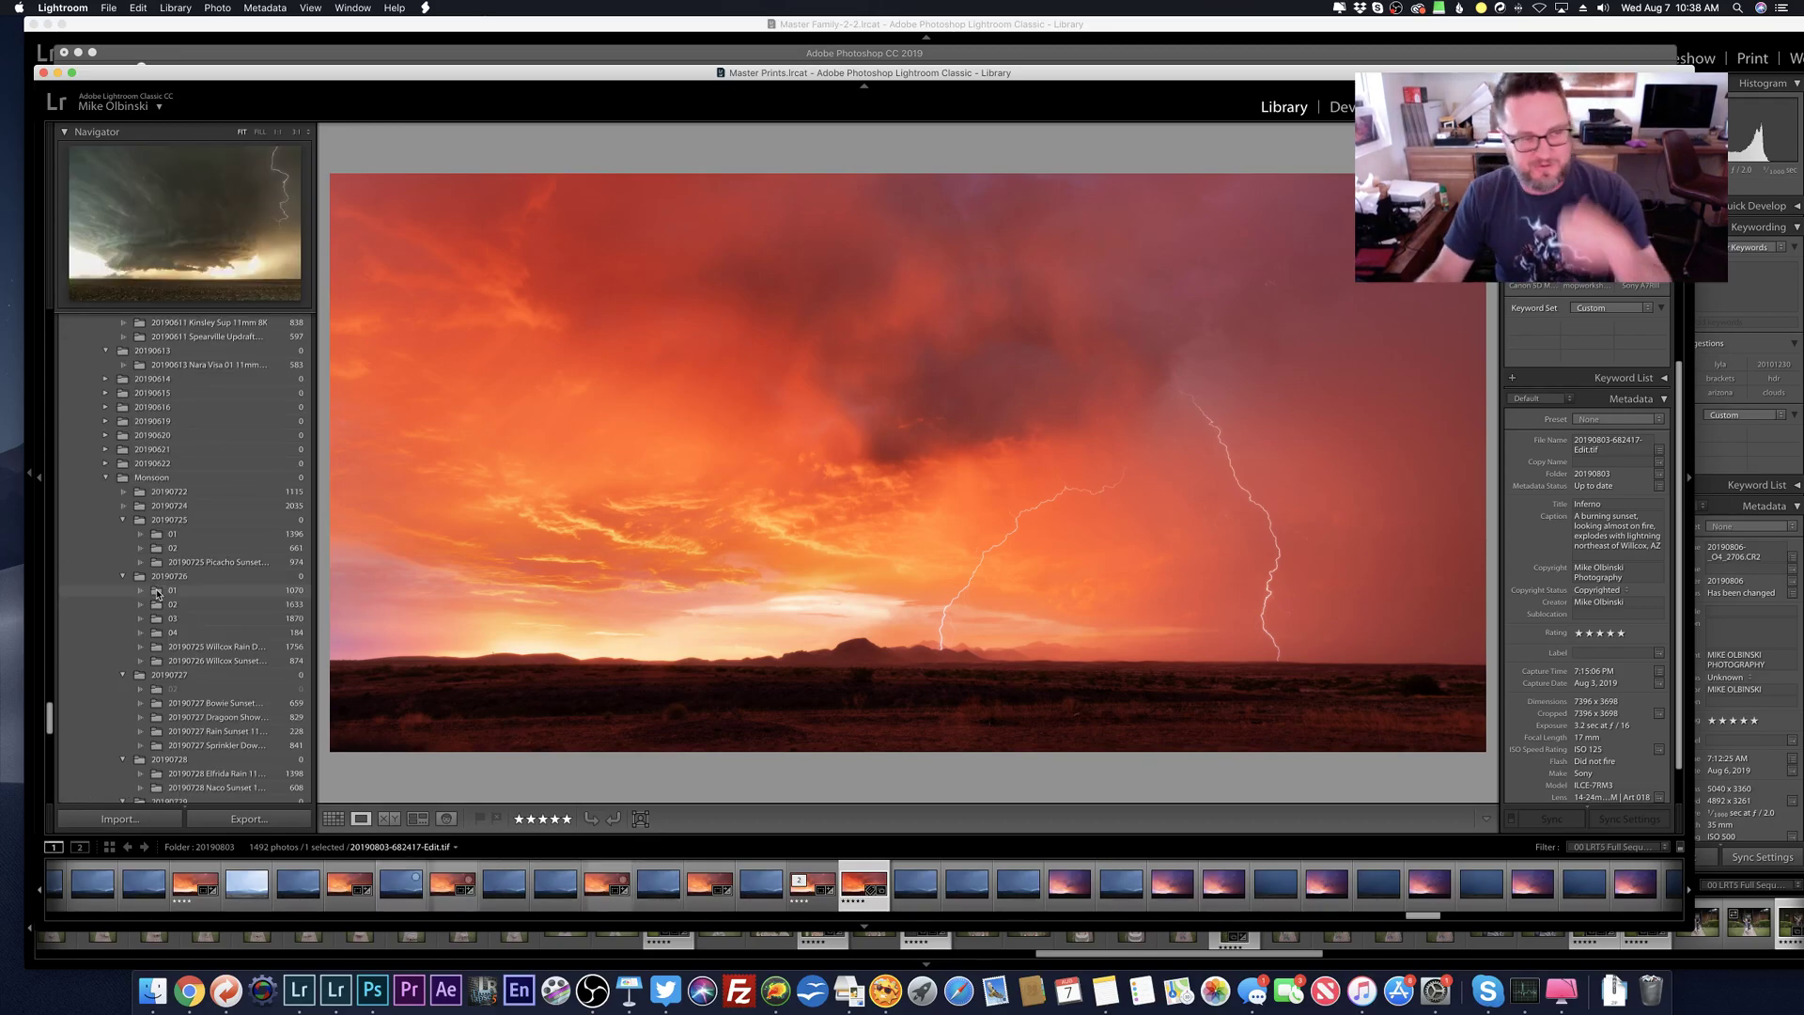
scroll(158, 594, "up", 10)
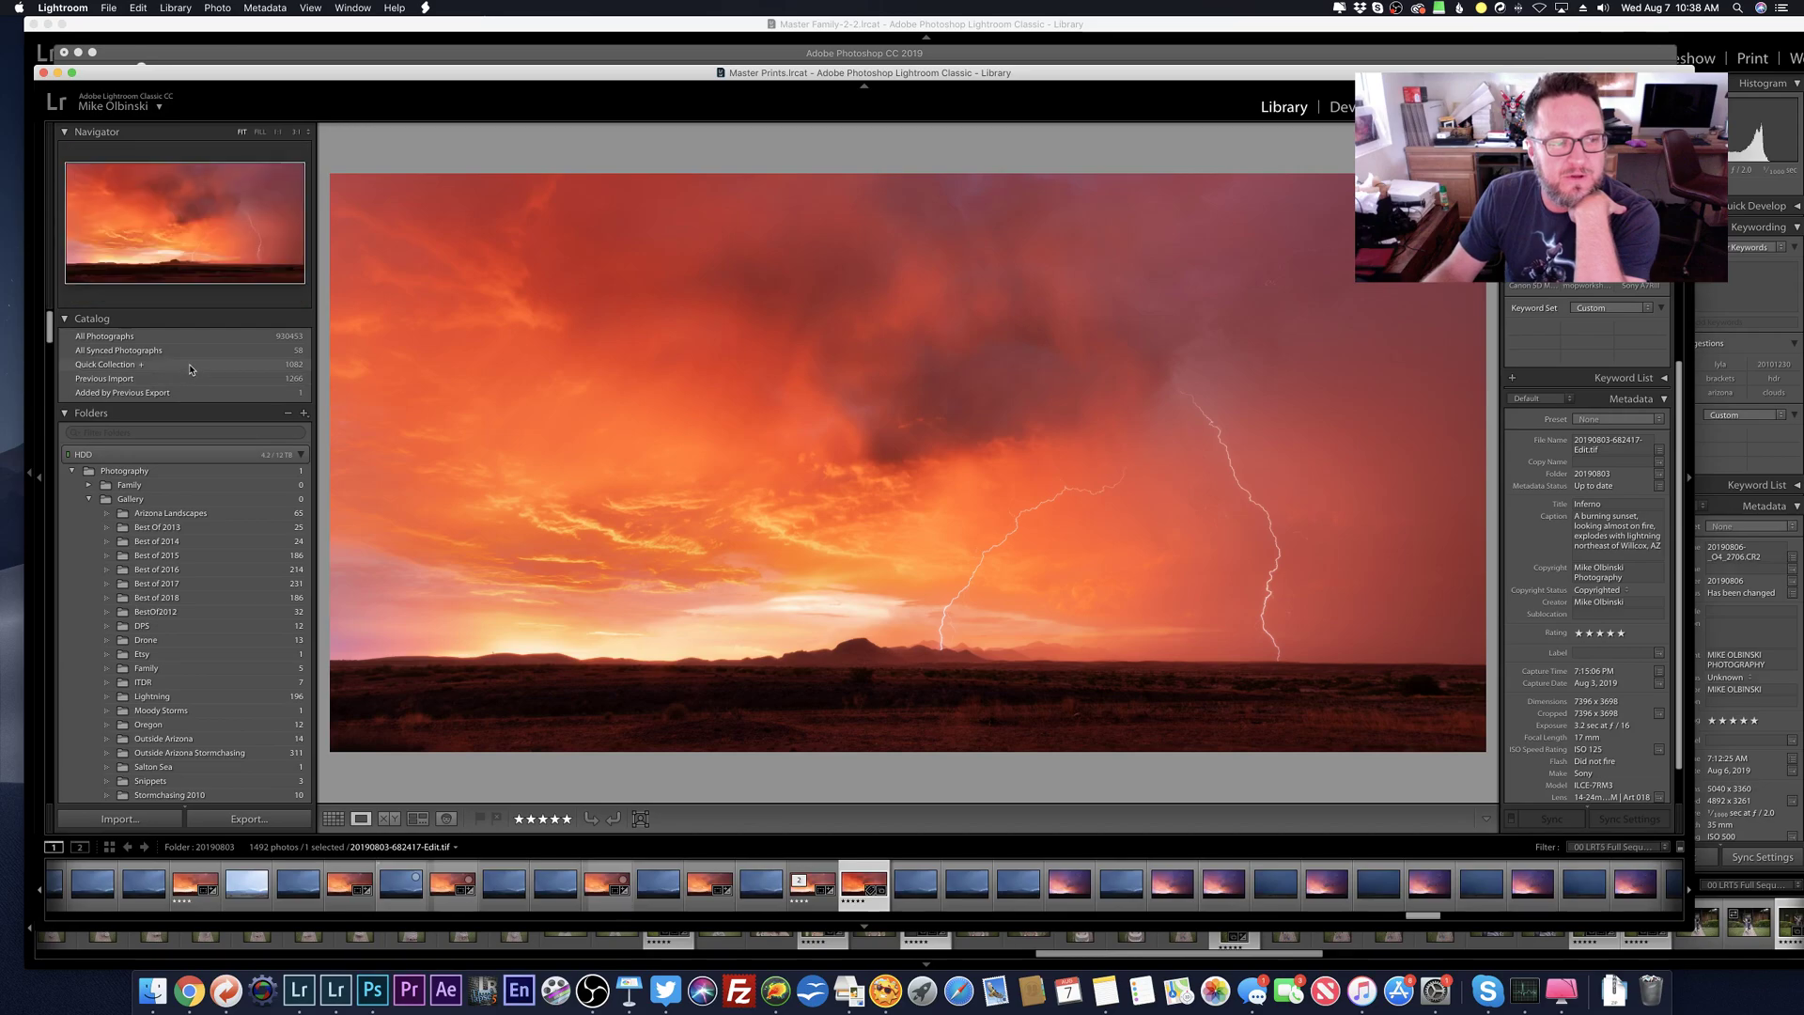
left_click(189, 369)
key("g")
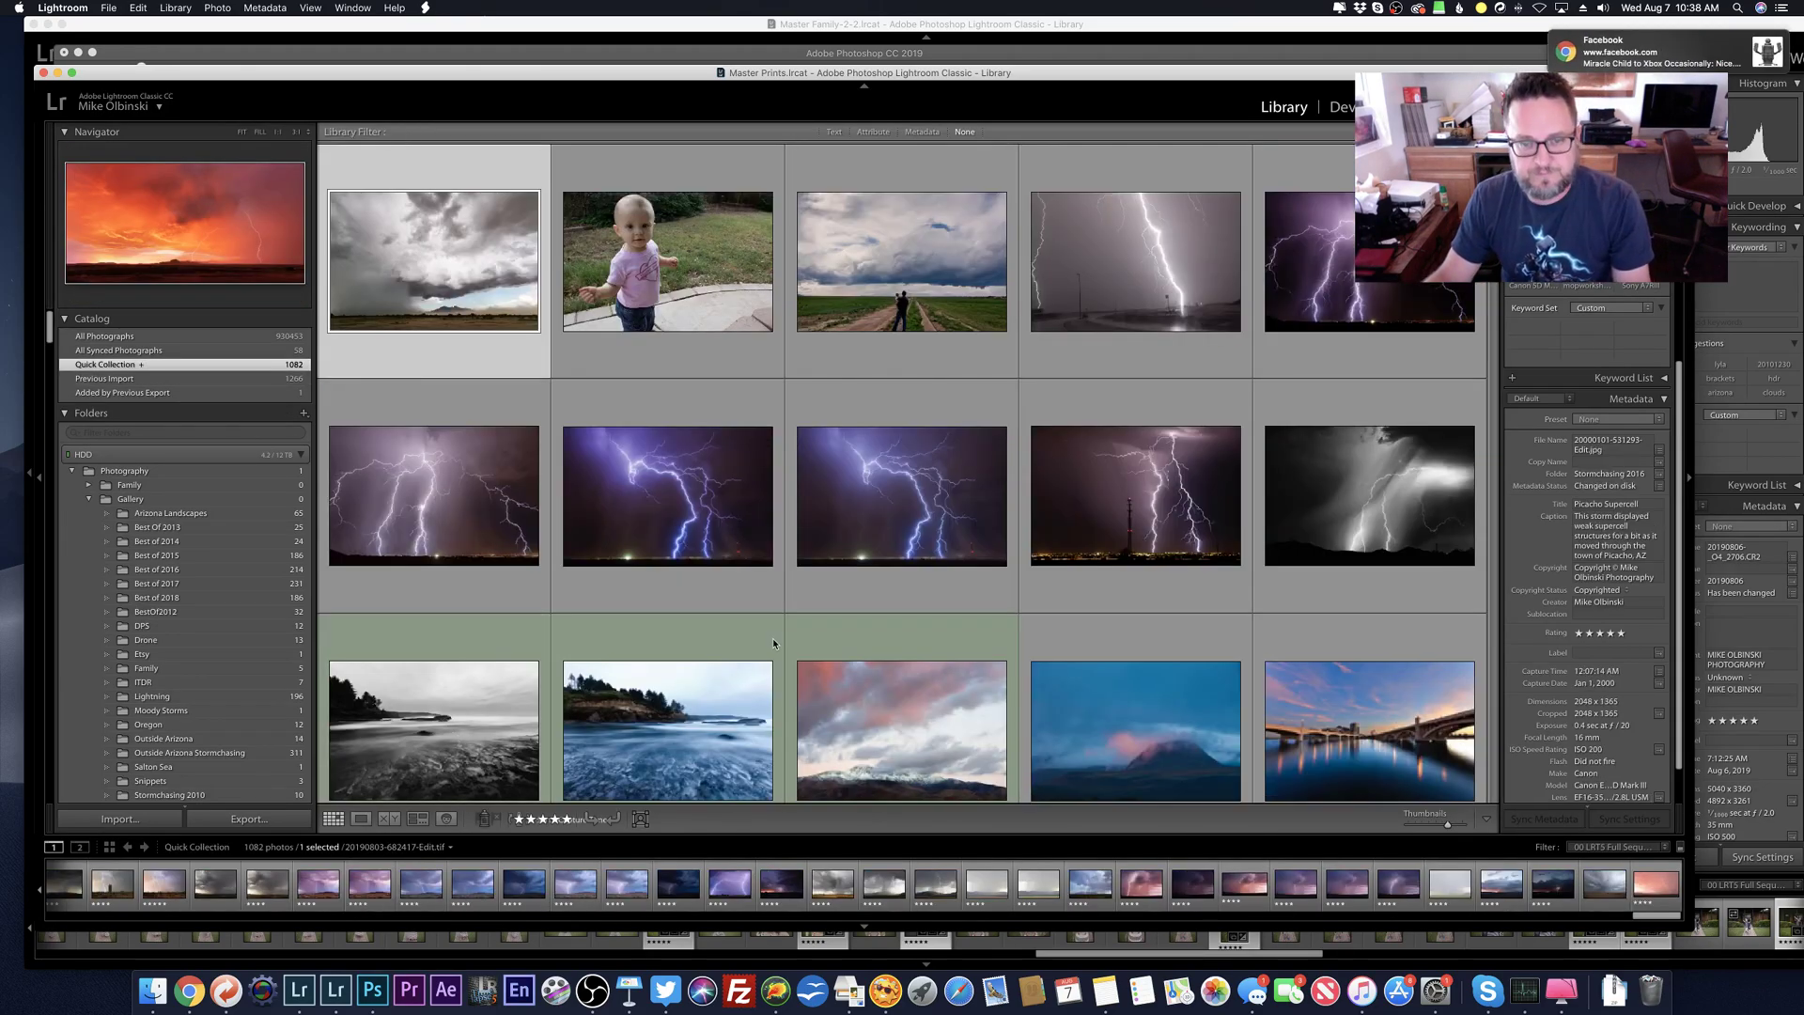
scroll(772, 637, "down", 15)
scroll(757, 650, "down", 10)
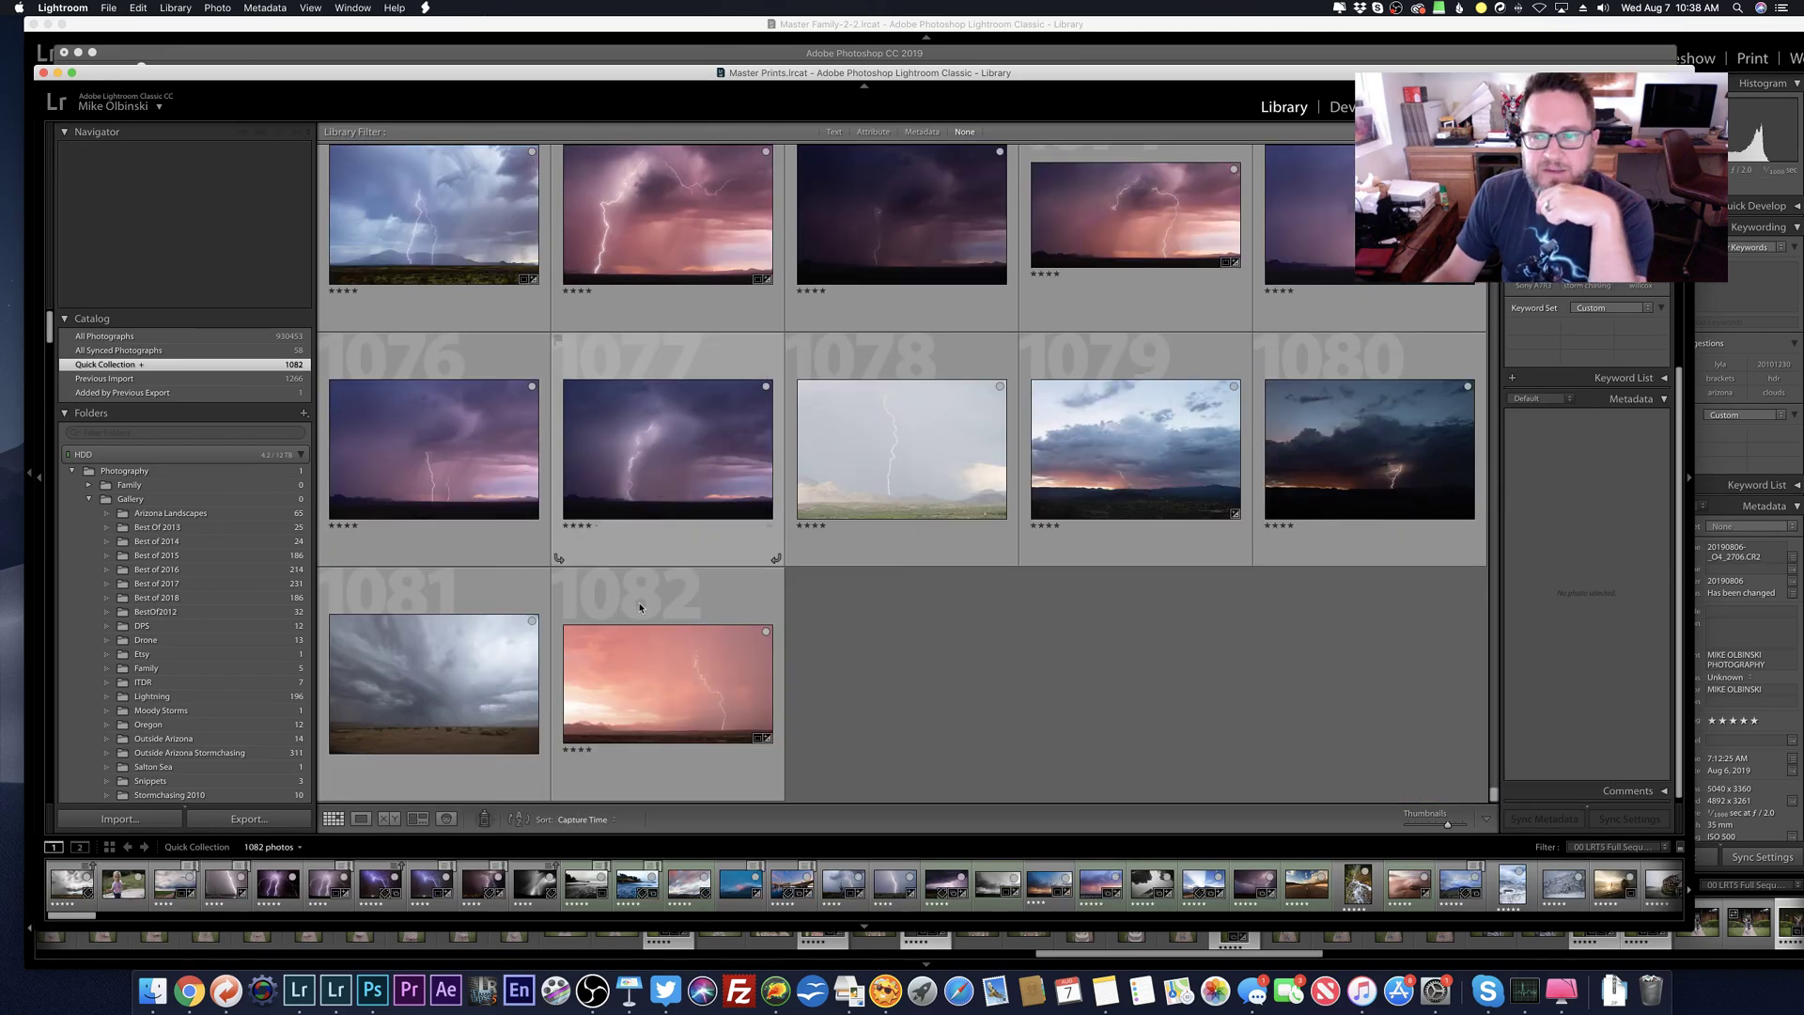
scroll(650, 613, "up", 2)
scroll(648, 612, "up", 4)
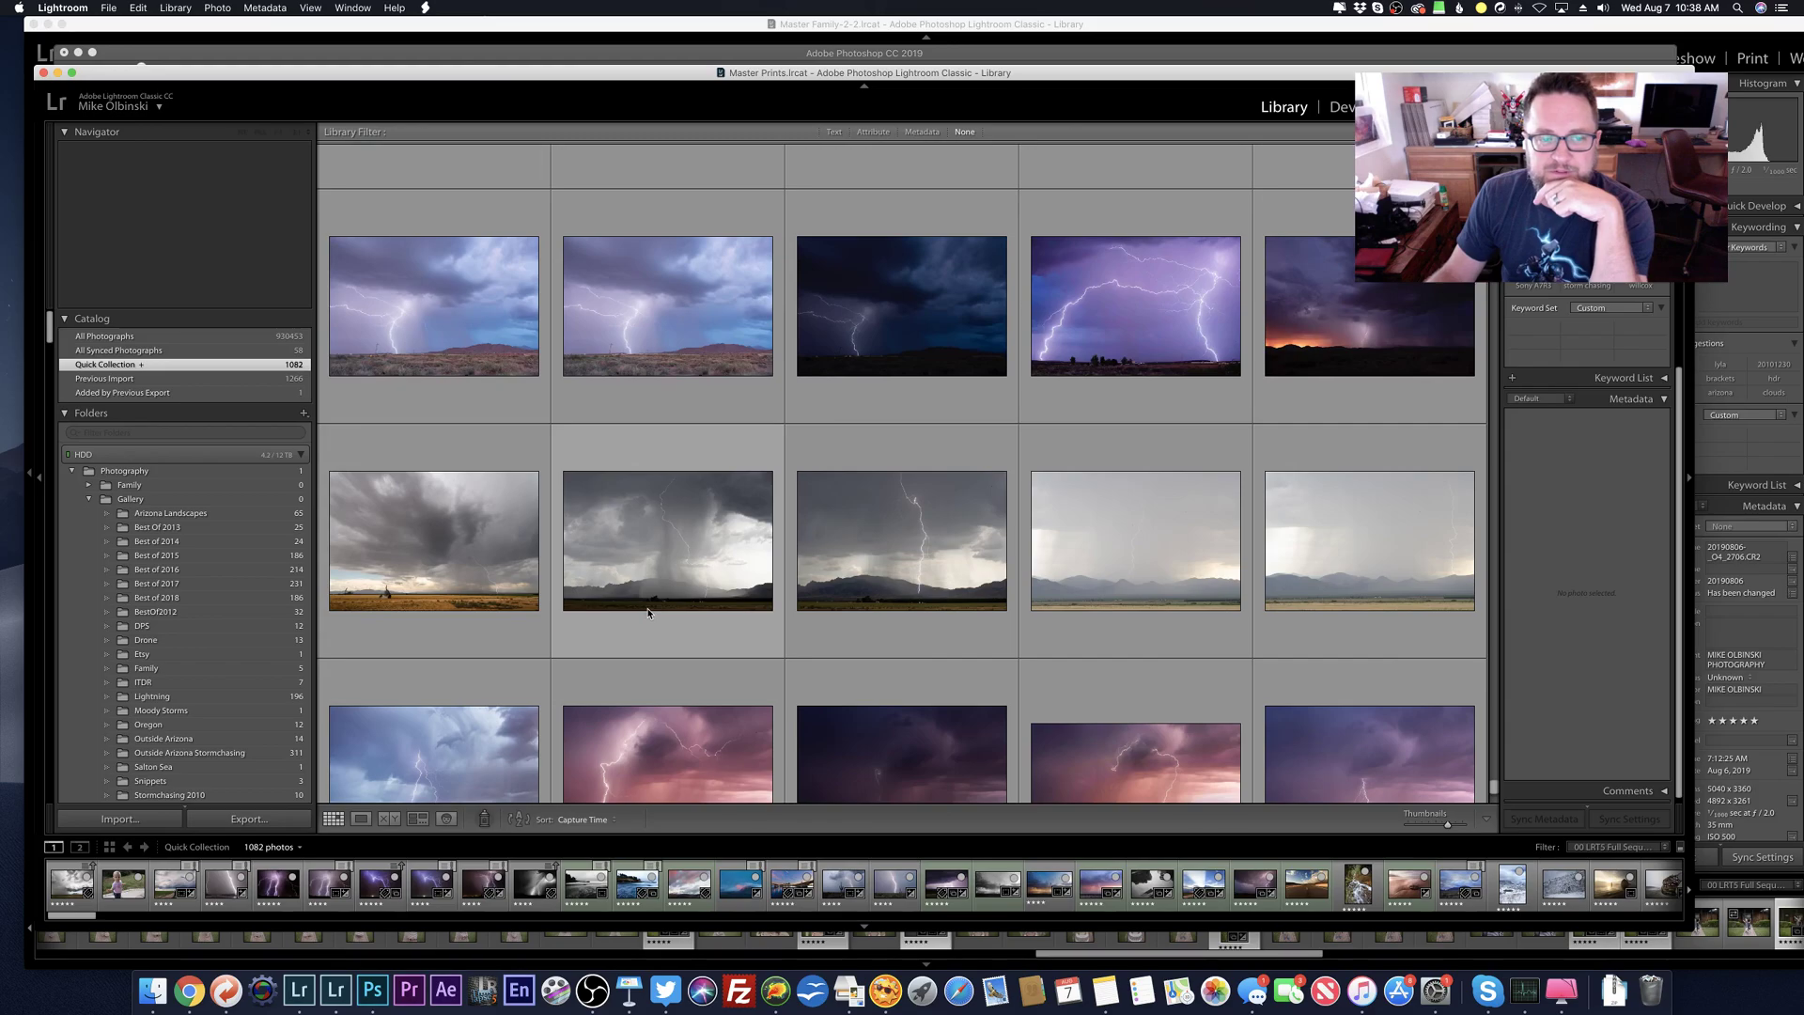
double_click(441, 545)
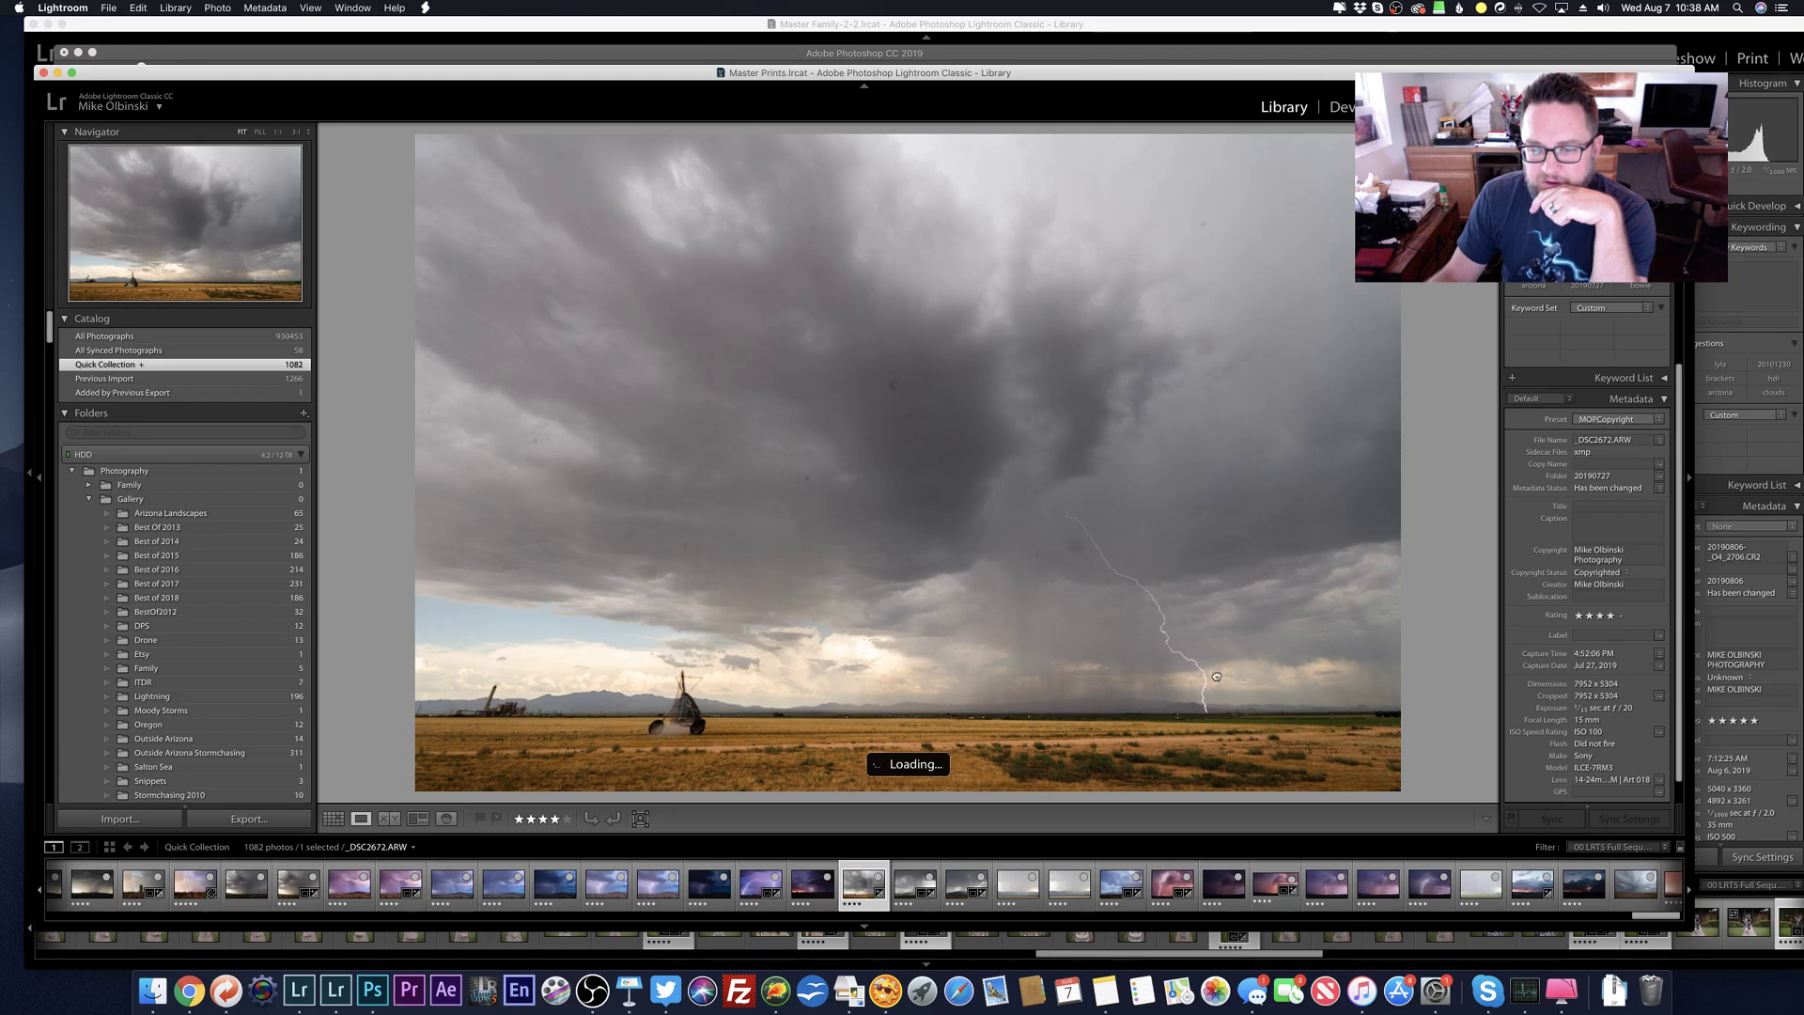
Step: Examine the bolt in _DSC2672.ARW close up, and open the blue storm photo 20190726-8140.ARW from the Quick Collection's grid at full size
left_click(1216, 675)
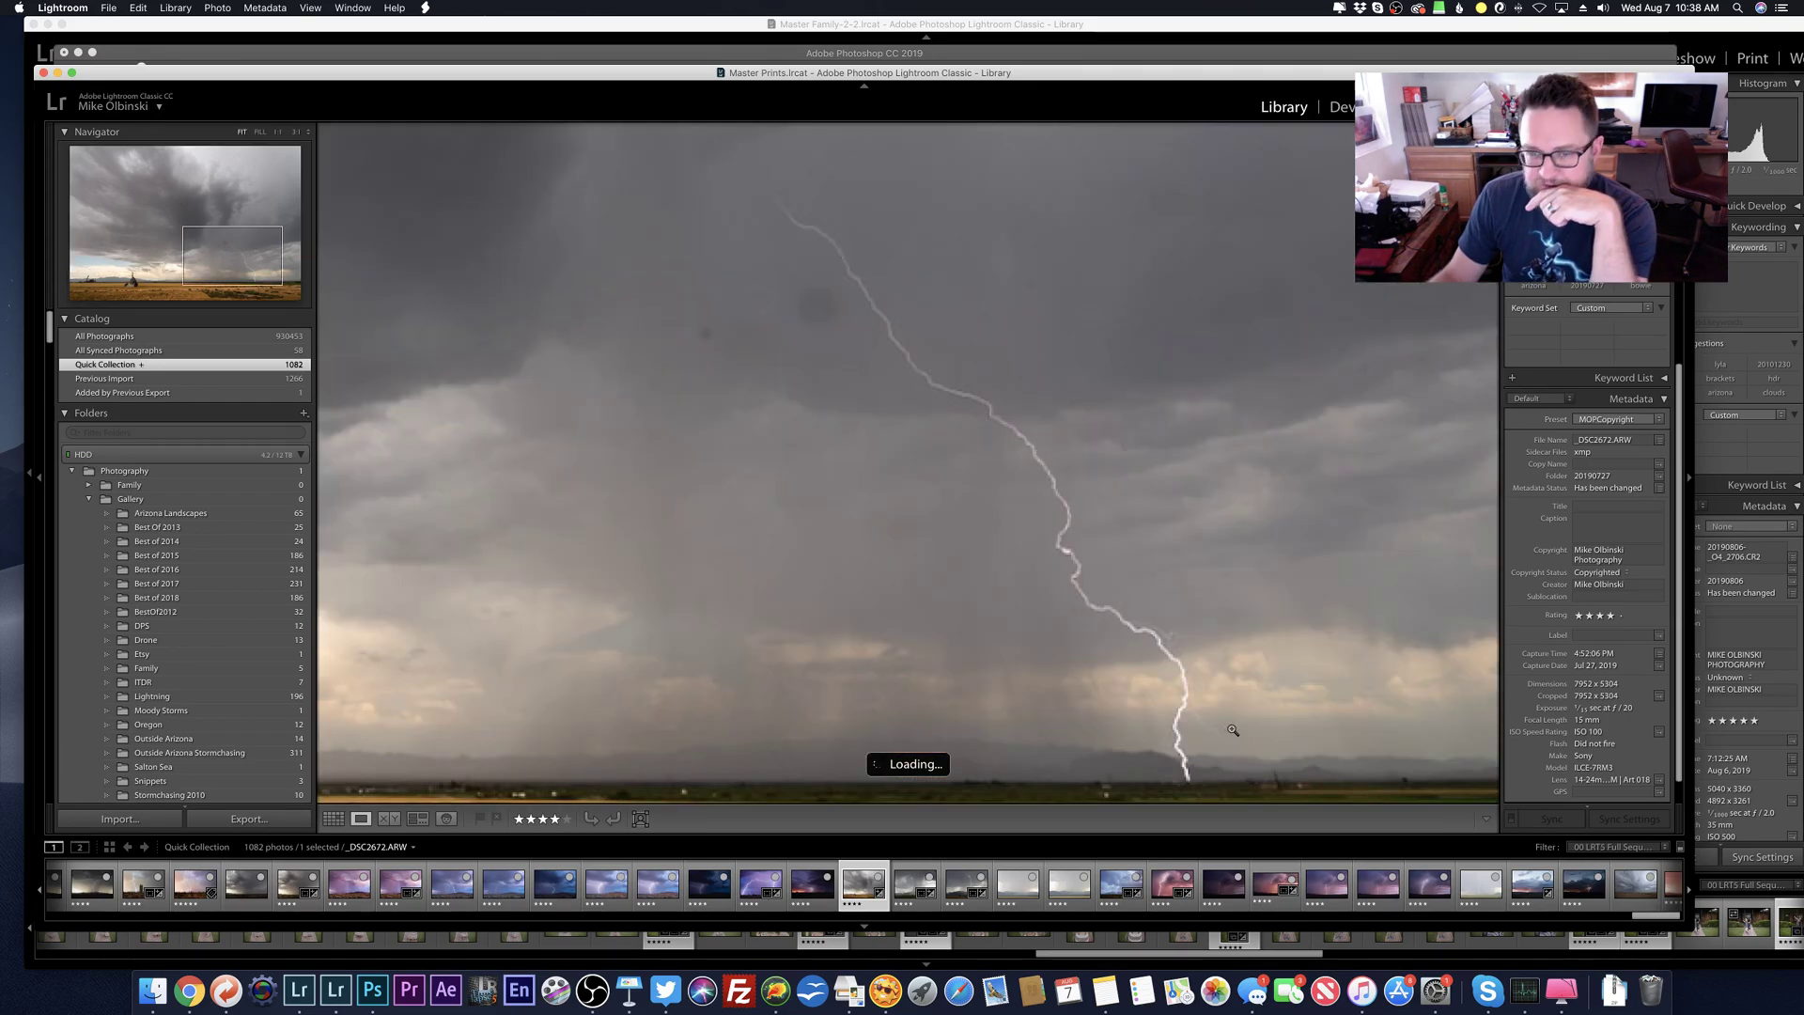
key("g")
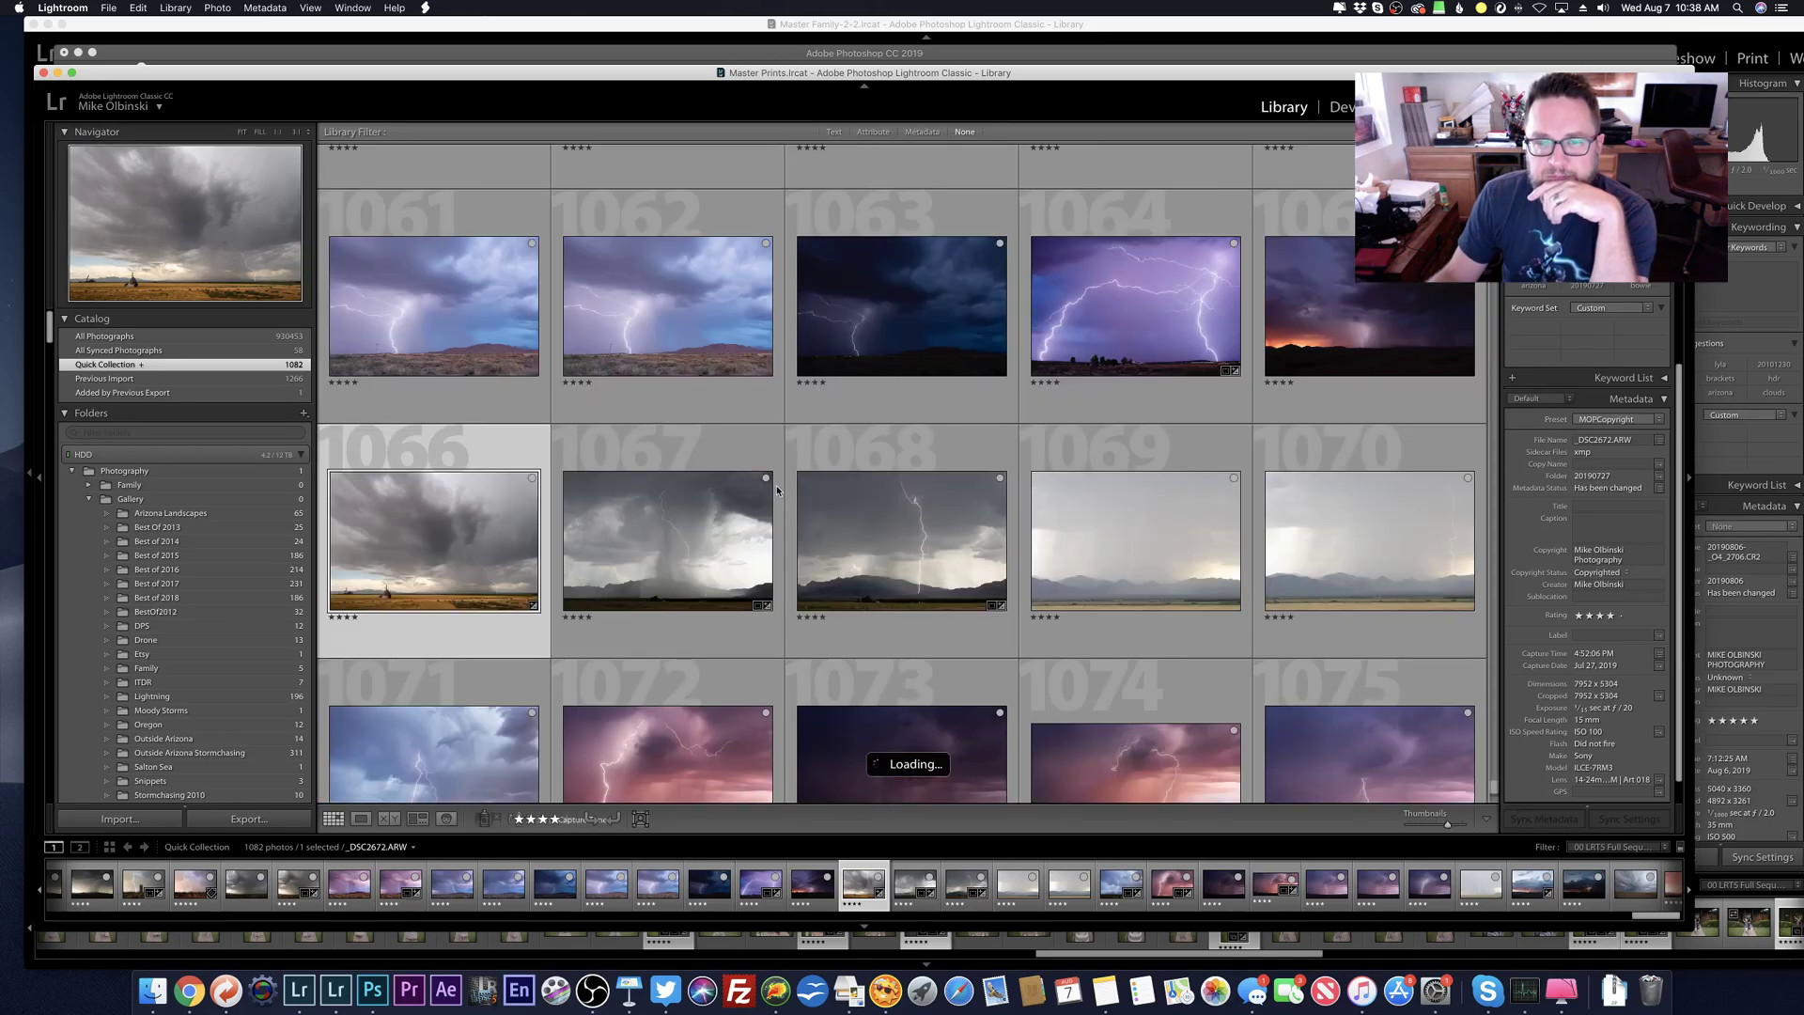
scroll(767, 502, "up", 3)
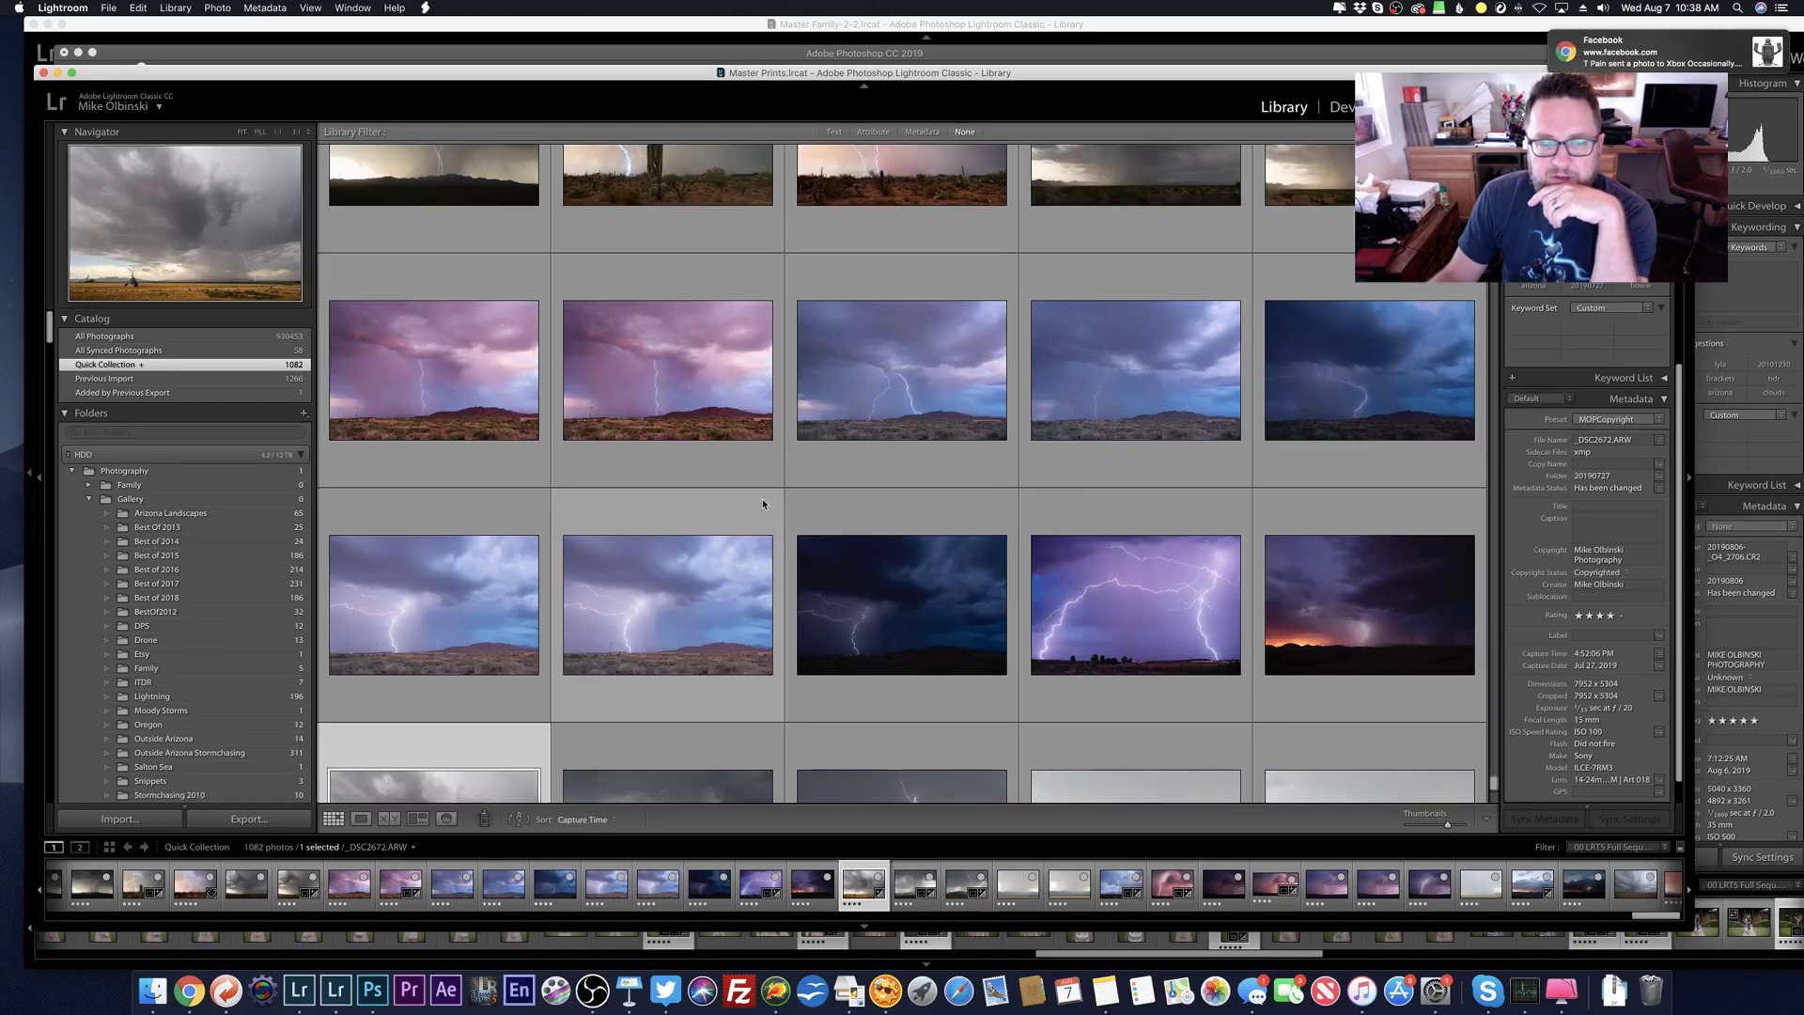
scroll(763, 504, "down", 5)
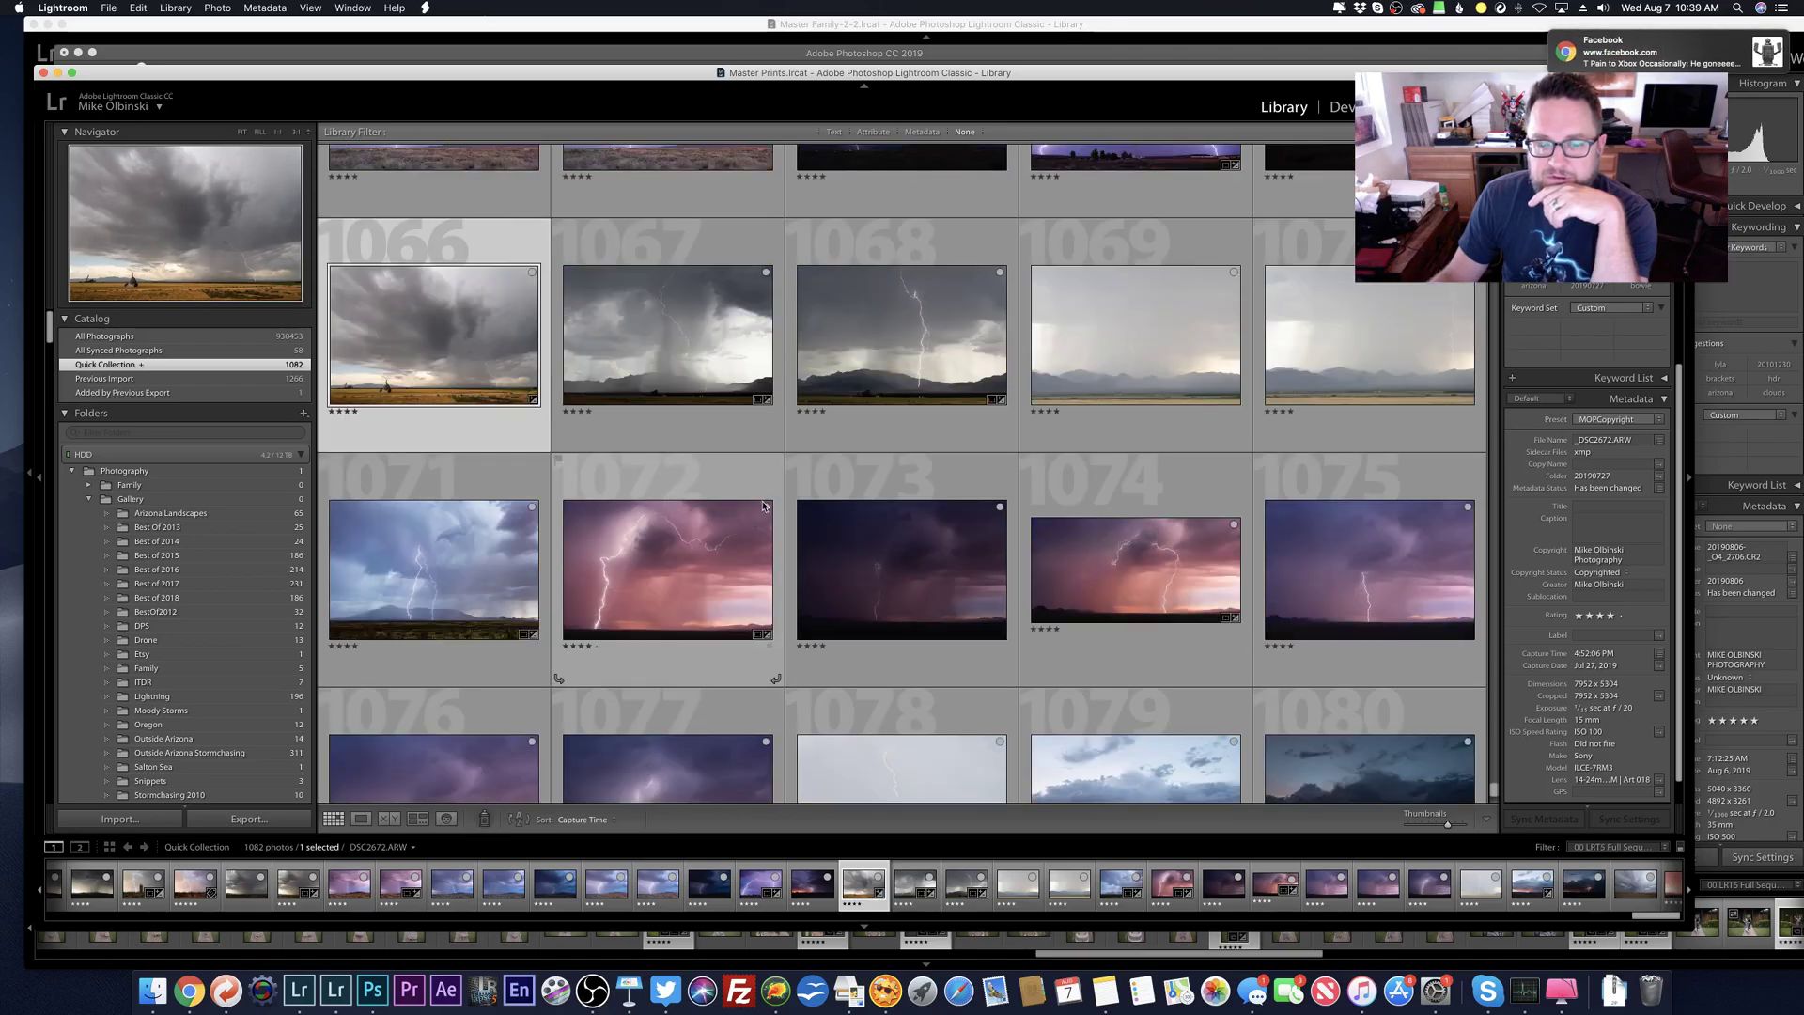
scroll(763, 504, "up", 1)
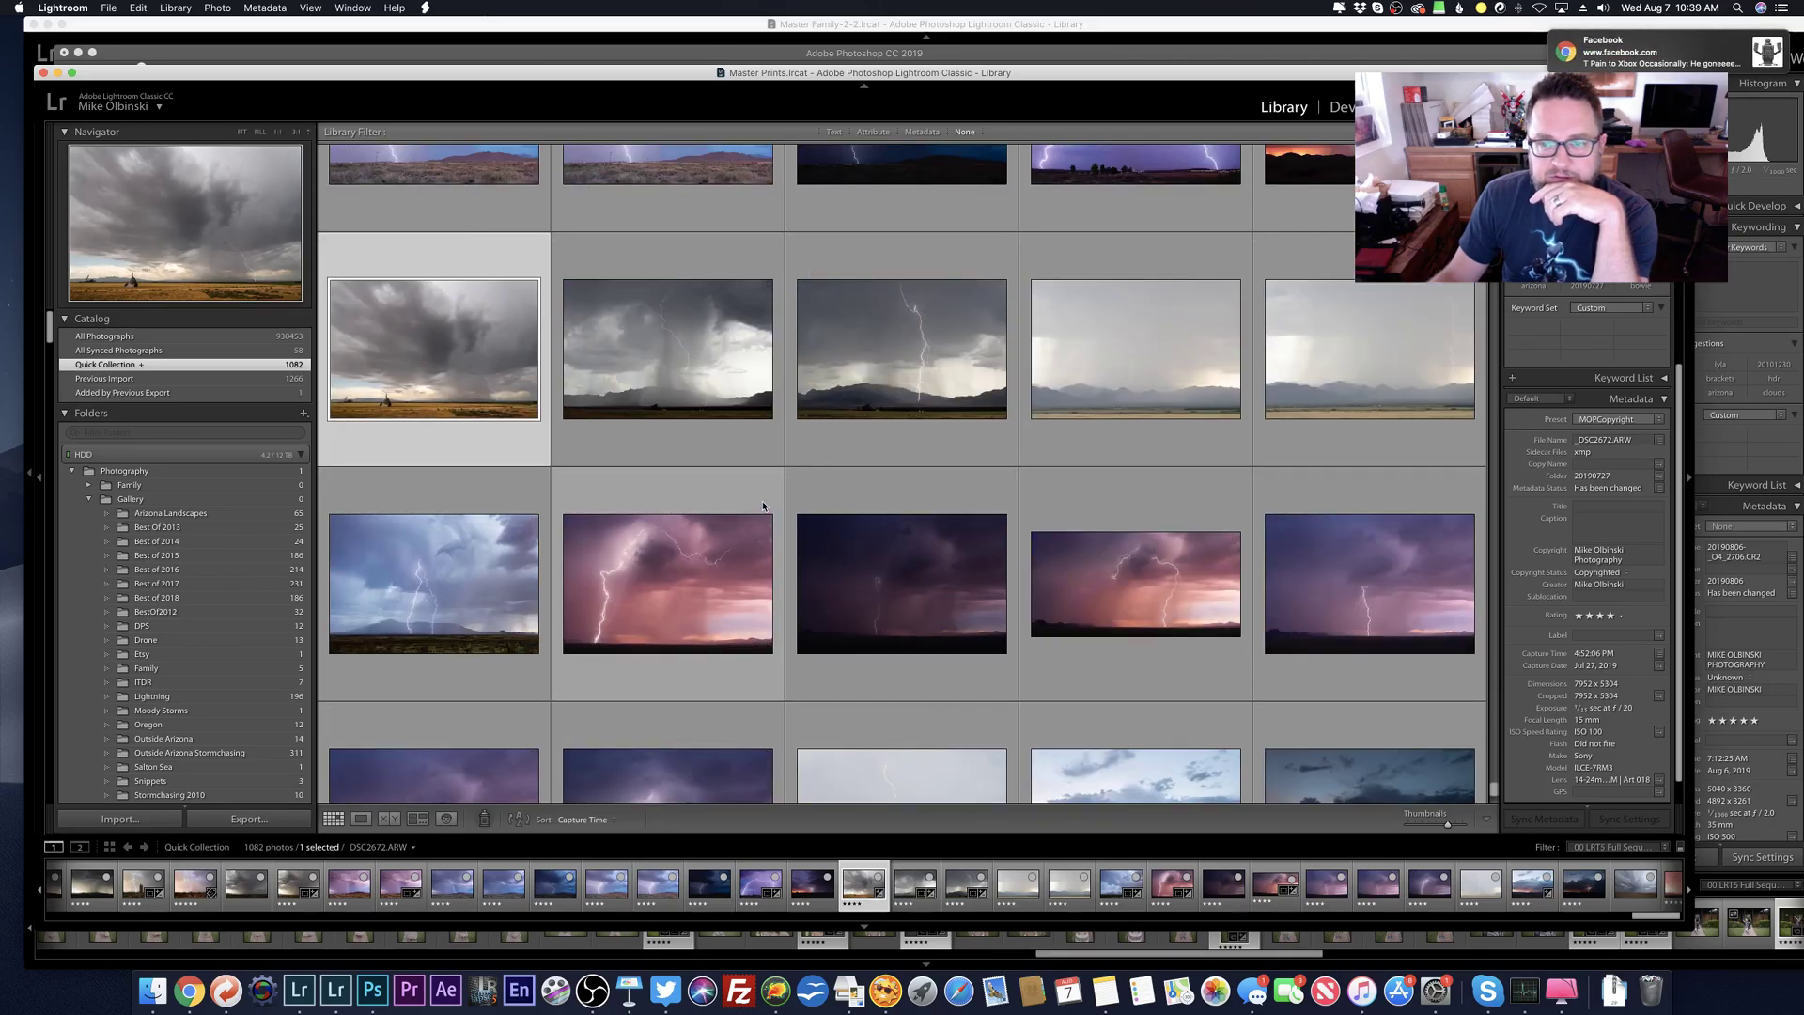
scroll(763, 505, "up", 8)
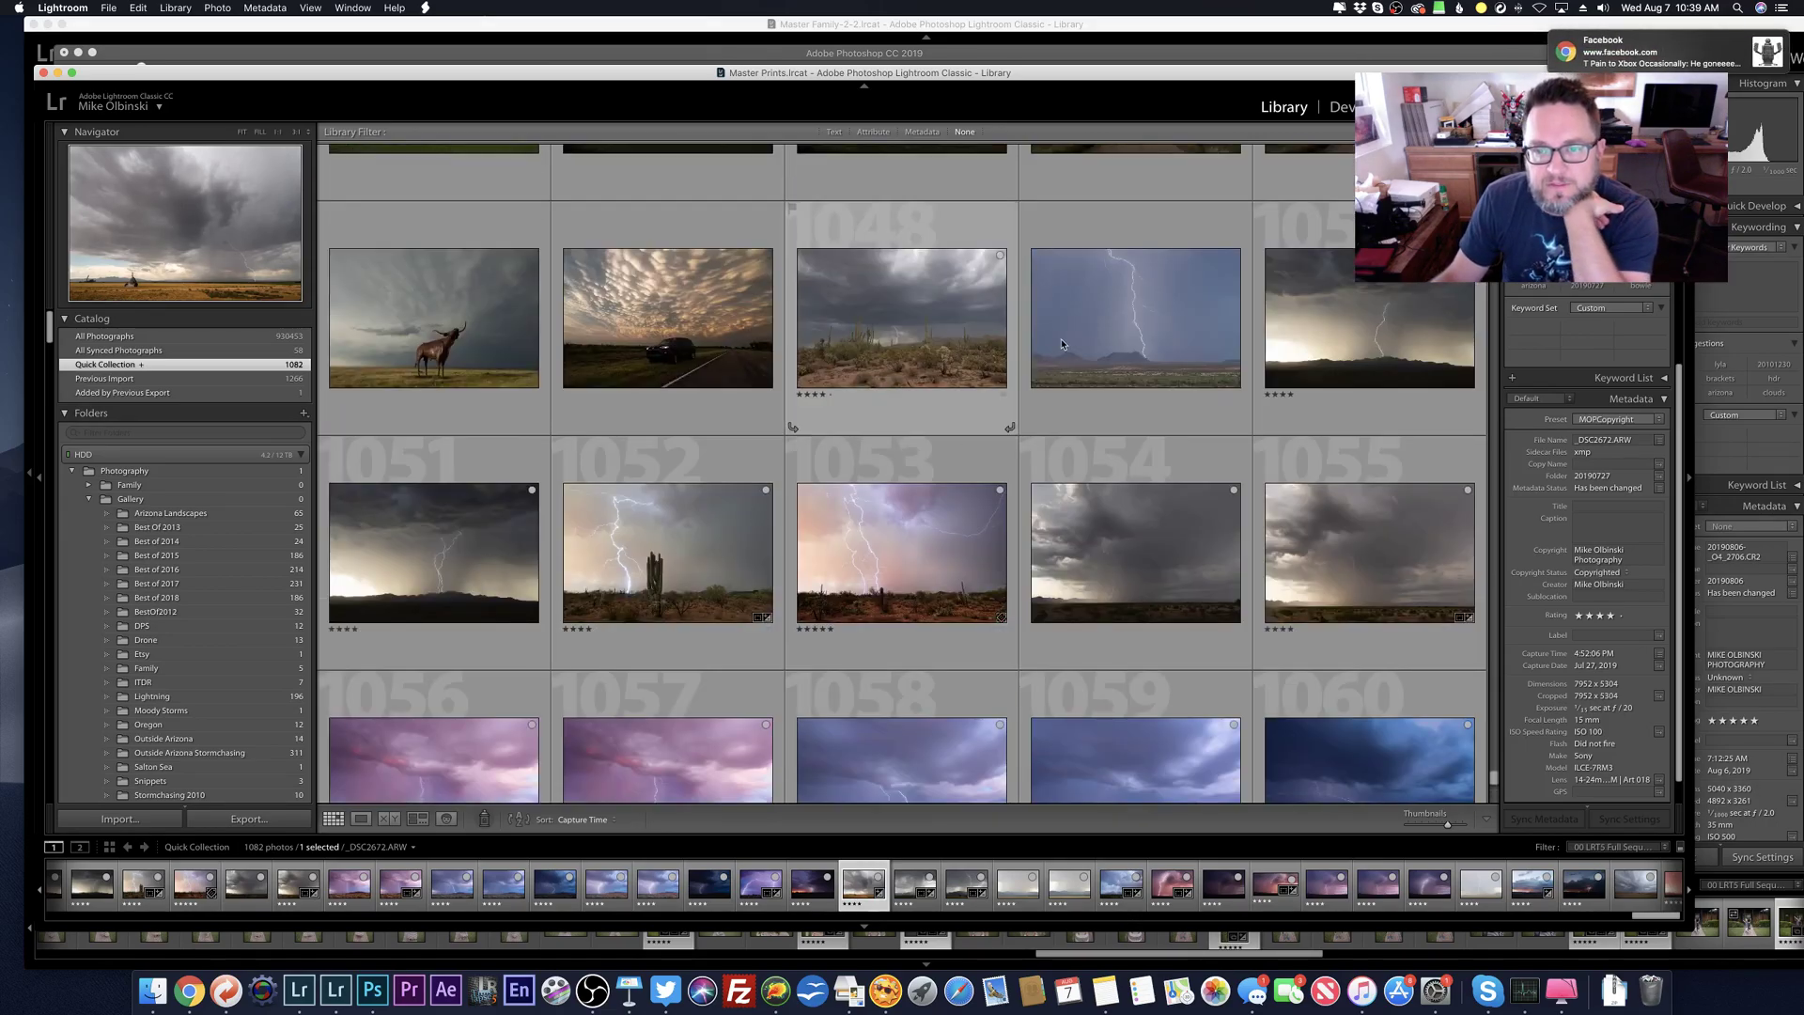
scroll(976, 462, "down", 4)
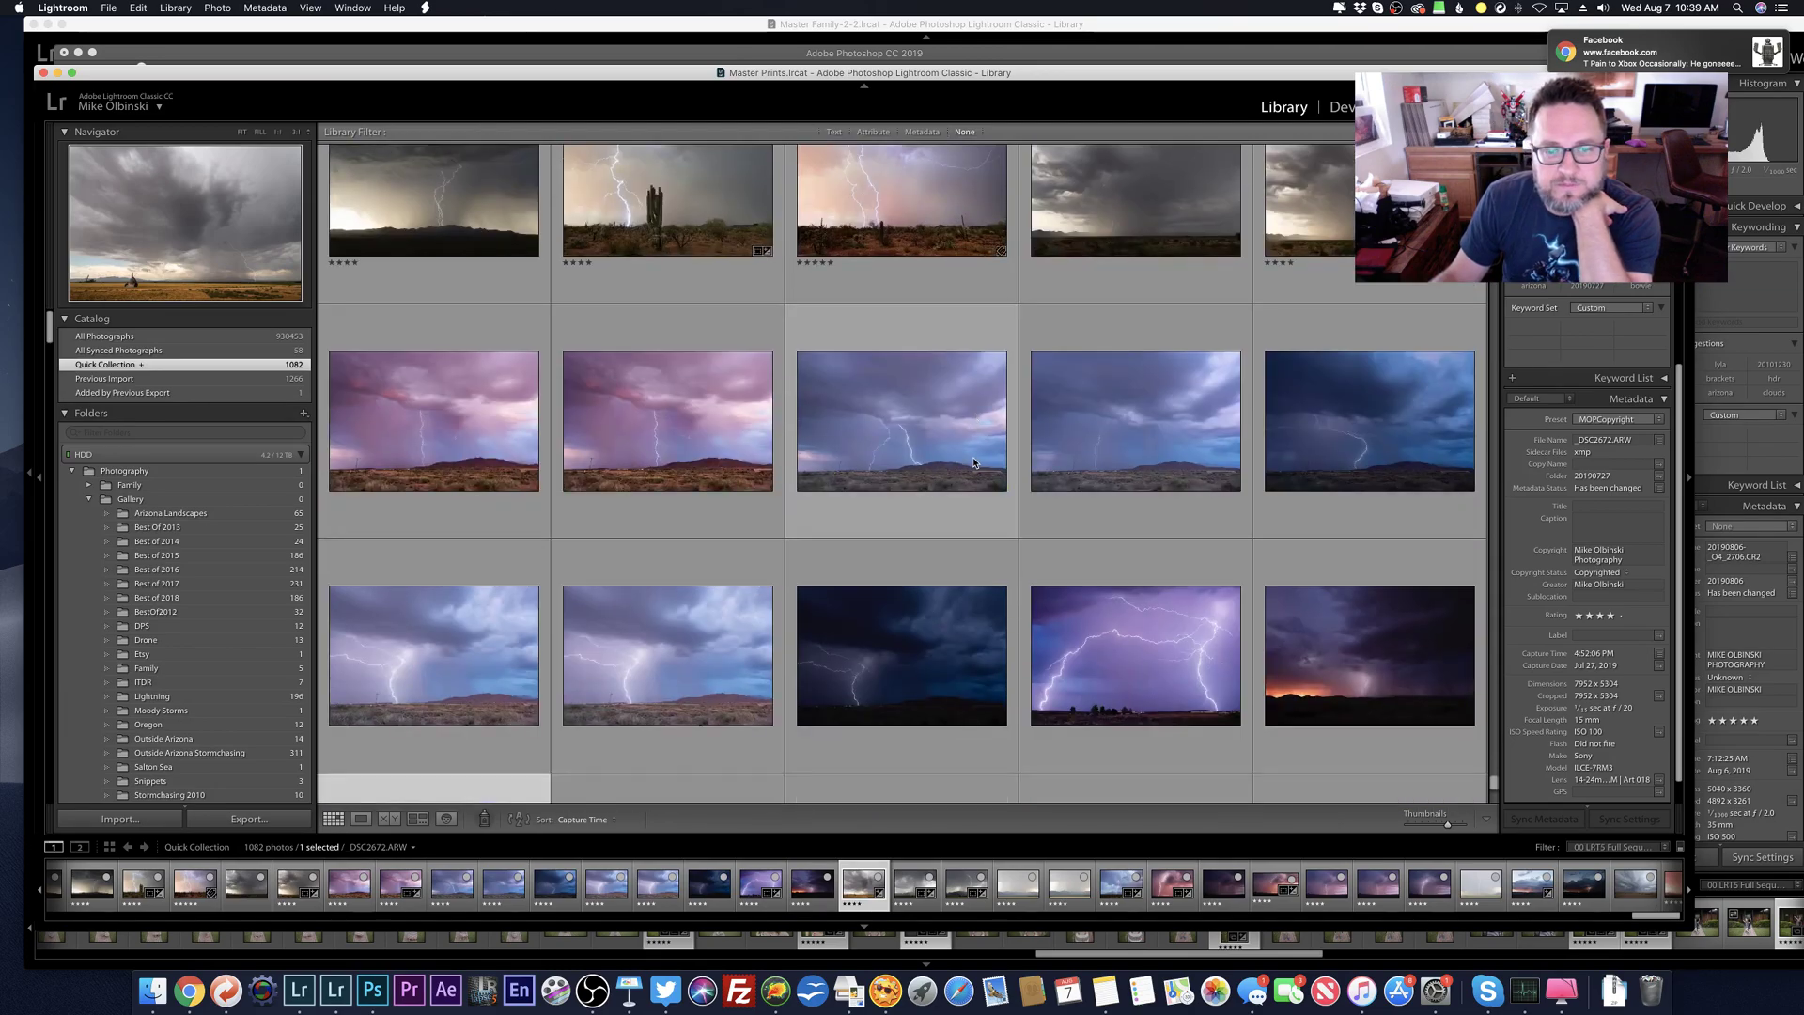
double_click(1069, 460)
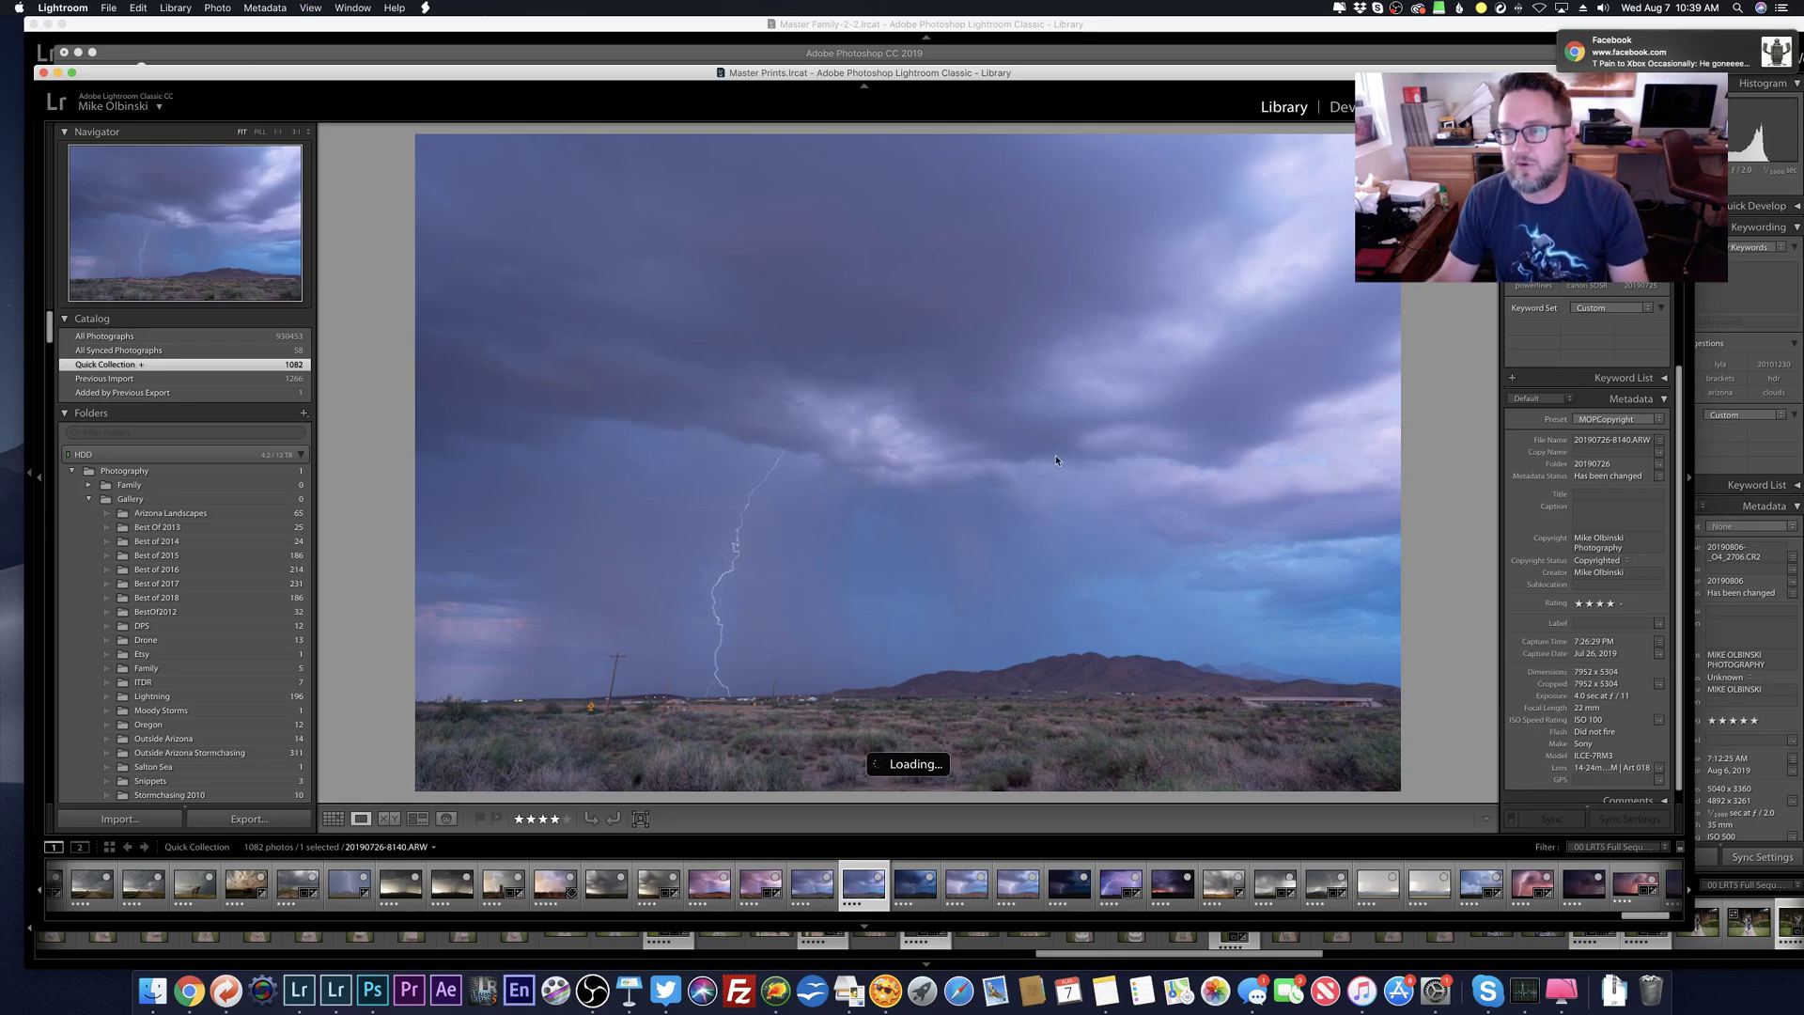
Step: Open the earlier twin-bolt photo 20190602-667017.ARW from the Quick Collection's grid and step back through the preceding storm photos to 20190601-666497.ARW
key("g")
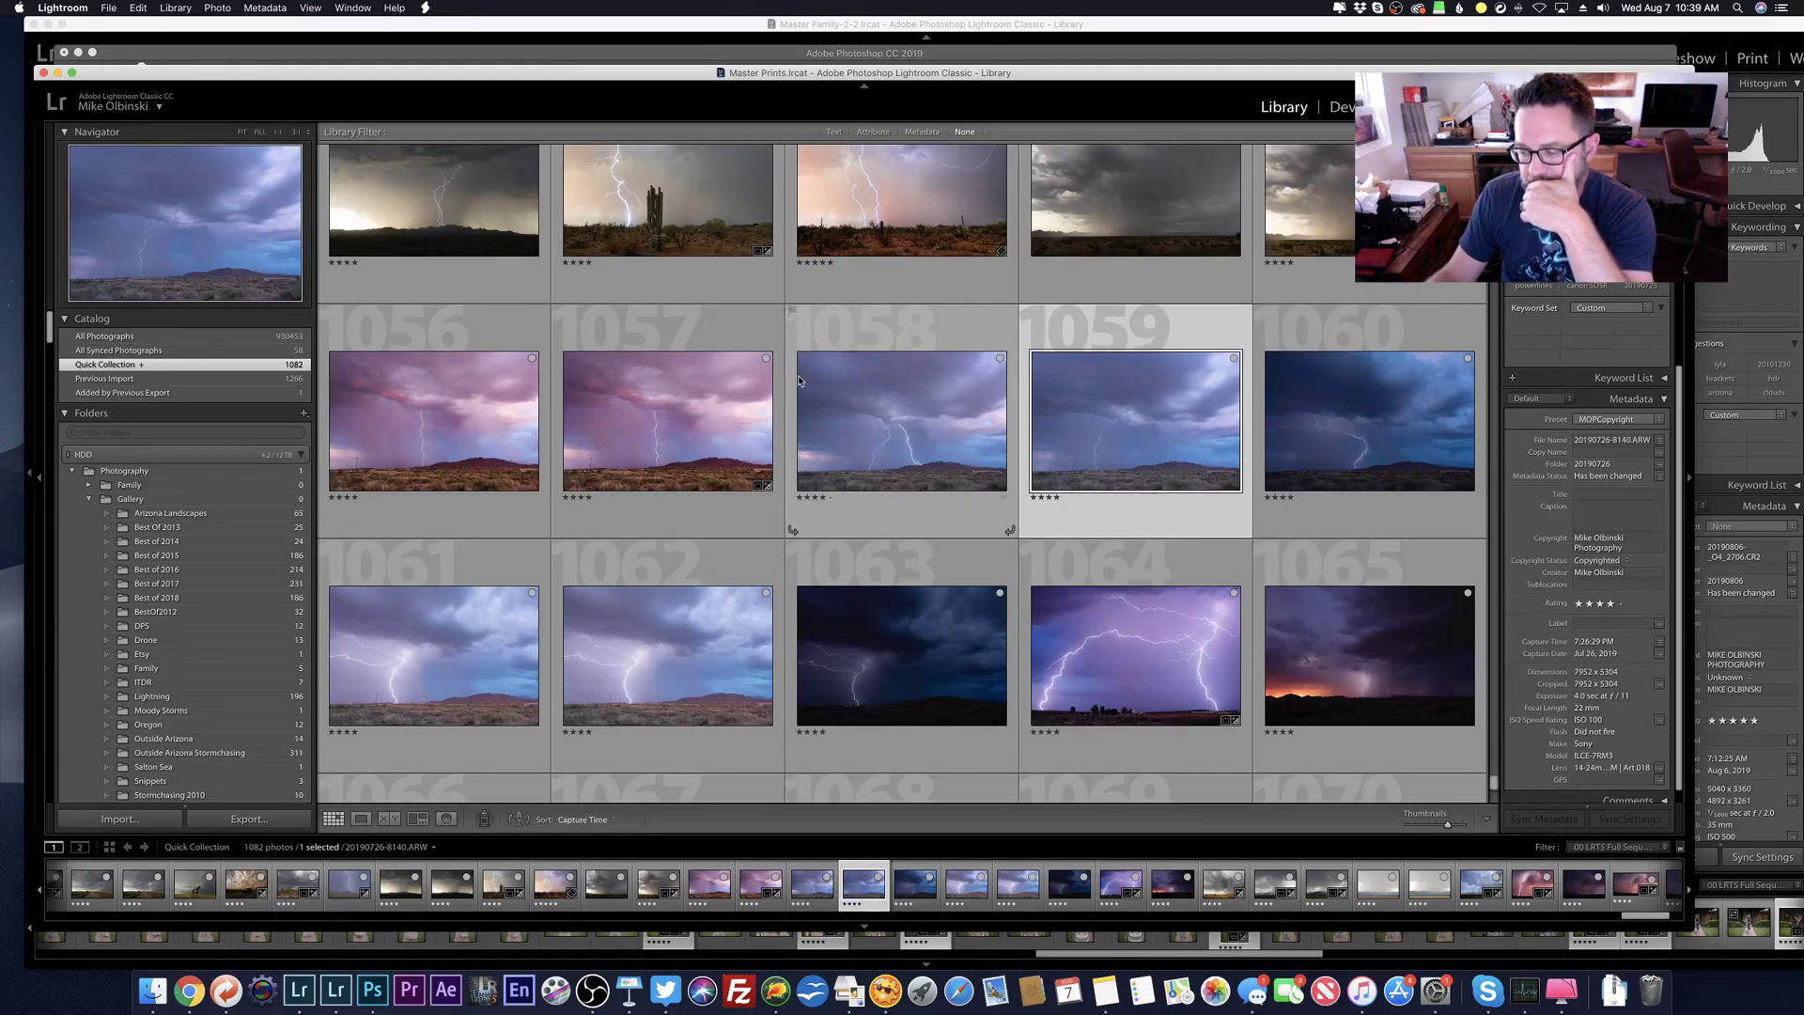
scroll(798, 379, "up", 10)
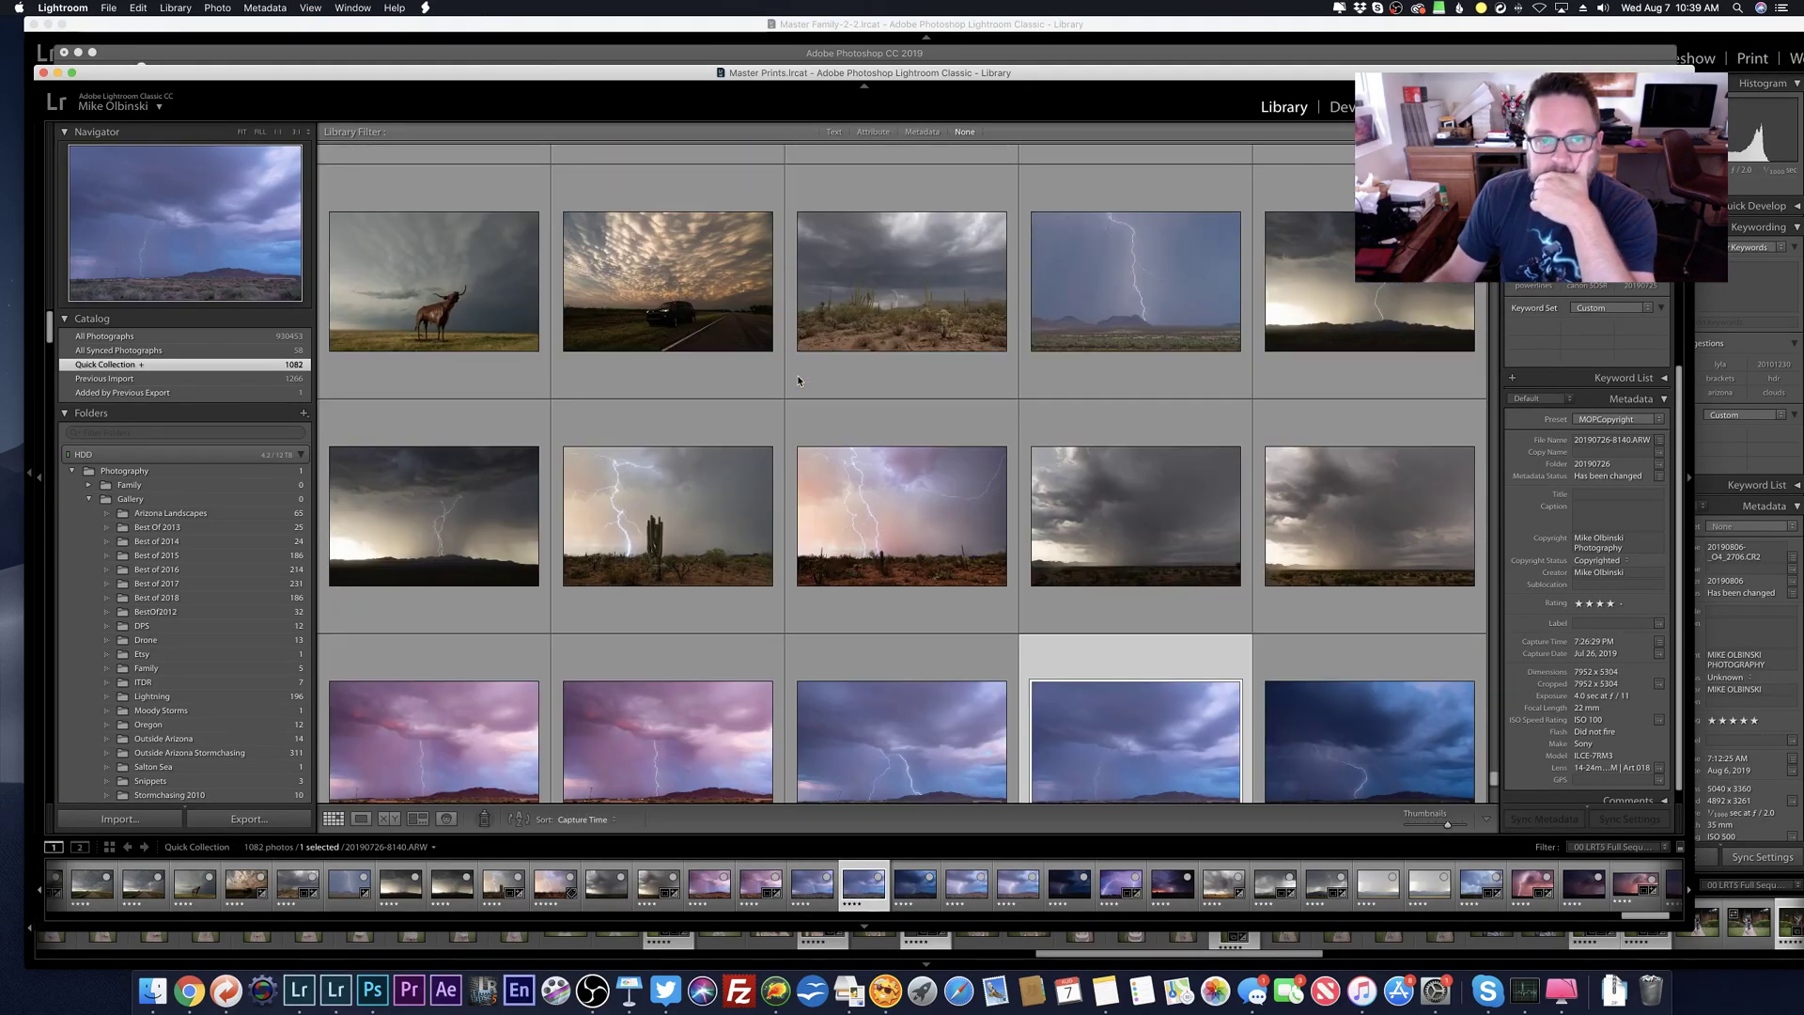
scroll(796, 380, "up", 2)
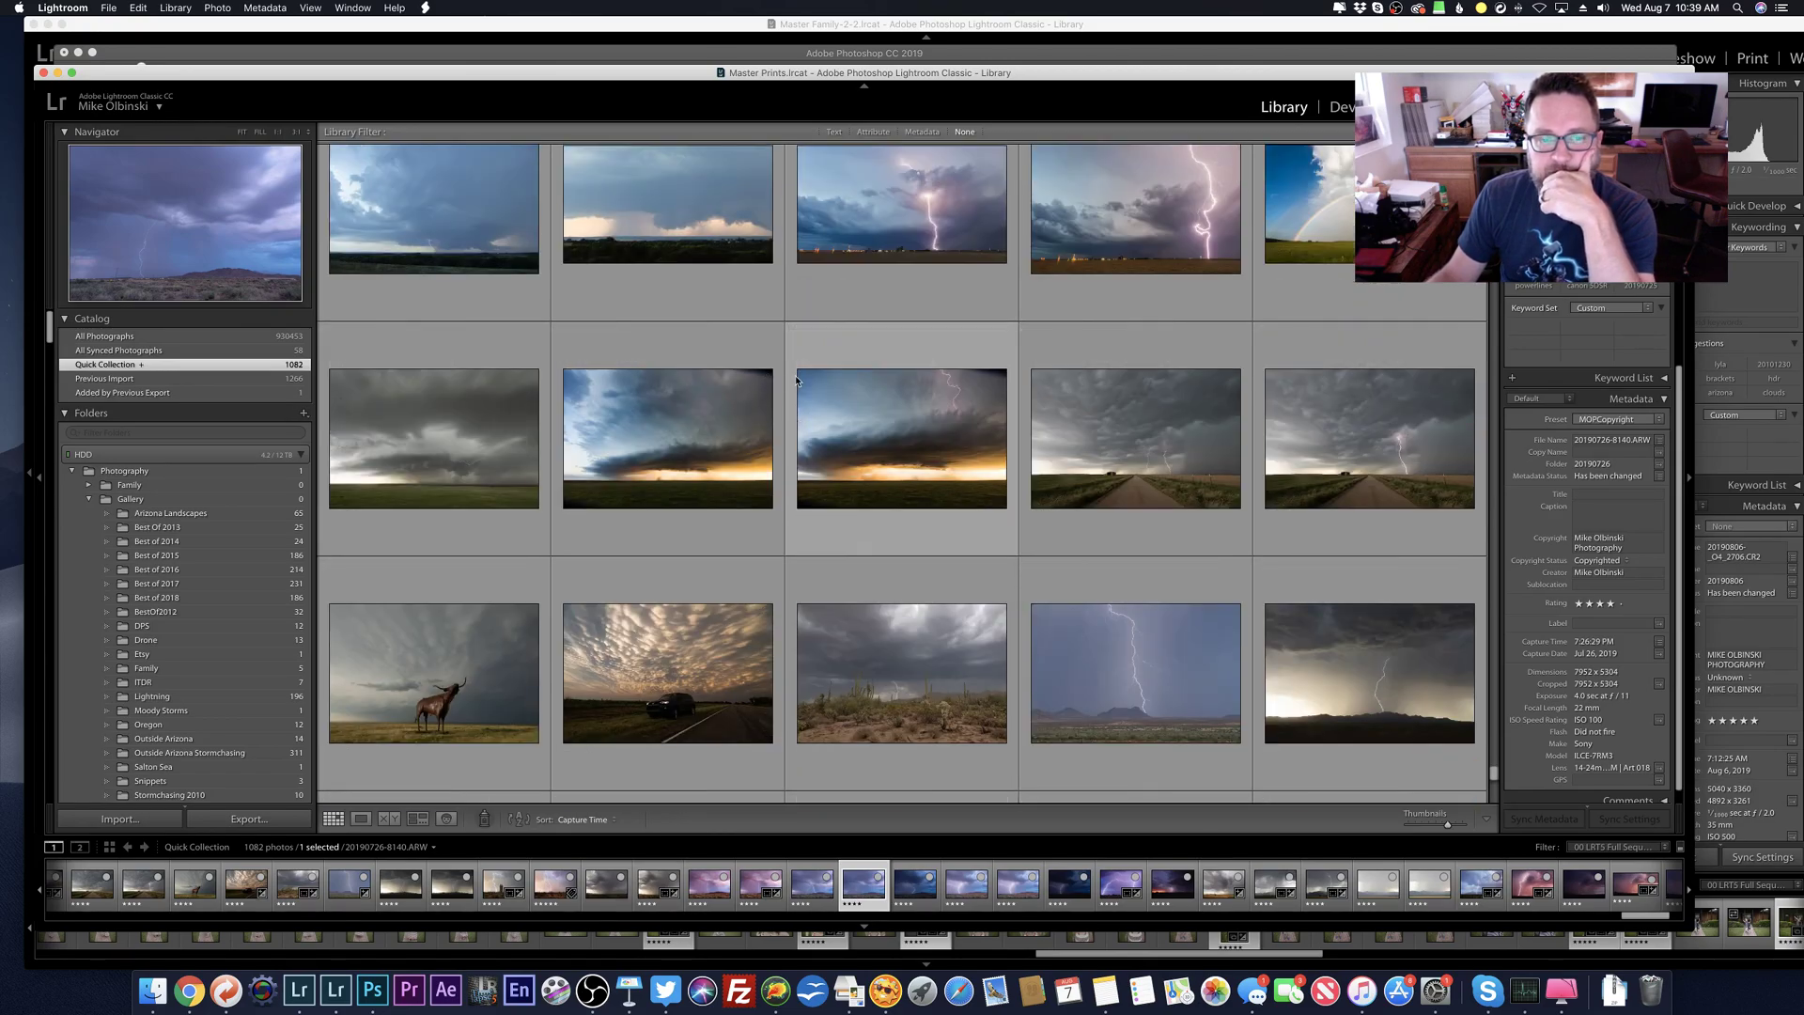
scroll(795, 375, "up", 6)
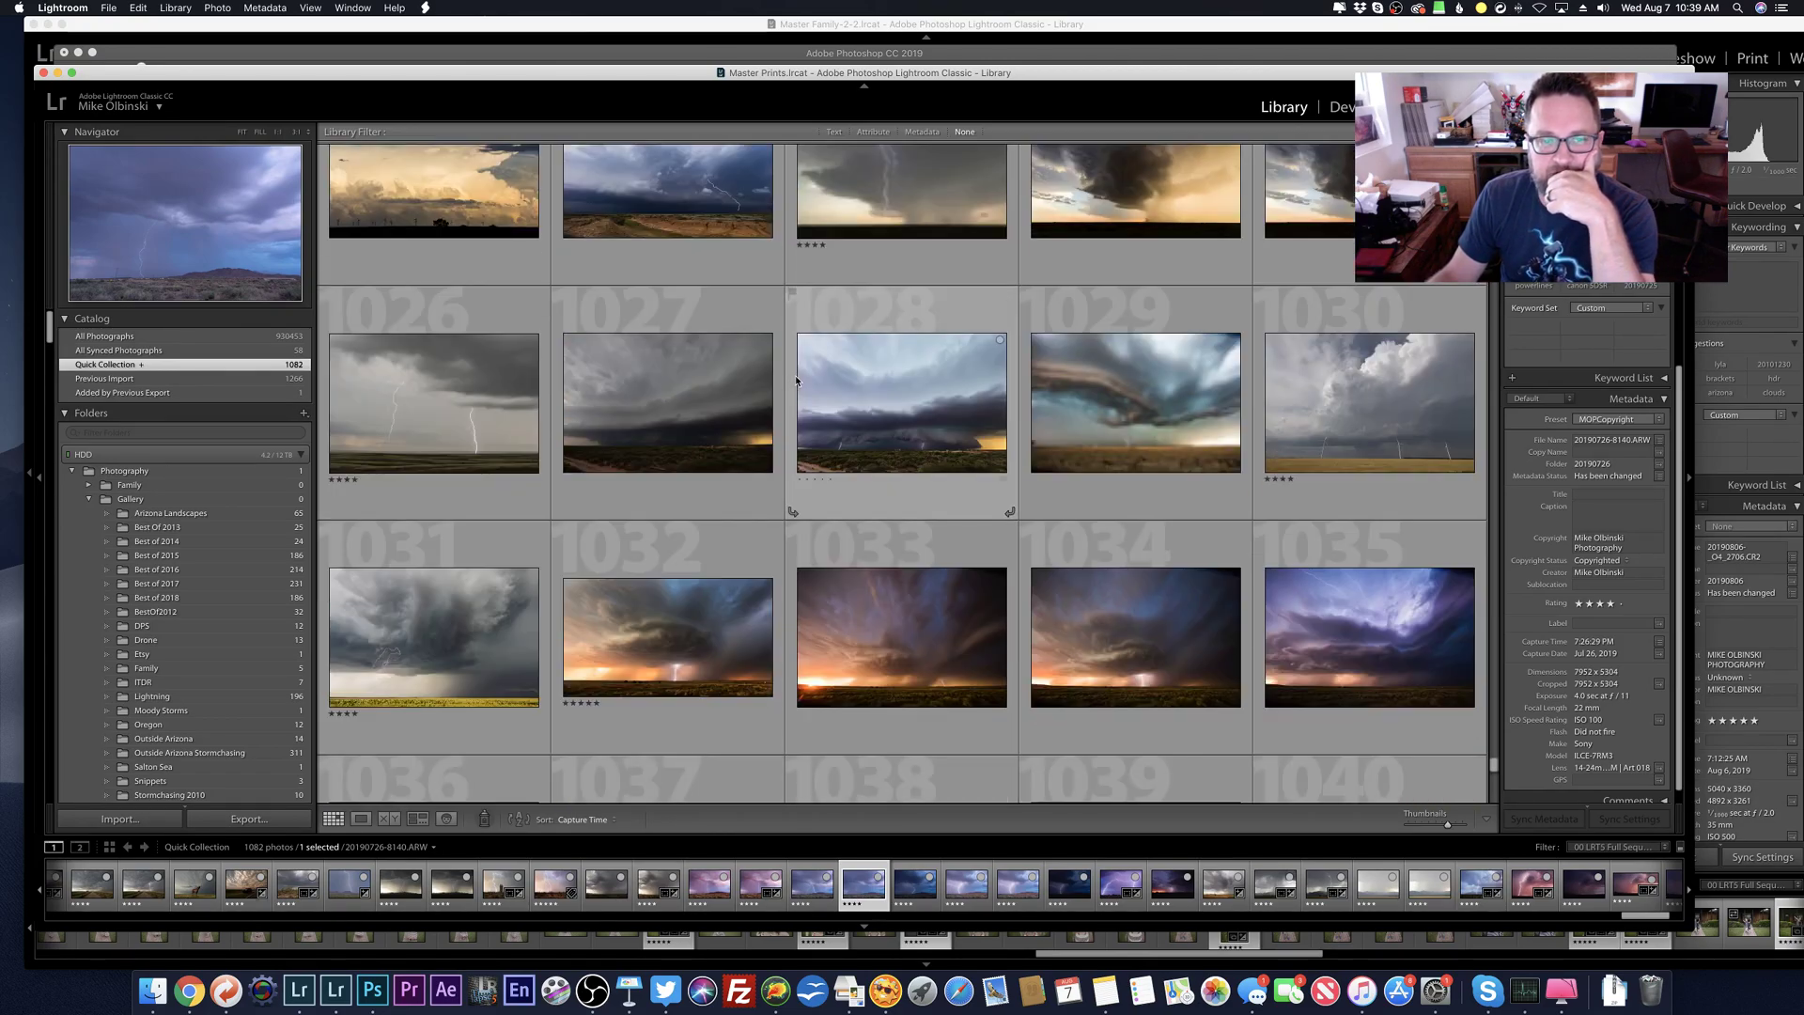
double_click(504, 398)
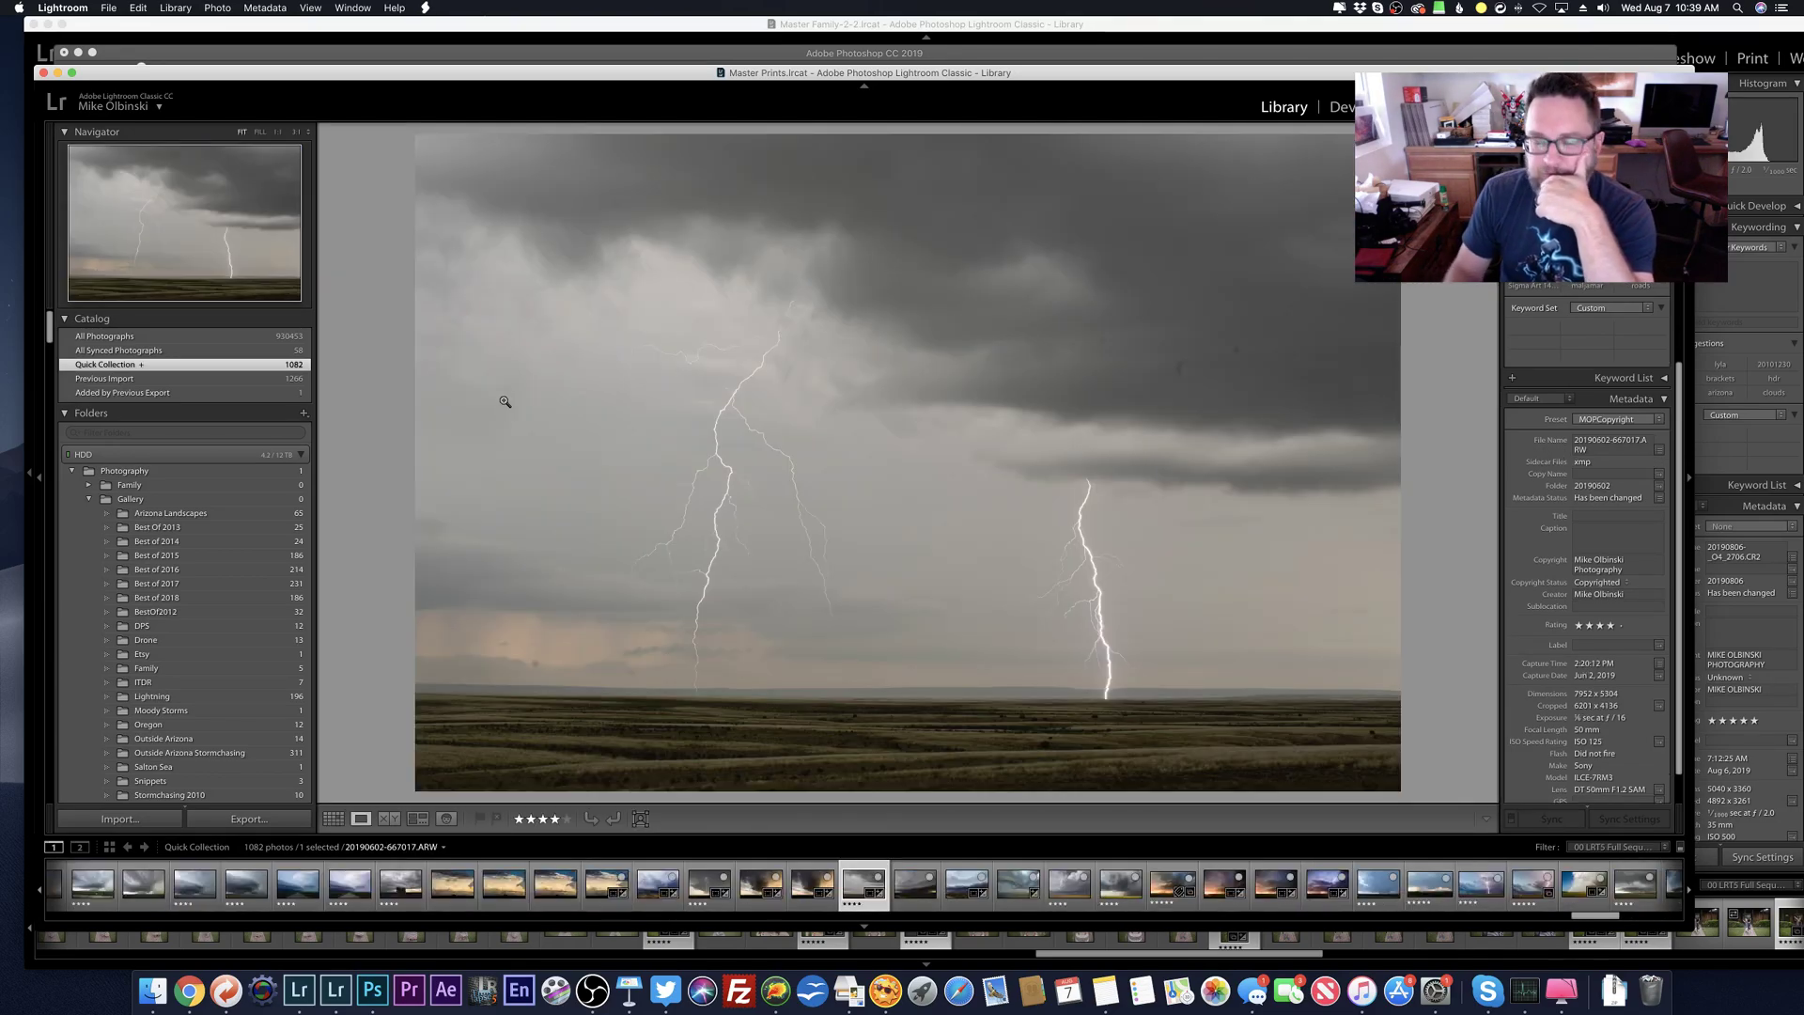
key("Left")
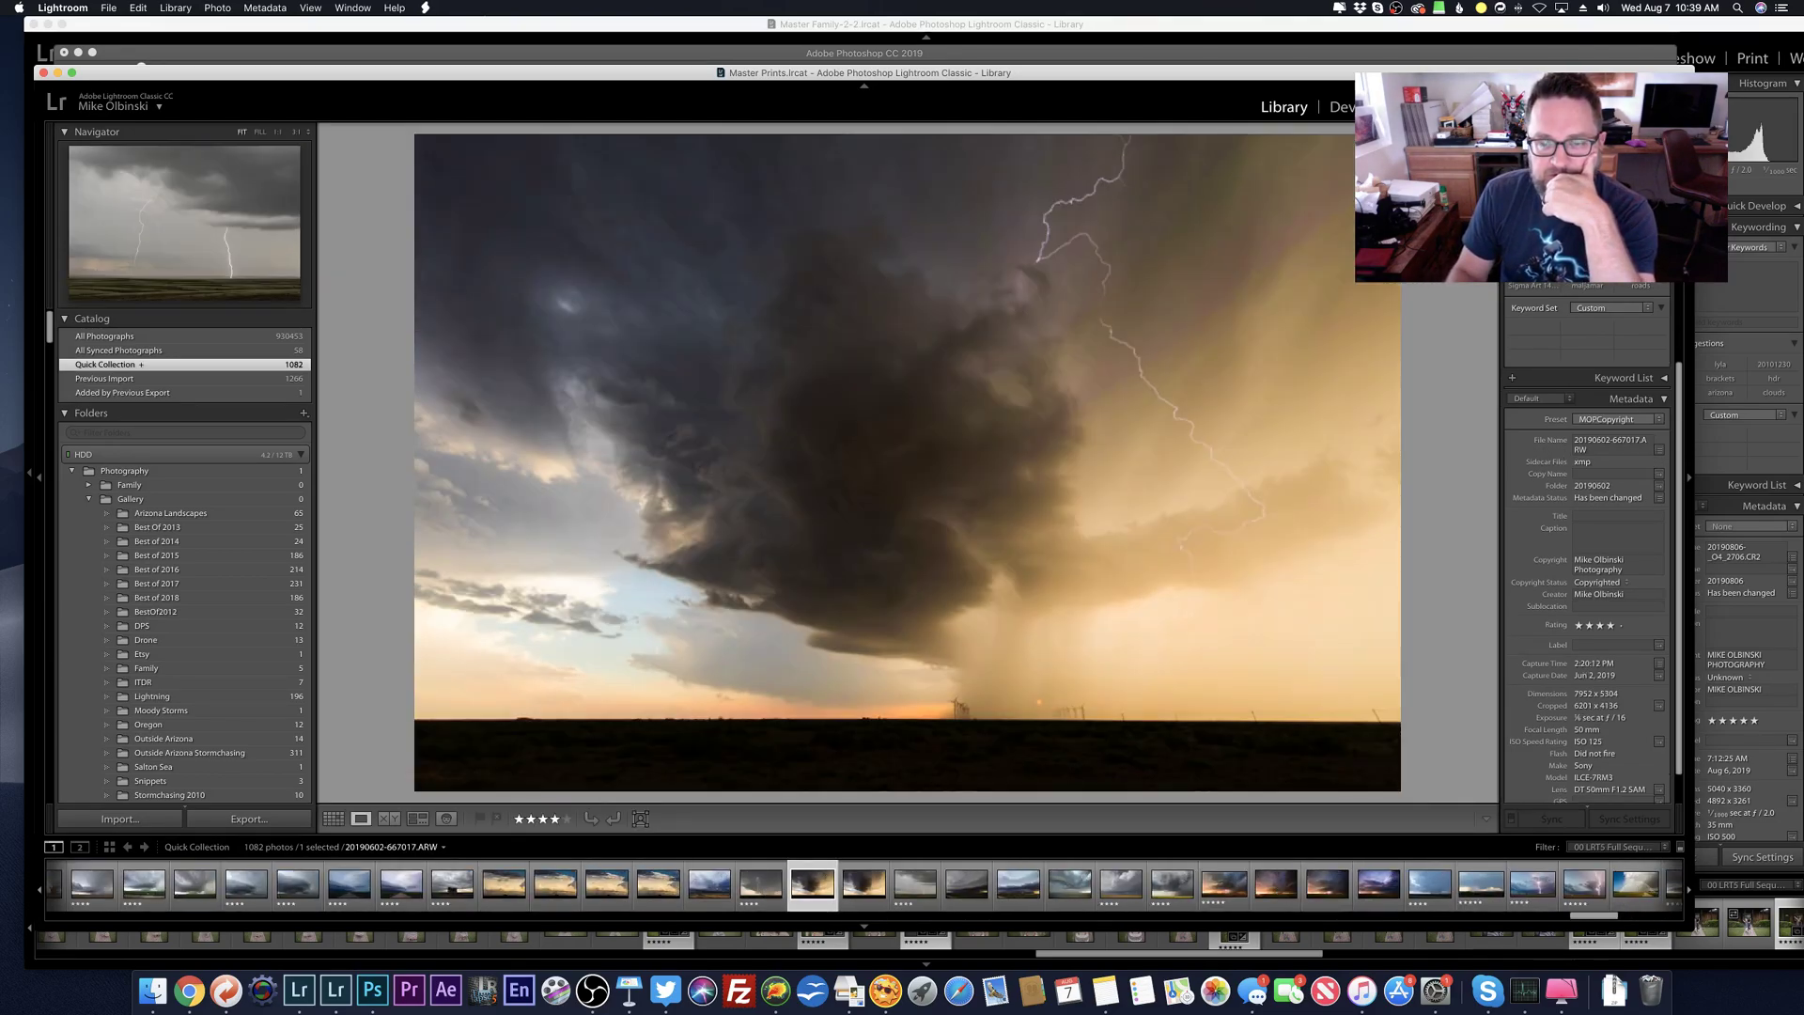
key("Left")
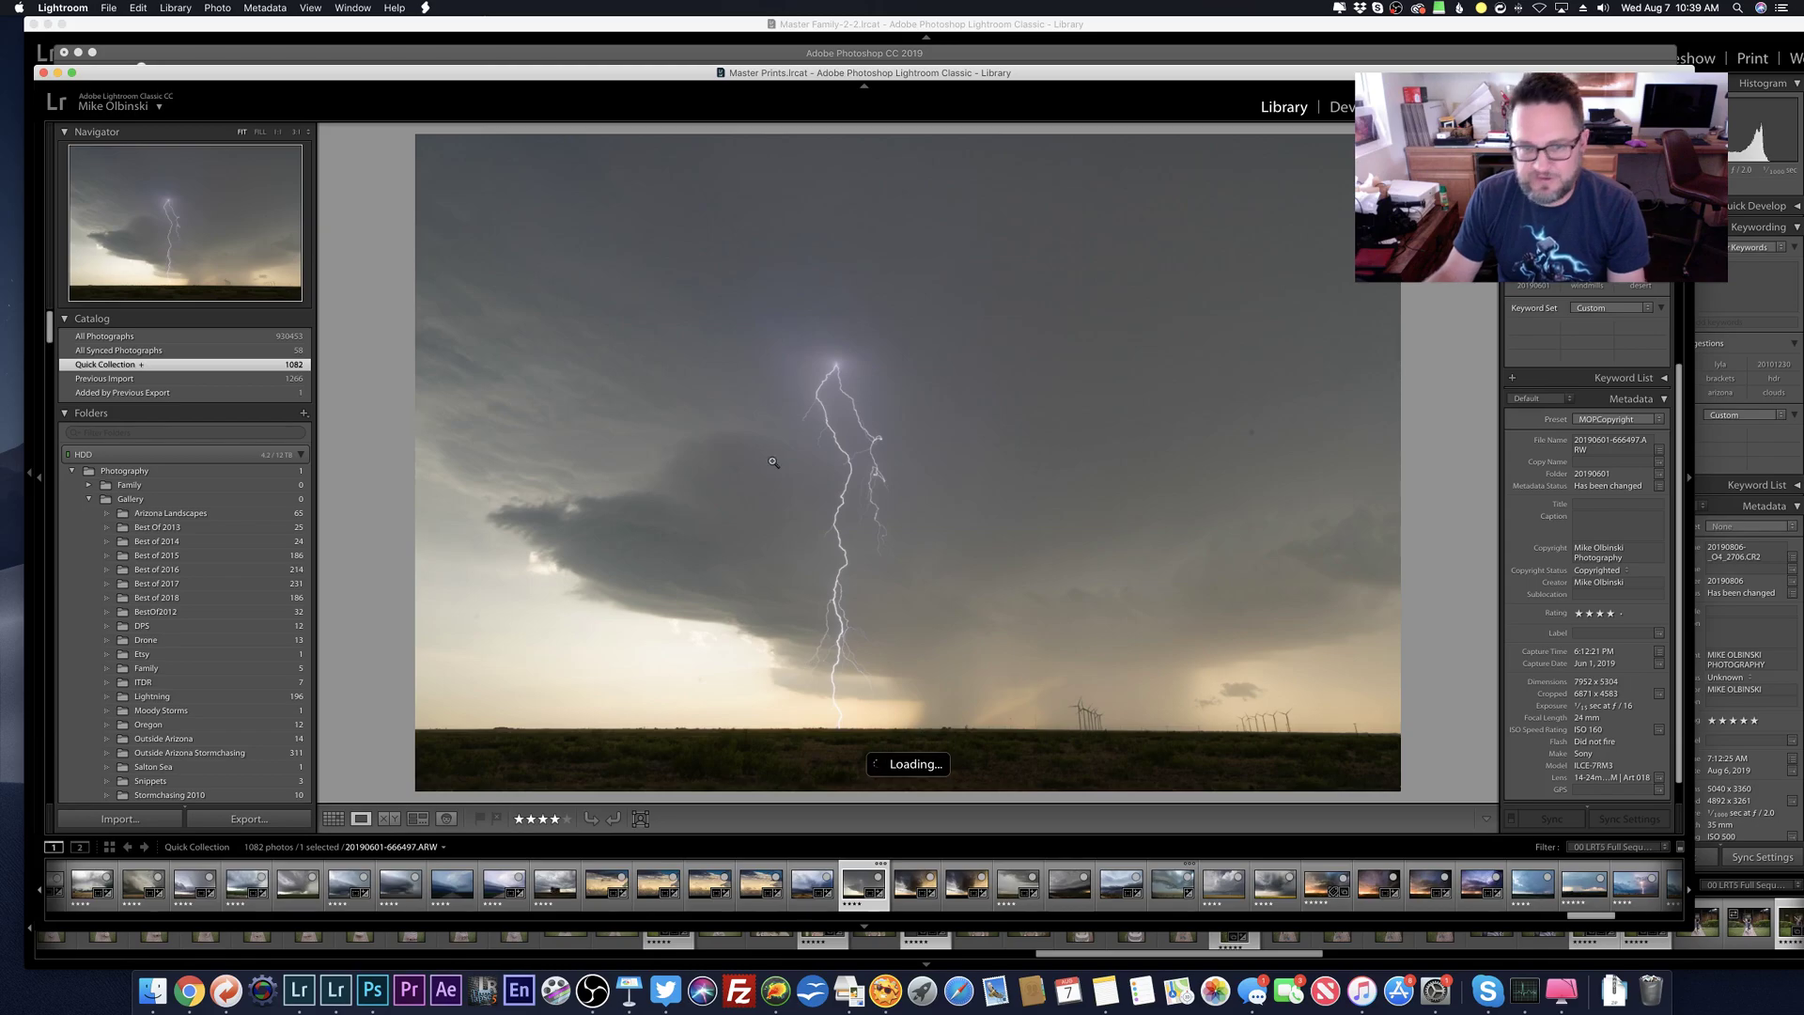
Step: Return to the Quick Collection's grid and open the blue storm photo 20190530 Marathon Sup 11mm 8K-0397.CR2 at full size
key("g")
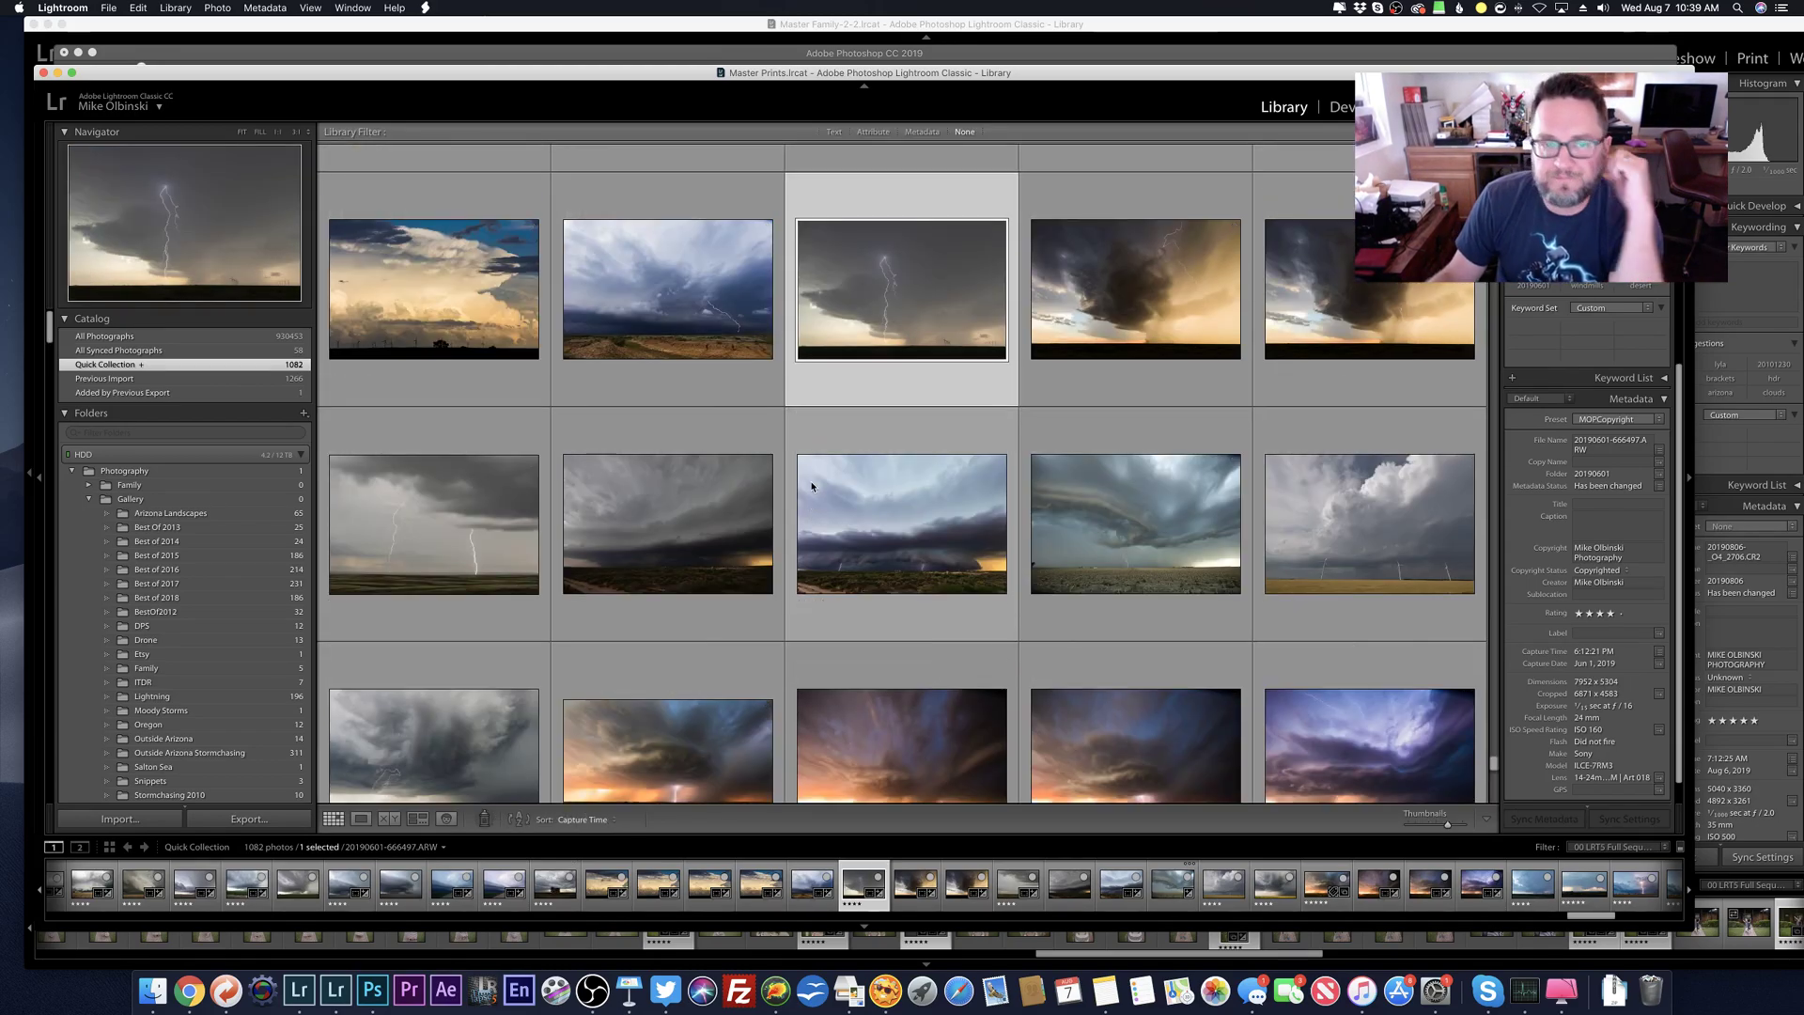
scroll(812, 486, "up", 2)
left_click(711, 451)
double_click(711, 452)
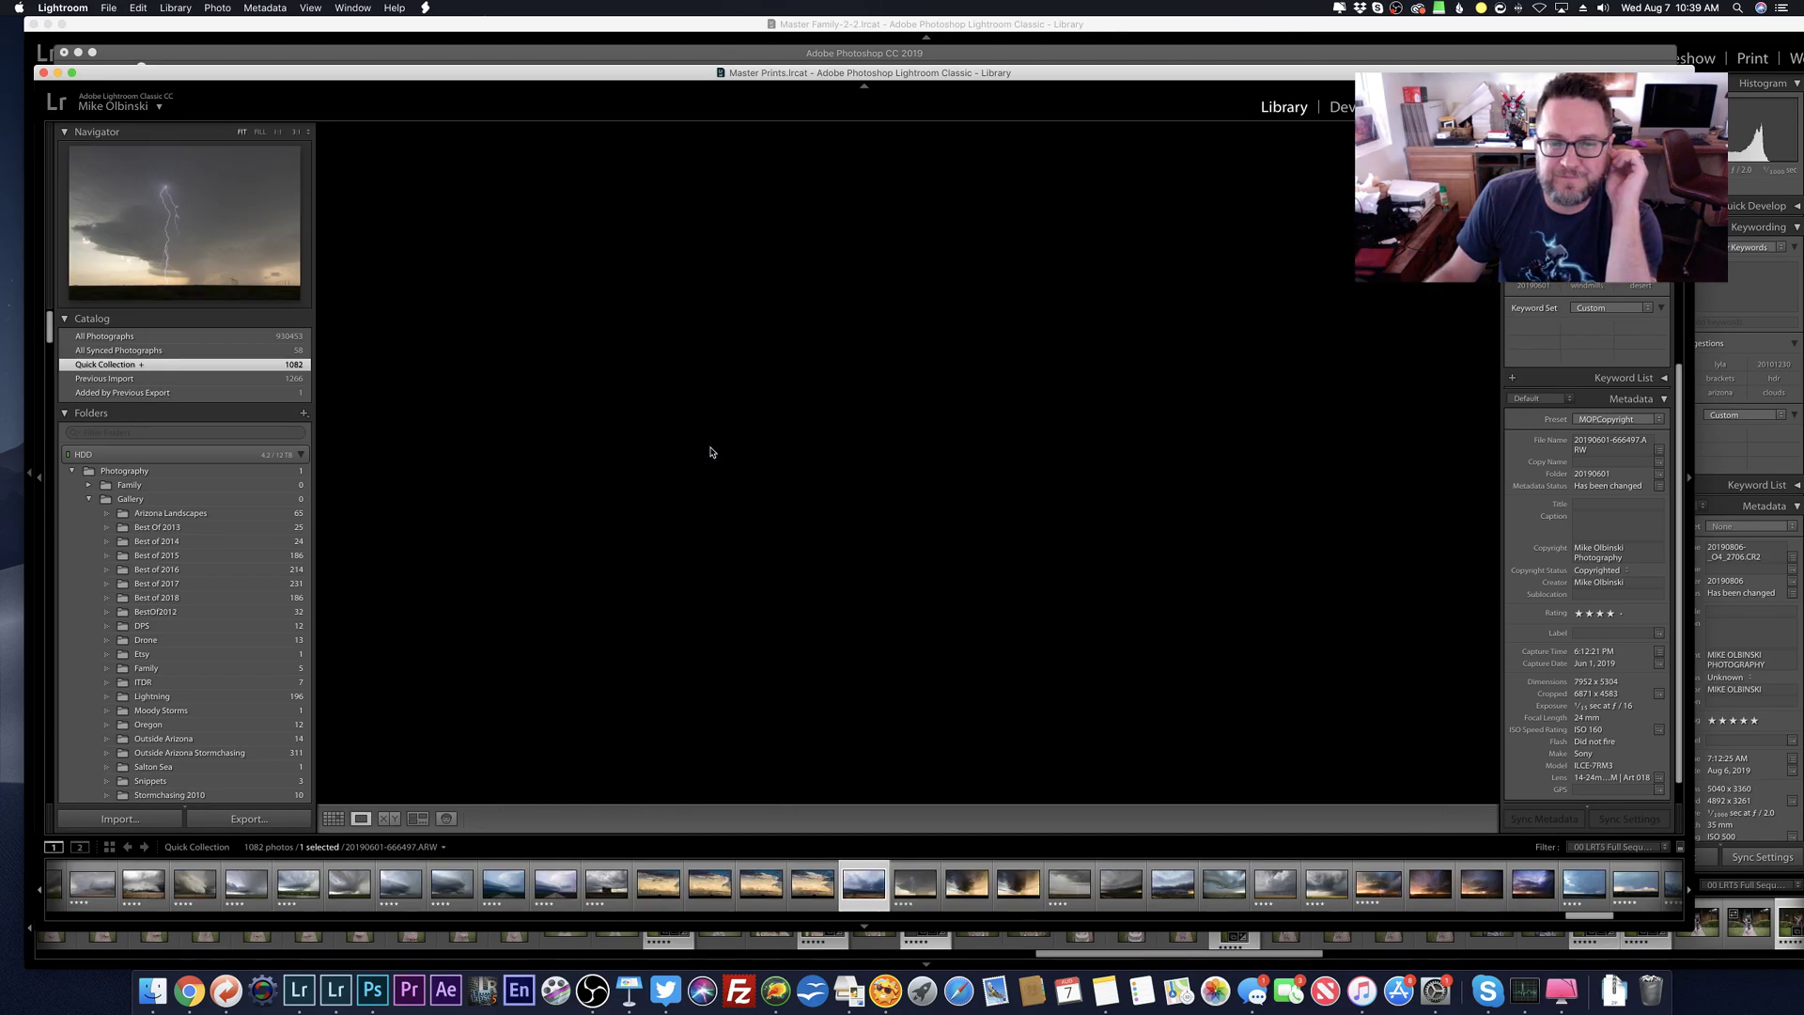
Step: Go to the library folder containing the Marathon storm photo and compare its neighbouring frames 0396 and 0395 at full size
right_click(834, 421)
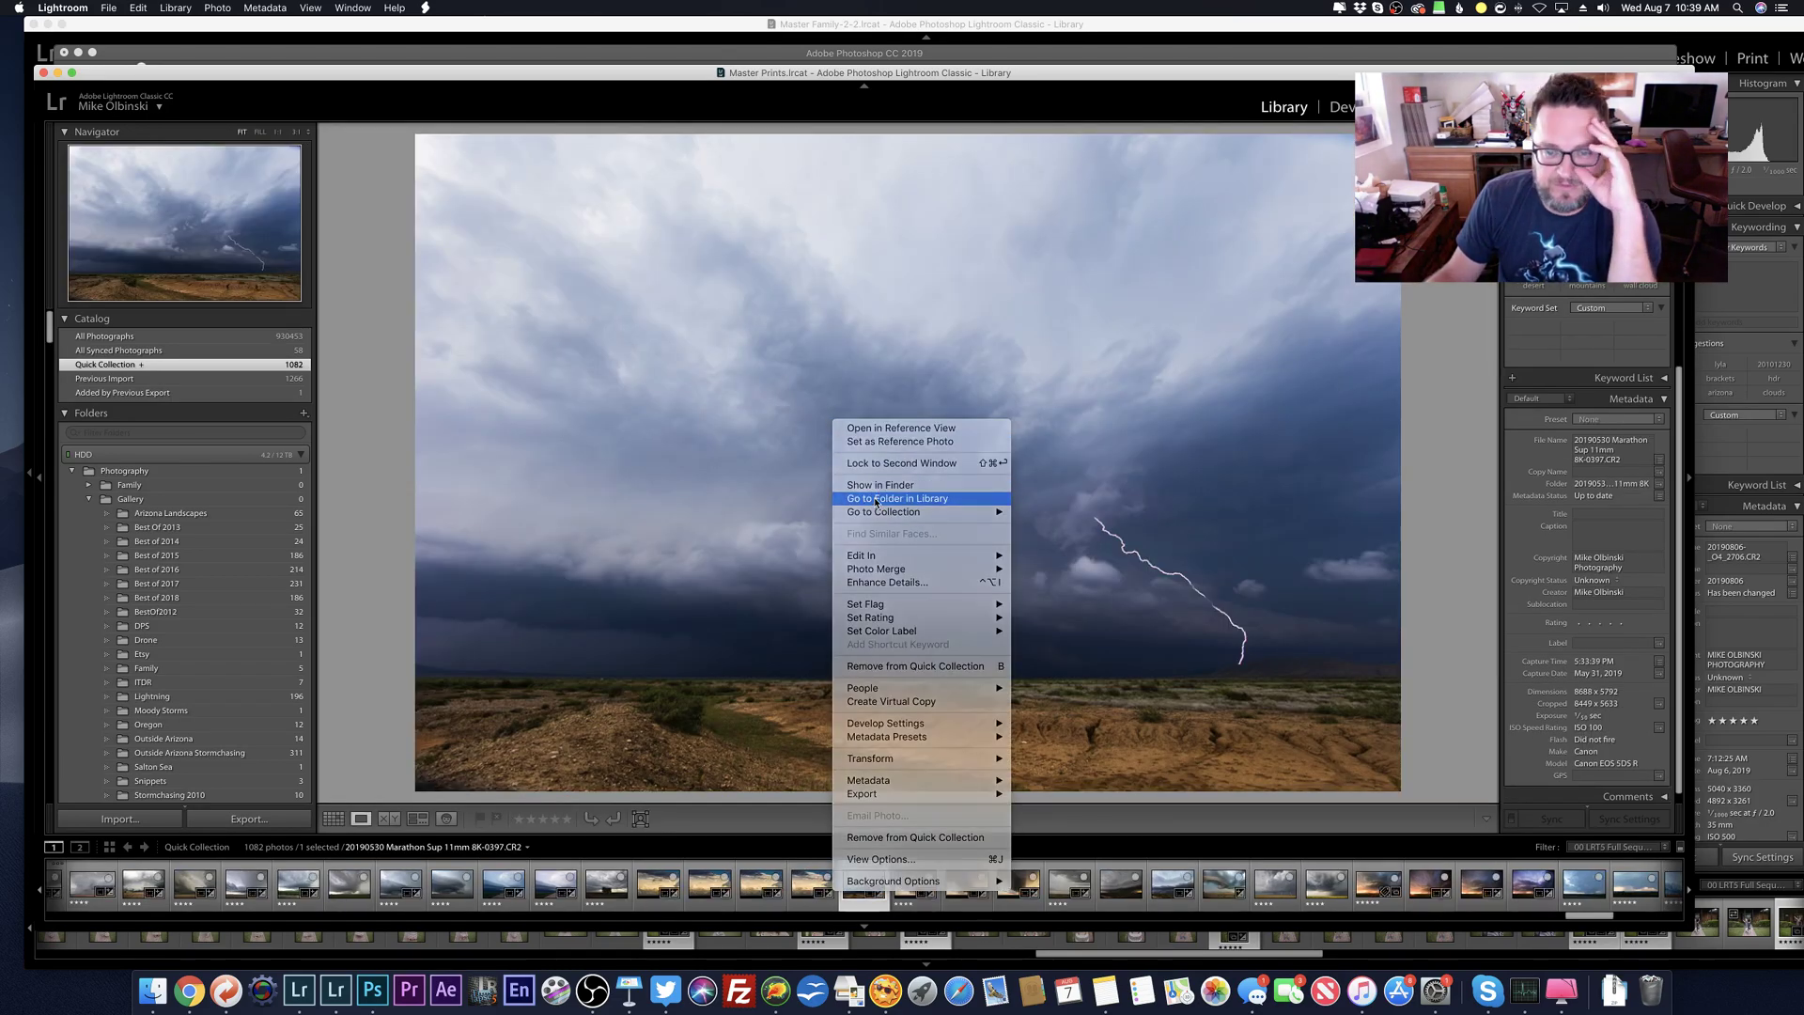
left_click(874, 498)
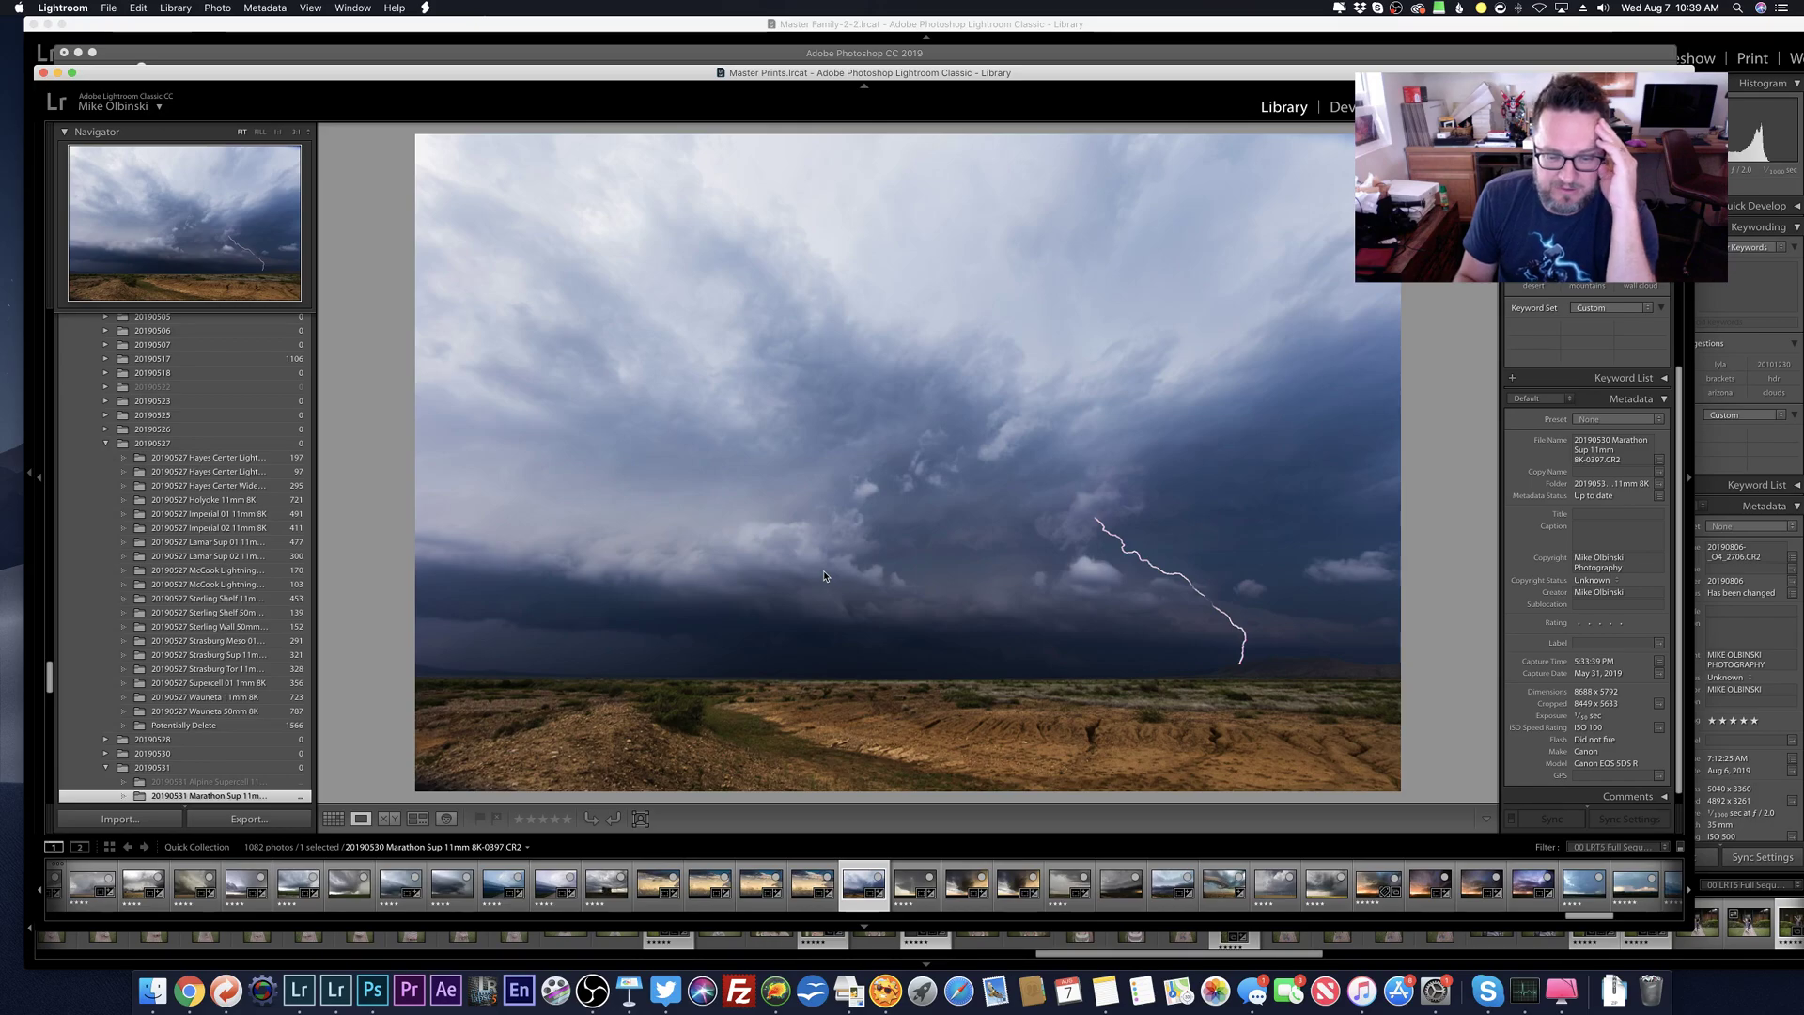
key("Left")
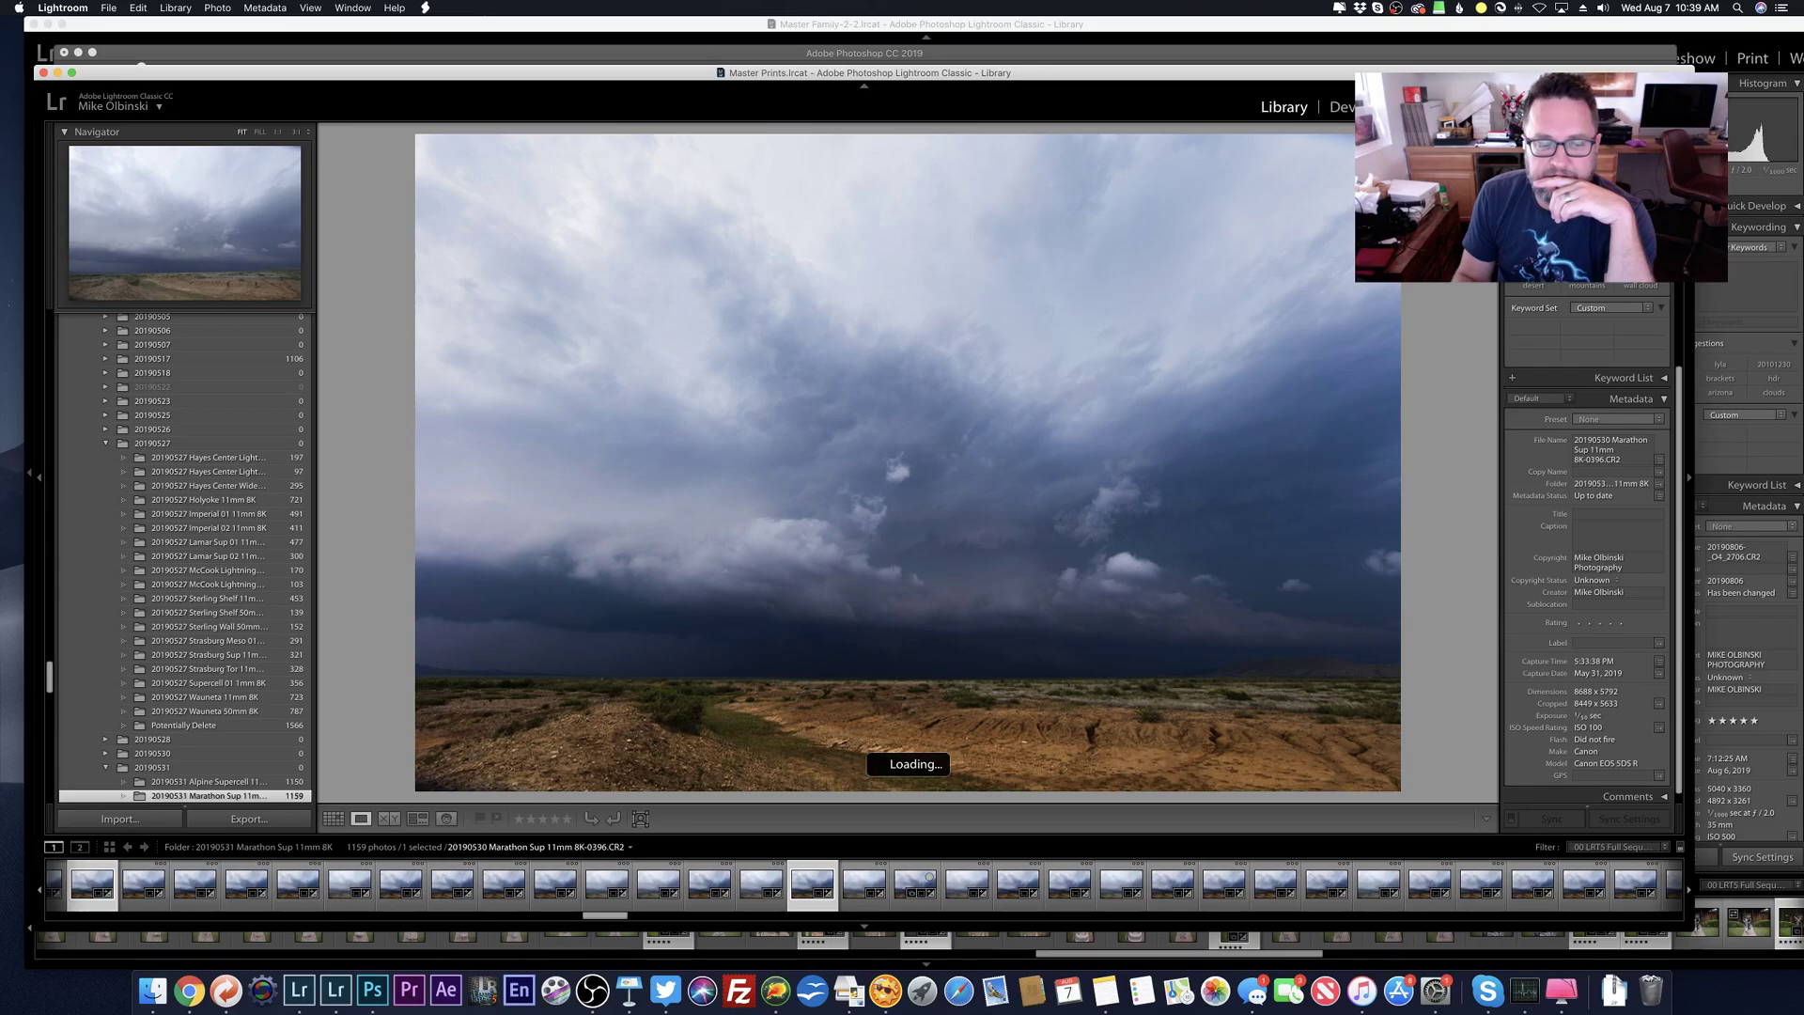
key("Right")
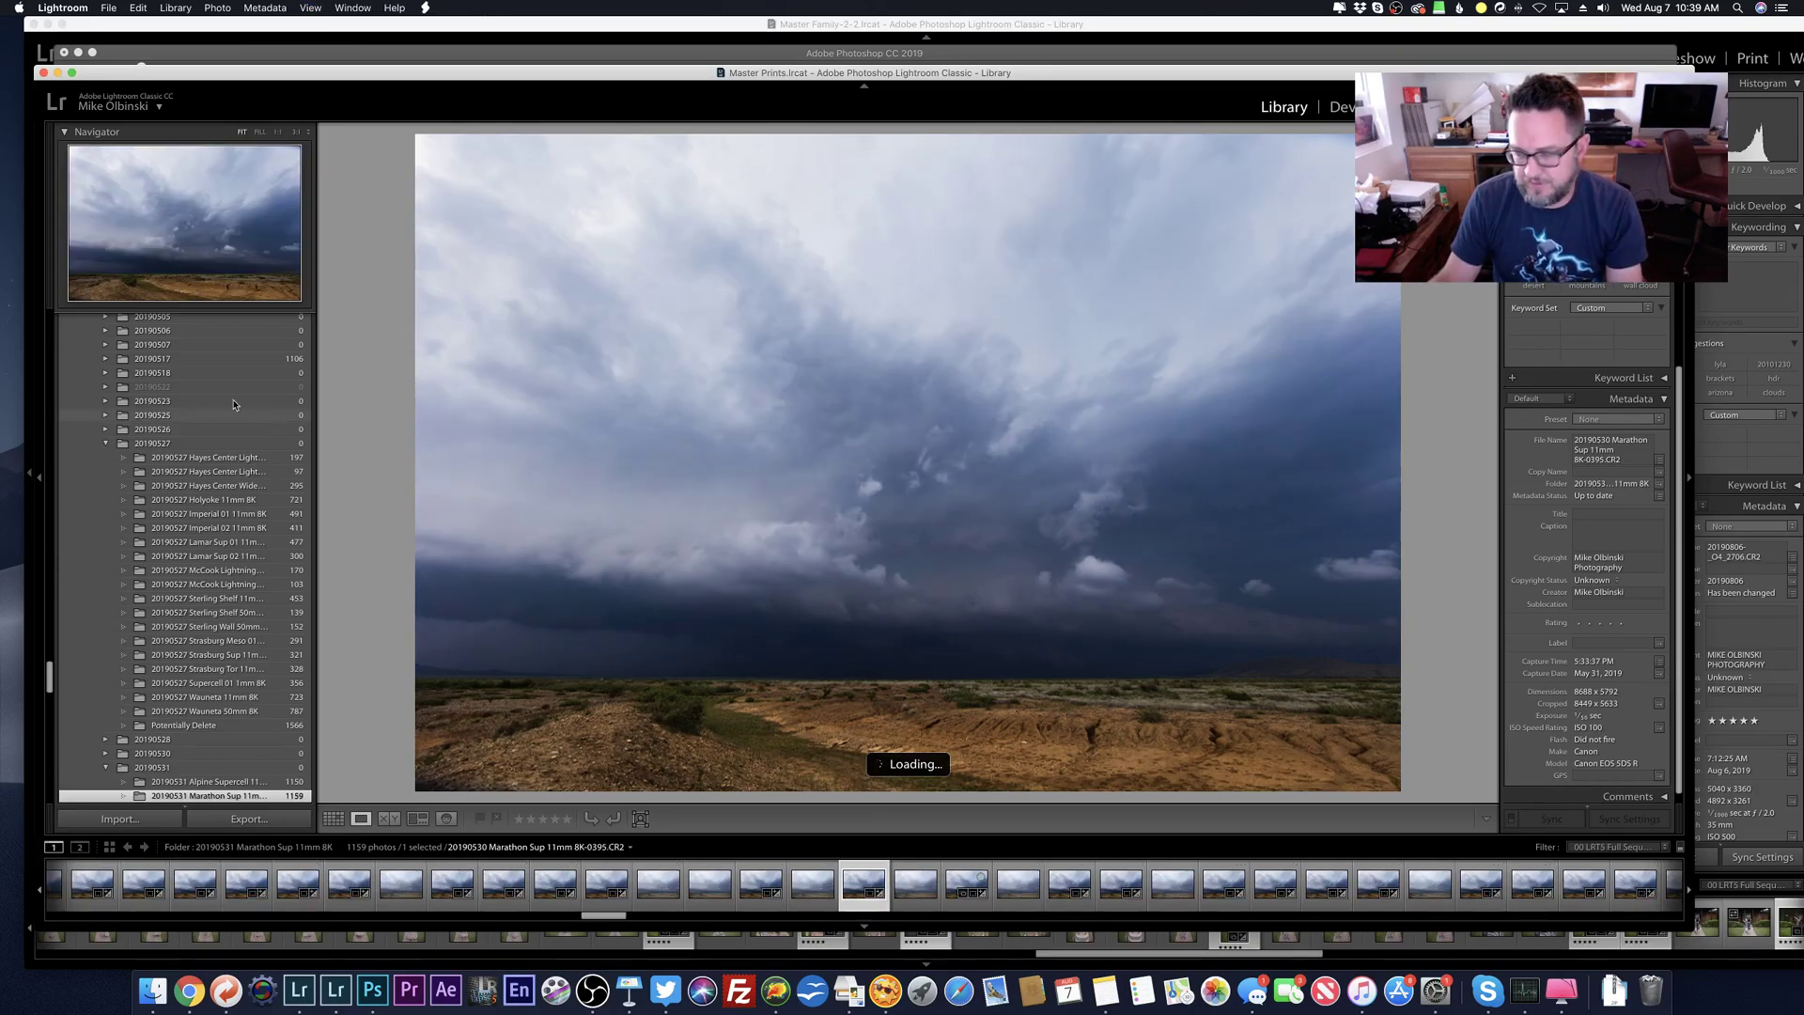
Step: Switch to TweetDeck and start a new tweet with the text "A couple nights ago on"
key("super+Tab")
key("super+Tab")
key("super+Tab")
key("super+Tab")
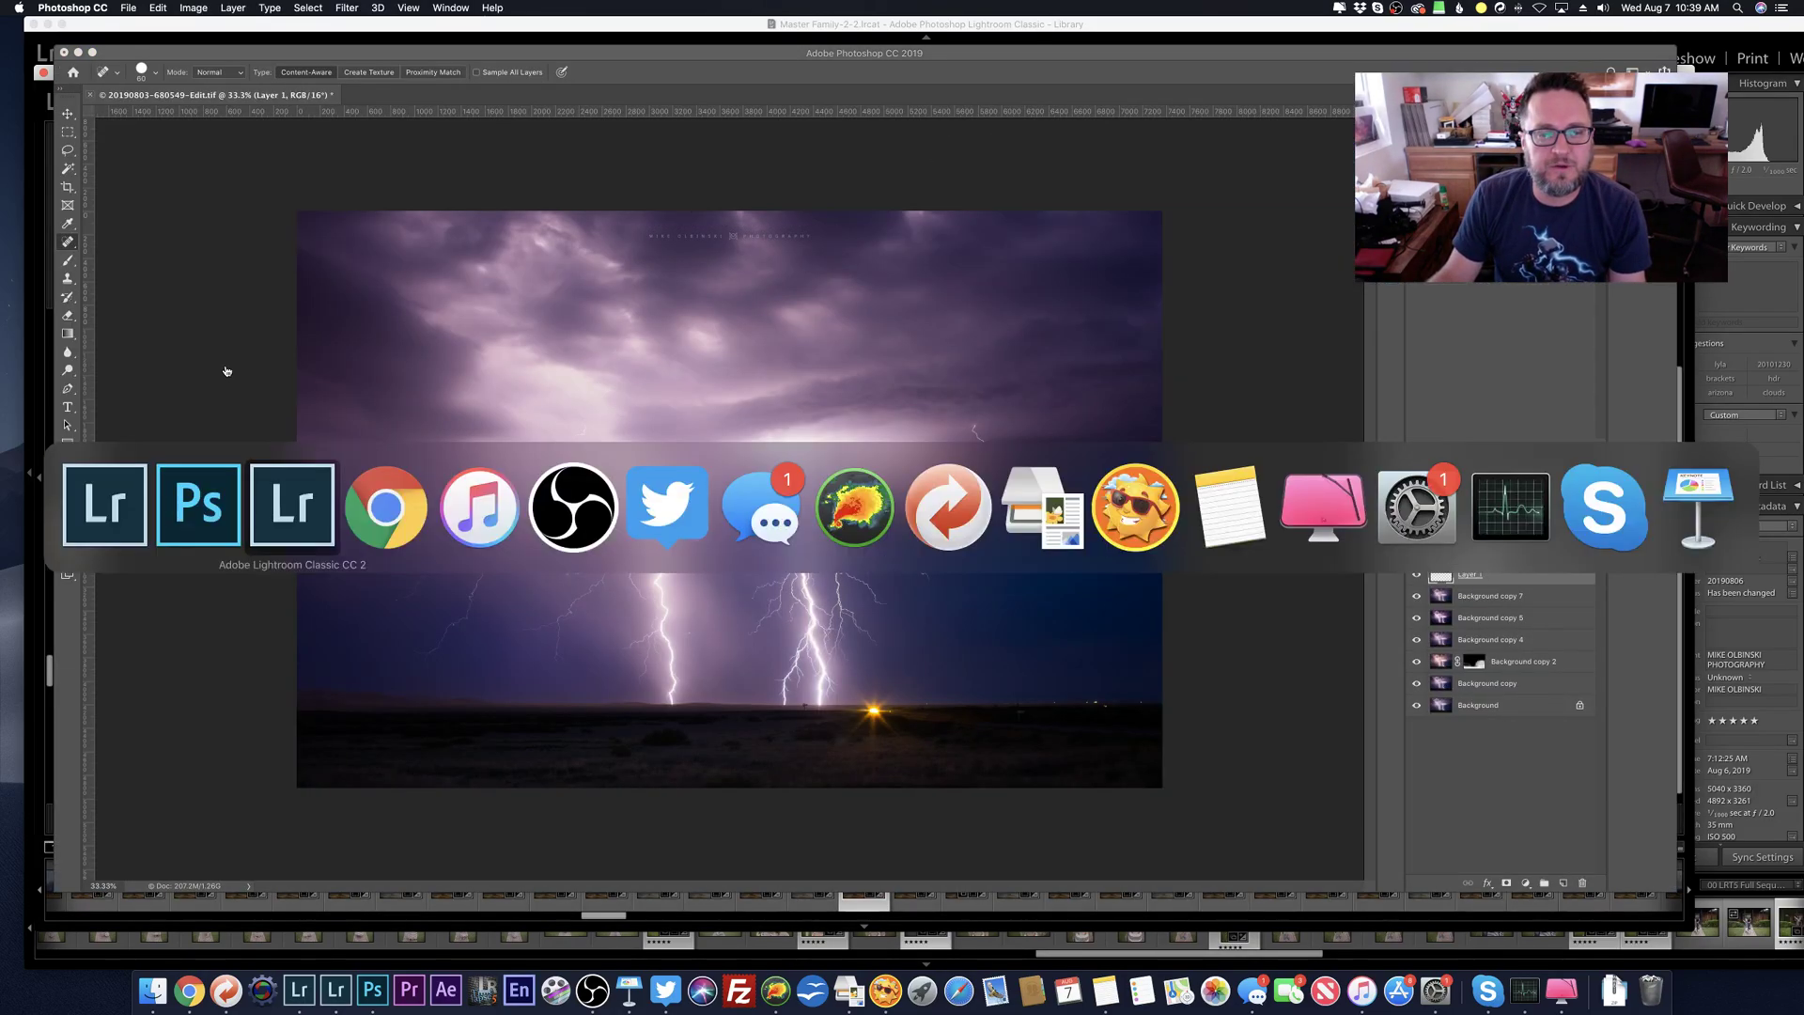
key("super+Tab")
key("super+Tab")
key("super+Tab")
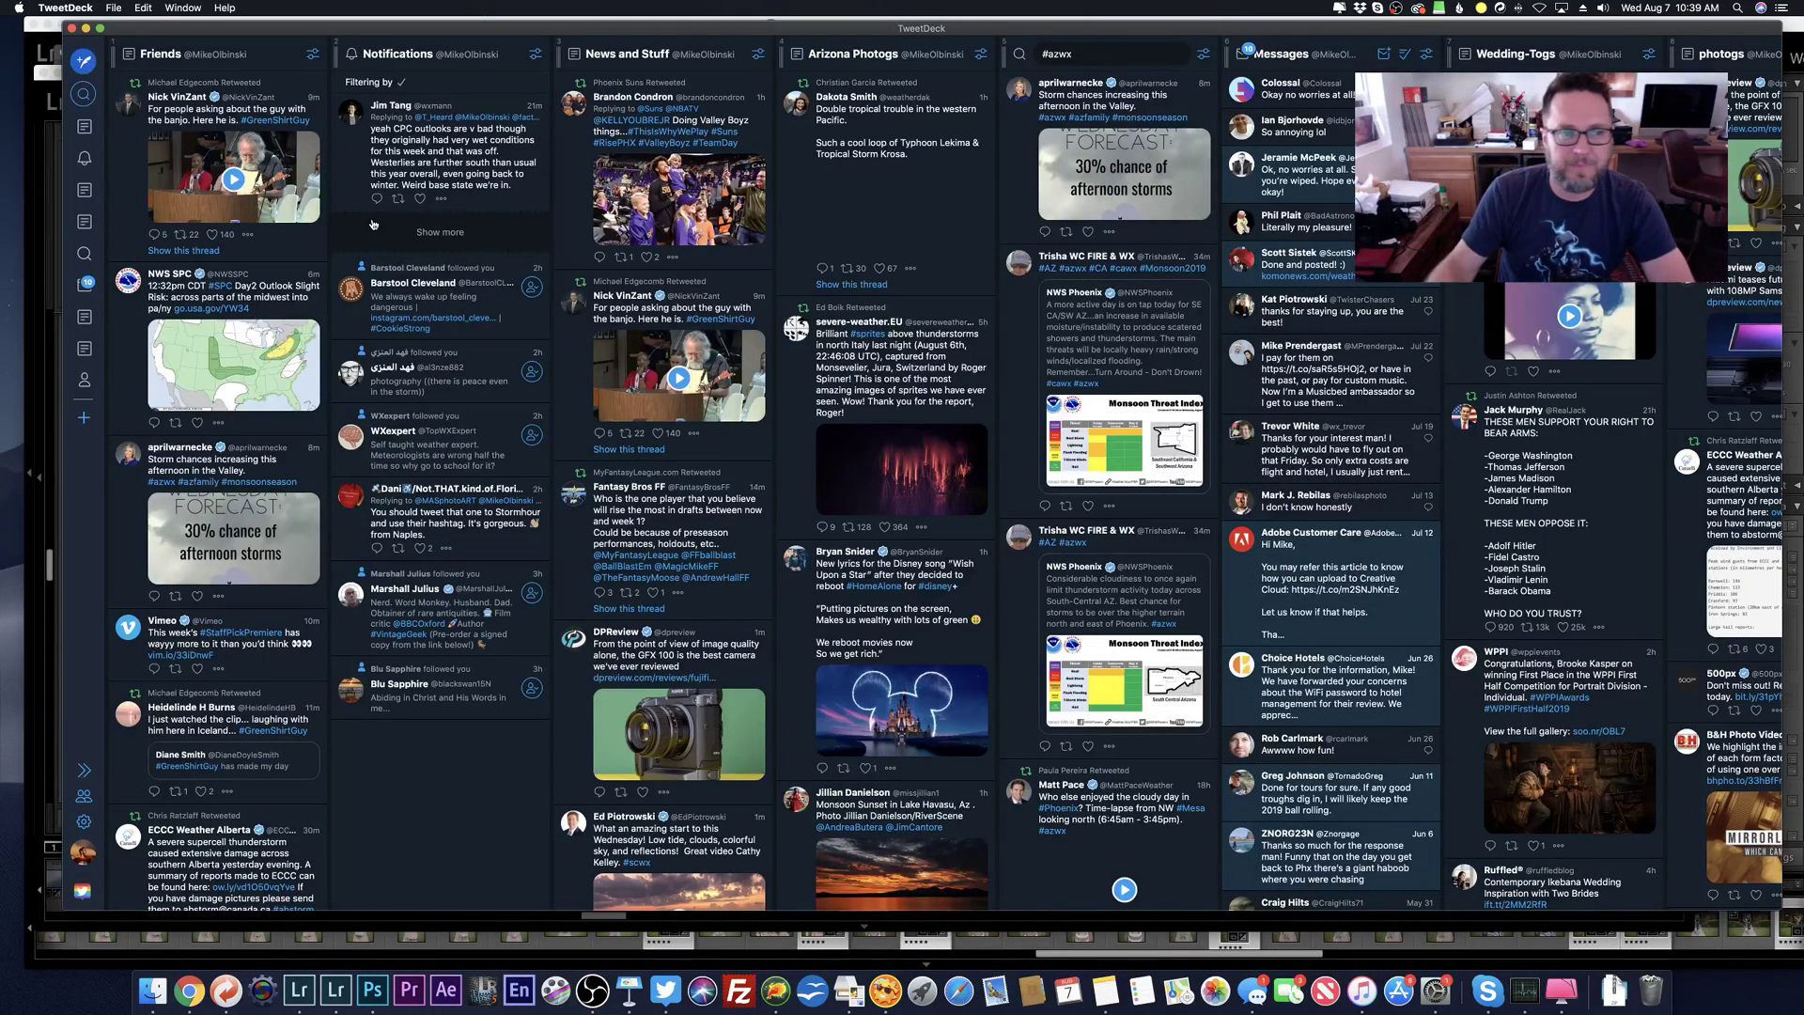
type("nA couple nights aco")
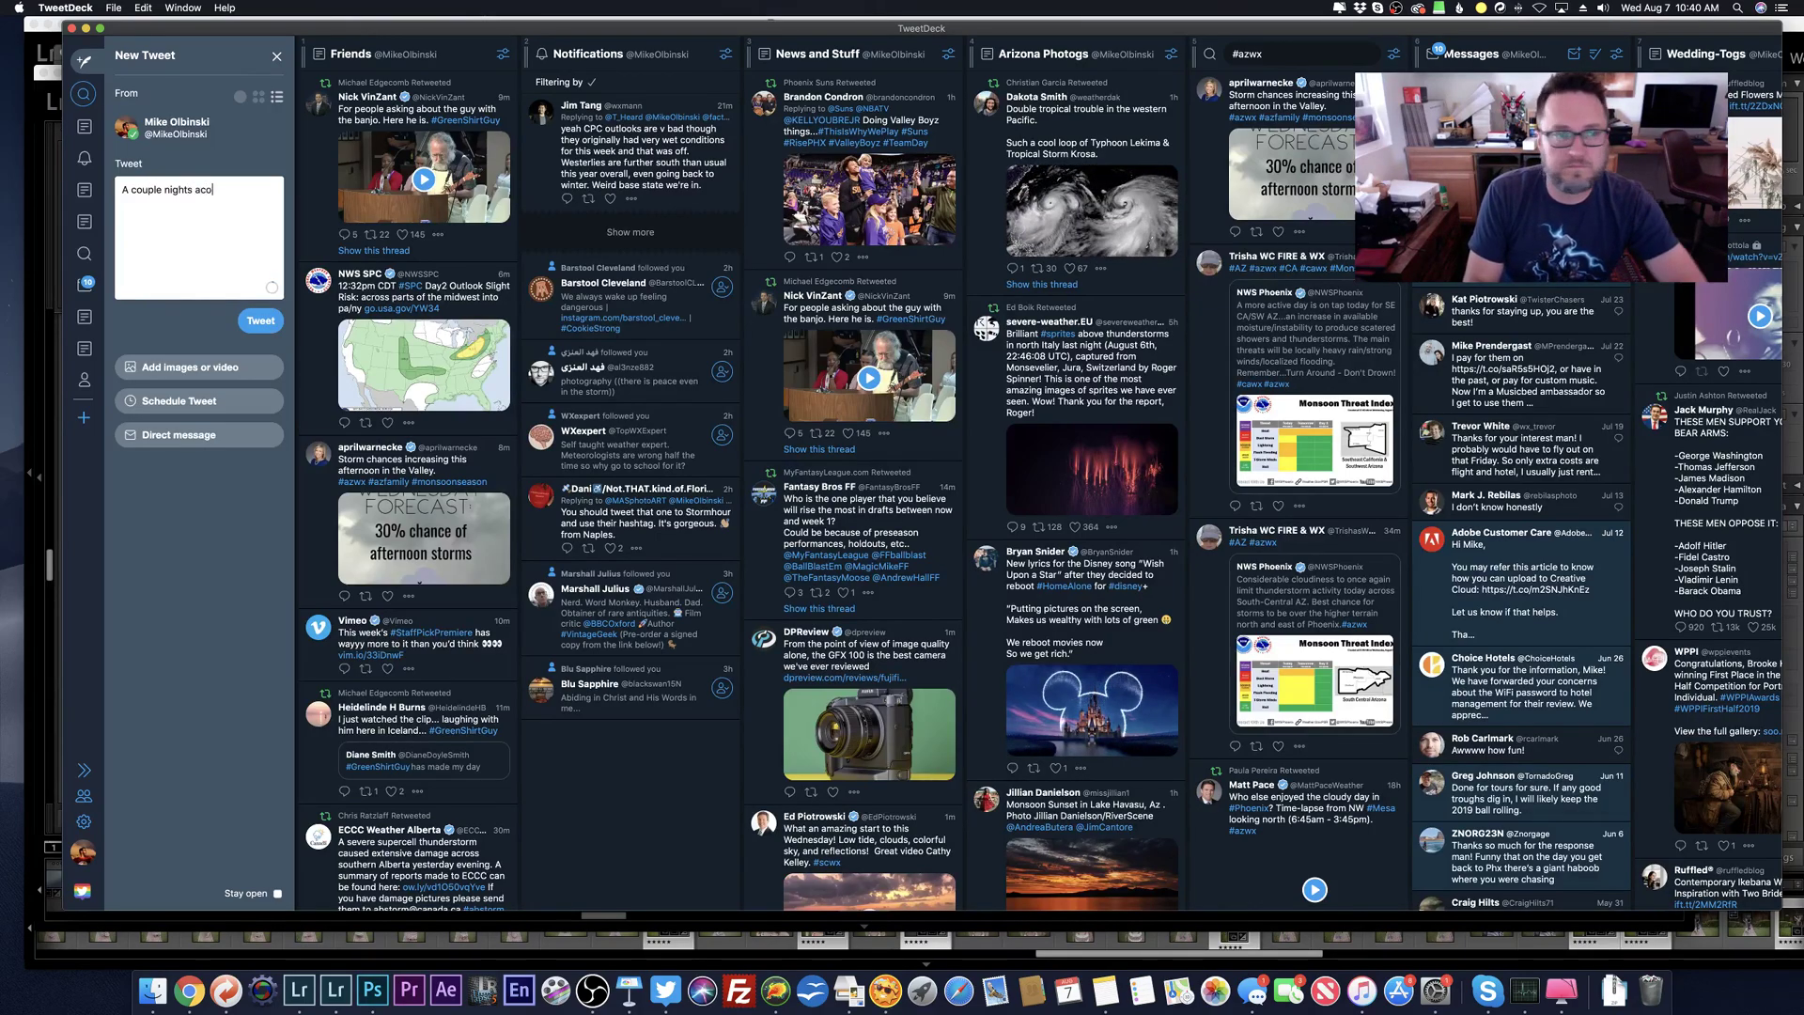
key("BackSpace")
key("BackSpace")
type("go on U")
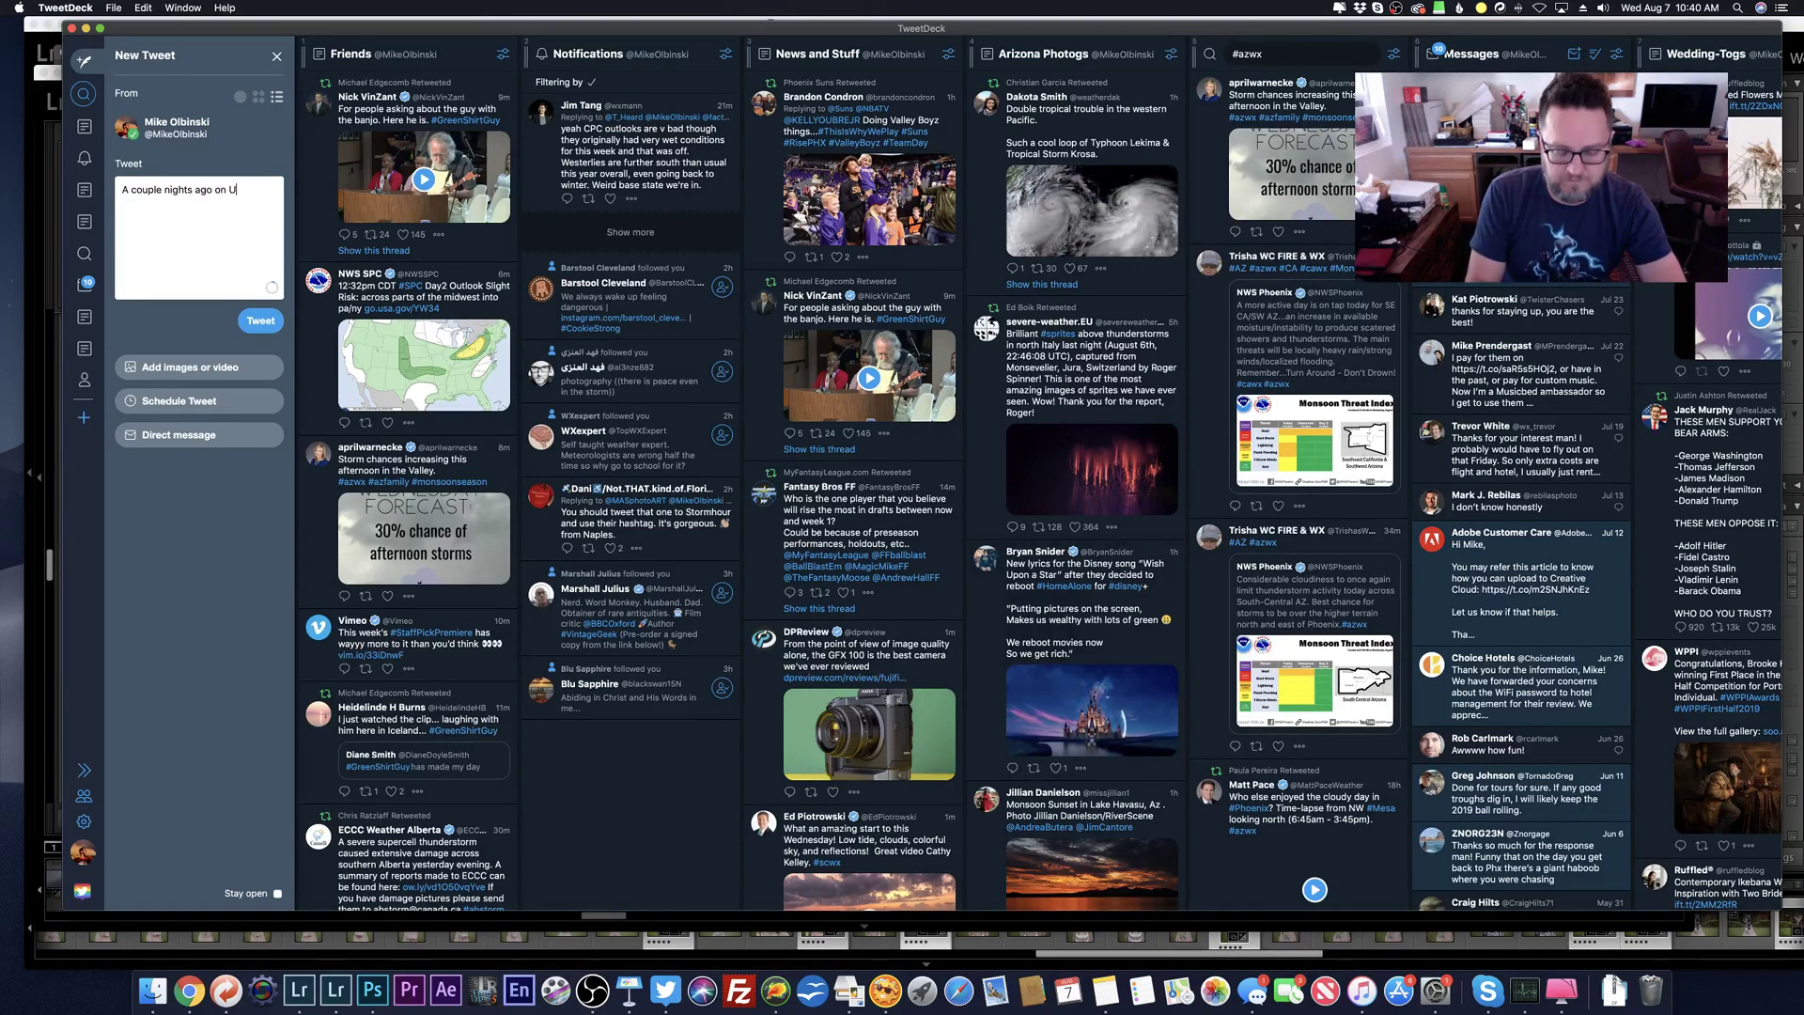
Step: Continue the tweet with "August 3rd, the sky went from normal to inferno in about a minute."
key("BackSpace")
type("August 3rd, the sky went fo")
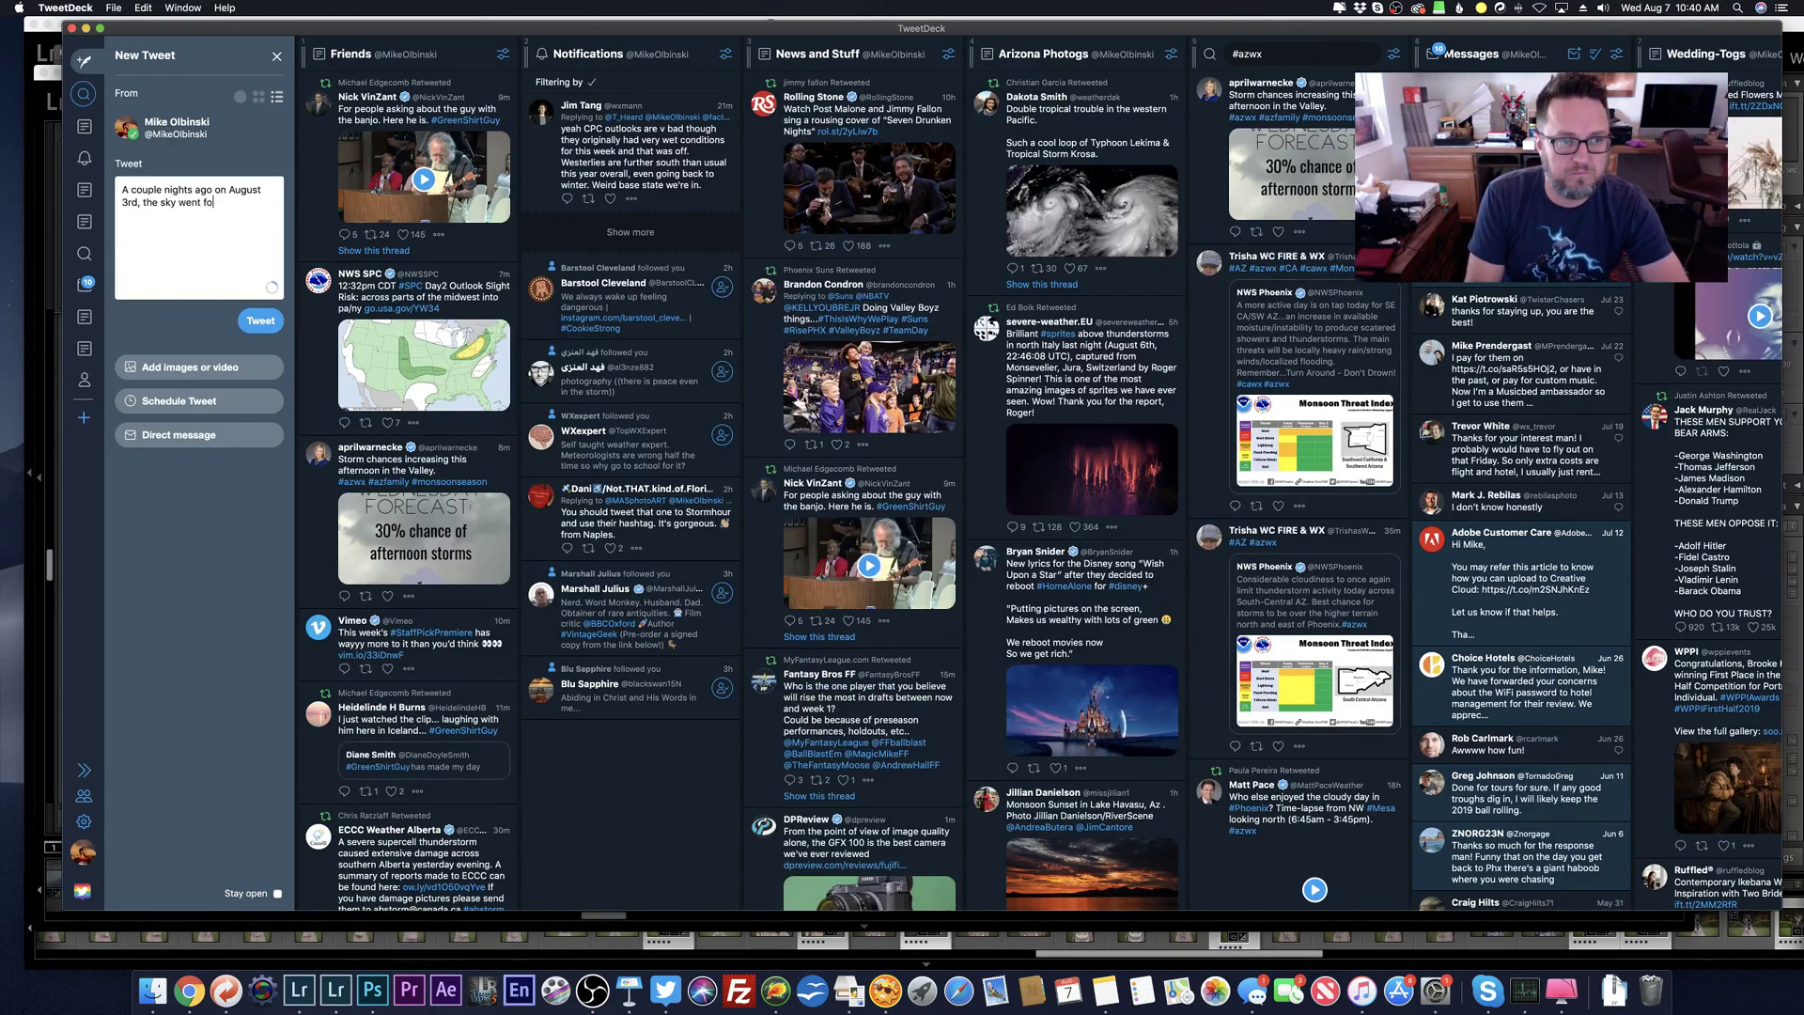
key("BackSpace")
key("BackSpace")
key("BackSpace")
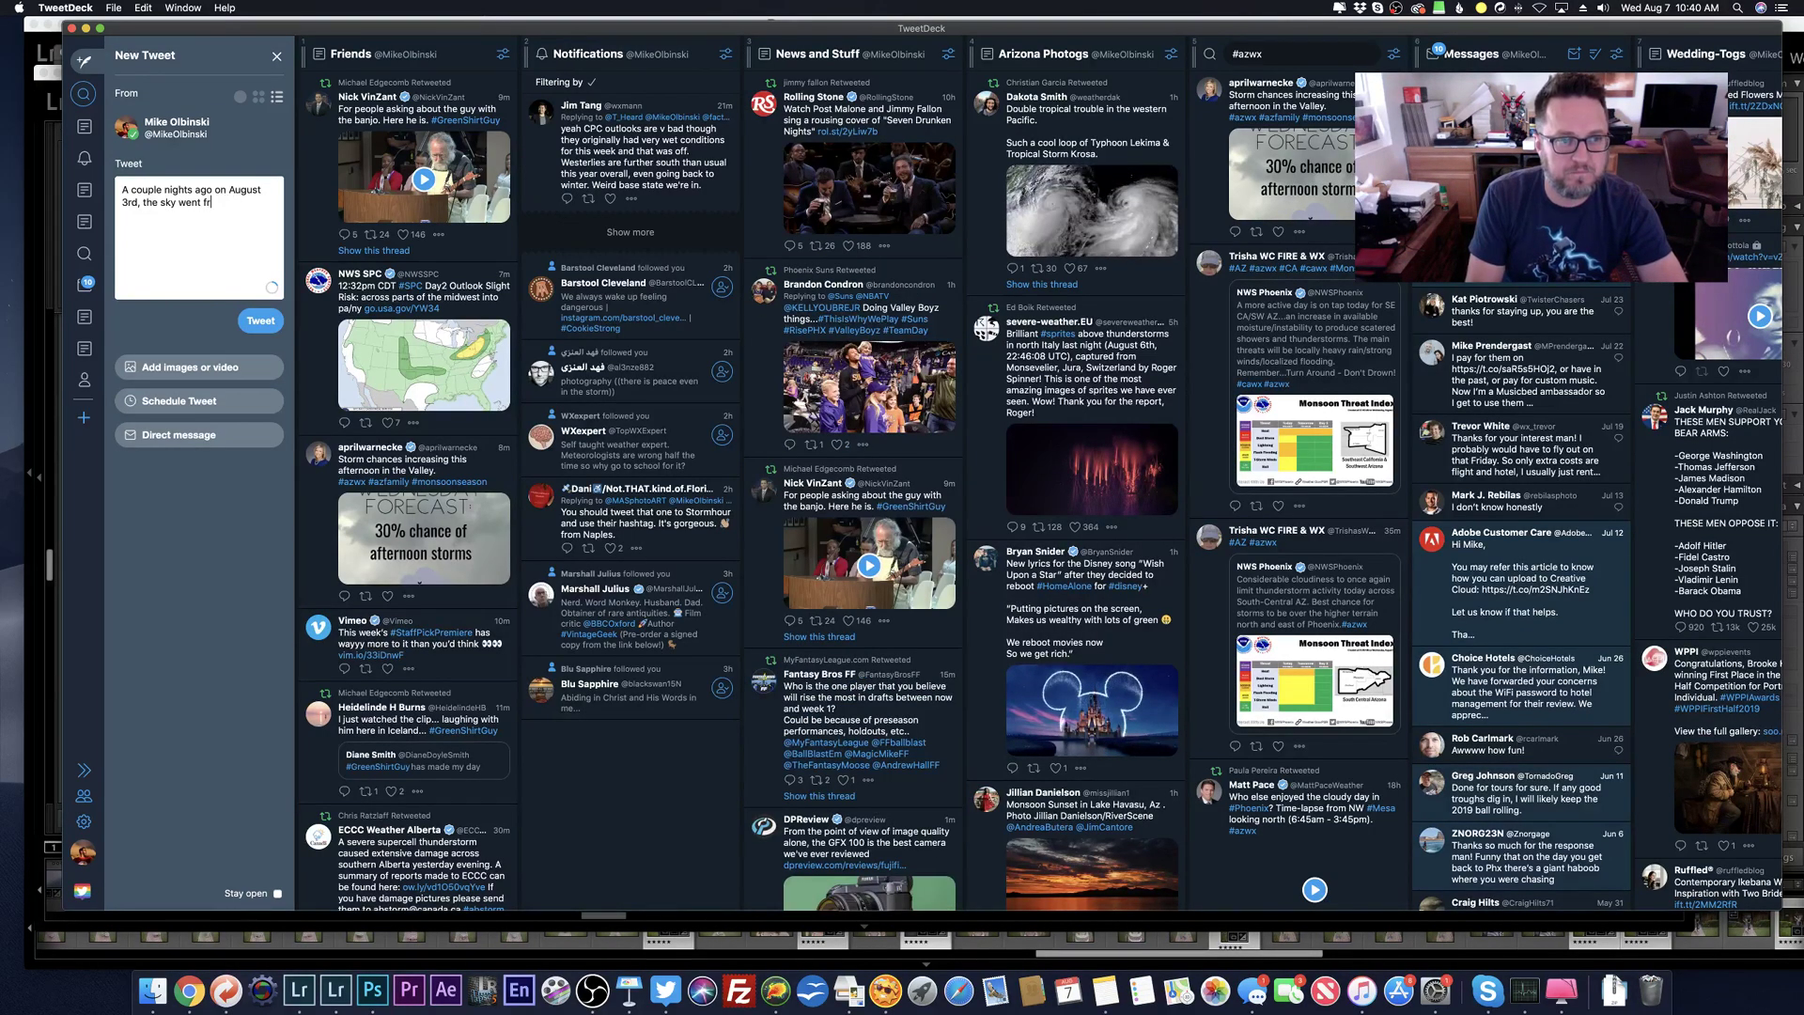
type("normal to infern")
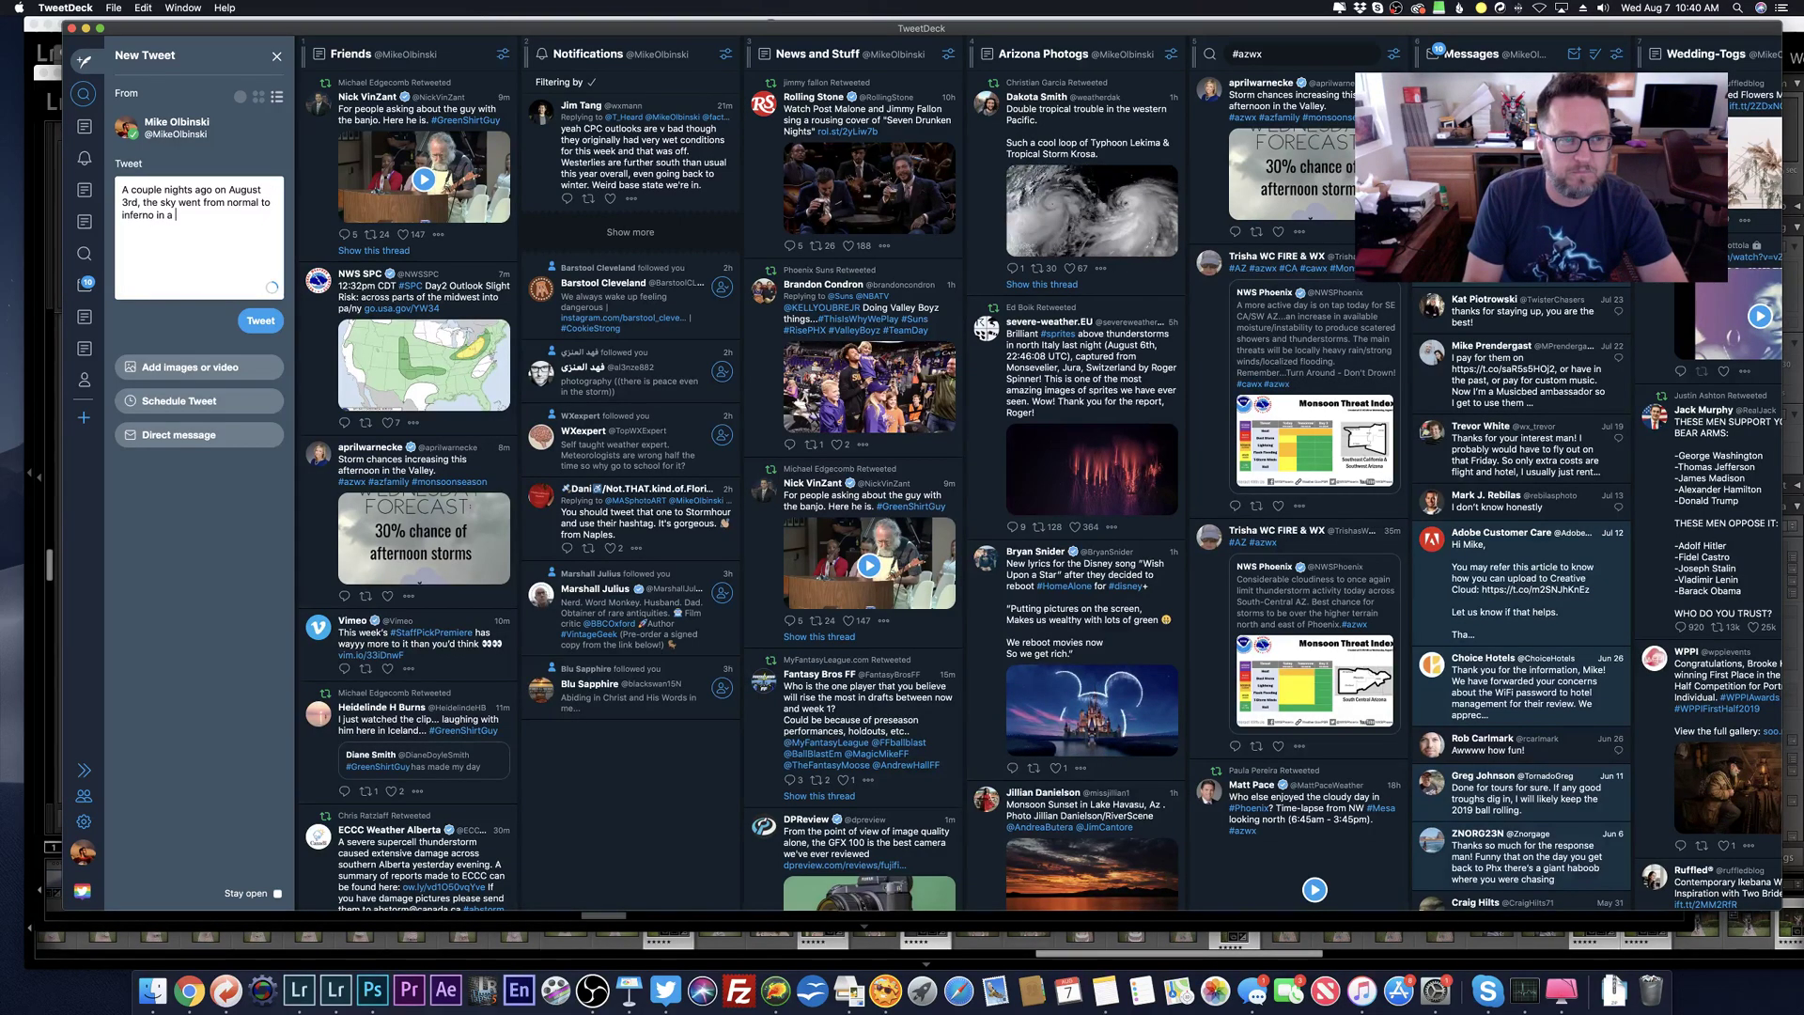
type("o in about a minute")
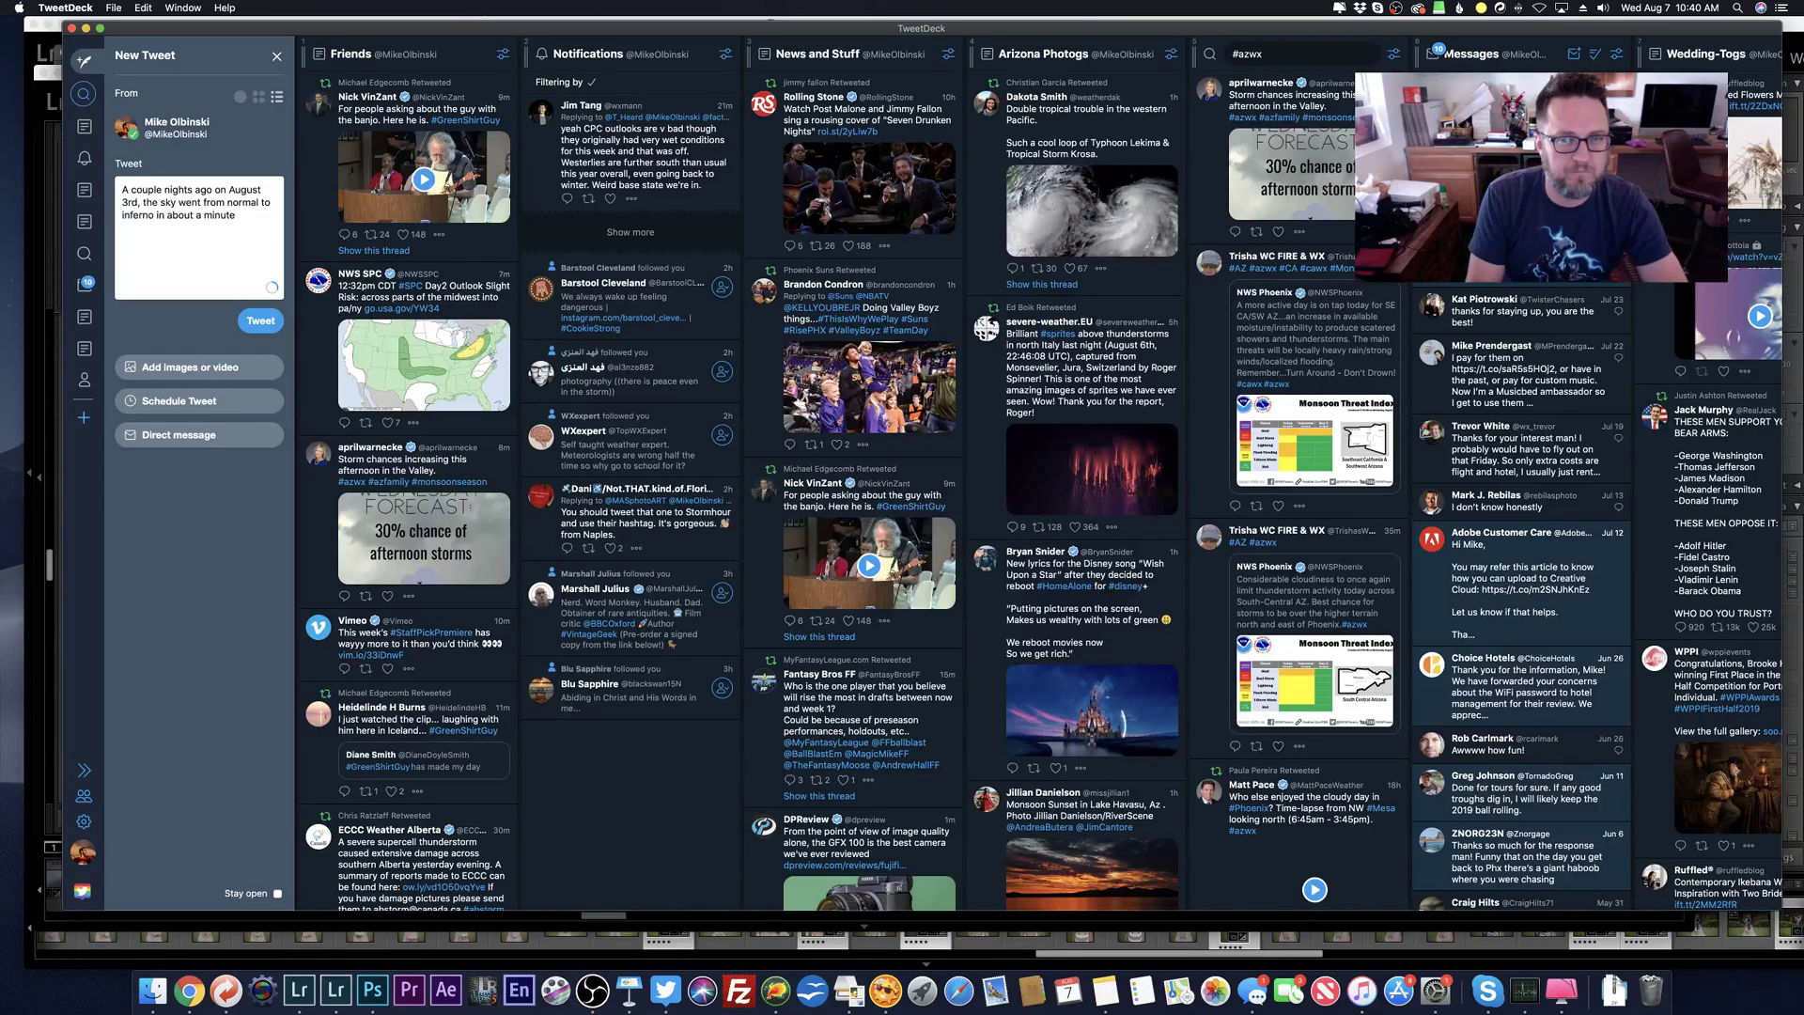
type(" of ti")
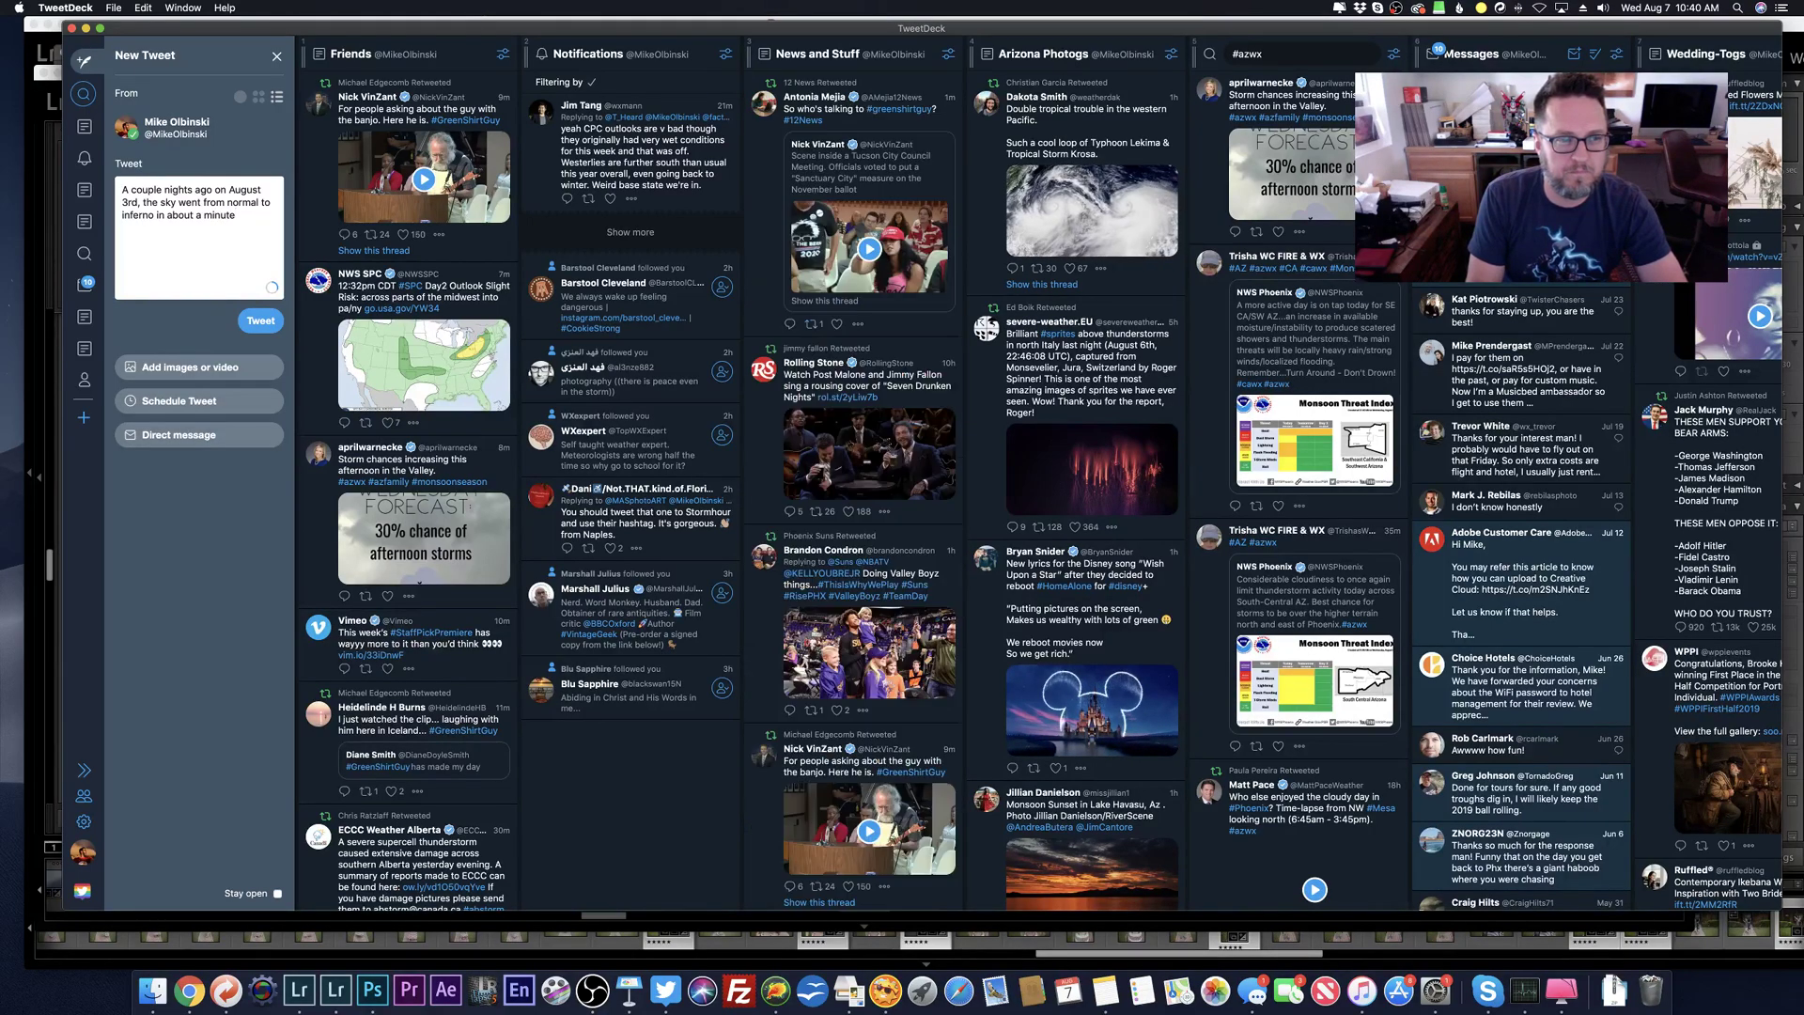
type("me. ")
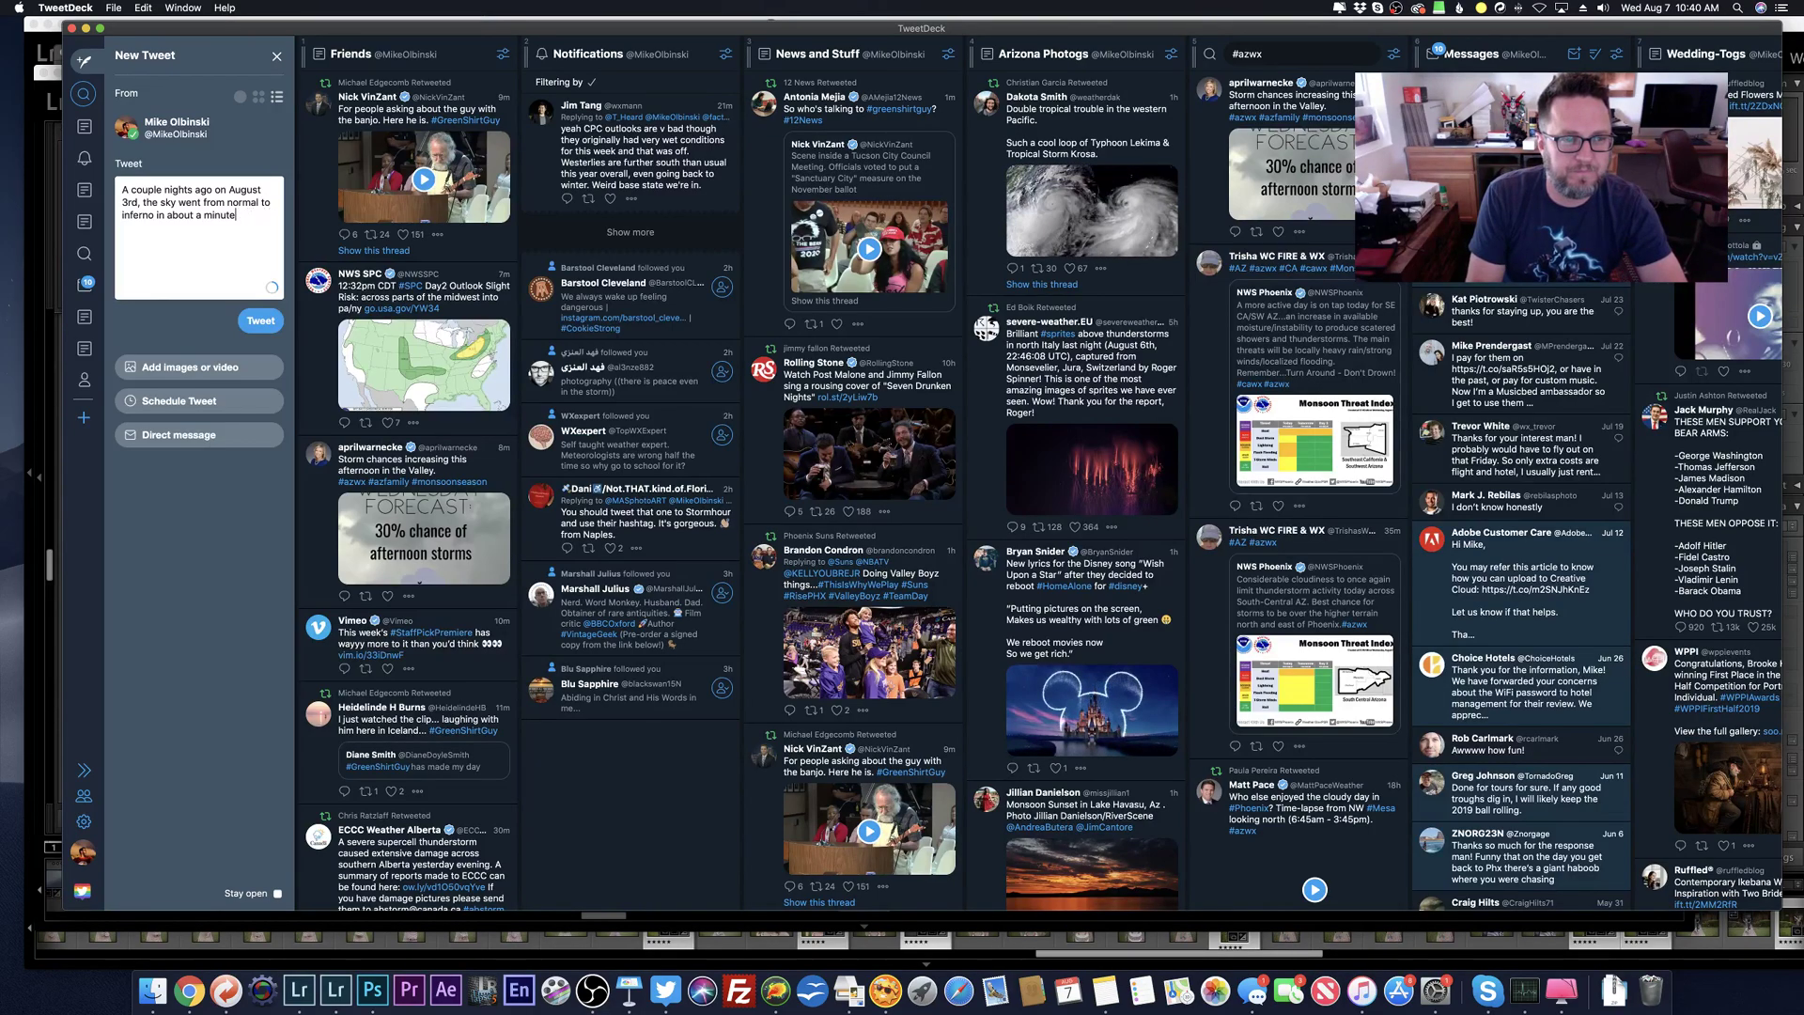
Step: Continue the tweet with "I turned my camera towards it and hoped for just one good bolt and so I got a couple"
type("I turned my camera toward")
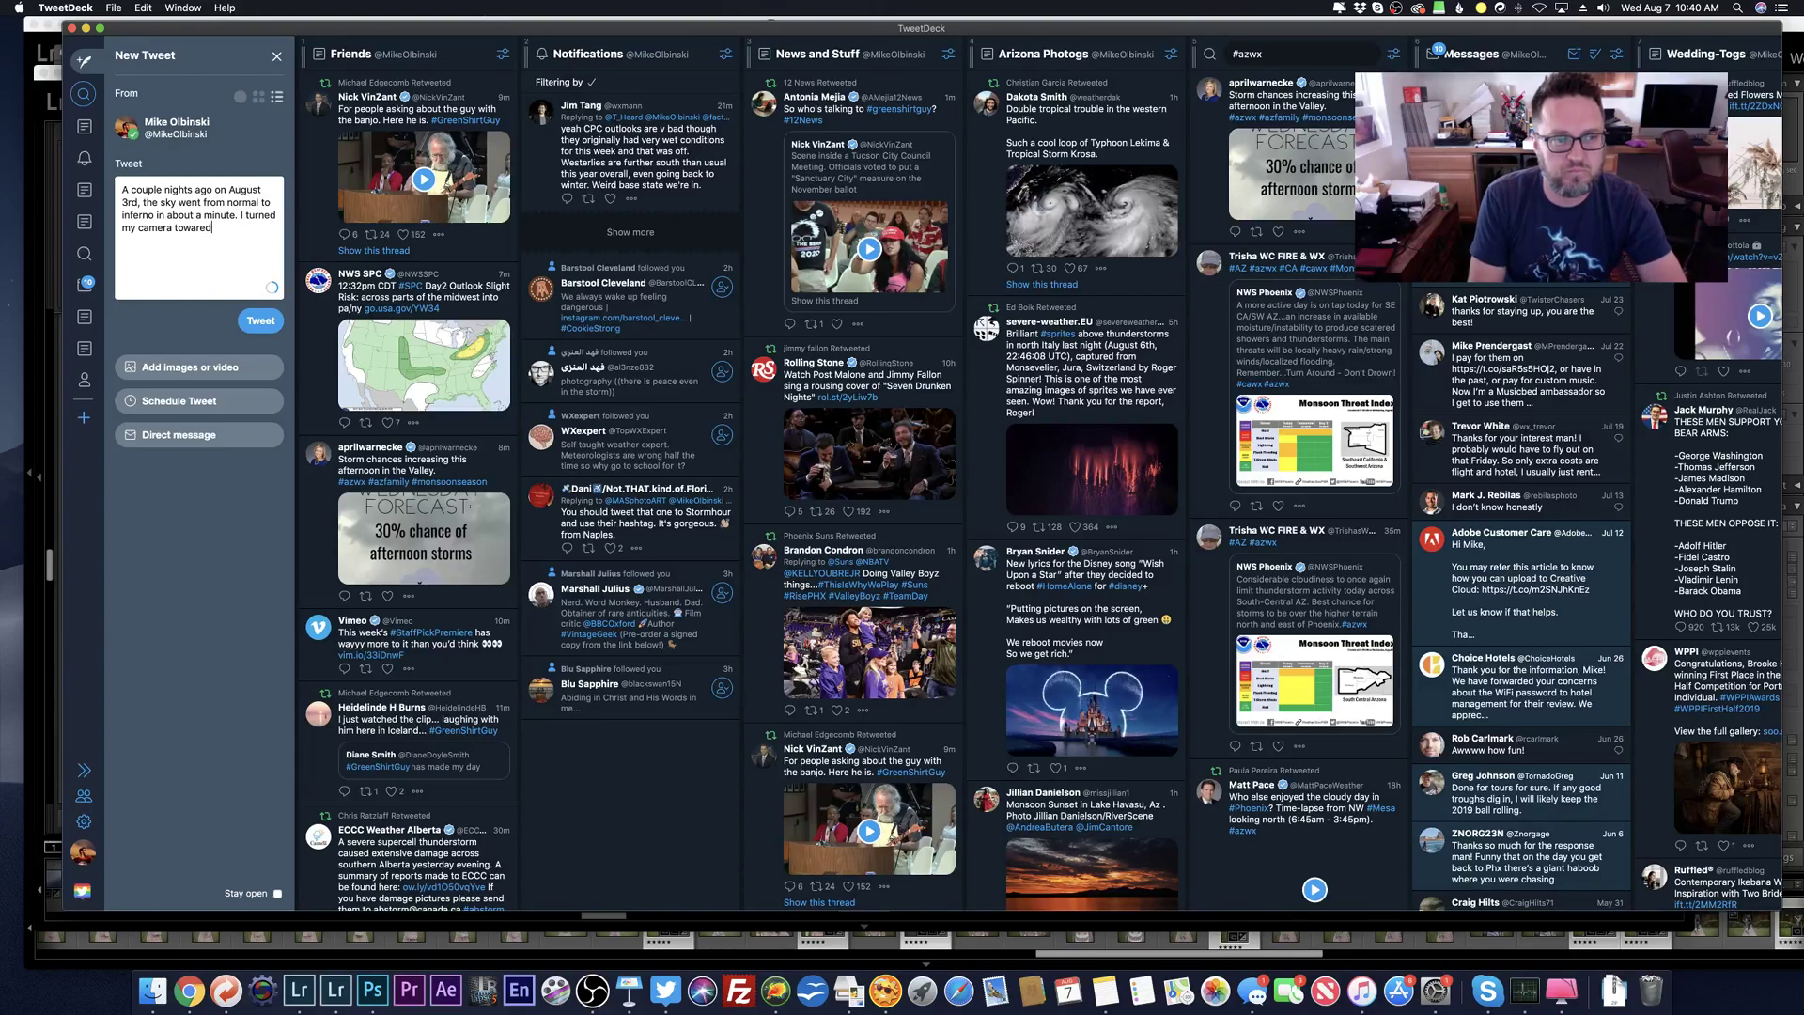
type("s it and pra")
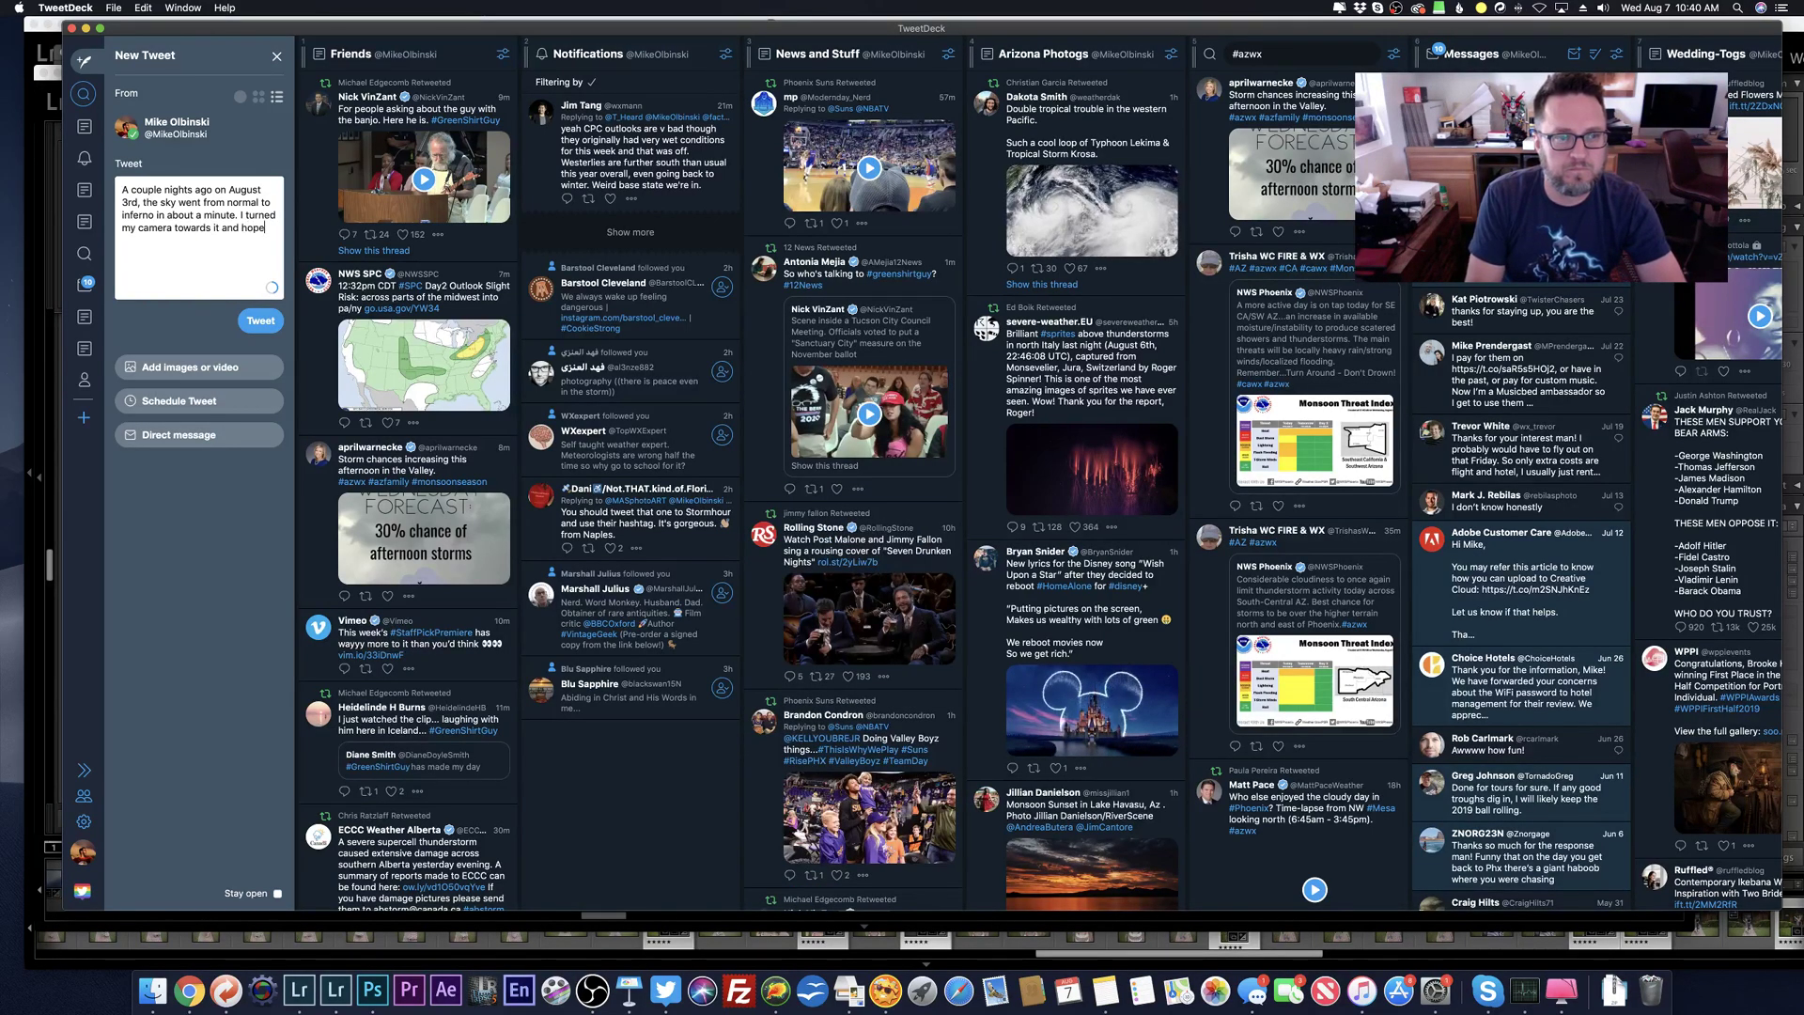
type(" a f")
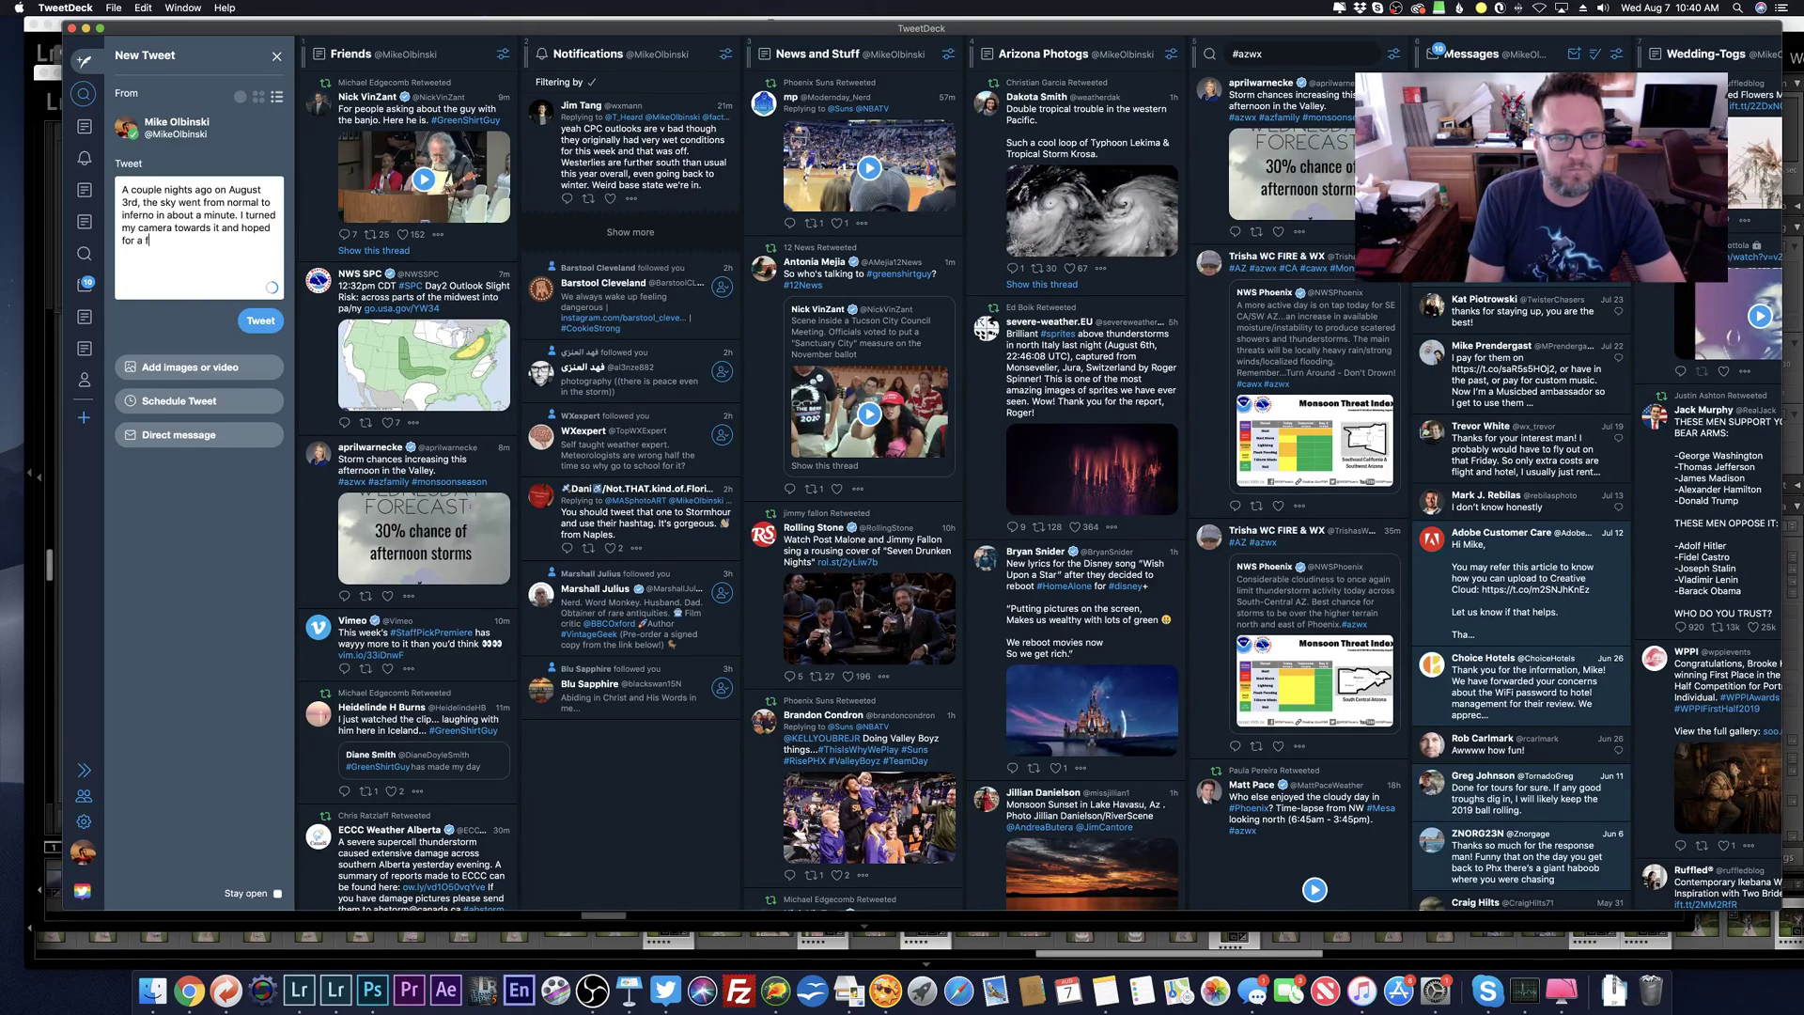
key("BackSpace")
key("BackSpace")
key("BackSpace")
type("just one good")
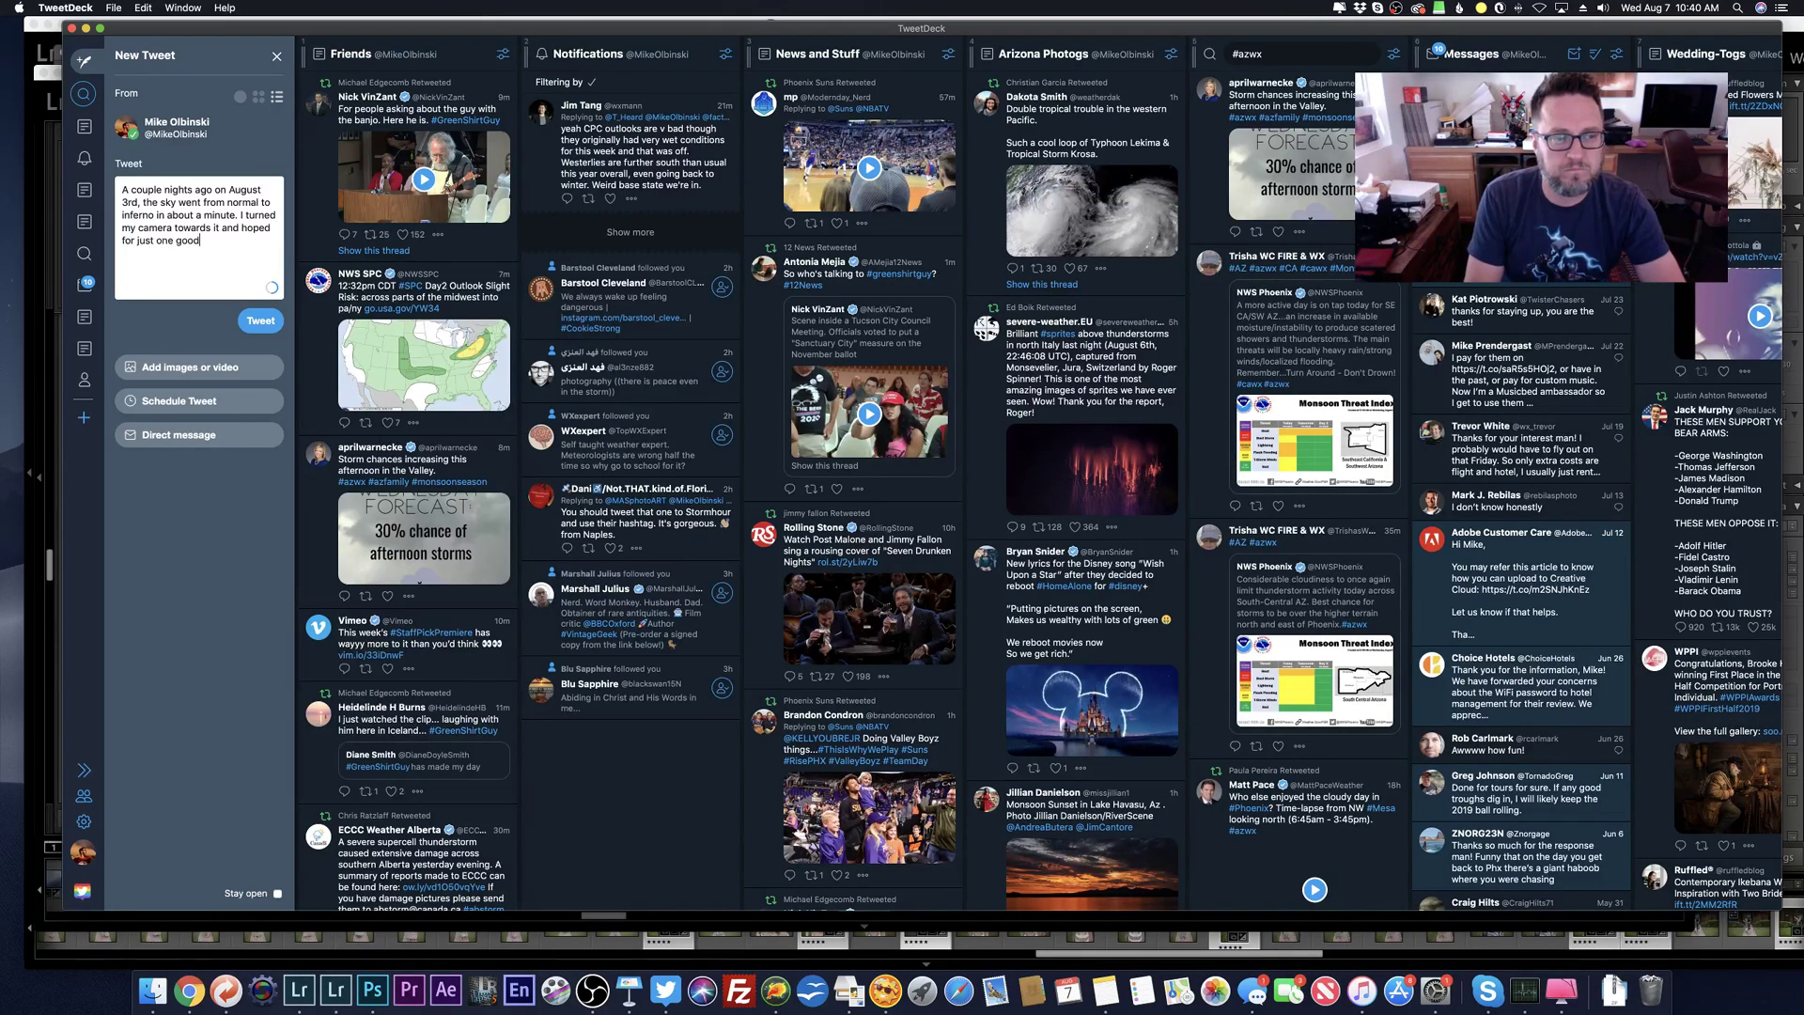
type(" bolt and so I got a couple")
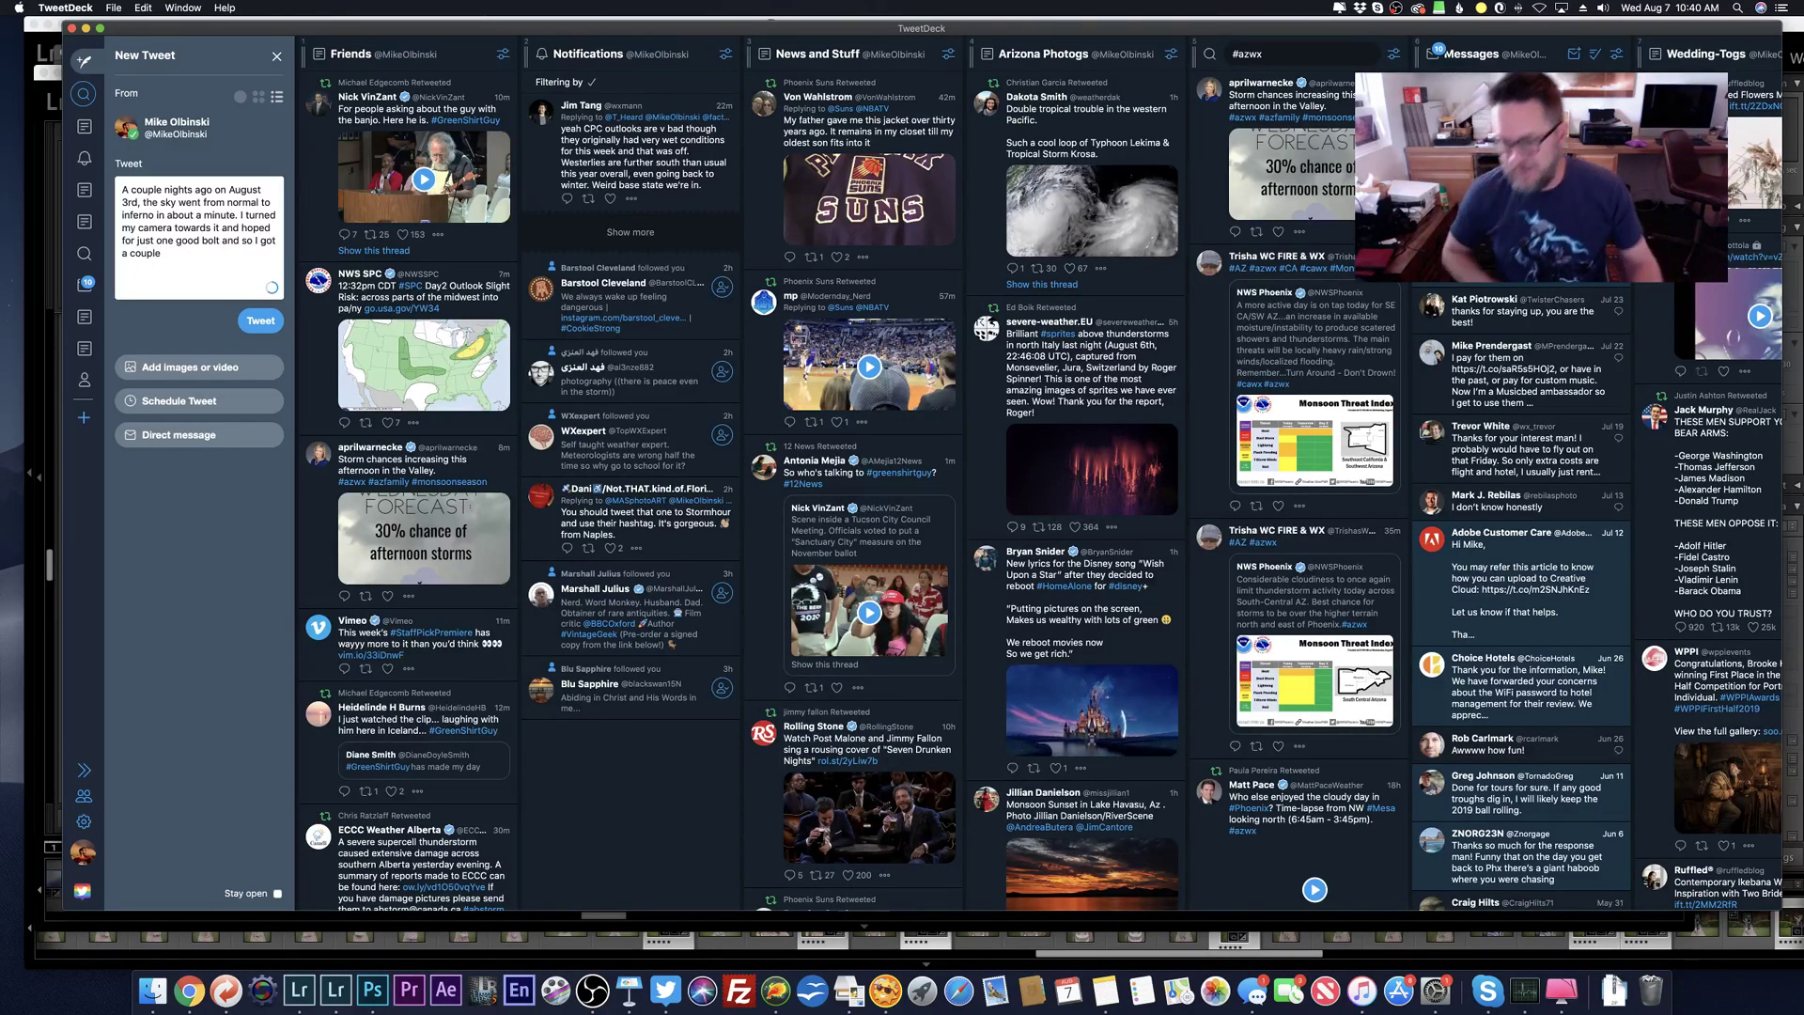
Step: Switch to Lightroom, show the Quick Collection, and view the desert lightning photo 20120729-27758.dng at full size
key("super+Tab")
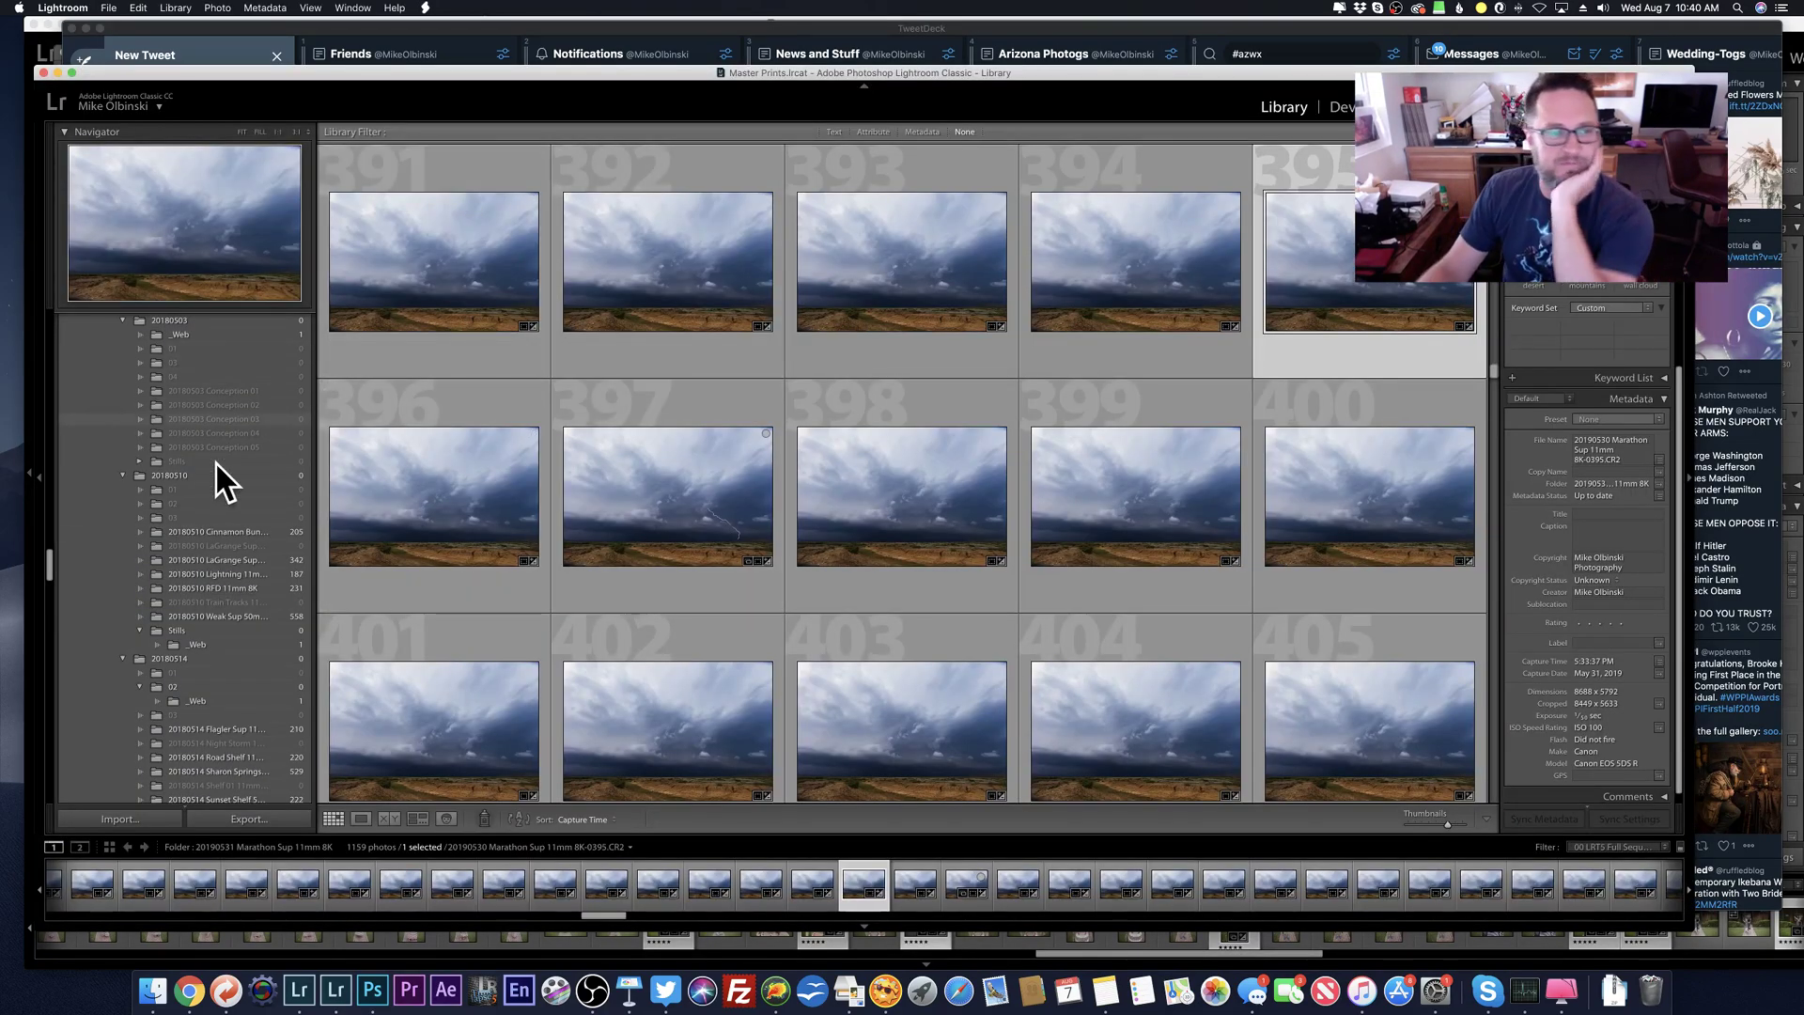
scroll(213, 495, "up", 15)
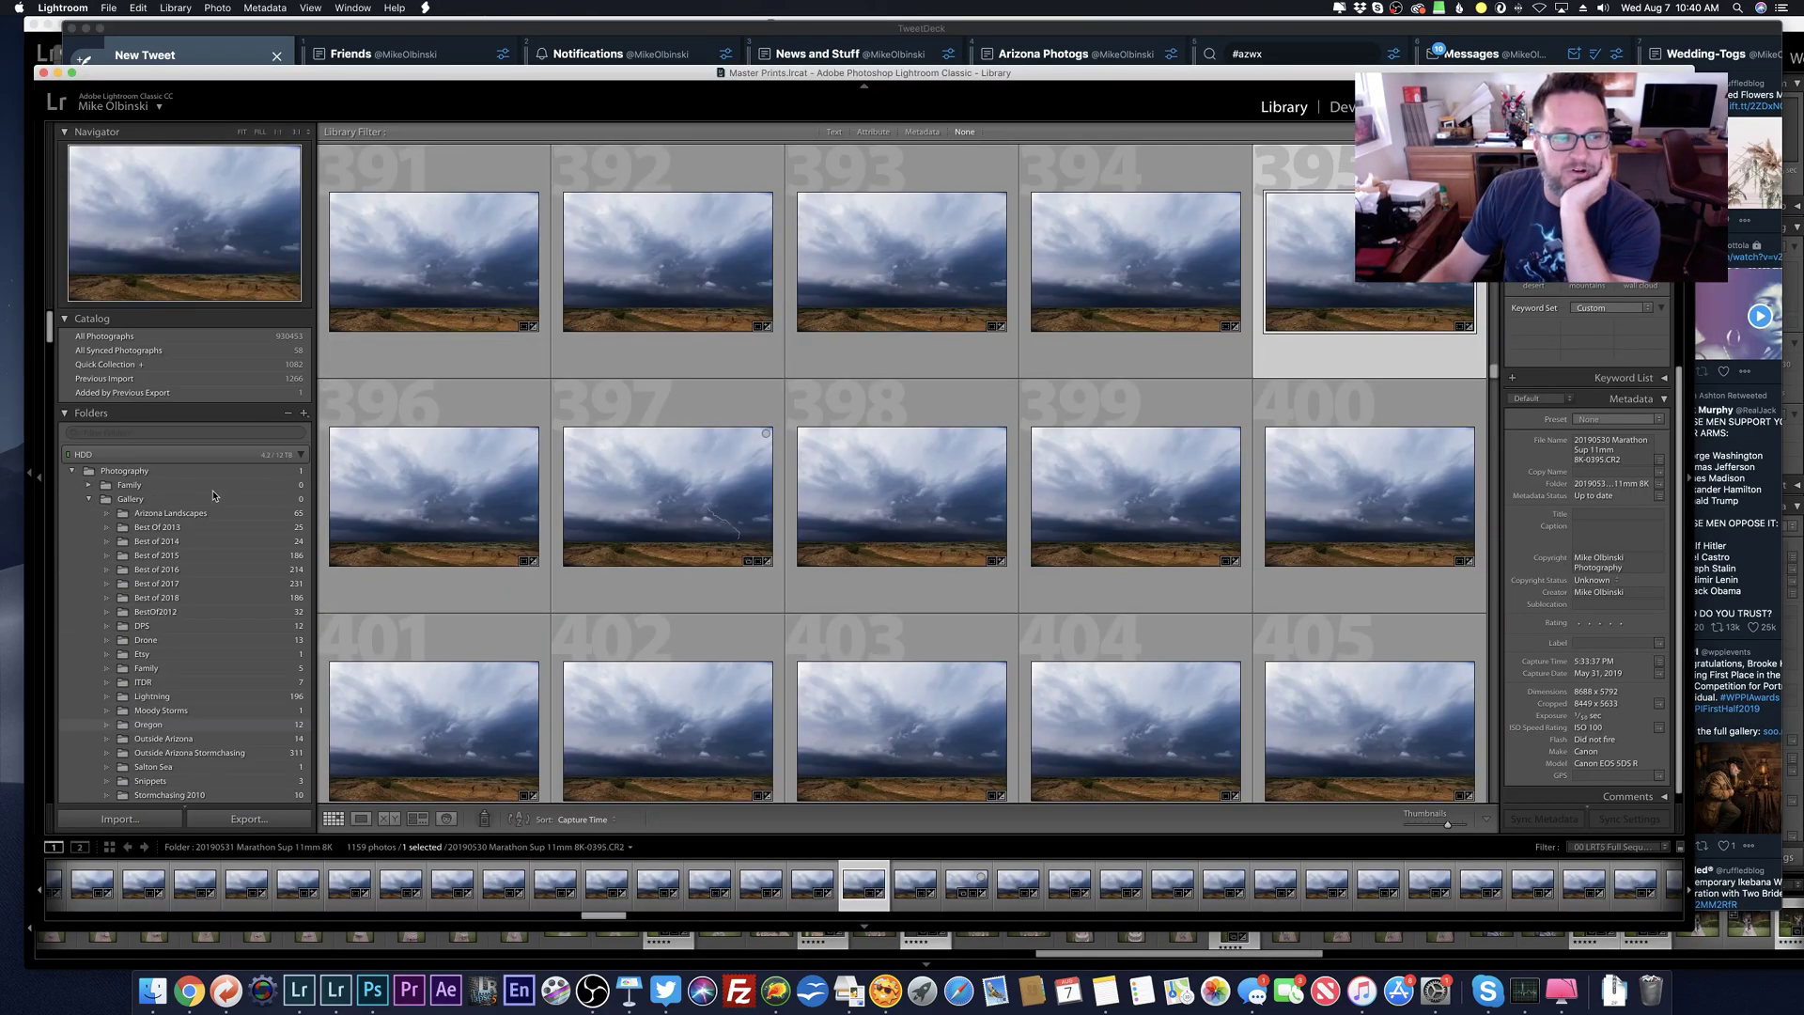
left_click(188, 367)
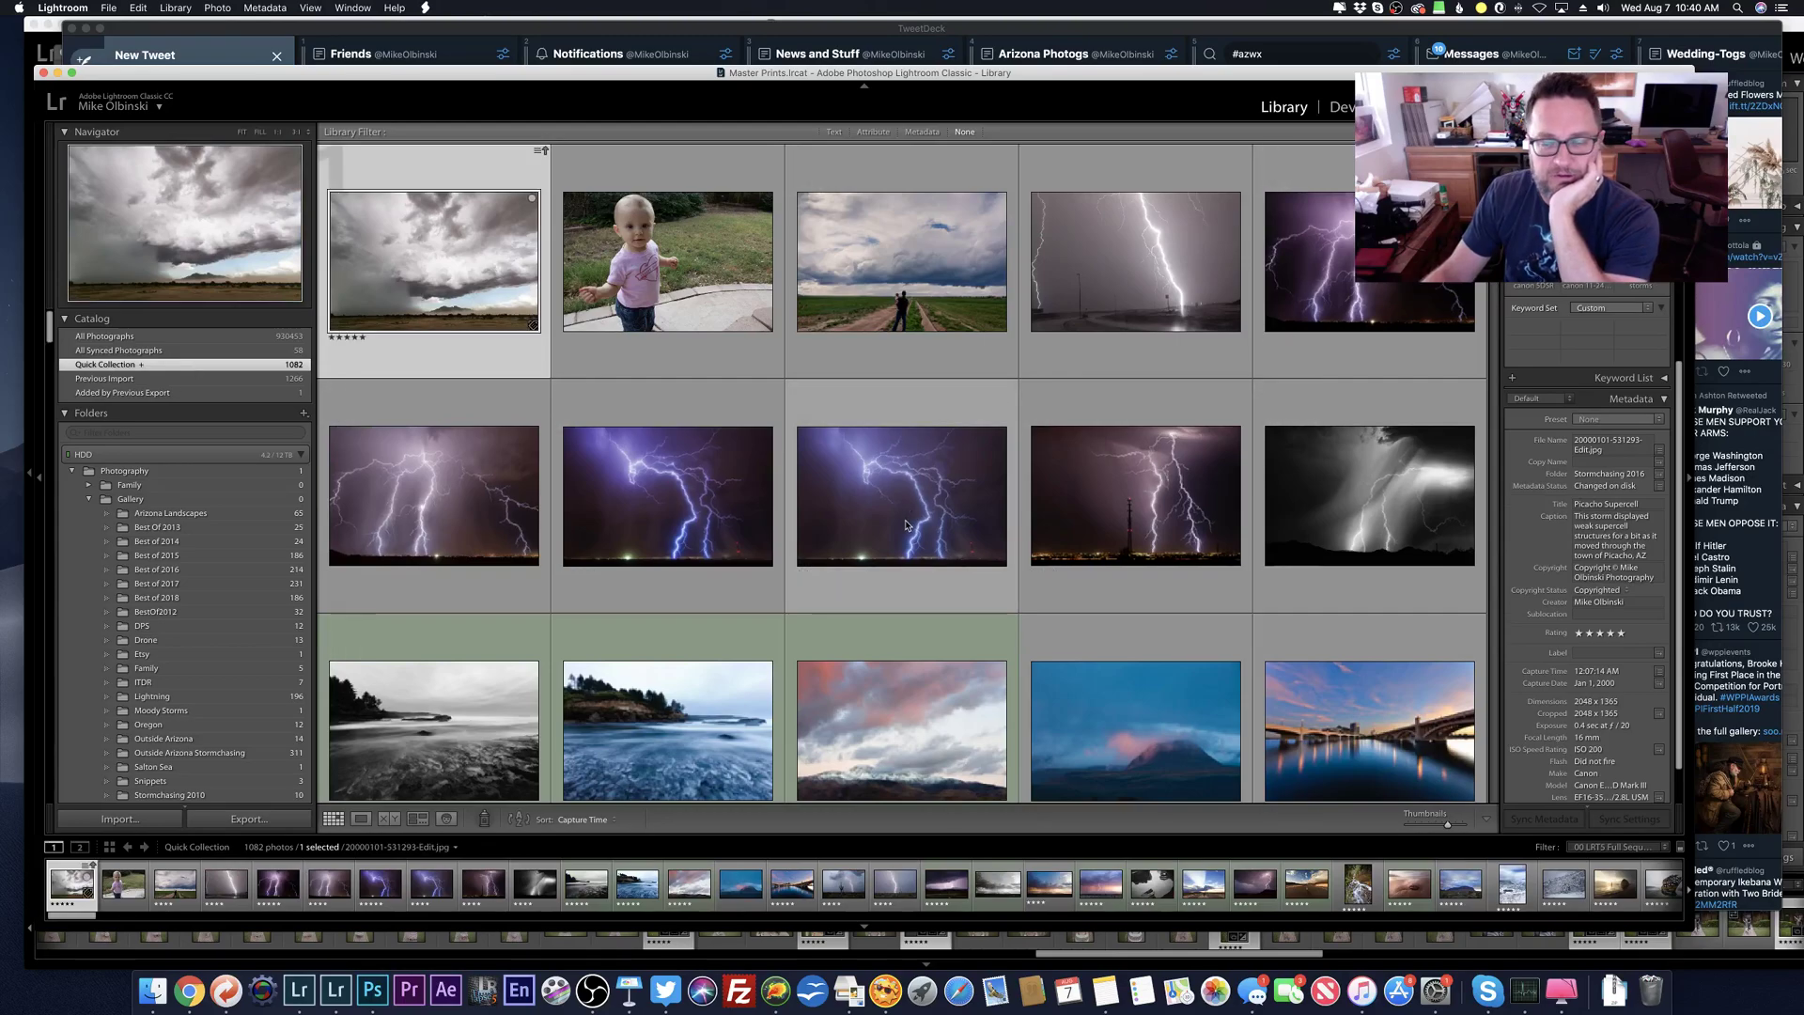
scroll(904, 524, "down", 5)
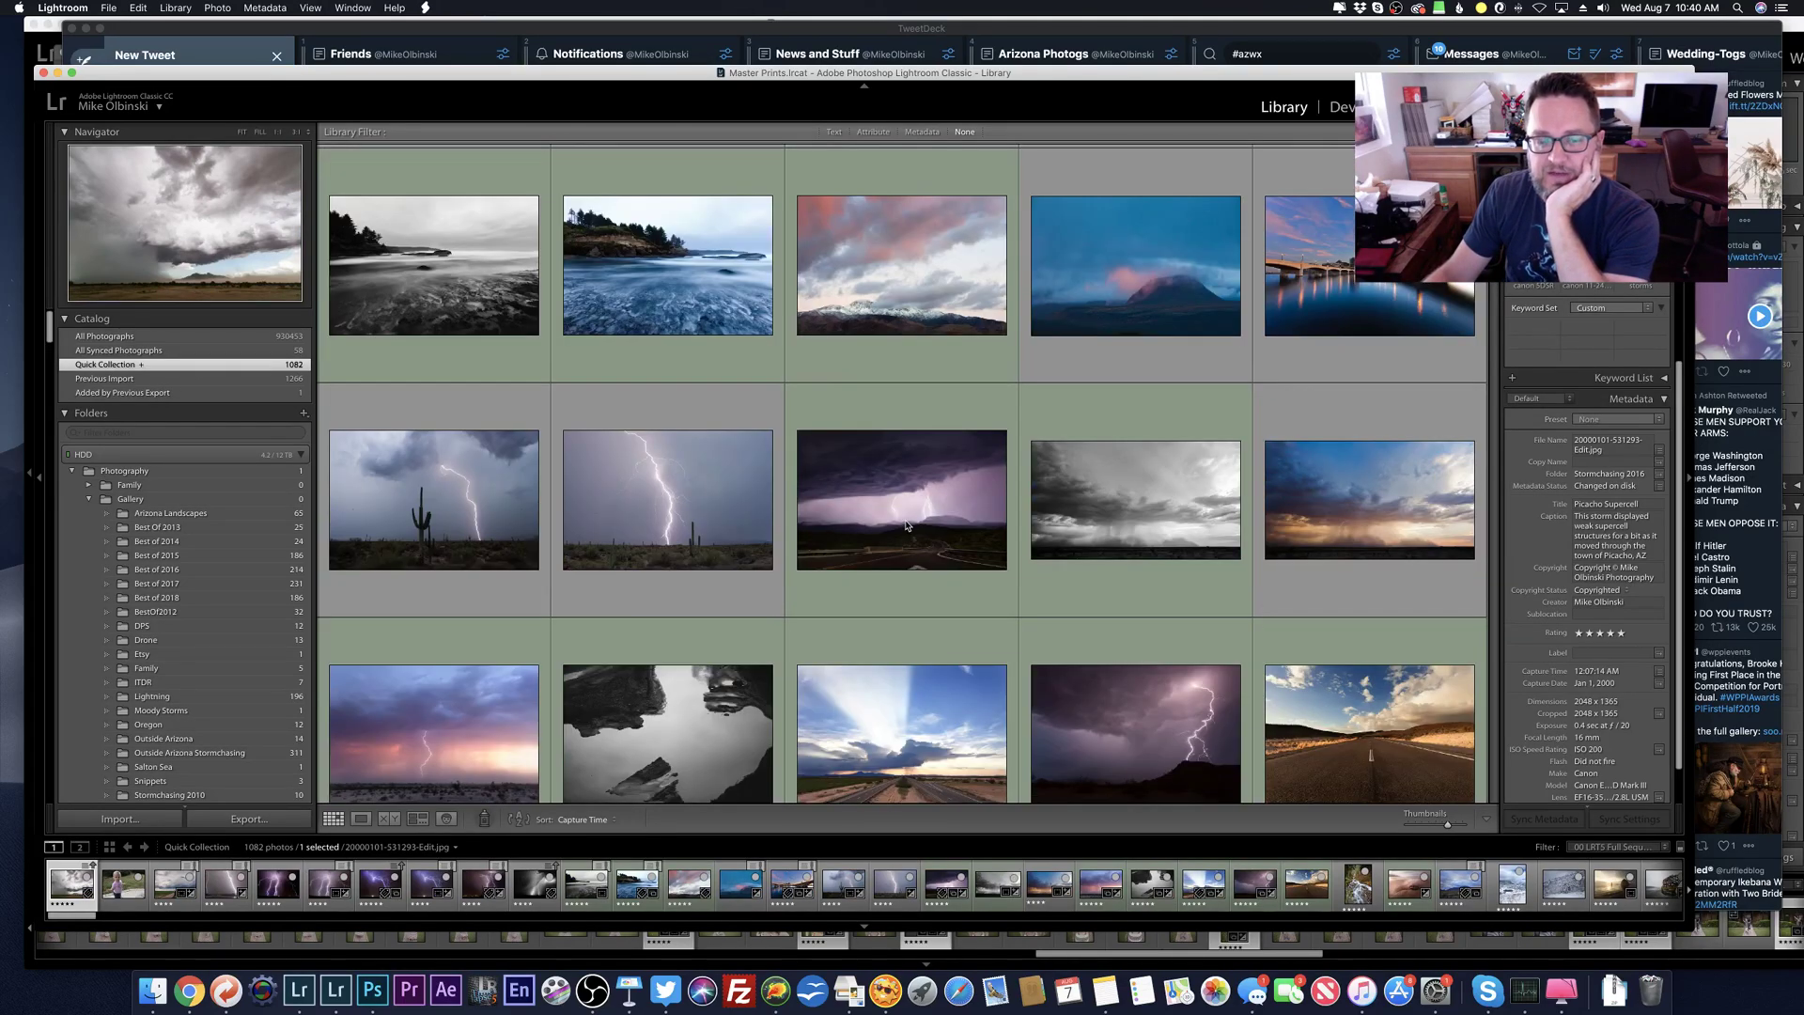
double_click(683, 515)
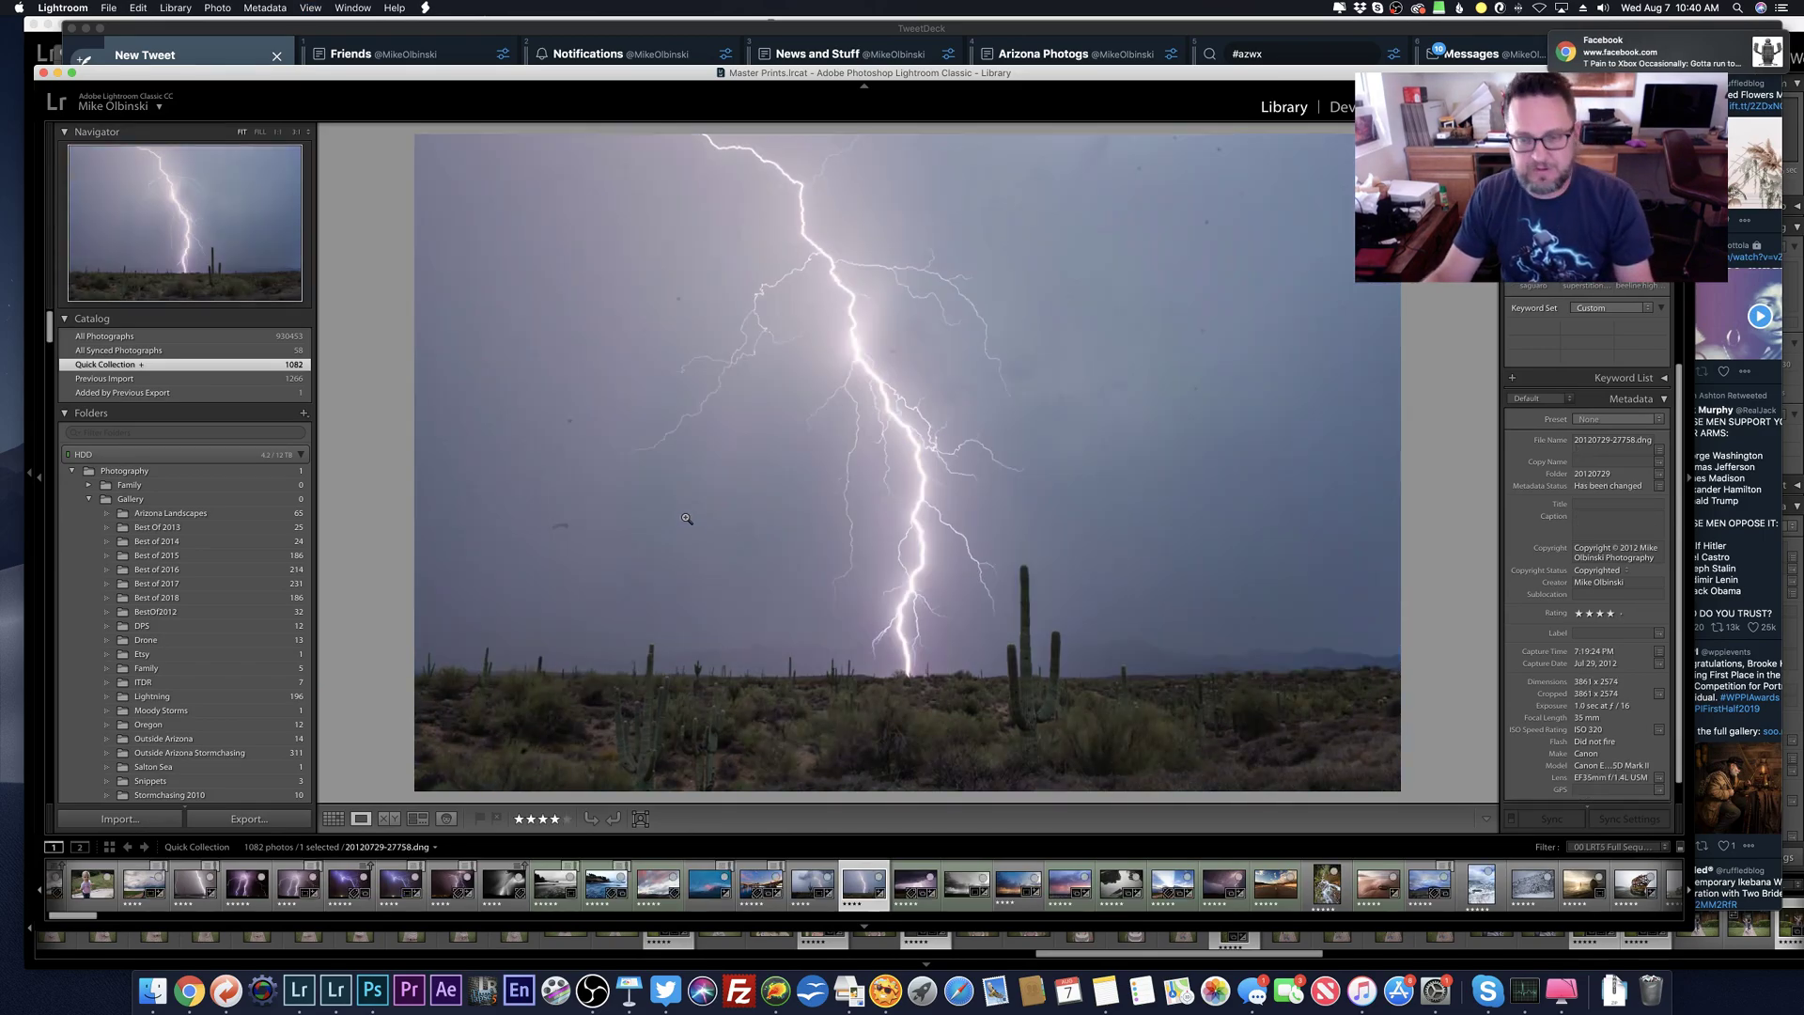
key("g")
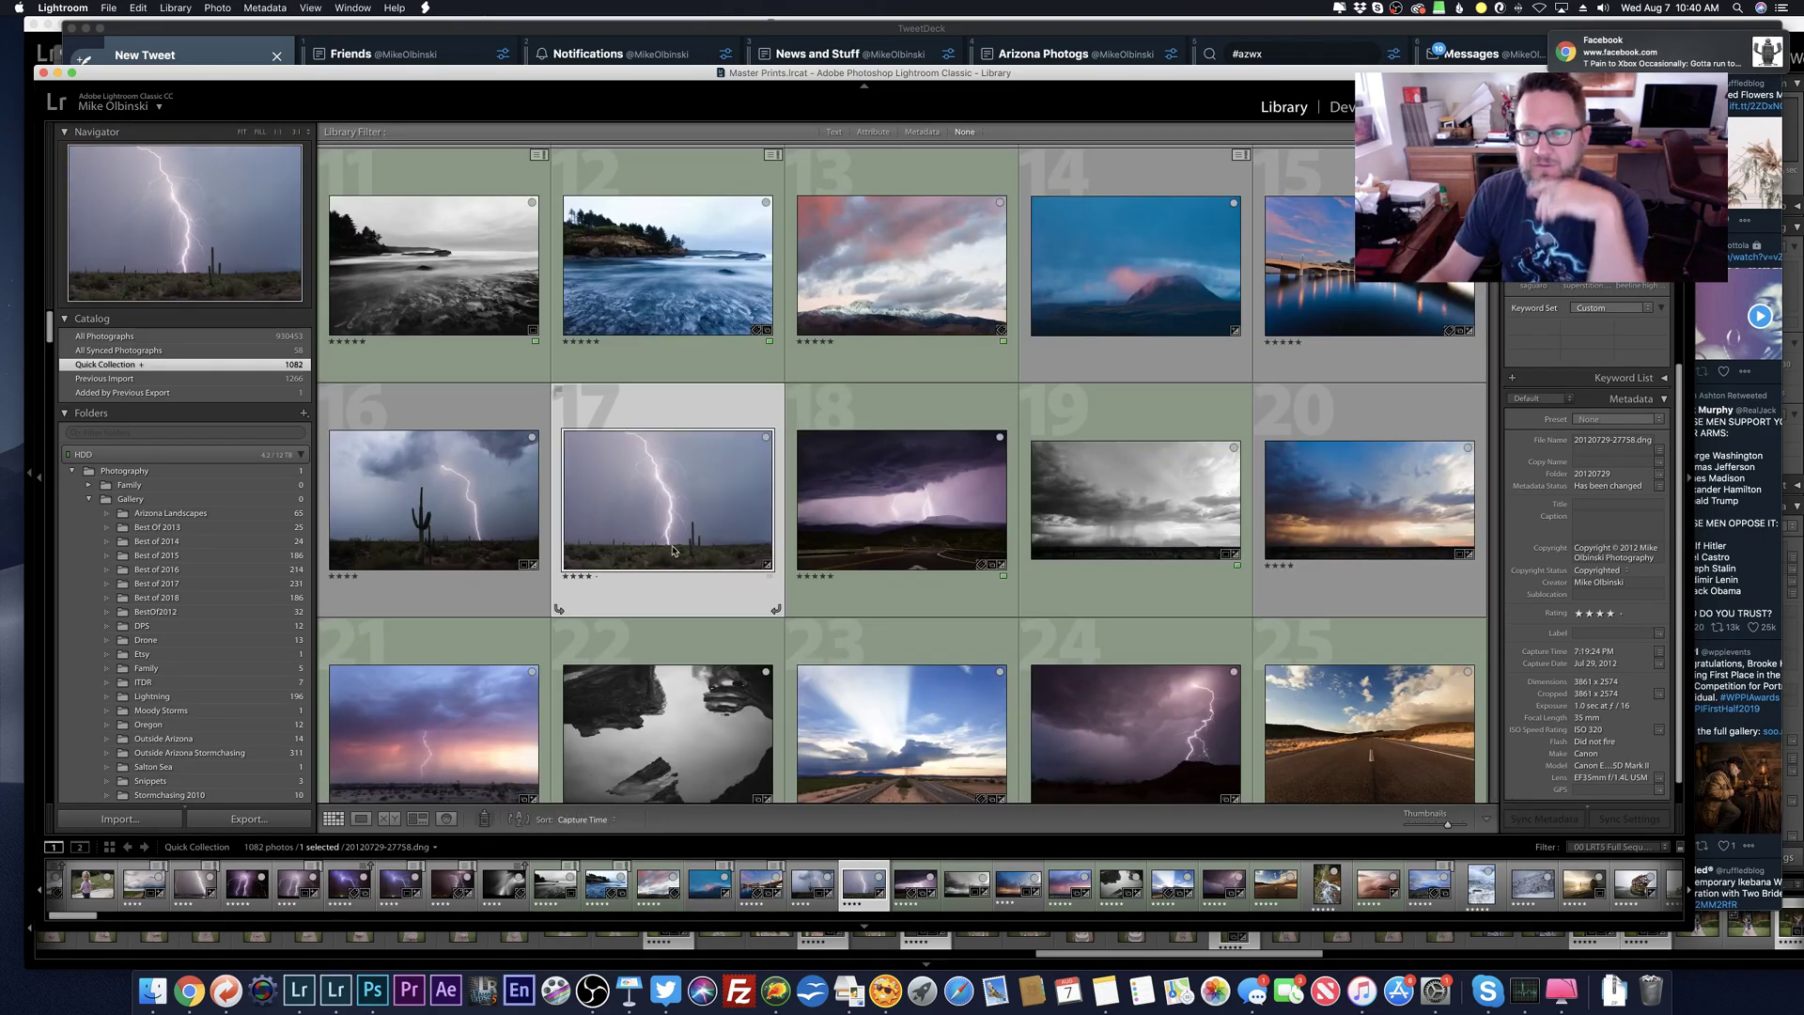
Step: Find the twin-bolt photo 20160629-443654.CR2 in the Quick Collection and reset all its Develop settings
scroll(673, 545, "down", 5)
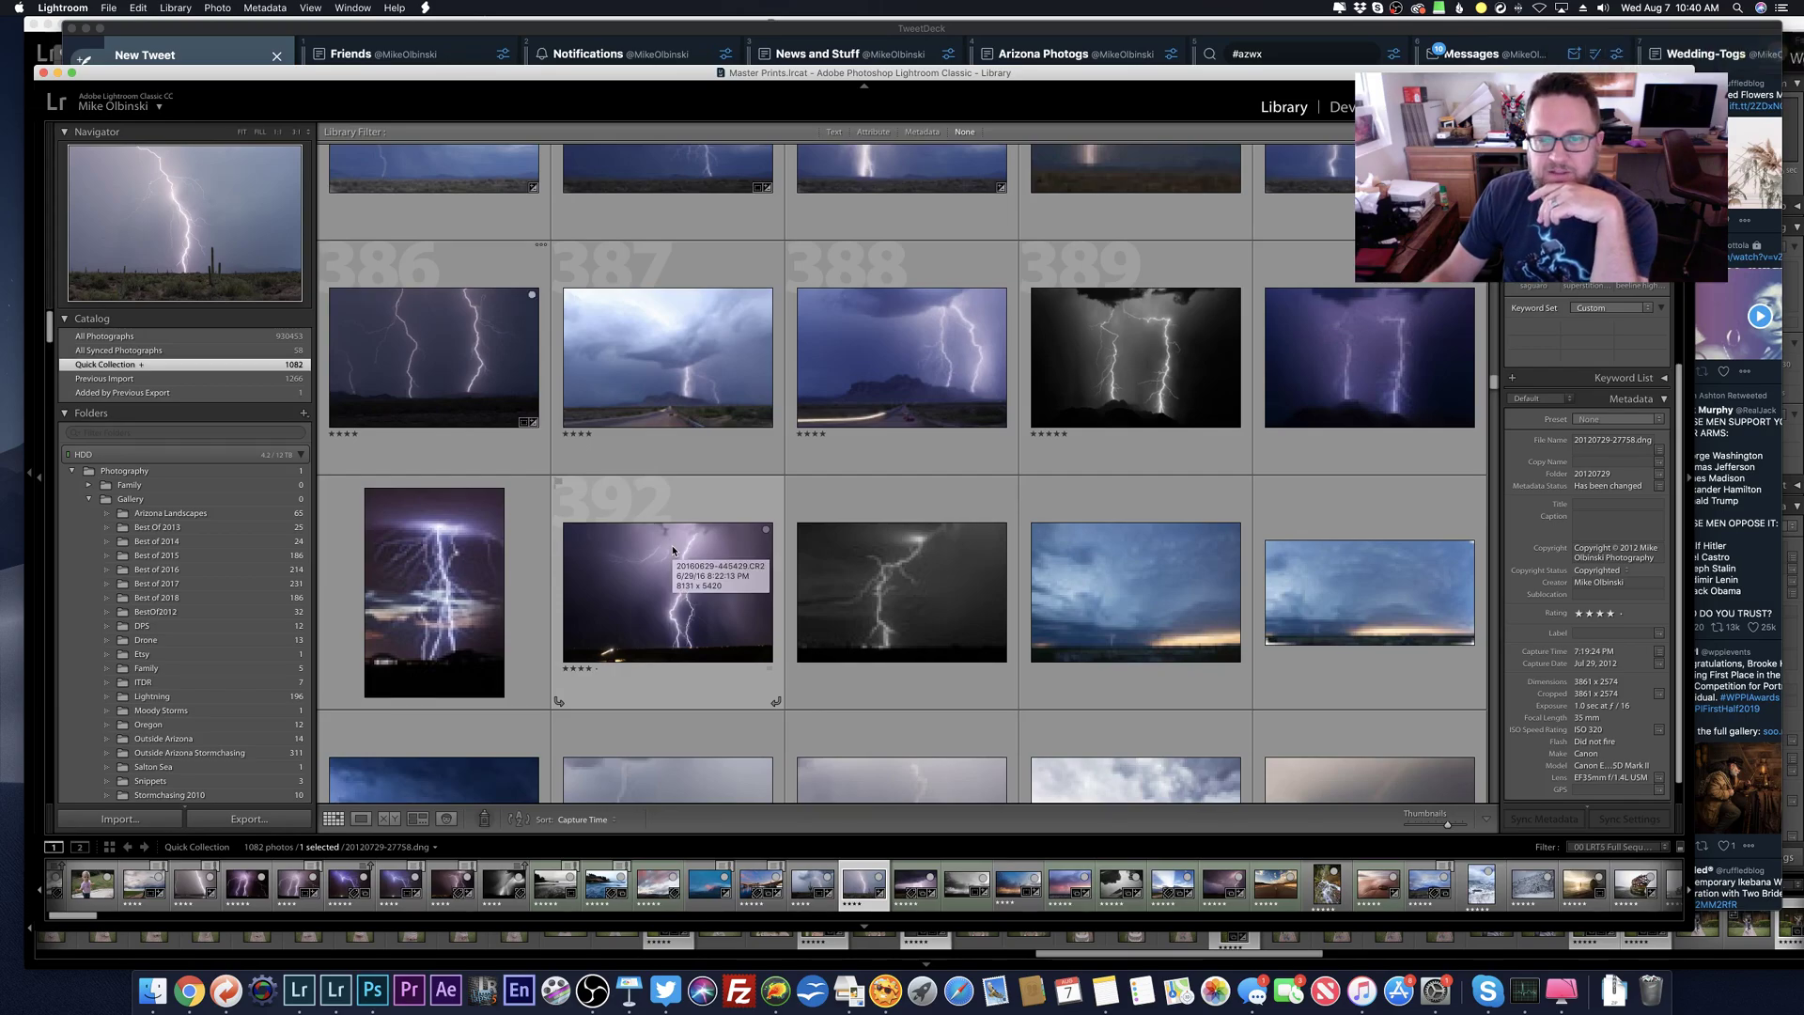
double_click(928, 373)
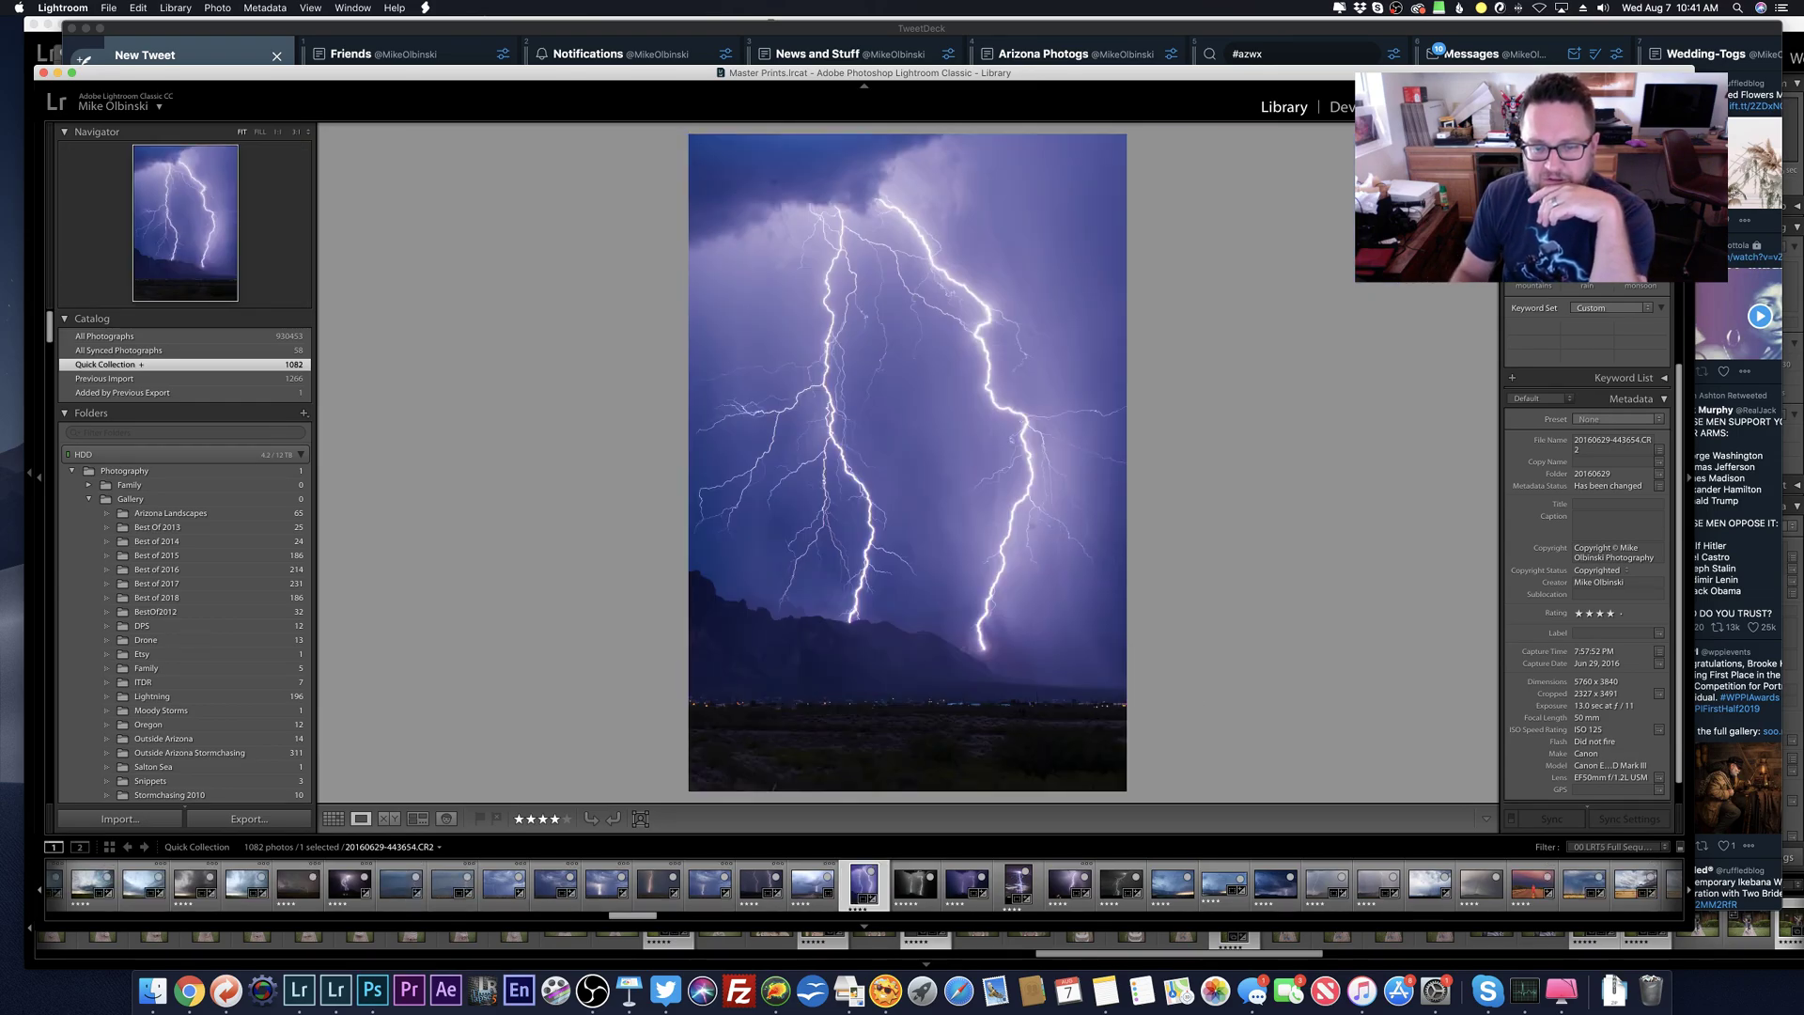
key("Left")
key("Right")
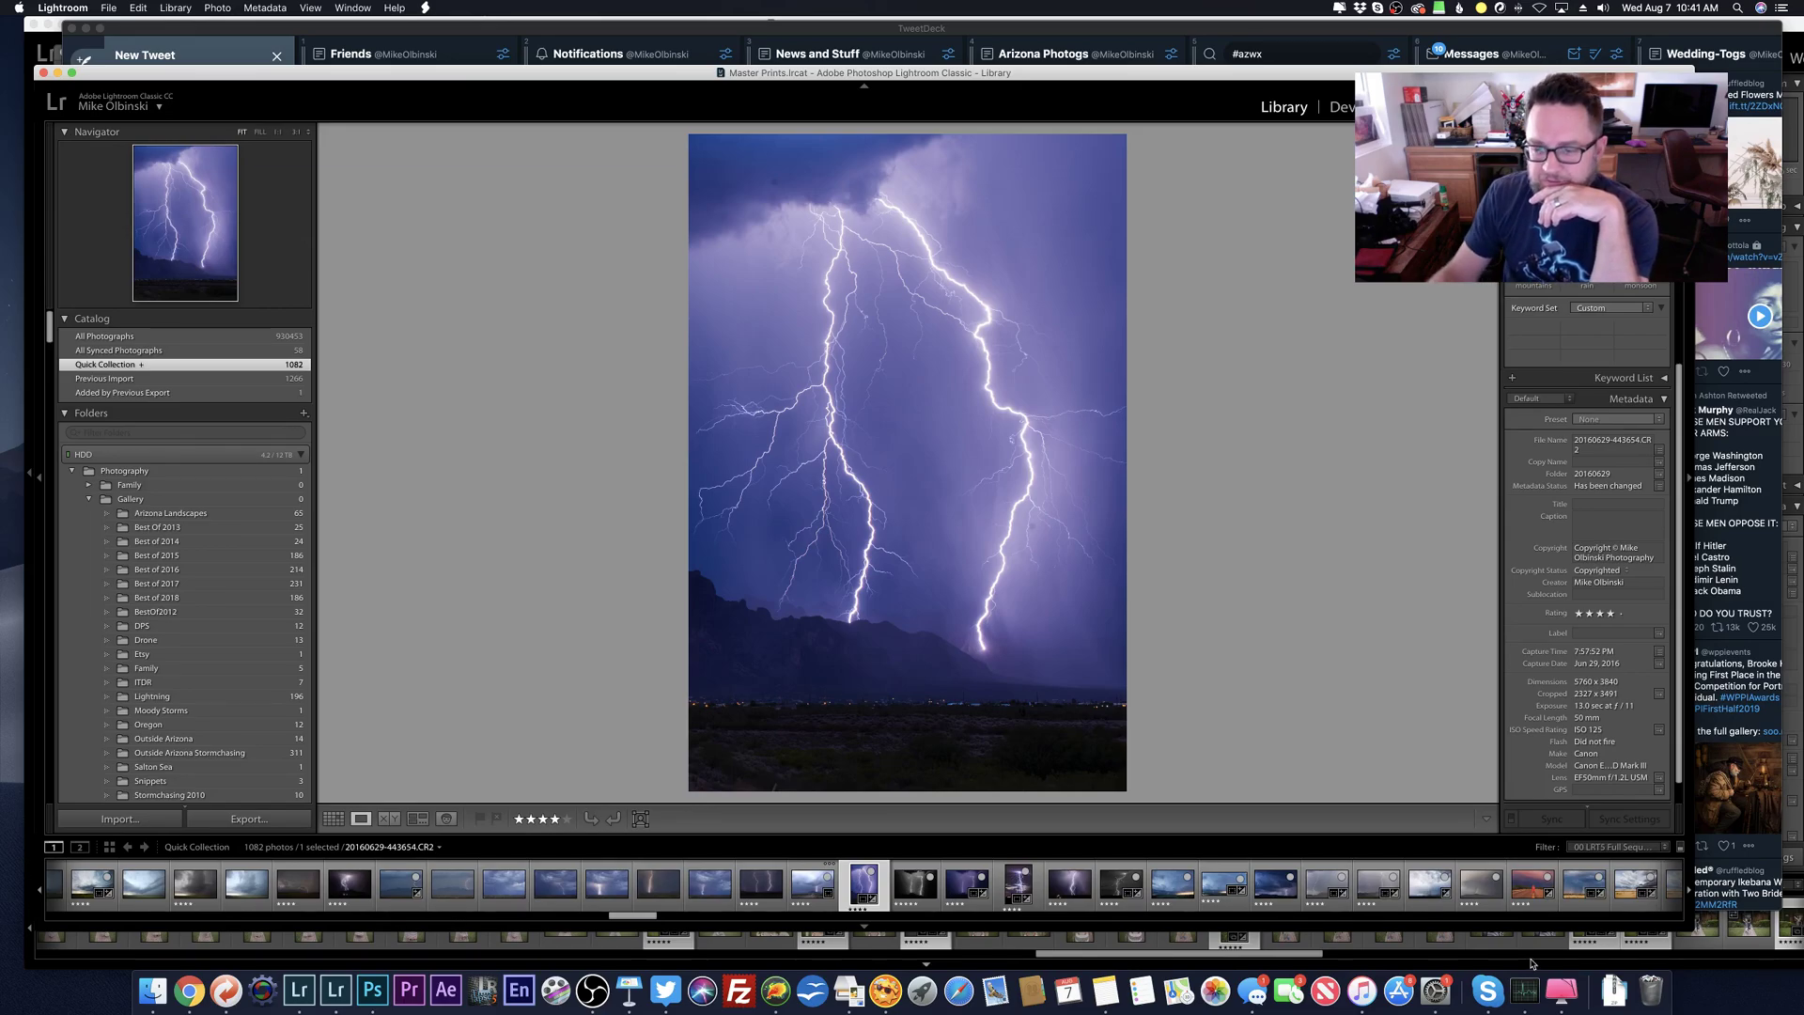
key("d")
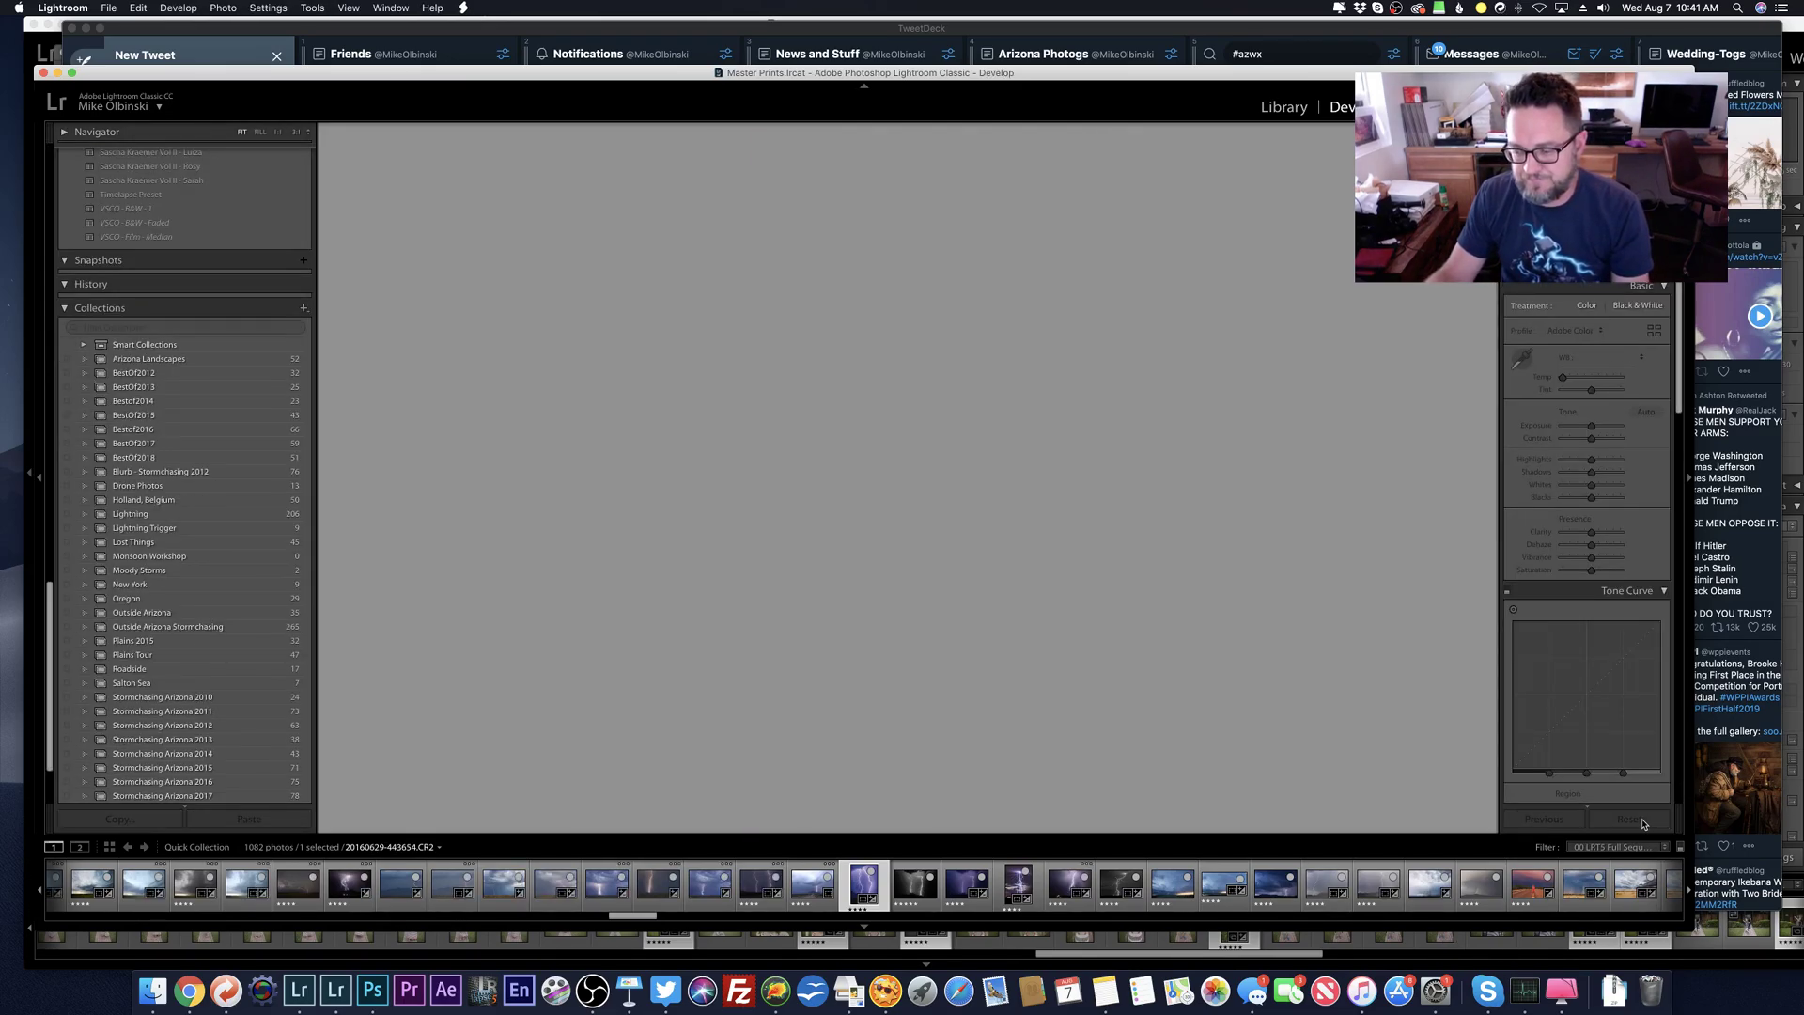
left_click(1635, 820)
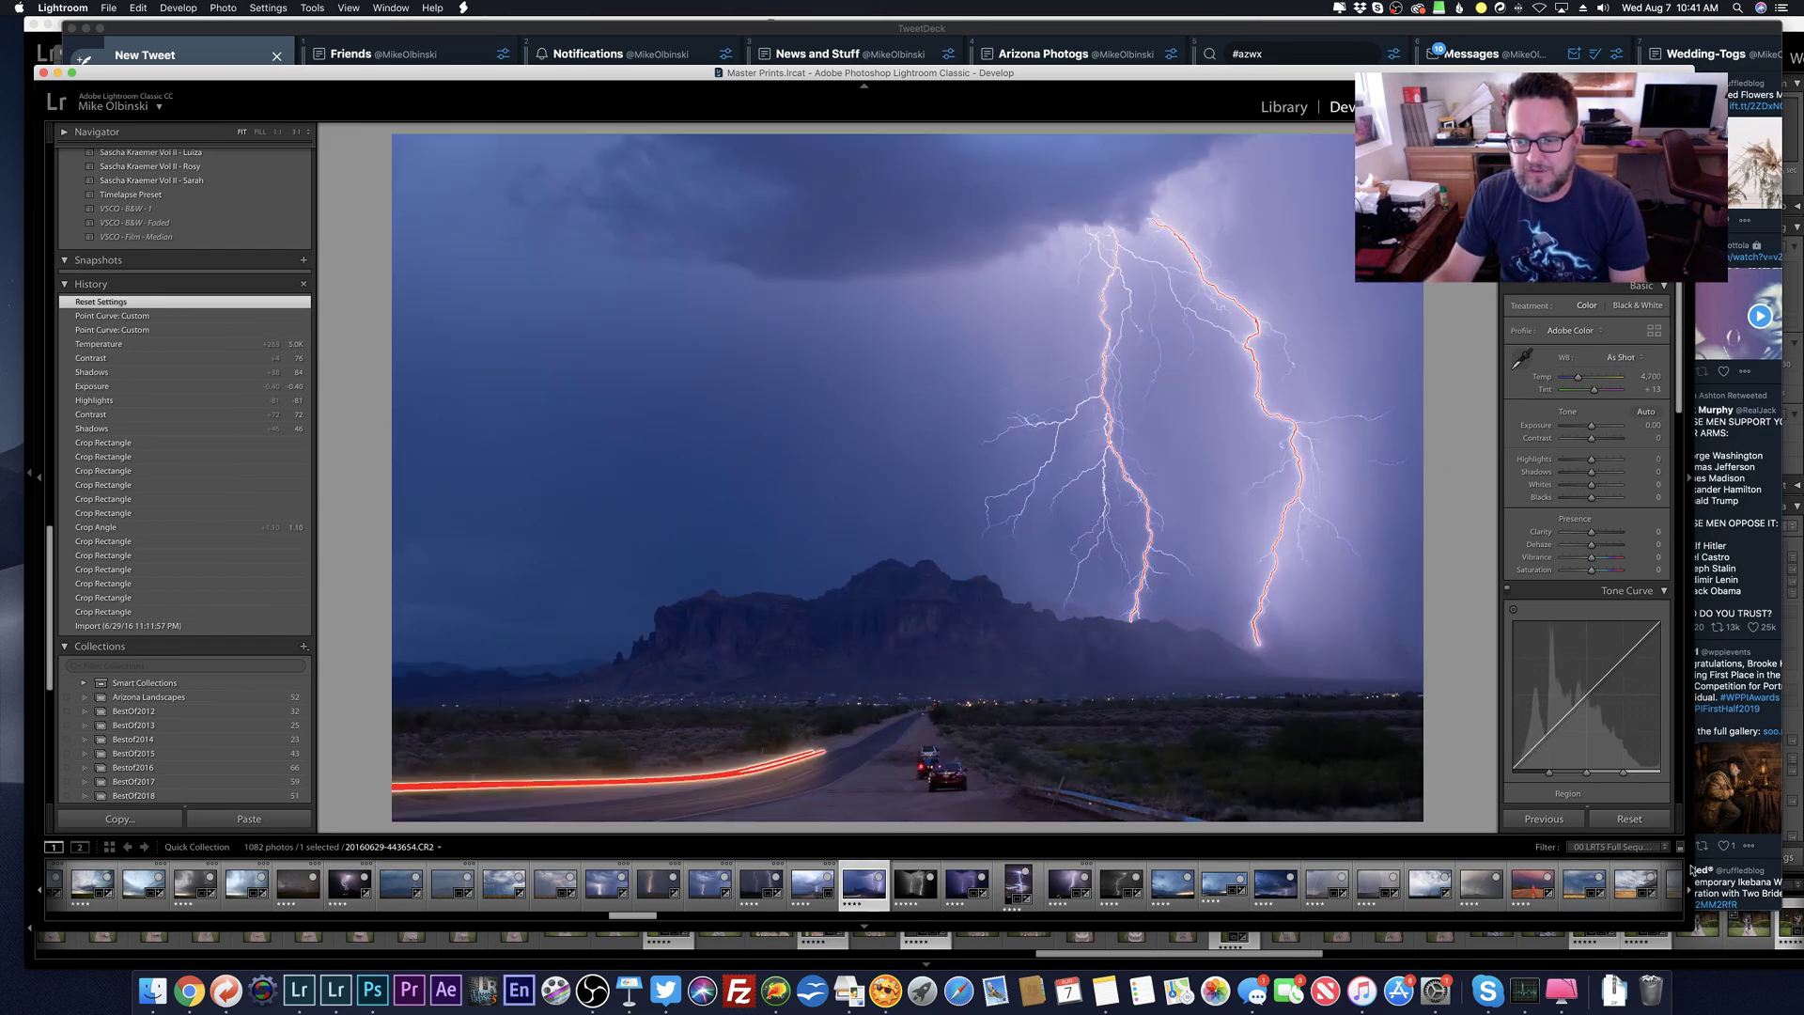
Step: Look through the next lightning photos in Develop and view the purple double-bolt shot at full size in the Library
key("Right")
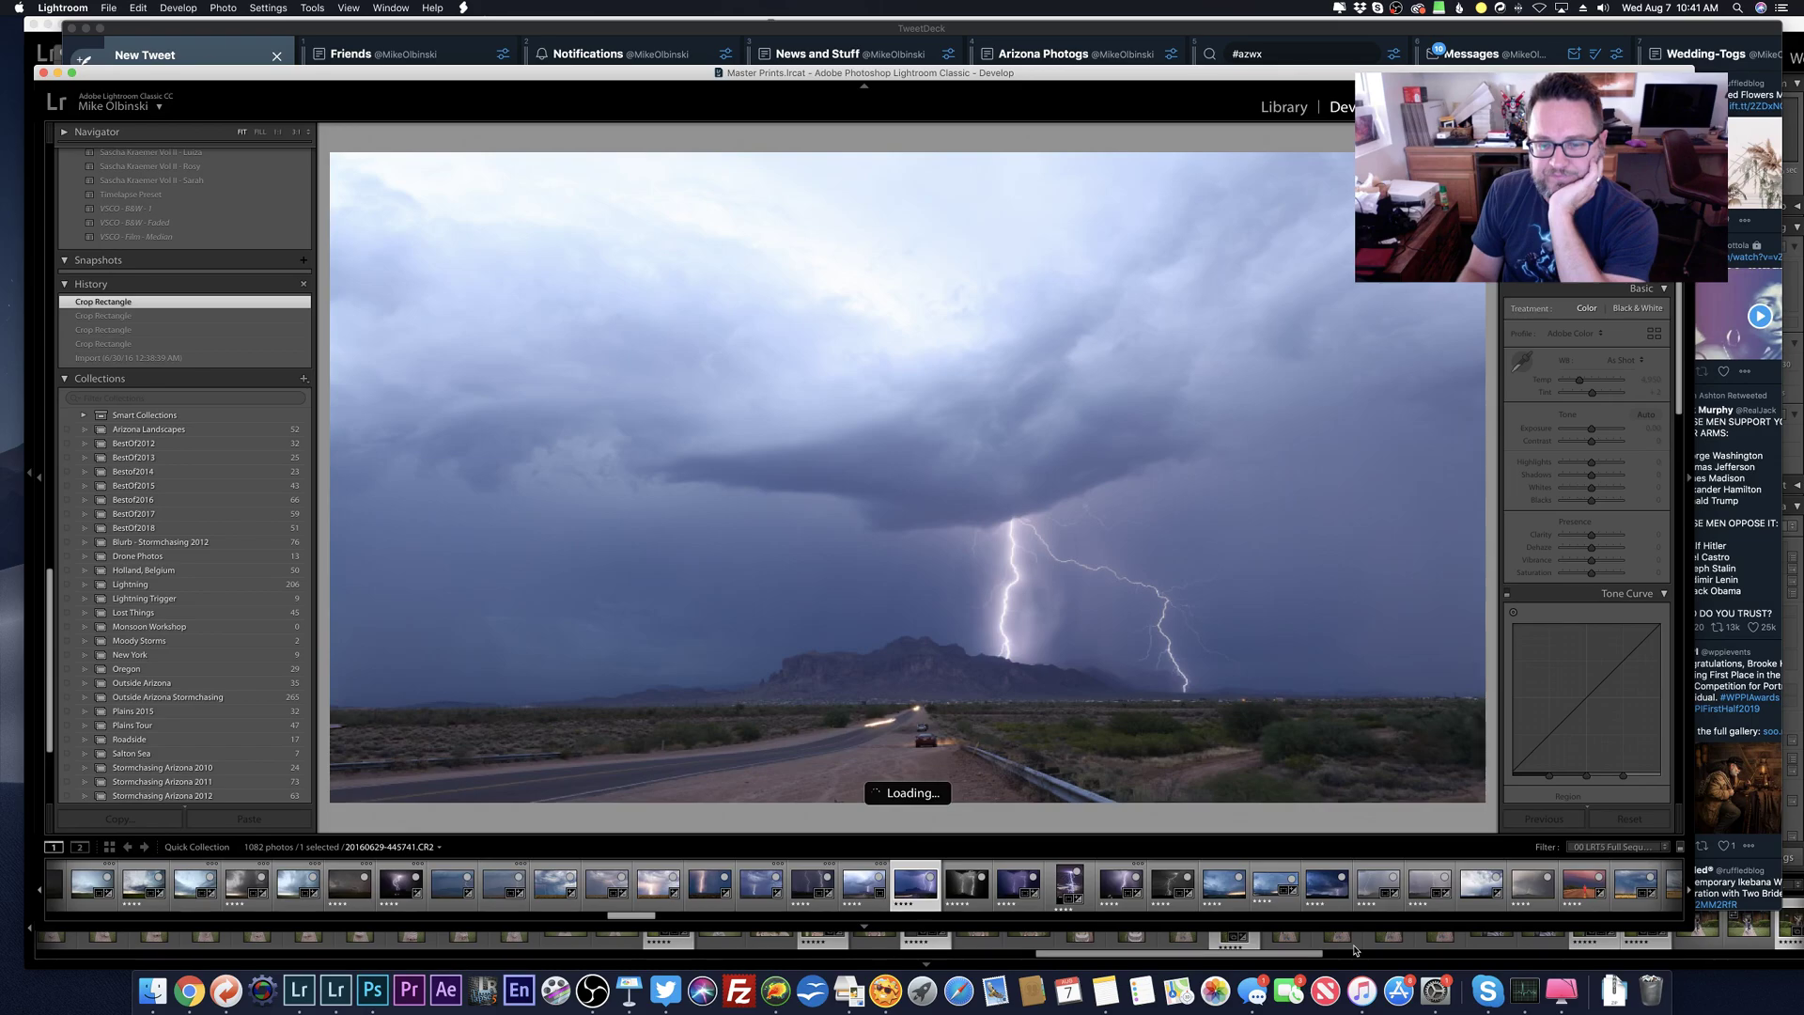
key("Right")
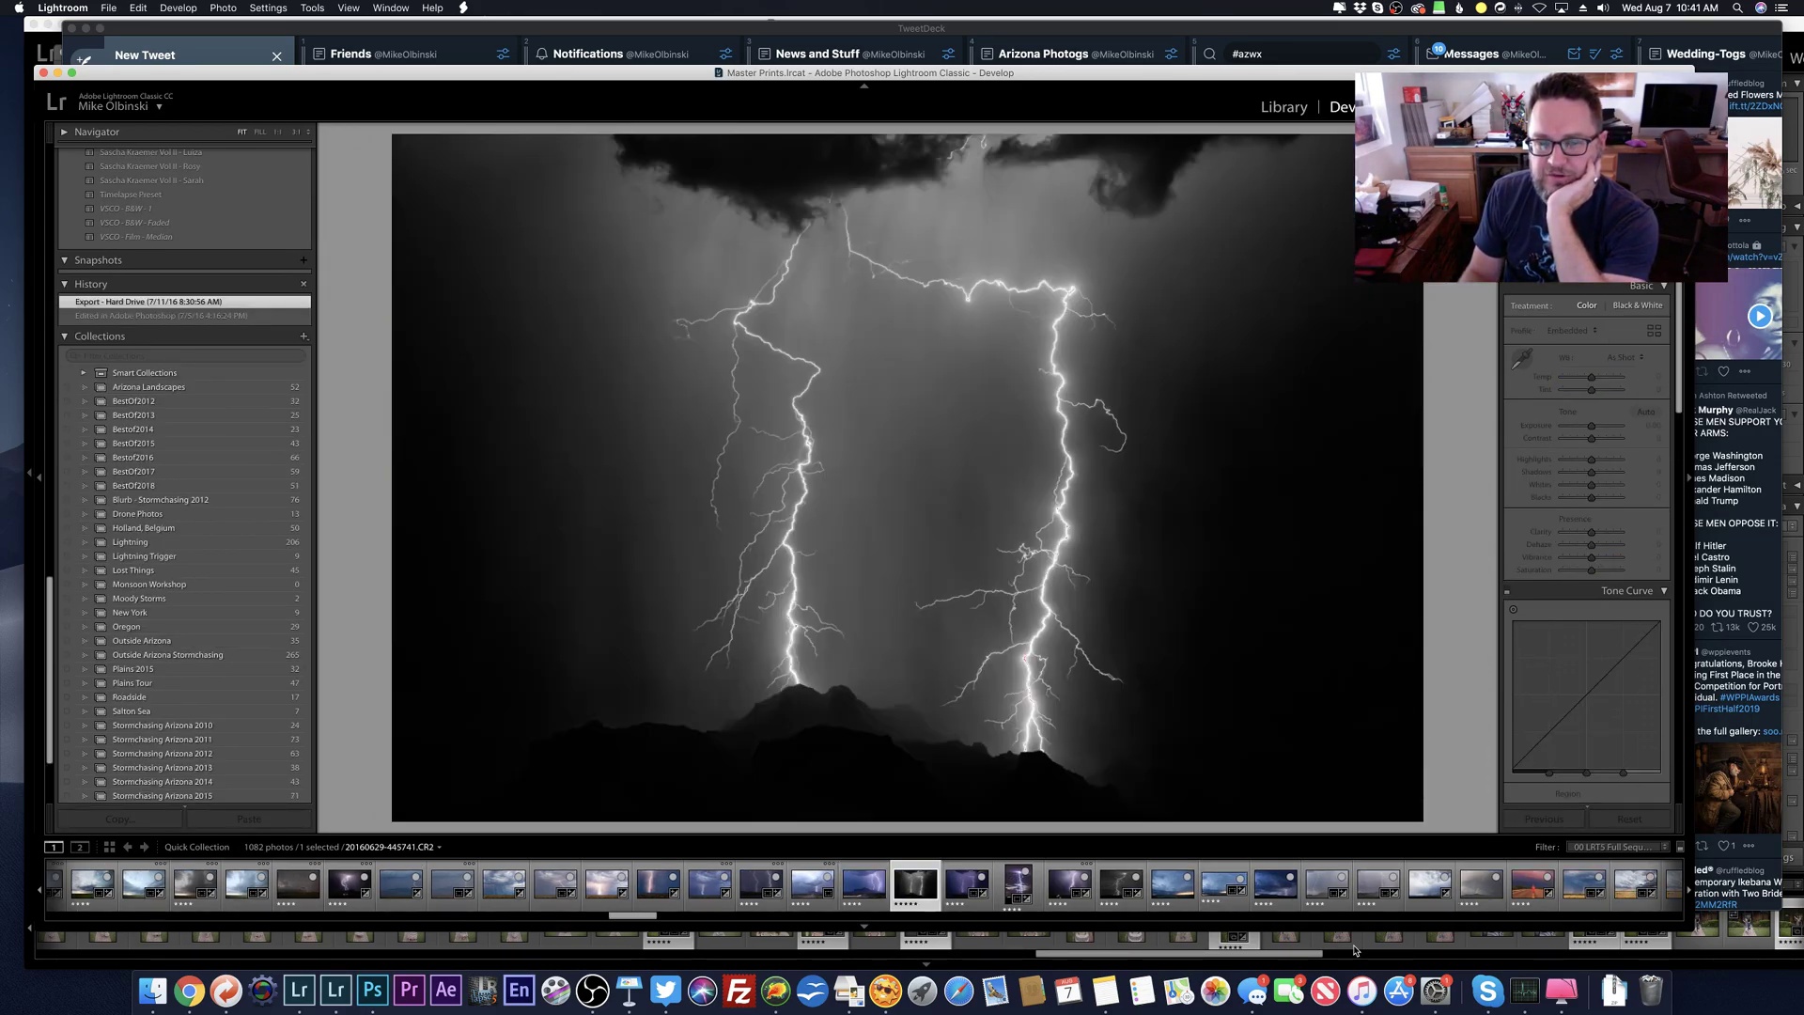
key("Right")
key("backslash")
key("e")
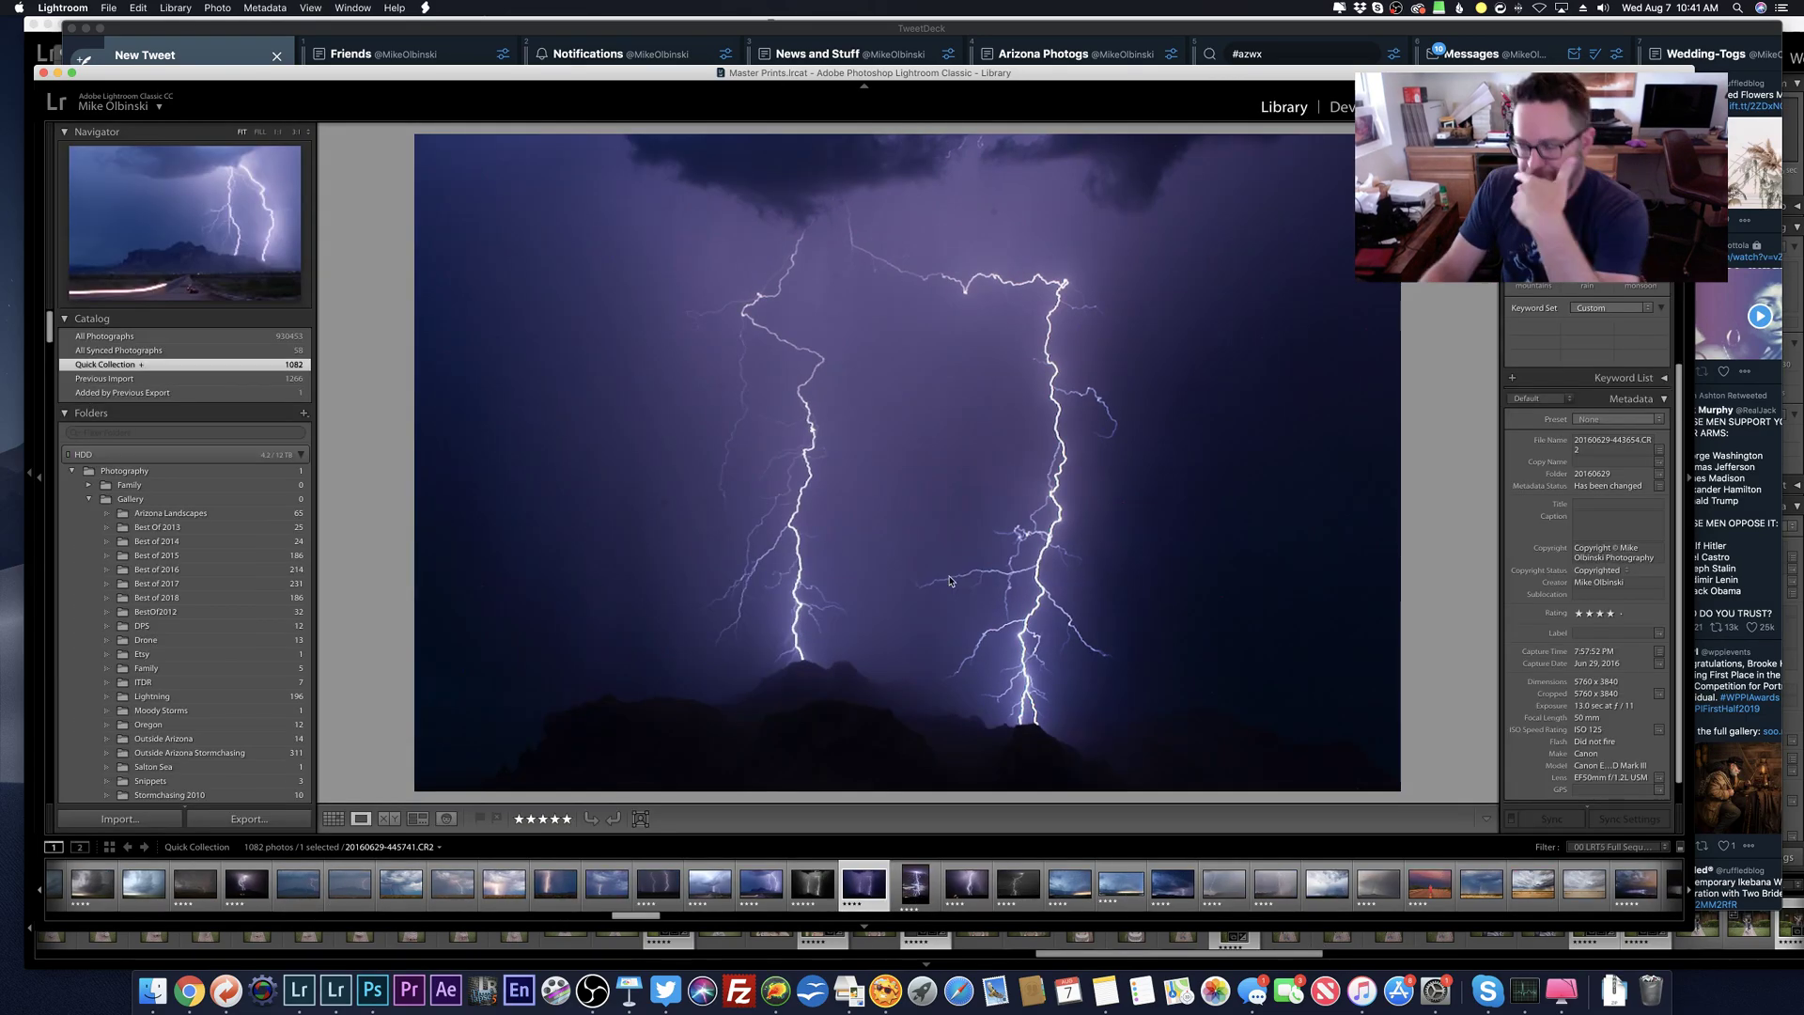
Step: Return to the Quick Collection grid and browse further through the lightning and storm photos
key("g")
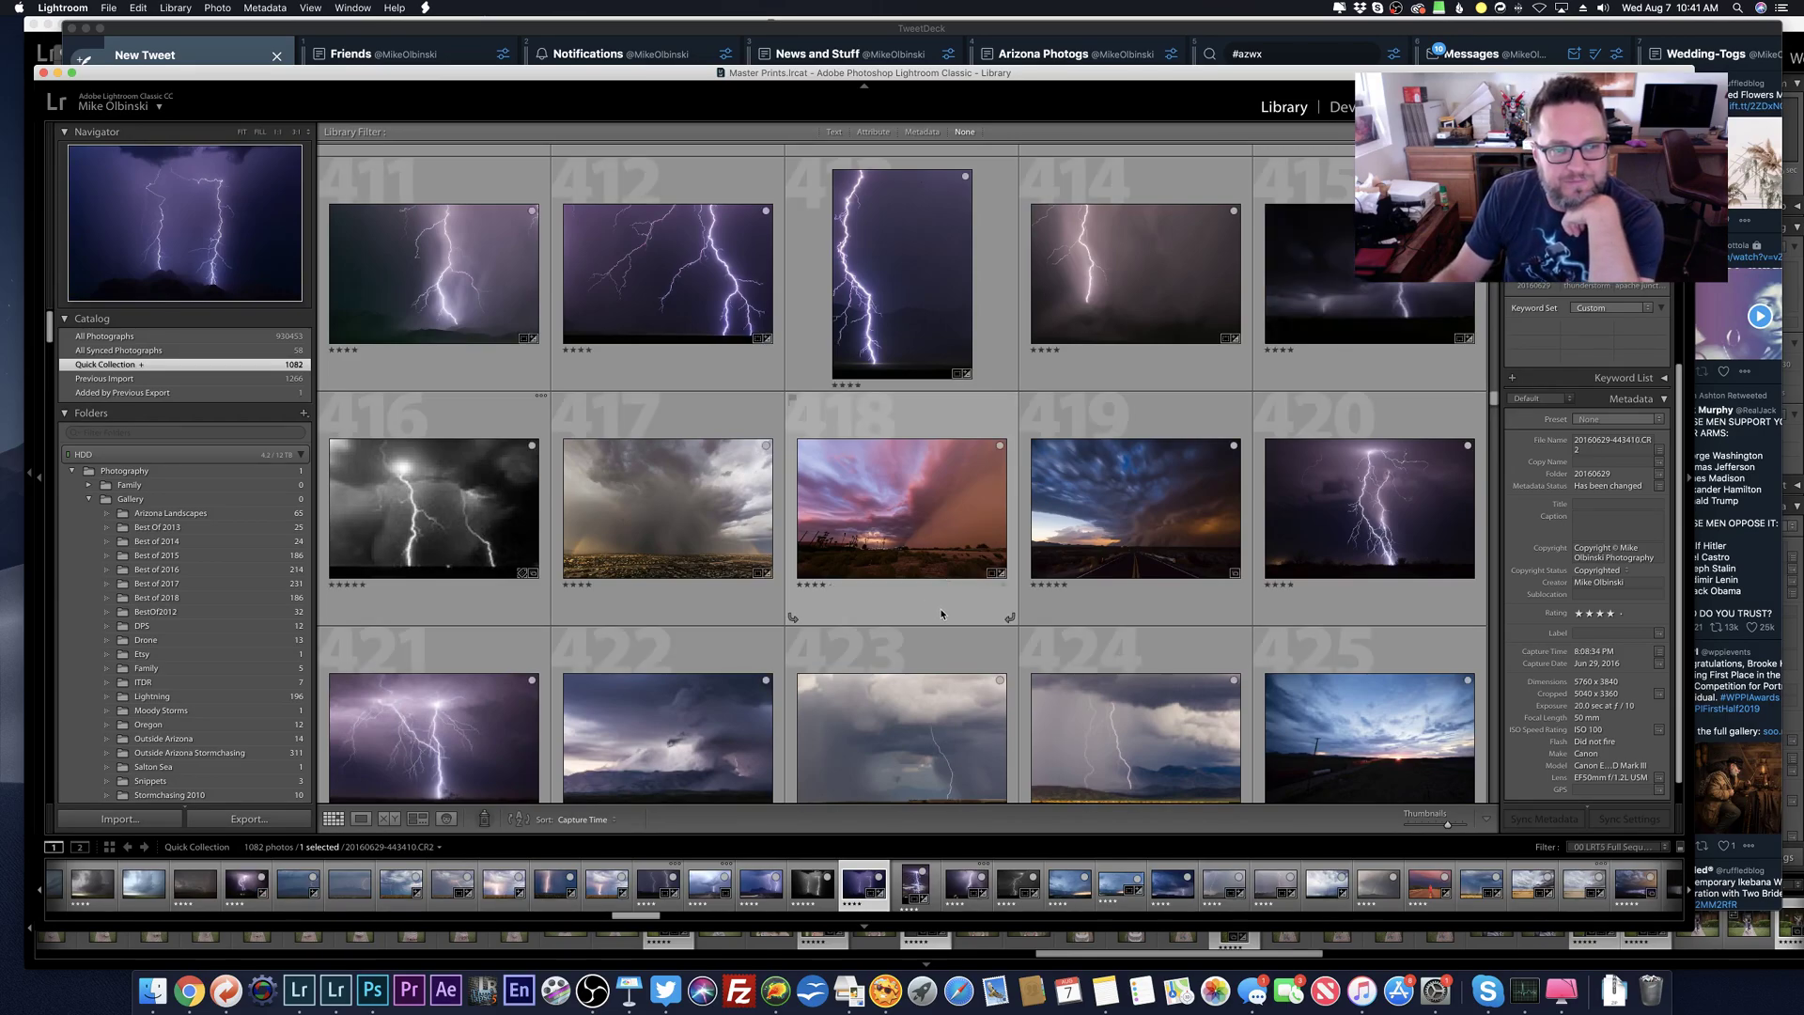
scroll(940, 610, "down", 2)
scroll(939, 616, "down", 1)
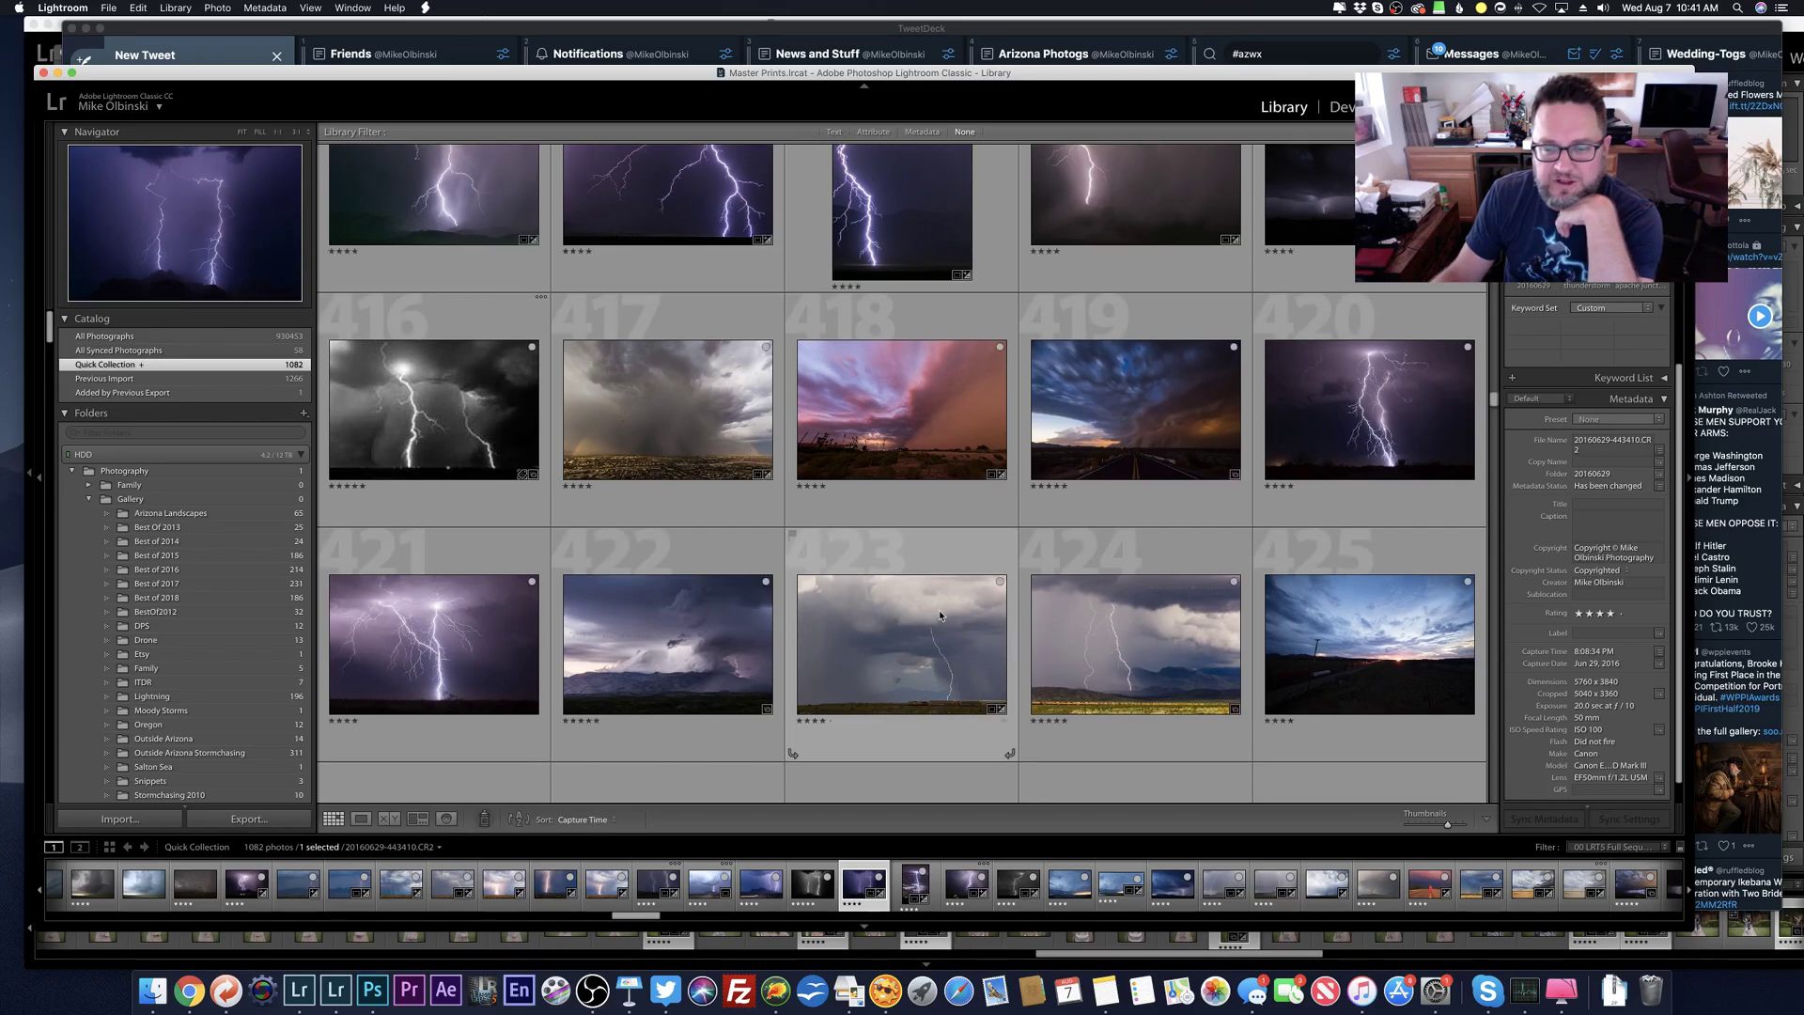
Step: View photo 424, the twin lightning bolts over a mountain and train, enlarged and return to the grid
left_click(1101, 651)
double_click(1101, 651)
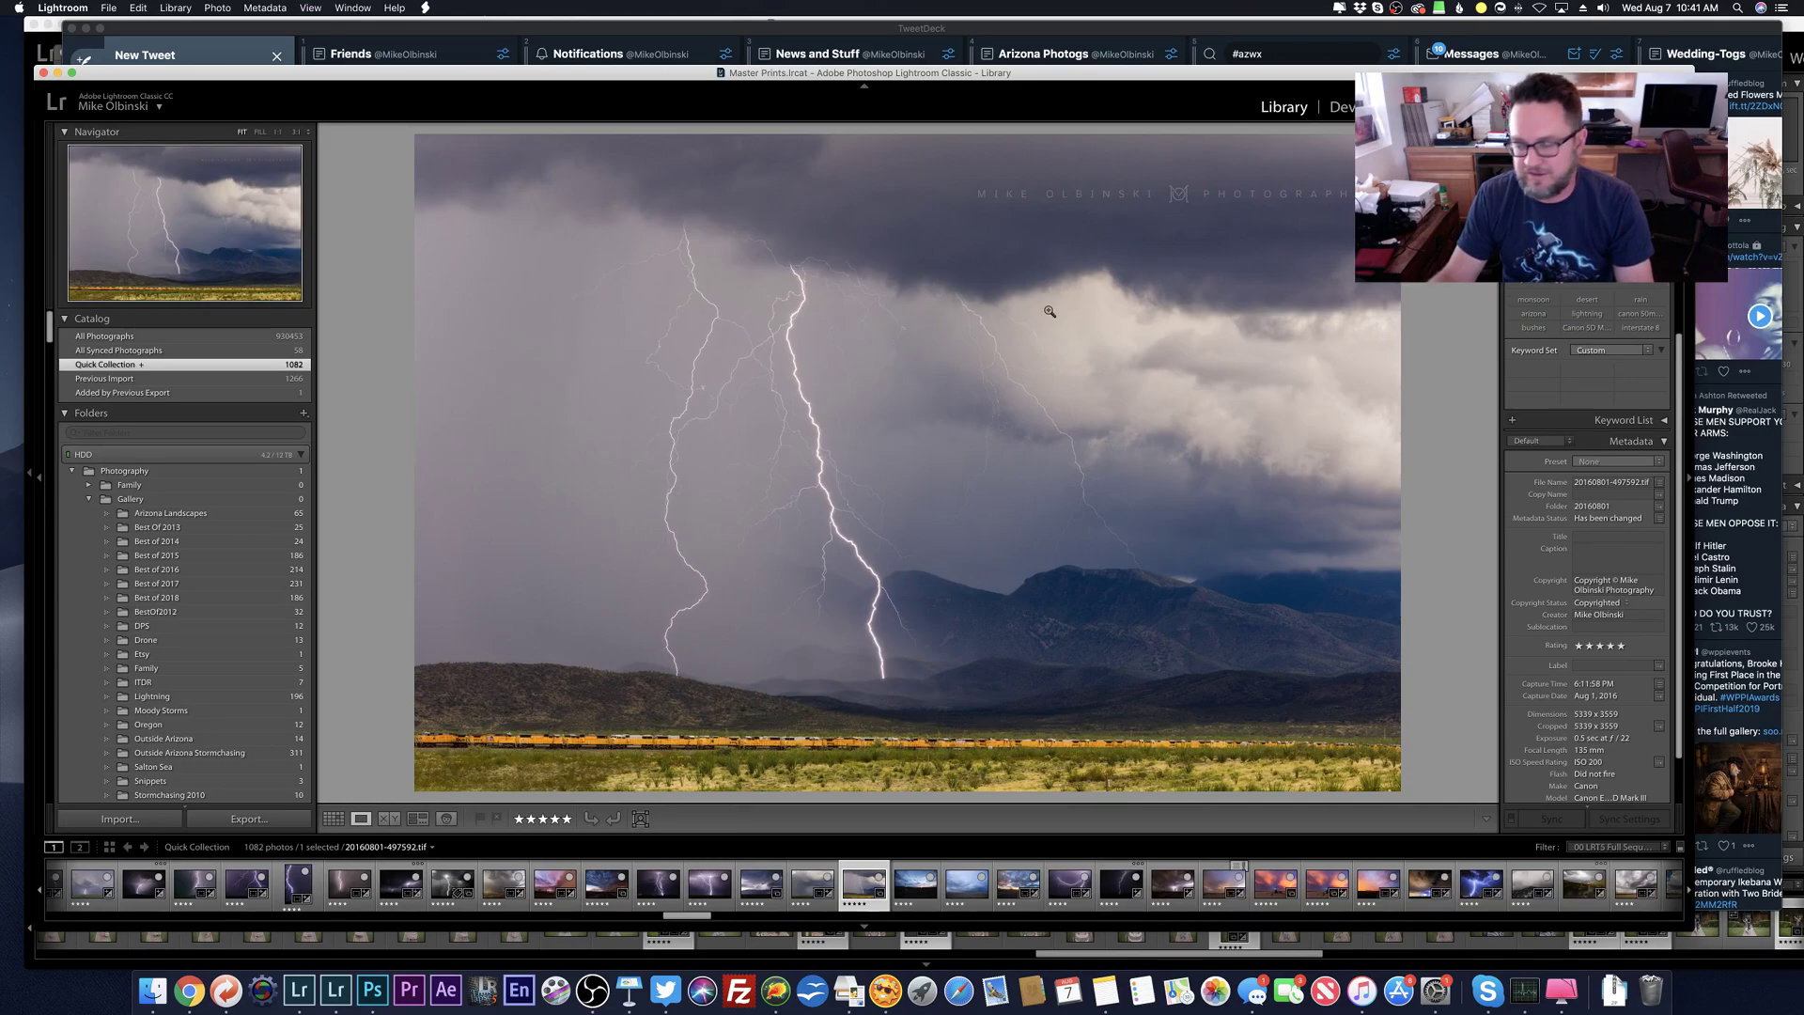
key("g")
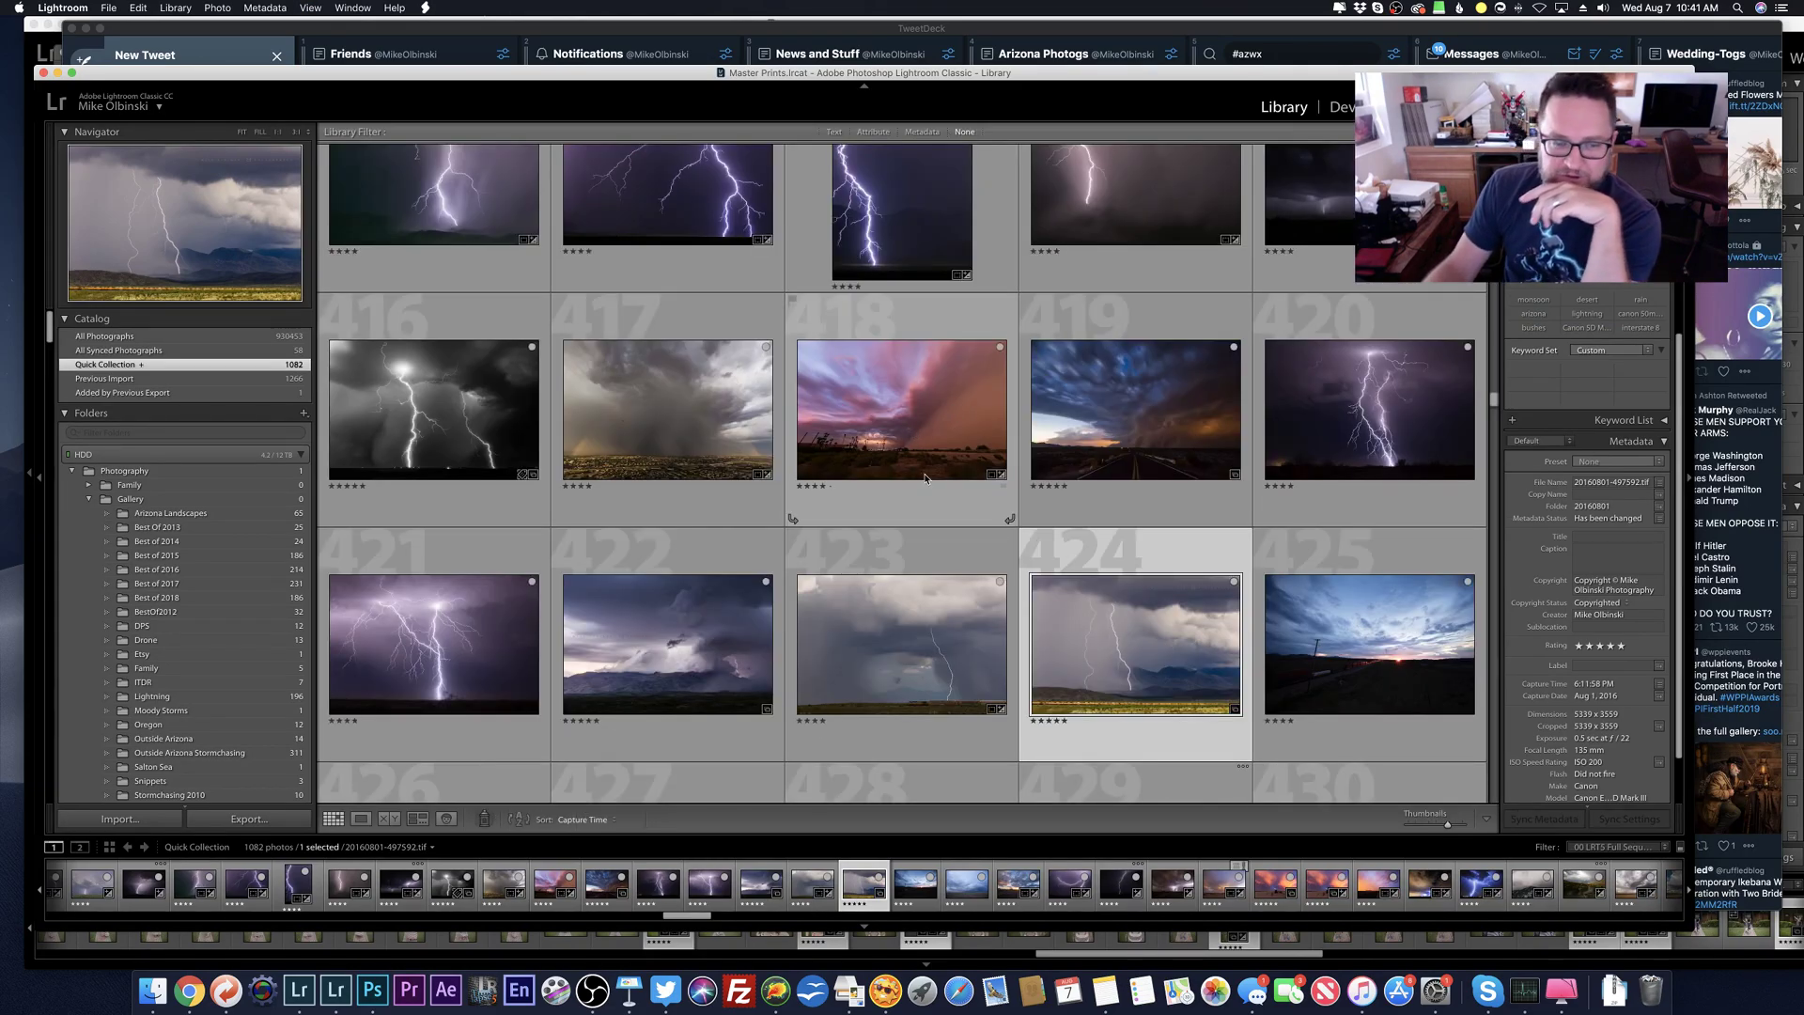
Step: Browse further through the Quick Collection and enlarge photo 679, the lightning above a lamp-lit road
scroll(924, 477, "down", 10)
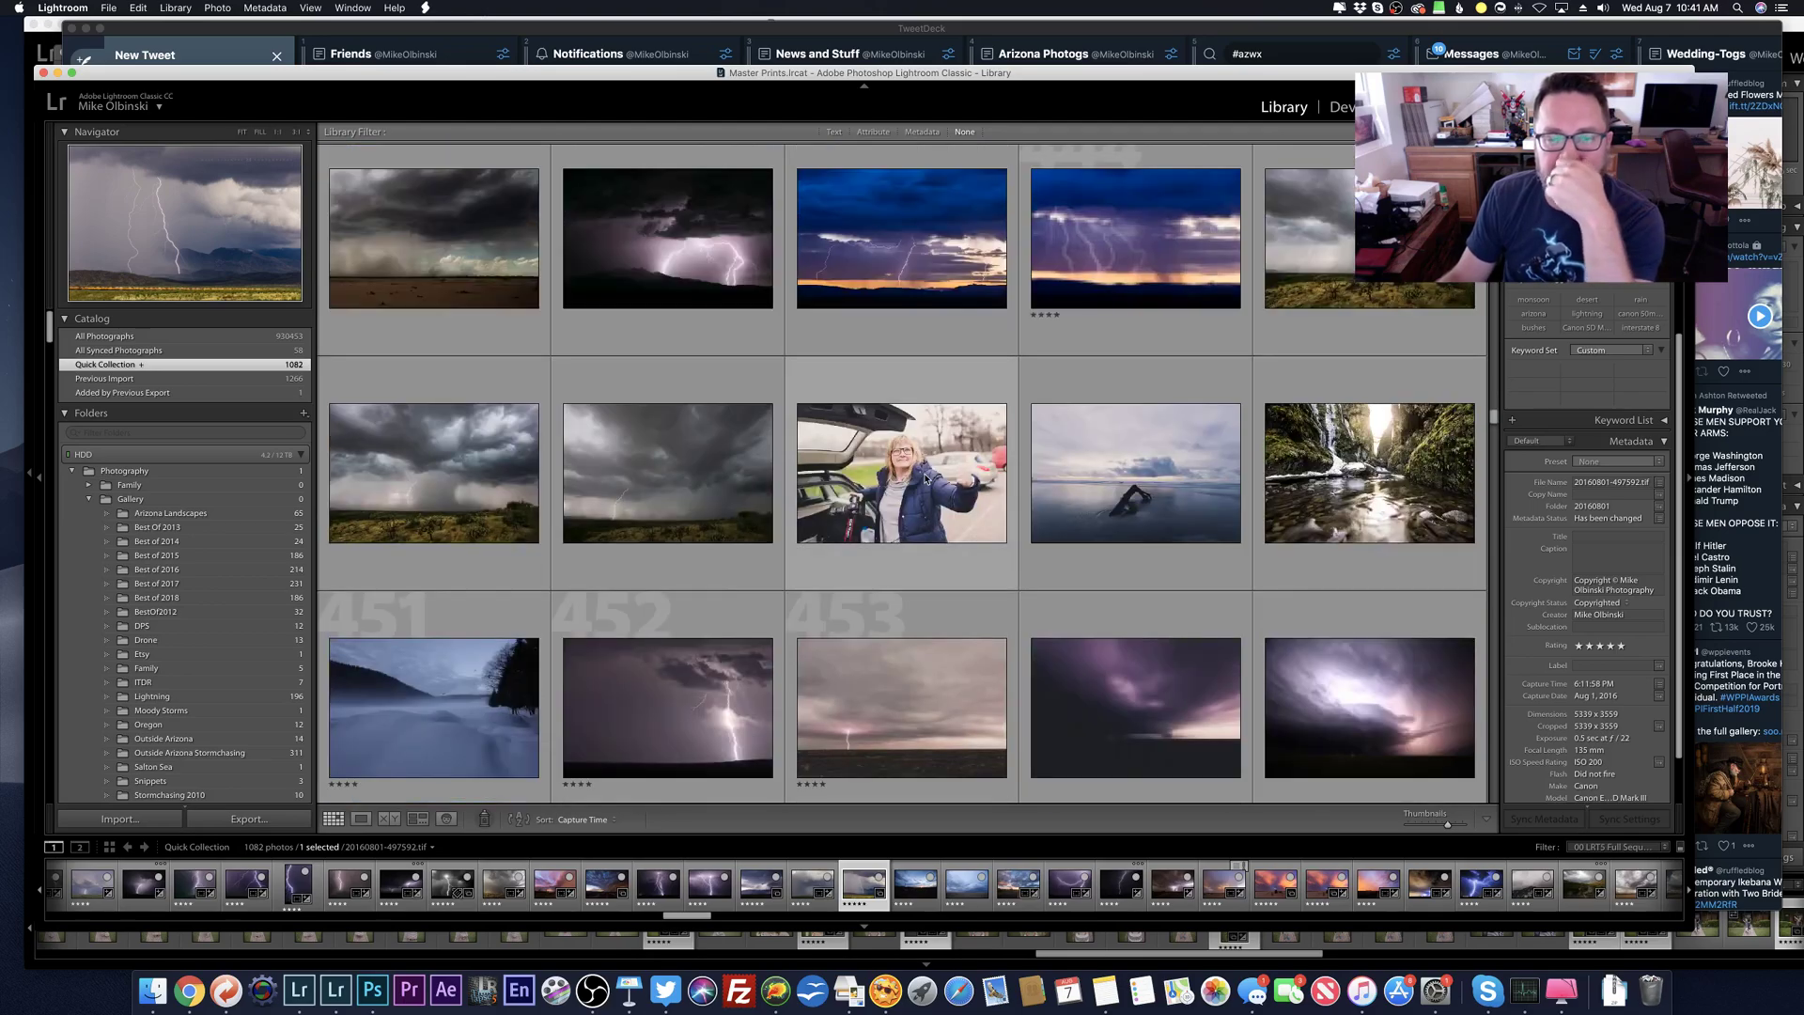
scroll(924, 477, "down", 5)
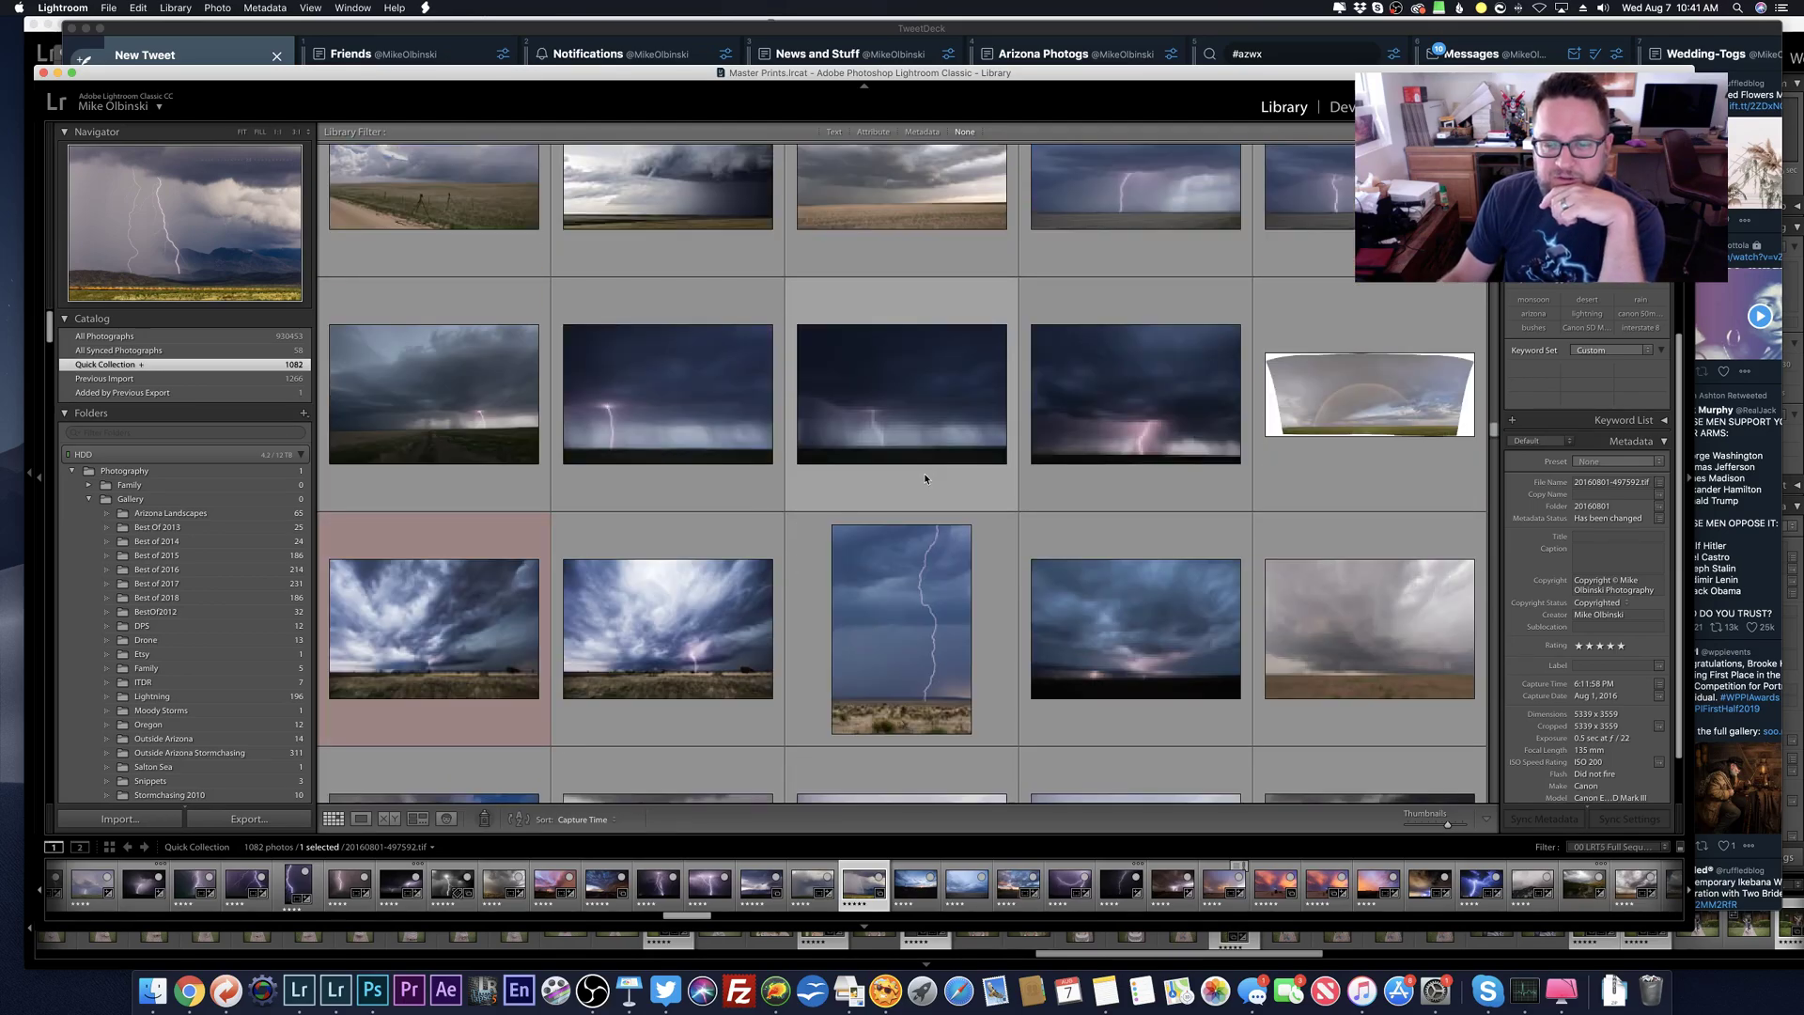
scroll(924, 477, "down", 5)
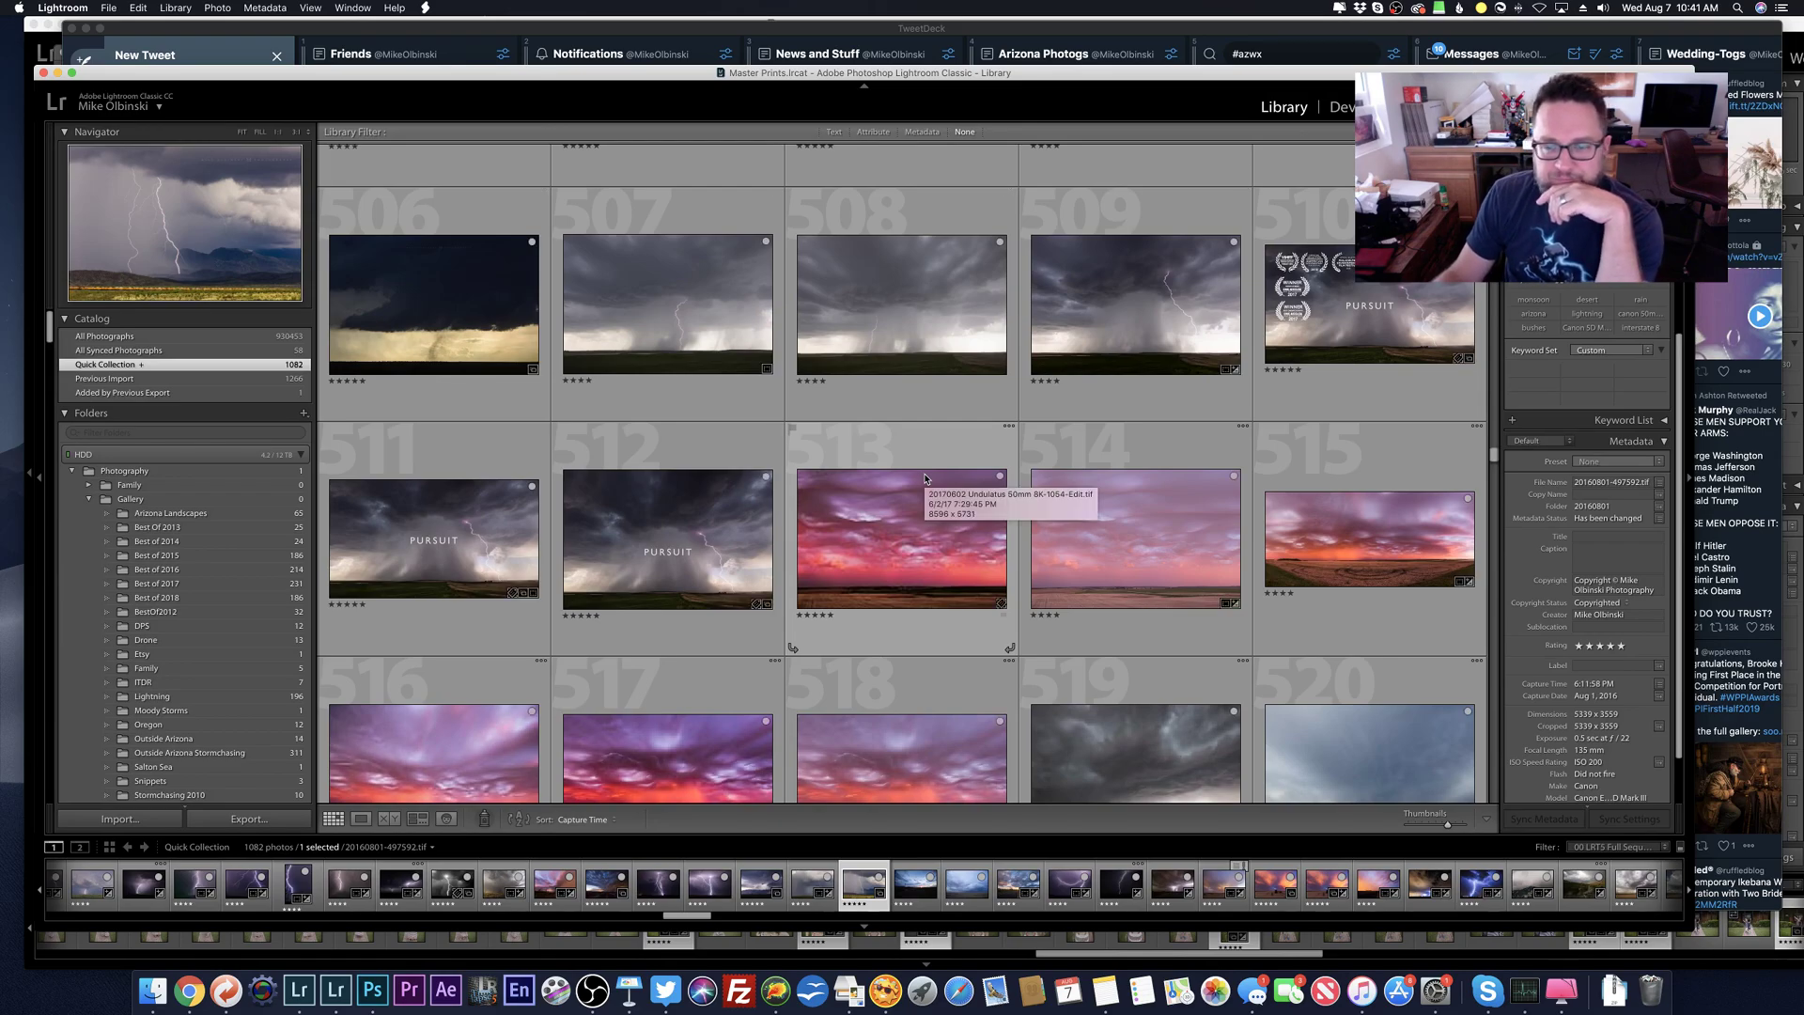
scroll(925, 478, "down", 15)
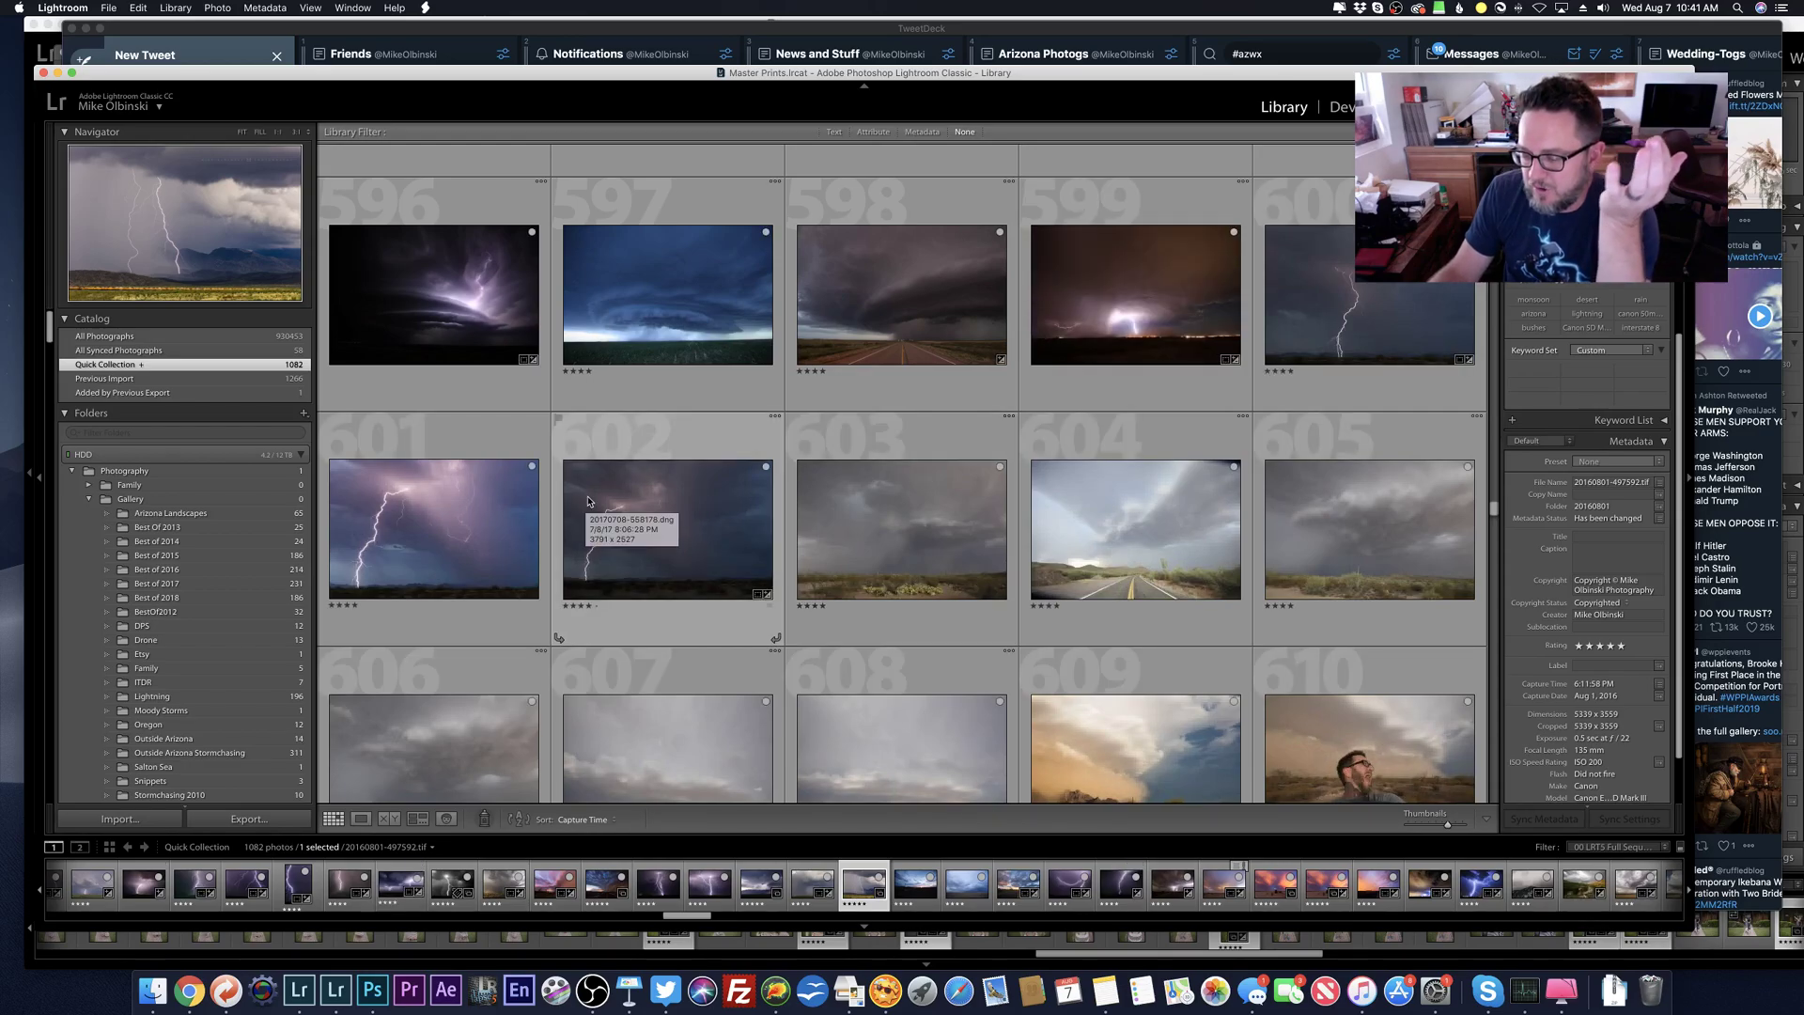
scroll(588, 501, "down", 5)
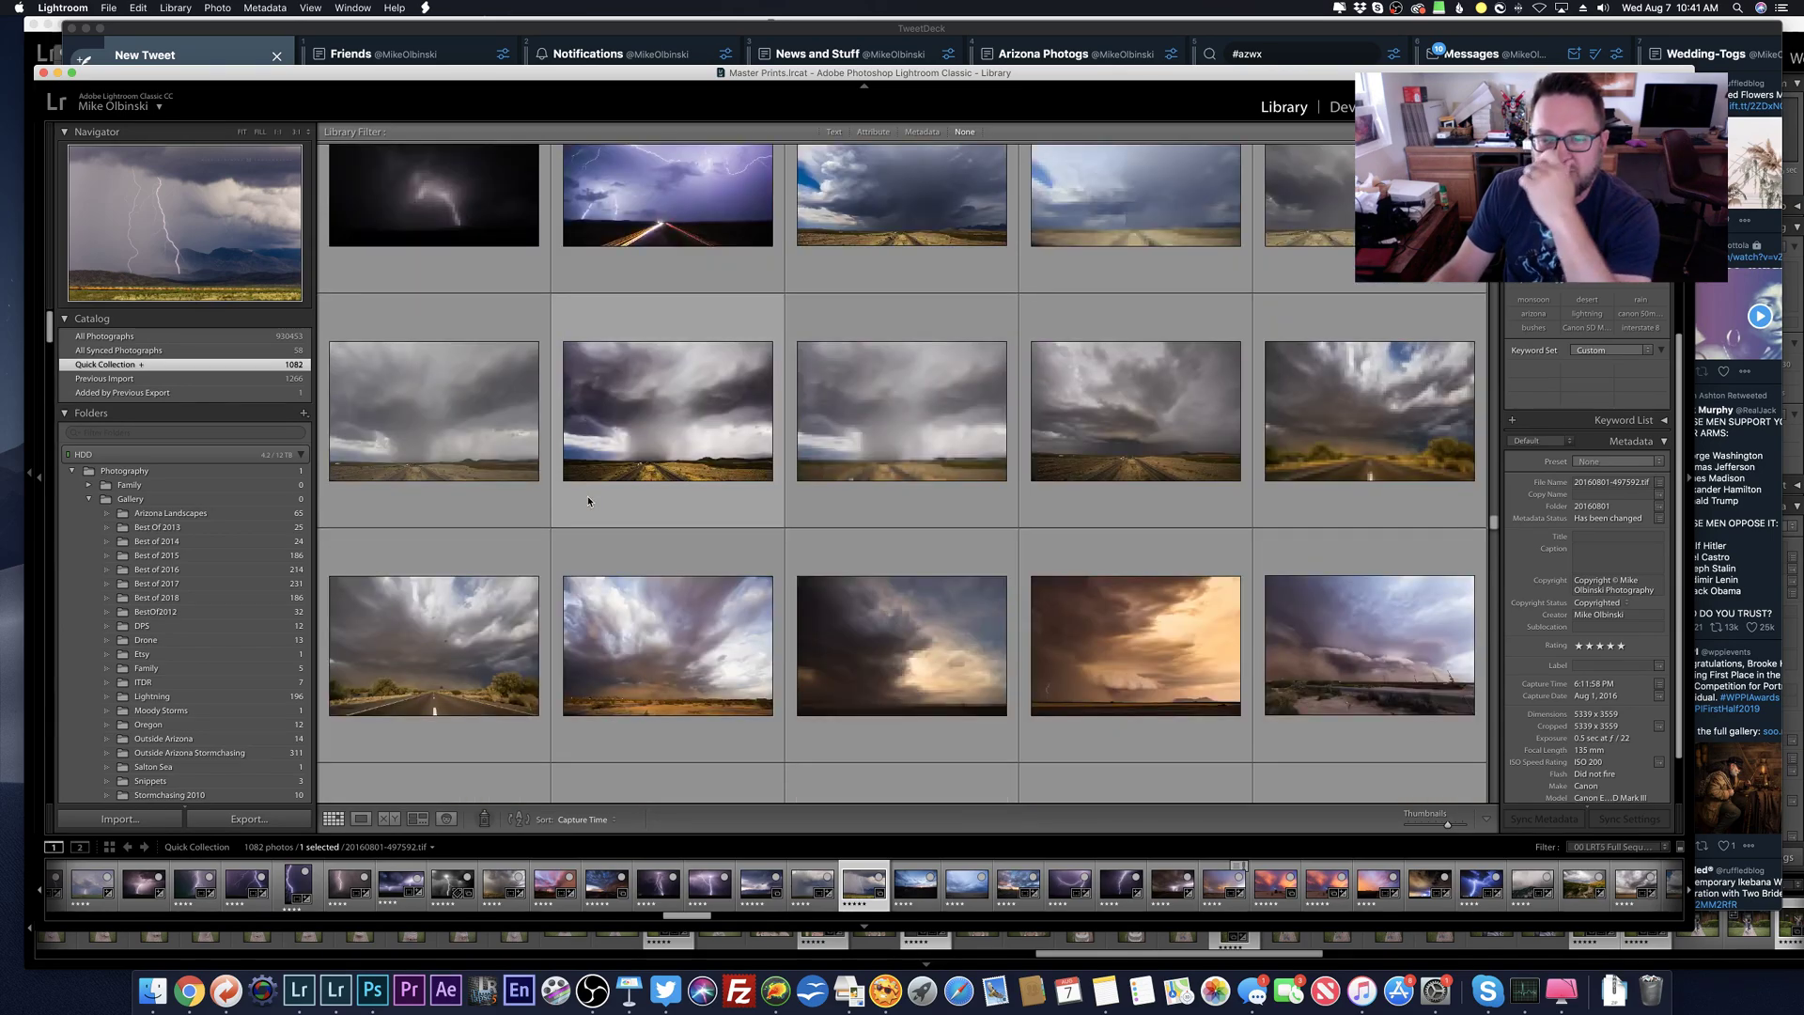
scroll(588, 501, "down", 3)
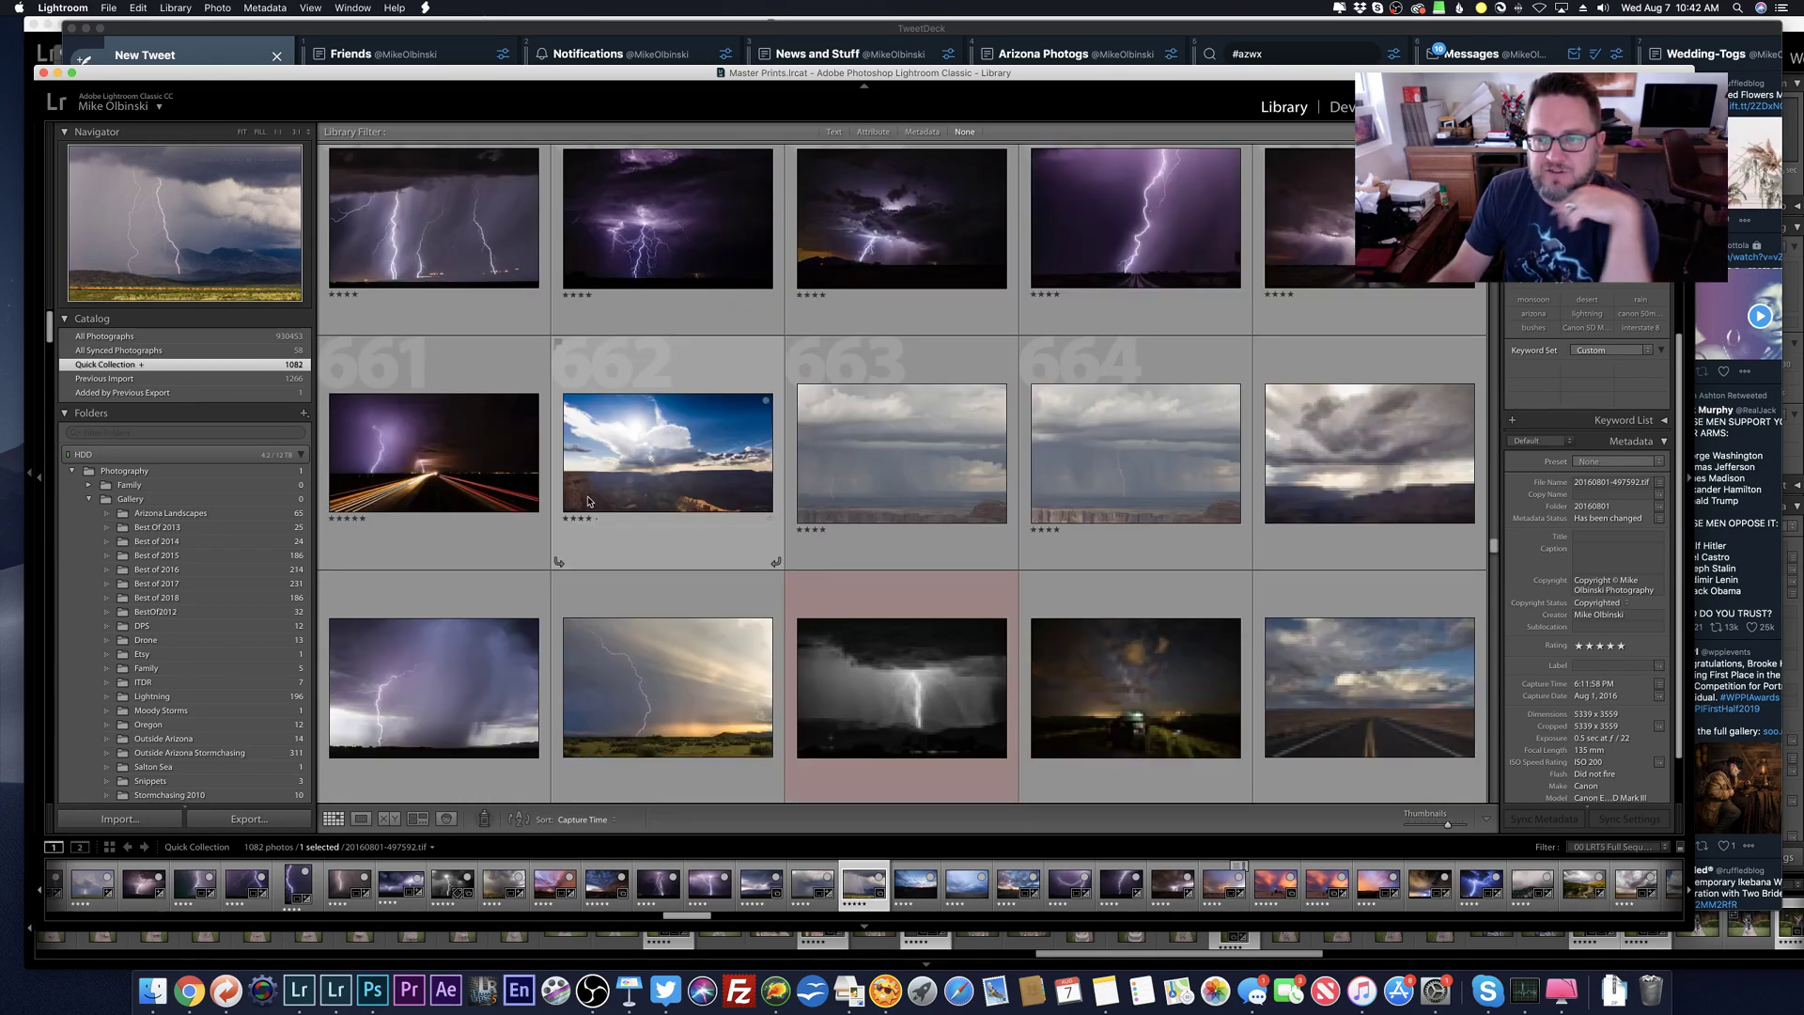
scroll(589, 501, "down", 3)
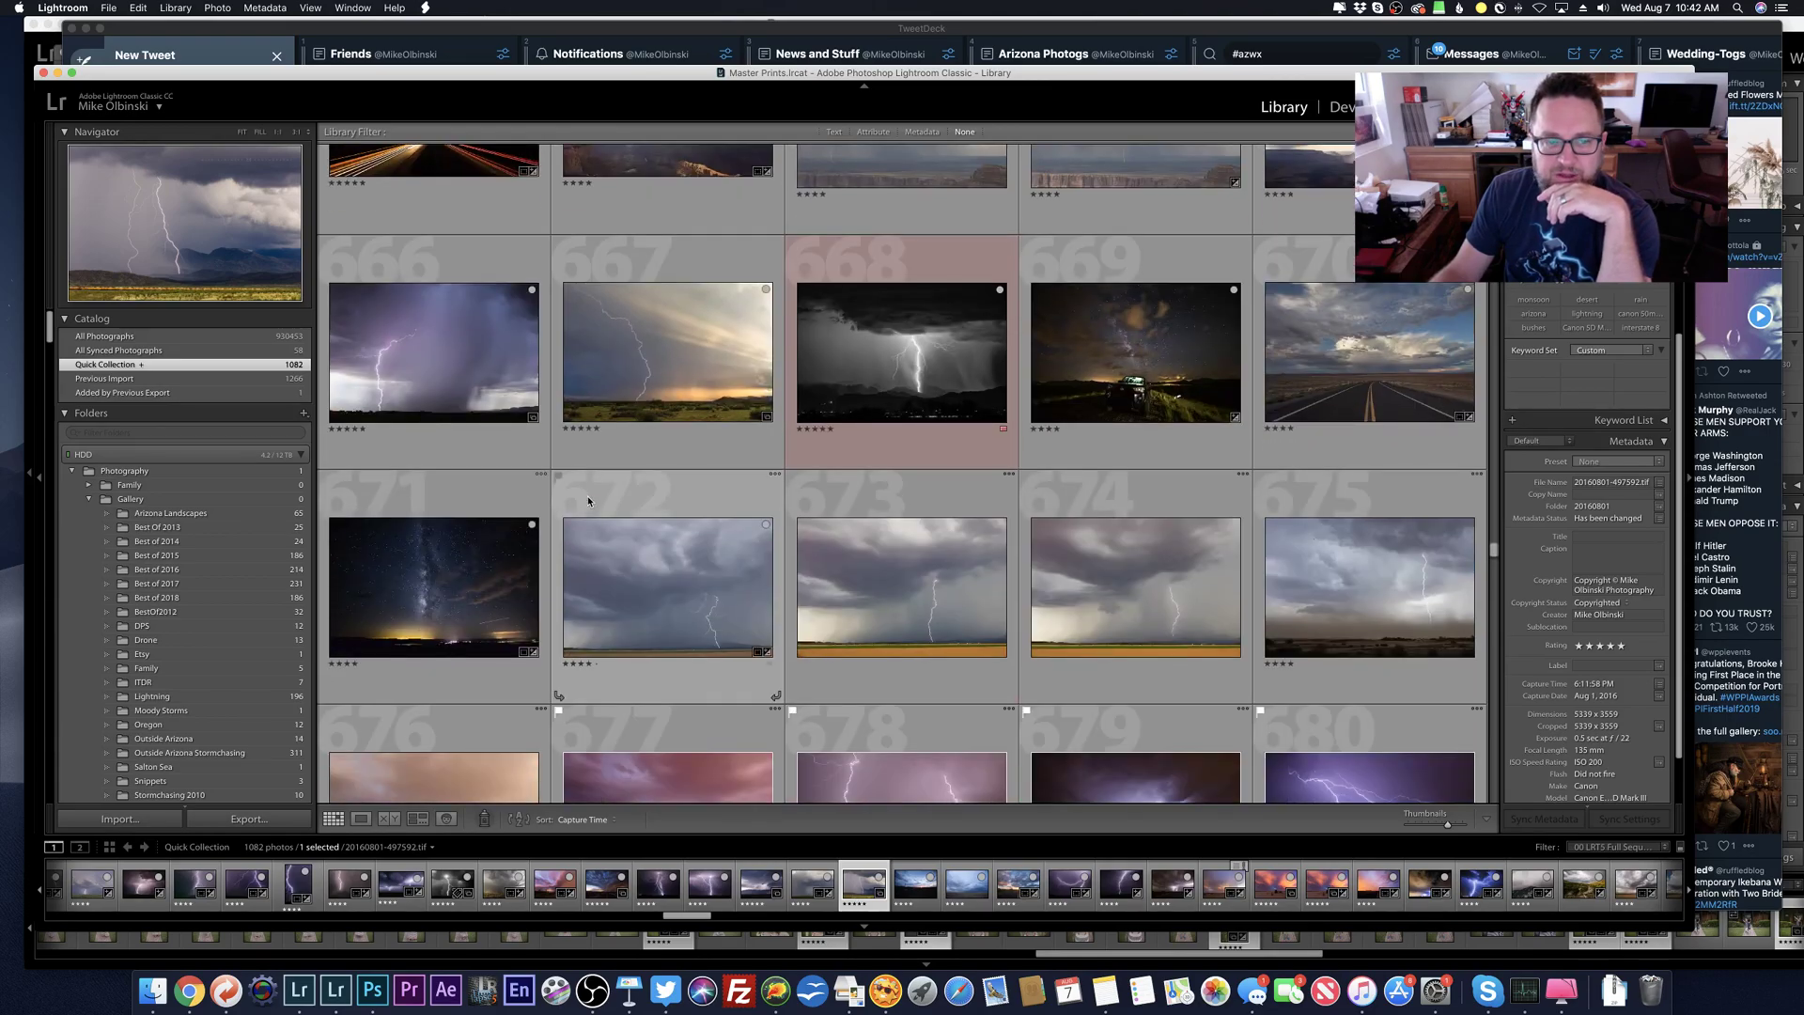
scroll(588, 501, "down", 3)
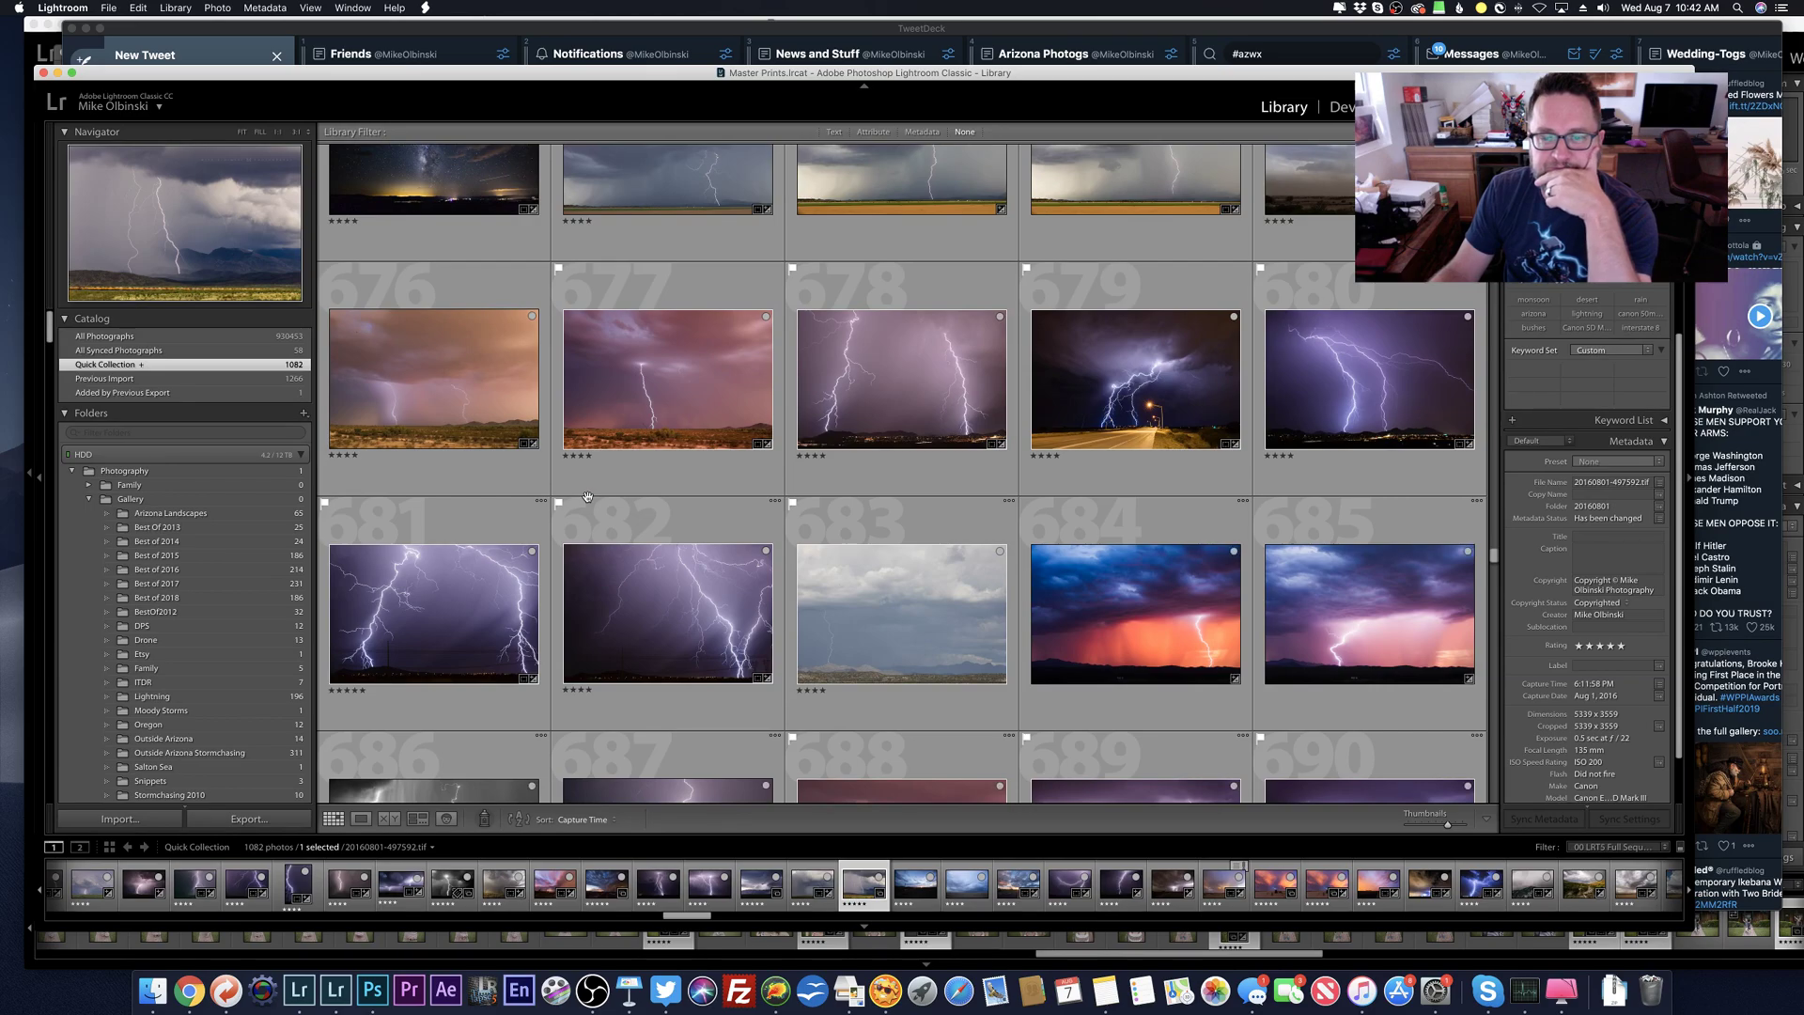
double_click(1149, 387)
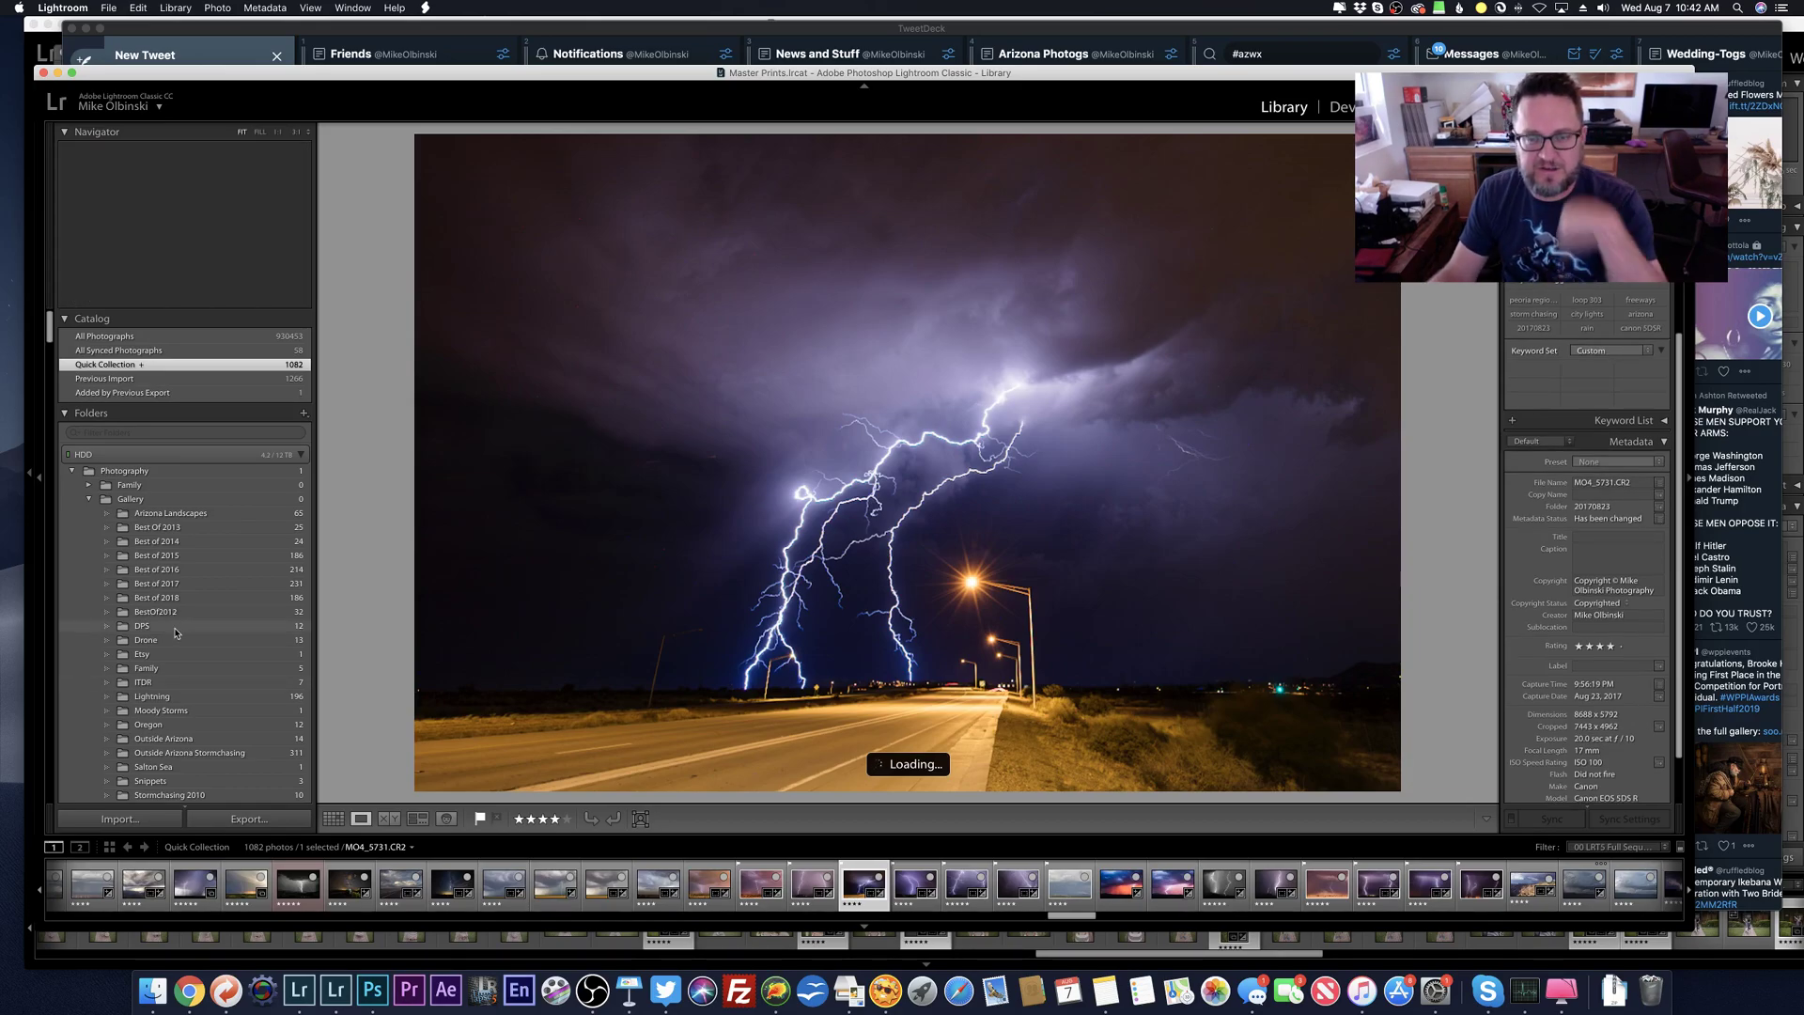
Step: Expand the 08 - August folder inside the 2017 folder to look for the shoot's date
scroll(162, 632, "down", 15)
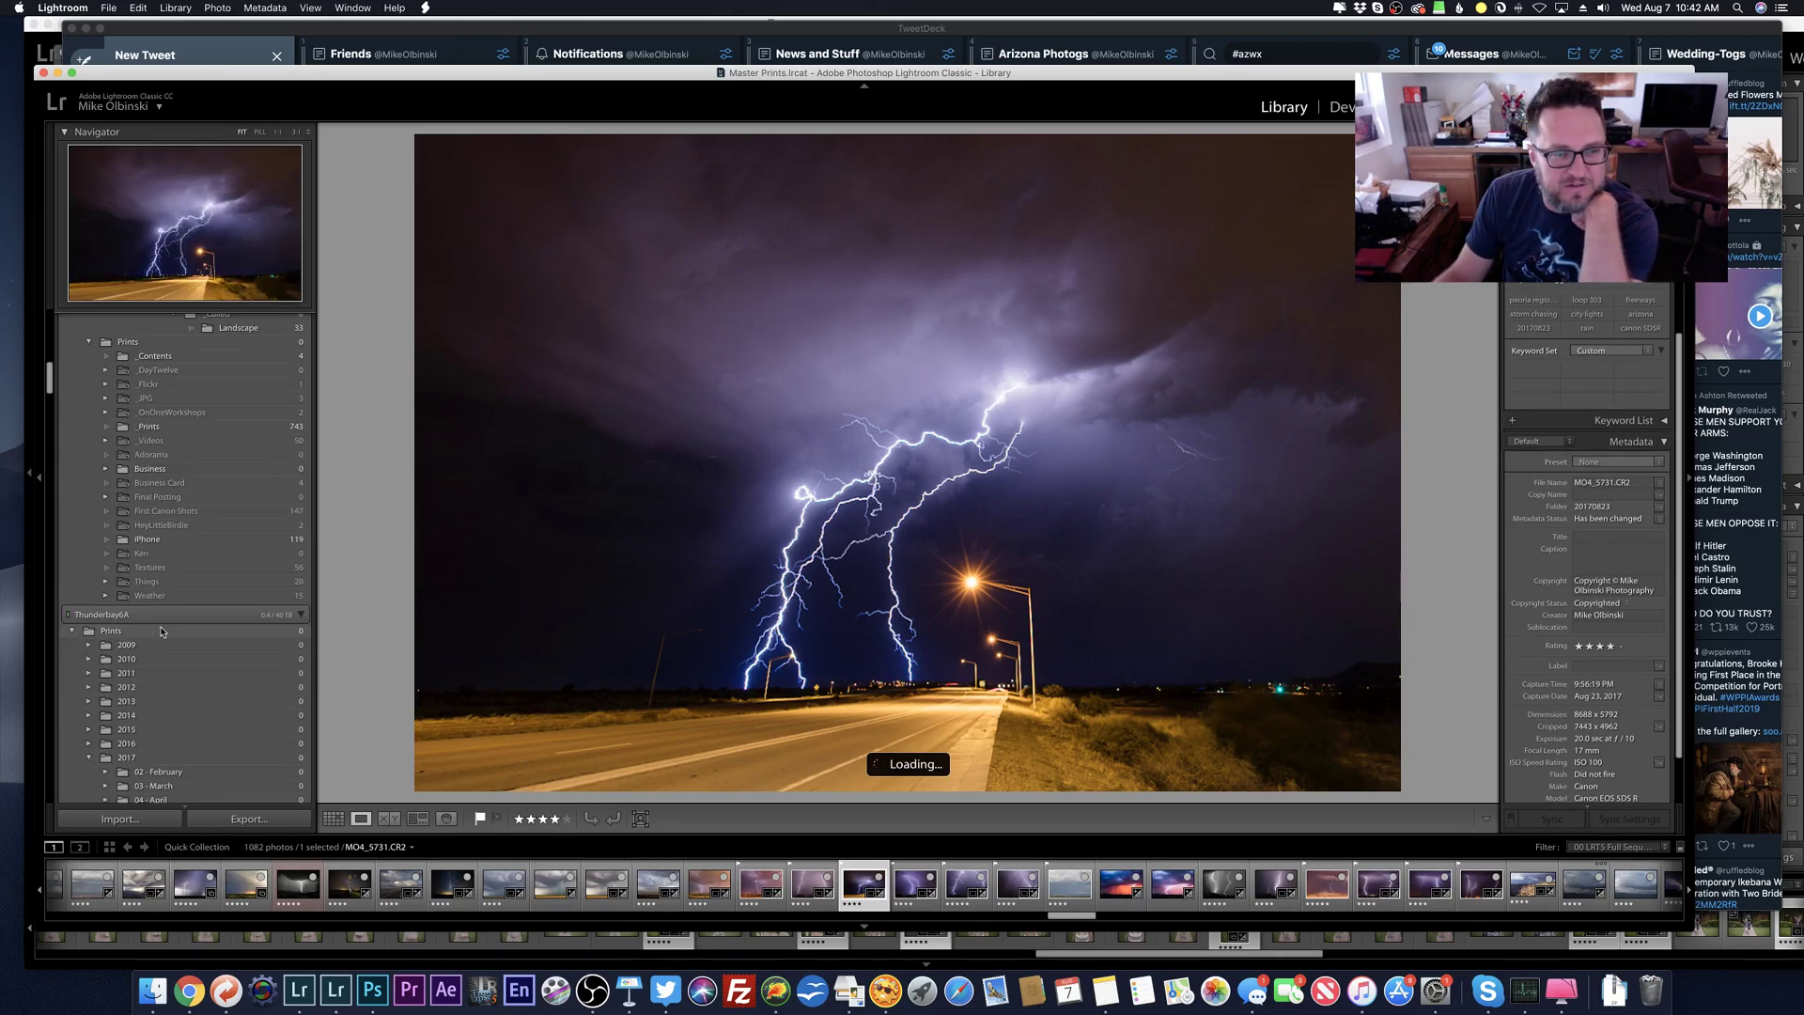
scroll(162, 631, "up", 8)
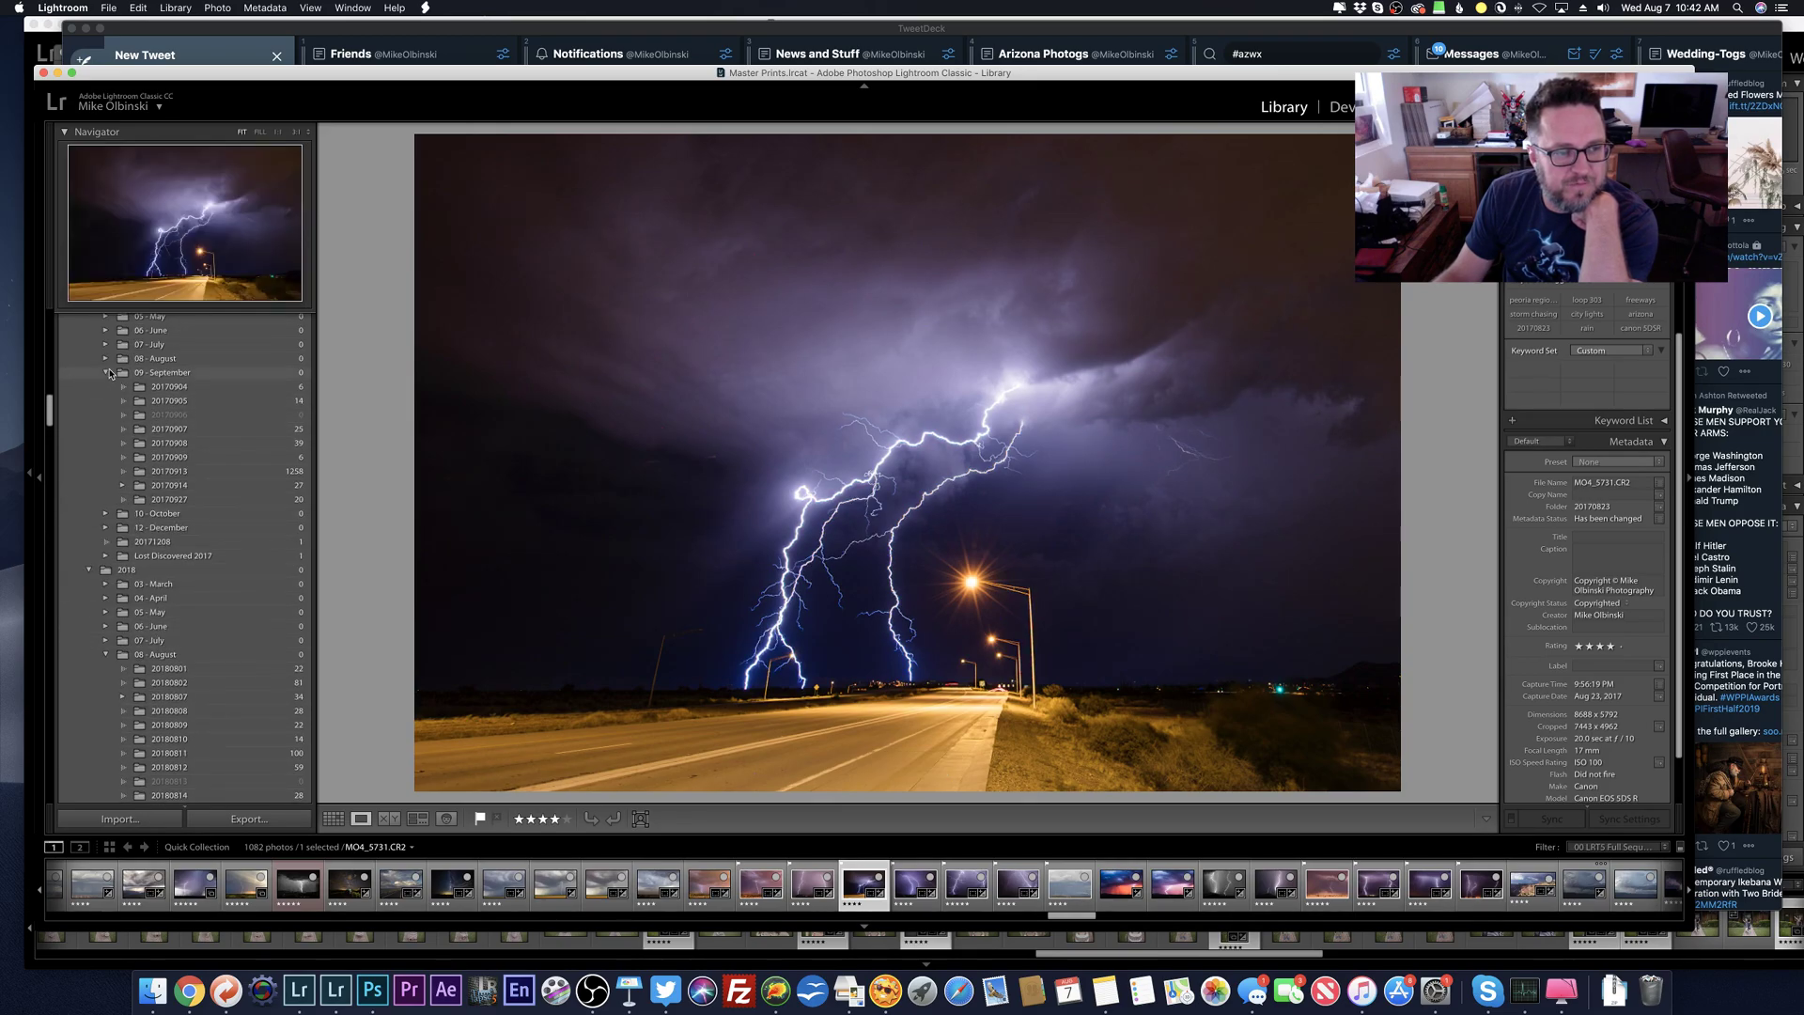
left_click(106, 358)
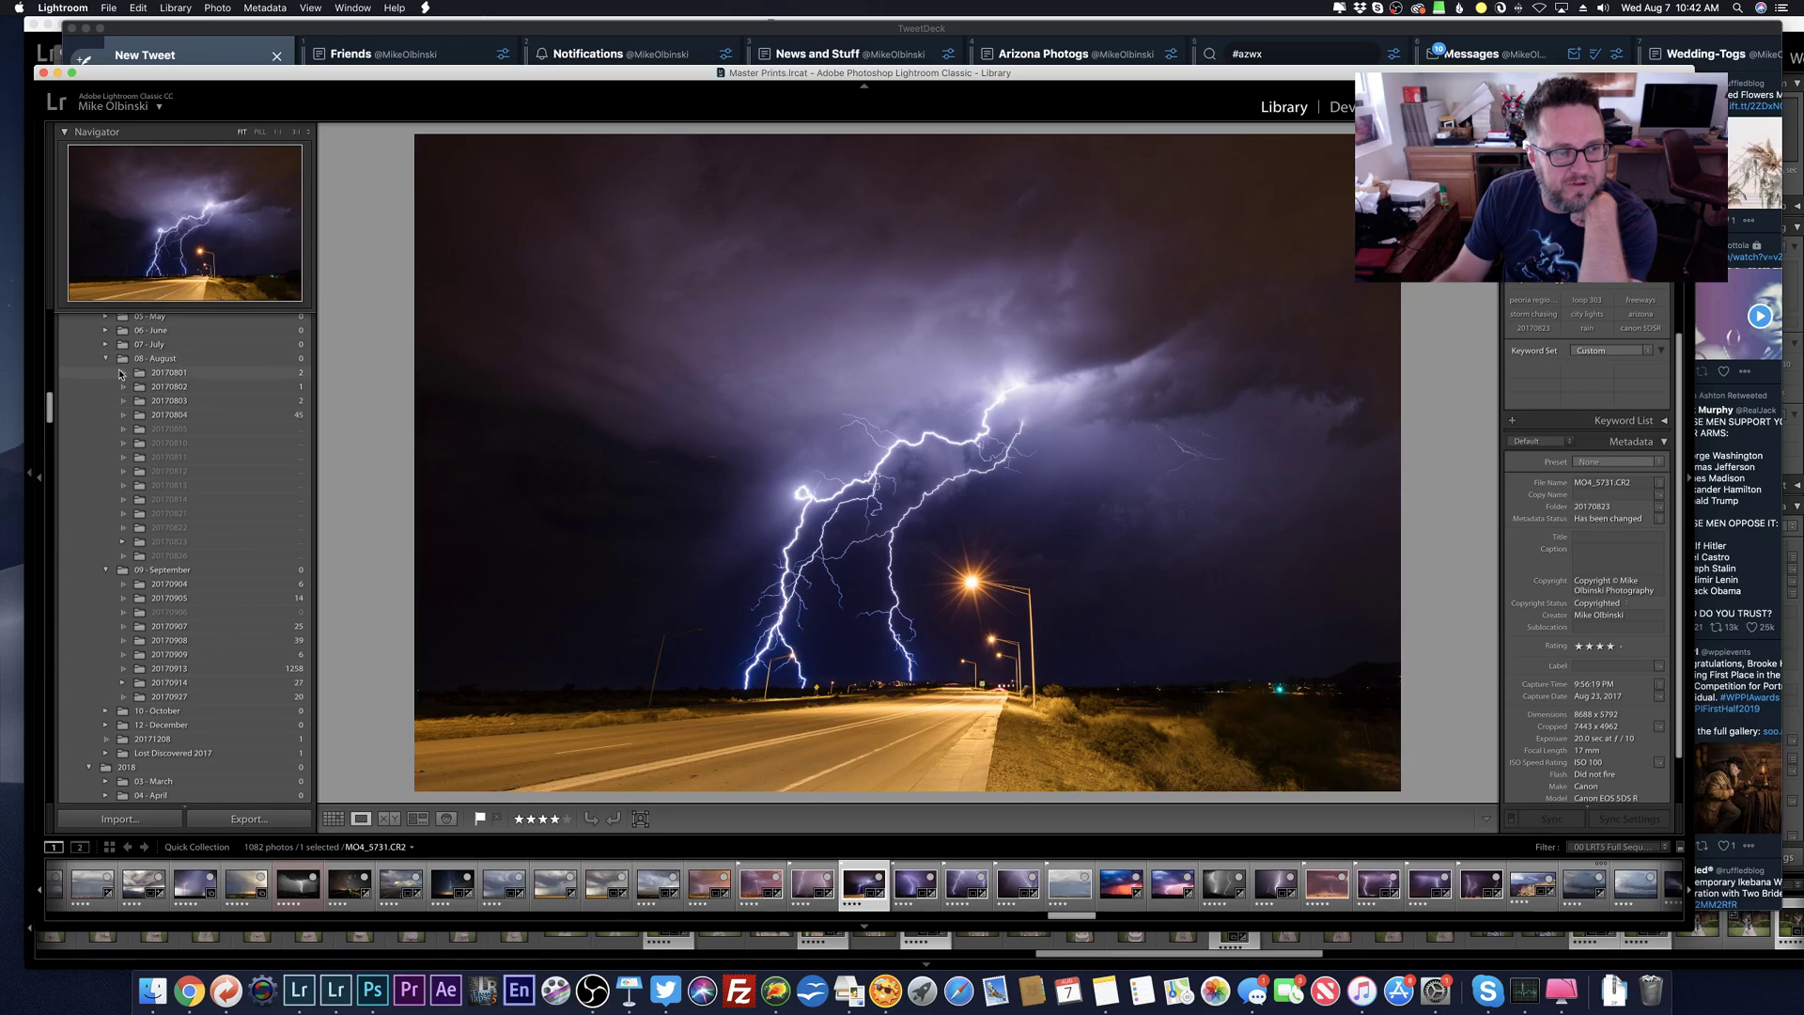
Step: Open the Stormchasing Arizona 2017 collection and show its photos as a grid
scroll(271, 757, "down", 20)
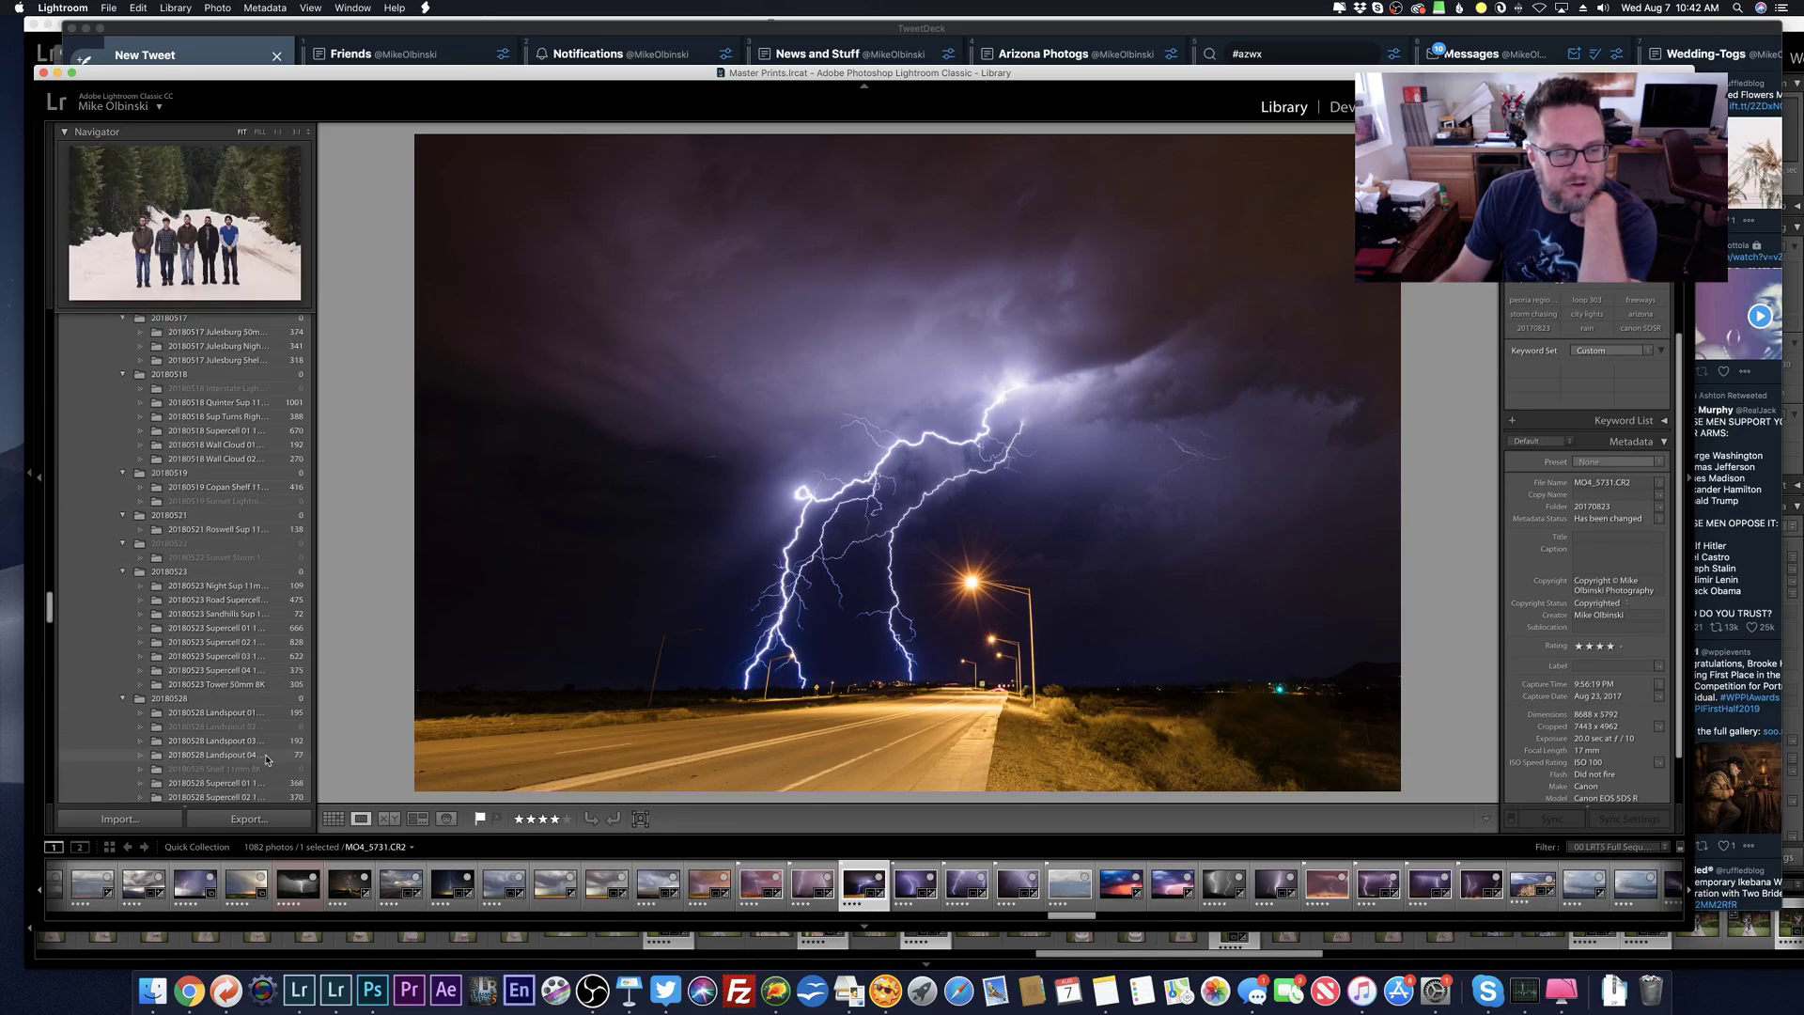
scroll(279, 691, "up", 1)
left_click(269, 534)
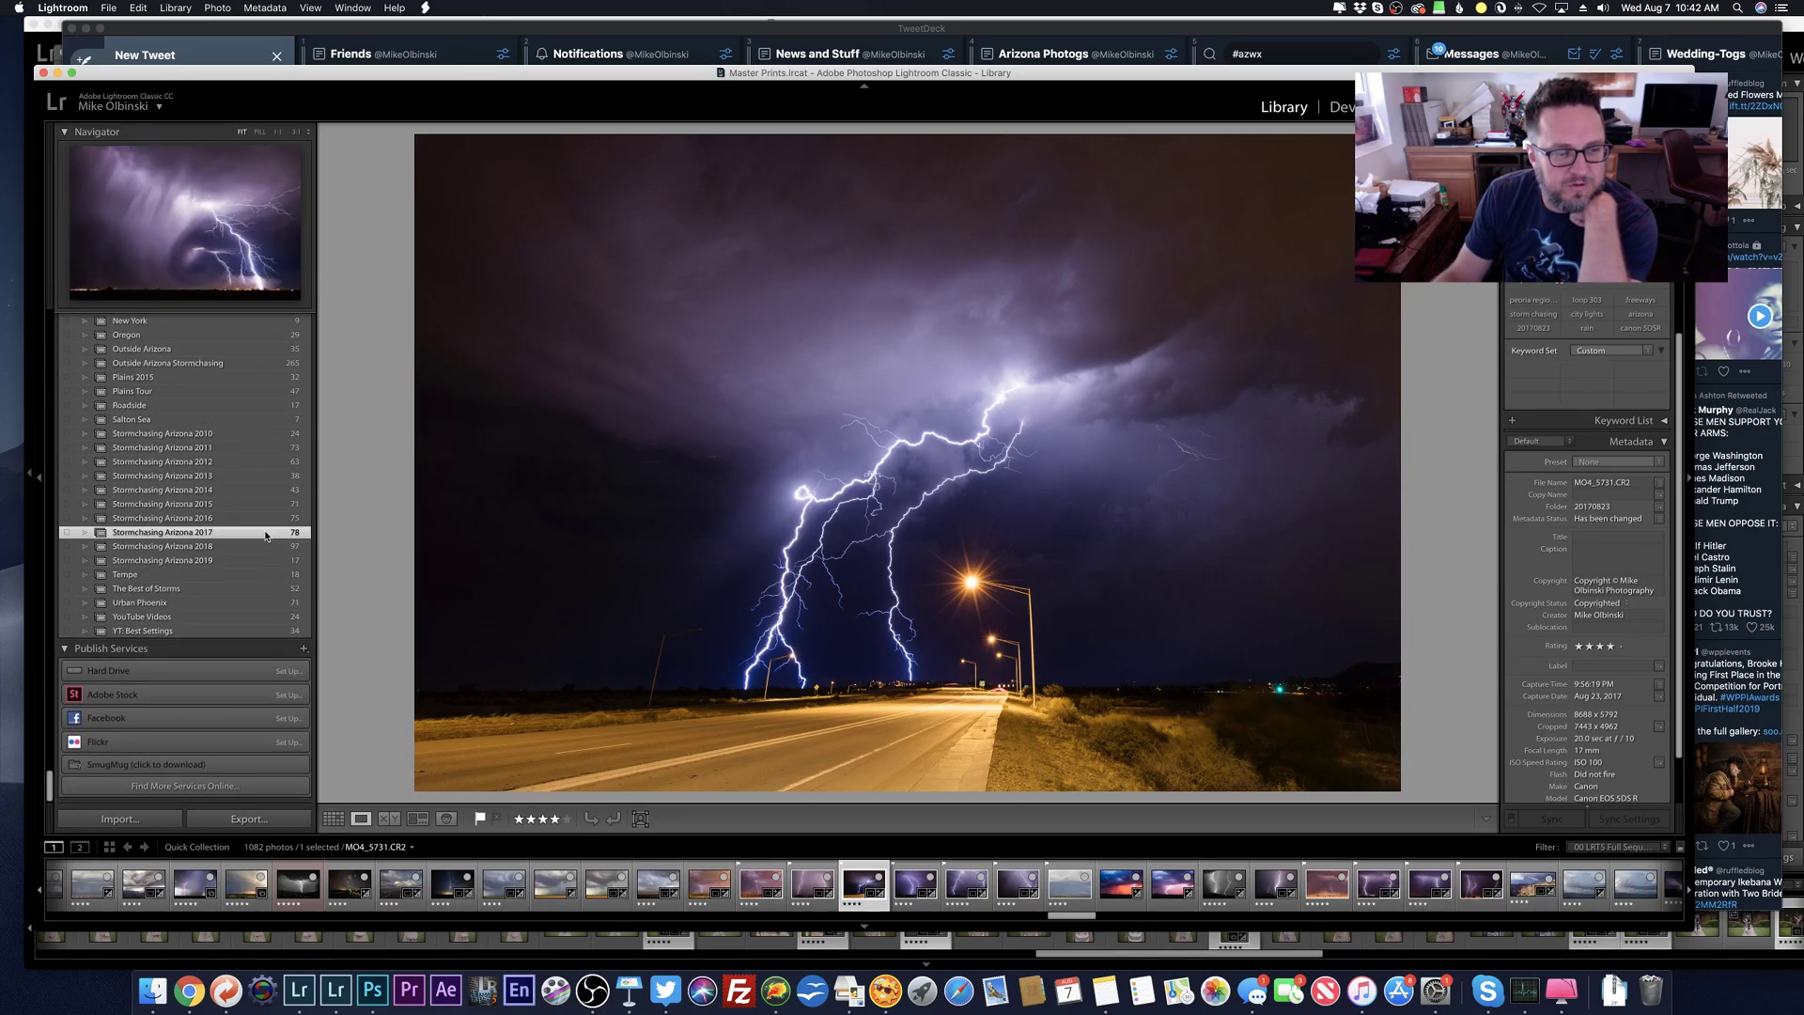
key("super+j")
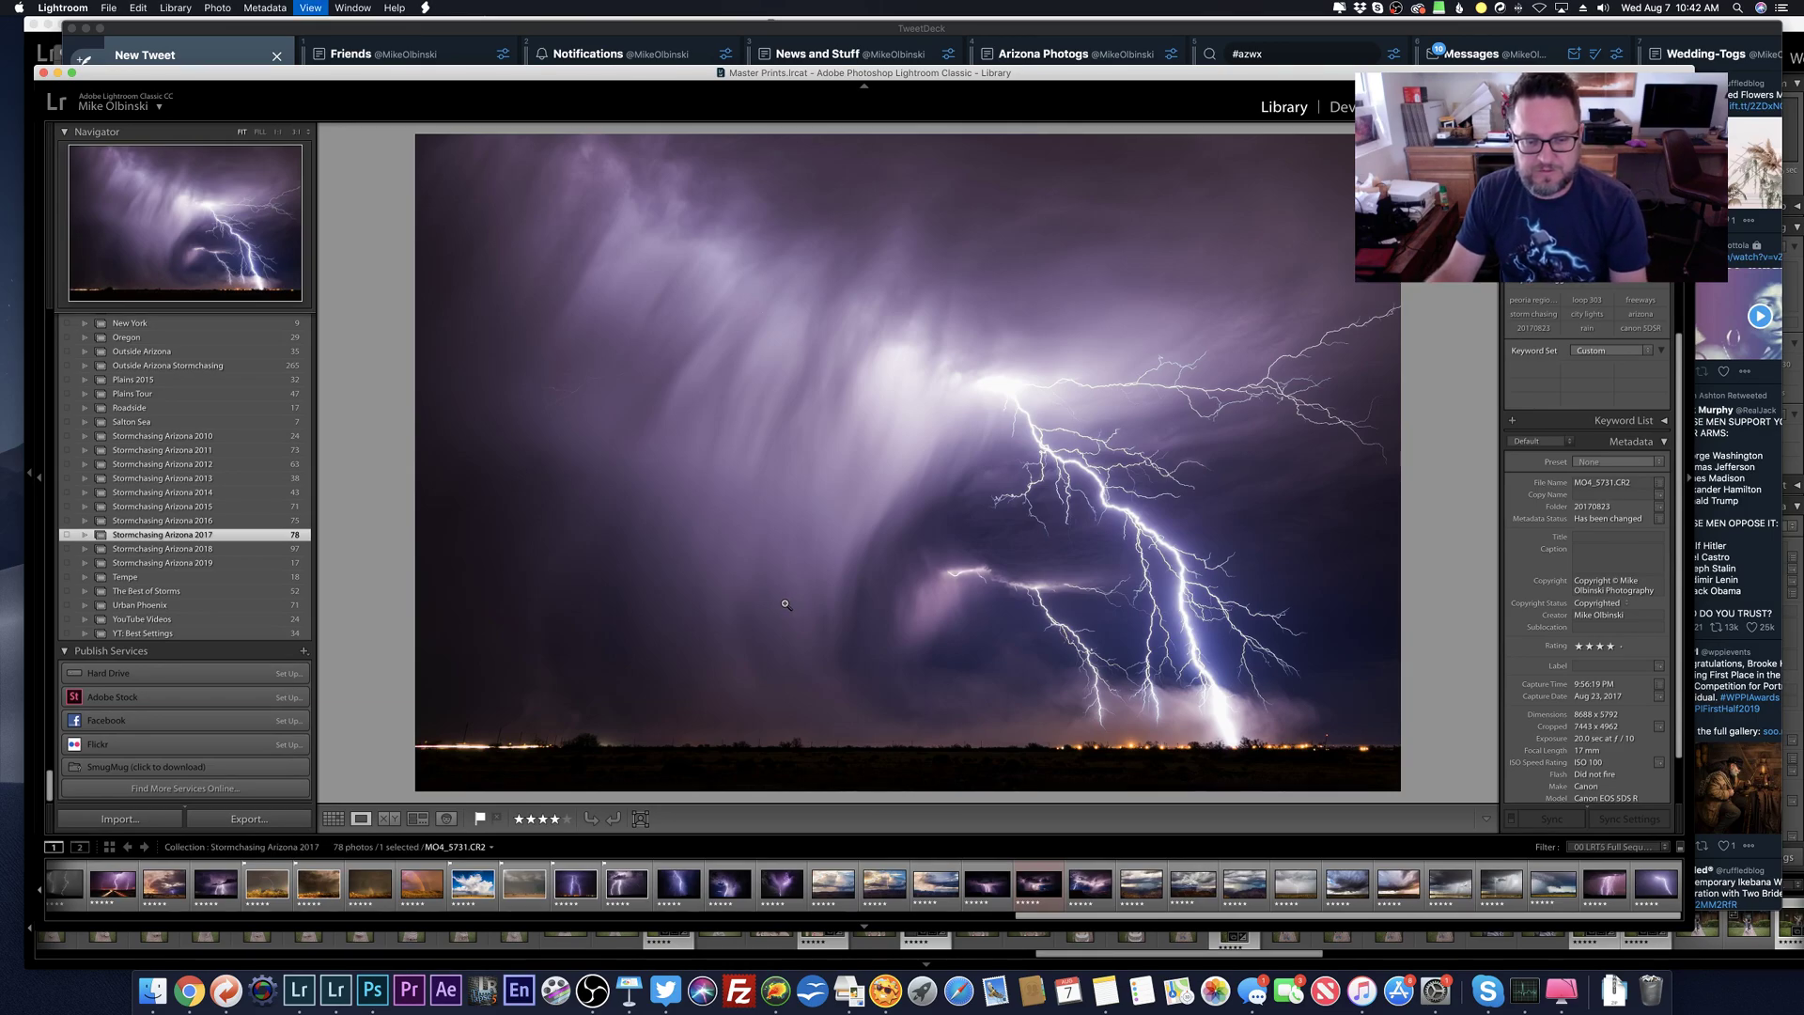
Step: Browse the 2017 collection and enlarge photo 43, the lightning over a road with street lamps
scroll(784, 609, "down", 3)
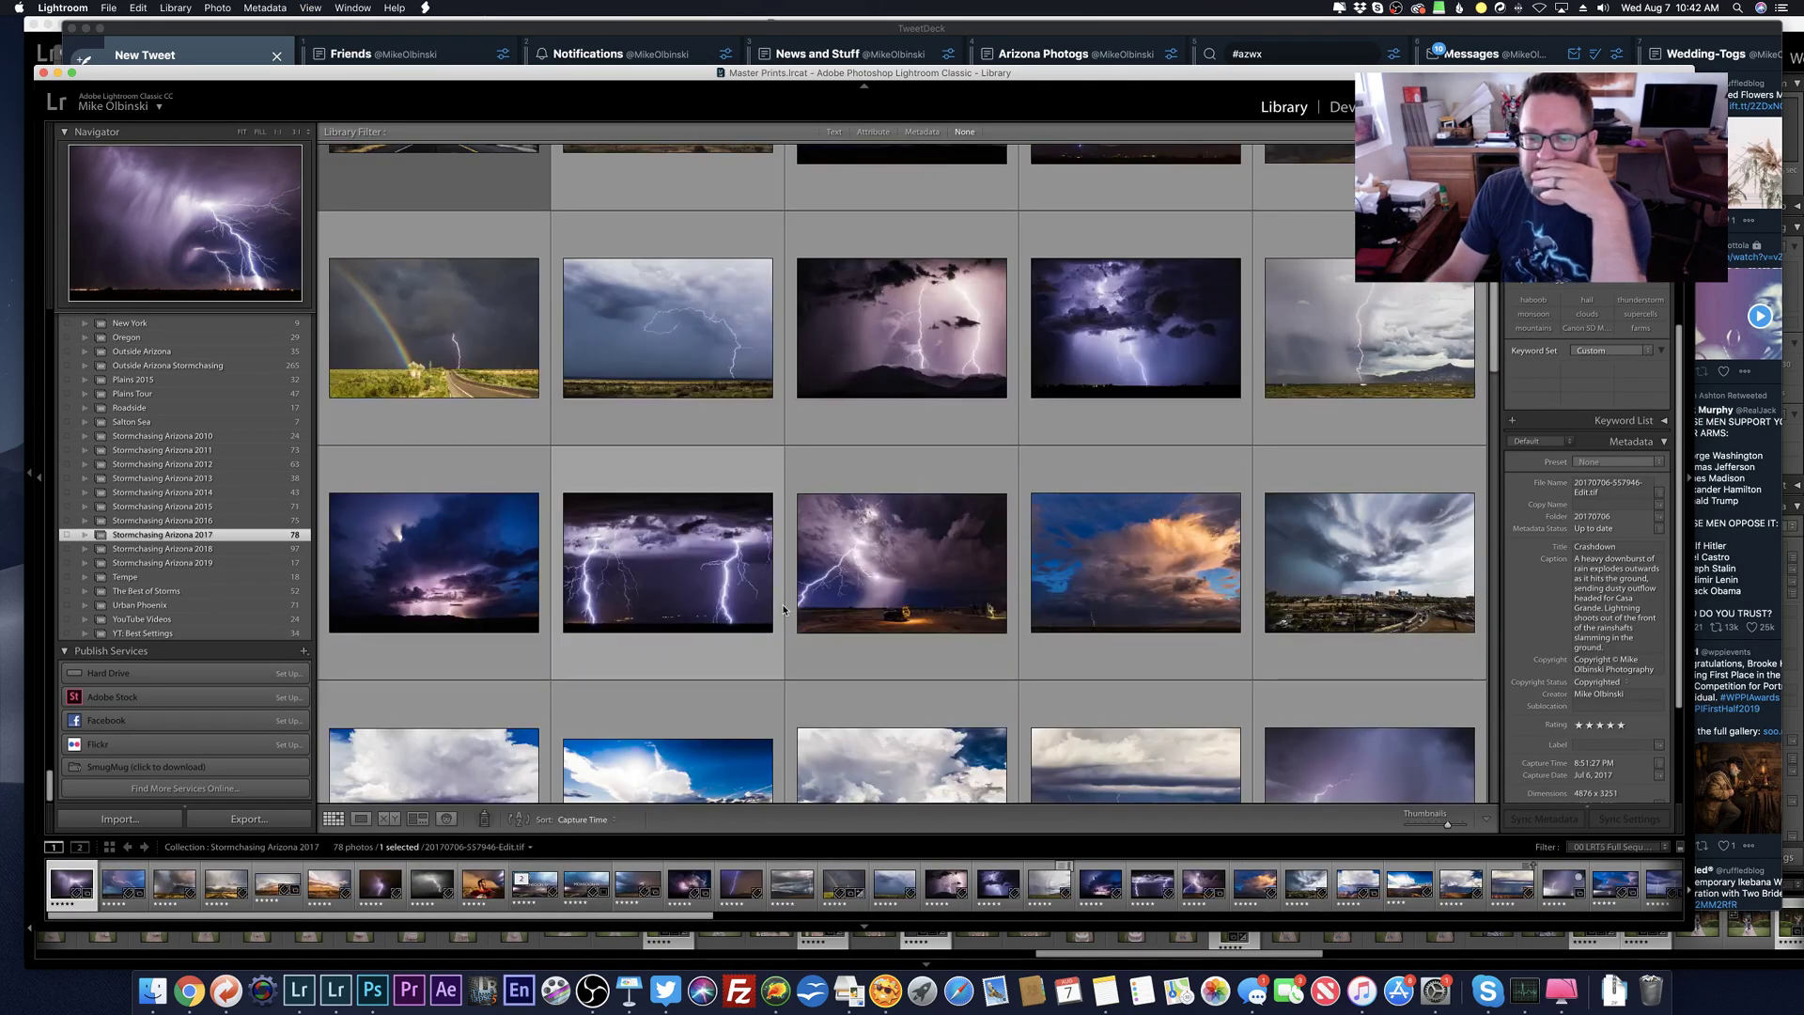
scroll(782, 608, "down", 5)
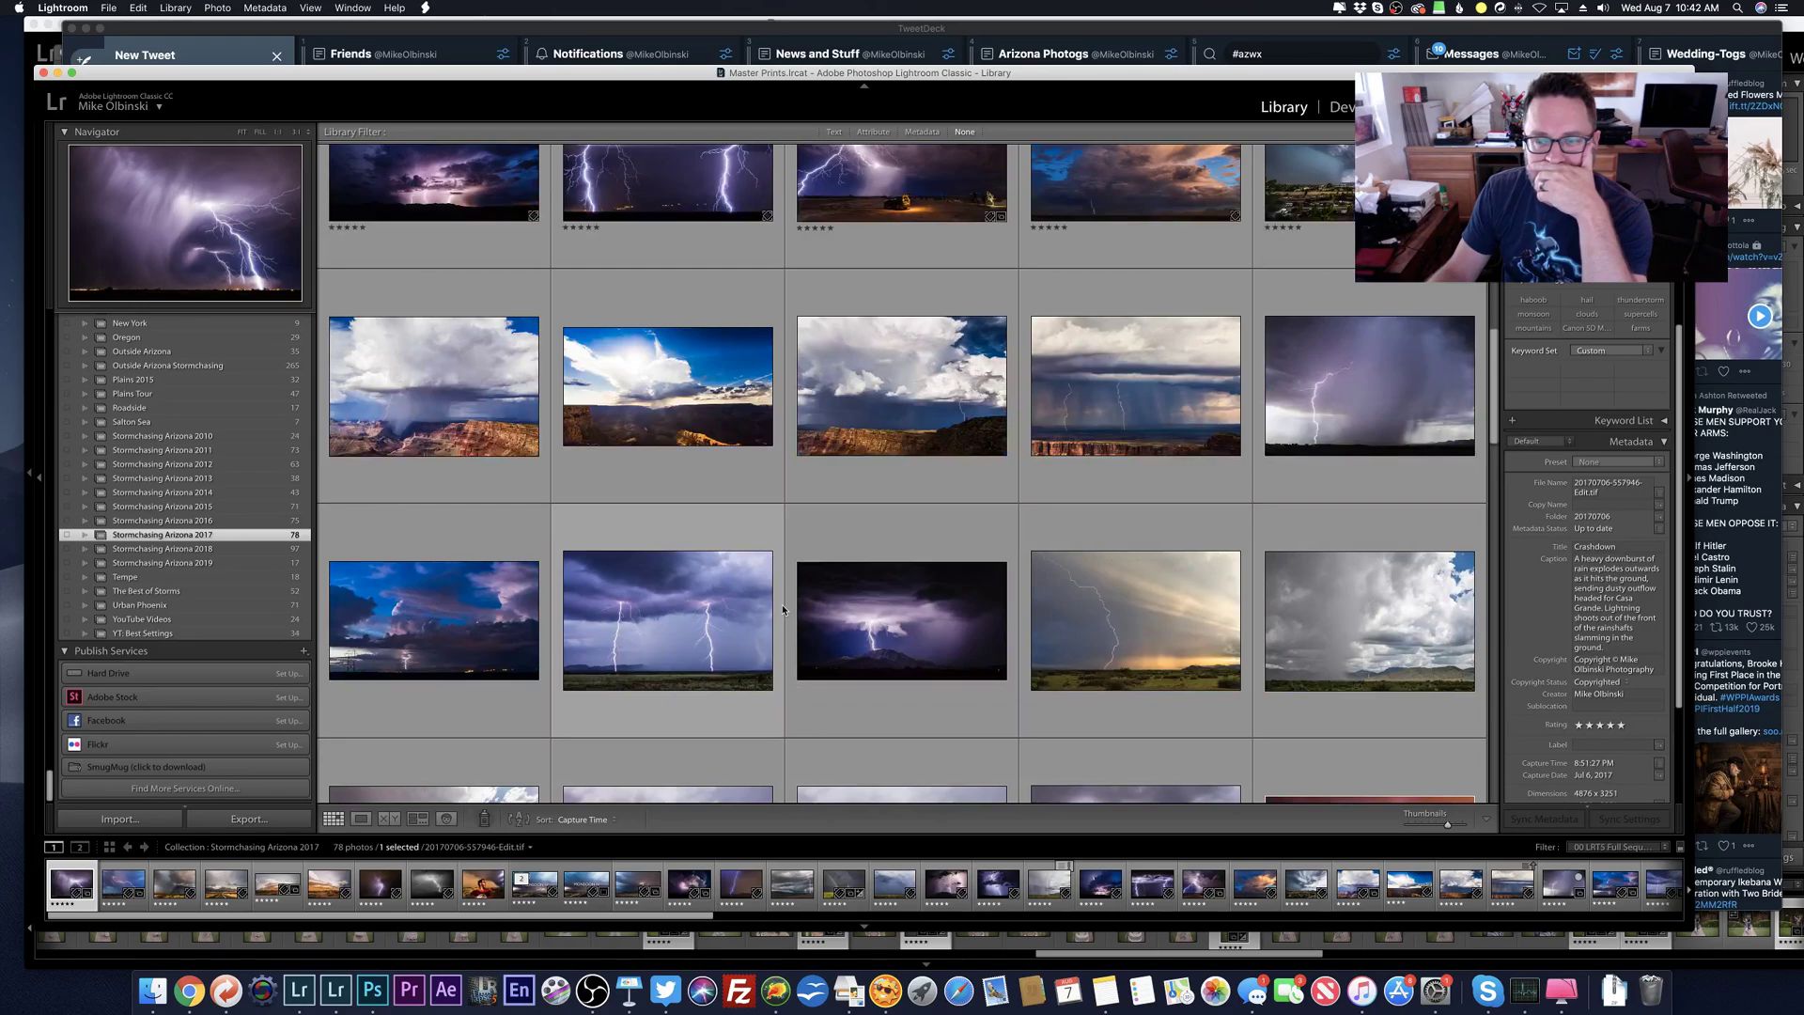
scroll(783, 609, "down", 3)
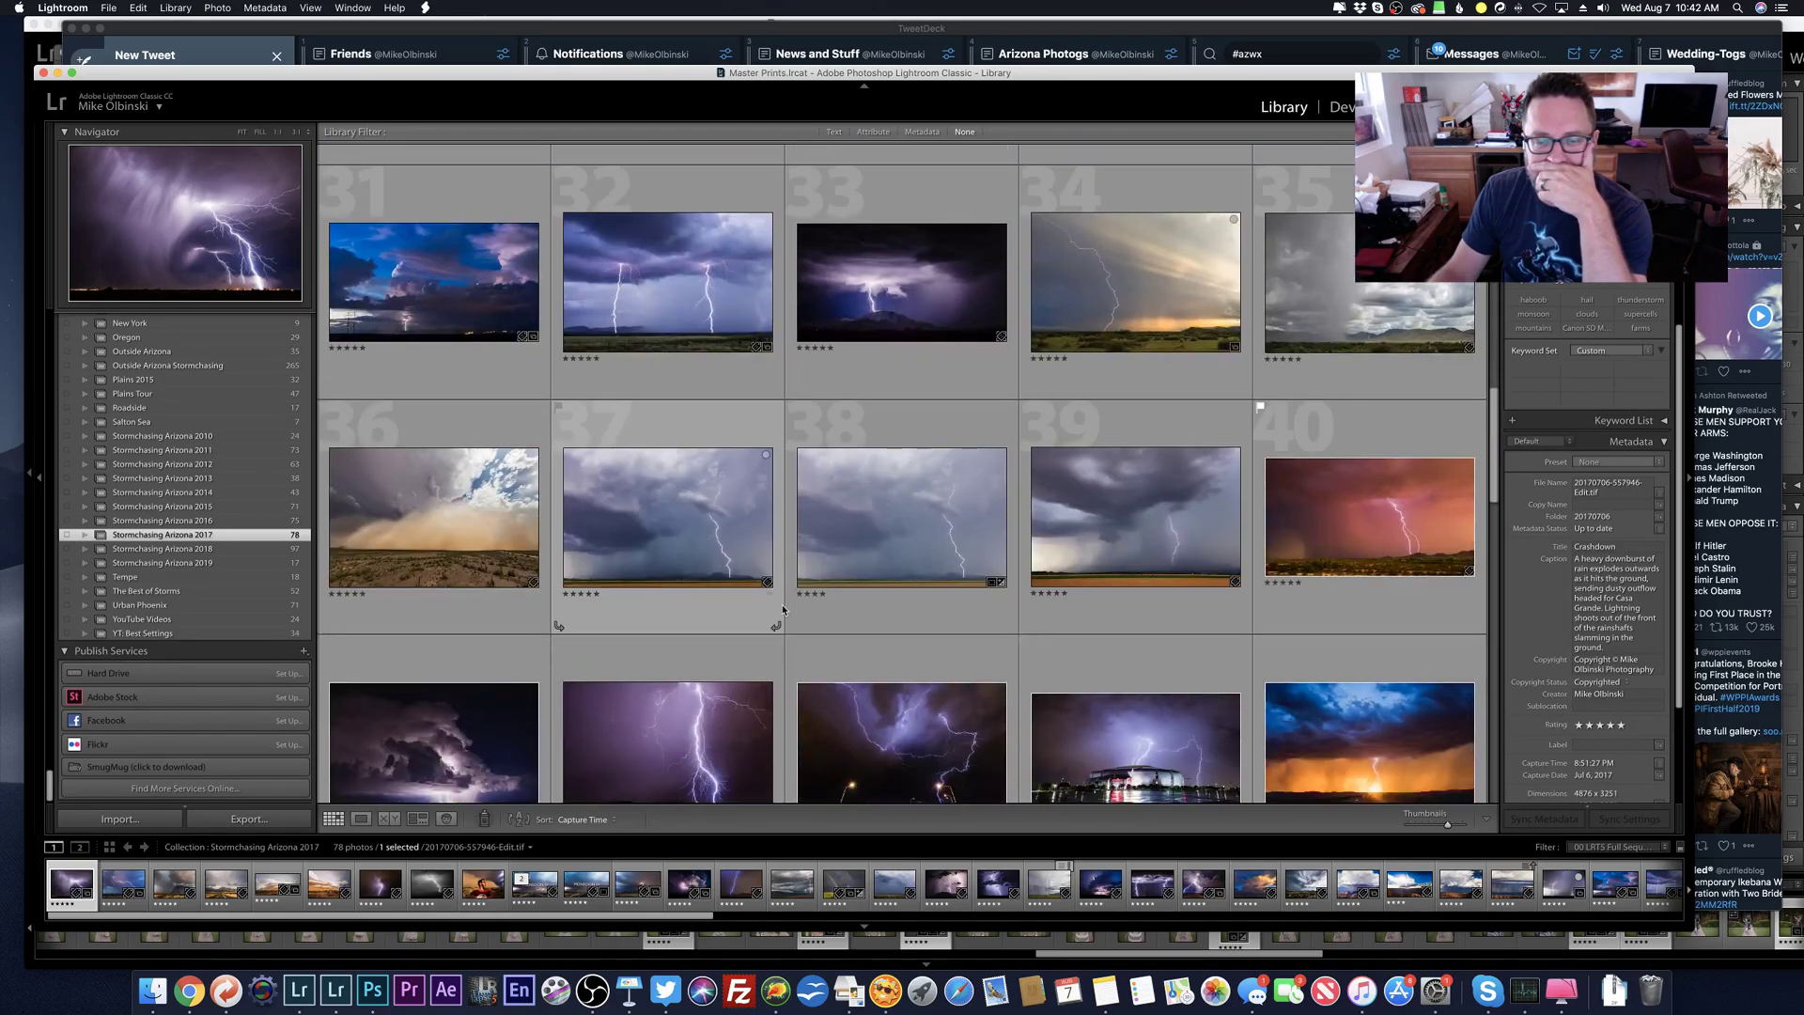
scroll(783, 608, "down", 2)
double_click(966, 612)
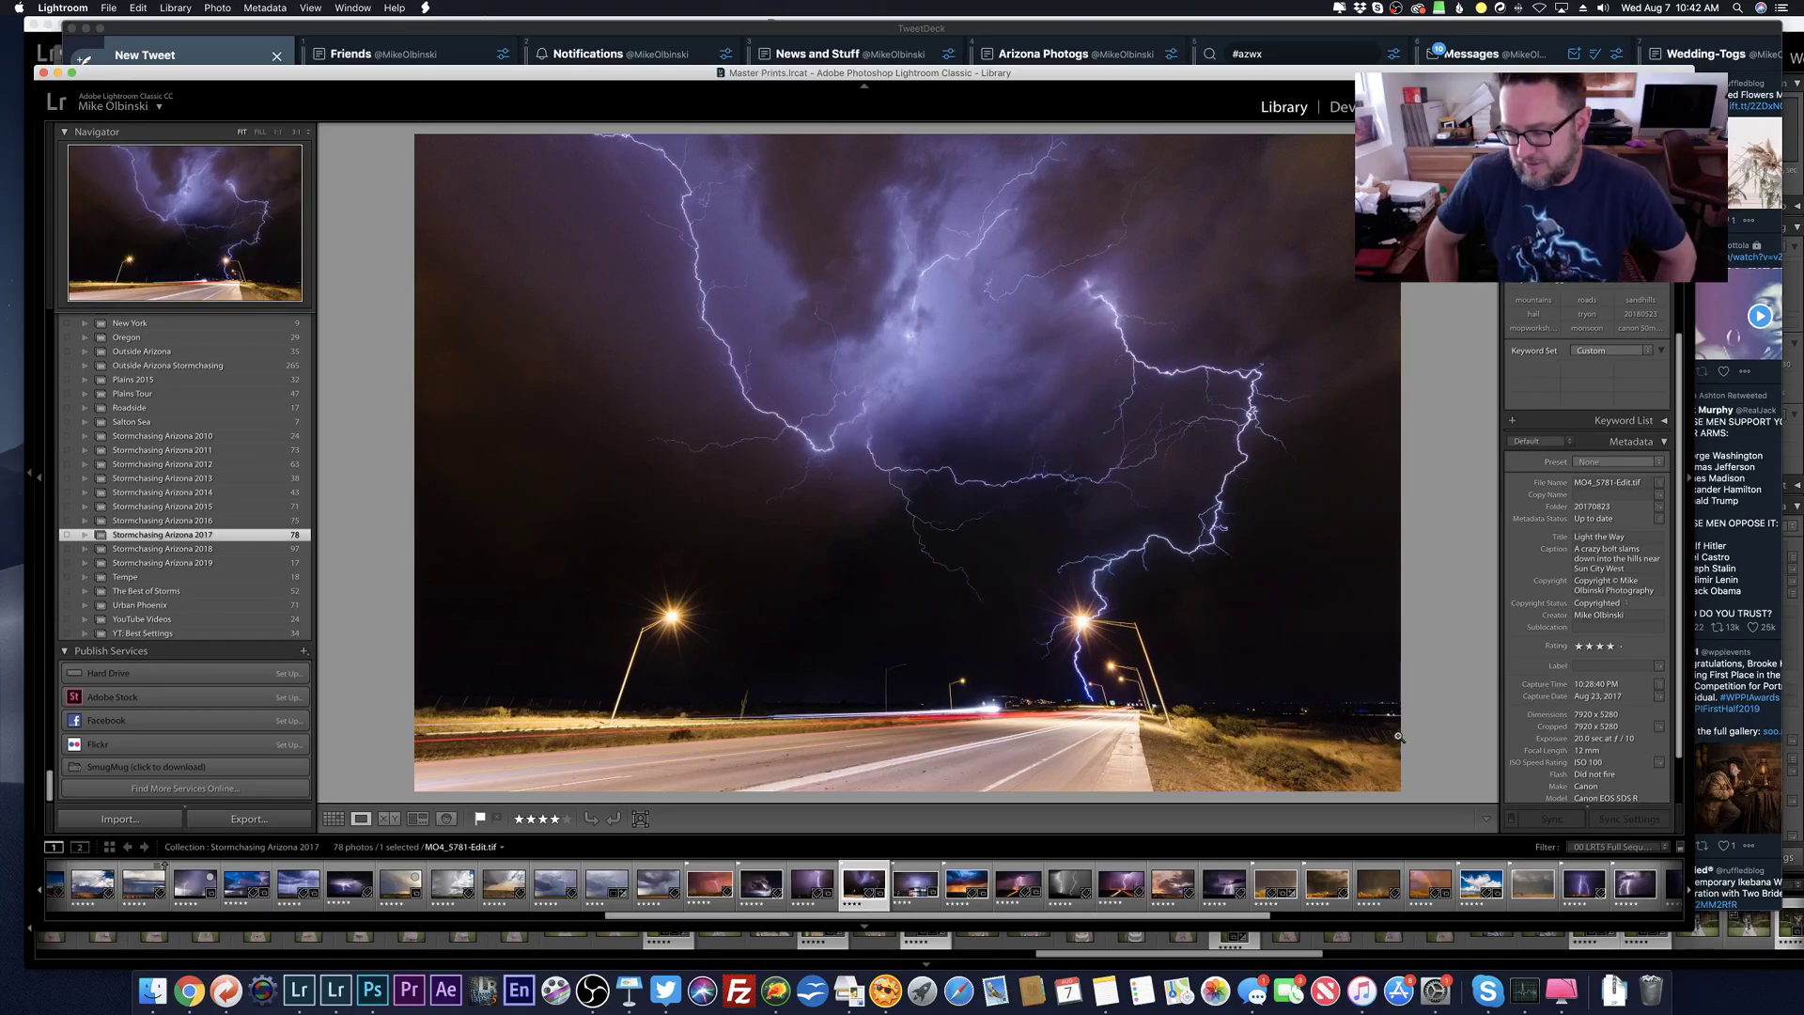
Step: Return to the grid and switch back to the Quick Collection
key("g")
scroll(214, 441, "up", 10)
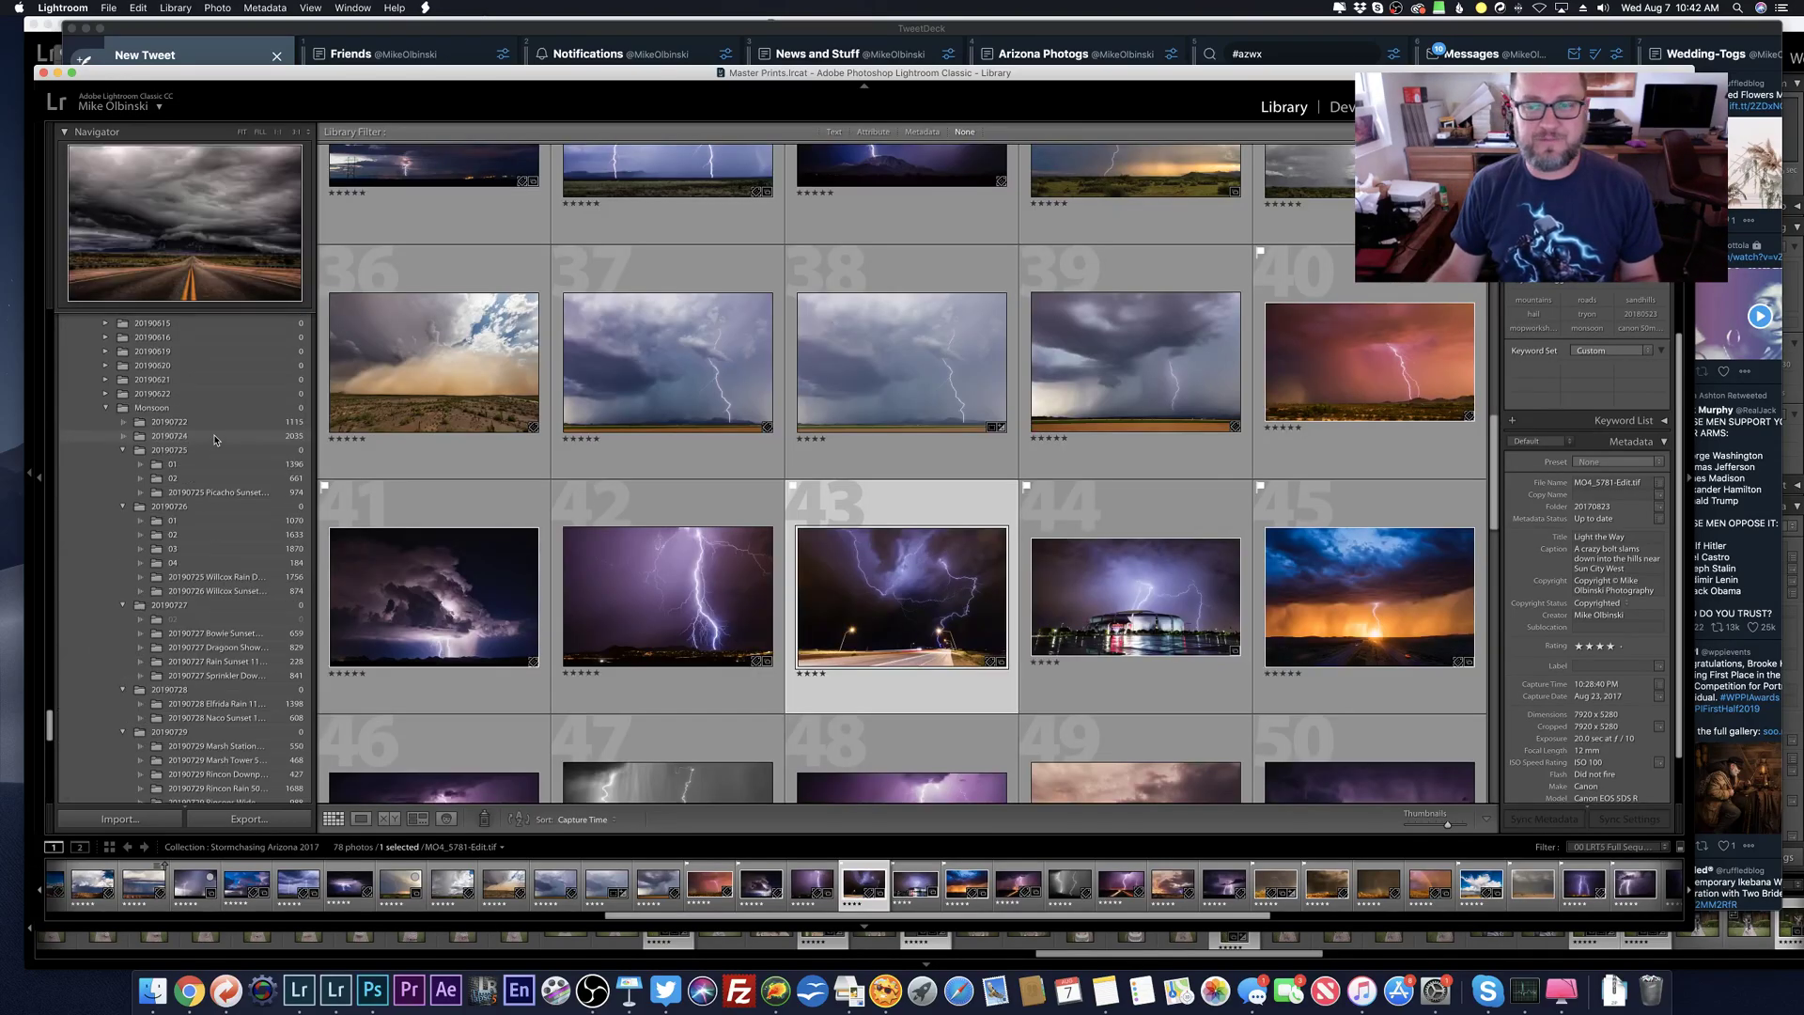
scroll(214, 441, "up", 10)
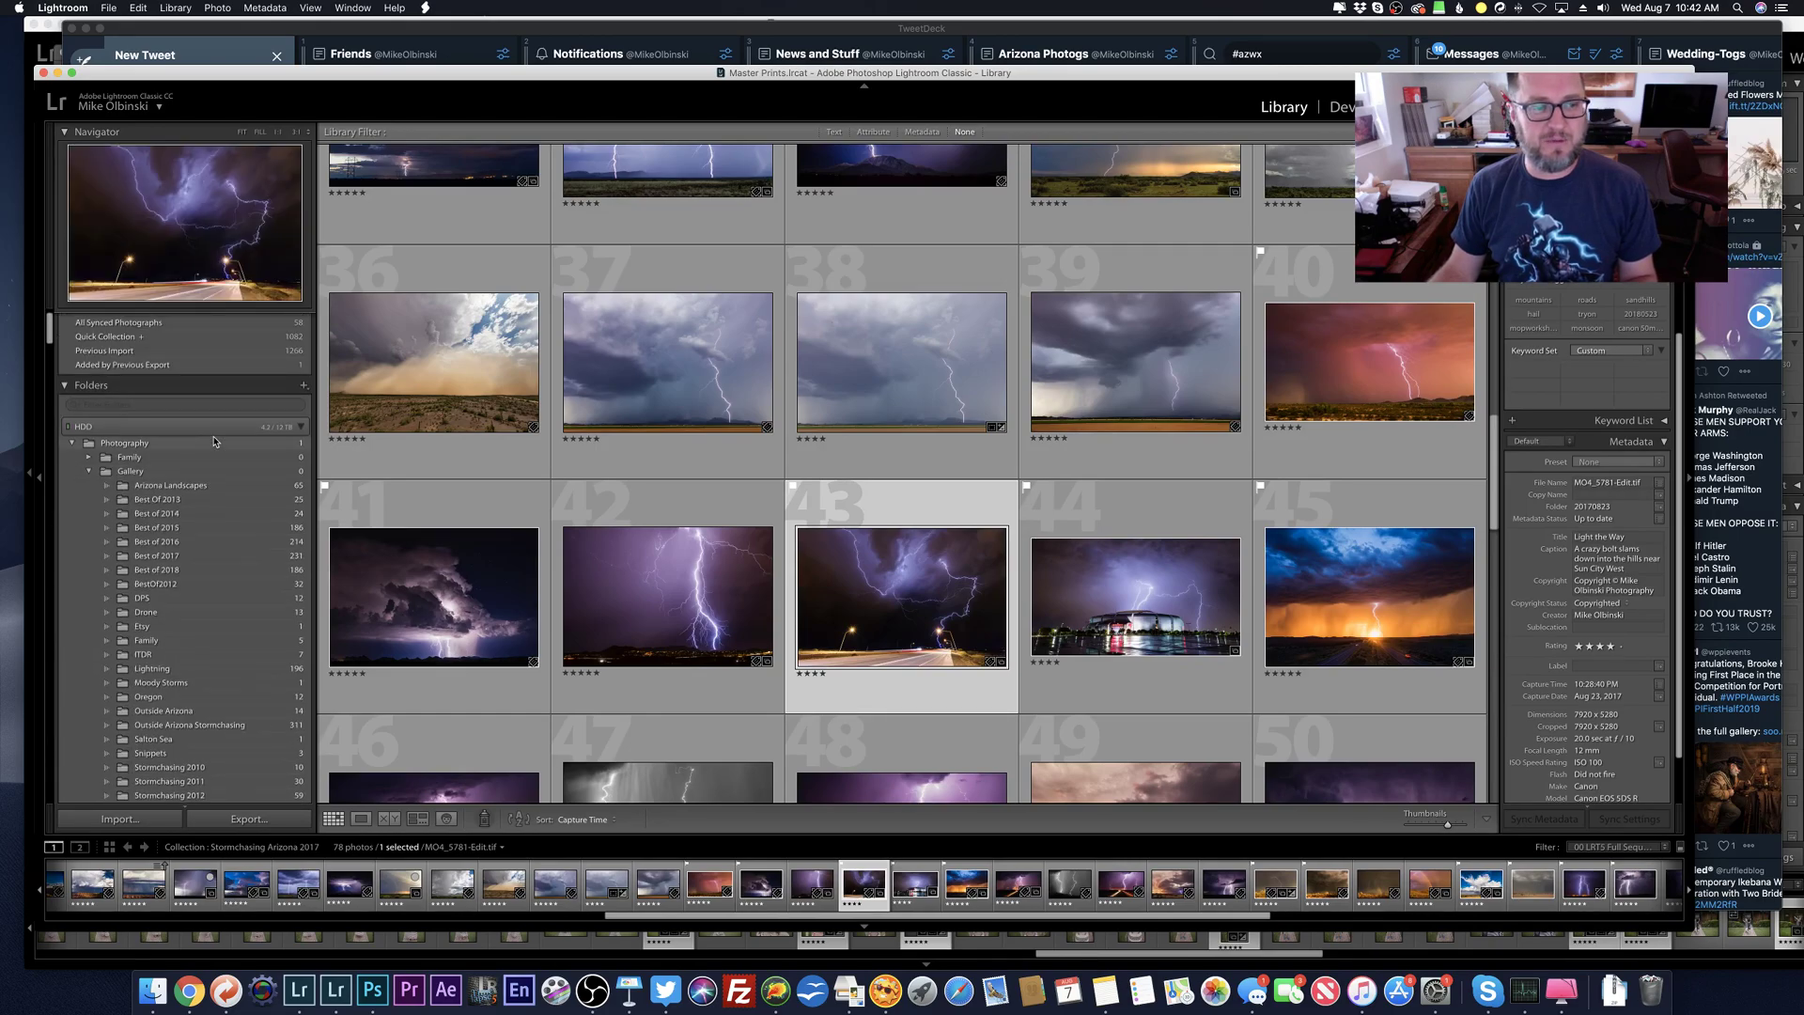
left_click(185, 365)
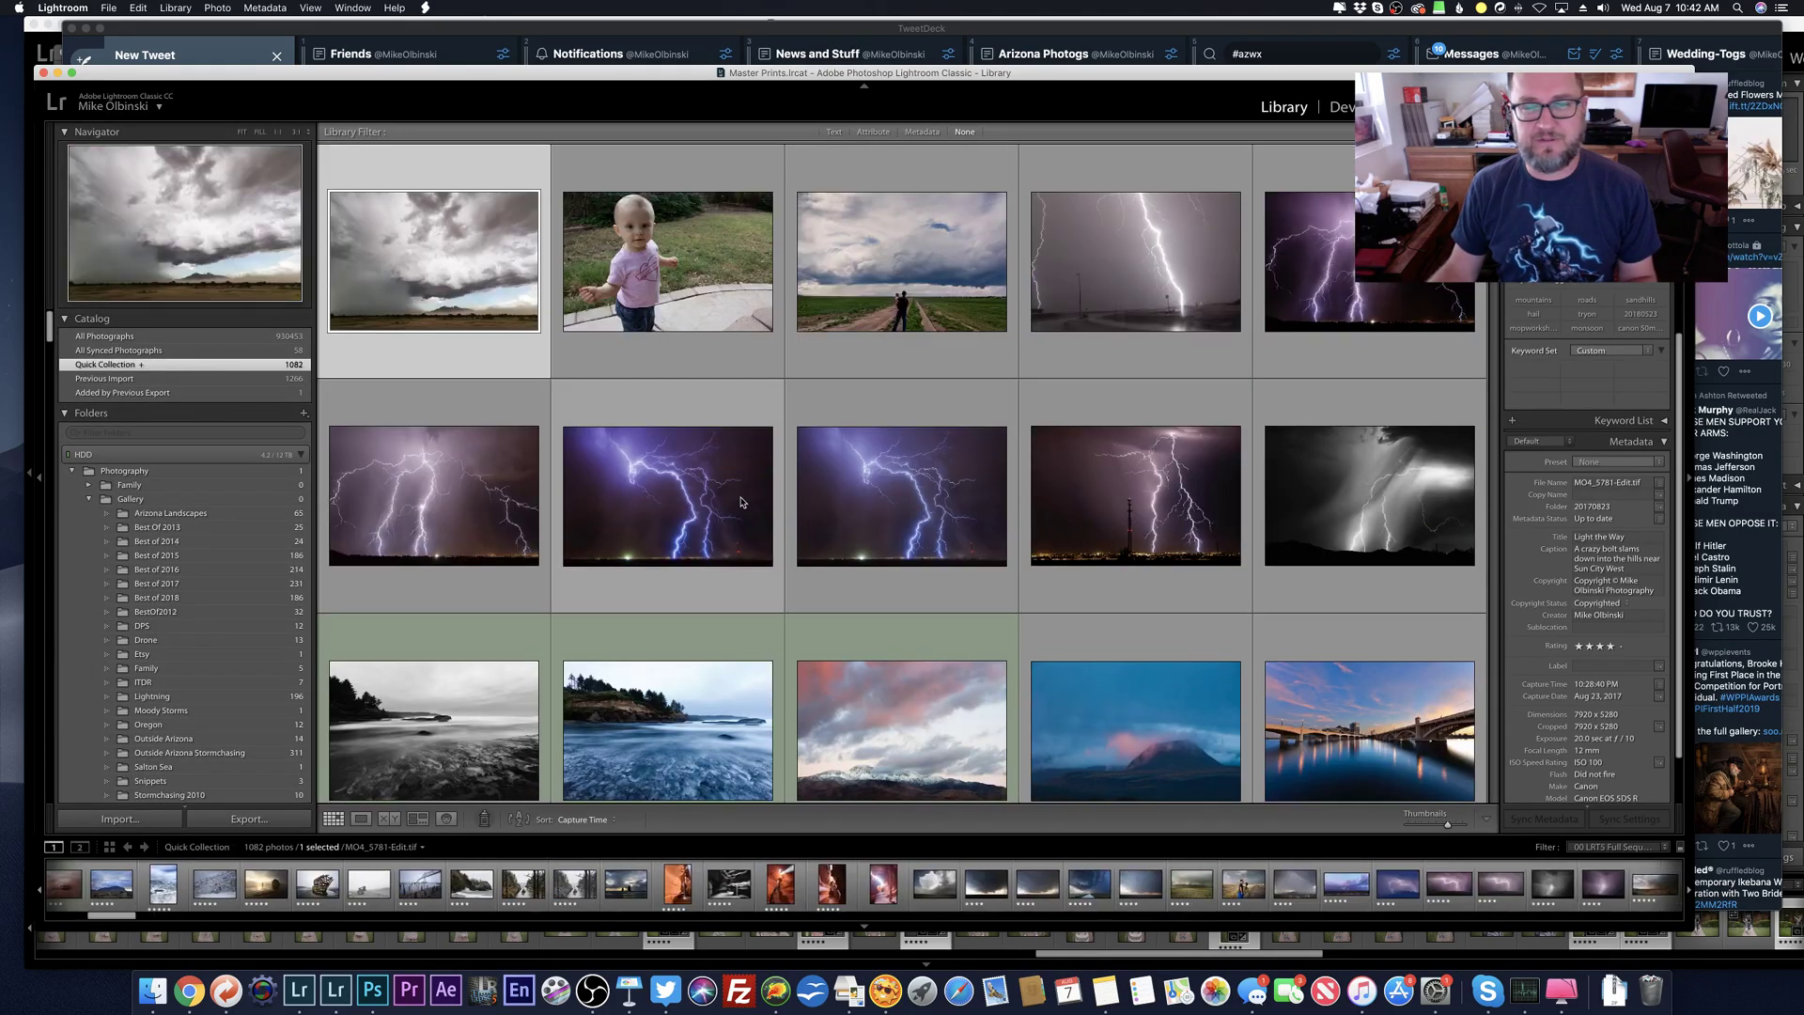
Step: Examine the storm and lightning thumbnails of the Quick Collection through to its last photo
scroll(727, 535, "down", 3)
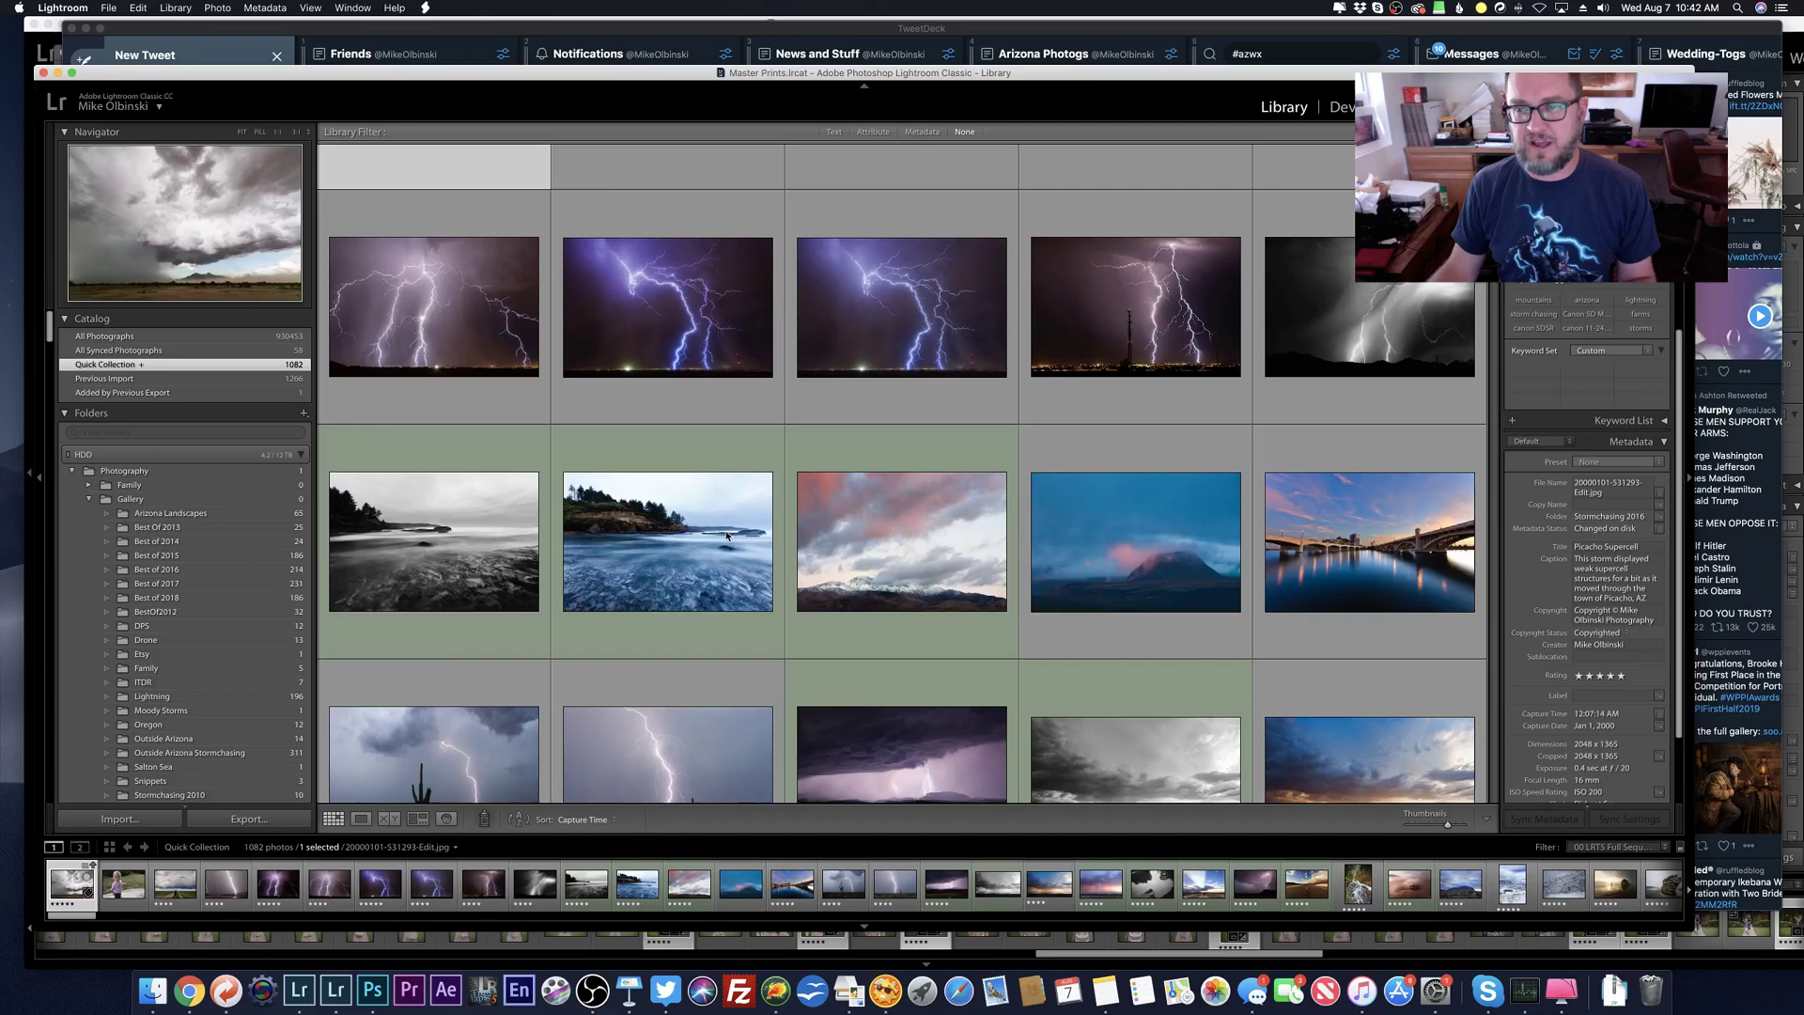
scroll(728, 536, "down", 10)
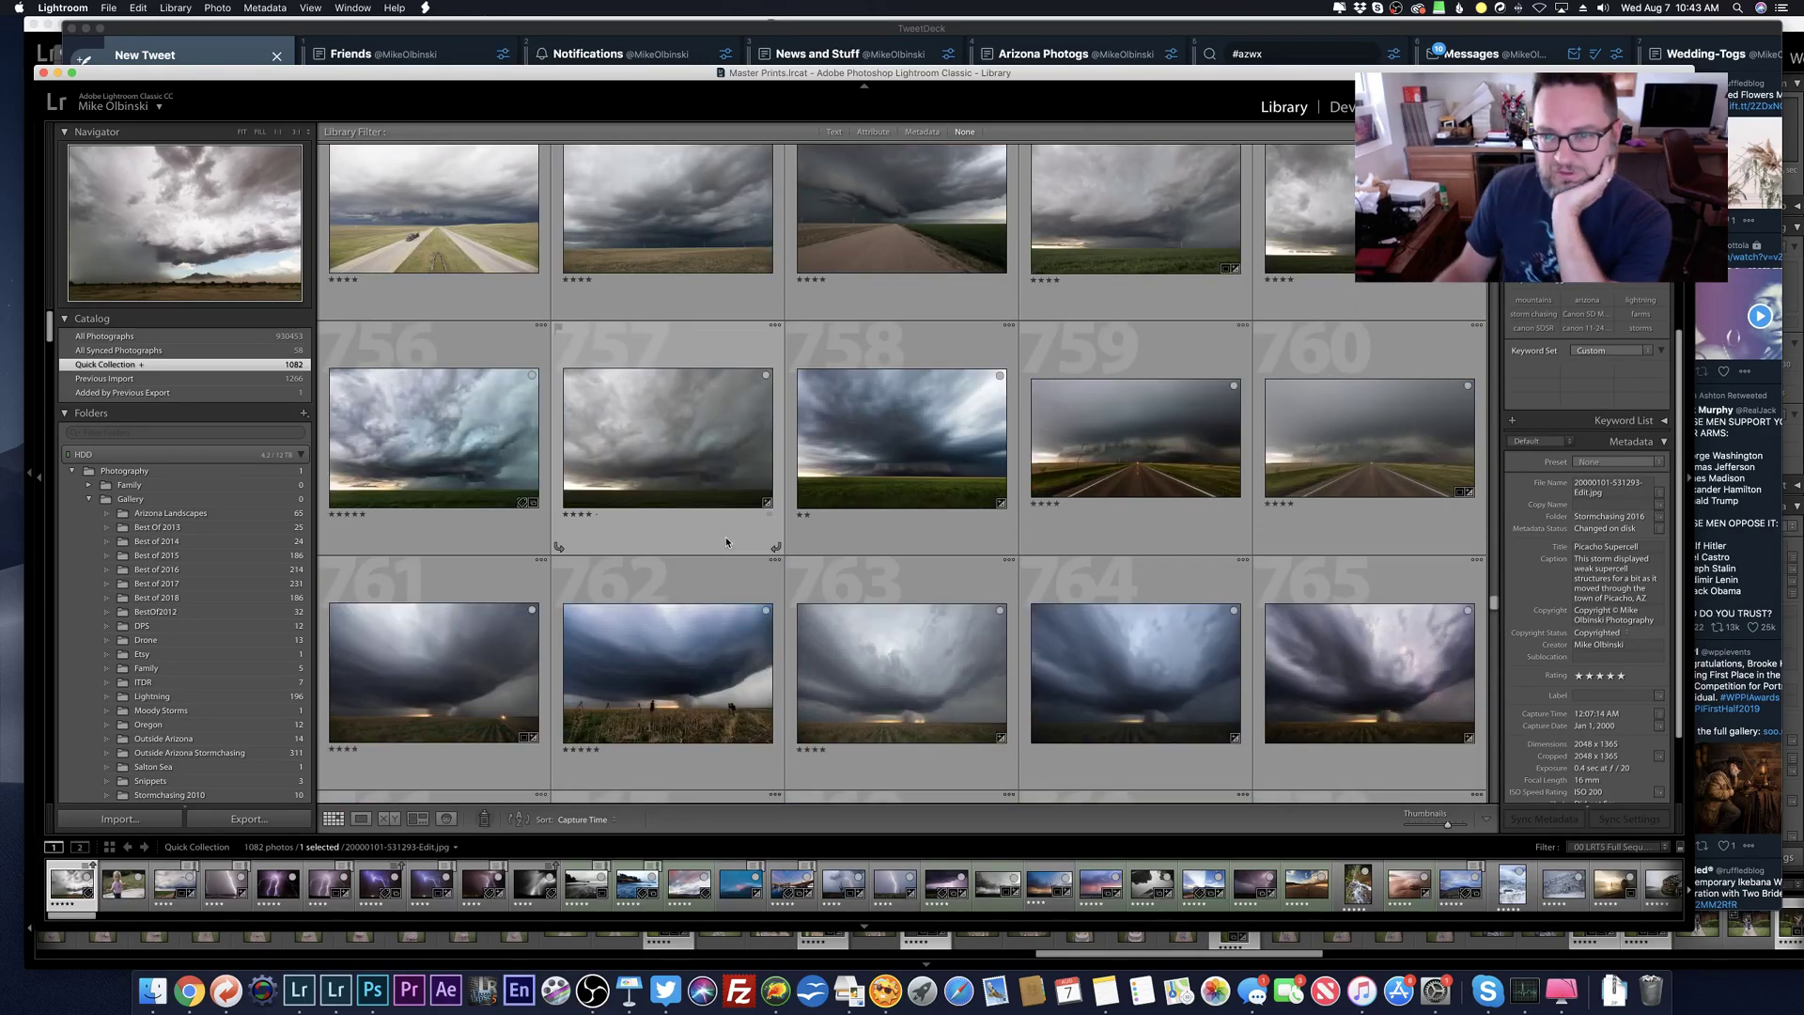
scroll(726, 542, "down", 4)
scroll(726, 542, "down", 1)
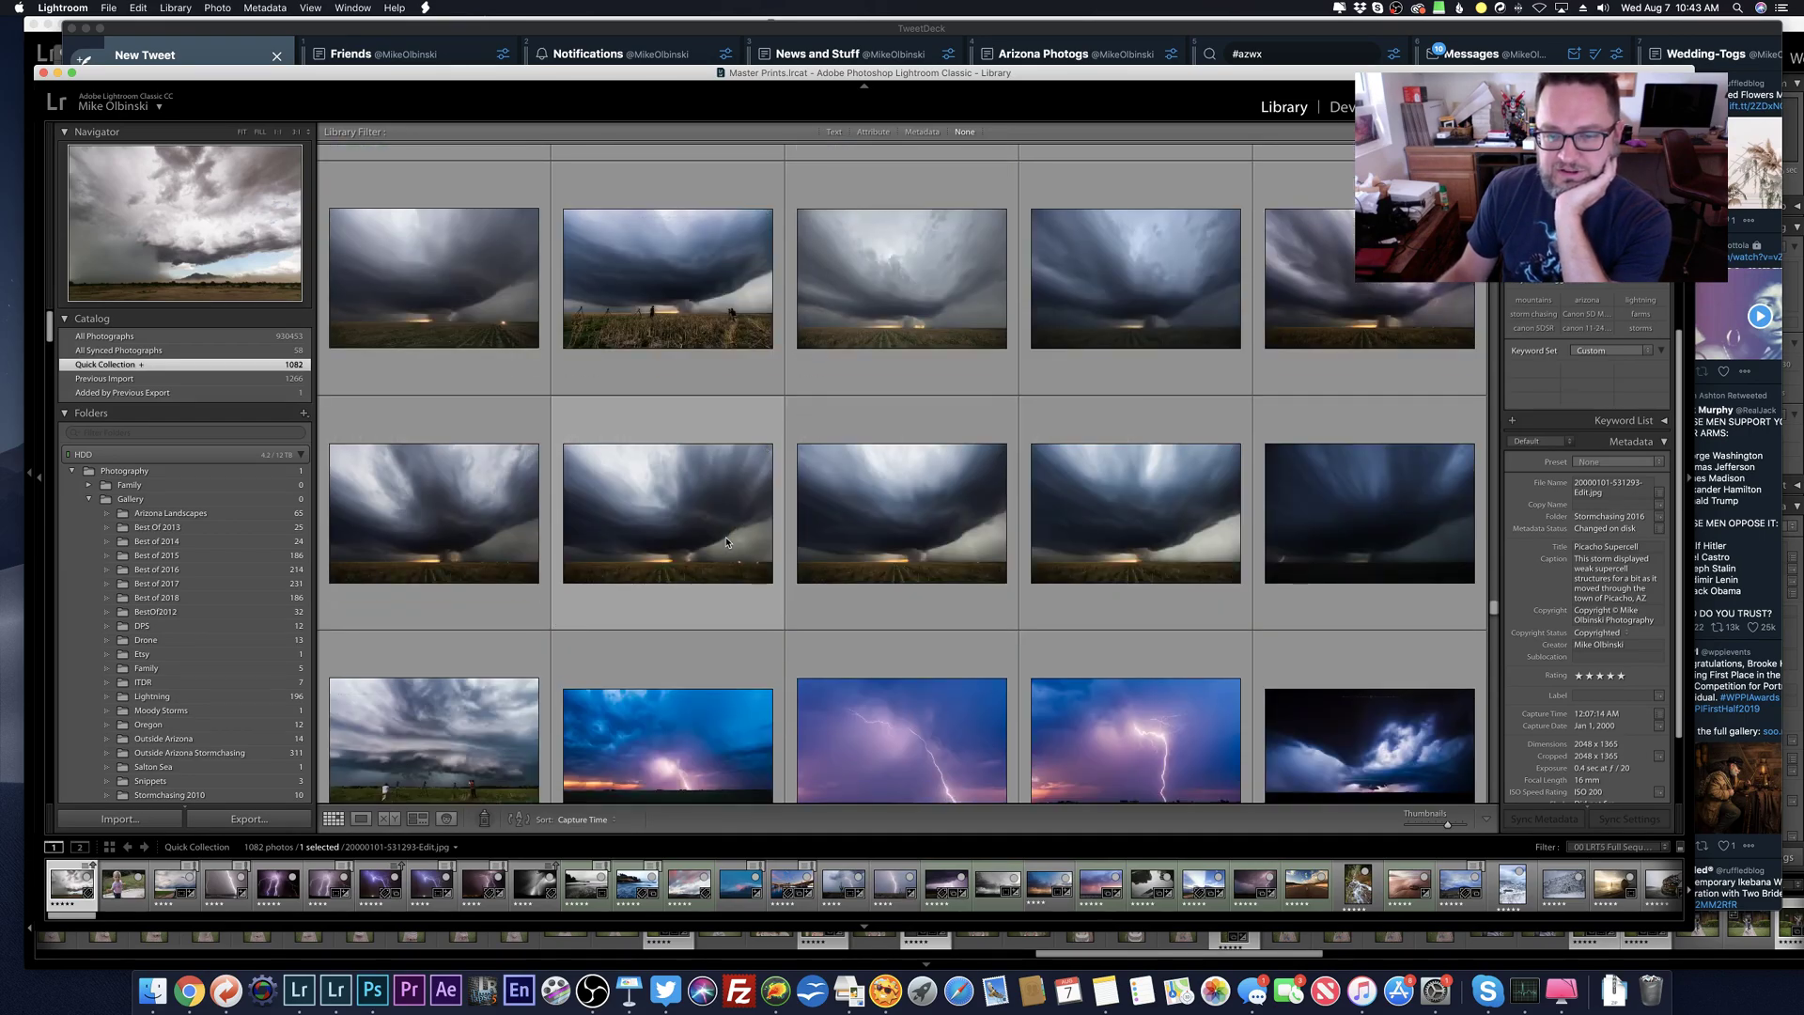
scroll(725, 542, "down", 5)
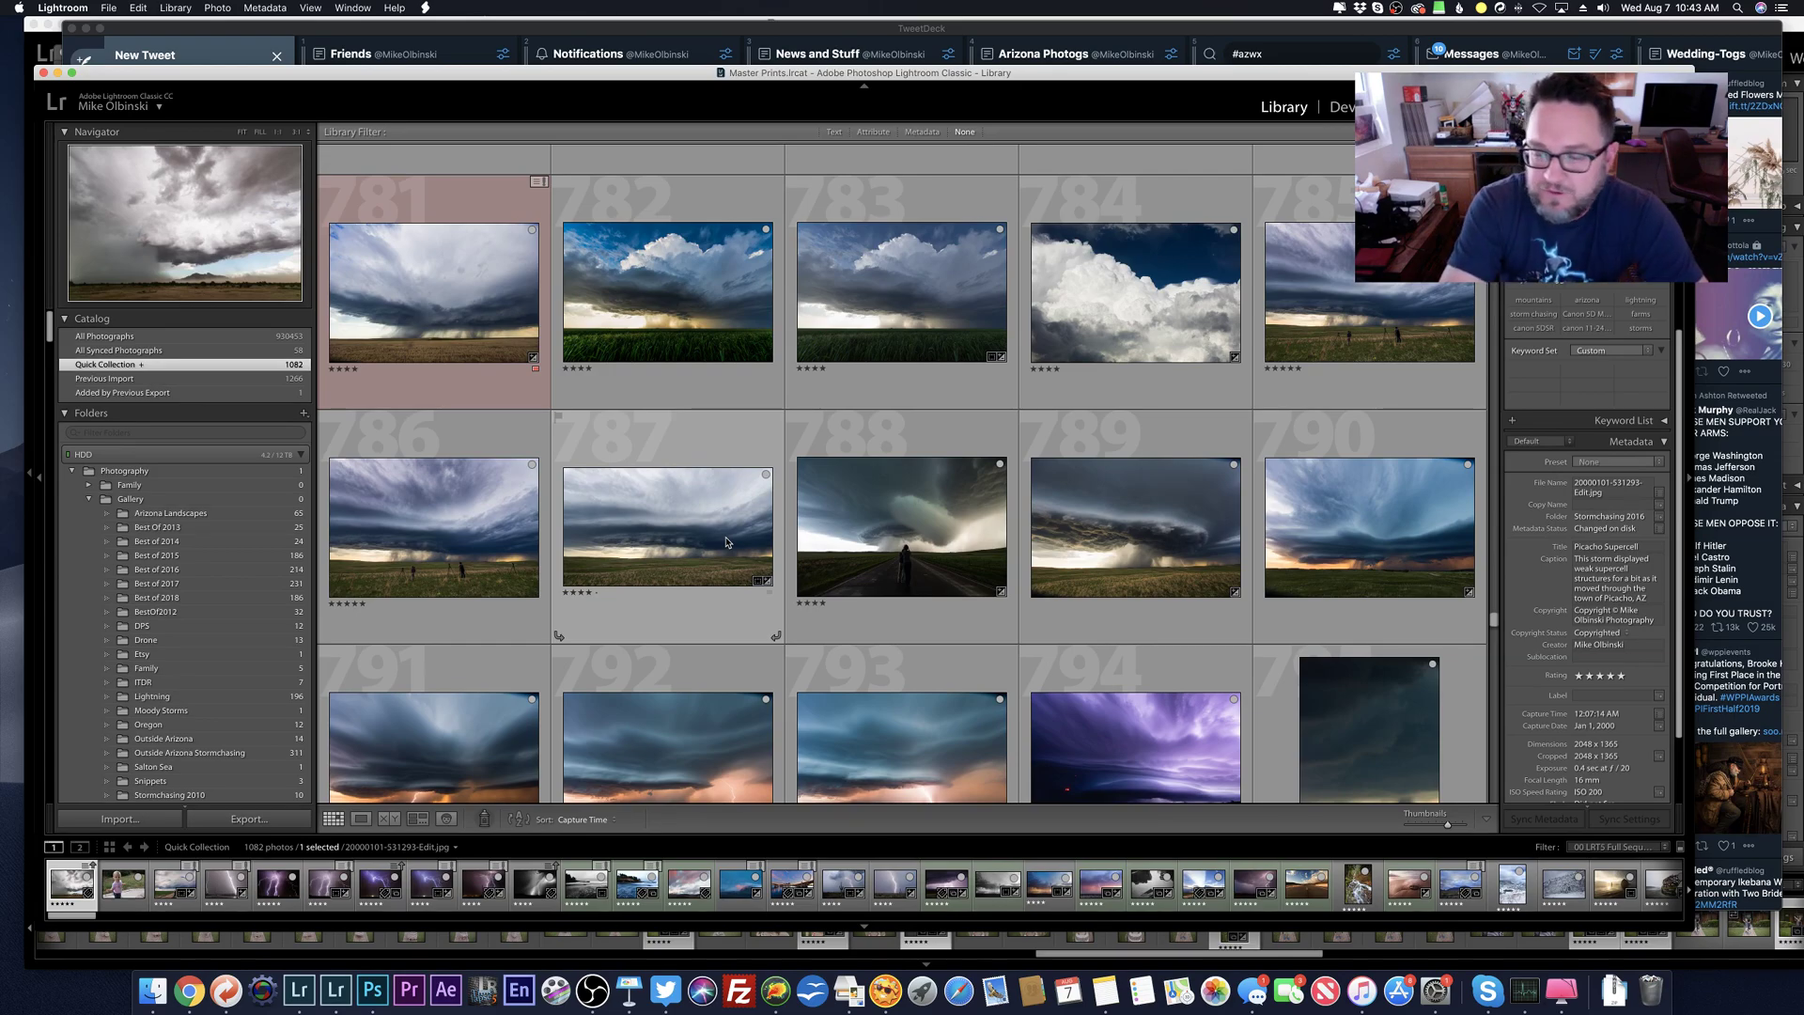
scroll(867, 546, "down", 10)
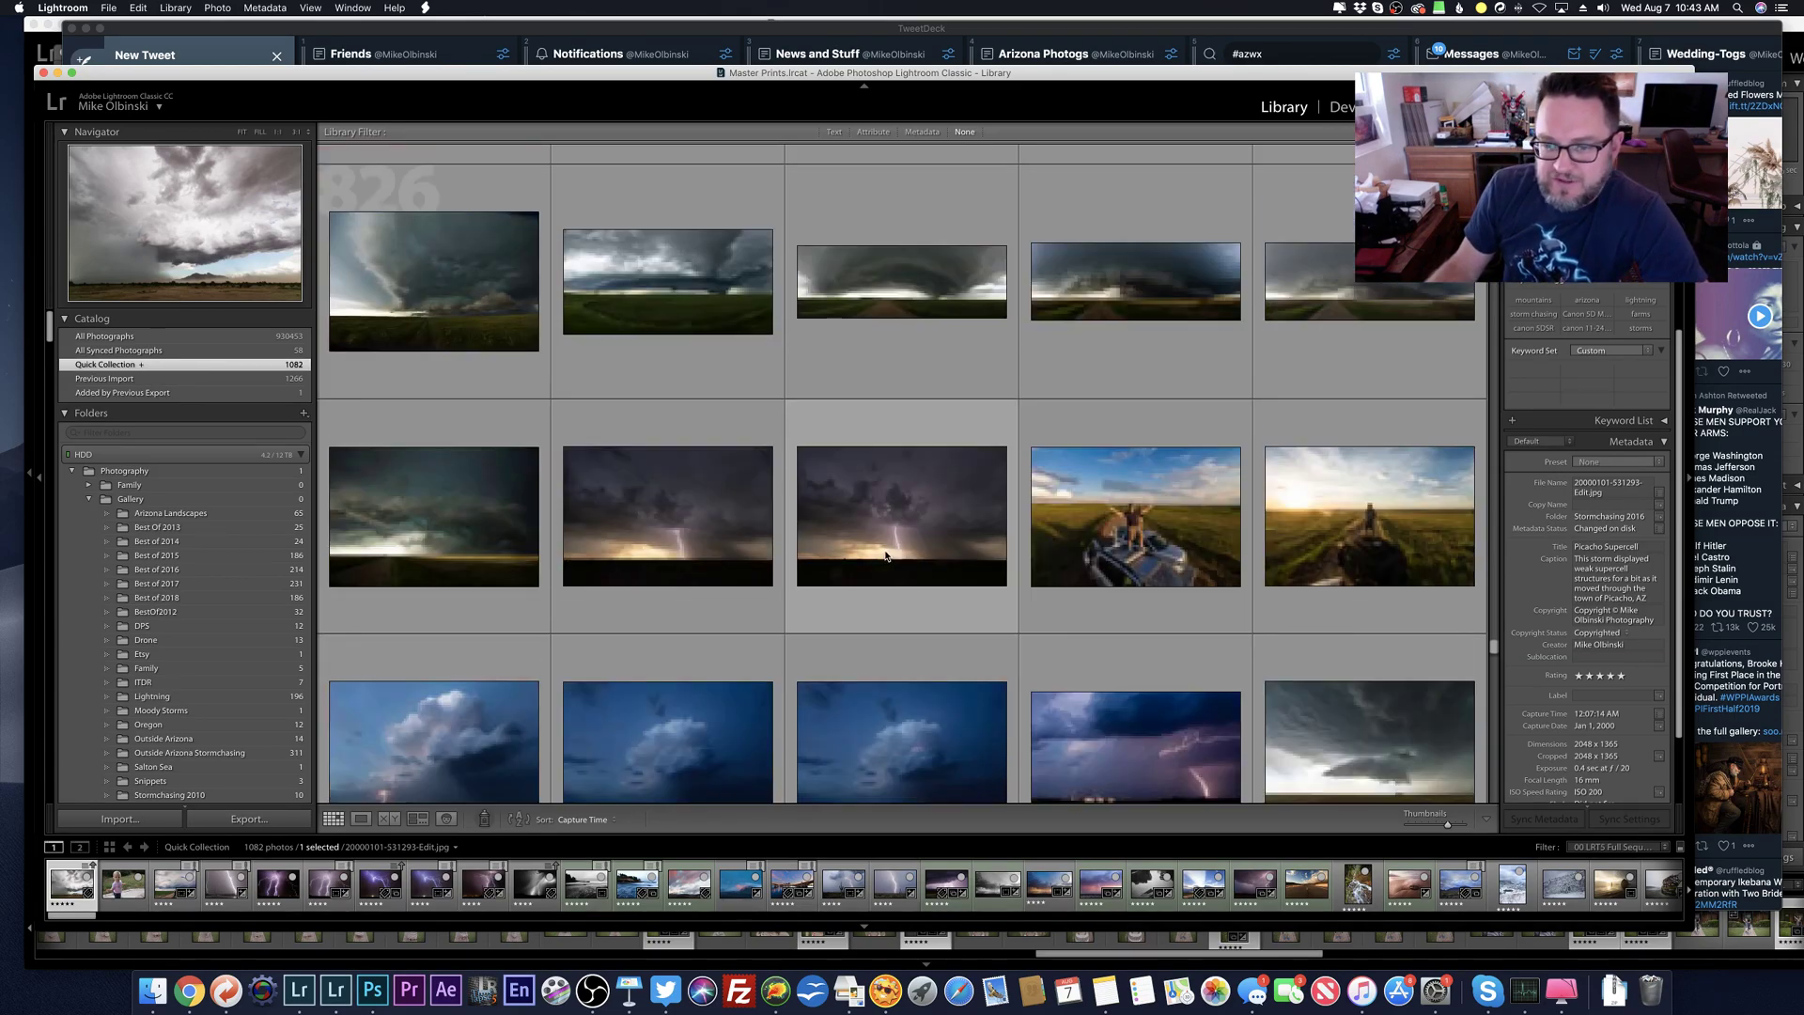
scroll(885, 556, "down", 10)
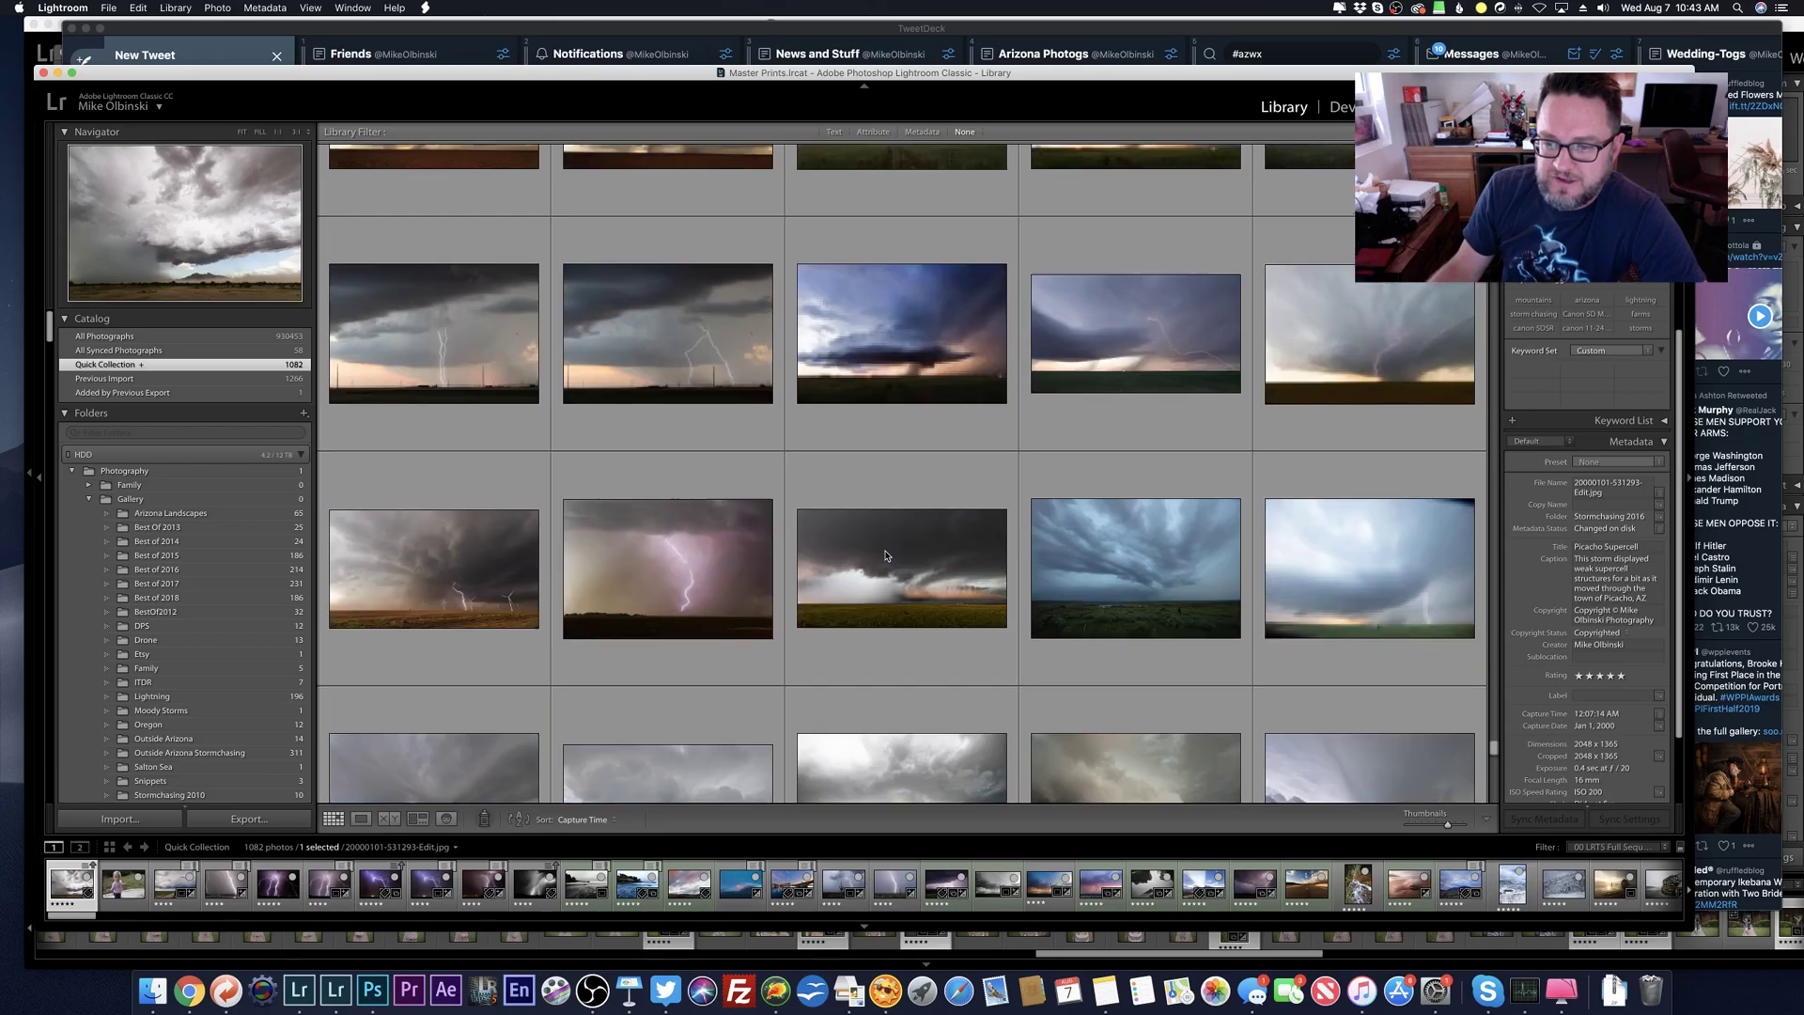
scroll(885, 555, "down", 5)
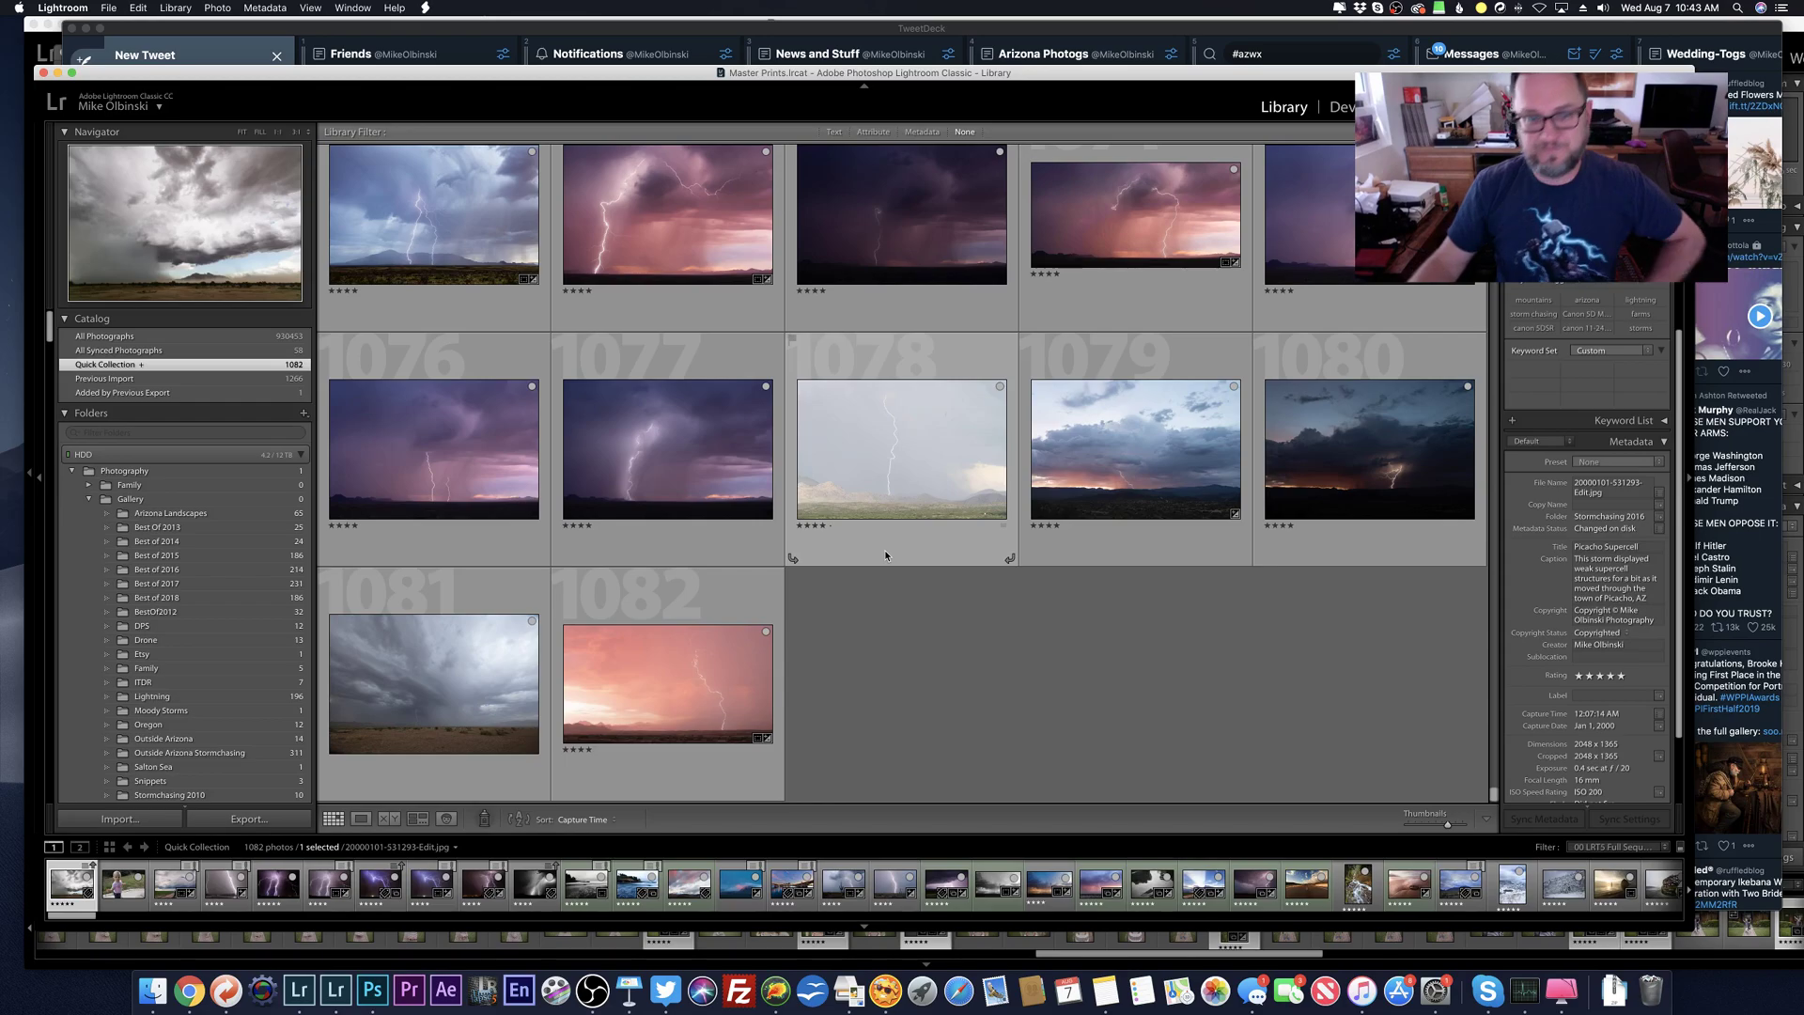
left_click(1019, 664)
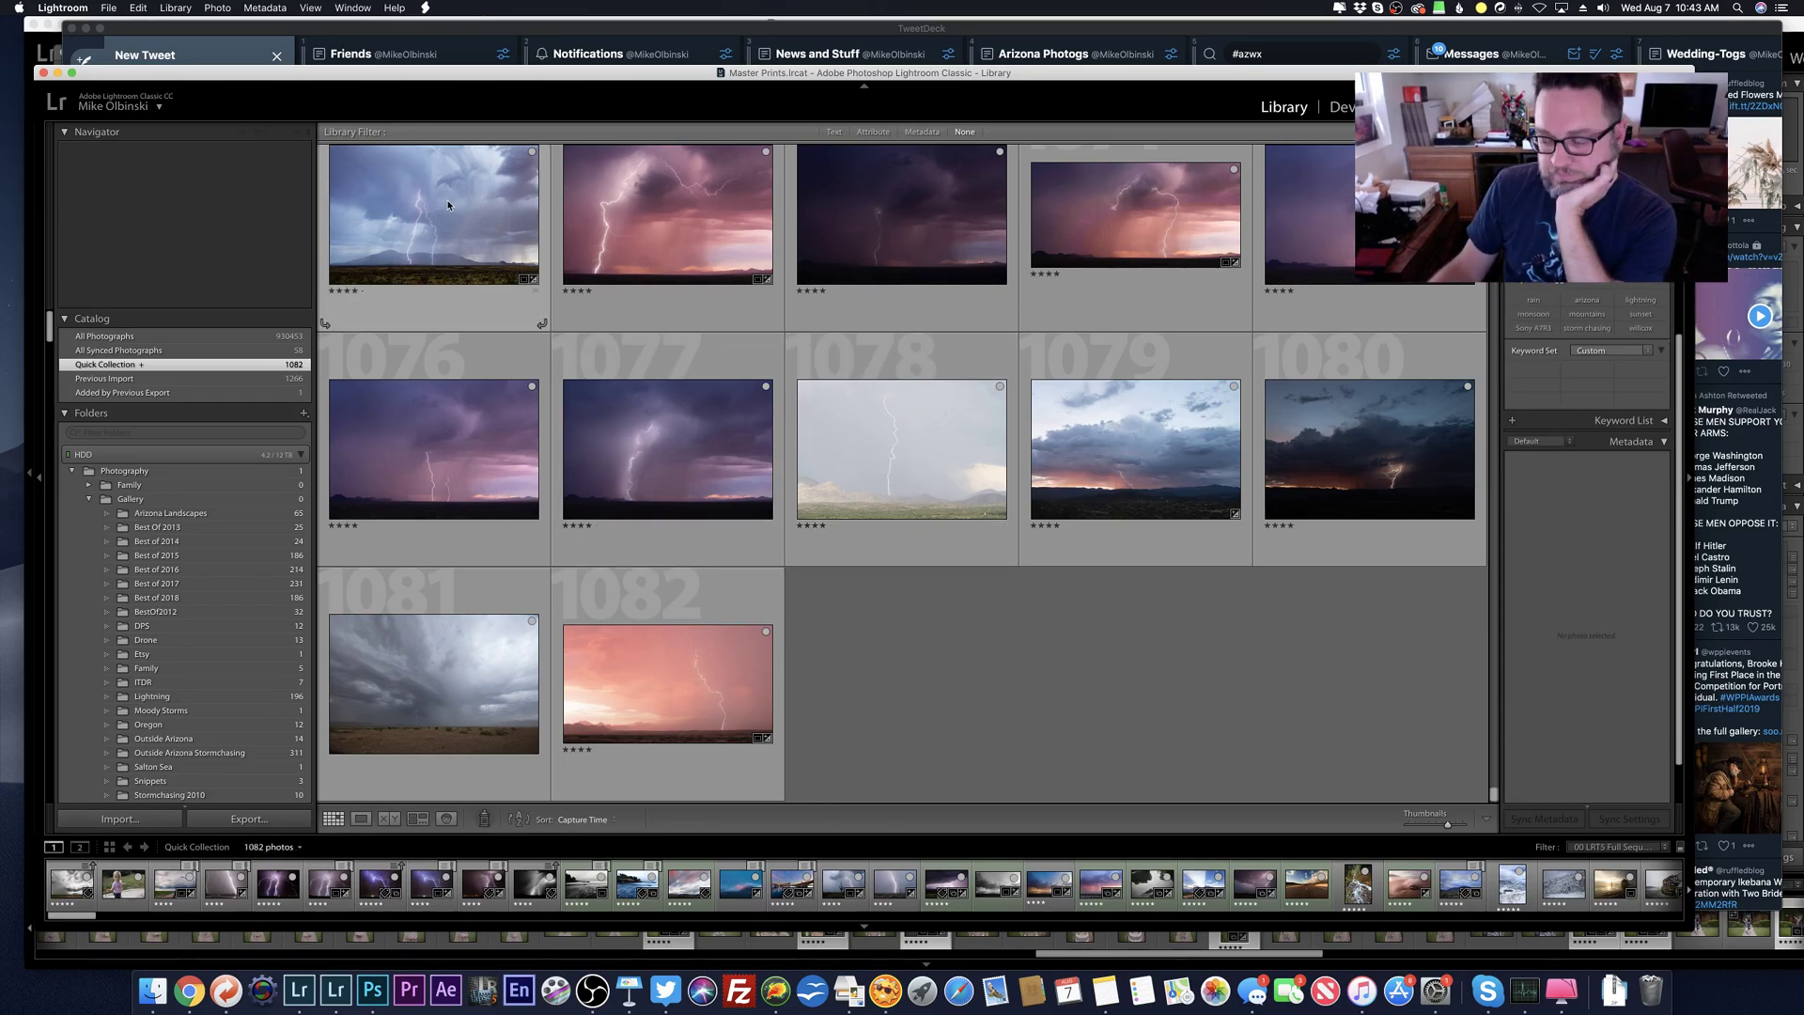
scroll(535, 320, "up", 5)
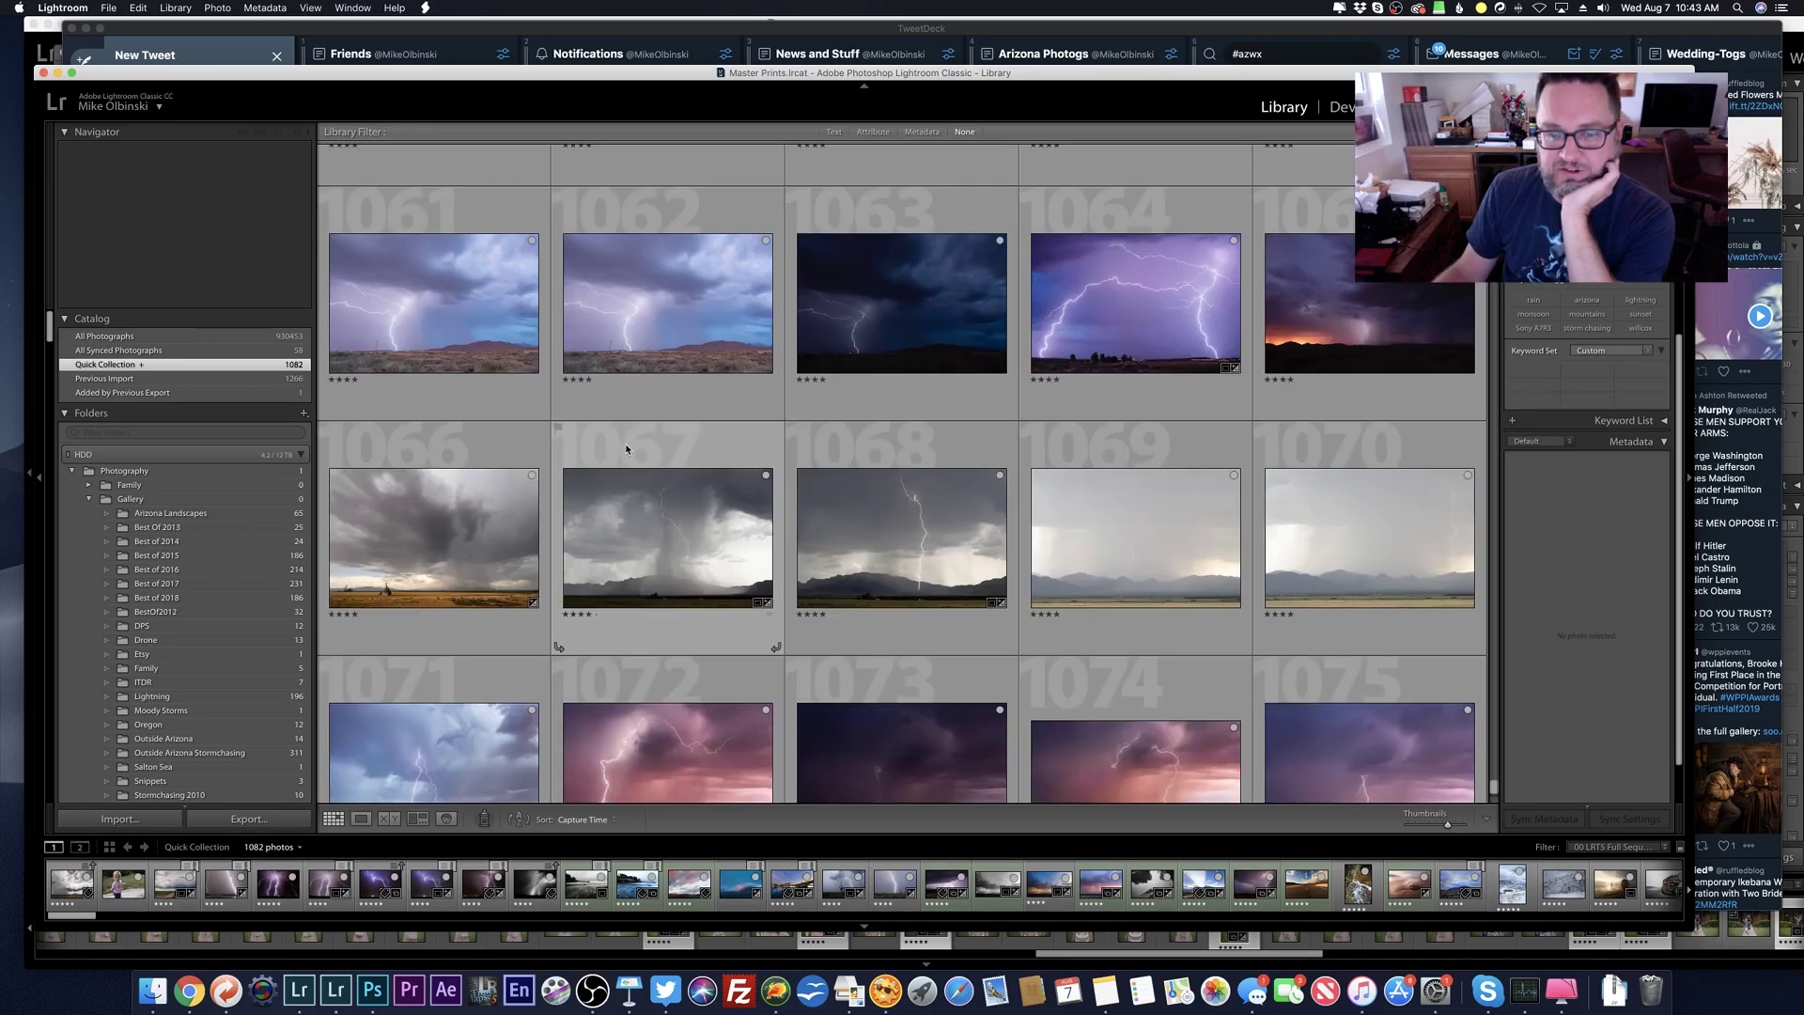
scroll(629, 451, "up", 5)
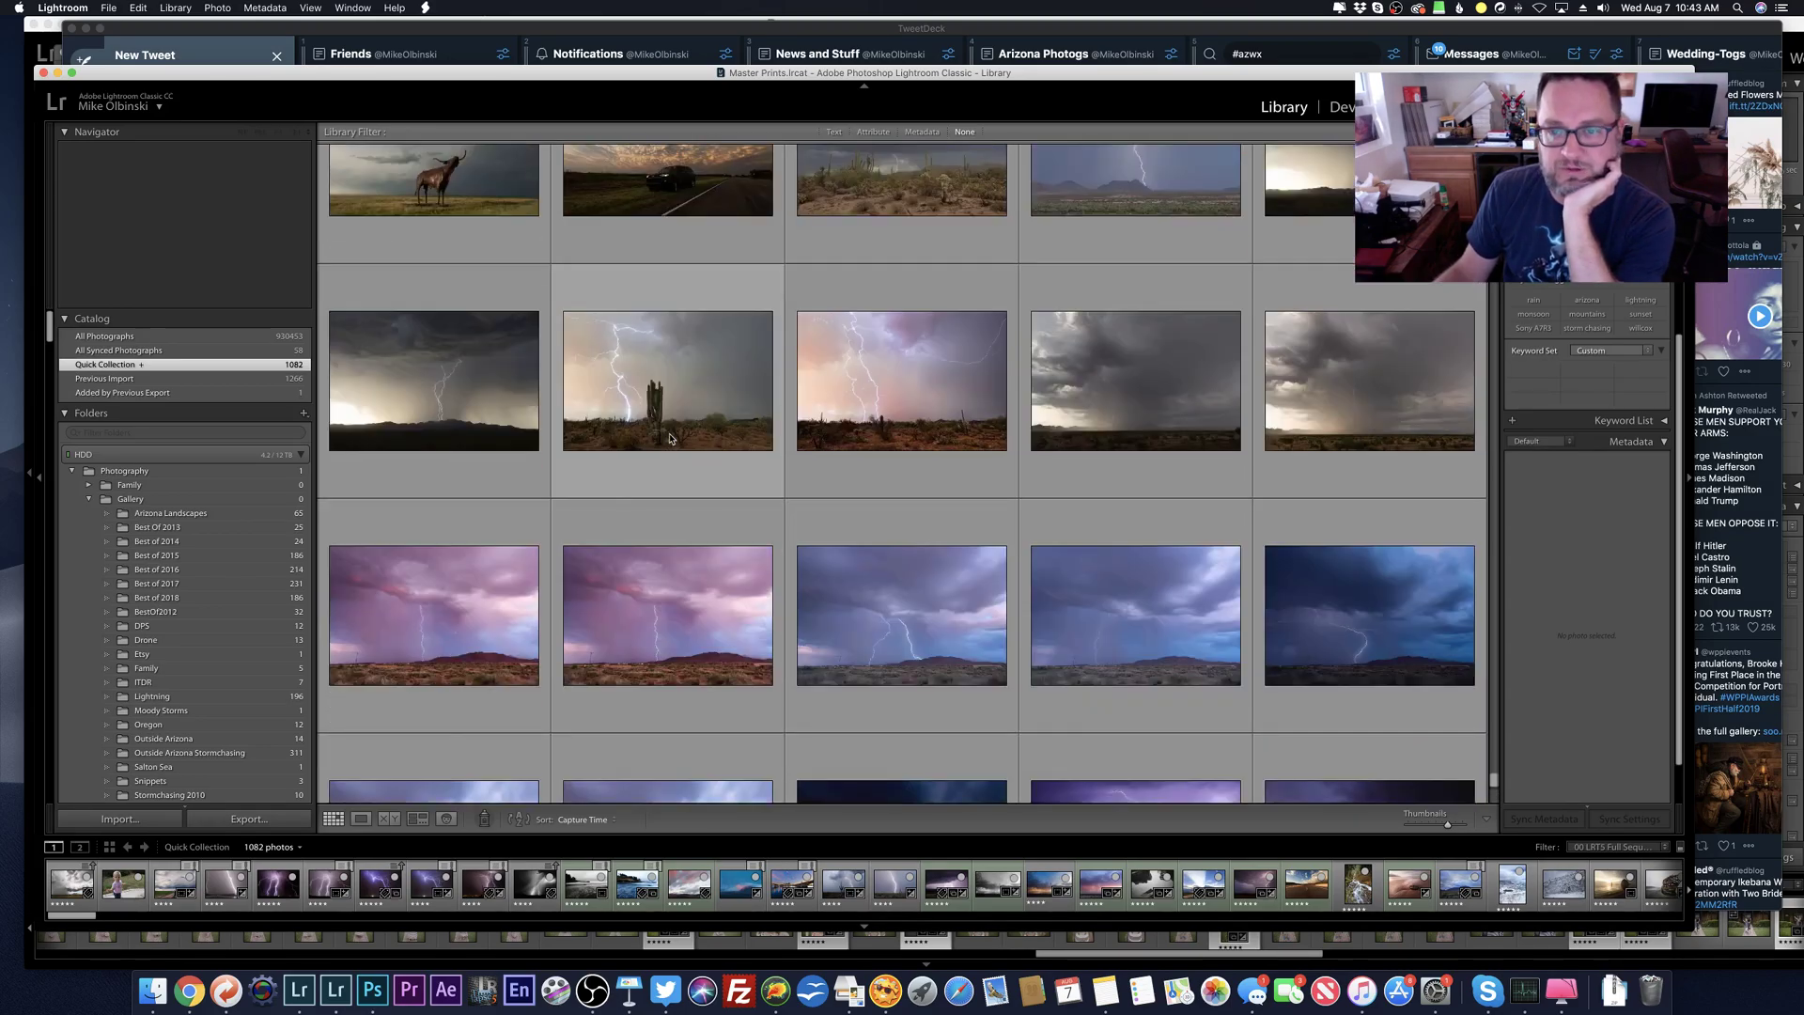
double_click(457, 609)
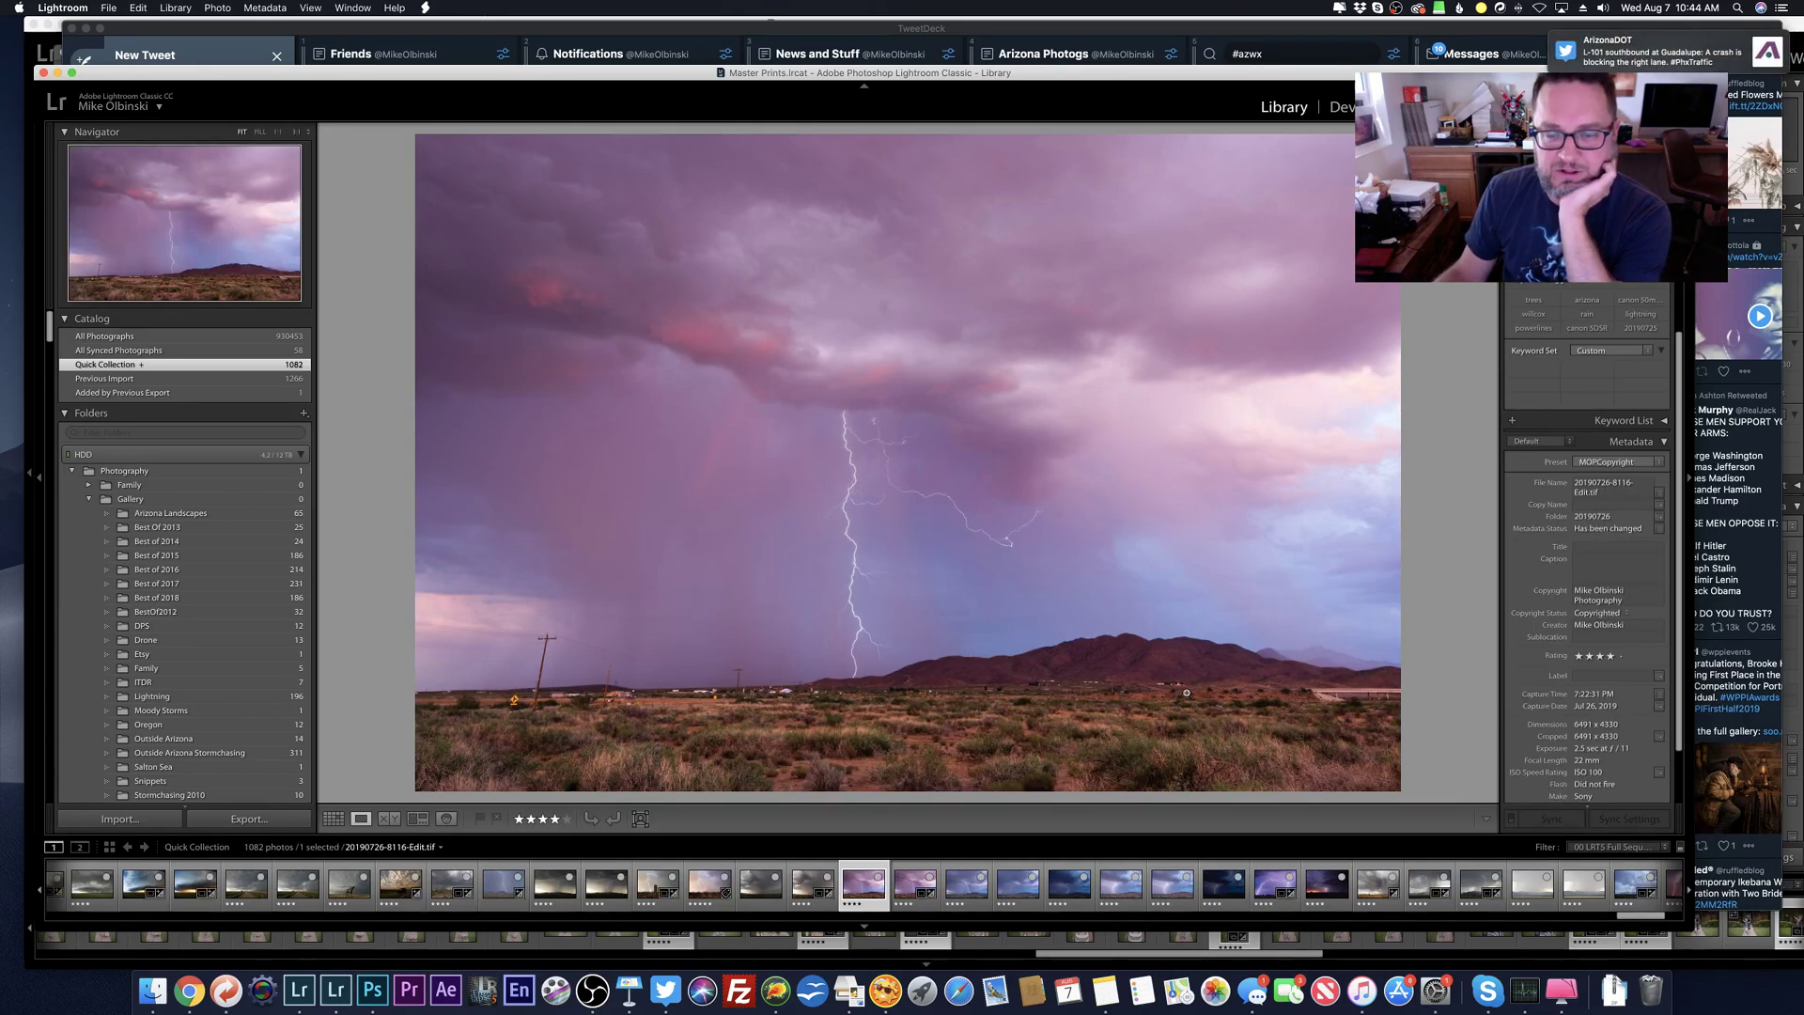
key("r")
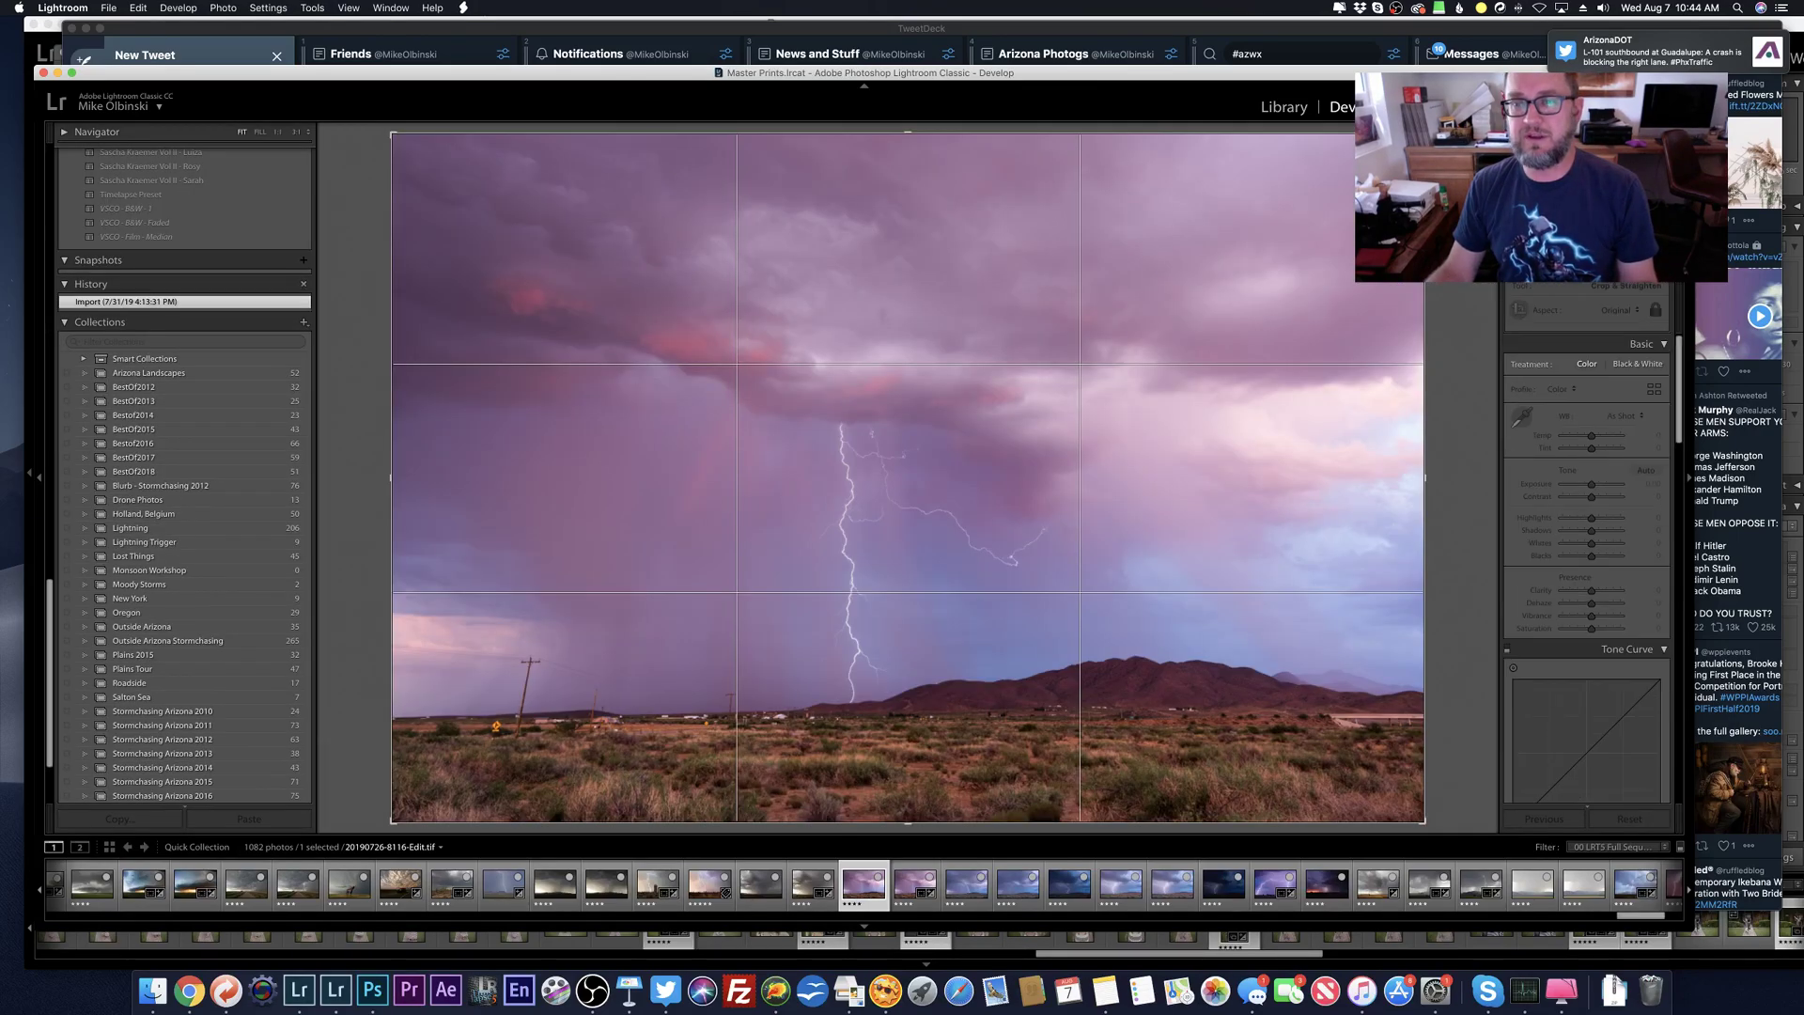
left_click_drag(1458, 536, 1458, 542)
key("r")
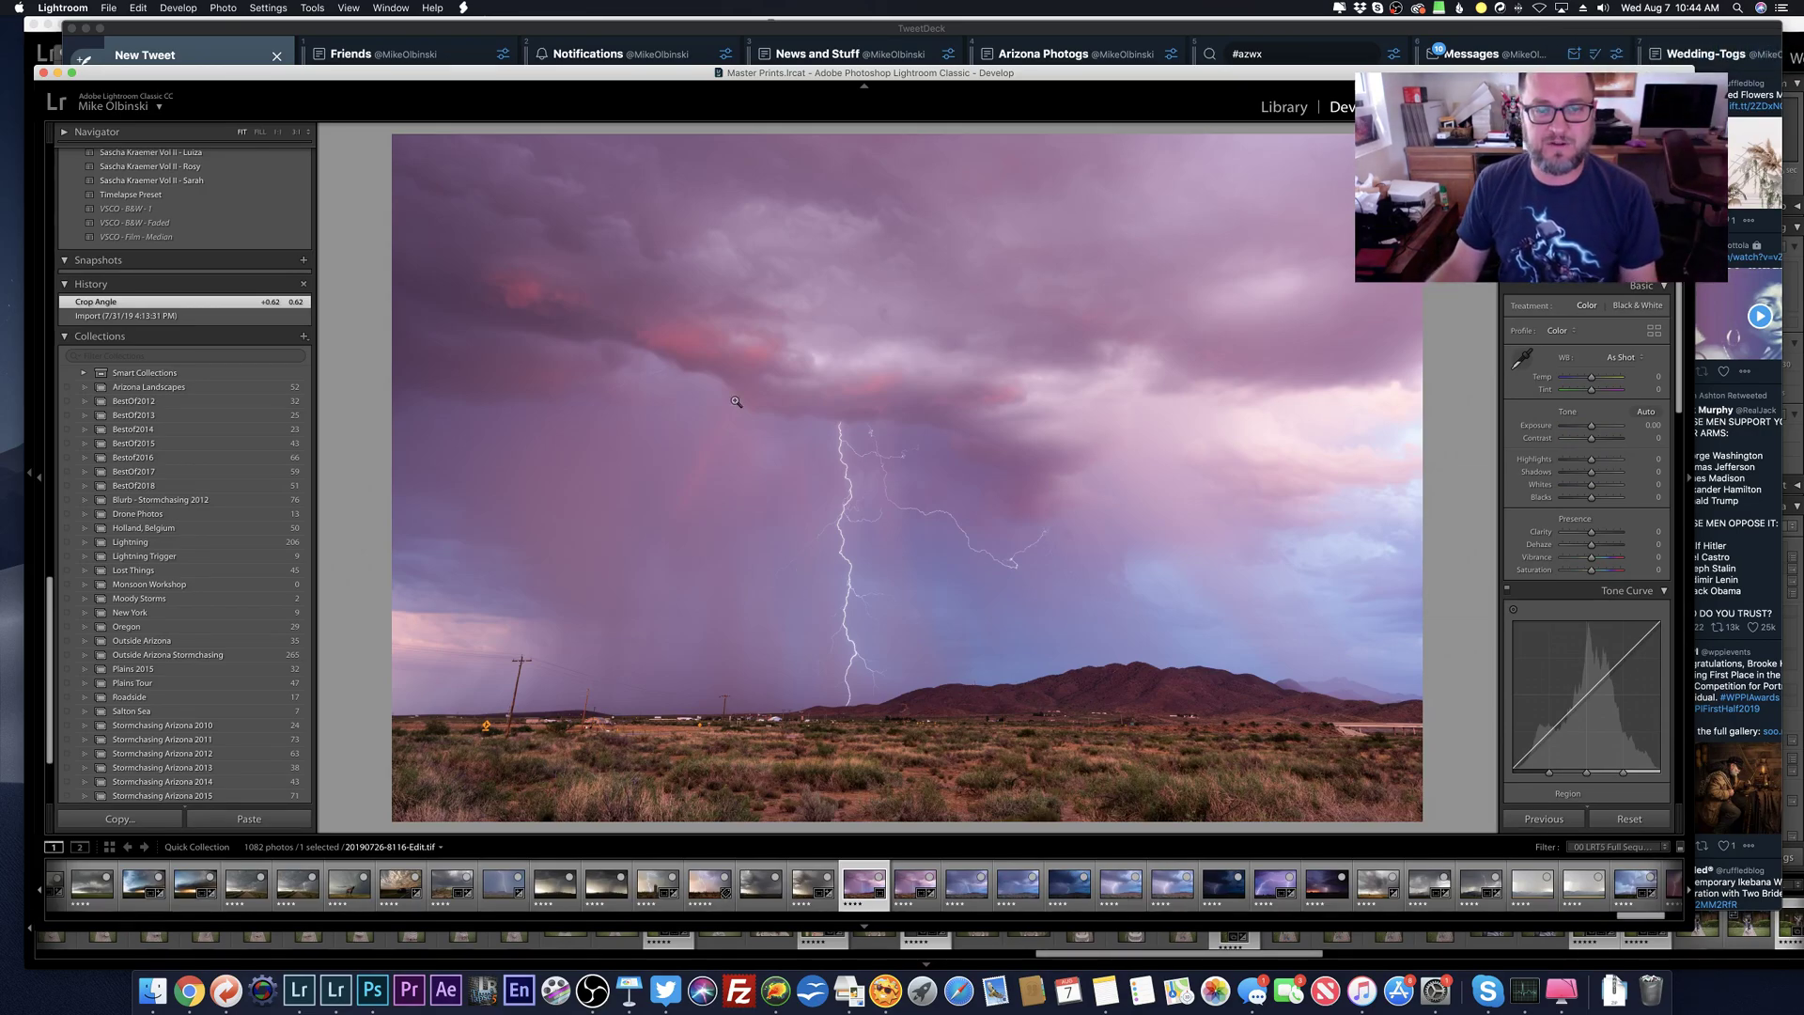
Step: Raise the edited photo's Contrast to +76, shift its Tint to -7 and undo the Temperature change
left_click_drag(1590, 438, 1602, 381)
key("super+z")
key("super+z")
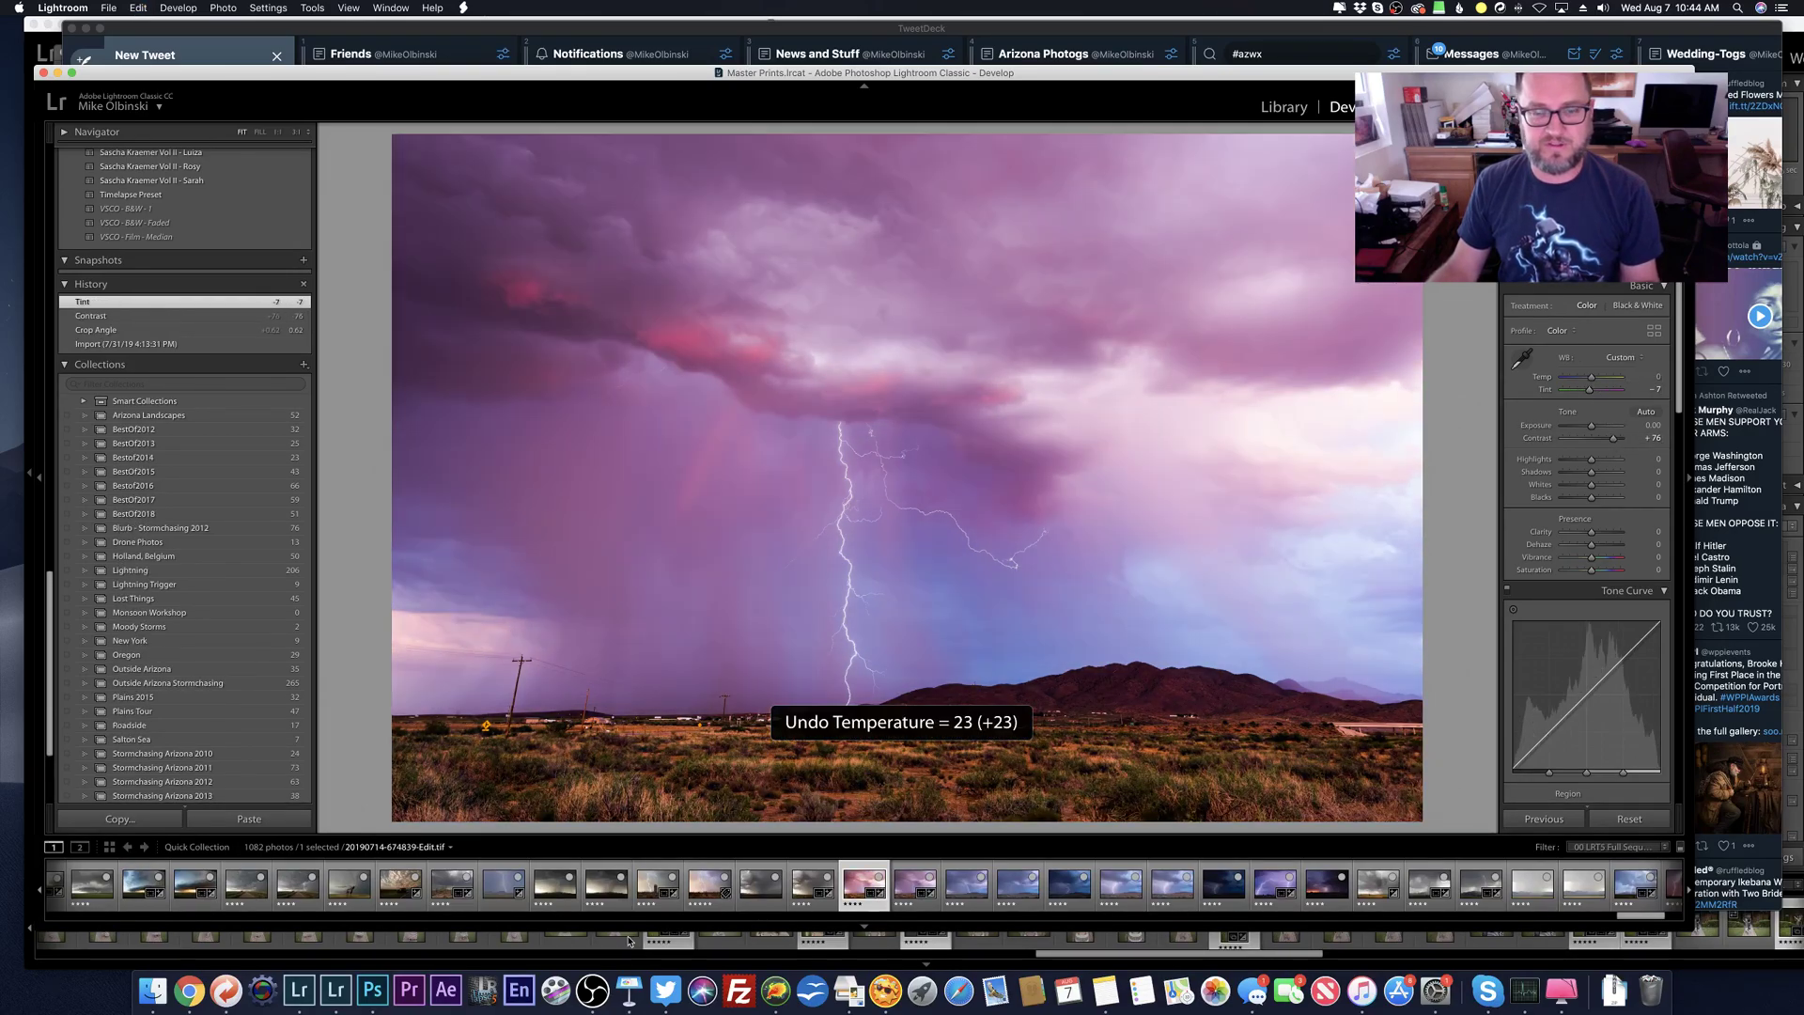
Step: Straighten the original 20190726-8116.ARW slightly and set its Contrast to +54, finishing in the Library's enlarged view
left_click(913, 888)
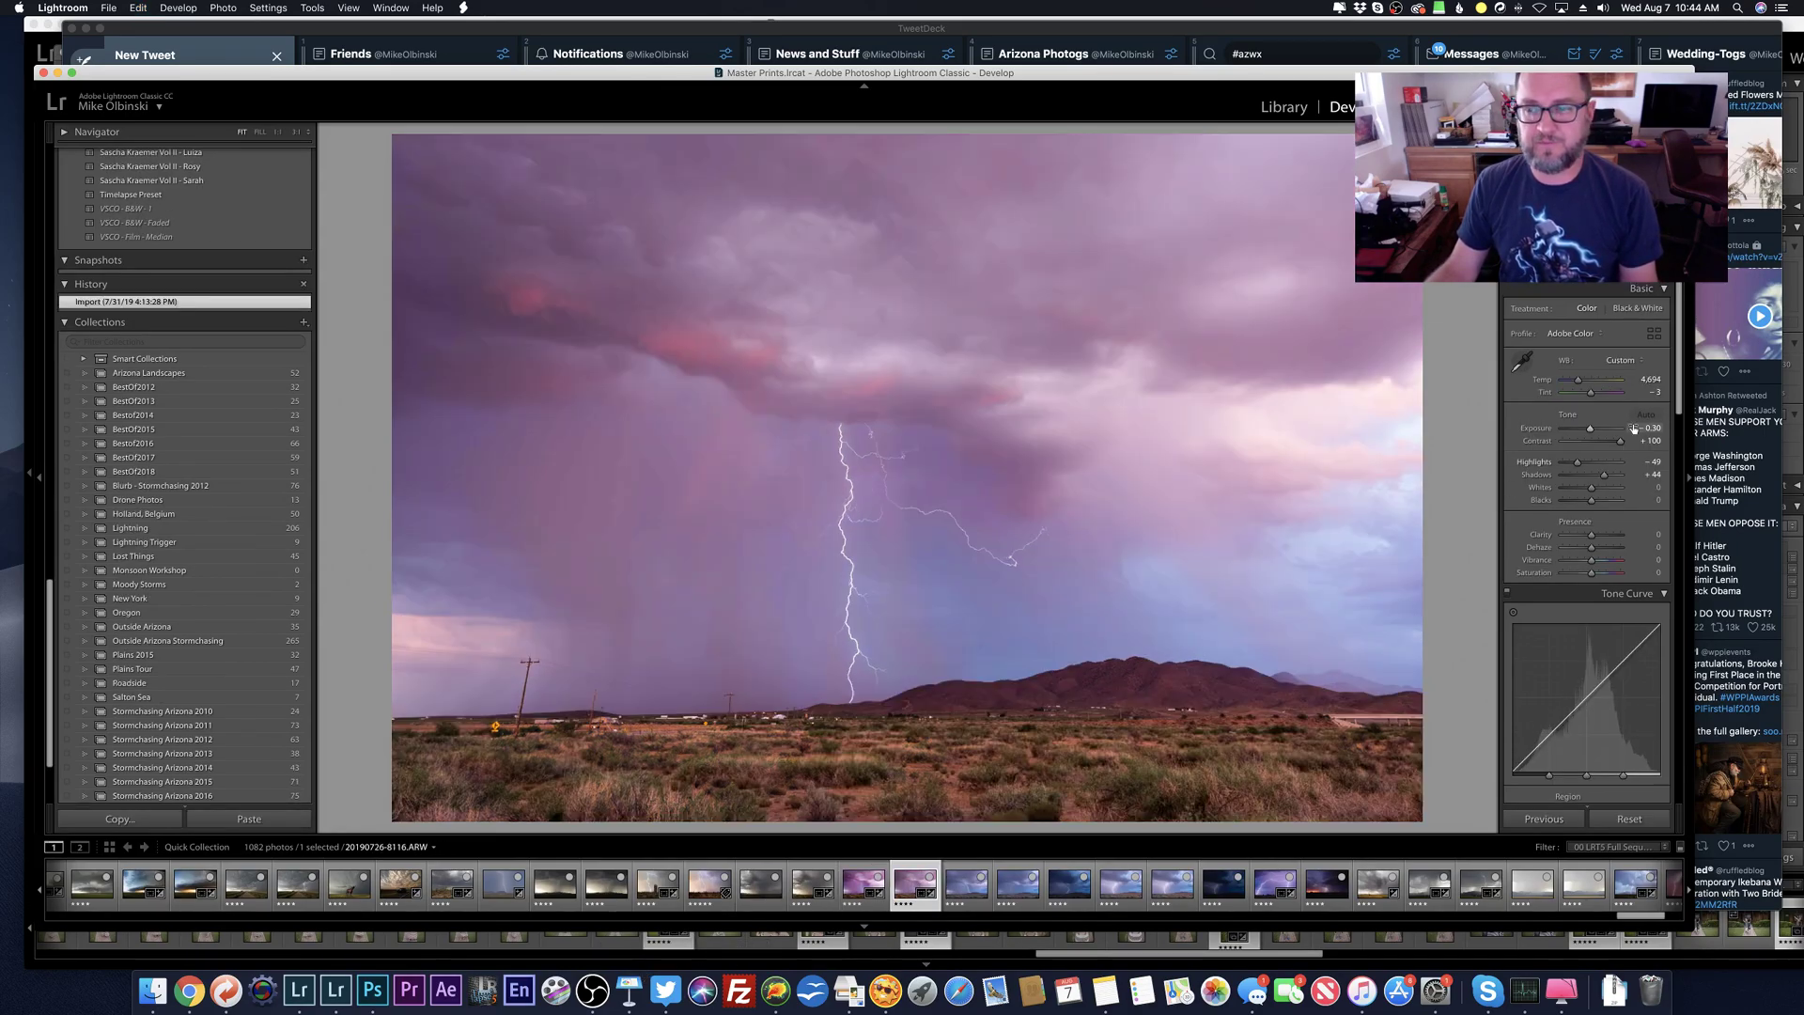
key("r")
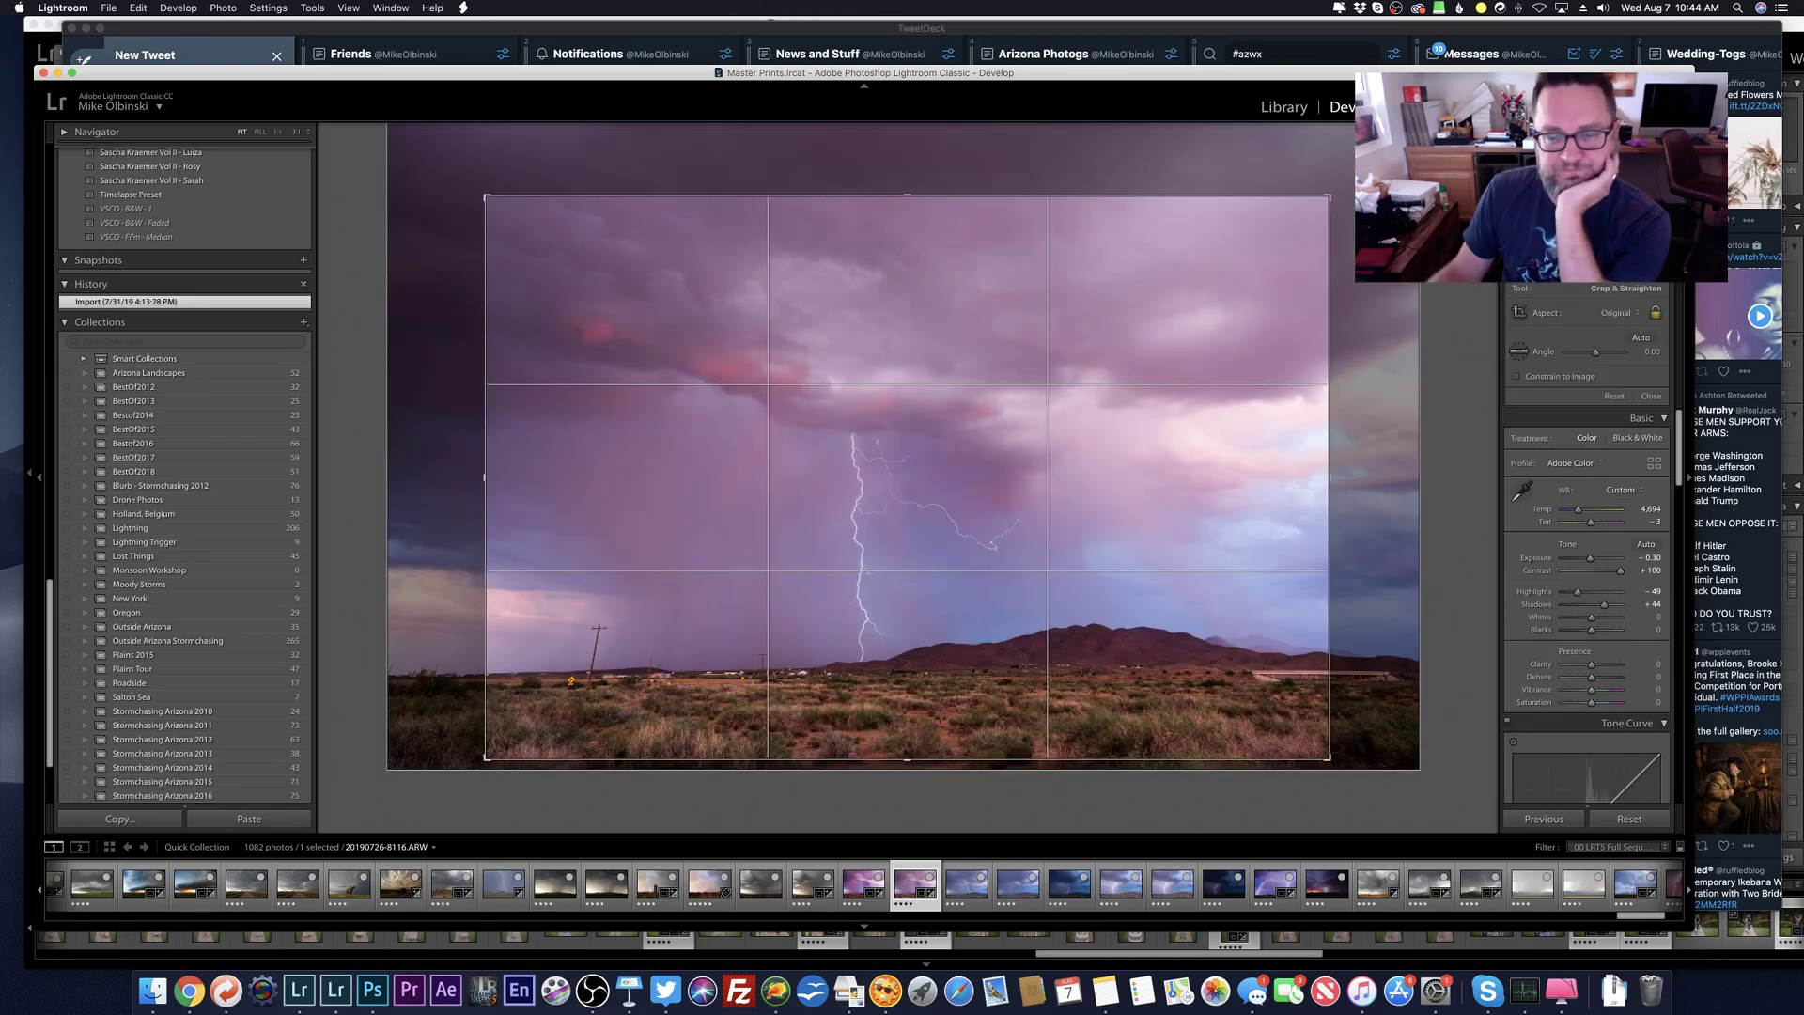
key("r")
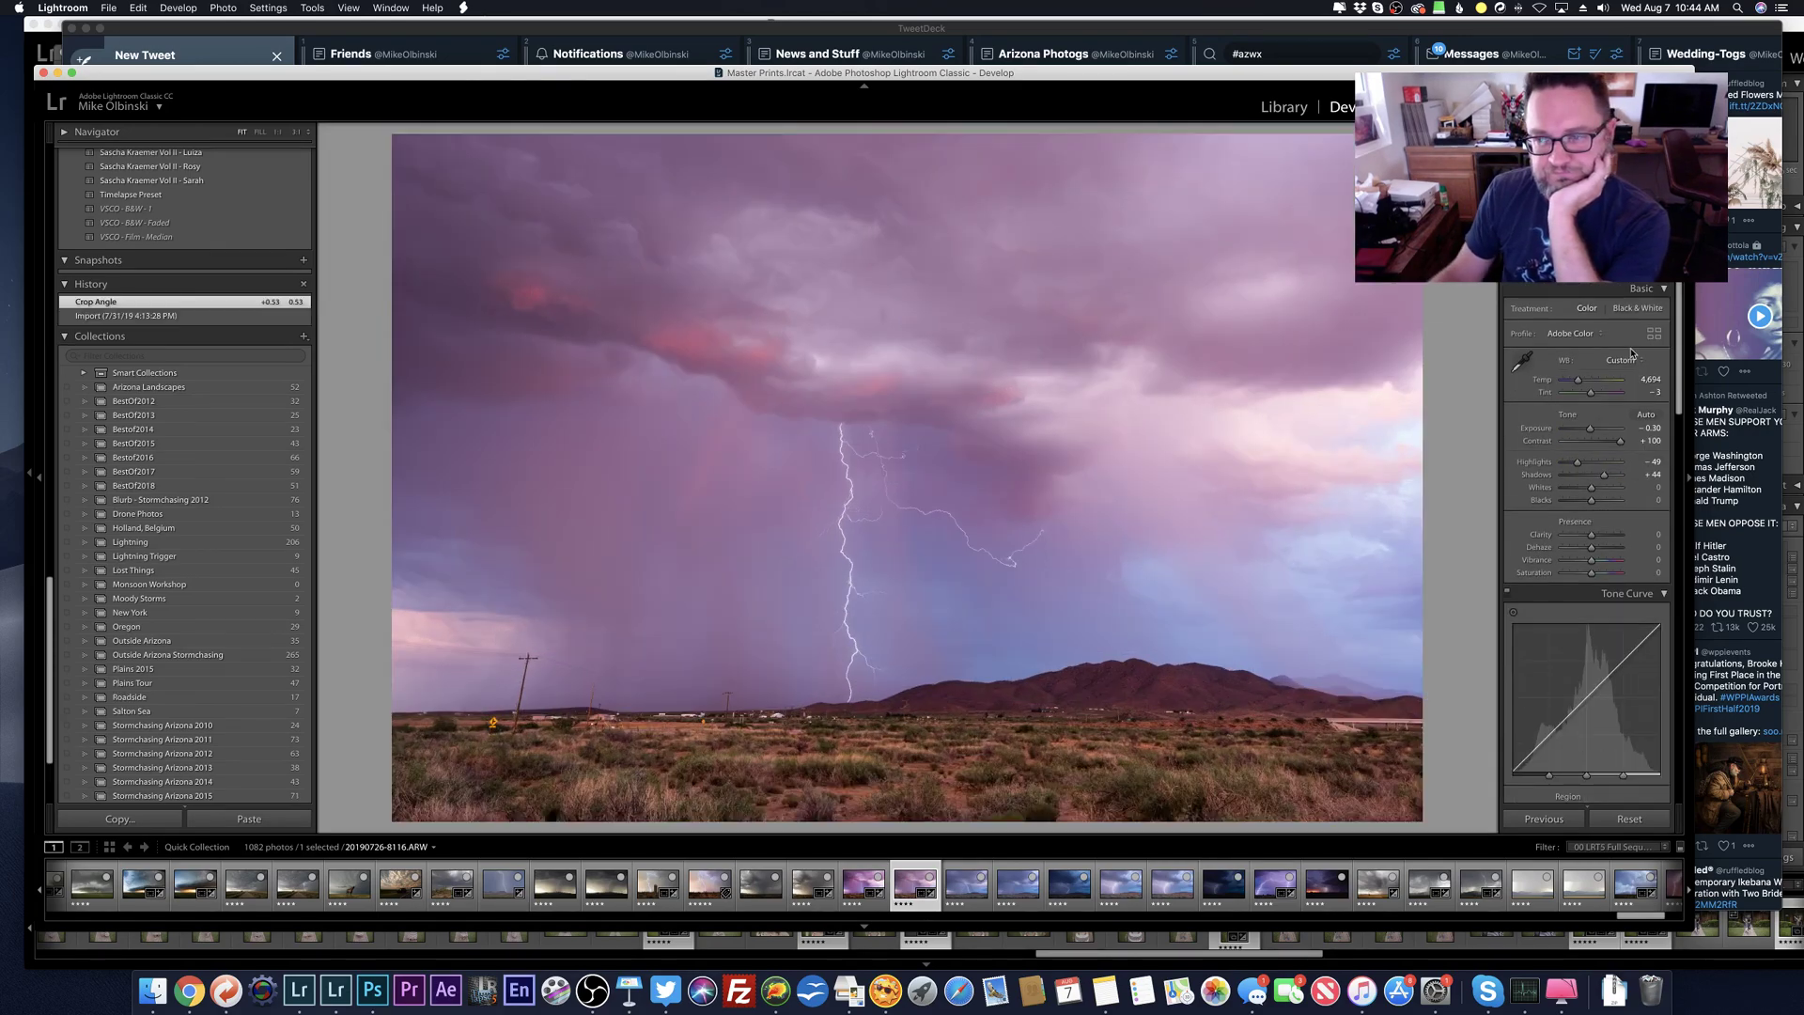
left_click_drag(1620, 443, 1607, 452)
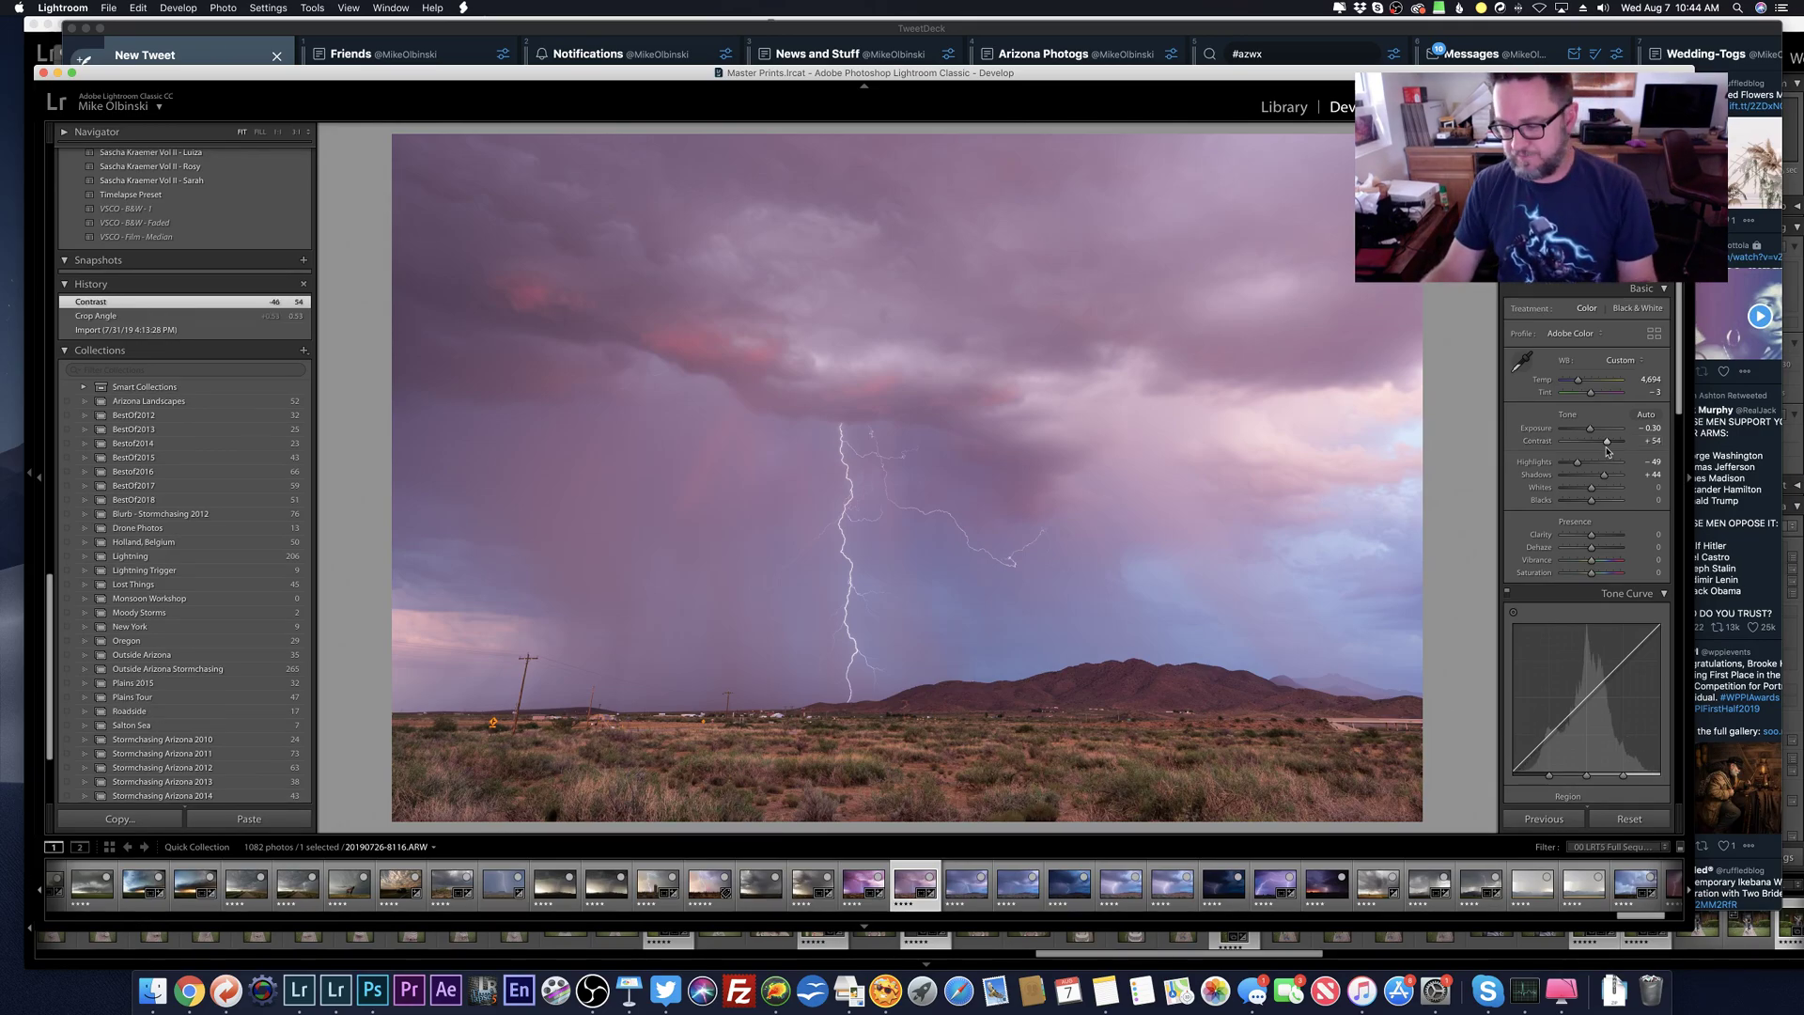
key("e")
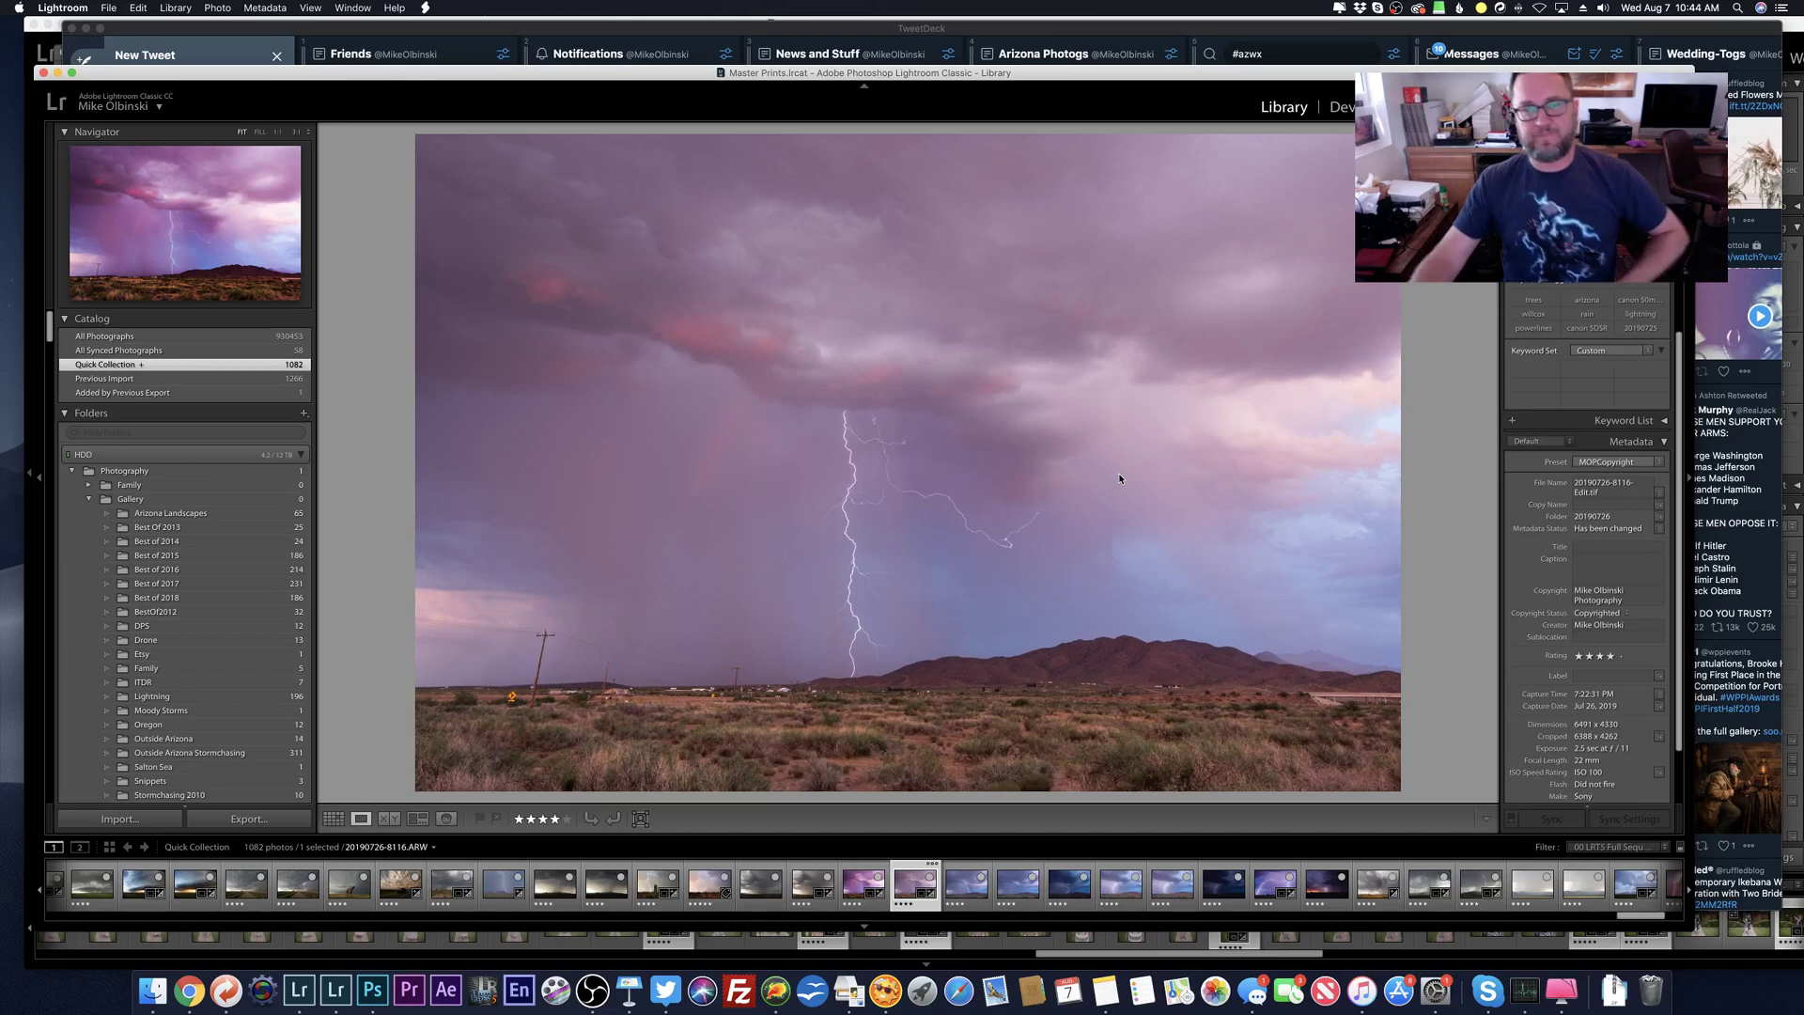
Step: Review the last Quick Collection photos in the grid, enlarging the forked lightning panorama 1074 and the purple-sky bolt after it
key("g")
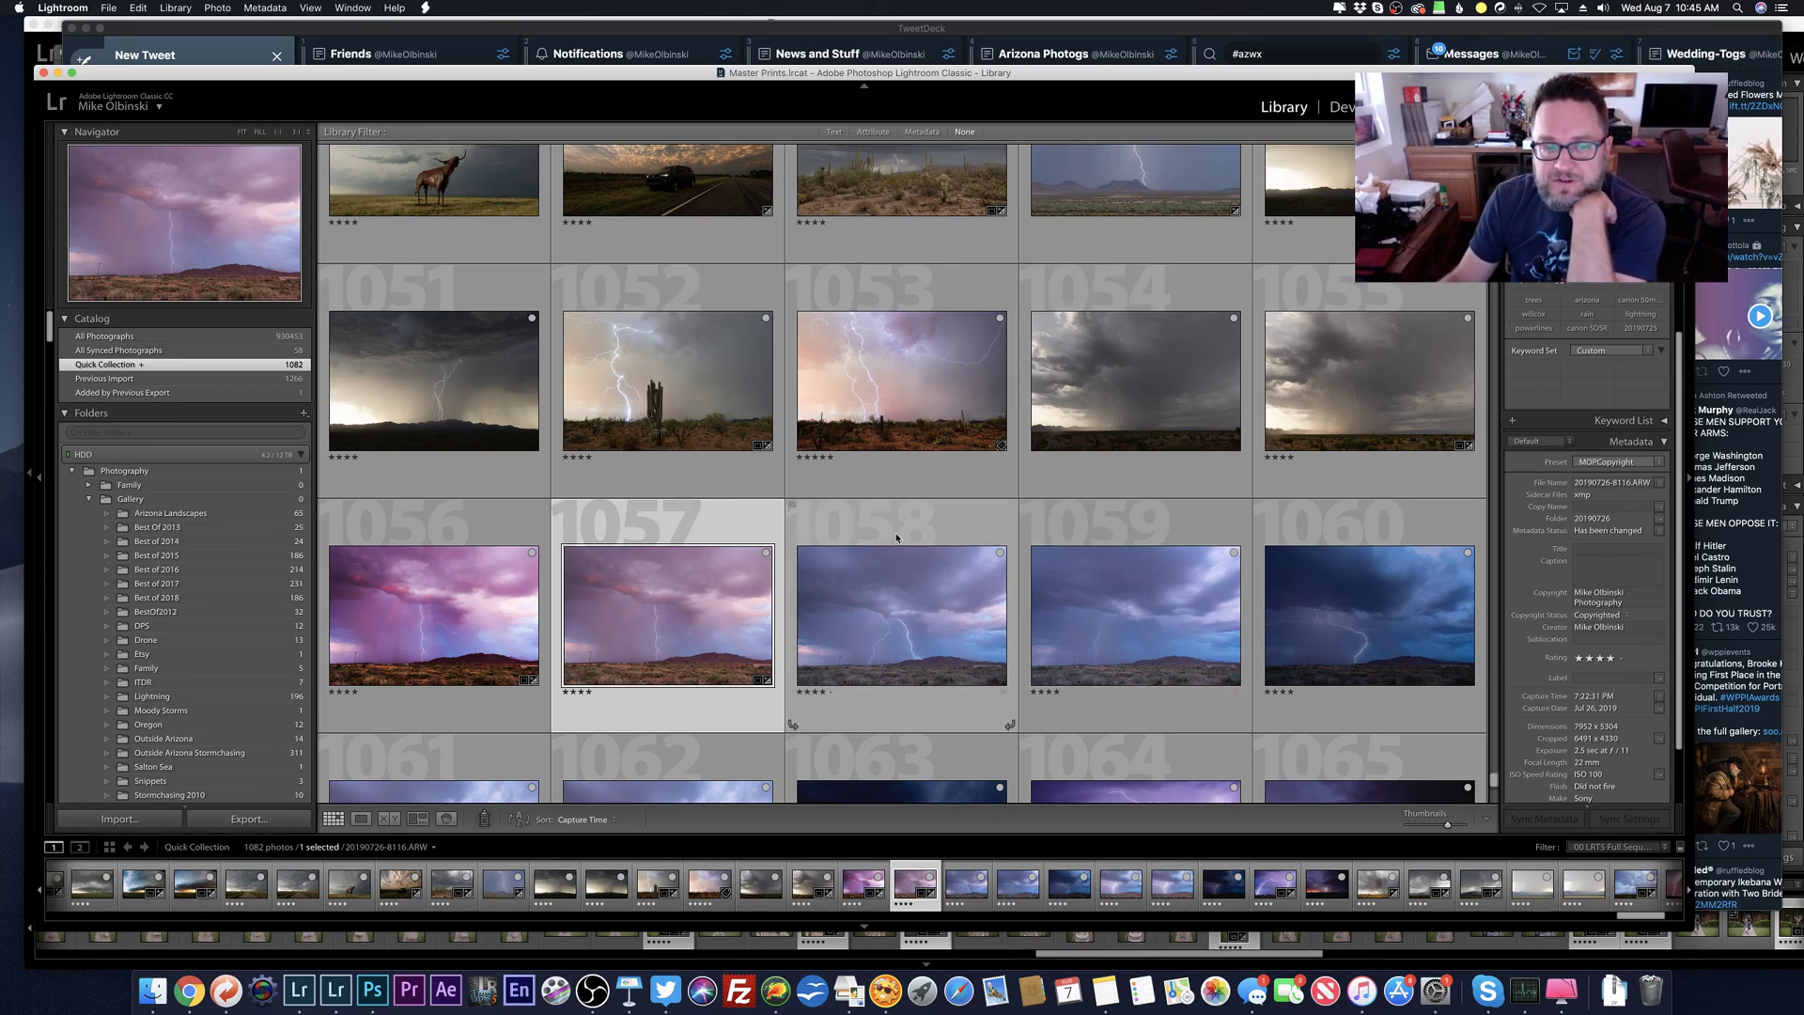
scroll(895, 537, "down", 5)
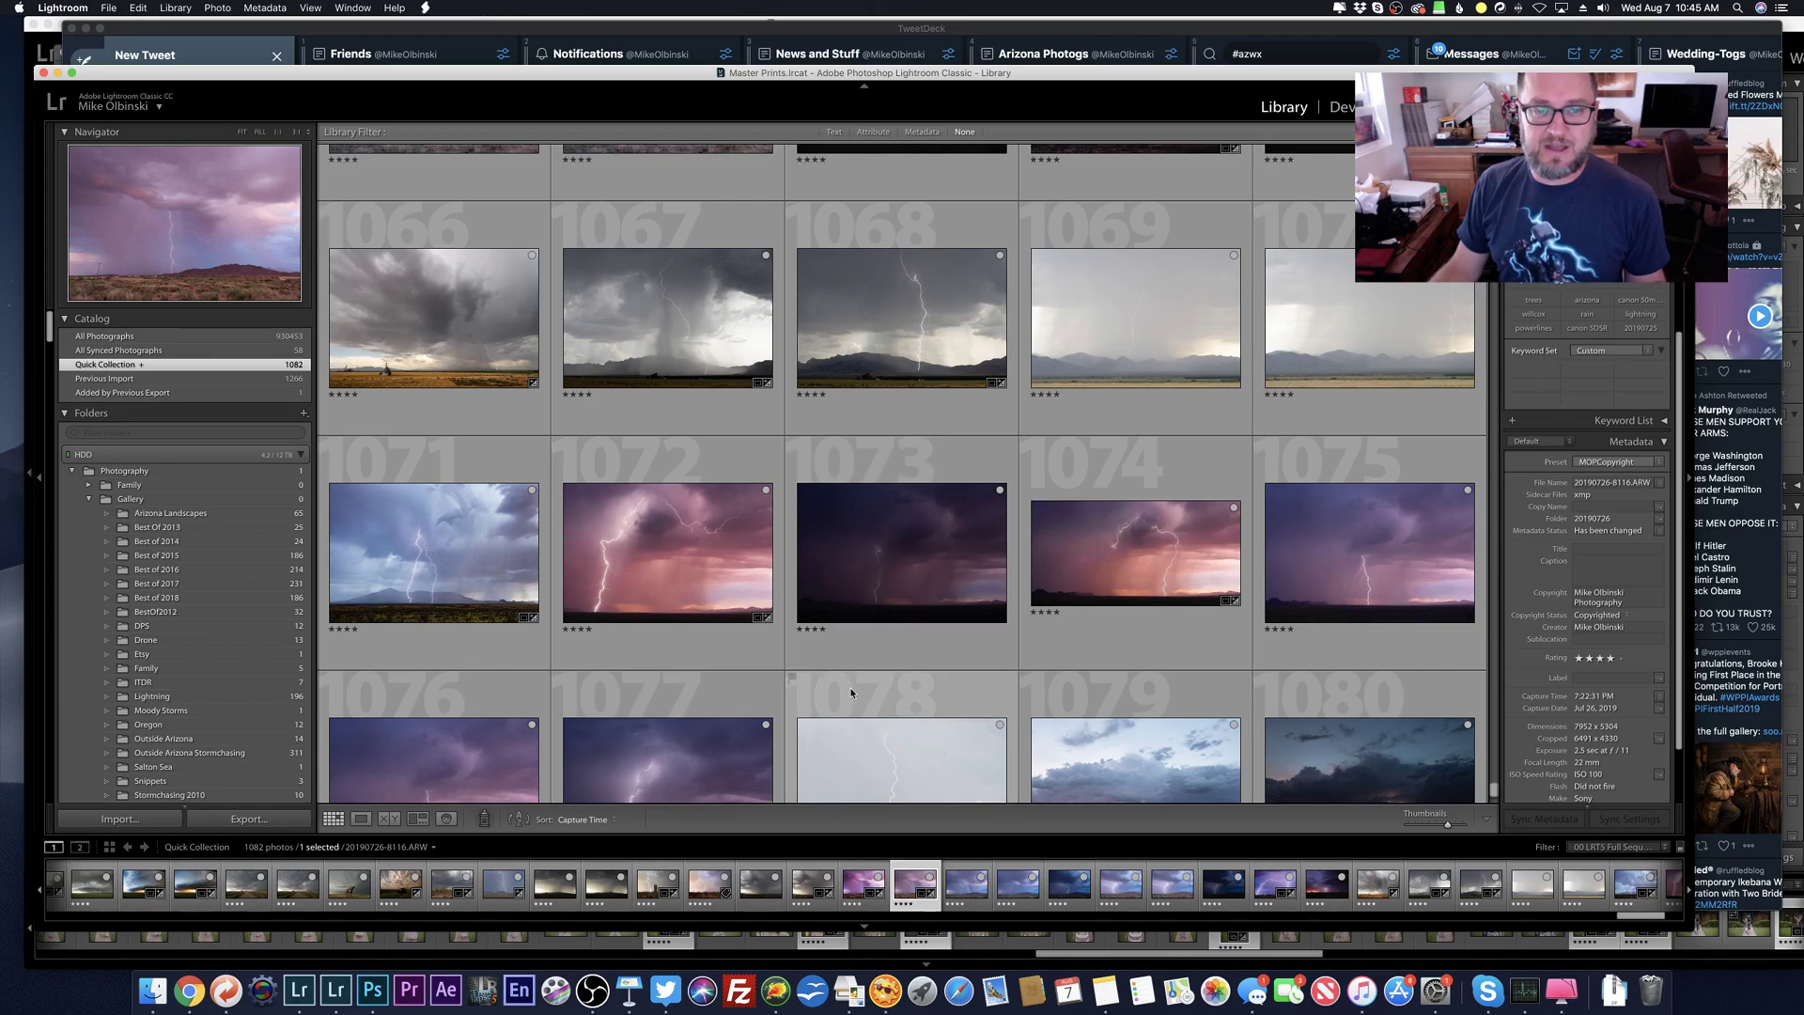
double_click(1184, 592)
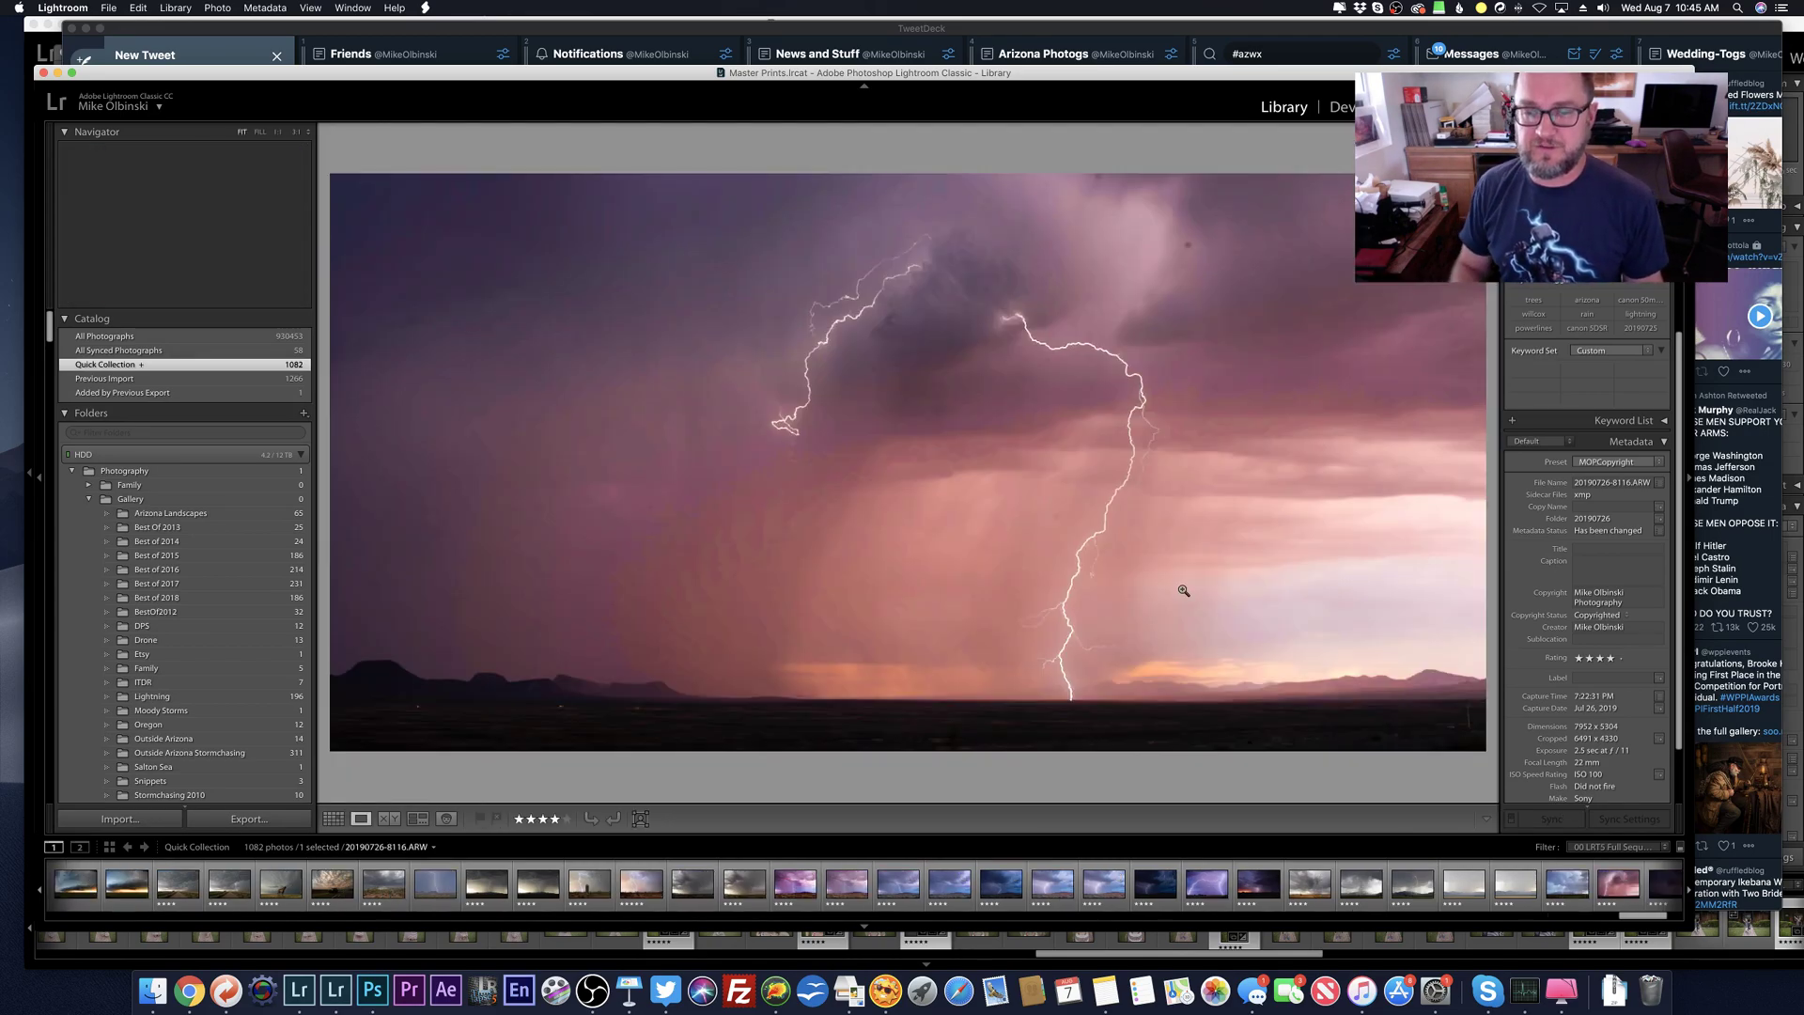
key("Right")
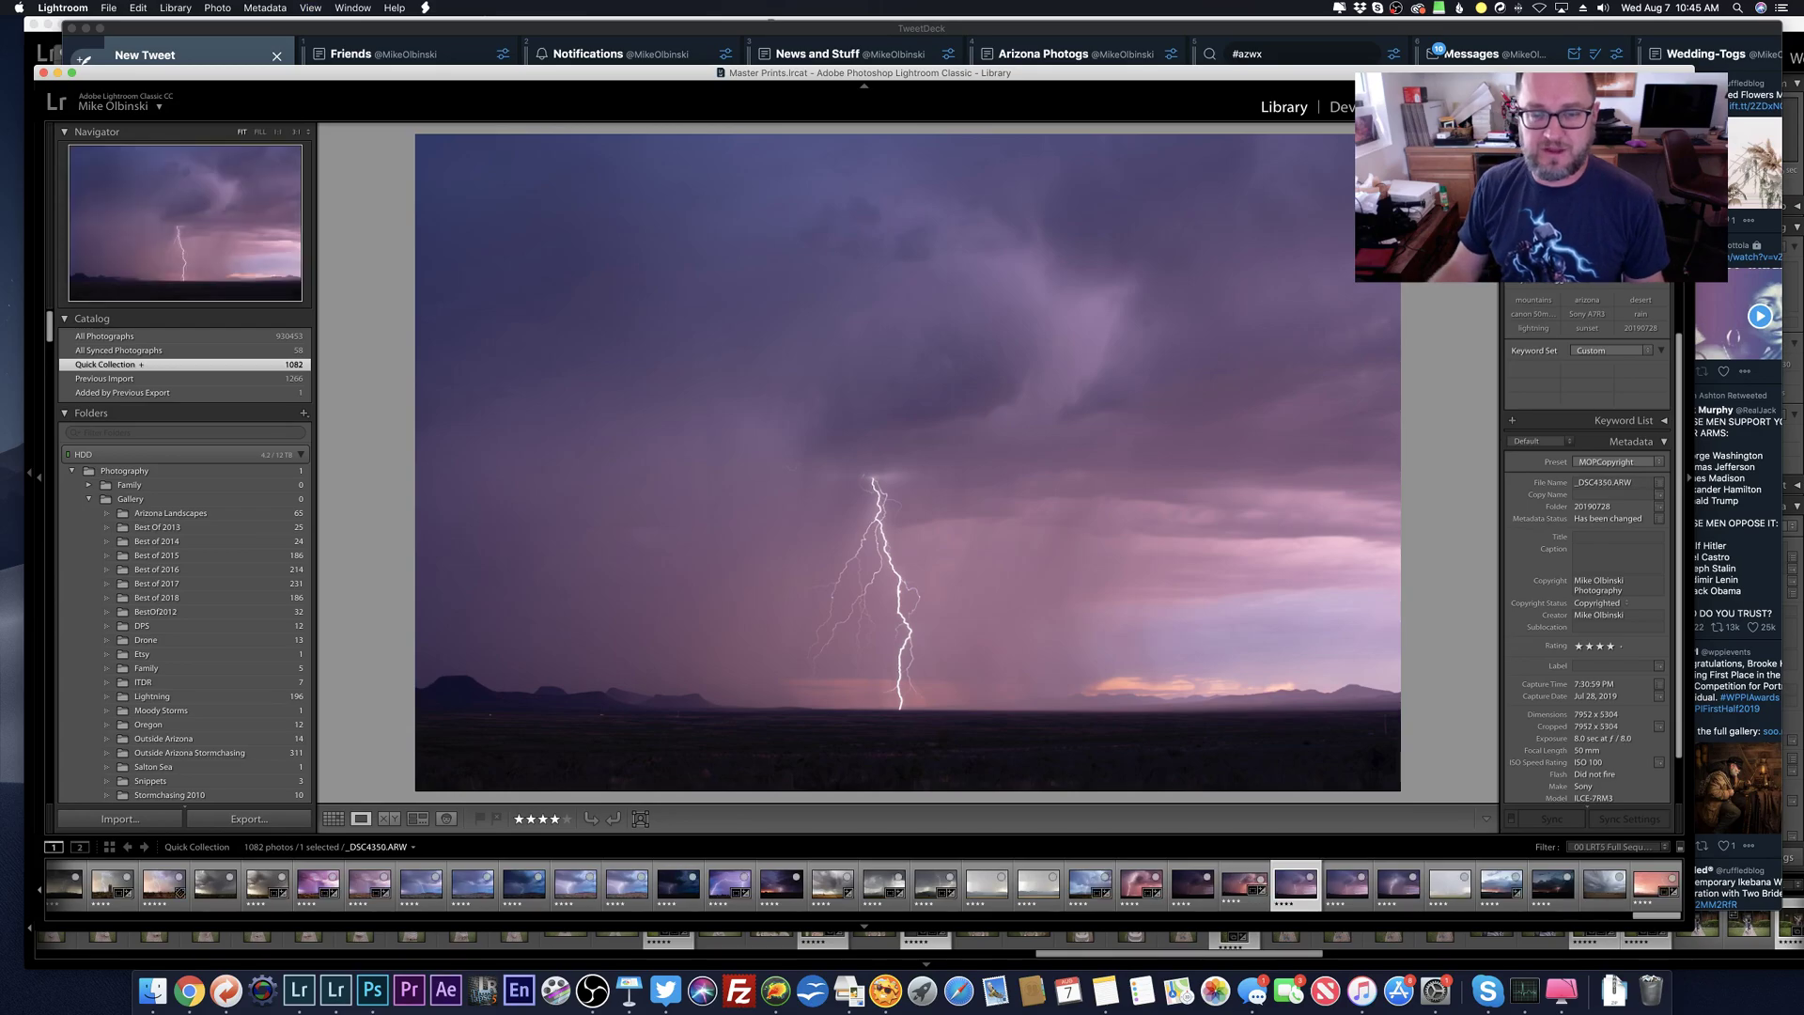
key("g")
scroll(713, 620, "down", 3)
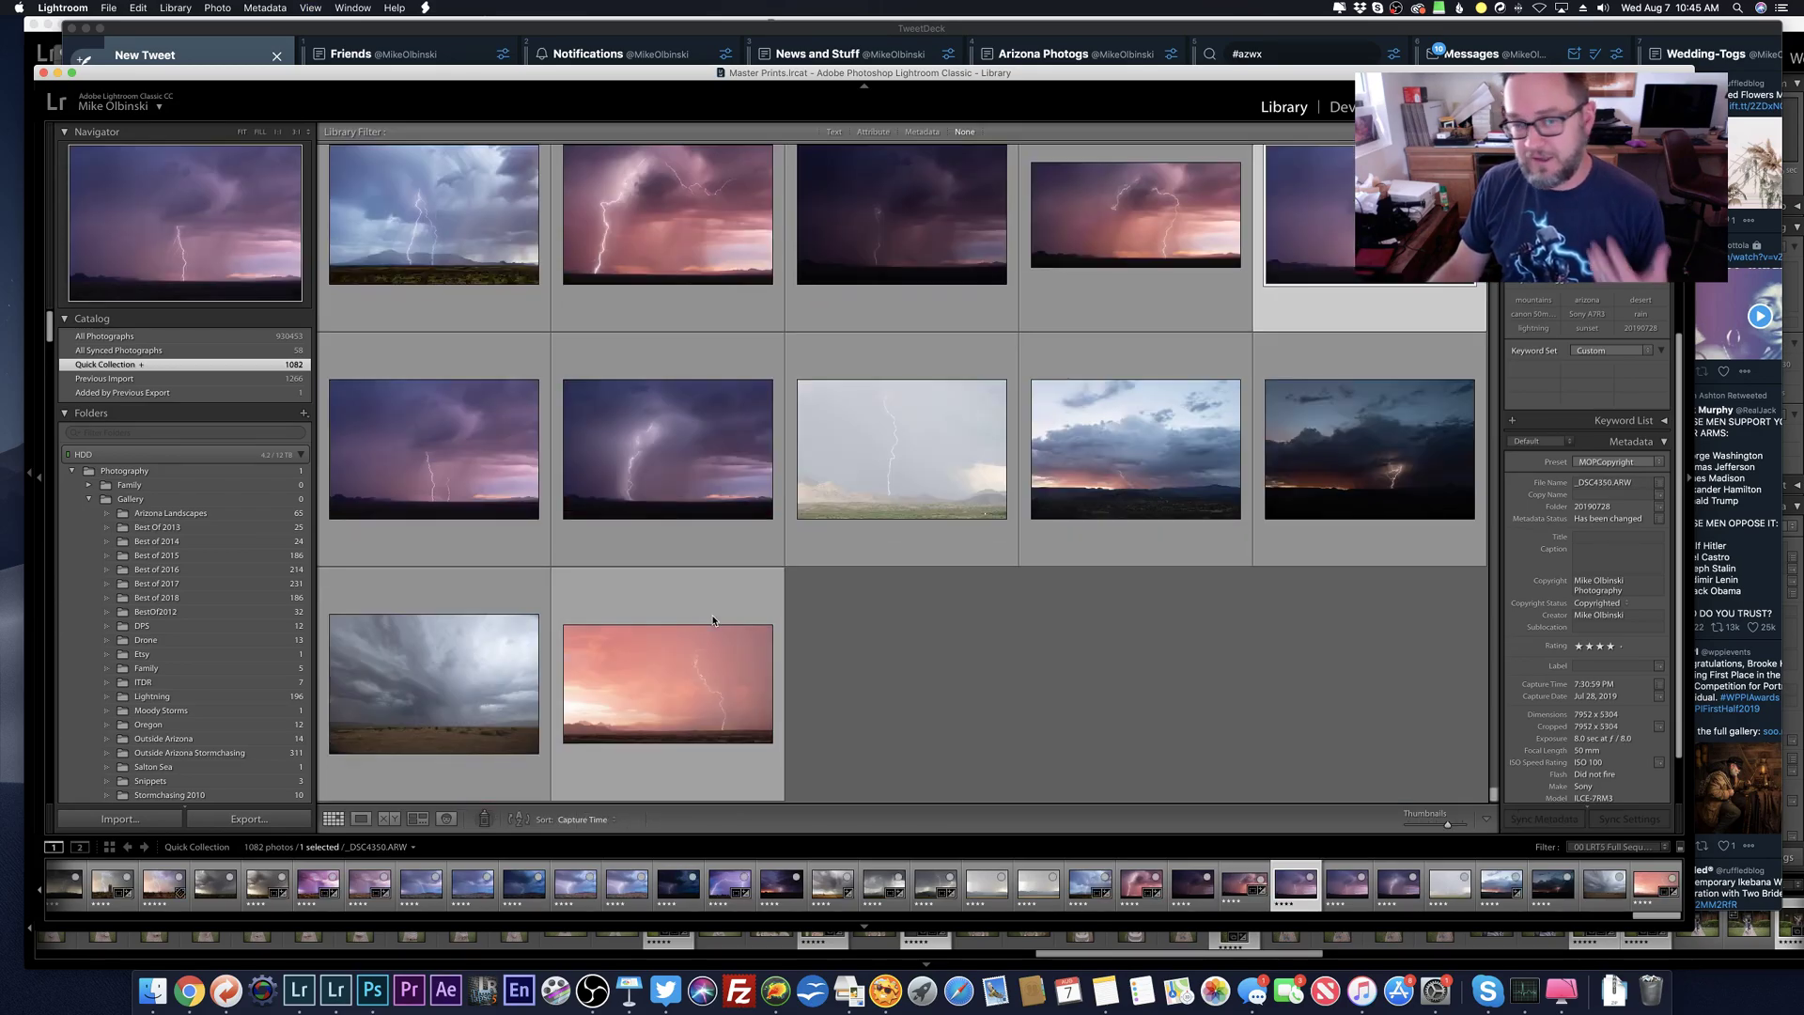
Step: Switch to TweetDeck and replace the draft tweet's ending "and so I got a couple" with a full stop and "Had a"
key("super+Tab")
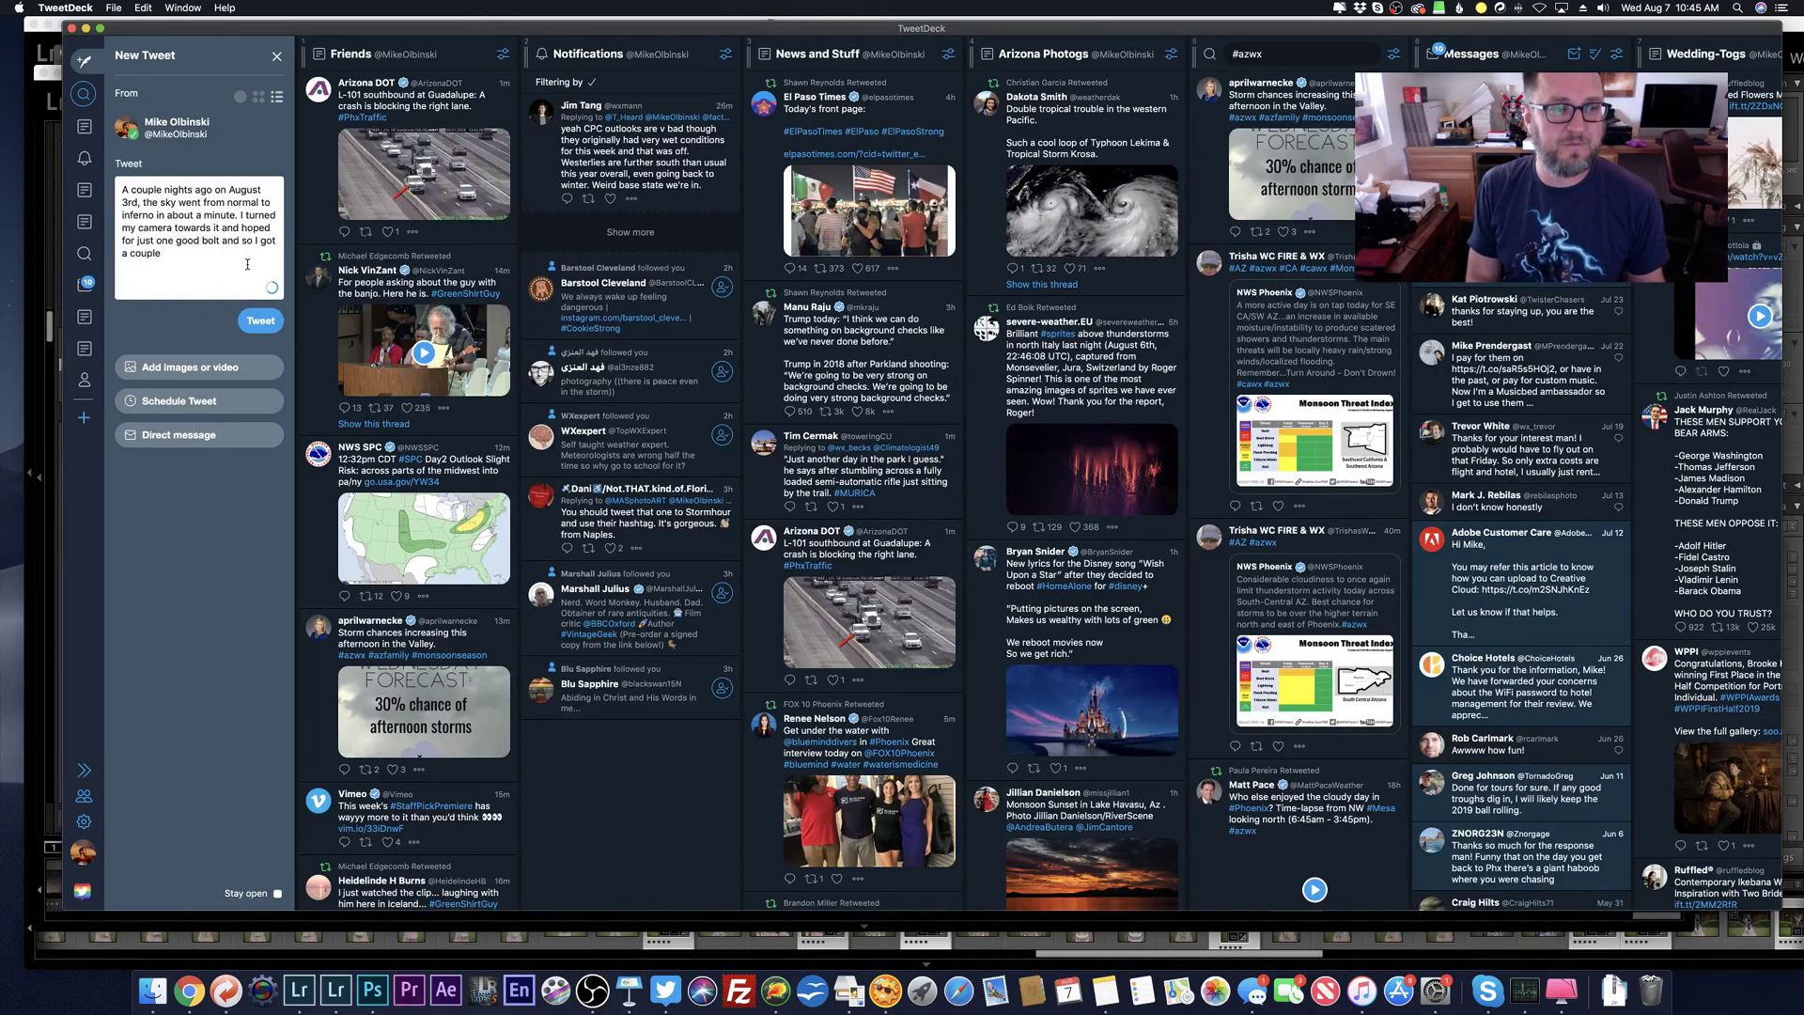
key("BackSpace")
key("BackSpace")
key("BackSpace")
key("BackSpace")
key("BackSpace")
key("BackSpace")
key("BackSpace")
key("BackSpace")
key("BackSpace")
key("BackSpace")
key("BackSpace")
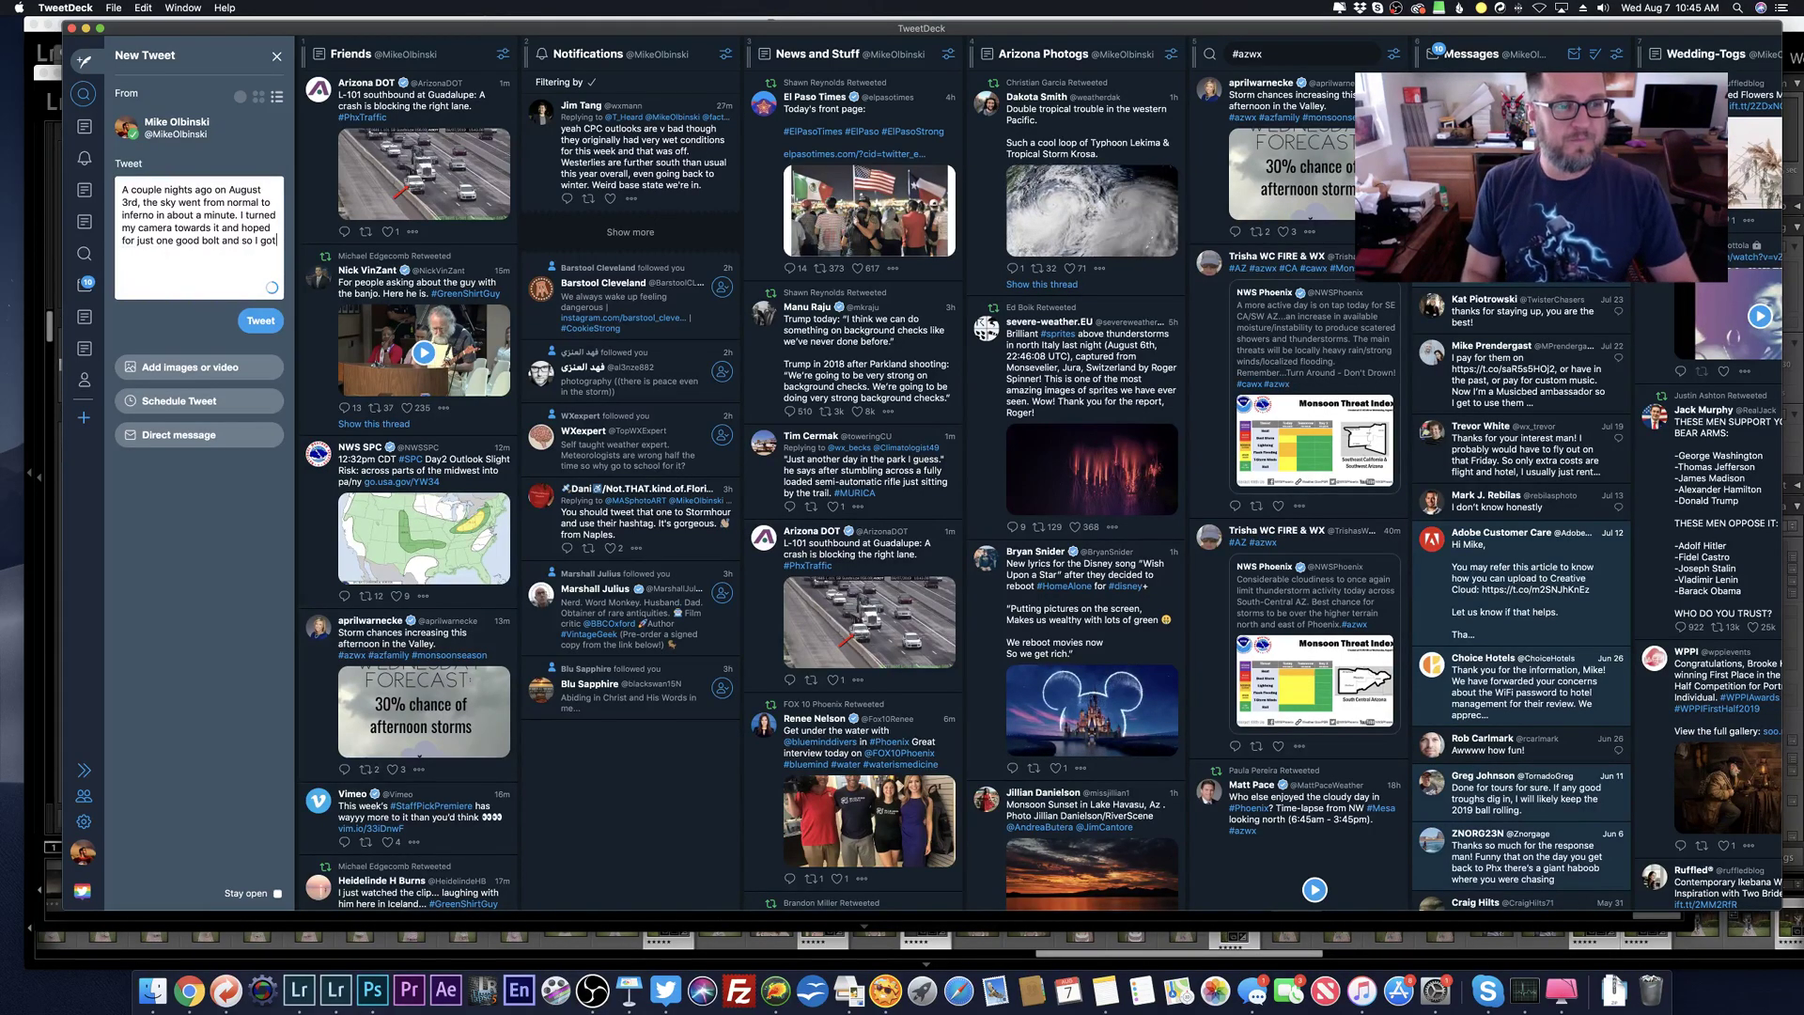
key("BackSpace")
key("BackSpace")
key("BackSpace")
key("BackSpace")
key("BackSpace")
key("BackSpace")
key("BackSpace")
key("BackSpace")
key("BackSpace")
key("BackSpace")
key("BackSpace")
type(". ")
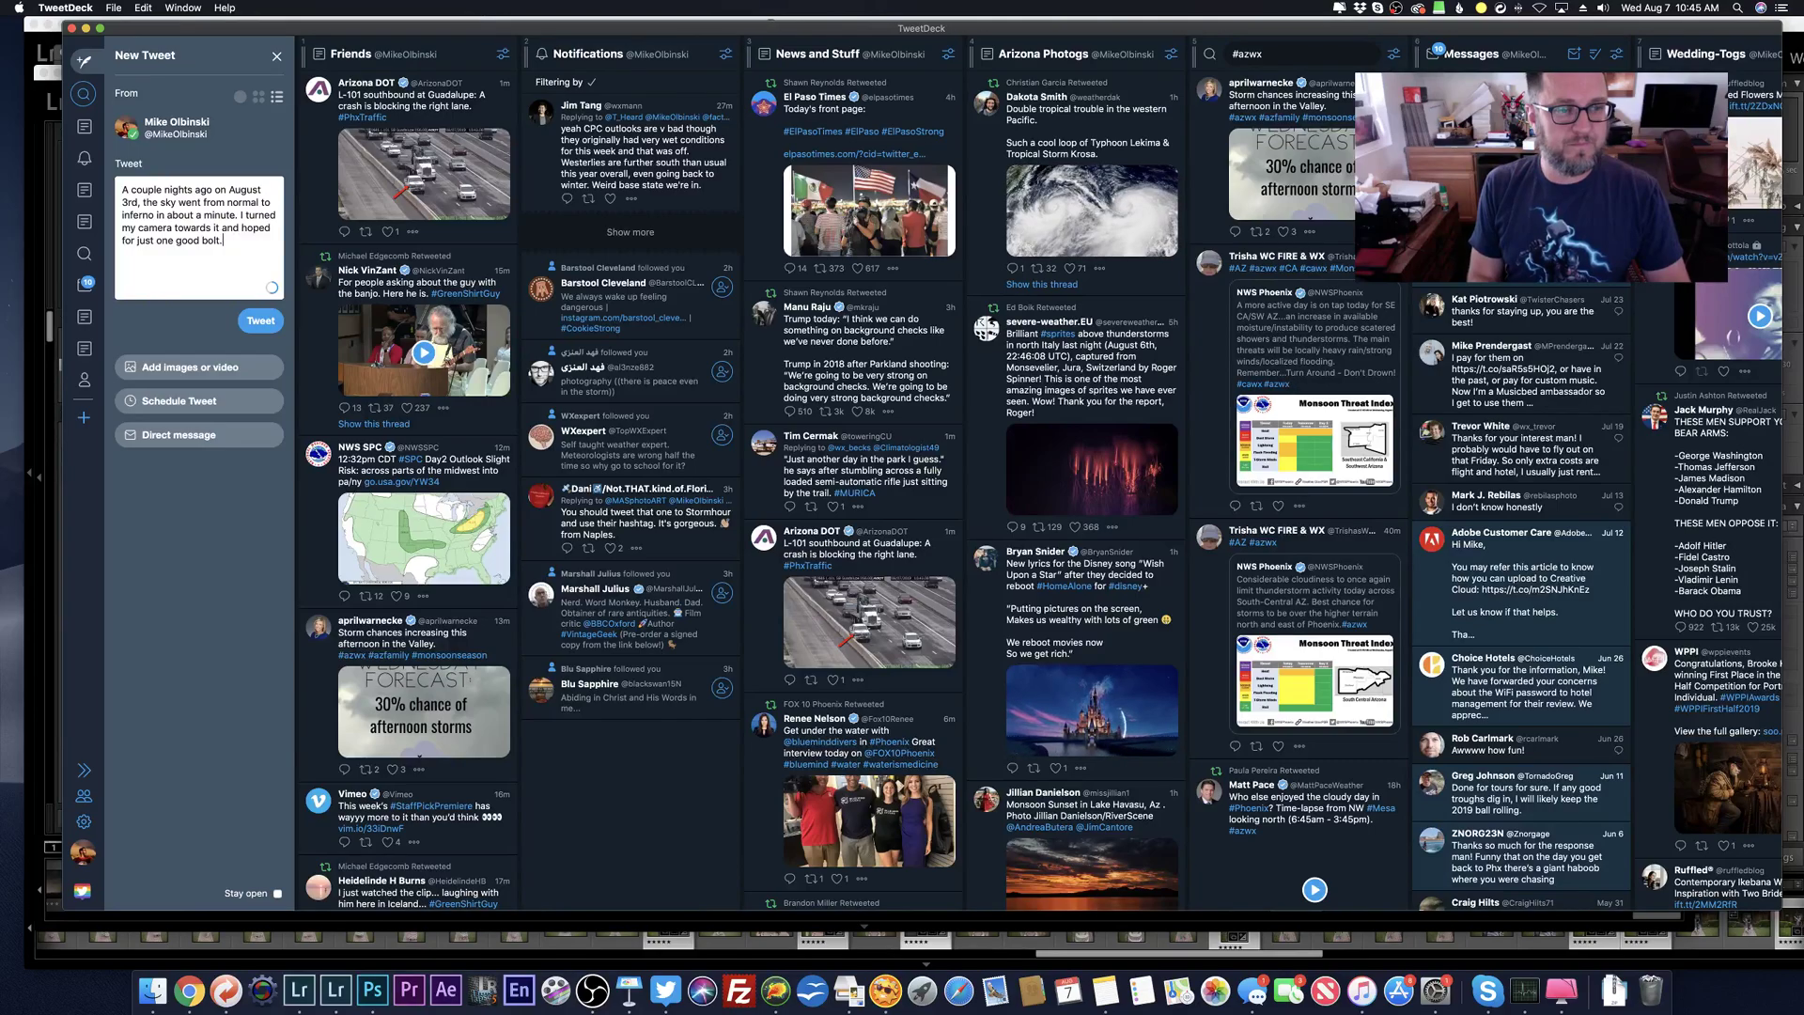
type("Had a couple")
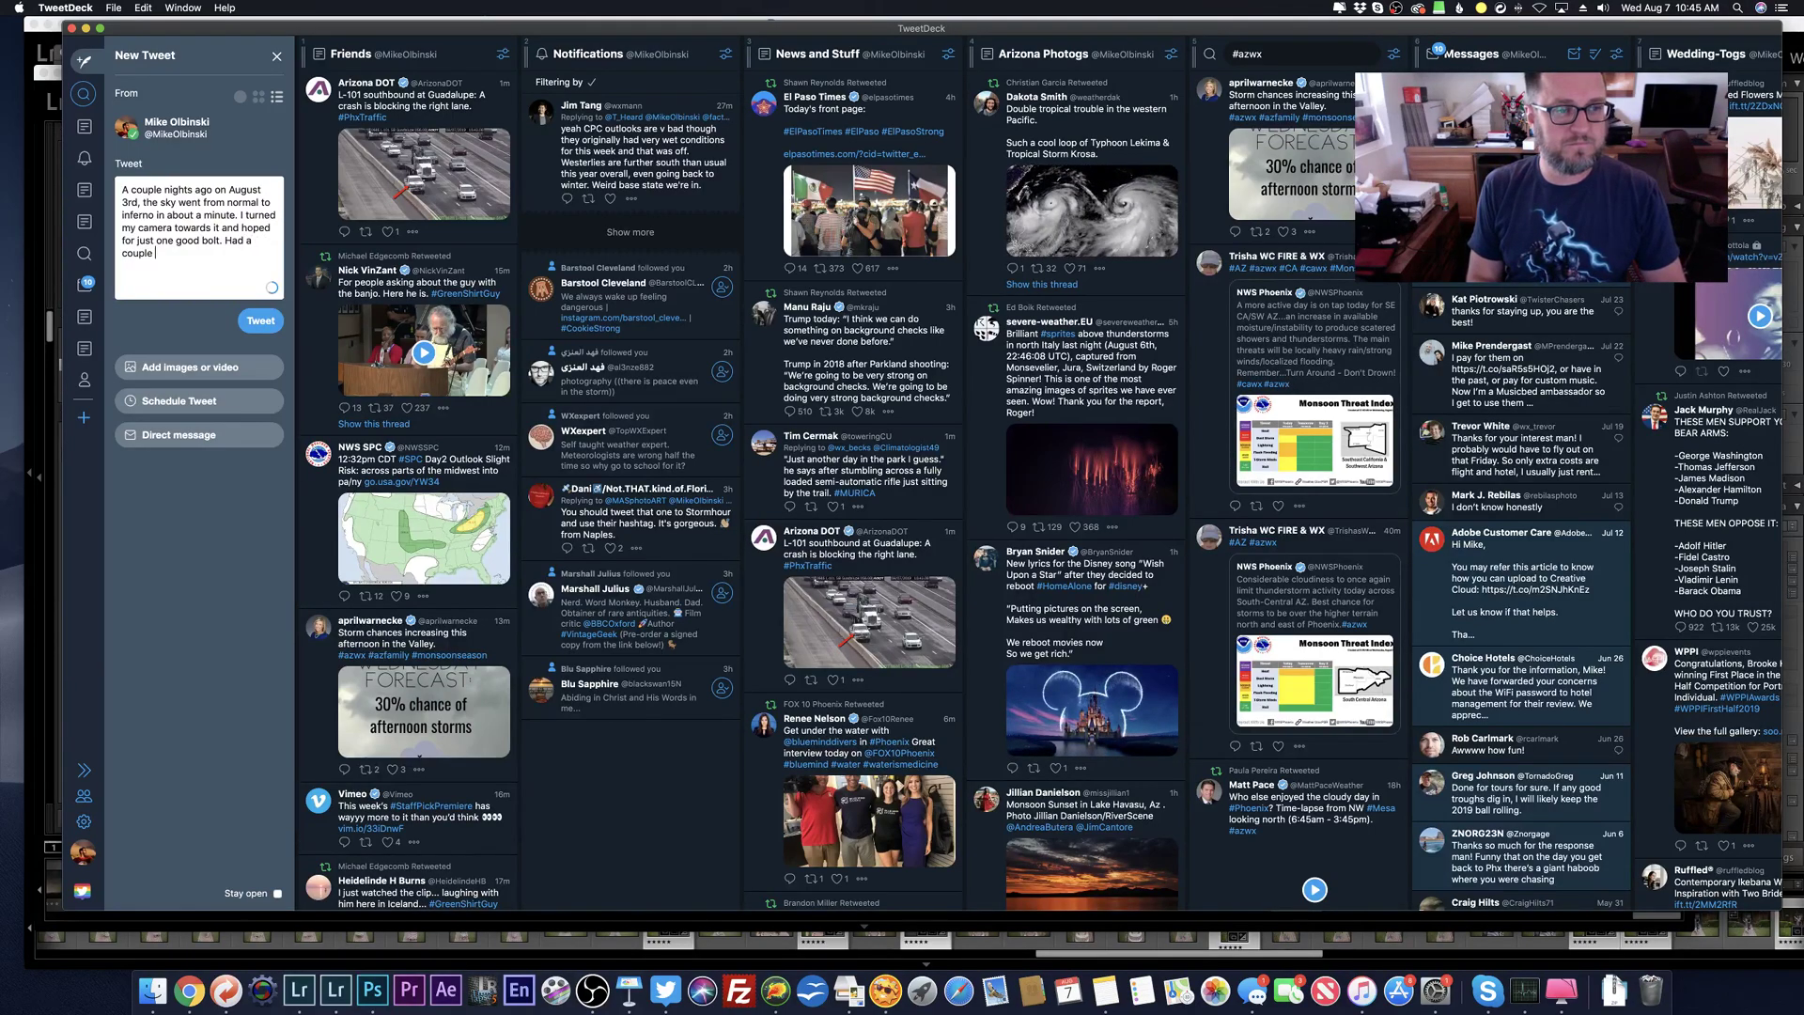
key("alt+BackSpace")
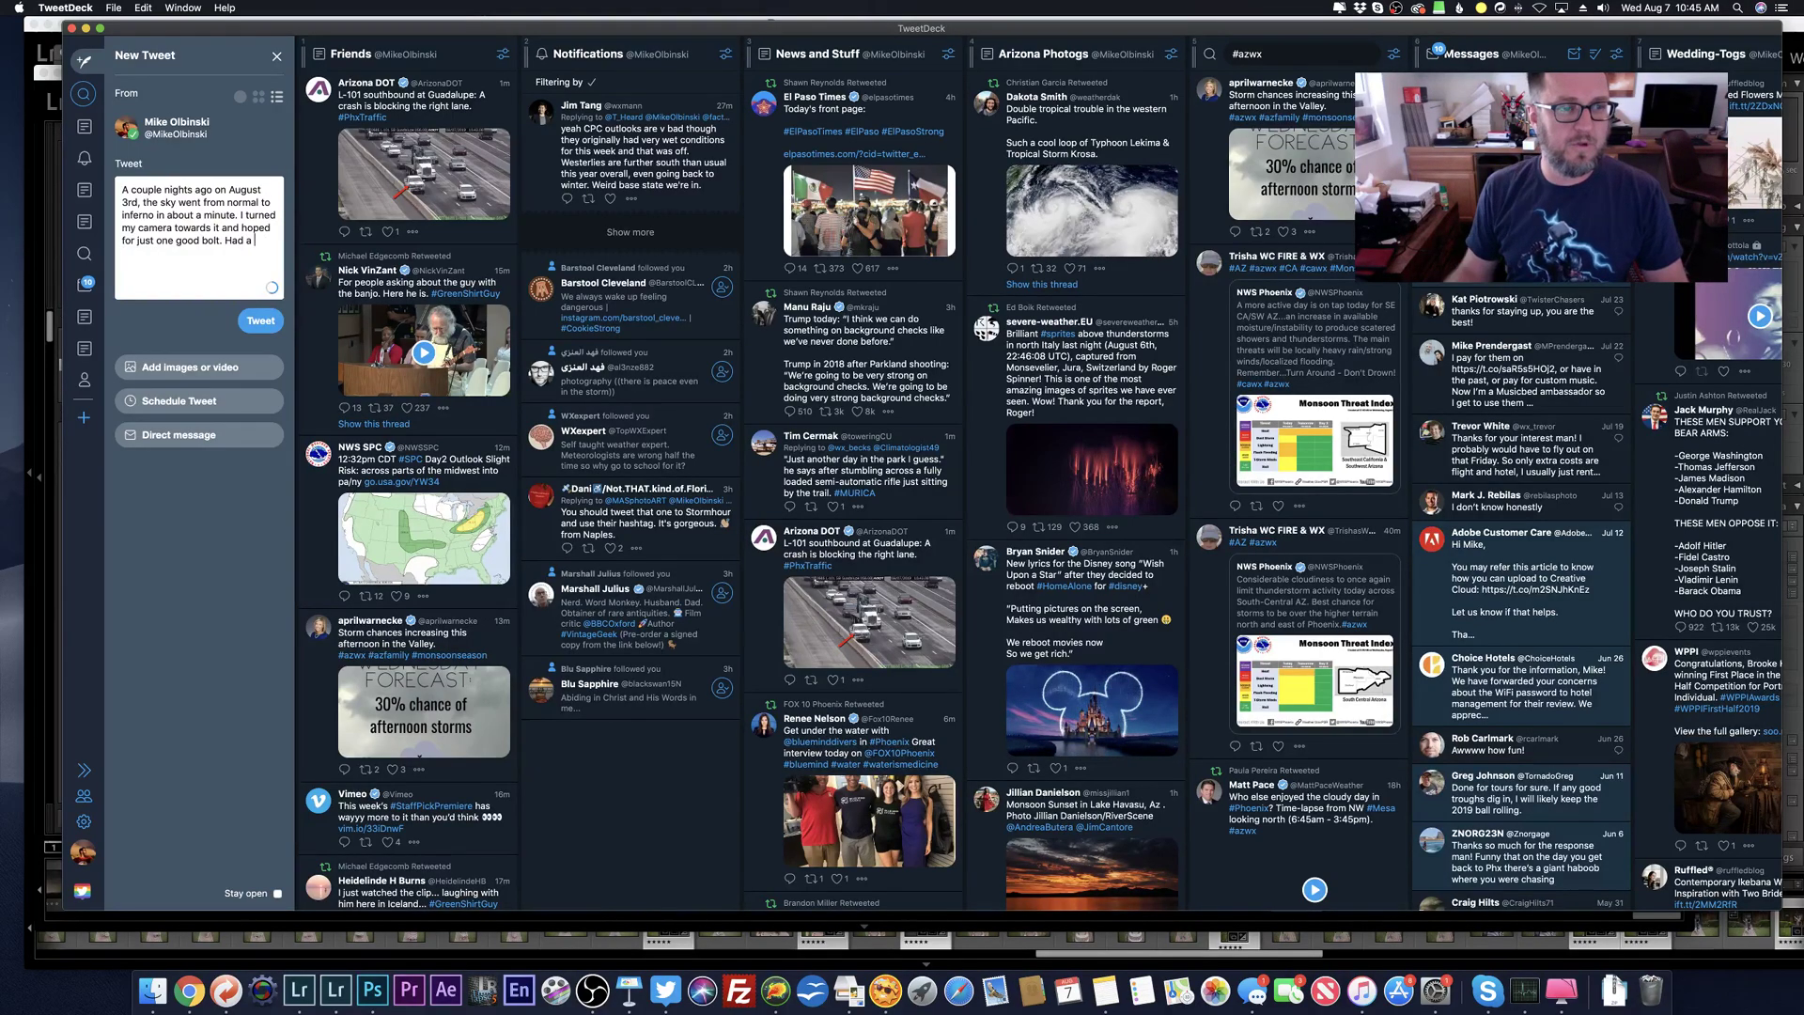
Step: Insert "northeast of Willcox" after "A couple nights ago" in the draft tweet
left_click(211, 189)
type("northe")
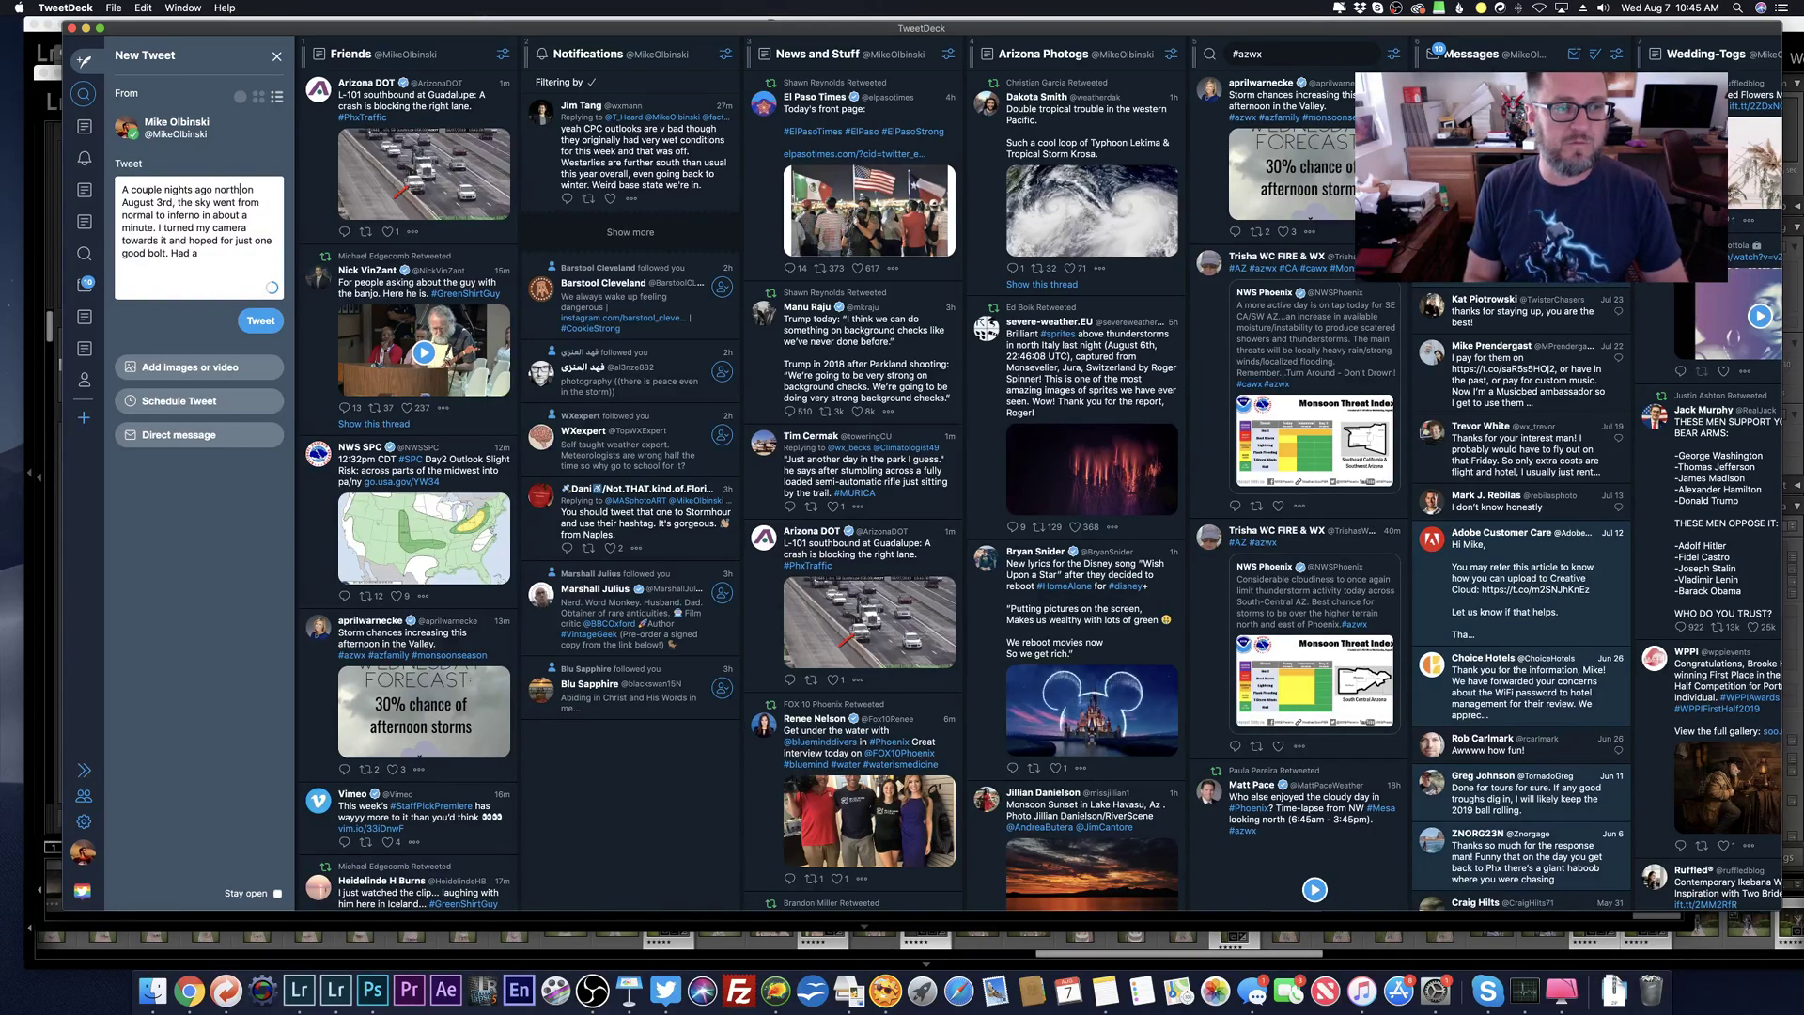
type("ast ")
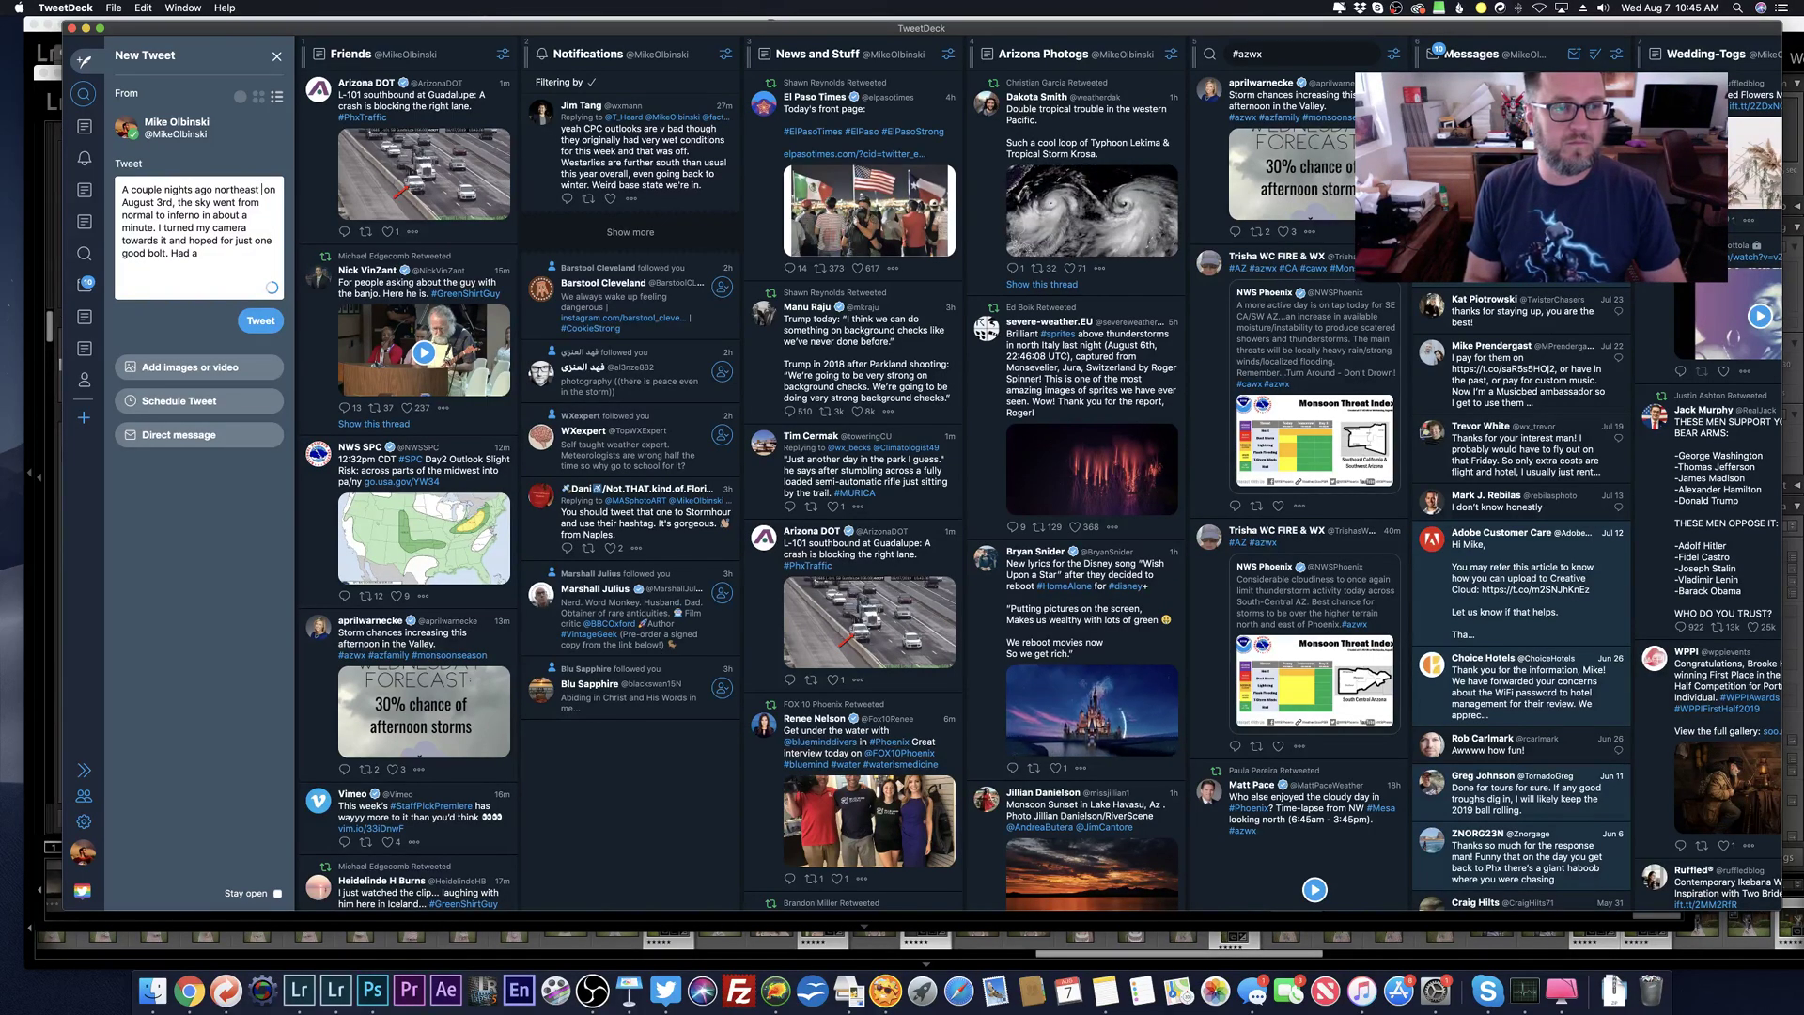
type("of Wil")
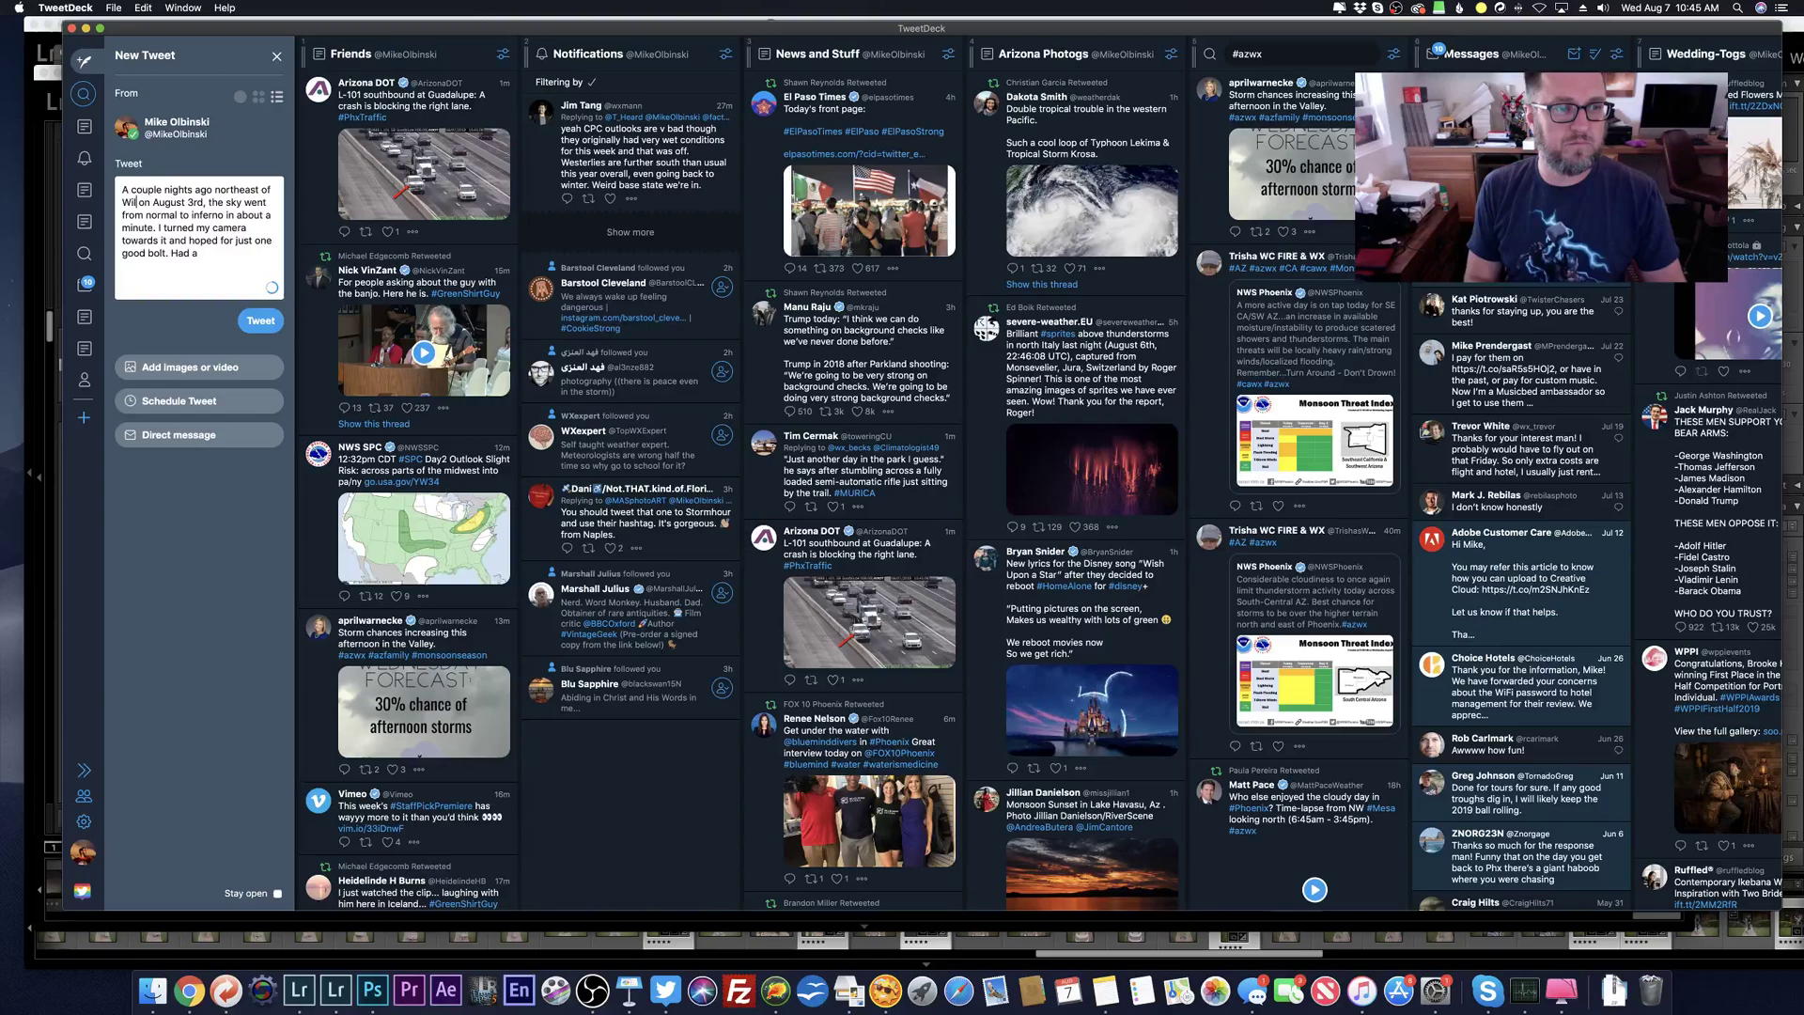
type("lcox")
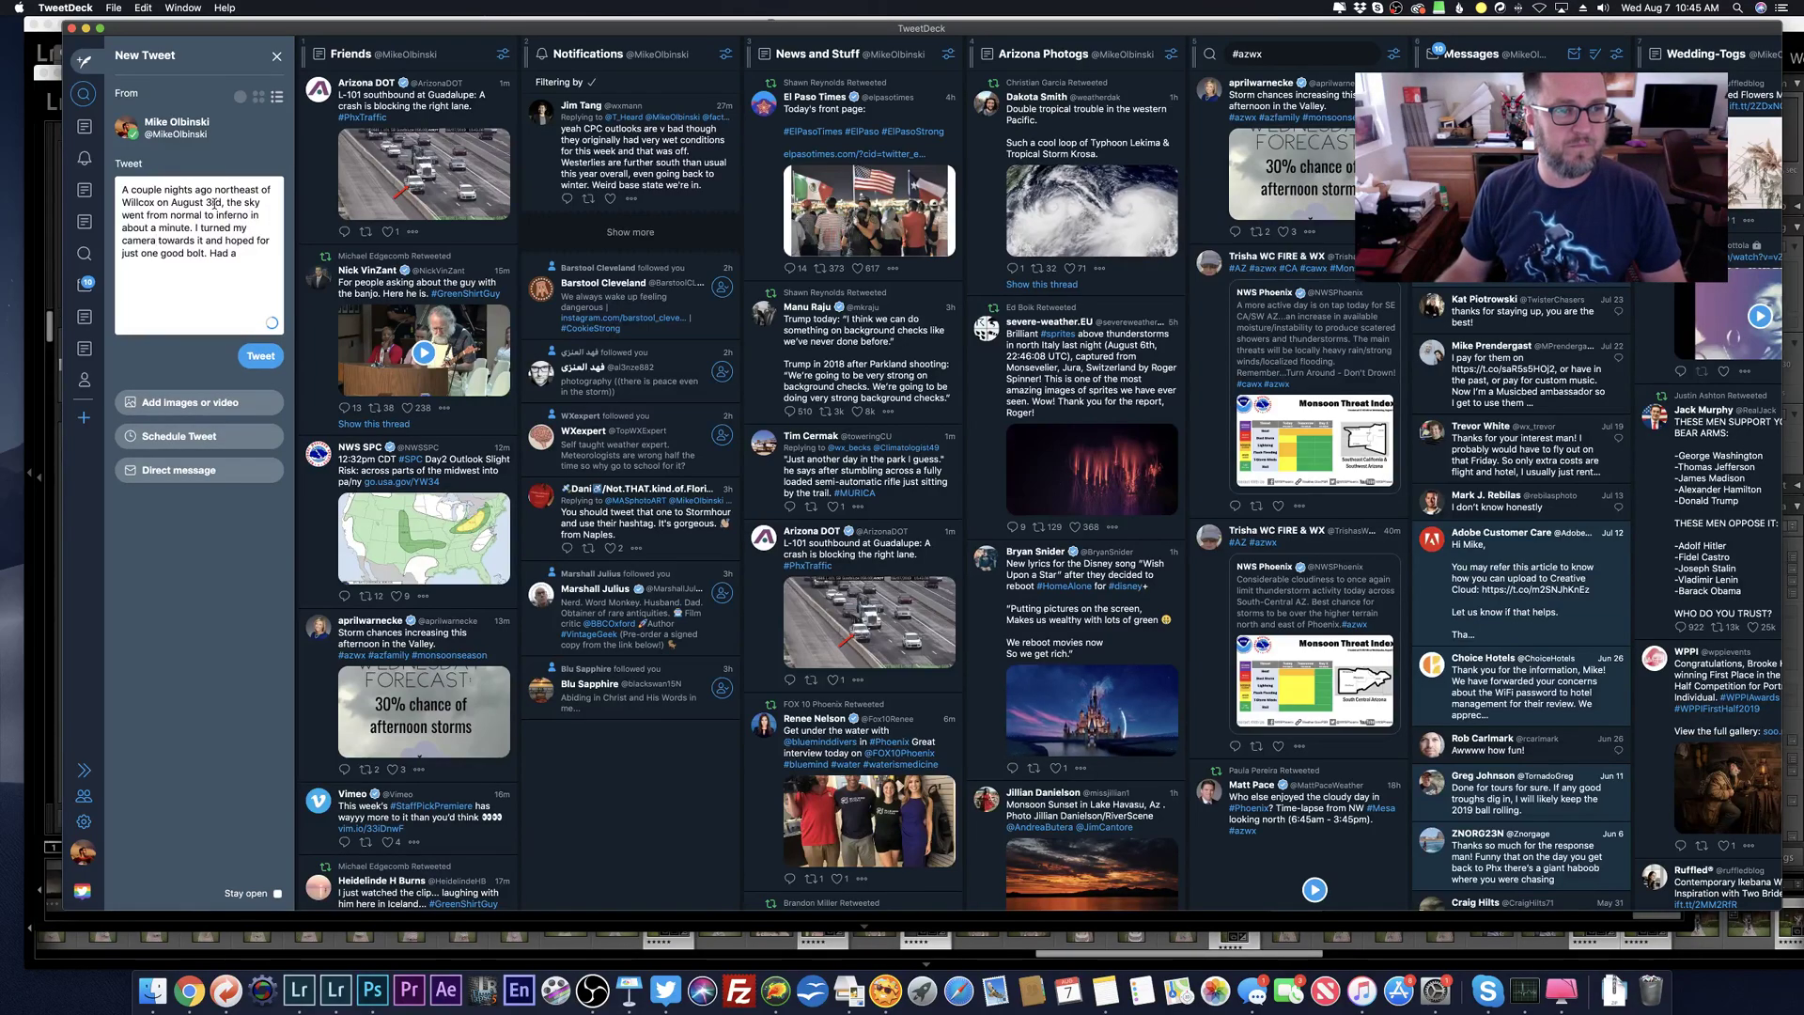
Step: Remove the unfinished "Had a" from the end of the draft tweet
left_click(261, 254)
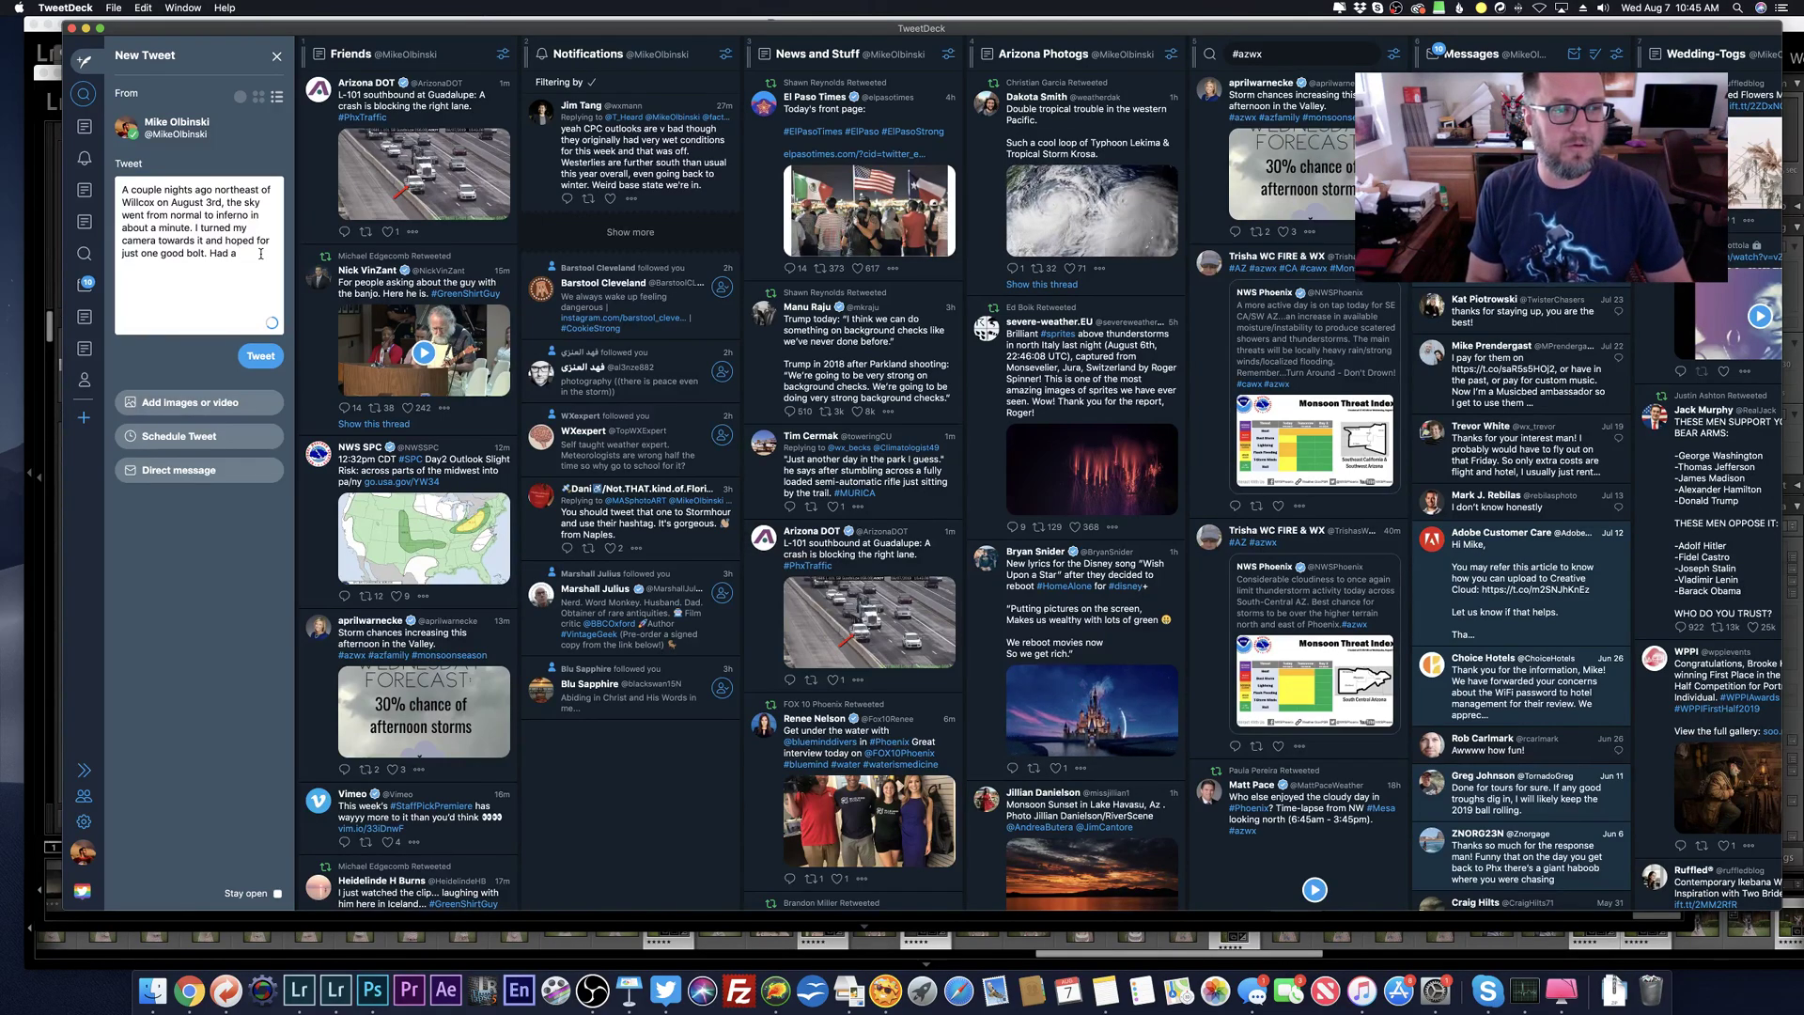
key("BackSpace")
key("BackSpace")
key("BackSpace")
key("BackSpace")
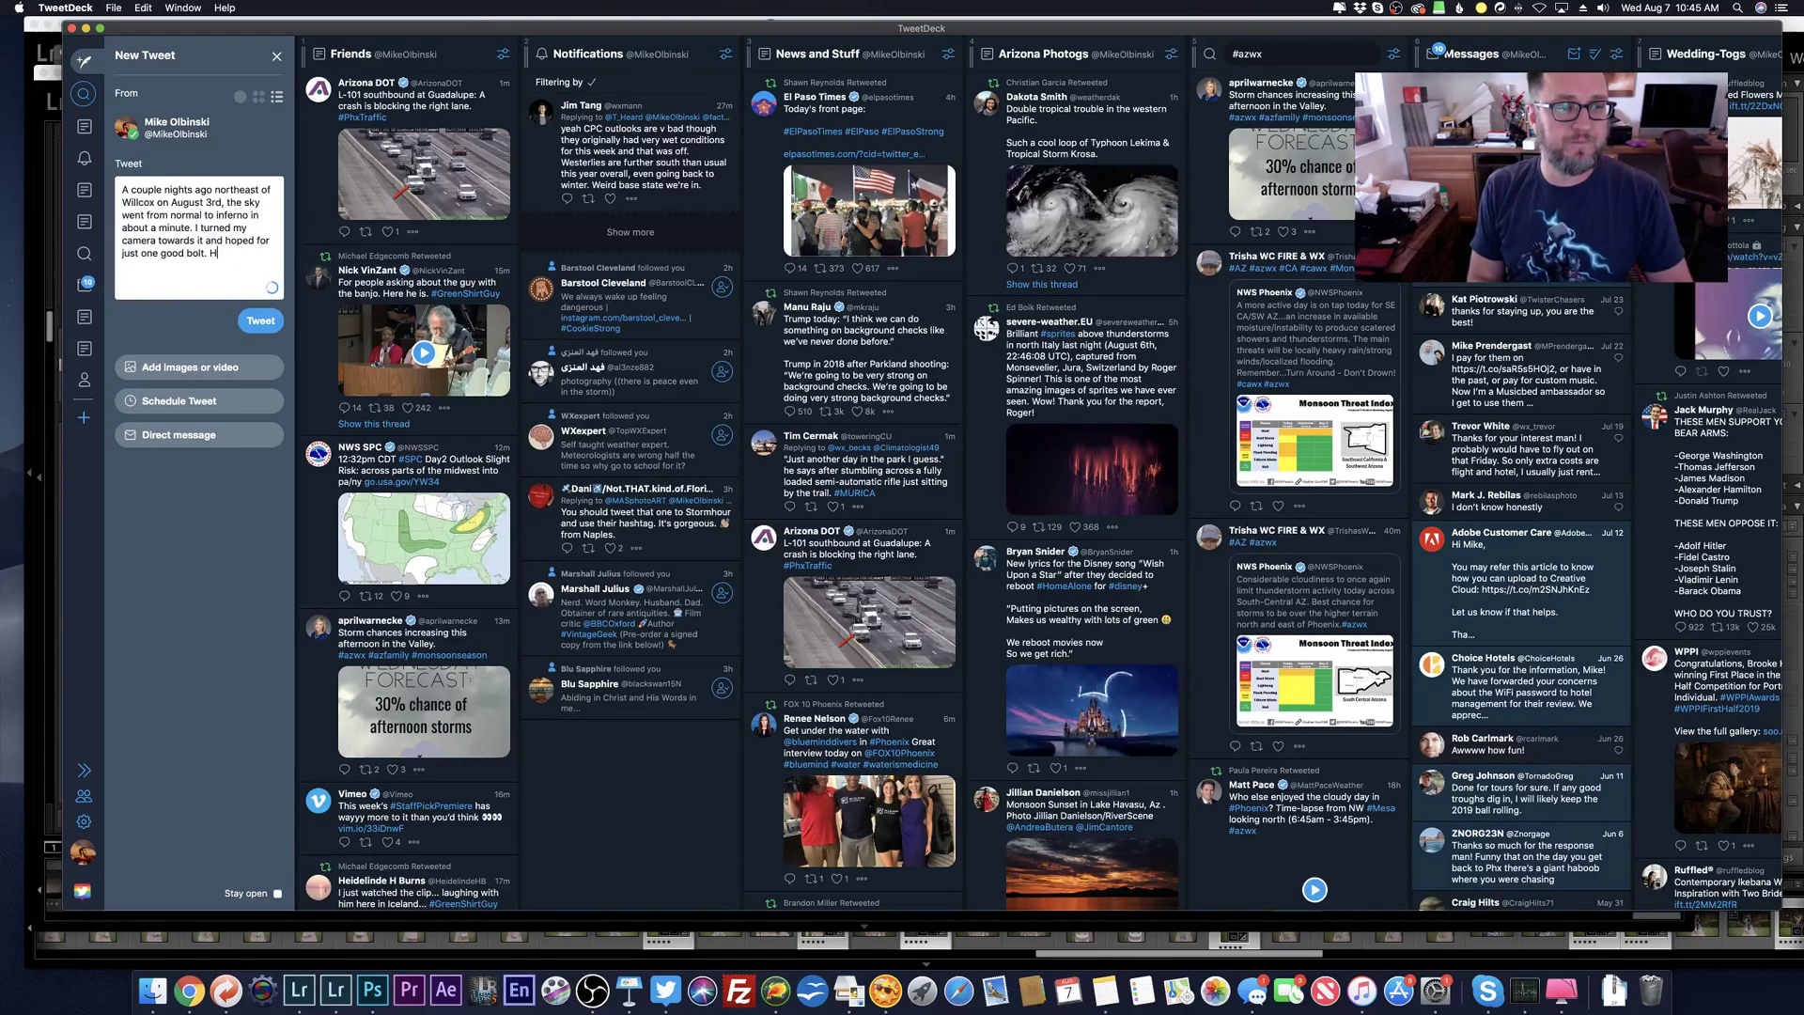
key("BackSpace")
type("Got lucky a")
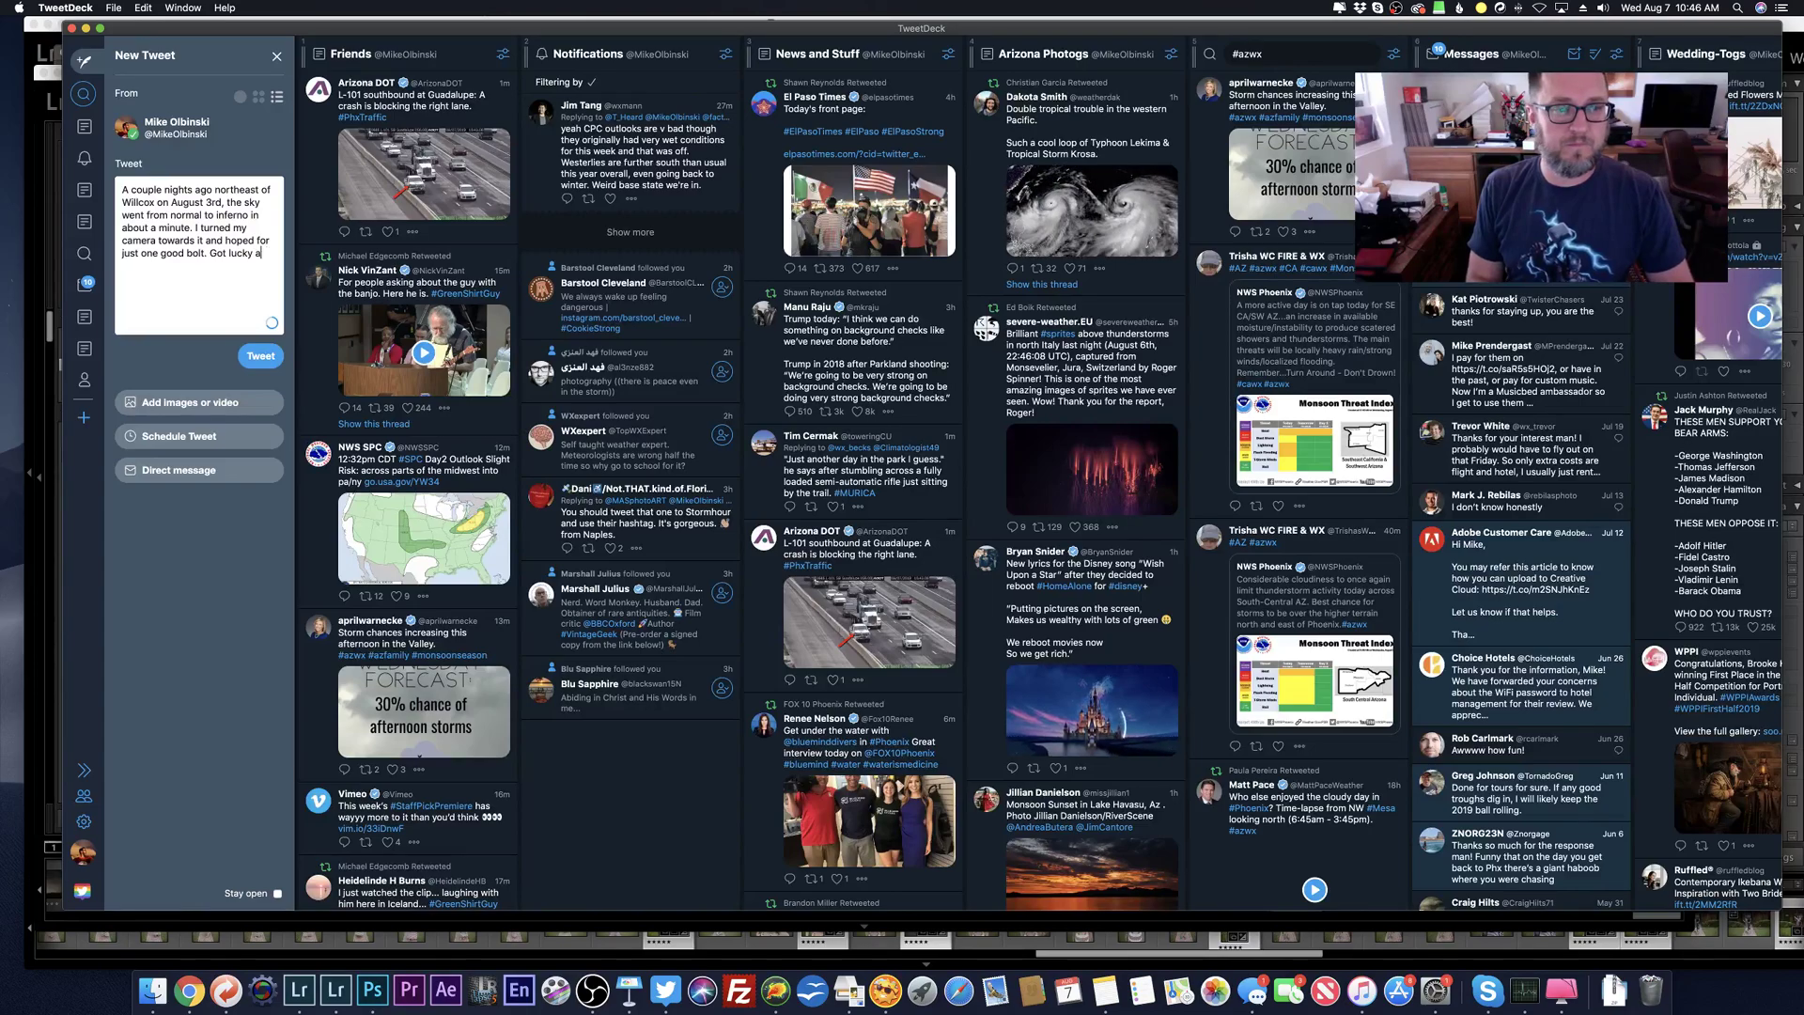
key("BackSpace")
key("BackSpace")
key("BackSpace")
key("BackSpace")
key("BackSpace")
key("BackSpace")
key("BackSpace")
key("BackSpace")
Step: Add "Was an amazing scene, but had to keep rain drops off the lens constantly which proved t" to the end of the tweet
type("Wa")
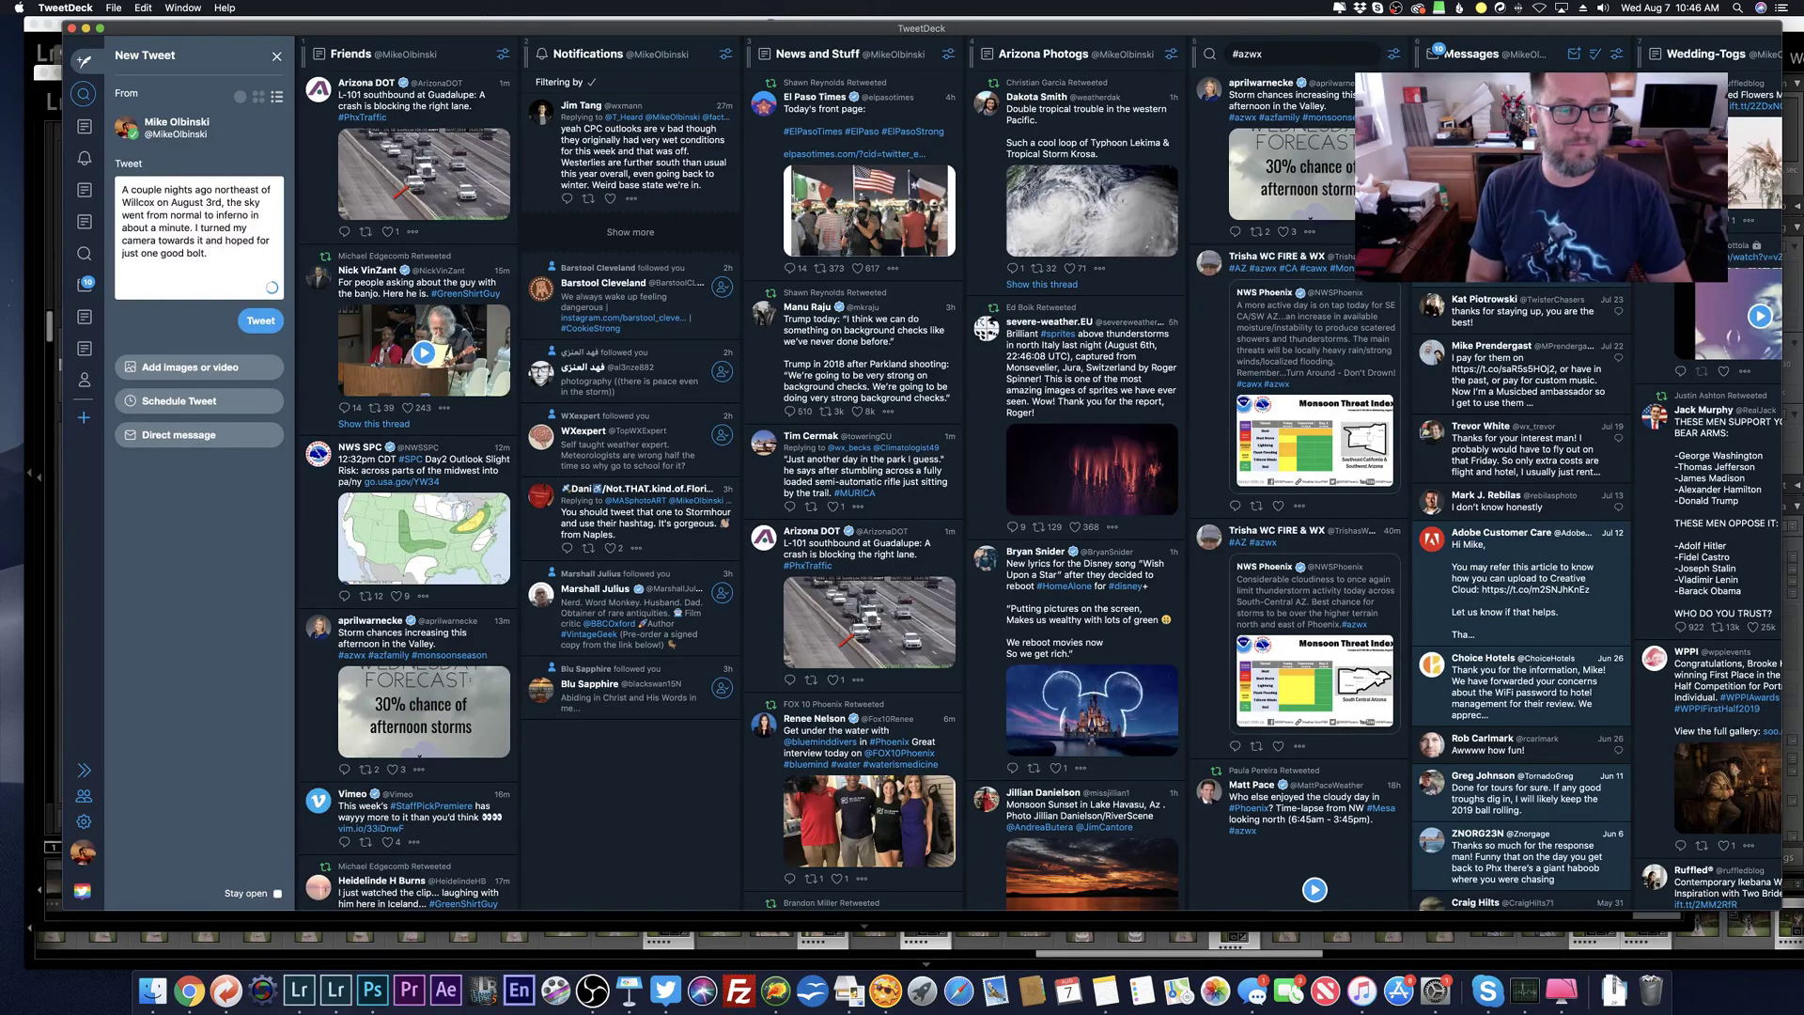
type("s a")
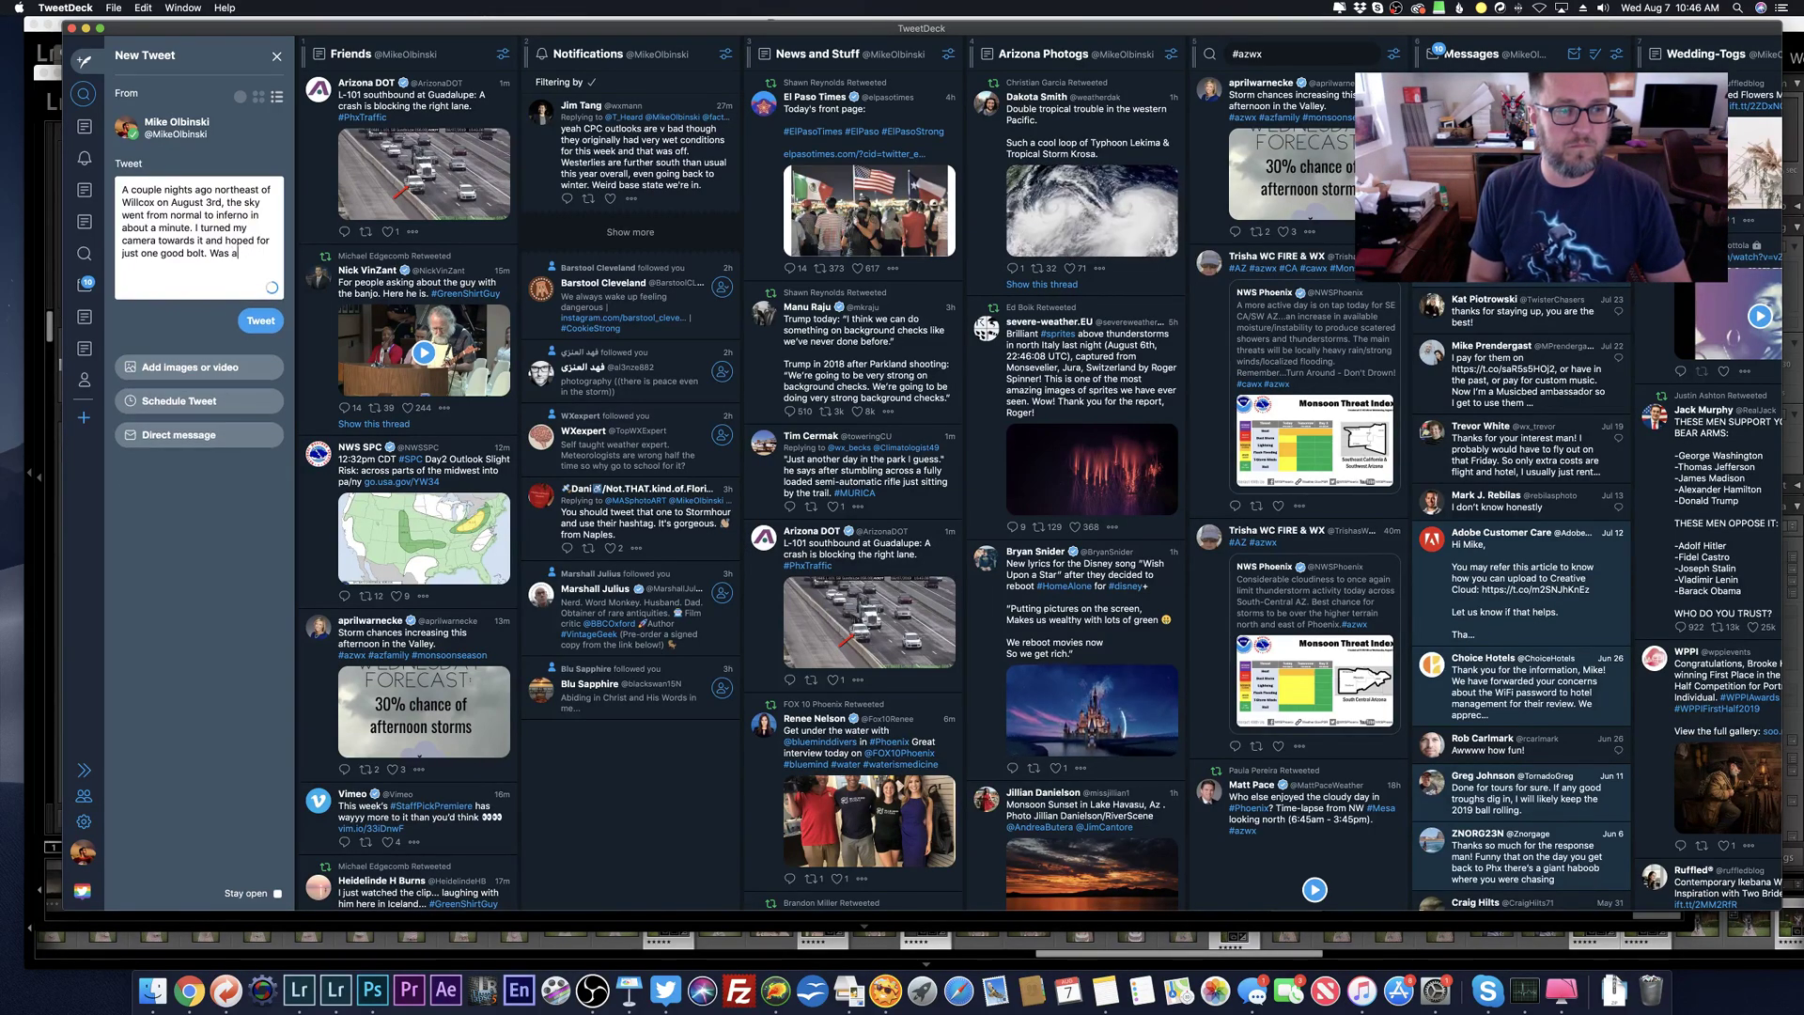
type("n amazing")
type("ne, but h")
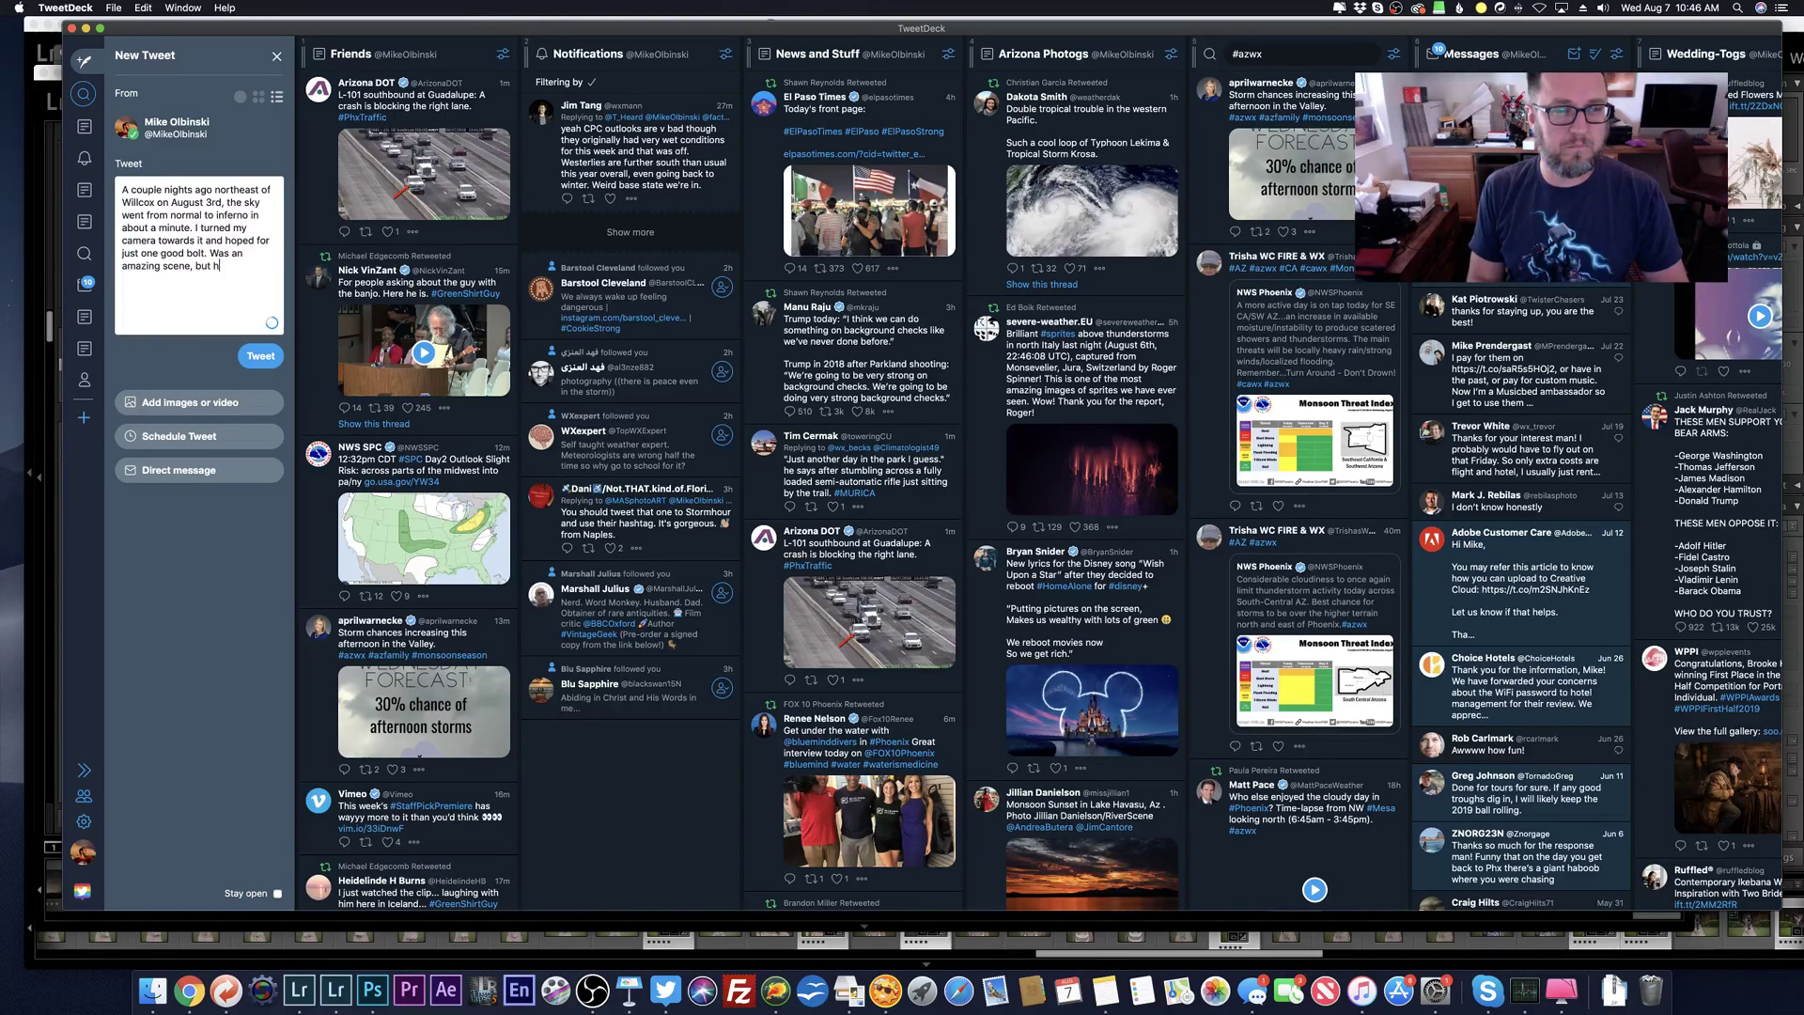
type("ad to keep water")
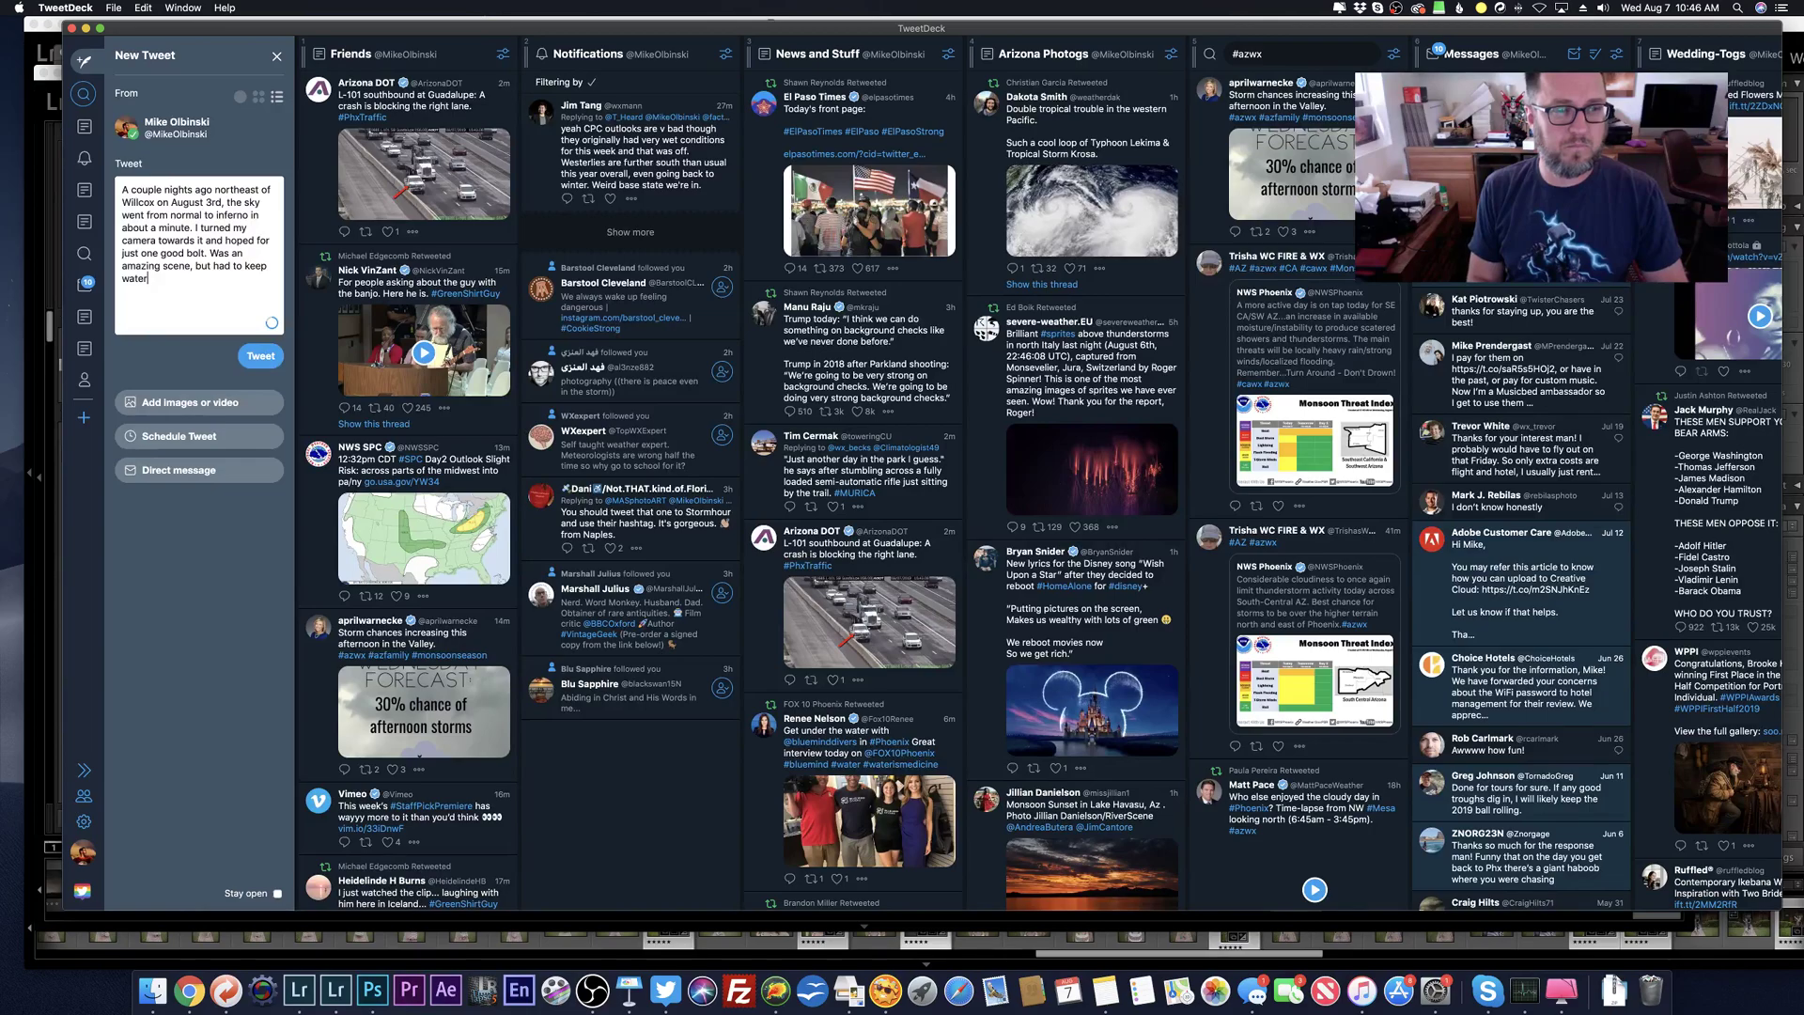
key("BackSpace")
key("BackSpace")
type("rain drop")
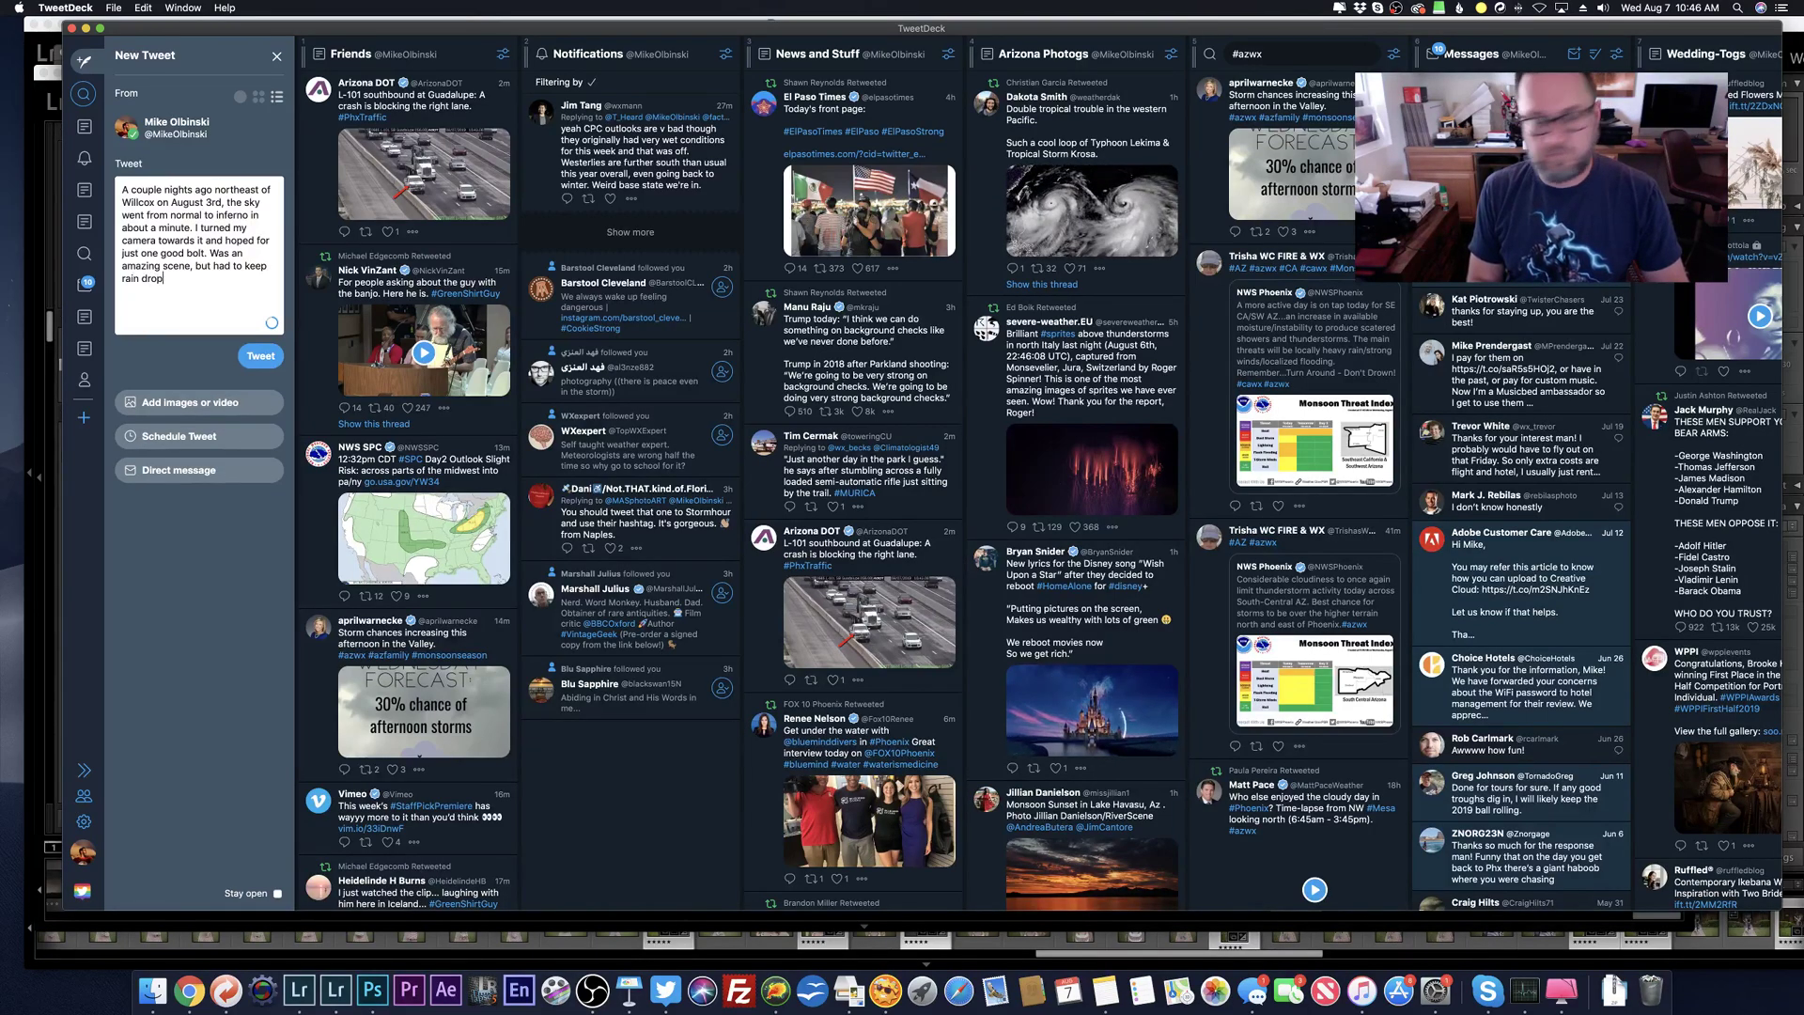
type("s off the lens con")
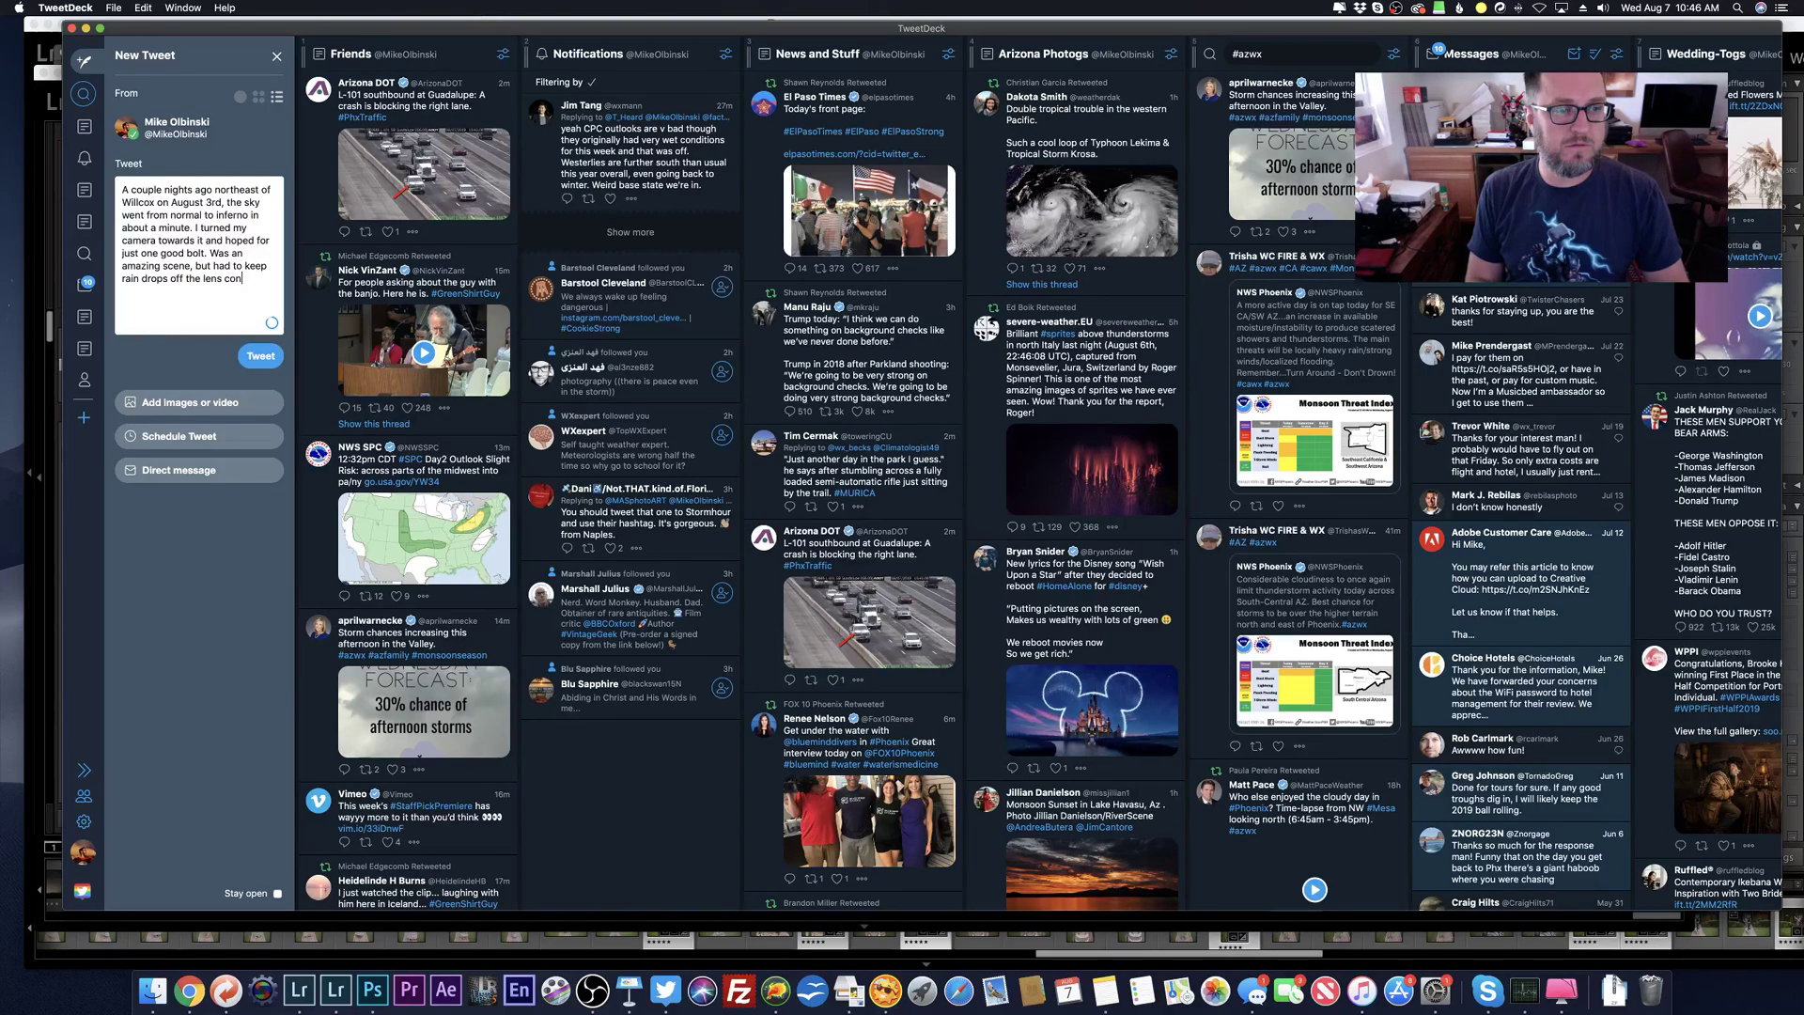
type("stantly which proved t")
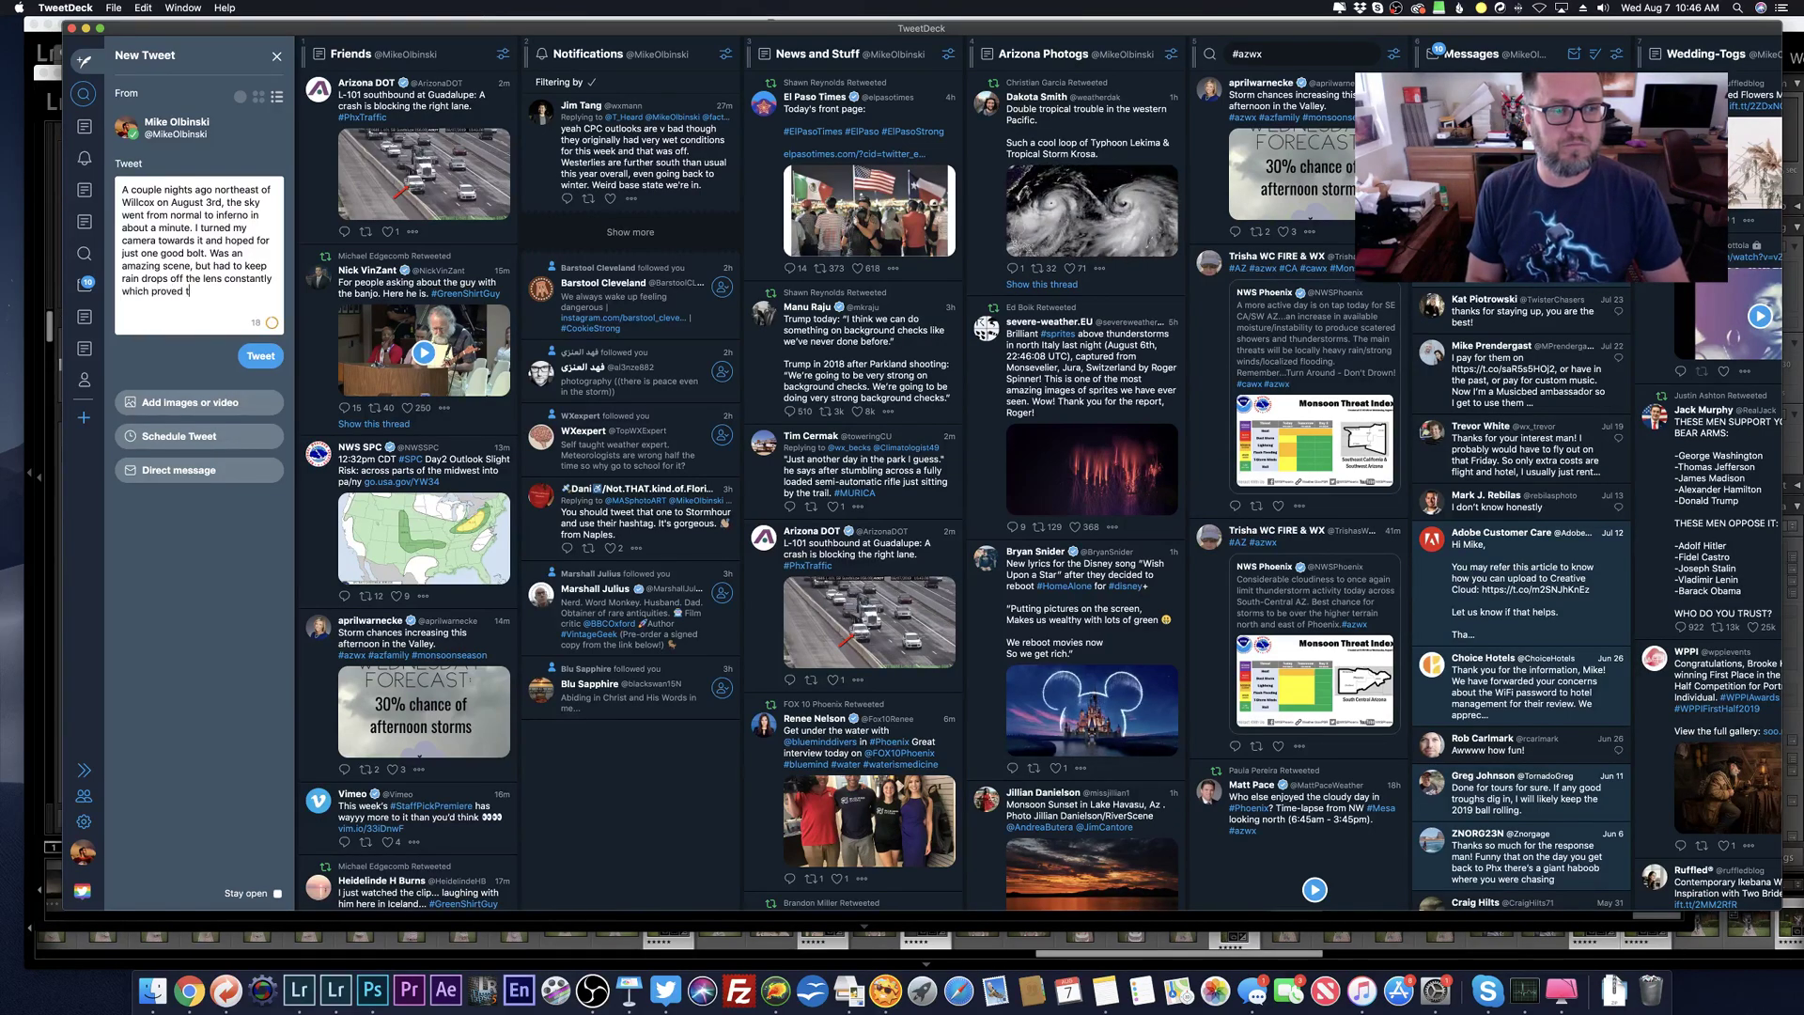
Step: Cut "which proved t" from the tweet and close the sentence with a period after "constantly"
key("alt+shift+Left")
key("alt+shift+Left")
key("BackSpace")
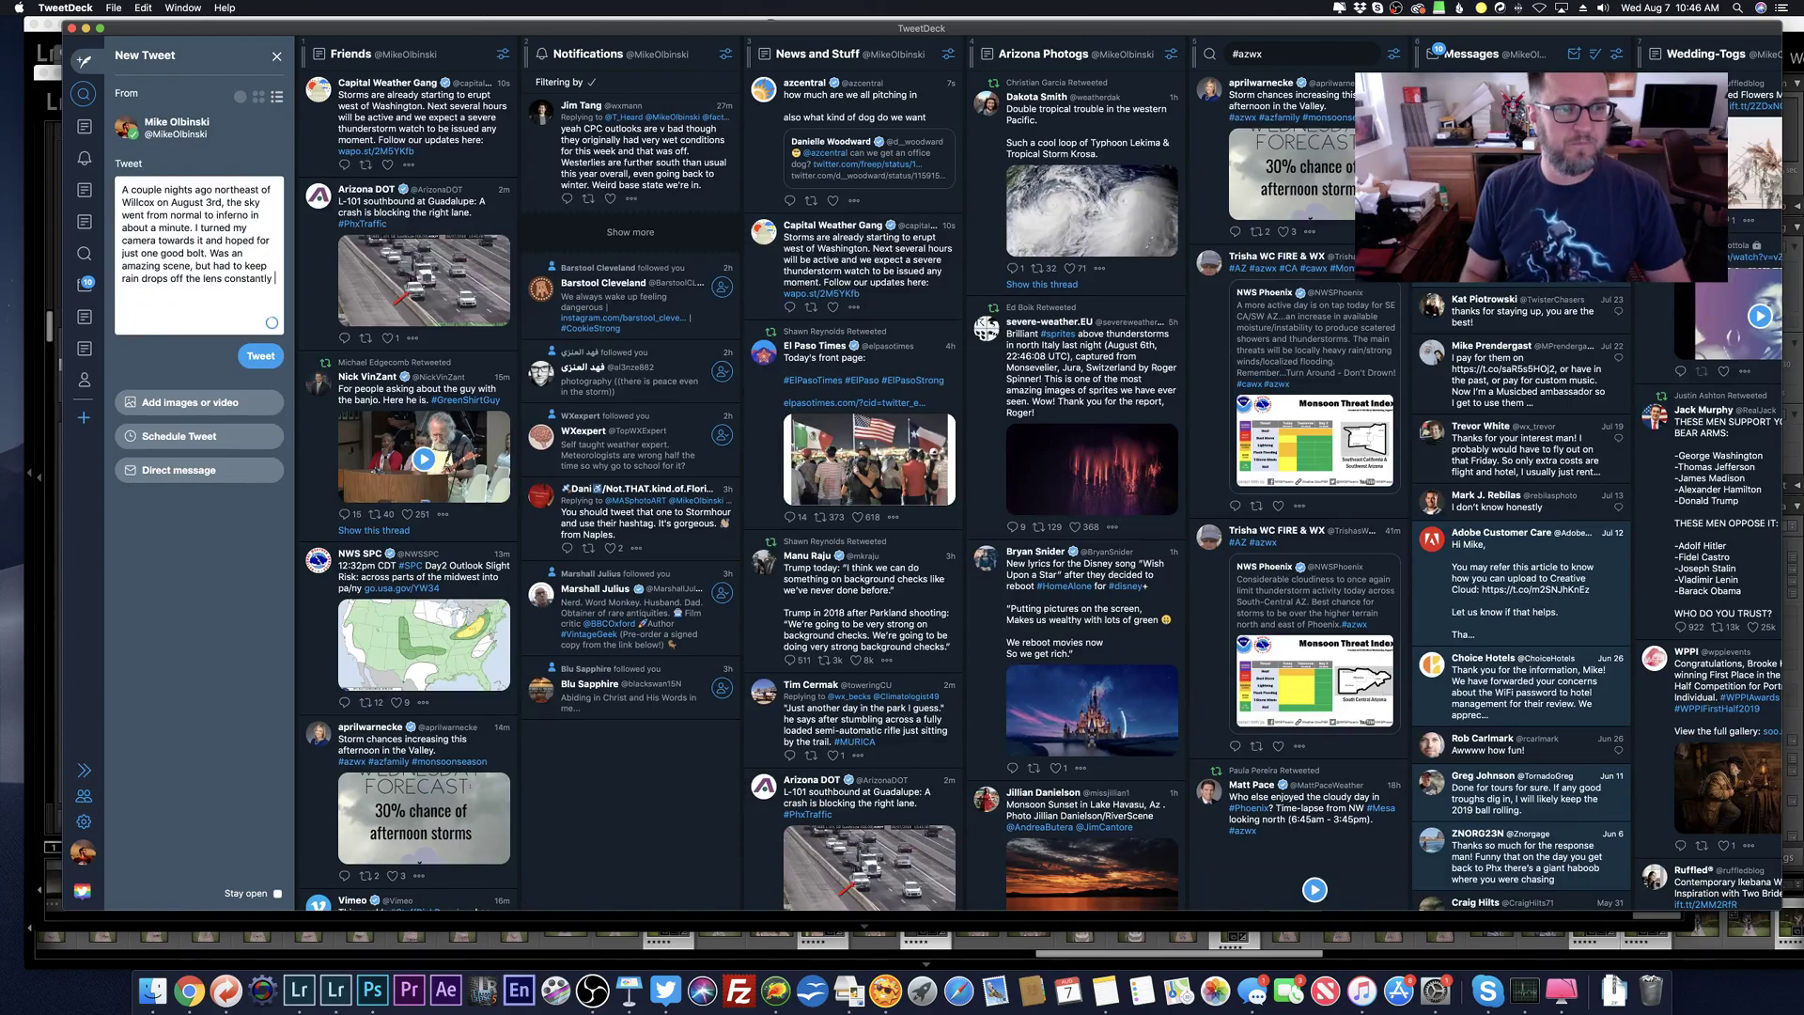
key("BackSpace")
key("BackSpace")
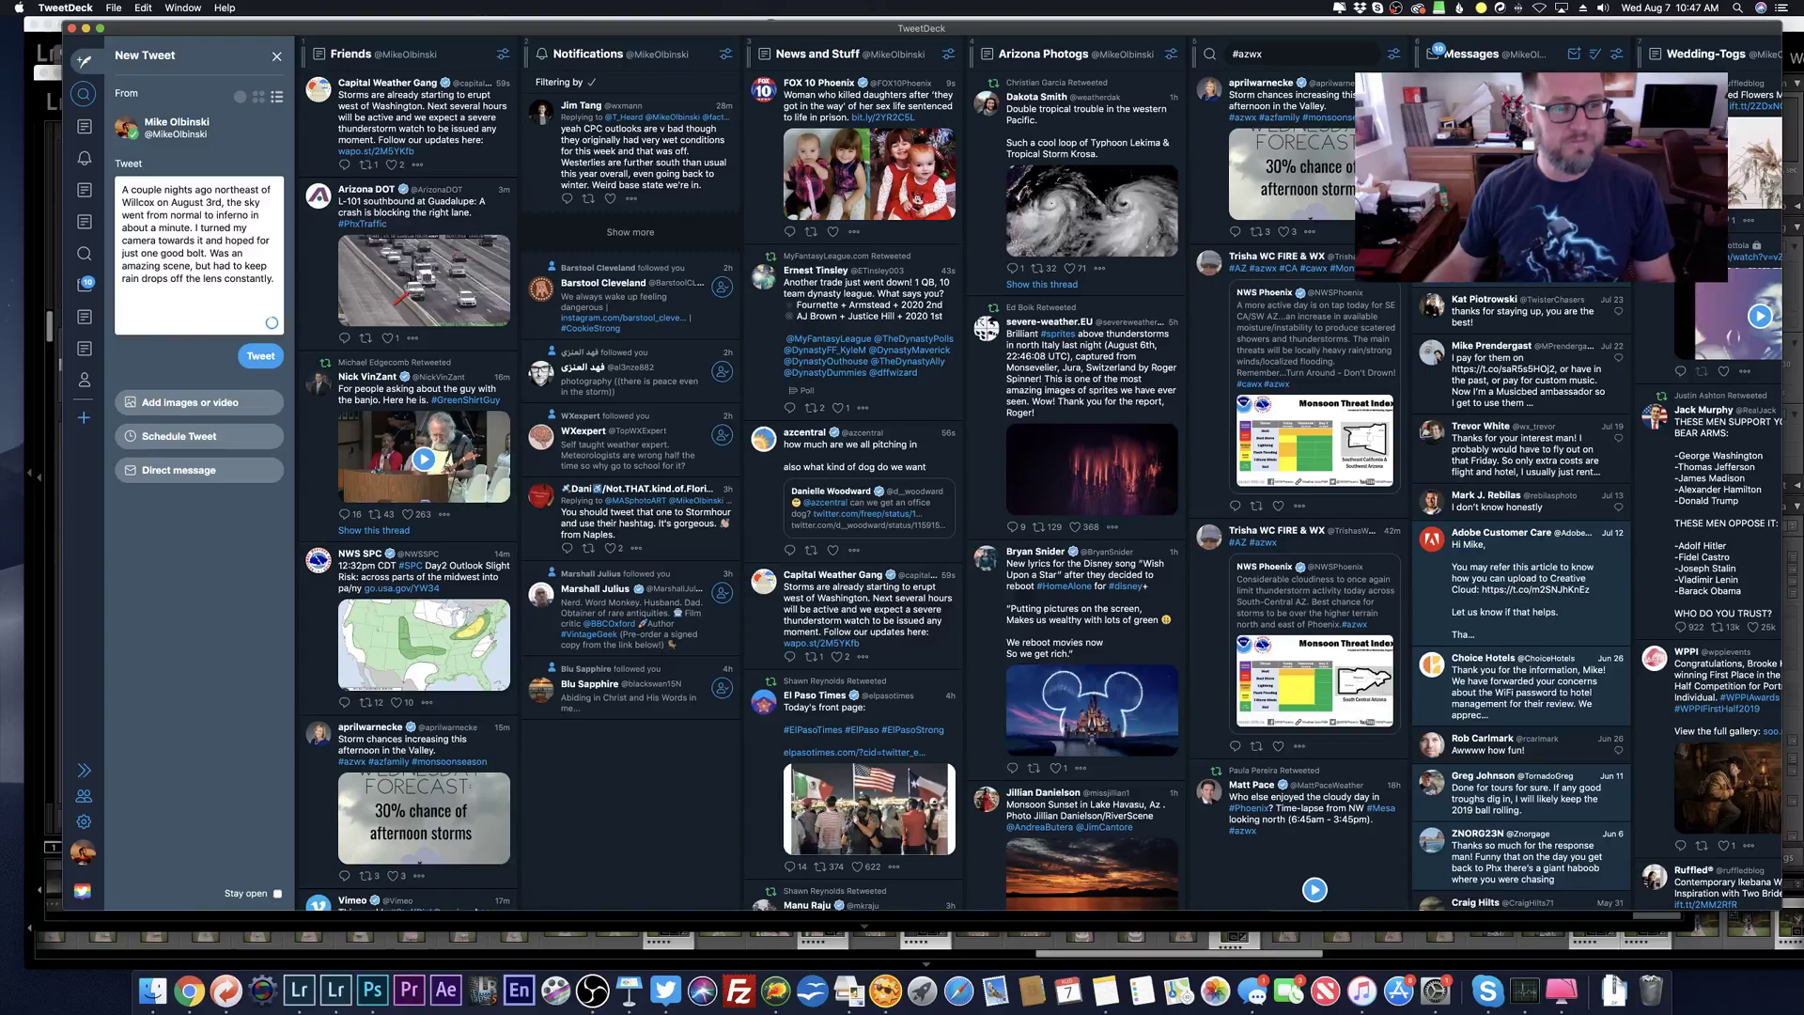
Step: Replace the tweet's closing sentence about the amazing scene and rain drops with "Got lucky"
key("BackSpace")
type("Tur")
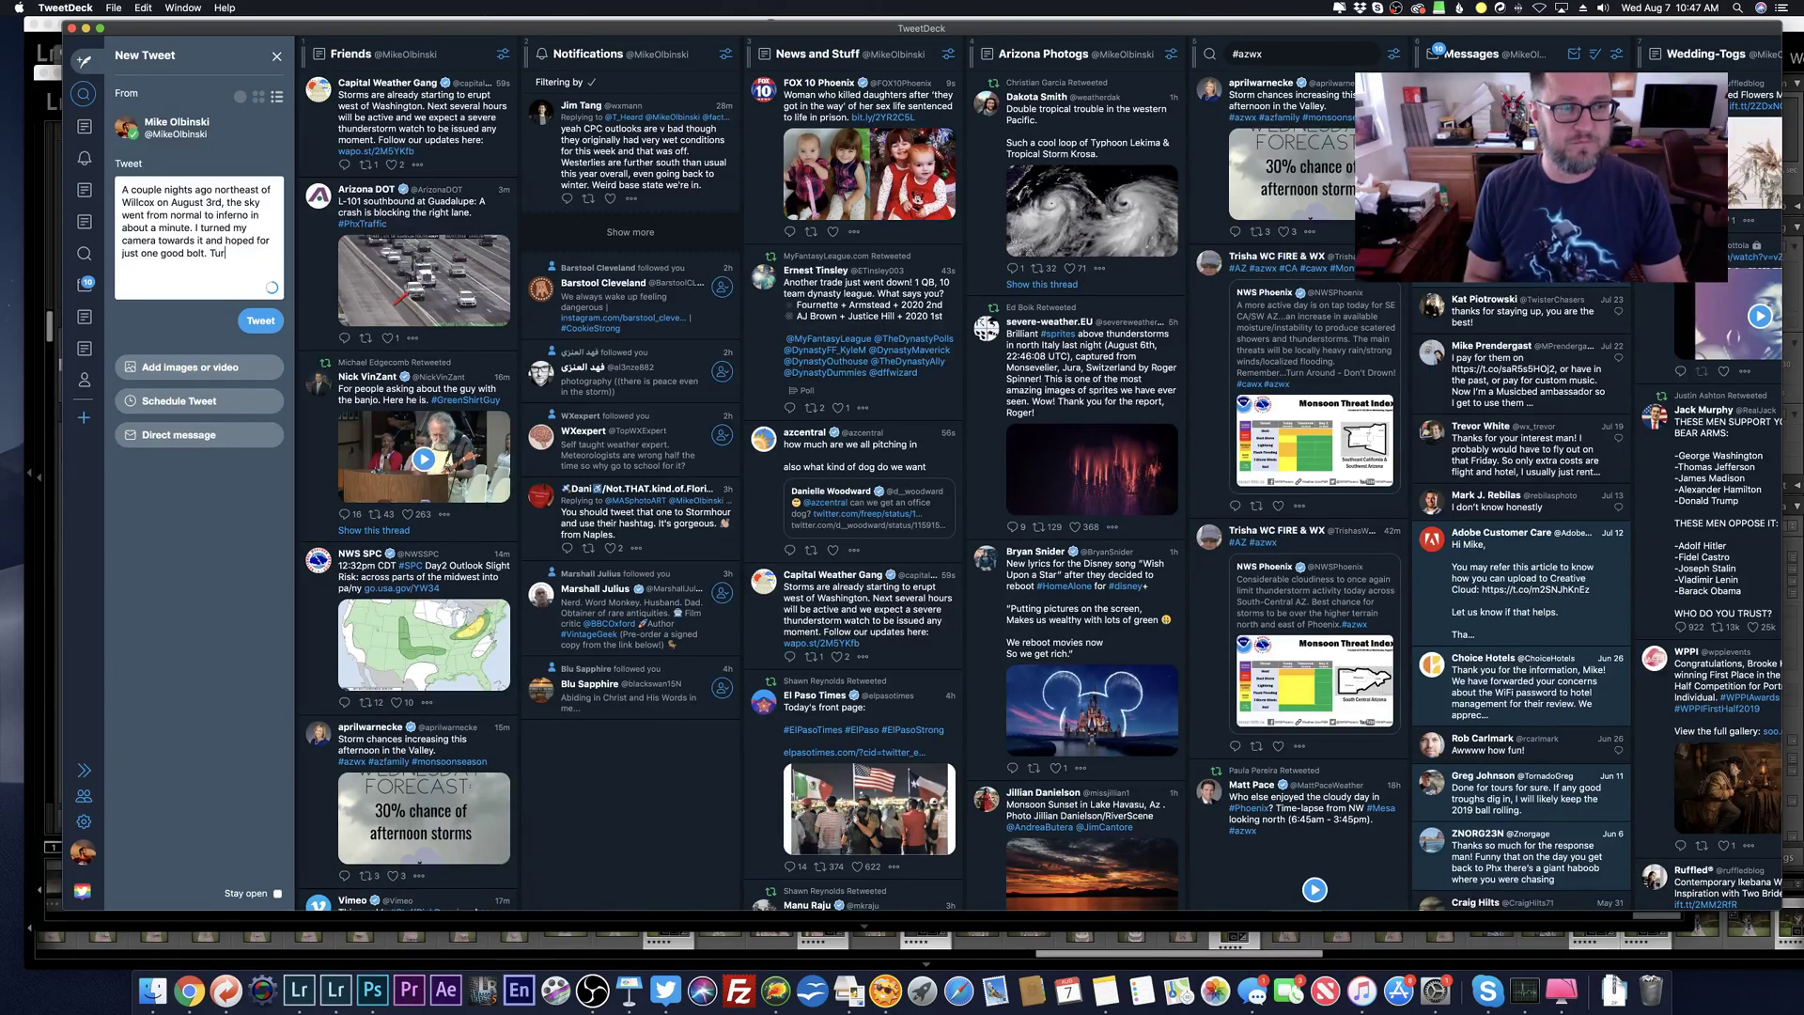
key("BackSpace")
key("BackSpace")
key("BackSpace")
type("Go")
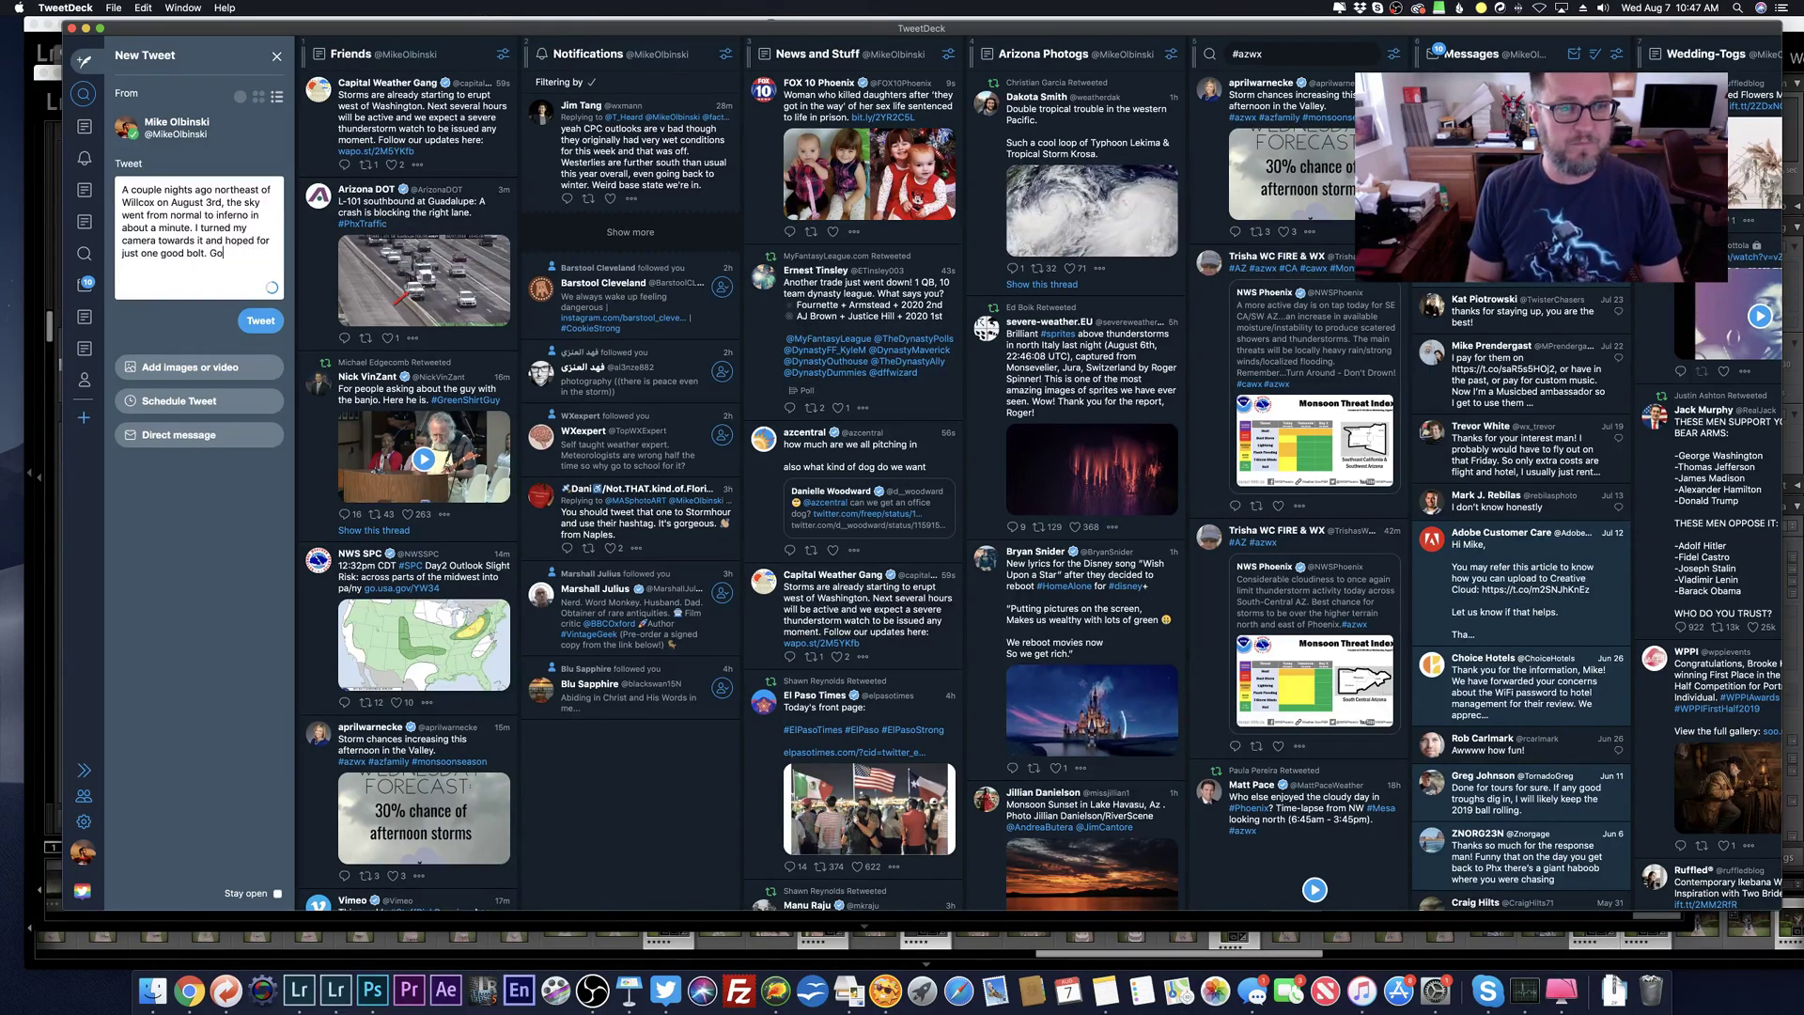
type("t lucky")
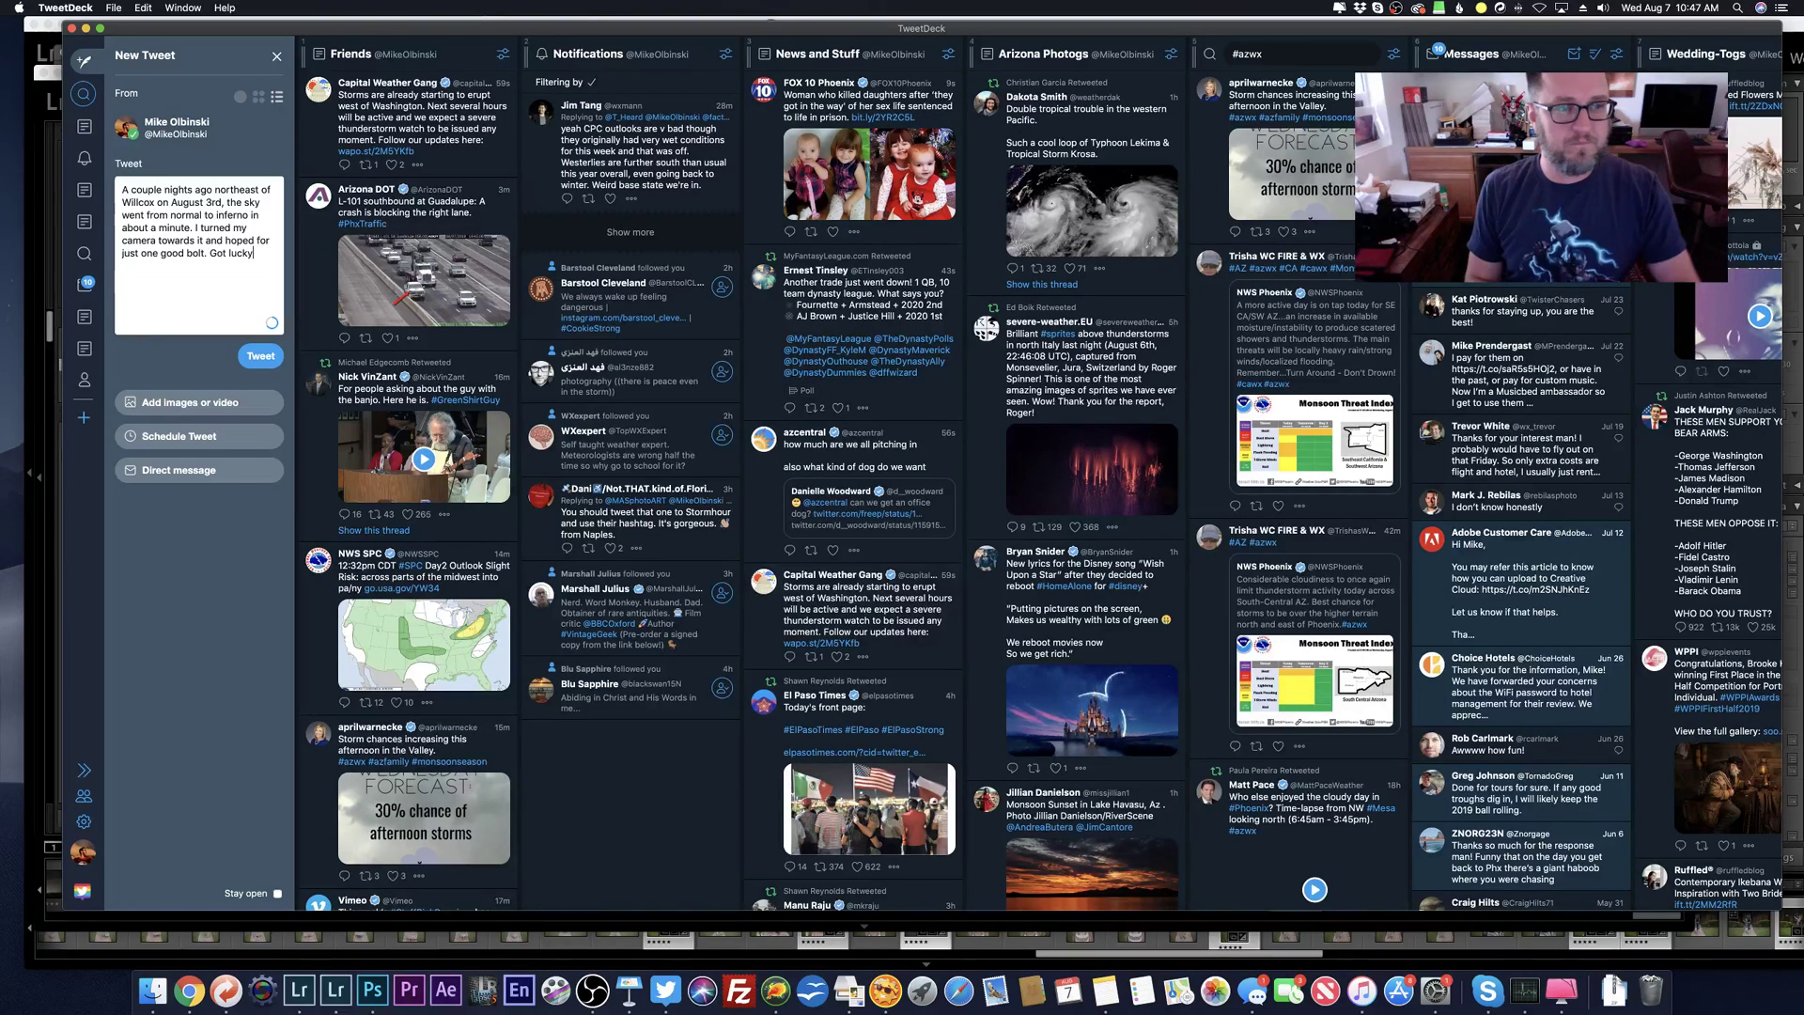
Step: Rework the tweet's ending to "just one good bolt! Got a couple and it was just an amazing, on-fire sky that night."
key("BackSpace")
key("BackSpace")
key("BackSpace")
key("BackSpace")
key("BackSpace")
key("BackSpace")
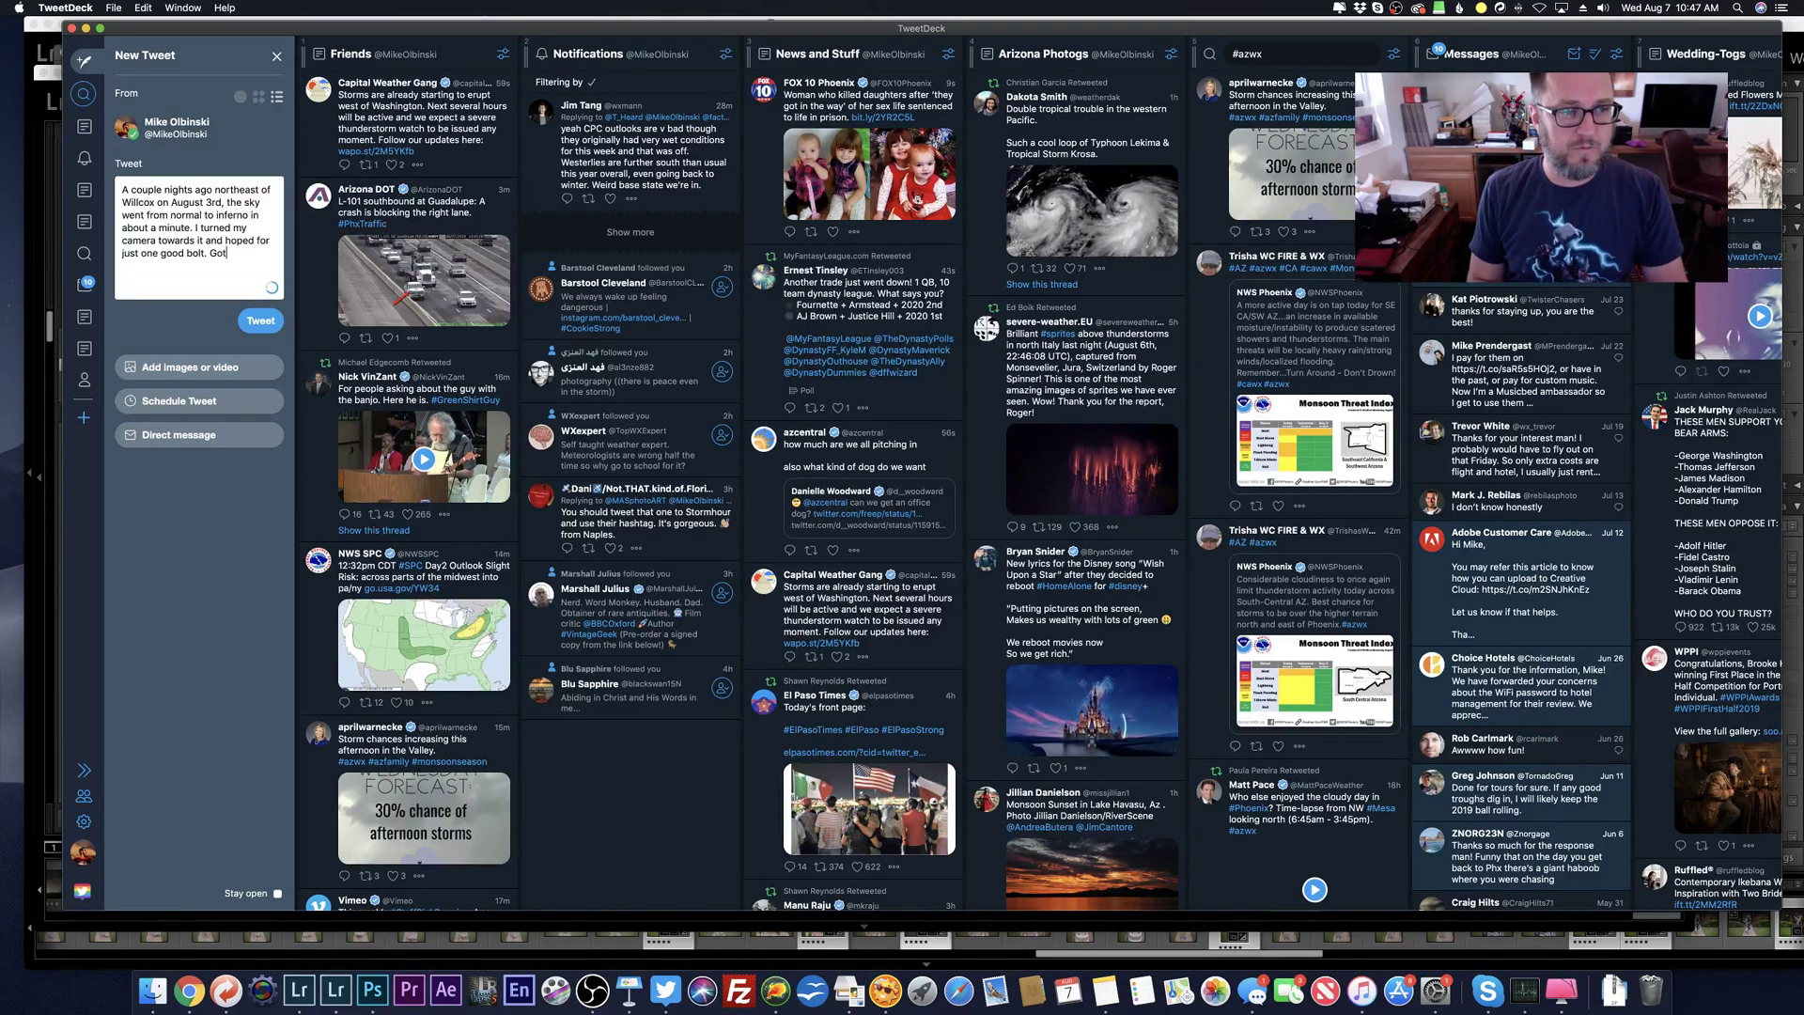
type("! Got a")
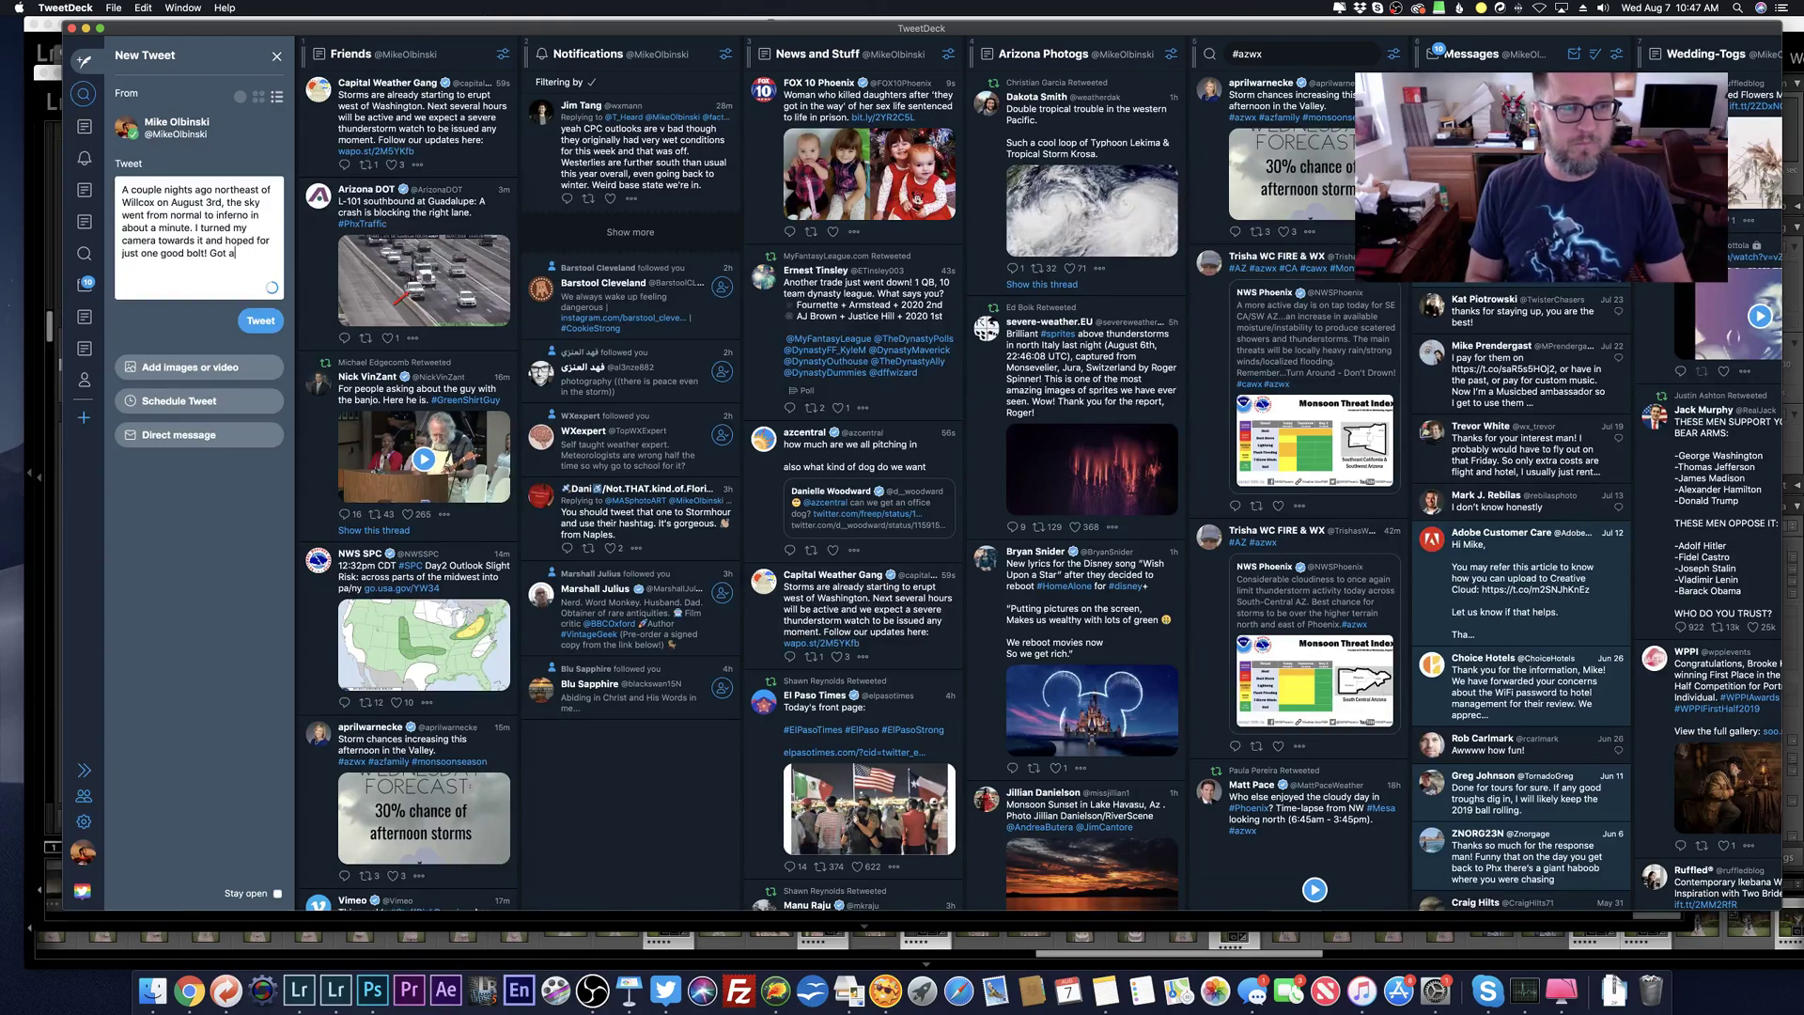
type(" couple and it was just an ama")
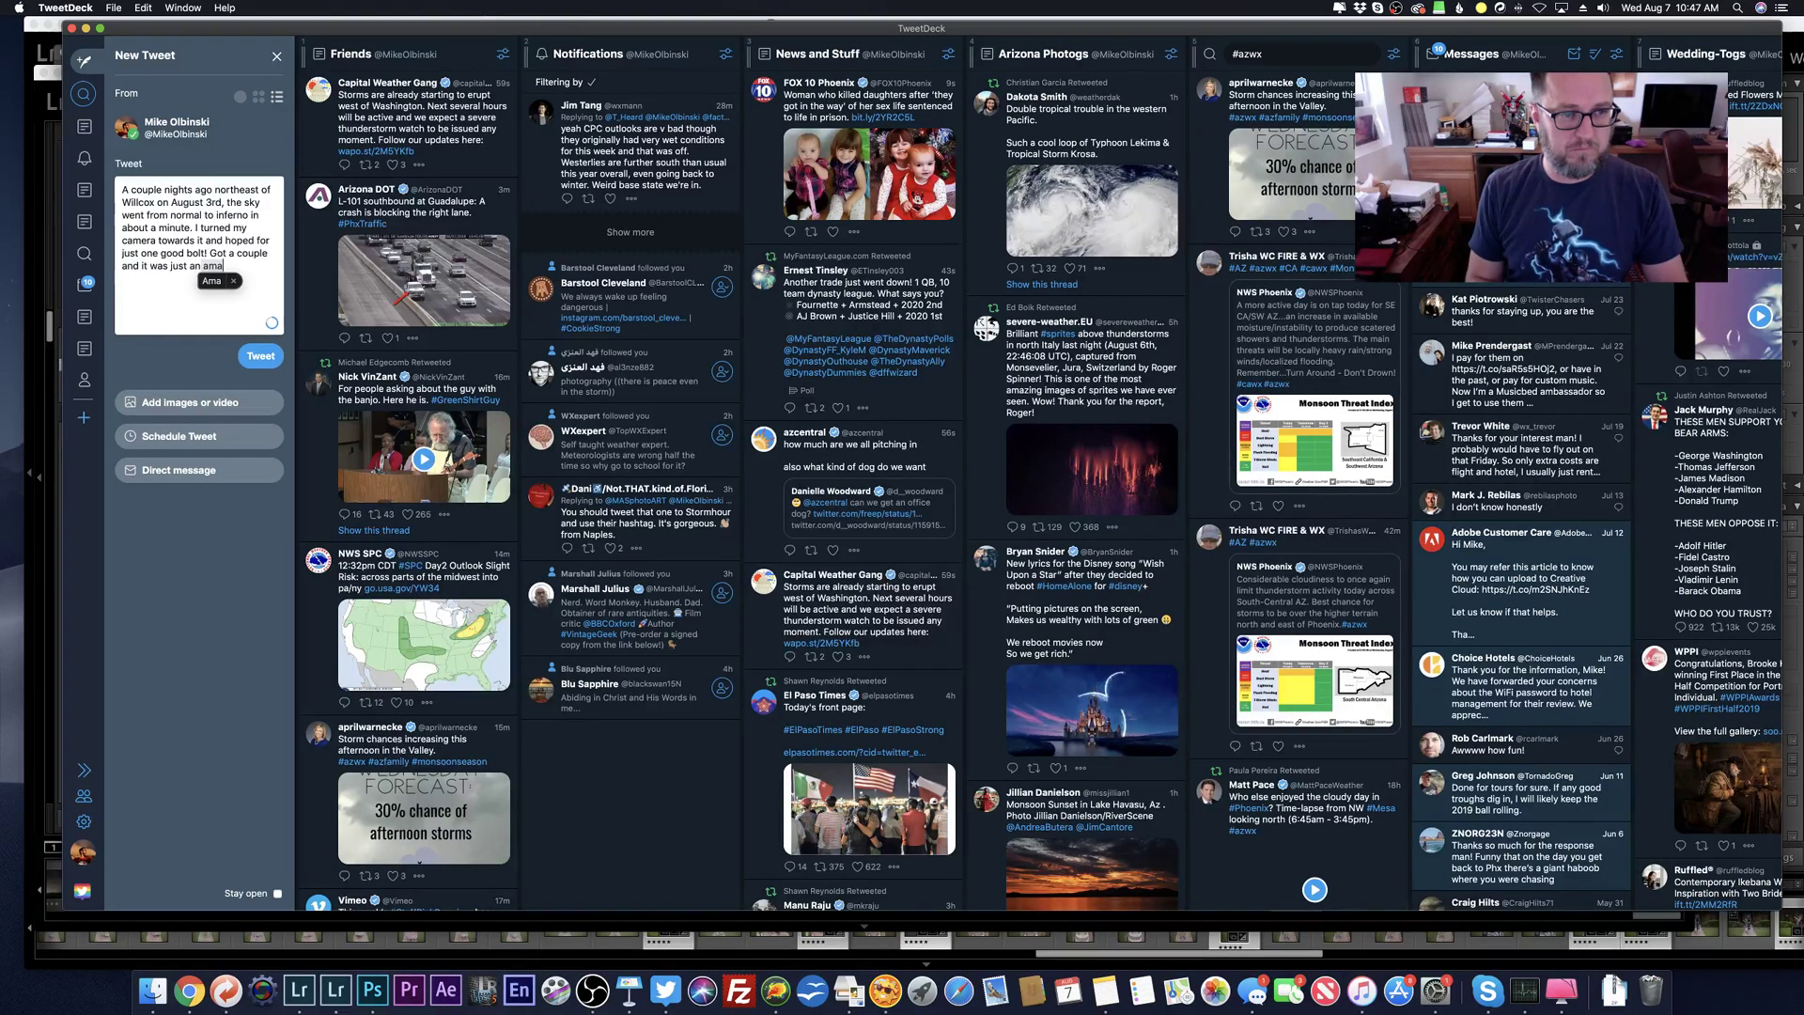
type("zing, on-fire sky that night.")
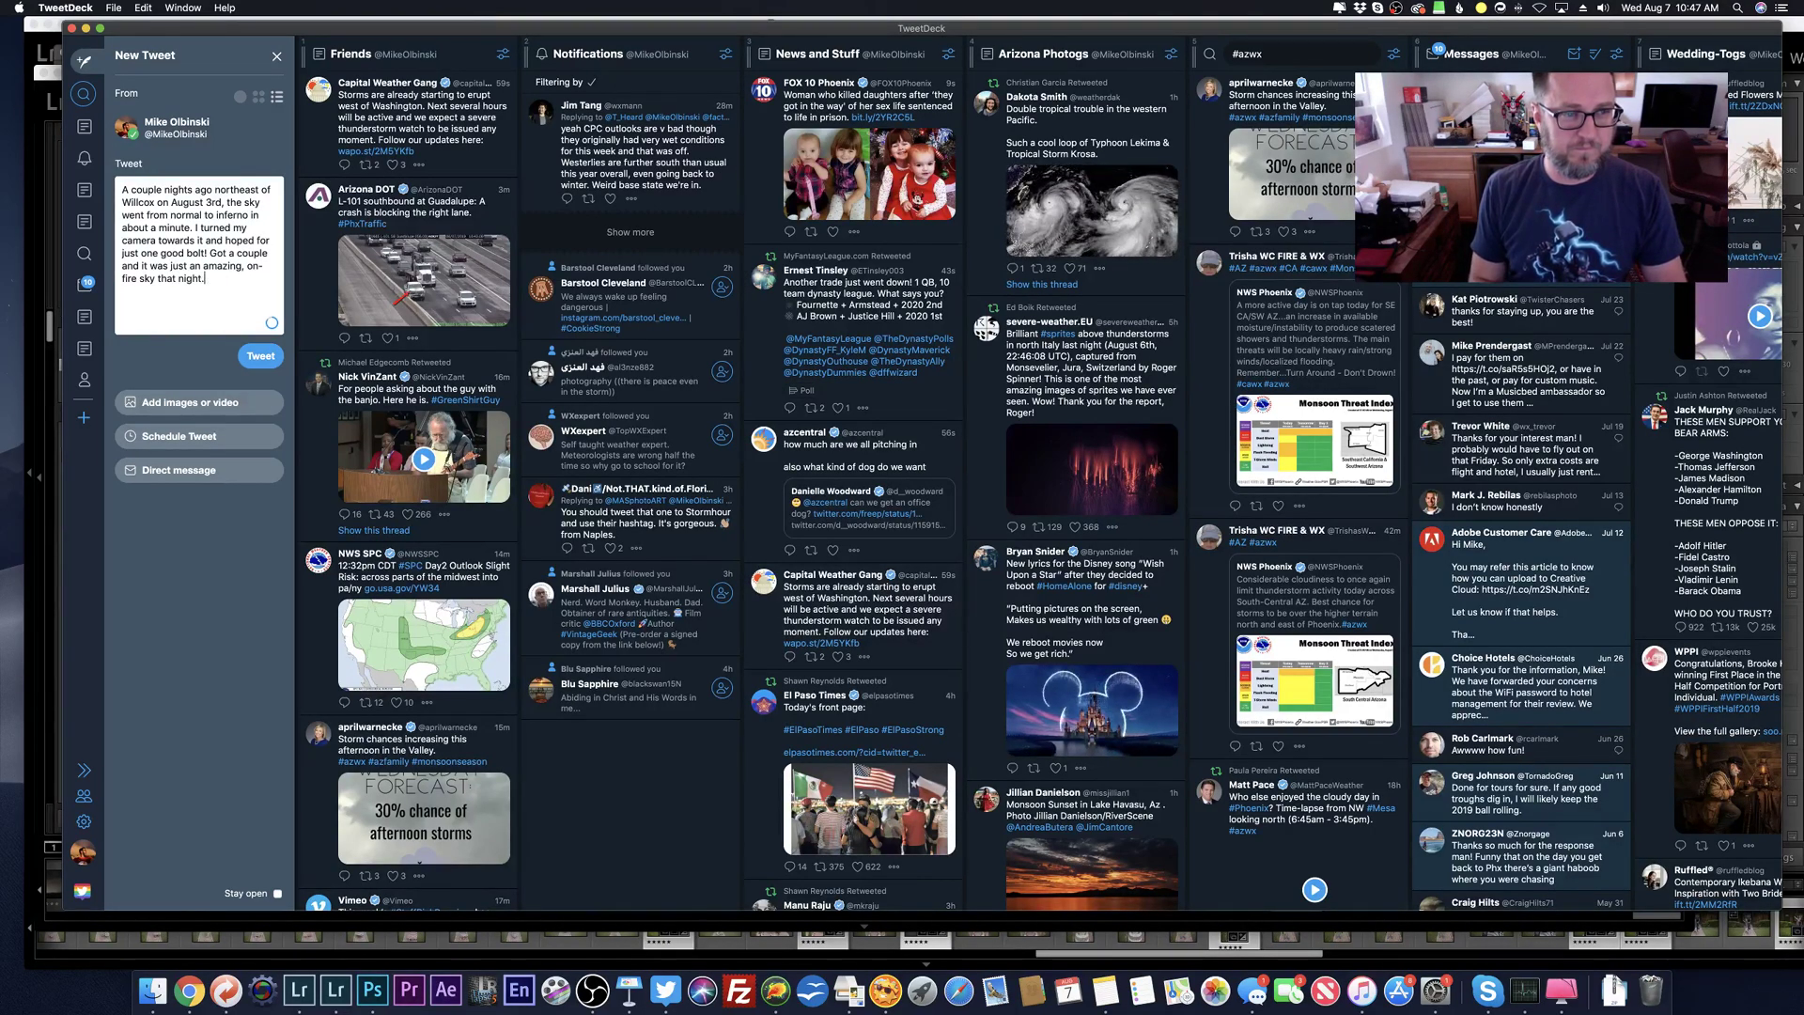
Step: Delete everything in the draft tweet after "in about a minute."
key("BackSpace")
key("BackSpace")
key("BackSpace")
key("BackSpace")
key("BackSpace")
key("BackSpace")
key("BackSpace")
key("BackSpace")
key("BackSpace")
key("BackSpace")
key("BackSpace")
key("BackSpace")
key("BackSpace")
key("BackSpace")
key("BackSpace")
key("BackSpace")
key("BackSpace")
key("BackSpace")
key("BackSpace")
key("BackSpace")
key("BackSpace")
key("BackSpace")
key("BackSpace")
key("BackSpace")
key("BackSpace")
key("BackSpace")
key("BackSpace")
key("BackSpace")
key("BackSpace")
key("BackSpace")
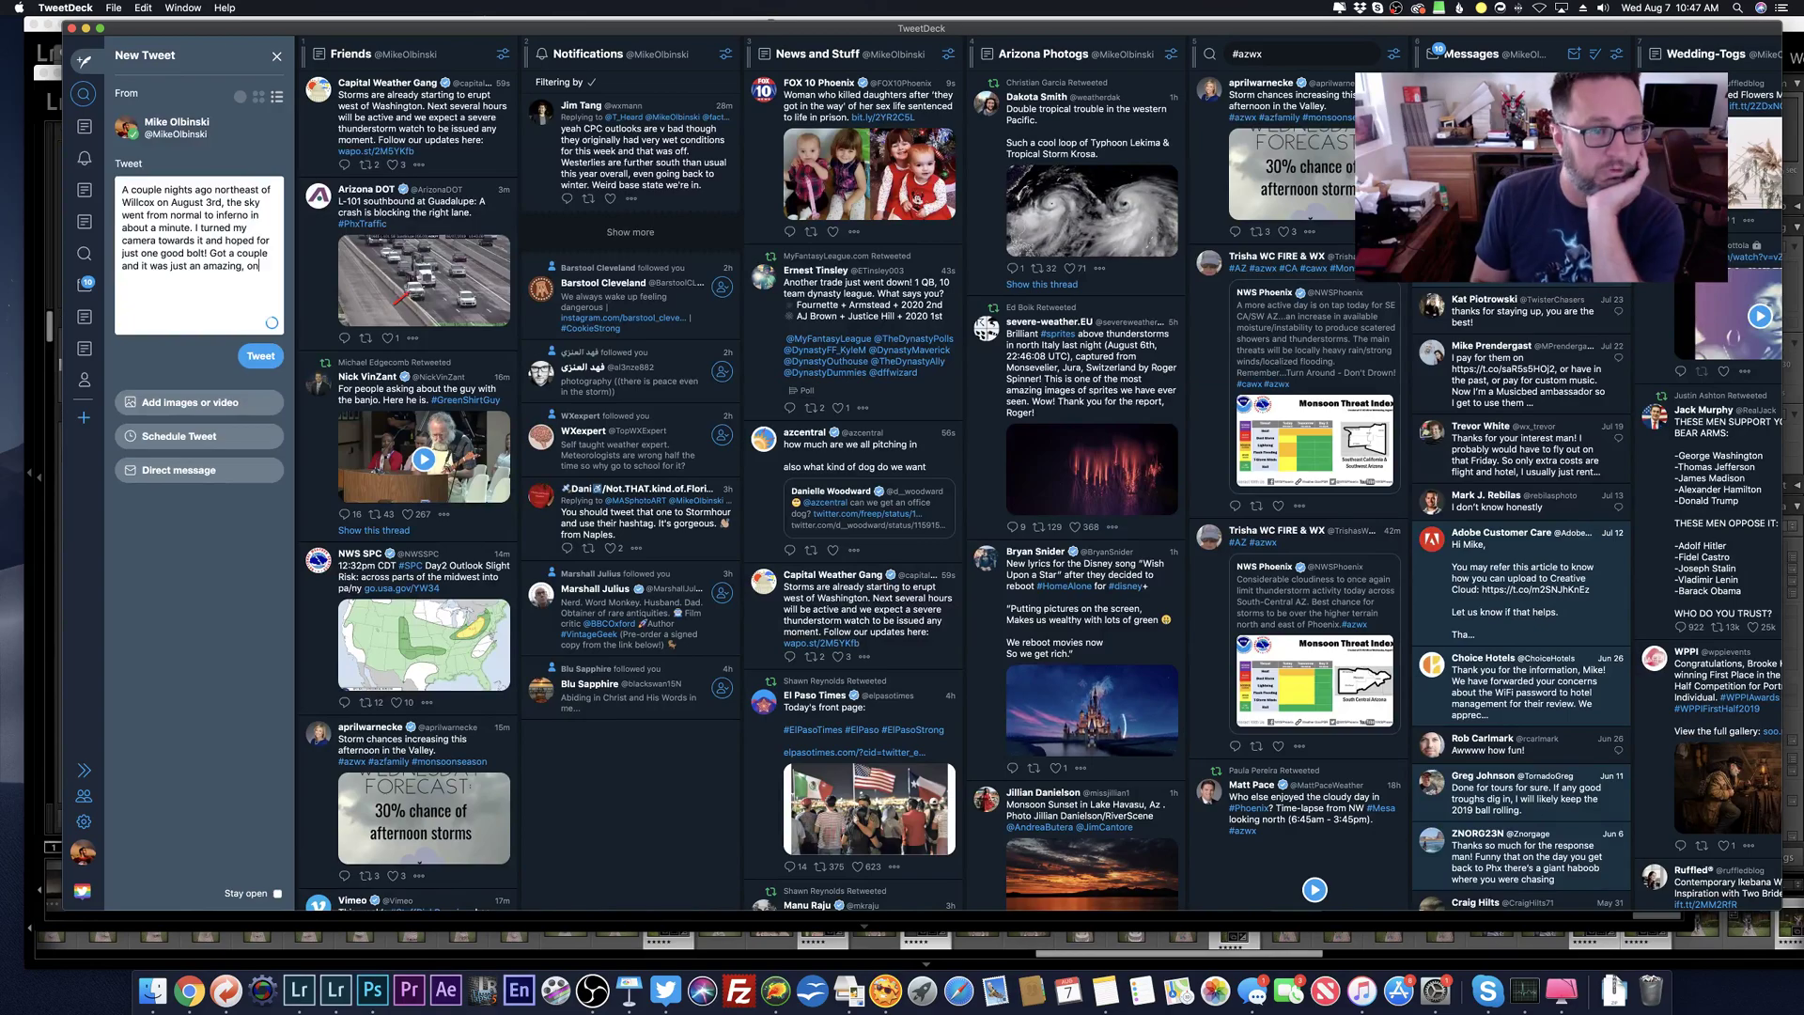
key("BackSpace")
key("BackSpace")
key("BackSpace")
key("BackSpace")
key("BackSpace")
key("BackSpace")
key("BackSpace")
key("BackSpace")
key("BackSpace")
key("BackSpace")
key("BackSpace")
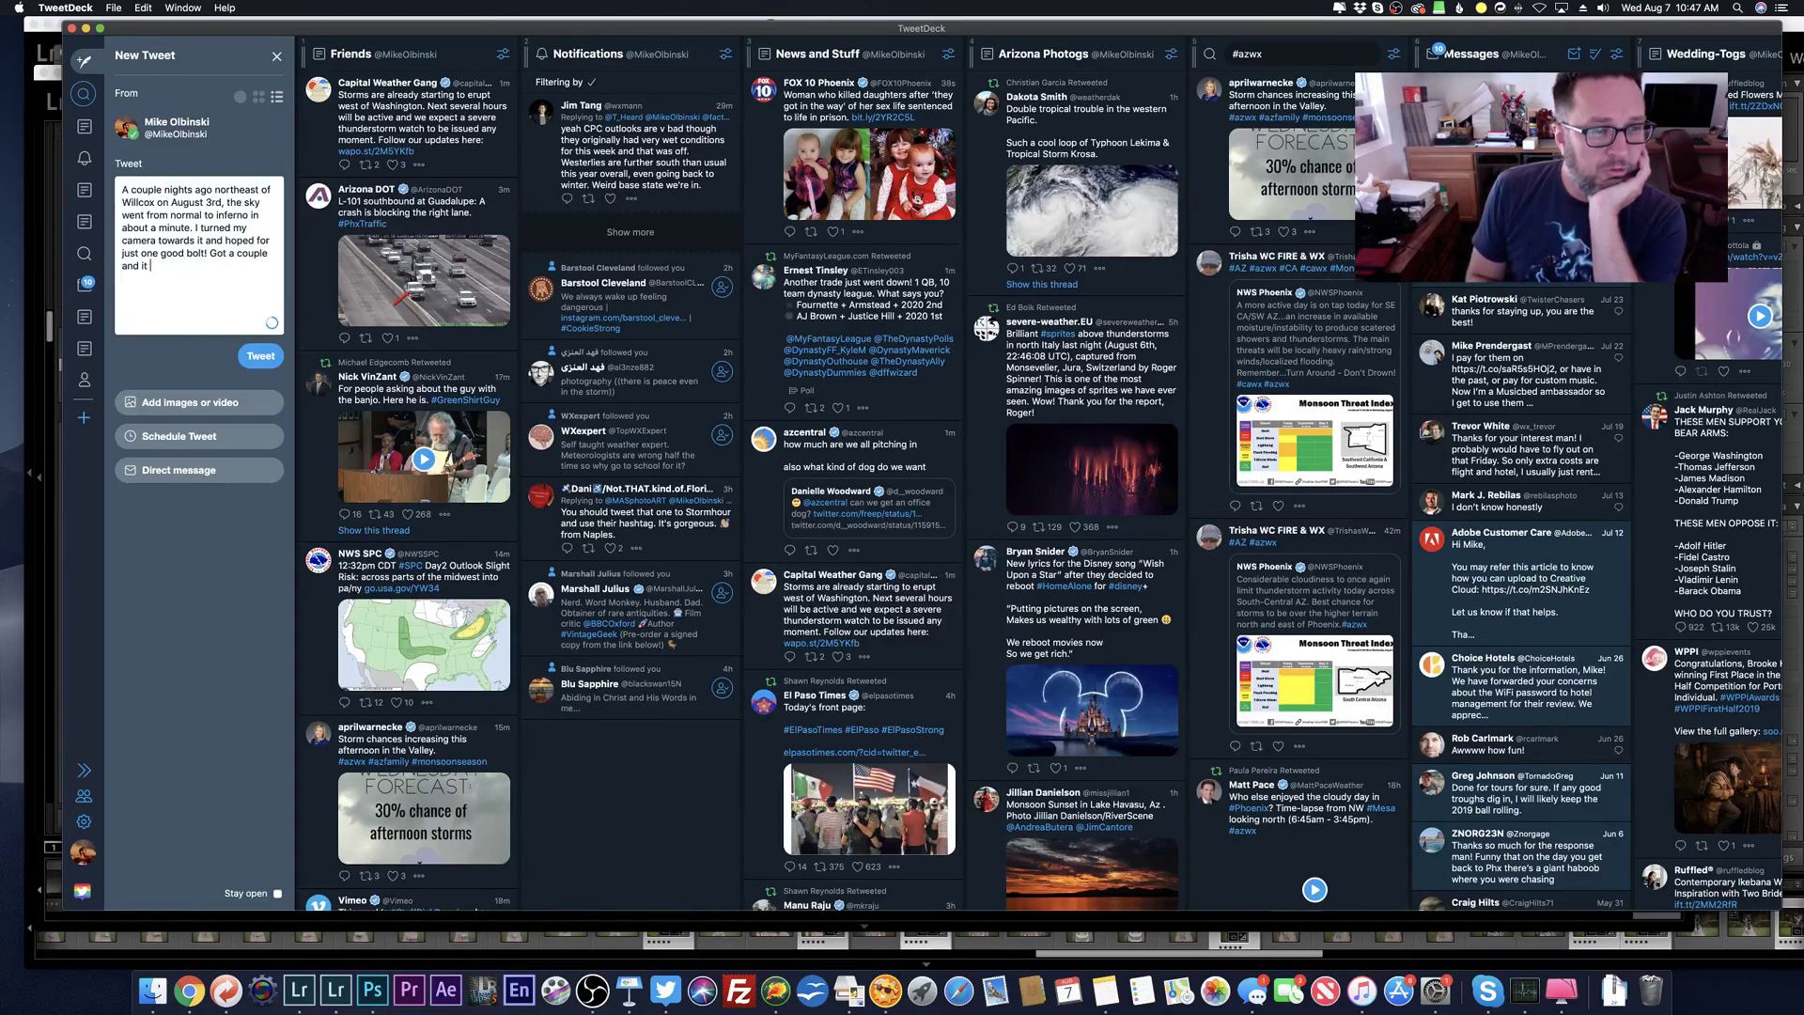
key("BackSpace")
key("BackSpace")
key("BackSpace")
key("BackSpace")
key("BackSpace")
key("BackSpace")
key("BackSpace")
key("BackSpace")
key("BackSpace")
key("BackSpace")
key("BackSpace")
key("BackSpace")
key("BackSpace")
key("BackSpace")
key("BackSpace")
key("BackSpace")
key("BackSpace")
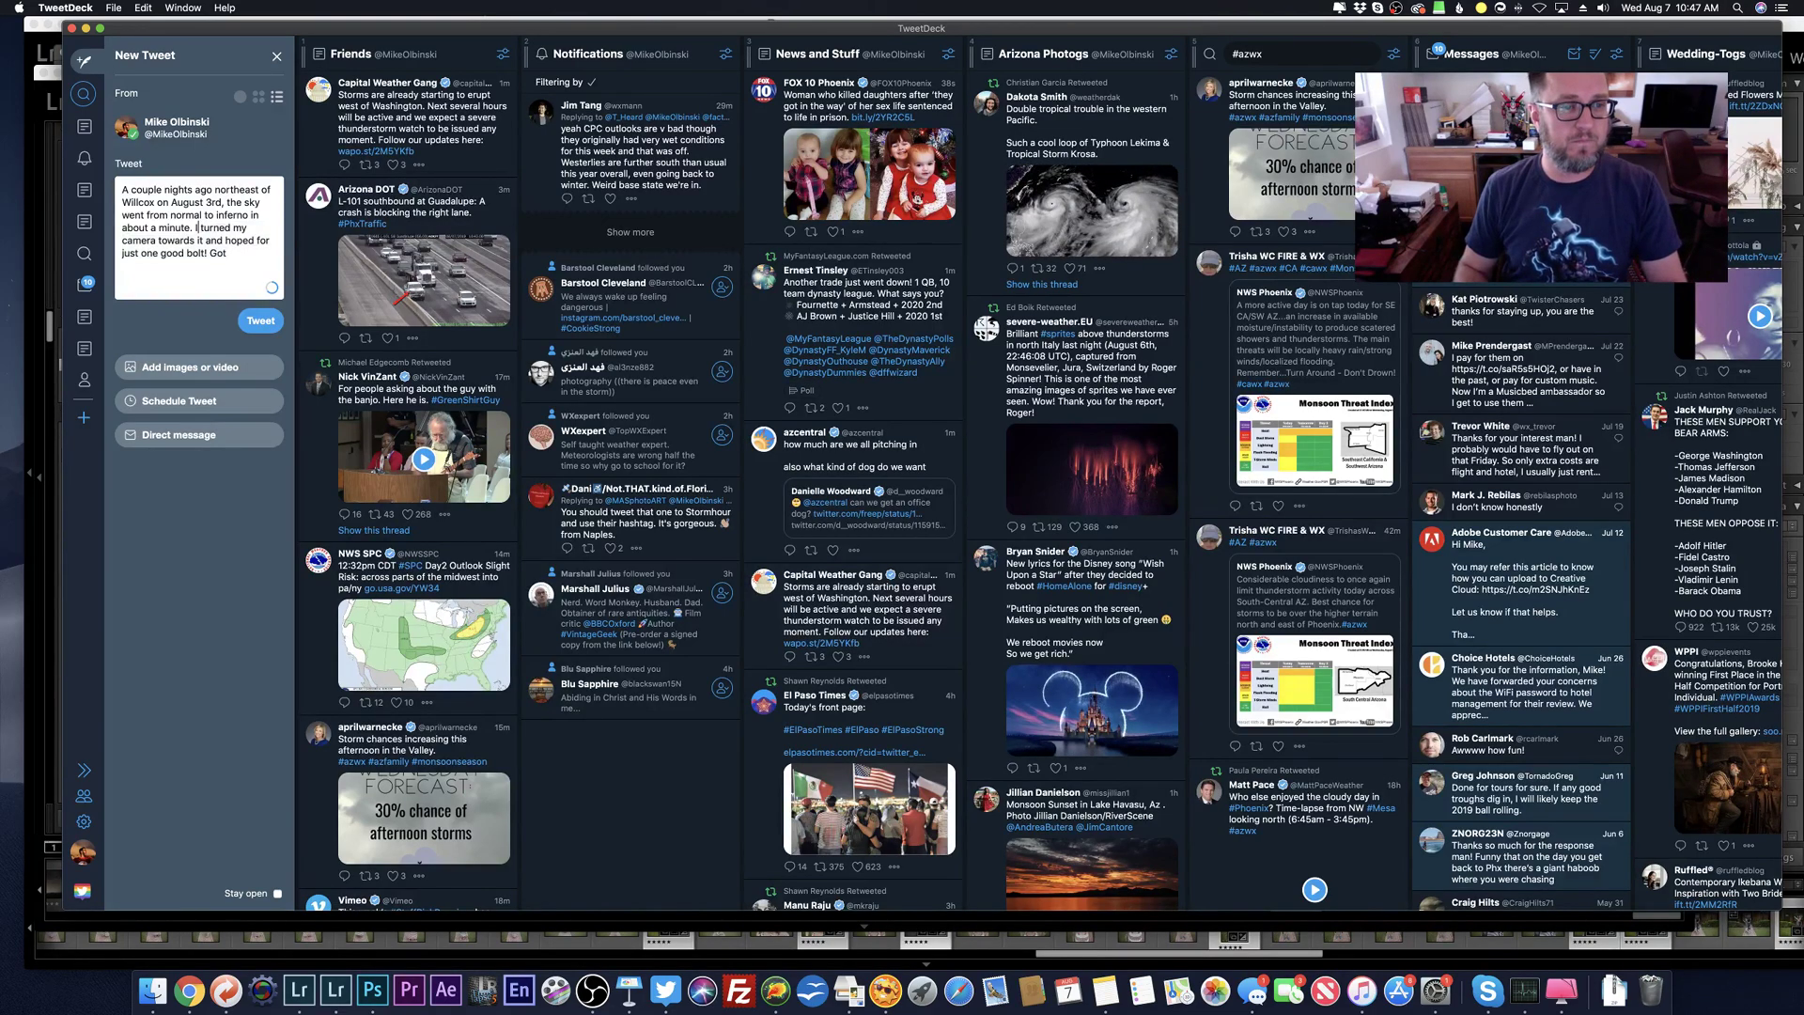
key("alt+BackSpace")
key("alt+BackSpace")
key("alt+BackSpace")
key("alt+BackSpace")
key("alt+BackSpace")
key("alt+BackSpace")
key("alt+BackSpace")
key("alt+BackSpace")
key("alt+BackSpace")
key("alt+BackSpace")
key("alt+BackSpace")
key("alt+BackSpace")
key("alt+BackSpace")
key("alt+BackSpace")
type("TUrn")
key("BackSpace")
key("BackSpace")
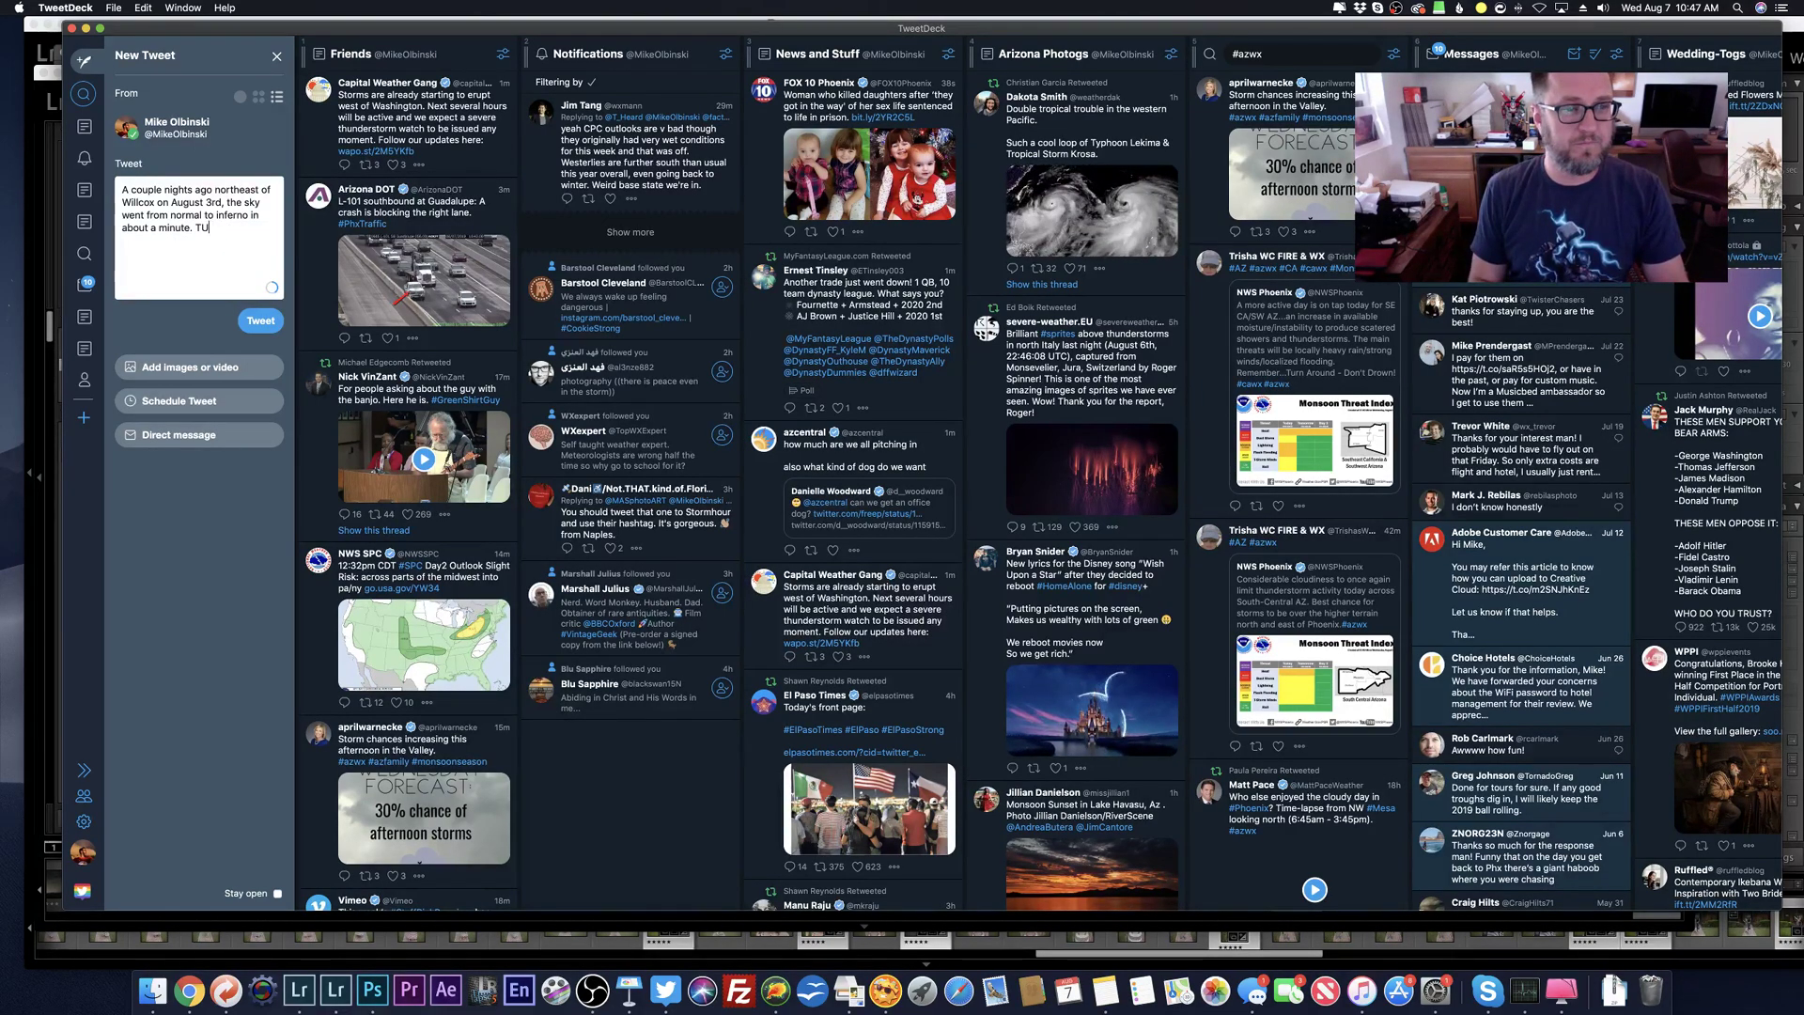
key("BackSpace")
key("BackSpace")
Step: Append "Aimed my camera at it and somehow, between cleaning drops of rain off the lens, captured a couple bolts to go with it." to the tweet
type("Aimed my camera a")
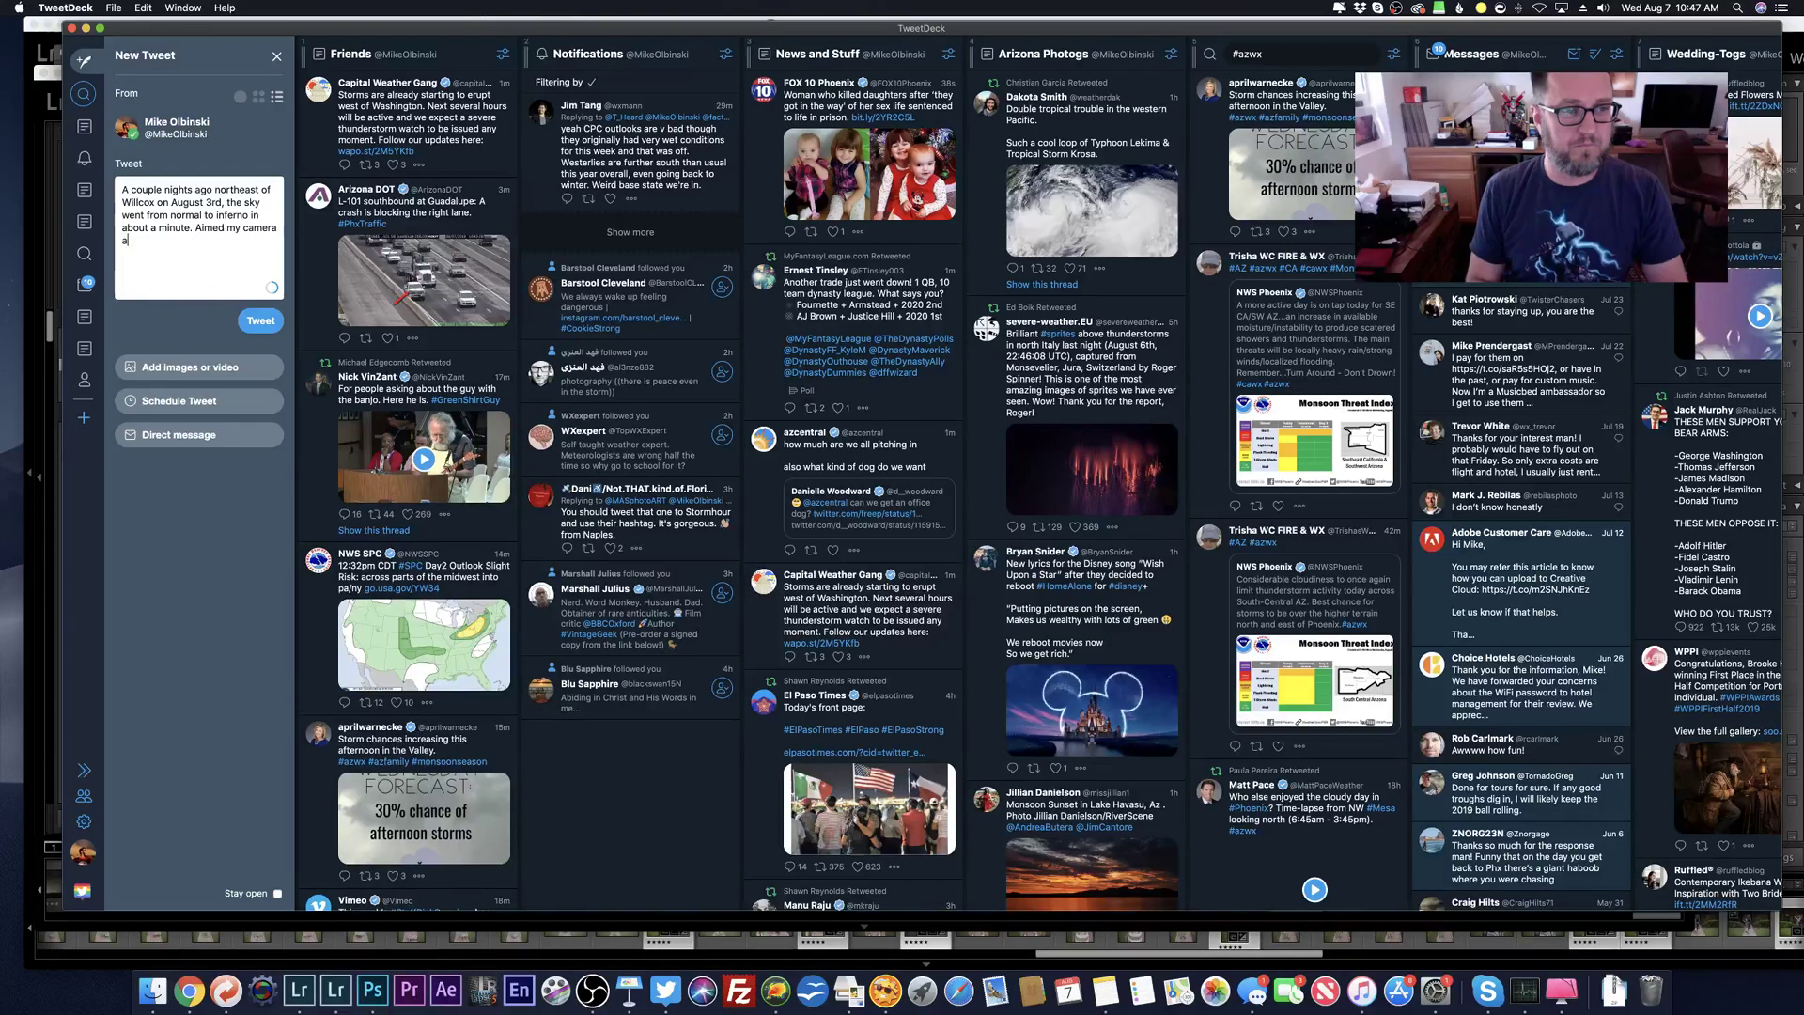
type("t it and somehow, between the")
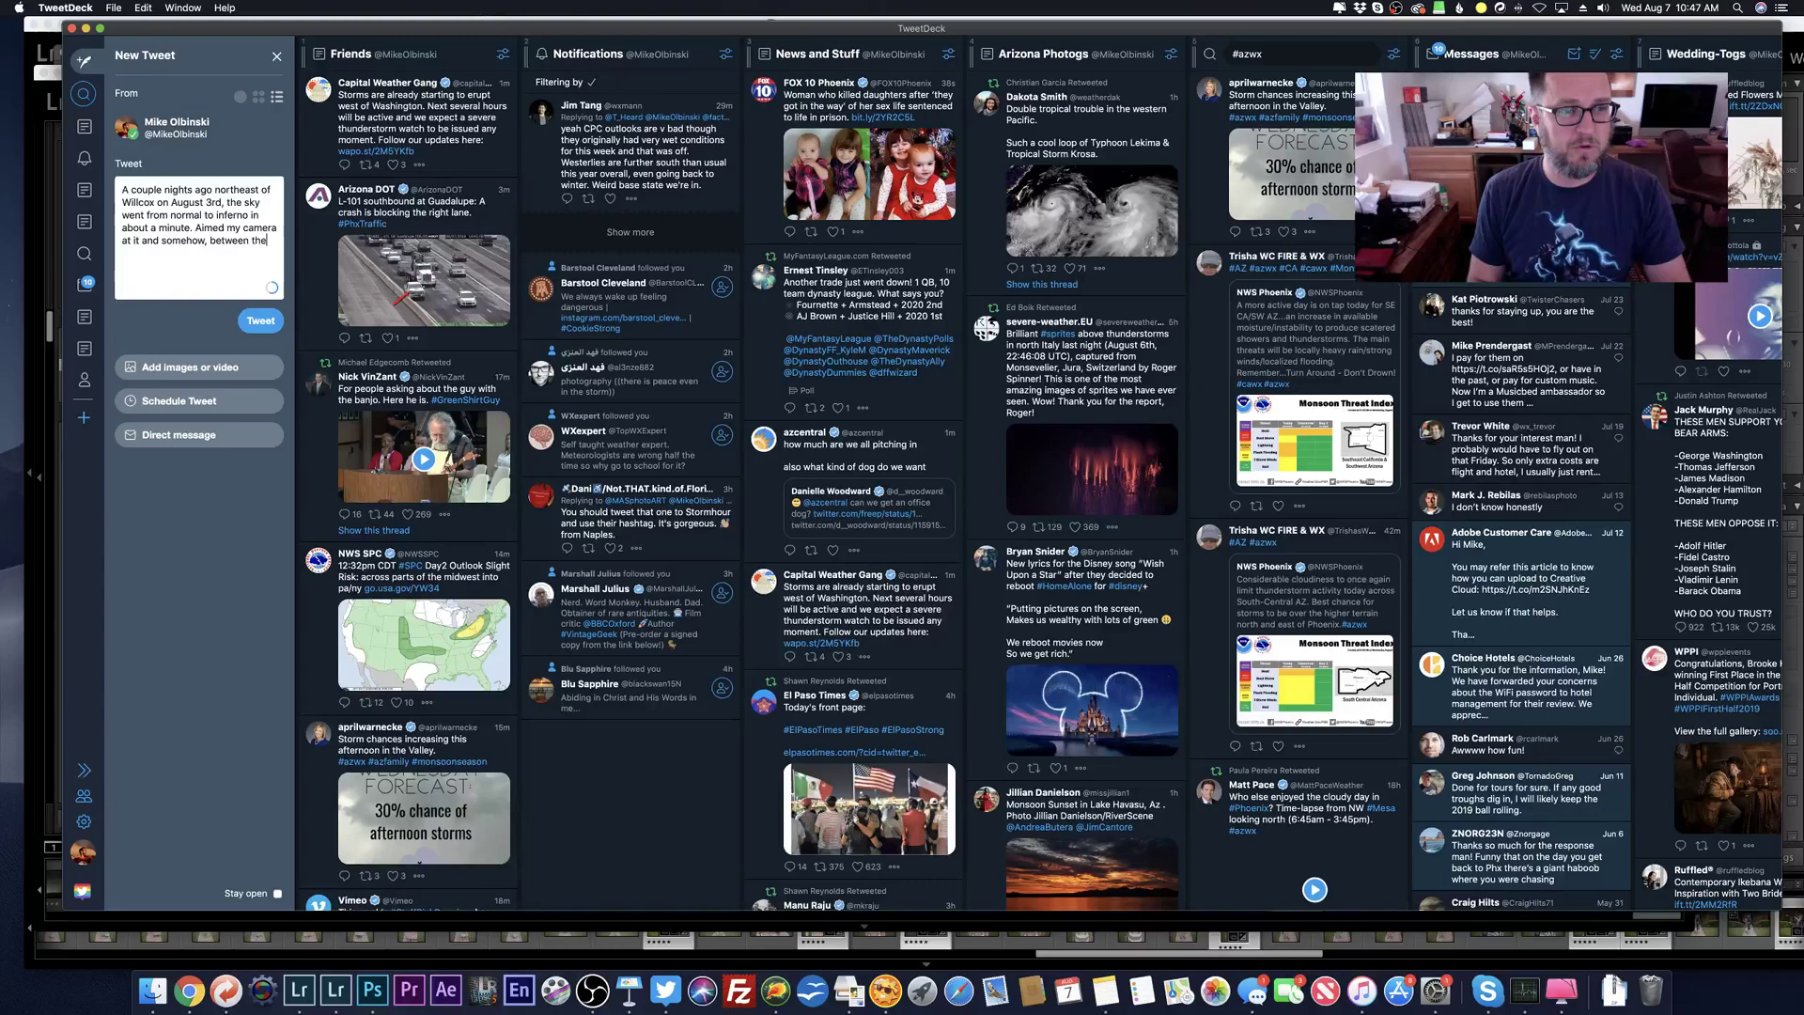
key("BackSpace")
key("BackSpace")
key("BackSpace")
type("clean")
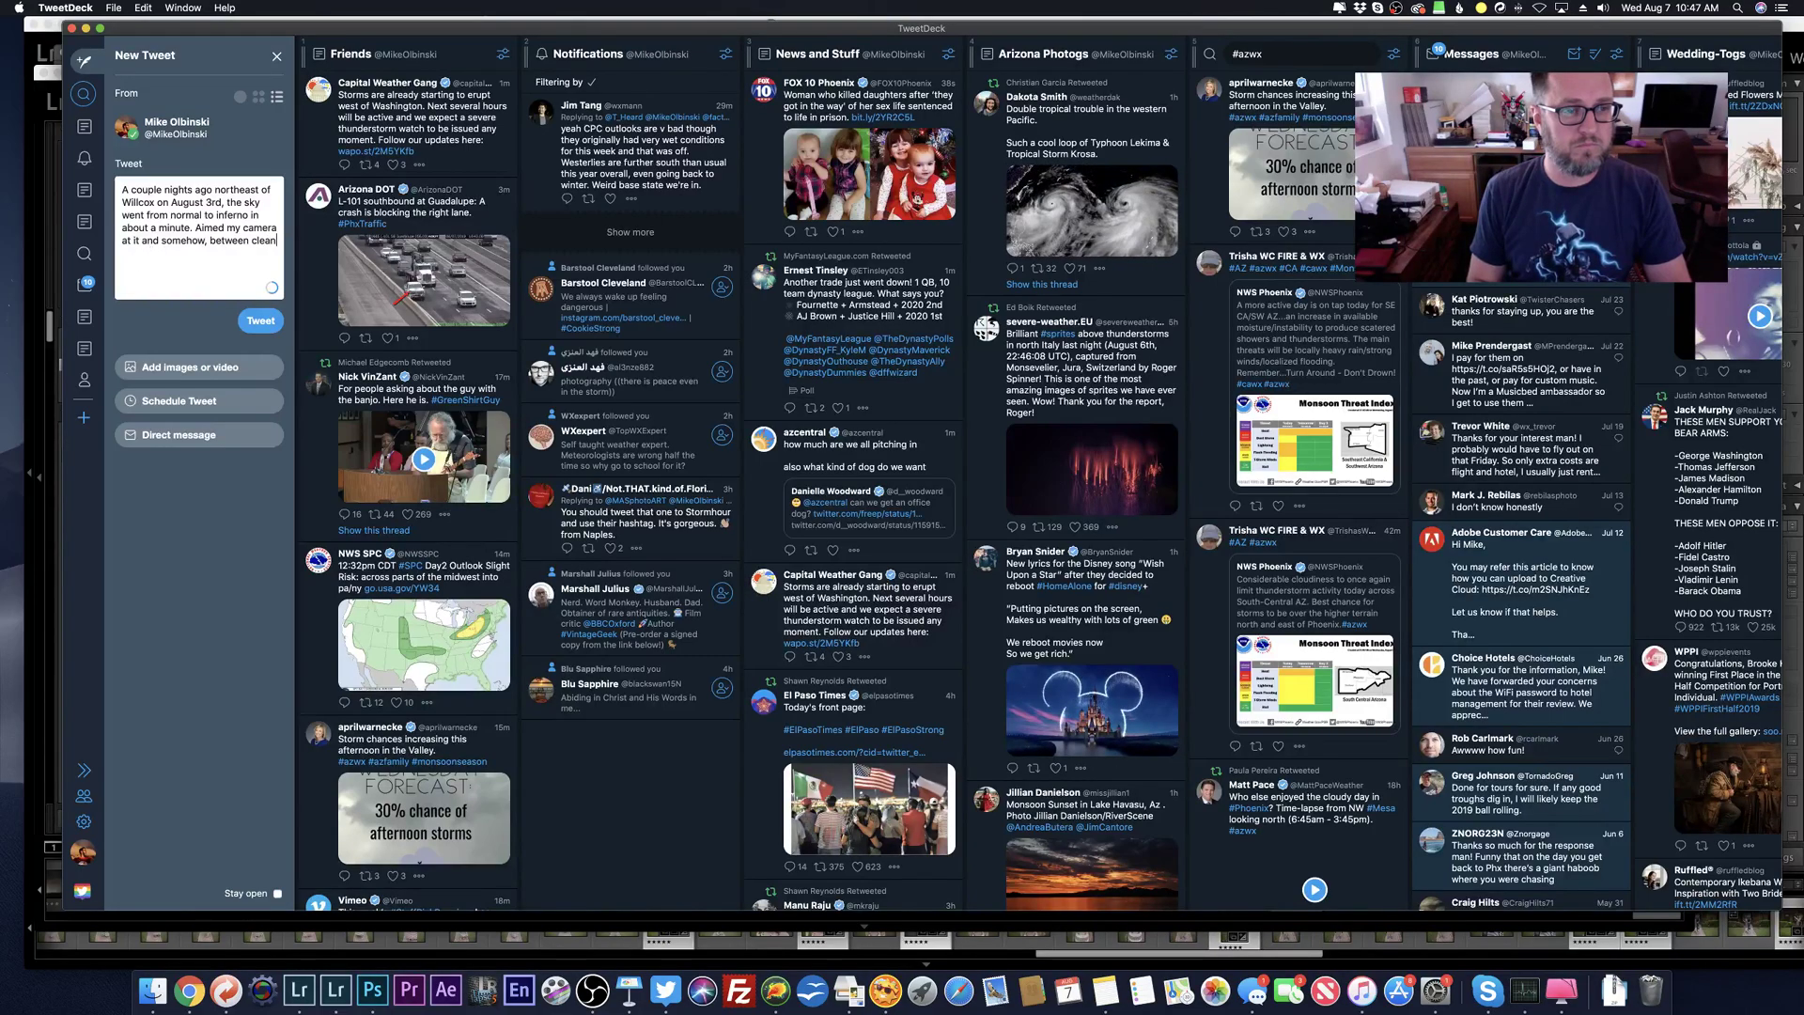
type("ing drops of rain of")
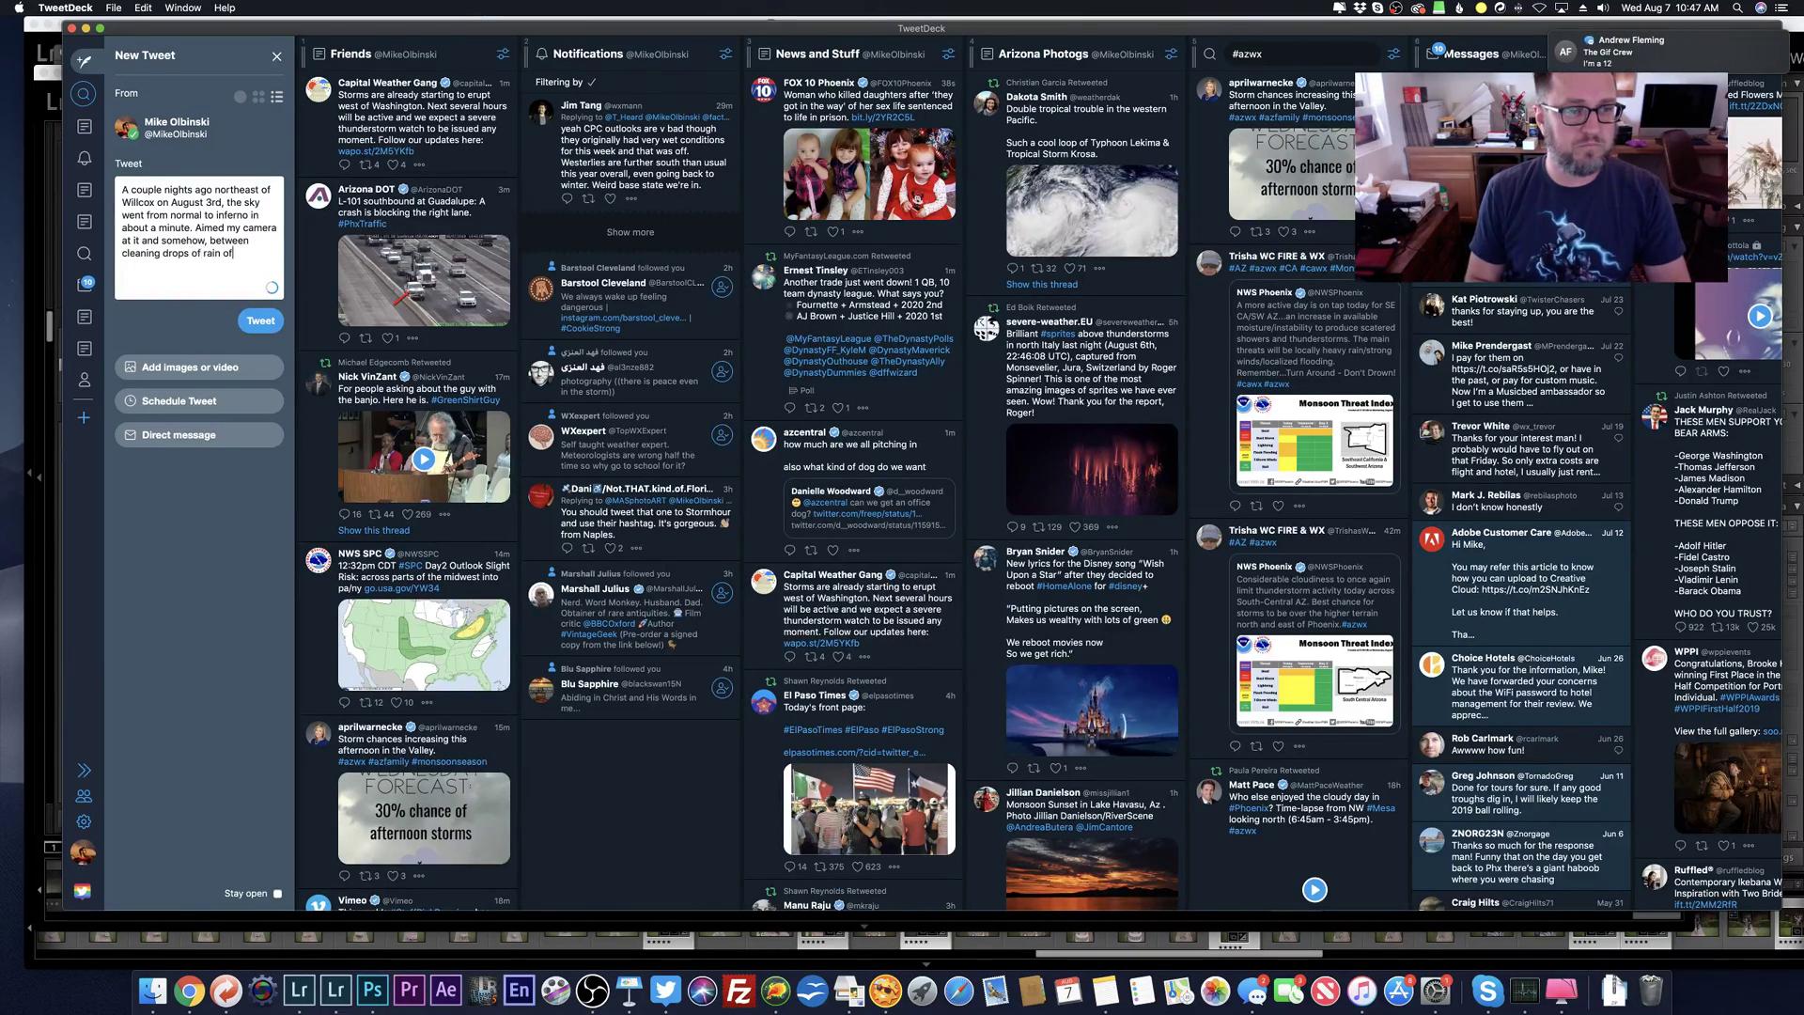
type("f the lens, capture")
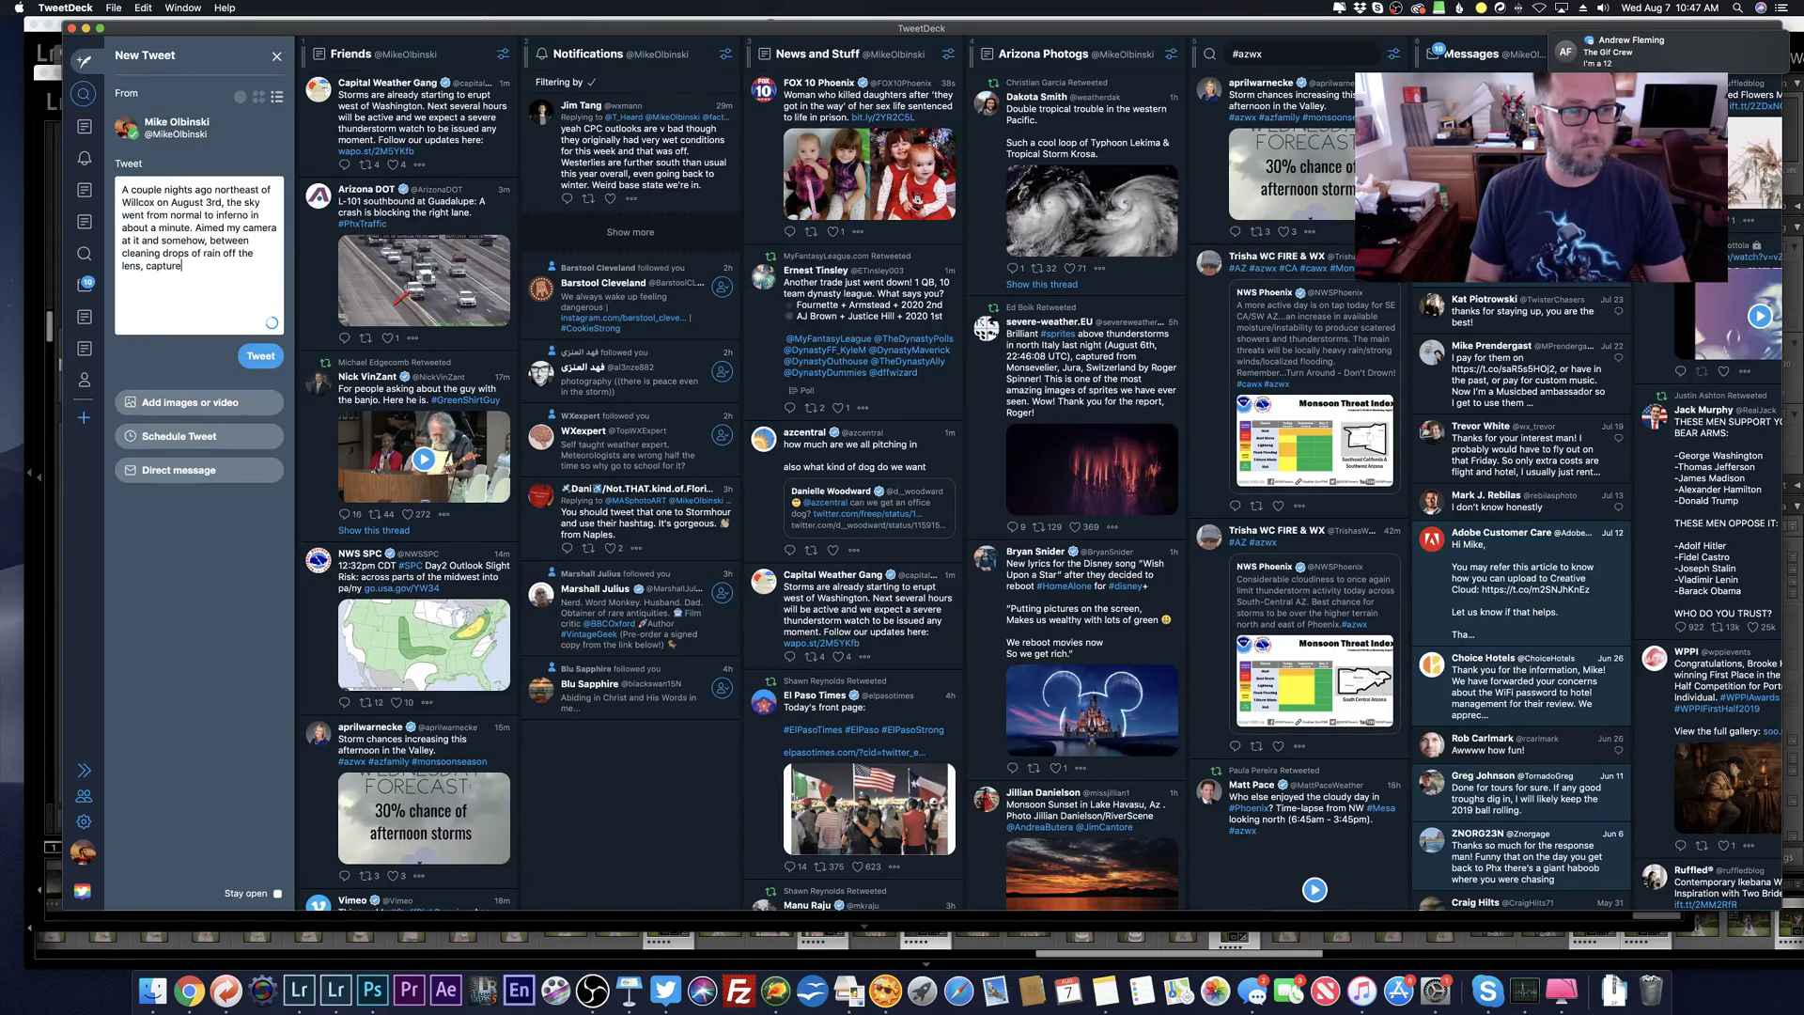
type("d a couple bolts to go")
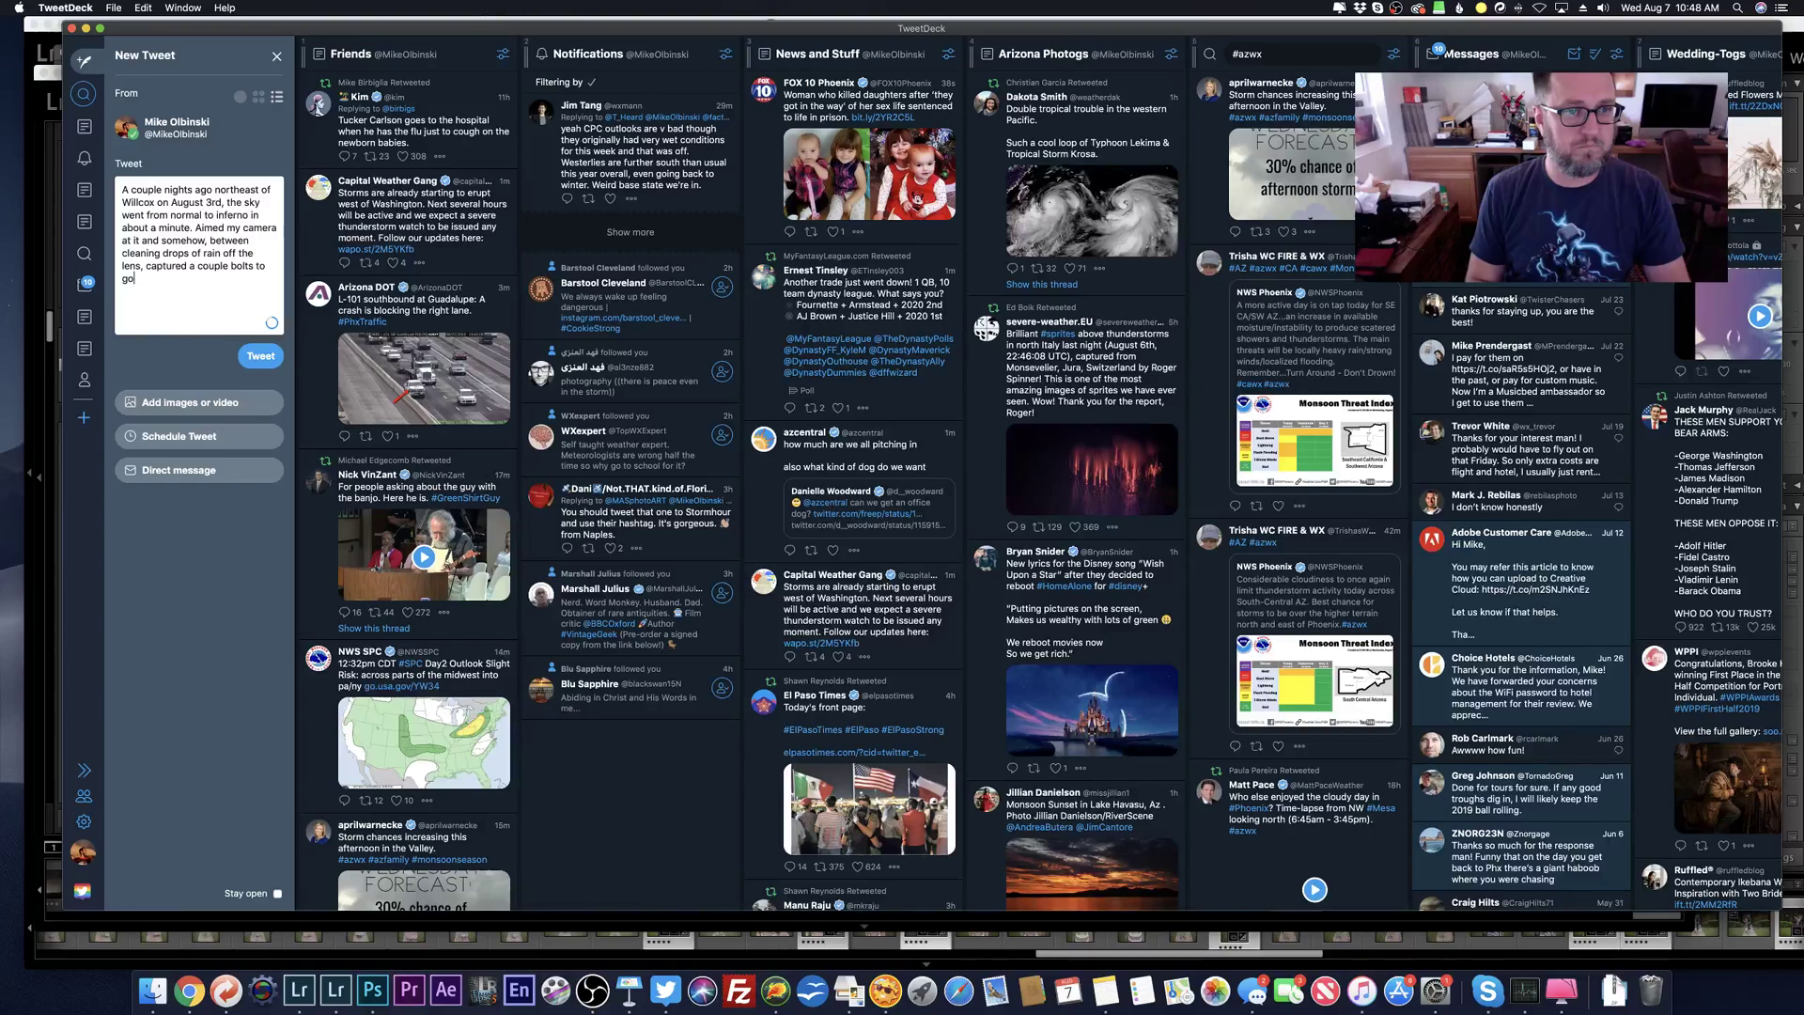
type(" with it.")
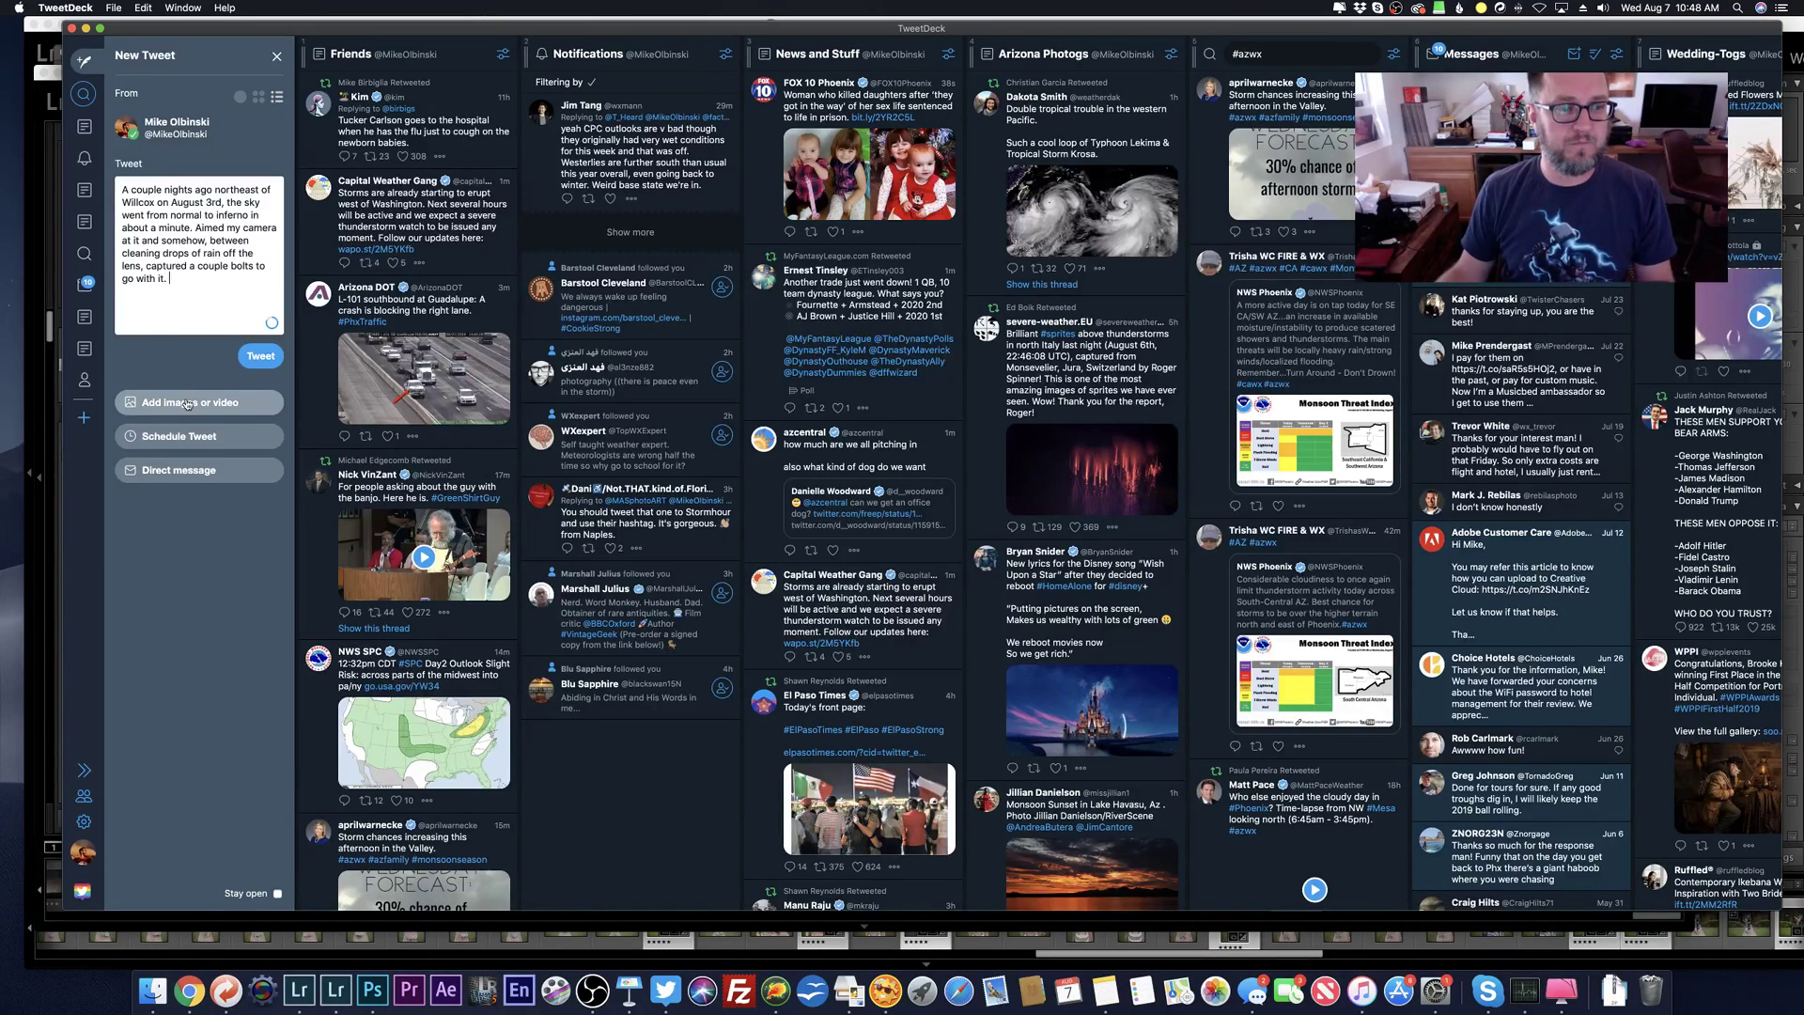
left_click(188, 404)
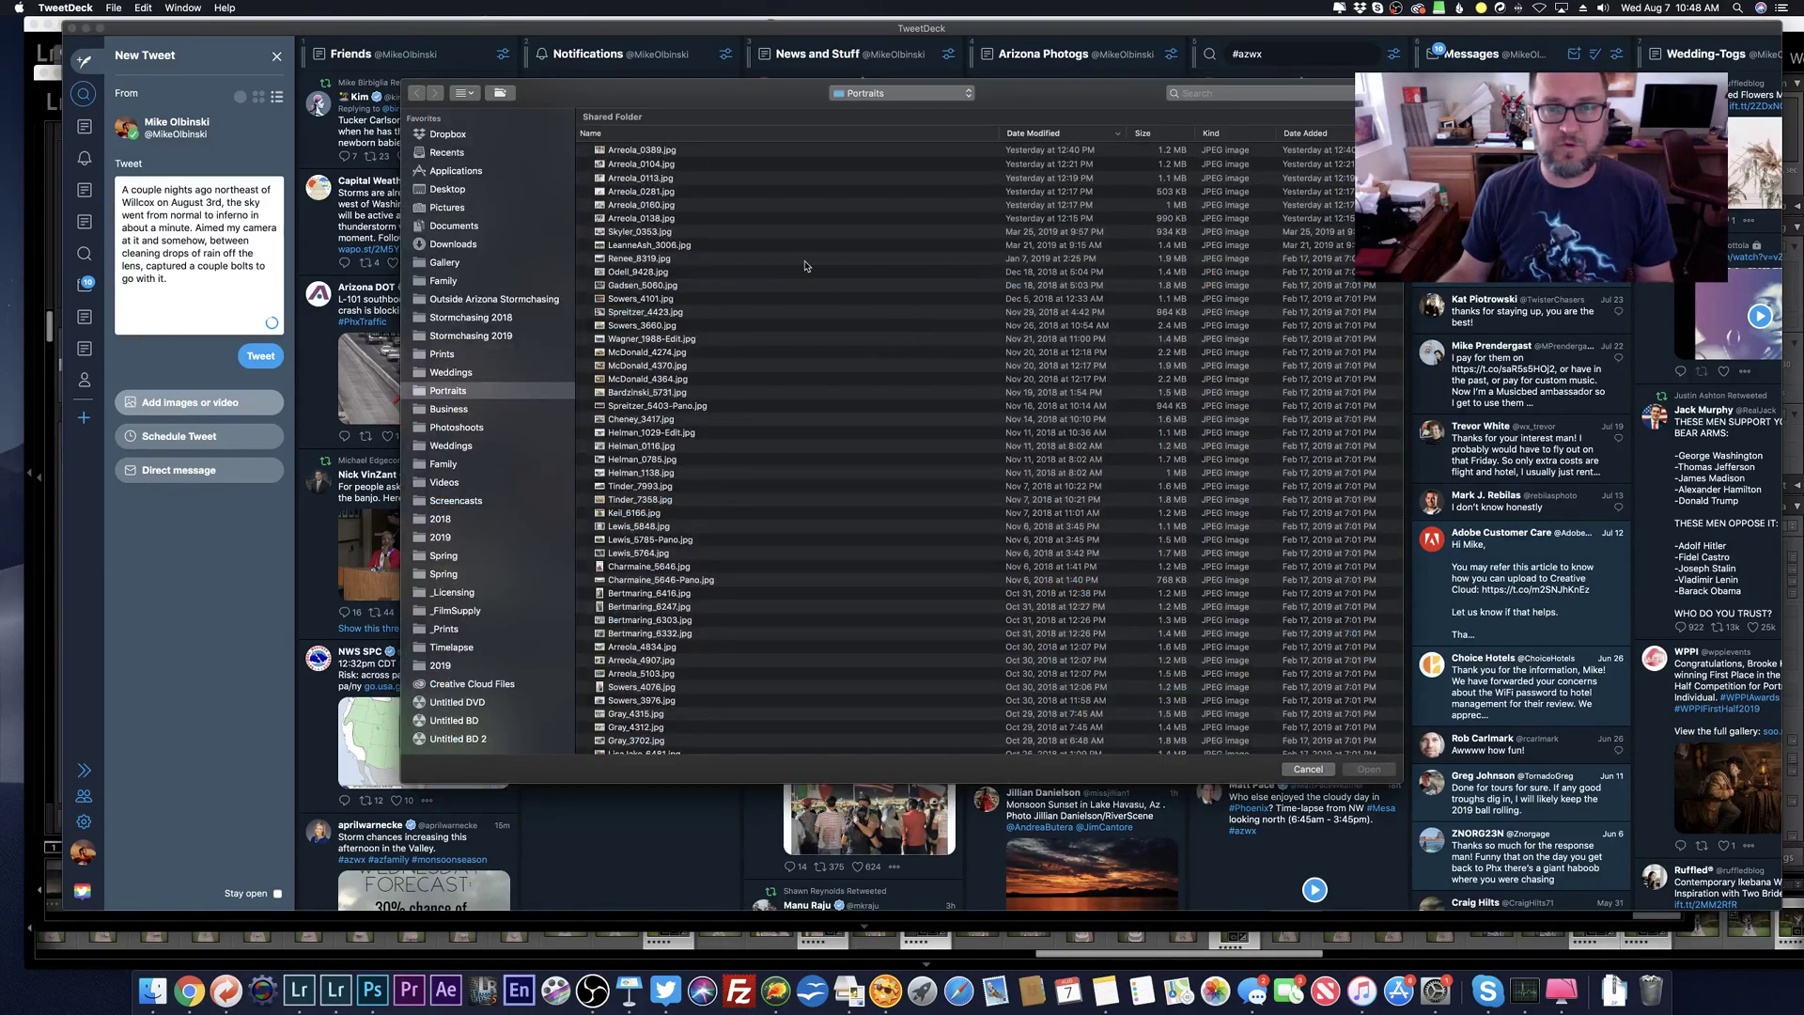
left_click(517, 335)
left_click(664, 150)
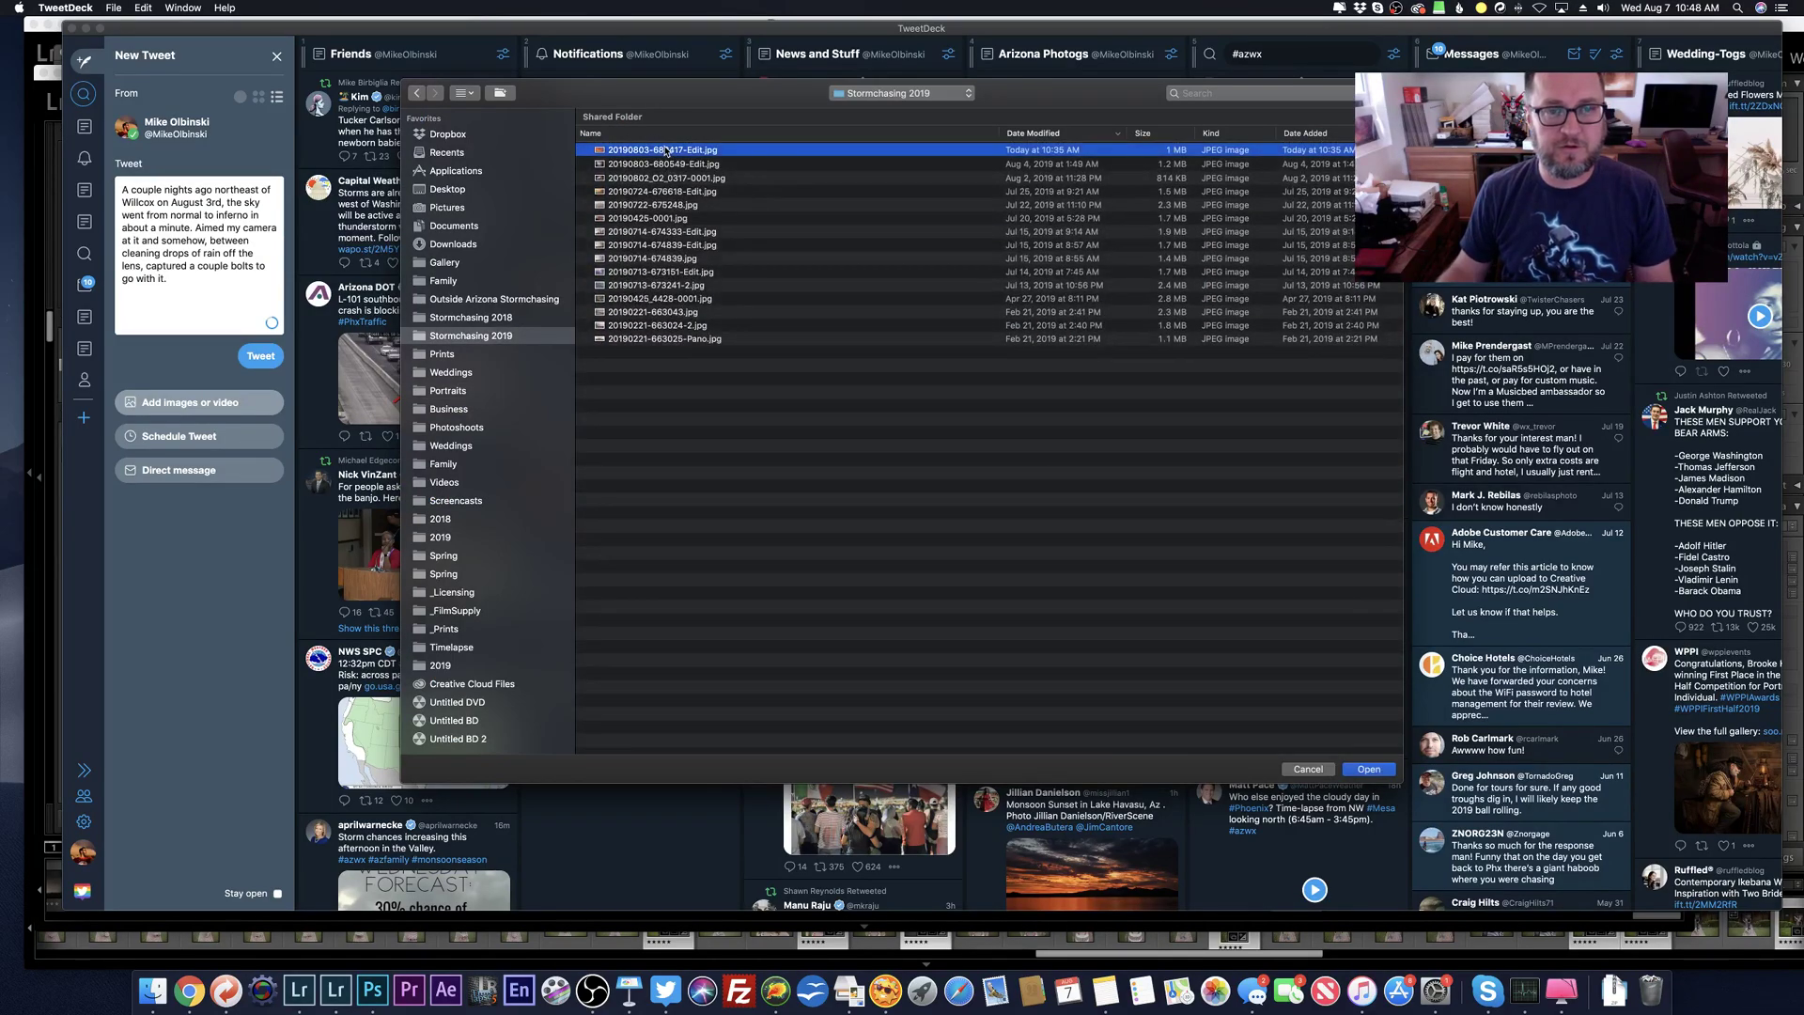
key("space")
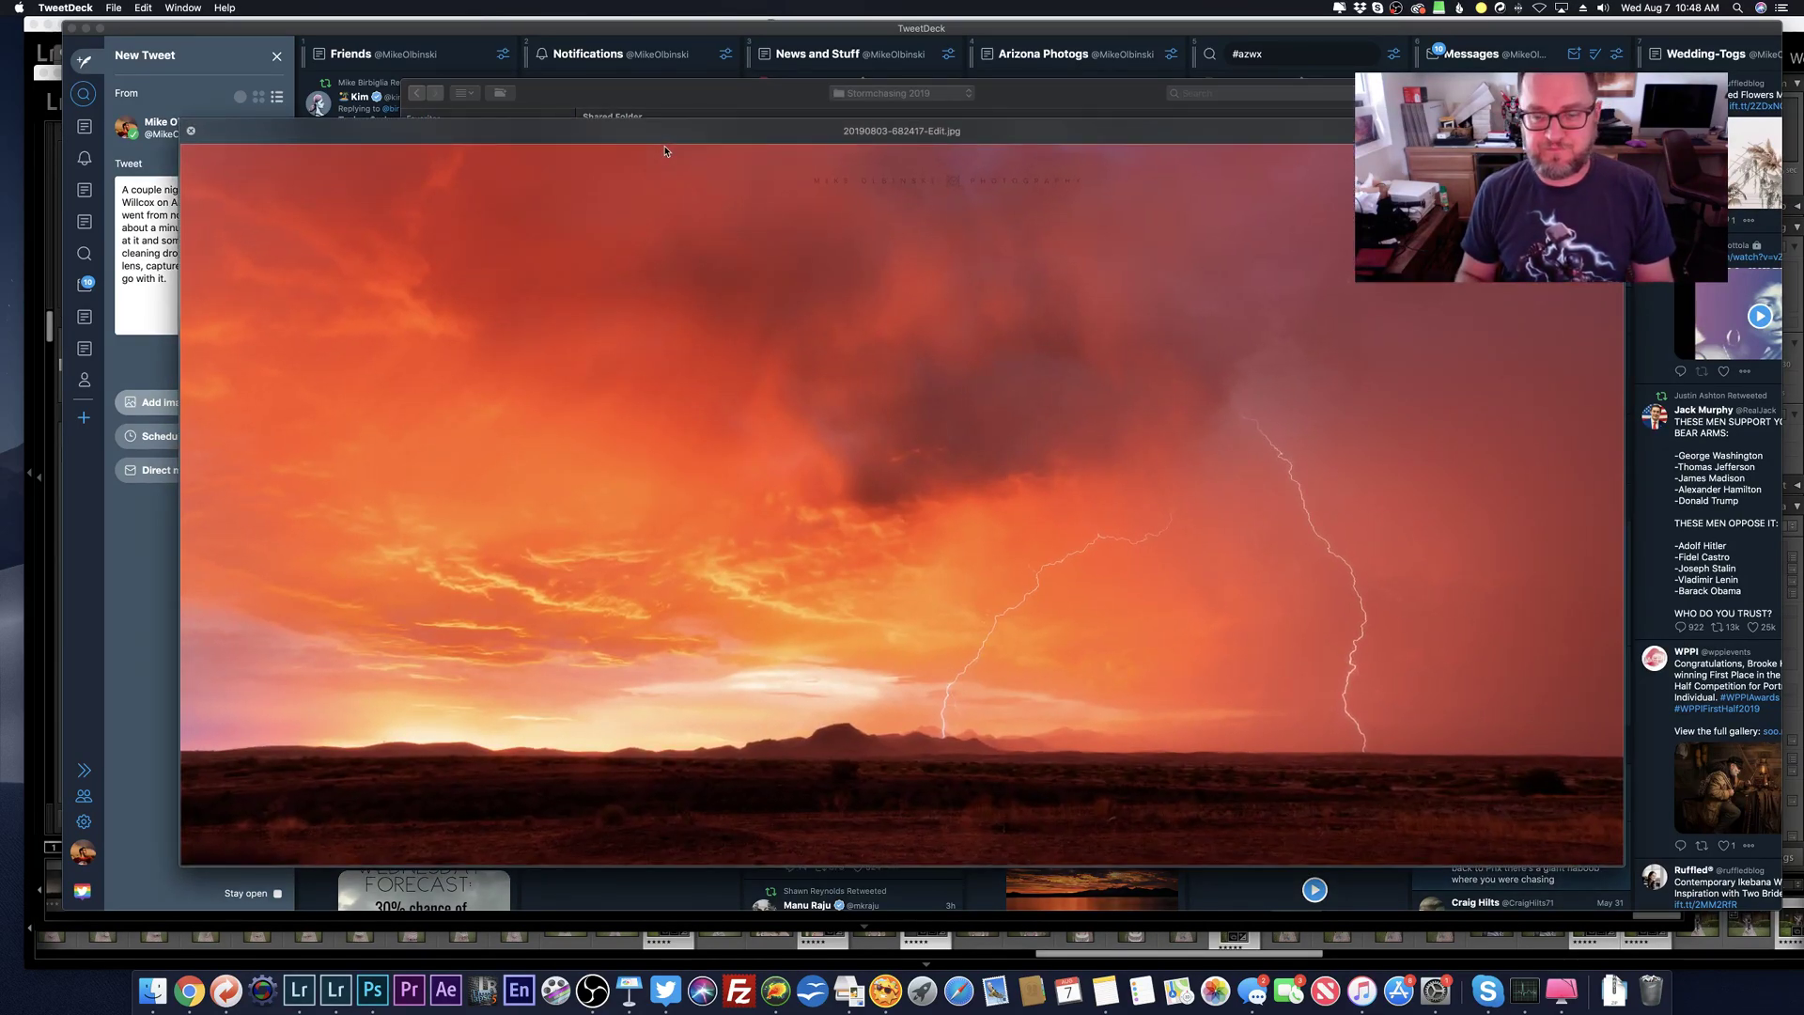
key("Return")
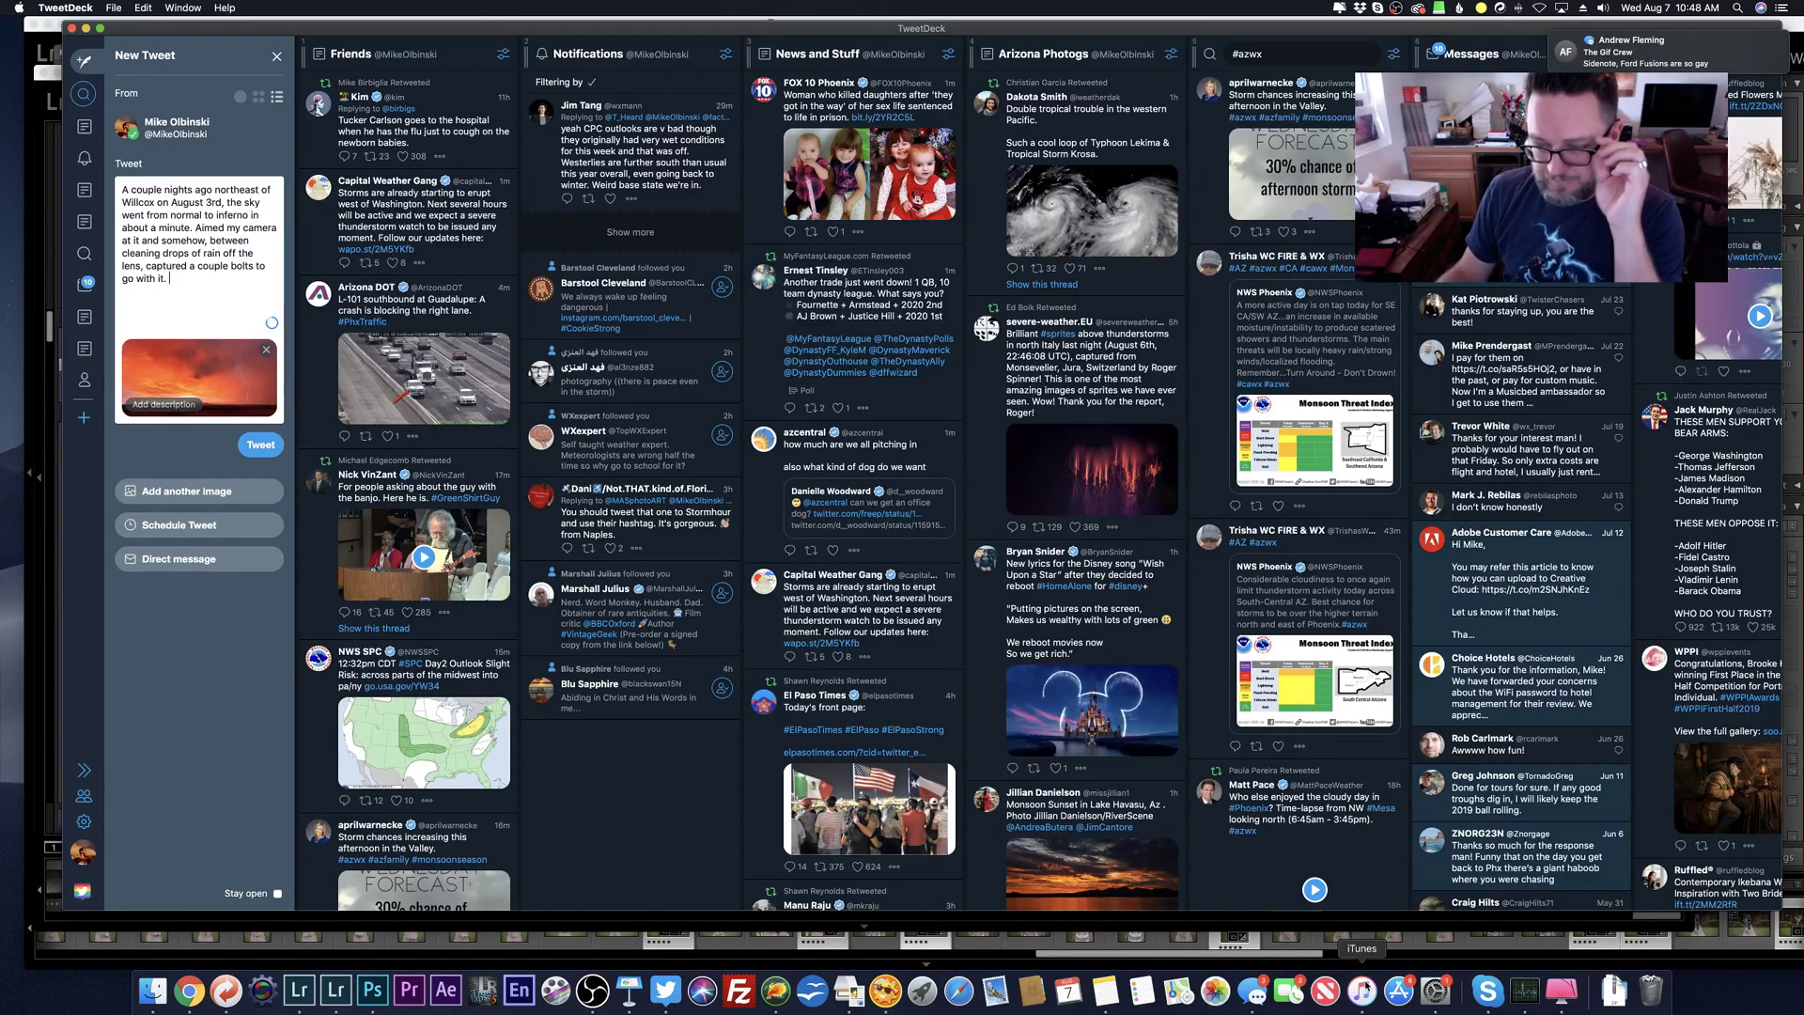
Step: Switch to iTunes, browse the music stored on the connected iPhone, and return to TweetDeck
left_click(1362, 991)
left_click(1031, 325)
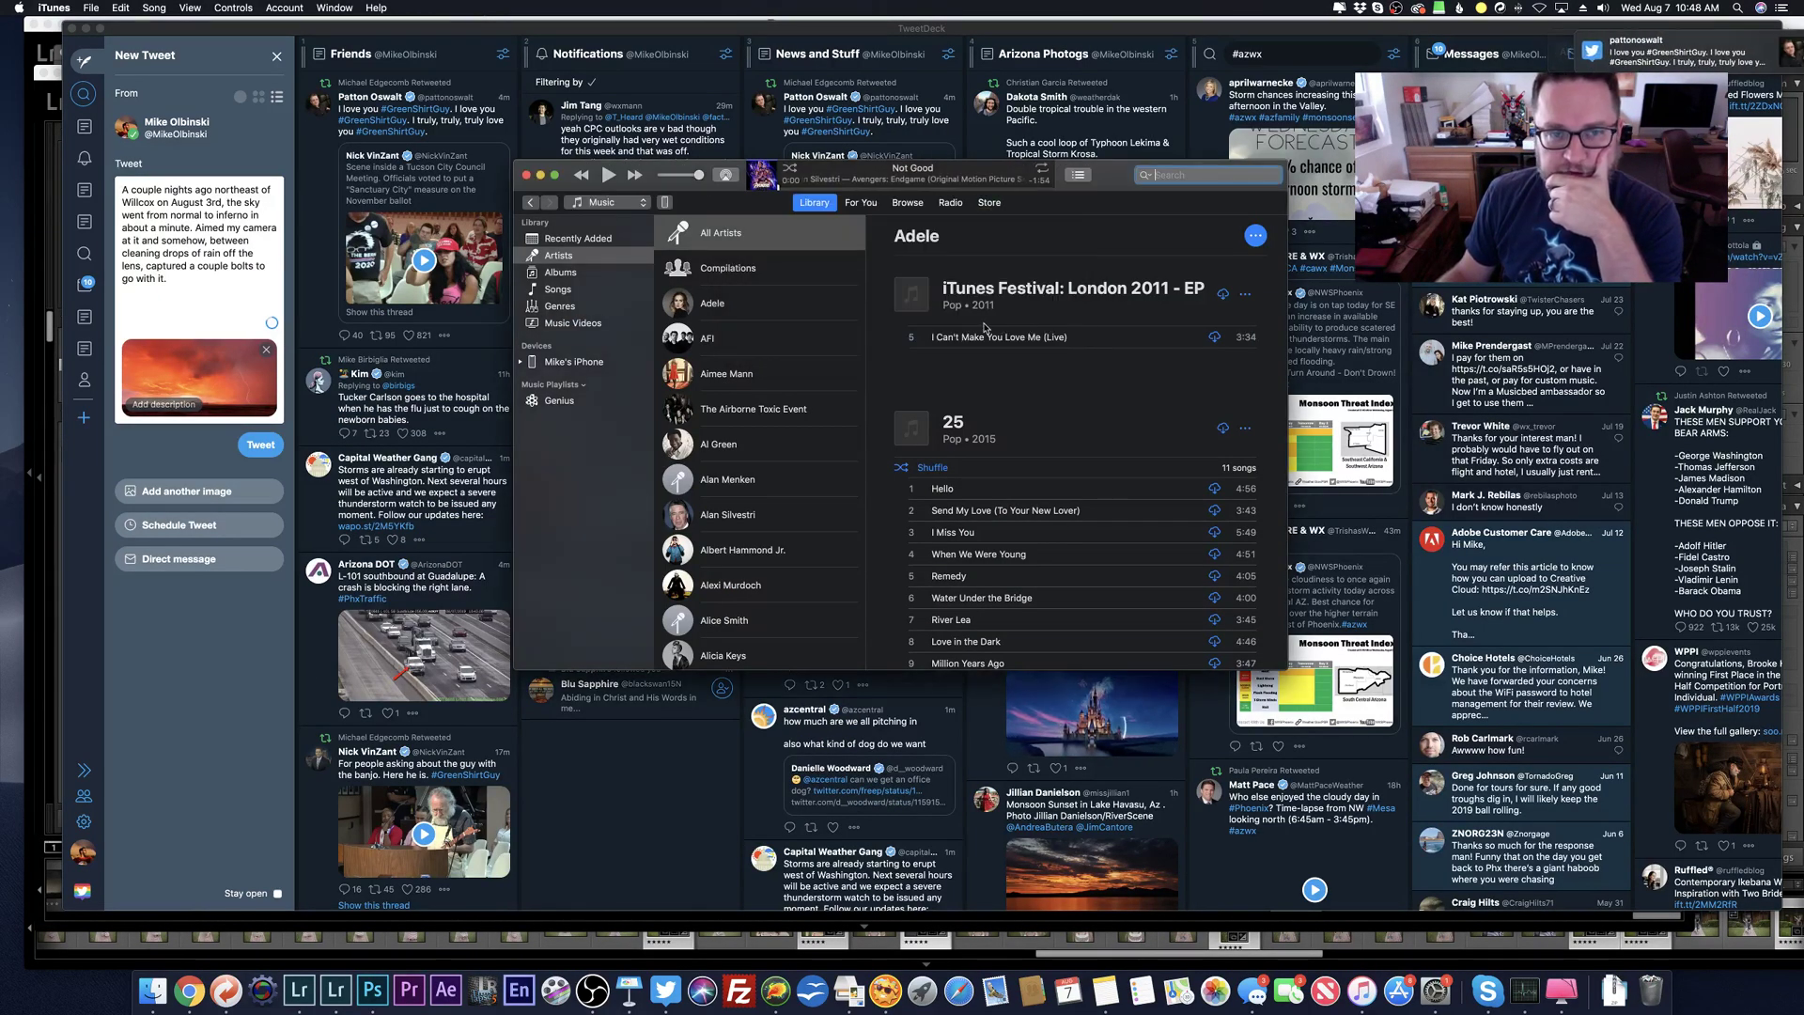
left_click(664, 202)
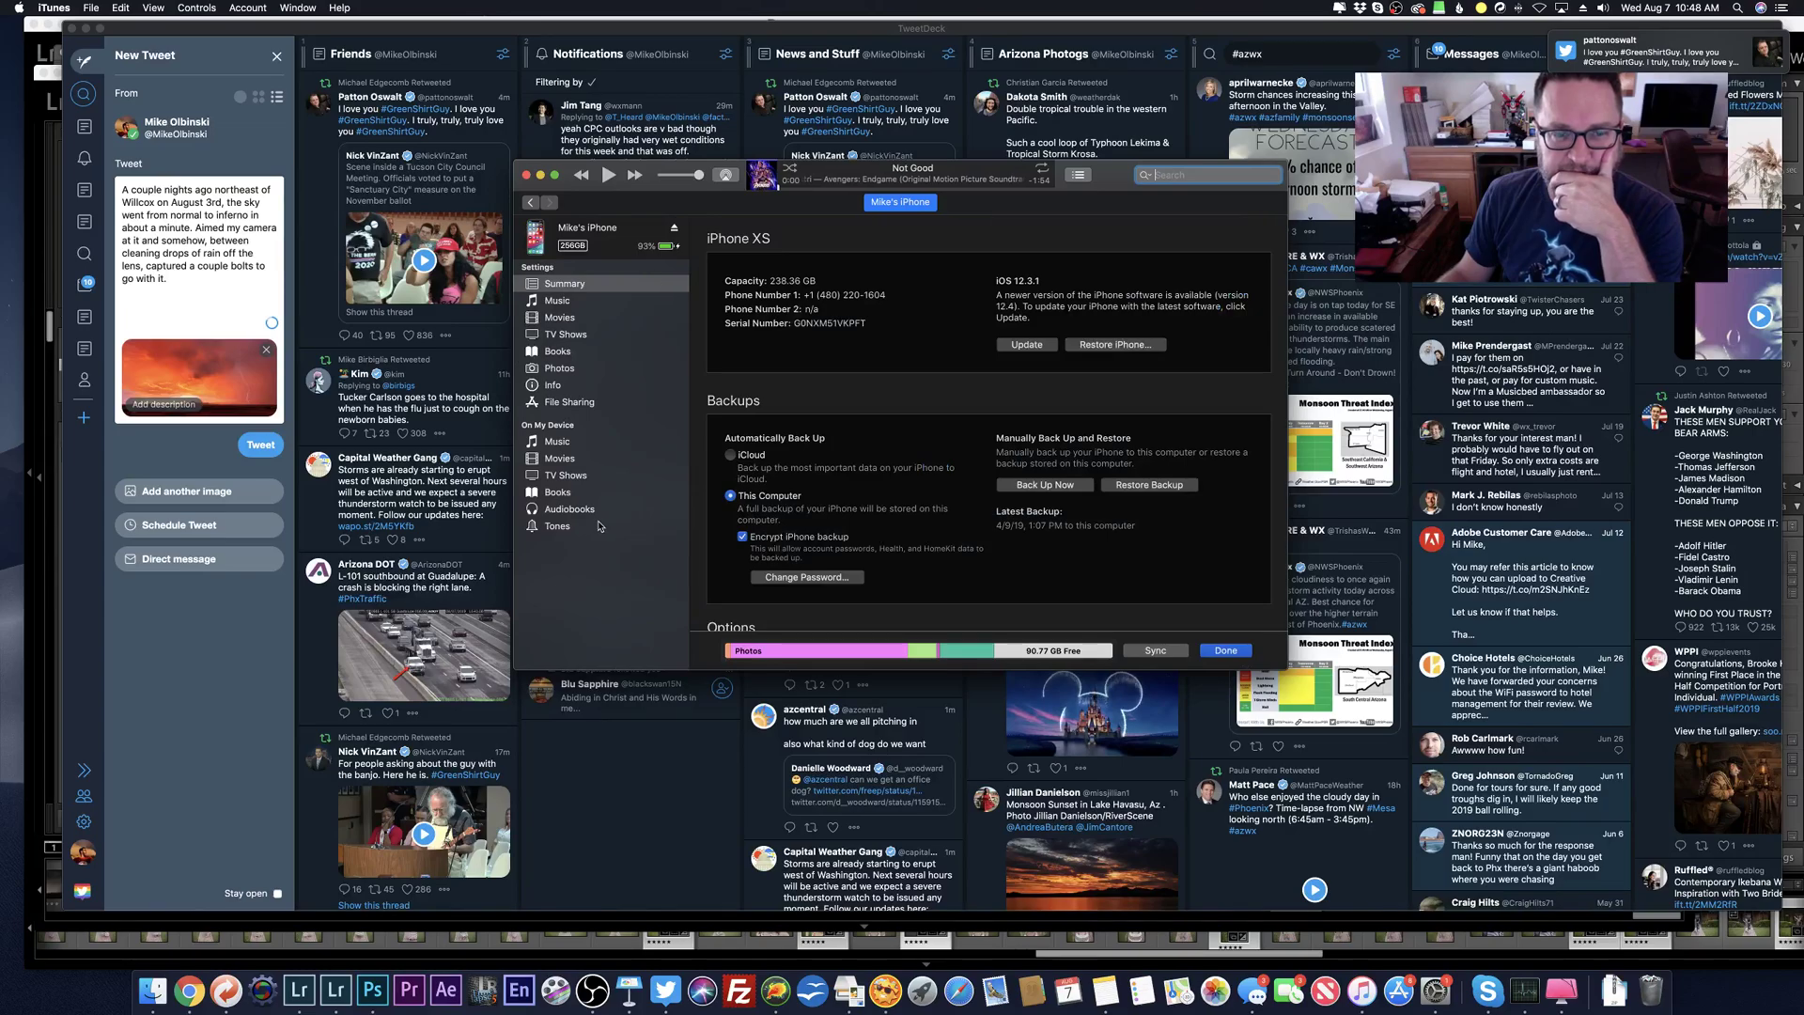
left_click(586, 441)
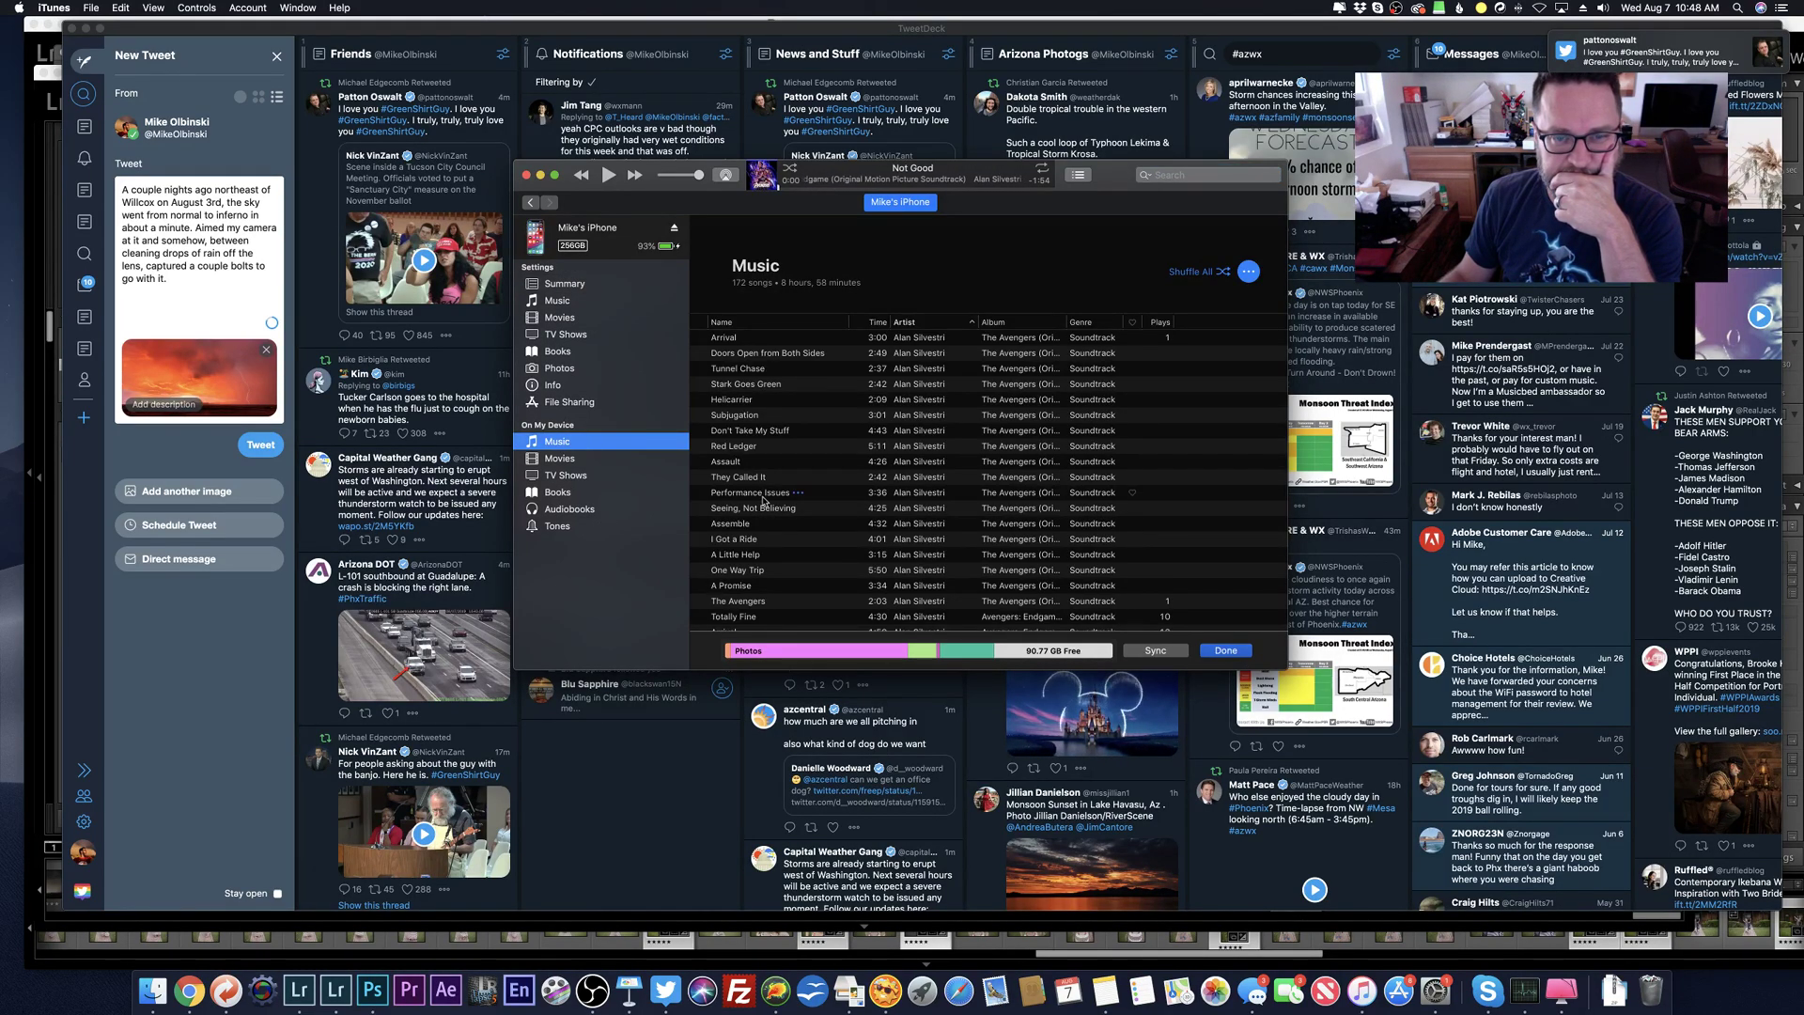
scroll(795, 508, "down", 5)
scroll(794, 509, "up", 5)
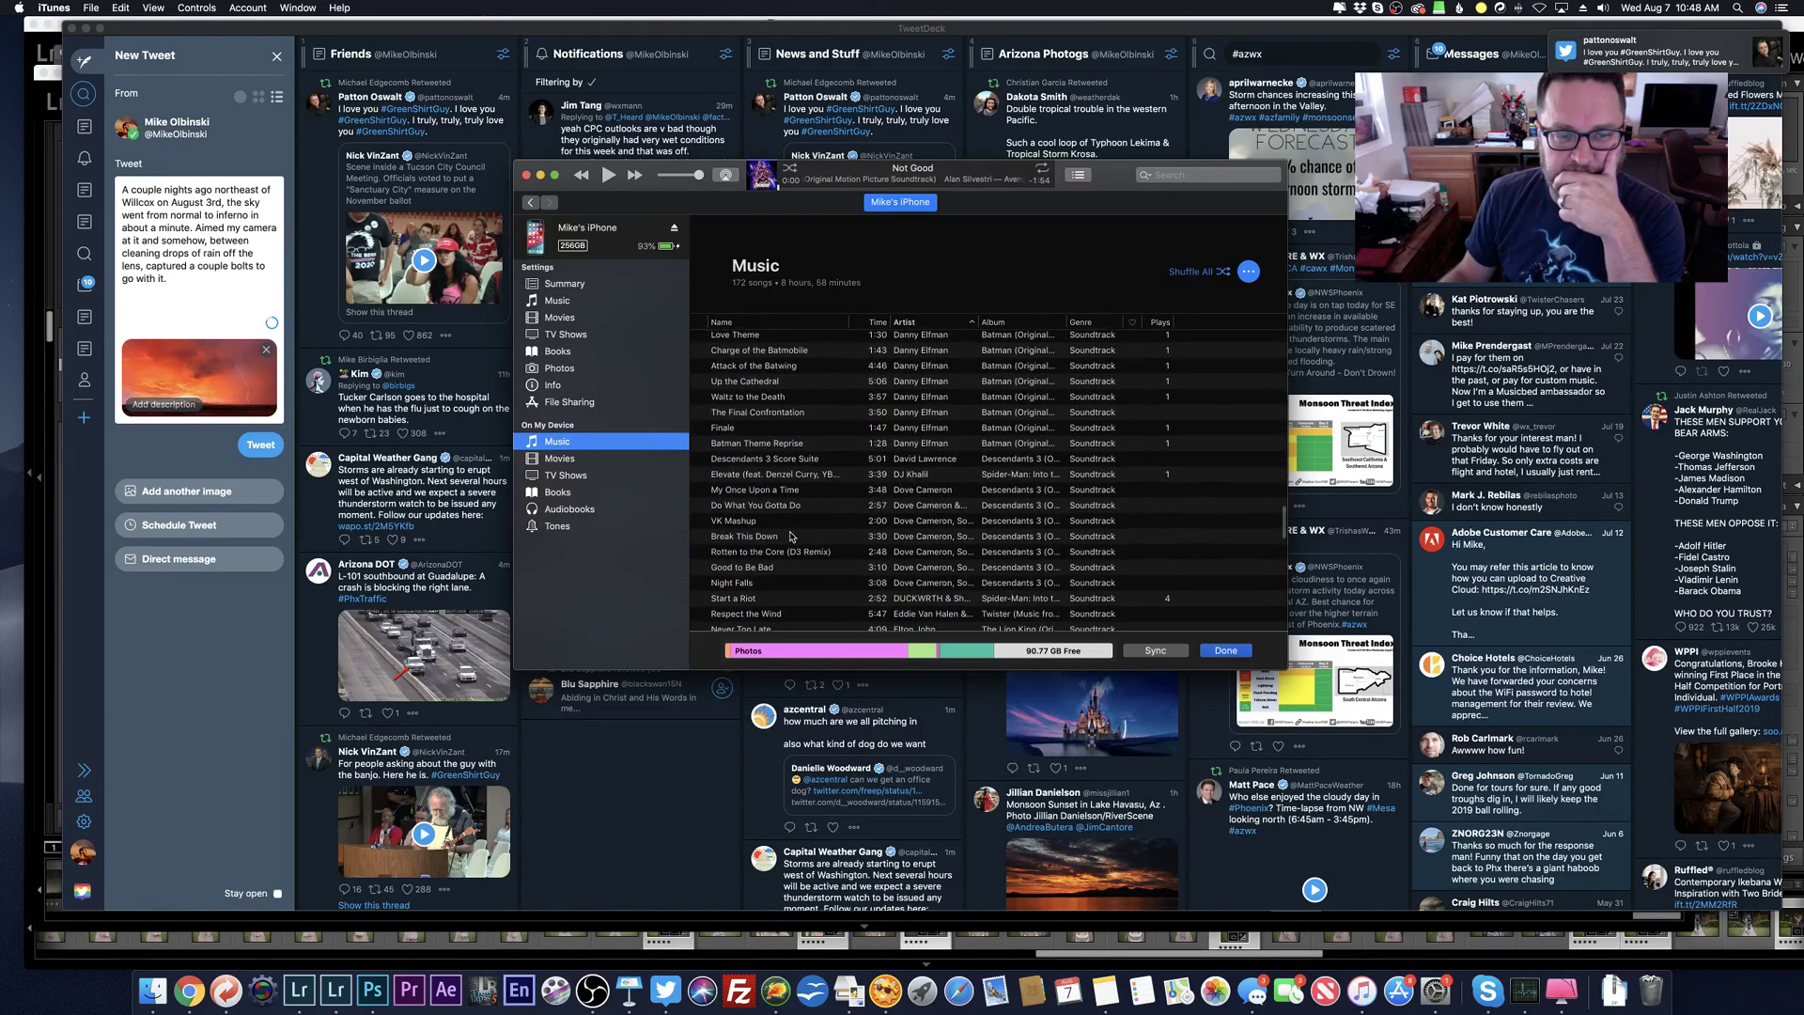
scroll(791, 537, "up", 3)
left_click(267, 598)
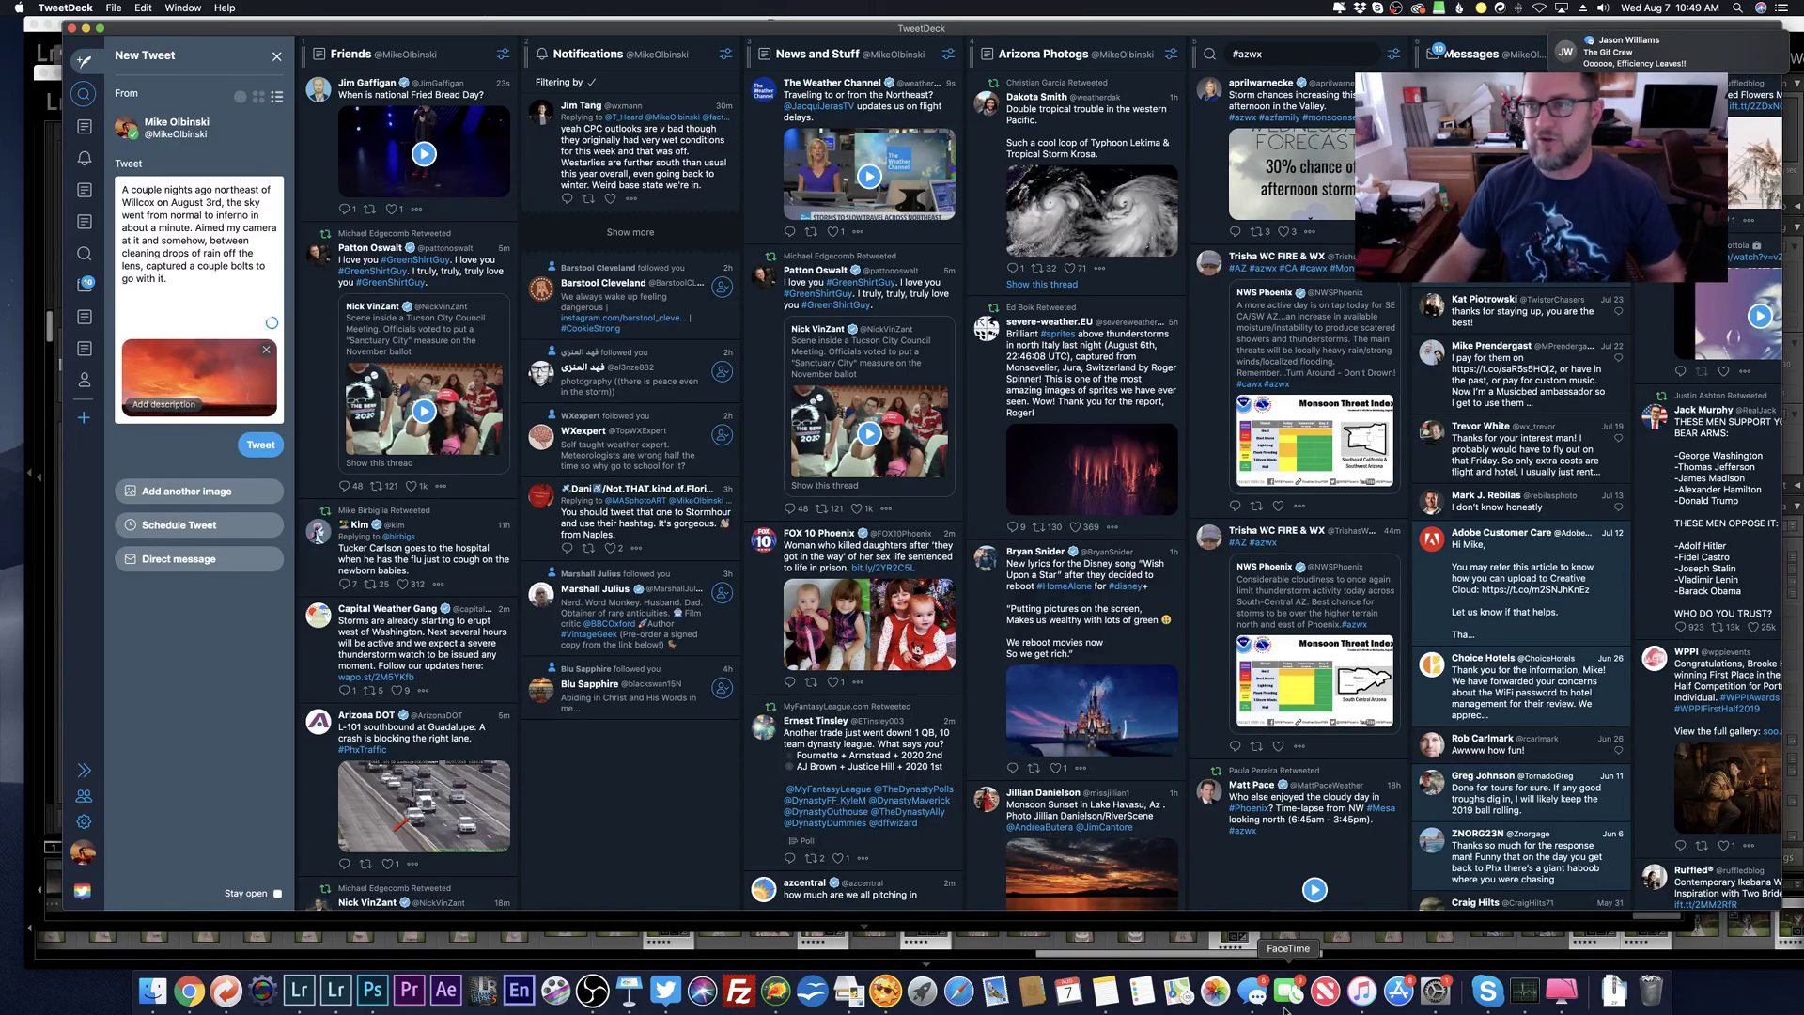
Step: Add the hashtags "#azwx #stormhour" at the end of the tweet
left_click(231, 286)
type("#azwx #stormh")
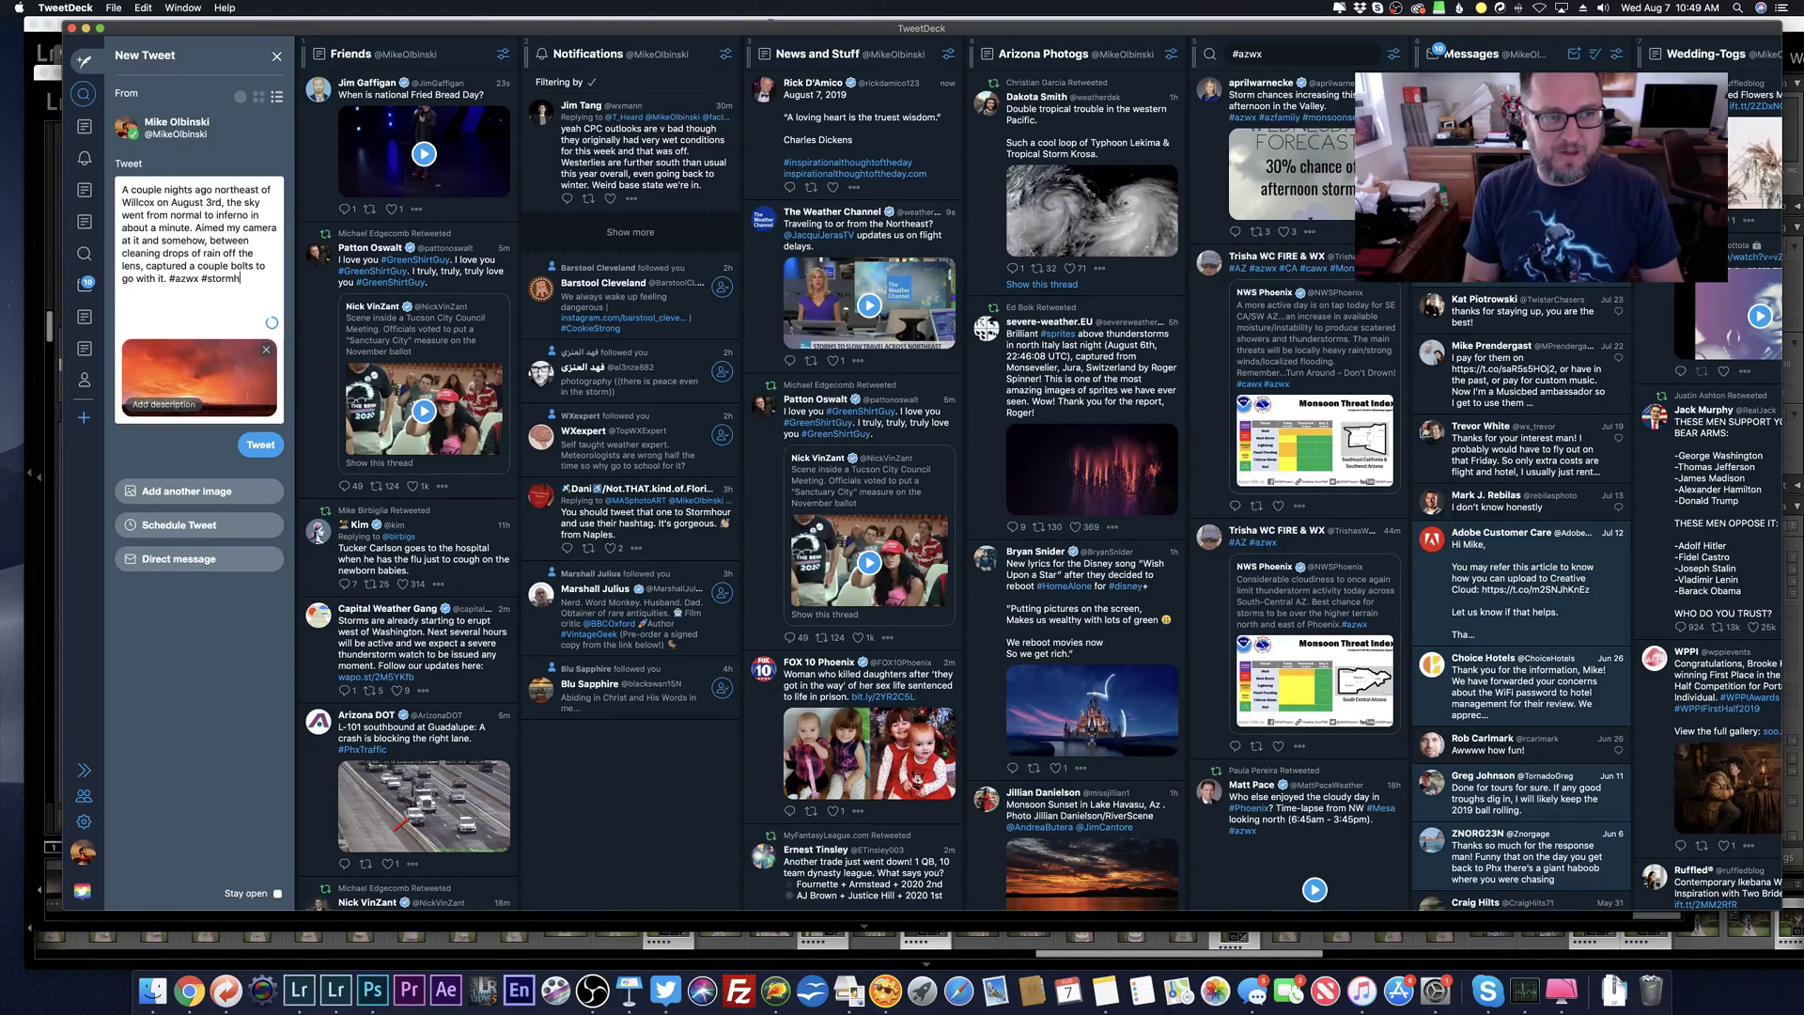
type("our")
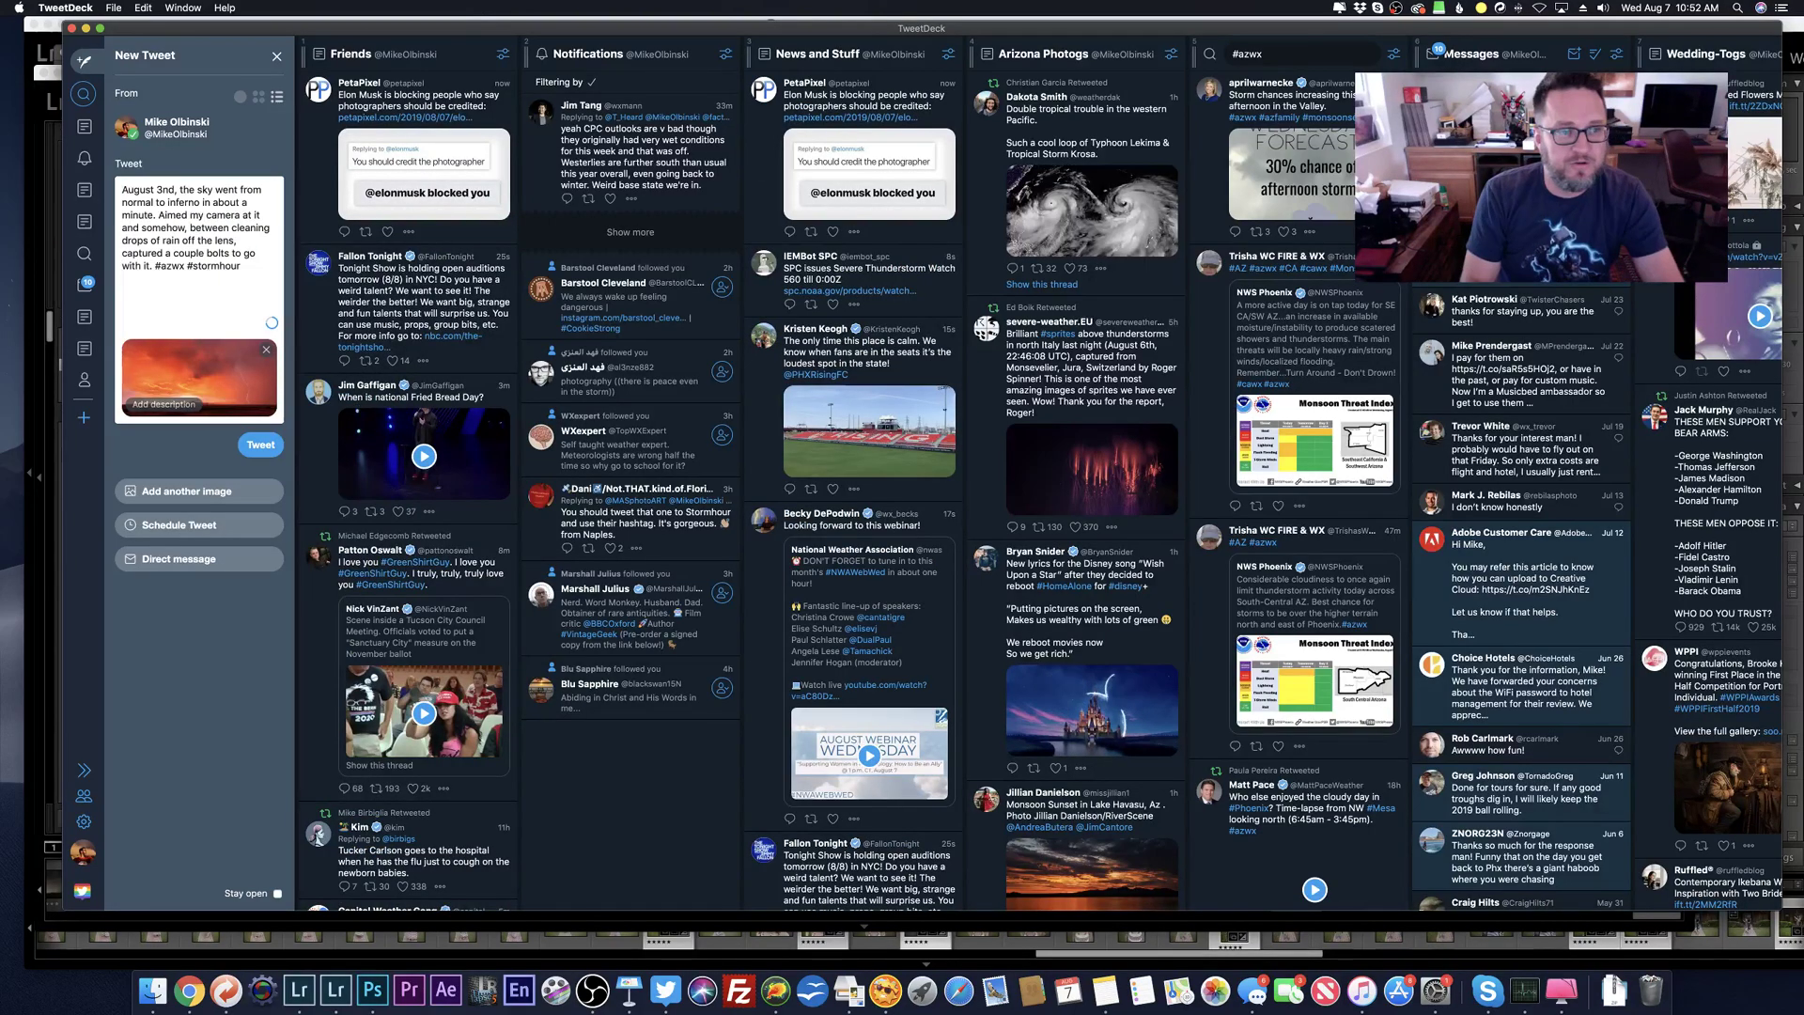
Step: Insert "norther of Willcox along Highway 191" between "August 3rd," and "the sky" in the tweet's first sentence
key("BackSpace")
key("BackSpace")
type("rd, norther of Willcox along")
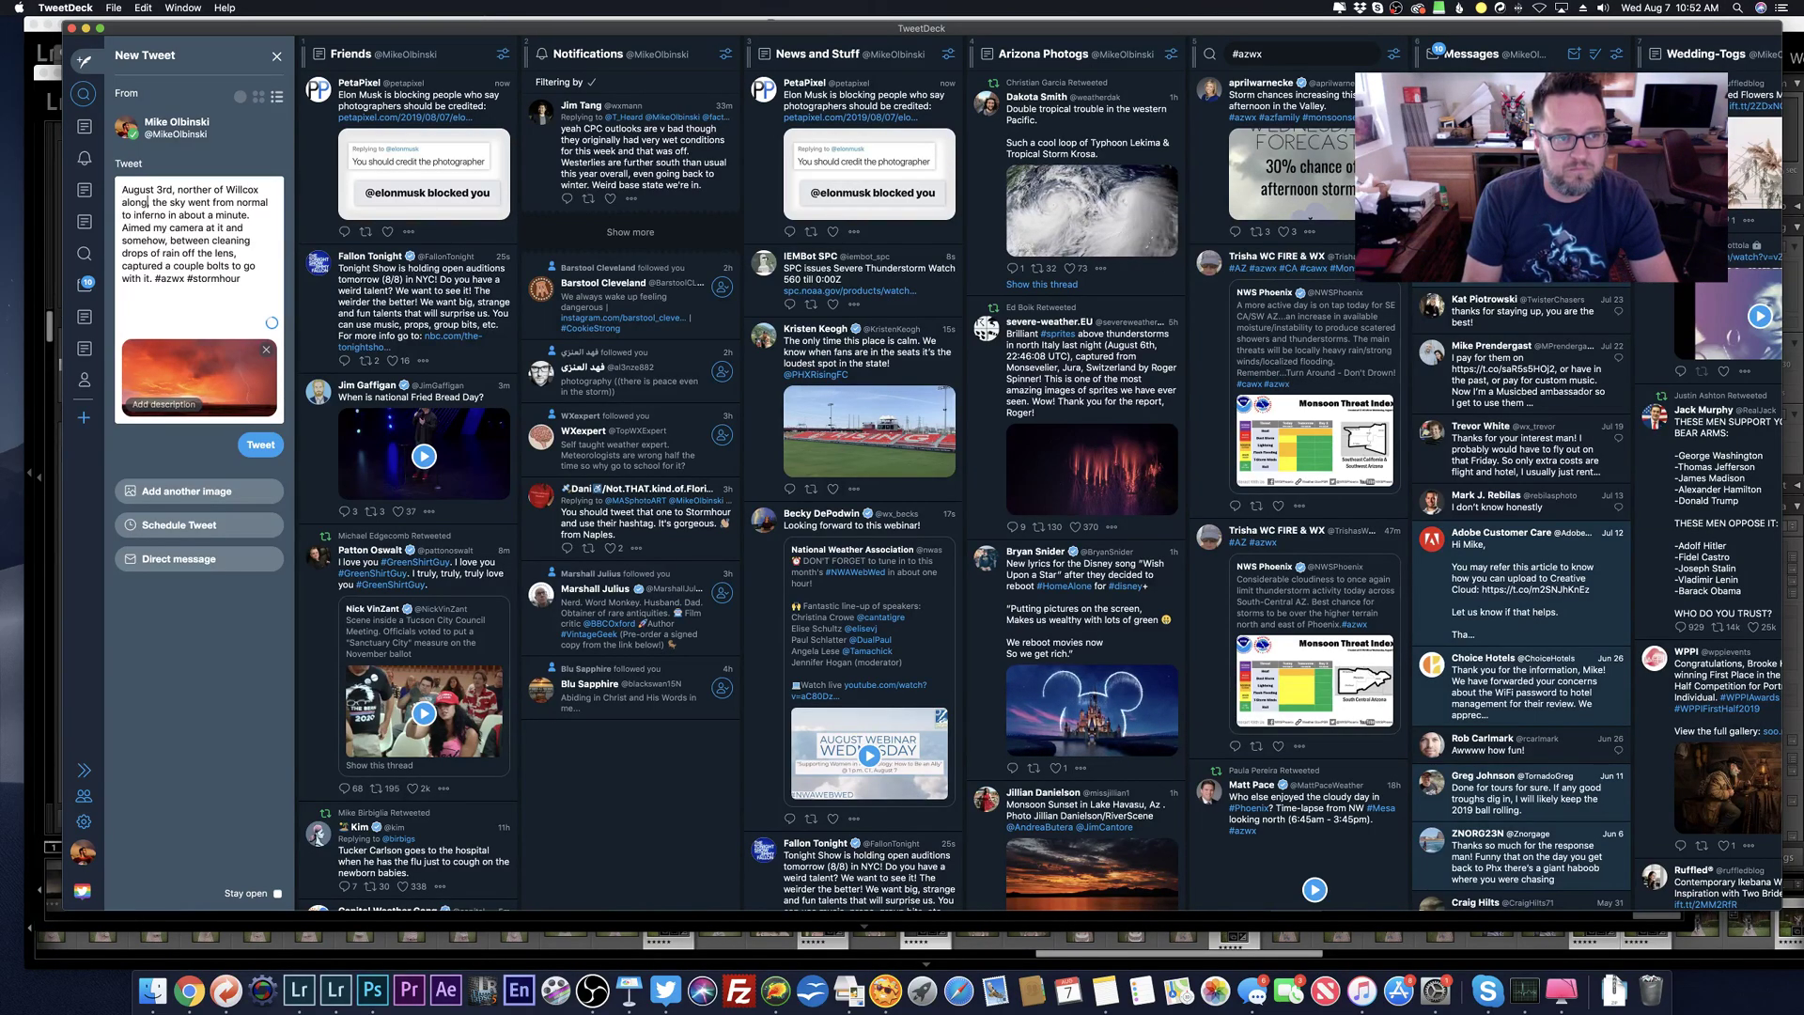
type(" High")
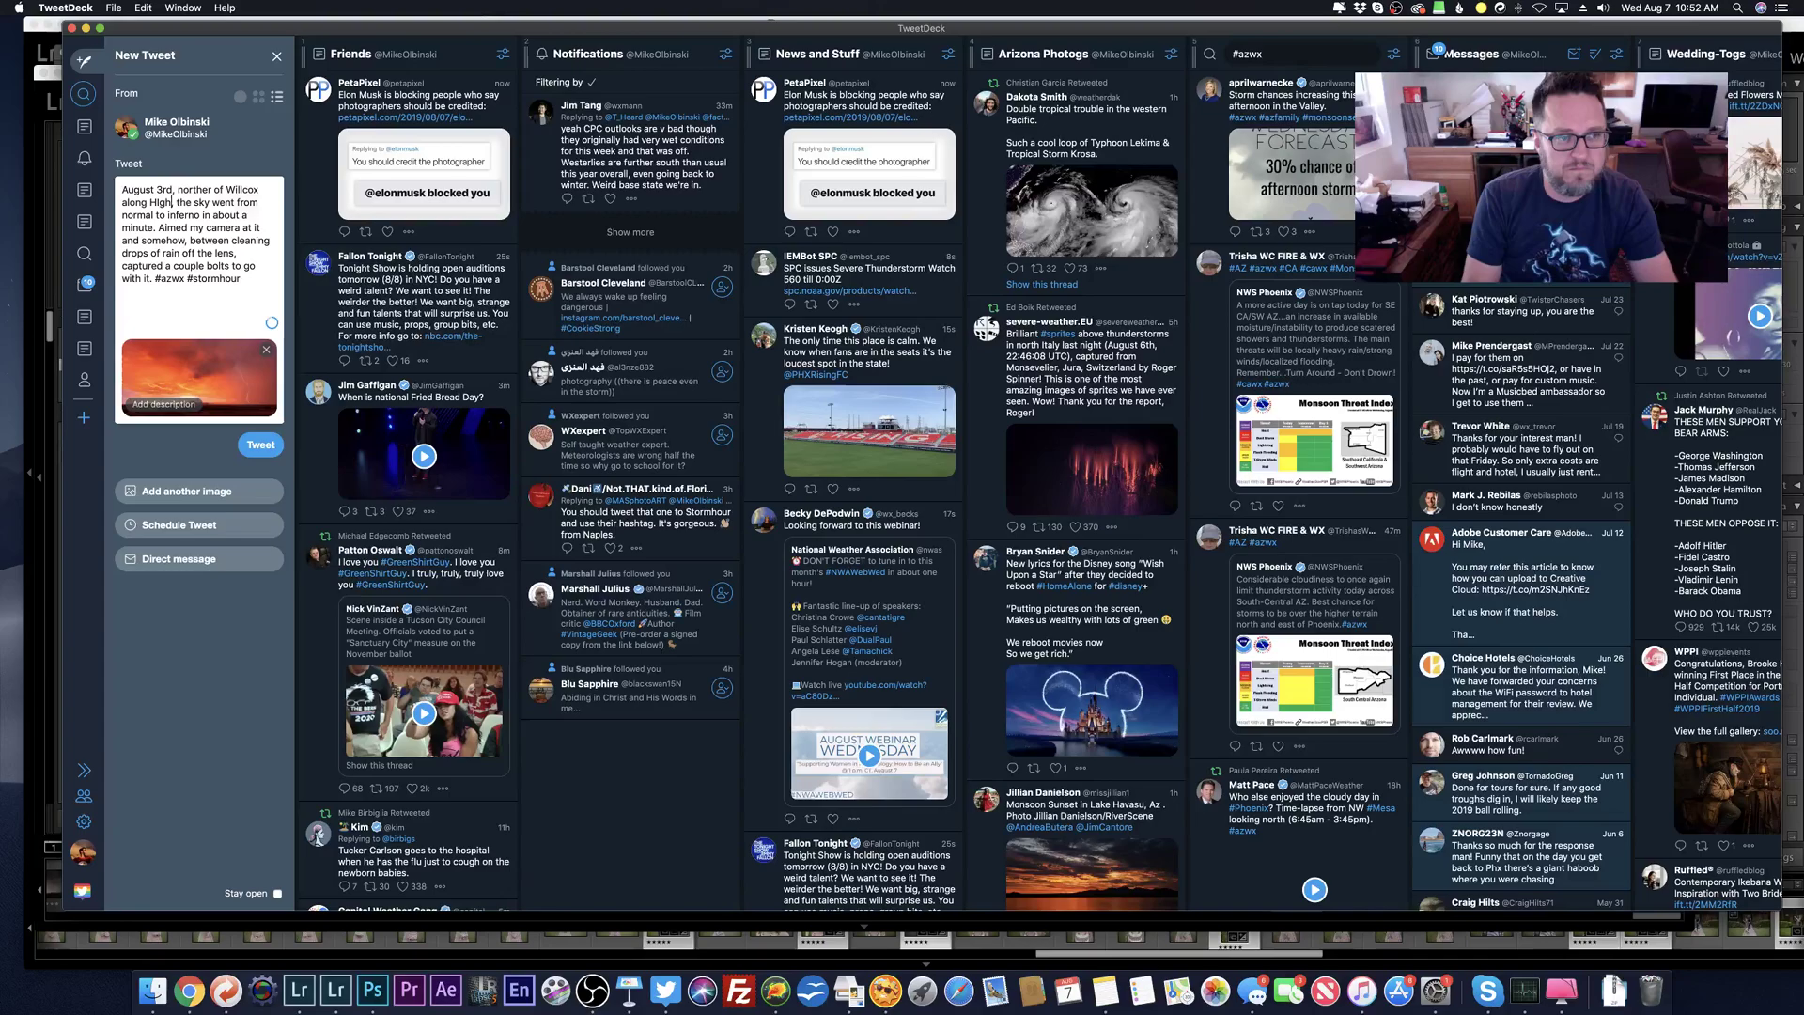
type("way 191")
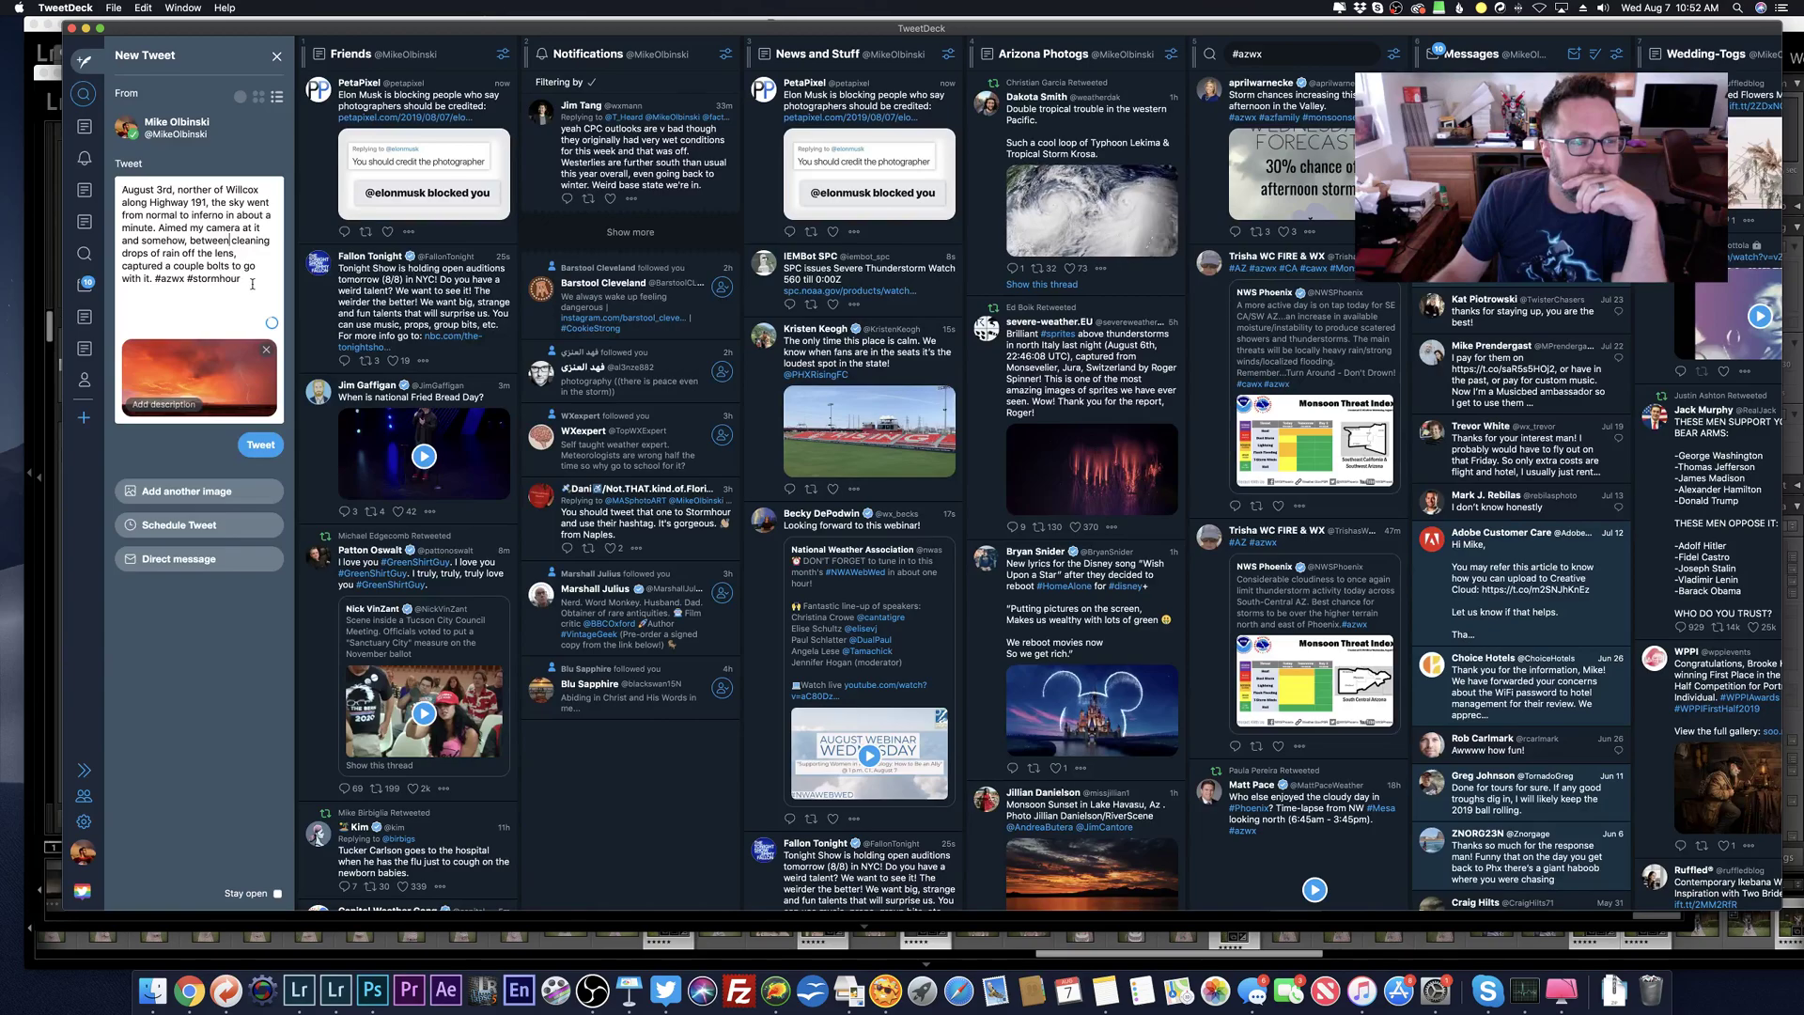
Step: Insert the sentence "A fun chase overall, hoping for more soon!" before the hashtags in the tweet
type("A fu")
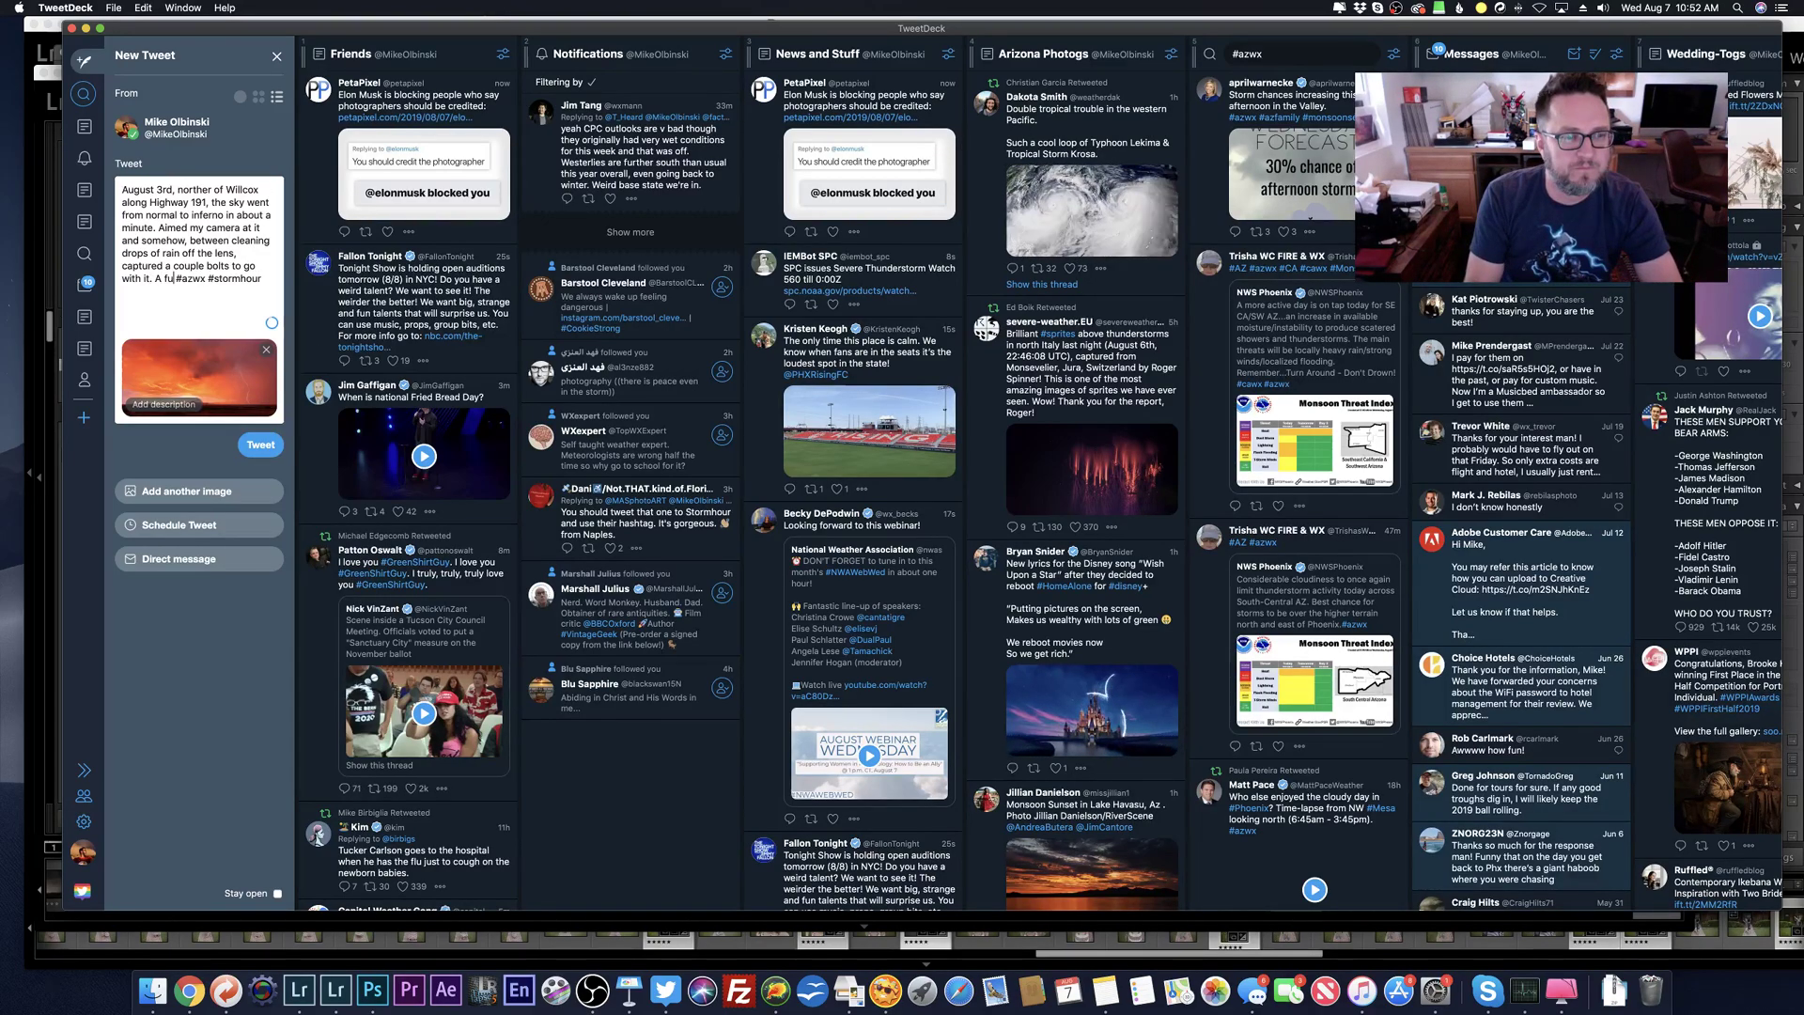
type("n chase overall, ho")
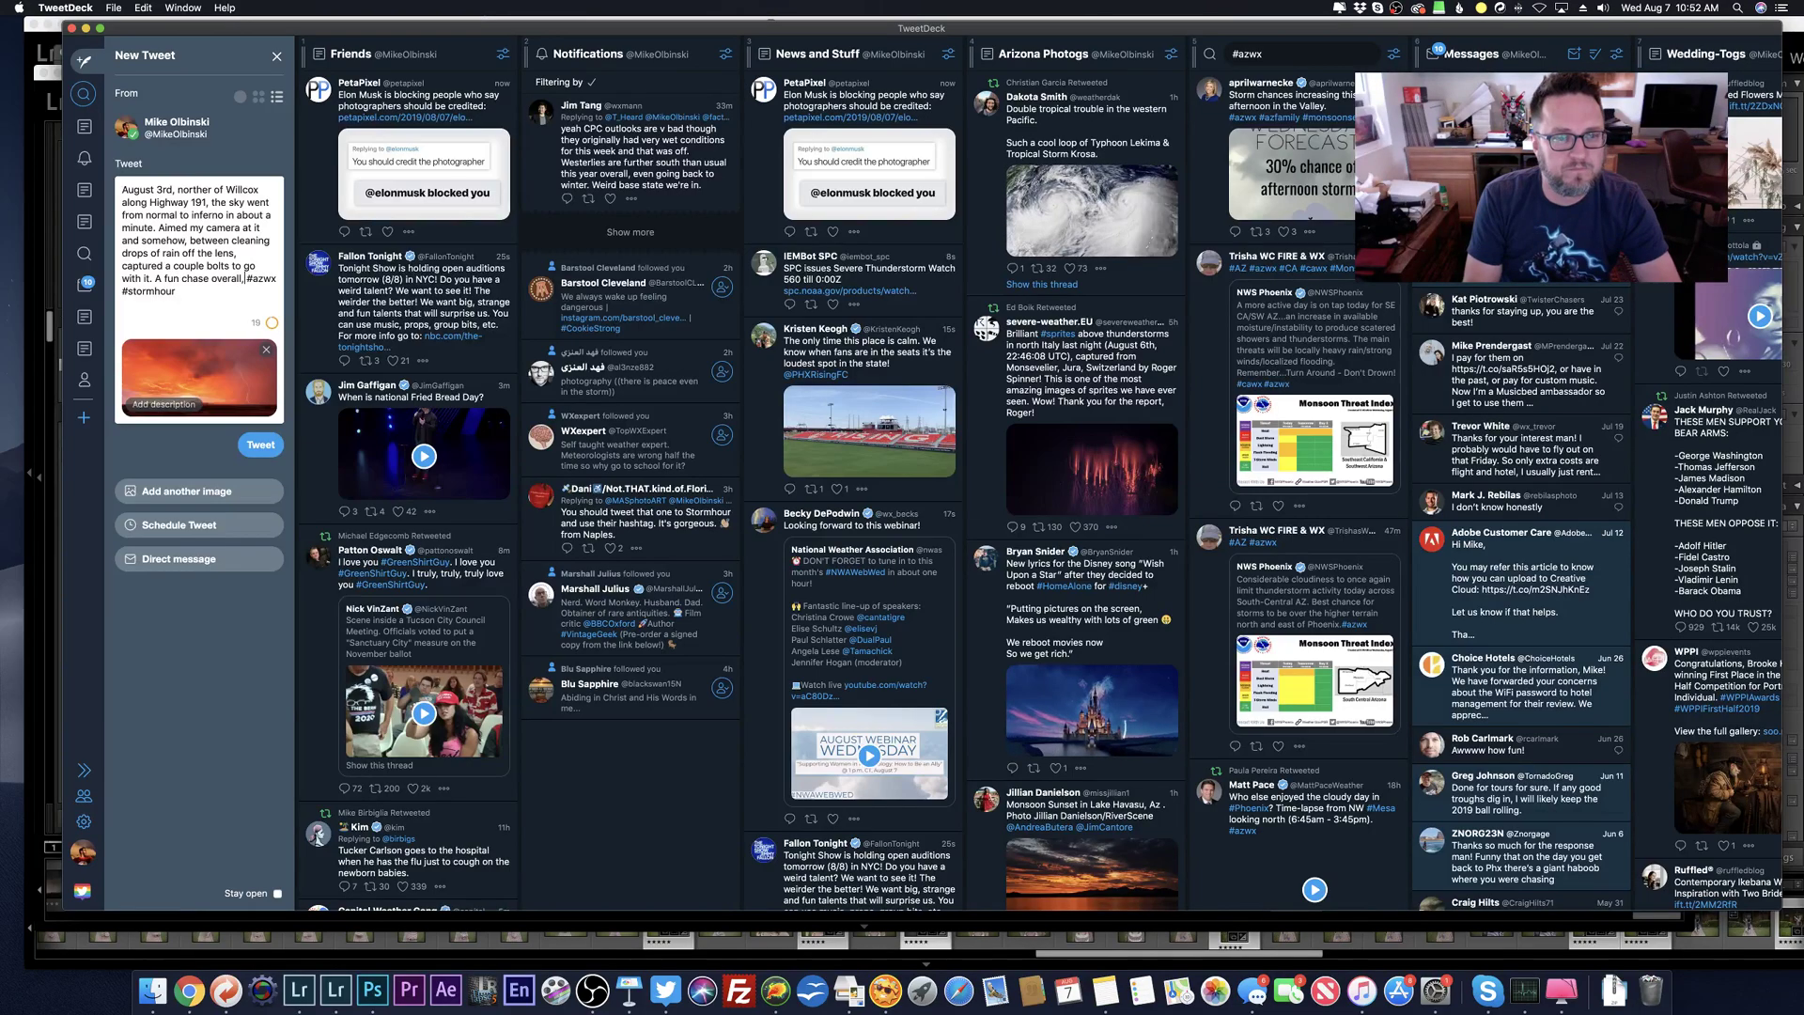
type("ping fo ")
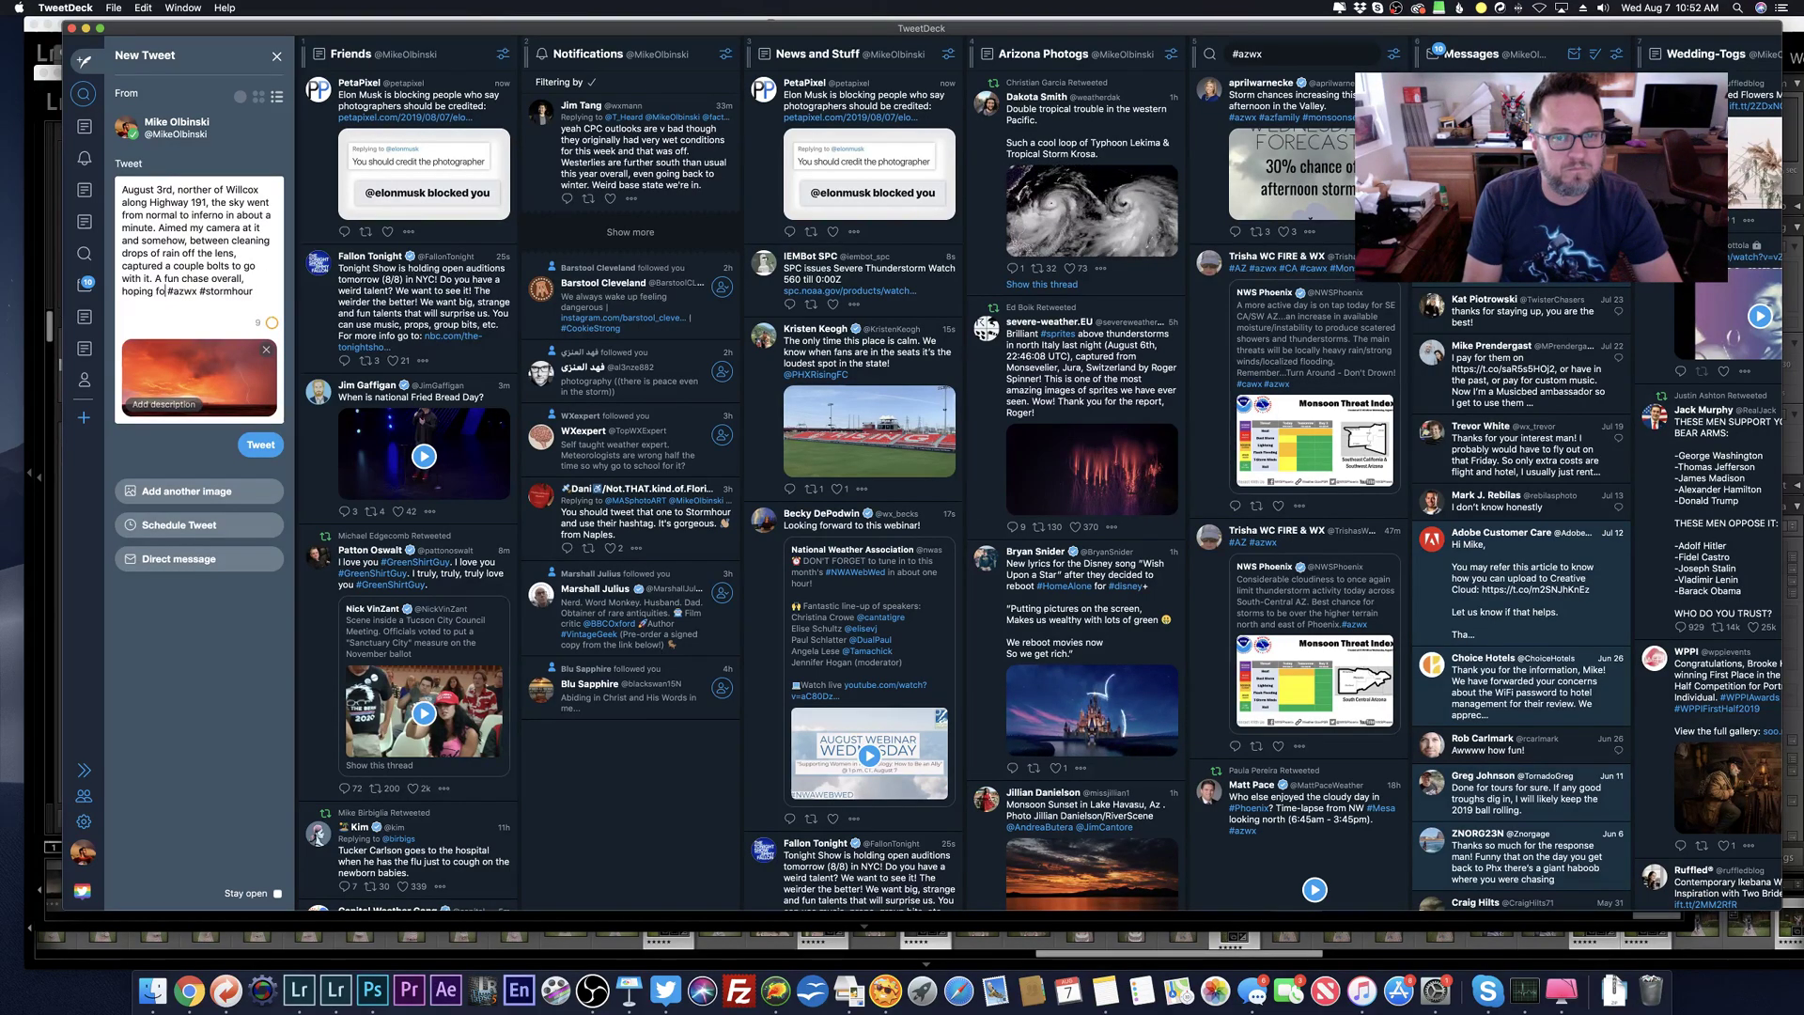
type("r more soon!")
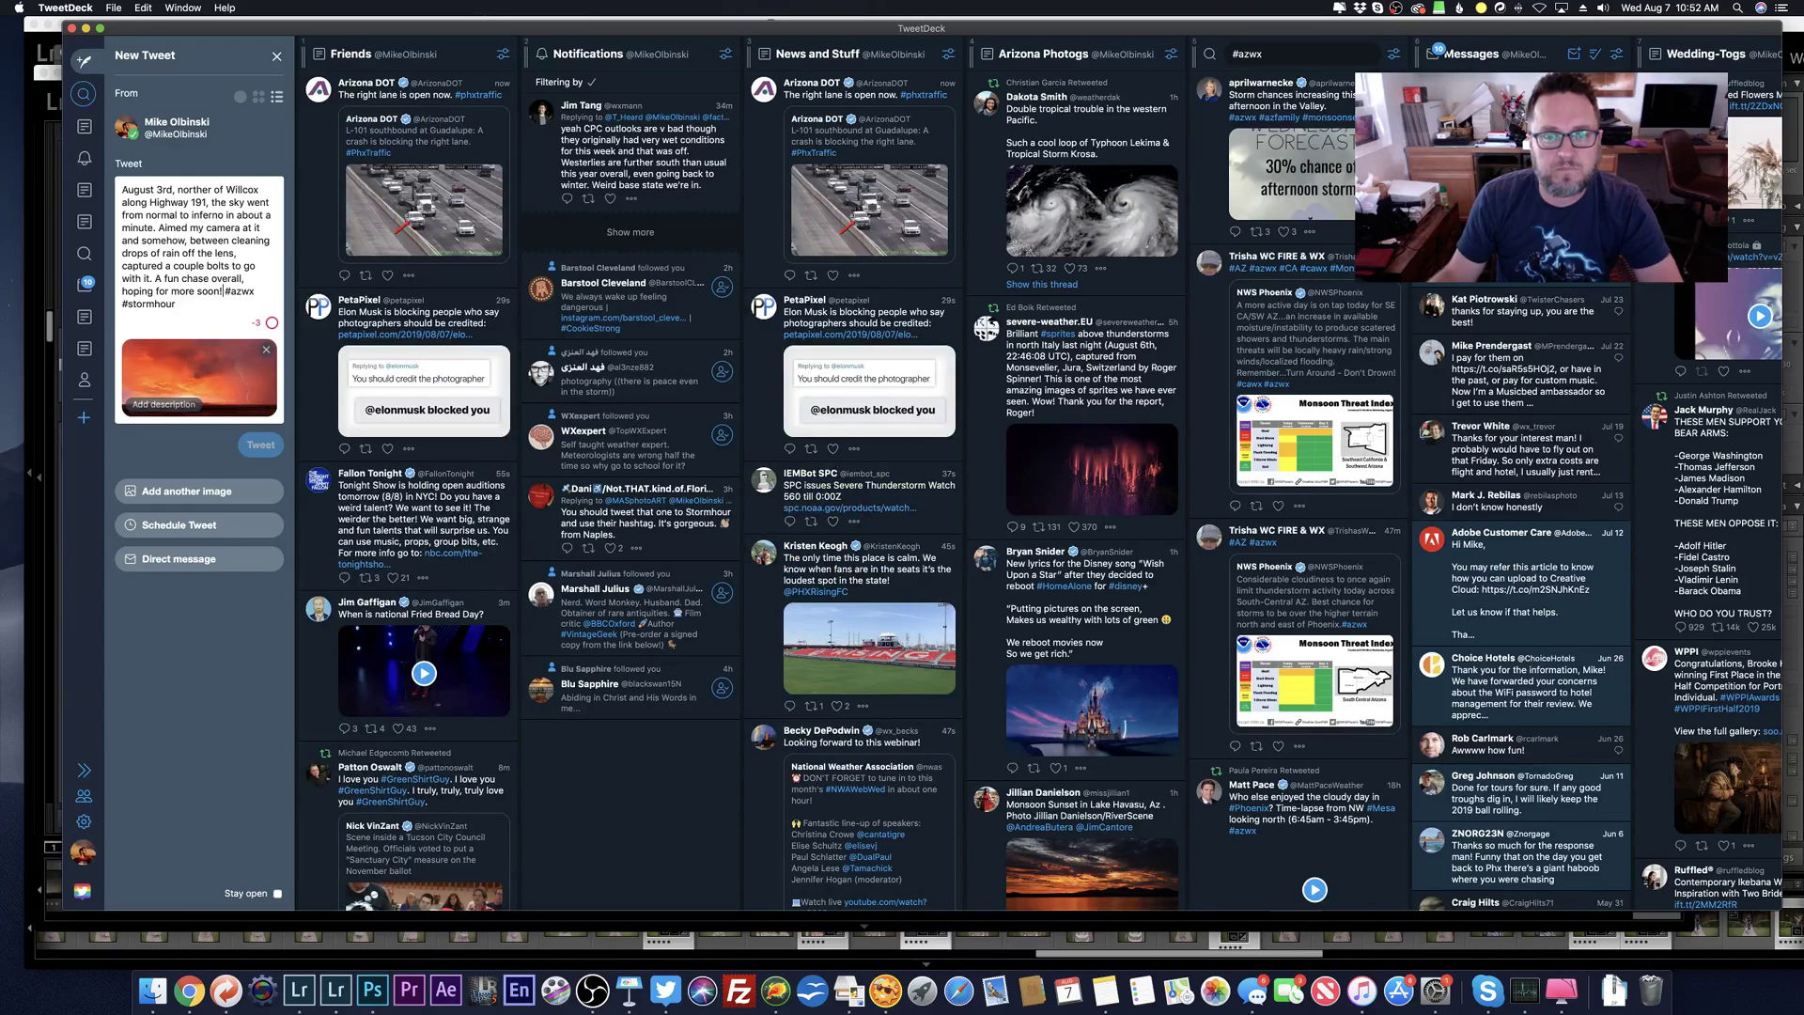
Step: Open PetaPixel's tweet about Elon Musk blocking people in the News and Stuff column
scroll(895, 367, "right", 1)
left_click(898, 327)
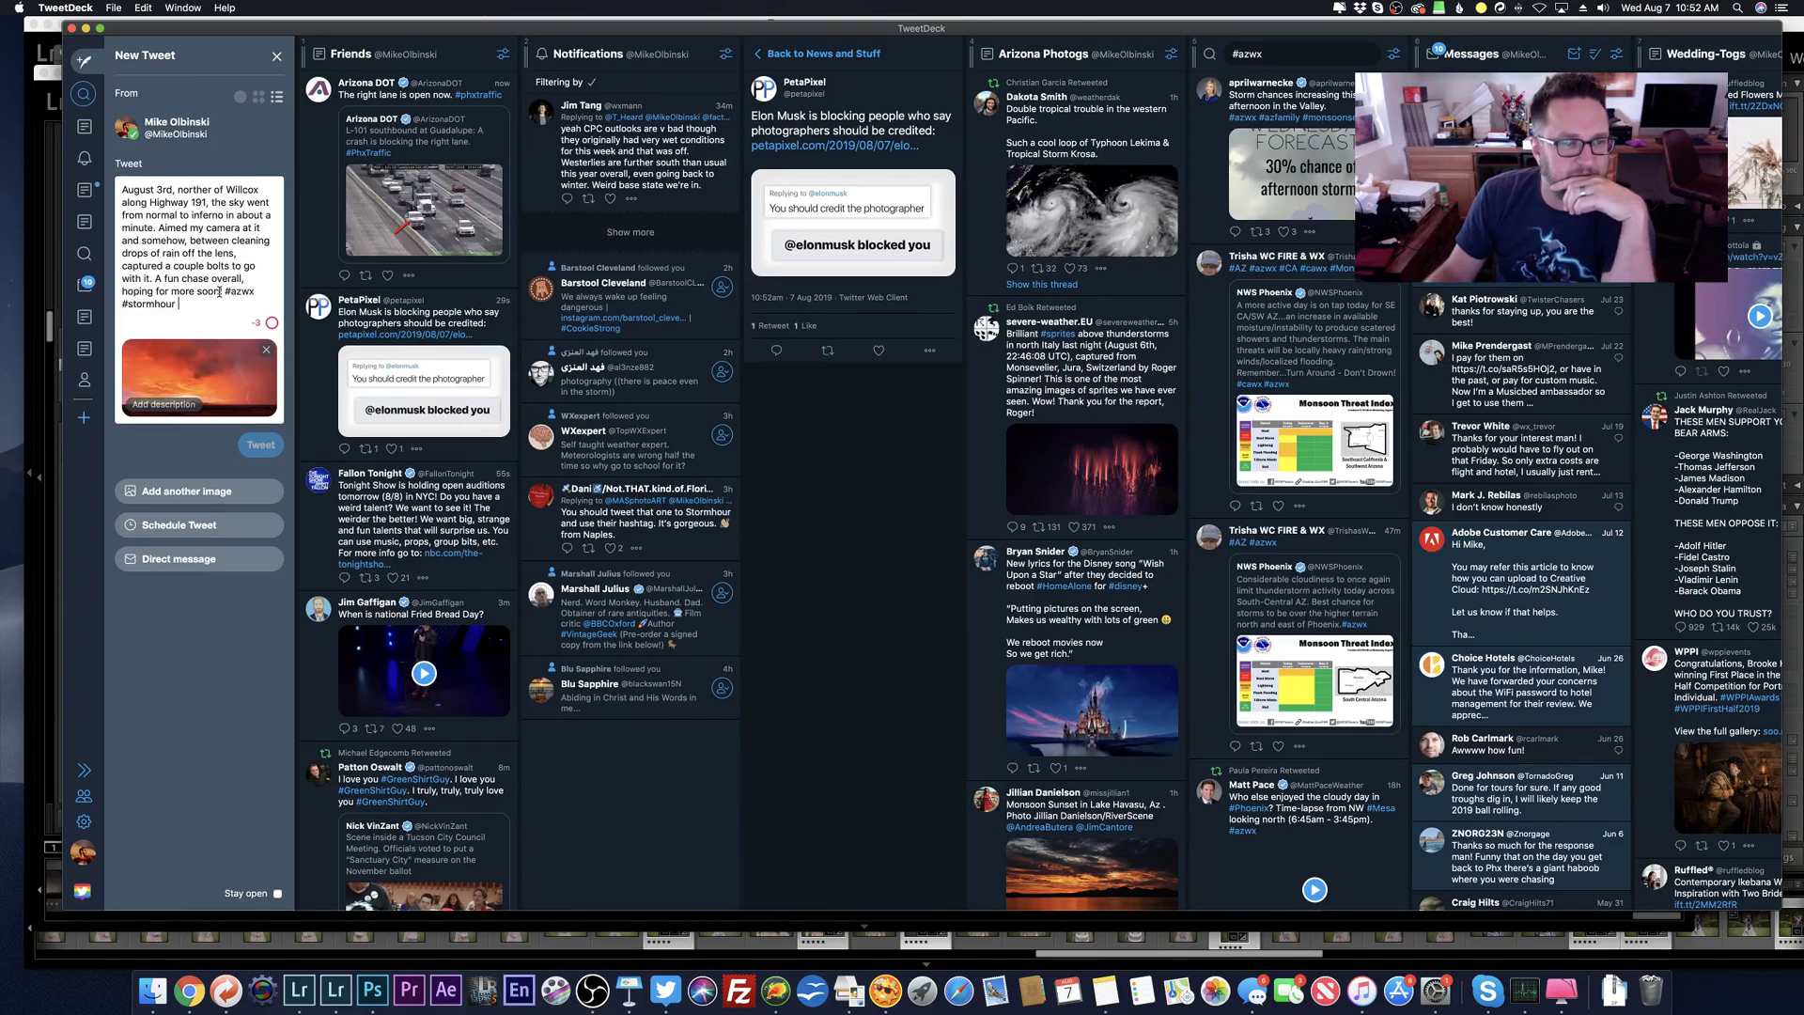
Step: Replace the tweet's sentence about the fun chase with "Need more soon." and post the tweet
left_click_drag(190, 285, 163, 279)
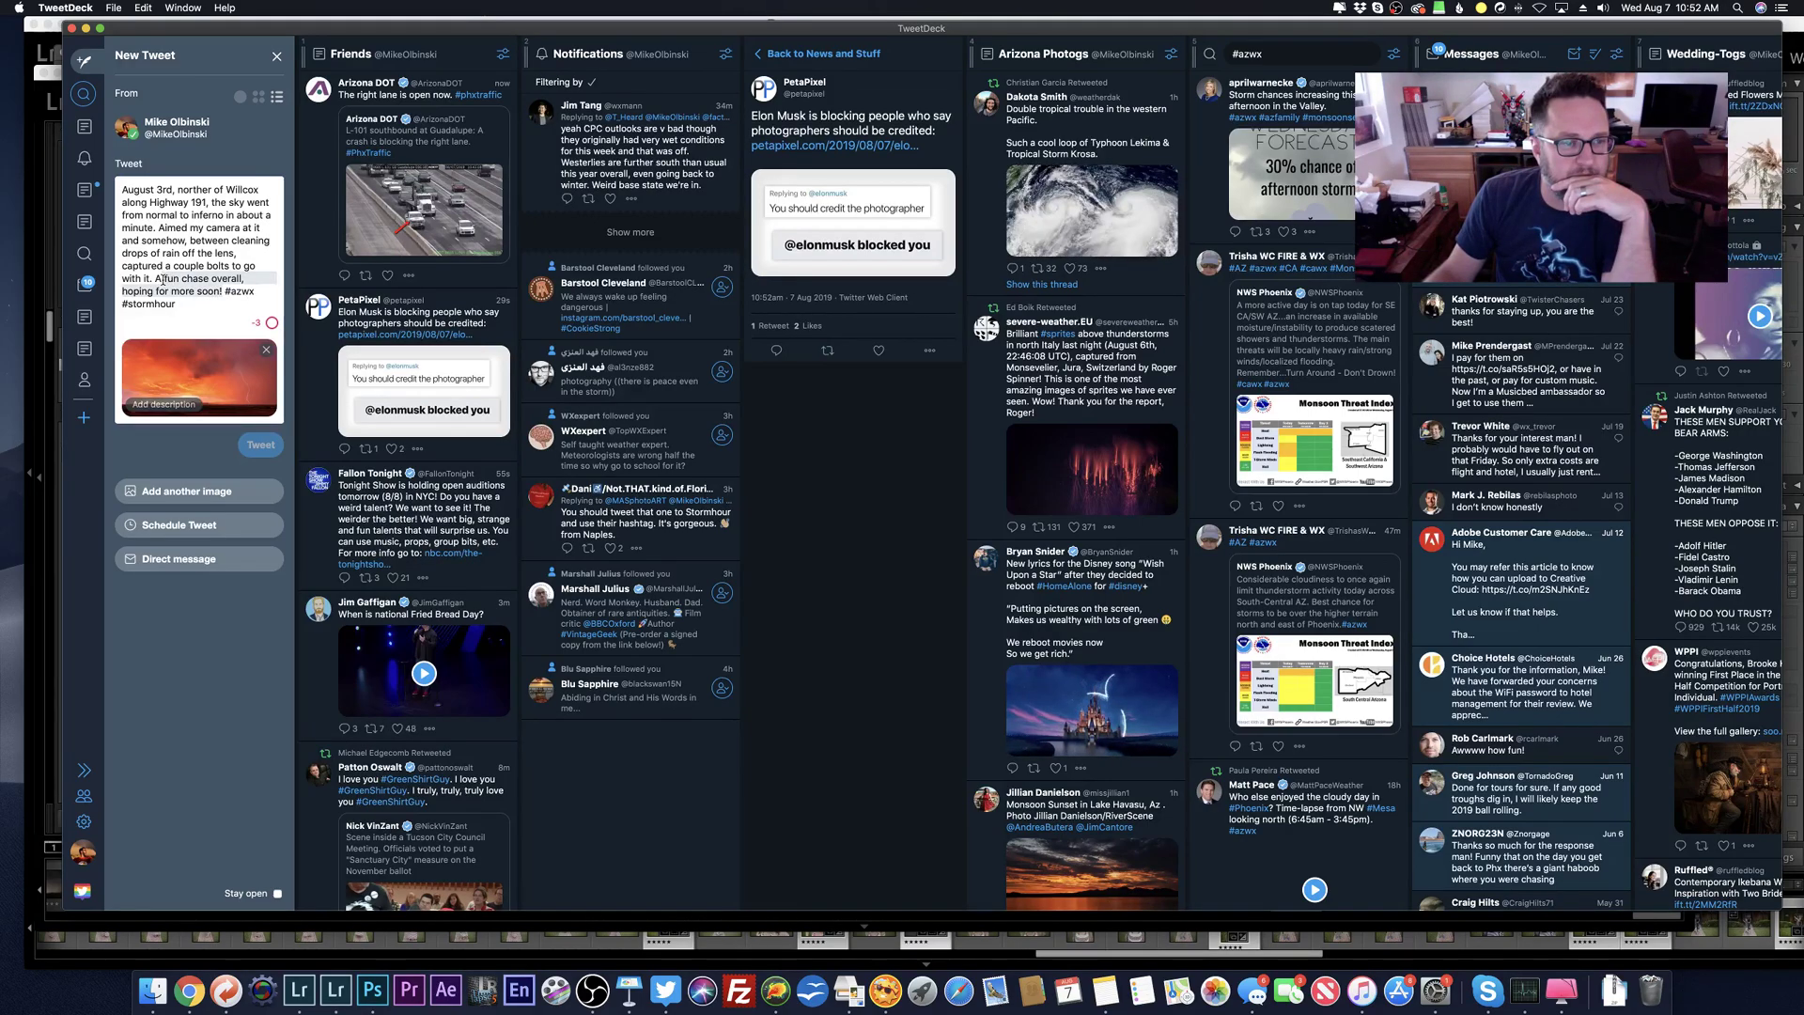
type("Need more soon.")
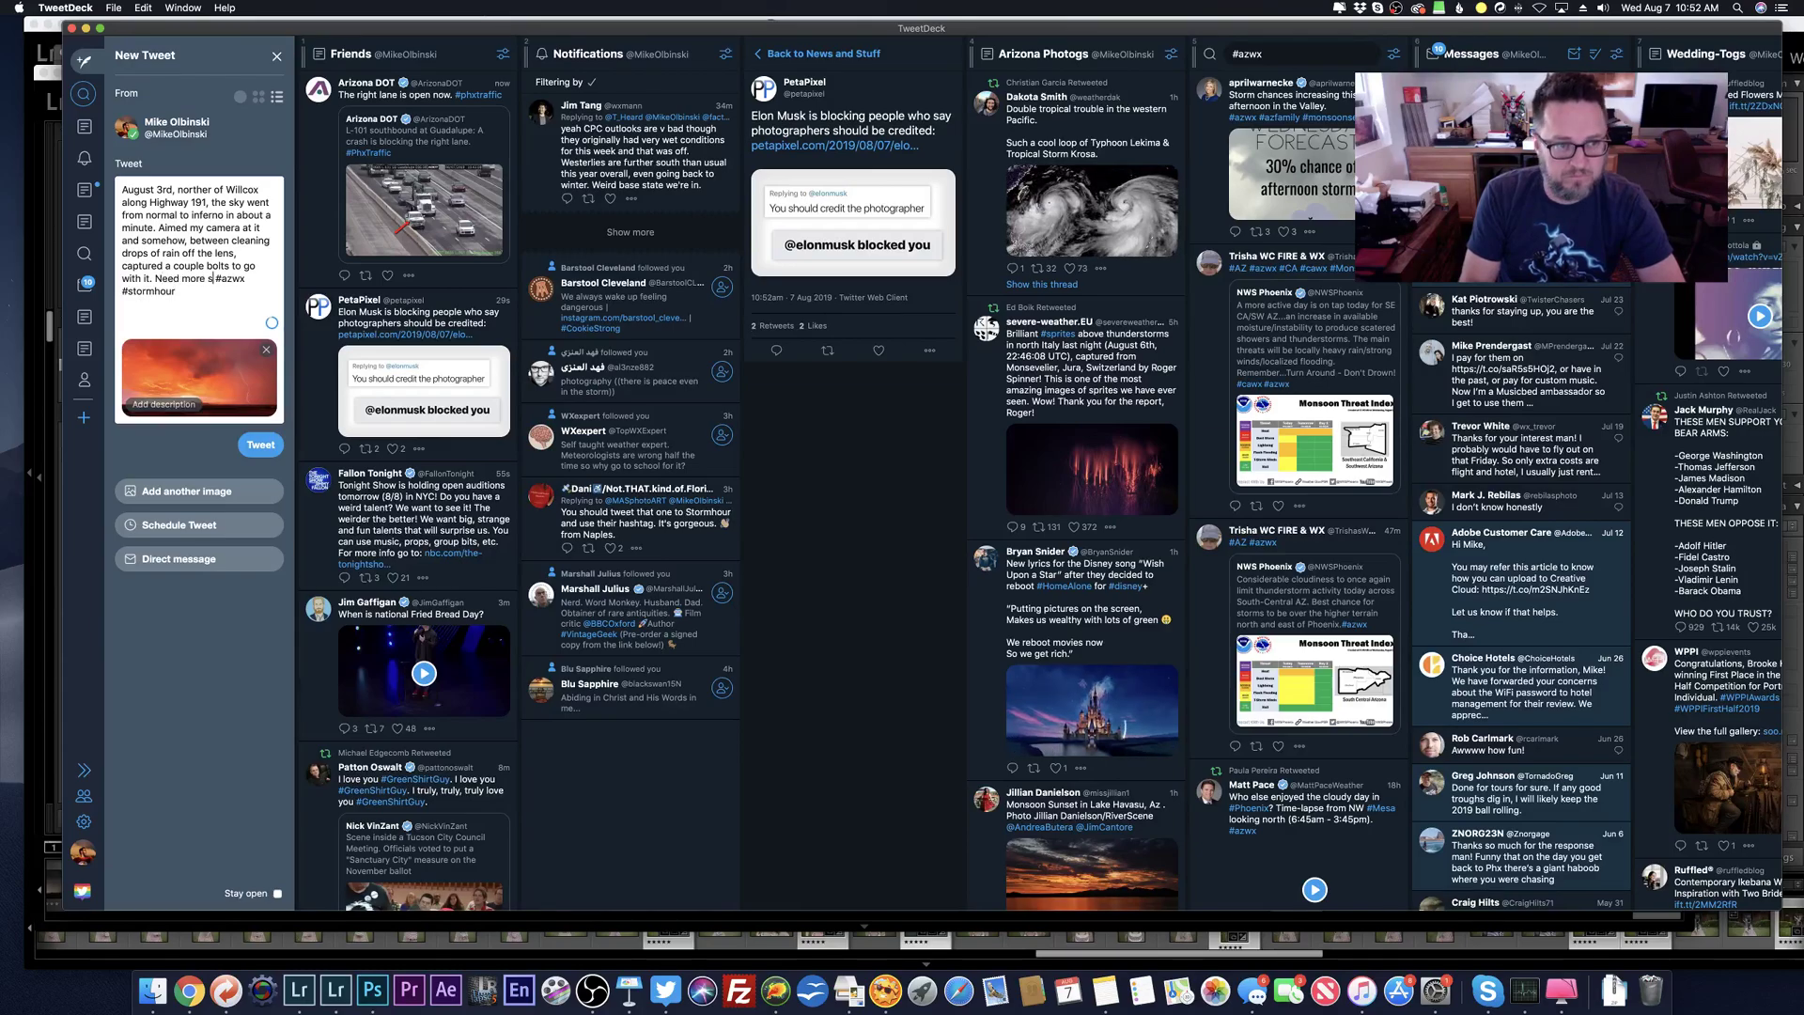
left_click(261, 445)
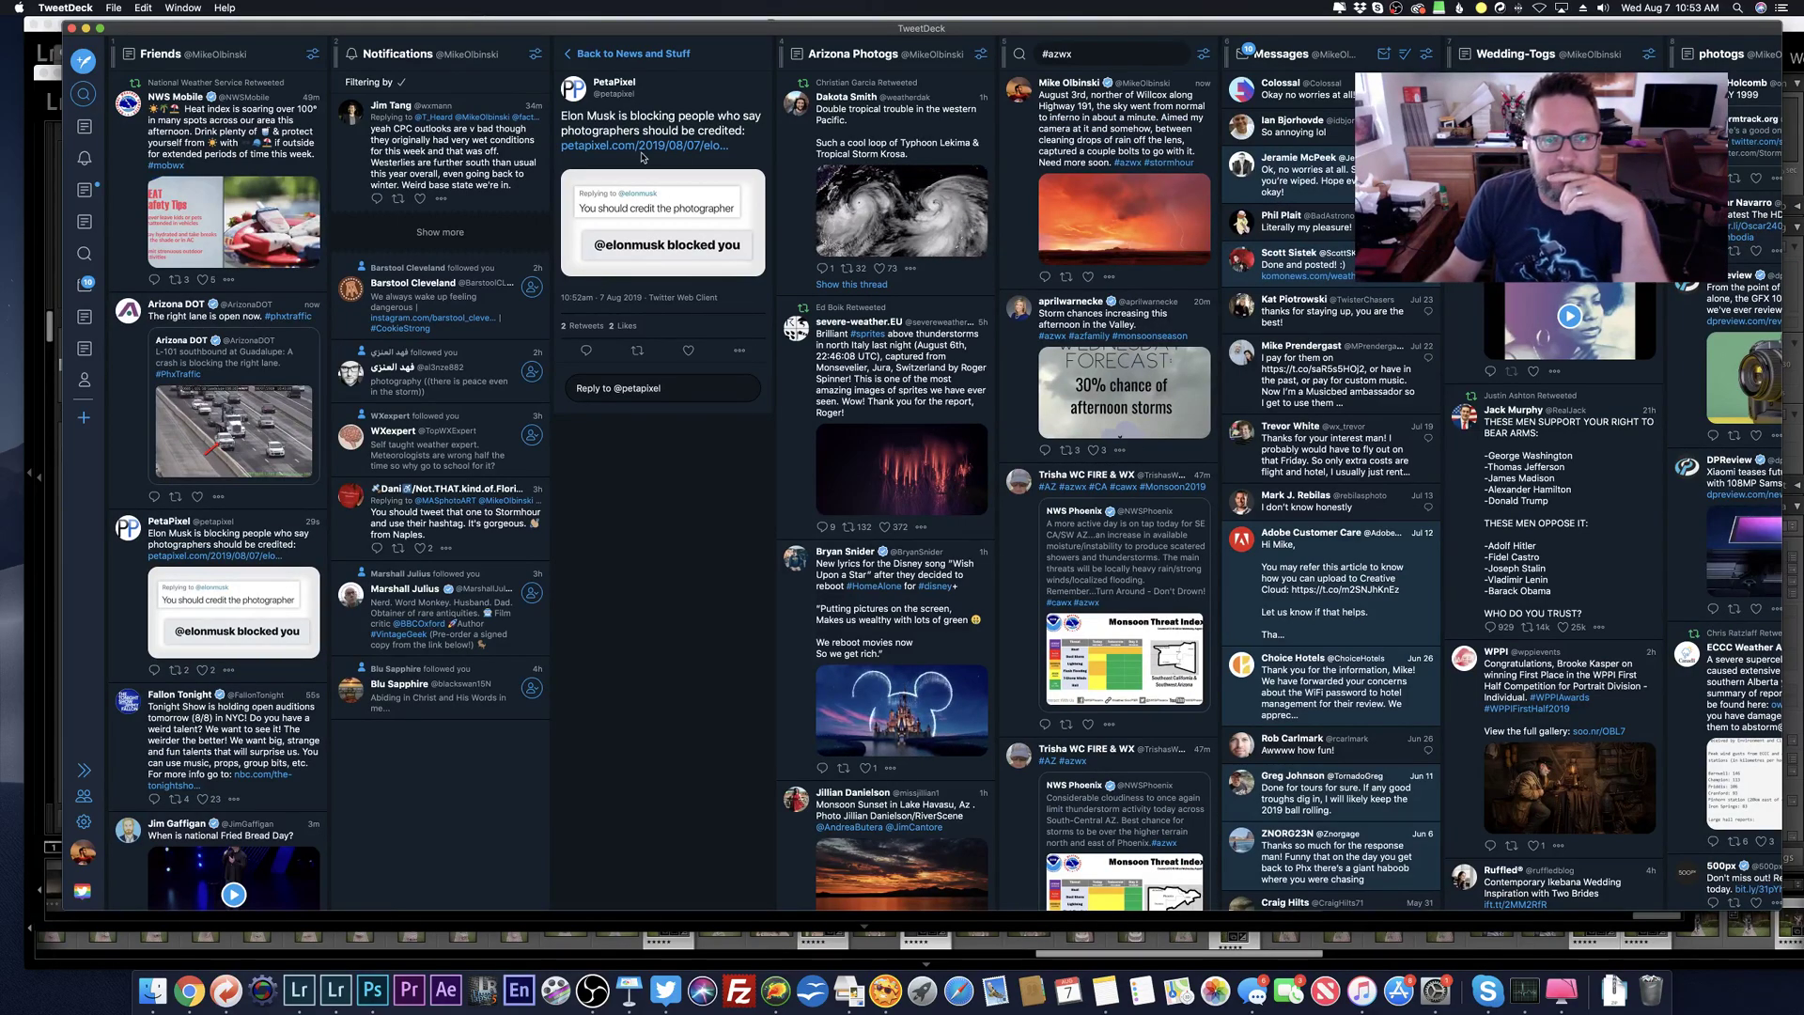
Step: Switch to Chrome and read the PetaPixel article on Elon Musk blocking people who say photographers should be credited
key("super+Tab")
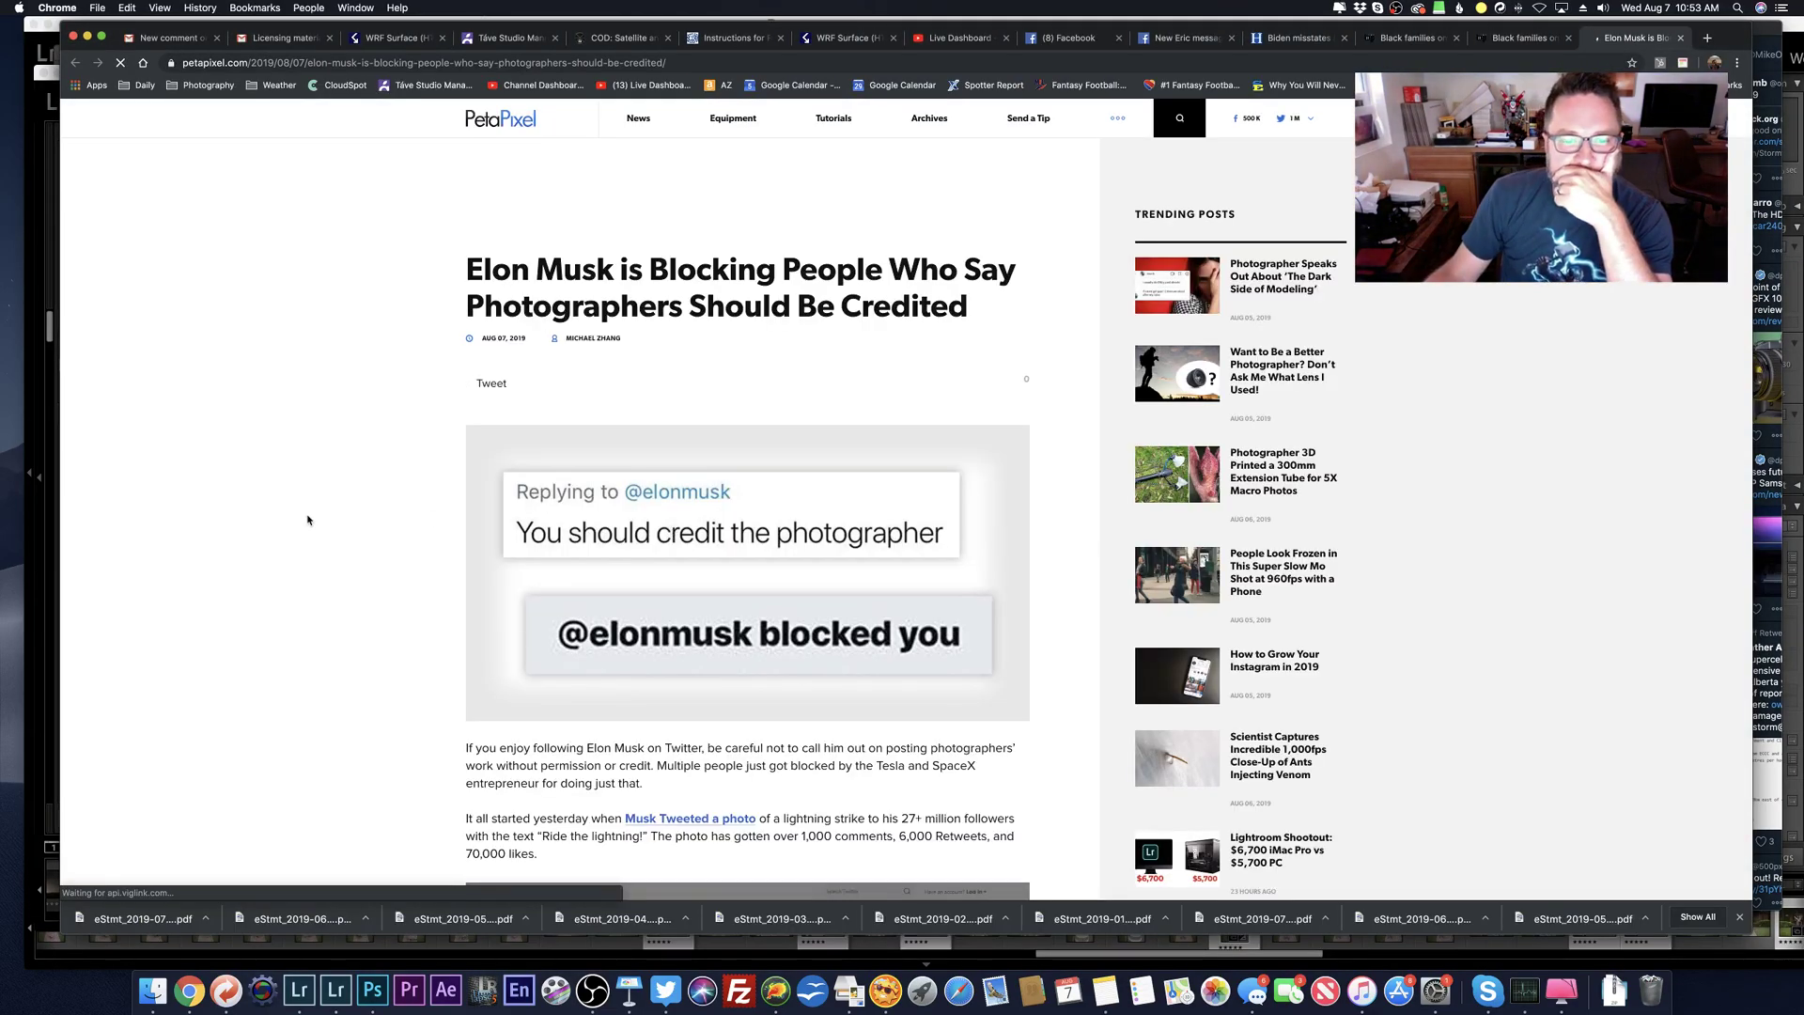
scroll(308, 520, "down", 4)
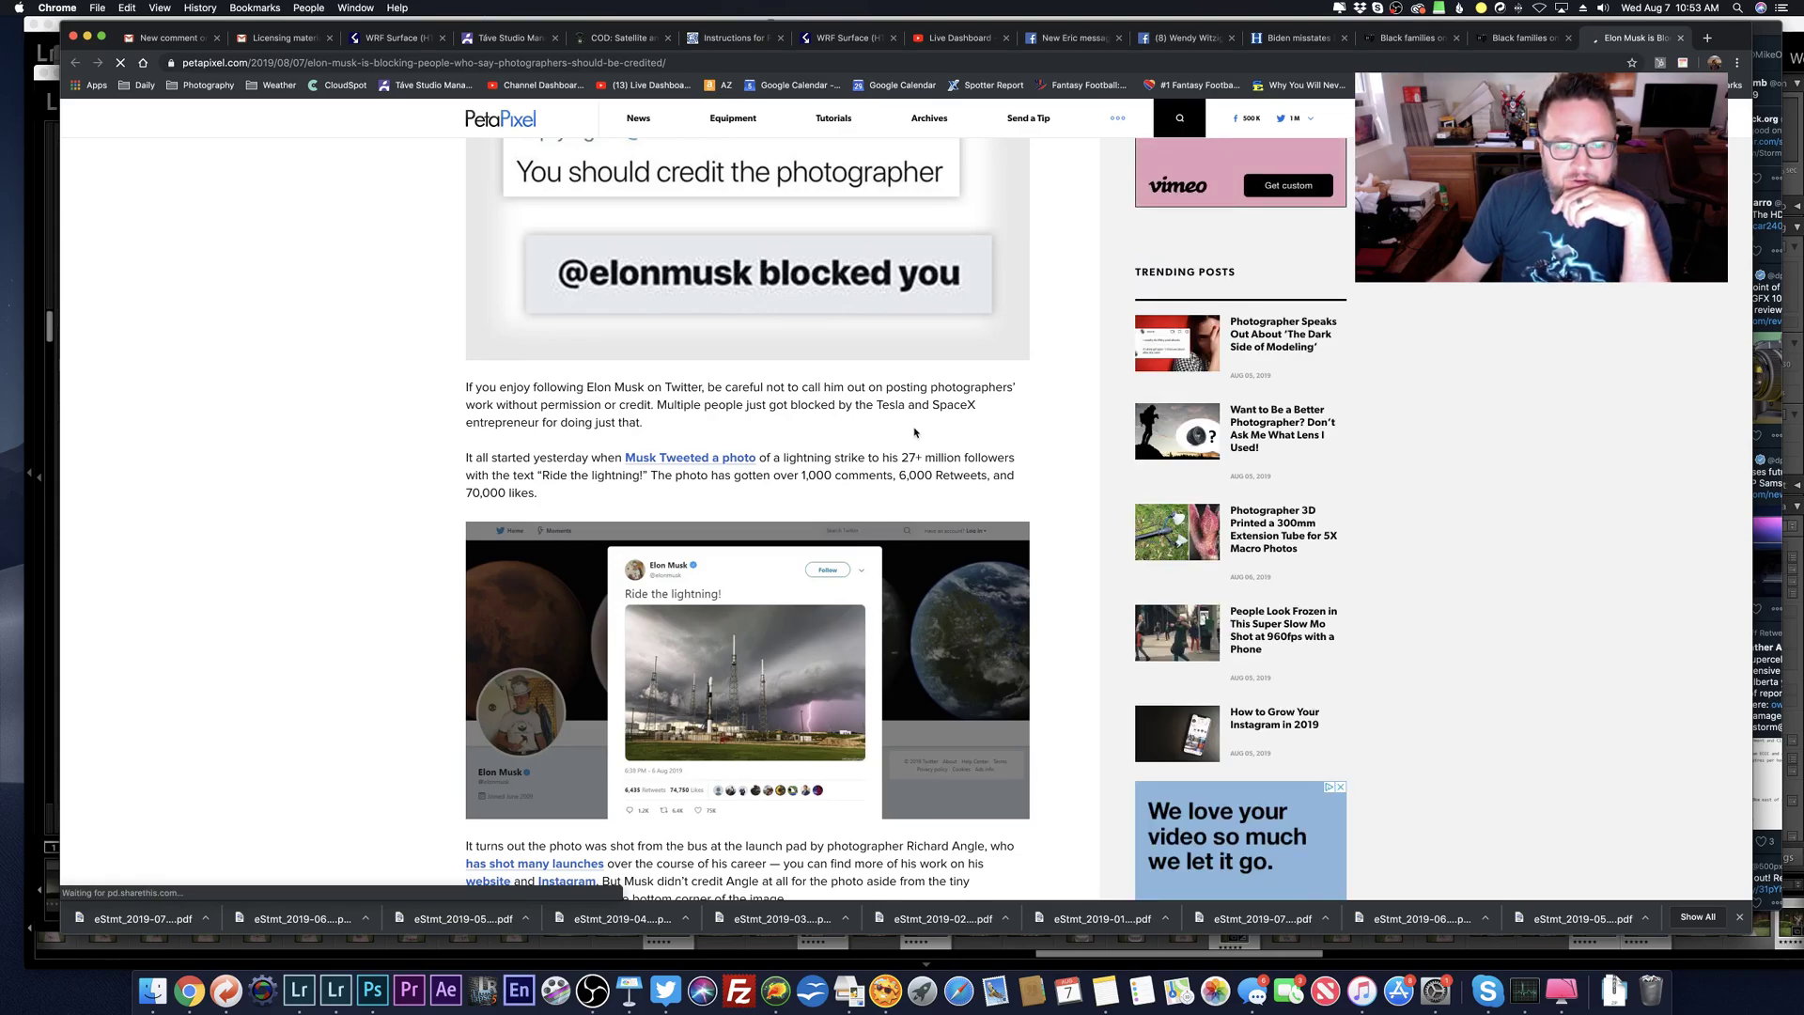
scroll(914, 432, "down", 2)
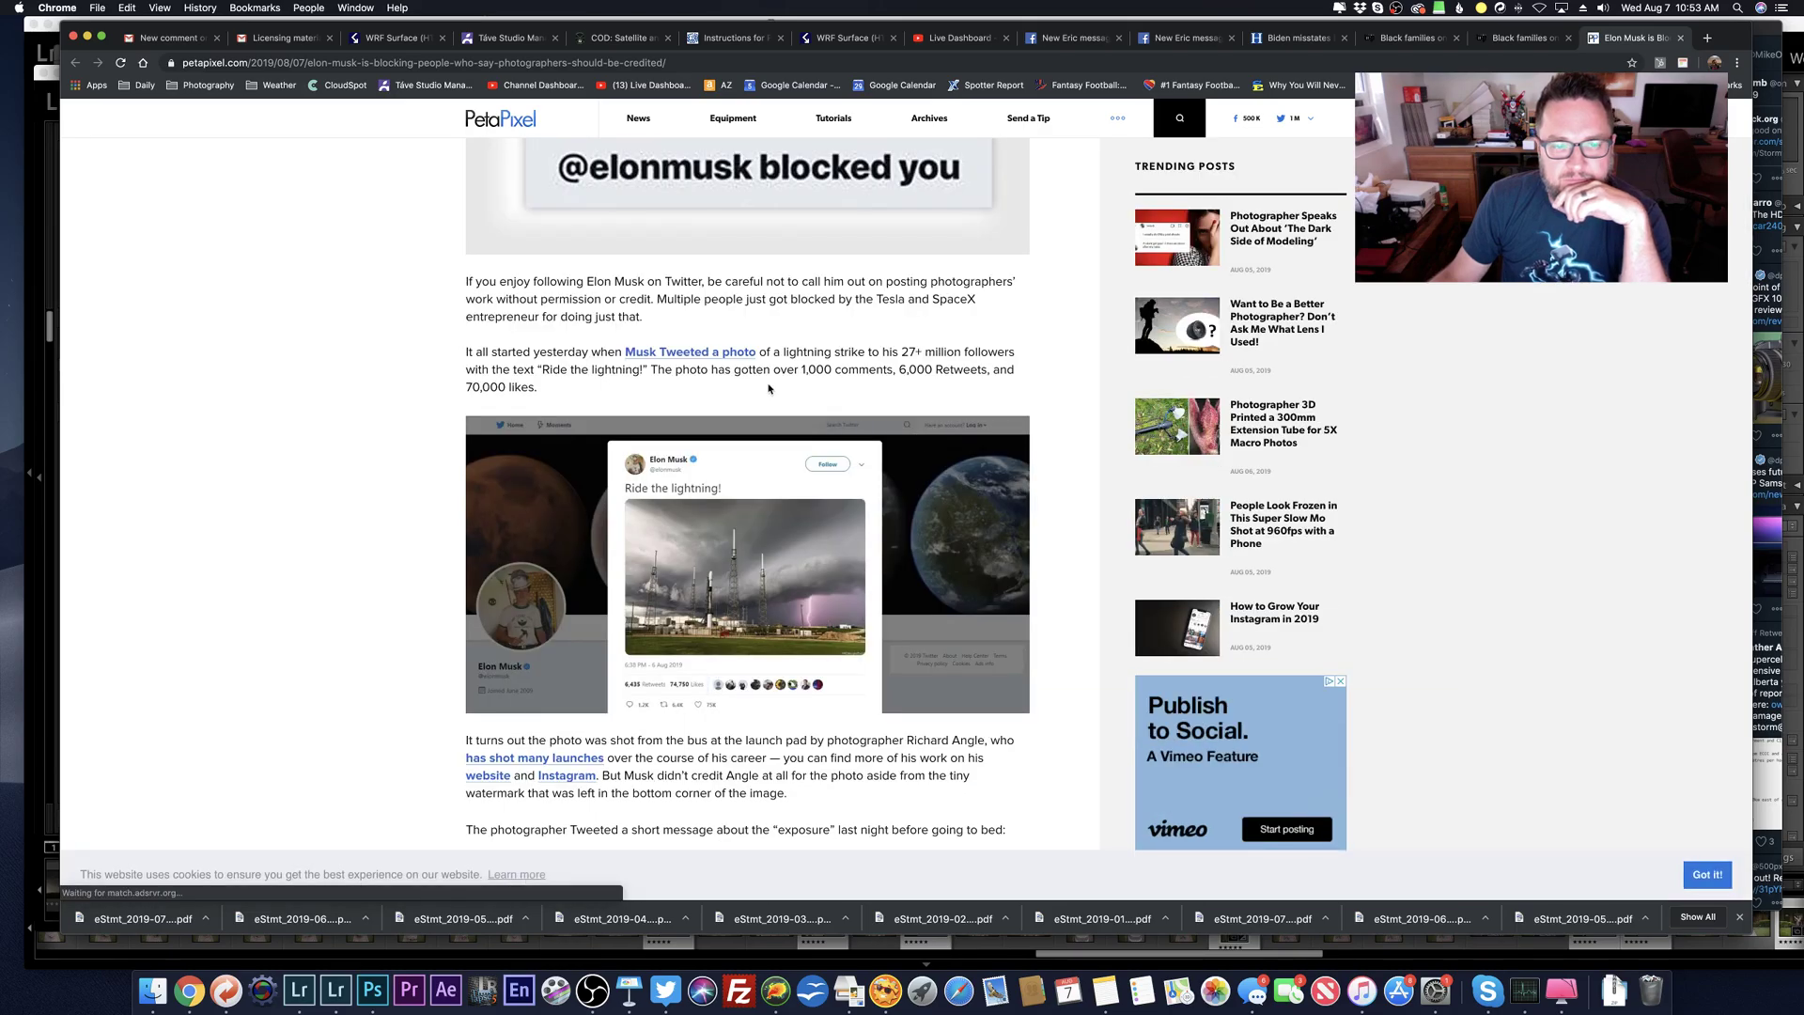
scroll(768, 388, "down", 4)
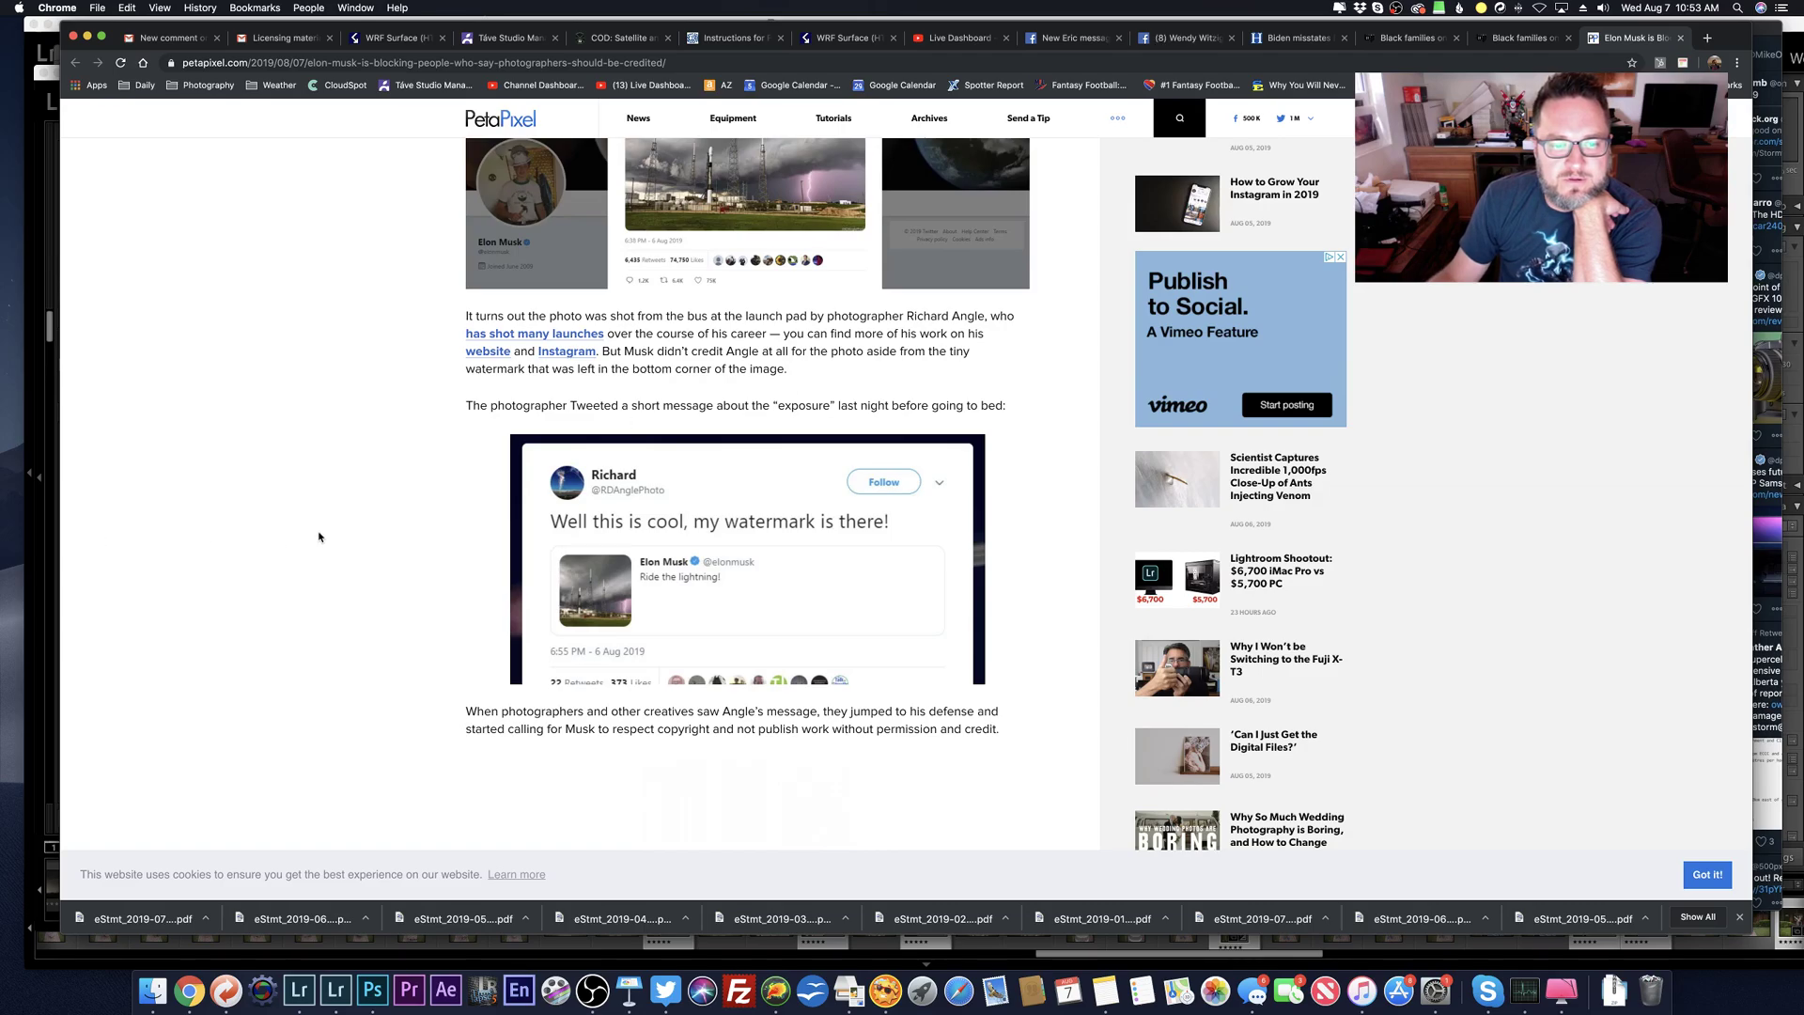
scroll(319, 536, "down", 2)
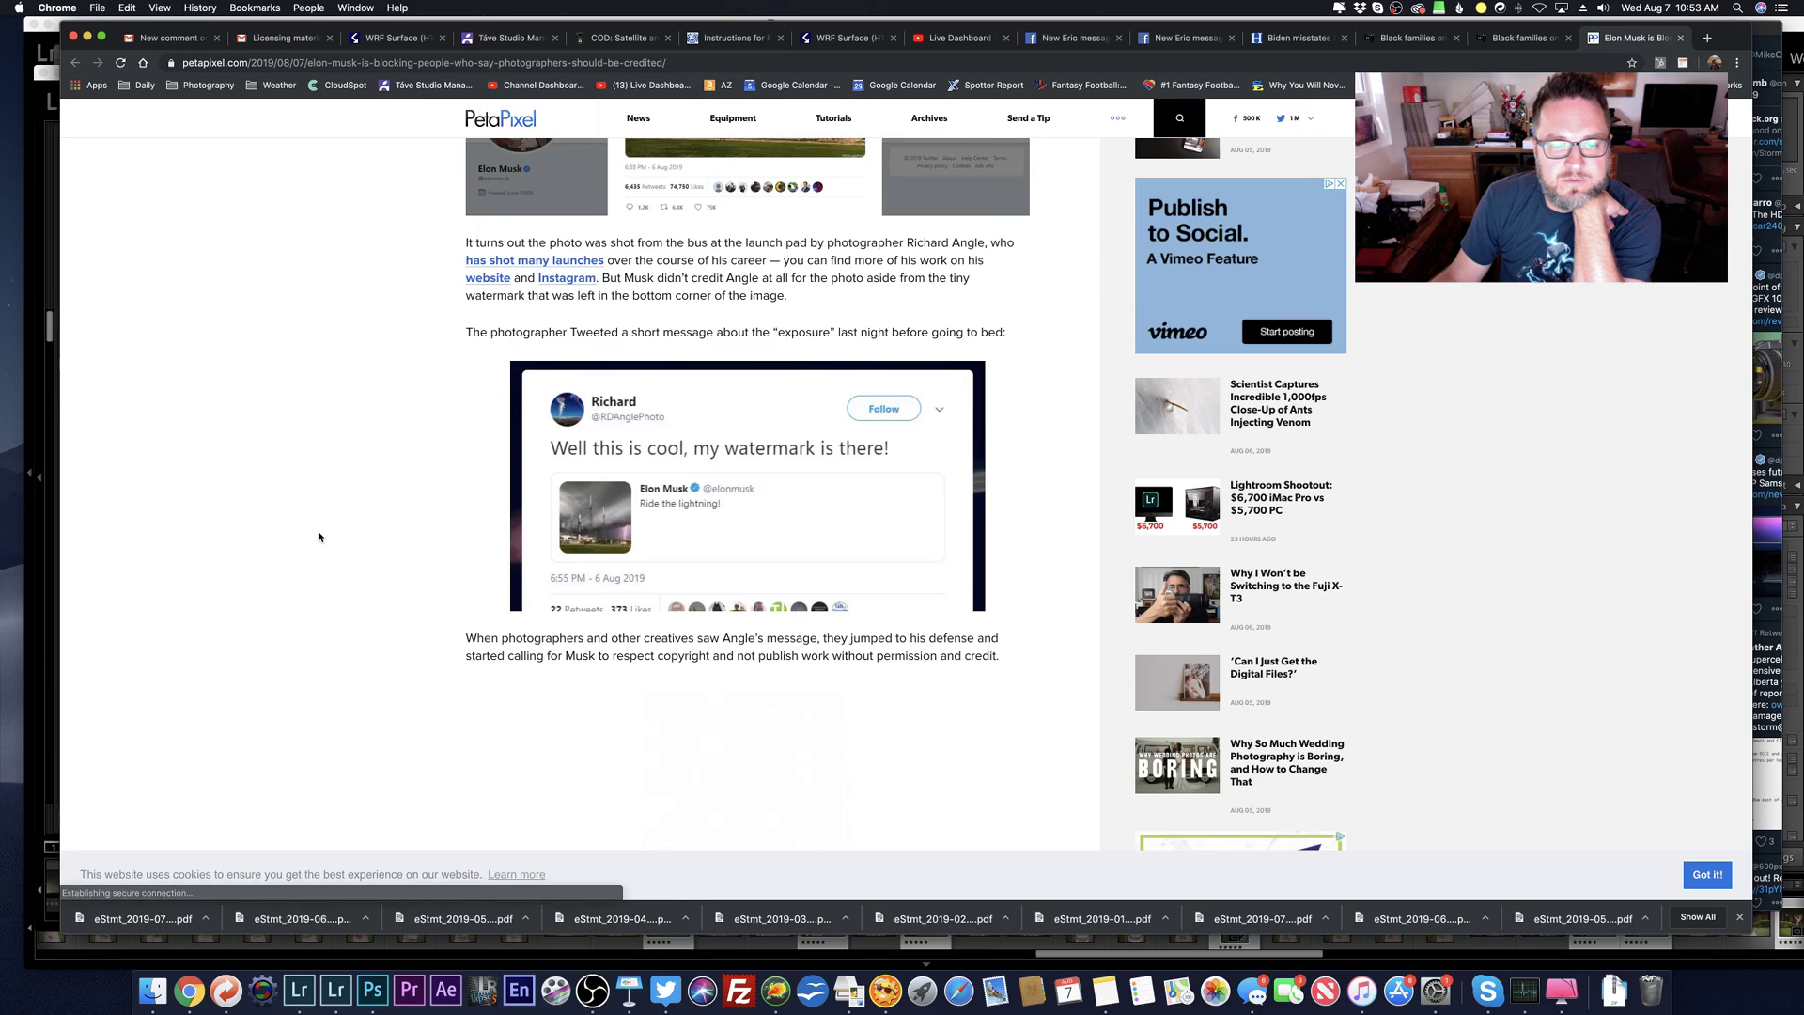
scroll(319, 536, "down", 6)
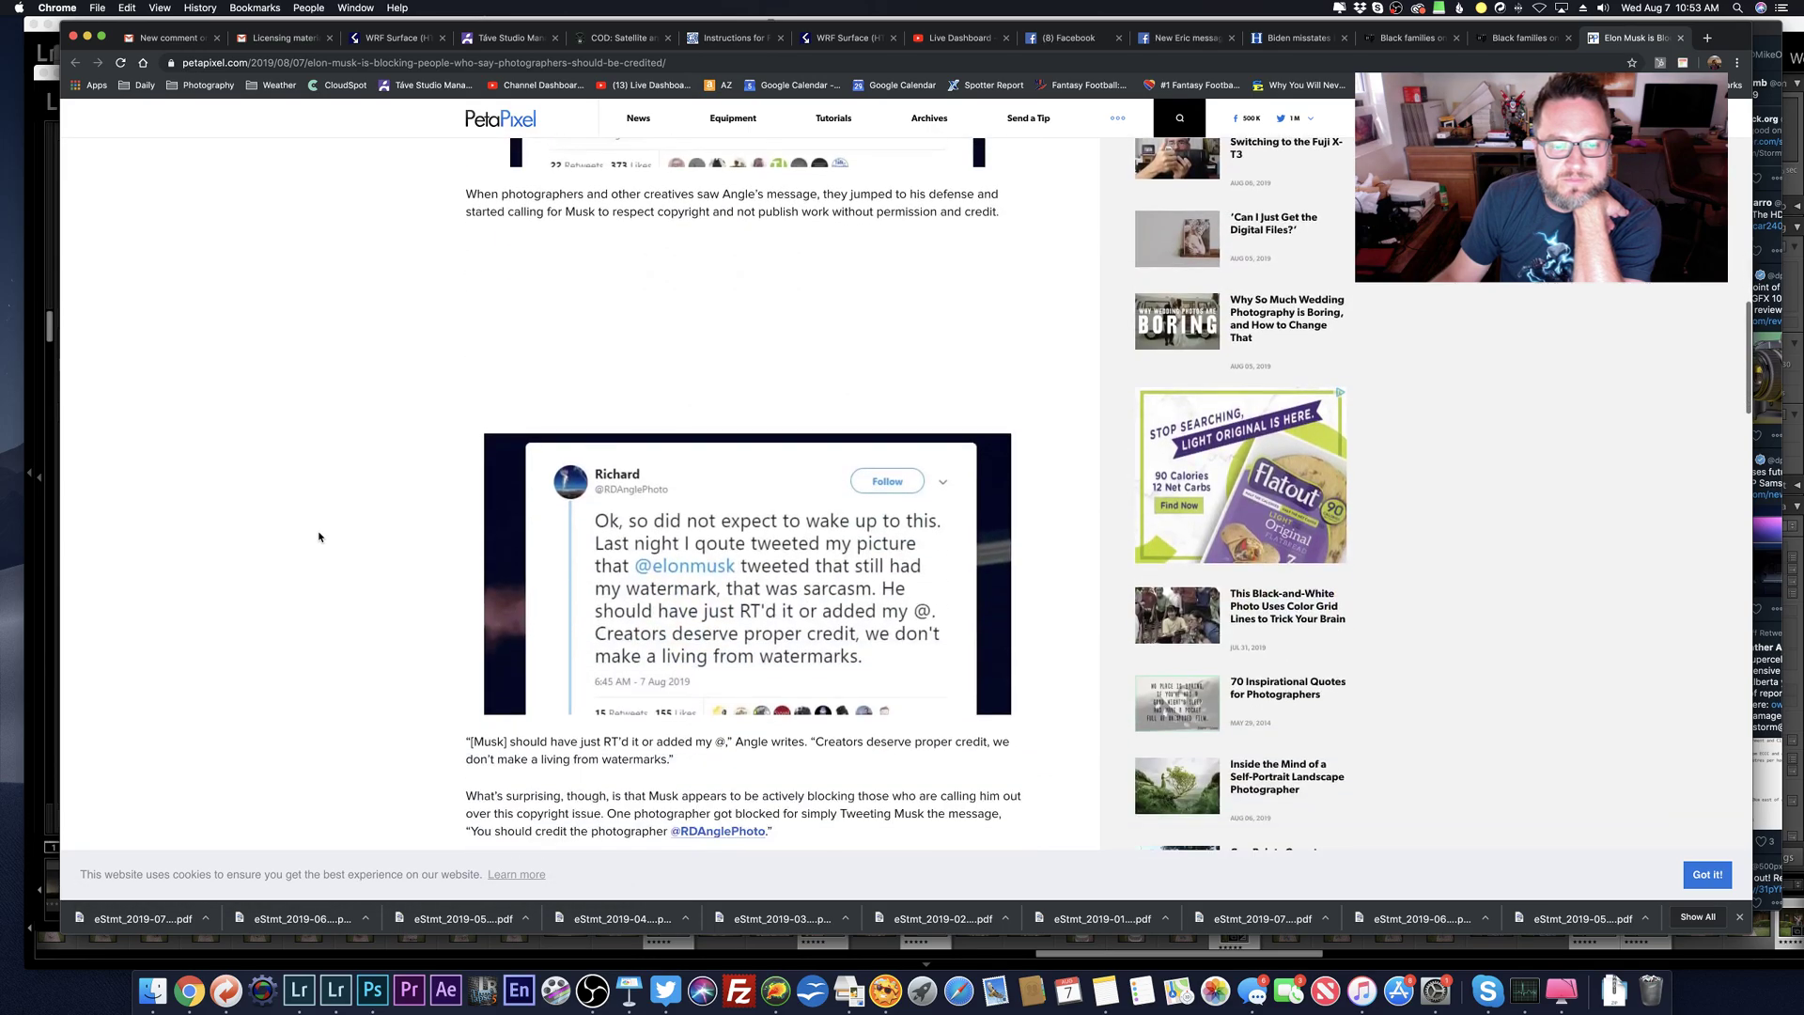
scroll(319, 536, "down", 3)
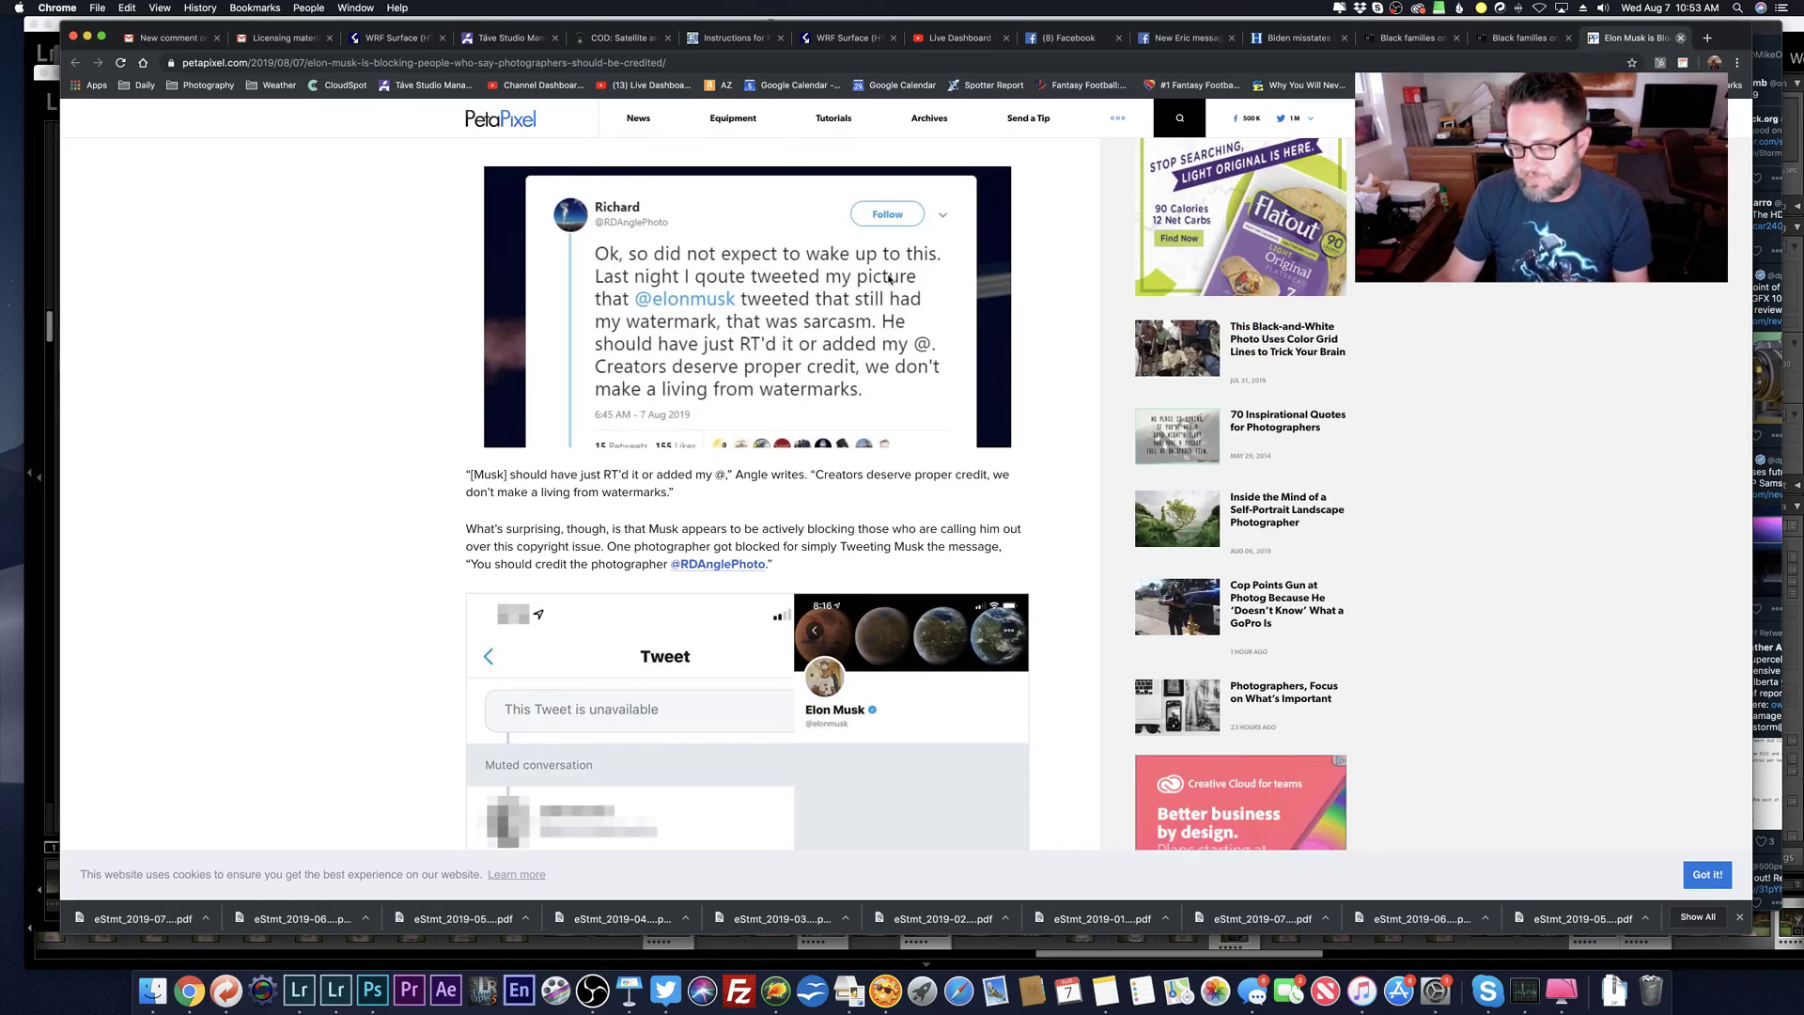
key("super+Tab")
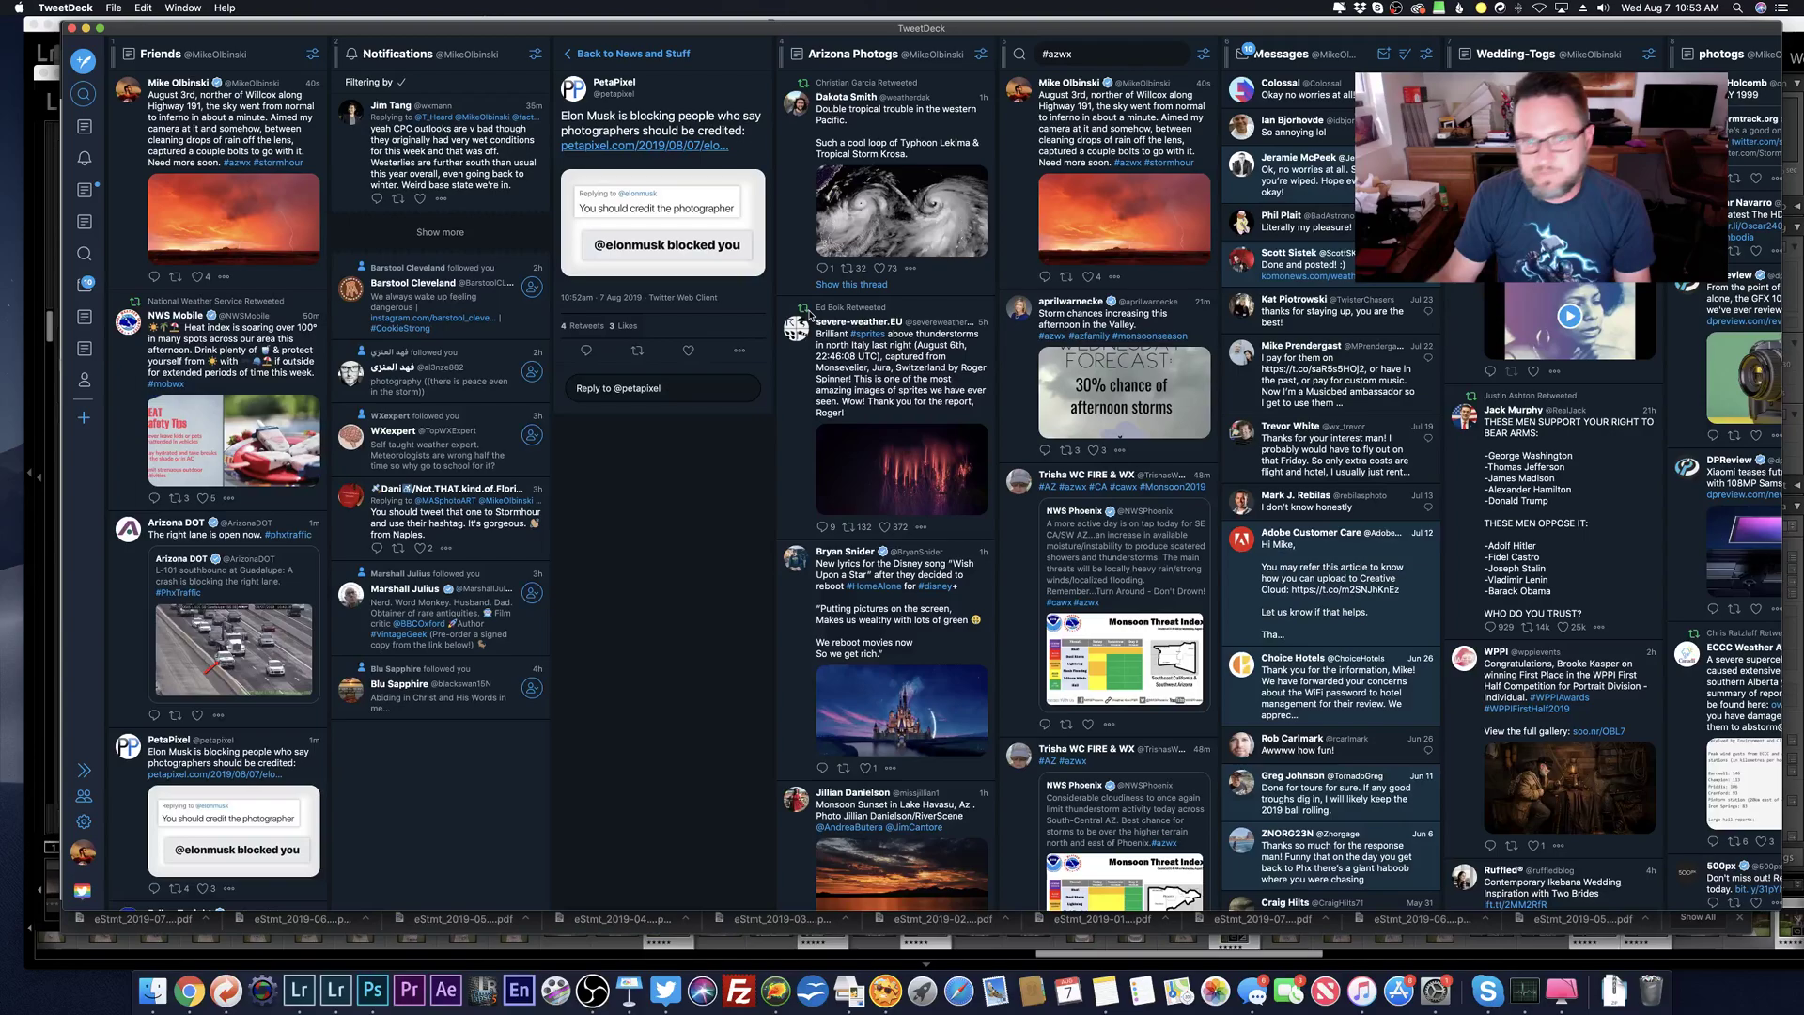
left_click(637, 351)
left_click(998, 556)
type("Come on")
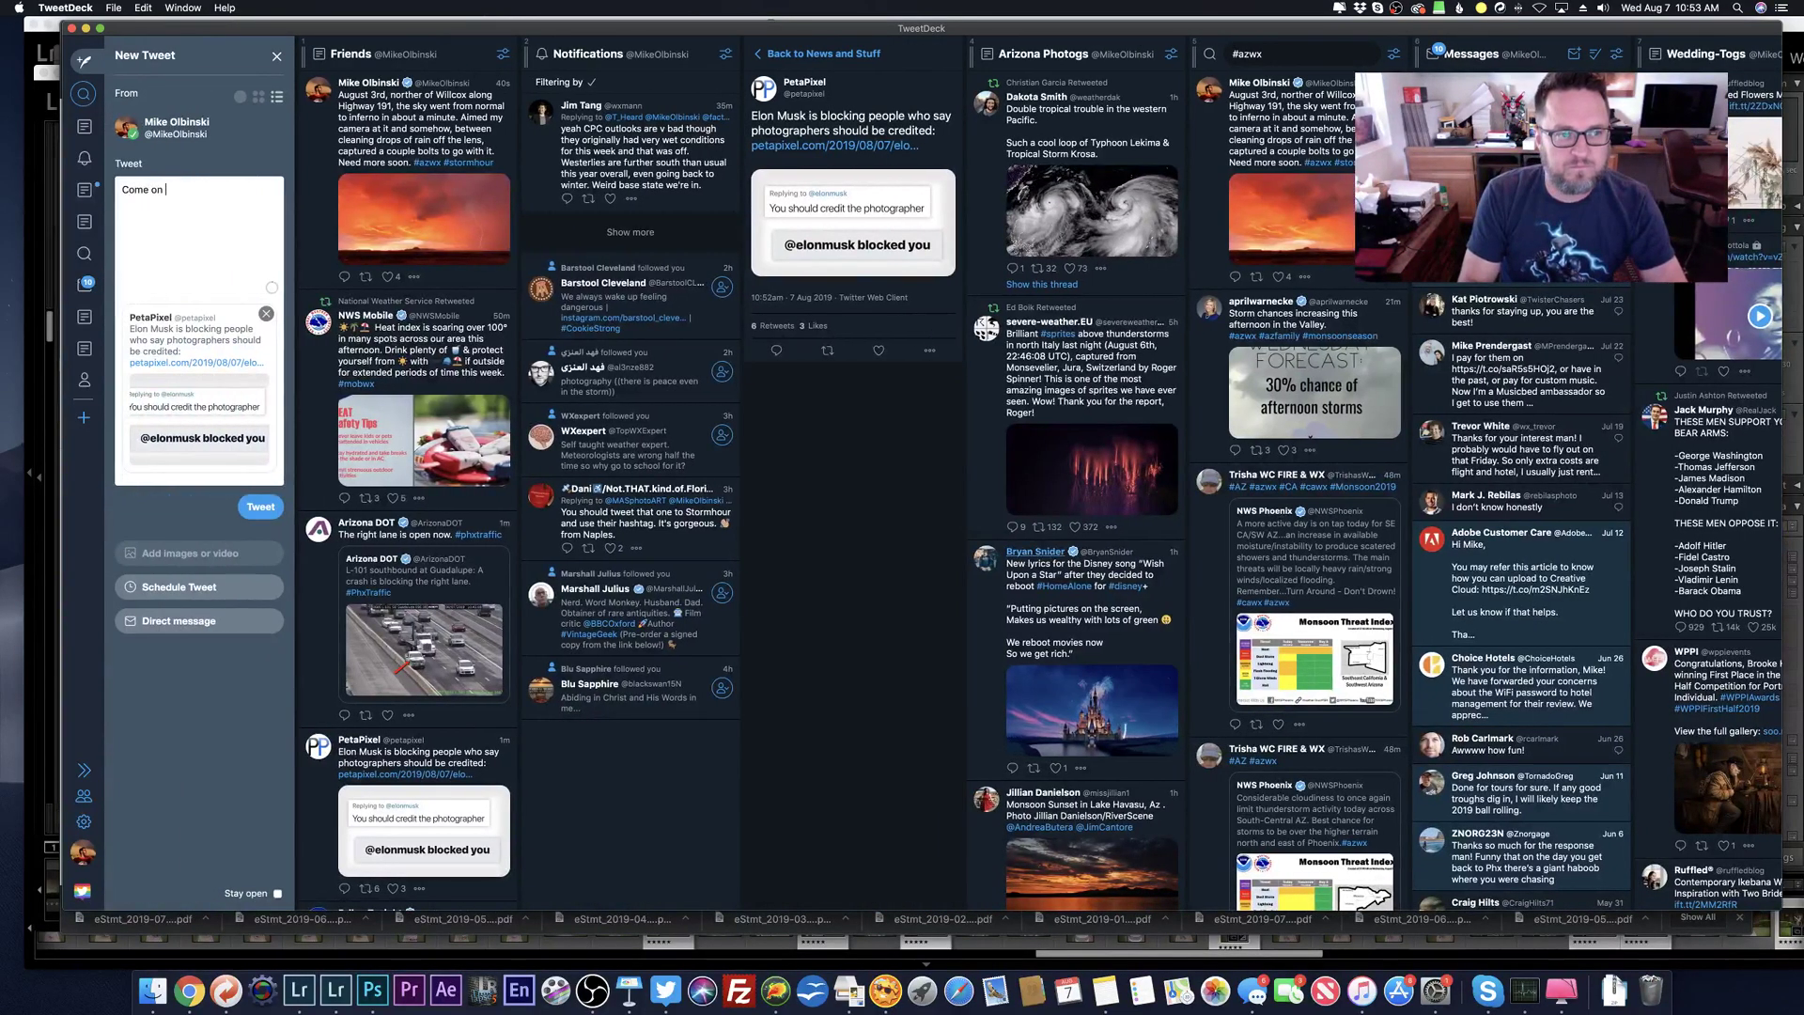
type(" @elon")
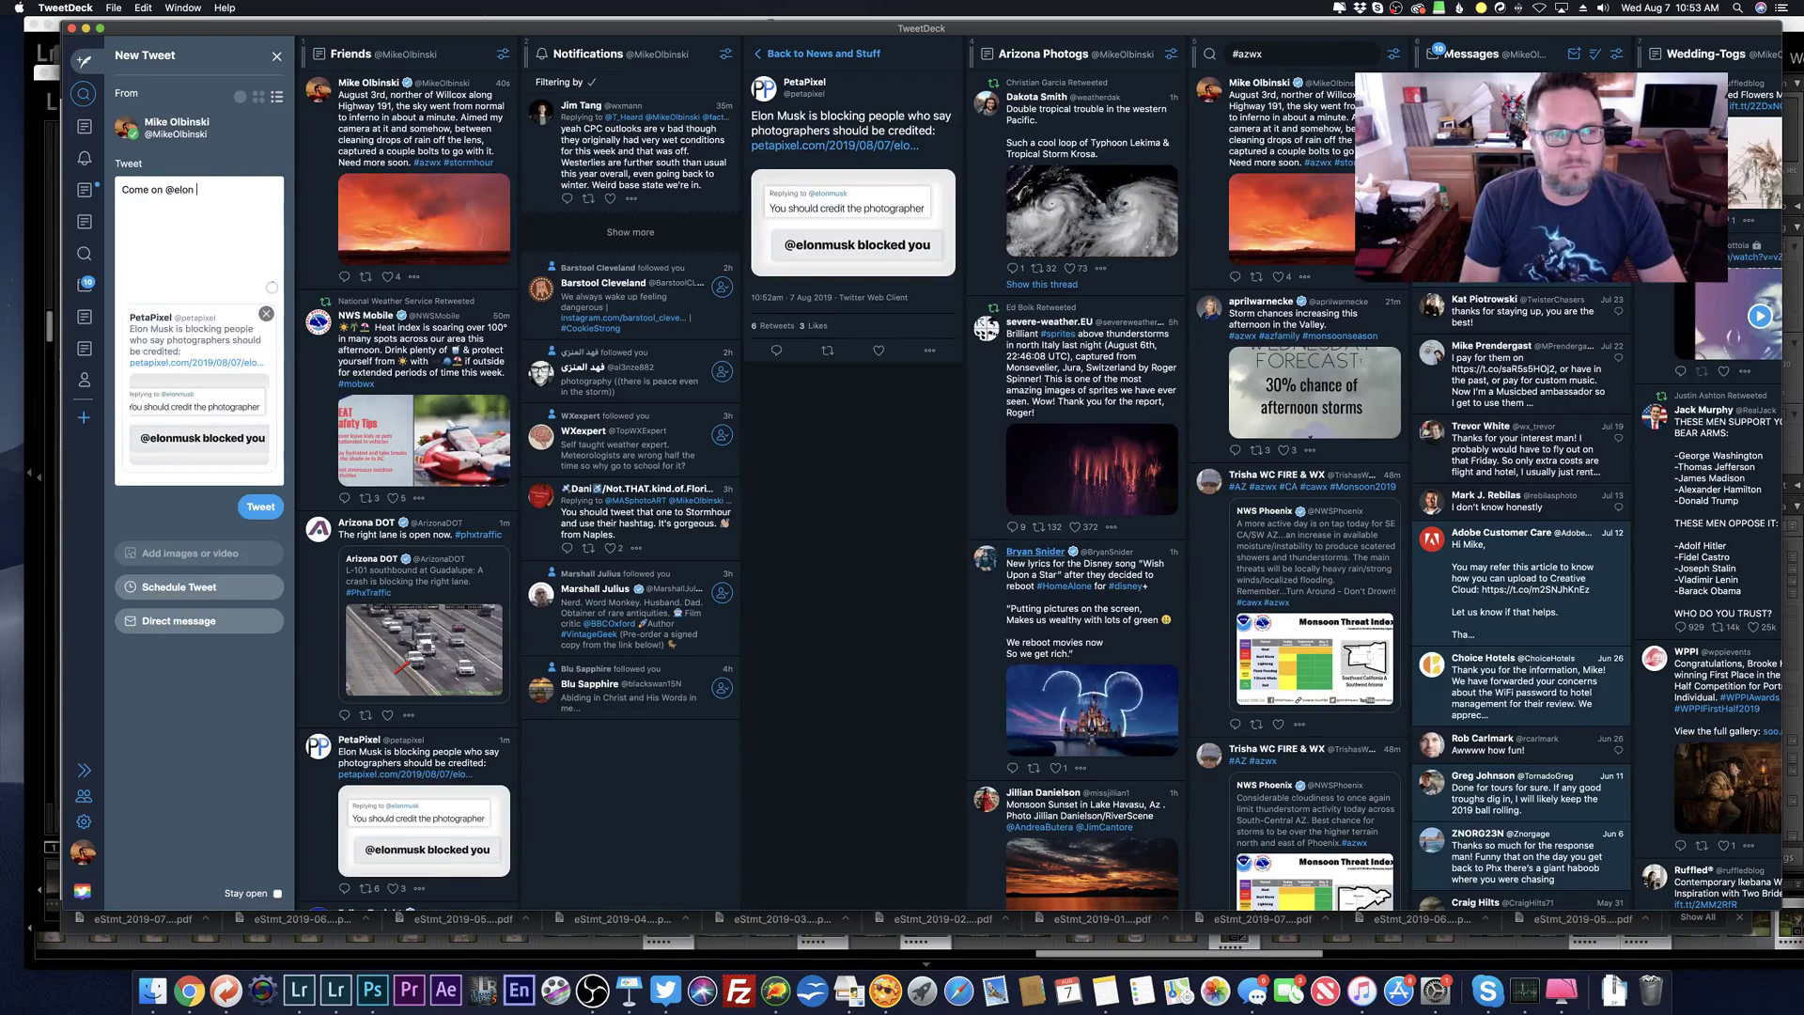
key("BackSpace")
type("mu")
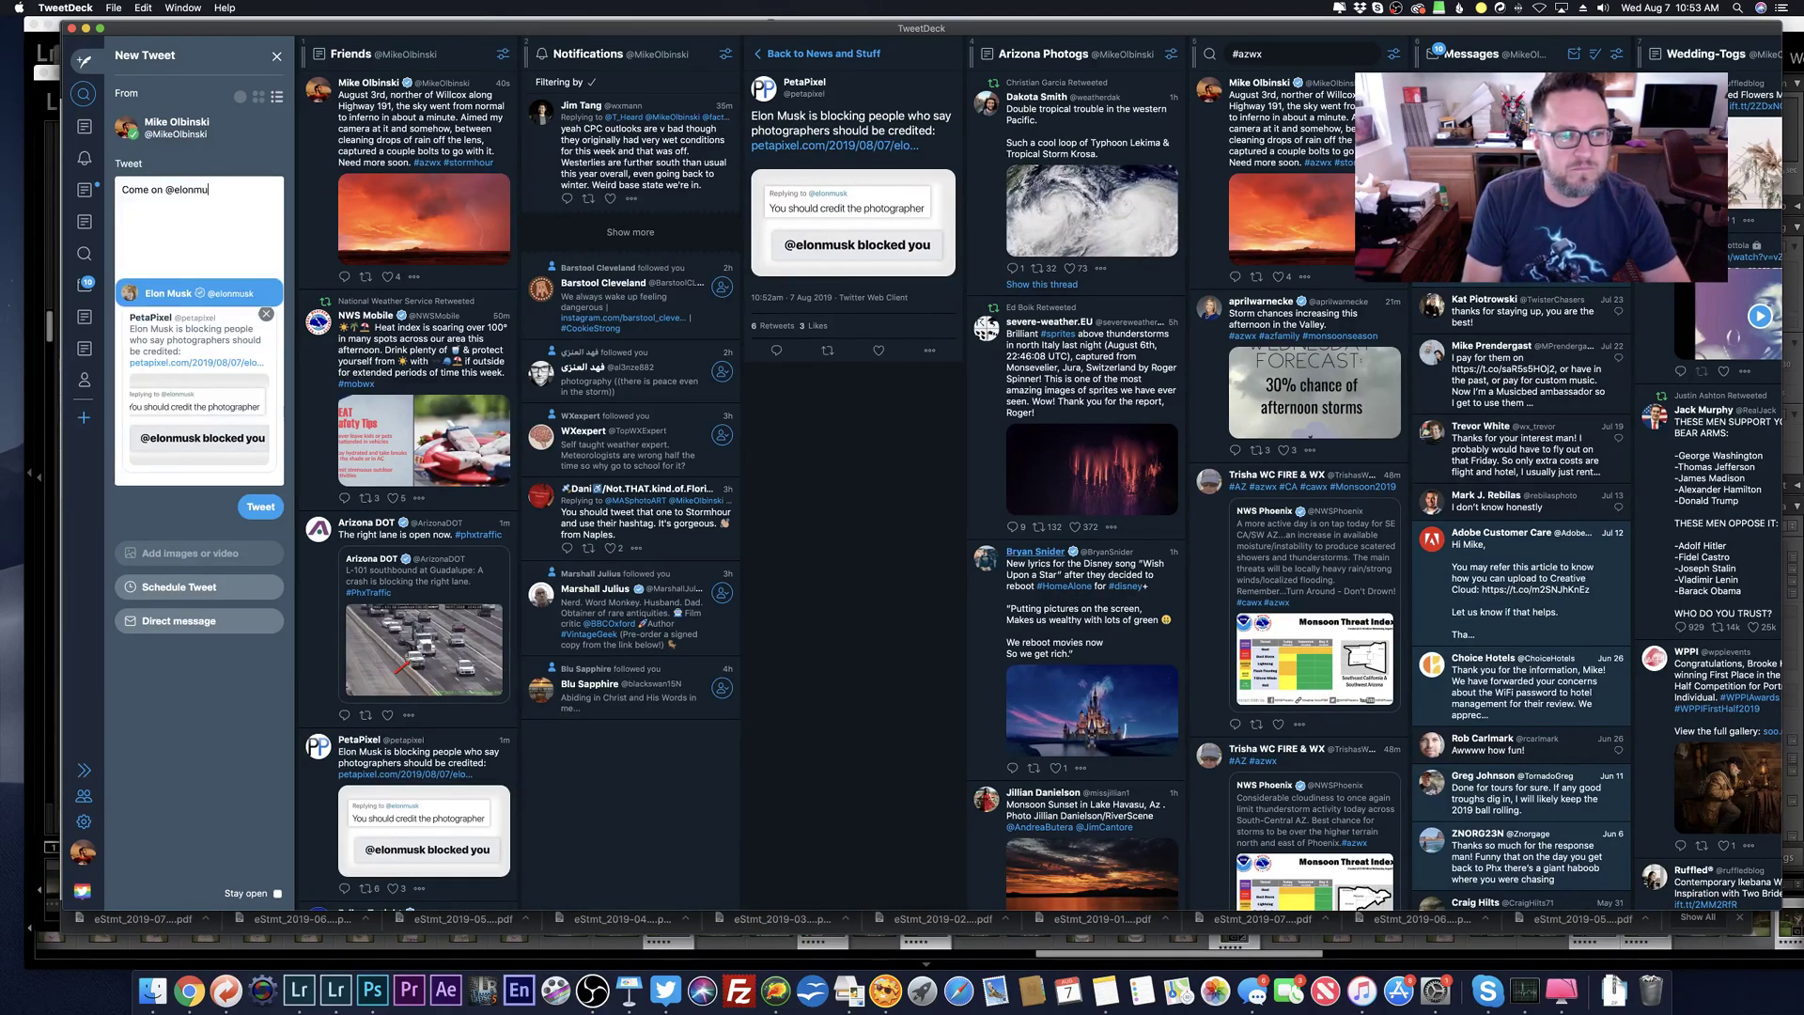
key("Return")
key("BackSpace")
type(".")
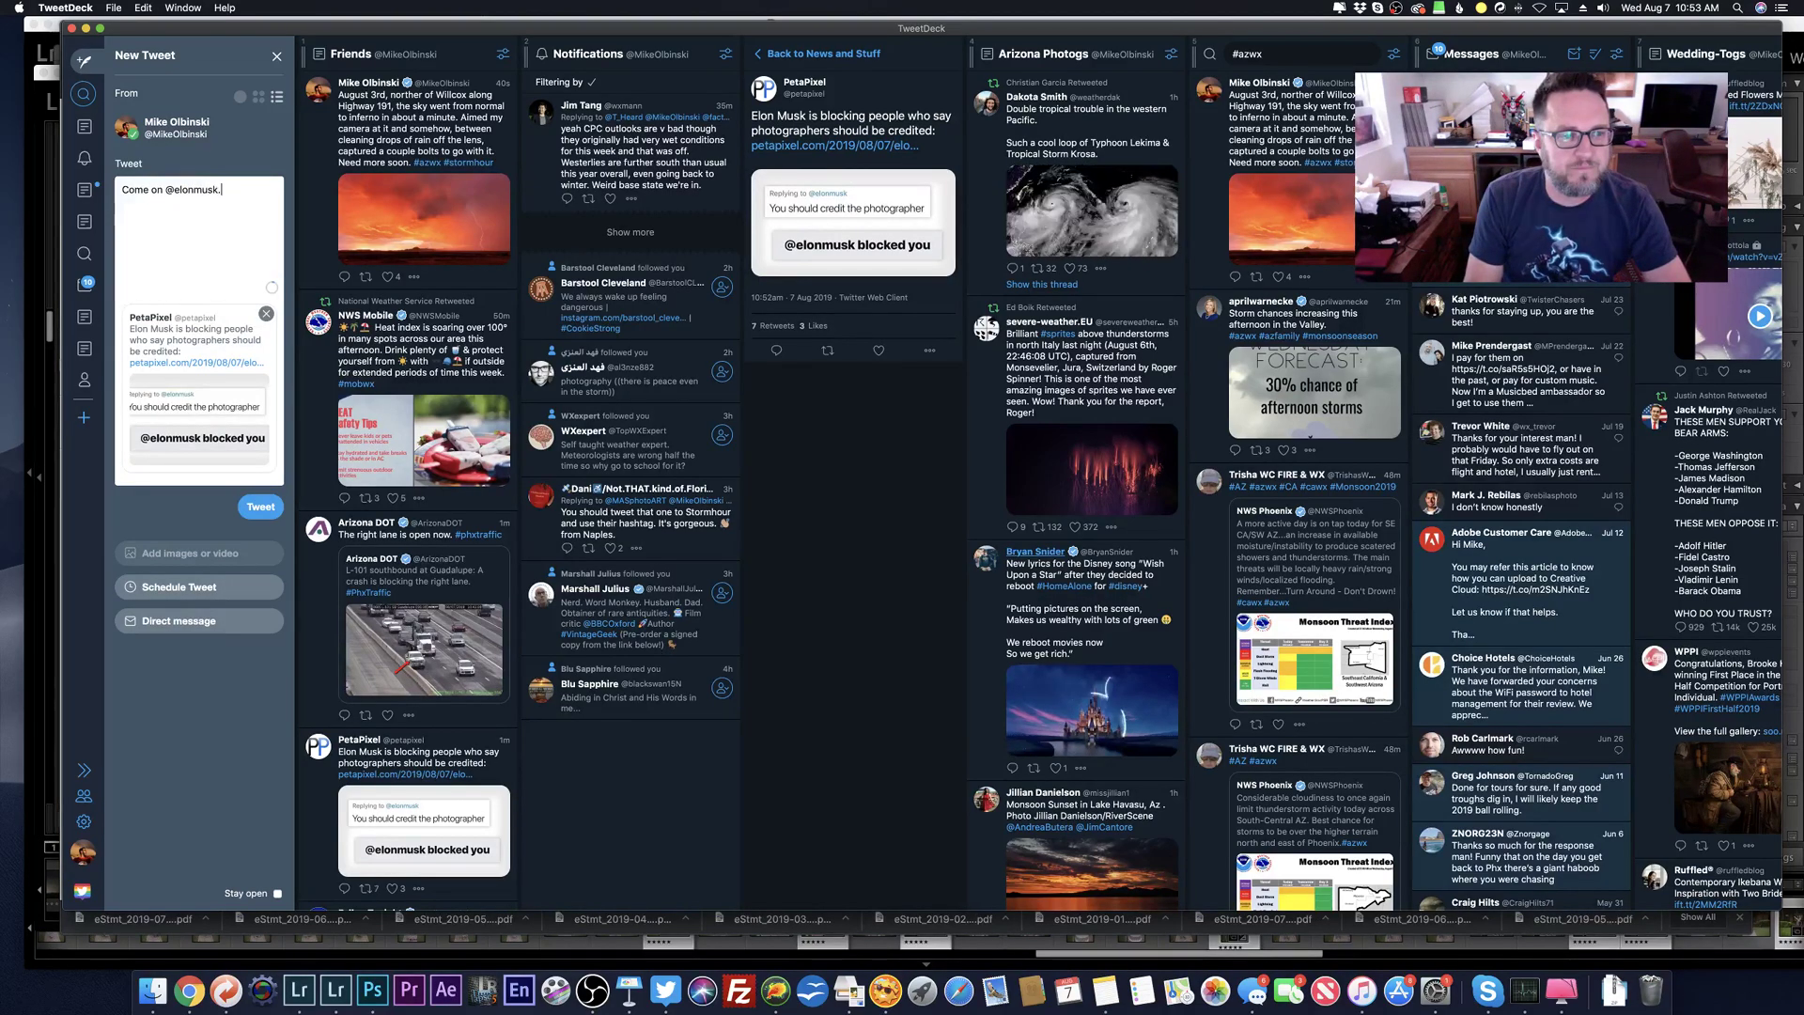
Step: Continue the quote tweet after the mention with "..show some love to photographers and credit them."
type("..show some love to photographer")
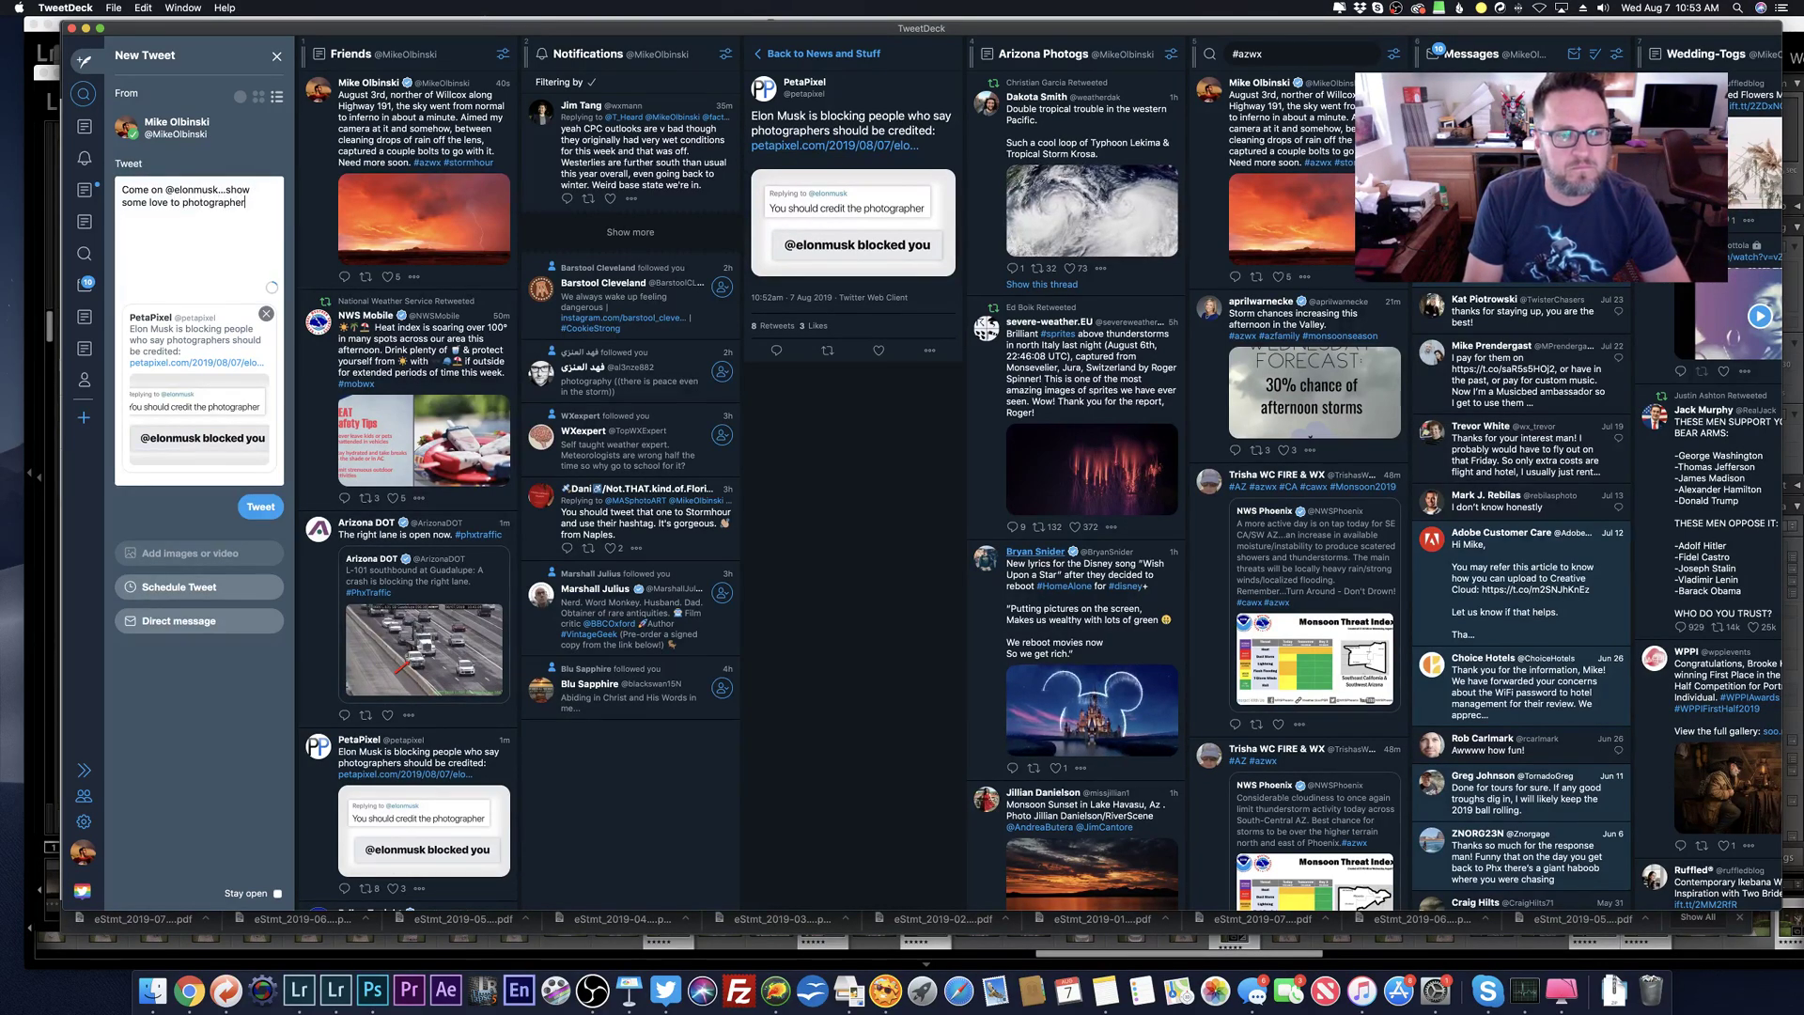
type("s and credit them")
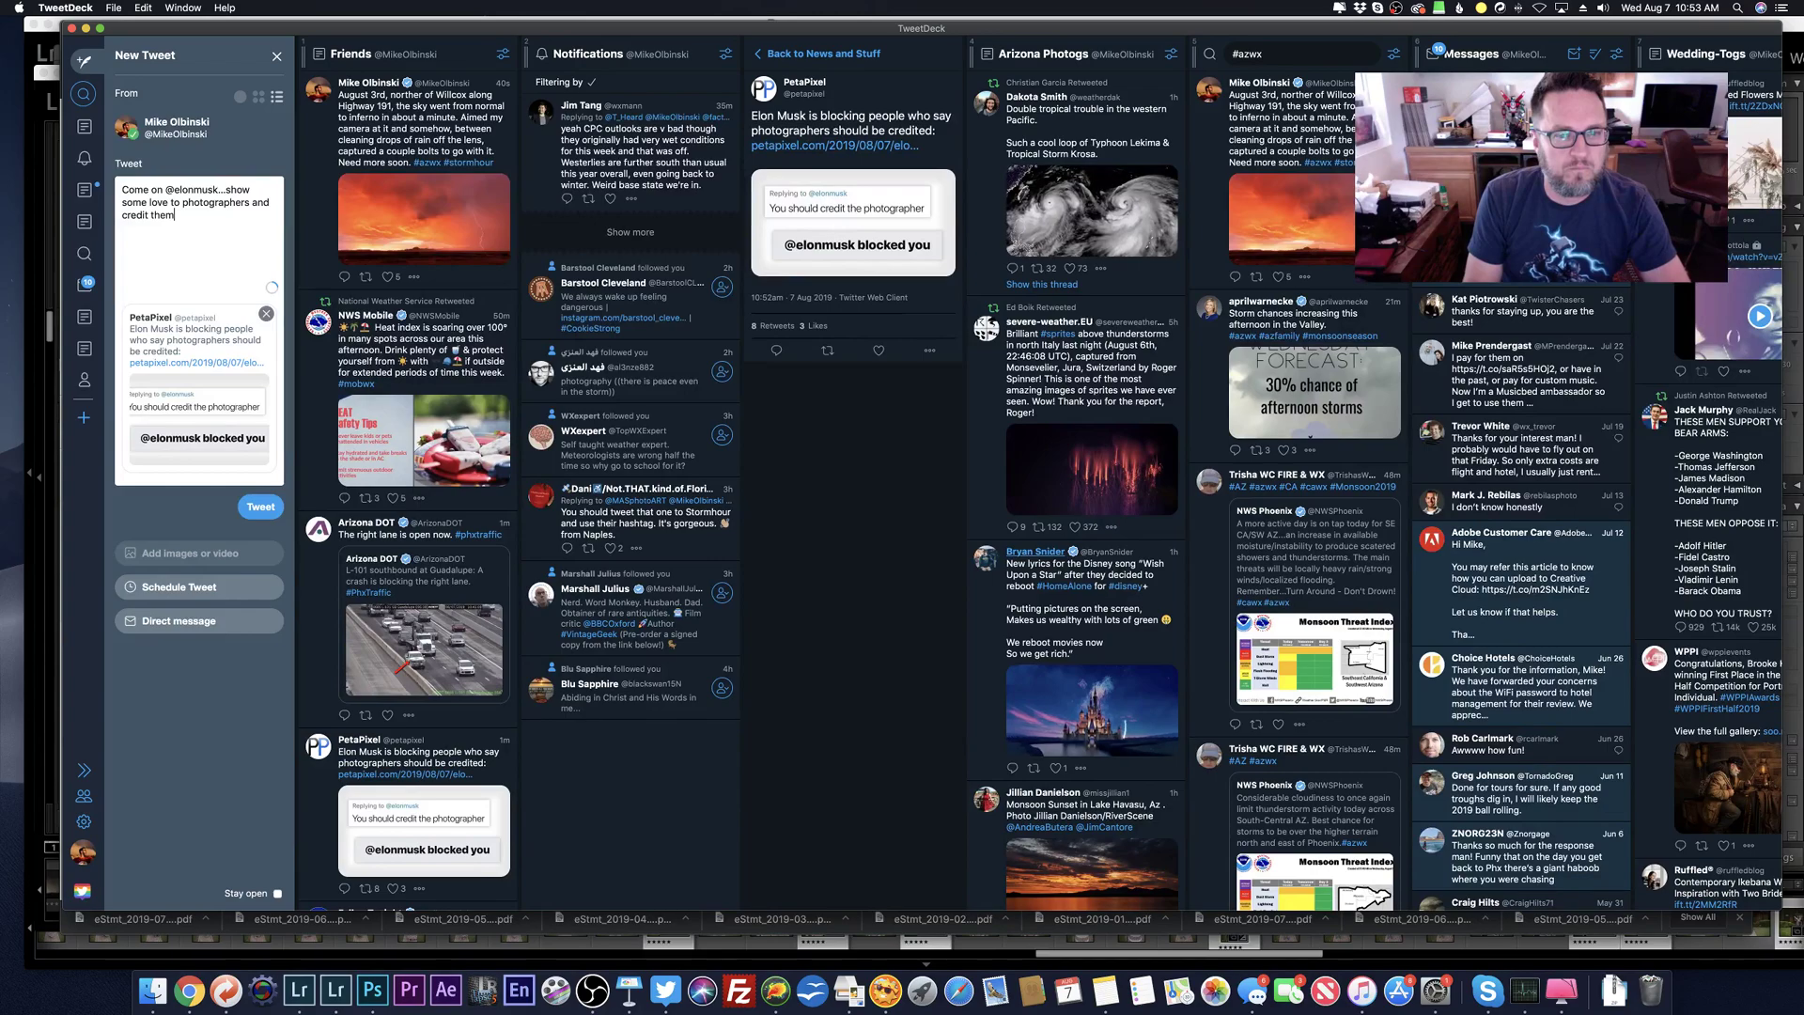
type(". Would mean")
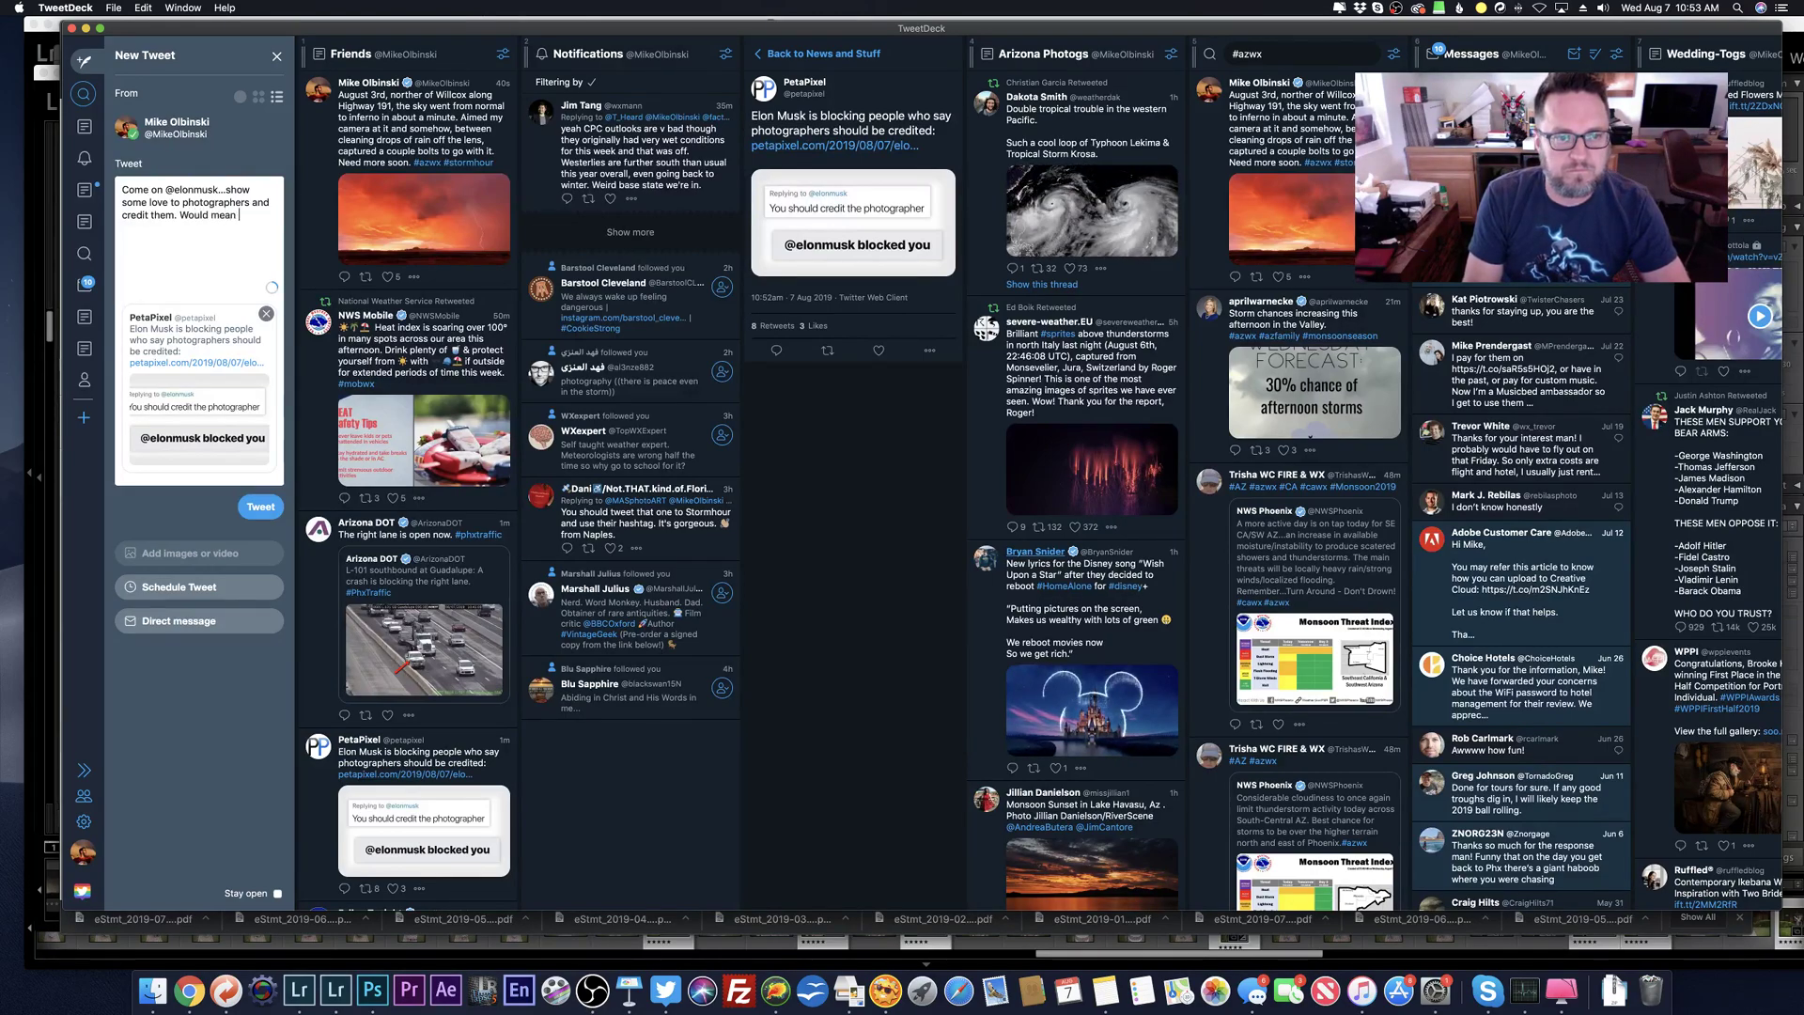
key("BackSpace")
key("BackSpace")
key("BackSpace")
key("BackSpace")
key("BackSpace")
Step: Add the words "It's the right thing to do and" to the quote tweet as the start of its second sentence
type("It's the r")
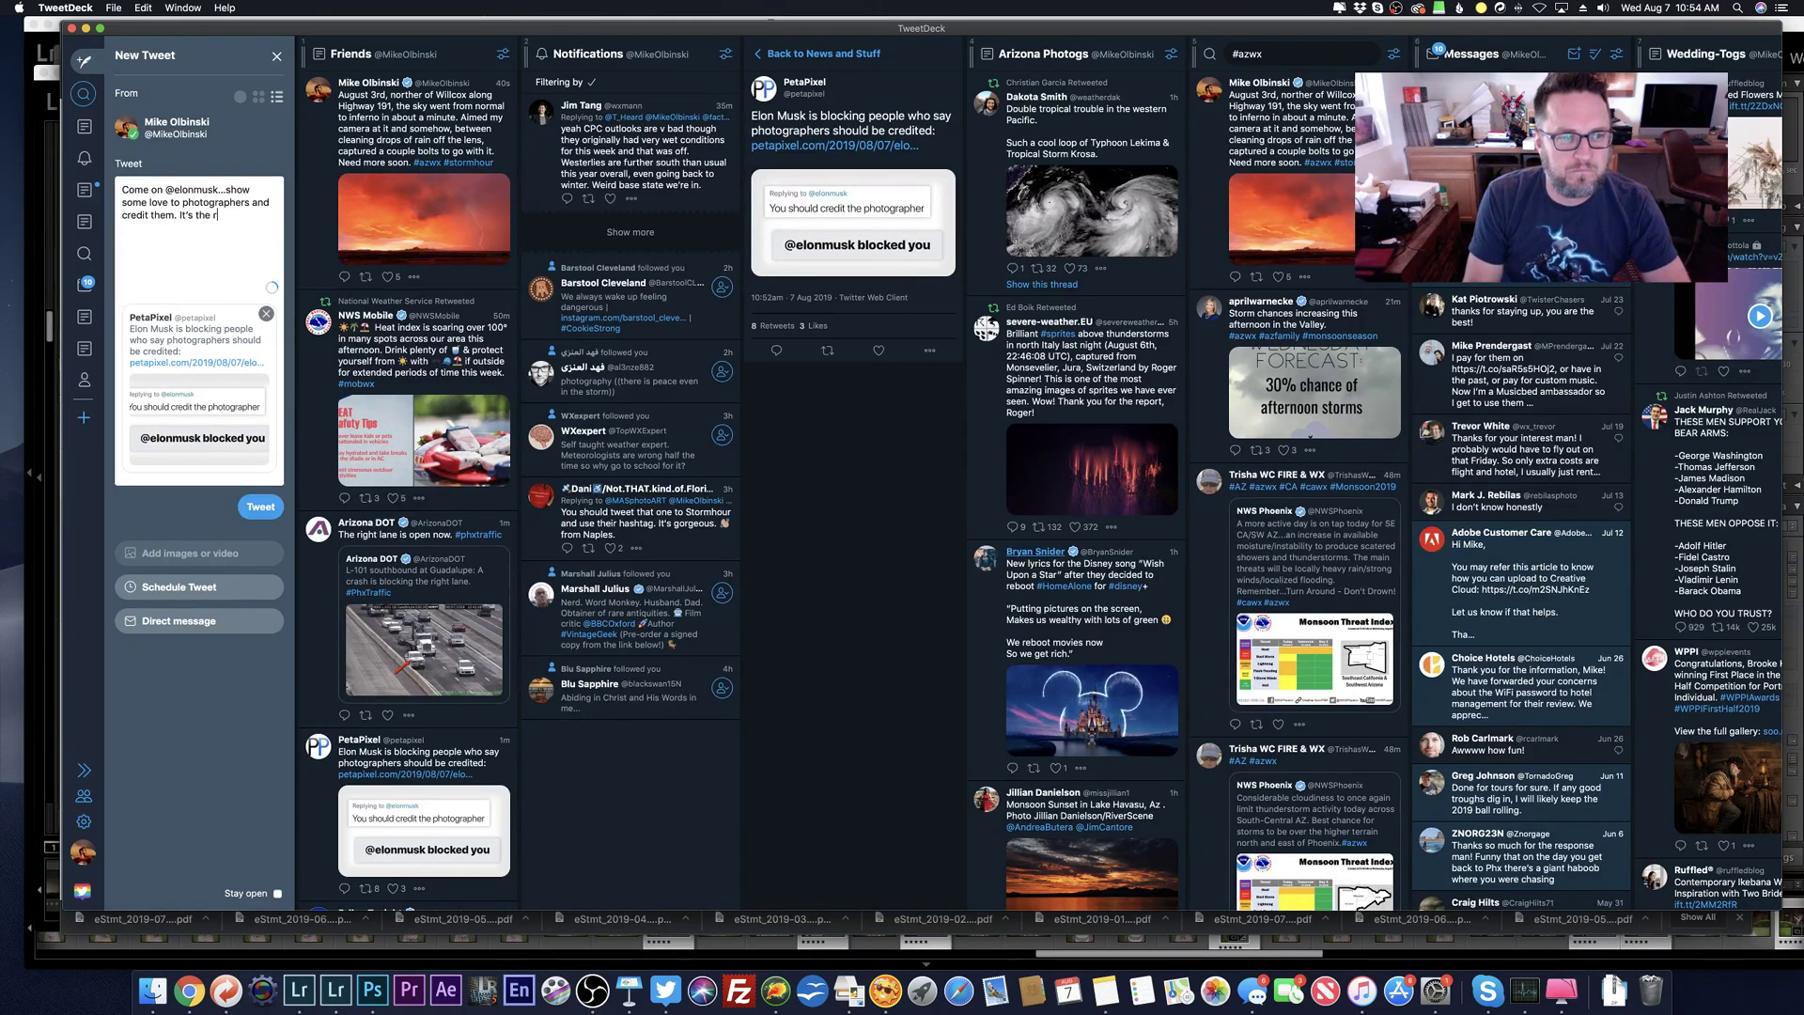
type("igth thin")
key("BackSpace")
key("BackSpace")
key("BackSpace")
key("BackSpace")
key("BackSpace")
key("BackSpace")
key("BackSpace")
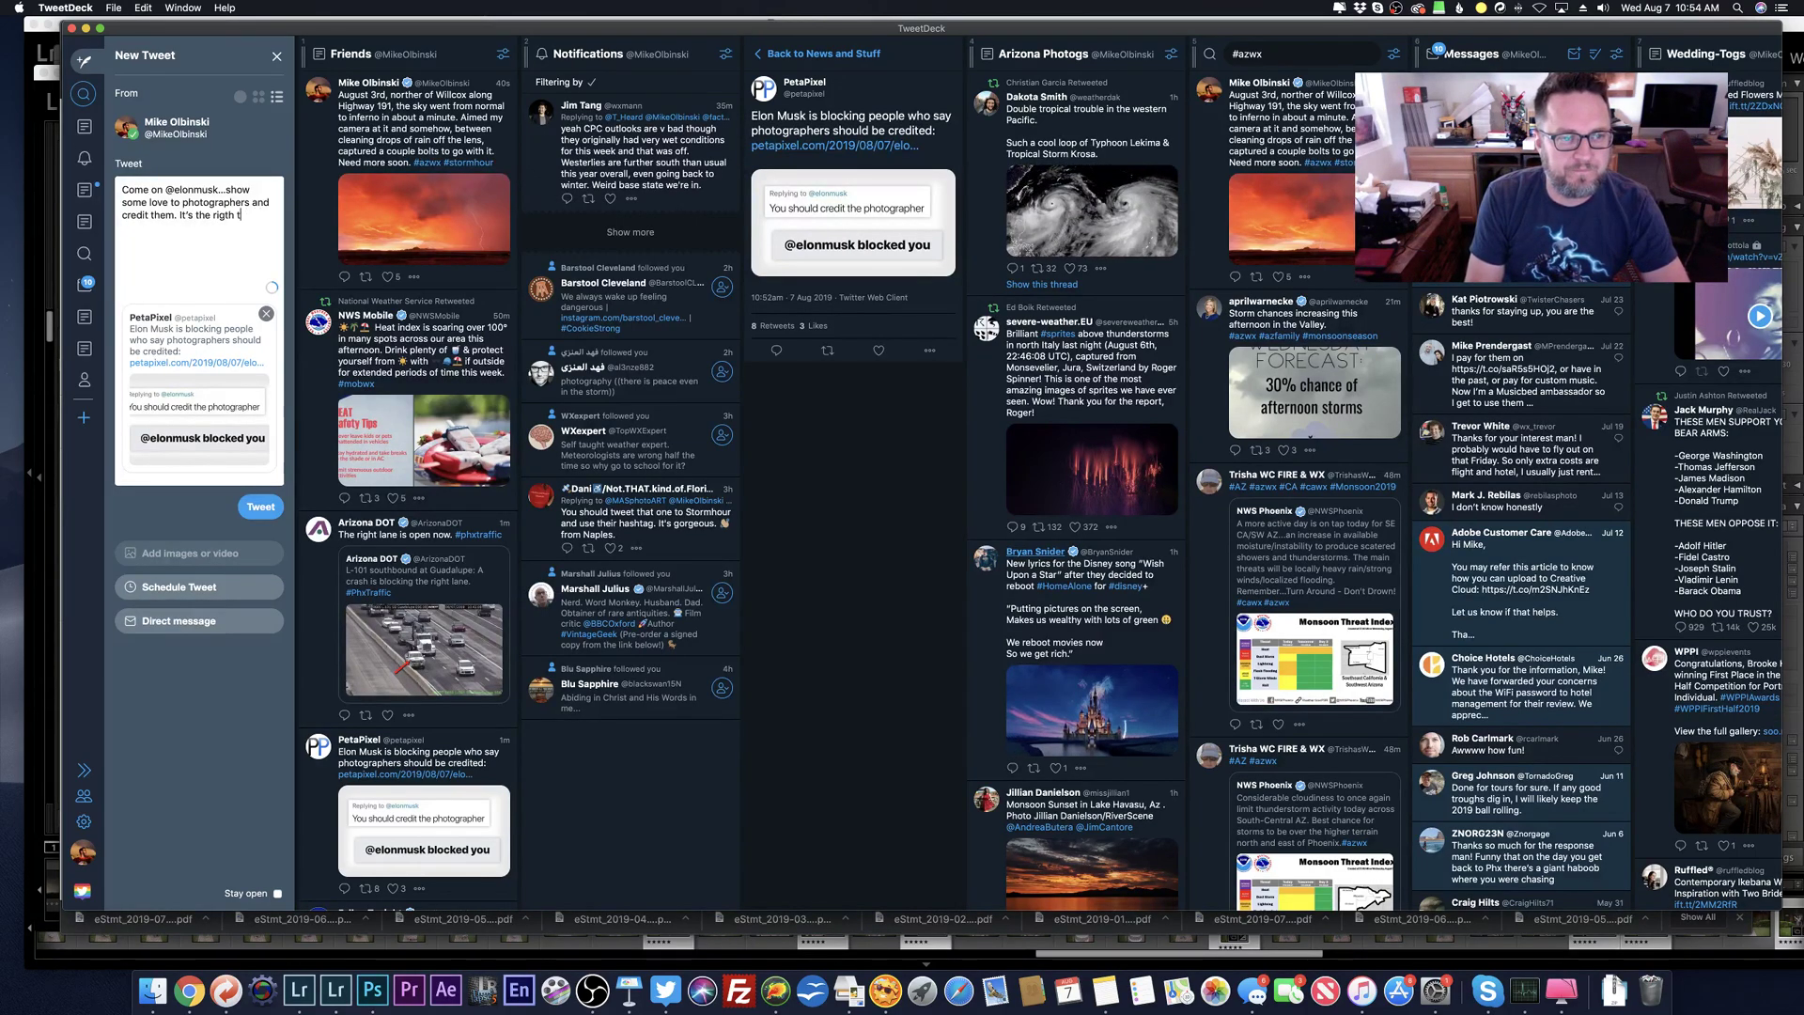
type("ht thing to ")
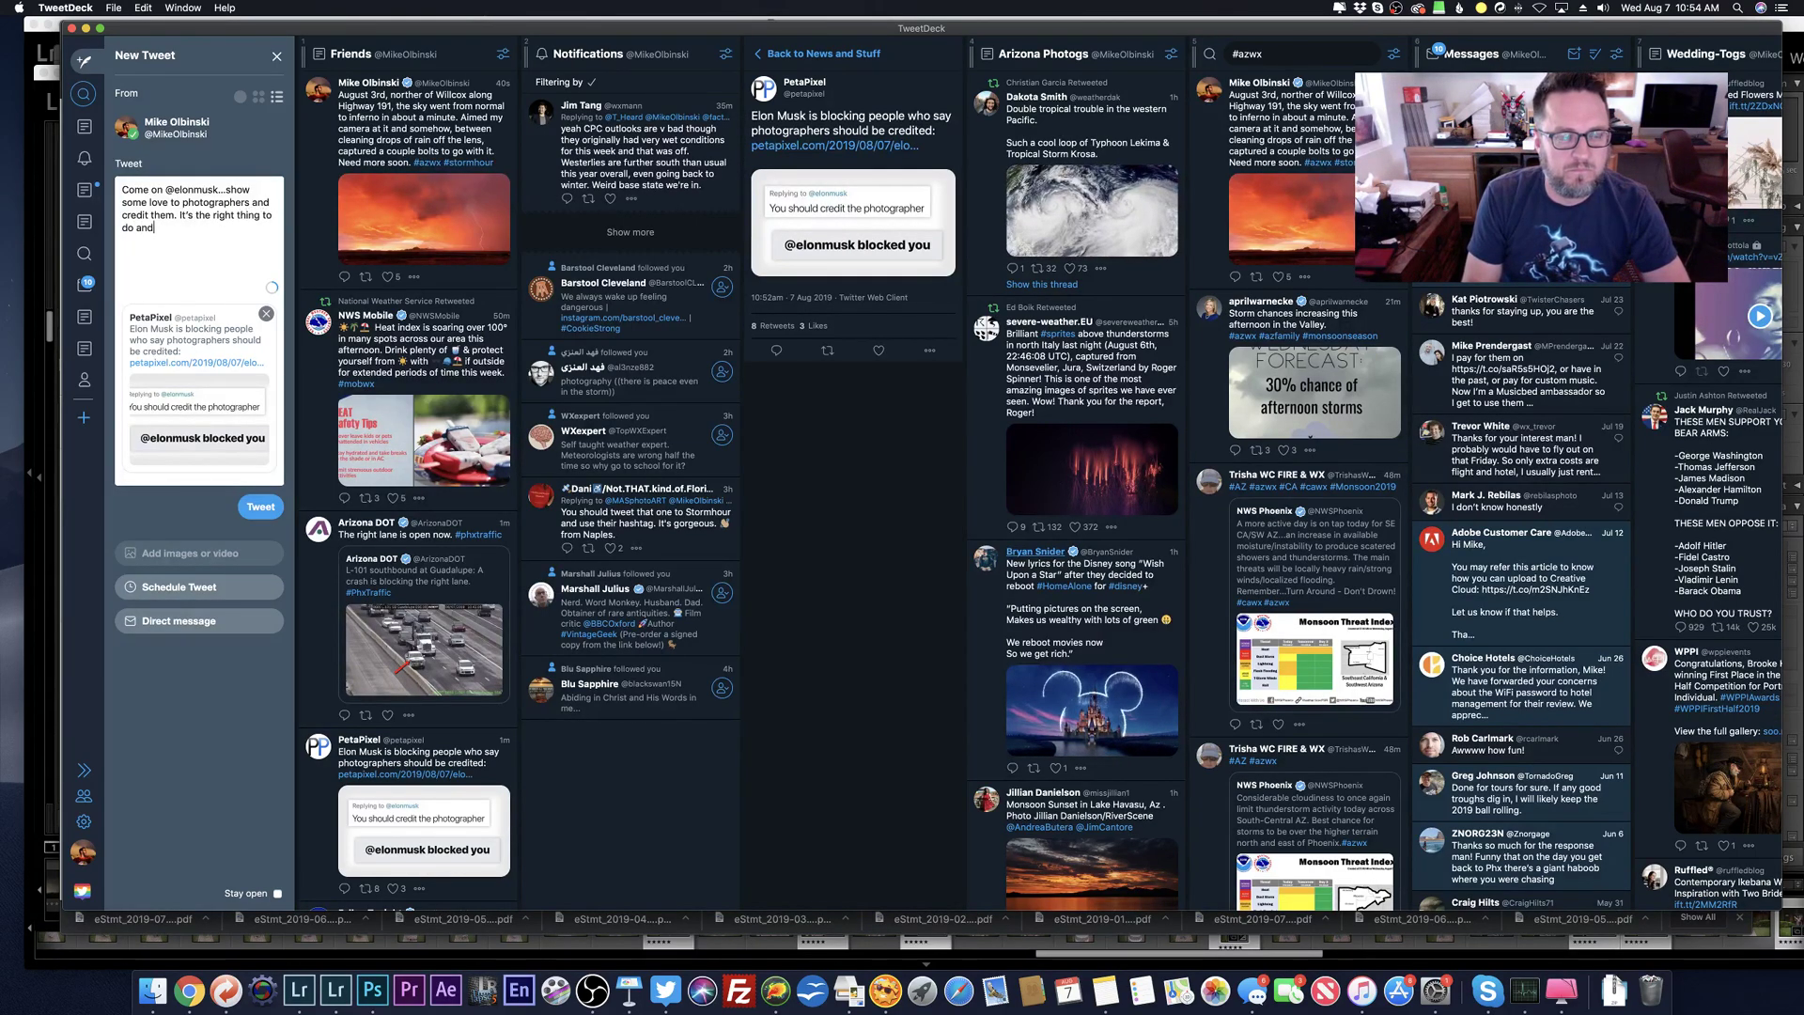
type("do and the r")
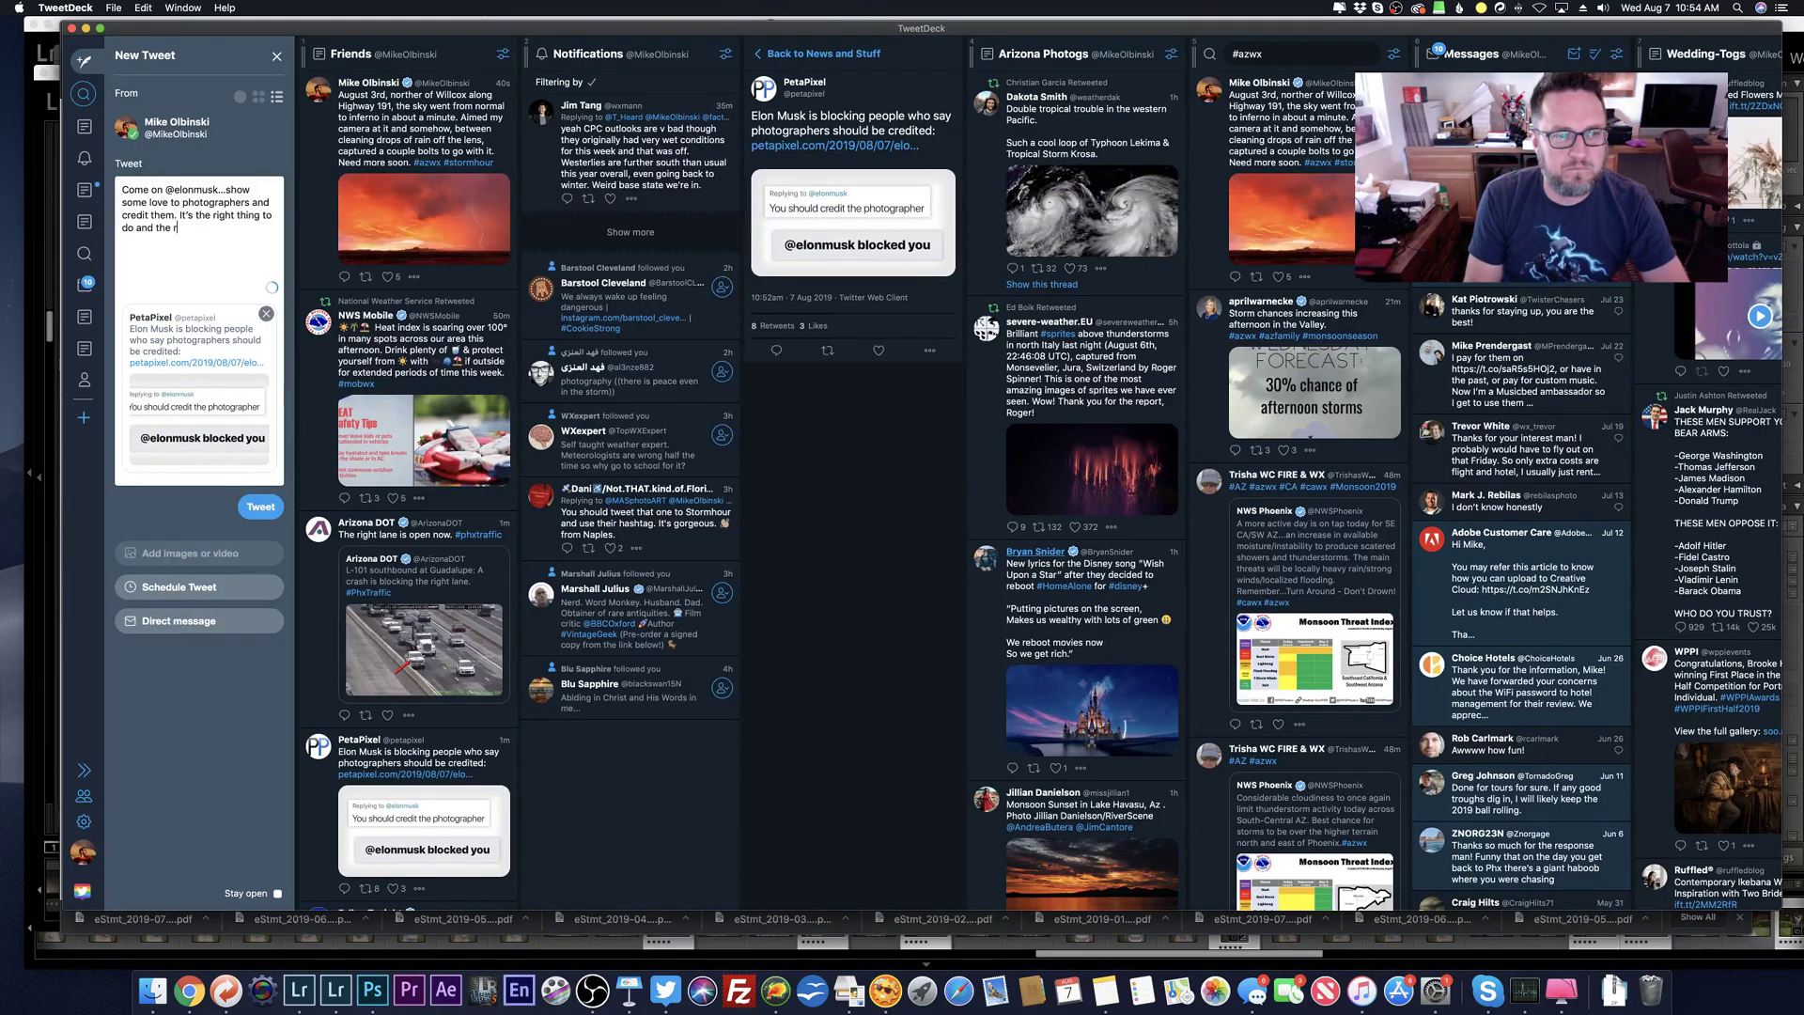
key("BackSpace")
key("BackSpace")
key("BackSpace")
key("BackSpace")
key("BackSpace")
Step: Finish the second sentence with "would be a huge deal for them." and post the quote tweet
type("woudl")
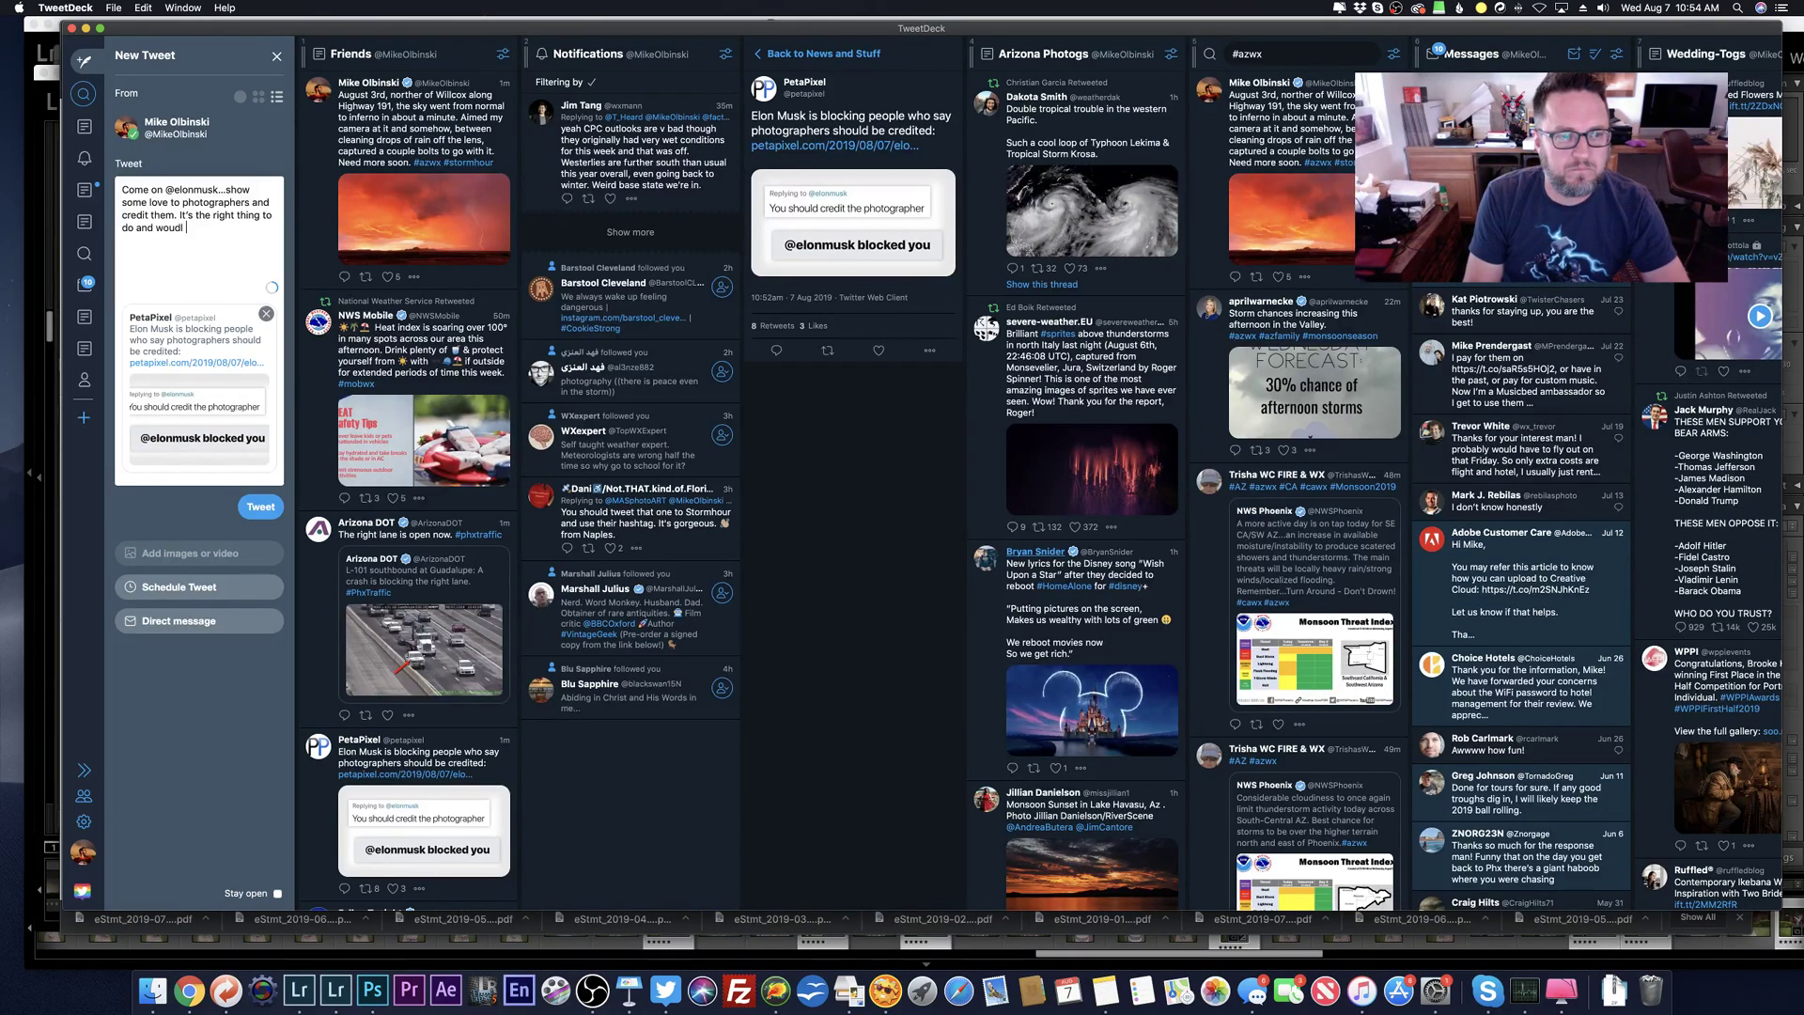
key("BackSpace")
key("BackSpace")
type("ld be a huge deal for them.")
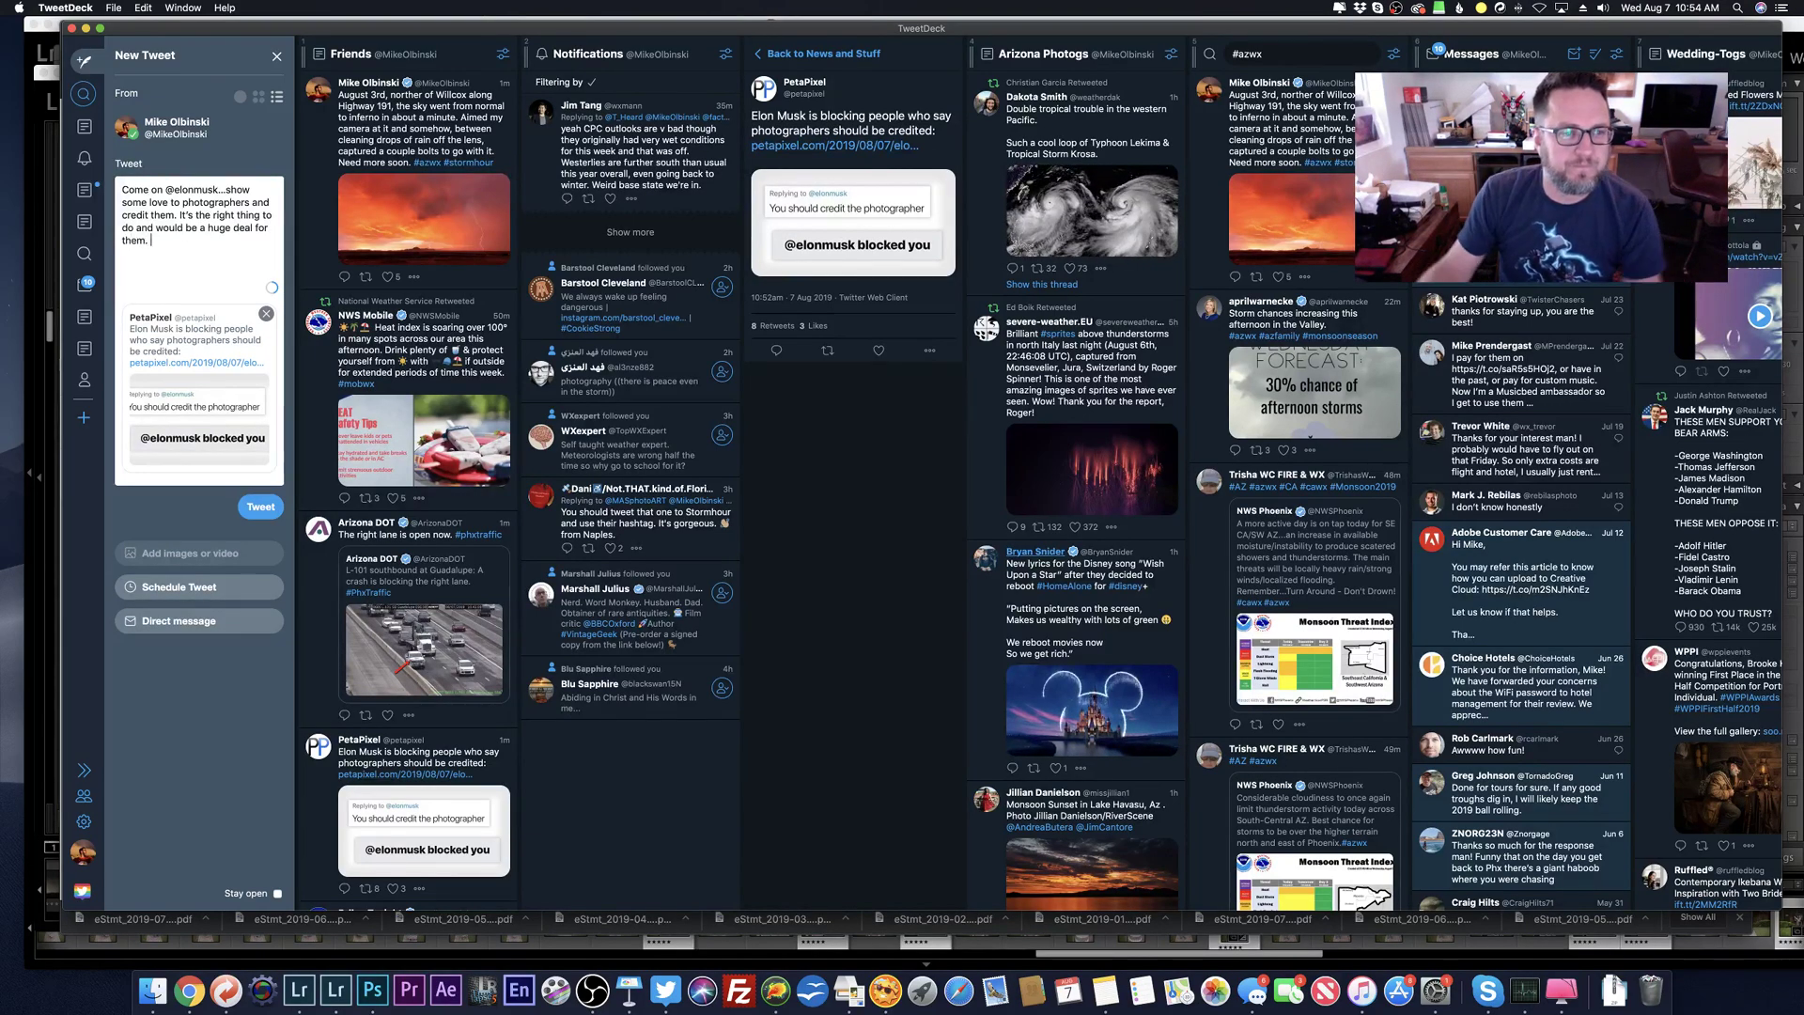
left_click(260, 506)
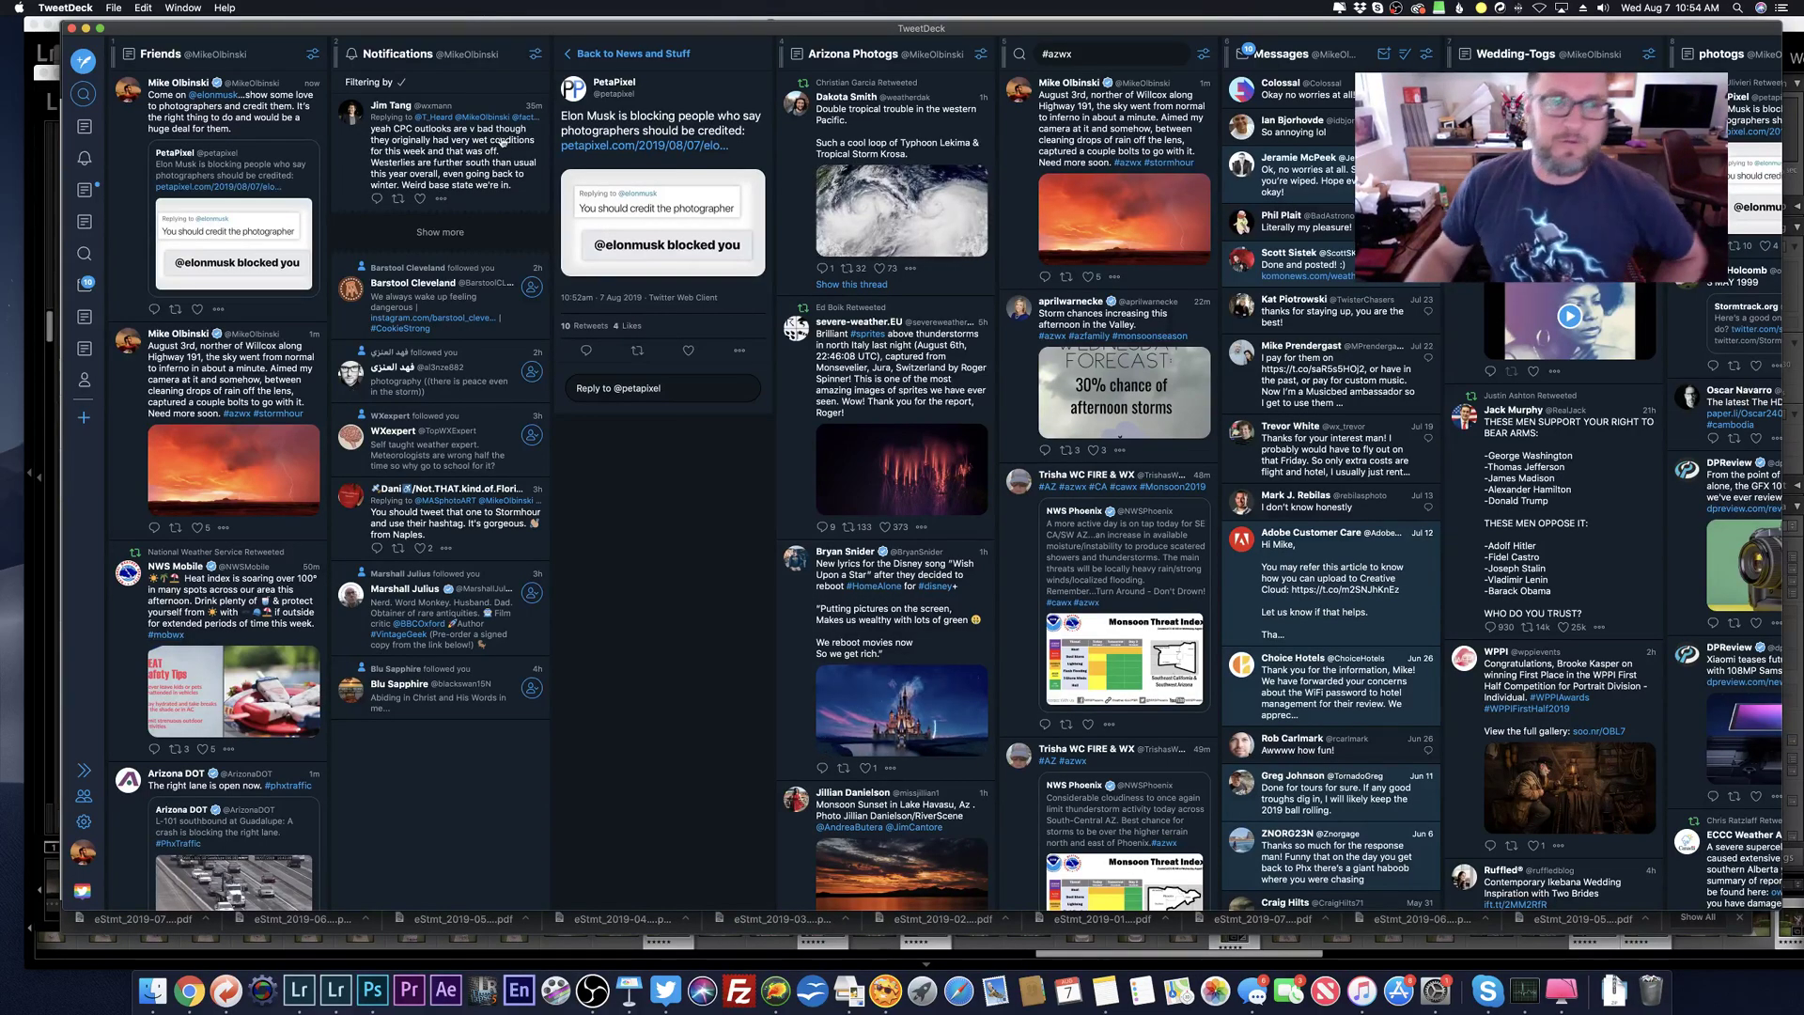
Step: Show more notifications and return the News and Stuff column from PetaPixel's tweet to its feed
left_click(445, 234)
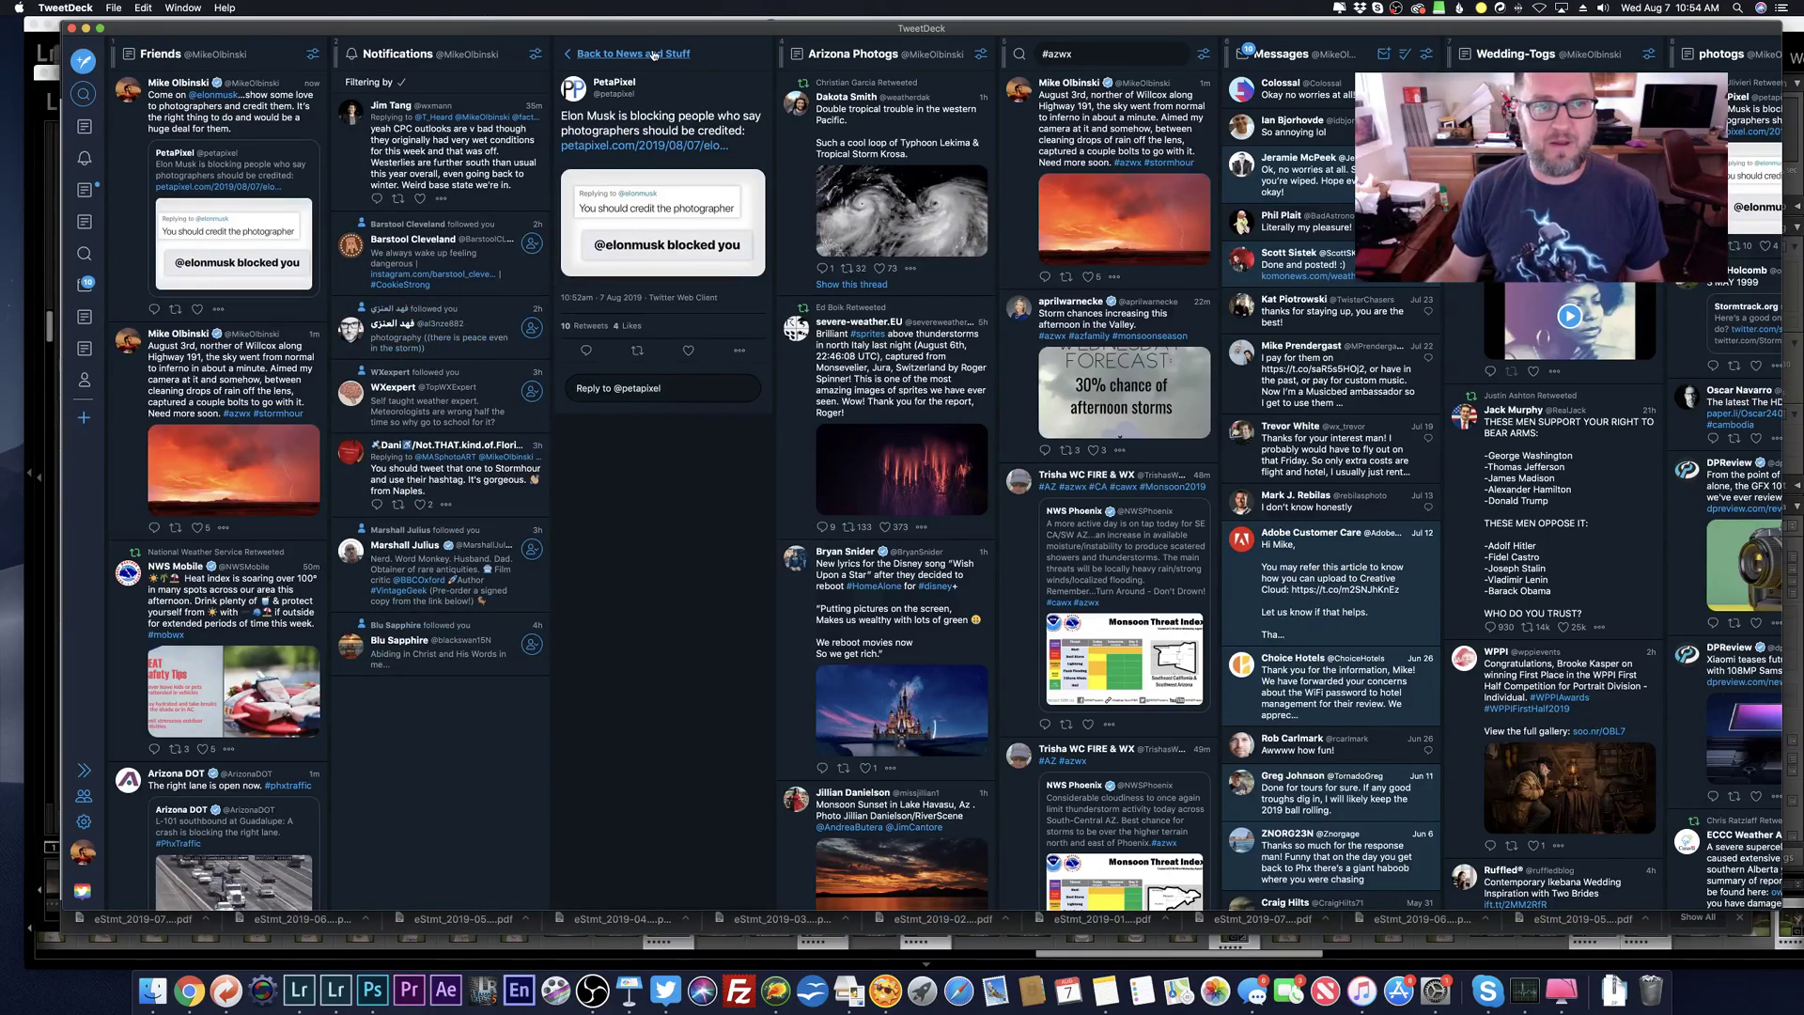
left_click(620, 53)
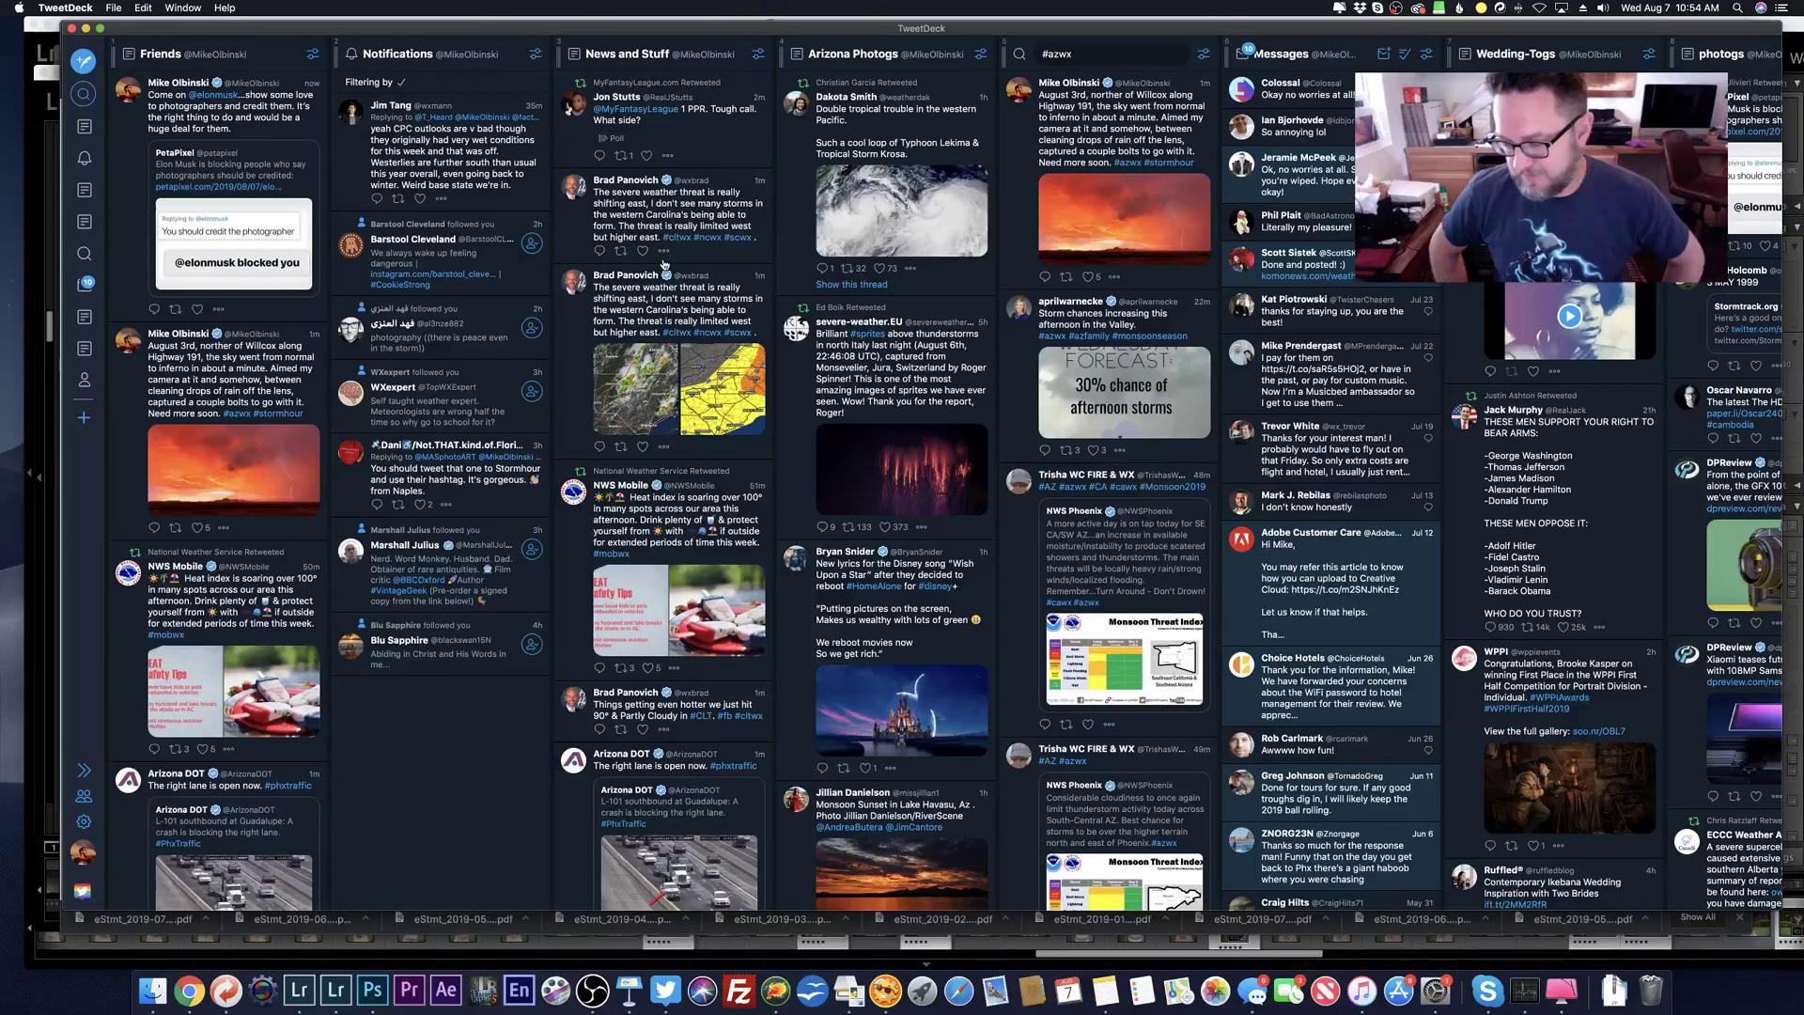
left_click(218, 95)
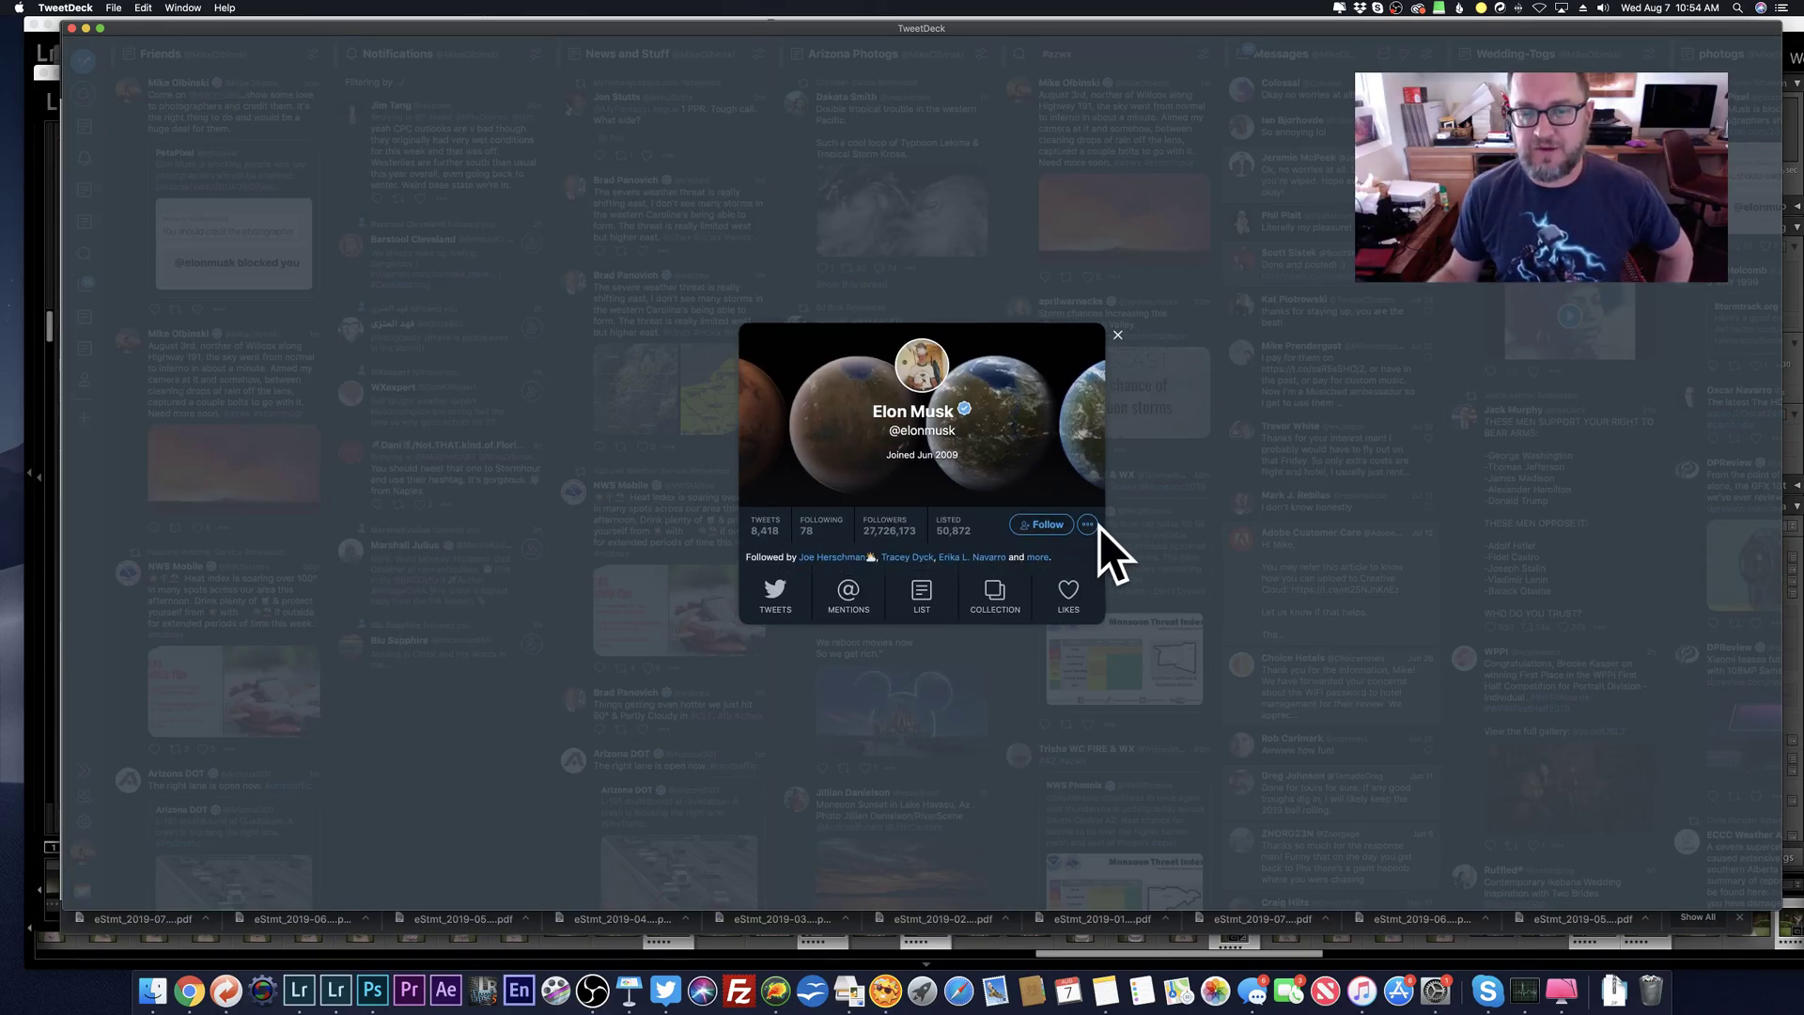
left_click(1117, 337)
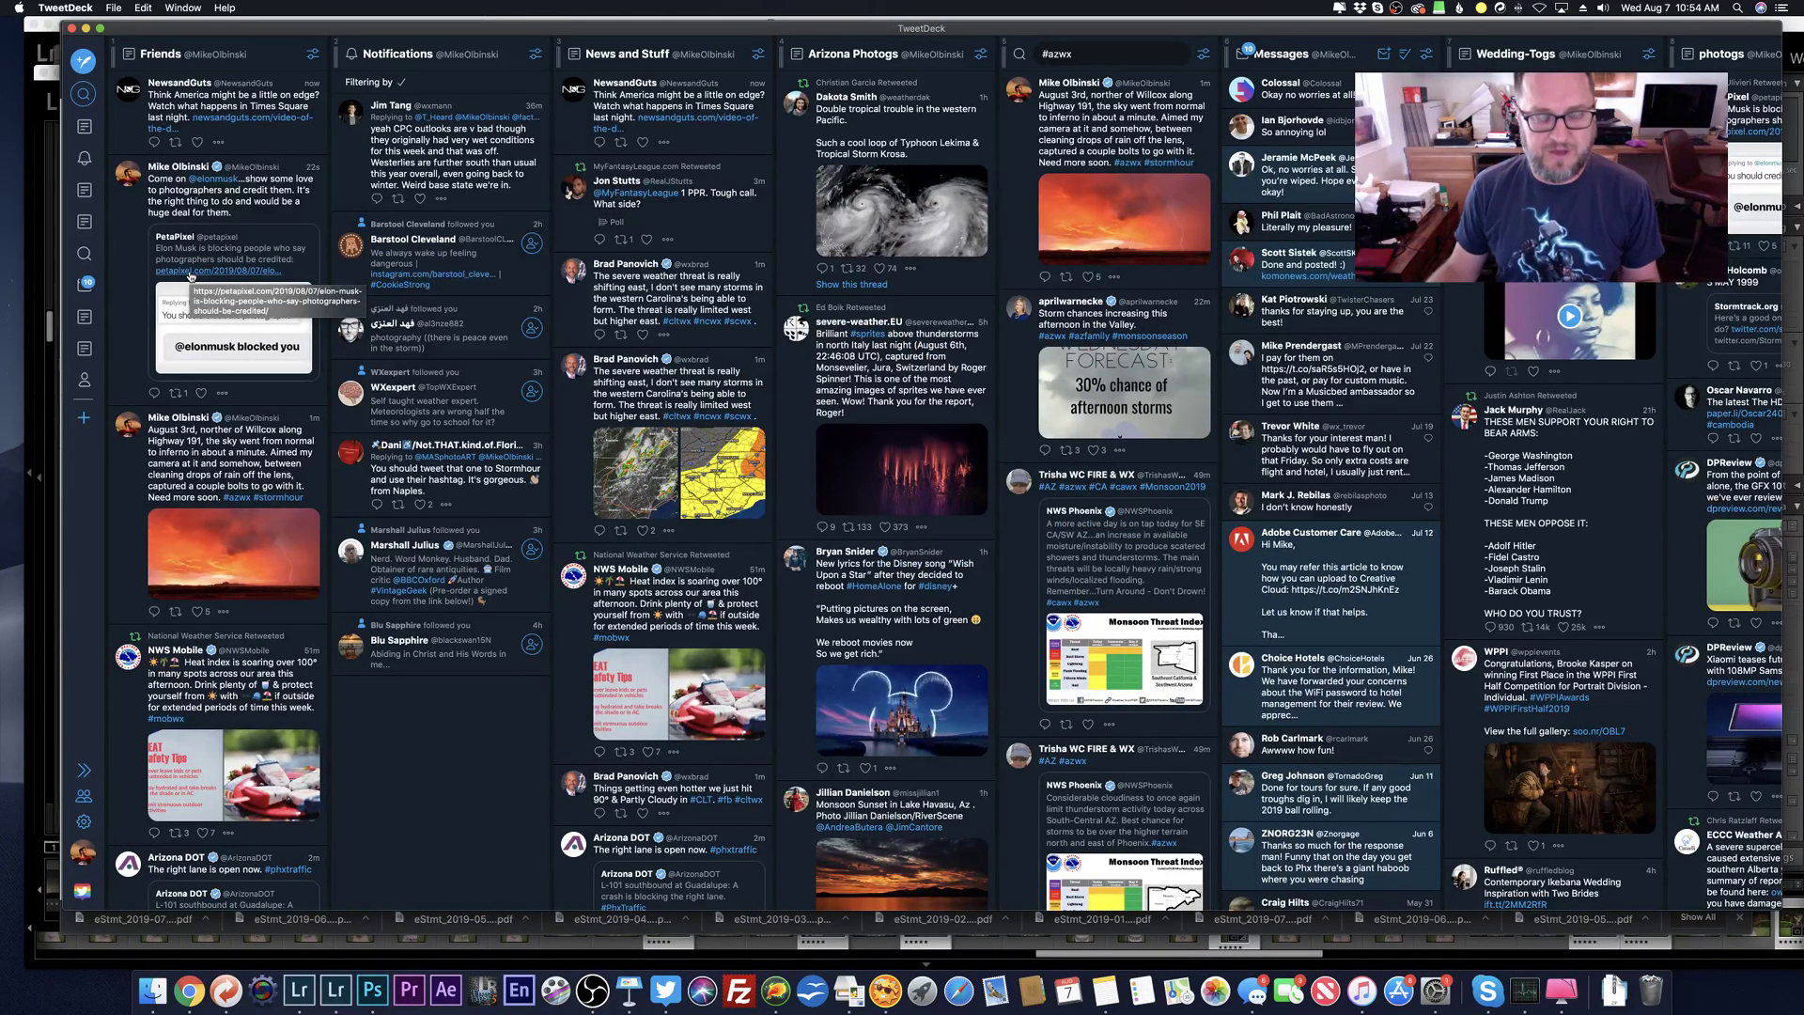
left_click(256, 579)
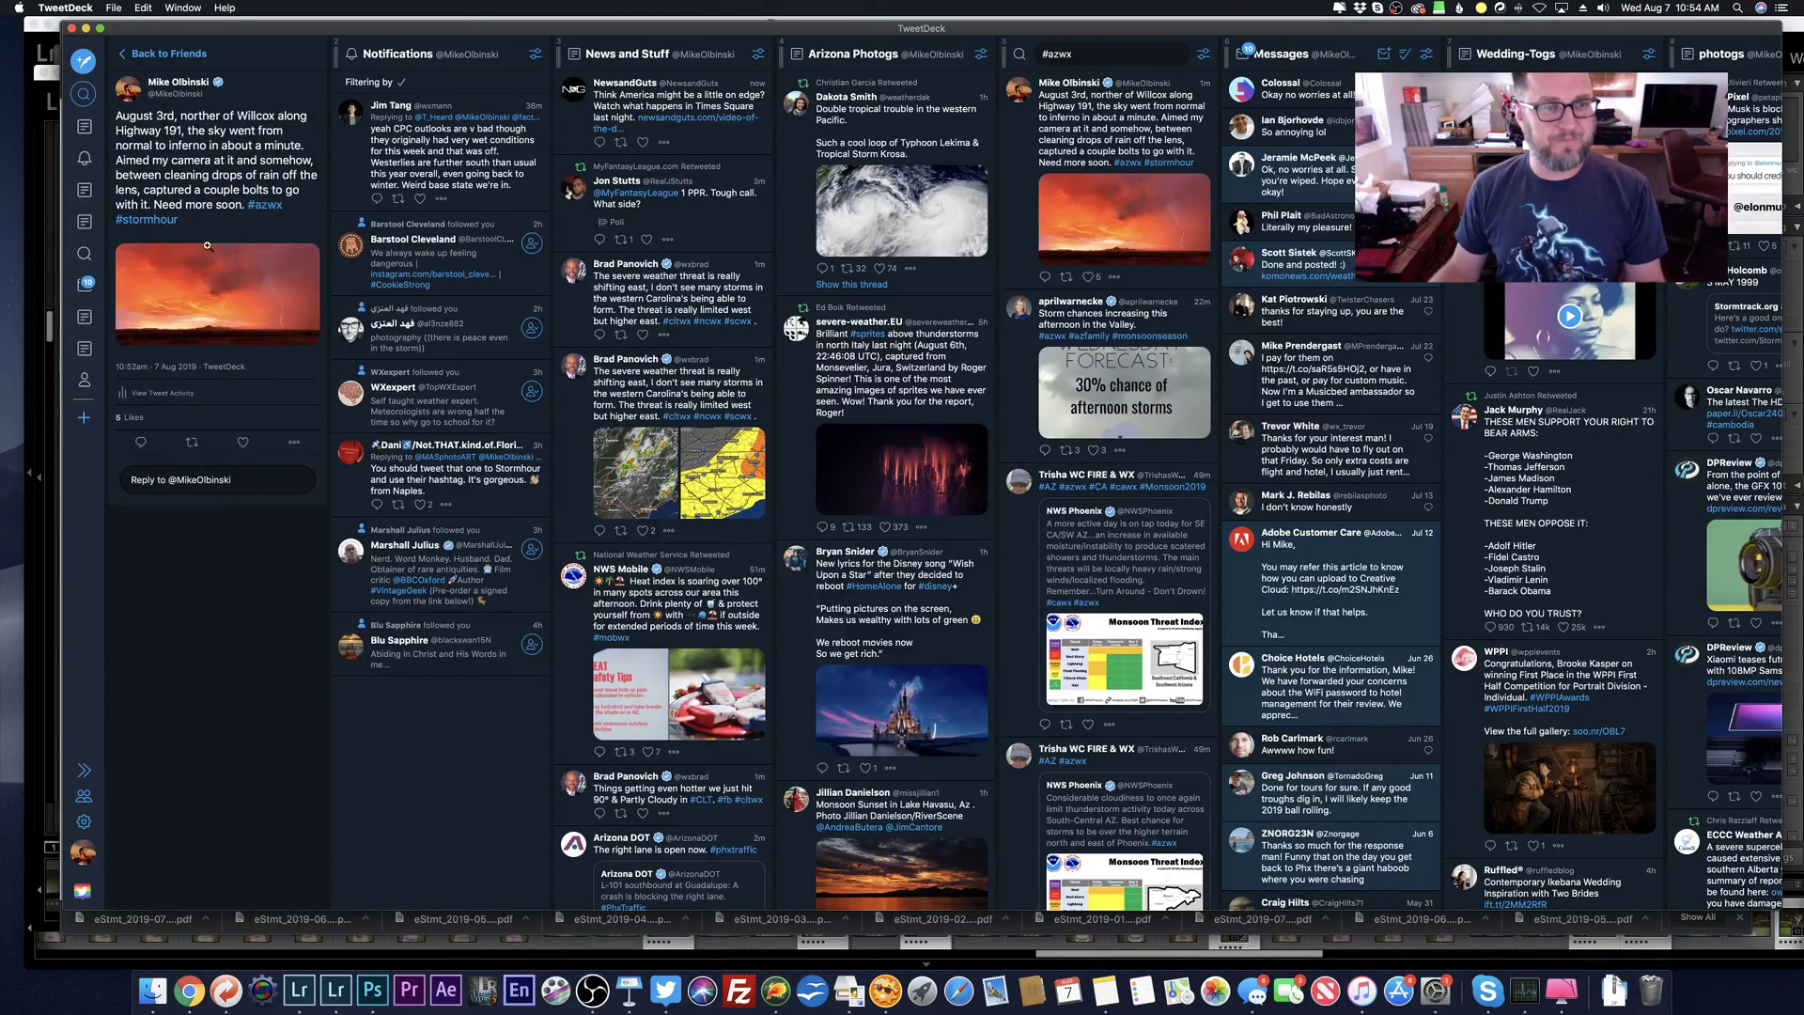
Step: View the August 3rd storm tweet's photo enlarged, close it, and return the Friends column to its feed
left_click(211, 308)
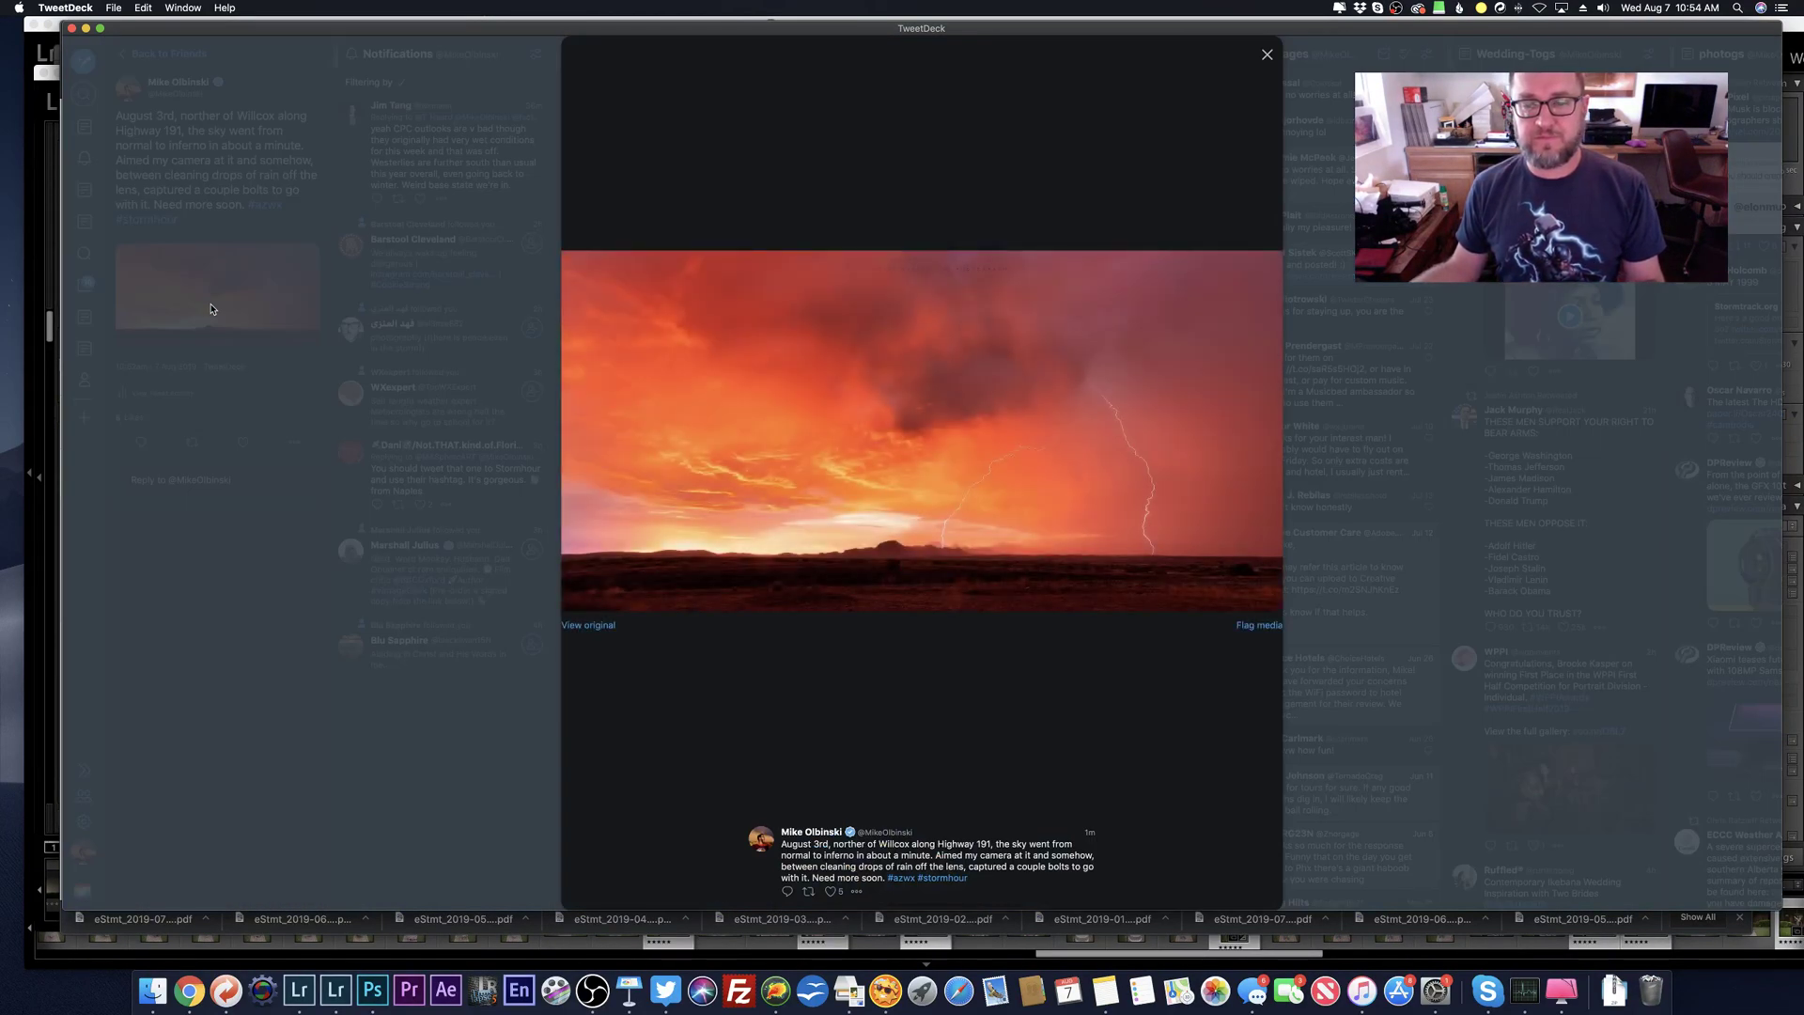
left_click(211, 308)
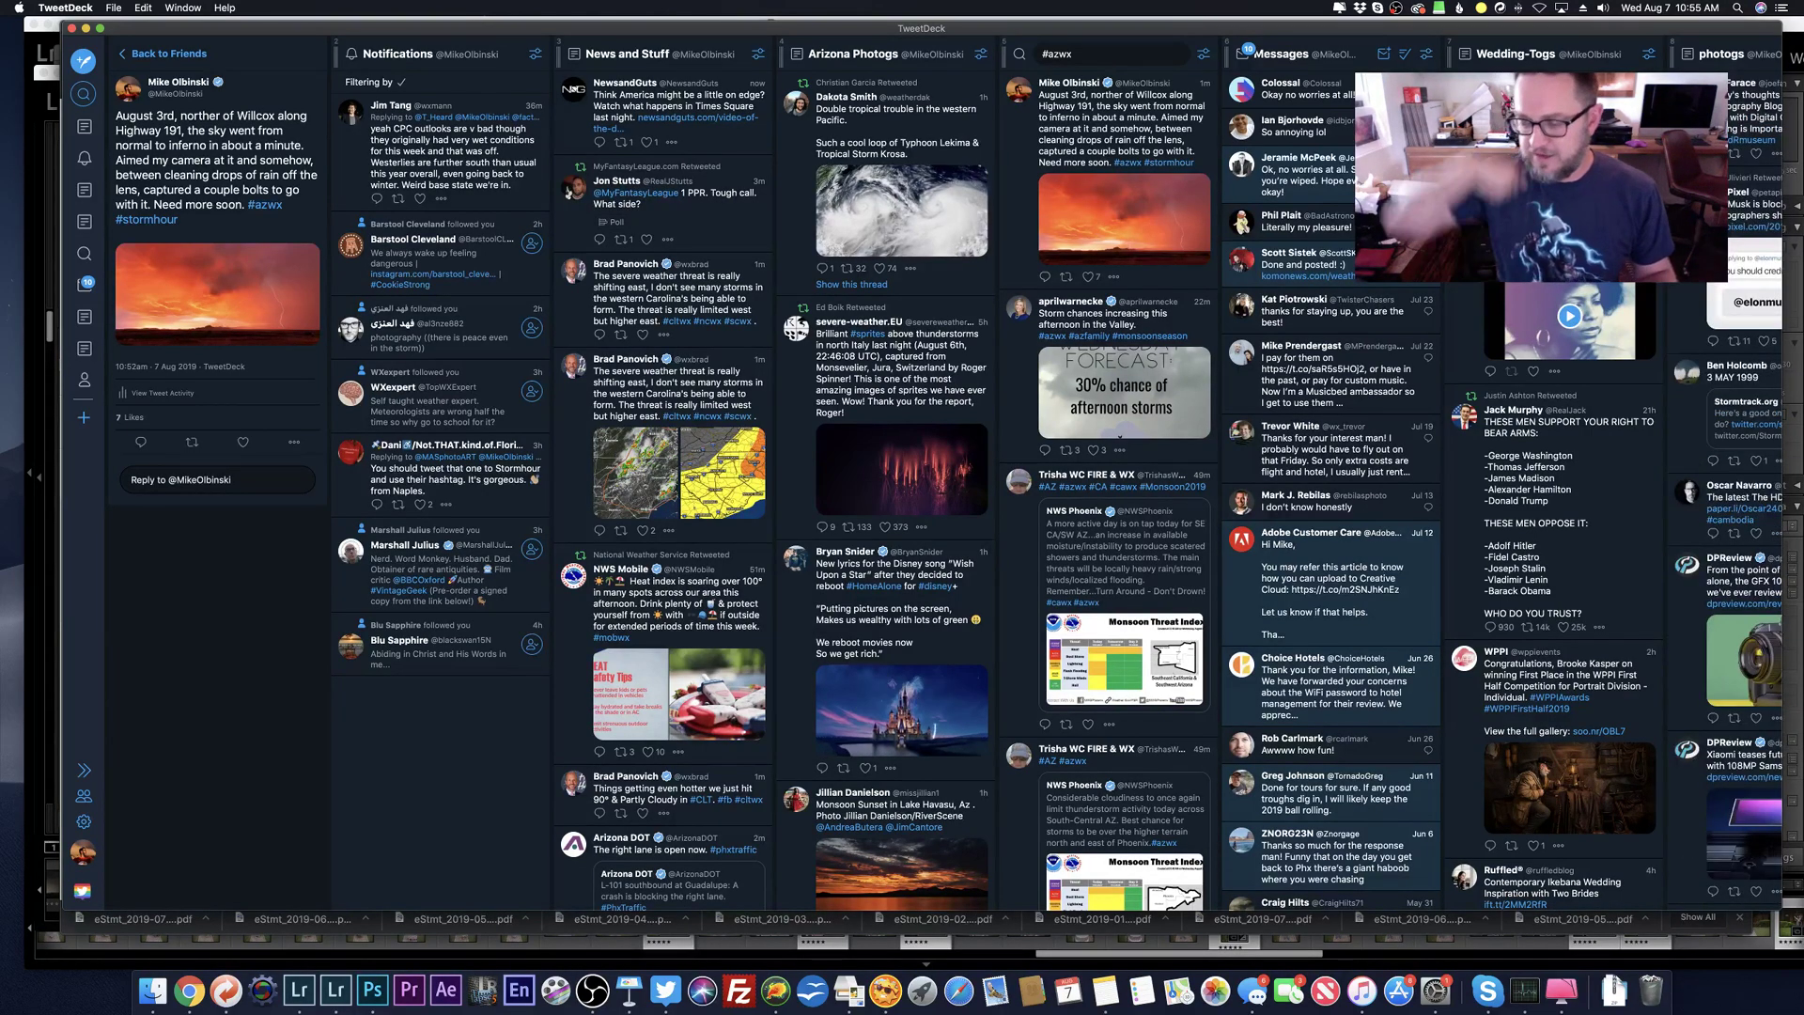
left_click(187, 55)
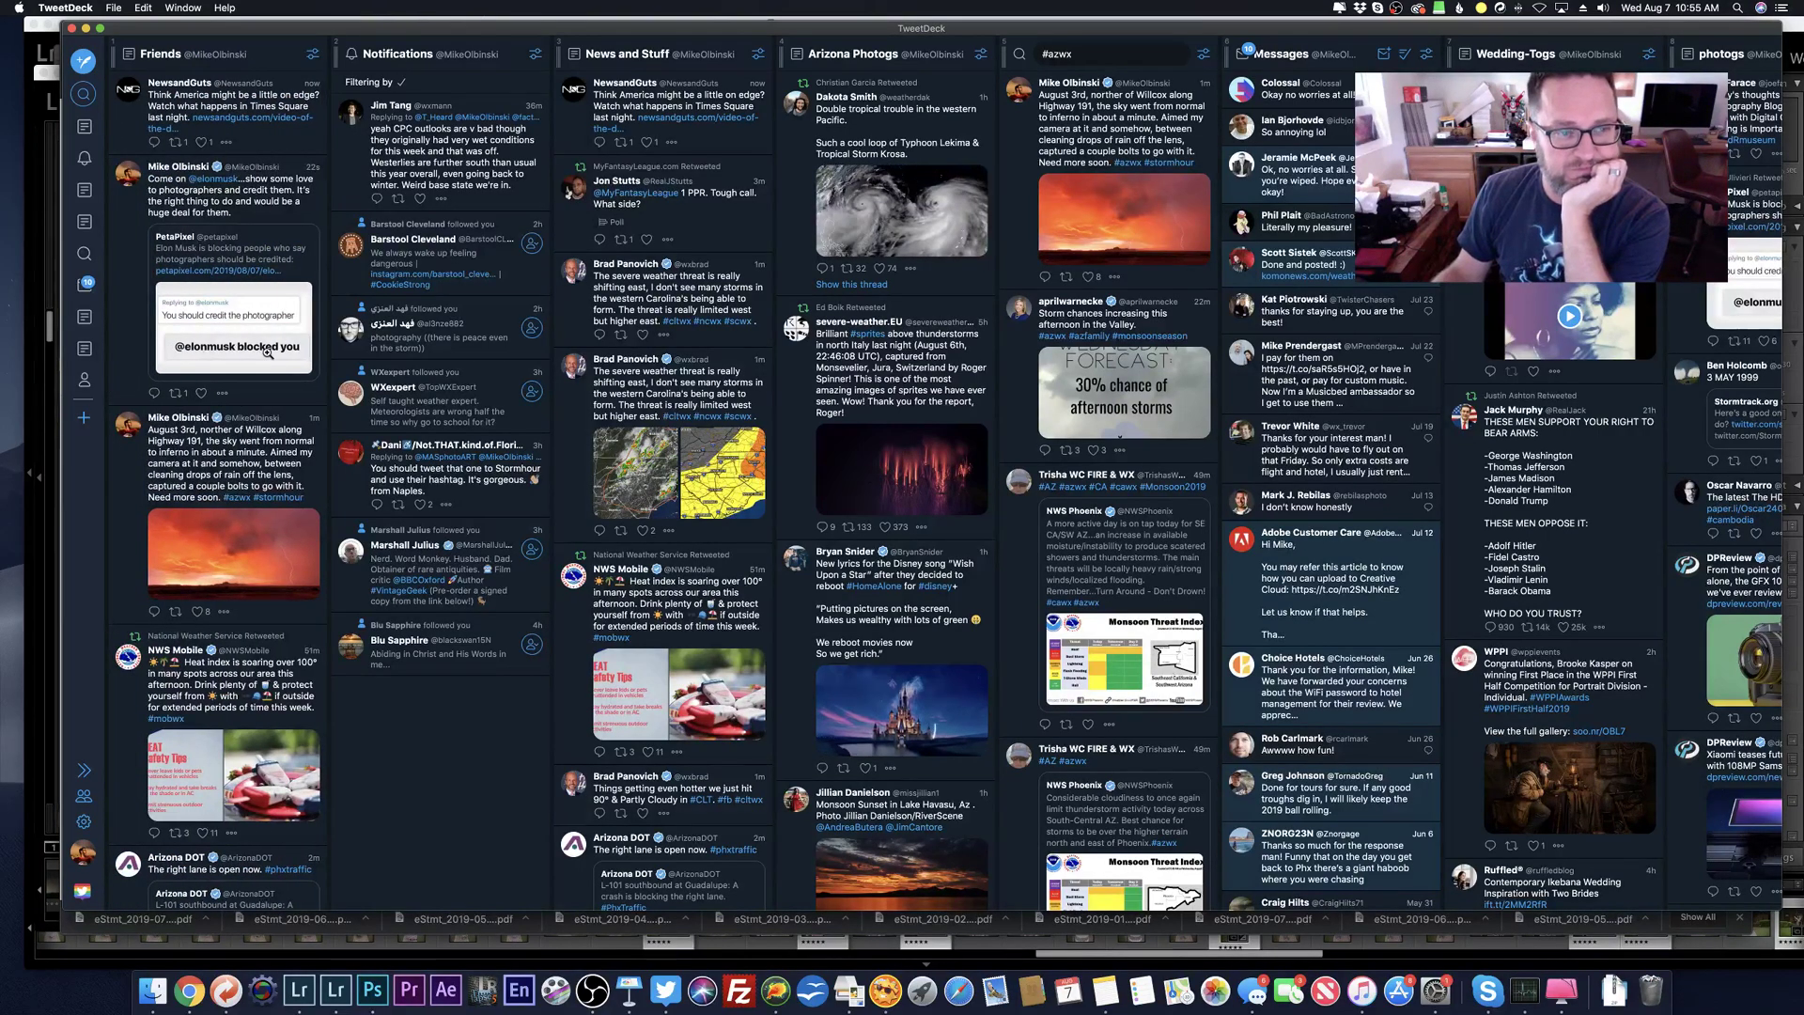
left_click(189, 998)
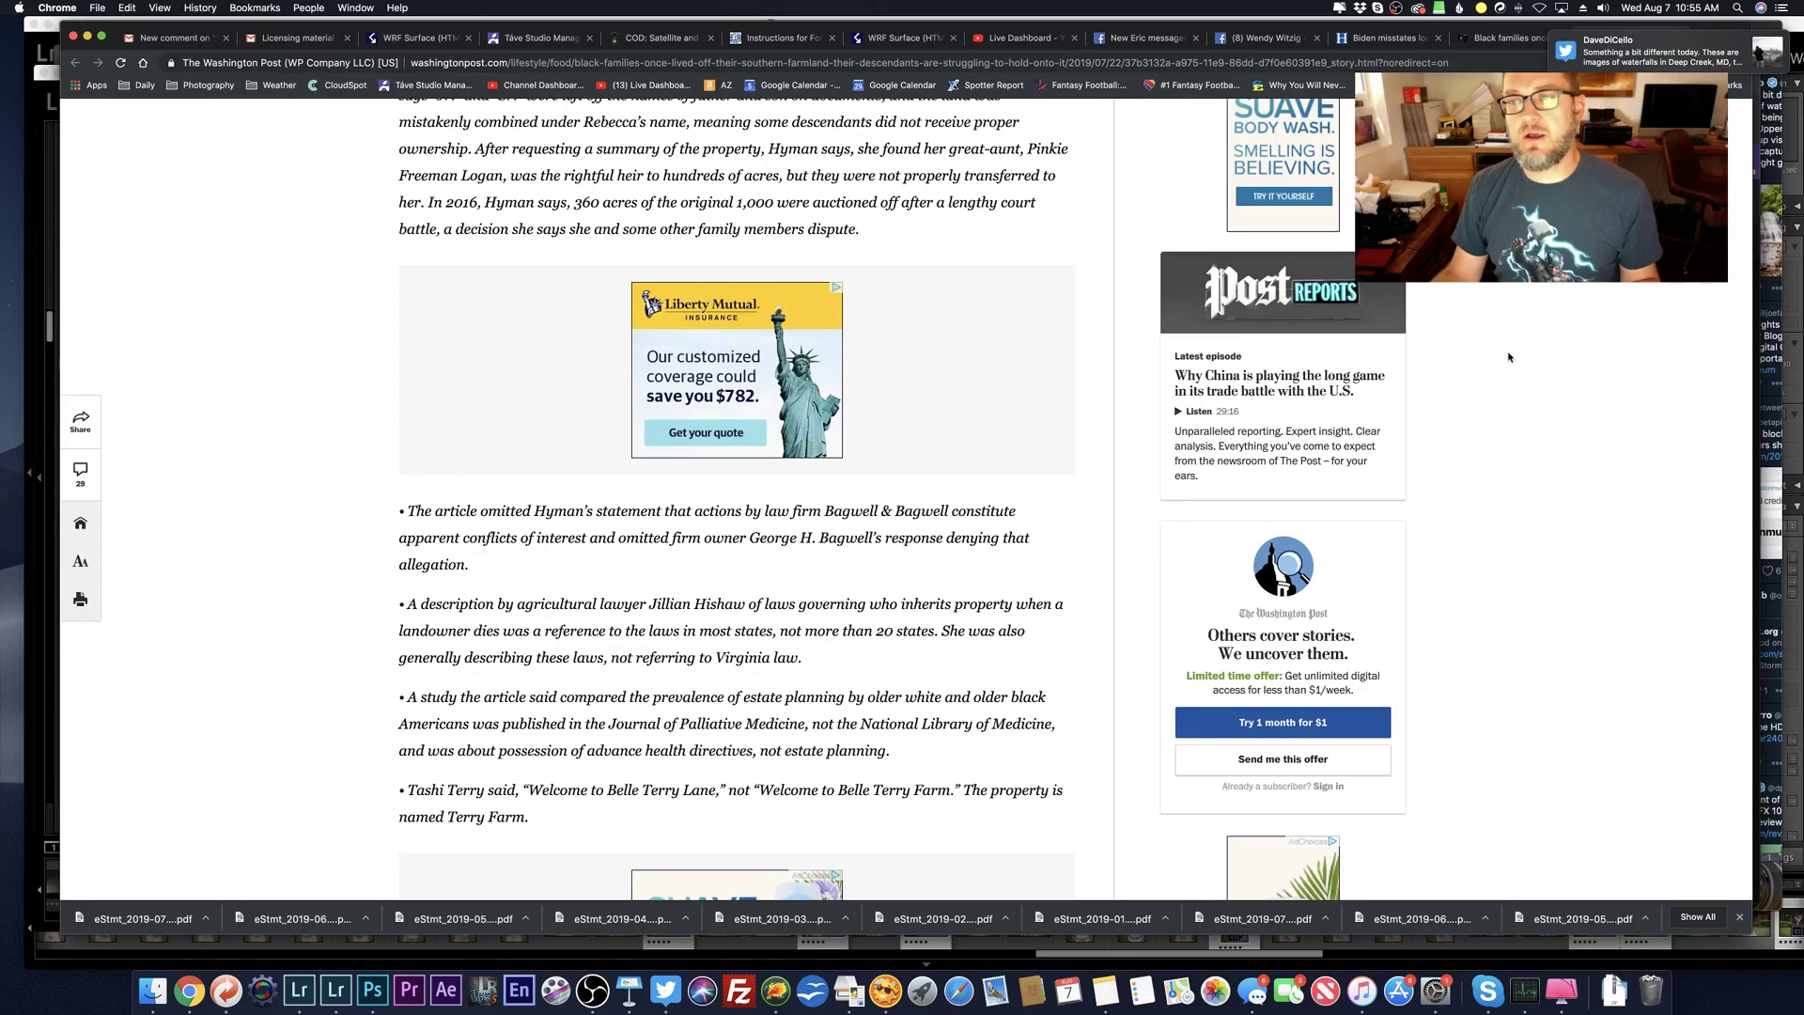
key("super+Tab")
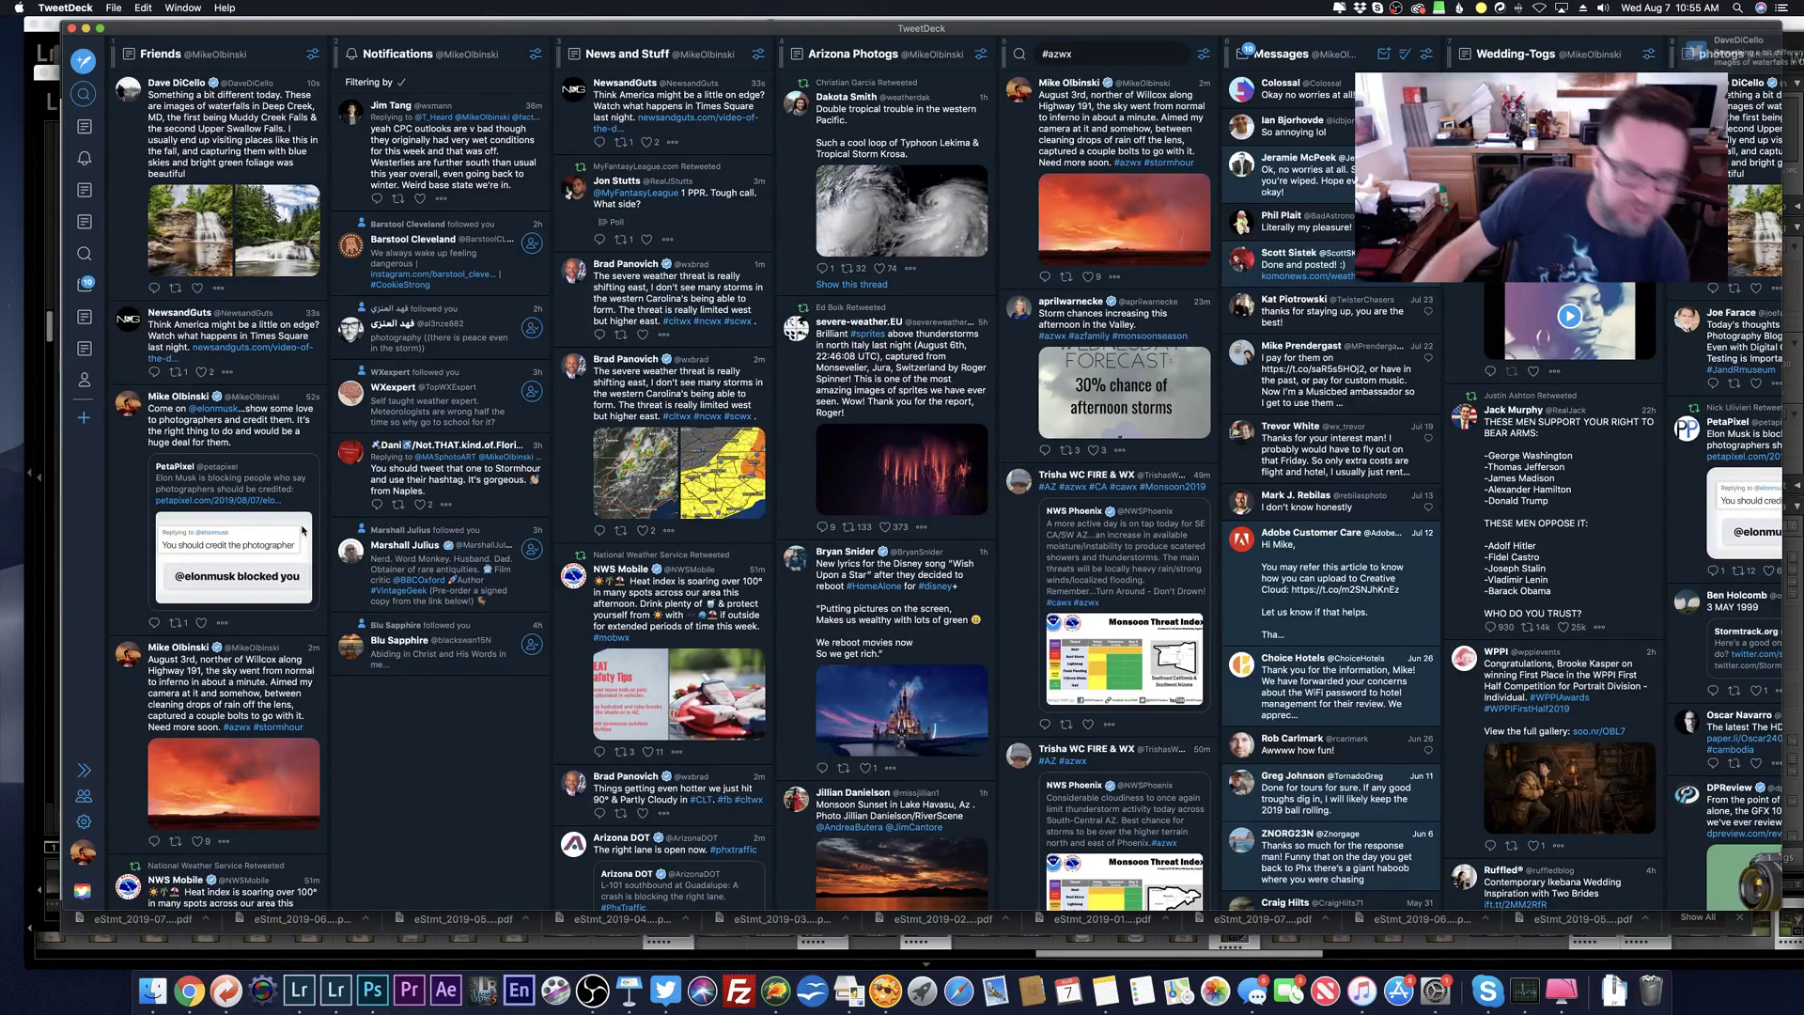
Step: Switch to the Master Prints catalog in Lightroom and look through the 20190802 Table Mesa Sunset and 20190802 Mntn Rain folders
left_click(334, 992)
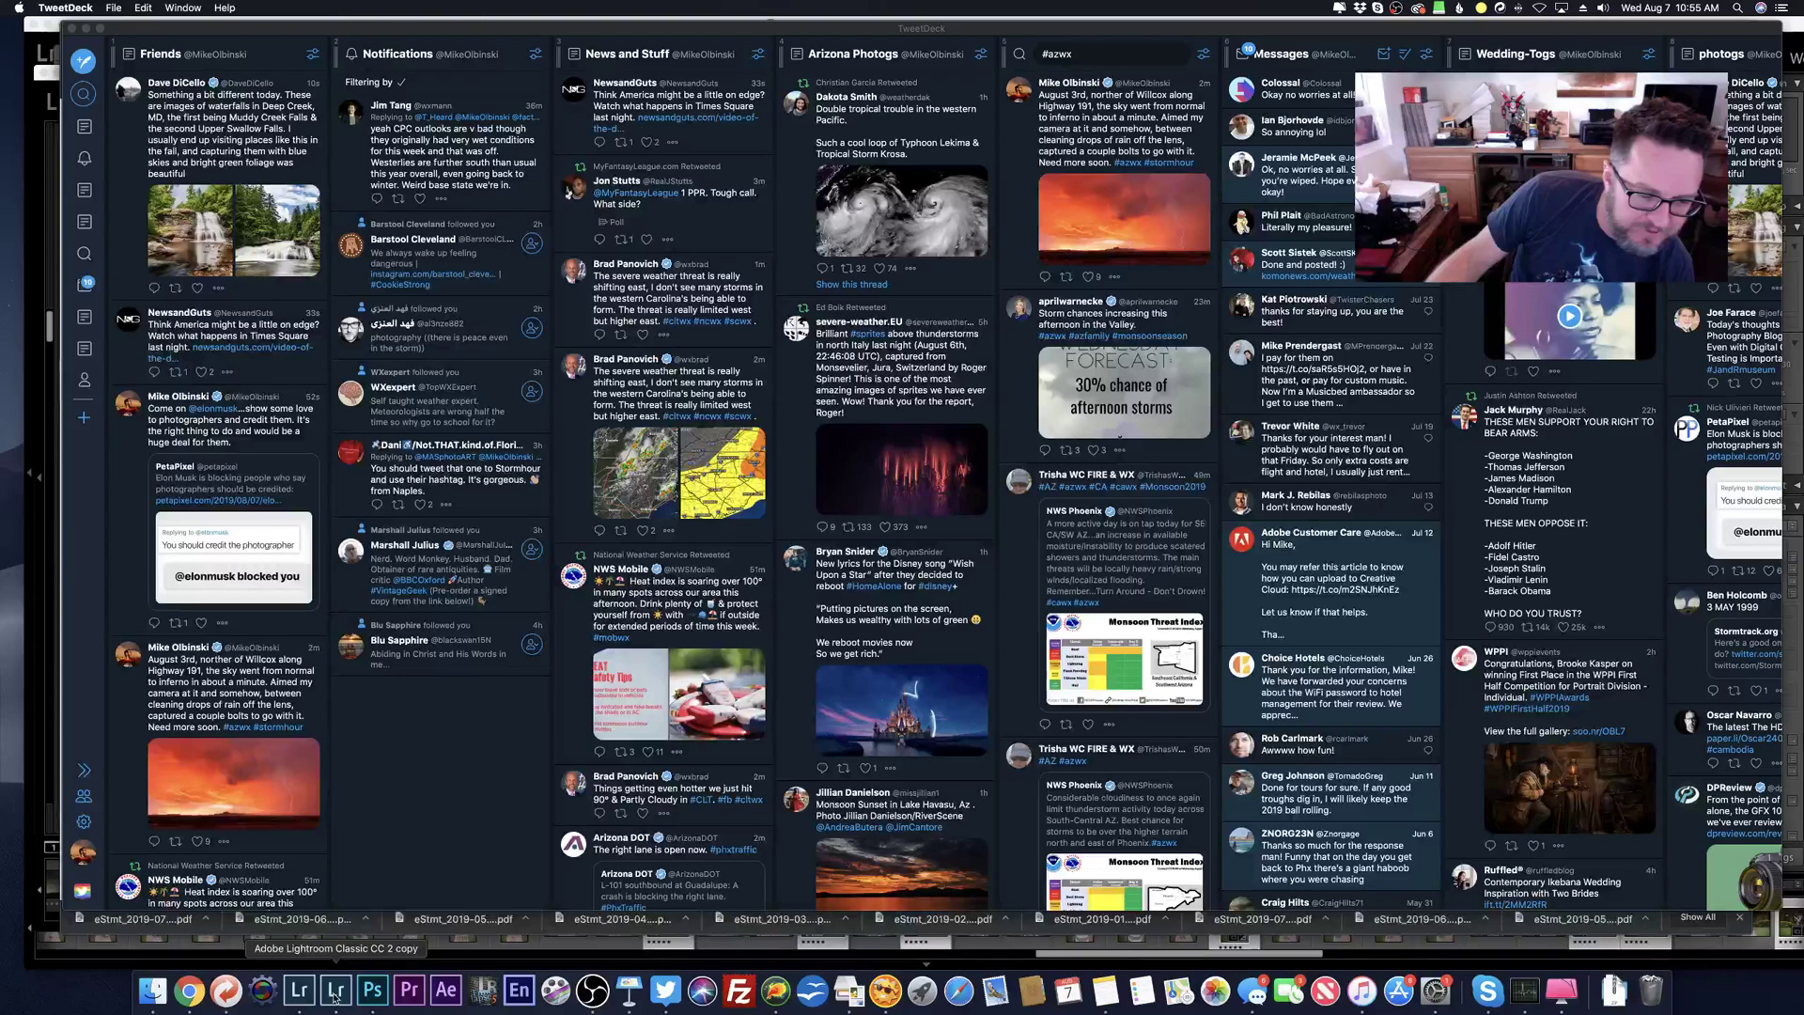
scroll(291, 700, "down", 5)
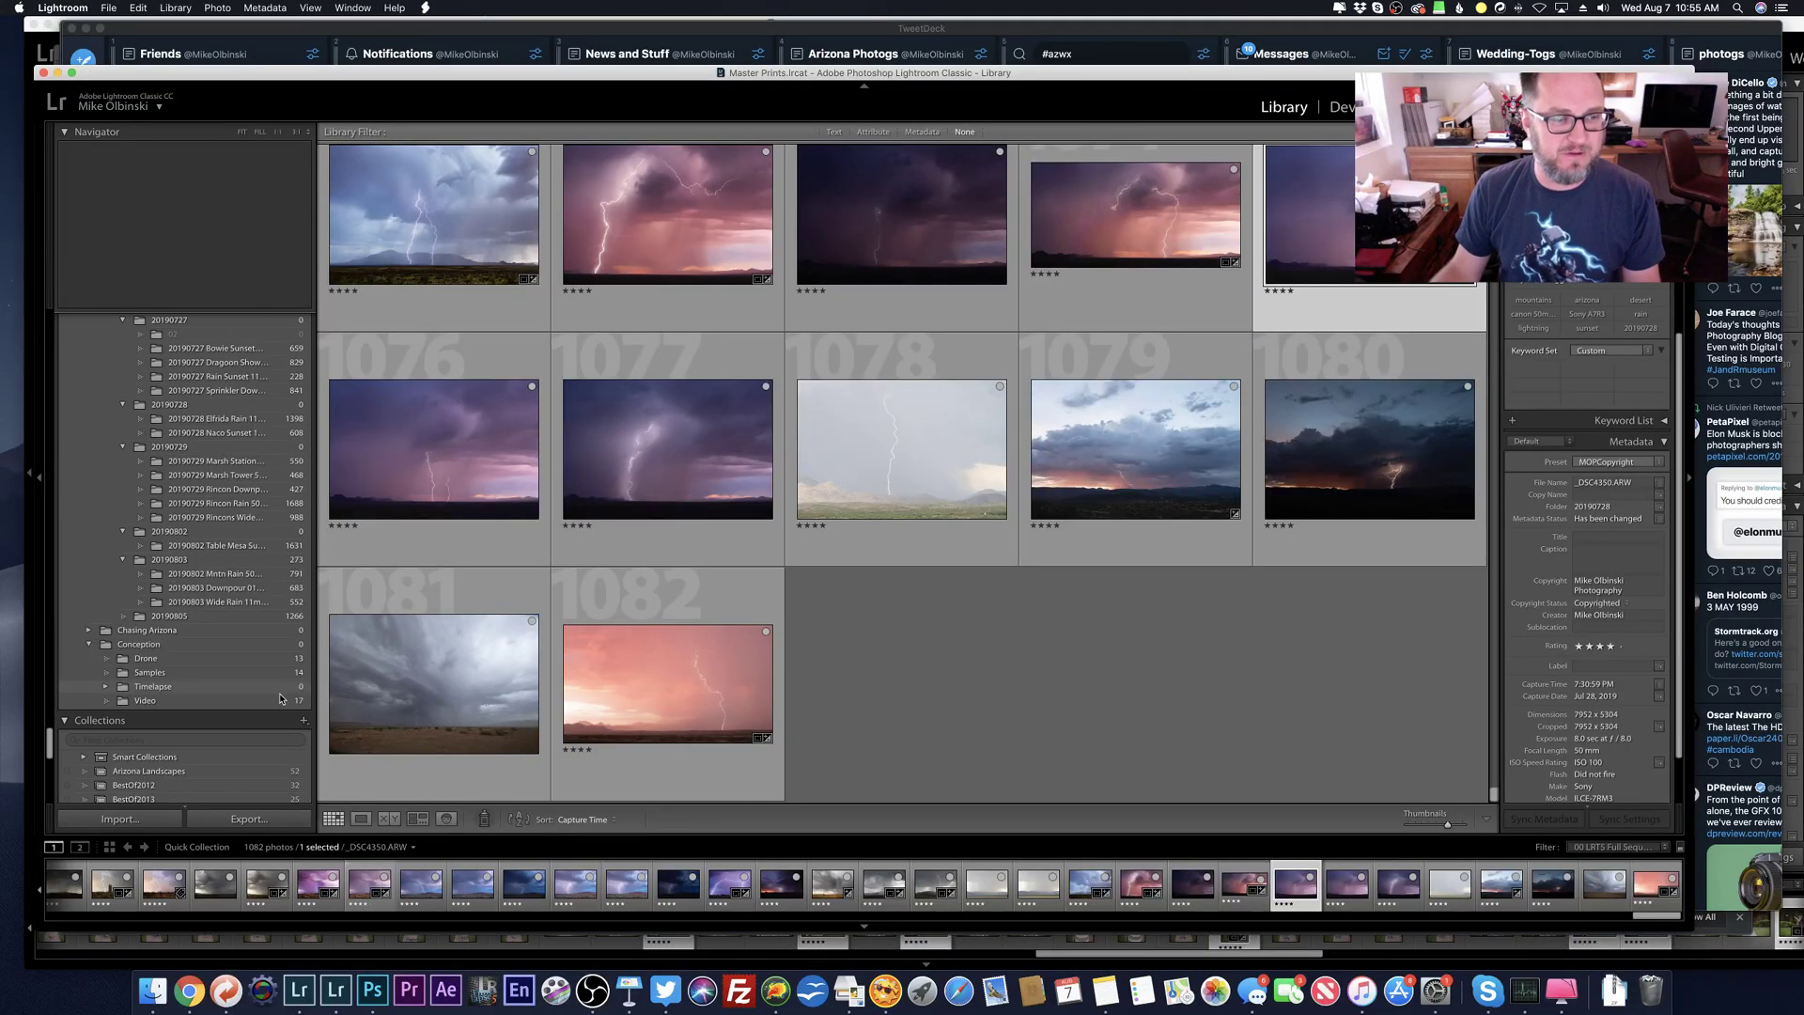
left_click(255, 545)
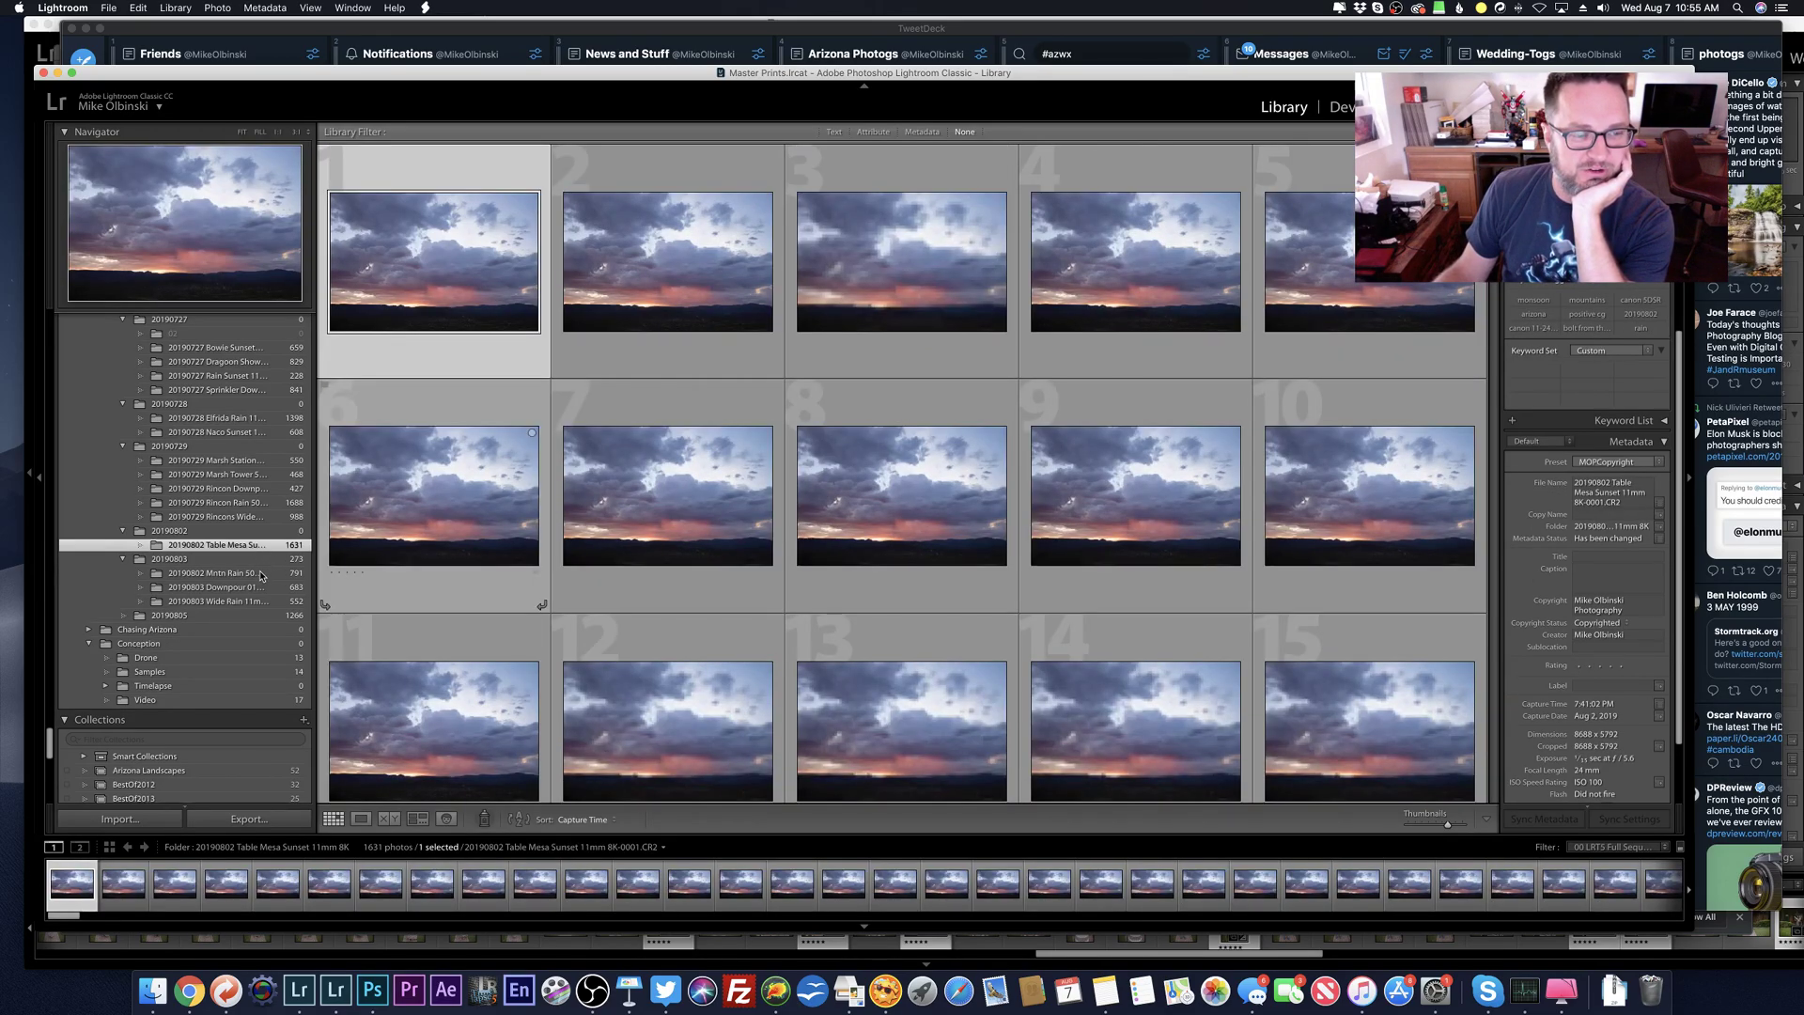
left_click(263, 574)
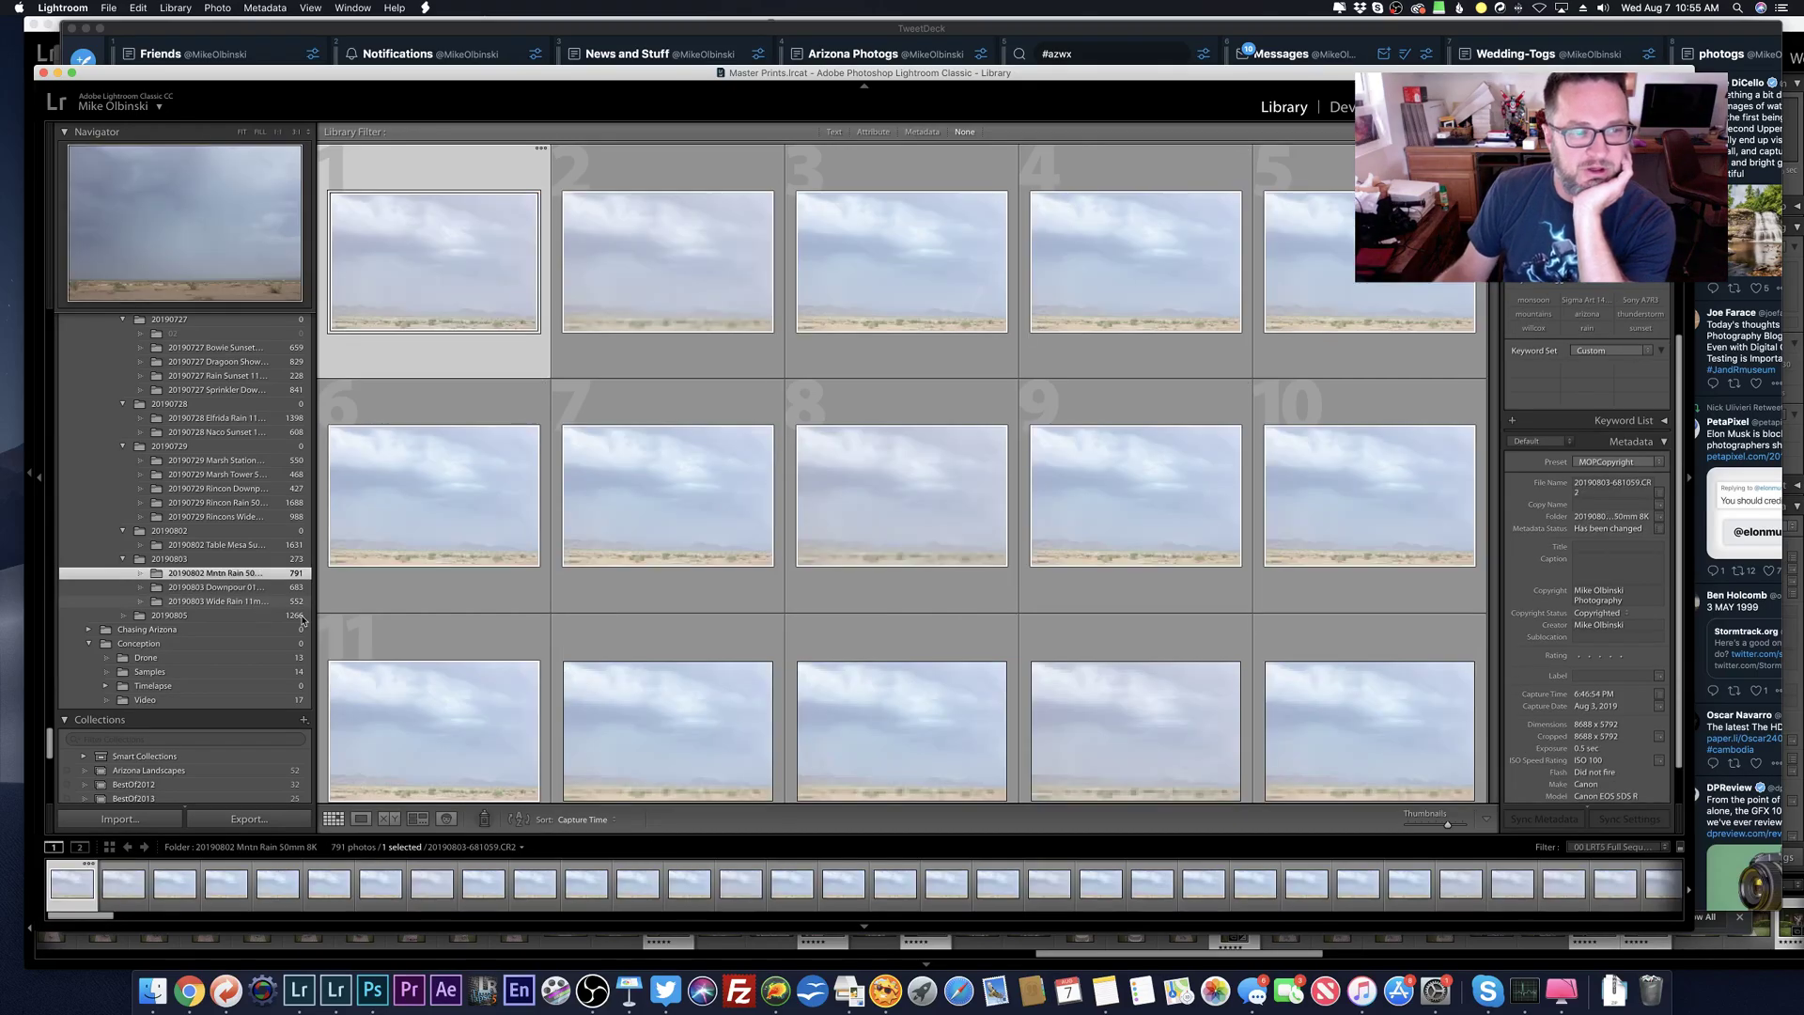
Step: Examine the 20190803 Wide Rain 11mm, 20190803 Downpour and 20190802 Table Mesa Sunset folders in Loupe view
left_click(299, 604)
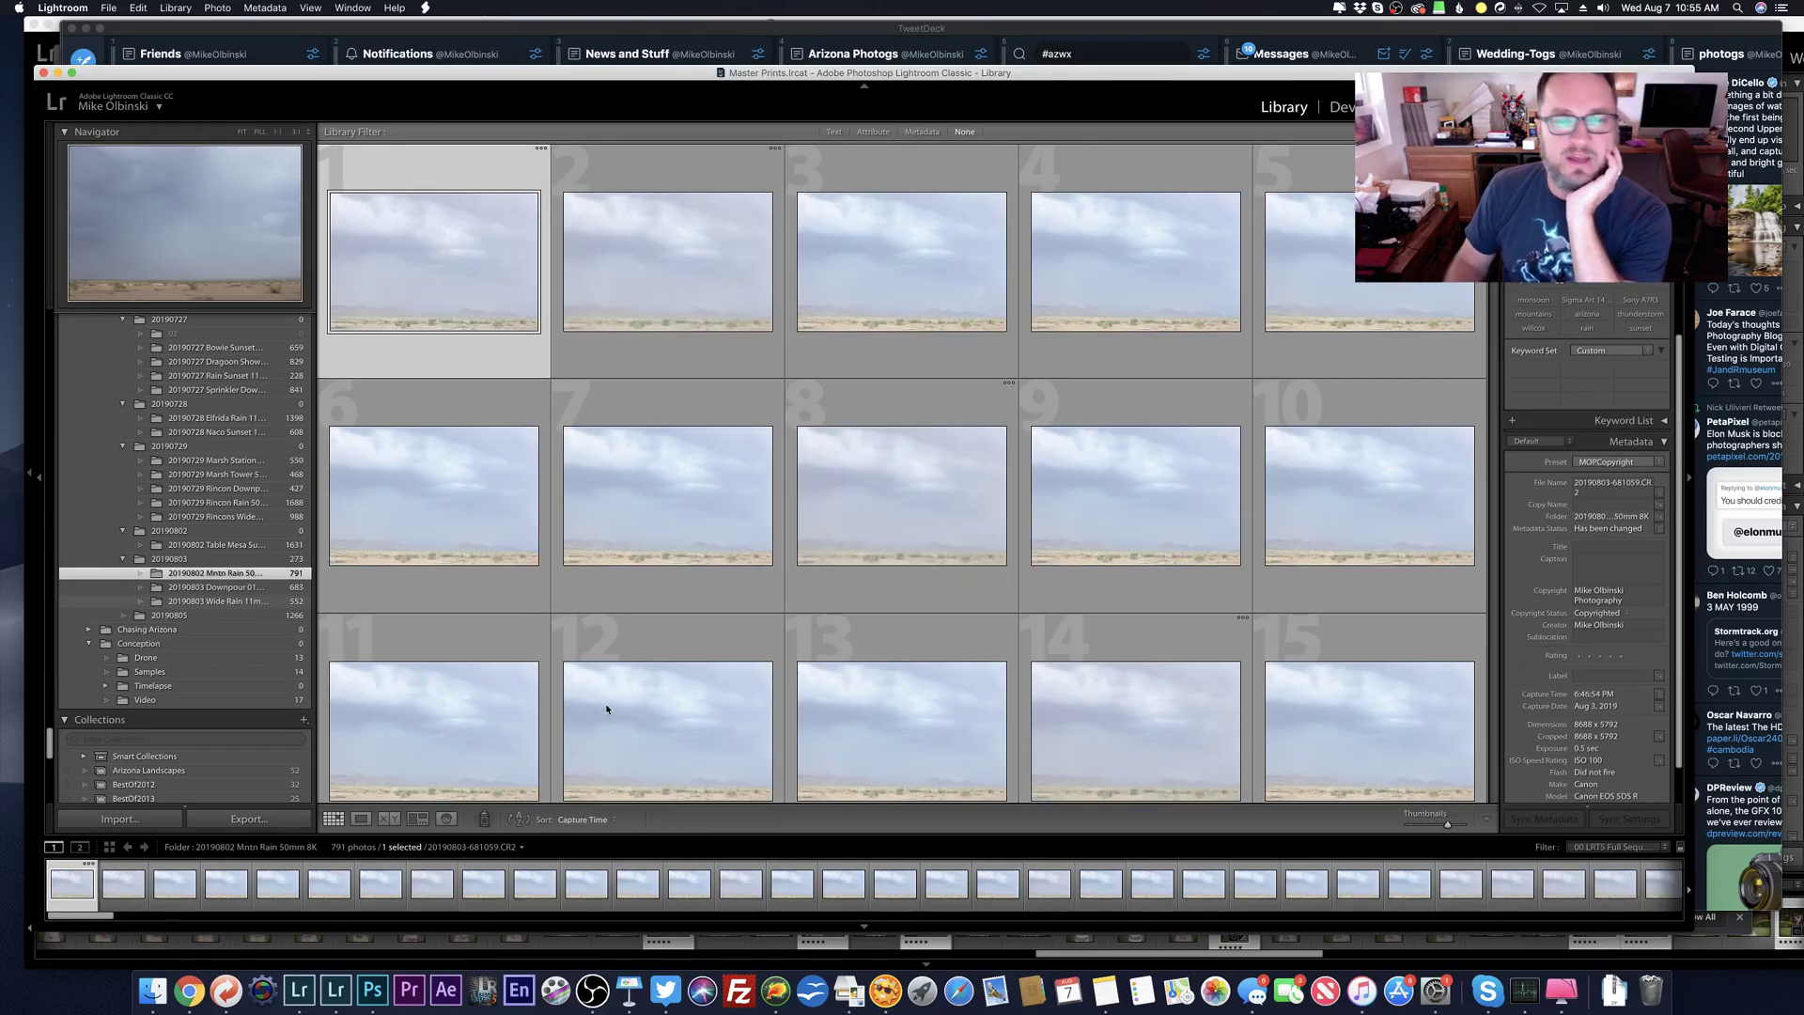
key("e")
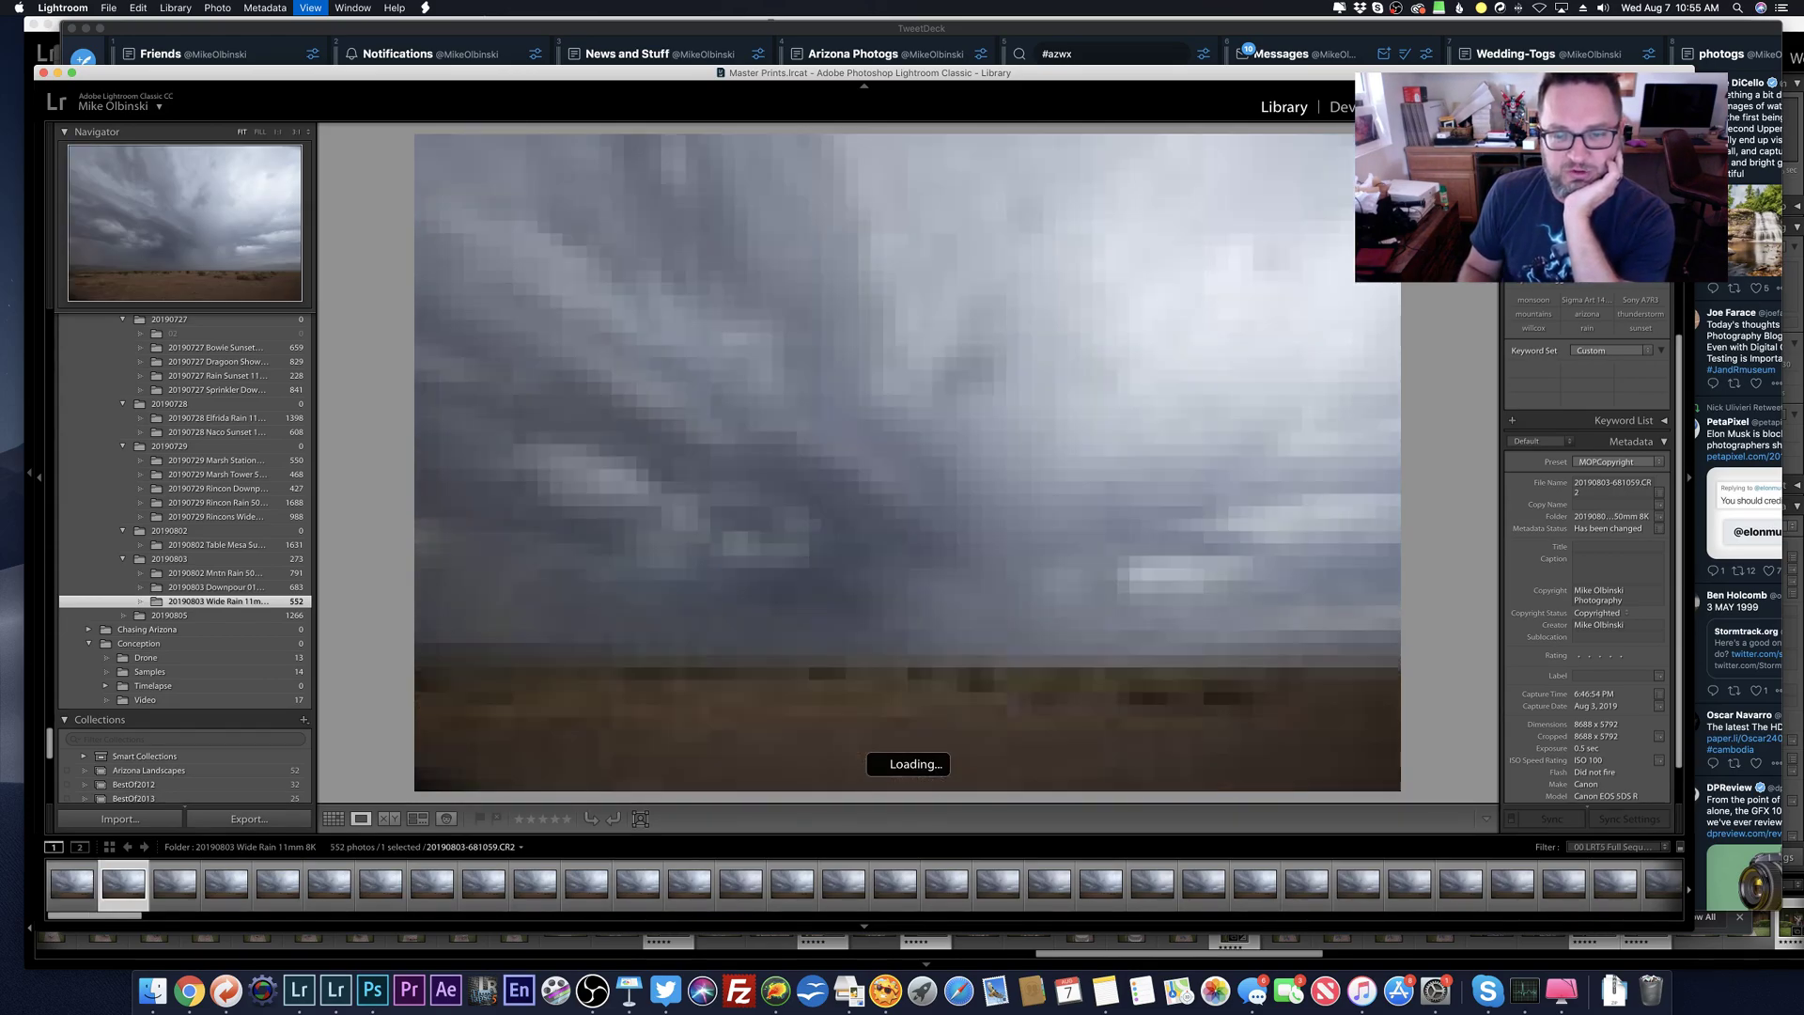
left_click(329, 883)
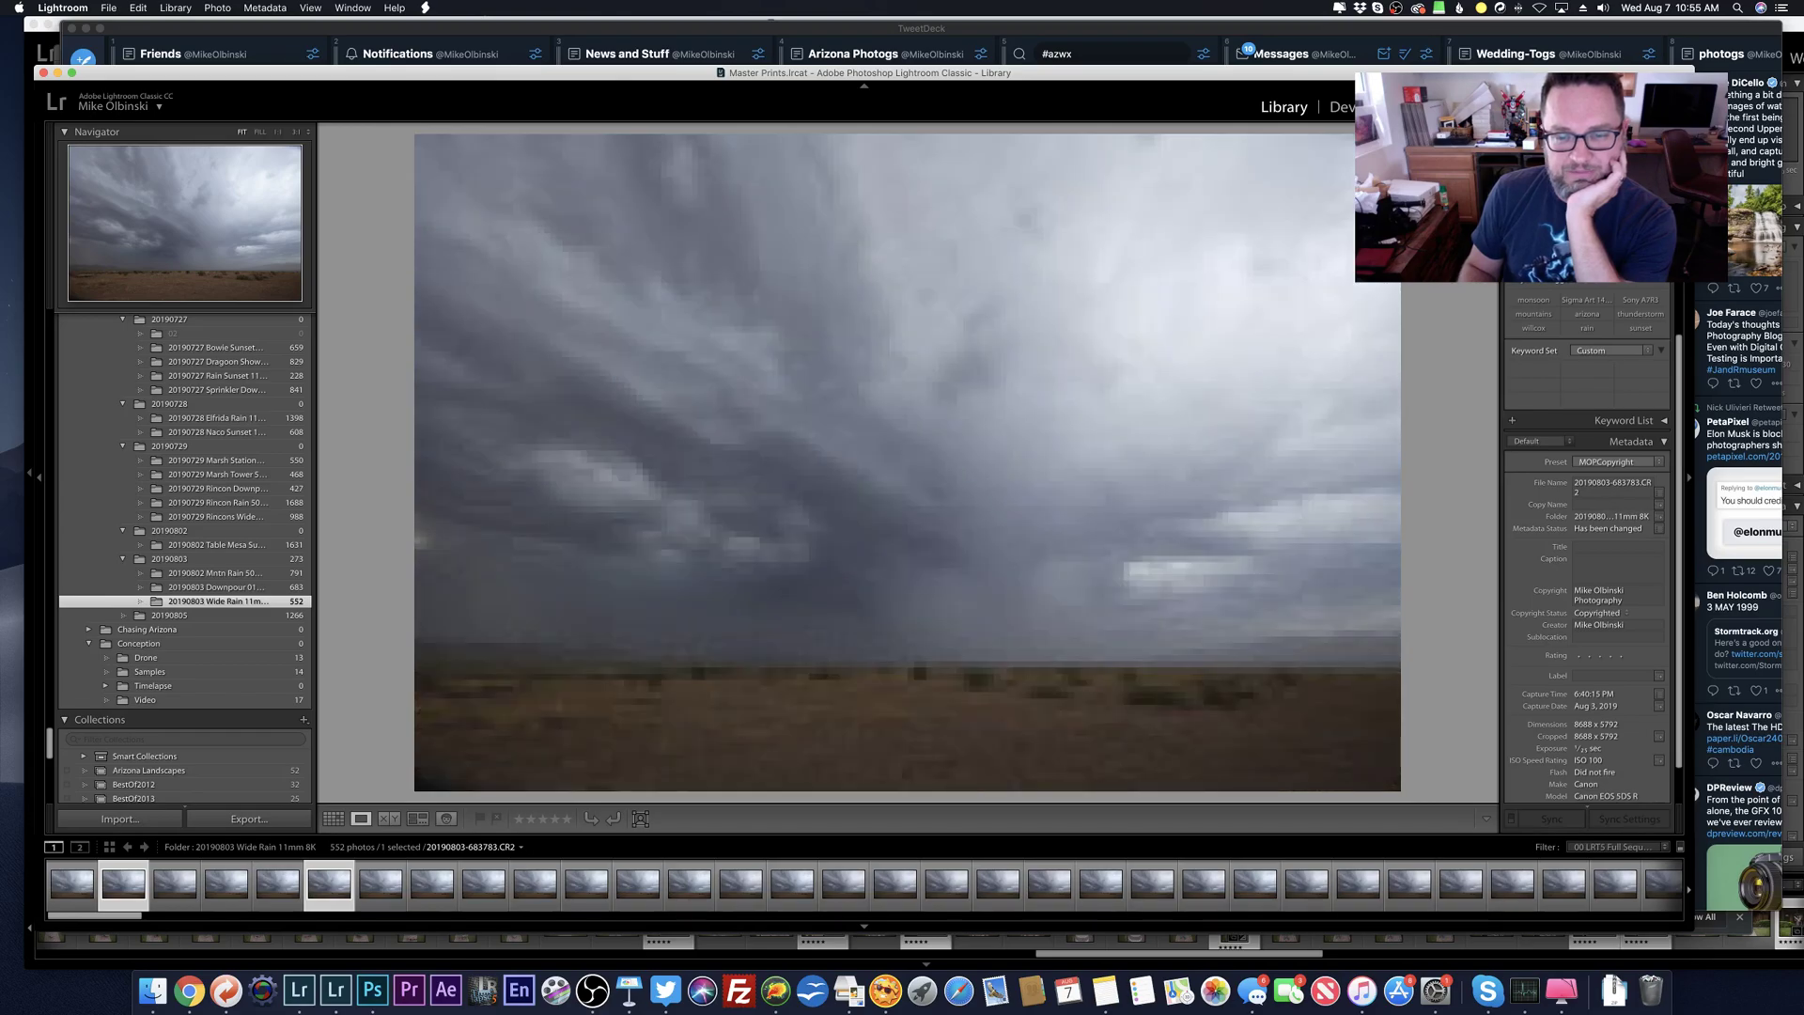
left_click(1048, 883)
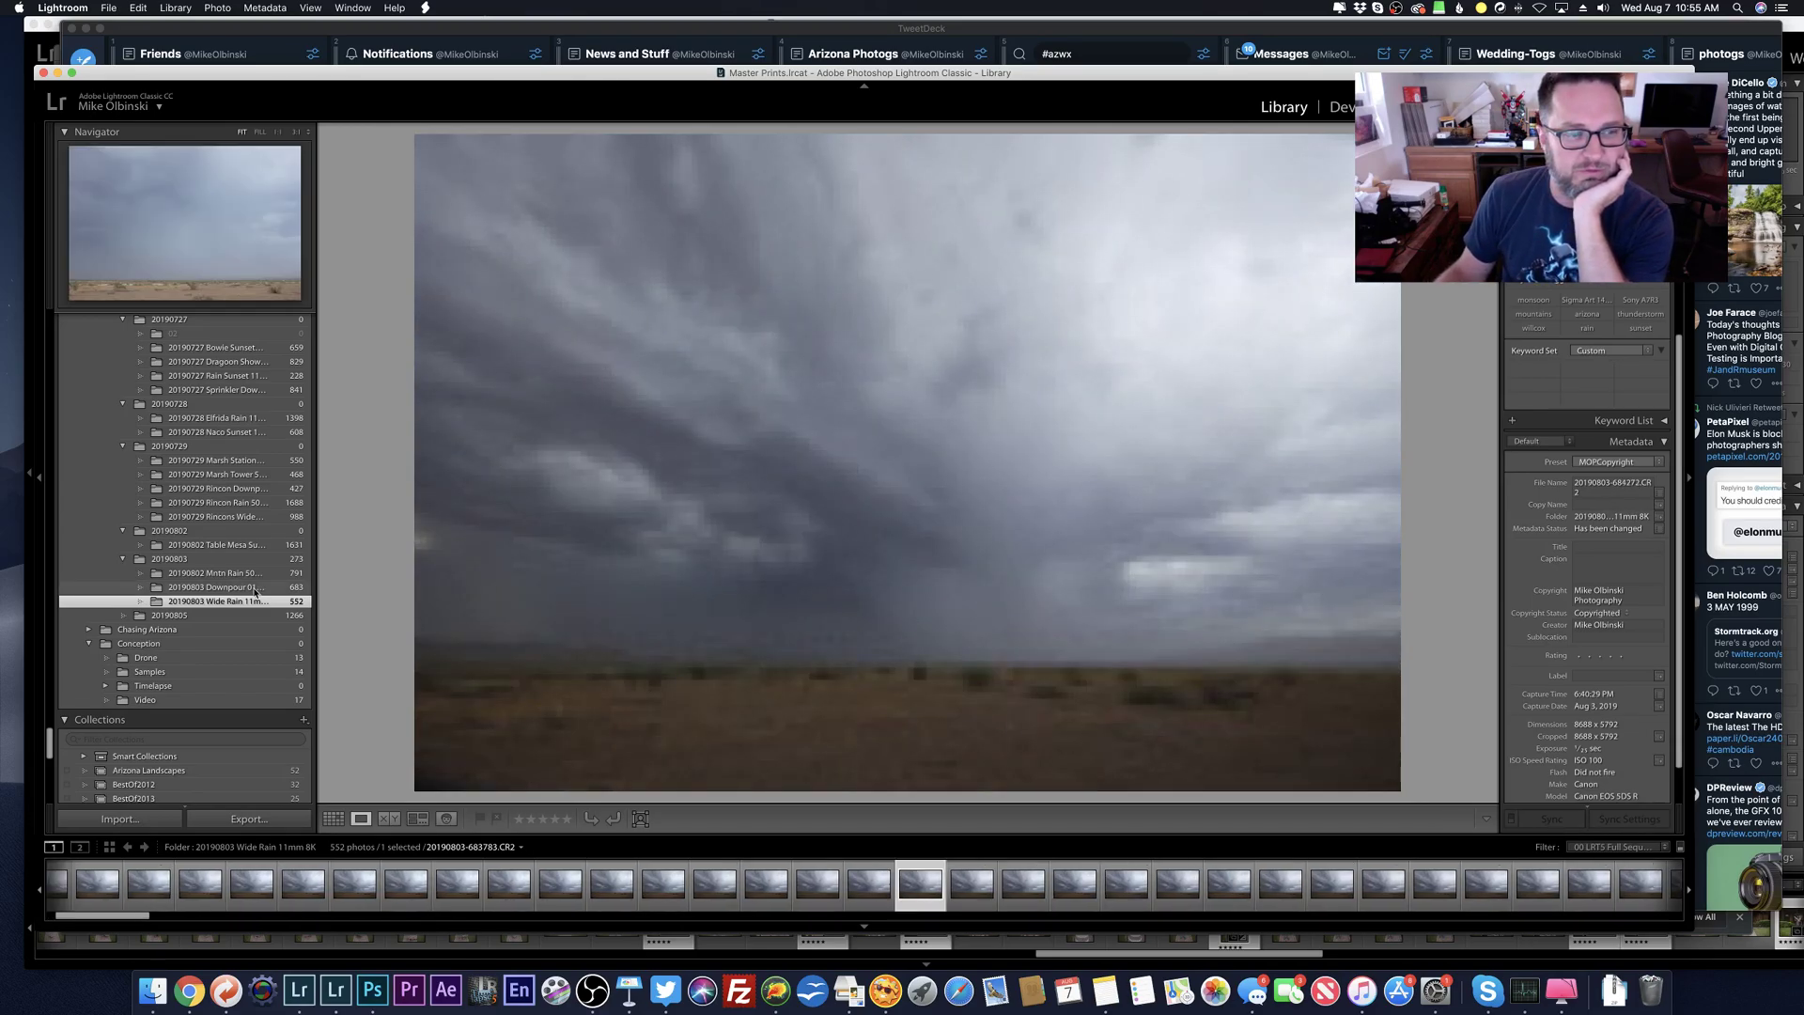
left_click(216, 587)
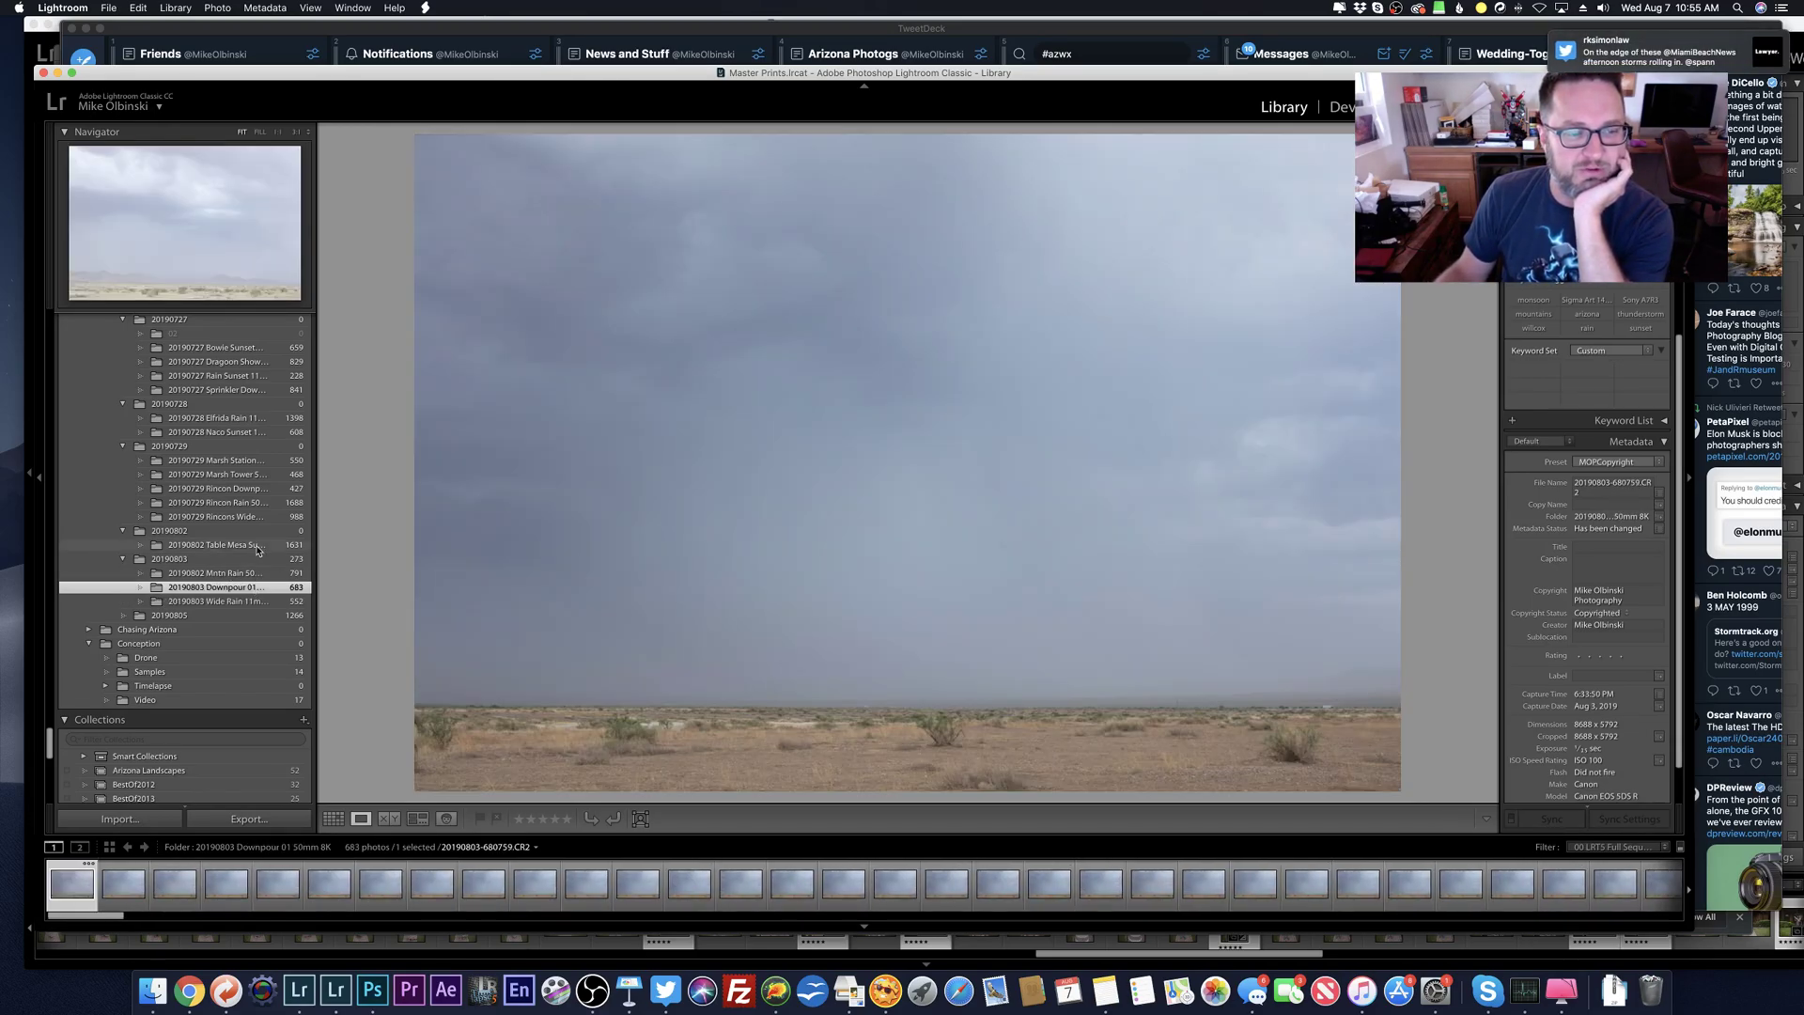
left_click(216, 545)
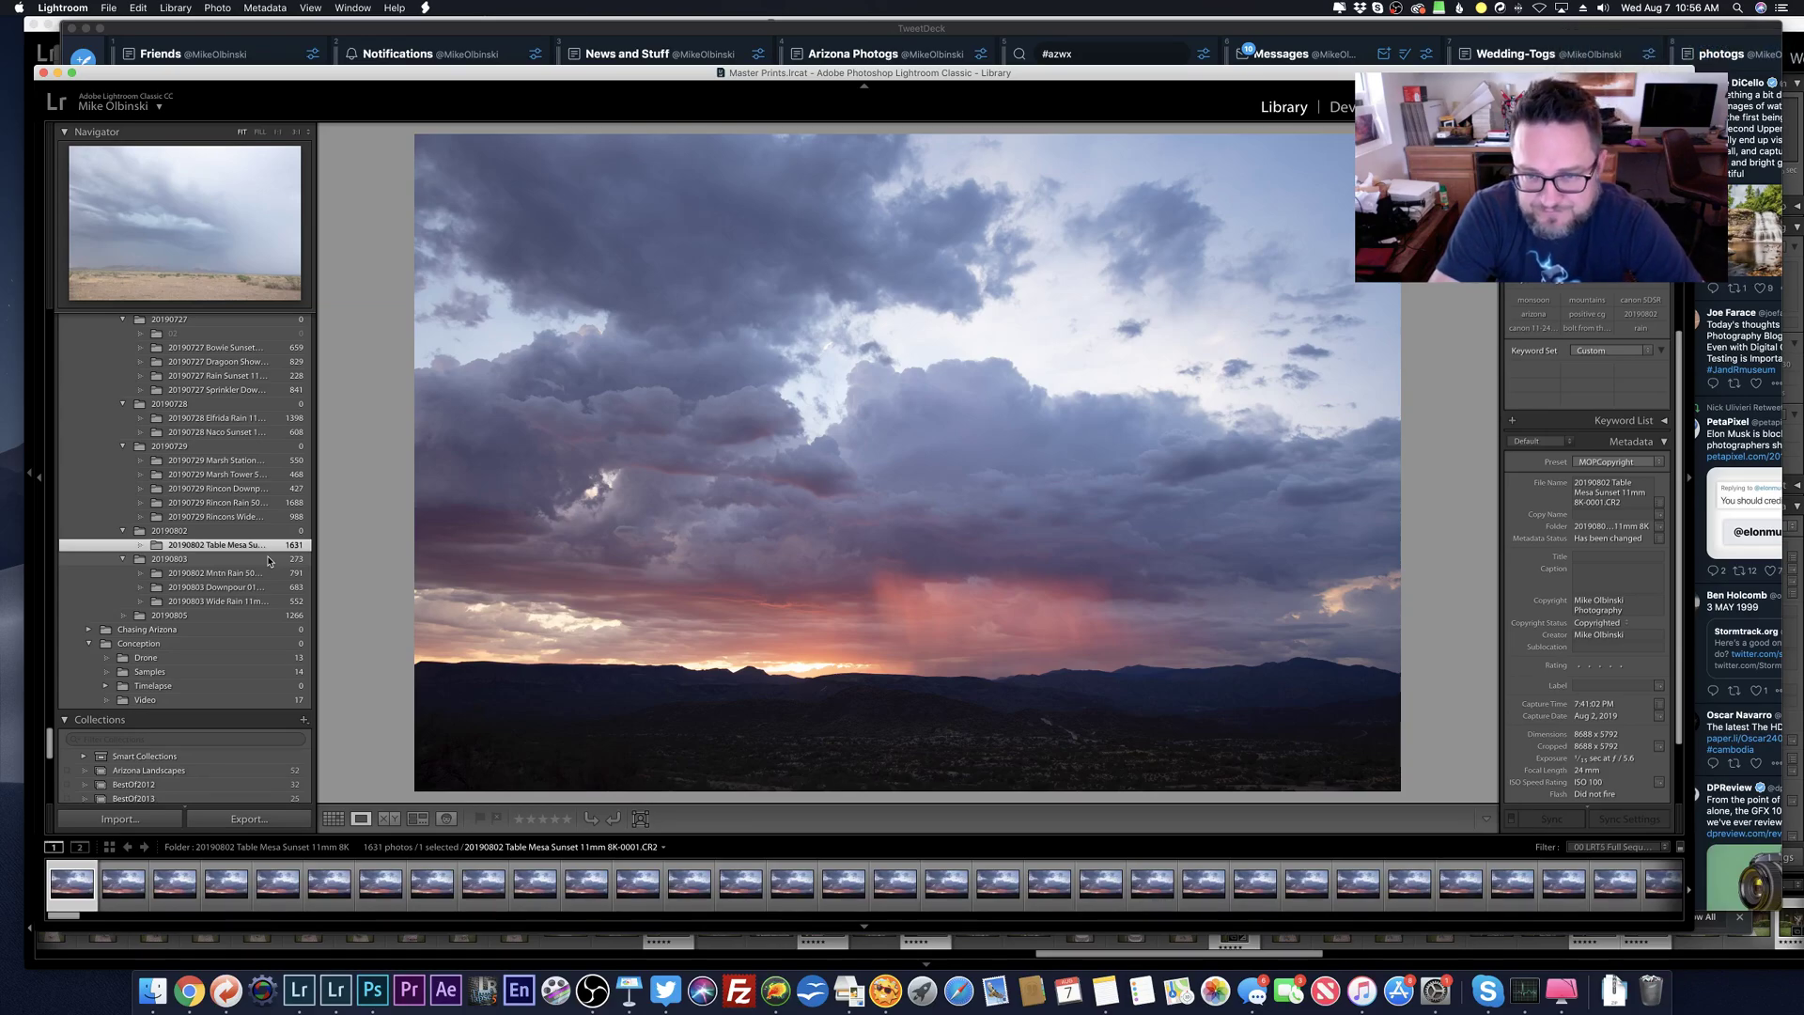
Step: Switch to TweetDeck, like the "boom, nice!" reply, and view and close the storm photo from the #azwx column
key("super+Tab")
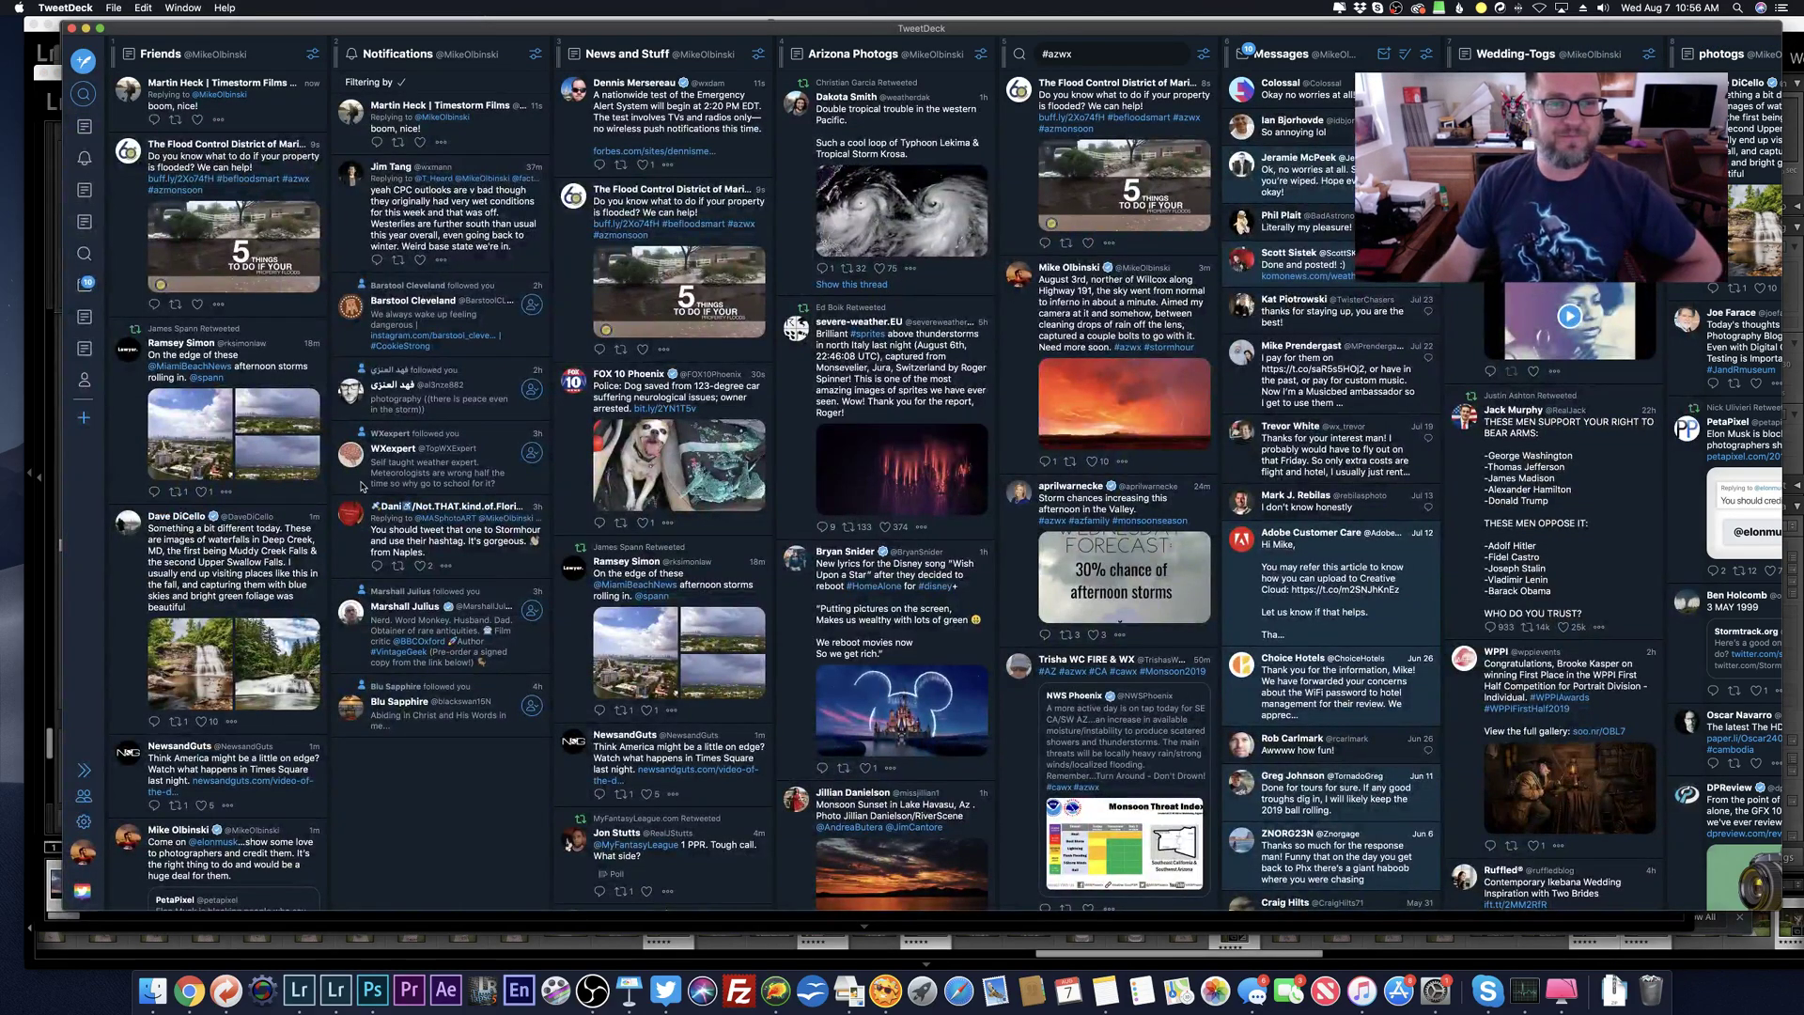
left_click(419, 144)
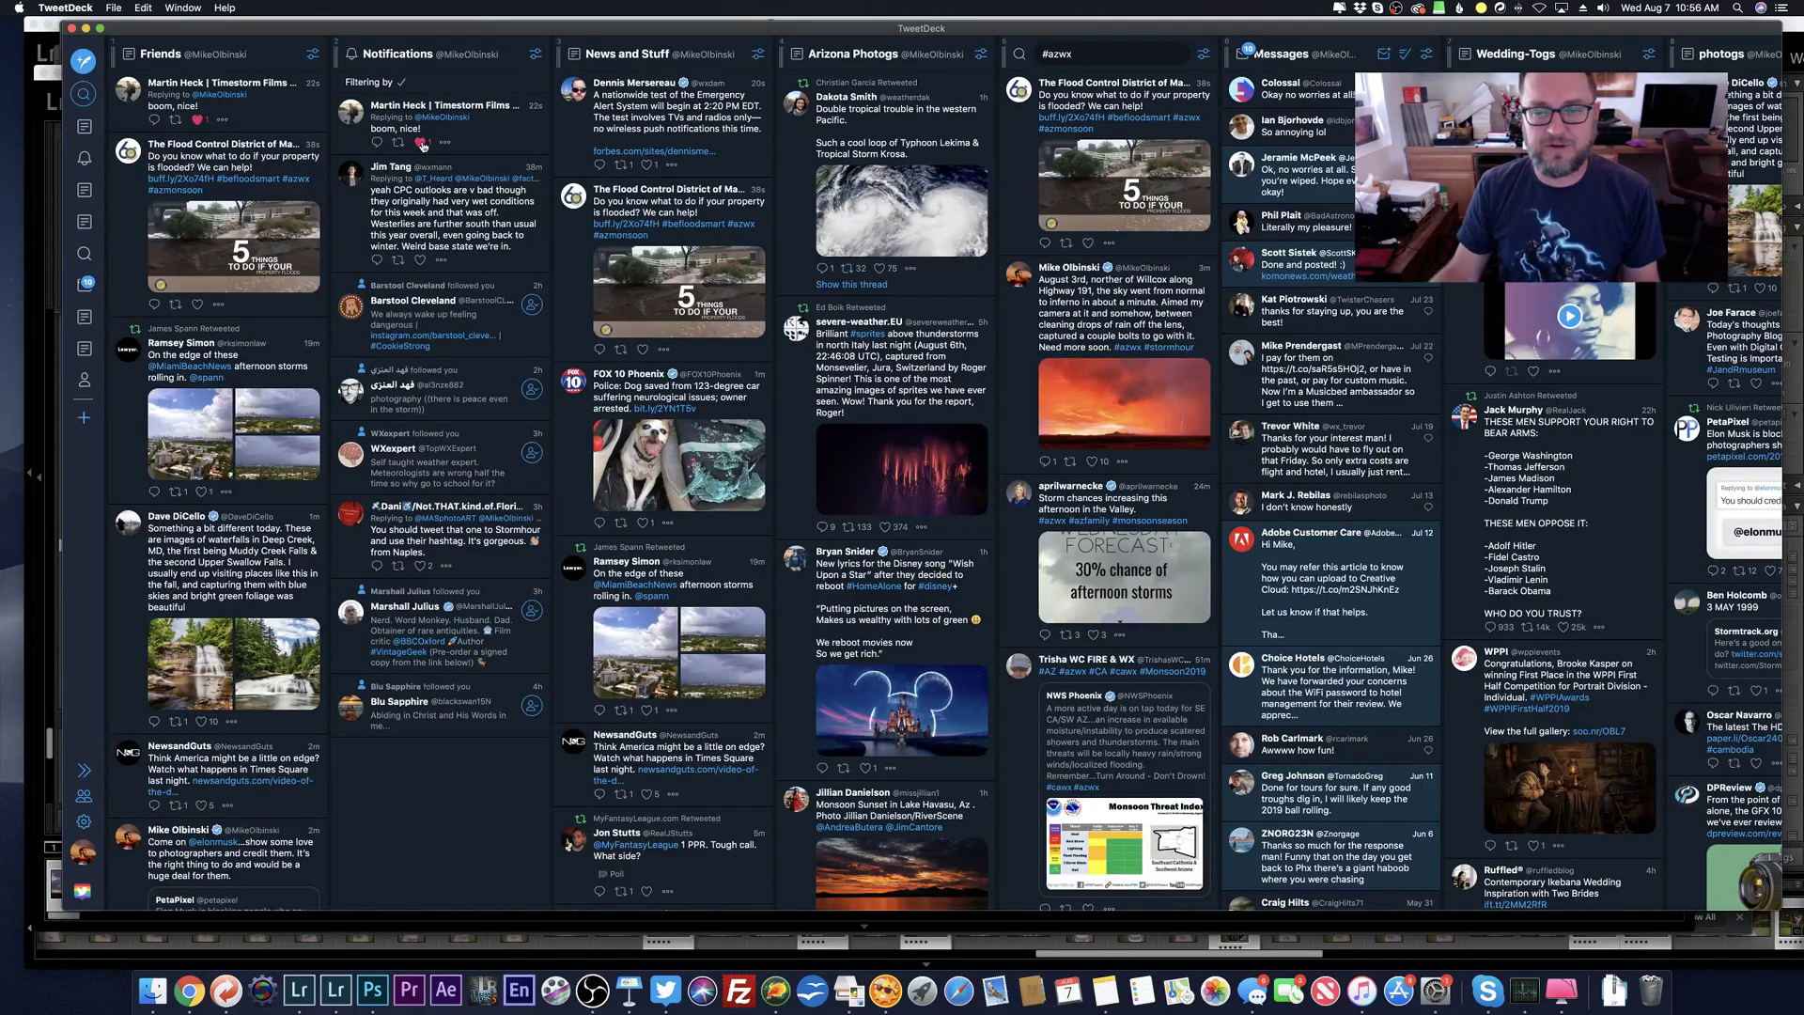
left_click(1111, 394)
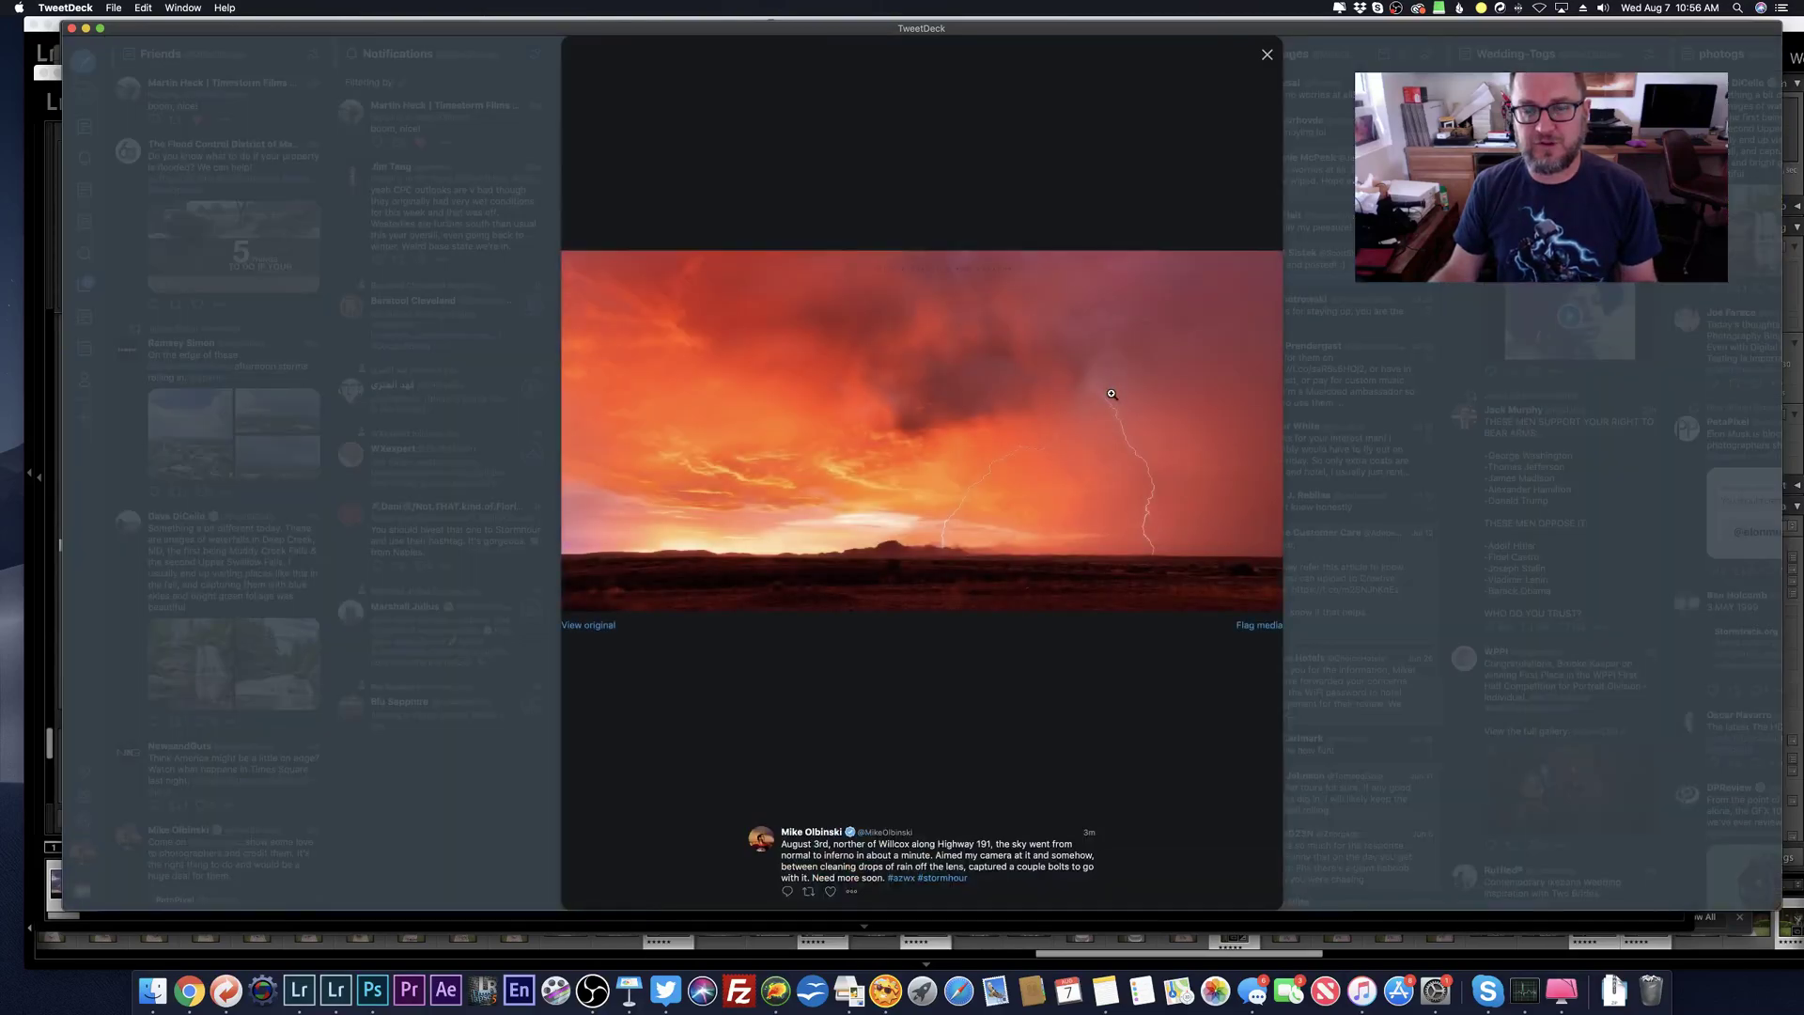
left_click(1498, 398)
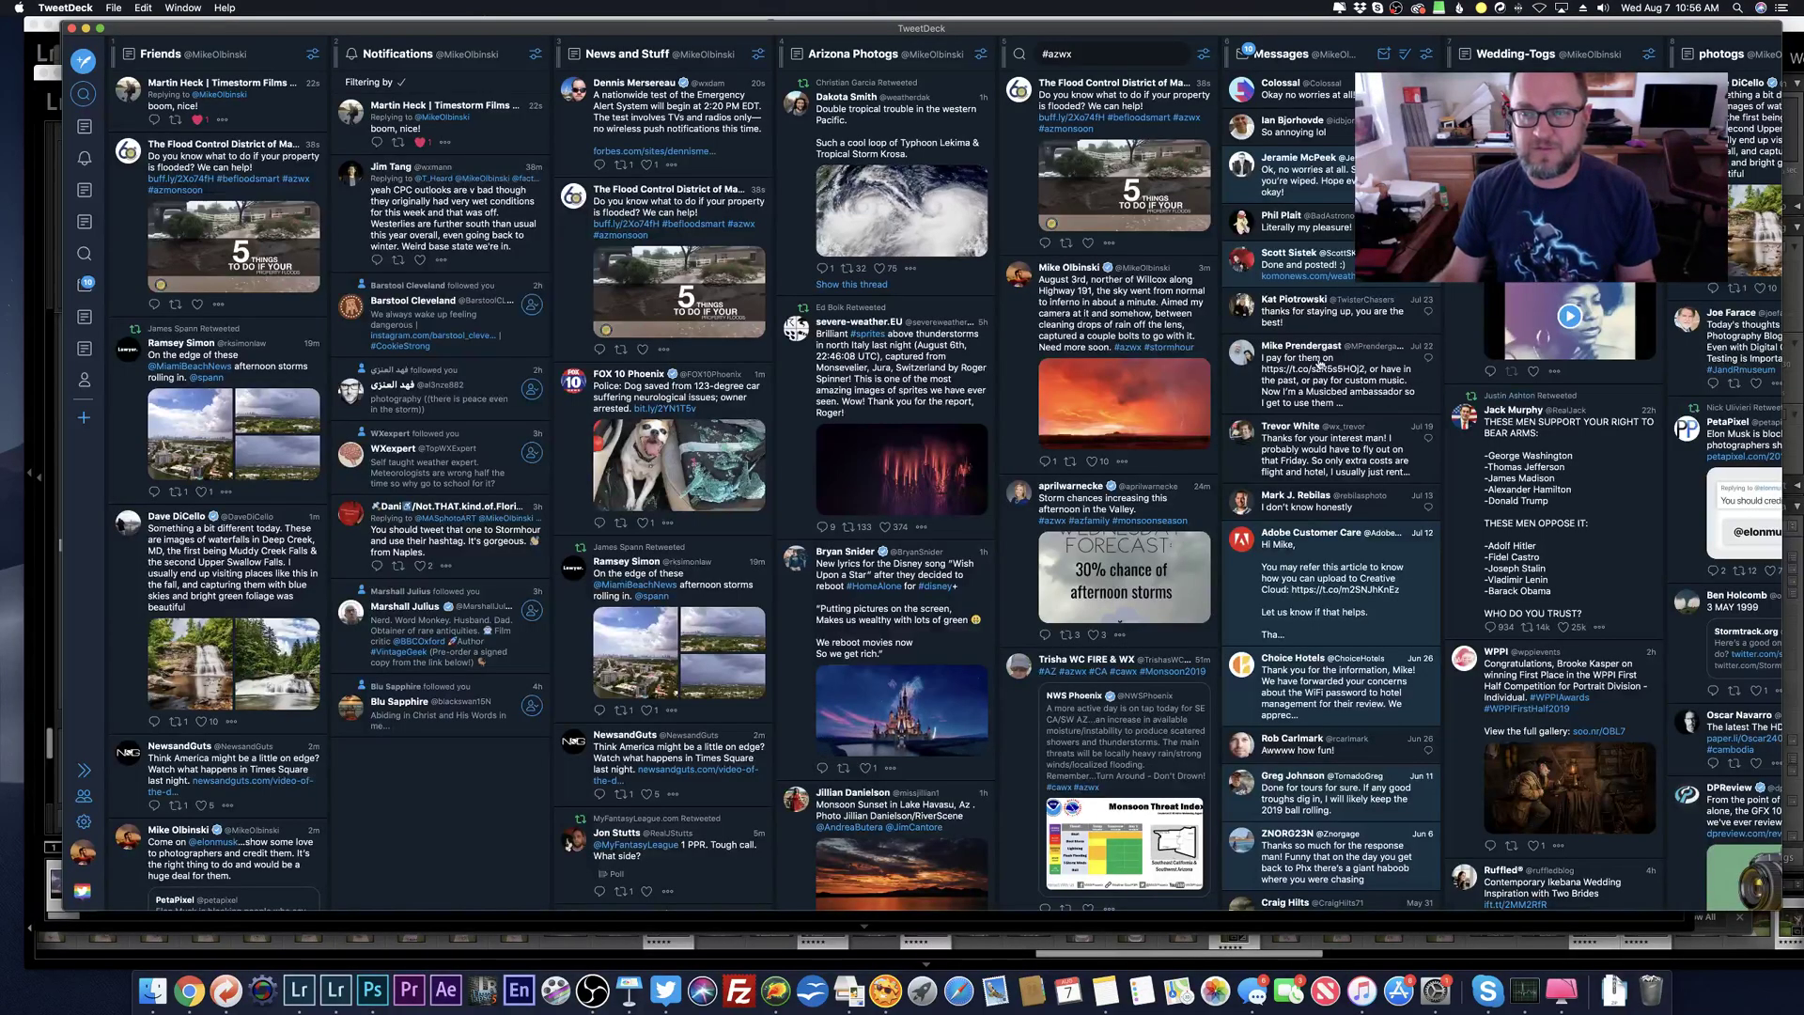
Step: Switch to Chrome and open the account owner's own Facebook profile page
key("super+Tab")
key("super+Tab")
key("super+Tab")
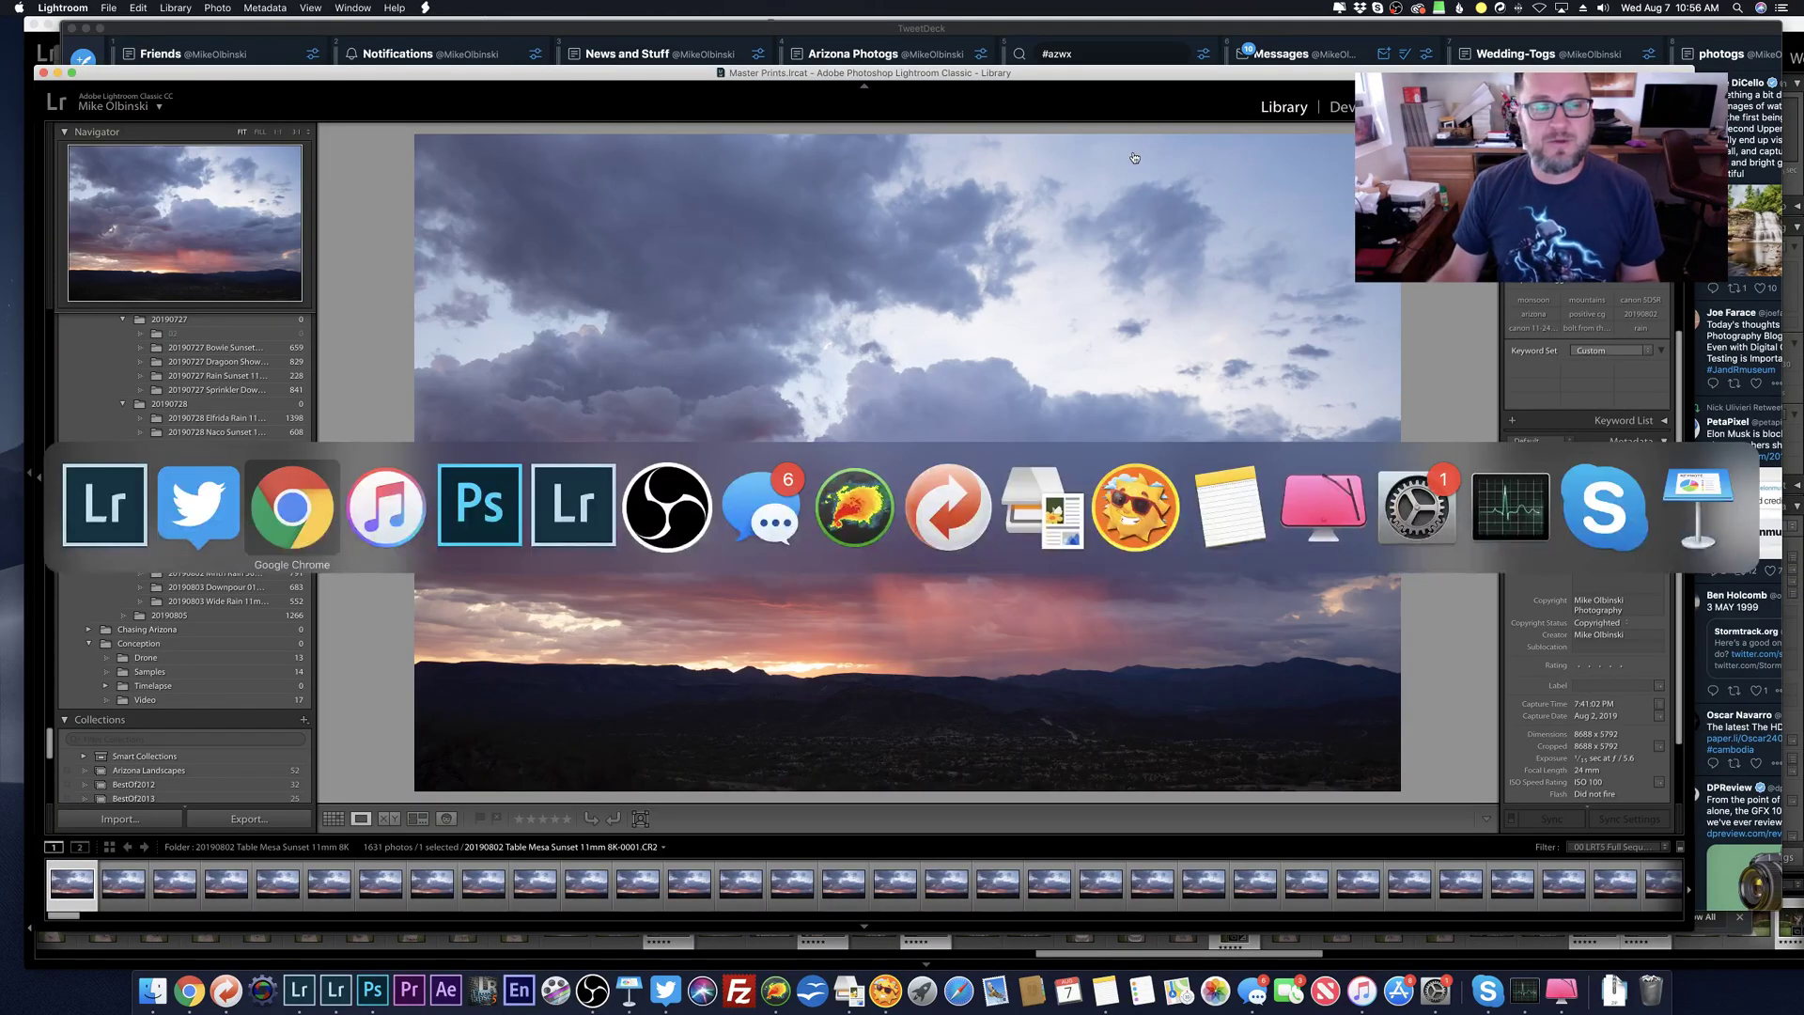
left_click(1255, 41)
left_click(1014, 112)
left_click(1277, 683)
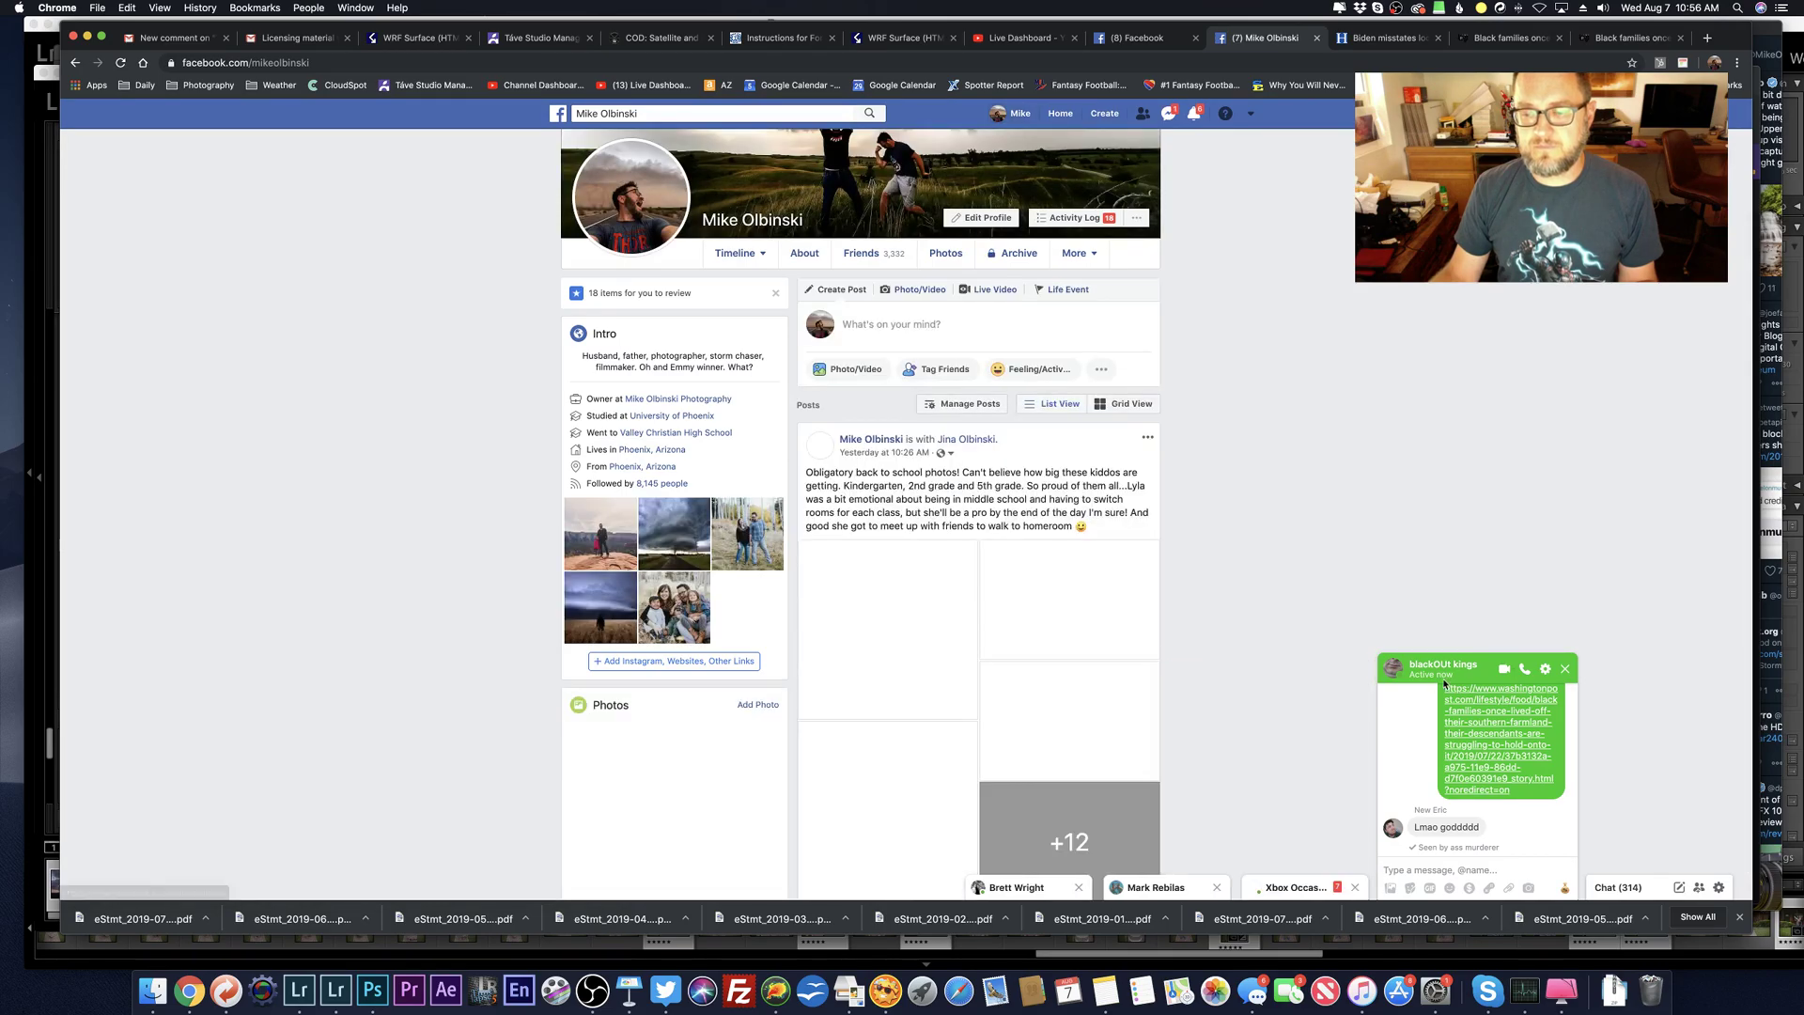
left_click(937, 291)
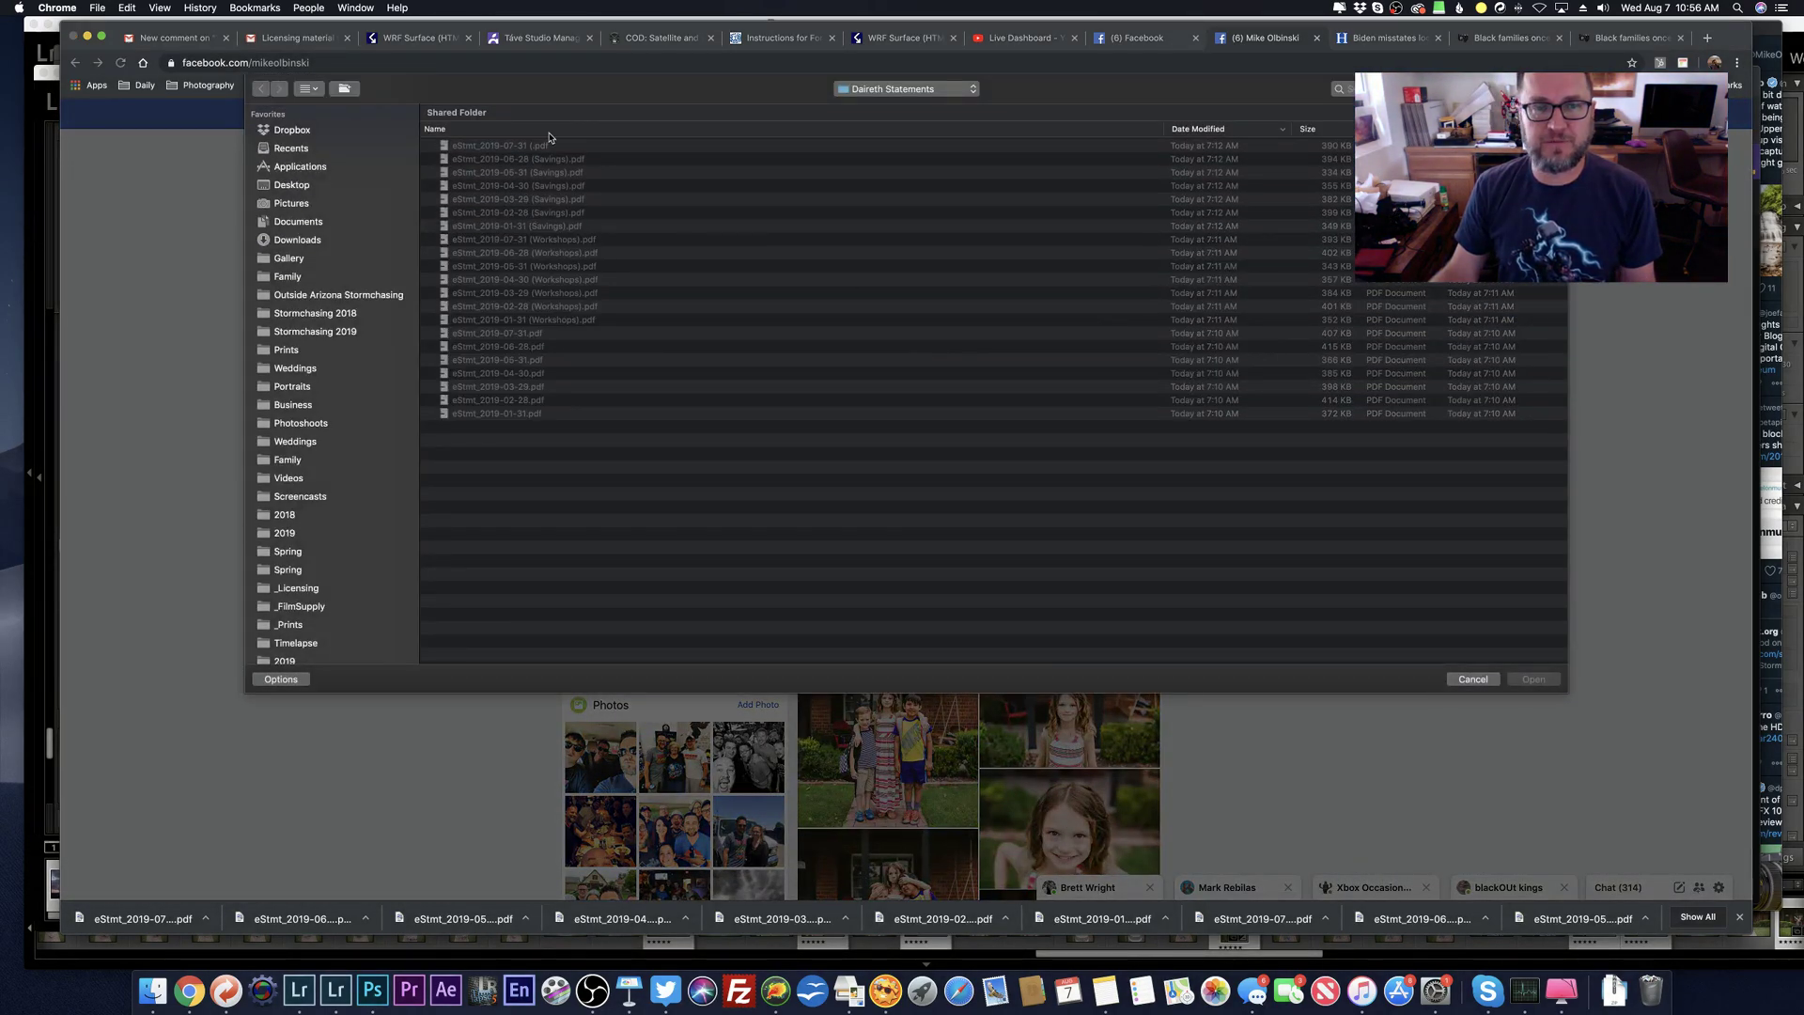
left_click(315, 331)
double_click(498, 146)
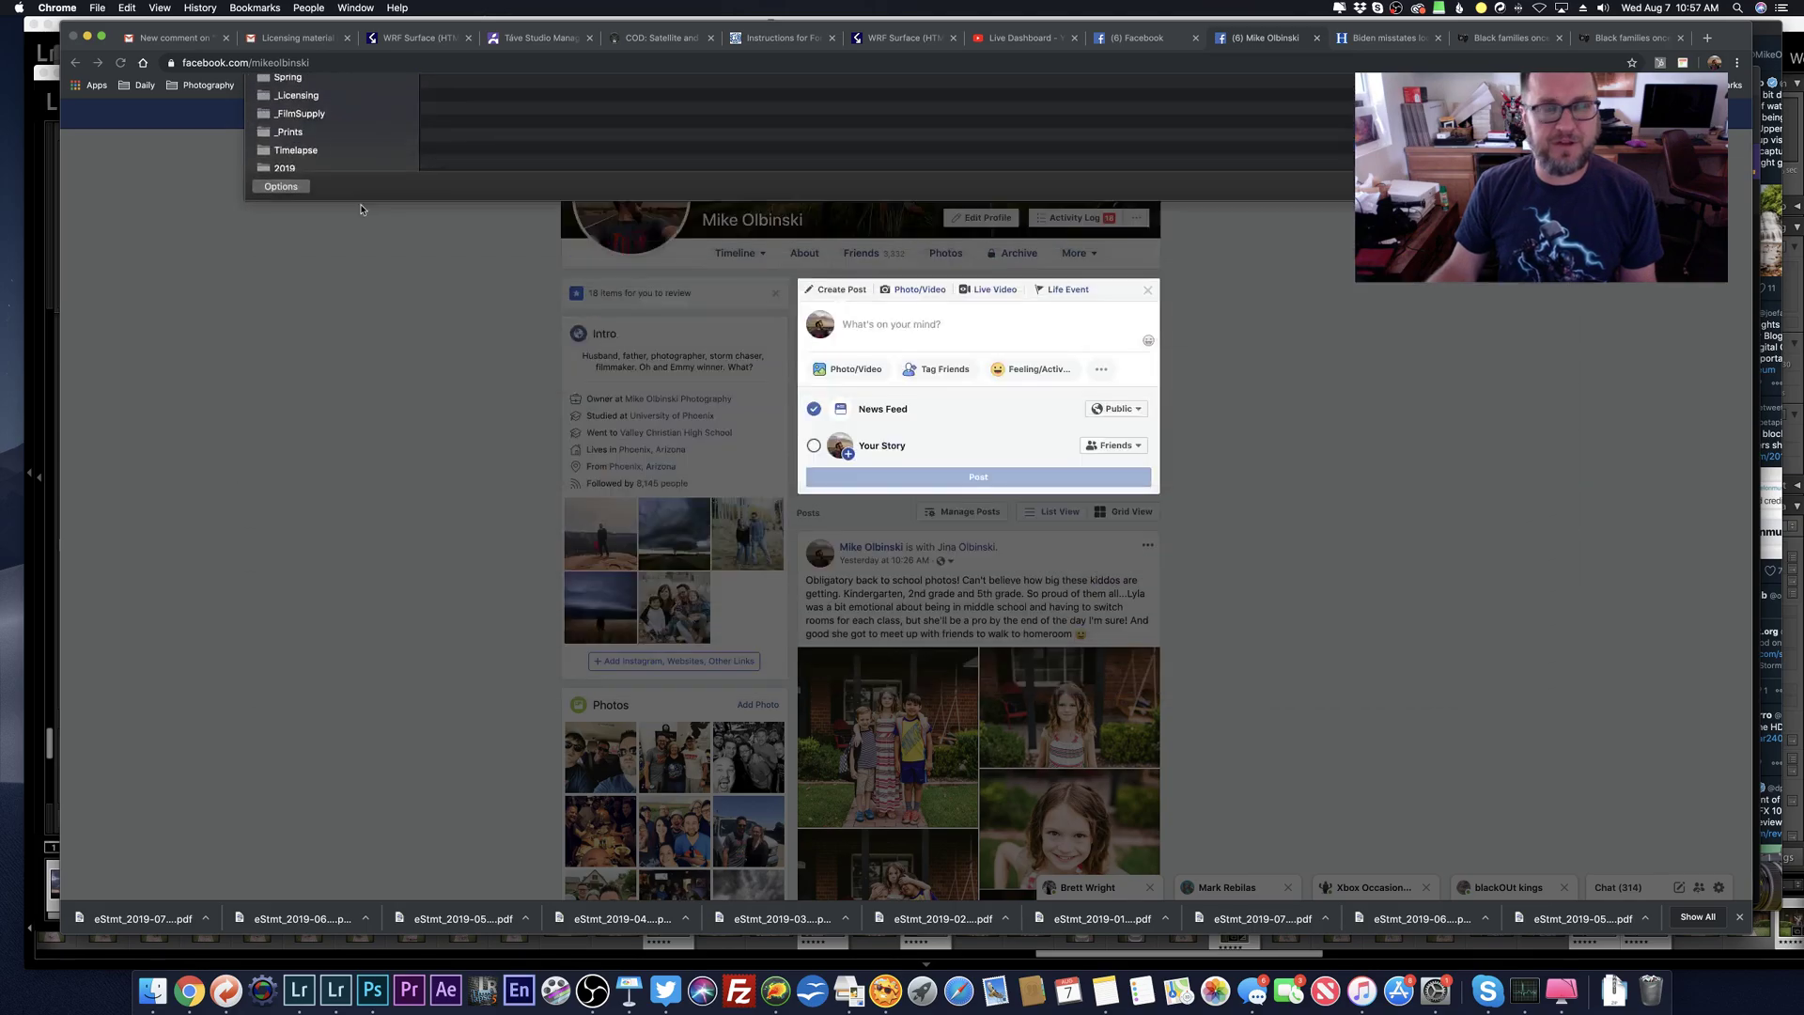
Step: Look through the back-to-school post's photos one after another in Facebook's photo viewer
scroll(320, 641, "down", 5)
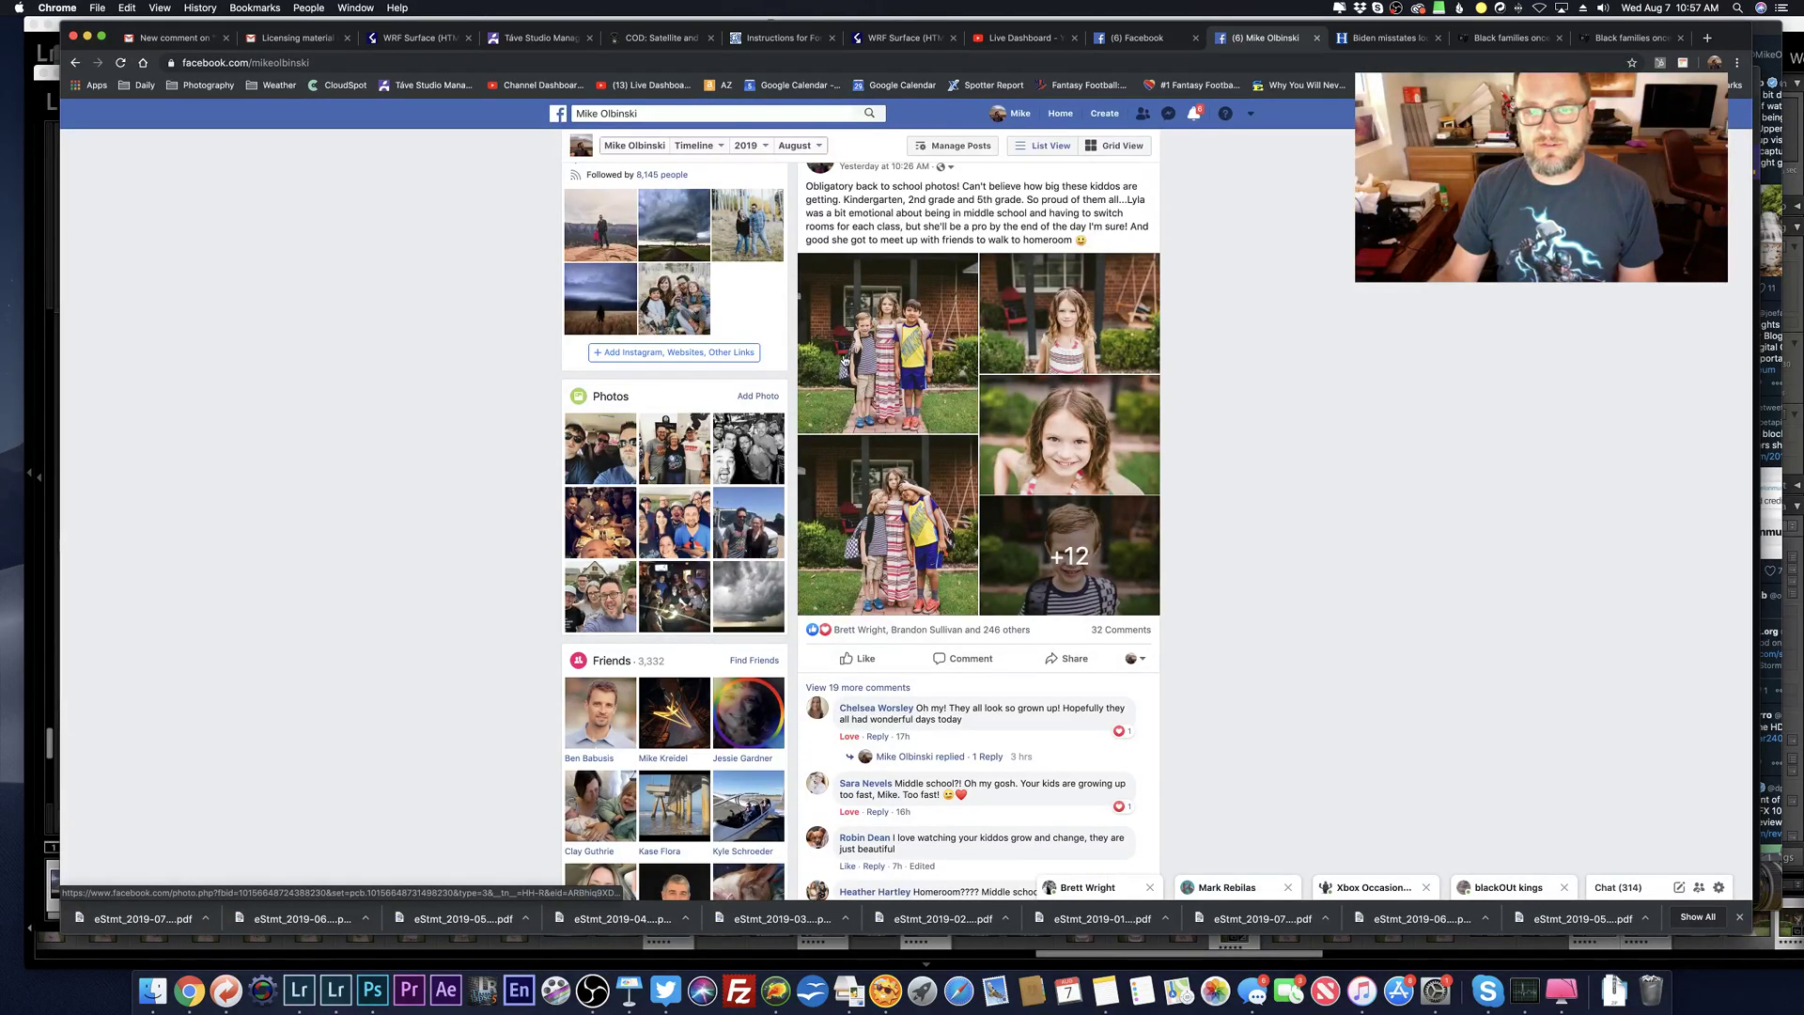
left_click(850, 365)
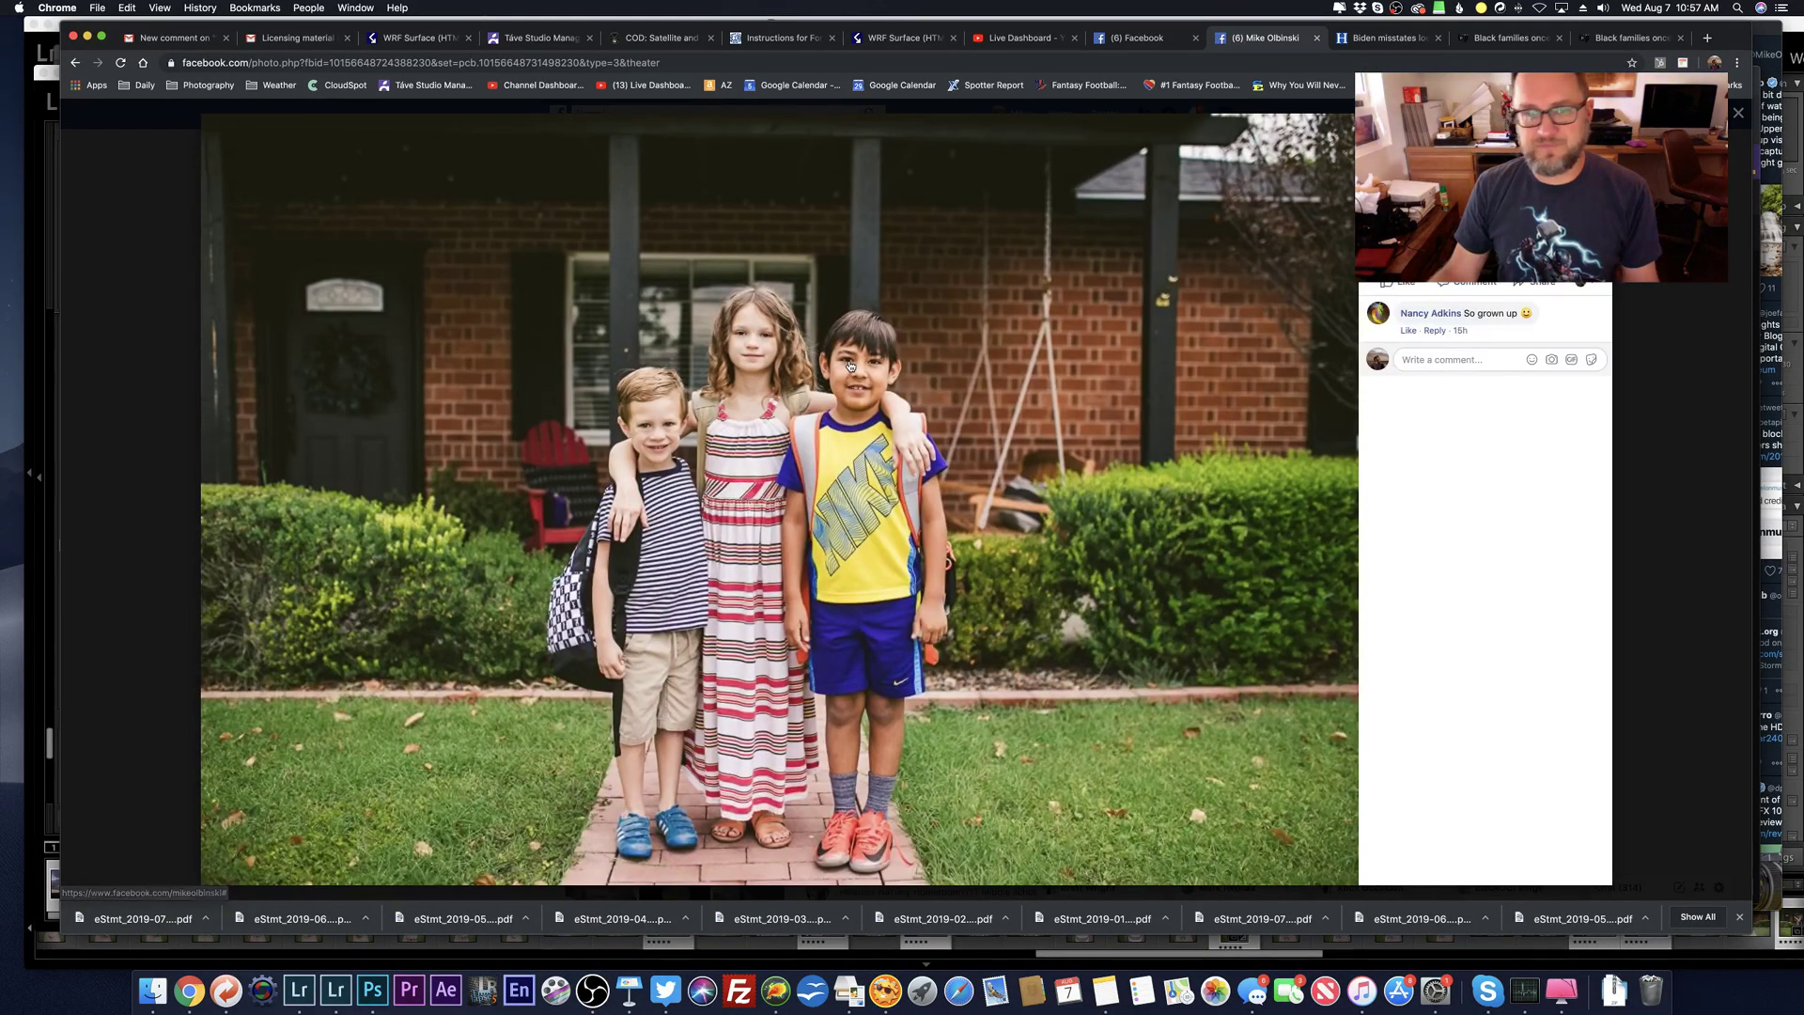
left_click(969, 525)
left_click(969, 526)
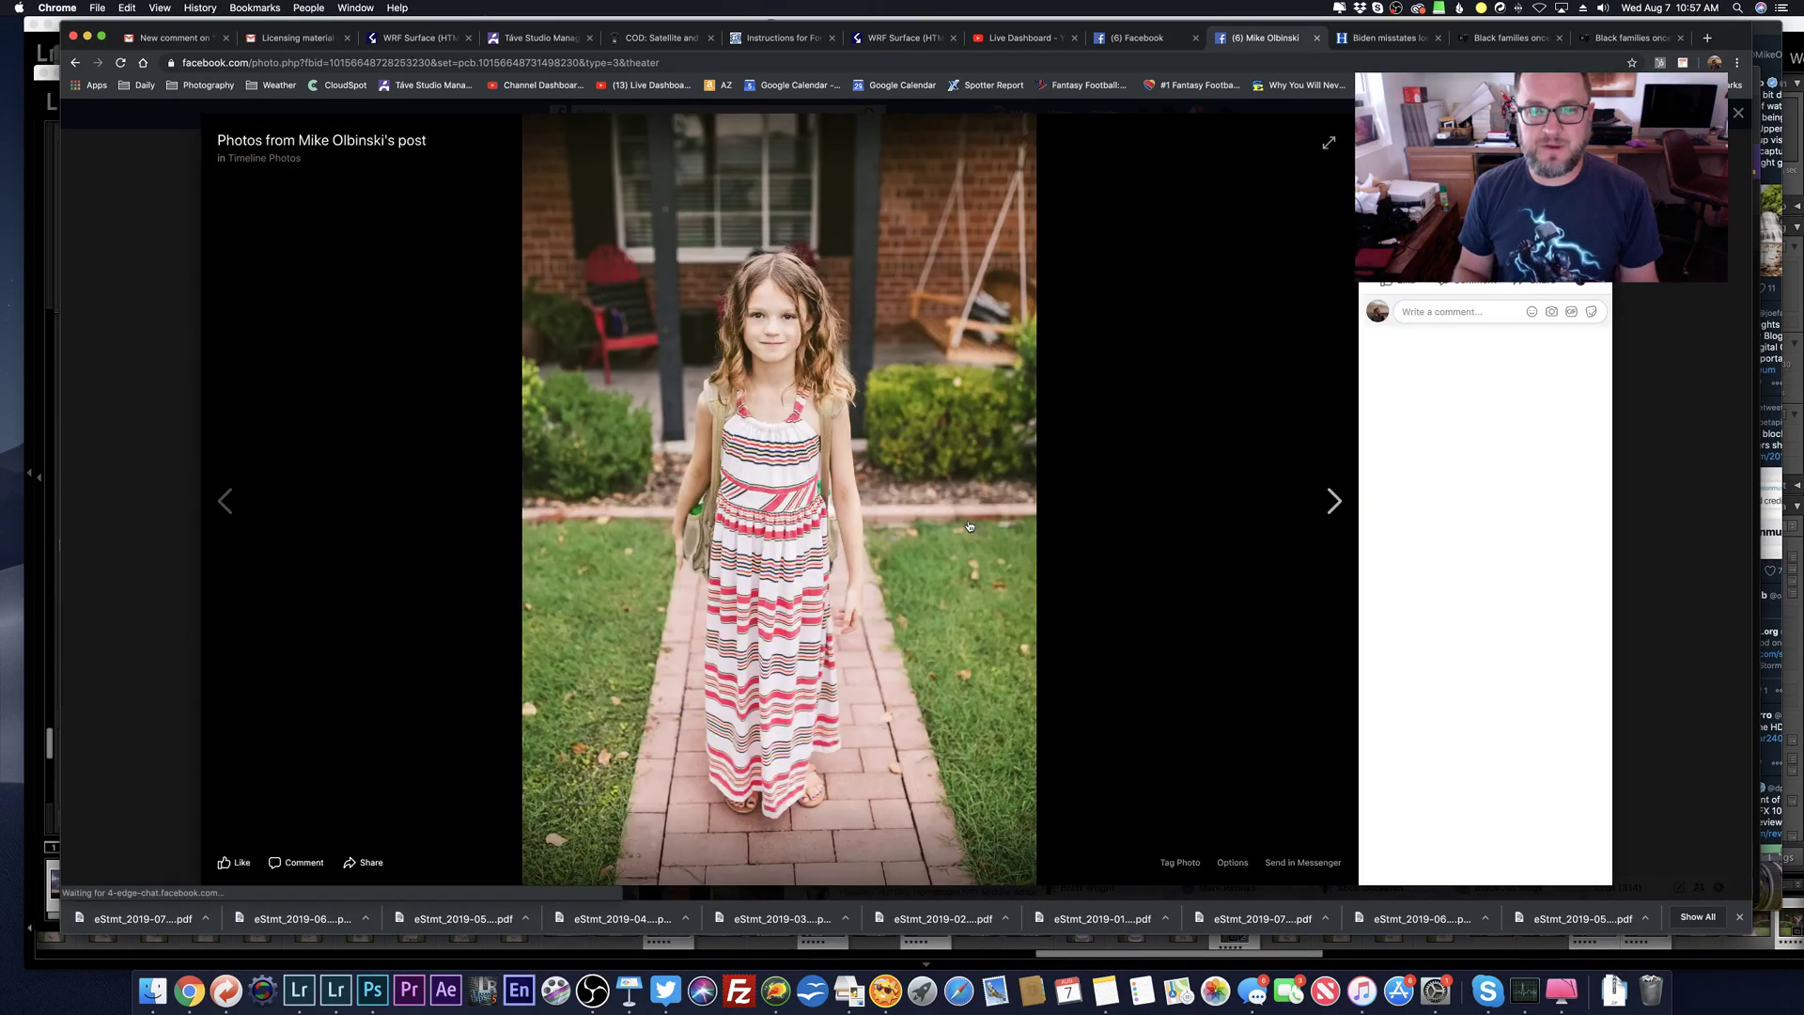
left_click(970, 525)
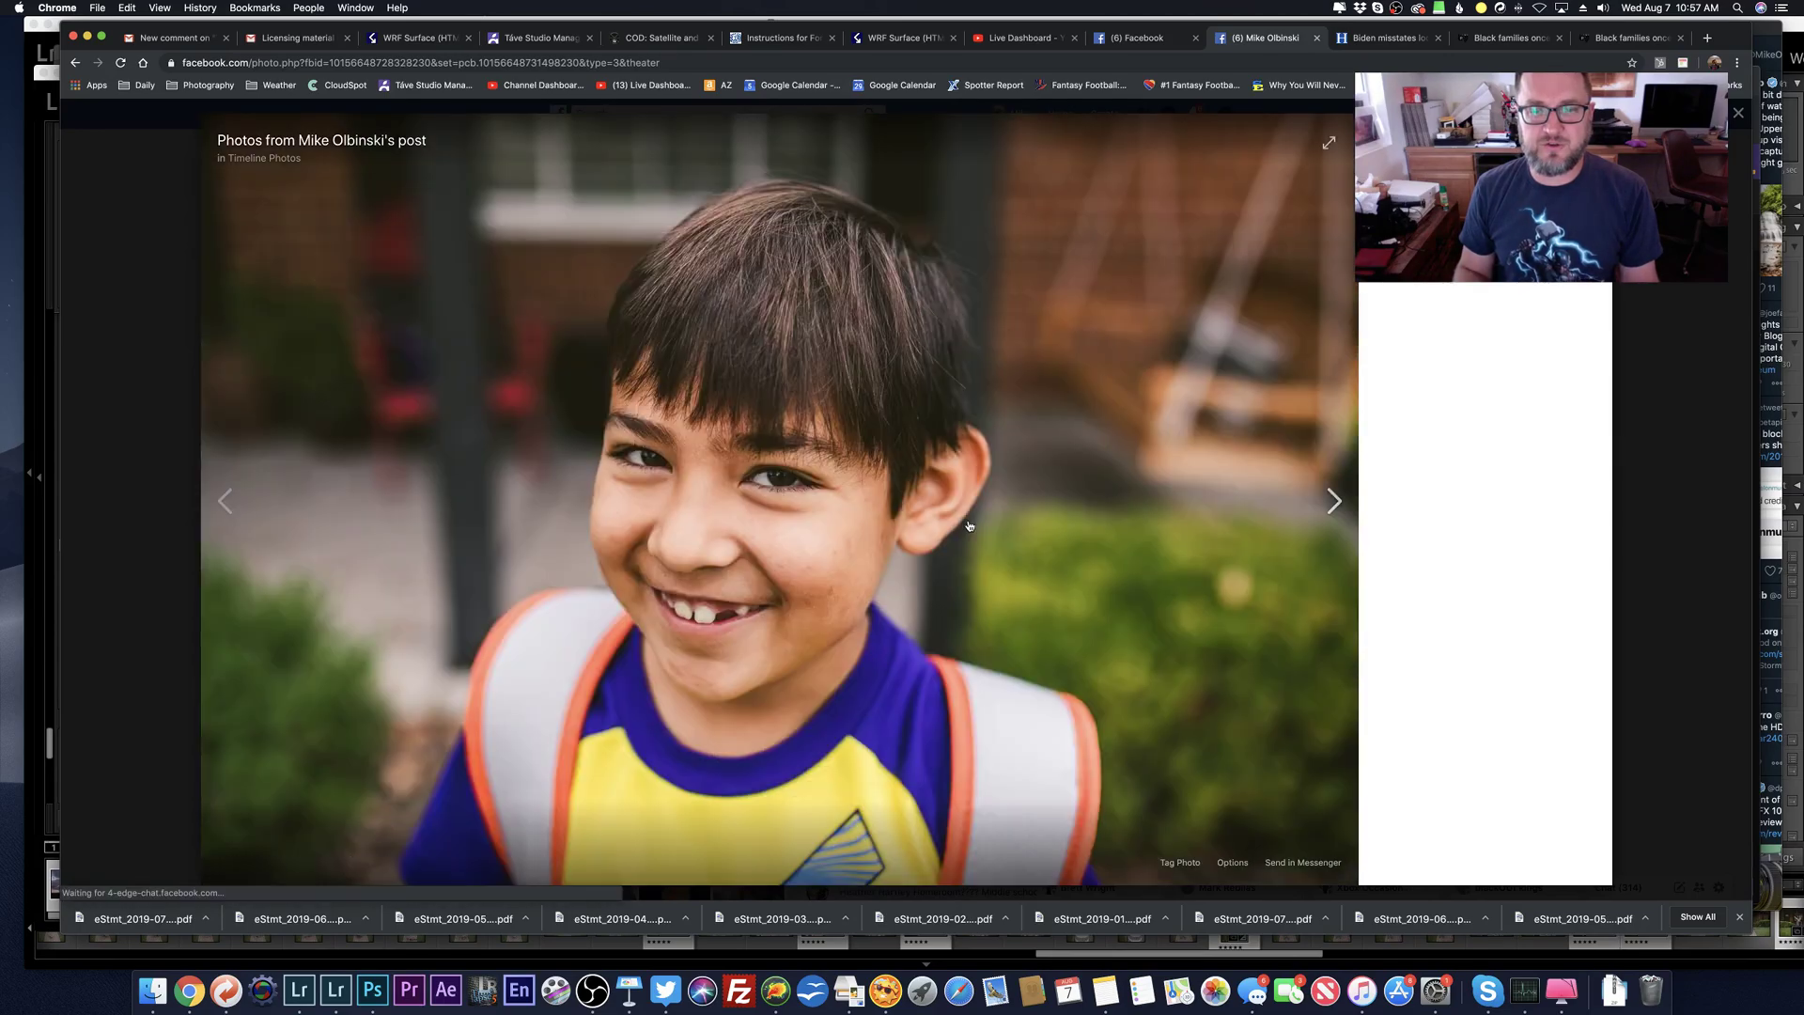
left_click(969, 525)
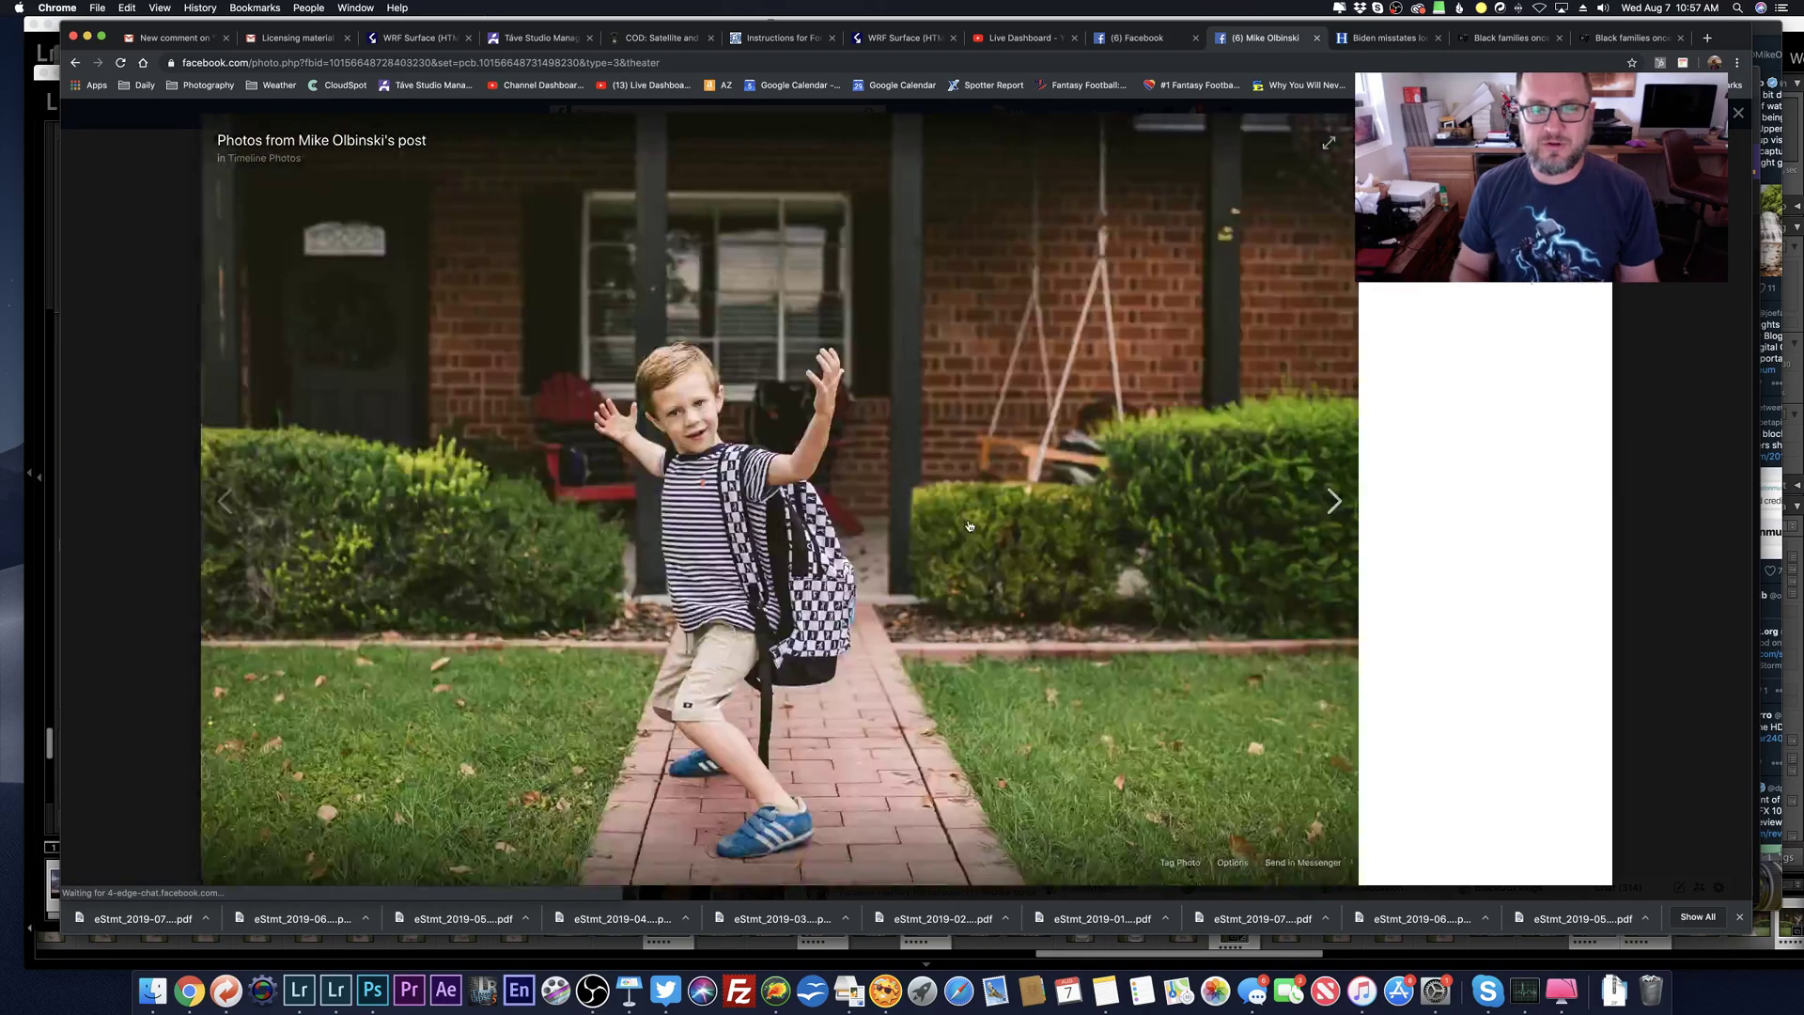
Step: Check the Master Family catalog in Lightroom, return to Chrome, and close the Facebook photo viewer
left_click(310, 989)
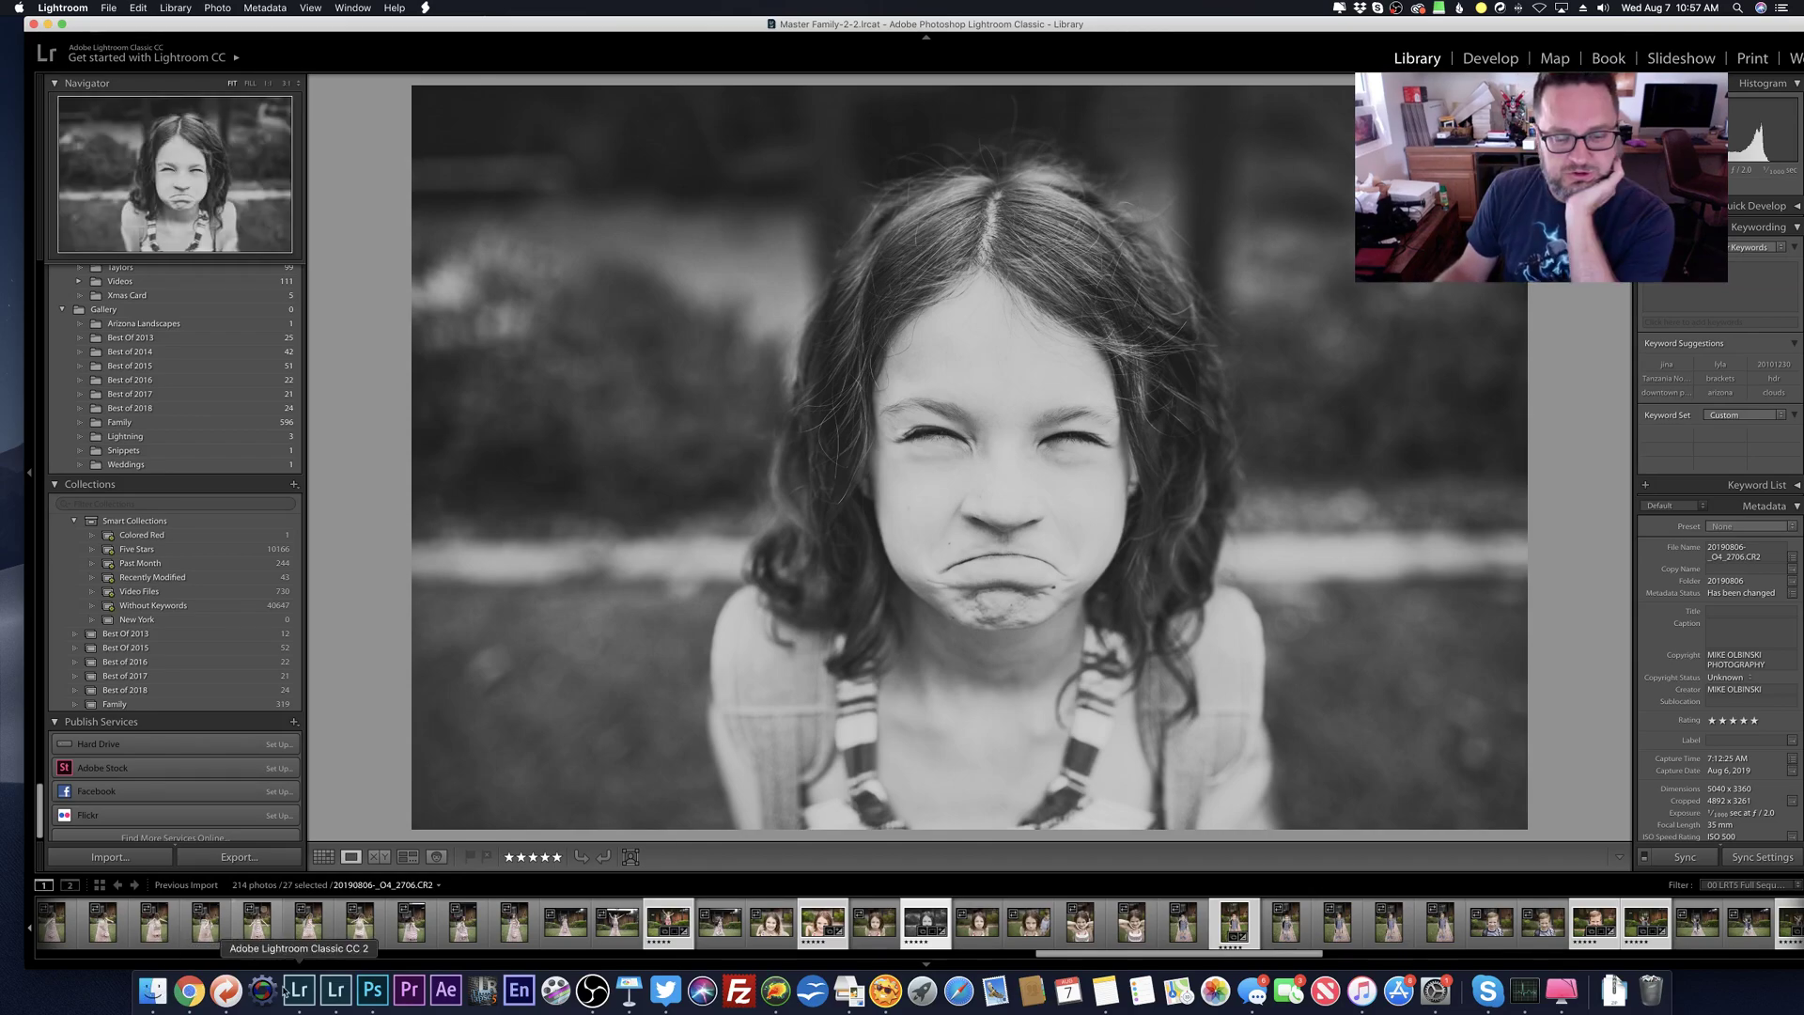
left_click(433, 669)
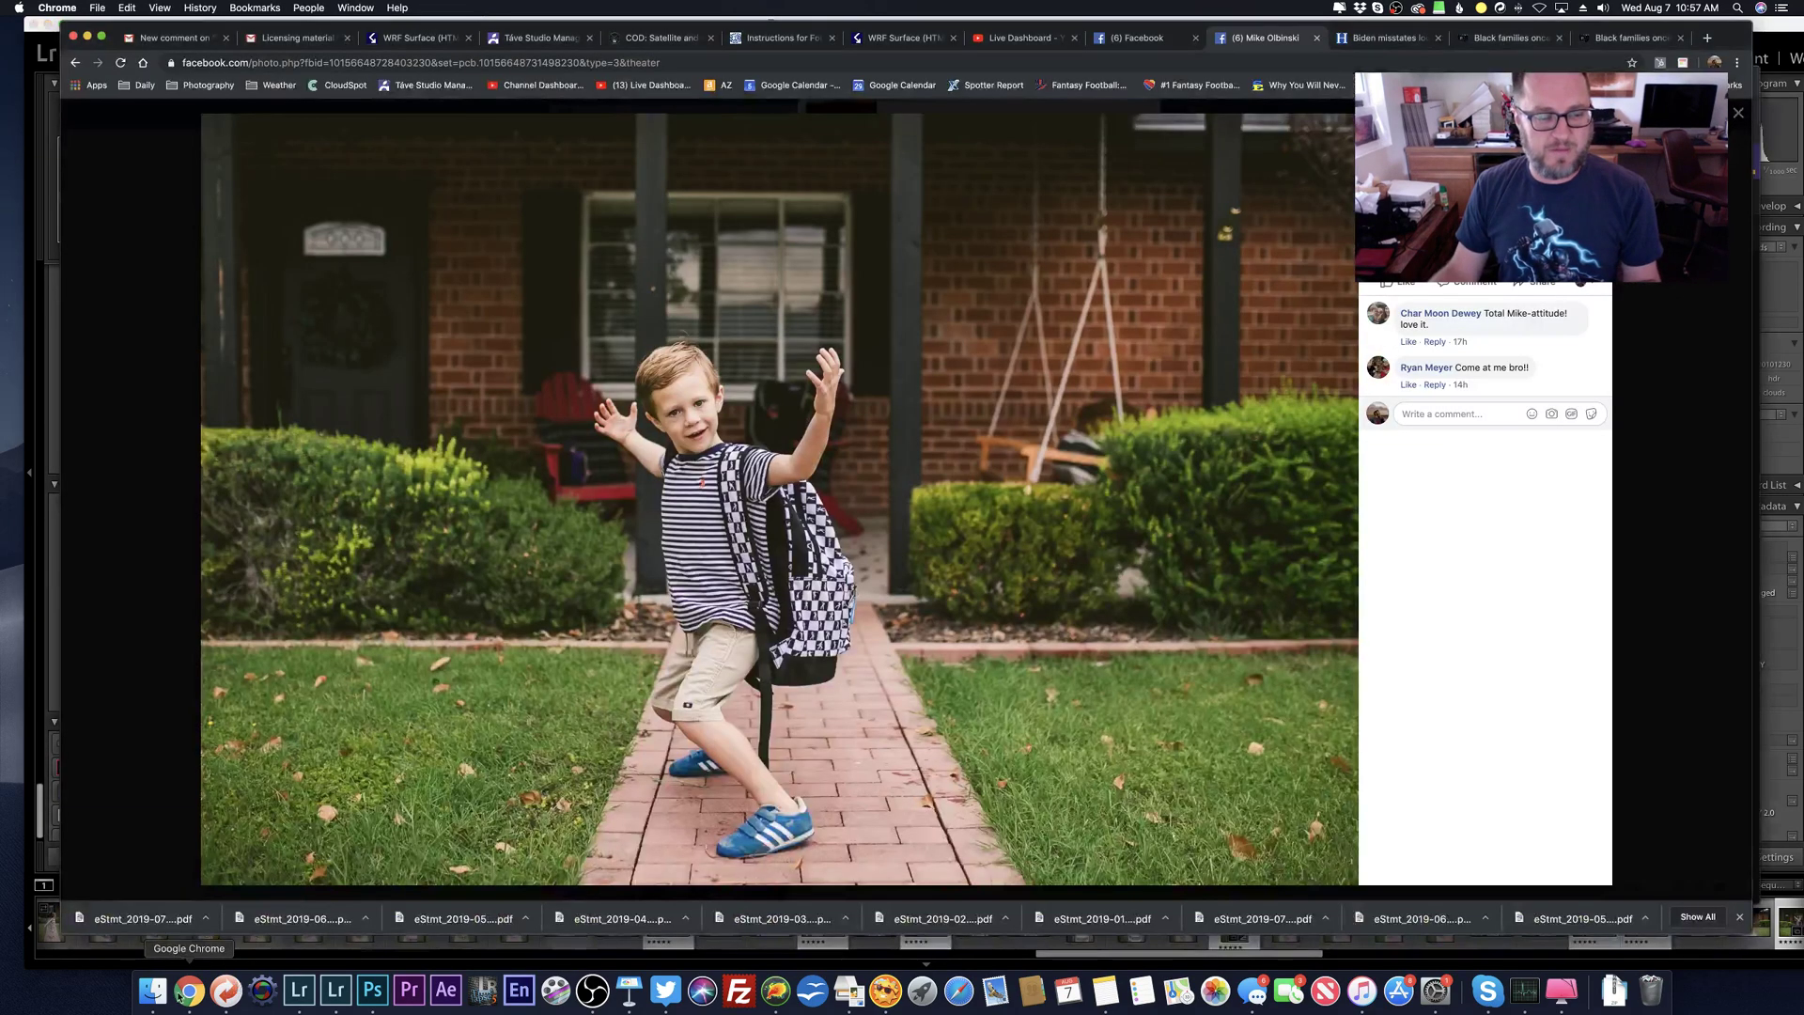
key("Escape")
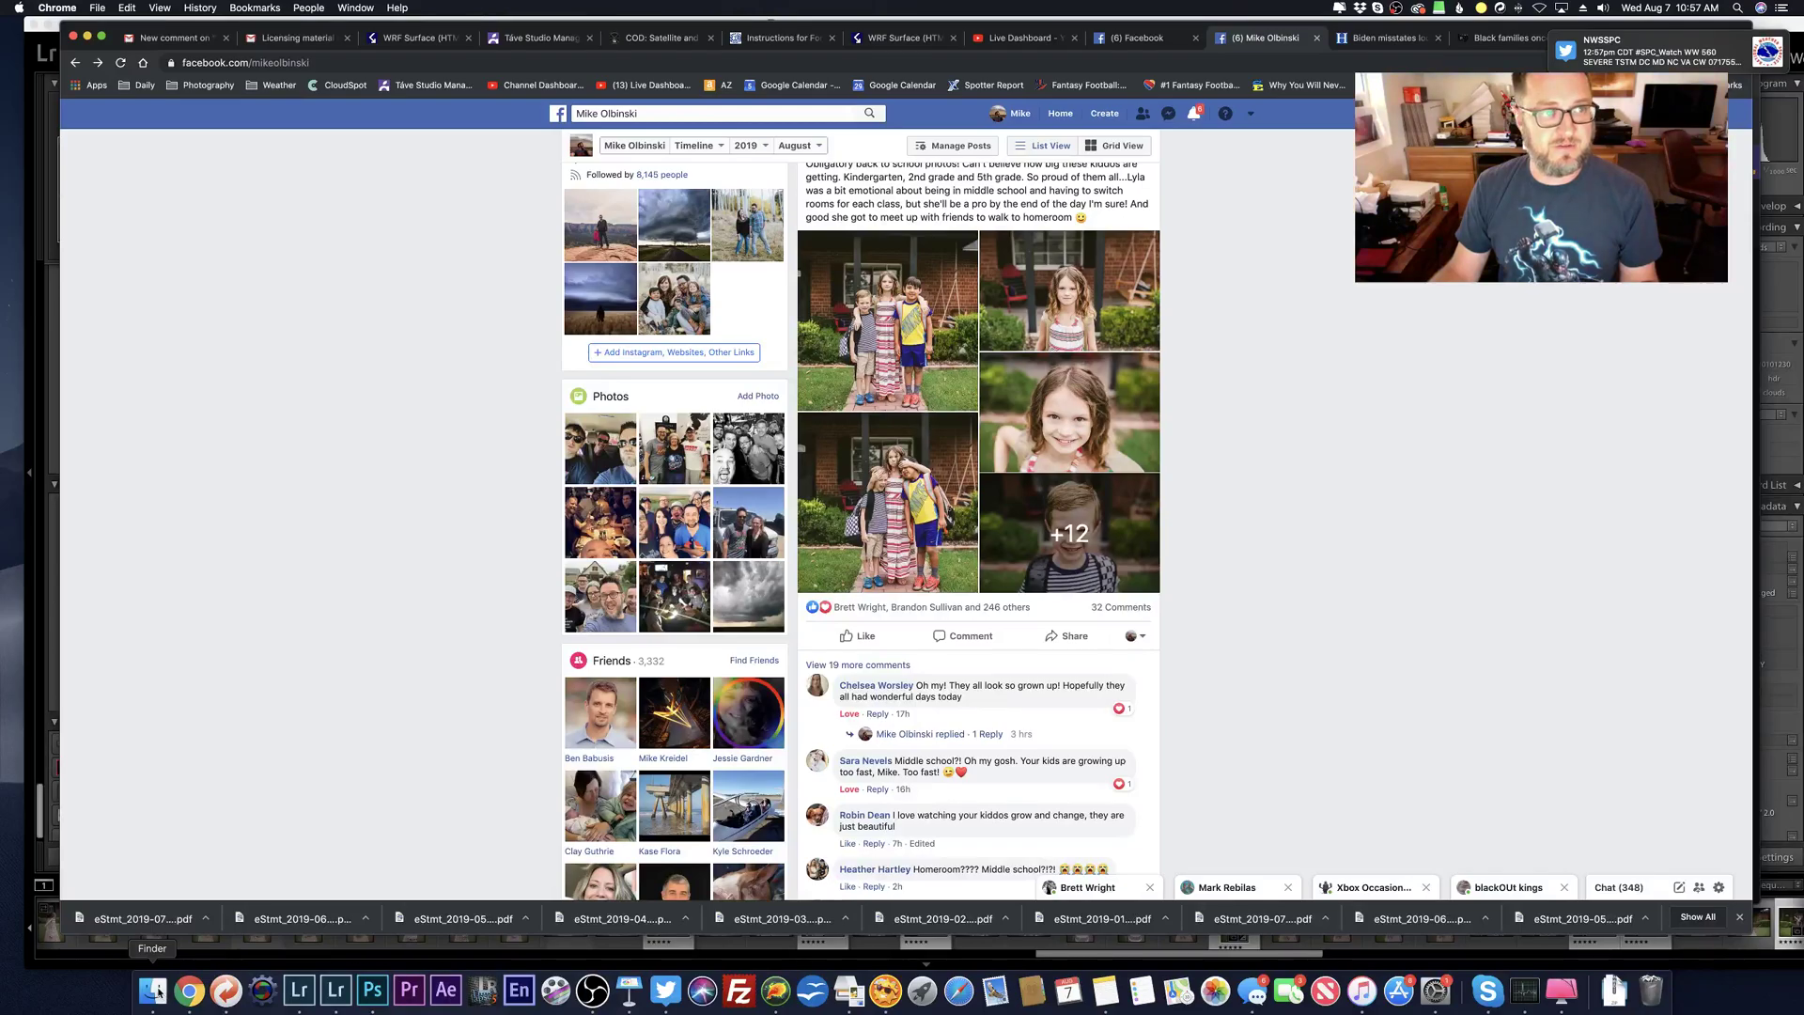
Step: Force quit the WeatherSnoop 4 application and confirm the request
right_click(156, 990)
left_click(21, 7)
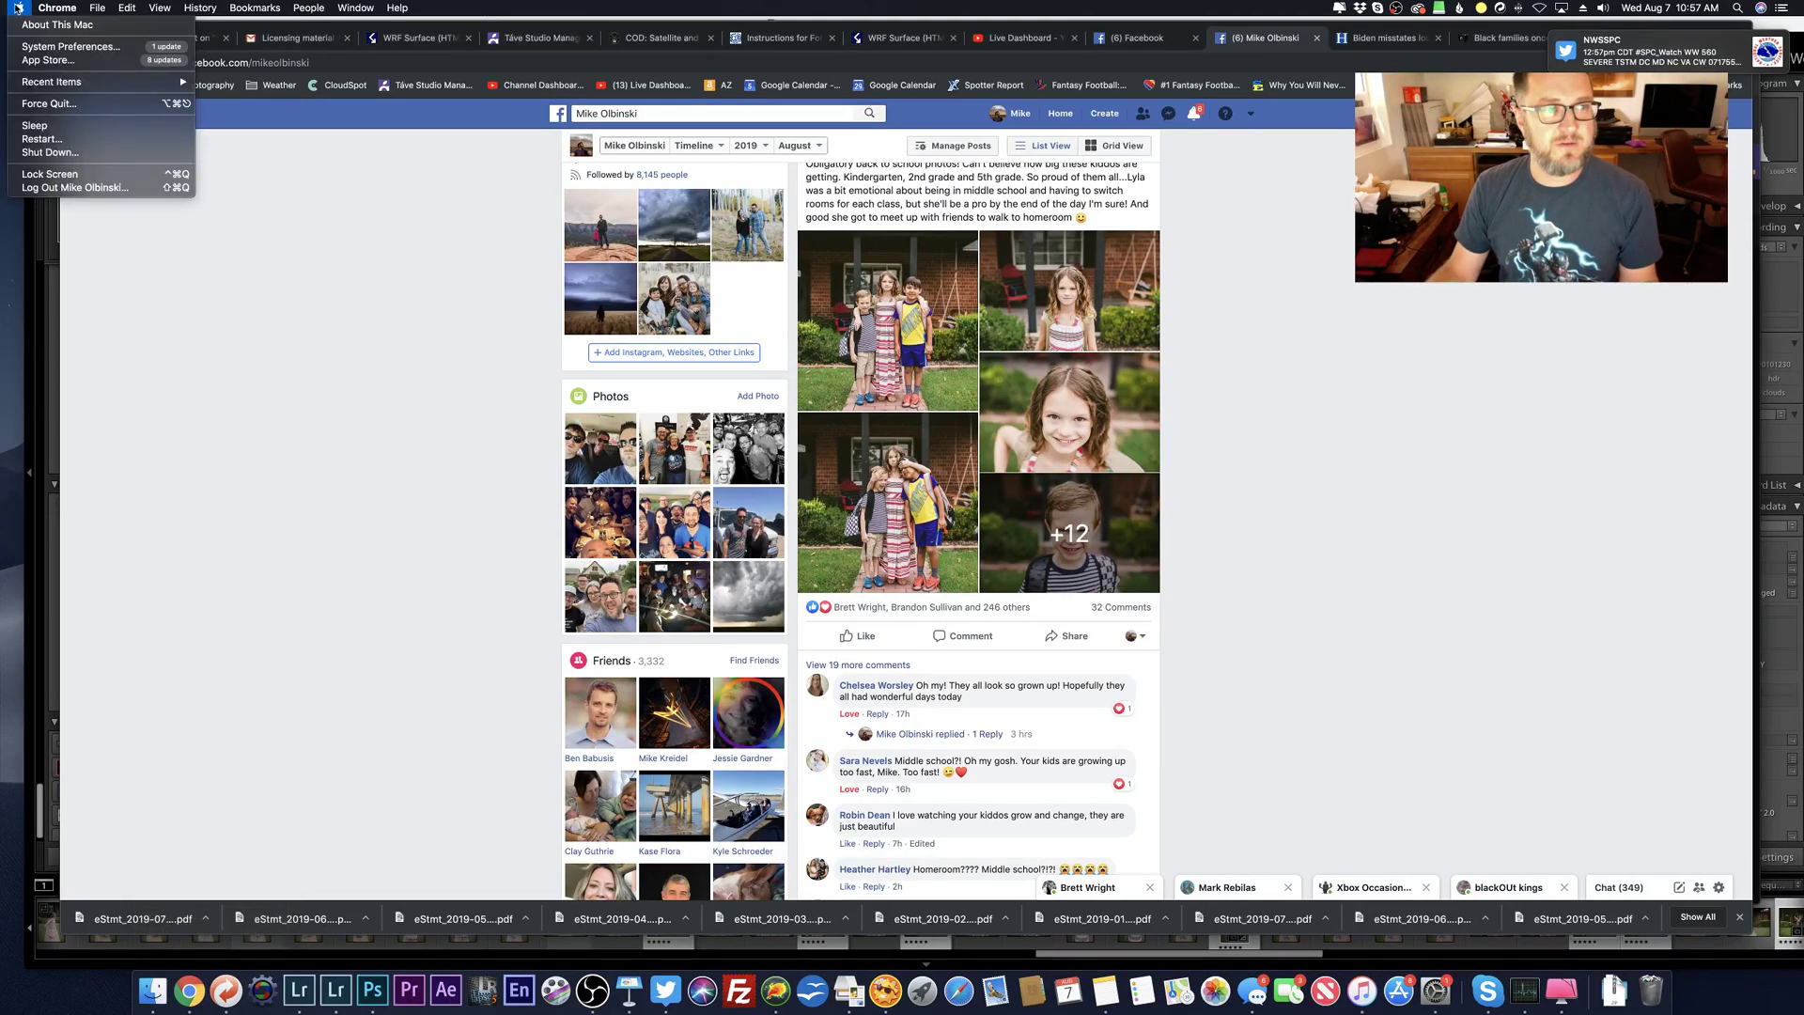
left_click(48, 103)
scroll(291, 470, "down", 5)
left_click(294, 449)
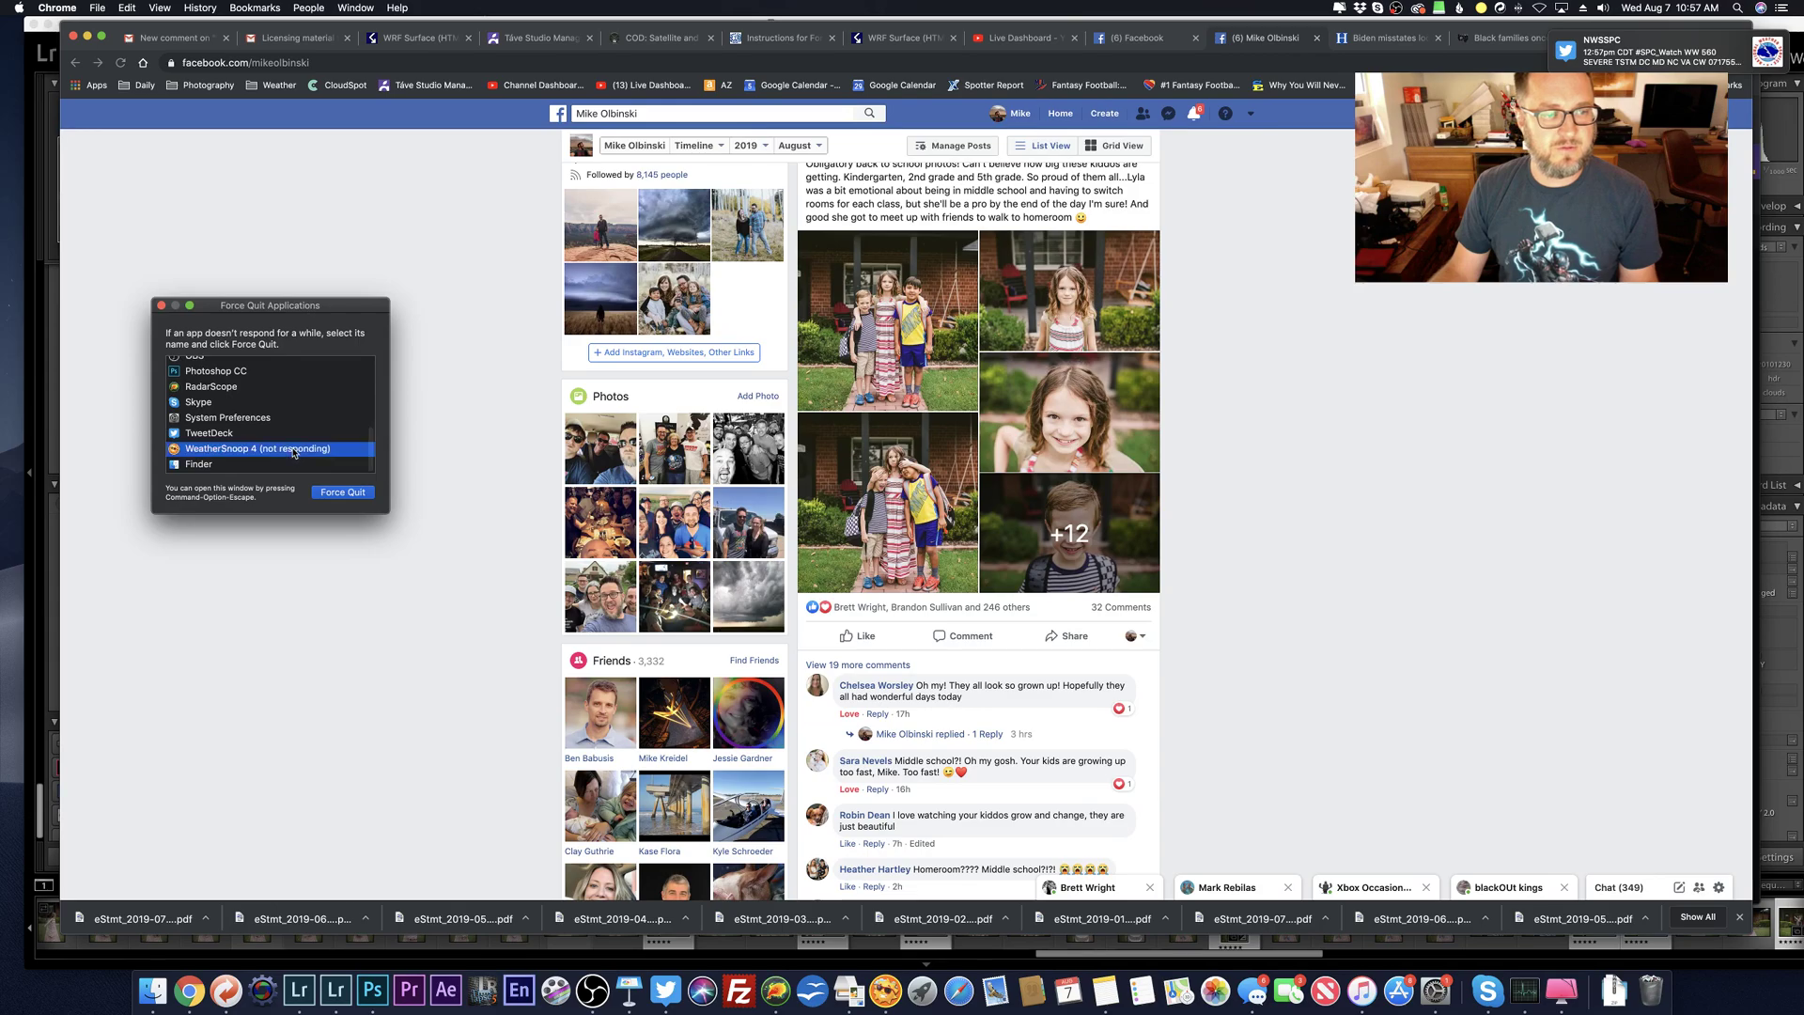
left_click(342, 492)
left_click(381, 386)
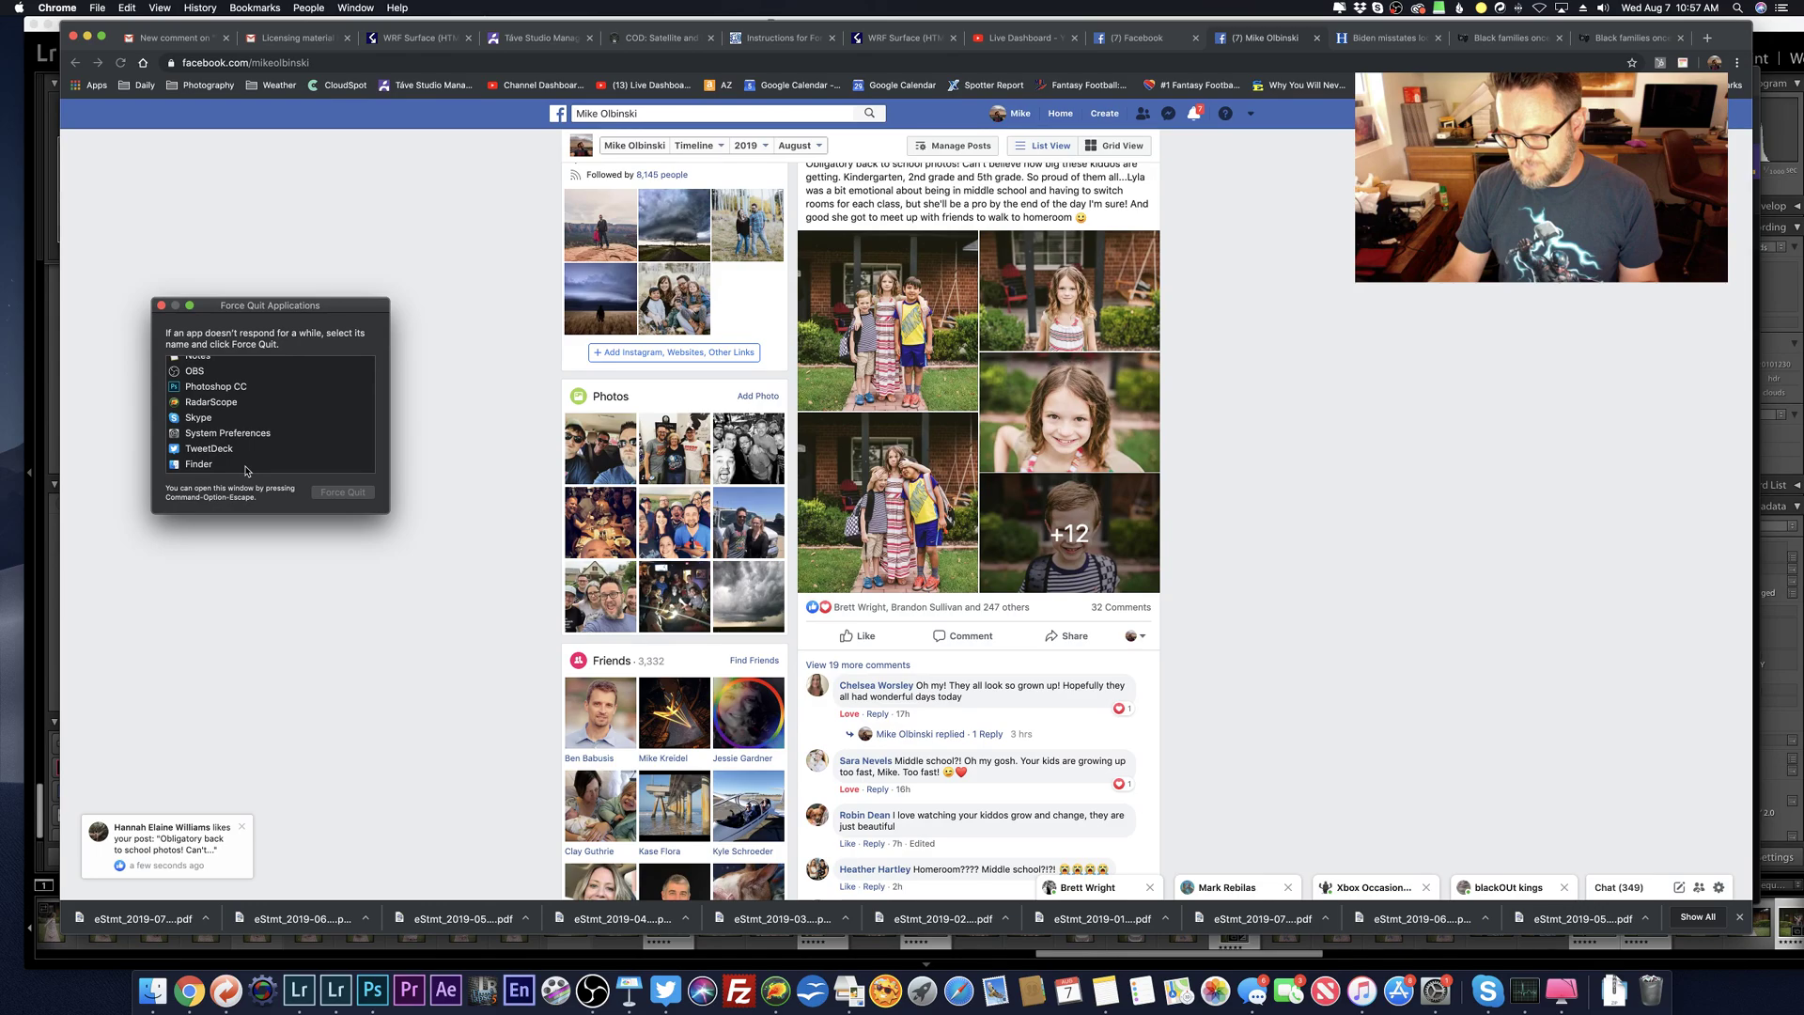
Step: Force the Finder to relaunch, confirm the request, and close the Force Quit Applications window
left_click(248, 465)
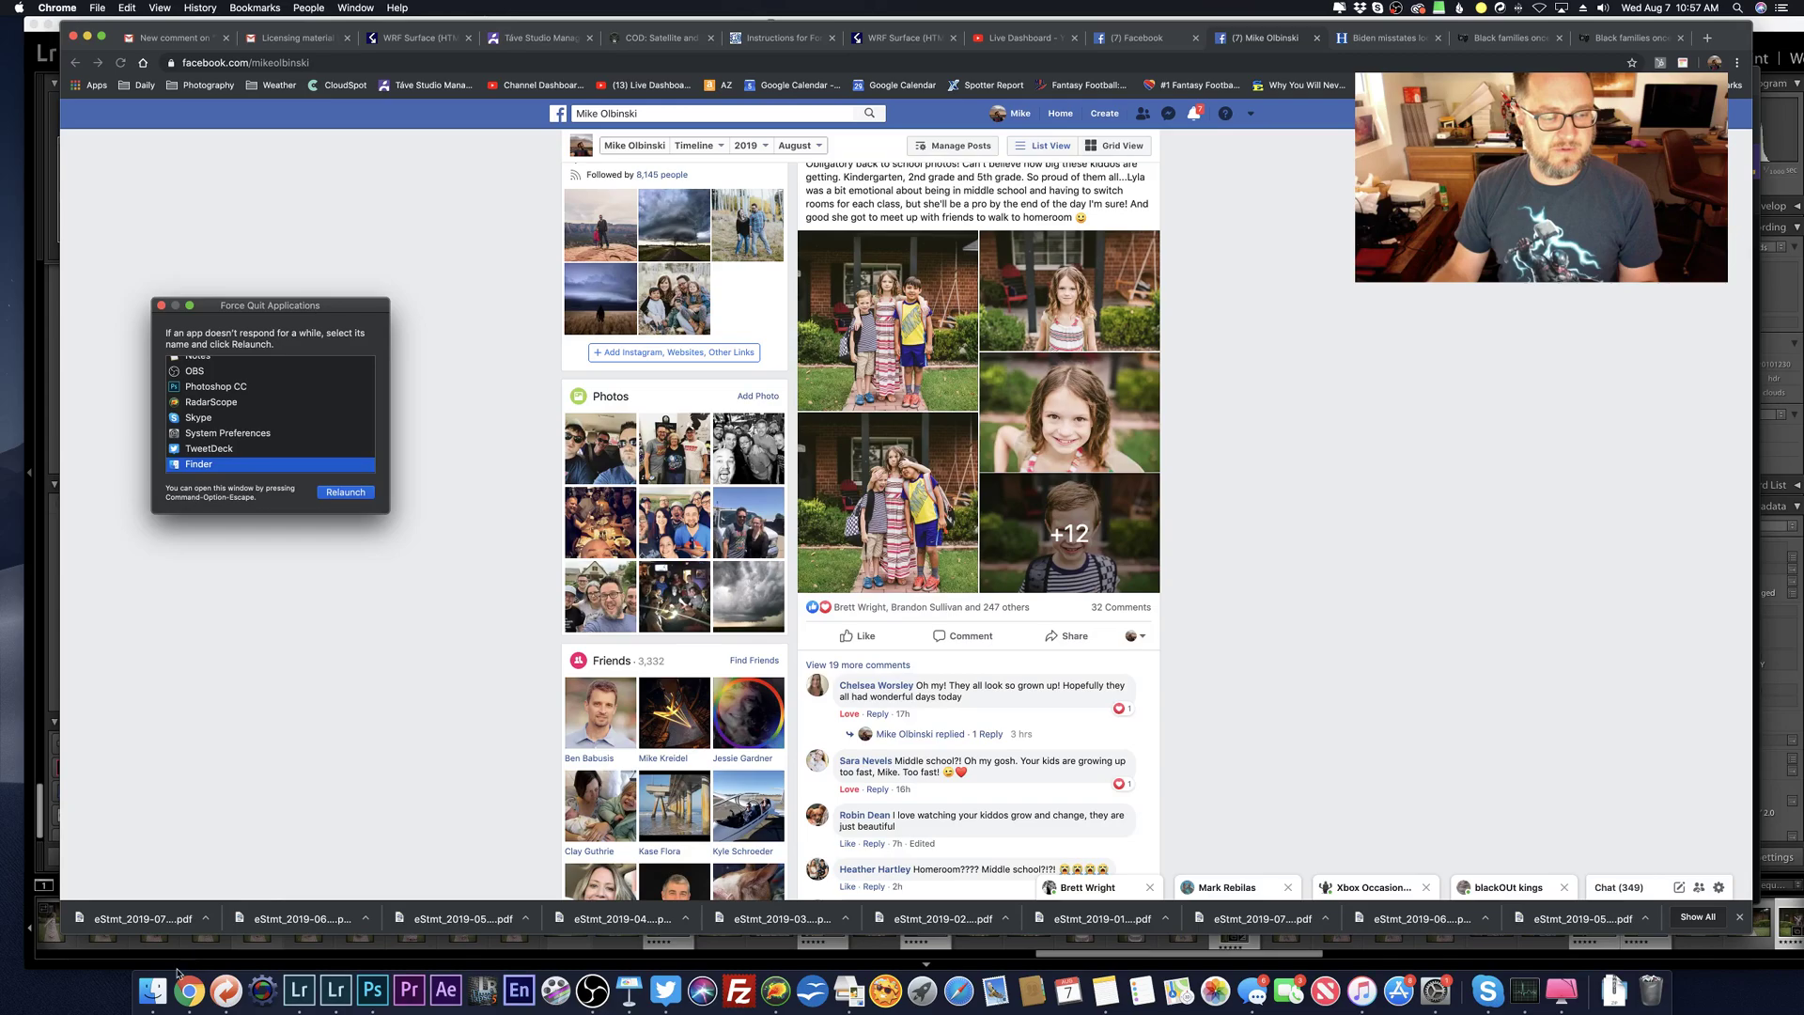
left_click(357, 494)
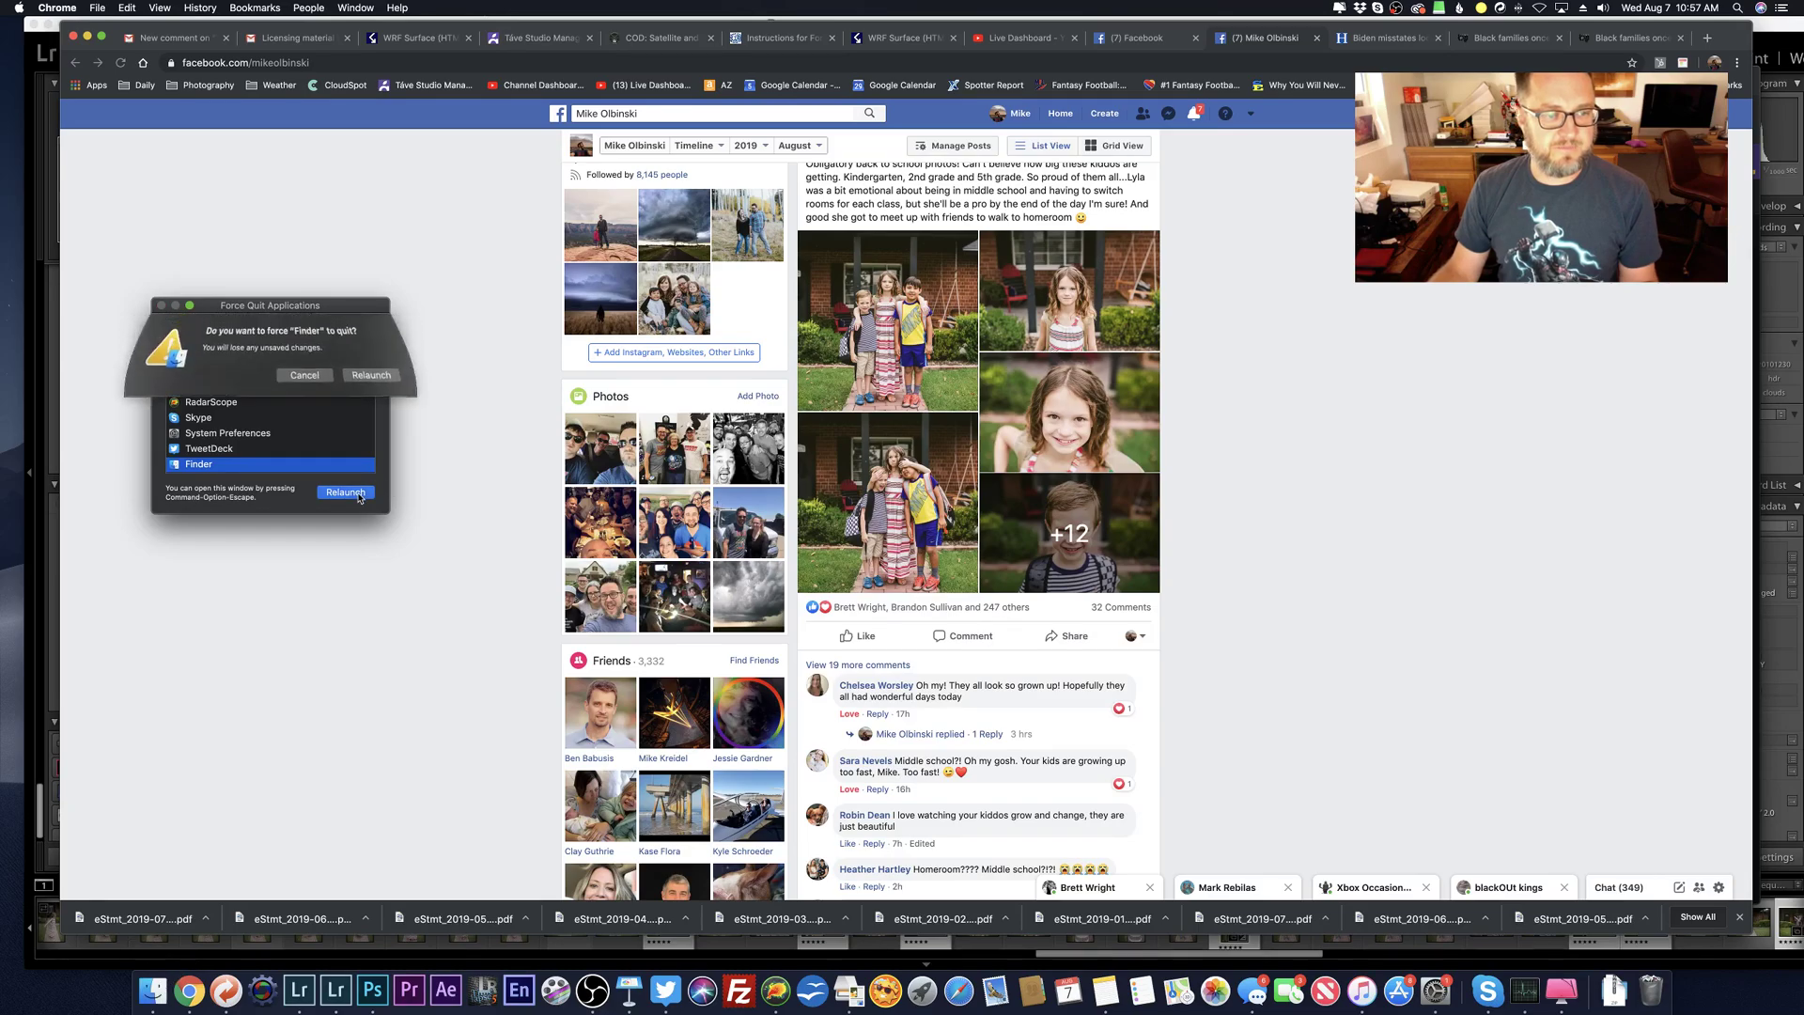
left_click(370, 376)
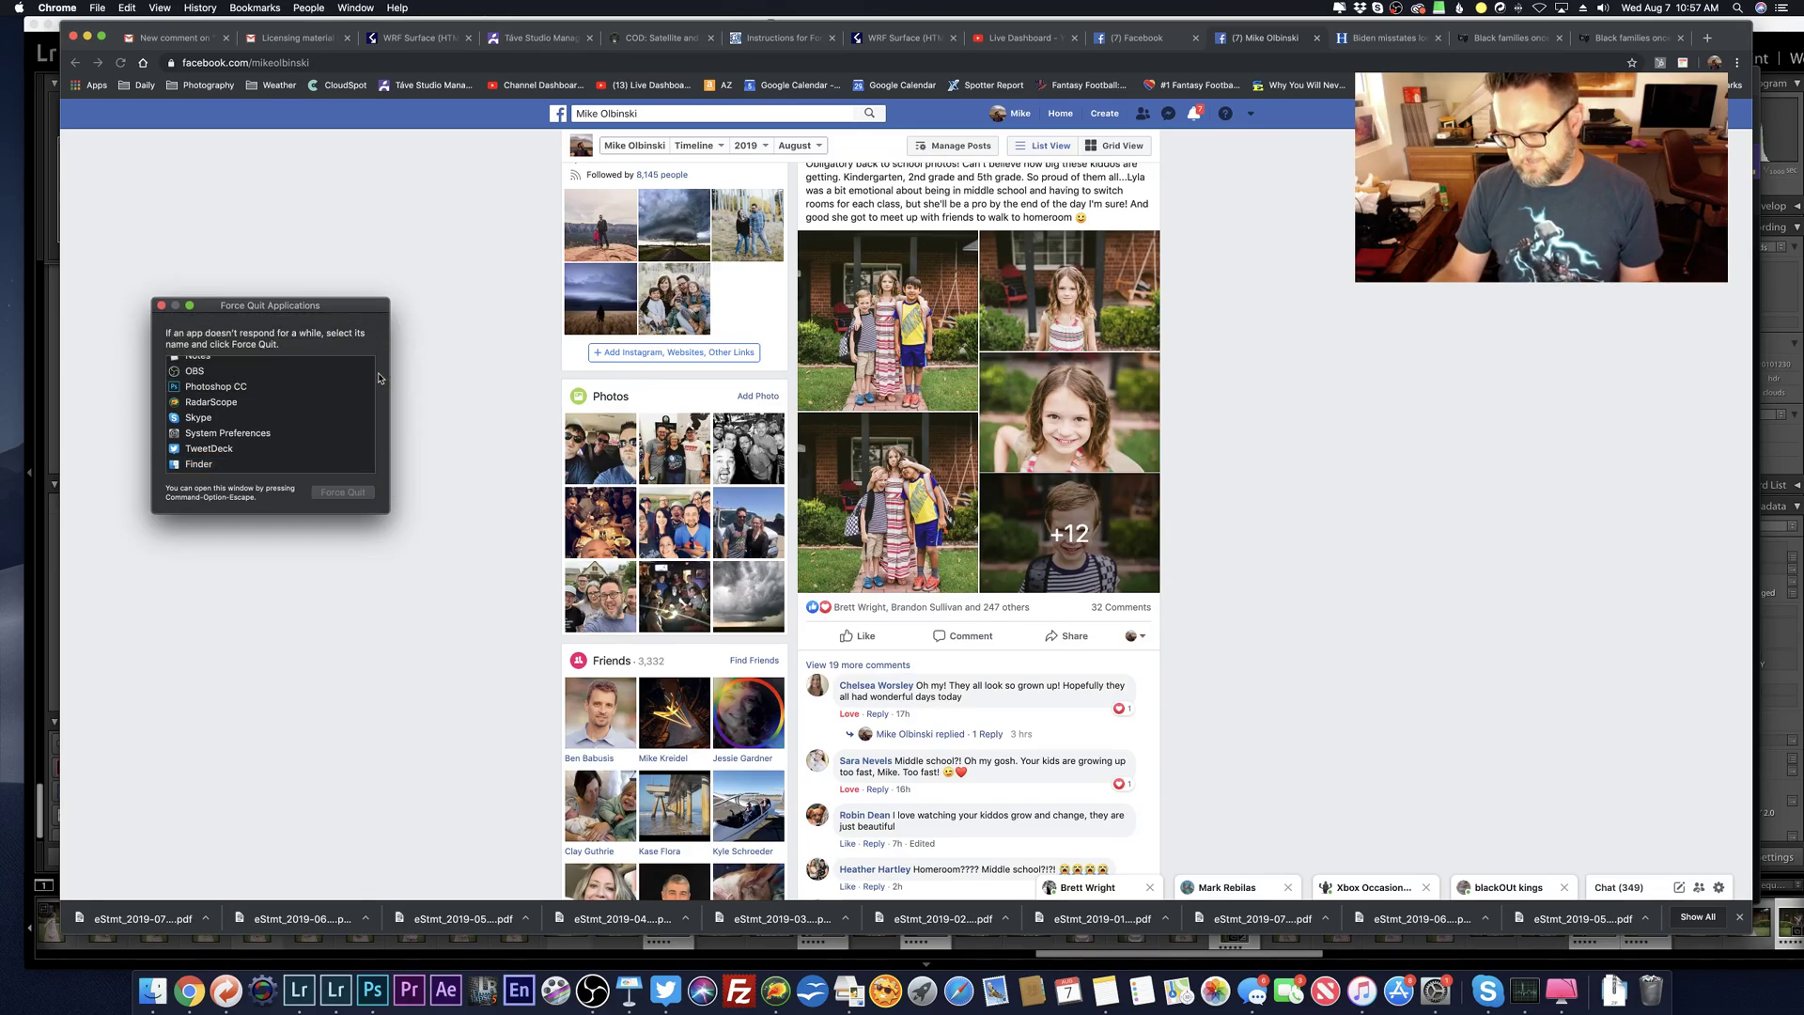
left_click(161, 305)
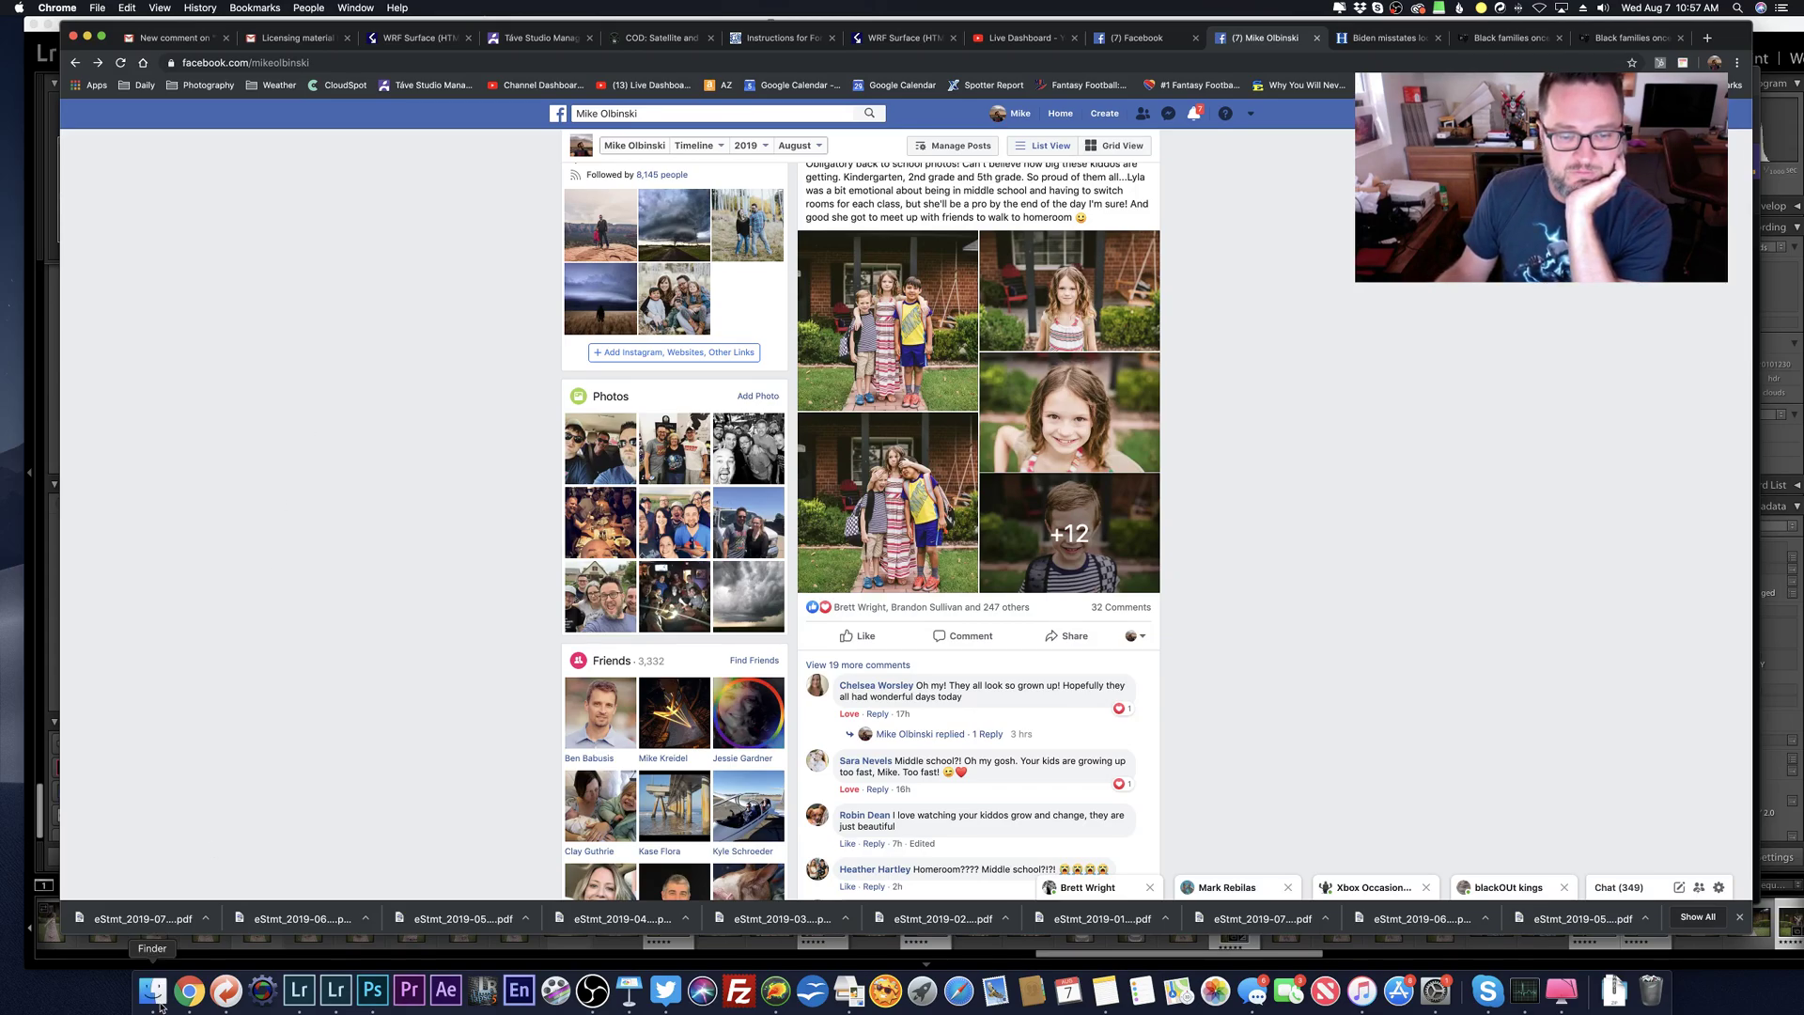
Step: Start a new photo post on the Facebook profile with the red sunset picture attached
scroll(282, 717, "up", 5)
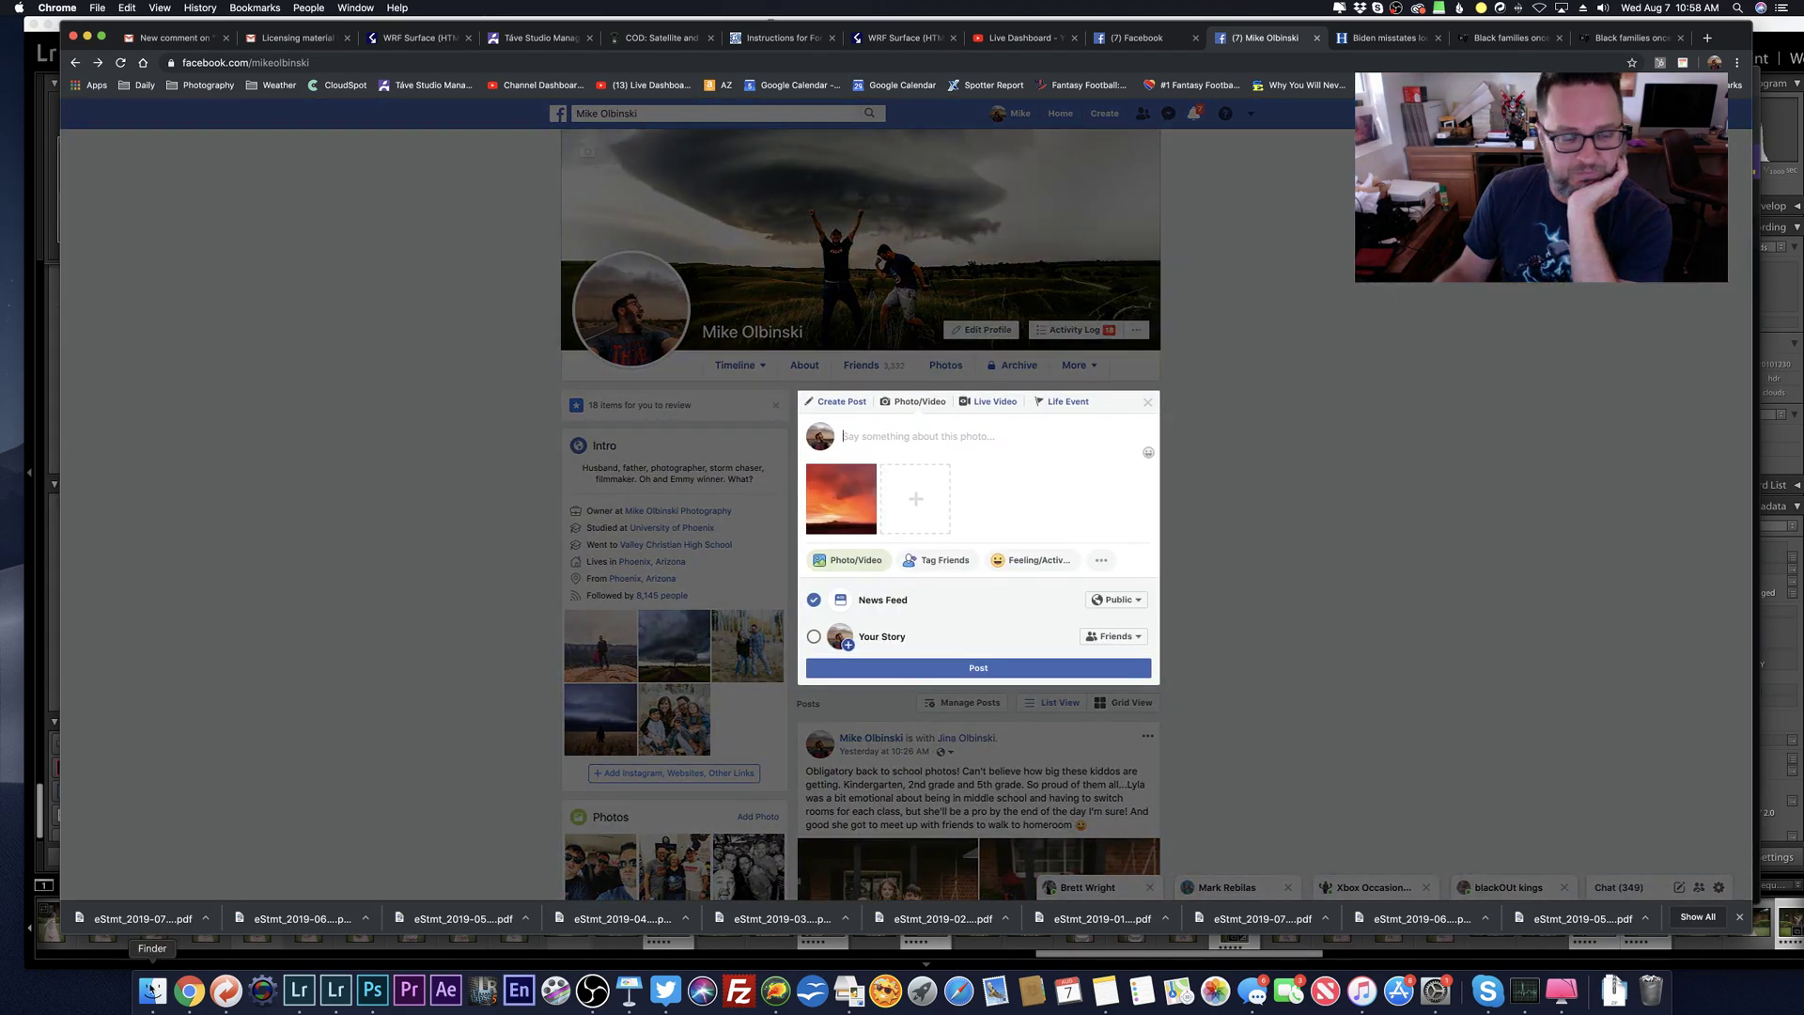
right_click(157, 992)
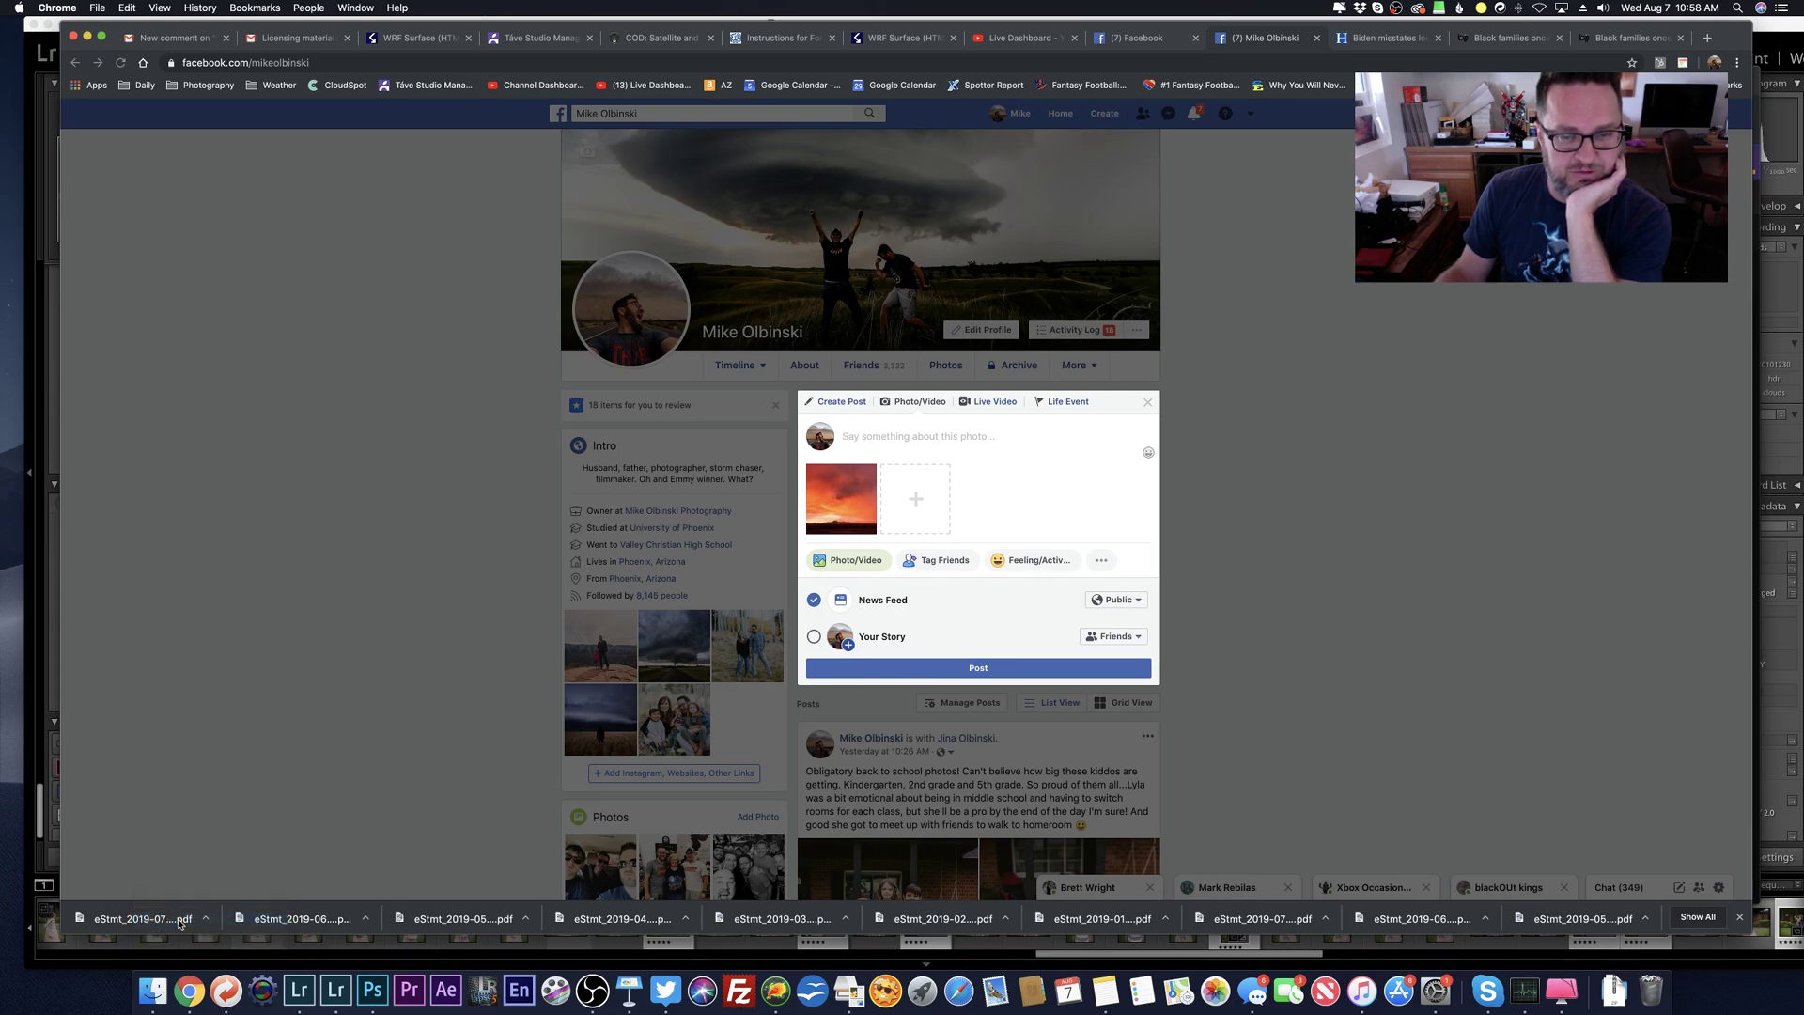
left_click(167, 917)
left_click(601, 622)
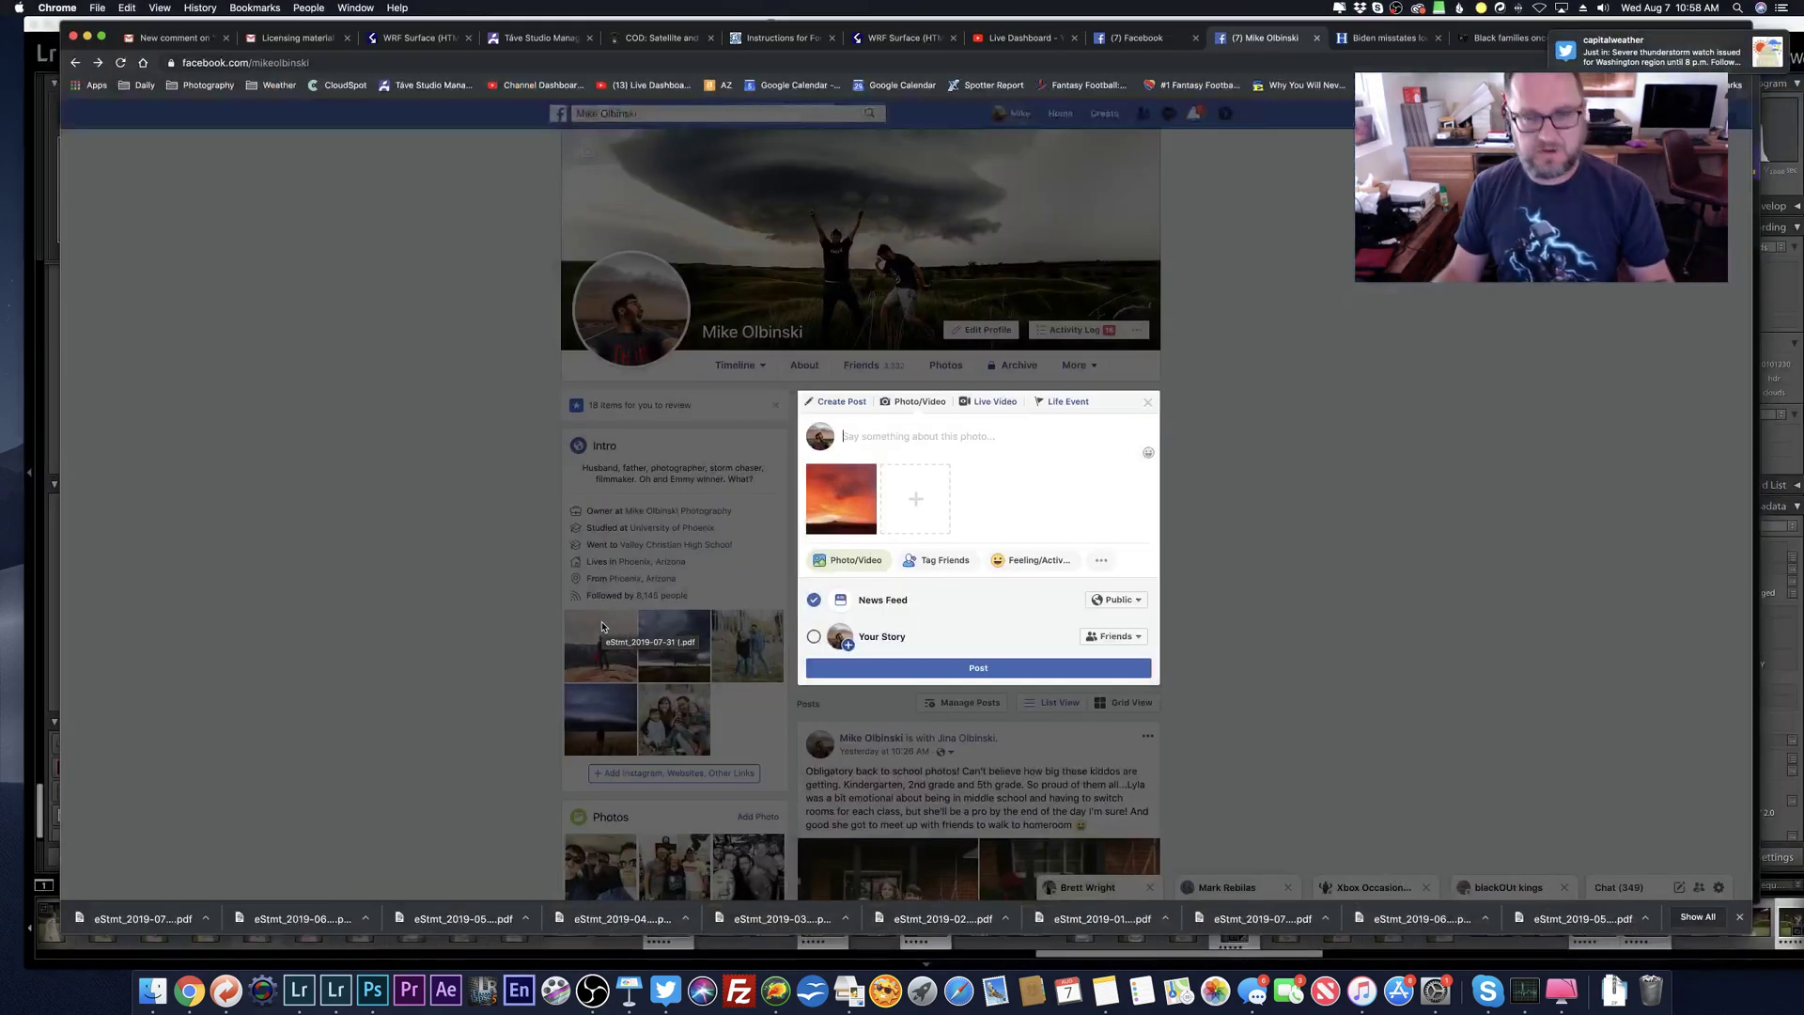
Step: Switch to Lightroom and open another recent catalog in place of Master Family-2-2, confirming the catalog switch
left_click(298, 989)
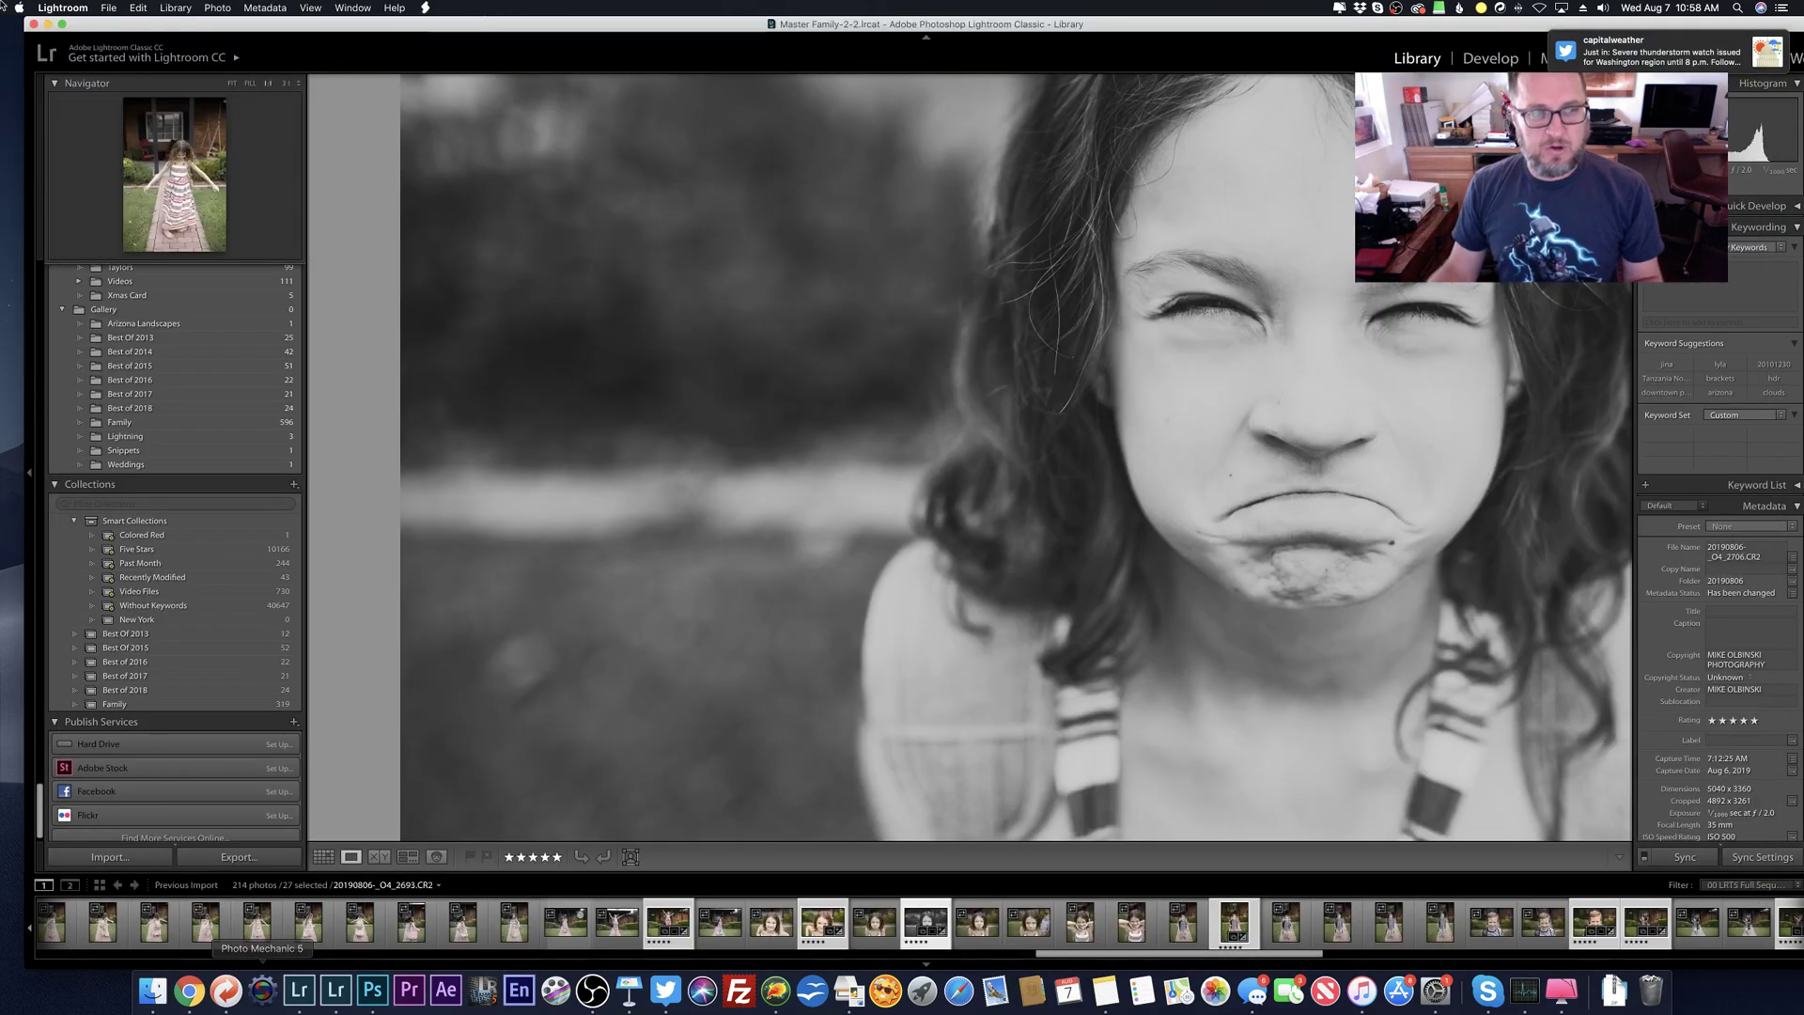
left_click(109, 8)
mouse_move(141, 59)
left_click(376, 70)
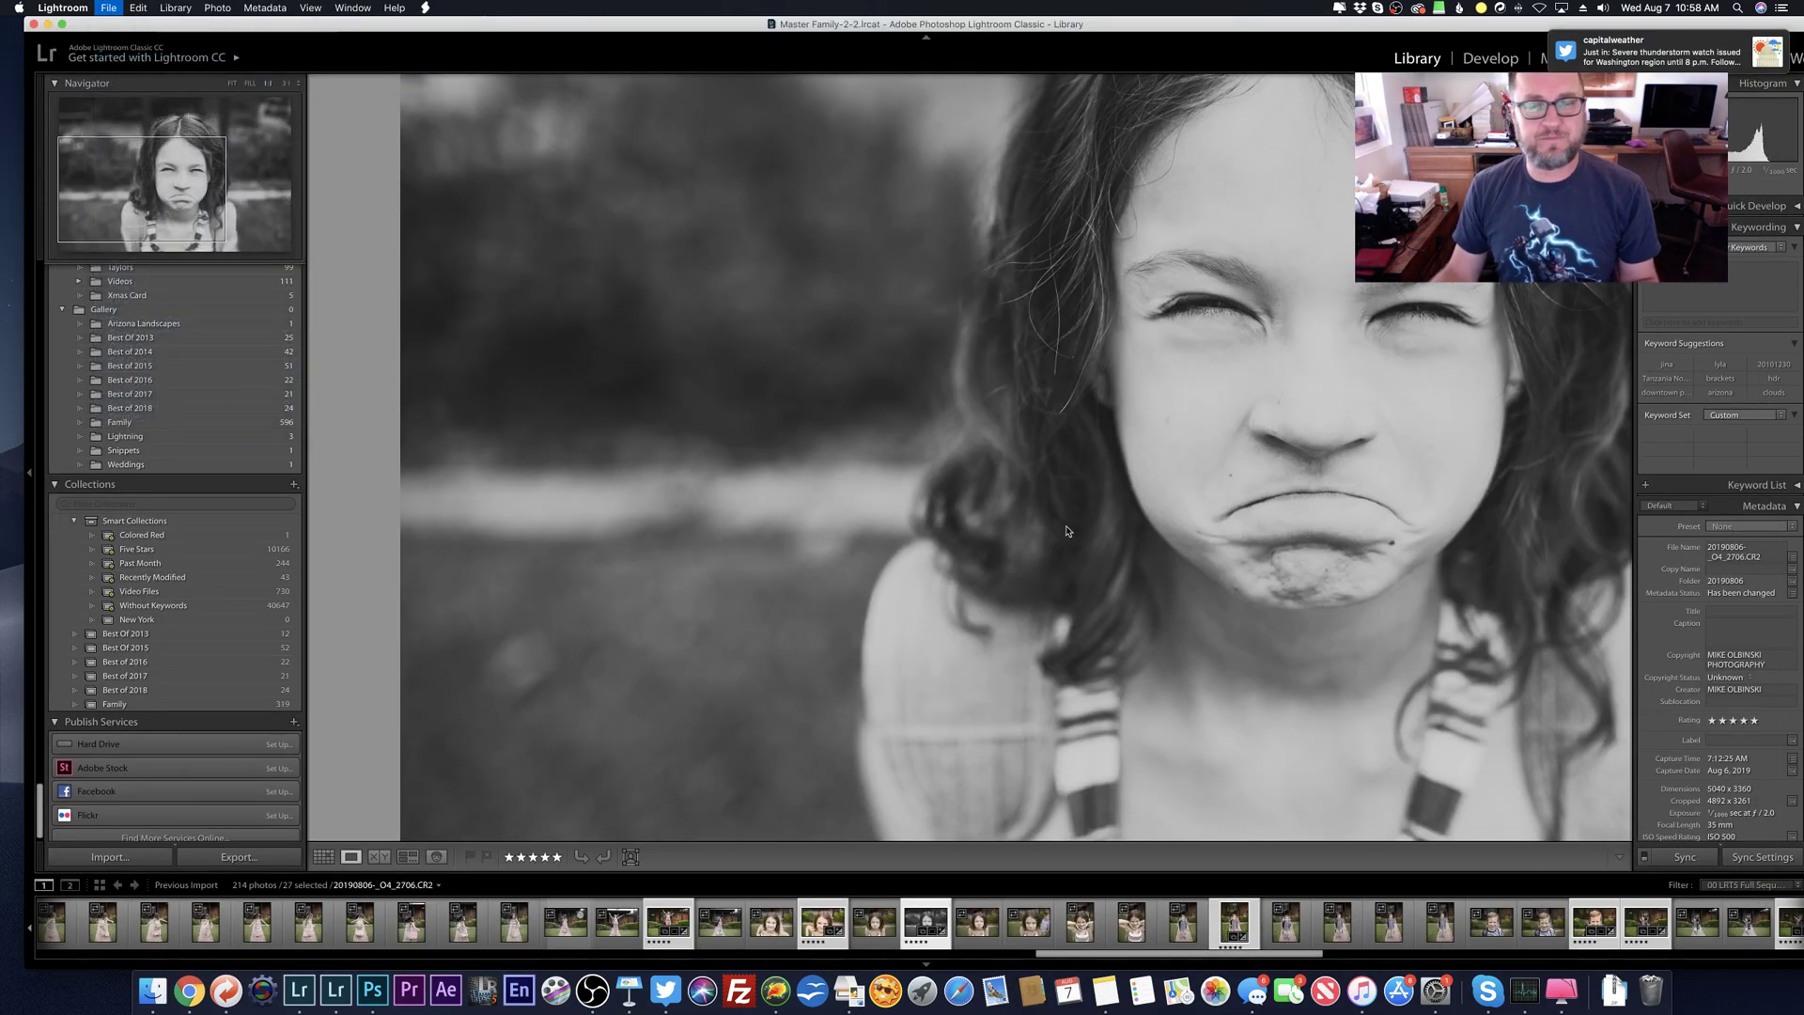
left_click(982, 367)
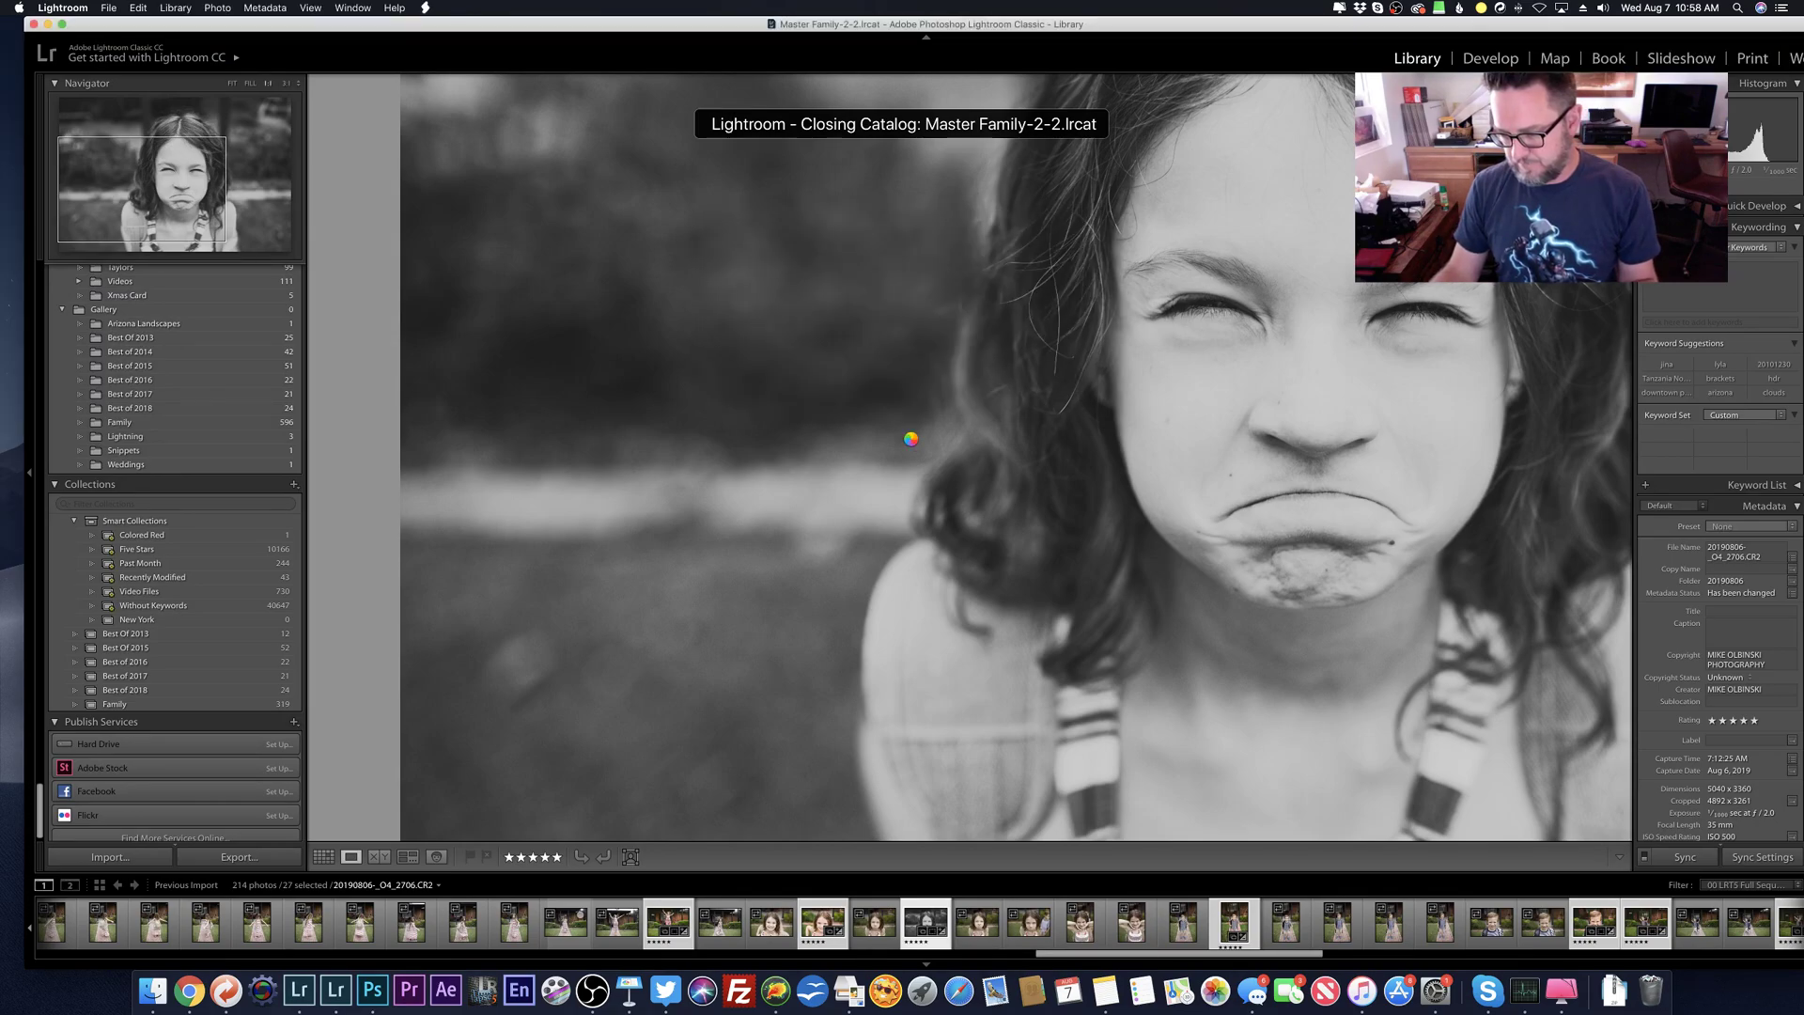
Step: In Chrome, caption the post "Back a few days ago on August 3rd...rarely seen a sky go from normal blue to blazing sunset inferno in under a minute."
key("super+Tab")
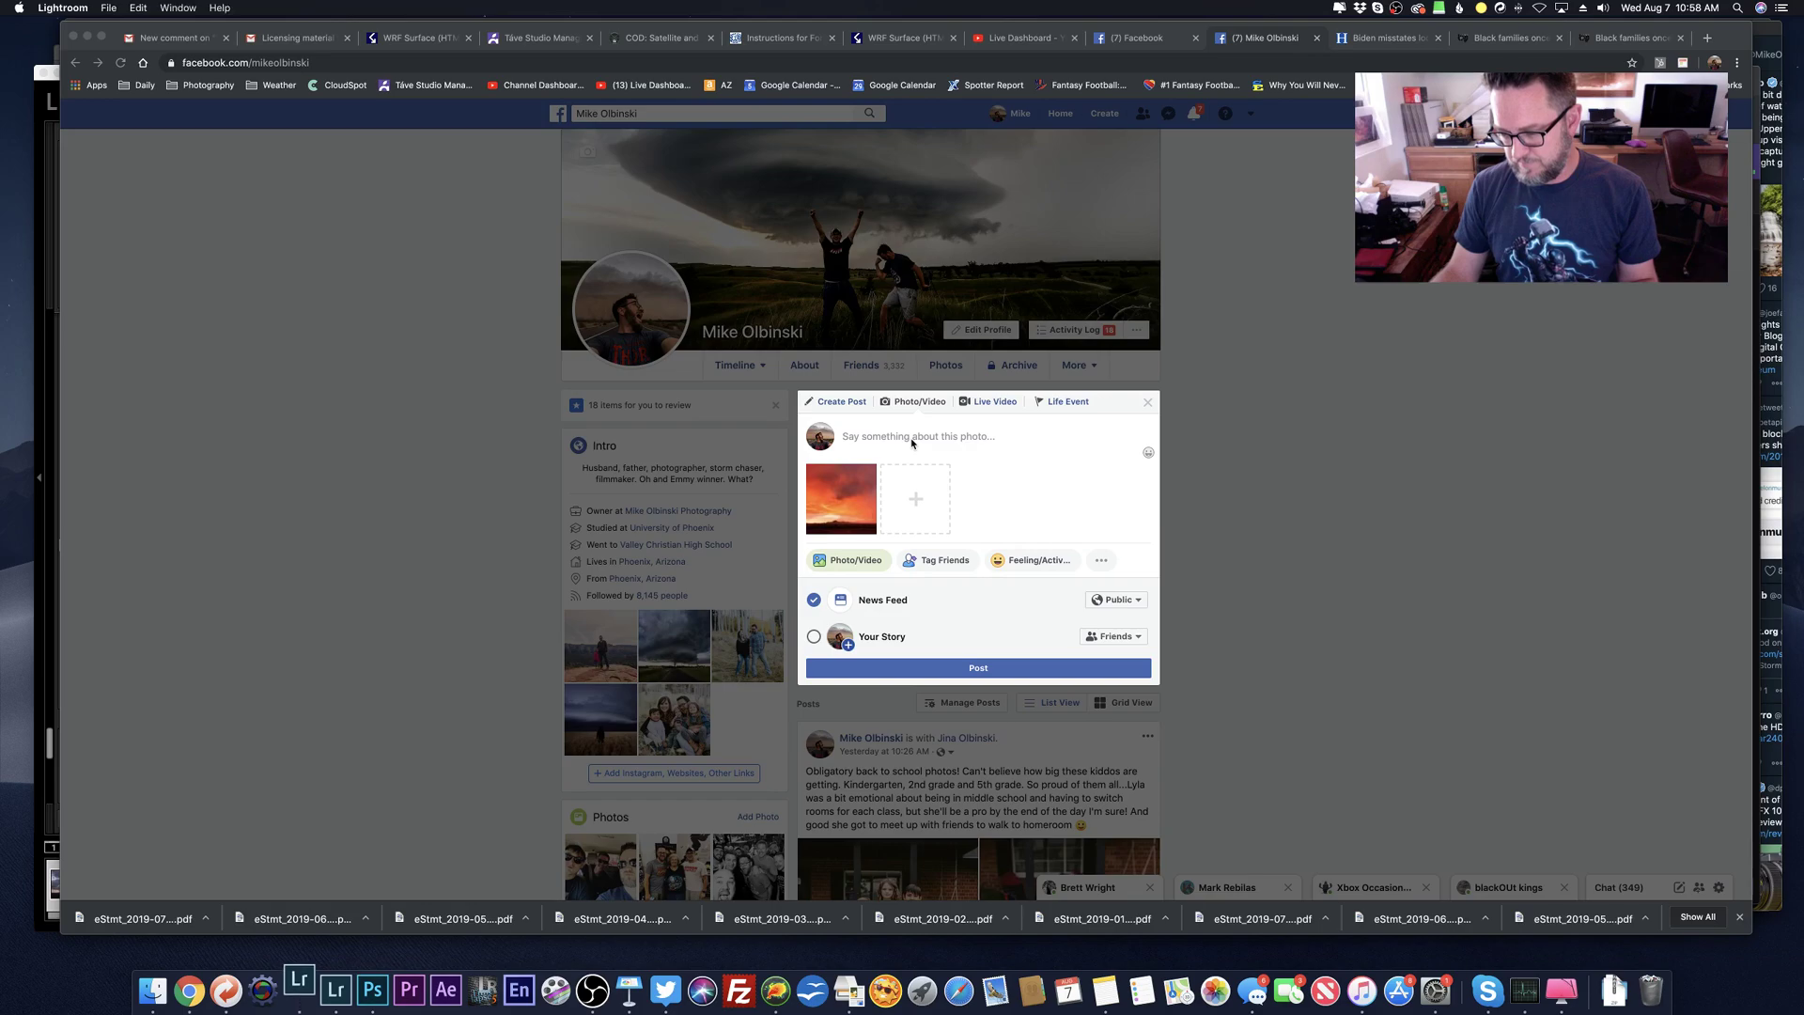
left_click(949, 443)
type("Ba")
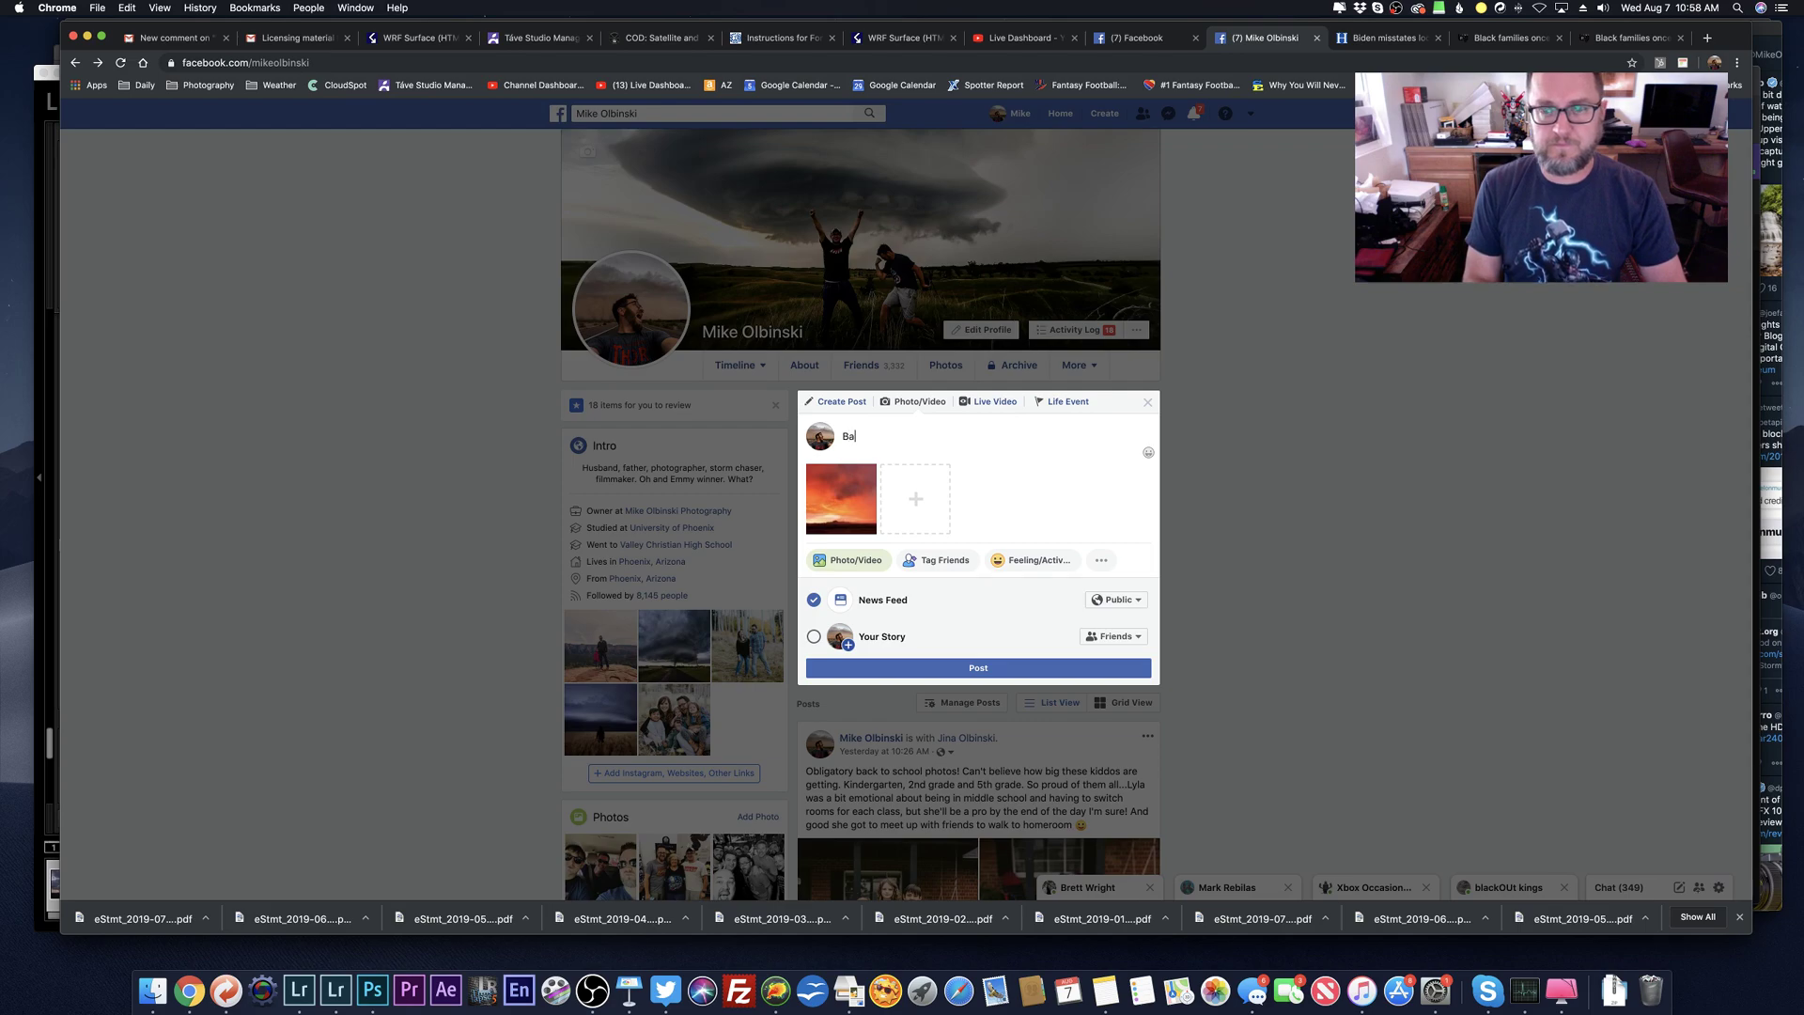
type("ck a few days ago on August 2")
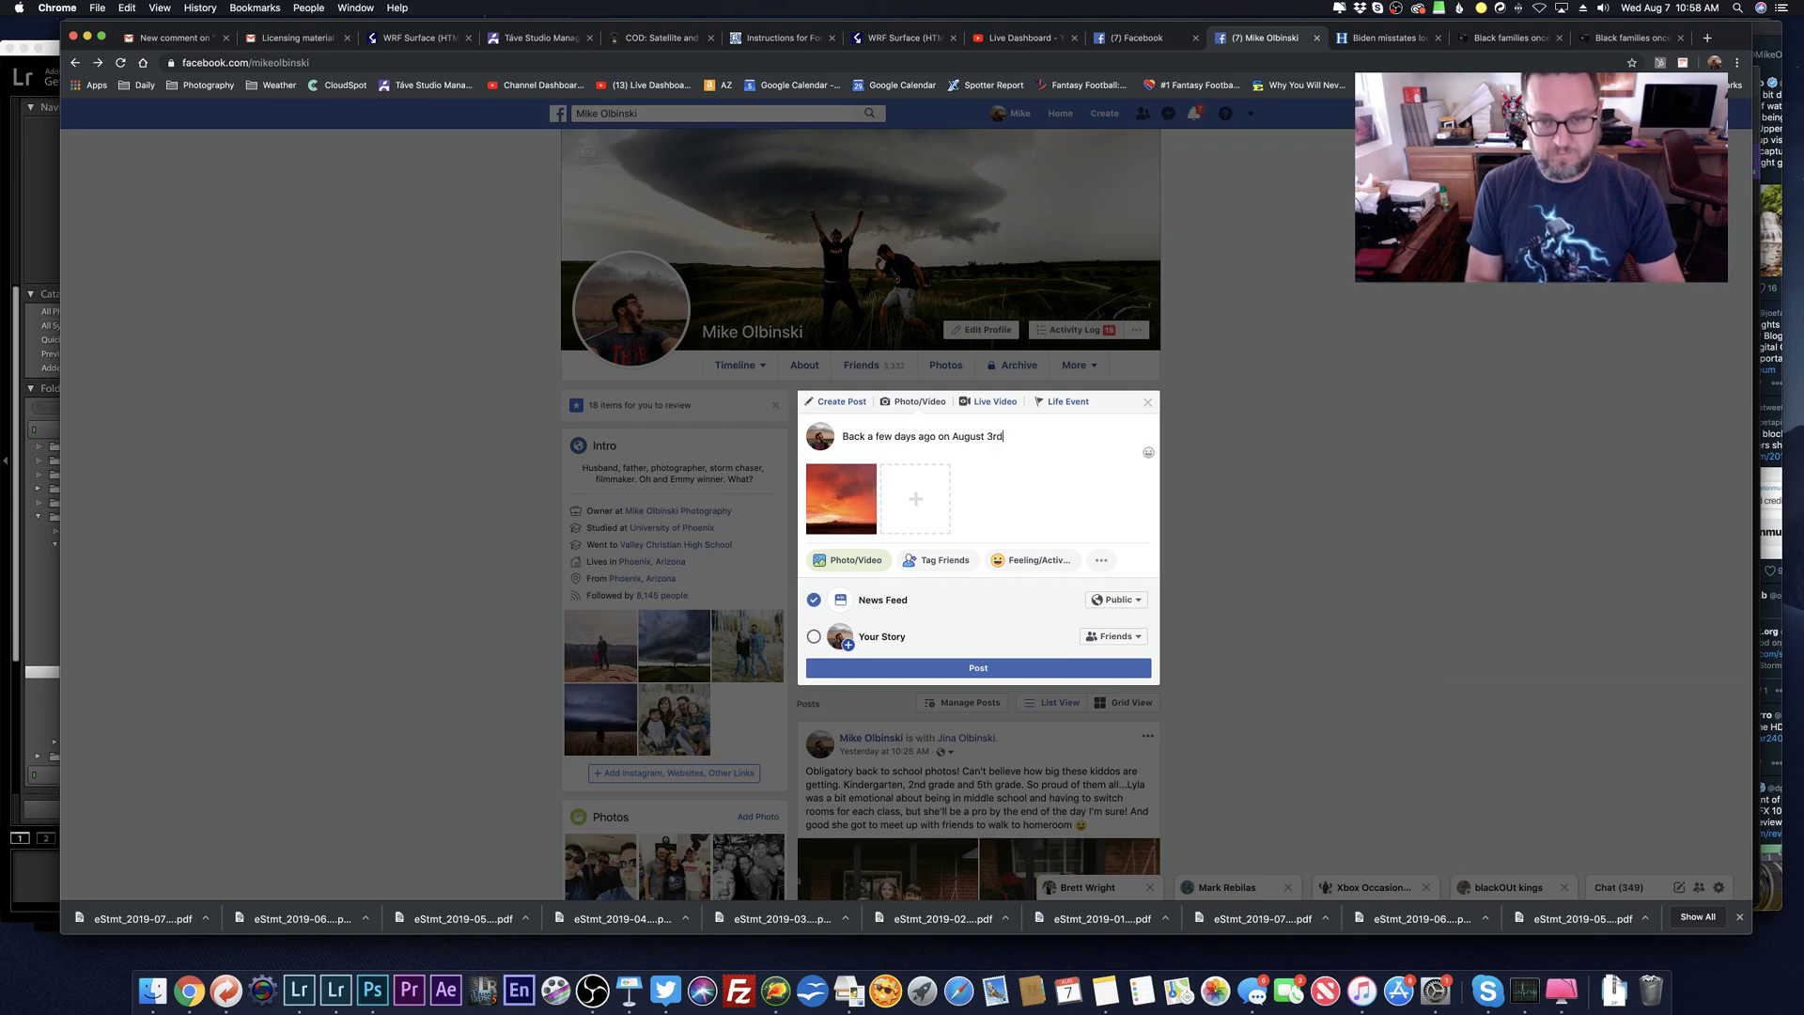
type("rd...rarely seen a sky ")
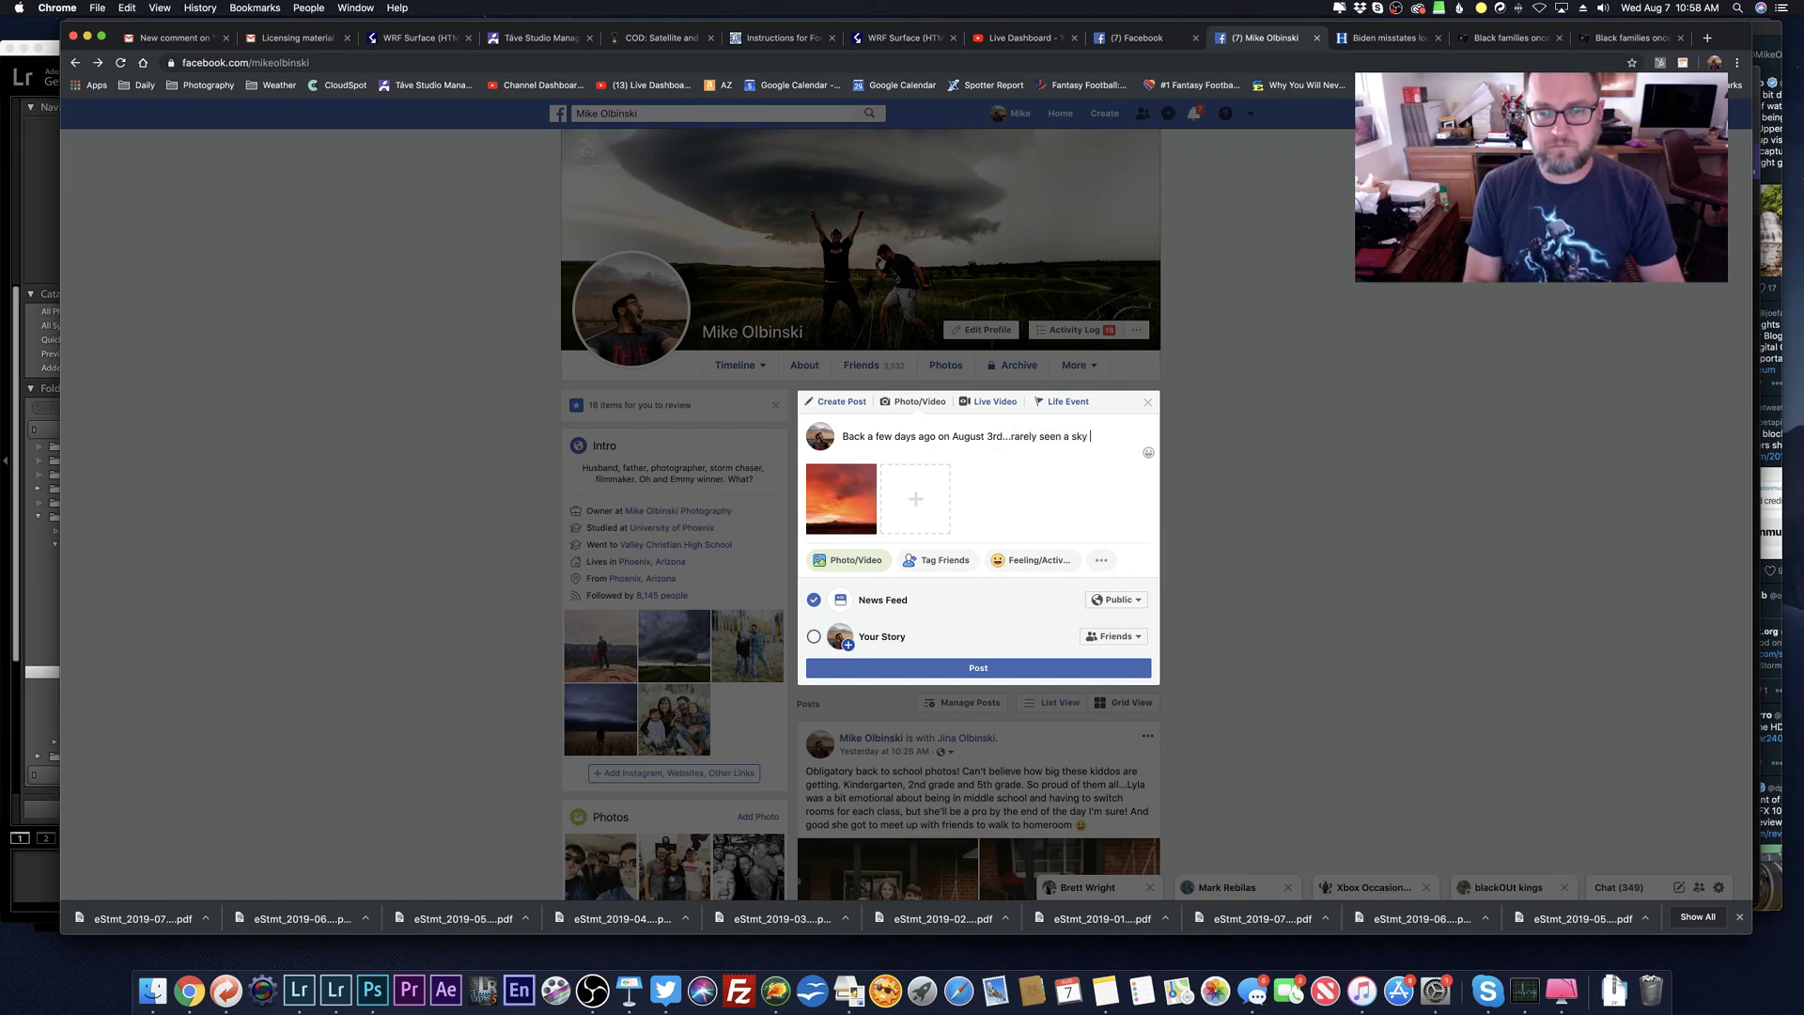
type("go from normal")
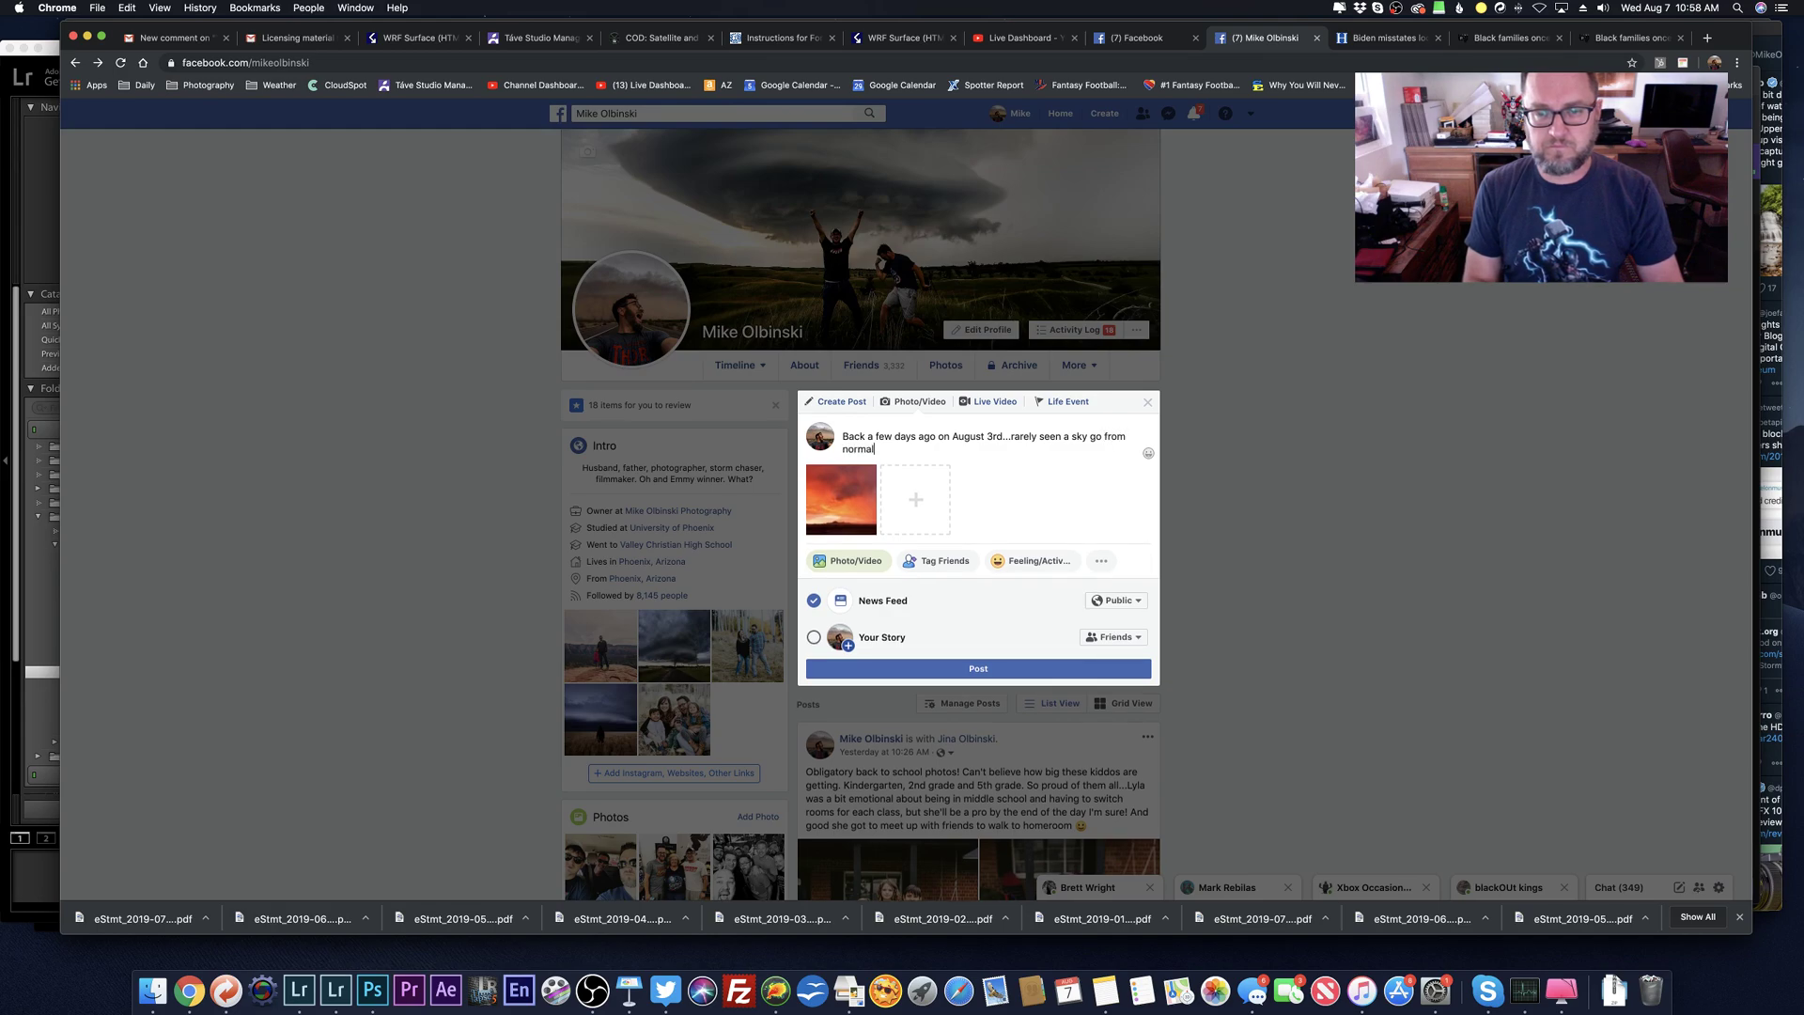
type(" blue to blazing sunse")
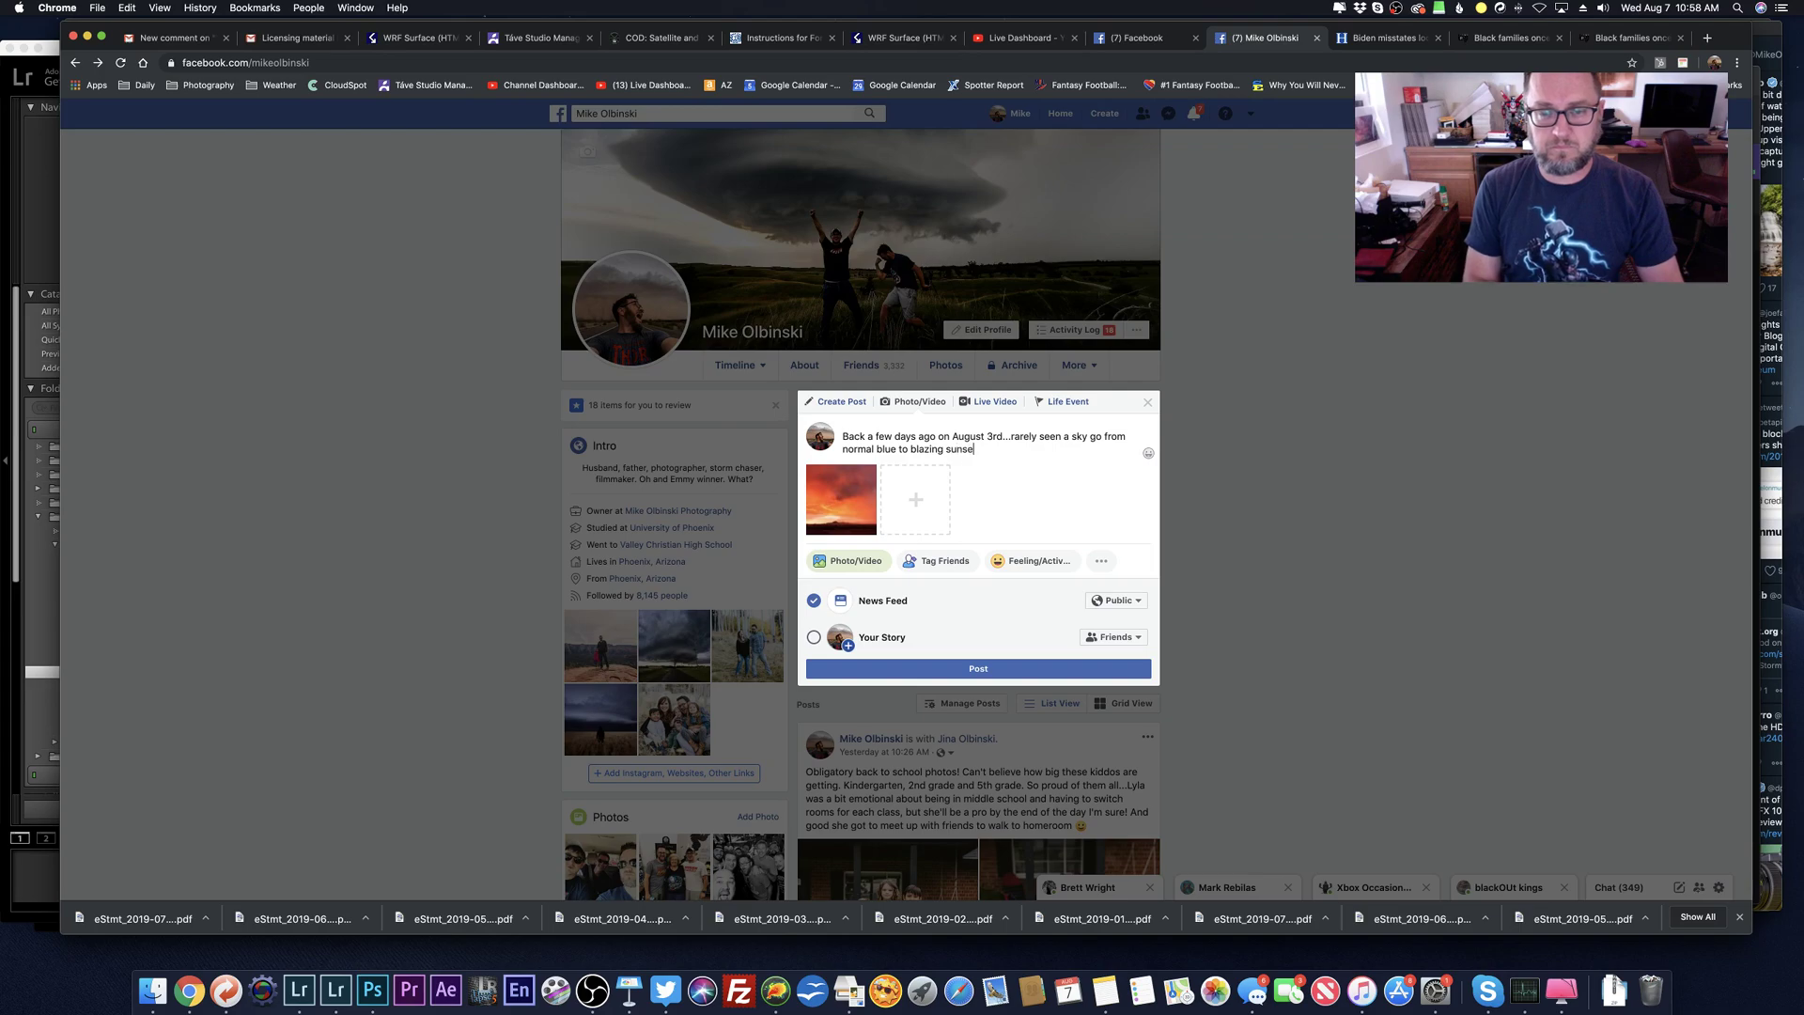
type("t inferno in a")
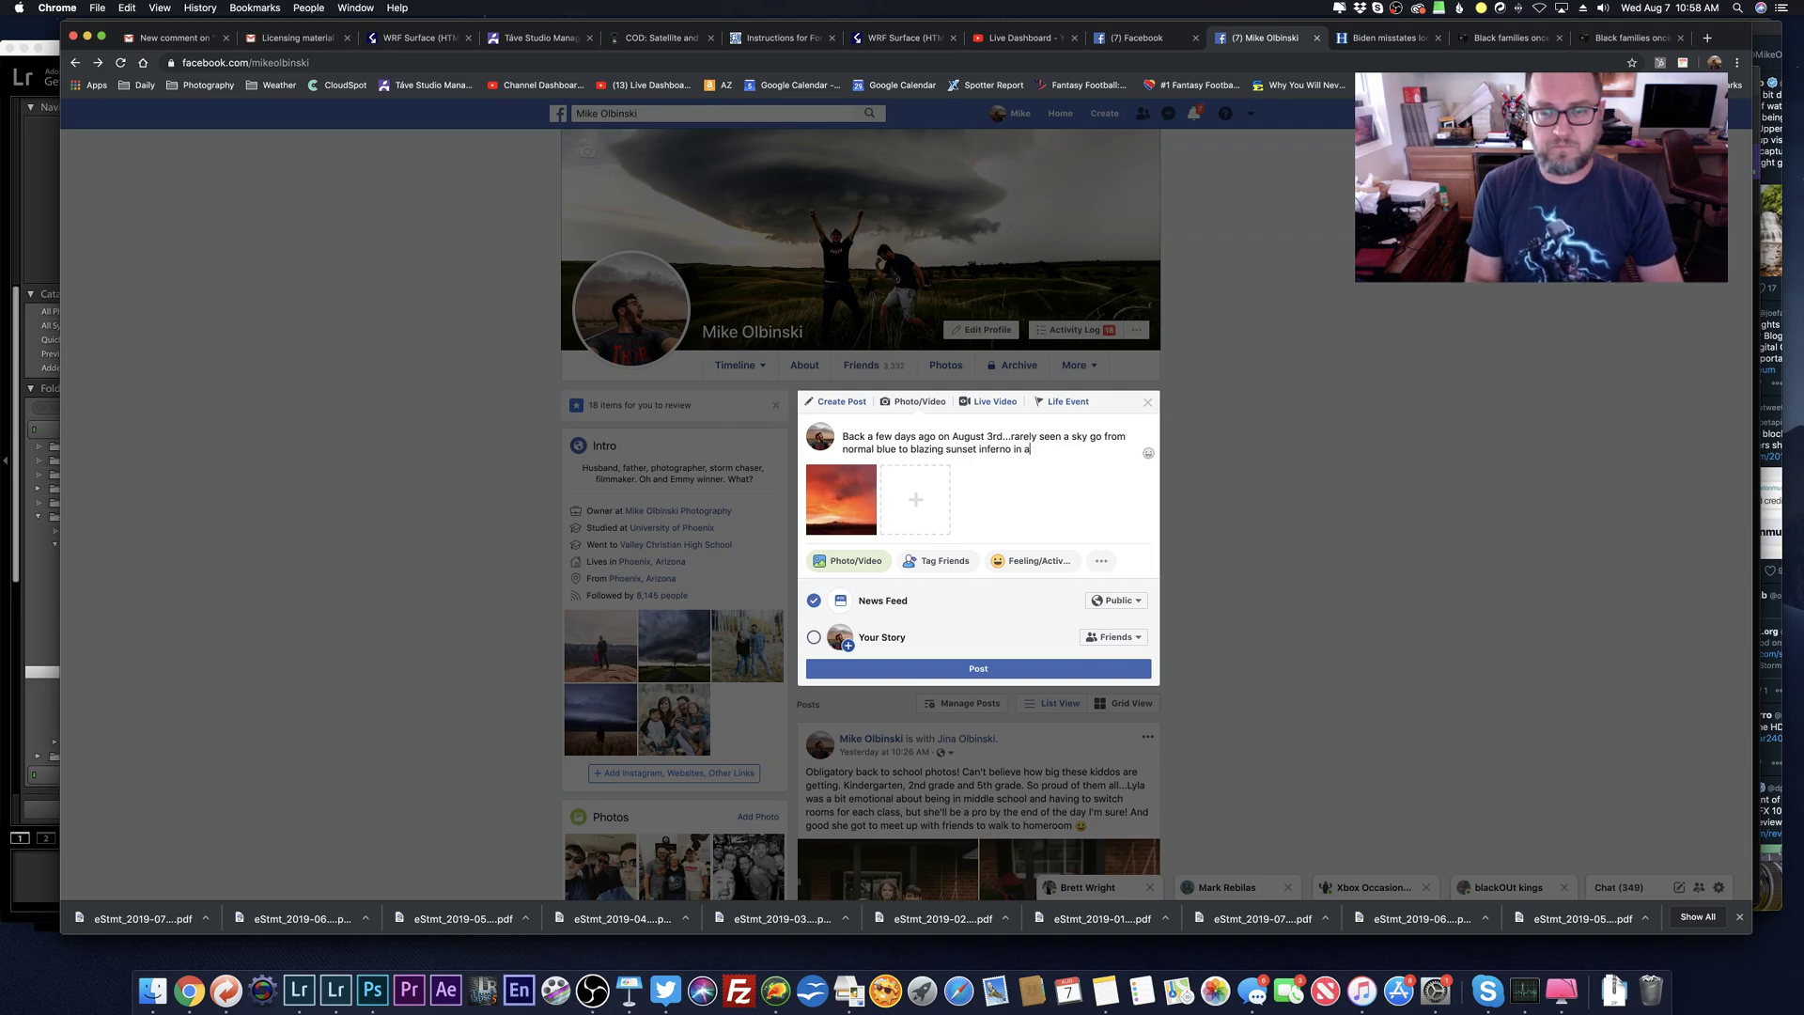
key("BackSpace")
type("under a m")
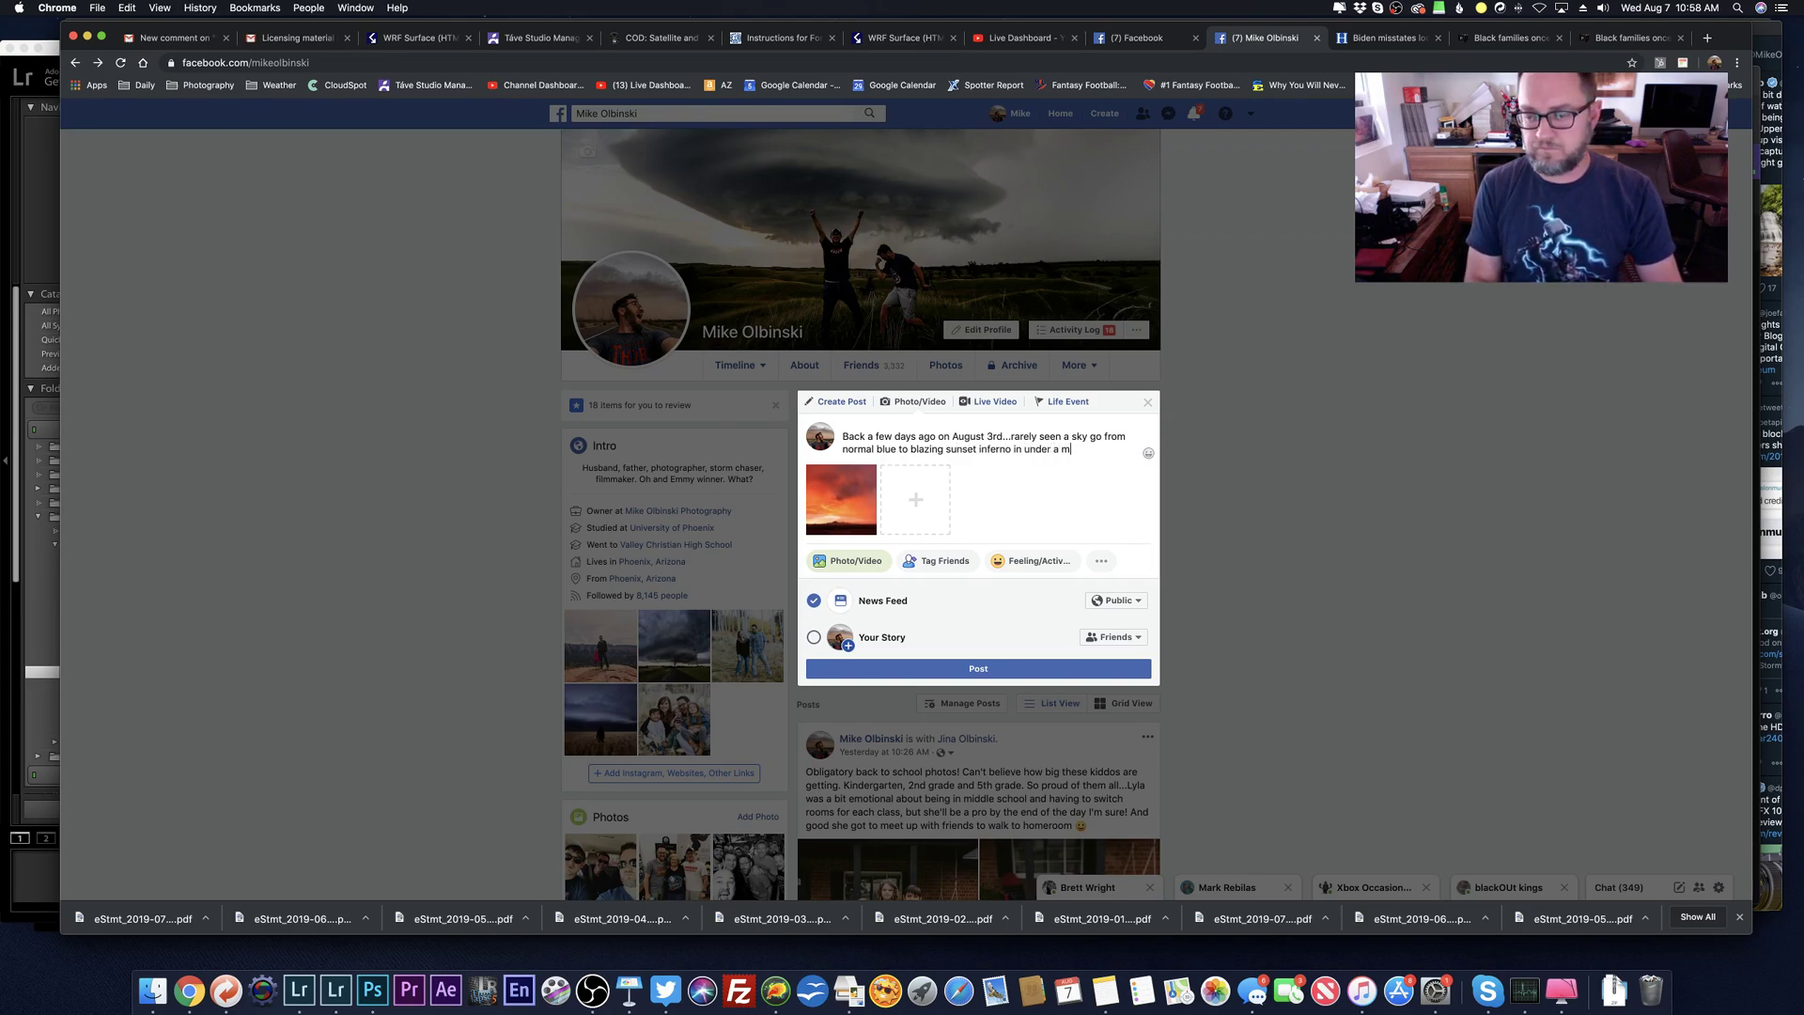
type("inute. WAs")
Step: Continue the caption with "Was an incredible sight and I had to work super hard to keep rain off the lens, in fact this had two"
key("BackSpace")
key("BackSpace")
type("as")
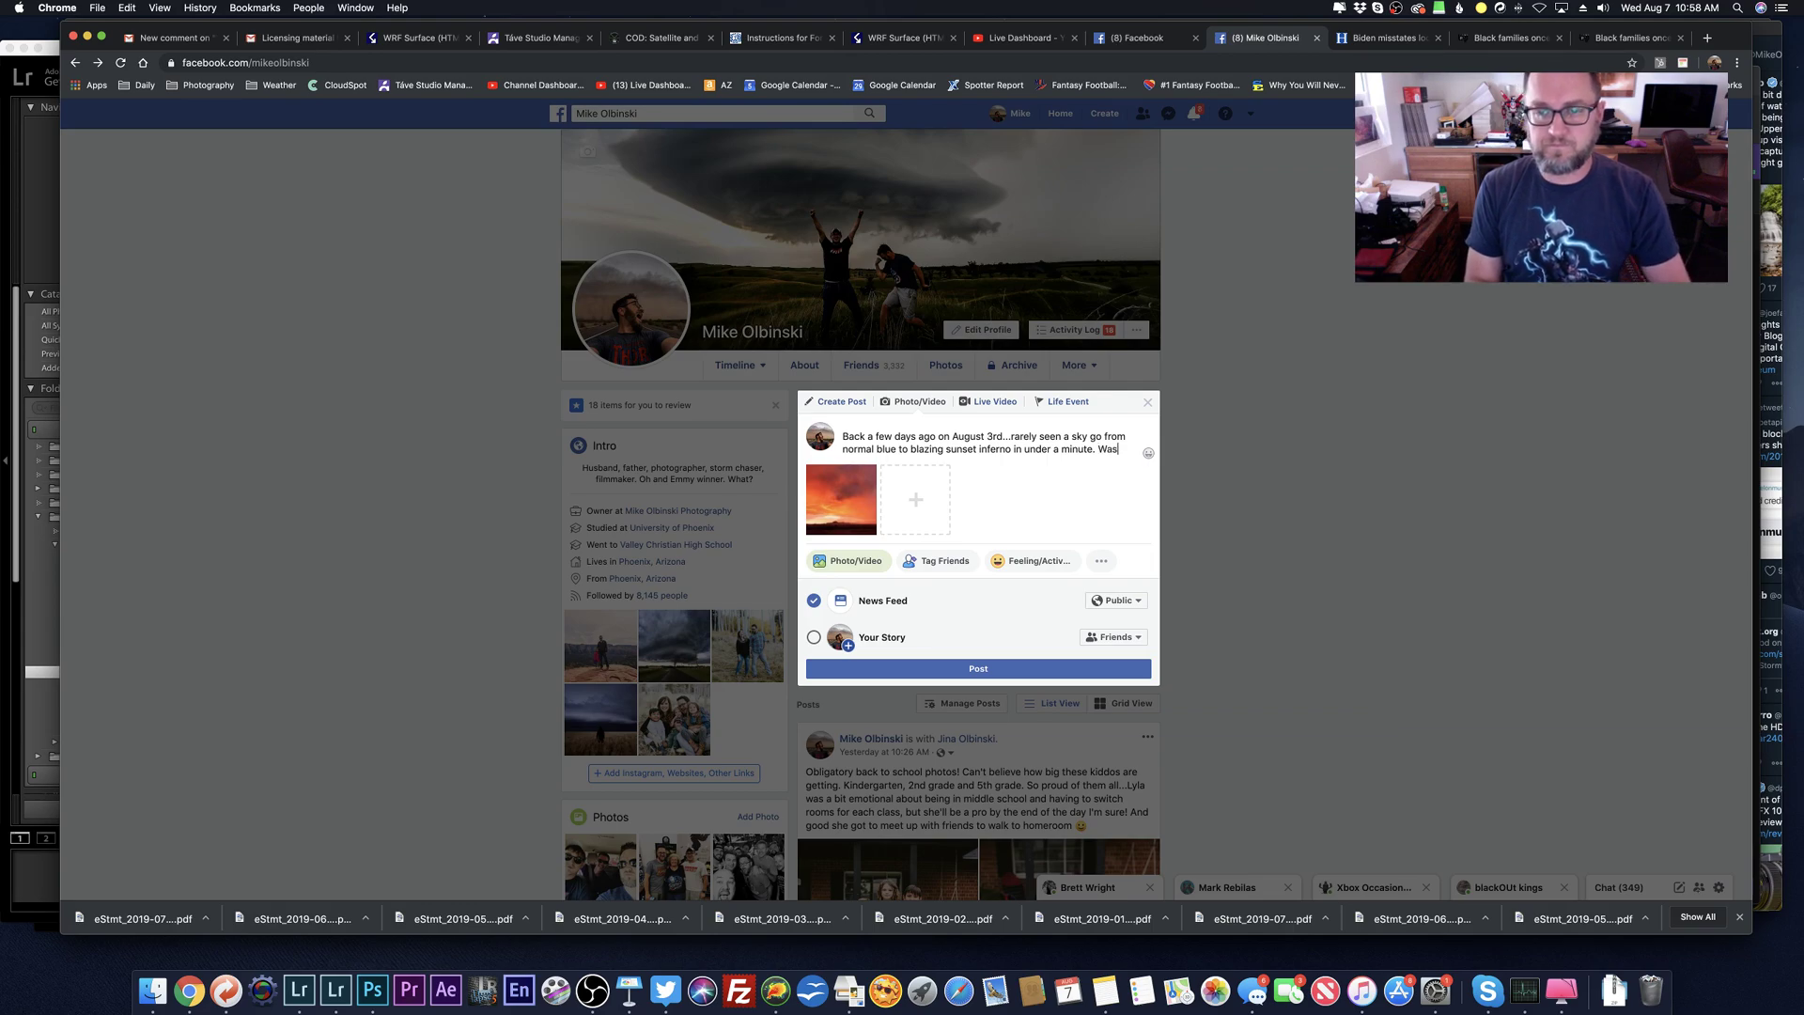
type(" an incredible sight and I had to work super hard to keep rain")
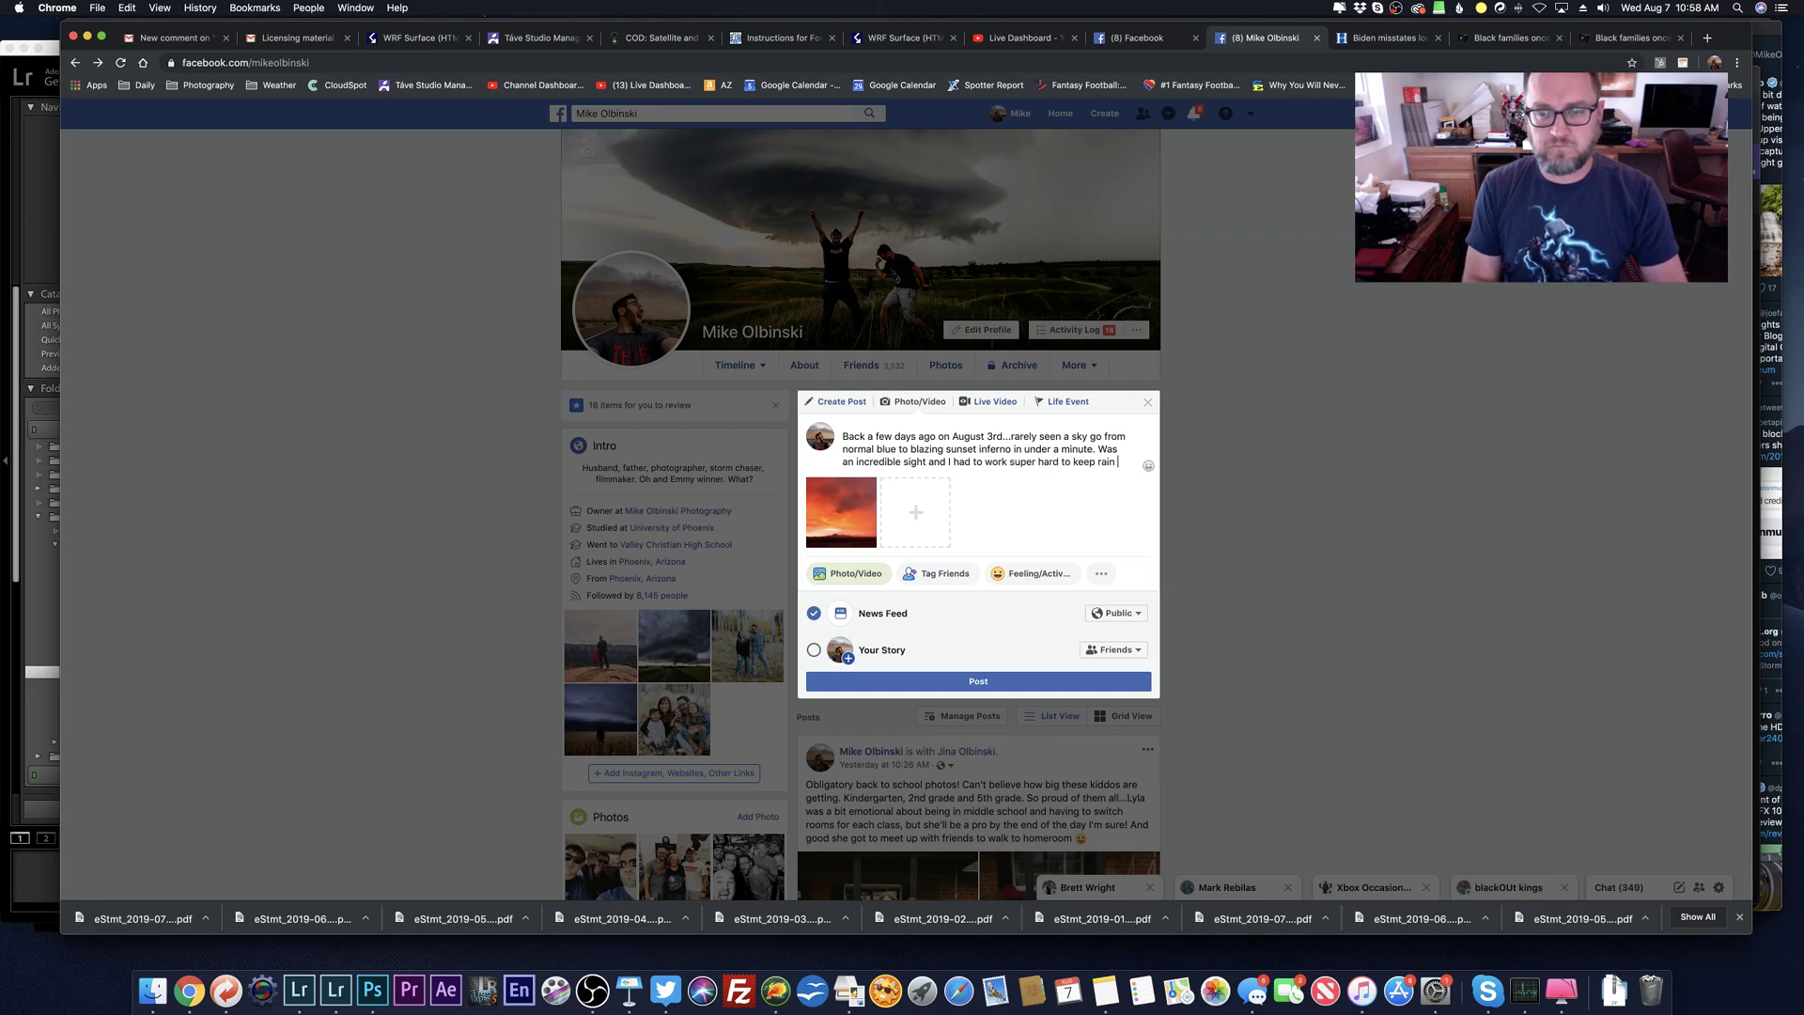
type(" off the lens, in fact this had two d")
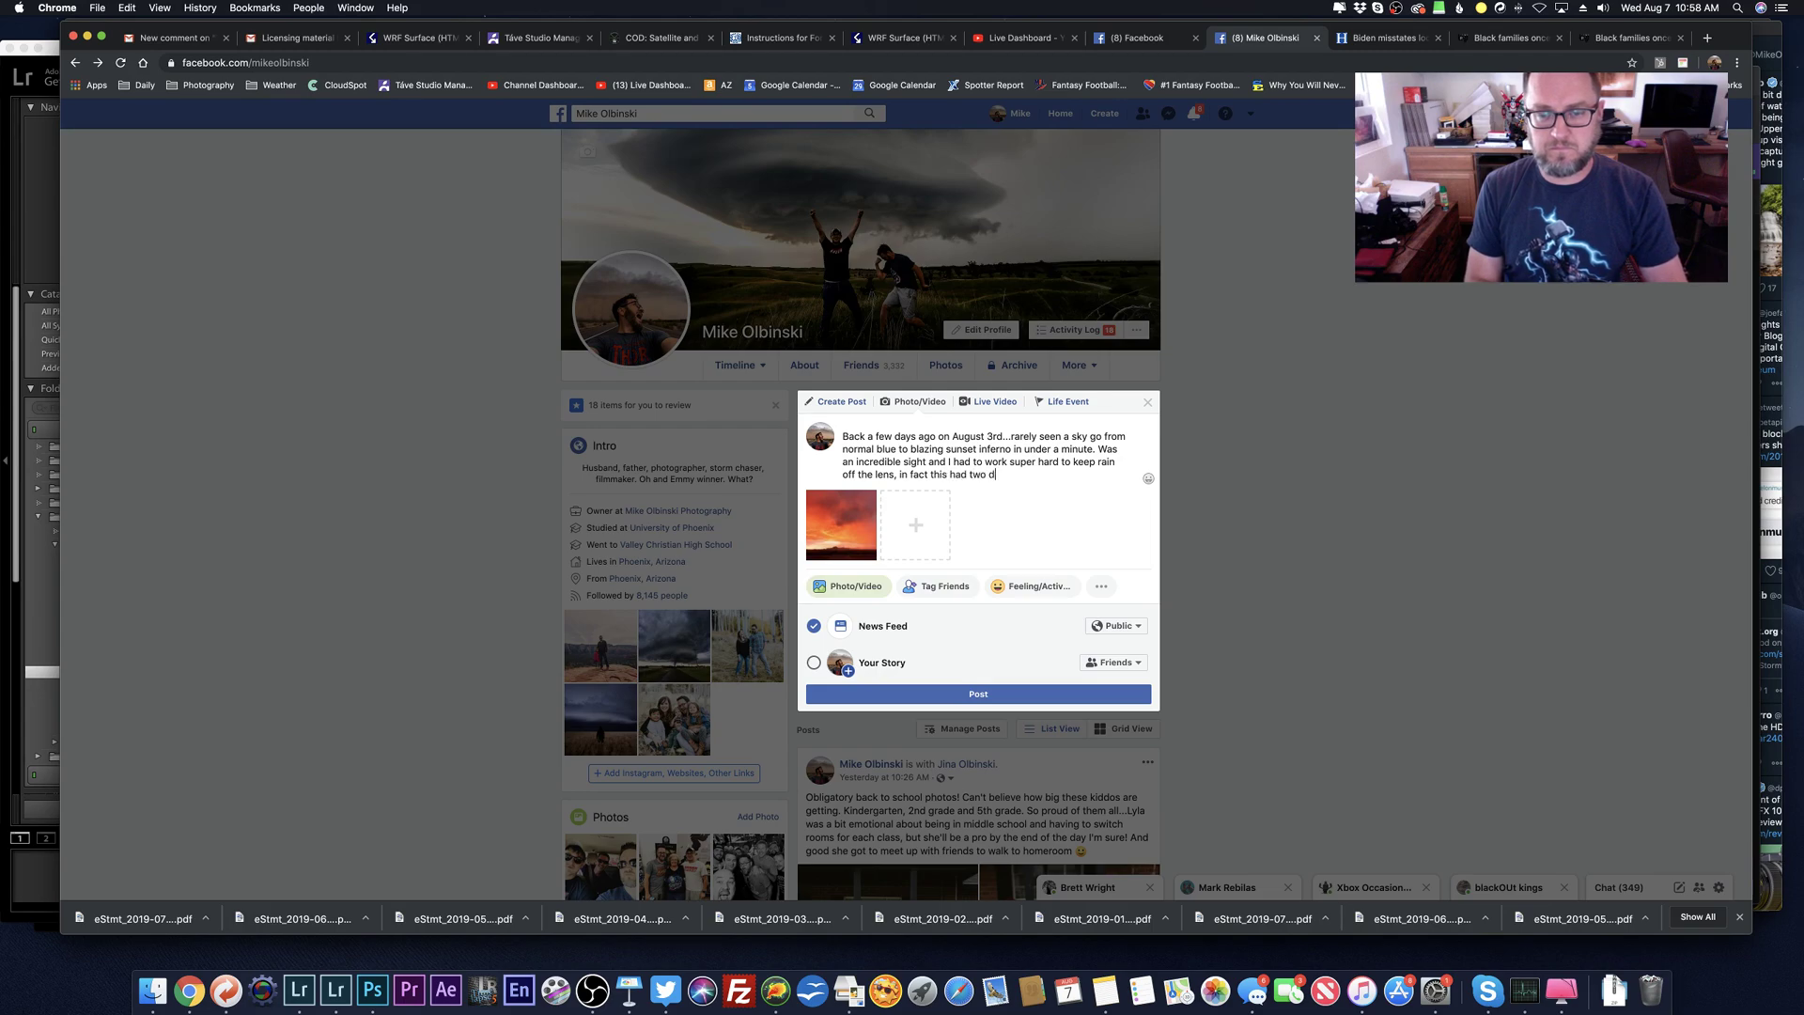
Step: Complete the caption's raindrop sentence with "big drops on it but thankfully were easy to remove."
key("BackSpace")
type("big drops on it but thankfull")
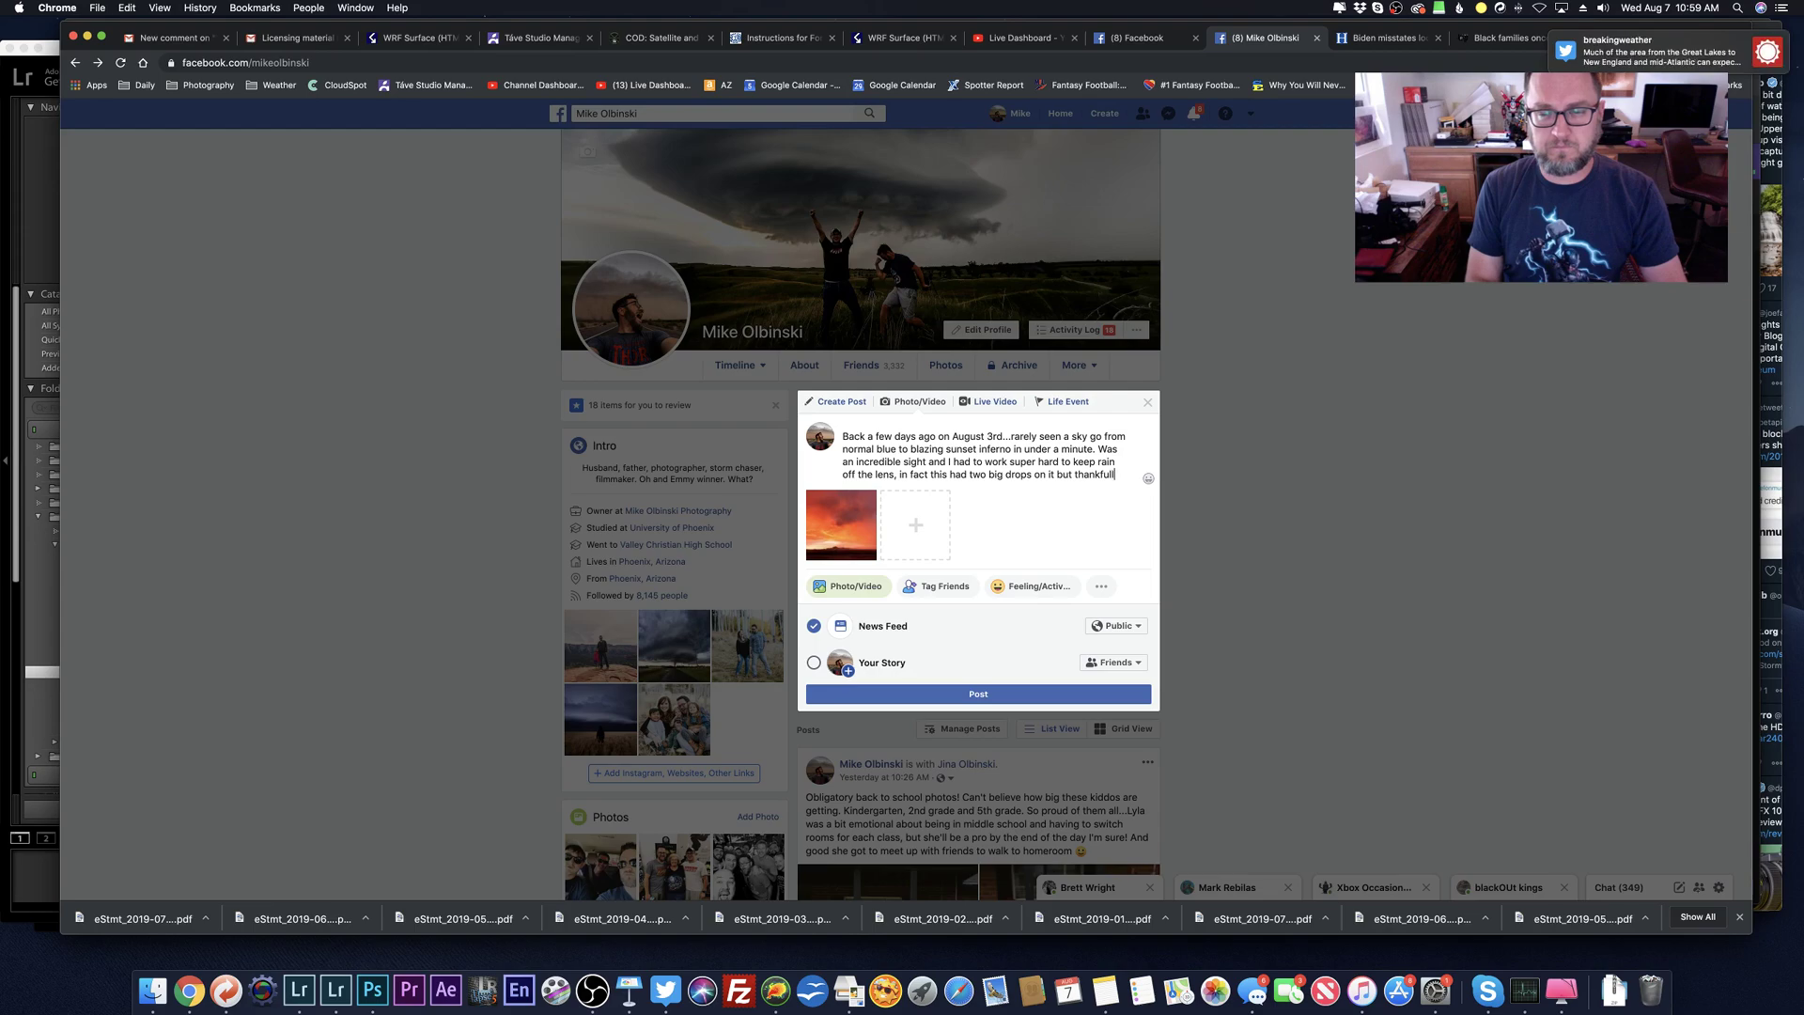
type("y were esy to")
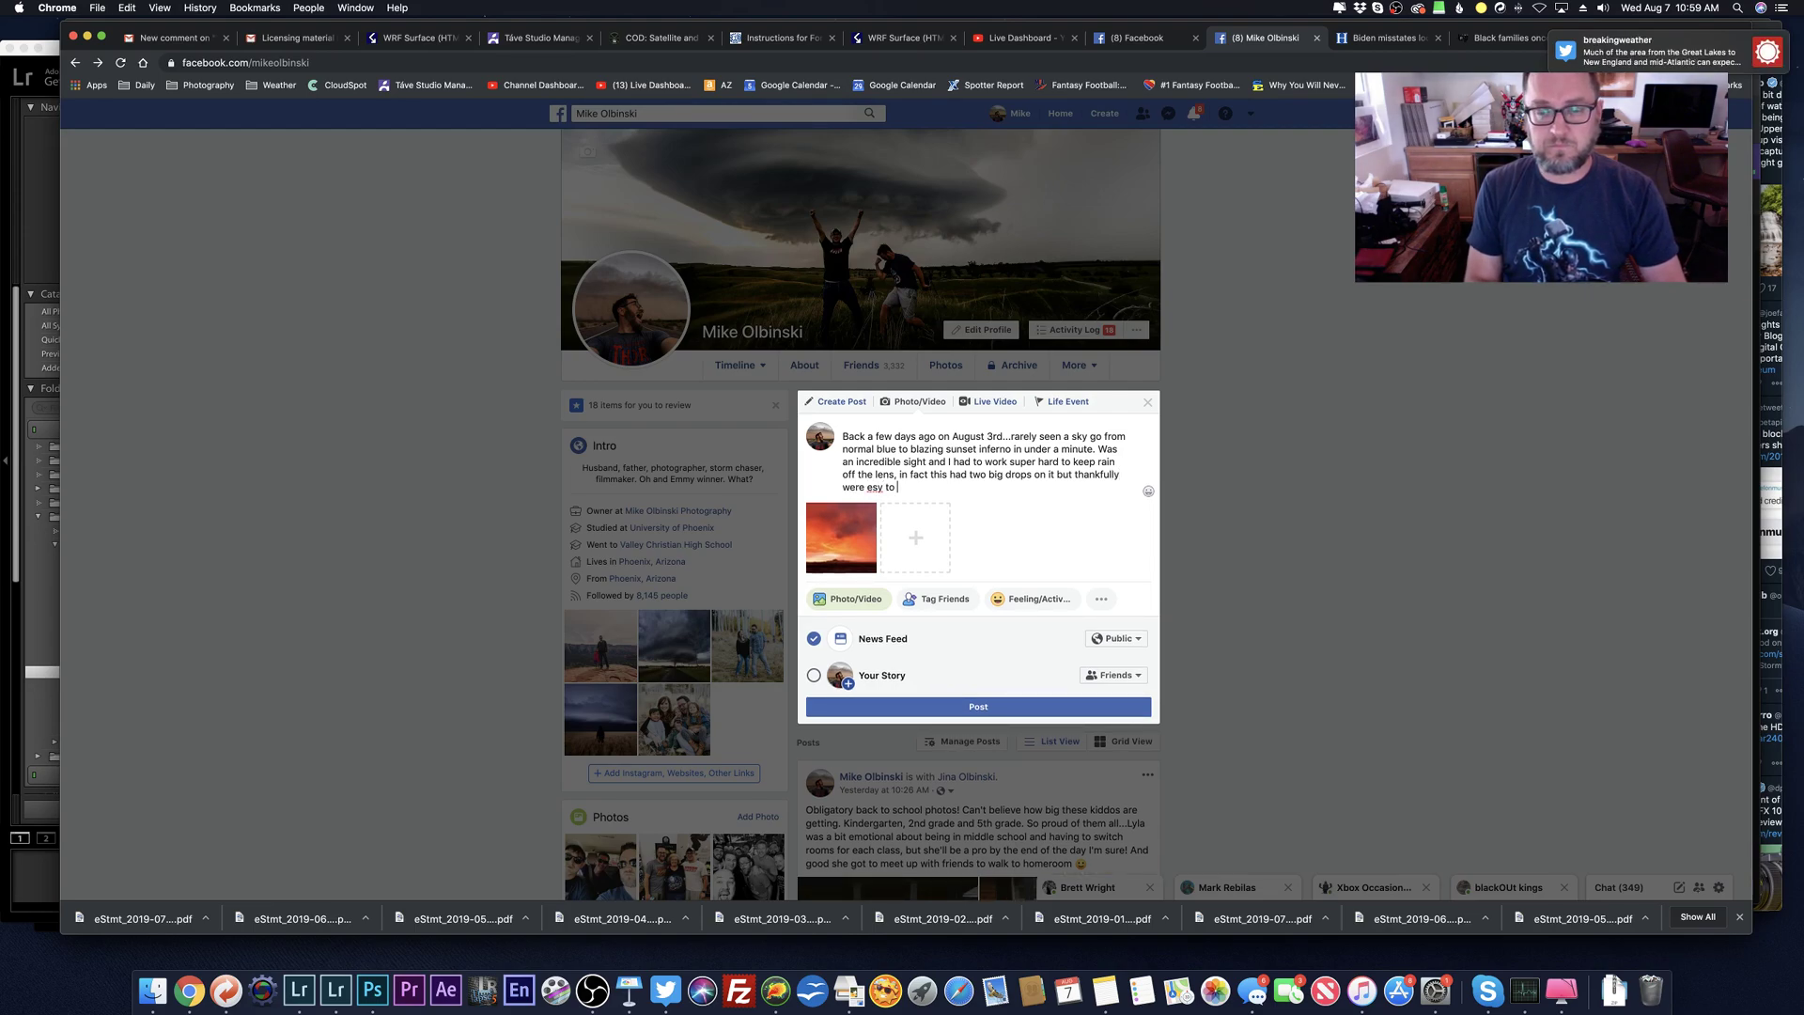
key("BackSpace")
key("BackSpace")
key("BackSpace")
key("BackSpace")
key("BackSpace")
type("easy to remove. Love")
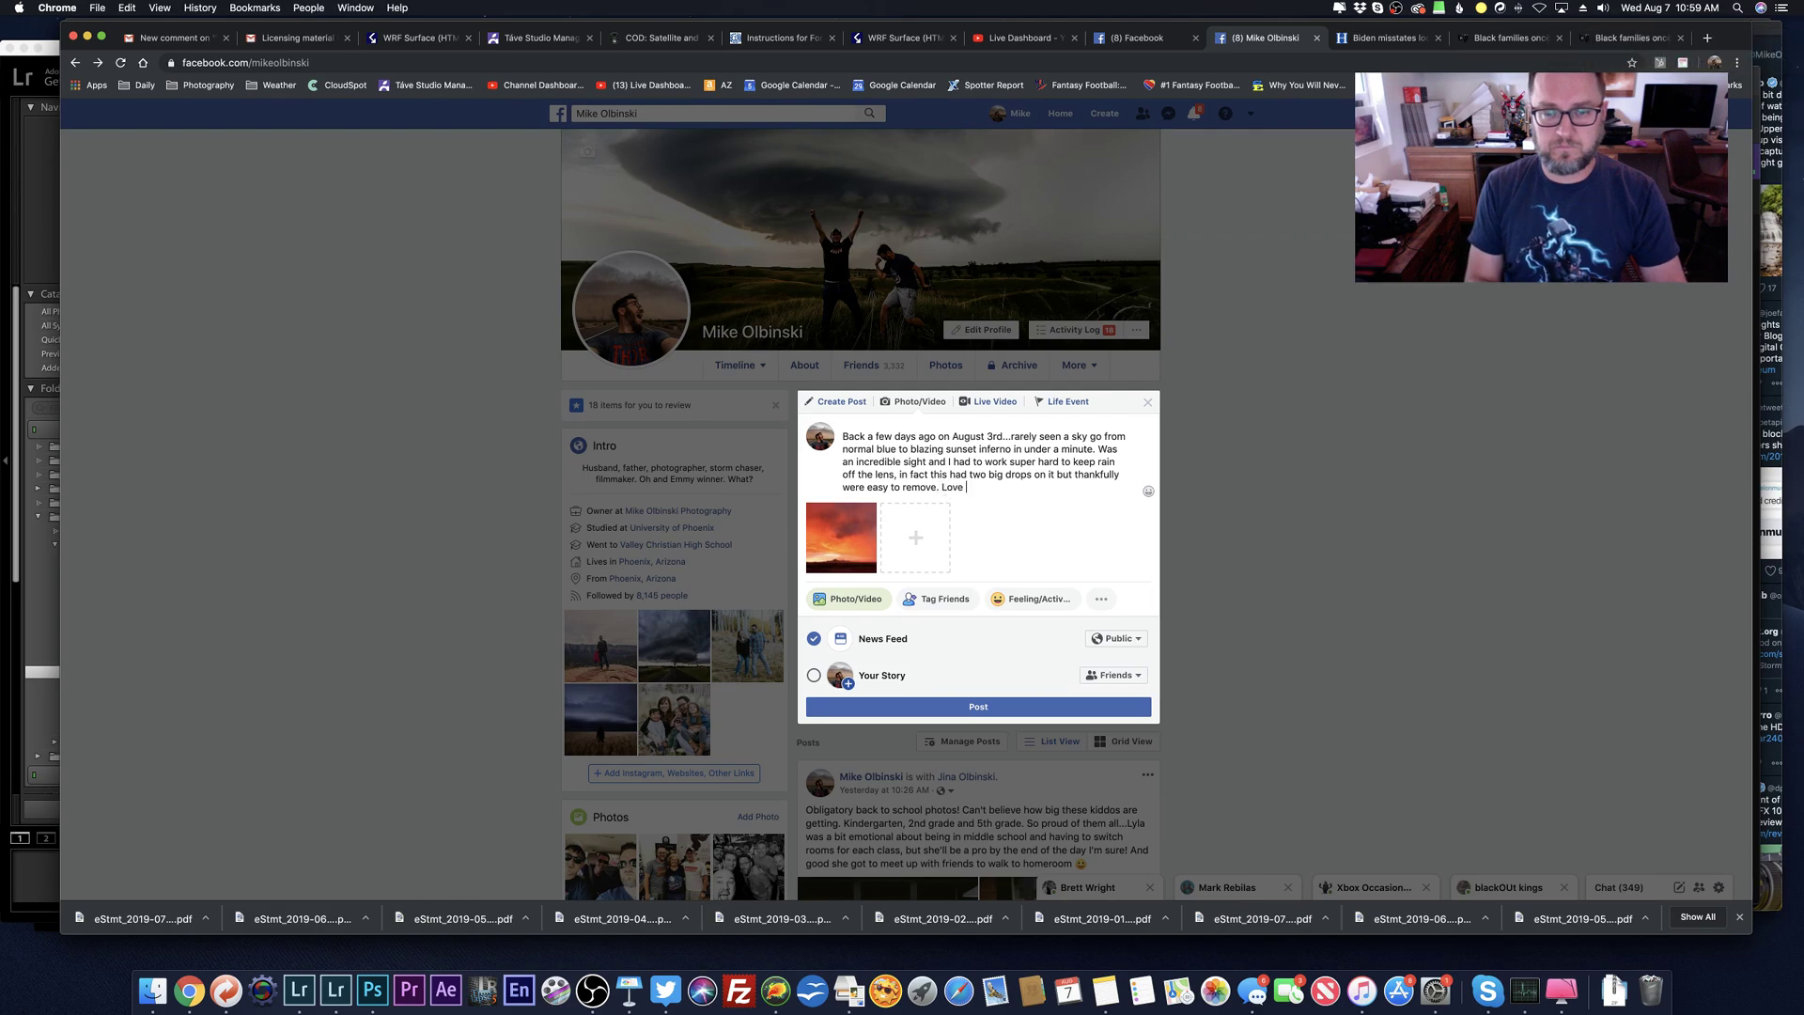
Step: Add the shooting location to the caption as "Taken northeast of Willcox along Highway 191"
key("BackSpace")
key("BackSpace")
key("BackSpace")
key("BackSpace")
key("BackSpace")
type("T")
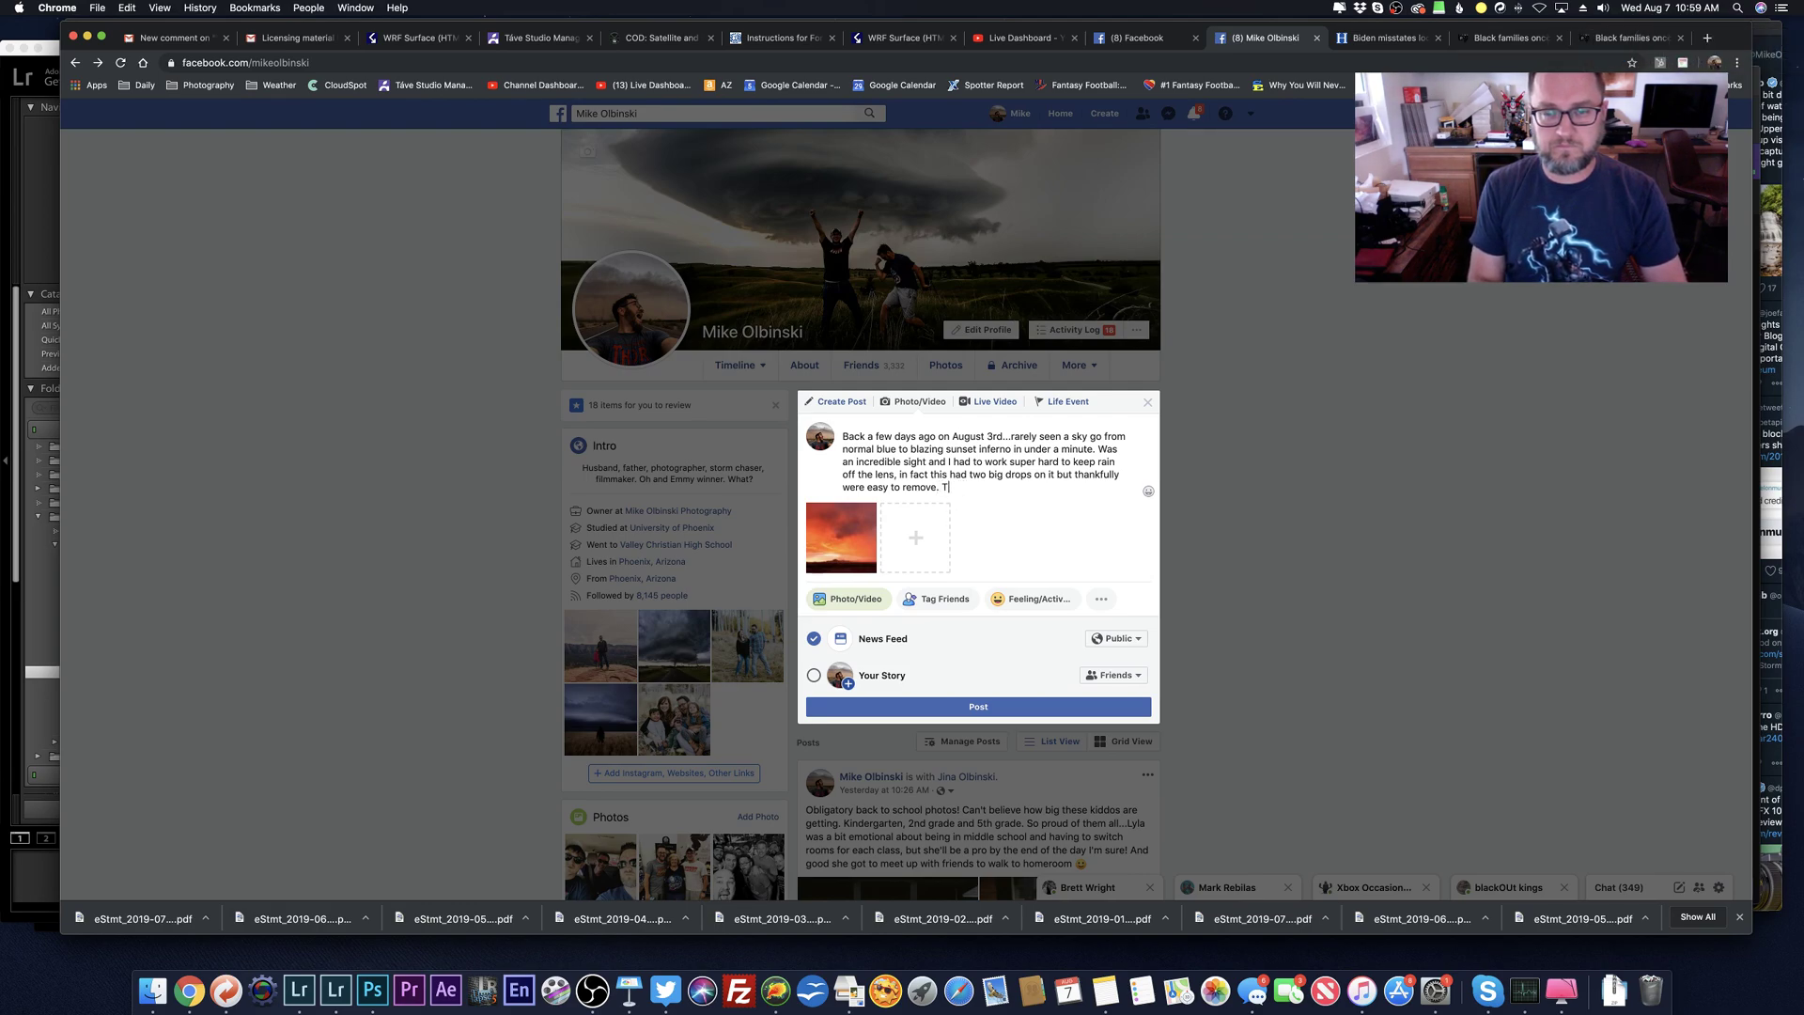
type("aken northeas")
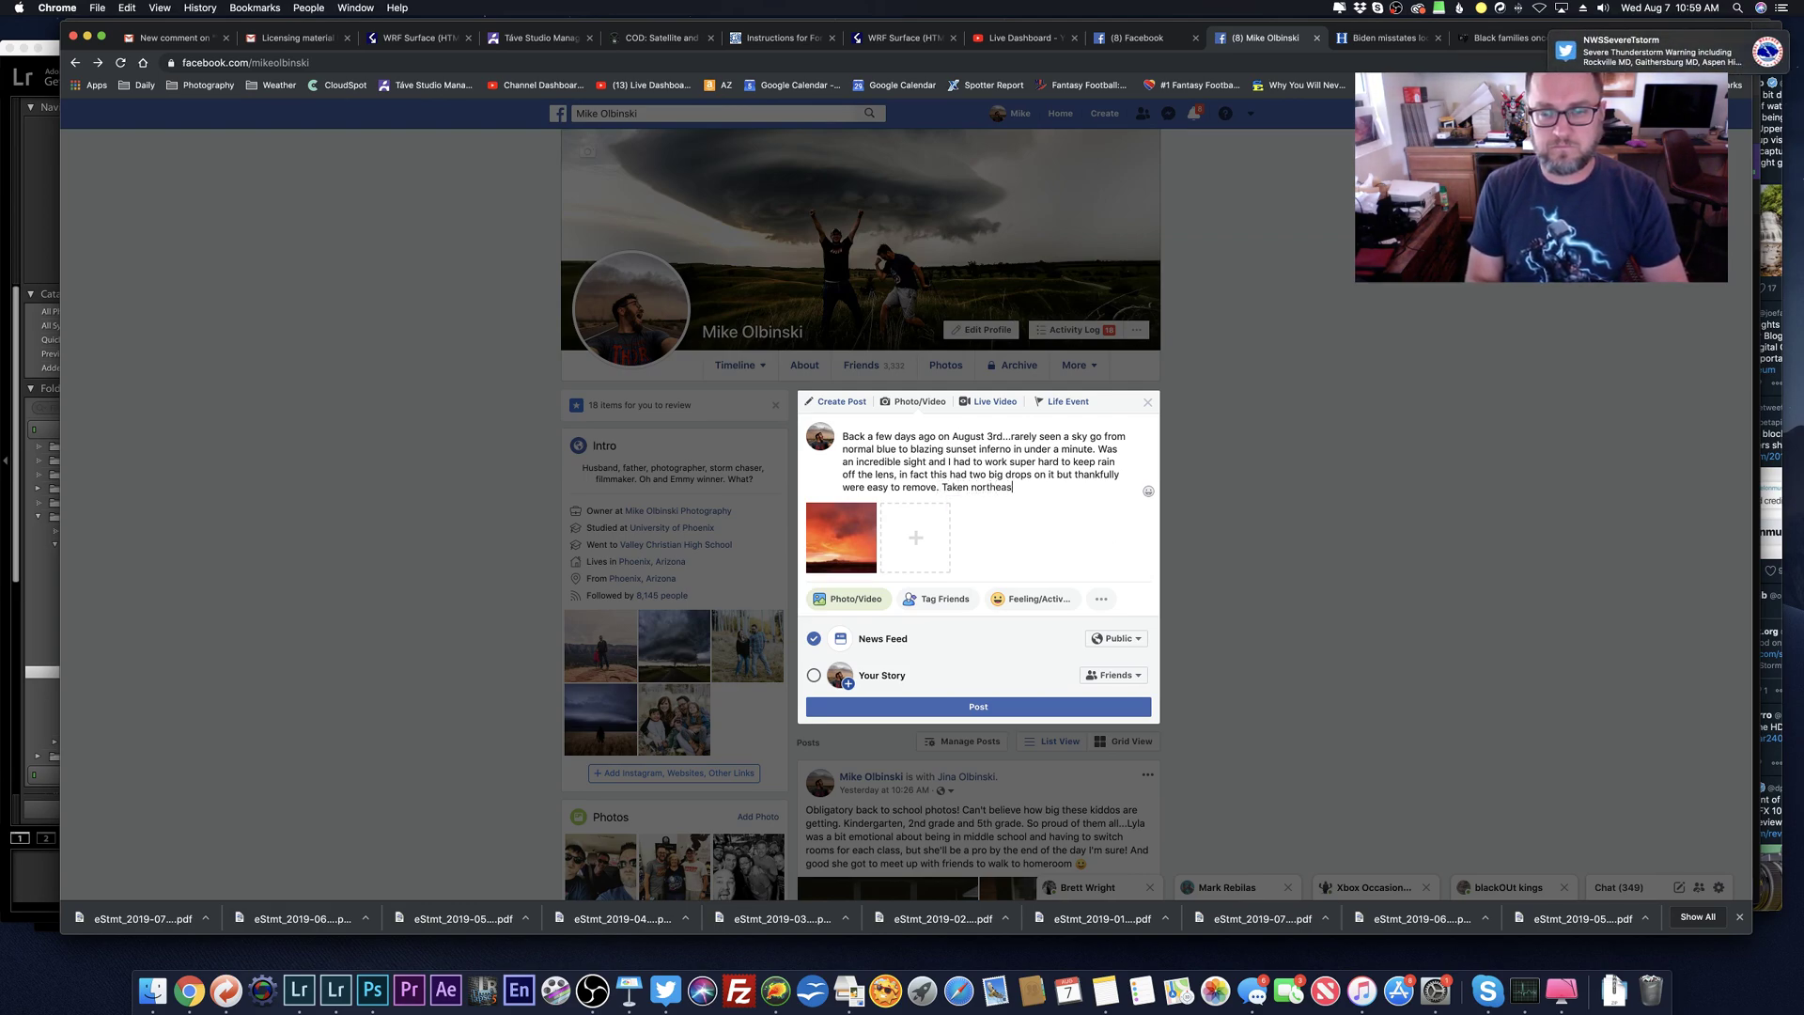
type("t of Willcox alo")
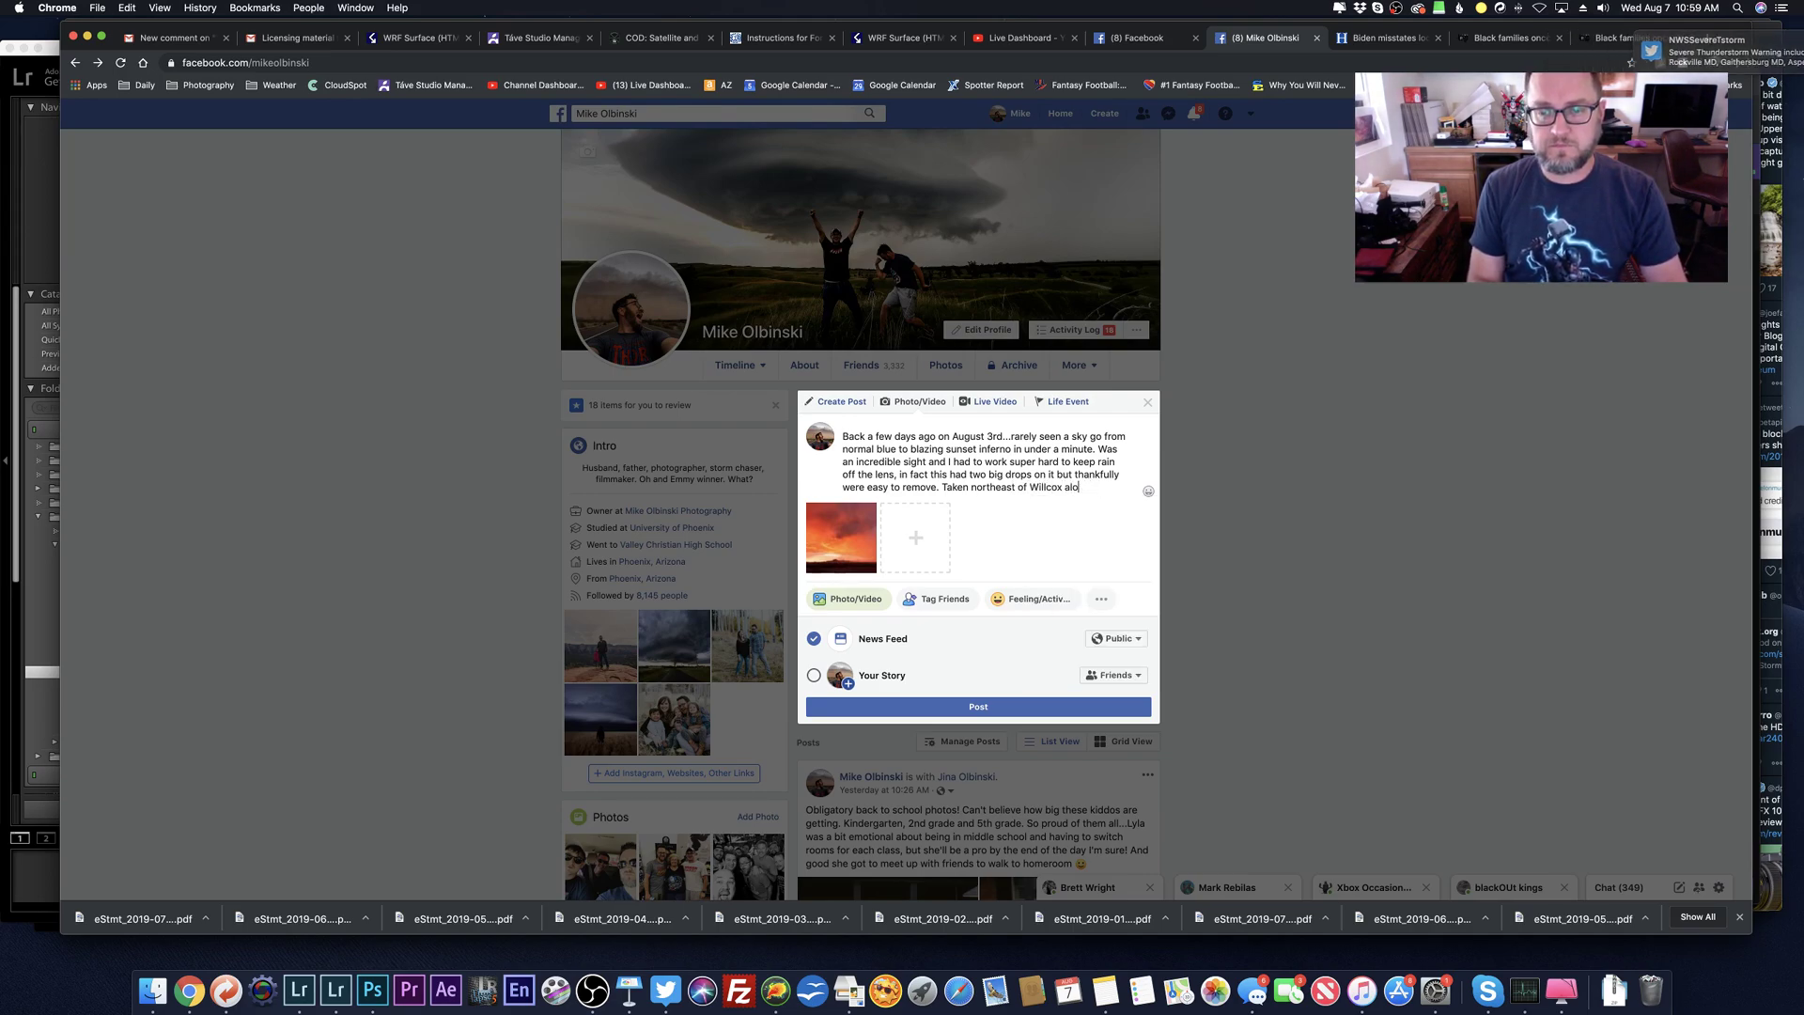
type("ng Highway 191")
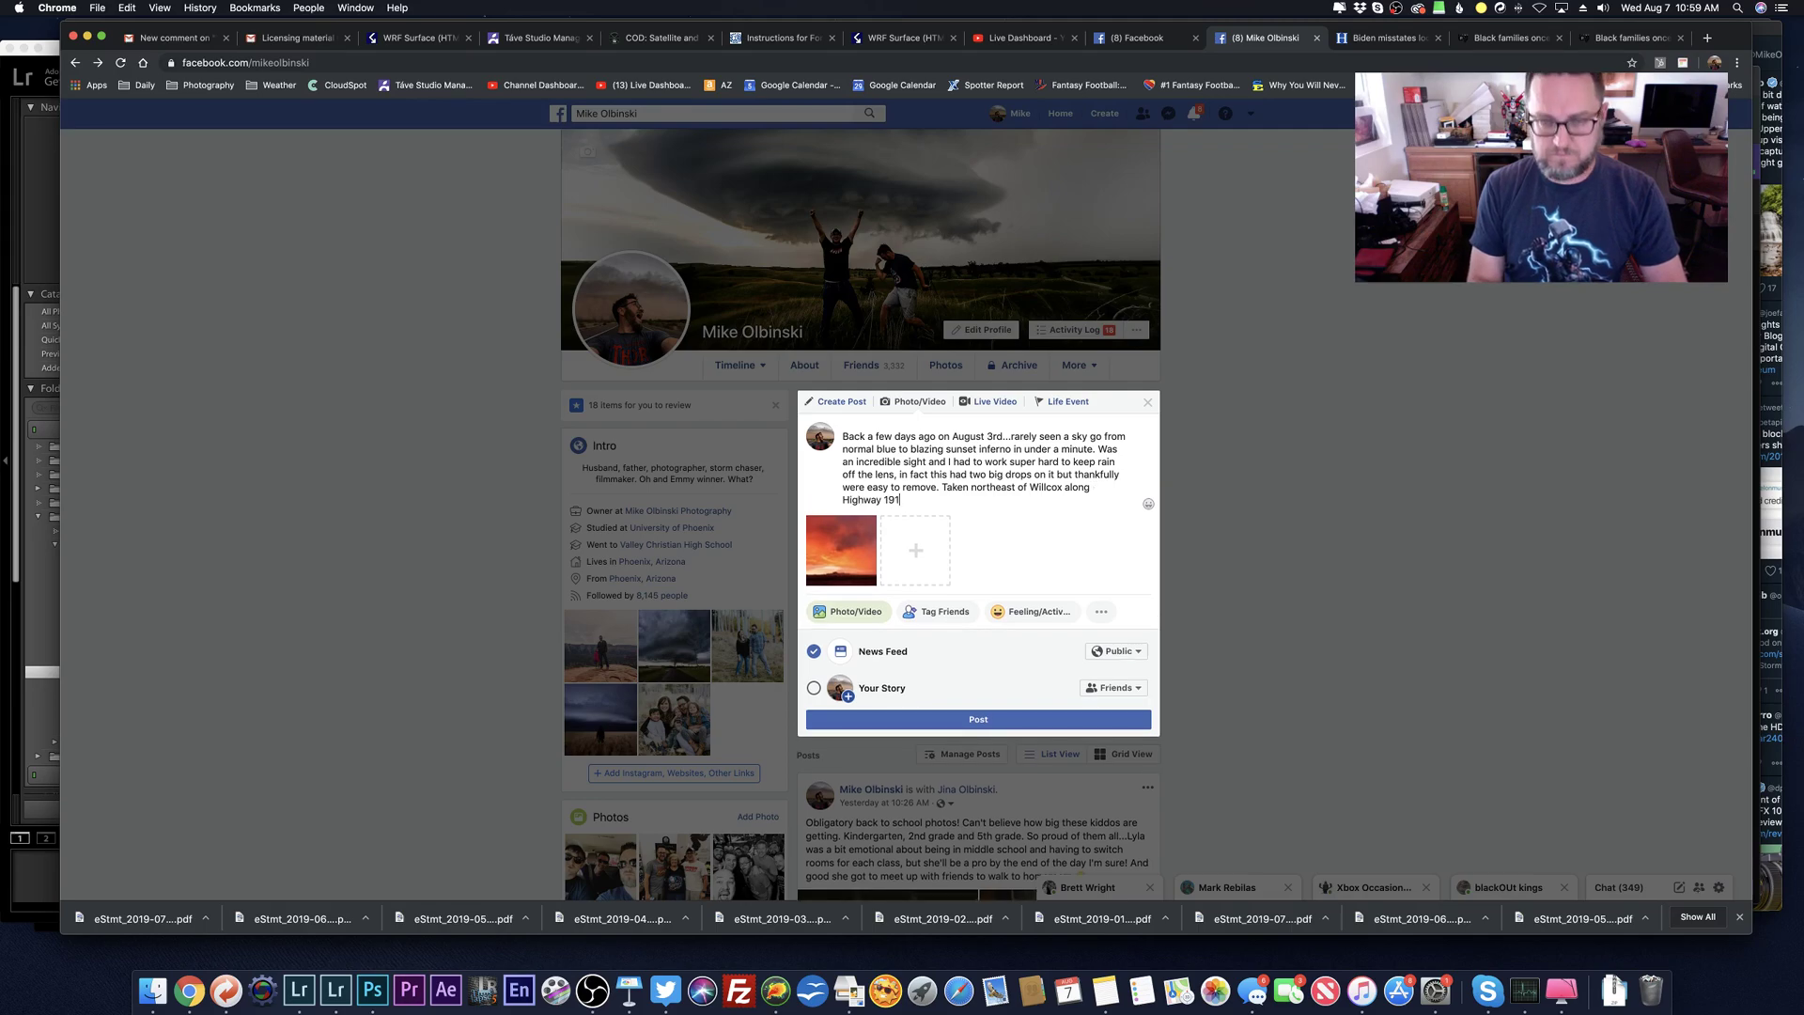
type("...love th")
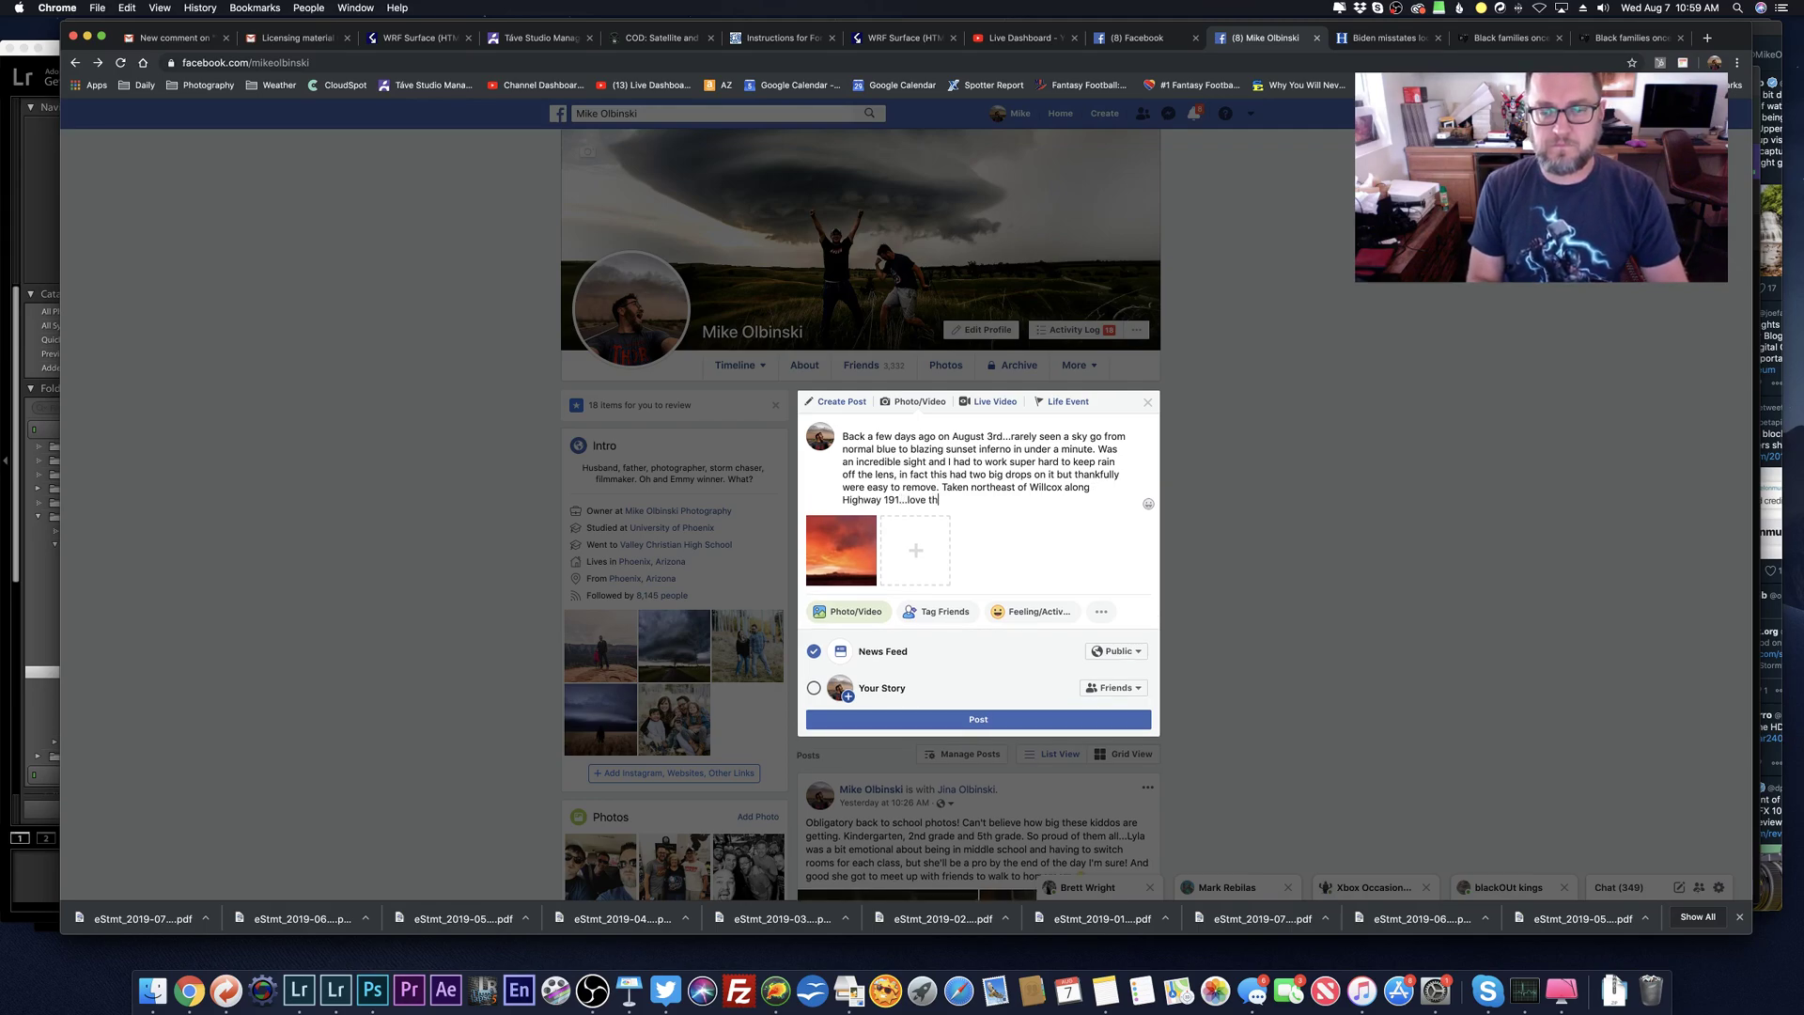
type("e mountaisn")
key("BackSpace")
key("BackSpace")
key("BackSpace")
key("BackSpace")
key("BackSpace")
key("BackSpace")
key("BackSpace")
key("BackSpace")
key("BackSpace")
type("c")
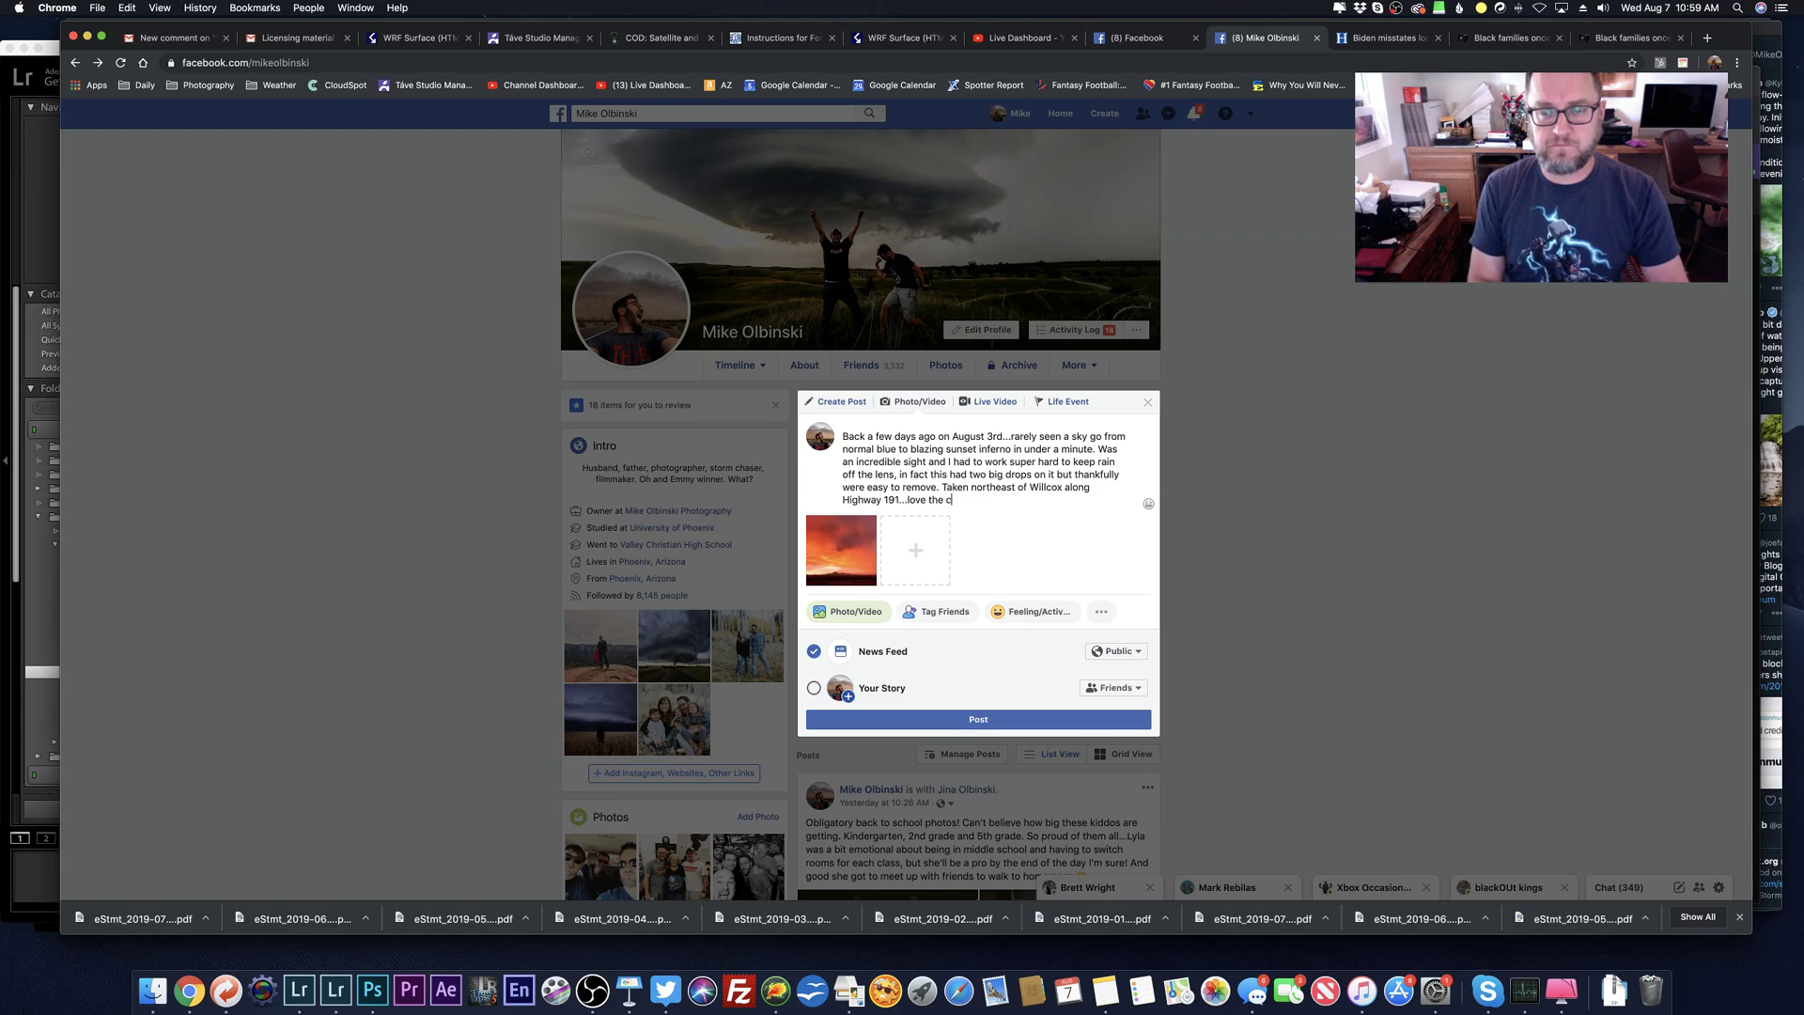
key("BackSpace")
key("BackSpace")
key("BackSpace")
key("BackSpace")
key("BackSpace")
key("BackSpace")
key("BackSpace")
key("BackSpace")
key("BackSpace")
key("BackSpace")
key("BackSpace")
key("BackSpace")
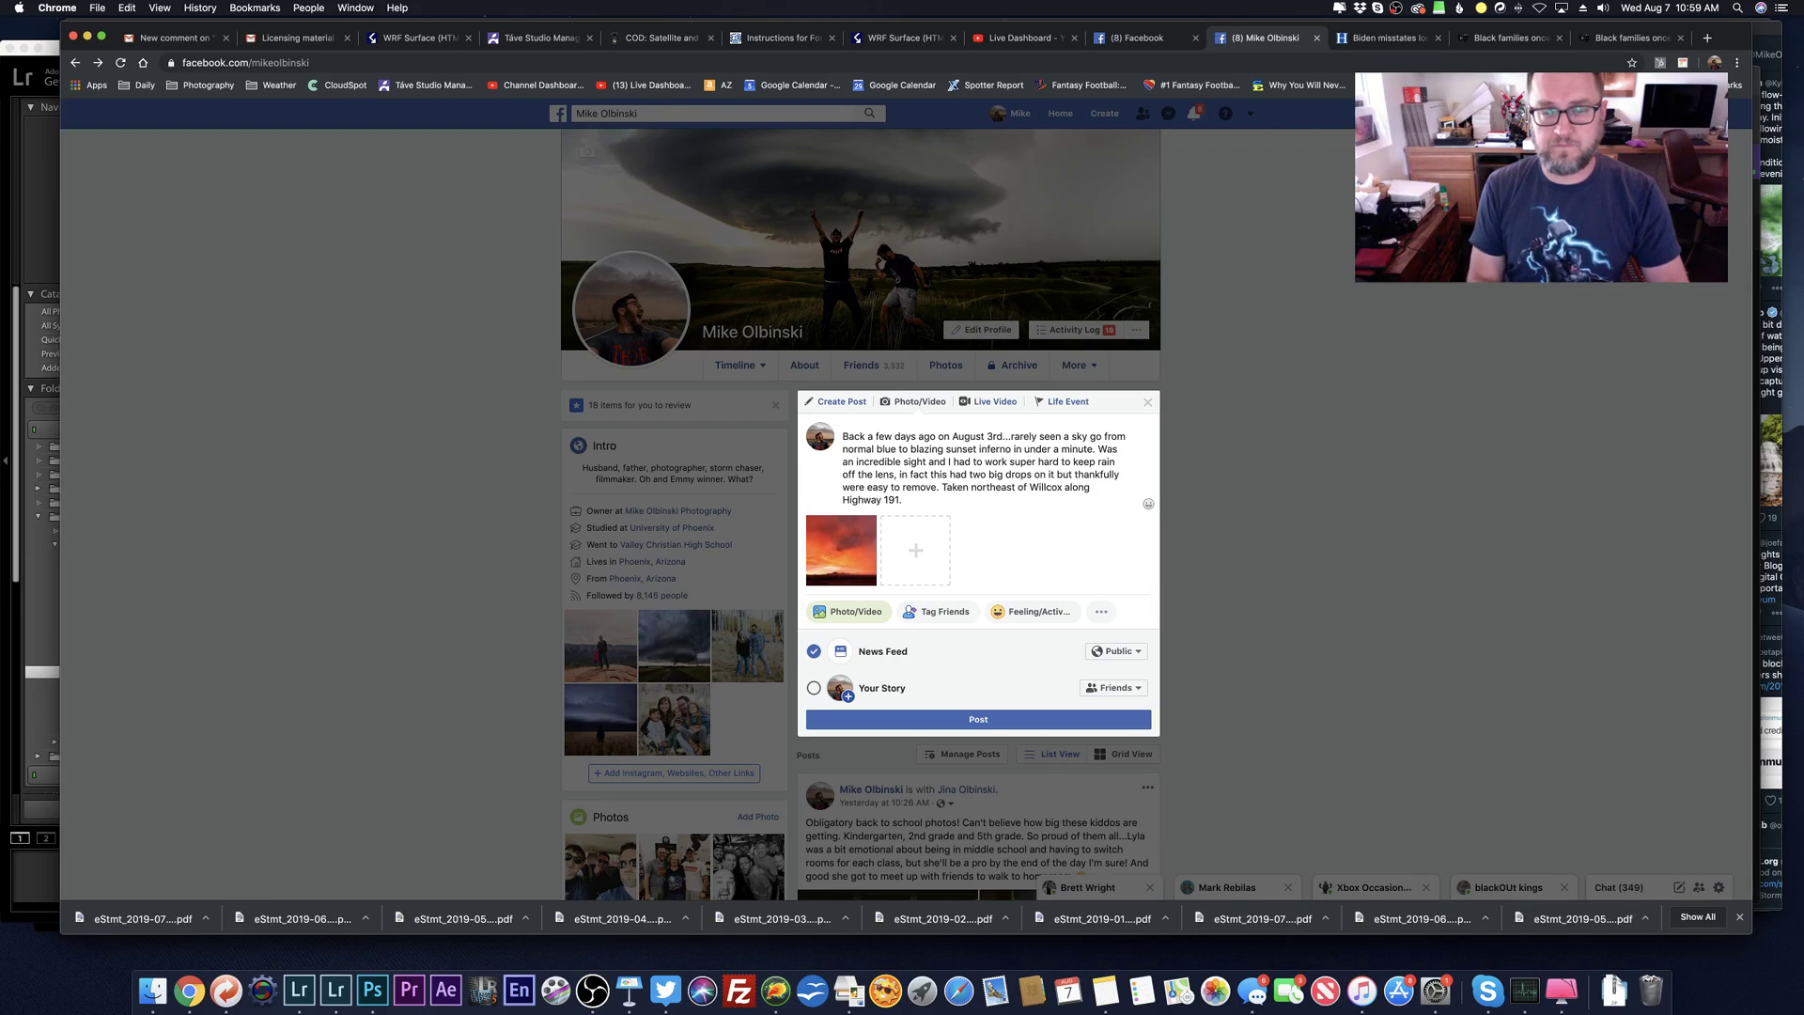
Step: Add to the caption "Once the sky went nuts, I turned the camera and hoped for some bolts to drop and we got lucky. Colors were intense."
type("nce the sky wen")
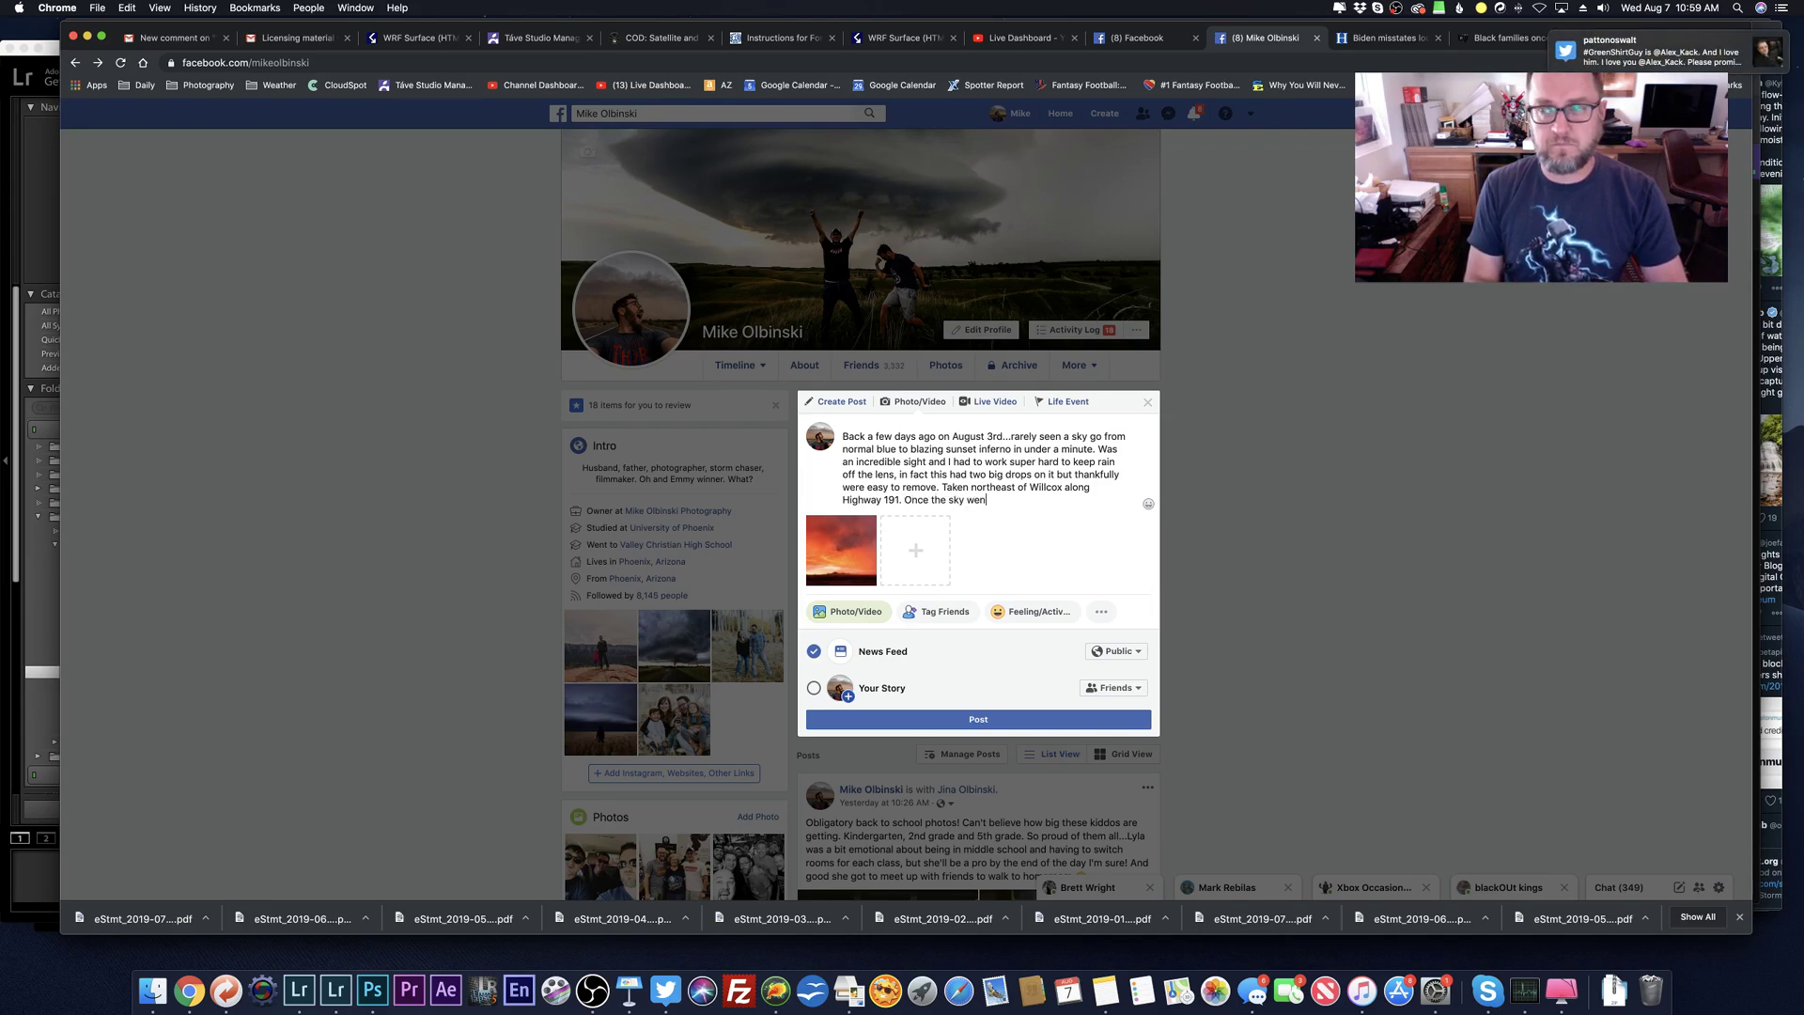
type("t nuts, I turned the came")
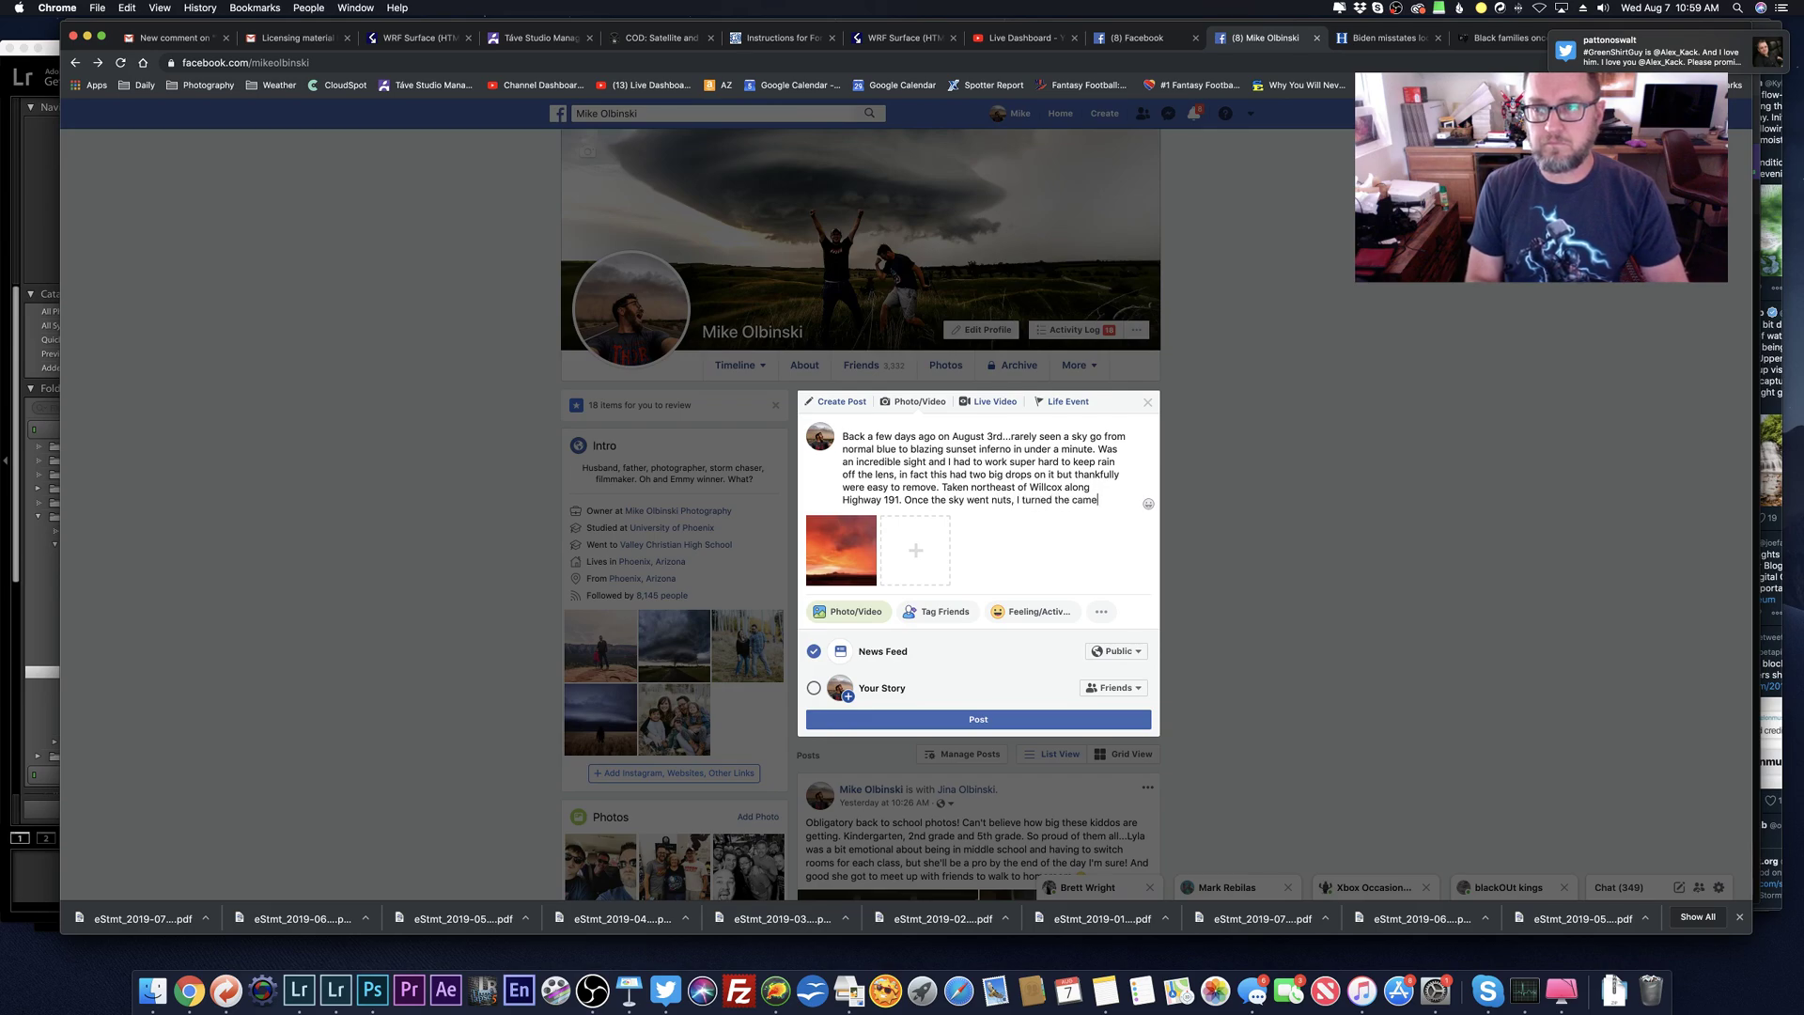
type("ra and hoped f")
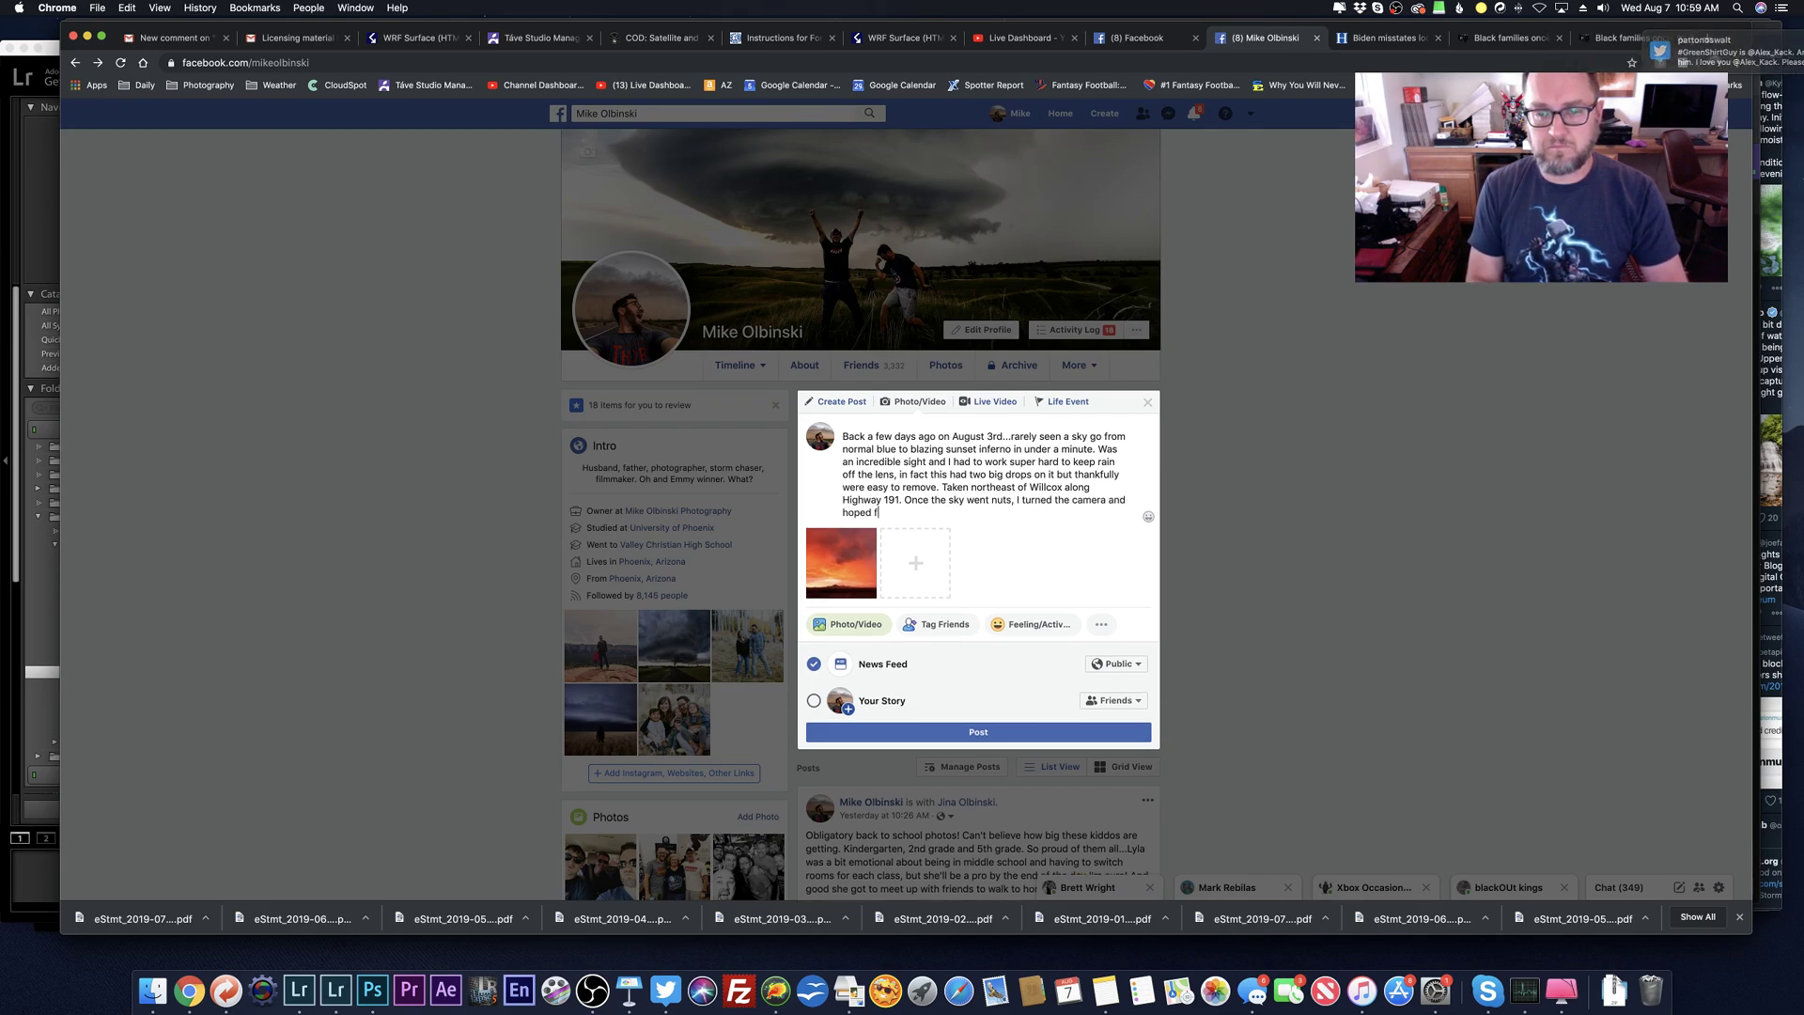
type("or some hbolts to ")
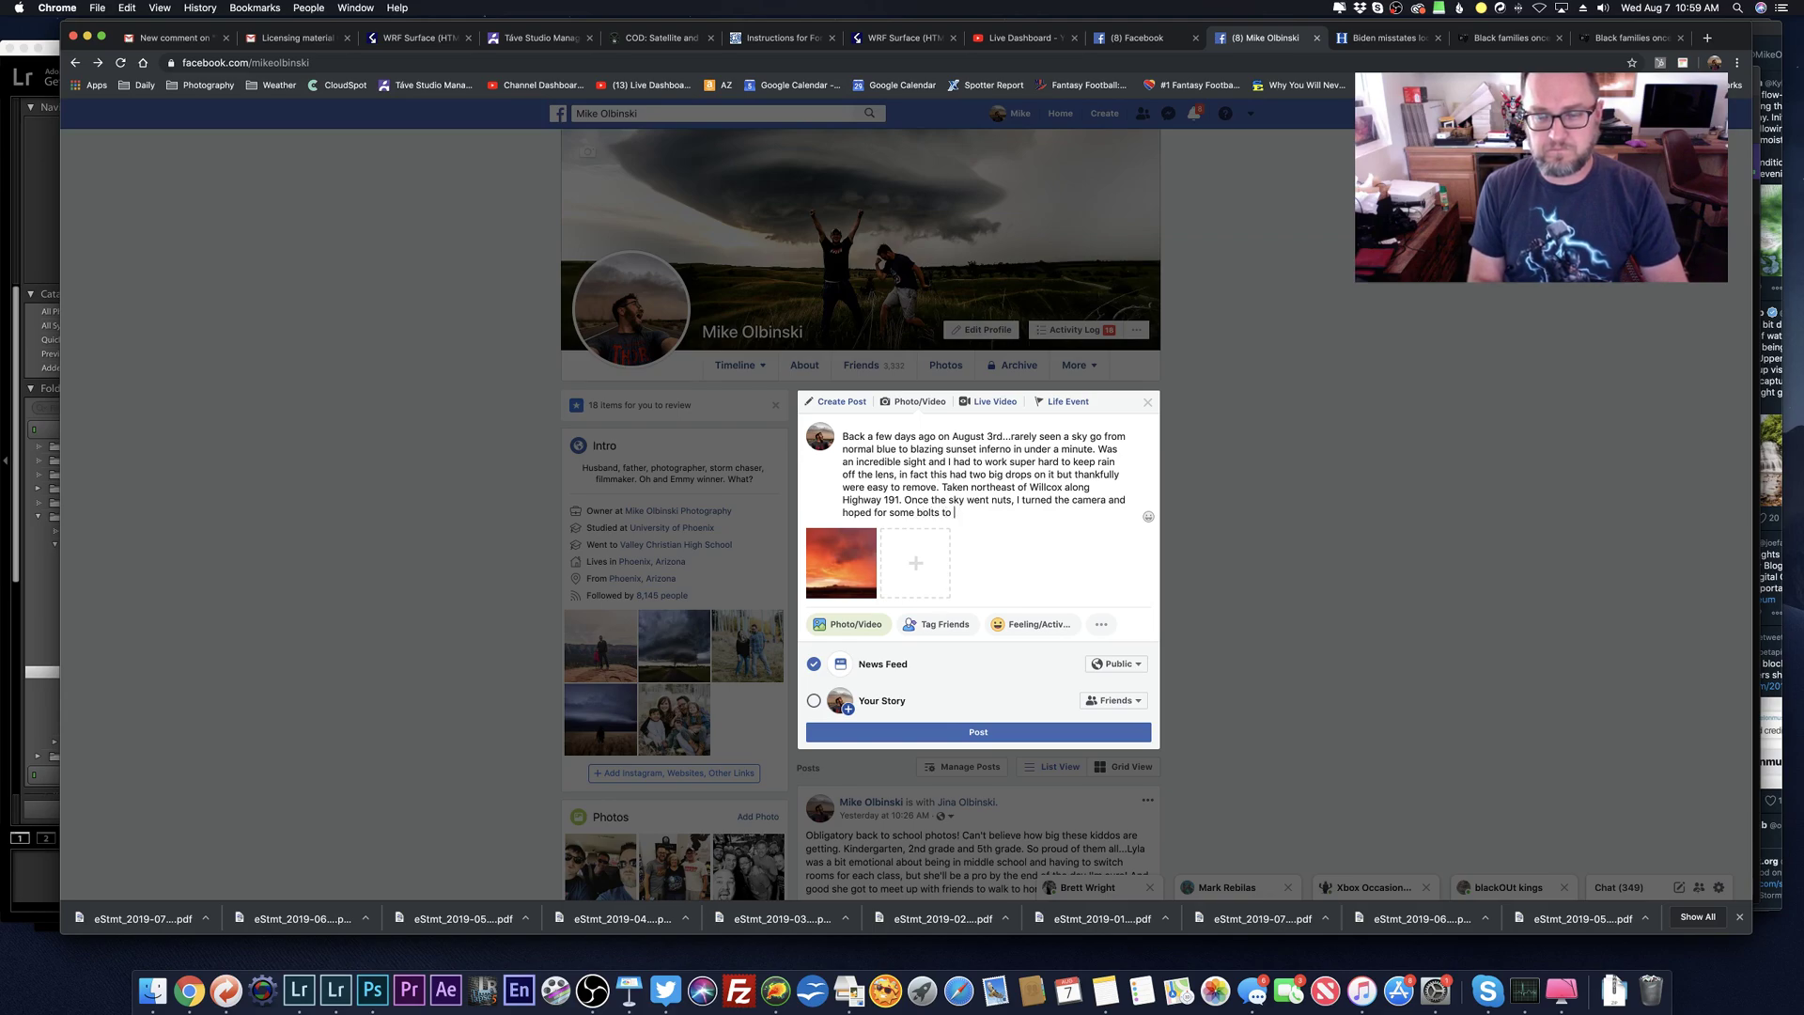
type("kerop and we got lucky")
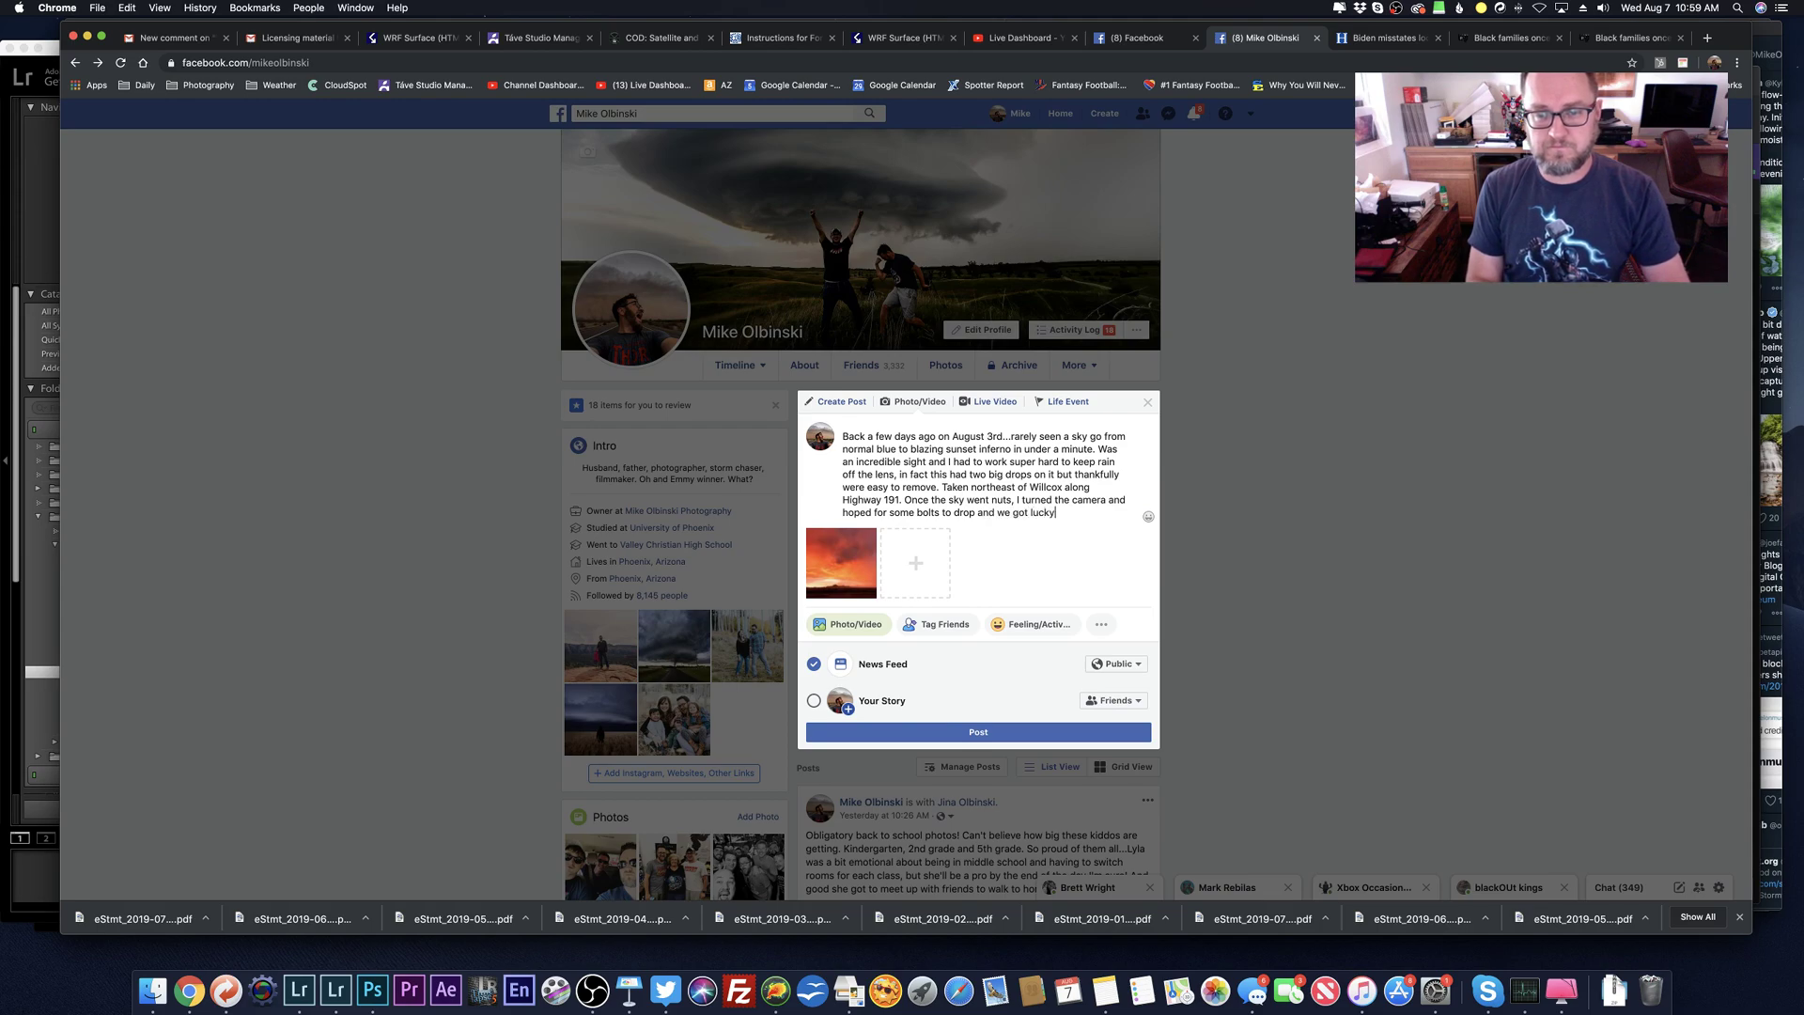
type(". Colors were intense.")
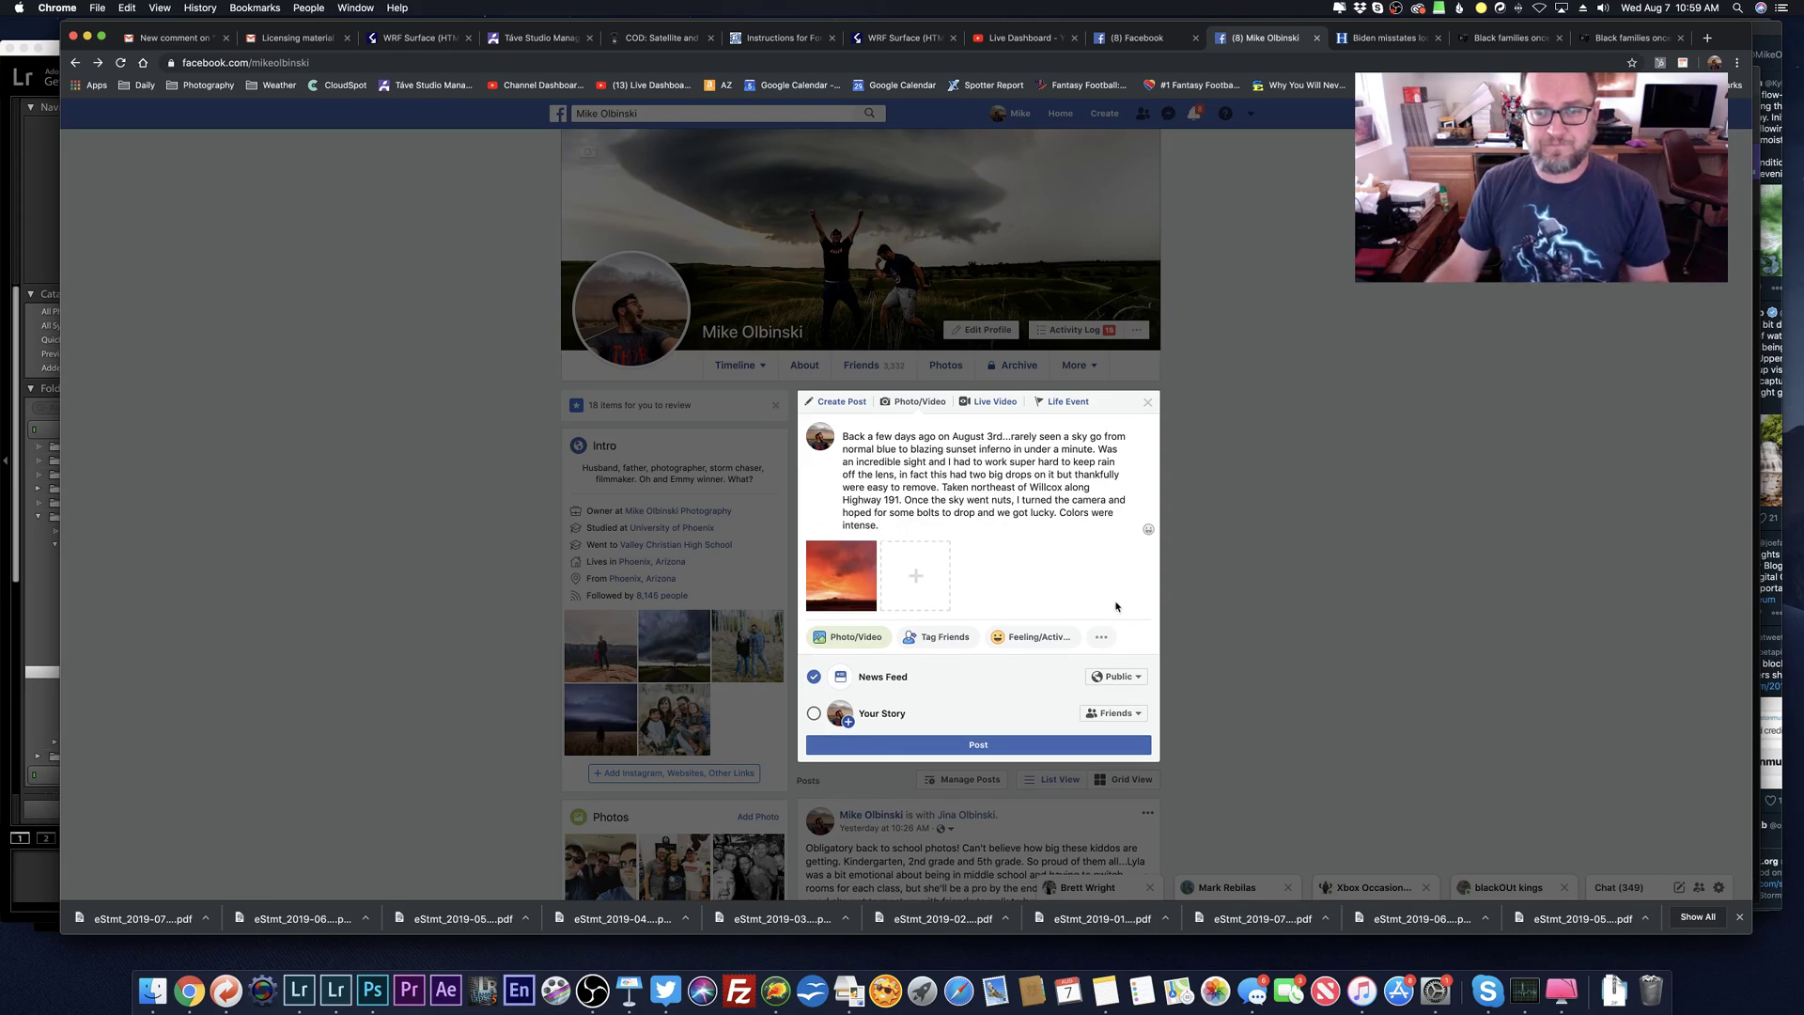
Step: Reopen the photo post with its full caption restored and publish it publicly to the News Feed
left_click(1030, 745)
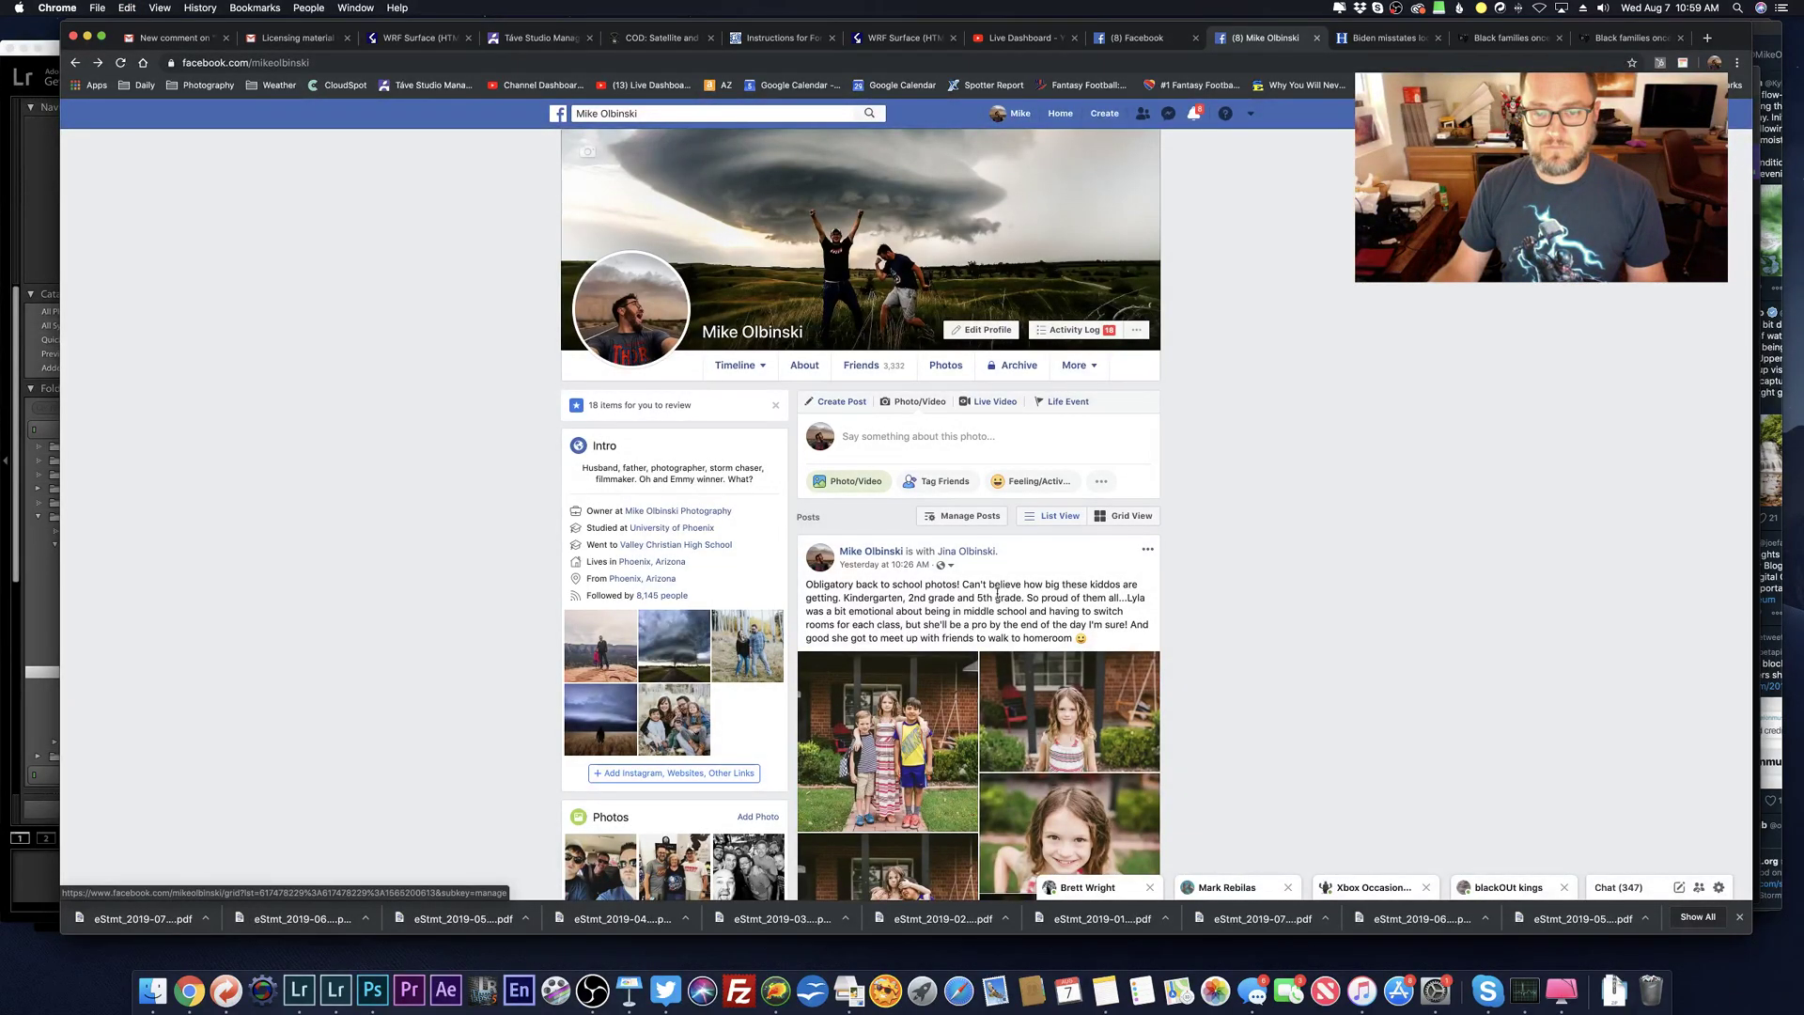
left_click(929, 440)
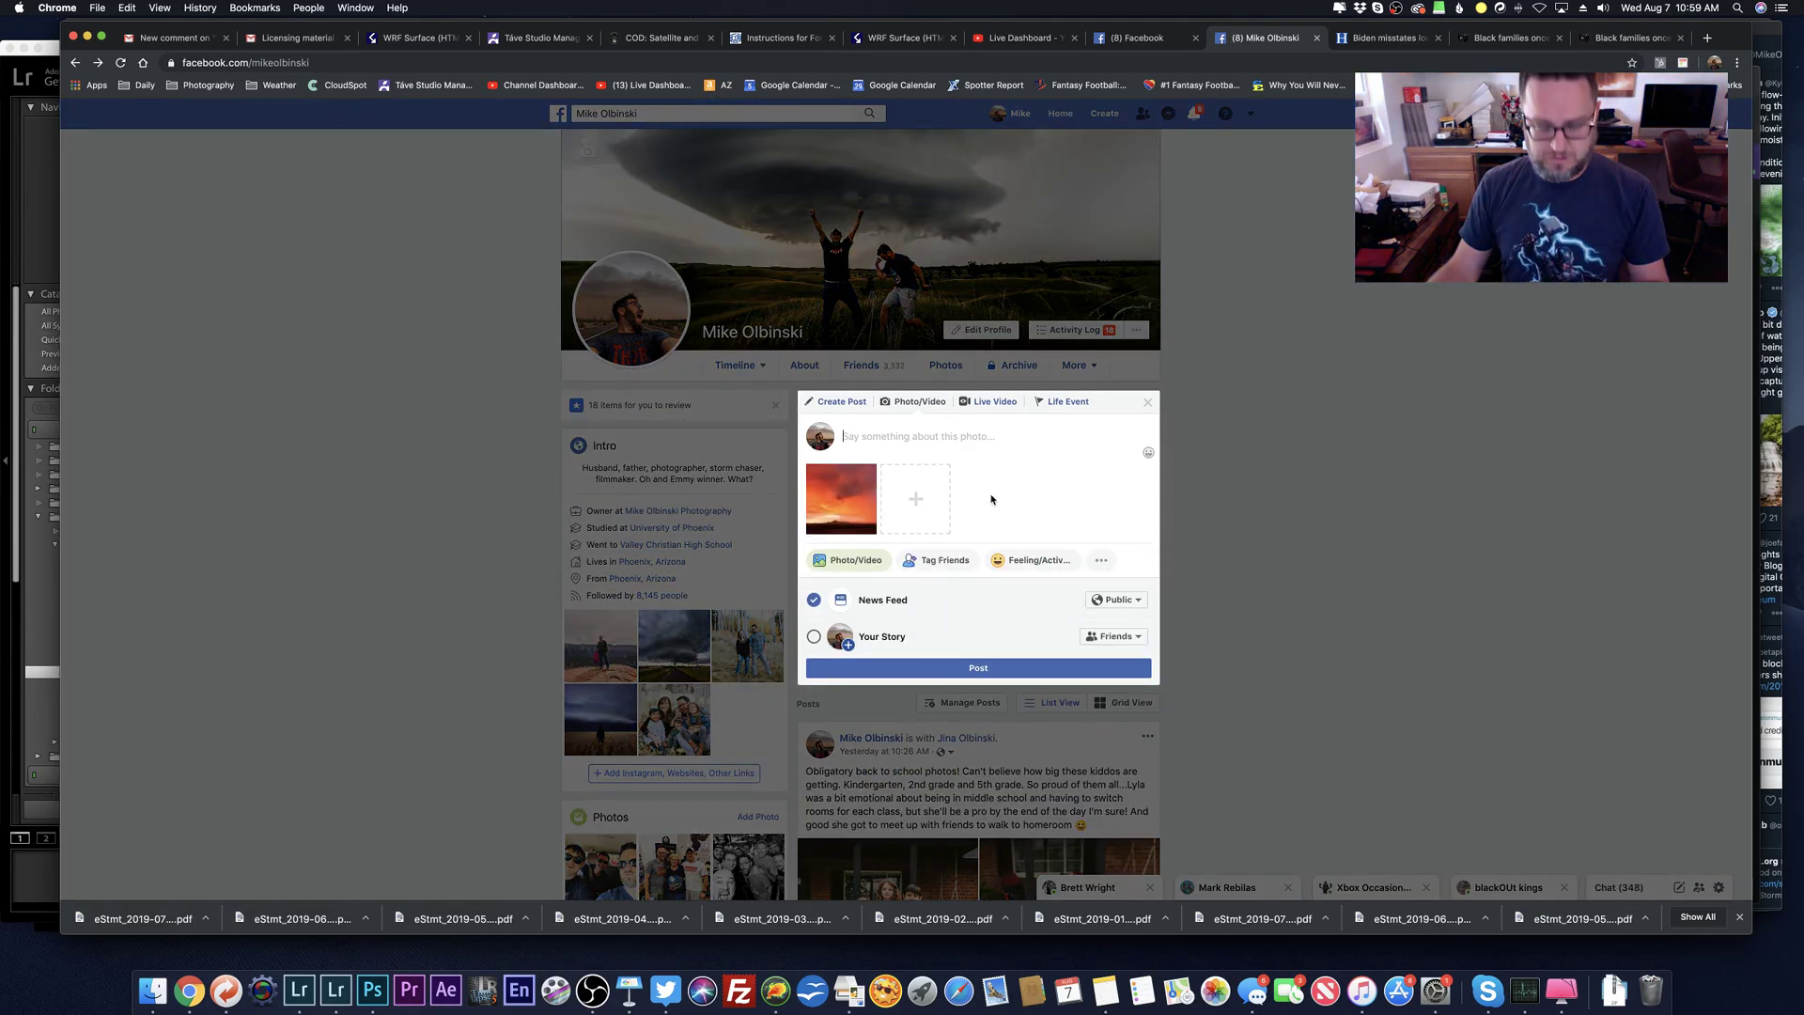
key("super+z")
left_click(968, 749)
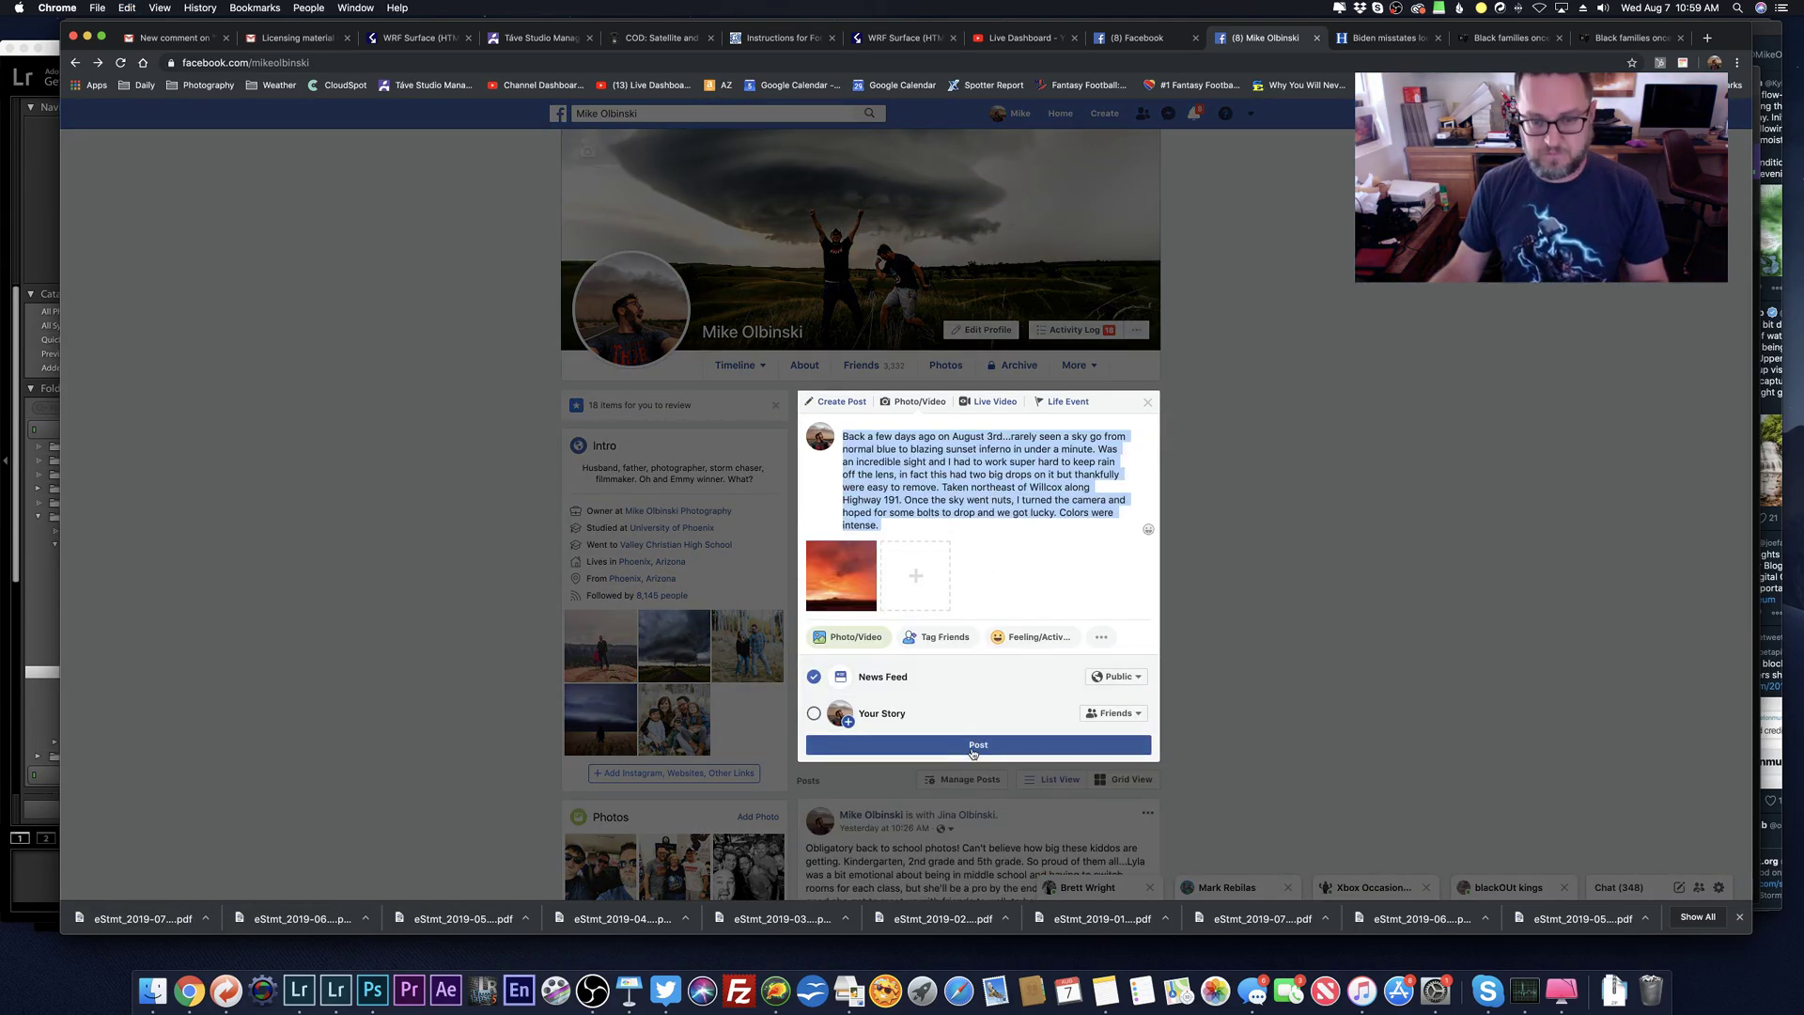
left_click(1263, 695)
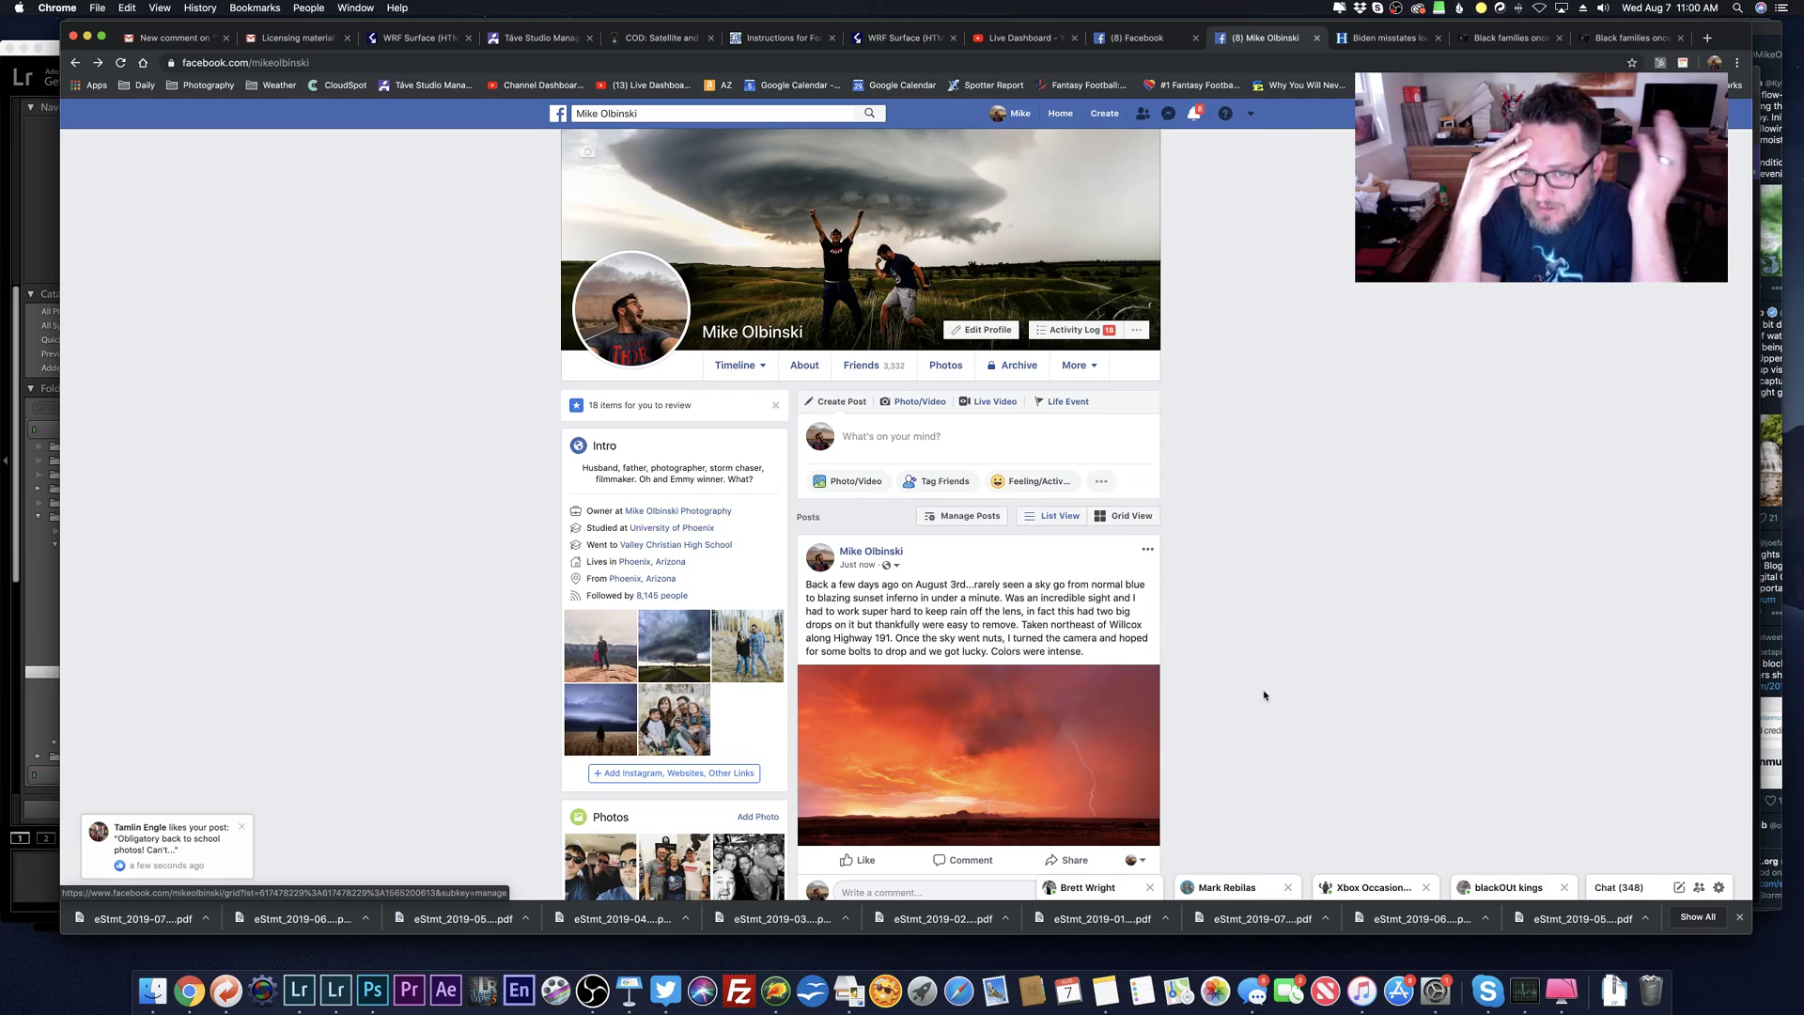
Step: Switch to Lightroom and open the 0805 newborn session folder in the Master Portraits catalog
key("super+Tab")
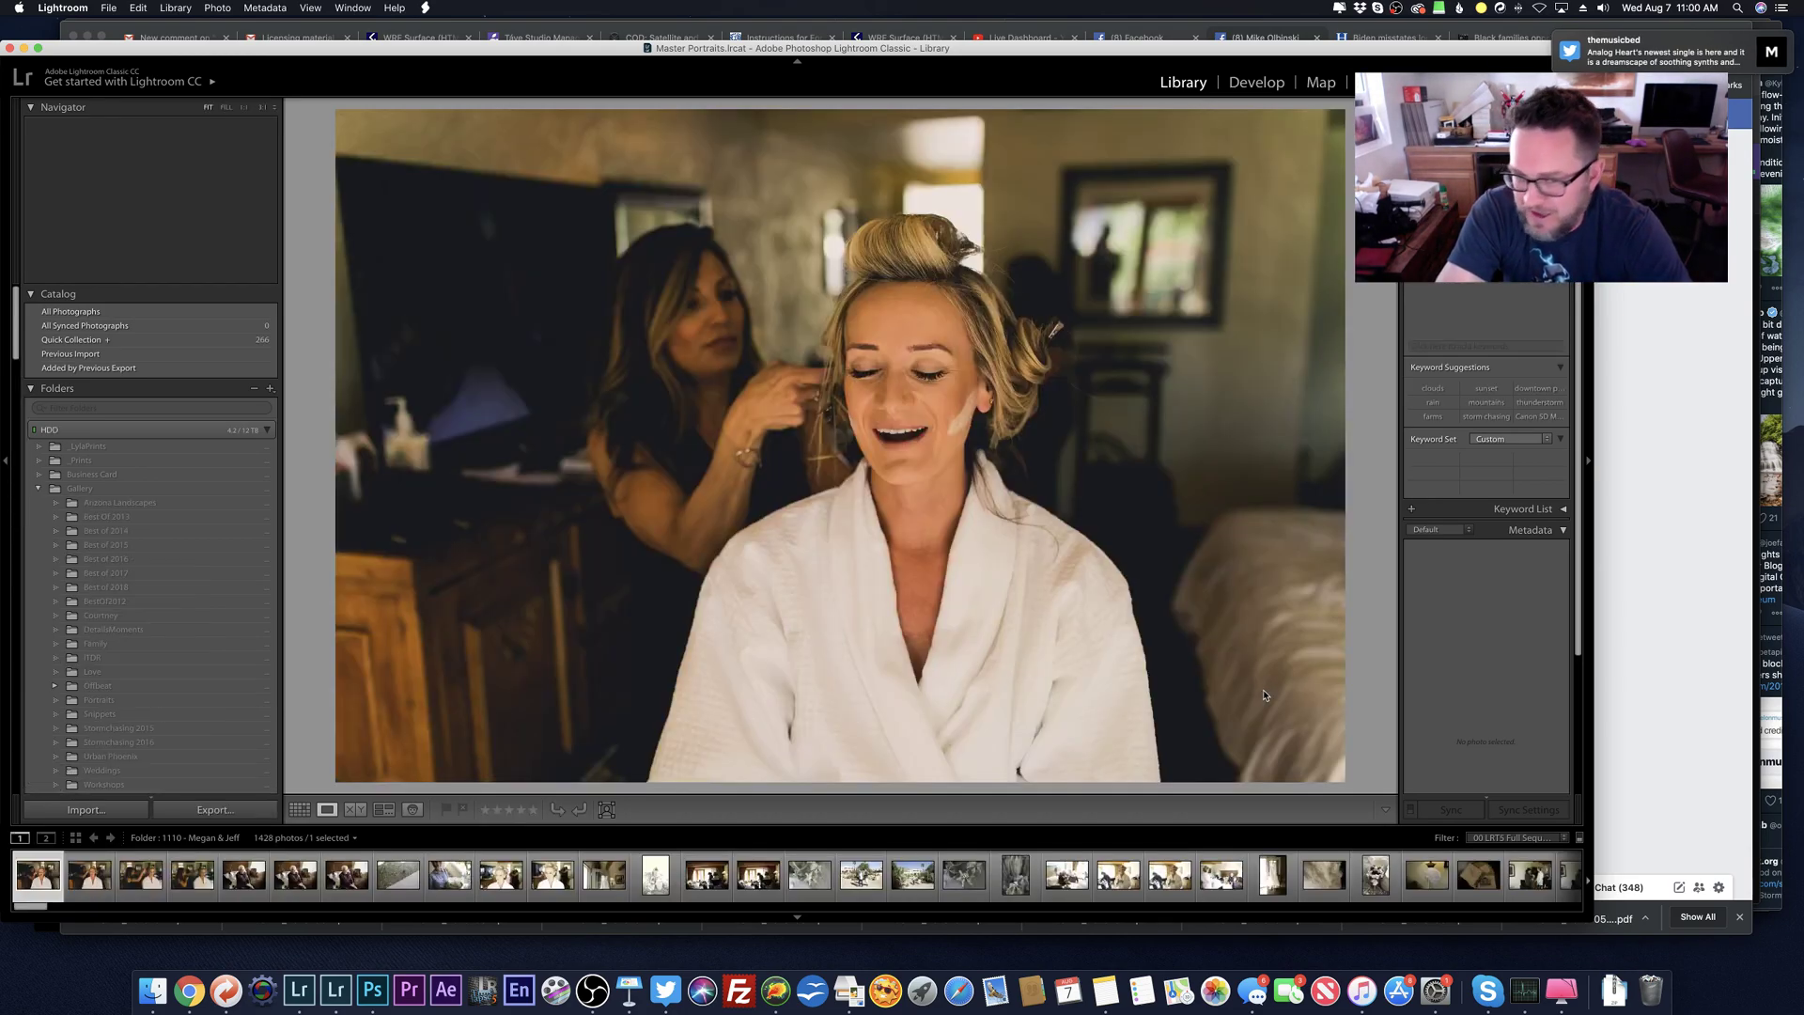
scroll(111, 584, "down", 10)
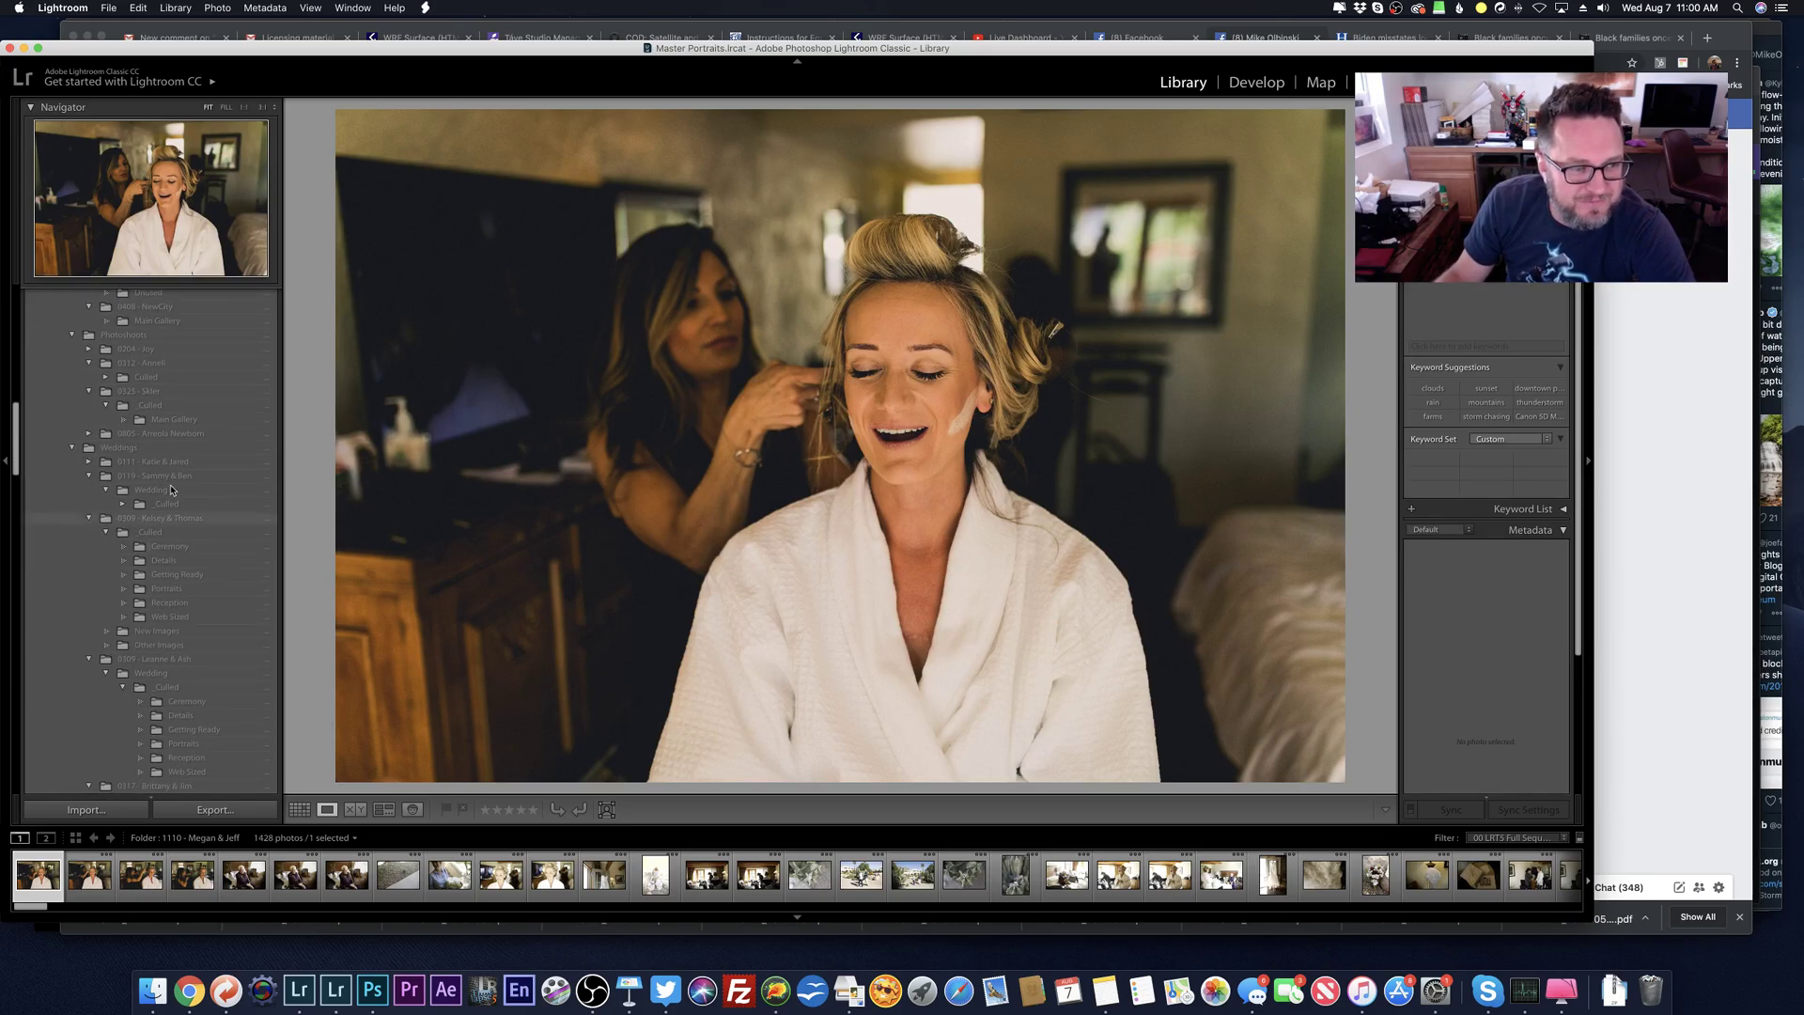
left_click(170, 434)
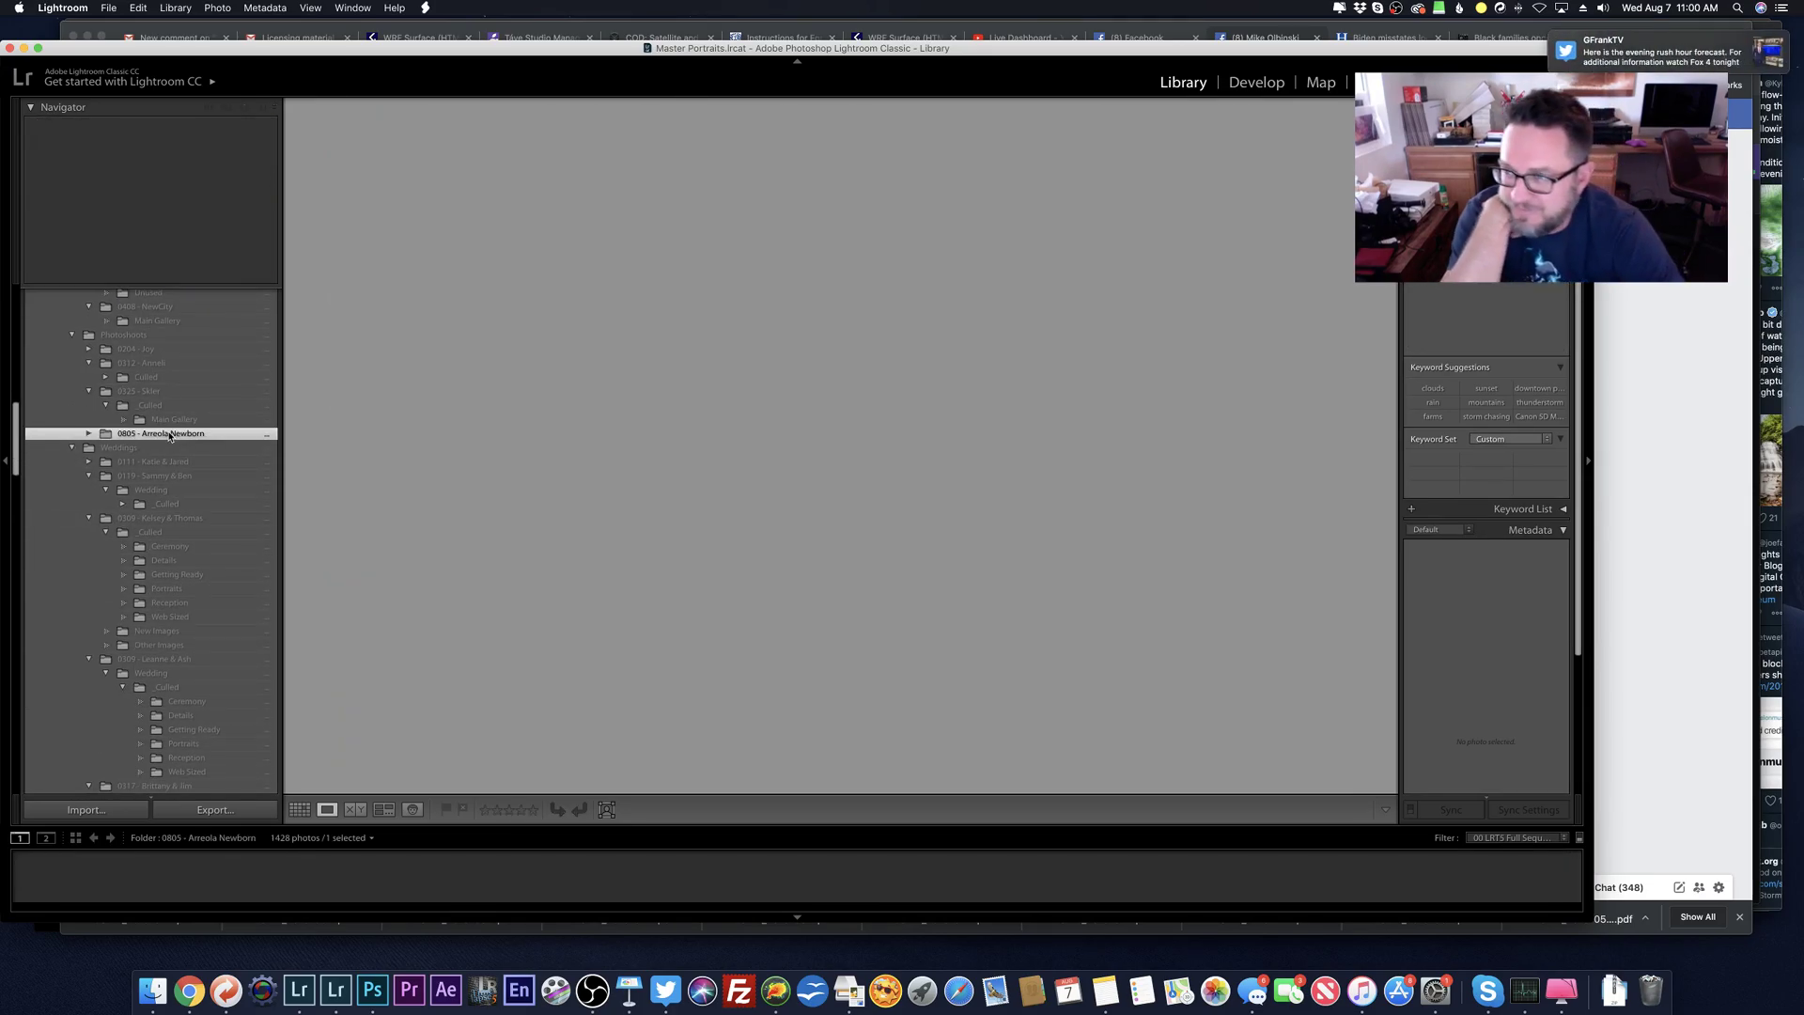
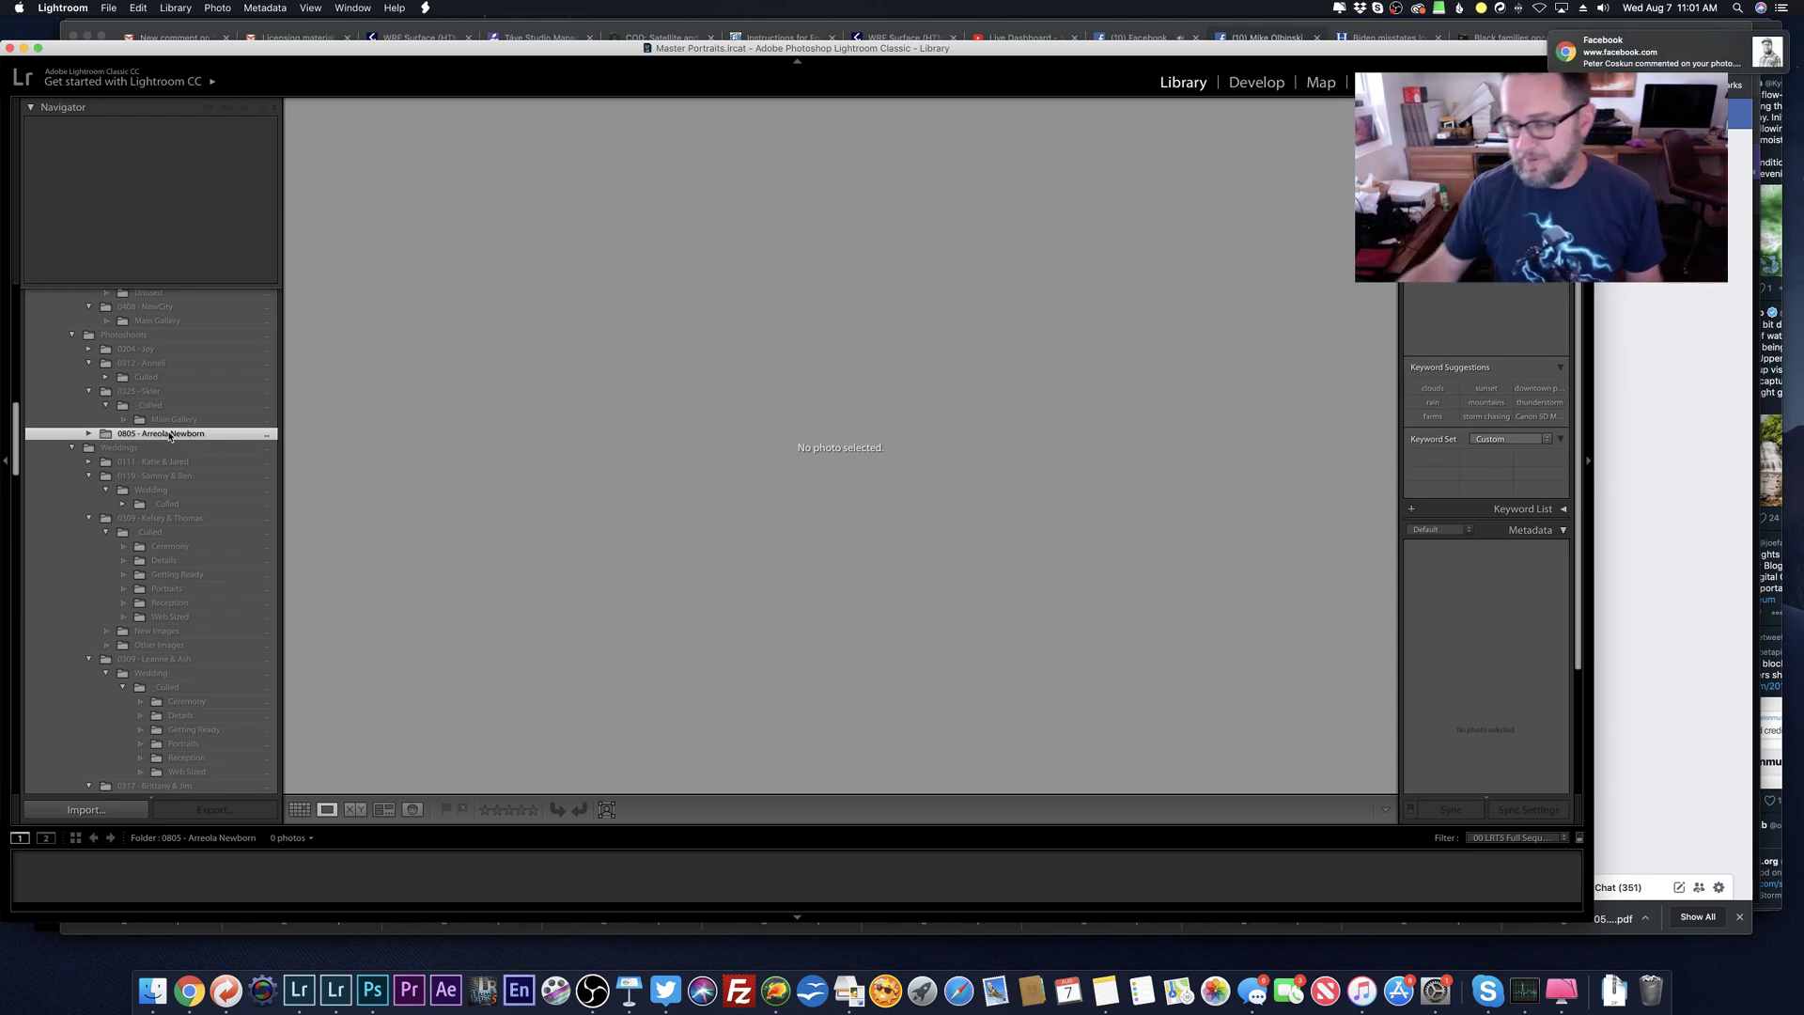
Step: Switch to Chrome, open the new comment on the sunset photo from its notification, and give it a Haha reaction
key("super+Tab")
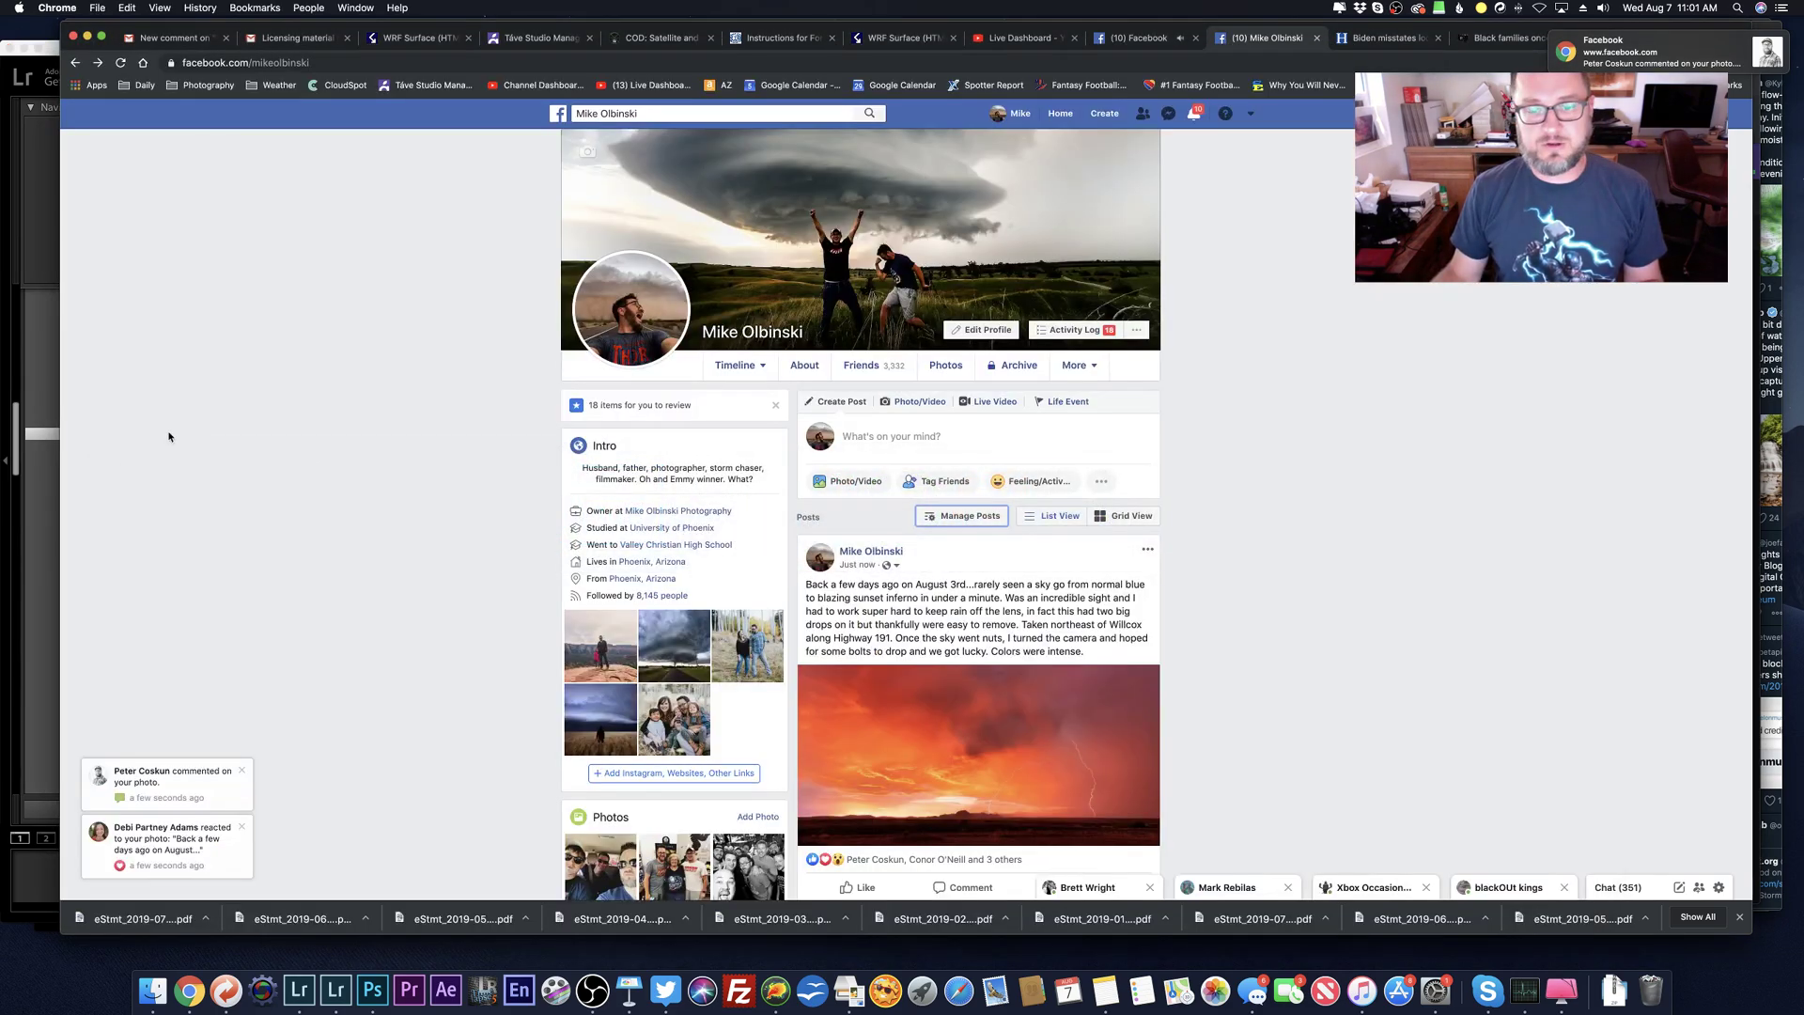
left_click(165, 779)
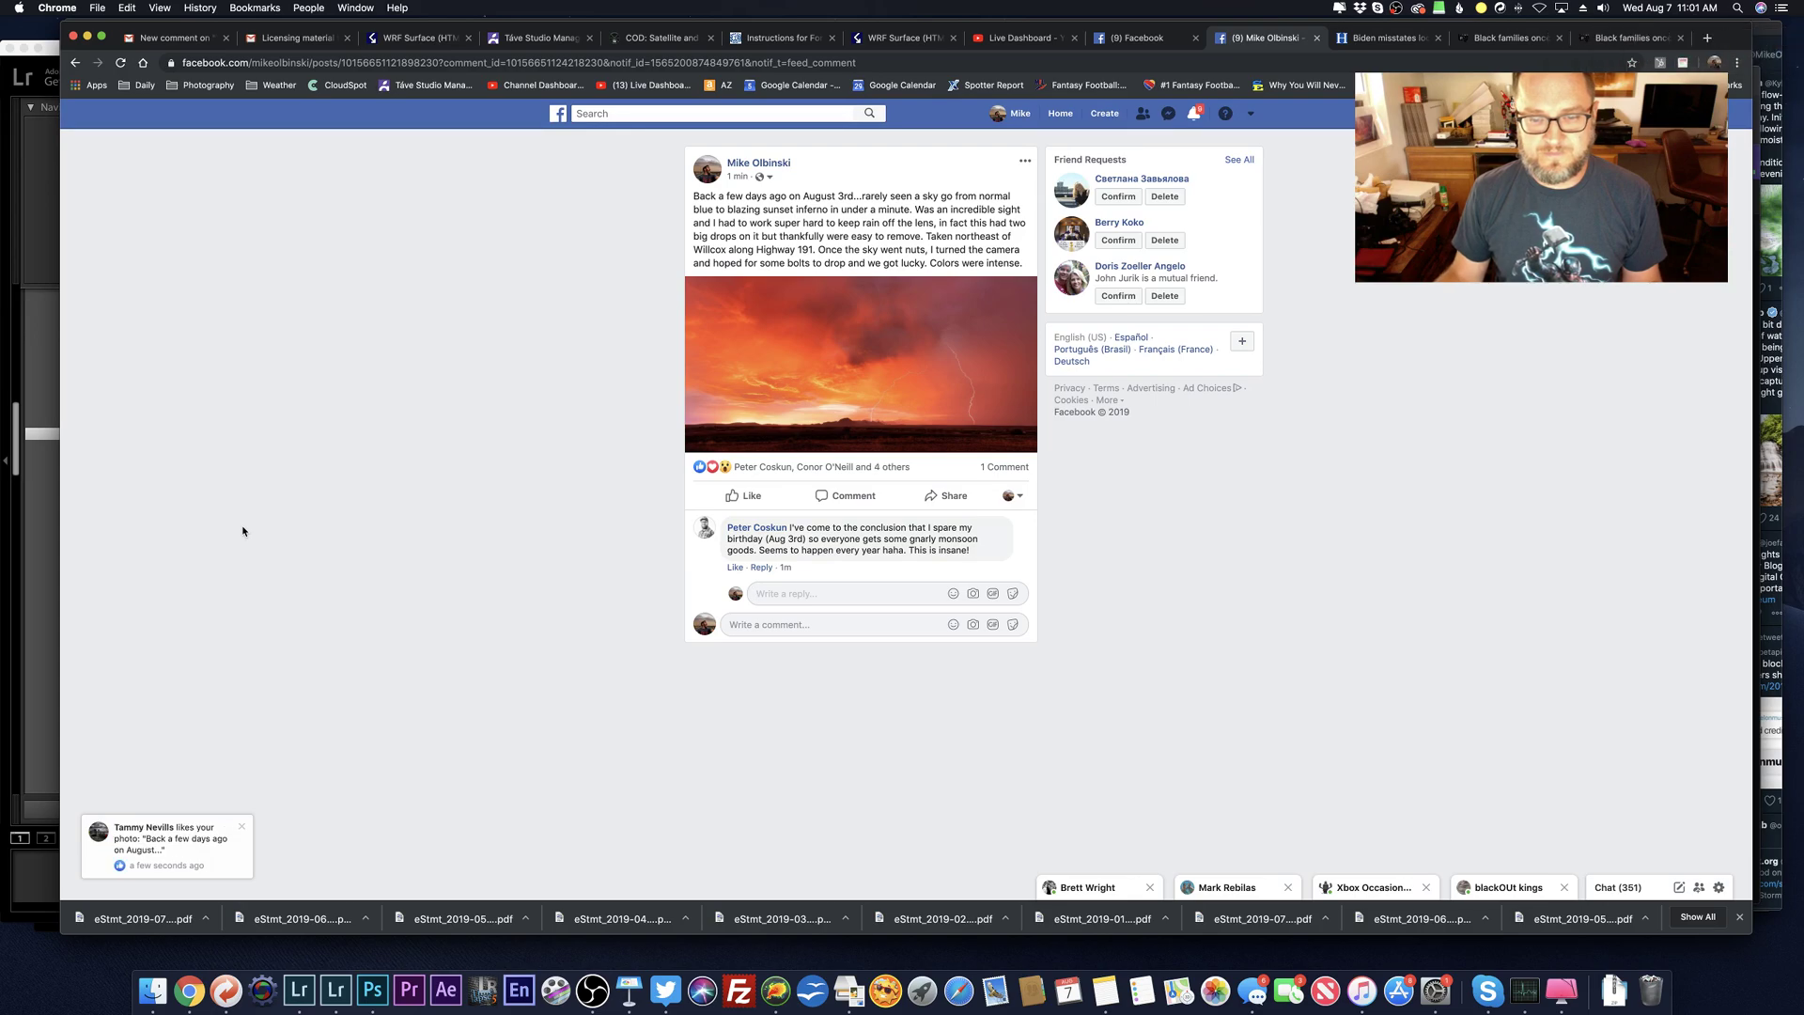
mouse_move(735, 567)
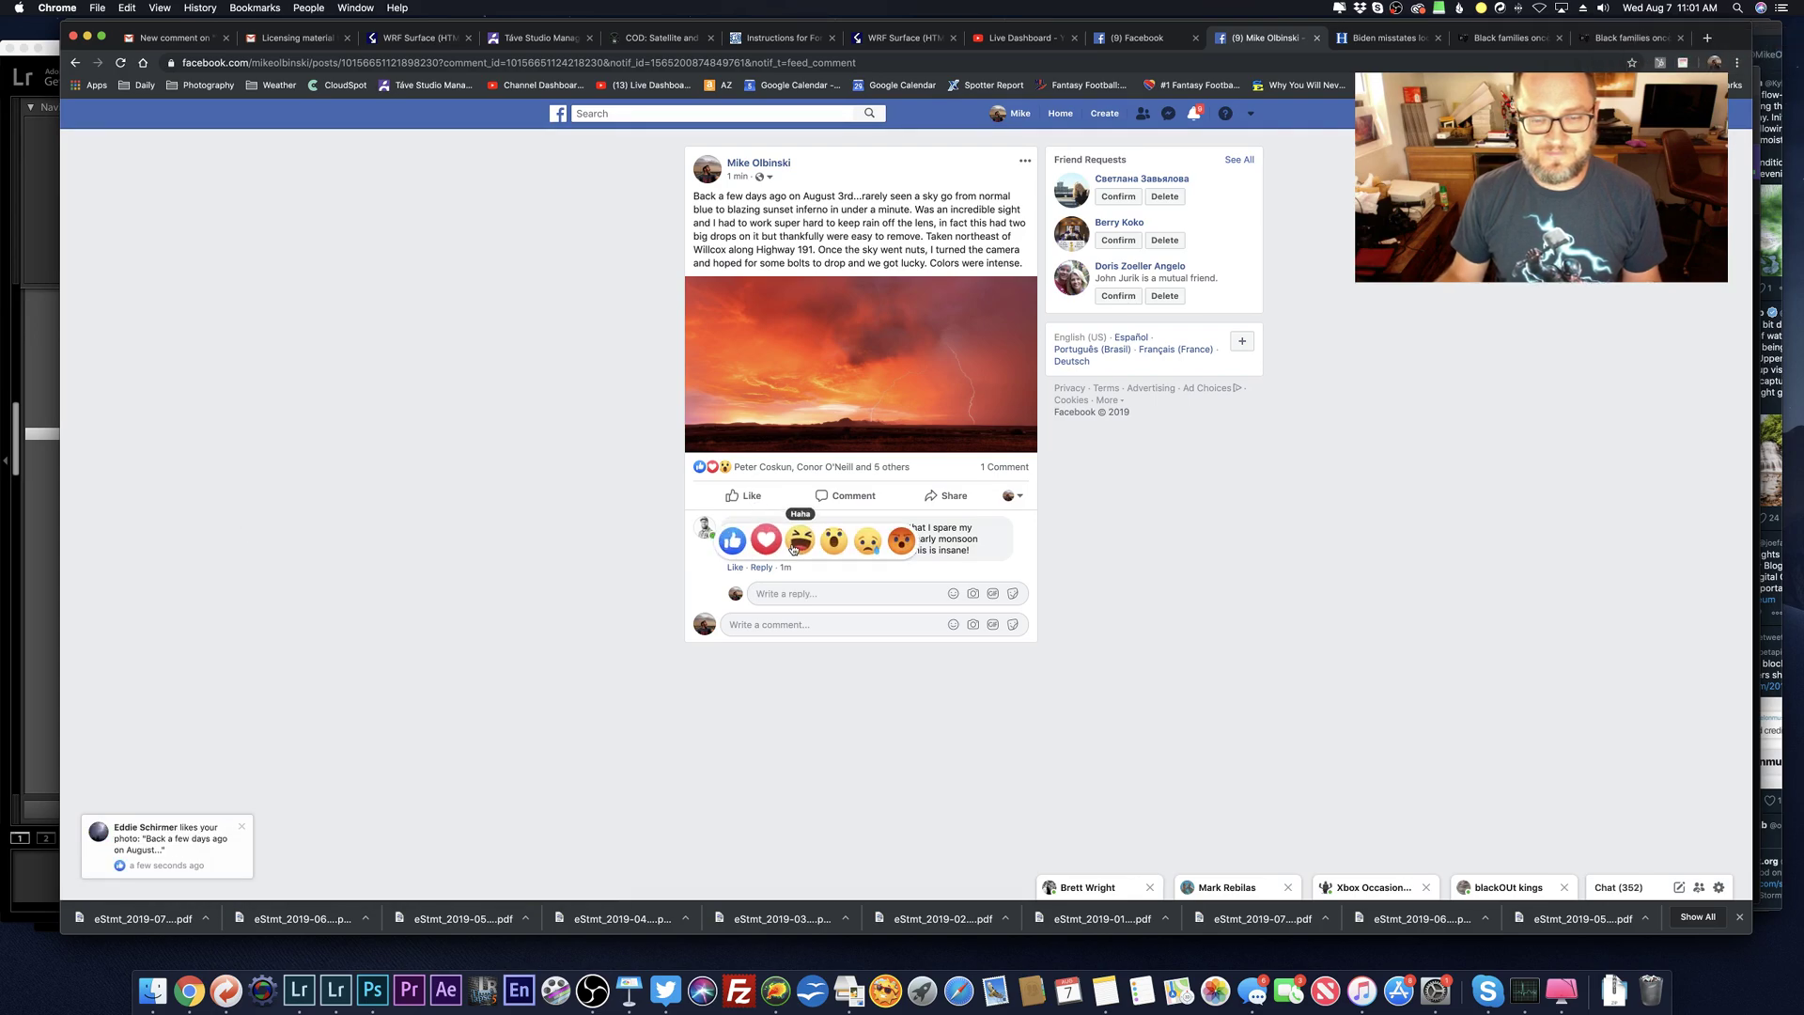
left_click(798, 534)
Step: Reply to the comment with "Awwww man, happy belayed birthday dude! Thanks for the gift!!!"
type("Awwww")
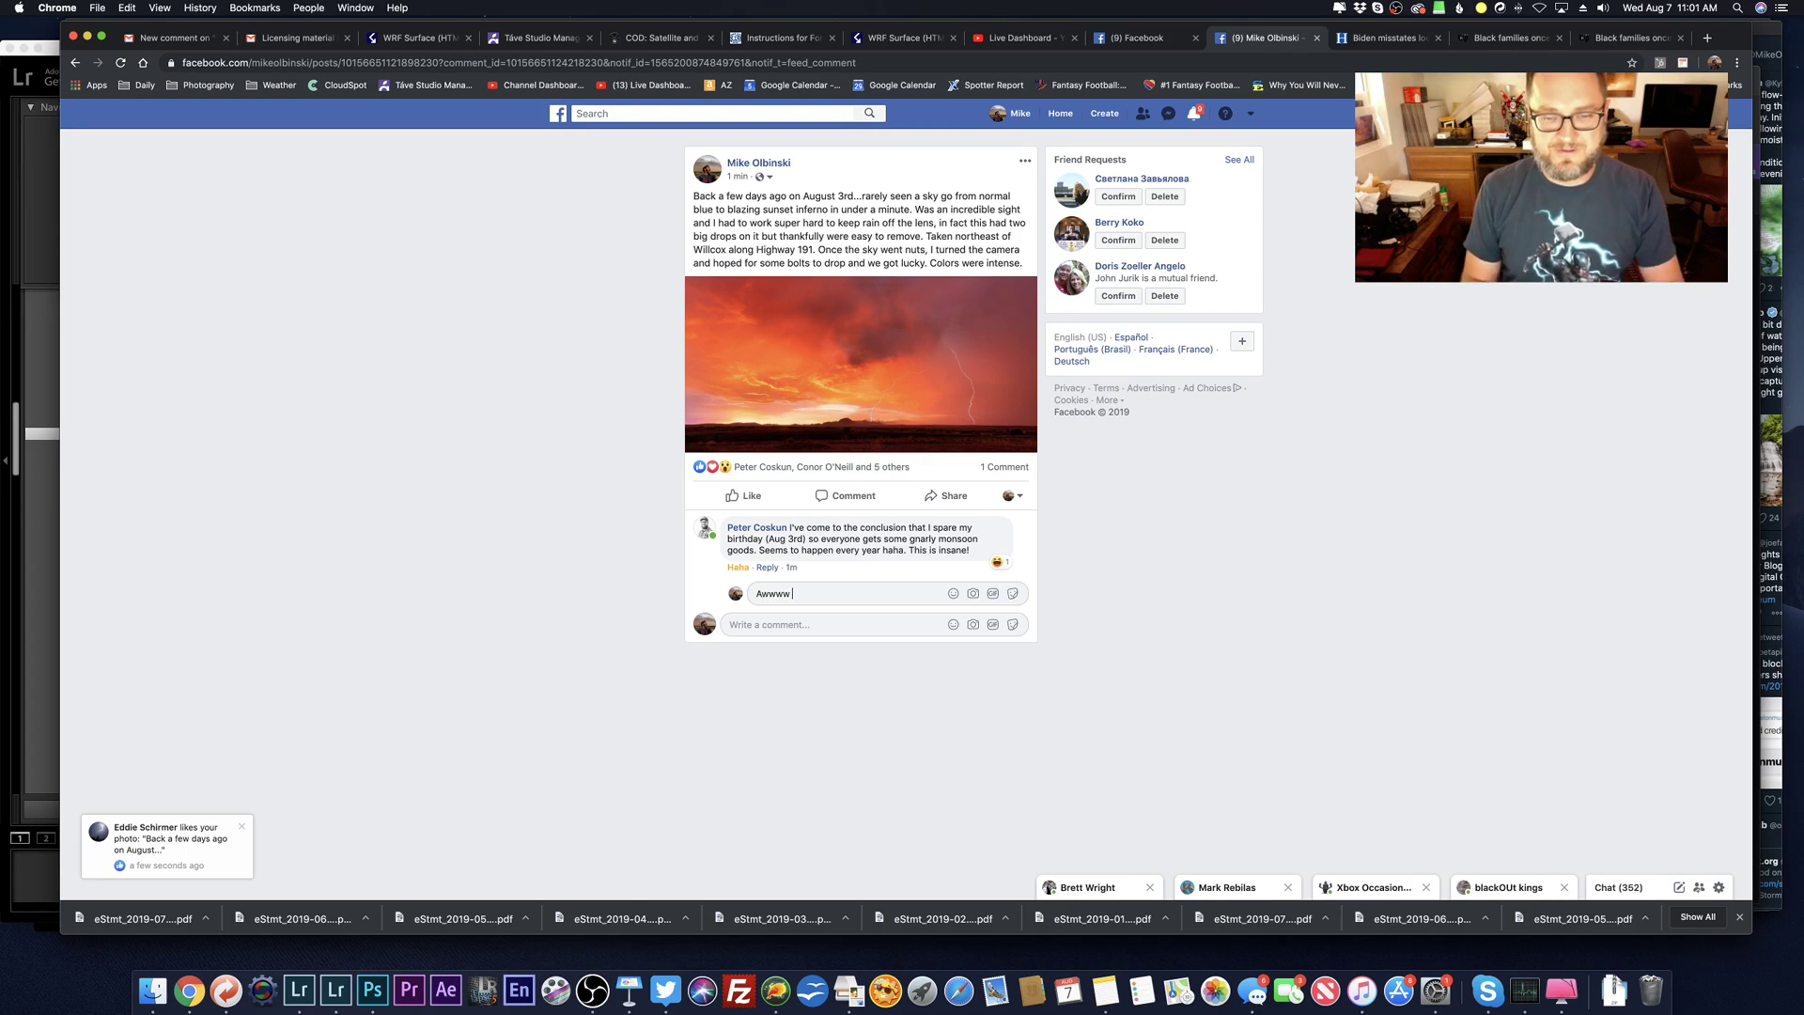
type(" man, happy birthd")
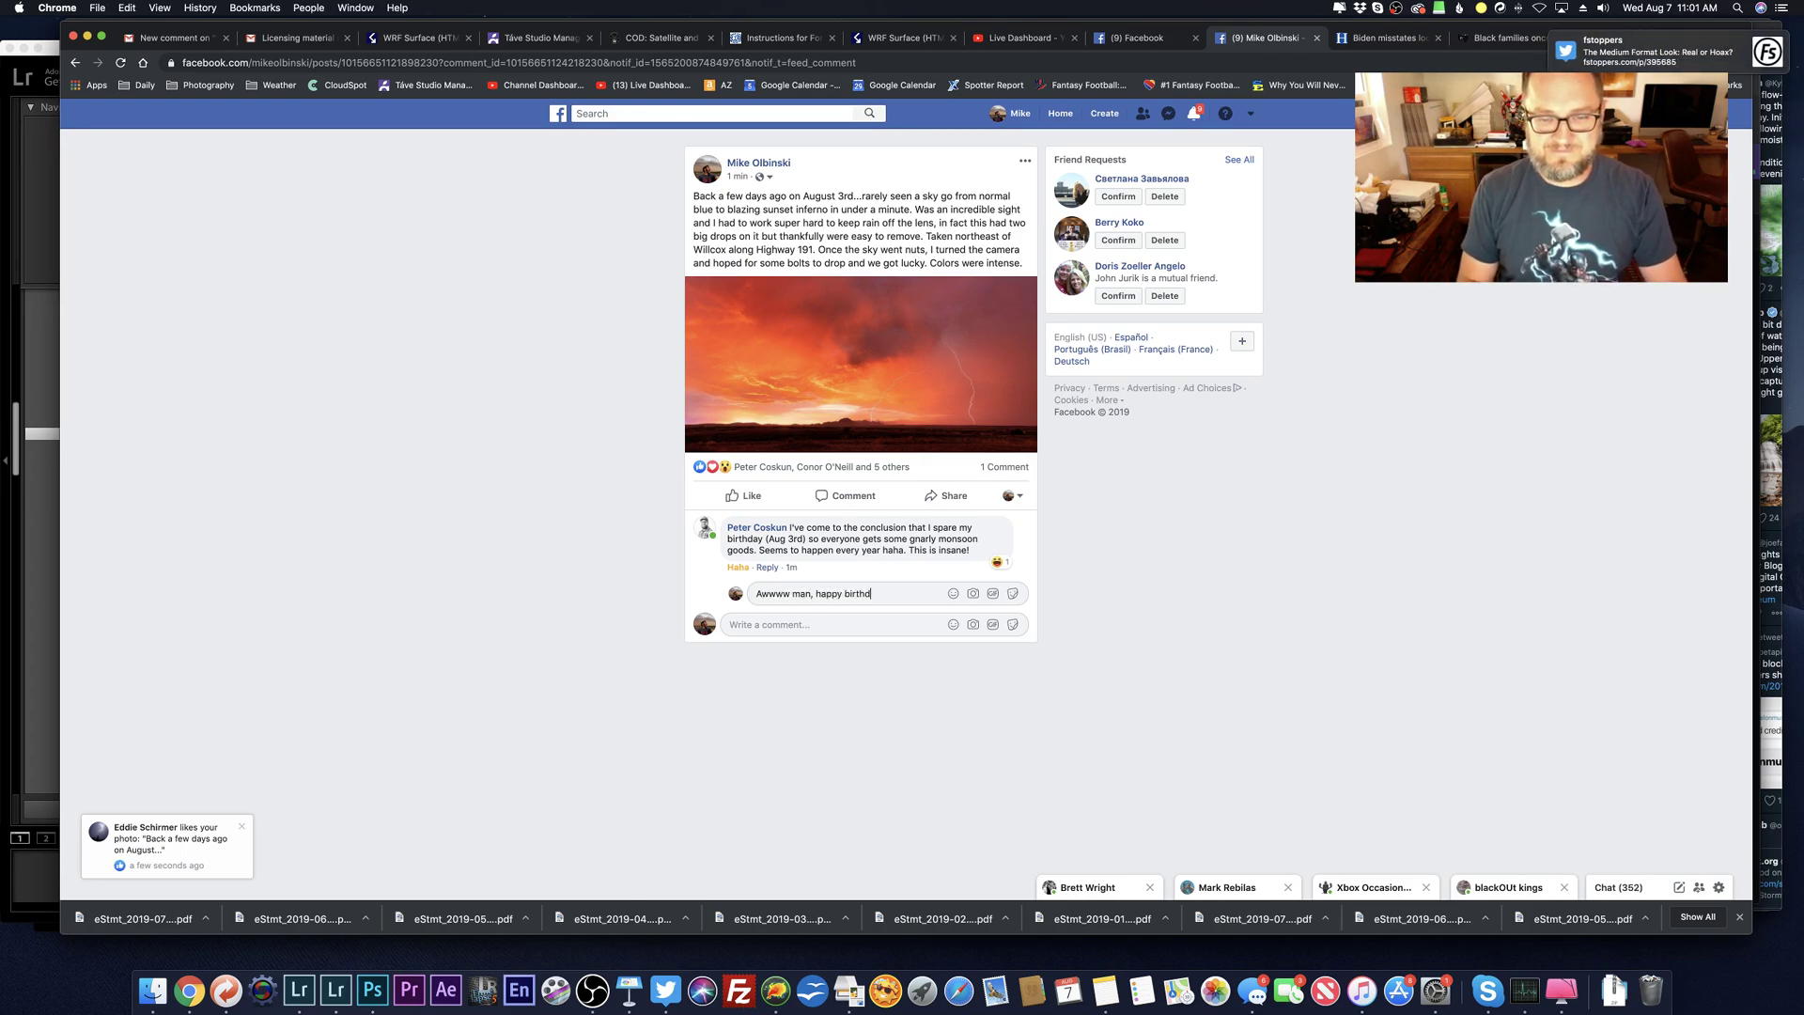
type("ay")
key("alt+shift+Left")
type("belayed bi")
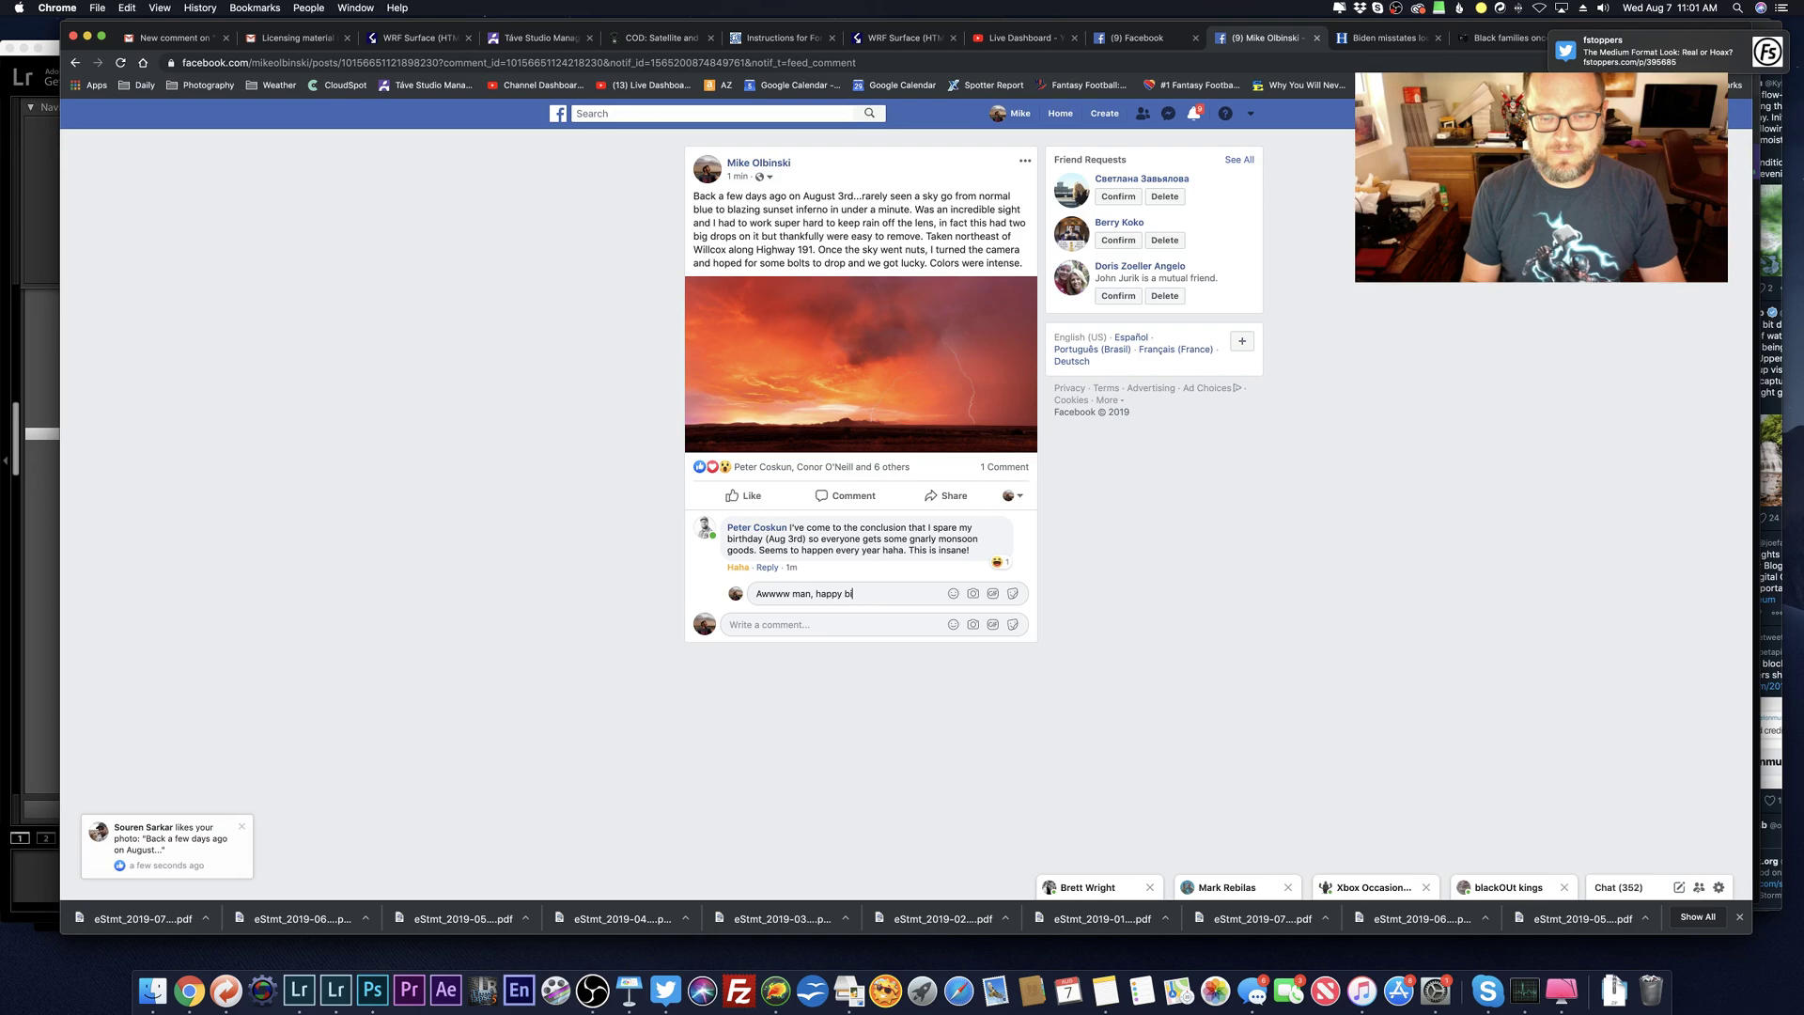
type("rthday d")
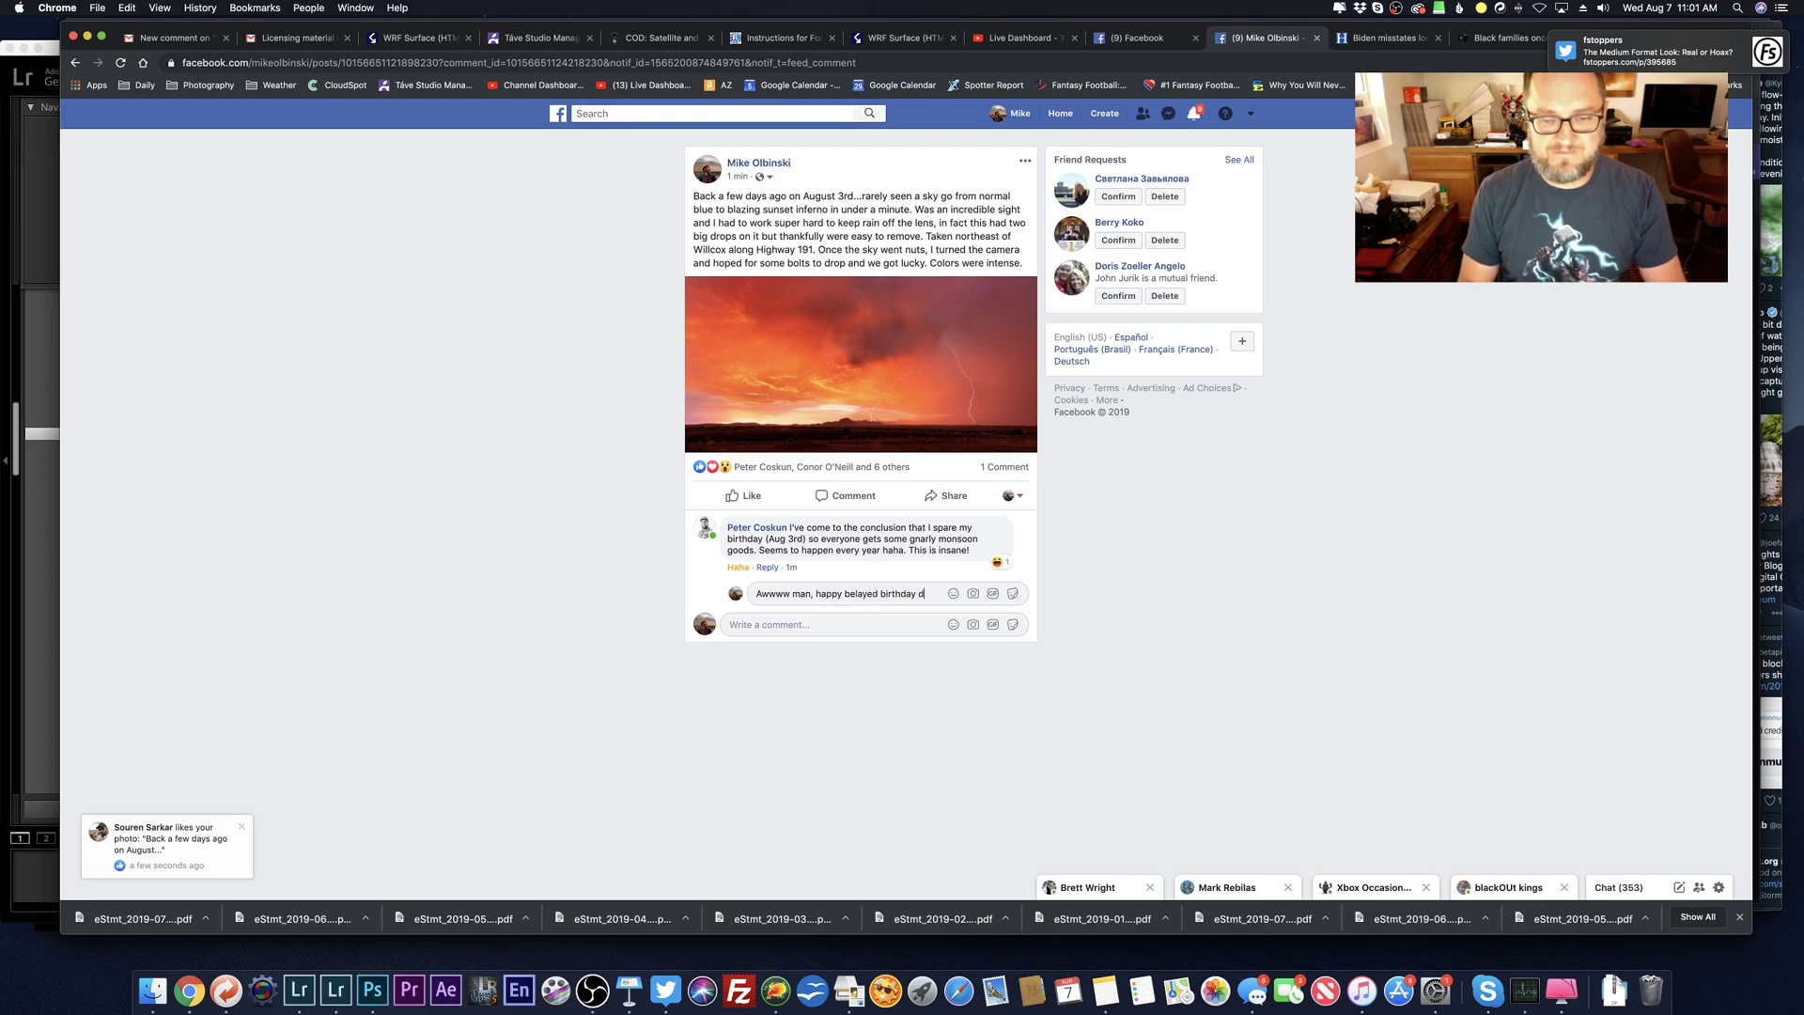
type("ude! Tha")
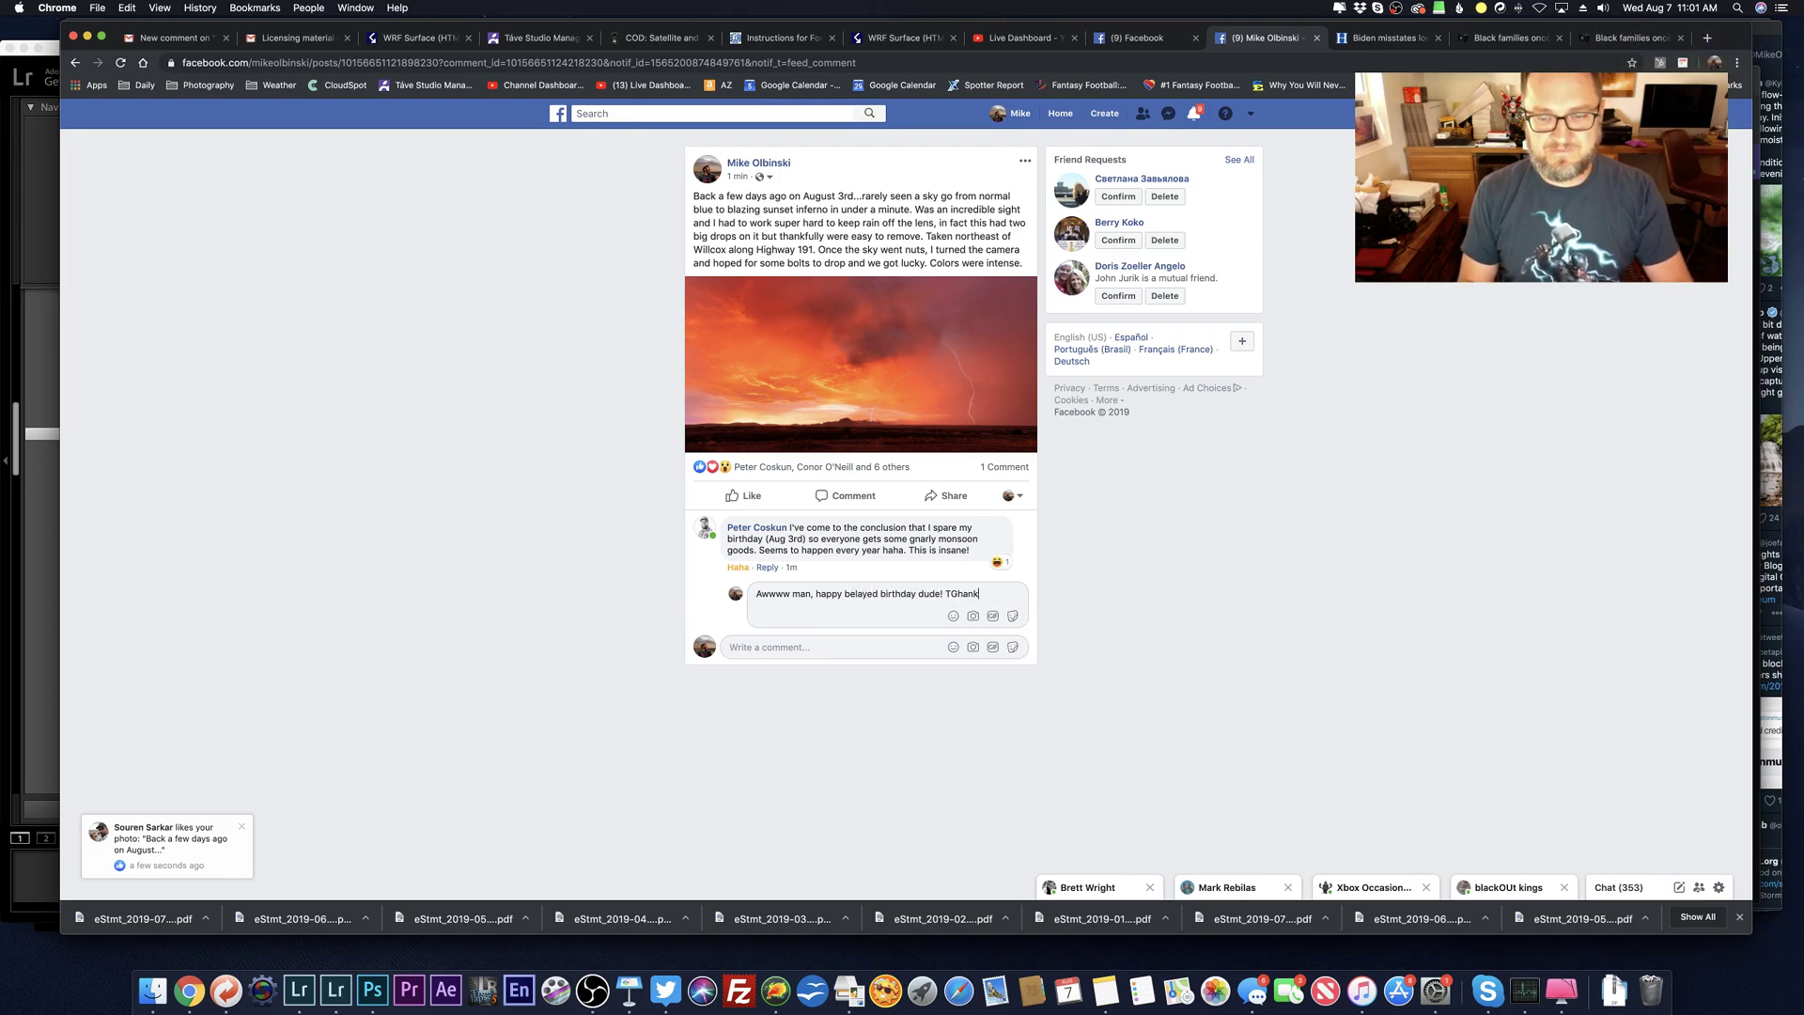
type("nks for the g")
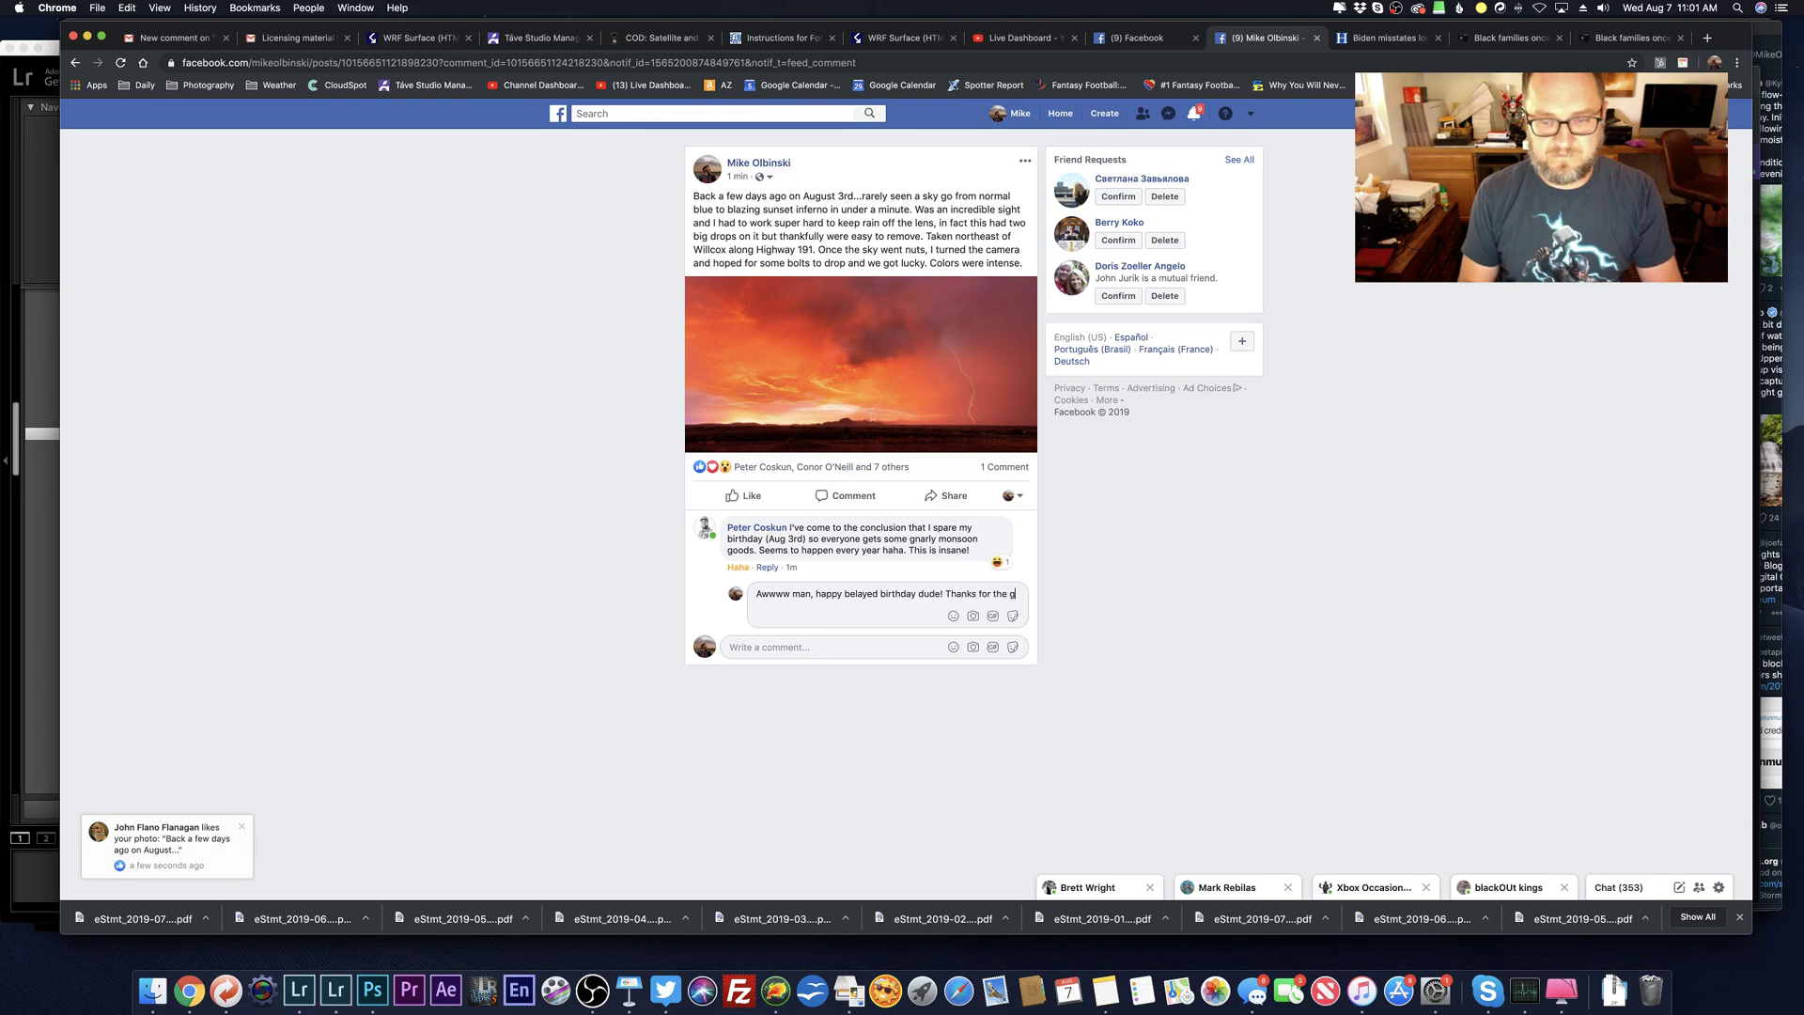
type("ift!!")
key("Return")
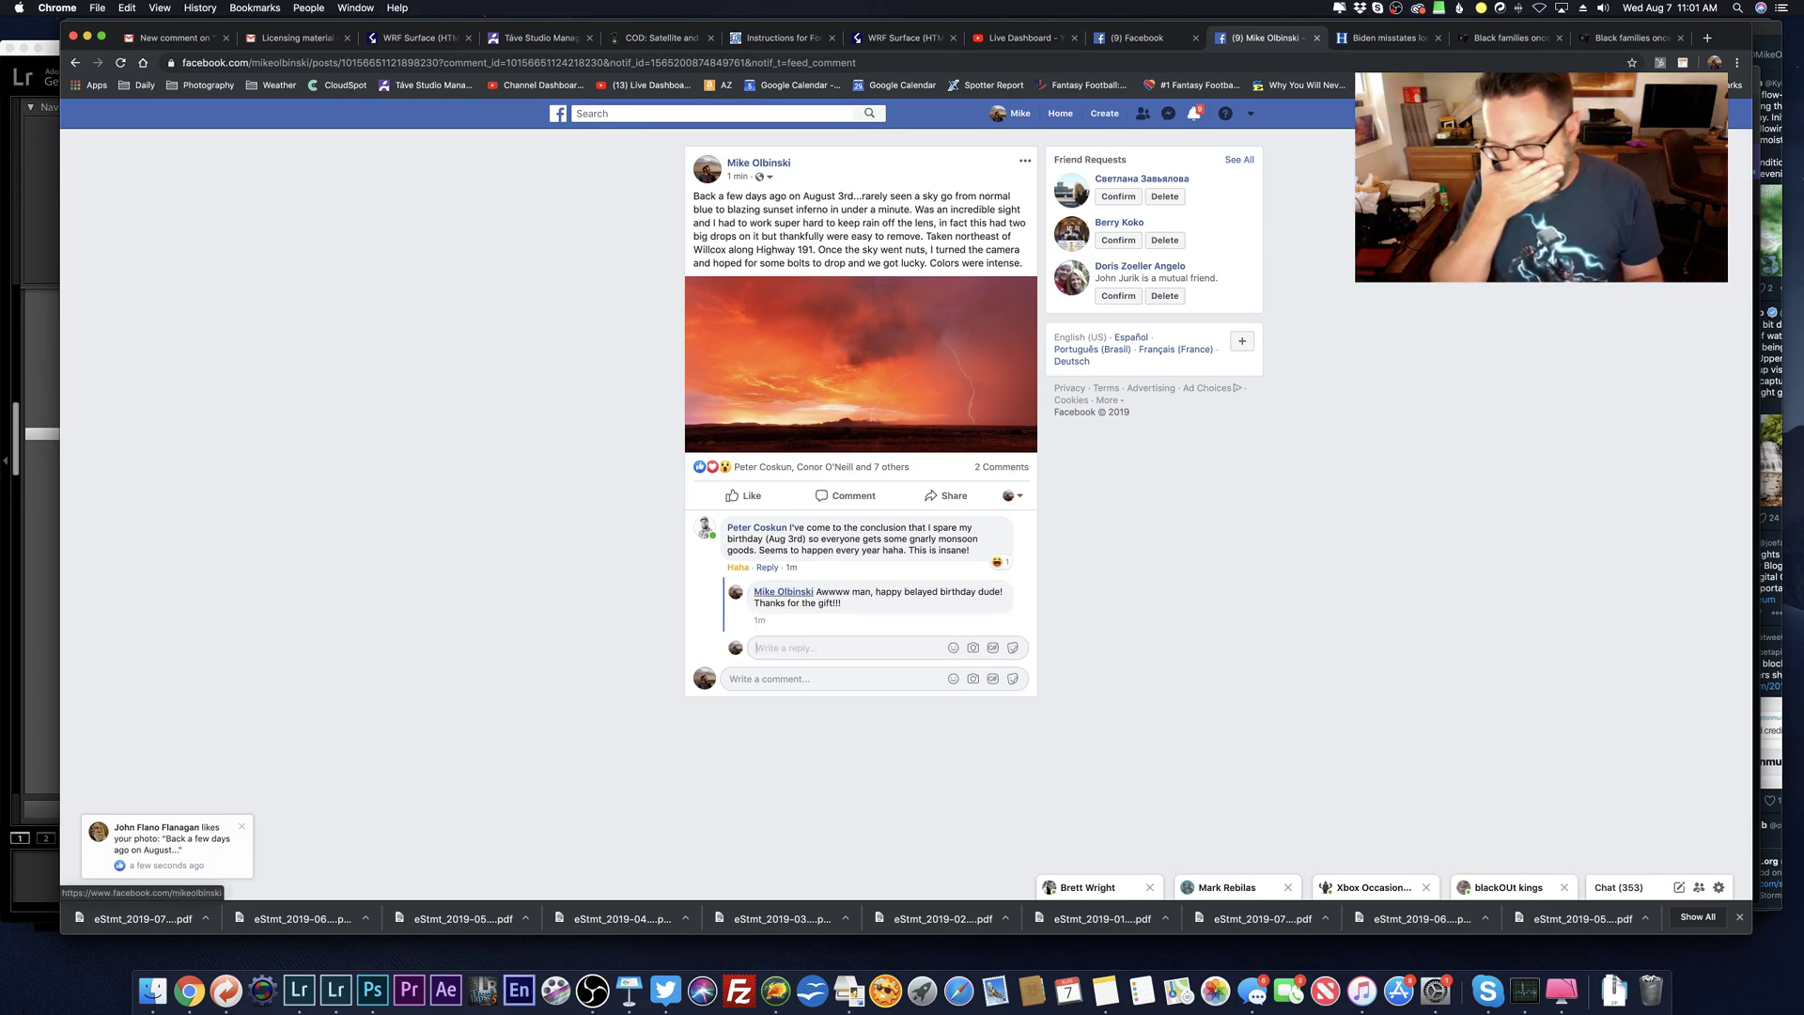
Step: Switch to Lightroom and show the Portraits collection in grid view
key("super+Tab")
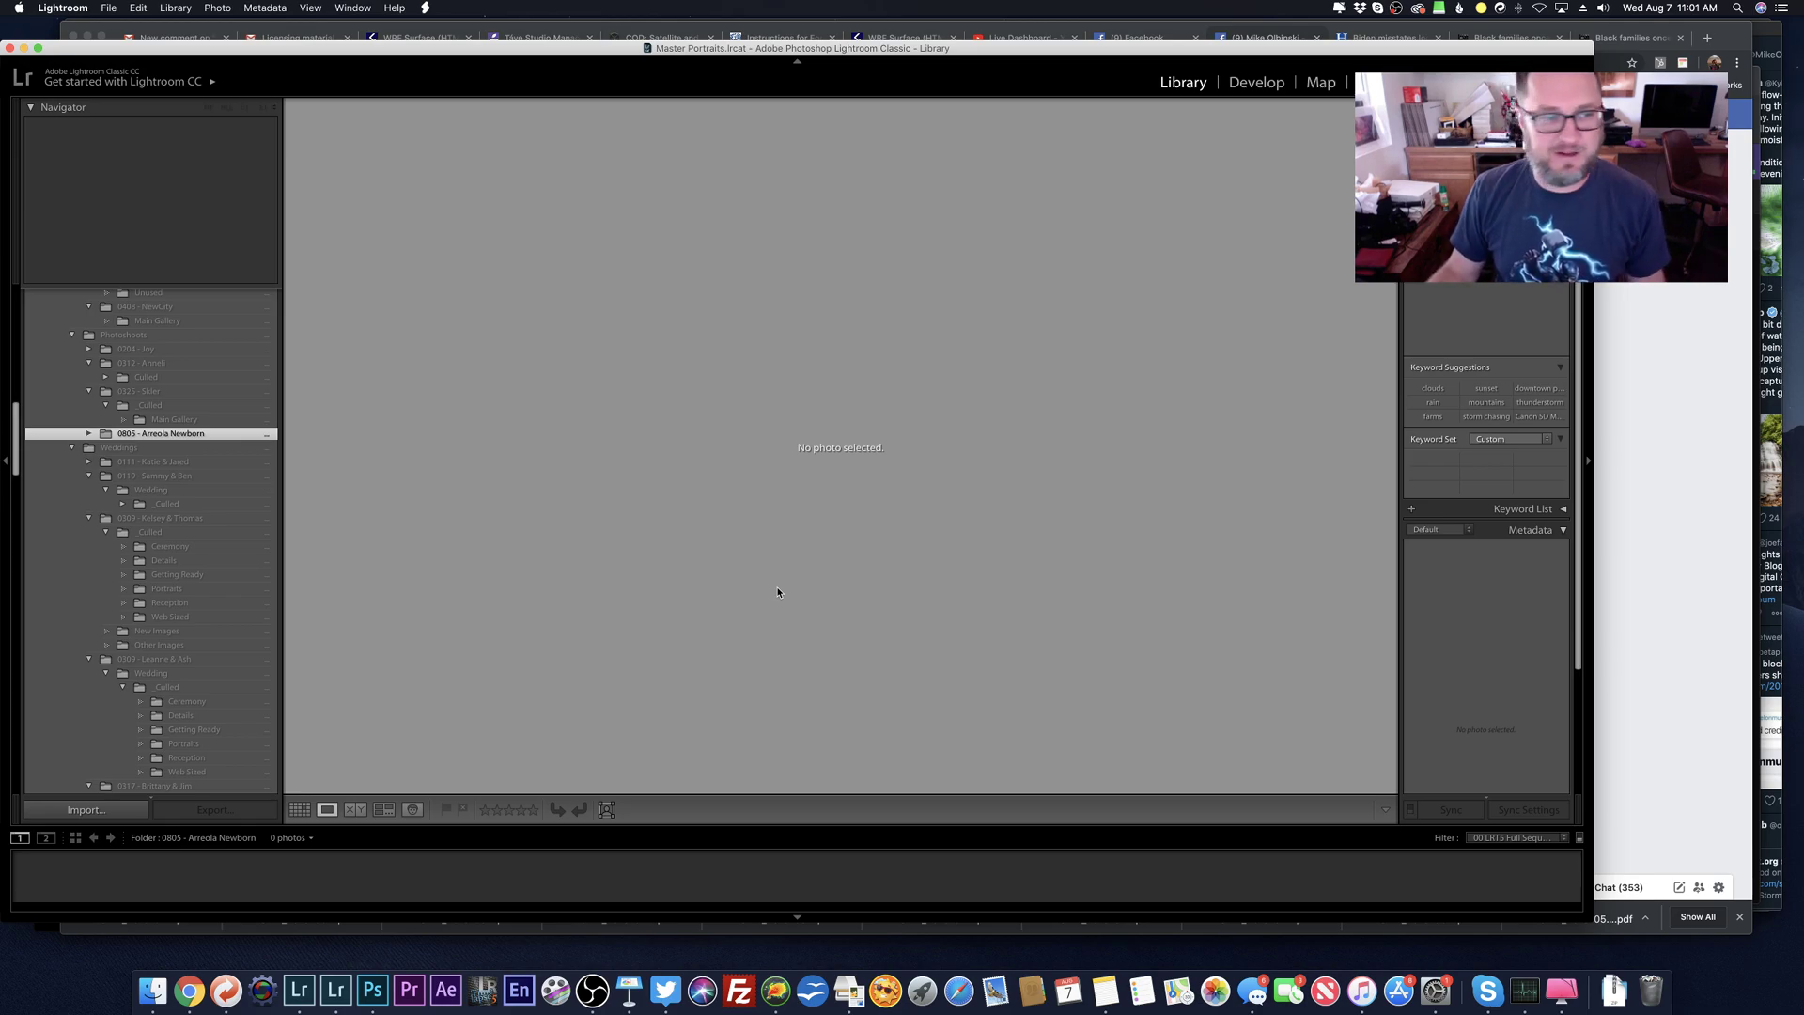
scroll(197, 473, "down", 15)
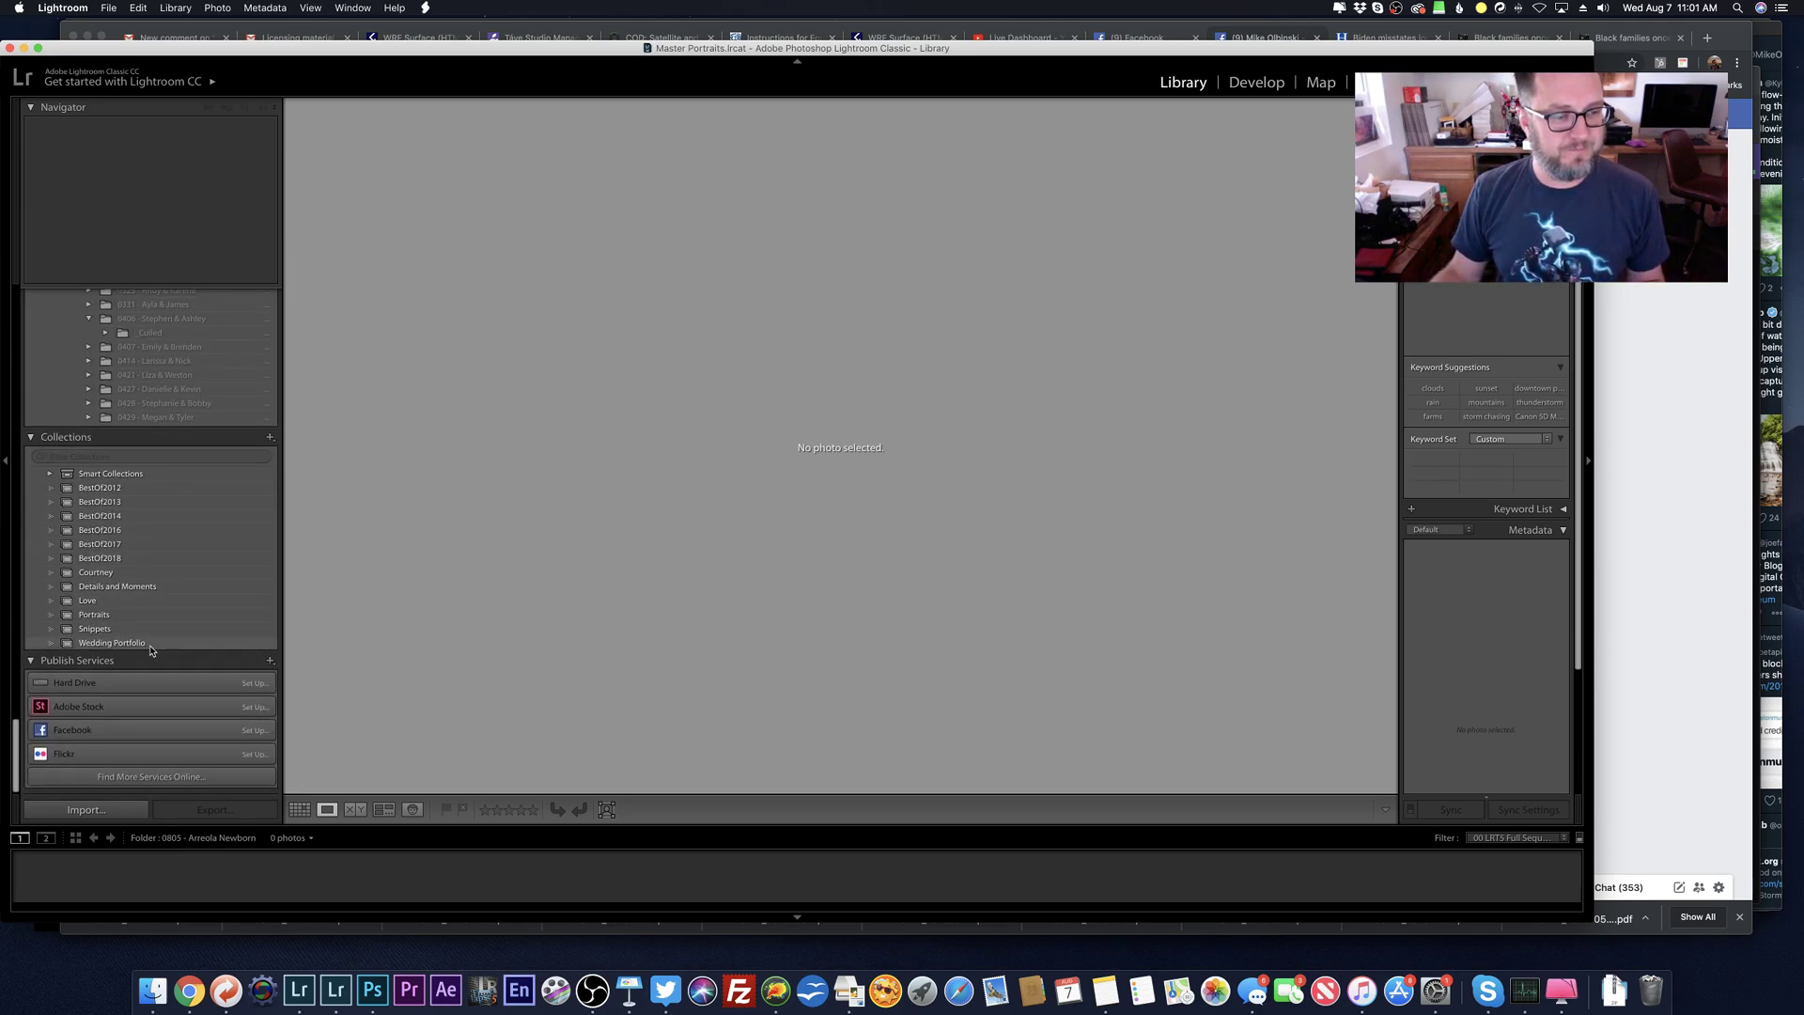
left_click(142, 614)
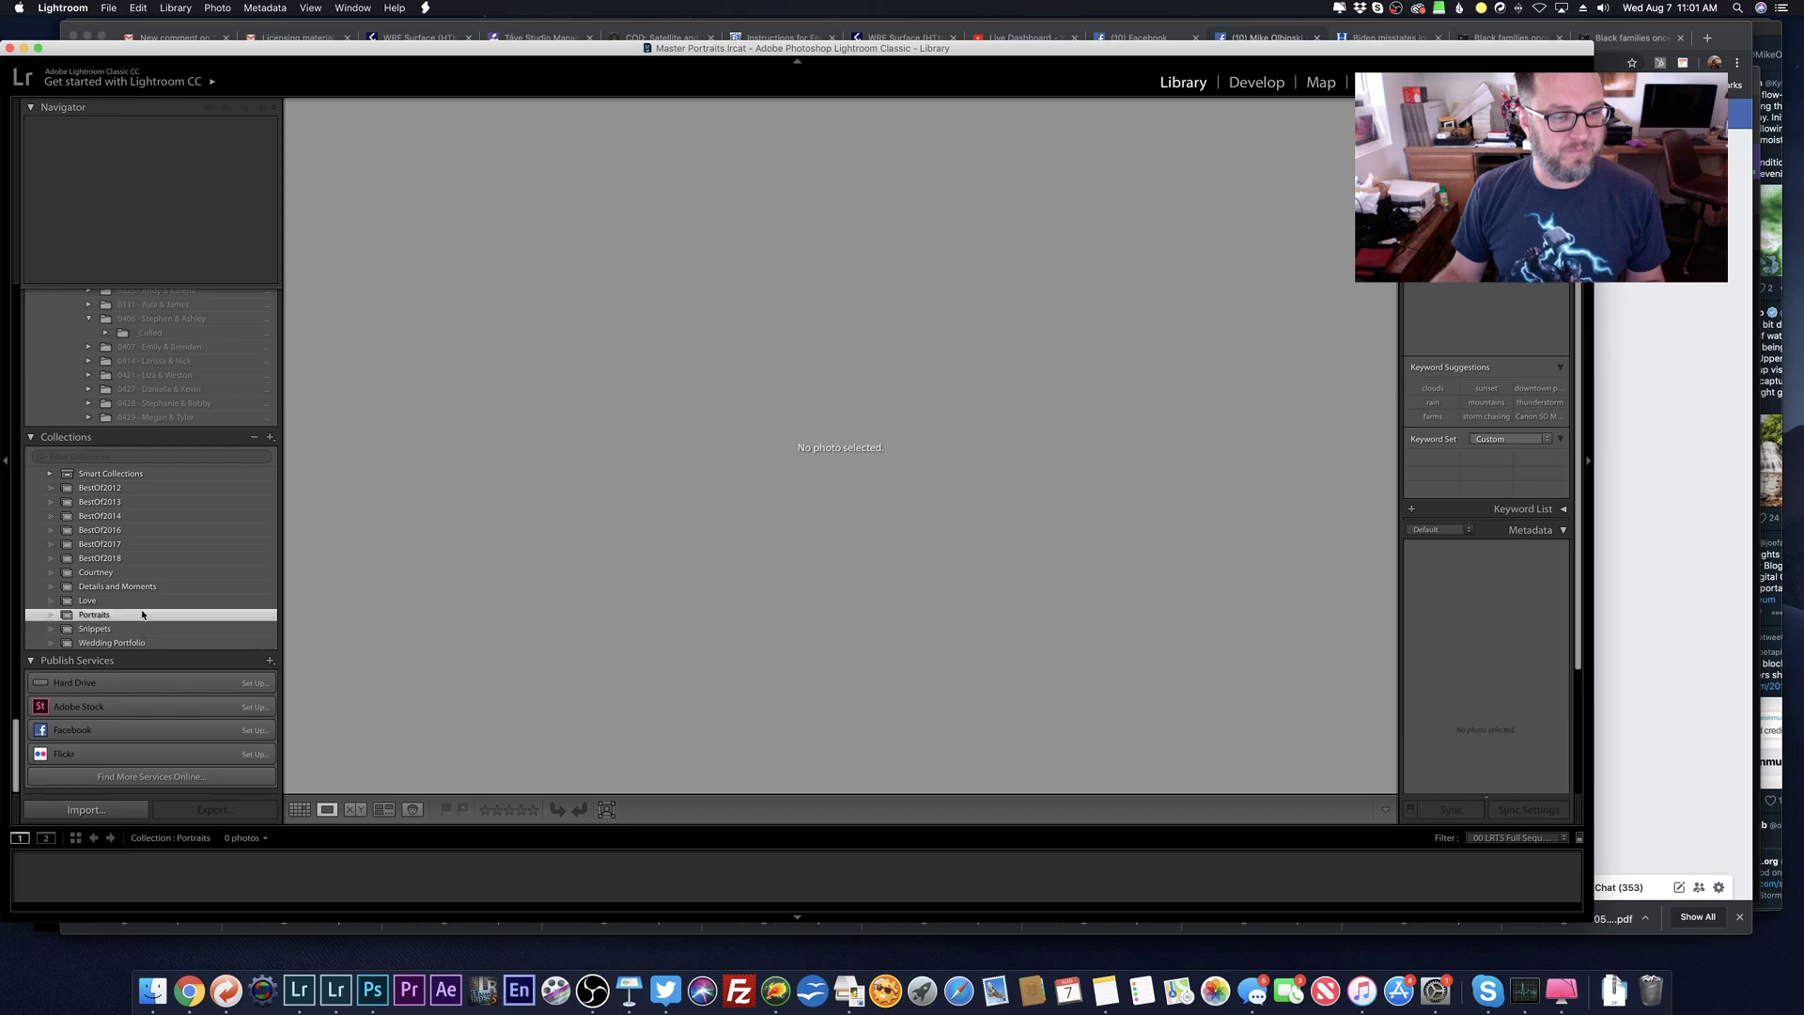
left_click(299, 809)
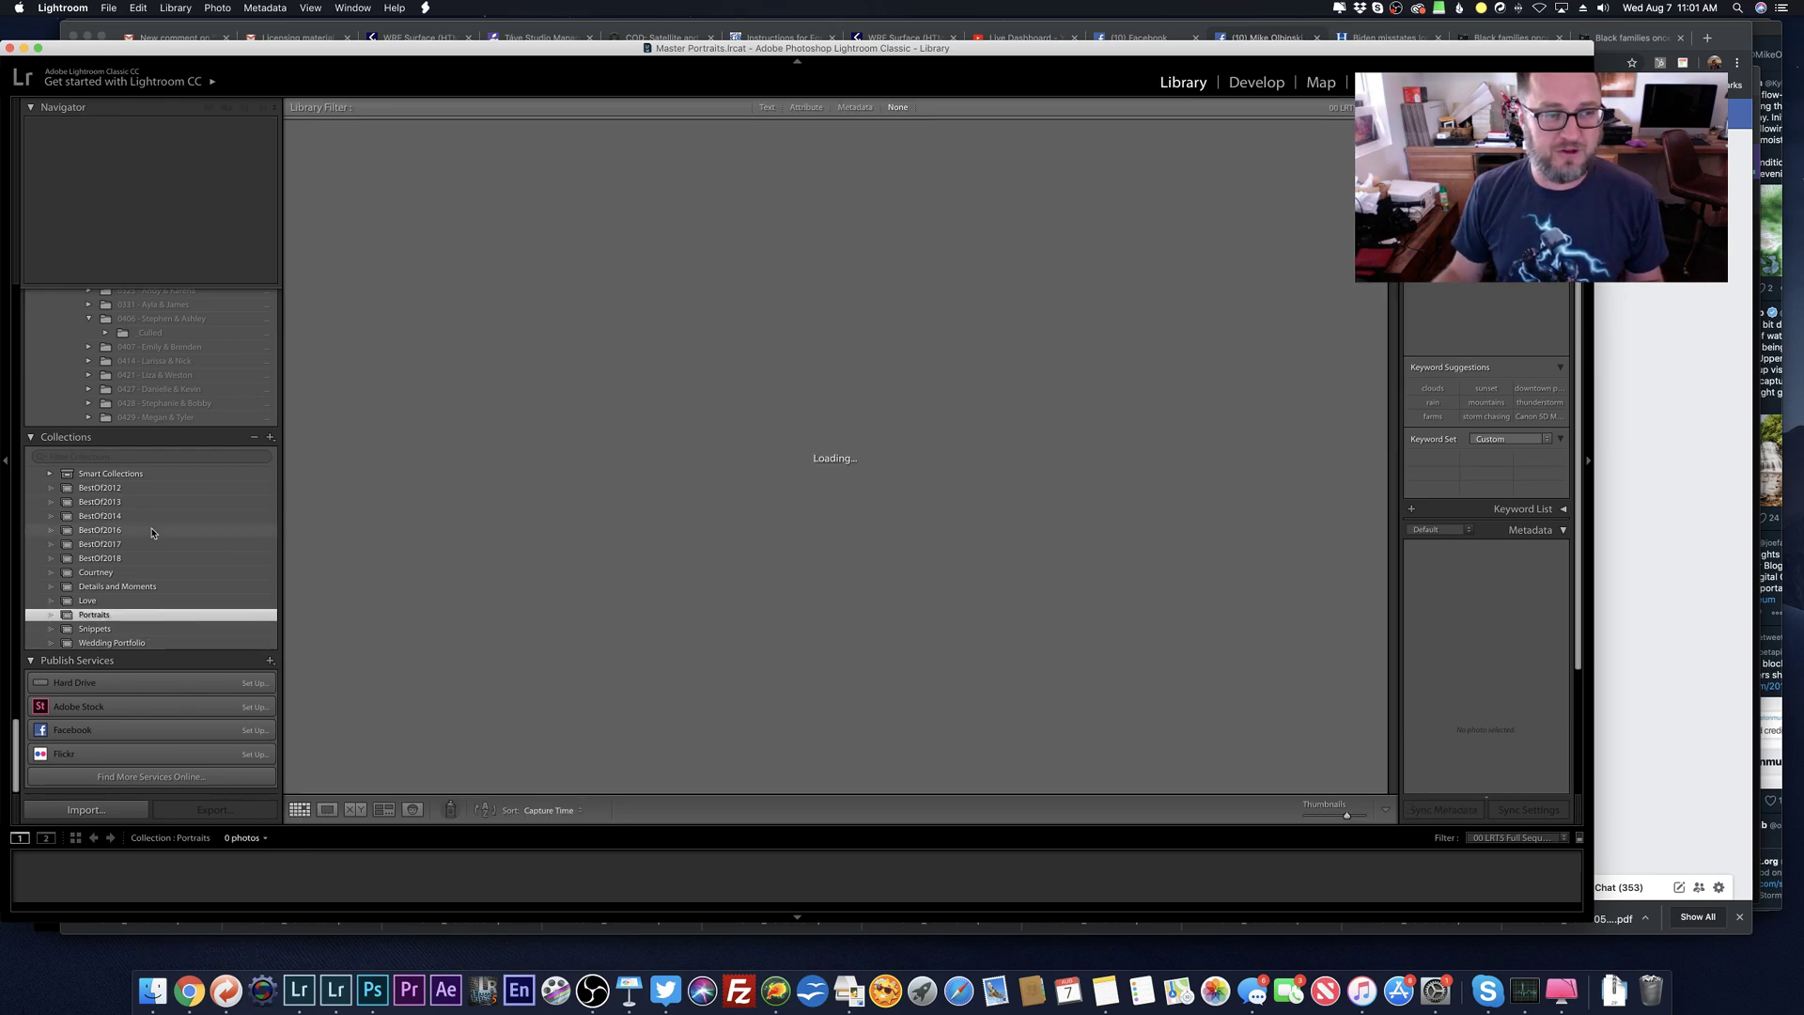
scroll(152, 536, "up", 10)
scroll(152, 537, "up", 10)
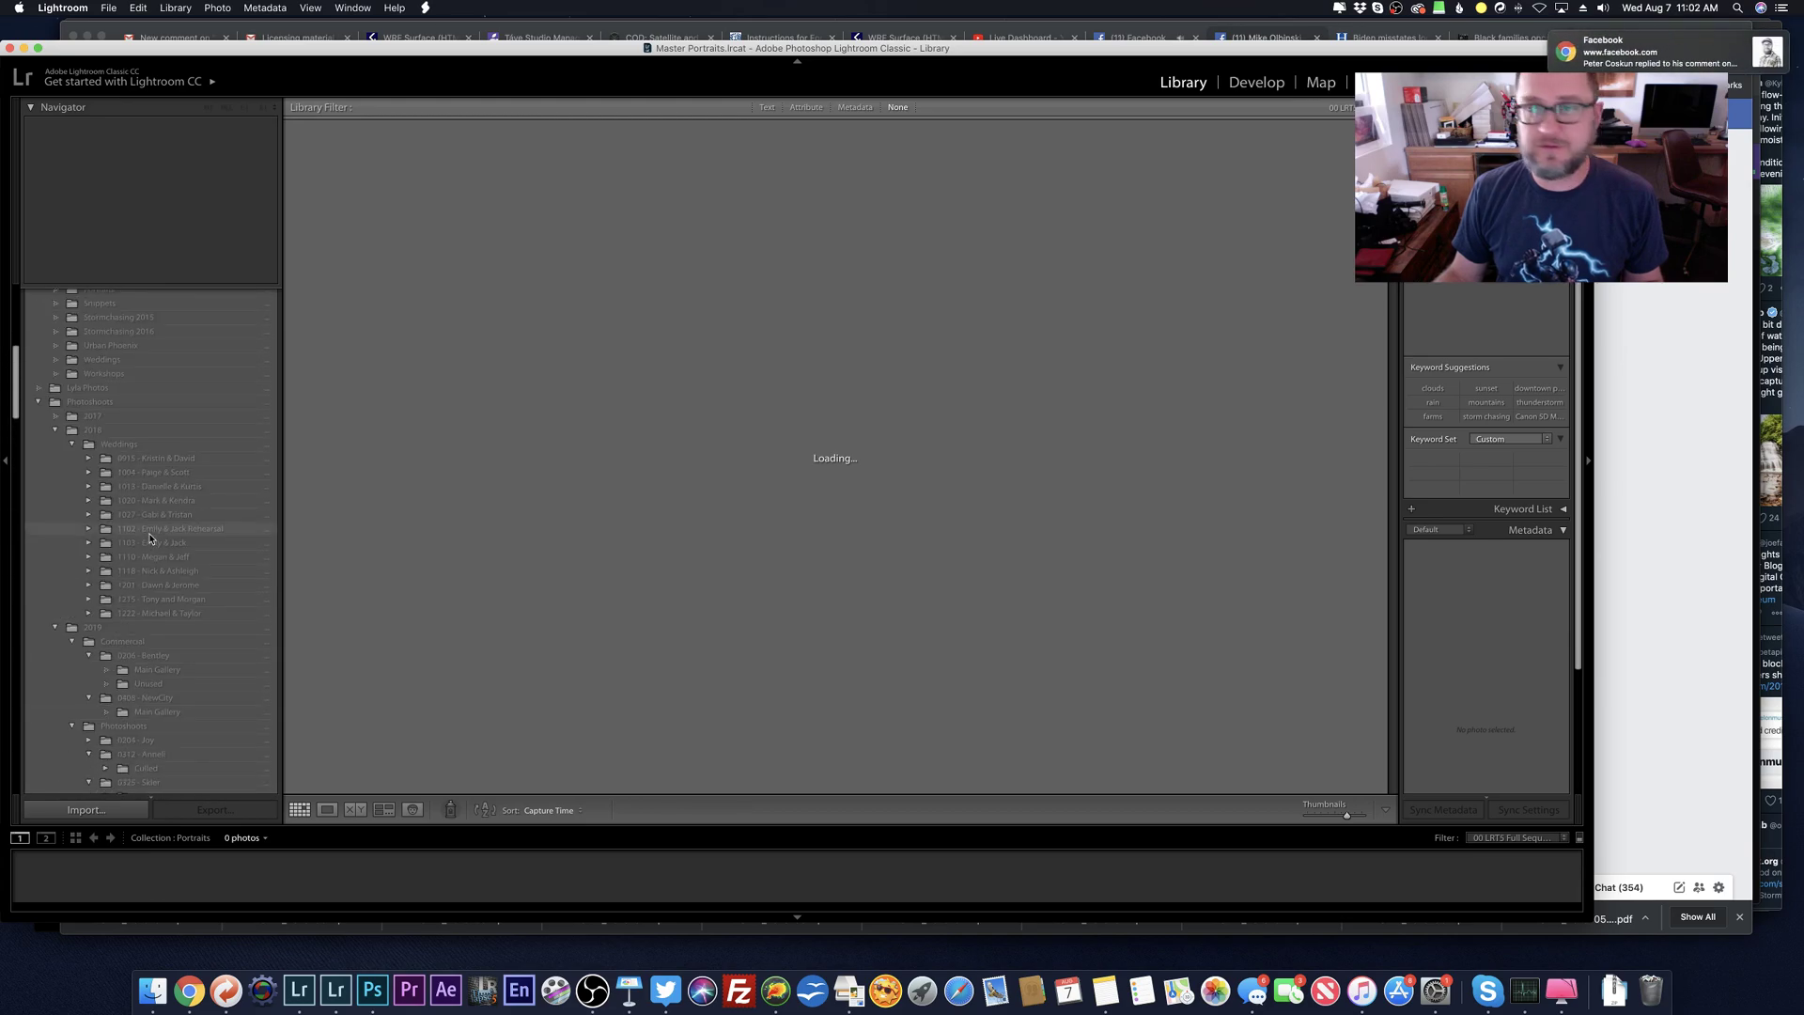
Step: Switch to Chrome, open the commenter's new reply from its notification, and read the thread under the sunset post
key("super+Tab")
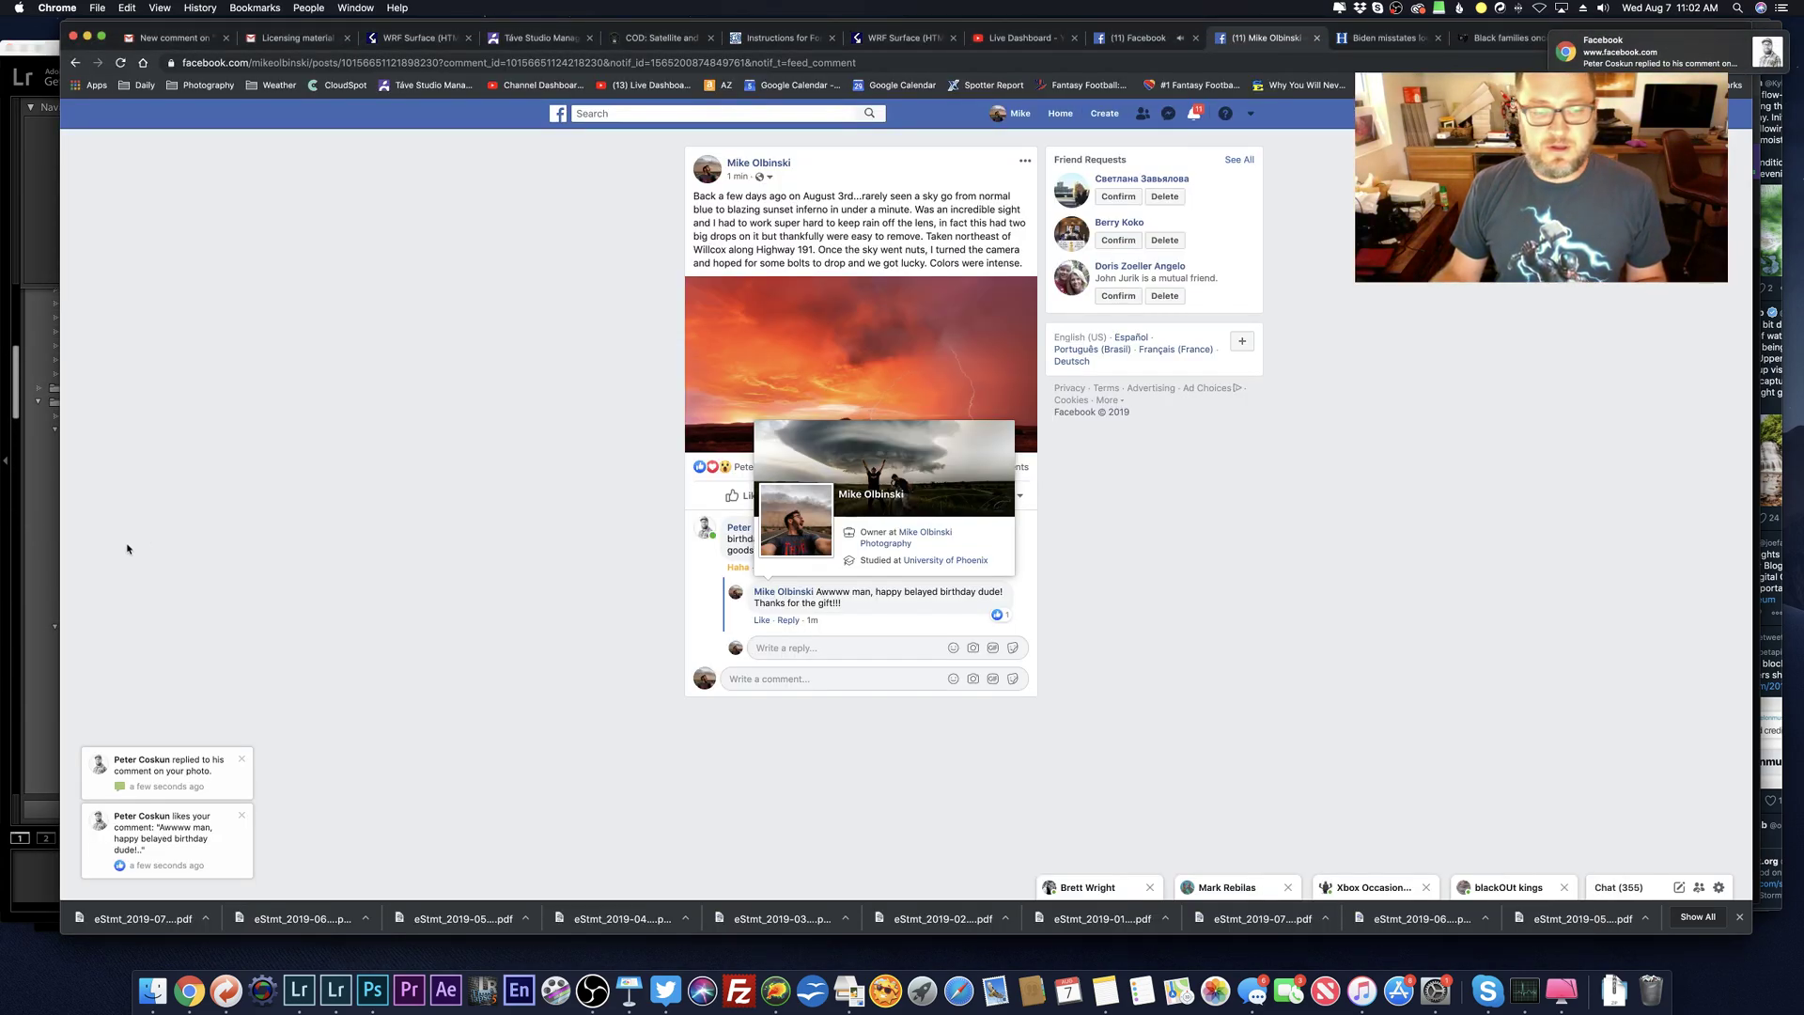
left_click(174, 767)
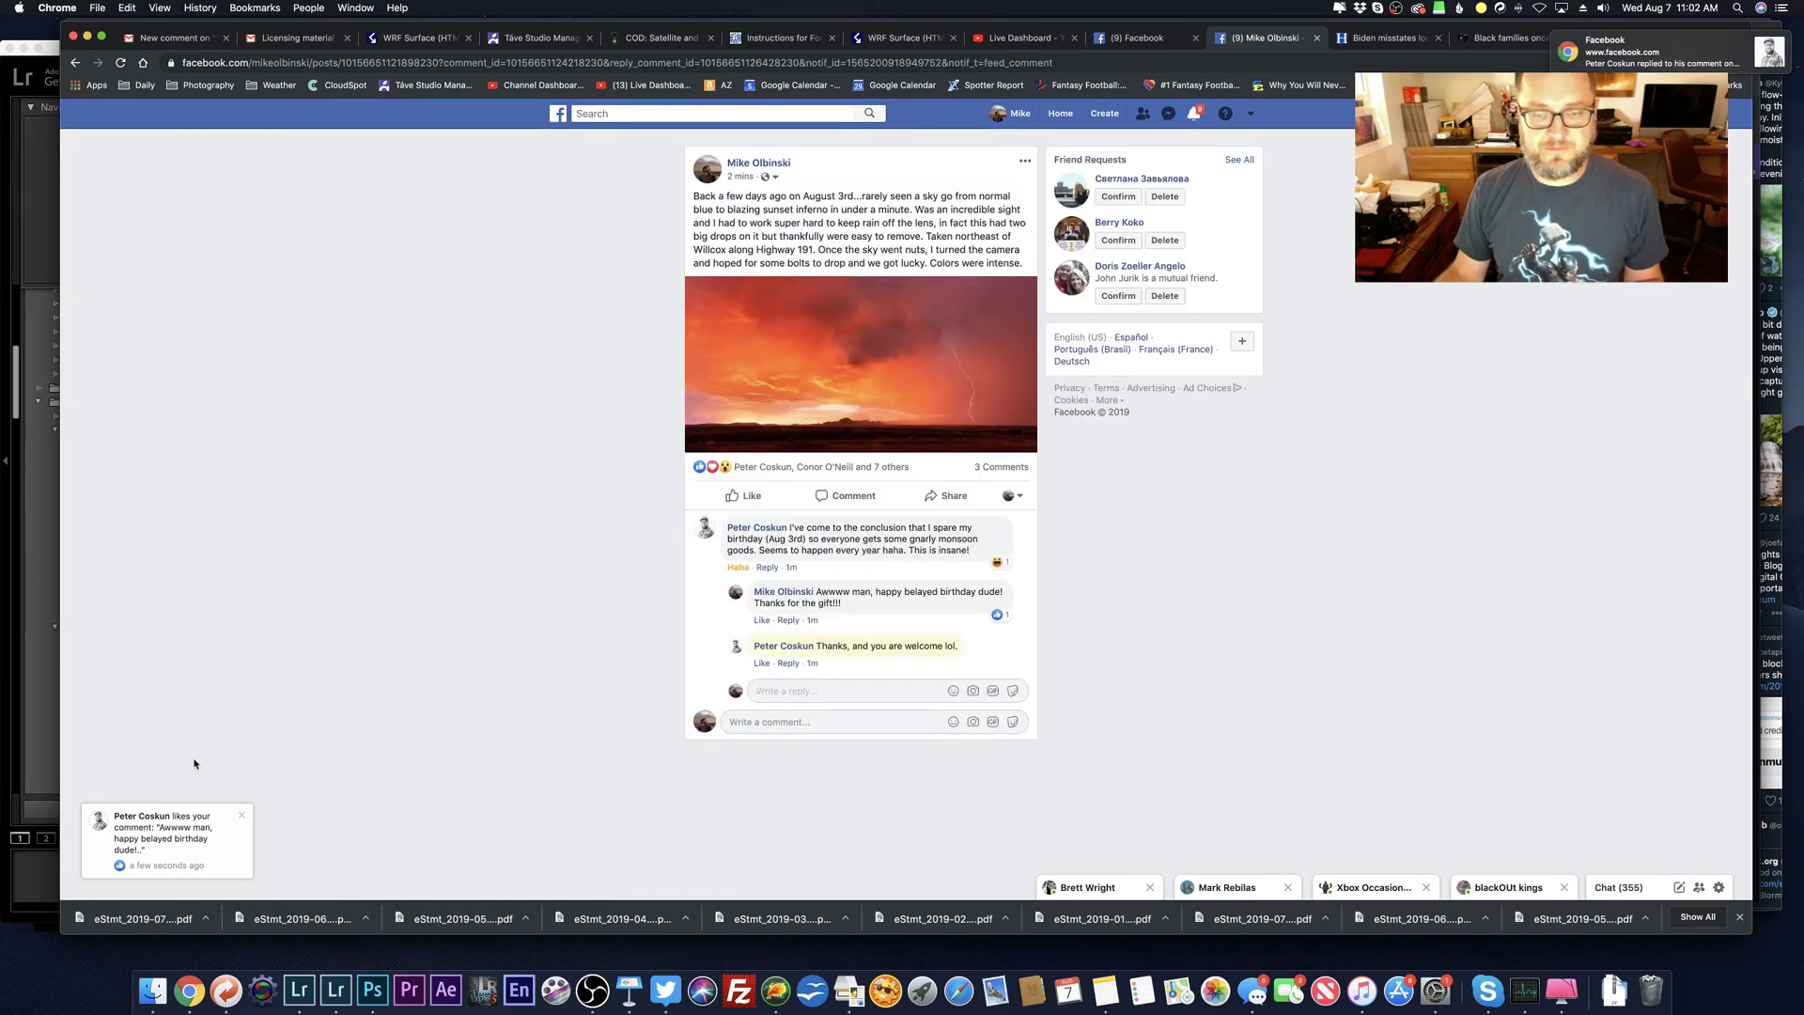
left_click_drag(973, 552, 791, 527)
left_click(697, 204)
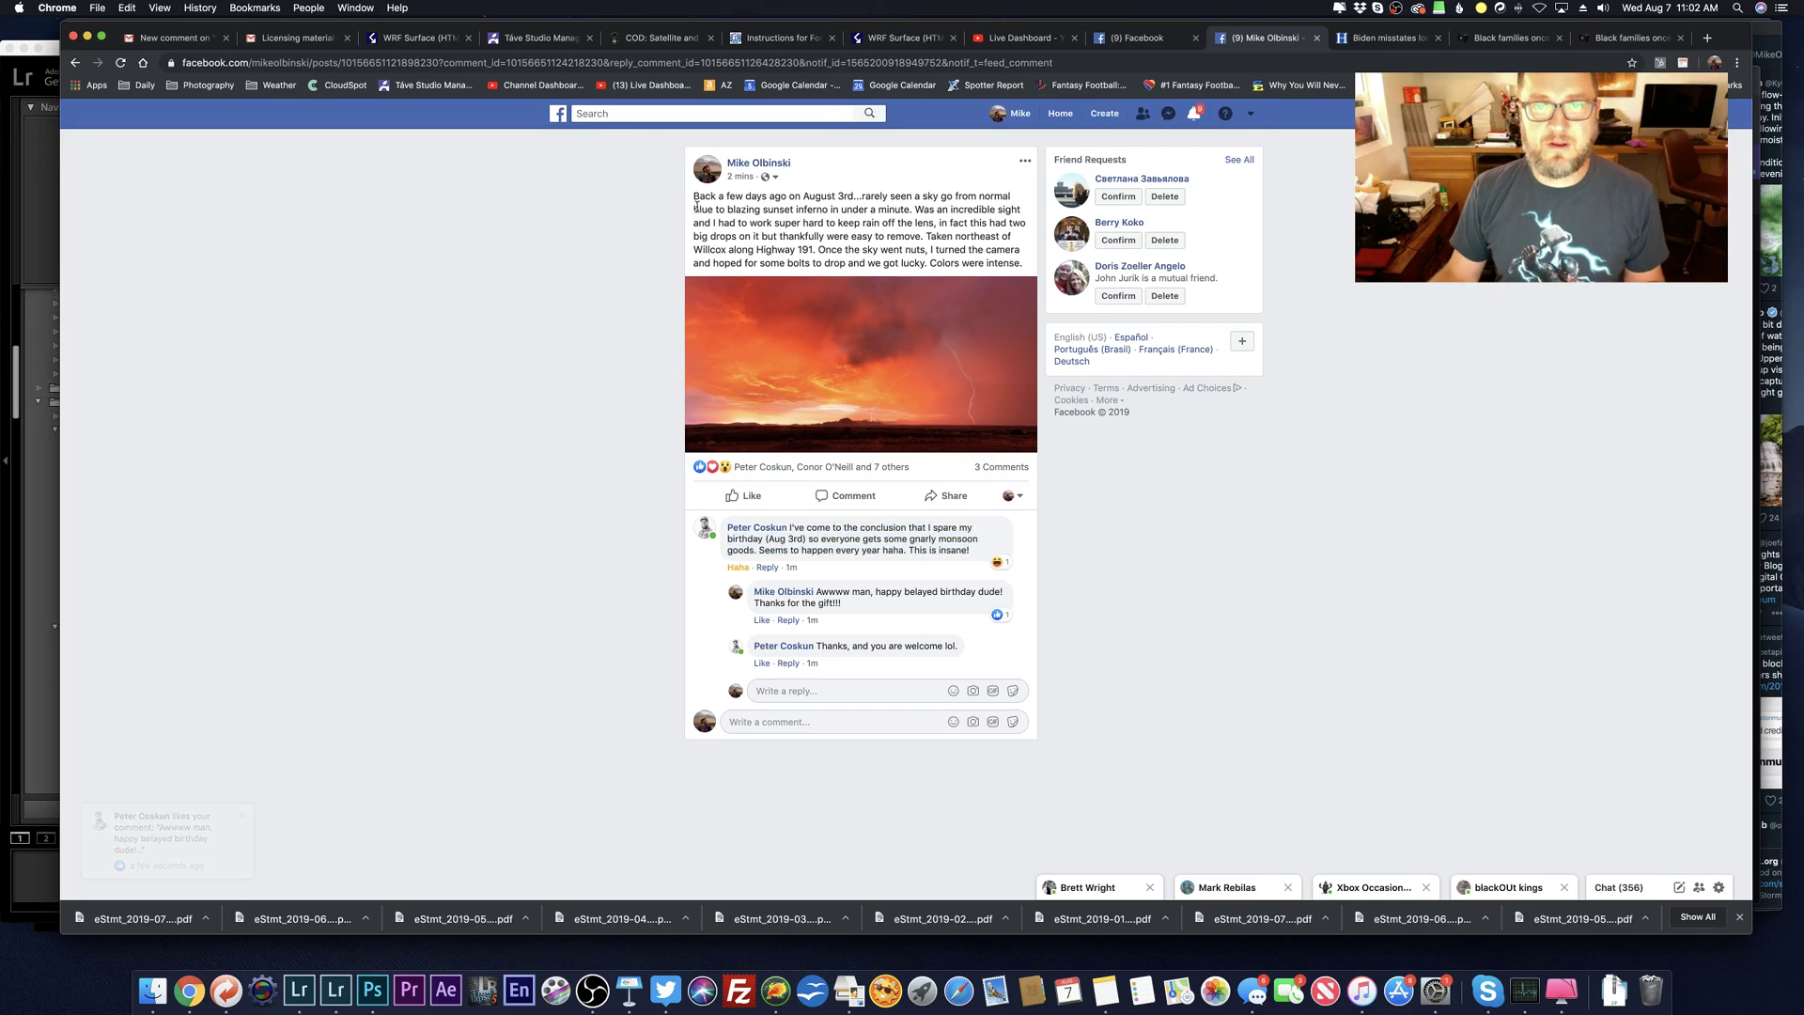
Step: Load the FLK bookmark from the Photography bookmarks in the Washington Post article's tab
left_click(1492, 39)
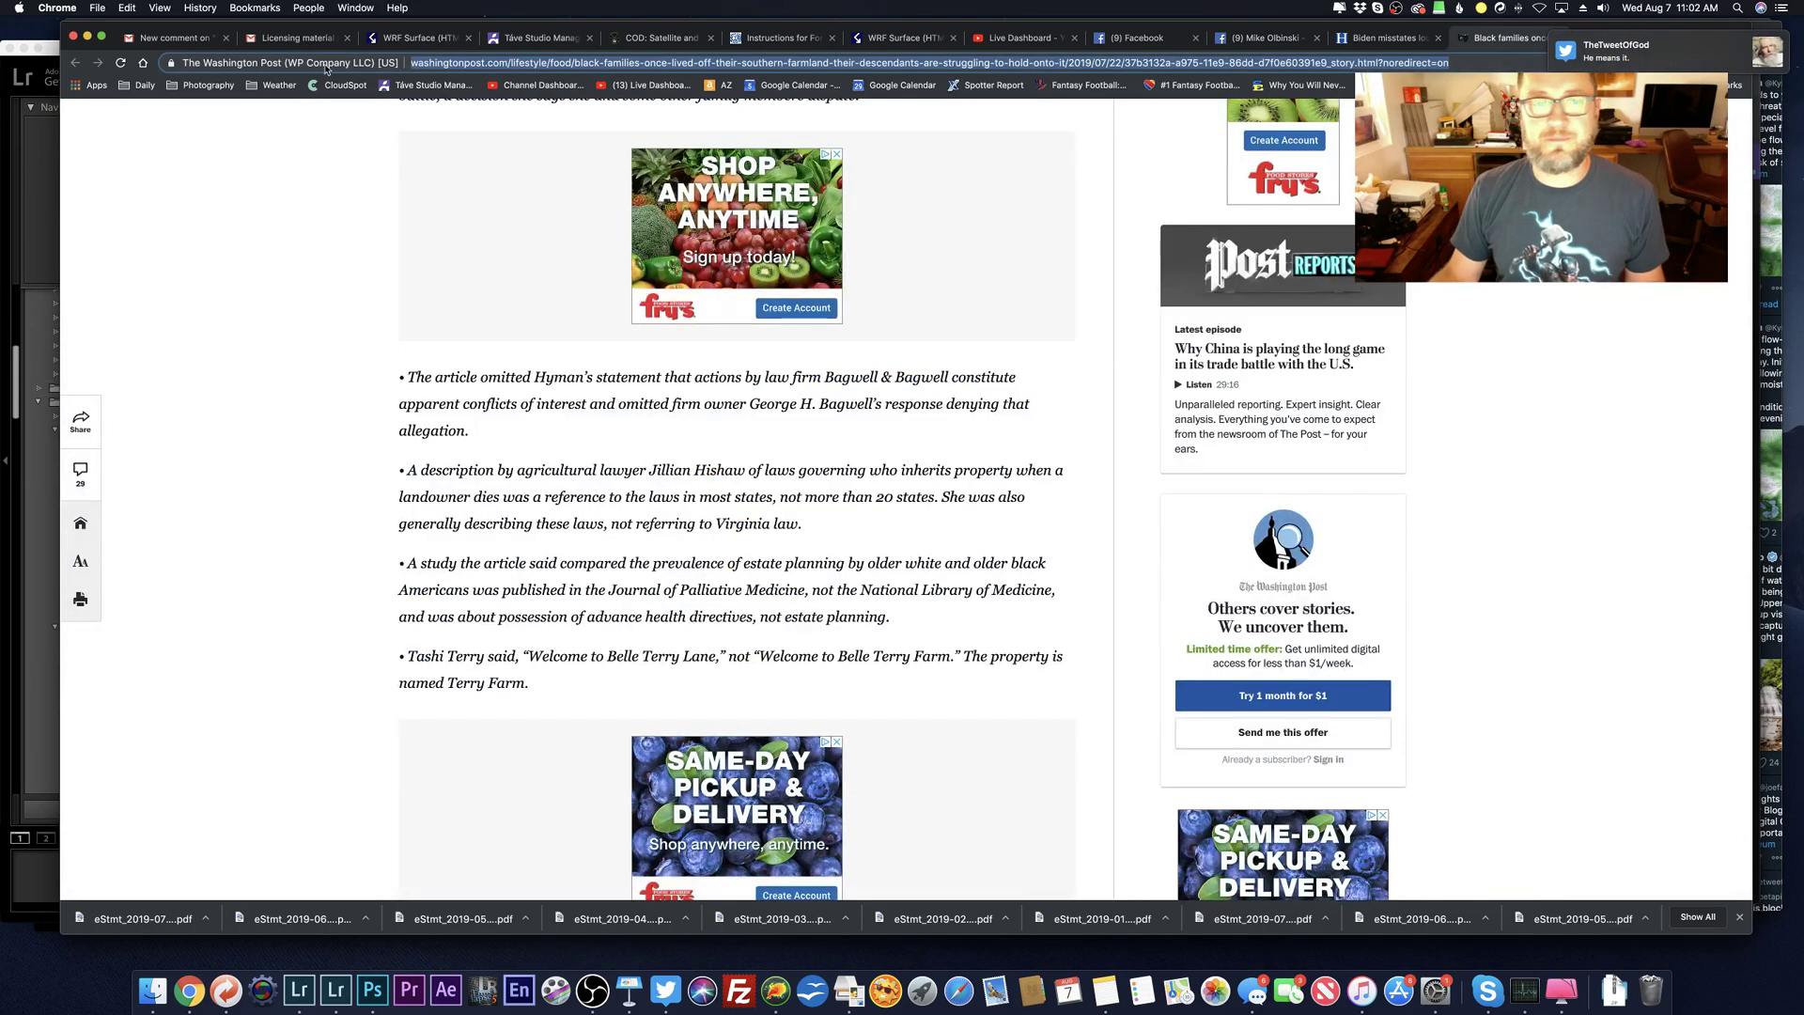
left_click(201, 86)
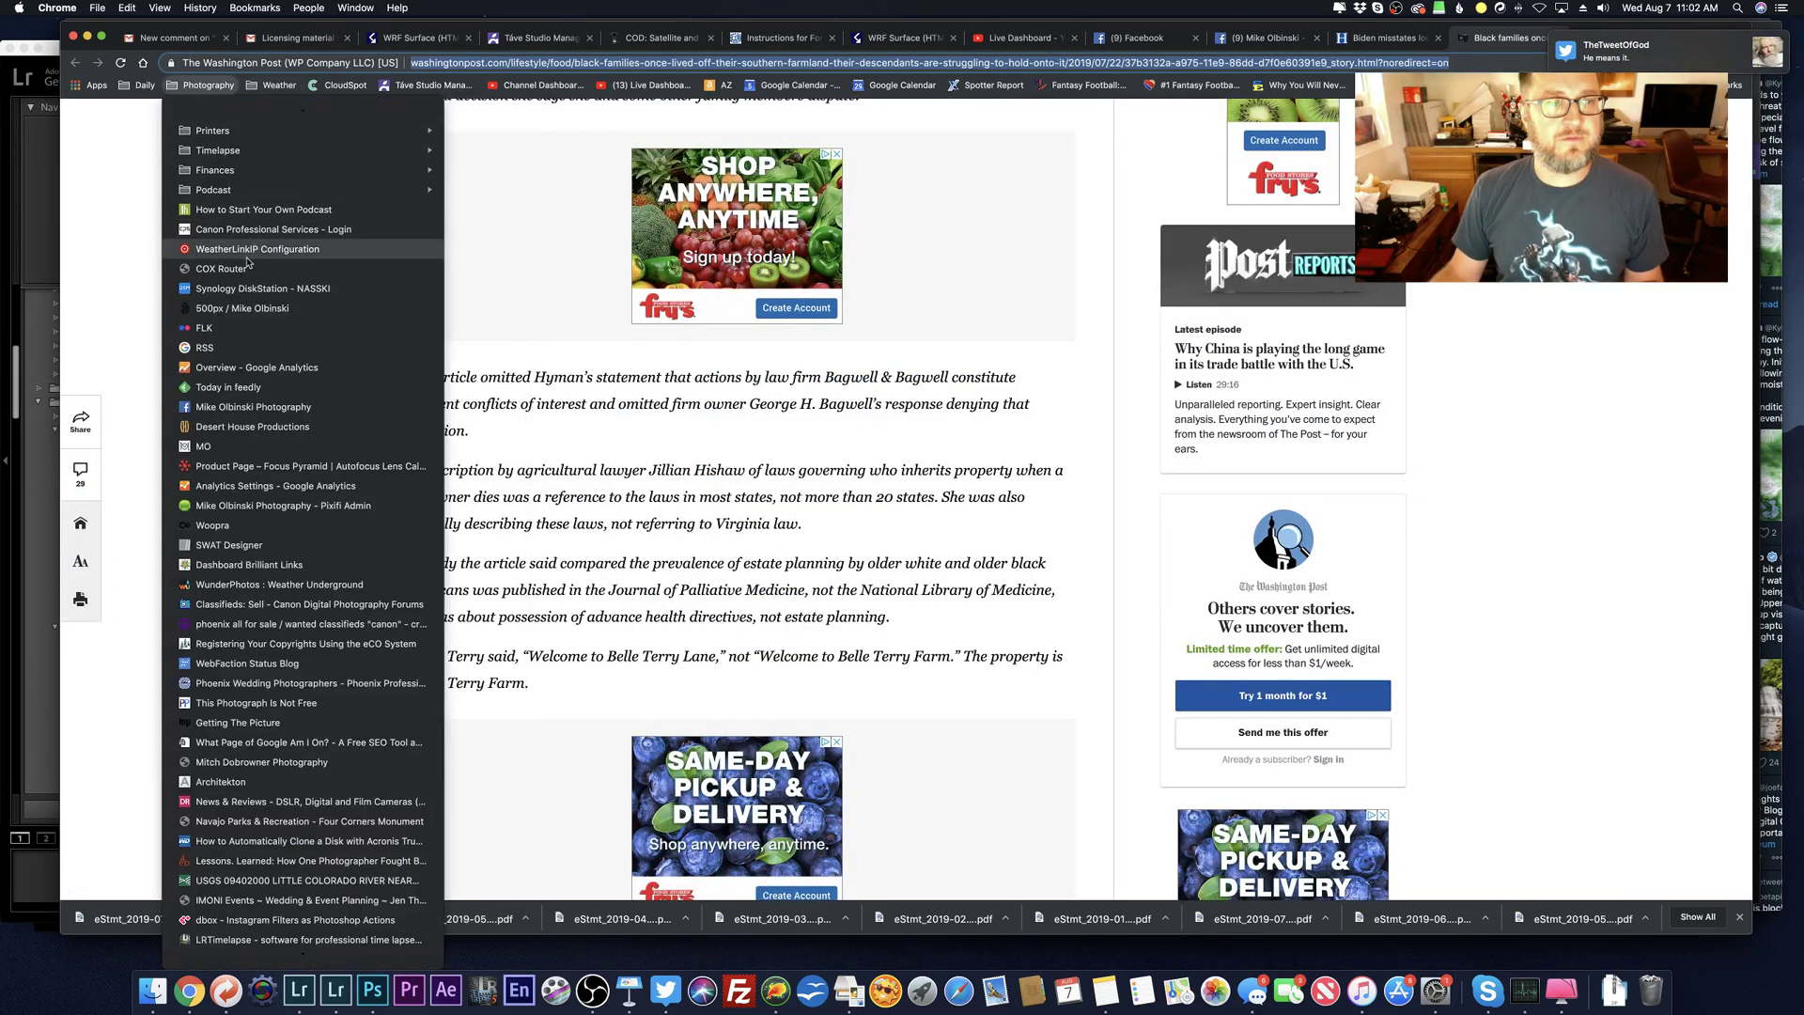
left_click(239, 328)
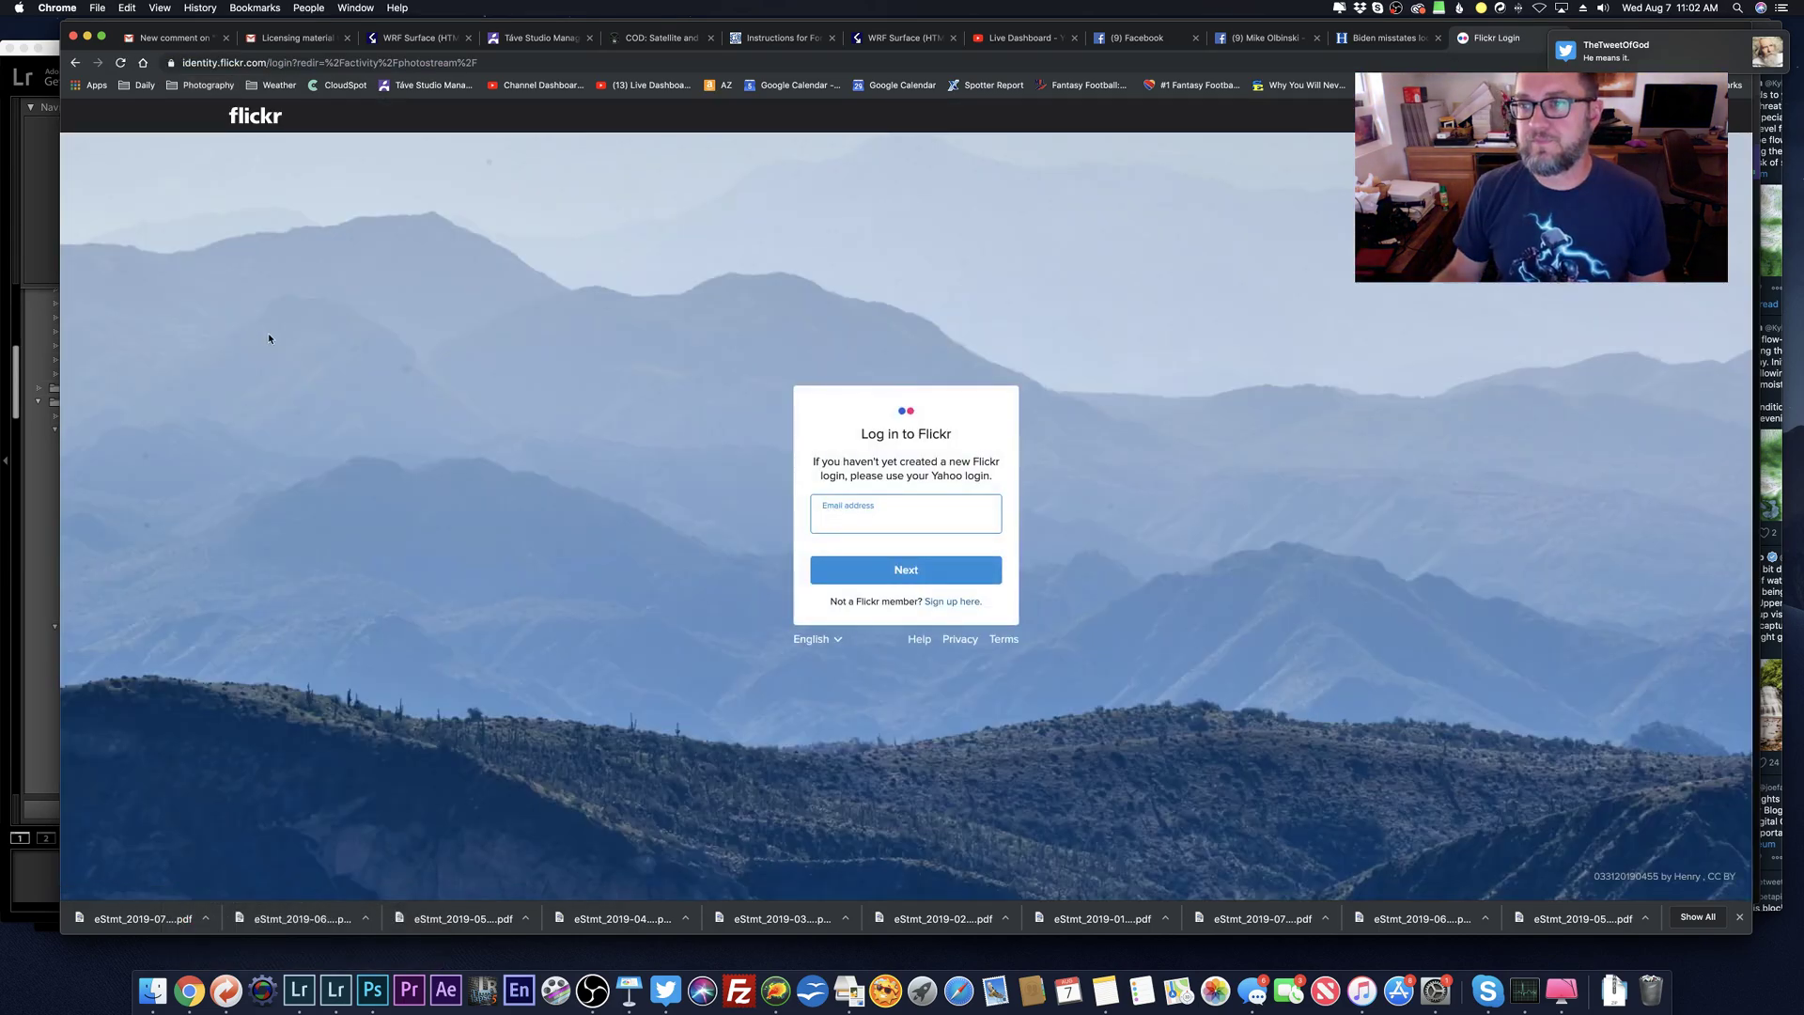
Step: Try to log in to Flickr with the saved account email address and account password
key("super+Tab")
key("super+Tab")
left_click(870, 524)
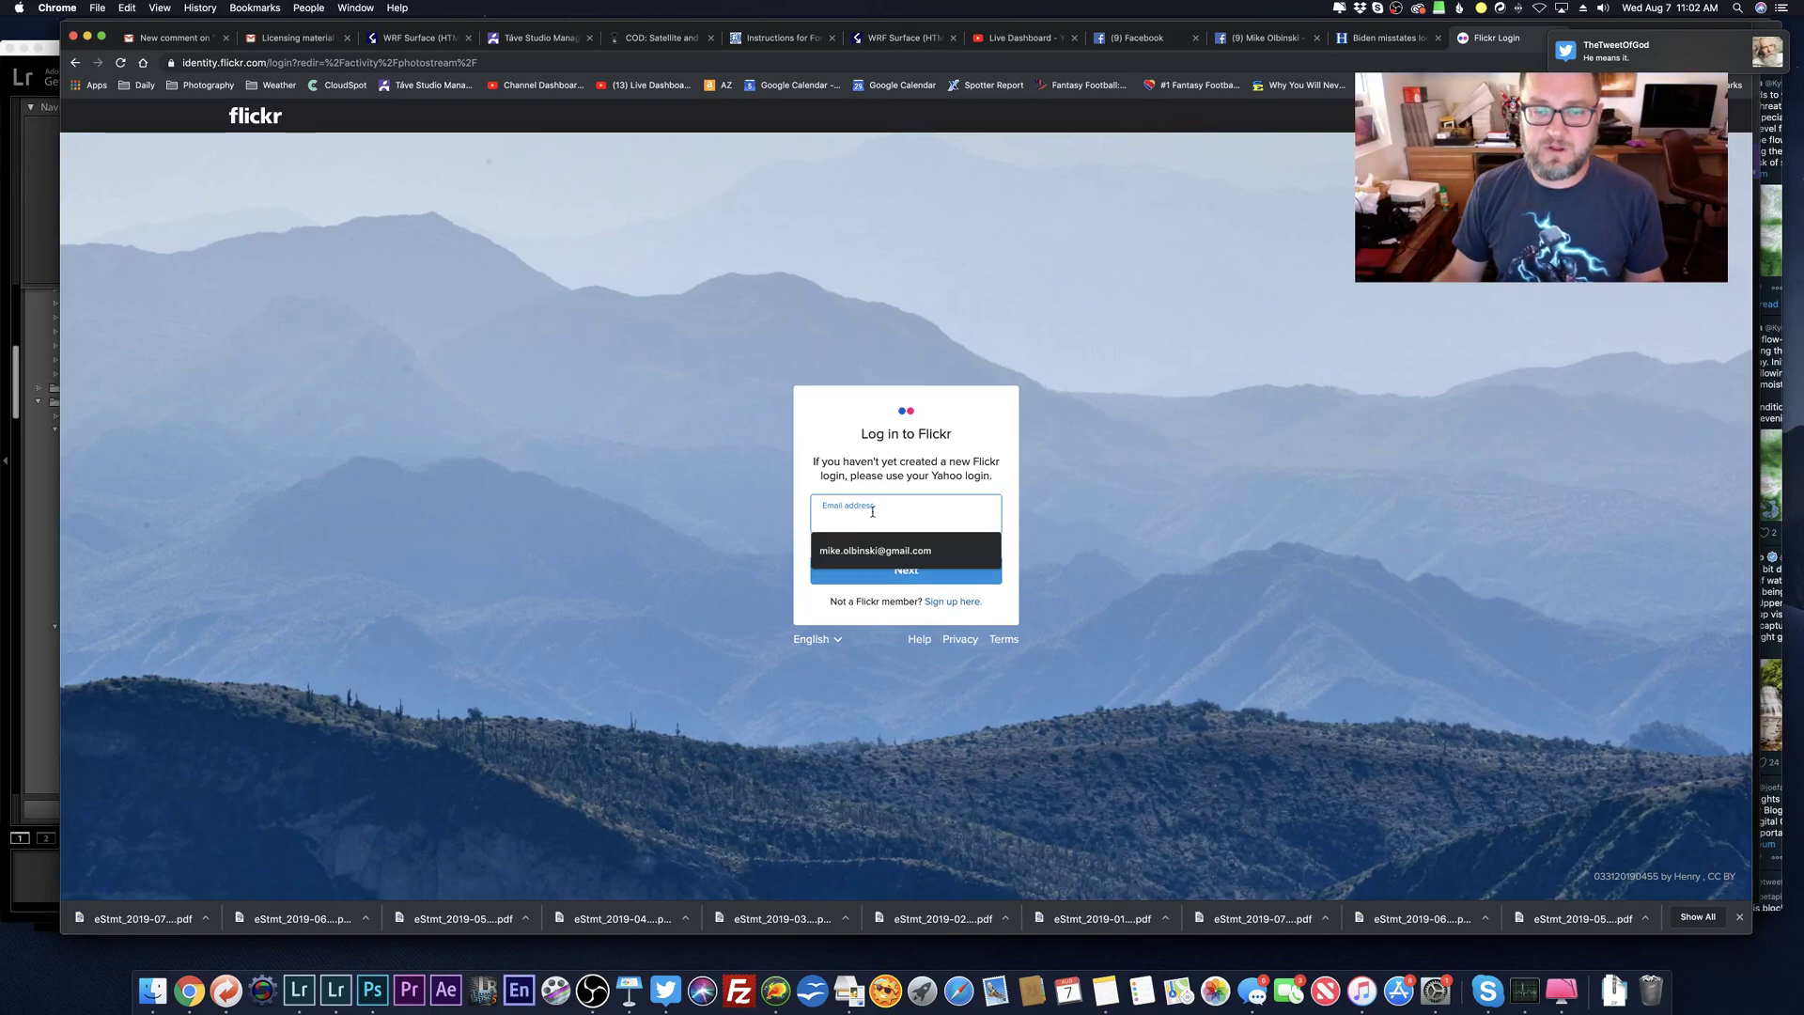
left_click(870, 550)
left_click(857, 573)
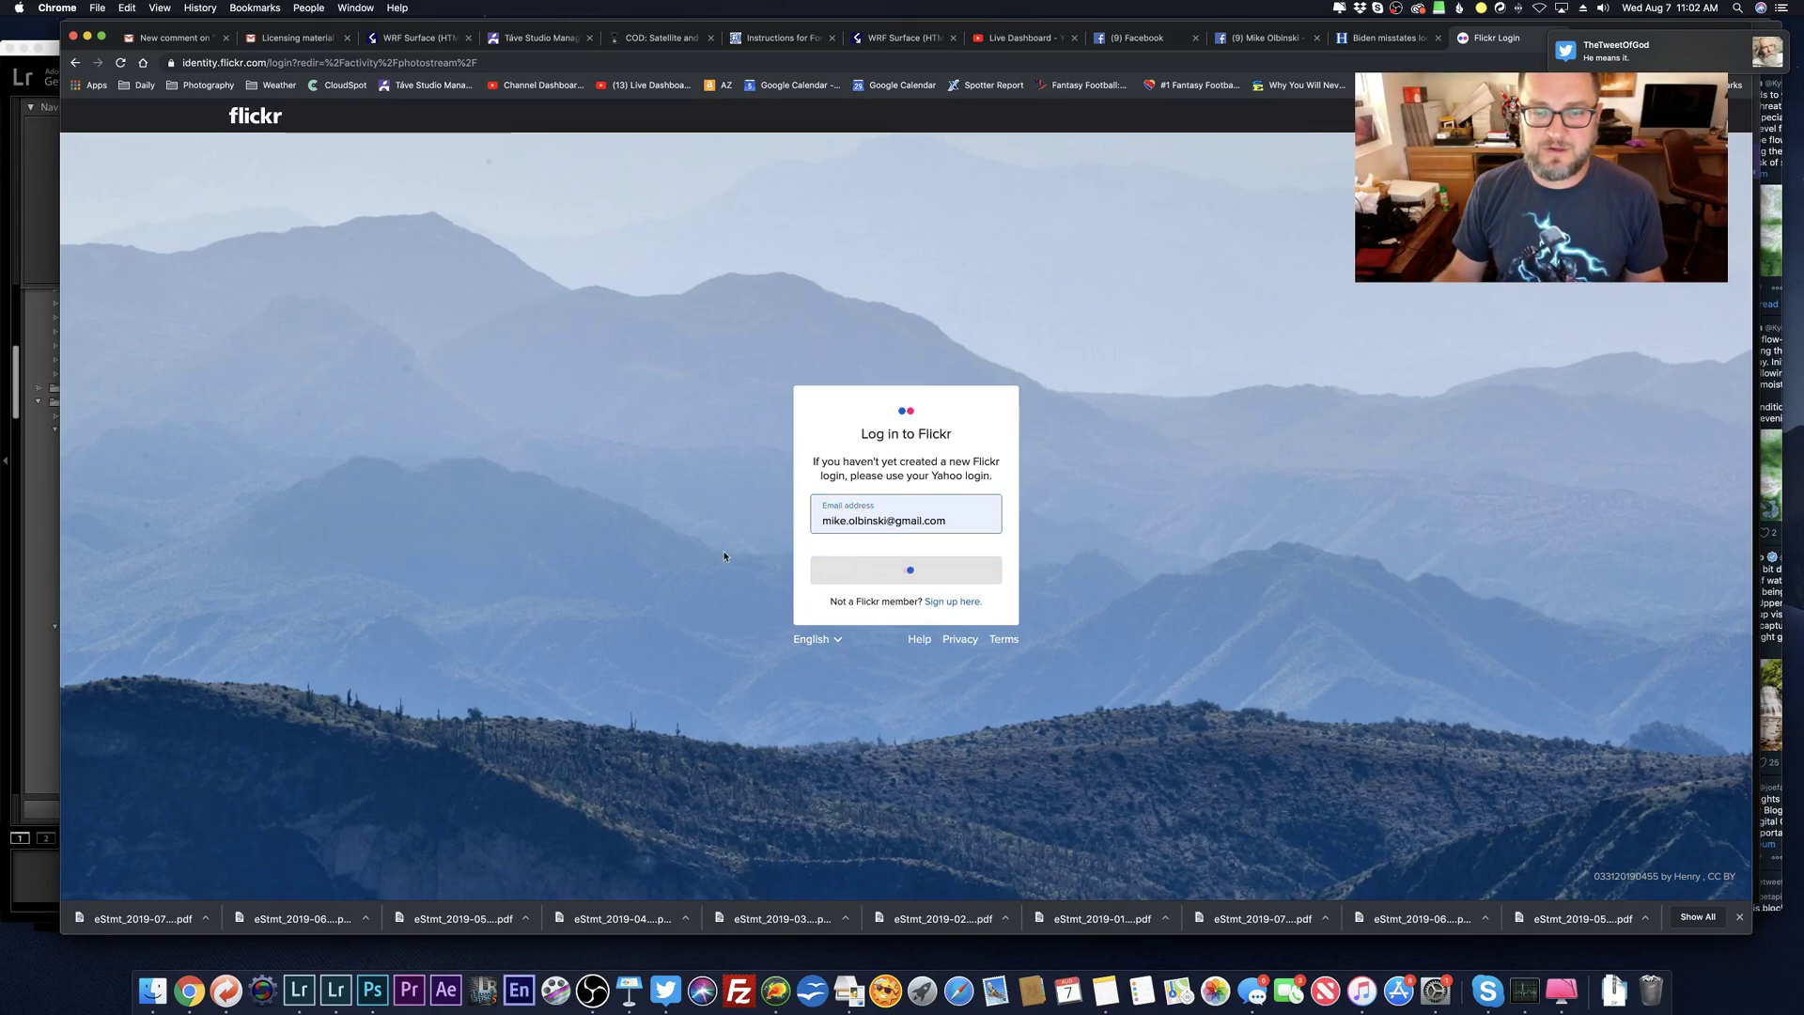
left_click(873, 519)
left_click(874, 545)
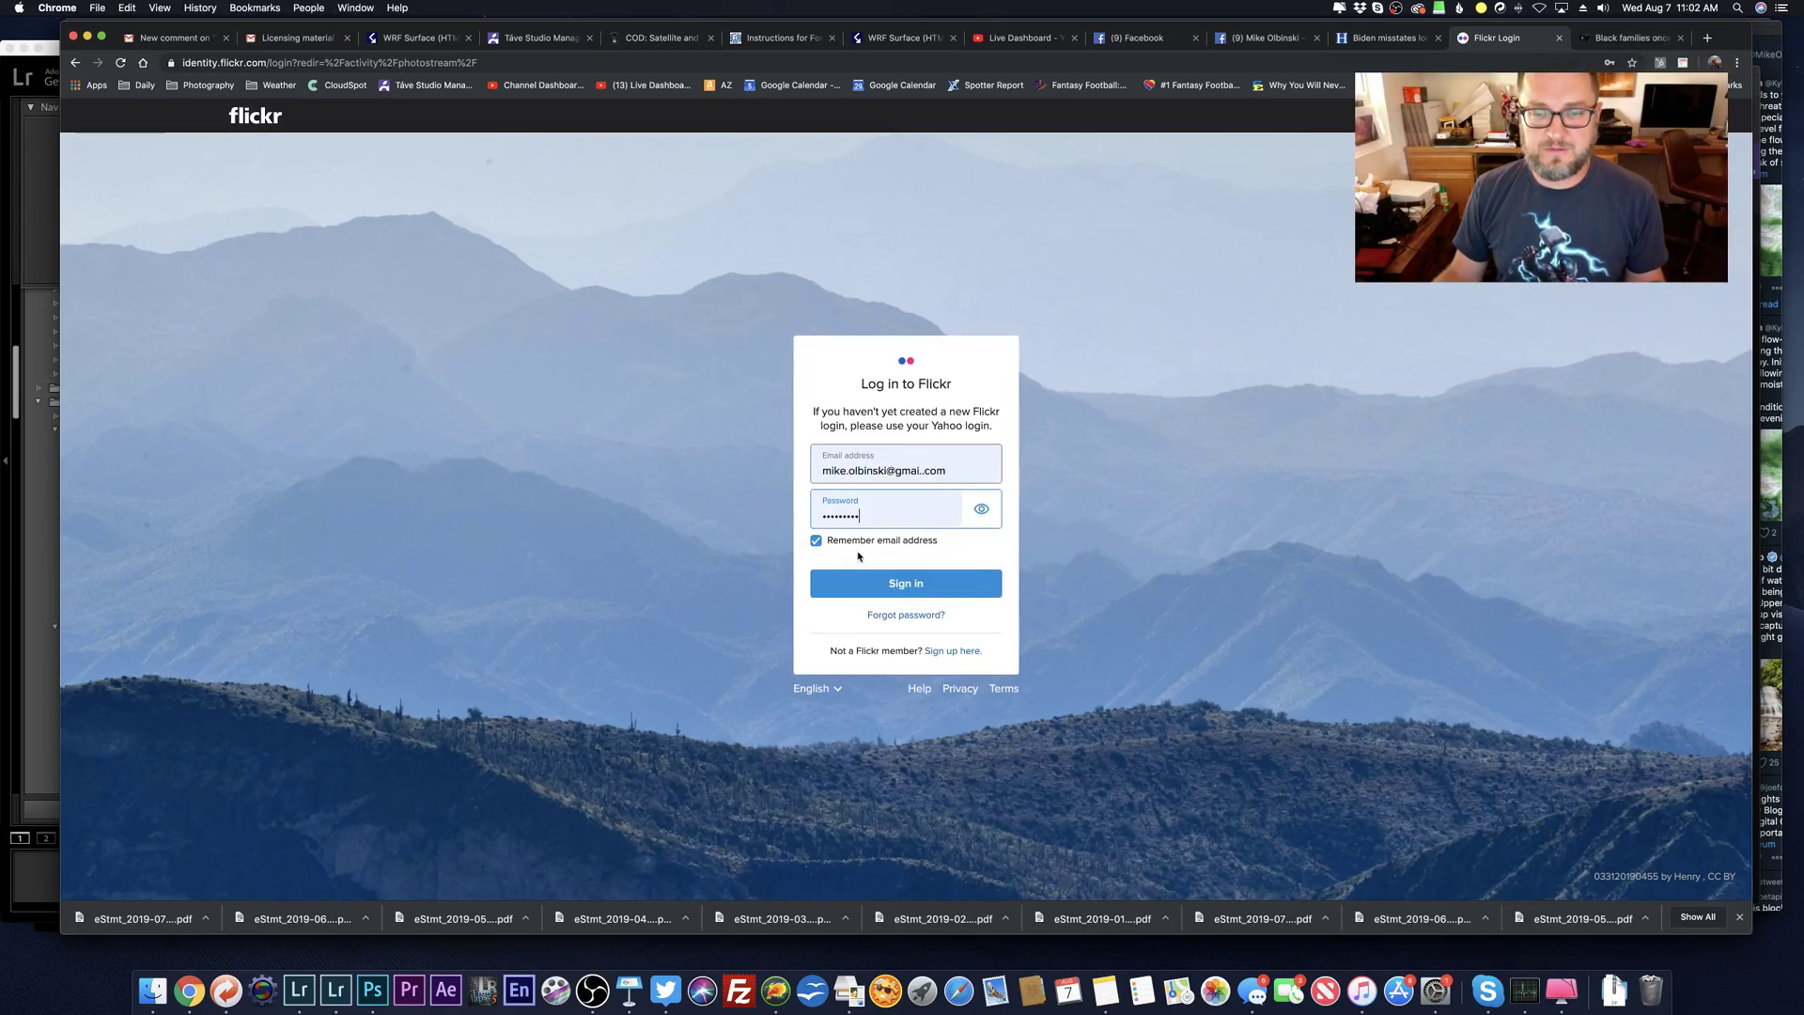
left_click(883, 582)
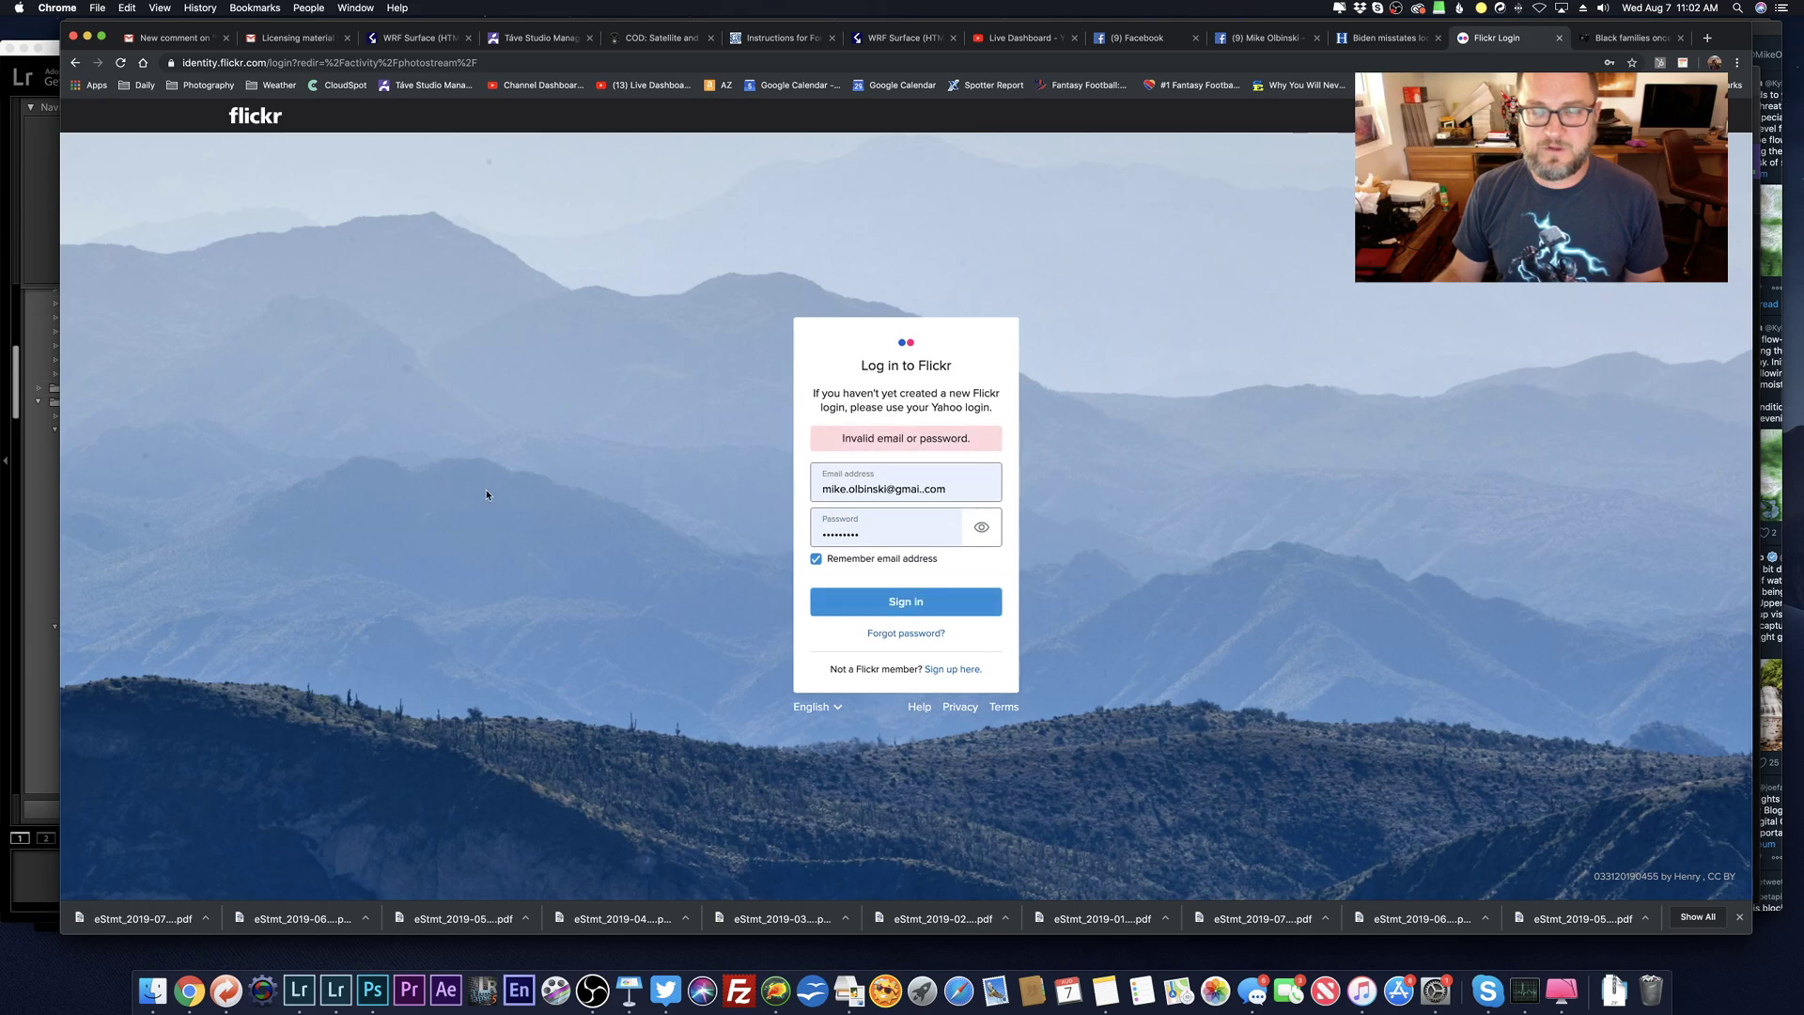
Step: Retry the Flickr sign-in with several alternative account passwords
double_click(886, 486)
key("Tab")
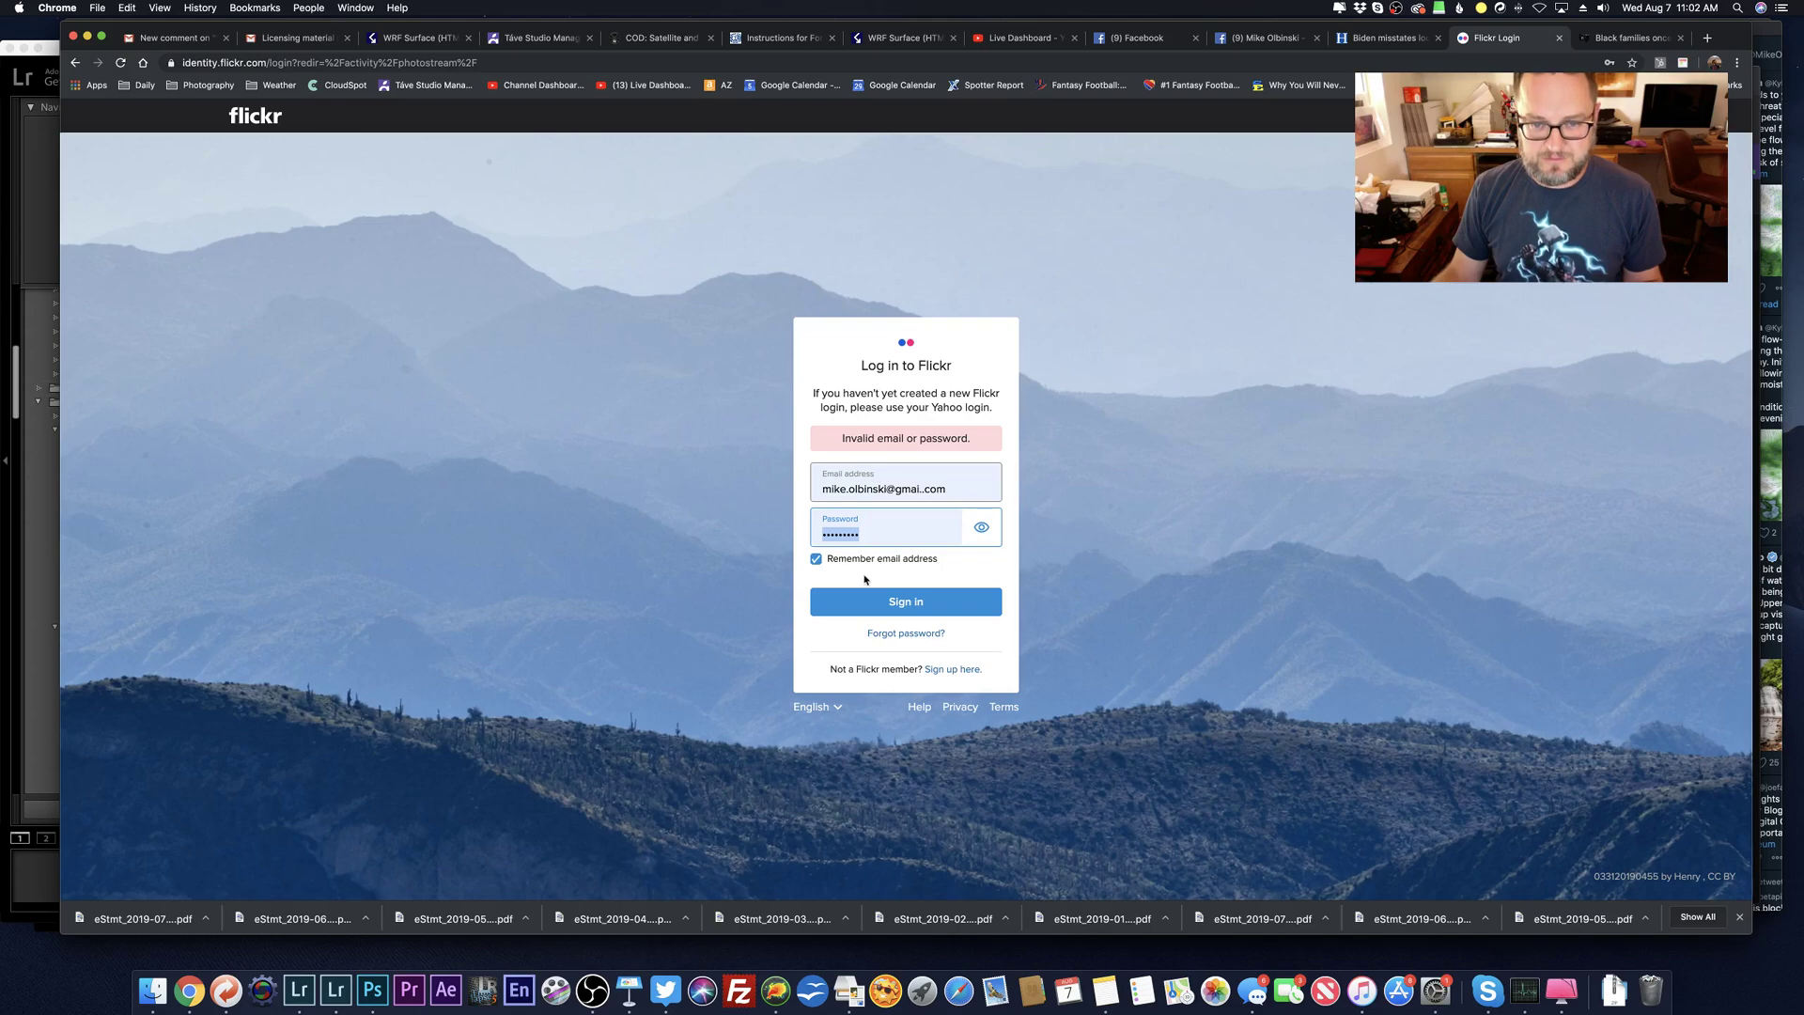
left_click(881, 601)
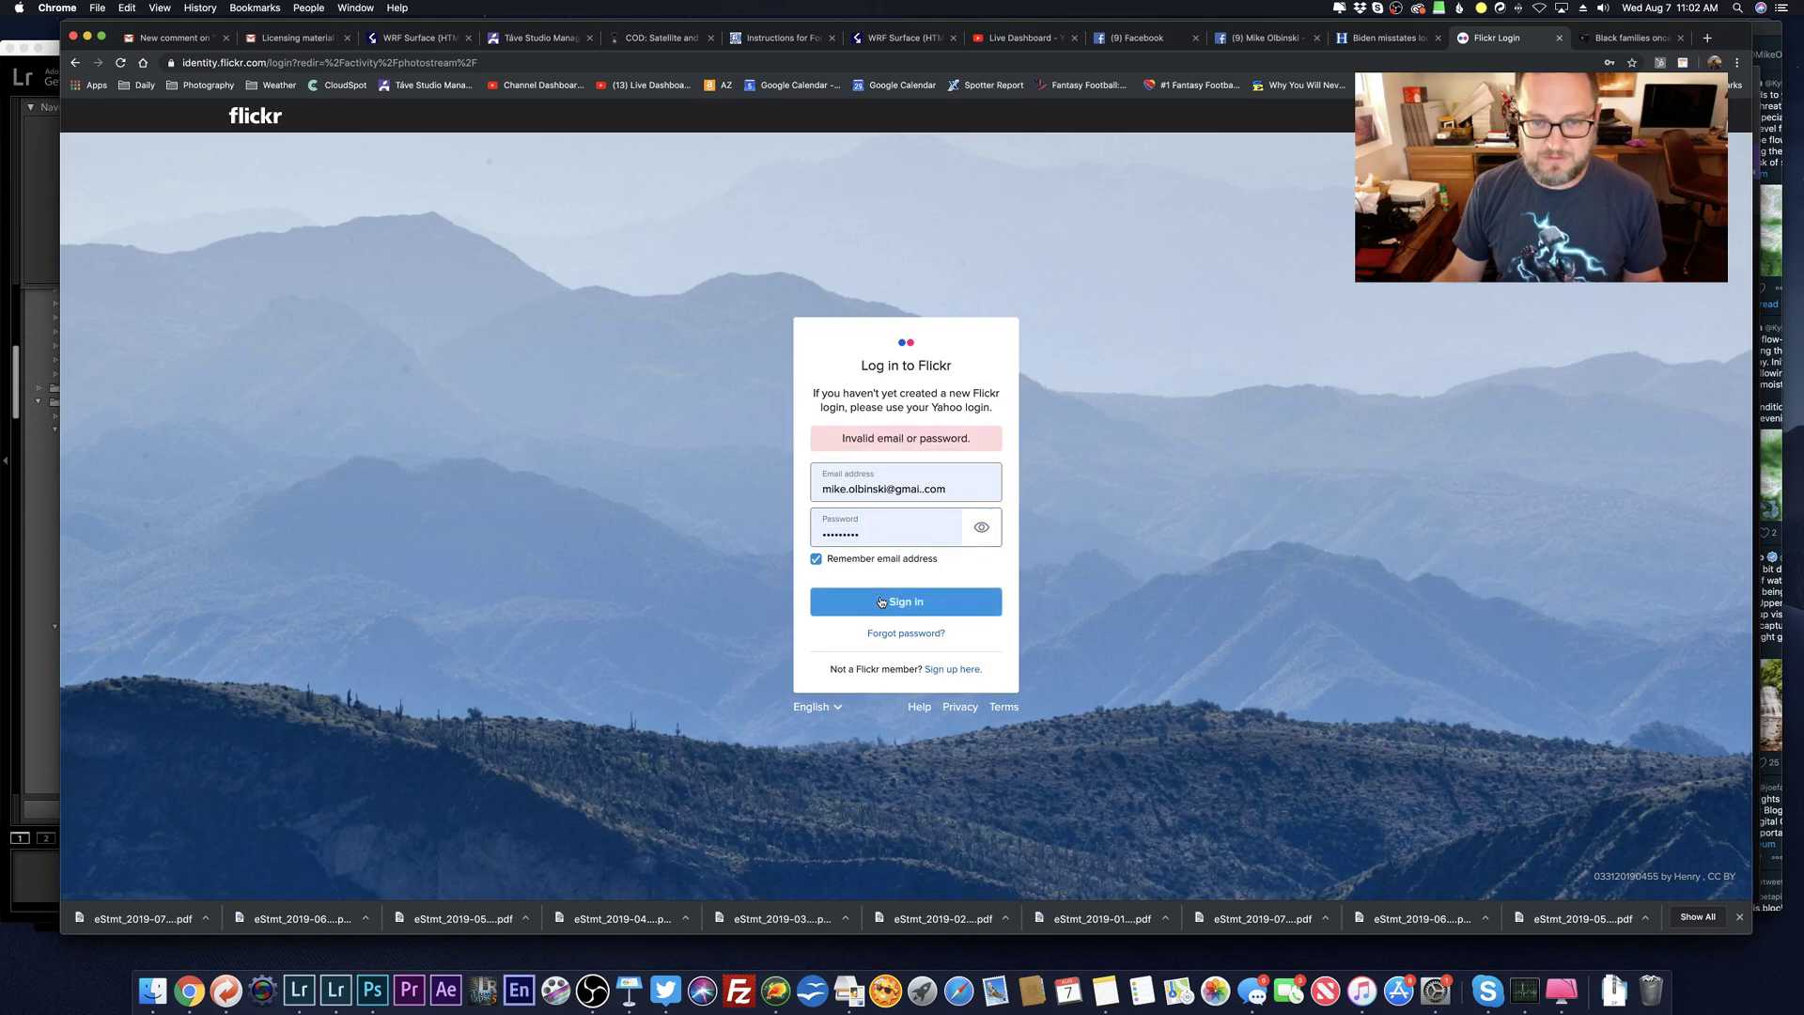
type("••••••••••")
key("Return")
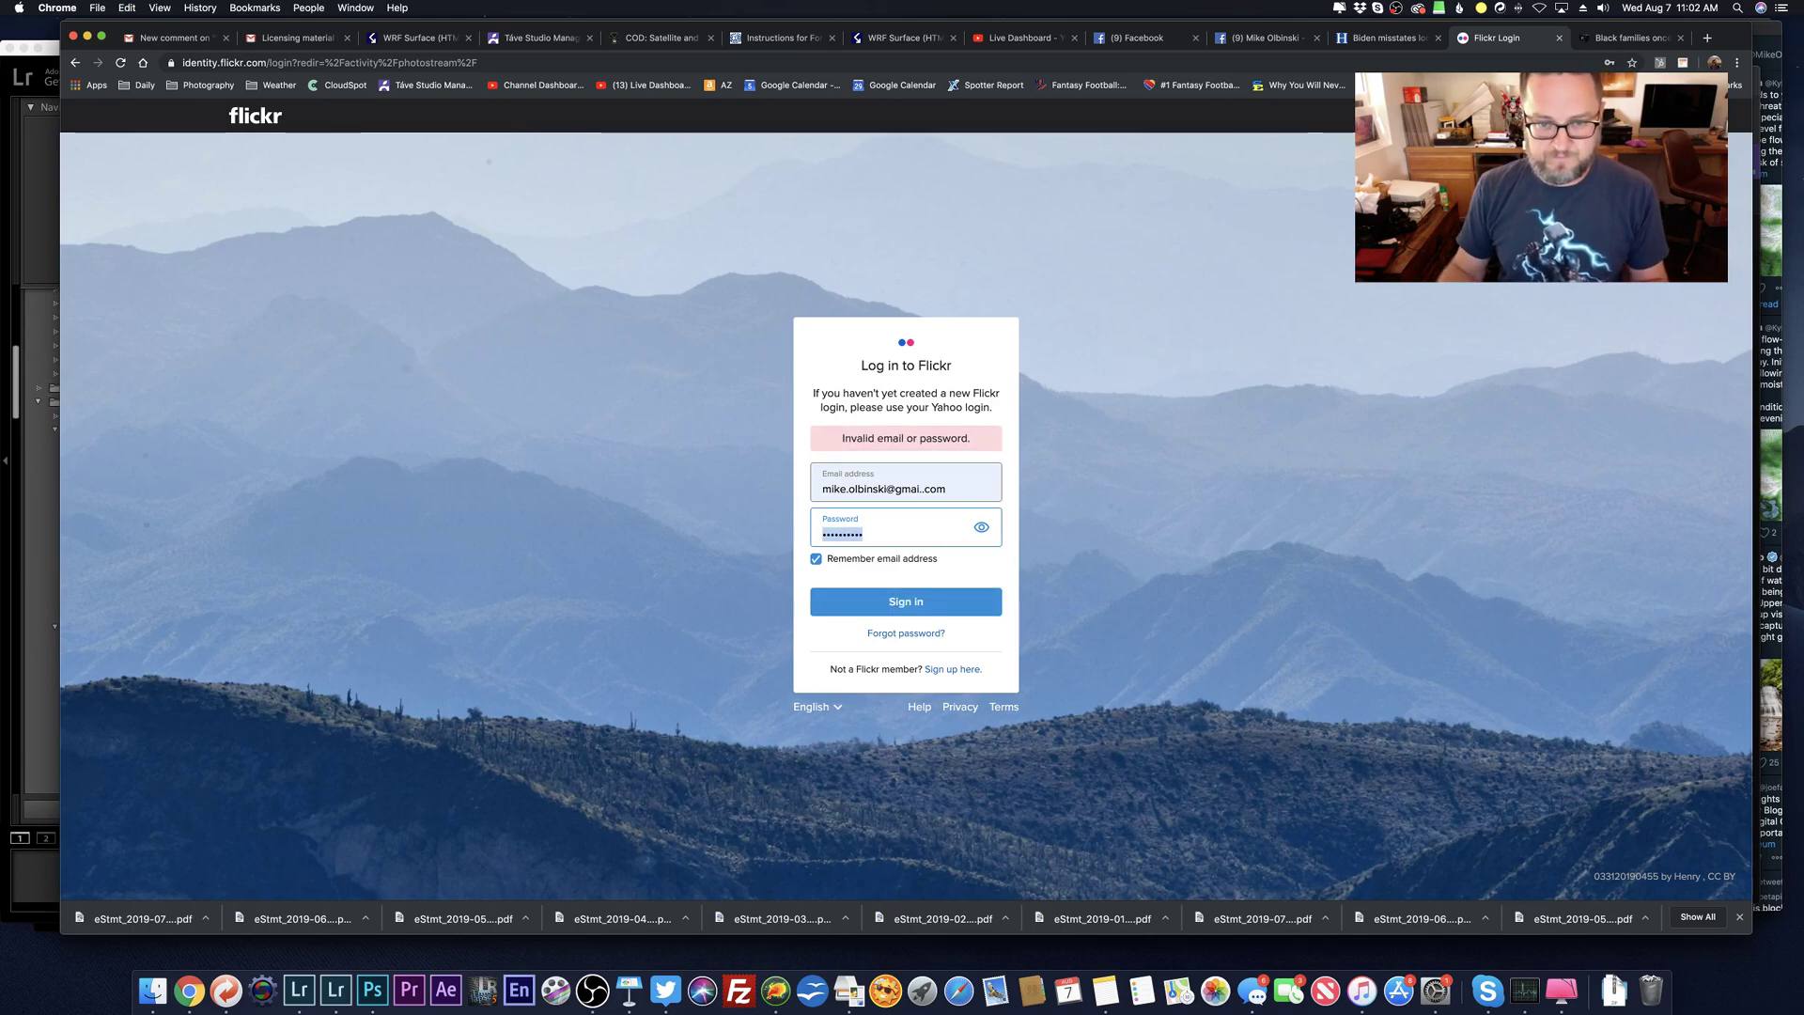
type("•••••••••")
key("Return")
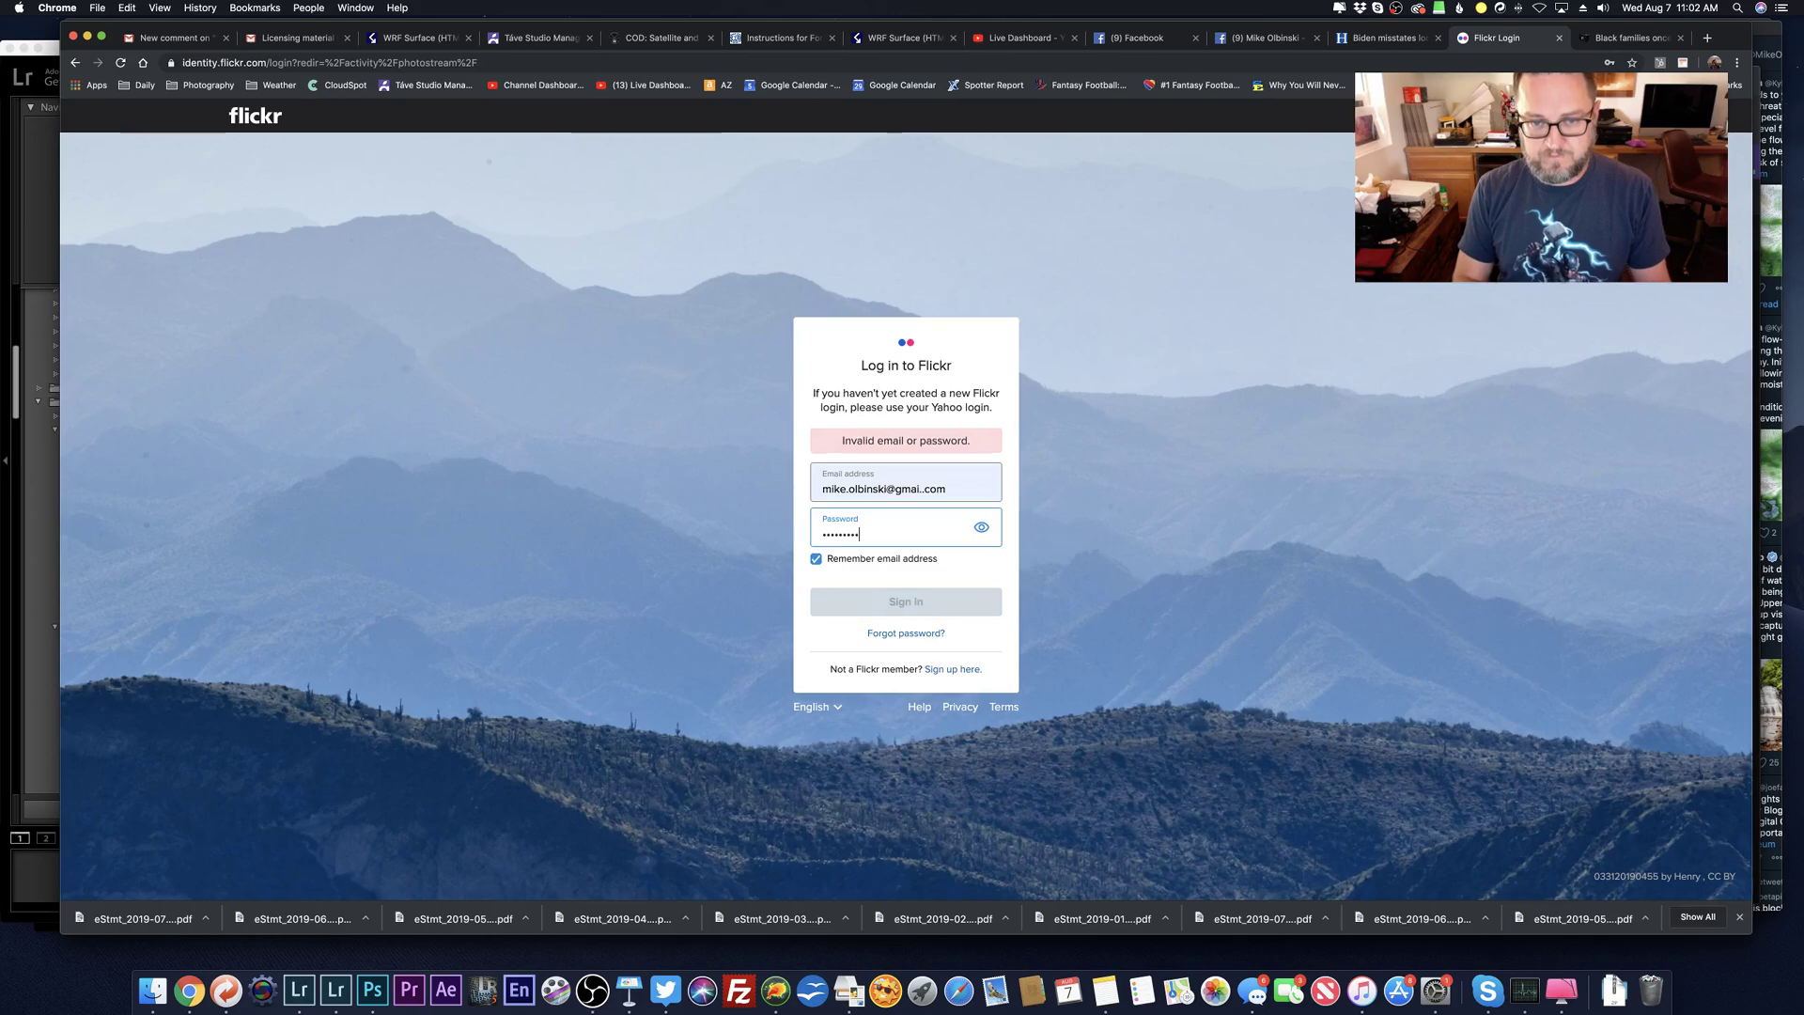
type("••••••")
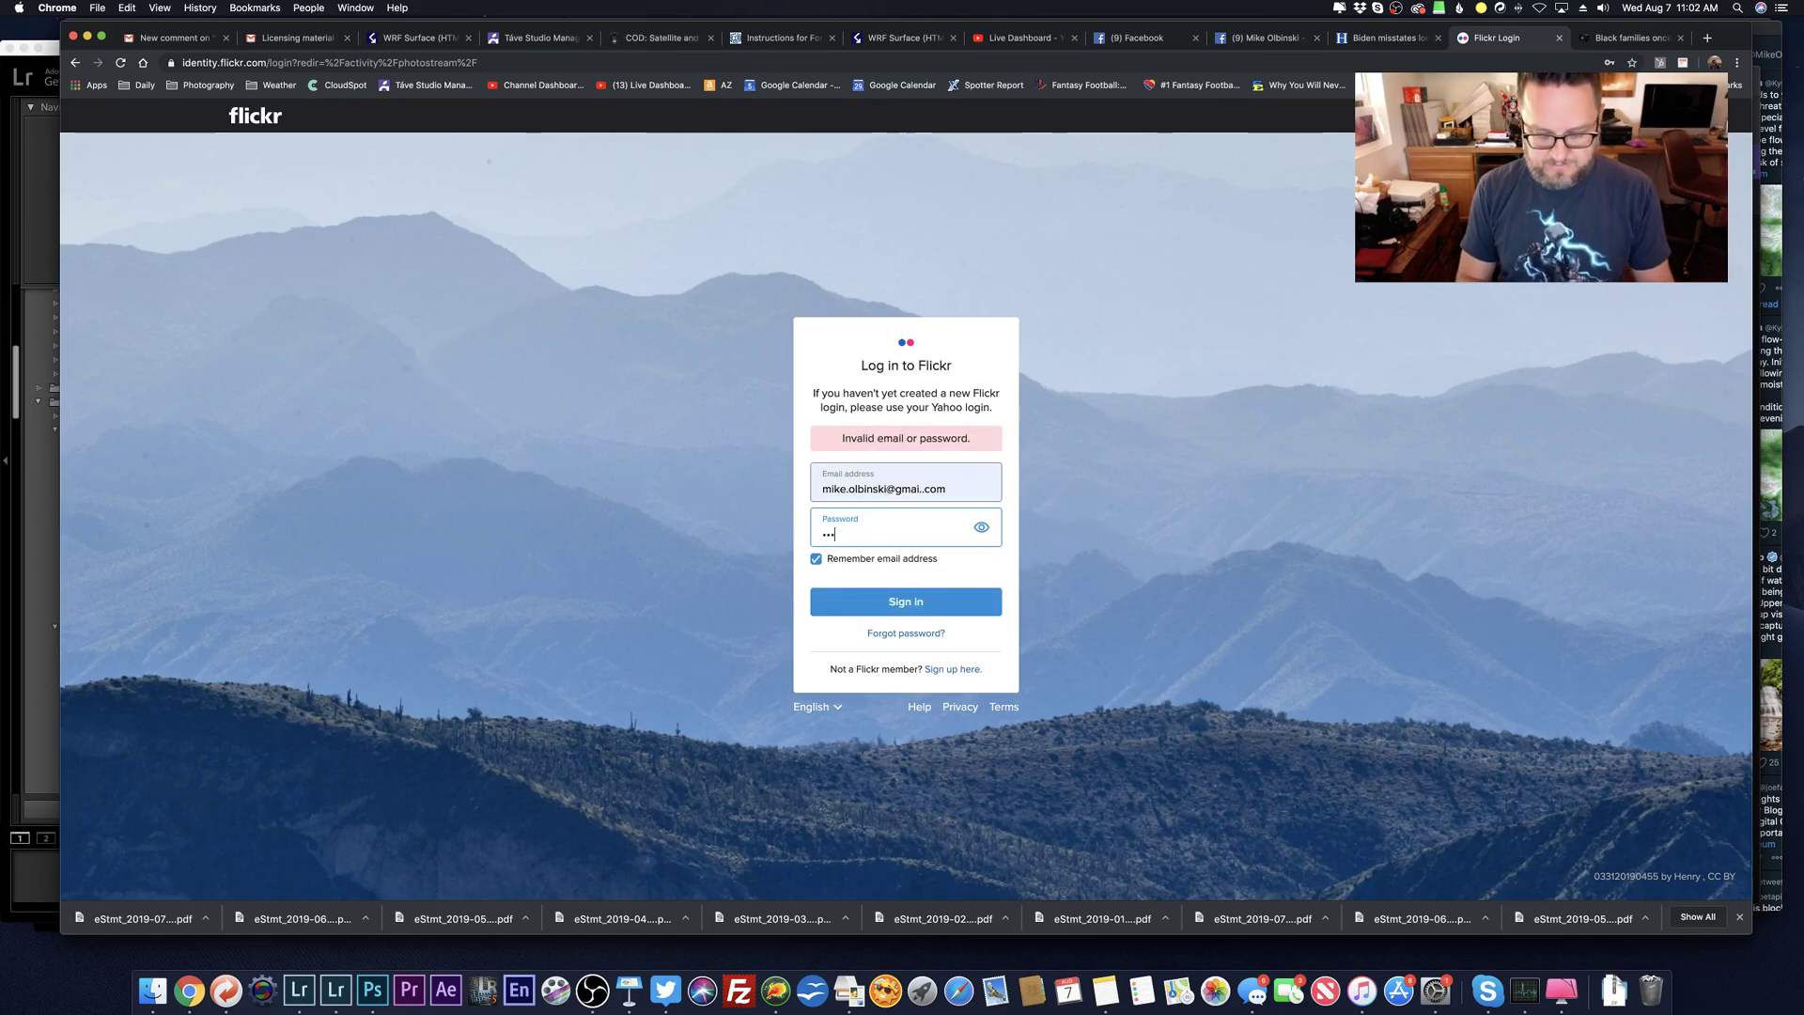
type("•••")
key("Return")
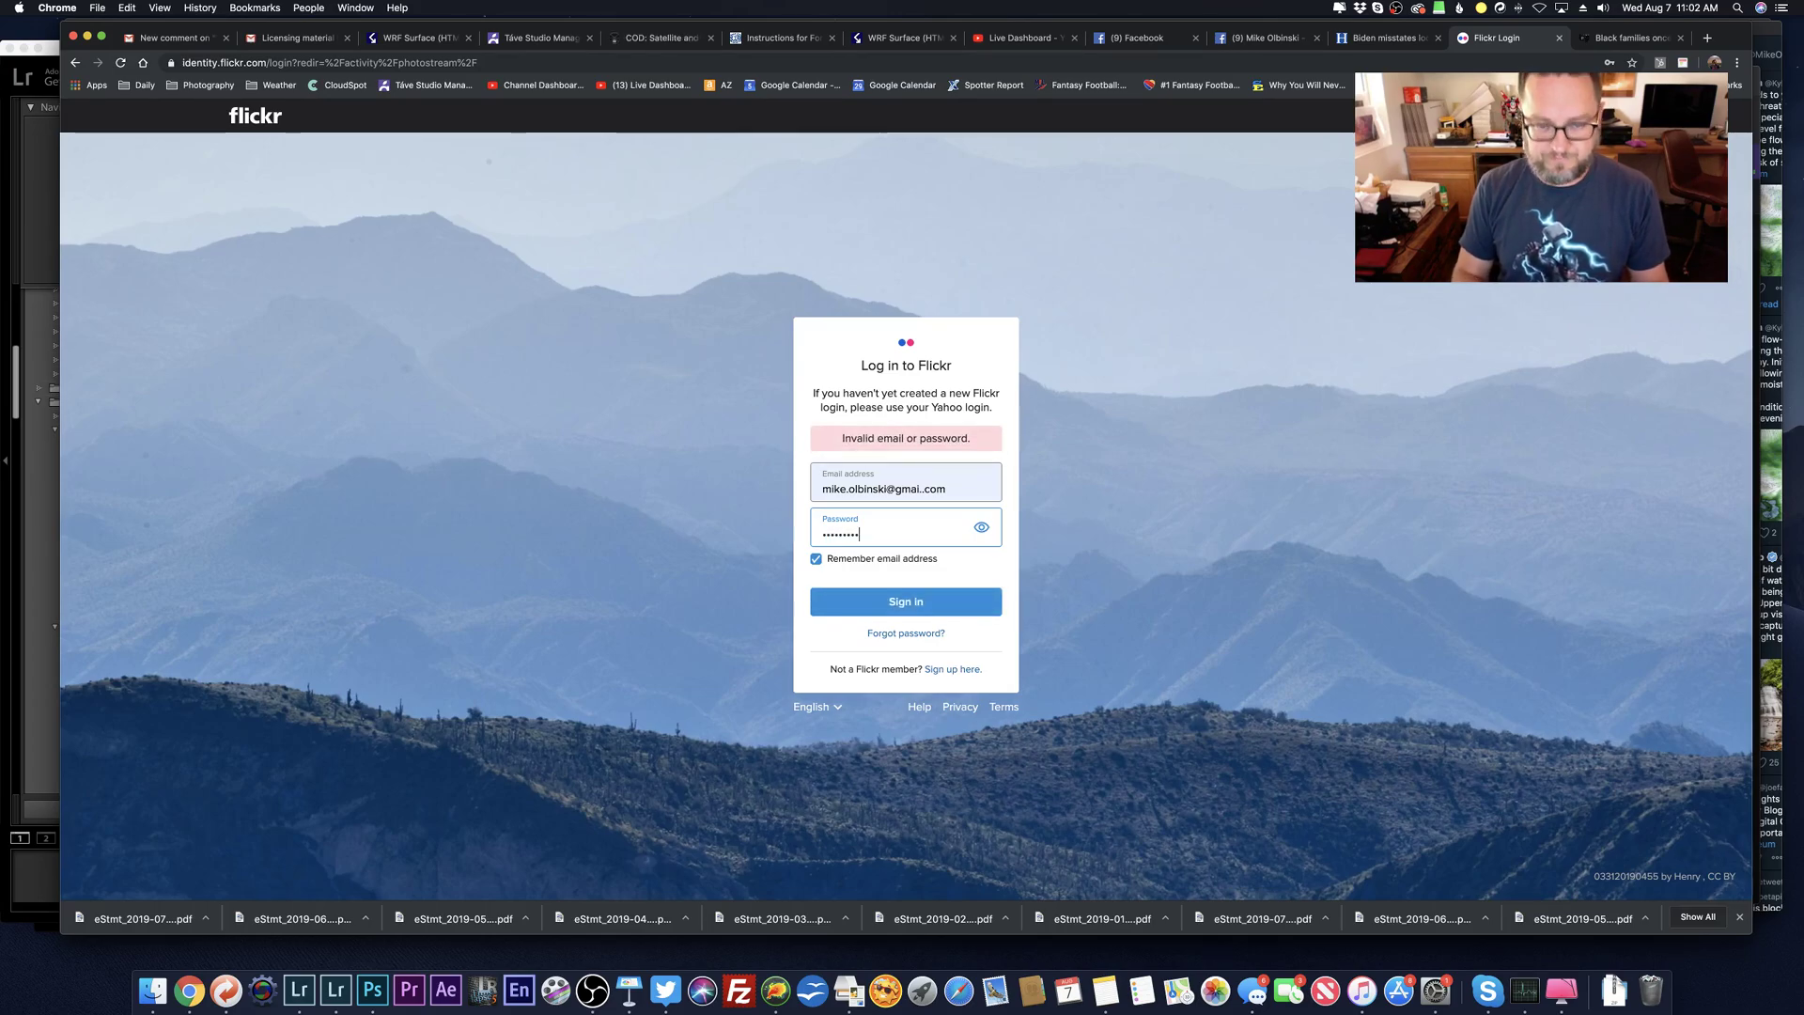
type("••••••••••")
key("Return")
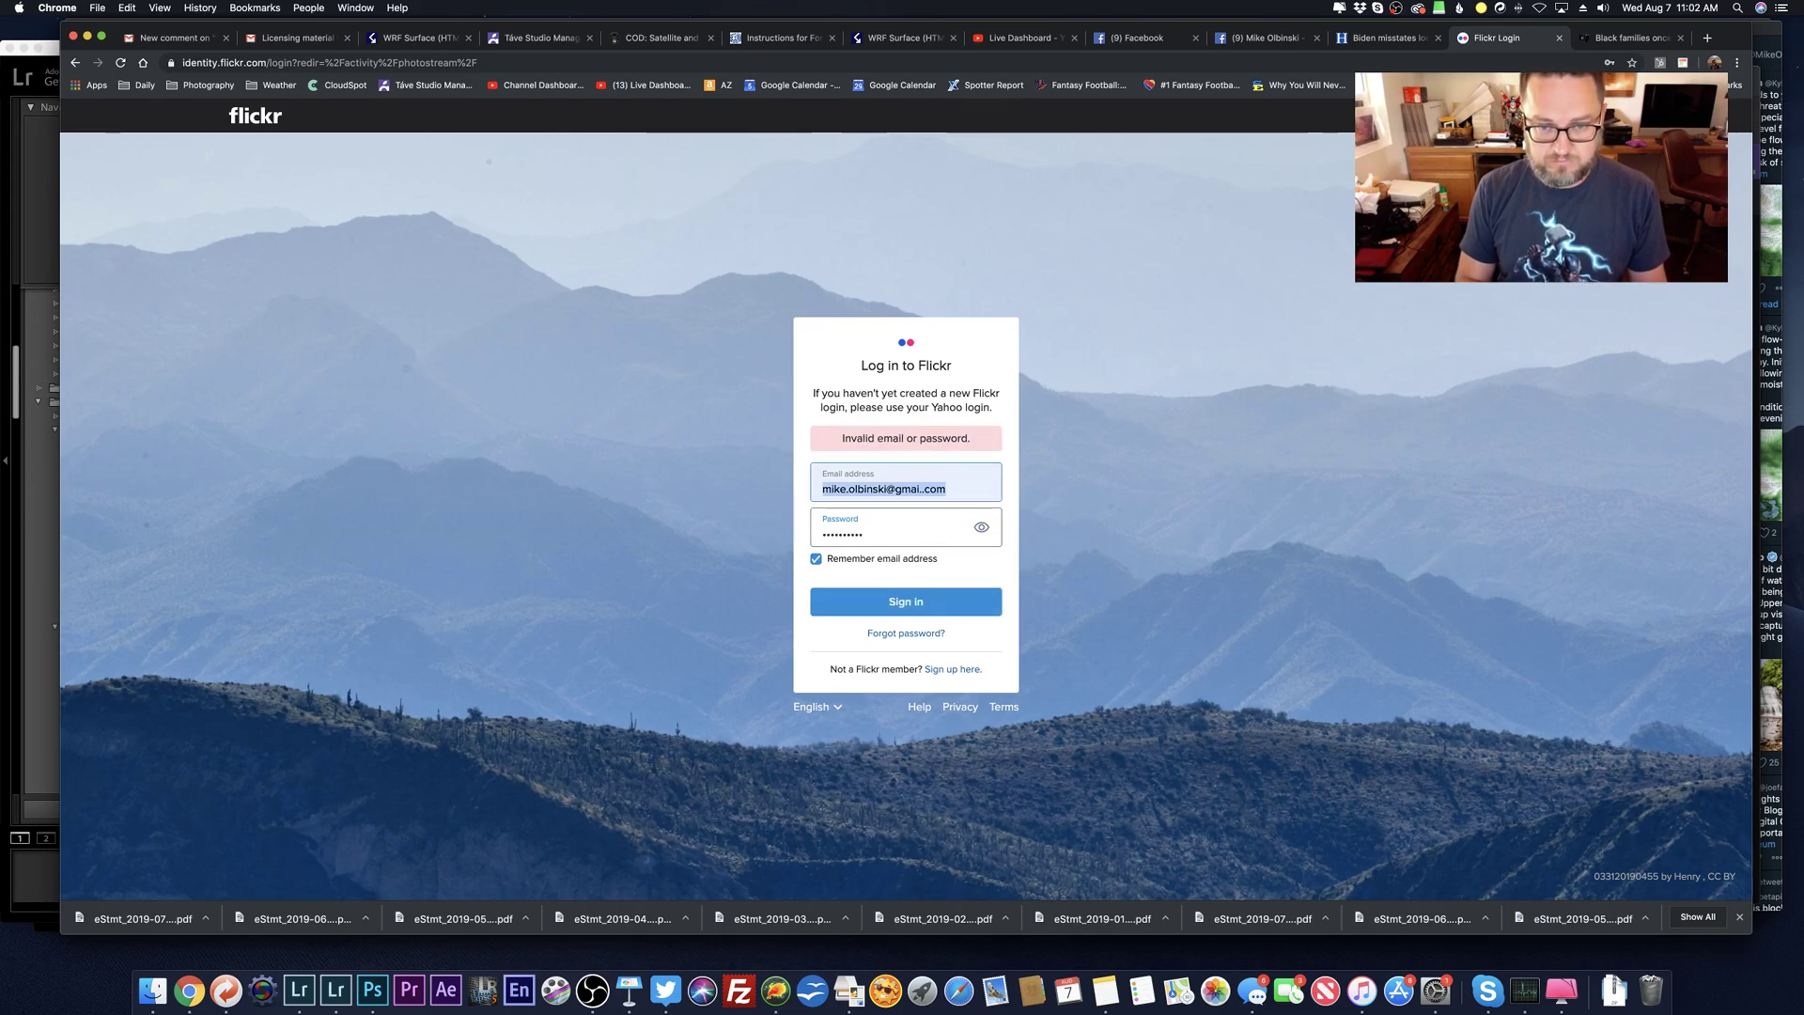
key("Tab")
type("•••••••••••")
key("Return")
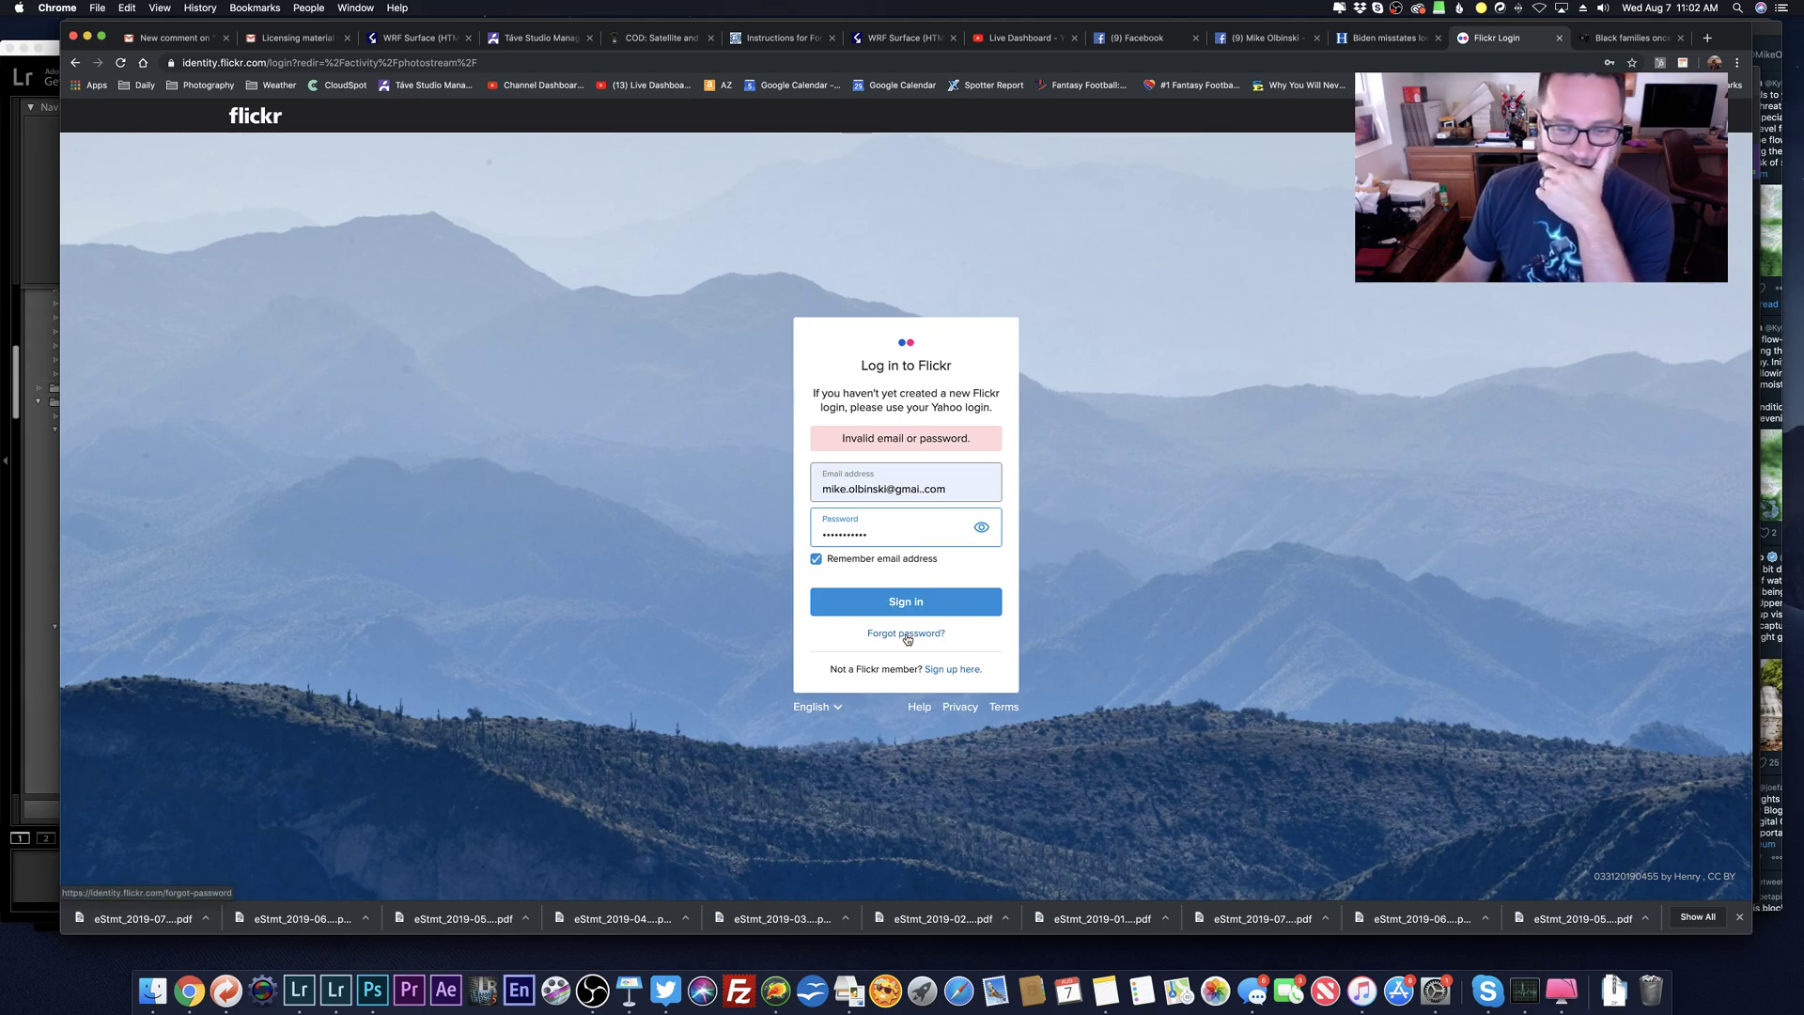
key("super+a")
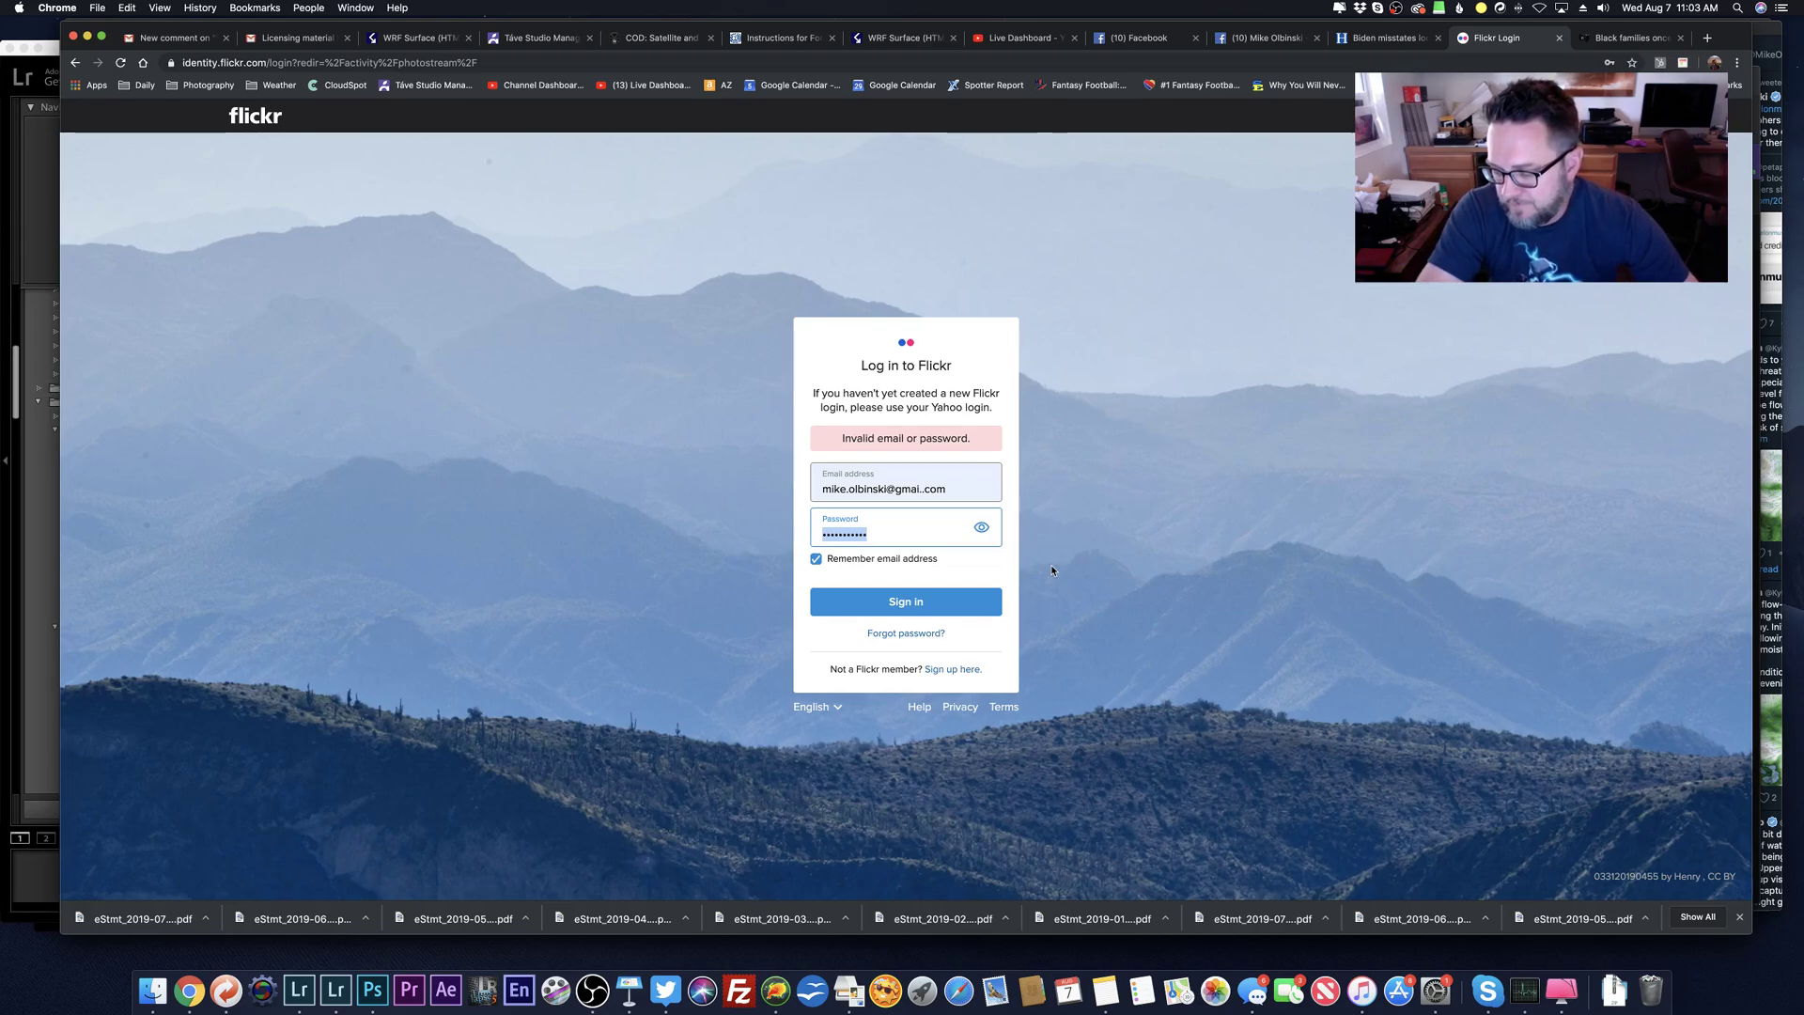
Step: Open the newest comment on the Facebook sunset post from its notification
left_click(1269, 37)
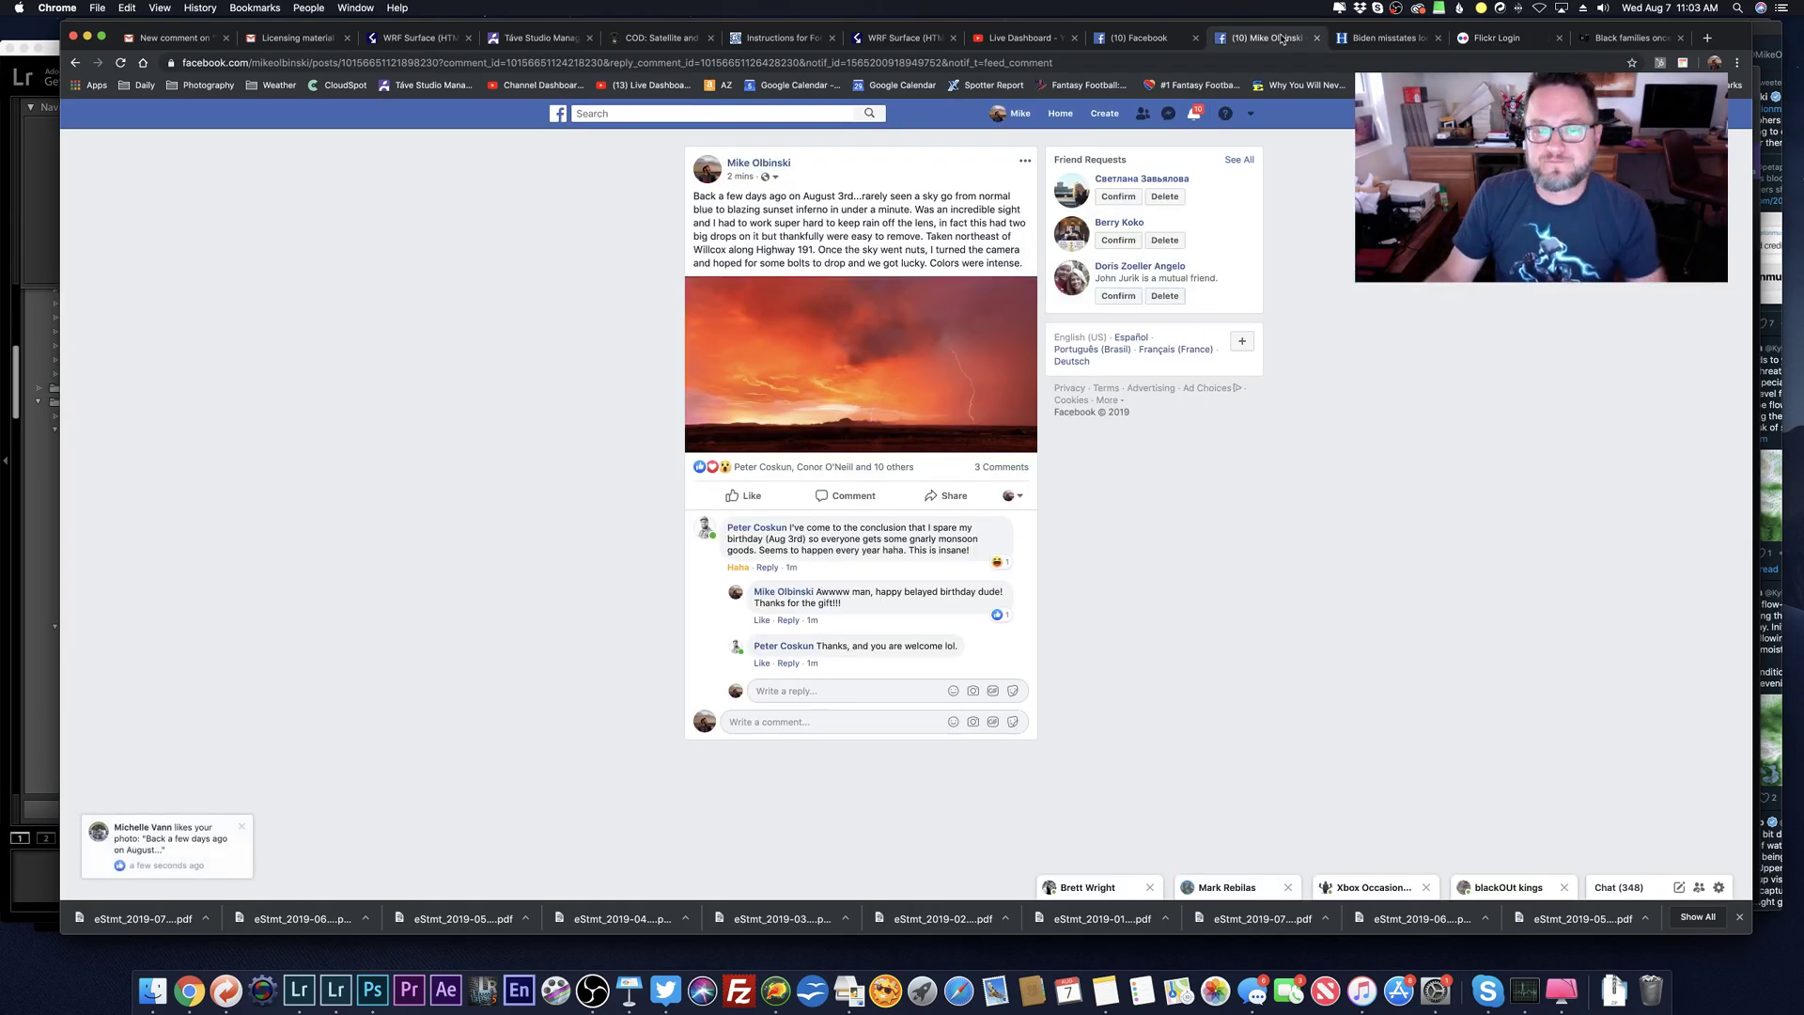
left_click(1194, 114)
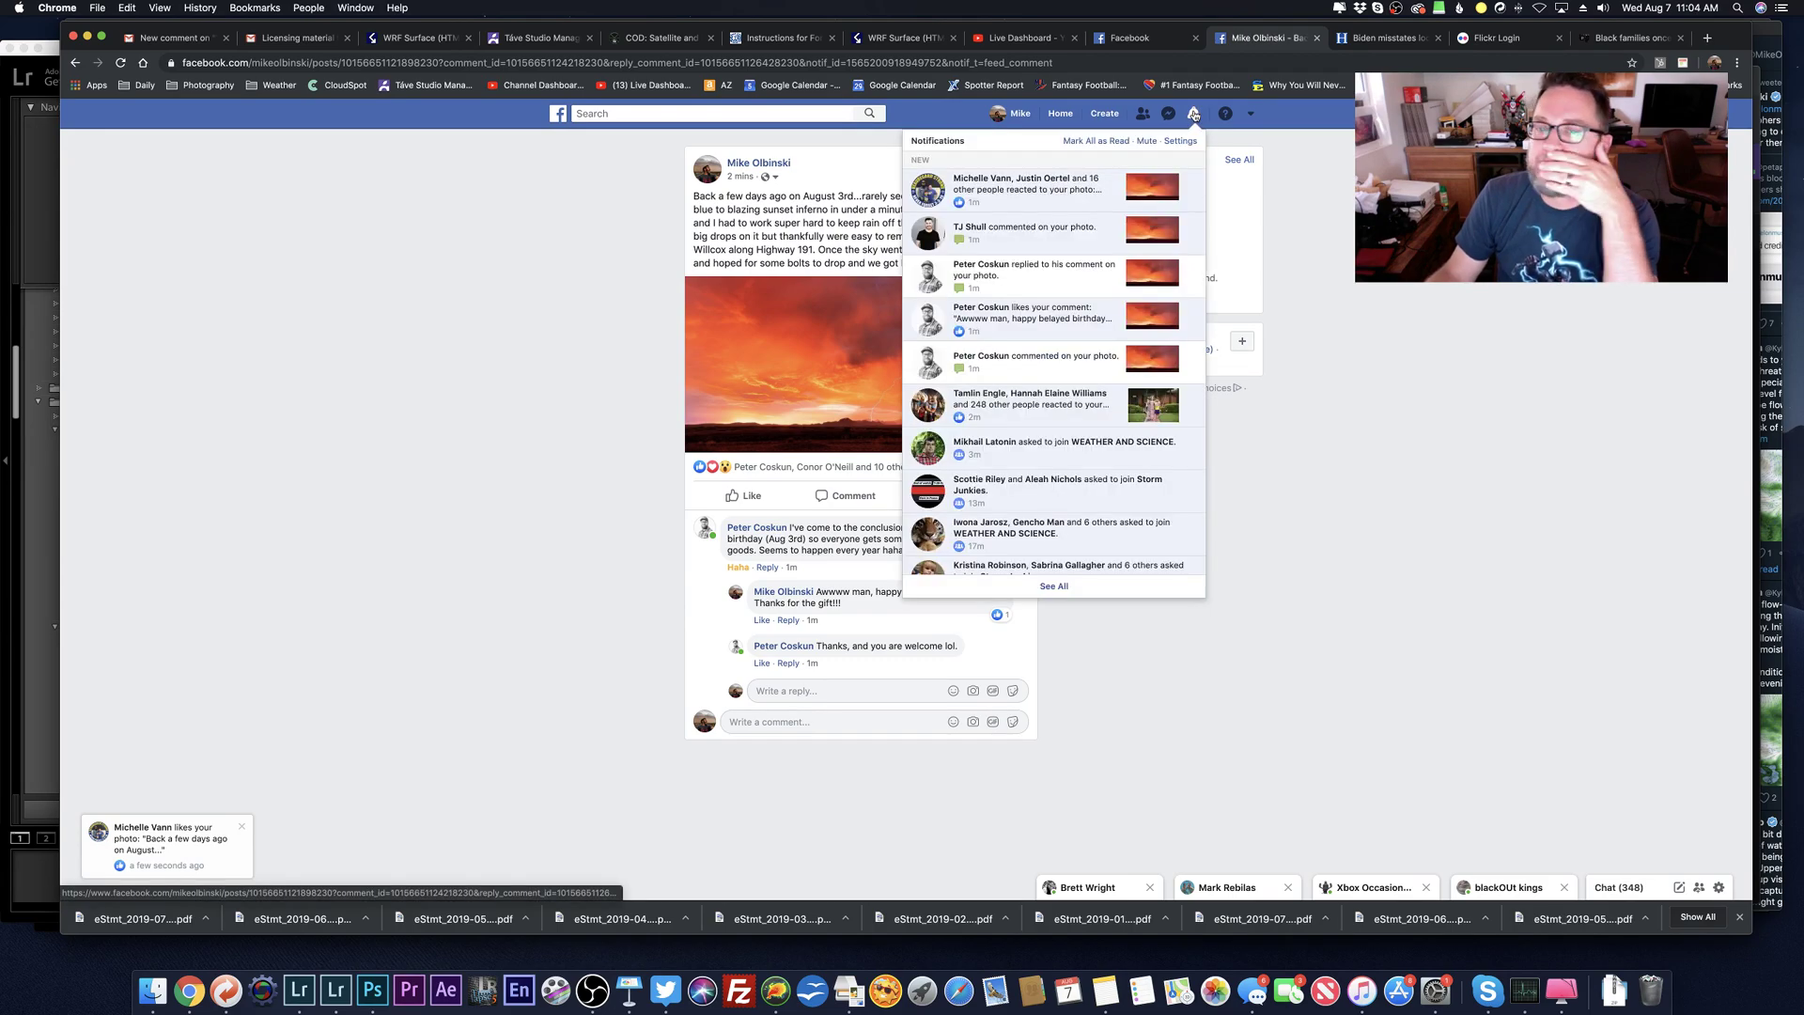
left_click(1072, 240)
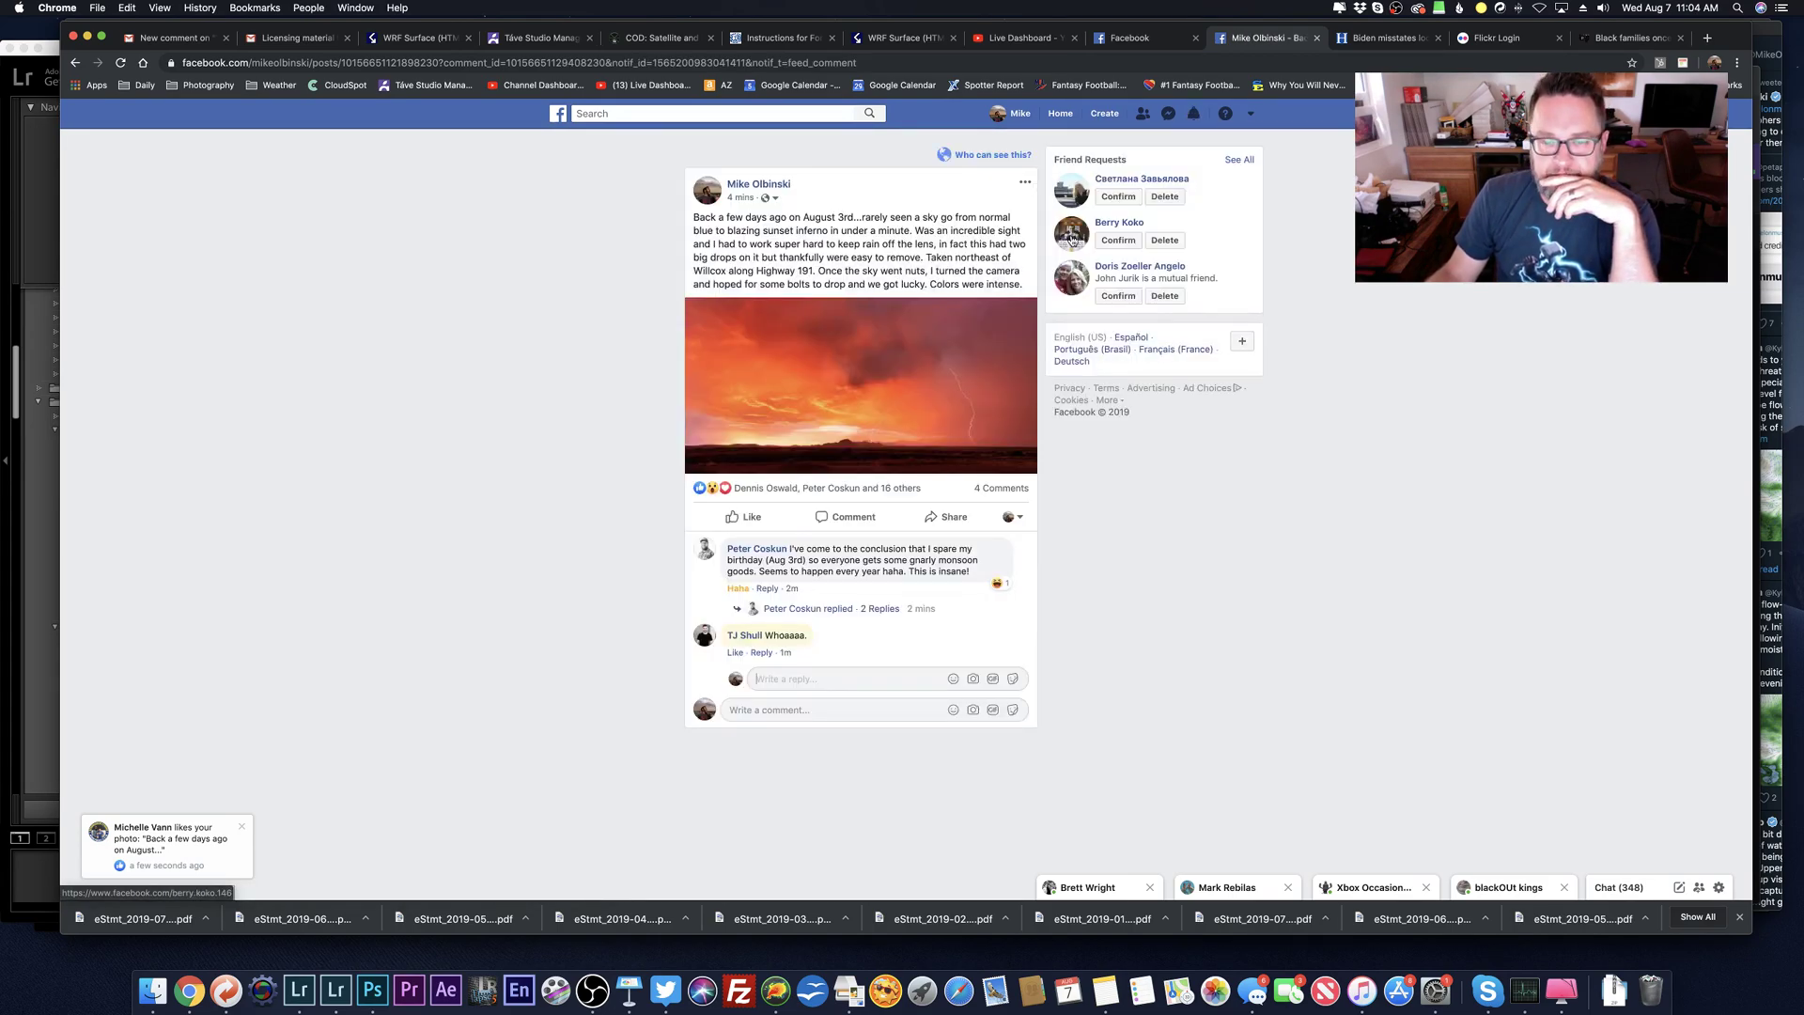
Step: Open the Stormchasing 2019 album on the Facebook photography page and upload the sunset storm photo to it
left_click(1409, 85)
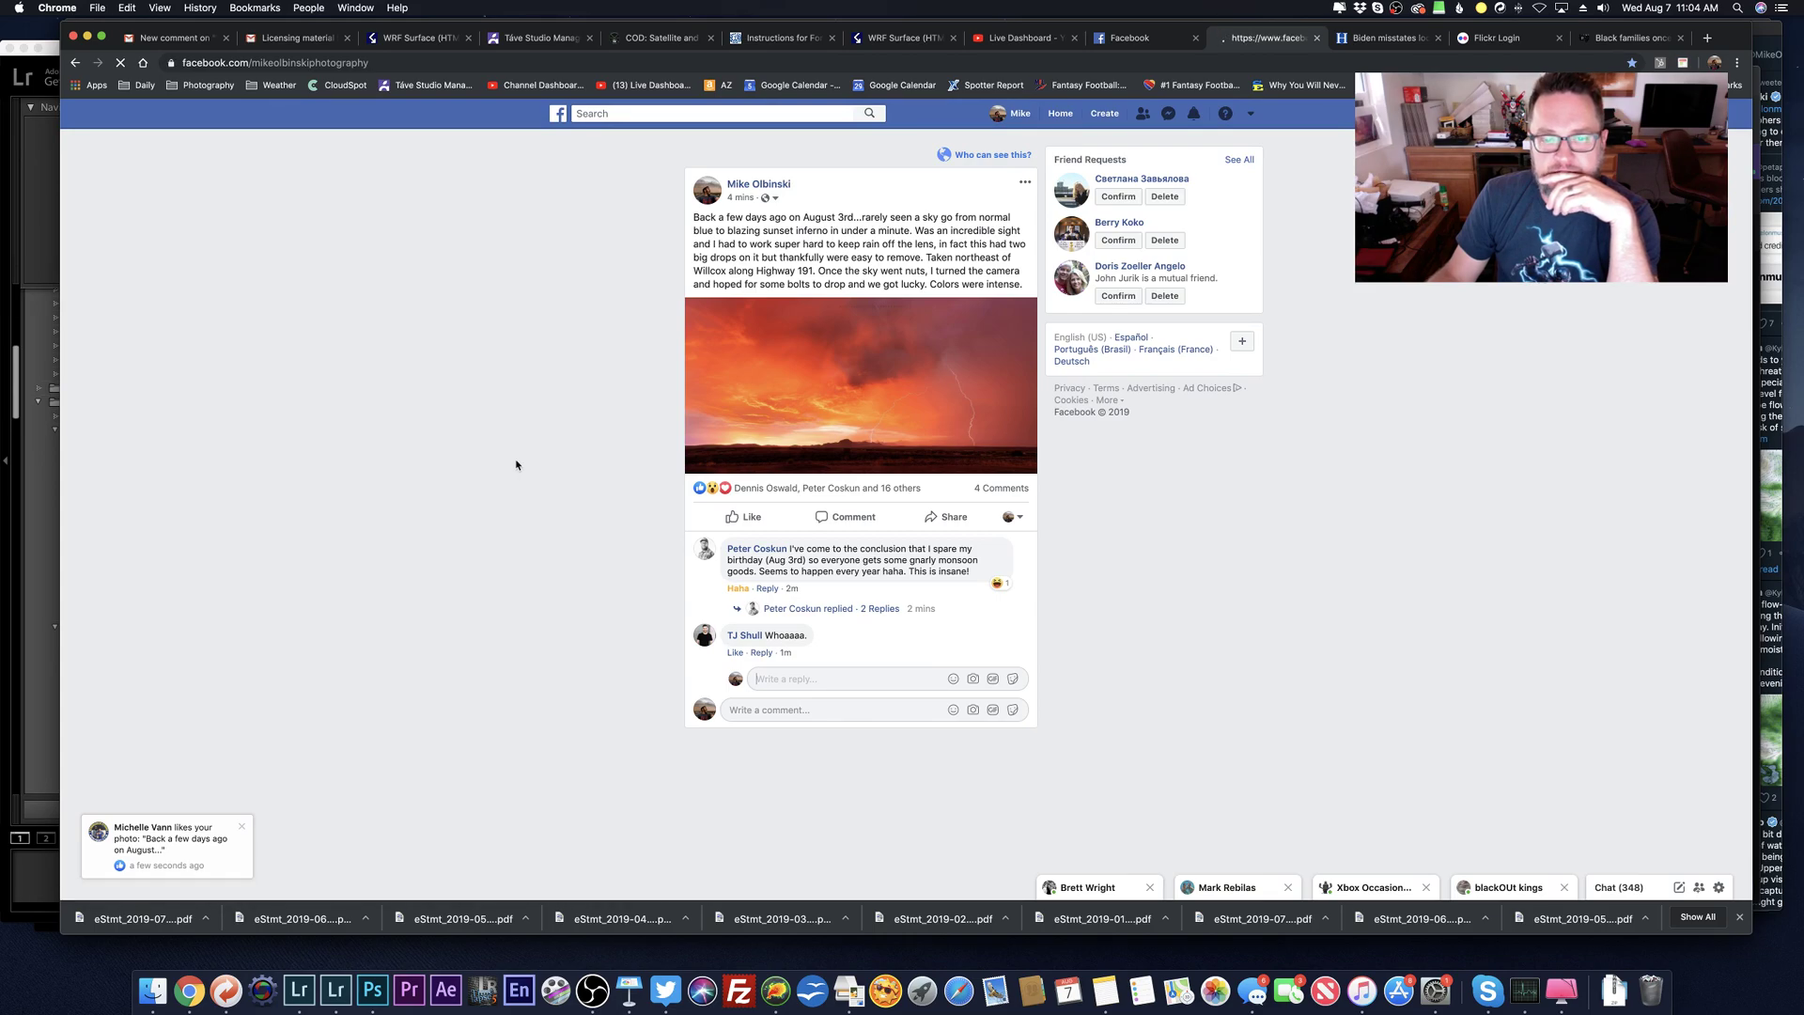
left_click(575, 480)
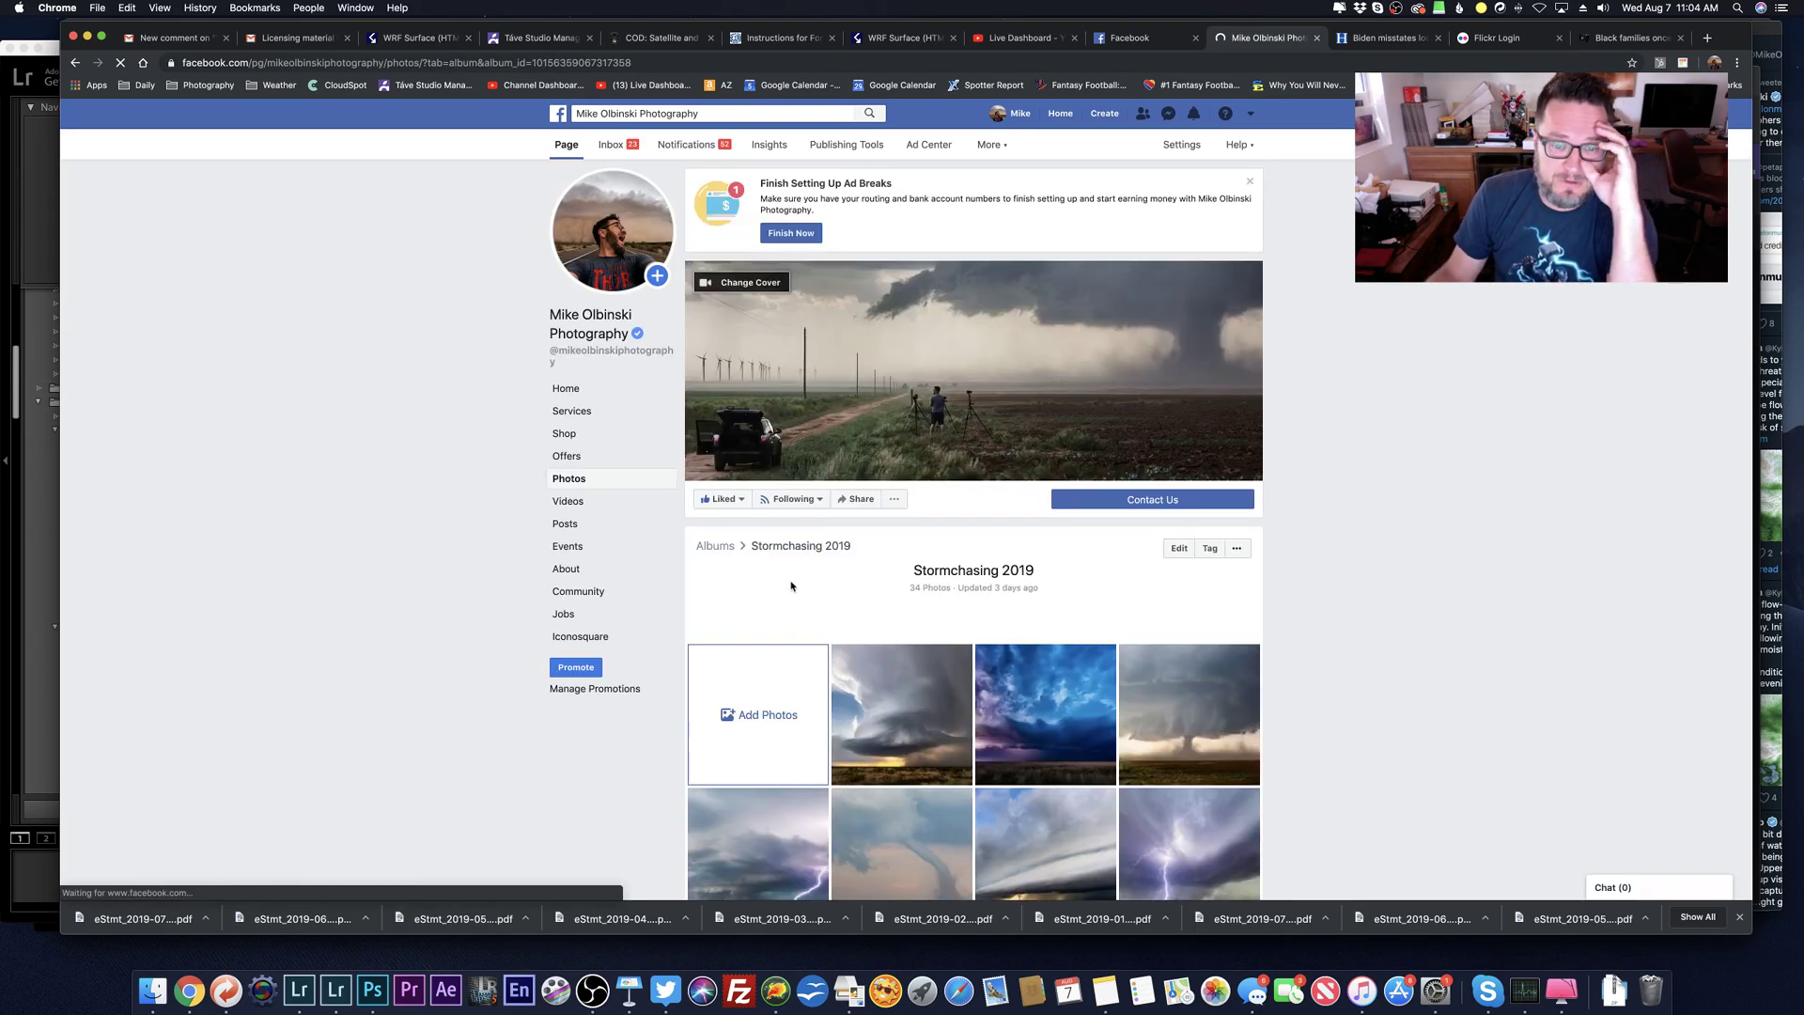
left_click(774, 724)
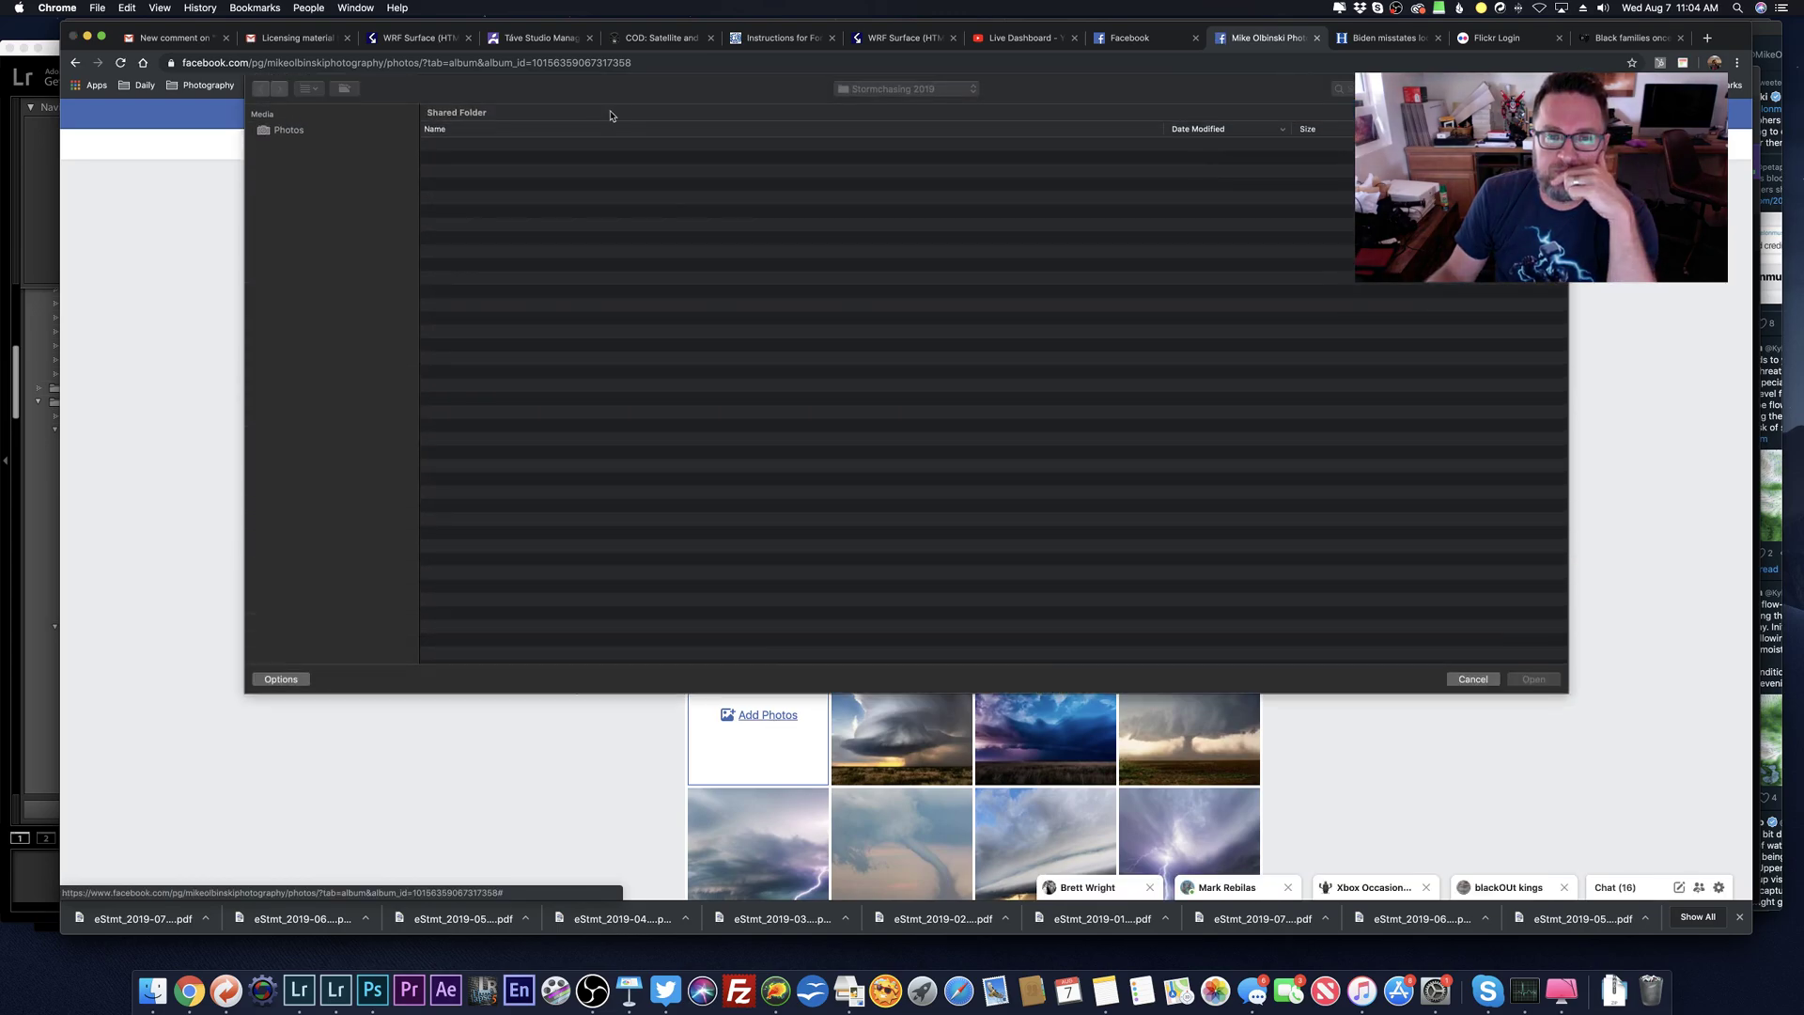
double_click(531, 149)
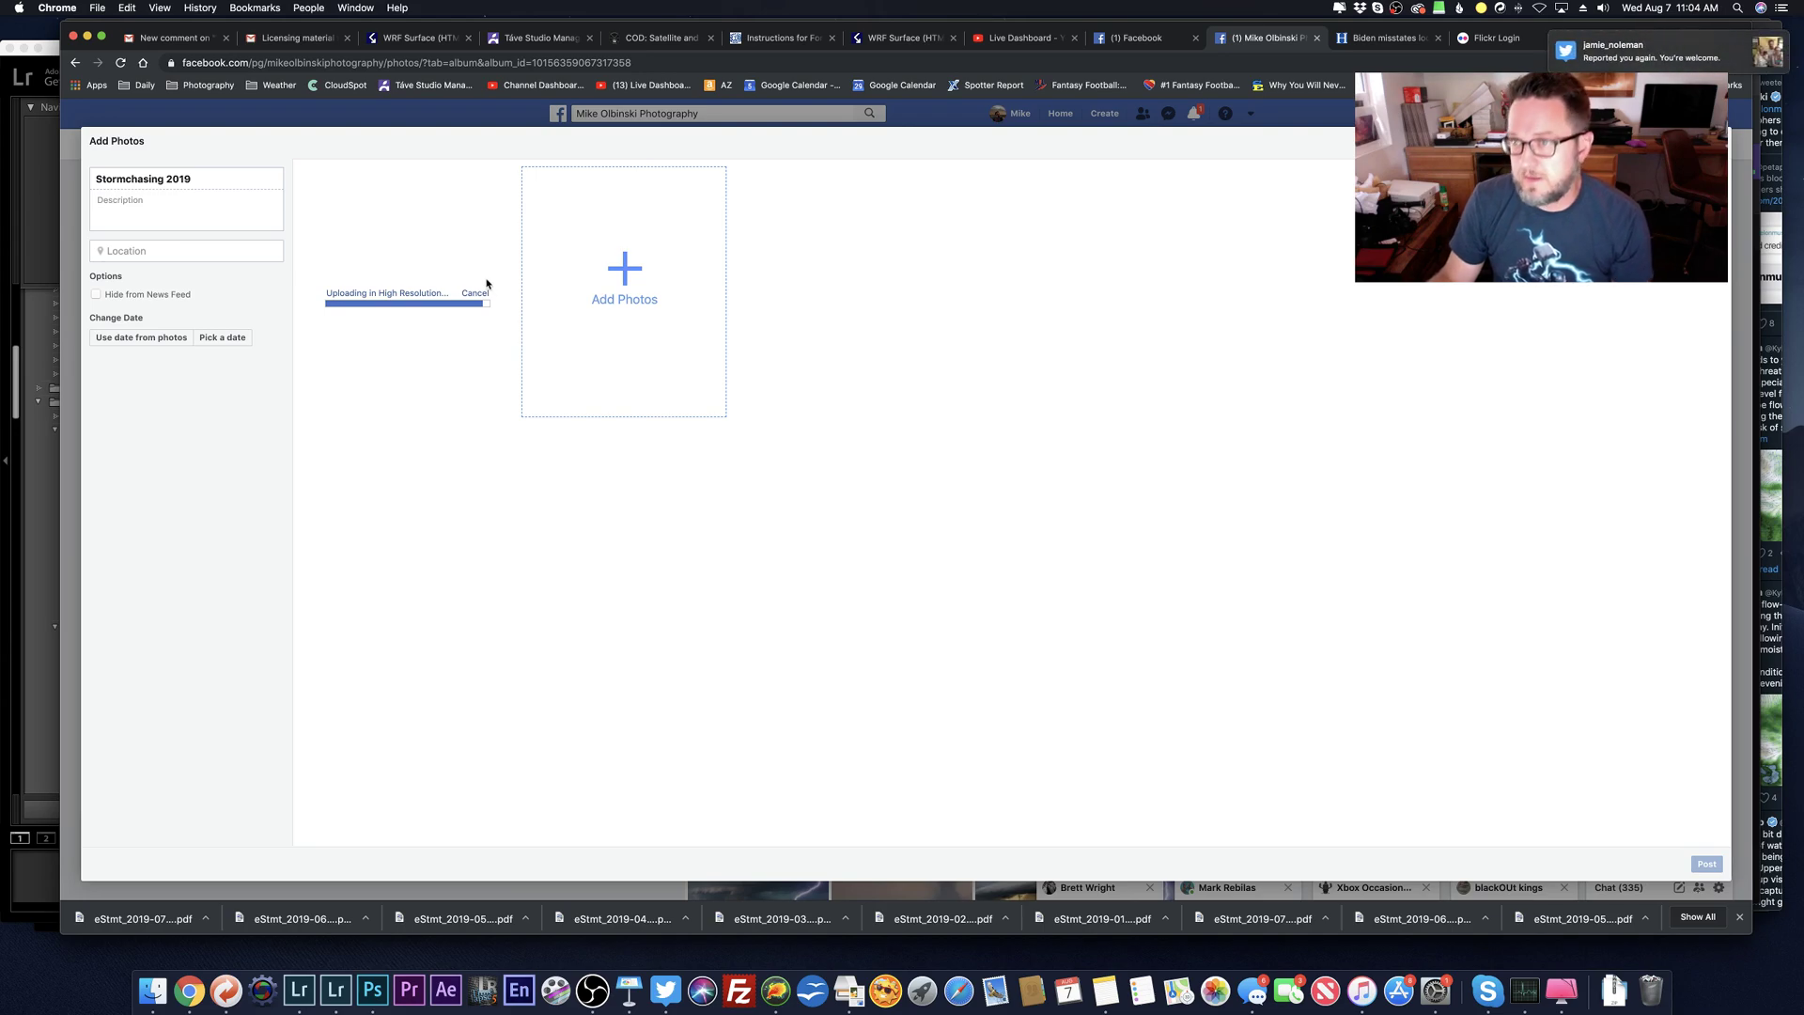
Step: Glance at TweetDeck during the upload, return to Chrome and post the sunset photo to the Stormchasing 2019 album
key("super+Tab")
key("super+Tab")
key("super+Tab")
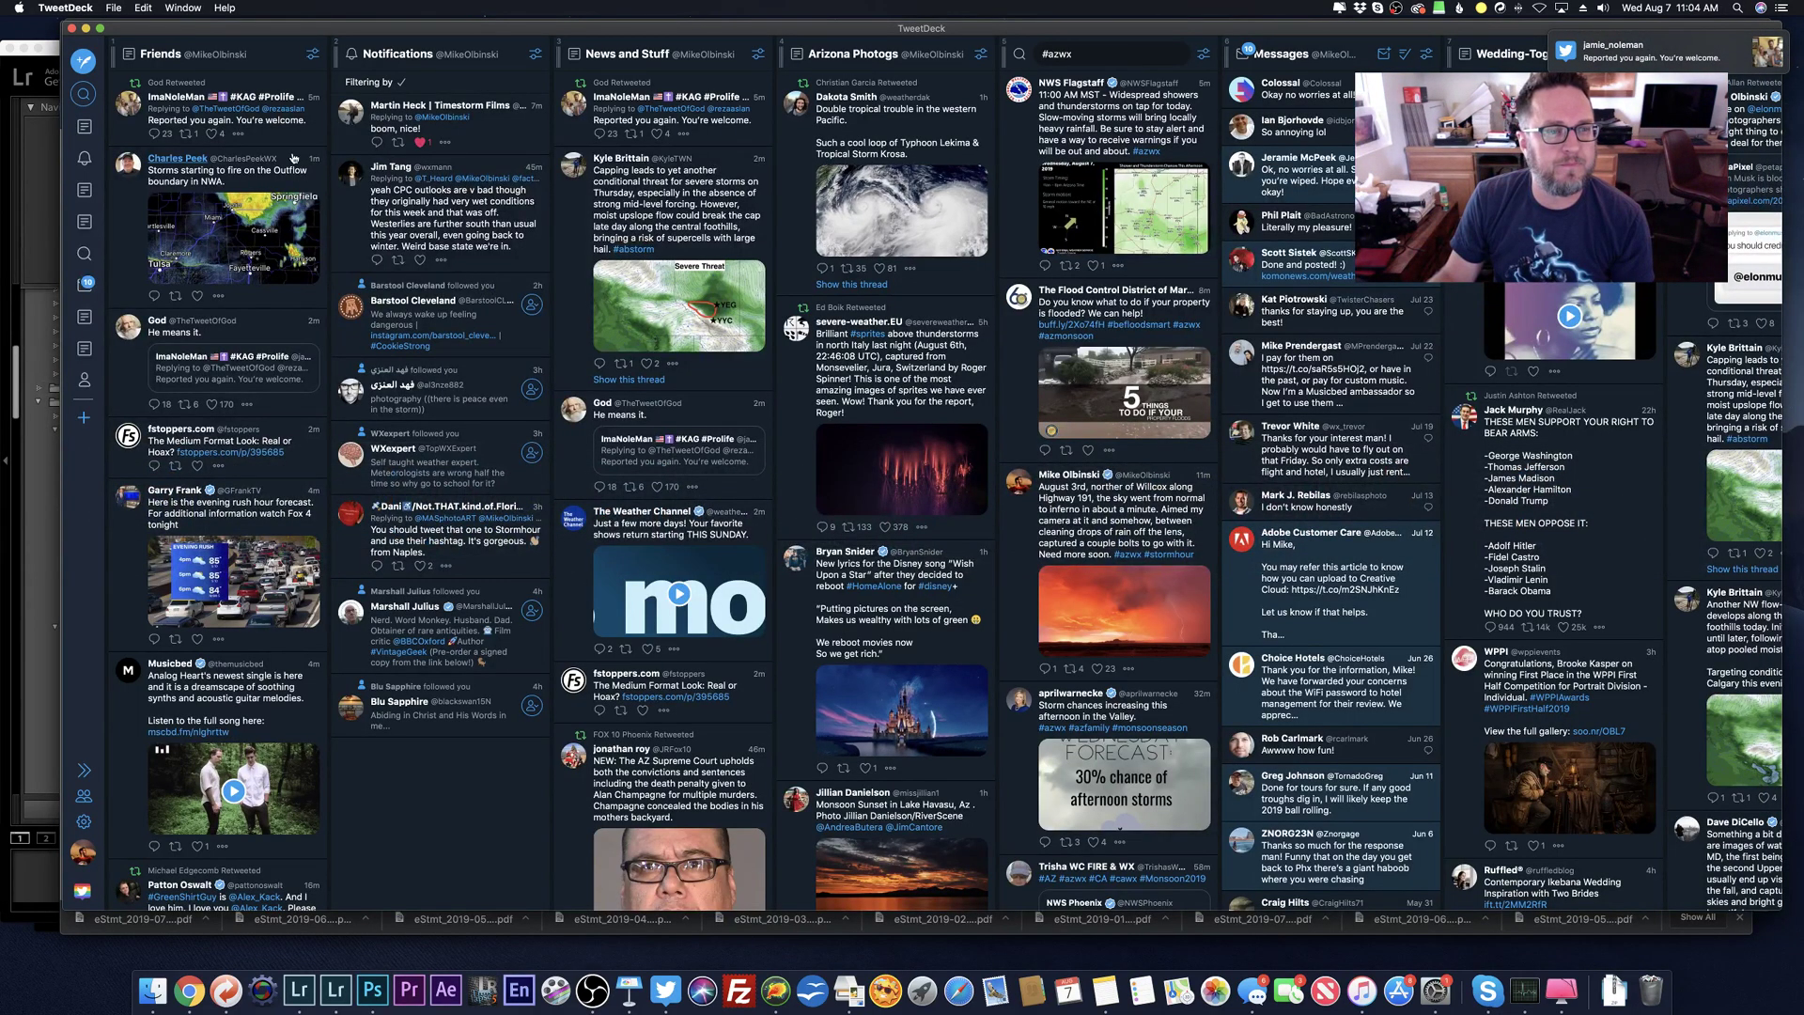
key("super+Tab")
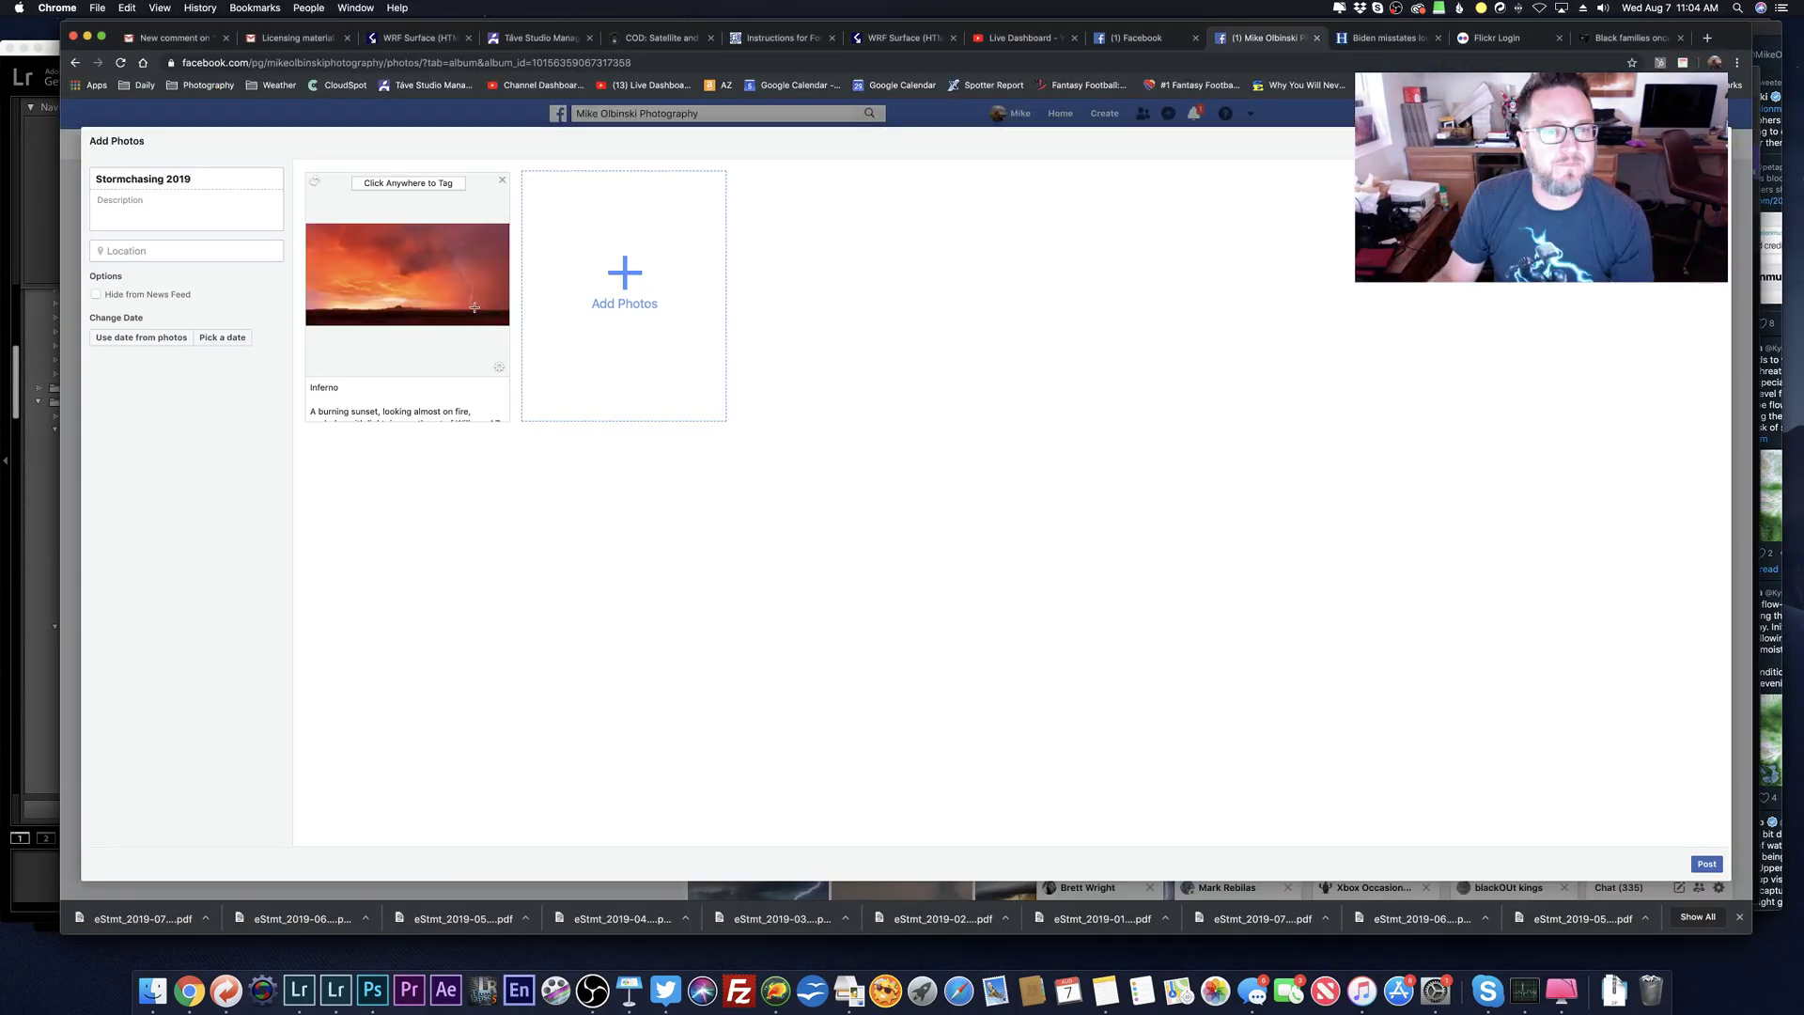
left_click(1706, 863)
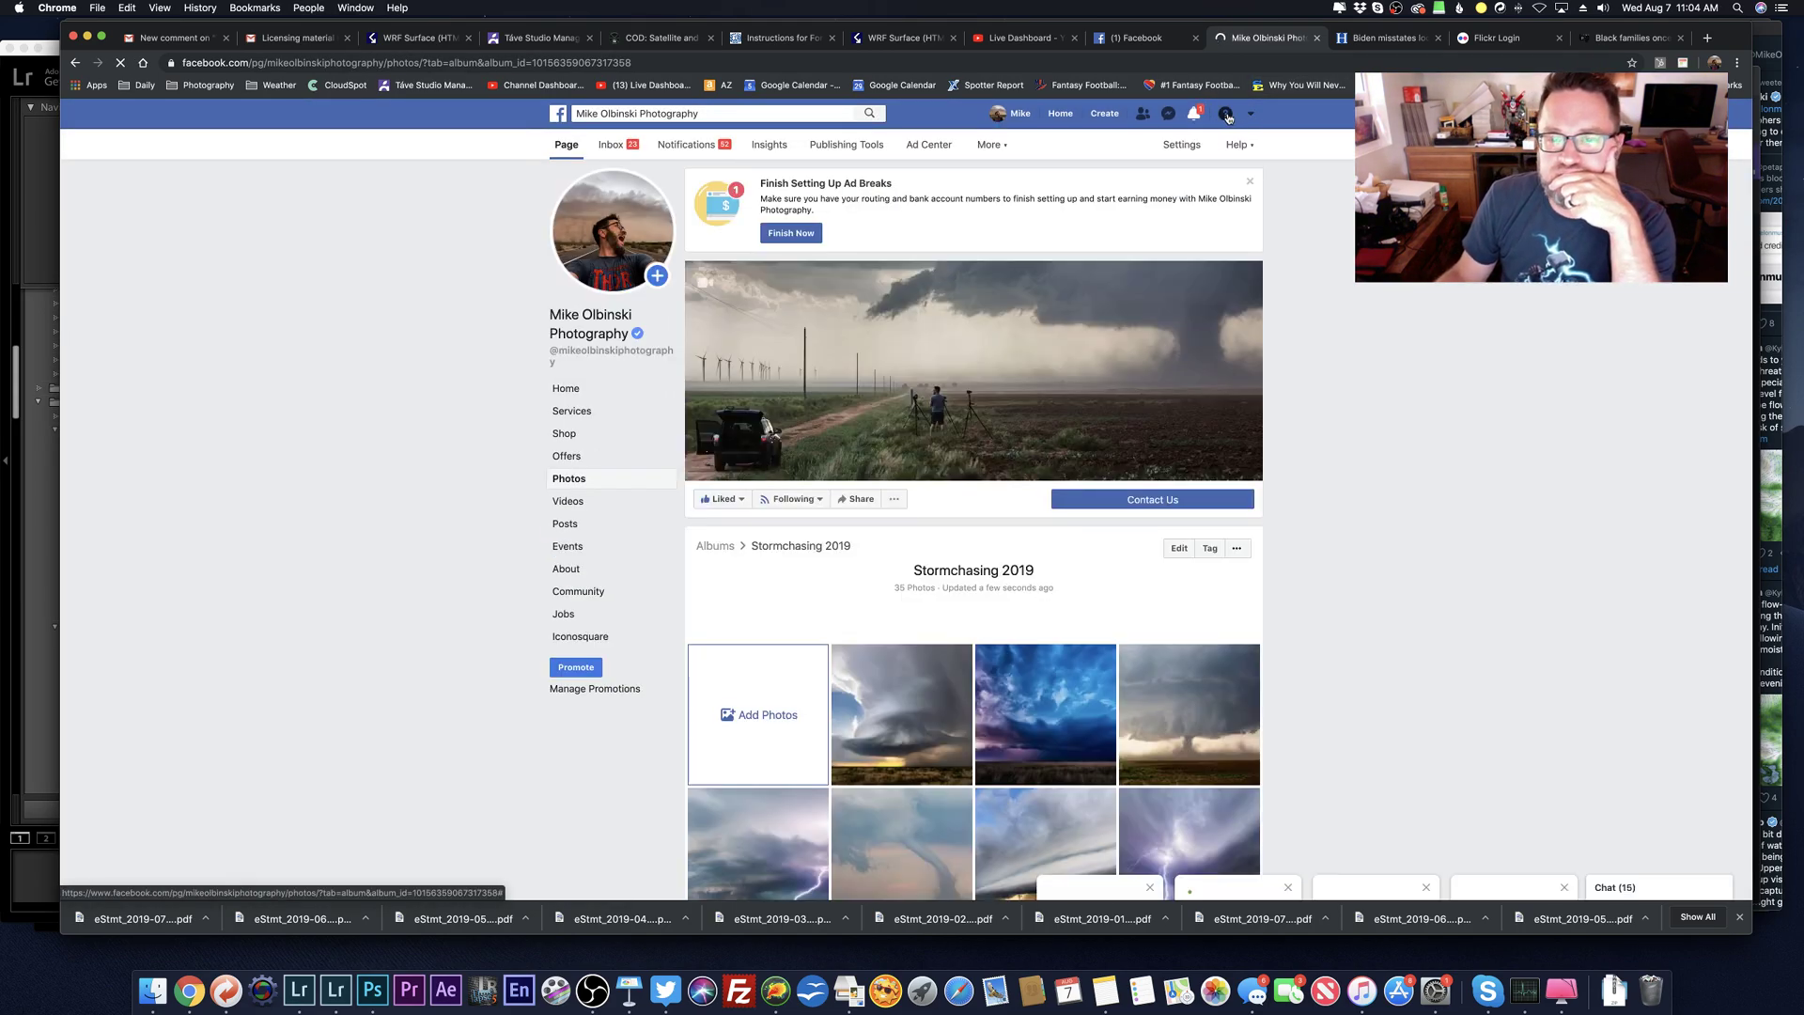
Step: Read the live chat on the YouTube Live Dashboard, and check the Facebook notifications on the photography page
key("super+8")
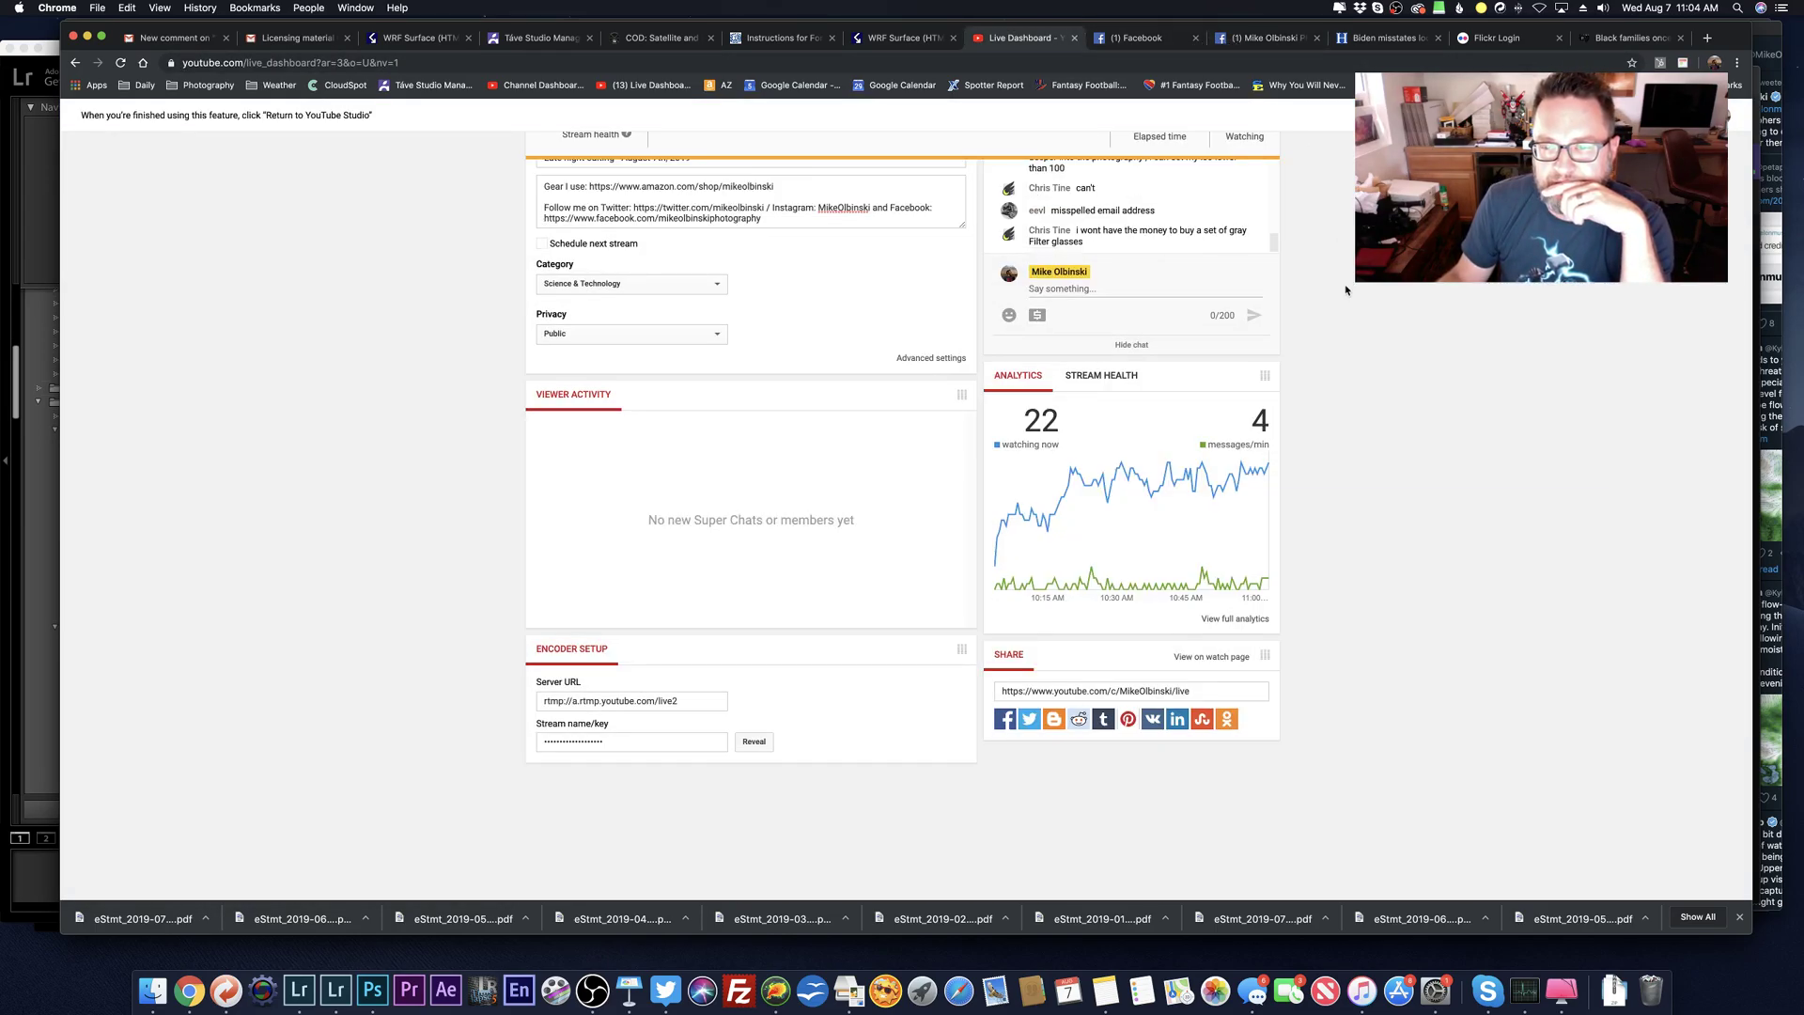
scroll(1393, 461, "up", 3)
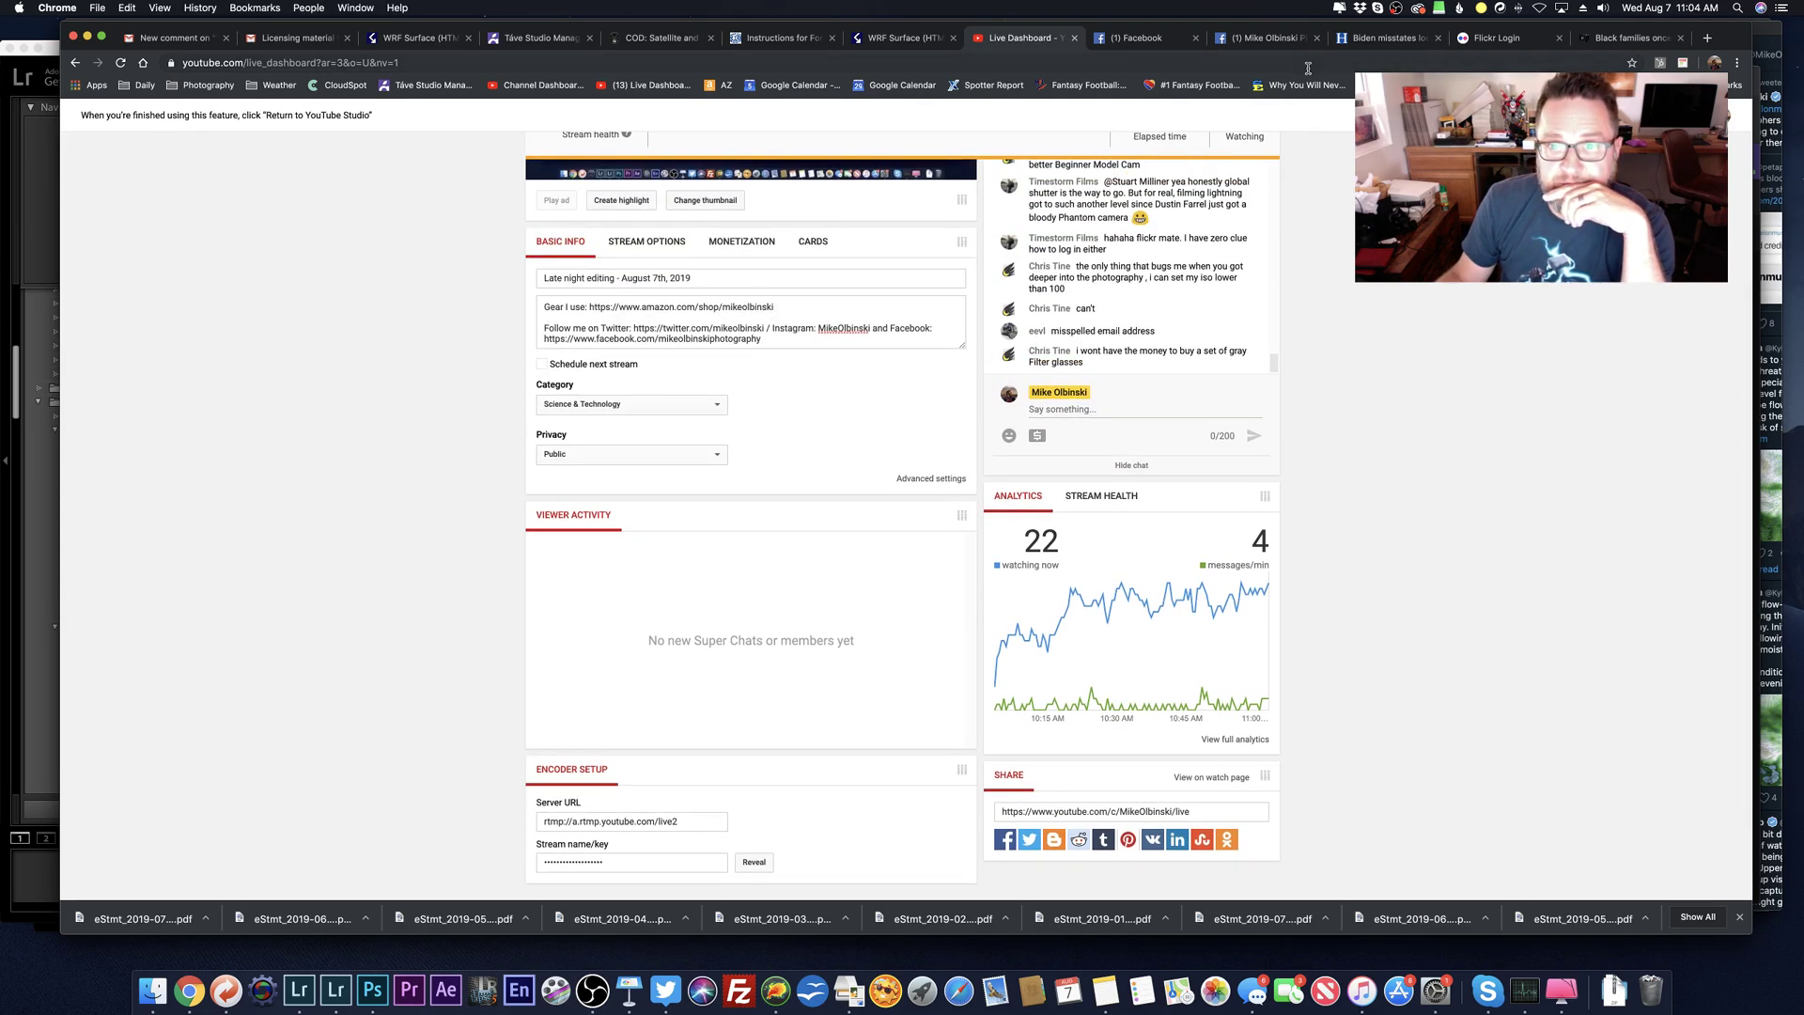
left_click(1254, 38)
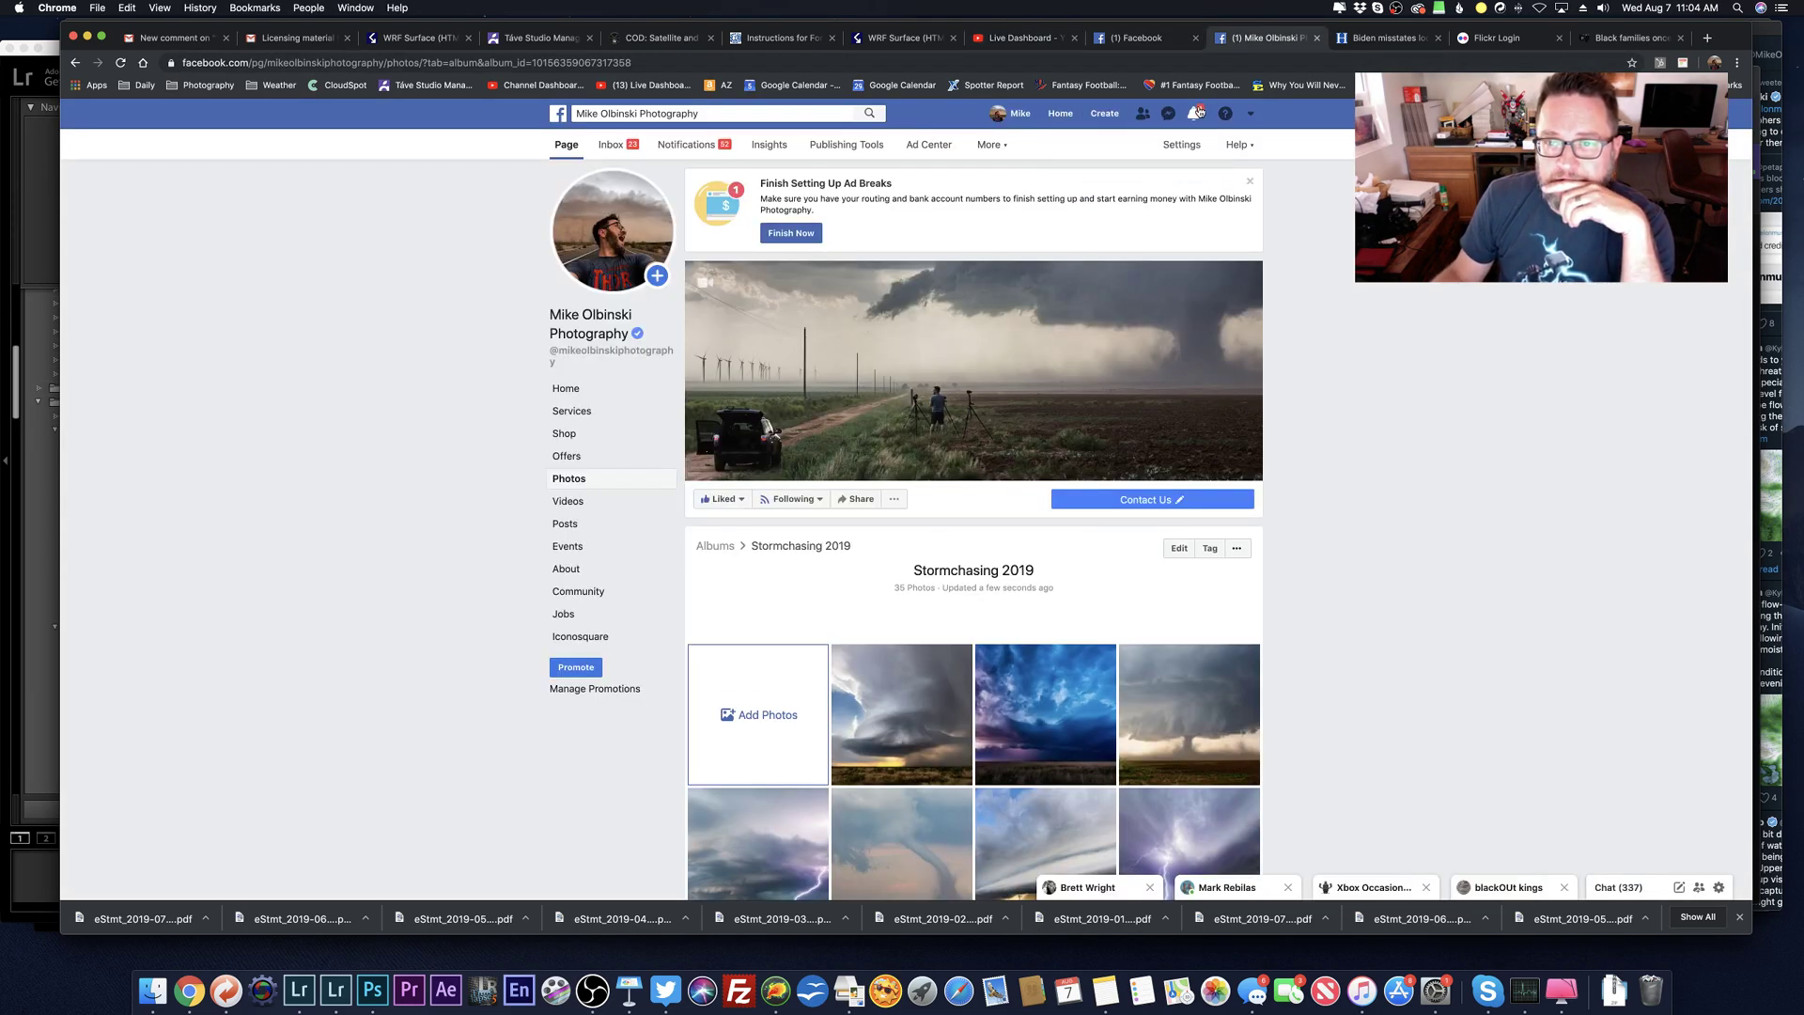
left_click(1193, 113)
left_click(1407, 308)
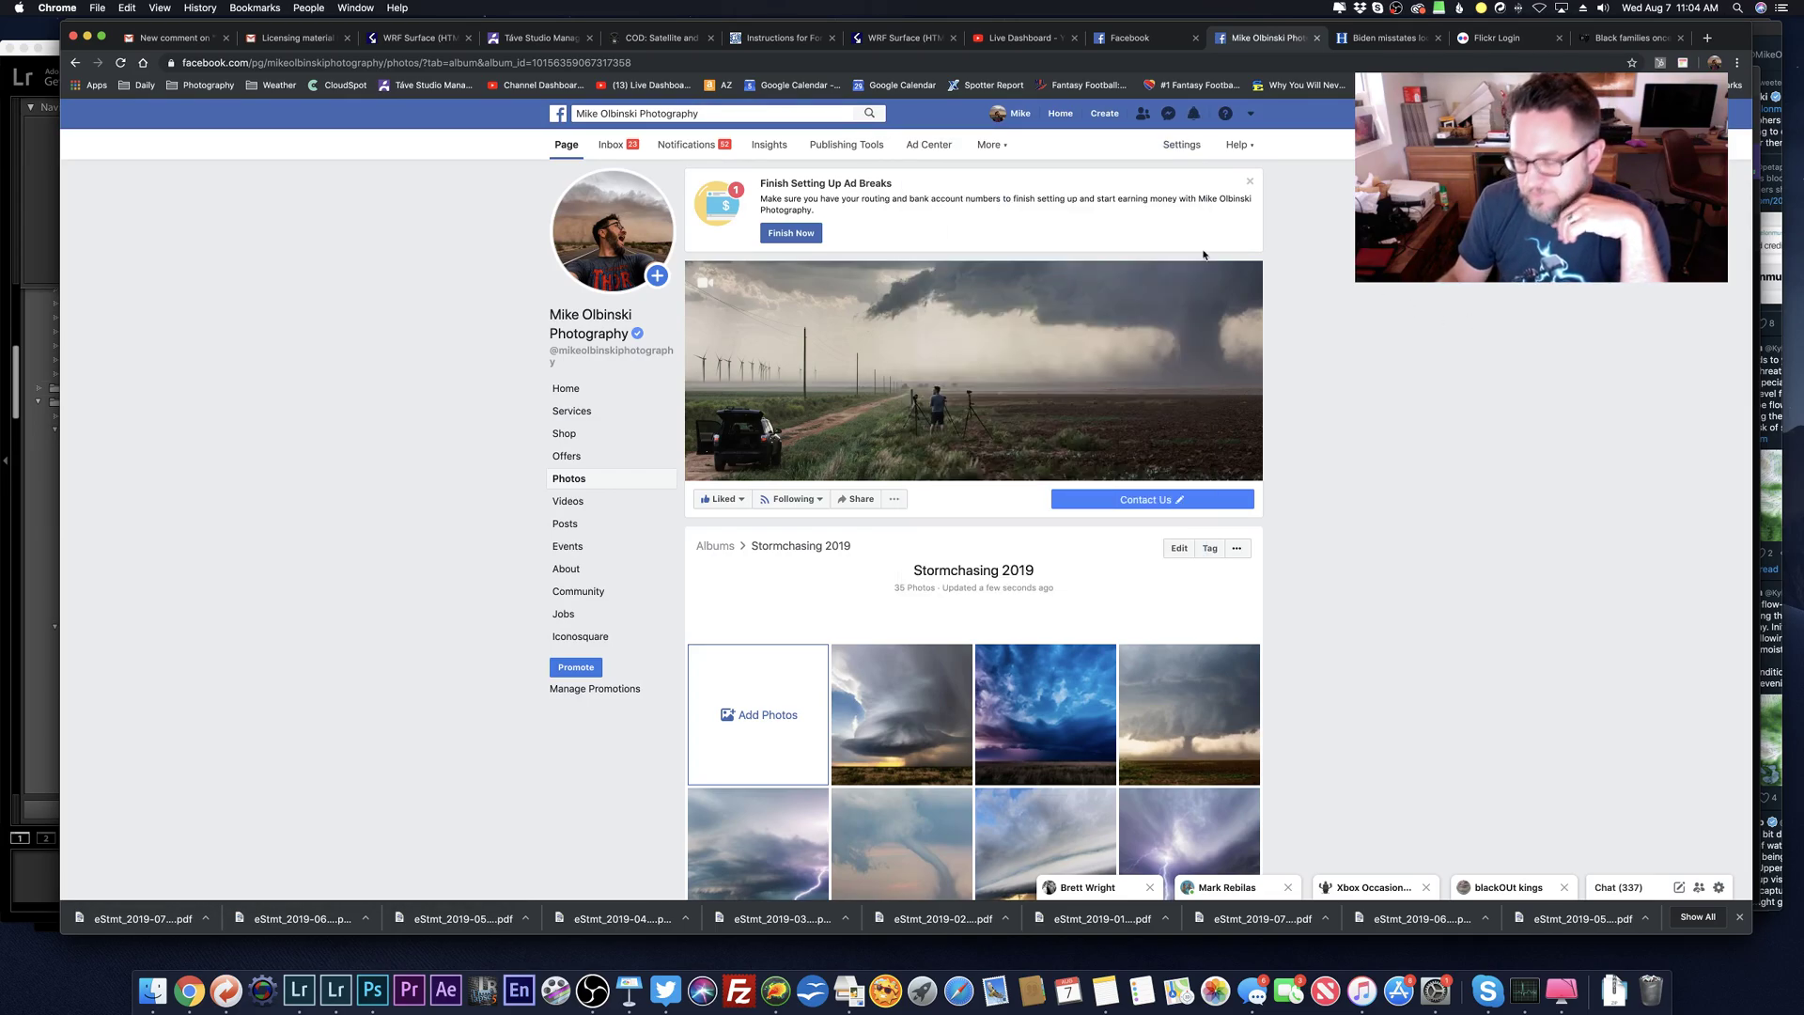
Step: Read the Disney licensing email in Gmail, return to the inbox, and glance at TweetDeck before returning to Chrome
left_click(310, 37)
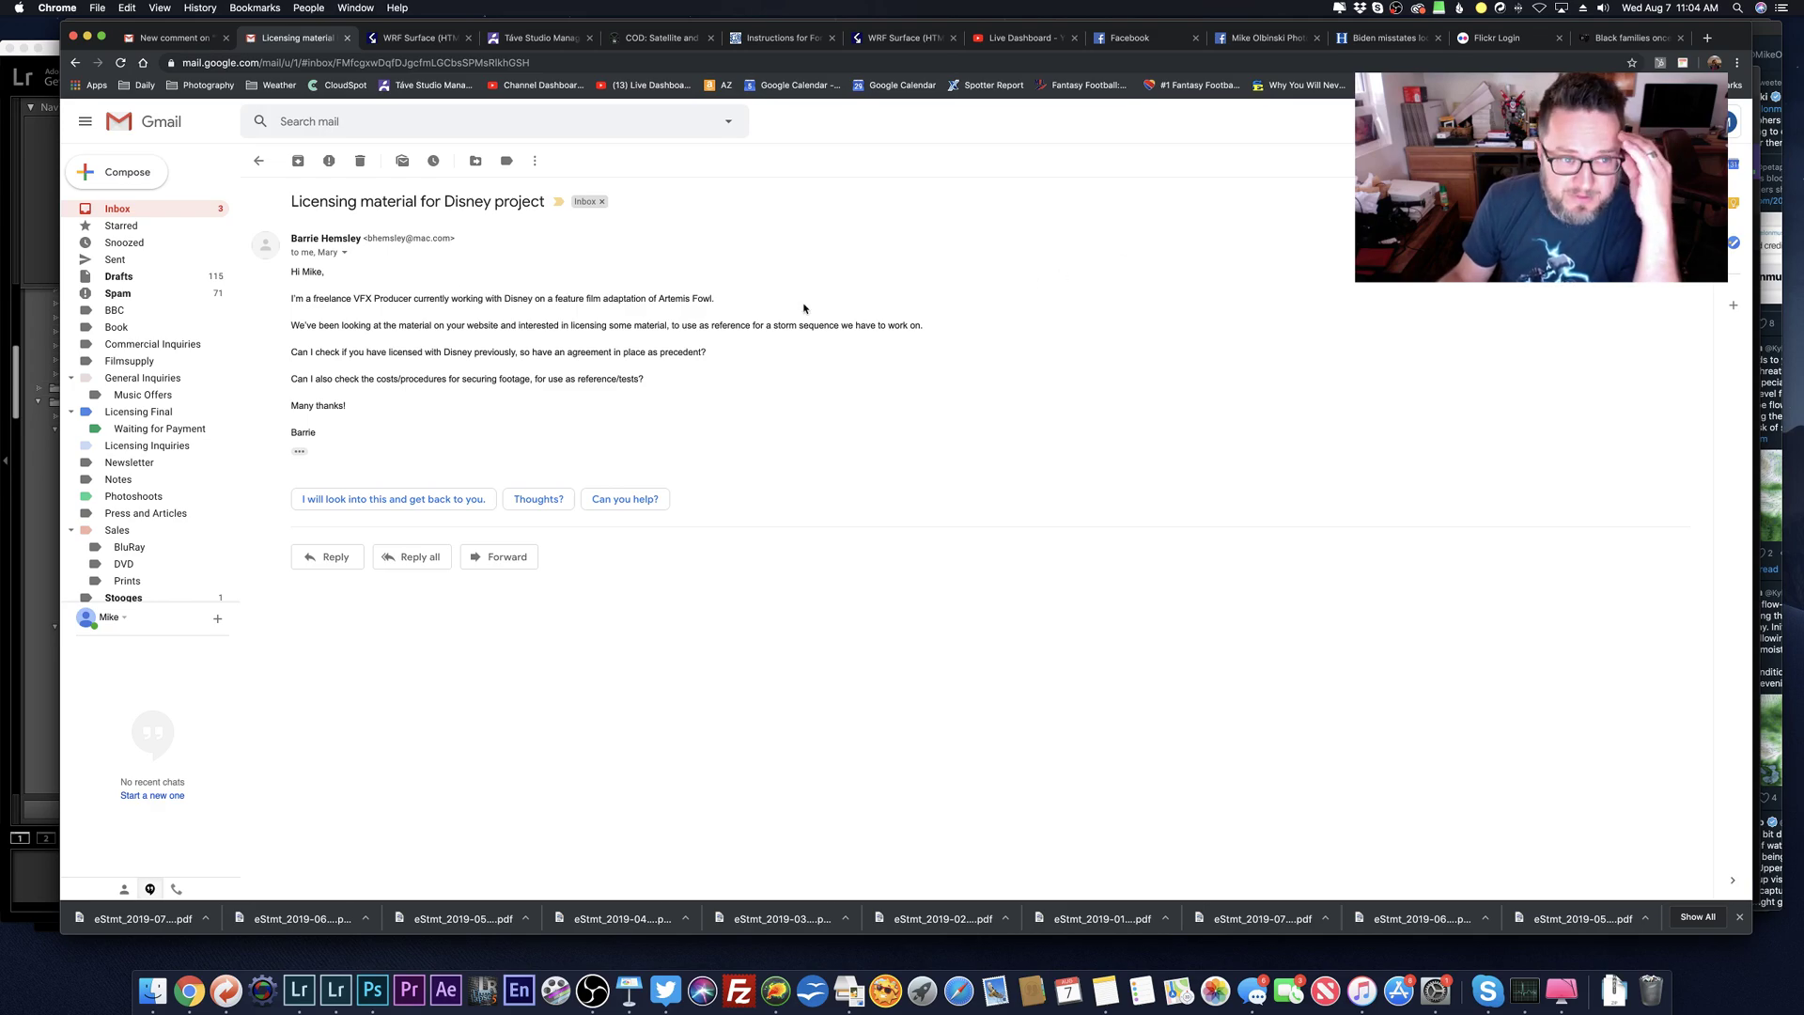
left_click(259, 161)
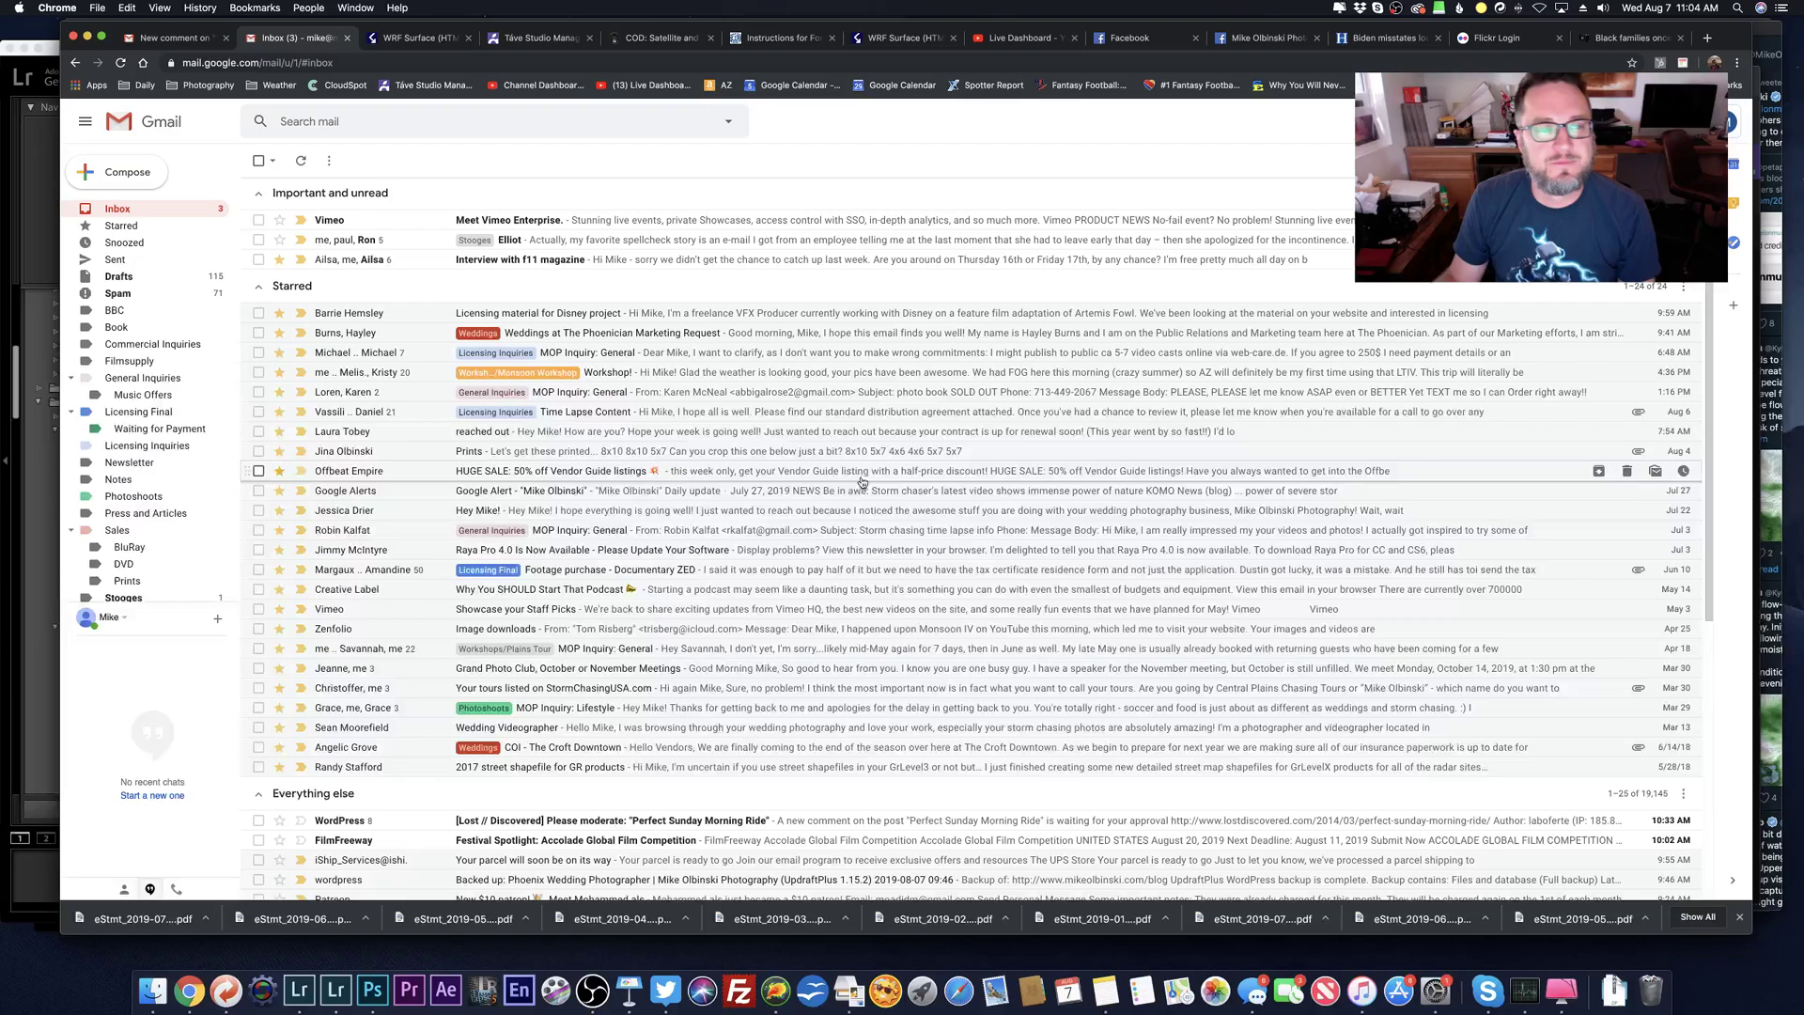
key("super+Tab")
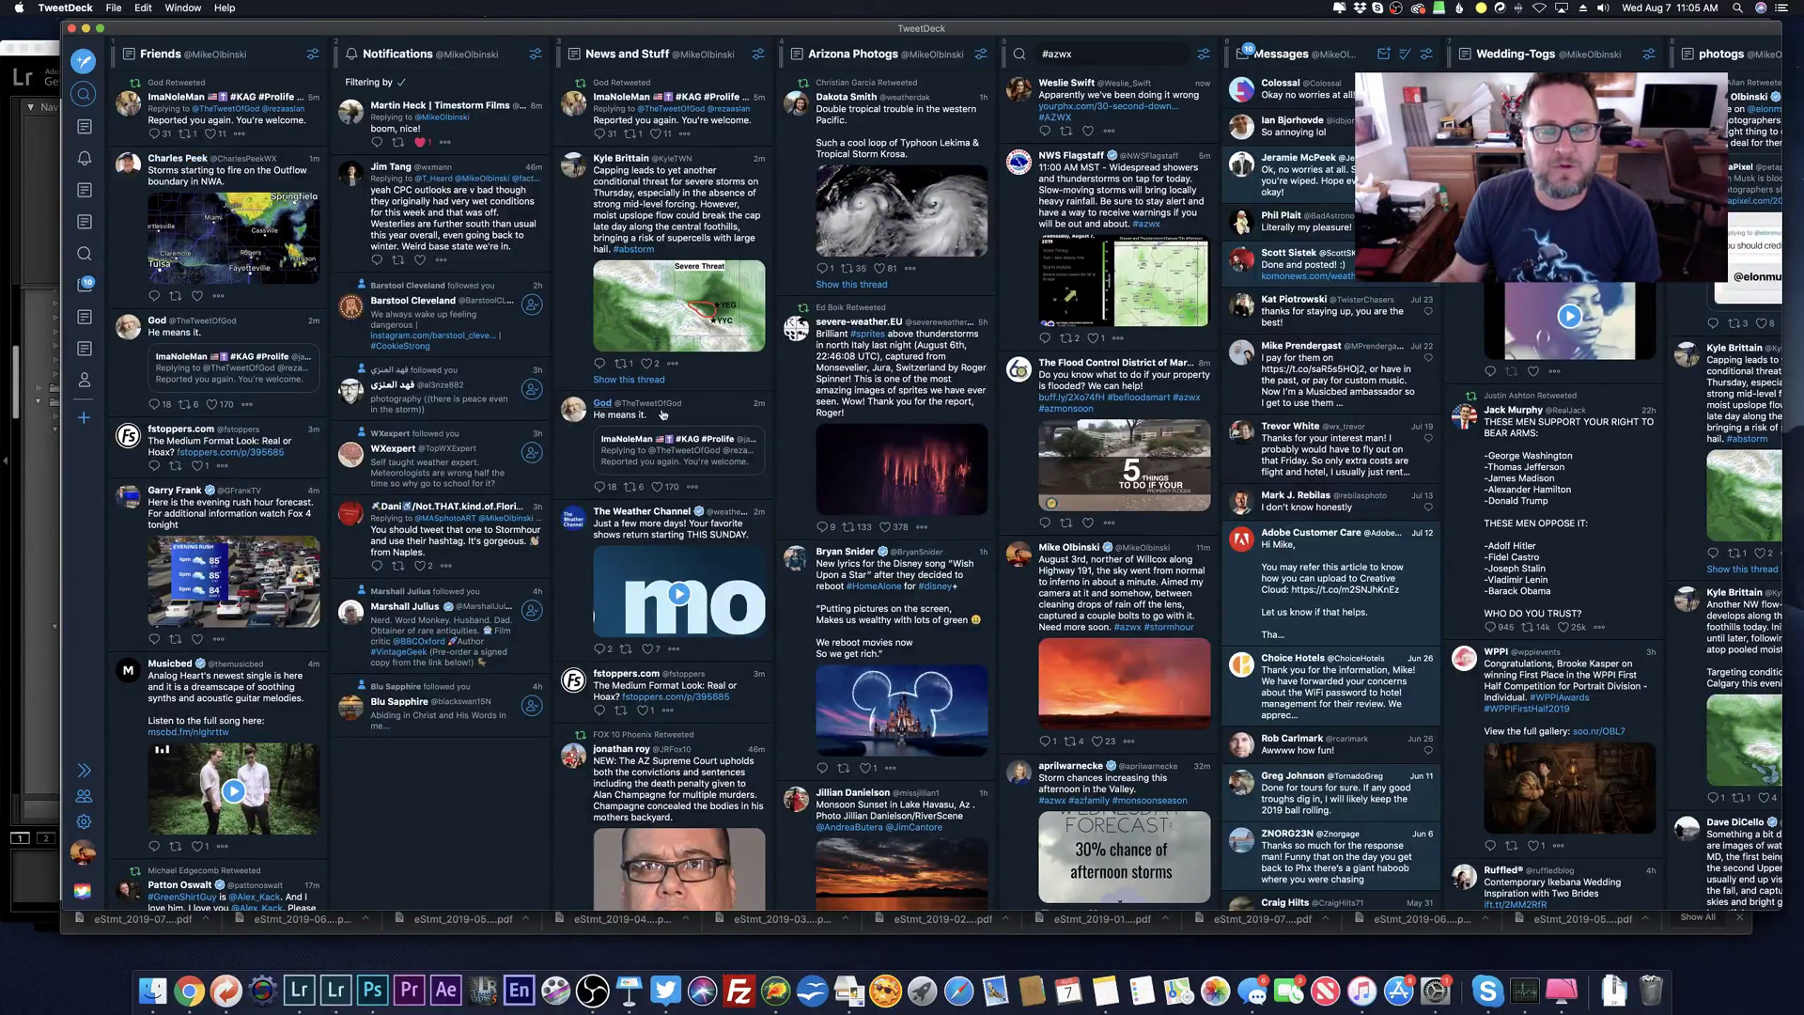
key("super+Tab")
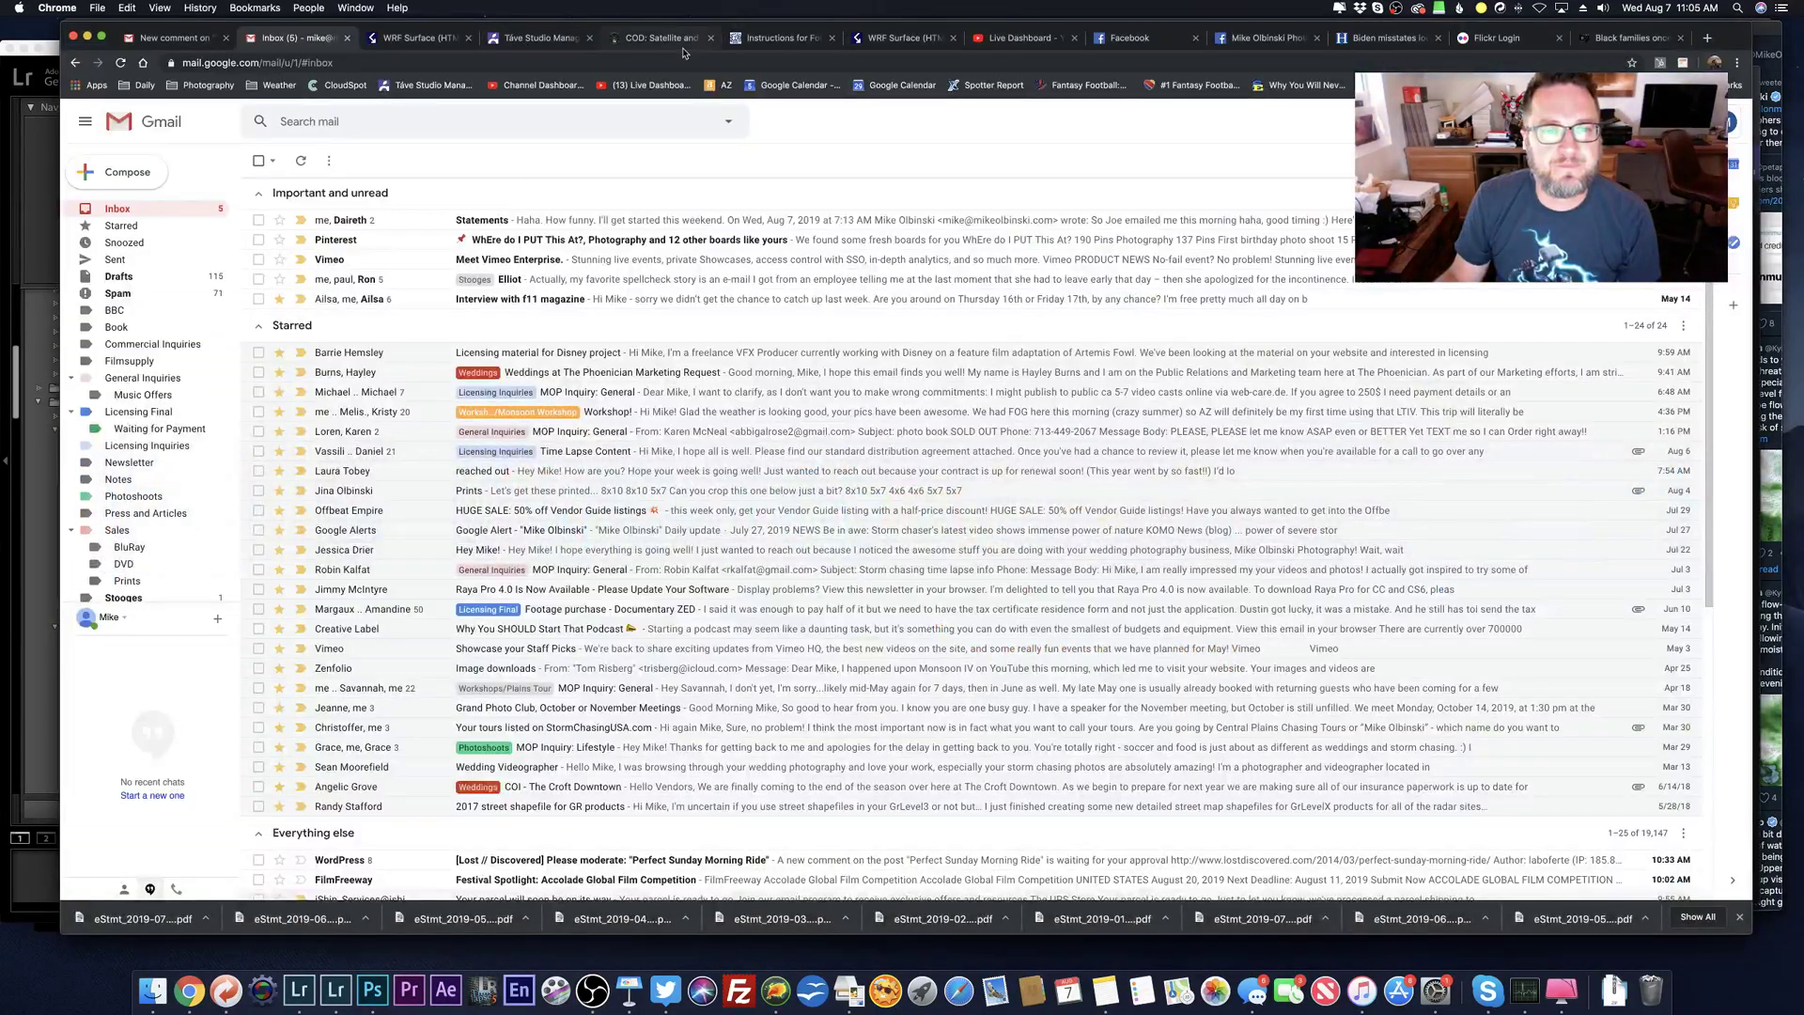
Step: Go back from the WRF-RRGFS radar page in the WRF Surface tab and open the wrf_d02_21 radar (dbz) run
left_click(414, 39)
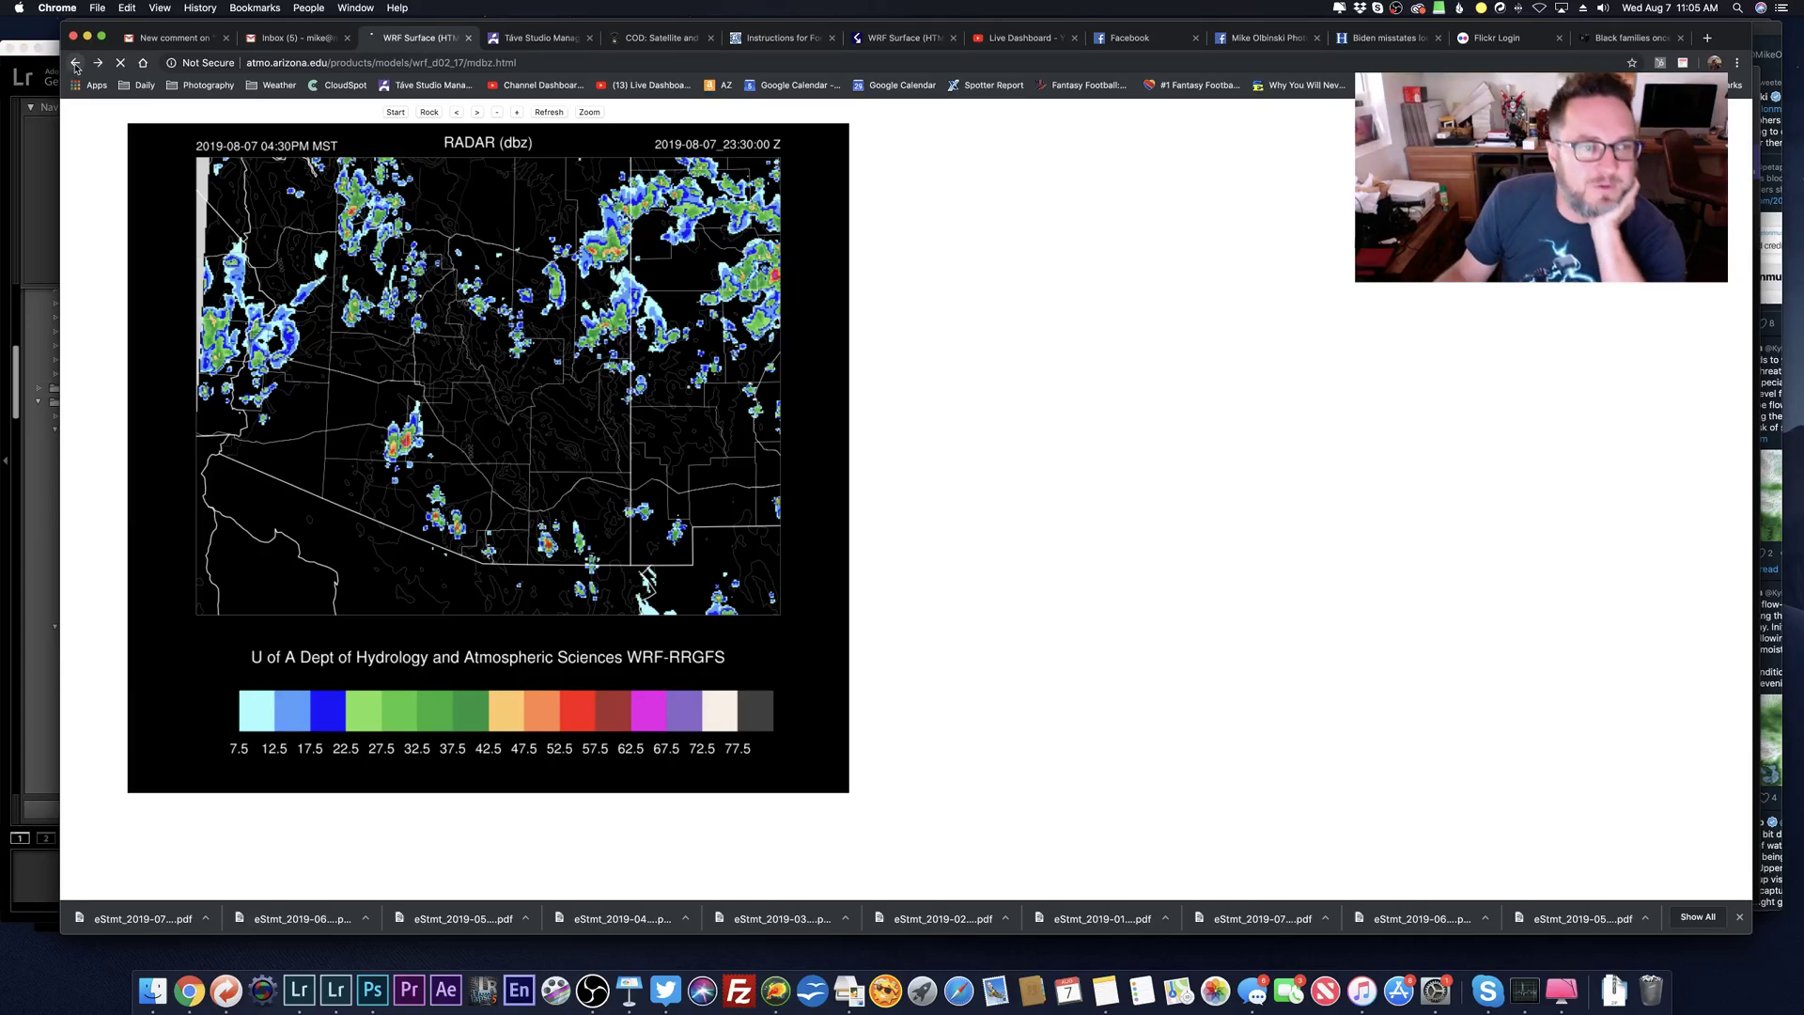
left_click(76, 63)
left_click(1028, 564)
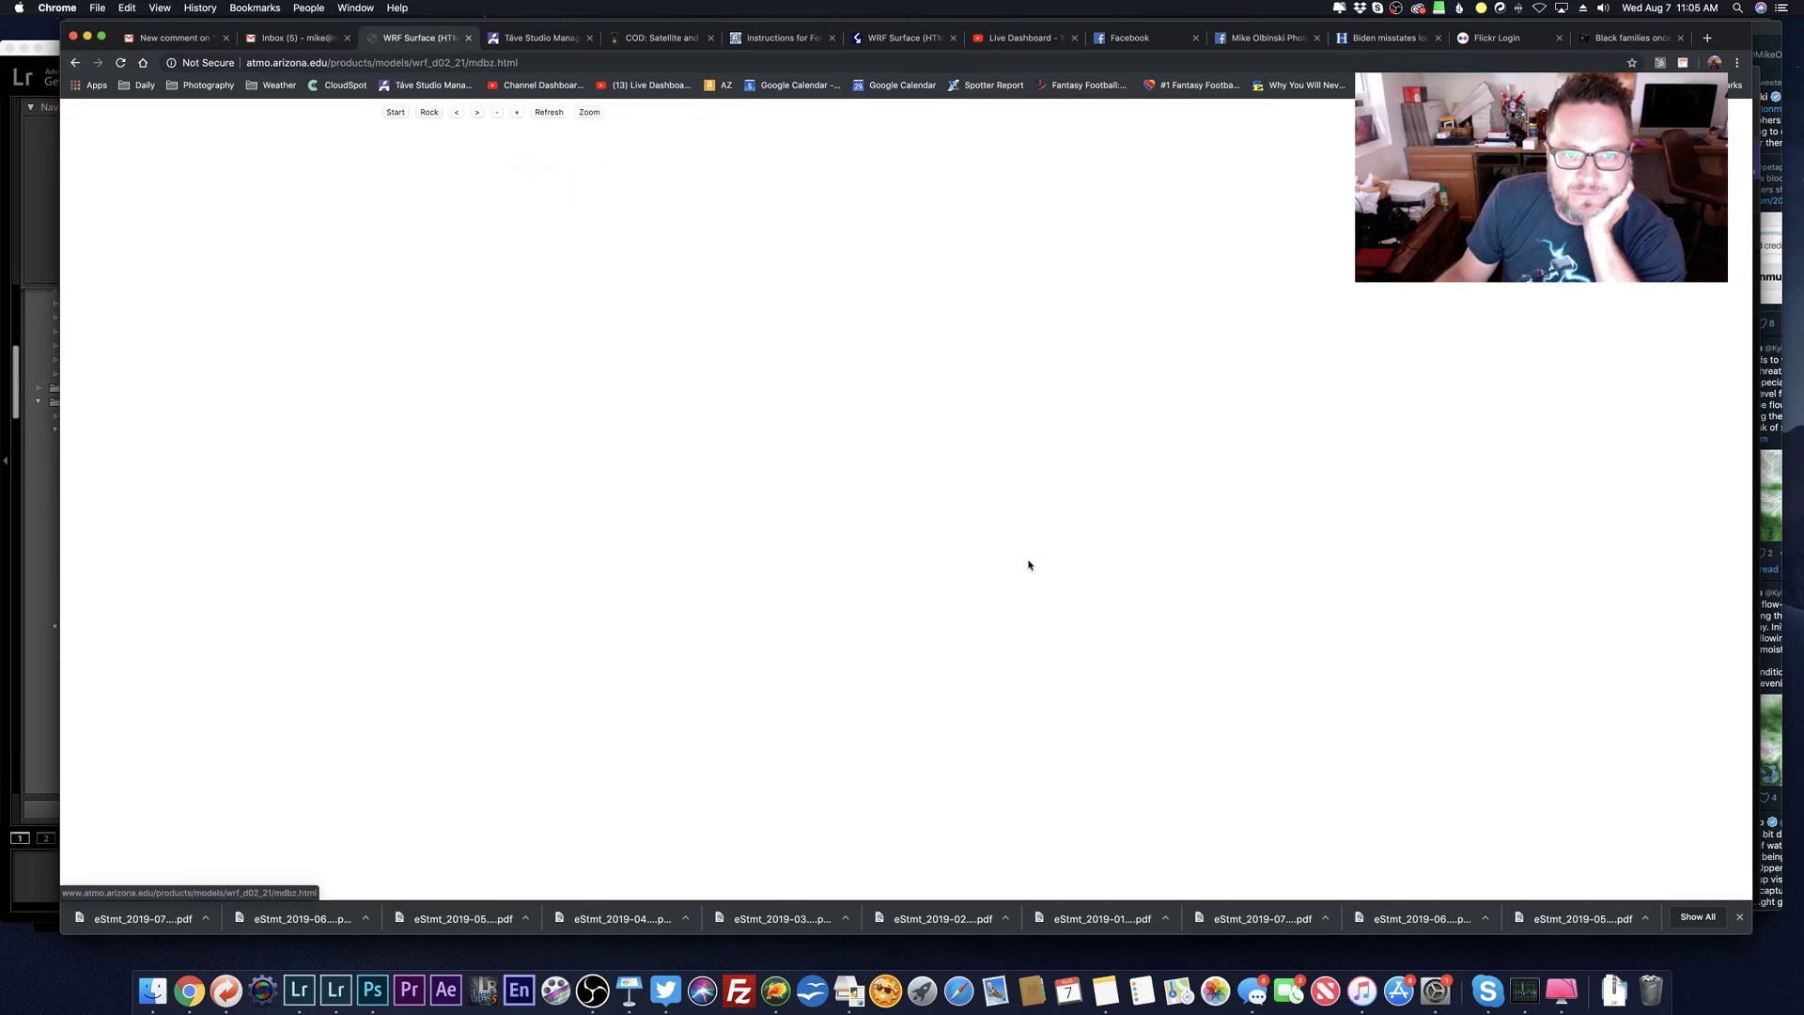
Step: Control the WRF-RR radar loop and advance its August 7 forecast frames one by one to 05:00 PM MST
left_click(395, 111)
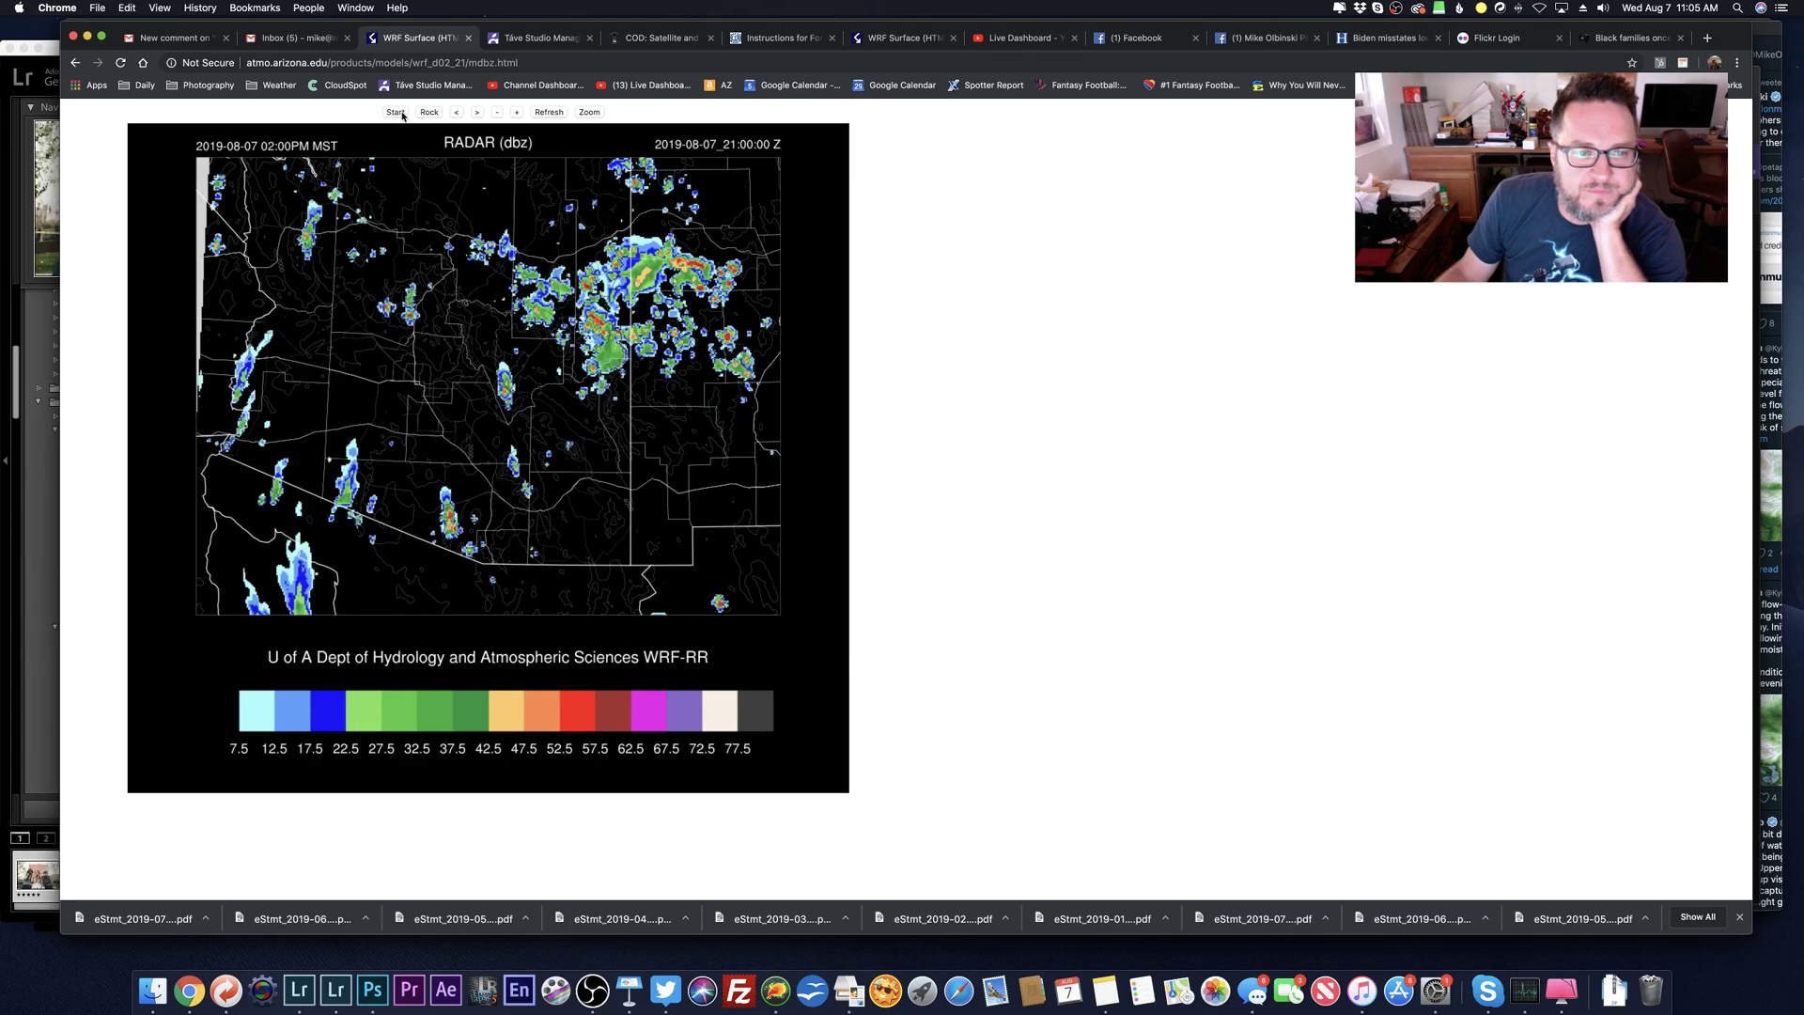
left_click(477, 112)
left_click(476, 112)
left_click(476, 113)
left_click(476, 113)
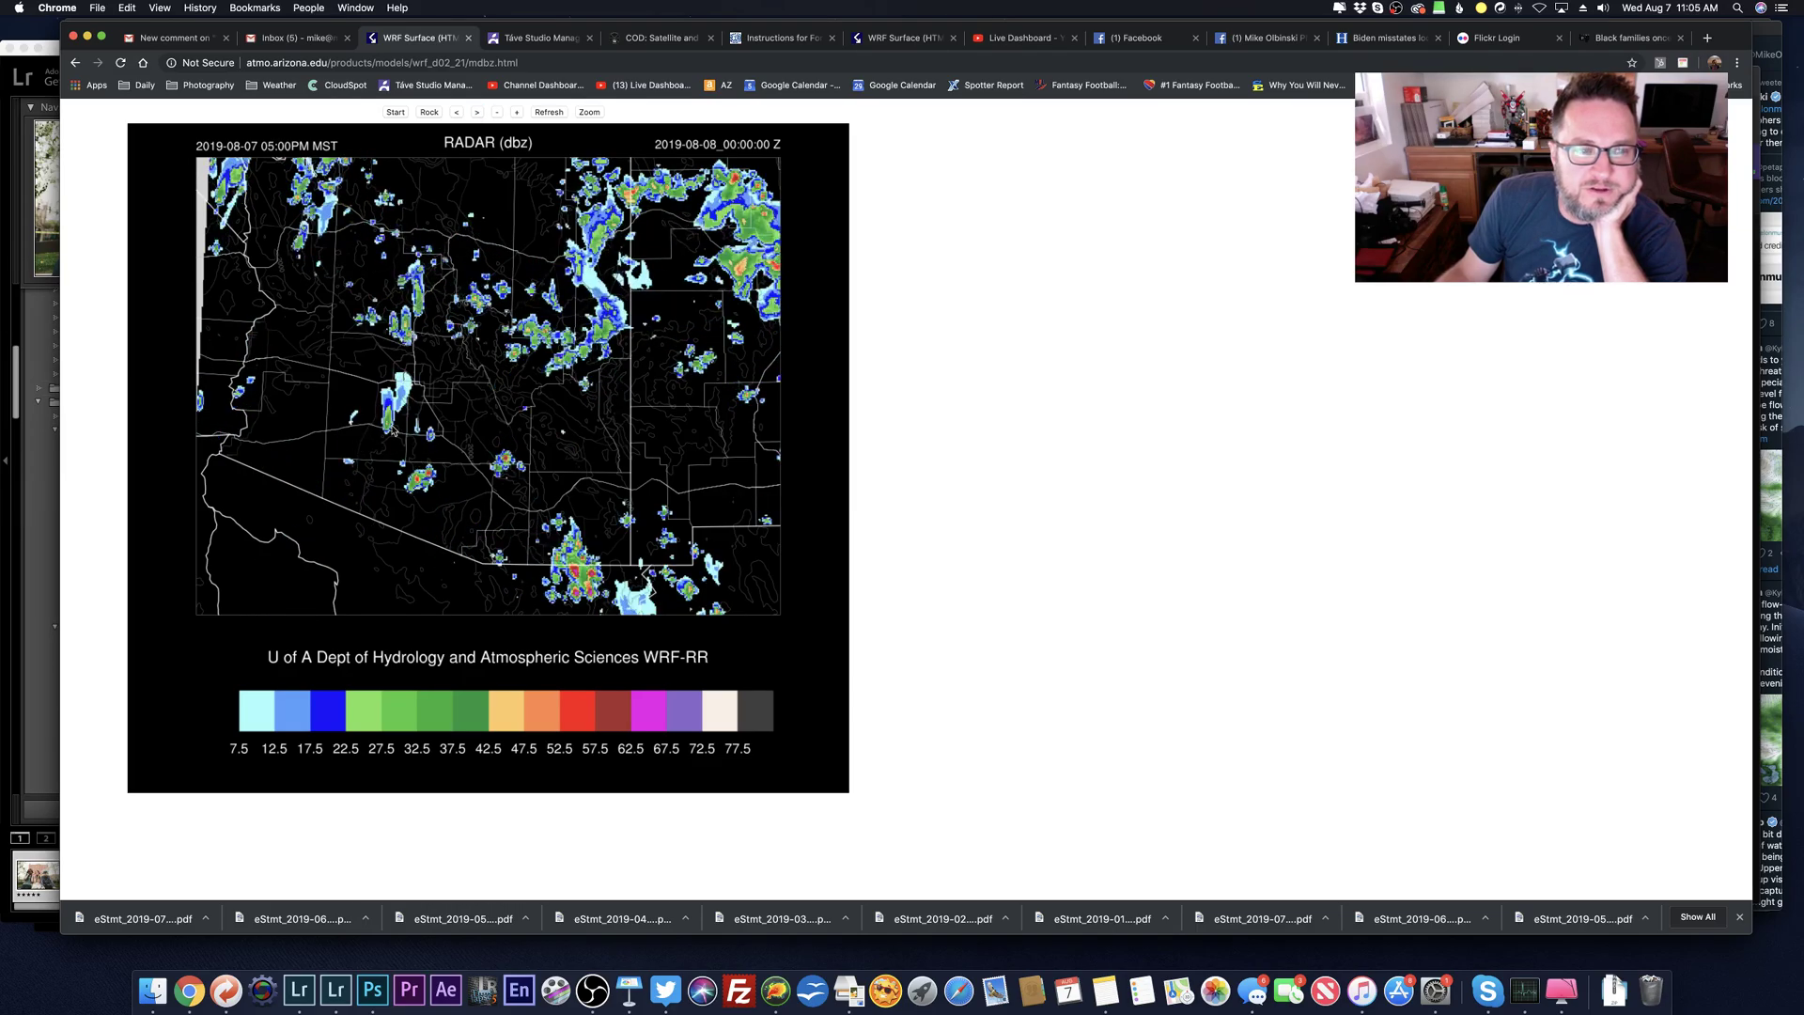
Step: Advance the WRF-RR radar loop frame by frame through the August 7 evening forecast, beyond 06:00 PM MST
left_click(457, 113)
left_click(476, 114)
left_click(477, 114)
left_click(476, 114)
left_click(476, 114)
left_click(476, 113)
left_click(477, 113)
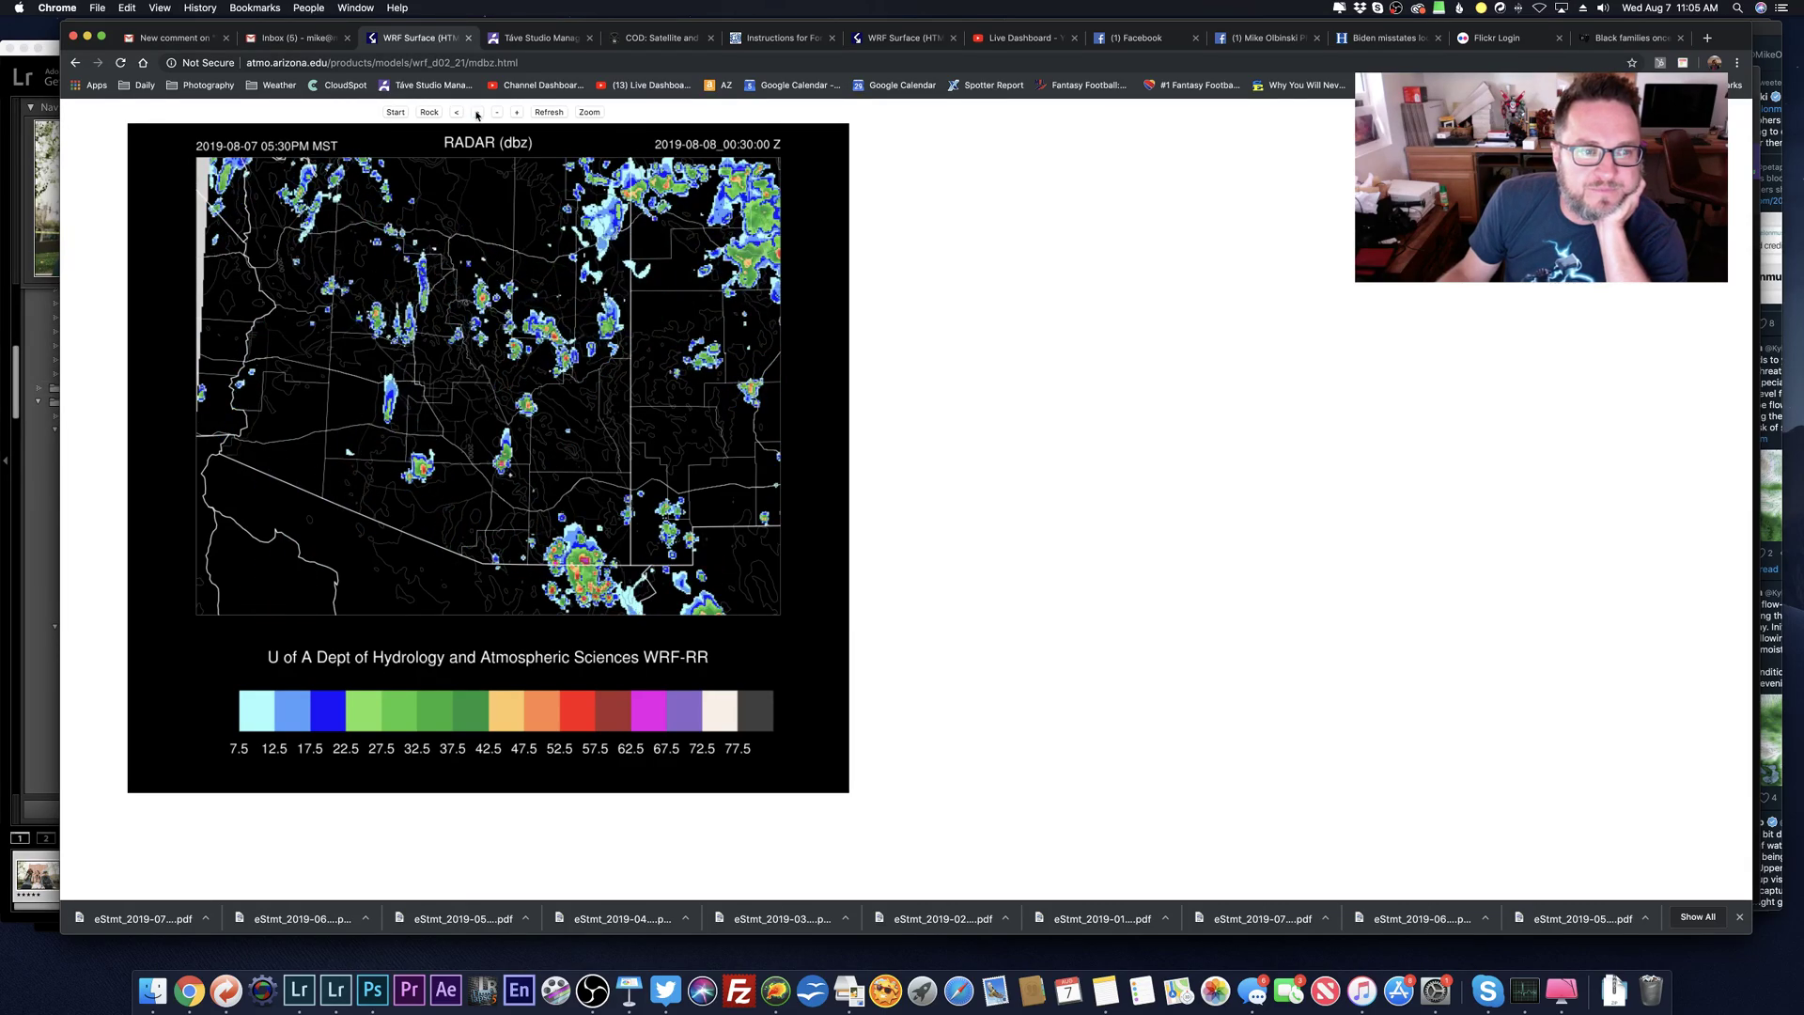
left_click(477, 114)
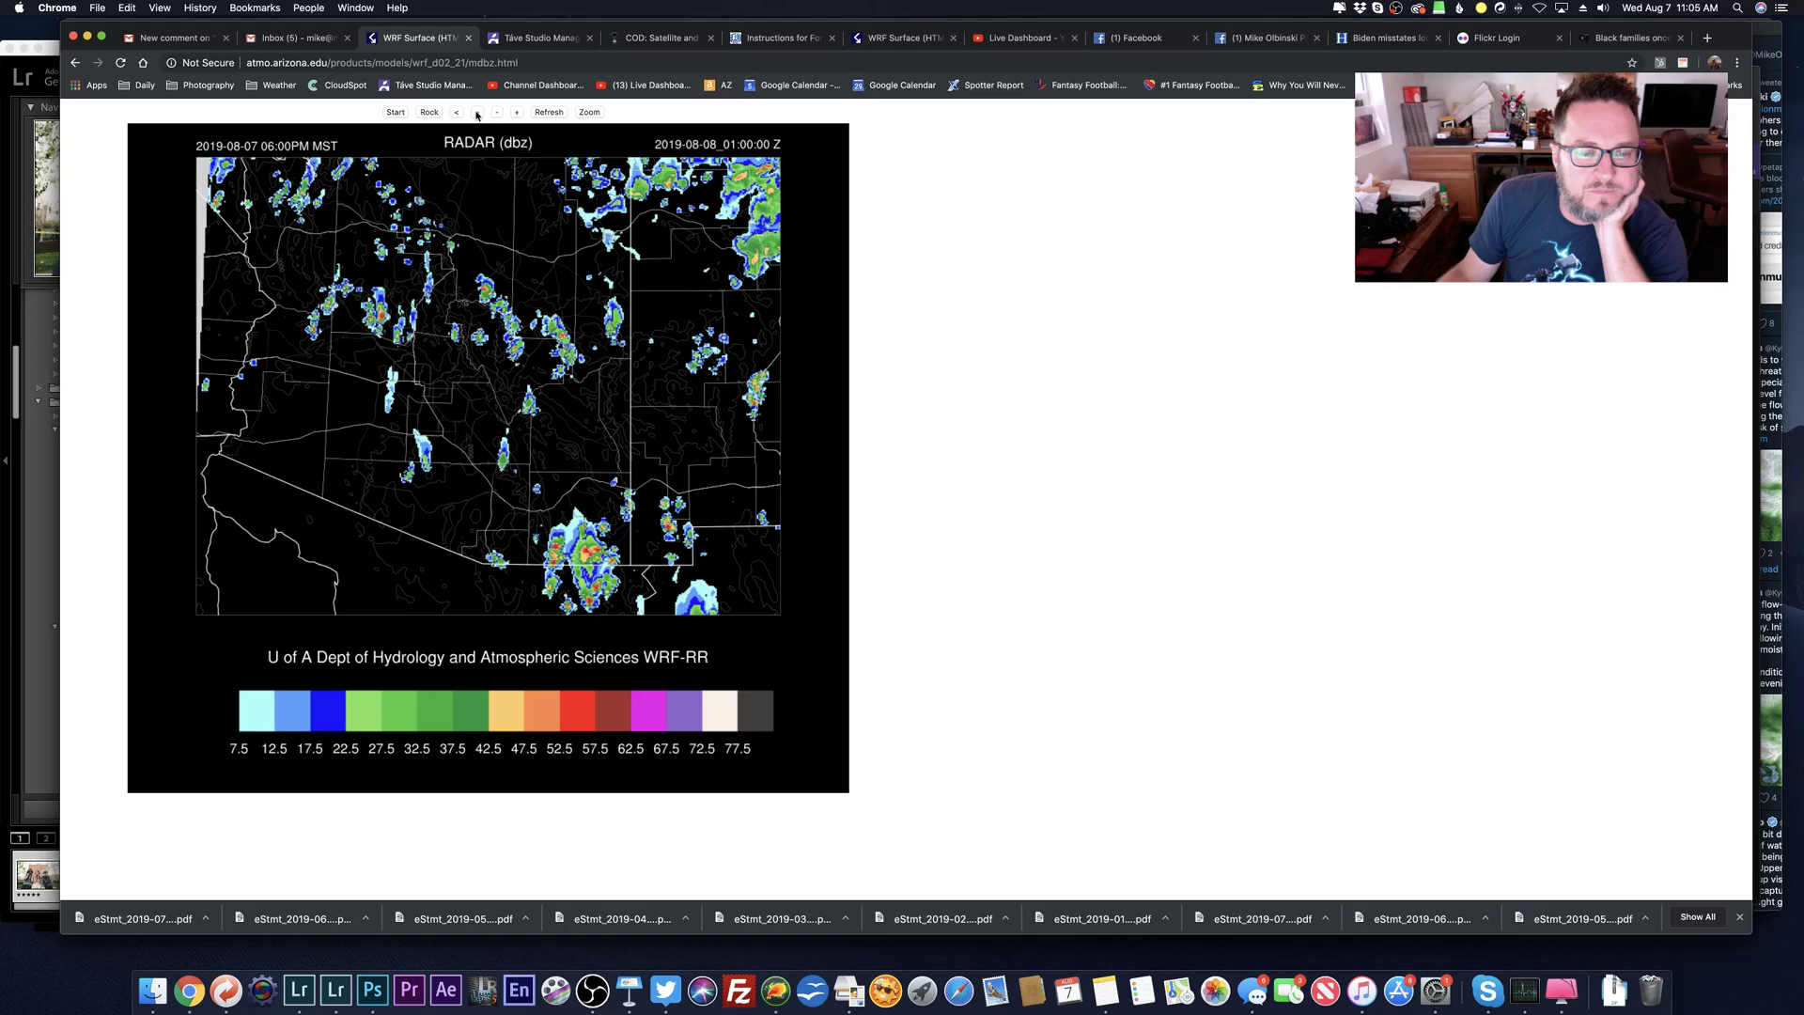
left_click(476, 114)
left_click(476, 114)
left_click(476, 113)
left_click(476, 113)
left_click(476, 114)
left_click(476, 114)
left_click(477, 114)
left_click(476, 114)
left_click(476, 114)
Step: Step the radar loop back through its earlier frames to August 7, 02:00 PM MST
left_click(457, 113)
left_click(458, 114)
left_click(458, 114)
double_click(457, 114)
double_click(458, 114)
left_click(457, 114)
double_click(458, 114)
left_click(458, 114)
double_click(458, 114)
double_click(458, 113)
double_click(457, 113)
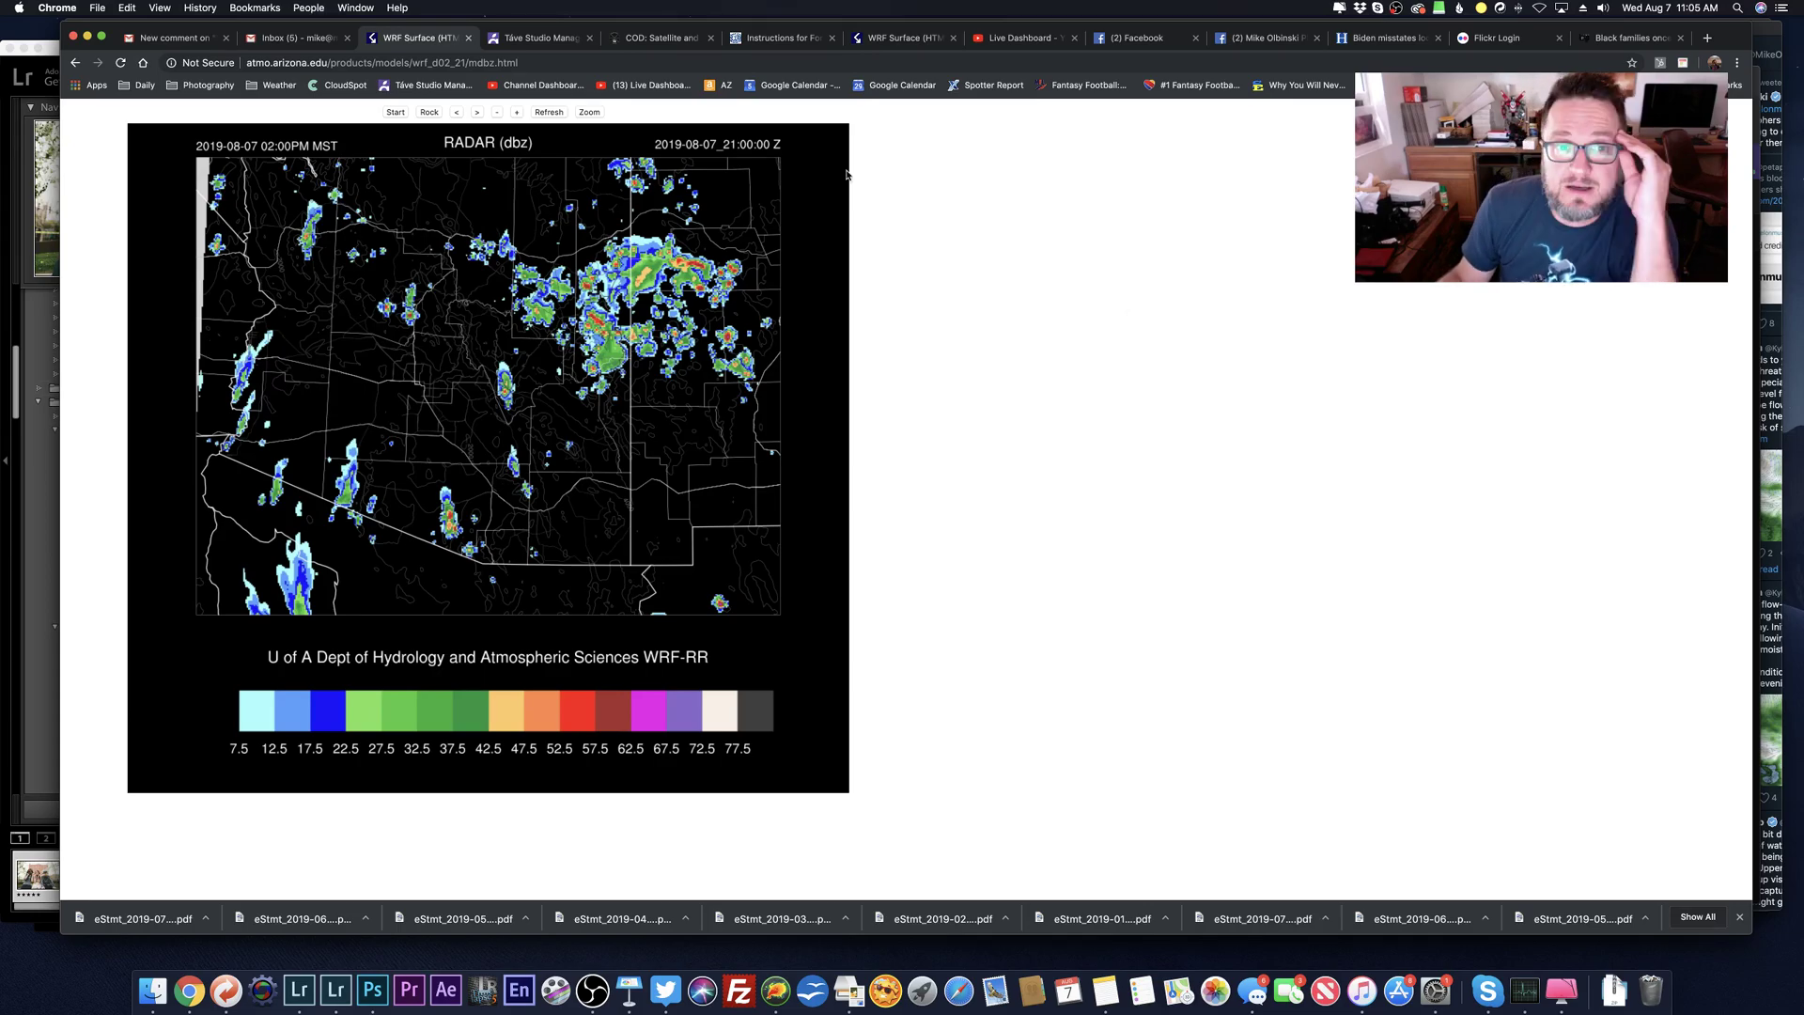
Step: Open the newest comment notification on Facebook and read the comments on the August 3rd sunset photo post
left_click(1138, 38)
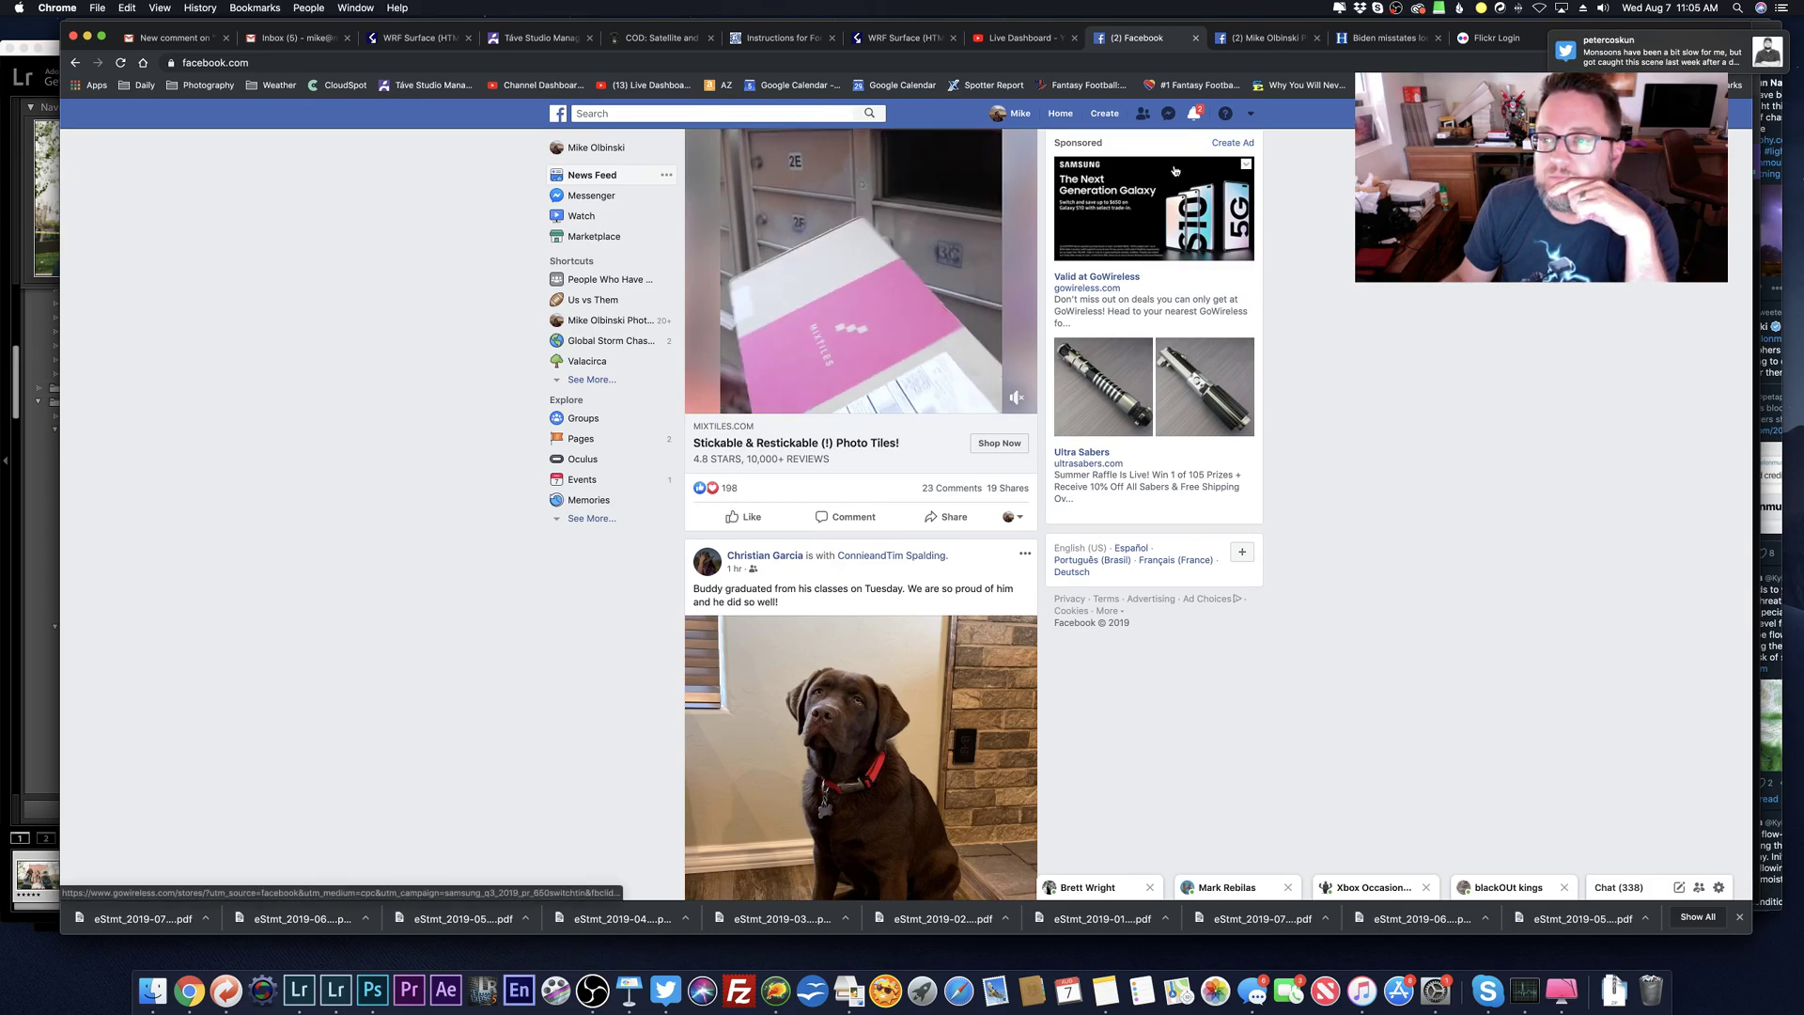
left_click(1193, 113)
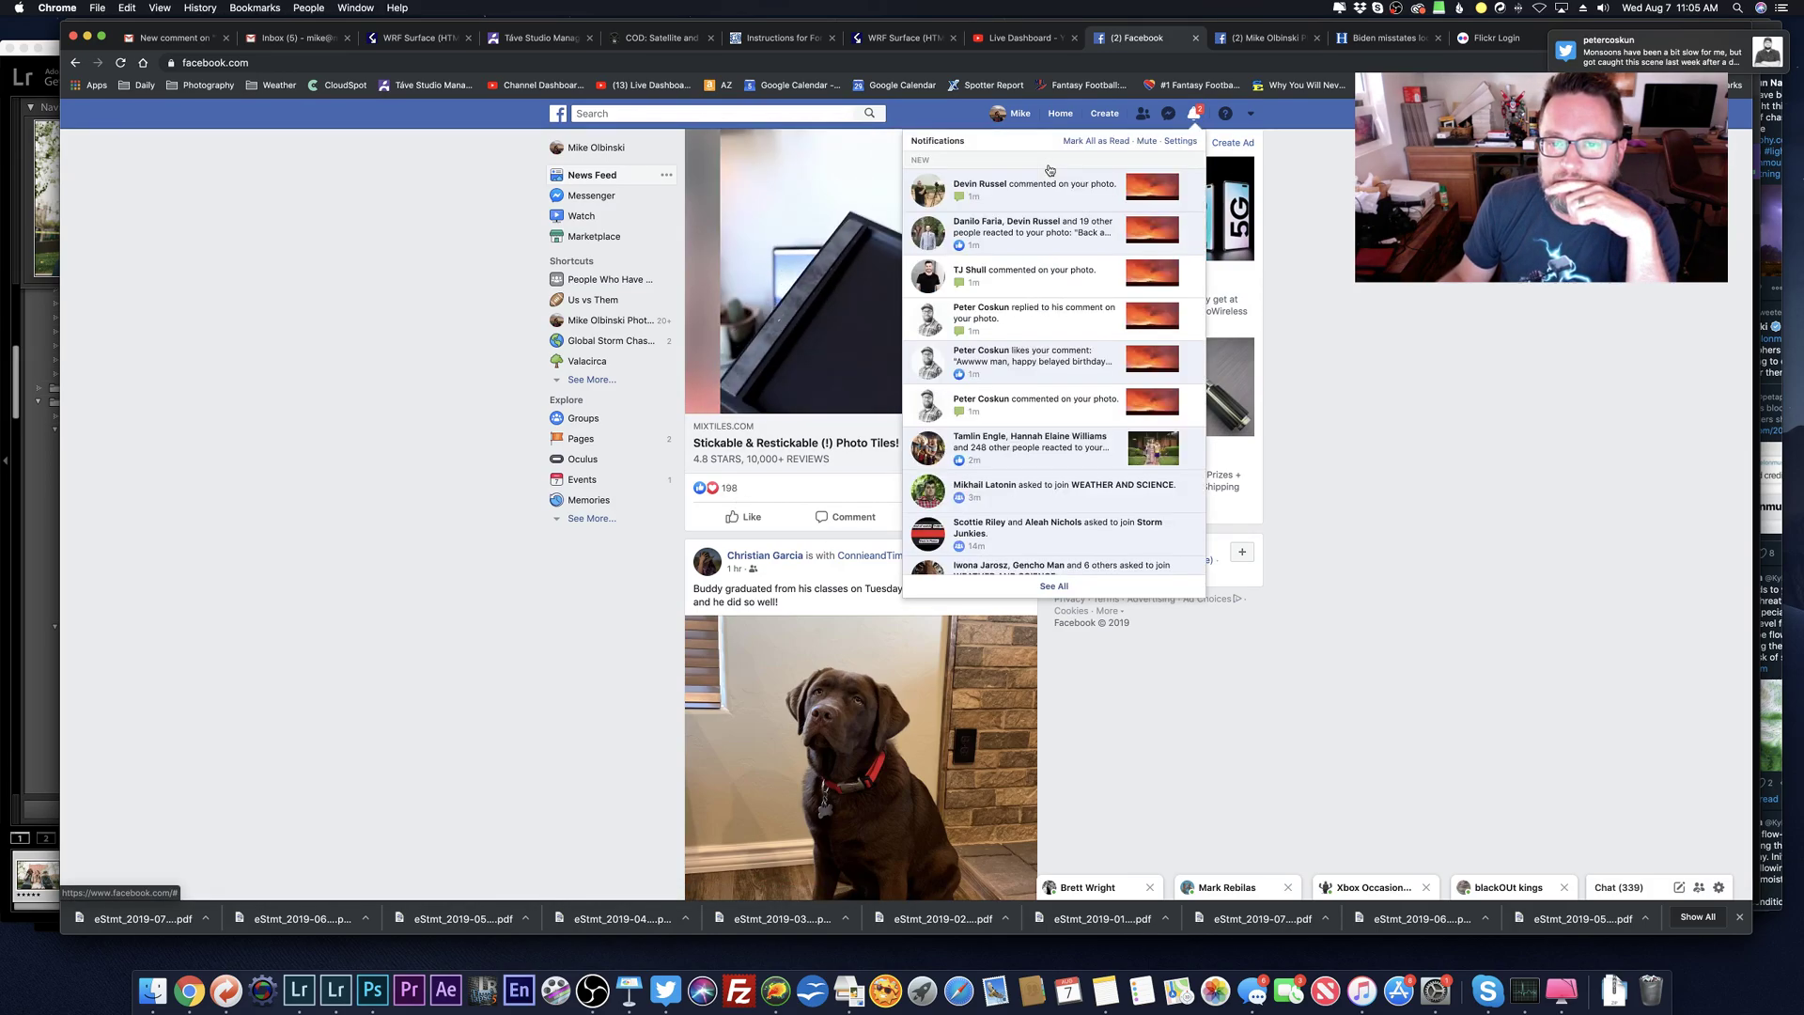
left_click(1040, 183)
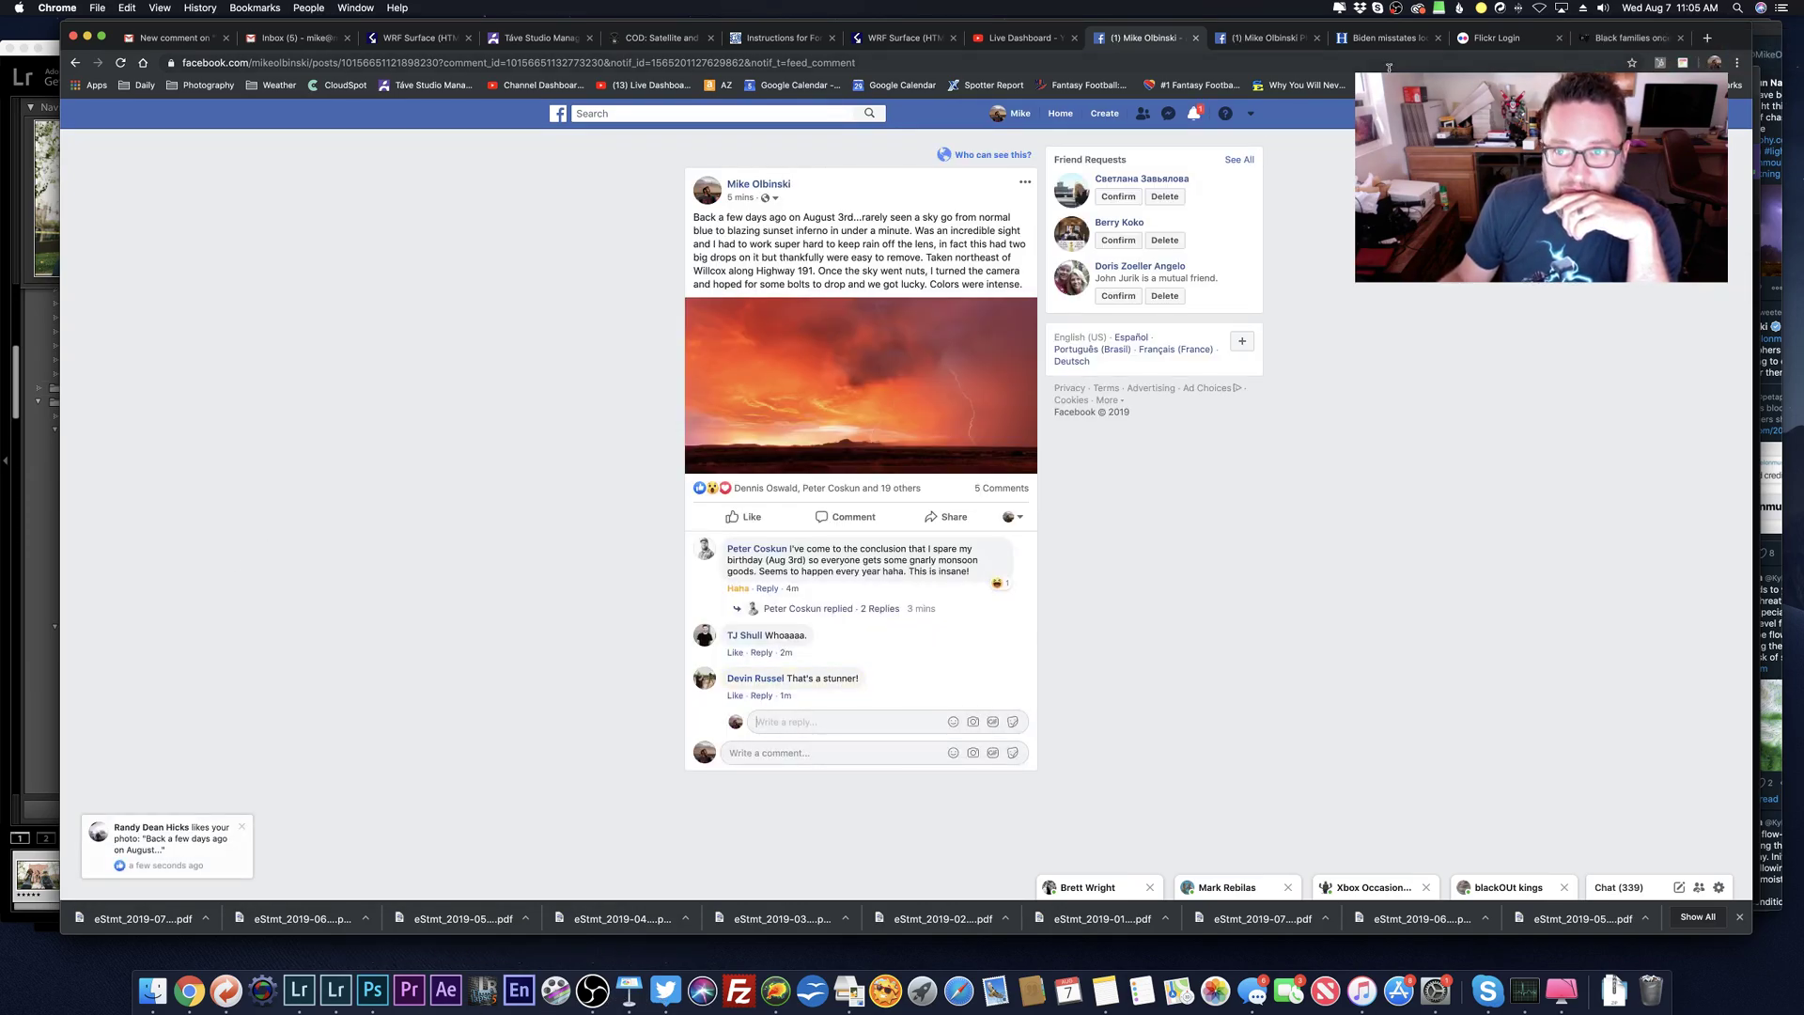
left_click(1264, 38)
left_click(1142, 39)
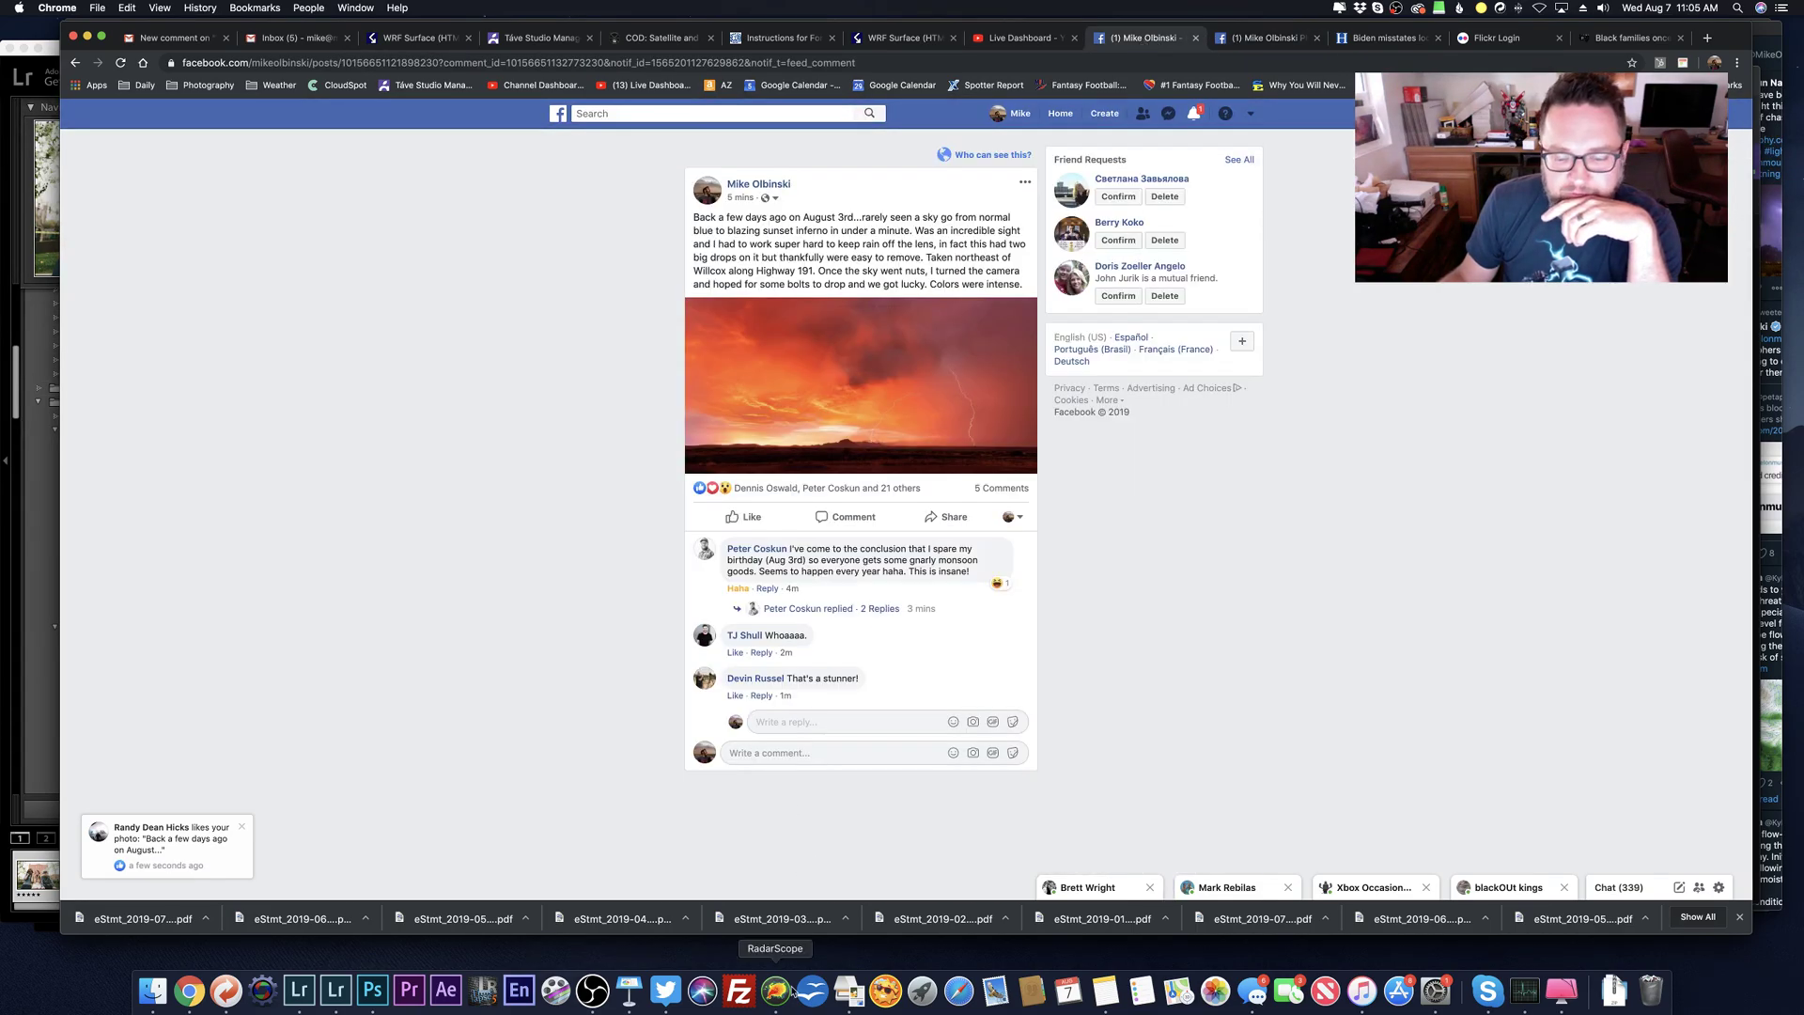
Step: Switch to TweetDeck, retweet the purple lightning photo post heading the Arizona Photogs column, and return to Chrome
left_click(665, 989)
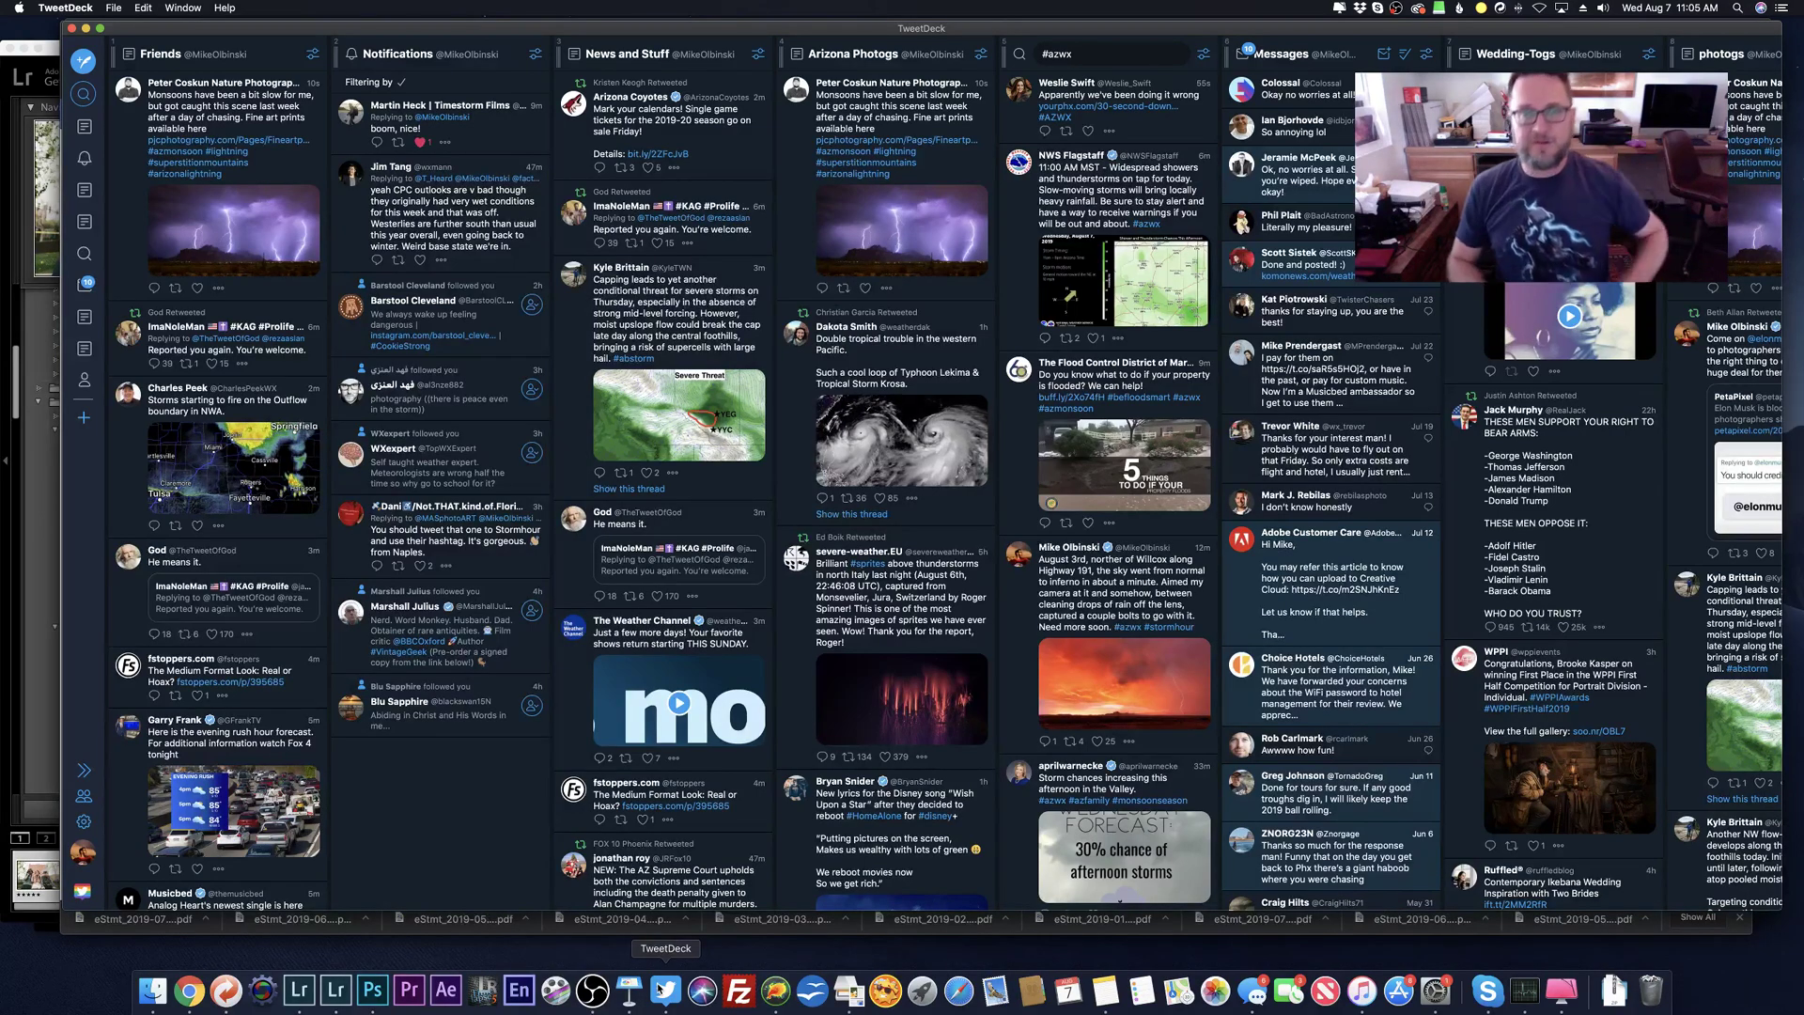
left_click(841, 290)
left_click(1104, 558)
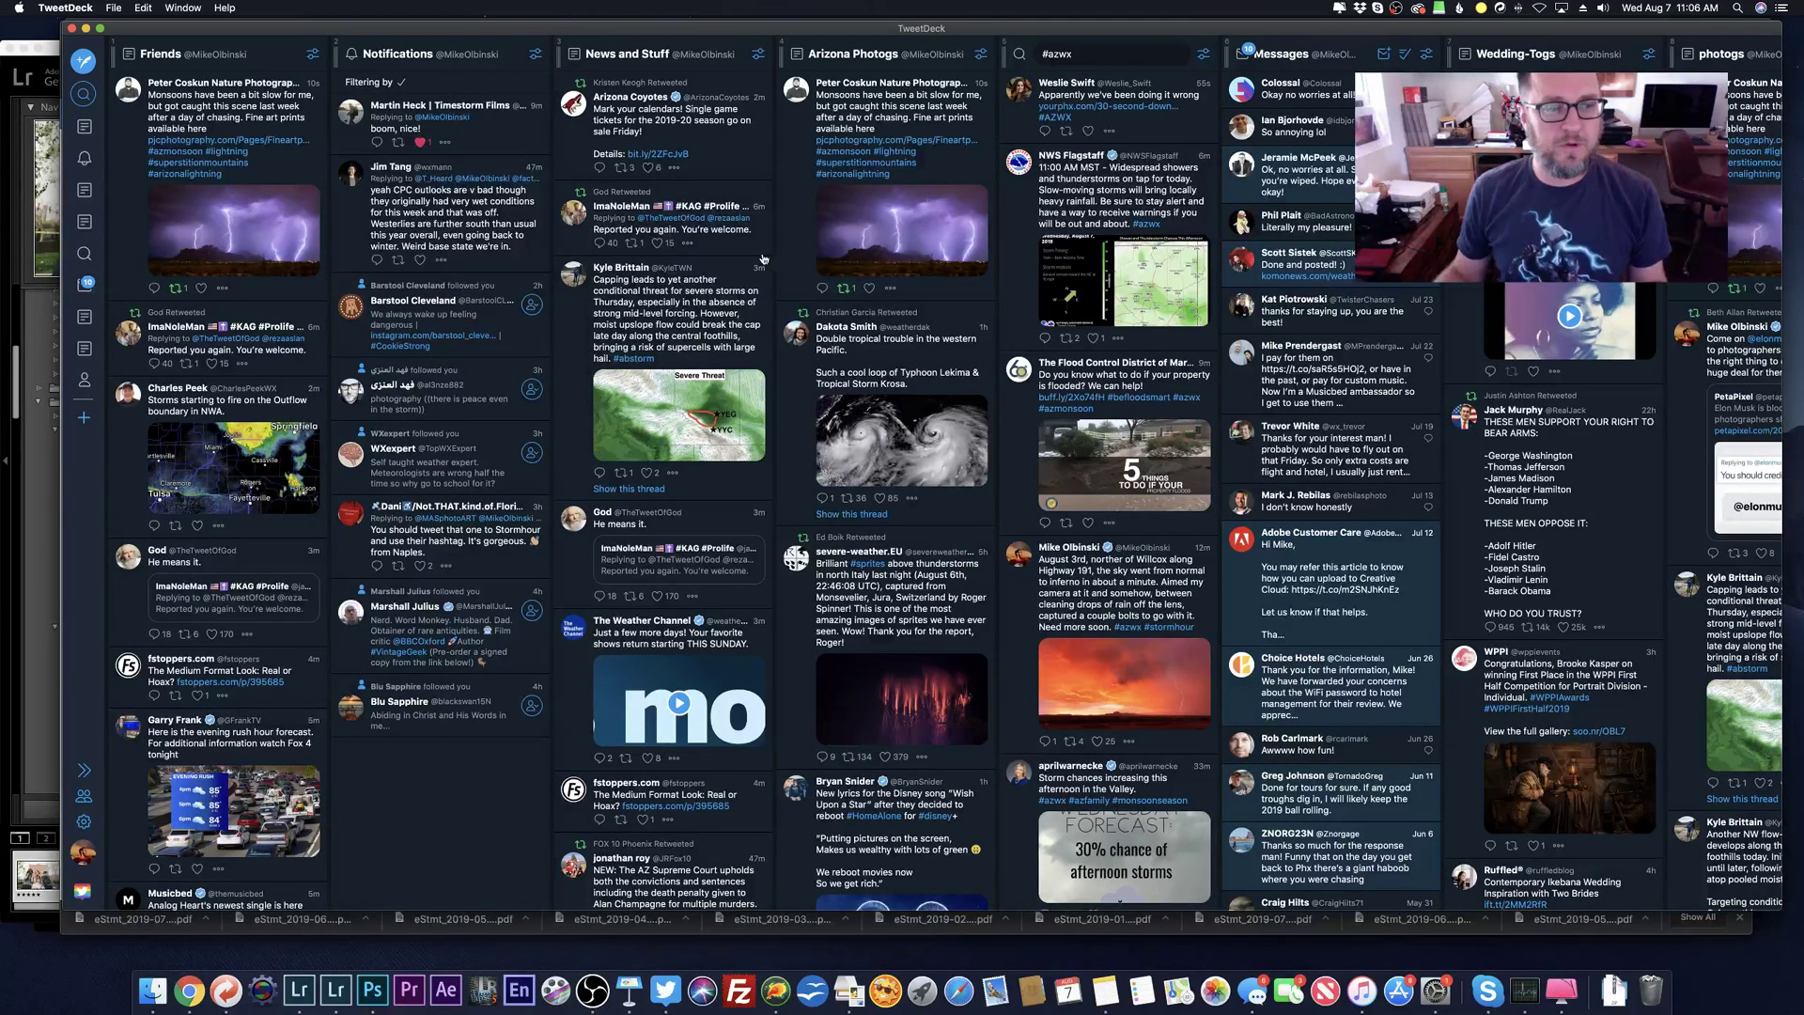
key("super+Tab")
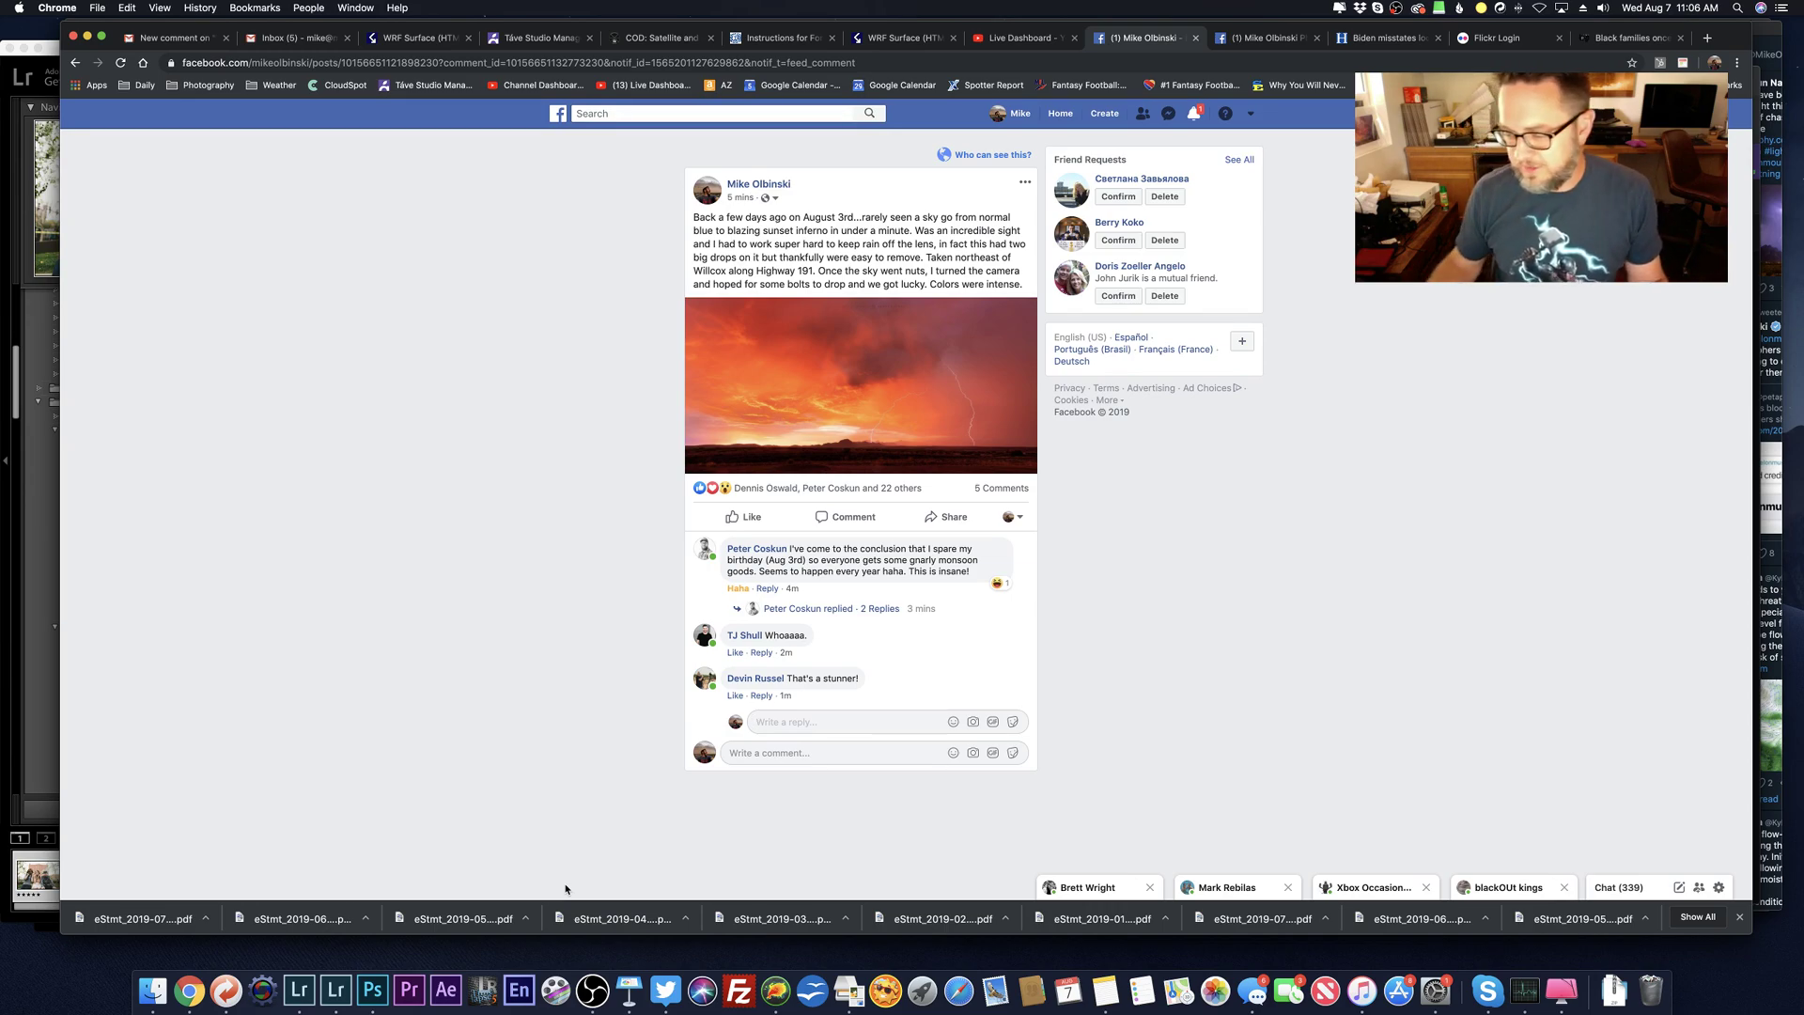
Step: View the sunset lightning photo enlarged on Facebook, glance at the lightning edit in Photoshop, then return to Chrome and close the enlarged photo
left_click(864, 413)
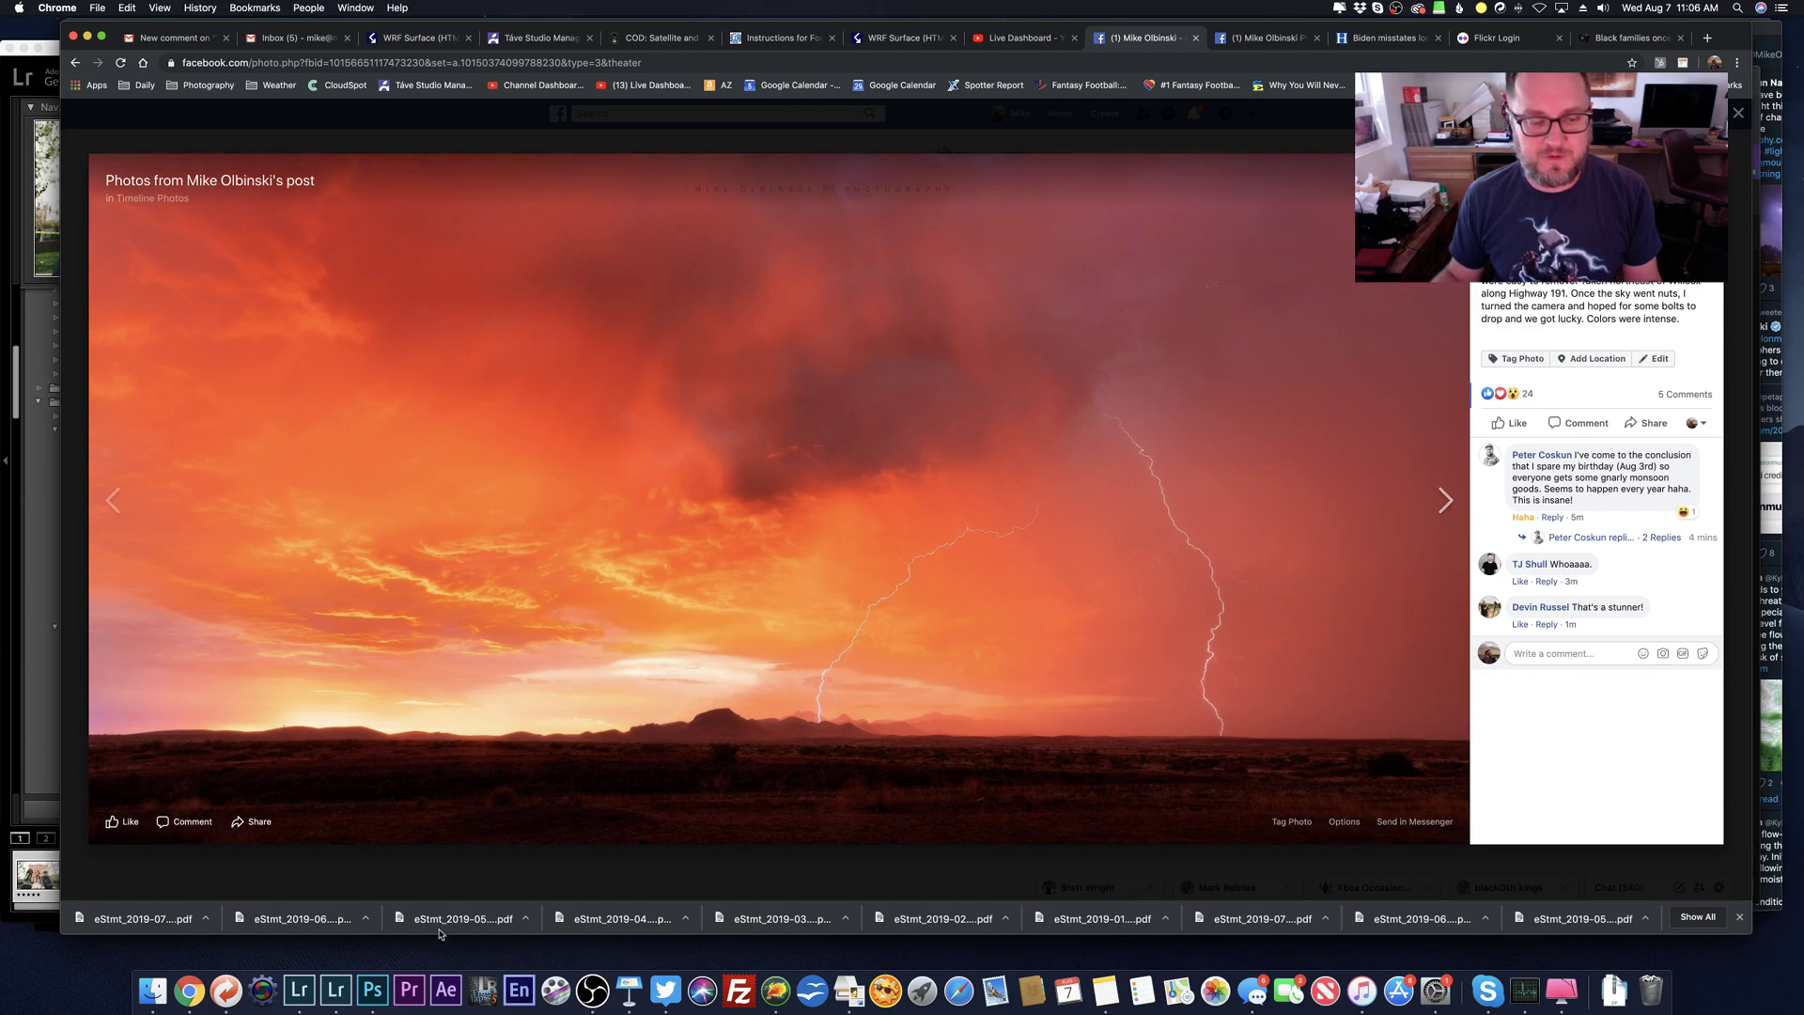
left_click(385, 988)
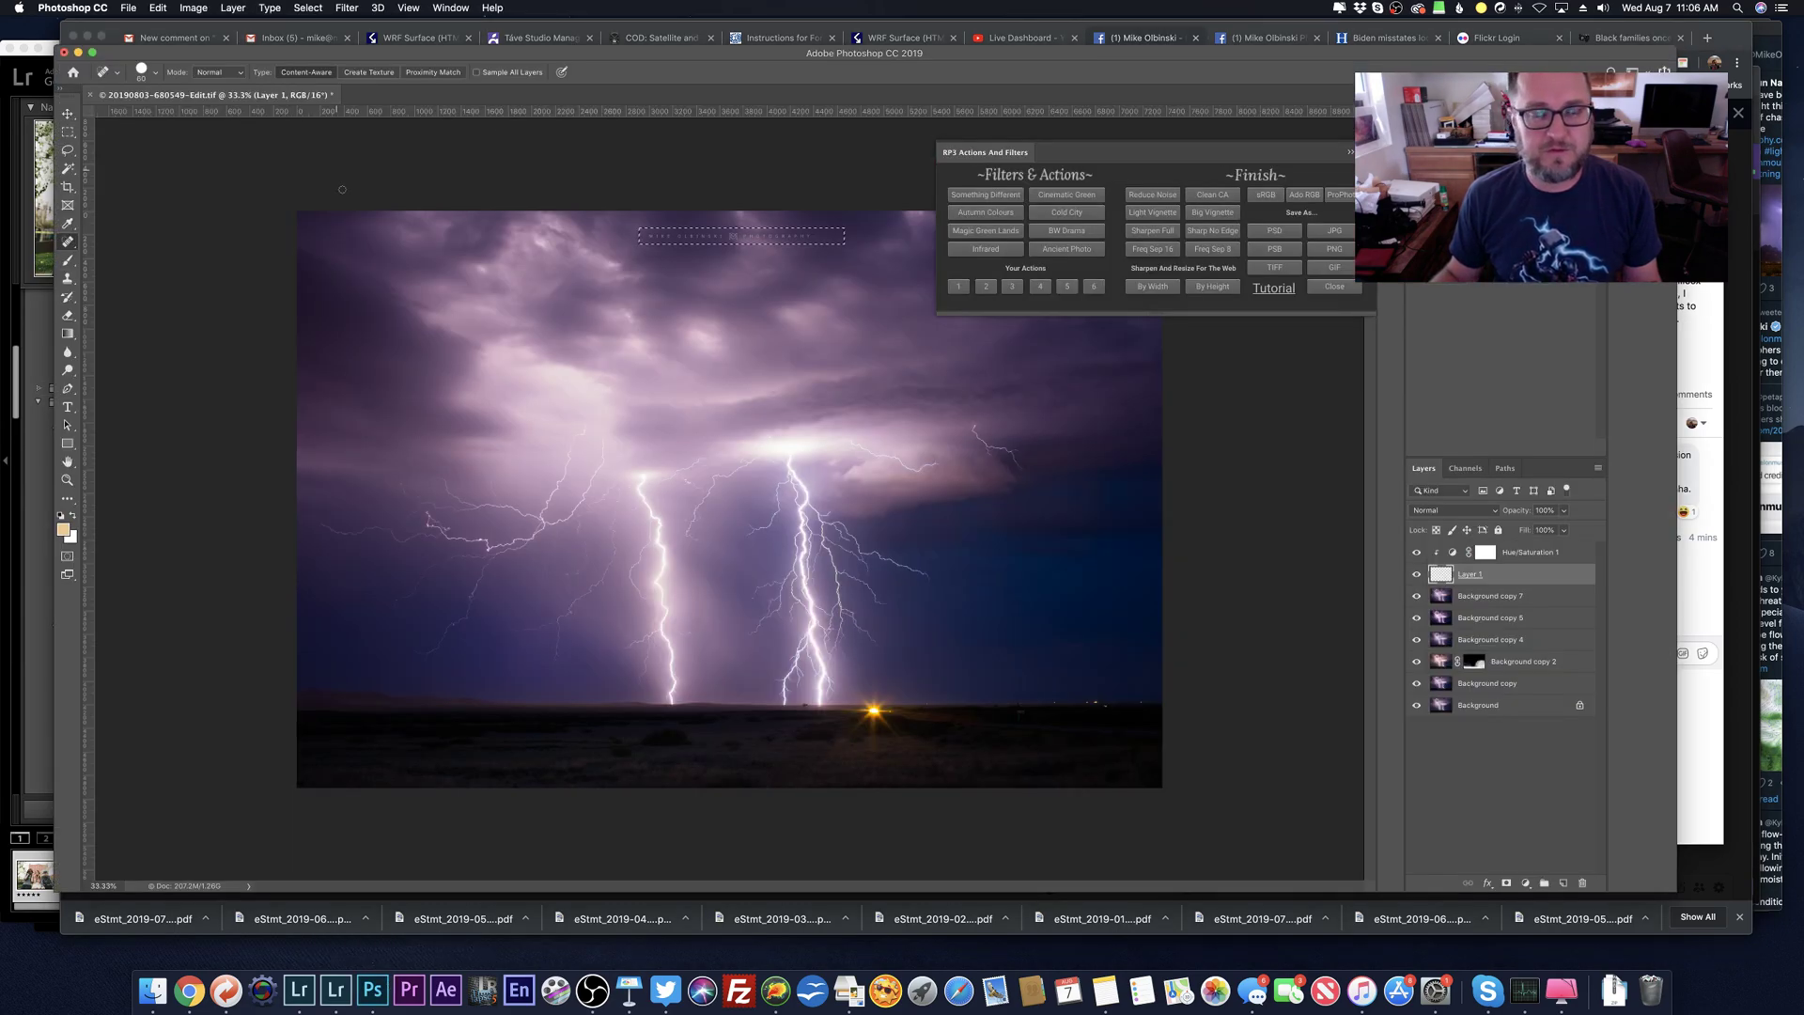
key("super+Tab")
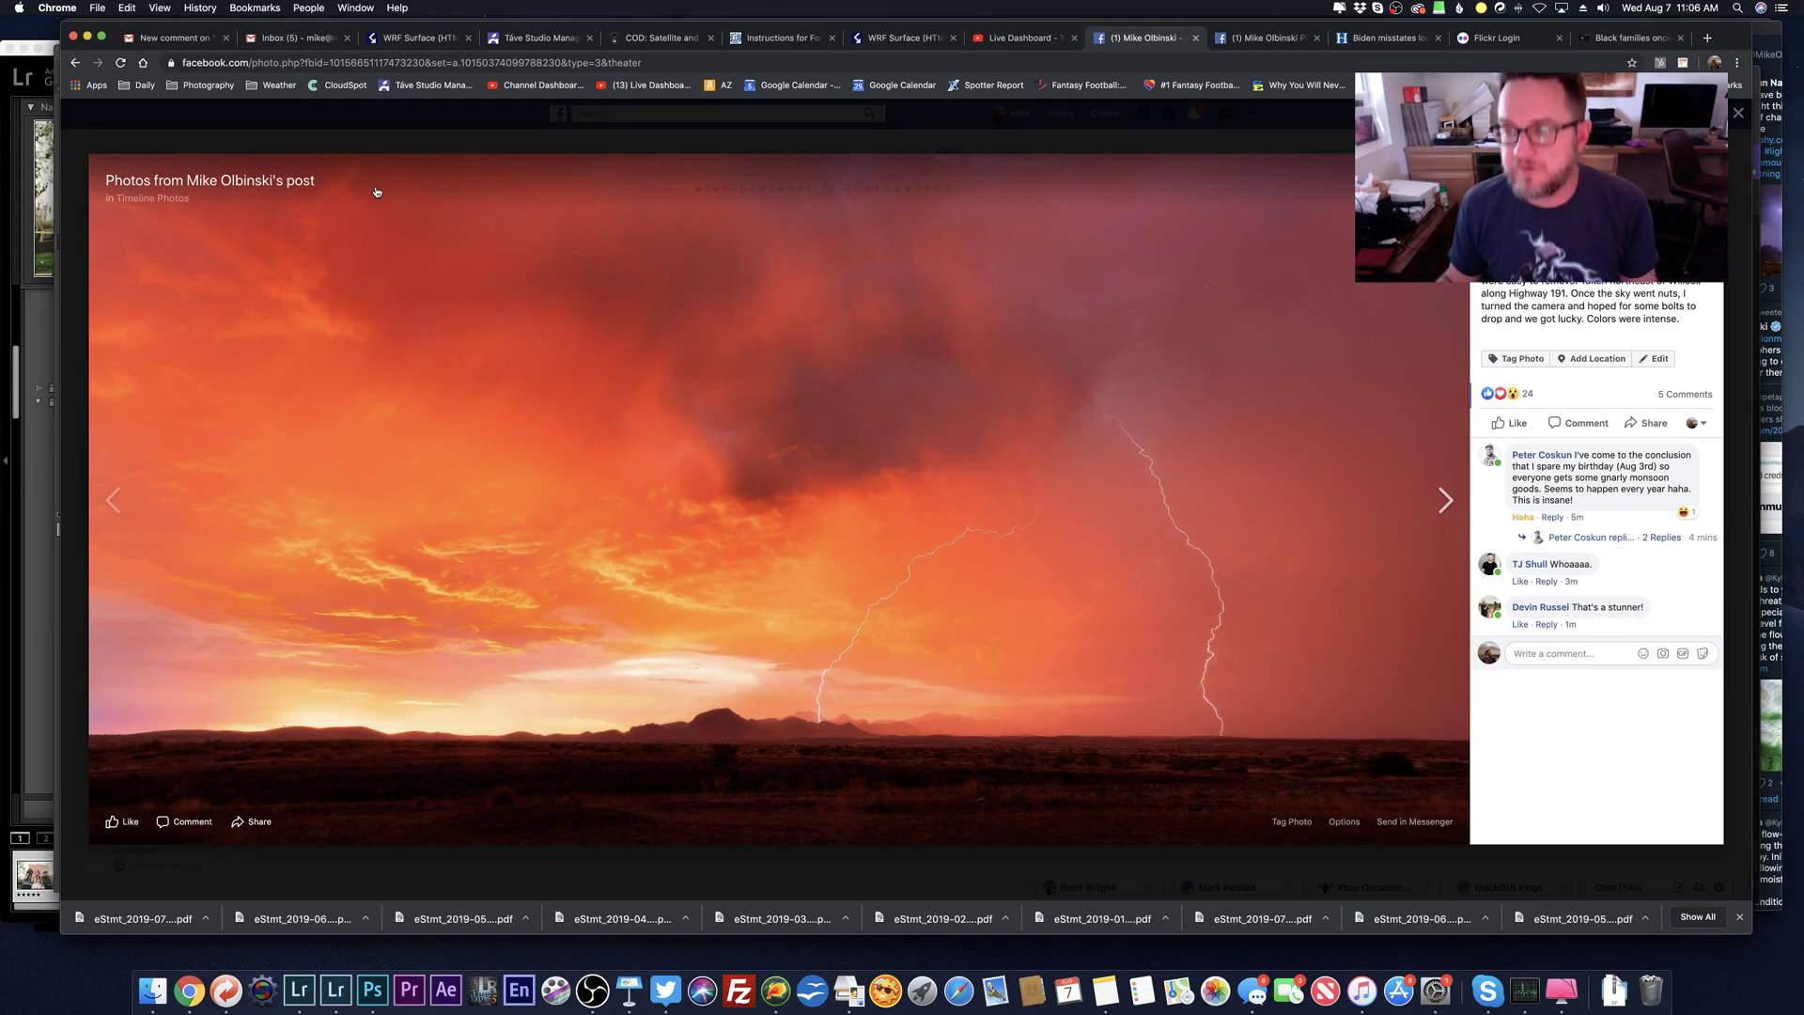
key("Escape")
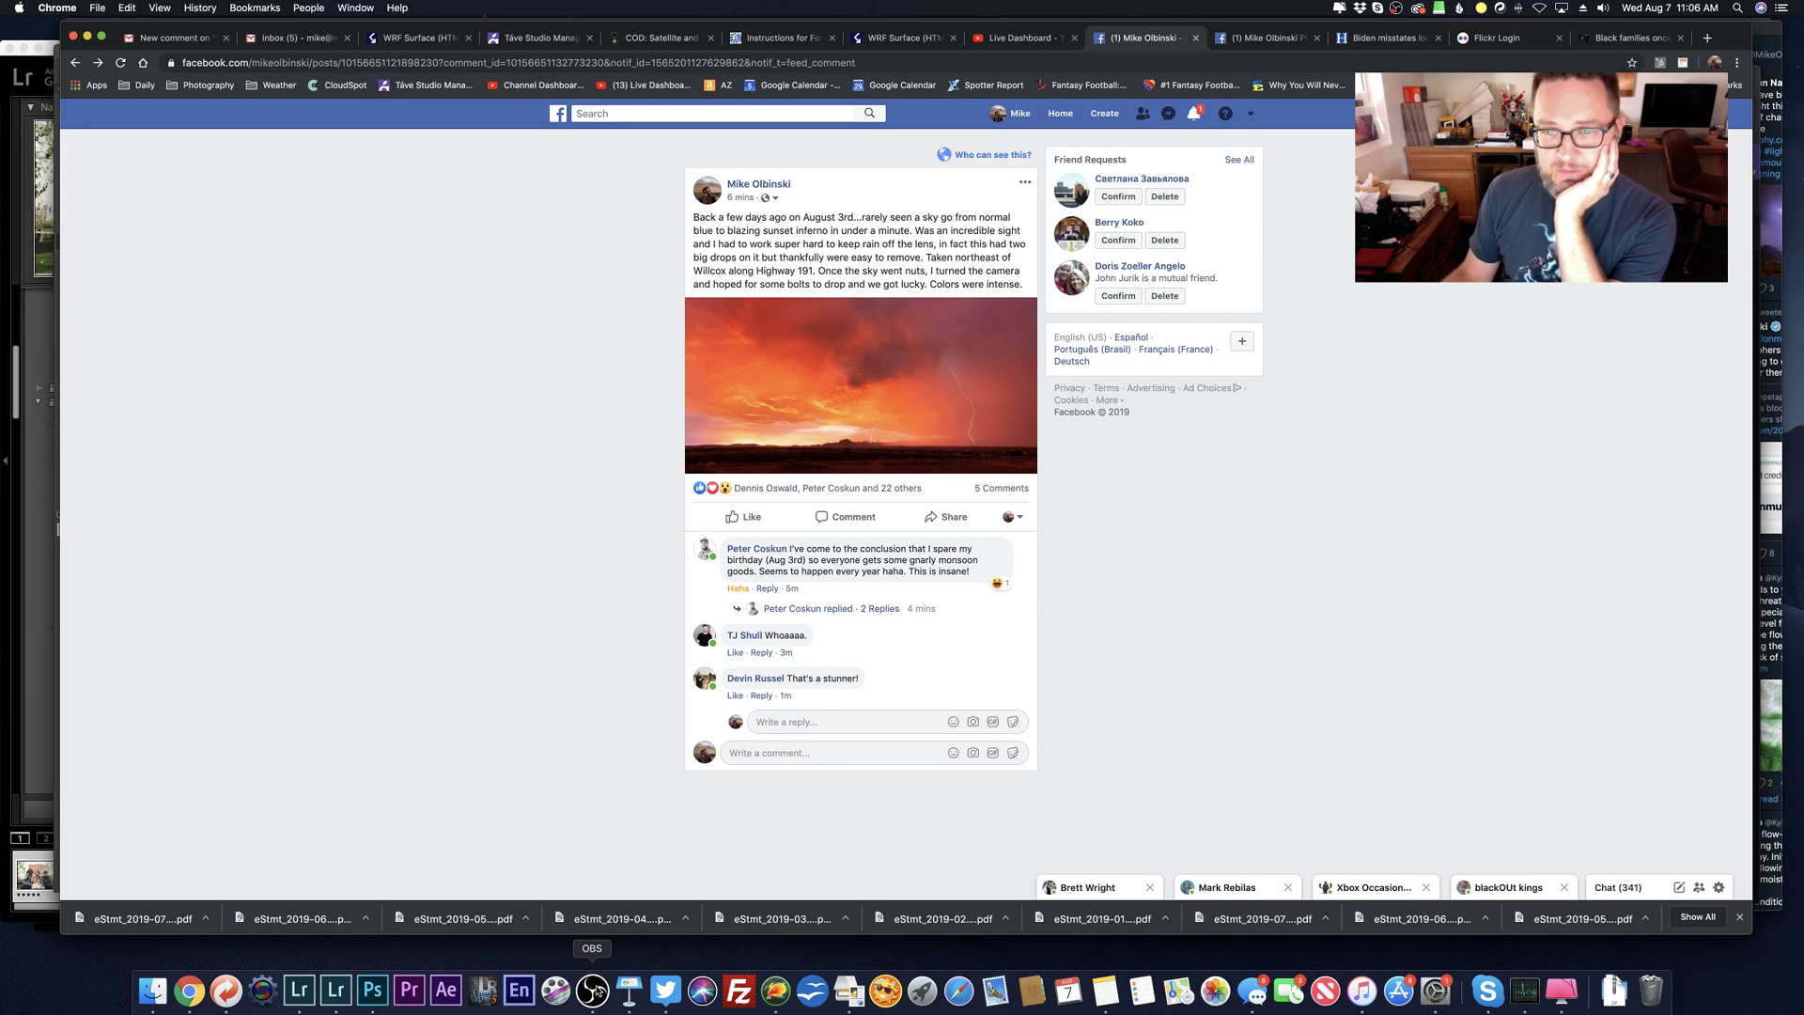
Step: Switch to OBS to reach the live stream controls
left_click(594, 989)
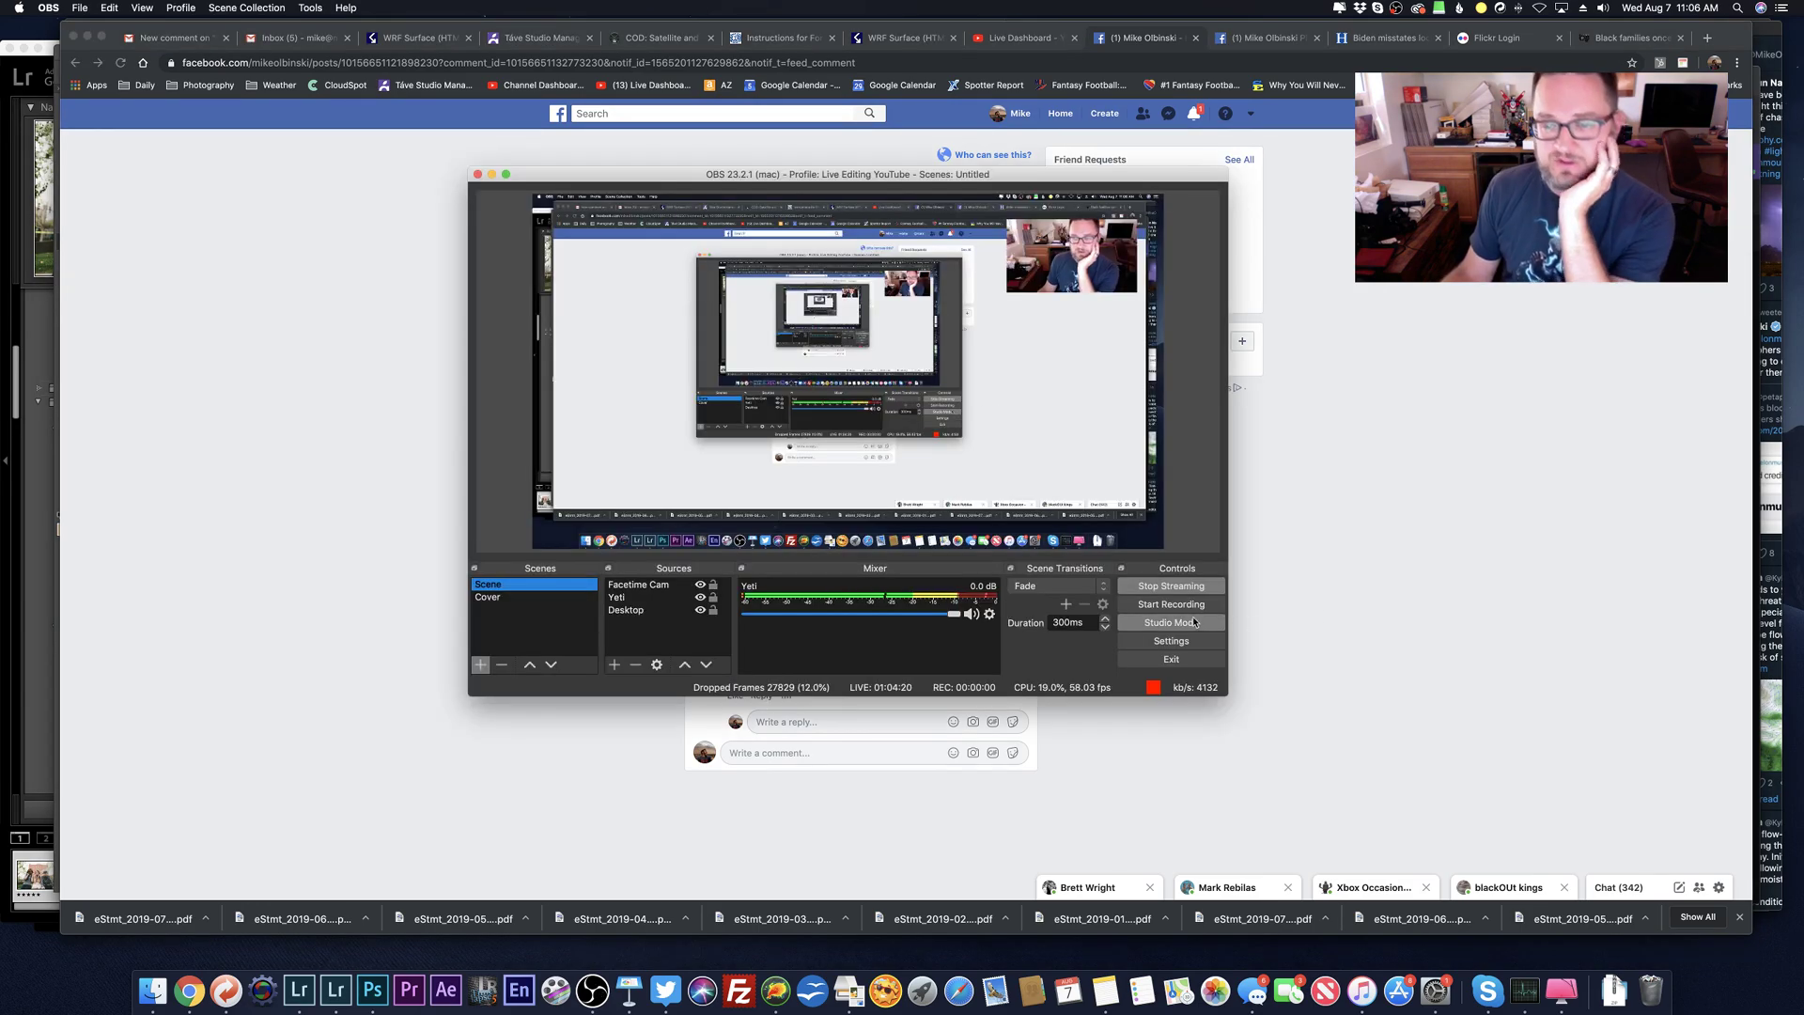